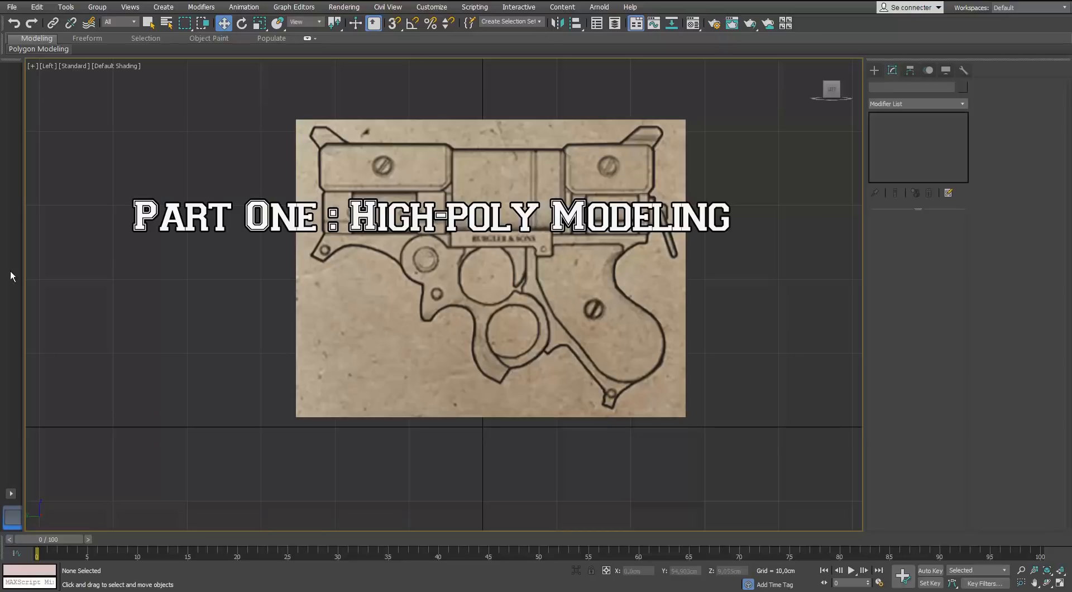
Create a cylinder with a radius of about 3.27 cm over the front housing in the reference drawing.
{"action": "scroll", "coordinate": [387, 307], "scroll_direction": "up", "scroll_amount": 2}
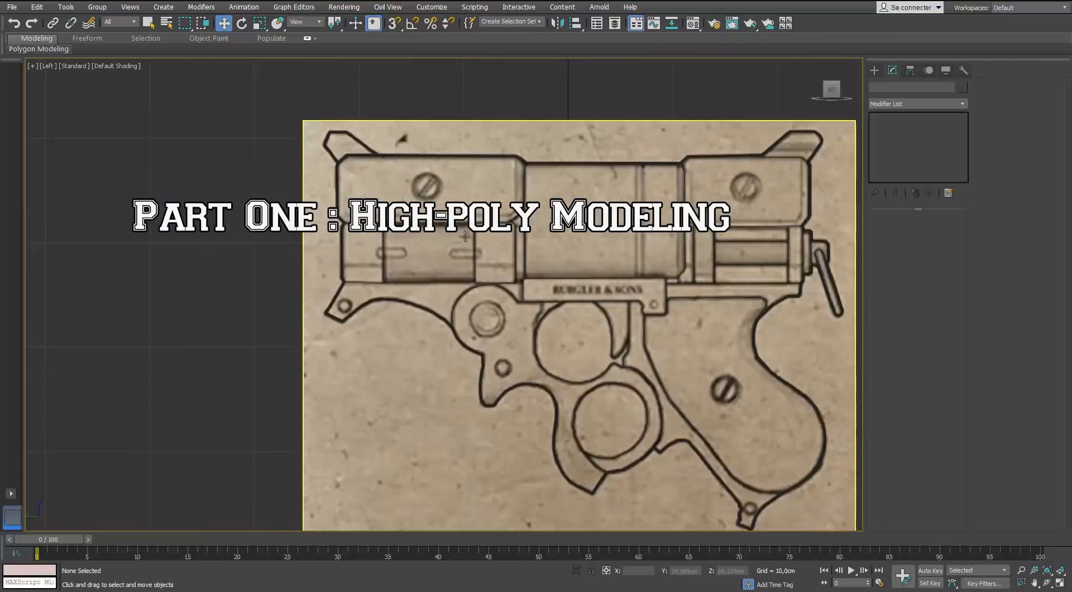
{"action": "left_click", "coordinate": [893, 161]}
{"action": "scroll", "coordinate": [387, 307], "scroll_direction": "up", "scroll_amount": 4}
{"action": "left_click_drag", "start_coordinate": [325, 267], "coordinate": [333, 248]}
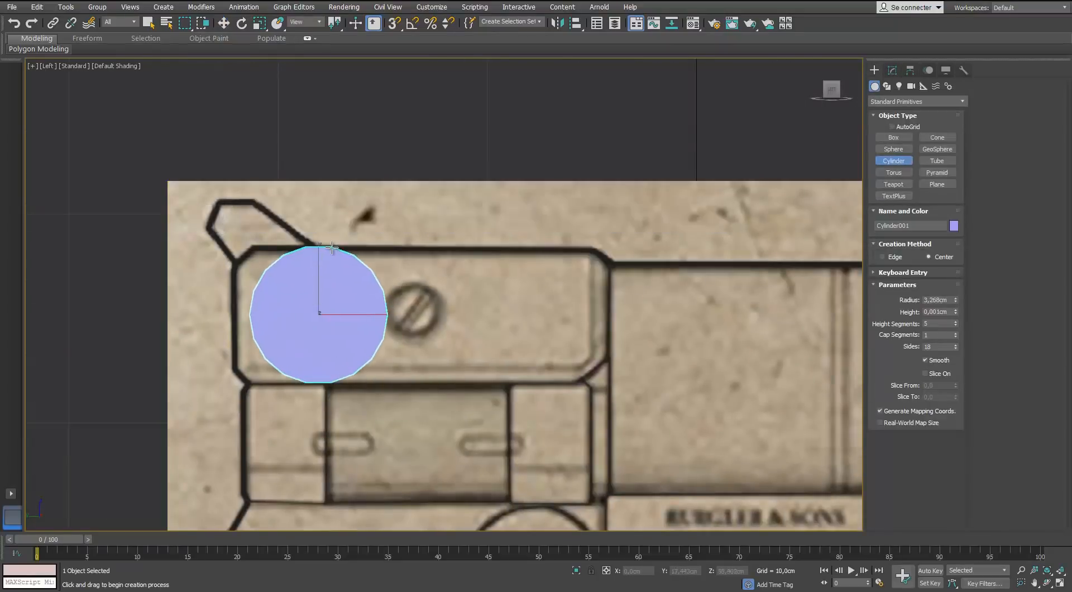
Rotate the cylinder 90° to lie along the barrel and set its sides to 20.
{"action": "left_click", "coordinate": [261, 231]}
{"action": "left_click", "coordinate": [223, 23]}
{"action": "left_click", "coordinate": [241, 23]}
{"action": "left_click_drag", "start_coordinate": [319, 313], "coordinate": [285, 318]}
{"action": "key", "text": "Delete"}
{"action": "key", "text": "ctrl+z"}
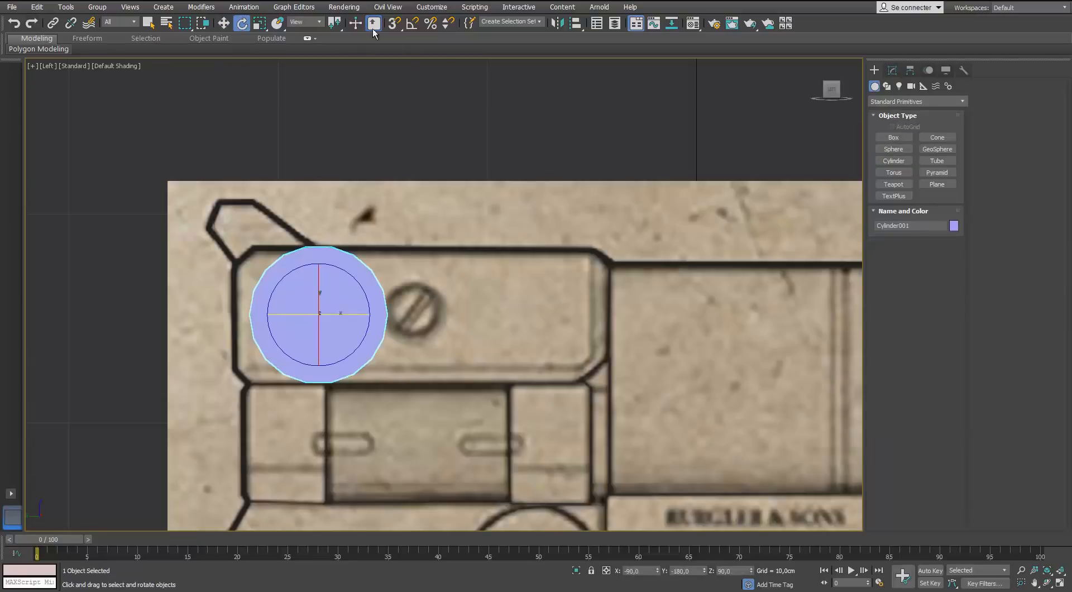
{"action": "left_click_drag", "start_coordinate": [350, 308], "coordinate": [297, 313]}
{"action": "left_click", "coordinate": [892, 70]}
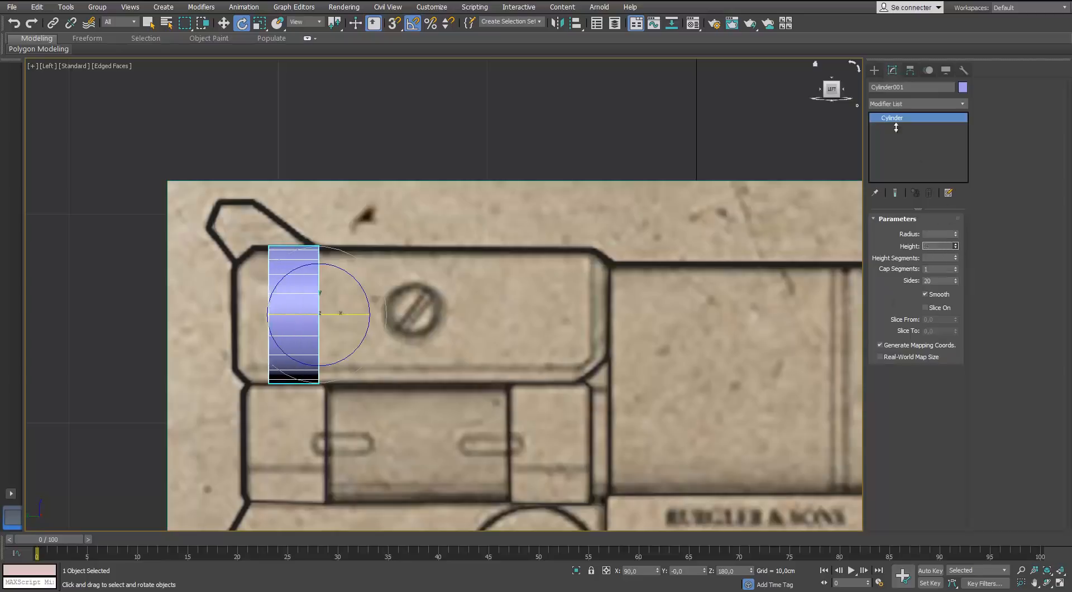
Move the reference image plane sideways, clear of the cylinder.
{"action": "scroll", "coordinate": [446, 316], "scroll_direction": "down", "scroll_amount": 4}
{"action": "key", "text": "p"}
{"action": "middle_click_drag", "start_coordinate": [268, 318], "coordinate": [408, 364], "text": "alt"}
{"action": "key", "text": "w"}
{"action": "left_click", "coordinate": [408, 364]}
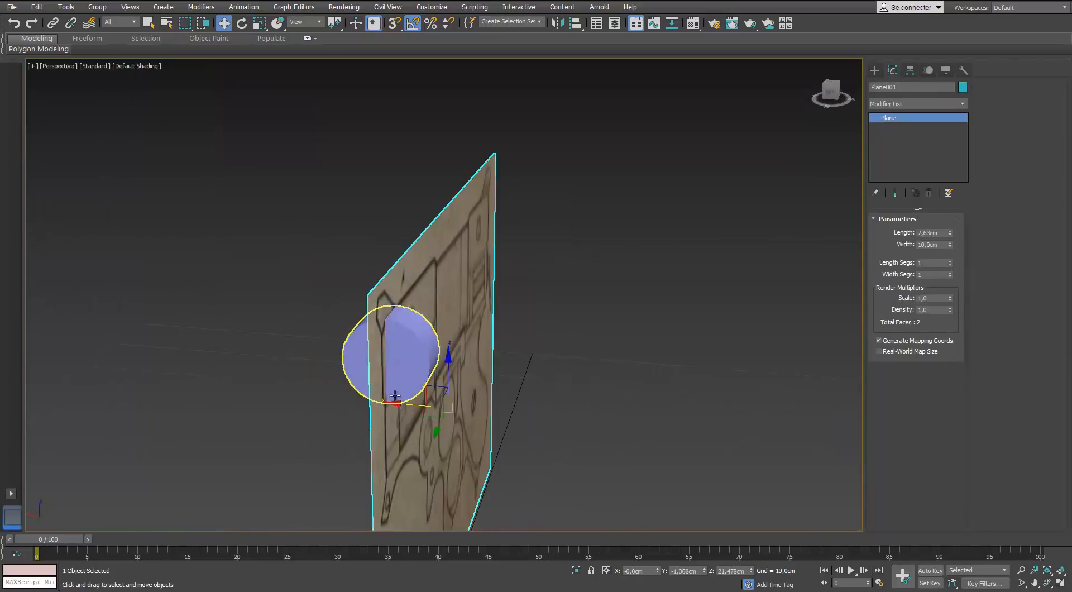
{"action": "left_click_drag", "start_coordinate": [410, 406], "coordinate": [197, 385]}
Show edged faces on the cylinder and convert it to an Editable Poly.
{"action": "left_click", "coordinate": [408, 363]}
{"action": "key", "text": "F4"}
{"action": "scroll", "coordinate": [408, 363], "scroll_direction": "up", "scroll_amount": 3}
{"action": "mouse_move", "coordinate": [408, 363]}
{"action": "middle_mouse_down", "text": "alt"}
{"action": "mouse_move", "coordinate": [333, 316]}
{"action": "mouse_move", "coordinate": [466, 307]}
{"action": "mouse_move", "coordinate": [489, 337]}
{"action": "mouse_move", "coordinate": [413, 327]}
{"action": "middle_mouse_up", "text": "alt"}
{"action": "right_click", "coordinate": [413, 328]}
{"action": "mouse_move", "coordinate": [431, 439]}
{"action": "left_click", "coordinate": [378, 432]}
Delete the cylinder's end caps, lower half and one side, keeping only a quarter of the curved wall.
{"action": "key", "text": "4"}
{"action": "middle_click_drag", "start_coordinate": [530, 344], "coordinate": [586, 358], "text": "alt"}
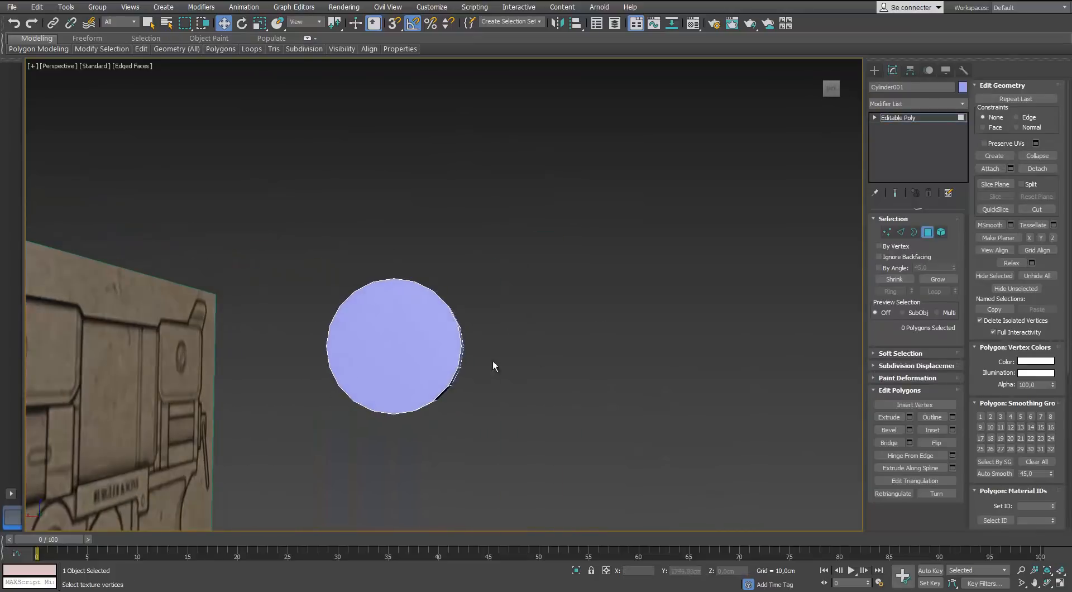
{"action": "left_click_drag", "start_coordinate": [492, 360], "coordinate": [312, 430]}
{"action": "middle_click_drag", "start_coordinate": [419, 385], "coordinate": [447, 419], "text": "alt"}
{"action": "key", "text": "Delete"}
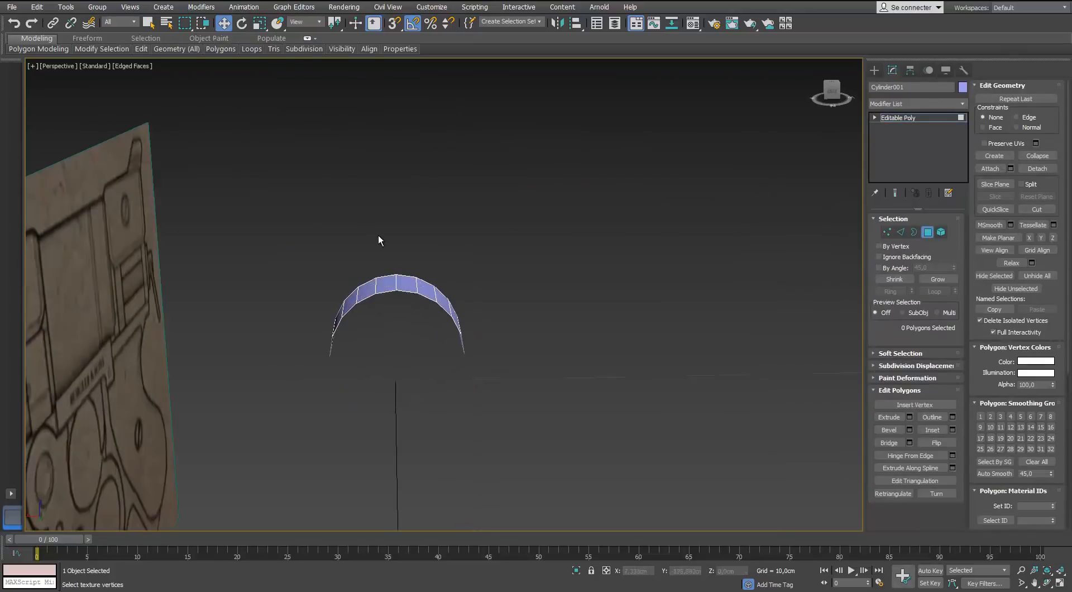
{"action": "left_click_drag", "start_coordinate": [377, 234], "coordinate": [313, 365]}
{"action": "middle_click_drag", "start_coordinate": [358, 368], "coordinate": [508, 310], "text": "alt"}
{"action": "key", "text": "Delete"}
Extend the shell's bottom edge down to the housing's lower line and stretch its rear end edges toward the rear corner.
{"action": "key", "text": "2"}
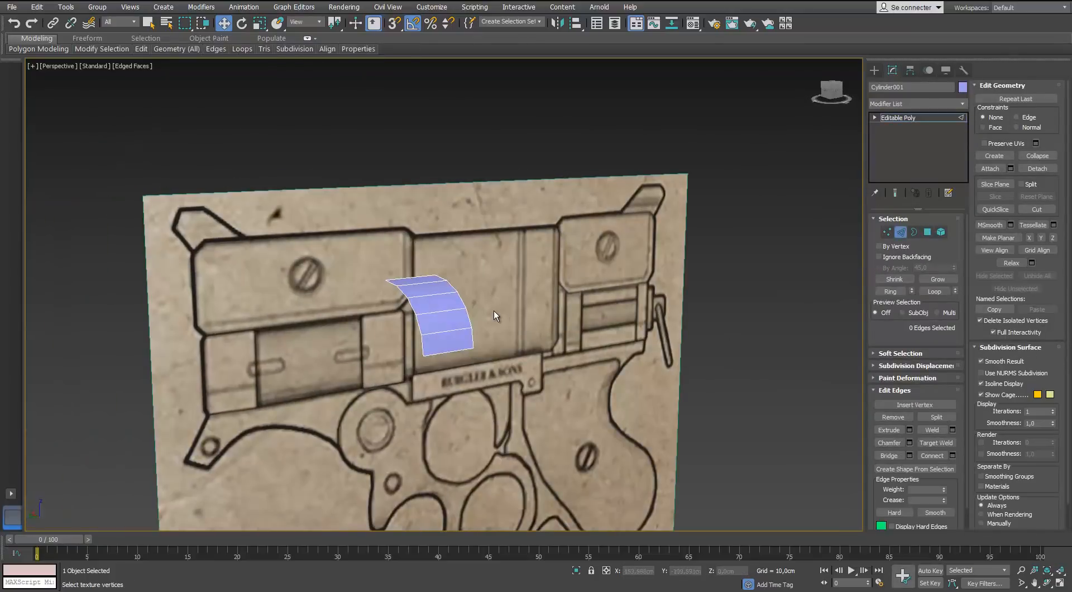
{"action": "key", "text": "l"}
{"action": "left_click", "coordinate": [304, 320]}
{"action": "scroll", "coordinate": [312, 324], "scroll_direction": "up", "scroll_amount": 2}
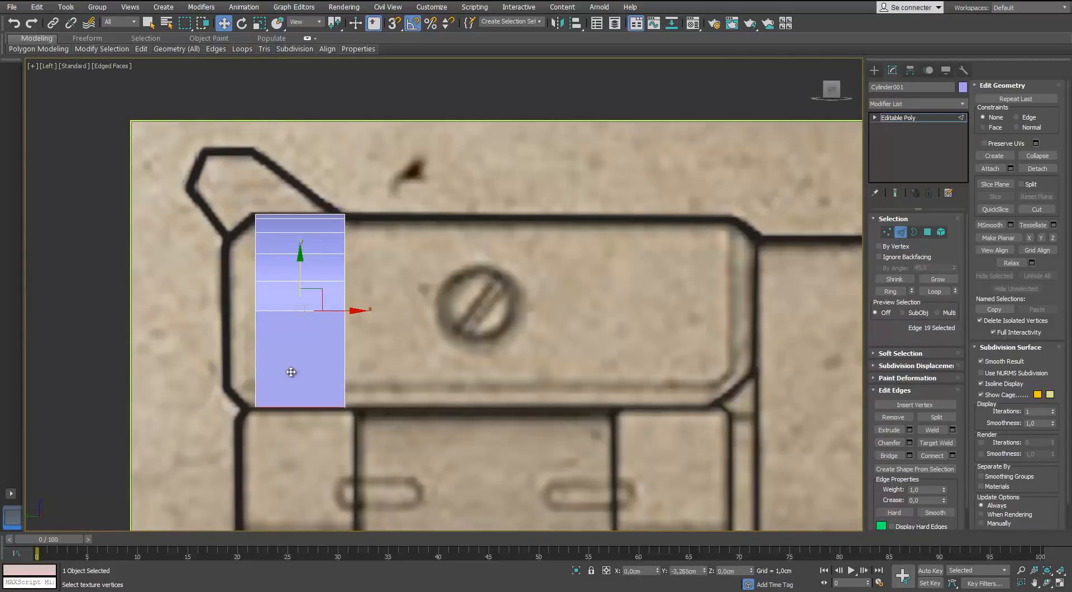
{"action": "left_click_drag", "start_coordinate": [383, 268], "coordinate": [742, 268]}
{"action": "middle_click_drag", "start_coordinate": [753, 295], "coordinate": [639, 312]}
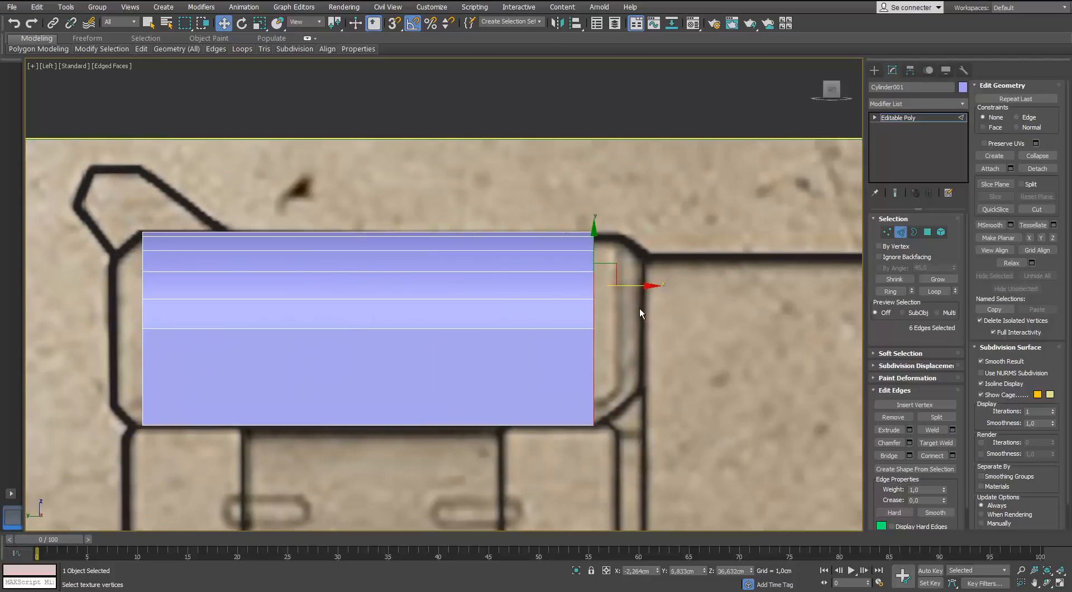
Extrude the rear end edges to the drawing's rear line and move their vertices into a bevel, with see-through display on.
{"action": "left_click_drag", "start_coordinate": [633, 285], "coordinate": [670, 295], "text": "shift"}
{"action": "left_click", "coordinate": [889, 231]}
{"action": "left_click_drag", "start_coordinate": [688, 196], "coordinate": [613, 356]}
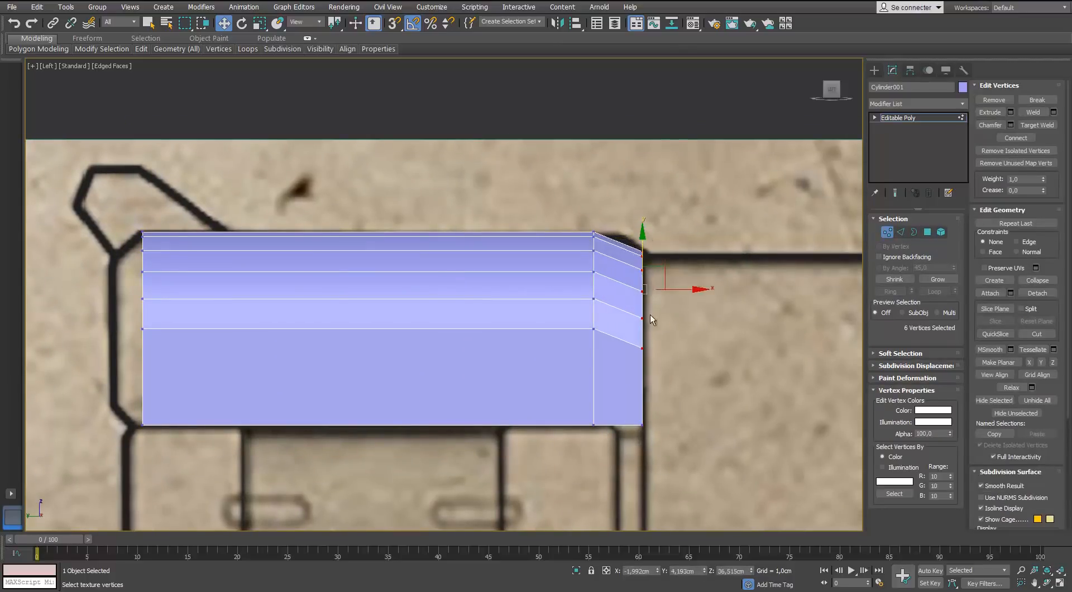
{"action": "key", "text": "alt+x"}
Add an edge loop across the rear bevel and raise its upper vertices to round the transition.
{"action": "key", "text": "2"}
{"action": "left_click", "coordinate": [632, 313]}
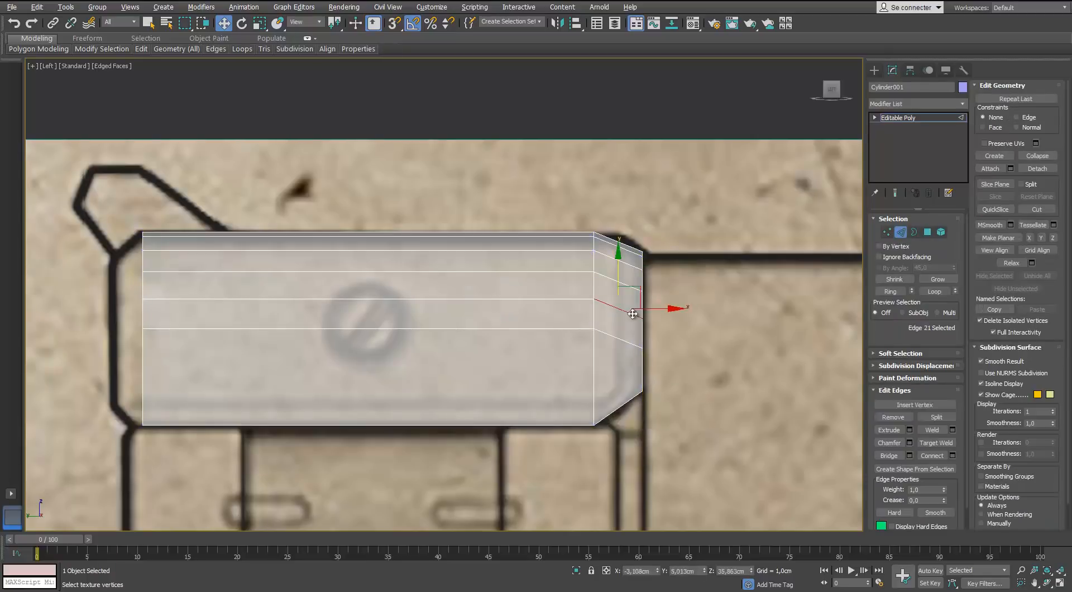
{"action": "key", "text": "1"}
{"action": "left_click_drag", "start_coordinate": [626, 352], "coordinate": [609, 226]}
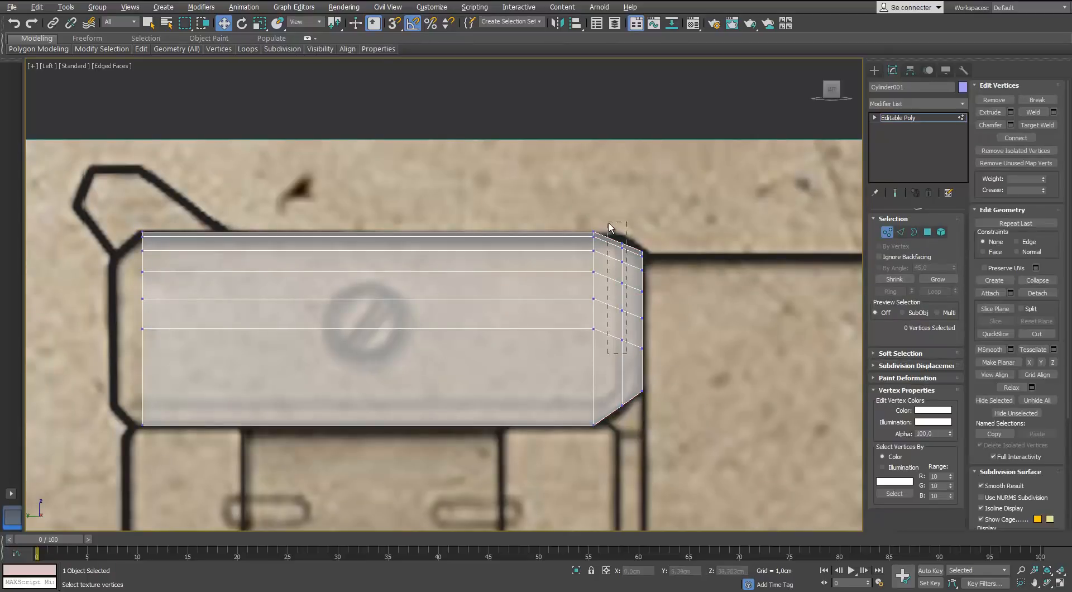
{"action": "left_click", "coordinate": [891, 235]}
Extrude the shell's front end edges to the drawing's front line and raise the lower corner vertex to form a bevel.
{"action": "middle_click_drag", "start_coordinate": [387, 303], "coordinate": [569, 292]}
{"action": "scroll", "coordinate": [570, 292], "scroll_direction": "down", "scroll_amount": 2}
{"action": "scroll", "coordinate": [474, 304], "scroll_direction": "up", "scroll_amount": 2}
{"action": "key", "text": "2"}
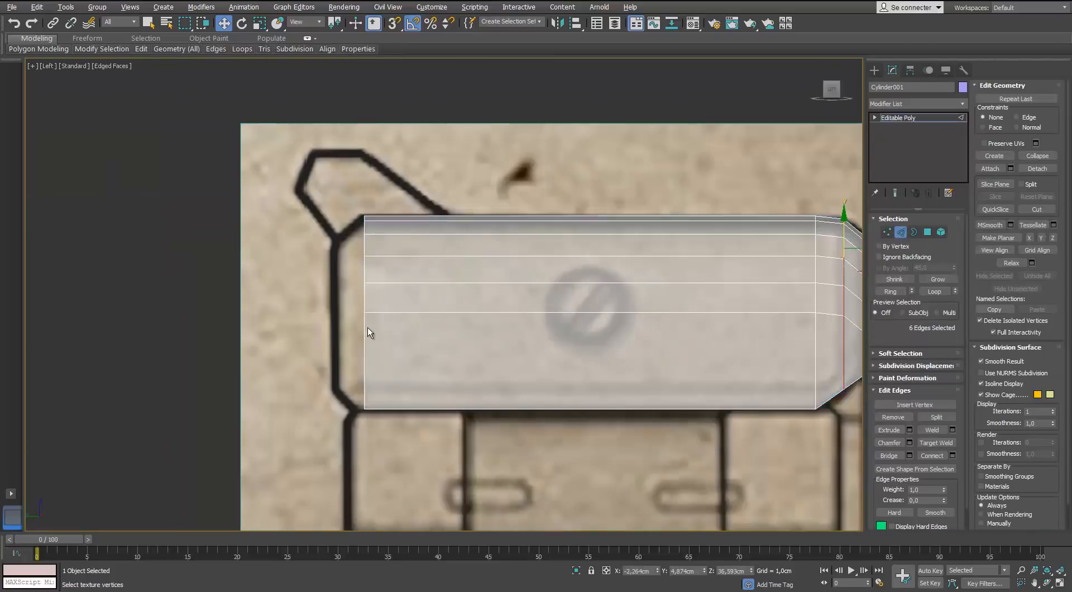
{"action": "key", "text": "1"}
{"action": "scroll", "coordinate": [434, 423], "scroll_direction": "up", "scroll_amount": 3}
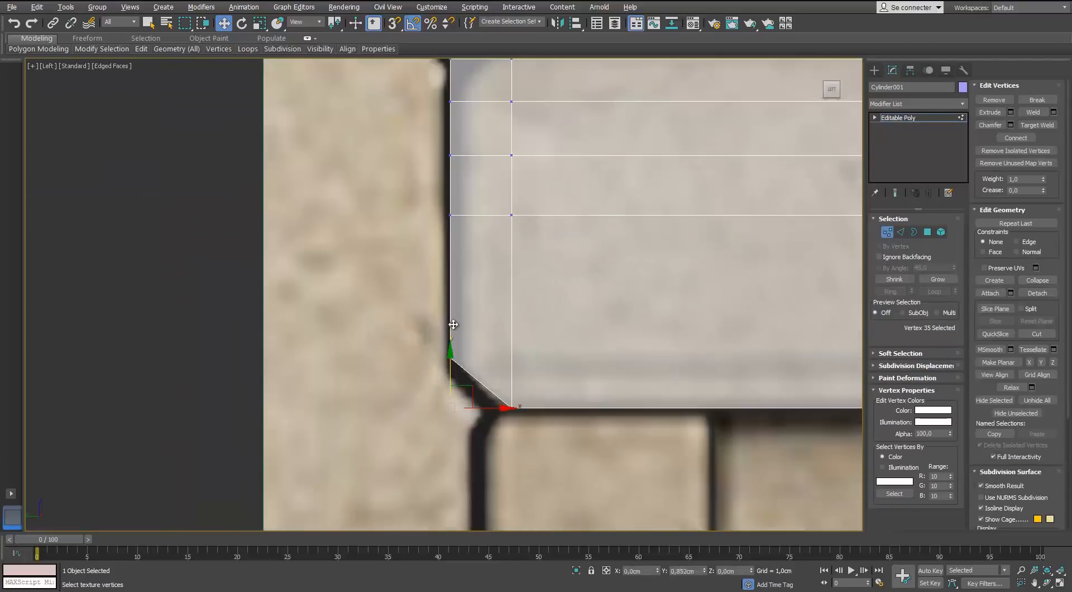
{"action": "middle_click_drag", "start_coordinate": [452, 325], "coordinate": [508, 415]}
Try to lower the six upper front end vertices to match the drawing's front bevel.
{"action": "scroll", "coordinate": [507, 415], "scroll_direction": "down", "scroll_amount": 4}
{"action": "left_click_drag", "start_coordinate": [494, 365], "coordinate": [518, 300]}
{"action": "scroll", "coordinate": [518, 300], "scroll_direction": "up", "scroll_amount": 4}
{"action": "middle_click_drag", "start_coordinate": [518, 300], "coordinate": [518, 168]}
{"action": "left_click_drag", "start_coordinate": [515, 341], "coordinate": [467, 403], "text": "ctrl"}
{"action": "left_click_drag", "start_coordinate": [491, 239], "coordinate": [489, 285]}
{"action": "scroll", "coordinate": [669, 338], "scroll_direction": "down", "scroll_amount": 3}
{"action": "middle_click_drag", "start_coordinate": [670, 338], "coordinate": [429, 319]}
{"action": "key", "text": "p"}
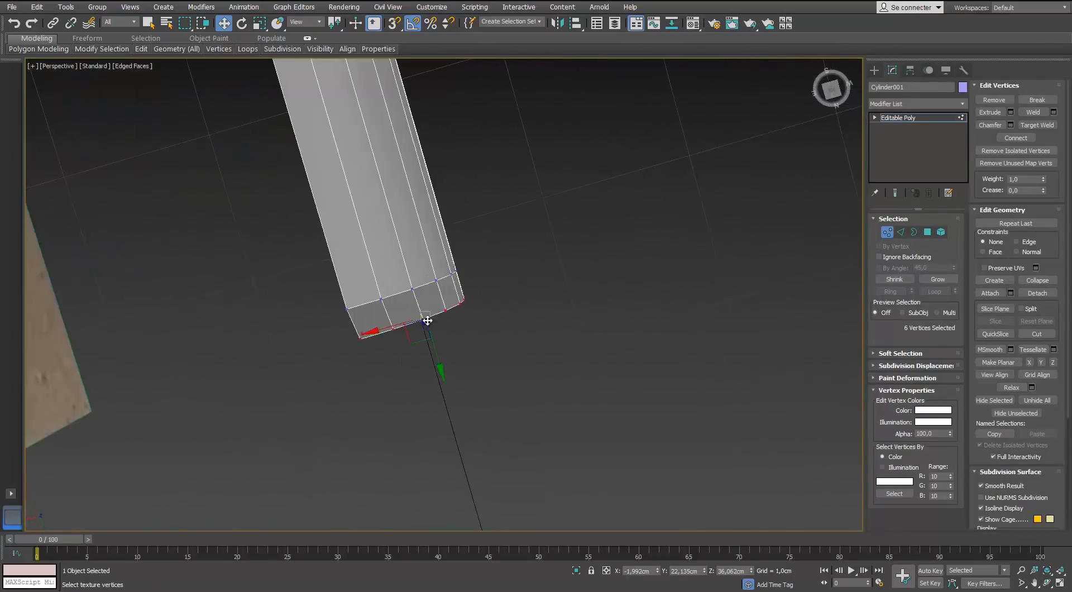
{"action": "scroll", "coordinate": [494, 263], "scroll_direction": "up", "scroll_amount": 2}
{"action": "key", "text": "ctrl+z"}
Scale the six upper front vertices inward and shift them sideways toward the shell's centre plane.
{"action": "middle_click_drag", "start_coordinate": [494, 263], "coordinate": [439, 273], "text": "alt"}
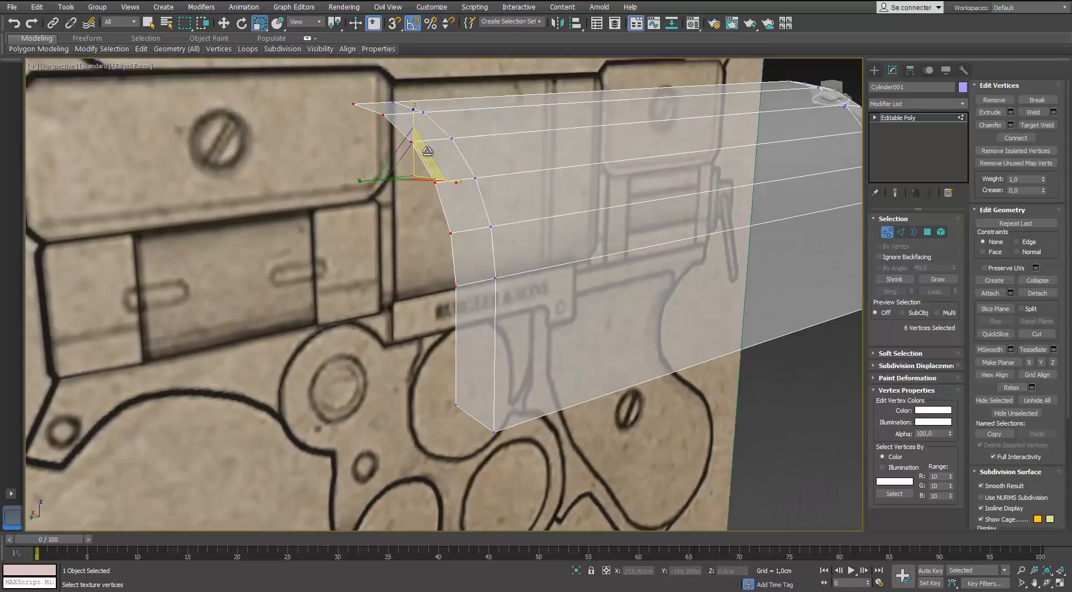
{"action": "left_click_drag", "start_coordinate": [420, 162], "coordinate": [421, 163]}
{"action": "middle_click_drag", "start_coordinate": [421, 163], "coordinate": [395, 182], "text": "alt"}
{"action": "key", "text": "w"}
{"action": "left_click_drag", "start_coordinate": [373, 177], "coordinate": [355, 181]}
{"action": "middle_click_drag", "start_coordinate": [355, 181], "coordinate": [371, 210], "text": "alt"}
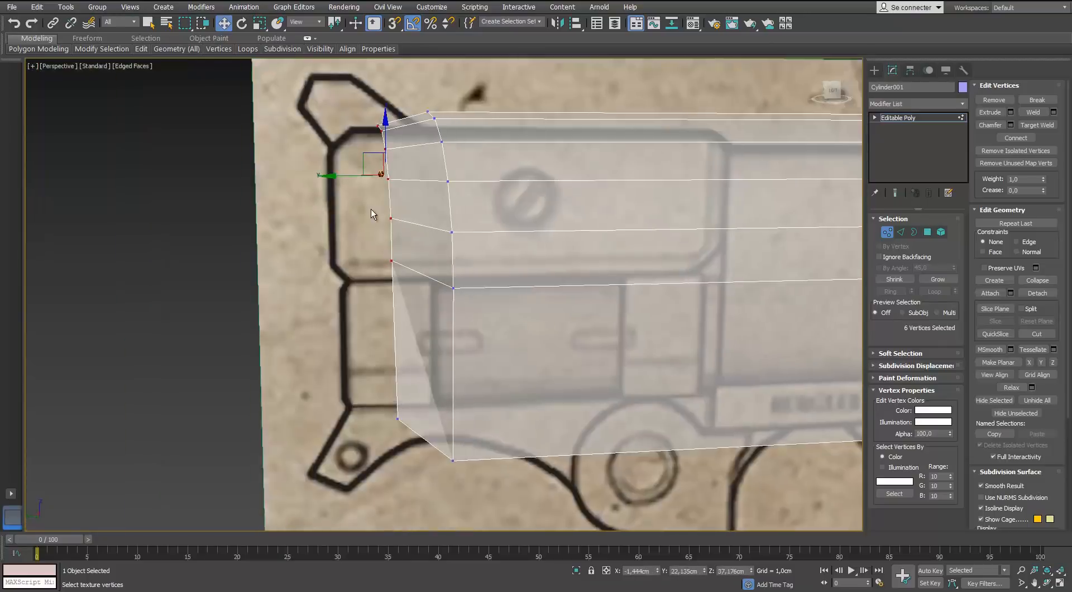
Reposition the lower front corner vertex and lower the six upper front vertices to match the drawing's front outline.
{"action": "key", "text": "f"}
{"action": "key", "text": "l"}
{"action": "scroll", "coordinate": [402, 436], "scroll_direction": "up", "scroll_amount": 4}
{"action": "left_click", "coordinate": [345, 412]}
{"action": "left_click_drag", "start_coordinate": [346, 357], "coordinate": [347, 328]}
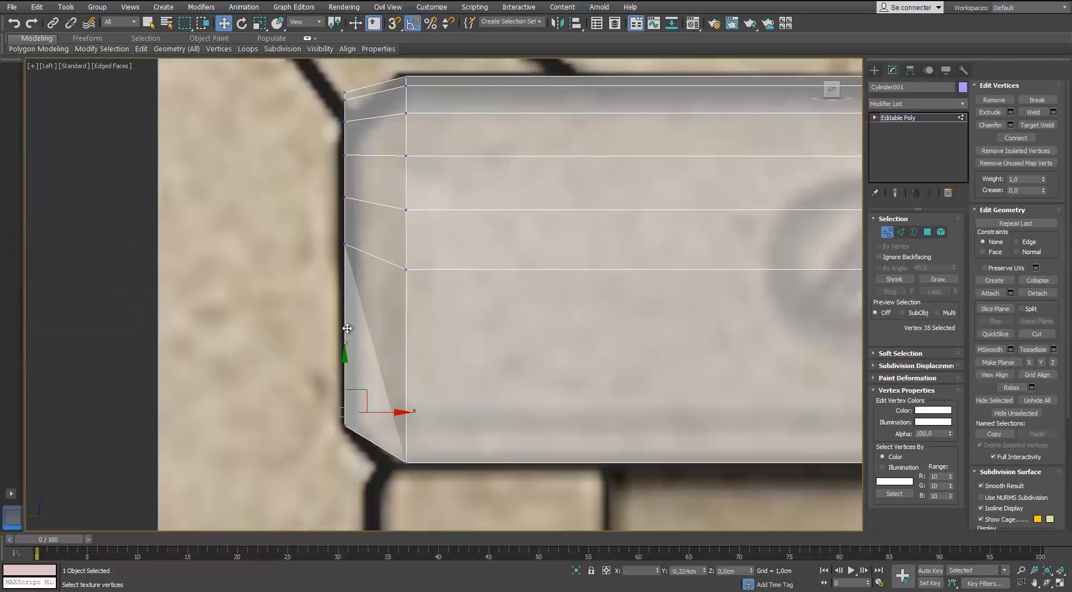
{"action": "left_click_drag", "start_coordinate": [344, 150], "coordinate": [345, 150]}
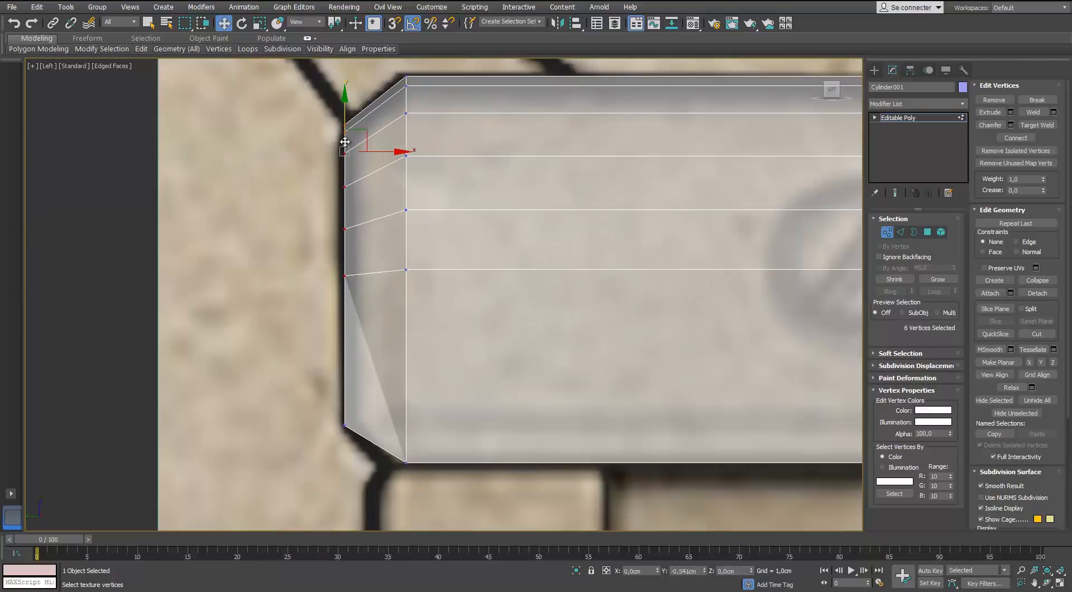
Turn off see-through display and move the lower front corner vertex inward to line up with the bevel.
{"action": "scroll", "coordinate": [391, 328], "scroll_direction": "down", "scroll_amount": 3}
{"action": "key", "text": "p"}
{"action": "middle_click_drag", "start_coordinate": [397, 330], "coordinate": [512, 533], "text": "alt"}
{"action": "key", "text": "alt+x"}
{"action": "scroll", "coordinate": [359, 318], "scroll_direction": "up", "scroll_amount": 3}
{"action": "left_click", "coordinate": [515, 501]}
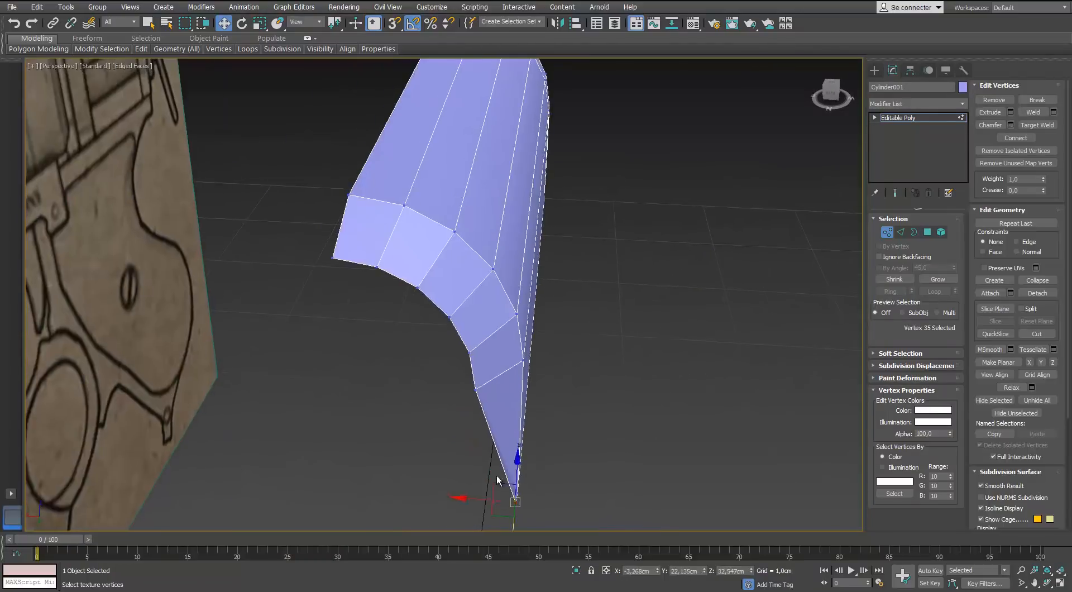
{"action": "middle_click_drag", "start_coordinate": [445, 497], "coordinate": [619, 357], "text": "alt"}
Add a Symmetry modifier mirrored on the X axis to complete the arch, and return to the Editable Poly level.
{"action": "key", "text": "1"}
{"action": "left_click", "coordinate": [962, 103]}
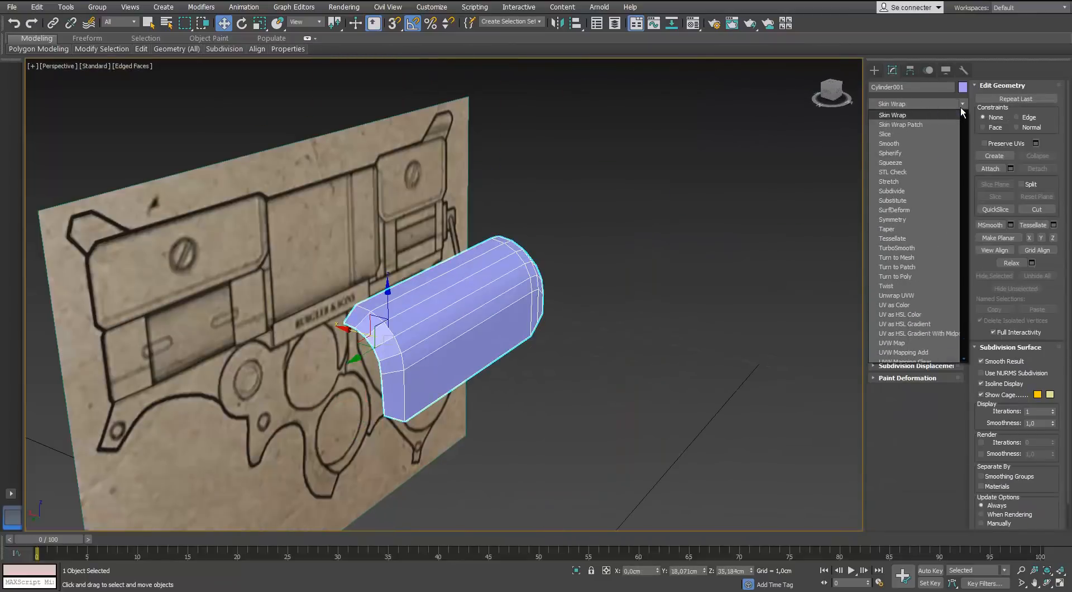
{"action": "left_click", "coordinate": [892, 172]}
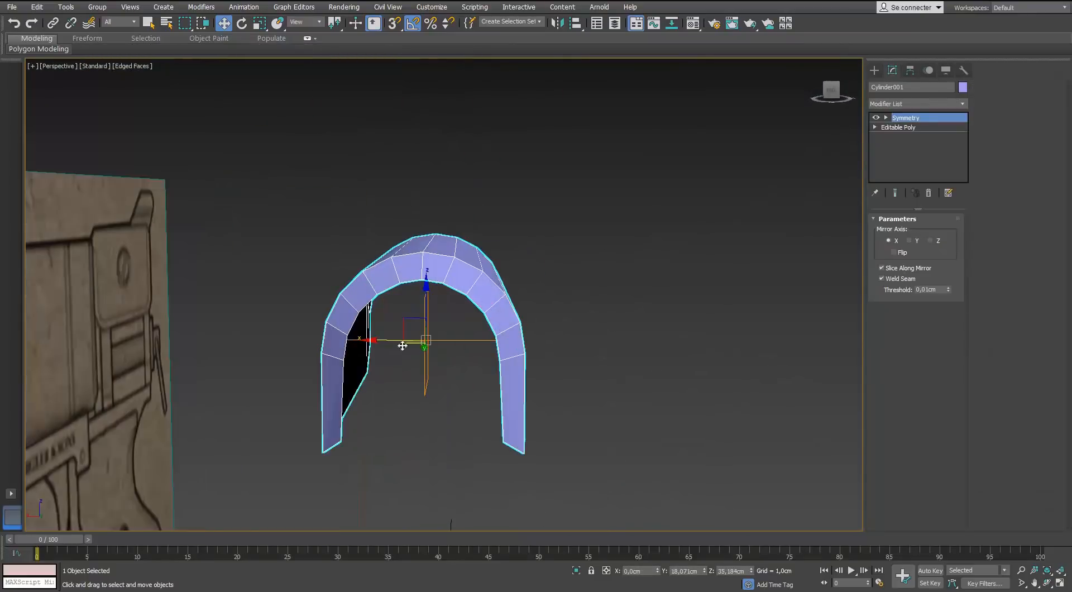
{"action": "key", "text": "1"}
{"action": "middle_click_drag", "start_coordinate": [390, 335], "coordinate": [487, 369], "text": "alt"}
{"action": "left_click", "coordinate": [898, 137]}
Extrude the lower front vertical edge inward to the shell's centre plane.
{"action": "key", "text": "l"}
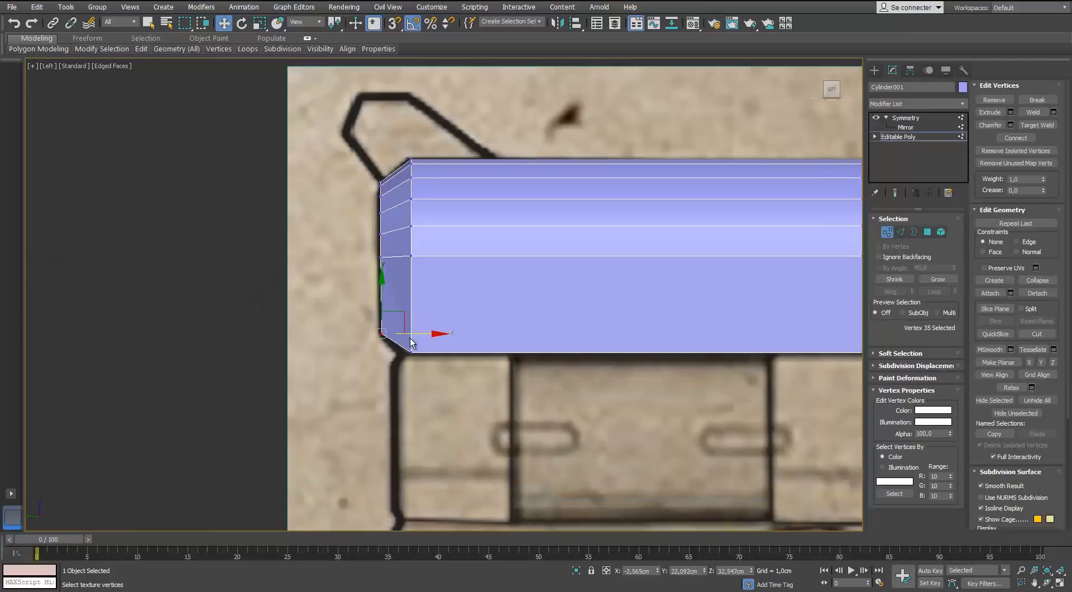
{"action": "key", "text": "p"}
{"action": "middle_click_drag", "start_coordinate": [445, 335], "coordinate": [435, 347], "text": "alt"}
{"action": "key", "text": "2"}
{"action": "left_click", "coordinate": [422, 357]}
{"action": "left_click", "coordinate": [387, 358]}
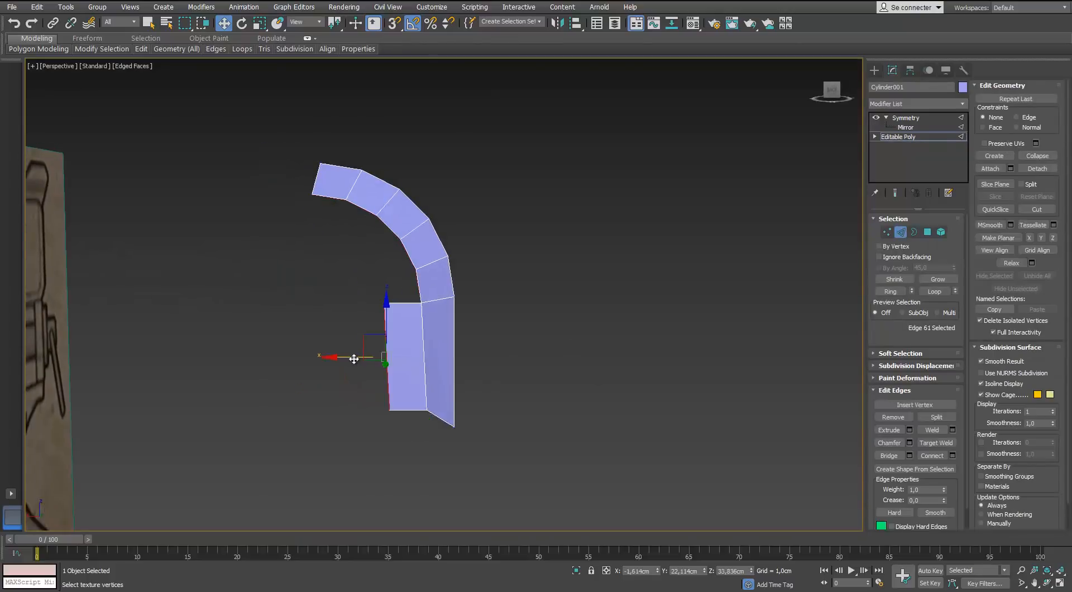
{"action": "key", "text": "ctrl+z"}
{"action": "middle_click_drag", "start_coordinate": [304, 319], "coordinate": [795, 270], "text": "alt"}
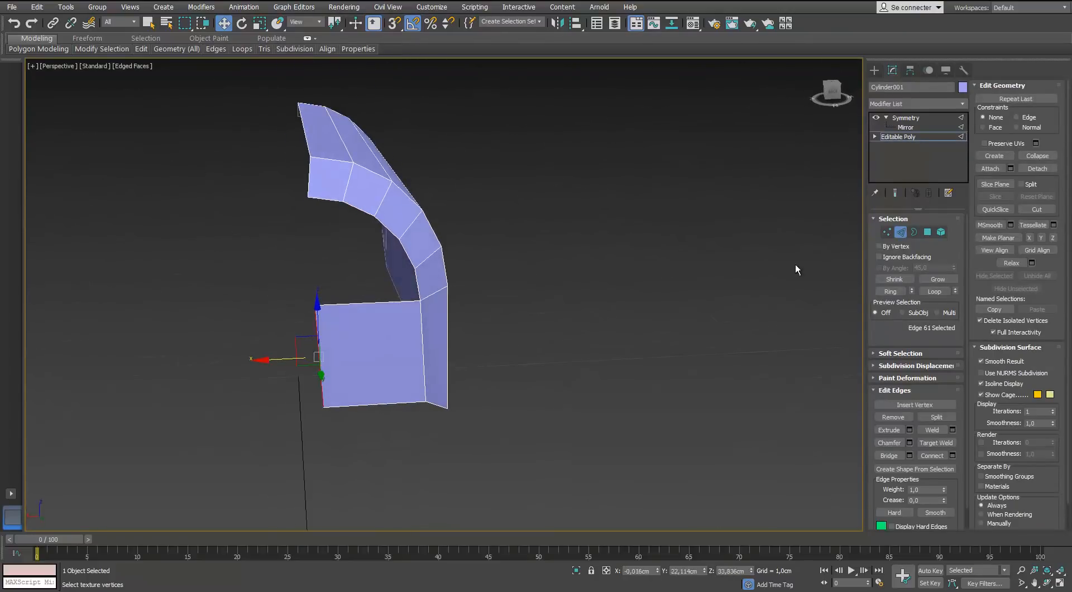
Divide the new front panel with three vertical connecting edges.
{"action": "key", "text": "alt+r"}
{"action": "middle_click_drag", "start_coordinate": [353, 292], "coordinate": [418, 257], "text": "alt"}
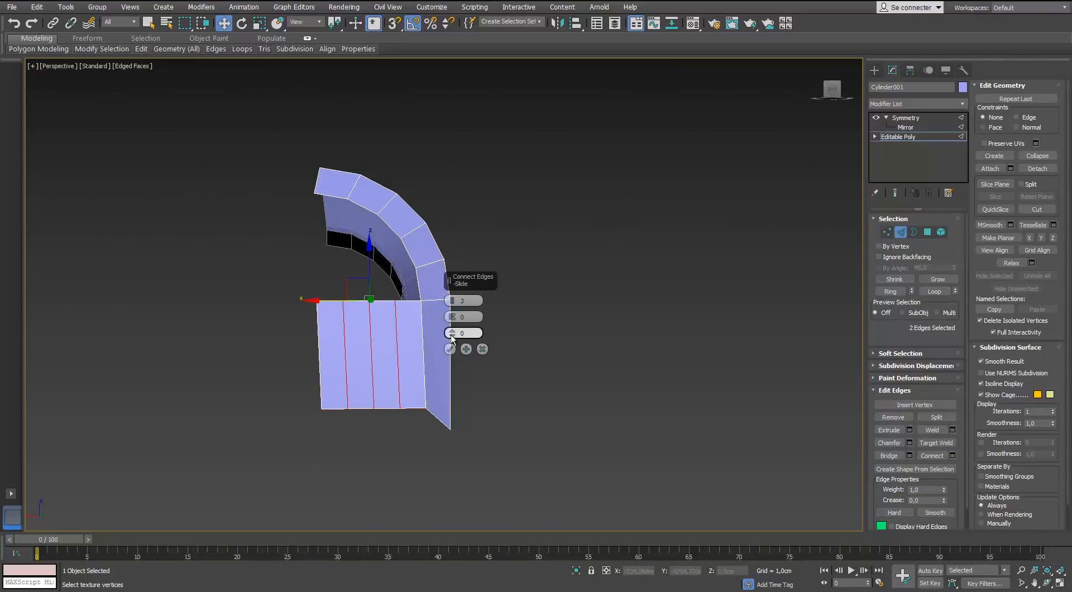
{"action": "left_click", "coordinate": [386, 258]}
{"action": "middle_click_drag", "start_coordinate": [388, 260], "coordinate": [401, 302], "text": "alt"}
Bridge the arch's inner front edges to the upper edges of the divided panel to close the front face.
{"action": "left_click", "coordinate": [376, 252]}
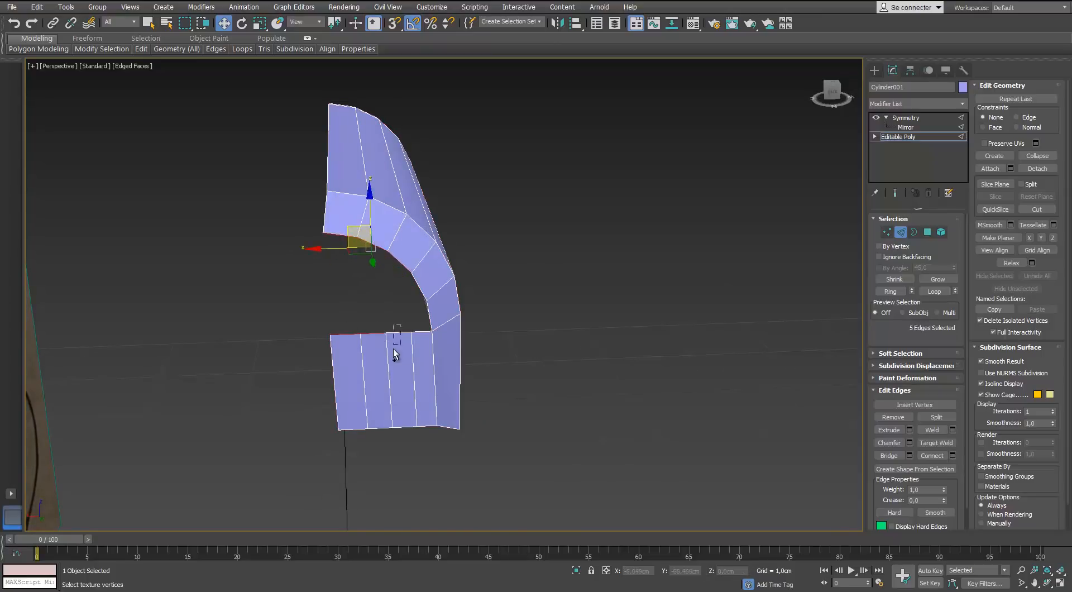
{"action": "left_click", "coordinate": [891, 459]}
{"action": "middle_click_drag", "start_coordinate": [536, 268], "coordinate": [502, 335], "text": "alt"}
{"action": "left_click", "coordinate": [914, 232]}
{"action": "left_click", "coordinate": [414, 312]}
{"action": "left_click", "coordinate": [936, 417]}
Select the six edges along the shell's centre seam and scale them flat on the X axis.
{"action": "scroll", "coordinate": [396, 309], "scroll_direction": "down", "scroll_amount": 5}
{"action": "left_click", "coordinate": [914, 231]}
{"action": "left_click", "coordinate": [670, 223]}
{"action": "middle_click_drag", "start_coordinate": [630, 235], "coordinate": [575, 217], "text": "alt"}
{"action": "left_click", "coordinate": [592, 207]}
{"action": "key", "text": "2"}
{"action": "middle_click_drag", "start_coordinate": [558, 180], "coordinate": [565, 155], "text": "alt"}
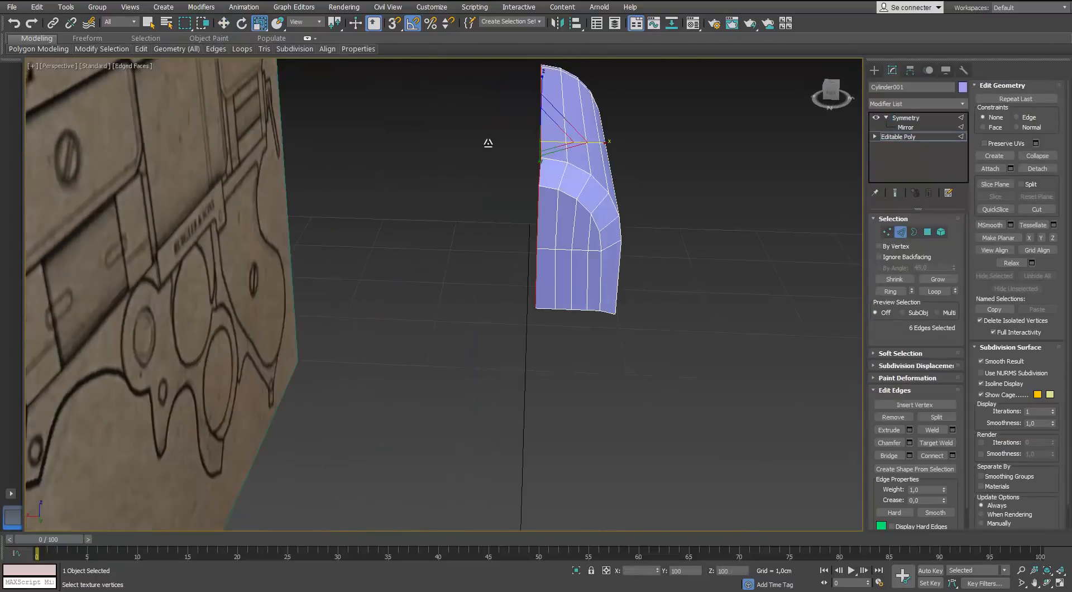
Check the mirrored shell at the Symmetry level from several angles.
{"action": "left_click", "coordinate": [903, 233]}
{"action": "left_click", "coordinate": [906, 118]}
{"action": "left_click", "coordinate": [709, 210]}
{"action": "middle_click_drag", "start_coordinate": [558, 196], "coordinate": [523, 289], "text": "alt"}
{"action": "left_click", "coordinate": [523, 290]}
{"action": "scroll", "coordinate": [694, 253], "scroll_direction": "up", "scroll_amount": 4}
{"action": "middle_click_drag", "start_coordinate": [694, 253], "coordinate": [720, 218], "text": "alt"}
Connect the ring of lower side edges with one segment and slide the new loop toward the shell's bottom edge.
{"action": "left_click", "coordinate": [907, 137]}
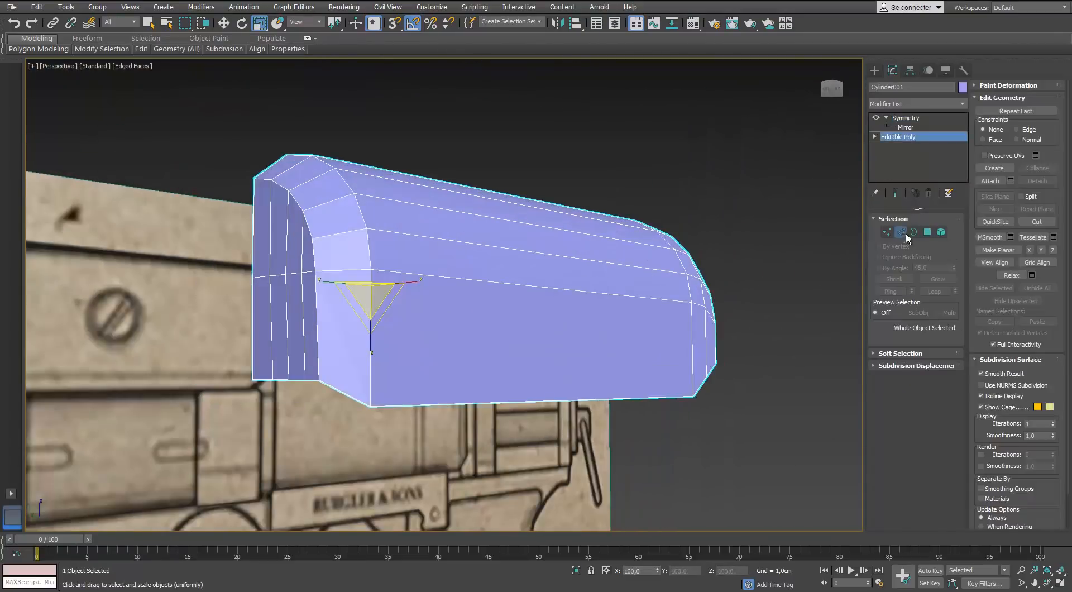
{"action": "left_click", "coordinate": [901, 232]}
{"action": "middle_click_drag", "start_coordinate": [502, 363], "coordinate": [486, 306], "text": "alt"}
{"action": "middle_click_drag", "start_coordinate": [435, 274], "coordinate": [376, 347], "text": "alt"}
{"action": "key", "text": "l"}
{"action": "middle_click_drag", "start_coordinate": [513, 347], "coordinate": [374, 348]}
{"action": "scroll", "coordinate": [751, 257], "scroll_direction": "up", "scroll_amount": 2}
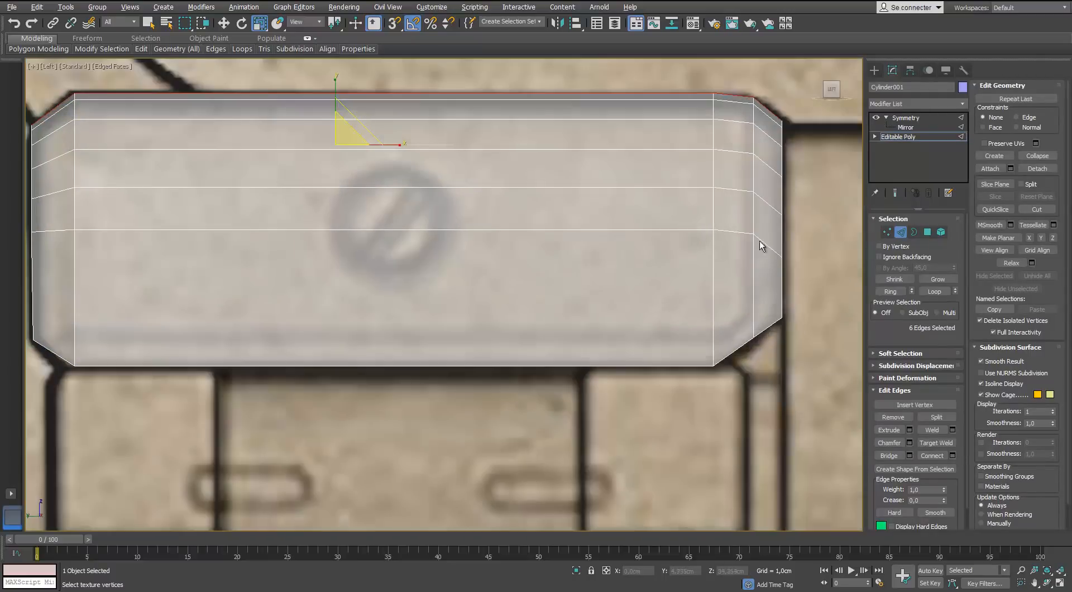
{"action": "middle_click_drag", "start_coordinate": [759, 263], "coordinate": [752, 260]}
{"action": "left_click", "coordinate": [658, 297]}
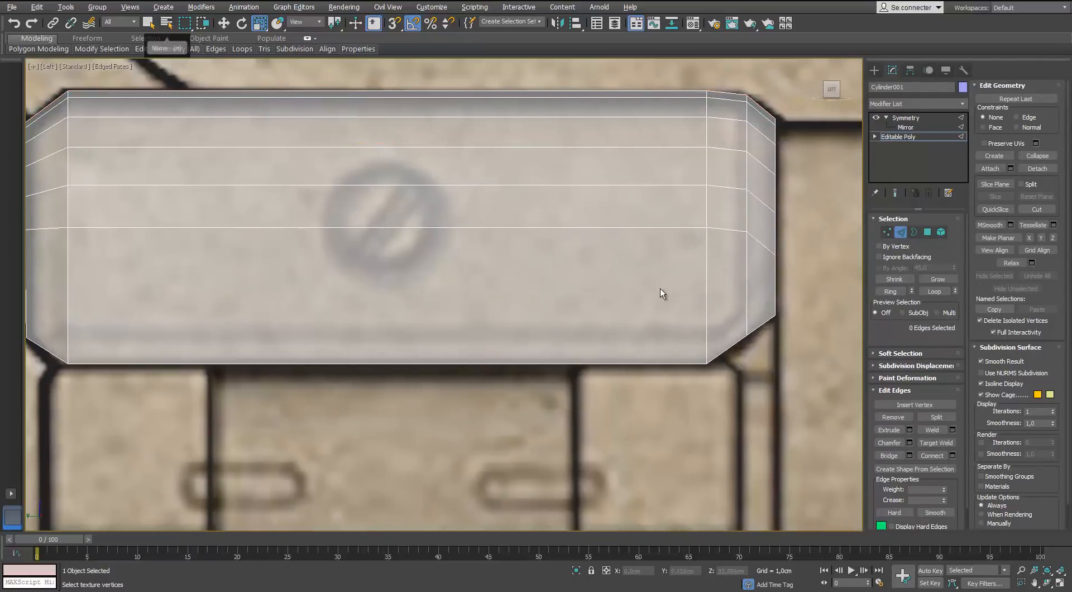
{"action": "middle_click_drag", "start_coordinate": [596, 301], "coordinate": [643, 293]}
{"action": "left_click", "coordinate": [953, 455]}
{"action": "left_click", "coordinate": [452, 303]}
{"action": "left_click_drag", "start_coordinate": [452, 334], "coordinate": [453, 372]}
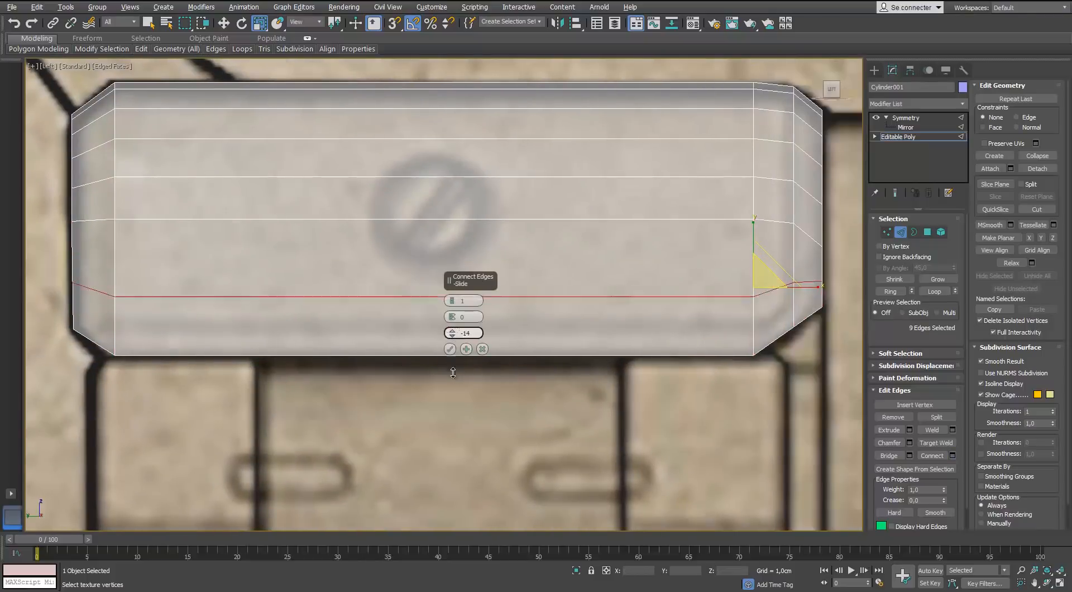
Adjust the two rear-bevel vertices of the lower edge loop so the loop follows the drawn rear corner.
{"action": "left_click", "coordinate": [887, 232]}
{"action": "middle_click_drag", "start_coordinate": [781, 286], "coordinate": [630, 279]}
{"action": "scroll", "coordinate": [631, 279], "scroll_direction": "up", "scroll_amount": 4}
{"action": "left_click_drag", "start_coordinate": [634, 322], "coordinate": [725, 273]}
{"action": "key", "text": "w"}
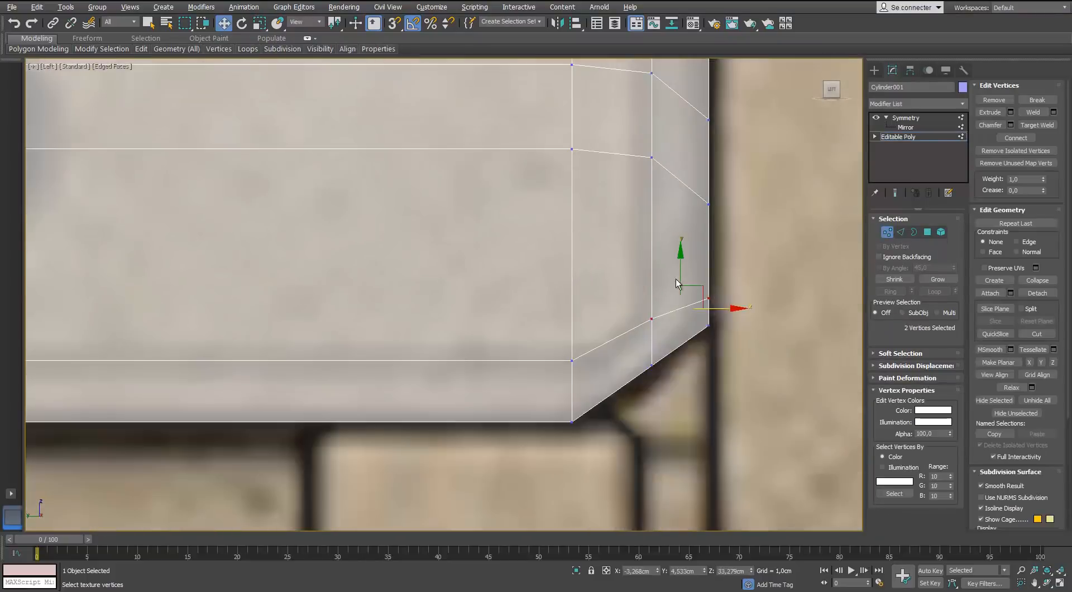
{"action": "left_click", "coordinate": [781, 251]}
{"action": "scroll", "coordinate": [710, 257], "scroll_direction": "down", "scroll_amount": 6}
{"action": "scroll", "coordinate": [434, 289], "scroll_direction": "down", "scroll_amount": 4}
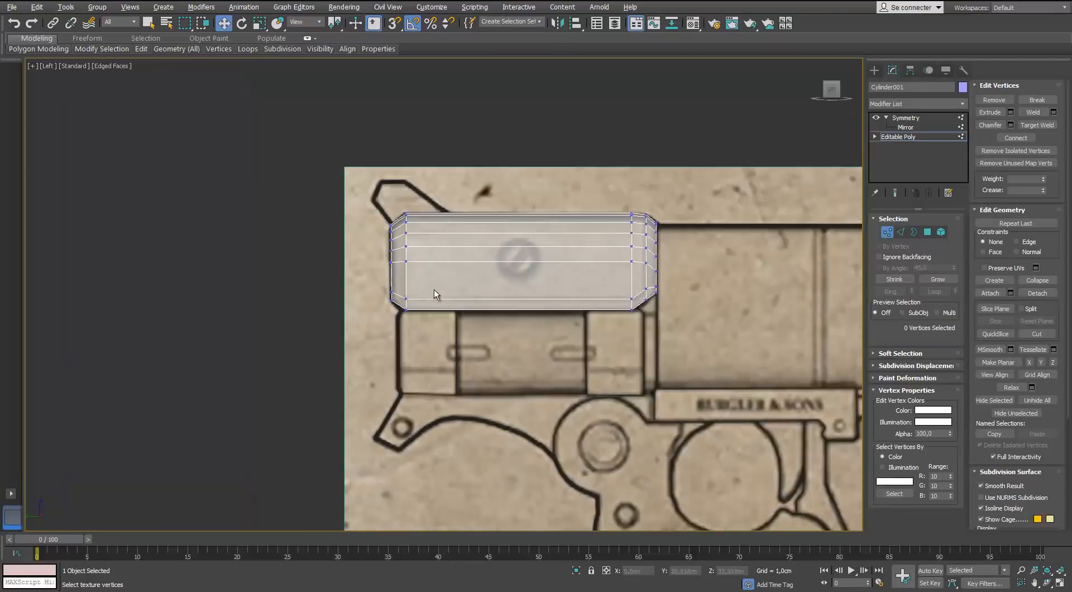
Move the two lowest side vertices inward on X so the shell's side tapers underneath.
{"action": "scroll", "coordinate": [441, 290], "scroll_direction": "up", "scroll_amount": 2}
{"action": "mouse_move", "coordinate": [605, 268]}
{"action": "middle_mouse_down"}
{"action": "mouse_move", "coordinate": [463, 294]}
{"action": "mouse_move", "coordinate": [709, 365]}
{"action": "middle_mouse_up"}
{"action": "key", "text": "p"}
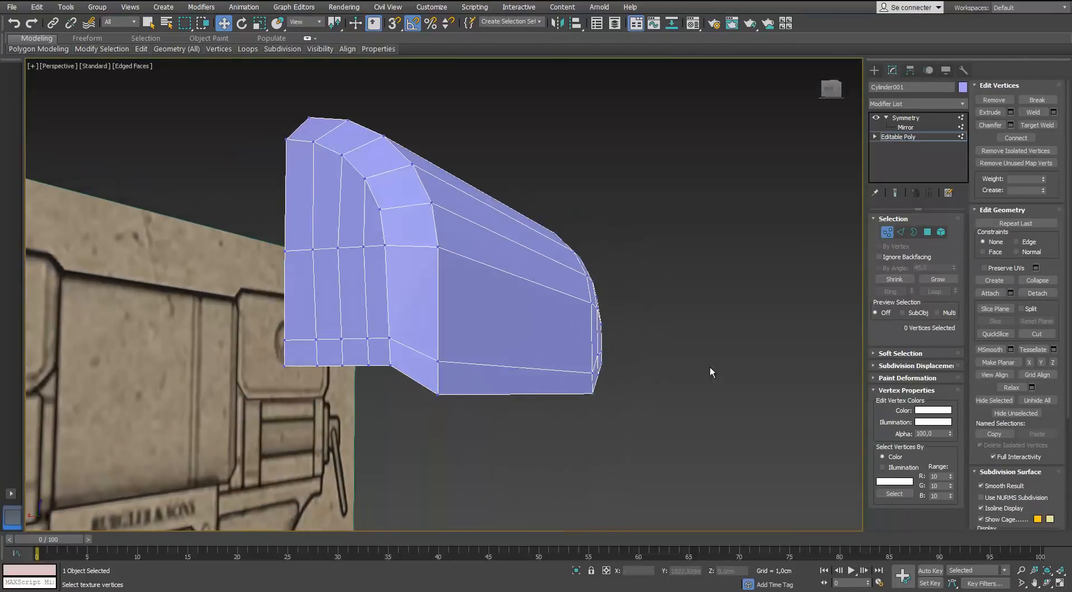
{"action": "middle_click_drag", "start_coordinate": [484, 396], "coordinate": [468, 342], "text": "alt"}
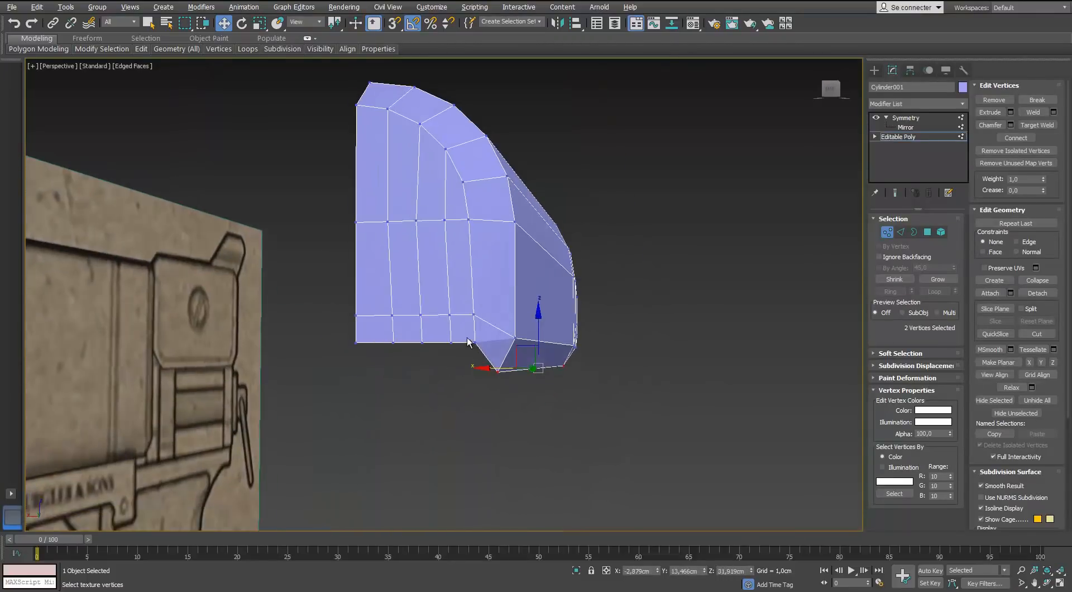
{"action": "left_click_drag", "start_coordinate": [406, 332], "coordinate": [405, 354]}
{"action": "mouse_move", "coordinate": [466, 353]}
{"action": "middle_mouse_down", "text": "alt"}
{"action": "mouse_move", "coordinate": [396, 350]}
{"action": "mouse_move", "coordinate": [381, 336]}
{"action": "mouse_move", "coordinate": [429, 346]}
{"action": "middle_mouse_up", "text": "alt"}
{"action": "key", "text": "ctrl+z"}
{"action": "key", "text": "f"}
{"action": "key", "text": "l"}
{"action": "key", "text": "p"}
Connect the side vertex and the lower inner vertex across the bottom corner at one end of the shell.
{"action": "scroll", "coordinate": [430, 346], "scroll_direction": "up", "scroll_amount": 5}
{"action": "key", "text": "2"}
{"action": "left_click", "coordinate": [382, 411]}
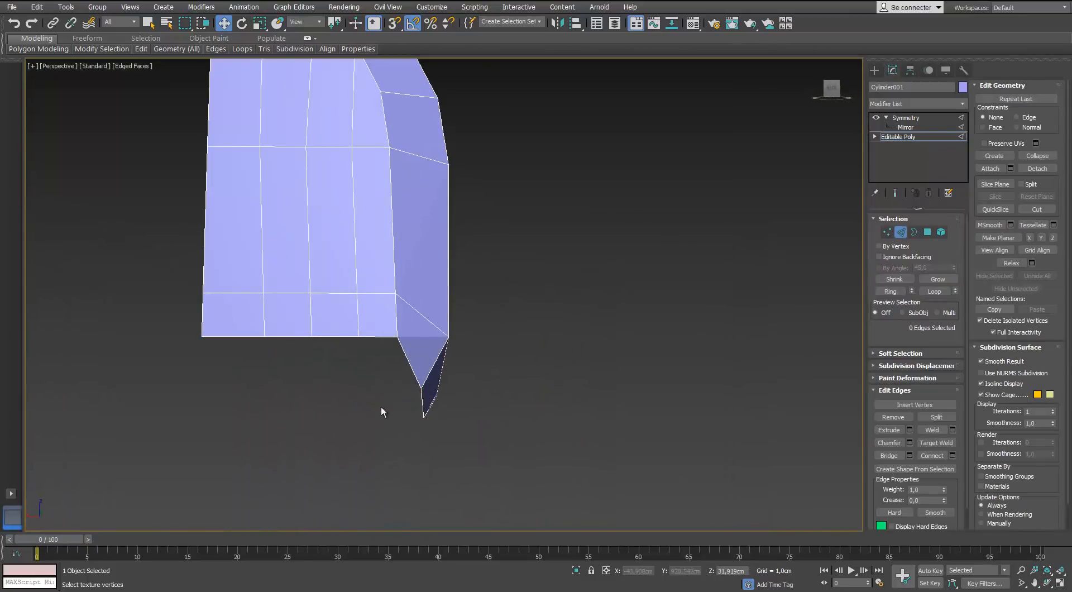
{"action": "middle_click_drag", "start_coordinate": [398, 354], "coordinate": [367, 366], "text": "alt"}
{"action": "scroll", "coordinate": [284, 372], "scroll_direction": "up", "scroll_amount": 2}
{"action": "key", "text": "1"}
{"action": "left_click", "coordinate": [309, 450]}
{"action": "left_click", "coordinate": [220, 474], "text": "ctrl"}
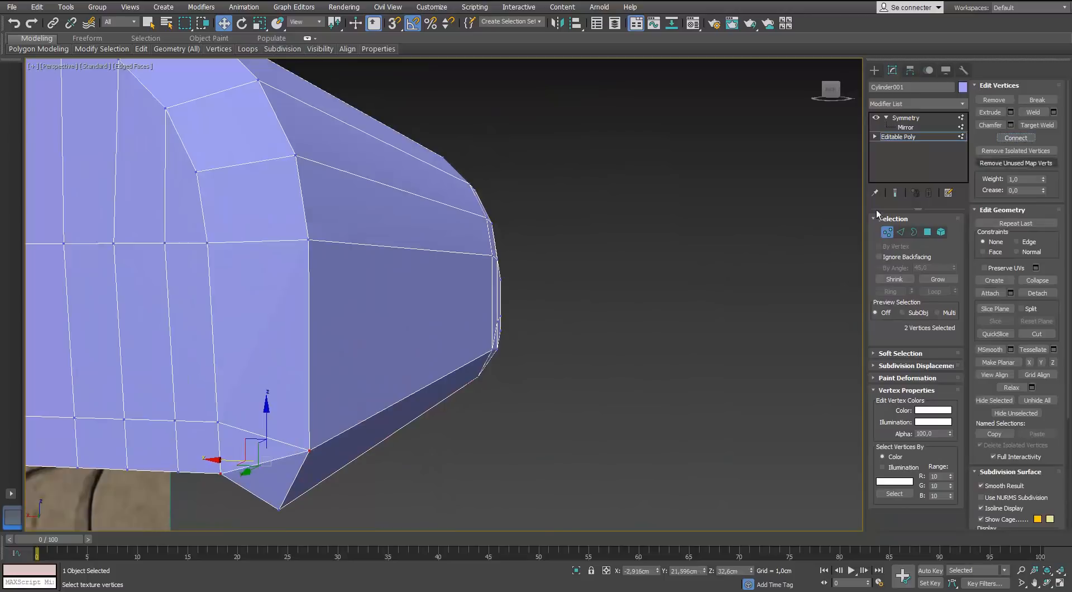
Connect the two matching bottom-corner vertices at the opposite end of the shell.
{"action": "middle_click_drag", "start_coordinate": [268, 410], "coordinate": [512, 323]}
{"action": "scroll", "coordinate": [488, 344], "scroll_direction": "down", "scroll_amount": 4}
{"action": "scroll", "coordinate": [512, 322], "scroll_direction": "up", "scroll_amount": 5}
{"action": "left_click", "coordinate": [484, 319]}
{"action": "left_click", "coordinate": [266, 347], "text": "ctrl"}
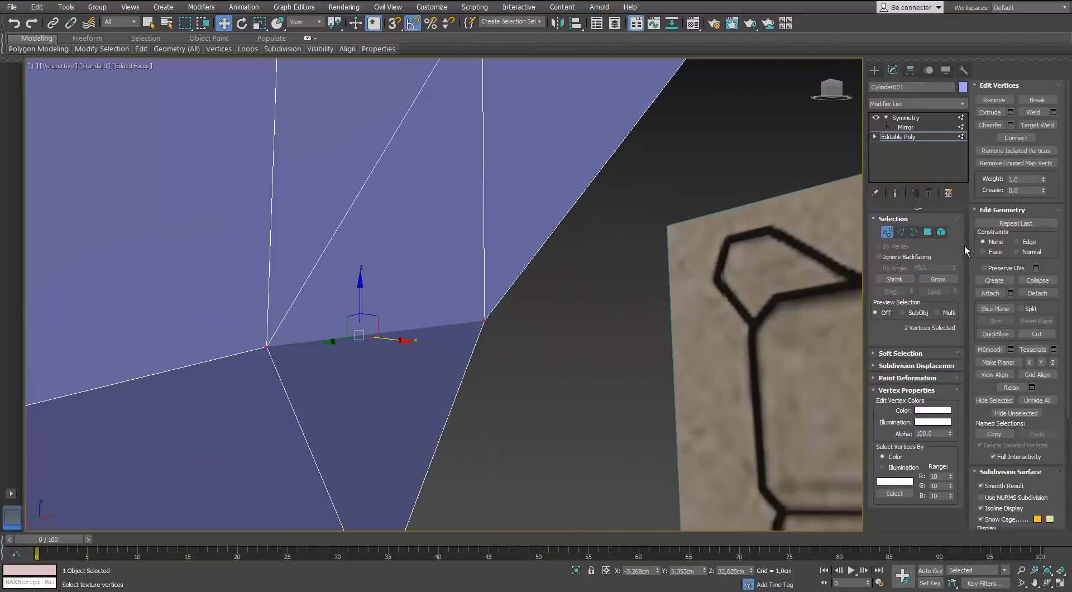
{"action": "left_click", "coordinate": [1015, 138]}
{"action": "left_click", "coordinate": [508, 365]}
Extrude the long lower side edge inward along X into underside strips that line up with the end face's vertical edges.
{"action": "scroll", "coordinate": [507, 366], "scroll_direction": "down", "scroll_amount": 5}
{"action": "middle_click_drag", "start_coordinate": [507, 365], "coordinate": [565, 304], "text": "alt"}
{"action": "left_click", "coordinate": [900, 232]}
{"action": "middle_click_drag", "start_coordinate": [397, 319], "coordinate": [414, 323], "text": "alt"}
{"action": "left_click", "coordinate": [475, 289]}
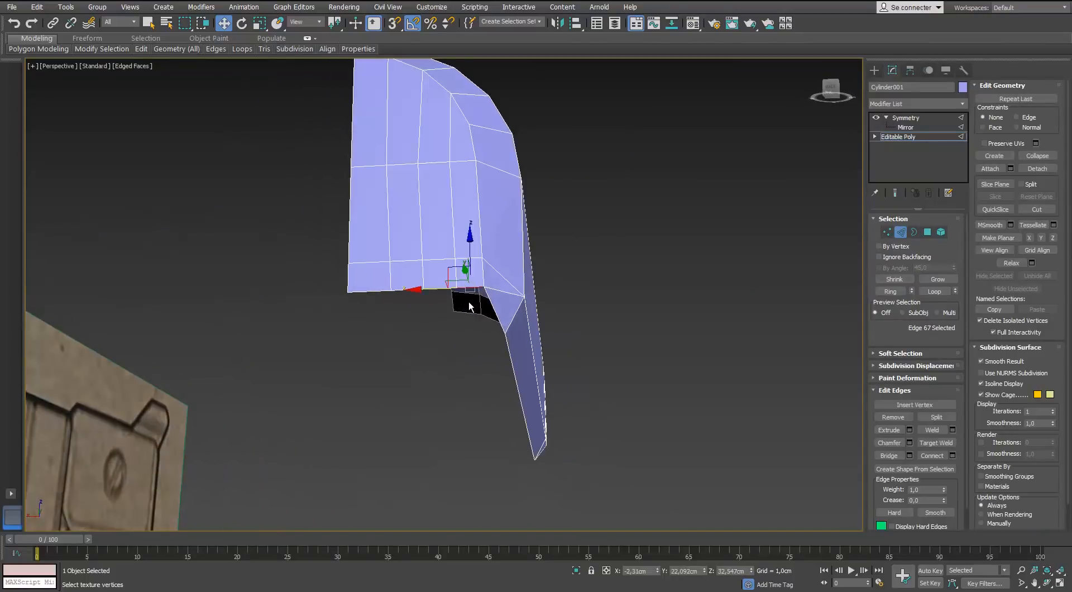
{"action": "left_click", "coordinate": [510, 355]}
{"action": "middle_click_drag", "start_coordinate": [510, 355], "coordinate": [466, 329], "text": "alt"}
{"action": "key", "text": "f"}
{"action": "scroll", "coordinate": [500, 387], "scroll_direction": "down", "scroll_amount": 3}
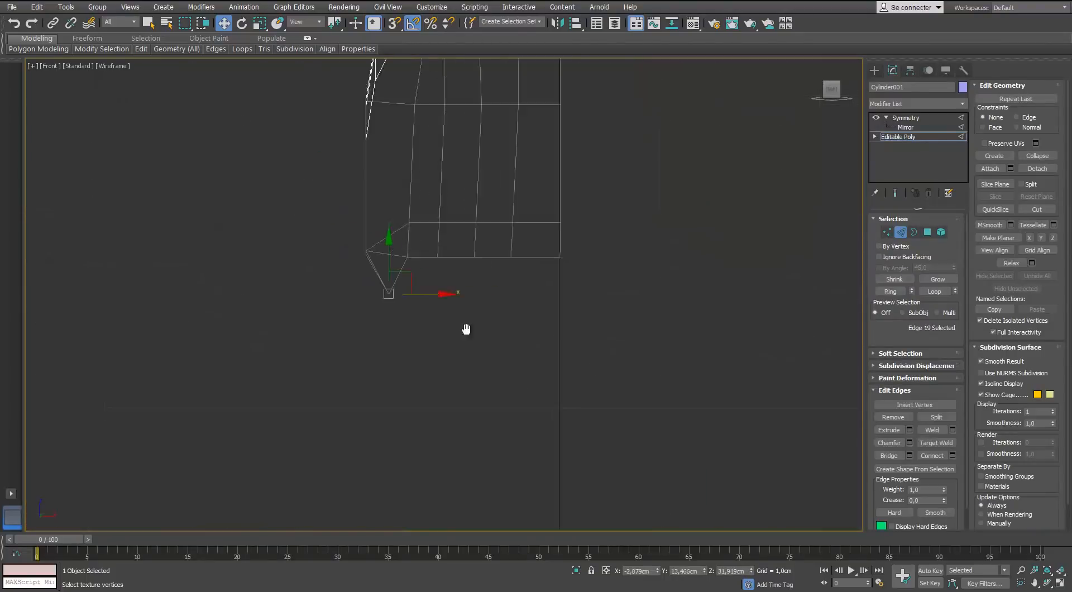
{"action": "scroll", "coordinate": [466, 329], "scroll_direction": "up", "scroll_amount": 4}
{"action": "left_click", "coordinate": [384, 298]}
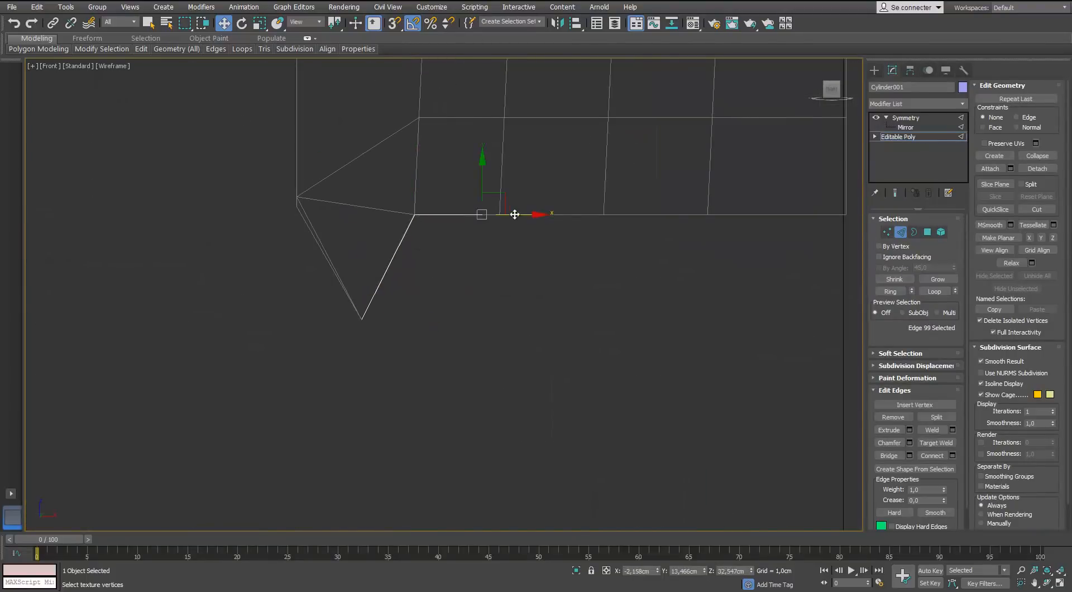
{"action": "scroll", "coordinate": [515, 214], "scroll_direction": "up", "scroll_amount": 3}
{"action": "scroll", "coordinate": [517, 220], "scroll_direction": "up", "scroll_amount": 2}
{"action": "left_click_drag", "start_coordinate": [382, 236], "coordinate": [469, 236]}
{"action": "scroll", "coordinate": [472, 236], "scroll_direction": "down", "scroll_amount": 4}
{"action": "middle_click_drag", "start_coordinate": [480, 237], "coordinate": [402, 286]}
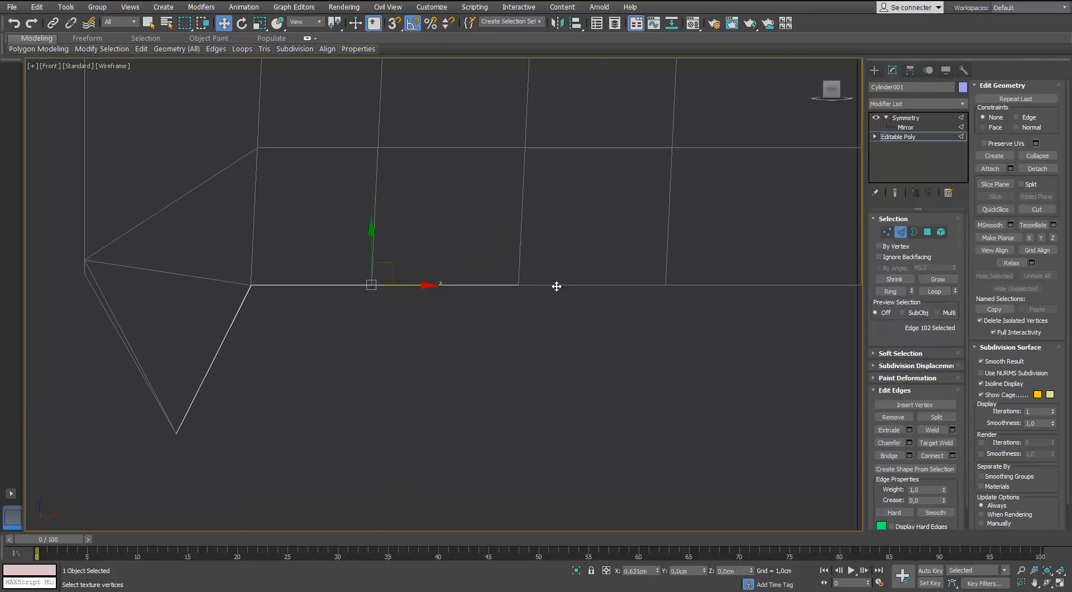
Target-weld the underside strips' end vertices to the matching bottom vertices of the end face.
{"action": "key", "text": "p"}
{"action": "middle_click_drag", "start_coordinate": [592, 370], "coordinate": [511, 334], "text": "alt"}
{"action": "key", "text": "1"}
{"action": "left_click", "coordinate": [1036, 125]}
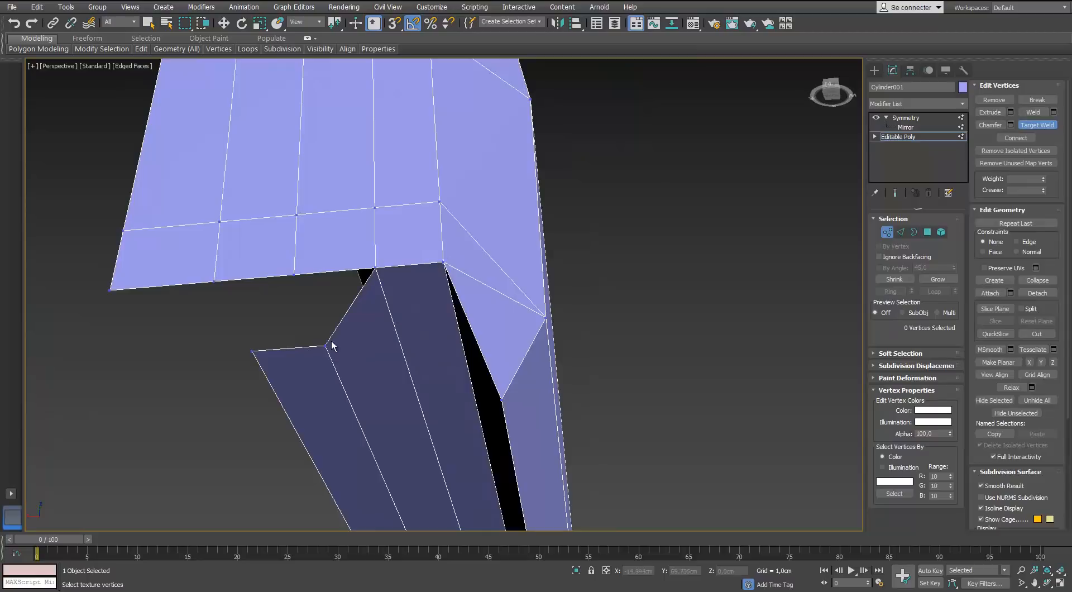
{"action": "middle_click_drag", "start_coordinate": [217, 292], "coordinate": [418, 356], "text": "alt"}
{"action": "key", "text": "2"}
{"action": "middle_click_drag", "start_coordinate": [222, 485], "coordinate": [564, 262], "text": "alt"}
{"action": "key", "text": "1"}
{"action": "left_click", "coordinate": [1036, 125]}
{"action": "left_click", "coordinate": [421, 290]}
{"action": "left_click", "coordinate": [426, 289]}
Extrude the two short lower edges at the open end across to the shell's centre line.
{"action": "scroll", "coordinate": [429, 308], "scroll_direction": "down", "scroll_amount": 8}
{"action": "scroll", "coordinate": [484, 294], "scroll_direction": "up", "scroll_amount": 5}
{"action": "left_click", "coordinate": [901, 232]}
{"action": "left_click", "coordinate": [455, 310]}
{"action": "left_click", "coordinate": [456, 284], "text": "ctrl"}
{"action": "middle_click_drag", "start_coordinate": [456, 285], "coordinate": [389, 327], "text": "alt"}
{"action": "left_click_drag", "start_coordinate": [412, 368], "coordinate": [541, 323], "text": "shift"}
{"action": "middle_click_drag", "start_coordinate": [541, 323], "coordinate": [495, 356], "text": "alt"}
{"action": "left_click_drag", "start_coordinate": [533, 360], "coordinate": [514, 361]}
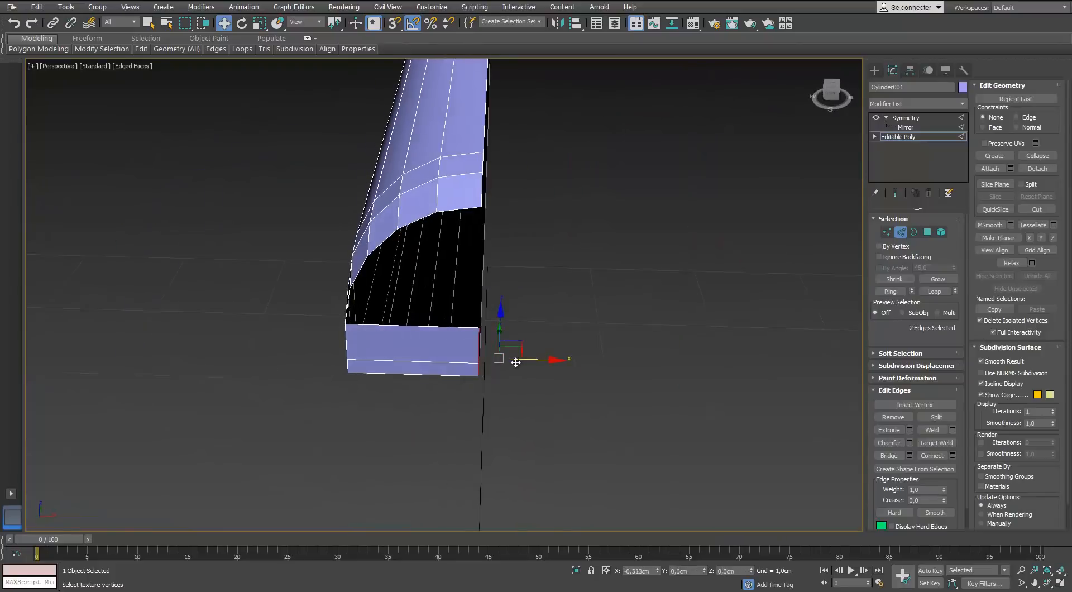
{"action": "middle_click_drag", "start_coordinate": [514, 361], "coordinate": [502, 359], "text": "alt"}
Connect the new end panel's ring with three segments and bridge its top edges to the curved rim above.
{"action": "left_click", "coordinate": [462, 327]}
{"action": "key", "text": "alt+r"}
{"action": "middle_click_drag", "start_coordinate": [462, 328], "coordinate": [486, 329], "text": "alt"}
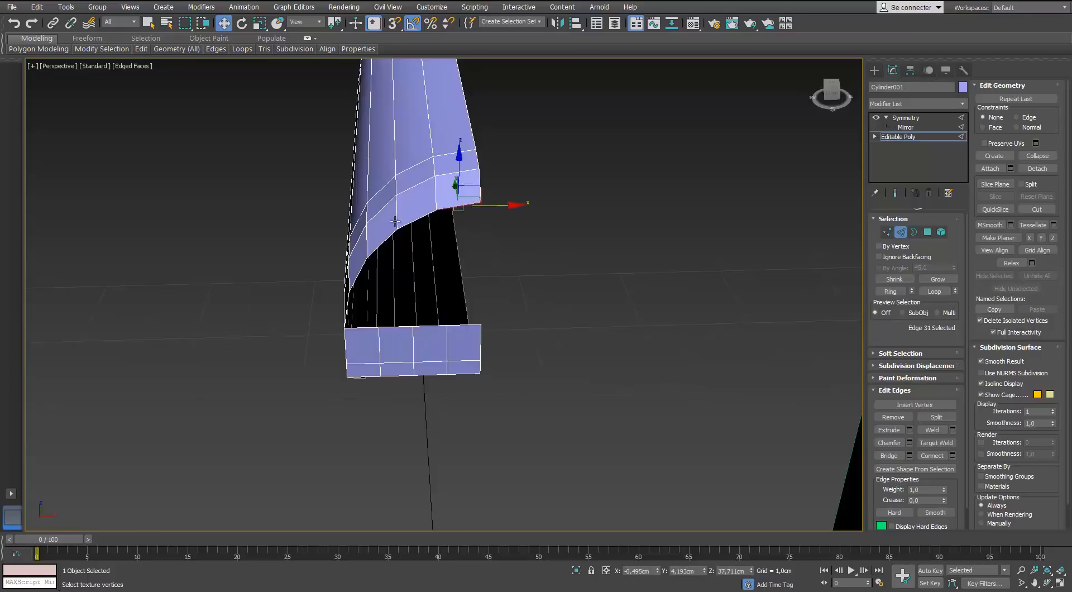
{"action": "middle_click_drag", "start_coordinate": [534, 301], "coordinate": [497, 387], "text": "alt"}
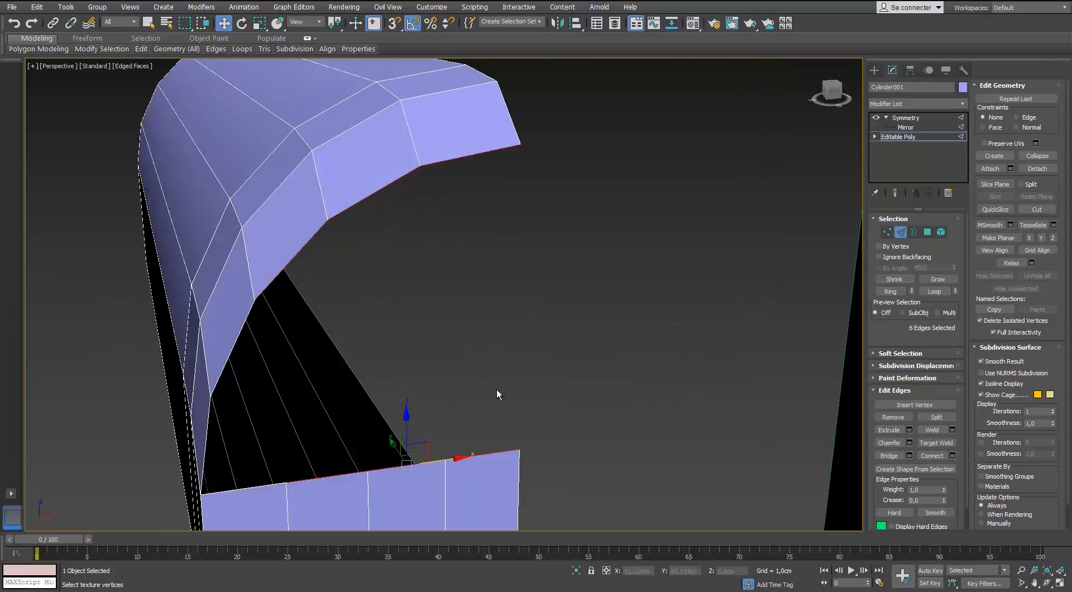
{"action": "left_click", "coordinate": [888, 455]}
Cap the four-edged hole left beside the bridged faces of the end panel.
{"action": "middle_click_drag", "start_coordinate": [486, 246], "coordinate": [502, 280], "text": "alt"}
{"action": "left_click", "coordinate": [914, 233]}
{"action": "left_click", "coordinate": [398, 356]}
{"action": "middle_click_drag", "start_coordinate": [399, 356], "coordinate": [433, 327], "text": "alt"}
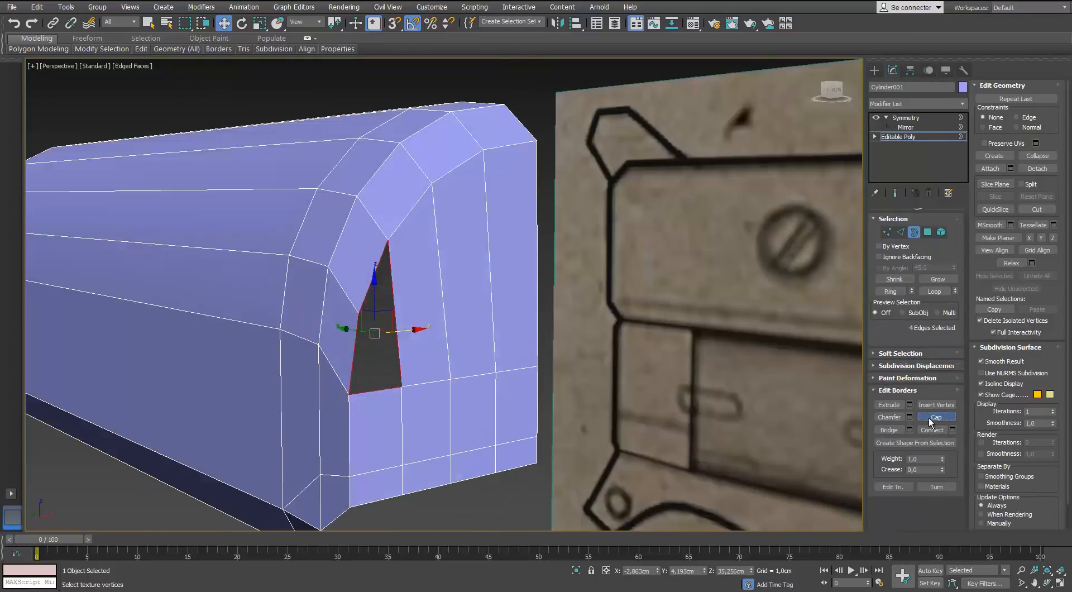
{"action": "left_click", "coordinate": [935, 417]}
{"action": "middle_click_drag", "start_coordinate": [544, 304], "coordinate": [502, 352], "text": "alt"}
{"action": "key", "text": "1"}
{"action": "middle_click_drag", "start_coordinate": [572, 284], "coordinate": [521, 310], "text": "alt"}
{"action": "left_click_drag", "start_coordinate": [539, 342], "coordinate": [363, 297]}
{"action": "middle_click_drag", "start_coordinate": [507, 357], "coordinate": [503, 304], "text": "alt"}
{"action": "left_click_drag", "start_coordinate": [523, 331], "coordinate": [496, 291], "text": "alt"}
{"action": "middle_click_drag", "start_coordinate": [502, 301], "coordinate": [542, 152], "text": "alt"}
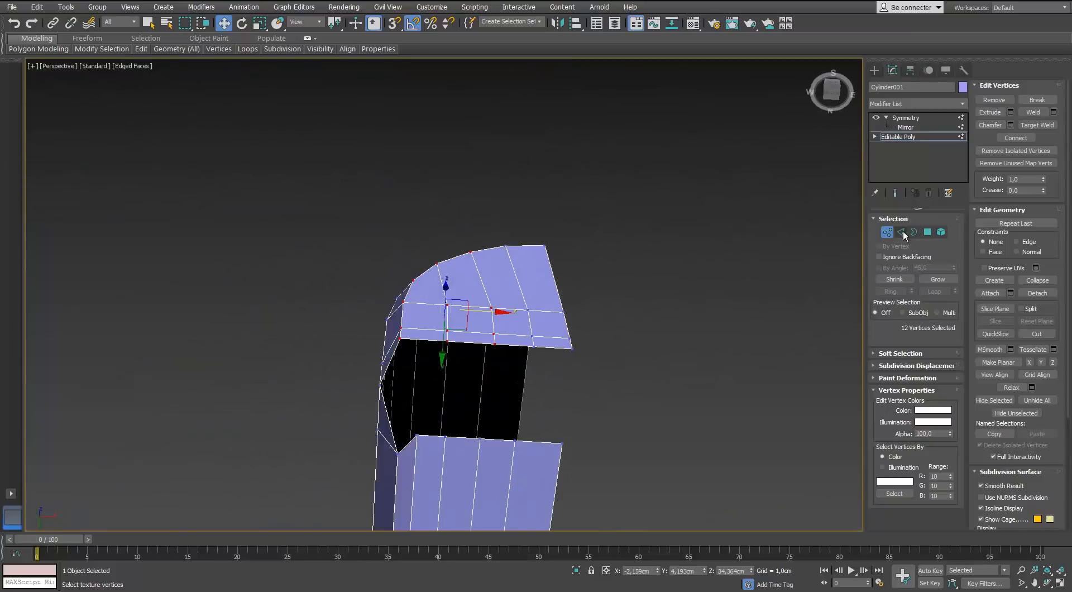
Select the edges along both sides of the underside gap and bridge them.
{"action": "left_click", "coordinate": [903, 236]}
{"action": "scroll", "coordinate": [390, 359], "scroll_direction": "up", "scroll_amount": 3}
{"action": "middle_click_drag", "start_coordinate": [480, 324], "coordinate": [324, 368], "text": "alt"}
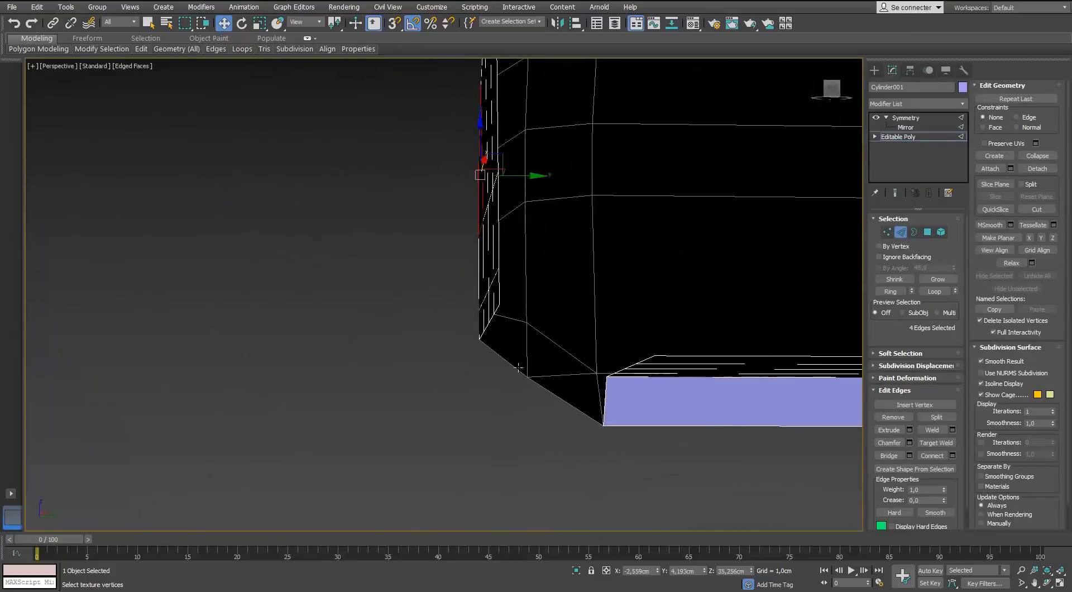
{"action": "middle_click_drag", "start_coordinate": [518, 368], "coordinate": [443, 335], "text": "alt"}
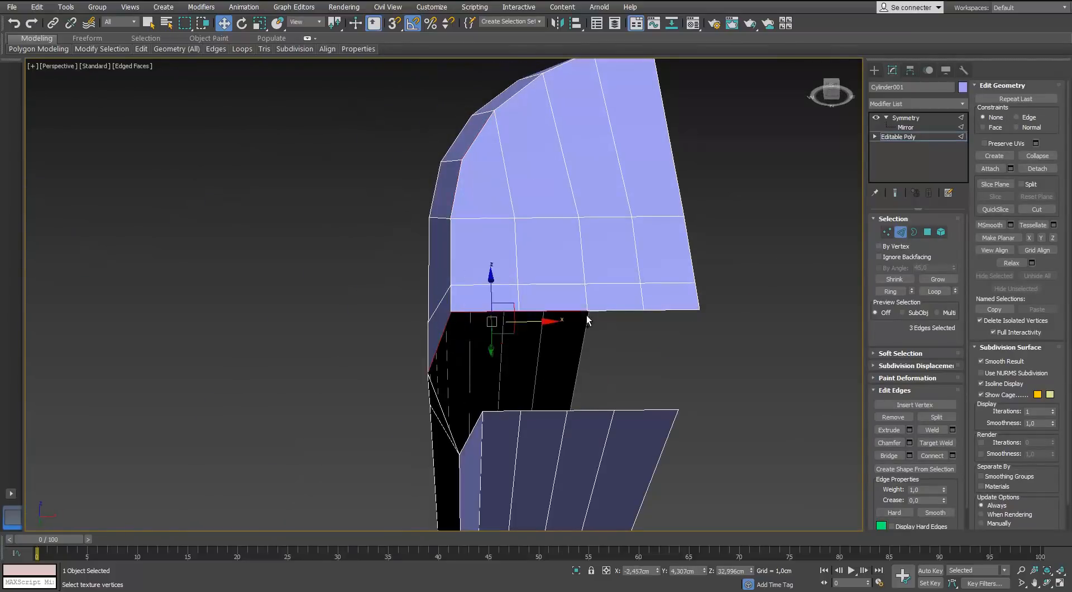
{"action": "middle_click_drag", "start_coordinate": [592, 397], "coordinate": [615, 425], "text": "alt"}
{"action": "left_click", "coordinate": [573, 407], "text": "ctrl"}
{"action": "left_click", "coordinate": [540, 401], "text": "ctrl"}
{"action": "left_click", "coordinate": [497, 392], "text": "ctrl"}
{"action": "left_click", "coordinate": [465, 412], "text": "ctrl"}
{"action": "middle_click_drag", "start_coordinate": [497, 391], "coordinate": [447, 390], "text": "alt"}
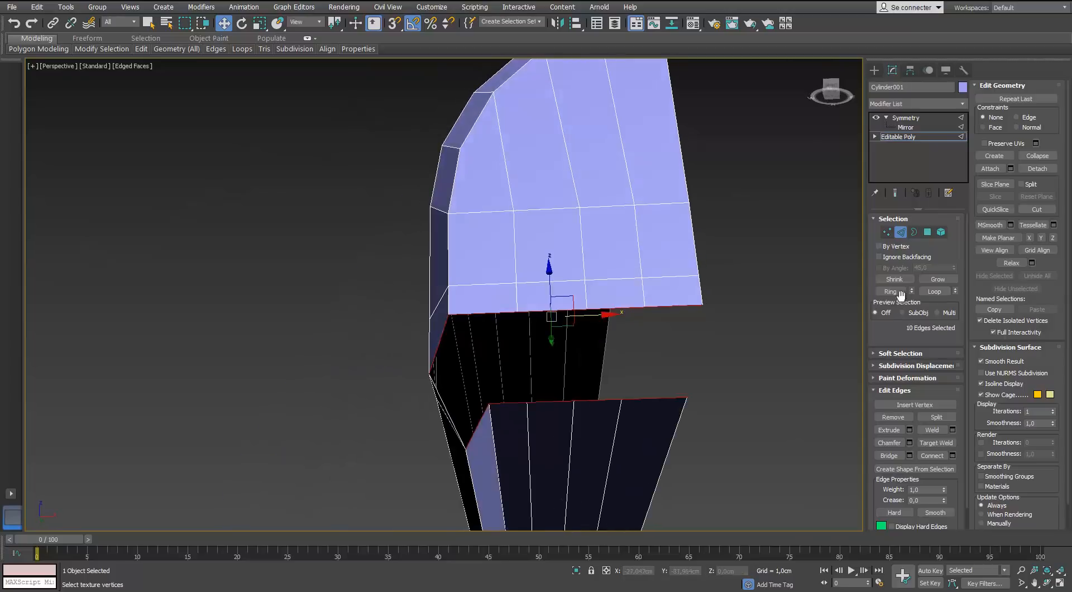
{"action": "left_click", "coordinate": [889, 455]}
Connect the bridged underside faces with one cross loop and nudge the loop into position.
{"action": "middle_click_drag", "start_coordinate": [503, 337], "coordinate": [606, 385], "text": "alt"}
{"action": "left_click", "coordinate": [582, 349]}
{"action": "left_click", "coordinate": [605, 389]}
{"action": "left_click", "coordinate": [952, 455]}
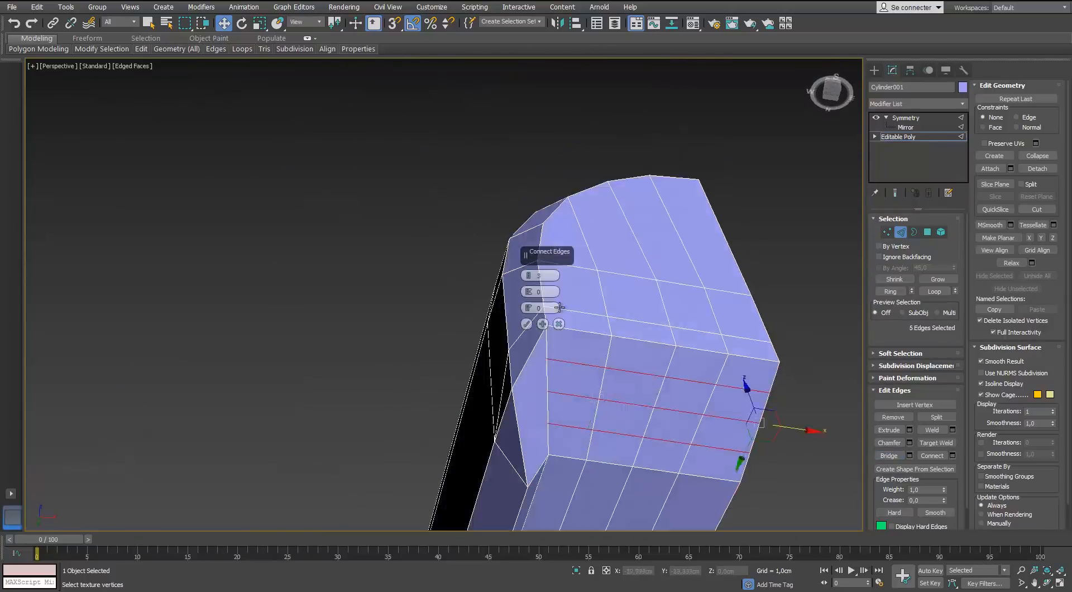
{"action": "left_click", "coordinate": [526, 325]}
{"action": "middle_click_drag", "start_coordinate": [538, 357], "coordinate": [496, 380], "text": "alt"}
{"action": "left_click_drag", "start_coordinate": [572, 351], "coordinate": [571, 345]}
{"action": "middle_click_drag", "start_coordinate": [575, 349], "coordinate": [776, 324], "text": "alt"}
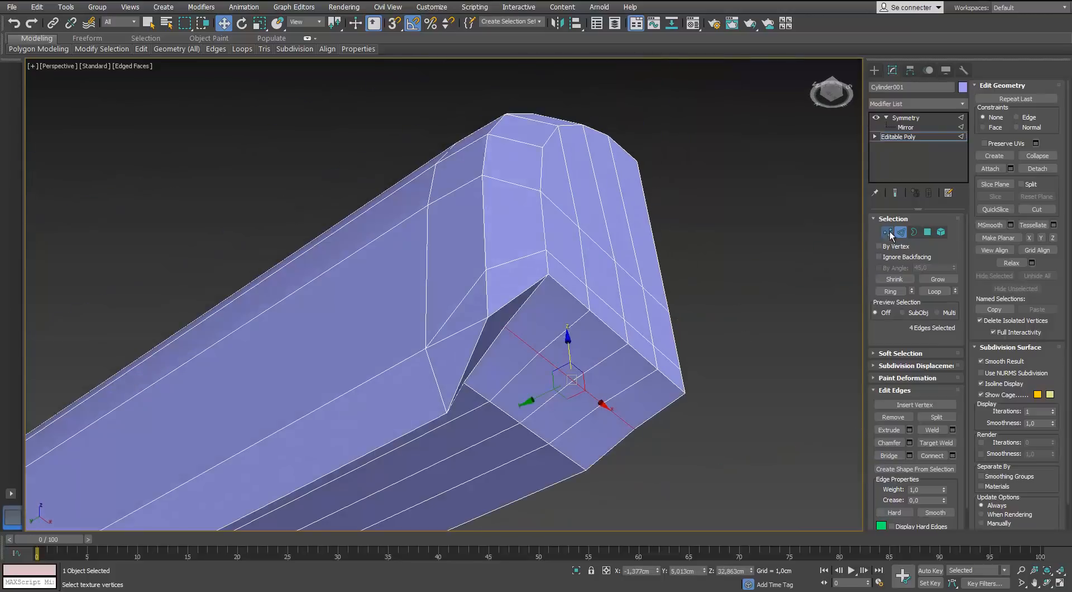
{"action": "left_click", "coordinate": [887, 232]}
{"action": "left_click", "coordinate": [747, 310]}
{"action": "scroll", "coordinate": [747, 310], "scroll_direction": "down", "scroll_amount": 5}
{"action": "middle_click_drag", "start_coordinate": [692, 329], "coordinate": [474, 412], "text": "alt"}
{"action": "key", "text": "1"}
Return to the Symmetry level, assign a grey material to the shell, and set its object colour to black.
{"action": "left_click", "coordinate": [905, 118]}
{"action": "middle_click_drag", "start_coordinate": [743, 312], "coordinate": [530, 391], "text": "alt"}
{"action": "scroll", "coordinate": [516, 358], "scroll_direction": "down", "scroll_amount": 5}
{"action": "scroll", "coordinate": [516, 358], "scroll_direction": "up", "scroll_amount": 4}
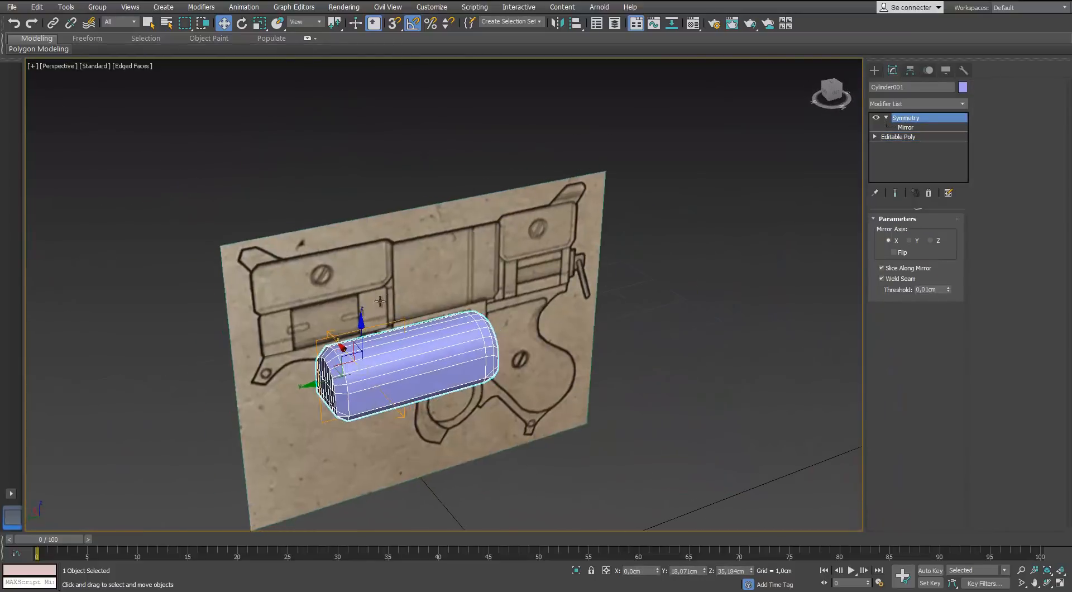
{"action": "key", "text": "m"}
{"action": "left_click", "coordinate": [728, 169]}
{"action": "left_click", "coordinate": [882, 15]}
{"action": "left_click", "coordinate": [962, 87]}
{"action": "left_click", "coordinate": [611, 115]}
{"action": "left_click", "coordinate": [765, 152]}
Clone the finished shell along Y toward the rear of the pistol.
{"action": "middle_click_drag", "start_coordinate": [586, 313], "coordinate": [470, 367], "text": "alt"}
{"action": "left_click", "coordinate": [466, 331]}
{"action": "left_click_drag", "start_coordinate": [326, 366], "coordinate": [612, 364], "text": "shift"}
{"action": "left_click", "coordinate": [491, 259]}
{"action": "left_click", "coordinate": [536, 342]}
Select the cloned shell's lengthwise edges and connect them with a loop at mid-length.
{"action": "middle_click_drag", "start_coordinate": [582, 328], "coordinate": [426, 296]}
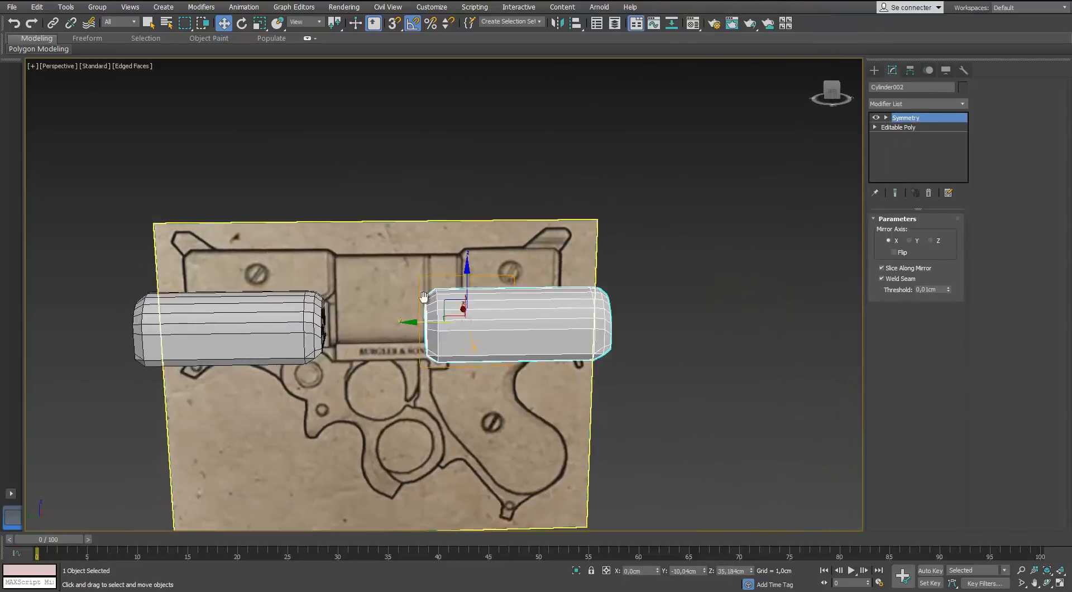
{"action": "scroll", "coordinate": [426, 296], "scroll_direction": "up", "scroll_amount": 3}
{"action": "left_click", "coordinate": [898, 127]}
{"action": "left_click", "coordinate": [901, 232]}
{"action": "left_click_drag", "start_coordinate": [703, 245], "coordinate": [517, 403]}
{"action": "middle_click_drag", "start_coordinate": [517, 403], "coordinate": [514, 376], "text": "alt"}
{"action": "left_click_drag", "start_coordinate": [487, 254], "coordinate": [498, 426]}
{"action": "middle_click_drag", "start_coordinate": [497, 427], "coordinate": [800, 381], "text": "alt"}
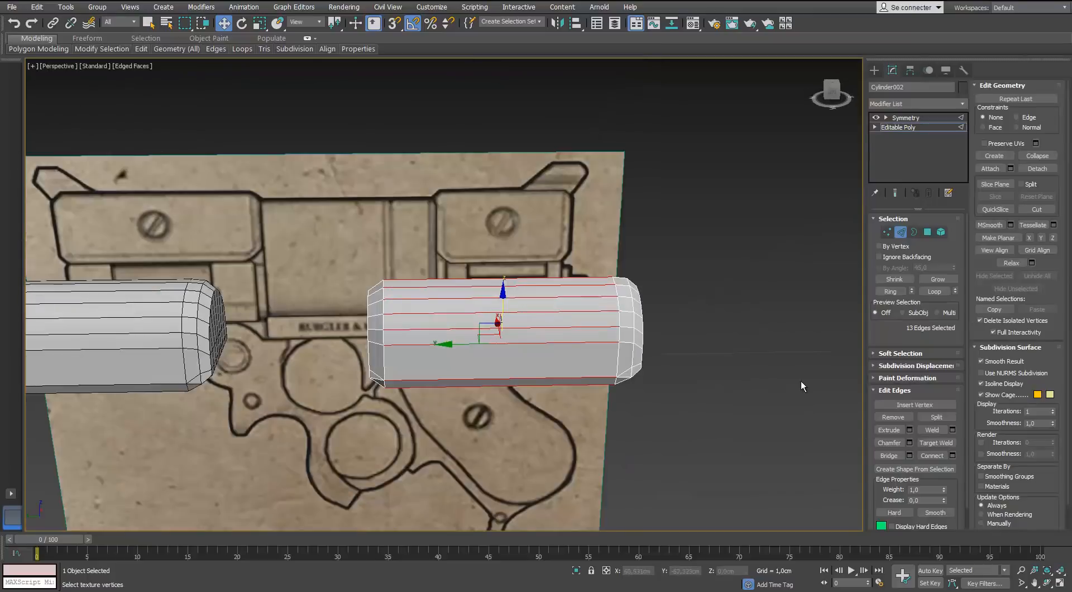
Delete the polygons of the cloned shell's rear half.
{"action": "left_click", "coordinate": [927, 232]}
{"action": "left_click_drag", "start_coordinate": [692, 246], "coordinate": [522, 410]}
{"action": "middle_click_drag", "start_coordinate": [522, 410], "coordinate": [631, 366], "text": "alt"}
{"action": "key", "text": "Delete"}
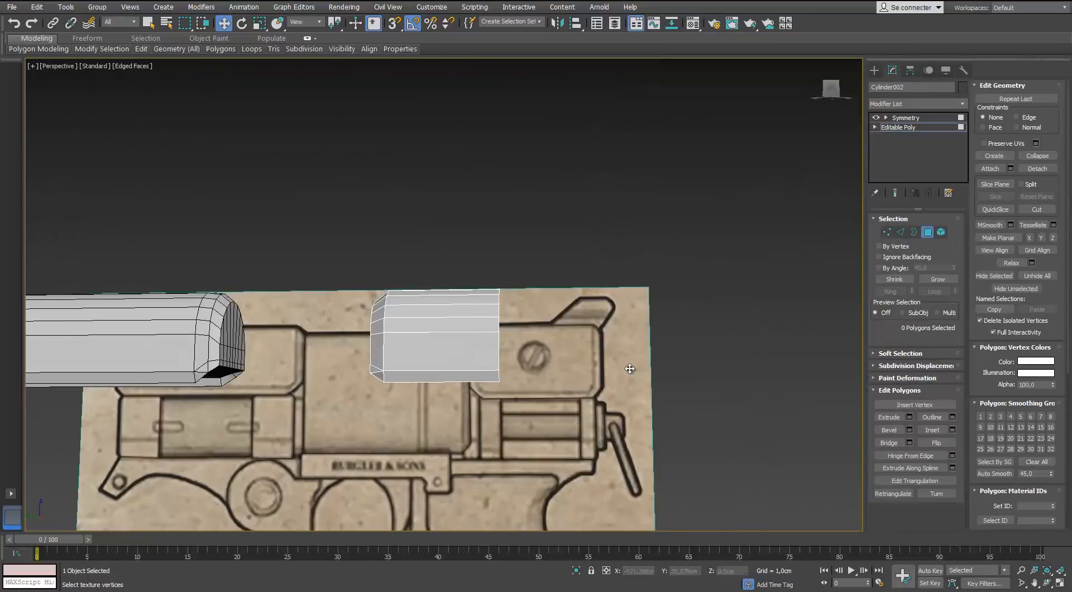
Move the remaining half shell over the front part of the rear housing drawn in the reference.
{"action": "key", "text": "f"}
{"action": "key", "text": "l"}
{"action": "left_click", "coordinate": [928, 232]}
{"action": "middle_click_drag", "start_coordinate": [645, 331], "coordinate": [545, 332]}
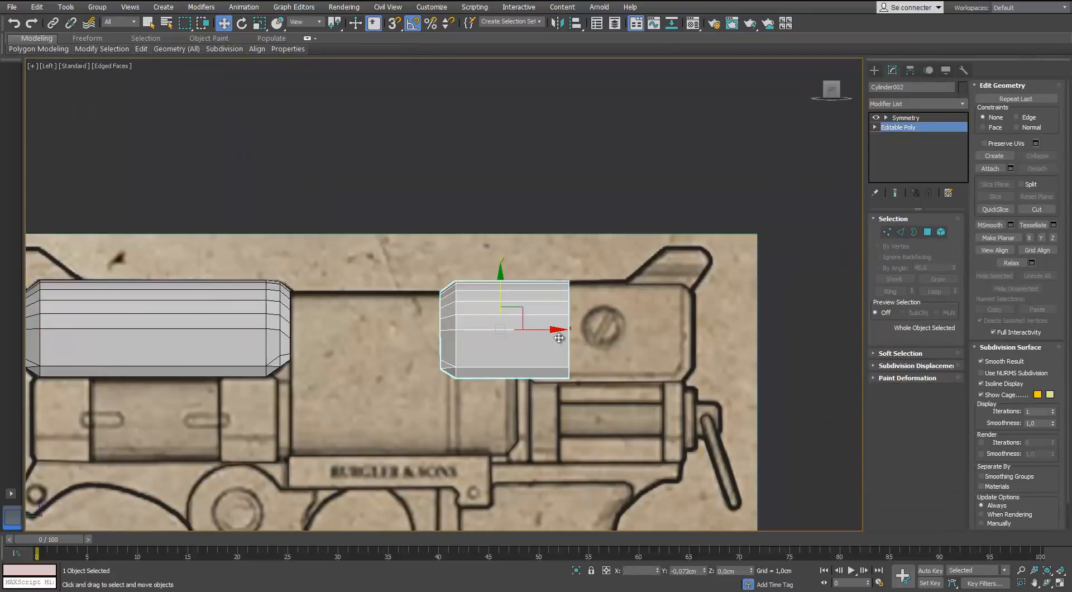
{"action": "mouse_move", "coordinate": [545, 334]}
{"action": "left_mouse_down"}
{"action": "mouse_move", "coordinate": [633, 334]}
{"action": "mouse_move", "coordinate": [622, 364]}
{"action": "left_mouse_up"}
{"action": "scroll", "coordinate": [580, 294], "scroll_direction": "up", "scroll_amount": 4}
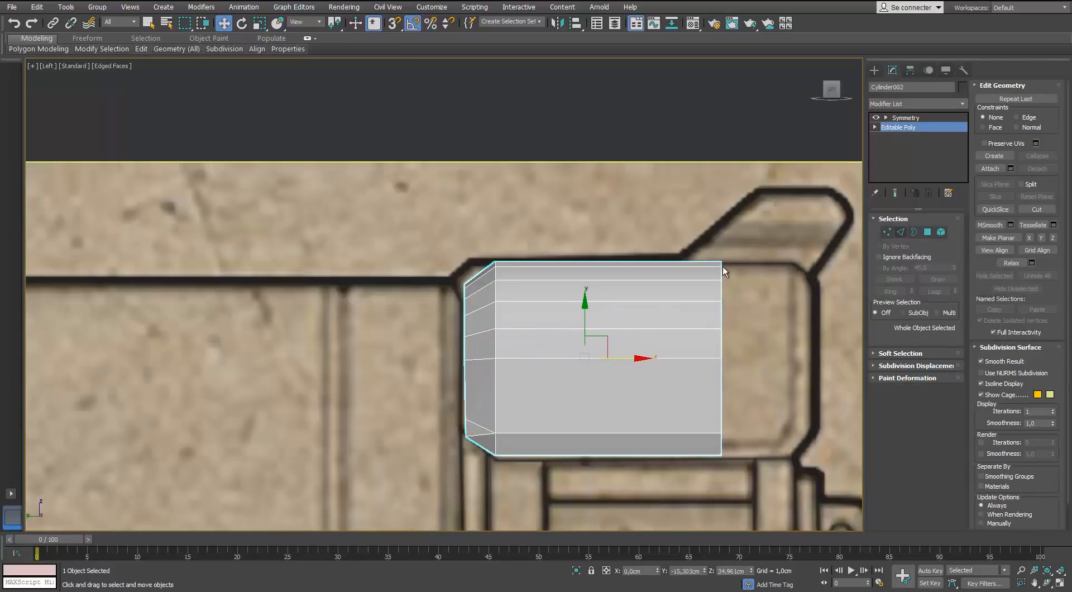
Fit the front bevel vertices to the drawn corner and move the open-end vertices forward to the drawn screw.
{"action": "key", "text": "1"}
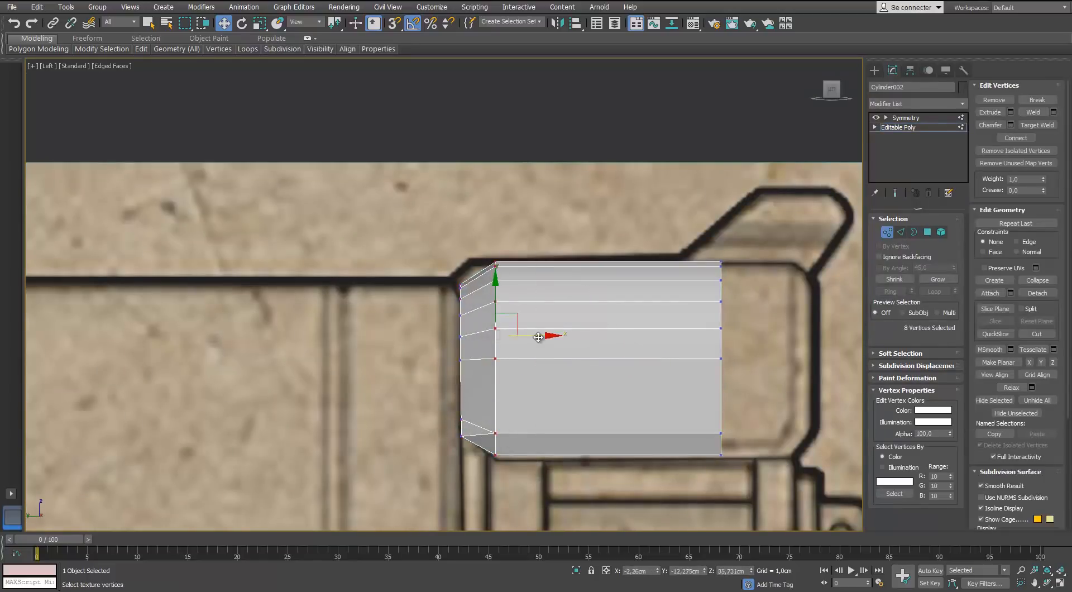
{"action": "middle_click_drag", "start_coordinate": [791, 364], "coordinate": [620, 383]}
{"action": "left_click_drag", "start_coordinate": [591, 257], "coordinate": [519, 497]}
{"action": "left_click_drag", "start_coordinate": [585, 397], "coordinate": [524, 408]}
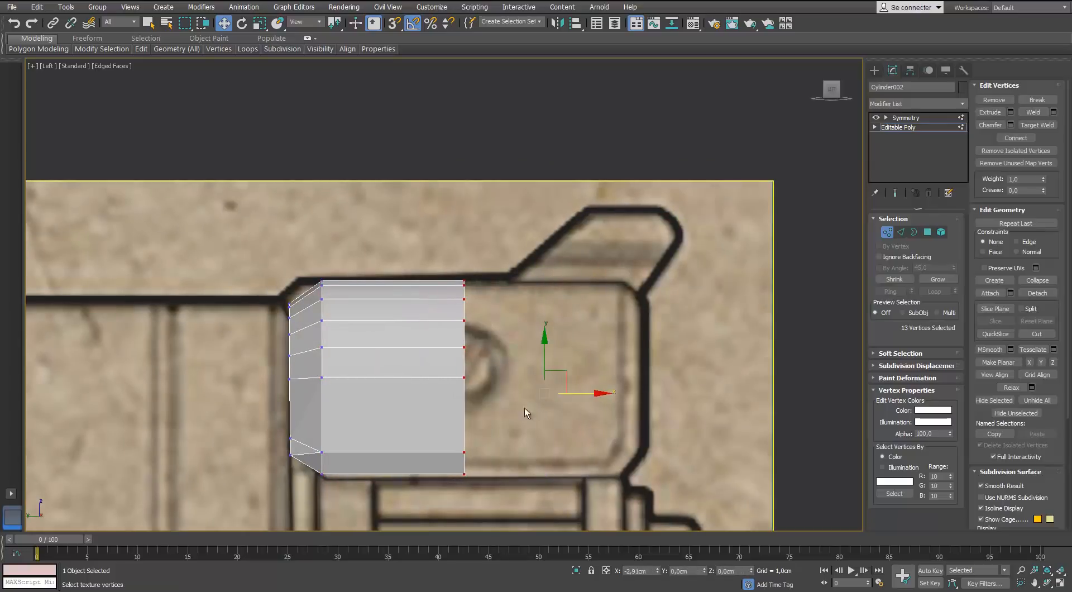
Set the Symmetry axis to Z and shift the mirror plane until the mirrored end meets the drawn rear edge.
{"action": "left_click", "coordinate": [899, 126]}
{"action": "left_click", "coordinate": [904, 118]}
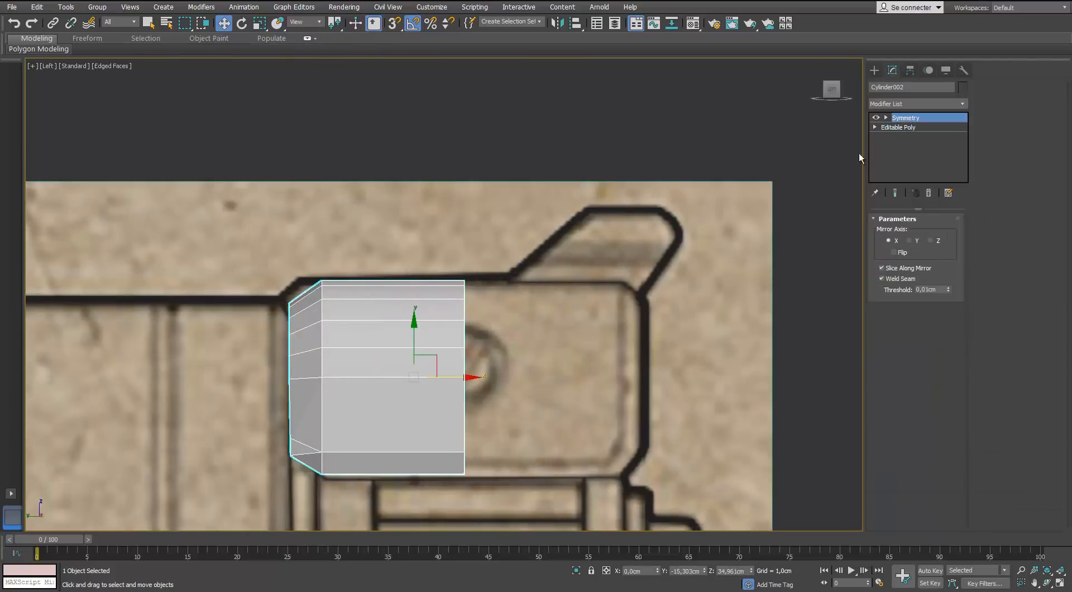
{"action": "left_click", "coordinate": [908, 240]}
{"action": "left_click", "coordinate": [930, 240]}
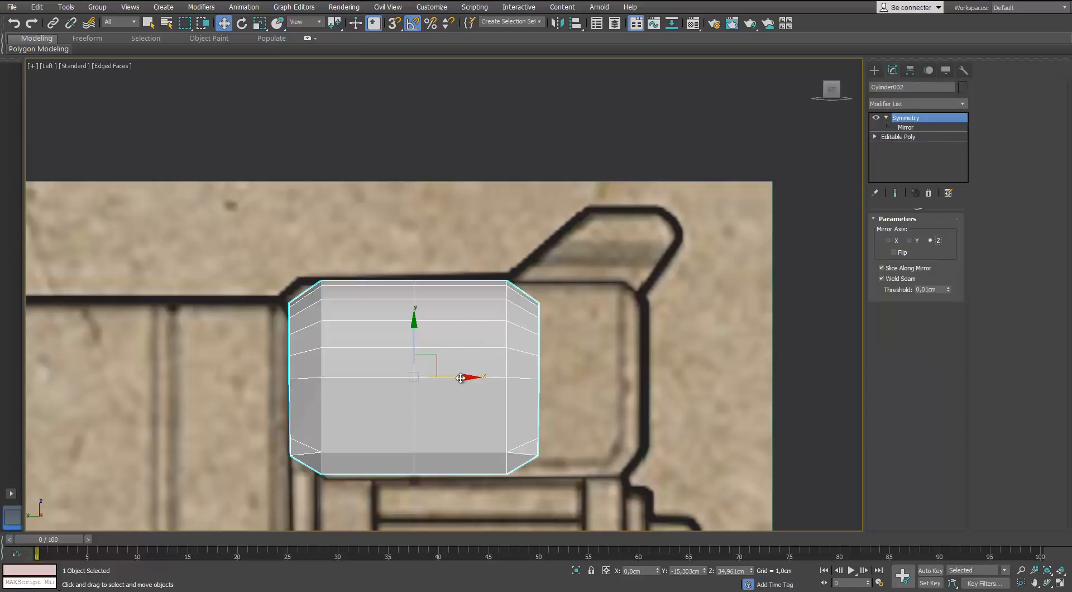
{"action": "left_click", "coordinate": [905, 127]}
{"action": "left_click_drag", "start_coordinate": [479, 381], "coordinate": [500, 383]}
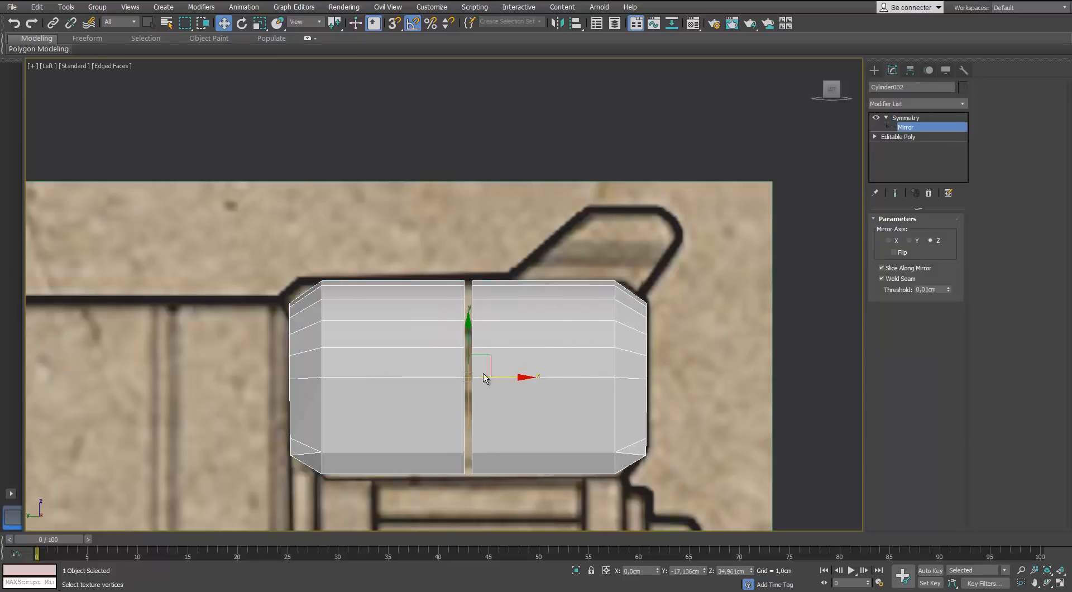
Extend the half shell's open-end vertices to close the mirror gap, and convert the rear housing to Editable Poly.
{"action": "left_click", "coordinate": [900, 136]}
{"action": "left_click_drag", "start_coordinate": [512, 220], "coordinate": [452, 516]}
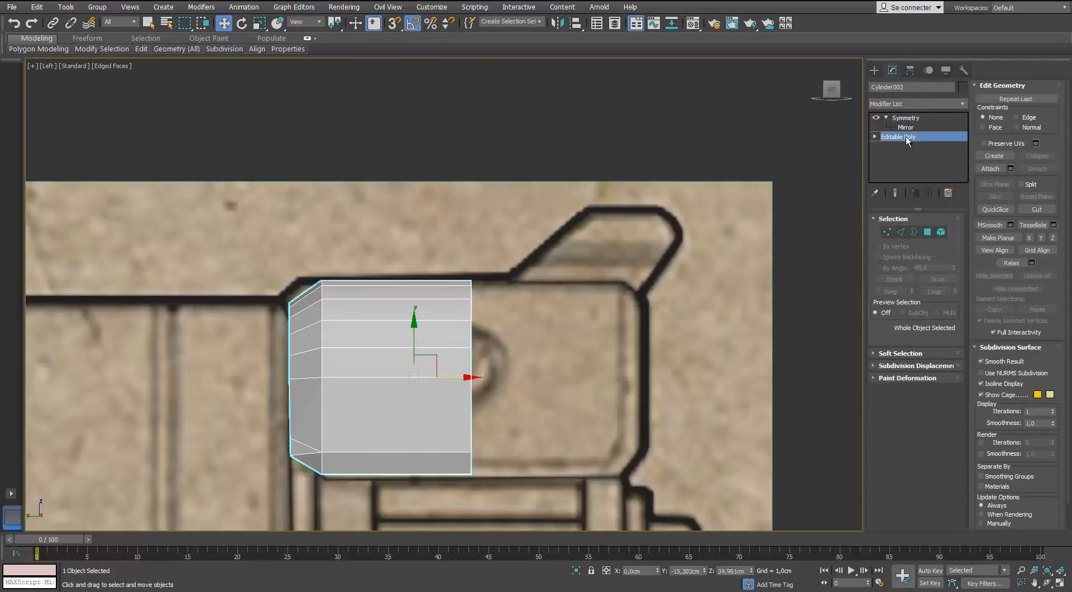
{"action": "left_click", "coordinate": [906, 118]}
{"action": "middle_click_drag", "start_coordinate": [610, 340], "coordinate": [588, 309]}
{"action": "right_click", "coordinate": [526, 282]}
{"action": "left_click", "coordinate": [653, 406]}
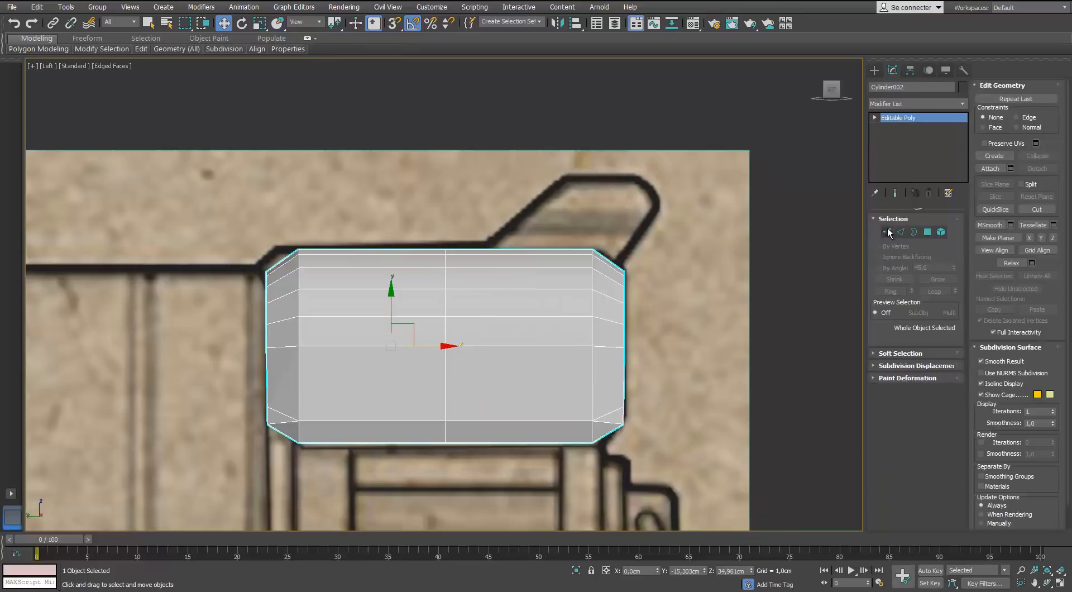
Try to align the rear housing's rear bevel vertices with the corner drawn in the reference.
{"action": "key", "text": "1"}
{"action": "scroll", "coordinate": [614, 257], "scroll_direction": "up", "scroll_amount": 5}
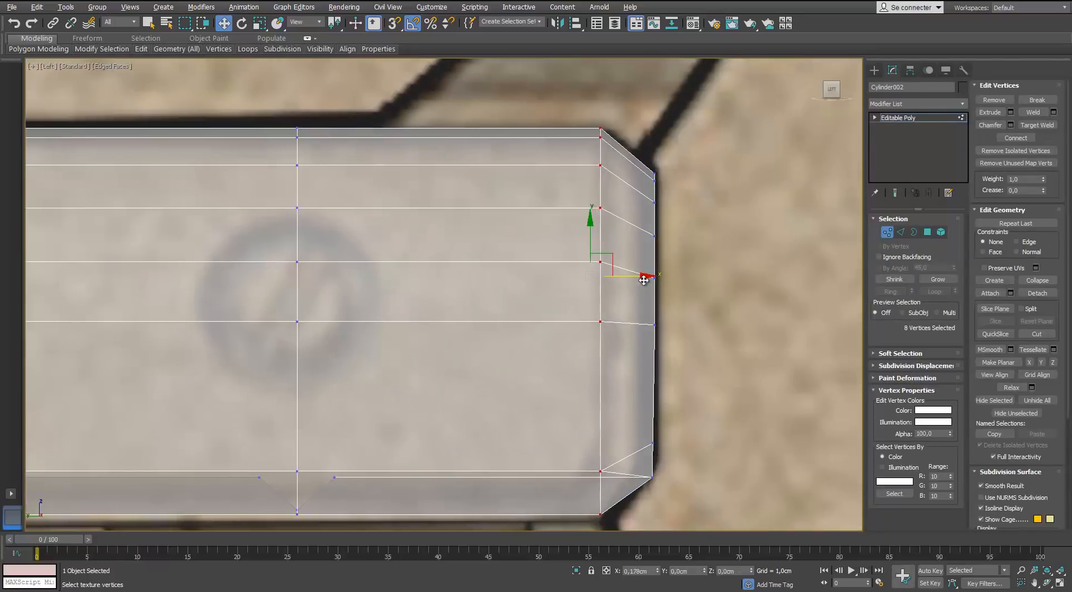
{"action": "scroll", "coordinate": [537, 275], "scroll_direction": "down", "scroll_amount": 6}
{"action": "left_click", "coordinate": [888, 234]}
{"action": "key", "text": "p"}
{"action": "middle_click_drag", "start_coordinate": [520, 358], "coordinate": [483, 267], "text": "alt"}
{"action": "scroll", "coordinate": [483, 267], "scroll_direction": "up", "scroll_amount": 6}
Undo back to the rear housing's live Symmetry modifier and inspect the base mesh edges around the mirror gap.
{"action": "key", "text": "ctrl+z"}
{"action": "key", "text": "ctrl+z"}
{"action": "key", "text": "ctrl+z"}
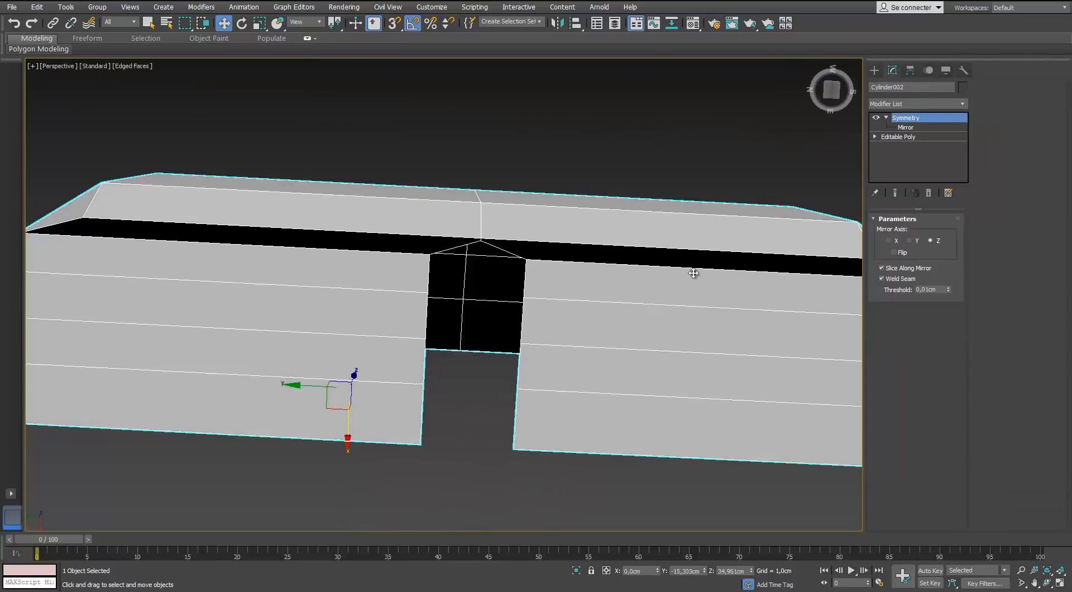
{"action": "left_click", "coordinate": [893, 136]}
{"action": "key", "text": "2"}
{"action": "scroll", "coordinate": [576, 279], "scroll_direction": "up", "scroll_amount": 3}
{"action": "middle_click_drag", "start_coordinate": [576, 279], "coordinate": [531, 338], "text": "alt"}
{"action": "middle_click_drag", "start_coordinate": [671, 375], "coordinate": [564, 391], "text": "alt"}
{"action": "left_click", "coordinate": [905, 118]}
Shift the Symmetry mirror plane to close the gap between the halves and convert the rear housing to Editable Poly.
{"action": "key", "text": "l"}
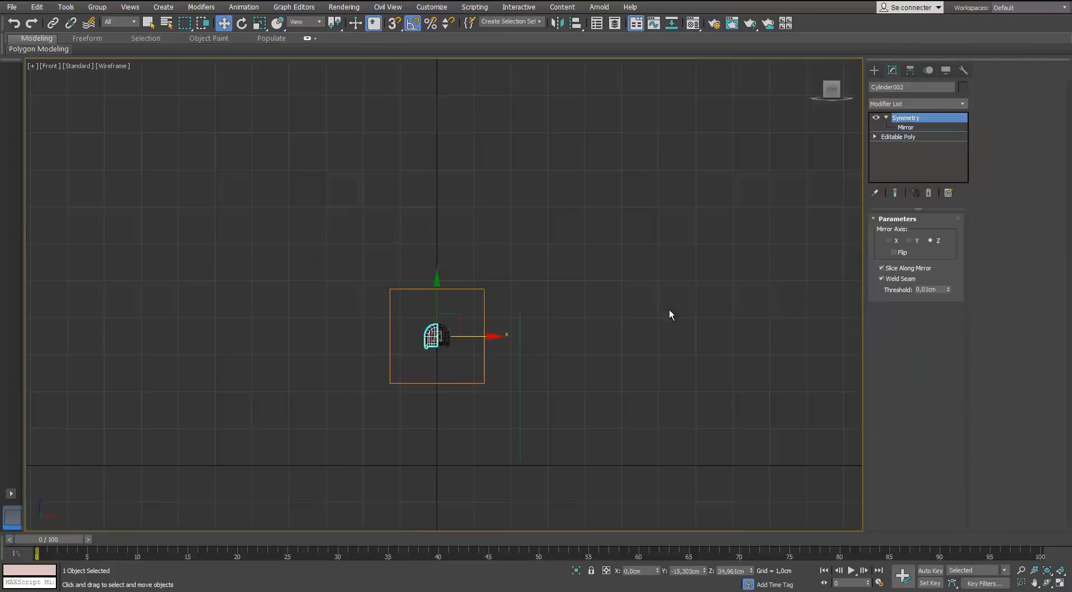
{"action": "scroll", "coordinate": [433, 335], "scroll_direction": "up", "scroll_amount": 8}
{"action": "middle_click_drag", "start_coordinate": [390, 292], "coordinate": [530, 282]}
{"action": "scroll", "coordinate": [530, 282], "scroll_direction": "up", "scroll_amount": 2}
{"action": "key", "text": "1"}
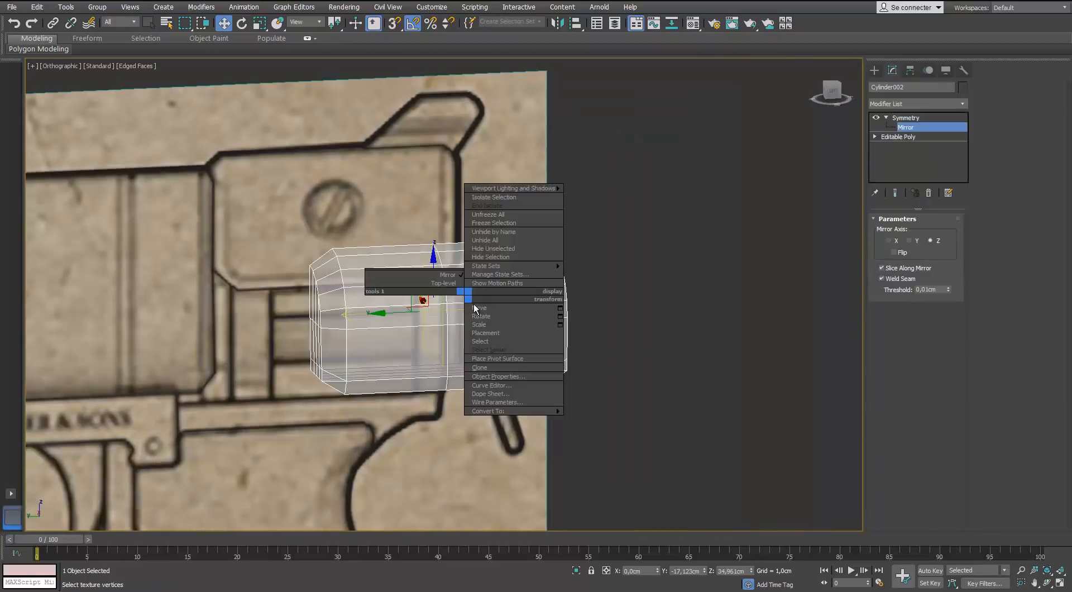
{"action": "left_click", "coordinate": [483, 335]}
{"action": "middle_click_drag", "start_coordinate": [483, 335], "coordinate": [540, 241], "text": "alt"}
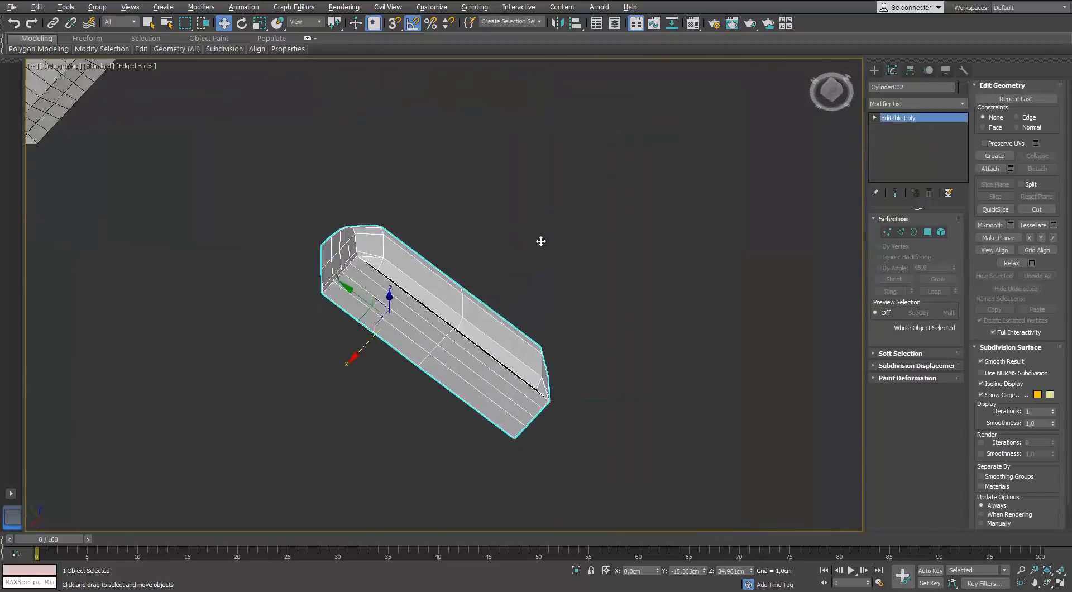
{"action": "key", "text": "l"}
{"action": "key", "text": "t"}
{"action": "key", "text": "p"}
{"action": "scroll", "coordinate": [511, 392], "scroll_direction": "down", "scroll_amount": 2}
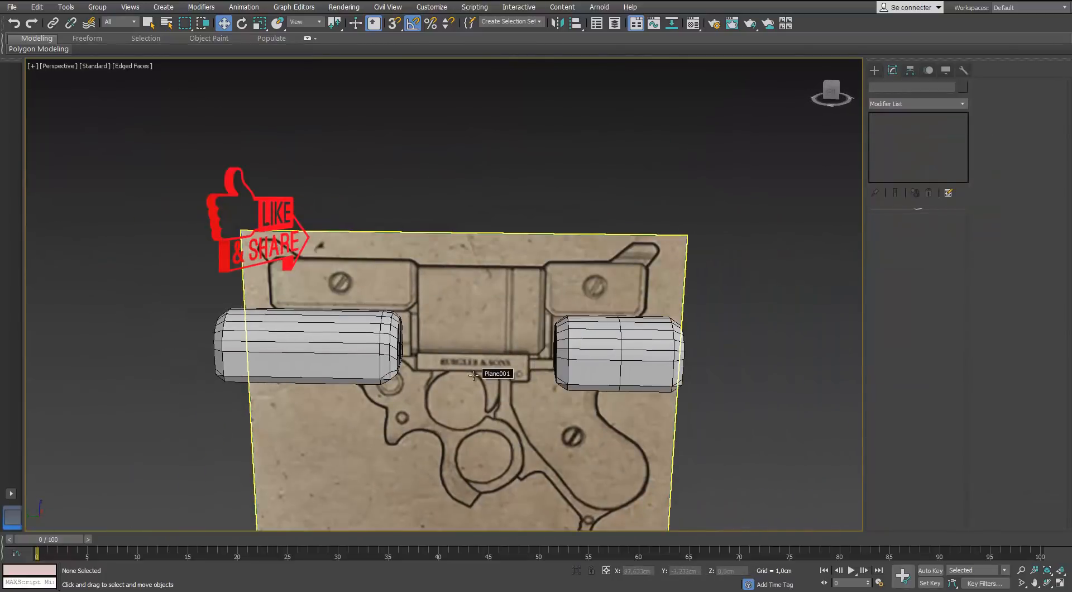
Create a 20-sided cylinder about 5.5 cm in radius over the drawn central drum and rotate it to lie along the barrel.
{"action": "key", "text": "l"}
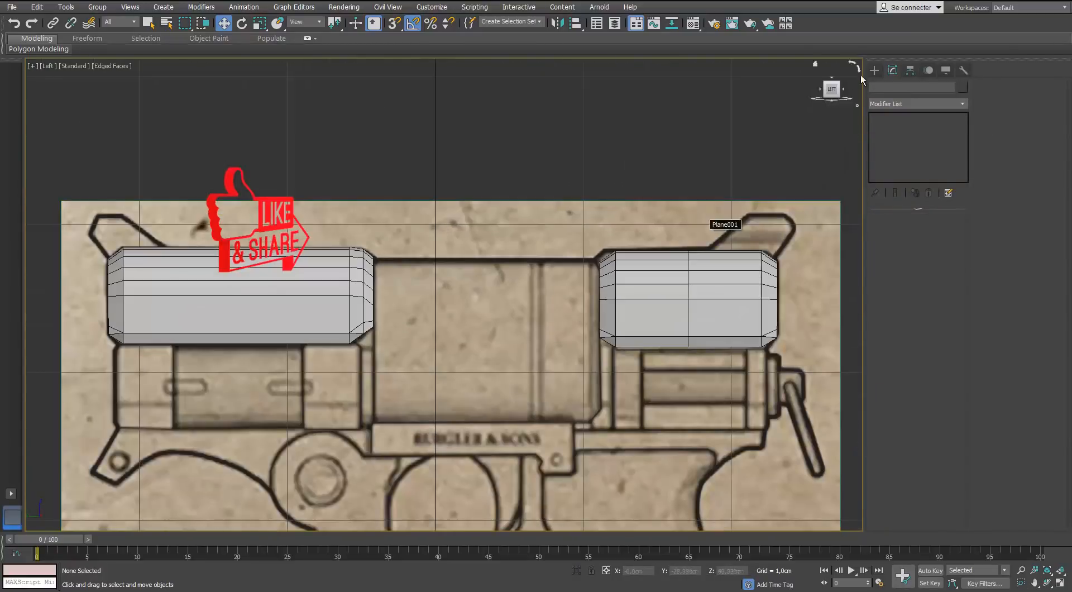
{"action": "left_click", "coordinate": [874, 70]}
{"action": "left_click", "coordinate": [893, 161]}
{"action": "scroll", "coordinate": [404, 430], "scroll_direction": "up", "scroll_amount": 2}
{"action": "left_click_drag", "start_coordinate": [451, 298], "coordinate": [460, 184]}
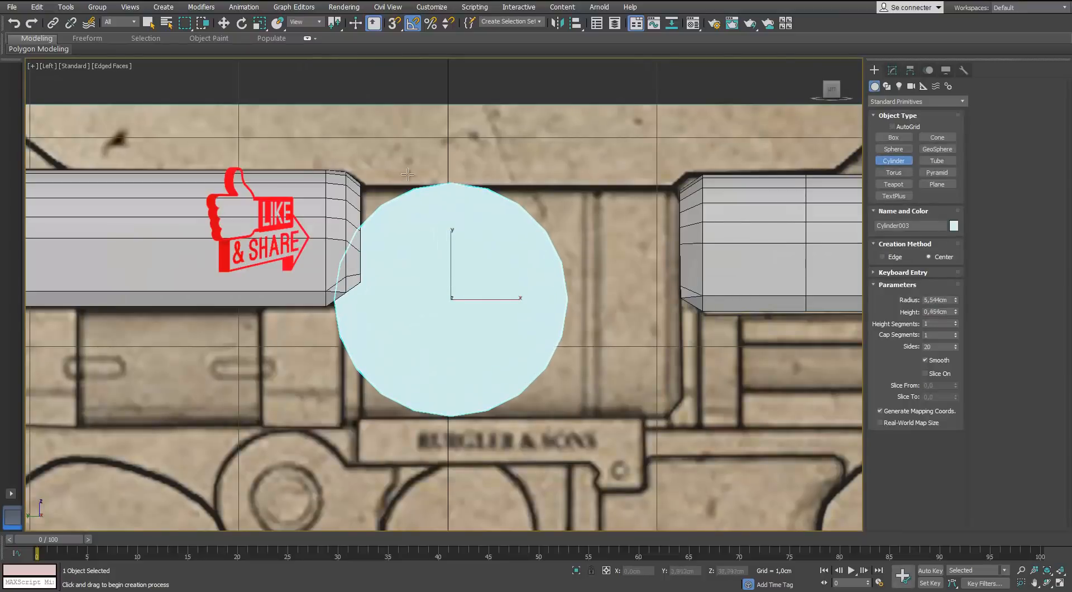
{"action": "left_click", "coordinate": [408, 174]}
{"action": "key", "text": "e"}
{"action": "left_click_drag", "start_coordinate": [469, 292], "coordinate": [427, 297]}
Move the cylinder to the drum's drawn rear corner and set its height to about 14.5 cm to reach the front housing.
{"action": "left_click", "coordinate": [892, 70]}
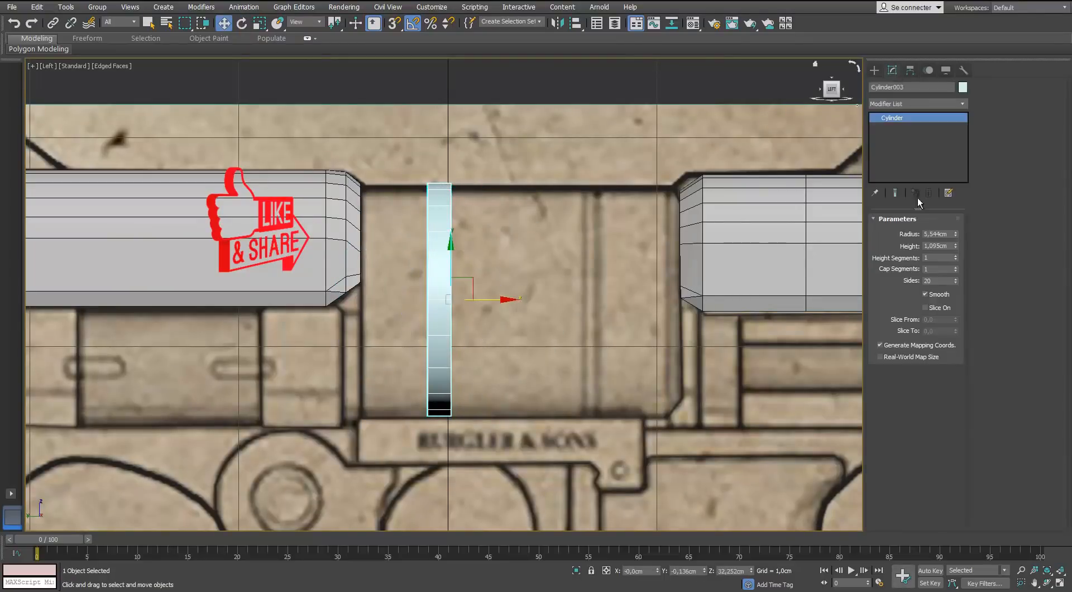
{"action": "left_click_drag", "start_coordinate": [493, 299], "coordinate": [706, 300]}
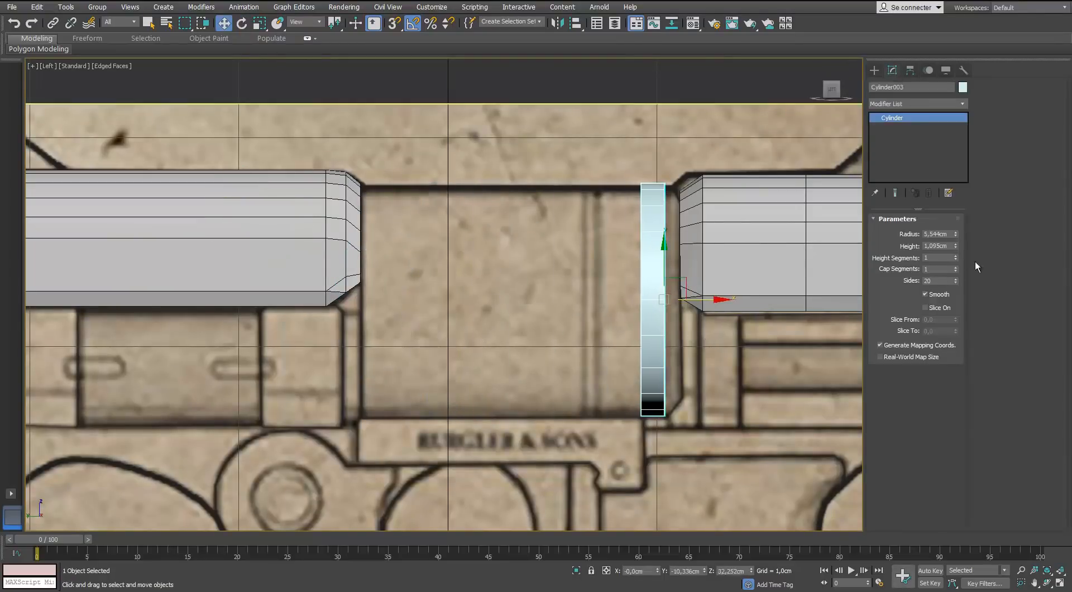
{"action": "scroll", "coordinate": [687, 282], "scroll_direction": "up", "scroll_amount": 3}
{"action": "scroll", "coordinate": [641, 212], "scroll_direction": "down", "scroll_amount": 3}
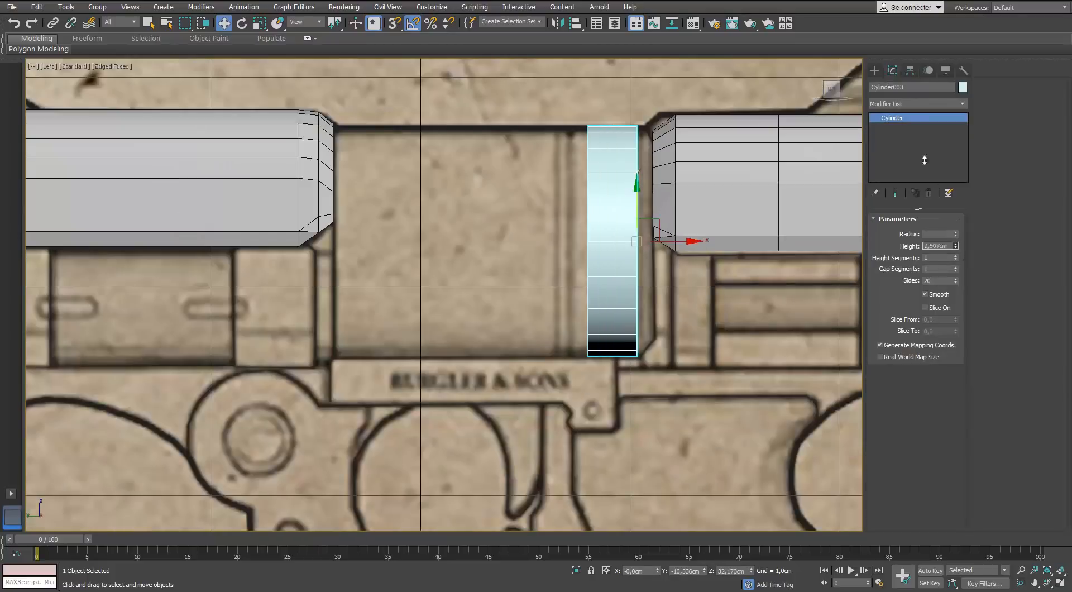
{"action": "left_click_drag", "start_coordinate": [925, 160], "coordinate": [945, 157]}
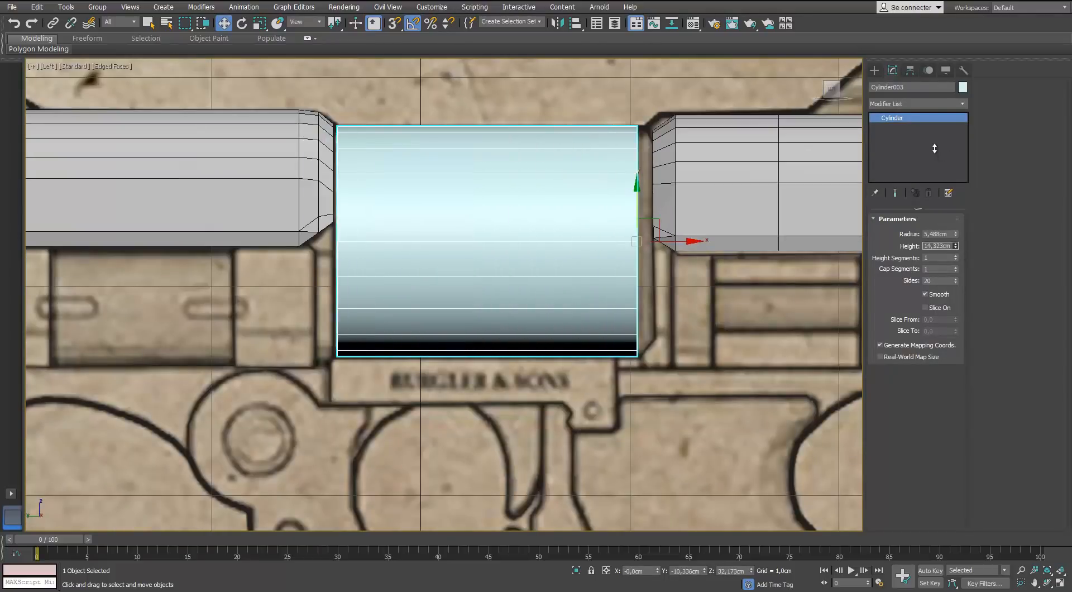
{"action": "right_click", "coordinate": [541, 162]}
{"action": "left_click", "coordinate": [592, 317]}
{"action": "middle_click_drag", "start_coordinate": [466, 300], "coordinate": [468, 273], "text": "alt"}
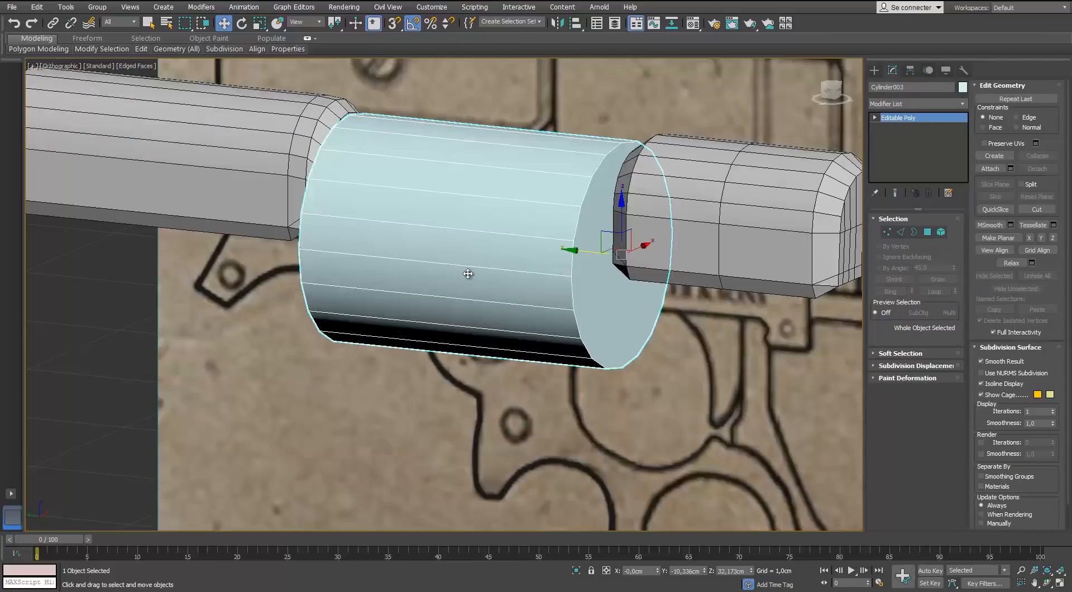
{"action": "key", "text": "ctrl+z"}
Set the drum cylinder's cap segments to 2.
{"action": "key", "text": "shift+z"}
{"action": "key", "text": "shift+z"}
{"action": "key", "text": "shift+z"}
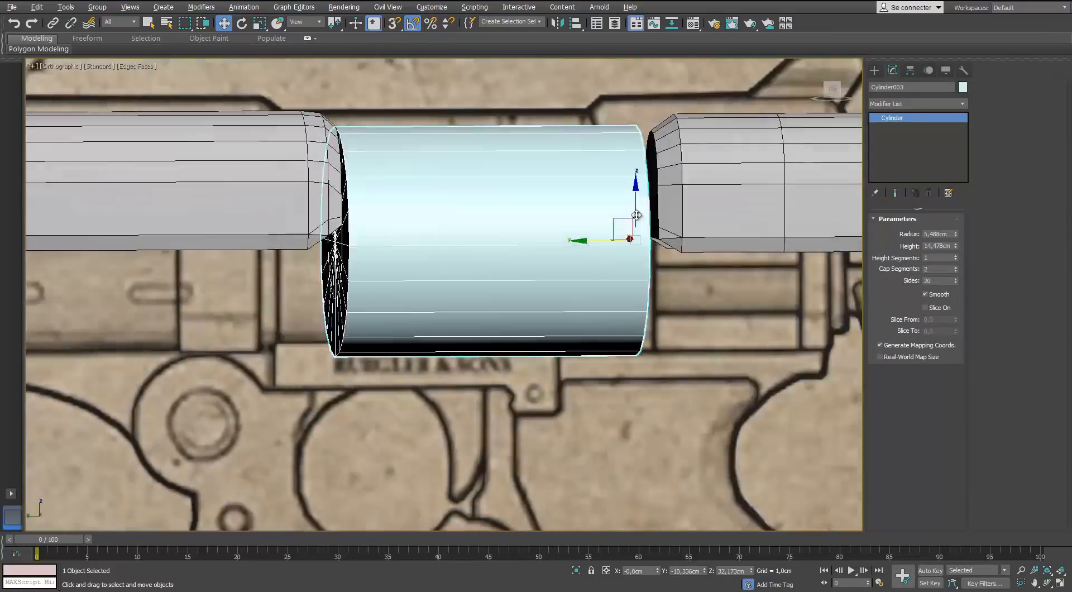
{"action": "middle_click_drag", "start_coordinate": [637, 214], "coordinate": [654, 219], "text": "alt"}
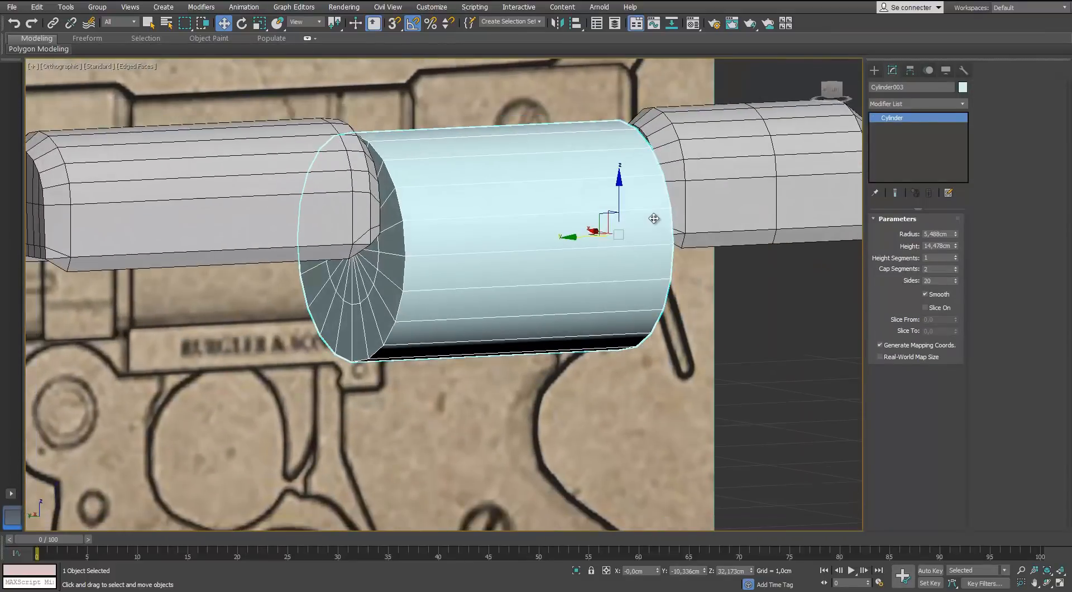
{"action": "left_click", "coordinate": [955, 268]}
{"action": "key", "text": "shift+z"}
{"action": "key", "text": "shift+z"}
{"action": "key", "text": "shift+z"}
{"action": "key", "text": "shift+z"}
Assign the grey 01 - Default material to the drum cylinder and change its wireframe colour to black.
{"action": "key", "text": "m"}
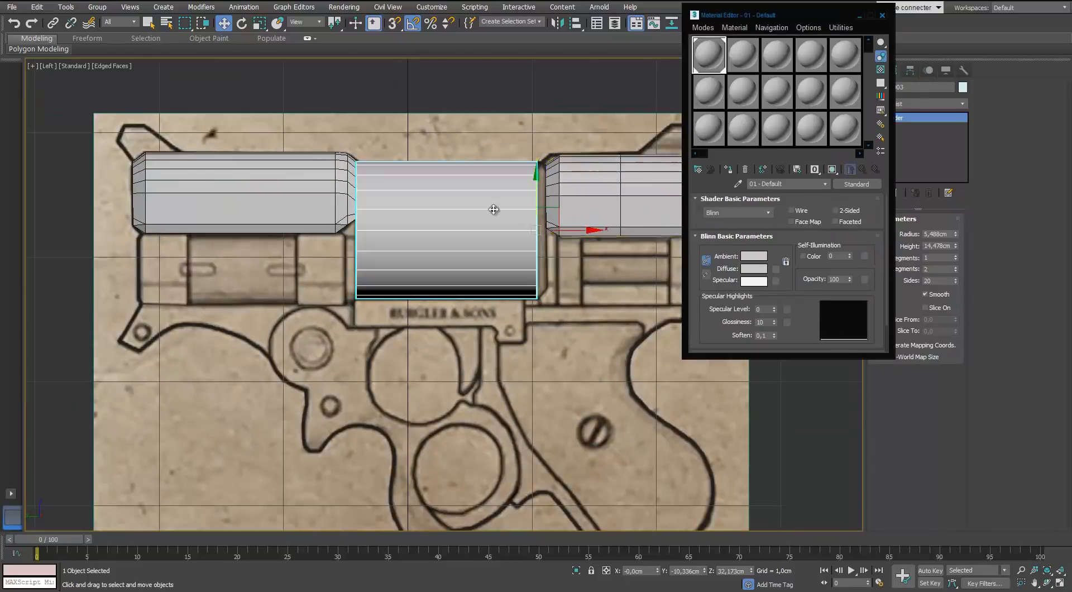
{"action": "left_click", "coordinate": [962, 87]}
{"action": "left_click", "coordinate": [614, 119]}
{"action": "left_click", "coordinate": [765, 153]}
{"action": "left_click", "coordinate": [882, 15]}
Convert the drum cylinder to Editable Poly and delete all the polygons of its rear cap.
{"action": "scroll", "coordinate": [545, 217], "scroll_direction": "up", "scroll_amount": 2}
{"action": "right_click", "coordinate": [533, 213]}
{"action": "mouse_move", "coordinate": [558, 330]}
{"action": "left_click", "coordinate": [500, 337]}
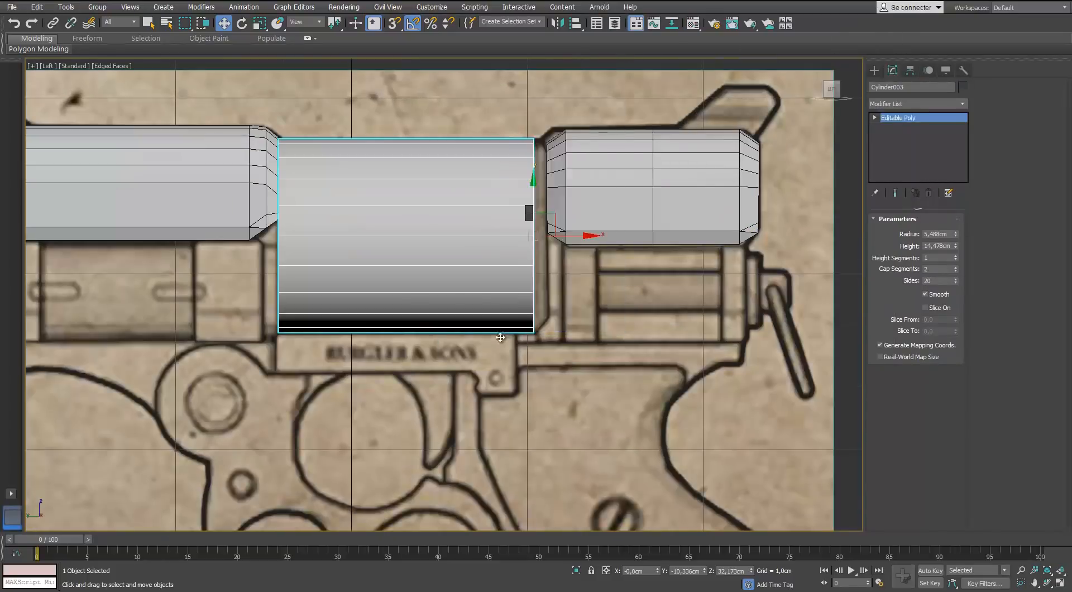
{"action": "middle_click_drag", "start_coordinate": [500, 337], "coordinate": [475, 347], "text": "alt"}
{"action": "left_click", "coordinate": [887, 232]}
{"action": "left_click", "coordinate": [532, 238]}
{"action": "left_click", "coordinate": [928, 232], "text": "ctrl"}
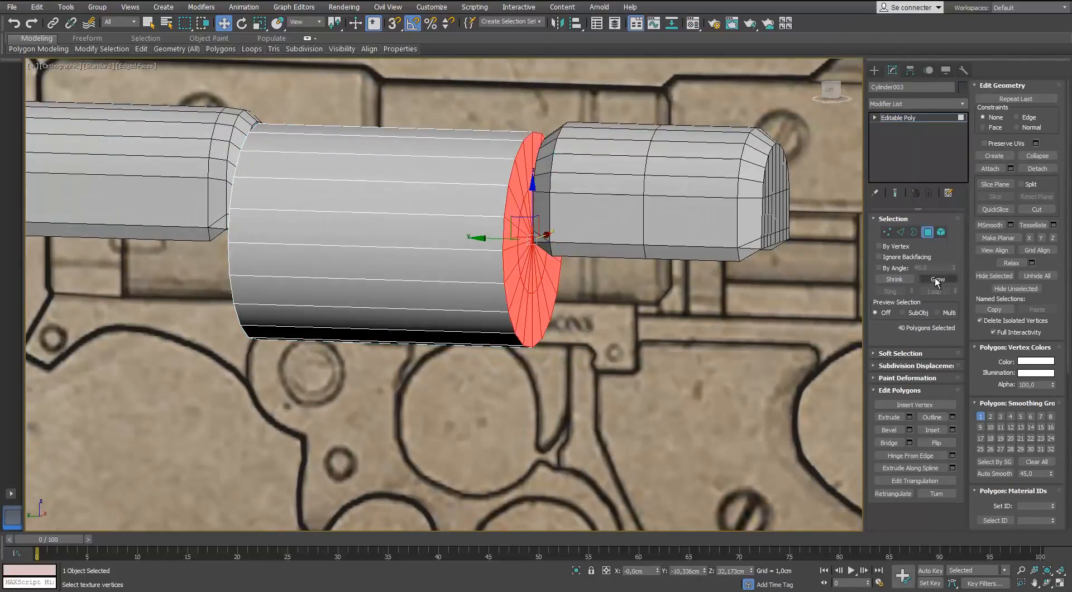
{"action": "key", "text": "Delete"}
Extend the drum's open rear border backward into a new ring of polygons reaching the rear housing.
{"action": "left_click", "coordinate": [914, 232]}
{"action": "left_click", "coordinate": [511, 175]}
{"action": "key", "text": "e"}
{"action": "key", "text": "l"}
{"action": "key", "text": "shift+z"}
{"action": "key", "text": "shift+z"}
{"action": "key", "text": "shift+z"}
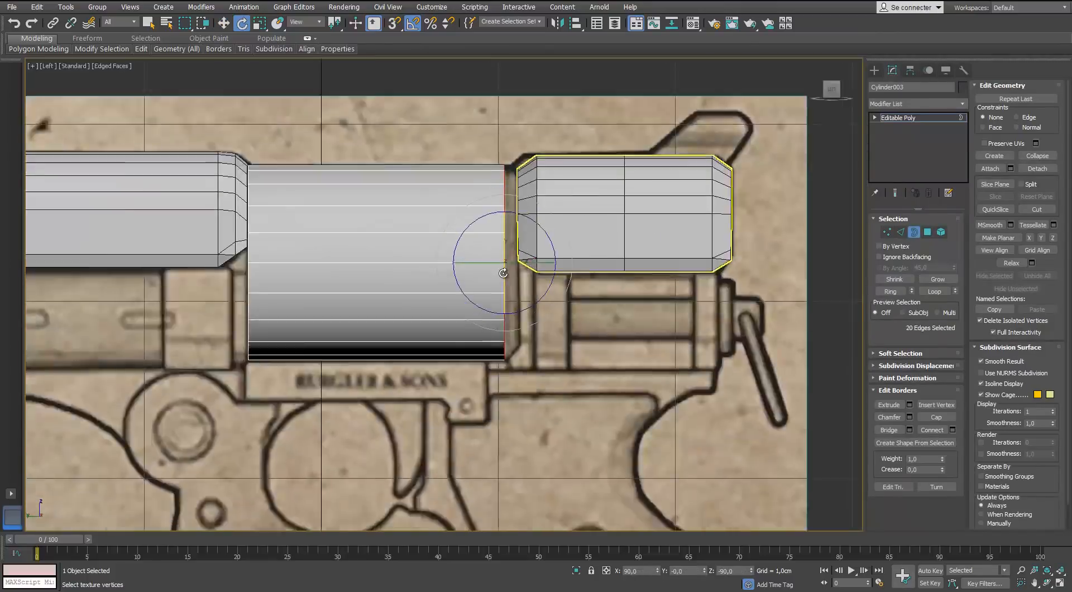
{"action": "scroll", "coordinate": [503, 273], "scroll_direction": "up", "scroll_amount": 2}
{"action": "key", "text": "w"}
{"action": "key", "text": "p"}
{"action": "middle_click_drag", "start_coordinate": [534, 296], "coordinate": [497, 371], "text": "alt"}
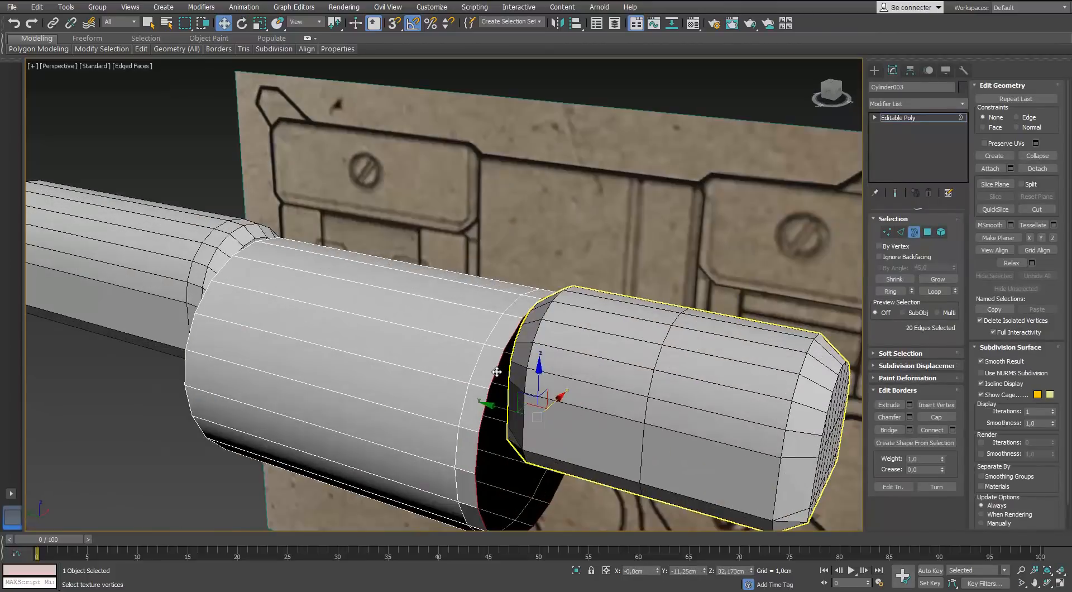
{"action": "left_click_drag", "start_coordinate": [532, 395], "coordinate": [530, 406]}
Scale the drum's rear border to match the drawn bevel and deselect the drum.
{"action": "mouse_move", "coordinate": [530, 407]}
{"action": "middle_mouse_down", "text": "alt"}
{"action": "mouse_move", "coordinate": [542, 376]}
{"action": "mouse_move", "coordinate": [539, 391]}
{"action": "middle_mouse_up", "text": "alt"}
{"action": "scroll", "coordinate": [538, 391], "scroll_direction": "up", "scroll_amount": 3}
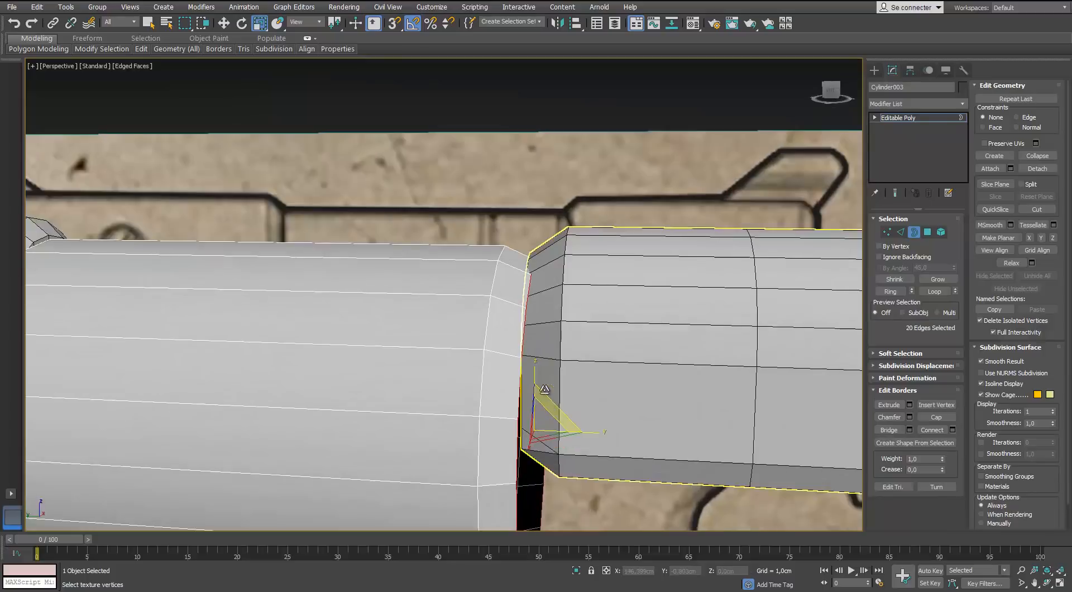
{"action": "key", "text": "l"}
{"action": "scroll", "coordinate": [491, 332], "scroll_direction": "up", "scroll_amount": 3}
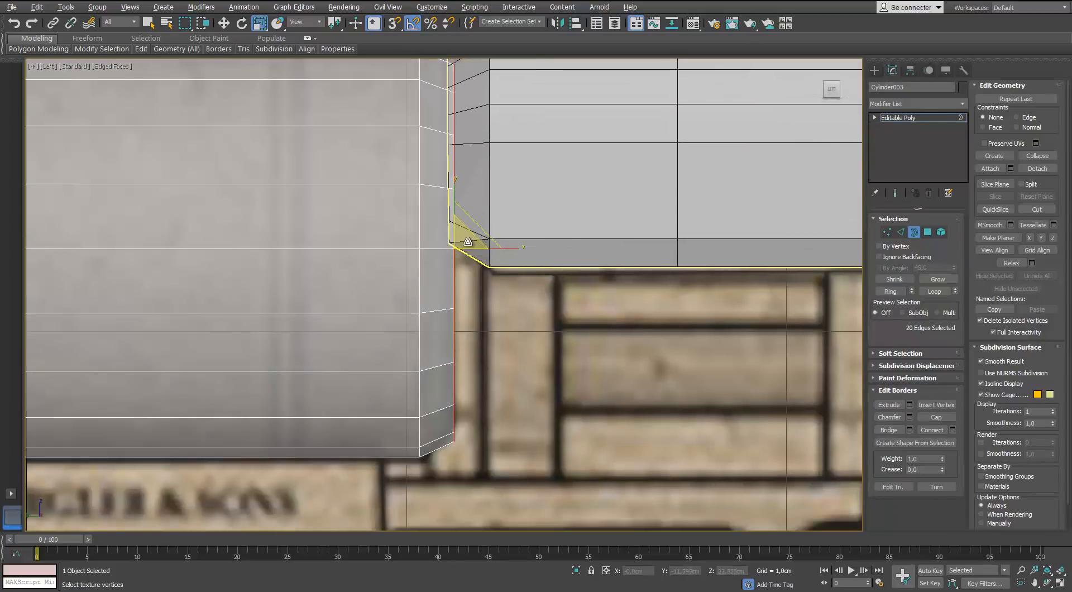
{"action": "middle_click_drag", "start_coordinate": [472, 246], "coordinate": [456, 226]}
{"action": "scroll", "coordinate": [511, 330], "scroll_direction": "down", "scroll_amount": 5}
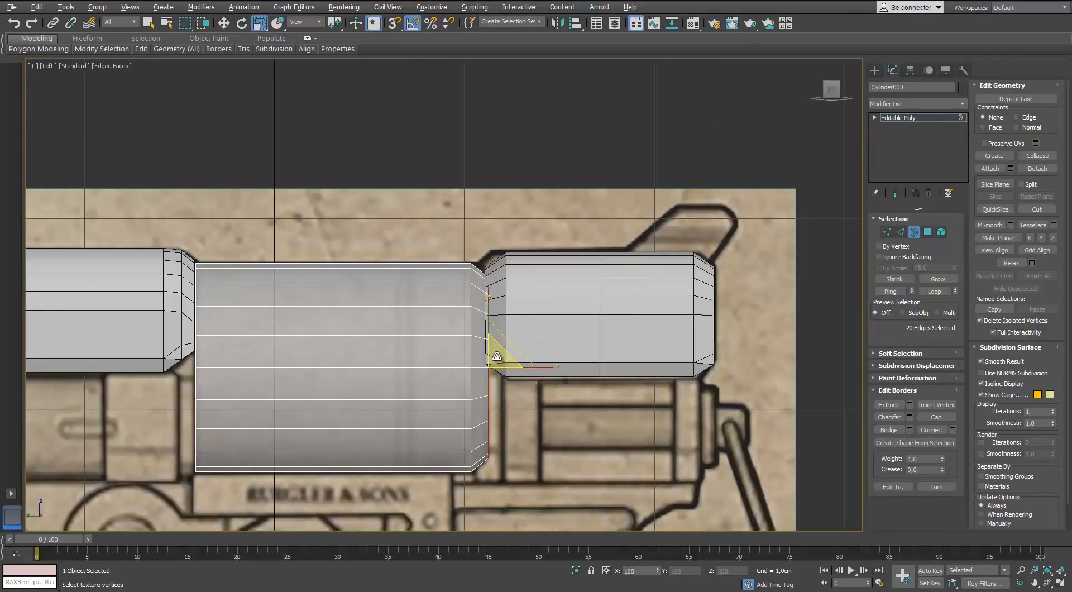
{"action": "middle_click_drag", "start_coordinate": [496, 353], "coordinate": [546, 385]}
{"action": "scroll", "coordinate": [501, 330], "scroll_direction": "down", "scroll_amount": 2}
{"action": "key", "text": "3"}
{"action": "scroll", "coordinate": [536, 304], "scroll_direction": "down", "scroll_amount": 2}
{"action": "key", "text": "p"}
{"action": "scroll", "coordinate": [545, 384], "scroll_direction": "down", "scroll_amount": 4}
{"action": "left_click", "coordinate": [546, 385]}
Select the front barrel housing and convert it to Editable Poly.
{"action": "scroll", "coordinate": [385, 359], "scroll_direction": "up", "scroll_amount": 3}
{"action": "middle_click_drag", "start_coordinate": [346, 357], "coordinate": [412, 358], "text": "alt"}
{"action": "scroll", "coordinate": [412, 358], "scroll_direction": "down", "scroll_amount": 2}
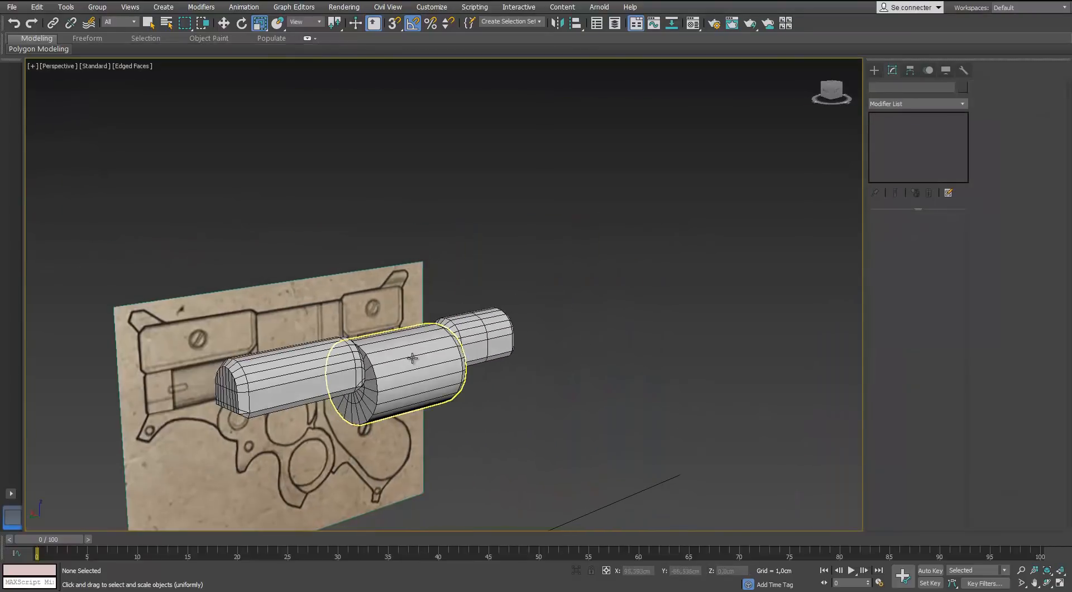
{"action": "left_click", "coordinate": [359, 402]}
{"action": "middle_click_drag", "start_coordinate": [359, 402], "coordinate": [311, 294], "text": "alt"}
{"action": "right_click", "coordinate": [344, 308]}
{"action": "left_click", "coordinate": [299, 426]}
Chamfer the front housing's lengthwise centre edges by about 0.33 cm with one segment.
{"action": "key", "text": "2"}
{"action": "middle_click_drag", "start_coordinate": [726, 363], "coordinate": [614, 355], "text": "alt"}
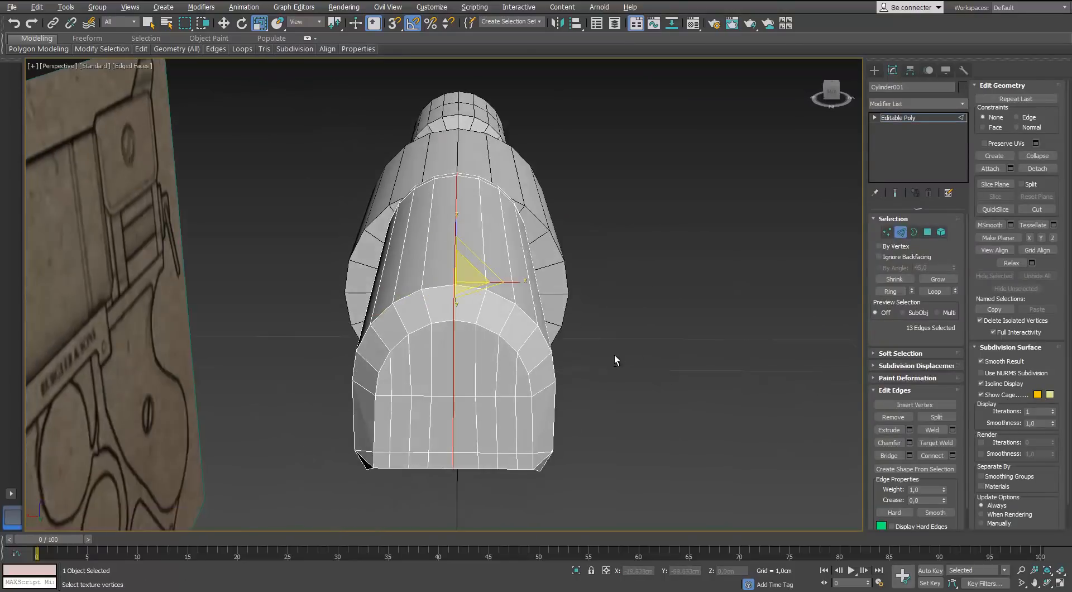
{"action": "left_click", "coordinate": [910, 444]}
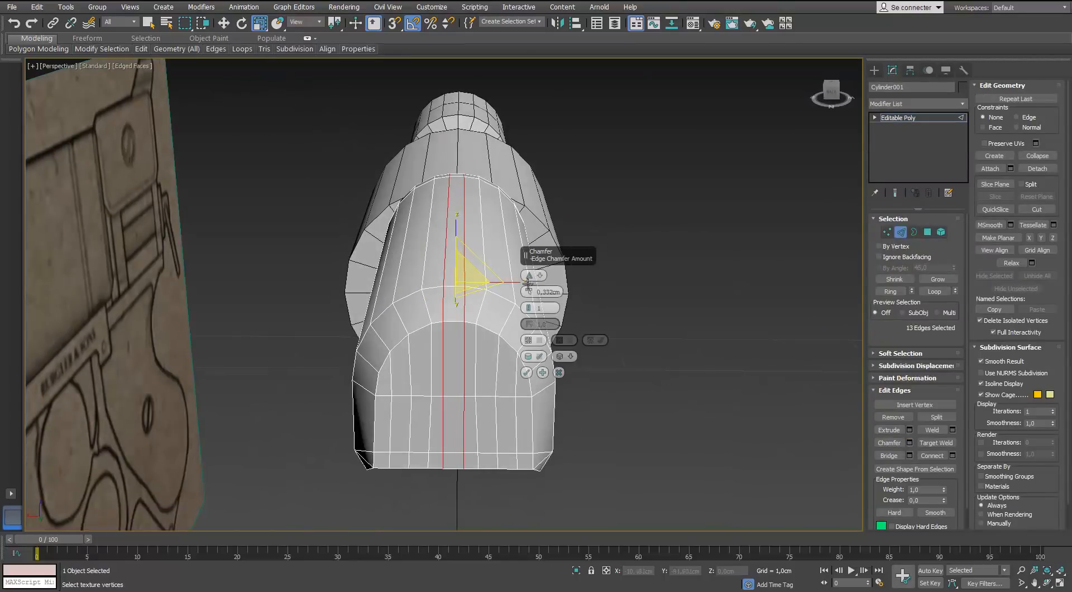
{"action": "left_click", "coordinate": [527, 372]}
{"action": "middle_click_drag", "start_coordinate": [527, 372], "coordinate": [536, 313], "text": "alt"}
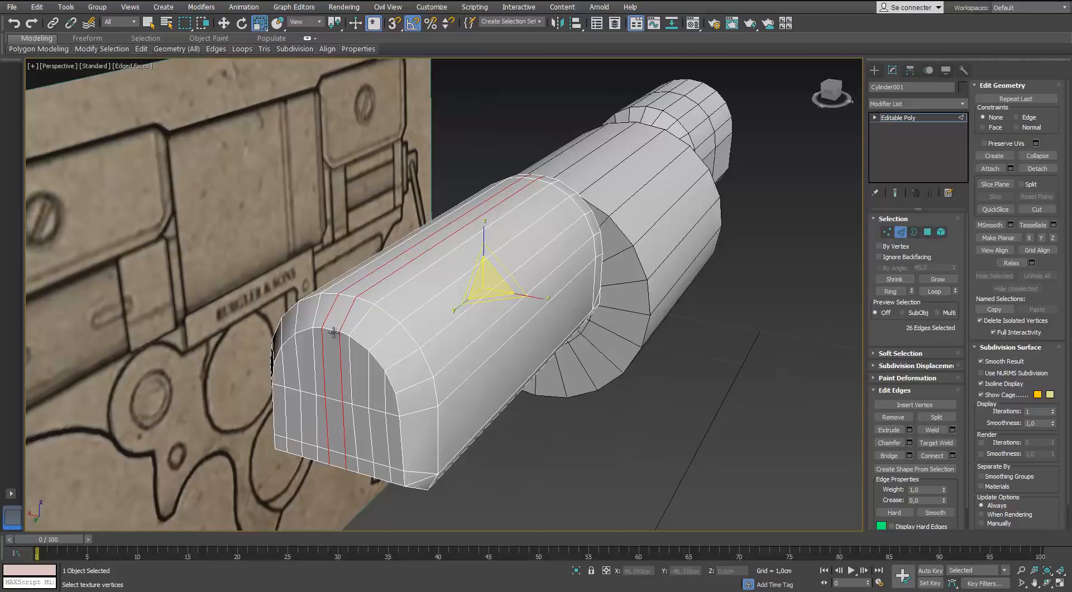
Extrude the chamfered strip of polygons inward to form a shallow centre groove along the front housing.
{"action": "left_click", "coordinate": [928, 234]}
{"action": "scroll", "coordinate": [354, 336], "scroll_direction": "up", "scroll_amount": 2}
{"action": "left_click", "coordinate": [910, 417]}
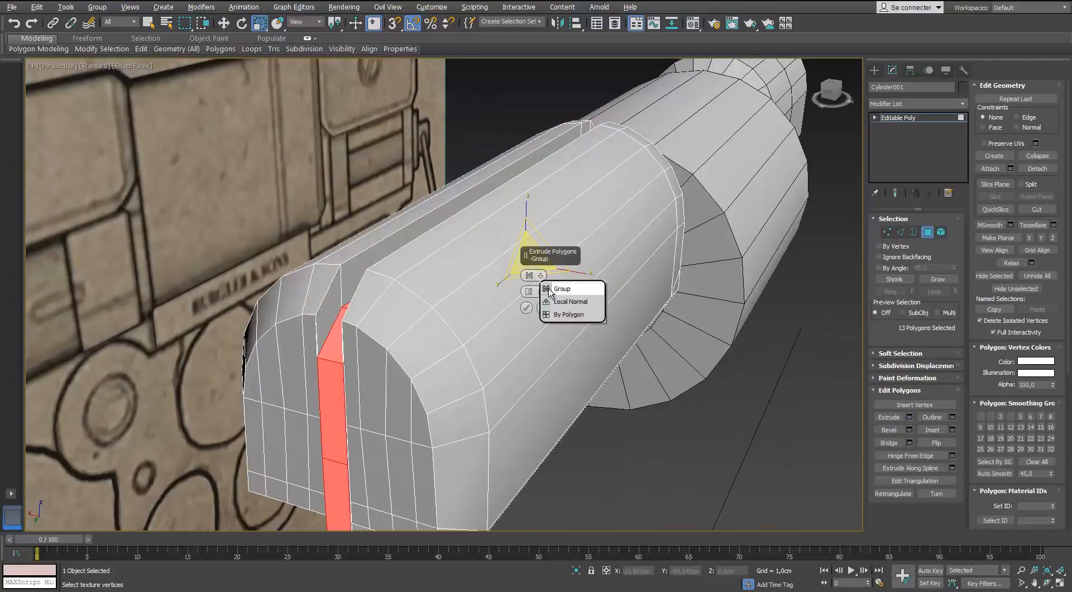
{"action": "left_click_drag", "start_coordinate": [529, 296], "coordinate": [540, 352]}
{"action": "scroll", "coordinate": [335, 285], "scroll_direction": "up", "scroll_amount": 3}
{"action": "middle_click_drag", "start_coordinate": [329, 268], "coordinate": [244, 247], "text": "alt"}
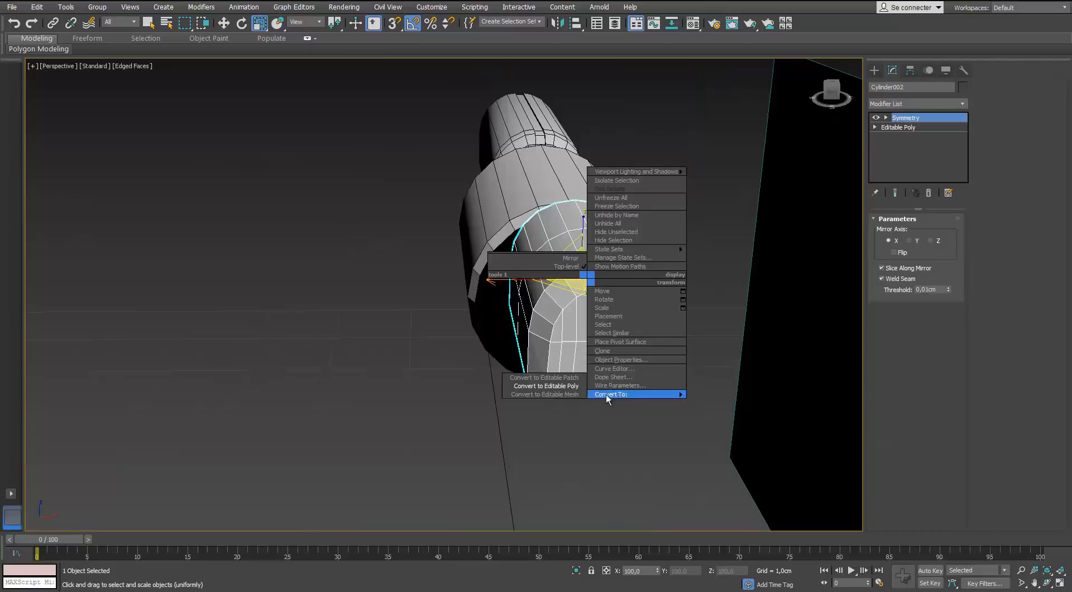
Convert the mirrored rear housing to Editable Poly and chamfer its lengthwise centre edges into a narrow strip.
{"action": "left_click", "coordinate": [546, 386]}
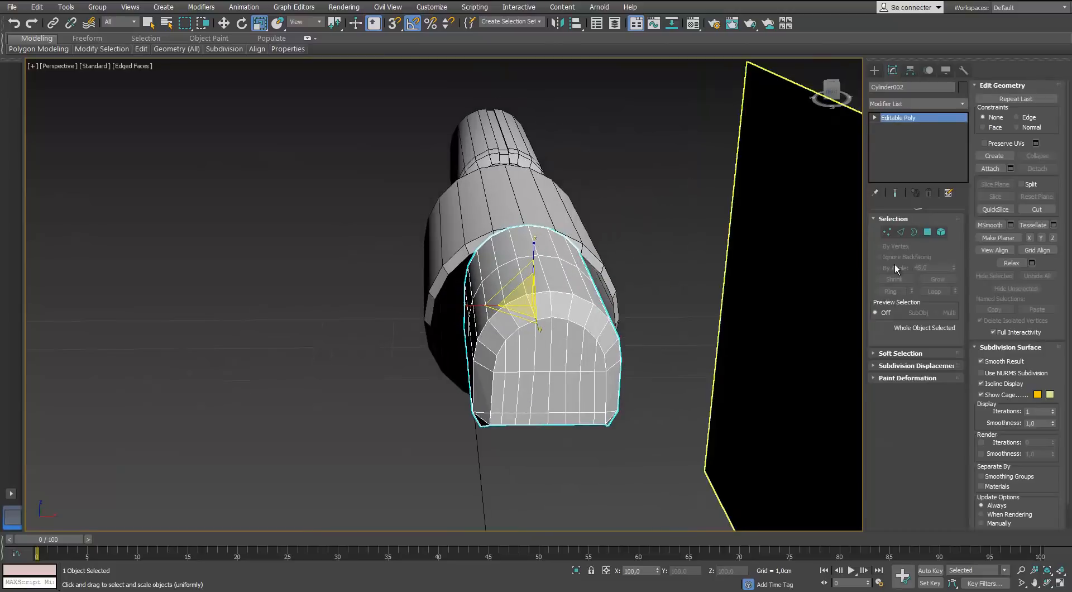
{"action": "left_click", "coordinate": [909, 443]}
{"action": "key", "text": "f"}
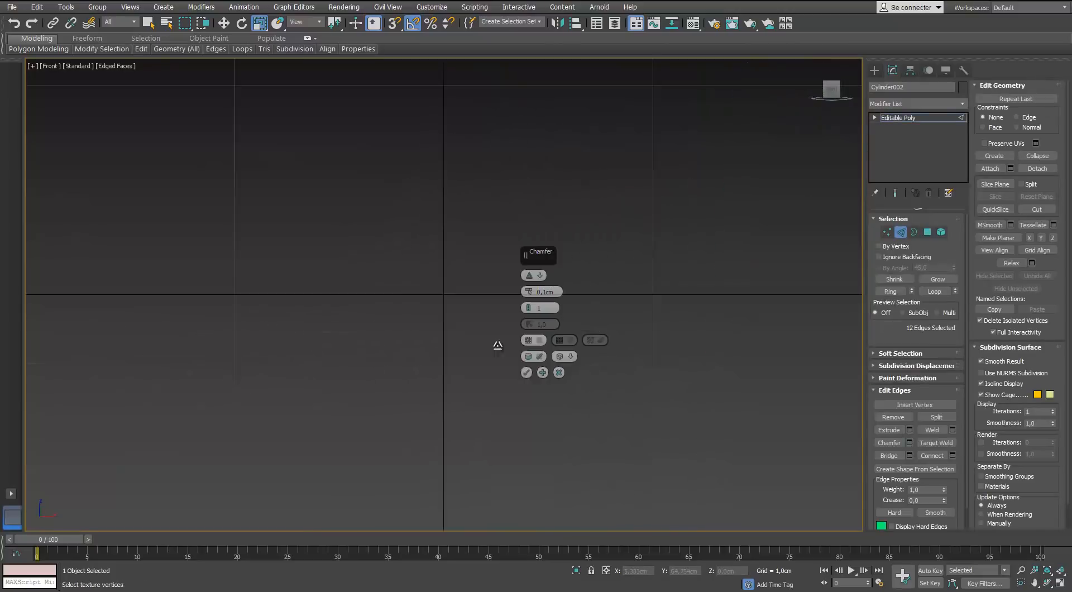
{"action": "scroll", "coordinate": [384, 364], "scroll_direction": "up", "scroll_amount": 6}
{"action": "scroll", "coordinate": [492, 370], "scroll_direction": "up", "scroll_amount": 2}
{"action": "left_click_drag", "start_coordinate": [529, 291], "coordinate": [526, 269]}
{"action": "left_click", "coordinate": [526, 373]}
{"action": "scroll", "coordinate": [510, 371], "scroll_direction": "down", "scroll_amount": 4}
Extrude the rear housing's centre strip polygons by -0.125 along local normals to form a groove, and deselect the housing.
{"action": "key", "text": "p"}
{"action": "key", "text": "F3"}
{"action": "middle_click_drag", "start_coordinate": [499, 354], "coordinate": [481, 335], "text": "alt"}
{"action": "left_click", "coordinate": [395, 320]}
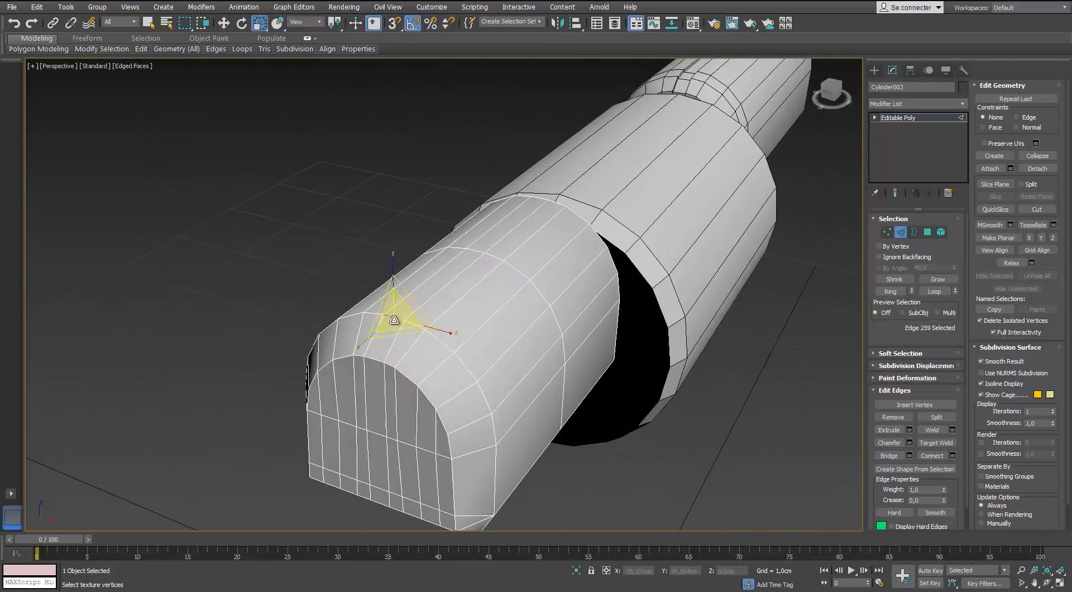
{"action": "left_click", "coordinate": [927, 231], "text": "ctrl"}
{"action": "left_click", "coordinate": [908, 416]}
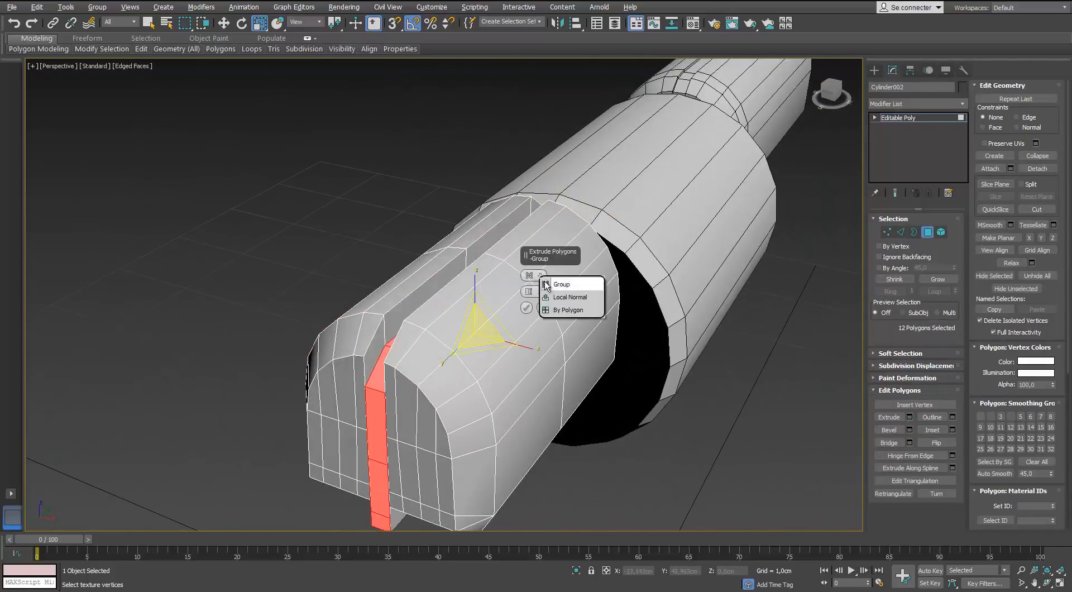
{"action": "left_click_drag", "start_coordinate": [528, 291], "coordinate": [532, 347]}
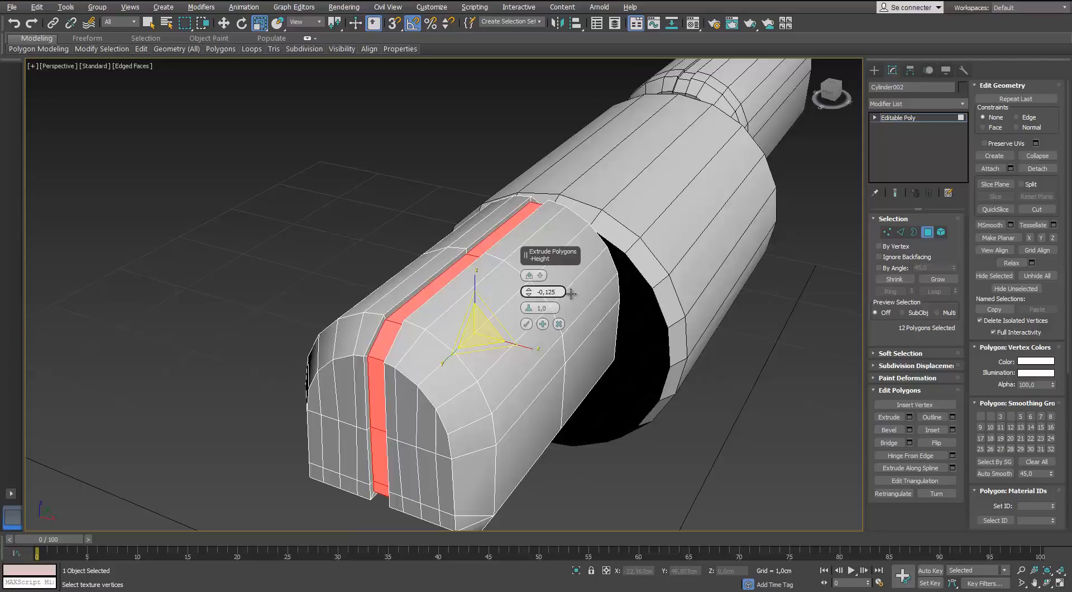
{"action": "left_click", "coordinate": [526, 325]}
{"action": "key", "text": "4"}
{"action": "key", "text": "ctrl+d"}
{"action": "scroll", "coordinate": [658, 252], "scroll_direction": "down", "scroll_amount": 5}
{"action": "middle_click_drag", "start_coordinate": [657, 251], "coordinate": [742, 246], "text": "alt"}
{"action": "scroll", "coordinate": [290, 184], "scroll_direction": "down", "scroll_amount": 3}
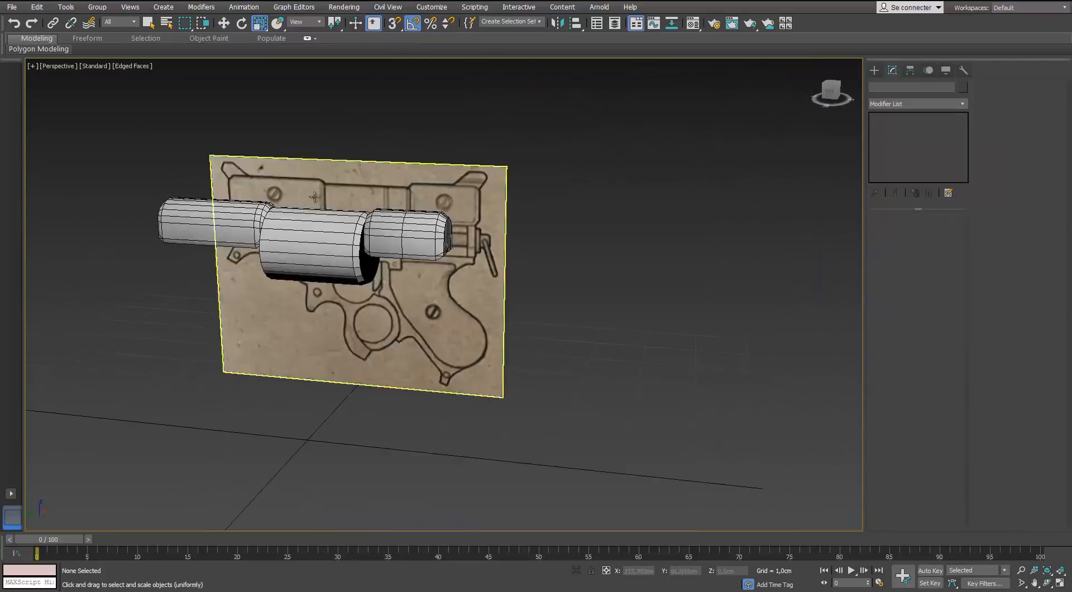
Cap the open border at the rear end of the central drum.
{"action": "mouse_move", "coordinate": [290, 192]}
{"action": "middle_mouse_down", "text": "alt"}
{"action": "mouse_move", "coordinate": [331, 199]}
{"action": "mouse_move", "coordinate": [290, 196]}
{"action": "middle_mouse_up", "text": "alt"}
{"action": "scroll", "coordinate": [363, 239], "scroll_direction": "up", "scroll_amount": 5}
{"action": "left_click", "coordinate": [366, 238]}
{"action": "middle_click_drag", "start_coordinate": [366, 237], "coordinate": [273, 243], "text": "alt"}
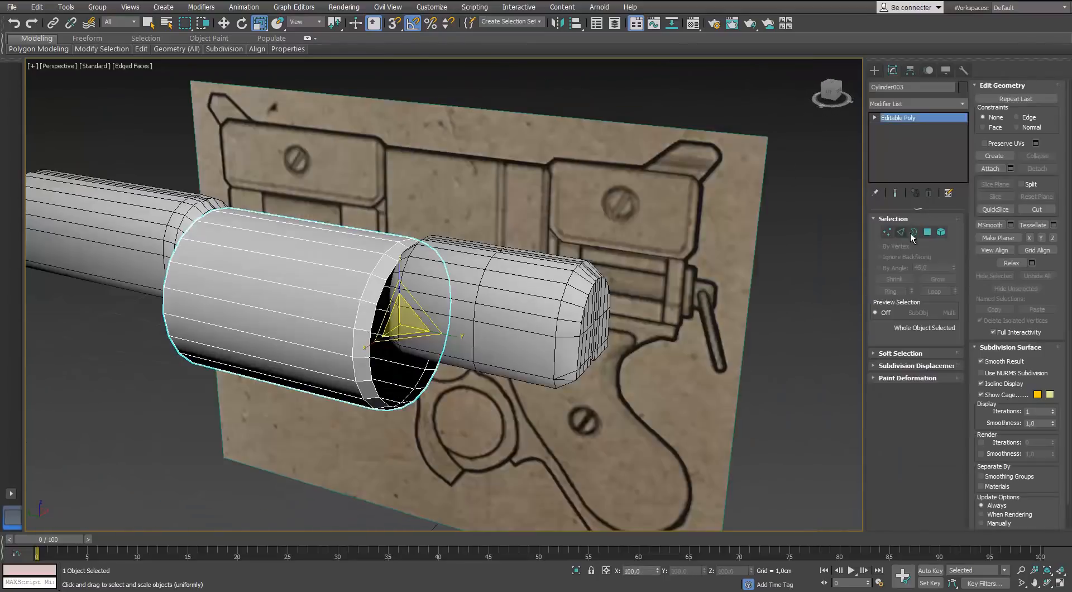
{"action": "left_click", "coordinate": [912, 232]}
{"action": "left_click", "coordinate": [215, 457]}
{"action": "scroll", "coordinate": [215, 456], "scroll_direction": "down", "scroll_amount": 4}
{"action": "middle_click_drag", "start_coordinate": [215, 457], "coordinate": [314, 364], "text": "alt"}
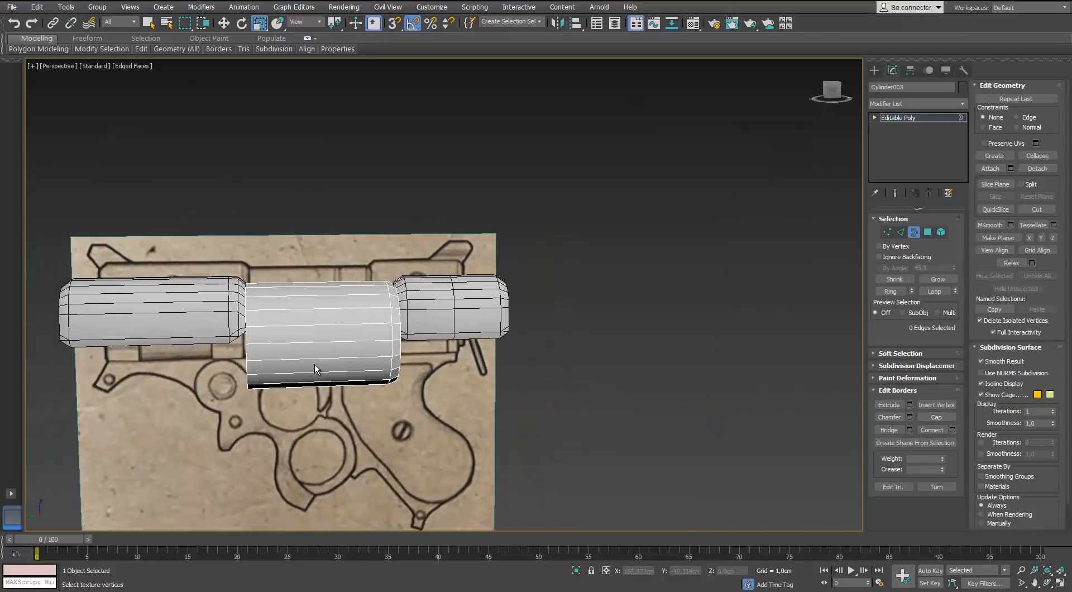
{"action": "key", "text": "l"}
{"action": "middle_click_drag", "start_coordinate": [395, 304], "coordinate": [583, 208]}
{"action": "scroll", "coordinate": [583, 208], "scroll_direction": "up", "scroll_amount": 4}
{"action": "key", "text": "3"}
Isolate the rear housing and remove two surplus edge loops from it together with their vertices.
{"action": "scroll", "coordinate": [614, 288], "scroll_direction": "down", "scroll_amount": 4}
{"action": "left_click", "coordinate": [618, 270]}
{"action": "key", "text": "p"}
{"action": "middle_click_drag", "start_coordinate": [762, 301], "coordinate": [648, 274], "text": "alt"}
{"action": "scroll", "coordinate": [522, 252], "scroll_direction": "up", "scroll_amount": 6}
{"action": "key", "text": "2"}
{"action": "double_click", "coordinate": [445, 306]}
{"action": "mouse_move", "coordinate": [444, 305]}
{"action": "middle_mouse_down", "text": "alt"}
{"action": "mouse_move", "coordinate": [380, 342]}
{"action": "mouse_move", "coordinate": [390, 352]}
{"action": "mouse_move", "coordinate": [450, 312]}
{"action": "middle_mouse_up", "text": "alt"}
{"action": "scroll", "coordinate": [391, 352], "scroll_direction": "down", "scroll_amount": 4}
{"action": "scroll", "coordinate": [450, 268], "scroll_direction": "up", "scroll_amount": 2}
{"action": "double_click", "coordinate": [446, 254], "text": "ctrl"}
{"action": "key", "text": "ctrl+BackSpace"}
{"action": "scroll", "coordinate": [445, 257], "scroll_direction": "down", "scroll_amount": 4}
{"action": "middle_click_drag", "start_coordinate": [443, 259], "coordinate": [625, 258], "text": "alt"}
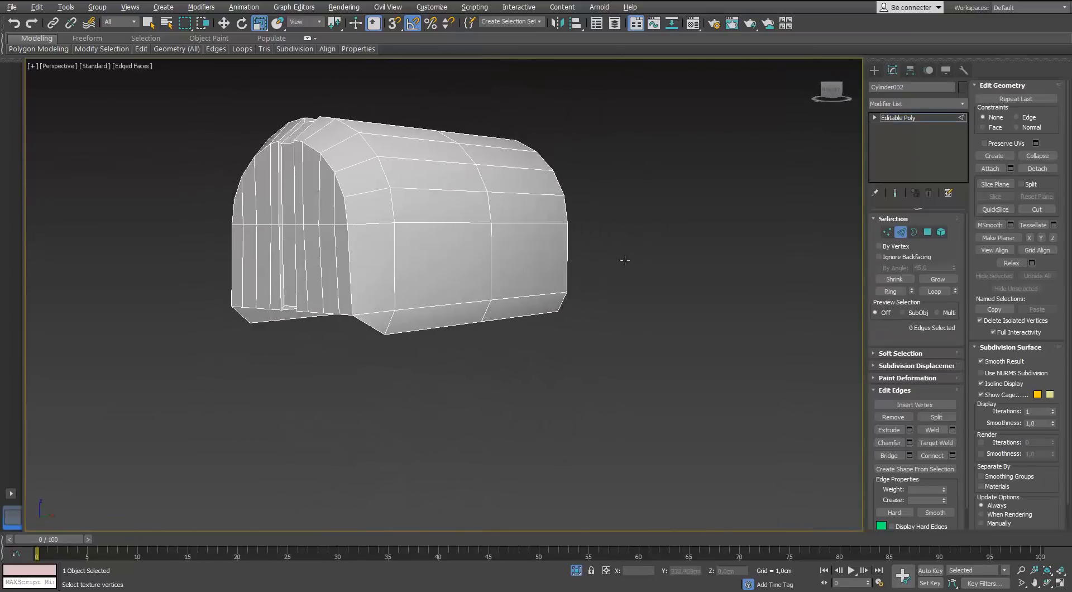
Examine the housing's end face and open underside in isolation, and bring the rest of the model back.
{"action": "key", "text": "alt+q"}
{"action": "middle_click_drag", "start_coordinate": [555, 316], "coordinate": [769, 302]}
{"action": "key", "text": "2"}
{"action": "left_click", "coordinate": [384, 282]}
{"action": "key", "text": "alt+q"}
{"action": "middle_click_drag", "start_coordinate": [390, 285], "coordinate": [692, 273], "text": "alt"}
{"action": "left_click", "coordinate": [901, 232]}
{"action": "scroll", "coordinate": [530, 436], "scroll_direction": "up", "scroll_amount": 3}
{"action": "scroll", "coordinate": [536, 413], "scroll_direction": "down", "scroll_amount": 4}
{"action": "scroll", "coordinate": [540, 398], "scroll_direction": "up", "scroll_amount": 4}
{"action": "middle_click_drag", "start_coordinate": [540, 399], "coordinate": [626, 391], "text": "alt"}
{"action": "left_click", "coordinate": [576, 570]}
{"action": "left_click", "coordinate": [901, 232]}
{"action": "scroll", "coordinate": [565, 337], "scroll_direction": "up", "scroll_amount": 3}
{"action": "middle_click_drag", "start_coordinate": [614, 346], "coordinate": [448, 326], "text": "alt"}
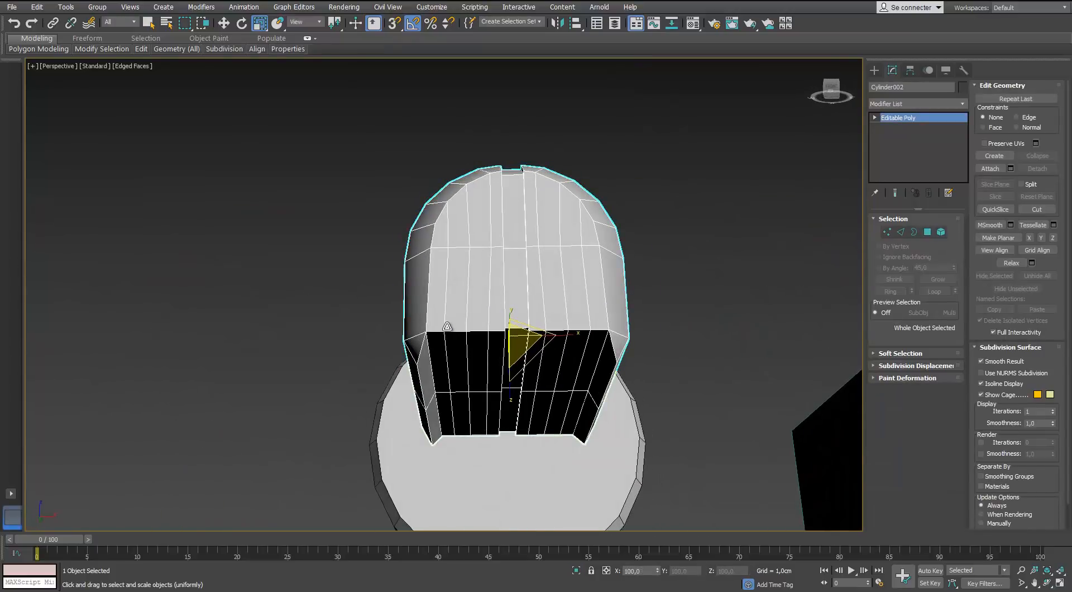
Extrude the four inner polygons along the rear housing's two lower edges by 0.505 cm.
{"action": "key", "text": "4"}
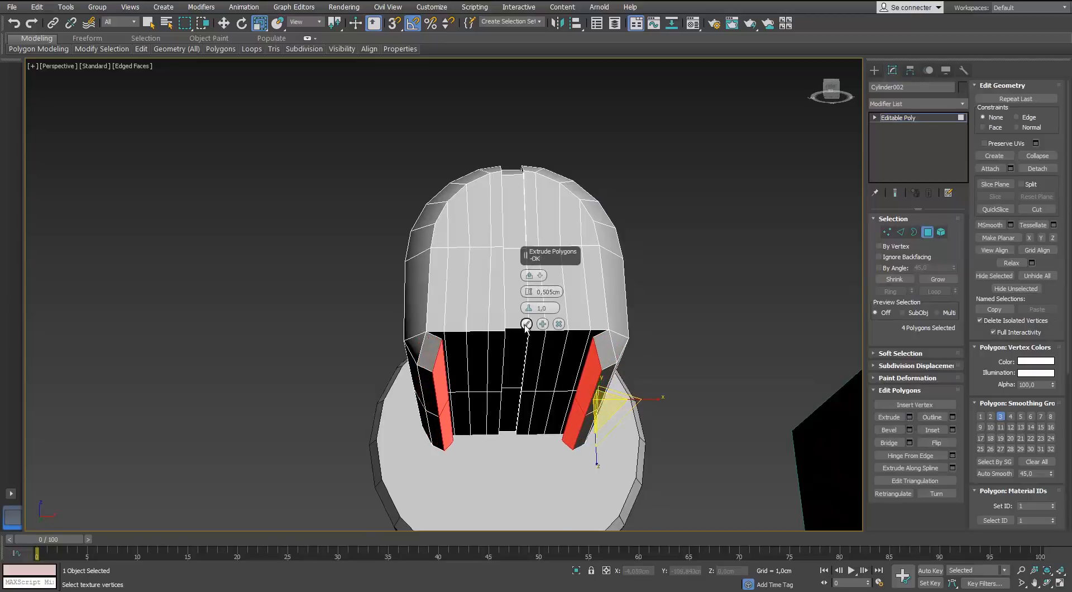
{"action": "left_click_drag", "start_coordinate": [670, 340], "coordinate": [667, 345]}
{"action": "scroll", "coordinate": [620, 357], "scroll_direction": "up", "scroll_amount": 3}
{"action": "middle_click_drag", "start_coordinate": [619, 357], "coordinate": [563, 378], "text": "alt"}
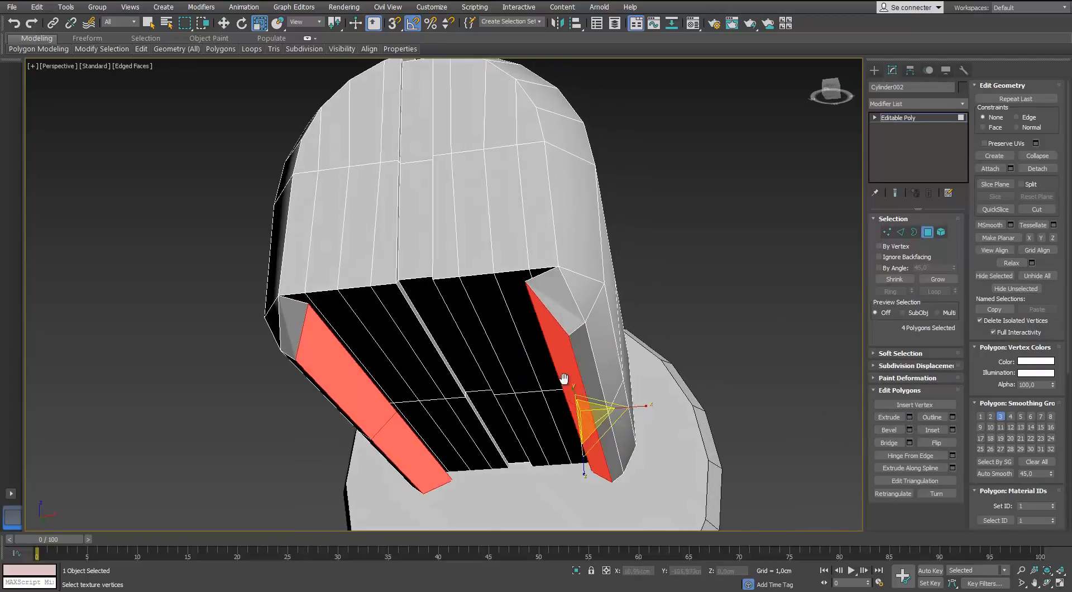
Target-weld the stray vertices at the corners of the rear housing's extruded lower lips.
{"action": "left_click", "coordinate": [887, 232]}
{"action": "middle_click_drag", "start_coordinate": [625, 341], "coordinate": [654, 306], "text": "alt"}
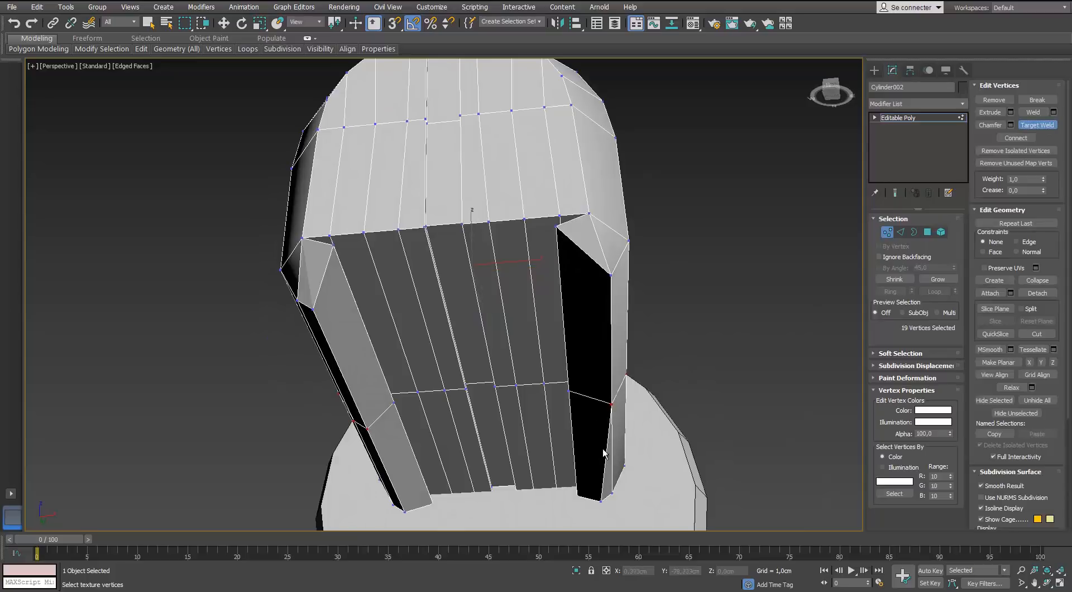
{"action": "middle_click_drag", "start_coordinate": [604, 452], "coordinate": [390, 472], "text": "alt"}
{"action": "left_click", "coordinate": [1036, 125]}
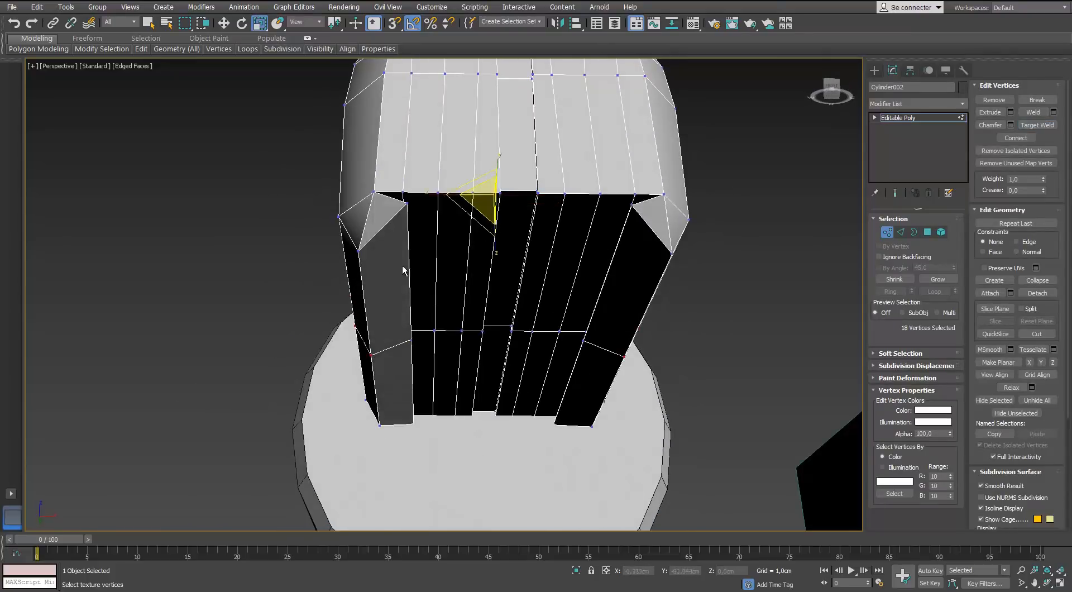
Raise the six vertices of the rear housing's lower lips by about 0.128 cm along Z.
{"action": "key", "text": "2"}
{"action": "middle_click_drag", "start_coordinate": [460, 288], "coordinate": [500, 320], "text": "alt"}
{"action": "key", "text": "1"}
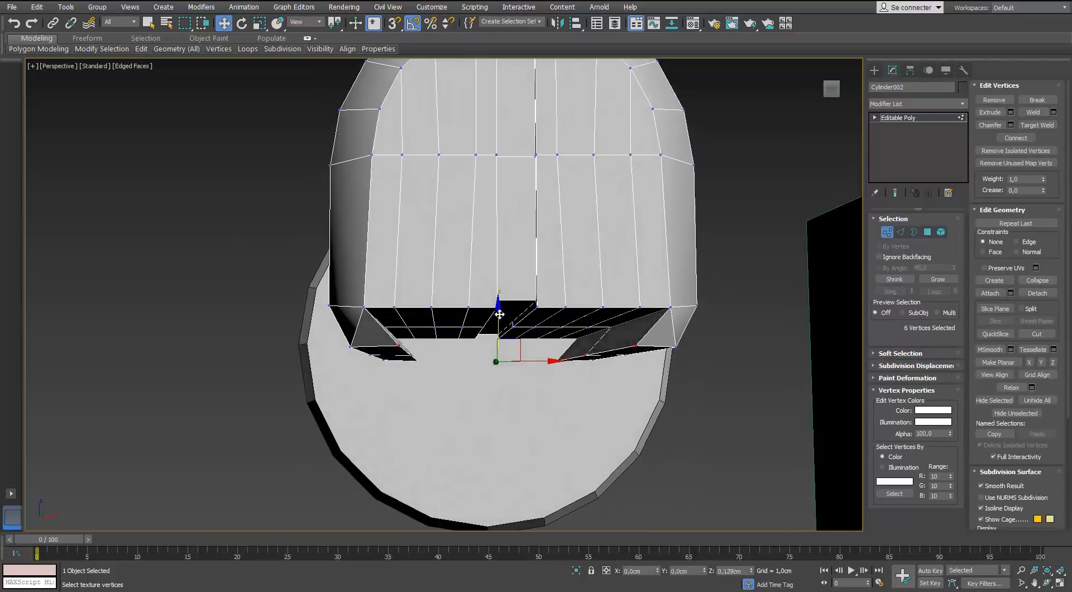
{"action": "middle_click_drag", "start_coordinate": [562, 356], "coordinate": [489, 269], "text": "alt"}
Isolate the rear housing, remove the redundant edges at the lower corners of its end, and end the isolation.
{"action": "key", "text": "2"}
{"action": "left_click", "coordinate": [585, 283]}
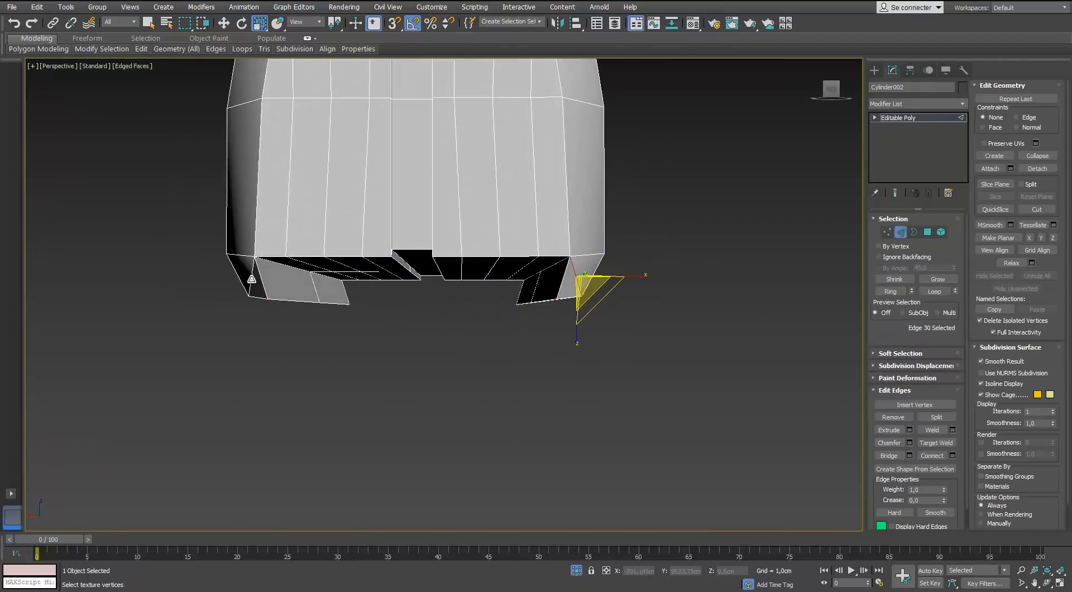
{"action": "left_click", "coordinate": [249, 279], "text": "ctrl"}
{"action": "middle_click_drag", "start_coordinate": [249, 279], "coordinate": [193, 279], "text": "alt"}
{"action": "key", "text": "BackSpace"}
{"action": "left_click", "coordinate": [289, 270]}
{"action": "middle_click_drag", "start_coordinate": [289, 271], "coordinate": [346, 269], "text": "alt"}
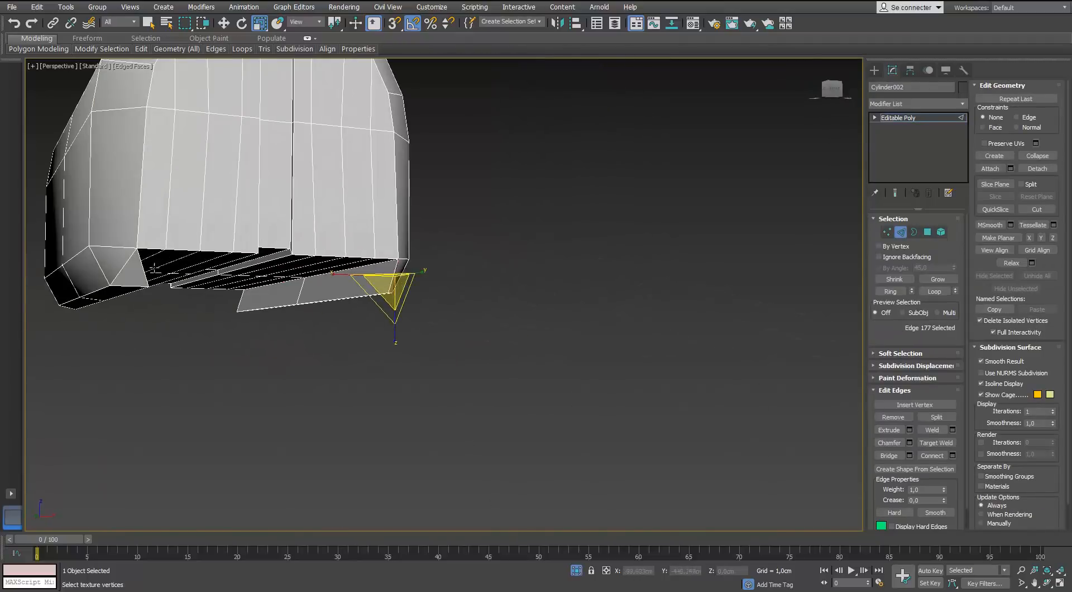
{"action": "middle_click_drag", "start_coordinate": [125, 264], "coordinate": [235, 273], "text": "alt"}
{"action": "left_click", "coordinate": [577, 571]}
Draw a cylinder of about 2.85 cm radius over the reference's front collar below the front housing, and rotate it 90° to align with the barrel.
{"action": "scroll", "coordinate": [475, 341], "scroll_direction": "down", "scroll_amount": 5}
{"action": "middle_click_drag", "start_coordinate": [474, 341], "coordinate": [475, 380], "text": "alt"}
{"action": "scroll", "coordinate": [519, 346], "scroll_direction": "down", "scroll_amount": 4}
{"action": "mouse_move", "coordinate": [519, 335]}
{"action": "middle_mouse_down", "text": "alt"}
{"action": "mouse_move", "coordinate": [558, 329]}
{"action": "mouse_move", "coordinate": [528, 320]}
{"action": "middle_mouse_up", "text": "alt"}
{"action": "scroll", "coordinate": [514, 332], "scroll_direction": "up", "scroll_amount": 4}
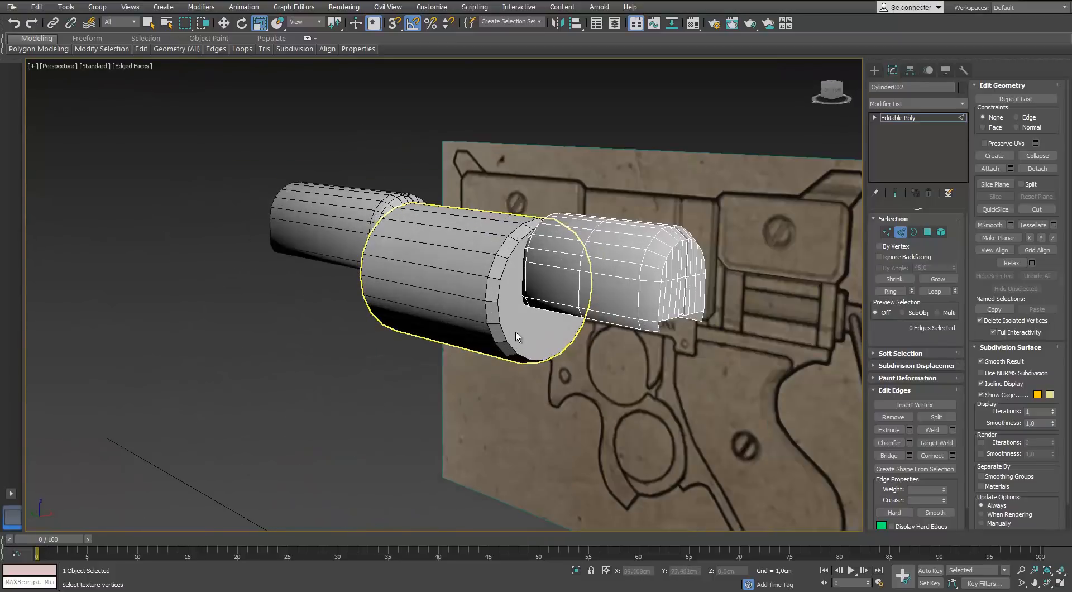
{"action": "key", "text": "l"}
{"action": "scroll", "coordinate": [505, 321], "scroll_direction": "up", "scroll_amount": 2}
{"action": "left_click", "coordinate": [874, 70]}
{"action": "left_click", "coordinate": [893, 161]}
{"action": "middle_click_drag", "start_coordinate": [242, 329], "coordinate": [389, 313]}
{"action": "scroll", "coordinate": [390, 314], "scroll_direction": "up", "scroll_amount": 2}
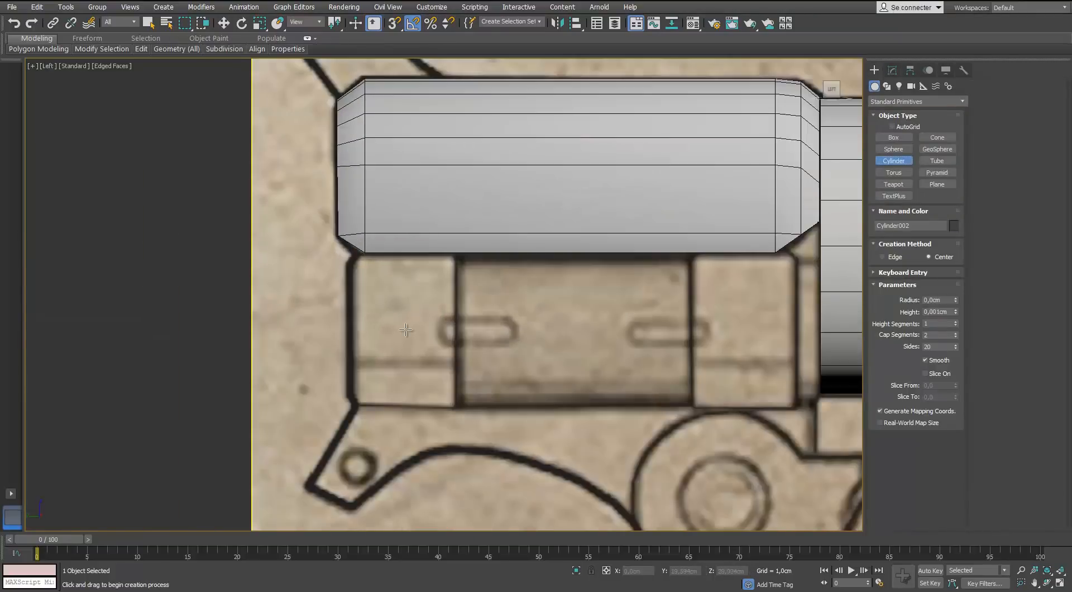
{"action": "left_click_drag", "start_coordinate": [405, 330], "coordinate": [408, 254]}
{"action": "key", "text": "e"}
{"action": "left_click_drag", "start_coordinate": [418, 319], "coordinate": [382, 329]}
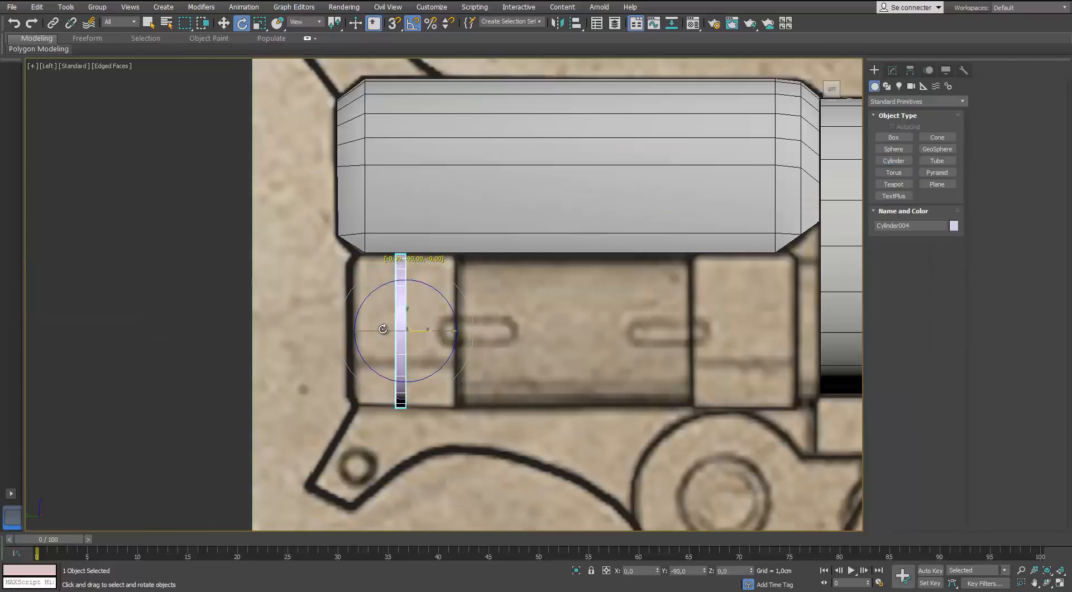
Set the new cylinder's height to about 1.71 cm and try 6 sides before settling on 8.
{"action": "left_click", "coordinate": [891, 70]}
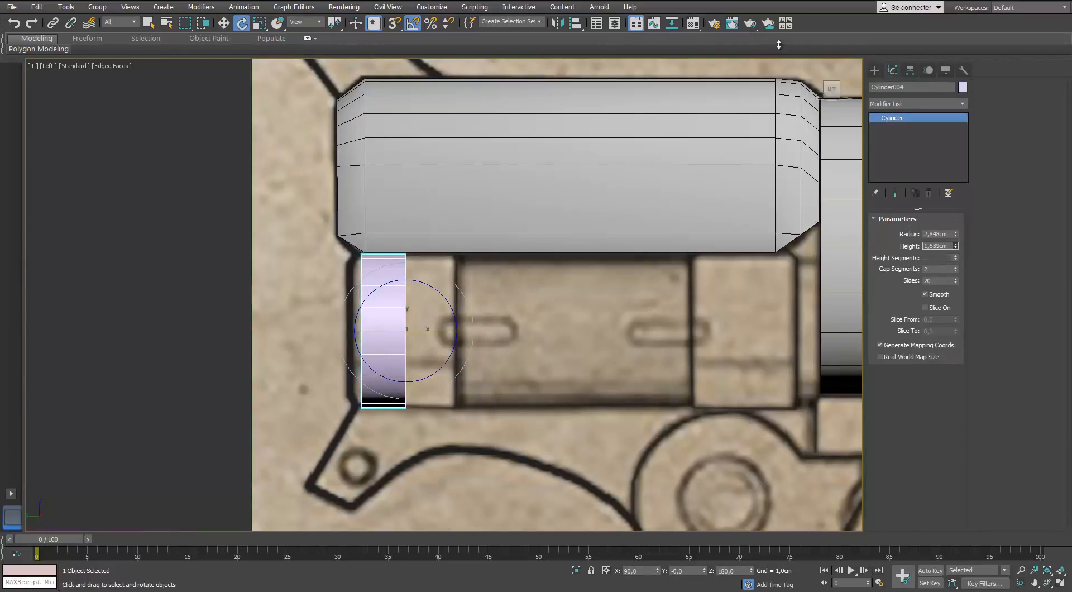
{"action": "type", "text": "8"}
{"action": "key", "text": "Return"}
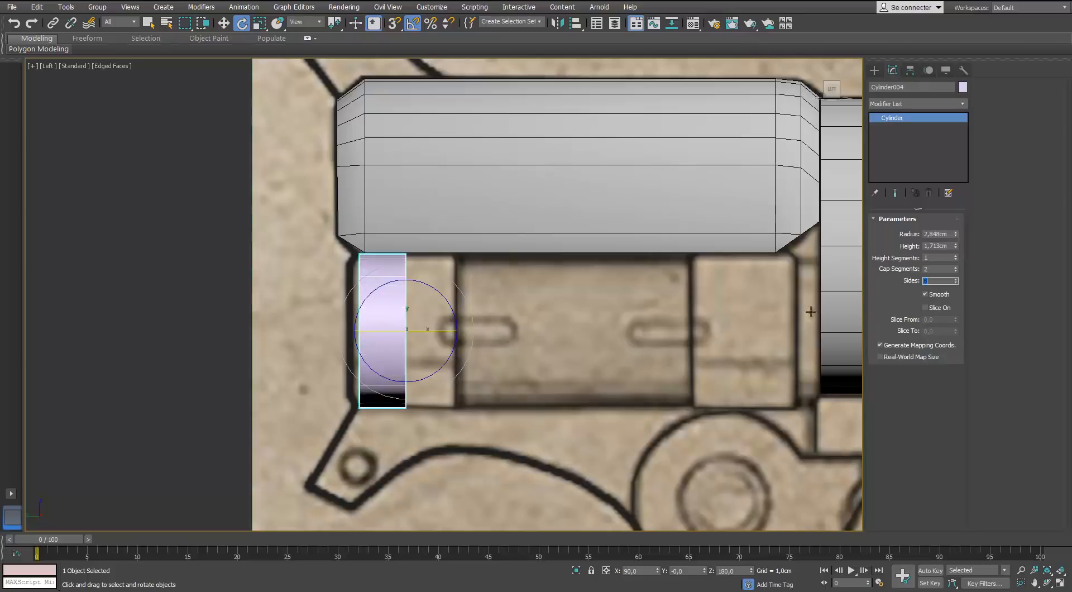
{"action": "middle_click_drag", "start_coordinate": [736, 313], "coordinate": [668, 327], "text": "alt"}
{"action": "type", "text": "6"}
{"action": "key", "text": "Return"}
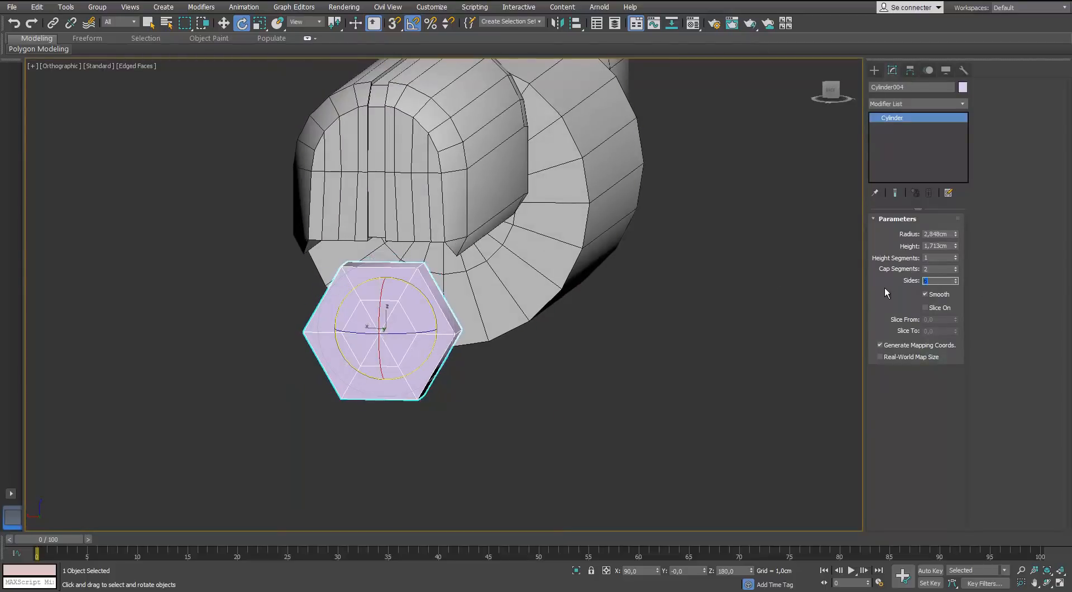
{"action": "type", "text": "8"}
{"action": "key", "text": "Return"}
{"action": "scroll", "coordinate": [428, 303], "scroll_direction": "up", "scroll_amount": 2}
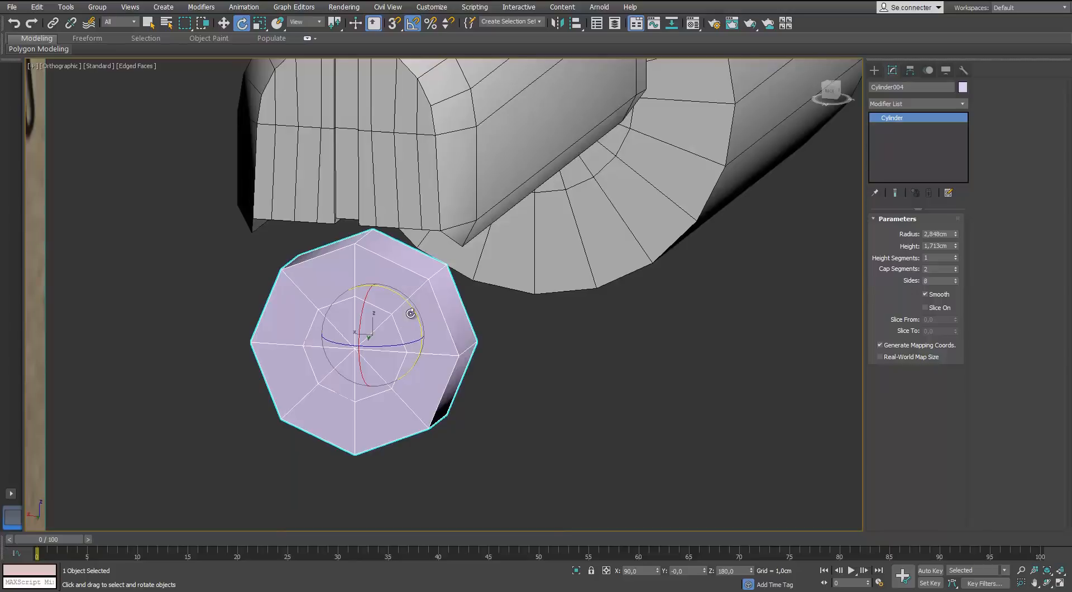
Rotate the octagonal cylinder about its own axis so that a flat side faces the front housing above.
{"action": "left_click_drag", "start_coordinate": [412, 313], "coordinate": [402, 306]}
{"action": "middle_click_drag", "start_coordinate": [402, 306], "coordinate": [507, 388], "text": "alt"}
{"action": "key", "text": "f"}
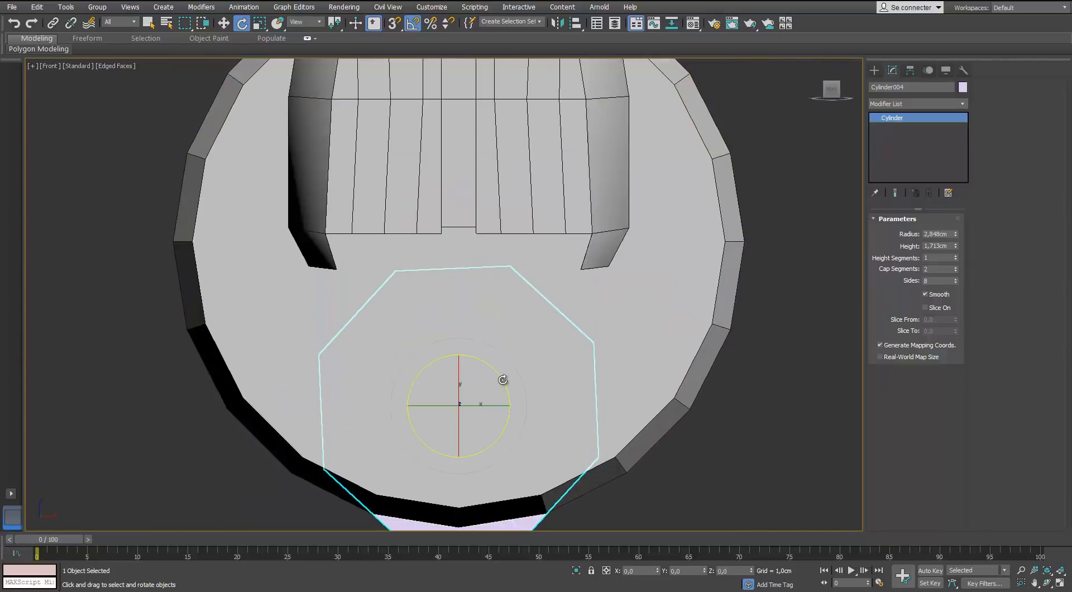
{"action": "scroll", "coordinate": [622, 345], "scroll_direction": "down", "scroll_amount": 2}
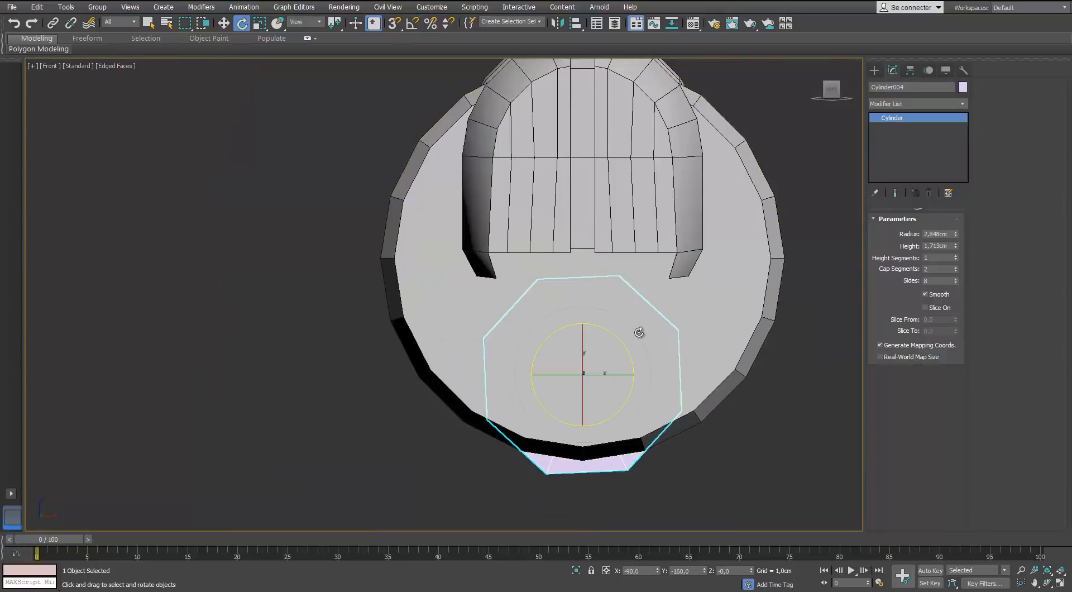
{"action": "key", "text": "l"}
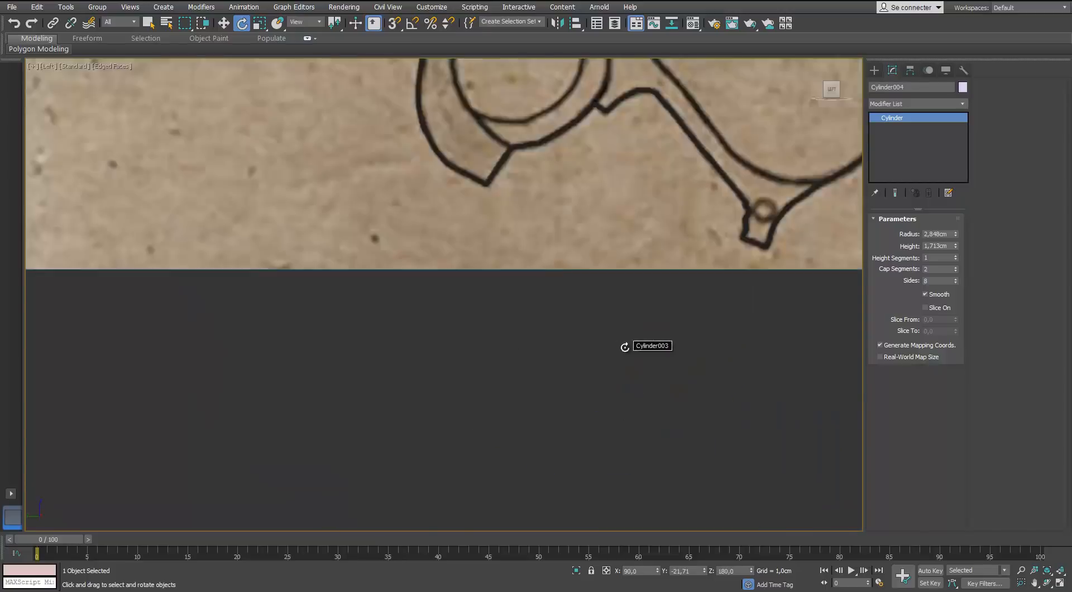
Nudge the octagonal cylinder vertically onto the reference collar and enlarge its radius to about 2.96 cm.
{"action": "key", "text": "z"}
{"action": "scroll", "coordinate": [623, 341], "scroll_direction": "down", "scroll_amount": 2}
{"action": "key", "text": "w"}
{"action": "left_click_drag", "start_coordinate": [536, 260], "coordinate": [537, 270]}
{"action": "scroll", "coordinate": [547, 277], "scroll_direction": "up", "scroll_amount": 2}
{"action": "left_click", "coordinate": [955, 232]}
Convert the octagonal cylinder to Editable Poly and move its rear-end vertices along the barrel to the collar's rear line.
{"action": "right_click", "coordinate": [474, 290]}
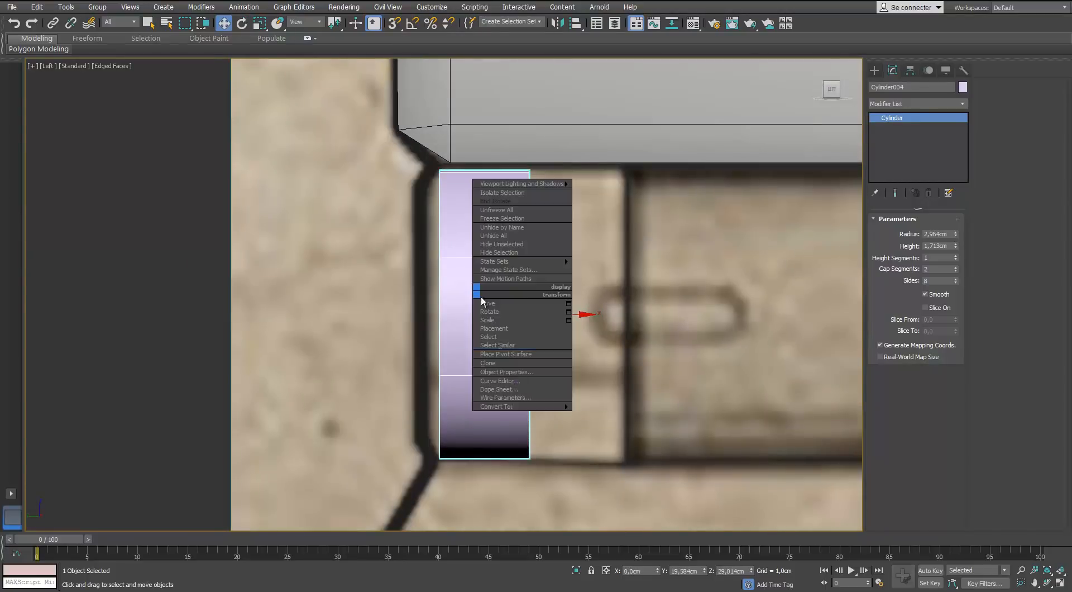
{"action": "mouse_move", "coordinate": [491, 406]}
{"action": "left_click", "coordinate": [430, 387]}
{"action": "left_click", "coordinate": [887, 232]}
{"action": "left_click_drag", "start_coordinate": [505, 149], "coordinate": [561, 480]}
{"action": "left_click_drag", "start_coordinate": [576, 316], "coordinate": [661, 322]}
{"action": "middle_click_drag", "start_coordinate": [661, 322], "coordinate": [713, 351], "text": "alt"}
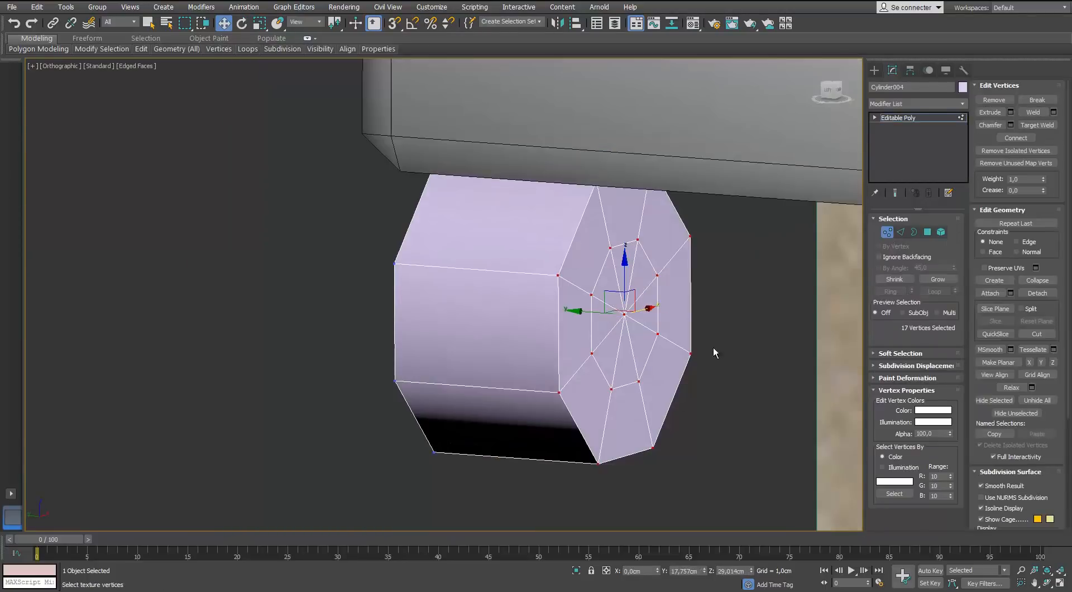
{"action": "middle_click_drag", "start_coordinate": [537, 336], "coordinate": [567, 280], "text": "alt"}
Delete the octagonal cylinder's end caps and five of its side polygons, keeping three adjacent polygons on one side.
{"action": "key", "text": "p"}
{"action": "key", "text": "z"}
{"action": "scroll", "coordinate": [566, 280], "scroll_direction": "down", "scroll_amount": 3}
{"action": "left_click", "coordinate": [927, 232]}
{"action": "middle_click_drag", "start_coordinate": [485, 240], "coordinate": [500, 239], "text": "alt"}
{"action": "left_click_drag", "start_coordinate": [519, 190], "coordinate": [337, 461]}
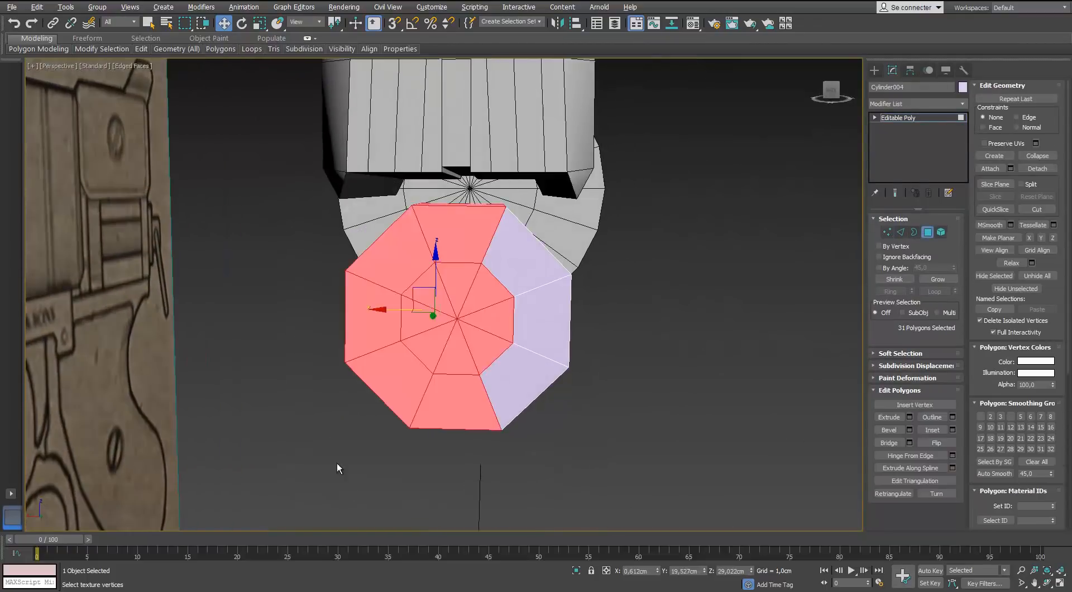
{"action": "middle_click_drag", "start_coordinate": [492, 357], "coordinate": [538, 294], "text": "alt"}
{"action": "left_click", "coordinate": [485, 254], "text": "ctrl"}
{"action": "left_click", "coordinate": [508, 317], "text": "ctrl"}
{"action": "left_click", "coordinate": [482, 369], "text": "ctrl"}
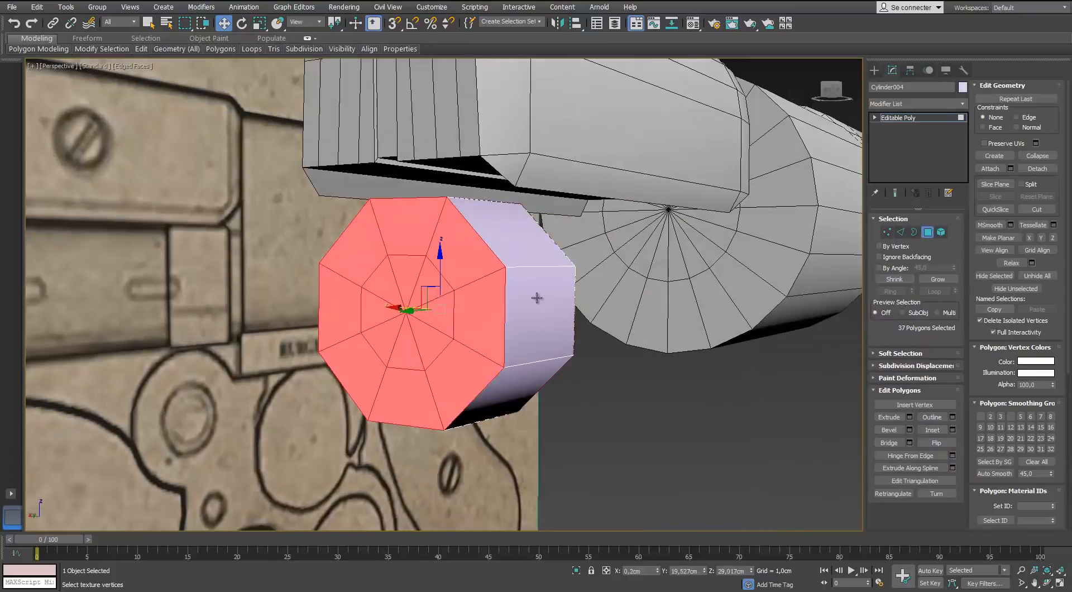
{"action": "key", "text": "Delete"}
Move the remaining three-polygon strip outward along X and slightly up so it meets the front housing's lower lip.
{"action": "key", "text": "2"}
{"action": "middle_click_drag", "start_coordinate": [527, 387], "coordinate": [513, 283], "text": "alt"}
{"action": "key", "text": "2"}
{"action": "scroll", "coordinate": [518, 281], "scroll_direction": "down", "scroll_amount": 5}
{"action": "key", "text": "f"}
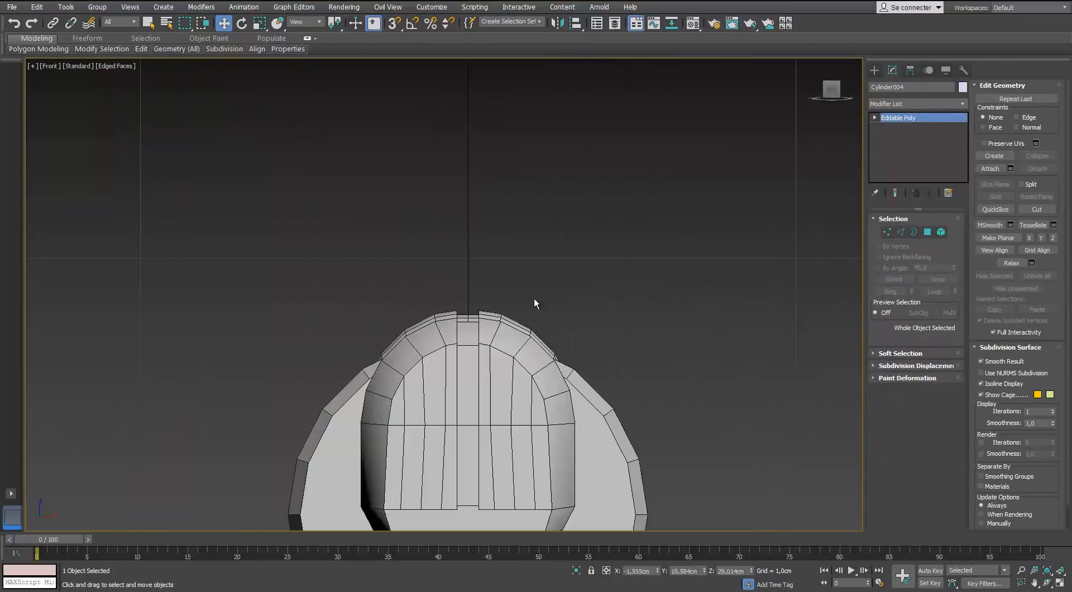
{"action": "middle_click_drag", "start_coordinate": [410, 519], "coordinate": [528, 274]}
{"action": "scroll", "coordinate": [525, 335], "scroll_direction": "down", "scroll_amount": 3}
{"action": "key", "text": "F3"}
{"action": "scroll", "coordinate": [528, 363], "scroll_direction": "up", "scroll_amount": 2}
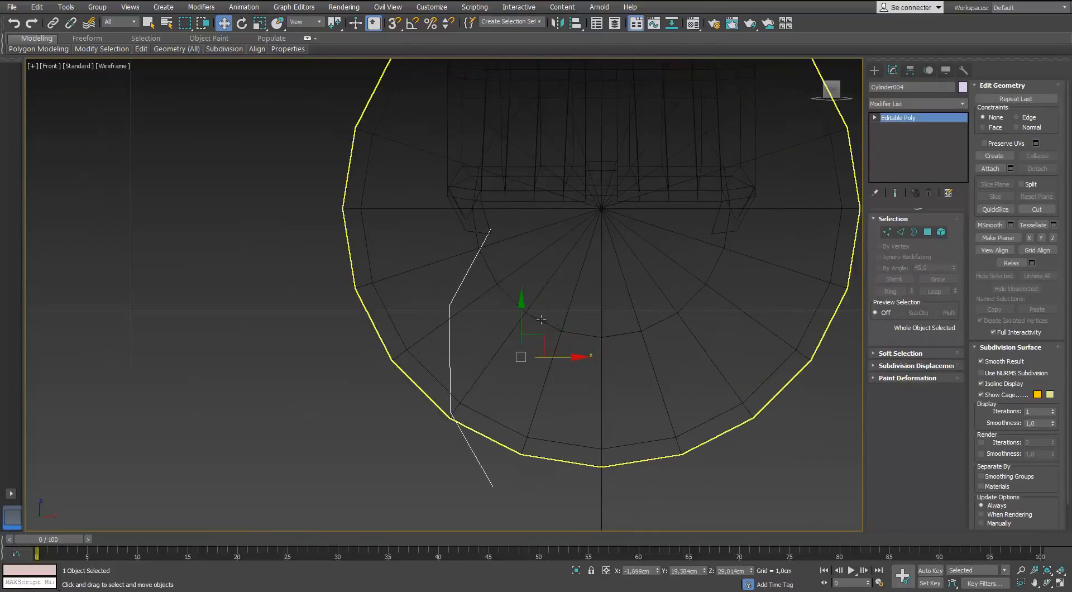
{"action": "key", "text": "p"}
{"action": "key", "text": "F3"}
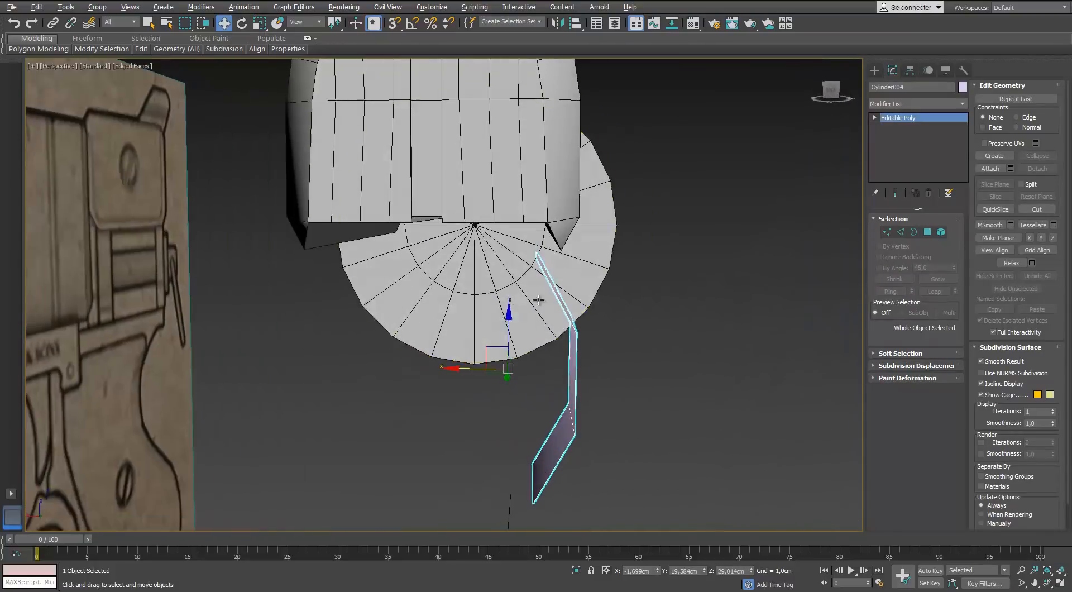
{"action": "middle_click_drag", "start_coordinate": [490, 361], "coordinate": [543, 306], "text": "alt"}
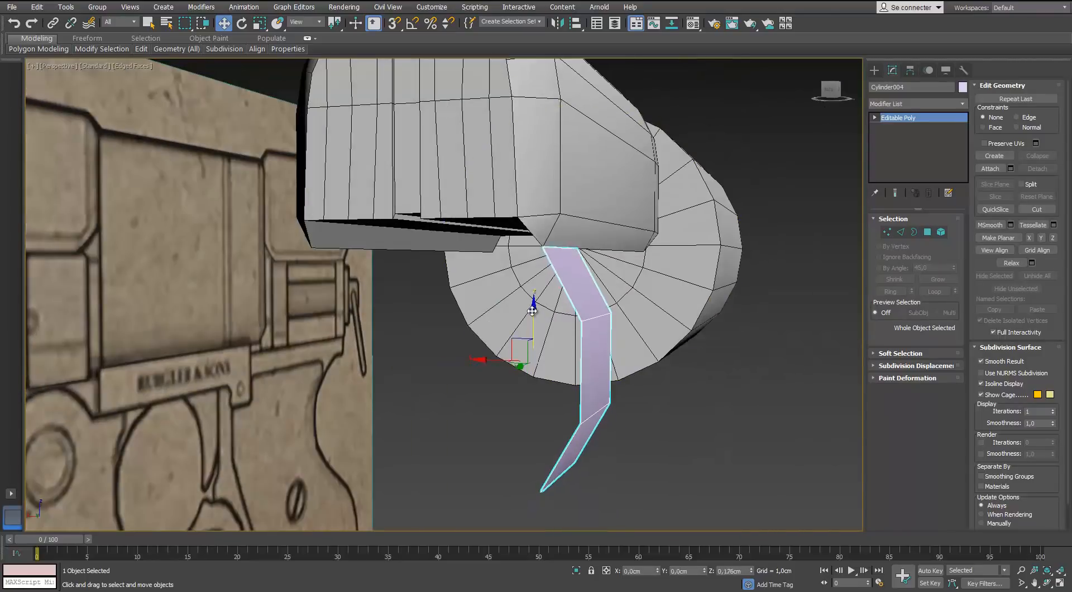
{"action": "left_click_drag", "start_coordinate": [532, 311], "coordinate": [532, 313]}
Extend the strip's upper and lower end edges horizontally past the gun's centre plane as new polygons, and reselect the whole strip.
{"action": "middle_click_drag", "start_coordinate": [591, 327], "coordinate": [636, 304], "text": "alt"}
{"action": "key", "text": "2"}
{"action": "left_click", "coordinate": [568, 249]}
{"action": "middle_click_drag", "start_coordinate": [568, 262], "coordinate": [571, 326], "text": "alt"}
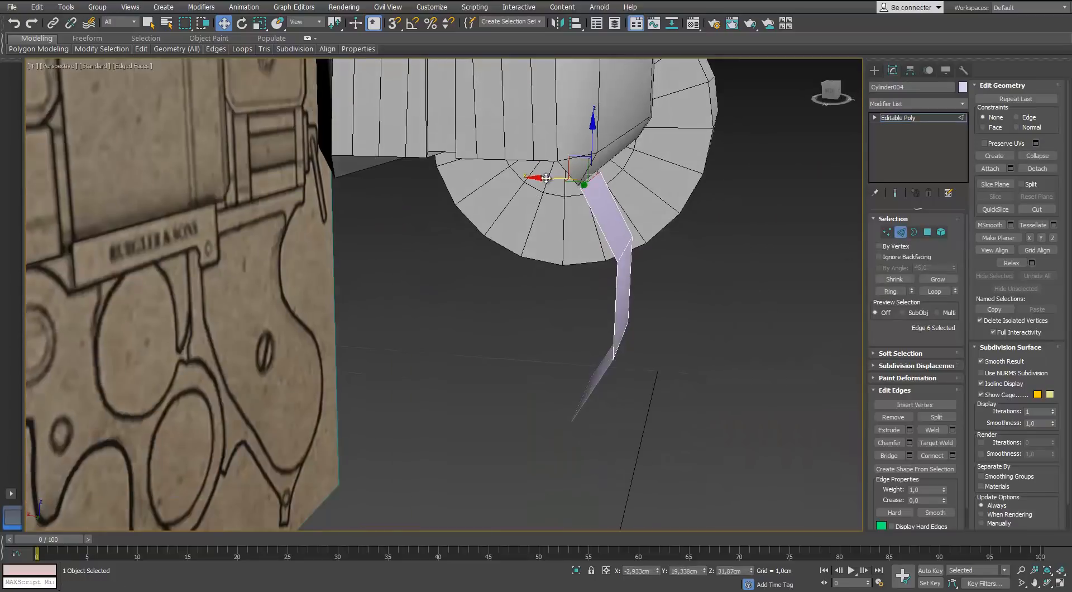
{"action": "middle_click_drag", "start_coordinate": [606, 428], "coordinate": [650, 444], "text": "alt"}
{"action": "left_click", "coordinate": [577, 387], "text": "ctrl"}
{"action": "left_click_drag", "start_coordinate": [546, 181], "coordinate": [455, 208], "text": "shift"}
{"action": "middle_click_drag", "start_coordinate": [477, 216], "coordinate": [449, 200], "text": "alt"}
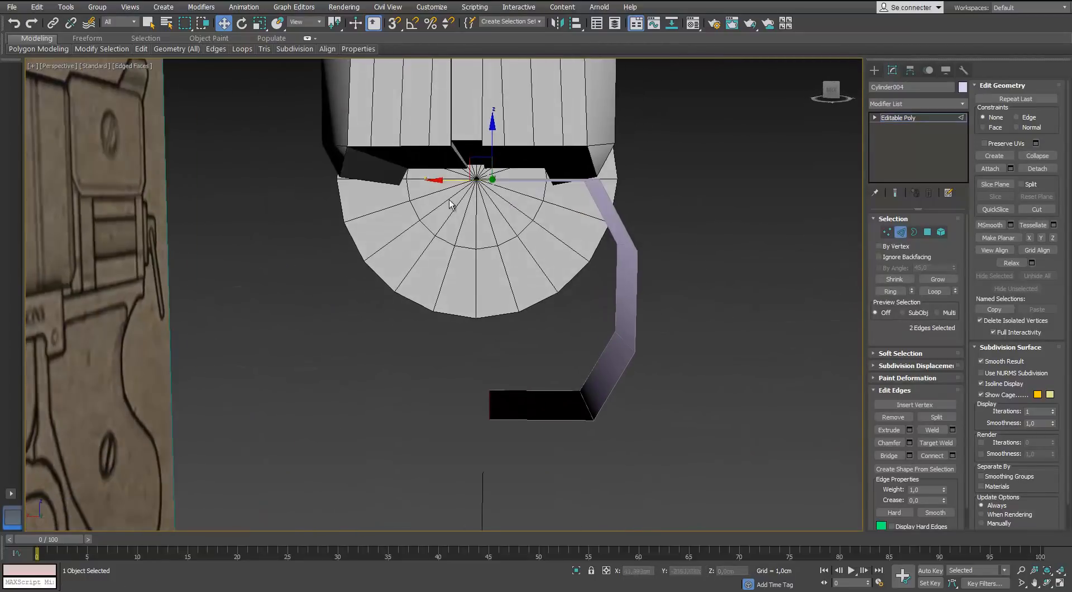
{"action": "left_click", "coordinate": [901, 231]}
{"action": "left_click", "coordinate": [592, 120]}
{"action": "left_click", "coordinate": [626, 273]}
{"action": "middle_click_drag", "start_coordinate": [642, 273], "coordinate": [572, 313], "text": "alt"}
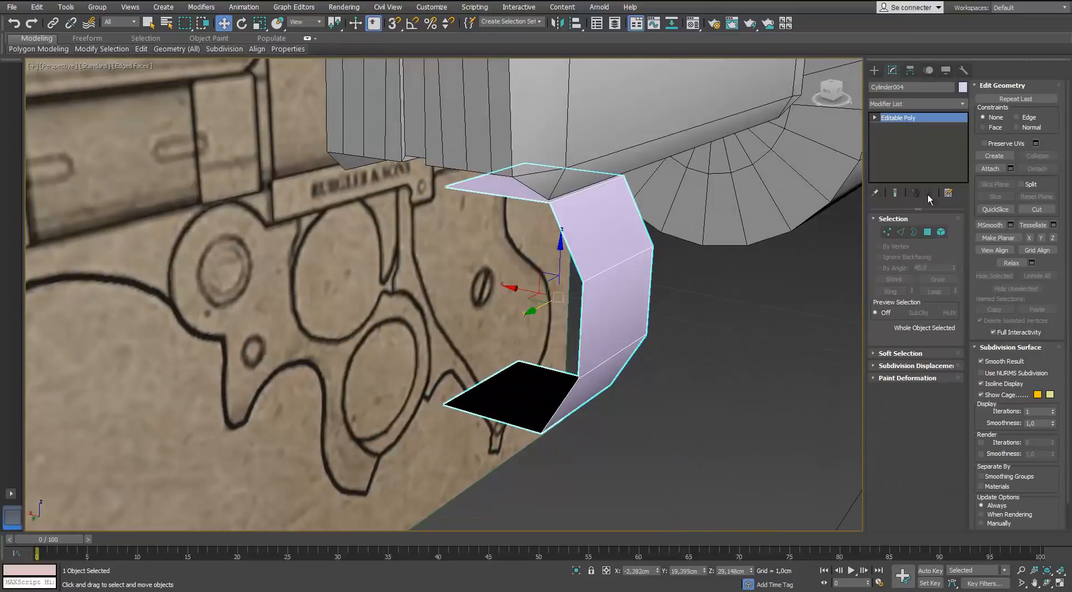
{"action": "left_click", "coordinate": [963, 105]}
{"action": "key", "text": "s"}
{"action": "key", "text": "s"}
{"action": "key", "text": "s"}
{"action": "key", "text": "s"}
{"action": "left_click", "coordinate": [904, 127]}
{"action": "middle_click_drag", "start_coordinate": [558, 262], "coordinate": [670, 257], "text": "alt"}
{"action": "right_click", "coordinate": [915, 117]}
{"action": "left_click", "coordinate": [933, 134]}
{"action": "right_click", "coordinate": [596, 367]}
{"action": "left_click", "coordinate": [737, 493]}
{"action": "left_click", "coordinate": [961, 105]}
{"action": "key", "text": "s"}
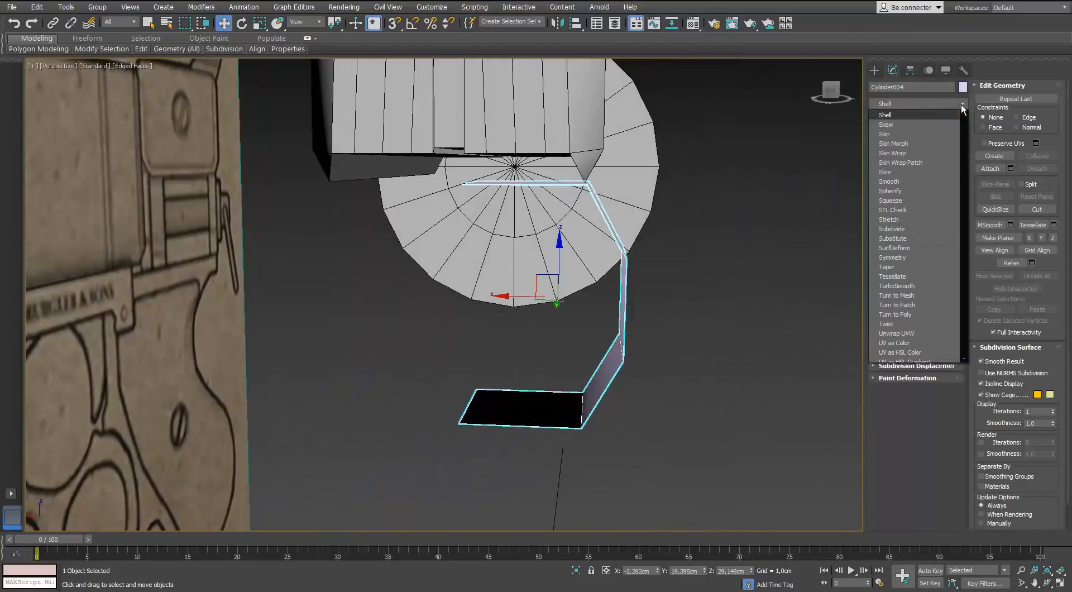
{"action": "left_click", "coordinate": [897, 249]}
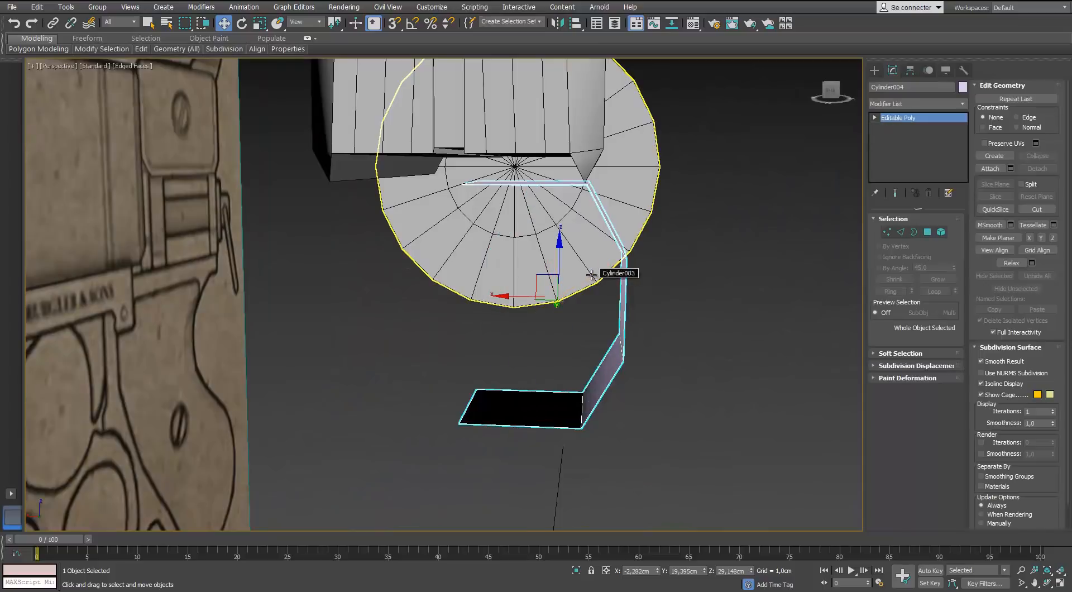
Mirror the strip as a copy on the X axis and move the copy along X to form the octagon's opposite half.
{"action": "middle_click_drag", "start_coordinate": [617, 275], "coordinate": [659, 276], "text": "alt"}
{"action": "left_click", "coordinate": [557, 22]}
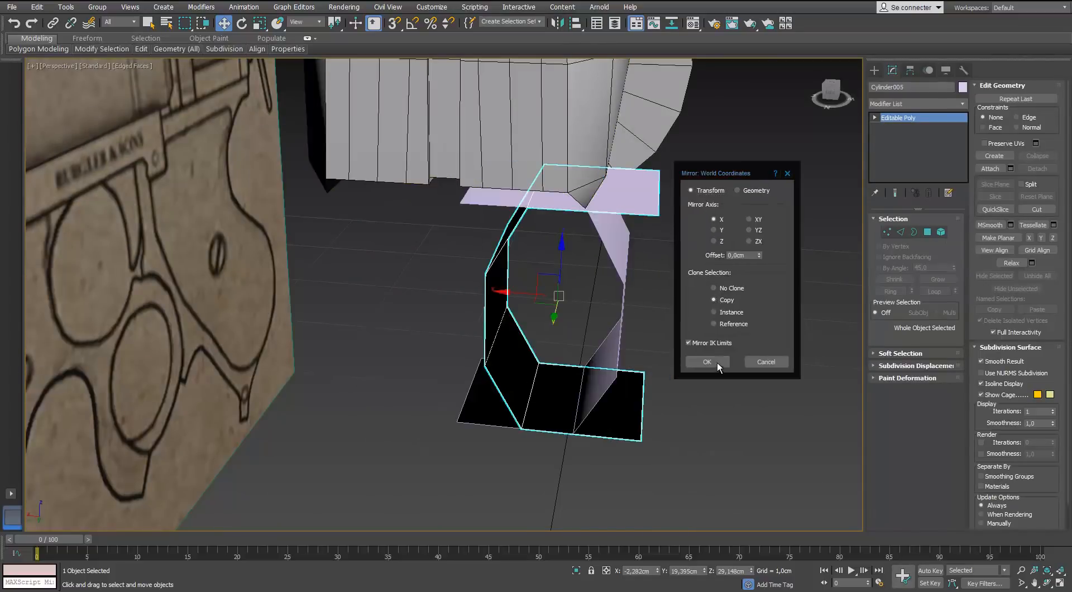
{"action": "left_click", "coordinate": [708, 362]}
{"action": "key", "text": "f"}
{"action": "key", "text": "F3"}
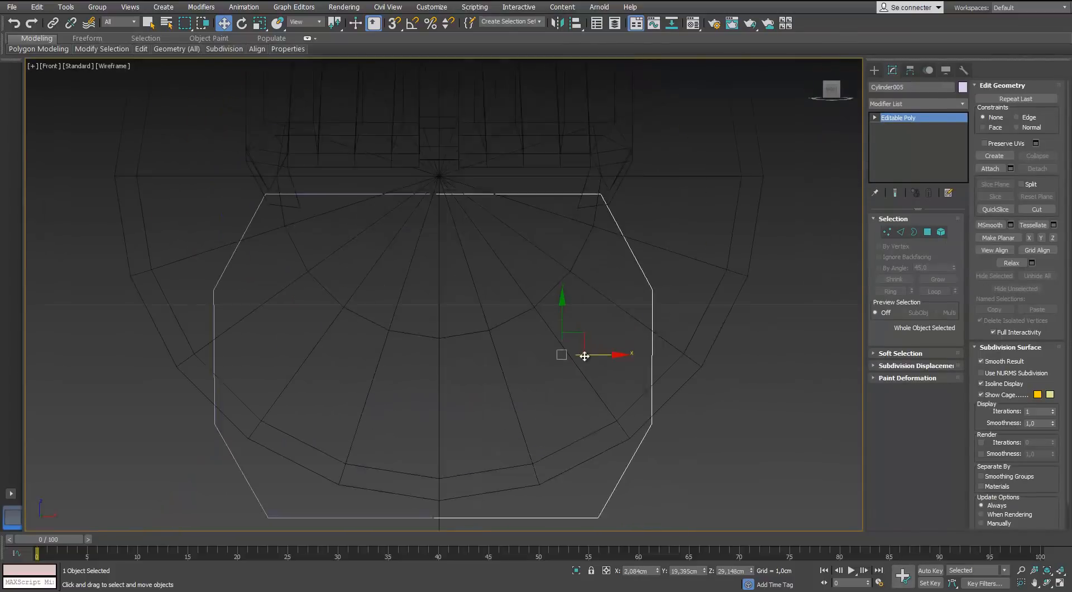
{"action": "middle_click_drag", "start_coordinate": [584, 355], "coordinate": [733, 400]}
{"action": "scroll", "coordinate": [732, 400], "scroll_direction": "up", "scroll_amount": 2}
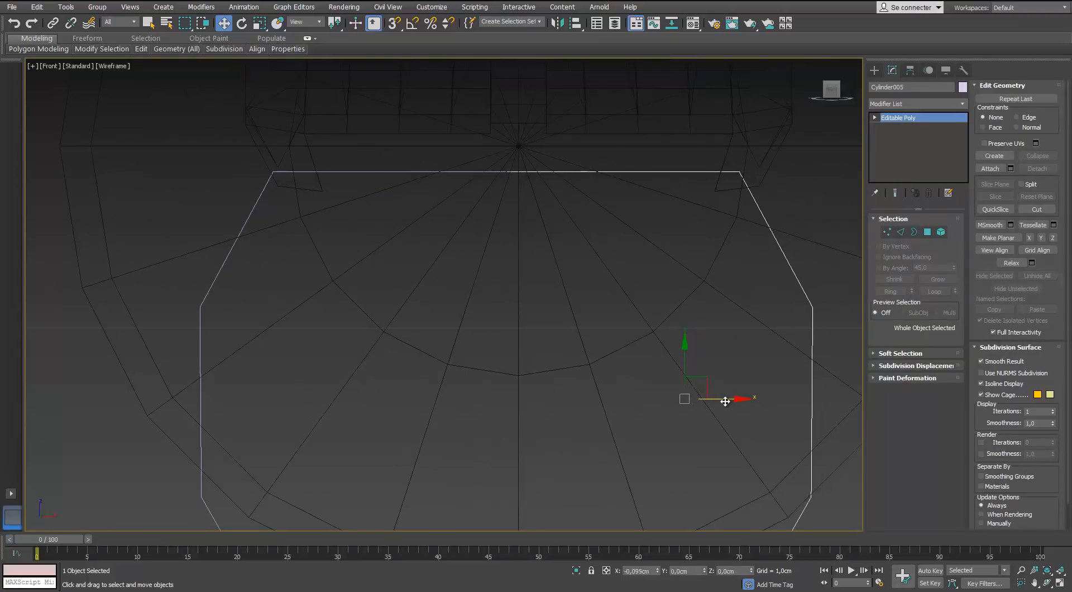
{"action": "scroll", "coordinate": [413, 258], "scroll_direction": "down", "scroll_amount": 4}
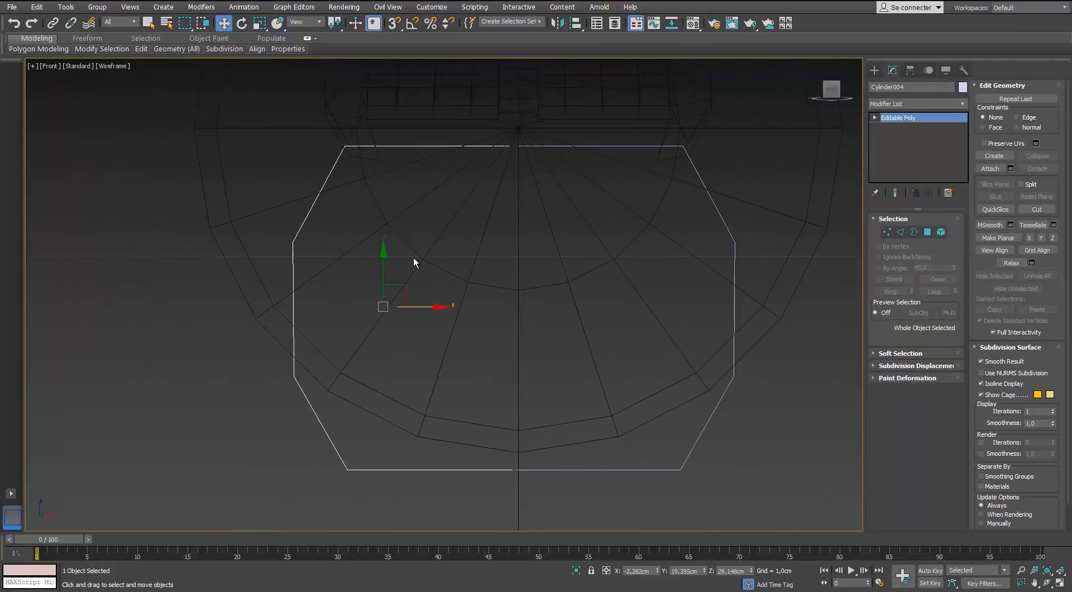
Move the copied half's two centre end edges along X to close the gap with the original half.
{"action": "key", "text": "p"}
{"action": "scroll", "coordinate": [522, 312], "scroll_direction": "down", "scroll_amount": 3}
{"action": "key", "text": "F3"}
{"action": "middle_click_drag", "start_coordinate": [435, 327], "coordinate": [483, 282], "text": "alt"}
{"action": "scroll", "coordinate": [483, 282], "scroll_direction": "up", "scroll_amount": 5}
{"action": "middle_click_drag", "start_coordinate": [416, 259], "coordinate": [396, 288], "text": "alt"}
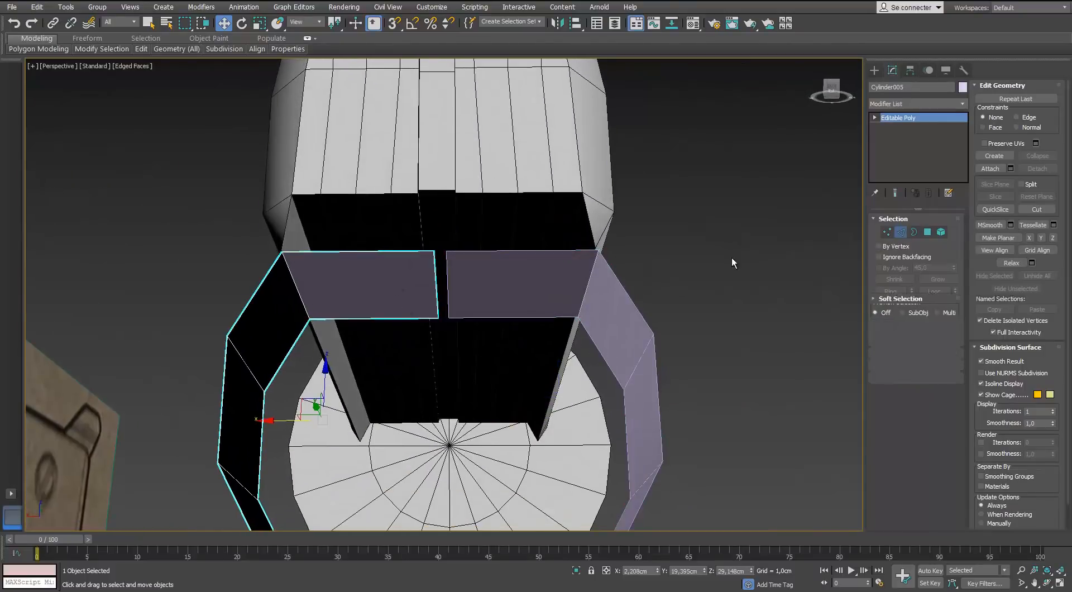
{"action": "key", "text": "2"}
{"action": "middle_click_drag", "start_coordinate": [424, 524], "coordinate": [422, 479]}
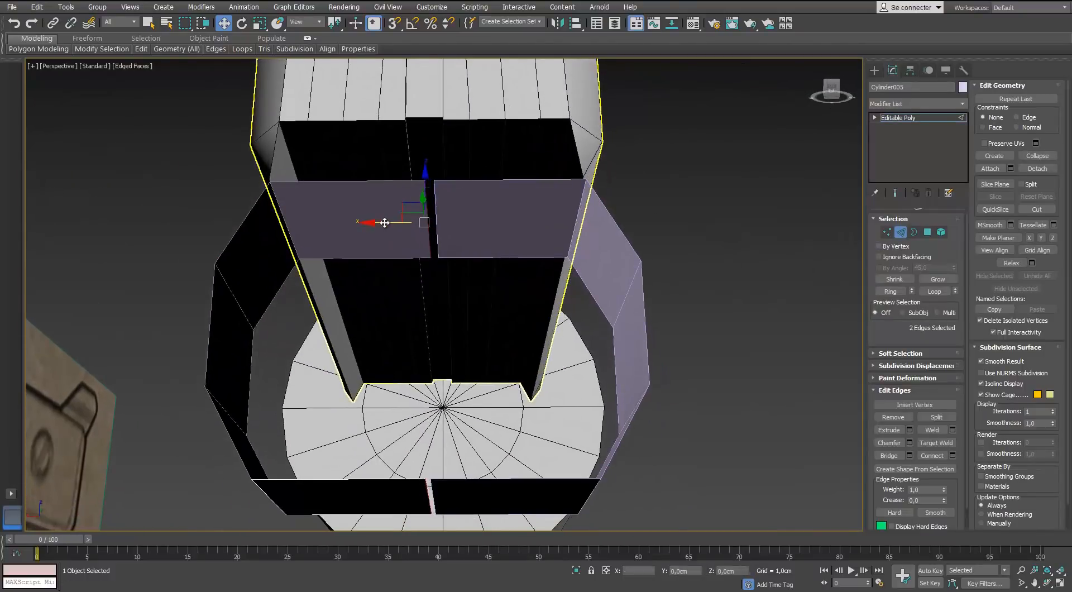
{"action": "left_click", "coordinate": [422, 220]}
{"action": "left_click_drag", "start_coordinate": [404, 222], "coordinate": [401, 223]}
{"action": "key", "text": "2"}
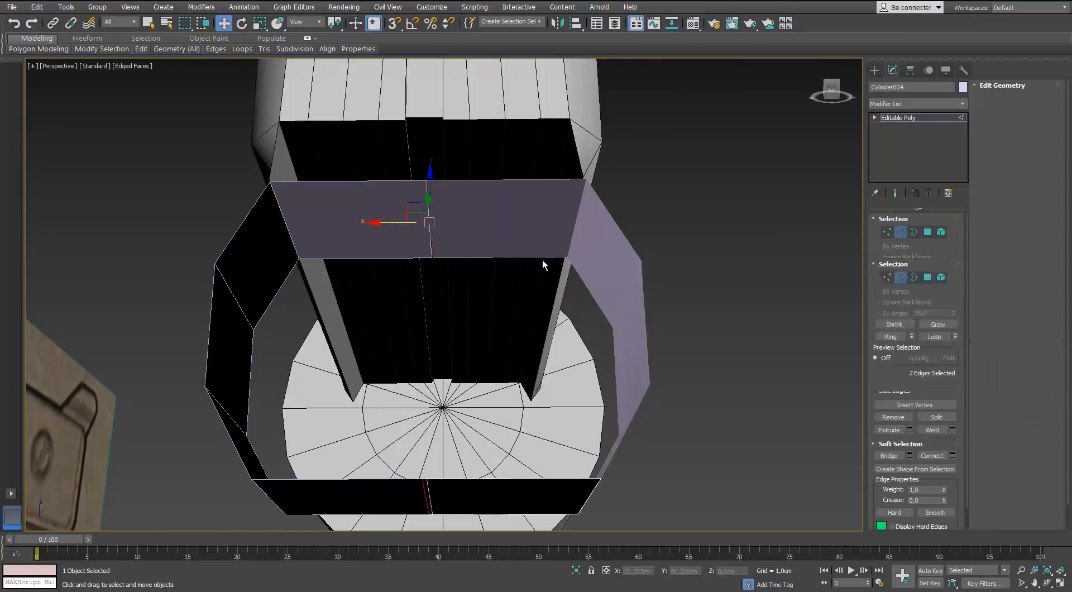
Attach the two collar halves into one object and weld the centre seam vertices with a 0.397 cm threshold.
{"action": "scroll", "coordinate": [543, 262], "scroll_direction": "down", "scroll_amount": 3}
{"action": "middle_click_drag", "start_coordinate": [542, 262], "coordinate": [545, 304], "text": "alt"}
{"action": "scroll", "coordinate": [546, 304], "scroll_direction": "up", "scroll_amount": 3}
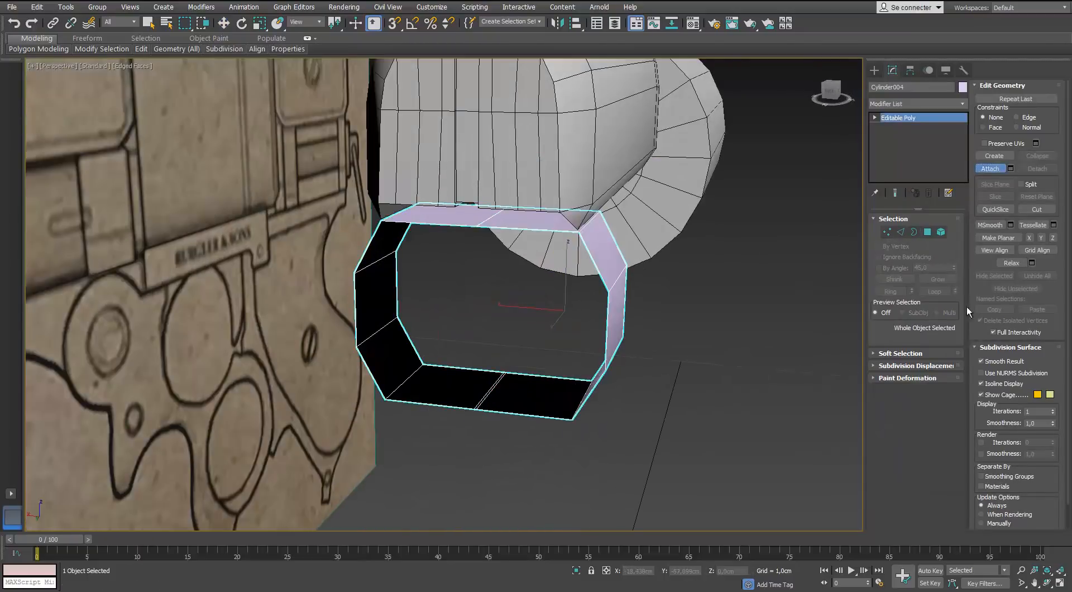
{"action": "key", "text": "1"}
{"action": "middle_click_drag", "start_coordinate": [525, 357], "coordinate": [480, 313], "text": "alt"}
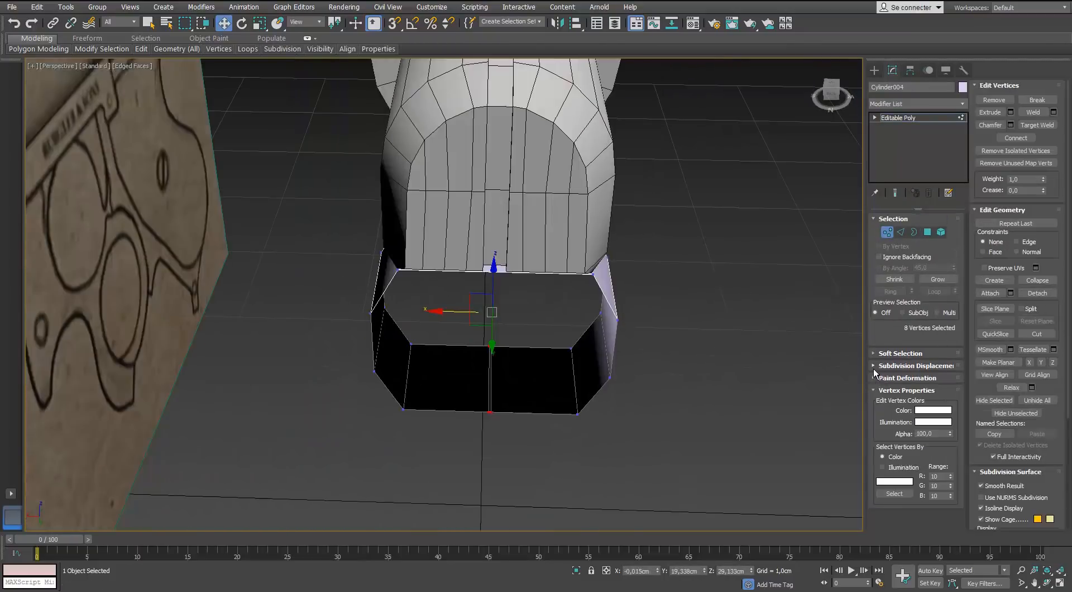
{"action": "left_click", "coordinate": [874, 389]}
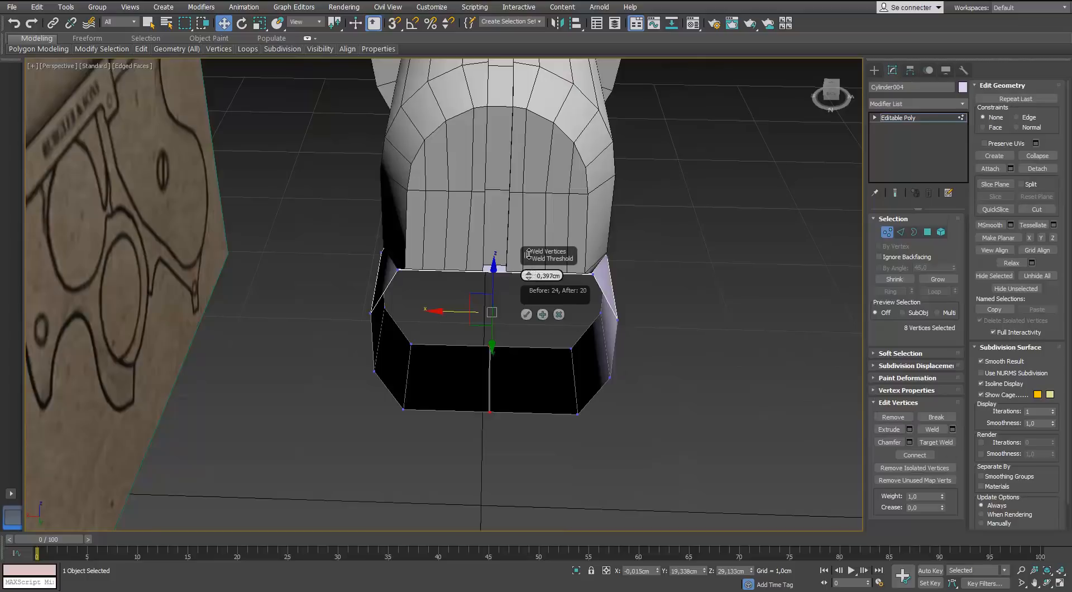
{"action": "middle_click_drag", "start_coordinate": [528, 255], "coordinate": [502, 279], "text": "alt"}
{"action": "key", "text": "1"}
{"action": "key", "text": "1"}
{"action": "left_click", "coordinate": [605, 244]}
{"action": "key", "text": "l"}
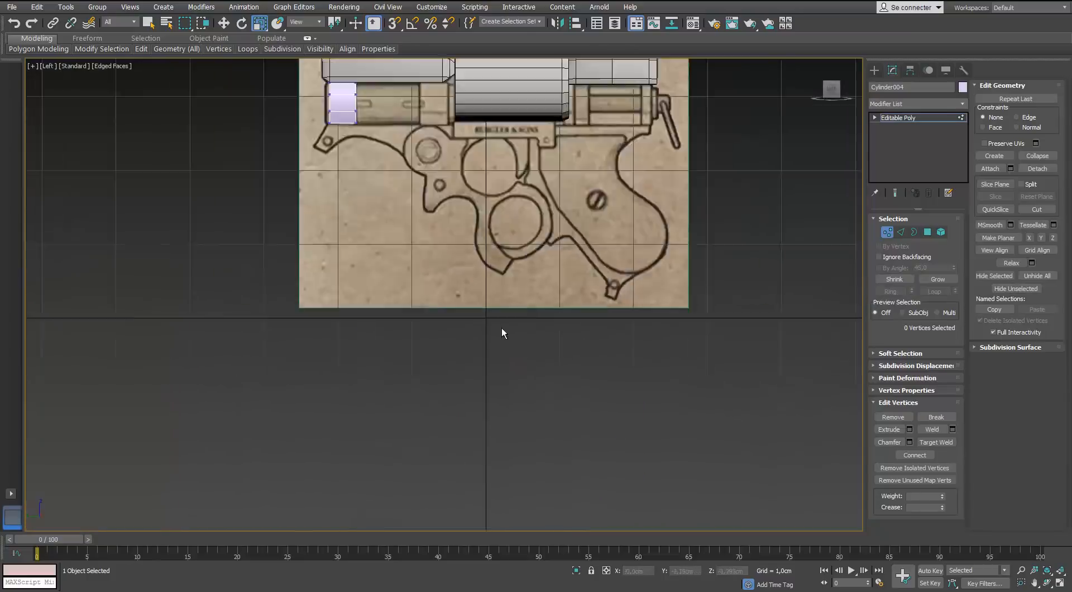
{"action": "scroll", "coordinate": [475, 328], "scroll_direction": "up", "scroll_amount": 6}
{"action": "scroll", "coordinate": [455, 323], "scroll_direction": "down", "scroll_amount": 6}
{"action": "key", "text": "p"}
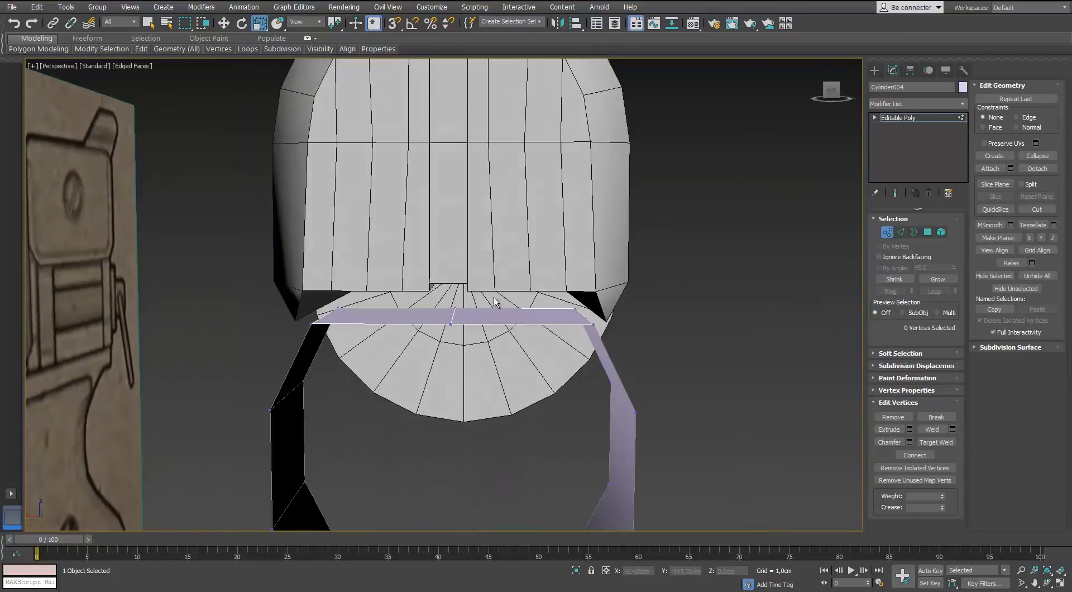
Extrude the collar's two top polygons upward into the underside of the front housing.
{"action": "key", "text": "4"}
{"action": "scroll", "coordinate": [495, 307], "scroll_direction": "down", "scroll_amount": 4}
{"action": "middle_click_drag", "start_coordinate": [495, 307], "coordinate": [804, 278], "text": "alt"}
{"action": "key", "text": "shift+e"}
{"action": "left_click", "coordinate": [526, 307]}
{"action": "scroll", "coordinate": [521, 307], "scroll_direction": "up", "scroll_amount": 5}
{"action": "scroll", "coordinate": [548, 311], "scroll_direction": "down", "scroll_amount": 3}
{"action": "left_click", "coordinate": [925, 232]}
Select the front housing's four lower corner vertices and scale them to fit the collar's width.
{"action": "left_click", "coordinate": [581, 252]}
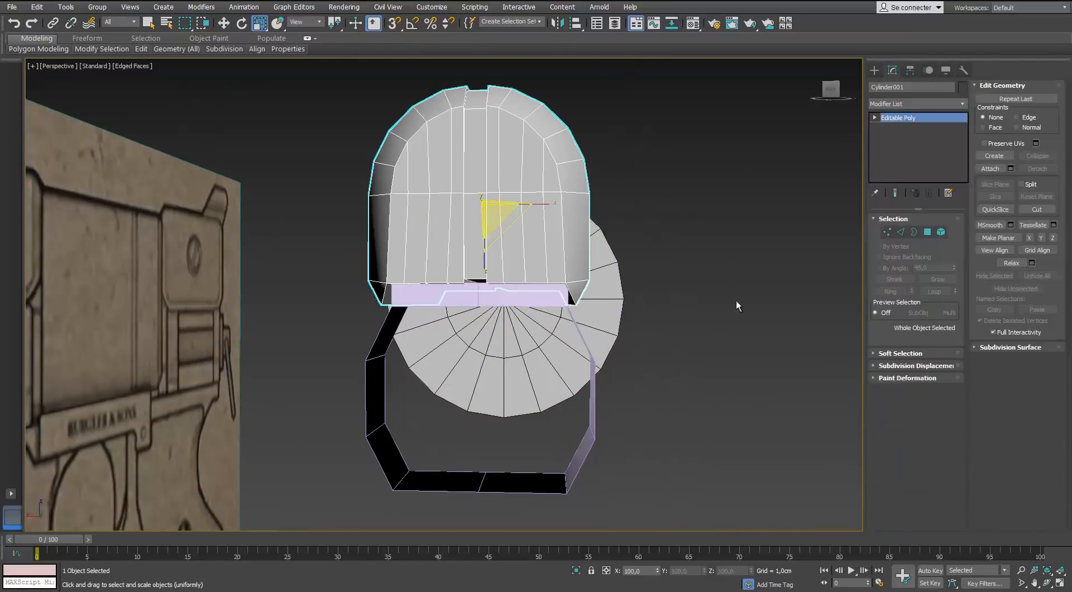
{"action": "key", "text": "1"}
{"action": "scroll", "coordinate": [596, 294], "scroll_direction": "up", "scroll_amount": 3}
{"action": "middle_click_drag", "start_coordinate": [596, 294], "coordinate": [427, 312], "text": "alt"}
{"action": "left_click", "coordinate": [427, 318]}
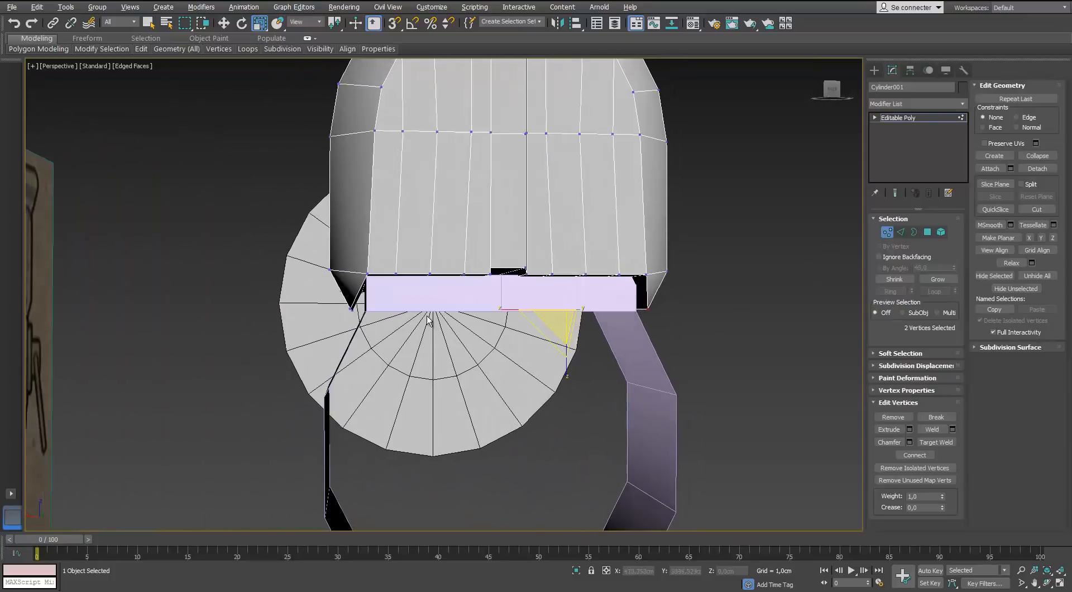
{"action": "left_click_drag", "start_coordinate": [343, 304], "coordinate": [342, 301], "text": "ctrl"}
{"action": "middle_click_drag", "start_coordinate": [342, 301], "coordinate": [340, 335], "text": "alt"}
{"action": "scroll", "coordinate": [407, 311], "scroll_direction": "down", "scroll_amount": 4}
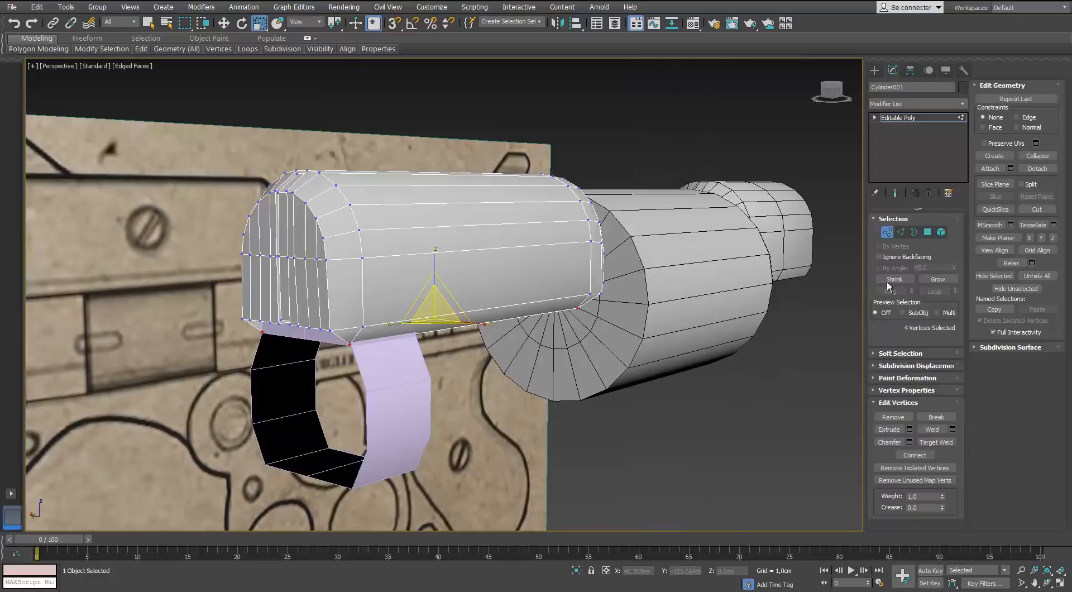
{"action": "left_click", "coordinate": [887, 232]}
Apply the grey material used on the housings to the octagonal collar.
{"action": "left_click", "coordinate": [720, 362]}
{"action": "middle_click_drag", "start_coordinate": [502, 390], "coordinate": [412, 412], "text": "alt"}
{"action": "left_click", "coordinate": [385, 385]}
{"action": "key", "text": "m"}
{"action": "left_click_drag", "start_coordinate": [711, 54], "coordinate": [403, 390]}
{"action": "left_click", "coordinate": [881, 15]}
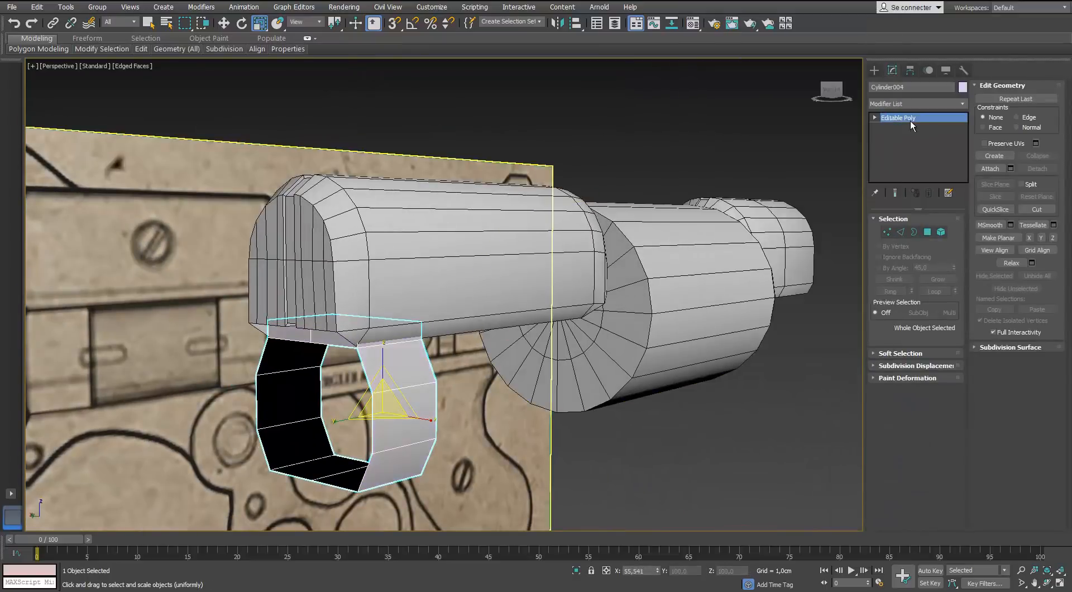
Clone the collar as one copy along the barrel and align it with the rear collar in the reference drawing.
{"action": "left_click", "coordinate": [887, 232]}
{"action": "left_click", "coordinate": [886, 232]}
{"action": "middle_click_drag", "start_coordinate": [516, 355], "coordinate": [383, 417], "text": "alt"}
{"action": "key", "text": "w"}
{"action": "left_click_drag", "start_coordinate": [383, 417], "coordinate": [582, 445], "text": "shift"}
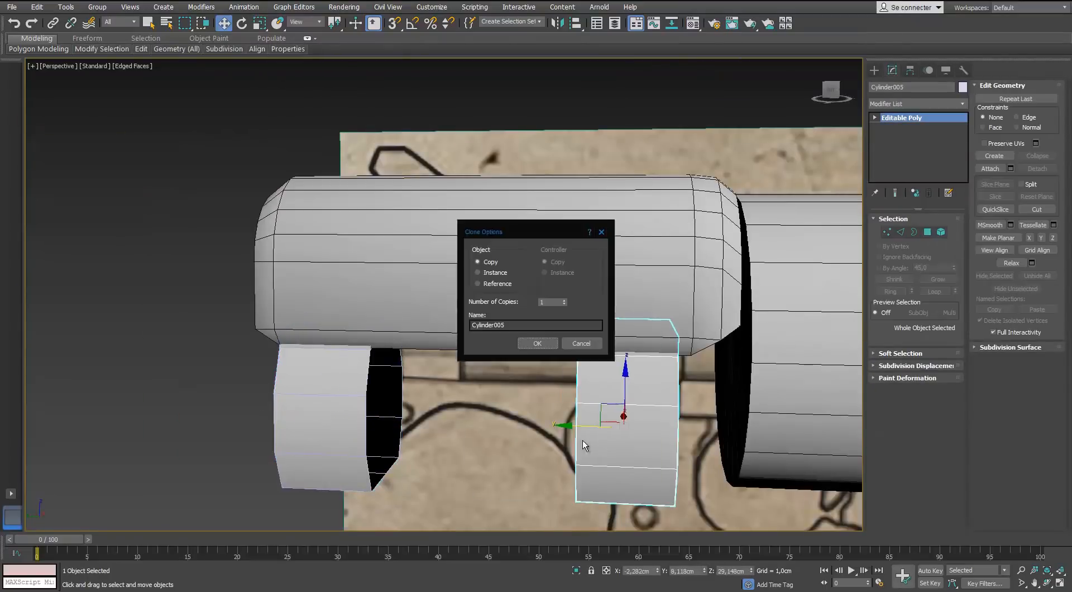
{"action": "left_click", "coordinate": [535, 343]}
{"action": "key", "text": "l"}
{"action": "scroll", "coordinate": [602, 375], "scroll_direction": "up", "scroll_amount": 3}
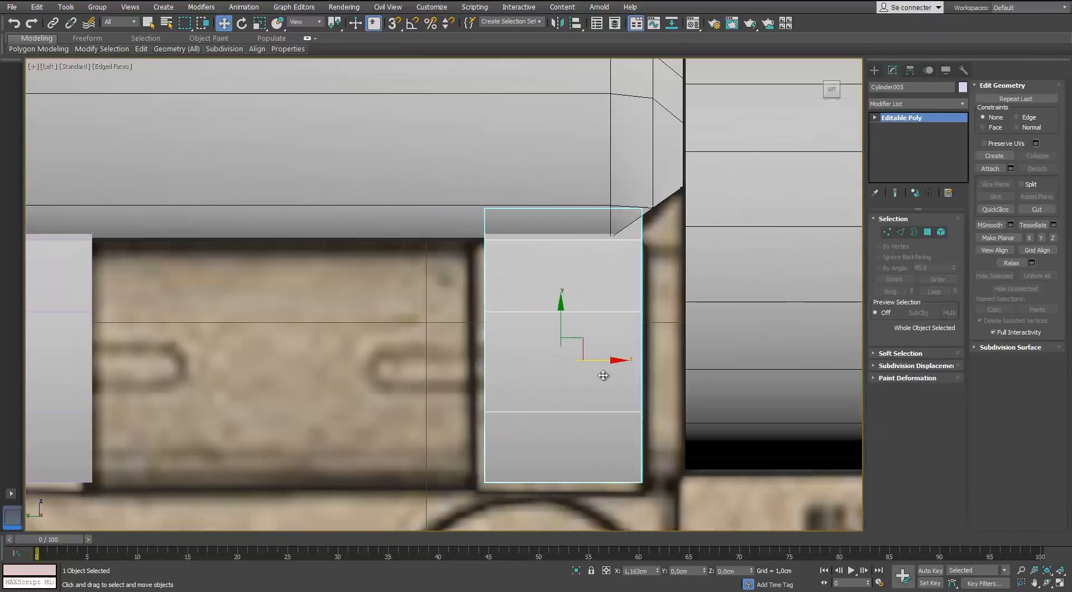
{"action": "left_click_drag", "start_coordinate": [600, 376], "coordinate": [603, 382]}
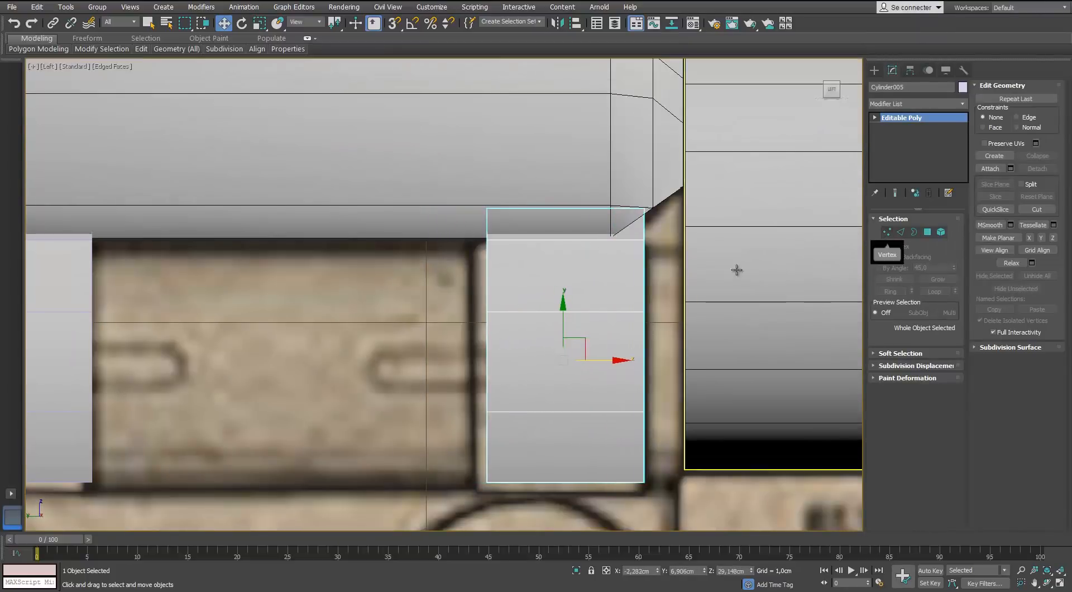
Select both collars and set their wireframe colour to black.
{"action": "scroll", "coordinate": [611, 360], "scroll_direction": "down", "scroll_amount": 4}
{"action": "key", "text": "p"}
{"action": "middle_click_drag", "start_coordinate": [519, 368], "coordinate": [595, 411], "text": "alt"}
{"action": "left_click_drag", "start_coordinate": [595, 443], "coordinate": [484, 365]}
{"action": "left_click", "coordinate": [964, 89]}
{"action": "left_click", "coordinate": [795, 116]}
{"action": "left_click", "coordinate": [768, 156]}
{"action": "left_click", "coordinate": [720, 229]}
Create a thin cylinder with a radius of about 2.2 cm at the front collar beneath the housing.
{"action": "middle_click_drag", "start_coordinate": [698, 234], "coordinate": [587, 242], "text": "alt"}
{"action": "scroll", "coordinate": [587, 243], "scroll_direction": "down", "scroll_amount": 3}
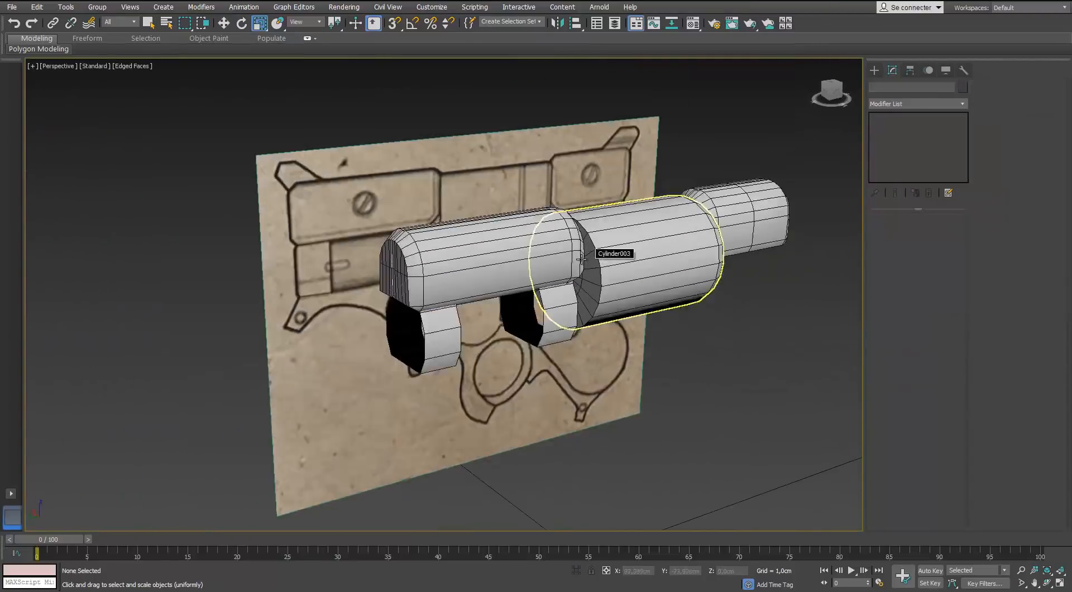
{"action": "scroll", "coordinate": [587, 243], "scroll_direction": "up", "scroll_amount": 5}
{"action": "middle_click_drag", "start_coordinate": [547, 302], "coordinate": [585, 327], "text": "alt"}
{"action": "scroll", "coordinate": [463, 240], "scroll_direction": "down", "scroll_amount": 3}
{"action": "key", "text": "l"}
{"action": "scroll", "coordinate": [658, 241], "scroll_direction": "up", "scroll_amount": 5}
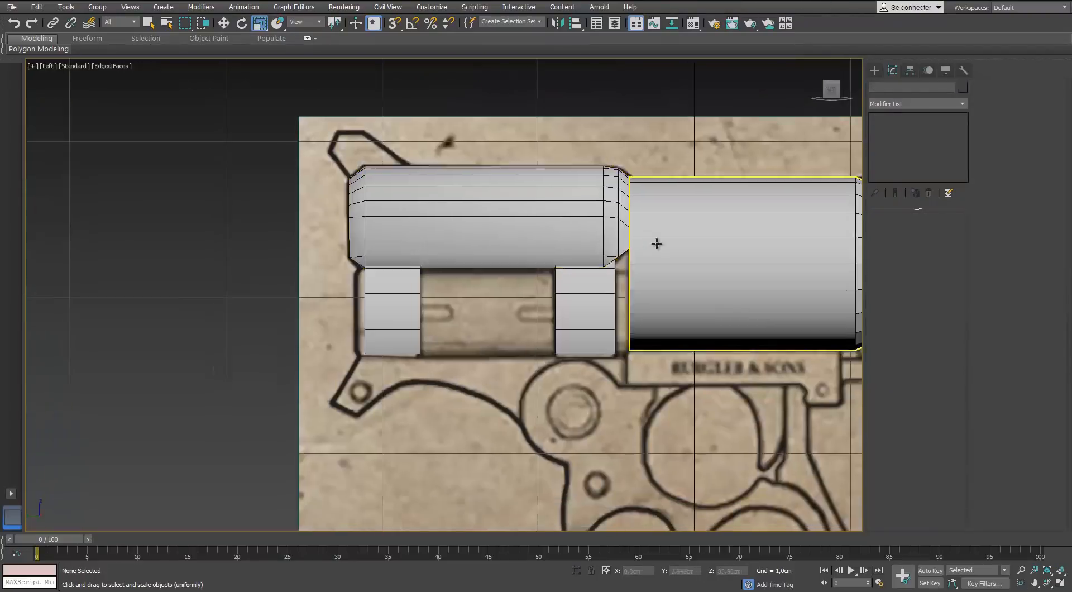
{"action": "left_click", "coordinate": [874, 70]}
{"action": "left_click", "coordinate": [894, 161]}
{"action": "scroll", "coordinate": [258, 340], "scroll_direction": "up", "scroll_amount": 3}
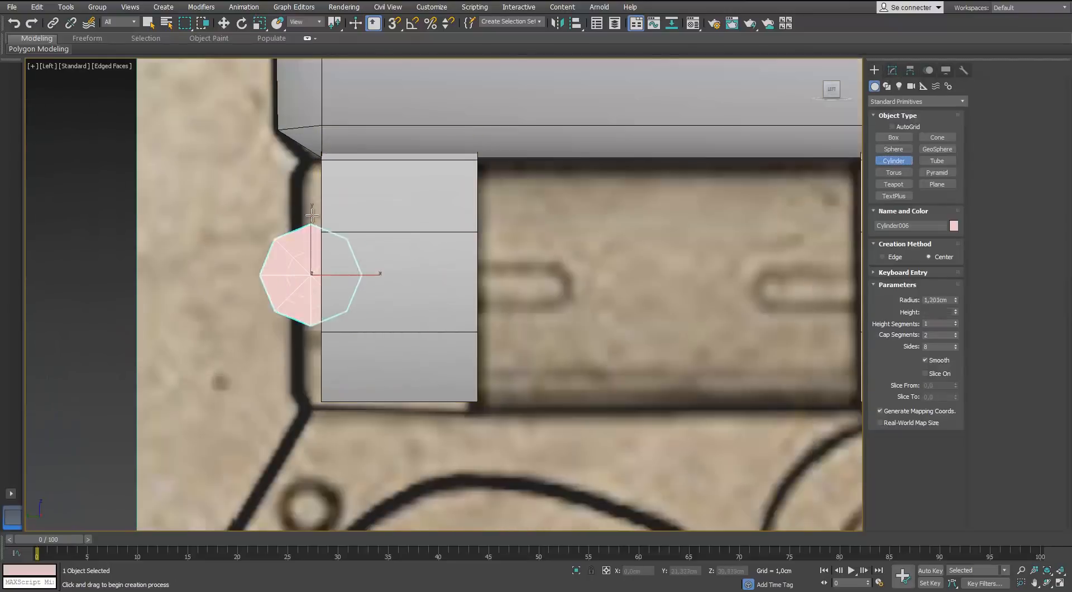
{"action": "left_click_drag", "start_coordinate": [312, 215], "coordinate": [311, 178]}
Rotate the new cylinder 90° with angle snap so it lies along the barrel, and set its sides to 20.
{"action": "key", "text": "e"}
{"action": "key", "text": "ctrl+z"}
{"action": "left_click_drag", "start_coordinate": [325, 276], "coordinate": [292, 275]}
{"action": "left_click", "coordinate": [413, 24]}
{"action": "left_click", "coordinate": [892, 71]}
{"action": "type", "text": "20"}
{"action": "key", "text": "Return"}
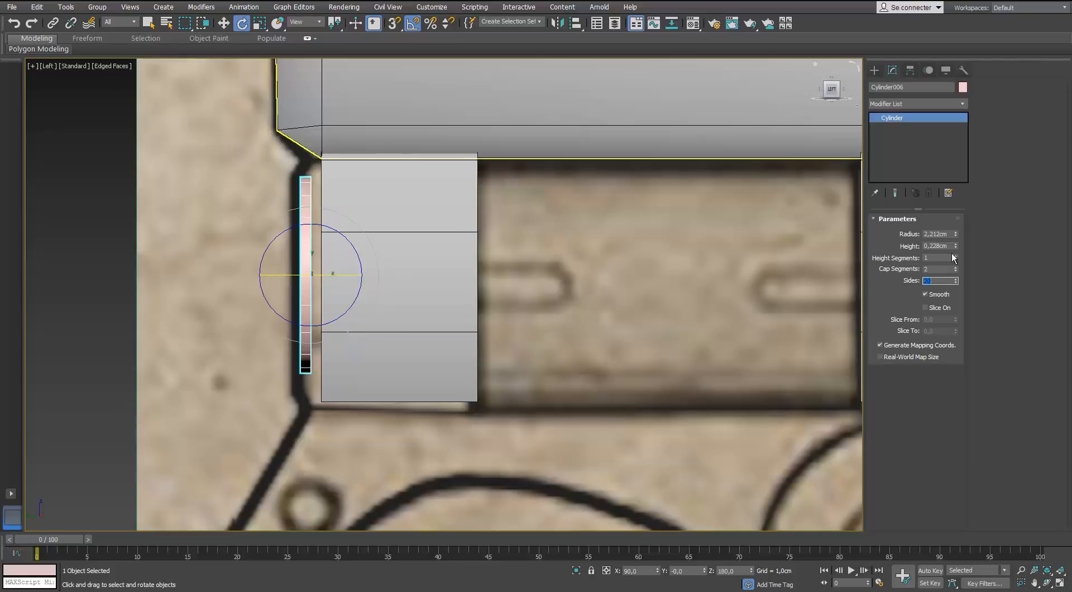
Position the cylinder behind the rear collar and set its height to about 17.19 cm so it spans both collars.
{"action": "left_click_drag", "start_coordinate": [955, 247], "coordinate": [893, 56]}
{"action": "scroll", "coordinate": [391, 279], "scroll_direction": "down", "scroll_amount": 3}
{"action": "scroll", "coordinate": [762, 276], "scroll_direction": "up", "scroll_amount": 2}
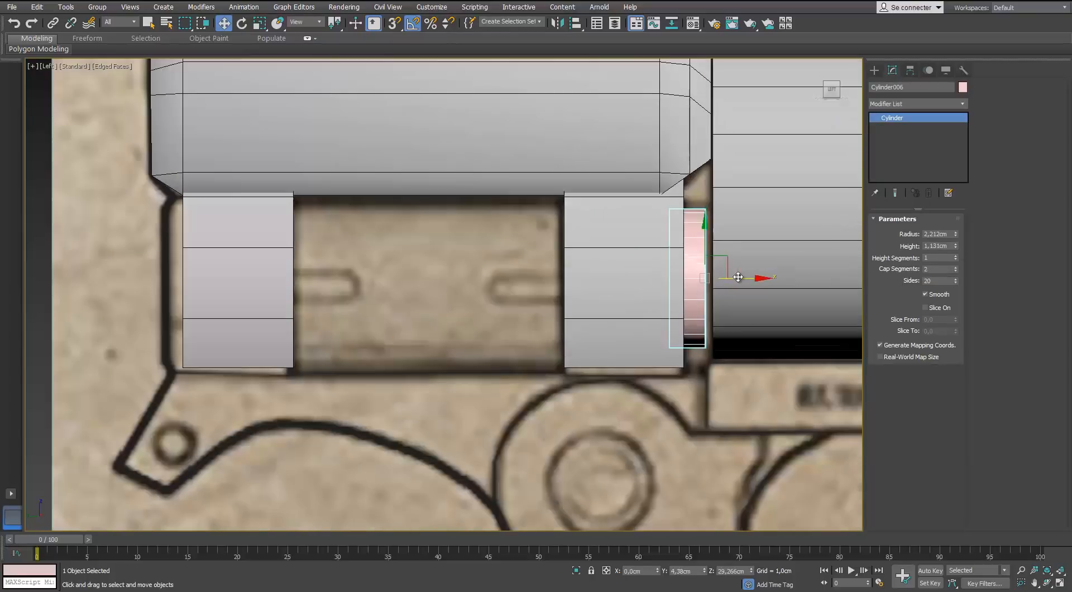
{"action": "left_click_drag", "start_coordinate": [955, 246], "coordinate": [774, 58]}
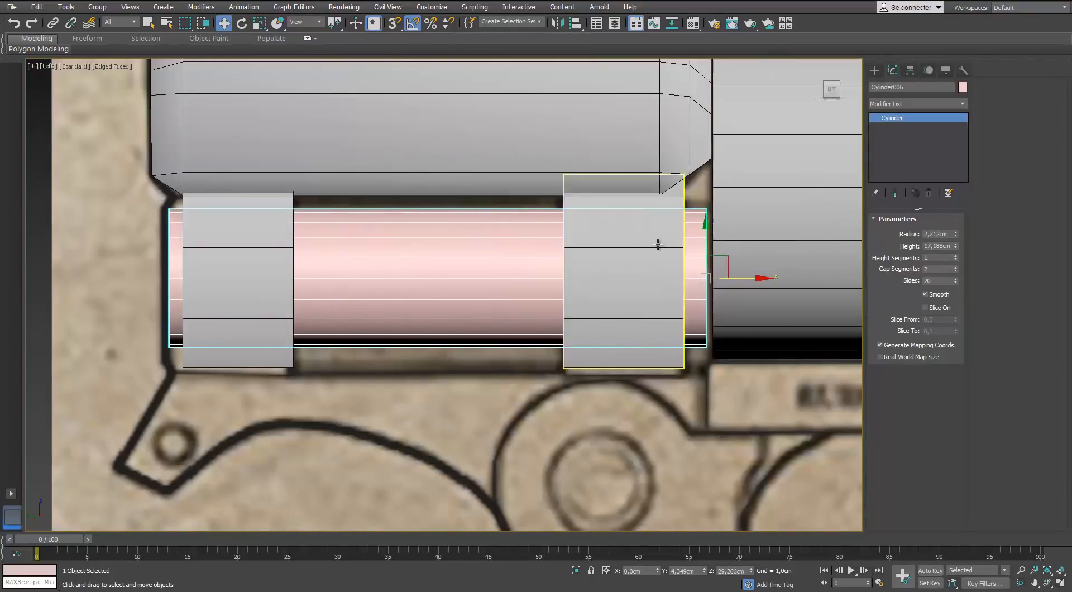
{"action": "middle_click_drag", "start_coordinate": [526, 303], "coordinate": [500, 313]}
Reduce the cylinder's cap segments to 1 and convert it to Editable Poly.
{"action": "key", "text": "p"}
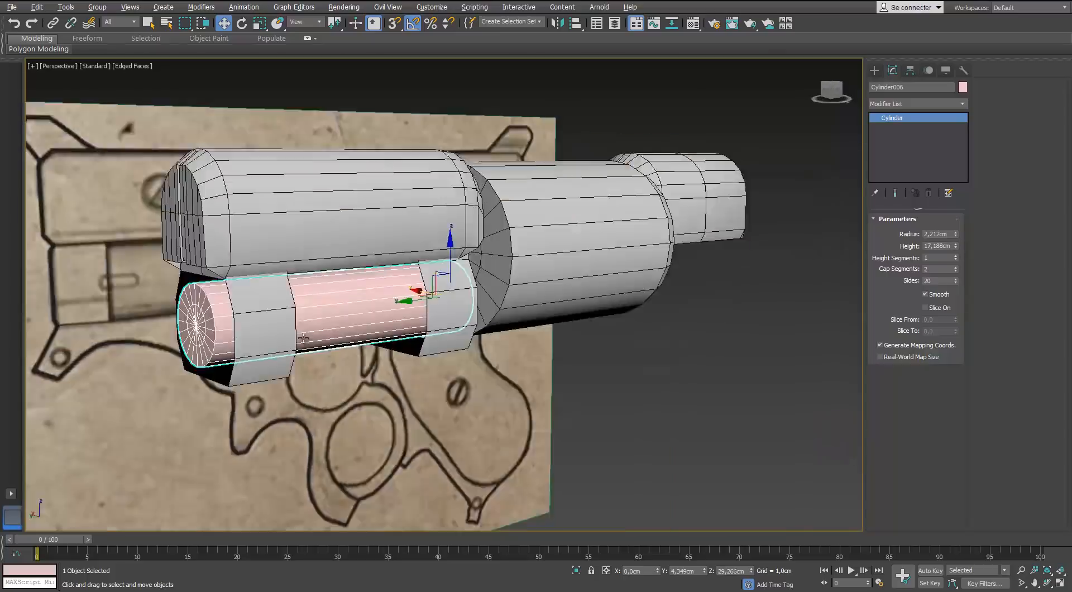
{"action": "scroll", "coordinate": [301, 299], "scroll_direction": "up", "scroll_amount": 3}
{"action": "middle_click_drag", "start_coordinate": [279, 298], "coordinate": [302, 313], "text": "alt"}
{"action": "left_click", "coordinate": [955, 272]}
{"action": "middle_click_drag", "start_coordinate": [503, 313], "coordinate": [384, 311], "text": "alt"}
{"action": "right_click", "coordinate": [383, 310]}
{"action": "mouse_move", "coordinate": [386, 419]}
{"action": "left_click", "coordinate": [340, 402]}
Apply the grey material to the cylinder and isolate it in the view.
{"action": "left_click", "coordinate": [928, 232]}
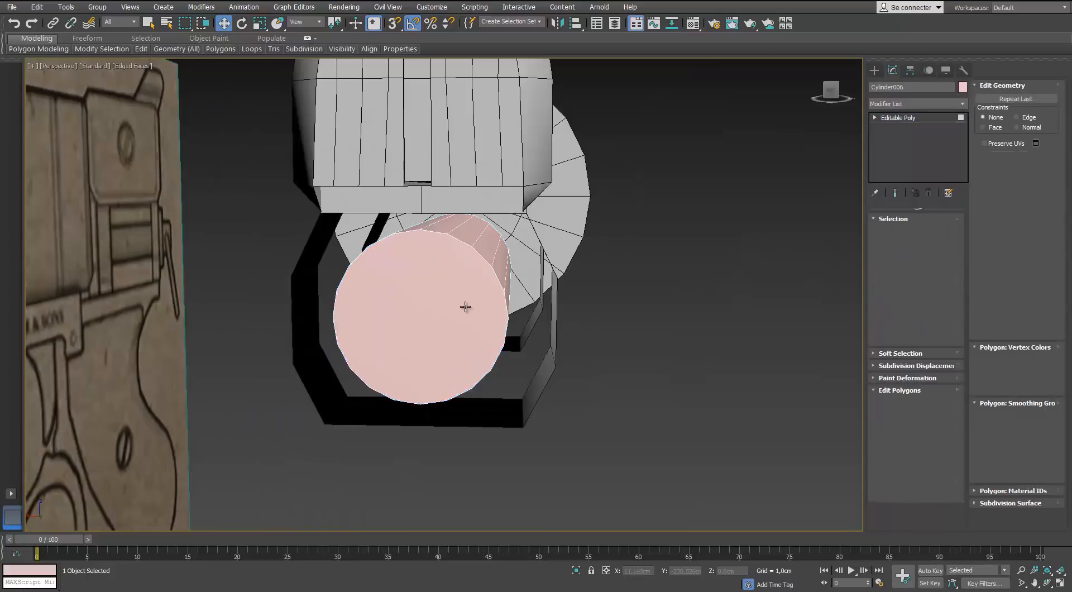
{"action": "key", "text": "m"}
{"action": "left_click_drag", "start_coordinate": [709, 63], "coordinate": [507, 266]}
{"action": "key", "text": "m"}
{"action": "key", "text": "alt+q"}
{"action": "scroll", "coordinate": [616, 271], "scroll_direction": "down", "scroll_amount": 4}
{"action": "middle_click_drag", "start_coordinate": [615, 271], "coordinate": [478, 289], "text": "alt"}
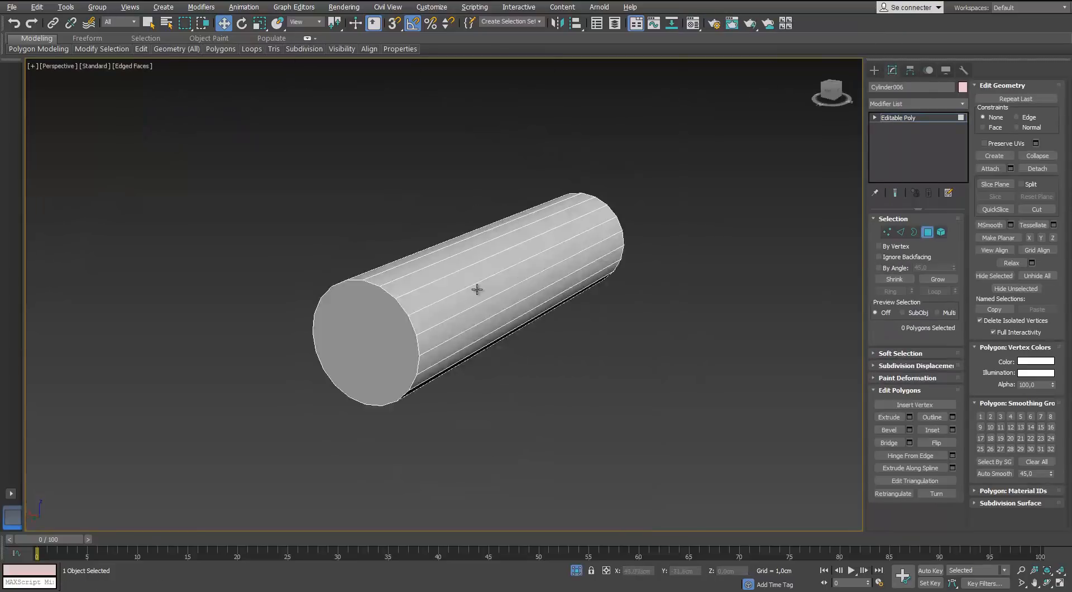
Select both end caps of the cylinder and inset them twice, using 0.321 cm for the second inset.
{"action": "left_click", "coordinate": [368, 335]}
{"action": "middle_click_drag", "start_coordinate": [821, 302], "coordinate": [502, 301], "text": "alt"}
{"action": "left_click", "coordinate": [474, 318], "text": "ctrl"}
{"action": "middle_click_drag", "start_coordinate": [313, 296], "coordinate": [433, 273], "text": "alt"}
{"action": "scroll", "coordinate": [432, 273], "scroll_direction": "up", "scroll_amount": 5}
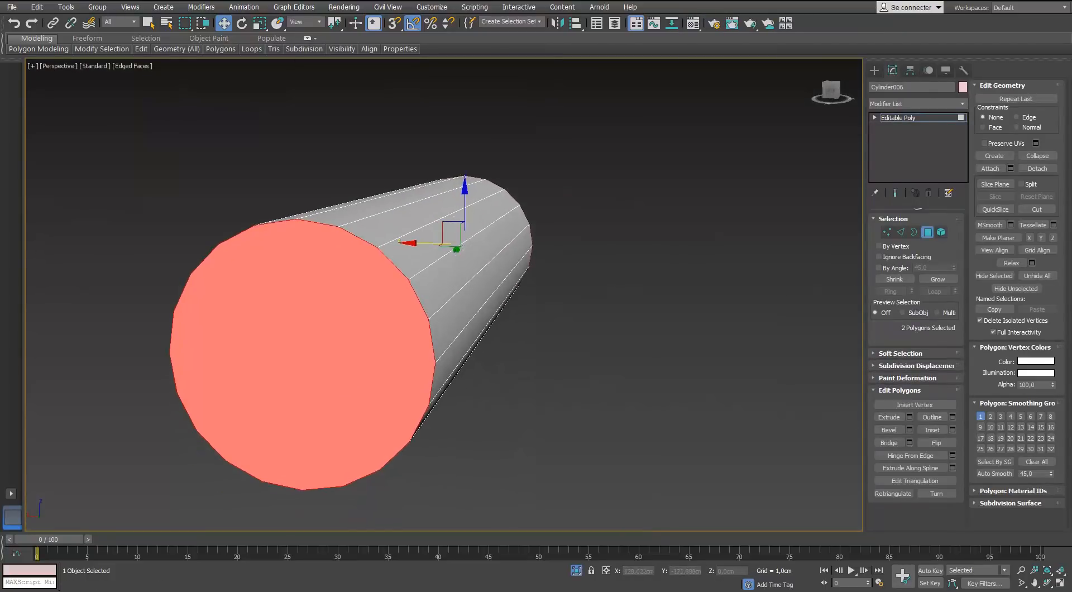
{"action": "mouse_move", "coordinate": [528, 289]}
{"action": "left_mouse_down"}
{"action": "mouse_move", "coordinate": [527, 275]}
{"action": "mouse_move", "coordinate": [529, 305]}
{"action": "left_mouse_up"}
{"action": "left_click", "coordinate": [541, 307]}
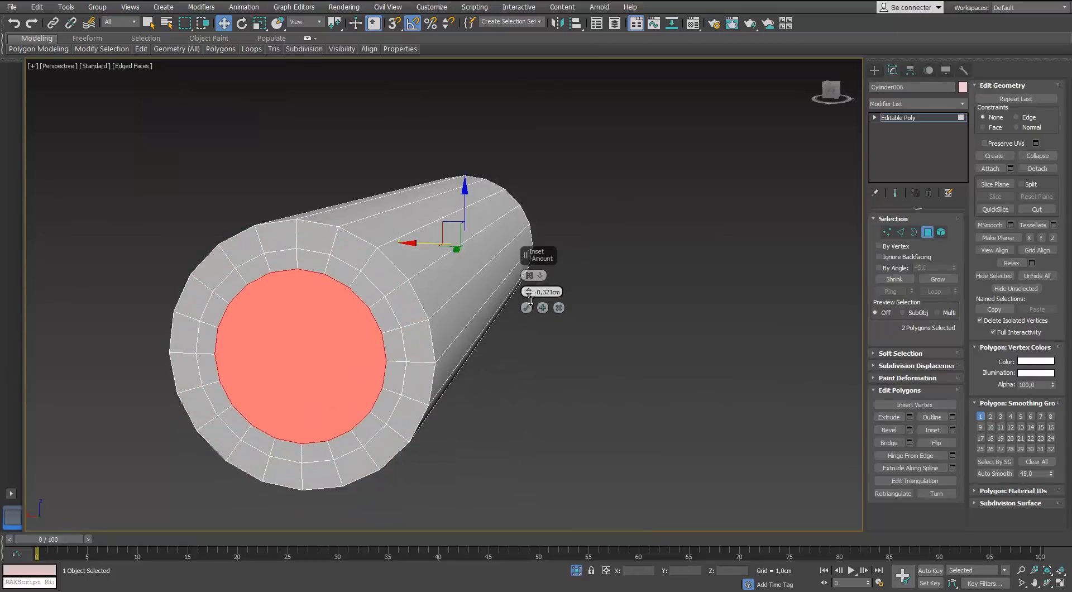
Select the outer ring of polygons on the front cap and chamfer the edge loop along the ring's inner side.
{"action": "key", "text": "2"}
{"action": "double_click", "coordinate": [333, 247]}
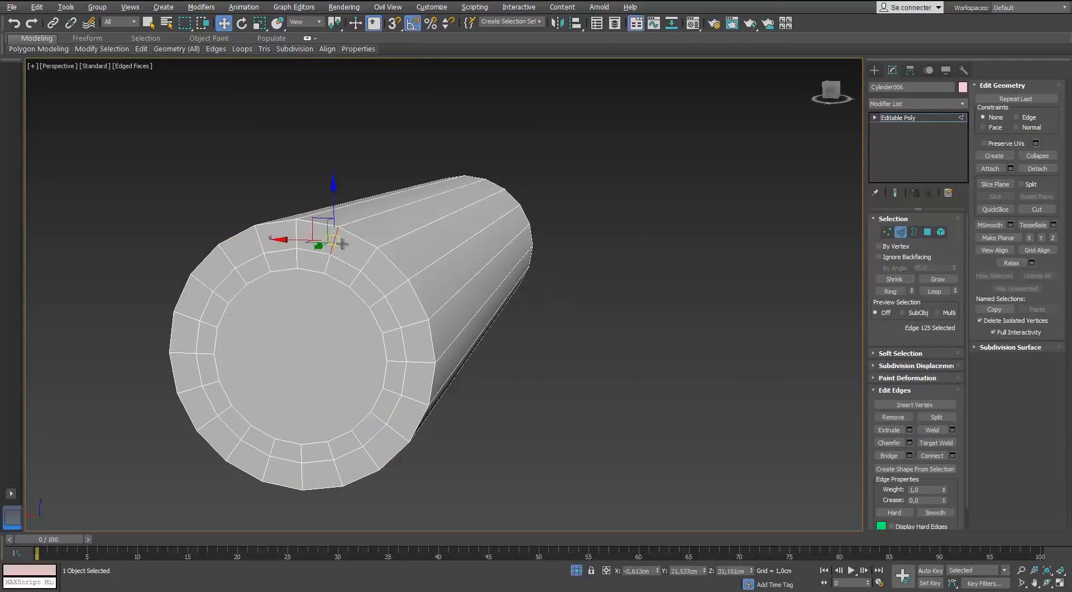
{"action": "left_click", "coordinate": [927, 232], "text": "ctrl"}
{"action": "middle_click_drag", "start_coordinate": [398, 294], "coordinate": [342, 296], "text": "alt"}
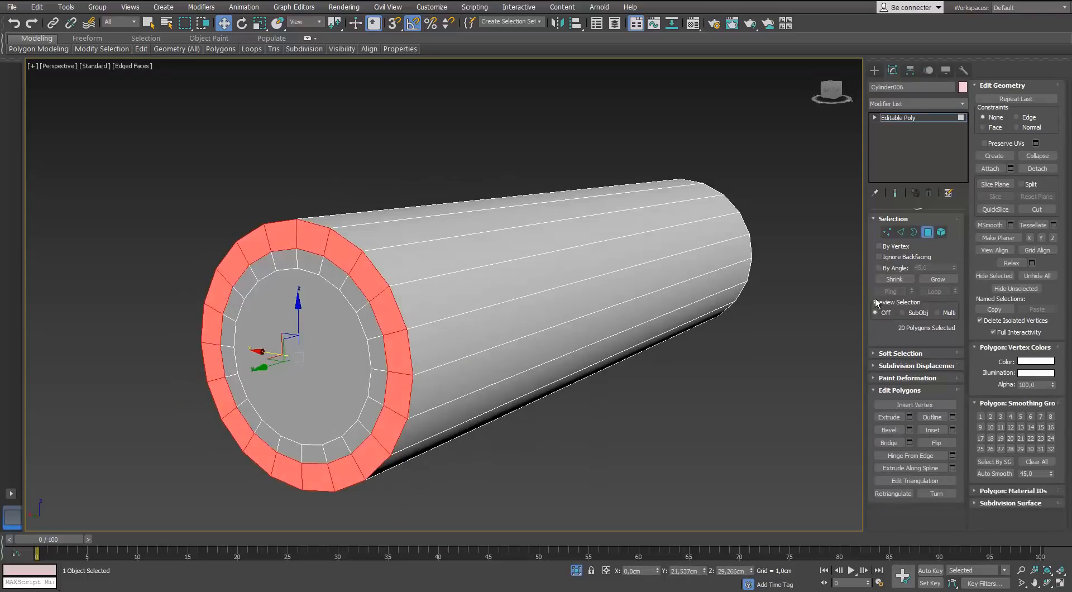
{"action": "key", "text": "2"}
{"action": "left_click", "coordinate": [333, 262]}
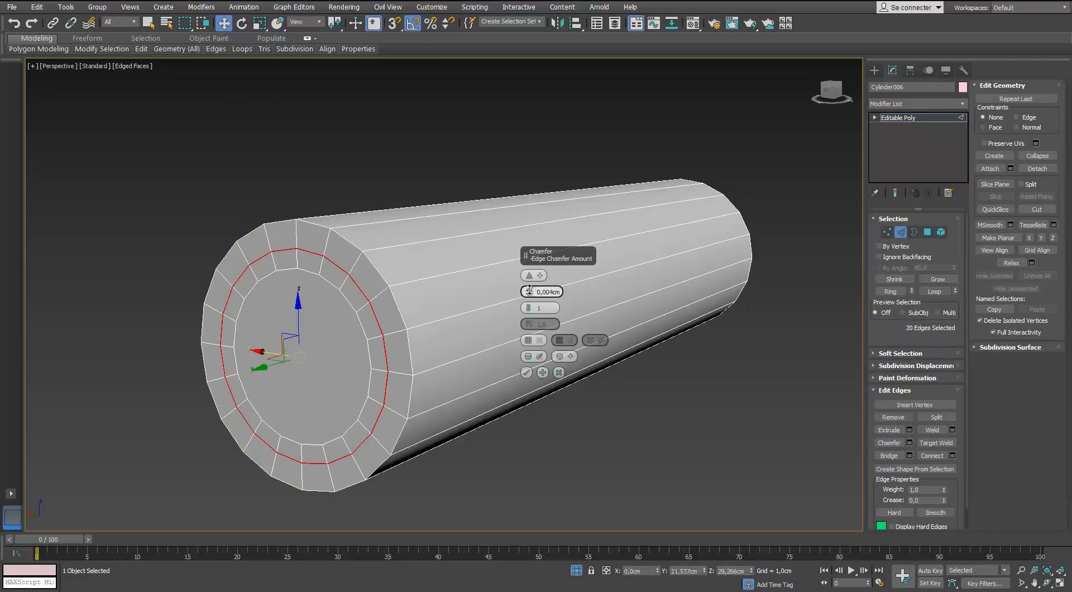
Bevel the ring of 20 polygons on the front cap, adjusting its height and outline.
{"action": "left_click", "coordinate": [927, 232], "text": "ctrl"}
{"action": "left_click", "coordinate": [909, 429]}
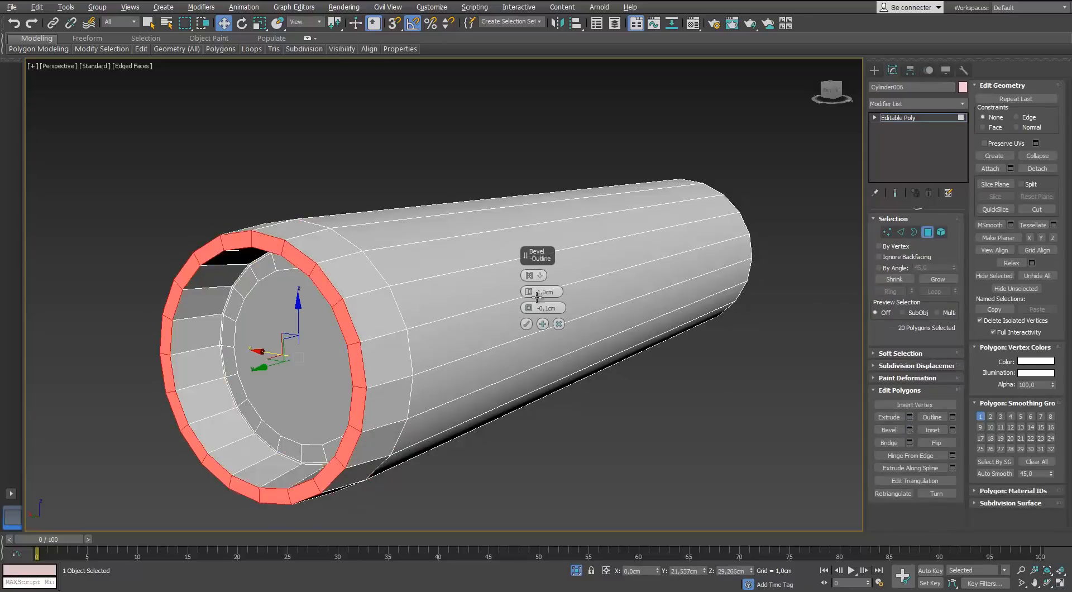
{"action": "left_click_drag", "start_coordinate": [529, 292], "coordinate": [534, 345]}
{"action": "scroll", "coordinate": [335, 268], "scroll_direction": "up", "scroll_amount": 4}
{"action": "middle_click_drag", "start_coordinate": [339, 269], "coordinate": [304, 270], "text": "alt"}
{"action": "left_click_drag", "start_coordinate": [529, 308], "coordinate": [529, 293]}
{"action": "middle_click_drag", "start_coordinate": [441, 273], "coordinate": [445, 301], "text": "alt"}
{"action": "left_click", "coordinate": [527, 323]}
{"action": "left_click", "coordinate": [411, 234]}
{"action": "key", "text": "2"}
{"action": "left_click", "coordinate": [409, 234]}
{"action": "middle_click_drag", "start_coordinate": [408, 233], "coordinate": [374, 269], "text": "alt"}
{"action": "scroll", "coordinate": [374, 269], "scroll_direction": "down", "scroll_amount": 4}
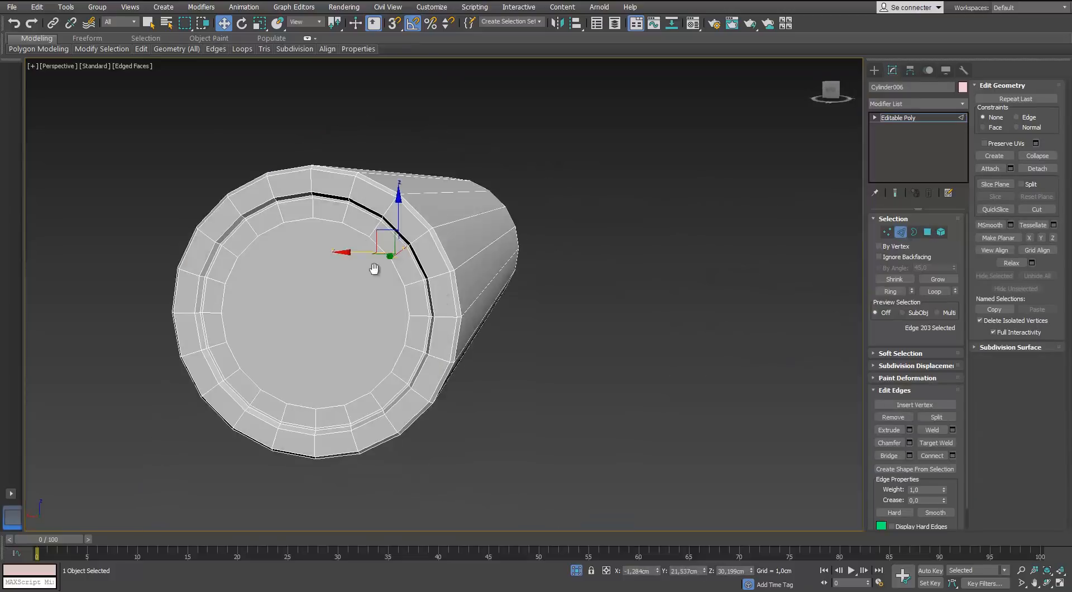
{"action": "scroll", "coordinate": [374, 269], "scroll_direction": "up", "scroll_amount": 3}
{"action": "key", "text": "4"}
{"action": "left_click", "coordinate": [368, 323]}
Select the ring of 20 polygons around the front cap's central face and bevel it with height 0.027 cm and outline -0.001 cm.
{"action": "key", "text": "2"}
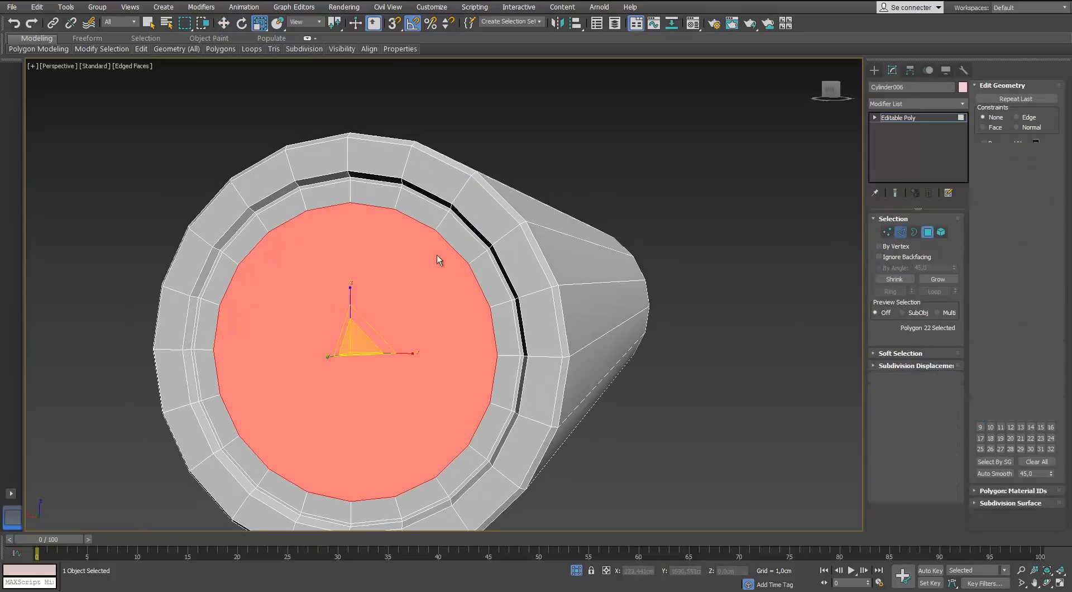
{"action": "left_click", "coordinate": [443, 221]}
{"action": "key", "text": "alt+r"}
{"action": "left_click", "coordinate": [927, 233], "text": "ctrl"}
{"action": "middle_click_drag", "start_coordinate": [687, 296], "coordinate": [630, 299], "text": "alt"}
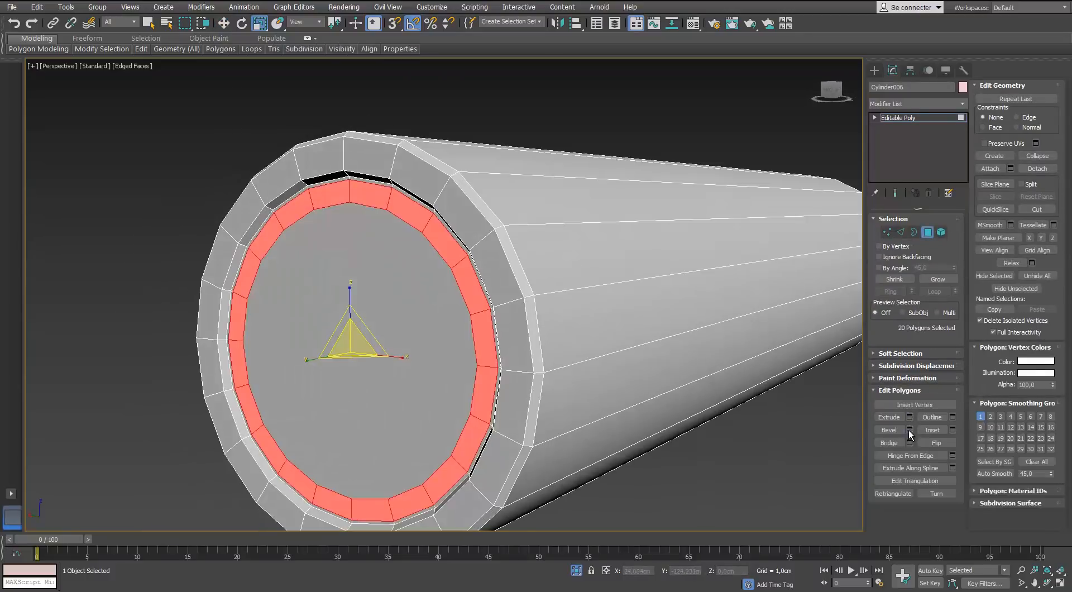
{"action": "left_click", "coordinate": [909, 429]}
{"action": "middle_click_drag", "start_coordinate": [564, 313], "coordinate": [528, 295], "text": "alt"}
{"action": "left_click_drag", "start_coordinate": [529, 311], "coordinate": [530, 305]}
{"action": "middle_click_drag", "start_coordinate": [483, 329], "coordinate": [475, 327], "text": "alt"}
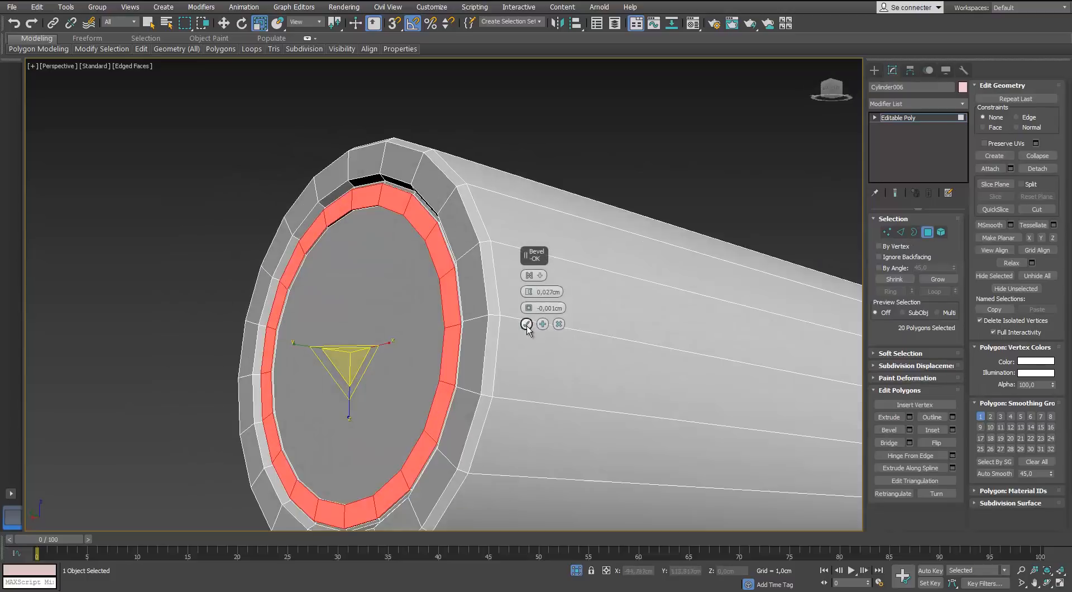
{"action": "left_click", "coordinate": [526, 323]}
Extrude the central polygon of the end cap into the cylinder by about -4.944 cm to hollow it out.
{"action": "left_click", "coordinate": [357, 321]}
{"action": "middle_click_drag", "start_coordinate": [357, 321], "coordinate": [436, 306], "text": "alt"}
{"action": "scroll", "coordinate": [343, 369], "scroll_direction": "down", "scroll_amount": 6}
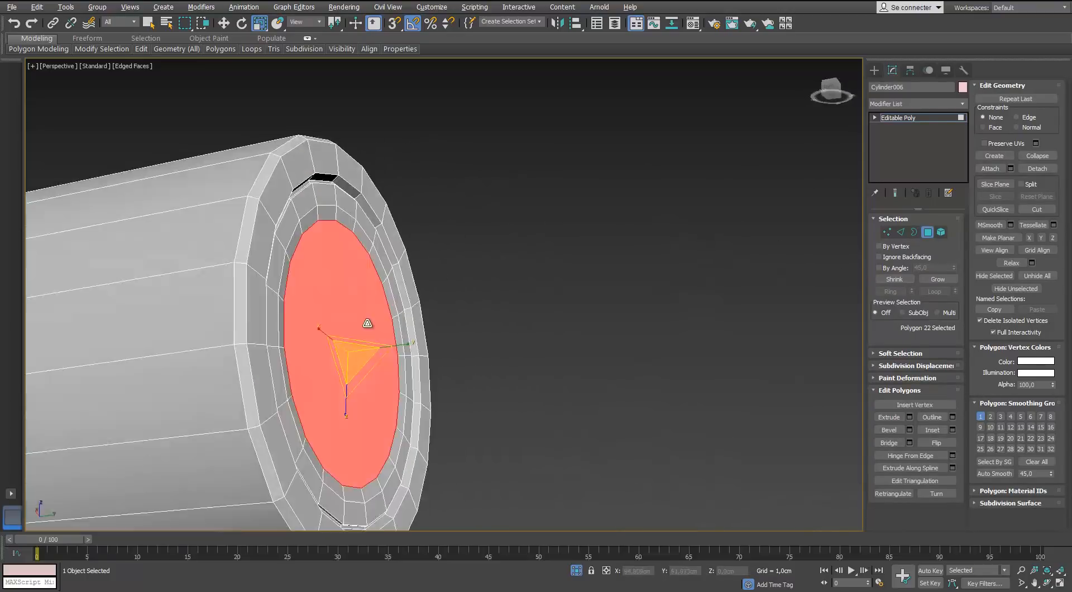
{"action": "key", "text": "w"}
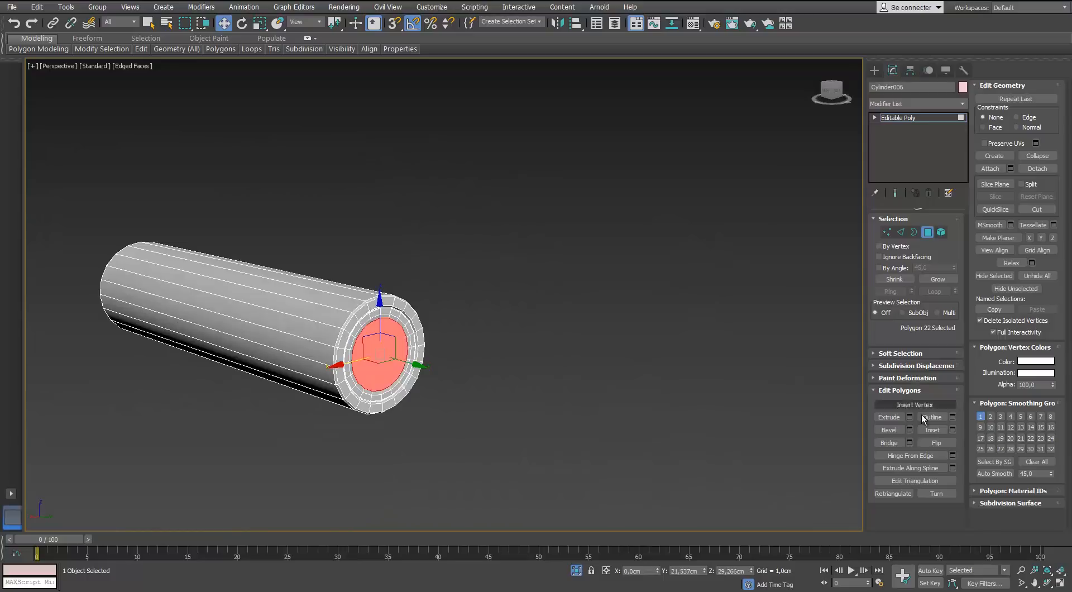
{"action": "left_click", "coordinate": [909, 417]}
{"action": "scroll", "coordinate": [551, 335], "scroll_direction": "up", "scroll_amount": 5}
{"action": "left_click_drag", "start_coordinate": [529, 292], "coordinate": [514, 384]}
{"action": "scroll", "coordinate": [516, 376], "scroll_direction": "down", "scroll_amount": 3}
{"action": "middle_click_drag", "start_coordinate": [363, 327], "coordinate": [290, 280], "text": "alt"}
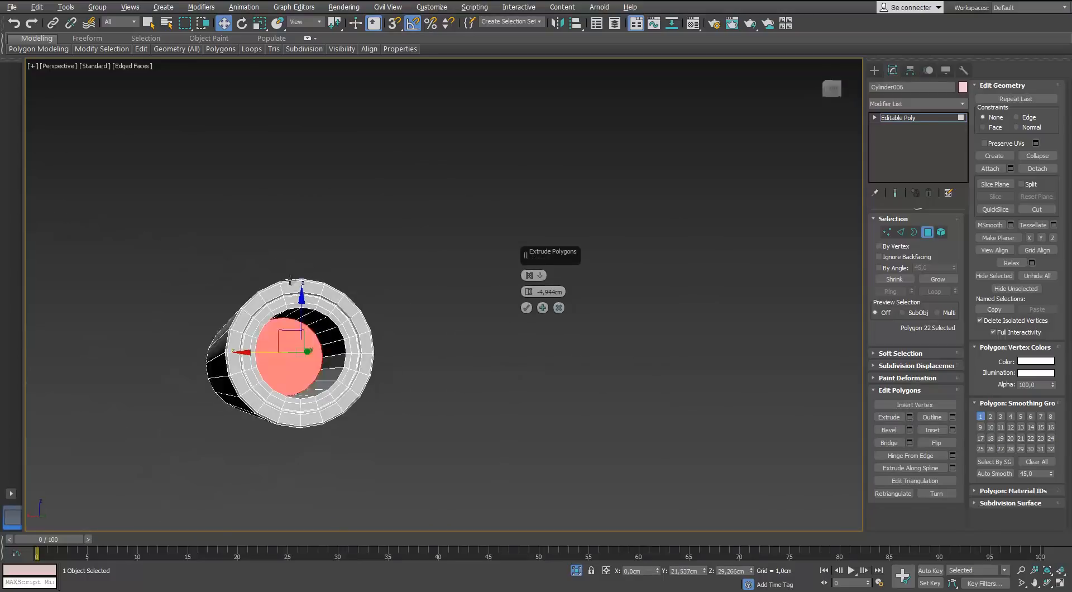
{"action": "left_click", "coordinate": [559, 308]}
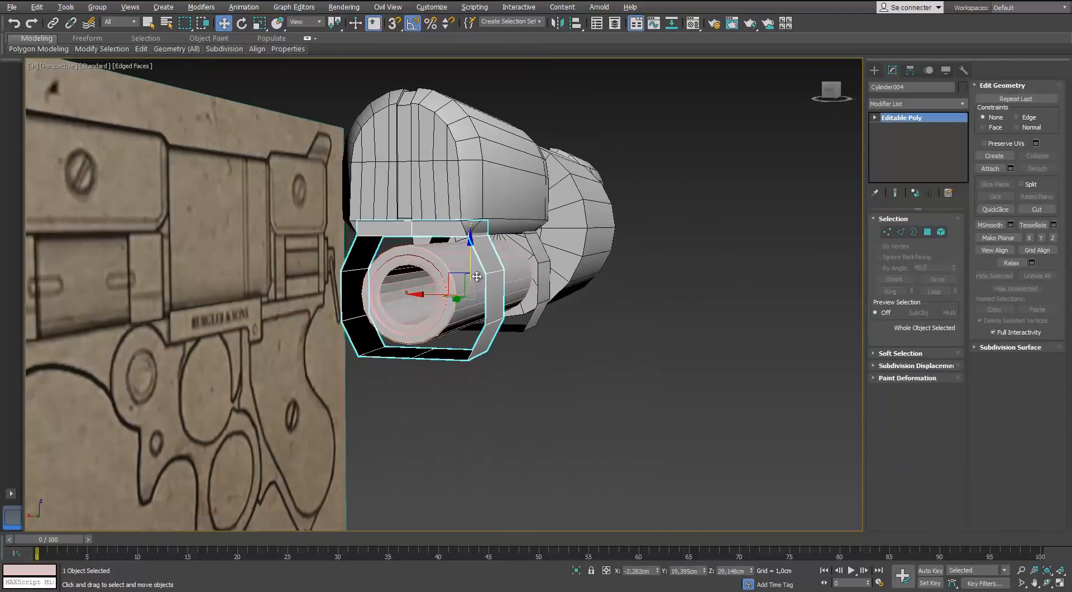
Select the front and rear borders of the front octagonal collar and extend them inward by scaling new edges to about 80 percent.
{"action": "key", "text": "3"}
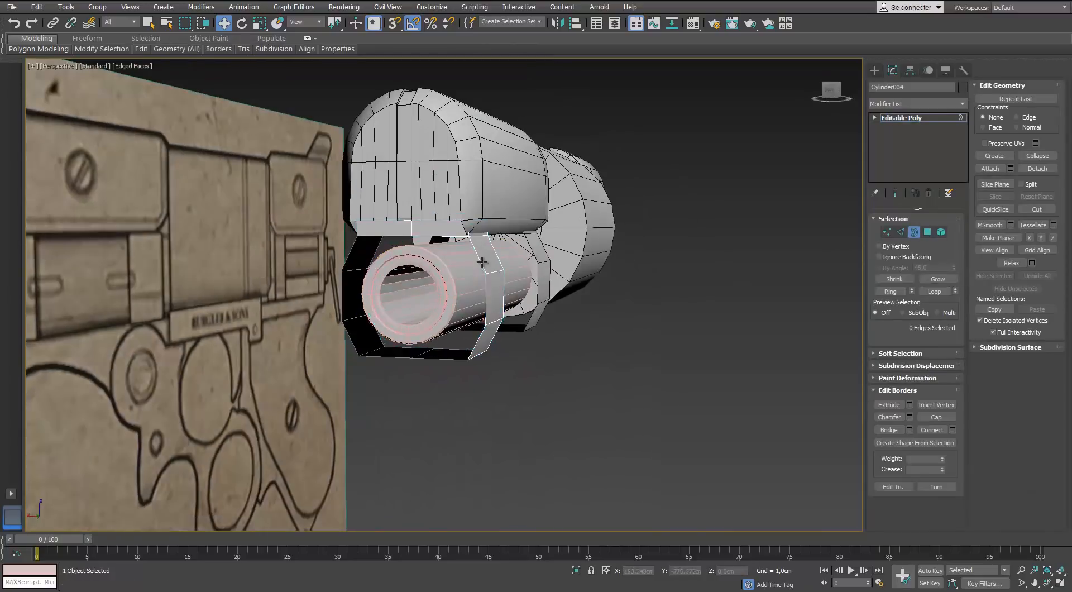
{"action": "left_click", "coordinate": [484, 275]}
{"action": "middle_click_drag", "start_coordinate": [441, 280], "coordinate": [486, 310]}
{"action": "scroll", "coordinate": [486, 310], "scroll_direction": "up", "scroll_amount": 3}
{"action": "key", "text": "r"}
{"action": "left_click_drag", "start_coordinate": [486, 316], "coordinate": [480, 325], "text": "shift"}
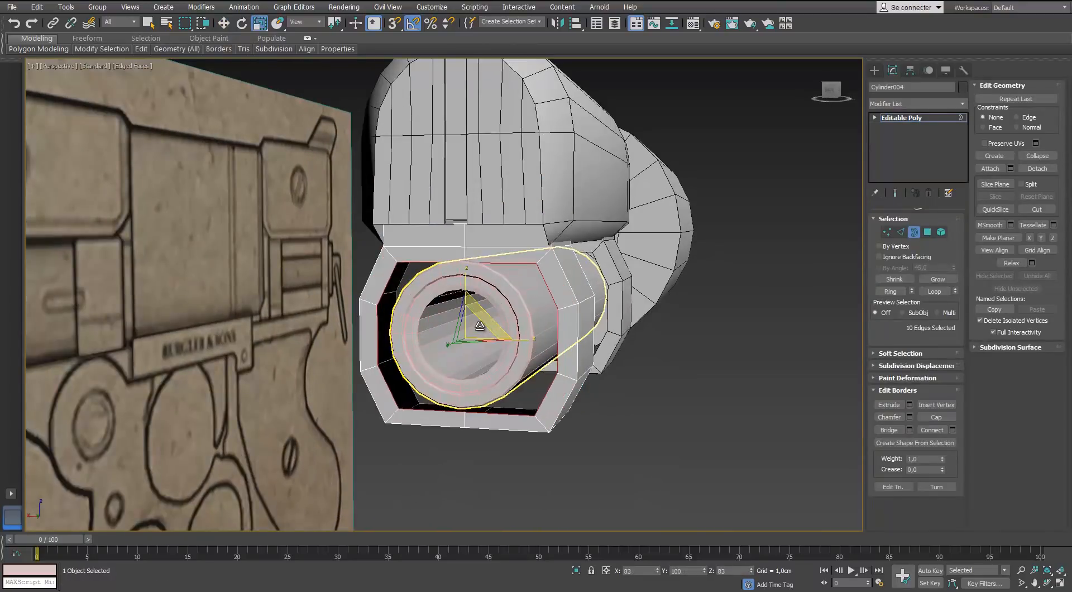
{"action": "key", "text": "ctrl+z"}
{"action": "mouse_move", "coordinate": [603, 318]}
{"action": "middle_mouse_down", "text": "alt"}
{"action": "mouse_move", "coordinate": [558, 306]}
{"action": "mouse_move", "coordinate": [596, 303]}
{"action": "middle_mouse_up", "text": "alt"}
{"action": "left_click", "coordinate": [631, 303], "text": "ctrl"}
{"action": "left_click_drag", "start_coordinate": [549, 304], "coordinate": [549, 316], "text": "shift"}
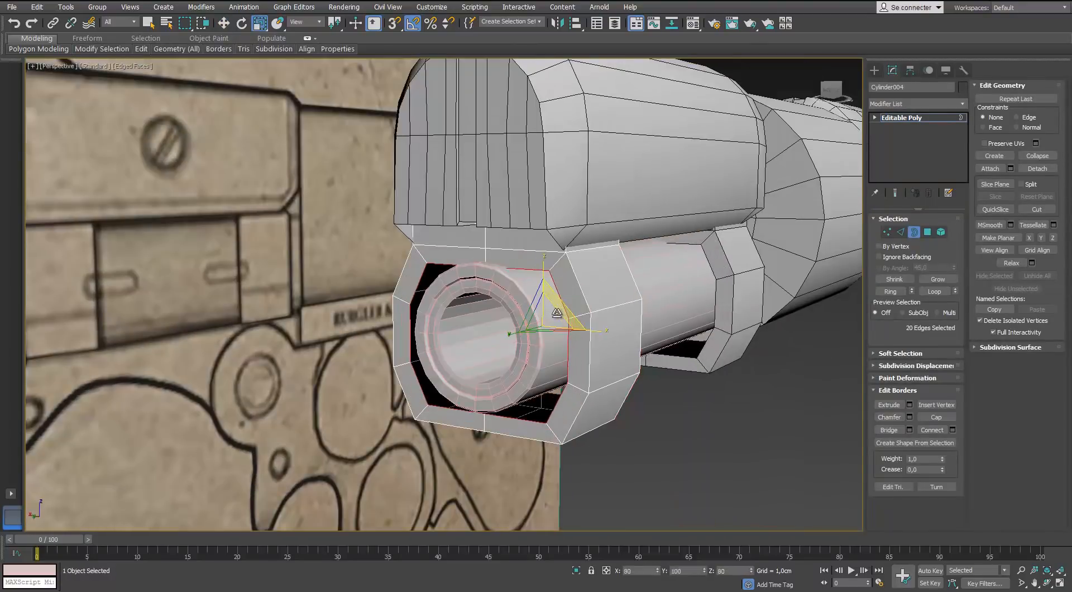
{"action": "middle_click_drag", "start_coordinate": [550, 312], "coordinate": [575, 312], "text": "alt"}
{"action": "left_click_drag", "start_coordinate": [537, 355], "coordinate": [537, 353]}
Select the vertices on the sides of the front collar's inner openings and scale them horizontally to fit around the cylinder.
{"action": "key", "text": "3"}
{"action": "left_click", "coordinate": [567, 337]}
{"action": "key", "text": "w"}
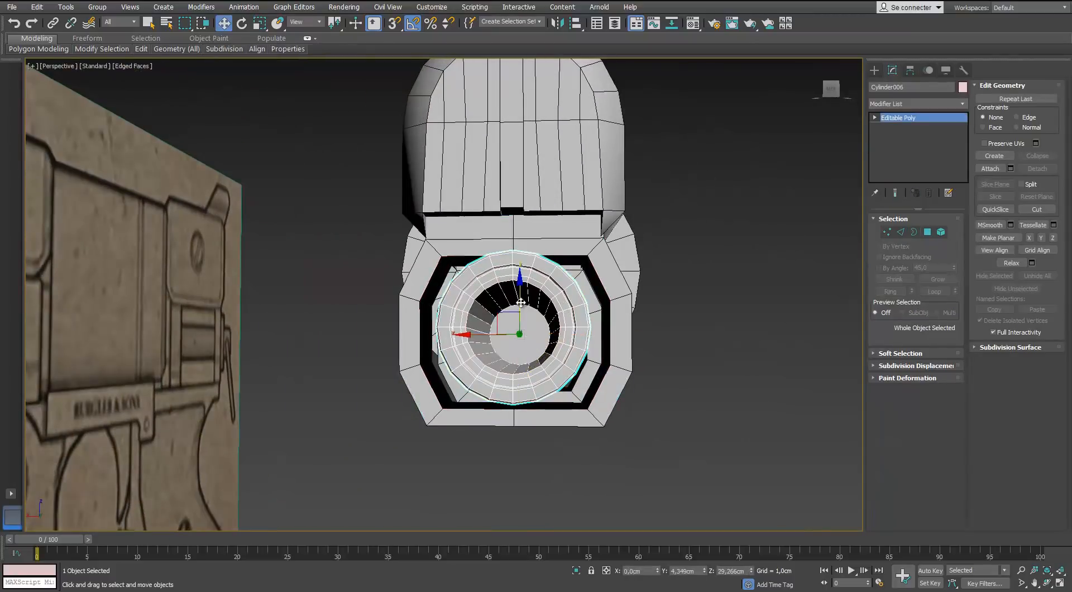
{"action": "left_click", "coordinate": [618, 304]}
{"action": "key", "text": "2"}
{"action": "mouse_move", "coordinate": [619, 301]}
{"action": "middle_mouse_down", "text": "alt"}
{"action": "mouse_move", "coordinate": [584, 296]}
{"action": "mouse_move", "coordinate": [605, 289]}
{"action": "middle_mouse_up", "text": "alt"}
{"action": "left_click_drag", "start_coordinate": [537, 230], "coordinate": [504, 275], "text": "alt"}
{"action": "left_click_drag", "start_coordinate": [542, 468], "coordinate": [517, 430], "text": "alt"}
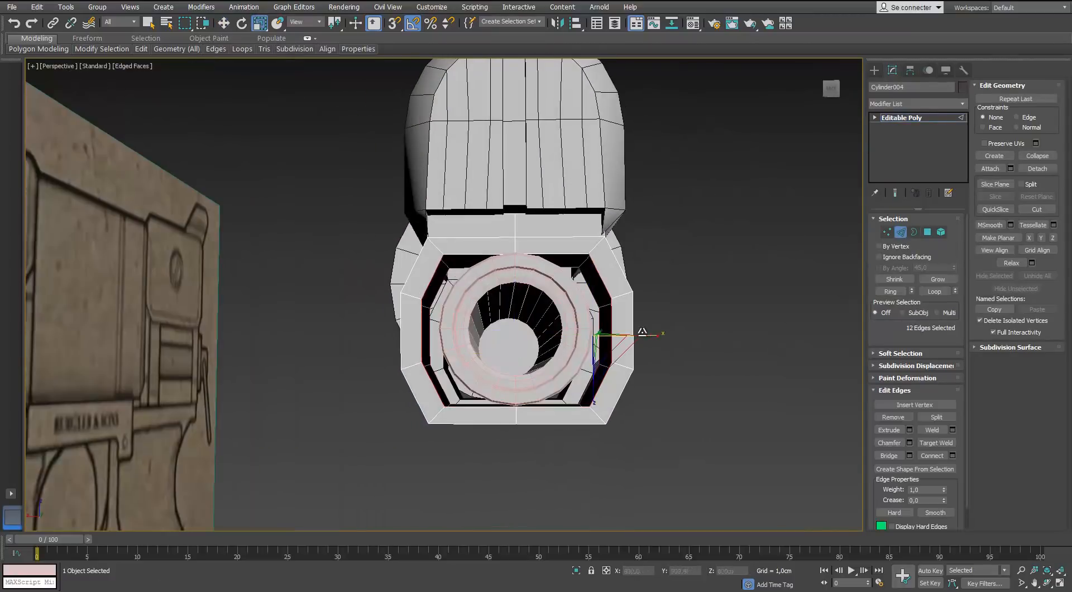
{"action": "middle_click_drag", "start_coordinate": [623, 336], "coordinate": [600, 321], "text": "alt"}
{"action": "key", "text": "1"}
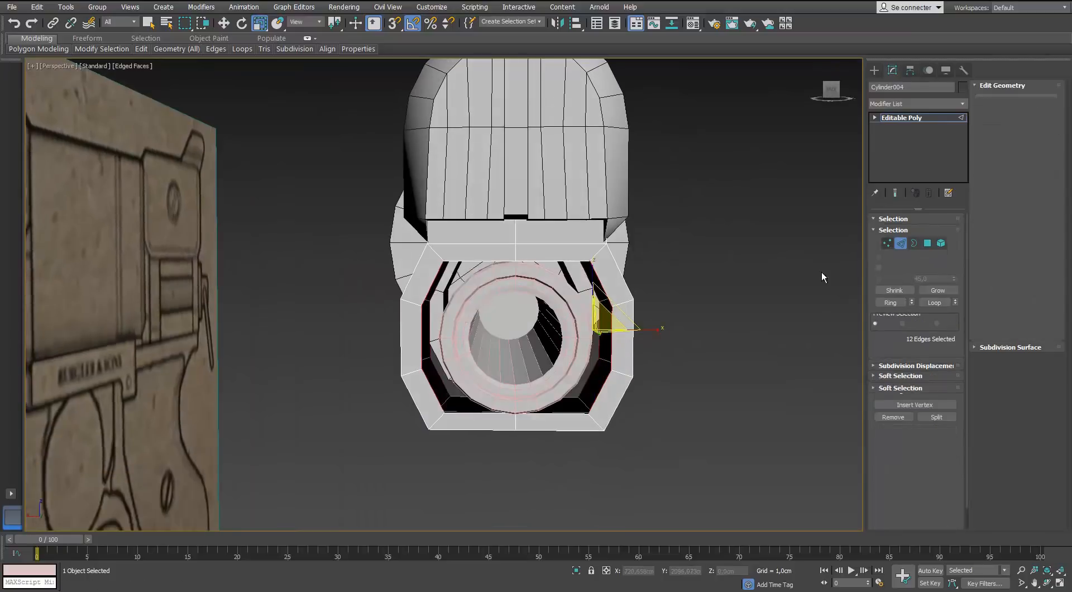
{"action": "scroll", "coordinate": [562, 337], "scroll_direction": "up", "scroll_amount": 3}
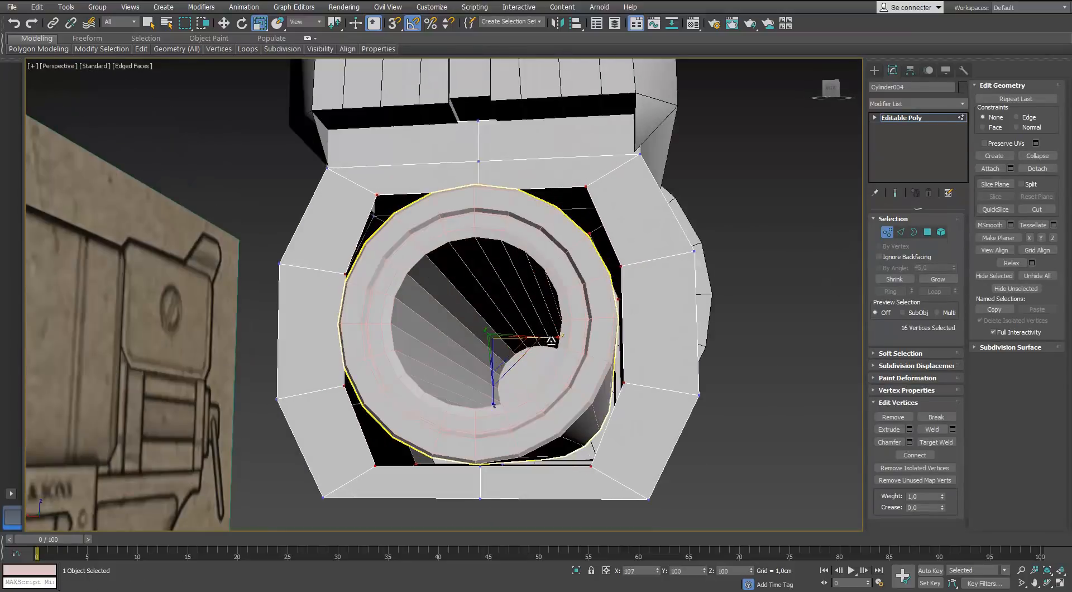
{"action": "left_click_drag", "start_coordinate": [547, 341], "coordinate": [543, 340]}
{"action": "middle_click_drag", "start_coordinate": [544, 330], "coordinate": [553, 329], "text": "alt"}
{"action": "left_click", "coordinate": [582, 200]}
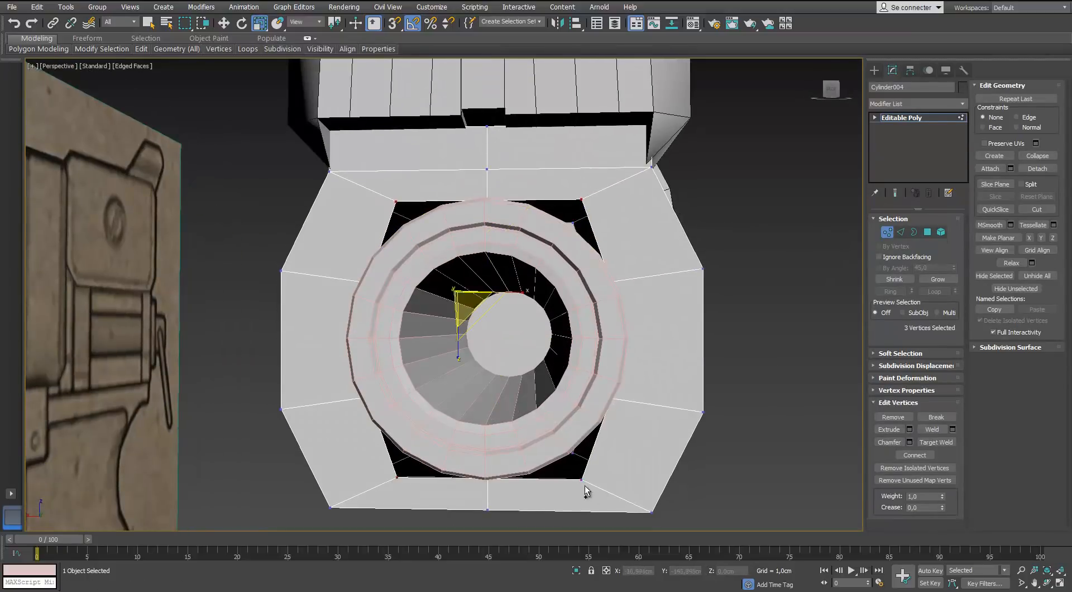
{"action": "left_click", "coordinate": [582, 480], "text": "ctrl"}
{"action": "middle_click_drag", "start_coordinate": [582, 479], "coordinate": [582, 456], "text": "alt"}
{"action": "left_click", "coordinate": [575, 458]}
{"action": "middle_click_drag", "start_coordinate": [413, 464], "coordinate": [433, 455], "text": "alt"}
{"action": "left_click_drag", "start_coordinate": [411, 451], "coordinate": [437, 475], "text": "ctrl"}
{"action": "left_click", "coordinate": [613, 467], "text": "ctrl"}
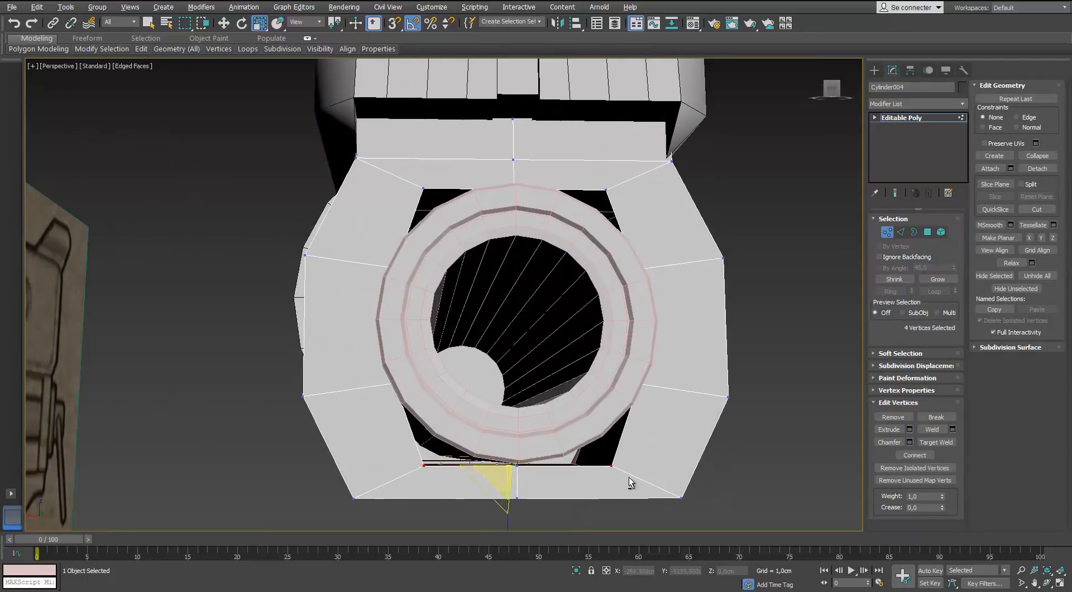
{"action": "mouse_move", "coordinate": [629, 478]}
{"action": "middle_mouse_down", "text": "alt"}
{"action": "mouse_move", "coordinate": [591, 295]}
{"action": "mouse_move", "coordinate": [613, 384]}
{"action": "mouse_move", "coordinate": [572, 385]}
{"action": "middle_mouse_up", "text": "alt"}
Isolate the front collar, scale the corner vertices of its inner opening, and bring the other objects back into view.
{"action": "key", "text": "alt+q"}
{"action": "left_click_drag", "start_coordinate": [676, 268], "coordinate": [624, 313]}
{"action": "left_click_drag", "start_coordinate": [476, 334], "coordinate": [433, 273], "text": "ctrl"}
{"action": "middle_click_drag", "start_coordinate": [447, 357], "coordinate": [403, 187]}
{"action": "left_click_drag", "start_coordinate": [371, 464], "coordinate": [430, 408], "text": "ctrl"}
{"action": "middle_click_drag", "start_coordinate": [571, 413], "coordinate": [581, 411], "text": "alt"}
{"action": "left_click_drag", "start_coordinate": [656, 455], "coordinate": [595, 399], "text": "ctrl"}
{"action": "left_click_drag", "start_coordinate": [534, 308], "coordinate": [529, 292]}
{"action": "key", "text": "alt+q"}
{"action": "middle_click_drag", "start_coordinate": [482, 240], "coordinate": [550, 321]}
{"action": "scroll", "coordinate": [511, 326], "scroll_direction": "down", "scroll_amount": 5}
{"action": "scroll", "coordinate": [550, 321], "scroll_direction": "up", "scroll_amount": 4}
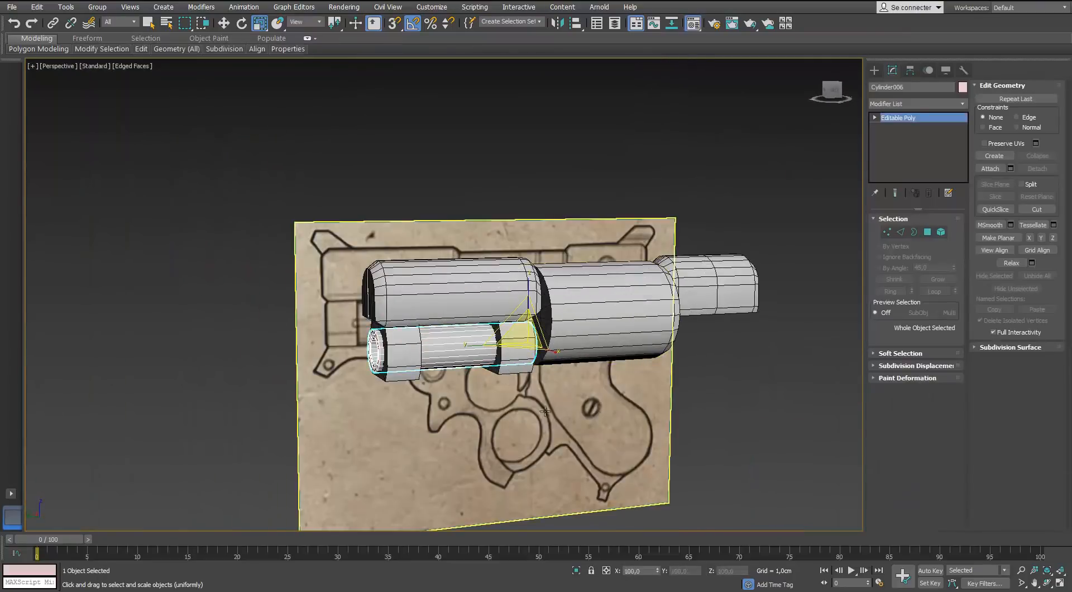
Change the object color of the cylinder running through the collars to black.
{"action": "key", "text": "m"}
{"action": "key", "text": "m"}
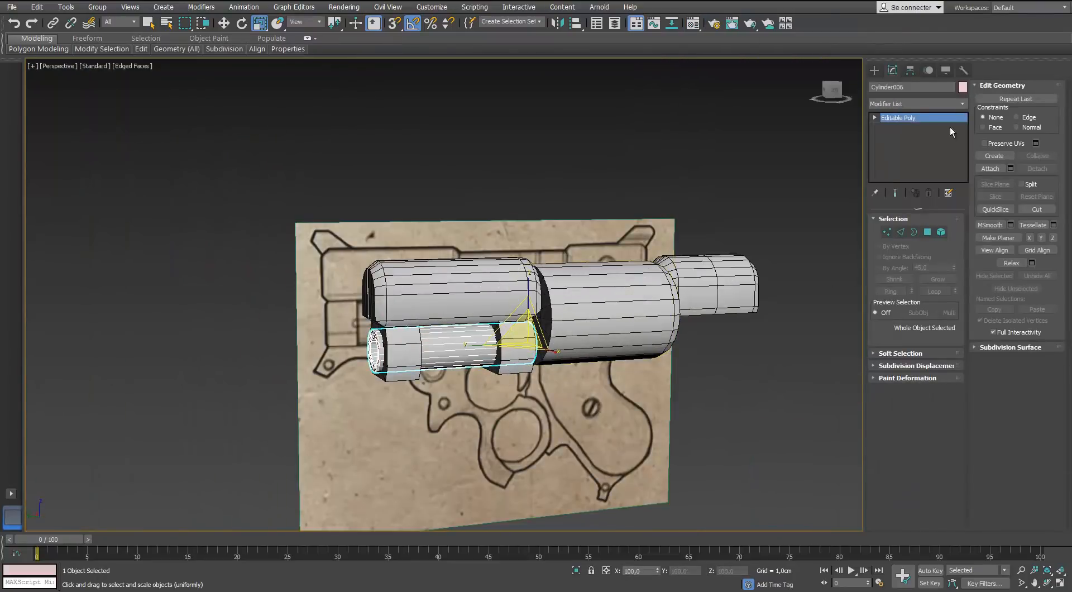
{"action": "left_click", "coordinate": [961, 87]}
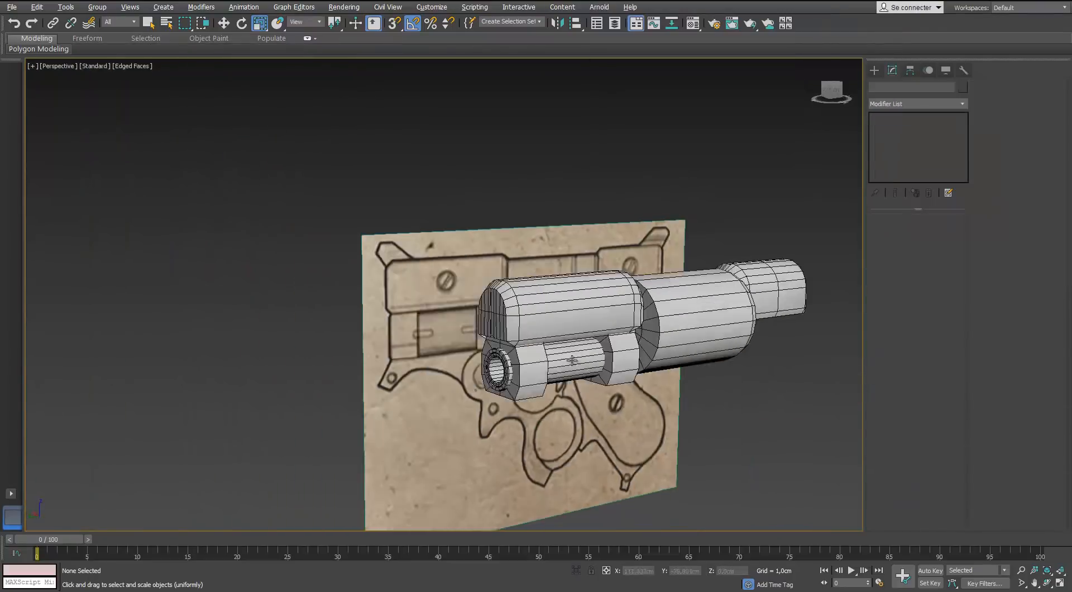
Draw a cylinder with a radius of about 2.888 cm beneath the rear housing in the Left view and rotate it 90 degrees.
{"action": "middle_click_drag", "start_coordinate": [458, 313], "coordinate": [391, 357], "text": "alt"}
{"action": "scroll", "coordinate": [498, 316], "scroll_direction": "up", "scroll_amount": 4}
{"action": "key", "text": "l"}
{"action": "scroll", "coordinate": [575, 279], "scroll_direction": "up", "scroll_amount": 5}
{"action": "left_click", "coordinate": [893, 161]}
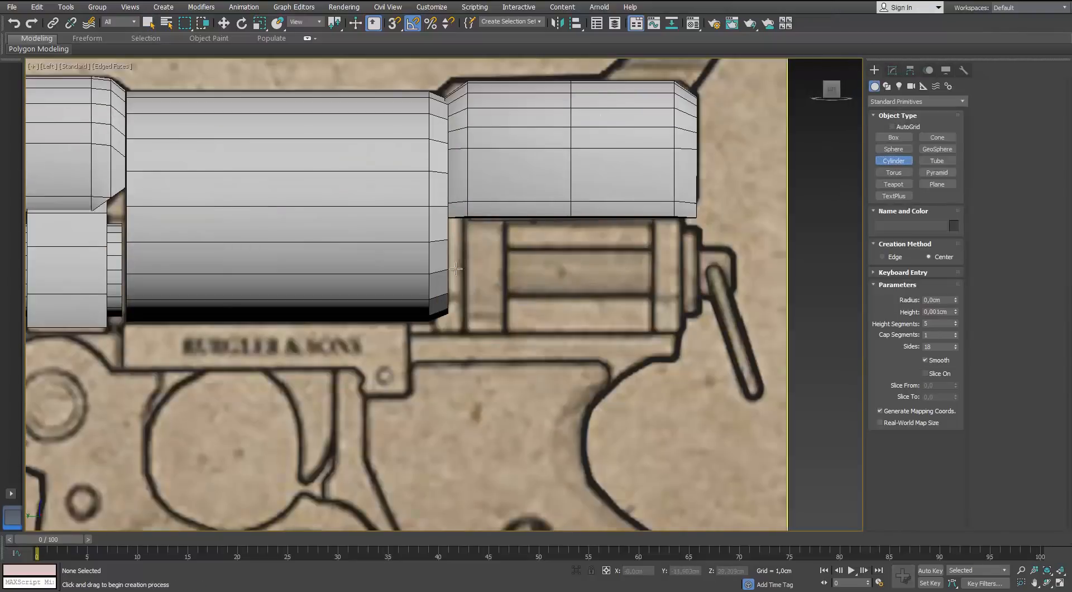
{"action": "scroll", "coordinate": [456, 268], "scroll_direction": "up", "scroll_amount": 3}
{"action": "left_click_drag", "start_coordinate": [506, 281], "coordinate": [514, 200]}
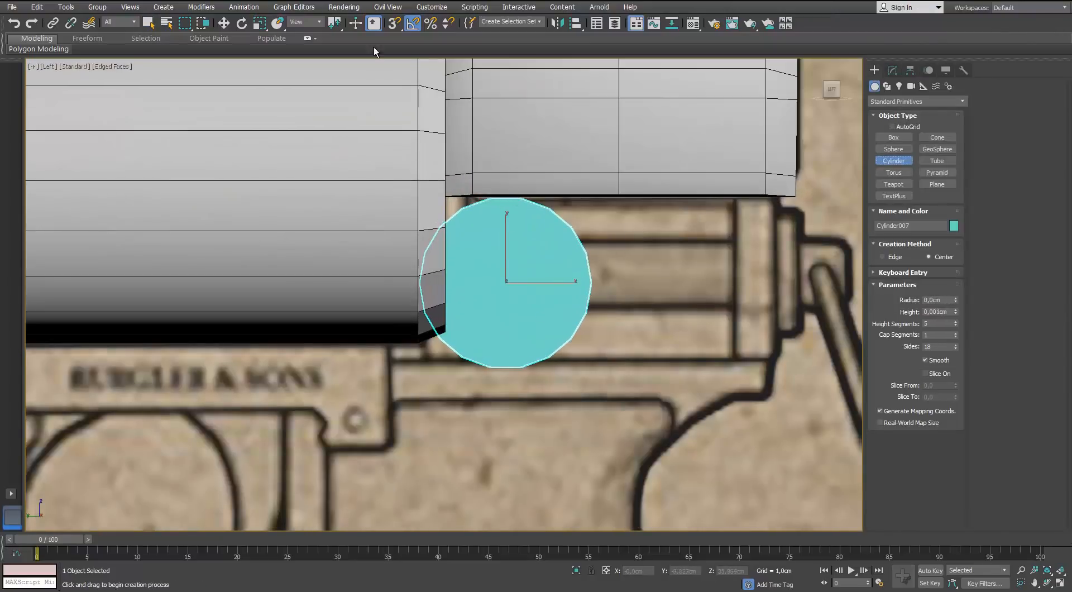
{"action": "left_click", "coordinate": [242, 23]}
{"action": "left_click_drag", "start_coordinate": [521, 282], "coordinate": [567, 283]}
Give the new cylinder 8 sides and rotate it to about -22.259 degrees so its flat faces align with the housing.
{"action": "left_click", "coordinate": [892, 71]}
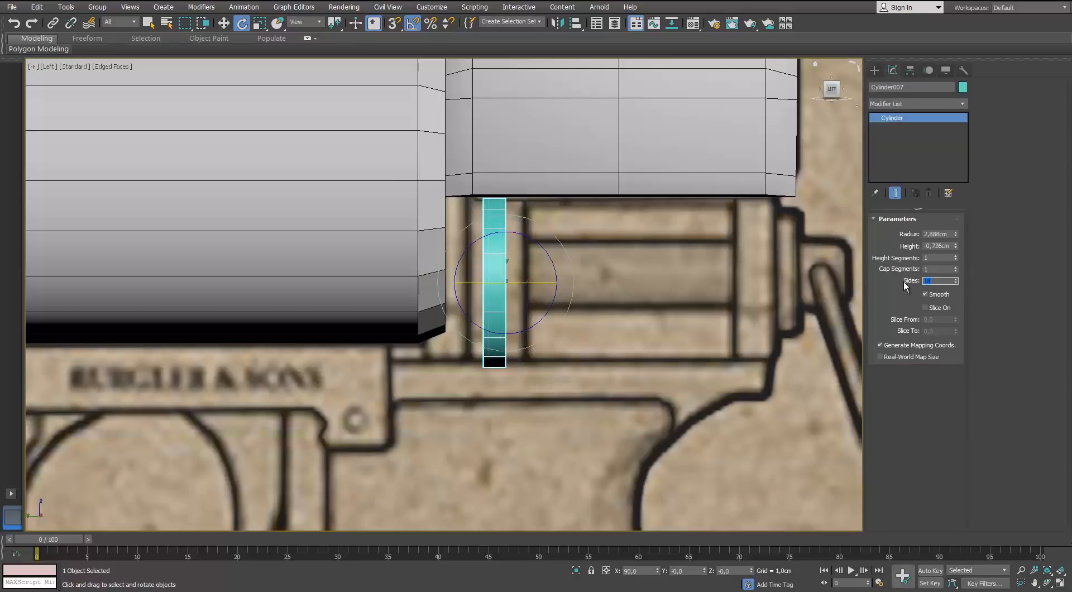
{"action": "scroll", "coordinate": [589, 269], "scroll_direction": "down", "scroll_amount": 3}
{"action": "middle_click_drag", "start_coordinate": [589, 269], "coordinate": [529, 272], "text": "alt"}
{"action": "scroll", "coordinate": [533, 281], "scroll_direction": "up", "scroll_amount": 4}
{"action": "scroll", "coordinate": [491, 276], "scroll_direction": "down", "scroll_amount": 2}
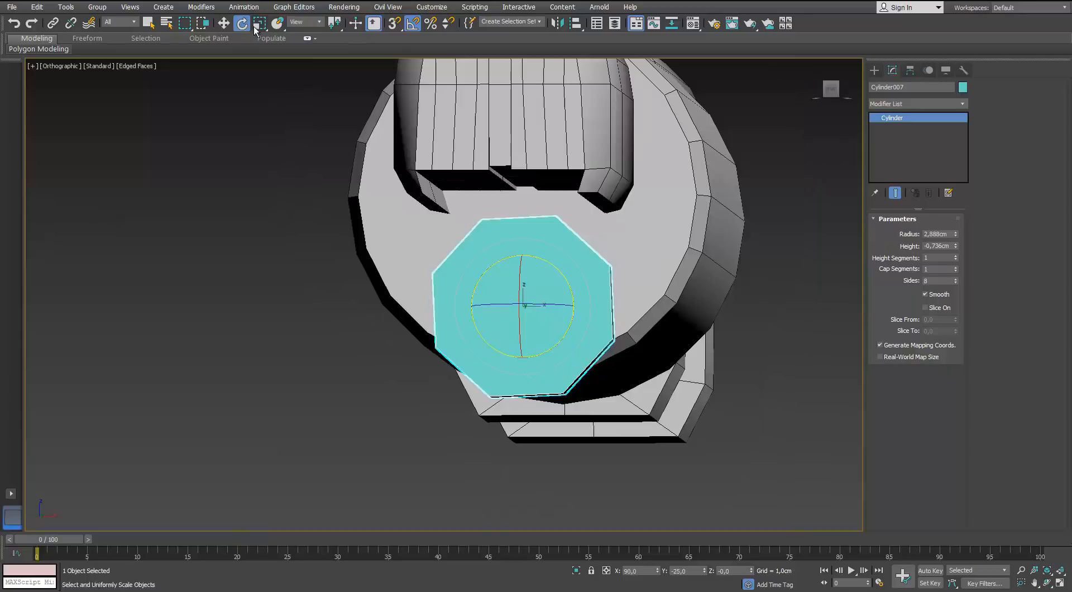
{"action": "key", "text": "f"}
{"action": "key", "text": "z"}
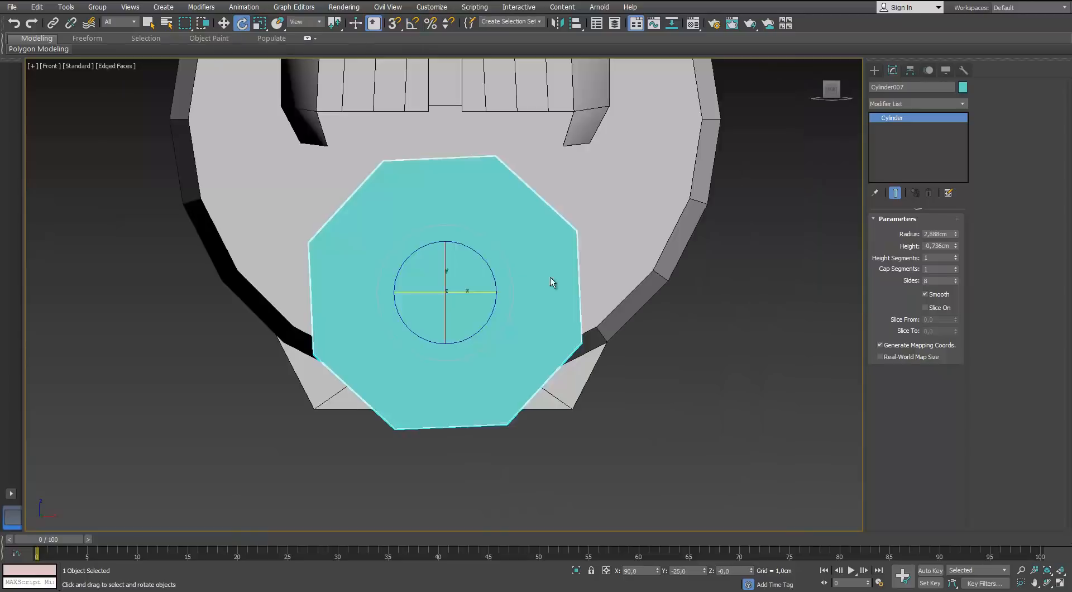
{"action": "mouse_move", "coordinate": [472, 250]}
{"action": "middle_mouse_down"}
{"action": "mouse_move", "coordinate": [519, 265]}
{"action": "mouse_move", "coordinate": [462, 249]}
{"action": "middle_mouse_up"}
{"action": "key", "text": "p"}
{"action": "scroll", "coordinate": [481, 275], "scroll_direction": "down", "scroll_amount": 5}
{"action": "scroll", "coordinate": [460, 249], "scroll_direction": "down", "scroll_amount": 2}
Align the octagonal cylinder with the front block of the reference, setting its radius to about 3.263 cm and height to 1.621 cm.
{"action": "key", "text": "l"}
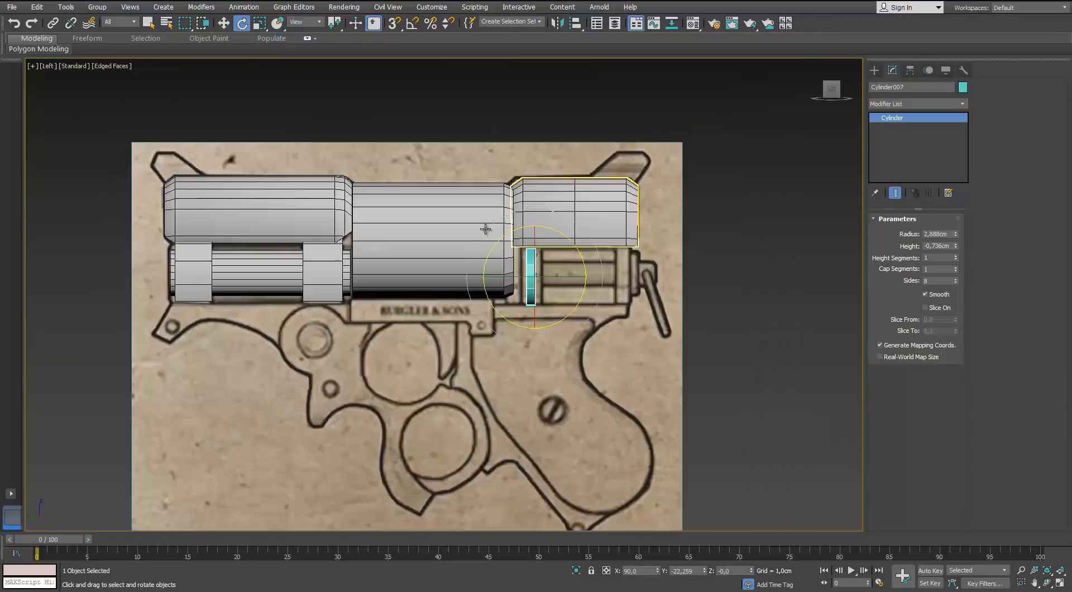
{"action": "scroll", "coordinate": [564, 388], "scroll_direction": "up", "scroll_amount": 6}
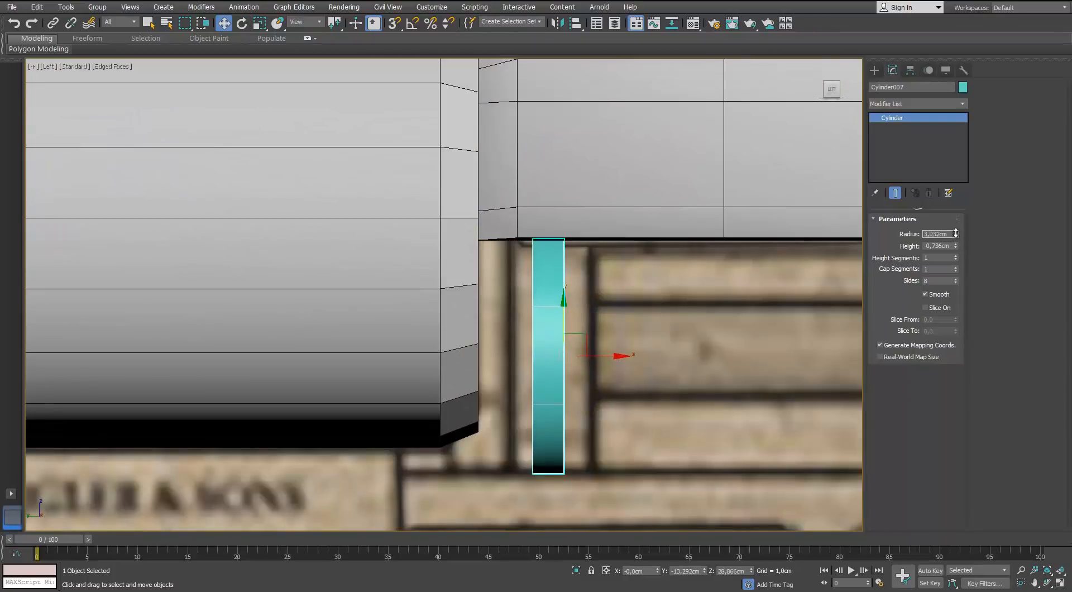
{"action": "left_click_drag", "start_coordinate": [958, 247], "coordinate": [958, 228]}
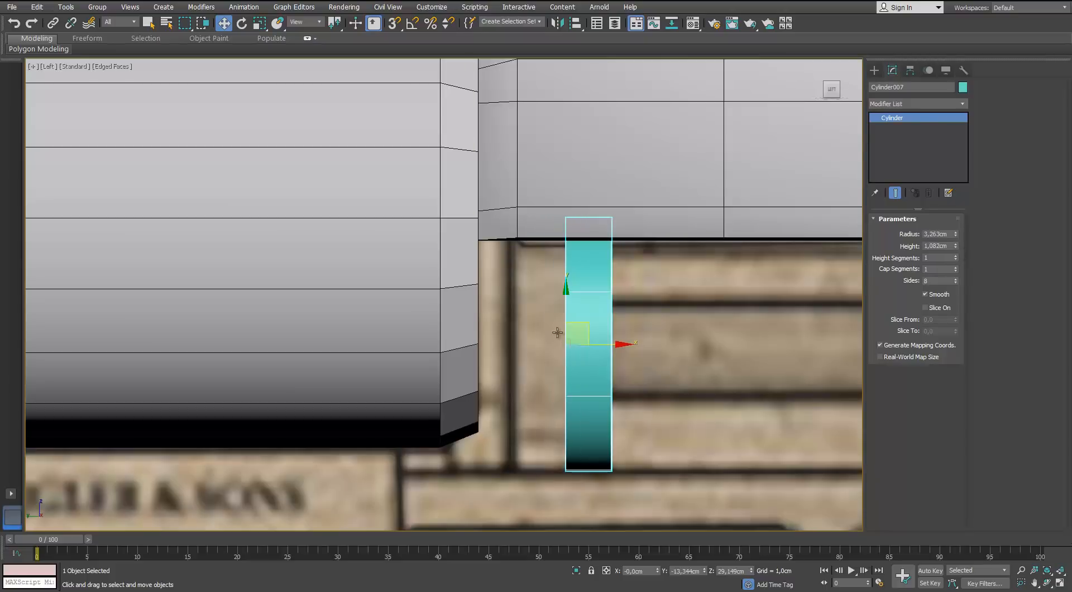
{"action": "left_click_drag", "start_coordinate": [620, 344], "coordinate": [568, 346]}
{"action": "left_click_drag", "start_coordinate": [953, 226], "coordinate": [953, 218]}
Clone the octagonal cylinder as an instance and place it over the rear block of the reference drawing.
{"action": "scroll", "coordinate": [524, 349], "scroll_direction": "down", "scroll_amount": 4}
{"action": "scroll", "coordinate": [559, 348], "scroll_direction": "up", "scroll_amount": 2}
{"action": "middle_click_drag", "start_coordinate": [558, 348], "coordinate": [425, 347]}
{"action": "left_click_drag", "start_coordinate": [412, 351], "coordinate": [660, 359], "text": "shift"}
{"action": "left_click", "coordinate": [541, 345]}
Set the radius of the instanced octagonal cylinders to 3.035 cm and move both down by about 0.2 cm.
{"action": "mouse_move", "coordinate": [541, 345]}
{"action": "middle_mouse_down"}
{"action": "mouse_move", "coordinate": [531, 307]}
{"action": "mouse_move", "coordinate": [663, 315]}
{"action": "mouse_move", "coordinate": [613, 314]}
{"action": "middle_mouse_up"}
{"action": "key", "text": "p"}
{"action": "scroll", "coordinate": [663, 315], "scroll_direction": "up", "scroll_amount": 3}
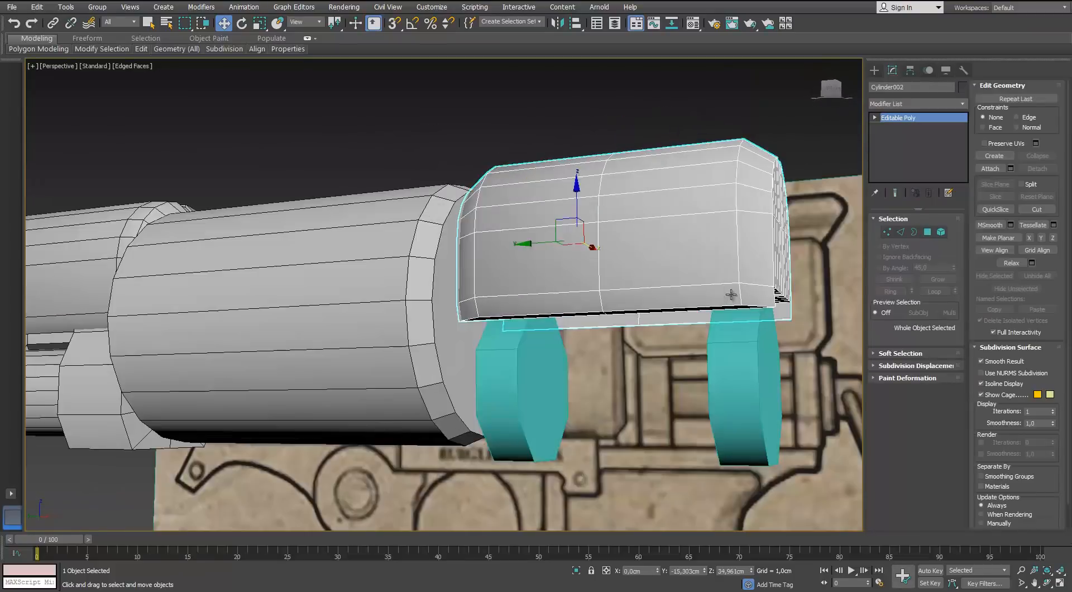
{"action": "left_click", "coordinate": [519, 391]}
{"action": "left_click_drag", "start_coordinate": [957, 236], "coordinate": [956, 251]}
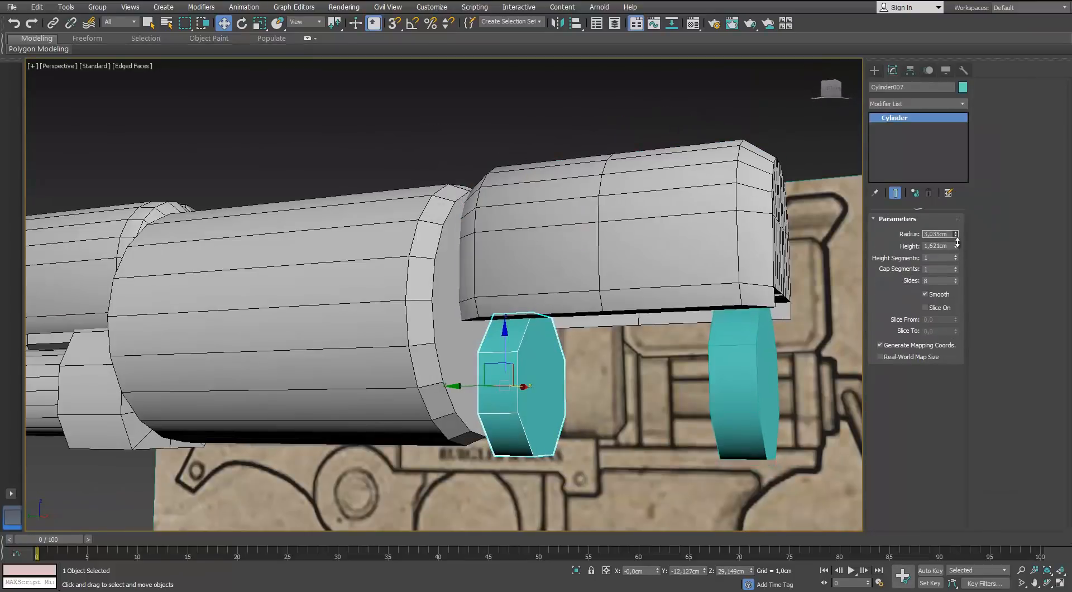
{"action": "key", "text": "l"}
{"action": "scroll", "coordinate": [522, 335], "scroll_direction": "up", "scroll_amount": 3}
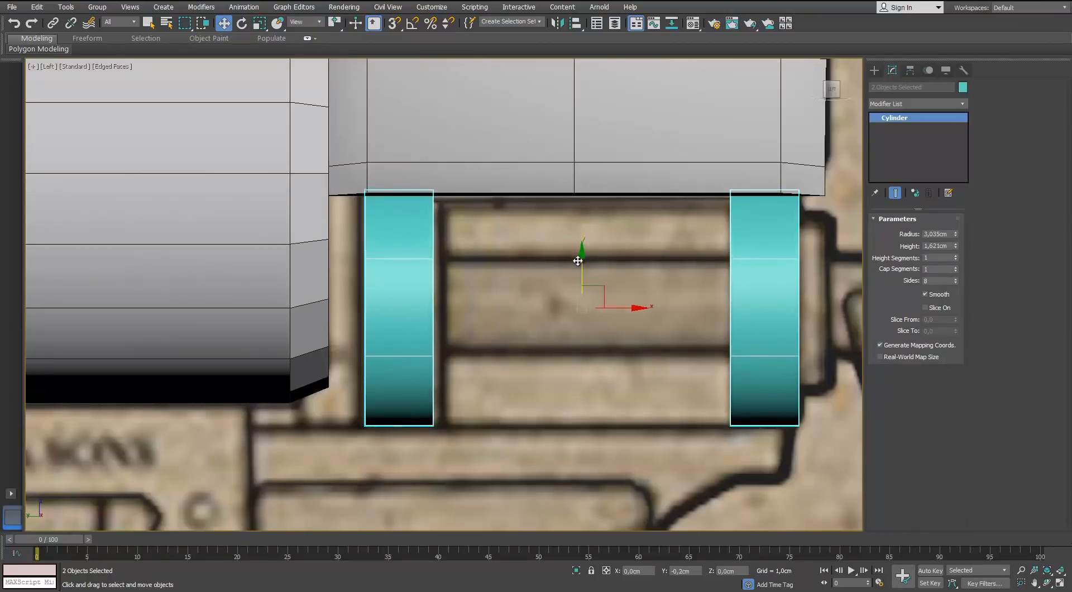
{"action": "scroll", "coordinate": [609, 276], "scroll_direction": "down", "scroll_amount": 4}
Isolate the rear housing and select the two polygons of the central groove strip on its underside.
{"action": "key", "text": "p"}
{"action": "left_click", "coordinate": [536, 516]}
{"action": "middle_click_drag", "start_coordinate": [564, 340], "coordinate": [467, 248], "text": "alt"}
{"action": "scroll", "coordinate": [467, 249], "scroll_direction": "up", "scroll_amount": 4}
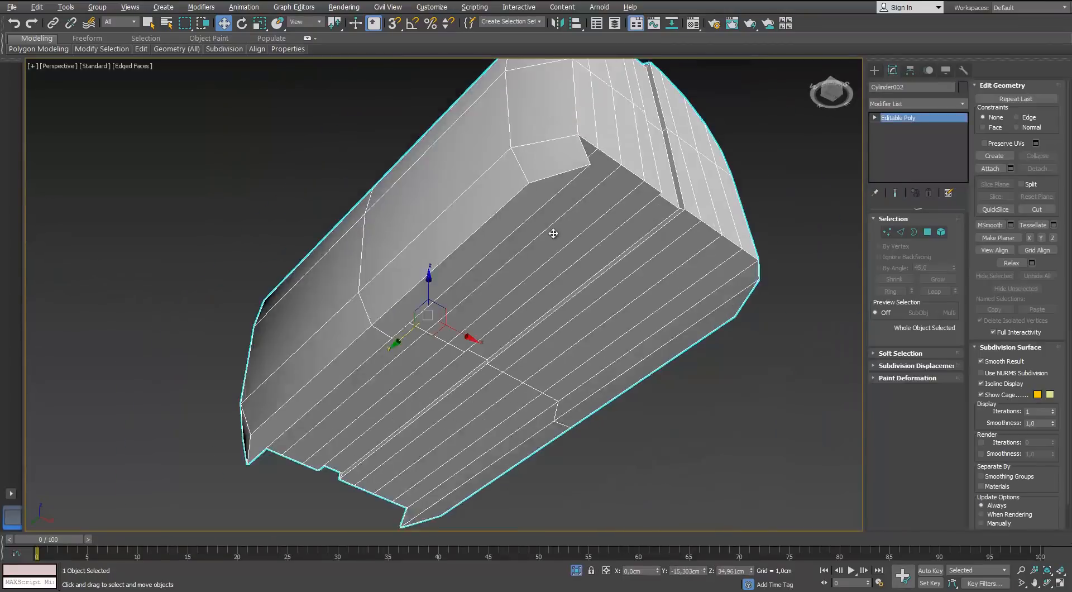
{"action": "middle_click_drag", "start_coordinate": [555, 232], "coordinate": [385, 212], "text": "alt"}
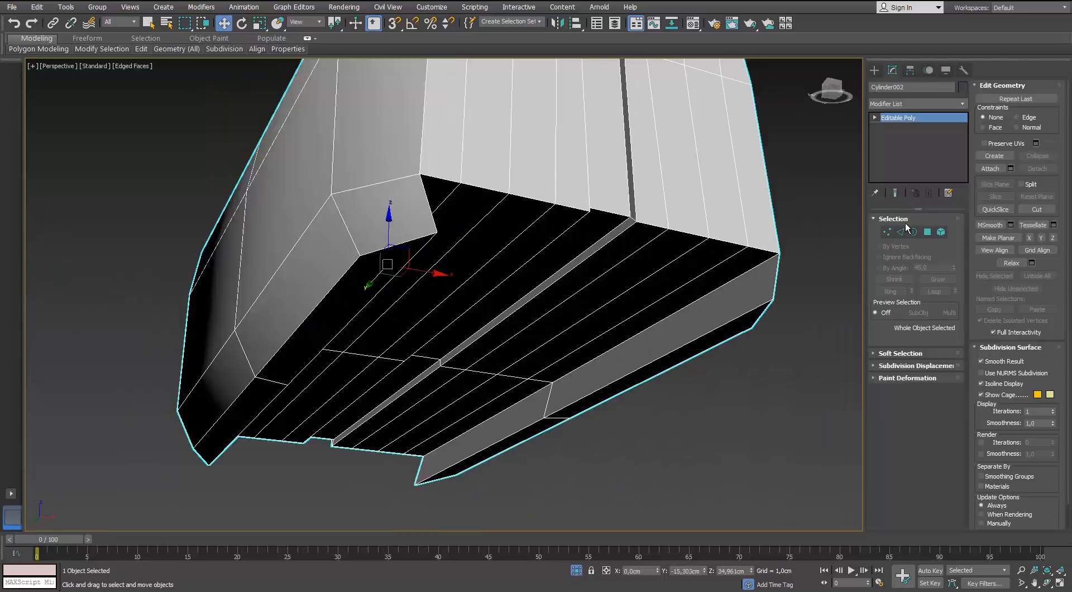
{"action": "left_click", "coordinate": [514, 292]}
{"action": "scroll", "coordinate": [602, 164], "scroll_direction": "up", "scroll_amount": 2}
{"action": "middle_click_drag", "start_coordinate": [601, 164], "coordinate": [391, 251], "text": "alt"}
{"action": "left_click", "coordinate": [246, 312], "text": "ctrl"}
{"action": "middle_click_drag", "start_coordinate": [246, 311], "coordinate": [391, 112], "text": "alt"}
{"action": "middle_click_drag", "start_coordinate": [391, 111], "coordinate": [433, 218]}
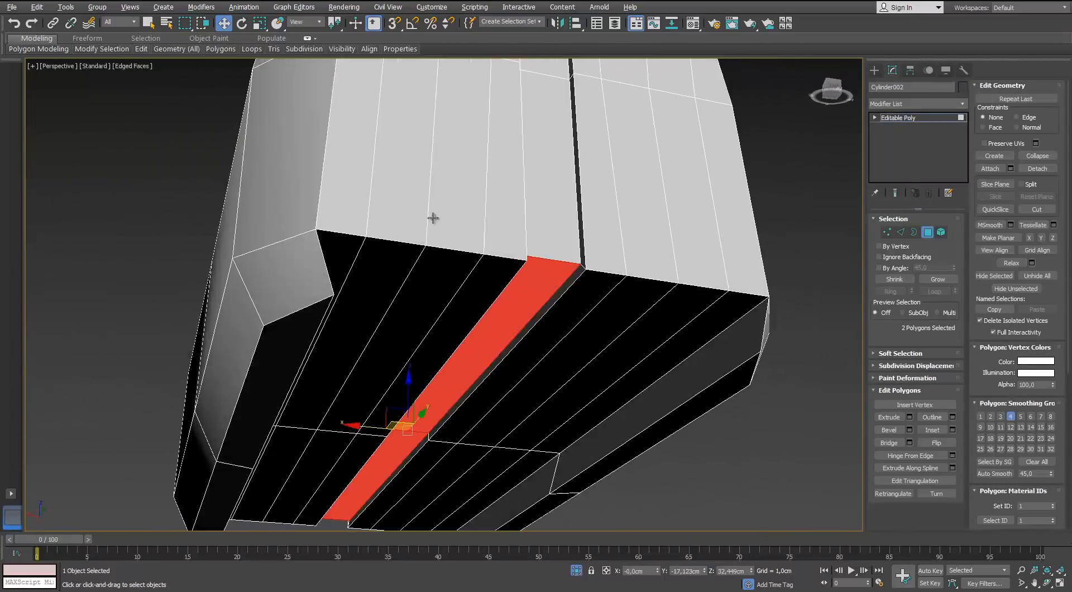
Cut short edges at the end corners of the underside groove strip on the rear housing.
{"action": "middle_click_drag", "start_coordinate": [576, 263], "coordinate": [671, 302], "text": "alt"}
{"action": "left_click", "coordinate": [901, 234]}
{"action": "right_click", "coordinate": [671, 301]}
{"action": "left_click", "coordinate": [642, 204]}
{"action": "key", "text": "1"}
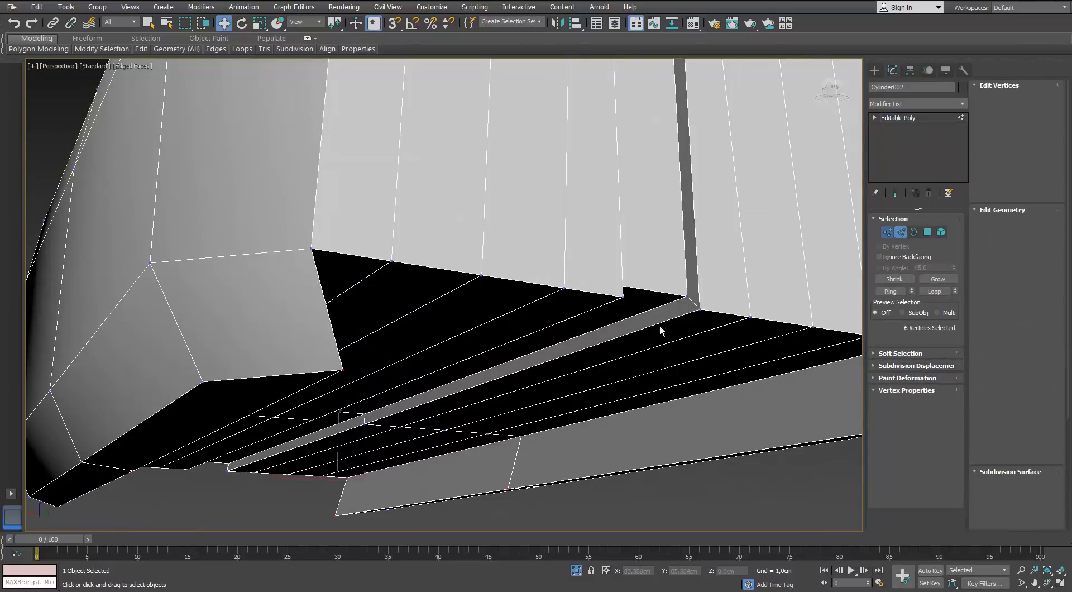
{"action": "right_click", "coordinate": [653, 306]}
{"action": "left_click", "coordinate": [632, 209]}
{"action": "middle_click_drag", "start_coordinate": [661, 250], "coordinate": [689, 343], "text": "alt"}
{"action": "left_click", "coordinate": [794, 294]}
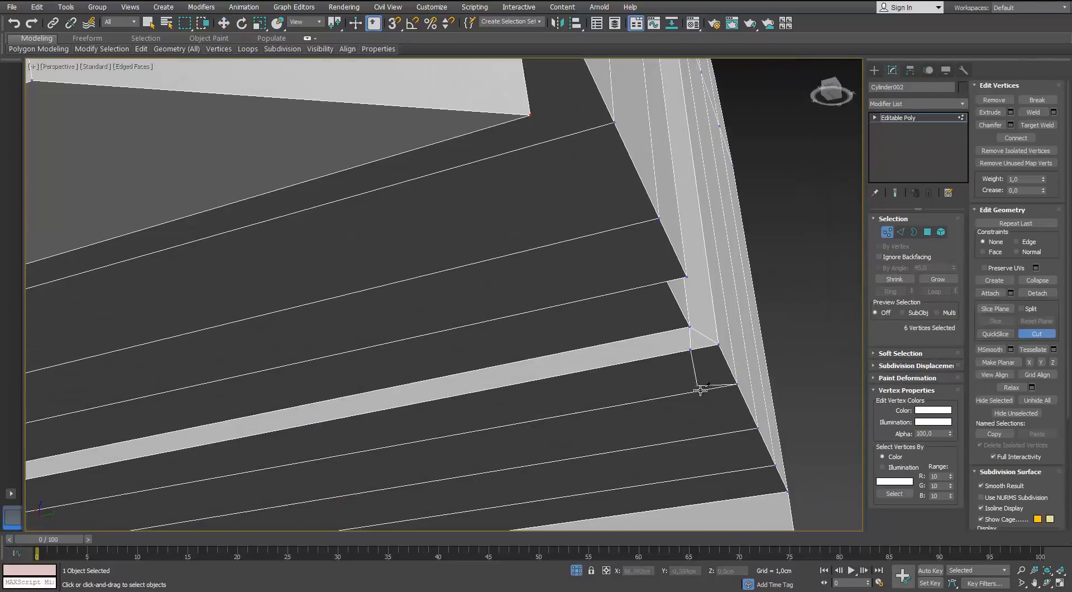
{"action": "middle_click_drag", "start_coordinate": [746, 469], "coordinate": [584, 288], "text": "alt"}
{"action": "left_click", "coordinate": [753, 408]}
{"action": "right_click", "coordinate": [754, 407]}
{"action": "scroll", "coordinate": [754, 407], "scroll_direction": "down", "scroll_amount": 5}
{"action": "scroll", "coordinate": [262, 226], "scroll_direction": "up", "scroll_amount": 7}
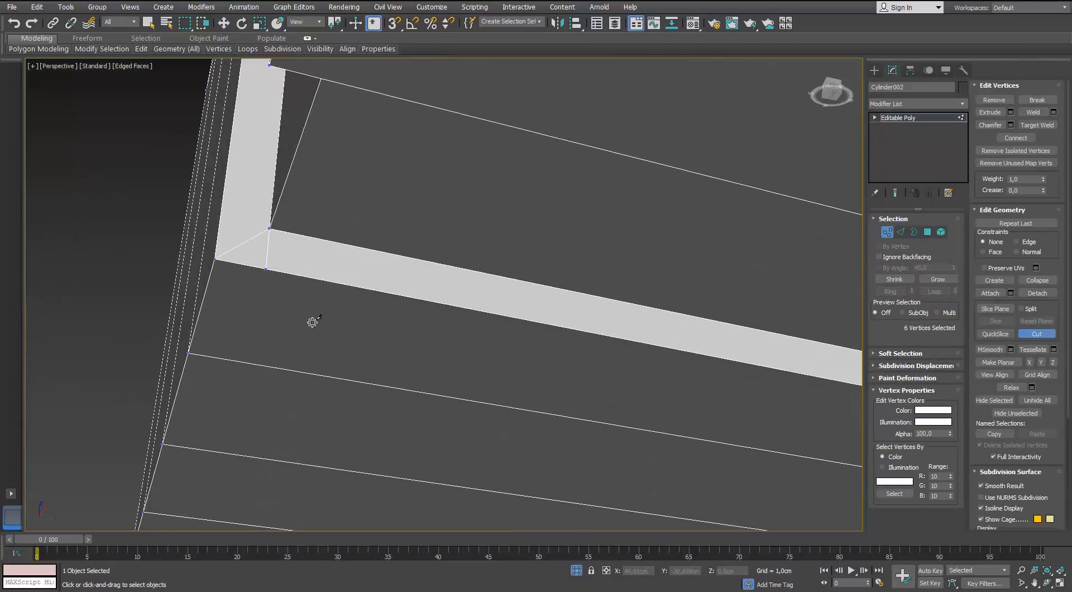
{"action": "left_click", "coordinate": [265, 268]}
Target-weld the stray vertices along the underside groove onto their neighbouring vertices to close the step in the strip.
{"action": "scroll", "coordinate": [265, 268], "scroll_direction": "down", "scroll_amount": 5}
{"action": "left_click", "coordinate": [161, 247]}
{"action": "left_click", "coordinate": [159, 259]}
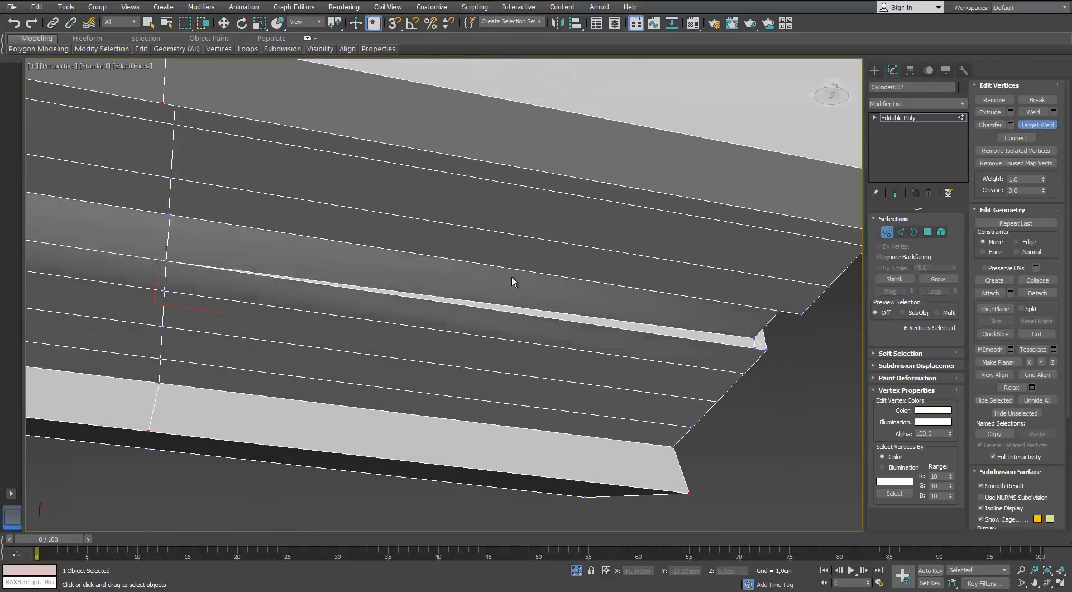
{"action": "middle_click_drag", "start_coordinate": [512, 280], "coordinate": [328, 255], "text": "alt"}
{"action": "left_click", "coordinate": [675, 283]}
{"action": "left_click", "coordinate": [673, 299]}
Connect the ring of edges across the housing's narrow central strip to add a centre edge loop.
{"action": "left_click", "coordinate": [889, 234]}
{"action": "left_click", "coordinate": [756, 225]}
{"action": "left_click", "coordinate": [692, 257]}
{"action": "key", "text": "2"}
{"action": "scroll", "coordinate": [417, 325], "scroll_direction": "down", "scroll_amount": 7}
{"action": "scroll", "coordinate": [327, 255], "scroll_direction": "up", "scroll_amount": 3}
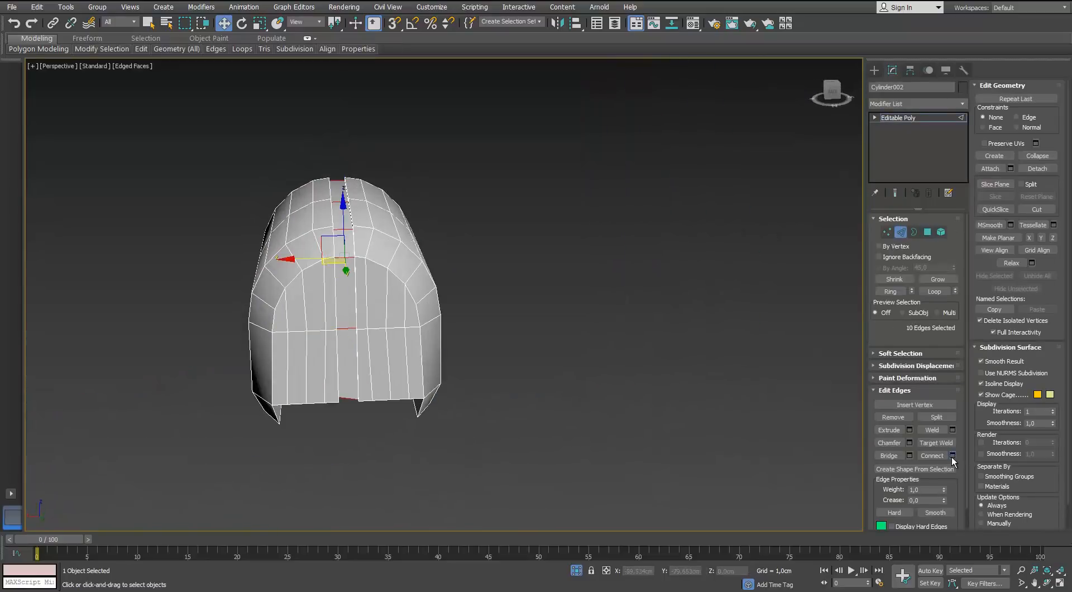
{"action": "left_click", "coordinate": [952, 456]}
{"action": "scroll", "coordinate": [407, 237], "scroll_direction": "up", "scroll_amount": 3}
Select all polygons on one side of the housing's centre loop and delete that half.
{"action": "left_click", "coordinate": [927, 234]}
{"action": "middle_click_drag", "start_coordinate": [357, 291], "coordinate": [391, 265]}
{"action": "left_click_drag", "start_coordinate": [194, 89], "coordinate": [354, 410]}
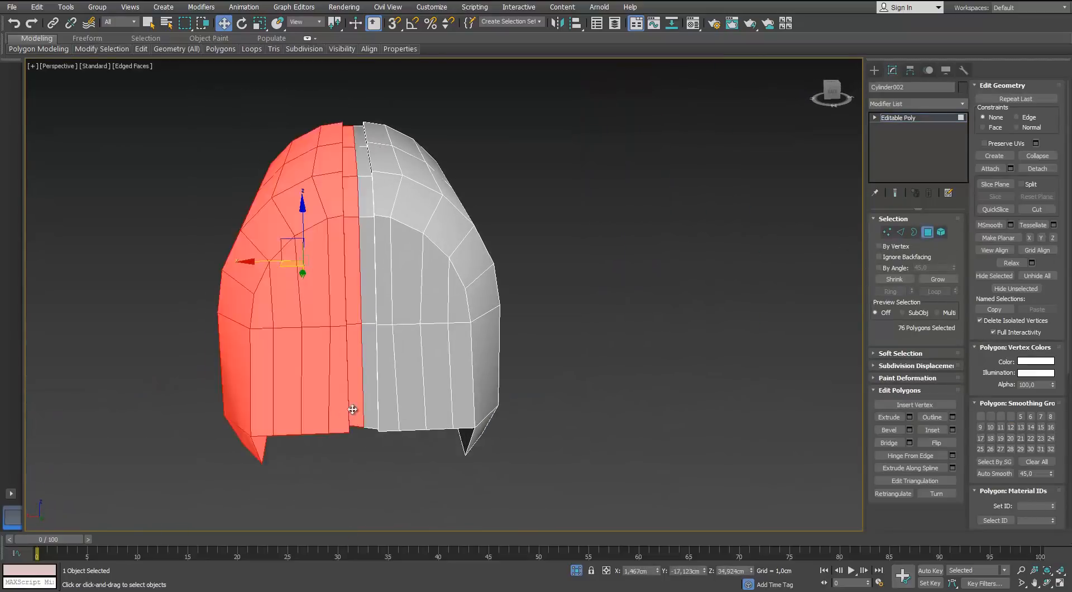
{"action": "middle_click_drag", "start_coordinate": [353, 409], "coordinate": [277, 305], "text": "alt"}
{"action": "key", "text": "Delete"}
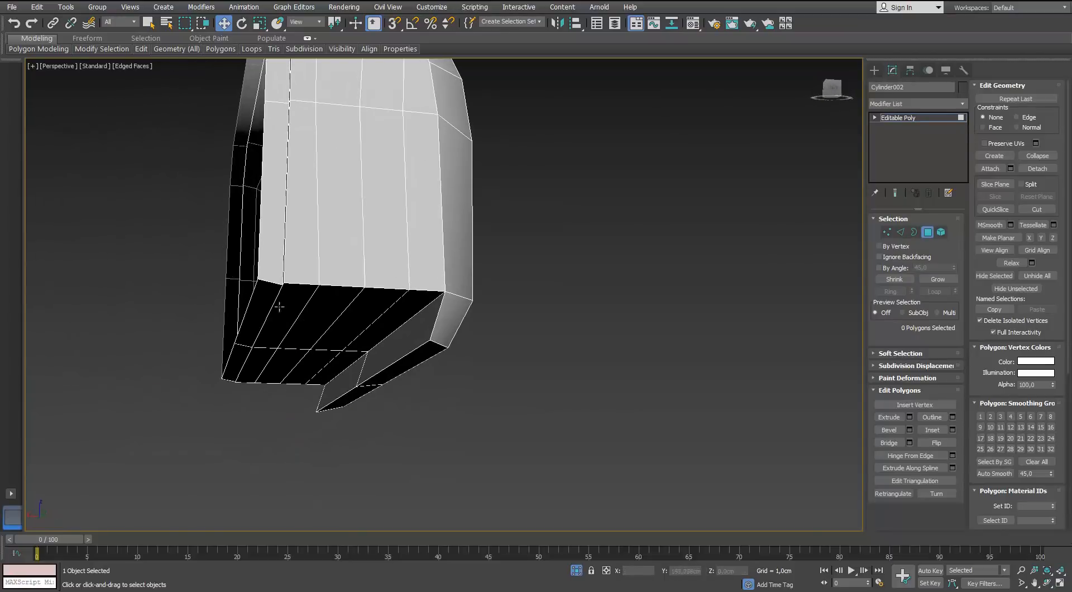
Select the lengthwise edges along the open centre of the housing half's underside.
{"action": "key", "text": "2"}
{"action": "left_click", "coordinate": [248, 294]}
{"action": "left_click", "coordinate": [232, 344], "text": "ctrl"}
{"action": "middle_click_drag", "start_coordinate": [232, 341], "coordinate": [533, 372], "text": "alt"}
{"action": "scroll", "coordinate": [231, 320], "scroll_direction": "up", "scroll_amount": 4}
{"action": "scroll", "coordinate": [536, 362], "scroll_direction": "up", "scroll_amount": 3}
{"action": "left_click", "coordinate": [887, 232]}
{"action": "left_click", "coordinate": [611, 236]}
{"action": "key", "text": "alt+r"}
{"action": "scroll", "coordinate": [611, 236], "scroll_direction": "down", "scroll_amount": 5}
{"action": "middle_click_drag", "start_coordinate": [611, 237], "coordinate": [467, 258], "text": "alt"}
{"action": "middle_click_drag", "start_coordinate": [365, 190], "coordinate": [531, 222], "text": "alt"}
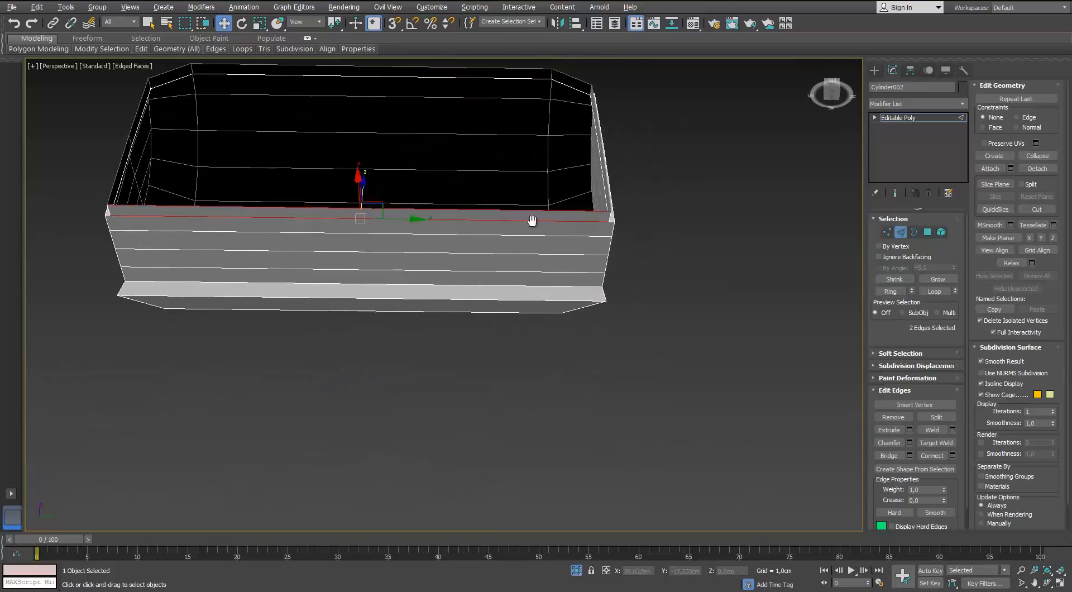
Cut edges across the underside strips near both ends, joining them to the corners of the side lip.
{"action": "scroll", "coordinate": [645, 213], "scroll_direction": "up", "scroll_amount": 6}
{"action": "left_click", "coordinate": [608, 191]}
{"action": "key", "text": "1"}
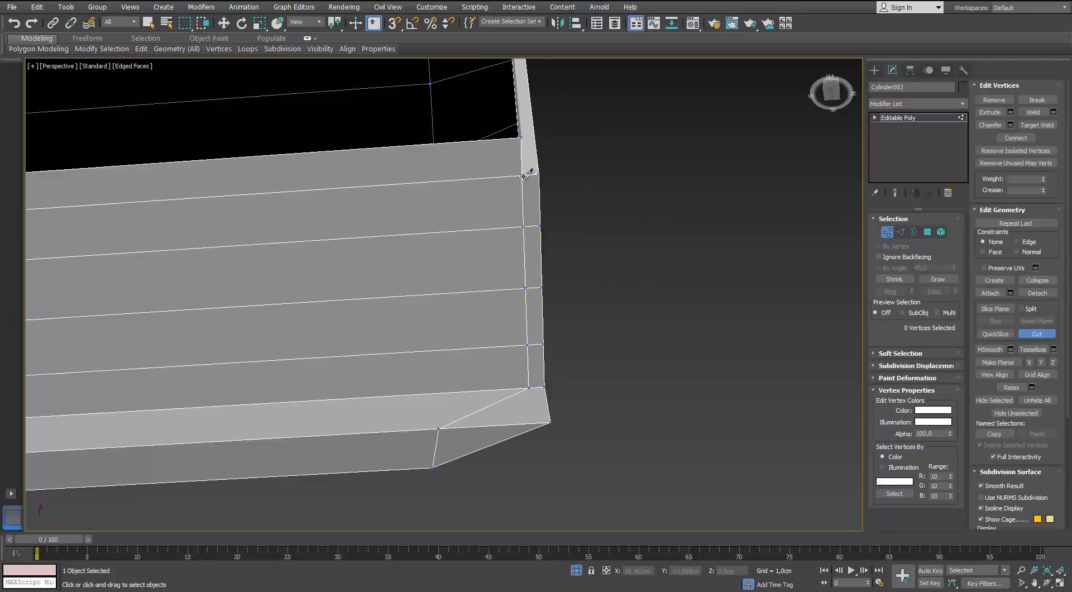
{"action": "scroll", "coordinate": [523, 176], "scroll_direction": "down", "scroll_amount": 3}
{"action": "middle_click_drag", "start_coordinate": [523, 177], "coordinate": [350, 270], "text": "alt"}
{"action": "scroll", "coordinate": [350, 106], "scroll_direction": "up", "scroll_amount": 4}
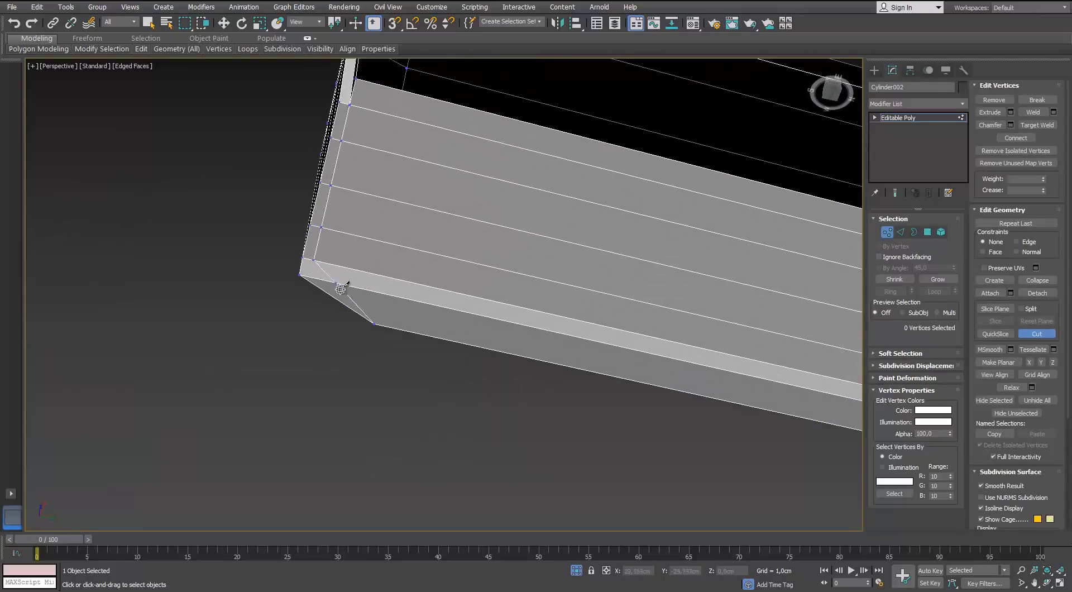
{"action": "right_click", "coordinate": [456, 363]}
{"action": "scroll", "coordinate": [456, 362], "scroll_direction": "down", "scroll_amount": 6}
Leave sub-object editing and add a Symmetry modifier to the housing half.
{"action": "left_click", "coordinate": [891, 235]}
{"action": "middle_click_drag", "start_coordinate": [642, 251], "coordinate": [558, 357], "text": "alt"}
{"action": "scroll", "coordinate": [555, 273], "scroll_direction": "up", "scroll_amount": 4}
{"action": "left_click", "coordinate": [962, 105]}
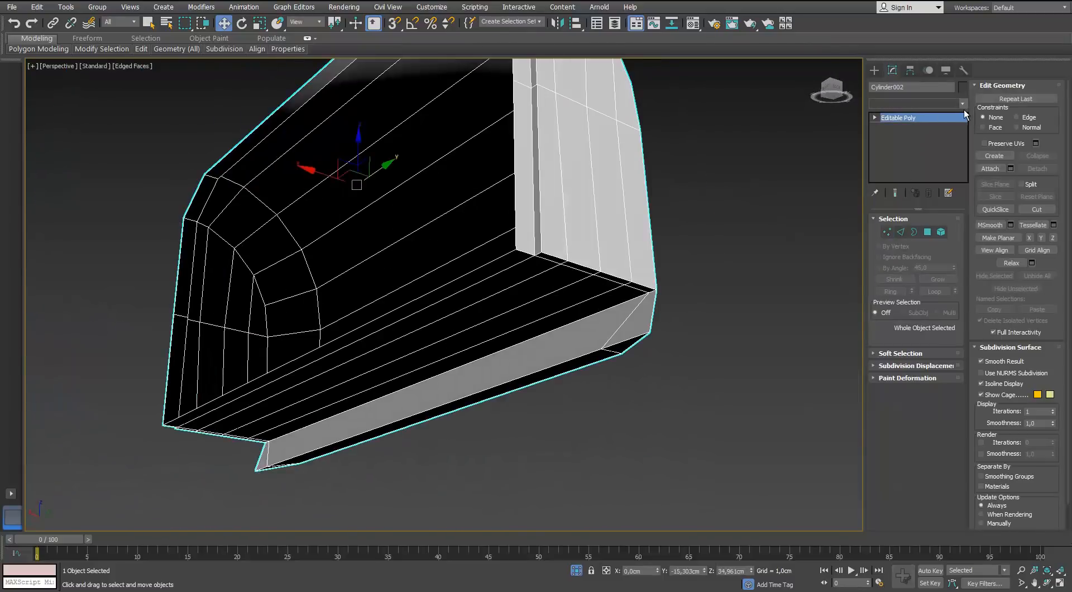
{"action": "scroll", "coordinate": [897, 205], "scroll_direction": "down", "scroll_amount": 10}
{"action": "left_click", "coordinate": [896, 204]}
{"action": "middle_click_drag", "start_coordinate": [756, 273], "coordinate": [611, 283], "text": "alt"}
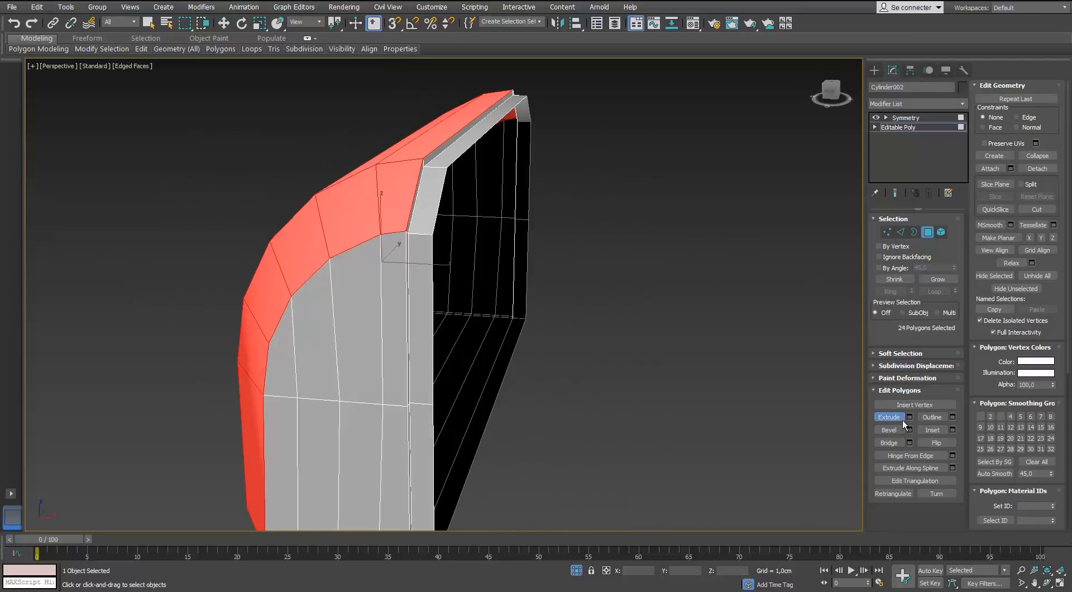
Extrude the selected outer shell polygons of the housing by 0.262 cm.
{"action": "left_click", "coordinate": [909, 416]}
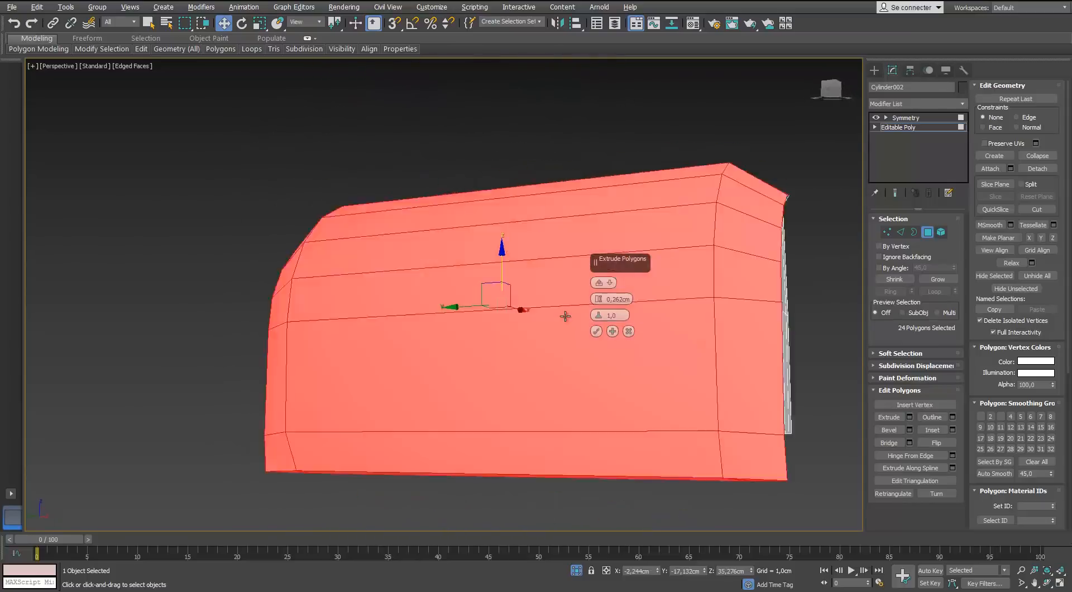
{"action": "middle_click_drag", "start_coordinate": [565, 316], "coordinate": [385, 320], "text": "alt"}
{"action": "left_click", "coordinate": [597, 331]}
{"action": "middle_click_drag", "start_coordinate": [536, 335], "coordinate": [414, 287], "text": "alt"}
Examine how the extruded shell and its lip meet at the housing's lower corners.
{"action": "left_click", "coordinate": [887, 233]}
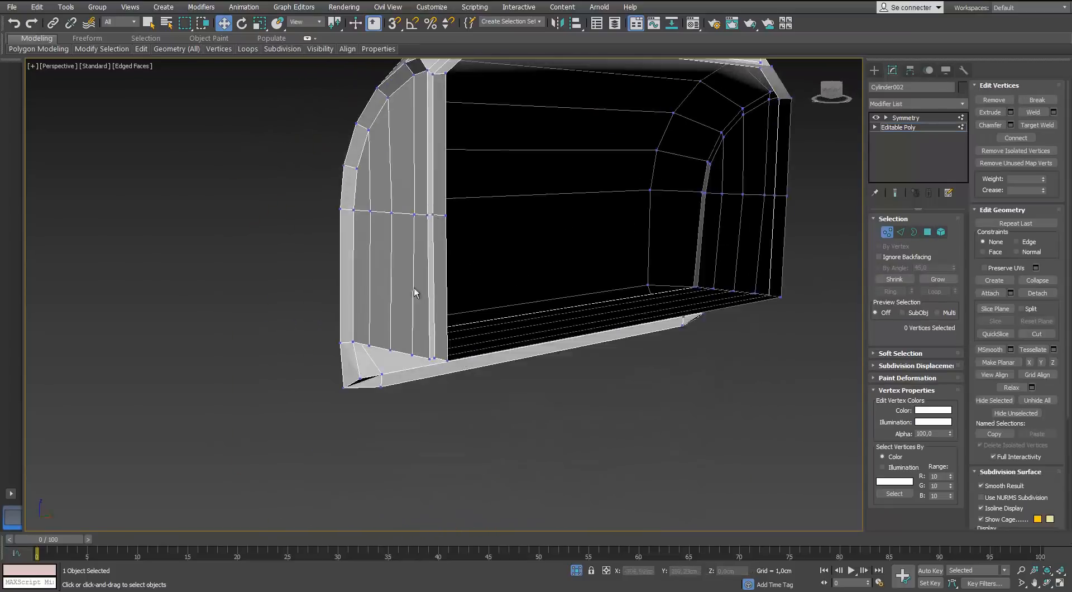
{"action": "scroll", "coordinate": [414, 287], "scroll_direction": "up", "scroll_amount": 5}
{"action": "key", "text": "5"}
{"action": "left_click", "coordinate": [608, 332]}
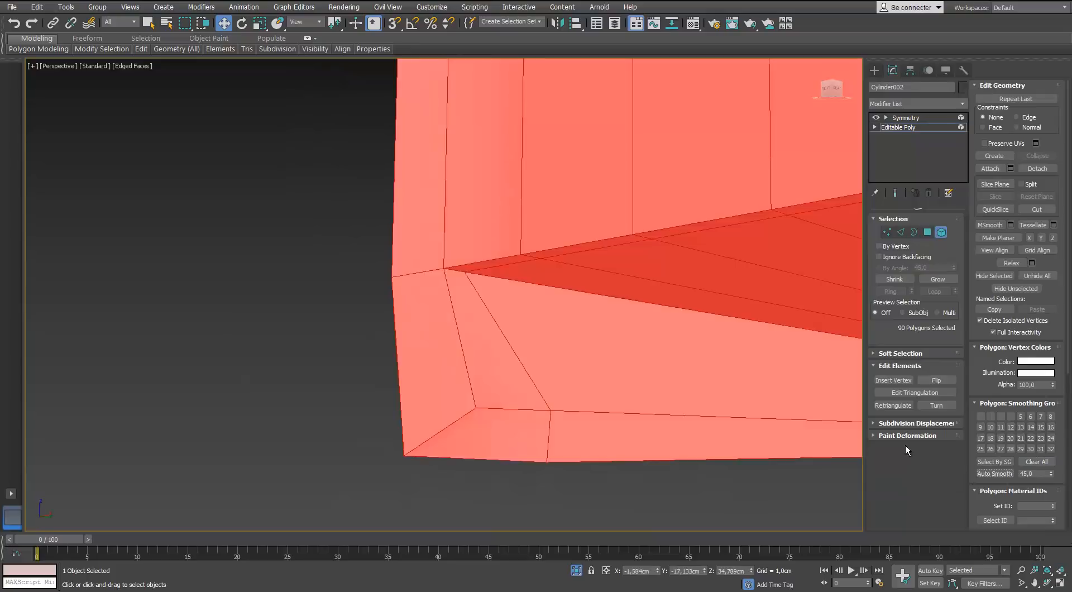
{"action": "left_click", "coordinate": [915, 127]}
{"action": "left_click", "coordinate": [715, 498]}
{"action": "scroll", "coordinate": [670, 435], "scroll_direction": "down", "scroll_amount": 6}
{"action": "middle_click_drag", "start_coordinate": [581, 301], "coordinate": [503, 296], "text": "alt"}
{"action": "scroll", "coordinate": [286, 304], "scroll_direction": "up", "scroll_amount": 5}
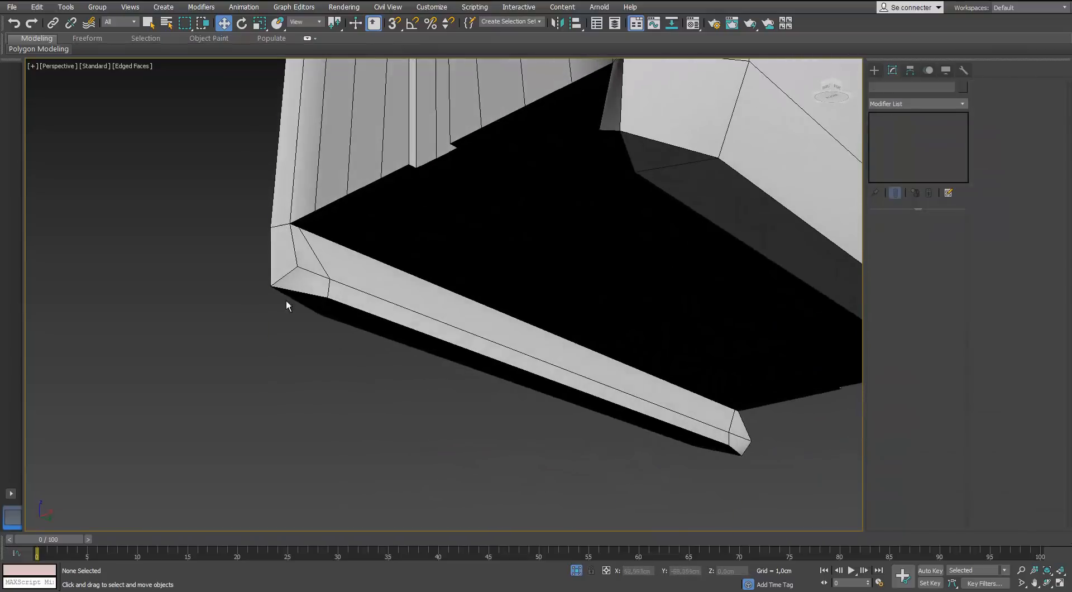
Target-weld the loose vertices at the extruded lip's end corners onto their adjacent vertices.
{"action": "left_click", "coordinate": [301, 287]}
{"action": "left_click", "coordinate": [887, 127]}
{"action": "key", "text": "1"}
{"action": "left_click", "coordinate": [298, 267]}
{"action": "scroll", "coordinate": [297, 267], "scroll_direction": "up", "scroll_amount": 3}
{"action": "middle_click_drag", "start_coordinate": [298, 266], "coordinate": [374, 263], "text": "alt"}
{"action": "left_click", "coordinate": [404, 281]}
{"action": "scroll", "coordinate": [405, 281], "scroll_direction": "down", "scroll_amount": 4}
{"action": "scroll", "coordinate": [373, 263], "scroll_direction": "up", "scroll_amount": 3}
{"action": "left_click", "coordinate": [364, 275]}
{"action": "left_click_drag", "start_coordinate": [337, 277], "coordinate": [344, 277]}
{"action": "middle_click_drag", "start_coordinate": [374, 215], "coordinate": [390, 418], "text": "alt"}
{"action": "left_click", "coordinate": [390, 419]}
{"action": "left_click_drag", "start_coordinate": [364, 393], "coordinate": [363, 391]}
{"action": "middle_click_drag", "start_coordinate": [363, 391], "coordinate": [406, 419], "text": "alt"}
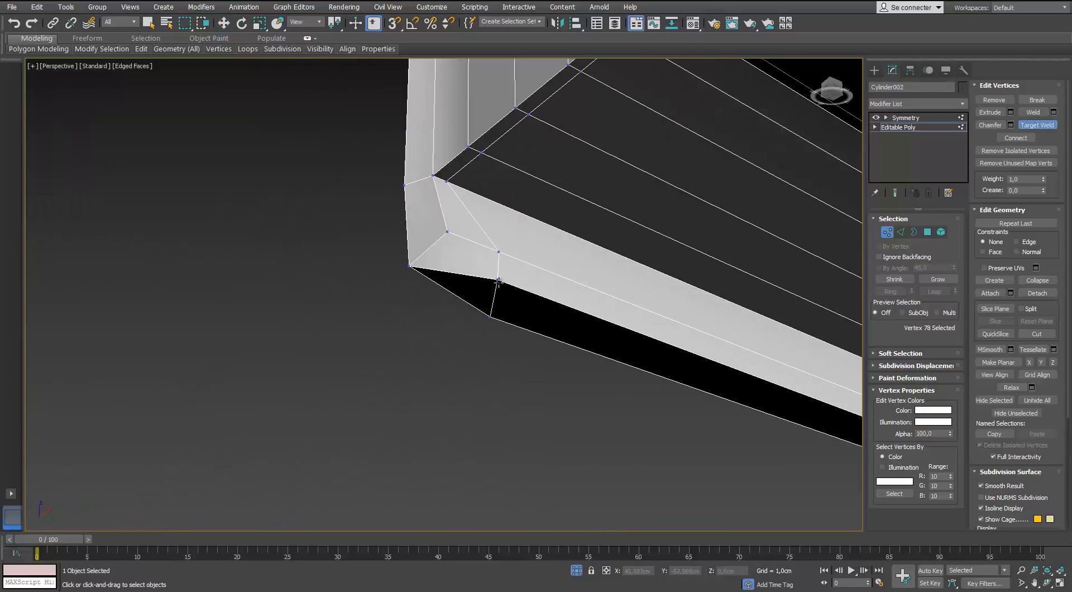
{"action": "middle_click_drag", "start_coordinate": [498, 282], "coordinate": [869, 246], "text": "alt"}
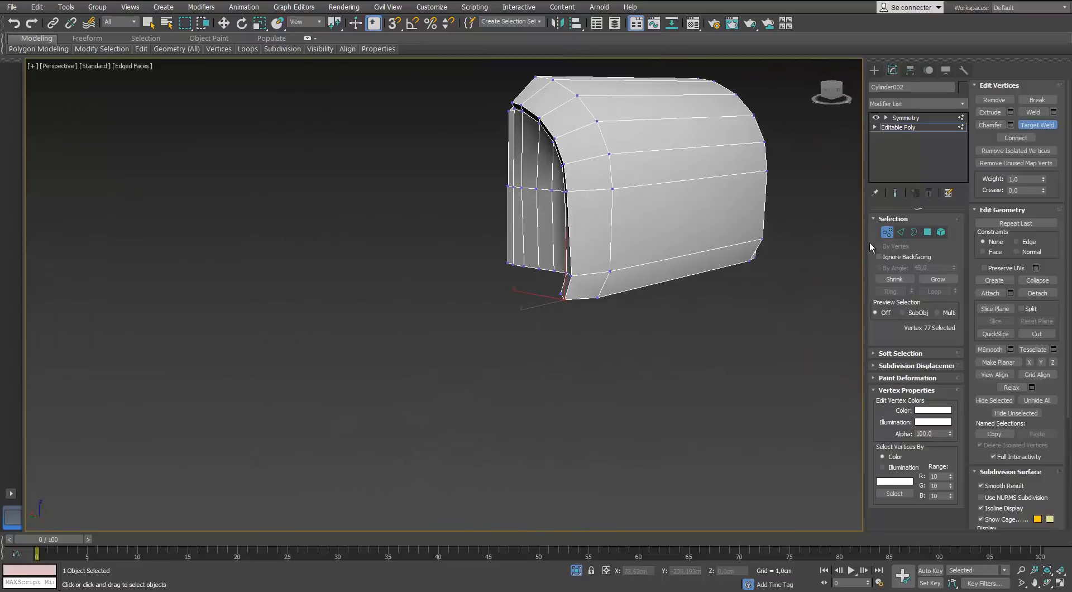
Return to the housing's Symmetry level and exit isolation to show the whole pistol.
{"action": "left_click", "coordinate": [886, 232]}
{"action": "left_click", "coordinate": [906, 118]}
{"action": "middle_click_drag", "start_coordinate": [677, 269], "coordinate": [626, 280], "text": "alt"}
{"action": "left_click", "coordinate": [576, 571]}
{"action": "middle_click_drag", "start_coordinate": [631, 170], "coordinate": [417, 304]}
{"action": "middle_click_drag", "start_coordinate": [563, 312], "coordinate": [435, 329], "text": "alt"}
Isolate the housing, select only its raised outer shell polygons, and detach them as a separate object.
{"action": "left_click", "coordinate": [927, 232]}
{"action": "key", "text": "ctrl+a"}
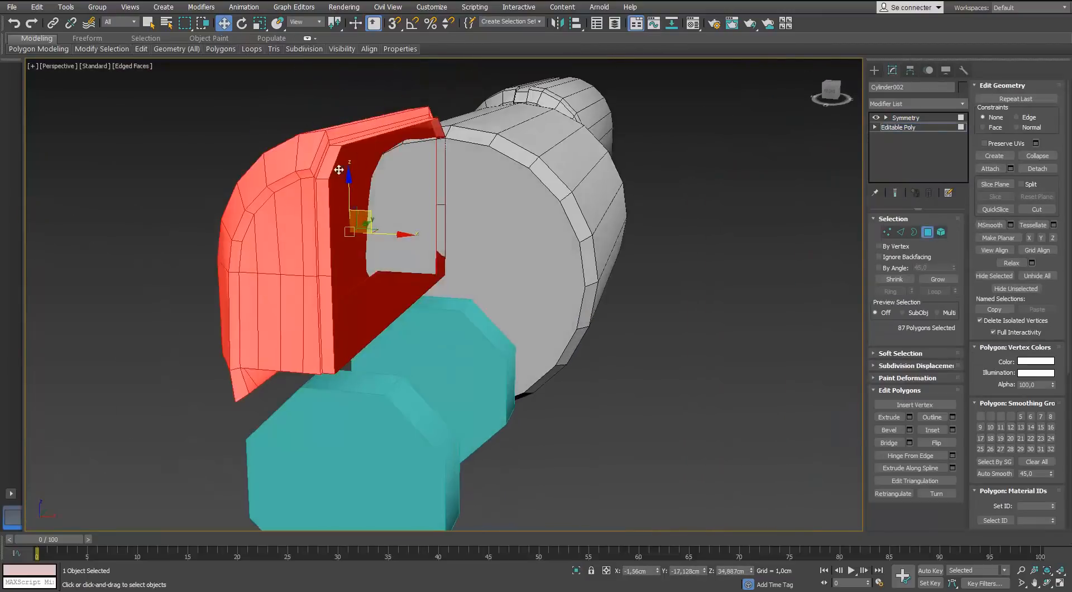
{"action": "middle_click_drag", "start_coordinate": [468, 241], "coordinate": [545, 454], "text": "alt"}
{"action": "key", "text": "alt+q"}
{"action": "left_click_drag", "start_coordinate": [544, 454], "coordinate": [426, 389], "text": "alt"}
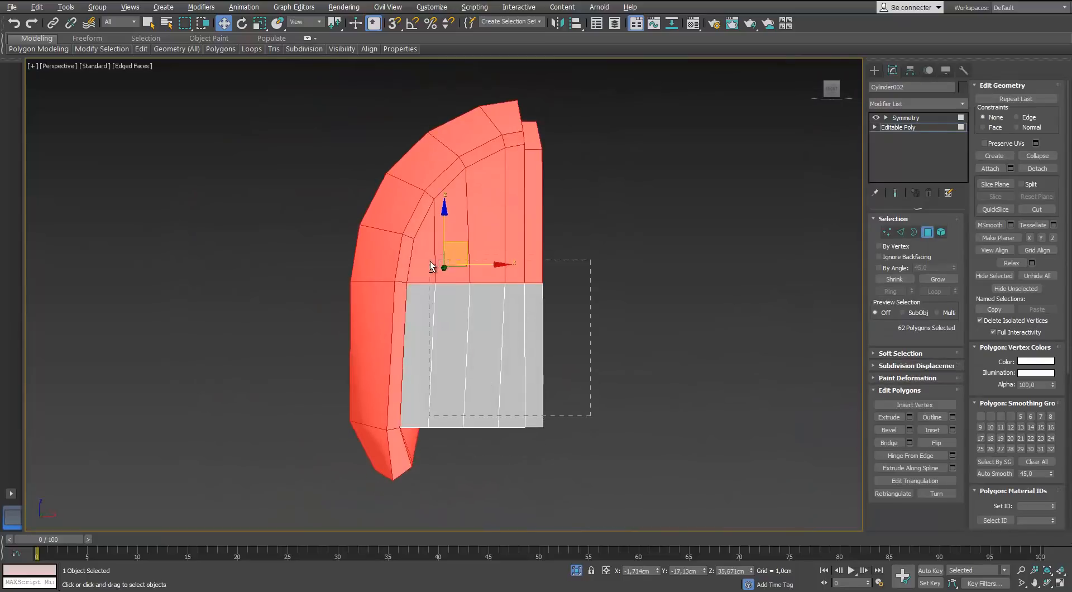
{"action": "left_click_drag", "start_coordinate": [430, 261], "coordinate": [429, 260], "text": "alt"}
{"action": "middle_click_drag", "start_coordinate": [580, 123], "coordinate": [559, 237], "text": "alt"}
{"action": "scroll", "coordinate": [507, 218], "scroll_direction": "up", "scroll_amount": 4}
{"action": "scroll", "coordinate": [396, 217], "scroll_direction": "down", "scroll_amount": 4}
{"action": "right_click", "coordinate": [283, 292]}
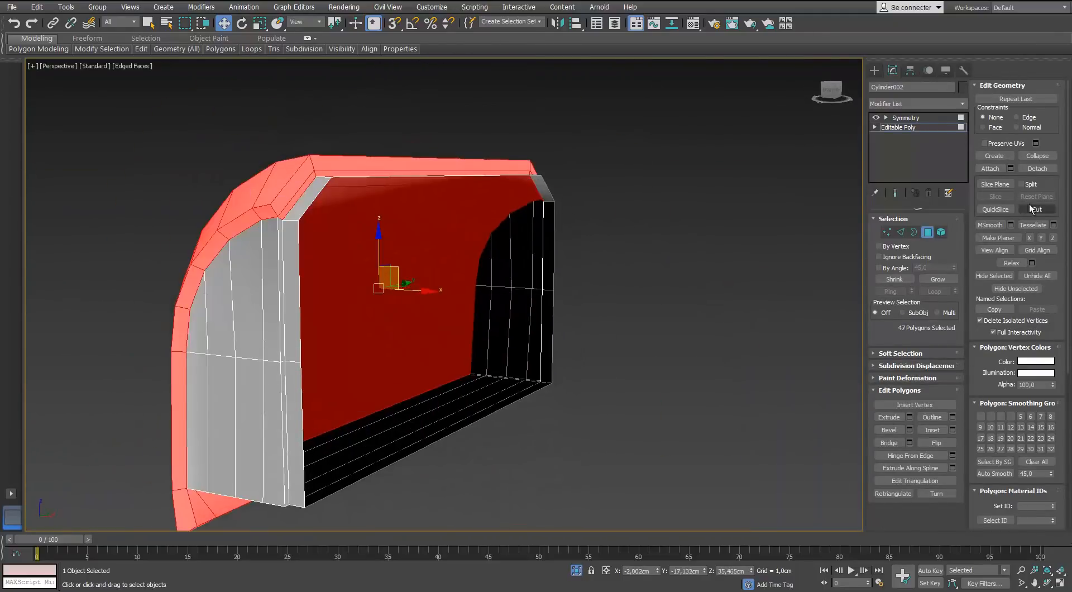
{"action": "left_click", "coordinate": [1037, 169]}
{"action": "left_click", "coordinate": [560, 298]}
Isolate the remaining inner housing body and extrude its five underside polygons.
{"action": "left_click", "coordinate": [905, 118]}
{"action": "middle_click_drag", "start_coordinate": [321, 458], "coordinate": [500, 254], "text": "alt"}
{"action": "key", "text": "alt+q"}
{"action": "left_click", "coordinate": [897, 127]}
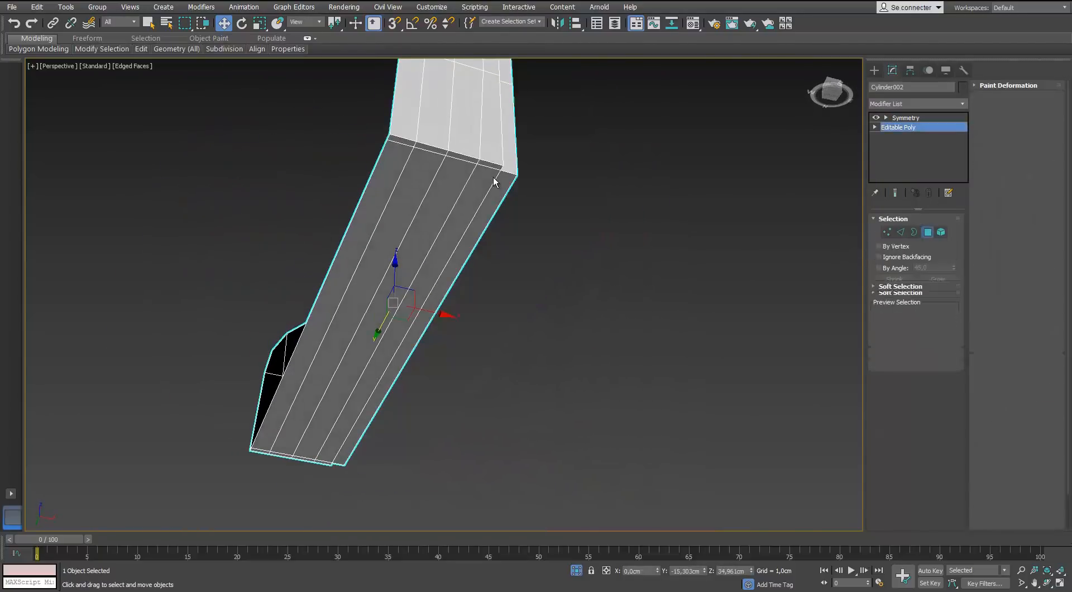
{"action": "scroll", "coordinate": [494, 178], "scroll_direction": "up", "scroll_amount": 3}
{"action": "middle_click_drag", "start_coordinate": [400, 139], "coordinate": [510, 160], "text": "alt"}
{"action": "left_click_drag", "start_coordinate": [510, 160], "coordinate": [235, 239]}
{"action": "middle_click_drag", "start_coordinate": [234, 239], "coordinate": [428, 121], "text": "alt"}
{"action": "left_click_drag", "start_coordinate": [192, 110], "coordinate": [192, 110], "text": "alt"}
{"action": "middle_click_drag", "start_coordinate": [193, 111], "coordinate": [474, 312], "text": "alt"}
{"action": "left_click_drag", "start_coordinate": [560, 255], "coordinate": [442, 354], "text": "alt"}
{"action": "left_click", "coordinate": [908, 416]}
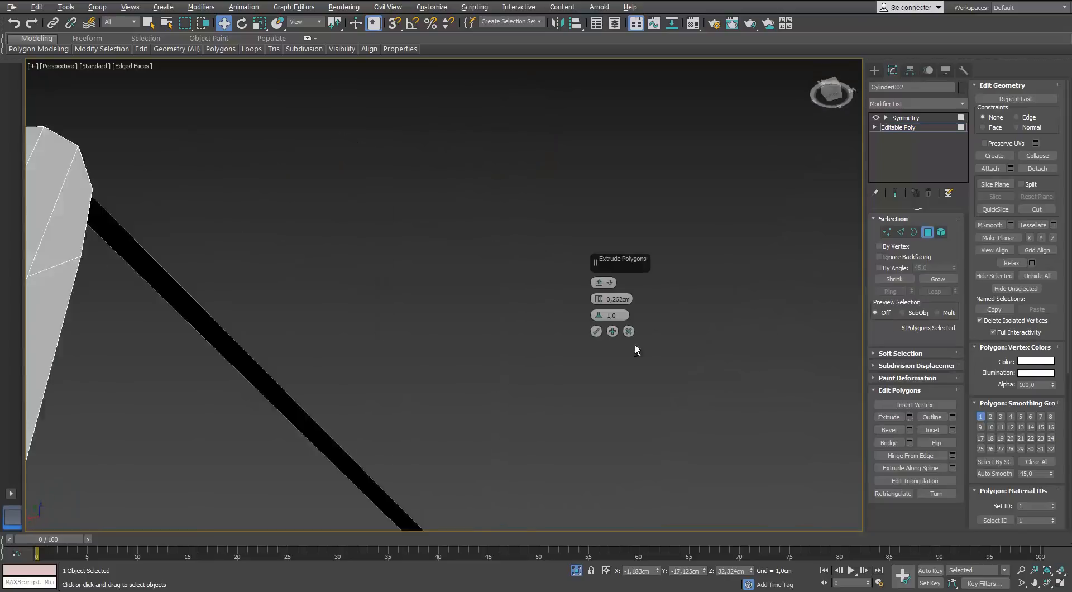
Move the edges of the extruded underside slightly to adjust its shape.
{"action": "middle_click_drag", "start_coordinate": [634, 344], "coordinate": [601, 304], "text": "alt"}
{"action": "middle_click_drag", "start_coordinate": [553, 522], "coordinate": [526, 269], "text": "alt"}
{"action": "key", "text": "r"}
{"action": "key", "text": "2"}
{"action": "key", "text": "w"}
{"action": "left_click_drag", "start_coordinate": [523, 307], "coordinate": [519, 315]}
{"action": "middle_click_drag", "start_coordinate": [519, 316], "coordinate": [480, 357], "text": "alt"}
{"action": "key", "text": "2"}
Select both octagonal cylinders, shift them vertically to fit beneath the housing, and set their radius to 3.127 cm.
{"action": "left_click", "coordinate": [506, 410]}
{"action": "left_click", "coordinate": [290, 427], "text": "ctrl"}
{"action": "middle_click_drag", "start_coordinate": [446, 391], "coordinate": [405, 393], "text": "alt"}
{"action": "left_click_drag", "start_coordinate": [400, 395], "coordinate": [398, 392]}
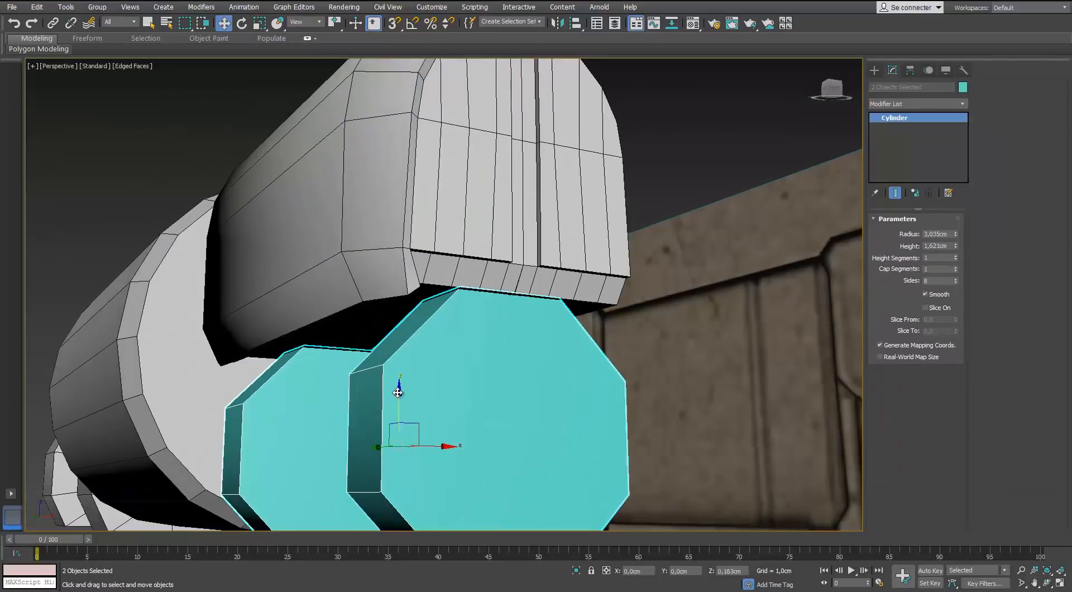
{"action": "left_click_drag", "start_coordinate": [953, 233], "coordinate": [953, 223]}
{"action": "left_click", "coordinate": [307, 401], "text": "ctrl"}
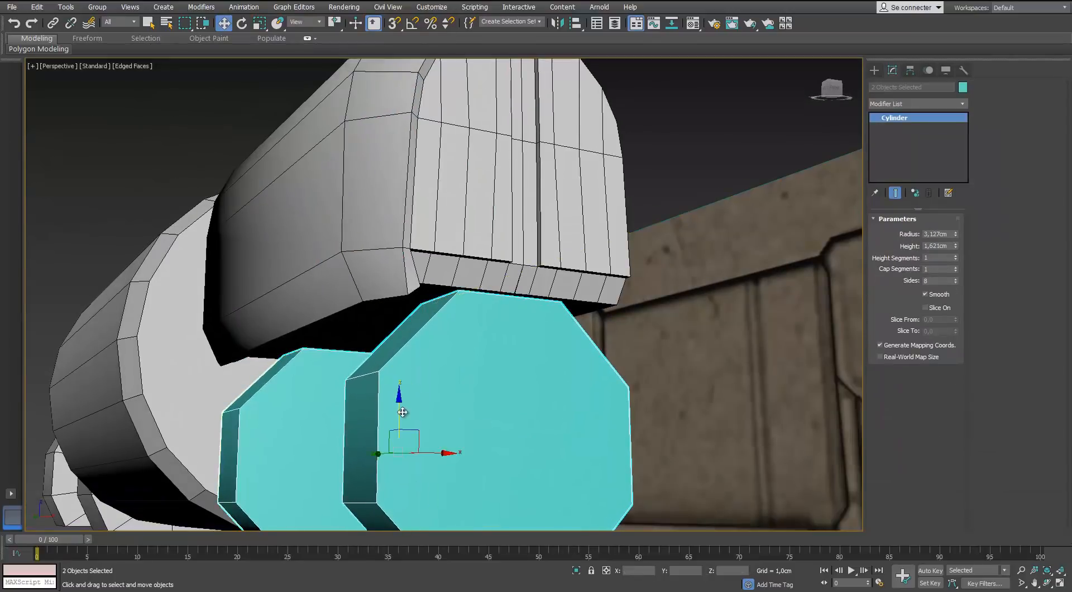
Copy the Symmetry modifier from the inner housing body and paste it onto the detached outer shell.
{"action": "scroll", "coordinate": [396, 411], "scroll_direction": "down", "scroll_amount": 5}
{"action": "middle_click_drag", "start_coordinate": [458, 302], "coordinate": [426, 316], "text": "alt"}
{"action": "left_click", "coordinate": [369, 346]}
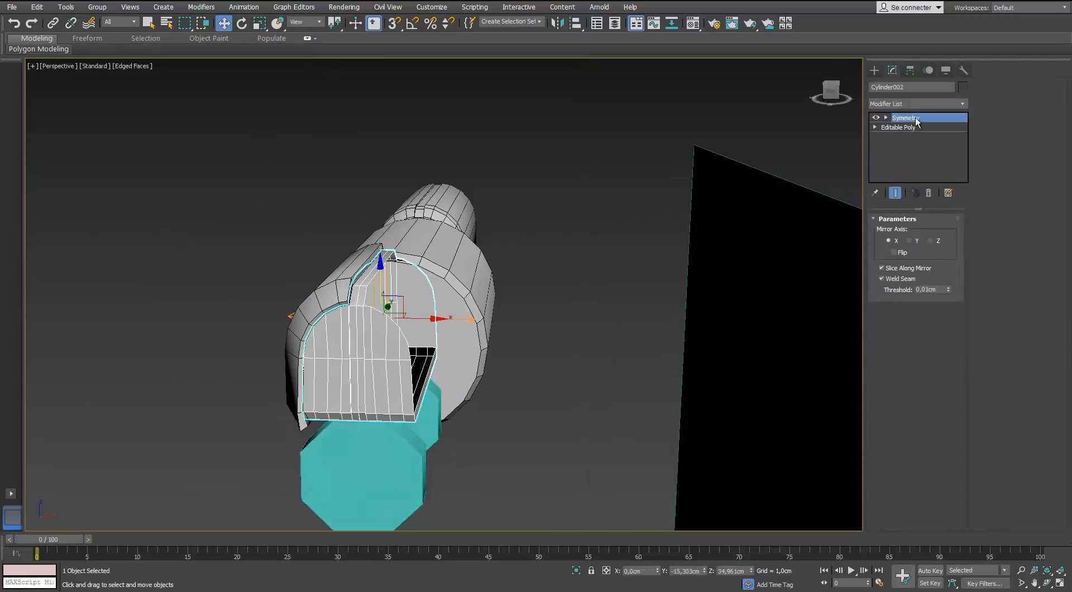
{"action": "right_click", "coordinate": [914, 117]}
{"action": "left_click", "coordinate": [935, 163]}
{"action": "left_click", "coordinate": [518, 366]}
{"action": "left_click", "coordinate": [326, 302]}
{"action": "right_click", "coordinate": [867, 171]}
{"action": "right_click", "coordinate": [888, 136]}
{"action": "left_click", "coordinate": [909, 197]}
{"action": "left_click", "coordinate": [521, 293]}
Assign the 01 - Default material to both octagonal cylinders.
{"action": "middle_click_drag", "start_coordinate": [568, 353], "coordinate": [581, 313]}
{"action": "left_click", "coordinate": [385, 357]}
{"action": "key", "text": "m"}
{"action": "left_click", "coordinate": [634, 242]}
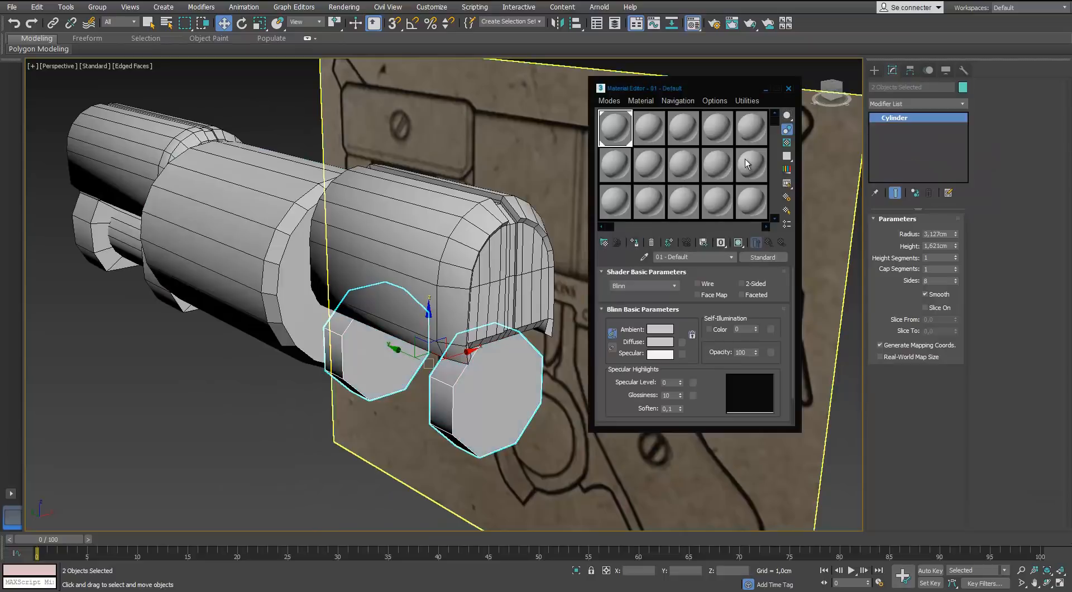
{"action": "left_click", "coordinate": [787, 90]}
Shift the rear octagonal support slightly rearward to follow the drawing and convert it to an Editable Poly.
{"action": "left_click", "coordinate": [294, 407]}
{"action": "middle_click_drag", "start_coordinate": [464, 430], "coordinate": [460, 367], "text": "alt"}
{"action": "left_click", "coordinate": [460, 367]}
{"action": "key", "text": "l"}
{"action": "scroll", "coordinate": [639, 317], "scroll_direction": "up", "scroll_amount": 6}
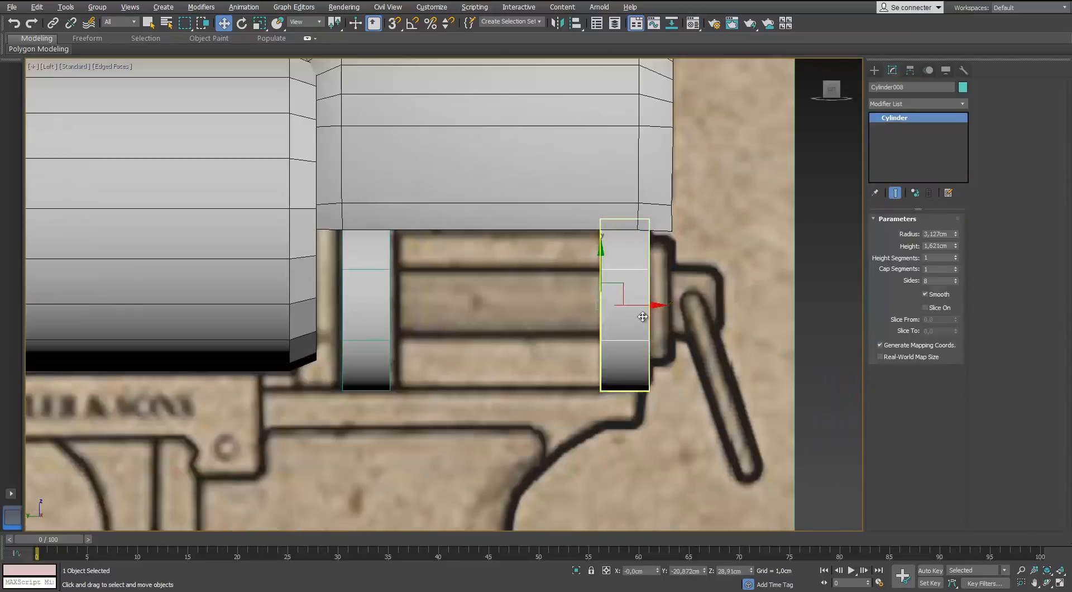
{"action": "left_click_drag", "start_coordinate": [619, 297], "coordinate": [627, 296]}
{"action": "right_click", "coordinate": [635, 284]}
{"action": "mouse_move", "coordinate": [652, 399]}
{"action": "left_click", "coordinate": [606, 383]}
Move the rear-side vertices of the rear octagonal support to match its width in the drawing.
{"action": "key", "text": "1"}
{"action": "left_click_drag", "start_coordinate": [718, 98], "coordinate": [602, 531]}
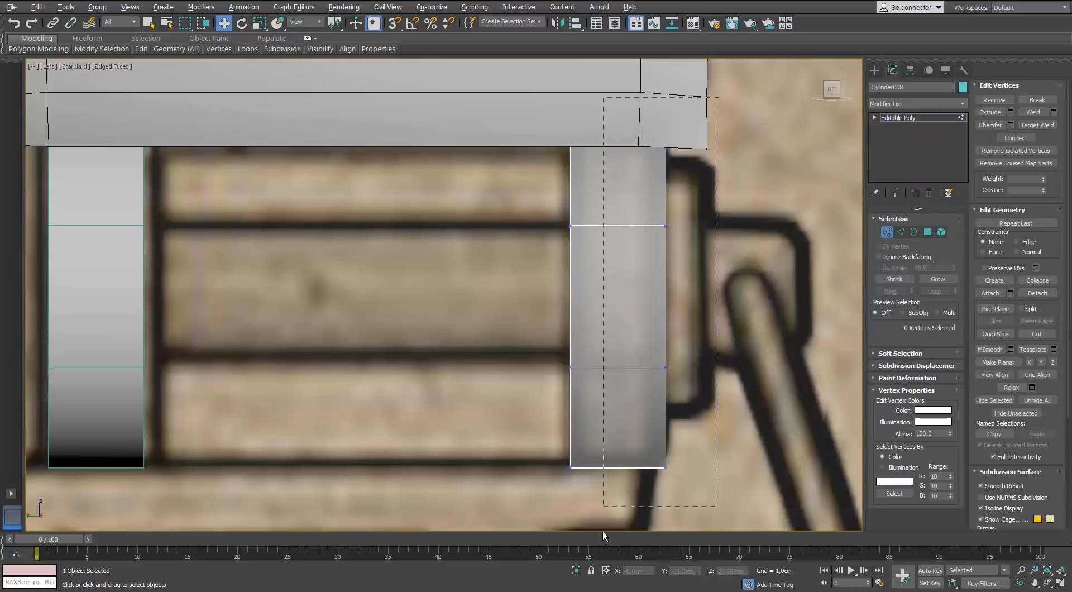
{"action": "scroll", "coordinate": [559, 315], "scroll_direction": "down", "scroll_amount": 6}
{"action": "key", "text": "1"}
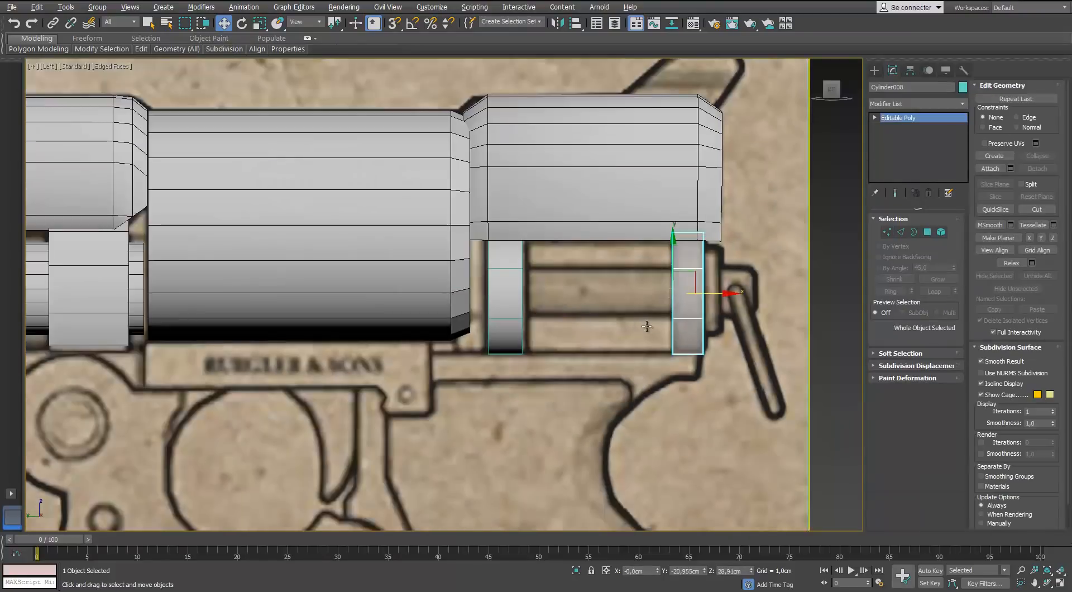
Create a cylinder with a radius of about 1.081 cm between the two octagonal supports and give it 16 sides.
{"action": "left_click", "coordinate": [874, 70]}
{"action": "left_click", "coordinate": [893, 161]}
{"action": "scroll", "coordinate": [688, 323], "scroll_direction": "up", "scroll_amount": 6}
{"action": "left_click_drag", "start_coordinate": [482, 248], "coordinate": [484, 311]}
{"action": "left_click", "coordinate": [491, 231]}
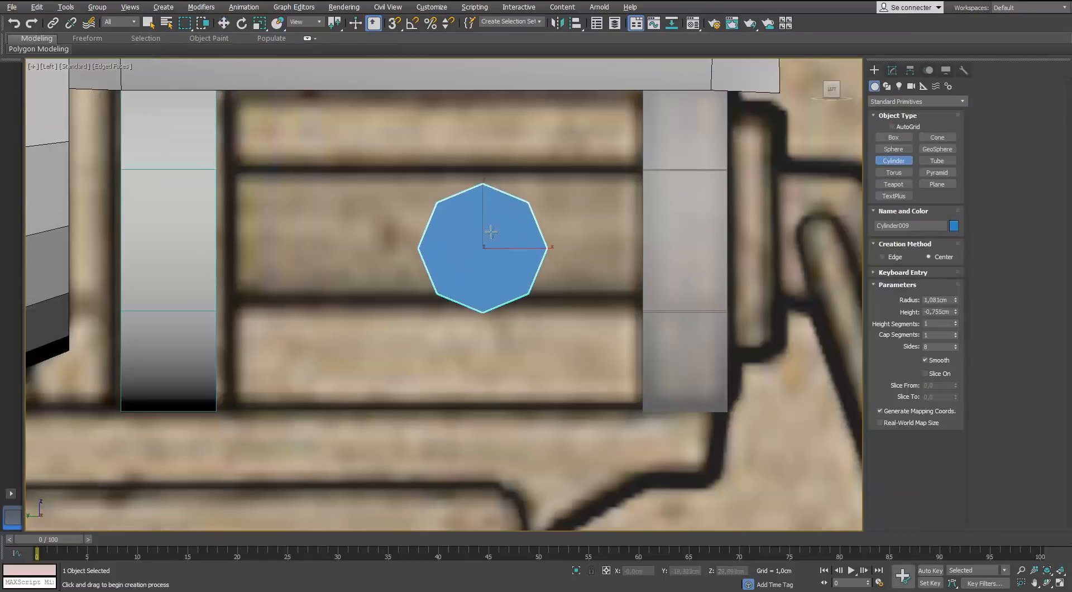
{"action": "key", "text": "w"}
{"action": "left_click_drag", "start_coordinate": [494, 228], "coordinate": [492, 214]}
{"action": "left_click", "coordinate": [891, 71]}
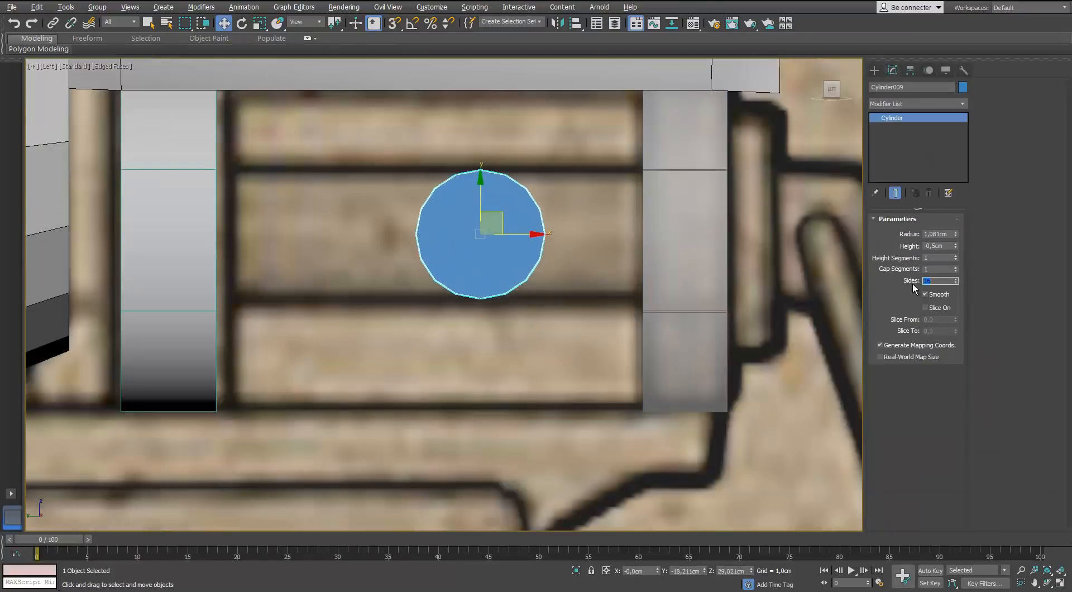
Rotate the new cylinder 90 degrees with angle snap, place it against the rear support, and lengthen it toward the front support.
{"action": "left_click_drag", "start_coordinate": [493, 233], "coordinate": [410, 235]}
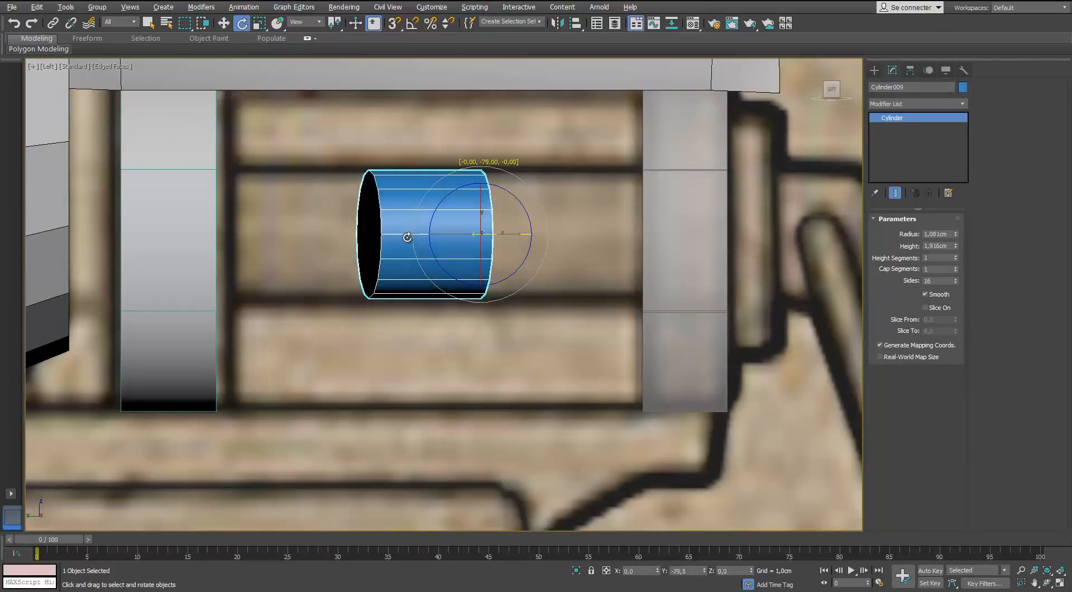
{"action": "key", "text": "ctrl+z"}
{"action": "left_click", "coordinate": [413, 23]}
{"action": "left_click_drag", "start_coordinate": [505, 235], "coordinate": [459, 237]}
{"action": "left_click_drag", "start_coordinate": [536, 235], "coordinate": [694, 235]}
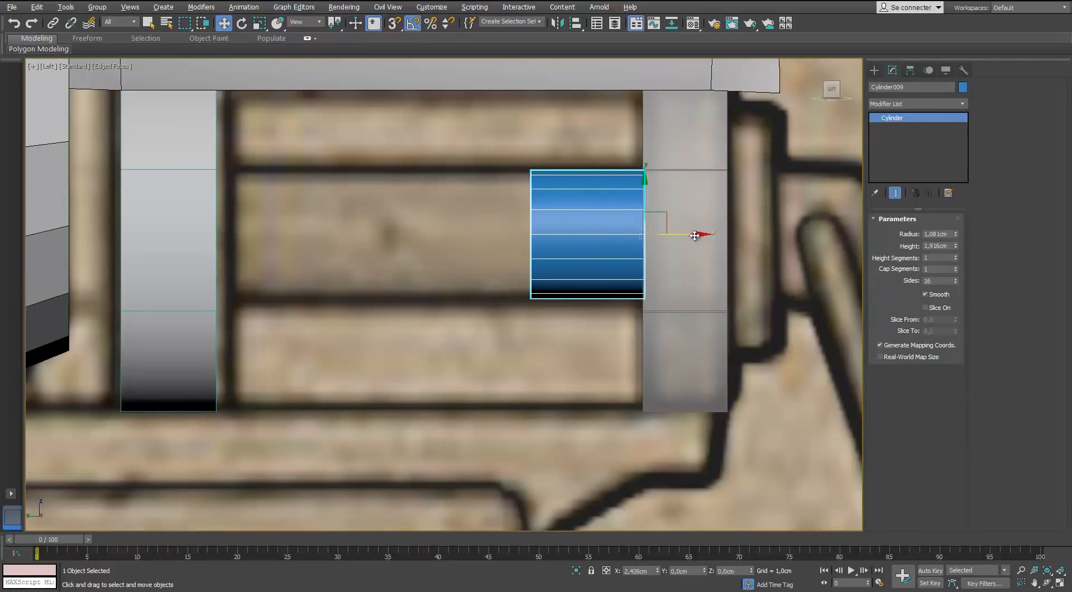
{"action": "left_click_drag", "start_coordinate": [947, 202], "coordinate": [859, 97]}
Convert the front octagonal support to an Editable Poly and move its rear-side vertices to match the drawn width.
{"action": "left_click", "coordinate": [179, 262]}
{"action": "right_click", "coordinate": [161, 223]}
{"action": "mouse_move", "coordinate": [190, 310]}
{"action": "left_click", "coordinate": [120, 319]}
{"action": "left_click", "coordinate": [887, 231]}
{"action": "scroll", "coordinate": [374, 246], "scroll_direction": "down", "scroll_amount": 3}
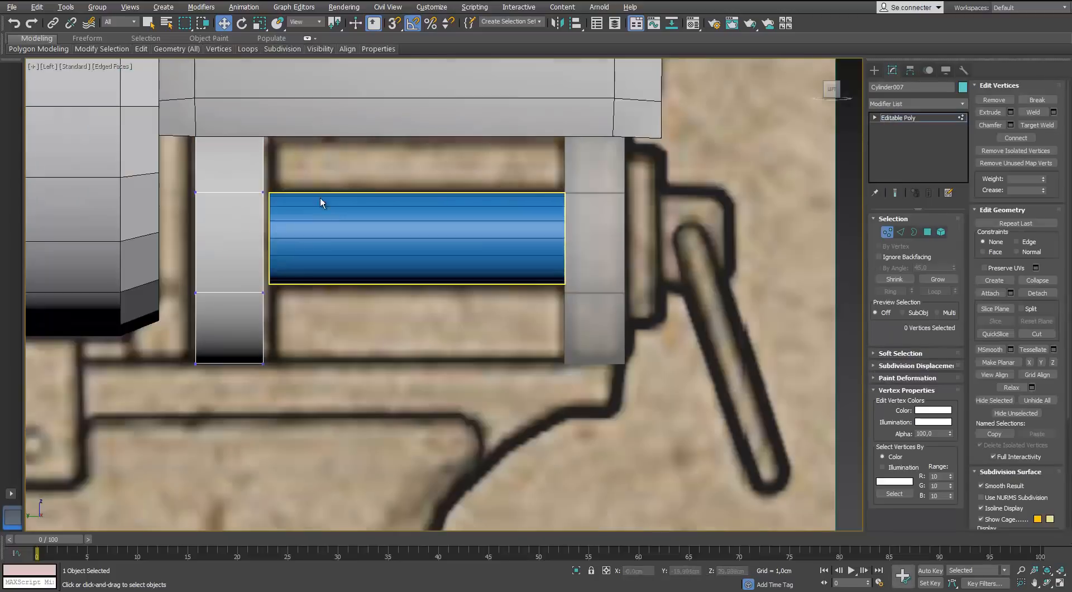
{"action": "left_click", "coordinate": [888, 232]}
Move the rod rearward through the rear support, set its height to 10.663 cm, and fine-tune its radius.
{"action": "left_click", "coordinate": [525, 240]}
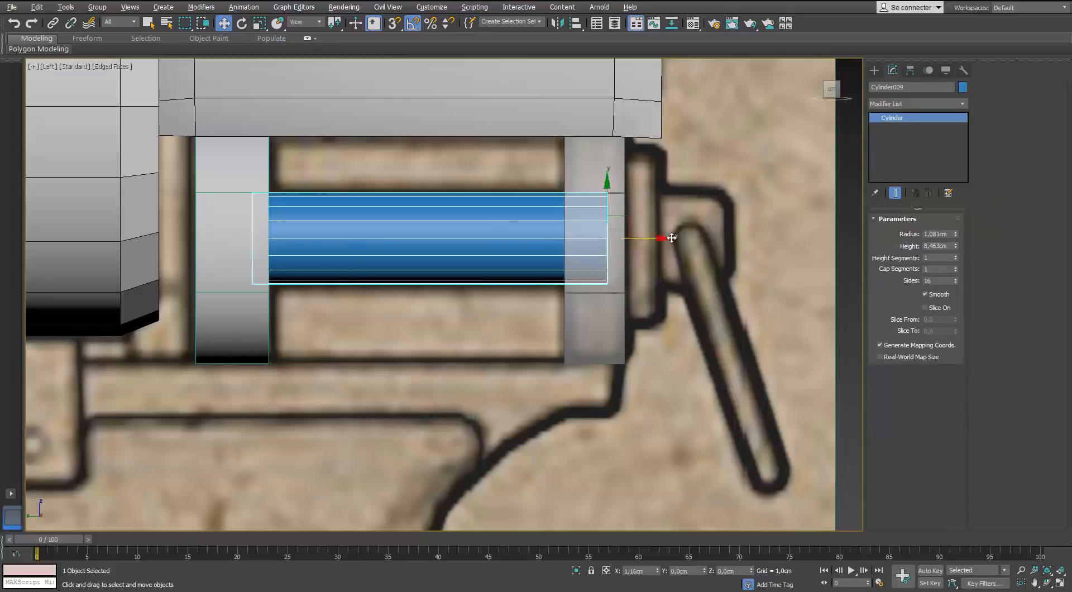
{"action": "left_click_drag", "start_coordinate": [672, 238], "coordinate": [760, 238]}
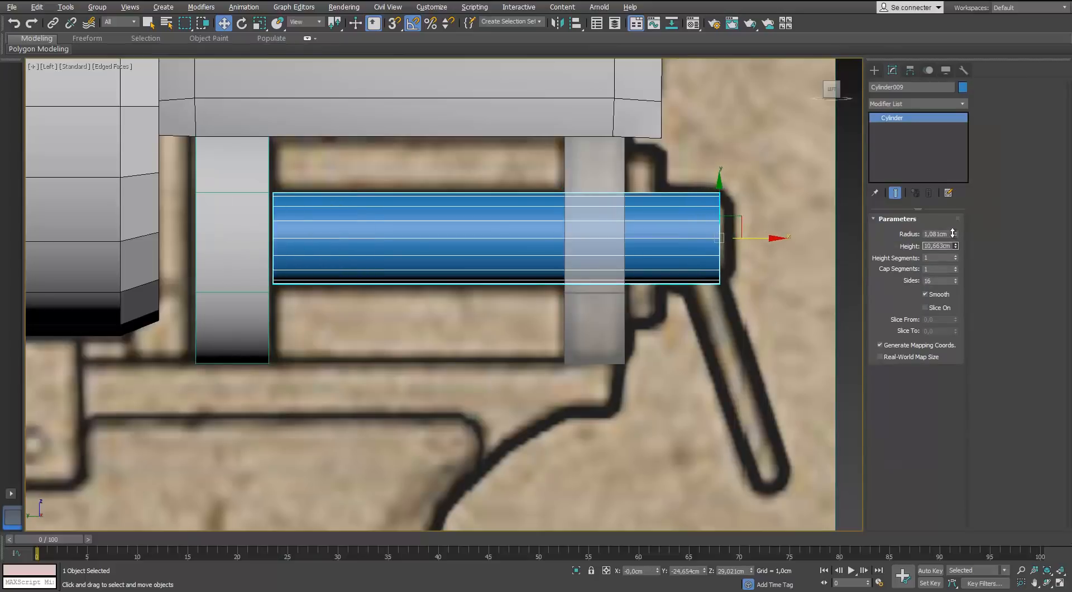
{"action": "left_click_drag", "start_coordinate": [953, 233], "coordinate": [953, 230]}
Convert the rod to an Editable Poly and delete the polygon closing its rear end.
{"action": "middle_click_drag", "start_coordinate": [695, 212], "coordinate": [567, 235]}
{"action": "scroll", "coordinate": [567, 235], "scroll_direction": "up", "scroll_amount": 3}
{"action": "right_click", "coordinate": [568, 236]}
{"action": "left_click", "coordinate": [525, 333]}
{"action": "middle_click_drag", "start_coordinate": [527, 330], "coordinate": [486, 341], "text": "alt"}
{"action": "left_click", "coordinate": [927, 231]}
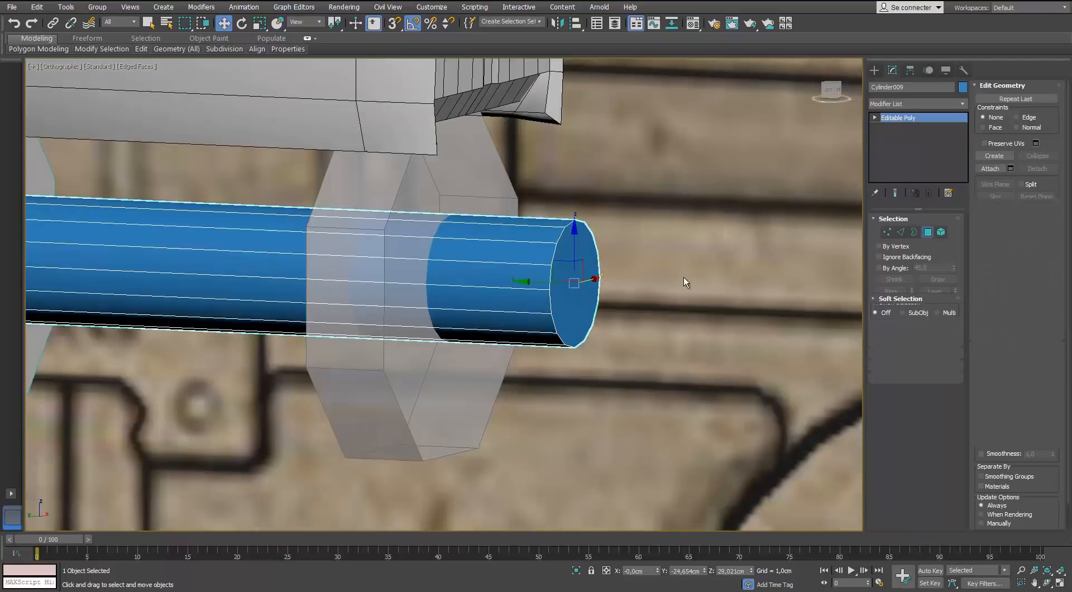
{"action": "left_click", "coordinate": [578, 284]}
Extend the rod's open rear border outward, scale it down into a bevelled tip, and cap it.
{"action": "left_click", "coordinate": [914, 232]}
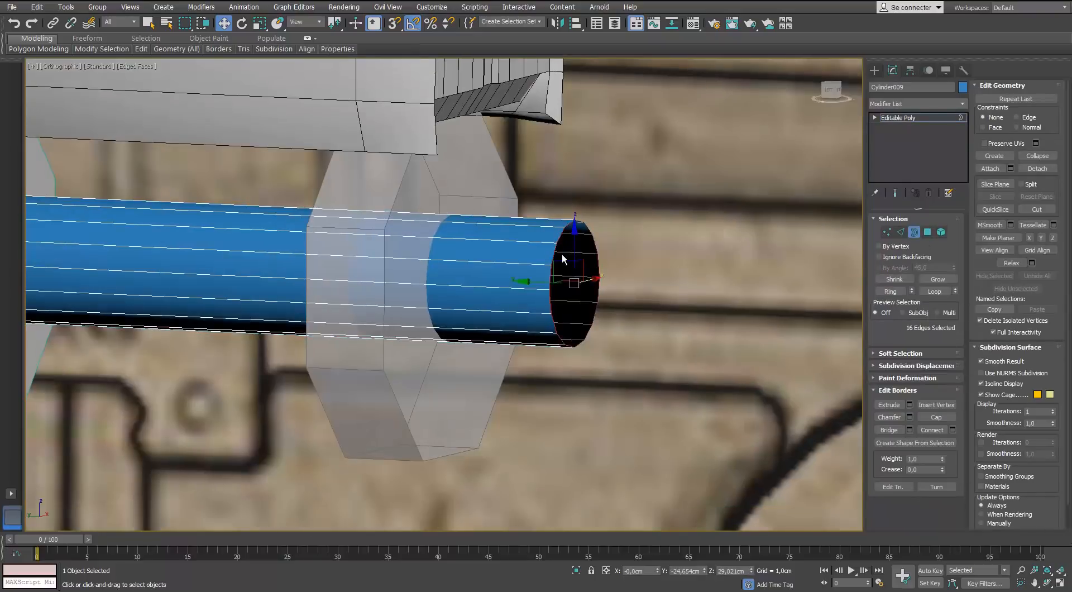
{"action": "key", "text": "l"}
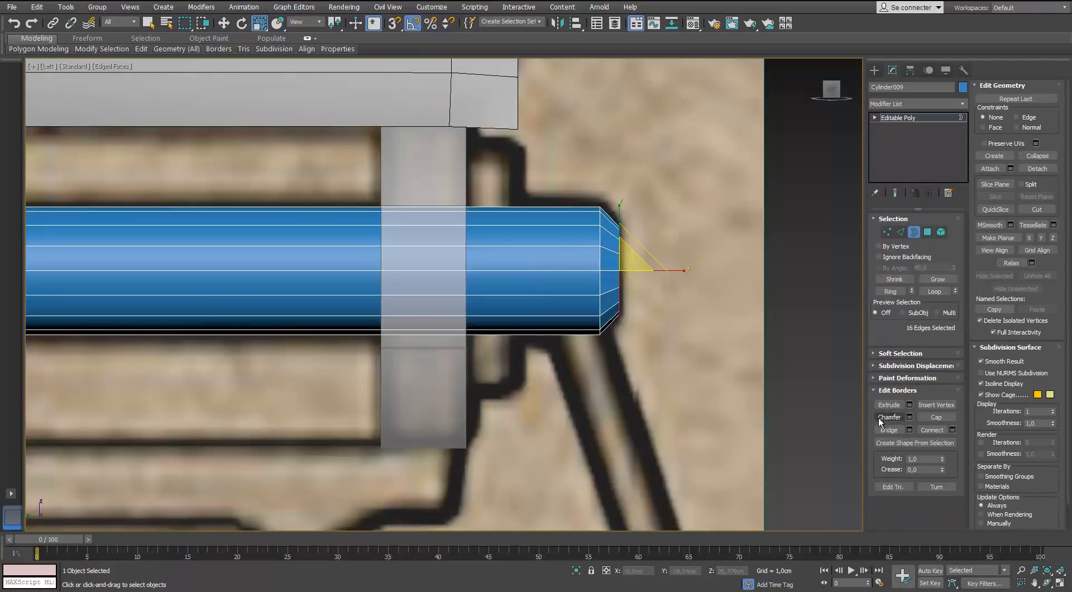
{"action": "middle_click_drag", "start_coordinate": [641, 312], "coordinate": [572, 326], "text": "alt"}
{"action": "scroll", "coordinate": [569, 296], "scroll_direction": "down", "scroll_amount": 5}
{"action": "left_click", "coordinate": [914, 232]}
Assign the 01 - Default material to both octagonal supports and the rod, and set their object color to black.
{"action": "left_click", "coordinate": [475, 329]}
{"action": "left_click", "coordinate": [296, 316]}
{"action": "left_click", "coordinate": [502, 330], "text": "ctrl"}
{"action": "left_click", "coordinate": [547, 270], "text": "ctrl"}
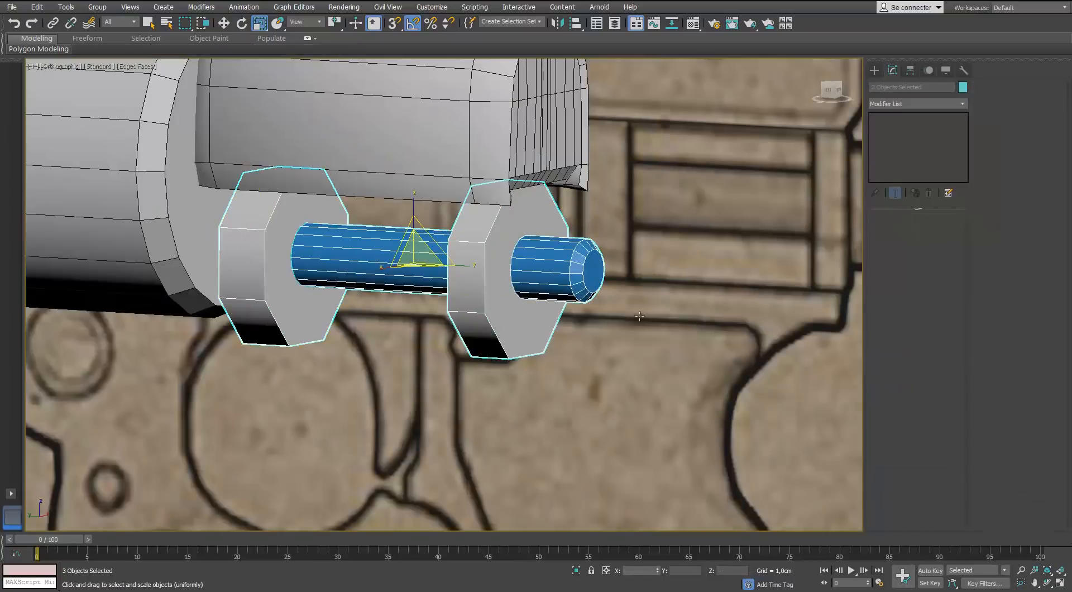
{"action": "key", "text": "m"}
{"action": "left_click", "coordinate": [633, 242]}
{"action": "left_click", "coordinate": [794, 88]}
{"action": "left_click", "coordinate": [962, 87]}
{"action": "left_click", "coordinate": [635, 118]}
{"action": "left_click", "coordinate": [765, 152]}
Create a thin 16-sided cylinder with a radius of about 1.986 cm near the rod's rear tip for the collar.
{"action": "scroll", "coordinate": [590, 253], "scroll_direction": "down", "scroll_amount": 3}
{"action": "middle_click_drag", "start_coordinate": [590, 253], "coordinate": [650, 238]}
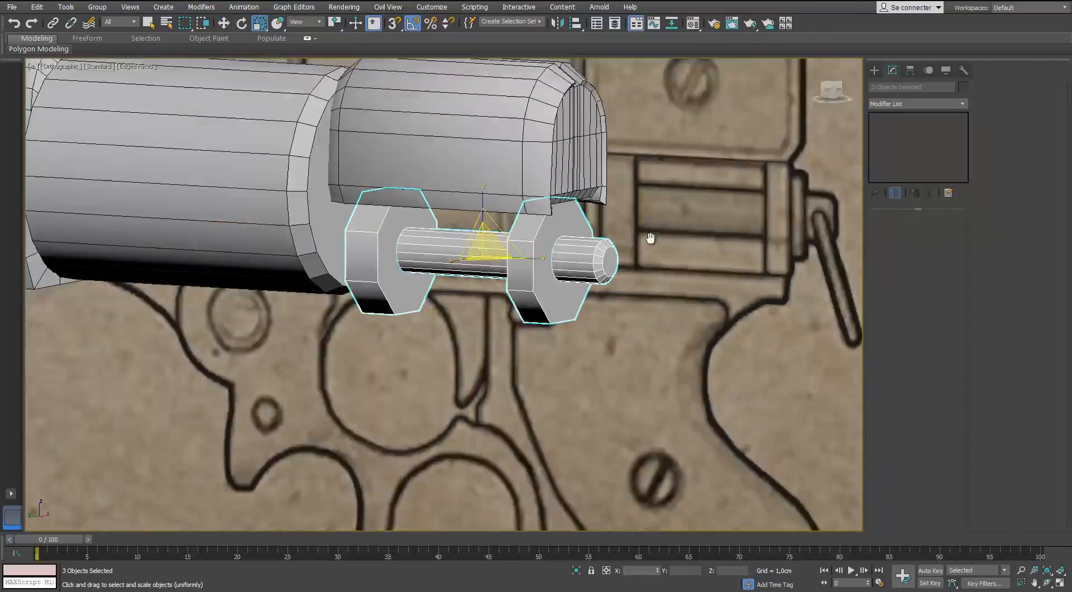
{"action": "left_click", "coordinate": [651, 239]}
{"action": "scroll", "coordinate": [570, 263], "scroll_direction": "down", "scroll_amount": 2}
{"action": "key", "text": "l"}
{"action": "scroll", "coordinate": [619, 288], "scroll_direction": "up", "scroll_amount": 2}
{"action": "scroll", "coordinate": [626, 292], "scroll_direction": "up", "scroll_amount": 2}
{"action": "middle_click_drag", "start_coordinate": [647, 292], "coordinate": [493, 234]}
{"action": "scroll", "coordinate": [495, 235], "scroll_direction": "up", "scroll_amount": 2}
{"action": "left_click", "coordinate": [495, 234]}
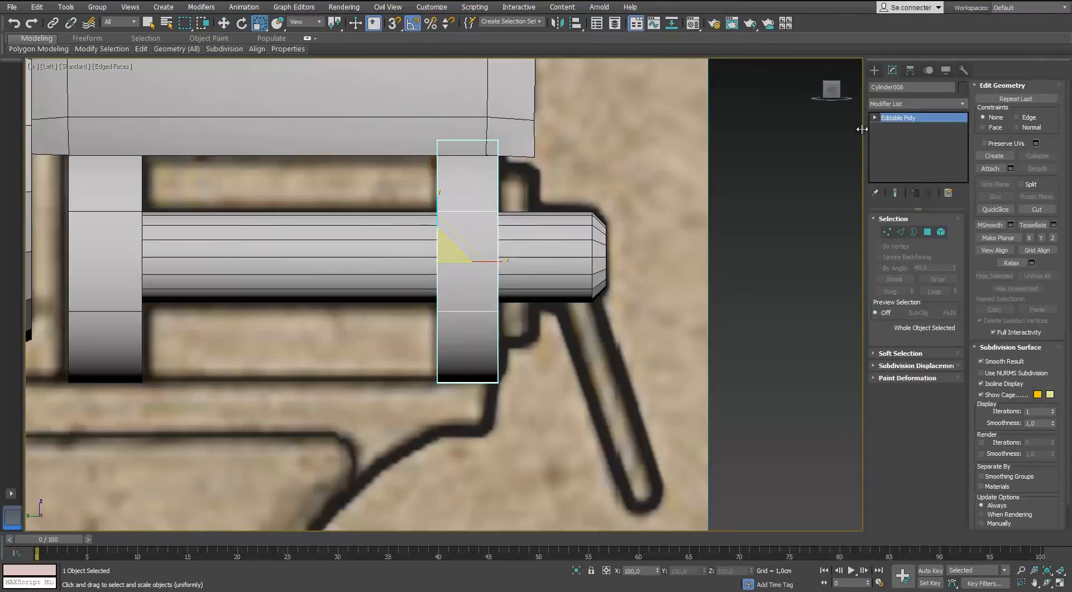
{"action": "left_click", "coordinate": [875, 71]}
{"action": "left_click", "coordinate": [893, 160]}
{"action": "left_click_drag", "start_coordinate": [639, 257], "coordinate": [663, 177]}
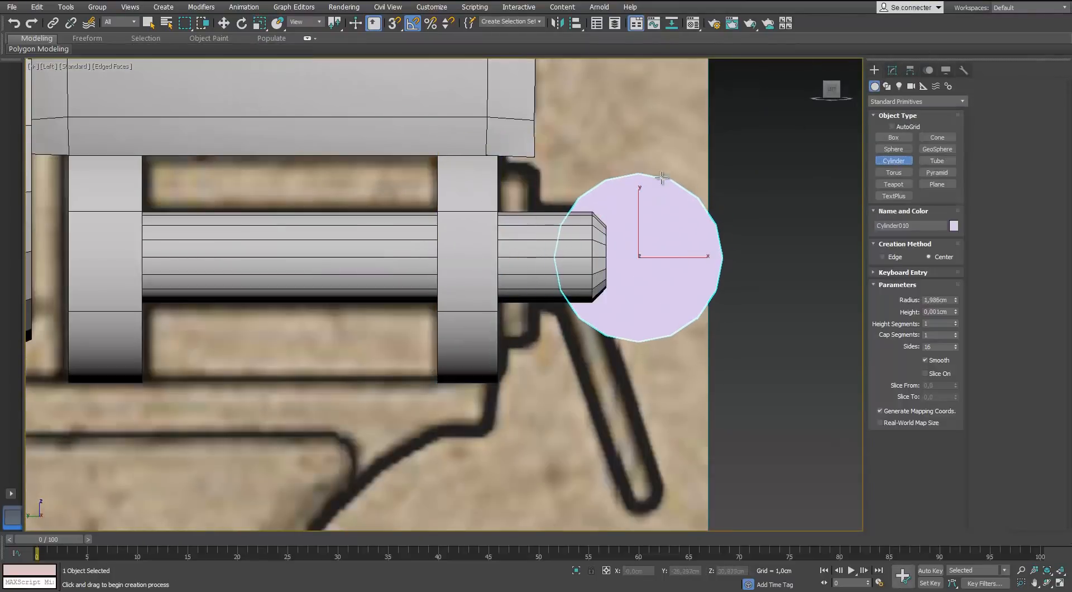
{"action": "left_click", "coordinate": [657, 148]}
Orient the thin cylinder along the rod, seat it against the rear support, and set its radius to 2.108 cm.
{"action": "key", "text": "w"}
{"action": "left_click_drag", "start_coordinate": [670, 257], "coordinate": [537, 260]}
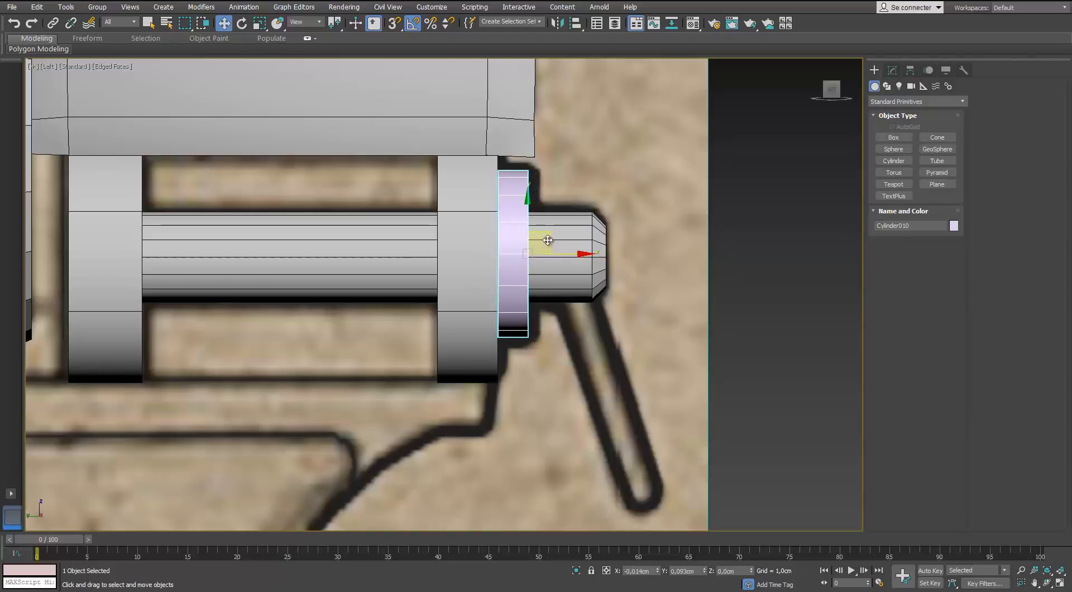
{"action": "left_click", "coordinate": [892, 70]}
{"action": "left_click", "coordinate": [956, 233]}
{"action": "left_click", "coordinate": [956, 233]}
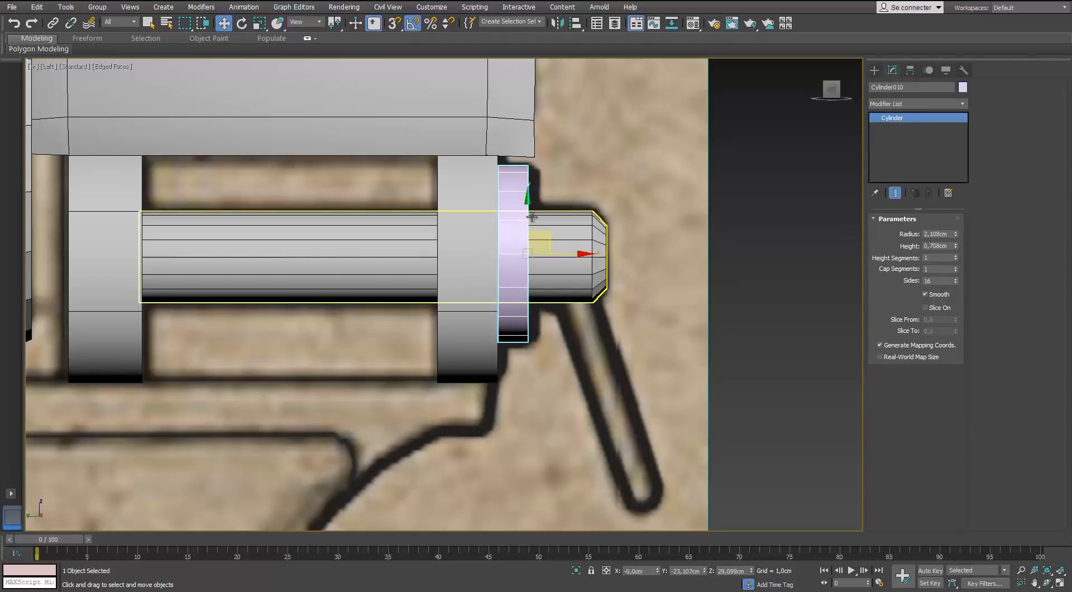
{"action": "left_click_drag", "start_coordinate": [529, 217], "coordinate": [529, 217]}
Convert the collar to an Editable Poly, delete its rear face, and select the resulting open border.
{"action": "middle_click_drag", "start_coordinate": [584, 237], "coordinate": [524, 234], "text": "alt"}
{"action": "scroll", "coordinate": [525, 234], "scroll_direction": "up", "scroll_amount": 2}
{"action": "middle_click_drag", "start_coordinate": [435, 170], "coordinate": [509, 173], "text": "alt"}
{"action": "right_click", "coordinate": [510, 173]}
{"action": "left_click", "coordinate": [469, 299]}
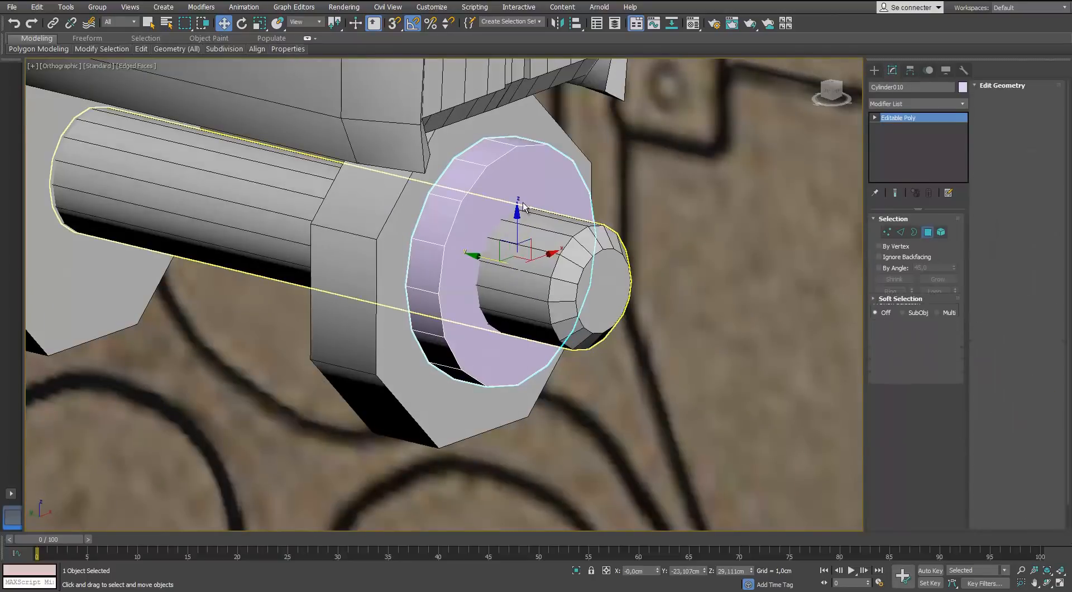
{"action": "key", "text": "4"}
{"action": "left_click", "coordinate": [543, 186]}
{"action": "key", "text": "Delete"}
{"action": "key", "text": "3"}
{"action": "left_click_drag", "start_coordinate": [741, 214], "coordinate": [573, 225]}
Extend the collar's open border rearward and scale it inward to form a bevelled rim matching the drawing.
{"action": "scroll", "coordinate": [575, 228], "scroll_direction": "down", "scroll_amount": 1}
{"action": "key", "text": "l"}
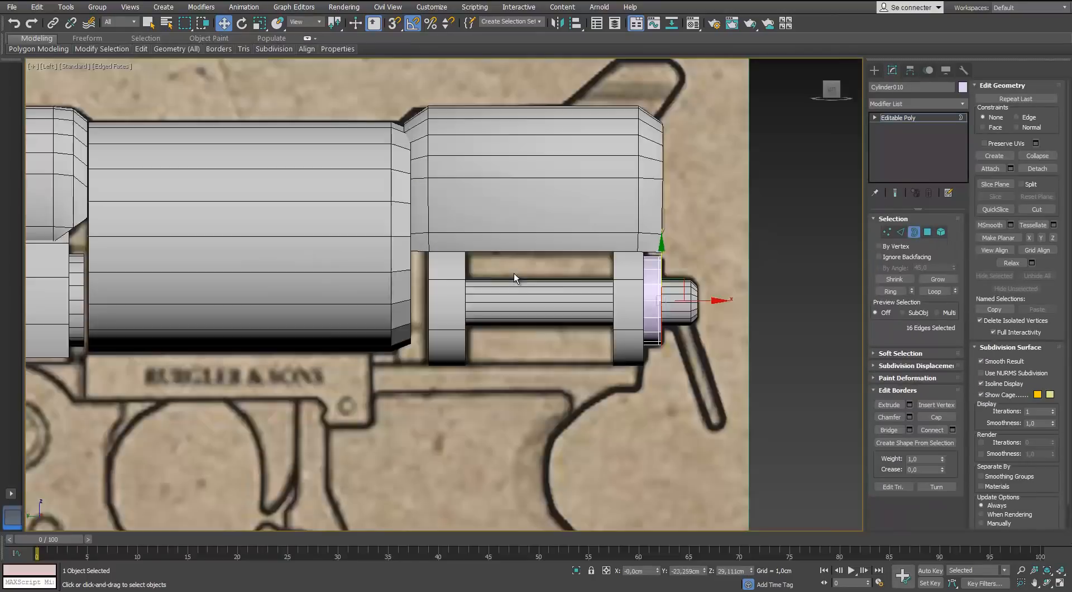
{"action": "key", "text": "z"}
{"action": "key", "text": "r"}
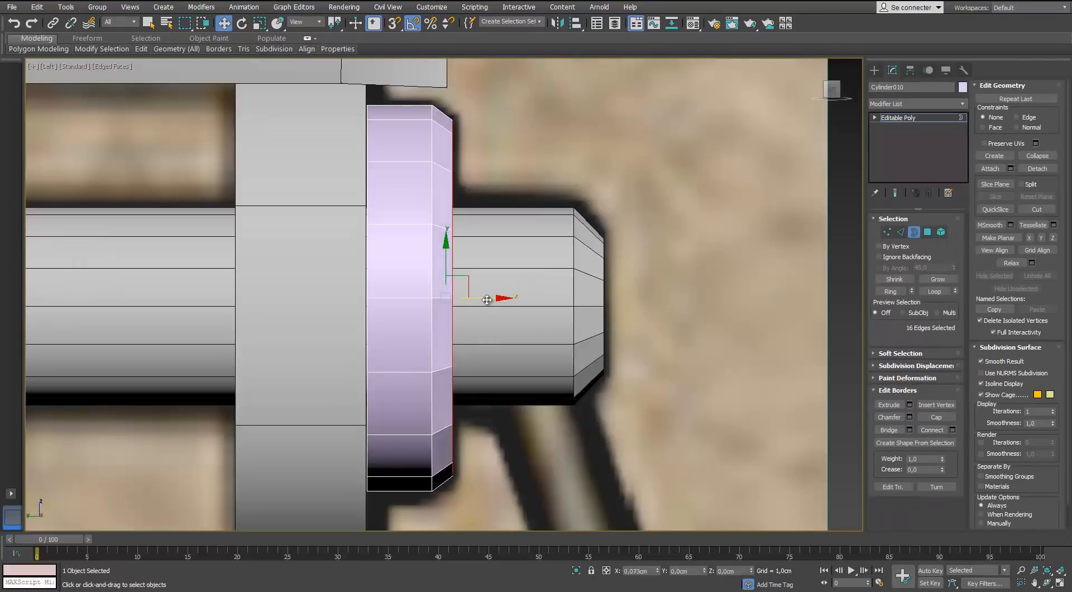
{"action": "scroll", "coordinate": [764, 354], "scroll_direction": "down", "scroll_amount": 3}
{"action": "left_click", "coordinate": [914, 231]}
Assign the 01 - Default material to the collar and set its object color to black.
{"action": "left_click", "coordinate": [693, 23]}
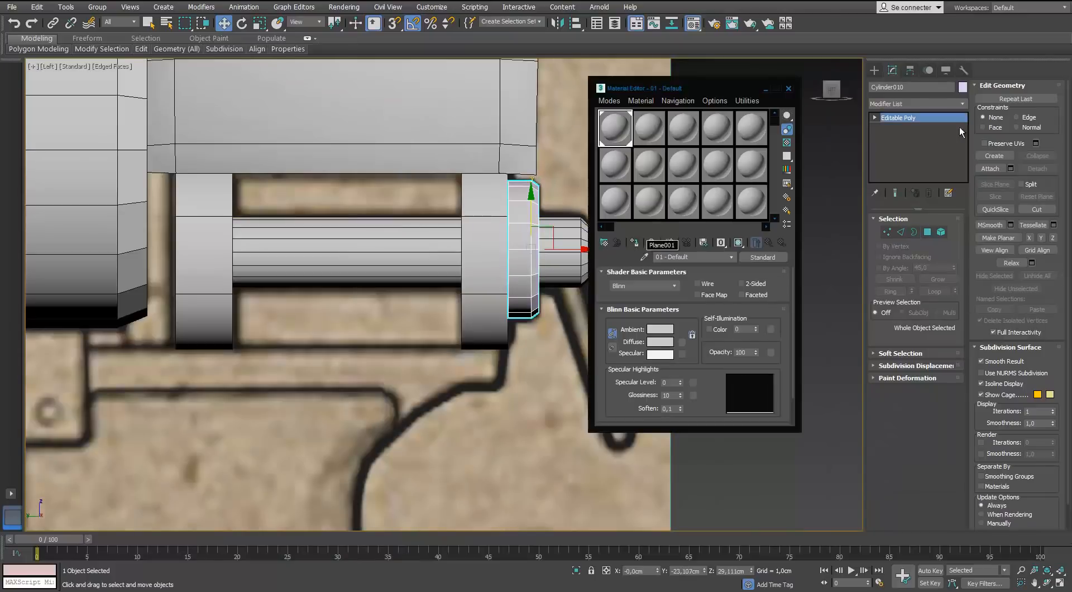
{"action": "left_click", "coordinate": [962, 87]}
{"action": "double_click", "coordinate": [609, 119]}
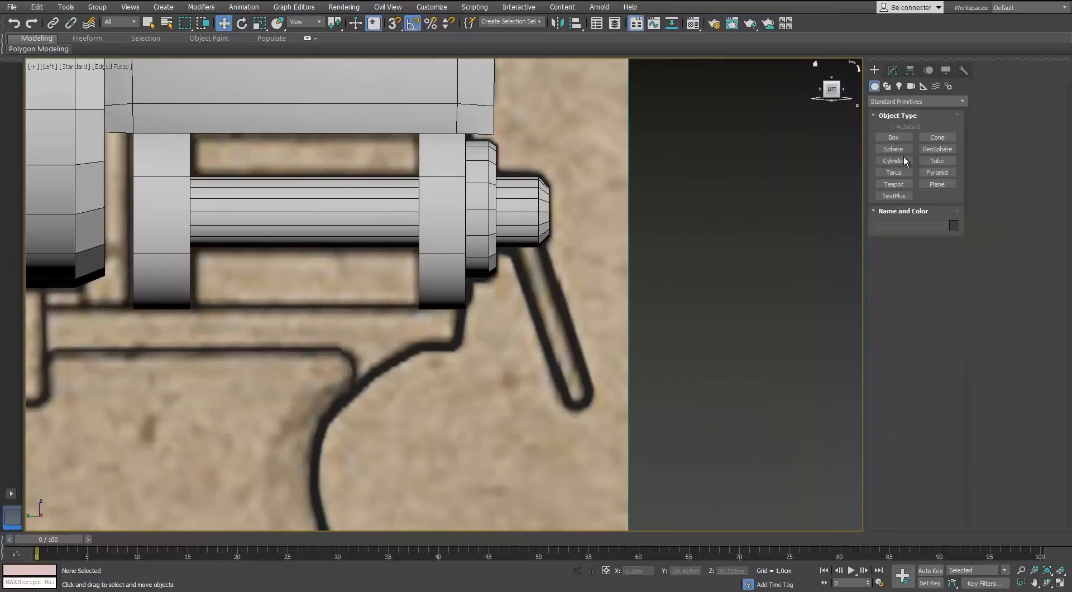
Create a torus over the slanted ring in the drawing and set its Radius 1 to 2.713 cm.
{"action": "left_click", "coordinate": [895, 161]}
{"action": "left_click_drag", "start_coordinate": [575, 293], "coordinate": [579, 219]}
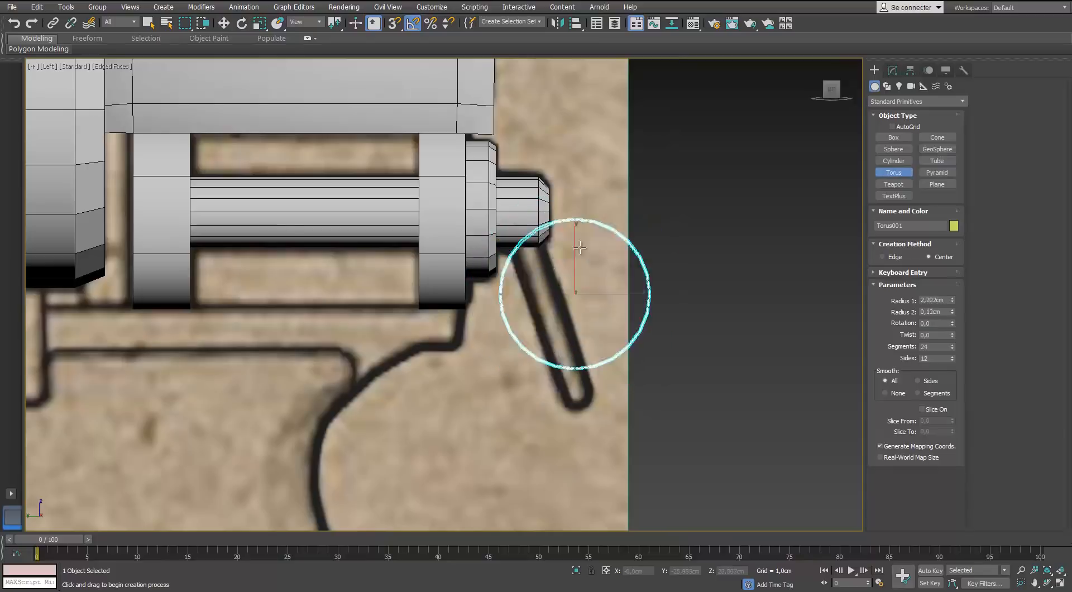
{"action": "key", "text": "w"}
{"action": "left_click_drag", "start_coordinate": [595, 283], "coordinate": [571, 296]}
{"action": "left_click", "coordinate": [892, 70]}
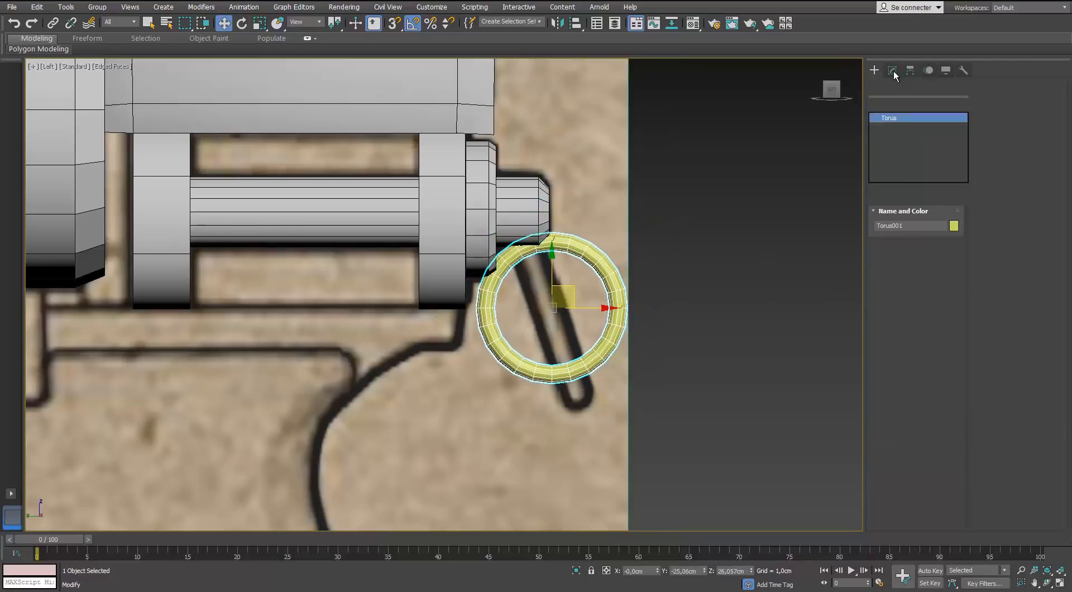
{"action": "left_click_drag", "start_coordinate": [952, 236], "coordinate": [952, 218]}
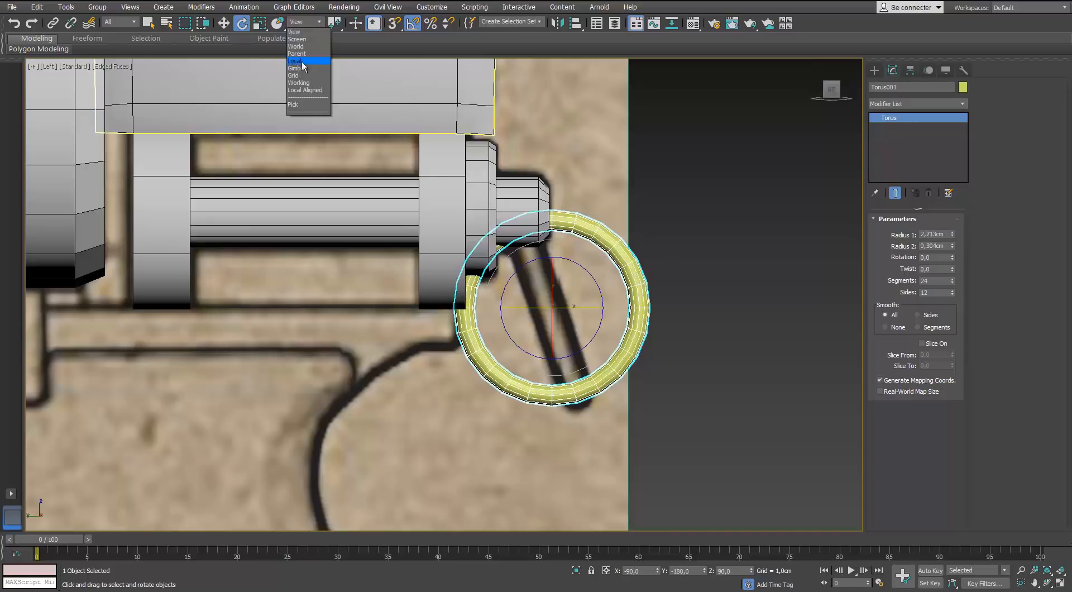
Rotate the torus about its local axis, position it to match the slanted ring hanging from the rod, and fine-tune its radius.
{"action": "left_click_drag", "start_coordinate": [583, 307], "coordinate": [533, 315]}
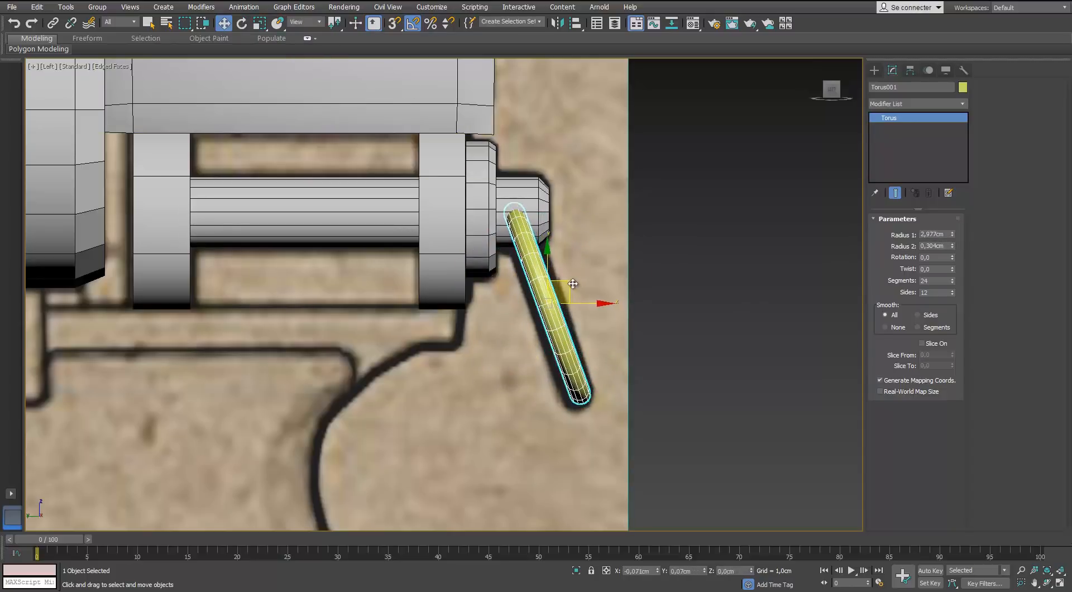
{"action": "middle_click_drag", "start_coordinate": [572, 284], "coordinate": [524, 302], "text": "alt"}
{"action": "left_click_drag", "start_coordinate": [953, 239], "coordinate": [953, 232]}
{"action": "middle_click_drag", "start_coordinate": [563, 223], "coordinate": [564, 262], "text": "alt"}
{"action": "scroll", "coordinate": [603, 223], "scroll_direction": "down", "scroll_amount": 5}
{"action": "left_click", "coordinate": [755, 314]}
{"action": "middle_click_drag", "start_coordinate": [474, 273], "coordinate": [492, 247], "text": "alt"}
{"action": "scroll", "coordinate": [493, 247], "scroll_direction": "down", "scroll_amount": 3}
{"action": "middle_click_drag", "start_coordinate": [536, 204], "coordinate": [500, 314]}
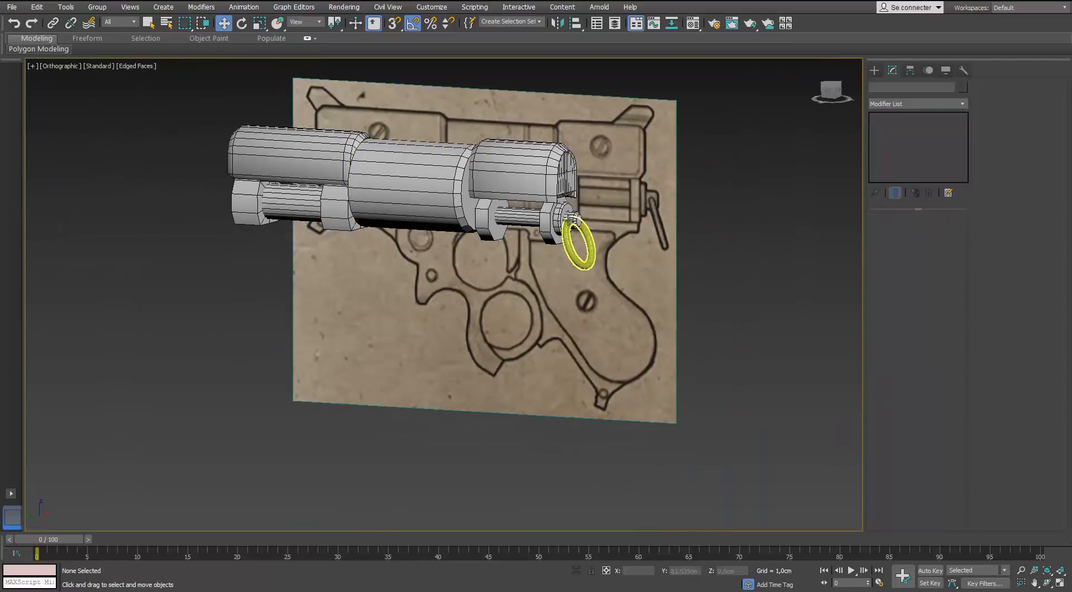
{"action": "key", "text": "l"}
{"action": "scroll", "coordinate": [589, 363], "scroll_direction": "up", "scroll_amount": 5}
{"action": "left_click", "coordinate": [879, 70]}
{"action": "left_click", "coordinate": [937, 184]}
{"action": "middle_click_drag", "start_coordinate": [661, 231], "coordinate": [736, 176]}
{"action": "scroll", "coordinate": [627, 184], "scroll_direction": "up", "scroll_amount": 2}
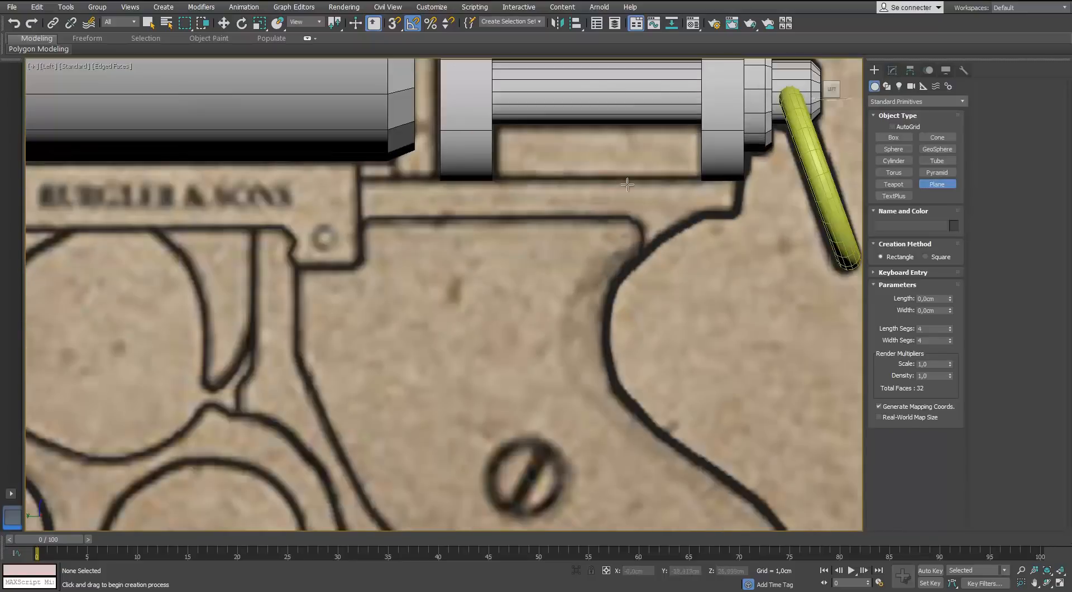
{"action": "left_click", "coordinate": [225, 25]}
{"action": "scroll", "coordinate": [632, 190], "scroll_direction": "up", "scroll_amount": 2}
{"action": "right_click", "coordinate": [606, 188]}
{"action": "mouse_move", "coordinate": [619, 290]}
{"action": "left_click", "coordinate": [736, 297]}
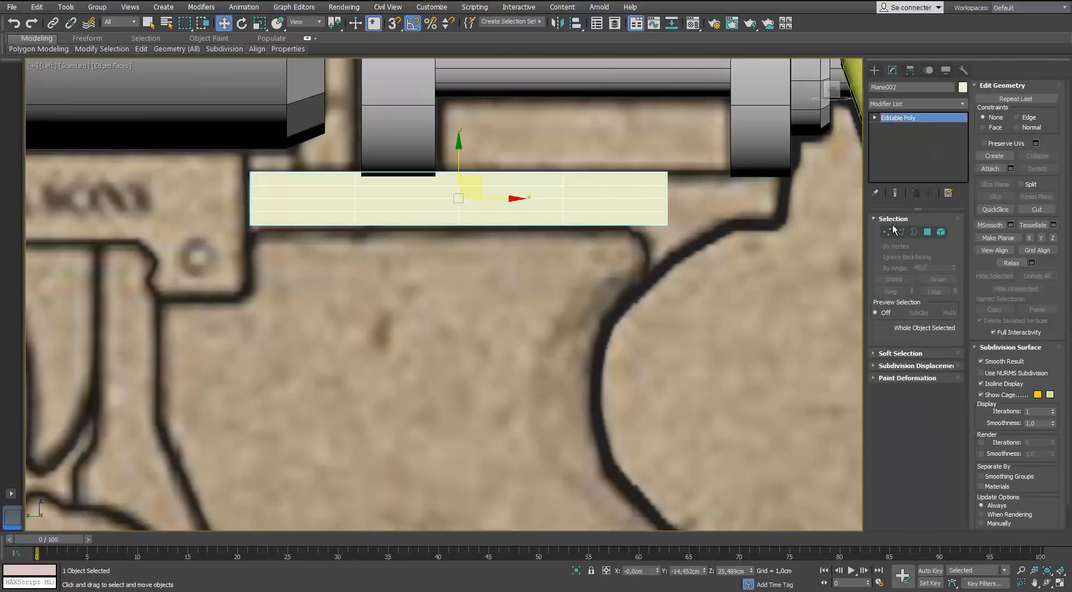
{"action": "key", "text": "2"}
{"action": "scroll", "coordinate": [603, 205], "scroll_direction": "up", "scroll_amount": 2}
{"action": "scroll", "coordinate": [592, 205], "scroll_direction": "down", "scroll_amount": 3}
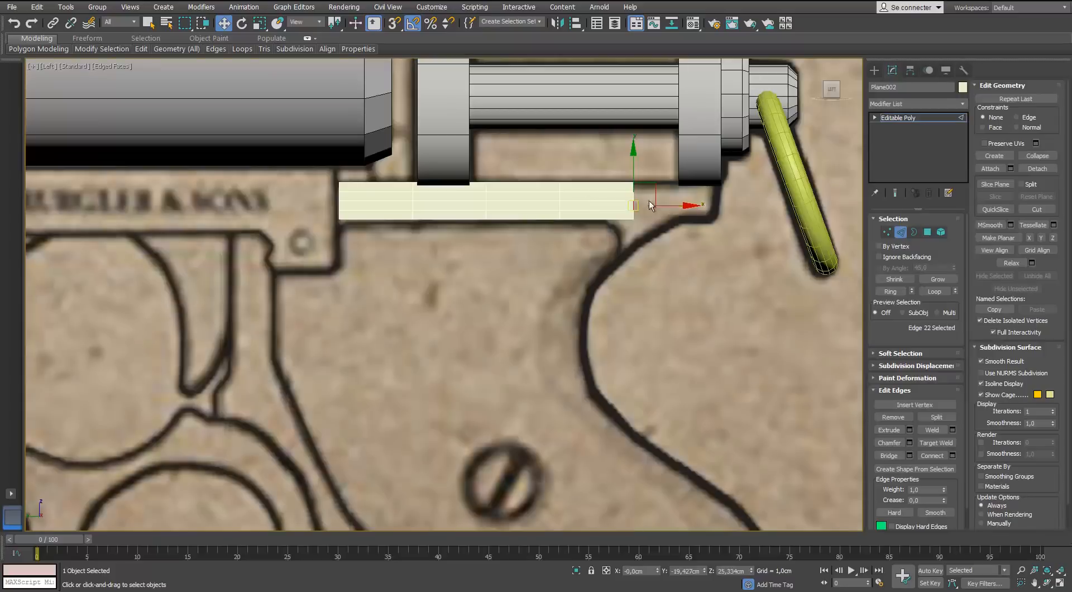
{"action": "left_click", "coordinate": [900, 231]}
{"action": "key", "text": "Delete"}
Create a plane with one length and one width segment over the narrow frame strip beneath the octagonal supports.
{"action": "key", "text": "alt+p"}
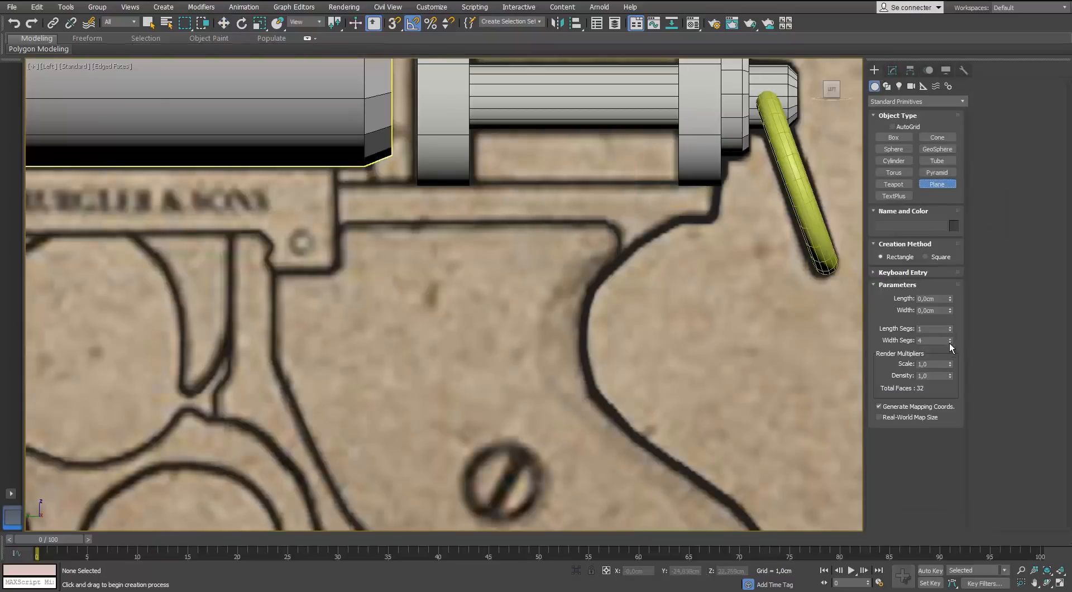
{"action": "right_click", "coordinate": [949, 341]}
{"action": "scroll", "coordinate": [391, 238], "scroll_direction": "up", "scroll_amount": 2}
{"action": "left_click_drag", "start_coordinate": [310, 160], "coordinate": [836, 210]}
{"action": "key", "text": "w"}
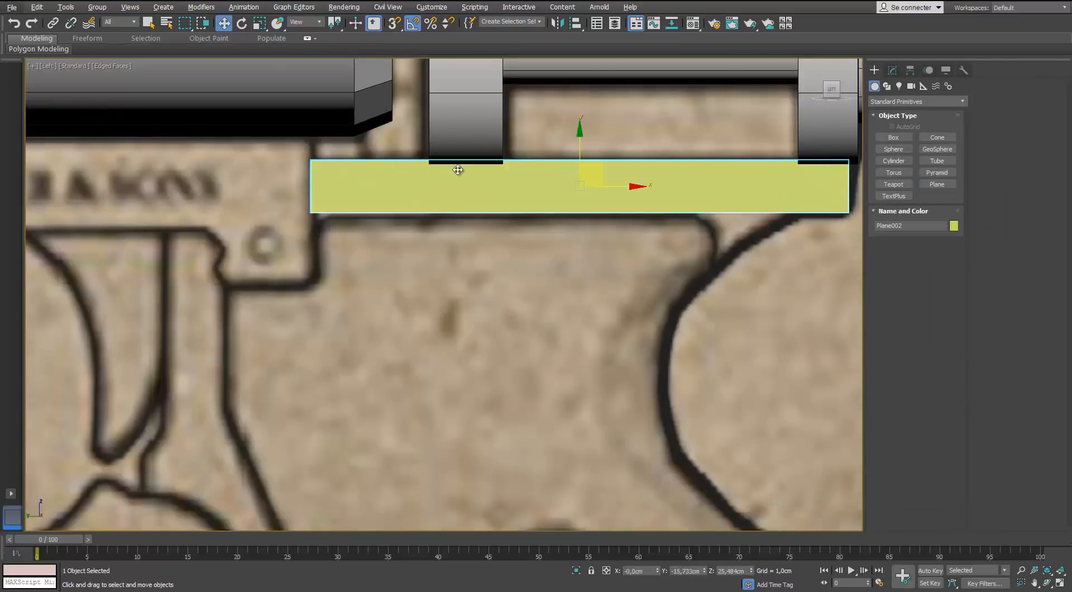
Make the plane see-through, convert it to an Editable Poly, and shift its upper rear vertex to follow the strip's slanted end.
{"action": "key", "text": "alt+x"}
{"action": "middle_click_drag", "start_coordinate": [811, 168], "coordinate": [548, 196]}
{"action": "scroll", "coordinate": [548, 196], "scroll_direction": "up", "scroll_amount": 2}
{"action": "right_click", "coordinate": [522, 207]}
{"action": "left_click", "coordinate": [476, 333]}
{"action": "left_click", "coordinate": [887, 232]}
{"action": "left_click", "coordinate": [599, 185]}
{"action": "left_click_drag", "start_coordinate": [631, 186], "coordinate": [642, 187]}
{"action": "scroll", "coordinate": [433, 236], "scroll_direction": "down", "scroll_amount": 3}
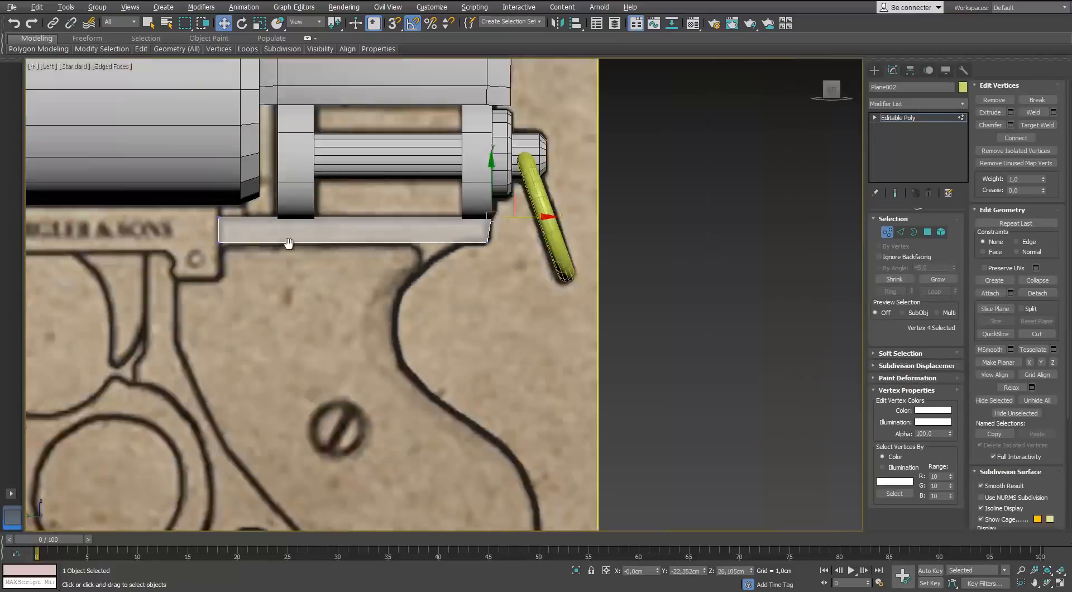
Move the strip's two front vertices forward so the strip overlaps the end of the engraved nameplate.
{"action": "middle_click_drag", "start_coordinate": [287, 244], "coordinate": [640, 239]}
{"action": "scroll", "coordinate": [640, 239], "scroll_direction": "up", "scroll_amount": 1}
{"action": "left_click_drag", "start_coordinate": [518, 185], "coordinate": [585, 220]}
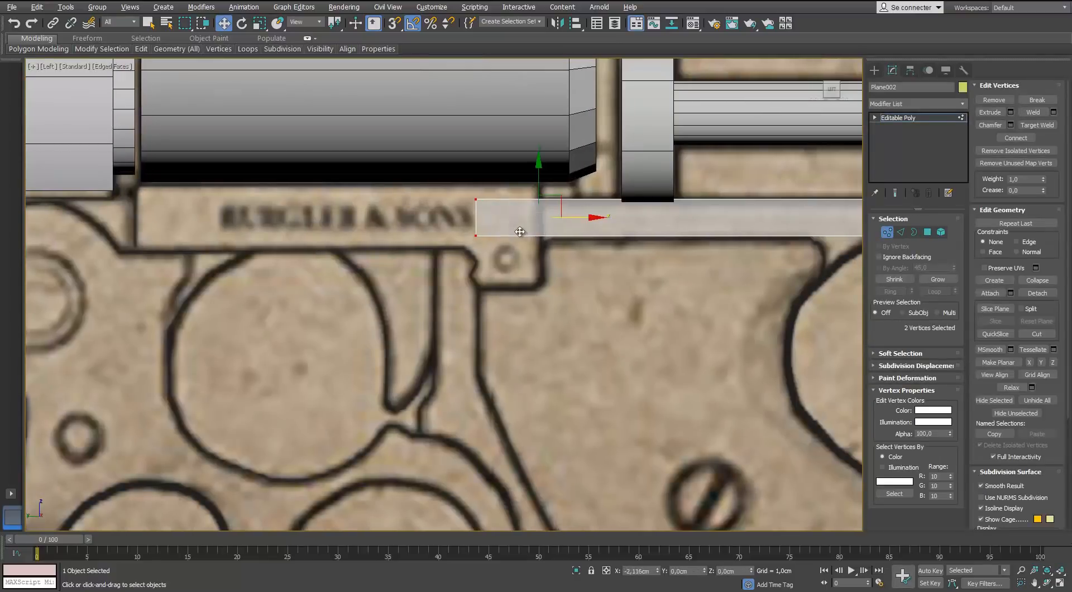
{"action": "middle_click_drag", "start_coordinate": [781, 223], "coordinate": [580, 245]}
{"action": "scroll", "coordinate": [580, 246], "scroll_direction": "up", "scroll_amount": 2}
Extend the strip's lower edge downward as a new polygon and pull its rear vertex in to the top of the grip curve.
{"action": "left_click", "coordinate": [900, 232]}
{"action": "left_click_drag", "start_coordinate": [524, 190], "coordinate": [571, 279]}
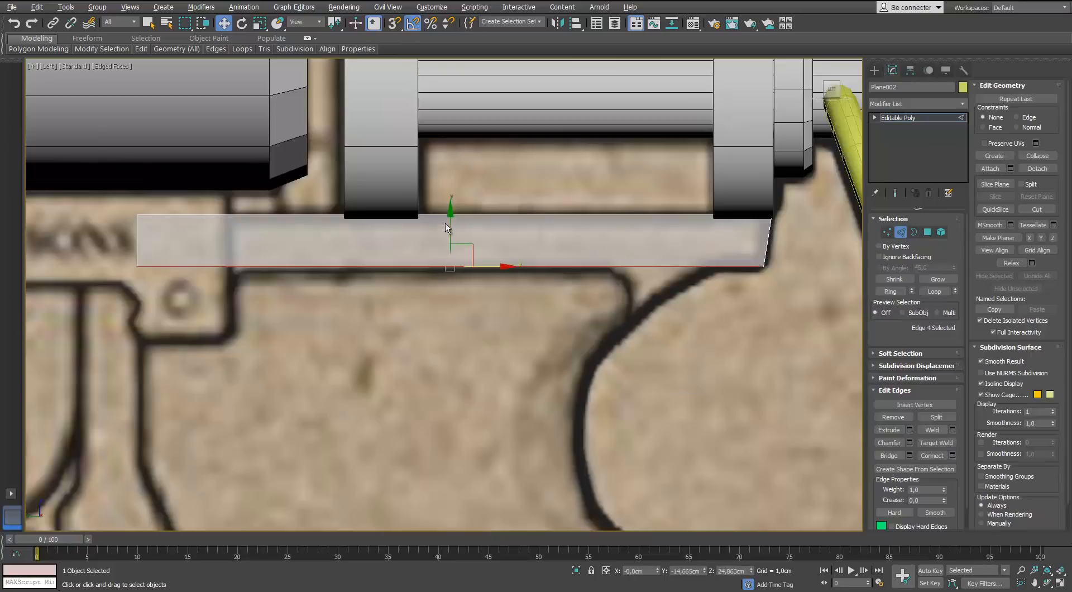
{"action": "left_click_drag", "start_coordinate": [448, 224], "coordinate": [441, 322], "text": "shift"}
{"action": "key", "text": "1"}
{"action": "left_click_drag", "start_coordinate": [776, 343], "coordinate": [747, 385]}
{"action": "left_click_drag", "start_coordinate": [794, 365], "coordinate": [625, 366]}
{"action": "middle_click_drag", "start_coordinate": [613, 369], "coordinate": [604, 248]}
Extend the lower edge down by another segment and align its rear vertex with the inward curve of the grip's back.
{"action": "key", "text": "2"}
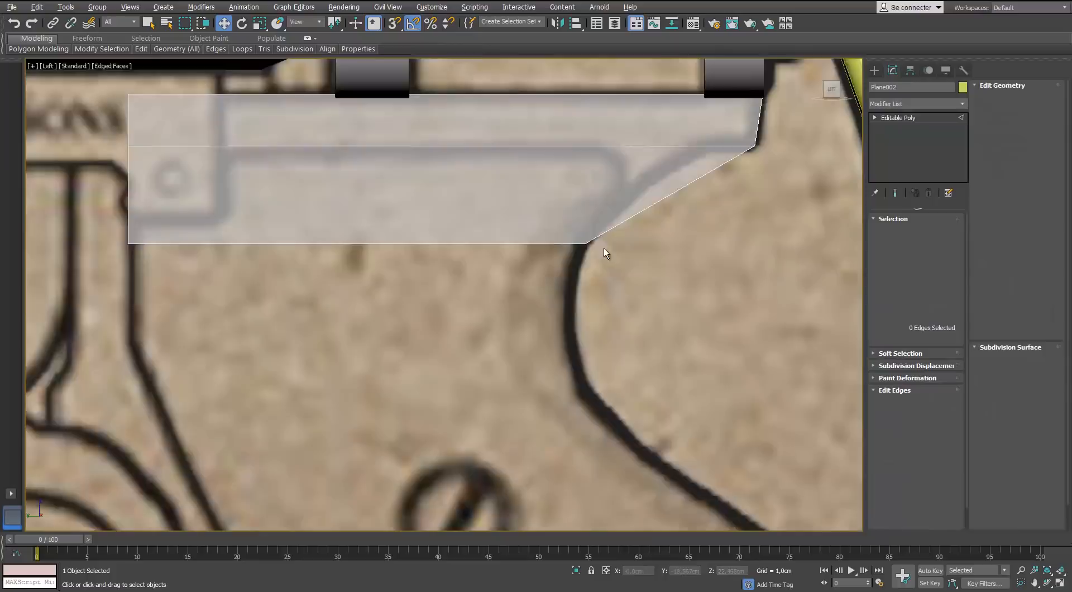
{"action": "scroll", "coordinate": [604, 253], "scroll_direction": "down", "scroll_amount": 3}
{"action": "left_click", "coordinate": [502, 246]}
{"action": "key", "text": "1"}
{"action": "scroll", "coordinate": [603, 302], "scroll_direction": "up", "scroll_amount": 2}
{"action": "left_click", "coordinate": [589, 297]}
{"action": "left_click_drag", "start_coordinate": [617, 297], "coordinate": [607, 296]}
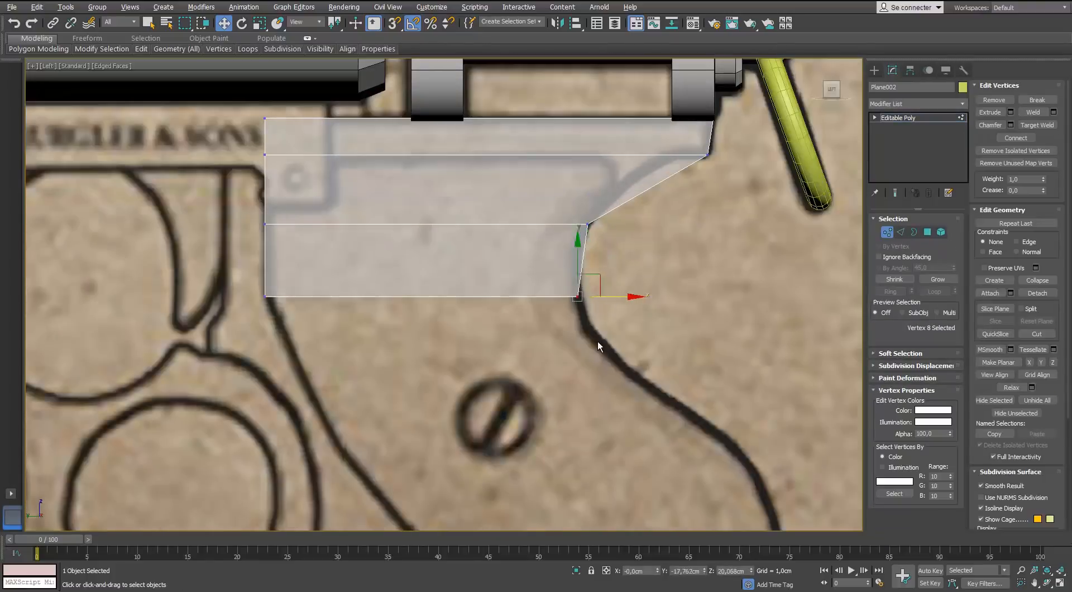
Extend a further short segment down and pull its front vertex down along the slanted front line of the grip.
{"action": "key", "text": "2"}
{"action": "middle_click_drag", "start_coordinate": [597, 340], "coordinate": [586, 322]}
{"action": "left_click_drag", "start_coordinate": [427, 282], "coordinate": [431, 293], "text": "shift"}
{"action": "key", "text": "1"}
{"action": "left_click", "coordinate": [264, 311]}
{"action": "left_click_drag", "start_coordinate": [279, 290], "coordinate": [345, 410]}
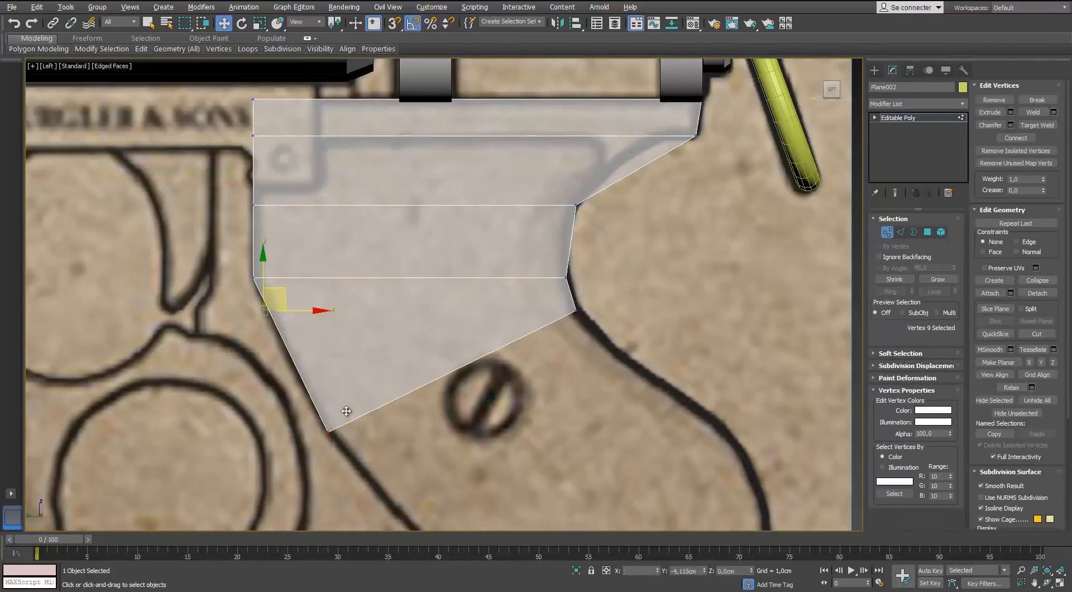
Extend the slanted lower edge across the grip screw and fit its end vertices to the grip outline.
{"action": "key", "text": "2"}
{"action": "scroll", "coordinate": [502, 340], "scroll_direction": "up", "scroll_amount": 1}
{"action": "left_click", "coordinate": [462, 258]}
{"action": "scroll", "coordinate": [462, 259], "scroll_direction": "down", "scroll_amount": 2}
{"action": "key", "text": "1"}
{"action": "scroll", "coordinate": [394, 342], "scroll_direction": "up", "scroll_amount": 1}
{"action": "left_click", "coordinate": [281, 327]}
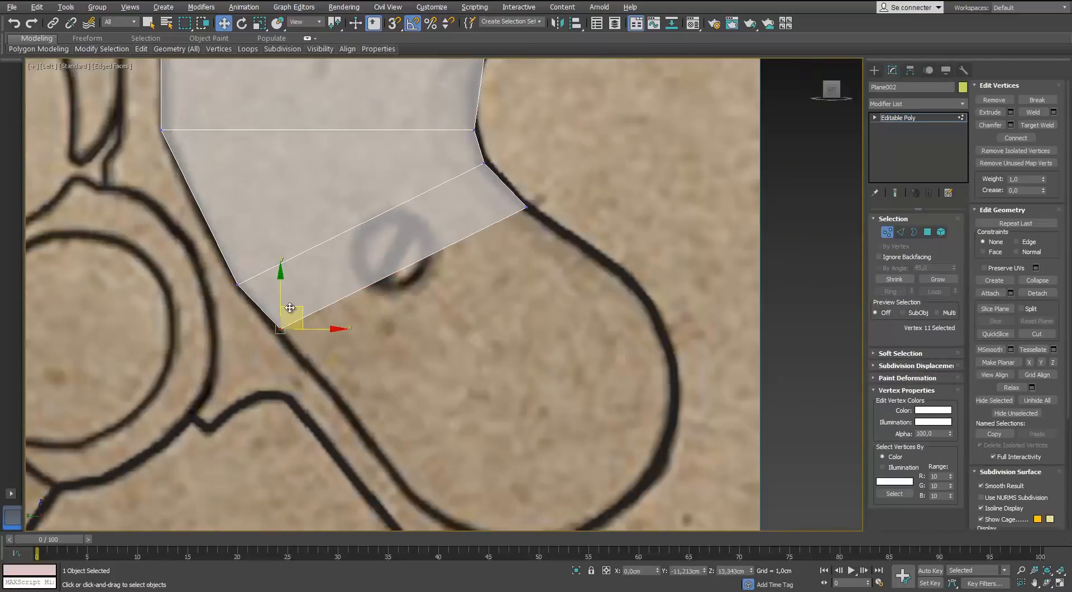
Extend another slanted segment below the grip screw and fit its front vertex to the grip's front line.
{"action": "key", "text": "2"}
{"action": "left_click", "coordinate": [441, 272]}
{"action": "left_click_drag", "start_coordinate": [428, 279], "coordinate": [491, 326], "text": "shift"}
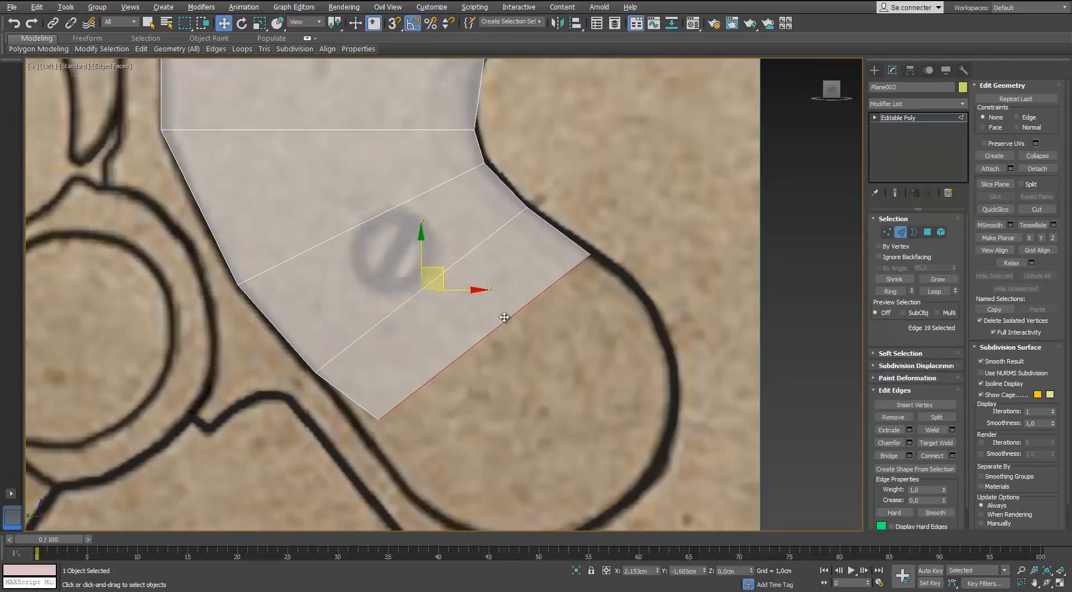
{"action": "key", "text": "1"}
{"action": "left_click", "coordinate": [379, 418]}
{"action": "scroll", "coordinate": [395, 426], "scroll_direction": "down", "scroll_amount": 2}
{"action": "middle_click_drag", "start_coordinate": [483, 403], "coordinate": [393, 323]}
{"action": "middle_click_drag", "start_coordinate": [207, 187], "coordinate": [336, 292]}
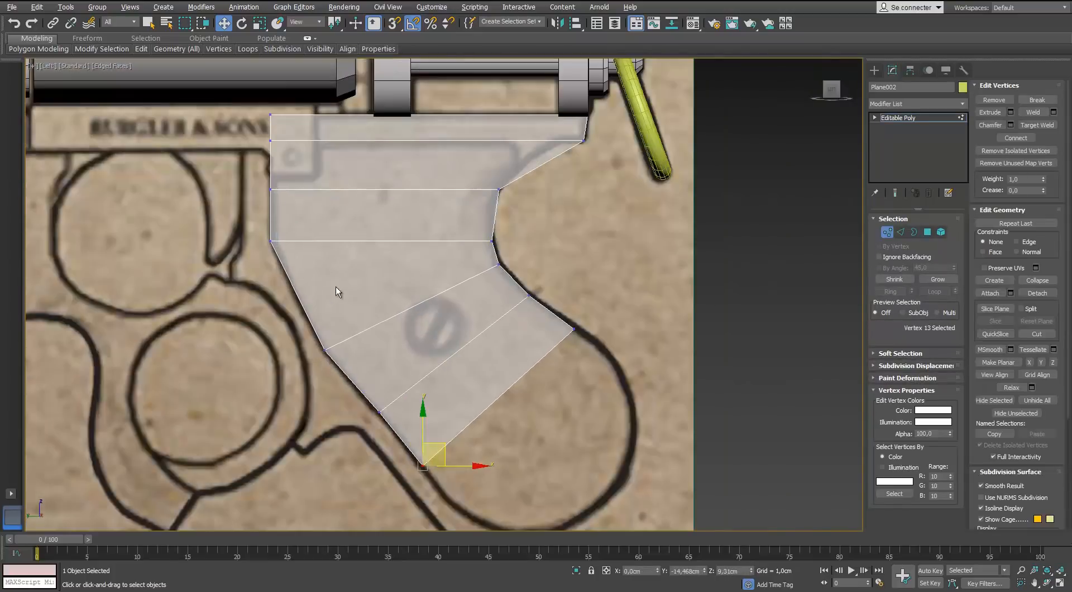
Shift the four upper front vertices forward to the frame edge and move the lower segment ends onto the outer frame outline.
{"action": "middle_click_drag", "start_coordinate": [330, 116], "coordinate": [356, 146]}
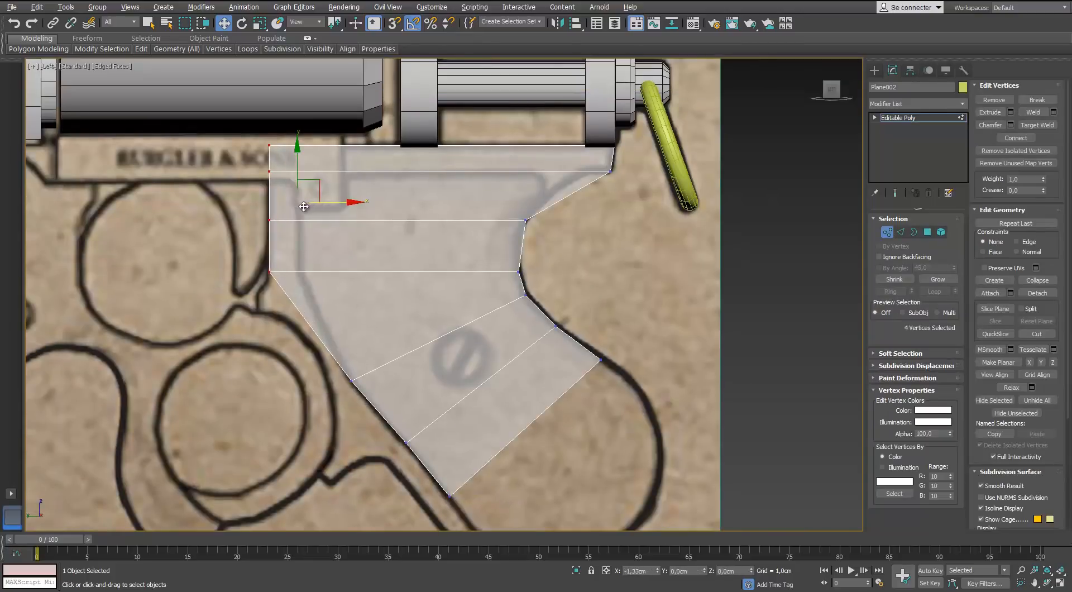
{"action": "middle_click_drag", "start_coordinate": [388, 346], "coordinate": [403, 329]}
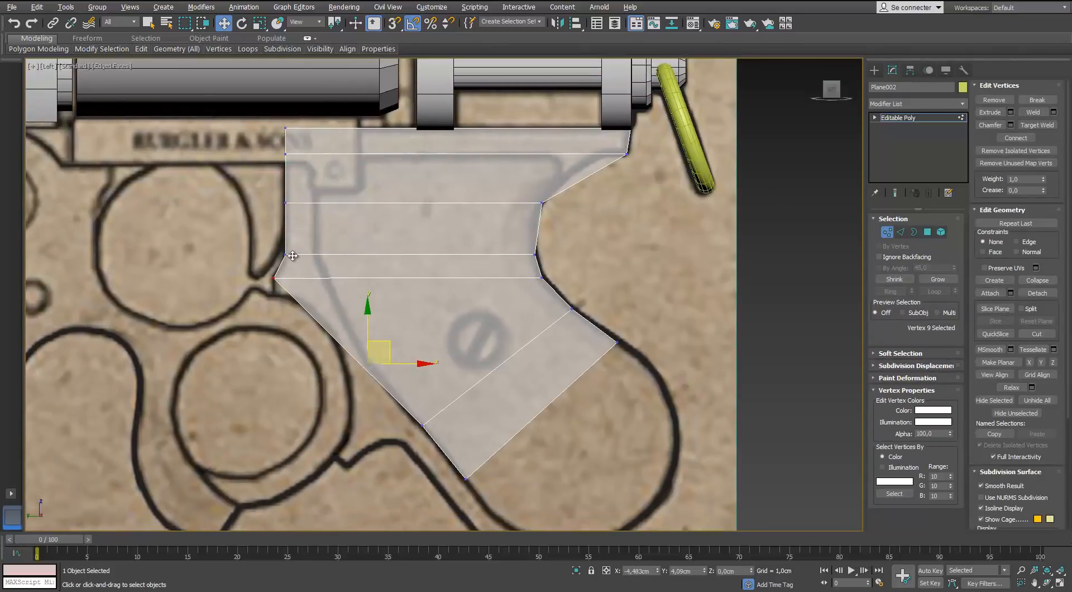
{"action": "left_click_drag", "start_coordinate": [408, 425], "coordinate": [408, 426]}
{"action": "left_click_drag", "start_coordinate": [438, 405], "coordinate": [364, 438]}
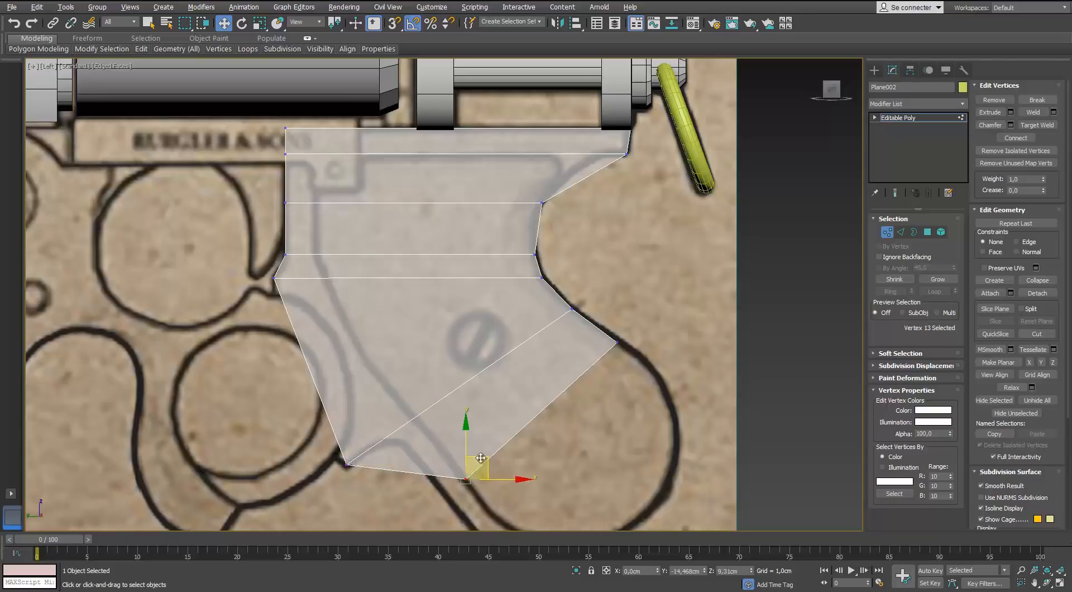
{"action": "left_click_drag", "start_coordinate": [481, 458], "coordinate": [418, 423]}
{"action": "left_click_drag", "start_coordinate": [633, 328], "coordinate": [601, 299]}
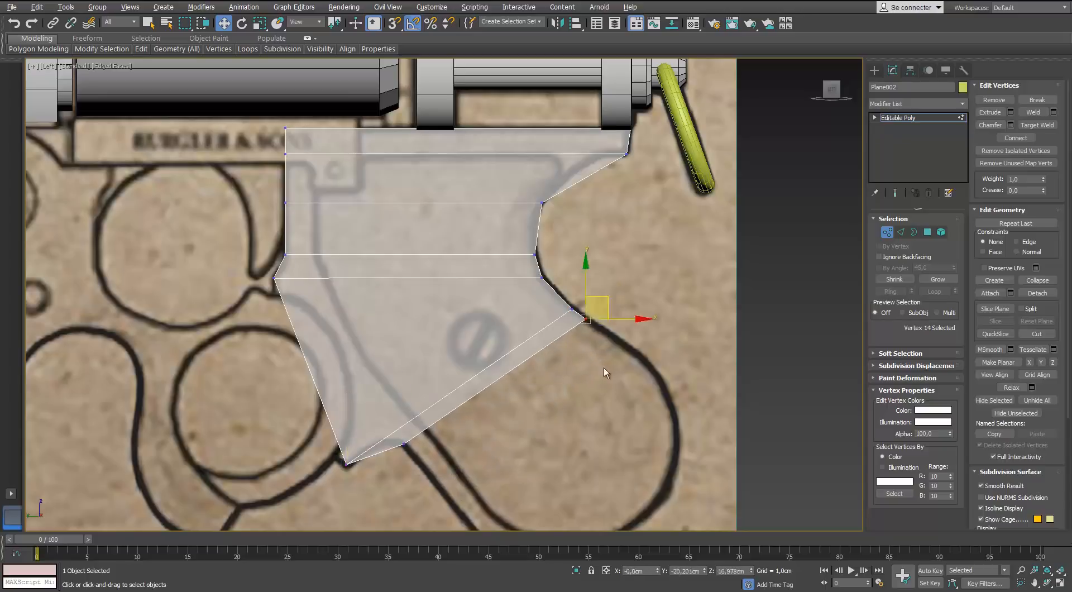
Refine the front vertices behind the trigger guard so they follow the frame corners above and below the guard ring.
{"action": "key", "text": "2"}
{"action": "left_click", "coordinate": [497, 379]}
{"action": "scroll", "coordinate": [477, 375], "scroll_direction": "up", "scroll_amount": 2}
{"action": "middle_click_drag", "start_coordinate": [477, 375], "coordinate": [454, 255]}
{"action": "left_click", "coordinate": [257, 344]}
{"action": "left_click_drag", "start_coordinate": [235, 235], "coordinate": [293, 195]}
{"action": "middle_click_drag", "start_coordinate": [326, 265], "coordinate": [369, 345]}
{"action": "key", "text": "1"}
{"action": "left_click_drag", "start_coordinate": [271, 154], "coordinate": [268, 156]}
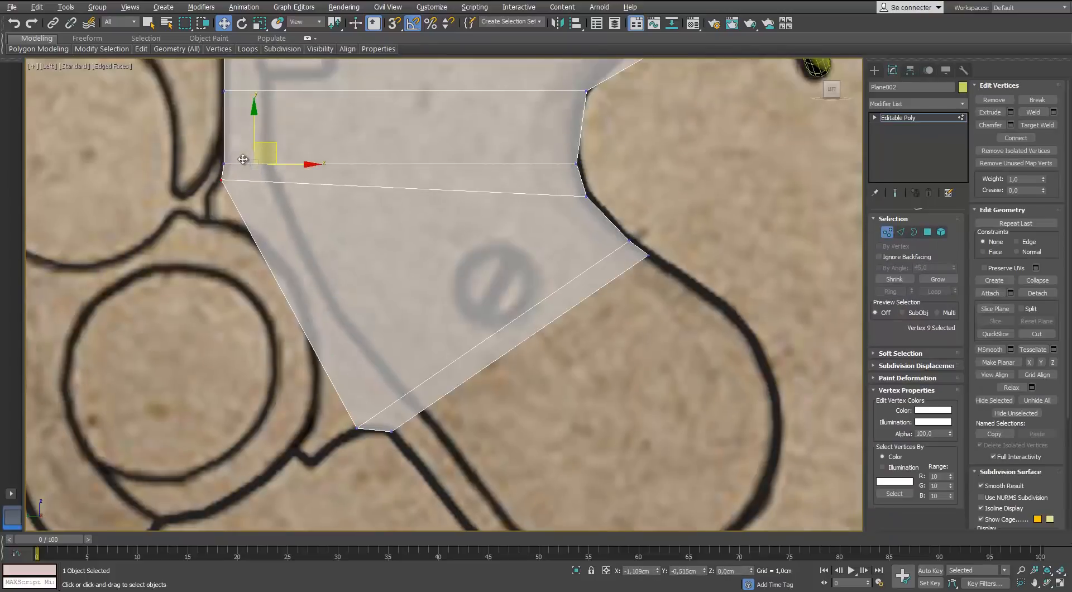
Extend the grip's slanted bottom edge toward the butt and move its rear vertex onto the outer curve of the butt.
{"action": "scroll", "coordinate": [458, 337], "scroll_direction": "down", "scroll_amount": 2}
{"action": "middle_click_drag", "start_coordinate": [458, 337], "coordinate": [327, 289]}
{"action": "key", "text": "2"}
{"action": "left_click", "coordinate": [472, 336]}
{"action": "left_click_drag", "start_coordinate": [471, 328], "coordinate": [476, 332], "text": "shift"}
{"action": "key", "text": "1"}
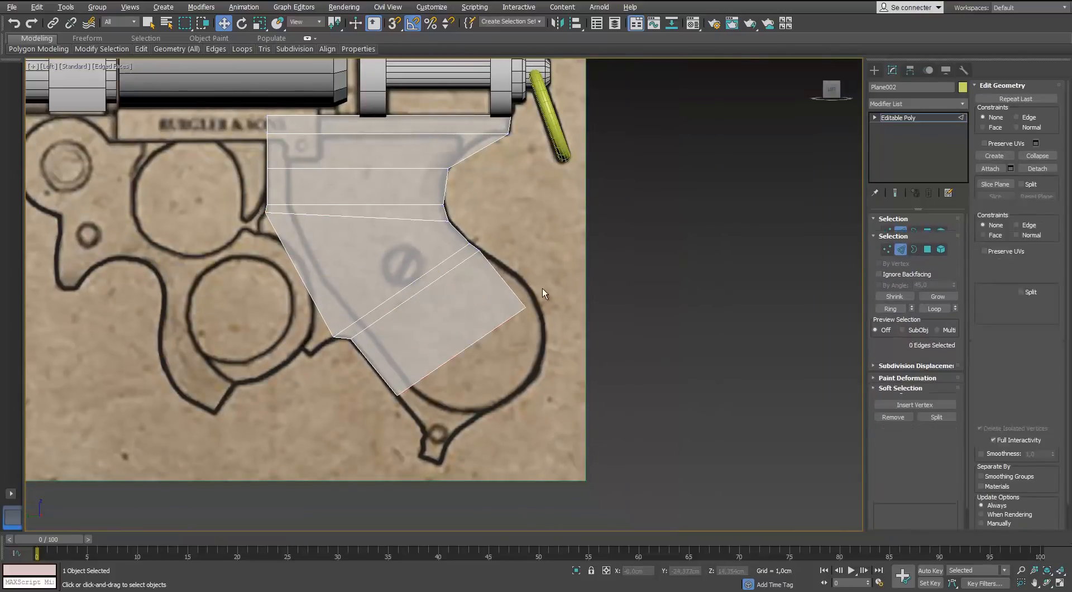
{"action": "left_click", "coordinate": [527, 308]}
{"action": "left_click_drag", "start_coordinate": [532, 297], "coordinate": [541, 284]}
Extend a shorter segment further into the butt and pull its rear vertex in to the rounded outline.
{"action": "middle_click_drag", "start_coordinate": [466, 327], "coordinate": [450, 297]}
{"action": "key", "text": "2"}
{"action": "left_click", "coordinate": [469, 301]}
{"action": "left_click_drag", "start_coordinate": [470, 297], "coordinate": [496, 330], "text": "shift"}
{"action": "scroll", "coordinate": [528, 347], "scroll_direction": "up", "scroll_amount": 2}
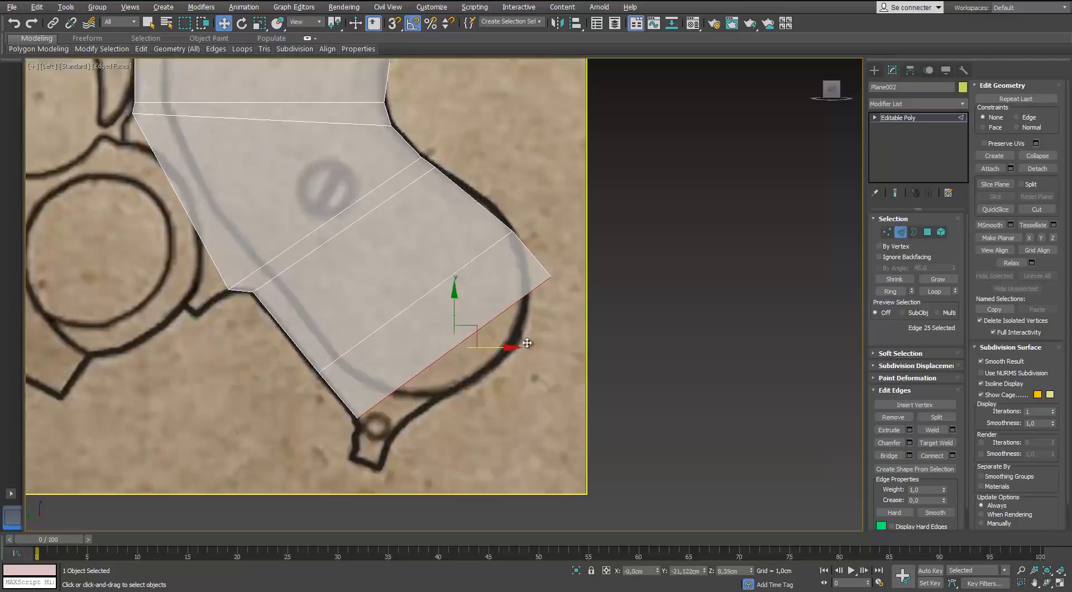
{"action": "key", "text": "1"}
{"action": "left_click", "coordinate": [561, 247]}
{"action": "left_click_drag", "start_coordinate": [576, 230], "coordinate": [538, 229]}
Extend the bottom edge to the base of the small butt lug and align its rear vertex with the butt curve.
{"action": "middle_click_drag", "start_coordinate": [451, 357], "coordinate": [451, 341]}
{"action": "key", "text": "2"}
{"action": "left_click", "coordinate": [431, 313]}
{"action": "left_click_drag", "start_coordinate": [435, 318], "coordinate": [473, 359], "text": "shift"}
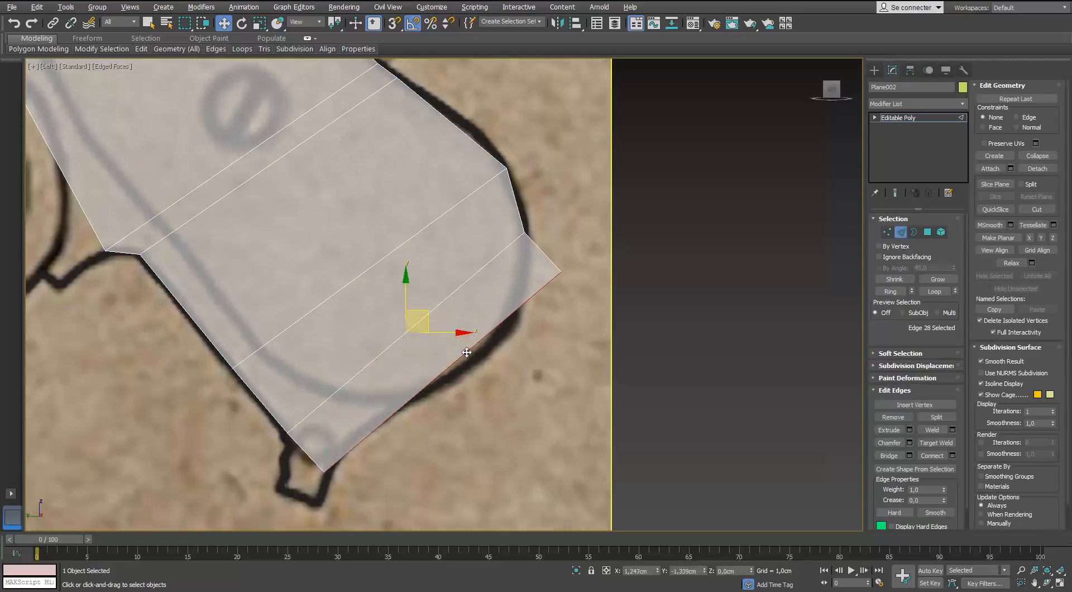
{"action": "key", "text": "1"}
{"action": "left_click_drag", "start_coordinate": [560, 274], "coordinate": [539, 273]}
Fit the lowest vertices to the neck of the butt lug and extend the short edge between them to form the lug.
{"action": "middle_click_drag", "start_coordinate": [499, 335], "coordinate": [570, 209]}
{"action": "scroll", "coordinate": [569, 209], "scroll_direction": "up", "scroll_amount": 2}
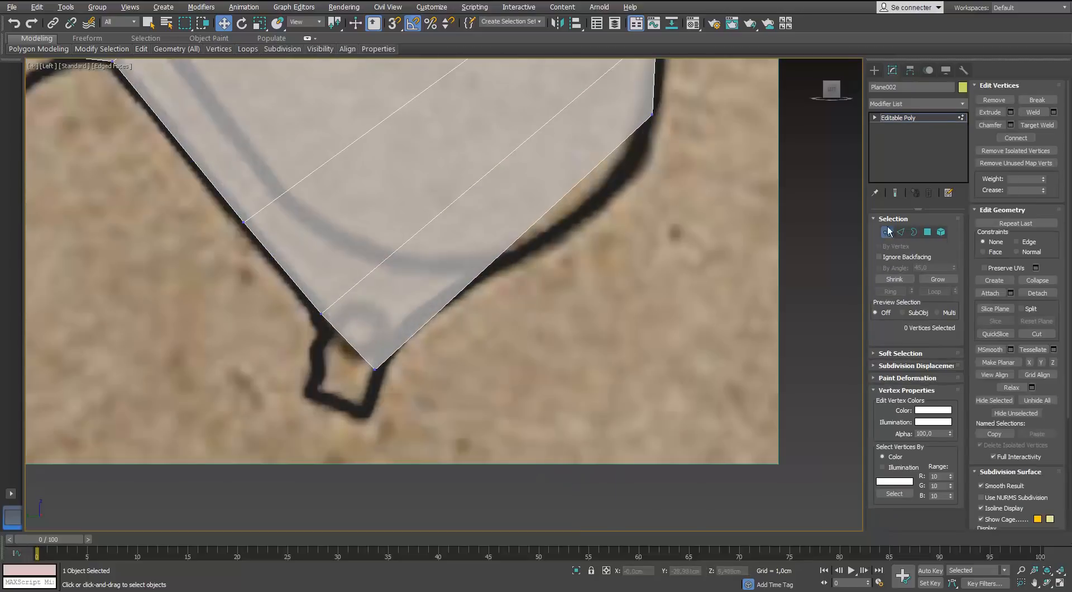
{"action": "left_click_drag", "start_coordinate": [393, 355], "coordinate": [406, 333]}
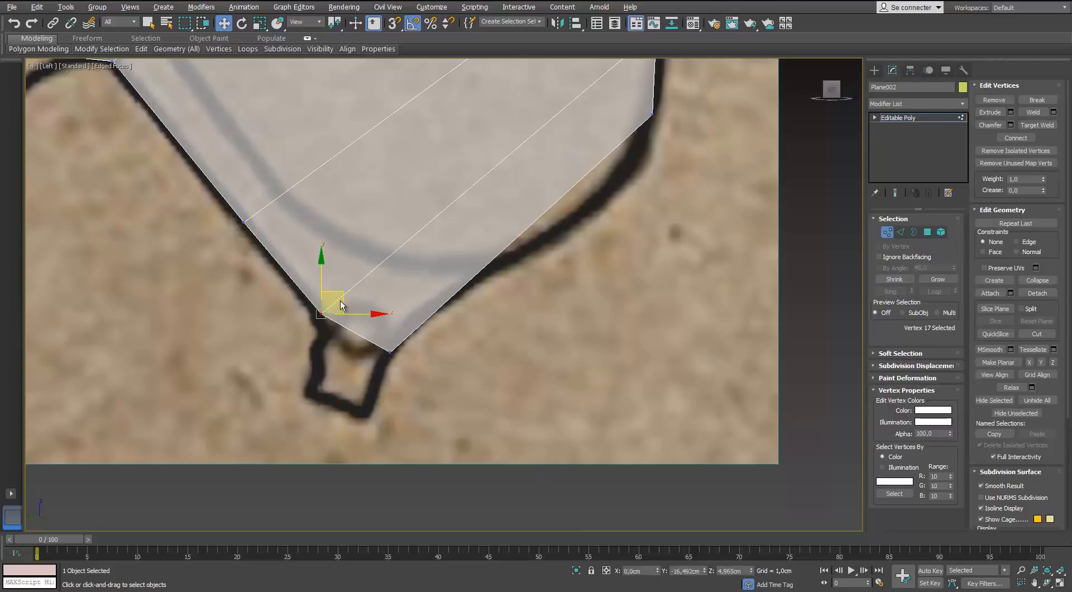
{"action": "left_click_drag", "start_coordinate": [342, 305], "coordinate": [334, 396]}
{"action": "key", "text": "2"}
{"action": "left_click", "coordinate": [358, 339]}
{"action": "left_click", "coordinate": [279, 414]}
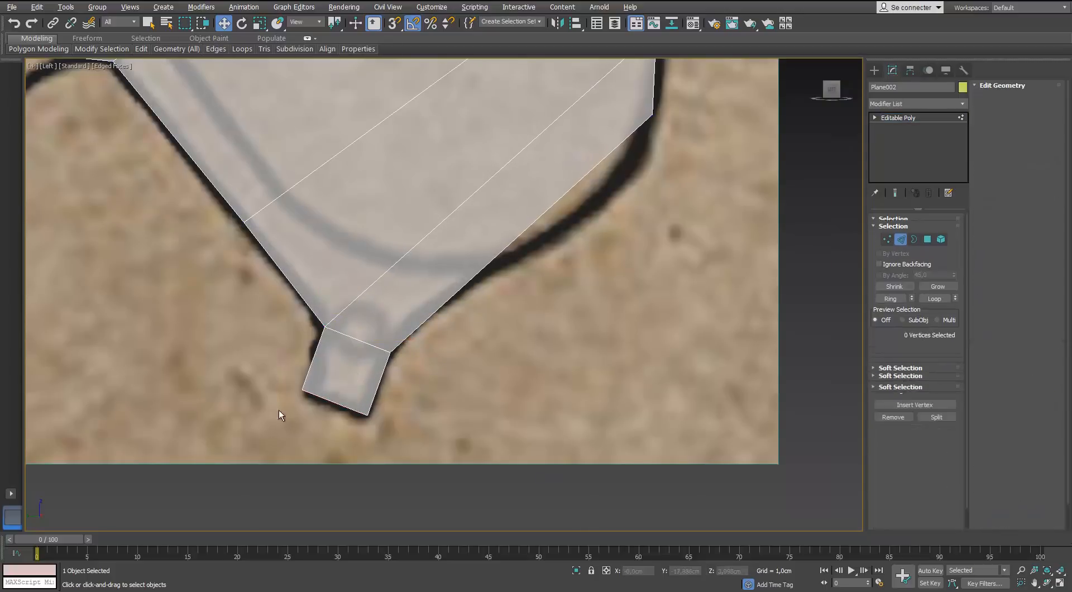
Adjust the rear vertices at the narrowest part of the grip and the front vertex beside the guard to match the outline.
{"action": "scroll", "coordinate": [248, 381], "scroll_direction": "down", "scroll_amount": 3}
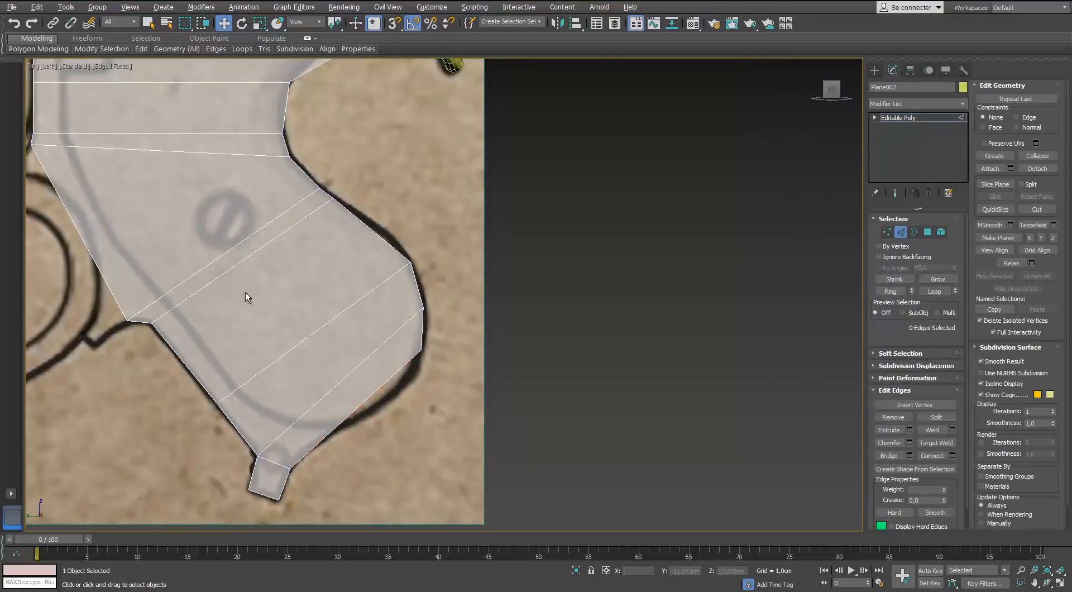
{"action": "scroll", "coordinate": [246, 292], "scroll_direction": "up", "scroll_amount": 3}
{"action": "key", "text": "1"}
{"action": "left_click_drag", "start_coordinate": [535, 235], "coordinate": [498, 251]}
{"action": "left_click", "coordinate": [493, 290]}
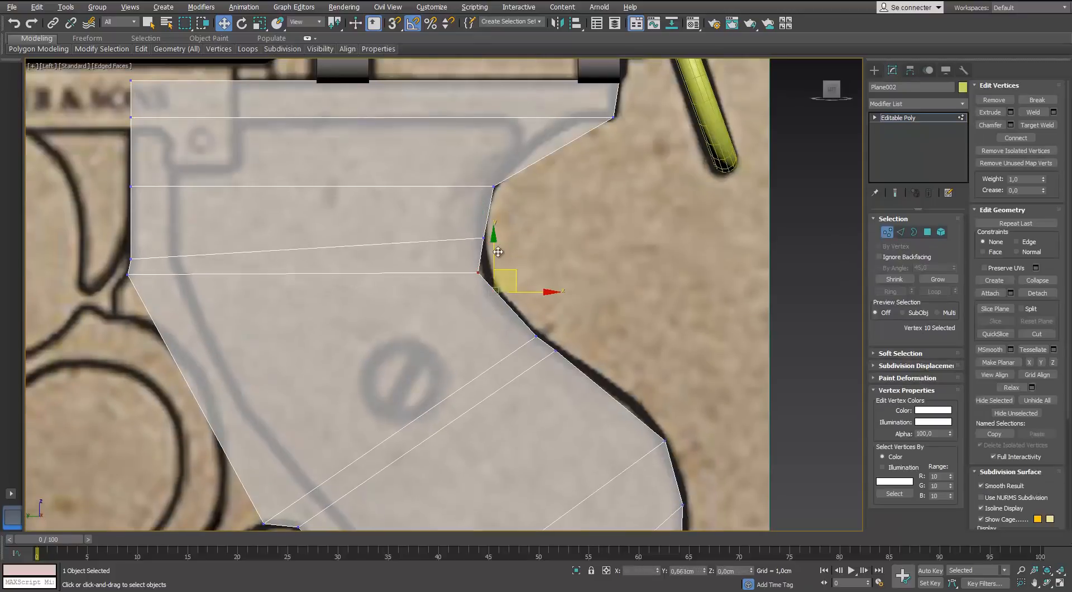
{"action": "left_click", "coordinate": [129, 274]}
{"action": "left_click_drag", "start_coordinate": [146, 256], "coordinate": [143, 261]}
{"action": "middle_click_drag", "start_coordinate": [144, 261], "coordinate": [159, 188]}
Connect the long front and rear edges beside the grip screw with two segments.
{"action": "left_click", "coordinate": [899, 232]}
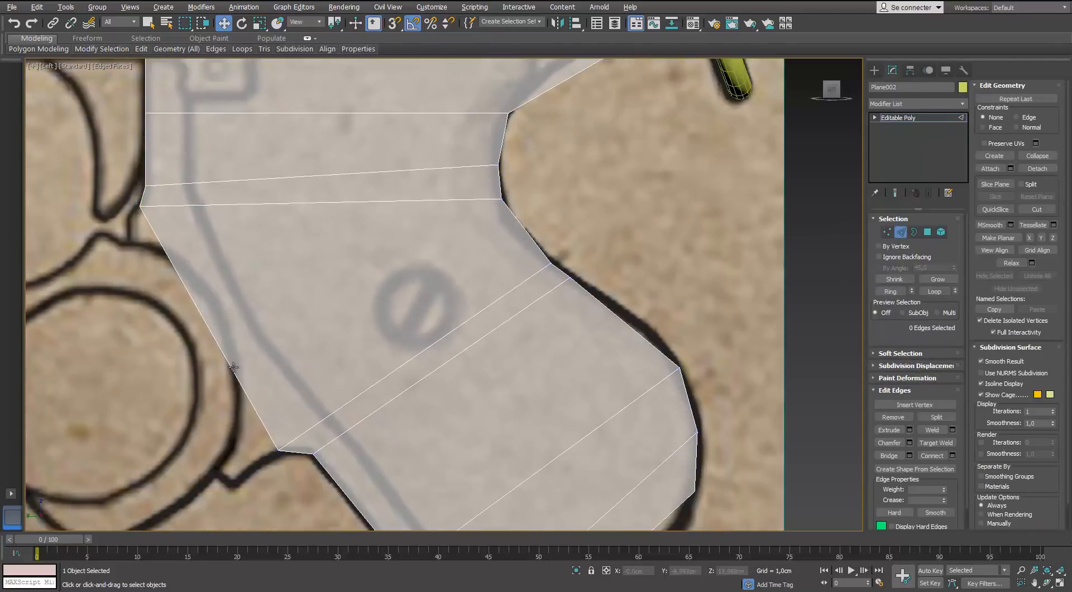
{"action": "left_click", "coordinate": [952, 456]}
{"action": "left_click_drag", "start_coordinate": [677, 371], "coordinate": [676, 377]}
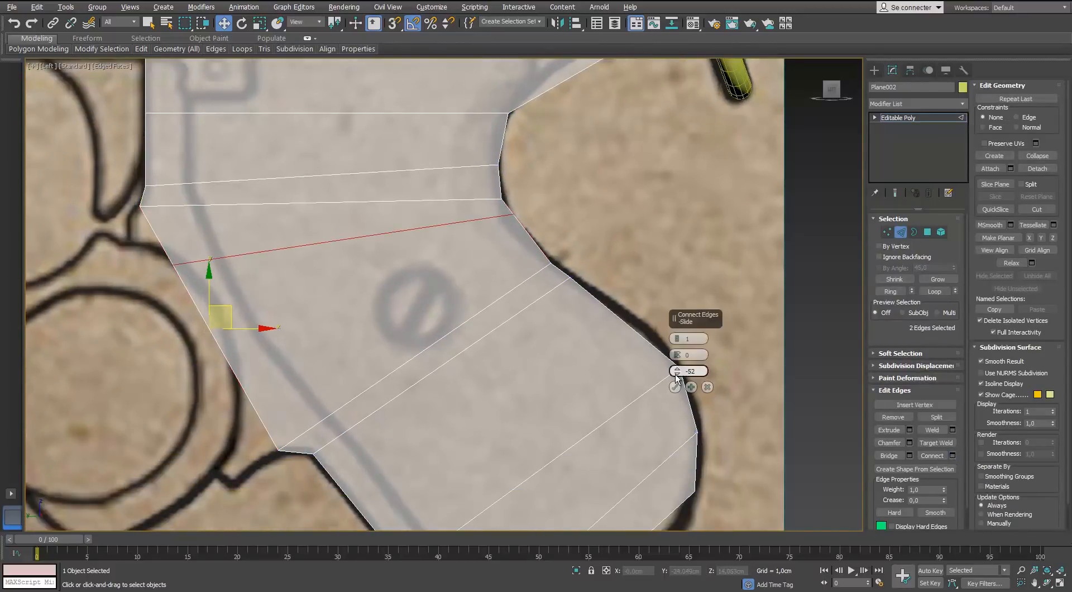
{"action": "left_click", "coordinate": [677, 338]}
{"action": "left_click", "coordinate": [675, 387]}
Align the new segments' rear vertices with the grip curve and their front vertices with the edge of the guard ring.
{"action": "key", "text": "1"}
{"action": "scroll", "coordinate": [508, 223], "scroll_direction": "up", "scroll_amount": 3}
{"action": "left_click_drag", "start_coordinate": [571, 221], "coordinate": [559, 225]}
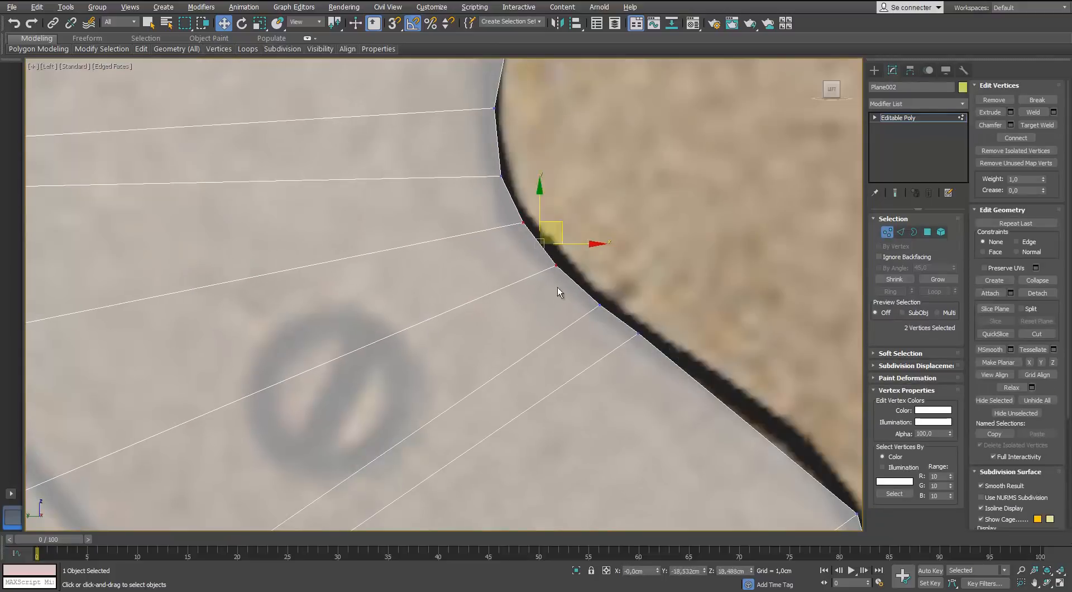
{"action": "left_click", "coordinate": [525, 278]}
{"action": "scroll", "coordinate": [492, 268], "scroll_direction": "down", "scroll_amount": 3}
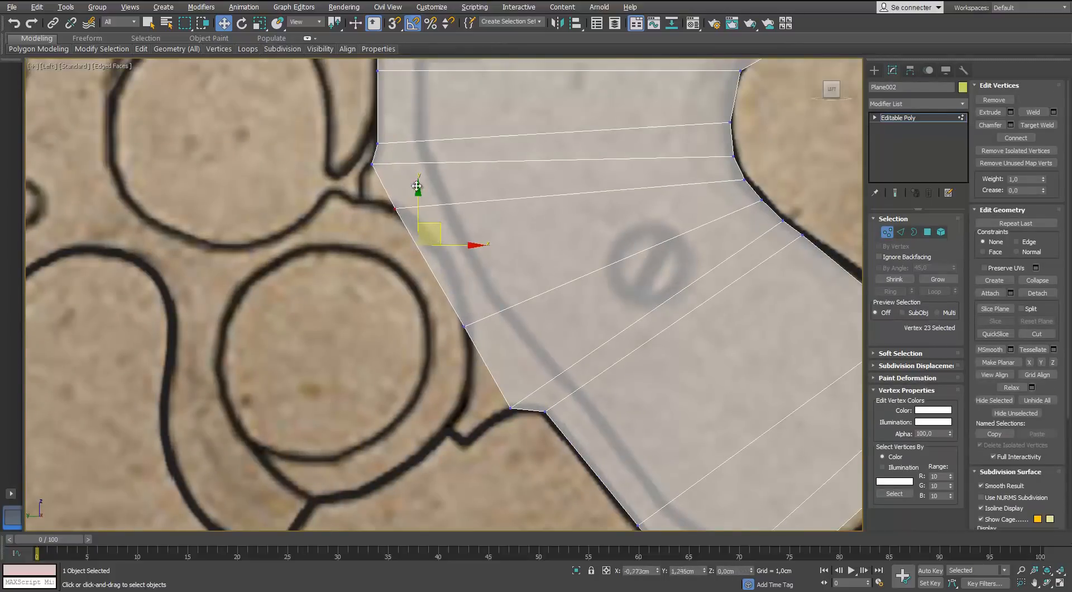
{"action": "left_click_drag", "start_coordinate": [416, 186], "coordinate": [457, 223]}
{"action": "left_click", "coordinate": [375, 201]}
{"action": "left_click_drag", "start_coordinate": [491, 298], "coordinate": [496, 303]}
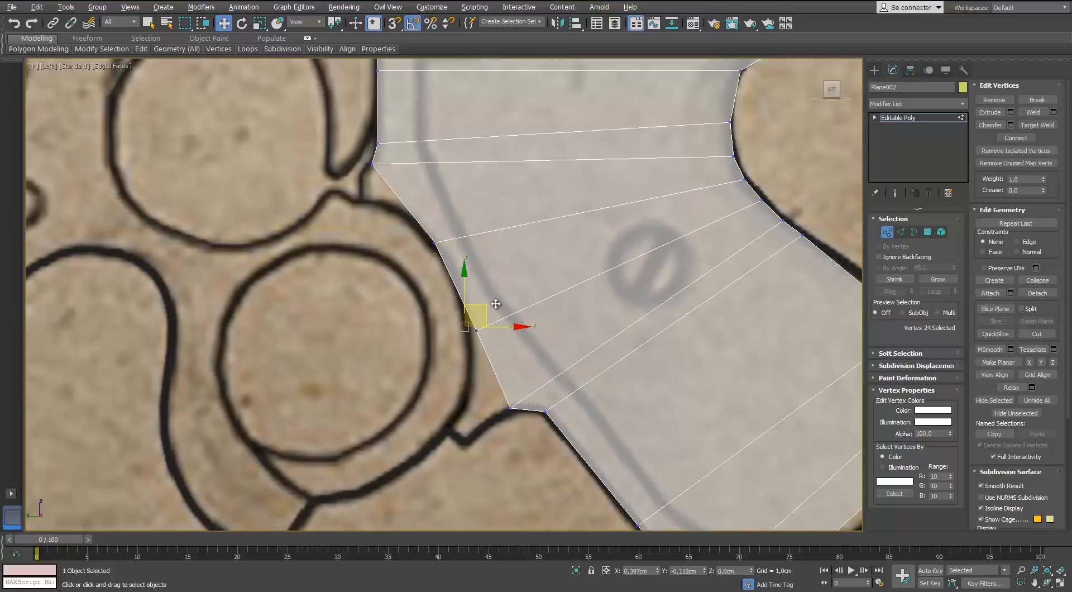
Reposition the new segments' front vertices to the upper and lower corners where the guard ring meets the frame.
{"action": "scroll", "coordinate": [470, 234], "scroll_direction": "down", "scroll_amount": 2}
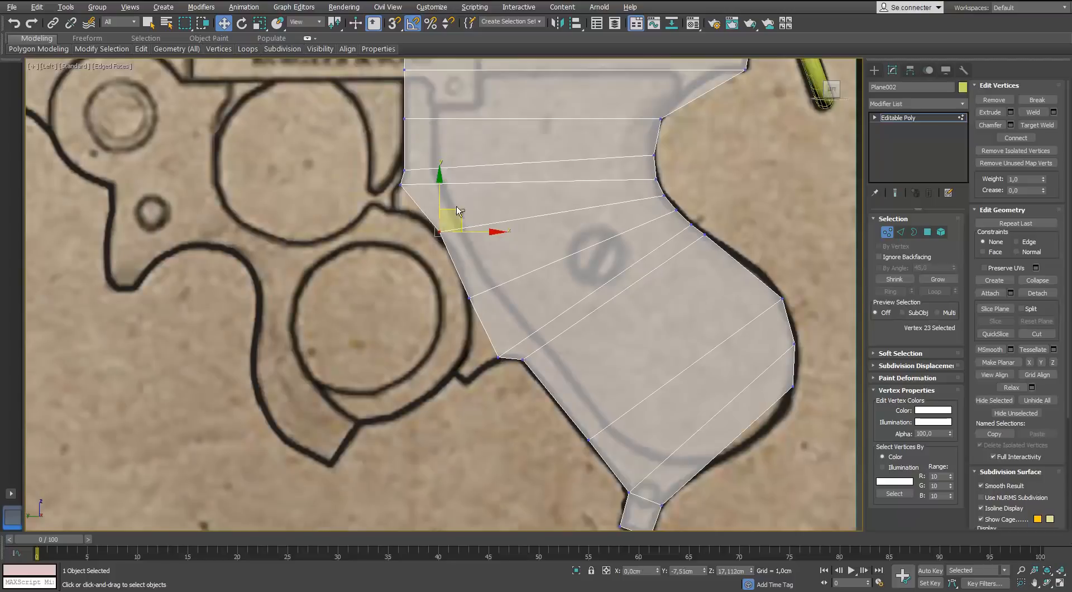
{"action": "left_click_drag", "start_coordinate": [480, 278], "coordinate": [480, 325]}
{"action": "middle_click_drag", "start_coordinate": [494, 378], "coordinate": [494, 301]}
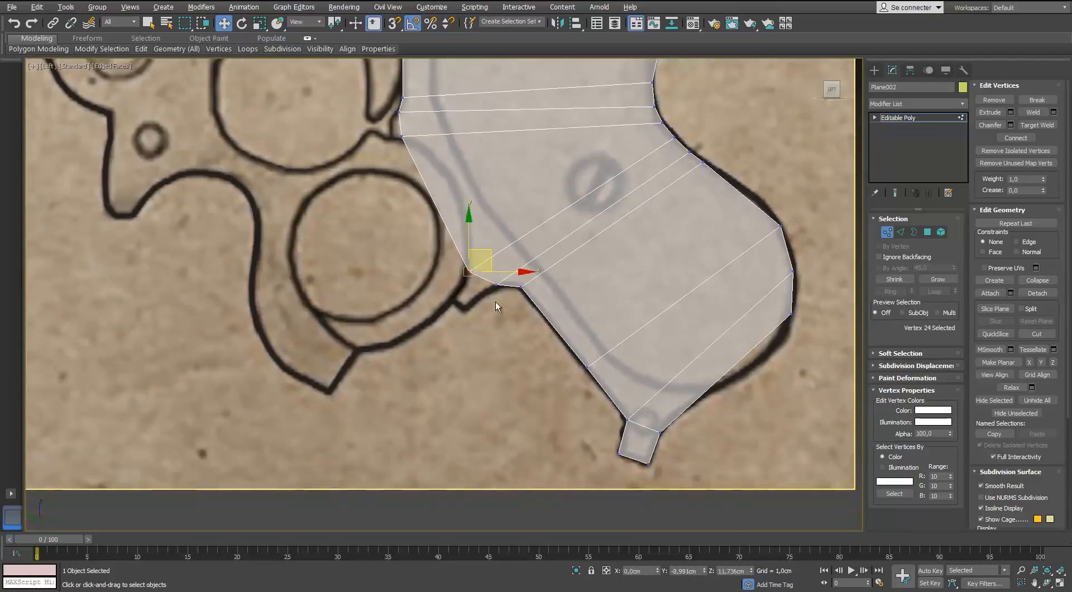
{"action": "scroll", "coordinate": [496, 295], "scroll_direction": "up", "scroll_amount": 3}
{"action": "left_click", "coordinate": [498, 267]}
{"action": "left_click", "coordinate": [443, 241]}
Extend the short lower front edge into a small tab and fit its corners to the notch below the guard ring.
{"action": "left_click_drag", "start_coordinate": [456, 227], "coordinate": [430, 277]}
{"action": "key", "text": "2"}
{"action": "left_click", "coordinate": [473, 254]}
{"action": "key", "text": "1"}
{"action": "left_click", "coordinate": [387, 271]}
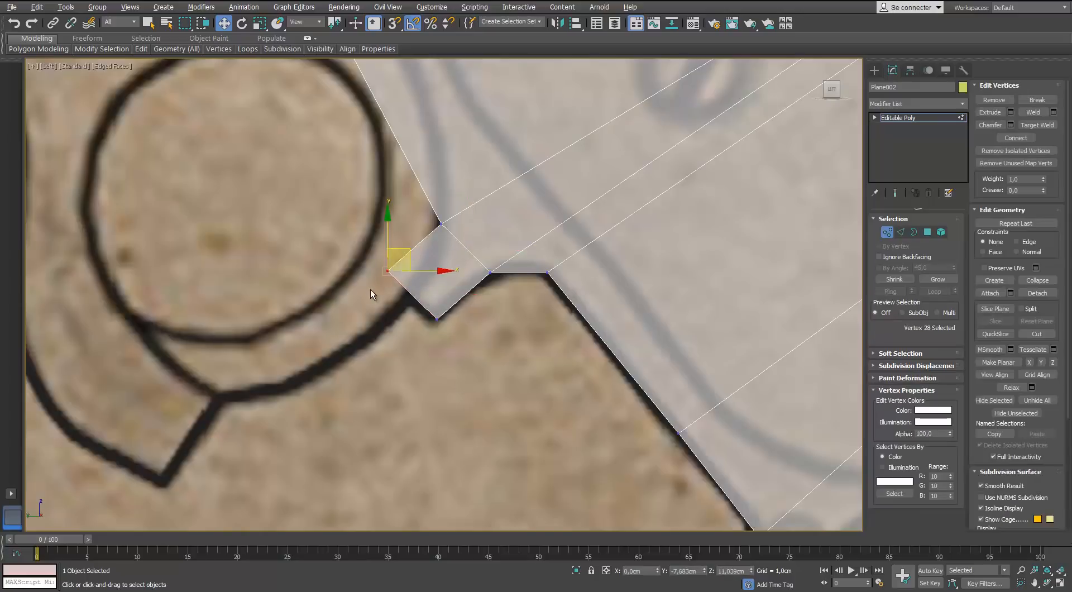
Extend the short front edge above the guard ring forward and shape its vertices to the small step in the outline.
{"action": "scroll", "coordinate": [431, 272], "scroll_direction": "down", "scroll_amount": 2}
{"action": "middle_click_drag", "start_coordinate": [430, 271], "coordinate": [502, 451]}
{"action": "key", "text": "2"}
{"action": "left_click", "coordinate": [417, 227]}
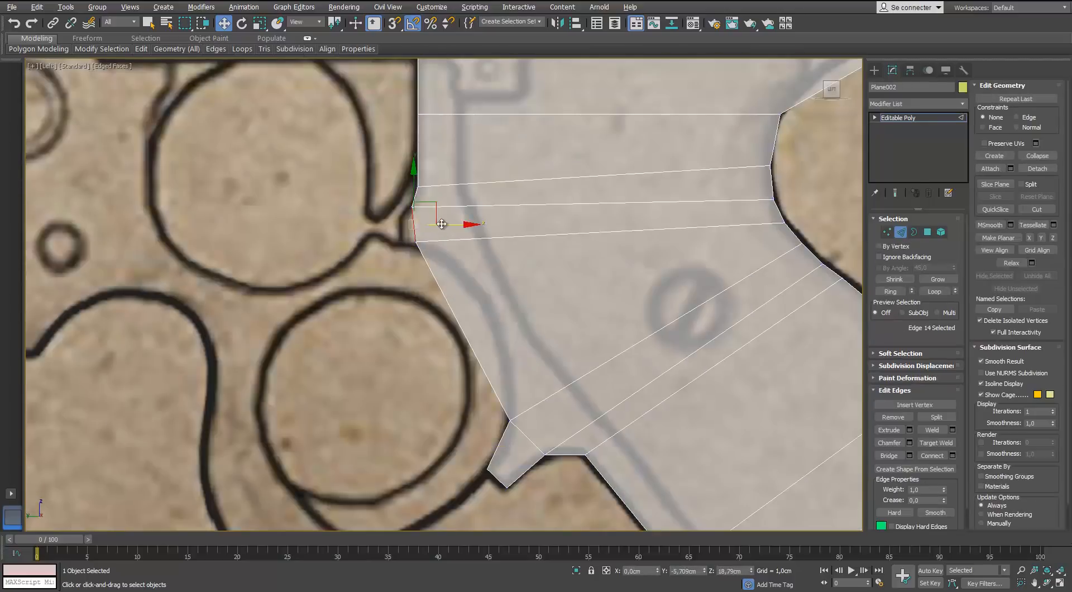
{"action": "left_click_drag", "start_coordinate": [440, 223], "coordinate": [423, 223], "text": "shift"}
{"action": "key", "text": "1"}
{"action": "scroll", "coordinate": [399, 212], "scroll_direction": "up", "scroll_amount": 4}
{"action": "left_click", "coordinate": [395, 196]}
{"action": "left_click_drag", "start_coordinate": [414, 175], "coordinate": [428, 209]}
{"action": "left_click", "coordinate": [456, 247]}
Slide the rear vertices beside the grip screw down along the grip's back to space the segments more evenly.
{"action": "scroll", "coordinate": [456, 246], "scroll_direction": "down", "scroll_amount": 6}
{"action": "scroll", "coordinate": [605, 267], "scroll_direction": "up", "scroll_amount": 3}
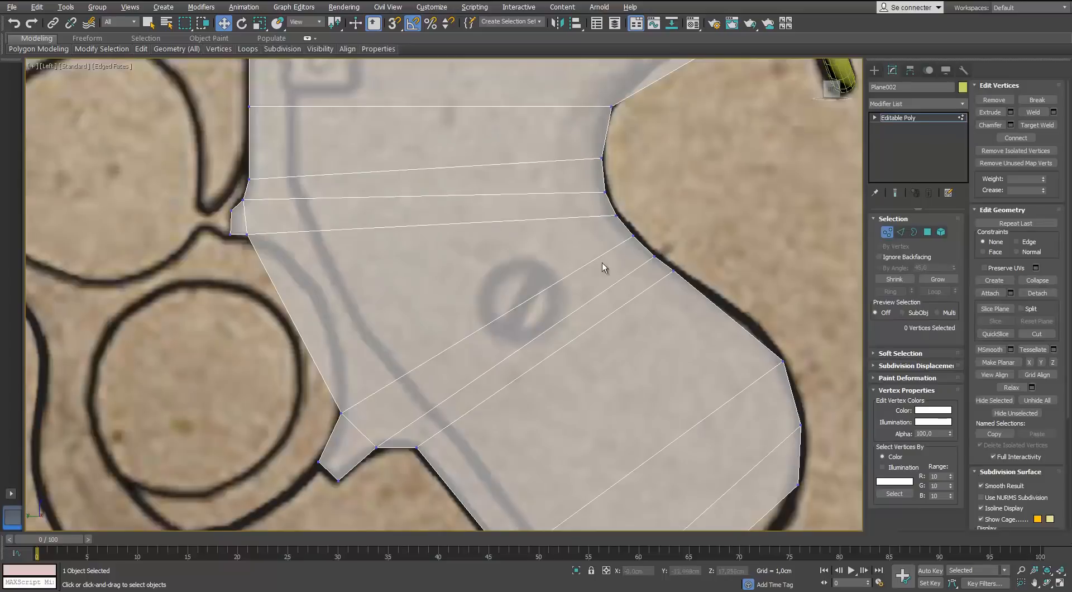
{"action": "key", "text": "2"}
{"action": "middle_click_drag", "start_coordinate": [694, 268], "coordinate": [616, 247]}
{"action": "key", "text": "1"}
{"action": "left_click_drag", "start_coordinate": [617, 208], "coordinate": [635, 252]}
{"action": "left_click", "coordinate": [665, 279]}
{"action": "left_click", "coordinate": [617, 273]}
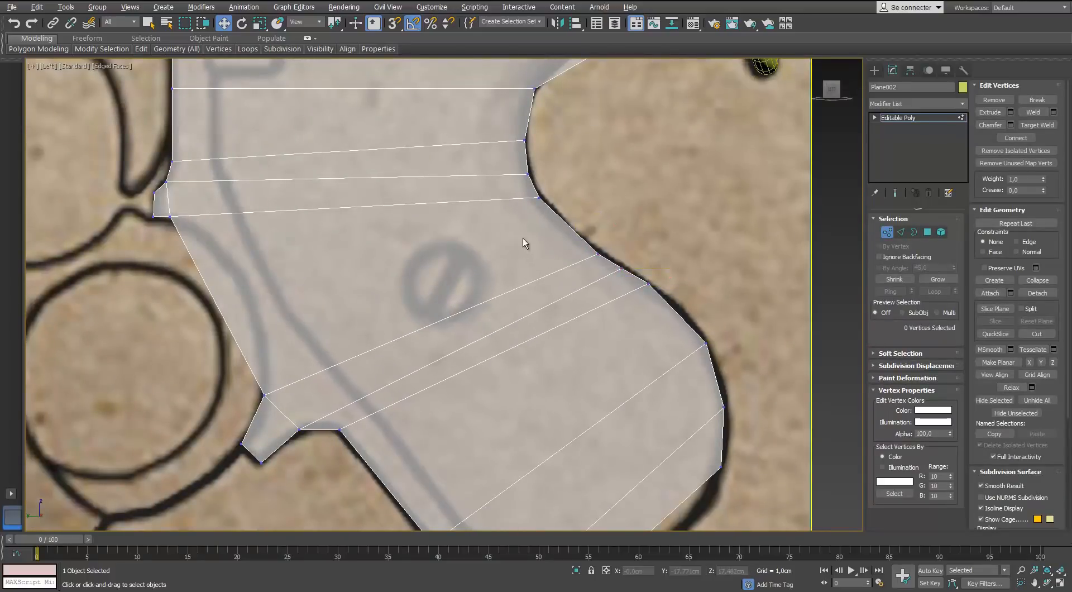
Adjust the upper rear vertices of the grip to follow the inward curve of its back.
{"action": "middle_click_drag", "start_coordinate": [522, 238], "coordinate": [537, 356]}
{"action": "left_click_drag", "start_coordinate": [520, 335], "coordinate": [552, 246]}
{"action": "left_click", "coordinate": [557, 238]}
{"action": "left_click_drag", "start_coordinate": [557, 238], "coordinate": [513, 281]}
{"action": "left_click_drag", "start_coordinate": [573, 272], "coordinate": [577, 272]}
{"action": "left_click", "coordinate": [564, 277]}
{"action": "middle_click_drag", "start_coordinate": [559, 275], "coordinate": [571, 190]}
Connect the remaining long front and rear edges across the grip screw with two segments.
{"action": "key", "text": "2"}
{"action": "left_click", "coordinate": [593, 253]}
{"action": "left_click", "coordinate": [237, 328], "text": "ctrl"}
{"action": "left_click", "coordinate": [952, 456]}
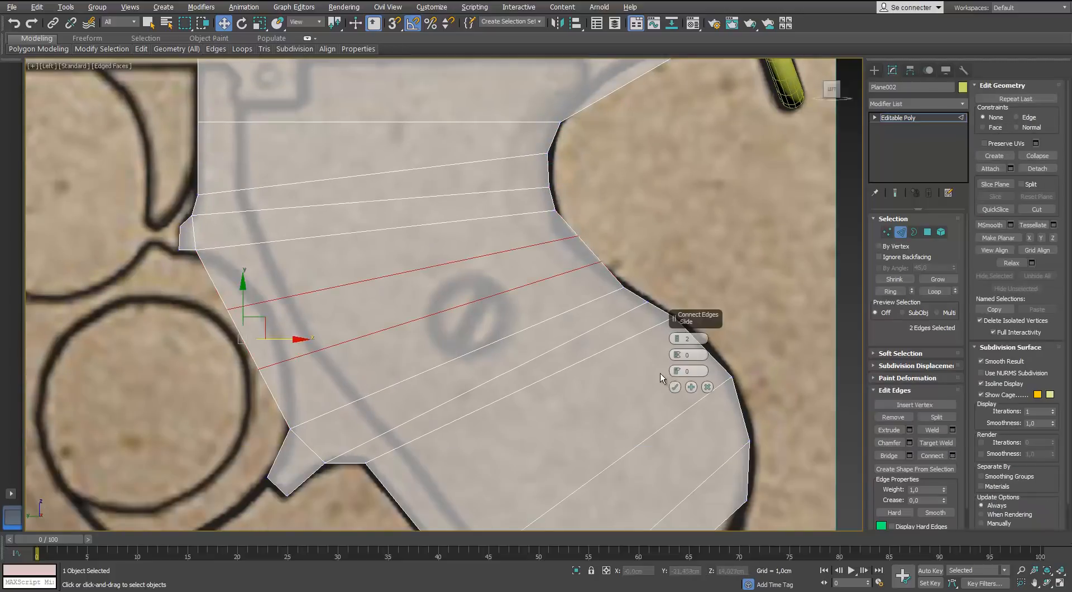
{"action": "left_click", "coordinate": [674, 387]}
Move the added segments' end vertices onto the curved back of the grip and the rear arc of the guard ring.
{"action": "key", "text": "1"}
{"action": "left_click_drag", "start_coordinate": [622, 232], "coordinate": [570, 274]}
{"action": "left_click_drag", "start_coordinate": [612, 230], "coordinate": [604, 234]}
{"action": "left_click_drag", "start_coordinate": [207, 390], "coordinate": [207, 391]}
{"action": "left_click_drag", "start_coordinate": [261, 319], "coordinate": [290, 311]}
{"action": "left_click", "coordinate": [255, 301]}
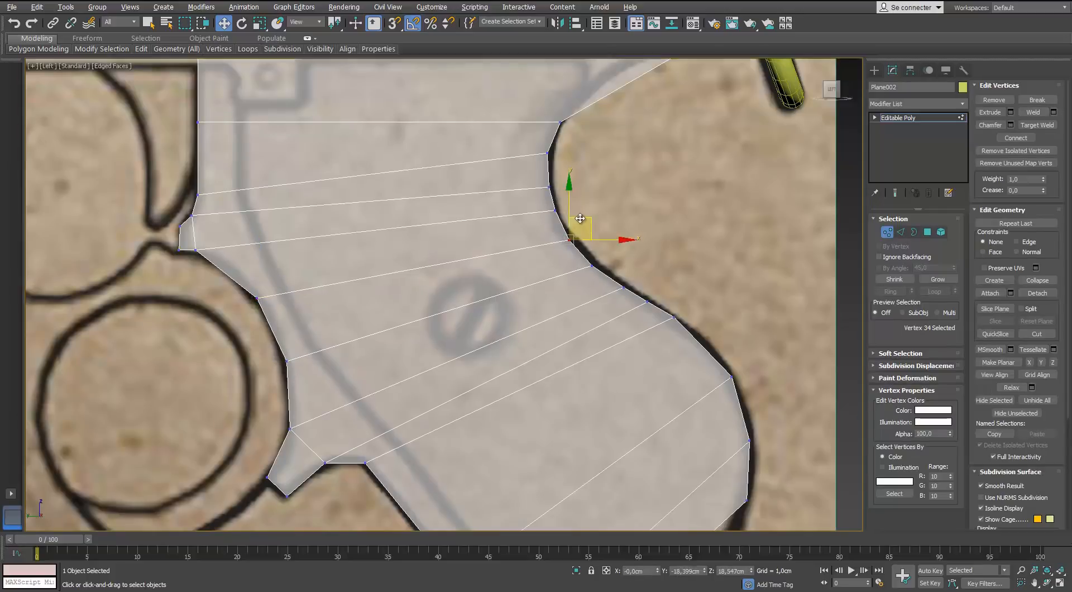
{"action": "left_click_drag", "start_coordinate": [596, 227], "coordinate": [588, 224]}
{"action": "left_click", "coordinate": [287, 362]}
{"action": "left_click_drag", "start_coordinate": [305, 352], "coordinate": [309, 374]}
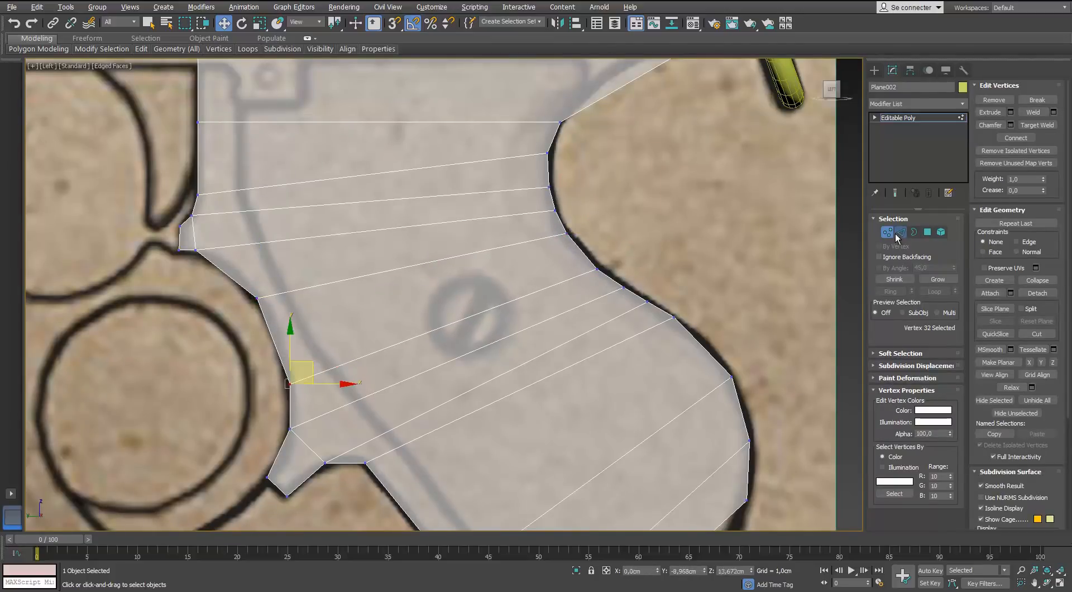
Connect the outer edges just above the grip screw, front and rear, with one segment.
{"action": "left_click", "coordinate": [900, 232]}
{"action": "left_click", "coordinate": [273, 340]}
{"action": "left_click", "coordinate": [581, 251], "text": "ctrl"}
{"action": "left_click", "coordinate": [953, 456]}
{"action": "left_click", "coordinate": [676, 341]}
{"action": "left_click", "coordinate": [675, 387]}
Fit the new segment's end vertices to the grip's rear curve and to the front outline beside the guard ring.
{"action": "scroll", "coordinate": [599, 253], "scroll_direction": "up", "scroll_amount": 2}
{"action": "key", "text": "1"}
{"action": "left_click", "coordinate": [575, 250]}
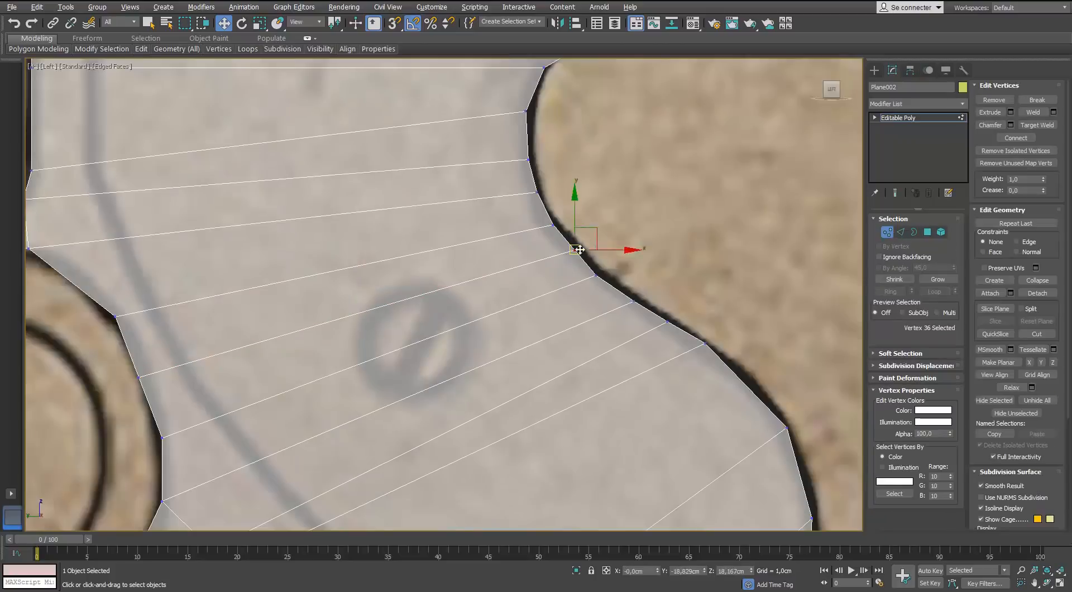
{"action": "middle_click_drag", "start_coordinate": [308, 268], "coordinate": [461, 201]}
{"action": "left_click", "coordinate": [321, 299]}
{"action": "left_click_drag", "start_coordinate": [342, 279], "coordinate": [351, 275]}
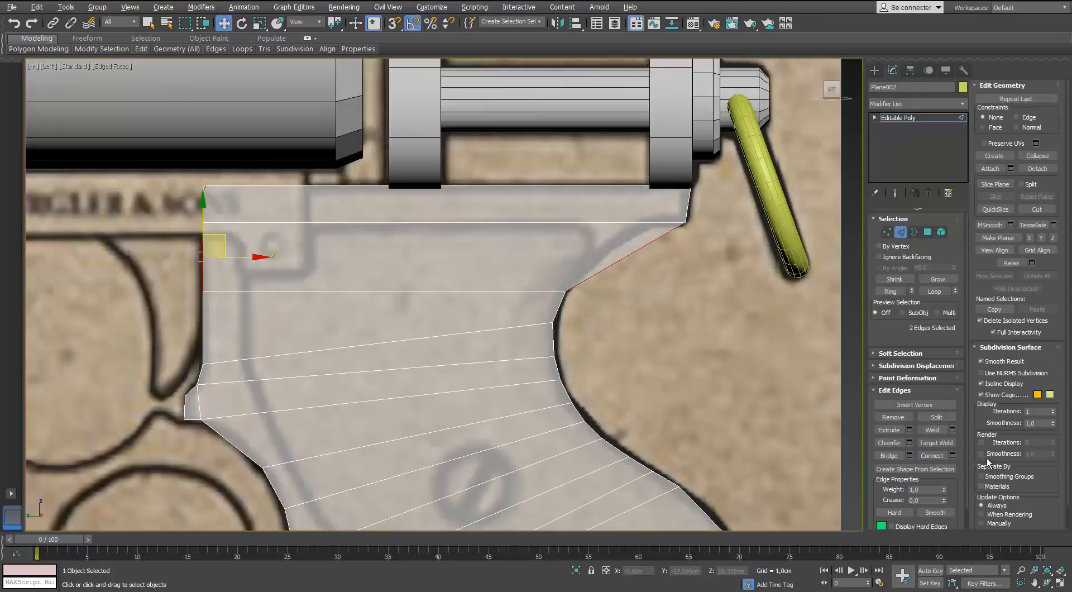
Connect the front and rear edges below the grip's top strip with two segments and fit their rear ends to the curved outline.
{"action": "left_click", "coordinate": [952, 455]}
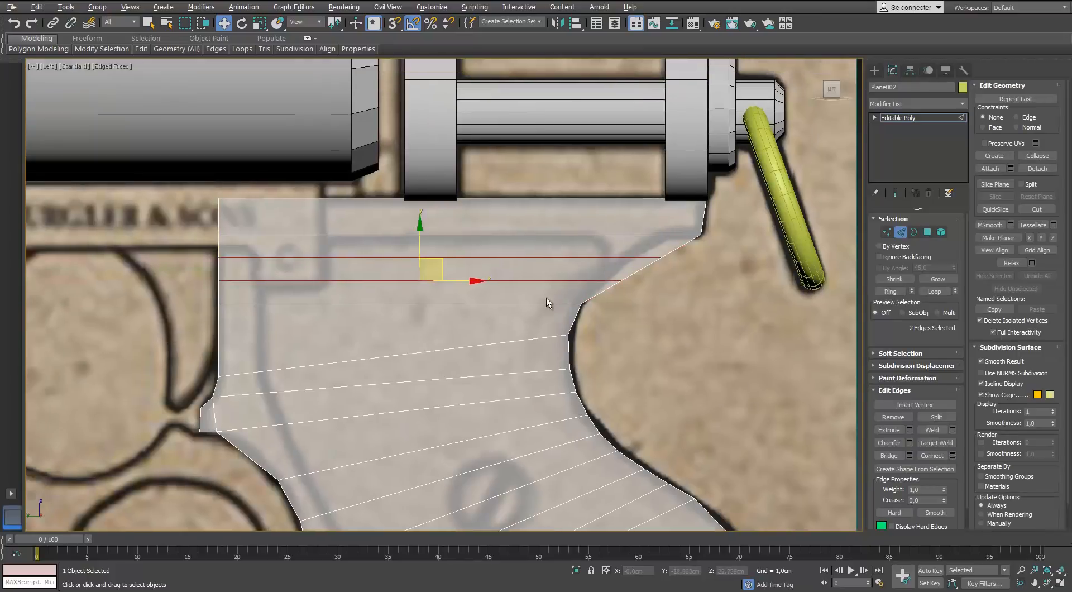
{"action": "key", "text": "1"}
{"action": "left_click_drag", "start_coordinate": [606, 293], "coordinate": [675, 250]}
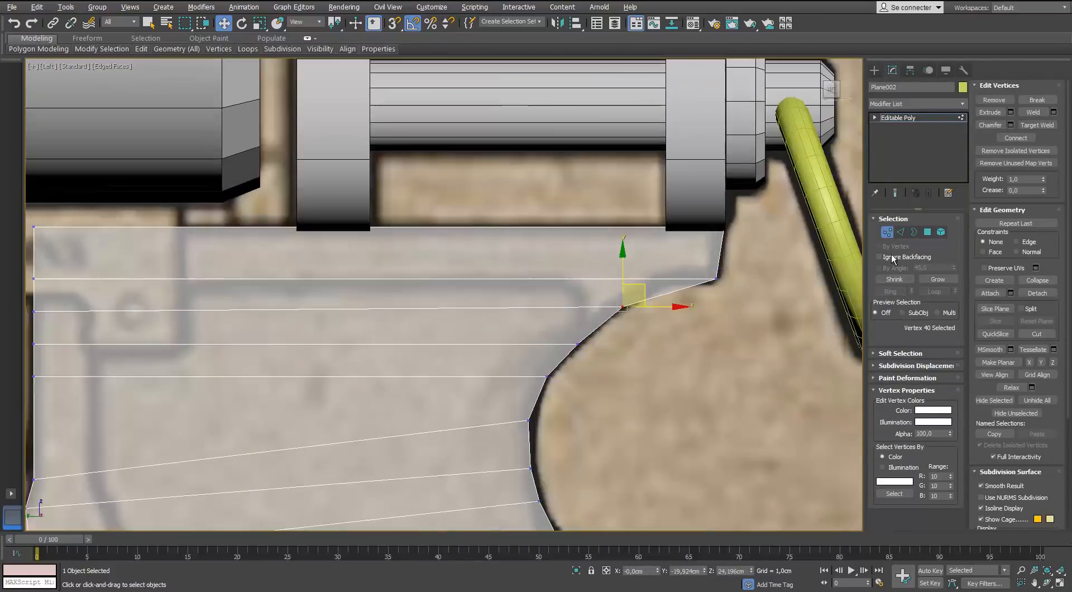
Move the top strip's short rear edge inward and connect the grip's cross edges with a single lengthwise loop close to the front.
{"action": "key", "text": "2"}
{"action": "left_click_drag", "start_coordinate": [781, 253], "coordinate": [741, 253]}
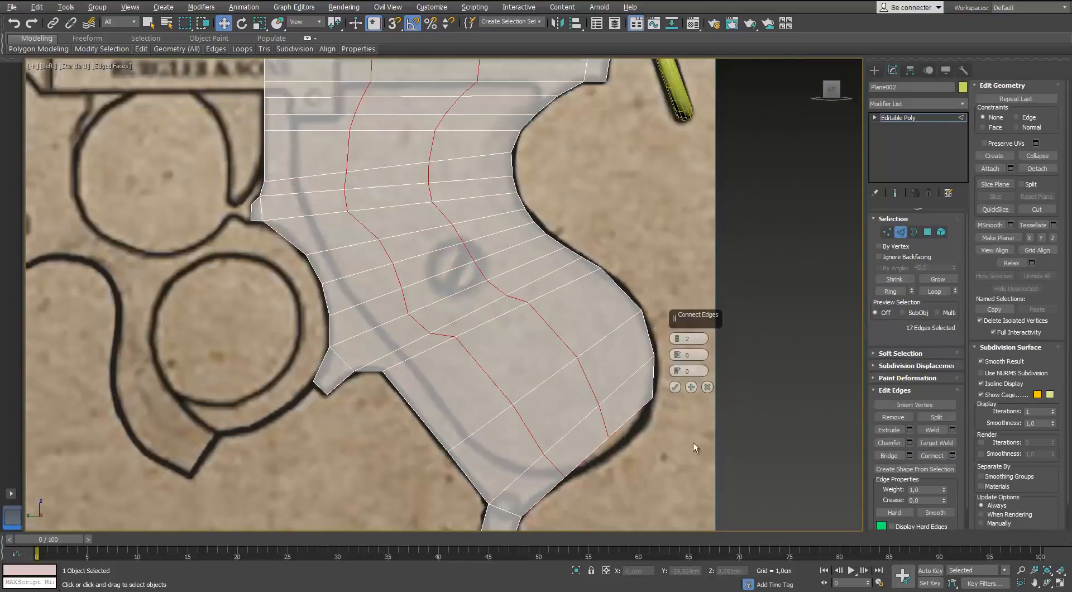
{"action": "left_click", "coordinate": [677, 341]}
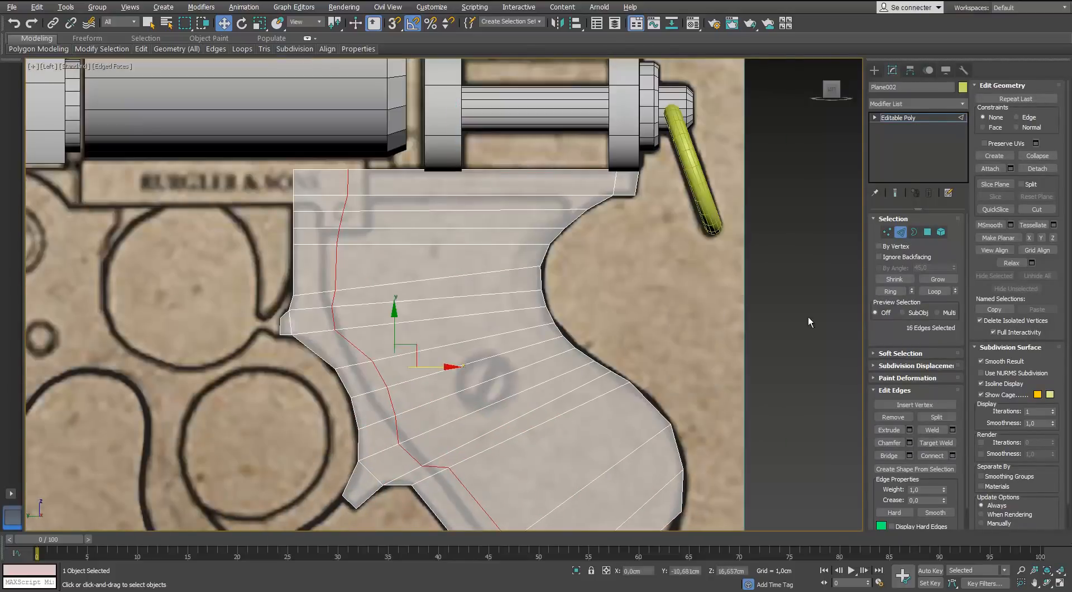
Align the loop's five uppermost vertices vertically and move the next two onto the inner line of the grip frame.
{"action": "key", "text": "1"}
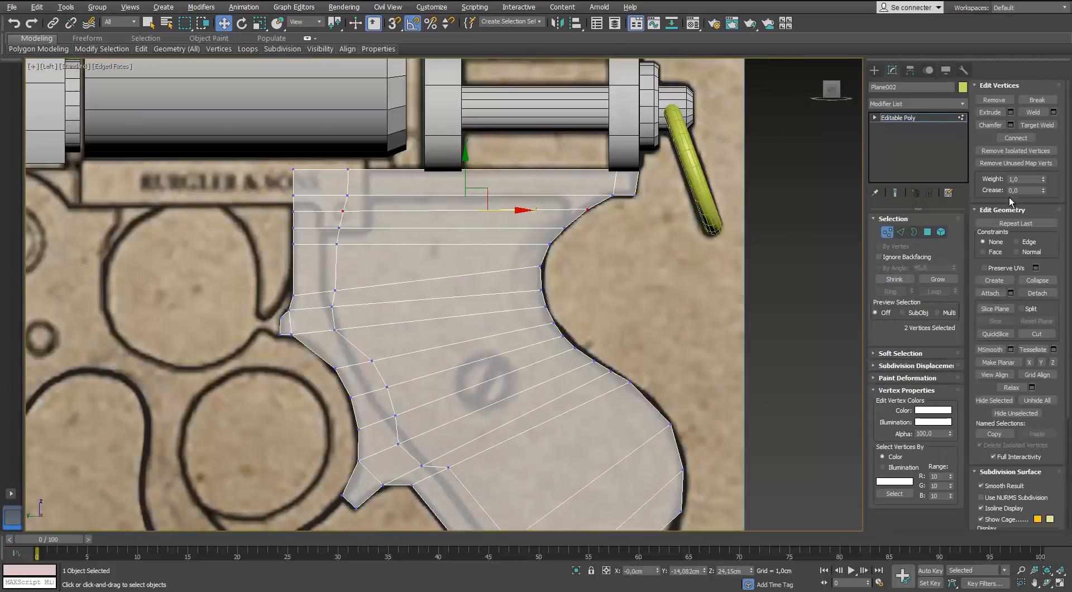
{"action": "scroll", "coordinate": [407, 309], "scroll_direction": "up", "scroll_amount": 3}
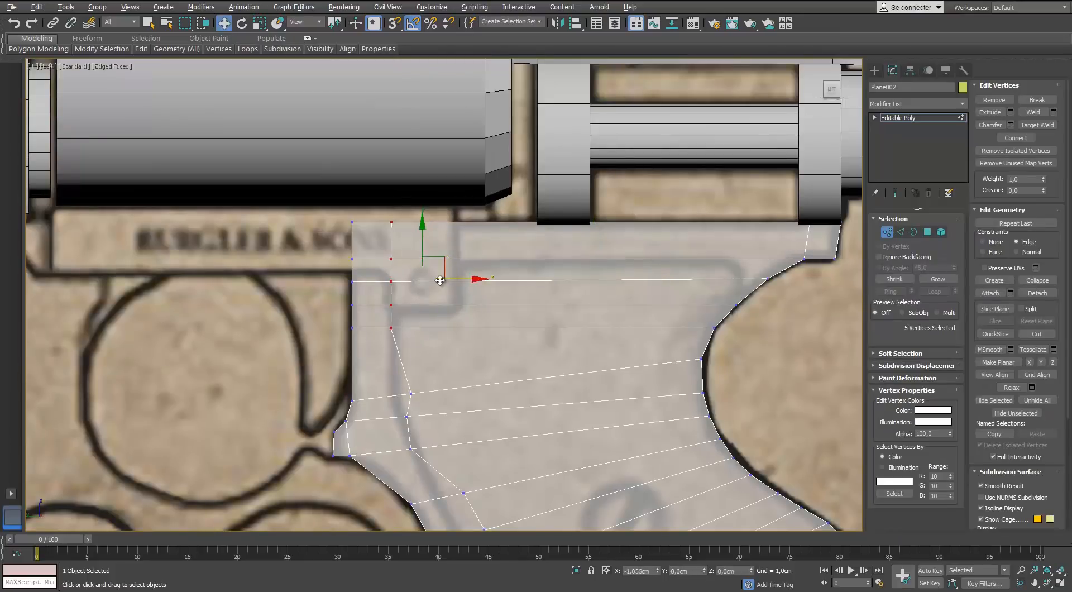
{"action": "left_click", "coordinate": [410, 394]}
{"action": "scroll", "coordinate": [410, 394], "scroll_direction": "up", "scroll_amount": 2}
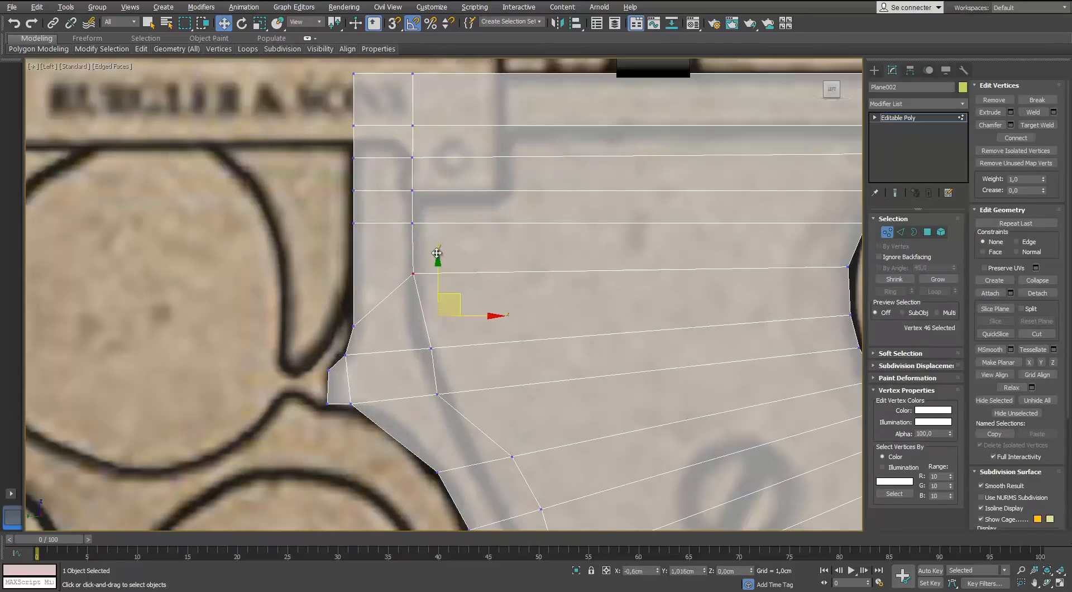
{"action": "left_click_drag", "start_coordinate": [461, 296], "coordinate": [436, 253]}
{"action": "left_click", "coordinate": [431, 348]}
{"action": "left_click_drag", "start_coordinate": [430, 347], "coordinate": [413, 326]}
Move the loop's middle vertices onto the frame's inner line behind the guard ring.
{"action": "middle_click_drag", "start_coordinate": [427, 414], "coordinate": [390, 343]}
{"action": "left_click", "coordinate": [476, 385]}
{"action": "left_click_drag", "start_coordinate": [485, 368], "coordinate": [440, 363]}
{"action": "middle_click_drag", "start_coordinate": [469, 358], "coordinate": [421, 222]}
{"action": "left_click", "coordinate": [457, 303]}
{"action": "left_click_drag", "start_coordinate": [479, 286], "coordinate": [444, 300]}
{"action": "middle_click_drag", "start_coordinate": [467, 343], "coordinate": [418, 264]}
{"action": "left_click", "coordinate": [431, 336]}
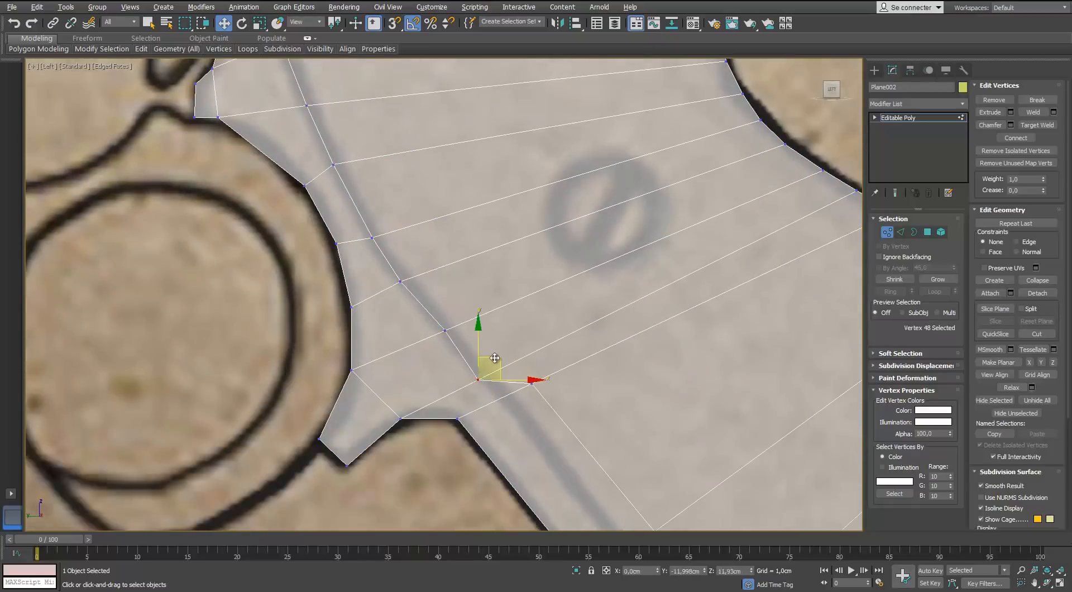
{"action": "left_click_drag", "start_coordinate": [555, 363], "coordinate": [538, 387]}
Move the loop's lowest vertices onto the curved inner frame line above the butt tab.
{"action": "middle_click_drag", "start_coordinate": [538, 387], "coordinate": [481, 251]}
{"action": "scroll", "coordinate": [482, 251], "scroll_direction": "down", "scroll_amount": 6}
{"action": "scroll", "coordinate": [526, 305], "scroll_direction": "up", "scroll_amount": 4}
{"action": "left_click", "coordinate": [528, 298]}
{"action": "left_click_drag", "start_coordinate": [536, 285], "coordinate": [507, 289]}
{"action": "middle_click_drag", "start_coordinate": [507, 288], "coordinate": [465, 247]}
{"action": "left_click", "coordinate": [536, 327]}
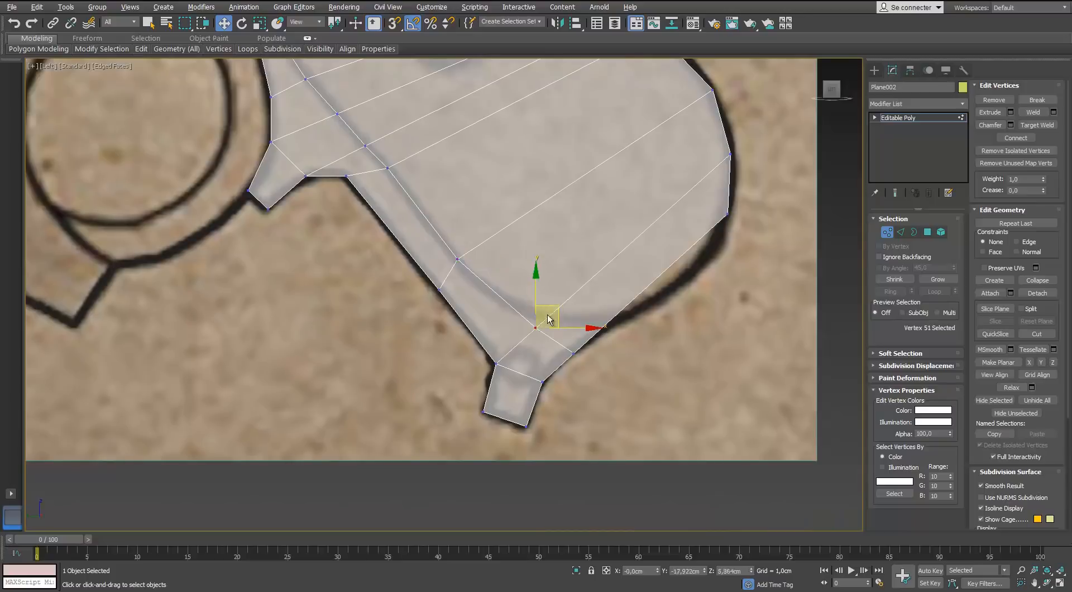
{"action": "middle_click_drag", "start_coordinate": [619, 320], "coordinate": [561, 346]}
{"action": "scroll", "coordinate": [562, 347], "scroll_direction": "down", "scroll_amount": 2}
{"action": "scroll", "coordinate": [562, 347], "scroll_direction": "up", "scroll_amount": 2}
{"action": "left_click", "coordinate": [658, 335]}
Select the ring of cross edges inside the grip panel and connect it with three evenly spaced segments, slide 0.
{"action": "left_click", "coordinate": [900, 232]}
{"action": "left_click", "coordinate": [570, 258]}
{"action": "key", "text": "alt+r"}
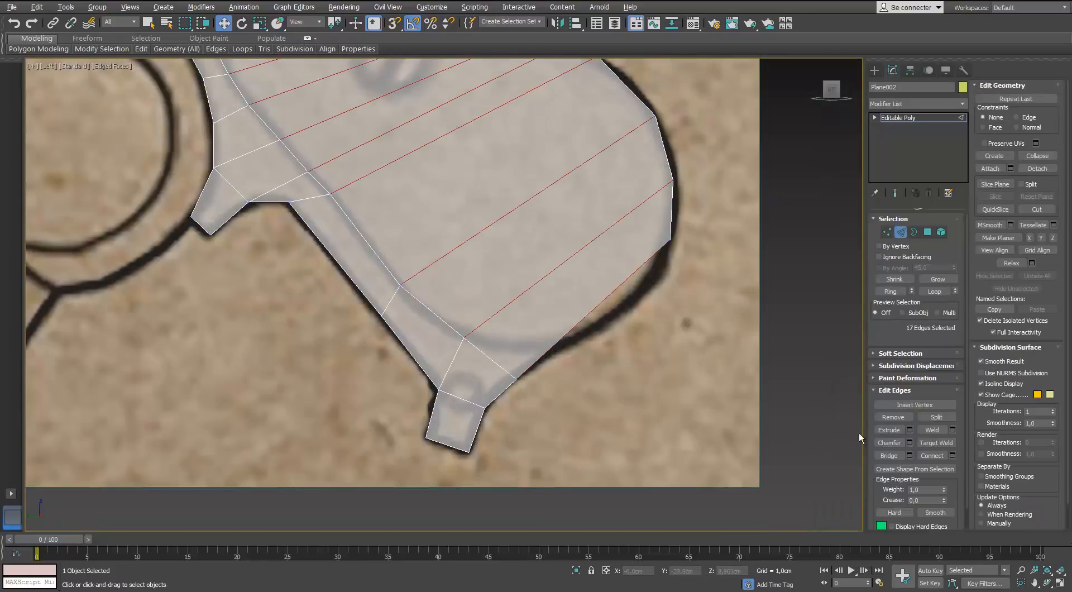
{"action": "left_click", "coordinate": [952, 456]}
{"action": "right_click", "coordinate": [677, 371]}
{"action": "left_click", "coordinate": [677, 337]}
{"action": "left_click", "coordinate": [677, 337]}
{"action": "middle_click_drag", "start_coordinate": [463, 373], "coordinate": [463, 462]}
{"action": "scroll", "coordinate": [463, 462], "scroll_direction": "down", "scroll_amount": 4}
{"action": "left_click", "coordinate": [675, 386]}
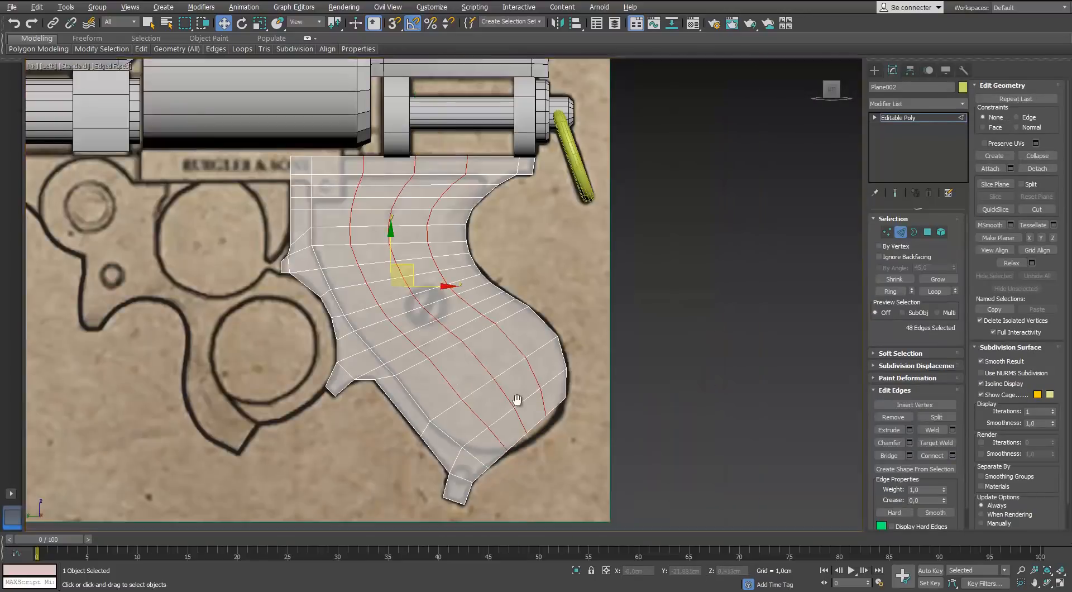
Pull the lower end vertices of the new loops outward onto the rounded outline of the butt.
{"action": "key", "text": "1"}
{"action": "scroll", "coordinate": [549, 426], "scroll_direction": "up", "scroll_amount": 4}
{"action": "scroll", "coordinate": [516, 342], "scroll_direction": "up", "scroll_amount": 2}
{"action": "left_click", "coordinate": [510, 352]}
{"action": "left_click_drag", "start_coordinate": [520, 341], "coordinate": [545, 353]}
{"action": "left_click", "coordinate": [456, 401]}
{"action": "left_click_drag", "start_coordinate": [467, 391], "coordinate": [497, 401]}
{"action": "middle_click_drag", "start_coordinate": [497, 400], "coordinate": [530, 298]}
{"action": "left_click", "coordinate": [435, 349]}
{"action": "left_click_drag", "start_coordinate": [457, 327], "coordinate": [473, 329]}
Refine the butt's lower edge vertices so the outline curves smoothly toward the bottom tab.
{"action": "scroll", "coordinate": [433, 373], "scroll_direction": "up", "scroll_amount": 2}
{"action": "middle_click_drag", "start_coordinate": [382, 373], "coordinate": [374, 401]}
{"action": "left_click", "coordinate": [499, 339]}
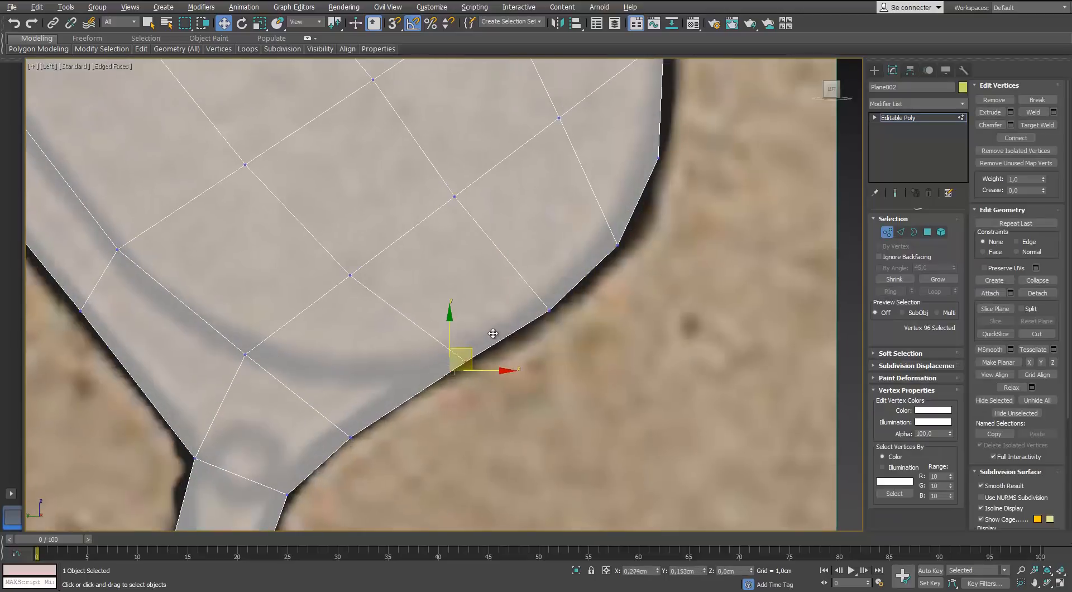
{"action": "left_click_drag", "start_coordinate": [493, 333], "coordinate": [521, 313]}
{"action": "left_click_drag", "start_coordinate": [398, 374], "coordinate": [320, 458]}
{"action": "left_click", "coordinate": [430, 406]}
{"action": "scroll", "coordinate": [426, 402], "scroll_direction": "down", "scroll_amount": 5}
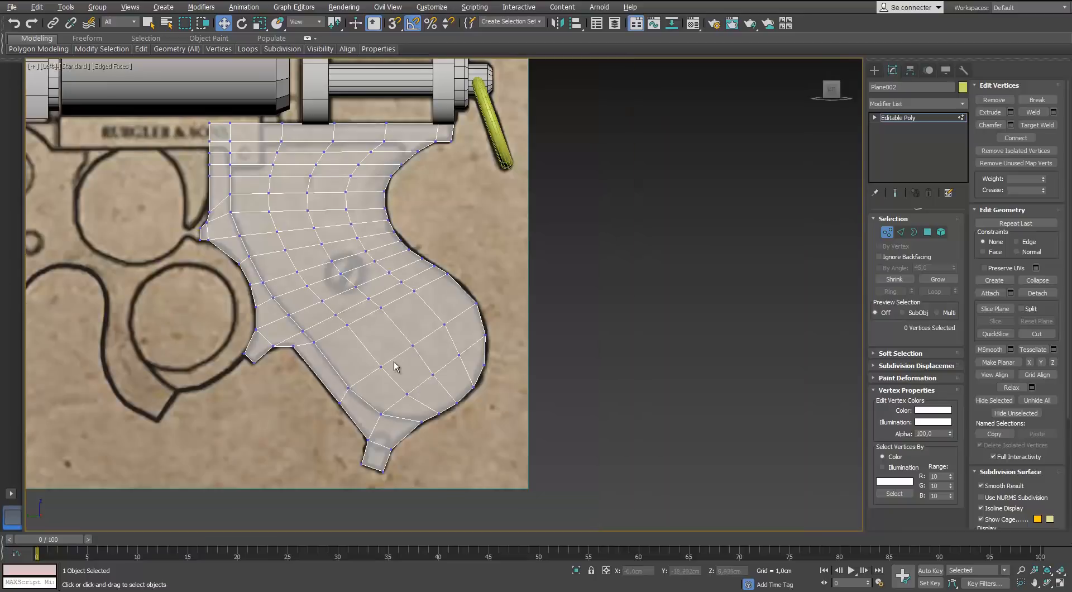
Apply a Shell modifier to the grip plane with see-through display off and an outer amount of about 1.139 cm.
{"action": "middle_click_drag", "start_coordinate": [393, 360], "coordinate": [389, 388]}
{"action": "scroll", "coordinate": [389, 387], "scroll_direction": "down", "scroll_amount": 2}
{"action": "scroll", "coordinate": [390, 311], "scroll_direction": "up", "scroll_amount": 3}
{"action": "middle_click_drag", "start_coordinate": [507, 321], "coordinate": [446, 337], "text": "alt"}
{"action": "scroll", "coordinate": [447, 338], "scroll_direction": "down", "scroll_amount": 2}
{"action": "left_click", "coordinate": [889, 234]}
{"action": "left_click", "coordinate": [962, 104]}
{"action": "type", "text": "sh"}
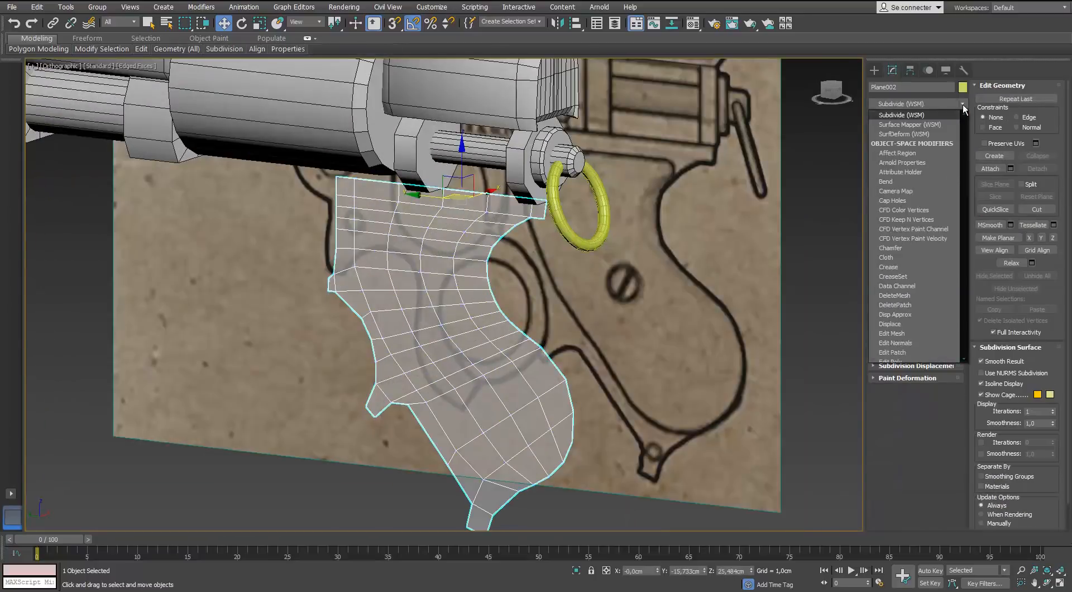
{"action": "key", "text": "Return"}
{"action": "key", "text": "alt+x"}
{"action": "middle_click_drag", "start_coordinate": [664, 253], "coordinate": [606, 234], "text": "alt"}
{"action": "left_click_drag", "start_coordinate": [951, 248], "coordinate": [951, 219]}
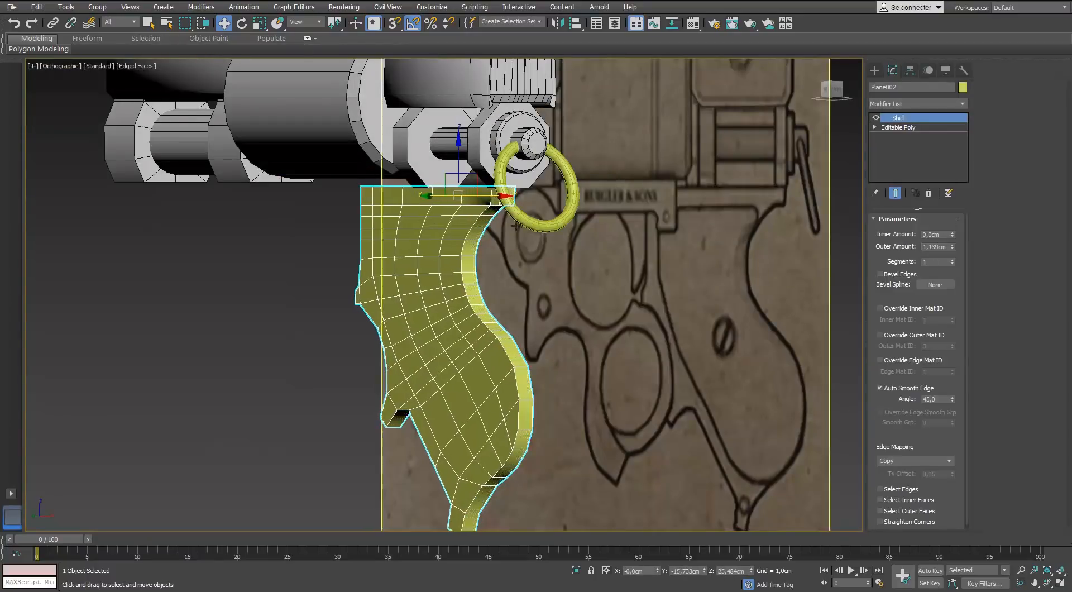
Set the grip shell's outer amount to 3 cm.
{"action": "scroll", "coordinate": [578, 251], "scroll_direction": "up", "scroll_amount": 4}
{"action": "middle_click_drag", "start_coordinate": [578, 251], "coordinate": [563, 301], "text": "alt"}
{"action": "scroll", "coordinate": [514, 313], "scroll_direction": "down", "scroll_amount": 5}
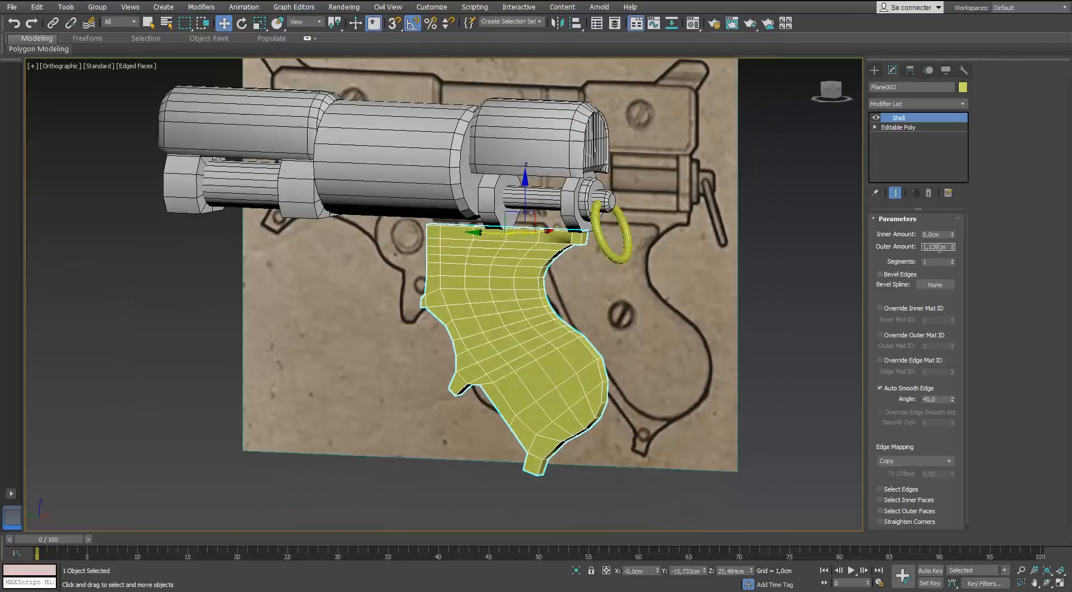
{"action": "double_click", "coordinate": [939, 248]}
{"action": "type", "text": "3"}
{"action": "key", "text": "Return"}
Move the shelled grip along X to about 1.507 cm to centre it under the barrel assembly in the perspective view.
{"action": "key", "text": "p"}
{"action": "middle_click_drag", "start_coordinate": [586, 260], "coordinate": [491, 273], "text": "alt"}
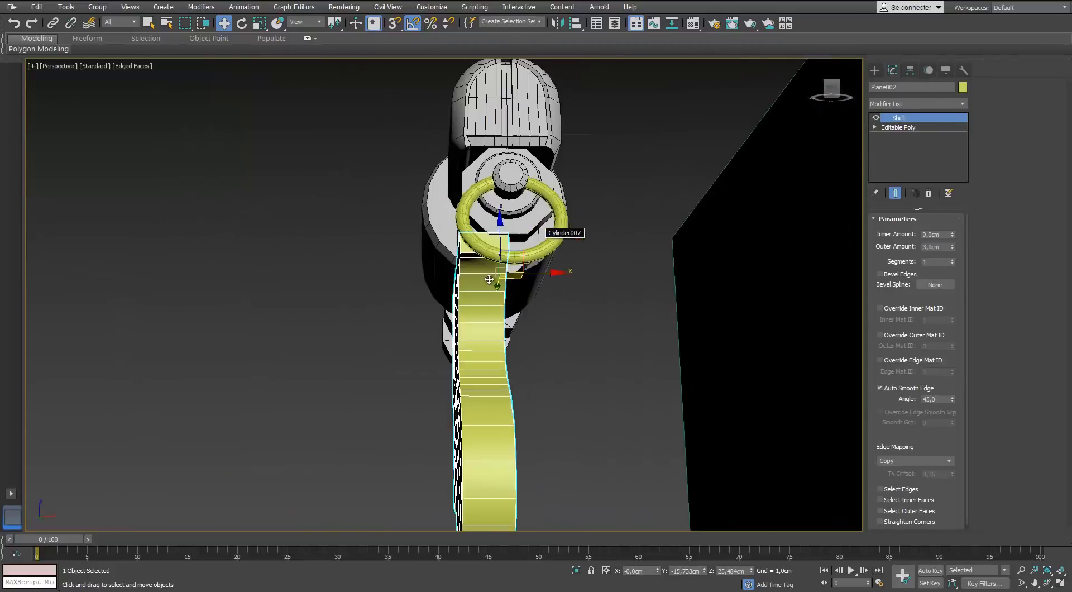
{"action": "left_click_drag", "start_coordinate": [540, 274], "coordinate": [563, 279]}
{"action": "scroll", "coordinate": [564, 279], "scroll_direction": "up", "scroll_amount": 5}
{"action": "middle_click_drag", "start_coordinate": [564, 279], "coordinate": [575, 269], "text": "alt"}
{"action": "left_click_drag", "start_coordinate": [559, 273], "coordinate": [550, 273]}
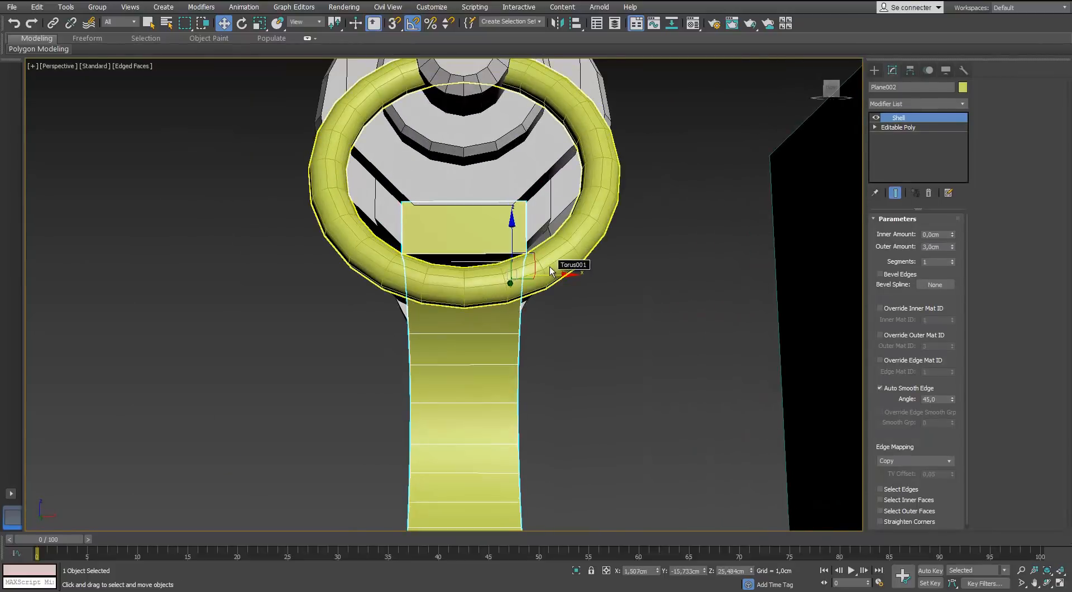
Reduce the shell's outer amount to about 2.7 cm and re-centre the grip at X 1.187 cm.
{"action": "scroll", "coordinate": [549, 272], "scroll_direction": "down", "scroll_amount": 5}
{"action": "mouse_move", "coordinate": [550, 272]}
{"action": "middle_mouse_down", "text": "alt"}
{"action": "mouse_move", "coordinate": [567, 342]}
{"action": "mouse_move", "coordinate": [547, 277]}
{"action": "mouse_move", "coordinate": [533, 276]}
{"action": "middle_mouse_up", "text": "alt"}
{"action": "scroll", "coordinate": [548, 276], "scroll_direction": "up", "scroll_amount": 4}
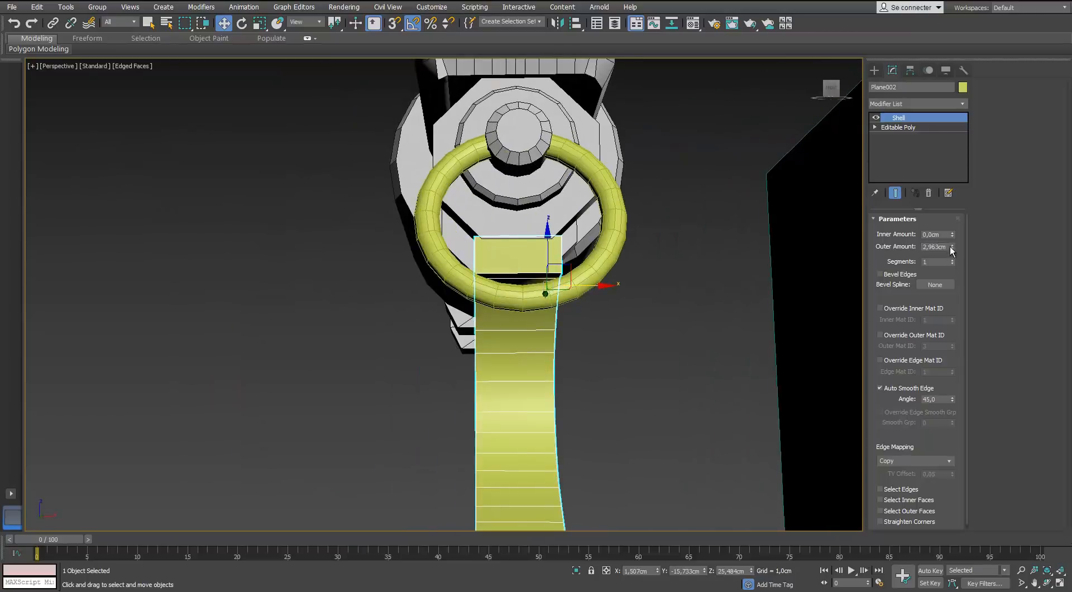
{"action": "left_click_drag", "start_coordinate": [599, 287], "coordinate": [590, 288]}
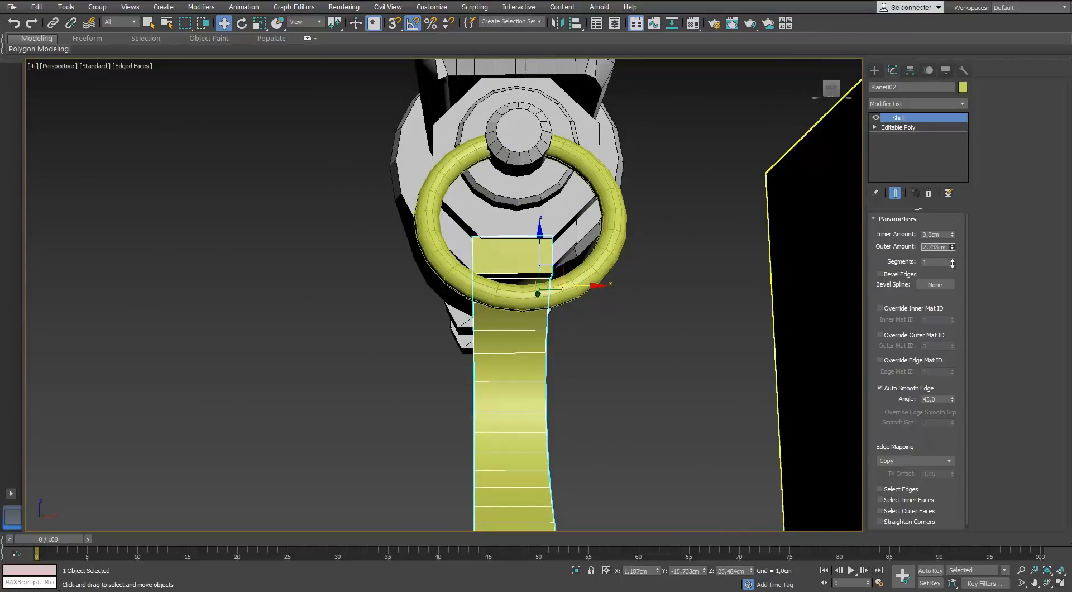
Convert the shelled grip to an Editable Poly.
{"action": "scroll", "coordinate": [545, 274], "scroll_direction": "down", "scroll_amount": 4}
{"action": "middle_click_drag", "start_coordinate": [544, 273], "coordinate": [600, 290], "text": "alt"}
{"action": "scroll", "coordinate": [566, 268], "scroll_direction": "down", "scroll_amount": 5}
{"action": "scroll", "coordinate": [567, 268], "scroll_direction": "up", "scroll_amount": 5}
{"action": "right_click", "coordinate": [552, 293]}
{"action": "mouse_move", "coordinate": [566, 393]}
{"action": "left_click", "coordinate": [511, 401]}
Select the grip's polygons, starting with those along its upper rear edge and extending over the whole body.
{"action": "left_click", "coordinate": [927, 232]}
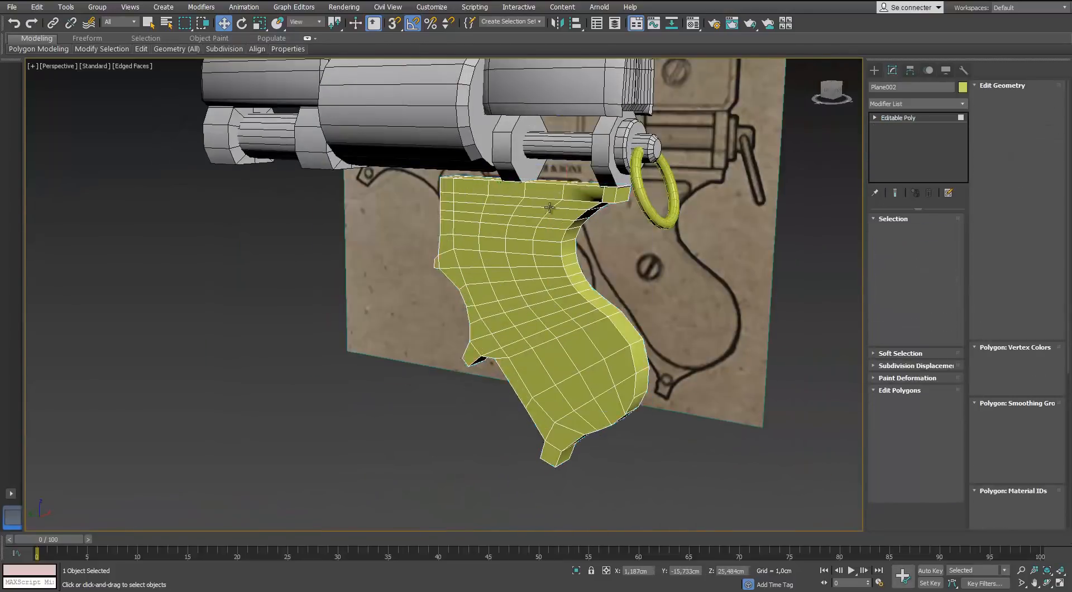
{"action": "middle_click_drag", "start_coordinate": [549, 211], "coordinate": [569, 205], "text": "alt"}
{"action": "left_click", "coordinate": [574, 200]}
{"action": "scroll", "coordinate": [560, 211], "scroll_direction": "up", "scroll_amount": 3}
{"action": "left_click", "coordinate": [570, 210], "text": "ctrl"}
{"action": "left_click", "coordinate": [560, 223], "text": "ctrl"}
{"action": "left_click", "coordinate": [549, 241], "text": "ctrl"}
{"action": "scroll", "coordinate": [553, 264], "scroll_direction": "down", "scroll_amount": 5}
{"action": "middle_click_drag", "start_coordinate": [554, 264], "coordinate": [674, 350], "text": "alt"}
{"action": "left_click_drag", "start_coordinate": [620, 453], "coordinate": [421, 213]}
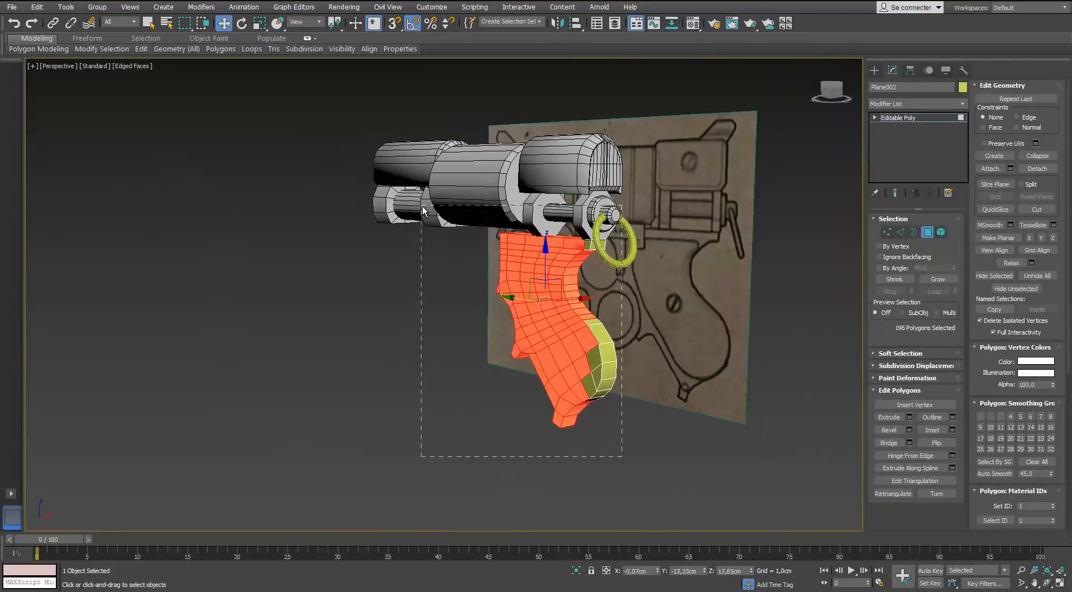
Limit the polygon selection to the grip's flat left side and deselect its top row.
{"action": "middle_click_drag", "start_coordinate": [423, 213], "coordinate": [537, 240], "text": "alt"}
{"action": "left_click_drag", "start_coordinate": [555, 486], "coordinate": [595, 215], "text": "alt"}
{"action": "scroll", "coordinate": [558, 342], "scroll_direction": "up", "scroll_amount": 5}
{"action": "middle_click_drag", "start_coordinate": [538, 354], "coordinate": [609, 335], "text": "alt"}
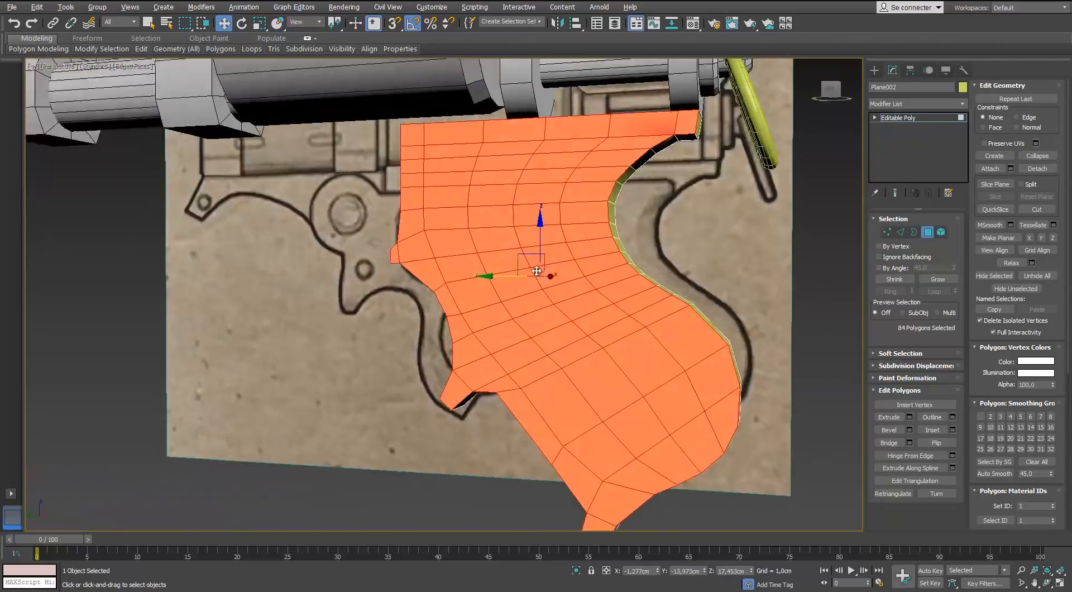
{"action": "scroll", "coordinate": [620, 134], "scroll_direction": "up", "scroll_amount": 3}
{"action": "left_click_drag", "start_coordinate": [728, 126], "coordinate": [310, 138], "text": "alt"}
Deselect the front frame strip, guard stub and butt tab in the left view, leaving only the inner grip panel selected.
{"action": "middle_click_drag", "start_coordinate": [596, 210], "coordinate": [650, 81], "text": "alt"}
{"action": "scroll", "coordinate": [596, 209], "scroll_direction": "down", "scroll_amount": 3}
{"action": "scroll", "coordinate": [586, 287], "scroll_direction": "down", "scroll_amount": 4}
{"action": "key", "text": "l"}
{"action": "scroll", "coordinate": [617, 299], "scroll_direction": "down", "scroll_amount": 2}
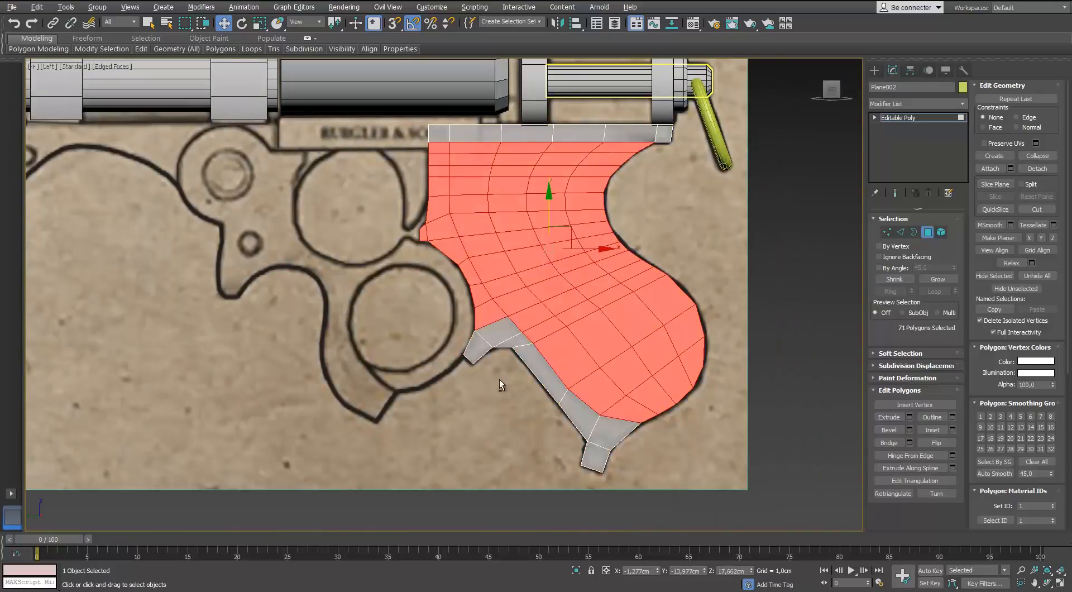
{"action": "left_click_drag", "start_coordinate": [435, 142], "coordinate": [435, 142], "text": "alt"}
{"action": "scroll", "coordinate": [502, 251], "scroll_direction": "up", "scroll_amount": 2}
{"action": "scroll", "coordinate": [611, 269], "scroll_direction": "down", "scroll_amount": 2}
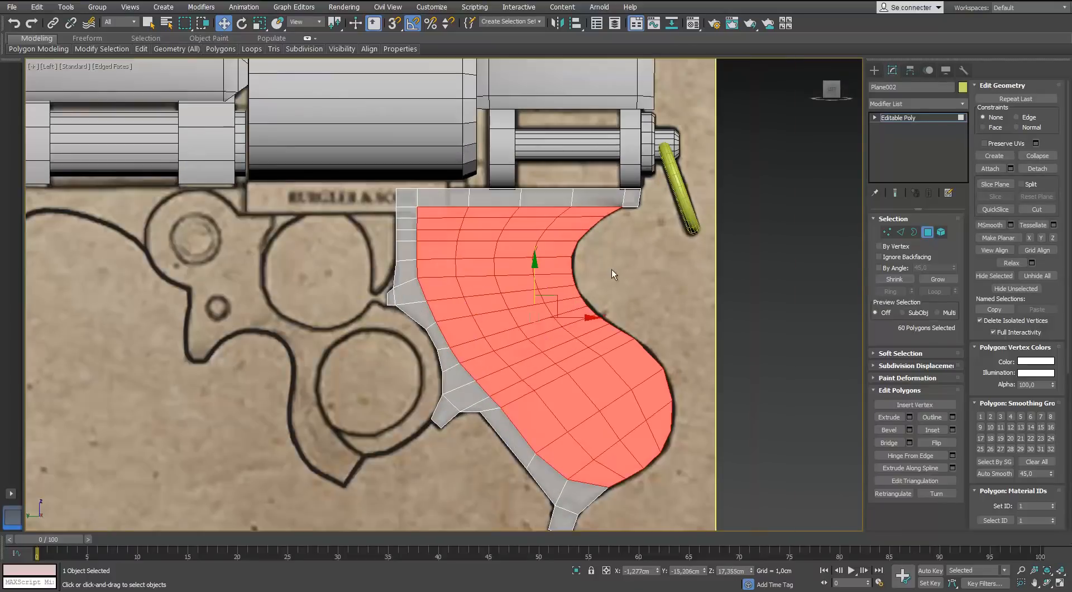
Detach the selected panel polygons as a separate object and select that object.
{"action": "left_click", "coordinate": [1037, 168]}
{"action": "left_click", "coordinate": [572, 300]}
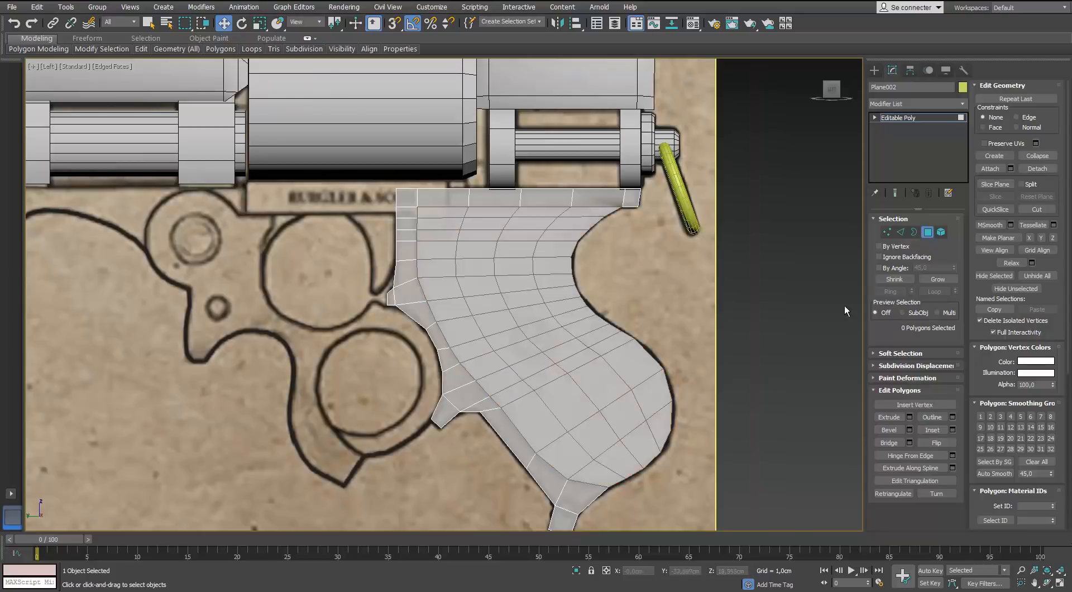
{"action": "left_click", "coordinate": [532, 313]}
{"action": "left_click", "coordinate": [535, 306]}
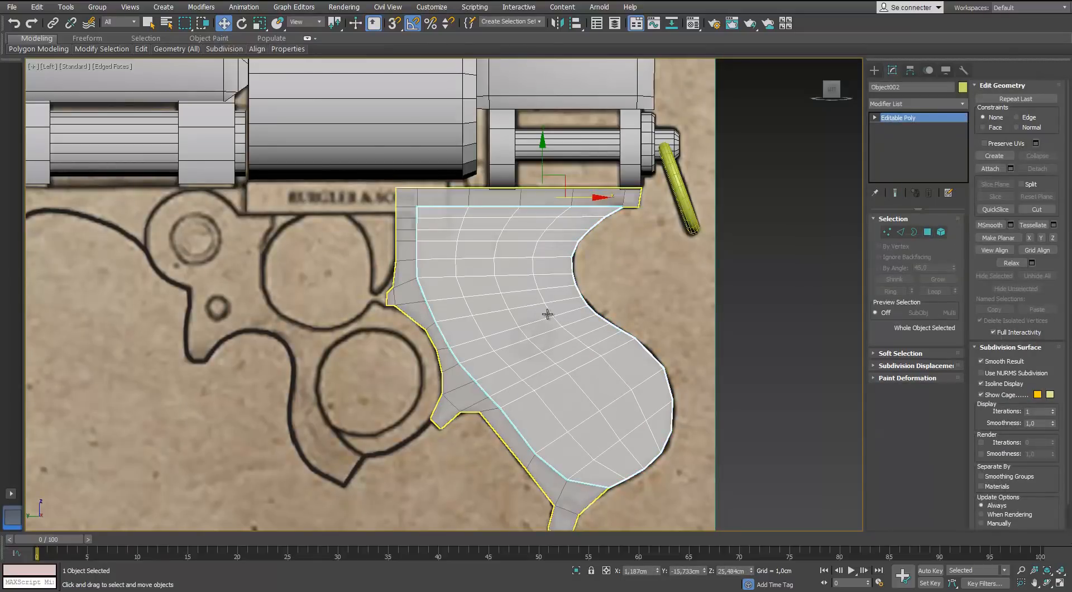
Apply a Shell modifier to the detached grip panel and set its outer amount to about 0.755 cm.
{"action": "key", "text": "p"}
{"action": "middle_click_drag", "start_coordinate": [547, 313], "coordinate": [681, 274], "text": "alt"}
{"action": "key", "text": "alt+x"}
{"action": "left_click", "coordinate": [597, 336]}
{"action": "key", "text": "alt+x"}
{"action": "left_click", "coordinate": [598, 339]}
{"action": "left_click", "coordinate": [963, 103]}
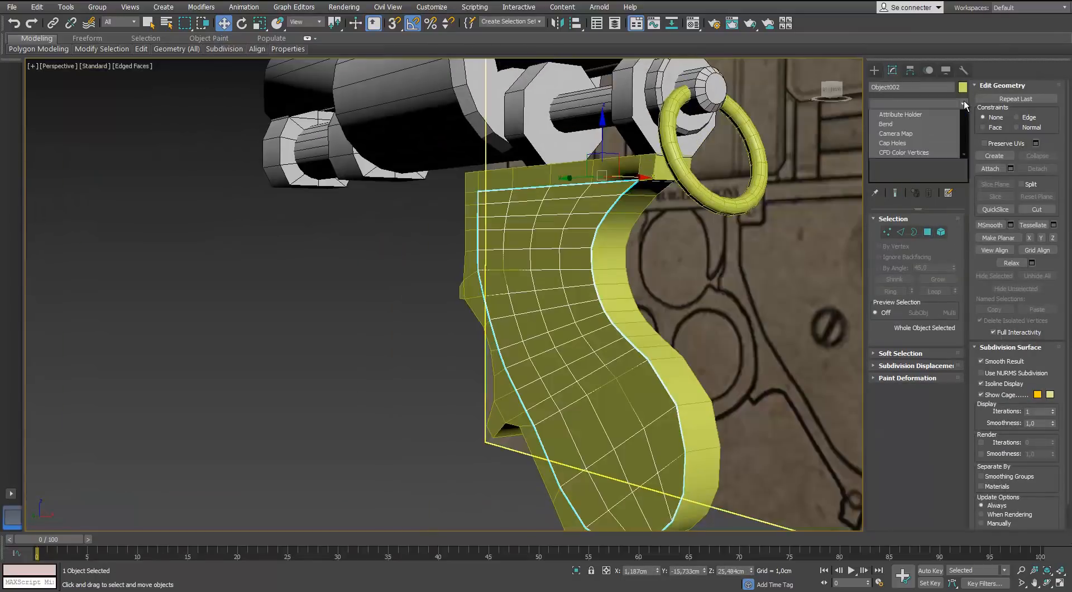
{"action": "type", "text": "sh"}
{"action": "key", "text": "Return"}
{"action": "left_click_drag", "start_coordinate": [952, 247], "coordinate": [950, 302]}
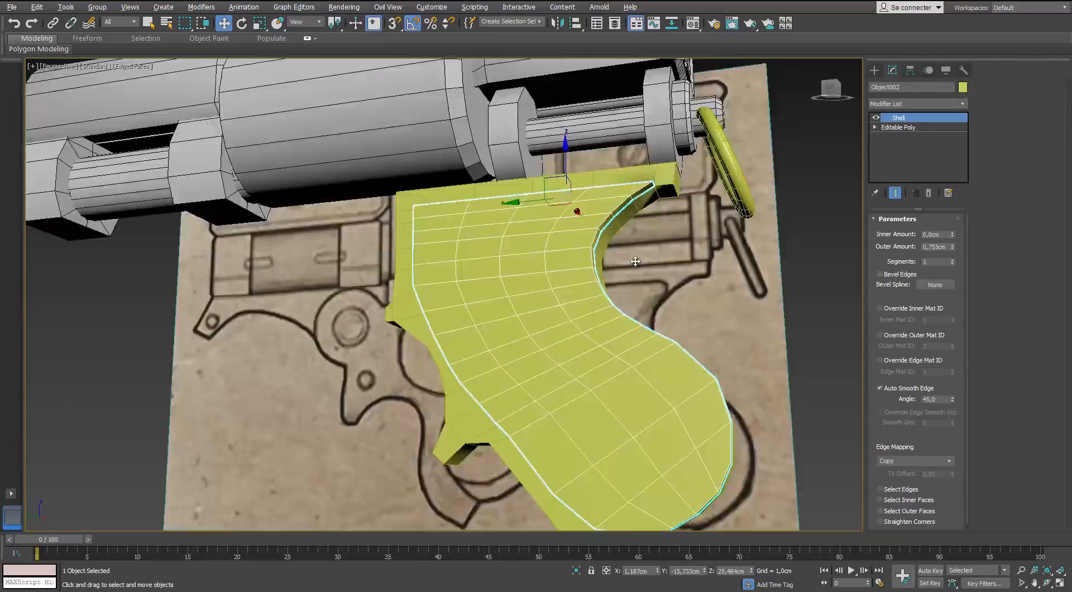
Go to the base Editable Poly level of the shelled panel and add the reference plane to the selection.
{"action": "middle_click_drag", "start_coordinate": [636, 261], "coordinate": [502, 170], "text": "alt"}
{"action": "scroll", "coordinate": [502, 170], "scroll_direction": "up", "scroll_amount": 2}
{"action": "left_click", "coordinate": [902, 128]}
{"action": "left_click", "coordinate": [761, 277], "text": "ctrl"}
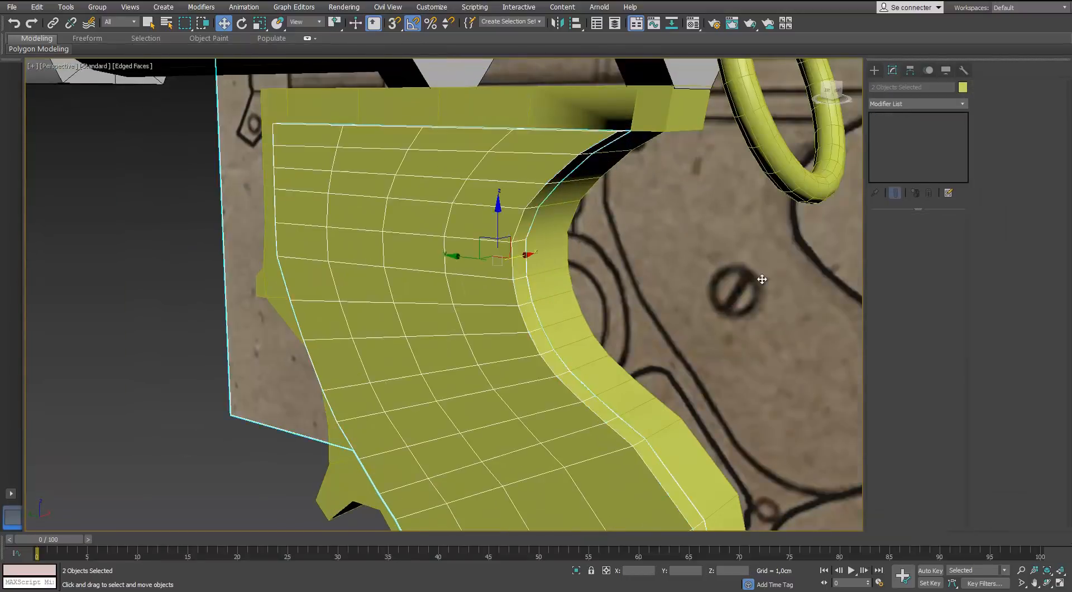
Isolate the grip panel with the blueprint plane and make it see-through in the Left view for editing its base mesh vertices.
{"action": "key", "text": "alt+q"}
{"action": "middle_click_drag", "start_coordinate": [642, 276], "coordinate": [528, 293], "text": "alt"}
{"action": "key", "text": "l"}
{"action": "left_click", "coordinate": [564, 224]}
{"action": "left_click", "coordinate": [900, 128]}
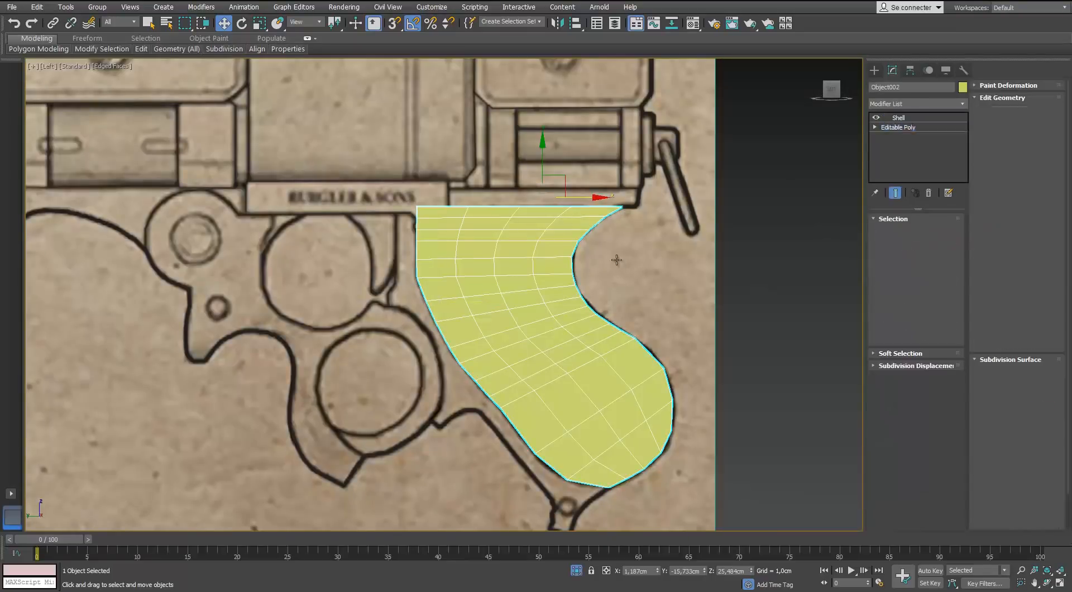
{"action": "key", "text": "alt+x"}
{"action": "scroll", "coordinate": [562, 226], "scroll_direction": "up", "scroll_amount": 6}
{"action": "left_click", "coordinate": [887, 231]}
Pull the vertices at the panel's upper rear corner inward to form a blunt end following the blueprint outline.
{"action": "middle_click_drag", "start_coordinate": [631, 196], "coordinate": [627, 206]}
{"action": "scroll", "coordinate": [626, 203], "scroll_direction": "up", "scroll_amount": 2}
{"action": "left_click", "coordinate": [702, 211]}
{"action": "left_click_drag", "start_coordinate": [735, 207], "coordinate": [683, 208]}
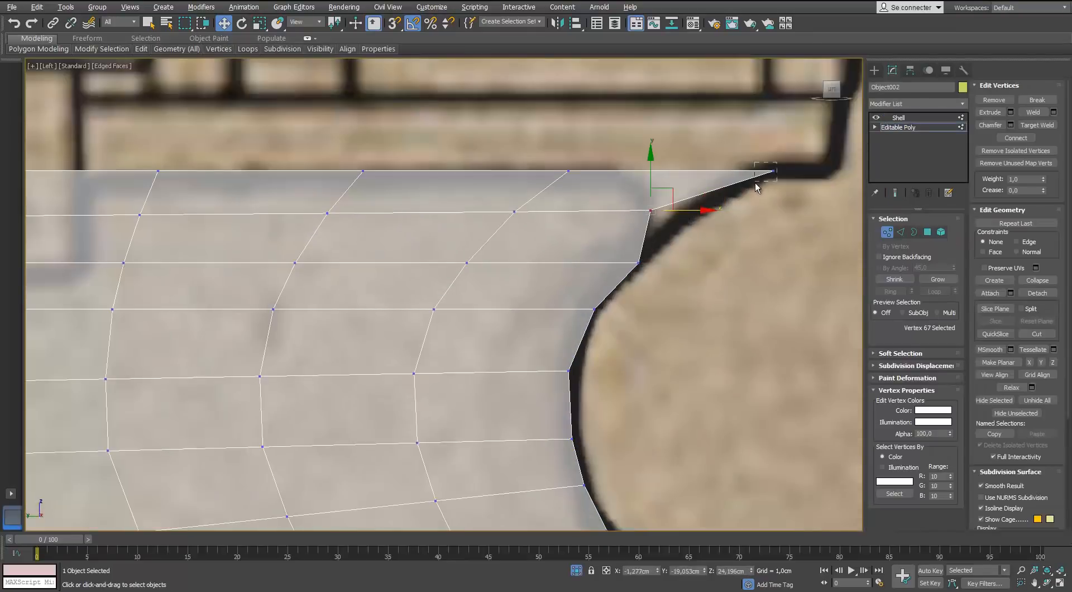
{"action": "left_click", "coordinate": [773, 171]}
{"action": "left_click_drag", "start_coordinate": [803, 170], "coordinate": [651, 197]}
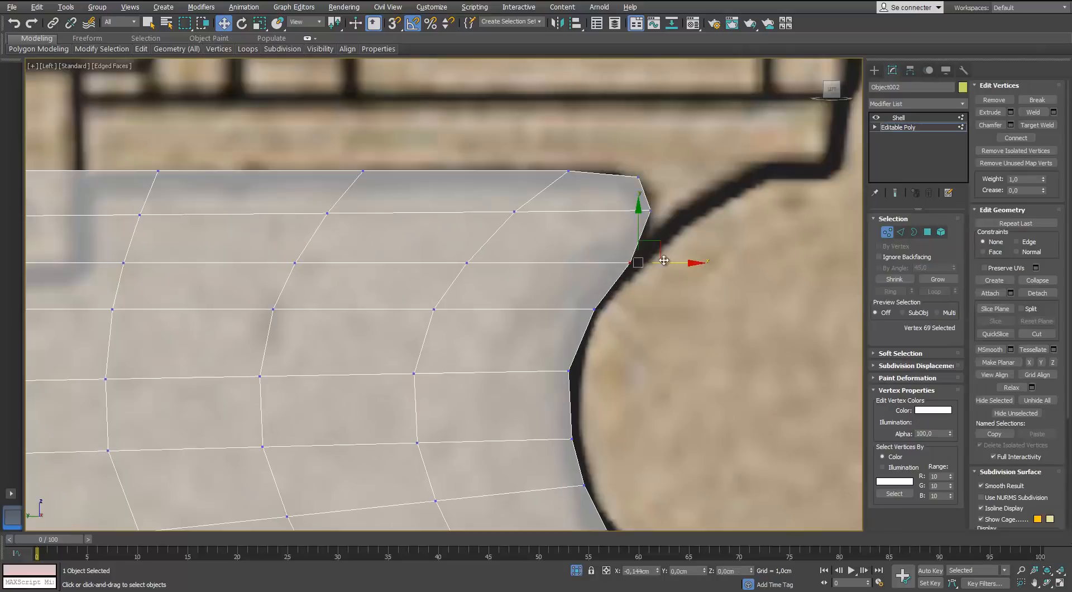
{"action": "left_click", "coordinate": [781, 208]}
{"action": "scroll", "coordinate": [812, 212], "scroll_direction": "down", "scroll_amount": 4}
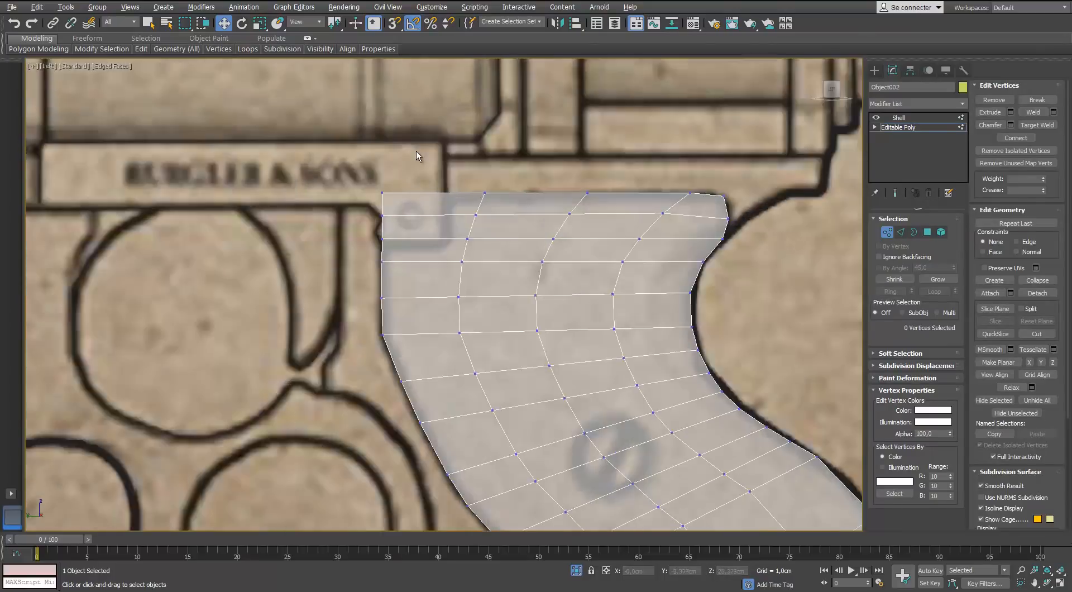
Align the vertices at the panel's upper front corner with the edges of the square plate drawn on the blueprint.
{"action": "middle_click_drag", "start_coordinate": [478, 213], "coordinate": [517, 164]}
{"action": "left_click_drag", "start_coordinate": [486, 129], "coordinate": [547, 224]}
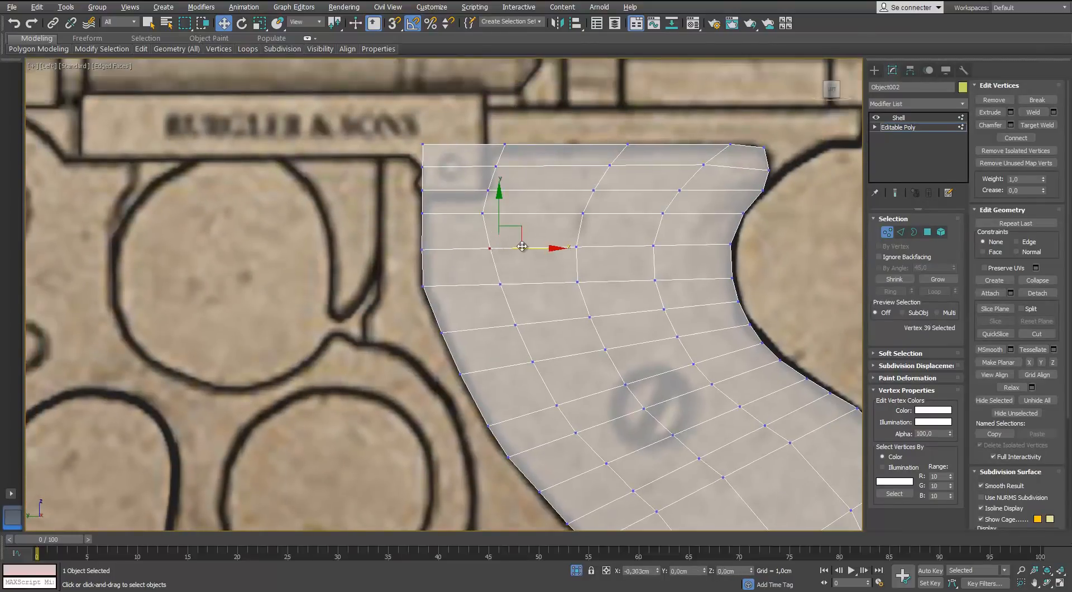
{"action": "scroll", "coordinate": [492, 160], "scroll_direction": "up", "scroll_amount": 4}
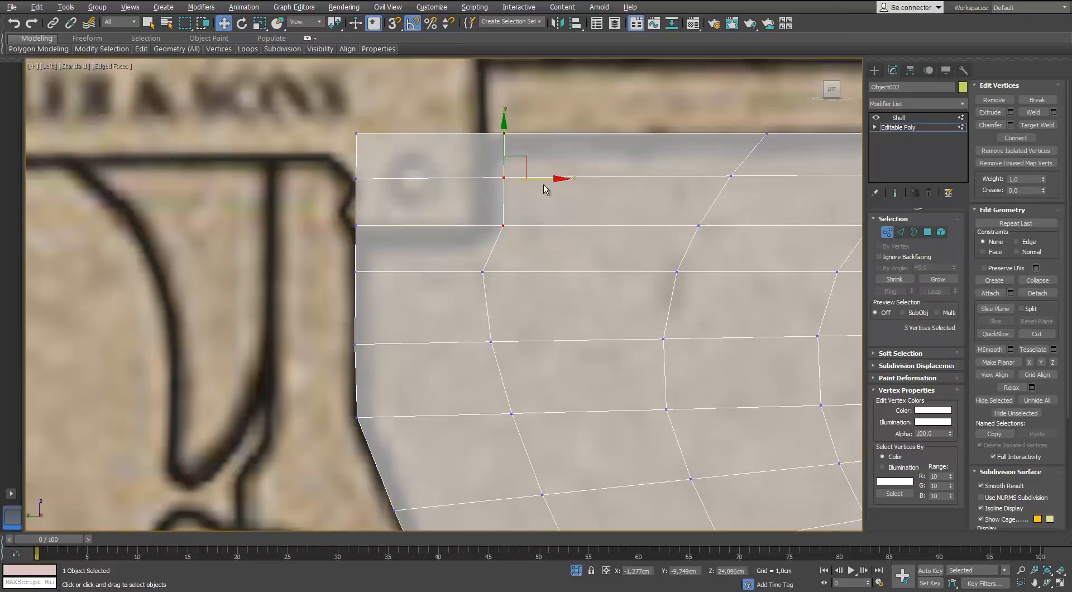
{"action": "left_click_drag", "start_coordinate": [421, 195], "coordinate": [421, 208]}
{"action": "scroll", "coordinate": [583, 196], "scroll_direction": "down", "scroll_amount": 2}
{"action": "middle_click_drag", "start_coordinate": [584, 195], "coordinate": [338, 195]}
{"action": "left_click", "coordinate": [419, 217]}
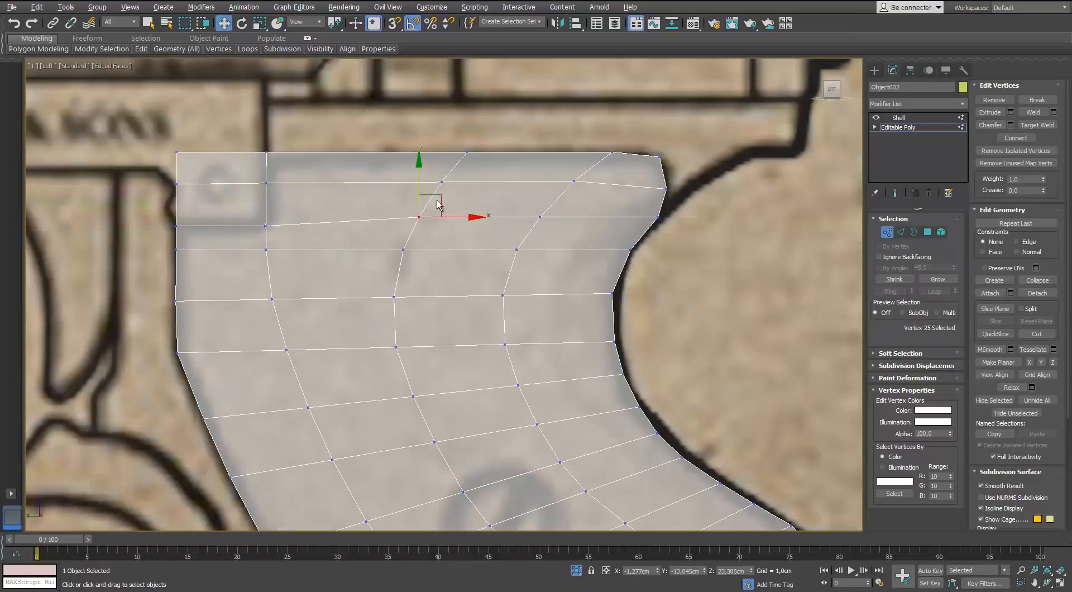
Delete the two polygons covering the square plate at the panel's upper front corner to leave a notch.
{"action": "key", "text": "4"}
{"action": "left_click", "coordinate": [240, 184]}
{"action": "key", "text": "Delete"}
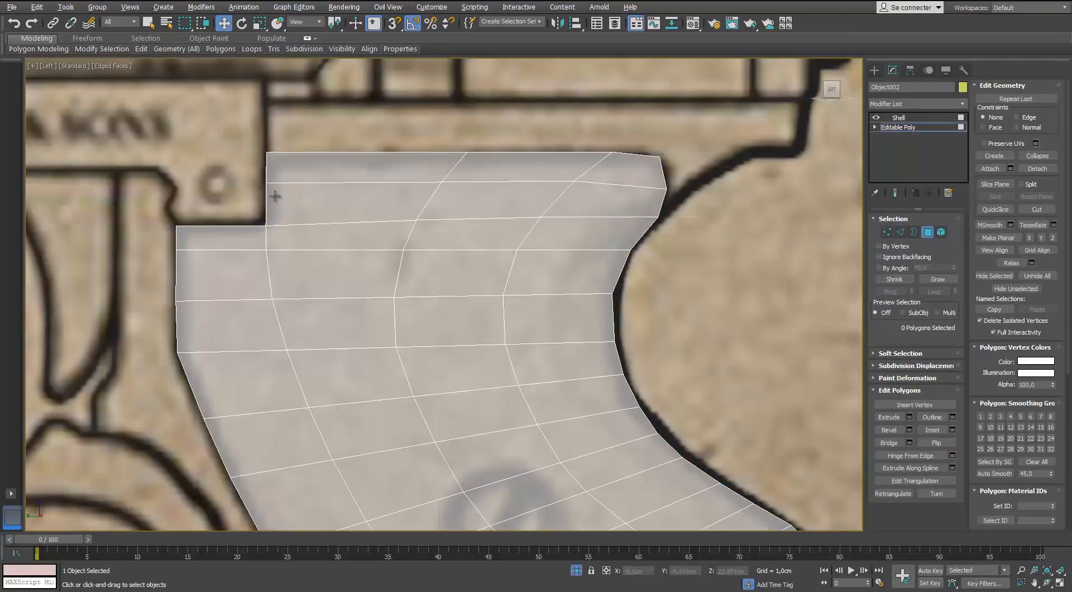
Move the vertices on the panel's lower front edge onto the blueprint outline.
{"action": "scroll", "coordinate": [282, 183], "scroll_direction": "down", "scroll_amount": 5}
{"action": "scroll", "coordinate": [327, 427], "scroll_direction": "up", "scroll_amount": 4}
{"action": "left_click", "coordinate": [887, 233]}
{"action": "scroll", "coordinate": [338, 290], "scroll_direction": "up", "scroll_amount": 4}
{"action": "left_click", "coordinate": [324, 340]}
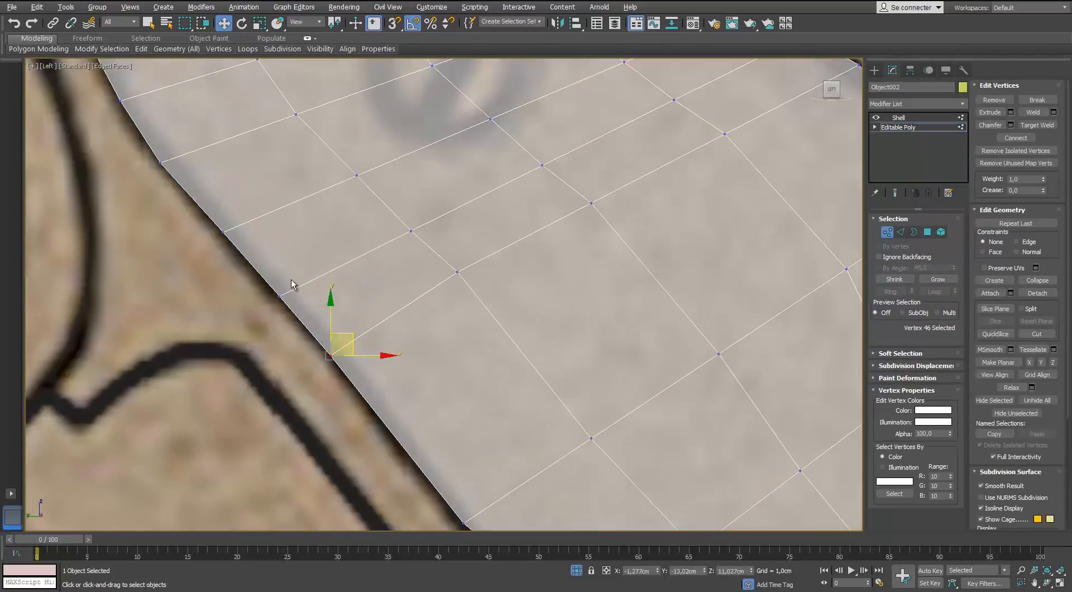
{"action": "scroll", "coordinate": [304, 255], "scroll_direction": "down", "scroll_amount": 6}
{"action": "left_click", "coordinate": [357, 260]}
{"action": "scroll", "coordinate": [358, 260], "scroll_direction": "up", "scroll_amount": 4}
{"action": "left_click_drag", "start_coordinate": [374, 239], "coordinate": [376, 248]}
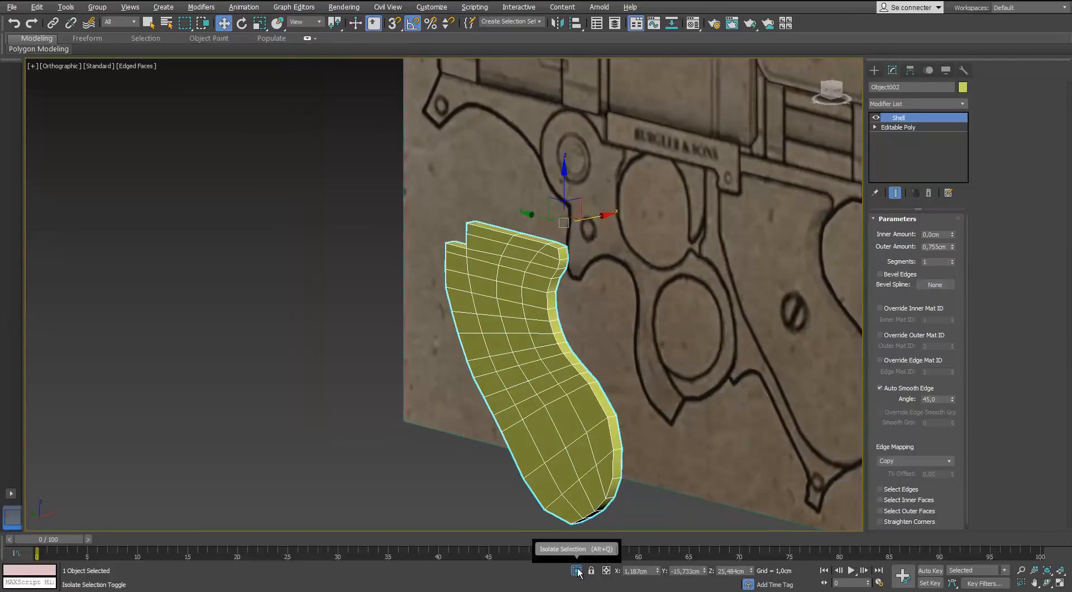
End the isolation and convert the shelled grip panel to an Editable Poly.
{"action": "left_click", "coordinate": [576, 569]}
{"action": "scroll", "coordinate": [441, 234], "scroll_direction": "up", "scroll_amount": 5}
{"action": "right_click", "coordinate": [441, 204]}
{"action": "mouse_move", "coordinate": [475, 315]}
{"action": "left_click", "coordinate": [396, 323]}
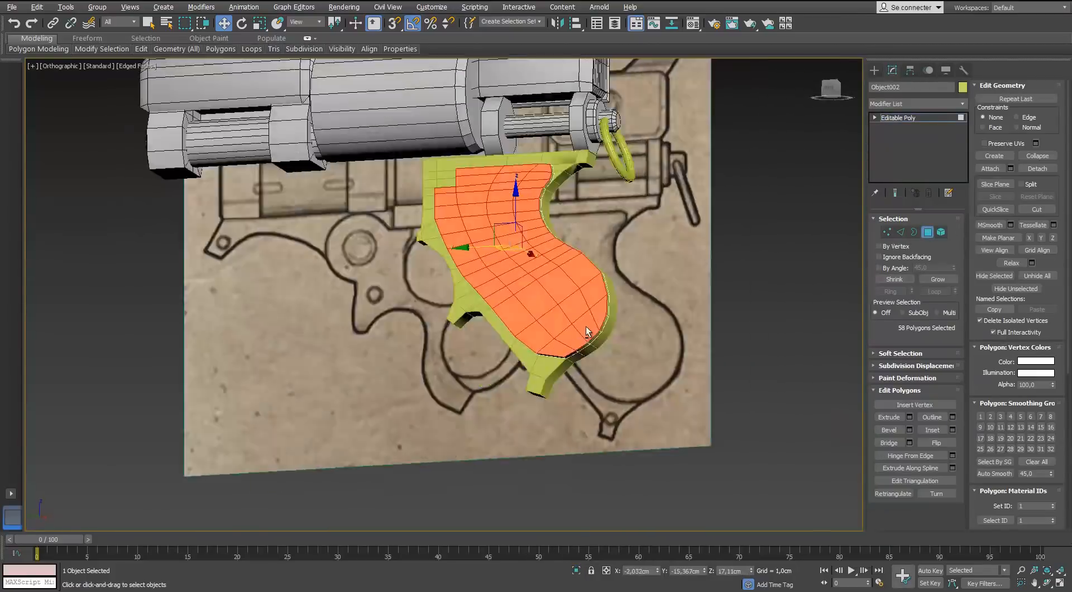
Scale the panel's selected outer-face polygons down slightly in the Left view to give its sides a bevel.
{"action": "scroll", "coordinate": [495, 179], "scroll_direction": "up", "scroll_amount": 3}
{"action": "middle_click_drag", "start_coordinate": [474, 187], "coordinate": [669, 310], "text": "alt"}
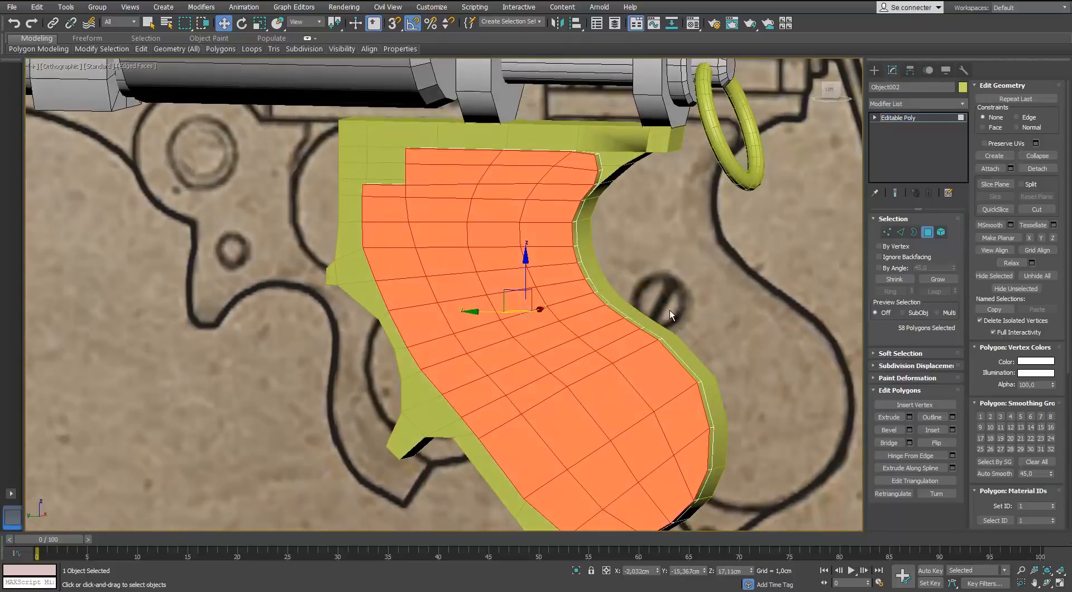
{"action": "key", "text": "l"}
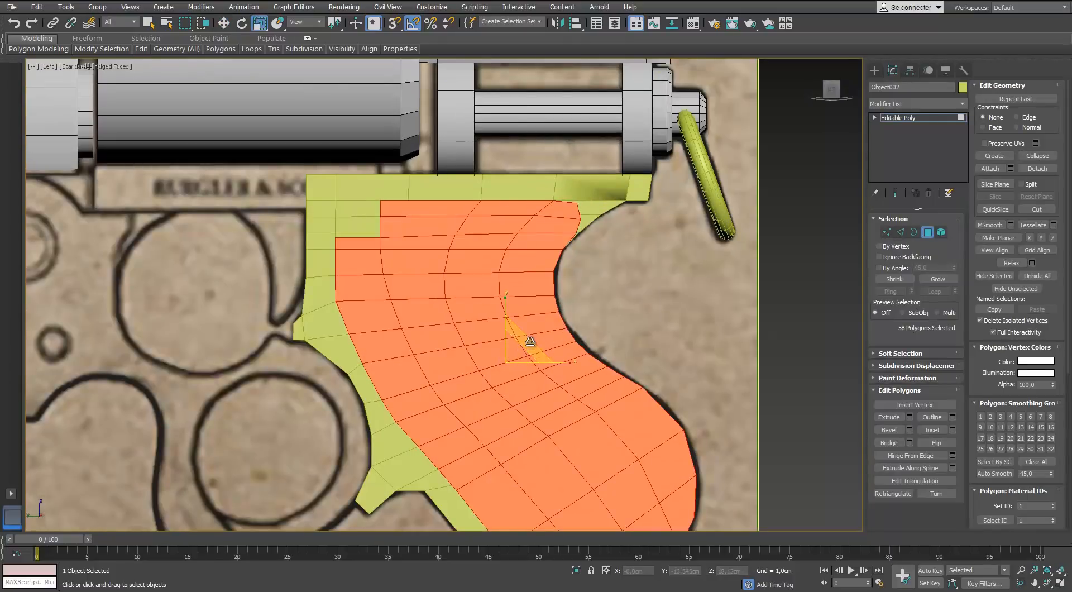
{"action": "scroll", "coordinate": [641, 354], "scroll_direction": "up", "scroll_amount": 3}
{"action": "middle_click_drag", "start_coordinate": [641, 354], "coordinate": [651, 374]}
Isolate the panel and move the outer-face vertices along its lower rear curve inward to even out the bevel.
{"action": "key", "text": "1"}
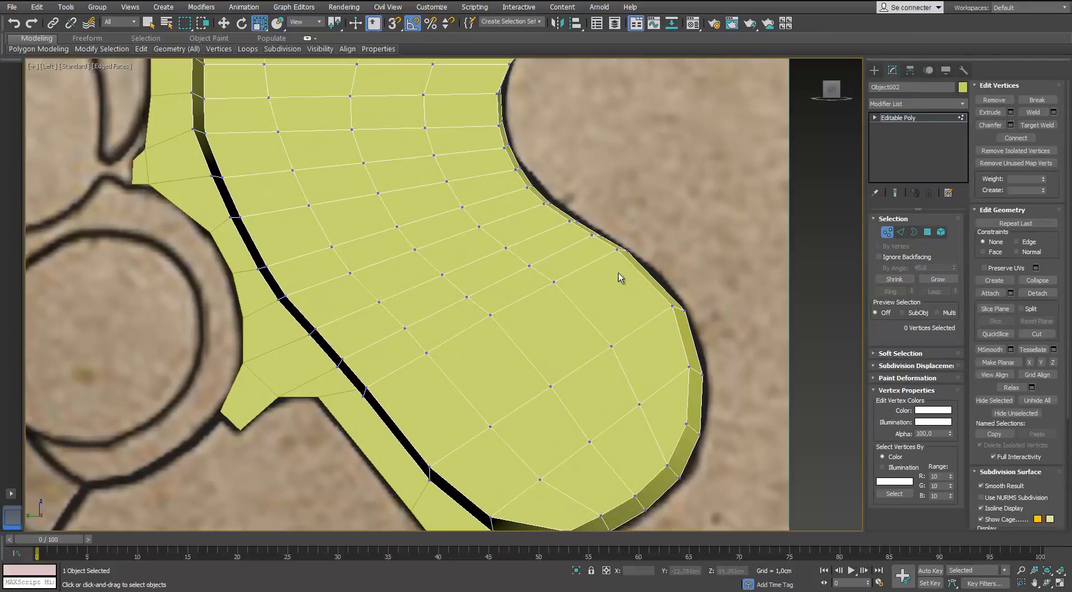
{"action": "key", "text": "w"}
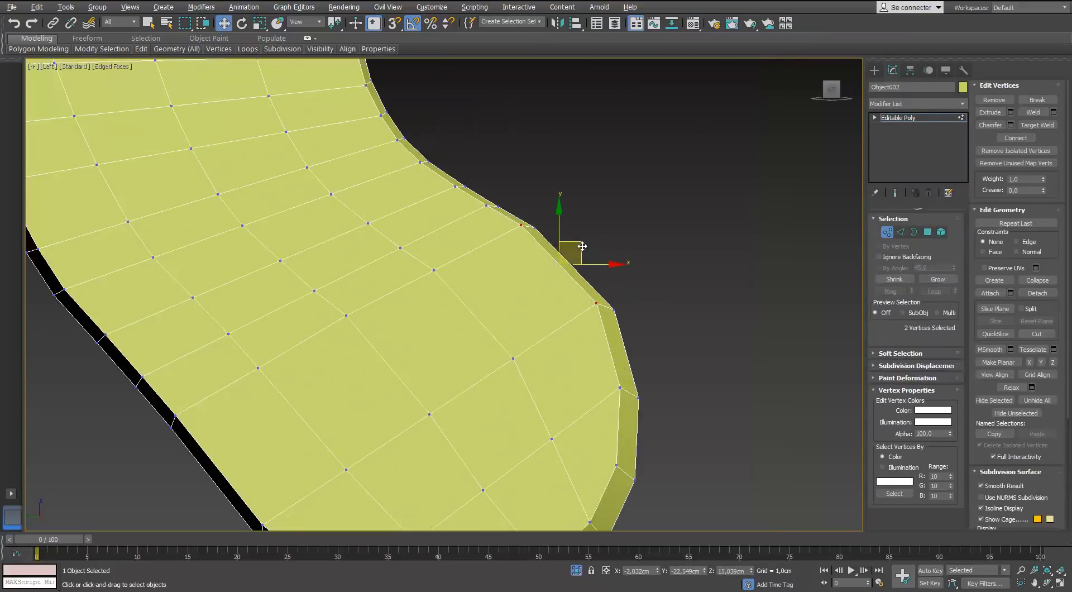
{"action": "left_click", "coordinate": [486, 206]}
{"action": "scroll", "coordinate": [455, 192], "scroll_direction": "up", "scroll_amount": 2}
{"action": "middle_click_drag", "start_coordinate": [455, 192], "coordinate": [483, 298]}
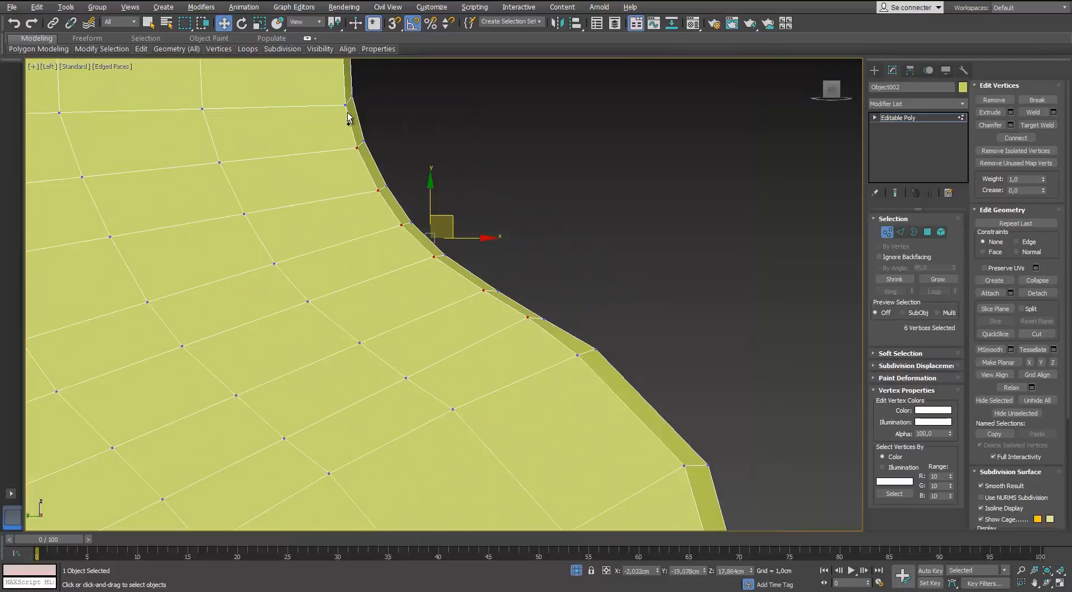
{"action": "left_click_drag", "start_coordinate": [441, 218], "coordinate": [432, 226]}
Adjust the outer-face vertices from the rear concave curve up to the upper rear corner for a consistent bevel width.
{"action": "middle_click_drag", "start_coordinate": [416, 180], "coordinate": [458, 345]}
{"action": "left_click", "coordinate": [387, 270]}
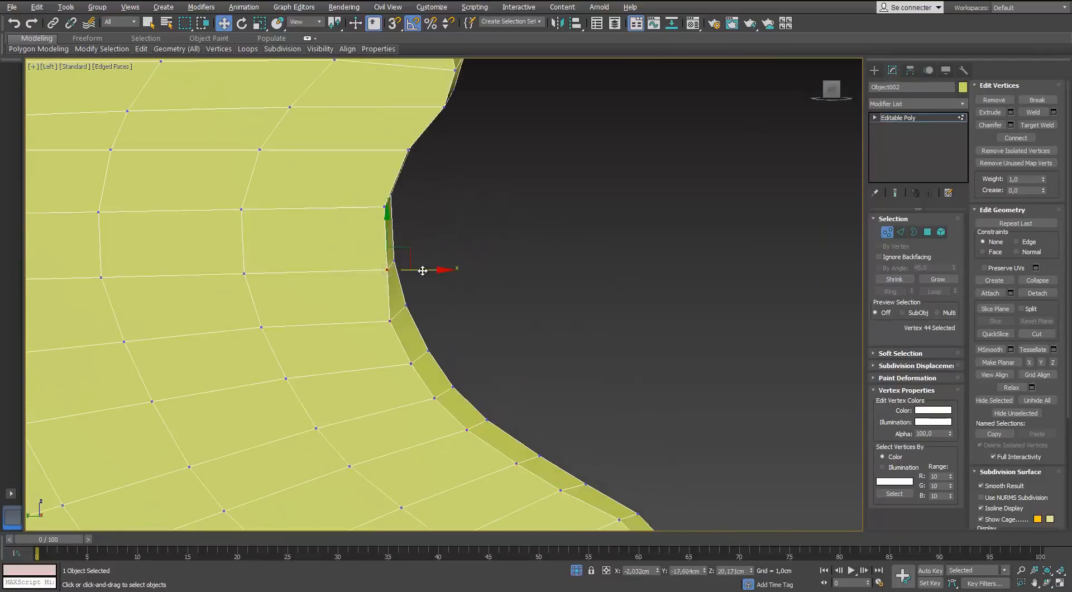
{"action": "left_click", "coordinate": [409, 149]}
{"action": "middle_click_drag", "start_coordinate": [445, 134], "coordinate": [453, 226]}
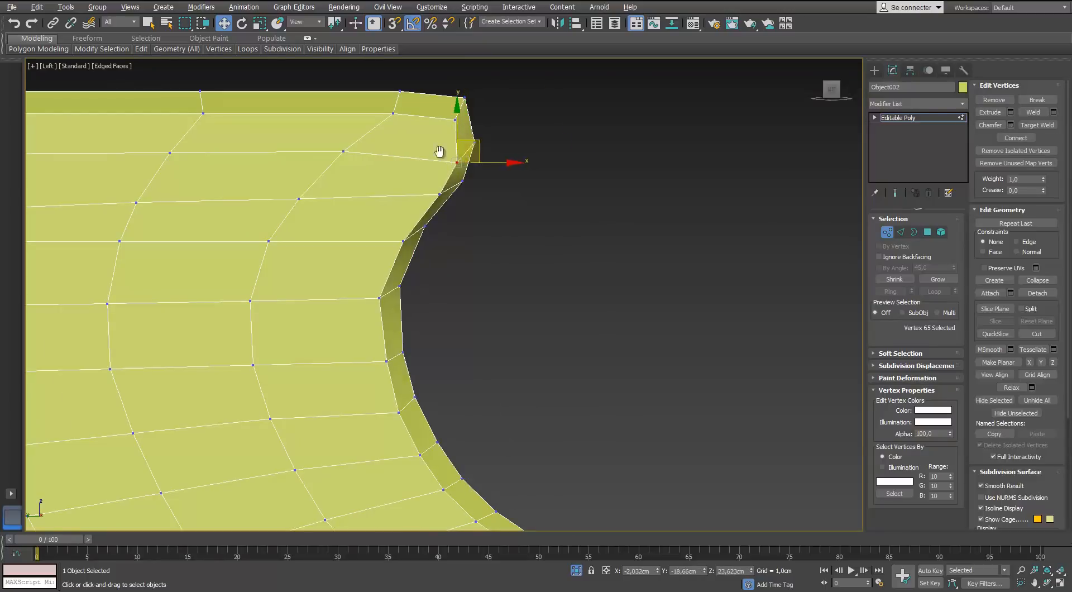
{"action": "middle_click_drag", "start_coordinate": [439, 151], "coordinate": [545, 162]}
Move the notch's inner corner vertex and the two vertices above it flush with the outer edge, removing the bevel there.
{"action": "scroll", "coordinate": [544, 162], "scroll_direction": "down", "scroll_amount": 4}
{"action": "middle_click_drag", "start_coordinate": [278, 185], "coordinate": [292, 191], "text": "alt"}
{"action": "scroll", "coordinate": [306, 206], "scroll_direction": "up", "scroll_amount": 2}
{"action": "key", "text": "l"}
{"action": "scroll", "coordinate": [346, 190], "scroll_direction": "down", "scroll_amount": 4}
{"action": "scroll", "coordinate": [394, 170], "scroll_direction": "up", "scroll_amount": 6}
{"action": "left_click", "coordinate": [278, 263]}
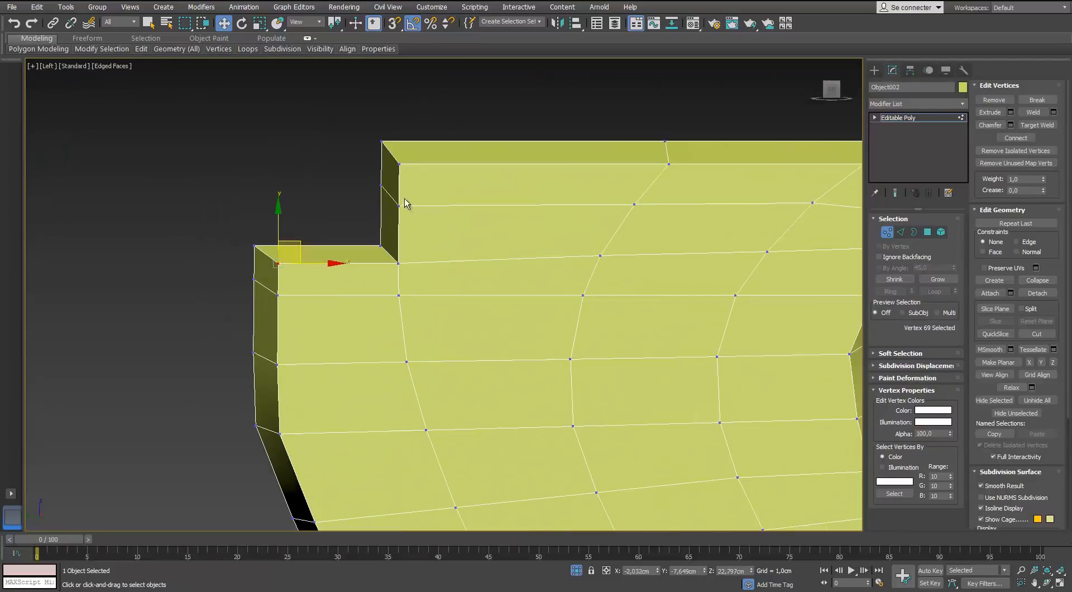
{"action": "left_click_drag", "start_coordinate": [422, 246], "coordinate": [411, 231]}
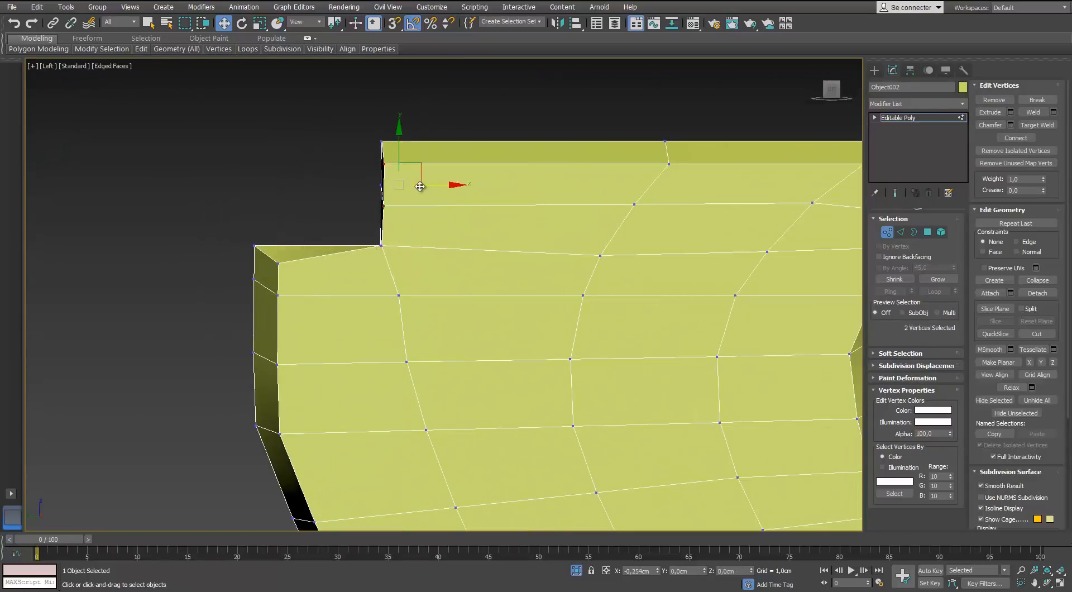
{"action": "middle_click_drag", "start_coordinate": [419, 186], "coordinate": [312, 231]}
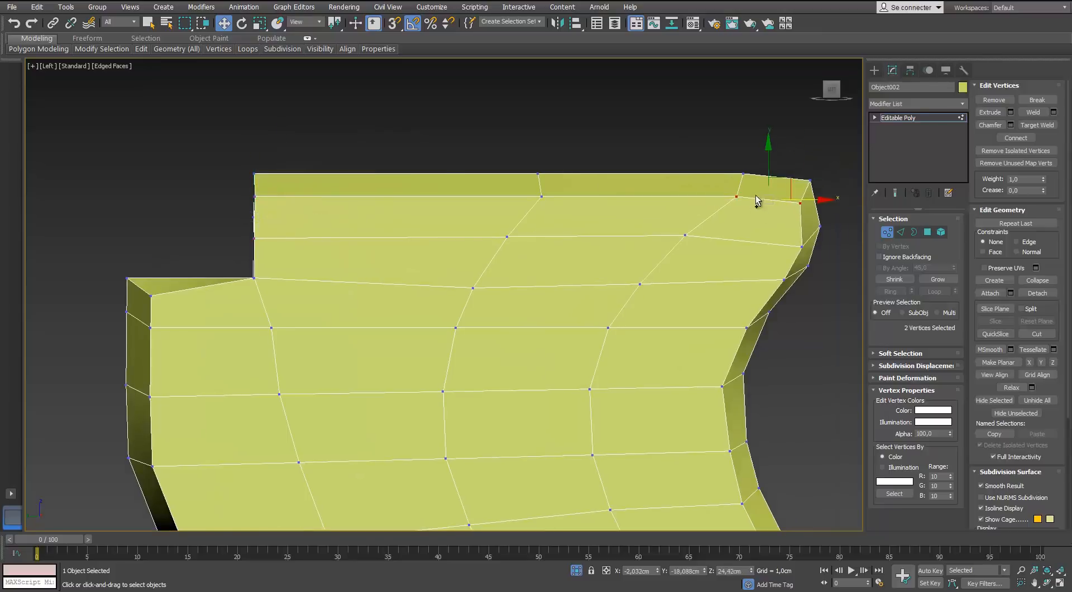
Raise the outer face's top-row vertices to narrow the upper bevel, and lift the front shoulder vertex level with the notch.
{"action": "left_click", "coordinate": [255, 196], "text": "ctrl"}
{"action": "left_click_drag", "start_coordinate": [583, 162], "coordinate": [583, 152]}
{"action": "left_click", "coordinate": [770, 213]}
{"action": "scroll", "coordinate": [771, 212], "scroll_direction": "down", "scroll_amount": 2}
{"action": "left_click", "coordinate": [331, 271]}
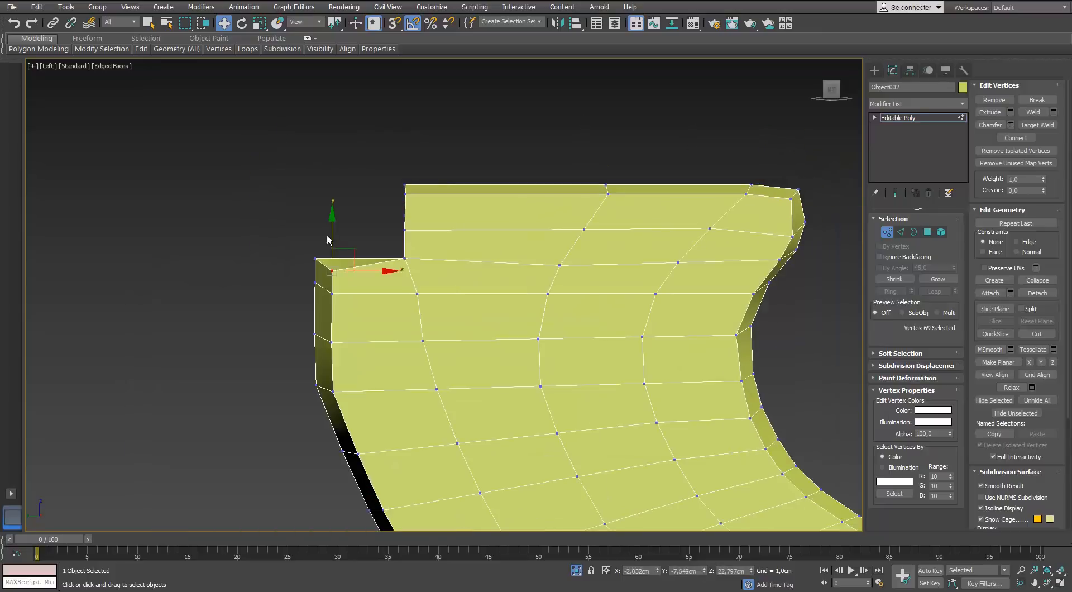
{"action": "left_click_drag", "start_coordinate": [327, 224], "coordinate": [328, 223]}
Move the outer-face vertices along the middle of the panel's front edge inward to widen the bevel.
{"action": "middle_click_drag", "start_coordinate": [347, 295], "coordinate": [370, 286]}
{"action": "scroll", "coordinate": [369, 285], "scroll_direction": "down", "scroll_amount": 3}
{"action": "middle_click_drag", "start_coordinate": [413, 391], "coordinate": [355, 345]}
{"action": "scroll", "coordinate": [391, 318], "scroll_direction": "up", "scroll_amount": 3}
{"action": "left_click", "coordinate": [401, 332]}
{"action": "left_click", "coordinate": [314, 219]}
{"action": "left_click", "coordinate": [319, 306], "text": "ctrl"}
{"action": "left_click_drag", "start_coordinate": [296, 229], "coordinate": [319, 261], "text": "ctrl"}
{"action": "middle_click_drag", "start_coordinate": [255, 160], "coordinate": [297, 255]}
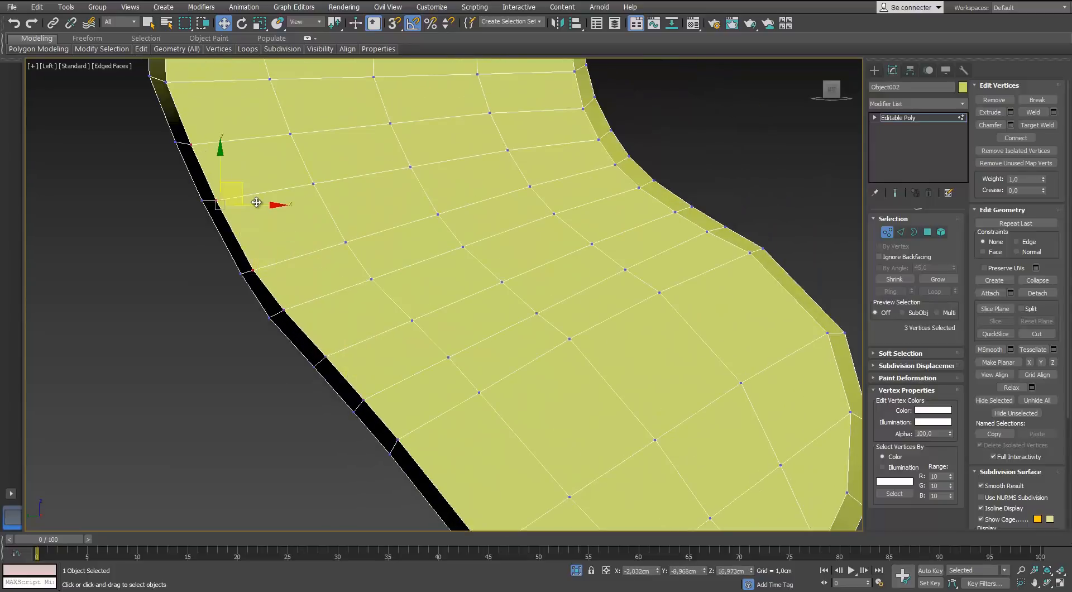
{"action": "left_click_drag", "start_coordinate": [256, 202], "coordinate": [262, 202]}
Adjust the remaining outer-face vertices on the upper front edge so the bevel follows the outer contour evenly.
{"action": "left_click", "coordinate": [282, 312]}
{"action": "middle_click_drag", "start_coordinate": [252, 167], "coordinate": [307, 360]}
{"action": "left_click", "coordinate": [220, 275]}
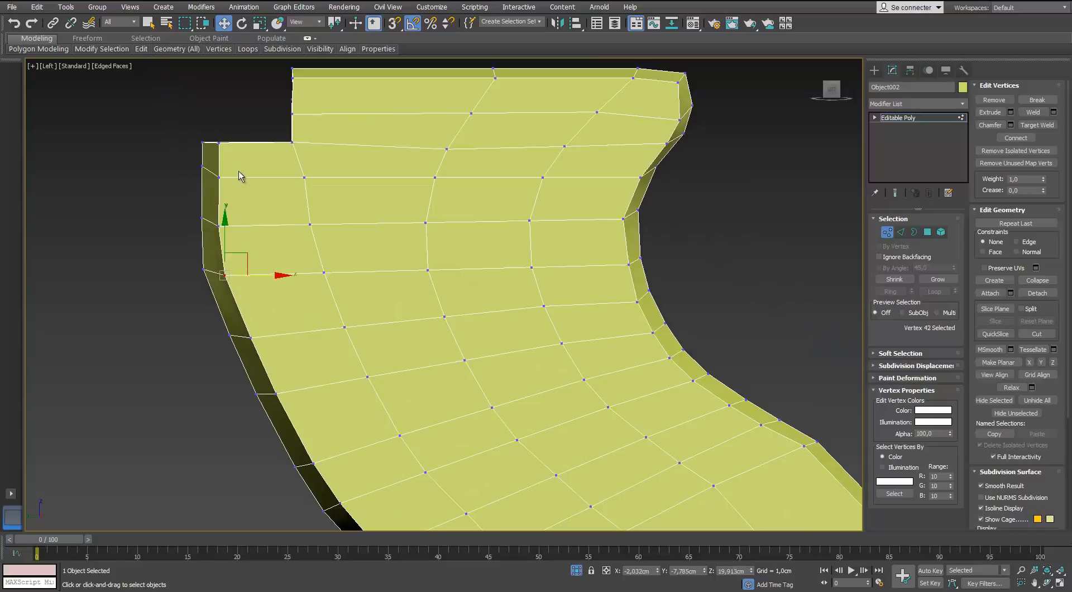
{"action": "left_click", "coordinate": [176, 241]}
{"action": "scroll", "coordinate": [218, 242], "scroll_direction": "down", "scroll_amount": 5}
{"action": "scroll", "coordinate": [280, 331], "scroll_direction": "up", "scroll_amount": 3}
{"action": "scroll", "coordinate": [296, 339], "scroll_direction": "down", "scroll_amount": 2}
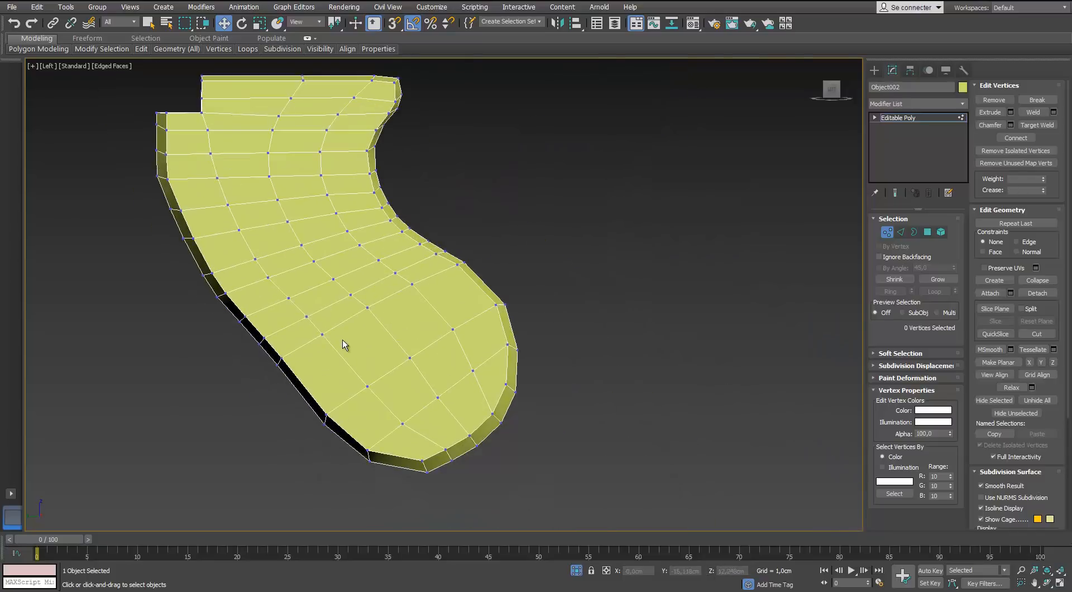
Leave vertex editing and end the isolation to show the whole gun in the Perspective view.
{"action": "scroll", "coordinate": [335, 324], "scroll_direction": "down", "scroll_amount": 2}
{"action": "key", "text": "p"}
{"action": "middle_click_drag", "start_coordinate": [328, 280], "coordinate": [357, 273], "text": "alt"}
{"action": "scroll", "coordinate": [357, 272], "scroll_direction": "down", "scroll_amount": 2}
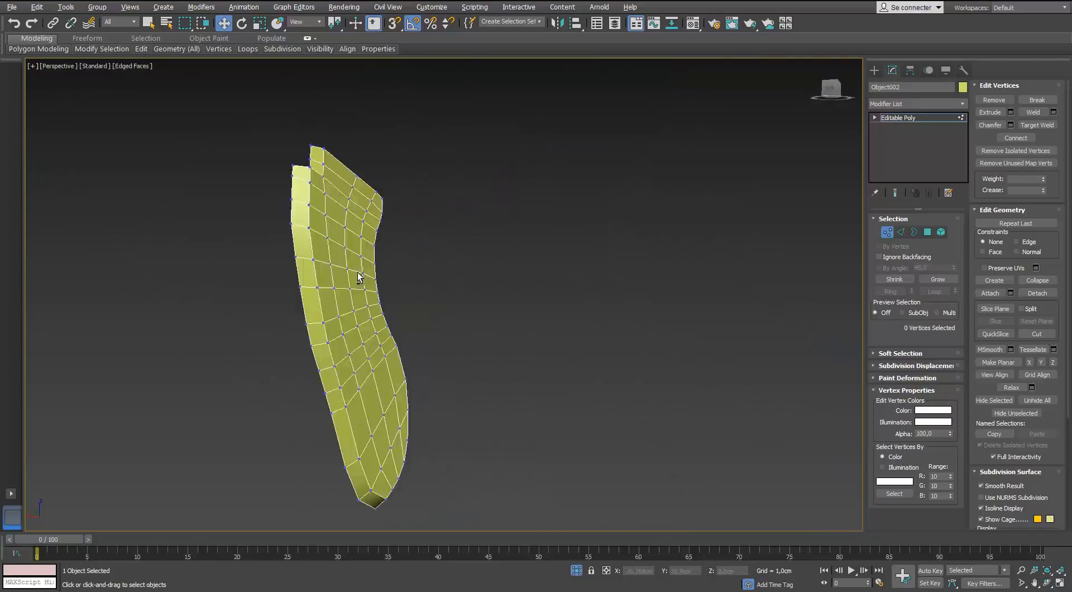
{"action": "left_click", "coordinate": [887, 237]}
{"action": "middle_click_drag", "start_coordinate": [468, 366], "coordinate": [451, 338]}
{"action": "left_click", "coordinate": [575, 570]}
{"action": "middle_click_drag", "start_coordinate": [447, 245], "coordinate": [385, 242], "text": "alt"}
Select the grip frame together with the panel and change their object colour to black.
{"action": "left_click", "coordinate": [387, 240], "text": "ctrl"}
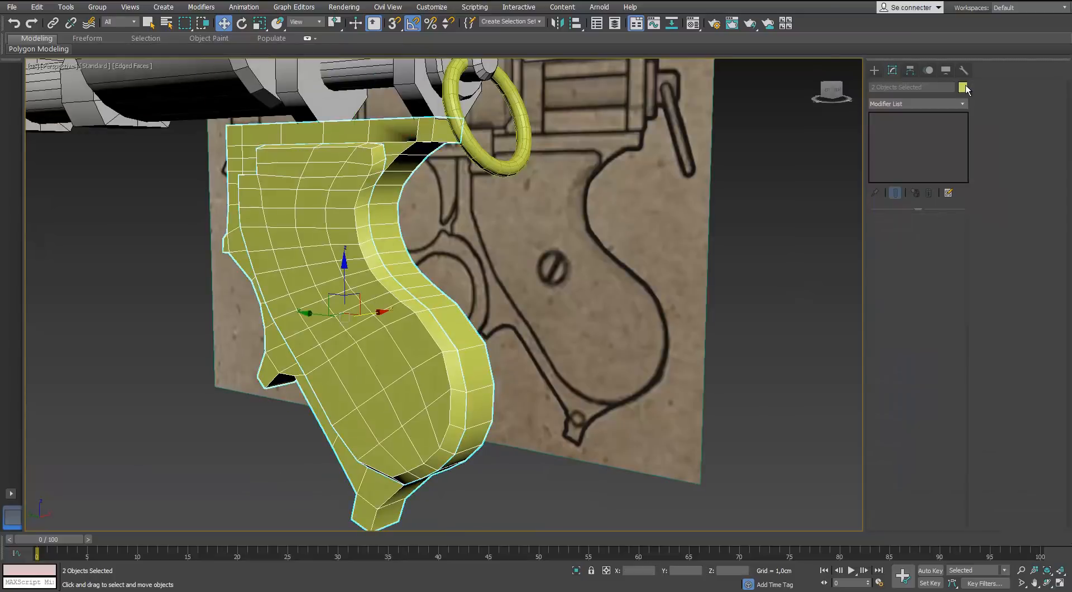
{"action": "left_click", "coordinate": [962, 87]}
{"action": "left_click", "coordinate": [663, 71]}
{"action": "left_click", "coordinate": [737, 152]}
Assign the 01 - Default material to the selected grip frame and panel.
{"action": "key", "text": "m"}
{"action": "left_click", "coordinate": [633, 242]}
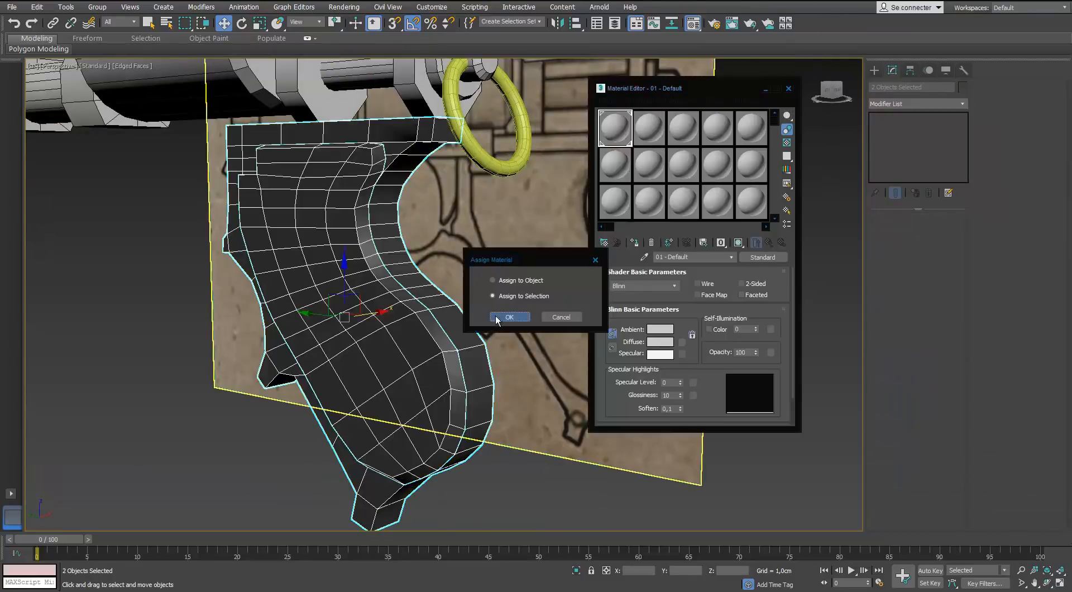
{"action": "left_click", "coordinate": [497, 320]}
{"action": "left_click", "coordinate": [788, 88]}
{"action": "middle_click_drag", "start_coordinate": [535, 268], "coordinate": [519, 329], "text": "alt"}
Apply a Symmetry modifier to the grip panel, copied from the gun's rear housing.
{"action": "left_click", "coordinate": [358, 290]}
{"action": "scroll", "coordinate": [371, 313], "scroll_direction": "down", "scroll_amount": 3}
{"action": "left_click", "coordinate": [371, 145]}
{"action": "right_click", "coordinate": [924, 118]}
{"action": "left_click", "coordinate": [949, 221]}
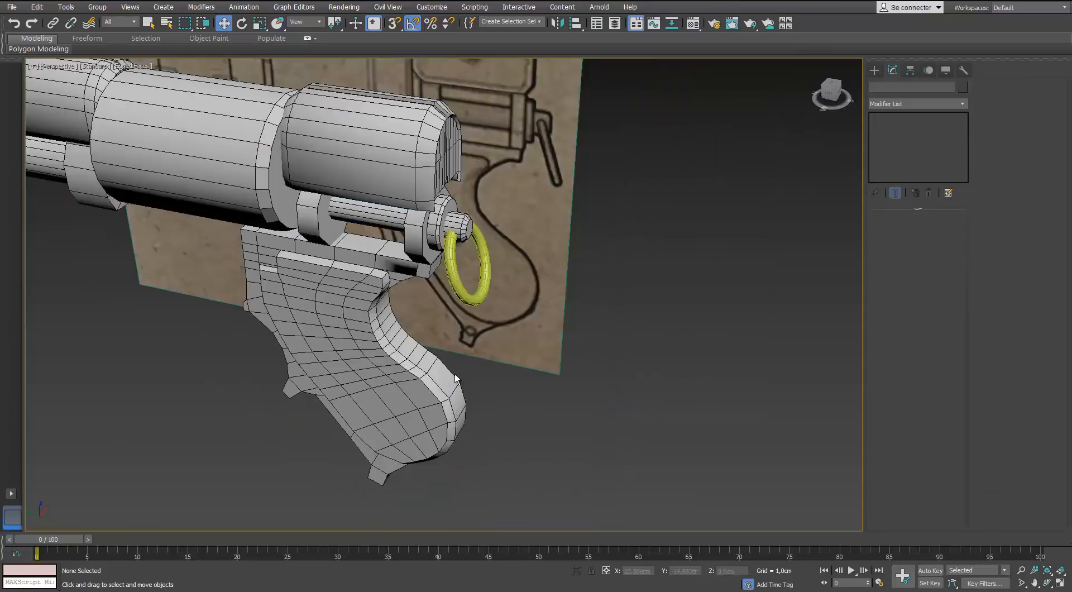
{"action": "left_click", "coordinate": [455, 378]}
{"action": "middle_click_drag", "start_coordinate": [613, 256], "coordinate": [587, 220], "text": "alt"}
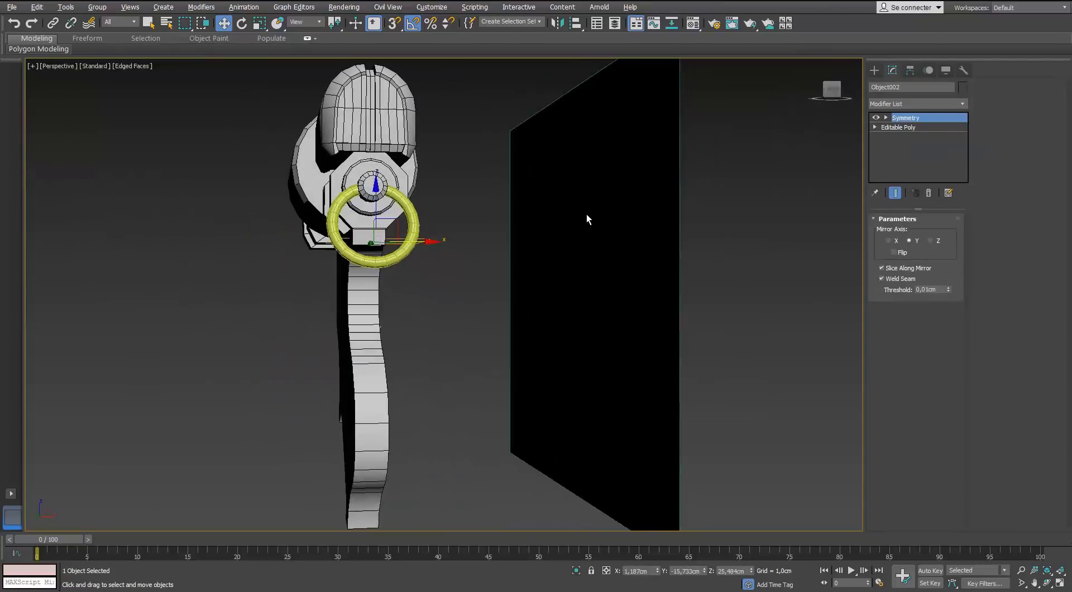
Set the Symmetry modifier's mirror axis to Z and activate its Mirror sub-object.
{"action": "left_click", "coordinate": [894, 252]}
{"action": "middle_click_drag", "start_coordinate": [442, 261], "coordinate": [466, 269], "text": "alt"}
{"action": "left_click", "coordinate": [930, 240]}
{"action": "left_click", "coordinate": [886, 118]}
{"action": "left_click", "coordinate": [905, 127]}
Shift the mirror plane along X so matching panels sit on both sides of the grip frame, and deselect the object.
{"action": "left_click_drag", "start_coordinate": [432, 256], "coordinate": [406, 266]}
{"action": "scroll", "coordinate": [334, 251], "scroll_direction": "up", "scroll_amount": 10}
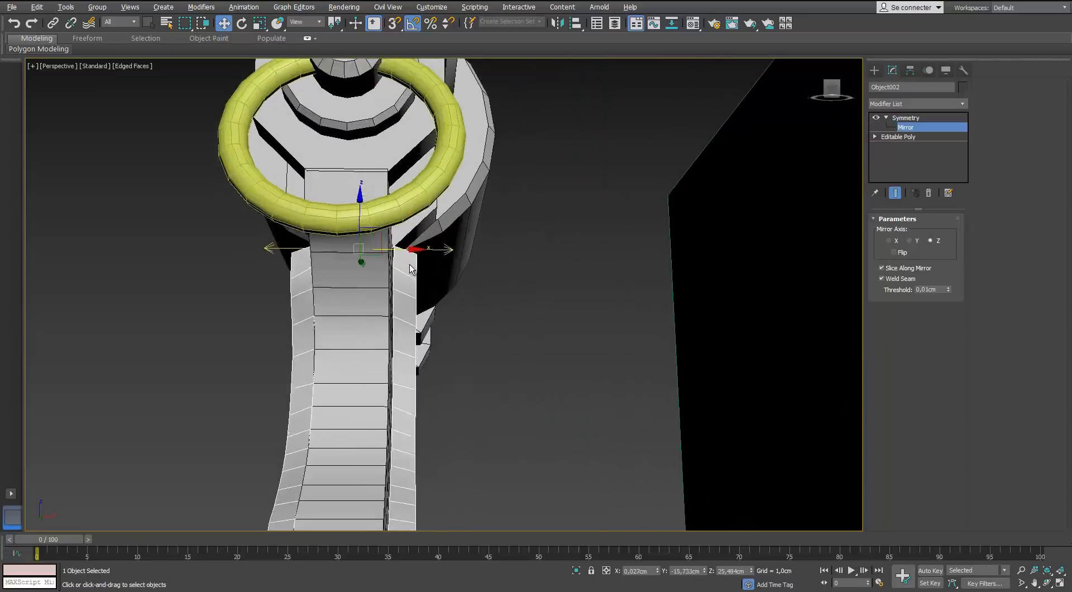
{"action": "middle_click_drag", "start_coordinate": [341, 262], "coordinate": [317, 243], "text": "alt"}
{"action": "scroll", "coordinate": [349, 244], "scroll_direction": "up", "scroll_amount": 3}
{"action": "left_click_drag", "start_coordinate": [362, 233], "coordinate": [360, 234]}
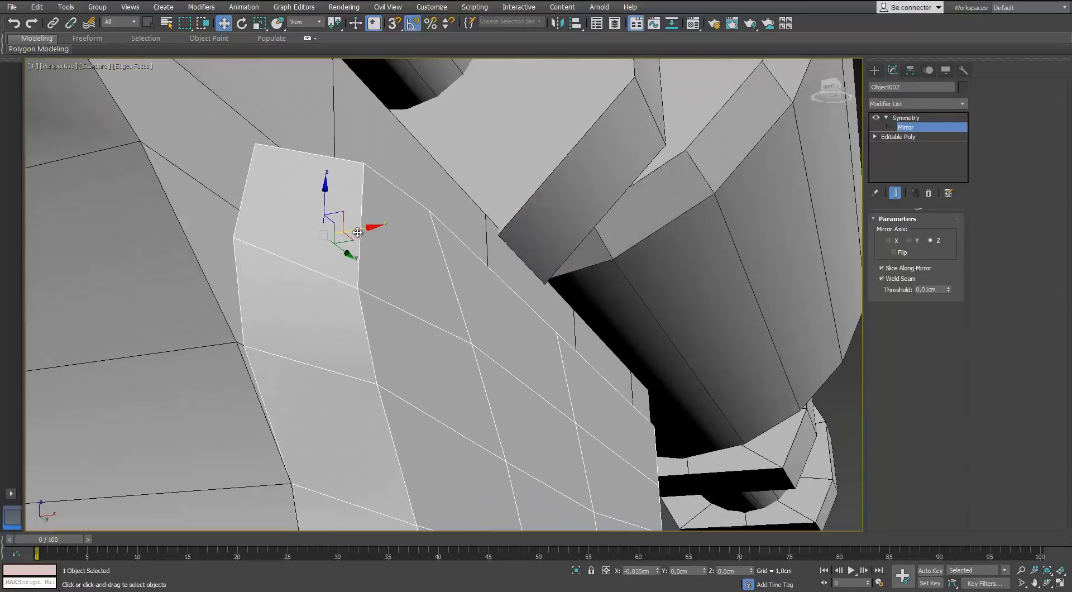
{"action": "scroll", "coordinate": [357, 240], "scroll_direction": "down", "scroll_amount": 10}
{"action": "middle_click_drag", "start_coordinate": [347, 279], "coordinate": [497, 313], "text": "alt"}
{"action": "scroll", "coordinate": [403, 291], "scroll_direction": "down", "scroll_amount": 5}
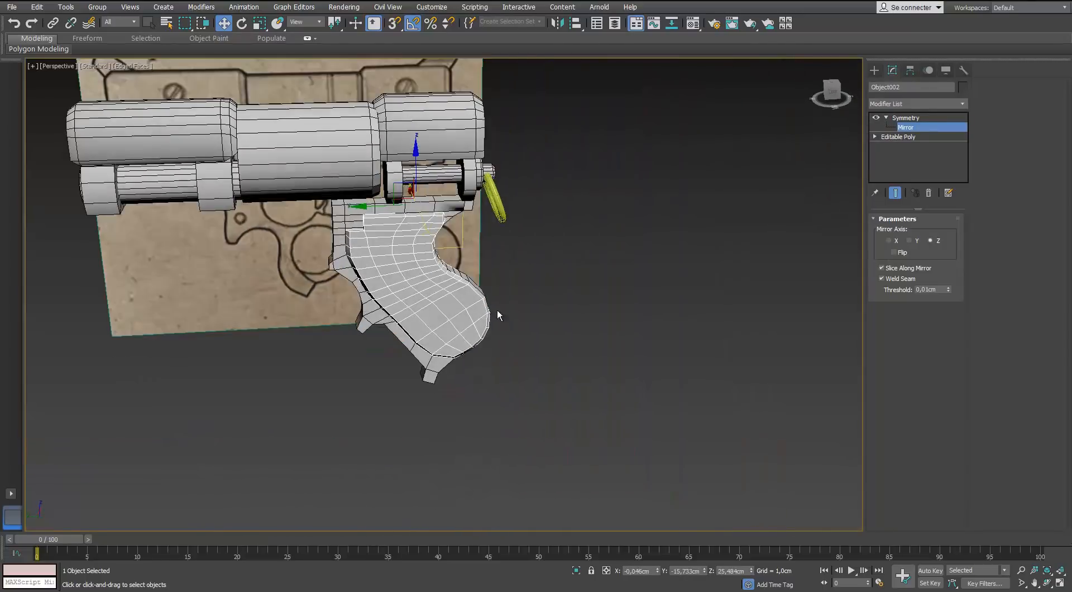
{"action": "double_click", "coordinate": [904, 119]}
{"action": "scroll", "coordinate": [446, 273], "scroll_direction": "up", "scroll_amount": 4}
{"action": "left_click", "coordinate": [502, 252]}
{"action": "mouse_move", "coordinate": [414, 285]}
{"action": "middle_mouse_down", "text": "alt"}
{"action": "mouse_move", "coordinate": [501, 251]}
{"action": "mouse_move", "coordinate": [313, 266]}
{"action": "mouse_move", "coordinate": [402, 290]}
{"action": "middle_mouse_up", "text": "alt"}
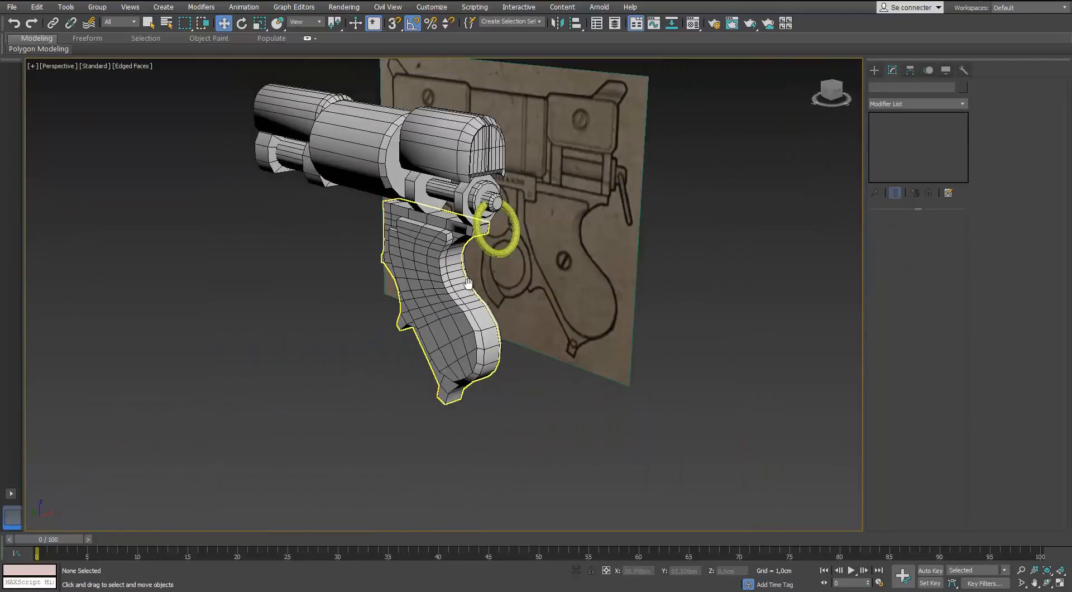
{"action": "scroll", "coordinate": [402, 290], "scroll_direction": "up", "scroll_amount": 3}
{"action": "scroll", "coordinate": [448, 327], "scroll_direction": "down", "scroll_amount": 3}
{"action": "middle_click_drag", "start_coordinate": [448, 327], "coordinate": [469, 323], "text": "alt"}
{"action": "middle_click_drag", "start_coordinate": [301, 323], "coordinate": [347, 304], "text": "alt"}
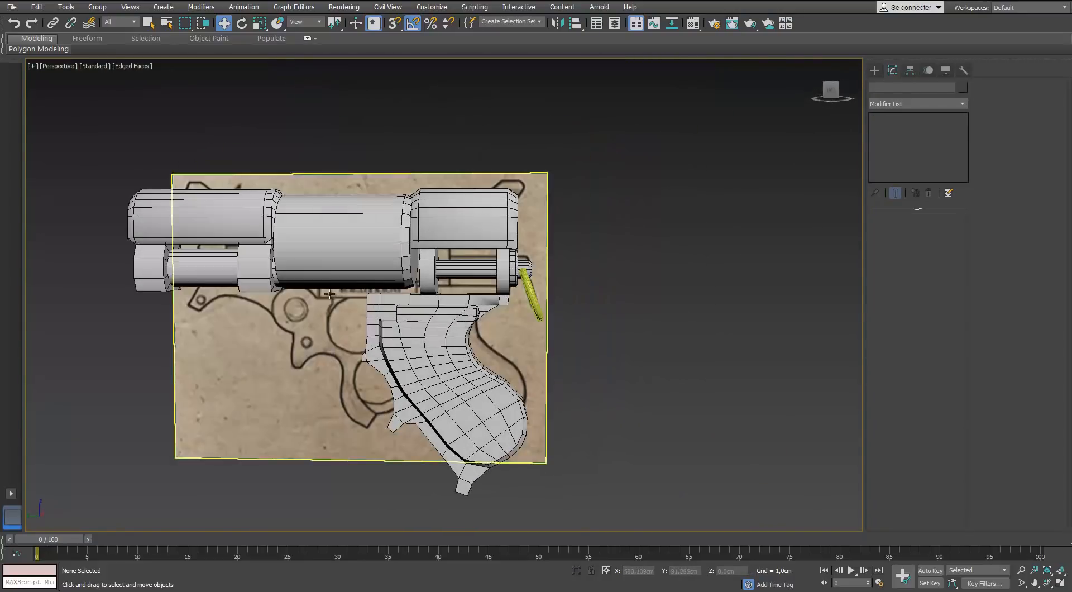
Isolate the blueprint plane in the Left view.
{"action": "key", "text": "f"}
{"action": "scroll", "coordinate": [285, 274], "scroll_direction": "down", "scroll_amount": 4}
{"action": "key", "text": "l"}
{"action": "scroll", "coordinate": [279, 267], "scroll_direction": "down", "scroll_amount": 5}
{"action": "scroll", "coordinate": [278, 267], "scroll_direction": "up", "scroll_amount": 6}
{"action": "middle_click_drag", "start_coordinate": [279, 267], "coordinate": [498, 261]}
{"action": "left_click", "coordinate": [255, 329]}
{"action": "key", "text": "alt+q"}
{"action": "scroll", "coordinate": [464, 238], "scroll_direction": "up", "scroll_amount": 2}
Draw a cylinder of about 3.26 cm radius over the blueprint's round boss in front of the trigger opening.
{"action": "left_click", "coordinate": [874, 71]}
{"action": "left_click", "coordinate": [937, 184]}
{"action": "scroll", "coordinate": [405, 181], "scroll_direction": "up", "scroll_amount": 2}
{"action": "scroll", "coordinate": [447, 223], "scroll_direction": "down", "scroll_amount": 2}
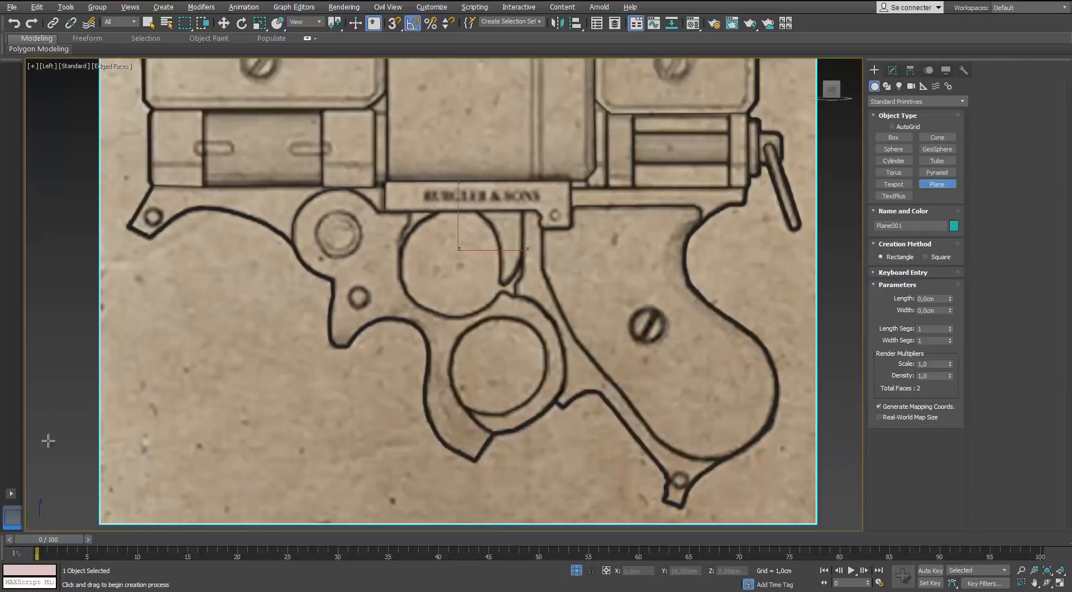
{"action": "left_click", "coordinate": [883, 158]}
{"action": "scroll", "coordinate": [860, 184], "scroll_direction": "up", "scroll_amount": 2}
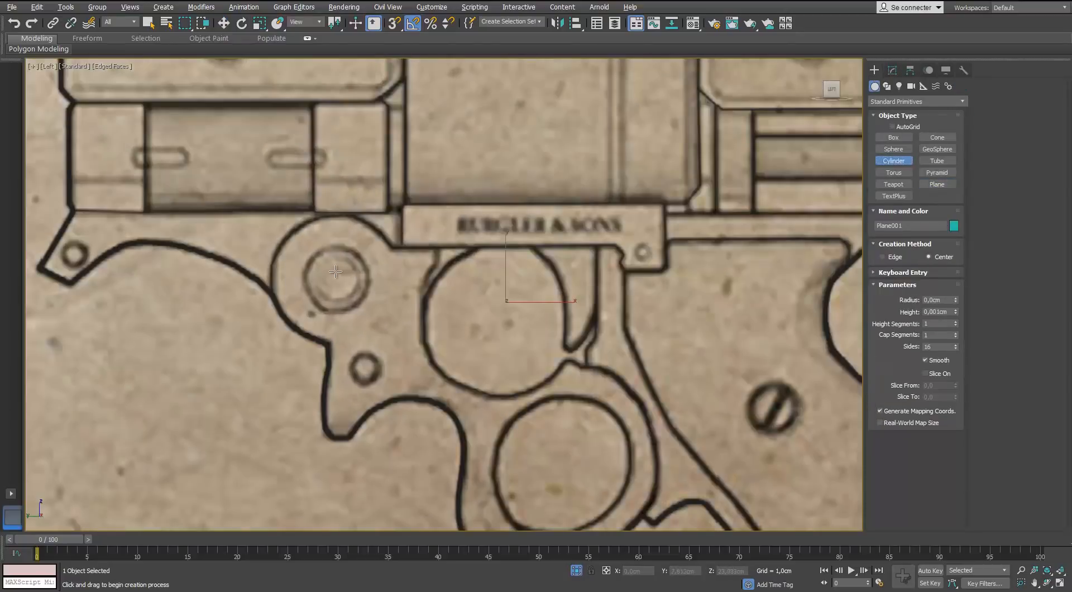
{"action": "left_click_drag", "start_coordinate": [337, 275], "coordinate": [337, 215]}
{"action": "left_click", "coordinate": [550, 273]}
Set the cylinder's sides to 12 and convert it to an Editable Poly.
{"action": "left_click", "coordinate": [892, 70]}
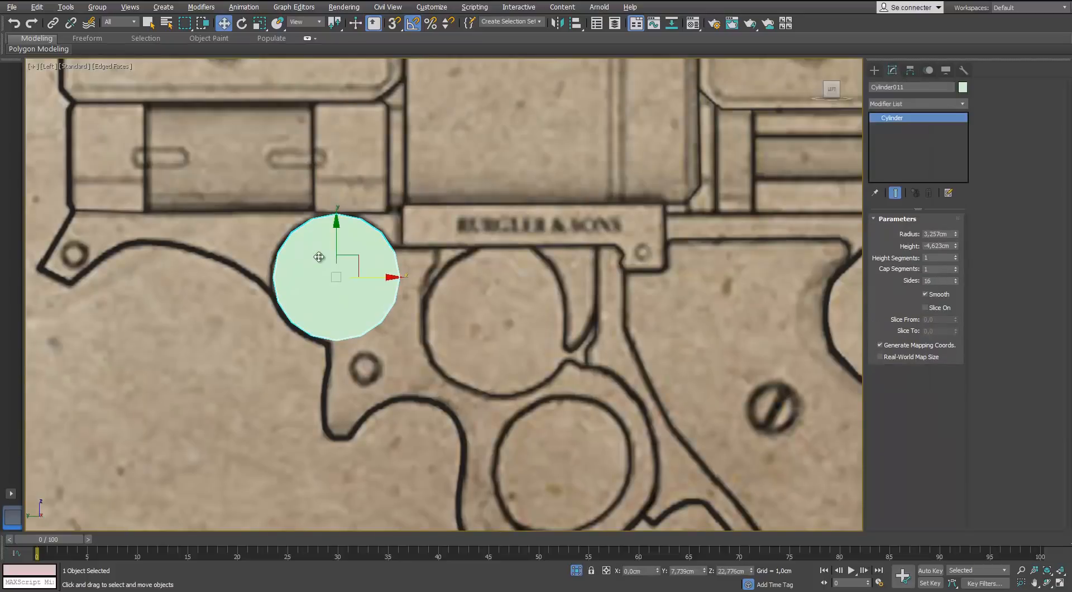
{"action": "scroll", "coordinate": [319, 257], "scroll_direction": "up", "scroll_amount": 2}
{"action": "type", "text": "12"}
{"action": "key", "text": "Return"}
{"action": "right_click", "coordinate": [403, 244]}
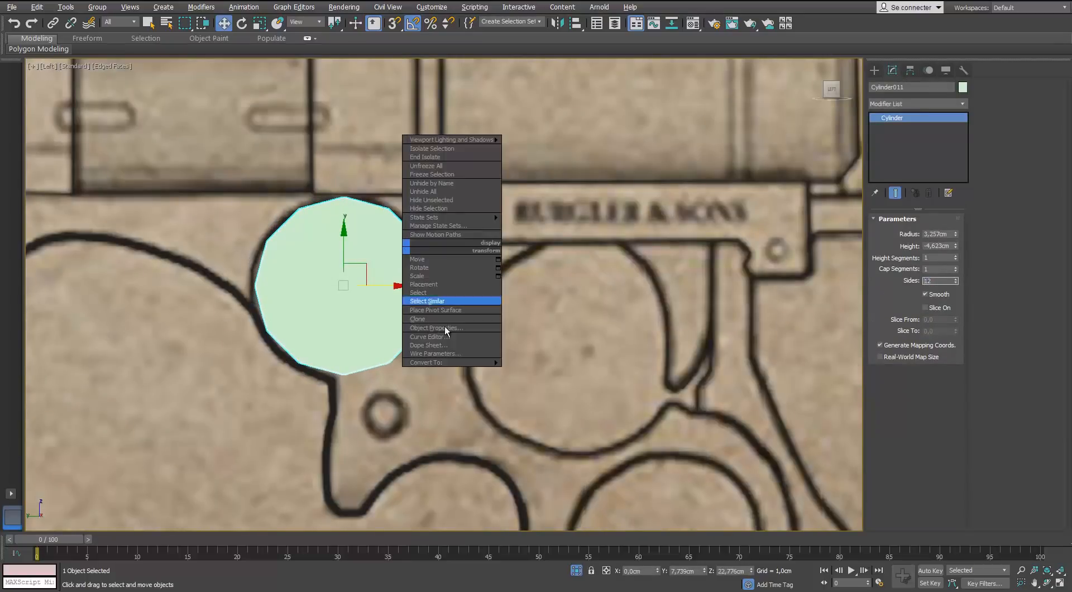
{"action": "mouse_move", "coordinate": [439, 362]}
{"action": "left_click", "coordinate": [380, 371]}
Delete the cylinder's polygons except the flat cap disc, and make the disc see-through over the blueprint.
{"action": "middle_click_drag", "start_coordinate": [736, 366], "coordinate": [862, 279], "text": "alt"}
{"action": "key", "text": "4"}
{"action": "left_click_drag", "start_coordinate": [363, 156], "coordinate": [214, 441]}
{"action": "key", "text": "l"}
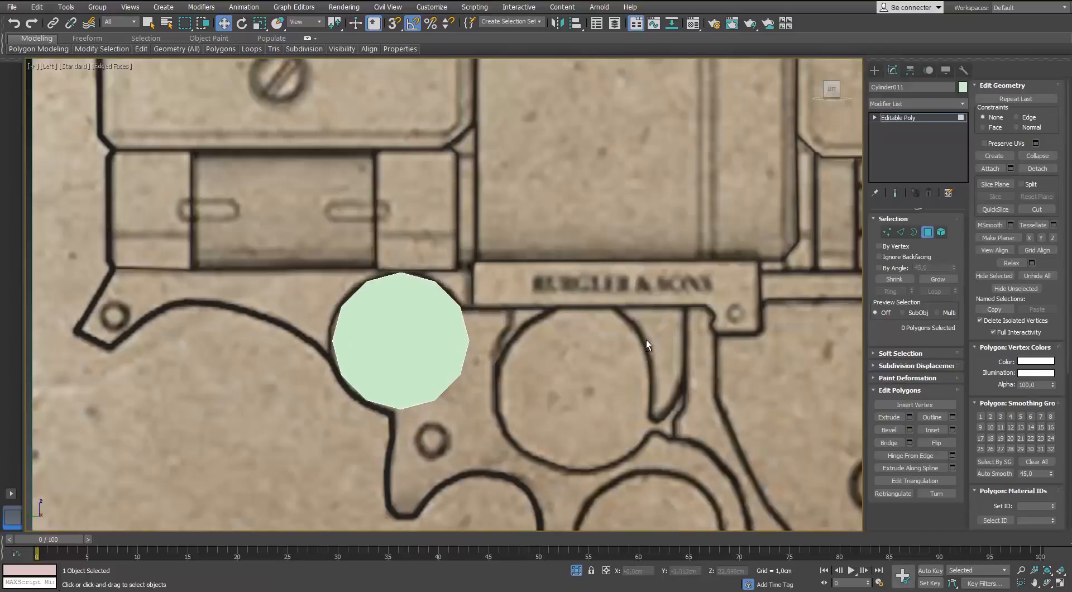
{"action": "scroll", "coordinate": [645, 339], "scroll_direction": "up", "scroll_amount": 1}
{"action": "key", "text": "alt+x"}
Extrude the disc's upper rear edge under the nameplate toward the trigger opening, and fit its vertices to the outline.
{"action": "key", "text": "2"}
{"action": "middle_click_drag", "start_coordinate": [632, 302], "coordinate": [584, 294]}
{"action": "left_click", "coordinate": [395, 312]}
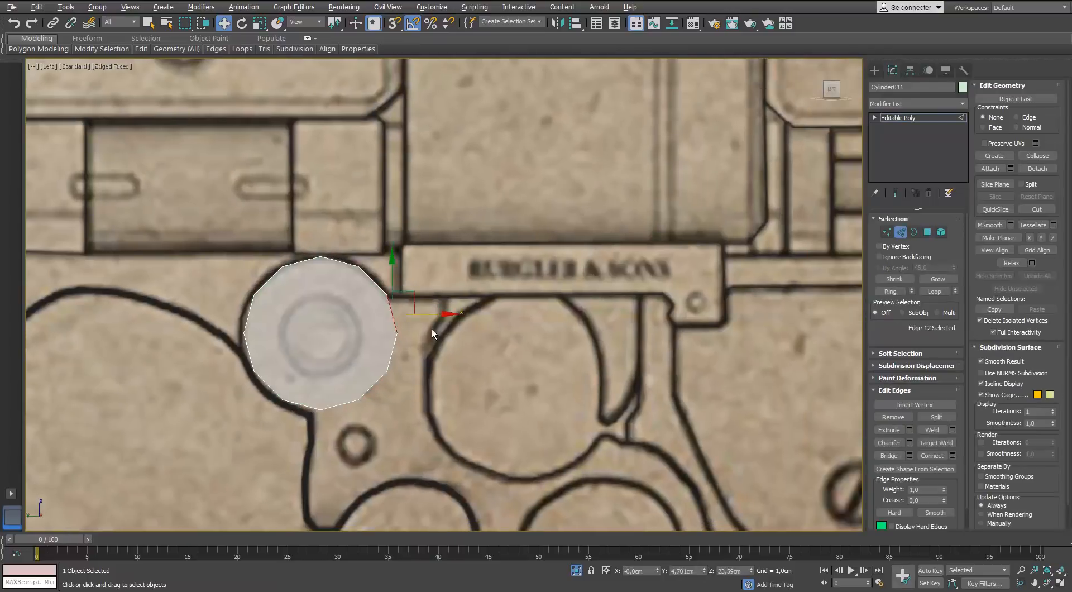
{"action": "scroll", "coordinate": [416, 315], "scroll_direction": "up", "scroll_amount": 3}
{"action": "middle_click_drag", "start_coordinate": [391, 299], "coordinate": [355, 314]}
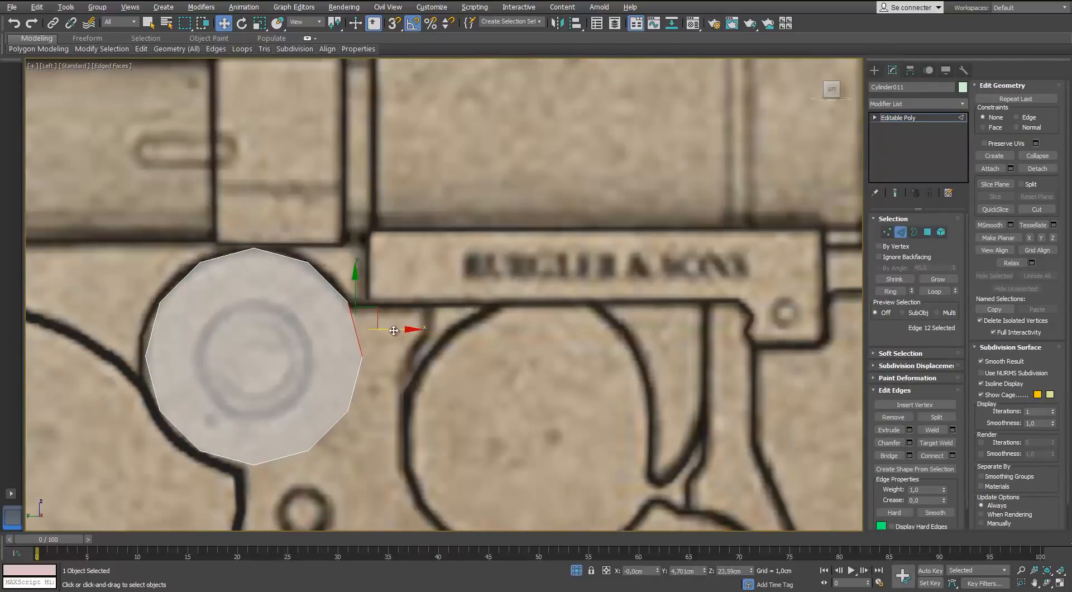
{"action": "mouse_move", "coordinate": [393, 331]}
{"action": "left_mouse_down", "text": "shift"}
{"action": "mouse_move", "coordinate": [469, 338]}
{"action": "mouse_move", "coordinate": [472, 266]}
{"action": "left_mouse_up", "text": "shift"}
{"action": "key", "text": "1"}
{"action": "scroll", "coordinate": [329, 391], "scroll_direction": "up", "scroll_amount": 2}
{"action": "key", "text": "ctrl+z"}
{"action": "left_click_drag", "start_coordinate": [497, 341], "coordinate": [470, 341]}
{"action": "left_click", "coordinate": [399, 370]}
{"action": "middle_click_drag", "start_coordinate": [397, 373], "coordinate": [422, 310]}
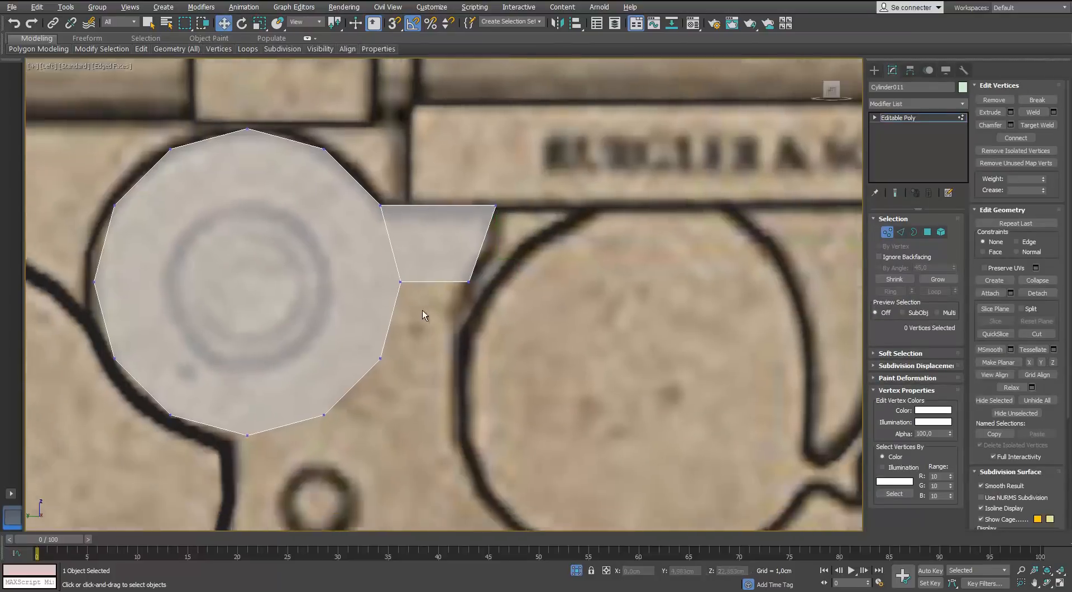
Extrude the disc's bottom edge downward and align the new face's front side with the frame outline.
{"action": "key", "text": "2"}
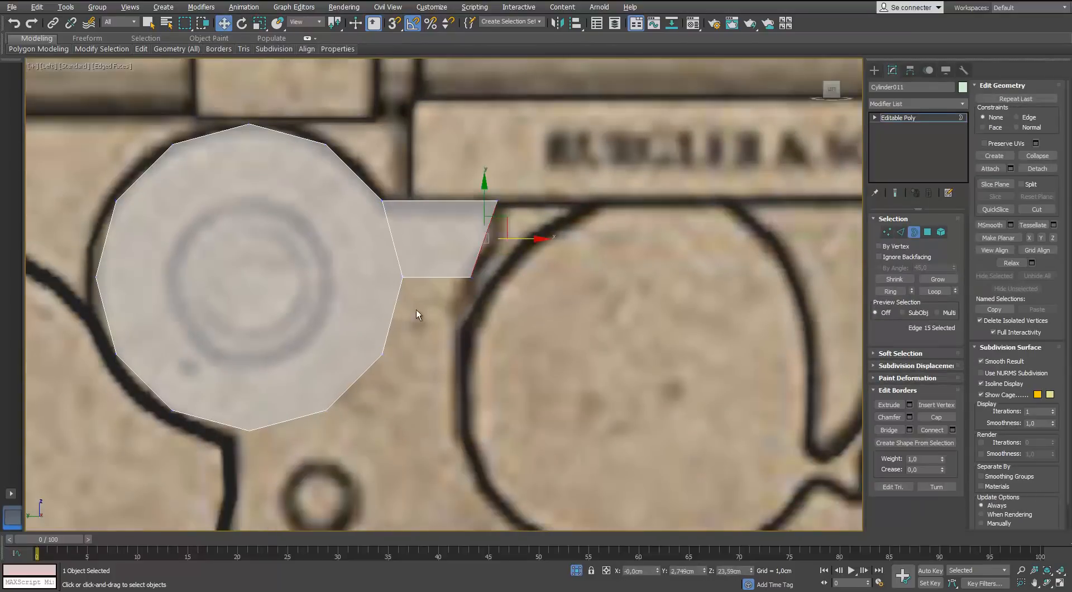
{"action": "key", "text": "4"}
{"action": "scroll", "coordinate": [427, 328], "scroll_direction": "down", "scroll_amount": 2}
{"action": "middle_click_drag", "start_coordinate": [428, 330], "coordinate": [415, 232]}
{"action": "key", "text": "2"}
{"action": "left_click", "coordinate": [312, 295]}
{"action": "left_click_drag", "start_coordinate": [313, 260], "coordinate": [309, 294], "text": "shift"}
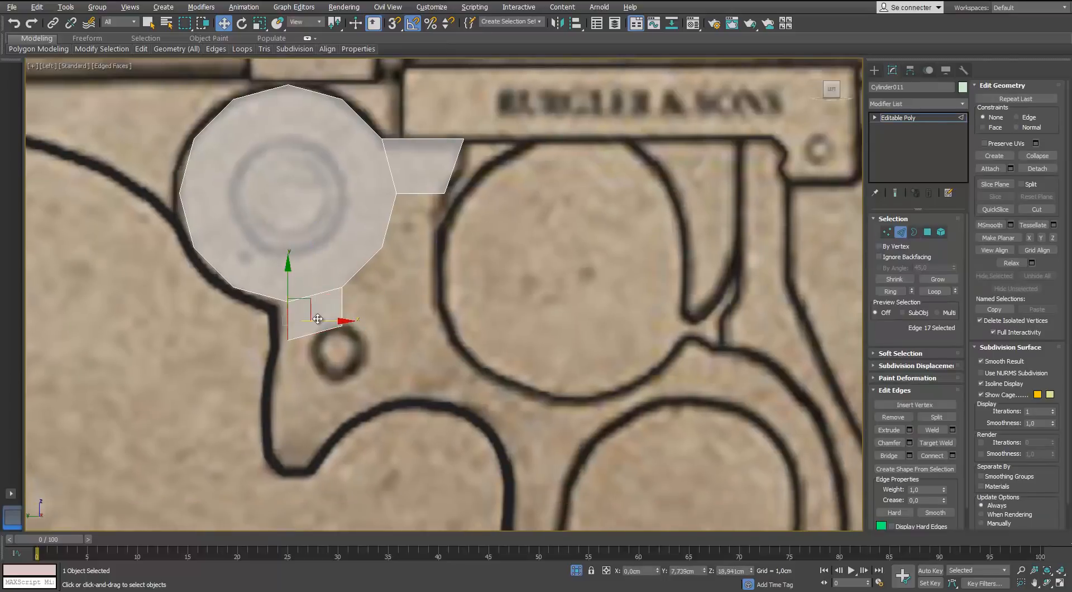
{"action": "middle_click_drag", "start_coordinate": [296, 303], "coordinate": [296, 289]}
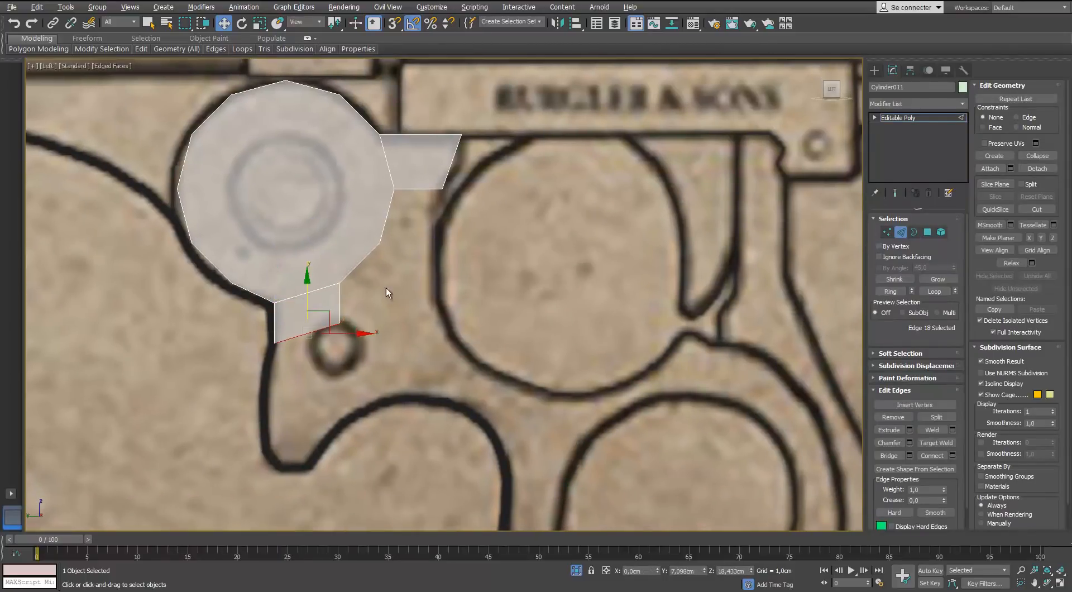
Connect a new edge across the face under the nameplate and move its outer vertex onto the outline.
{"action": "scroll", "coordinate": [455, 175], "scroll_direction": "up", "scroll_amount": 2}
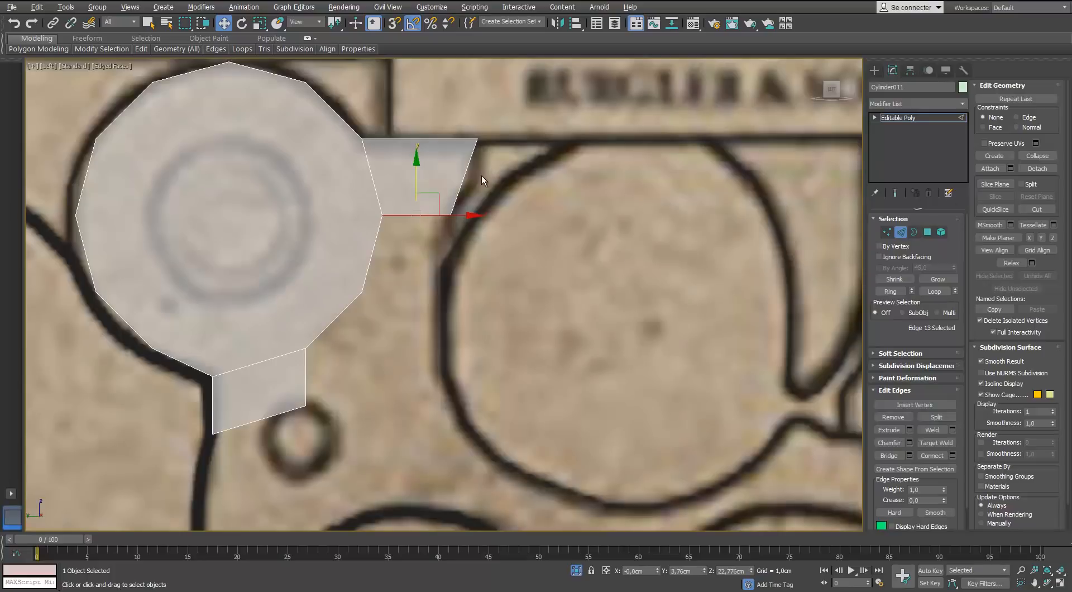
{"action": "left_click", "coordinate": [952, 455]}
{"action": "left_click", "coordinate": [675, 390]}
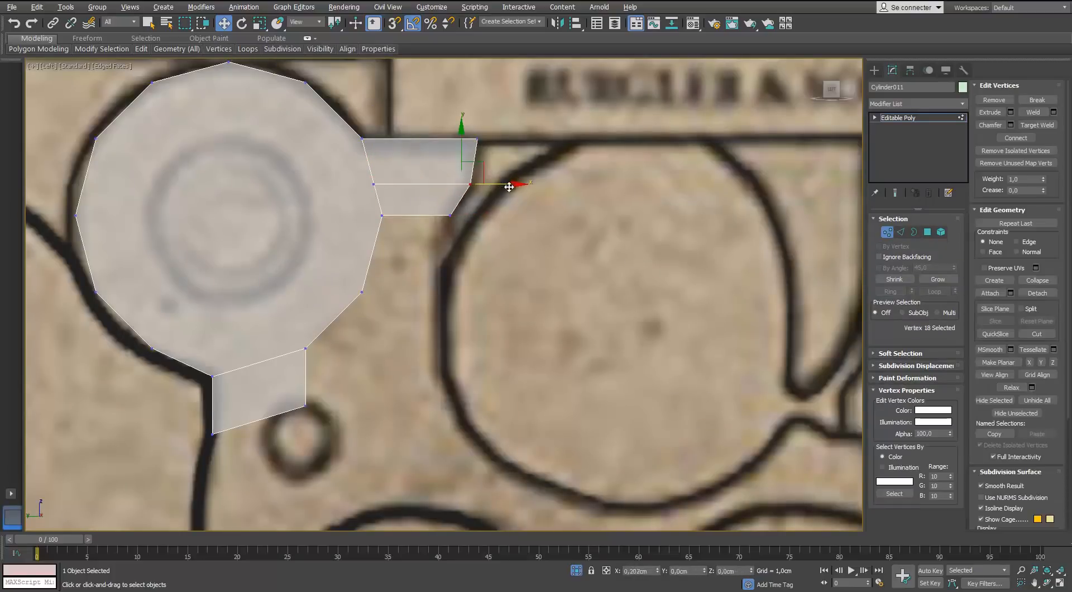
Extrude faces downward from the nameplate extension, filling the area between the disc and the trigger opening's front rim.
{"action": "left_click", "coordinate": [429, 217]}
{"action": "left_click_drag", "start_coordinate": [429, 217], "coordinate": [375, 348], "text": "shift"}
{"action": "key", "text": "1"}
{"action": "left_click", "coordinate": [363, 290]}
{"action": "key", "text": "2"}
{"action": "left_click", "coordinate": [419, 275]}
{"action": "key", "text": "1"}
{"action": "left_click", "coordinate": [305, 349]}
{"action": "key", "text": "2"}
{"action": "left_click", "coordinate": [389, 340]}
Target-weld the new strip's loose lower vertex to the corner of the face below the disc.
{"action": "key", "text": "1"}
{"action": "left_click", "coordinate": [1036, 125]}
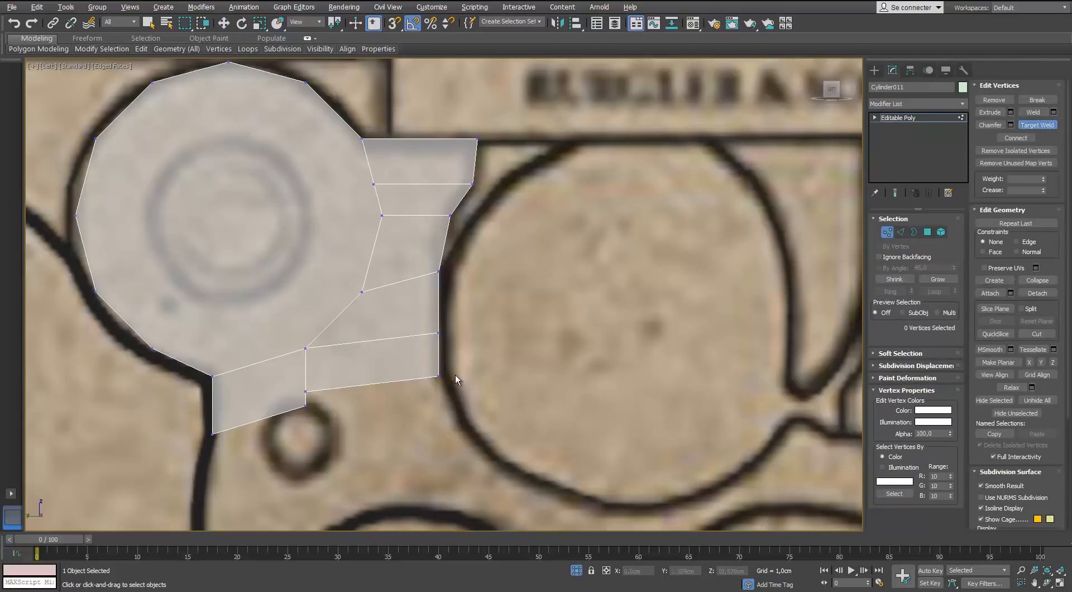
{"action": "left_click", "coordinate": [305, 404]}
{"action": "key", "text": "w"}
Extrude the mesh's lower edges down past the small pin hole and fit the outer vertices to the outline.
{"action": "middle_click_drag", "start_coordinate": [472, 384], "coordinate": [508, 279]}
{"action": "scroll", "coordinate": [509, 280], "scroll_direction": "up", "scroll_amount": 2}
{"action": "key", "text": "2"}
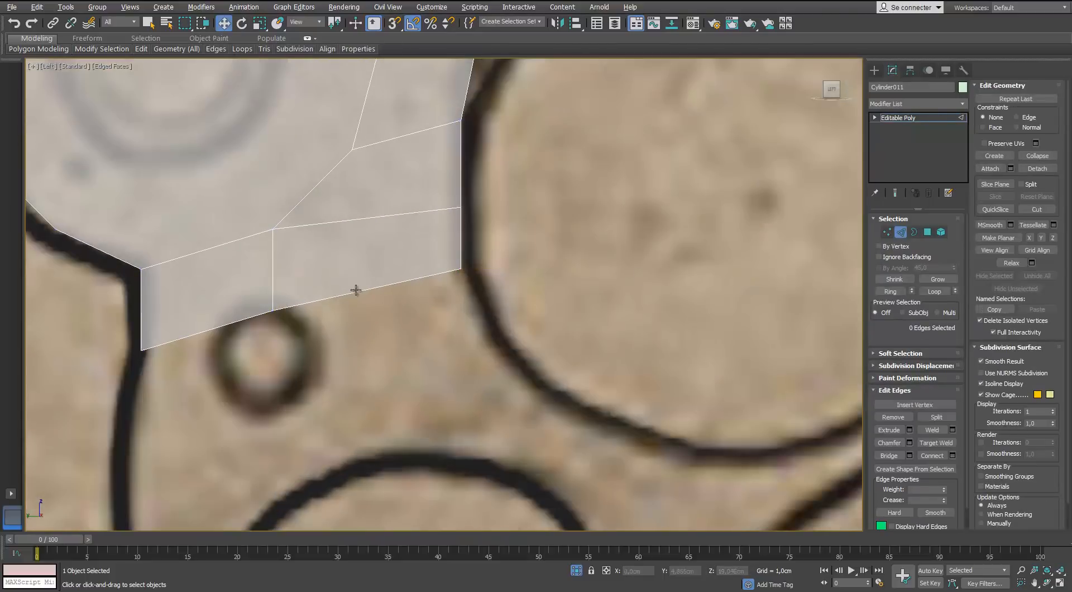
{"action": "double_click", "coordinate": [354, 291]}
{"action": "left_click_drag", "start_coordinate": [307, 288], "coordinate": [362, 416], "text": "shift"}
{"action": "key", "text": "1"}
{"action": "left_click", "coordinate": [462, 338]}
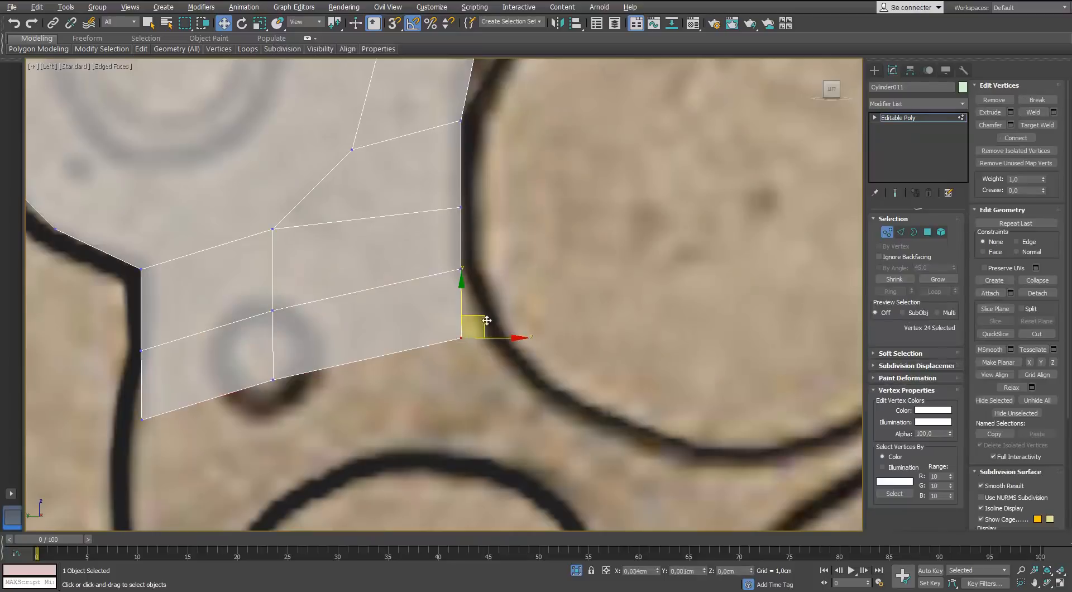
{"action": "left_click_drag", "start_coordinate": [483, 320], "coordinate": [511, 315]}
{"action": "left_click", "coordinate": [142, 420]}
{"action": "scroll", "coordinate": [335, 263], "scroll_direction": "down", "scroll_amount": 3}
{"action": "left_click", "coordinate": [382, 238]}
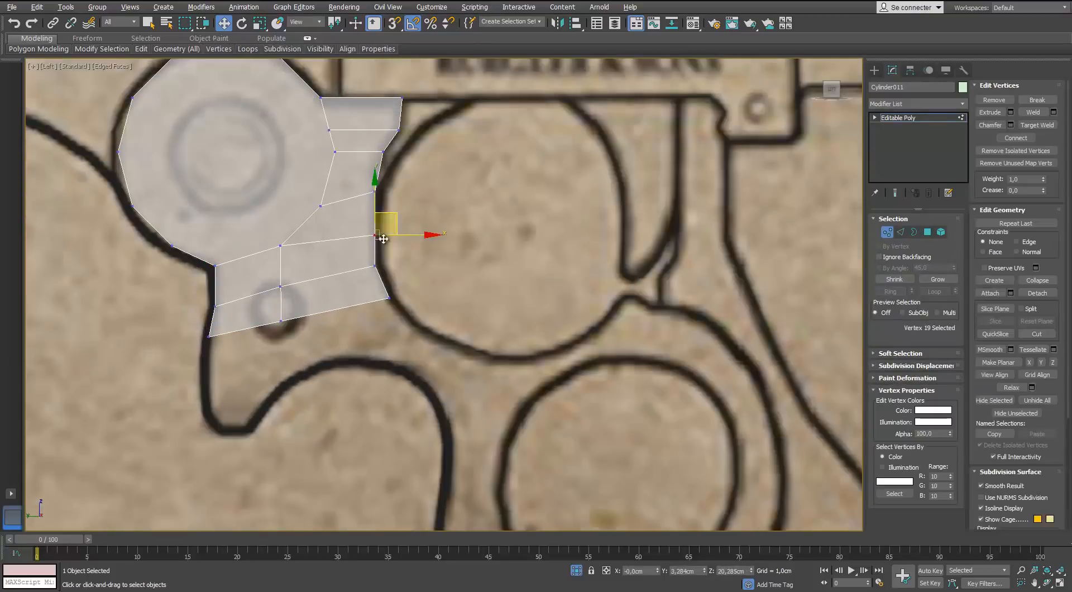
Extrude the lower edges down to the arch of the front finger recess and fit the vertices to it.
{"action": "key", "text": "2"}
{"action": "double_click", "coordinate": [335, 308]}
{"action": "left_click_drag", "start_coordinate": [312, 297], "coordinate": [320, 346], "text": "shift"}
{"action": "key", "text": "1"}
{"action": "left_click", "coordinate": [216, 386]}
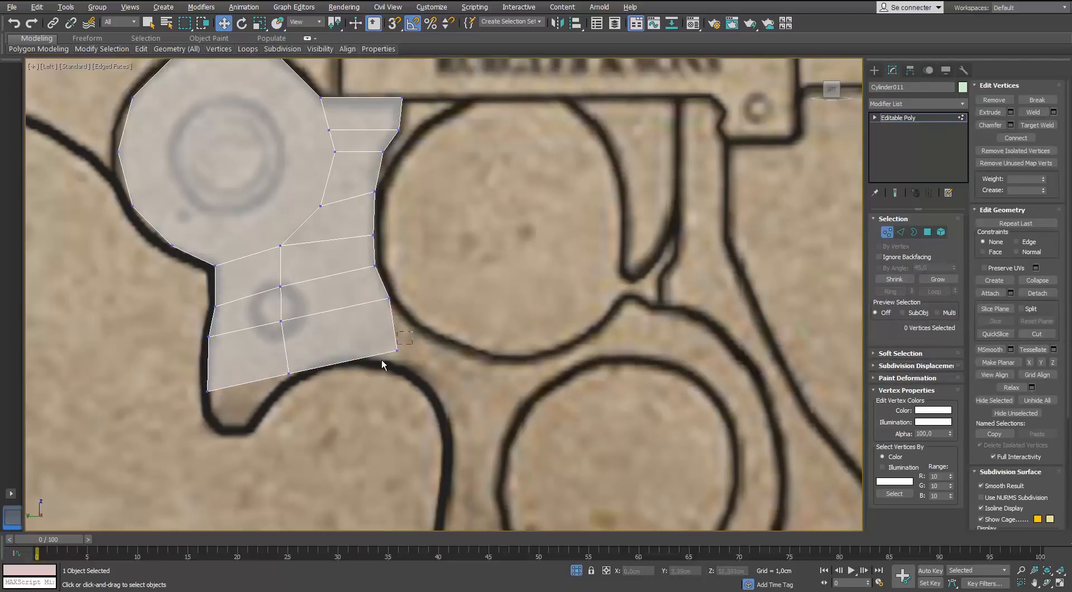
{"action": "left_click", "coordinate": [287, 370]}
{"action": "scroll", "coordinate": [287, 368], "scroll_direction": "up", "scroll_amount": 2}
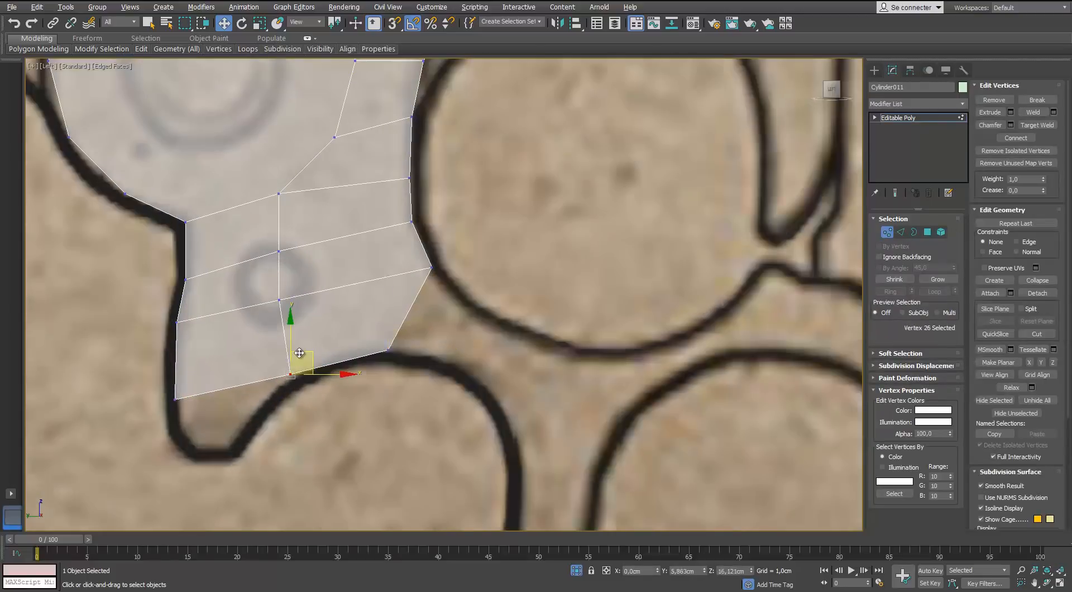
Extrude the lower front edge into the downward lug and shape its tip vertices to the outline.
{"action": "key", "text": "2"}
{"action": "left_click_drag", "start_coordinate": [247, 381], "coordinate": [250, 441], "text": "shift"}
{"action": "key", "text": "1"}
{"action": "middle_click_drag", "start_coordinate": [256, 445], "coordinate": [303, 375]}
{"action": "scroll", "coordinate": [303, 375], "scroll_direction": "up", "scroll_amount": 2}
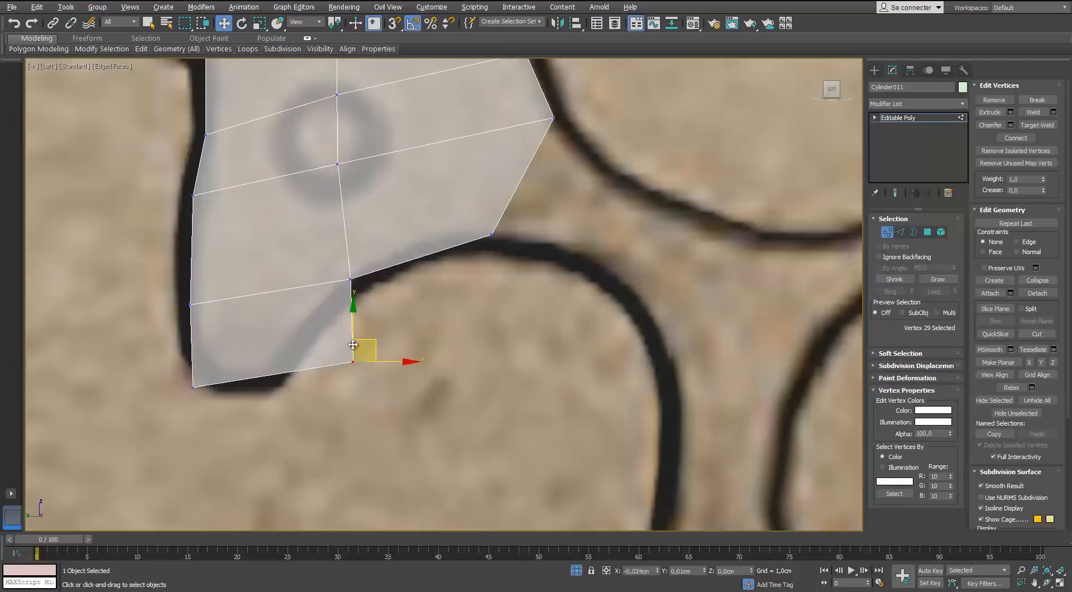
{"action": "left_click_drag", "start_coordinate": [355, 357], "coordinate": [274, 372]}
{"action": "left_click", "coordinate": [194, 384]}
Extrude two faces between the trigger opening and the finger recess, and scale the end edge to the outline's width.
{"action": "scroll", "coordinate": [429, 343], "scroll_direction": "down", "scroll_amount": 2}
{"action": "middle_click_drag", "start_coordinate": [428, 343], "coordinate": [396, 380]}
{"action": "key", "text": "2"}
{"action": "left_click", "coordinate": [440, 298]}
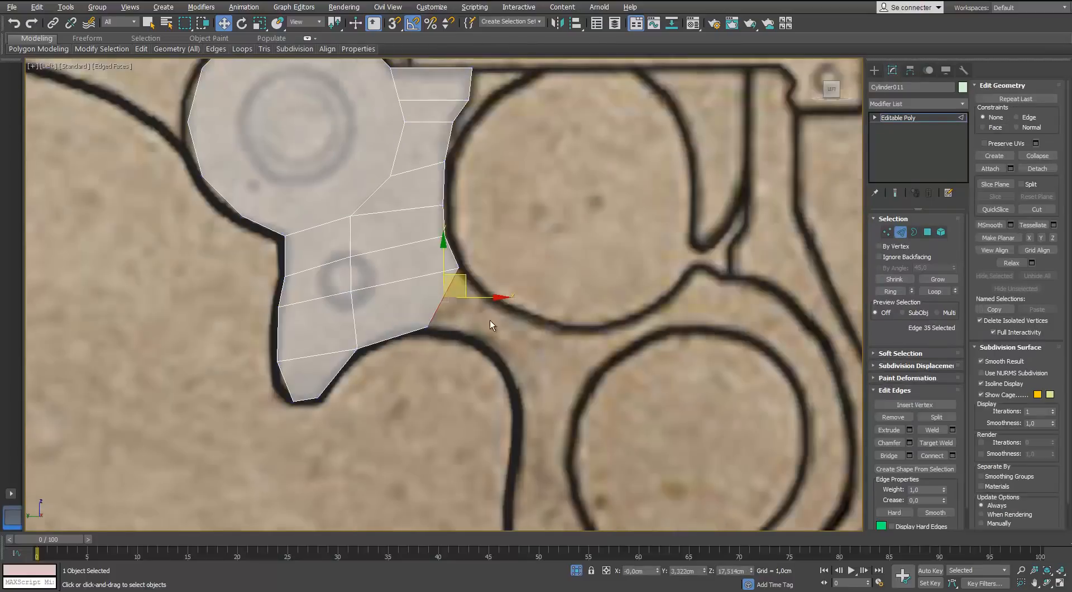
{"action": "middle_click_drag", "start_coordinate": [490, 320], "coordinate": [399, 318]}
{"action": "left_click_drag", "start_coordinate": [367, 279], "coordinate": [479, 330], "text": "shift"}
{"action": "scroll", "coordinate": [426, 313], "scroll_direction": "up", "scroll_amount": 1}
{"action": "key", "text": "w"}
{"action": "left_click_drag", "start_coordinate": [477, 360], "coordinate": [472, 363]}
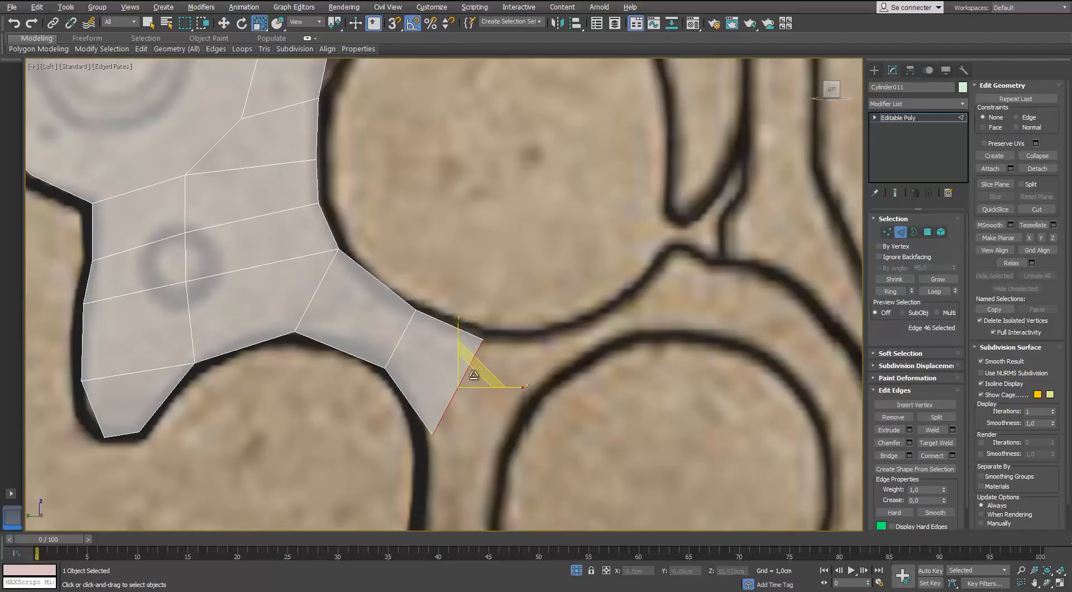
Extrude another face to the rim of the lower ring hole and fit its end vertices to the outline.
{"action": "scroll", "coordinate": [507, 373], "scroll_direction": "down", "scroll_amount": 2}
{"action": "middle_click_drag", "start_coordinate": [507, 372], "coordinate": [472, 323]}
{"action": "left_click_drag", "start_coordinate": [460, 317], "coordinate": [489, 338], "text": "shift"}
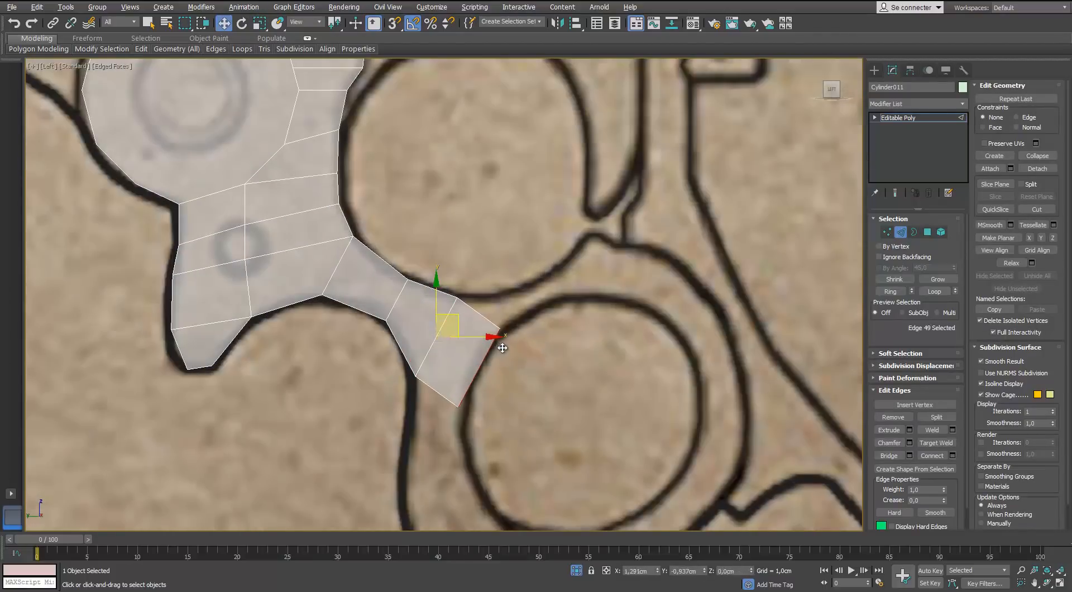
{"action": "scroll", "coordinate": [502, 347], "scroll_direction": "up", "scroll_amount": 3}
{"action": "key", "text": "1"}
{"action": "left_click", "coordinate": [514, 286]}
{"action": "left_click_drag", "start_coordinate": [514, 286], "coordinate": [484, 311]}
{"action": "left_click", "coordinate": [430, 438]}
{"action": "left_click_drag", "start_coordinate": [430, 437], "coordinate": [424, 422]}
{"action": "left_click", "coordinate": [510, 303]}
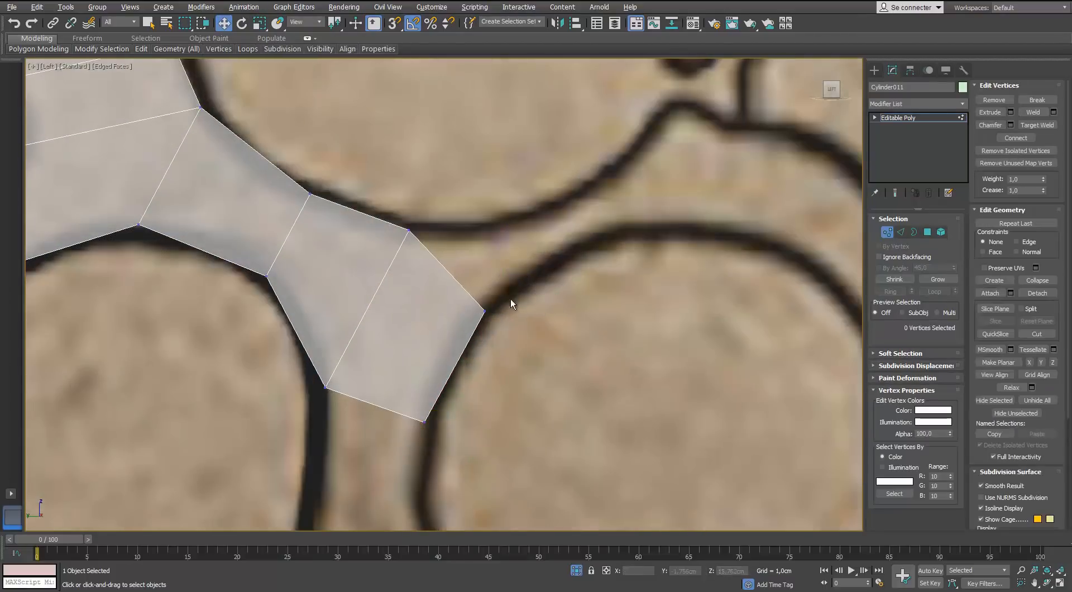
Extrude the junction's upper edge into the strip between the trigger opening and the lower ring hole, placing its end vertices.
{"action": "key", "text": "2"}
{"action": "scroll", "coordinate": [517, 304], "scroll_direction": "down", "scroll_amount": 4}
{"action": "scroll", "coordinate": [558, 268], "scroll_direction": "up", "scroll_amount": 3}
{"action": "left_click", "coordinate": [390, 335]}
{"action": "left_click_drag", "start_coordinate": [403, 321], "coordinate": [500, 297], "text": "shift"}
{"action": "key", "text": "1"}
{"action": "left_click", "coordinate": [489, 327]}
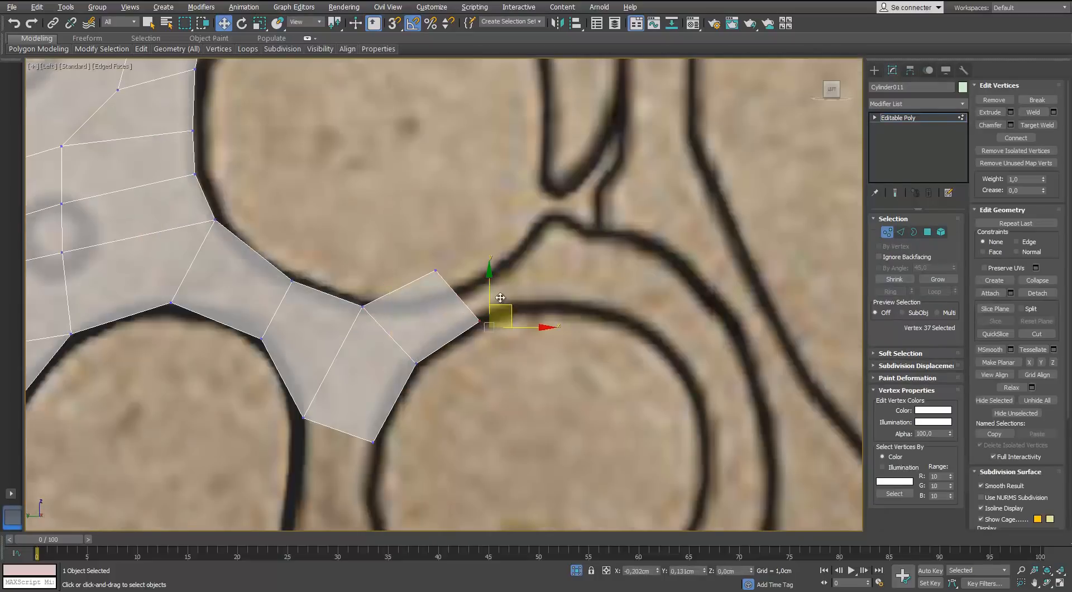
Connect an edge across the new strip face and move its end vertices onto the curved outlines.
{"action": "scroll", "coordinate": [478, 264], "scroll_direction": "up", "scroll_amount": 4}
{"action": "key", "text": "2"}
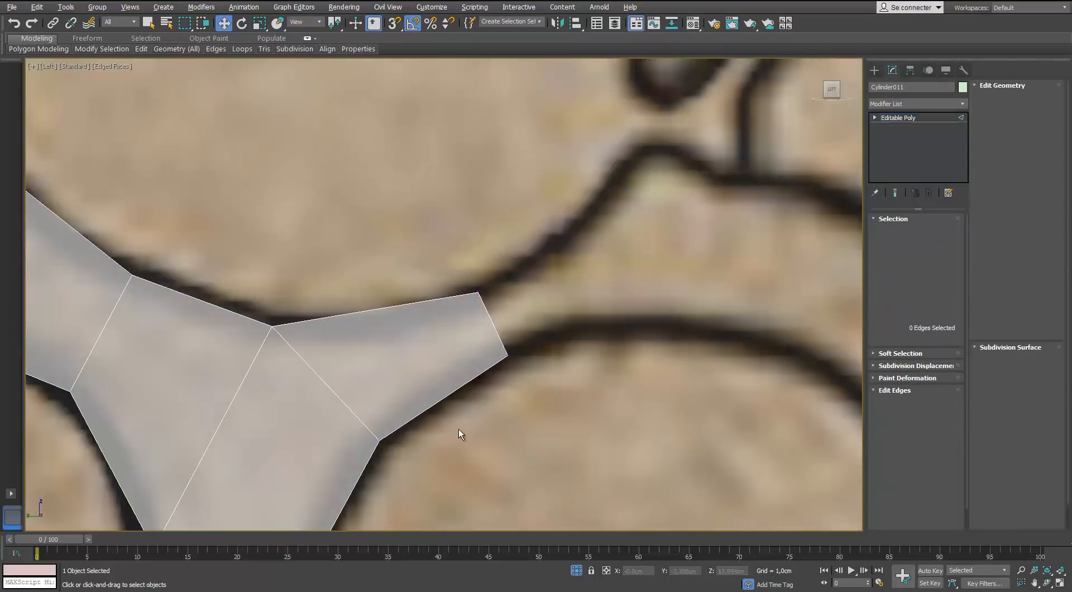
{"action": "left_click", "coordinate": [441, 397]}
{"action": "left_click", "coordinate": [375, 309], "text": "ctrl"}
{"action": "left_click", "coordinate": [954, 455]}
{"action": "left_click", "coordinate": [677, 390]}
{"action": "key", "text": "1"}
{"action": "left_click_drag", "start_coordinate": [381, 279], "coordinate": [383, 293]}
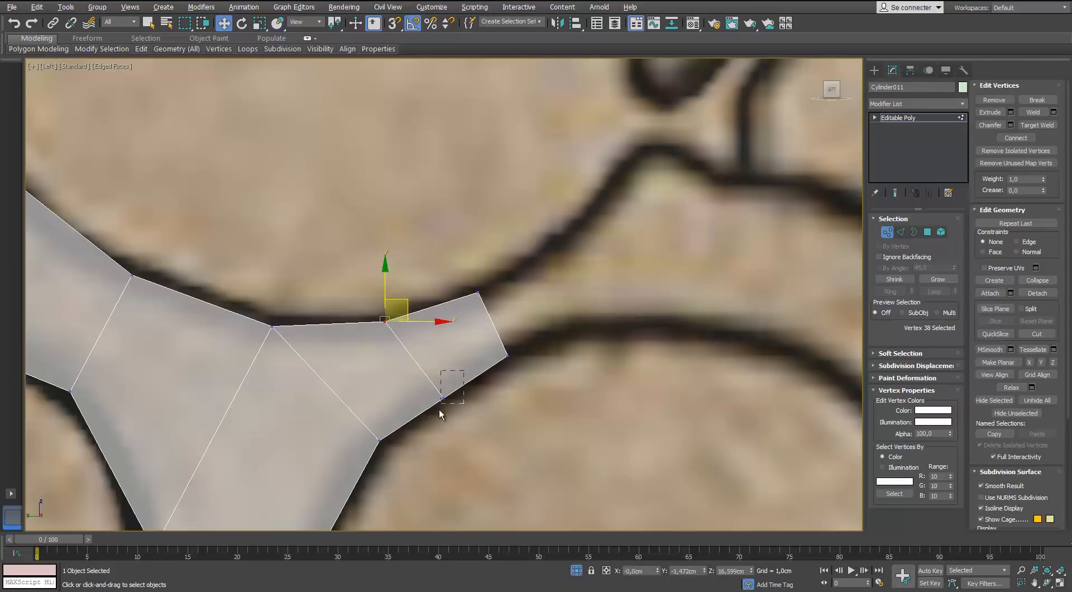
{"action": "left_click", "coordinate": [439, 404]}
Extrude the strip's end edge further along the lower ring hole and fit its vertices to the outline.
{"action": "scroll", "coordinate": [441, 348], "scroll_direction": "down", "scroll_amount": 3}
{"action": "key", "text": "2"}
{"action": "left_click", "coordinate": [411, 363]}
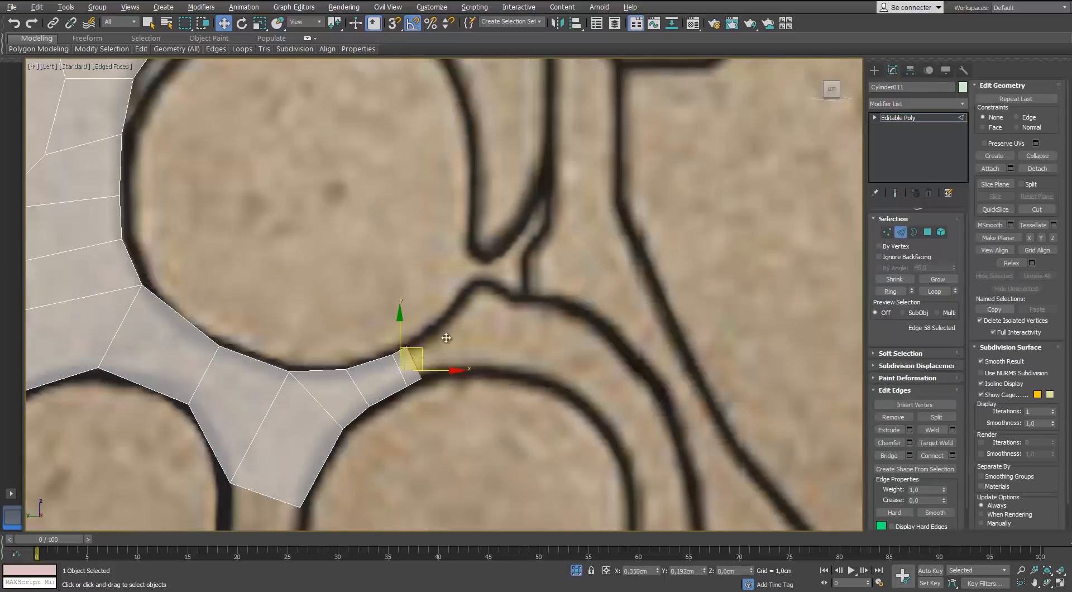
{"action": "scroll", "coordinate": [478, 377], "scroll_direction": "up", "scroll_amount": 3}
{"action": "key", "text": "1"}
{"action": "left_click", "coordinate": [434, 301]}
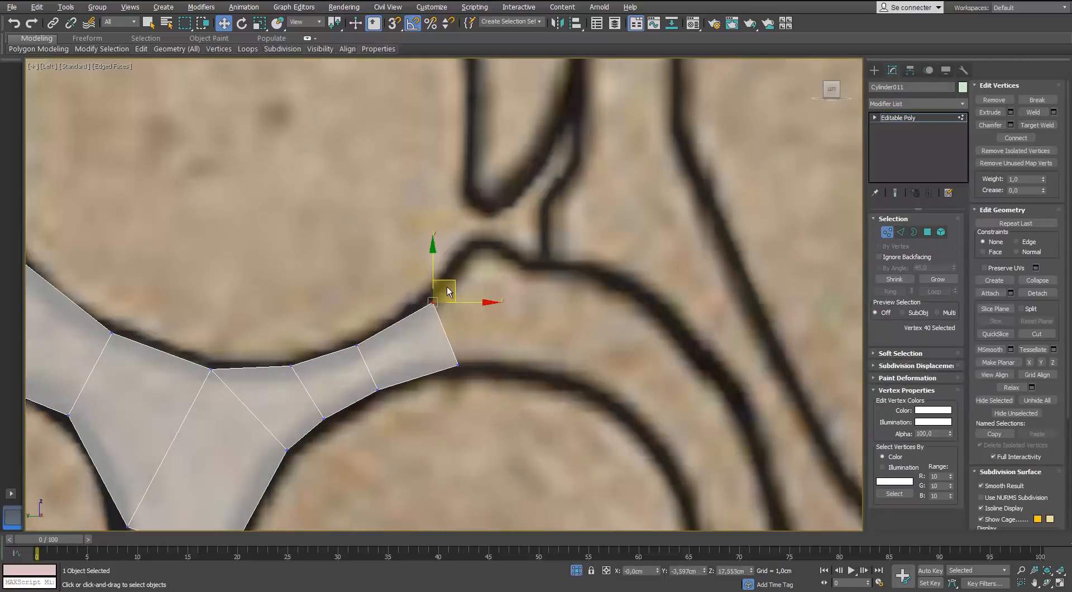
Extrude the strip's end edge up to the peak below the trigger tip and position its vertices.
{"action": "key", "text": "2"}
{"action": "left_click", "coordinate": [444, 330]}
{"action": "left_click_drag", "start_coordinate": [462, 309], "coordinate": [477, 245], "text": "shift"}
{"action": "key", "text": "1"}
{"action": "left_click", "coordinate": [513, 313]}
Extrude one more face past the peak and fit its upper and lower vertices to the ring outline.
{"action": "key", "text": "2"}
{"action": "left_click", "coordinate": [487, 306]}
{"action": "left_click_drag", "start_coordinate": [487, 306], "coordinate": [531, 317], "text": "shift"}
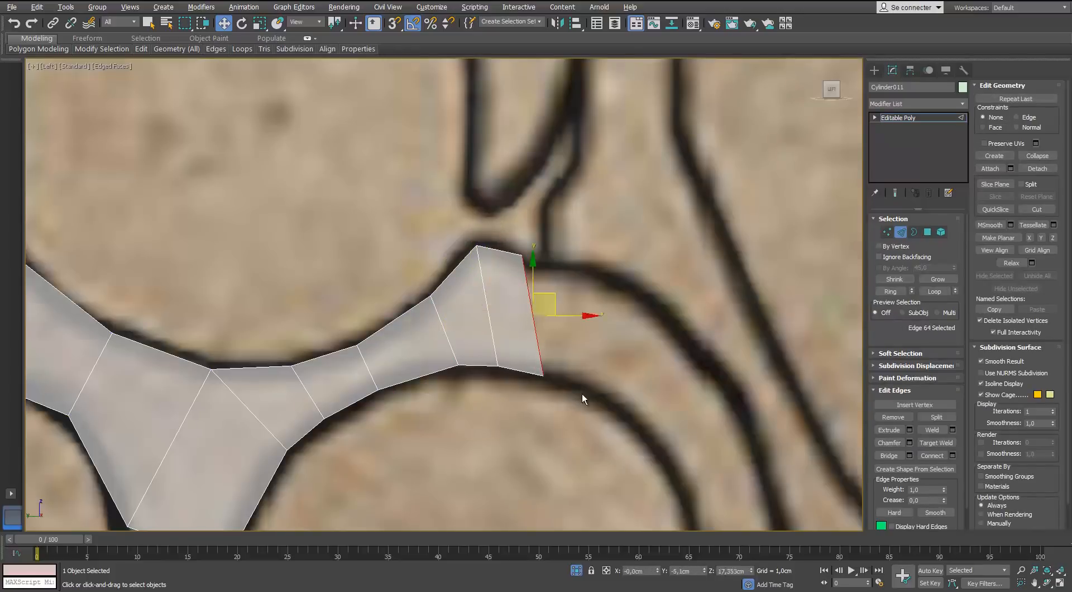
{"action": "key", "text": "1"}
{"action": "left_click", "coordinate": [543, 375]}
{"action": "left_click", "coordinate": [523, 256]}
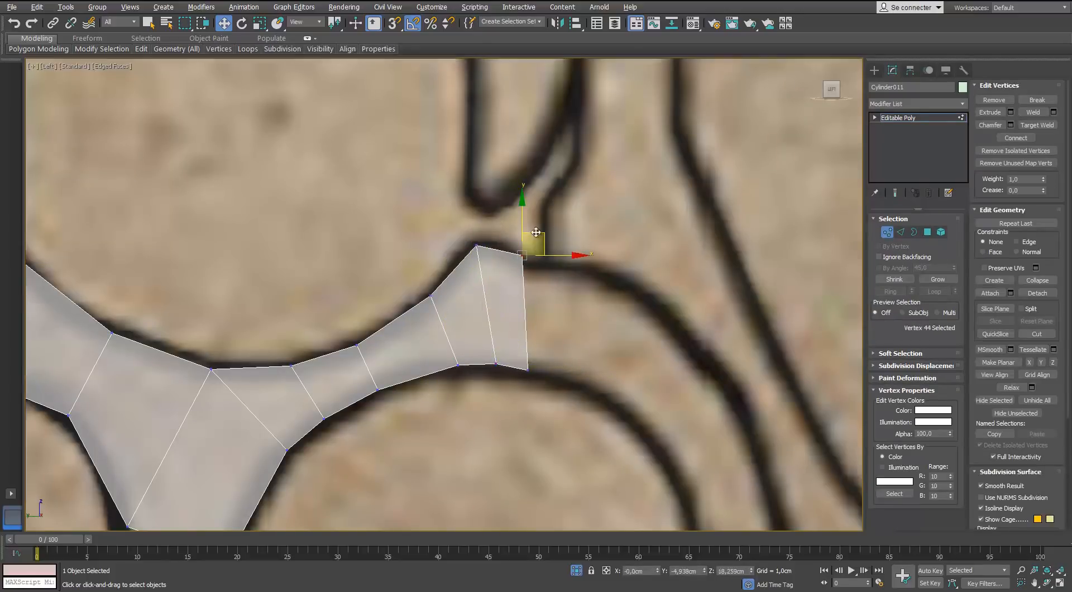
{"action": "left_click_drag", "start_coordinate": [536, 243], "coordinate": [538, 254]}
Connect an edge across the face behind the peak and adjust the surrounding vertices to follow the outline.
{"action": "scroll", "coordinate": [511, 319], "scroll_direction": "up", "scroll_amount": 2}
{"action": "key", "text": "2"}
{"action": "left_click", "coordinate": [496, 230]}
{"action": "left_click", "coordinate": [512, 388], "text": "ctrl"}
{"action": "left_click", "coordinate": [952, 456]}
{"action": "left_click", "coordinate": [675, 386]}
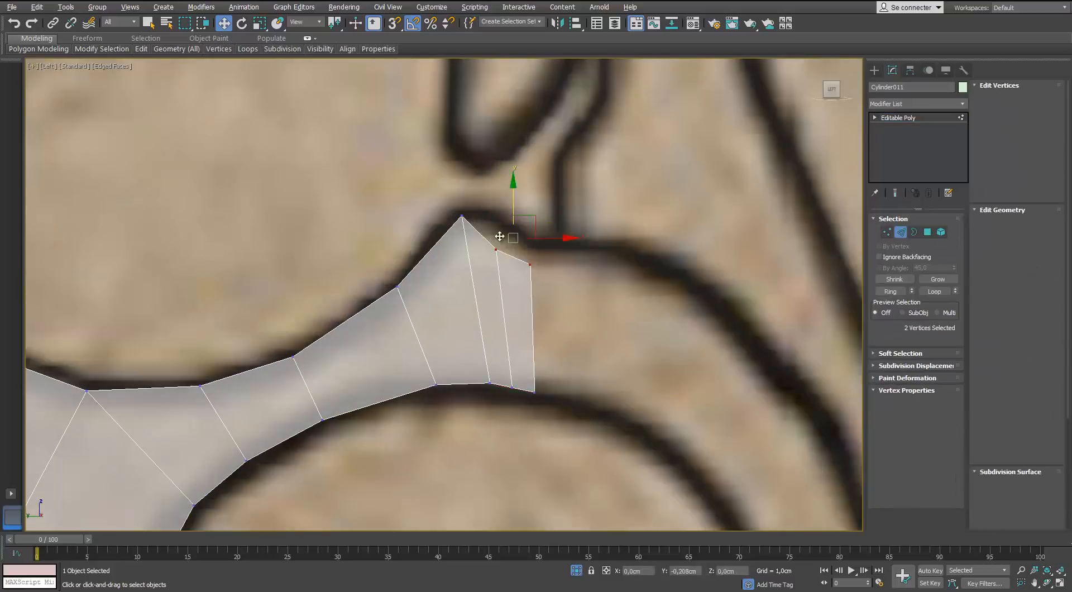
{"action": "key", "text": "1"}
{"action": "left_click", "coordinate": [497, 229]}
{"action": "scroll", "coordinate": [543, 373], "scroll_direction": "up", "scroll_amount": 2}
{"action": "left_click", "coordinate": [530, 397]}
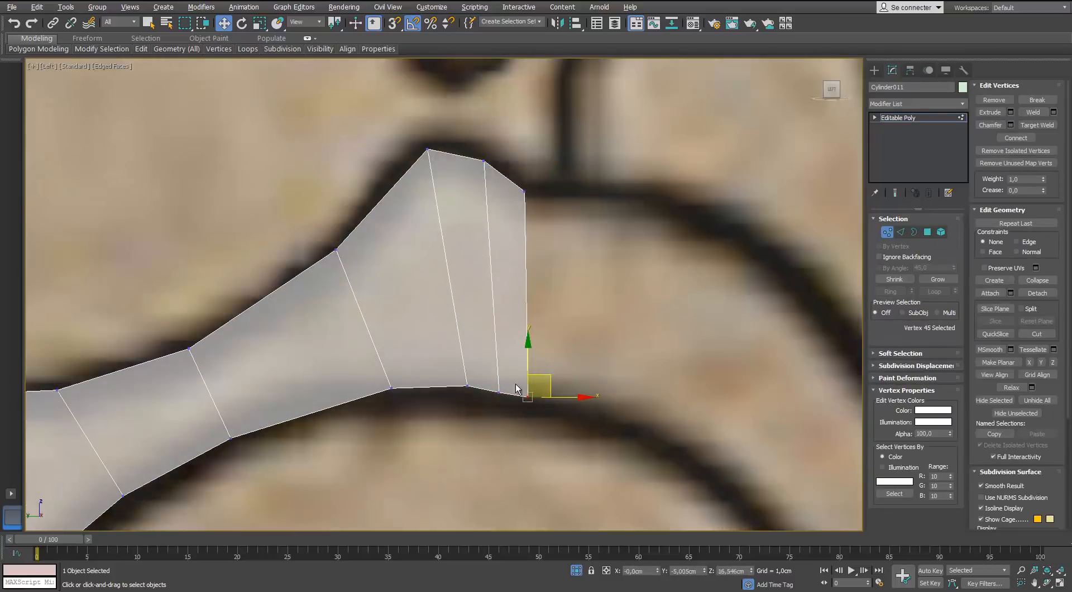
{"action": "left_click_drag", "start_coordinate": [462, 364], "coordinate": [456, 364]}
{"action": "left_click", "coordinate": [496, 388]}
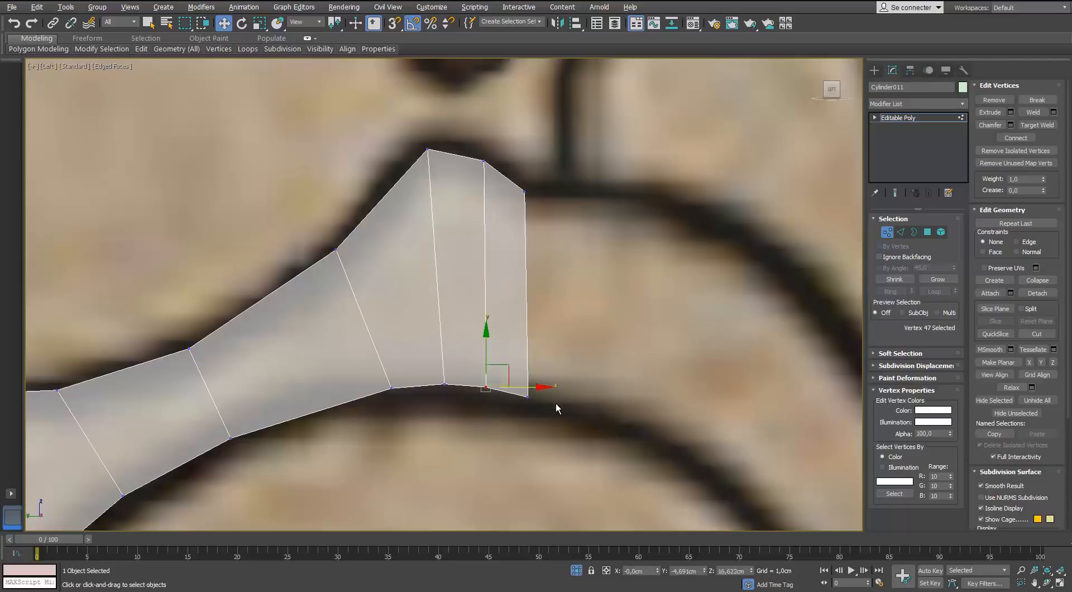
Extrude the strip's end edge along the top of the lower ring and fit both end vertices to the outline.
{"action": "key", "text": "2"}
{"action": "scroll", "coordinate": [536, 371], "scroll_direction": "down", "scroll_amount": 8}
{"action": "middle_click_drag", "start_coordinate": [535, 371], "coordinate": [507, 247]}
{"action": "left_click", "coordinate": [486, 230]}
{"action": "scroll", "coordinate": [486, 230], "scroll_direction": "up", "scroll_amount": 3}
{"action": "left_click_drag", "start_coordinate": [451, 212], "coordinate": [497, 225], "text": "shift"}
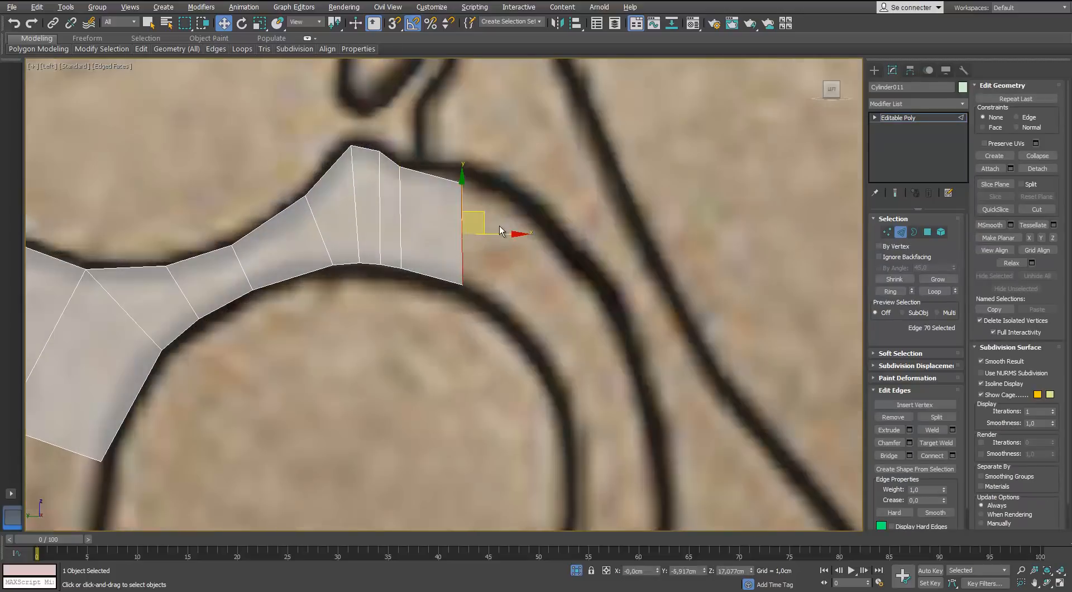
{"action": "key", "text": "1"}
{"action": "left_click", "coordinate": [461, 183]}
{"action": "mouse_move", "coordinate": [483, 163]}
{"action": "left_mouse_down"}
{"action": "mouse_move", "coordinate": [503, 155]}
{"action": "mouse_move", "coordinate": [496, 160]}
{"action": "left_mouse_up"}
{"action": "left_click", "coordinate": [481, 175]}
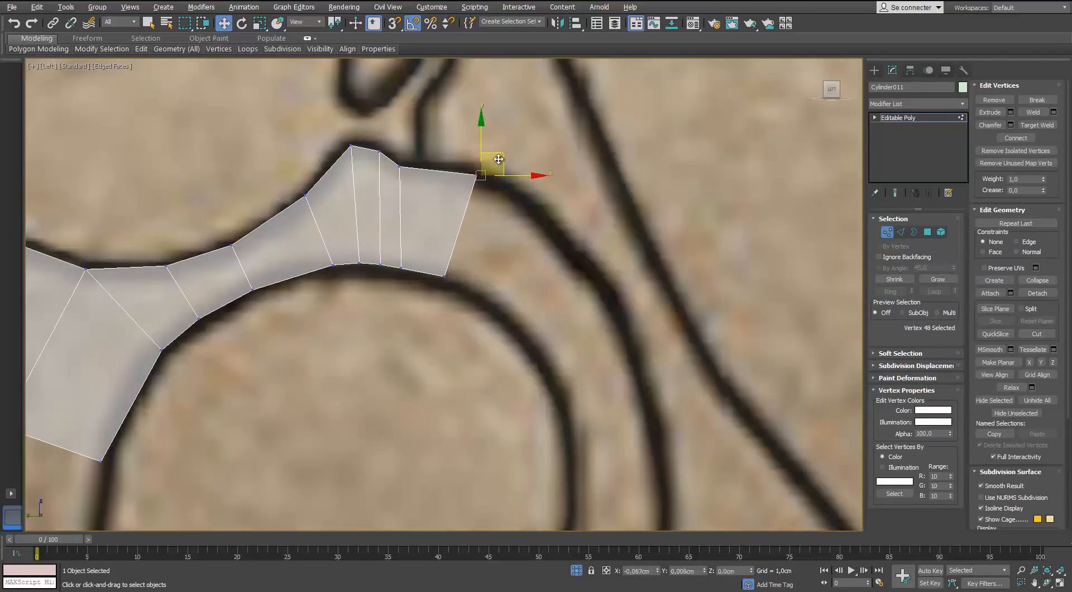
Extrude another face along the ring's upper curve and move its outer vertex onto the outline.
{"action": "key", "text": "2"}
{"action": "left_click", "coordinate": [461, 224]}
{"action": "left_click_drag", "start_coordinate": [477, 212], "coordinate": [518, 233], "text": "shift"}
{"action": "key", "text": "1"}
{"action": "left_click", "coordinate": [517, 194]}
{"action": "left_click_drag", "start_coordinate": [538, 174], "coordinate": [555, 184]}
Extrude one more face where the ring starts curving downward and place its outer vertex on the line.
{"action": "key", "text": "2"}
{"action": "middle_click_drag", "start_coordinate": [531, 249], "coordinate": [525, 177]}
{"action": "left_click", "coordinate": [506, 173]}
{"action": "left_click_drag", "start_coordinate": [525, 161], "coordinate": [540, 177], "text": "shift"}
{"action": "key", "text": "1"}
{"action": "left_click", "coordinate": [553, 156]}
{"action": "left_click_drag", "start_coordinate": [570, 143], "coordinate": [584, 161]}
Extrude the end edge down the ring's upper outer bend and align the new vertices with the outline.
{"action": "key", "text": "2"}
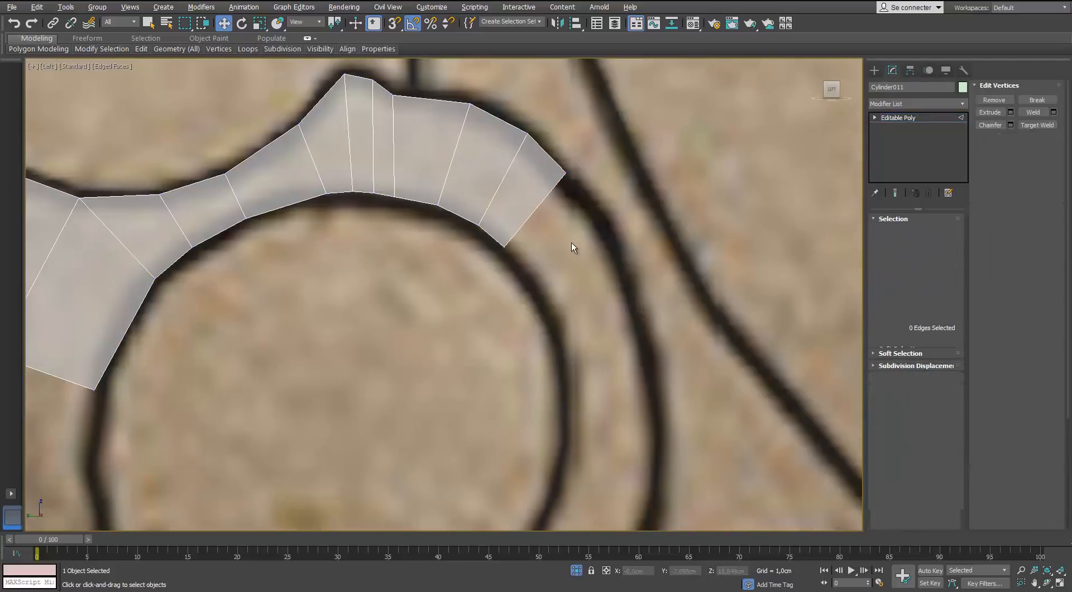
{"action": "left_click", "coordinate": [534, 211]}
{"action": "left_click_drag", "start_coordinate": [548, 197], "coordinate": [548, 259], "text": "shift"}
{"action": "left_click", "coordinate": [592, 314]}
{"action": "key", "text": "1"}
{"action": "left_click", "coordinate": [605, 227]}
{"action": "scroll", "coordinate": [549, 255], "scroll_direction": "down", "scroll_amount": 5}
{"action": "scroll", "coordinate": [557, 285], "scroll_direction": "up", "scroll_amount": 4}
Extrude a long face down the ring's far side and set its end vertices on the outline.
{"action": "key", "text": "2"}
{"action": "left_click", "coordinate": [543, 167]}
{"action": "left_click_drag", "start_coordinate": [554, 157], "coordinate": [579, 296], "text": "shift"}
{"action": "key", "text": "1"}
{"action": "left_click_drag", "start_coordinate": [601, 258], "coordinate": [613, 296]}
Connect new edges across the long side face and move their vertices to follow the ring's curve.
{"action": "key", "text": "2"}
{"action": "left_click_drag", "start_coordinate": [509, 273], "coordinate": [606, 268]}
{"action": "left_click", "coordinate": [952, 456]}
{"action": "left_click", "coordinate": [674, 383]}
{"action": "scroll", "coordinate": [561, 249], "scroll_direction": "up", "scroll_amount": 4}
{"action": "left_click", "coordinate": [534, 238]}
{"action": "key", "text": "1"}
{"action": "left_click_drag", "start_coordinate": [481, 183], "coordinate": [530, 296]}
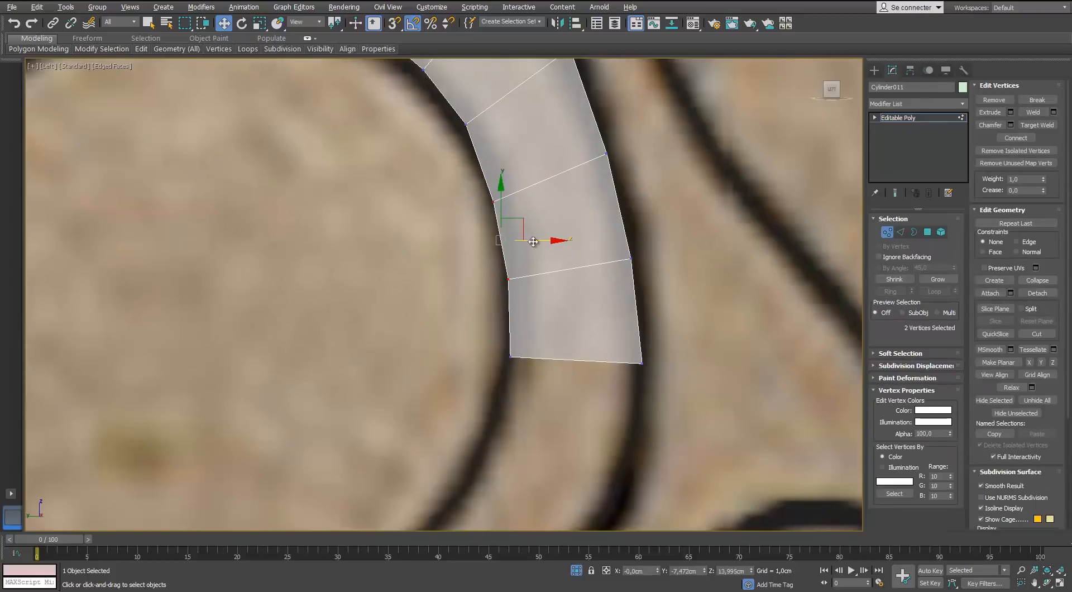
{"action": "left_click", "coordinate": [475, 276]}
Extrude the end edge past the notch beside the ring and fit its inner and outer vertices.
{"action": "scroll", "coordinate": [473, 276], "scroll_direction": "down", "scroll_amount": 5}
{"action": "left_click_drag", "start_coordinate": [534, 240], "coordinate": [461, 365]}
{"action": "key", "text": "2"}
{"action": "left_click", "coordinate": [501, 289]}
{"action": "scroll", "coordinate": [462, 365], "scroll_direction": "up", "scroll_amount": 4}
{"action": "key", "text": "1"}
{"action": "left_click", "coordinate": [377, 410]}
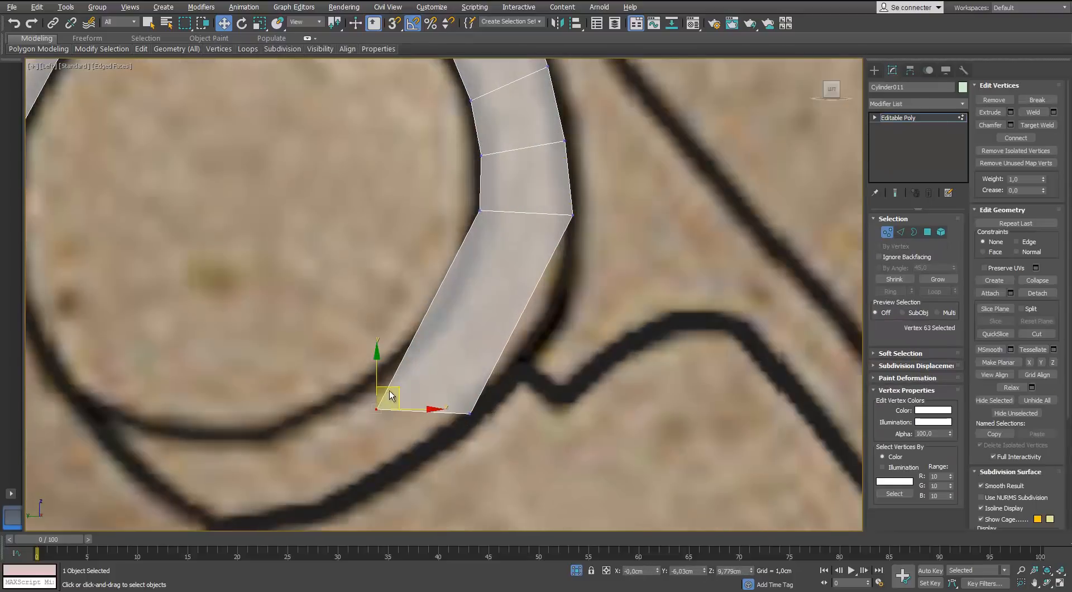
{"action": "left_click_drag", "start_coordinate": [388, 397], "coordinate": [416, 343]}
{"action": "left_click", "coordinate": [470, 413]}
Connect two edges across the face beside the notch and shift their vertices outward onto the ring outline.
{"action": "key", "text": "2"}
{"action": "left_click_drag", "start_coordinate": [548, 369], "coordinate": [427, 290]}
{"action": "left_click", "coordinate": [952, 455]}
{"action": "left_click", "coordinate": [670, 382]}
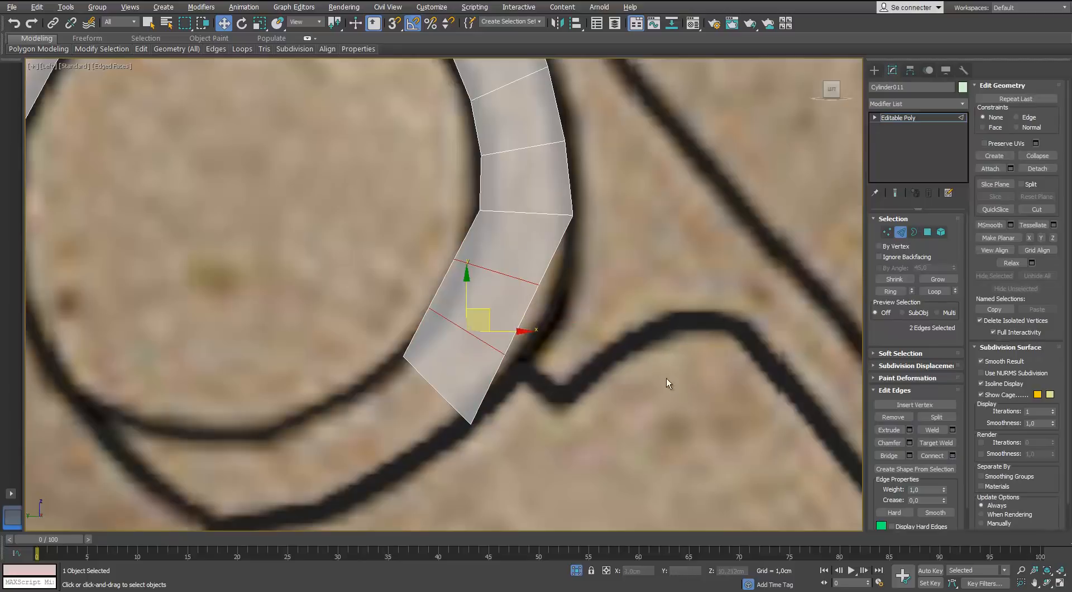
{"action": "left_click_drag", "start_coordinate": [491, 309], "coordinate": [508, 321]}
{"action": "key", "text": "1"}
{"action": "left_click", "coordinate": [556, 297]}
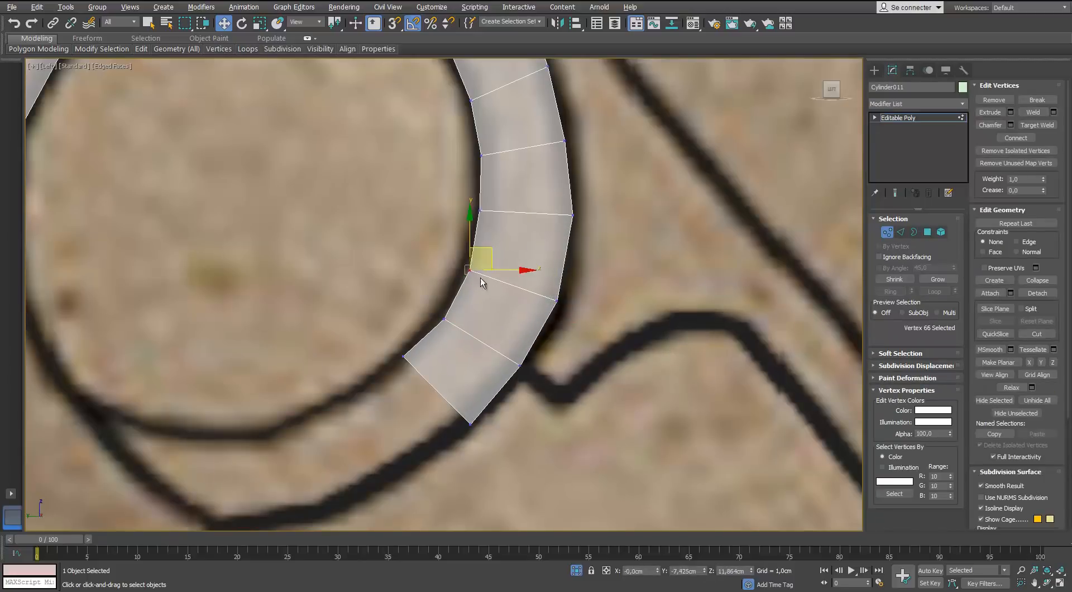
{"action": "left_click_drag", "start_coordinate": [490, 403], "coordinate": [488, 402]}
Extrude the end edge along the underside of the ring and position its inner and outer vertices.
{"action": "scroll", "coordinate": [421, 367], "scroll_direction": "down", "scroll_amount": 4}
{"action": "scroll", "coordinate": [420, 367], "scroll_direction": "up", "scroll_amount": 3}
{"action": "key", "text": "2"}
{"action": "left_click", "coordinate": [474, 337]}
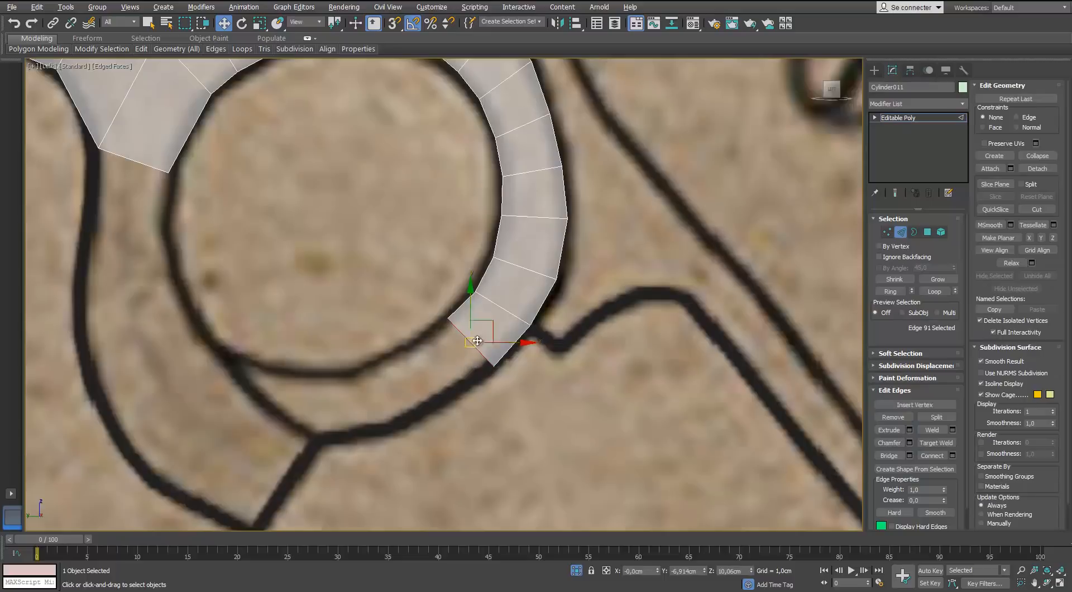
{"action": "left_click_drag", "start_coordinate": [494, 316], "coordinate": [366, 347], "text": "shift"}
{"action": "scroll", "coordinate": [399, 374], "scroll_direction": "up", "scroll_amount": 1}
{"action": "key", "text": "1"}
{"action": "left_click", "coordinate": [329, 374]}
{"action": "left_click", "coordinate": [394, 441]}
{"action": "left_click_drag", "start_coordinate": [411, 422], "coordinate": [400, 429]}
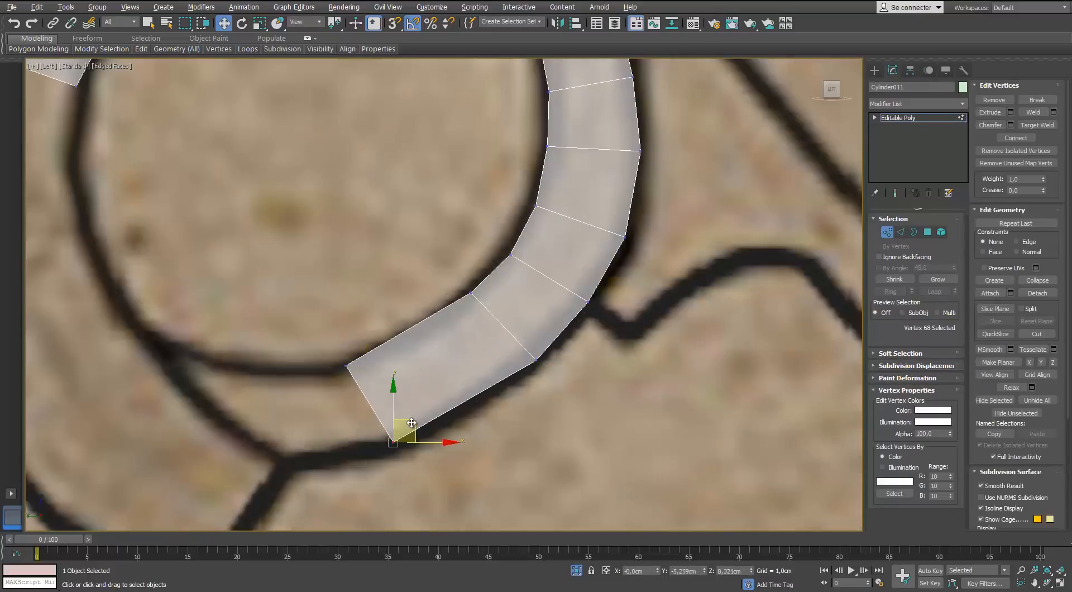
Connect two edges across the underside face and adjust their vertices to the ring's curve.
{"action": "key", "text": "2"}
{"action": "left_click_drag", "start_coordinate": [433, 307], "coordinate": [454, 414]}
{"action": "left_click", "coordinate": [949, 455]}
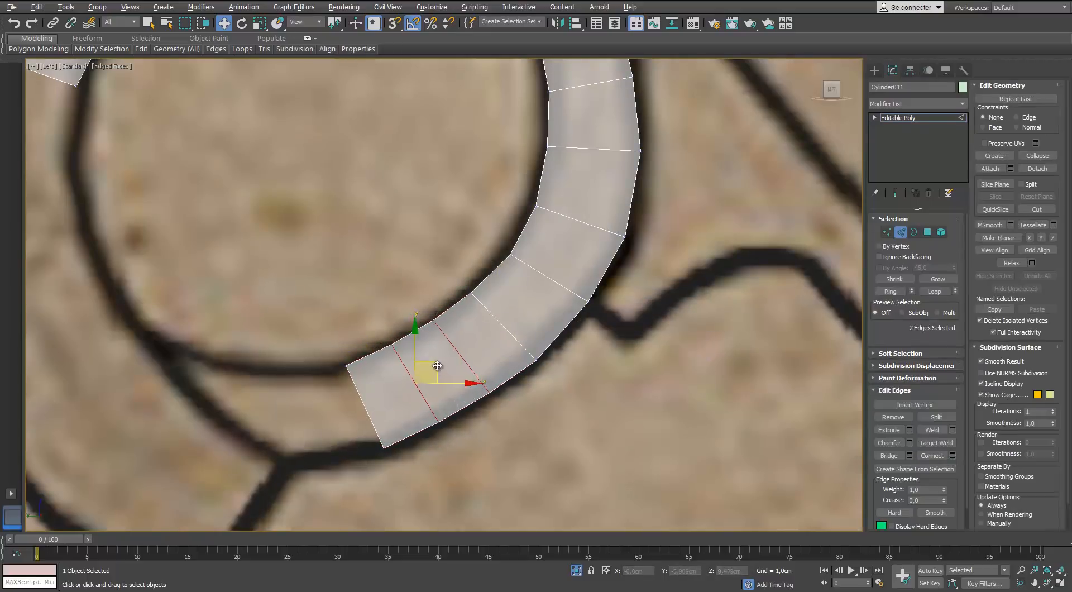
{"action": "key", "text": "1"}
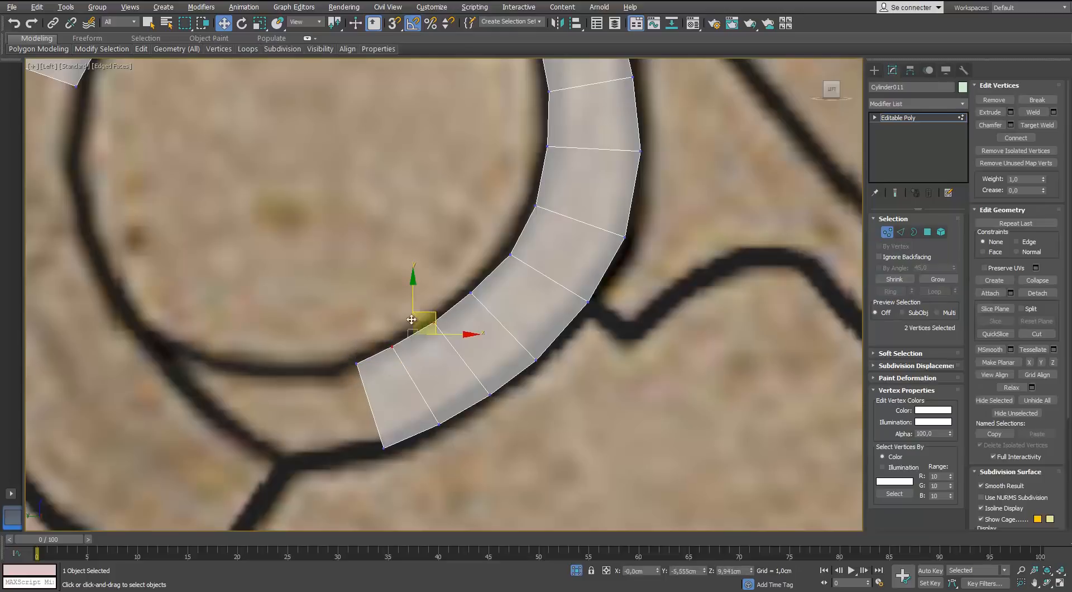
{"action": "scroll", "coordinate": [406, 235], "scroll_direction": "down", "scroll_amount": 4}
Extrude the end edge along the ring's base to where it meets the curved spur, fitting the vertices.
{"action": "scroll", "coordinate": [481, 280], "scroll_direction": "down", "scroll_amount": 2}
{"action": "middle_click_drag", "start_coordinate": [360, 391], "coordinate": [406, 333]}
{"action": "scroll", "coordinate": [406, 332], "scroll_direction": "up", "scroll_amount": 2}
{"action": "key", "text": "2"}
{"action": "left_click", "coordinate": [454, 323]}
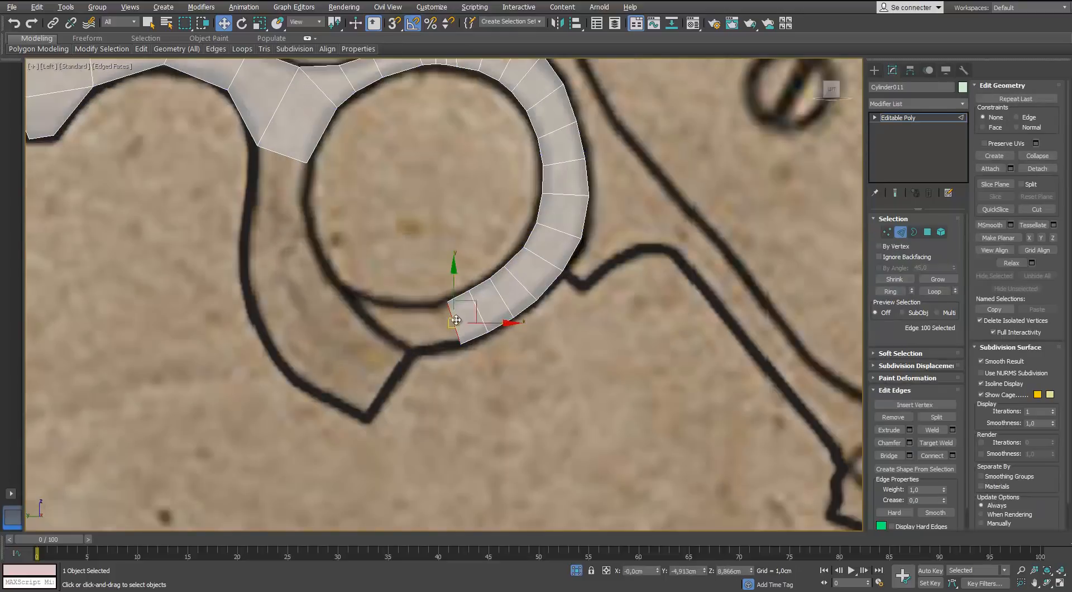
{"action": "left_click_drag", "start_coordinate": [474, 301], "coordinate": [301, 284], "text": "shift"}
{"action": "scroll", "coordinate": [407, 321], "scroll_direction": "up", "scroll_amount": 3}
{"action": "key", "text": "1"}
{"action": "left_click", "coordinate": [397, 291]}
{"action": "key", "text": "2"}
{"action": "key", "text": "1"}
{"action": "left_click_drag", "start_coordinate": [311, 320], "coordinate": [269, 359]}
Target-weld the end face's lower vertex onto the neighbouring bottom corner to close the ring strip in a triangle.
{"action": "left_click_drag", "start_coordinate": [300, 324], "coordinate": [391, 351]}
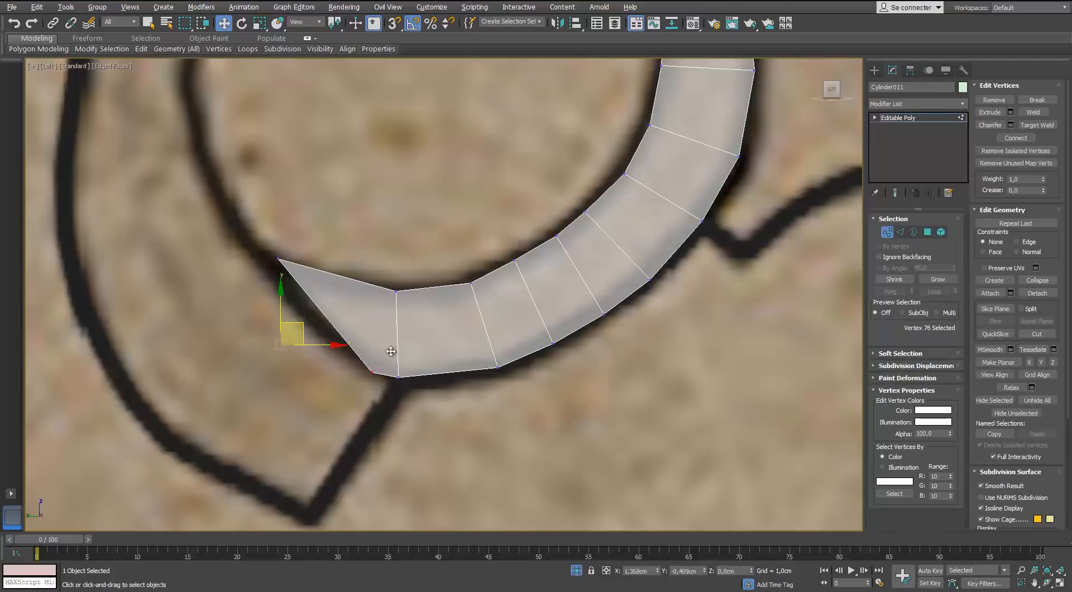
{"action": "key", "text": "ctrl+z"}
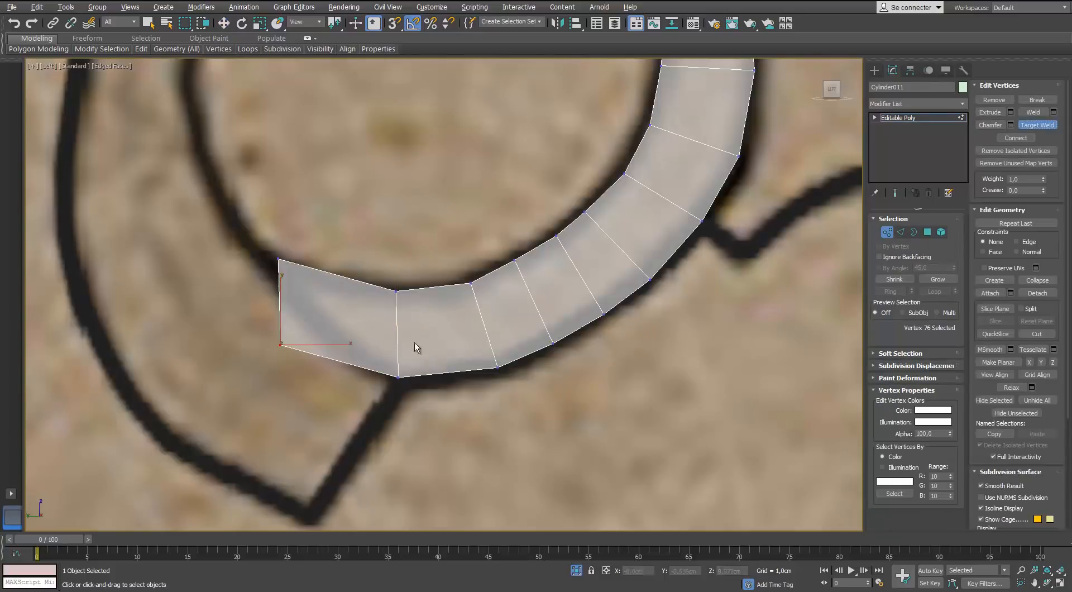
{"action": "left_click", "coordinate": [395, 381]}
{"action": "left_click", "coordinate": [320, 306]}
Extrude the open edge of the branch beside the ring downward and fit its two vertices to the outline.
{"action": "scroll", "coordinate": [346, 360], "scroll_direction": "down", "scroll_amount": 9}
{"action": "left_click_drag", "start_coordinate": [294, 241], "coordinate": [320, 299]}
{"action": "scroll", "coordinate": [326, 275], "scroll_direction": "up", "scroll_amount": 5}
{"action": "left_click", "coordinate": [899, 234]}
{"action": "left_click", "coordinate": [319, 268]}
{"action": "scroll", "coordinate": [320, 256], "scroll_direction": "up", "scroll_amount": 2}
{"action": "key", "text": "1"}
{"action": "left_click", "coordinate": [265, 306]}
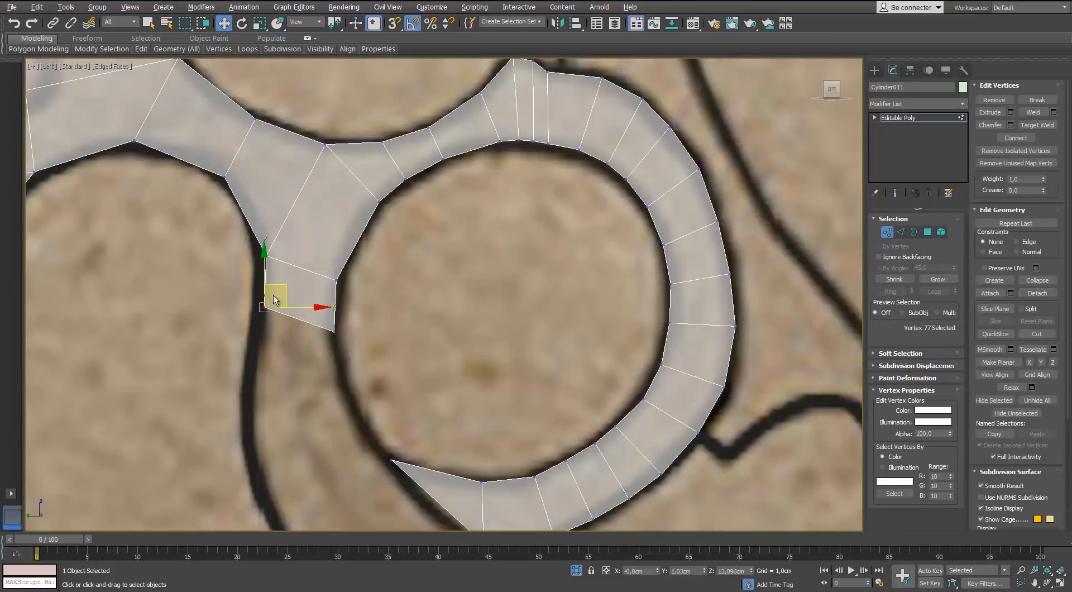
{"action": "scroll", "coordinate": [280, 310], "scroll_direction": "up", "scroll_amount": 2}
{"action": "left_click", "coordinate": [348, 241]}
{"action": "left_click_drag", "start_coordinate": [380, 242], "coordinate": [379, 243]}
Extrude the branch's lower edge down another face and move its outer vertex onto the outline.
{"action": "key", "text": "2"}
{"action": "left_click", "coordinate": [297, 240]}
{"action": "left_click_drag", "start_coordinate": [306, 220], "coordinate": [313, 282], "text": "shift"}
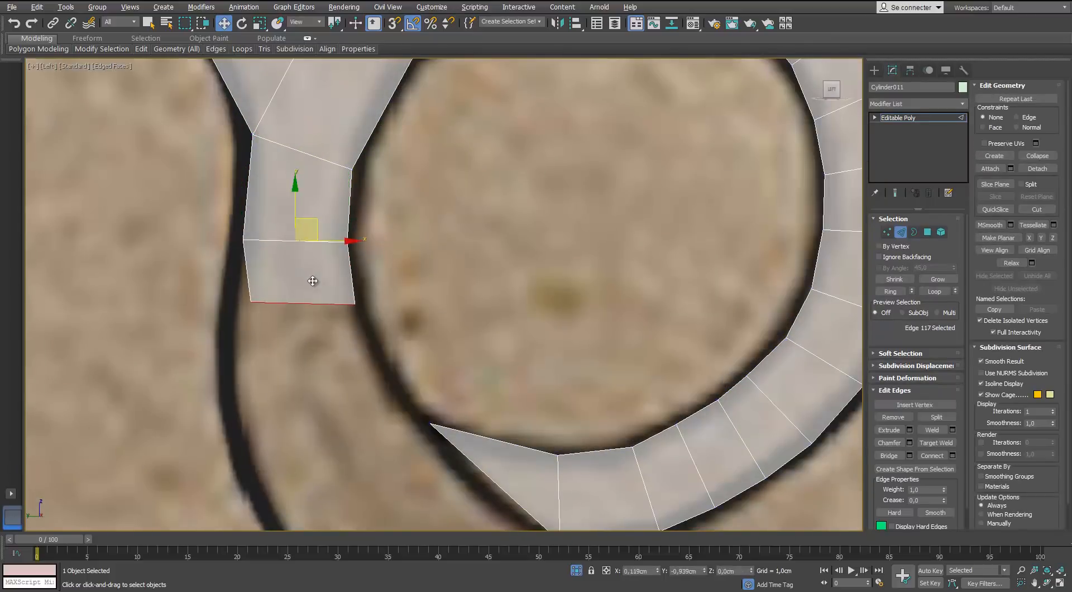
{"action": "key", "text": "1"}
{"action": "left_click", "coordinate": [251, 301]}
Extrude the branch further along the ring hole and place its outer corner on the outer outline.
{"action": "key", "text": "2"}
{"action": "middle_click_drag", "start_coordinate": [317, 345], "coordinate": [317, 229]}
{"action": "left_click", "coordinate": [313, 190]}
{"action": "left_click_drag", "start_coordinate": [317, 171], "coordinate": [340, 223], "text": "shift"}
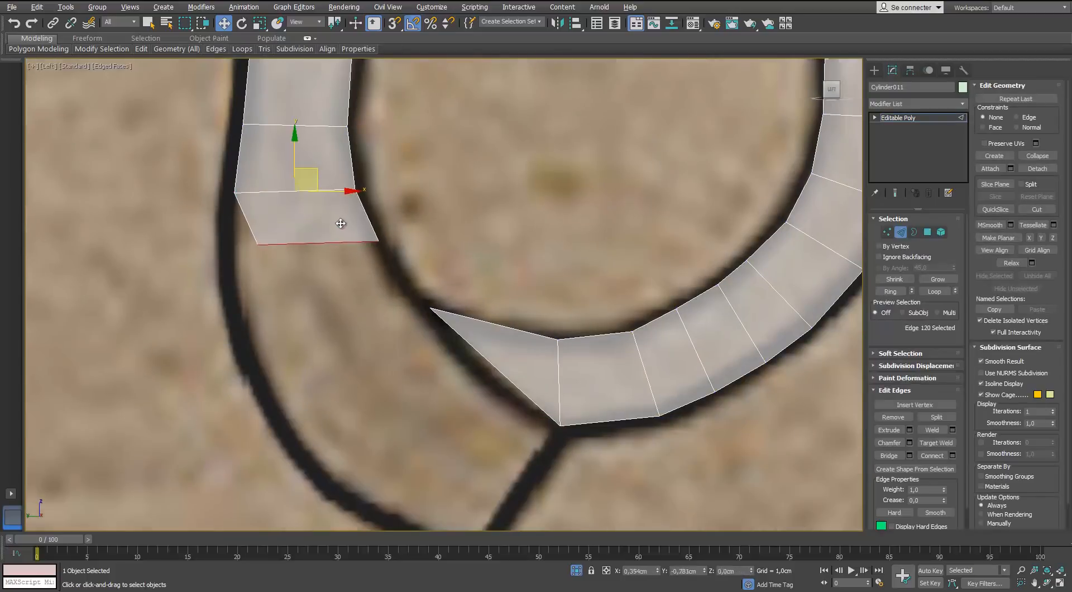
{"action": "key", "text": "1"}
{"action": "left_click", "coordinate": [258, 244]}
{"action": "left_click_drag", "start_coordinate": [276, 225], "coordinate": [250, 238]}
Extrude the branch's end edge to the ring strip's pointed end and fit the outer vertex.
{"action": "middle_click_drag", "start_coordinate": [306, 299], "coordinate": [286, 294]}
{"action": "key", "text": "2"}
{"action": "left_click", "coordinate": [293, 244]}
{"action": "left_click_drag", "start_coordinate": [302, 231], "coordinate": [352, 297], "text": "shift"}
{"action": "key", "text": "1"}
{"action": "left_click", "coordinate": [263, 320]}
{"action": "left_click_drag", "start_coordinate": [273, 313], "coordinate": [244, 367]}
Extrude the branch's end edge to the spur's end and place its outer vertex on the pointed tip.
{"action": "middle_click_drag", "start_coordinate": [330, 407], "coordinate": [311, 357]}
{"action": "key", "text": "2"}
{"action": "left_click", "coordinate": [307, 286]}
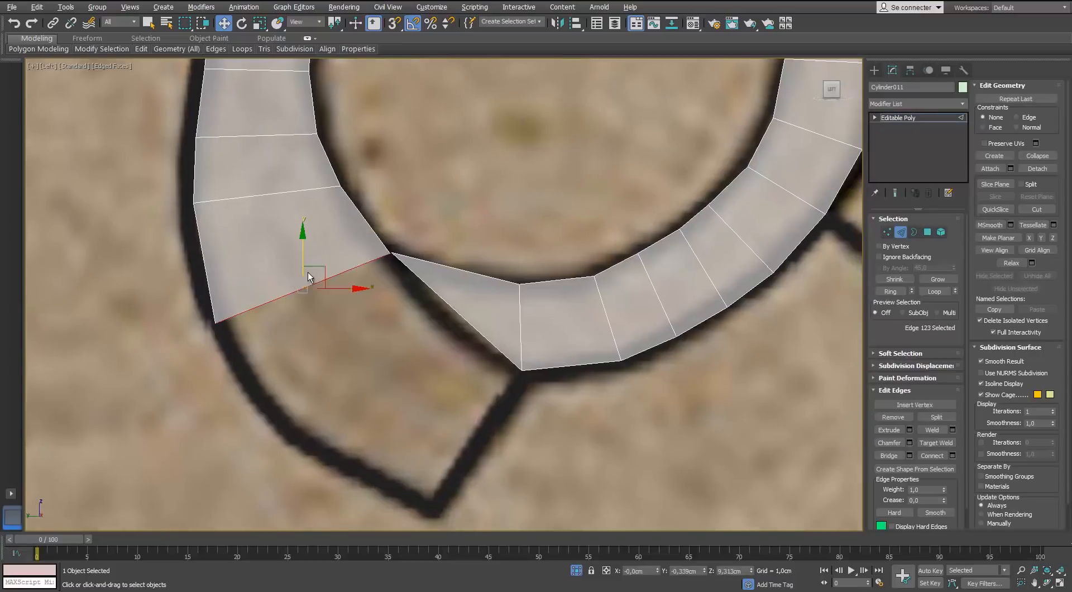
{"action": "left_click_drag", "start_coordinate": [316, 270], "coordinate": [446, 392], "text": "shift"}
{"action": "key", "text": "1"}
{"action": "left_click", "coordinate": [347, 446]}
{"action": "left_click_drag", "start_coordinate": [360, 423], "coordinate": [447, 488]}
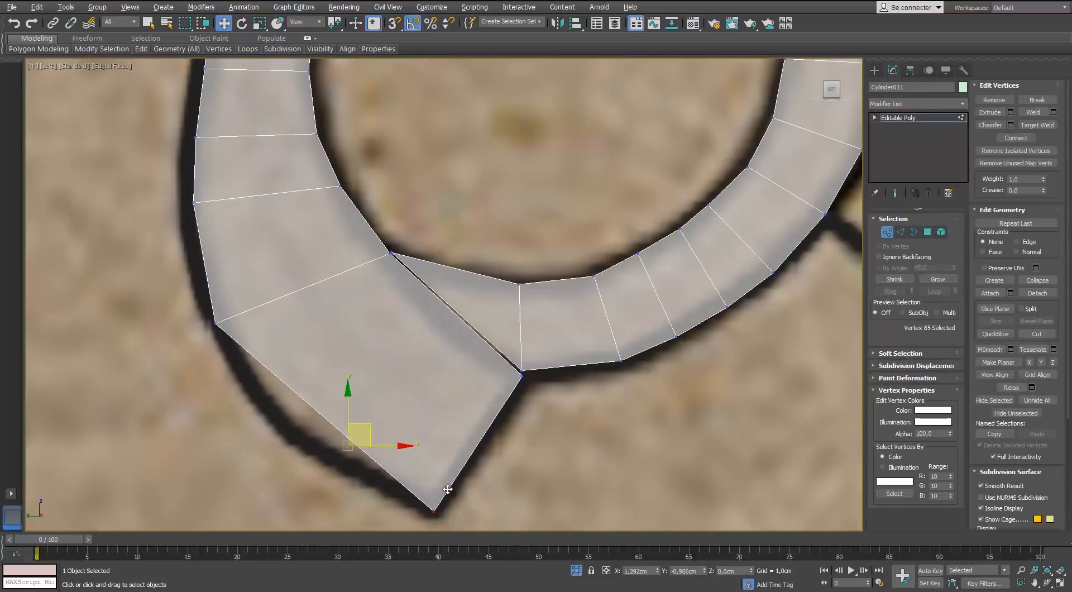
Weld the branch's vertices to the ring strip's at both ends of their shared seam.
{"action": "middle_click_drag", "start_coordinate": [447, 488], "coordinate": [432, 439]}
{"action": "left_click", "coordinate": [1037, 125]}
{"action": "left_click", "coordinate": [507, 327]}
{"action": "key", "text": "w"}
{"action": "left_click_drag", "start_coordinate": [362, 192], "coordinate": [390, 217]}
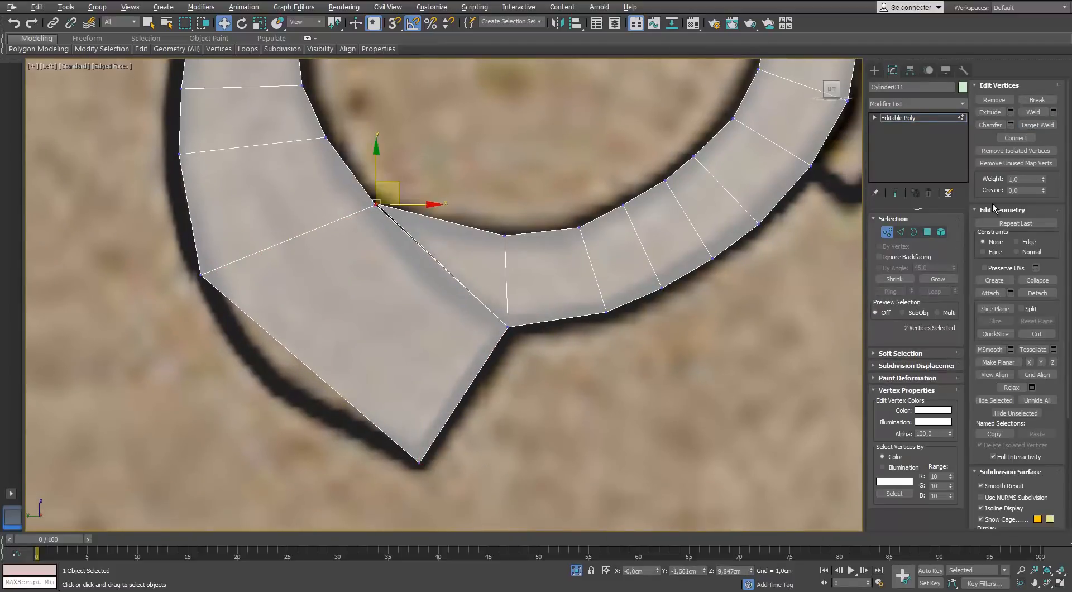
{"action": "left_click", "coordinate": [1054, 111]}
{"action": "left_click", "coordinate": [675, 378]}
{"action": "scroll", "coordinate": [488, 269], "scroll_direction": "down", "scroll_amount": 2}
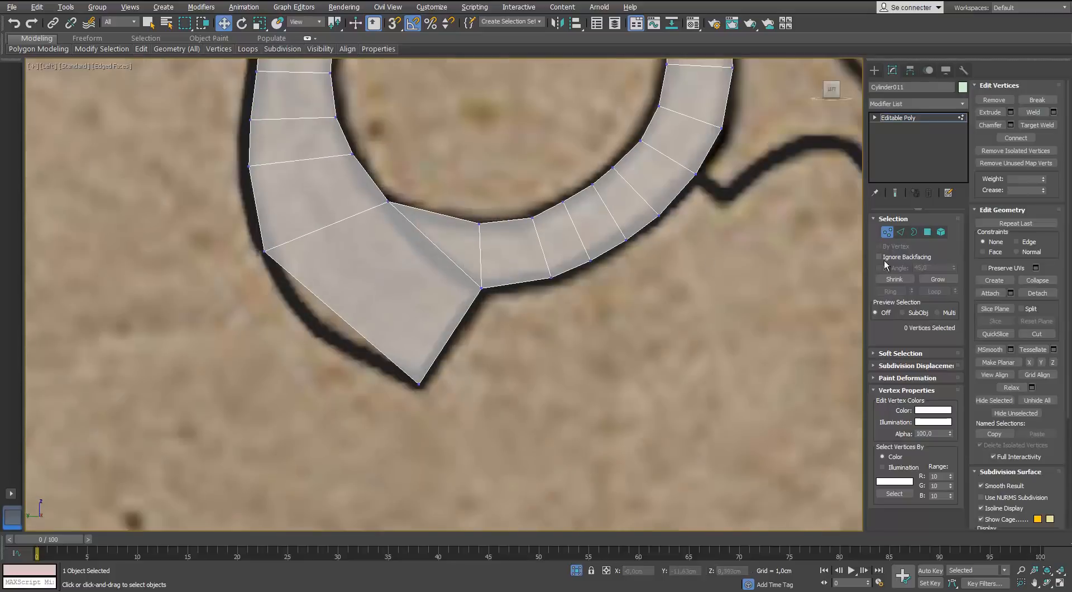
Connect 2 edge segments across the spur and adjoining triangle, and fit the outer vertices to the curved outline.
{"action": "key", "text": "2"}
{"action": "left_click", "coordinate": [953, 456]}
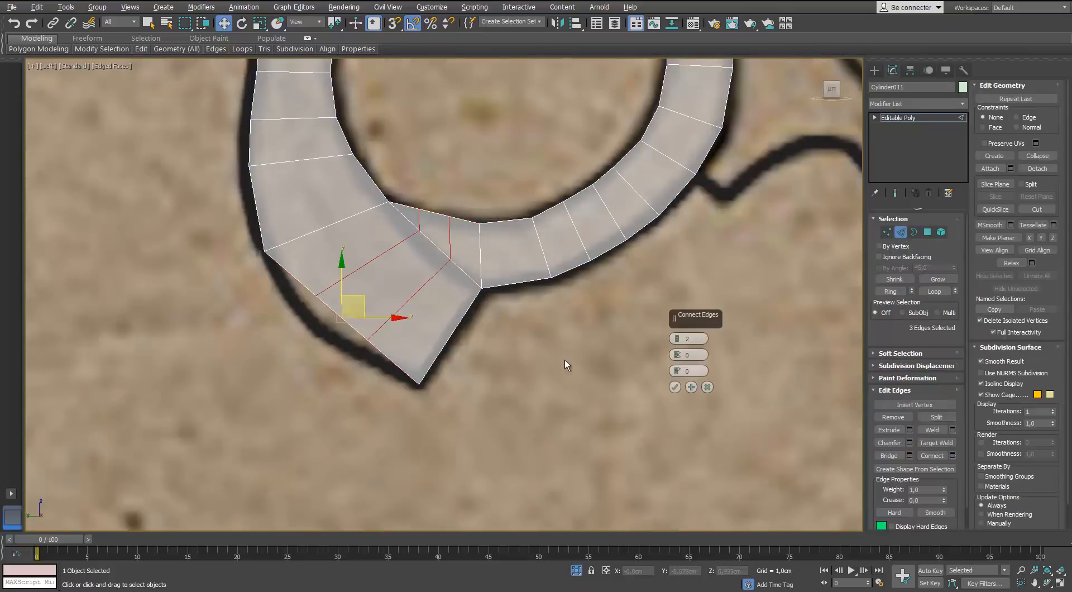
{"action": "left_click", "coordinate": [676, 384]}
{"action": "scroll", "coordinate": [378, 301], "scroll_direction": "up", "scroll_amount": 2}
{"action": "key", "text": "1"}
{"action": "left_click_drag", "start_coordinate": [348, 304], "coordinate": [339, 326]}
{"action": "left_click_drag", "start_coordinate": [311, 296], "coordinate": [287, 309]}
{"action": "left_click", "coordinate": [223, 290]}
{"action": "middle_click_drag", "start_coordinate": [219, 254], "coordinate": [191, 365]}
{"action": "scroll", "coordinate": [190, 365], "scroll_direction": "down", "scroll_amount": 2}
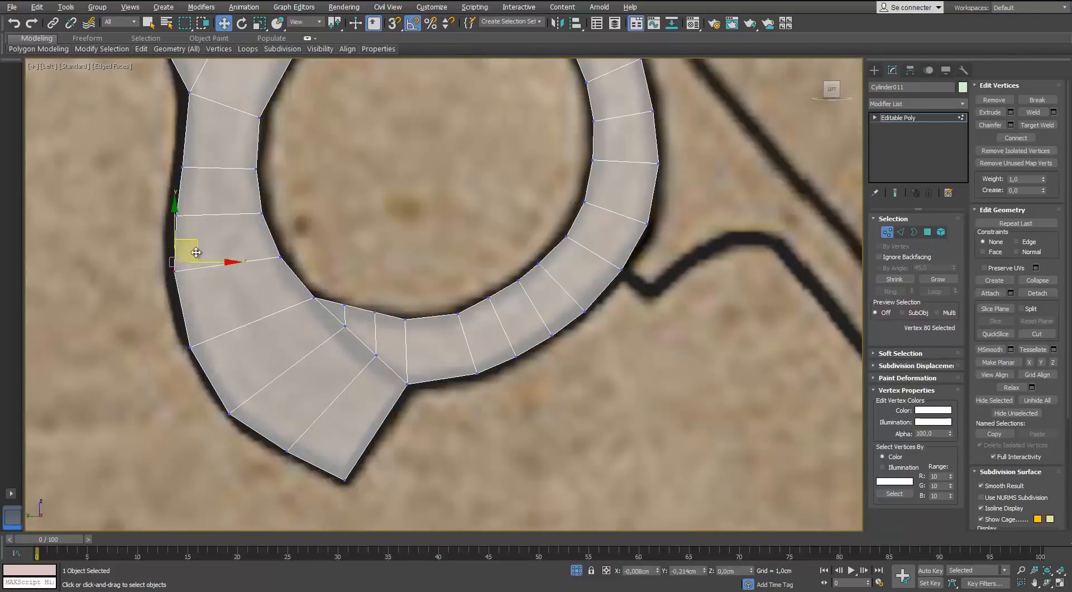
Target-weld the extra vertices between the ring hole and the spur seam.
{"action": "scroll", "coordinate": [317, 322], "scroll_direction": "up", "scroll_amount": 3}
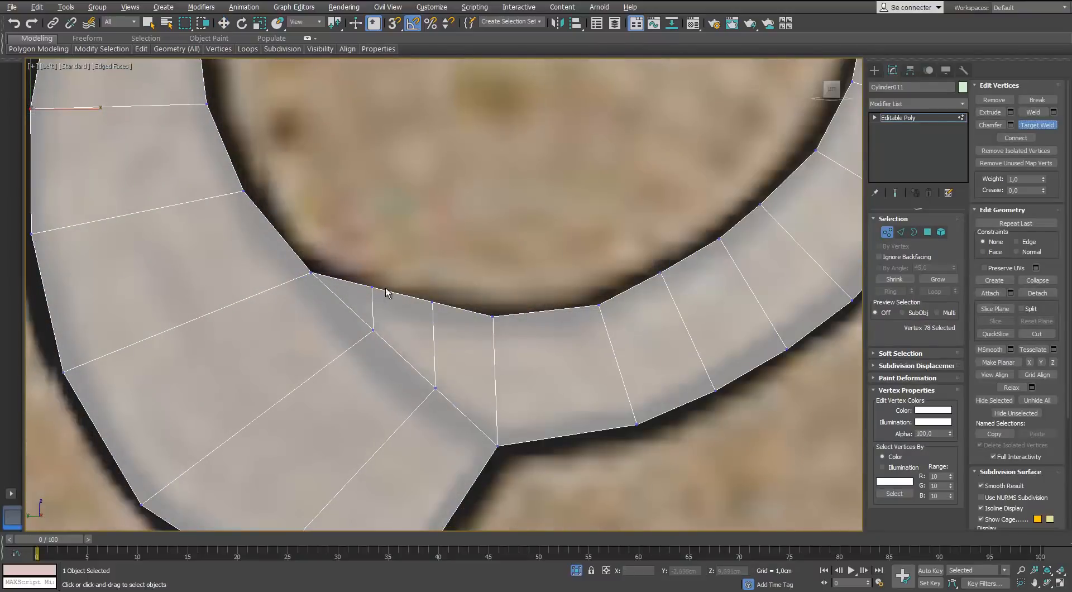
{"action": "scroll", "coordinate": [320, 310], "scroll_direction": "down", "scroll_amount": 3}
{"action": "right_click", "coordinate": [319, 345]}
Extrude the short edges between the circular cap and the trigger opening outward toward the opening.
{"action": "scroll", "coordinate": [319, 346], "scroll_direction": "down", "scroll_amount": 2}
{"action": "left_click", "coordinate": [403, 243]}
{"action": "middle_click_drag", "start_coordinate": [403, 243], "coordinate": [415, 361]}
{"action": "scroll", "coordinate": [279, 270], "scroll_direction": "up", "scroll_amount": 1}
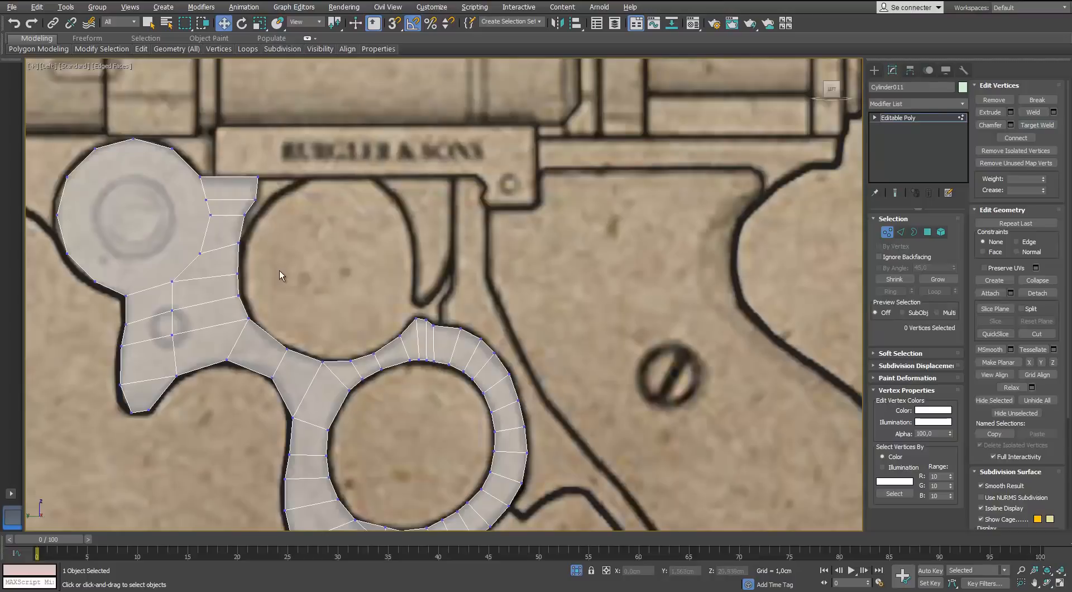
{"action": "scroll", "coordinate": [212, 160], "scroll_direction": "up", "scroll_amount": 3}
{"action": "key", "text": "2"}
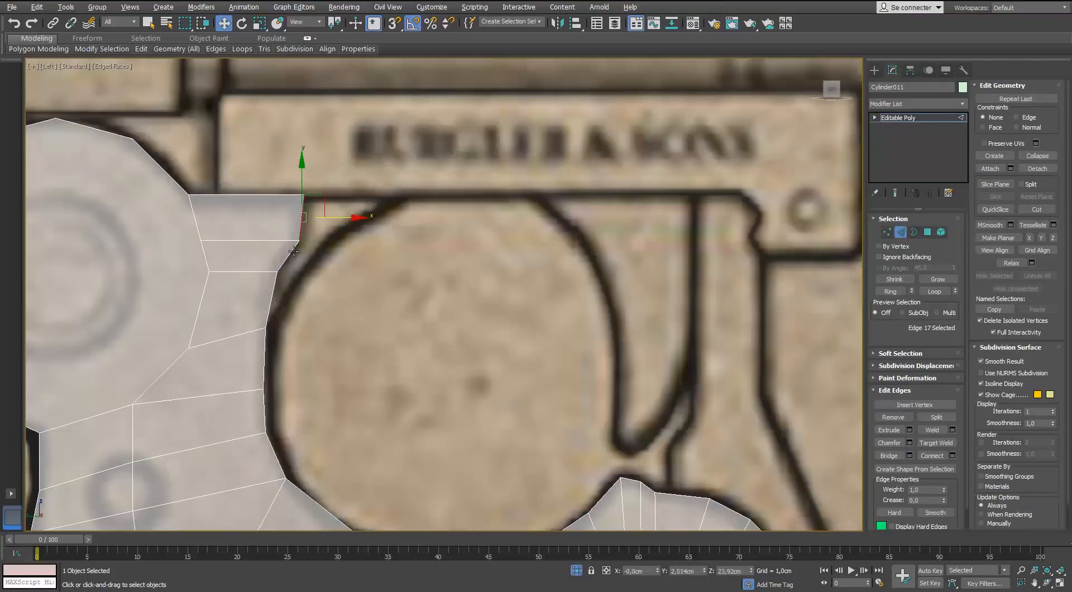
{"action": "left_click_drag", "start_coordinate": [328, 259], "coordinate": [352, 261], "text": "shift"}
Weld the new strip's lower end vertex to the plate and fit its outer vertices to the opening's curve, up to the straight upper line.
{"action": "left_click", "coordinate": [887, 231]}
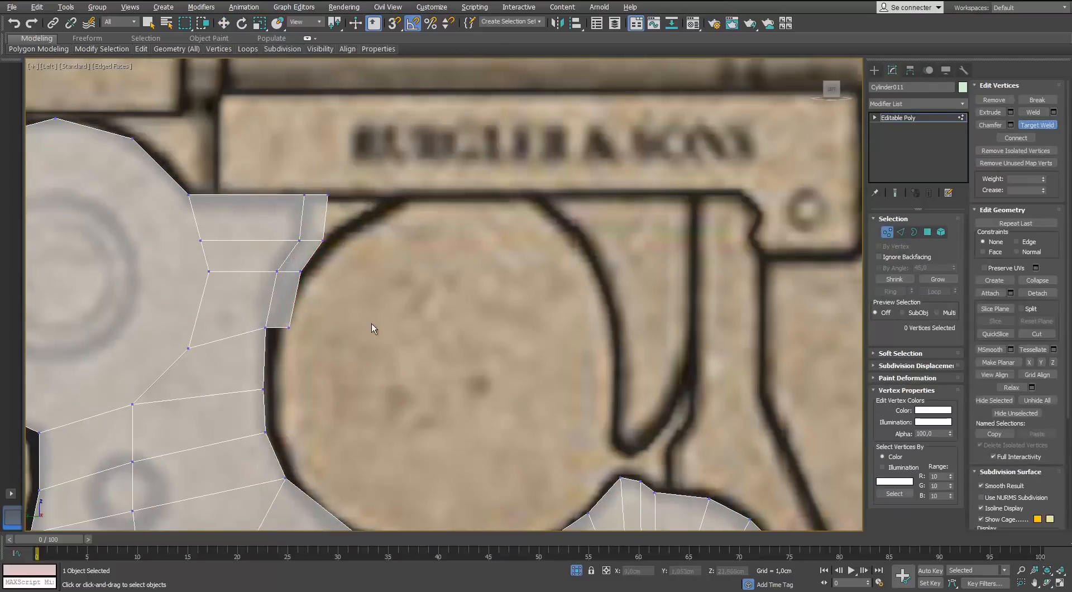
{"action": "key", "text": "w"}
{"action": "scroll", "coordinate": [313, 168], "scroll_direction": "up", "scroll_amount": 3}
{"action": "left_click", "coordinate": [283, 323]}
{"action": "left_click_drag", "start_coordinate": [316, 322], "coordinate": [298, 322]}
{"action": "scroll", "coordinate": [312, 270], "scroll_direction": "down", "scroll_amount": 3}
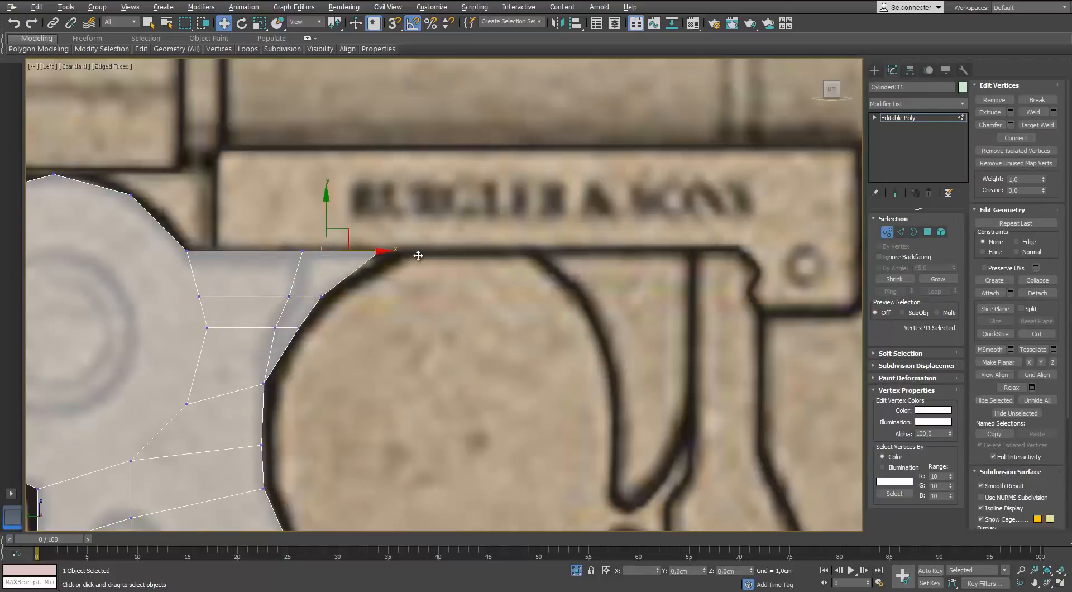
{"action": "scroll", "coordinate": [406, 295], "scroll_direction": "down", "scroll_amount": 3}
{"action": "left_click_drag", "start_coordinate": [418, 256], "coordinate": [401, 226]}
Extrude the neck's two top edges upward and target-weld the strip's end vertex to the circular cap.
{"action": "left_click", "coordinate": [900, 232]}
{"action": "scroll", "coordinate": [396, 308], "scroll_direction": "up", "scroll_amount": 3}
{"action": "key", "text": "1"}
{"action": "middle_click_drag", "start_coordinate": [326, 270], "coordinate": [419, 267]}
{"action": "scroll", "coordinate": [418, 266], "scroll_direction": "up", "scroll_amount": 2}
{"action": "key", "text": "ctrl+shift+w"}
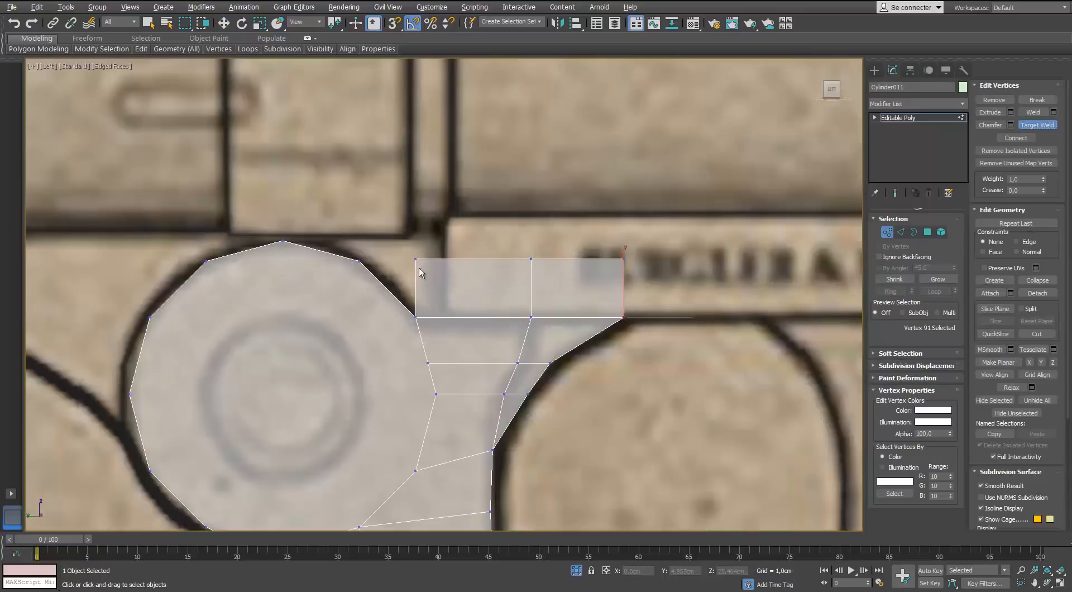
Extrude the strip's two top edges upward again to the barrel's lower line.
{"action": "key", "text": "2"}
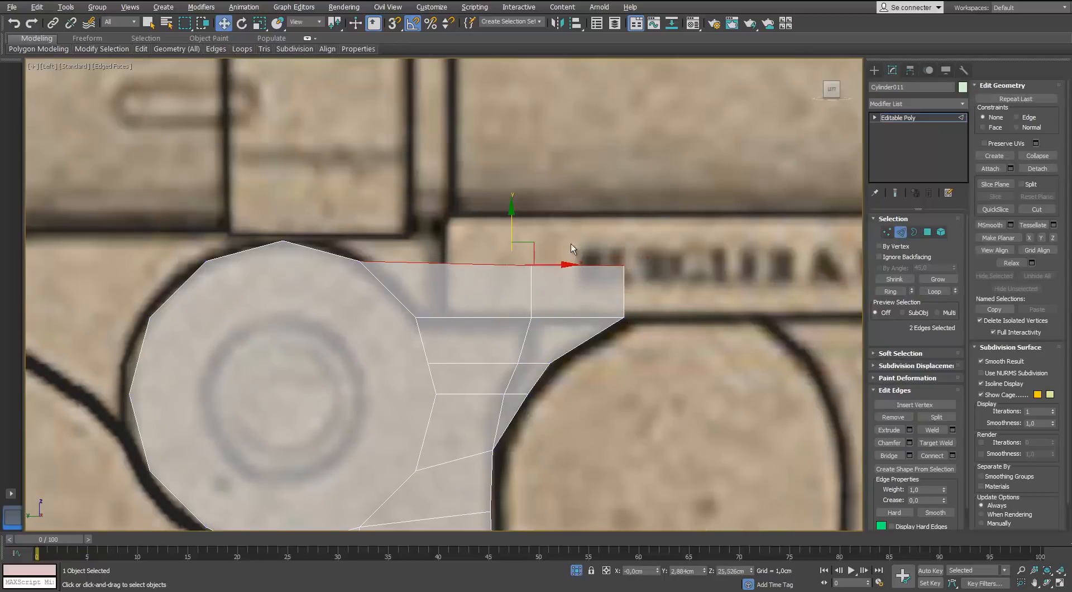
{"action": "key", "text": "ctrl+z"}
{"action": "key", "text": "ctrl+z"}
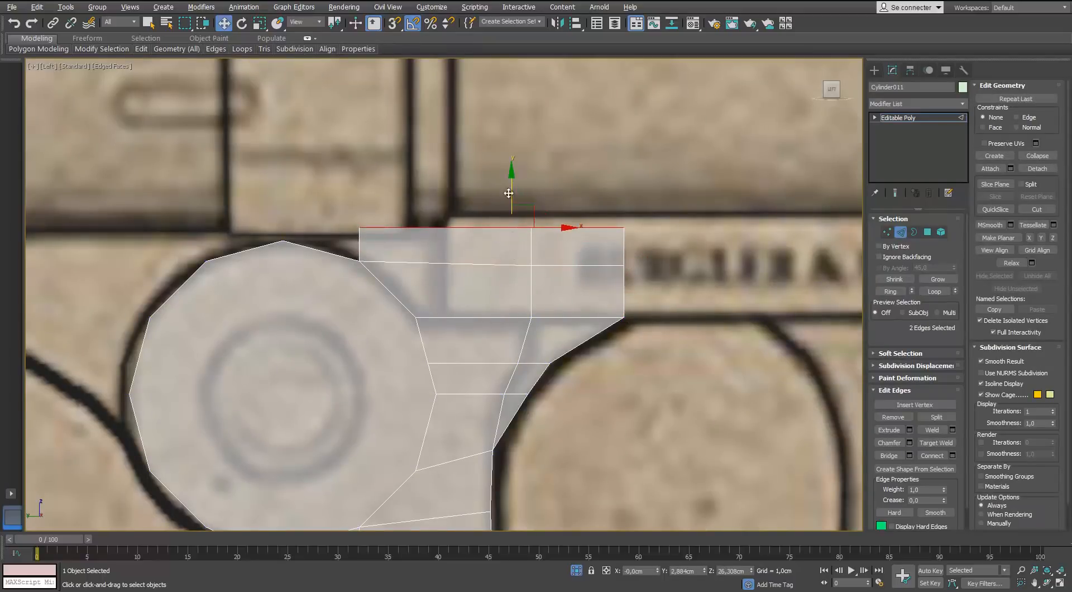
{"action": "scroll", "coordinate": [386, 197], "scroll_direction": "down", "scroll_amount": 4}
{"action": "scroll", "coordinate": [552, 233], "scroll_direction": "up", "scroll_amount": 4}
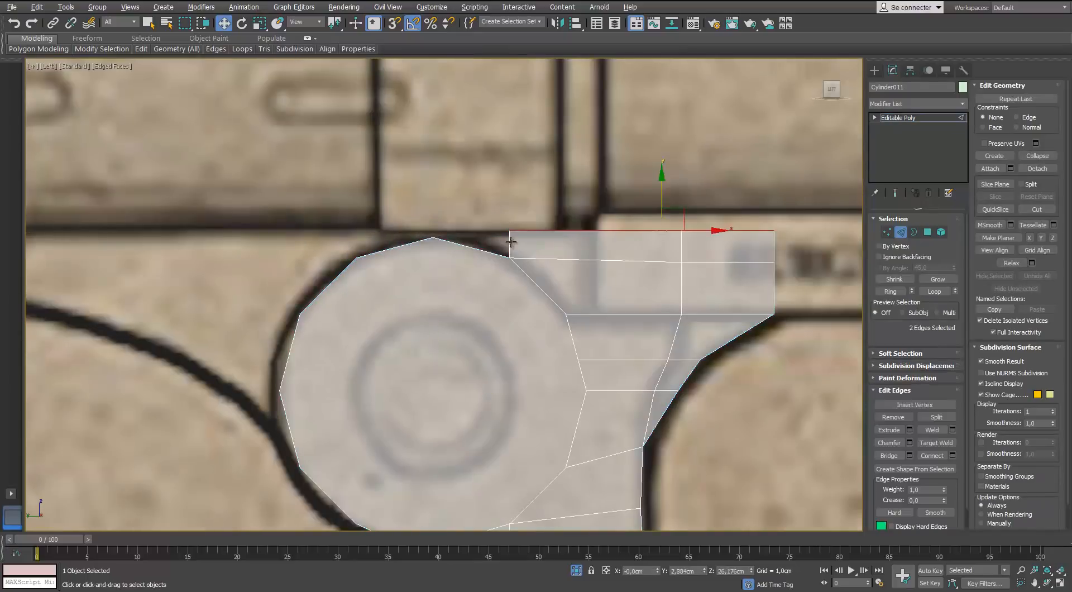
{"action": "scroll", "coordinate": [450, 240], "scroll_direction": "up", "scroll_amount": 3}
Extrude the upper strip's end edge along the barrel line over the cap and target-weld its lower vertices to the cap's rim.
{"action": "key", "text": "1"}
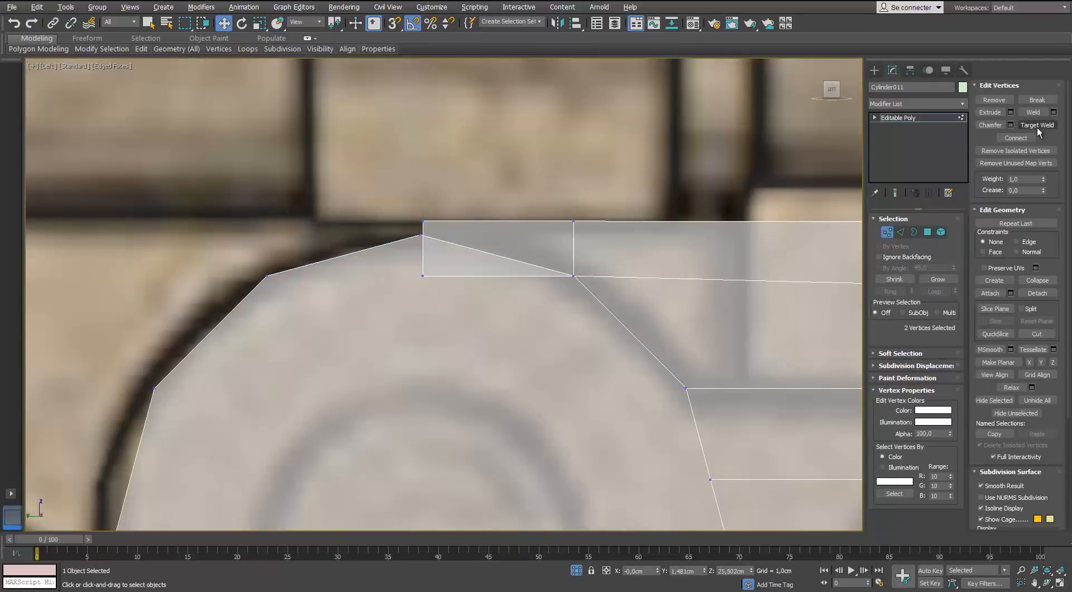
{"action": "key", "text": "ctrl+shift+w"}
{"action": "key", "text": "2"}
{"action": "key", "text": "ctrl+z"}
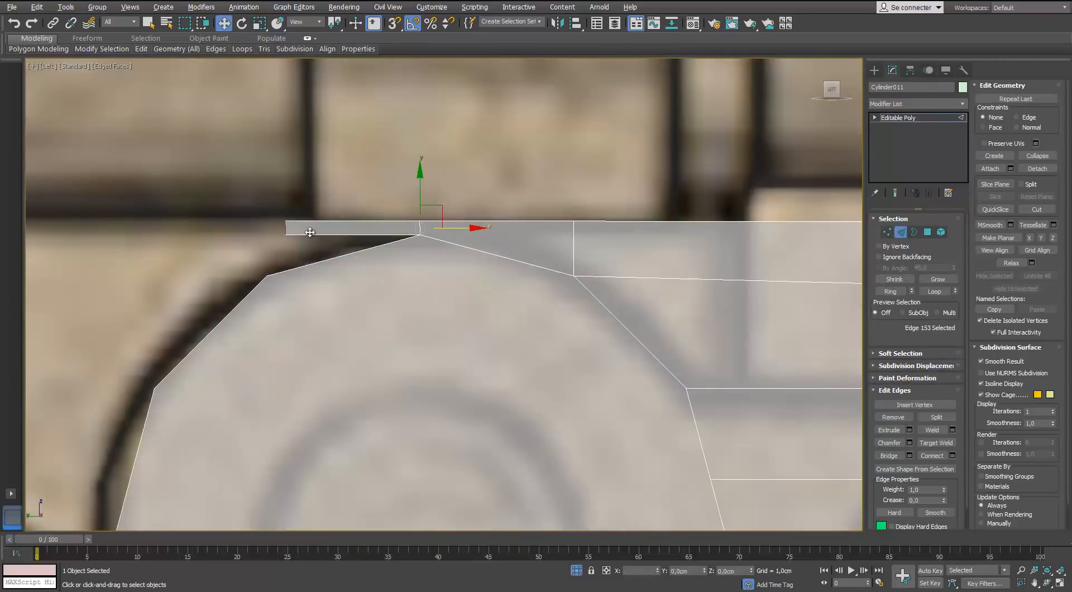
{"action": "middle_click_drag", "start_coordinate": [301, 247], "coordinate": [427, 247]}
{"action": "key", "text": "1"}
{"action": "left_click", "coordinate": [396, 233]}
{"action": "left_click", "coordinate": [394, 275]}
{"action": "key", "text": "w"}
{"action": "scroll", "coordinate": [408, 317], "scroll_direction": "down", "scroll_amount": 3}
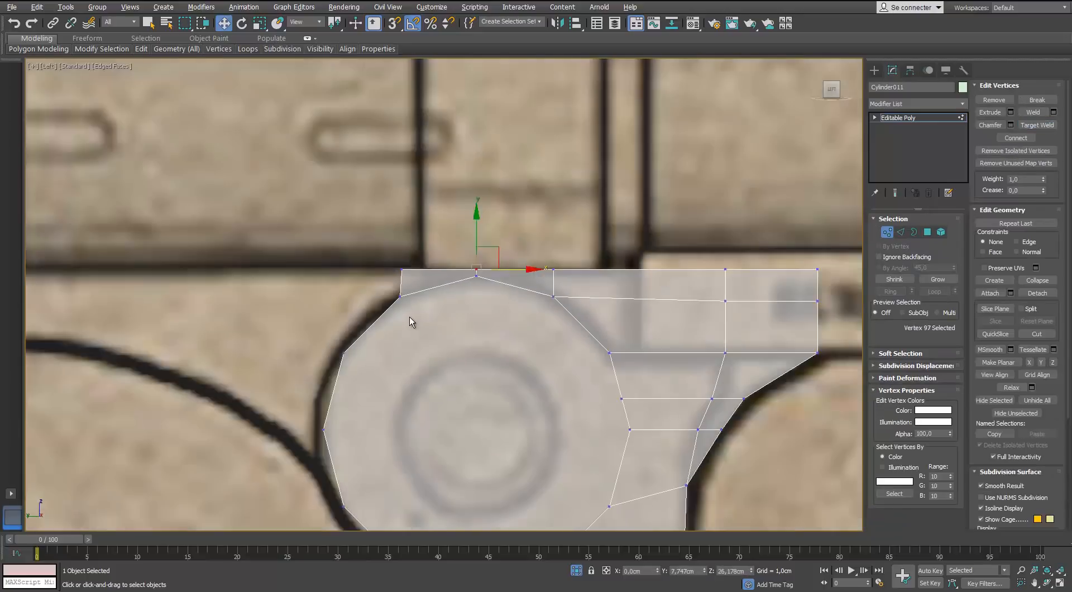
Extend the upper strip by one more segment past the cap and target-weld its lower corner to the next rim vertex.
{"action": "key", "text": "2"}
{"action": "left_click_drag", "start_coordinate": [409, 283], "coordinate": [354, 282], "text": "shift"}
{"action": "key", "text": "1"}
{"action": "key", "text": "ctrl+shift+w"}
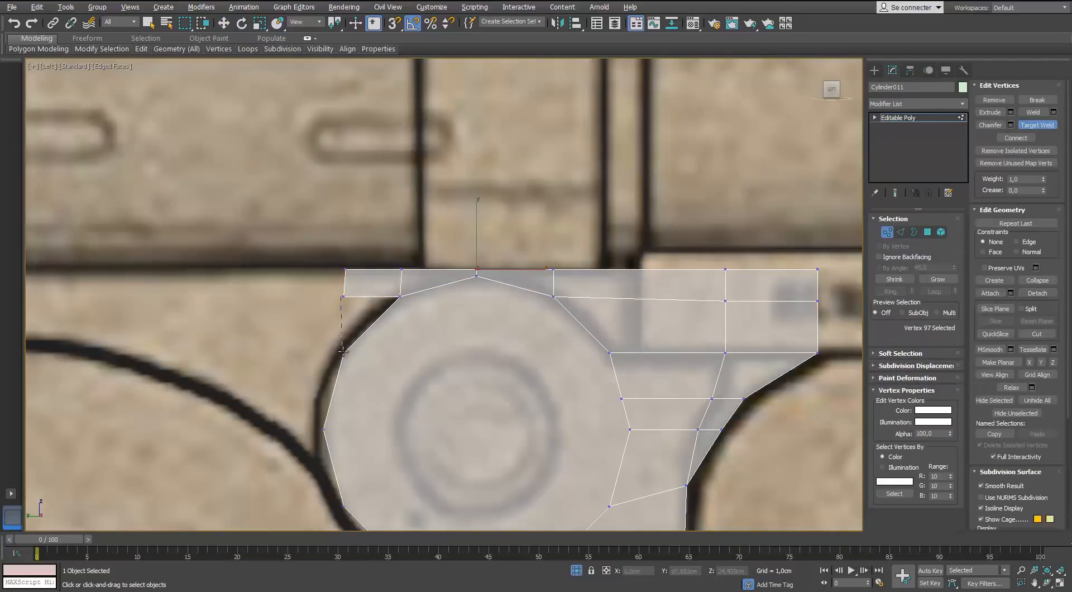
{"action": "left_click", "coordinate": [343, 350]}
Split the cap's outermost side vertex into two with a chamfer and align both with the blueprint outline.
{"action": "scroll", "coordinate": [350, 350], "scroll_direction": "down", "scroll_amount": 2}
{"action": "key", "text": "2"}
{"action": "middle_click_drag", "start_coordinate": [393, 350], "coordinate": [416, 348]}
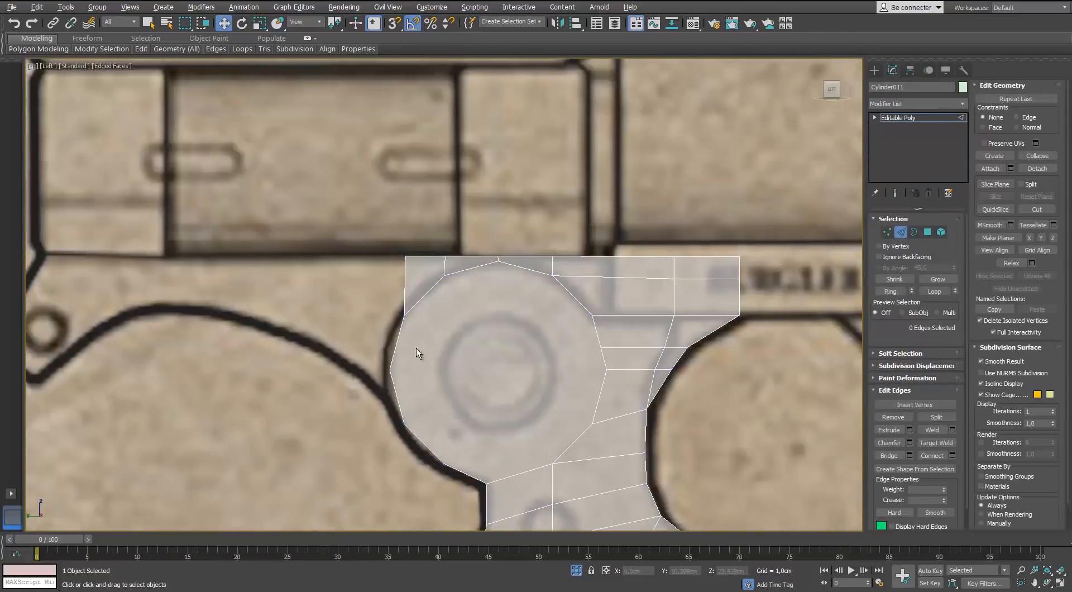
{"action": "left_click", "coordinate": [405, 285]}
{"action": "scroll", "coordinate": [404, 285], "scroll_direction": "up", "scroll_amount": 2}
{"action": "middle_click_drag", "start_coordinate": [404, 284], "coordinate": [480, 280]}
{"action": "key", "text": "1"}
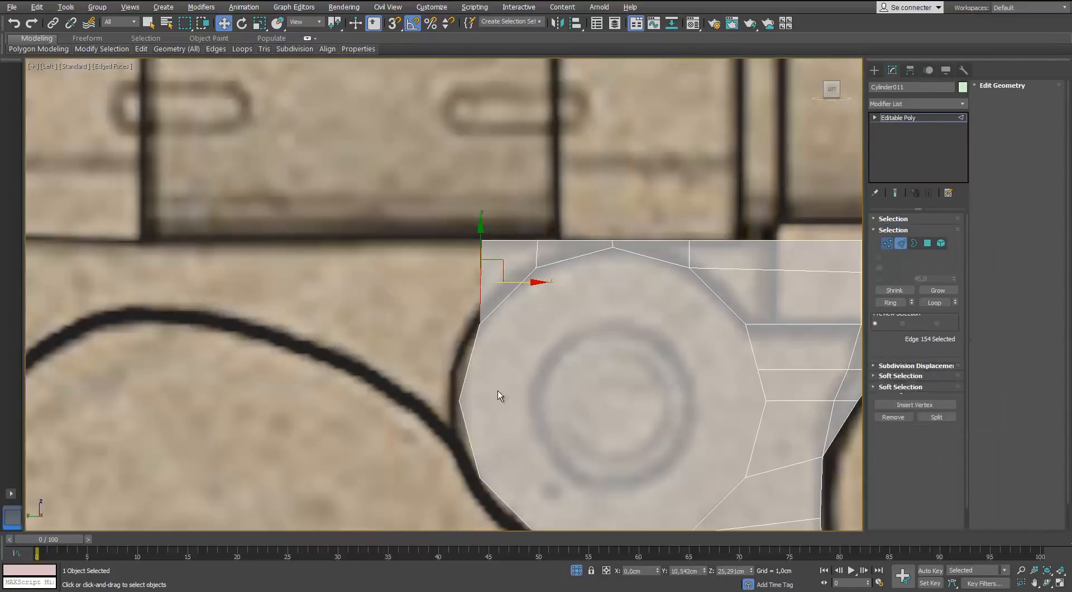
{"action": "left_click", "coordinate": [458, 400]}
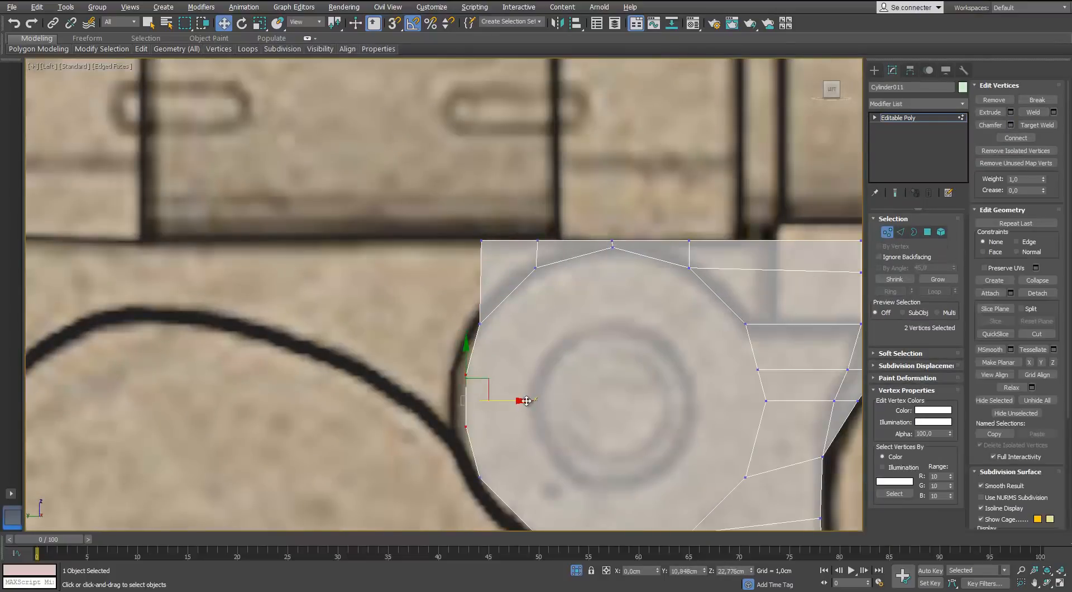
Extrude the three edges on the cap's outer side toward the arm and flatten the new edges into a vertical line.
{"action": "scroll", "coordinate": [516, 401], "scroll_direction": "down", "scroll_amount": 5}
{"action": "scroll", "coordinate": [531, 411], "scroll_direction": "up", "scroll_amount": 2}
{"action": "key", "text": "2"}
{"action": "left_click", "coordinate": [497, 329]}
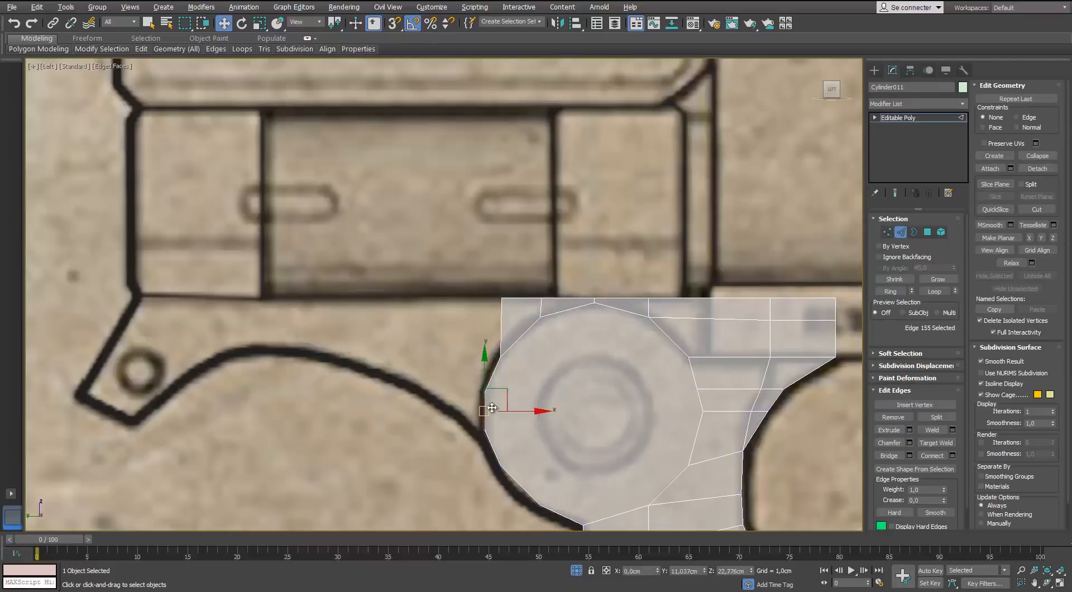
{"action": "left_click_drag", "start_coordinate": [510, 323], "coordinate": [461, 363], "text": "shift"}
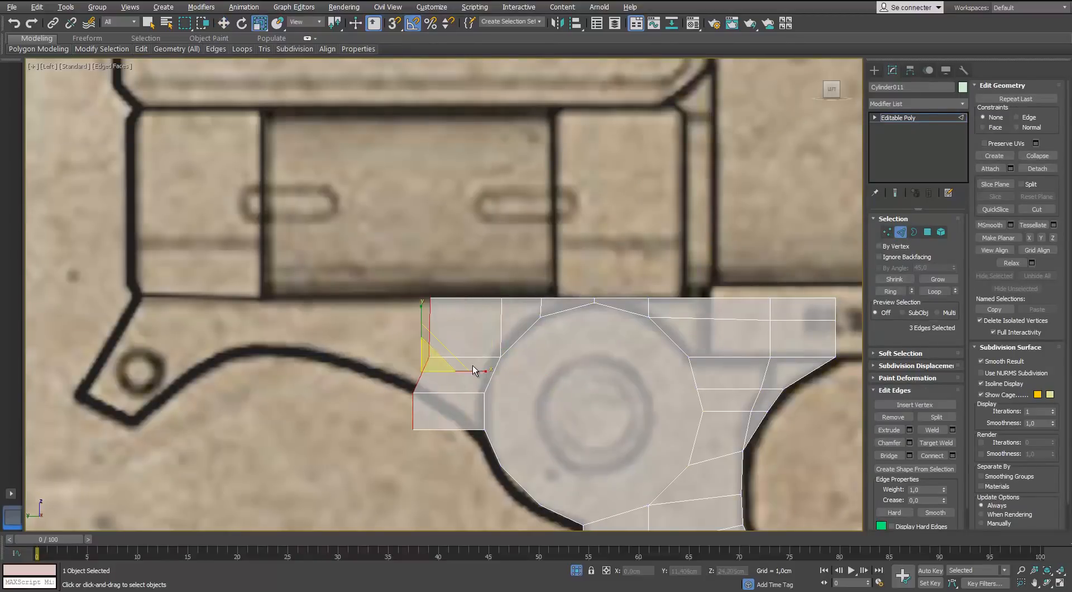
{"action": "key", "text": "w"}
{"action": "scroll", "coordinate": [435, 437], "scroll_direction": "up", "scroll_amount": 3}
{"action": "key", "text": "1"}
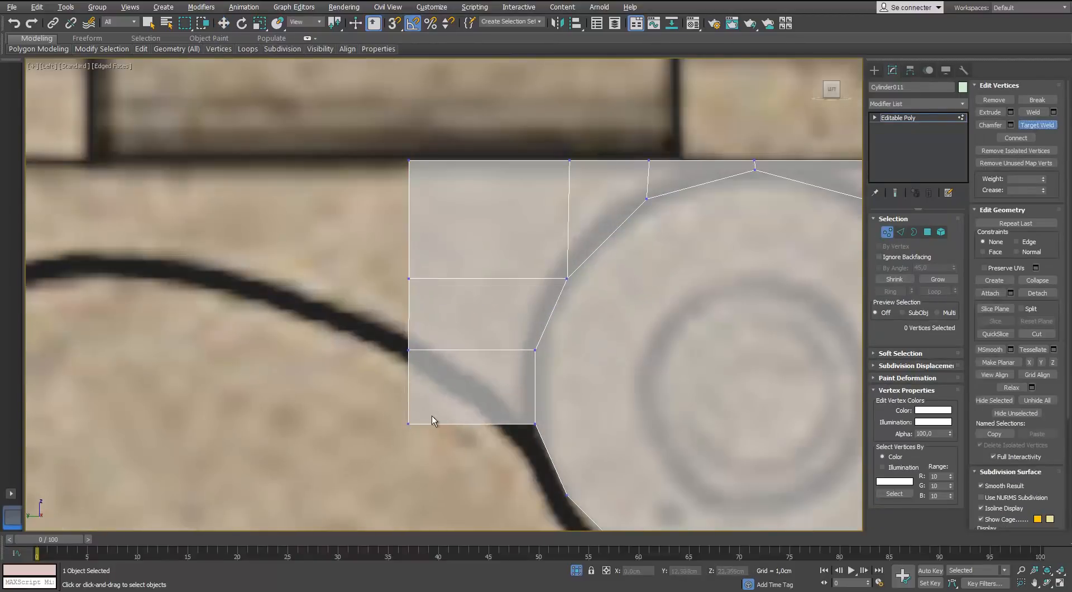
Target-weld the new section's lowest corner to the cap's rim vertex and fit that vertex to the blueprint outline.
{"action": "left_click", "coordinate": [408, 350]}
{"action": "scroll", "coordinate": [435, 366], "scroll_direction": "down", "scroll_amount": 5}
{"action": "key", "text": "w"}
{"action": "scroll", "coordinate": [463, 371], "scroll_direction": "up", "scroll_amount": 3}
{"action": "left_click", "coordinate": [487, 408]}
{"action": "left_click_drag", "start_coordinate": [519, 409], "coordinate": [512, 410]}
{"action": "middle_click_drag", "start_coordinate": [408, 387], "coordinate": [431, 473]}
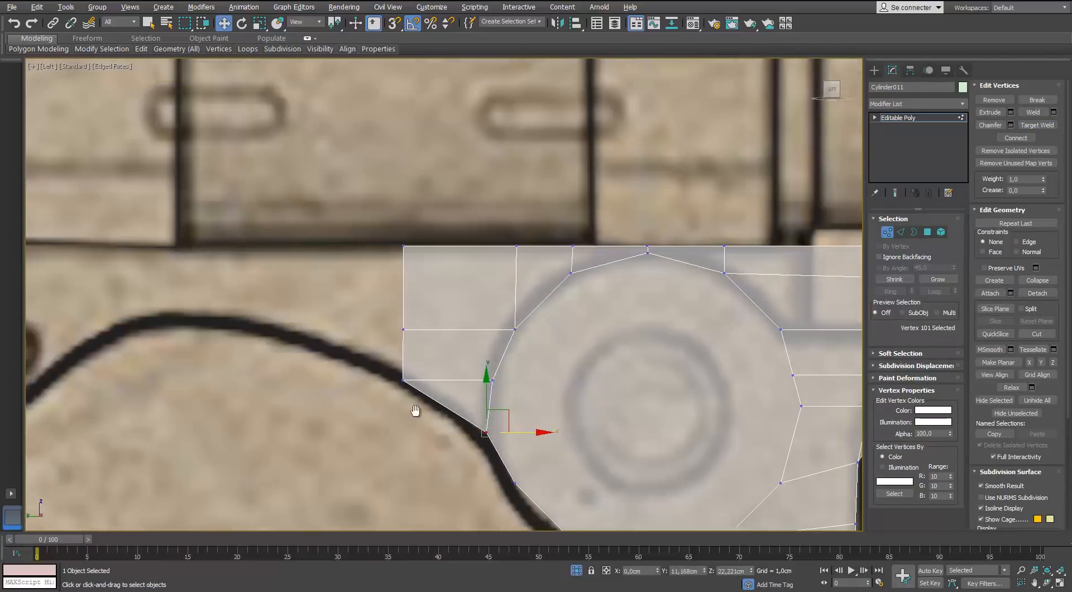
Extrude the section's end edges along the arm and place the lower end vertices on the curved outline.
{"action": "key", "text": "2"}
{"action": "left_click_drag", "start_coordinate": [444, 372], "coordinate": [254, 374], "text": "shift"}
{"action": "key", "text": "1"}
{"action": "left_click_drag", "start_coordinate": [436, 383], "coordinate": [228, 377]}
{"action": "left_click", "coordinate": [227, 442]}
{"action": "middle_click_drag", "start_coordinate": [335, 417], "coordinate": [393, 430]}
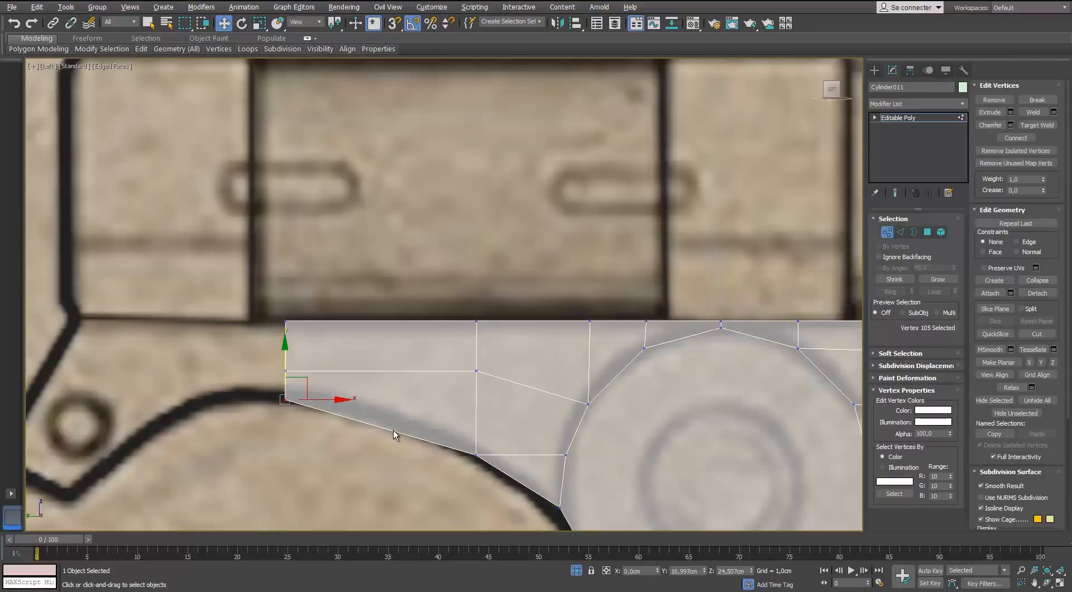
Connect the long arm section's edges with one cross segment and fit its vertices to the curve, evening out the middle row.
{"action": "key", "text": "2"}
{"action": "left_click", "coordinate": [953, 455]}
{"action": "left_click", "coordinate": [677, 357]}
{"action": "key", "text": "1"}
{"action": "left_click", "coordinate": [380, 420]}
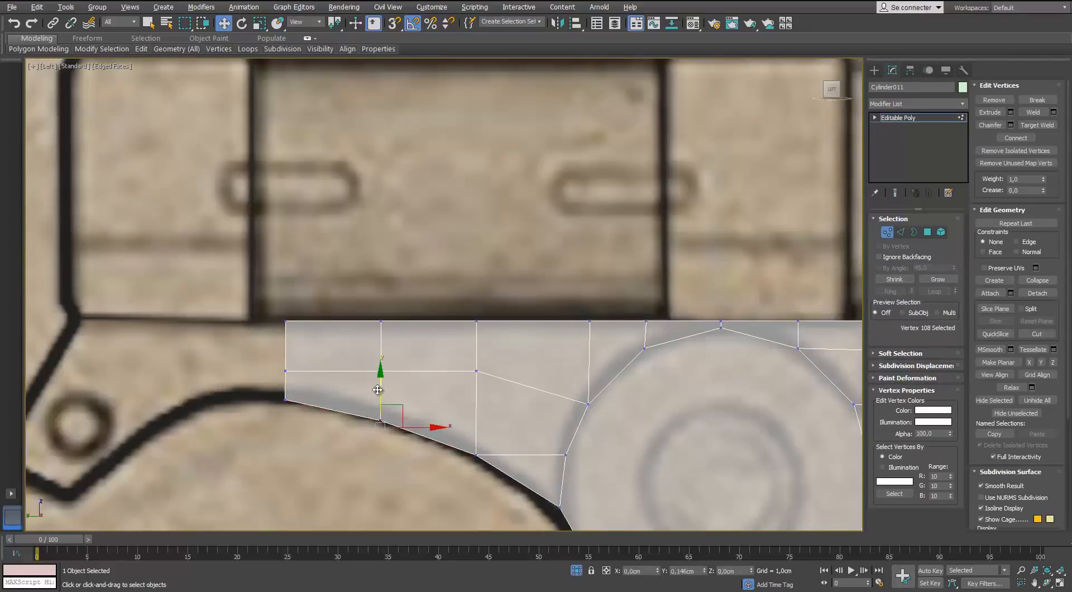
{"action": "left_click_drag", "start_coordinate": [382, 339], "coordinate": [382, 328]}
{"action": "left_click", "coordinate": [285, 370]}
Extrude the arm's end edges to the barrel corner and move the lower end vertex onto the curved outline.
{"action": "key", "text": "2"}
{"action": "middle_click_drag", "start_coordinate": [254, 389], "coordinate": [409, 385]}
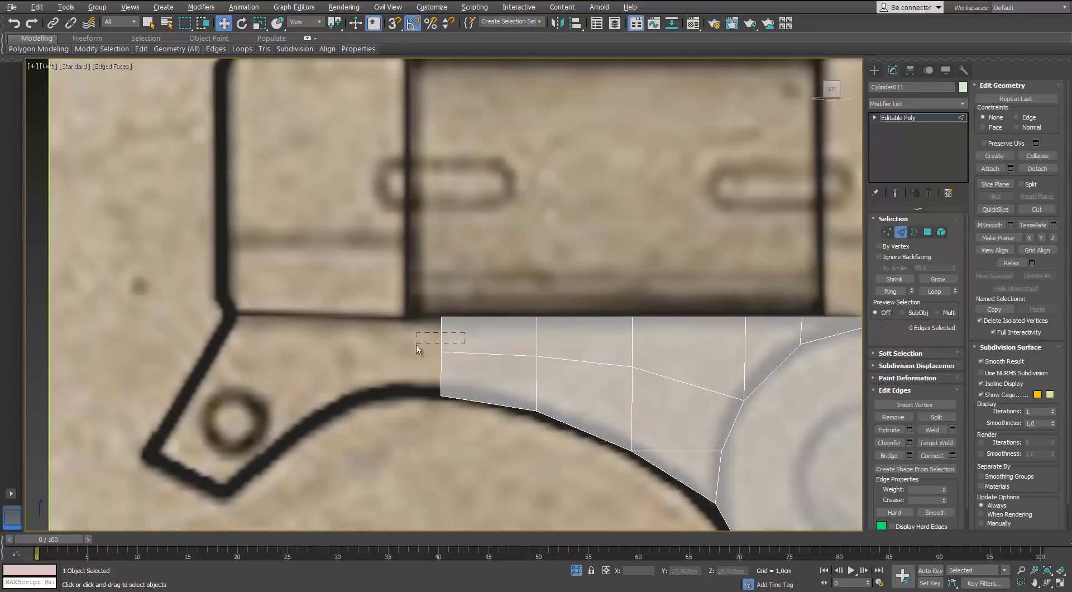
{"action": "left_click_drag", "start_coordinate": [416, 344], "coordinate": [458, 369]}
{"action": "left_click_drag", "start_coordinate": [485, 355], "coordinate": [280, 355], "text": "shift"}
{"action": "key", "text": "1"}
{"action": "left_click", "coordinate": [235, 398]}
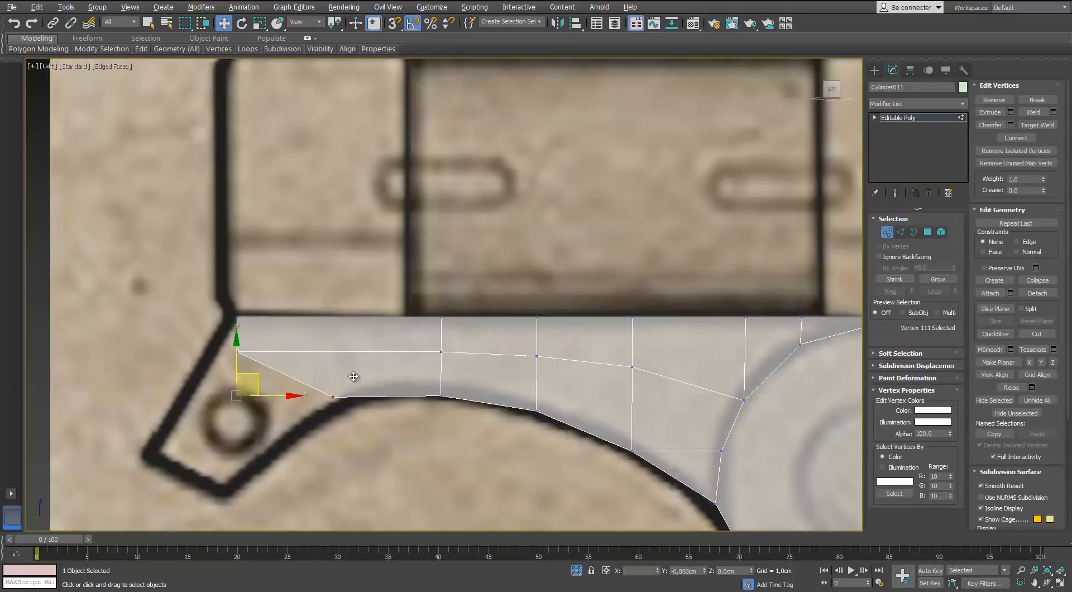
Connect the arm's last section with a cross segment and shape its lower and middle vertices to the curve.
{"action": "key", "text": "2"}
{"action": "left_click_drag", "start_coordinate": [413, 434], "coordinate": [397, 302]}
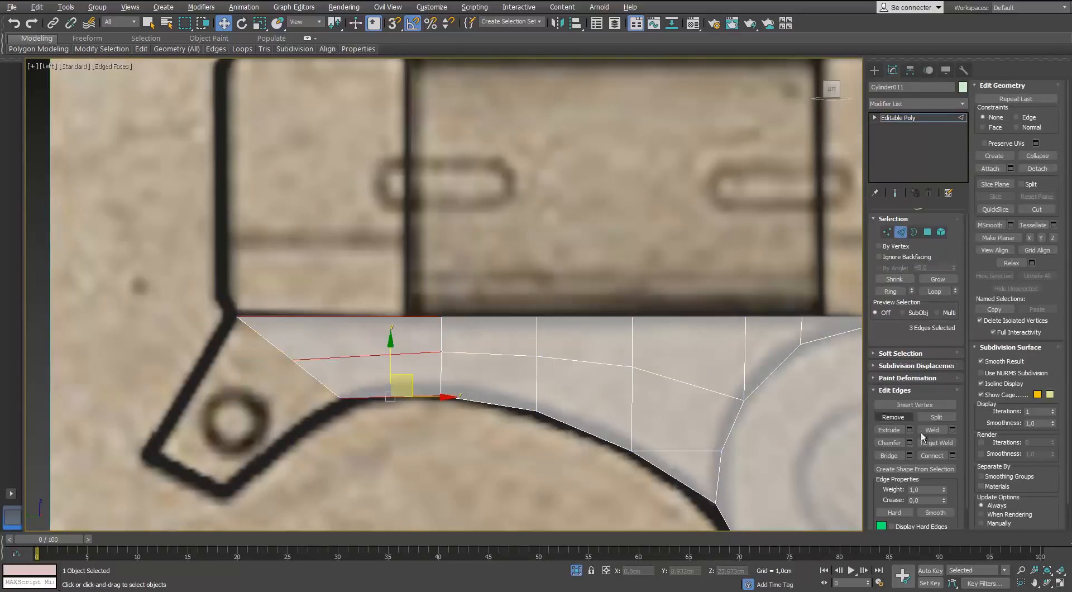
{"action": "left_click", "coordinate": [952, 455]}
{"action": "scroll", "coordinate": [425, 410], "scroll_direction": "up", "scroll_amount": 2}
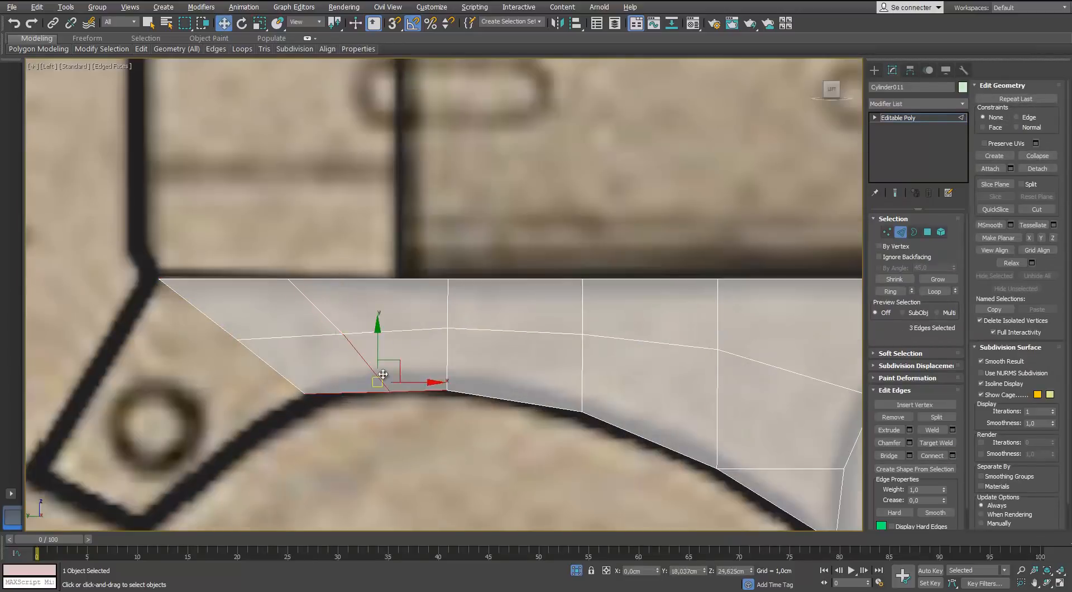
{"action": "key", "text": "1"}
{"action": "left_click", "coordinate": [389, 393]}
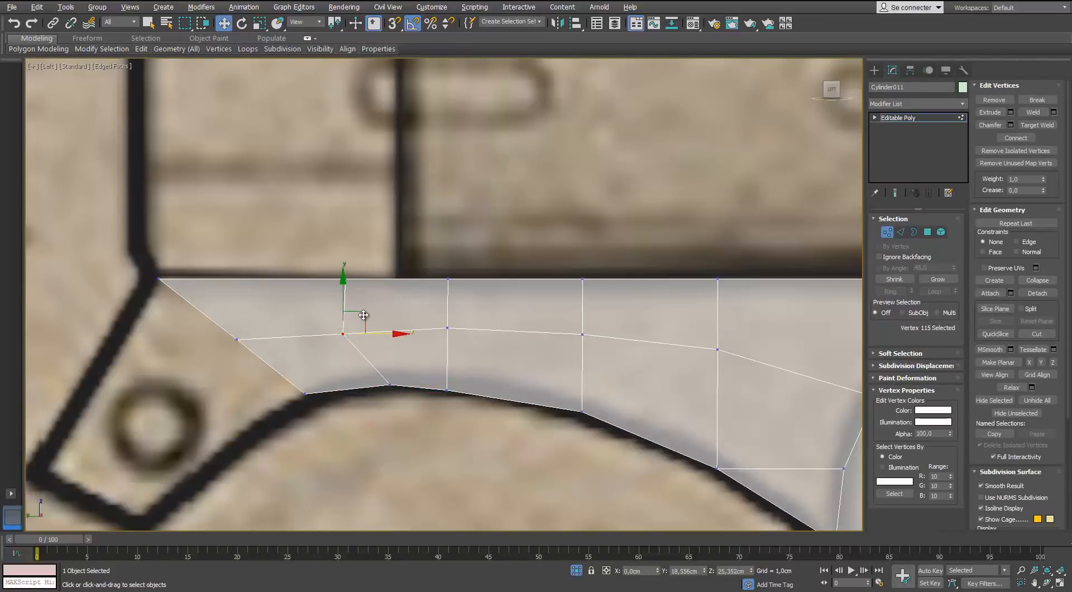
Extrude the arm's two slanted end edges down to the angled tip beyond the small hole.
{"action": "middle_click_drag", "start_coordinate": [270, 388], "coordinate": [350, 360]}
{"action": "key", "text": "2"}
{"action": "left_click", "coordinate": [352, 341]}
{"action": "left_click", "coordinate": [290, 292], "text": "ctrl"}
{"action": "left_click_drag", "start_coordinate": [323, 297], "coordinate": [195, 486], "text": "shift"}
{"action": "middle_click_drag", "start_coordinate": [196, 486], "coordinate": [245, 339]}
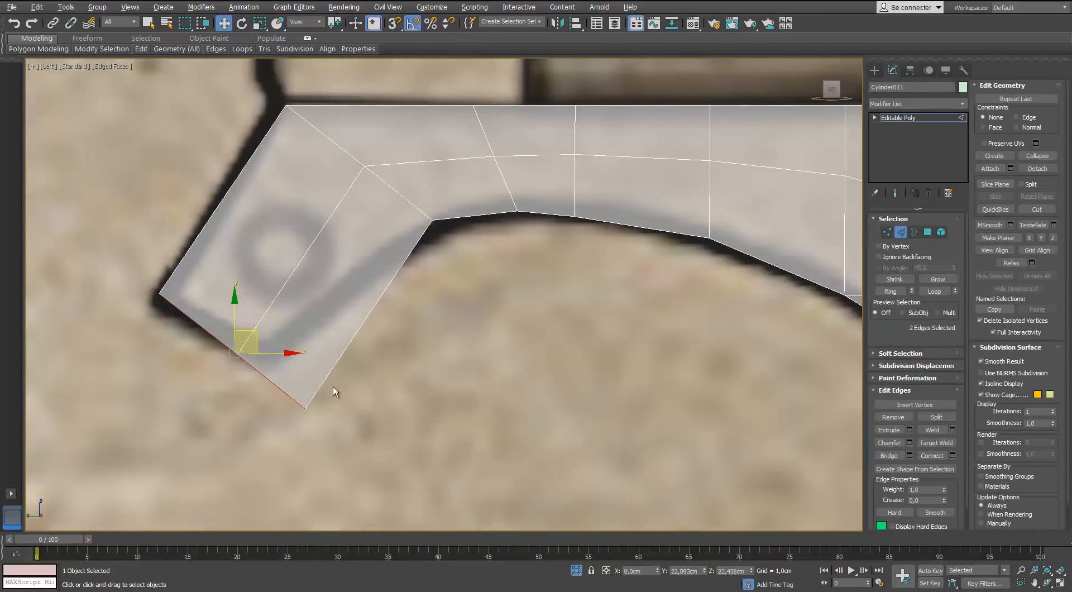
Fit the arm tip's vertices and the adjoining bend vertex to the blueprint outline, centring the middle row.
{"action": "key", "text": "1"}
{"action": "left_click_drag", "start_coordinate": [334, 425], "coordinate": [222, 342]}
{"action": "left_click_drag", "start_coordinate": [295, 366], "coordinate": [262, 318]}
{"action": "left_click", "coordinate": [226, 306]}
{"action": "left_click", "coordinate": [275, 331]}
{"action": "scroll", "coordinate": [274, 331], "scroll_direction": "down", "scroll_amount": 2}
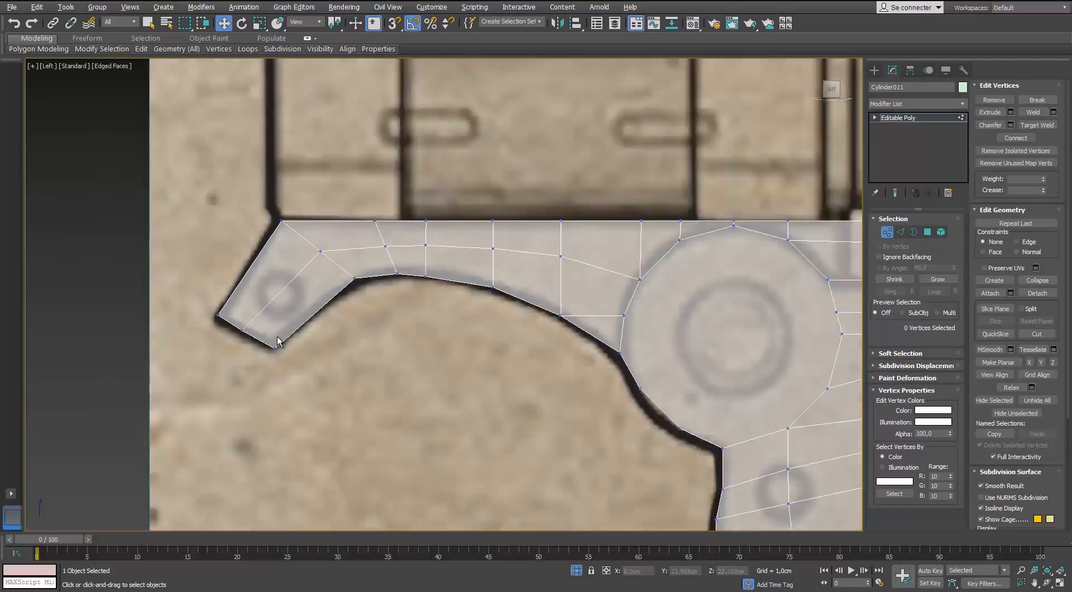
{"action": "scroll", "coordinate": [347, 251], "scroll_direction": "up", "scroll_amount": 2}
{"action": "left_click", "coordinate": [356, 297]}
{"action": "left_click_drag", "start_coordinate": [369, 285], "coordinate": [371, 289]}
{"action": "left_click", "coordinate": [249, 286]}
Extrude the upper strip's end edges across the top of the trigger opening, and extrude the last section's lower edge down along the trigger.
{"action": "scroll", "coordinate": [243, 286], "scroll_direction": "down", "scroll_amount": 4}
{"action": "scroll", "coordinate": [325, 290], "scroll_direction": "up", "scroll_amount": 1}
{"action": "middle_click_drag", "start_coordinate": [363, 286], "coordinate": [162, 311]}
{"action": "key", "text": "2"}
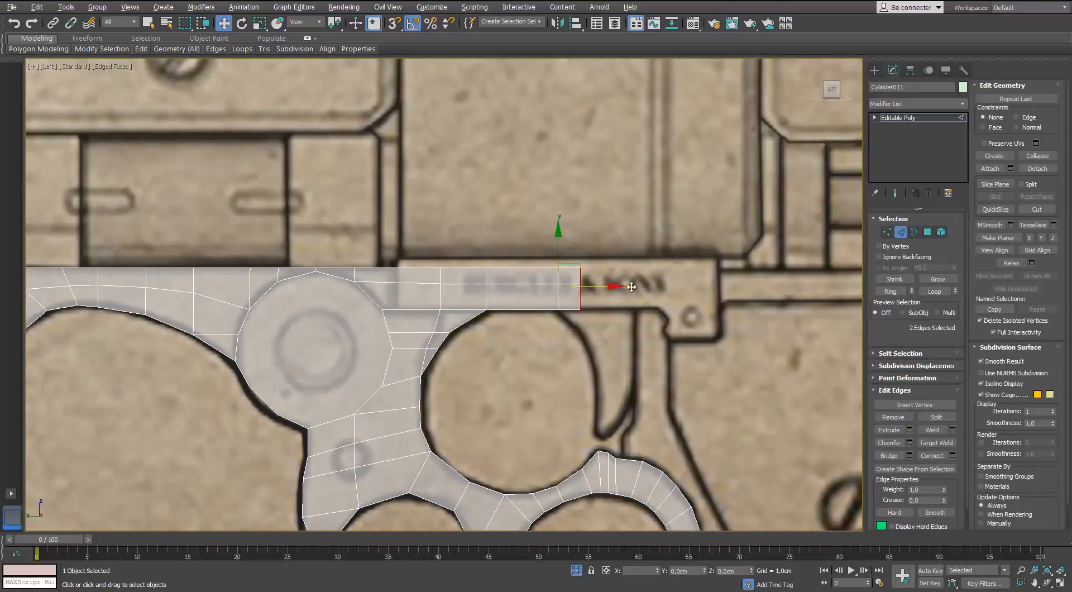
{"action": "scroll", "coordinate": [625, 313], "scroll_direction": "up", "scroll_amount": 3}
{"action": "left_click_drag", "start_coordinate": [575, 298], "coordinate": [567, 384], "text": "shift"}
Extend the trigger down by another segment, fit its front vertices to the curve and align the back vertices with the vertical outline.
{"action": "key", "text": "1"}
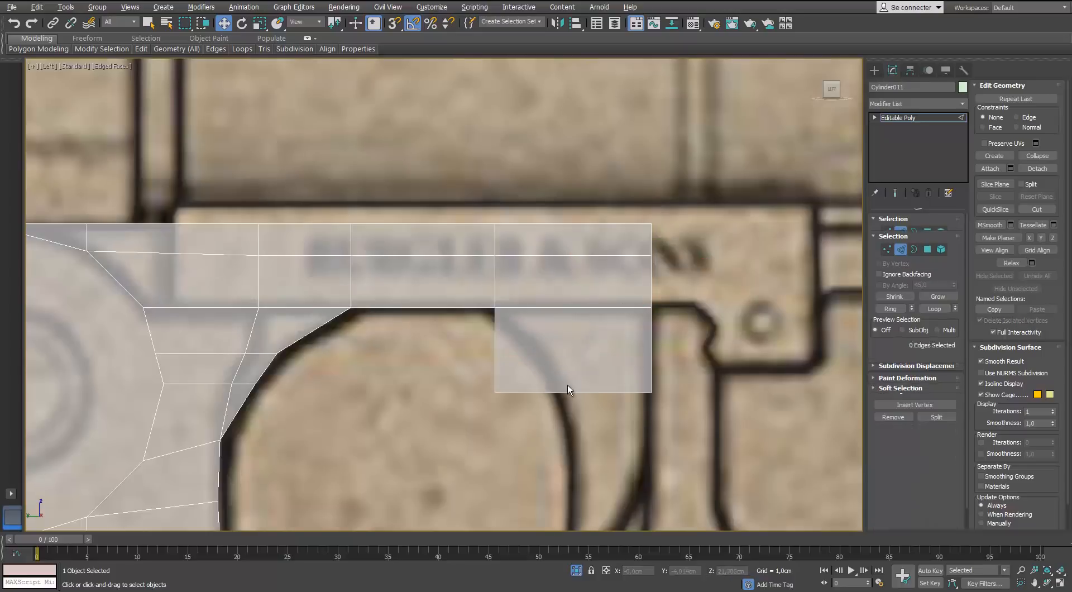
{"action": "middle_click_drag", "start_coordinate": [581, 386], "coordinate": [580, 284]}
{"action": "key", "text": "2"}
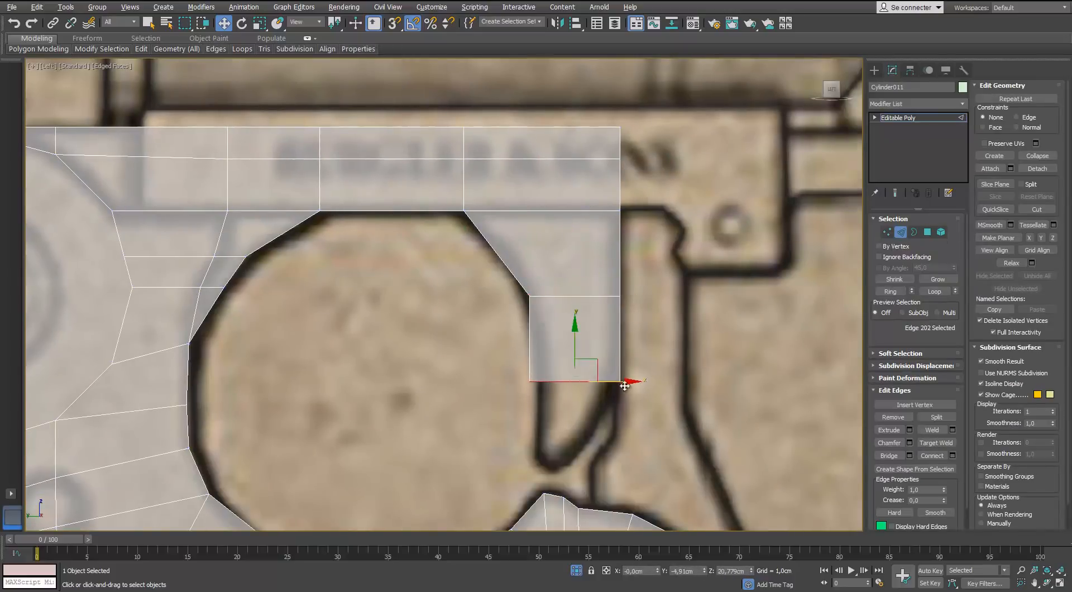
{"action": "key", "text": "1"}
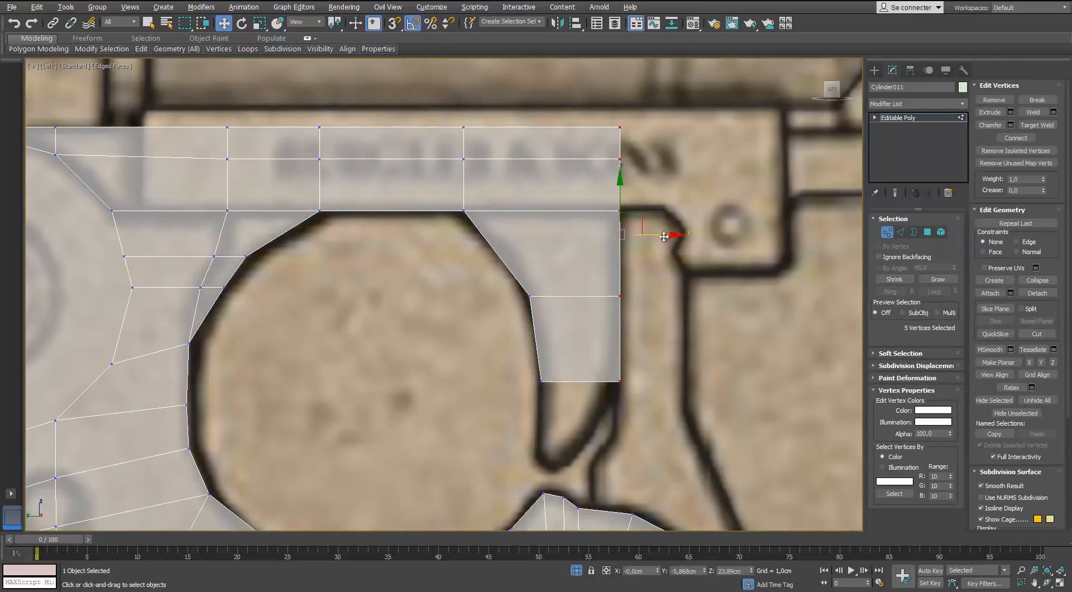
{"action": "left_click_drag", "start_coordinate": [664, 237], "coordinate": [657, 238]}
Extrude the trigger's lower edge toward its tip and fit the new end vertices to the outline.
{"action": "key", "text": "2"}
{"action": "left_click_drag", "start_coordinate": [600, 369], "coordinate": [598, 391]}
{"action": "key", "text": "ctrl+z"}
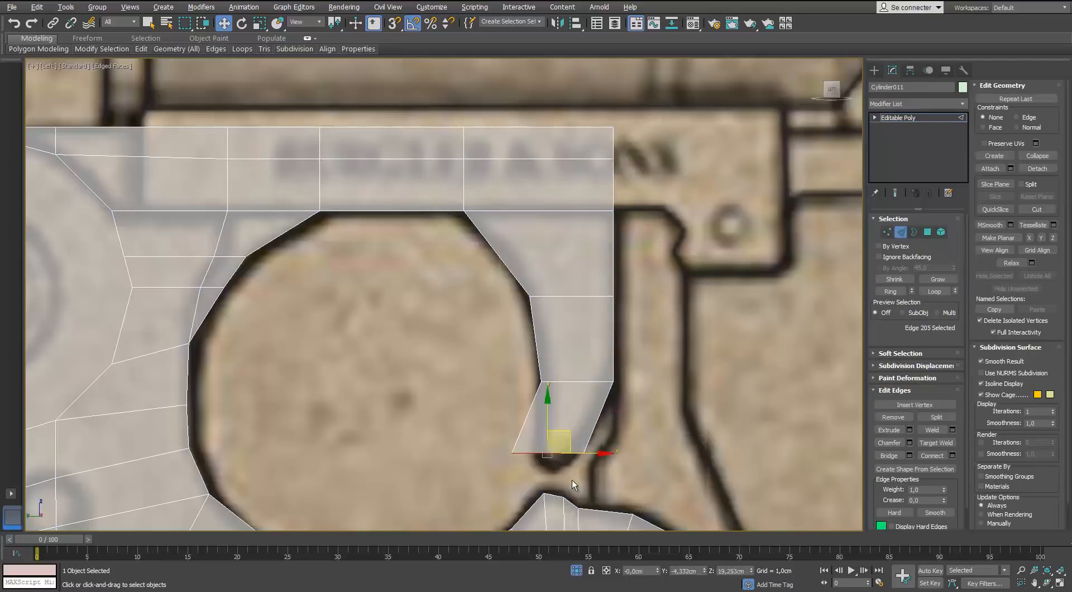
{"action": "scroll", "coordinate": [572, 480], "scroll_direction": "up", "scroll_amount": 3}
{"action": "key", "text": "1"}
{"action": "left_click", "coordinate": [492, 453]}
Extrude and angle a final edge to close the trigger's rounded tip, and adjust the vertices of the section above it.
{"action": "key", "text": "2"}
{"action": "left_click_drag", "start_coordinate": [601, 428], "coordinate": [569, 453]}
{"action": "key", "text": "w"}
{"action": "scroll", "coordinate": [552, 462], "scroll_direction": "up", "scroll_amount": 4}
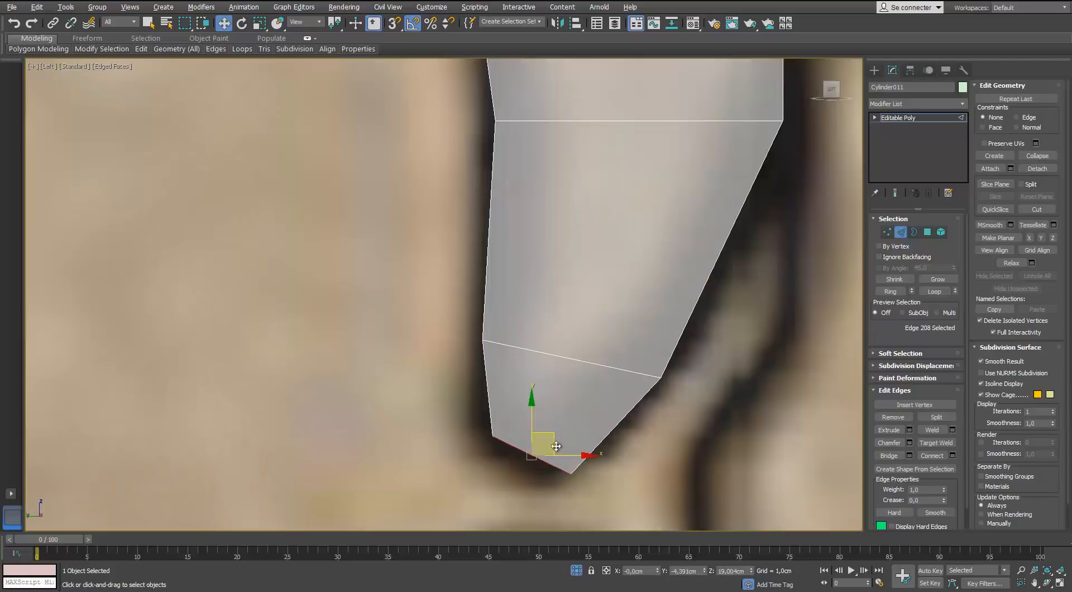
{"action": "scroll", "coordinate": [528, 455], "scroll_direction": "down", "scroll_amount": 4}
{"action": "key", "text": "1"}
{"action": "left_click", "coordinate": [510, 338]}
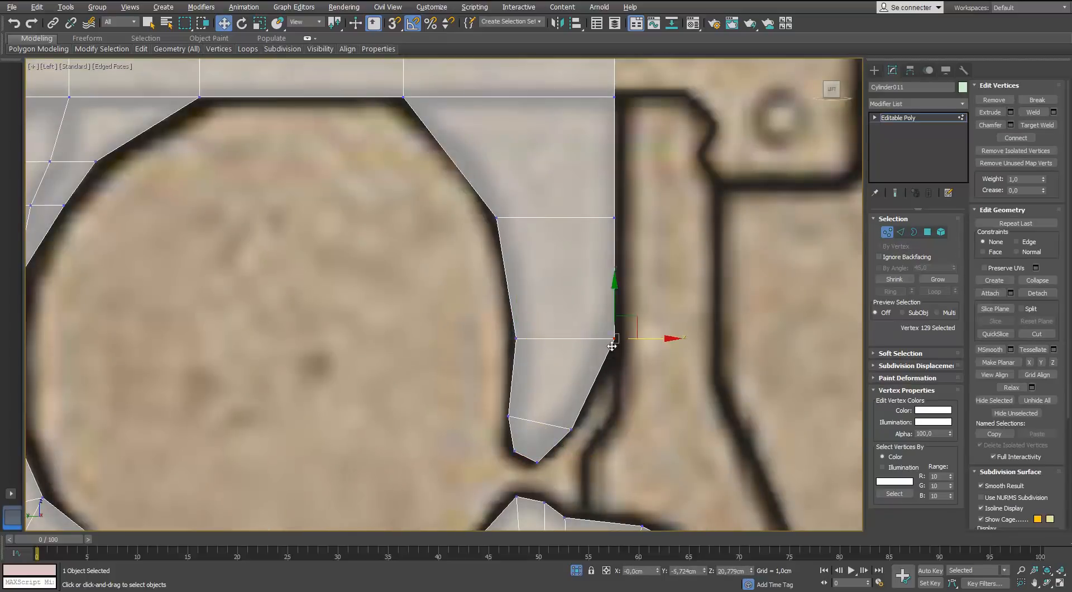
Shift the vertex on the trigger's back edge slightly forward to fit the blueprint outline.
{"action": "left_click_drag", "start_coordinate": [612, 346], "coordinate": [609, 346]}
{"action": "scroll", "coordinate": [616, 301], "scroll_direction": "down", "scroll_amount": 6}
{"action": "left_click", "coordinate": [566, 305]}
{"action": "scroll", "coordinate": [331, 279], "scroll_direction": "up", "scroll_amount": 2}
{"action": "middle_click_drag", "start_coordinate": [331, 279], "coordinate": [420, 292]}
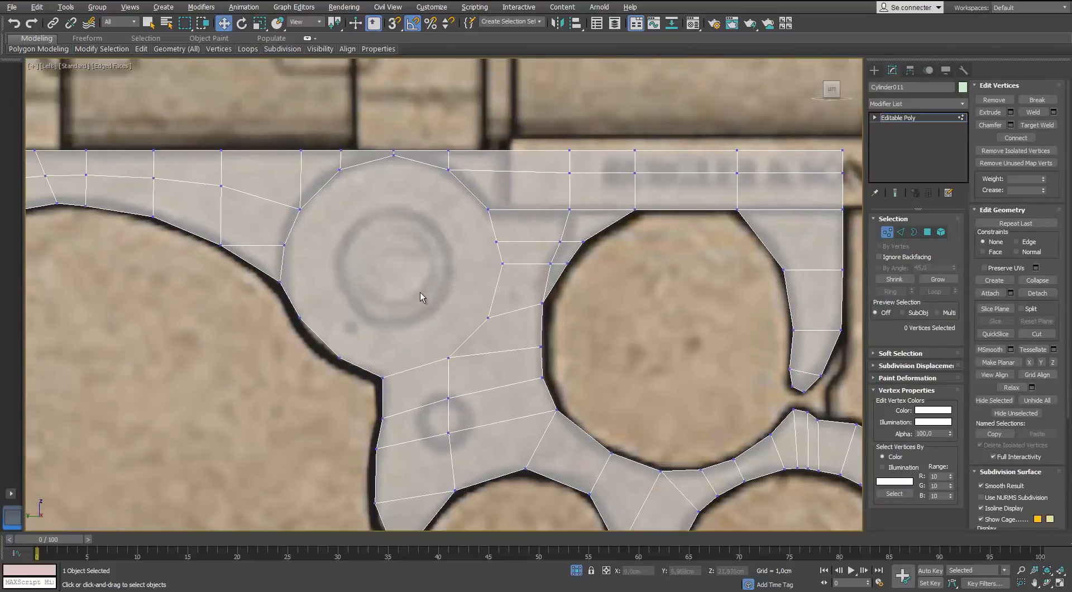
Divide the round section of the frame into a grid of quads by connecting and cutting edges between opposite outline vertices.
{"action": "scroll", "coordinate": [357, 271], "scroll_direction": "up", "scroll_amount": 2}
{"action": "left_click", "coordinate": [520, 346]}
{"action": "left_click", "coordinate": [288, 186], "text": "ctrl"}
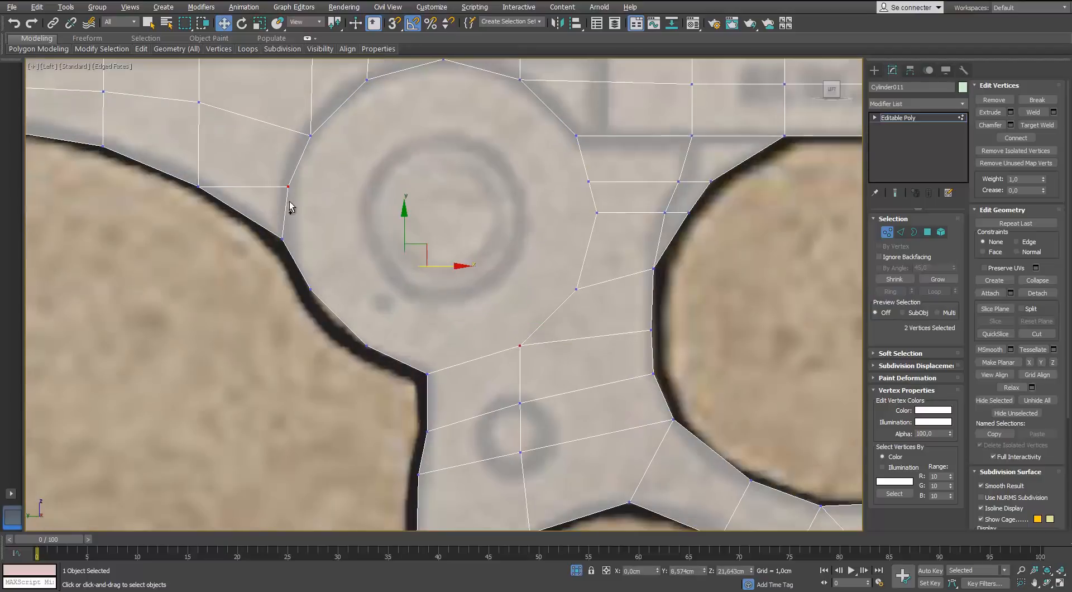
{"action": "key", "text": "ctrl+shift+e"}
{"action": "key", "text": "z"}
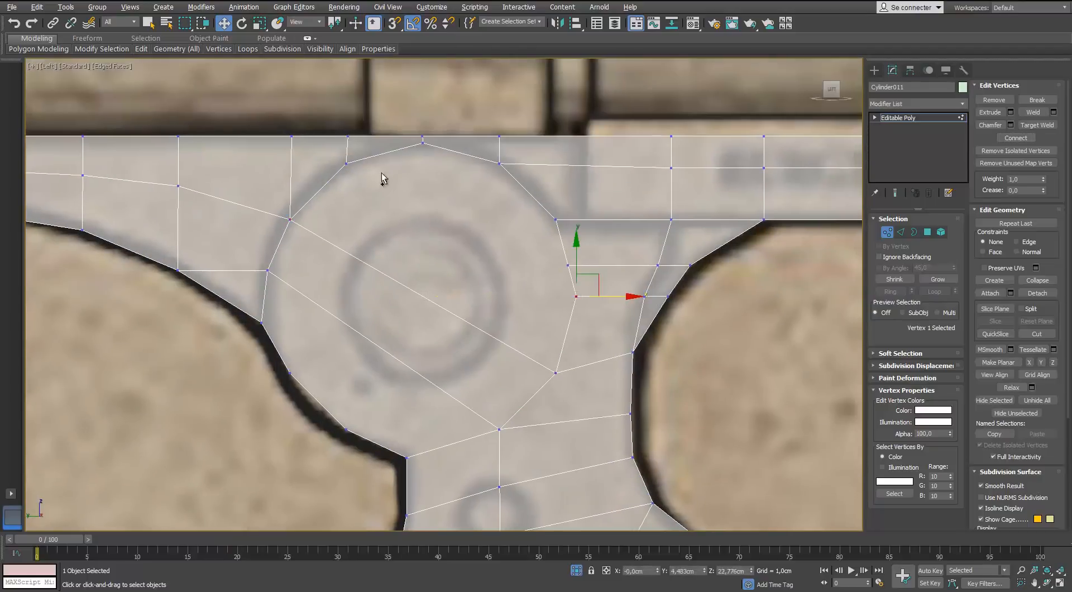
{"action": "left_click", "coordinate": [541, 289]}
{"action": "middle_click_drag", "start_coordinate": [380, 318], "coordinate": [442, 270]}
{"action": "key", "text": "alt+c"}
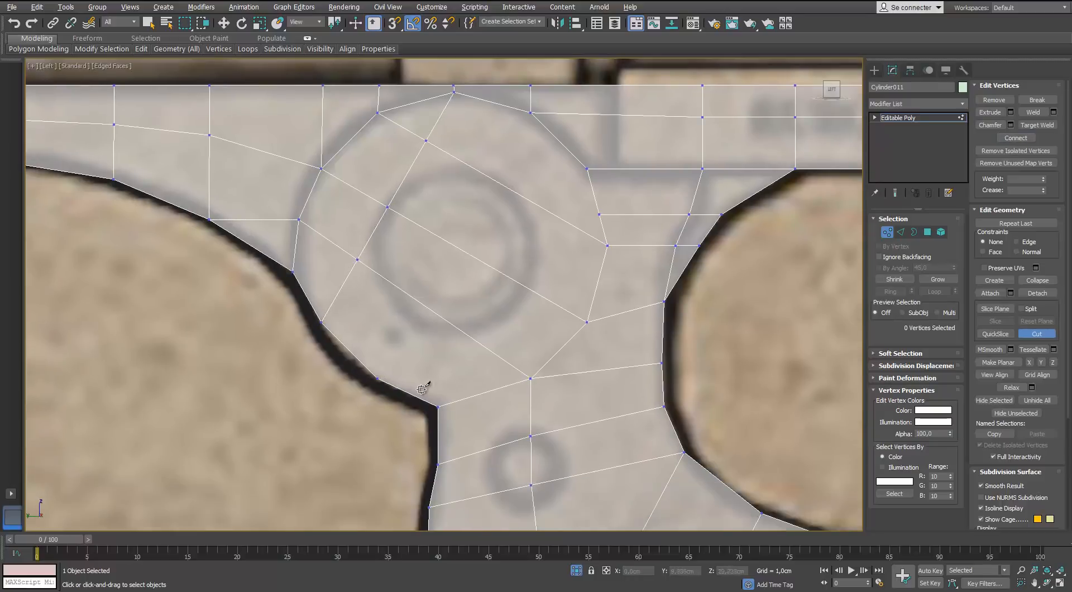
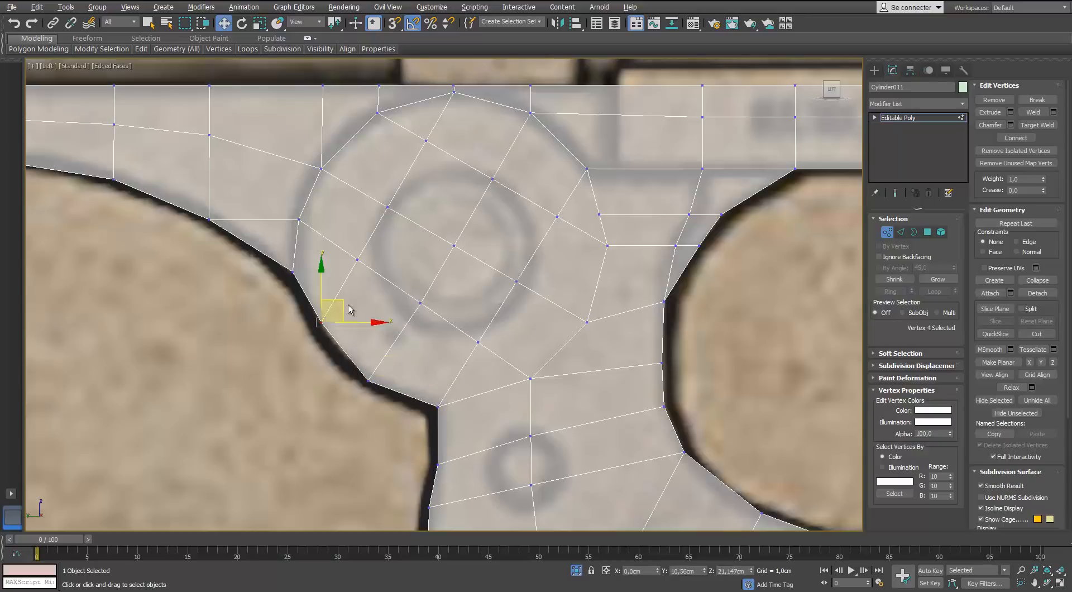
{"action": "scroll", "coordinate": [304, 301], "scroll_direction": "down", "scroll_amount": 5}
{"action": "left_click", "coordinate": [289, 354]}
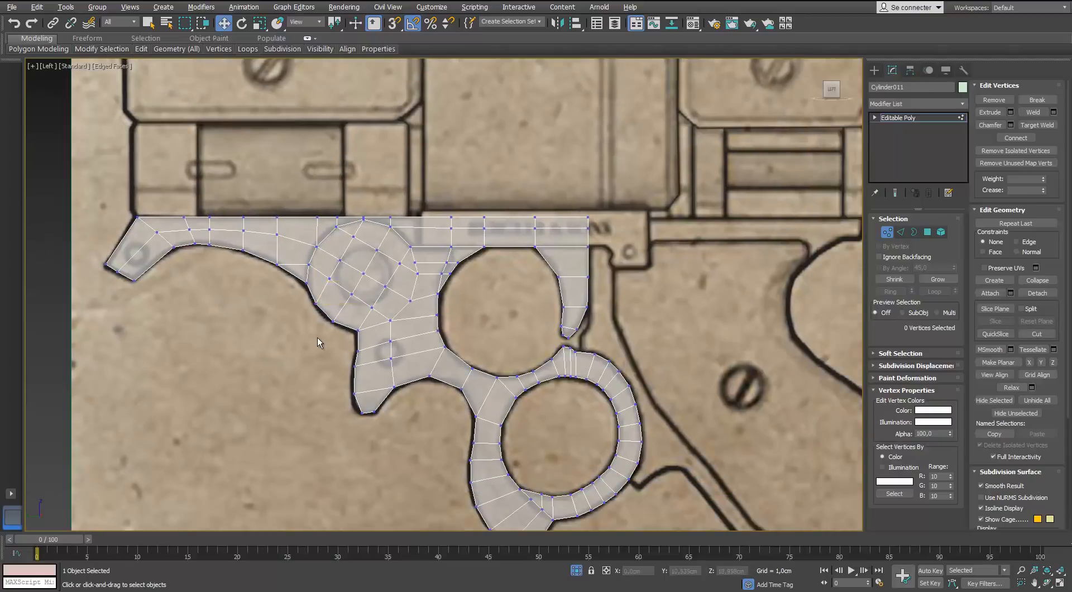
Detach a copy of the polygons of the upper strip, round section and front arm as a separate object.
{"action": "key", "text": "4"}
{"action": "scroll", "coordinate": [544, 254], "scroll_direction": "up", "scroll_amount": 2}
{"action": "left_click_drag", "start_coordinate": [581, 190], "coordinate": [369, 239]}
{"action": "middle_click_drag", "start_coordinate": [370, 239], "coordinate": [462, 225]}
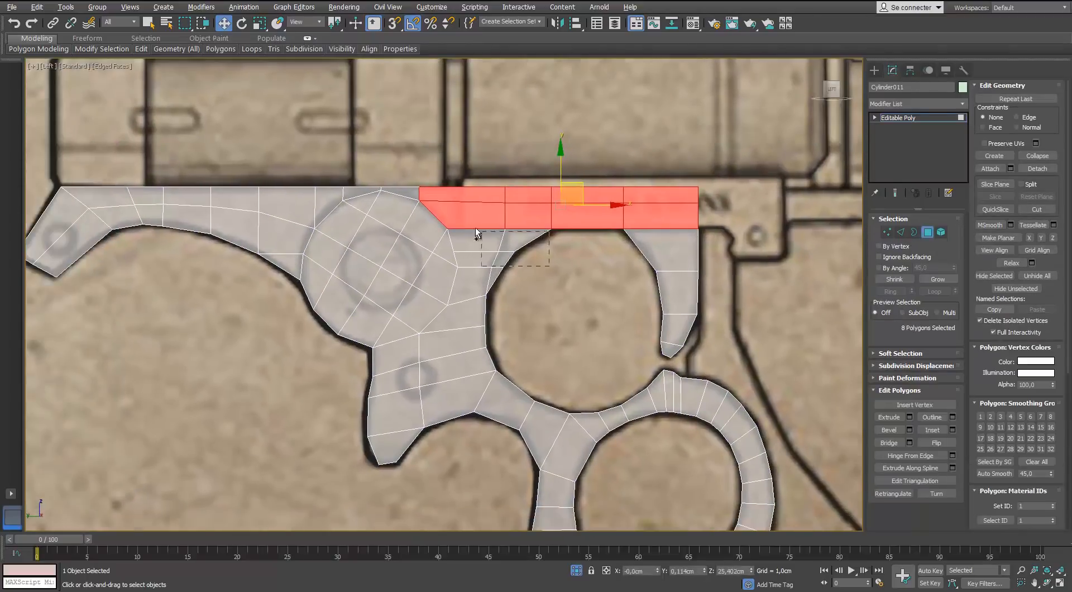
{"action": "left_click_drag", "start_coordinate": [507, 279], "coordinate": [430, 213], "text": "ctrl"}
{"action": "left_click_drag", "start_coordinate": [511, 320], "coordinate": [476, 314], "text": "ctrl"}
{"action": "scroll", "coordinate": [504, 335], "scroll_direction": "down", "scroll_amount": 2}
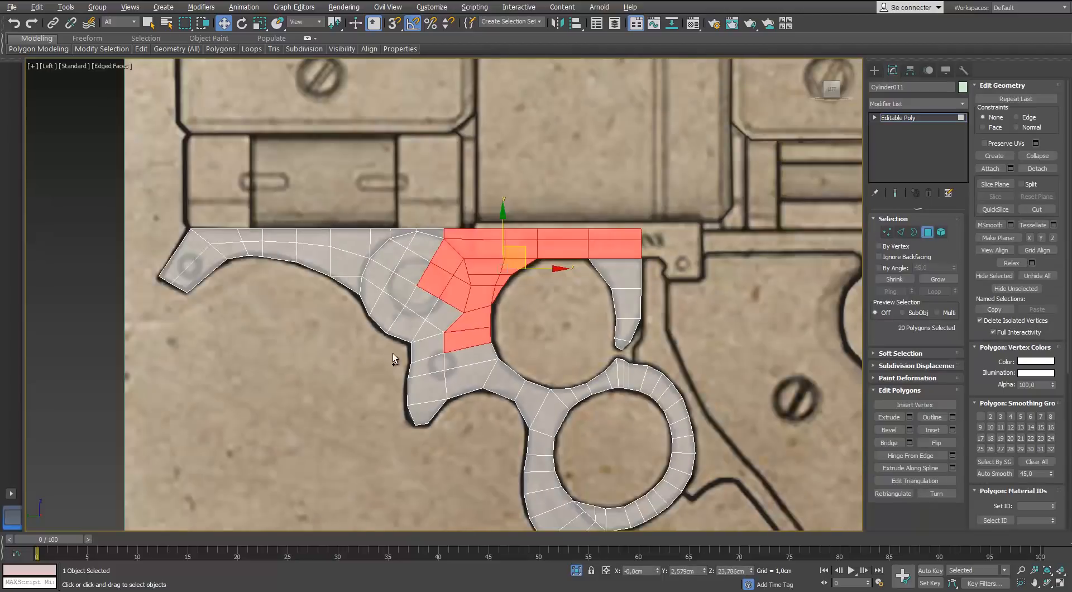
{"action": "left_click_drag", "start_coordinate": [397, 359], "coordinate": [448, 296], "text": "ctrl"}
{"action": "left_click_drag", "start_coordinate": [345, 355], "coordinate": [444, 215], "text": "ctrl"}
{"action": "left_click_drag", "start_coordinate": [168, 215], "coordinate": [501, 306], "text": "ctrl"}
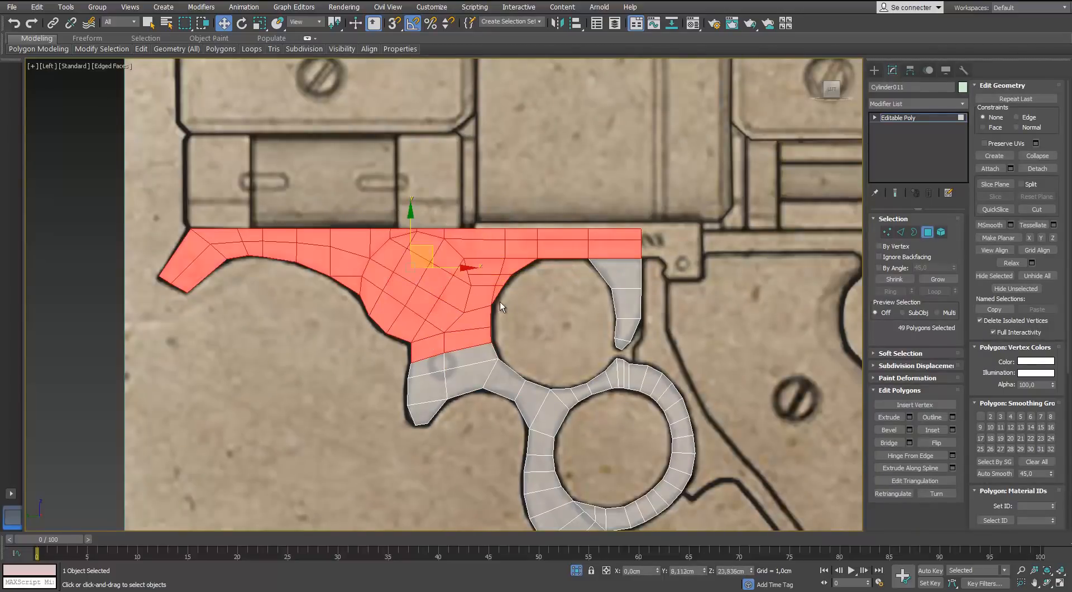
{"action": "left_click", "coordinate": [1034, 169]}
{"action": "key", "text": "Return"}
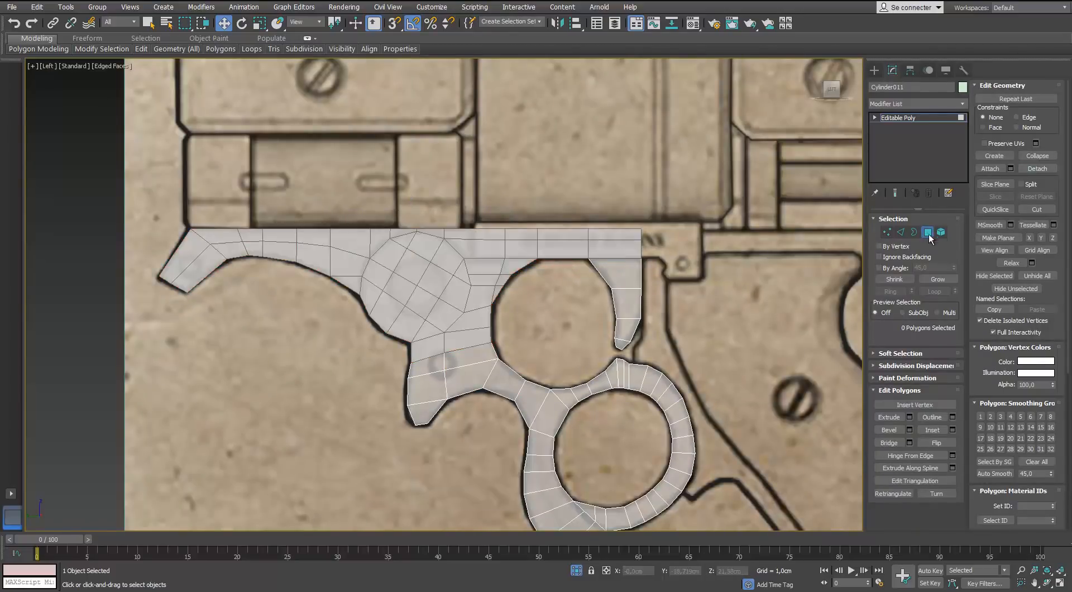
Delete the front arm's polygons from the original trigger guard piece.
{"action": "key", "text": "ctrl+a"}
{"action": "left_click", "coordinate": [413, 312]}
{"action": "left_click", "coordinate": [927, 231]}
{"action": "middle_click_drag", "start_coordinate": [304, 212], "coordinate": [356, 224]}
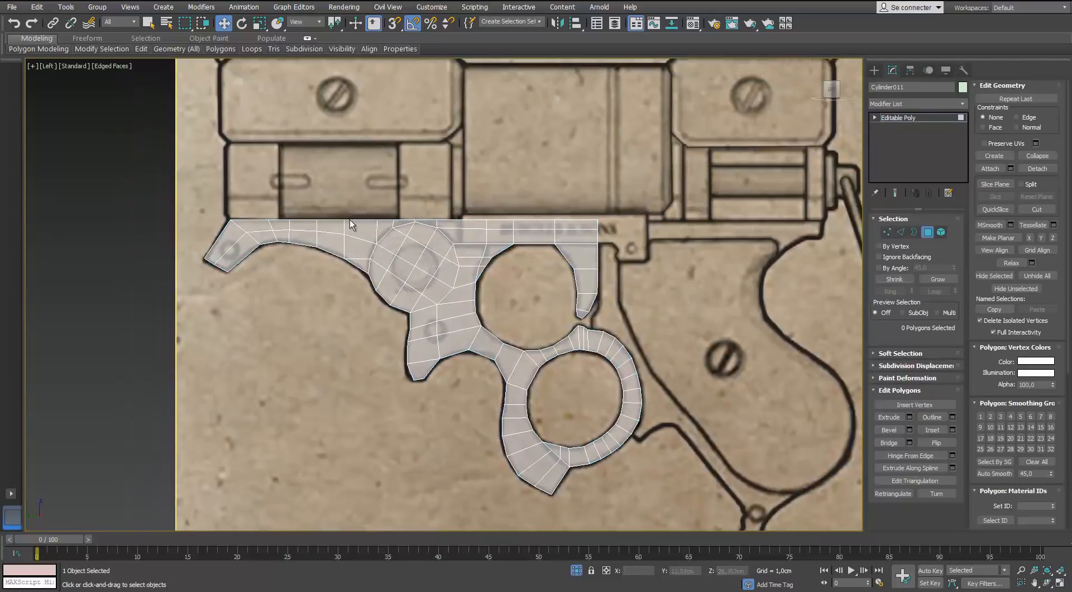
{"action": "scroll", "coordinate": [355, 224], "scroll_direction": "up", "scroll_amount": 2}
{"action": "left_click_drag", "start_coordinate": [362, 193], "coordinate": [132, 303]}
{"action": "key", "text": "Delete"}
{"action": "left_click", "coordinate": [395, 226]}
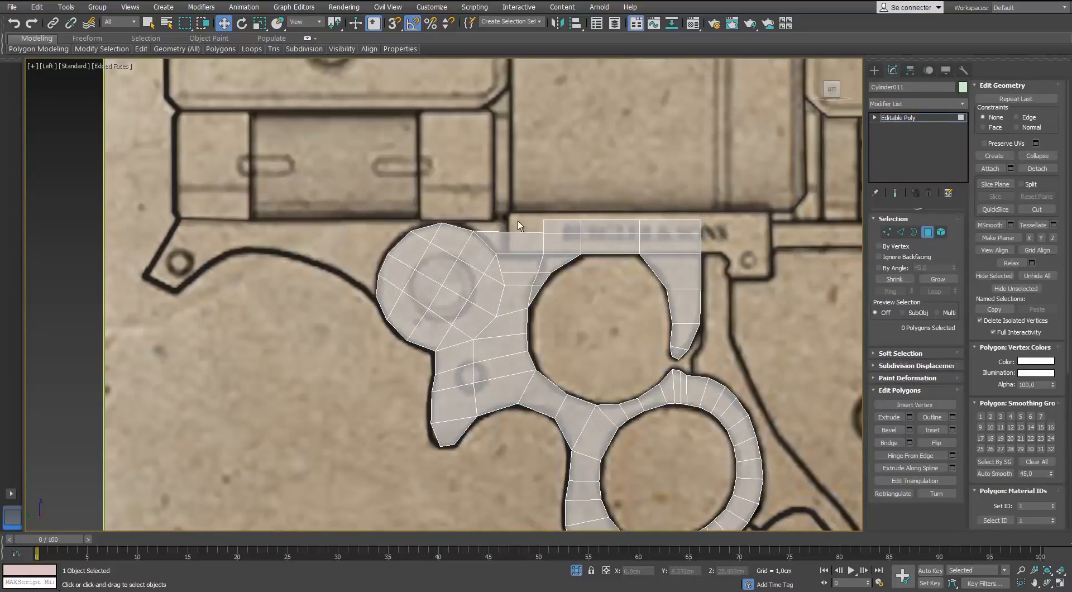
Delete the upper strip's polygons above the trigger opening from the original piece and bring the rest of the gun back into view.
{"action": "left_click_drag", "start_coordinate": [580, 210], "coordinate": [524, 264]}
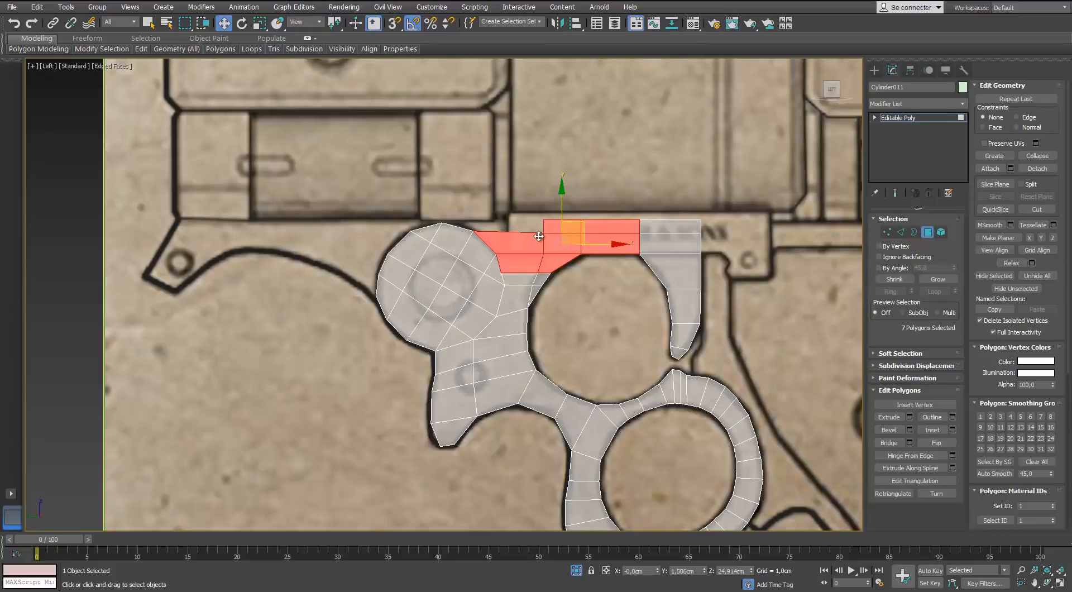
{"action": "left_click", "coordinate": [642, 244], "text": "ctrl"}
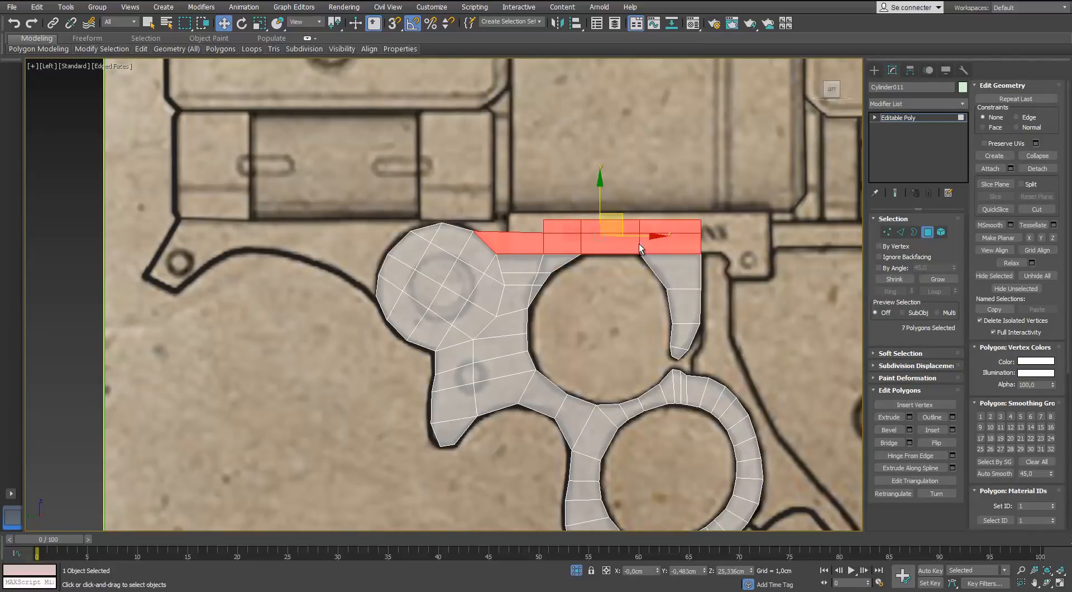
{"action": "key", "text": "Delete"}
{"action": "scroll", "coordinate": [639, 252], "scroll_direction": "down", "scroll_amount": 2}
{"action": "left_click", "coordinate": [931, 228]}
{"action": "key", "text": "alt+q"}
{"action": "scroll", "coordinate": [502, 312], "scroll_direction": "down", "scroll_amount": 3}
{"action": "middle_click_drag", "start_coordinate": [502, 313], "coordinate": [563, 335], "text": "alt"}
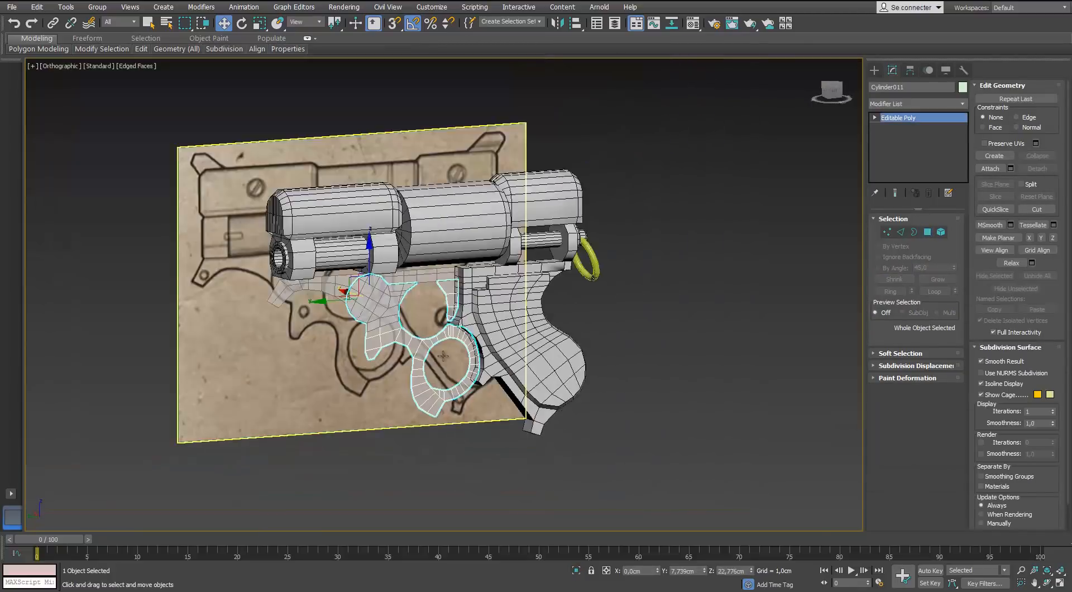
Add a Shell modifier to the trigger guard piece with inner and outer amounts of 1 cm.
{"action": "left_click", "coordinate": [352, 273]}
{"action": "scroll", "coordinate": [357, 279], "scroll_direction": "up", "scroll_amount": 5}
{"action": "left_click", "coordinate": [408, 387]}
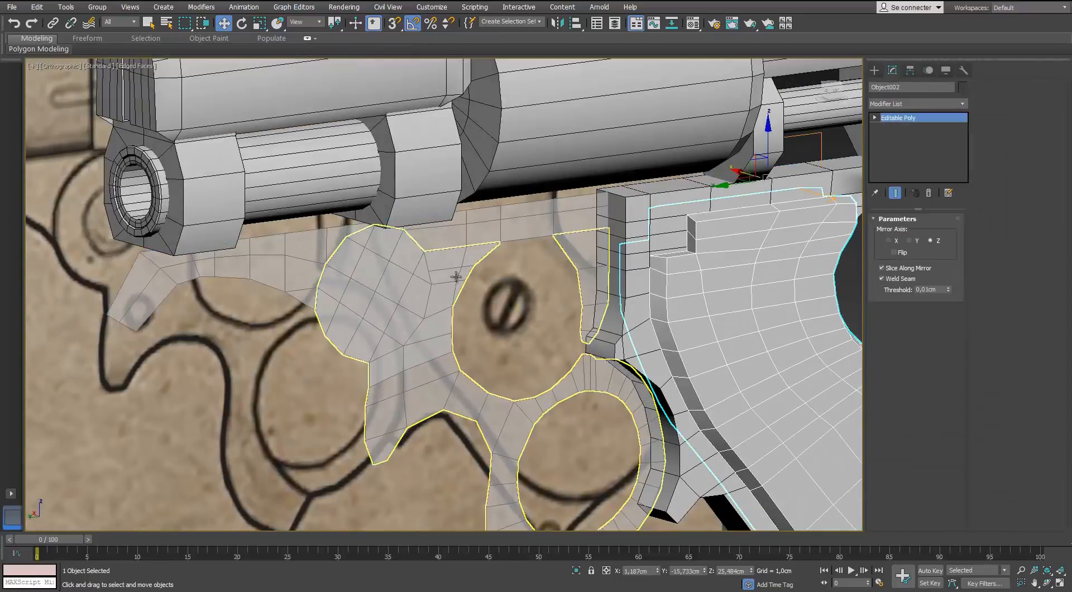
{"action": "left_click", "coordinate": [962, 104]}
{"action": "left_click", "coordinate": [905, 391]}
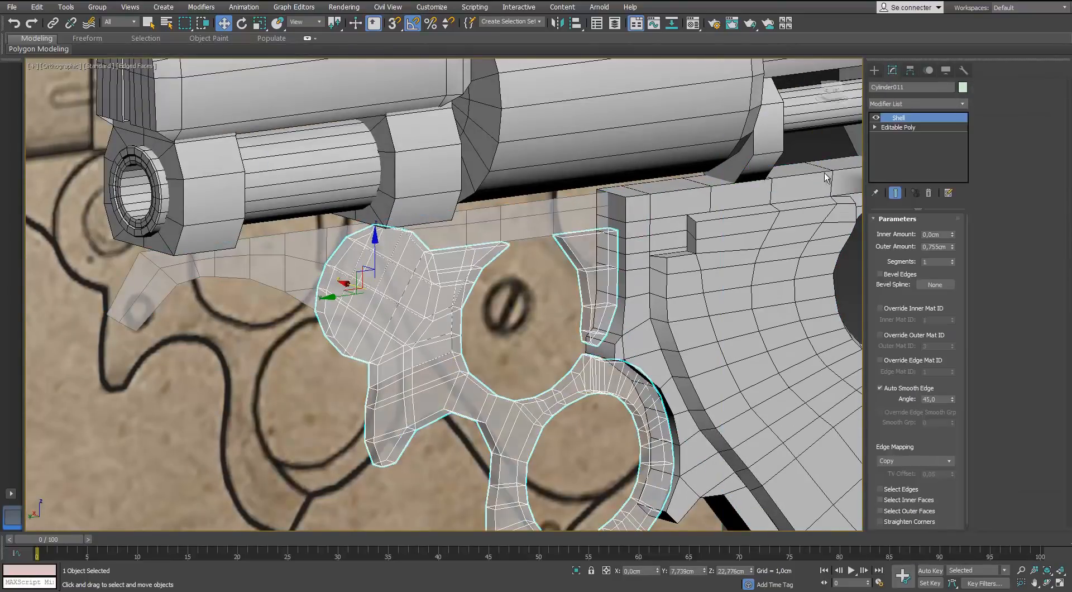
{"action": "middle_click_drag", "start_coordinate": [558, 201], "coordinate": [849, 234], "text": "alt"}
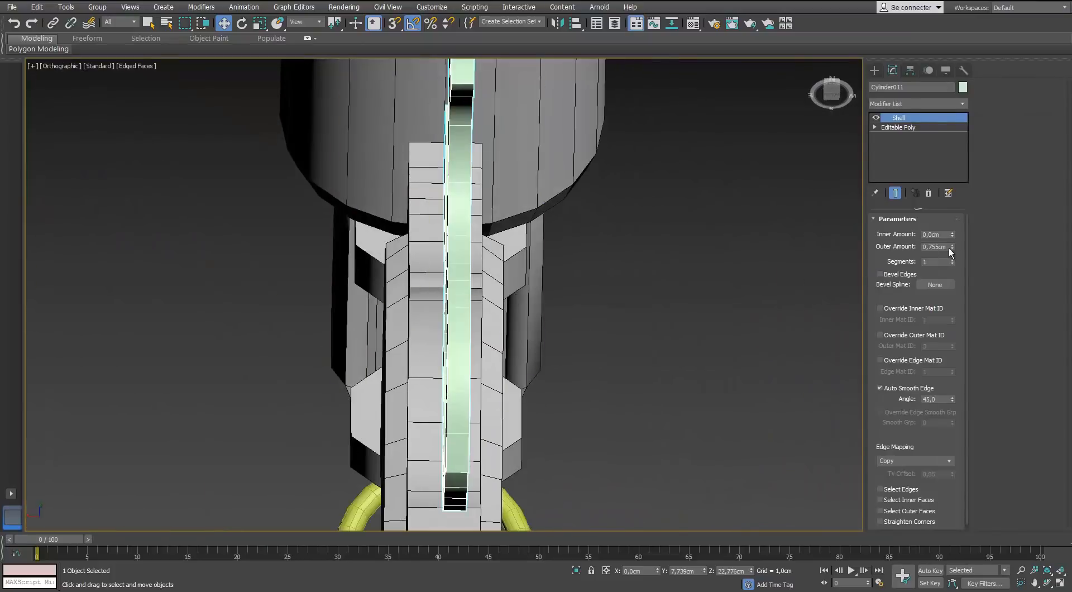
{"action": "left_click_drag", "start_coordinate": [917, 92], "coordinate": [940, 255]}
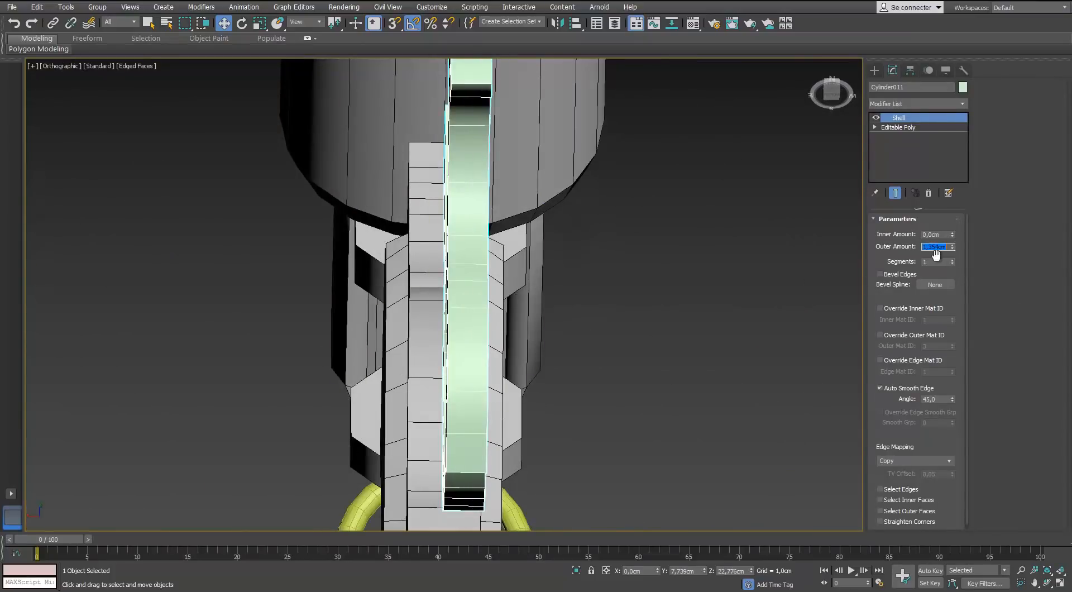
{"action": "type", "text": "1"}
{"action": "key", "text": "shift+Tab"}
{"action": "type", "text": "1"}
{"action": "key", "text": "Return"}
Collapse the trigger guard piece's Shell modifier into its Editable Poly.
{"action": "scroll", "coordinate": [415, 361], "scroll_direction": "down", "scroll_amount": 2}
{"action": "middle_click_drag", "start_coordinate": [416, 362], "coordinate": [446, 380], "text": "alt"}
{"action": "left_click", "coordinate": [898, 127]}
{"action": "scroll", "coordinate": [414, 357], "scroll_direction": "up", "scroll_amount": 3}
{"action": "left_click", "coordinate": [897, 119]}
{"action": "right_click", "coordinate": [895, 119]}
{"action": "left_click", "coordinate": [921, 217]}
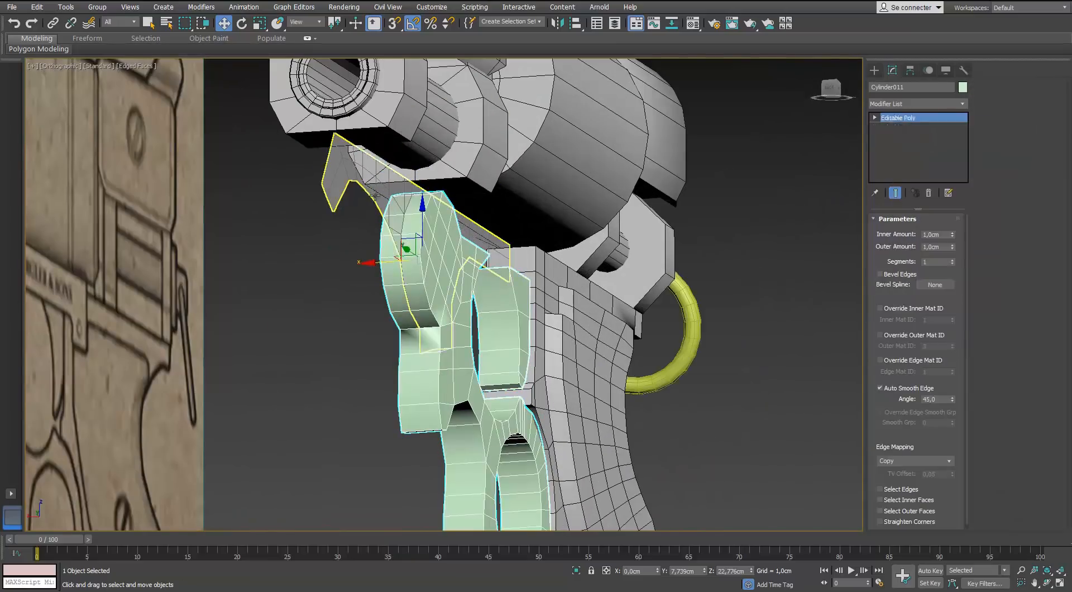
Thicken the detached frame piece with a Shell of 1.095 cm inner and 1 cm outer, and isolate it with the grip in top view.
{"action": "left_click", "coordinate": [374, 195]}
{"action": "middle_click_drag", "start_coordinate": [385, 203], "coordinate": [349, 220], "text": "alt"}
{"action": "key", "text": "p"}
{"action": "scroll", "coordinate": [447, 234], "scroll_direction": "down", "scroll_amount": 4}
{"action": "middle_click_drag", "start_coordinate": [447, 234], "coordinate": [435, 257], "text": "alt"}
{"action": "left_click", "coordinate": [339, 353], "text": "ctrl"}
{"action": "key", "text": "alt+q"}
{"action": "middle_click_drag", "start_coordinate": [339, 353], "coordinate": [364, 290], "text": "alt"}
{"action": "key", "text": "t"}
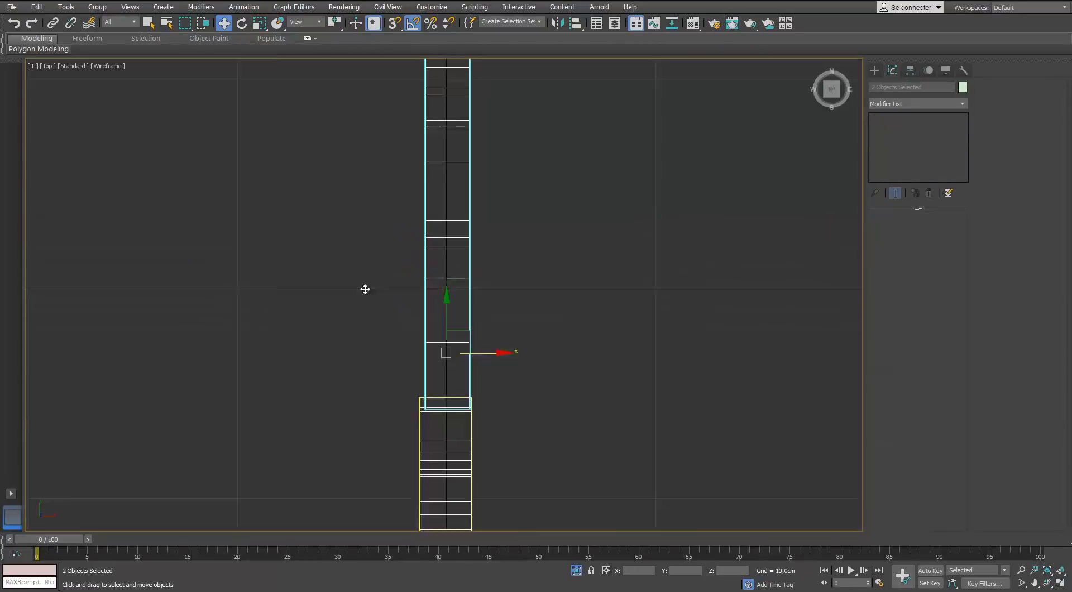
Line up one side of the frame piece with the grip's side in top view and convert the piece to Editable Poly.
{"action": "scroll", "coordinate": [477, 396], "scroll_direction": "up", "scroll_amount": 4}
{"action": "left_click", "coordinate": [446, 248]}
{"action": "scroll", "coordinate": [445, 244], "scroll_direction": "down", "scroll_amount": 3}
{"action": "scroll", "coordinate": [446, 307], "scroll_direction": "up", "scroll_amount": 3}
{"action": "scroll", "coordinate": [446, 279], "scroll_direction": "up", "scroll_amount": 3}
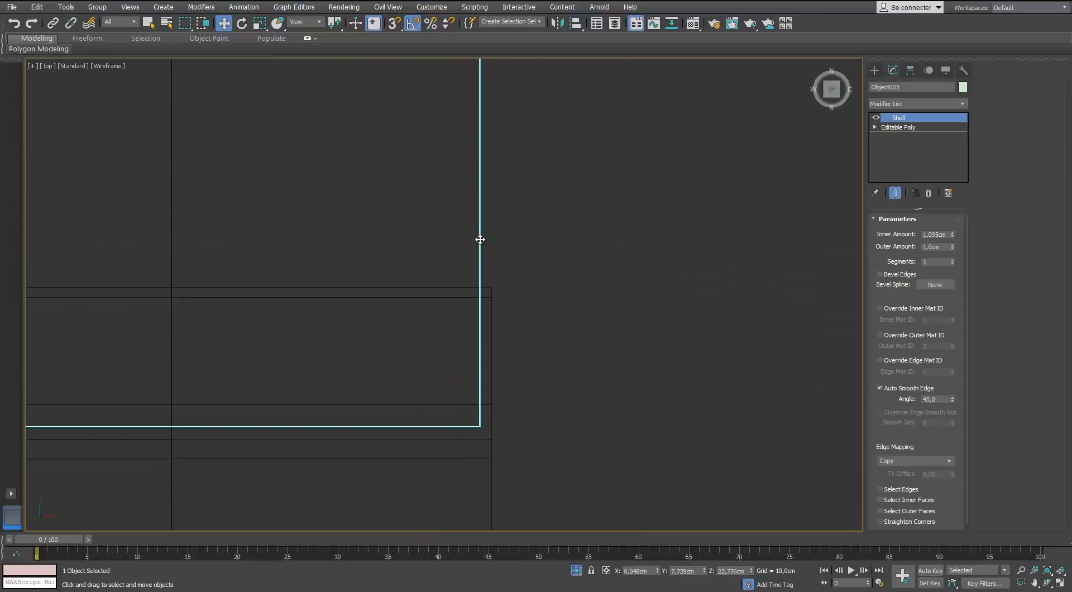
{"action": "scroll", "coordinate": [463, 252], "scroll_direction": "down", "scroll_amount": 3}
{"action": "right_click", "coordinate": [486, 234]}
{"action": "left_click", "coordinate": [521, 345]}
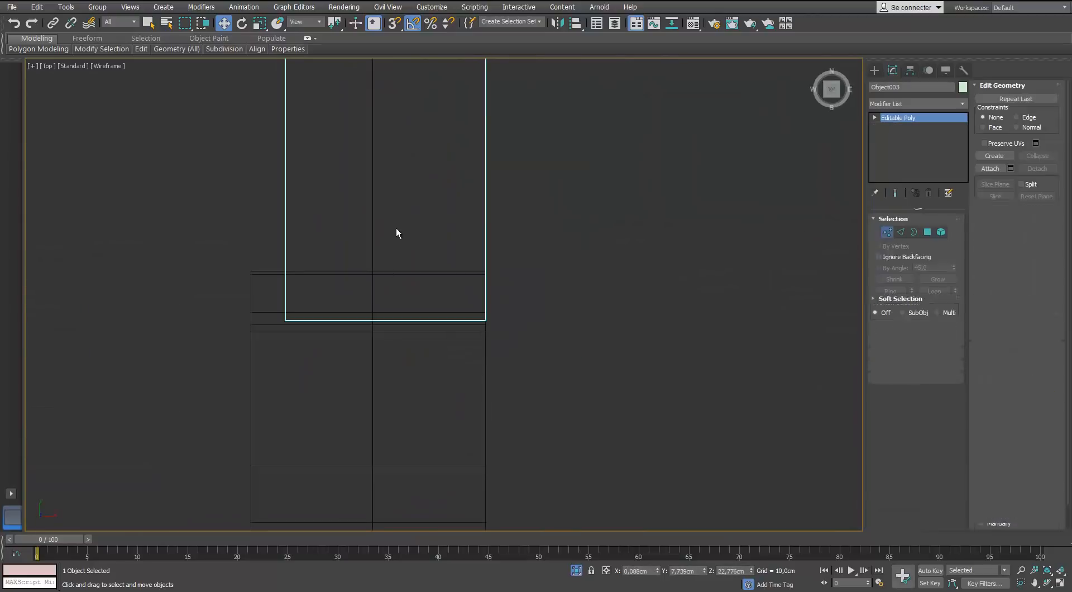
Move the vertices on the frame piece's other side outward to match the grip's width.
{"action": "key", "text": "1"}
{"action": "scroll", "coordinate": [359, 108], "scroll_direction": "down", "scroll_amount": 5}
{"action": "scroll", "coordinate": [527, 366], "scroll_direction": "up", "scroll_amount": 4}
{"action": "scroll", "coordinate": [387, 284], "scroll_direction": "up", "scroll_amount": 2}
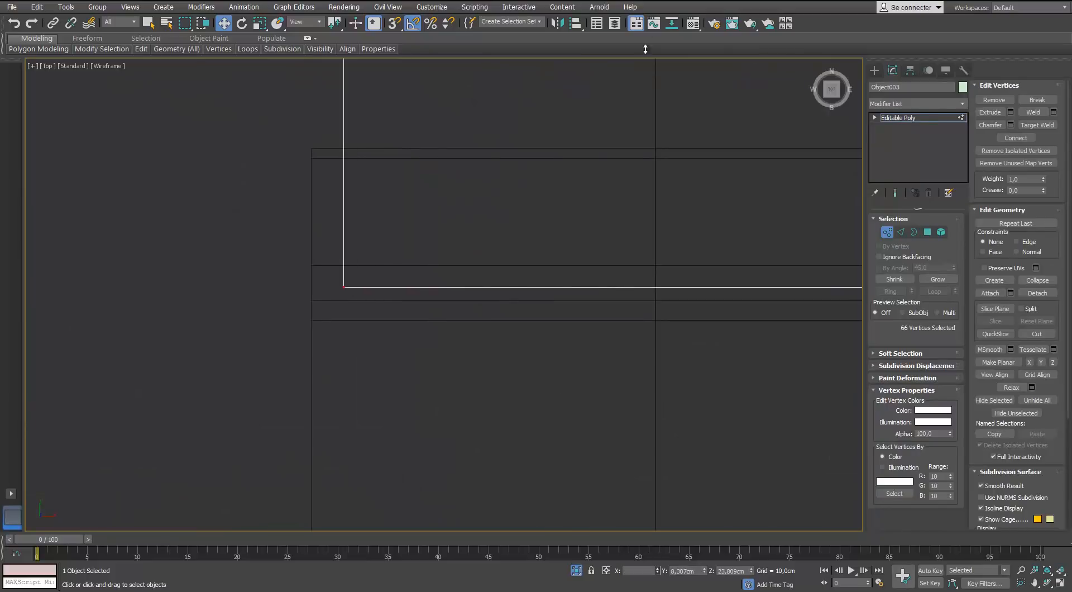
{"action": "key", "text": "p"}
{"action": "left_click", "coordinate": [533, 375]}
{"action": "middle_click_drag", "start_coordinate": [533, 375], "coordinate": [625, 299], "text": "alt"}
{"action": "scroll", "coordinate": [501, 285], "scroll_direction": "up", "scroll_amount": 3}
{"action": "scroll", "coordinate": [626, 298], "scroll_direction": "down", "scroll_amount": 2}
Align the vertices near the grip's upper front corner with the horizontal edge of the adjoining strip in the left view.
{"action": "key", "text": "2"}
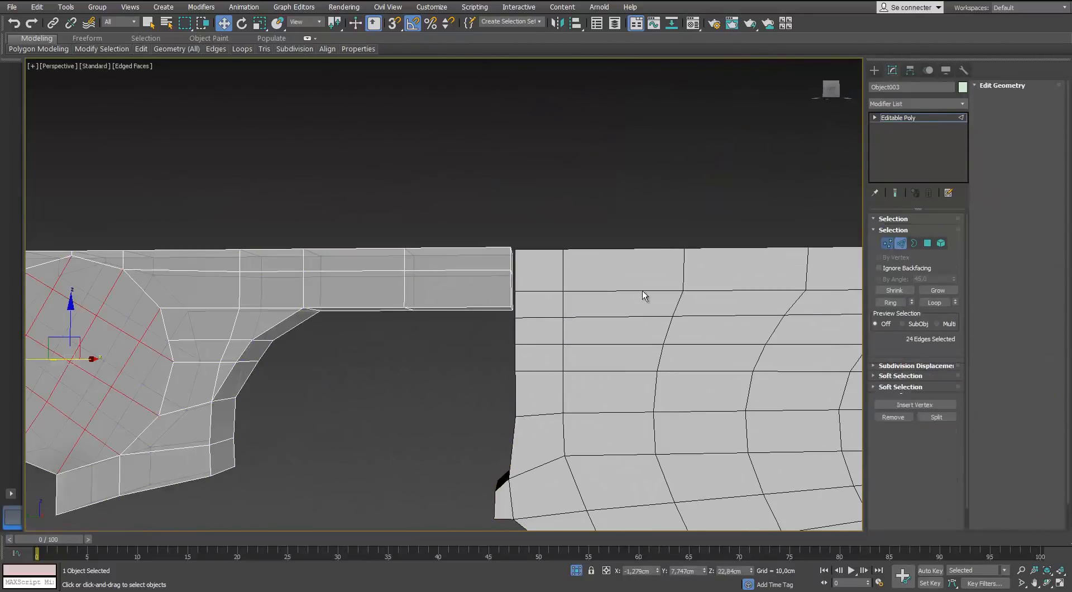
{"action": "key", "text": "2"}
{"action": "left_click", "coordinate": [529, 316]}
{"action": "middle_click_drag", "start_coordinate": [529, 316], "coordinate": [495, 278], "text": "alt"}
{"action": "scroll", "coordinate": [458, 282], "scroll_direction": "down", "scroll_amount": 2}
{"action": "left_click", "coordinate": [888, 233]}
{"action": "scroll", "coordinate": [483, 280], "scroll_direction": "up", "scroll_amount": 2}
{"action": "left_click_drag", "start_coordinate": [531, 275], "coordinate": [464, 294]}
{"action": "key", "text": "l"}
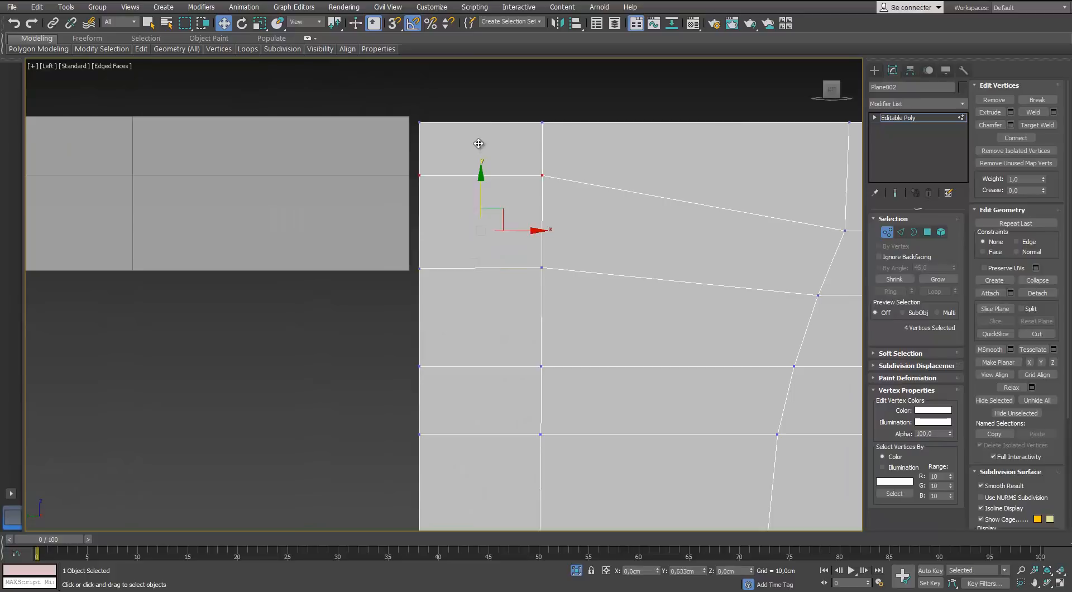
Compare the frame piece's vertices with the grip along their upper edges, and isolate the two objects together again.
{"action": "scroll", "coordinate": [466, 204], "scroll_direction": "down", "scroll_amount": 5}
{"action": "middle_click_drag", "start_coordinate": [384, 241], "coordinate": [535, 249]}
{"action": "scroll", "coordinate": [535, 249], "scroll_direction": "down", "scroll_amount": 2}
{"action": "key", "text": "1"}
{"action": "left_click", "coordinate": [562, 229]}
{"action": "key", "text": "1"}
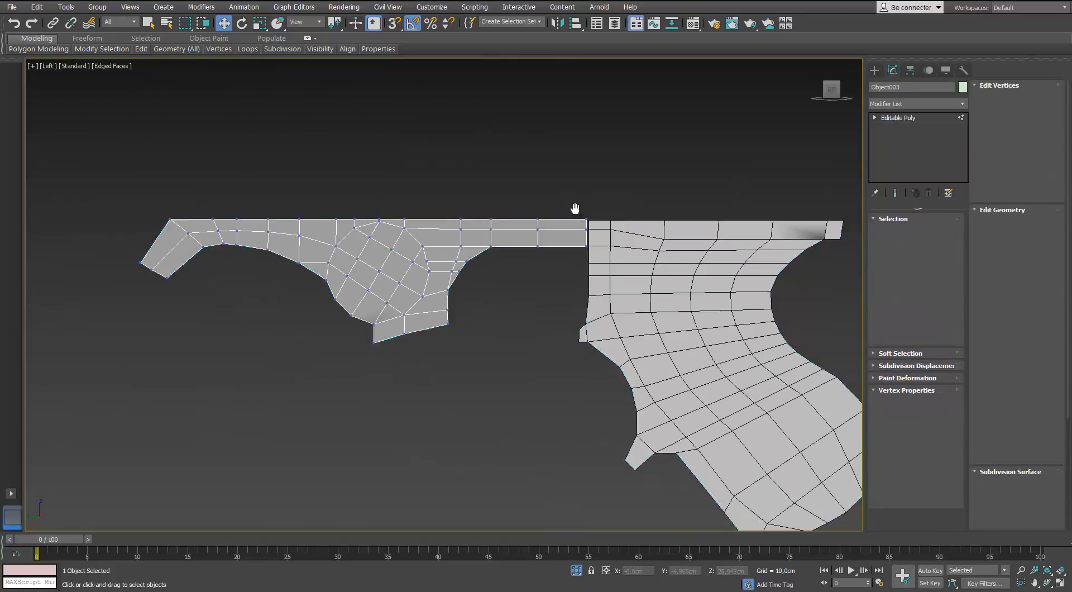
{"action": "scroll", "coordinate": [575, 209], "scroll_direction": "up", "scroll_amount": 2}
{"action": "middle_click_drag", "start_coordinate": [247, 223], "coordinate": [432, 228]}
{"action": "scroll", "coordinate": [295, 215], "scroll_direction": "down", "scroll_amount": 2}
{"action": "middle_click_drag", "start_coordinate": [621, 219], "coordinate": [439, 262]}
{"action": "left_click", "coordinate": [579, 570]}
{"action": "scroll", "coordinate": [440, 263], "scroll_direction": "up", "scroll_amount": 1}
{"action": "scroll", "coordinate": [436, 284], "scroll_direction": "down", "scroll_amount": 2}
{"action": "left_click", "coordinate": [887, 232]}
{"action": "left_click", "coordinate": [448, 292], "text": "ctrl"}
{"action": "key", "text": "alt+q"}
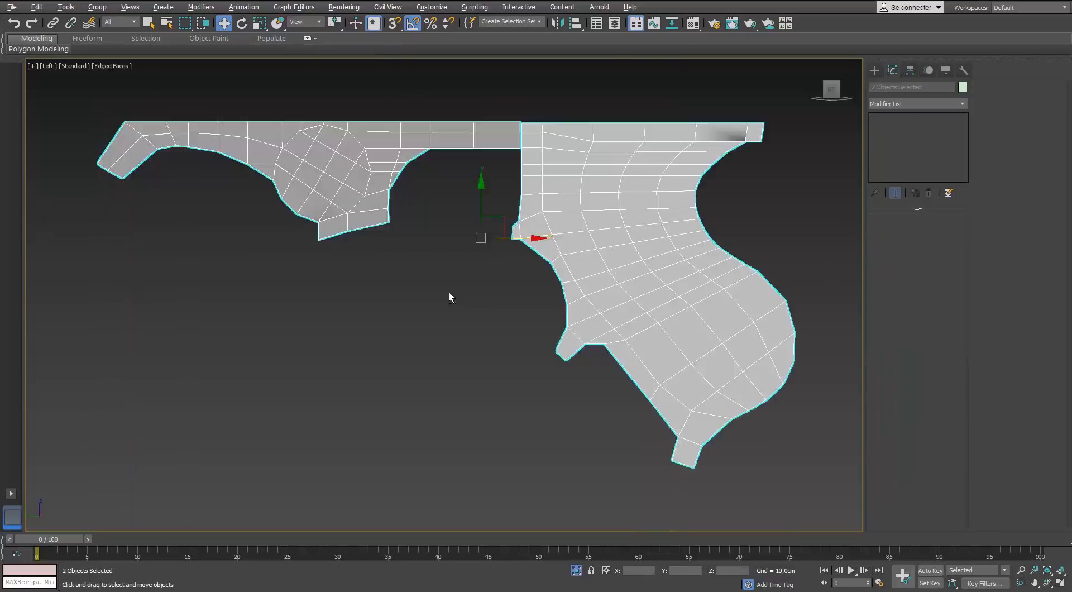
Align the top rows of vertices of the frame piece and the grip at the same height.
{"action": "middle_click_drag", "start_coordinate": [484, 384], "coordinate": [456, 462]}
{"action": "middle_click_drag", "start_coordinate": [500, 340], "coordinate": [541, 426]}
{"action": "left_click", "coordinate": [505, 306]}
{"action": "left_click", "coordinate": [888, 232]}
{"action": "scroll", "coordinate": [414, 280], "scroll_direction": "up", "scroll_amount": 5}
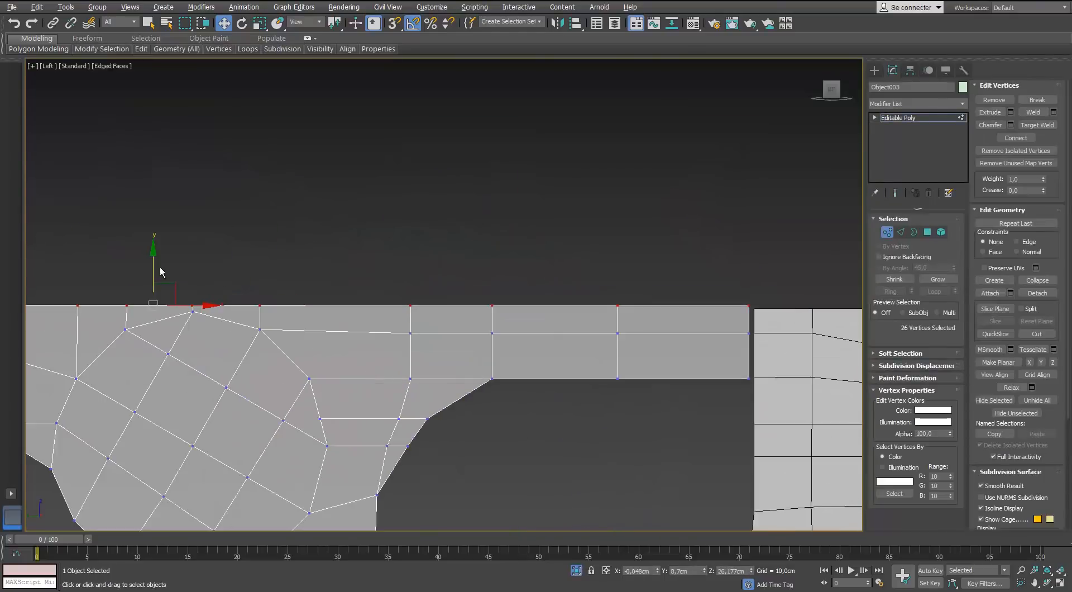
{"action": "left_click", "coordinate": [886, 232]}
{"action": "left_click", "coordinate": [816, 338]}
{"action": "scroll", "coordinate": [816, 338], "scroll_direction": "down", "scroll_amount": 3}
{"action": "middle_click_drag", "start_coordinate": [815, 339], "coordinate": [410, 319]}
{"action": "left_click", "coordinate": [887, 232]}
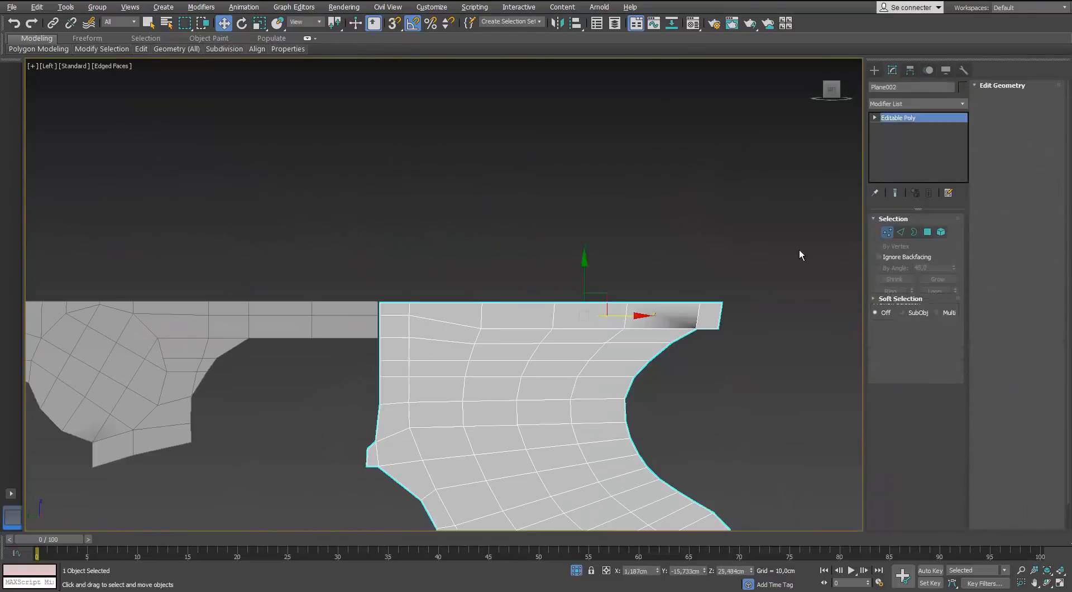
{"action": "scroll", "coordinate": [458, 312], "scroll_direction": "up", "scroll_amount": 3}
{"action": "left_click_drag", "start_coordinate": [644, 256], "coordinate": [644, 255]}
{"action": "scroll", "coordinate": [347, 319], "scroll_direction": "up", "scroll_amount": 2}
{"action": "middle_click_drag", "start_coordinate": [347, 319], "coordinate": [434, 309]}
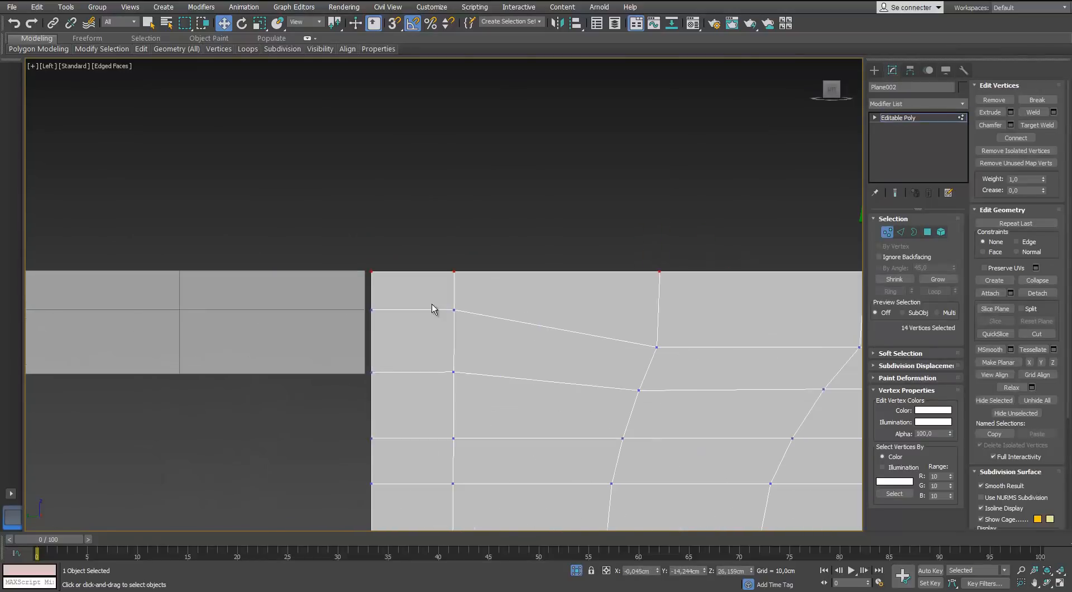
{"action": "left_click", "coordinate": [887, 232]}
Attach the frame piece to the grip object in the perspective view.
{"action": "key", "text": "p"}
{"action": "scroll", "coordinate": [504, 373], "scroll_direction": "down", "scroll_amount": 3}
{"action": "middle_click_drag", "start_coordinate": [504, 373], "coordinate": [400, 369], "text": "alt"}
{"action": "scroll", "coordinate": [397, 372], "scroll_direction": "up", "scroll_amount": 3}
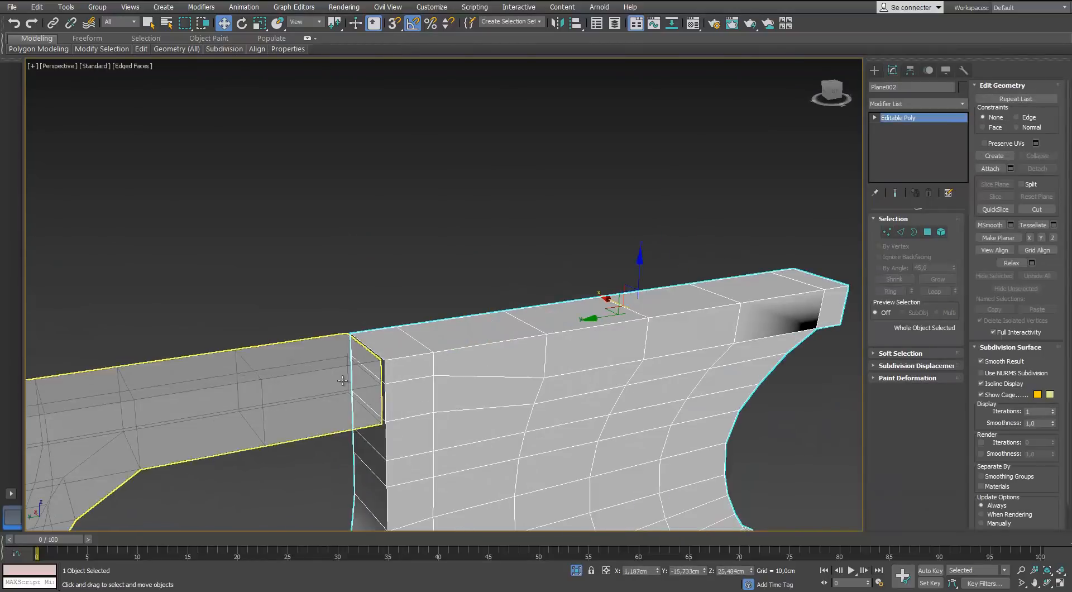
{"action": "left_click", "coordinate": [351, 378]}
{"action": "left_click", "coordinate": [631, 363]}
{"action": "left_click", "coordinate": [989, 168]}
{"action": "left_click", "coordinate": [333, 348]}
{"action": "left_click", "coordinate": [926, 232]}
{"action": "left_click", "coordinate": [748, 371]}
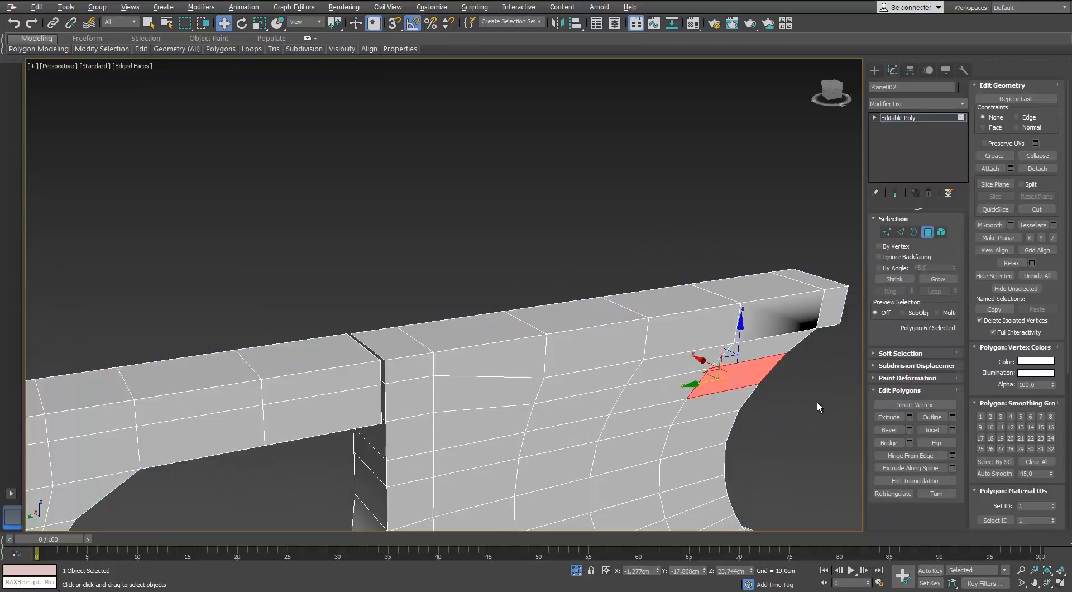
{"action": "key", "text": "5"}
{"action": "left_click", "coordinate": [751, 373]}
{"action": "scroll", "coordinate": [977, 413], "scroll_direction": "down", "scroll_amount": 3}
{"action": "scroll", "coordinate": [975, 423], "scroll_direction": "up", "scroll_amount": 3}
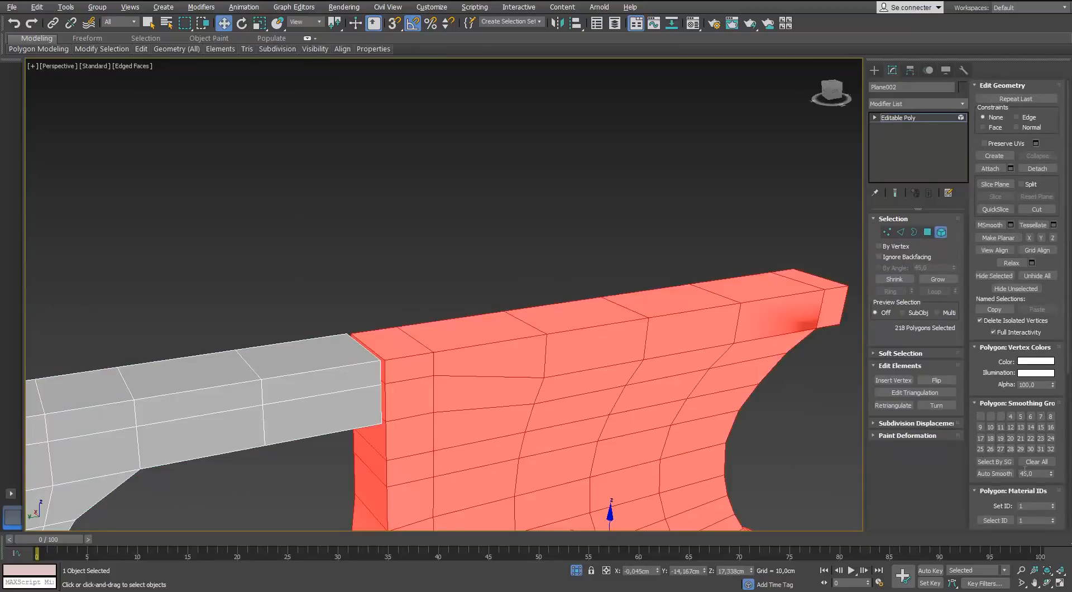
{"action": "left_click", "coordinate": [942, 237]}
Bridge the facing end polygons of the strip and the grip to close the gap between them.
{"action": "key", "text": "4"}
{"action": "left_click", "coordinate": [384, 372]}
{"action": "scroll", "coordinate": [385, 372], "scroll_direction": "up", "scroll_amount": 3}
{"action": "left_click", "coordinate": [385, 346], "text": "ctrl"}
{"action": "left_click", "coordinate": [322, 335], "text": "ctrl"}
{"action": "mouse_move", "coordinate": [362, 318]}
{"action": "middle_mouse_down", "text": "alt"}
{"action": "mouse_move", "coordinate": [333, 334]}
{"action": "mouse_move", "coordinate": [354, 325]}
{"action": "middle_mouse_up", "text": "alt"}
{"action": "left_click", "coordinate": [890, 443]}
Remove the redundant edges around the bridged joint between the strip and the grip.
{"action": "middle_click_drag", "start_coordinate": [655, 409], "coordinate": [549, 308], "text": "alt"}
{"action": "left_click", "coordinate": [887, 232]}
{"action": "left_click", "coordinate": [900, 232]}
{"action": "key", "text": "ctrl+BackSpace"}
{"action": "scroll", "coordinate": [348, 328], "scroll_direction": "down", "scroll_amount": 5}
{"action": "middle_click_drag", "start_coordinate": [348, 327], "coordinate": [481, 347], "text": "alt"}
{"action": "left_click", "coordinate": [941, 232]}
{"action": "key", "text": "ctrl+a"}
{"action": "left_click", "coordinate": [380, 414]}
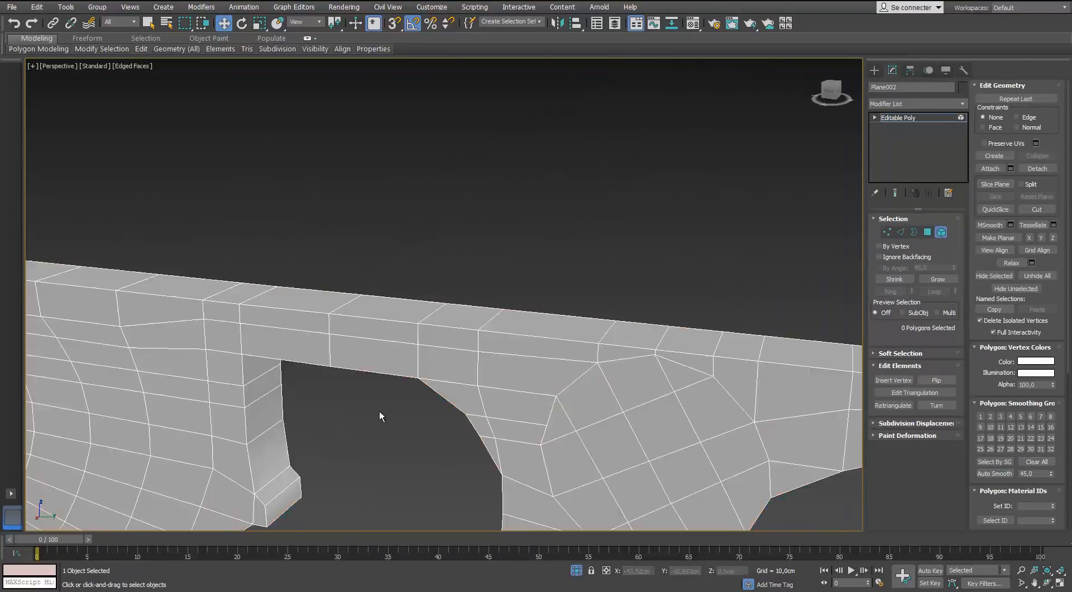
Finish editing the merged frame, end its isolation and select the trigger guard in the full pistol scene.
{"action": "middle_click_drag", "start_coordinate": [380, 415], "coordinate": [489, 330], "text": "alt"}
{"action": "key", "text": "5"}
{"action": "left_click", "coordinate": [484, 322]}
{"action": "scroll", "coordinate": [489, 330], "scroll_direction": "down", "scroll_amount": 3}
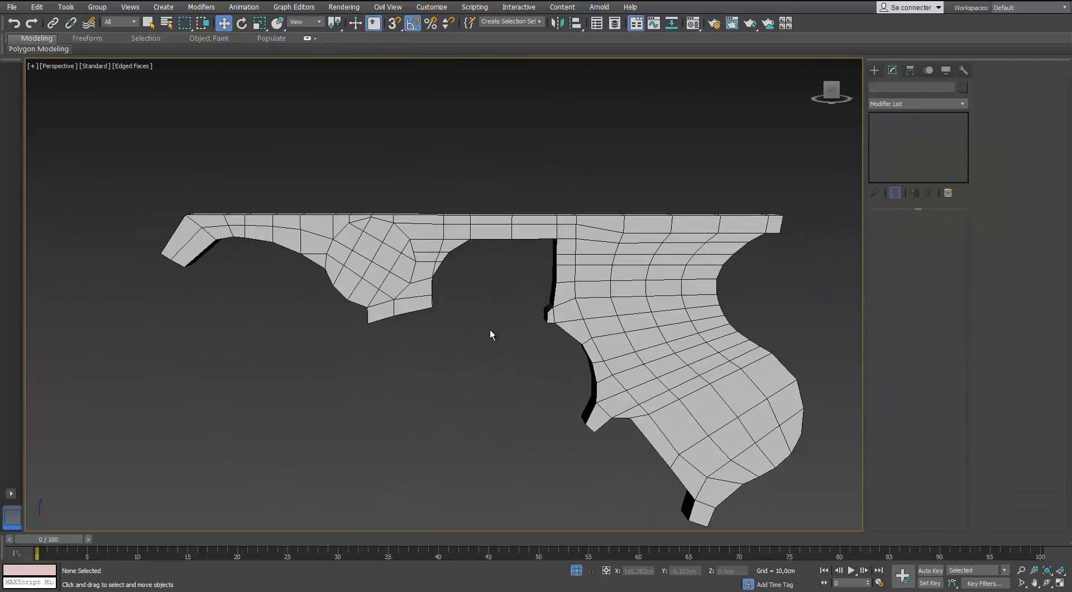
{"action": "left_click", "coordinate": [575, 571]}
{"action": "left_click", "coordinate": [640, 336]}
{"action": "left_click", "coordinate": [963, 87]}
{"action": "left_click", "coordinate": [561, 292]}
{"action": "left_click", "coordinate": [719, 326]}
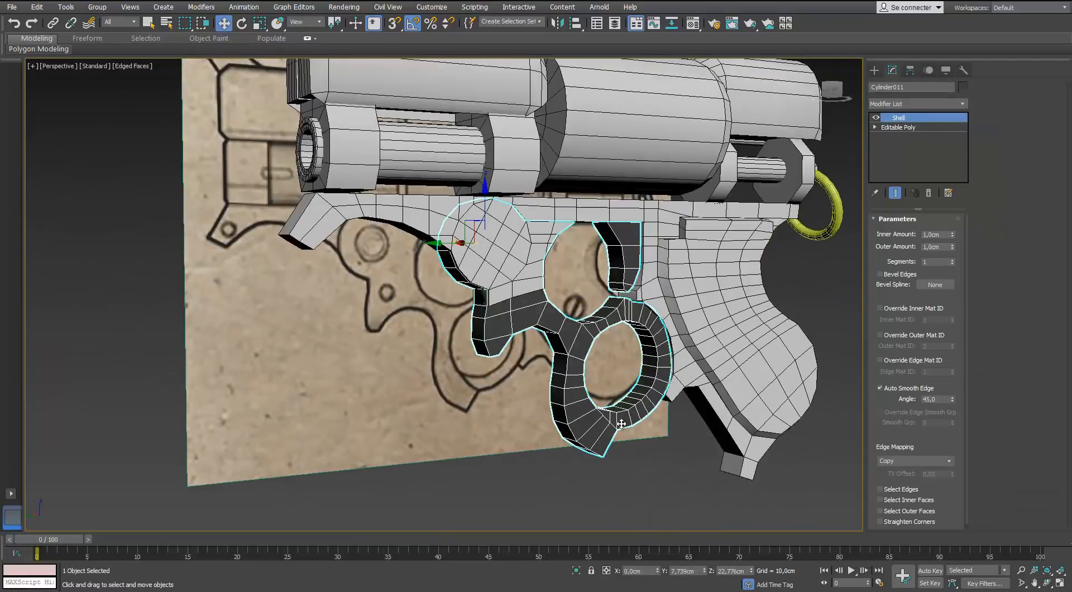
Set both the inner and outer amounts of the trigger guard's Shell modifier to 1,5 cm.
{"action": "key", "text": "m"}
{"action": "left_click", "coordinate": [585, 417]}
{"action": "key", "text": "m"}
{"action": "scroll", "coordinate": [510, 313], "scroll_direction": "up", "scroll_amount": 4}
{"action": "middle_click_drag", "start_coordinate": [509, 314], "coordinate": [558, 290], "text": "alt"}
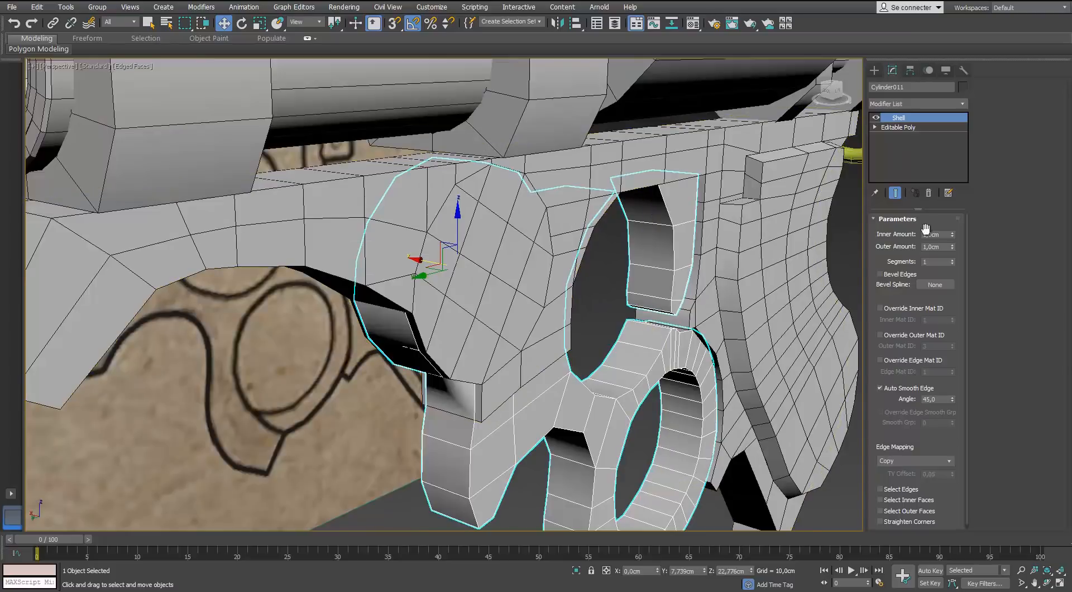
{"action": "left_click_drag", "start_coordinate": [952, 235], "coordinate": [940, 106]}
{"action": "middle_click_drag", "start_coordinate": [503, 357], "coordinate": [623, 290], "text": "alt"}
{"action": "left_click_drag", "start_coordinate": [953, 234], "coordinate": [950, 30]}
{"action": "key", "text": "Return"}
{"action": "double_click", "coordinate": [934, 247]}
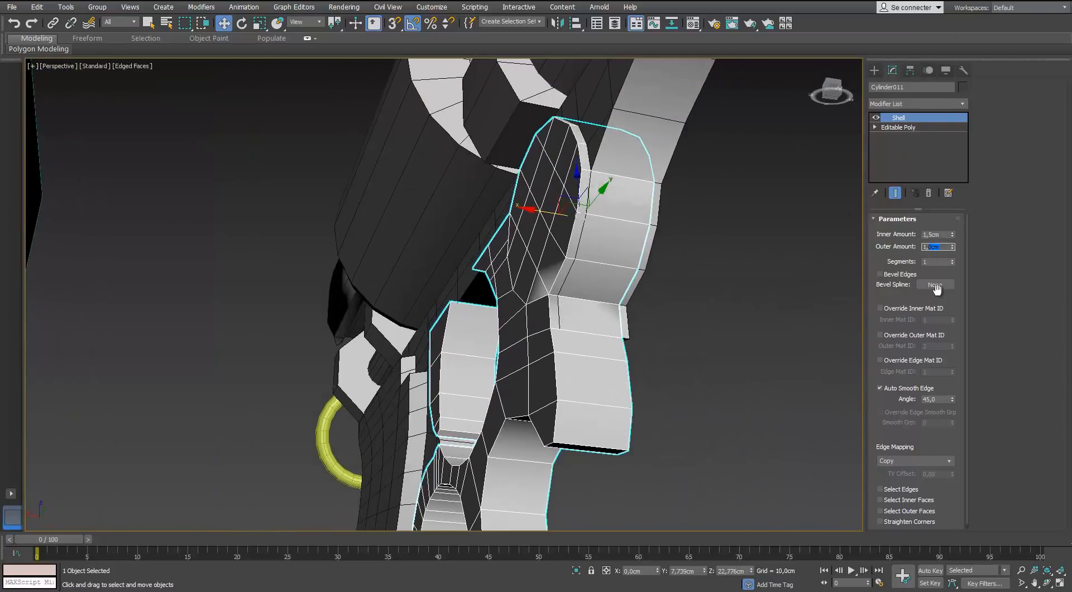
{"action": "type", "text": "1,5"}
{"action": "key", "text": "Return"}
{"action": "mouse_move", "coordinate": [357, 245]}
{"action": "middle_mouse_down", "text": "alt"}
{"action": "mouse_move", "coordinate": [515, 276]}
{"action": "mouse_move", "coordinate": [322, 248]}
{"action": "mouse_move", "coordinate": [142, 369]}
{"action": "mouse_move", "coordinate": [454, 355]}
{"action": "mouse_move", "coordinate": [659, 313]}
{"action": "mouse_move", "coordinate": [564, 285]}
{"action": "middle_mouse_up", "text": "alt"}
Convert the shelled trigger guard to an Editable Poly.
{"action": "right_click", "coordinate": [400, 268]}
{"action": "mouse_move", "coordinate": [413, 381]}
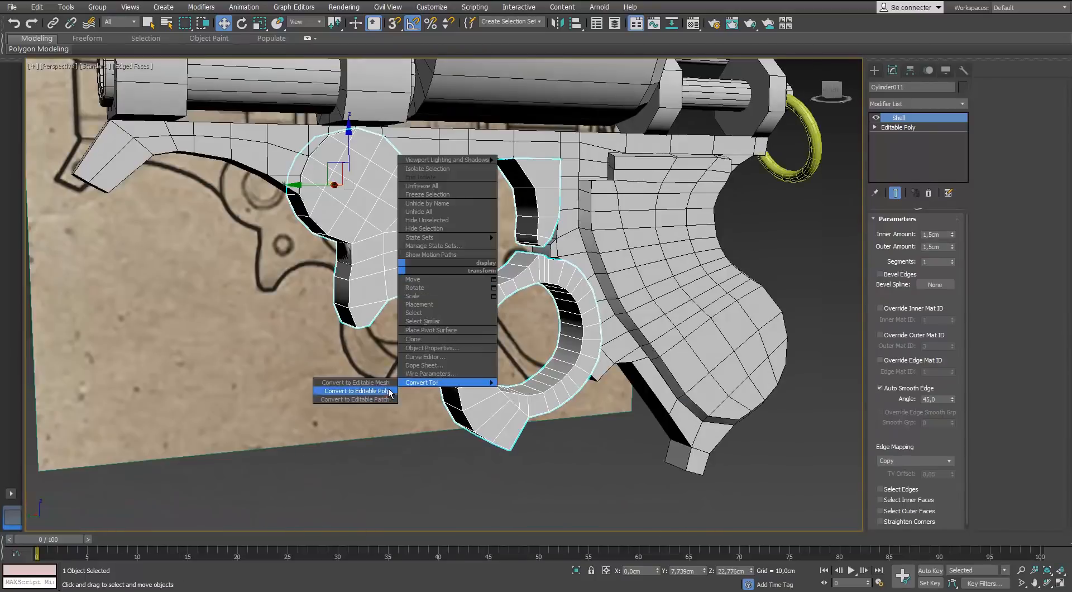
{"action": "left_click", "coordinate": [384, 390]}
{"action": "middle_click_drag", "start_coordinate": [385, 385], "coordinate": [318, 368], "text": "alt"}
Scale the vertices of the trigger guard's lower ring to taper its thickness relative to the upper part.
{"action": "left_click", "coordinate": [886, 231]}
{"action": "mouse_move", "coordinate": [634, 129]}
{"action": "left_mouse_down"}
{"action": "mouse_move", "coordinate": [523, 328]}
{"action": "mouse_move", "coordinate": [487, 466]}
{"action": "left_mouse_up"}
{"action": "middle_click_drag", "start_coordinate": [487, 447], "coordinate": [508, 399], "text": "alt"}
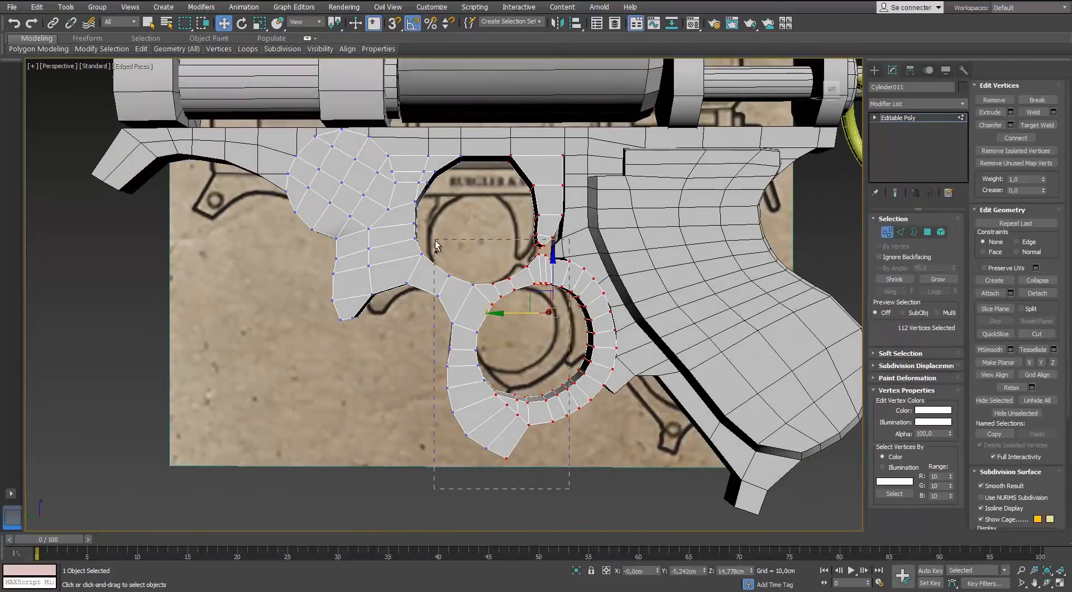
{"action": "left_click_drag", "start_coordinate": [436, 246], "coordinate": [435, 241], "text": "ctrl"}
{"action": "middle_click_drag", "start_coordinate": [435, 241], "coordinate": [580, 436], "text": "alt"}
{"action": "key", "text": "r"}
{"action": "left_click_drag", "start_coordinate": [620, 386], "coordinate": [617, 385]}
{"action": "middle_click_drag", "start_coordinate": [614, 383], "coordinate": [503, 291], "text": "alt"}
Connect the edges around the trigger guard's curved arm with one segment.
{"action": "left_click", "coordinate": [901, 231]}
{"action": "left_click", "coordinate": [490, 244]}
{"action": "scroll", "coordinate": [490, 246], "scroll_direction": "up", "scroll_amount": 3}
{"action": "left_click", "coordinate": [890, 292]}
{"action": "left_click", "coordinate": [952, 456]}
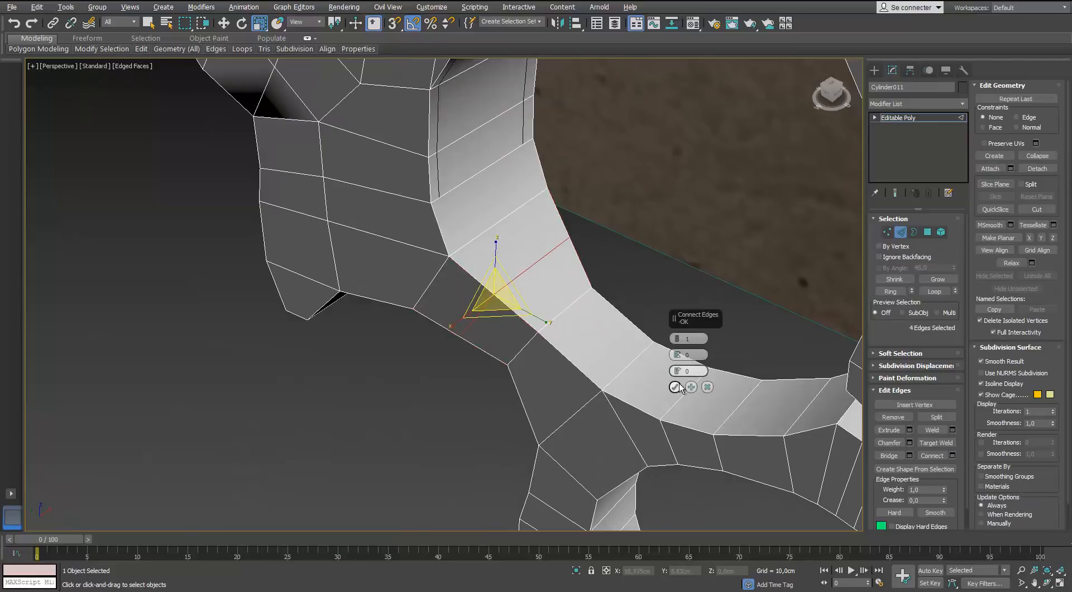
{"action": "left_click", "coordinate": [675, 387]}
{"action": "scroll", "coordinate": [463, 307], "scroll_direction": "up", "scroll_amount": 6}
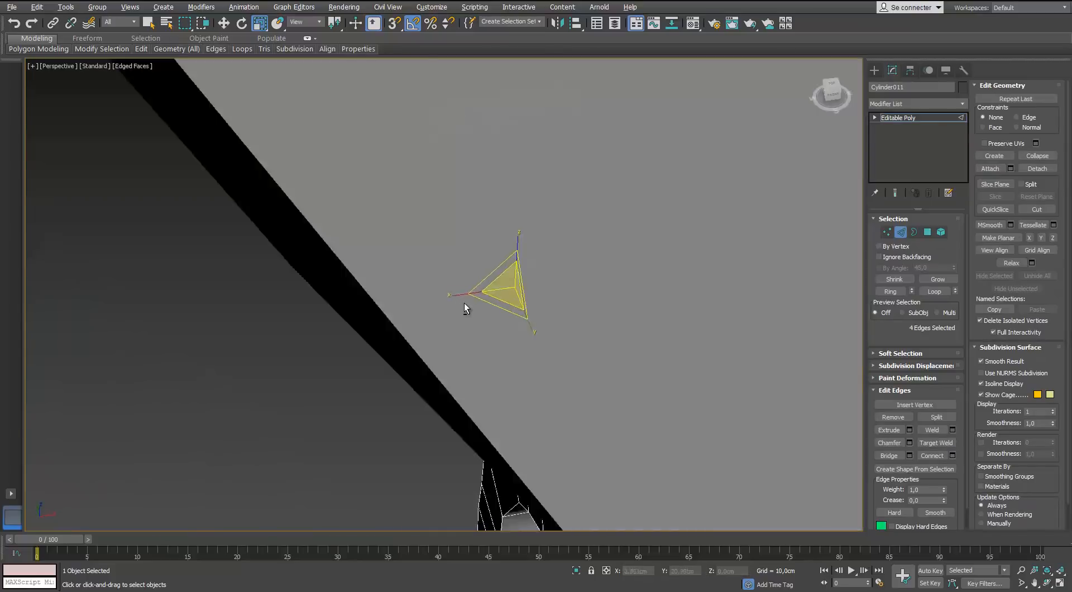
{"action": "scroll", "coordinate": [463, 308], "scroll_direction": "down", "scroll_amount": 6}
Extrude the side polygons on both sides of the lower ring's spur by 0,712 cm.
{"action": "left_click", "coordinate": [900, 232]}
{"action": "middle_click_drag", "start_coordinate": [623, 511], "coordinate": [581, 351]}
{"action": "key", "text": "4"}
{"action": "scroll", "coordinate": [564, 292], "scroll_direction": "up", "scroll_amount": 2}
{"action": "middle_click_drag", "start_coordinate": [565, 292], "coordinate": [458, 216], "text": "alt"}
{"action": "left_click", "coordinate": [495, 265]}
{"action": "middle_click_drag", "start_coordinate": [472, 283], "coordinate": [503, 313], "text": "alt"}
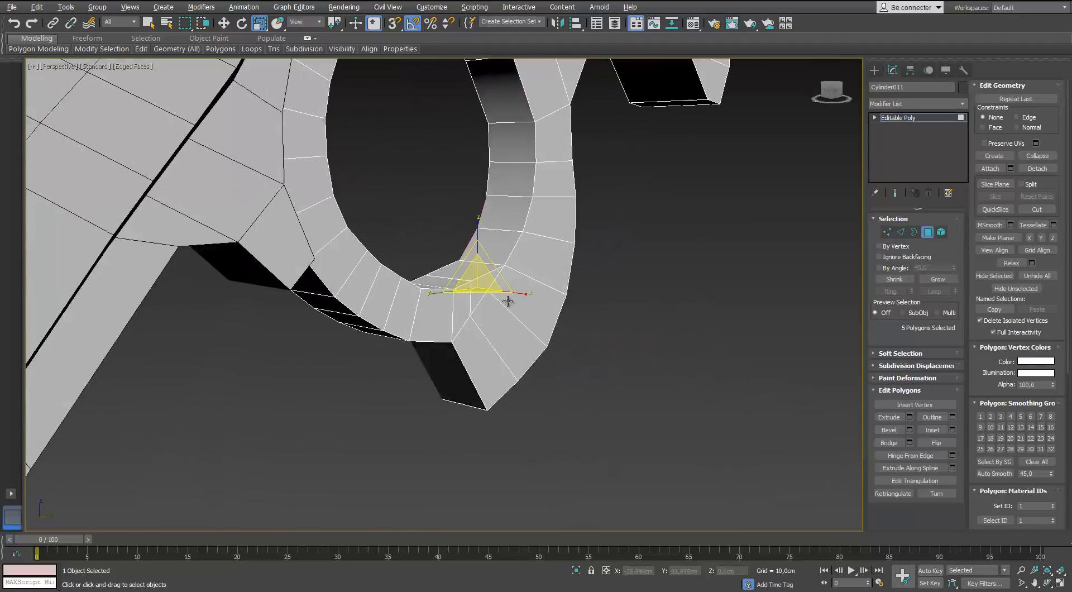
{"action": "left_click", "coordinate": [536, 335], "text": "shift"}
{"action": "left_click", "coordinate": [909, 416]}
{"action": "left_click_drag", "start_coordinate": [679, 355], "coordinate": [678, 370]}
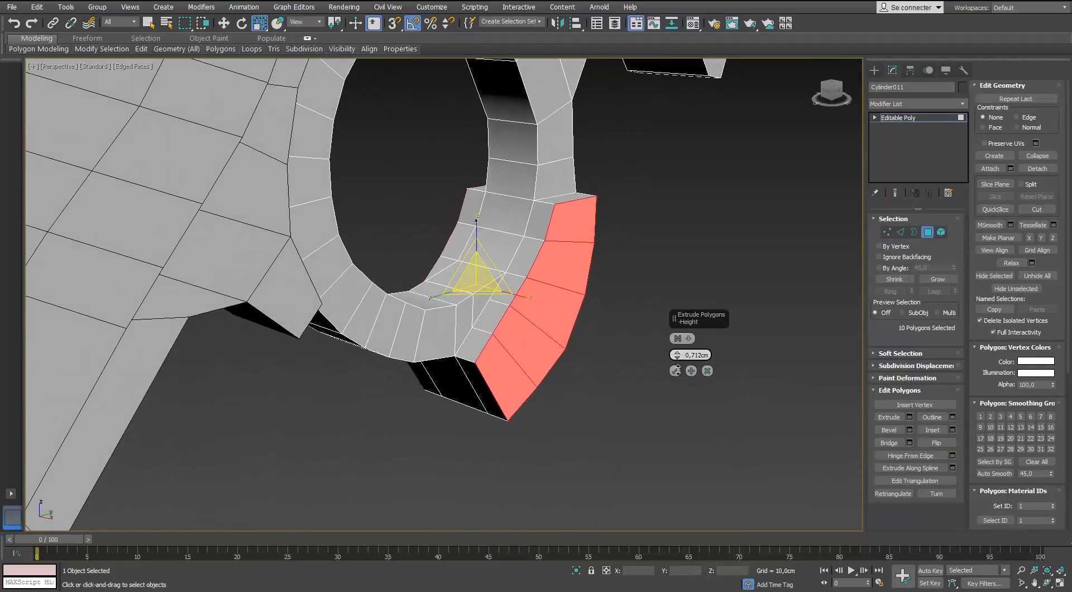
{"action": "left_click", "coordinate": [675, 370]}
Target weld the corner vertices at the upper end of both side extrusions to taper them into the ring.
{"action": "key", "text": "1"}
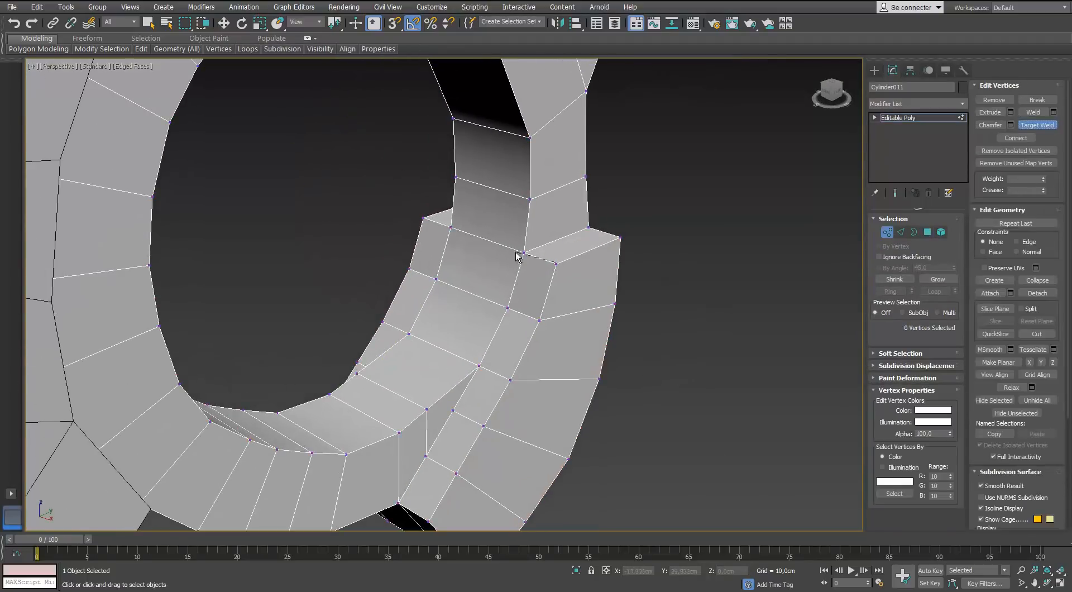
{"action": "left_click", "coordinate": [524, 252]}
{"action": "left_click", "coordinate": [620, 238]}
{"action": "left_click", "coordinate": [589, 227]}
{"action": "middle_click_drag", "start_coordinate": [424, 246], "coordinate": [572, 264], "text": "alt"}
{"action": "left_click", "coordinate": [520, 263]}
{"action": "left_click", "coordinate": [553, 254]}
{"action": "left_click", "coordinate": [466, 224]}
{"action": "left_click", "coordinate": [498, 219]}
{"action": "scroll", "coordinate": [710, 296], "scroll_direction": "down", "scroll_amount": 5}
{"action": "right_click", "coordinate": [710, 295]}
Select the outer rim edges of both side extrusions on the spur and move them inward from the outline.
{"action": "scroll", "coordinate": [606, 277], "scroll_direction": "up", "scroll_amount": 4}
{"action": "left_click", "coordinate": [901, 229]}
{"action": "middle_click_drag", "start_coordinate": [491, 279], "coordinate": [528, 294], "text": "alt"}
{"action": "left_click", "coordinate": [529, 295]}
{"action": "left_click", "coordinate": [472, 251], "text": "ctrl"}
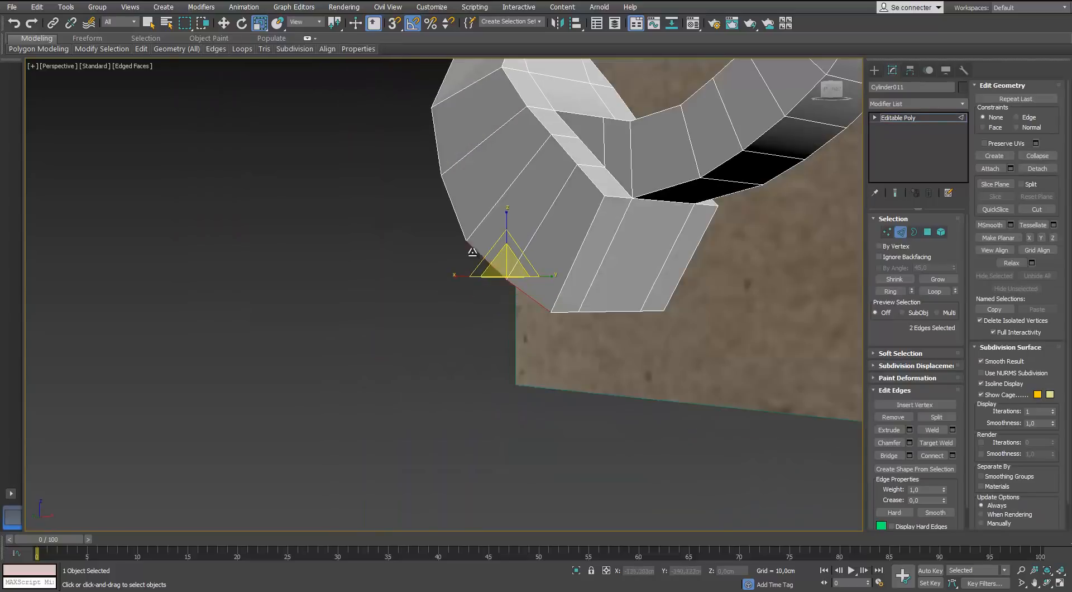
{"action": "left_click", "coordinate": [455, 211], "text": "ctrl"}
{"action": "left_click", "coordinate": [437, 144], "text": "ctrl"}
{"action": "middle_click_drag", "start_coordinate": [441, 146], "coordinate": [473, 290], "text": "alt"}
{"action": "left_click", "coordinate": [627, 235], "text": "ctrl"}
{"action": "left_click", "coordinate": [651, 156], "text": "ctrl"}
{"action": "middle_click_drag", "start_coordinate": [651, 155], "coordinate": [552, 218], "text": "alt"}
{"action": "key", "text": "w"}
{"action": "left_click_drag", "start_coordinate": [545, 212], "coordinate": [527, 189]}
Refine the position of the spur's rim edges against the blueprint, finishing in the left view.
{"action": "middle_click_drag", "start_coordinate": [527, 190], "coordinate": [695, 318], "text": "alt"}
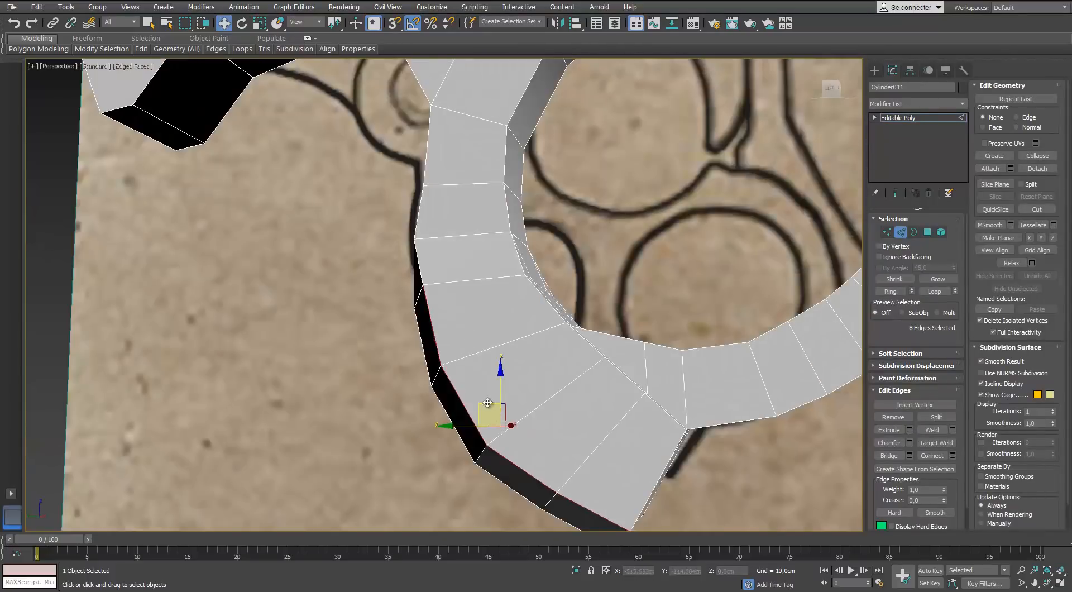
{"action": "left_click_drag", "start_coordinate": [492, 411], "coordinate": [501, 400]}
{"action": "middle_click_drag", "start_coordinate": [500, 400], "coordinate": [641, 417], "text": "alt"}
{"action": "key", "text": "l"}
{"action": "key", "text": "z"}
{"action": "left_click_drag", "start_coordinate": [345, 221], "coordinate": [335, 213]}
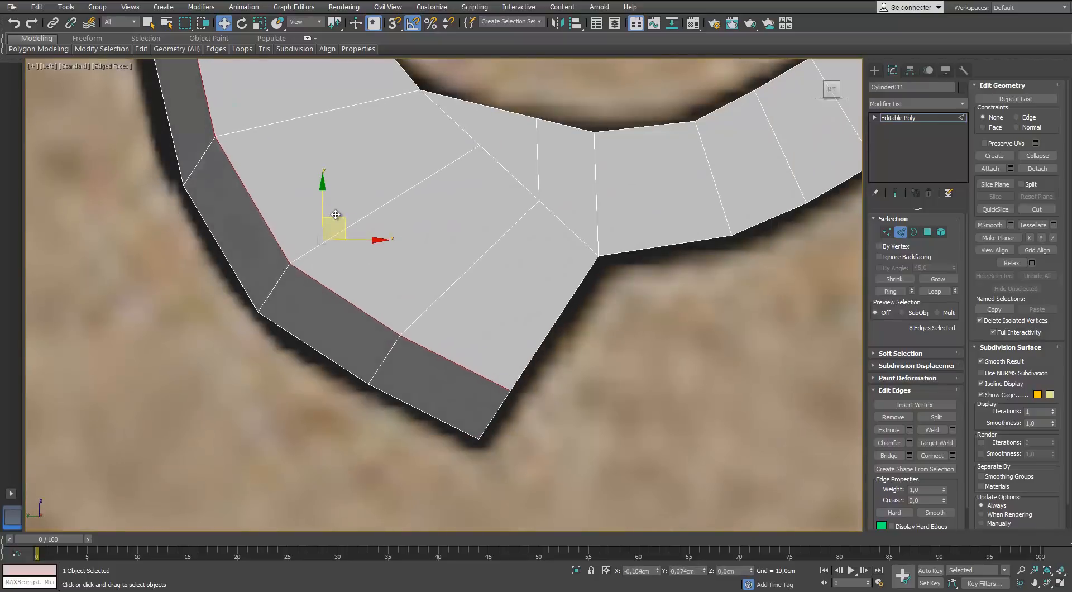
{"action": "scroll", "coordinate": [335, 213], "scroll_direction": "down", "scroll_amount": 2}
{"action": "middle_click_drag", "start_coordinate": [301, 98], "coordinate": [394, 299]}
{"action": "scroll", "coordinate": [394, 299], "scroll_direction": "down", "scroll_amount": 4}
Convert the cross edges in the middle of the spur's side extrusions to vertices and scale them across the width.
{"action": "key", "text": "p"}
{"action": "middle_click_drag", "start_coordinate": [502, 296], "coordinate": [427, 333], "text": "alt"}
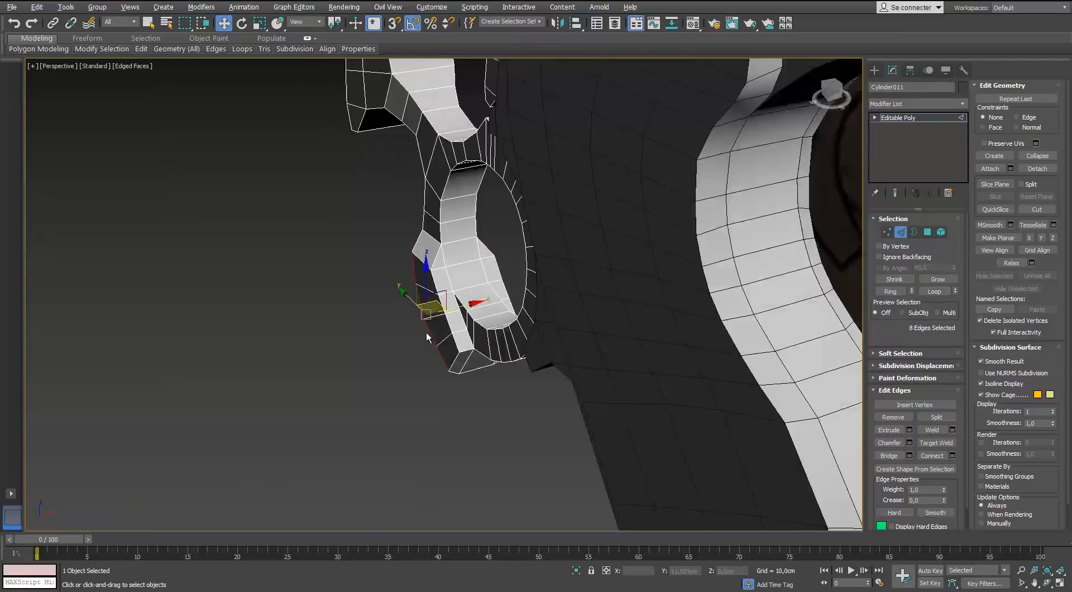
{"action": "scroll", "coordinate": [428, 331], "scroll_direction": "up", "scroll_amount": 4}
{"action": "left_click", "coordinate": [452, 314]}
{"action": "left_click", "coordinate": [438, 264], "text": "ctrl"}
{"action": "middle_click_drag", "start_coordinate": [439, 264], "coordinate": [340, 276], "text": "alt"}
{"action": "left_click", "coordinate": [553, 315], "text": "ctrl"}
{"action": "left_click", "coordinate": [532, 374], "text": "ctrl"}
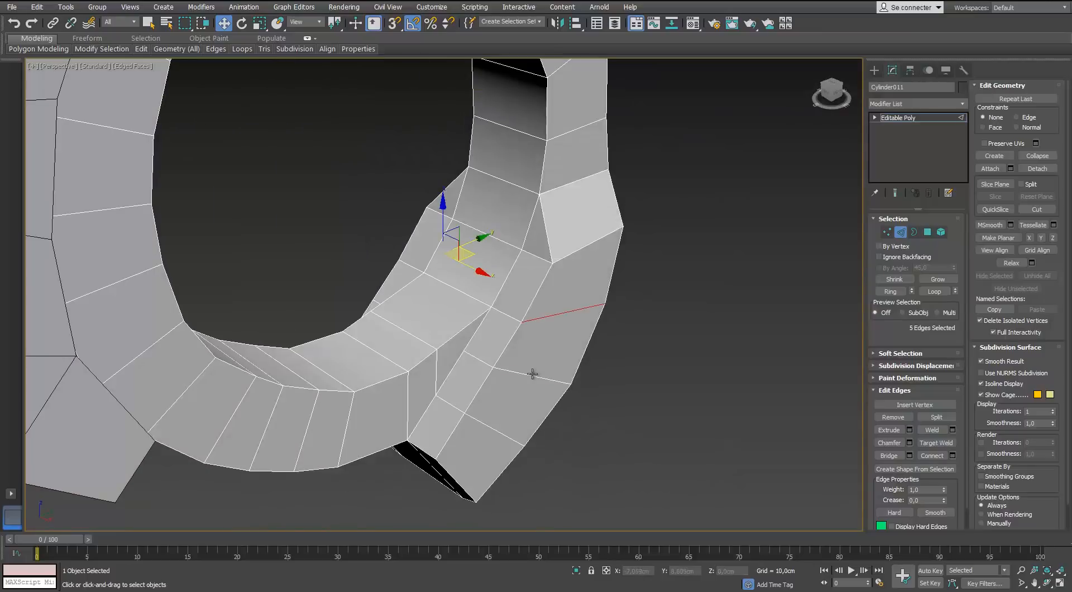
{"action": "left_click", "coordinate": [889, 235], "text": "ctrl"}
{"action": "key", "text": "r"}
{"action": "left_click_drag", "start_coordinate": [513, 351], "coordinate": [531, 359]}
Round the spur's side profile by rescaling a reduced set of middle rim vertices and adjusting the upper ones.
{"action": "middle_click_drag", "start_coordinate": [664, 357], "coordinate": [543, 350], "text": "alt"}
{"action": "left_click_drag", "start_coordinate": [349, 338], "coordinate": [420, 444], "text": "alt"}
{"action": "middle_click_drag", "start_coordinate": [597, 416], "coordinate": [513, 409], "text": "alt"}
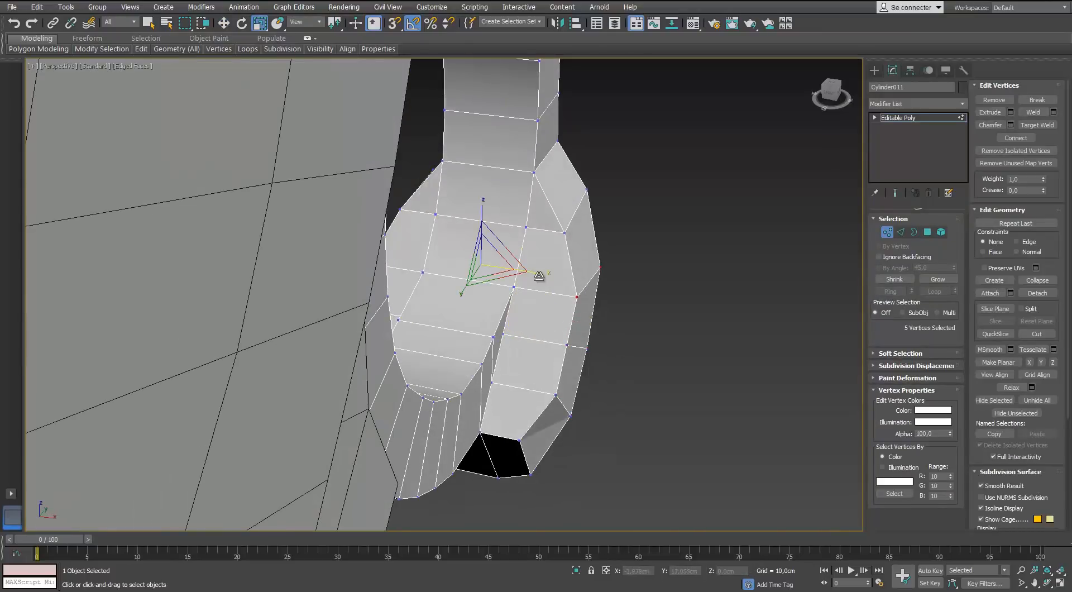
{"action": "left_click_drag", "start_coordinate": [539, 276], "coordinate": [535, 275]}
{"action": "middle_click_drag", "start_coordinate": [580, 276], "coordinate": [497, 256], "text": "alt"}
{"action": "left_click_drag", "start_coordinate": [483, 175], "coordinate": [438, 215]}
{"action": "middle_click_drag", "start_coordinate": [429, 211], "coordinate": [535, 215], "text": "alt"}
{"action": "left_click_drag", "start_coordinate": [598, 180], "coordinate": [551, 235], "text": "ctrl"}
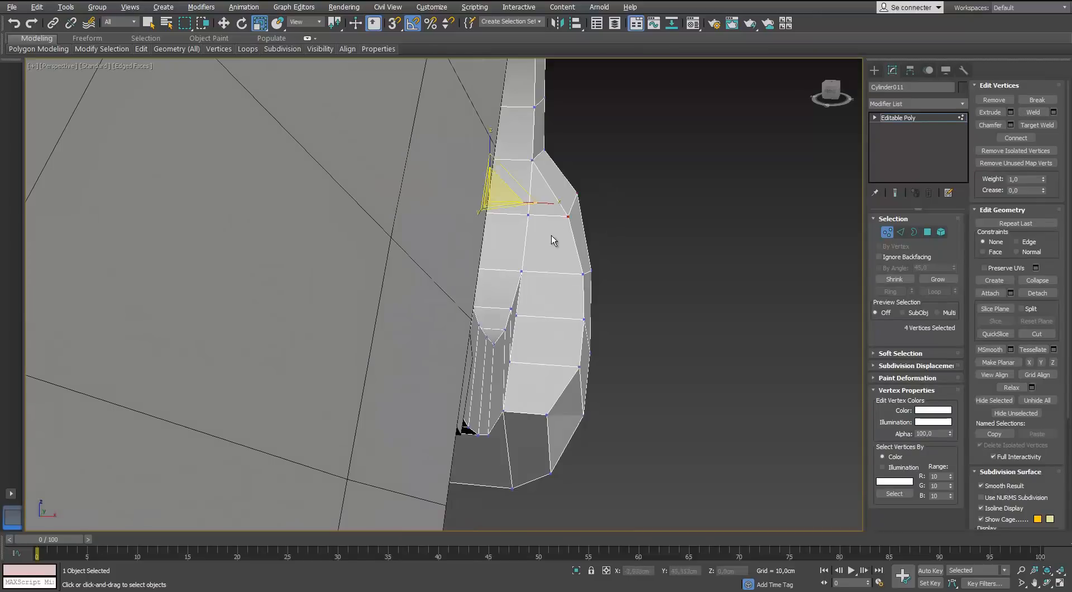
{"action": "middle_click_drag", "start_coordinate": [551, 235], "coordinate": [443, 207], "text": "alt"}
{"action": "scroll", "coordinate": [391, 391], "scroll_direction": "down", "scroll_amount": 4}
{"action": "key", "text": "1"}
Select the frame and connect its lengthwise edges just ahead of the grip to add a vertical edge loop.
{"action": "middle_click_drag", "start_coordinate": [510, 345], "coordinate": [558, 235], "text": "alt"}
{"action": "scroll", "coordinate": [445, 240], "scroll_direction": "up", "scroll_amount": 2}
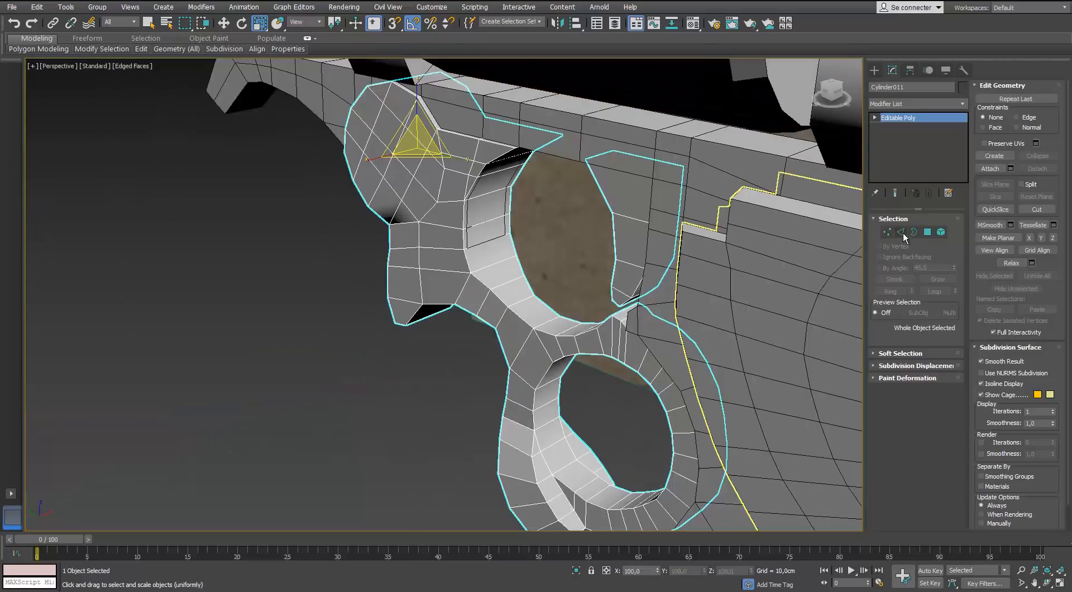
{"action": "middle_click_drag", "start_coordinate": [438, 237], "coordinate": [463, 234]}
{"action": "scroll", "coordinate": [486, 230], "scroll_direction": "up", "scroll_amount": 4}
{"action": "scroll", "coordinate": [586, 225], "scroll_direction": "down", "scroll_amount": 4}
{"action": "key", "text": "2"}
{"action": "left_click", "coordinate": [672, 186]}
{"action": "middle_click_drag", "start_coordinate": [673, 187], "coordinate": [809, 185], "text": "alt"}
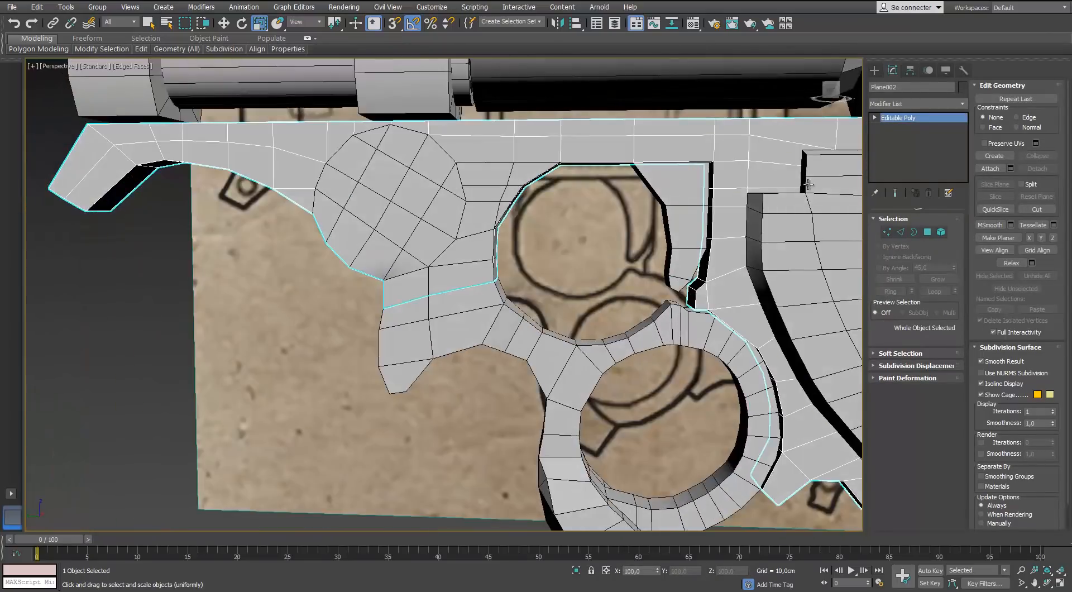
{"action": "middle_click_drag", "start_coordinate": [720, 185], "coordinate": [678, 104], "text": "alt"}
{"action": "key", "text": "2"}
{"action": "left_click_drag", "start_coordinate": [678, 104], "coordinate": [664, 211]}
{"action": "left_click", "coordinate": [953, 456]}
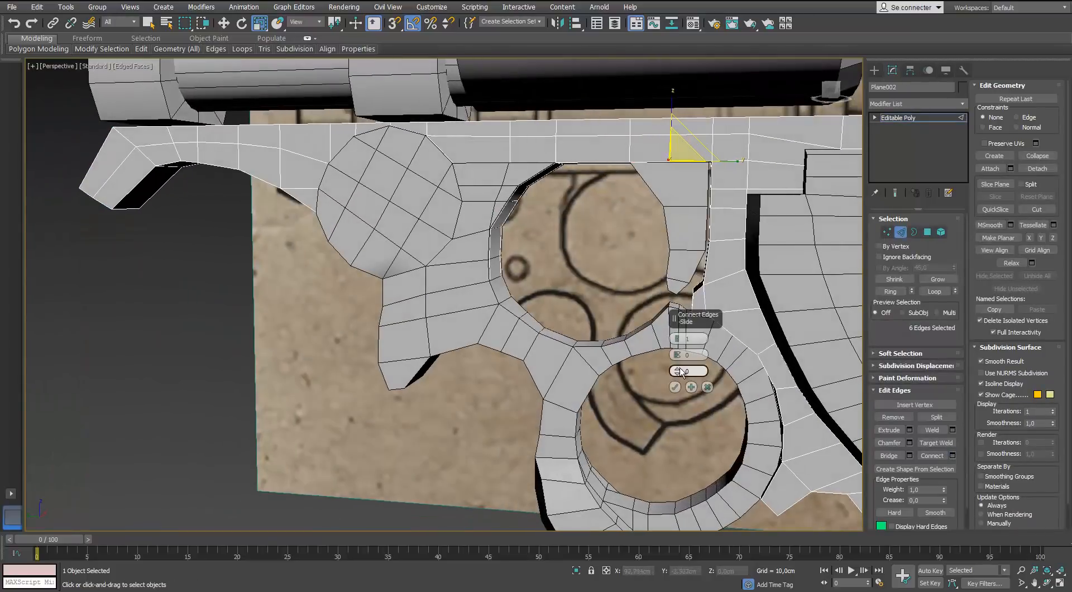
Select the frame's vertices forward of the new edge loop and narrow that section across its width.
{"action": "left_click", "coordinate": [887, 232]}
{"action": "left_click_drag", "start_coordinate": [670, 95], "coordinate": [40, 283]}
{"action": "middle_click_drag", "start_coordinate": [139, 240], "coordinate": [677, 158], "text": "alt"}
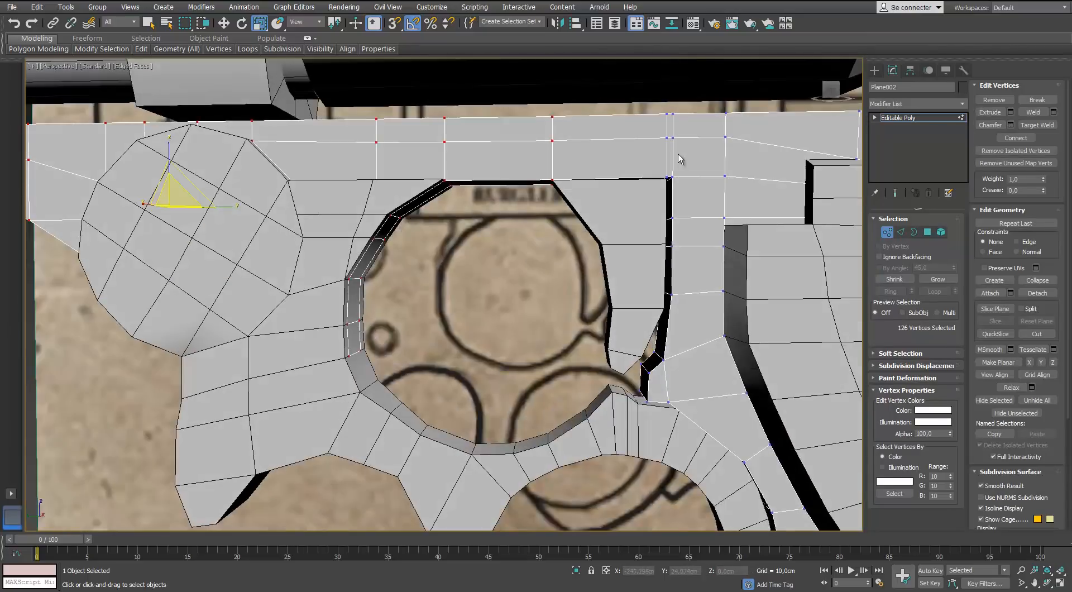
{"action": "scroll", "coordinate": [664, 151], "scroll_direction": "up", "scroll_amount": 6}
{"action": "left_click", "coordinate": [900, 232], "text": "ctrl"}
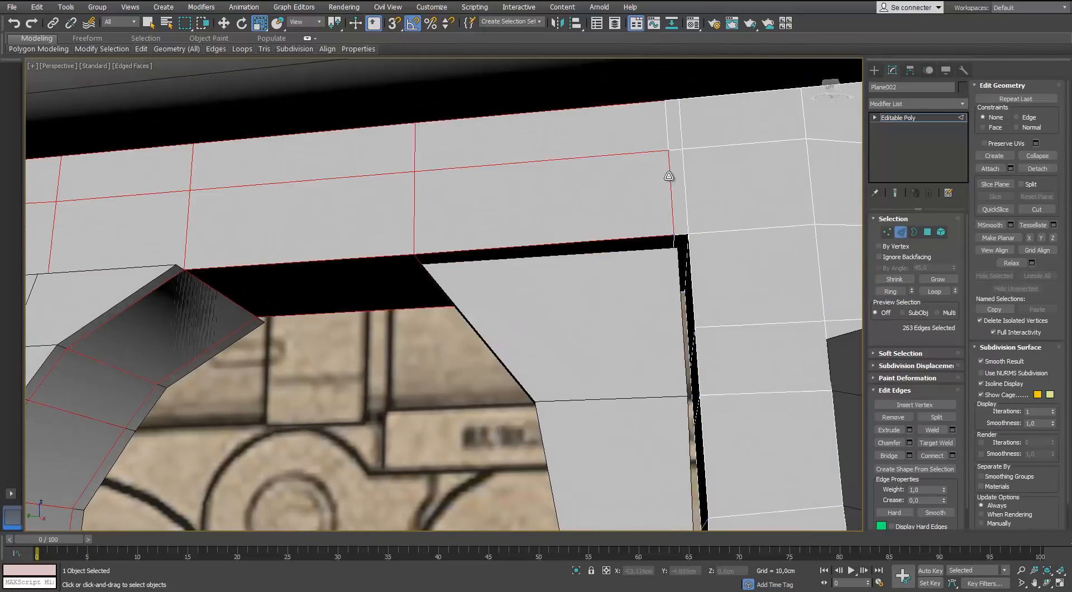
{"action": "double_click", "coordinate": [669, 172], "text": "ctrl"}
{"action": "left_click", "coordinate": [887, 232], "text": "ctrl"}
{"action": "scroll", "coordinate": [665, 225], "scroll_direction": "down", "scroll_amount": 3}
{"action": "middle_click_drag", "start_coordinate": [665, 225], "coordinate": [447, 268], "text": "alt"}
{"action": "scroll", "coordinate": [299, 283], "scroll_direction": "down", "scroll_amount": 6}
{"action": "scroll", "coordinate": [447, 291], "scroll_direction": "up", "scroll_amount": 5}
Connect the ring of edges across the trigger guard's thickness with two segments placed near its side borders.
{"action": "left_click", "coordinate": [887, 233]}
{"action": "left_click", "coordinate": [329, 312]}
{"action": "left_click", "coordinate": [900, 232]}
{"action": "left_click", "coordinate": [419, 372], "text": "shift"}
{"action": "middle_click_drag", "start_coordinate": [418, 373], "coordinate": [373, 389], "text": "alt"}
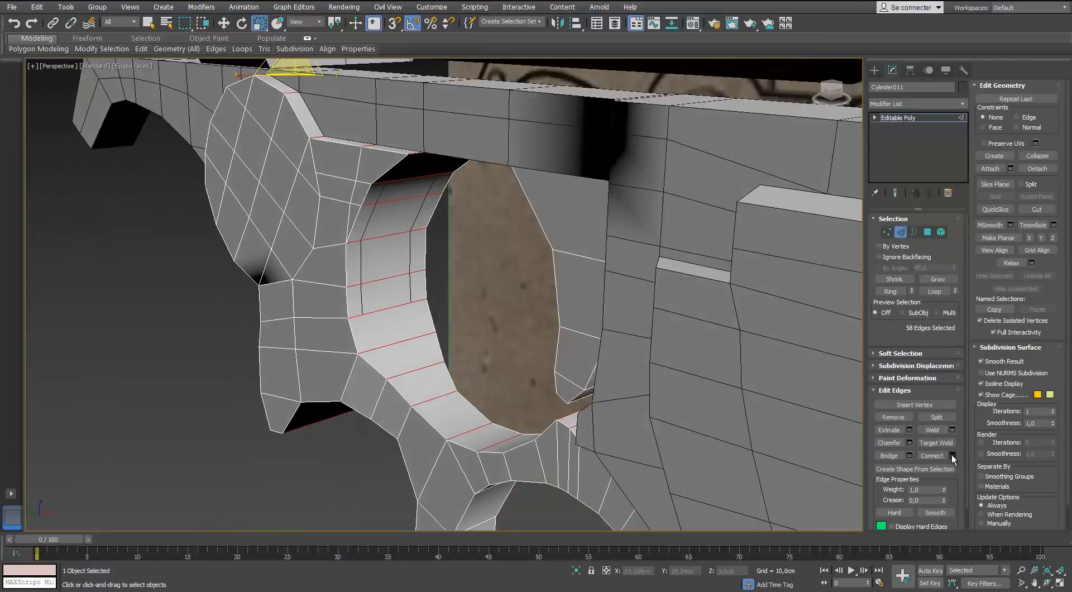
{"action": "left_click", "coordinate": [953, 455]}
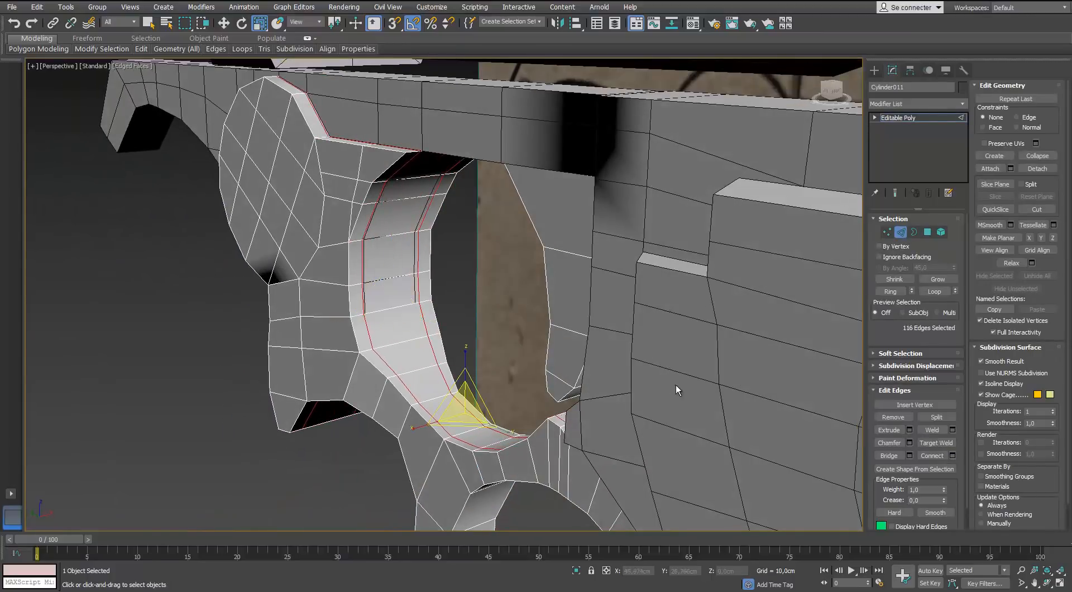
{"action": "middle_click_drag", "start_coordinate": [457, 302], "coordinate": [593, 263], "text": "alt"}
Isolate the trigger guard and bridge three middle polygons inside its front arm with the three opposite outer ones to open a slot.
{"action": "key", "text": "4"}
{"action": "left_click", "coordinate": [458, 294]}
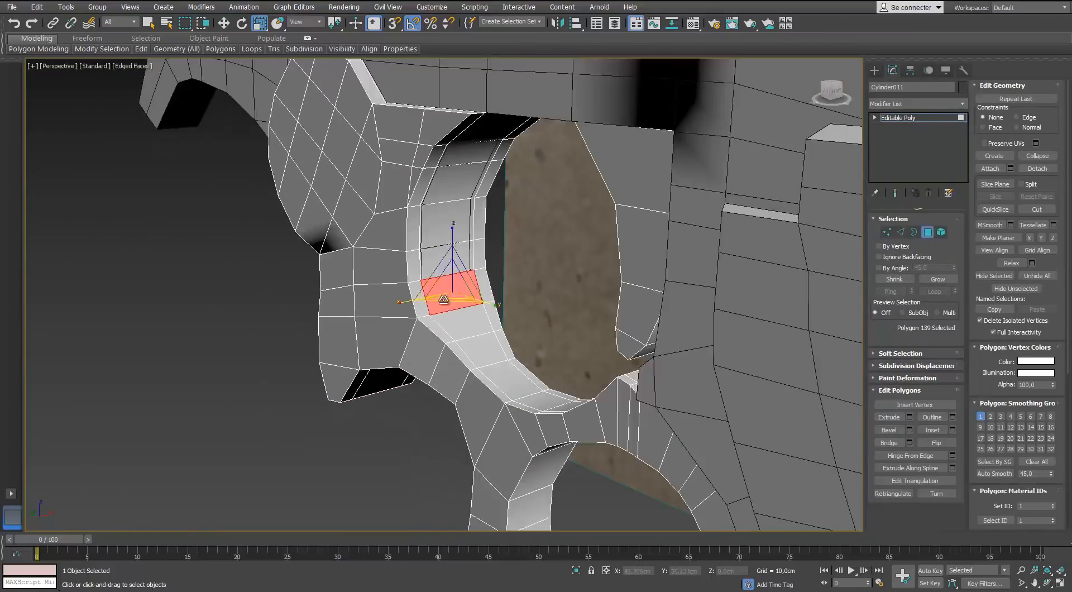
{"action": "left_click", "coordinate": [450, 256], "text": "ctrl"}
{"action": "left_click", "coordinate": [447, 231], "text": "ctrl"}
{"action": "middle_click_drag", "start_coordinate": [443, 299], "coordinate": [413, 296], "text": "alt"}
{"action": "left_click", "coordinate": [330, 356], "text": "ctrl"}
{"action": "left_click", "coordinate": [322, 324], "text": "ctrl"}
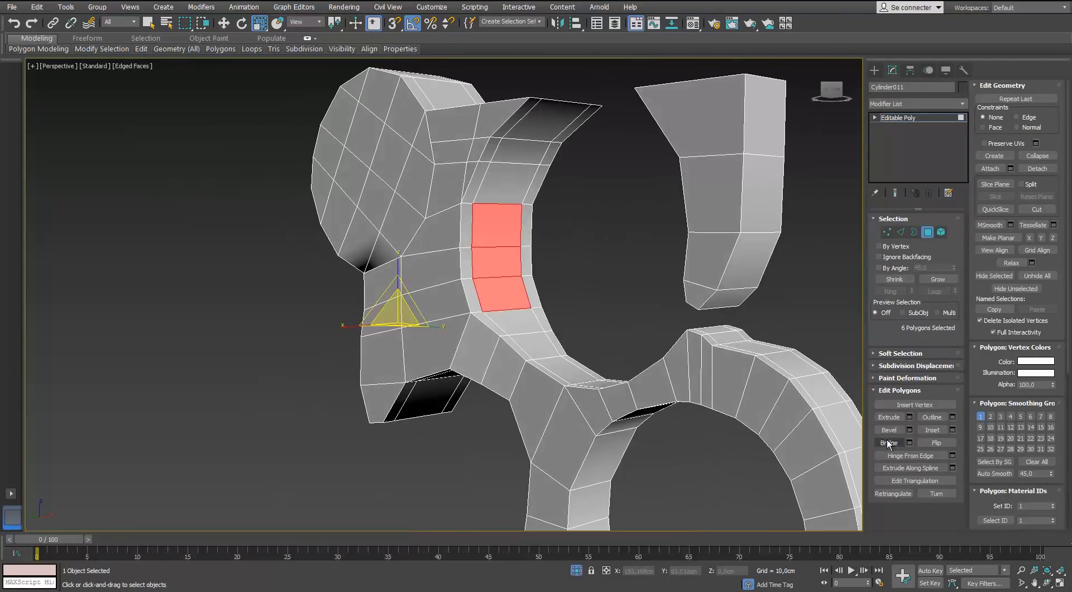
{"action": "middle_click_drag", "start_coordinate": [725, 291], "coordinate": [502, 240], "text": "alt"}
{"action": "left_click", "coordinate": [502, 238], "text": "ctrl"}
{"action": "left_click", "coordinate": [513, 205], "text": "ctrl"}
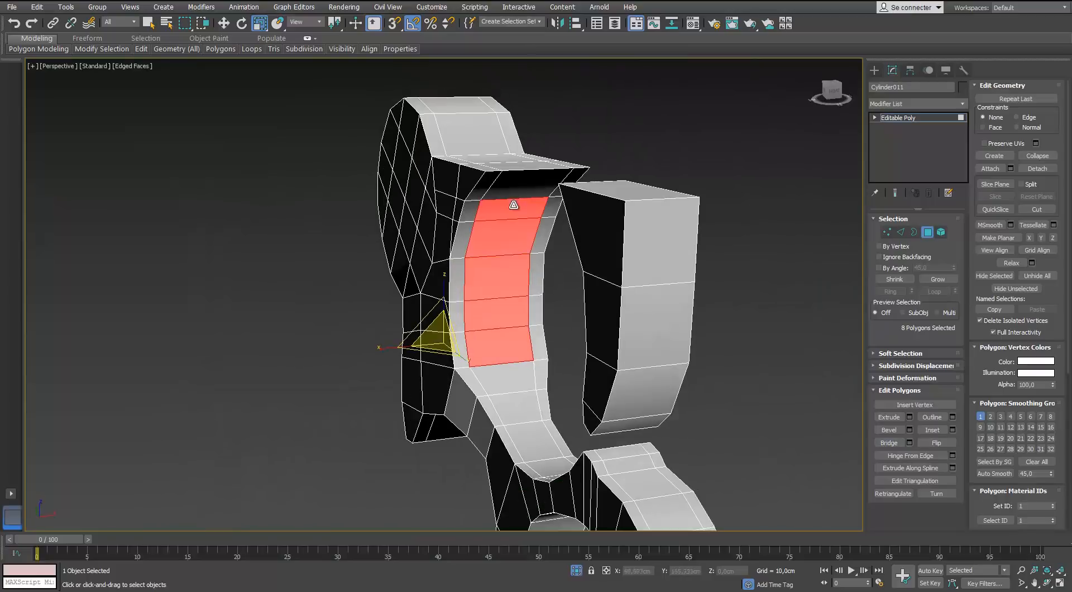
{"action": "key", "text": "ctrl+z"}
{"action": "middle_click_drag", "start_coordinate": [507, 198], "coordinate": [698, 193], "text": "alt"}
{"action": "middle_click_drag", "start_coordinate": [590, 254], "coordinate": [517, 295], "text": "alt"}
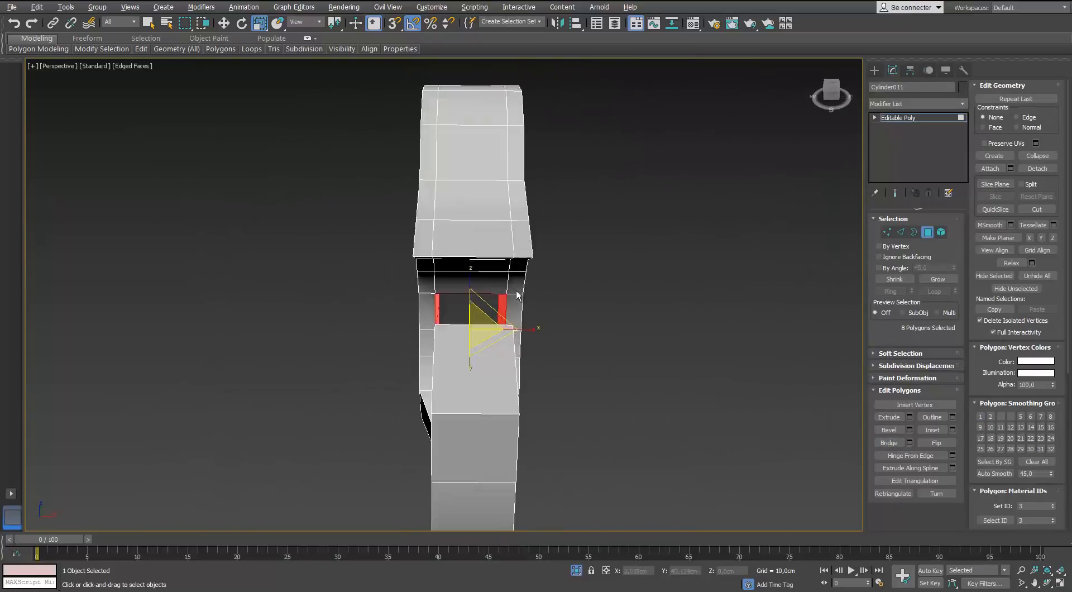
{"action": "middle_click_drag", "start_coordinate": [459, 85], "coordinate": [335, 173], "text": "alt"}
Delete the middle strip of rim polygons between the two side plates of the trigger guard's front arm.
{"action": "left_click", "coordinate": [485, 257]}
{"action": "scroll", "coordinate": [478, 252], "scroll_direction": "up", "scroll_amount": 3}
{"action": "key", "text": "2"}
Try to bridge the facing inner edge loops of the guard's two front side plates.
{"action": "left_click", "coordinate": [508, 180]}
{"action": "middle_click_drag", "start_coordinate": [509, 241], "coordinate": [463, 307], "text": "alt"}
{"action": "left_click", "coordinate": [459, 325], "text": "ctrl"}
{"action": "left_click", "coordinate": [554, 343], "text": "ctrl"}
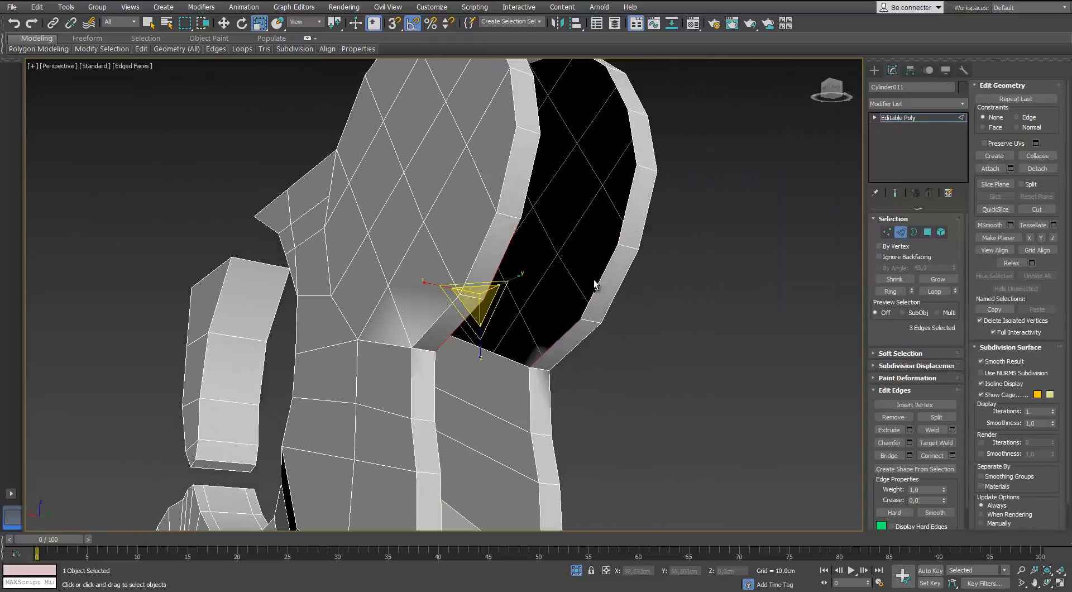
{"action": "left_click", "coordinate": [528, 197], "text": "ctrl"}
{"action": "left_click", "coordinate": [628, 204], "text": "ctrl"}
{"action": "middle_click_drag", "start_coordinate": [628, 203], "coordinate": [637, 282], "text": "alt"}
{"action": "key", "text": "alt+l"}
{"action": "scroll", "coordinate": [558, 314], "scroll_direction": "down", "scroll_amount": 2}
{"action": "middle_click_drag", "start_coordinate": [558, 313], "coordinate": [268, 326]}
{"action": "scroll", "coordinate": [464, 279], "scroll_direction": "up", "scroll_amount": 3}
{"action": "middle_click_drag", "start_coordinate": [464, 279], "coordinate": [410, 259], "text": "alt"}
{"action": "left_click", "coordinate": [411, 259], "text": "alt"}
{"action": "middle_click_drag", "start_coordinate": [335, 339], "coordinate": [495, 306], "text": "alt"}
{"action": "left_click_drag", "start_coordinate": [495, 306], "coordinate": [533, 254], "text": "alt"}
{"action": "middle_click_drag", "start_coordinate": [533, 254], "coordinate": [720, 257], "text": "alt"}
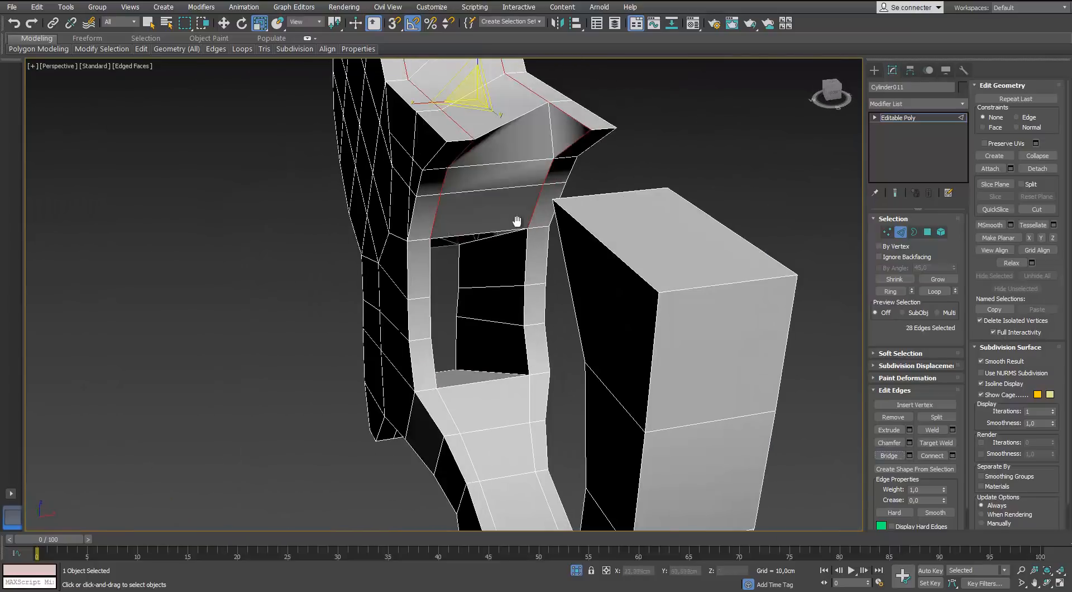
{"action": "middle_click_drag", "start_coordinate": [516, 222], "coordinate": [956, 432], "text": "alt"}
{"action": "left_click", "coordinate": [909, 455]}
{"action": "middle_click_drag", "start_coordinate": [809, 391], "coordinate": [619, 313], "text": "alt"}
{"action": "left_click", "coordinate": [707, 386]}
{"action": "left_click", "coordinate": [707, 384]}
Connect the rings of edges across the trigger guard's thickness with one segment to add a central edge loop.
{"action": "scroll", "coordinate": [619, 313], "scroll_direction": "down", "scroll_amount": 3}
{"action": "middle_click_drag", "start_coordinate": [510, 310], "coordinate": [521, 289], "text": "alt"}
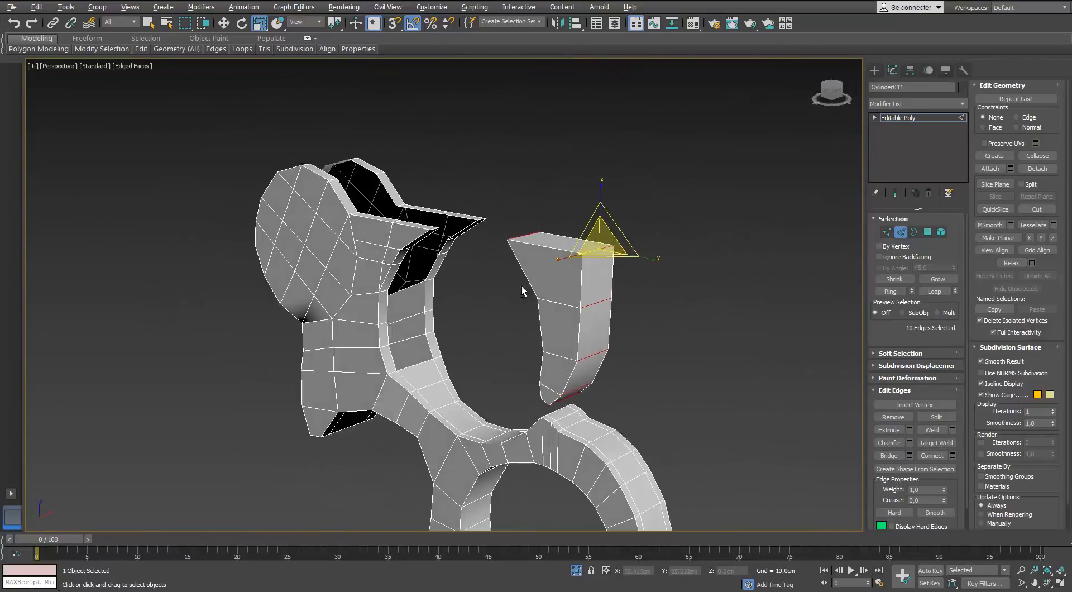
{"action": "left_click", "coordinate": [619, 467], "text": "ctrl"}
{"action": "middle_click_drag", "start_coordinate": [631, 467], "coordinate": [721, 315]}
{"action": "left_click", "coordinate": [952, 455]}
{"action": "middle_click_drag", "start_coordinate": [793, 396], "coordinate": [661, 378], "text": "alt"}
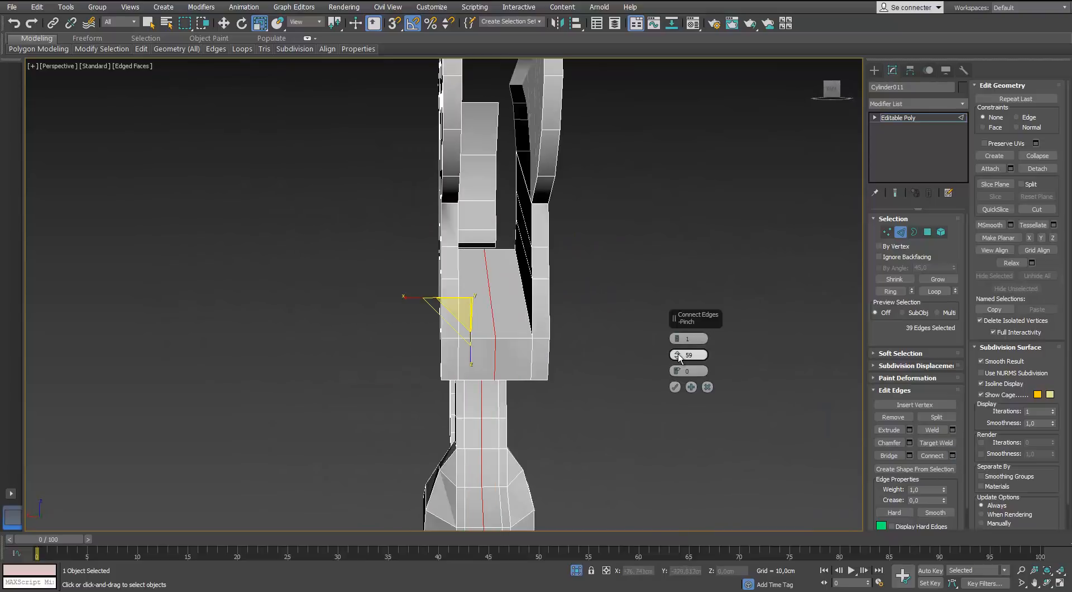
{"action": "left_click", "coordinate": [674, 386]}
Select all guard polygons on one side of the central loop in the front view and delete them.
{"action": "key", "text": "f"}
{"action": "key", "text": "4"}
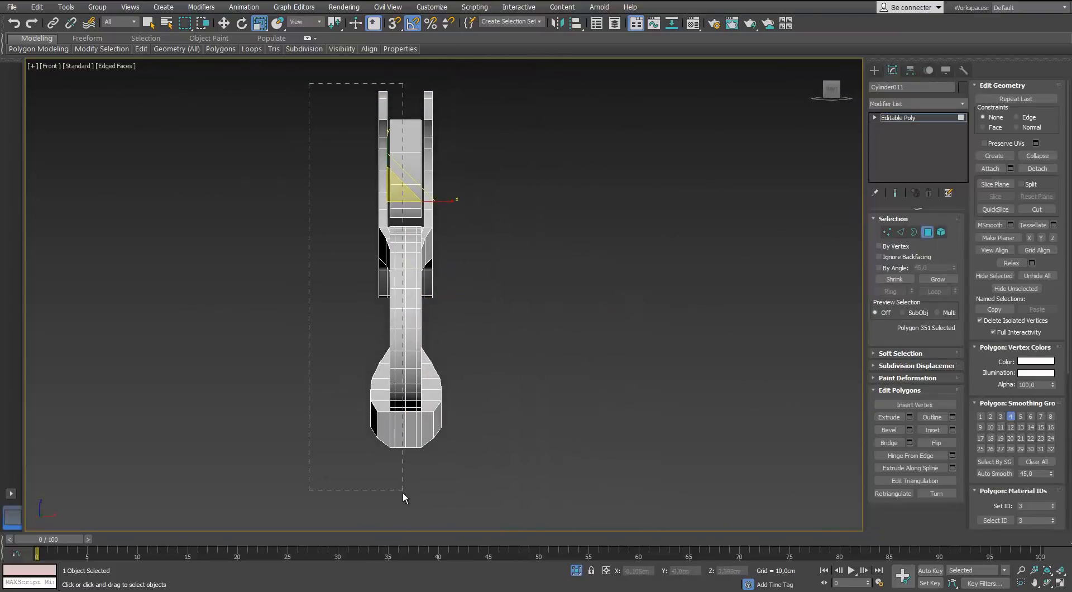
{"action": "key", "text": "Delete"}
{"action": "left_click", "coordinate": [927, 232]}
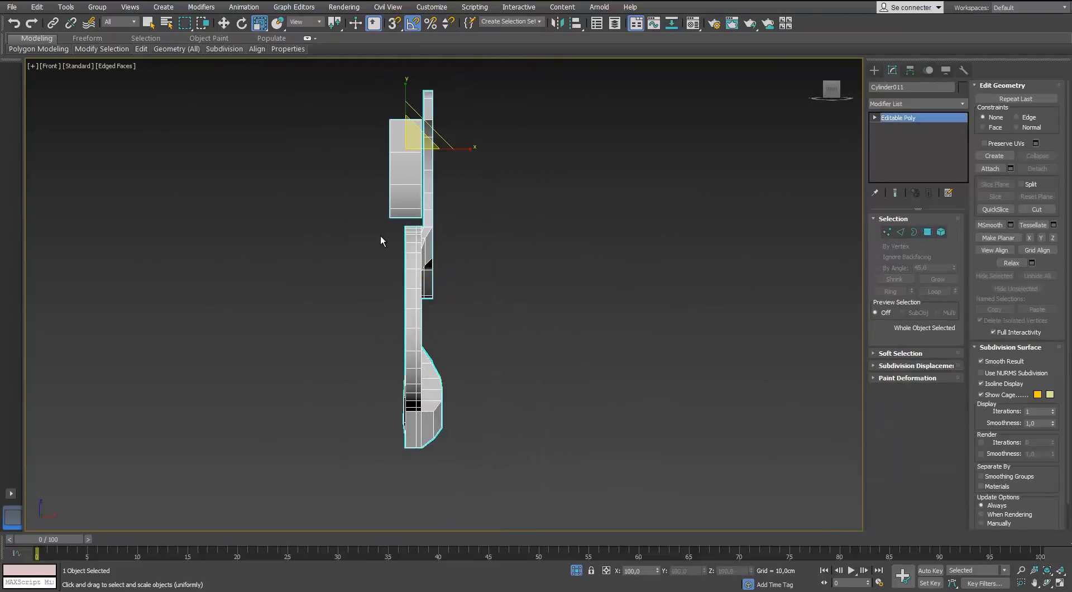
Connect the crosswise edges of the slot's inner side wall with one segment at pinch 0 and slide 0.
{"action": "key", "text": "p"}
{"action": "middle_click_drag", "start_coordinate": [380, 234], "coordinate": [380, 184], "text": "alt"}
{"action": "scroll", "coordinate": [380, 184], "scroll_direction": "up", "scroll_amount": 3}
{"action": "middle_click_drag", "start_coordinate": [380, 184], "coordinate": [465, 294]}
{"action": "scroll", "coordinate": [465, 294], "scroll_direction": "up", "scroll_amount": 3}
{"action": "key", "text": "2"}
{"action": "middle_click_drag", "start_coordinate": [569, 216], "coordinate": [560, 437], "text": "alt"}
{"action": "left_click", "coordinate": [560, 437]}
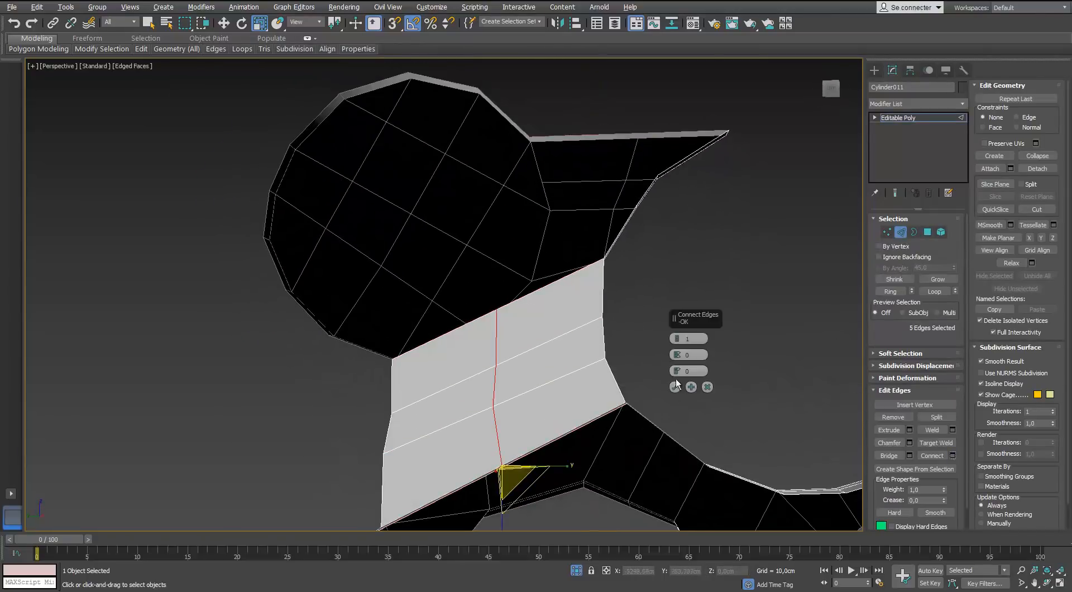
{"action": "left_click", "coordinate": [674, 386]}
Try to extend the slot's inner wall upward by extruding its top edge and aligning the vertices with the side plate's mesh.
{"action": "key", "text": "l"}
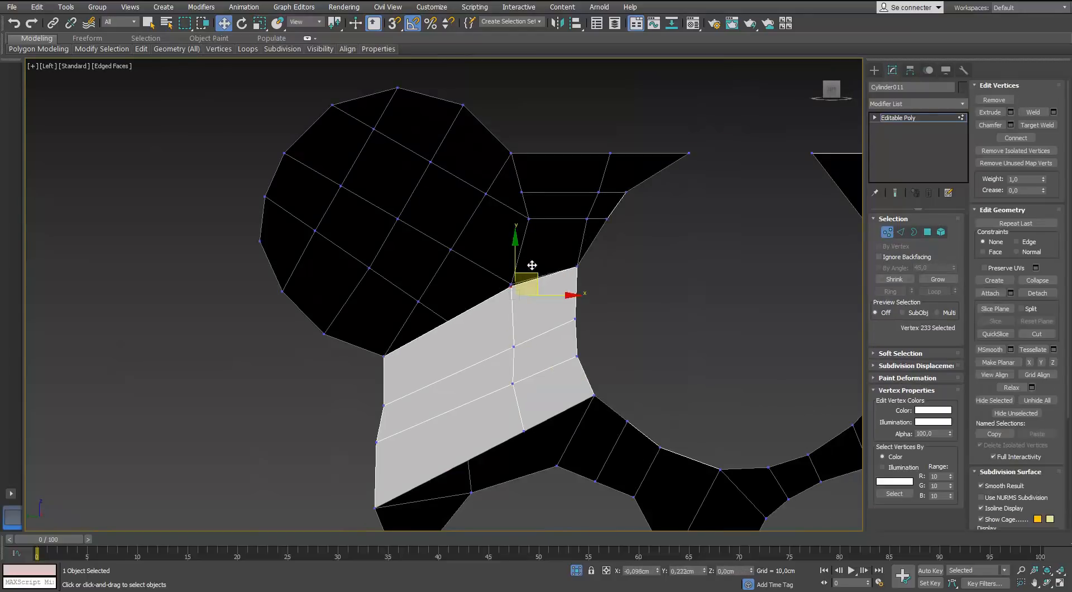
{"action": "middle_click_drag", "start_coordinate": [532, 264], "coordinate": [540, 323]}
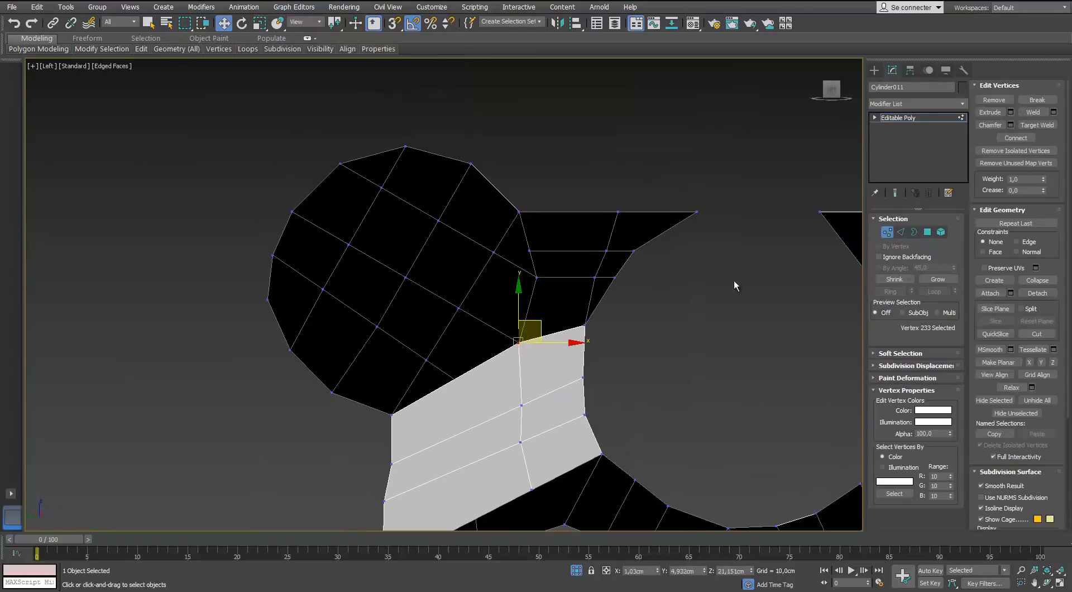
{"action": "key", "text": "2"}
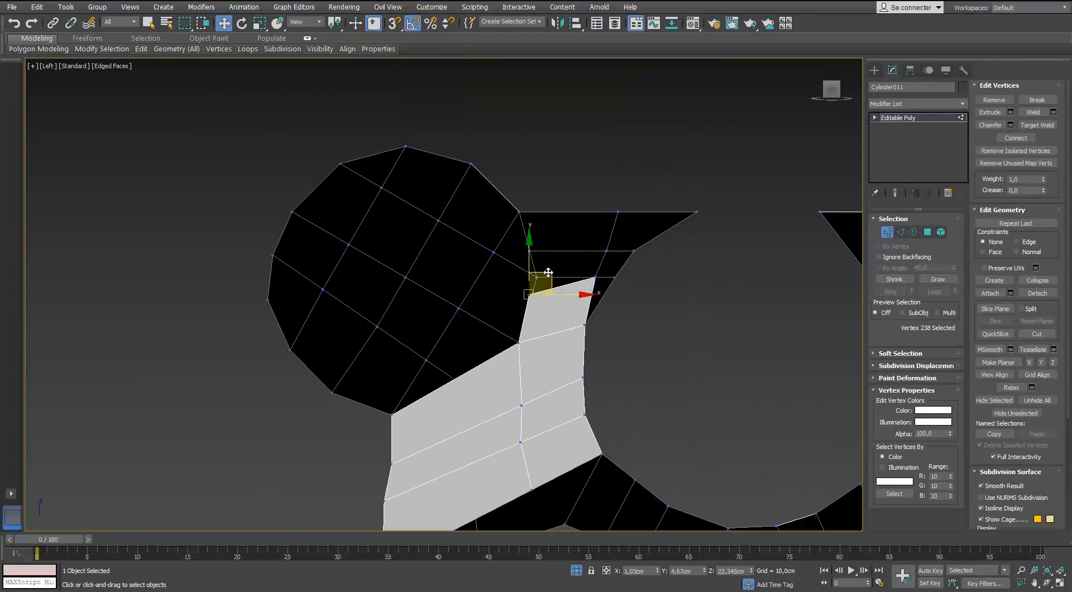
{"action": "key", "text": "2"}
{"action": "left_click", "coordinate": [561, 276]}
{"action": "scroll", "coordinate": [555, 251], "scroll_direction": "up", "scroll_amount": 3}
{"action": "key", "text": "1"}
{"action": "left_click", "coordinate": [508, 247]}
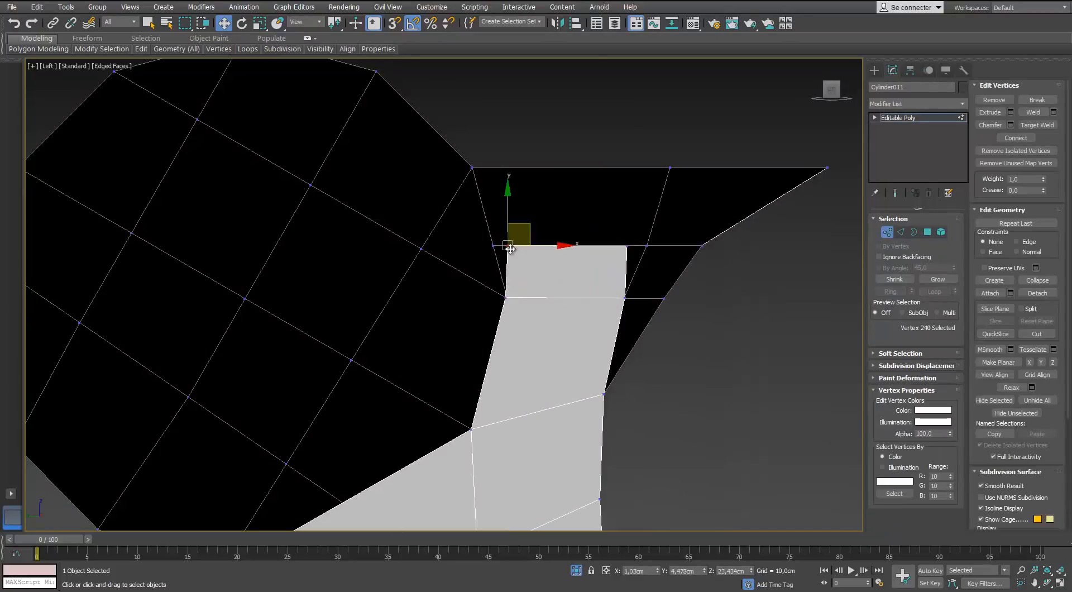
Try to extrude another strip of the inner wall up to the plate's upper edge and align its two corner vertices.
{"action": "key", "text": "2"}
{"action": "left_click", "coordinate": [615, 246]}
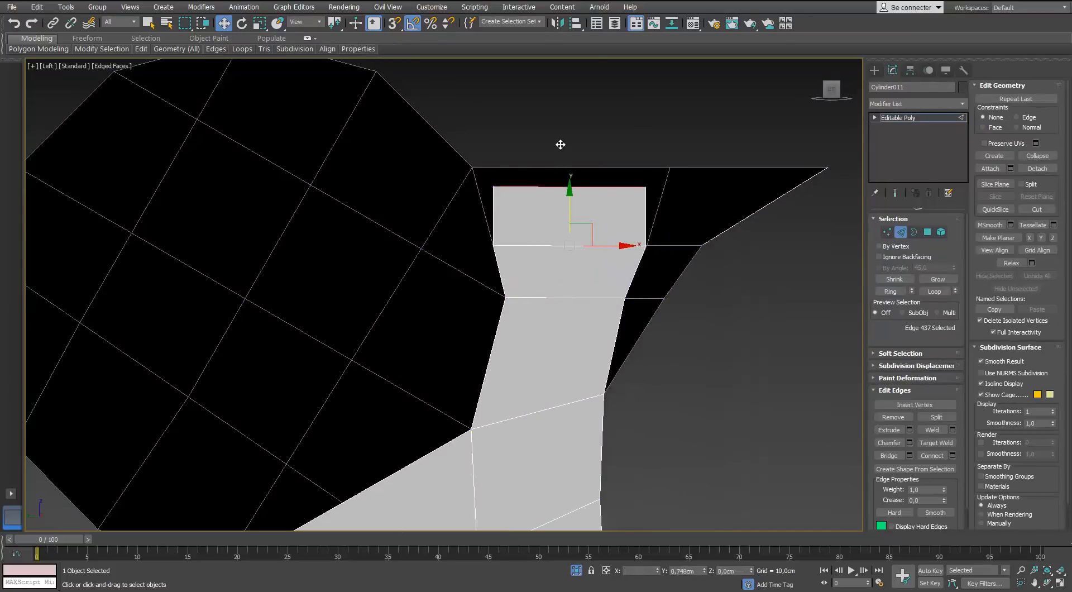
{"action": "key", "text": "1"}
{"action": "left_click", "coordinate": [492, 168]}
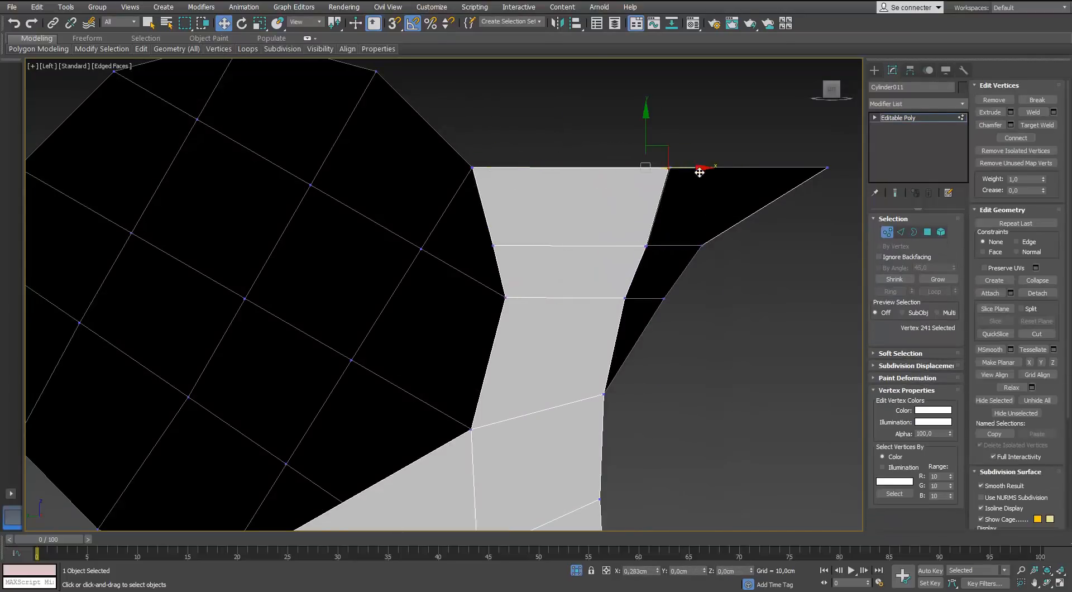
{"action": "left_click", "coordinate": [700, 172]}
{"action": "scroll", "coordinate": [699, 172], "scroll_direction": "down", "scroll_amount": 4}
{"action": "scroll", "coordinate": [612, 261], "scroll_direction": "up", "scroll_amount": 3}
Undo the extruded strips and remove the slot's inner side wall polygons.
{"action": "key", "text": "2"}
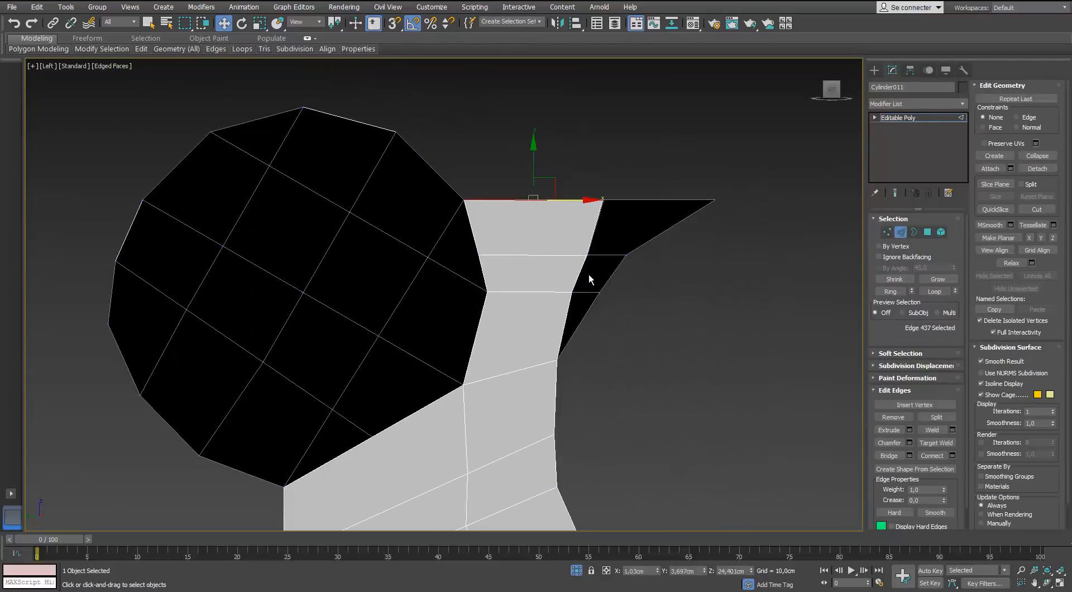
{"action": "scroll", "coordinate": [611, 264], "scroll_direction": "down", "scroll_amount": 6}
{"action": "scroll", "coordinate": [585, 279], "scroll_direction": "up", "scroll_amount": 6}
{"action": "left_click", "coordinate": [807, 284]}
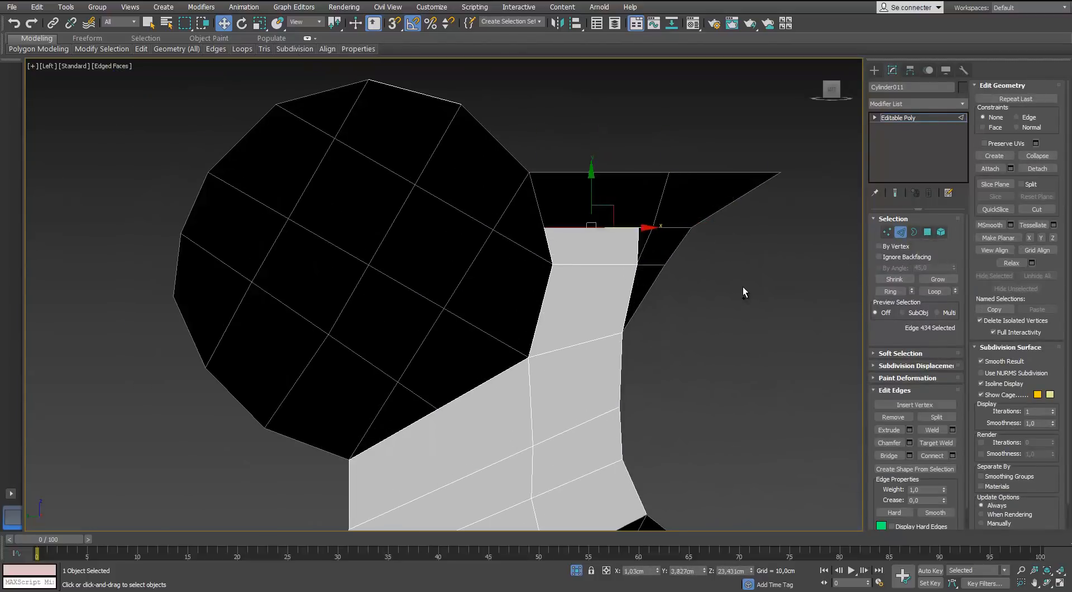
{"action": "middle_click_drag", "start_coordinate": [743, 286], "coordinate": [595, 311], "text": "alt"}
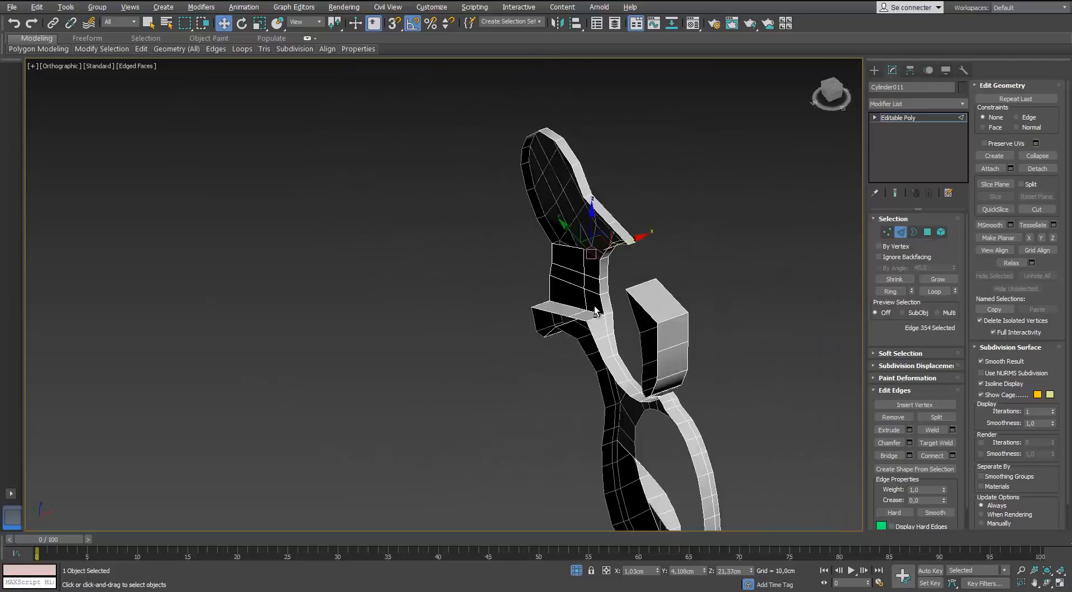
Select the polygons of the front side plate above its lower tab and detach them as a separate object.
{"action": "scroll", "coordinate": [595, 310], "scroll_direction": "up", "scroll_amount": 5}
{"action": "key", "text": "4"}
{"action": "left_click", "coordinate": [703, 235]}
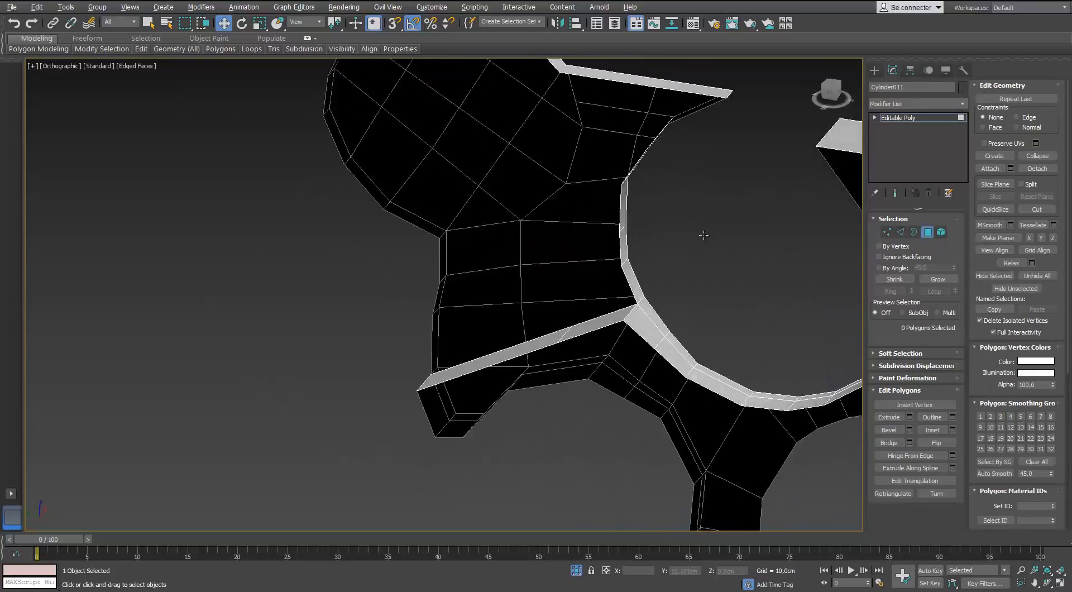
{"action": "scroll", "coordinate": [704, 235], "scroll_direction": "down", "scroll_amount": 5}
{"action": "left_click_drag", "start_coordinate": [405, 276], "coordinate": [706, 132]}
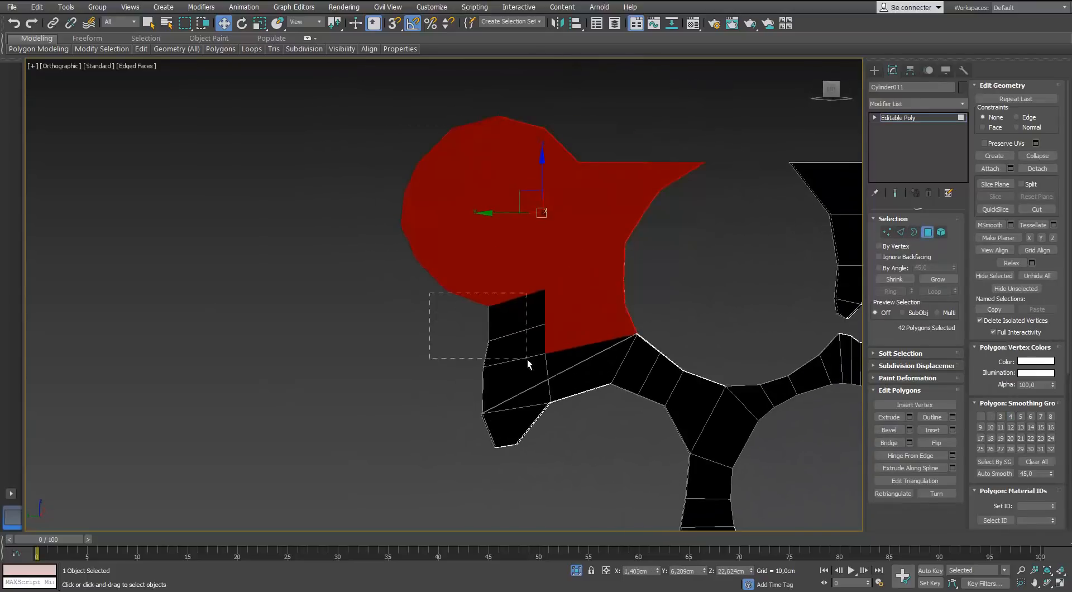
{"action": "middle_click_drag", "start_coordinate": [594, 389], "coordinate": [664, 345], "text": "alt"}
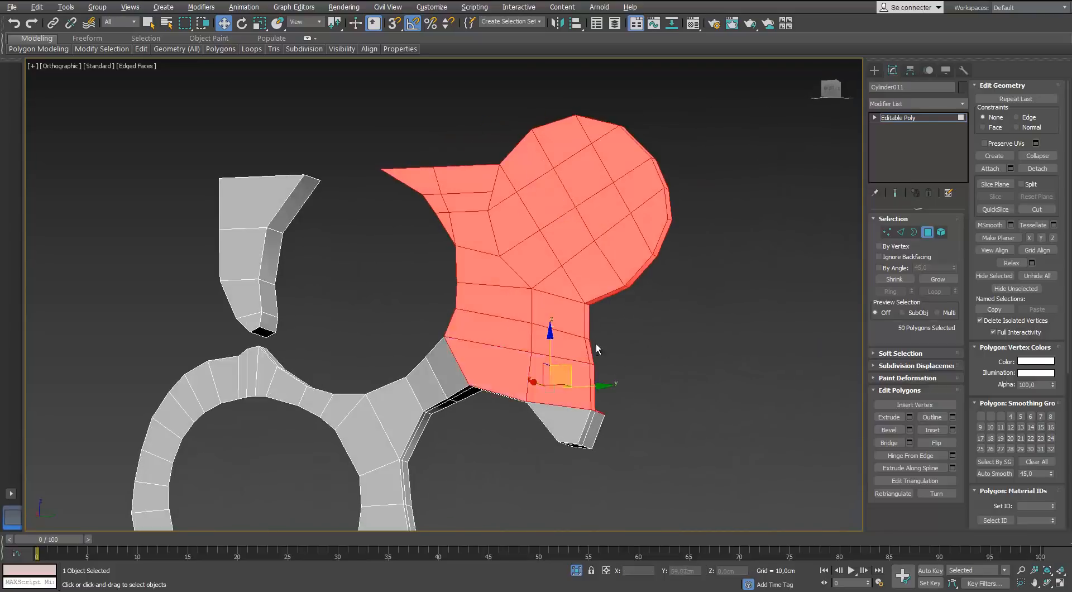
{"action": "middle_click_drag", "start_coordinate": [595, 344], "coordinate": [564, 224], "text": "alt"}
{"action": "left_click", "coordinate": [584, 315], "text": "alt"}
{"action": "scroll", "coordinate": [659, 313], "scroll_direction": "down", "scroll_amount": 3}
{"action": "left_click", "coordinate": [729, 259]}
{"action": "left_click", "coordinate": [566, 353], "text": "ctrl"}
{"action": "scroll", "coordinate": [543, 227], "scroll_direction": "up", "scroll_amount": 3}
{"action": "left_click", "coordinate": [523, 476]}
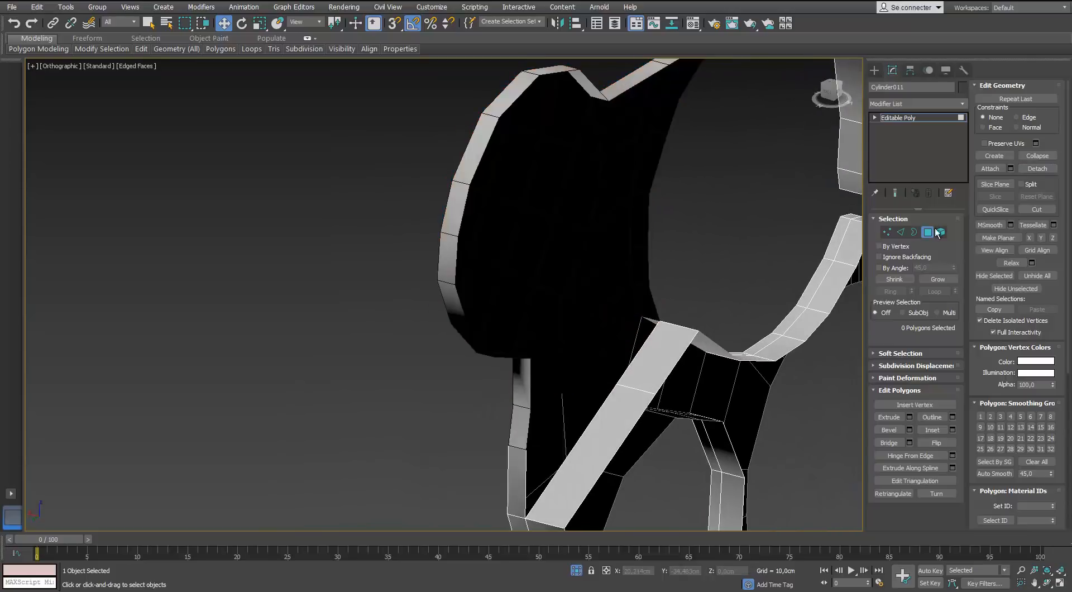
Select the detached plate and connect the edges across its rim with one segment at pinch 0 and slide 0.
{"action": "key", "text": "4"}
{"action": "left_click", "coordinate": [617, 282]}
{"action": "middle_click_drag", "start_coordinate": [617, 283], "coordinate": [516, 256], "text": "alt"}
{"action": "key", "text": "2"}
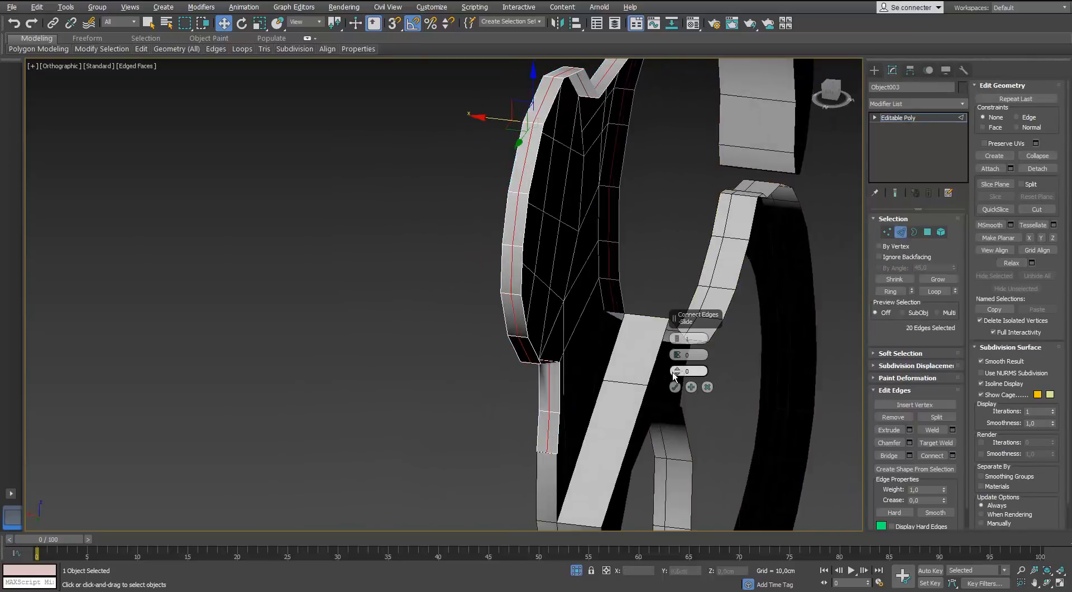
{"action": "left_click", "coordinate": [674, 387]}
Isolate the detached plate and delete the inner half of its rim polygons.
{"action": "key", "text": "alt+q"}
{"action": "middle_click_drag", "start_coordinate": [462, 435], "coordinate": [550, 373], "text": "alt"}
{"action": "key", "text": "4"}
Add a Symmetry modifier to the plate with mirror axis Z and Flip enabled, placing the mirror at its cut border.
{"action": "left_click", "coordinate": [961, 106]}
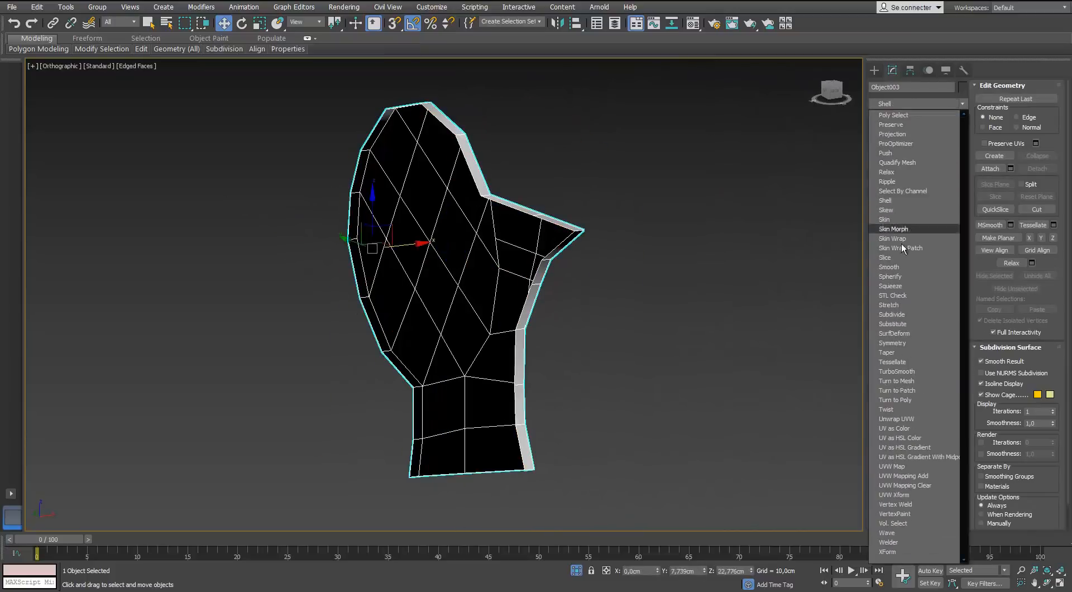
{"action": "left_click", "coordinate": [905, 342]}
{"action": "left_click", "coordinate": [894, 252]}
{"action": "middle_click_drag", "start_coordinate": [469, 276], "coordinate": [544, 394], "text": "alt"}
{"action": "key", "text": "alt+q"}
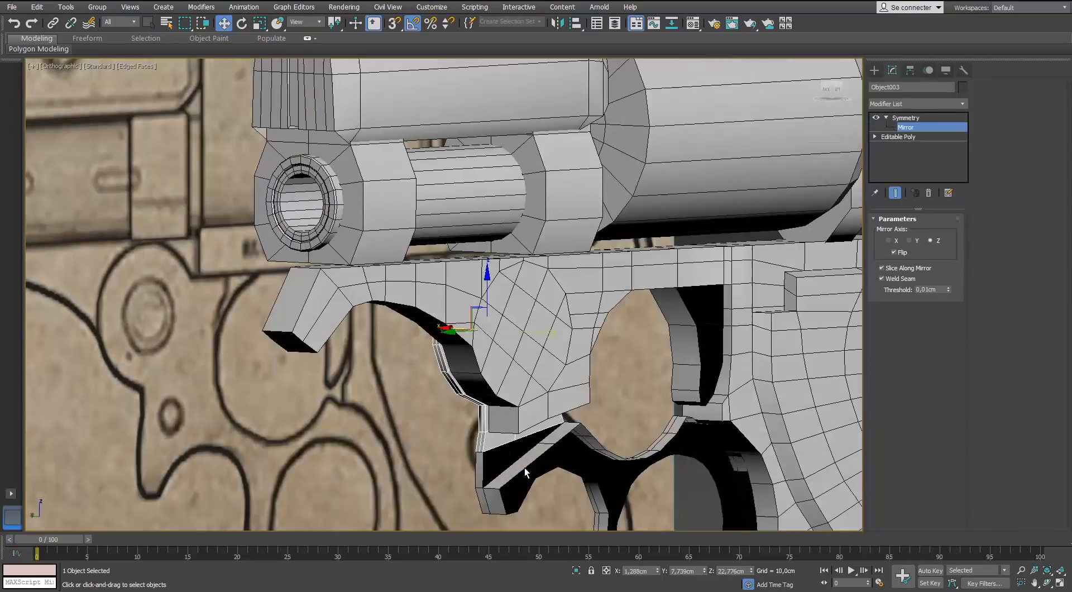
Isolate the guard together with the plate and connect the ring of edges across the guard's side rim with one segment.
{"action": "left_click", "coordinate": [589, 432], "text": "ctrl"}
{"action": "key", "text": "alt+q"}
{"action": "scroll", "coordinate": [391, 252], "scroll_direction": "up", "scroll_amount": 7}
{"action": "middle_click_drag", "start_coordinate": [309, 280], "coordinate": [390, 277], "text": "alt"}
{"action": "scroll", "coordinate": [568, 265], "scroll_direction": "down", "scroll_amount": 3}
{"action": "middle_click_drag", "start_coordinate": [569, 265], "coordinate": [452, 223], "text": "alt"}
{"action": "scroll", "coordinate": [558, 245], "scroll_direction": "up", "scroll_amount": 3}
{"action": "left_click", "coordinate": [557, 245]}
{"action": "left_click", "coordinate": [900, 232]}
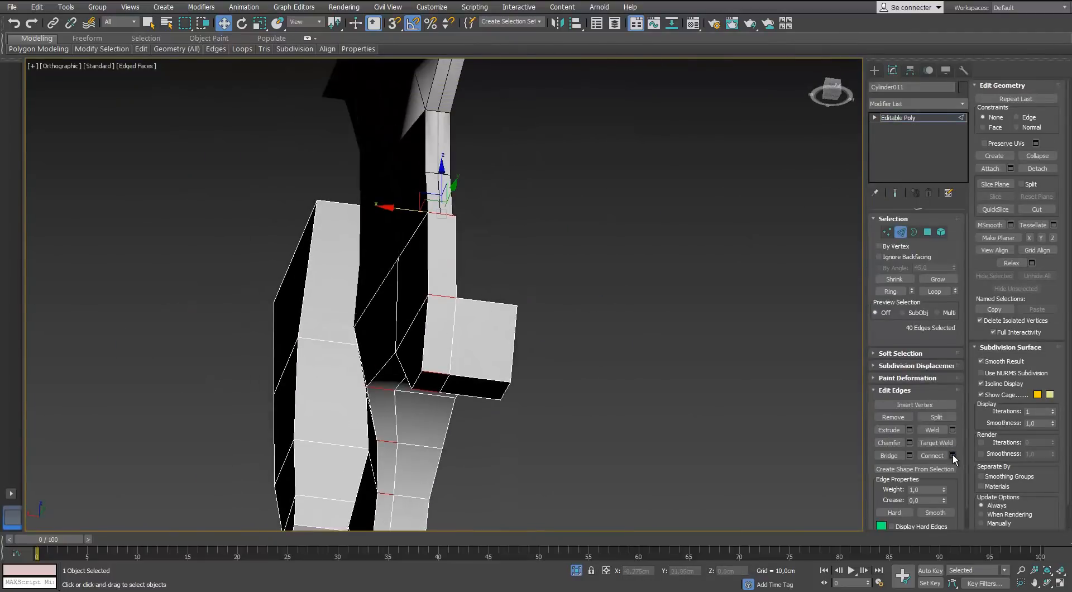
{"action": "left_click", "coordinate": [675, 388]}
Attach the mirrored side plate back to the trigger guard.
{"action": "middle_click_drag", "start_coordinate": [558, 268], "coordinate": [469, 235], "text": "alt"}
{"action": "key", "text": "p"}
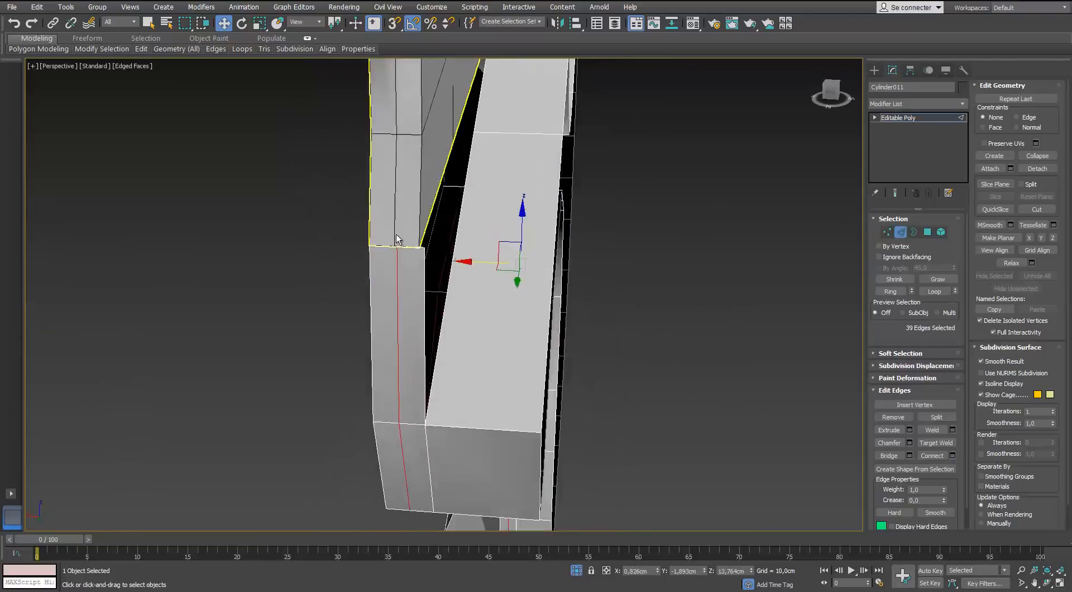
{"action": "scroll", "coordinate": [470, 238], "scroll_direction": "up", "scroll_amount": 4}
{"action": "scroll", "coordinate": [521, 216], "scroll_direction": "down", "scroll_amount": 4}
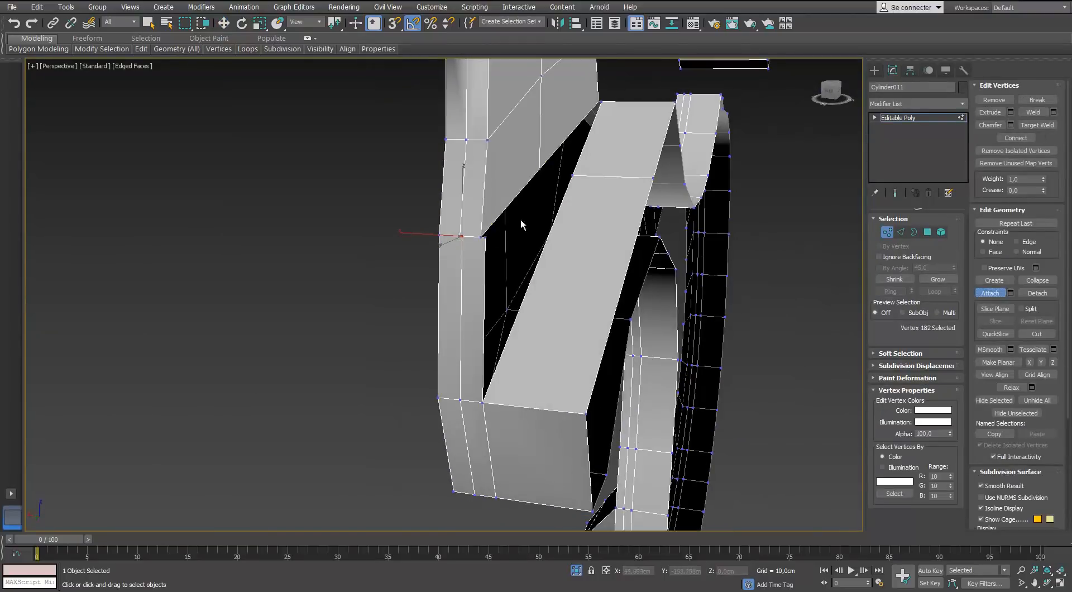
{"action": "key", "text": "w"}
{"action": "middle_click_drag", "start_coordinate": [520, 219], "coordinate": [501, 322], "text": "alt"}
Target-weld the plate's bottom border vertices to the matching vertices of the guard's lower tab.
{"action": "left_click", "coordinate": [525, 346]}
{"action": "scroll", "coordinate": [558, 377], "scroll_direction": "down", "scroll_amount": 4}
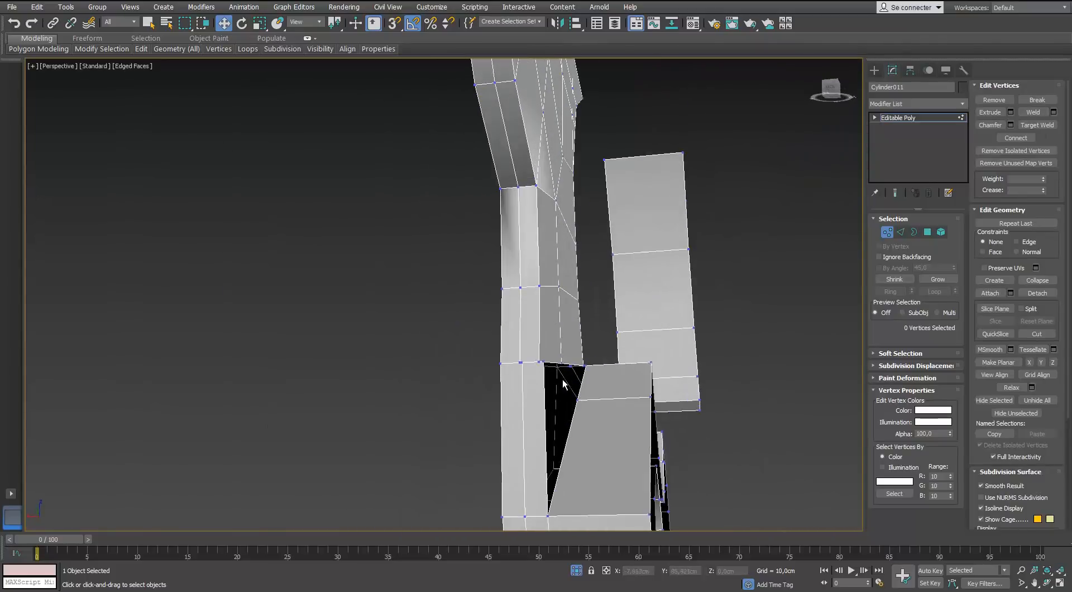
{"action": "scroll", "coordinate": [522, 368], "scroll_direction": "up", "scroll_amount": 2}
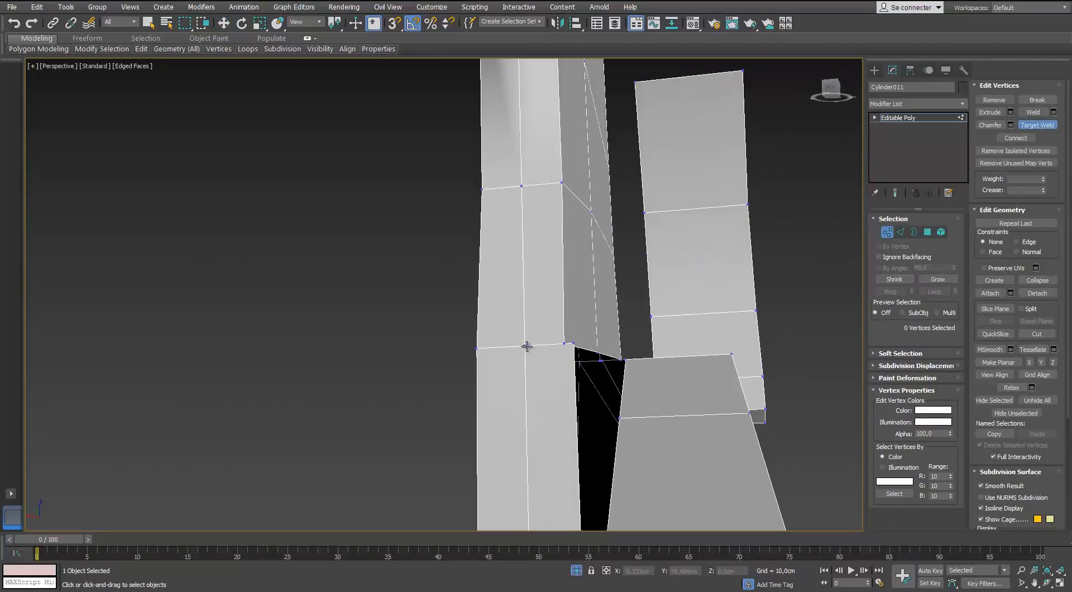
{"action": "middle_click_drag", "start_coordinate": [587, 355], "coordinate": [482, 362], "text": "alt"}
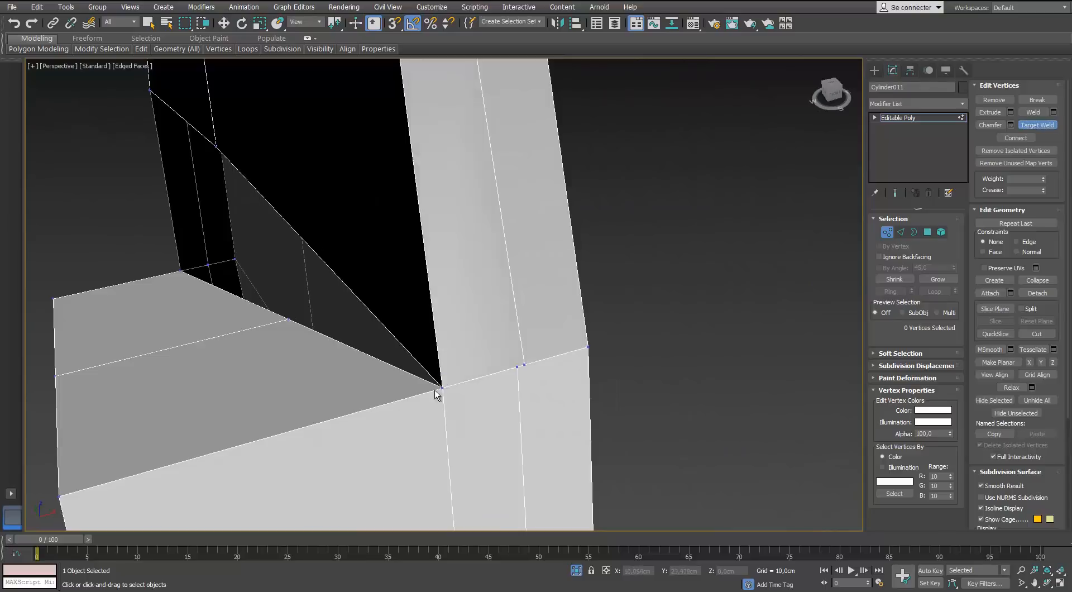
{"action": "middle_click_drag", "start_coordinate": [437, 394], "coordinate": [469, 375], "text": "alt"}
{"action": "scroll", "coordinate": [649, 325], "scroll_direction": "down", "scroll_amount": 6}
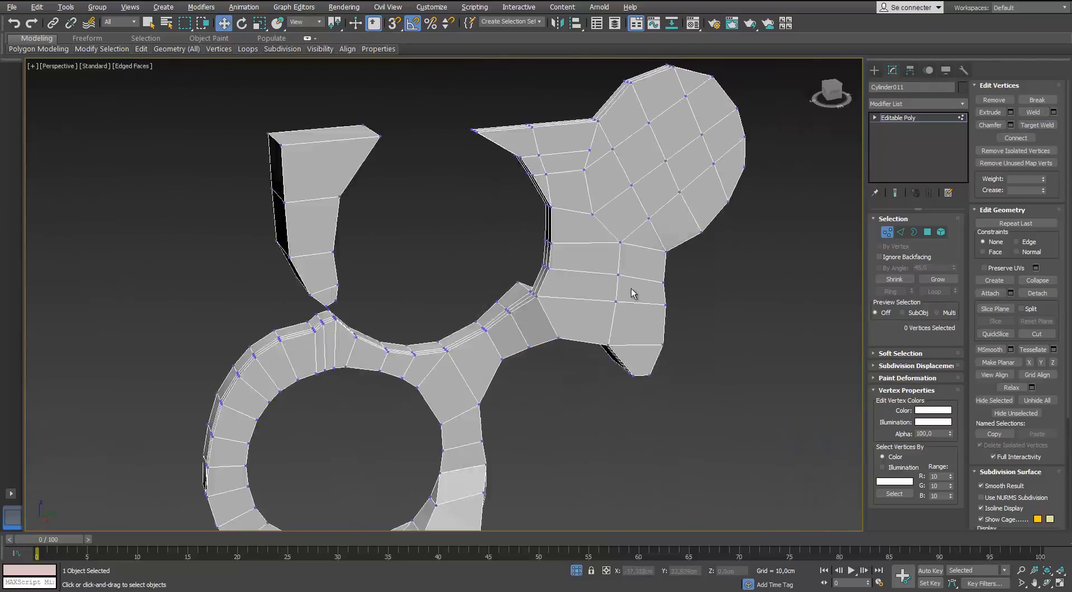
Select the open border between the plate's inner side and the guard's lower tab and cap it.
{"action": "middle_click_drag", "start_coordinate": [631, 292], "coordinate": [446, 244], "text": "alt"}
{"action": "scroll", "coordinate": [486, 244], "scroll_direction": "up", "scroll_amount": 4}
{"action": "key", "text": "3"}
{"action": "left_click", "coordinate": [391, 347]}
{"action": "middle_click_drag", "start_coordinate": [386, 391], "coordinate": [449, 298]}
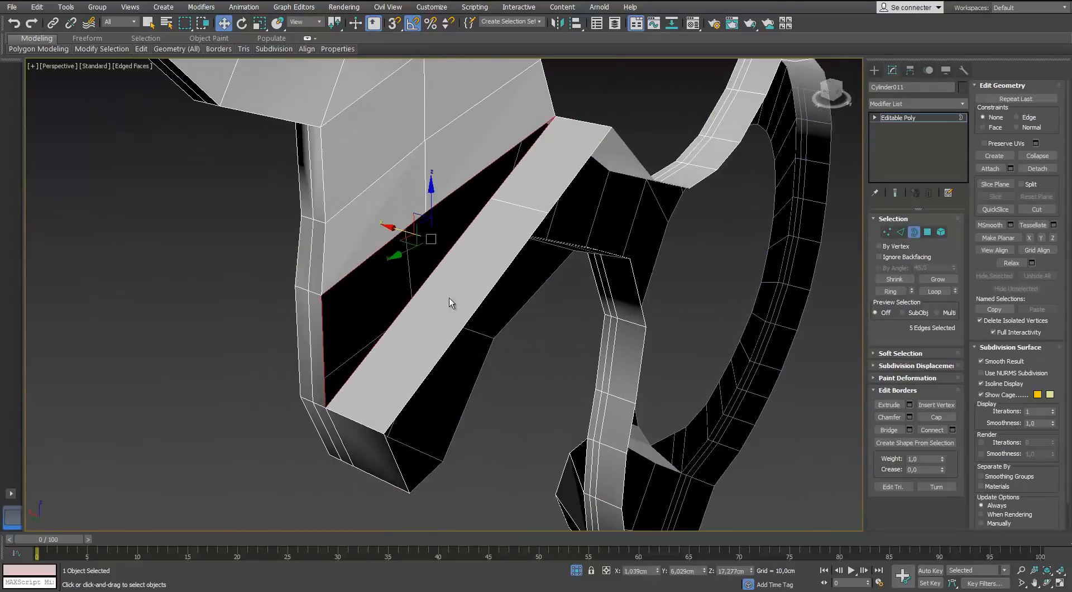
{"action": "left_click", "coordinate": [936, 419]}
Connect the opposite vertices across the new cap with edges.
{"action": "middle_click_drag", "start_coordinate": [485, 261], "coordinate": [436, 247], "text": "alt"}
{"action": "key", "text": "1"}
{"action": "left_click", "coordinate": [1030, 140]}
{"action": "left_click", "coordinate": [547, 357]}
{"action": "middle_click_drag", "start_coordinate": [547, 358], "coordinate": [502, 343], "text": "alt"}
{"action": "scroll", "coordinate": [450, 364], "scroll_direction": "down", "scroll_amount": 4}
{"action": "left_click", "coordinate": [887, 231]}
{"action": "mouse_move", "coordinate": [592, 301]}
{"action": "middle_mouse_down", "text": "alt"}
{"action": "mouse_move", "coordinate": [455, 311]}
{"action": "mouse_move", "coordinate": [575, 313]}
{"action": "middle_mouse_up", "text": "alt"}
Exit isolation and mirror the trigger guard's half with a Symmetry modifier on the Z axis with Flip enabled.
{"action": "right_click", "coordinate": [910, 151]}
{"action": "left_click", "coordinate": [944, 225]}
{"action": "left_click", "coordinate": [577, 570]}
{"action": "left_click", "coordinate": [624, 192]}
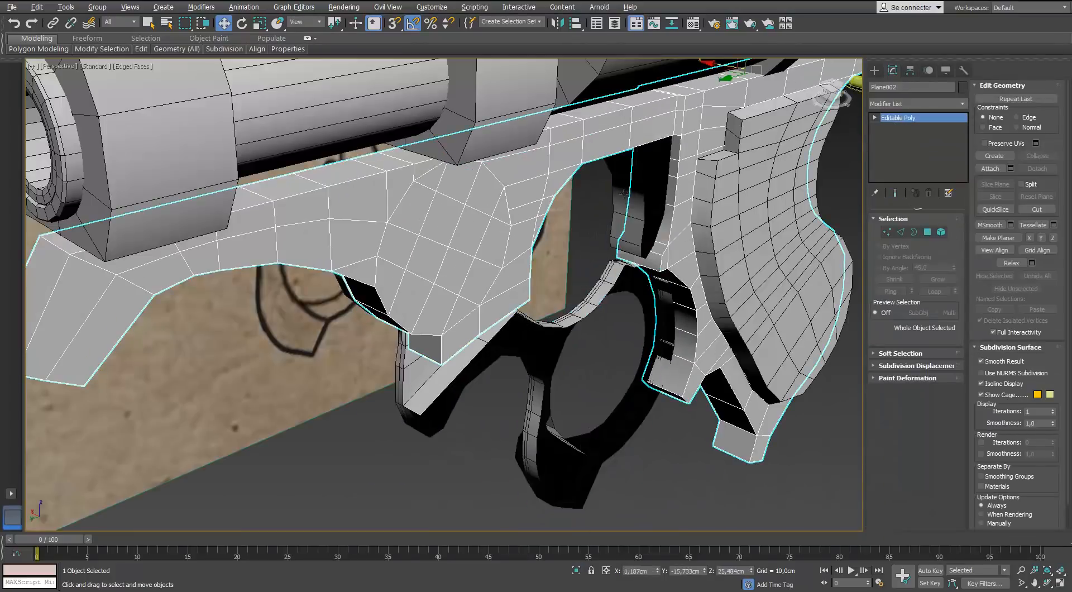
{"action": "left_click", "coordinate": [634, 196]}
{"action": "scroll", "coordinate": [634, 196], "scroll_direction": "down", "scroll_amount": 4}
{"action": "middle_click_drag", "start_coordinate": [634, 196], "coordinate": [650, 180], "text": "alt"}
{"action": "left_click", "coordinate": [955, 105]}
{"action": "key", "text": "s"}
{"action": "key", "text": "s"}
{"action": "key", "text": "s"}
{"action": "key", "text": "s"}
{"action": "key", "text": "s"}
{"action": "key", "text": "s"}
{"action": "key", "text": "s"}
{"action": "key", "text": "s"}
{"action": "key", "text": "s"}
{"action": "key", "text": "s"}
{"action": "key", "text": "s"}
{"action": "key", "text": "s"}
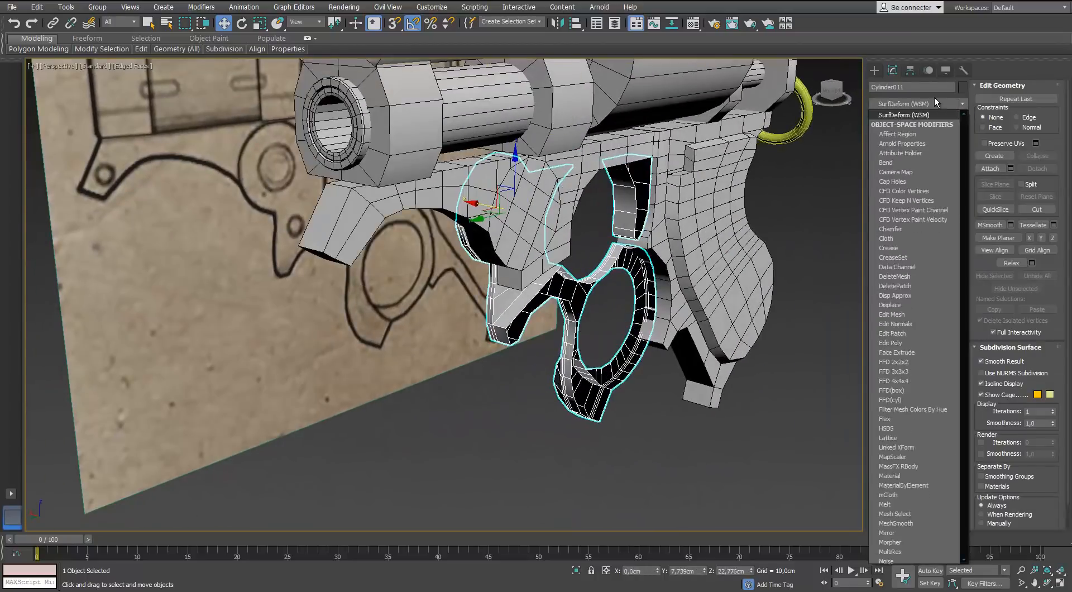
{"action": "key", "text": "s"}
{"action": "key", "text": "s"}
{"action": "key", "text": "Return"}
{"action": "left_click", "coordinate": [930, 240]}
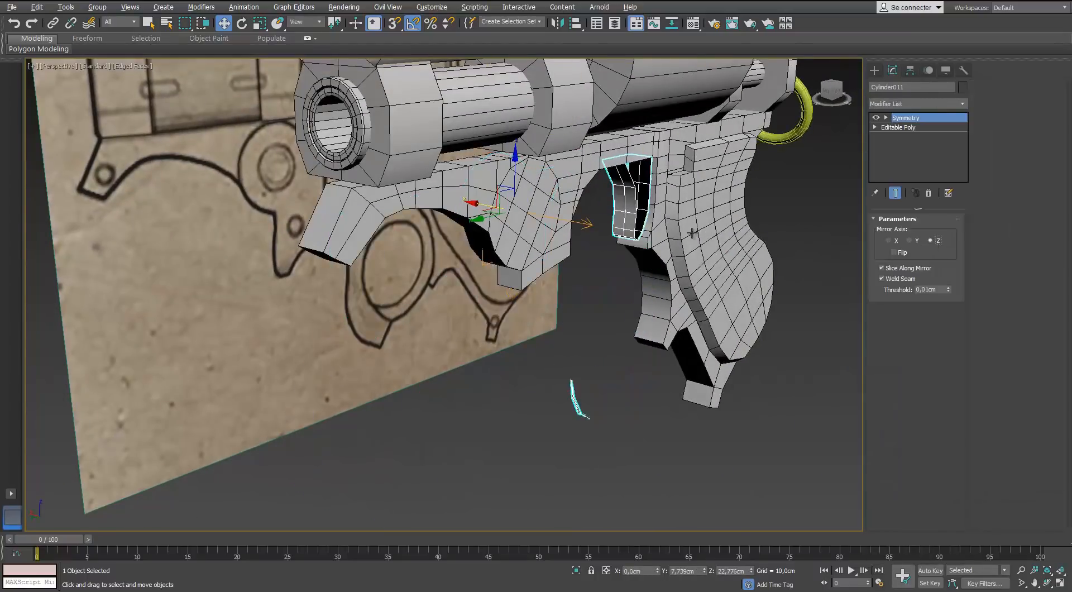
{"action": "left_click", "coordinate": [894, 251]}
{"action": "scroll", "coordinate": [603, 262], "scroll_direction": "up", "scroll_amount": 4}
{"action": "middle_click_drag", "start_coordinate": [603, 263], "coordinate": [402, 252], "text": "alt"}
{"action": "left_click", "coordinate": [371, 344]}
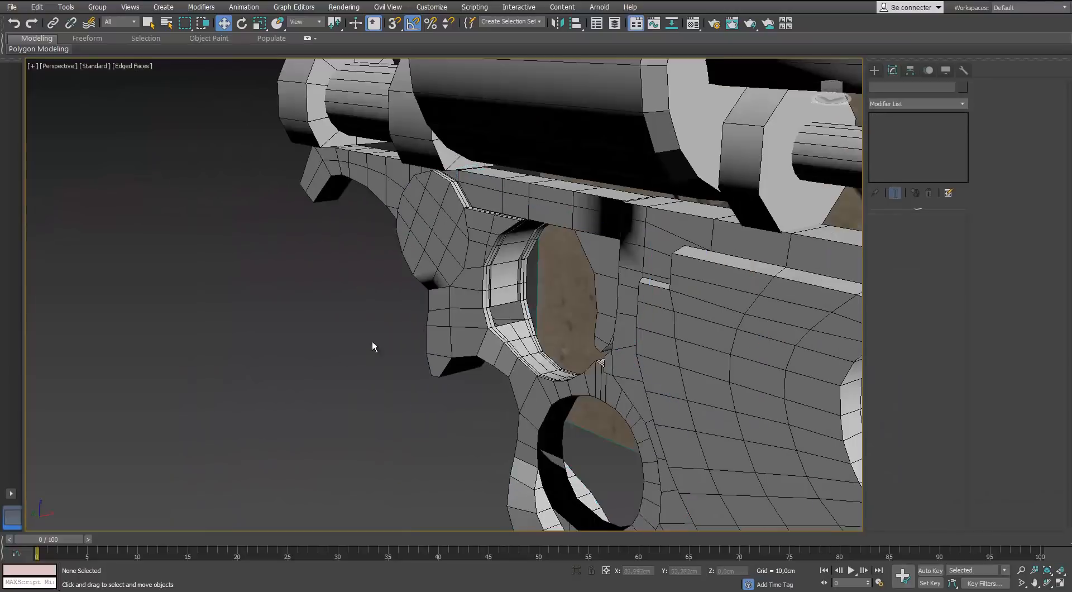
{"action": "left_click", "coordinate": [455, 313]}
{"action": "left_click", "coordinate": [898, 127]}
{"action": "left_click", "coordinate": [942, 232]}
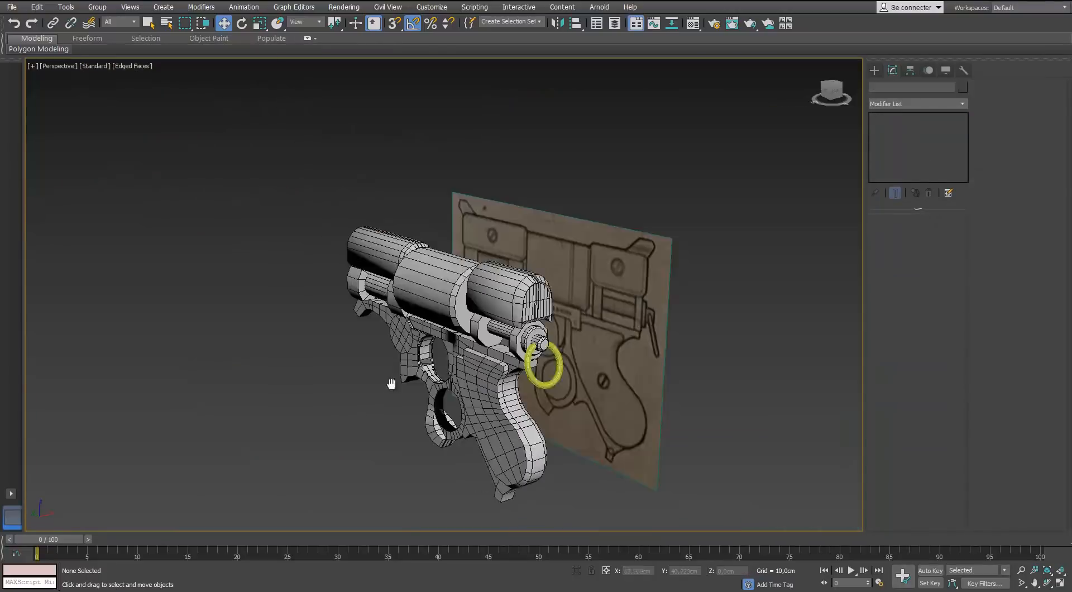
Give the ring at the pistol's rear the default grey material and a black wireframe colour.
{"action": "scroll", "coordinate": [642, 318], "scroll_direction": "up", "scroll_amount": 5}
{"action": "key", "text": "m"}
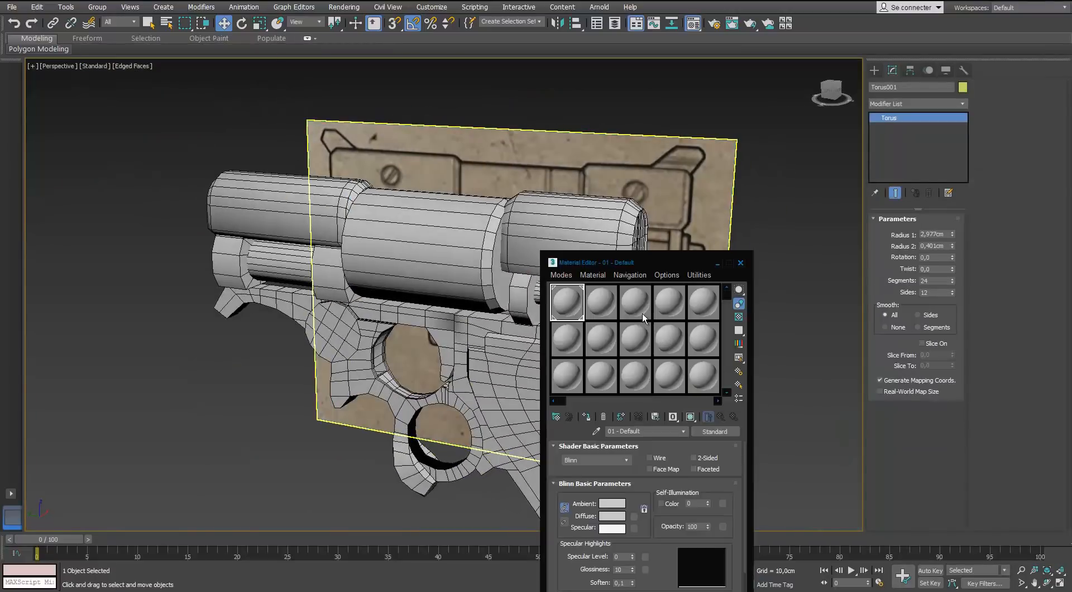
{"action": "left_click", "coordinate": [741, 264]}
{"action": "left_click", "coordinate": [963, 87]}
{"action": "left_click", "coordinate": [564, 293]}
{"action": "left_click", "coordinate": [718, 326]}
{"action": "left_click", "coordinate": [727, 364]}
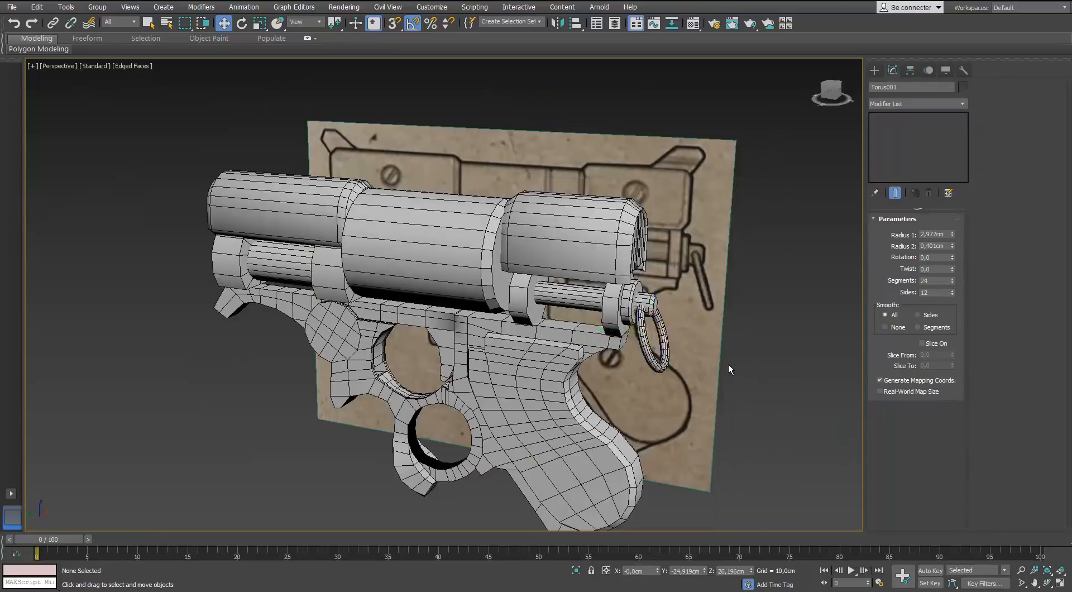
Connect the frame's ring of edges across its thickness with two segments, pinched outward toward the side faces.
{"action": "scroll", "coordinate": [502, 305], "scroll_direction": "down", "scroll_amount": 4}
{"action": "middle_click_drag", "start_coordinate": [502, 305], "coordinate": [555, 333], "text": "alt"}
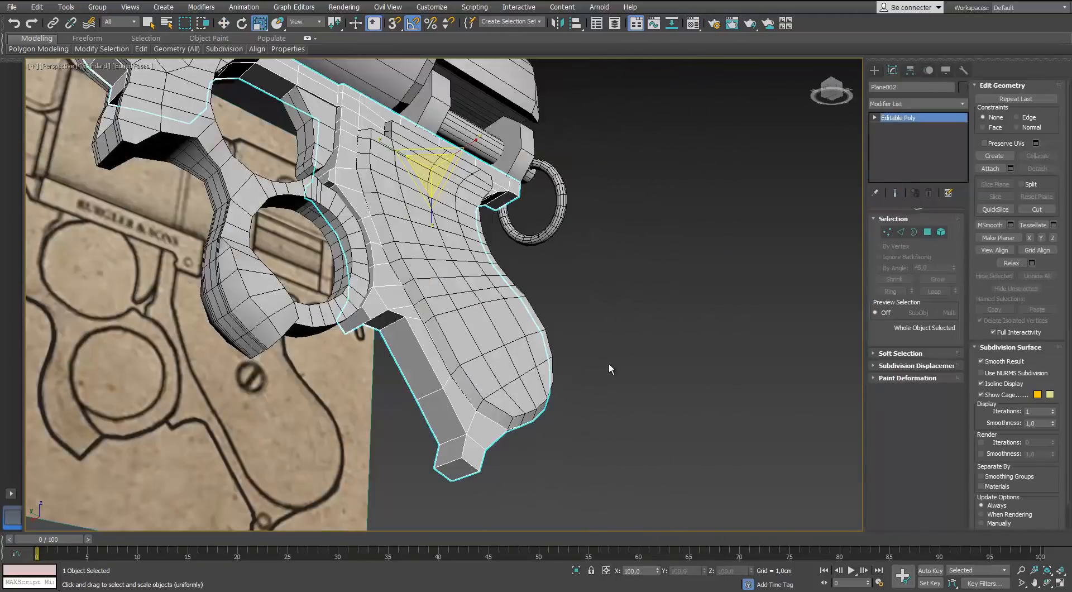
{"action": "left_click", "coordinate": [927, 231]}
{"action": "scroll", "coordinate": [435, 441], "scroll_direction": "up", "scroll_amount": 2}
{"action": "middle_click_drag", "start_coordinate": [436, 441], "coordinate": [531, 380]}
{"action": "left_click", "coordinate": [473, 384]}
{"action": "left_click", "coordinate": [900, 232]}
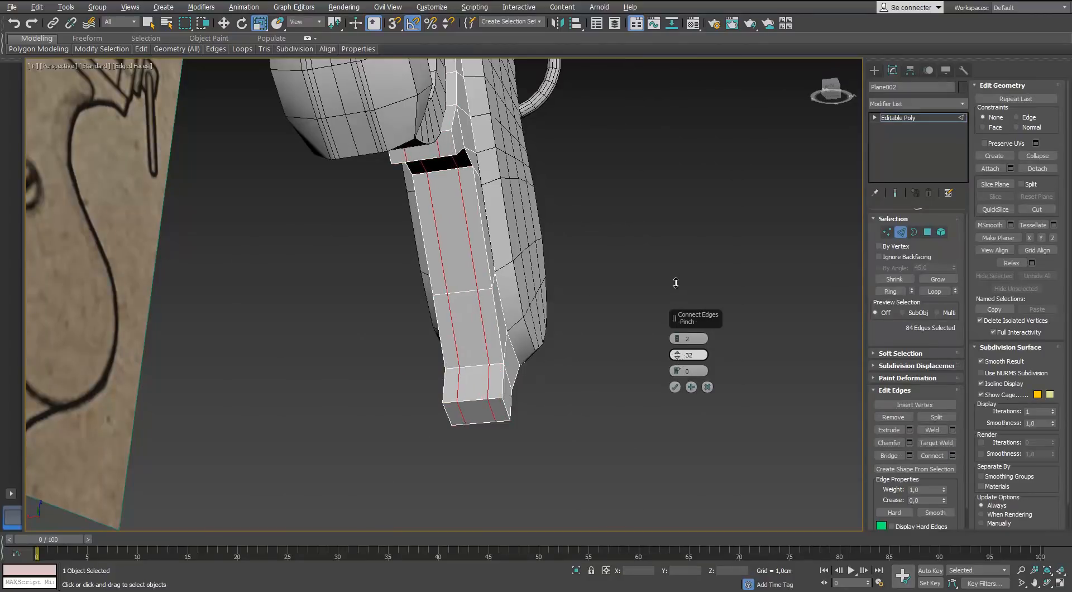
Open a notch through the grip's bottom tab by bridging its opposite middle faces and deleting the leftover middle polygon.
{"action": "left_click", "coordinate": [927, 232]}
{"action": "middle_click_drag", "start_coordinate": [491, 472], "coordinate": [531, 476], "text": "alt"}
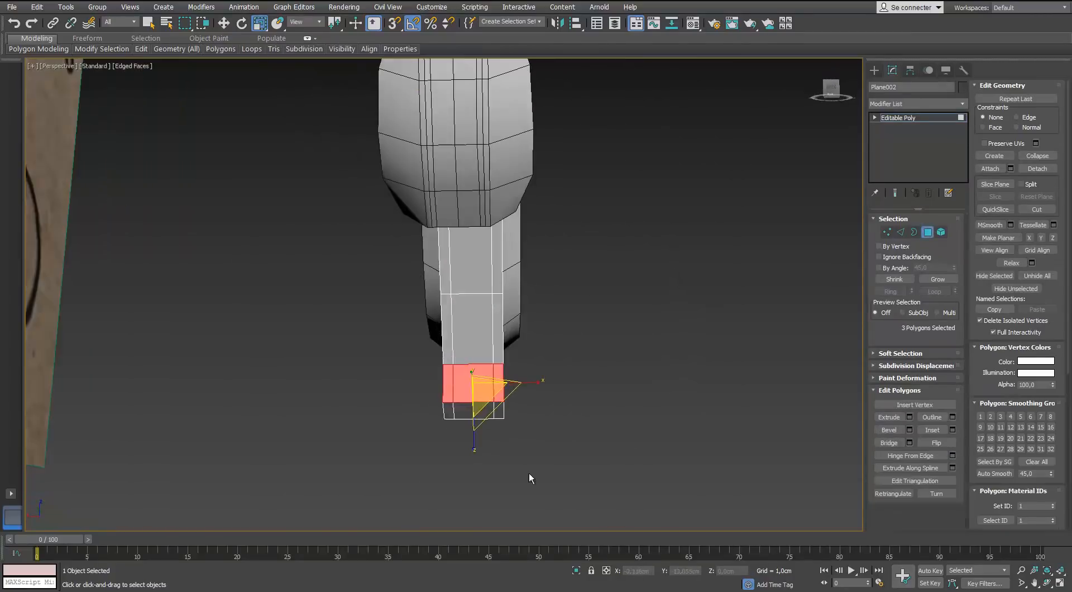
{"action": "left_click", "coordinate": [475, 410], "text": "ctrl"}
{"action": "middle_click_drag", "start_coordinate": [486, 424], "coordinate": [592, 441], "text": "alt"}
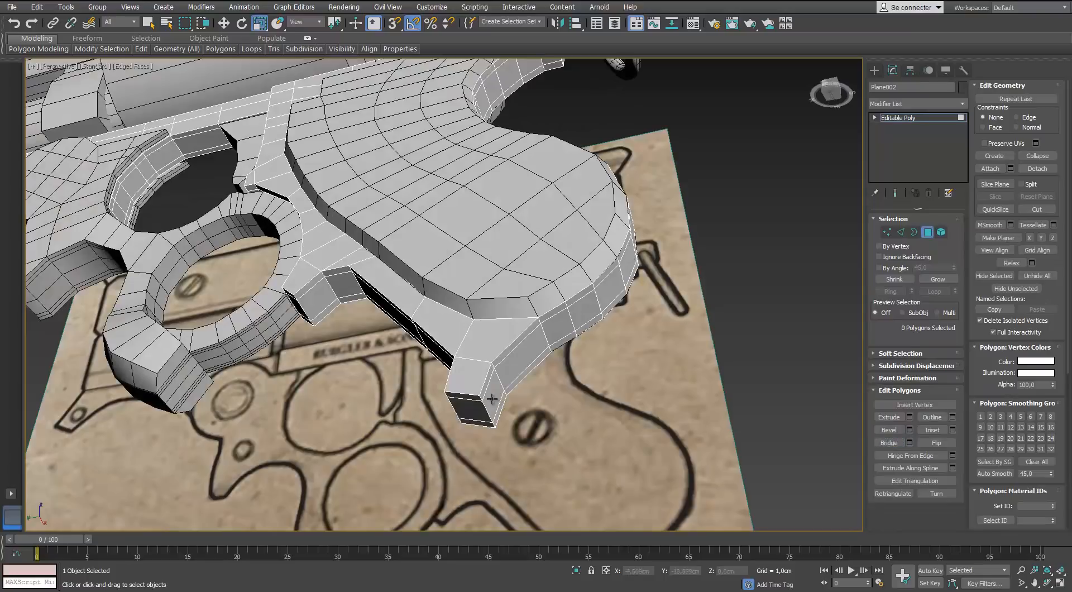
{"action": "left_click", "coordinate": [491, 399]}
{"action": "middle_click_drag", "start_coordinate": [492, 398], "coordinate": [564, 357], "text": "alt"}
{"action": "left_click", "coordinate": [478, 372], "text": "ctrl"}
{"action": "left_click", "coordinate": [889, 443]}
{"action": "middle_click_drag", "start_coordinate": [502, 424], "coordinate": [536, 385], "text": "alt"}
{"action": "key", "text": "Delete"}
{"action": "scroll", "coordinate": [405, 377], "scroll_direction": "down", "scroll_amount": 5}
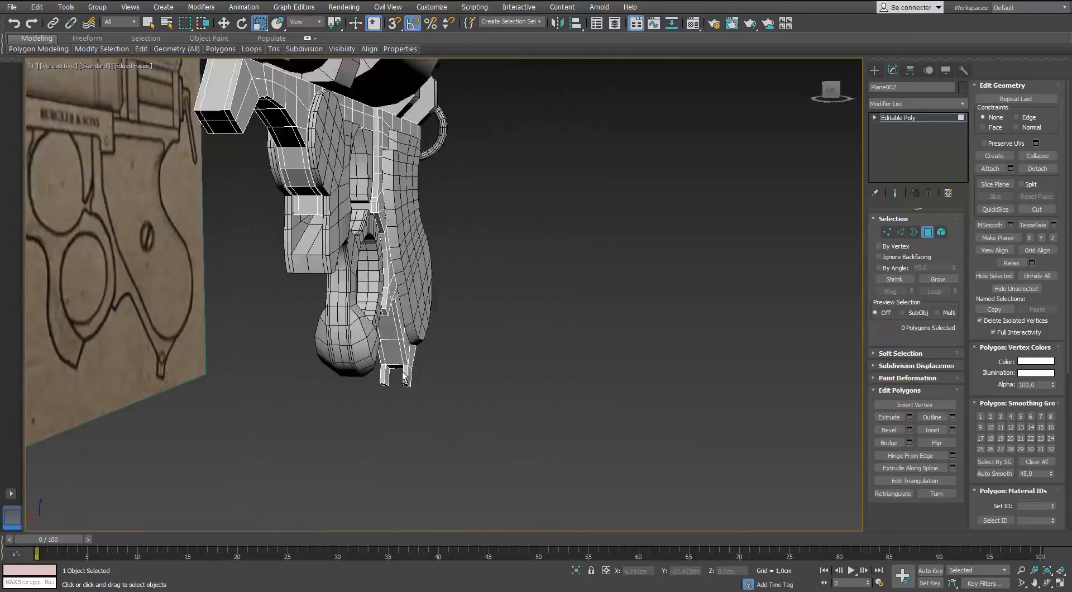
Isolate the frame and open the tab between guard and grip into two prongs by removing its middle polygons.
{"action": "key", "text": "alt+q"}
{"action": "middle_click_drag", "start_coordinate": [404, 377], "coordinate": [428, 364], "text": "alt"}
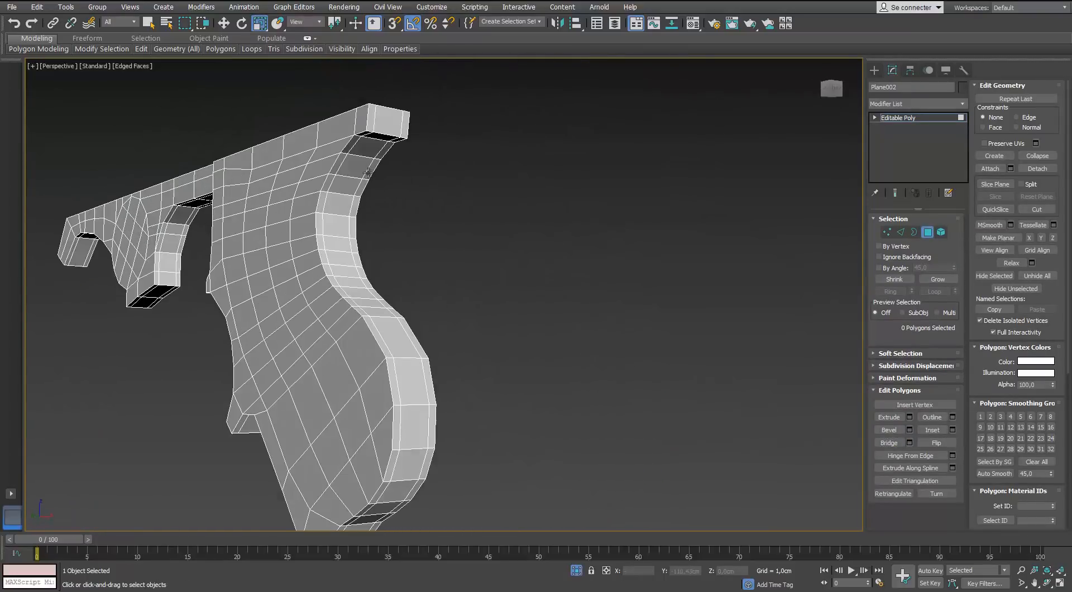
{"action": "left_click", "coordinate": [367, 150]}
{"action": "middle_click_drag", "start_coordinate": [366, 224], "coordinate": [313, 346], "text": "alt"}
{"action": "left_click", "coordinate": [292, 333]}
{"action": "left_click", "coordinate": [265, 274]}
{"action": "left_click", "coordinate": [309, 461], "text": "ctrl"}
{"action": "left_click", "coordinate": [236, 260], "text": "ctrl"}
{"action": "middle_click_drag", "start_coordinate": [236, 259], "coordinate": [349, 360], "text": "alt"}
{"action": "left_click", "coordinate": [222, 283], "text": "ctrl"}
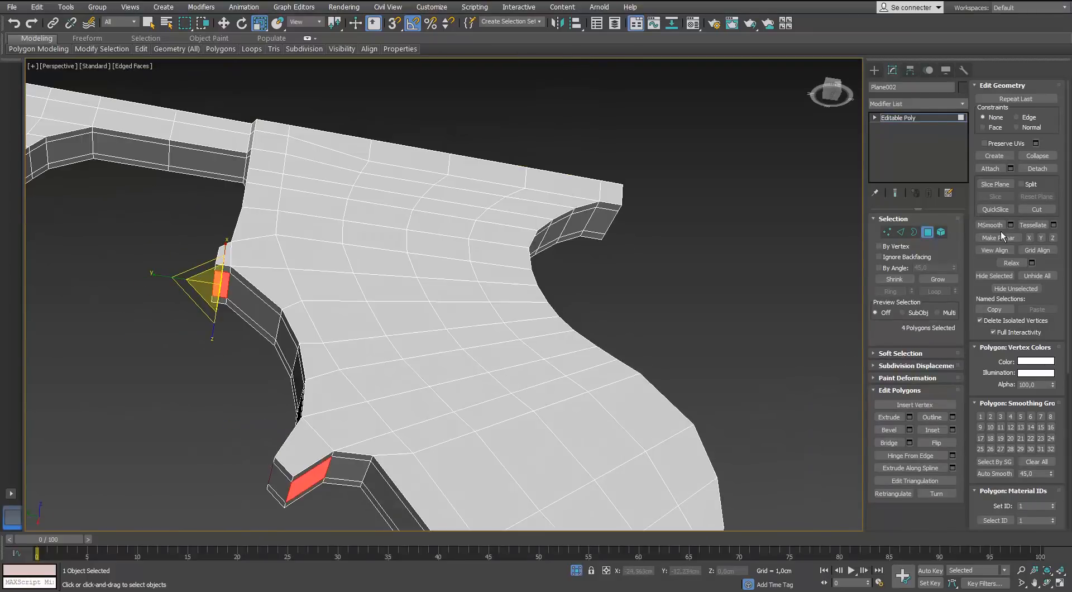
{"action": "left_click", "coordinate": [264, 390]}
{"action": "middle_click_drag", "start_coordinate": [520, 445], "coordinate": [273, 318], "text": "alt"}
{"action": "left_click", "coordinate": [280, 429]}
{"action": "left_click", "coordinate": [326, 413], "text": "ctrl"}
{"action": "key", "text": "Delete"}
Delete the middle polygons at the end of the frame's front arm to leave two separate side plates.
{"action": "scroll", "coordinate": [337, 405], "scroll_direction": "down", "scroll_amount": 5}
{"action": "scroll", "coordinate": [301, 329], "scroll_direction": "up", "scroll_amount": 5}
{"action": "left_click", "coordinate": [295, 325]}
{"action": "key", "text": "Delete"}
{"action": "scroll", "coordinate": [275, 324], "scroll_direction": "up", "scroll_amount": 5}
{"action": "left_click", "coordinate": [382, 441]}
{"action": "middle_click_drag", "start_coordinate": [318, 433], "coordinate": [344, 386], "text": "alt"}
{"action": "left_click", "coordinate": [343, 385], "text": "ctrl"}
{"action": "middle_click_drag", "start_coordinate": [391, 418], "coordinate": [591, 485], "text": "alt"}
{"action": "left_click", "coordinate": [357, 475], "text": "ctrl"}
{"action": "key", "text": "Delete"}
{"action": "middle_click_drag", "start_coordinate": [354, 455], "coordinate": [301, 307], "text": "alt"}
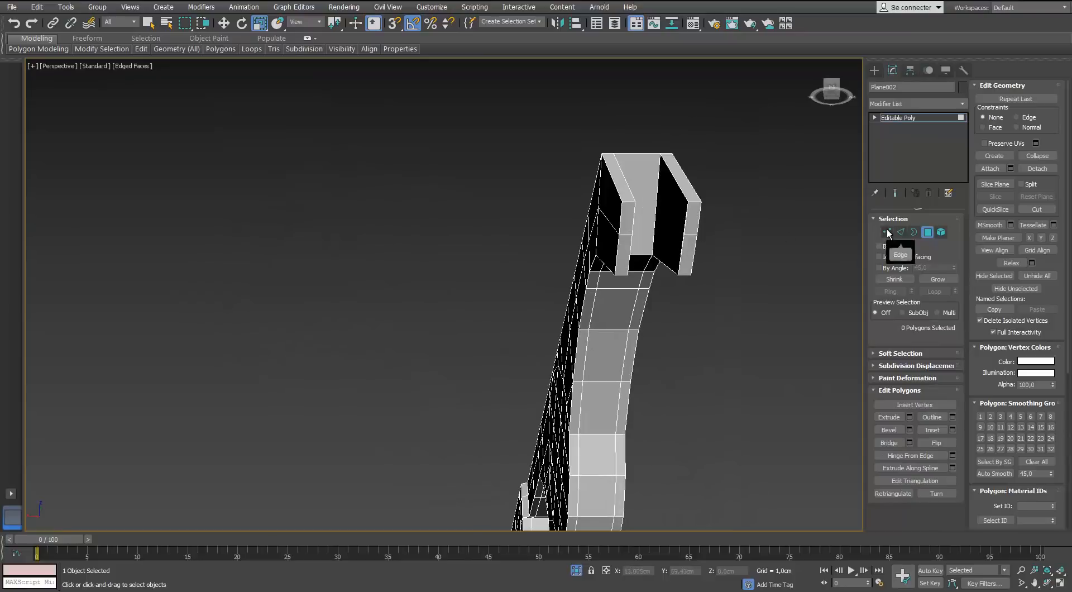
Try to cut an edge across the inner faces of the front arm's notch.
{"action": "left_click", "coordinate": [887, 232]}
{"action": "middle_click_drag", "start_coordinate": [653, 234], "coordinate": [533, 306]}
{"action": "left_click", "coordinate": [574, 289]}
{"action": "scroll", "coordinate": [575, 290], "scroll_direction": "up", "scroll_amount": 6}
{"action": "scroll", "coordinate": [575, 289], "scroll_direction": "down", "scroll_amount": 5}
{"action": "scroll", "coordinate": [533, 306], "scroll_direction": "up", "scroll_amount": 3}
{"action": "right_click", "coordinate": [534, 306]}
{"action": "left_click", "coordinate": [502, 262]}
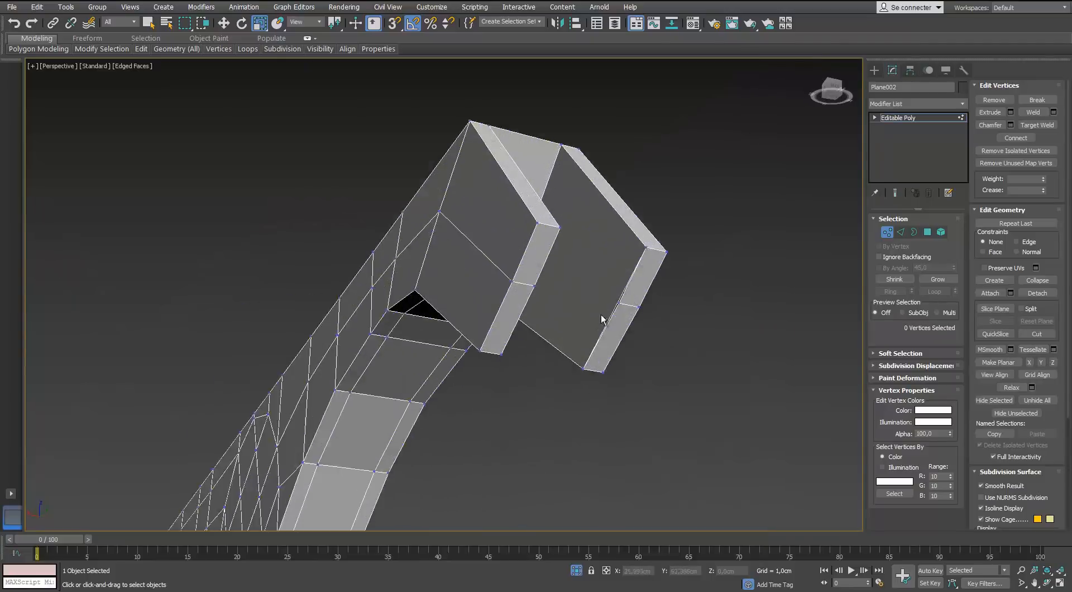
{"action": "middle_click_drag", "start_coordinate": [602, 320], "coordinate": [285, 296], "text": "alt"}
{"action": "left_click", "coordinate": [293, 299]}
{"action": "scroll", "coordinate": [301, 337], "scroll_direction": "up", "scroll_amount": 5}
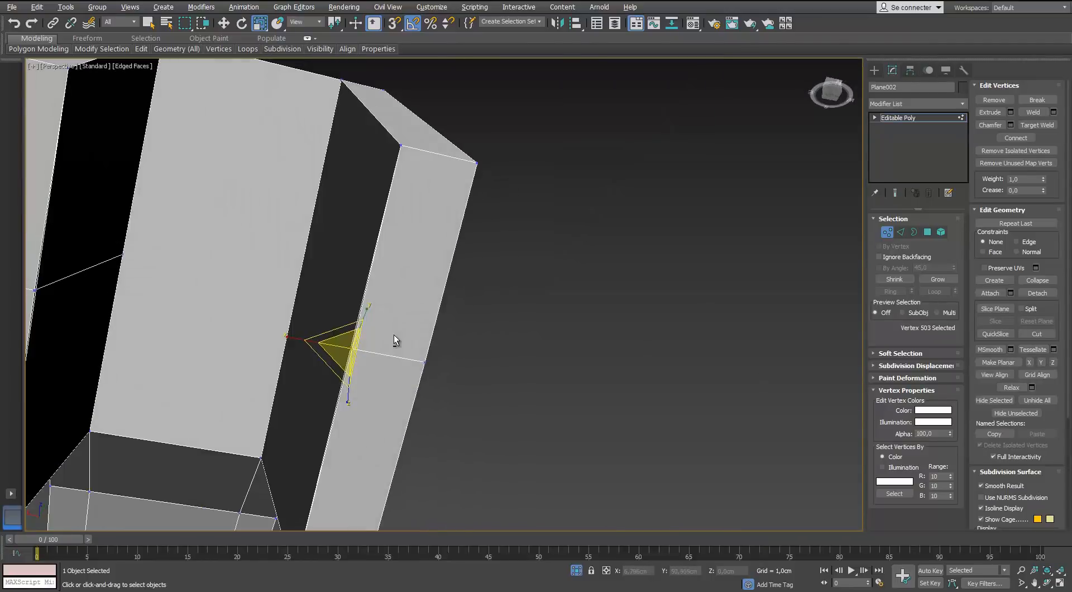
{"action": "right_click", "coordinate": [295, 298]}
{"action": "left_click", "coordinate": [245, 240]}
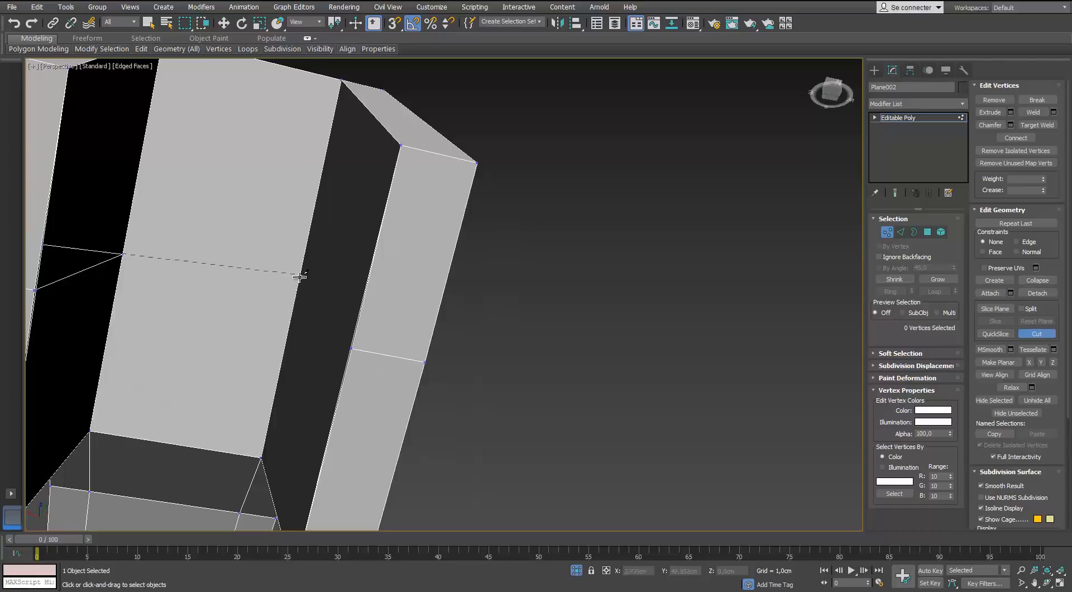
{"action": "right_click", "coordinate": [254, 329]}
{"action": "key", "text": "ctrl+z"}
{"action": "key", "text": "ctrl+z"}
Connect the inner edges of the front arm's notch with one segment, sliding it to meet the plates' existing middle vertices.
{"action": "key", "text": "2"}
{"action": "left_click", "coordinate": [355, 327]}
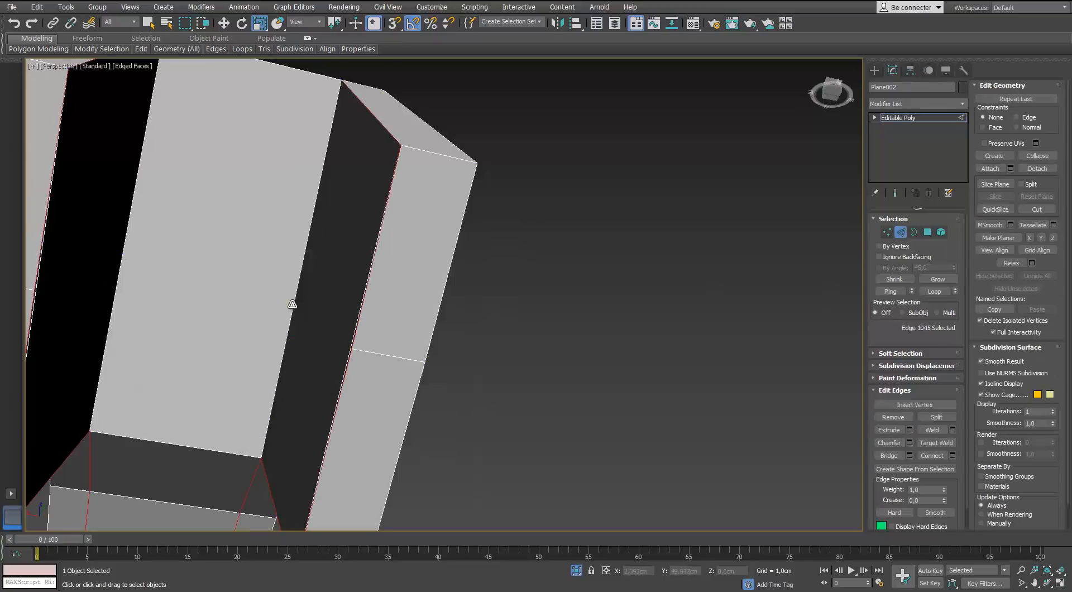
{"action": "left_click", "coordinate": [292, 305], "text": "shift"}
{"action": "middle_click_drag", "start_coordinate": [368, 333], "coordinate": [497, 317]}
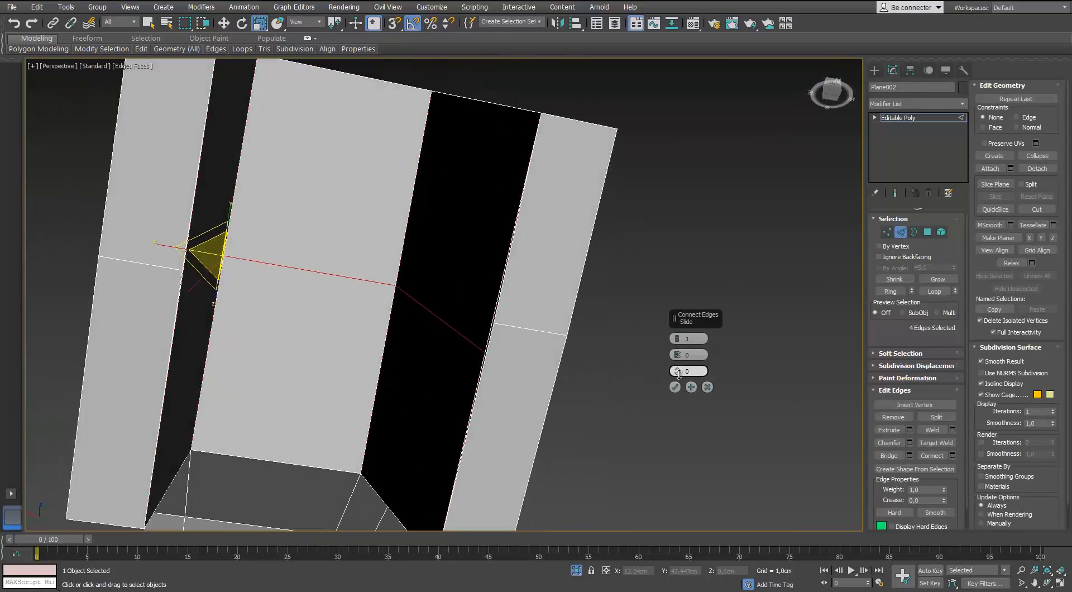
{"action": "left_click_drag", "start_coordinate": [666, 340], "coordinate": [666, 349]}
{"action": "left_click", "coordinate": [675, 387]}
Clean up the overlapping vertices at both ends of the new edge on the front arm's side plates.
{"action": "middle_click_drag", "start_coordinate": [631, 371], "coordinate": [646, 388], "text": "alt"}
{"action": "key", "text": "1"}
{"action": "left_click", "coordinate": [516, 370]}
{"action": "right_click", "coordinate": [534, 394]}
{"action": "left_click", "coordinate": [551, 424]}
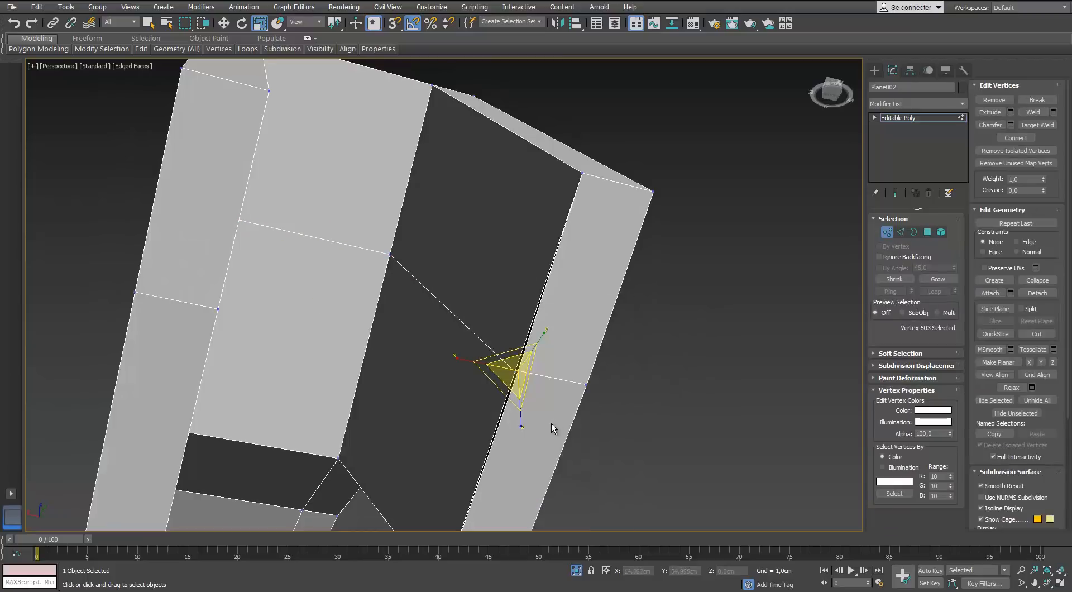
{"action": "middle_click_drag", "start_coordinate": [575, 414], "coordinate": [441, 424], "text": "alt"}
{"action": "left_click_drag", "start_coordinate": [257, 420], "coordinate": [289, 450], "text": "ctrl"}
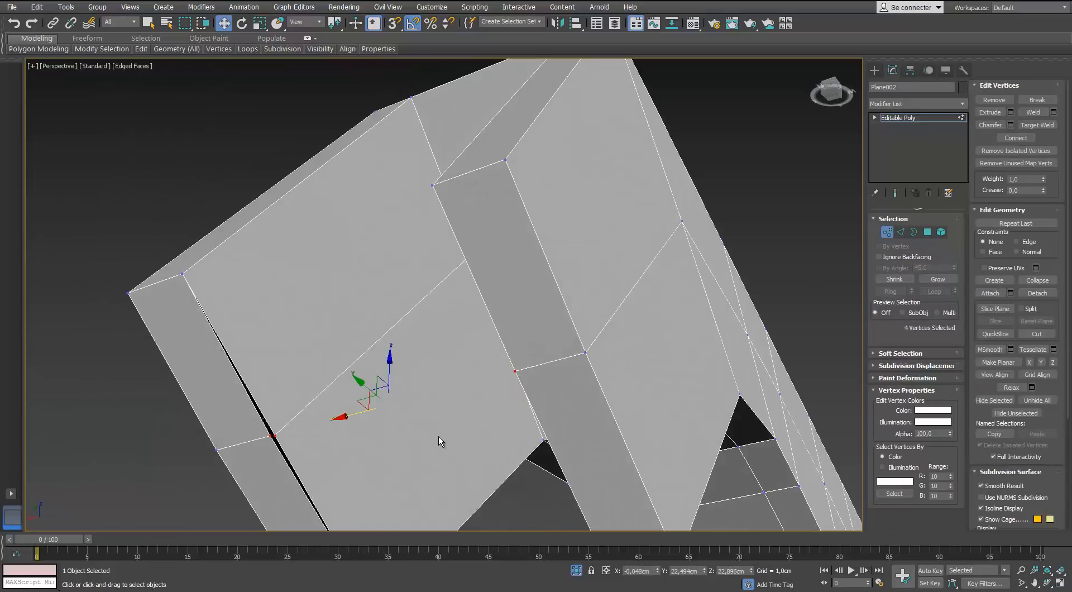
{"action": "left_click", "coordinate": [277, 436]}
{"action": "scroll", "coordinate": [367, 441], "scroll_direction": "down", "scroll_amount": 6}
{"action": "middle_click_drag", "start_coordinate": [367, 441], "coordinate": [483, 335], "text": "alt"}
{"action": "scroll", "coordinate": [644, 290], "scroll_direction": "up", "scroll_amount": 7}
{"action": "left_click", "coordinate": [634, 288]}
{"action": "left_click", "coordinate": [645, 287]}
{"action": "scroll", "coordinate": [620, 321], "scroll_direction": "down", "scroll_amount": 3}
{"action": "key", "text": "1"}
{"action": "scroll", "coordinate": [661, 366], "scroll_direction": "down", "scroll_amount": 8}
{"action": "left_click", "coordinate": [661, 365]}
{"action": "left_click", "coordinate": [586, 357]}
{"action": "scroll", "coordinate": [484, 335], "scroll_direction": "down", "scroll_amount": 2}
{"action": "middle_click_drag", "start_coordinate": [274, 438], "coordinate": [256, 388]}
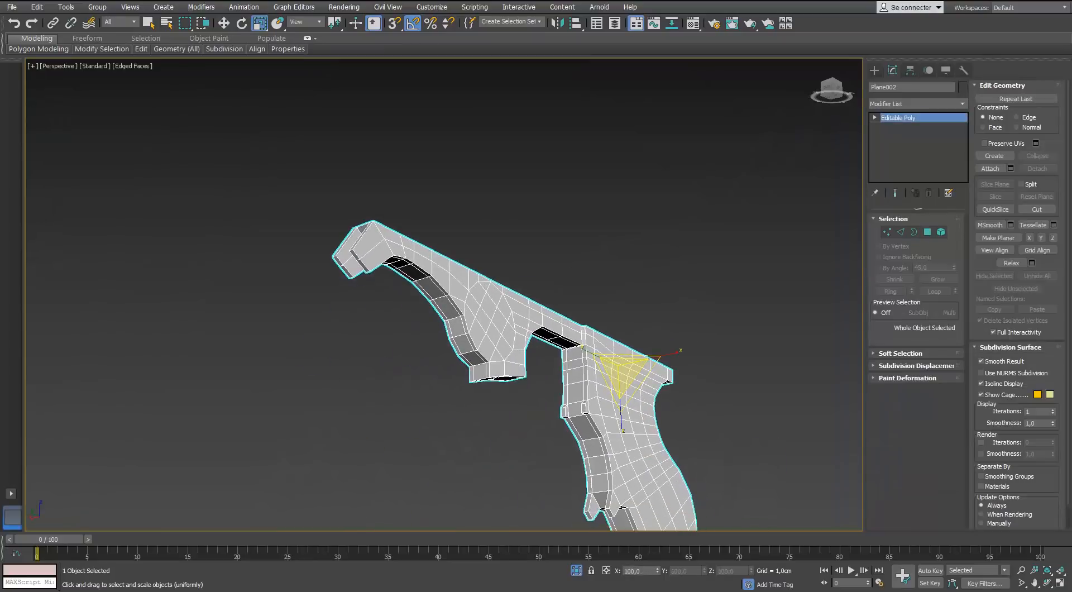
Select the middle strip of polygons running along the frame's underside, trigger opening and grip contour.
{"action": "middle_click_drag", "start_coordinate": [625, 390], "coordinate": [346, 385], "text": "alt"}
{"action": "left_click", "coordinate": [927, 231]}
{"action": "middle_click_drag", "start_coordinate": [496, 323], "coordinate": [533, 271], "text": "alt"}
{"action": "left_click", "coordinate": [537, 269]}
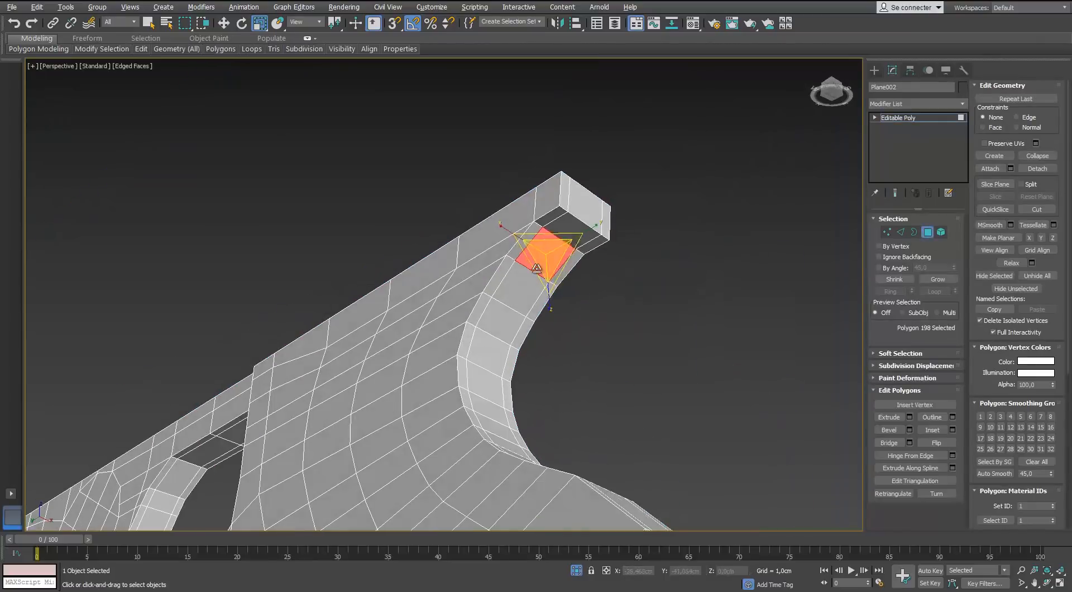
{"action": "left_click", "coordinate": [484, 390], "text": "ctrl"}
{"action": "left_click", "coordinate": [490, 410], "text": "ctrl"}
{"action": "scroll", "coordinate": [490, 391], "scroll_direction": "down", "scroll_amount": 5}
{"action": "middle_click_drag", "start_coordinate": [502, 318], "coordinate": [397, 327], "text": "alt"}
{"action": "key", "text": "f"}
{"action": "scroll", "coordinate": [475, 176], "scroll_direction": "down", "scroll_amount": 5}
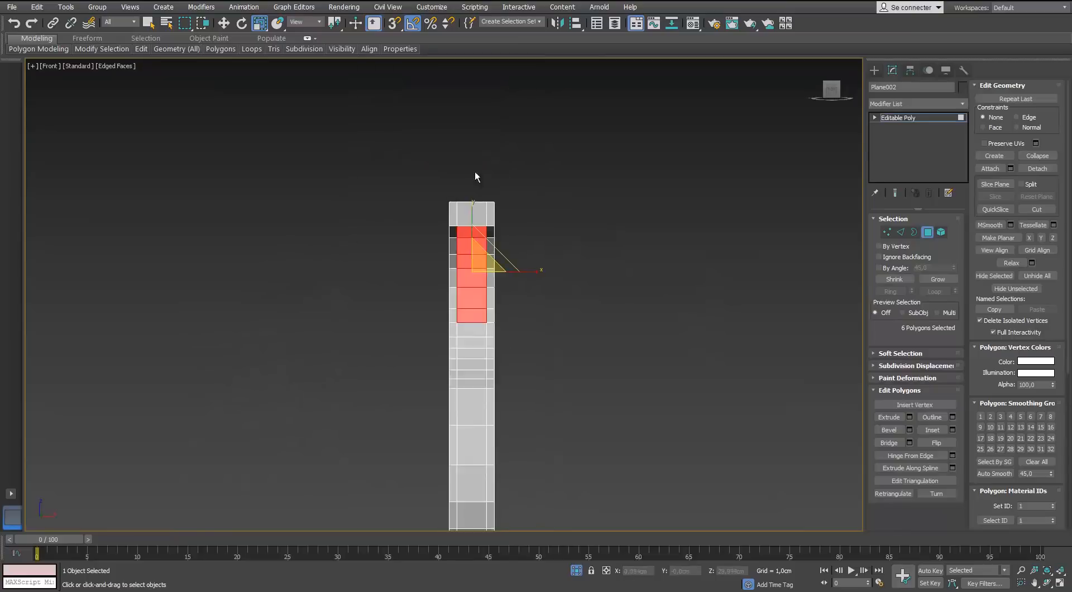
{"action": "scroll", "coordinate": [475, 172], "scroll_direction": "down", "scroll_amount": 4}
{"action": "left_click_drag", "start_coordinate": [474, 169], "coordinate": [480, 414]}
{"action": "scroll", "coordinate": [480, 414], "scroll_direction": "down", "scroll_amount": 2}
{"action": "key", "text": "p"}
{"action": "middle_click_drag", "start_coordinate": [397, 430], "coordinate": [547, 319], "text": "alt"}
{"action": "scroll", "coordinate": [635, 169], "scroll_direction": "up", "scroll_amount": 3}
{"action": "left_click", "coordinate": [617, 157], "text": "ctrl"}
{"action": "middle_click_drag", "start_coordinate": [595, 192], "coordinate": [533, 362], "text": "alt"}
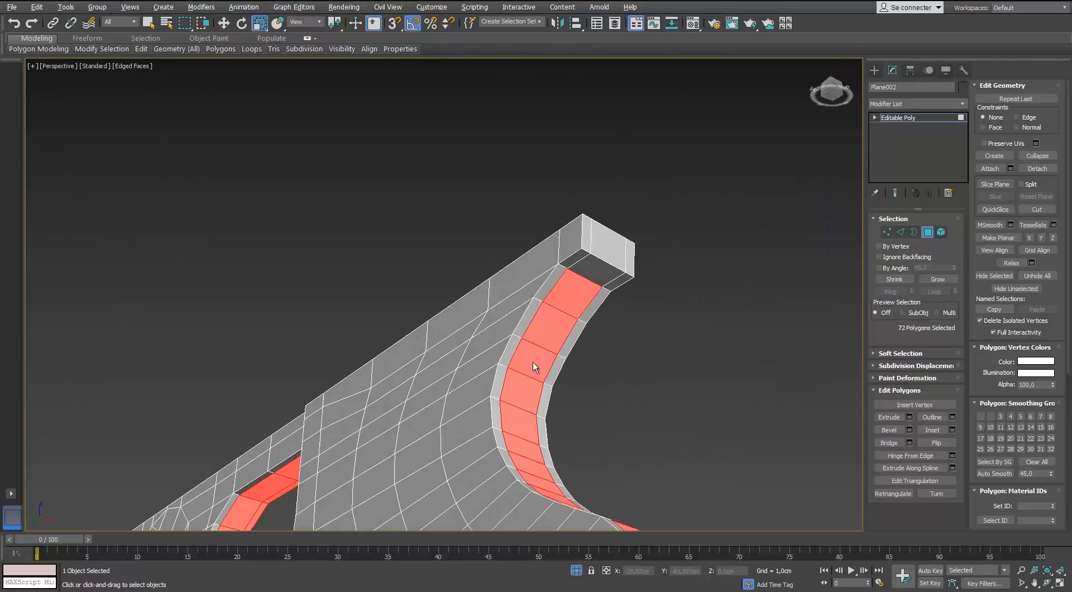
Try to extrude the selected middle strip inward with a negative height.
{"action": "left_click", "coordinate": [909, 417]}
{"action": "left_click_drag", "start_coordinate": [677, 355], "coordinate": [674, 403]}
{"action": "left_click", "coordinate": [682, 338]}
{"action": "middle_click_drag", "start_coordinate": [522, 408], "coordinate": [535, 335]}
{"action": "left_click", "coordinate": [707, 358]}
{"action": "scroll", "coordinate": [534, 335], "scroll_direction": "down", "scroll_amount": 3}
{"action": "scroll", "coordinate": [534, 335], "scroll_direction": "up", "scroll_amount": 3}
{"action": "left_click_drag", "start_coordinate": [677, 355], "coordinate": [677, 366]}
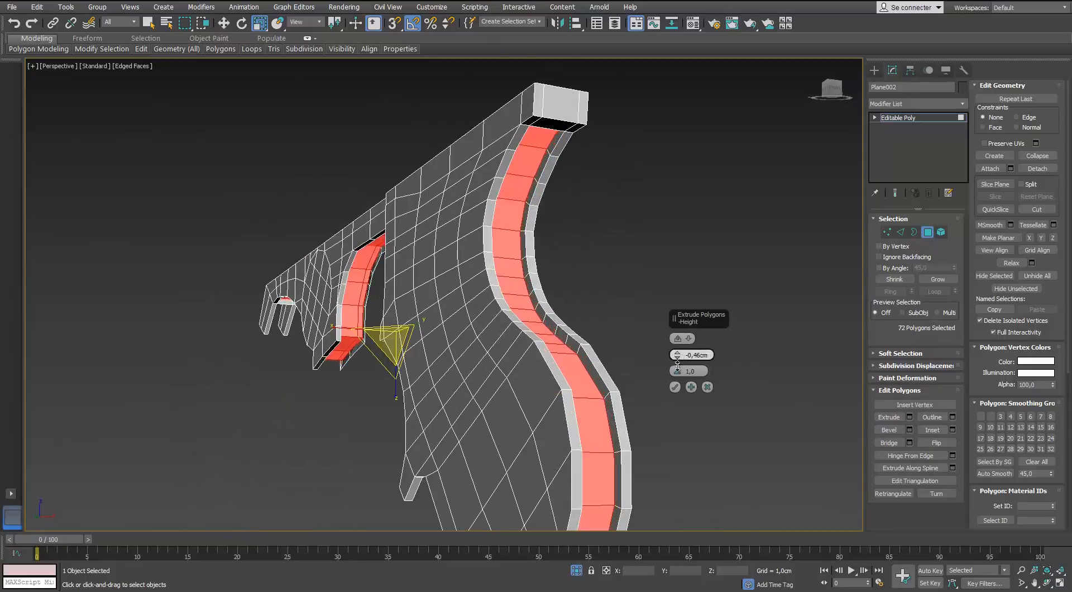
{"action": "middle_click_drag", "start_coordinate": [678, 355], "coordinate": [502, 335], "text": "alt"}
{"action": "scroll", "coordinate": [302, 313], "scroll_direction": "up", "scroll_amount": 5}
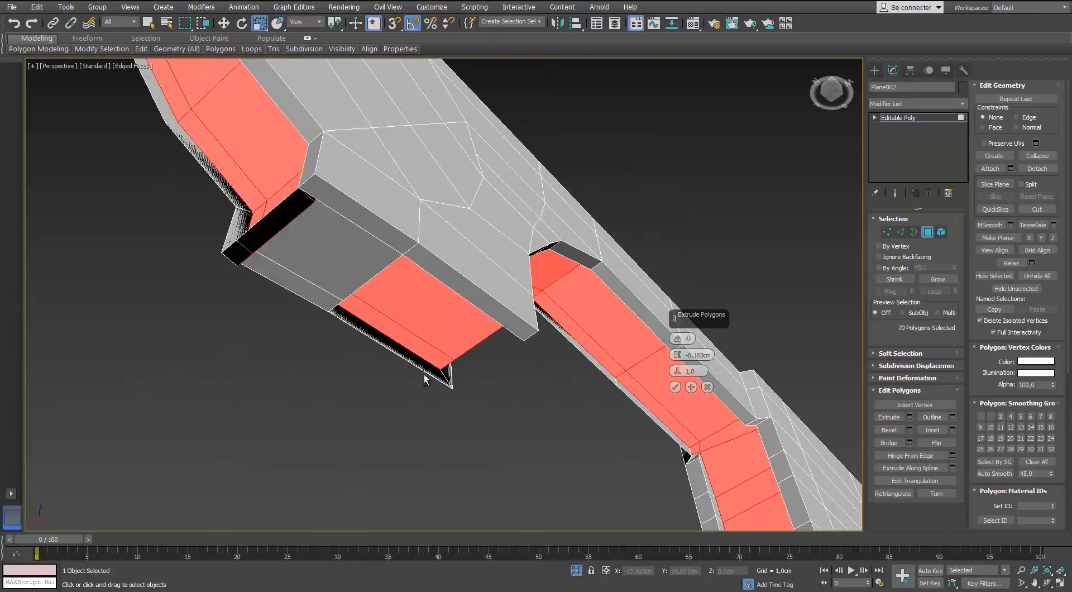
{"action": "left_click", "coordinate": [251, 262], "text": "ctrl"}
{"action": "middle_click_drag", "start_coordinate": [239, 270], "coordinate": [544, 379], "text": "alt"}
{"action": "scroll", "coordinate": [426, 390], "scroll_direction": "up", "scroll_amount": 5}
{"action": "scroll", "coordinate": [496, 397], "scroll_direction": "down", "scroll_amount": 4}
{"action": "left_click", "coordinate": [707, 387]}
Remove from the selection the middle-strip polygons of the frame that should stay flush.
{"action": "scroll", "coordinate": [586, 323], "scroll_direction": "down", "scroll_amount": 3}
{"action": "middle_click_drag", "start_coordinate": [586, 324], "coordinate": [615, 302], "text": "alt"}
{"action": "left_click_drag", "start_coordinate": [615, 302], "coordinate": [642, 333], "text": "alt"}
{"action": "middle_click_drag", "start_coordinate": [586, 212], "coordinate": [527, 289], "text": "alt"}
{"action": "left_click_drag", "start_coordinate": [501, 237], "coordinate": [500, 237], "text": "alt"}
{"action": "middle_click_drag", "start_coordinate": [500, 236], "coordinate": [407, 354], "text": "alt"}
{"action": "left_click_drag", "start_coordinate": [406, 354], "coordinate": [445, 426], "text": "alt"}
{"action": "middle_click_drag", "start_coordinate": [445, 426], "coordinate": [609, 271], "text": "alt"}
{"action": "scroll", "coordinate": [457, 249], "scroll_direction": "up", "scroll_amount": 3}
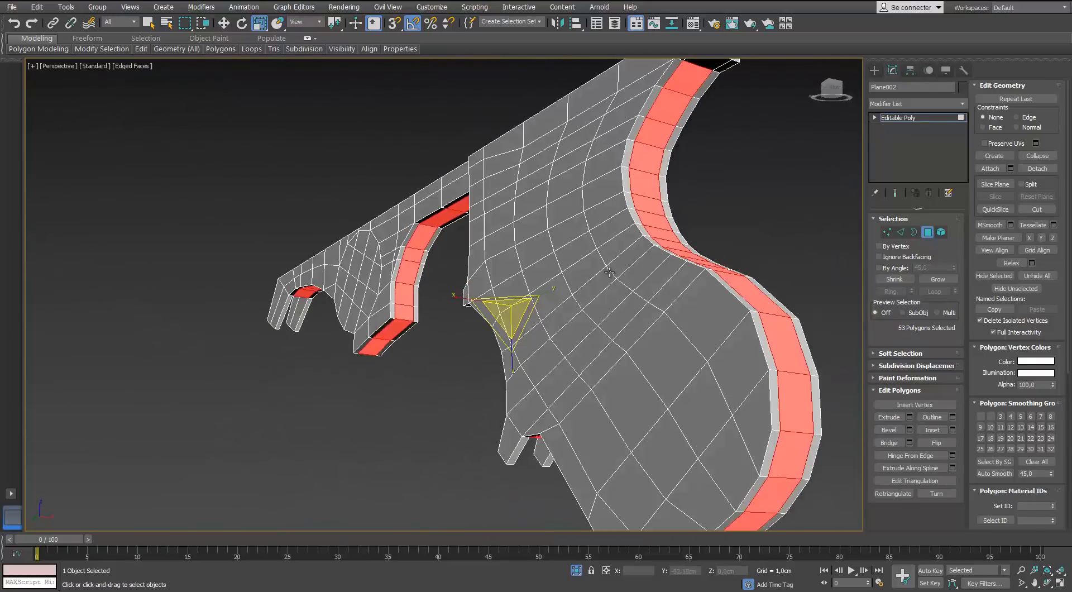
Extrude the selected middle strip inward to form a recess along the frame's edge, and leave polygon editing.
{"action": "left_click", "coordinate": [909, 417]}
{"action": "middle_click_drag", "start_coordinate": [643, 345], "coordinate": [587, 335], "text": "alt"}
{"action": "left_click", "coordinate": [675, 386]}
{"action": "key", "text": "4"}
{"action": "middle_click_drag", "start_coordinate": [670, 362], "coordinate": [687, 313], "text": "alt"}
{"action": "left_click", "coordinate": [720, 268]}
{"action": "scroll", "coordinate": [658, 290], "scroll_direction": "down", "scroll_amount": 3}
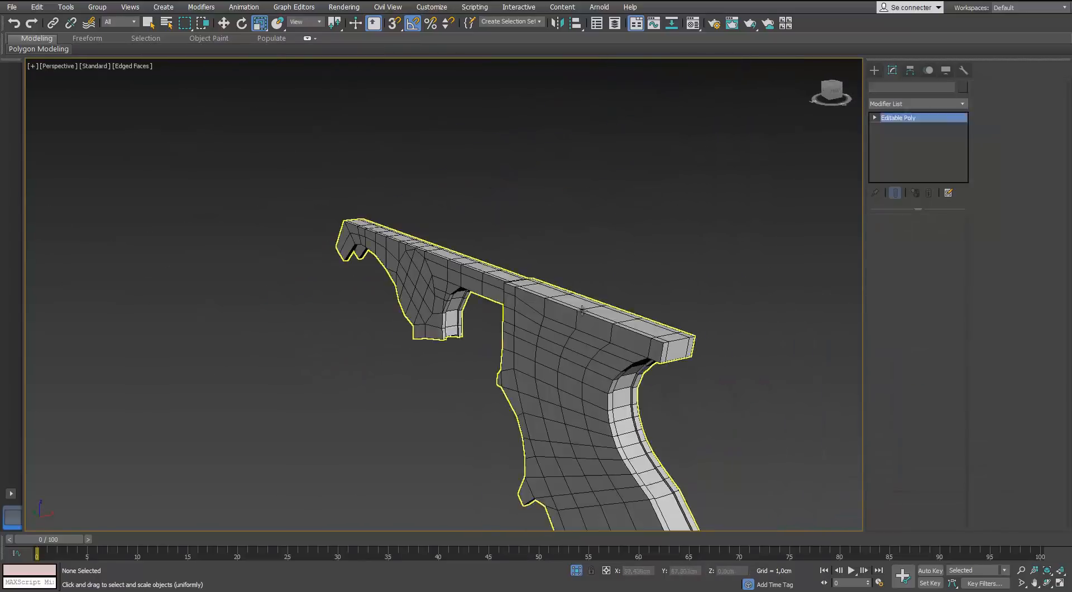
Exit the frame's isolation and inspect the recessed frame together with the rest of the pistol.
{"action": "left_click", "coordinate": [609, 324]}
{"action": "mouse_move", "coordinate": [608, 324]}
{"action": "middle_mouse_down", "text": "alt"}
{"action": "mouse_move", "coordinate": [589, 253]}
{"action": "mouse_move", "coordinate": [599, 327]}
{"action": "middle_mouse_up", "text": "alt"}
{"action": "left_click", "coordinate": [577, 571]}
{"action": "middle_click_drag", "start_coordinate": [502, 385], "coordinate": [558, 346], "text": "alt"}
{"action": "left_click", "coordinate": [631, 468]}
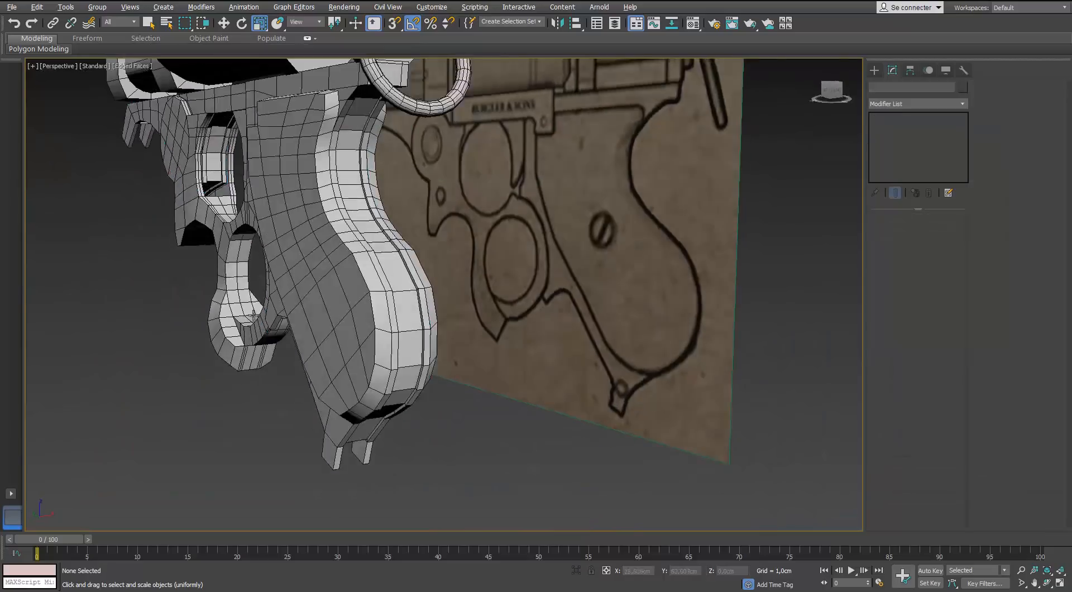
{"action": "scroll", "coordinate": [532, 219], "scroll_direction": "down", "scroll_amount": 4}
{"action": "middle_click_drag", "start_coordinate": [592, 313], "coordinate": [476, 452], "text": "alt"}
Switch to the left view and select the frame over the blueprint.
{"action": "key", "text": "l"}
{"action": "scroll", "coordinate": [536, 290], "scroll_direction": "up", "scroll_amount": 5}
{"action": "left_click", "coordinate": [546, 282]}
{"action": "scroll", "coordinate": [542, 284], "scroll_direction": "down", "scroll_amount": 2}
{"action": "scroll", "coordinate": [531, 284], "scroll_direction": "up", "scroll_amount": 2}
{"action": "scroll", "coordinate": [530, 285], "scroll_direction": "down", "scroll_amount": 2}
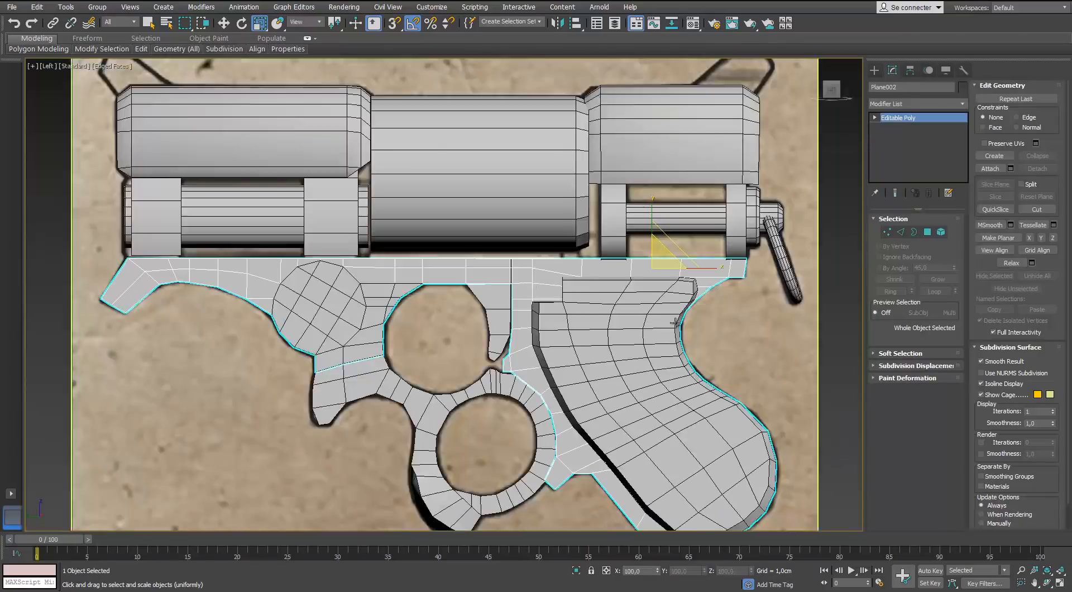
Isolate the blueprint plane so its drawing is clear of the modelled parts.
{"action": "scroll", "coordinate": [580, 290], "scroll_direction": "down", "scroll_amount": 2}
{"action": "left_click", "coordinate": [647, 315]}
{"action": "key", "text": "alt+q"}
{"action": "scroll", "coordinate": [578, 291], "scroll_direction": "up", "scroll_amount": 2}
Draw a plane over the blueprint's lettered nameplate above the trigger opening and convert it to Editable Poly.
{"action": "left_click", "coordinate": [874, 71]}
{"action": "left_click", "coordinate": [936, 184]}
{"action": "scroll", "coordinate": [447, 266], "scroll_direction": "up", "scroll_amount": 4}
{"action": "left_click_drag", "start_coordinate": [546, 218], "coordinate": [177, 277]}
{"action": "right_click", "coordinate": [327, 257]}
{"action": "left_click", "coordinate": [371, 364]}
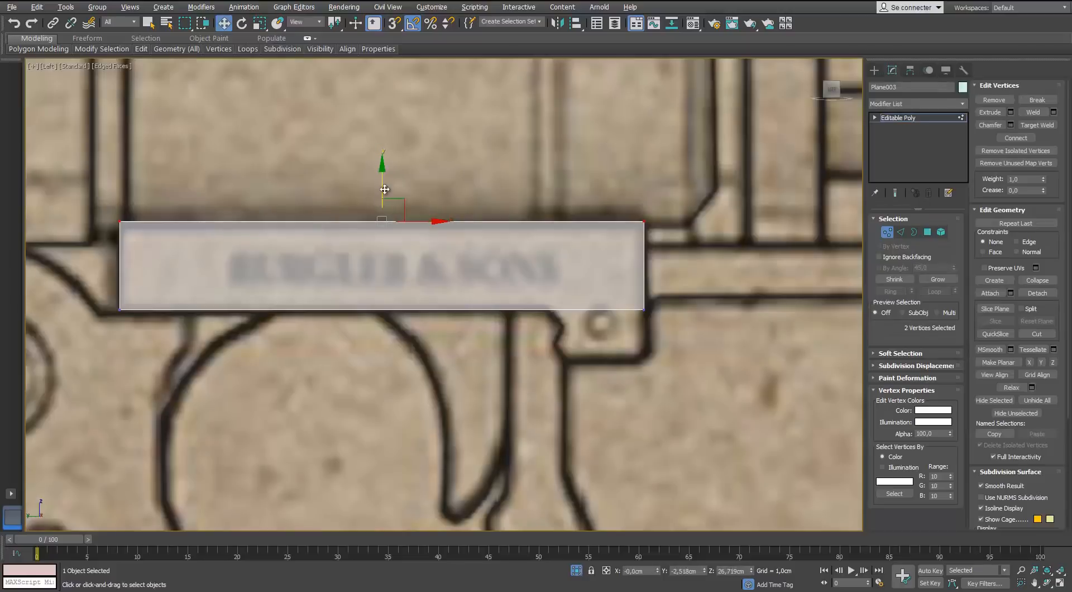
Lower the nameplate's upper vertices to the drawn outline and connect its long edges with 1 segment at slide -64.
{"action": "left_click_drag", "start_coordinate": [385, 189], "coordinate": [419, 223]}
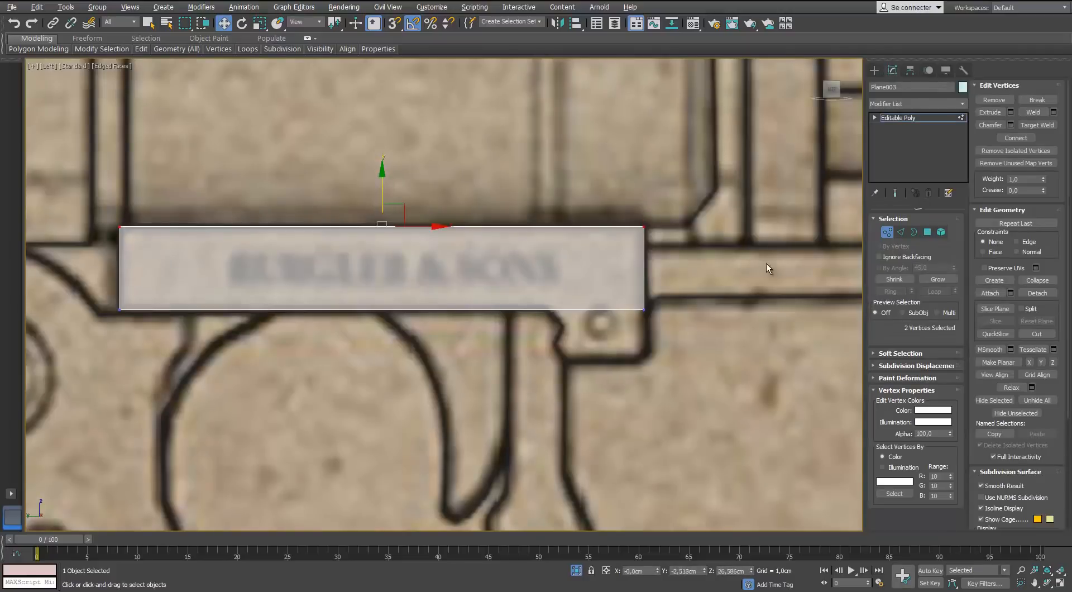
{"action": "key", "text": "2"}
{"action": "key", "text": "ctrl+shift+e"}
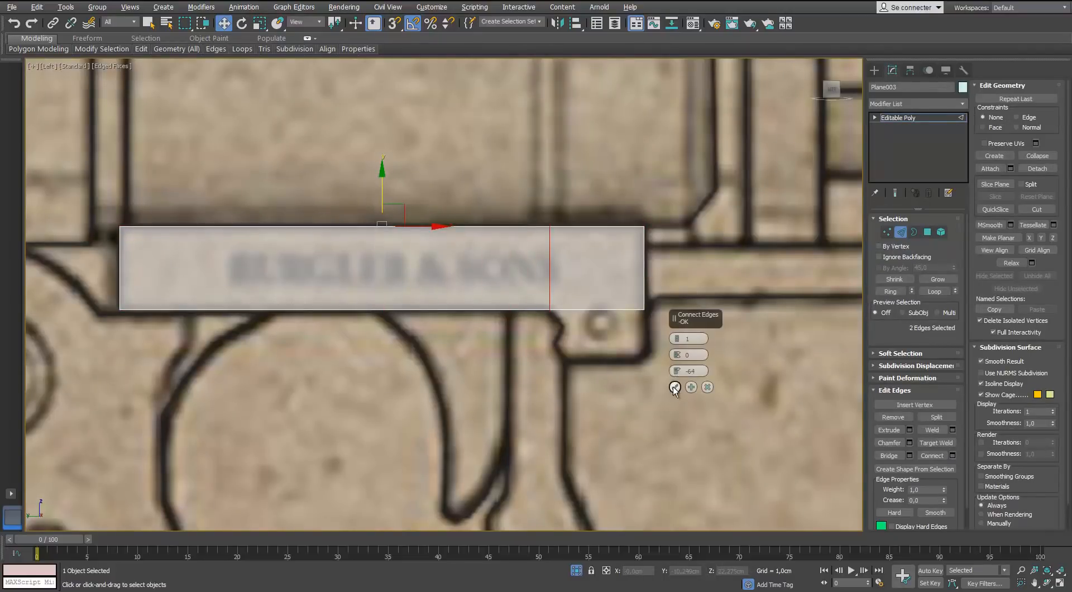
Extend the nameplate's short lower edge downward and move the new inner corner onto the notch outline.
{"action": "key", "text": "1"}
{"action": "scroll", "coordinate": [573, 337], "scroll_direction": "up", "scroll_amount": 2}
{"action": "left_click", "coordinate": [544, 331]}
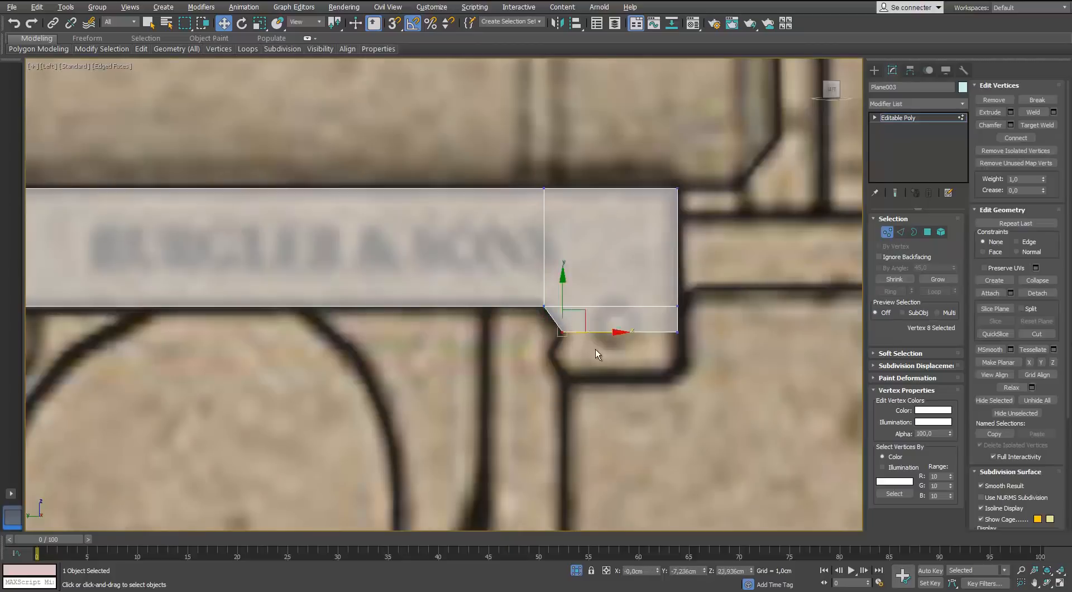
Extend the nameplate's lower tab down two more rows, fitting the corners to the outline and narrowing the last edge.
{"action": "key", "text": "2"}
{"action": "left_click", "coordinate": [604, 333]}
{"action": "left_click_drag", "start_coordinate": [620, 300], "coordinate": [621, 313], "text": "shift"}
{"action": "key", "text": "1"}
{"action": "left_click", "coordinate": [562, 360]}
{"action": "left_click_drag", "start_coordinate": [591, 359], "coordinate": [582, 358]}
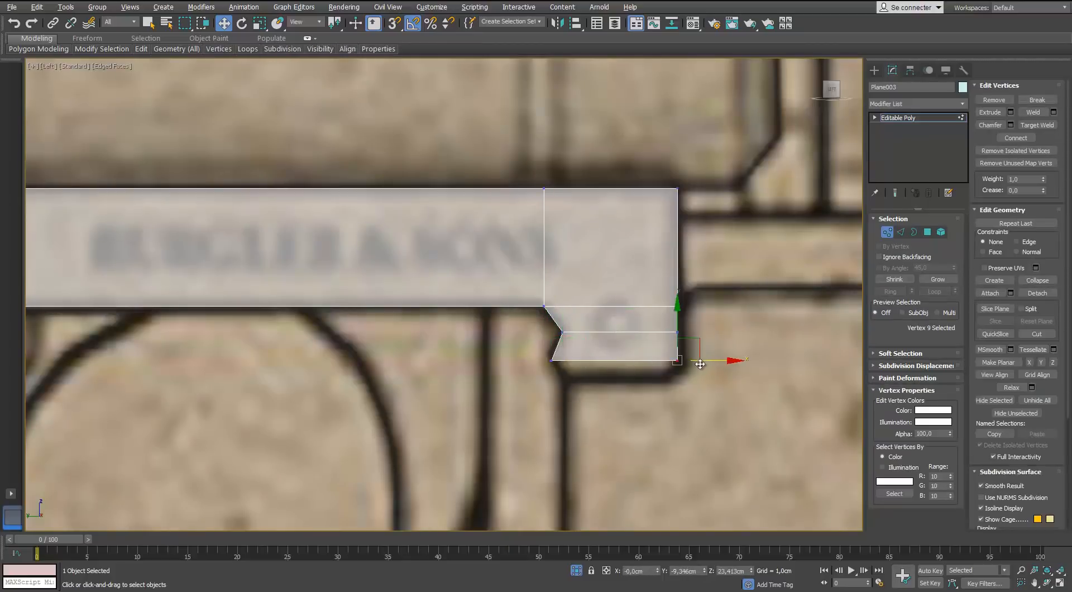
{"action": "left_click_drag", "start_coordinate": [699, 364], "coordinate": [705, 364]}
{"action": "key", "text": "2"}
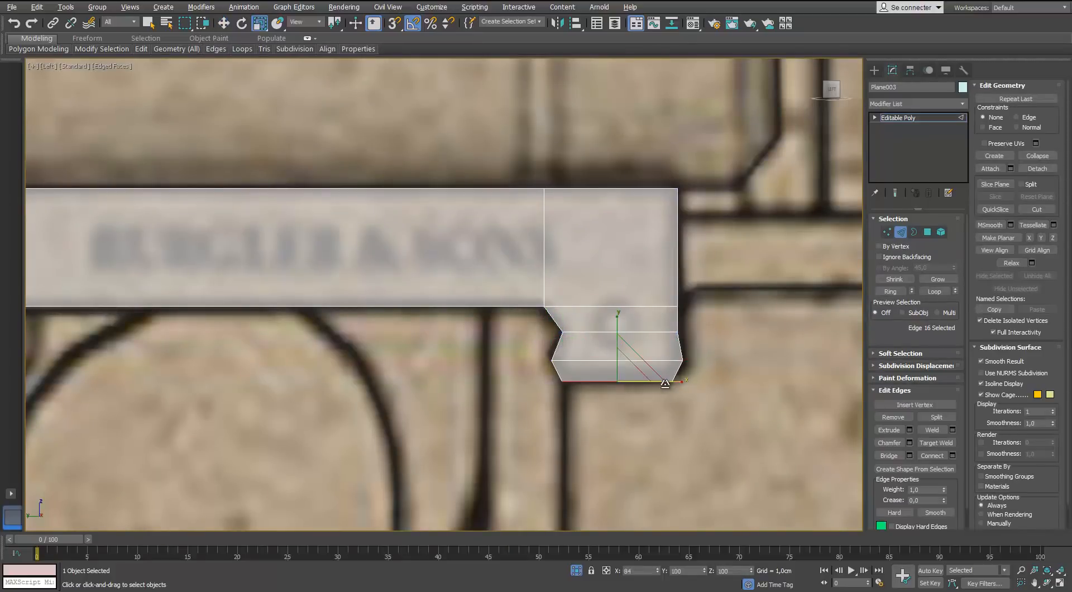
{"action": "key", "text": "2"}
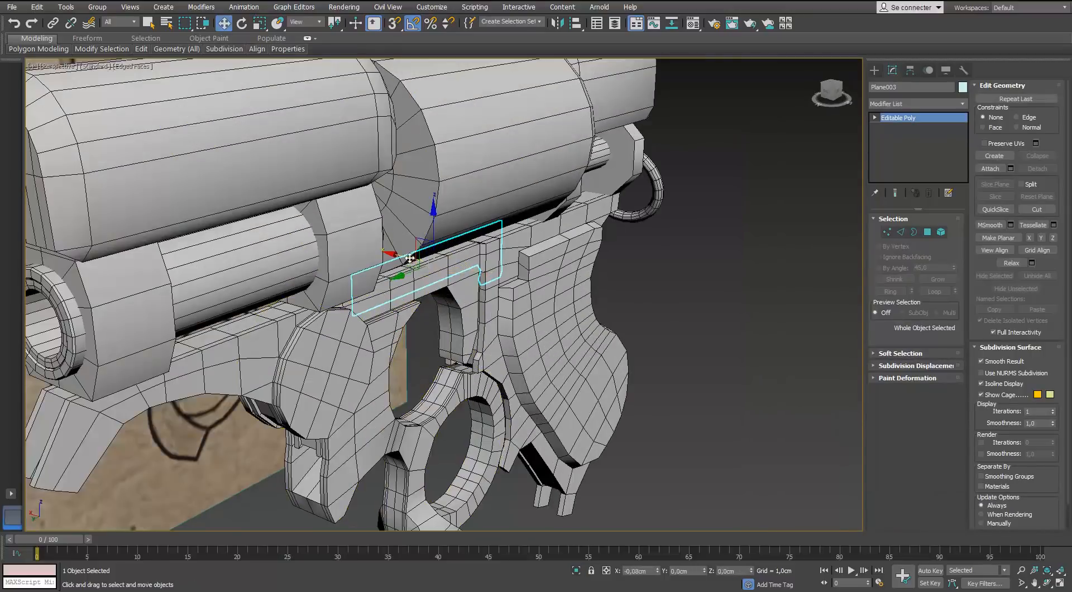
Move the nameplate out to the side of the frame and extrude its open border inward to give it depth.
{"action": "left_click_drag", "start_coordinate": [439, 276], "coordinate": [420, 285]}
{"action": "scroll", "coordinate": [439, 276], "scroll_direction": "up", "scroll_amount": 4}
{"action": "key", "text": "3"}
{"action": "middle_click_drag", "start_coordinate": [491, 195], "coordinate": [551, 197], "text": "alt"}
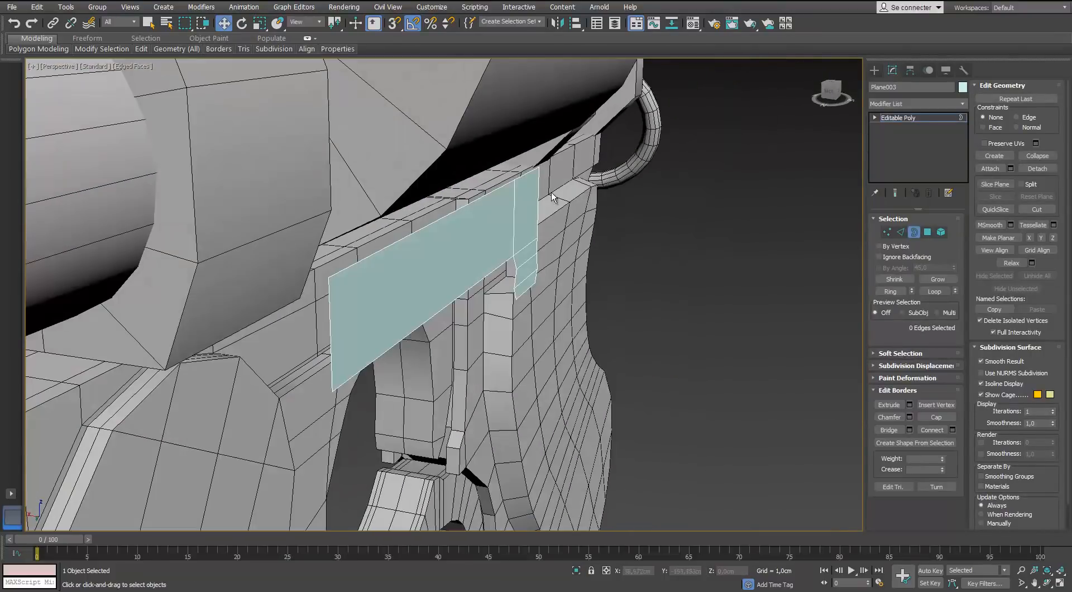
{"action": "left_click_drag", "start_coordinate": [473, 255], "coordinate": [439, 246], "text": "shift"}
{"action": "middle_click_drag", "start_coordinate": [420, 244], "coordinate": [394, 287], "text": "alt"}
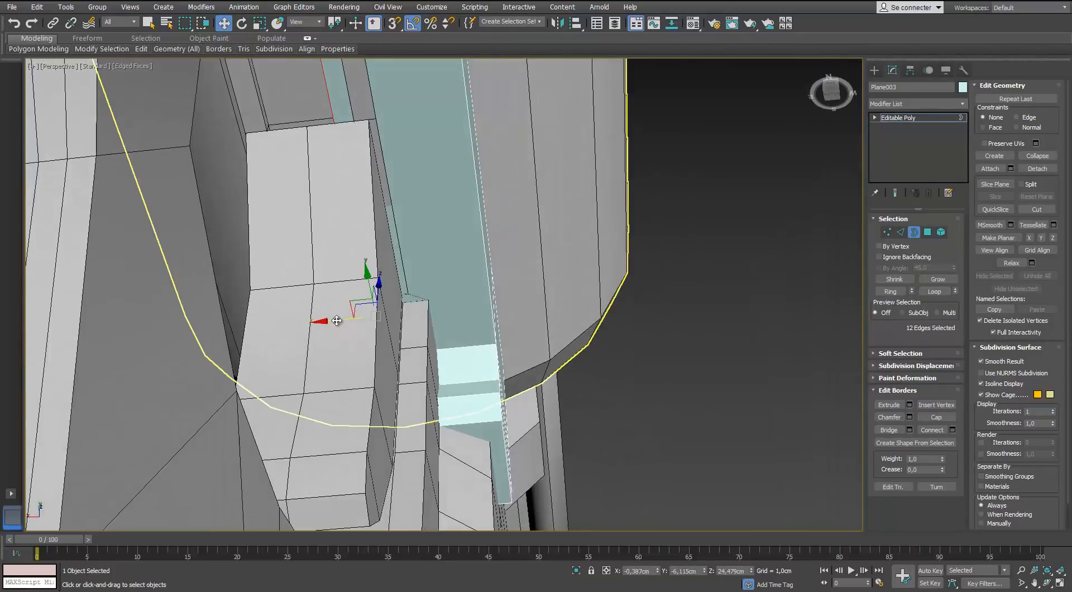
{"action": "scroll", "coordinate": [311, 320], "scroll_direction": "down", "scroll_amount": 3}
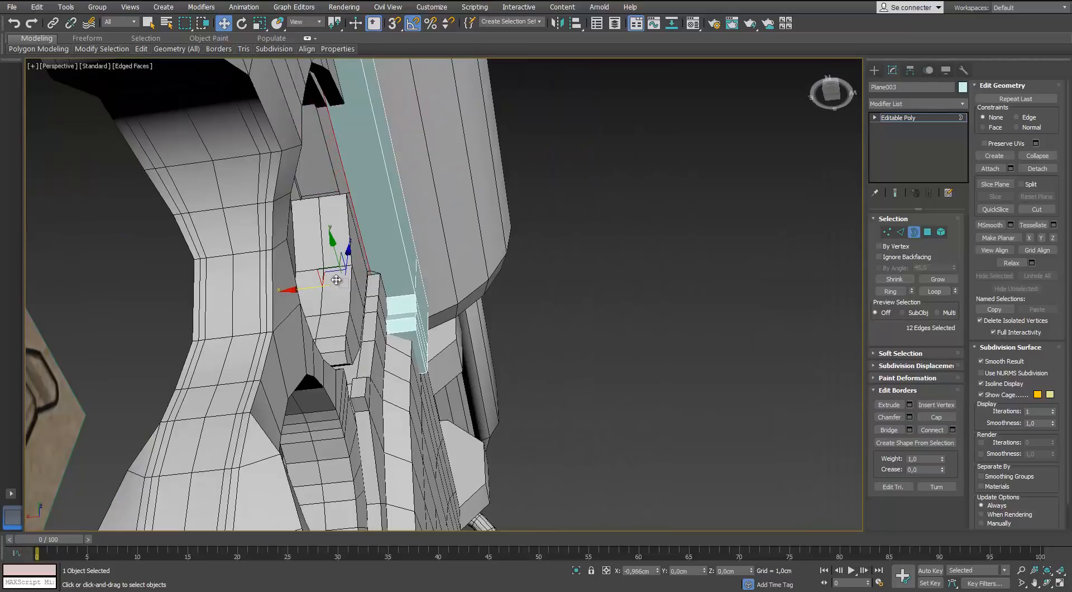
{"action": "middle_click_drag", "start_coordinate": [336, 280], "coordinate": [363, 244], "text": "alt"}
Add a Symmetry modifier to the nameplate with Z as the mirror axis and flipping enabled.
{"action": "left_click", "coordinate": [919, 117]}
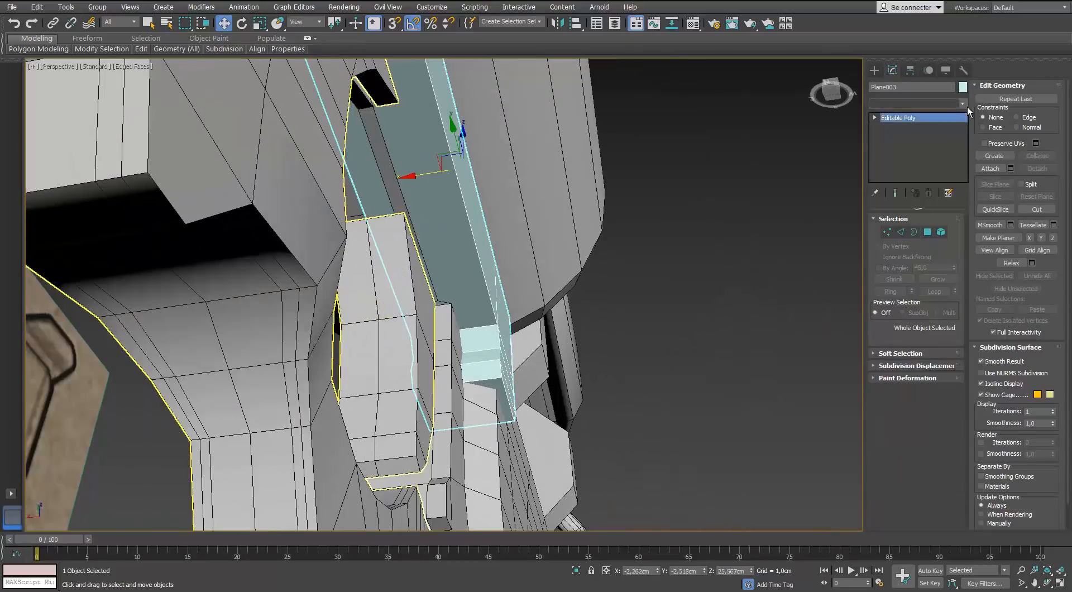
{"action": "left_click", "coordinate": [961, 104]}
{"action": "left_click", "coordinate": [892, 343]}
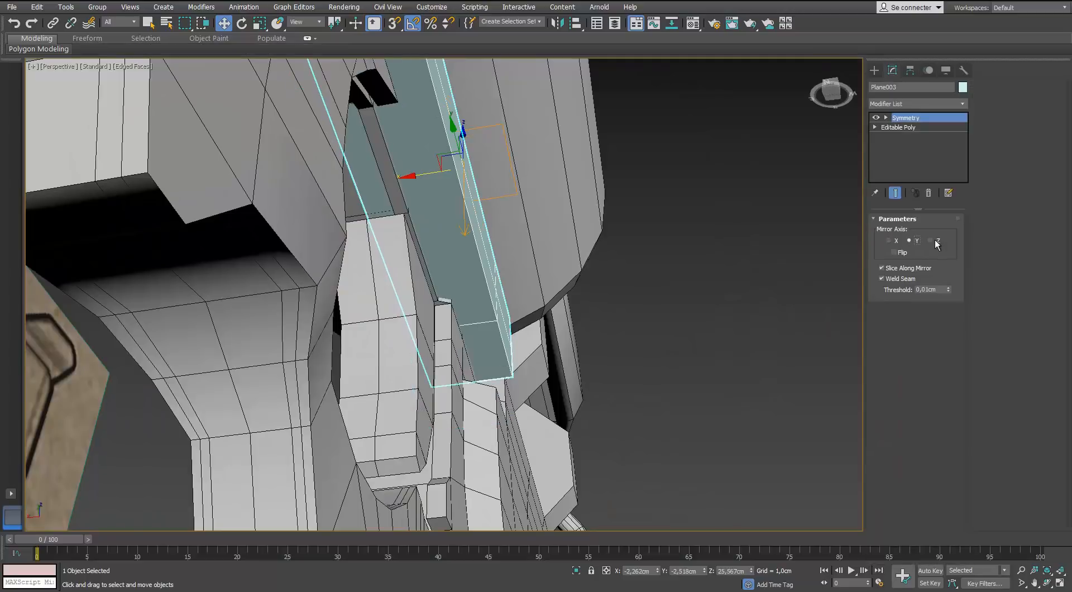
{"action": "left_click", "coordinate": [900, 253]}
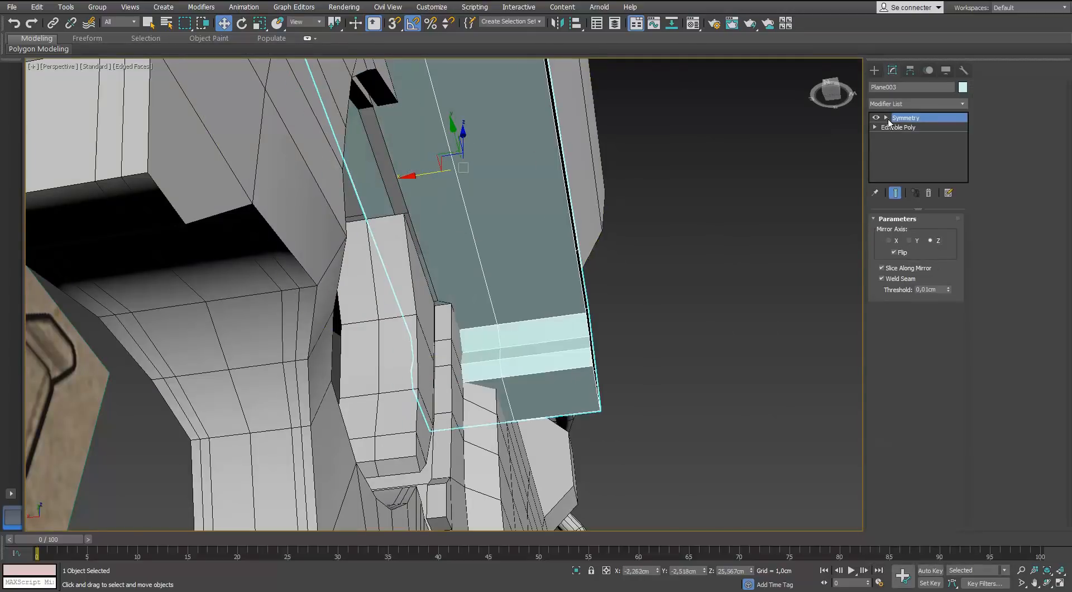
Shift the Symmetry mirror plane to the frame's centre with flipping off and a 0.06 cm weld threshold.
{"action": "key", "text": "1"}
{"action": "left_click_drag", "start_coordinate": [638, 155], "coordinate": [832, 240]}
{"action": "left_click", "coordinate": [893, 252]}
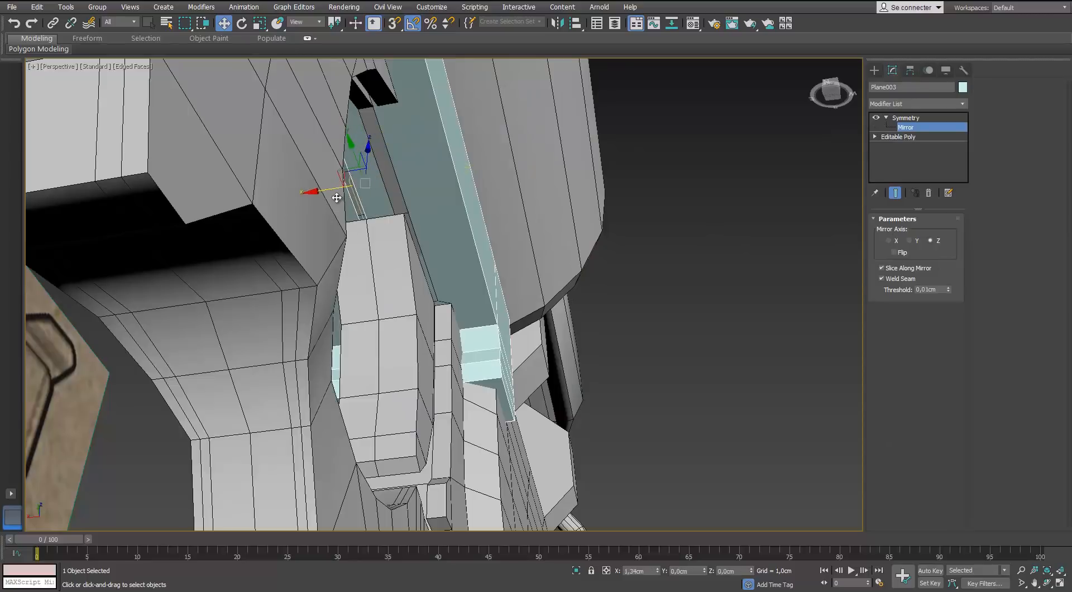
{"action": "scroll", "coordinate": [362, 197], "scroll_direction": "up", "scroll_amount": 5}
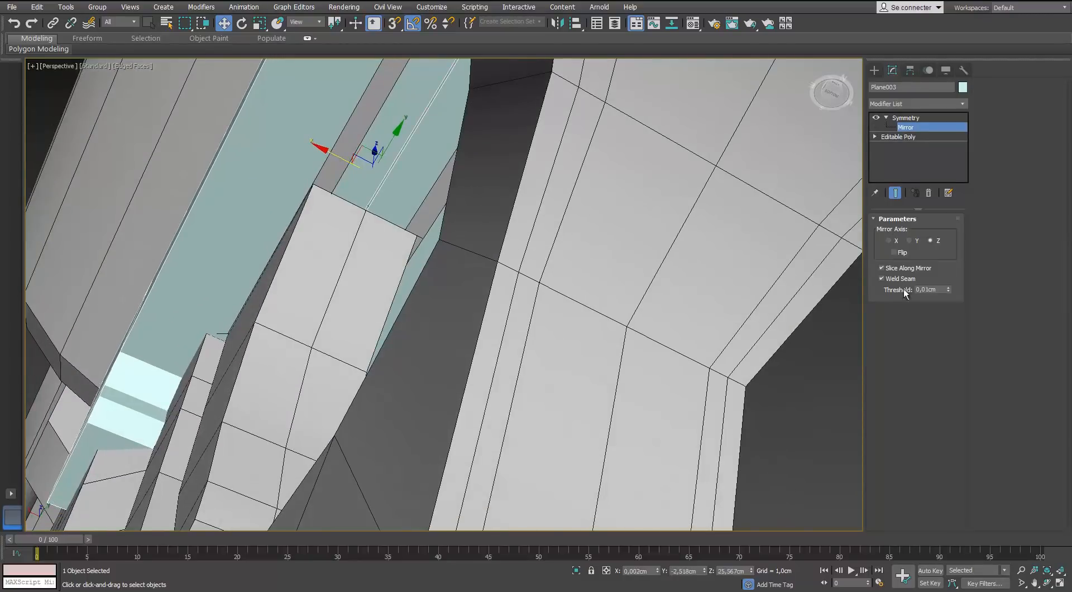
{"action": "left_click_drag", "start_coordinate": [948, 279], "coordinate": [947, 270]}
{"action": "scroll", "coordinate": [535, 274], "scroll_direction": "down", "scroll_amount": 10}
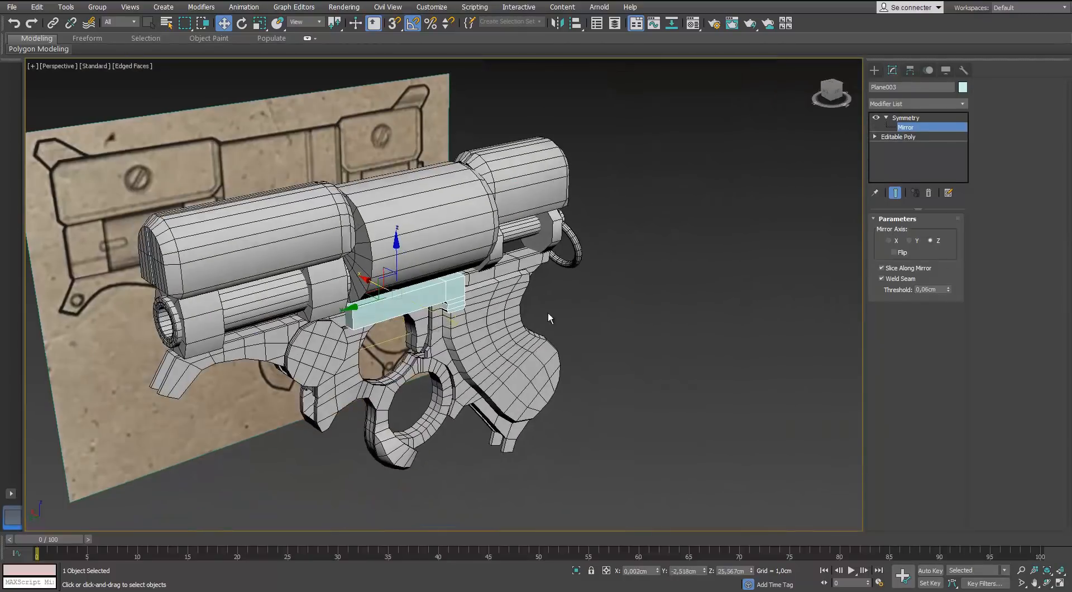
Give the nameplate the pistol's grey material and a black wire colour.
{"action": "key", "text": "m"}
{"action": "key", "text": "m"}
{"action": "left_click", "coordinate": [962, 87]}
{"action": "left_click", "coordinate": [716, 327]}
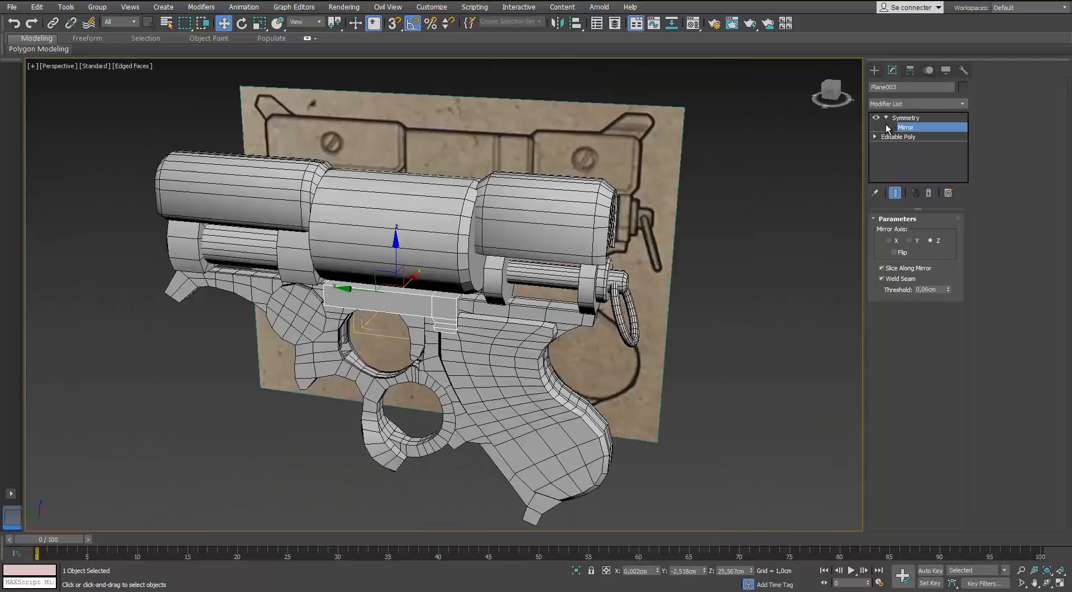
Leave the nameplate's mirror editing, deselect it and inspect how it sits on the pistol.
{"action": "left_click", "coordinate": [895, 192]}
{"action": "scroll", "coordinate": [366, 251], "scroll_direction": "up", "scroll_amount": 3}
{"action": "scroll", "coordinate": [366, 251], "scroll_direction": "down", "scroll_amount": 3}
{"action": "middle_click_drag", "start_coordinate": [366, 251], "coordinate": [580, 257], "text": "alt"}
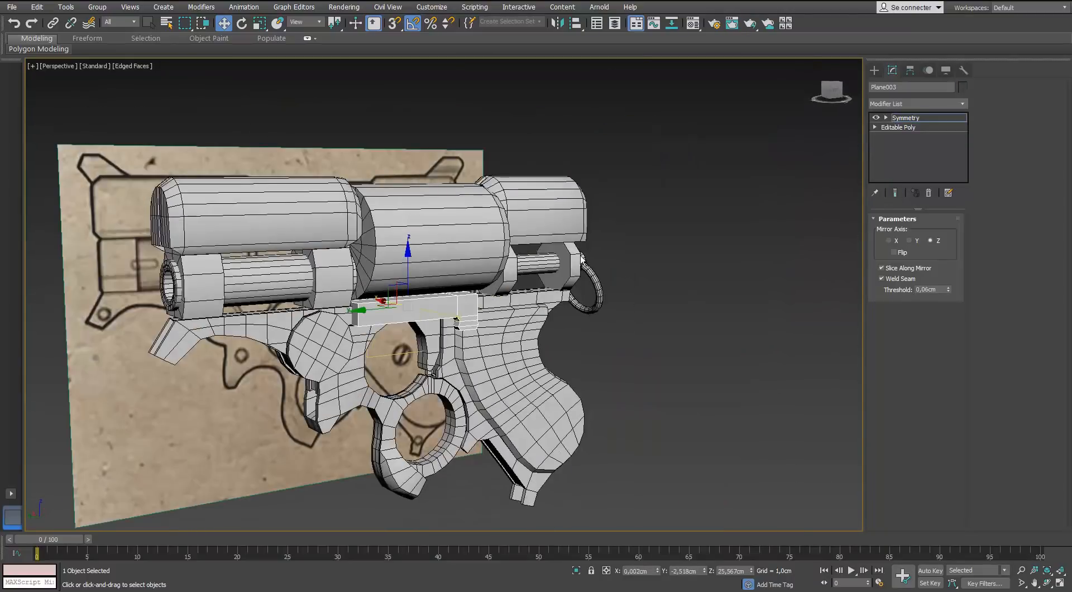
{"action": "left_click", "coordinate": [904, 126]}
{"action": "left_click", "coordinate": [692, 181]}
{"action": "middle_click_drag", "start_coordinate": [436, 253], "coordinate": [365, 260], "text": "alt"}
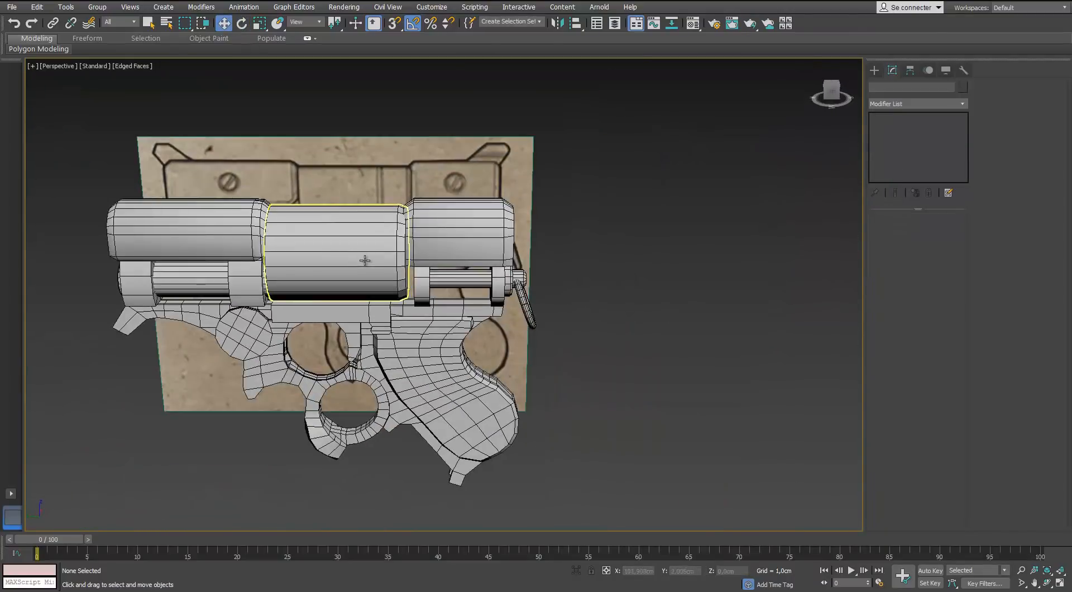
In the left view, draw a plane over the blueprint's upper front tab above the barrel casing and convert it to Editable Poly.
{"action": "key", "text": "l"}
{"action": "scroll", "coordinate": [365, 261], "scroll_direction": "up", "scroll_amount": 5}
{"action": "left_click", "coordinate": [874, 70]}
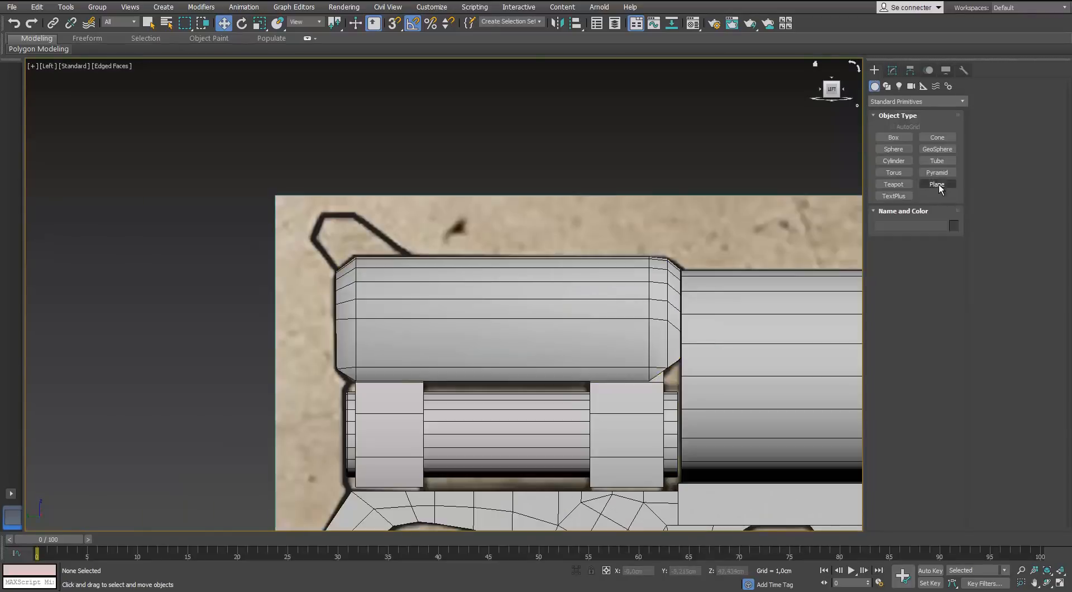
{"action": "left_click", "coordinate": [937, 184]}
{"action": "left_click_drag", "start_coordinate": [402, 297], "coordinate": [296, 261]}
{"action": "key", "text": "w"}
{"action": "right_click", "coordinate": [346, 282]}
{"action": "left_click", "coordinate": [313, 398]}
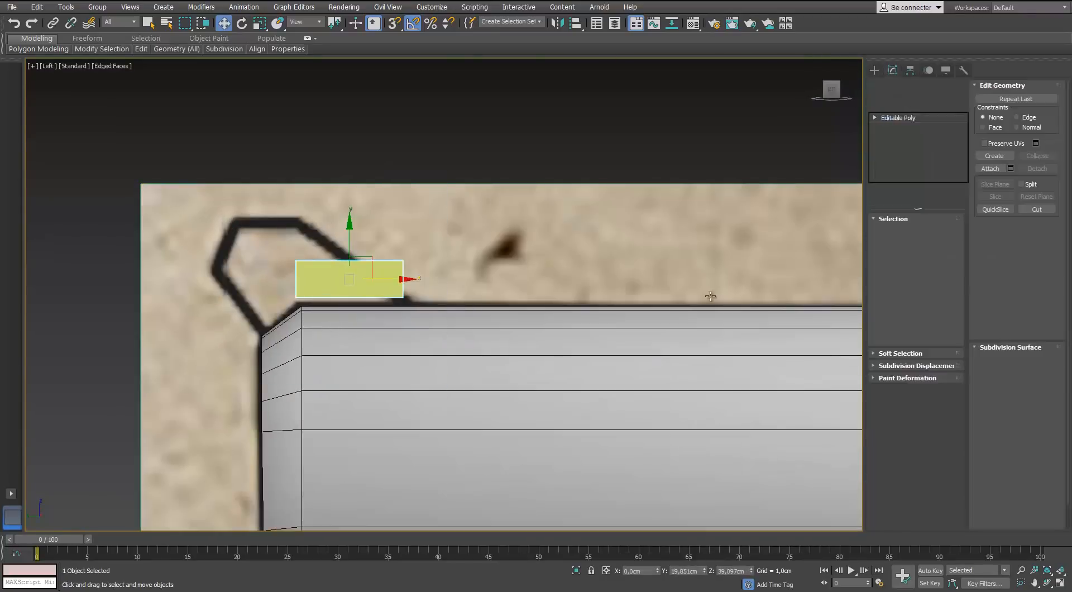
Place the plane on the casing's upper edge and fit its corner vertices to the blueprint tab's sloped outline.
{"action": "key", "text": "1"}
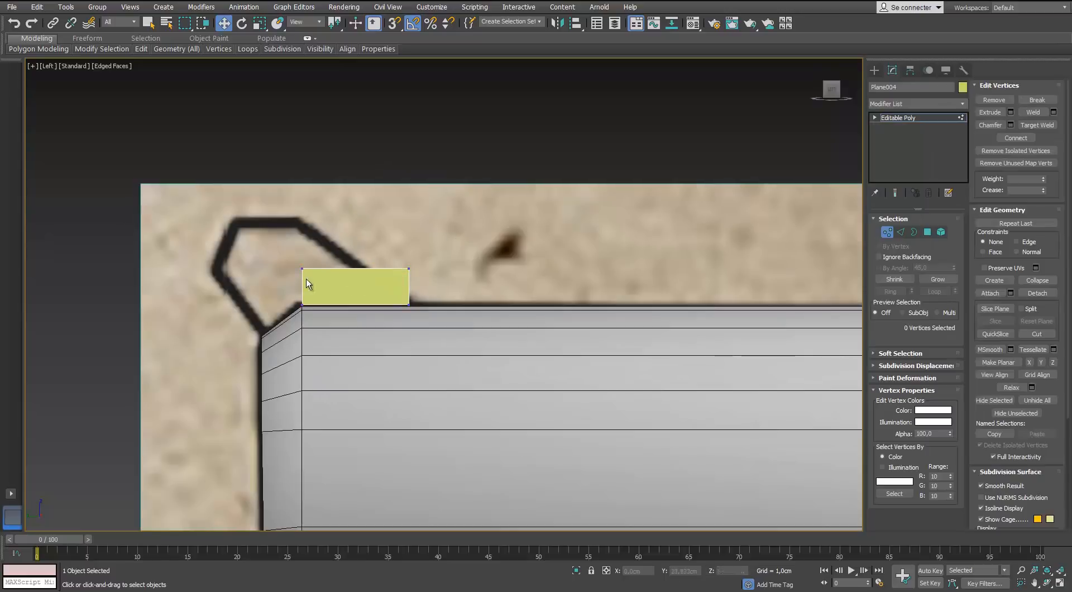
{"action": "left_click_drag", "start_coordinate": [282, 266], "coordinate": [282, 263]}
{"action": "left_click_drag", "start_coordinate": [375, 248], "coordinate": [312, 209]}
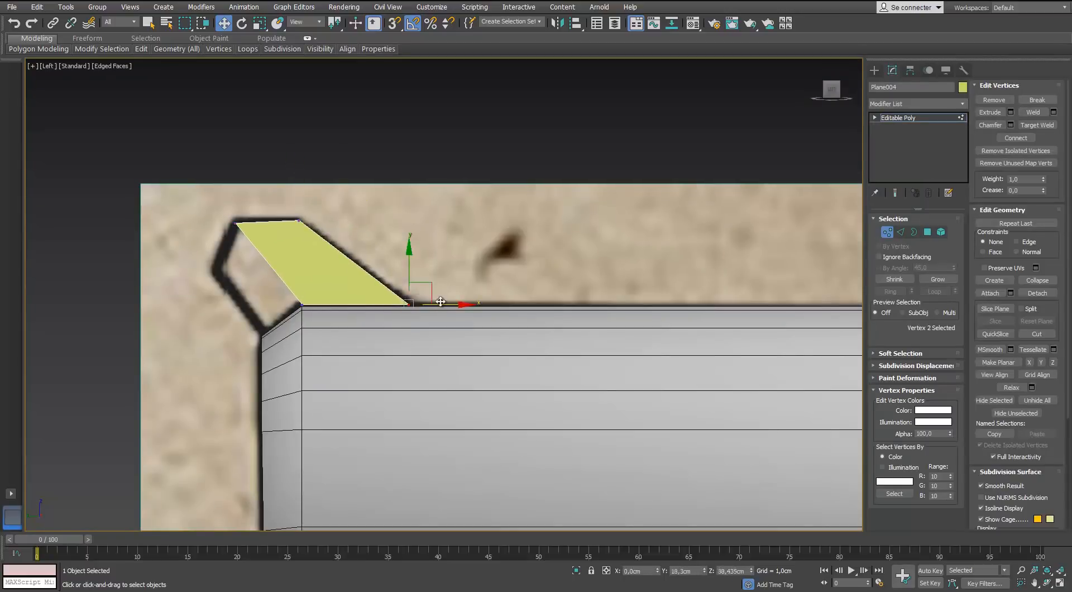
{"action": "scroll", "coordinate": [244, 213], "scroll_direction": "up", "scroll_amount": 3}
{"action": "left_click", "coordinate": [232, 233]}
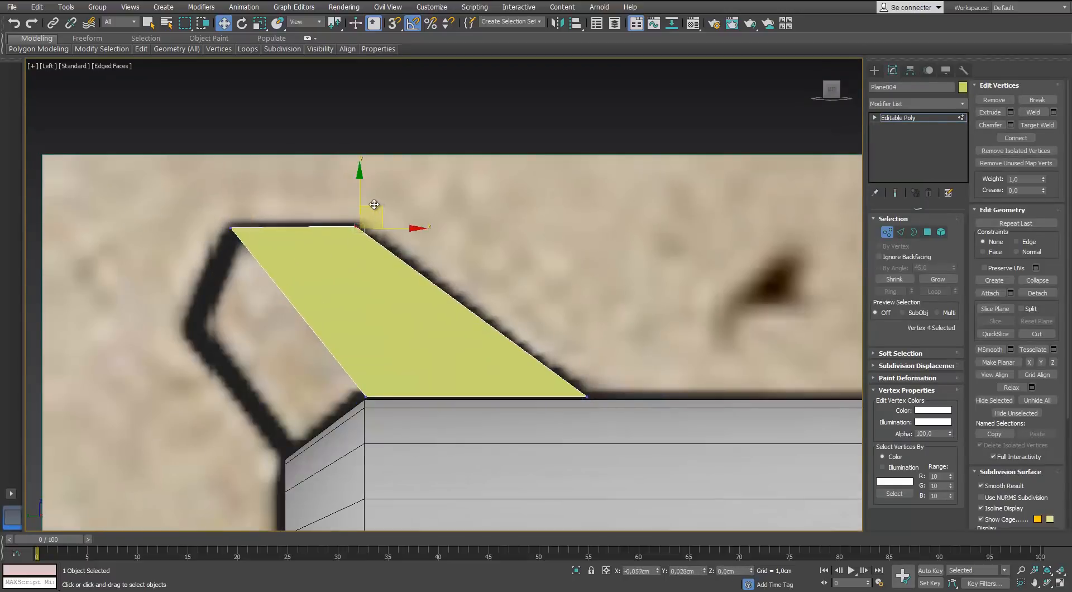
Extend the tab's front edge over the casing's bevelled corner and move the outer vertex onto the drawn tip.
{"action": "key", "text": "2"}
{"action": "left_click", "coordinate": [317, 331]}
{"action": "left_click_drag", "start_coordinate": [308, 293], "coordinate": [233, 364], "text": "shift"}
{"action": "key", "text": "1"}
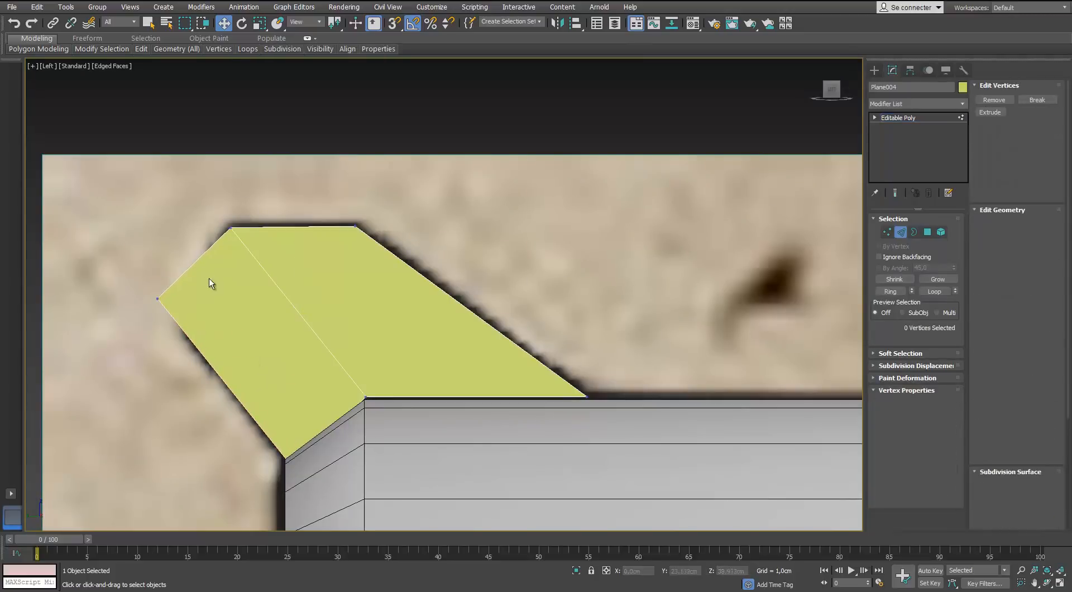
{"action": "left_click", "coordinate": [158, 297]}
{"action": "left_click_drag", "start_coordinate": [168, 277], "coordinate": [201, 315]}
Nudge the tab's rear lower vertex along the casing to match the blueprint outline.
{"action": "scroll", "coordinate": [274, 382], "scroll_direction": "down", "scroll_amount": 3}
{"action": "middle_click_drag", "start_coordinate": [274, 383], "coordinate": [251, 270]}
{"action": "scroll", "coordinate": [251, 269], "scroll_direction": "down", "scroll_amount": 3}
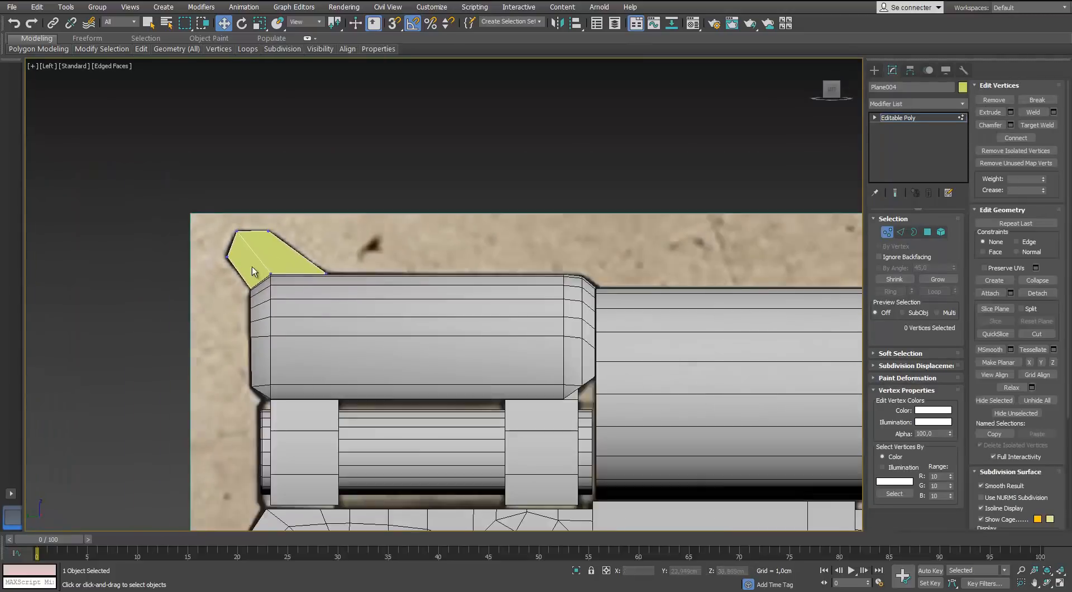
{"action": "scroll", "coordinate": [307, 260], "scroll_direction": "up", "scroll_amount": 3}
{"action": "left_click", "coordinate": [352, 290]}
{"action": "left_click_drag", "start_coordinate": [386, 290], "coordinate": [389, 290]}
Leave vertex editing, switch to the perspective view and add a Shell modifier to the tab.
{"action": "middle_click_drag", "start_coordinate": [388, 299], "coordinate": [419, 308]}
{"action": "key", "text": "p"}
{"action": "key", "text": "1"}
{"action": "left_click", "coordinate": [961, 105]}
{"action": "left_click", "coordinate": [961, 105]}
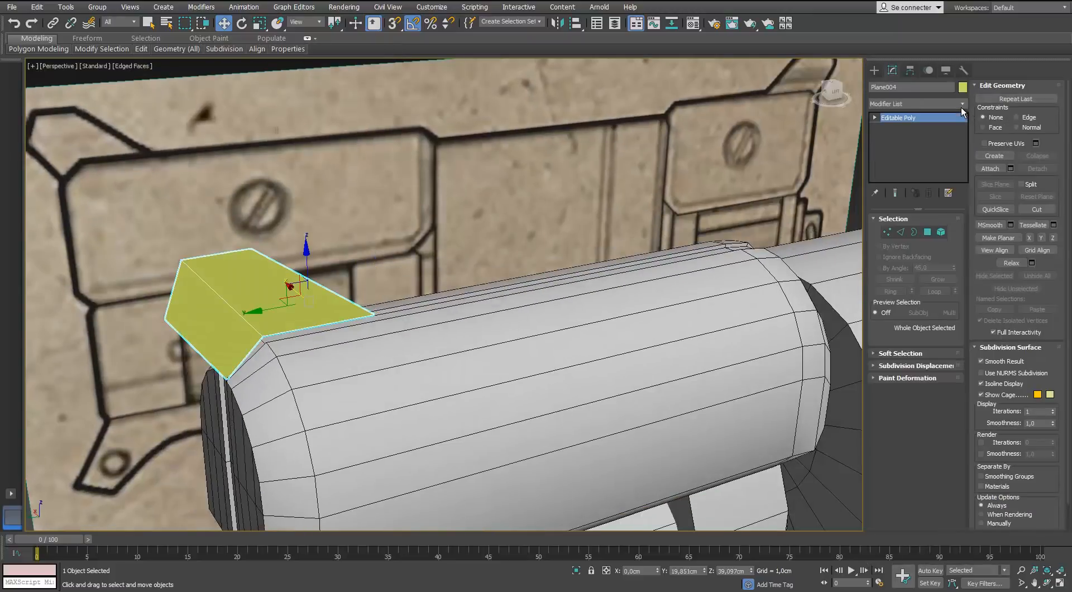
{"action": "middle_click_drag", "start_coordinate": [173, 282], "coordinate": [272, 316], "text": "alt"}
{"action": "left_click", "coordinate": [966, 105]}
{"action": "type", "text": "sh"}
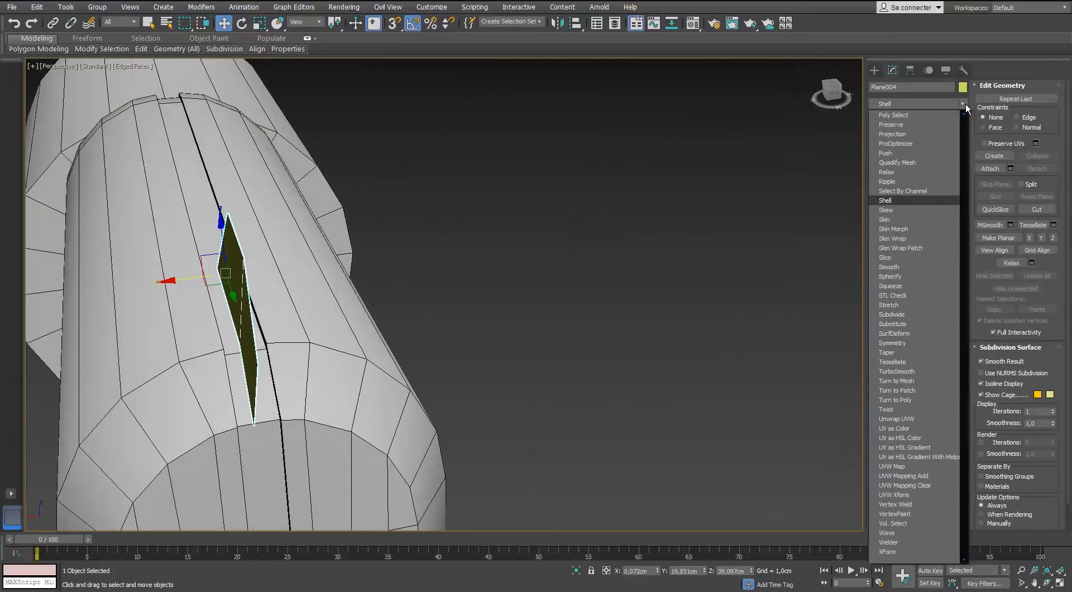
{"action": "key", "text": "Return"}
Set the tab's Shell thickness to a 0.04 cm inner amount and a 0.07 cm outer amount.
{"action": "mouse_move", "coordinate": [407, 291]}
{"action": "middle_mouse_down", "text": "alt"}
{"action": "mouse_move", "coordinate": [485, 250]}
{"action": "mouse_move", "coordinate": [400, 293]}
{"action": "middle_mouse_up", "text": "alt"}
{"action": "key", "text": "r"}
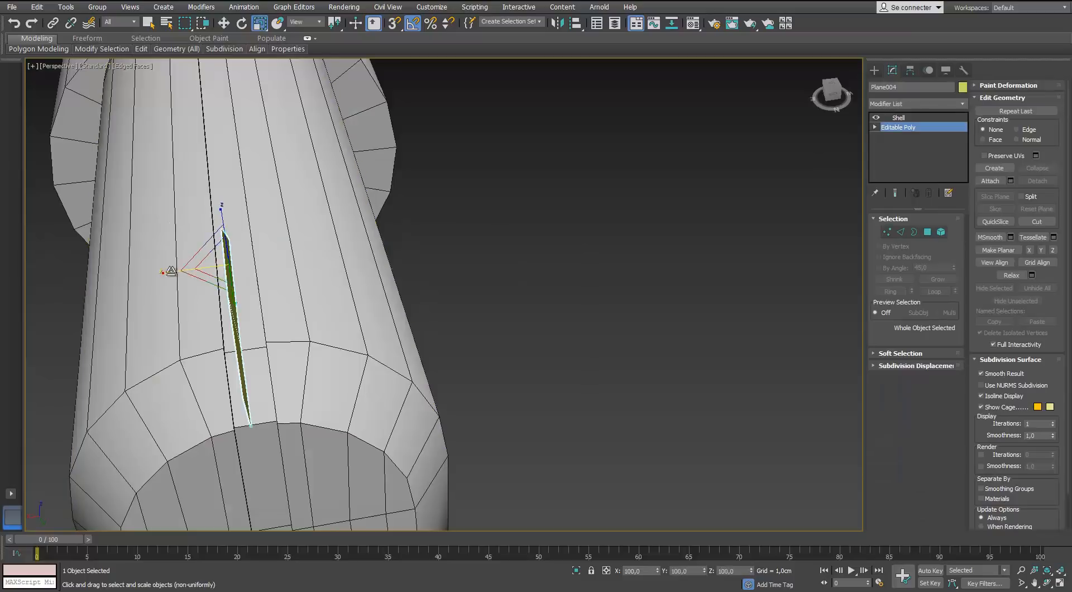
{"action": "middle_click_drag", "start_coordinate": [118, 245], "coordinate": [164, 259], "text": "alt"}
{"action": "left_click", "coordinate": [916, 117]}
{"action": "middle_click_drag", "start_coordinate": [559, 268], "coordinate": [514, 273], "text": "alt"}
{"action": "left_click_drag", "start_coordinate": [952, 246], "coordinate": [899, 78]}
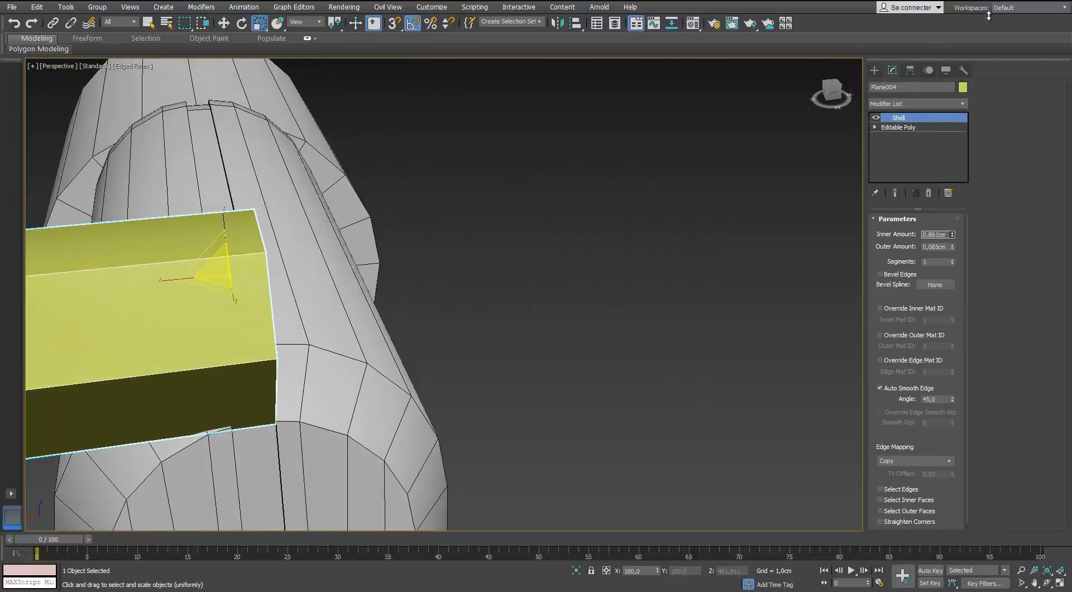
{"action": "left_click_drag", "start_coordinate": [988, 15], "coordinate": [1033, 447]}
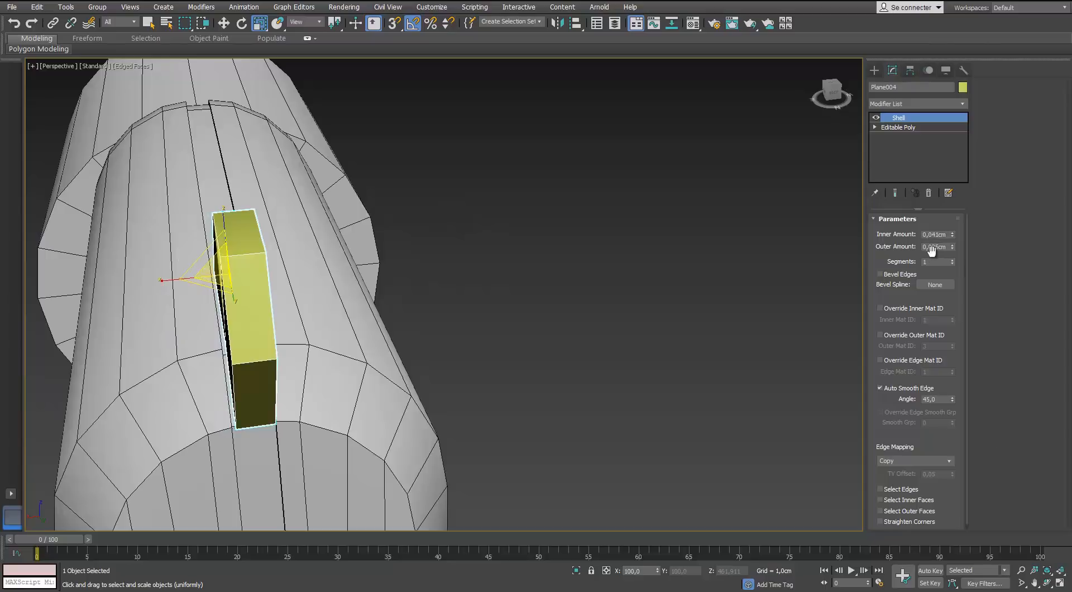
{"action": "middle_click_drag", "start_coordinate": [491, 285], "coordinate": [485, 258], "text": "alt"}
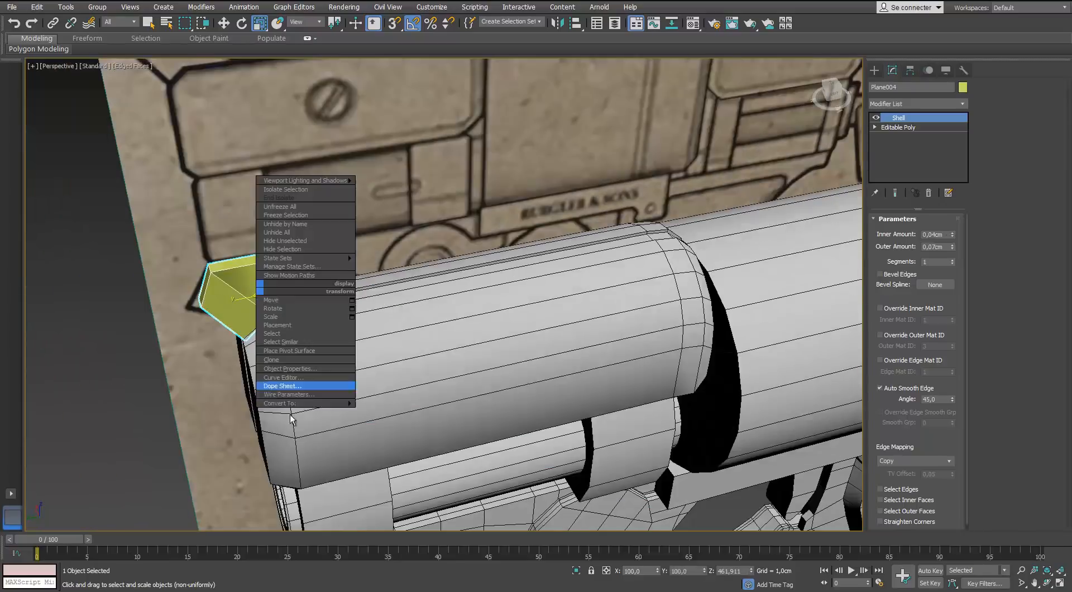
Convert the thickened tab to Editable Poly and deselect it, returning to the left view.
{"action": "left_click", "coordinate": [263, 396]}
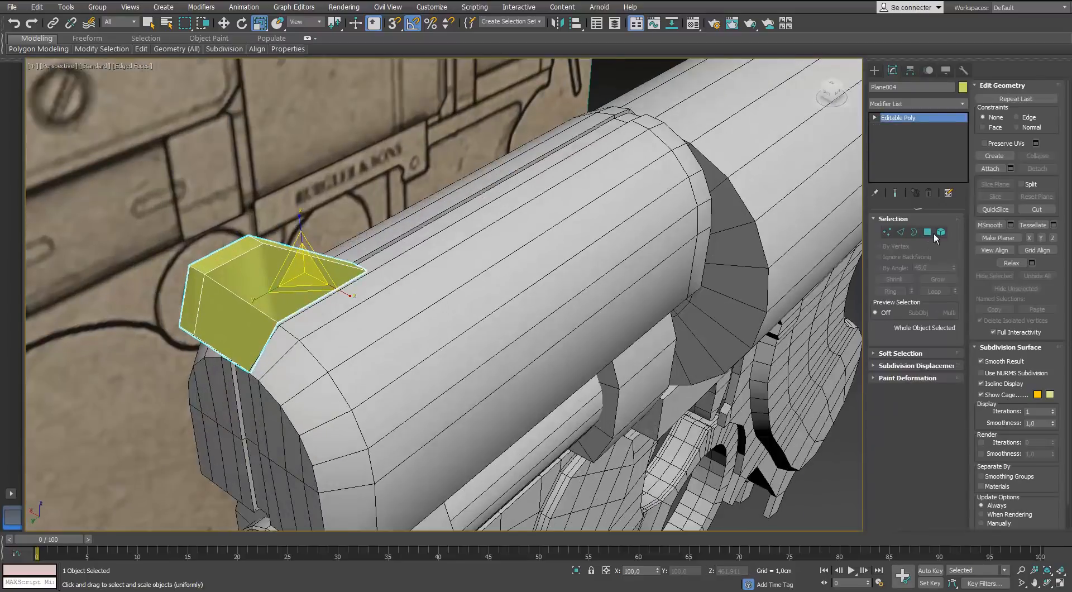
{"action": "left_click", "coordinate": [819, 484]}
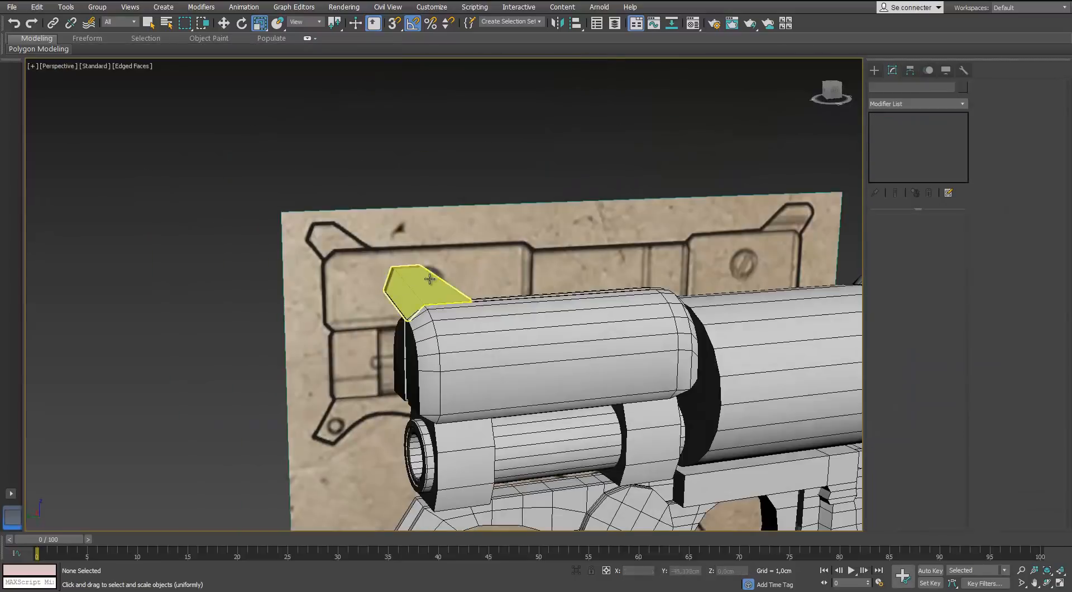
{"action": "key", "text": "l"}
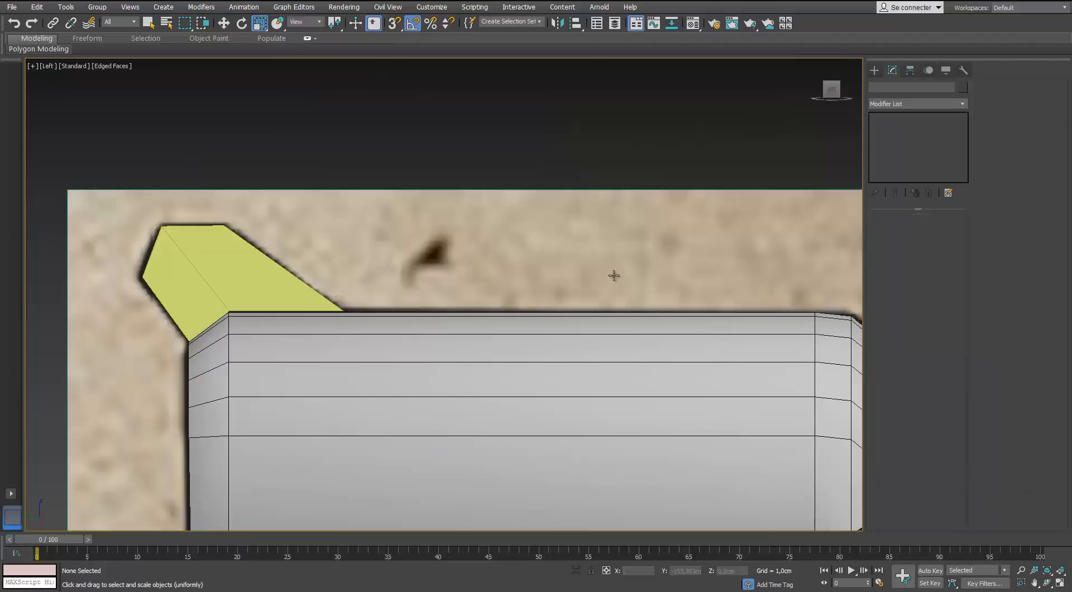
Draw a plane over the base of the rear tab outlined at the opposite upper end of the blueprint.
{"action": "scroll", "coordinate": [614, 274], "scroll_direction": "down", "scroll_amount": 6}
{"action": "middle_click_drag", "start_coordinate": [614, 274], "coordinate": [486, 267]}
{"action": "scroll", "coordinate": [487, 266], "scroll_direction": "up", "scroll_amount": 5}
{"action": "left_click", "coordinate": [873, 70]}
{"action": "right_click", "coordinate": [765, 352]}
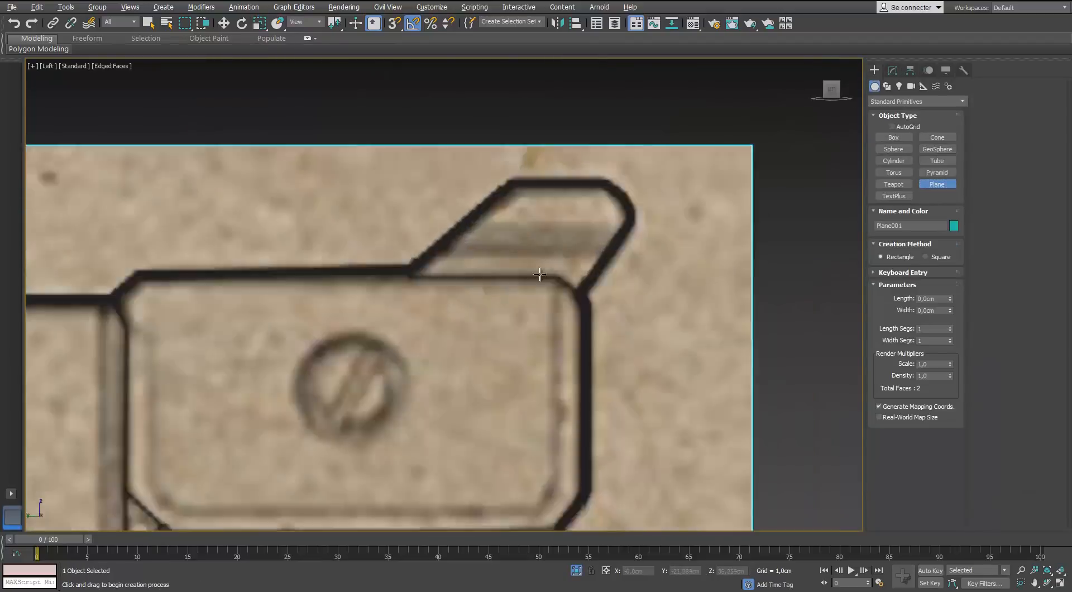
{"action": "scroll", "coordinate": [540, 274], "scroll_direction": "up", "scroll_amount": 2}
{"action": "left_click_drag", "start_coordinate": [566, 277], "coordinate": [360, 228]}
{"action": "right_click", "coordinate": [433, 266]}
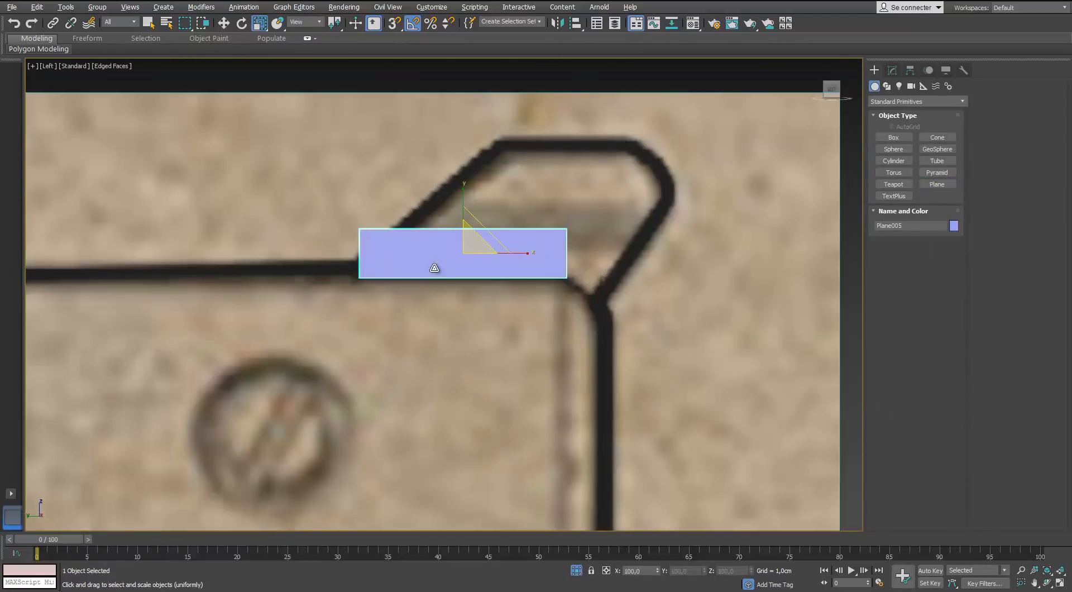
Convert the plane to Editable Poly and shift its two upper vertices rearward to match the blueprint's slanted sides.
{"action": "right_click", "coordinate": [496, 265]}
{"action": "left_click", "coordinate": [503, 384]}
{"action": "key", "text": "1"}
{"action": "left_click", "coordinate": [566, 229]}
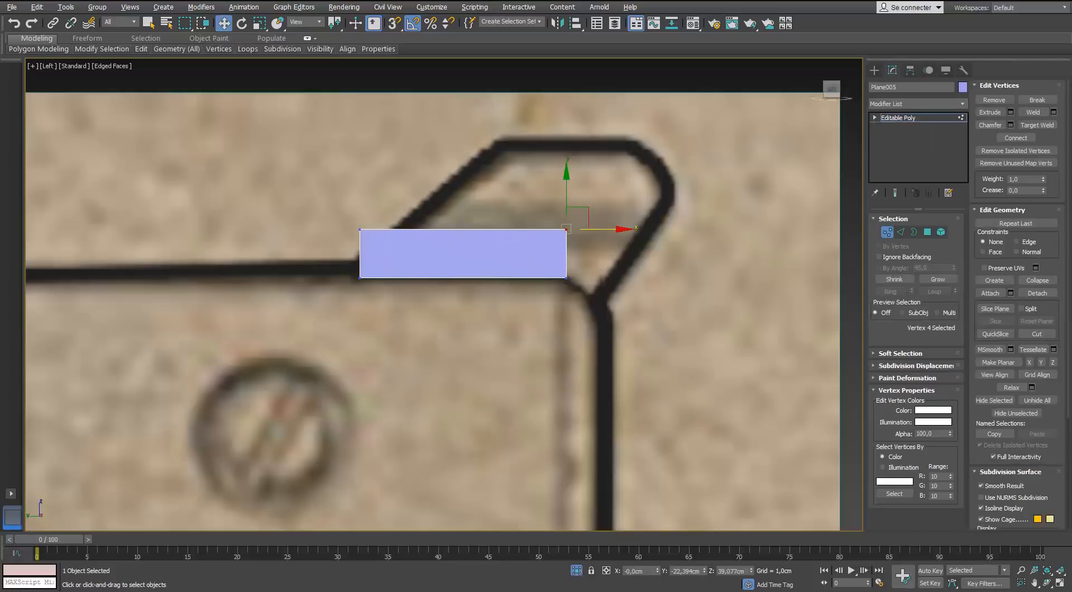
{"action": "key", "text": "2"}
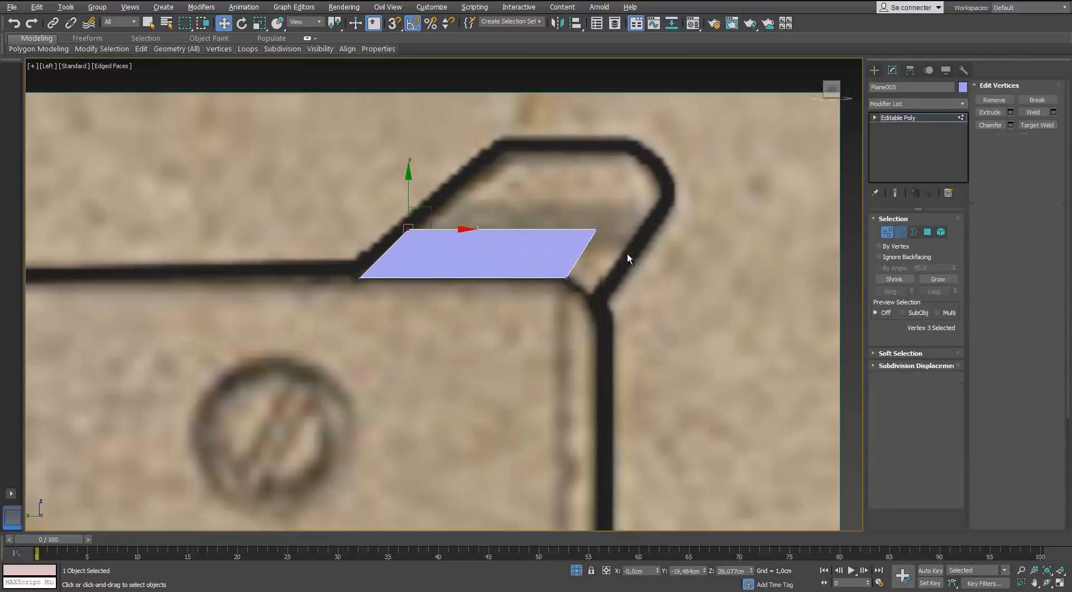
Extend the rear edge down over the casing's corner, raise the upper edges and adjust the front lower vertex to the outline.
{"action": "left_click", "coordinate": [589, 240]}
{"action": "left_click_drag", "start_coordinate": [604, 233], "coordinate": [620, 240], "text": "shift"}
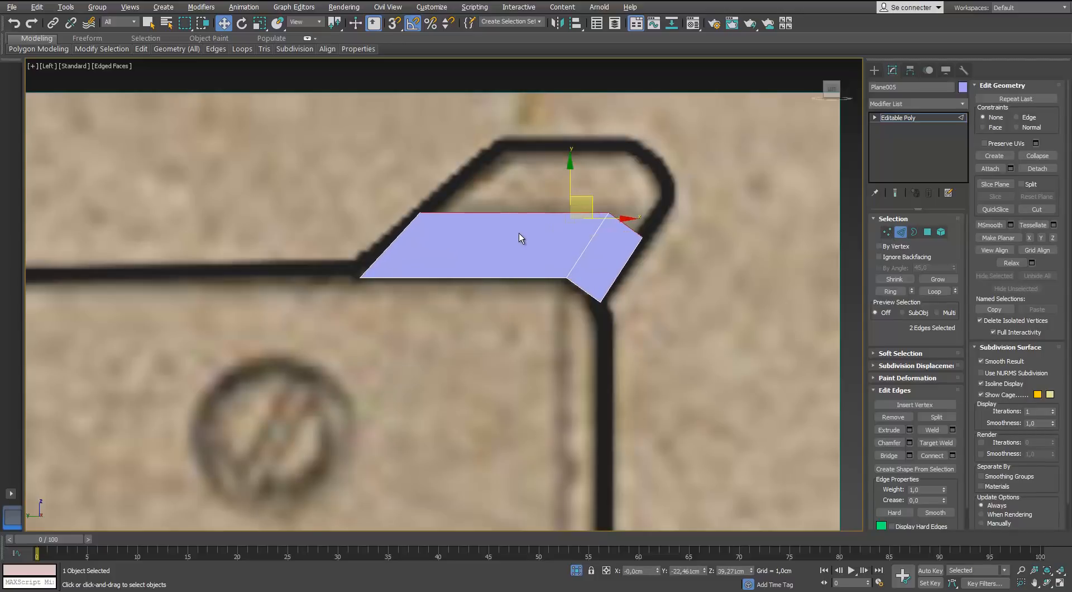
{"action": "key", "text": "1"}
{"action": "left_click_drag", "start_coordinate": [412, 253], "coordinate": [331, 312]}
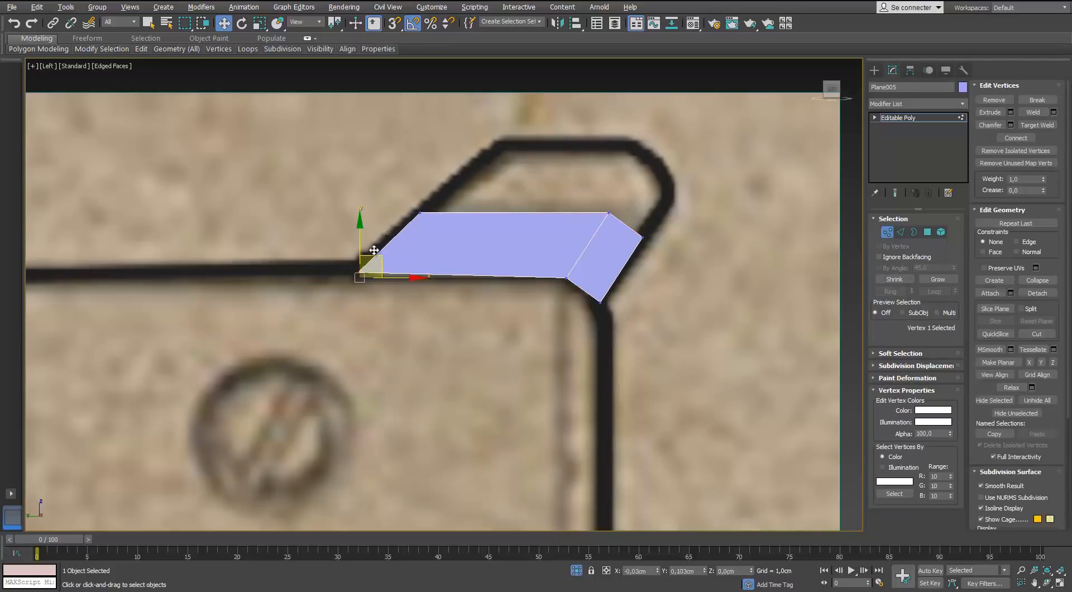
{"action": "left_click", "coordinate": [603, 246]}
{"action": "scroll", "coordinate": [602, 246], "scroll_direction": "down", "scroll_amount": 3}
{"action": "left_click", "coordinate": [889, 231]}
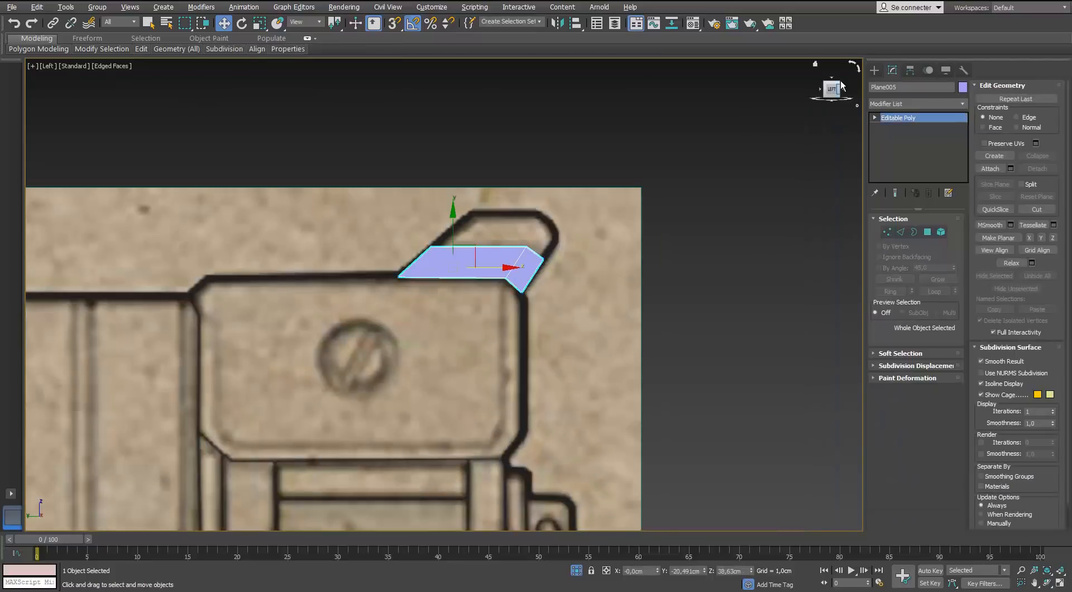
Add a Shell modifier to the rear tab profile.
{"action": "left_click", "coordinate": [874, 70]}
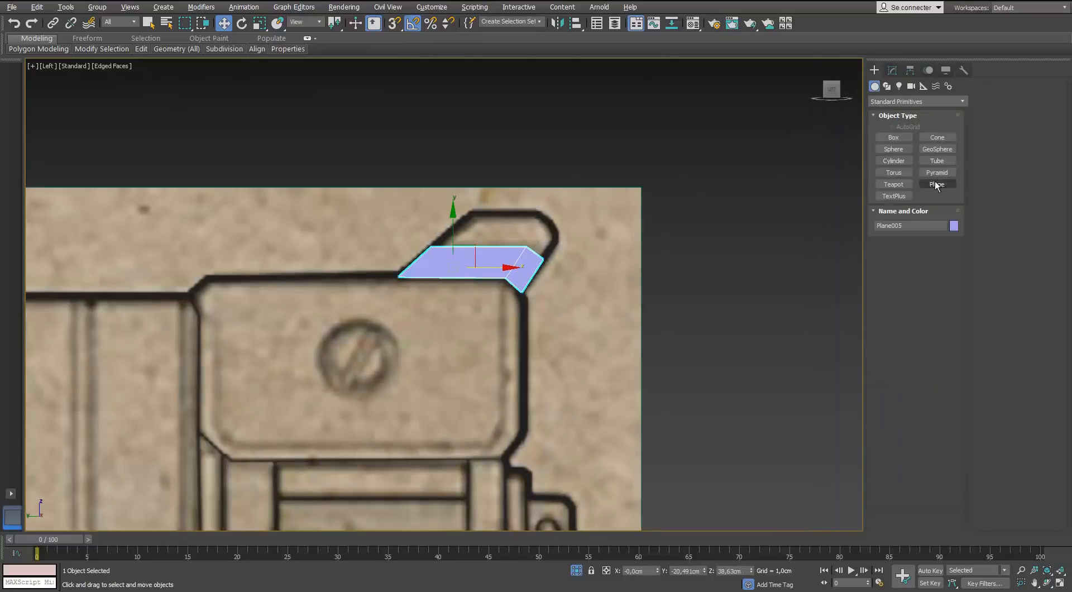
{"action": "left_click", "coordinate": [892, 70]}
{"action": "left_click", "coordinate": [960, 104]}
{"action": "type", "text": "sh"}
{"action": "key", "text": "Return"}
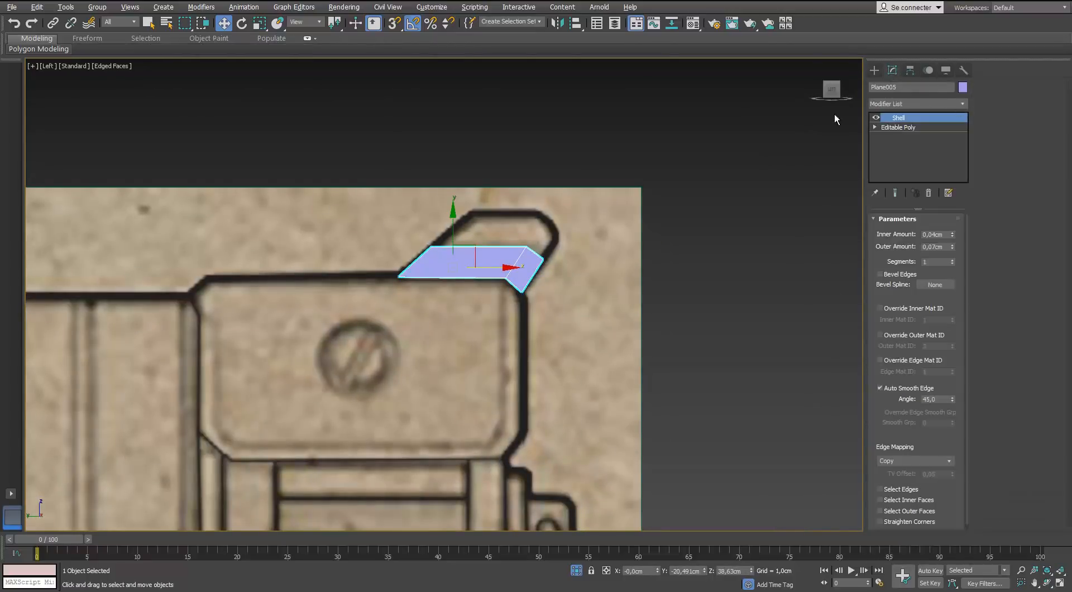
Fit the Shell's inner amount to the casing slot and set its outer amount to 0.333 cm.
{"action": "middle_click_drag", "start_coordinate": [508, 278], "coordinate": [554, 361], "text": "alt"}
{"action": "scroll", "coordinate": [554, 362], "scroll_direction": "down", "scroll_amount": 5}
{"action": "left_click", "coordinate": [576, 570]}
{"action": "middle_click_drag", "start_coordinate": [474, 346], "coordinate": [563, 330], "text": "alt"}
{"action": "scroll", "coordinate": [564, 329], "scroll_direction": "up", "scroll_amount": 5}
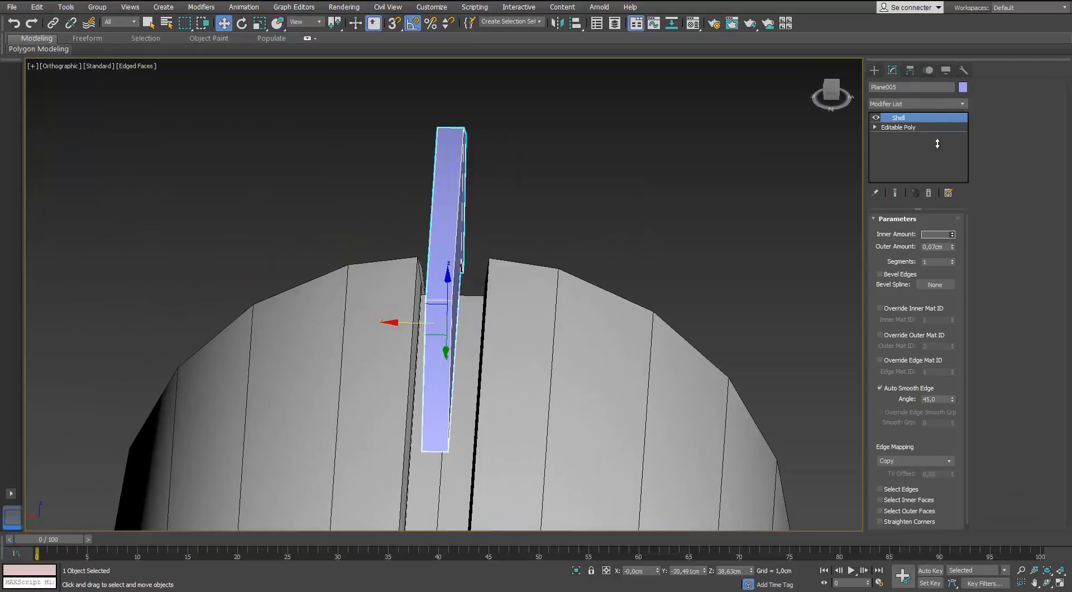
{"action": "key", "text": "Return"}
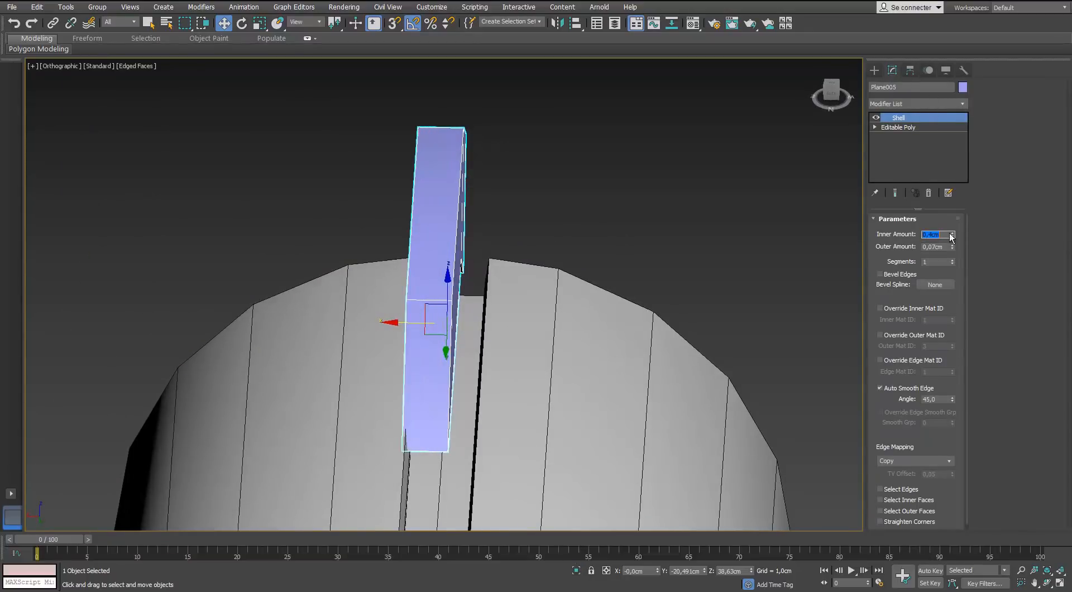
{"action": "left_click_drag", "start_coordinate": [952, 235], "coordinate": [935, 252]}
{"action": "right_click", "coordinate": [936, 234]}
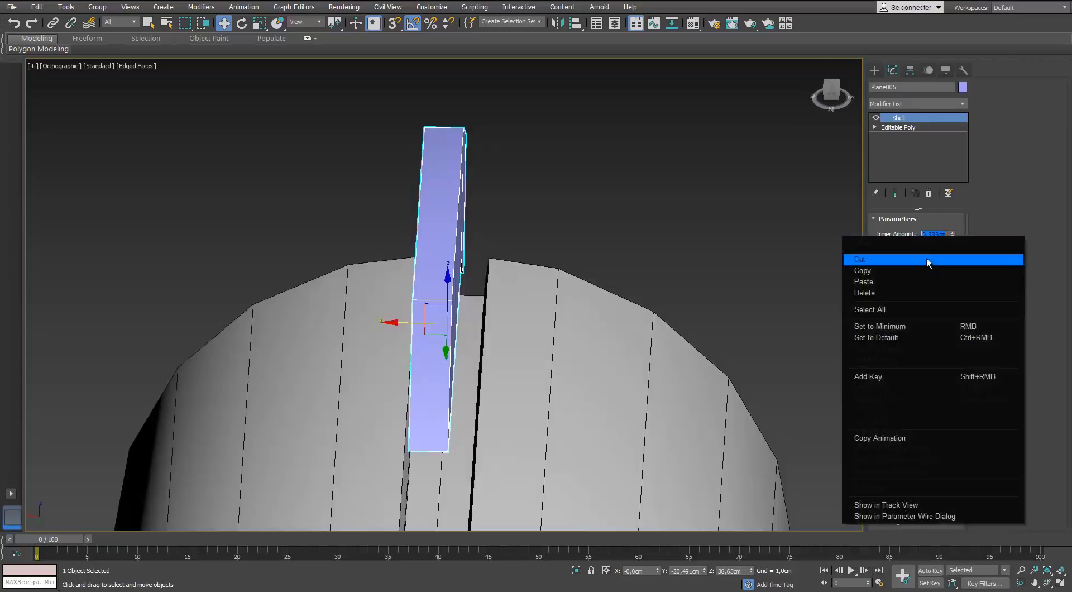
{"action": "left_click", "coordinate": [940, 247]}
{"action": "type", "text": "0,333cm"}
{"action": "key", "text": "Return"}
Convert the thickened rear tab to Editable Poly and extrude its two upper polygons by 0.329 cm.
{"action": "middle_click_drag", "start_coordinate": [610, 311], "coordinate": [659, 192], "text": "alt"}
{"action": "scroll", "coordinate": [447, 279], "scroll_direction": "down", "scroll_amount": 4}
{"action": "scroll", "coordinate": [429, 263], "scroll_direction": "up", "scroll_amount": 4}
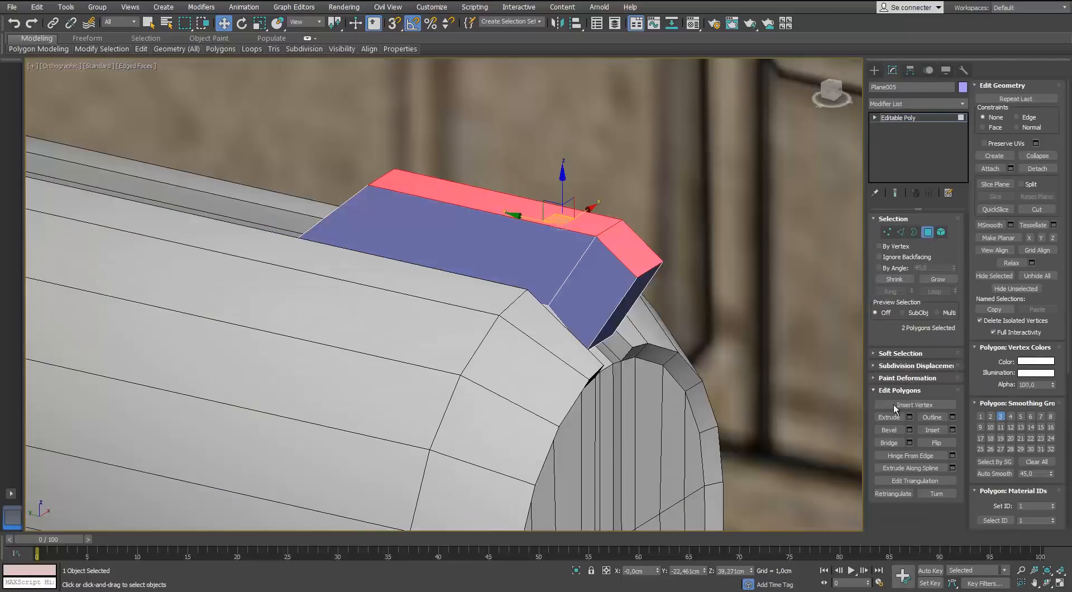
{"action": "left_click", "coordinate": [909, 417]}
{"action": "left_click_drag", "start_coordinate": [677, 355], "coordinate": [684, 396]}
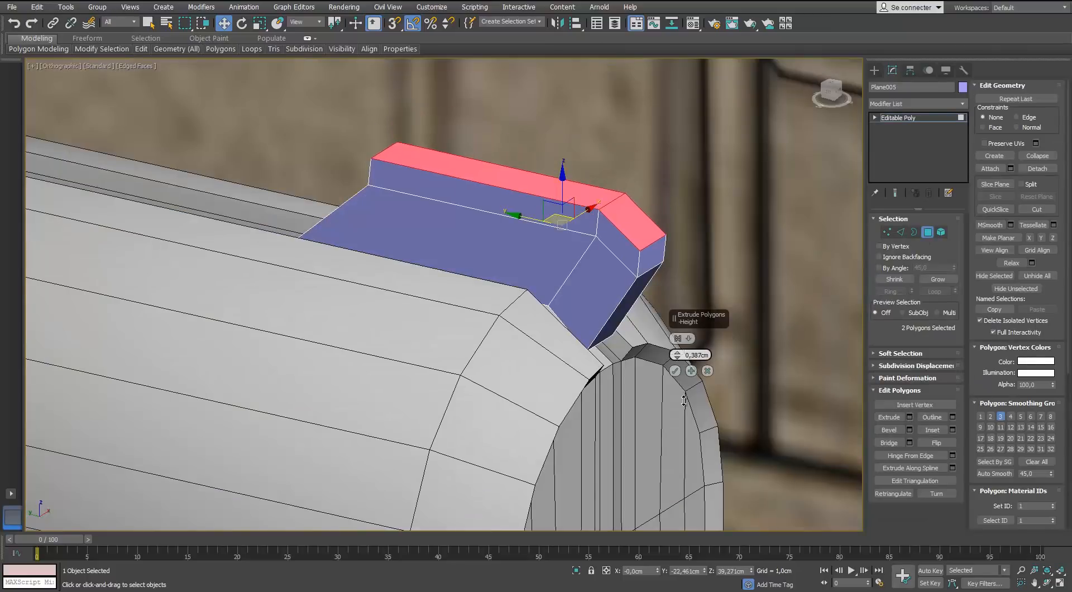
{"action": "middle_click_drag", "start_coordinate": [502, 296], "coordinate": [622, 264], "text": "alt"}
{"action": "key", "text": "l"}
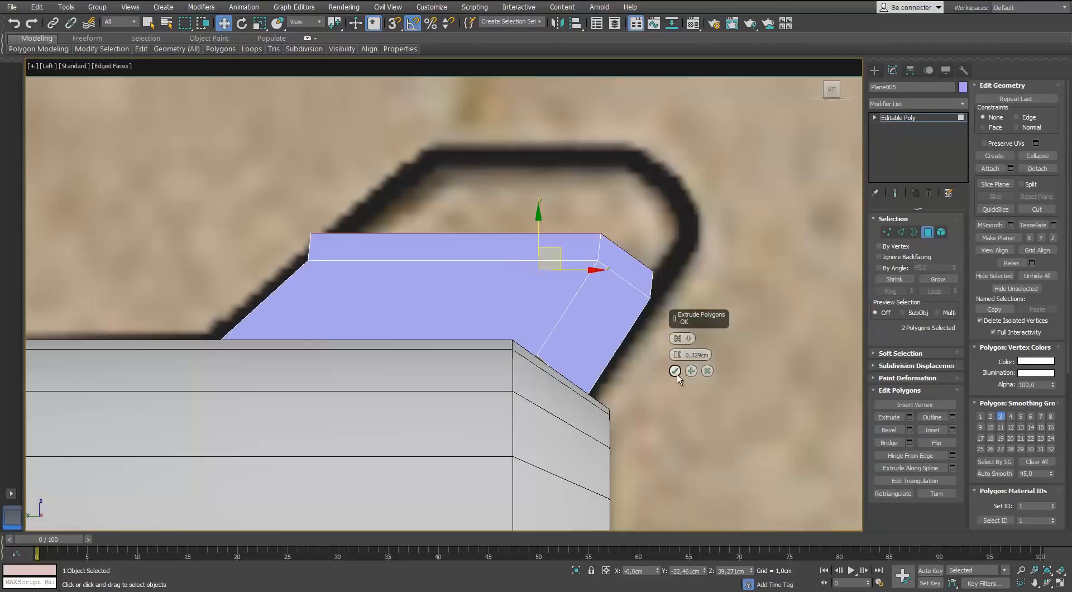
{"action": "left_click", "coordinate": [674, 371]}
Lower the extruded band's vertices in the left view and shift its rear vertices down toward the blueprint outline.
{"action": "left_click", "coordinate": [886, 232]}
{"action": "mouse_move", "coordinate": [534, 242]}
{"action": "left_mouse_down"}
{"action": "mouse_move", "coordinate": [517, 275]}
{"action": "mouse_move", "coordinate": [525, 256]}
{"action": "left_mouse_up"}
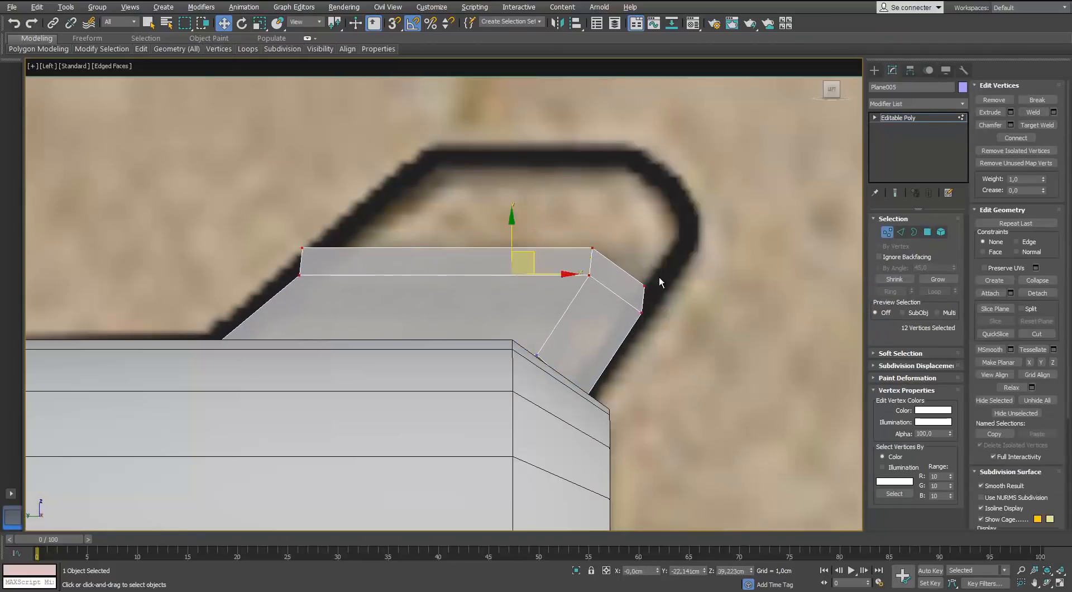
{"action": "left_click_drag", "start_coordinate": [649, 281], "coordinate": [640, 290]}
{"action": "left_click", "coordinate": [887, 231]}
{"action": "left_click", "coordinate": [886, 231]}
{"action": "left_click_drag", "start_coordinate": [687, 220], "coordinate": [565, 331]}
{"action": "left_click_drag", "start_coordinate": [633, 262], "coordinate": [618, 282]}
Align the band's front vertices with the sloping outline and straighten its upper rear corner.
{"action": "left_click_drag", "start_coordinate": [342, 226], "coordinate": [279, 295]}
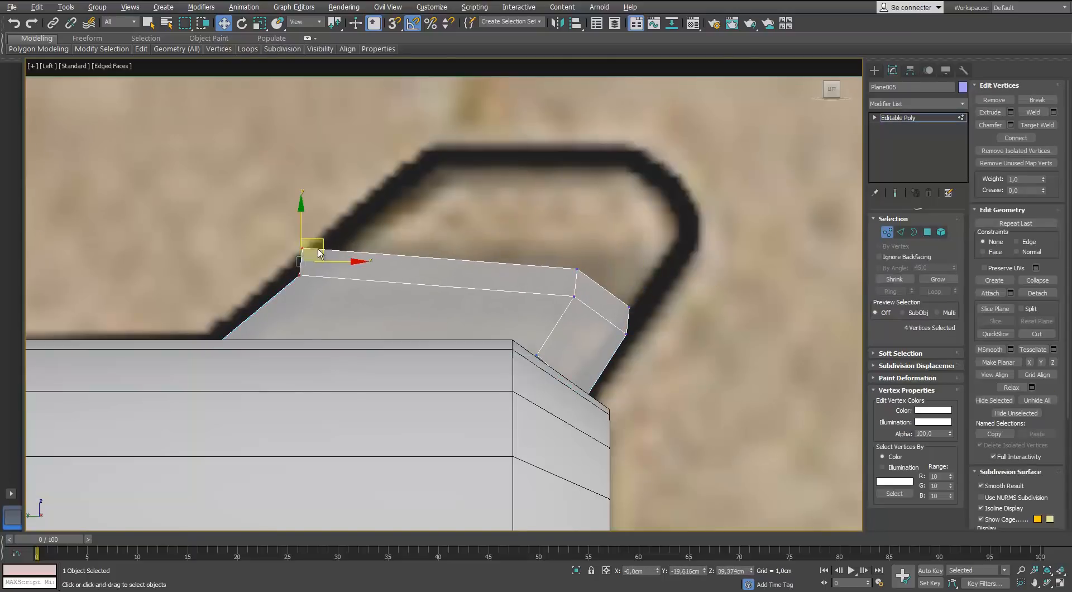
{"action": "left_click_drag", "start_coordinate": [296, 258], "coordinate": [293, 263]}
{"action": "left_click_drag", "start_coordinate": [303, 249], "coordinate": [264, 277]}
{"action": "left_click_drag", "start_coordinate": [304, 269], "coordinate": [313, 270]}
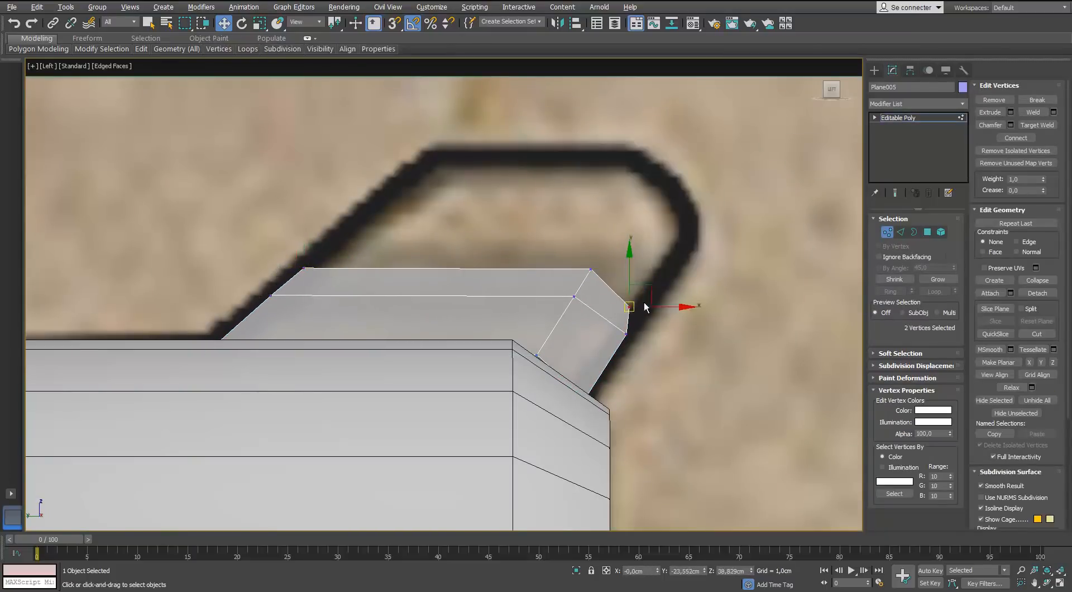
{"action": "left_click", "coordinate": [678, 333]}
Select the polygons along one side of the tab's upper band and extrude them outward as a lip.
{"action": "key", "text": "4"}
{"action": "key", "text": "p"}
{"action": "middle_click_drag", "start_coordinate": [650, 290], "coordinate": [511, 286]}
{"action": "scroll", "coordinate": [511, 286], "scroll_direction": "up", "scroll_amount": 4}
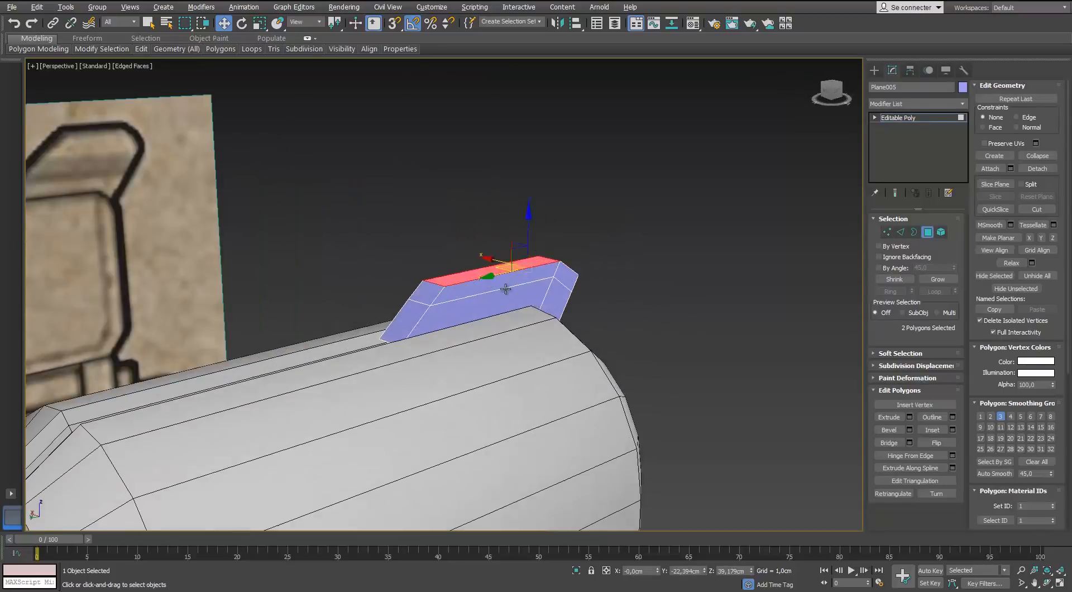
{"action": "left_click", "coordinate": [513, 282]}
{"action": "scroll", "coordinate": [521, 275], "scroll_direction": "up", "scroll_amount": 3}
{"action": "middle_click_drag", "start_coordinate": [608, 293], "coordinate": [469, 235], "text": "alt"}
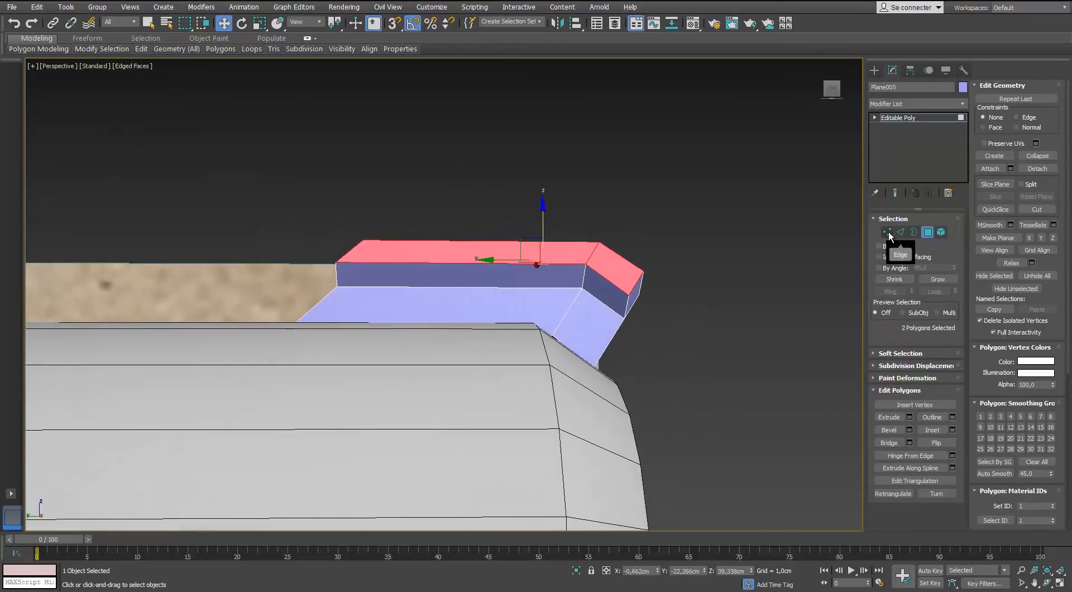
Adjust the height of the lip's outer vertices and edges so it flares out from the tab.
{"action": "left_click", "coordinate": [888, 231]}
{"action": "middle_click_drag", "start_coordinate": [659, 270], "coordinate": [654, 247], "text": "alt"}
{"action": "left_click_drag", "start_coordinate": [654, 247], "coordinate": [612, 311]}
{"action": "middle_click_drag", "start_coordinate": [625, 254], "coordinate": [681, 279], "text": "alt"}
{"action": "key", "text": "2"}
{"action": "left_click_drag", "start_coordinate": [636, 250], "coordinate": [637, 217]}
{"action": "middle_click_drag", "start_coordinate": [636, 216], "coordinate": [586, 235], "text": "alt"}
{"action": "scroll", "coordinate": [586, 235], "scroll_direction": "up", "scroll_amount": 2}
{"action": "left_click_drag", "start_coordinate": [577, 256], "coordinate": [577, 257]}
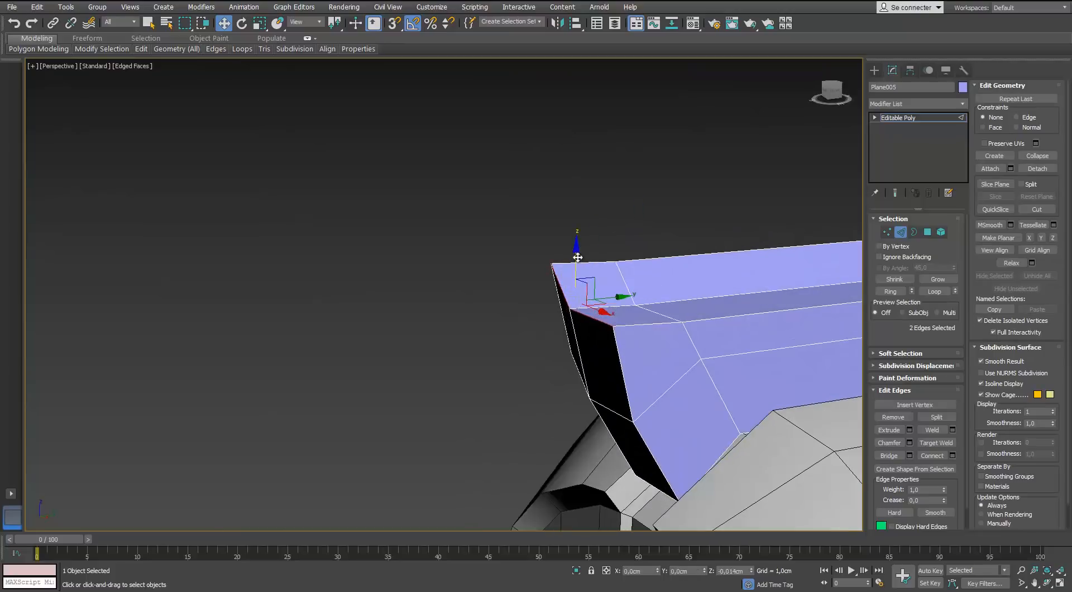
Raise the lip's lower outer rear vertex to even out the flare at its end.
{"action": "middle_click_drag", "start_coordinate": [580, 274], "coordinate": [636, 284], "text": "alt"}
{"action": "left_click", "coordinate": [636, 284]}
{"action": "middle_click_drag", "start_coordinate": [609, 245], "coordinate": [642, 313], "text": "alt"}
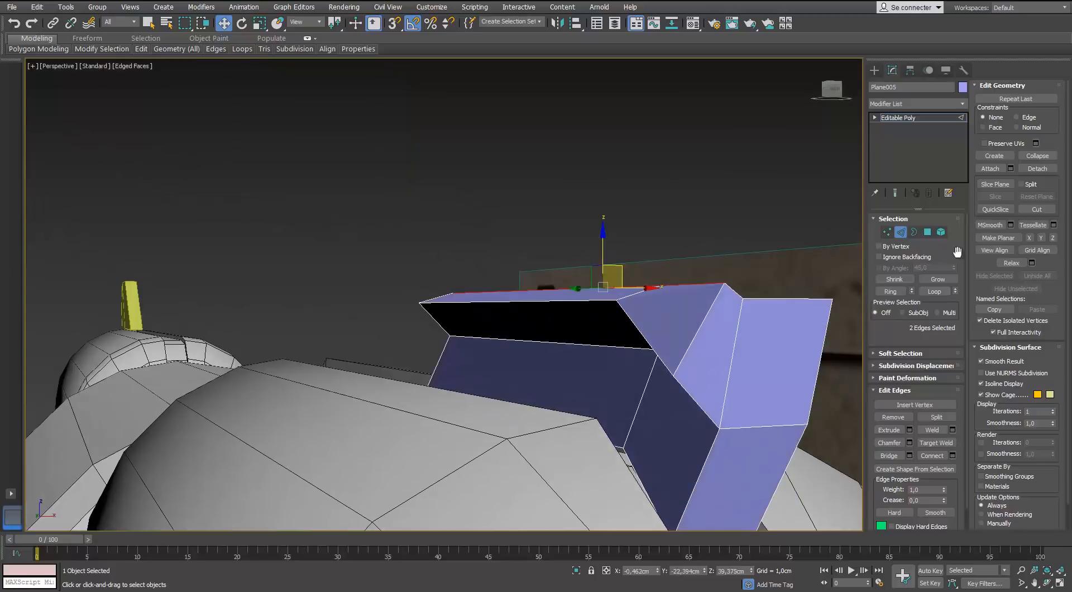
{"action": "key", "text": "1"}
{"action": "left_click", "coordinate": [673, 373]}
{"action": "left_click_drag", "start_coordinate": [708, 296], "coordinate": [709, 296]}
{"action": "middle_click_drag", "start_coordinate": [709, 295], "coordinate": [666, 319], "text": "alt"}
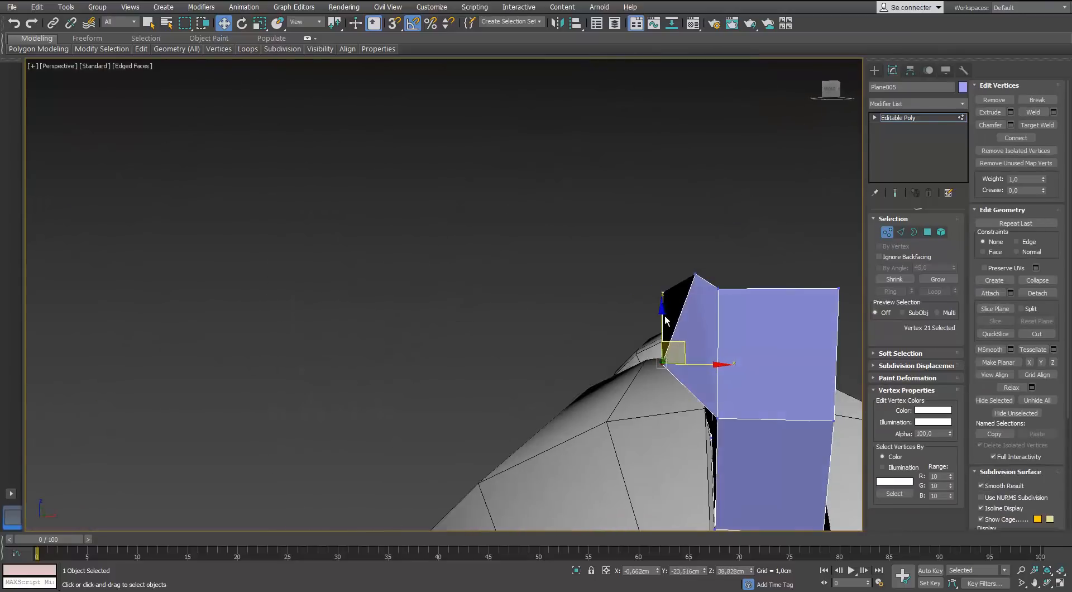
{"action": "left_click_drag", "start_coordinate": [665, 319], "coordinate": [660, 254]}
{"action": "middle_click_drag", "start_coordinate": [660, 253], "coordinate": [667, 279], "text": "alt"}
{"action": "middle_click_drag", "start_coordinate": [688, 319], "coordinate": [704, 287], "text": "alt"}
Extrude the lip's outer polygons upward twice to form a side wing on the rear tab.
{"action": "key", "text": "4"}
{"action": "left_click", "coordinate": [909, 416]}
{"action": "left_click", "coordinate": [677, 371]}
{"action": "key", "text": "r"}
{"action": "left_click_drag", "start_coordinate": [642, 180], "coordinate": [645, 200]}
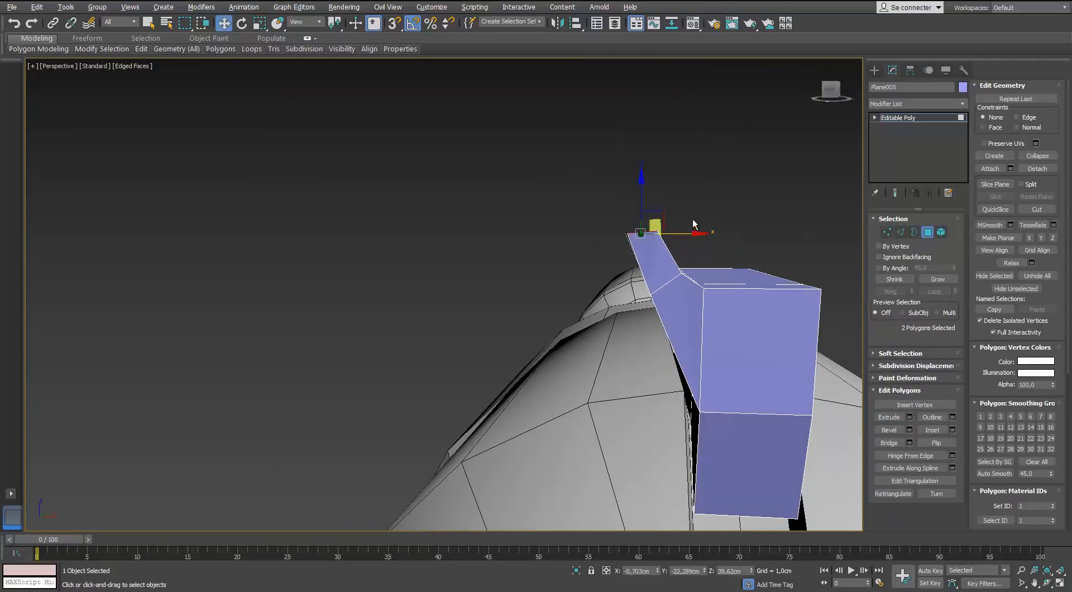
{"action": "left_click", "coordinate": [909, 416]}
{"action": "left_click", "coordinate": [677, 370]}
Move the wing's upper rear vertices onto the rounded rear outline of the blueprint with see-through display on.
{"action": "middle_click_drag", "start_coordinate": [564, 279], "coordinate": [673, 260], "text": "alt"}
{"action": "key", "text": "l"}
{"action": "key", "text": "1"}
{"action": "middle_click_drag", "start_coordinate": [673, 188], "coordinate": [704, 181]}
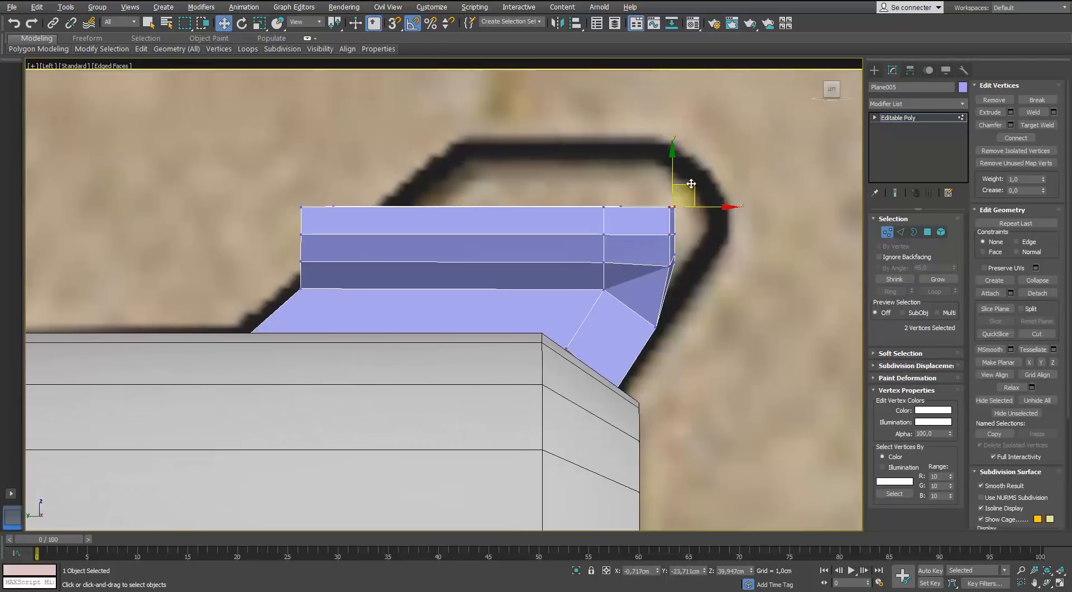
{"action": "left_click_drag", "start_coordinate": [627, 184], "coordinate": [674, 128]}
{"action": "left_click_drag", "start_coordinate": [385, 192], "coordinate": [284, 220]}
{"action": "key", "text": "alt+x"}
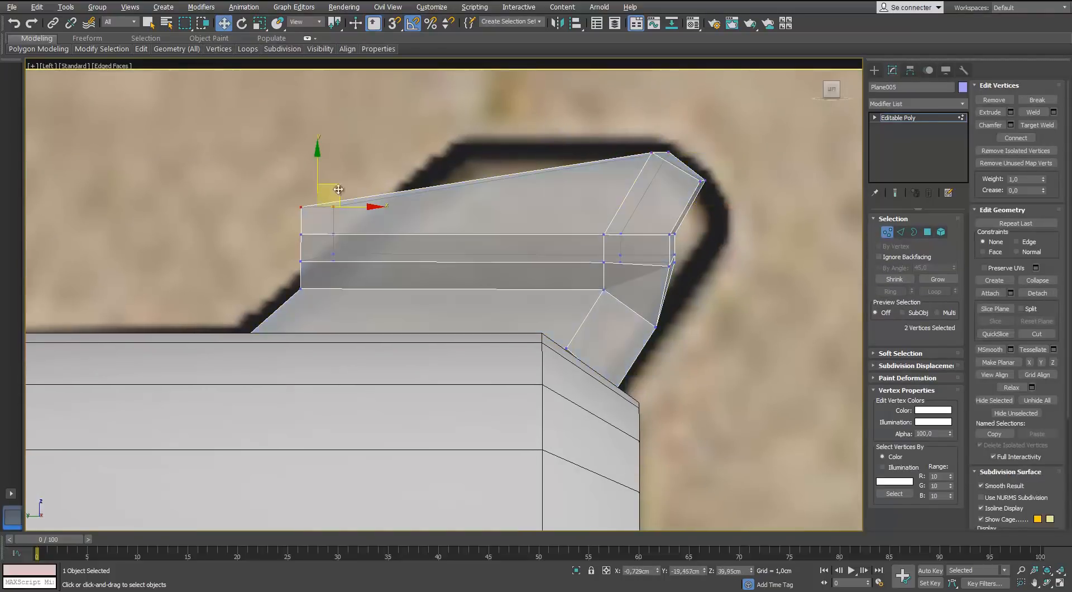
Place the wing's front vertices along the sloping outline and pull the lower rear vertices out to the blueprint curve.
{"action": "left_click_drag", "start_coordinate": [337, 184], "coordinate": [478, 122]}
{"action": "left_click_drag", "start_coordinate": [338, 212], "coordinate": [398, 198]}
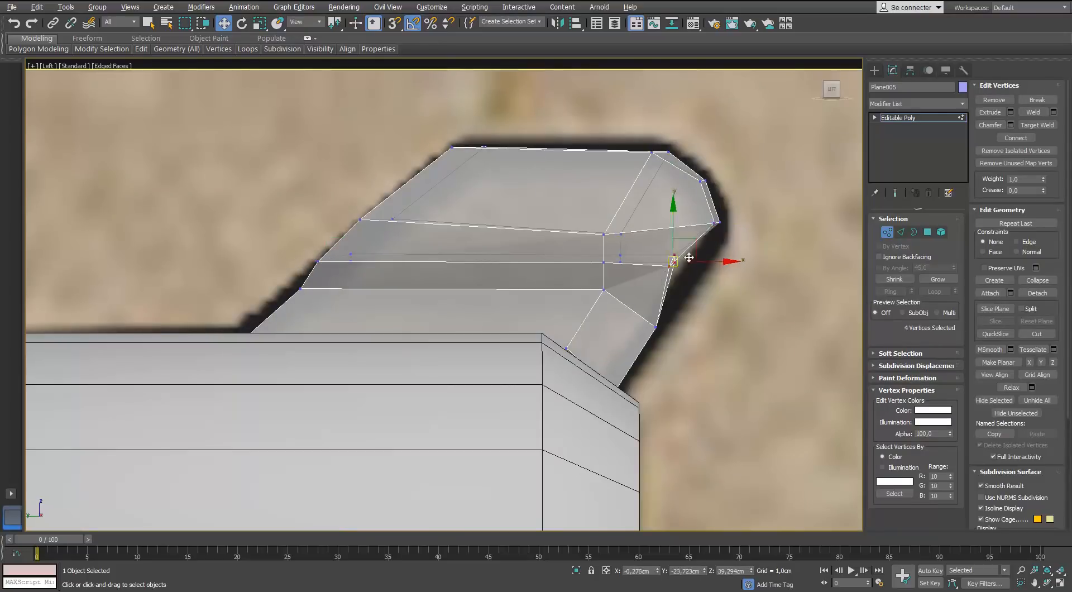
{"action": "left_click_drag", "start_coordinate": [689, 257], "coordinate": [711, 253]}
{"action": "left_click_drag", "start_coordinate": [643, 261], "coordinate": [653, 261]}
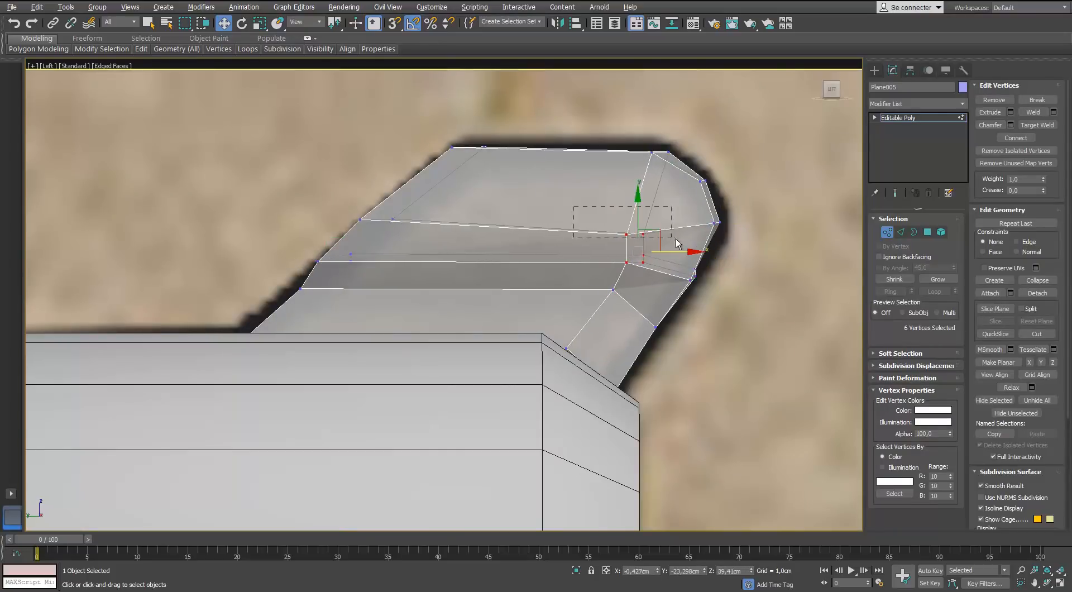
Refine the inner rear vertices where the wing bends away from the tab's base.
{"action": "middle_click_drag", "start_coordinate": [670, 214], "coordinate": [491, 257], "text": "alt"}
{"action": "left_click_drag", "start_coordinate": [619, 284], "coordinate": [603, 299]}
{"action": "left_click_drag", "start_coordinate": [613, 249], "coordinate": [613, 241]}
{"action": "middle_click_drag", "start_coordinate": [612, 240], "coordinate": [684, 246], "text": "alt"}
{"action": "key", "text": "p"}
{"action": "left_click", "coordinate": [467, 274]}
{"action": "left_click", "coordinate": [695, 216]}
{"action": "middle_click_drag", "start_coordinate": [715, 196], "coordinate": [737, 219], "text": "alt"}
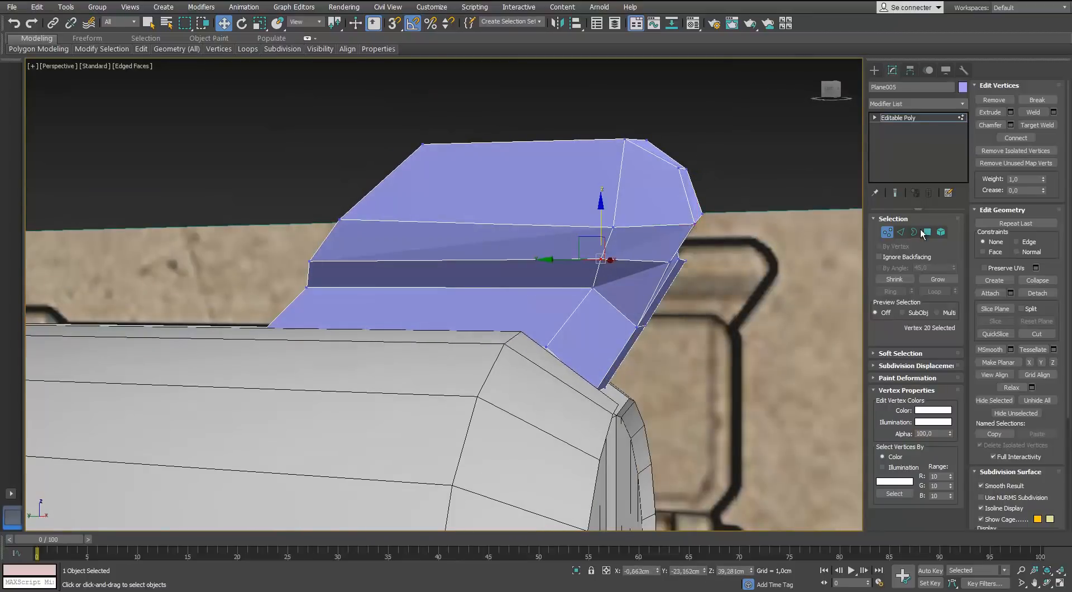
Apply Auto Smooth with a 45 degree threshold to the whole rear tab element.
{"action": "left_click", "coordinate": [941, 232]}
{"action": "left_click", "coordinate": [986, 475]}
{"action": "left_click", "coordinate": [758, 206]}
{"action": "middle_click_drag", "start_coordinate": [758, 205], "coordinate": [599, 238], "text": "alt"}
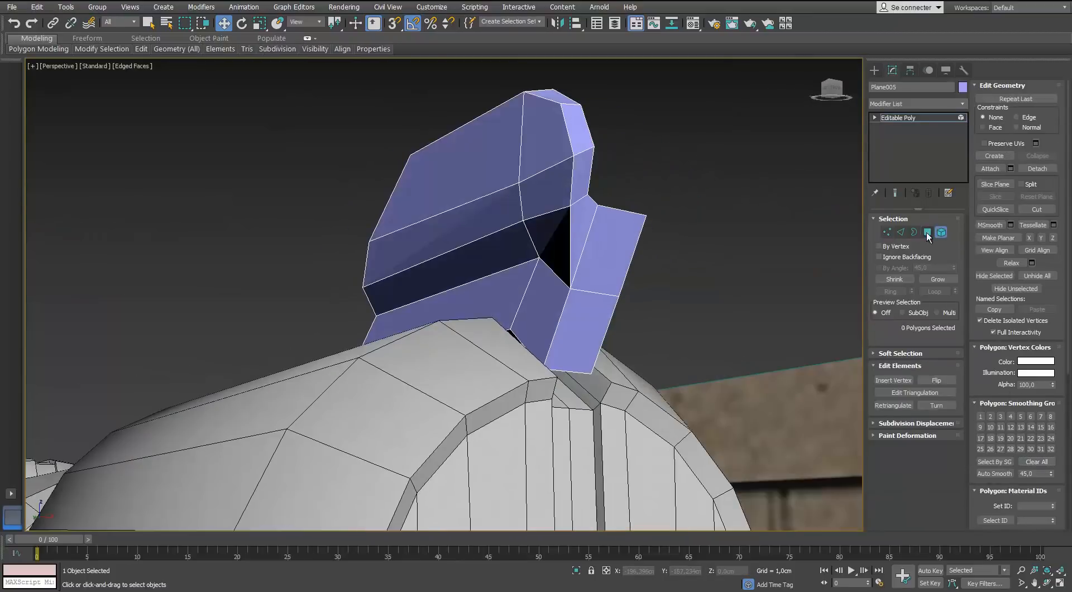
Add a lengthwise centre edge loop through the rear tab and delete the half opposite the wing.
{"action": "middle_click_drag", "start_coordinate": [693, 223], "coordinate": [761, 240], "text": "alt"}
{"action": "left_click", "coordinate": [887, 232]}
{"action": "scroll", "coordinate": [739, 184], "scroll_direction": "down", "scroll_amount": 5}
{"action": "middle_click_drag", "start_coordinate": [738, 184], "coordinate": [530, 223], "text": "alt"}
{"action": "left_click", "coordinate": [899, 234]}
{"action": "left_click", "coordinate": [927, 234]}
{"action": "middle_click_drag", "start_coordinate": [642, 223], "coordinate": [725, 279], "text": "alt"}
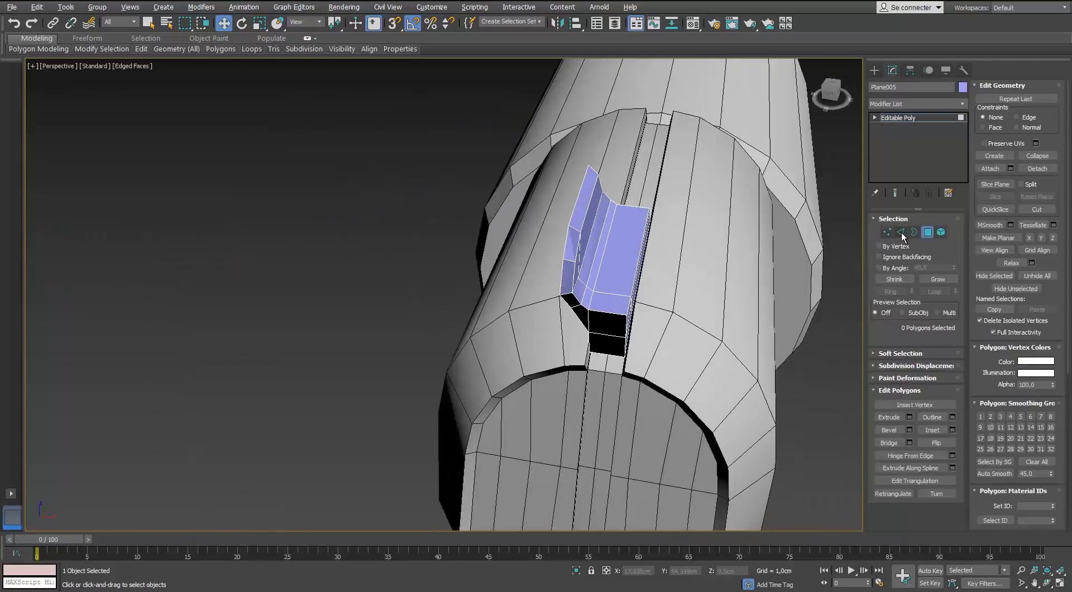
{"action": "left_click", "coordinate": [900, 233]}
{"action": "scroll", "coordinate": [579, 194], "scroll_direction": "up", "scroll_amount": 5}
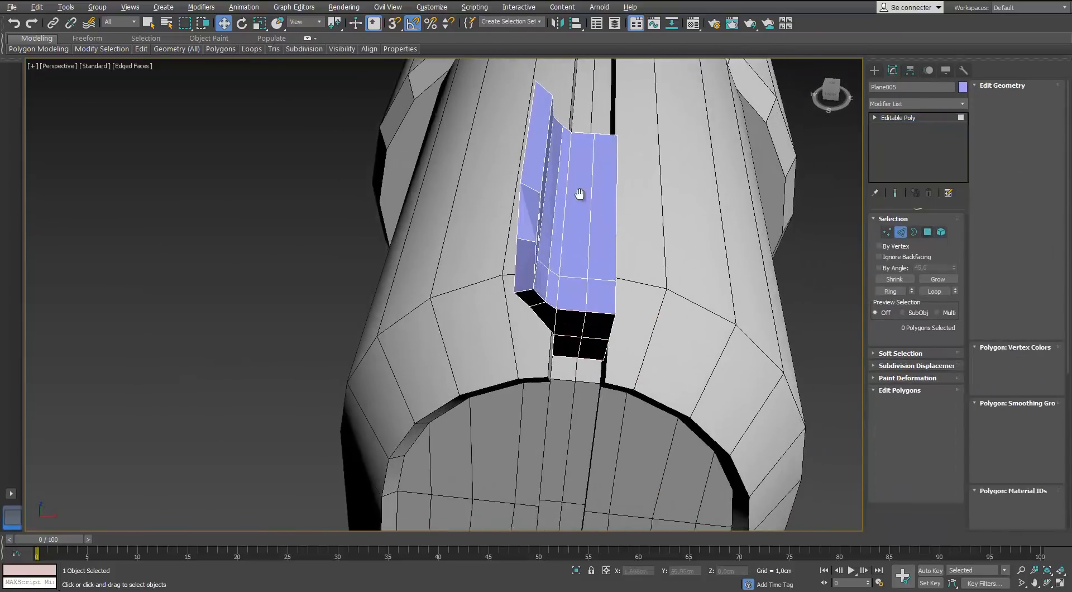
{"action": "key", "text": "4"}
{"action": "middle_click_drag", "start_coordinate": [615, 270], "coordinate": [421, 287], "text": "alt"}
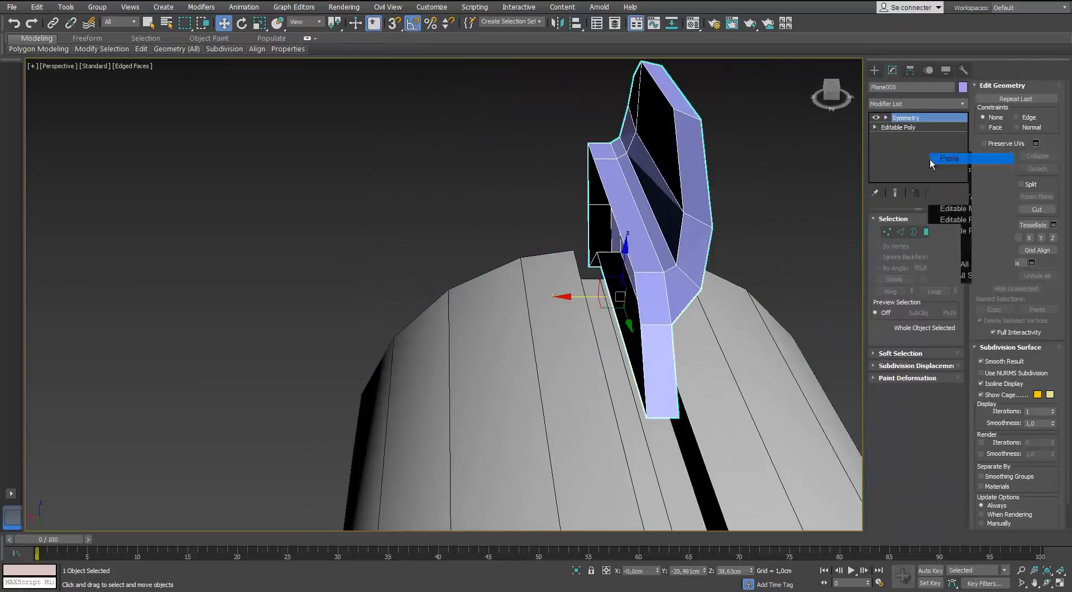
Paste a Symmetry modifier onto the remaining half and mirror it on the Z axis, returning to the Editable Poly level.
{"action": "left_click", "coordinate": [929, 157]}
{"action": "left_click", "coordinate": [908, 240]}
{"action": "left_click", "coordinate": [930, 240]}
{"action": "middle_click_drag", "start_coordinate": [614, 268], "coordinate": [584, 258], "text": "alt"}
{"action": "scroll", "coordinate": [584, 258], "scroll_direction": "up", "scroll_amount": 2}
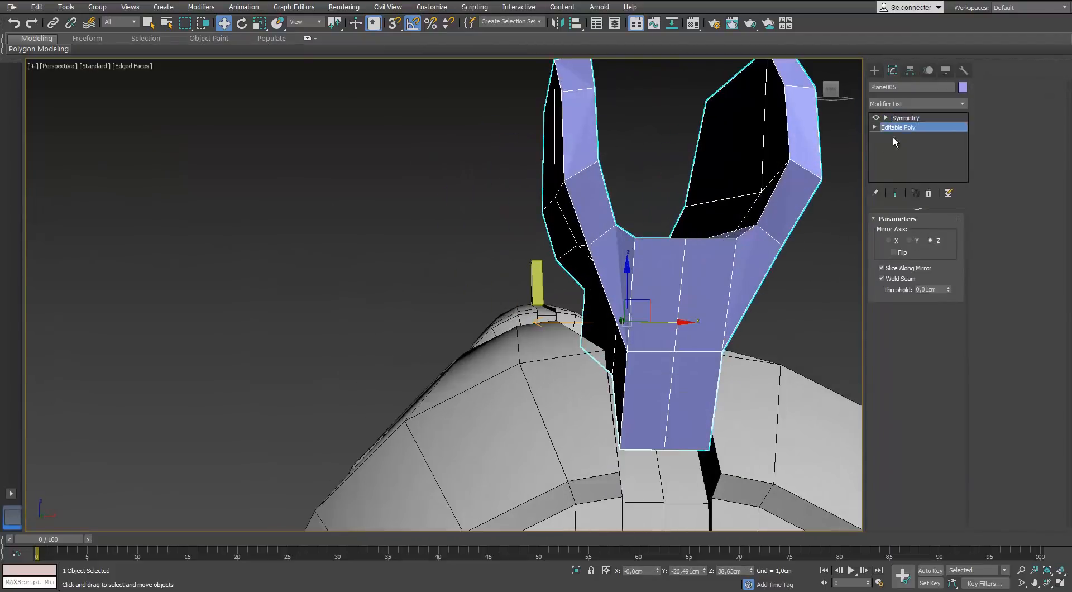
{"action": "left_click", "coordinate": [899, 128]}
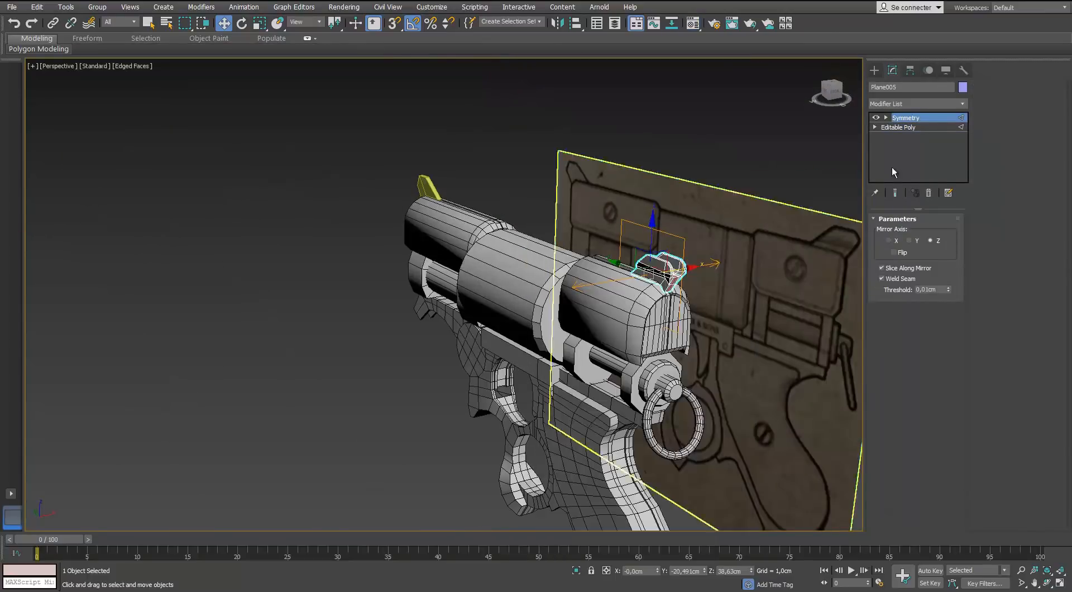
Create a 12-sided AutoGrid cylinder, about 1.135 cm in radius and 0.234 cm high, on the upper part of the barrel casing's rear face.
{"action": "left_click", "coordinate": [963, 87]}
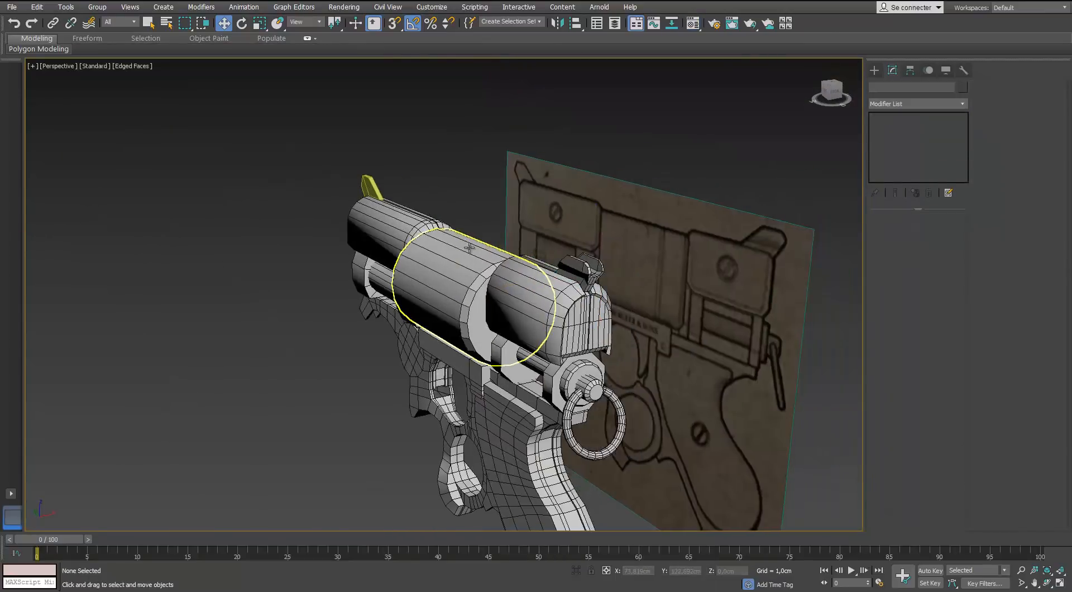
{"action": "scroll", "coordinate": [471, 253], "scroll_direction": "up", "scroll_amount": 3}
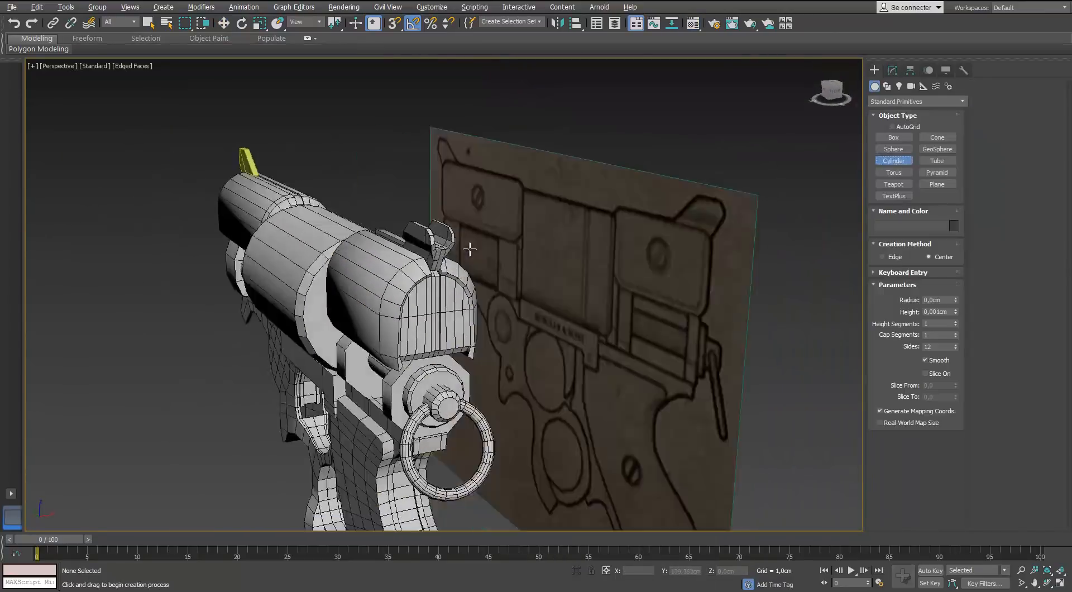
{"action": "scroll", "coordinate": [470, 247], "scroll_direction": "up", "scroll_amount": 5}
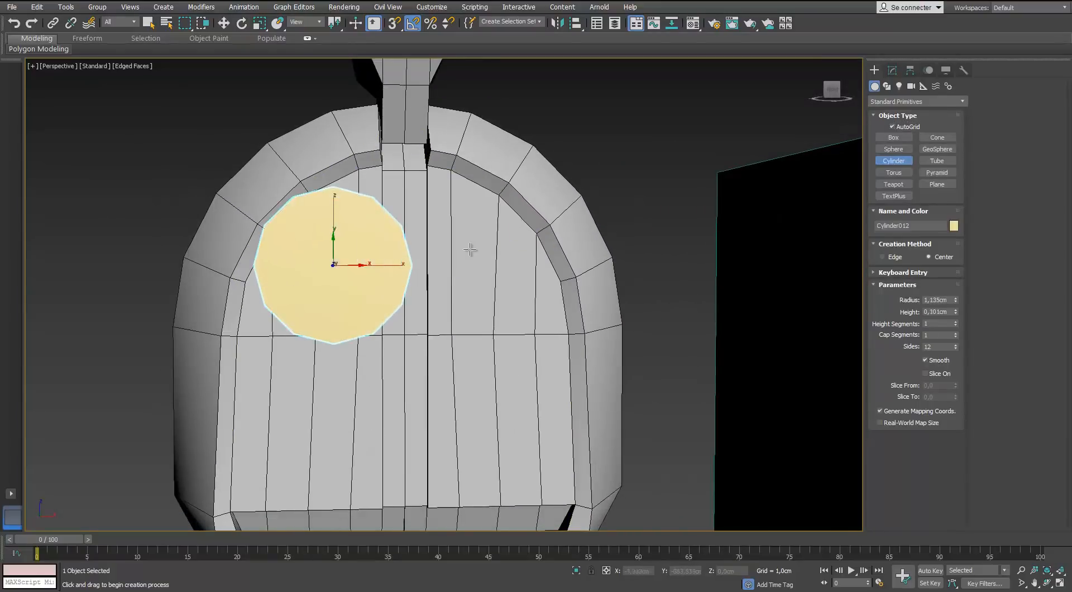
{"action": "scroll", "coordinate": [470, 250], "scroll_direction": "down", "scroll_amount": 3}
{"action": "key", "text": "w"}
{"action": "middle_click_drag", "start_coordinate": [471, 249], "coordinate": [470, 250], "text": "alt"}
{"action": "scroll", "coordinate": [472, 254], "scroll_direction": "up", "scroll_amount": 5}
Set the new cylinder's sides to 16 and convert it to an Editable Poly.
{"action": "key", "text": "1"}
{"action": "right_click", "coordinate": [470, 250]}
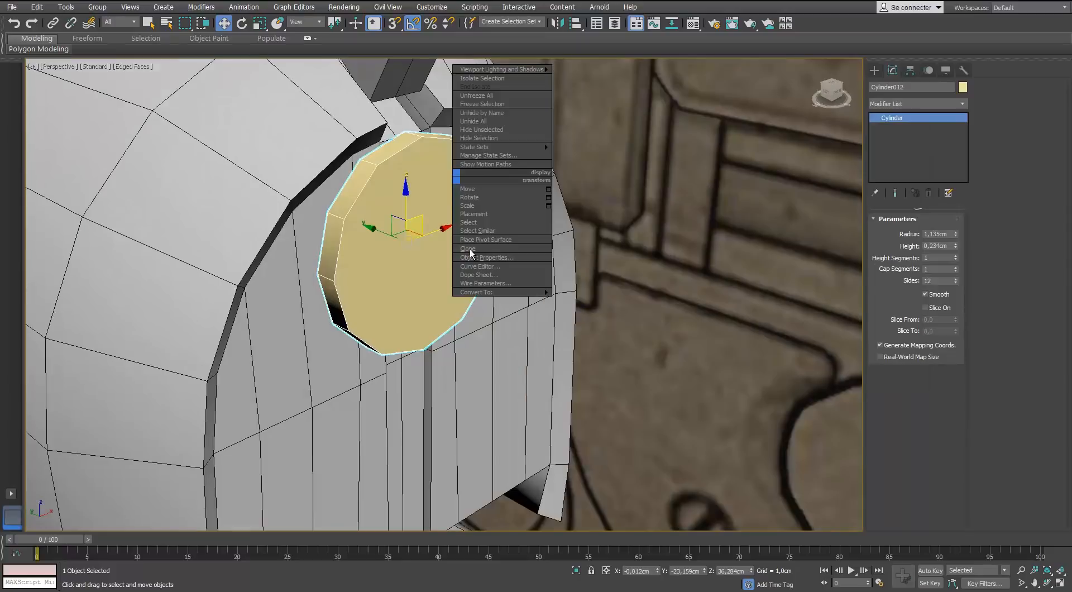
{"action": "key", "text": "Escape"}
{"action": "right_click", "coordinate": [470, 249]}
{"action": "left_click", "coordinate": [470, 249]}
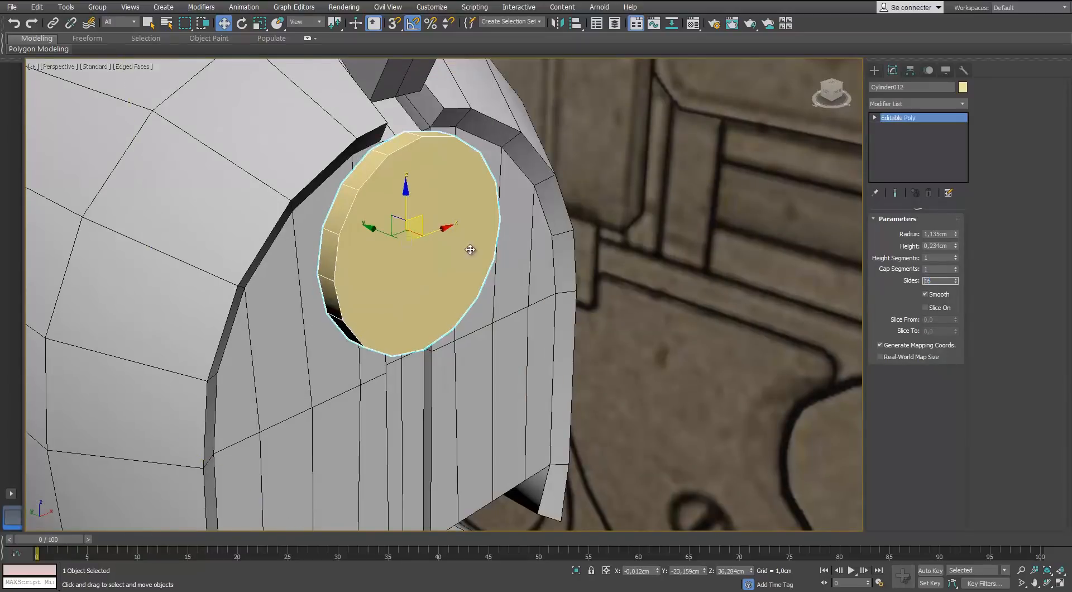
Inset the cylinder's outer cap polygon by 0.144 cm and extrude the inset polygon inward with a height of -0.217 cm.
{"action": "key", "text": "4"}
{"action": "left_click", "coordinate": [470, 250]}
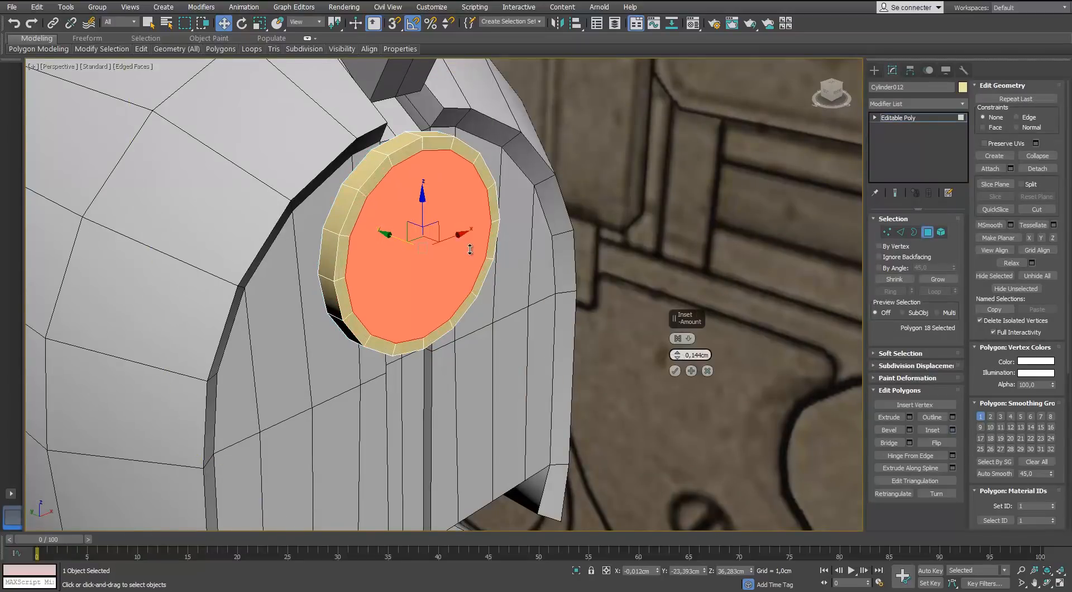
{"action": "key", "text": "shift+e"}
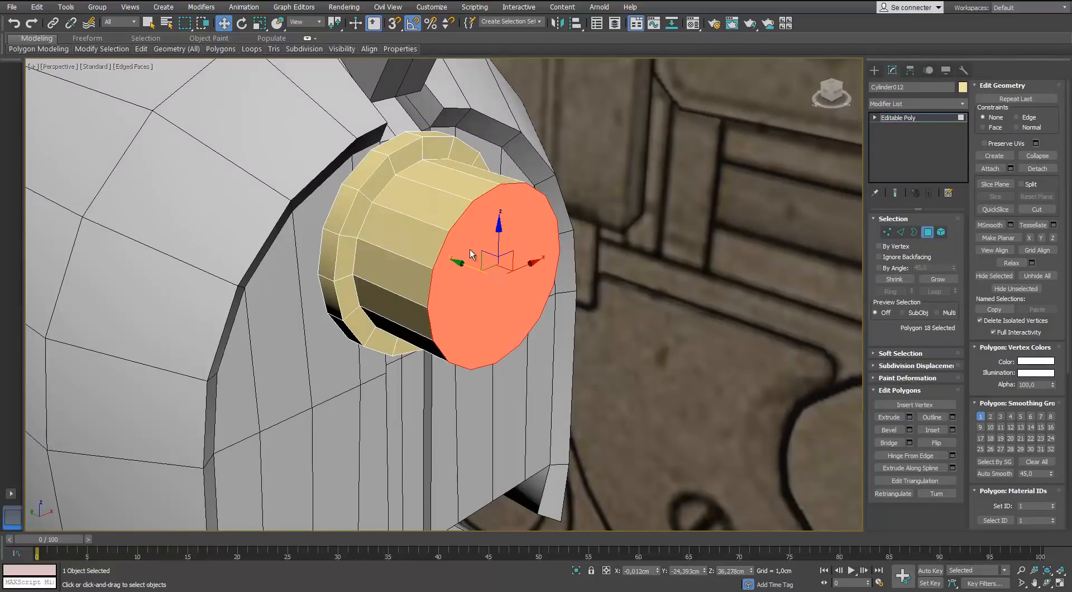
{"action": "key", "text": "ctrl+z"}
{"action": "middle_click_drag", "start_coordinate": [470, 250], "coordinate": [470, 250], "text": "alt"}
{"action": "scroll", "coordinate": [470, 249], "scroll_direction": "up", "scroll_amount": 3}
{"action": "left_click", "coordinate": [909, 417]}
{"action": "left_click_drag", "start_coordinate": [677, 355], "coordinate": [677, 385]}
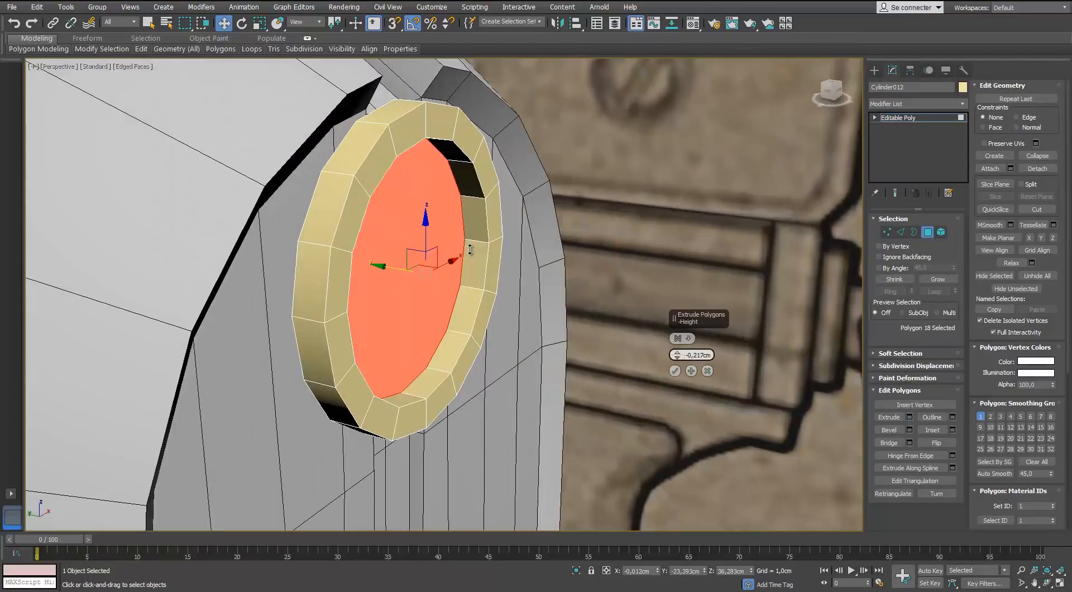
Select the ring of radial edges around the front face of the cylinder's rim.
{"action": "key", "text": "2"}
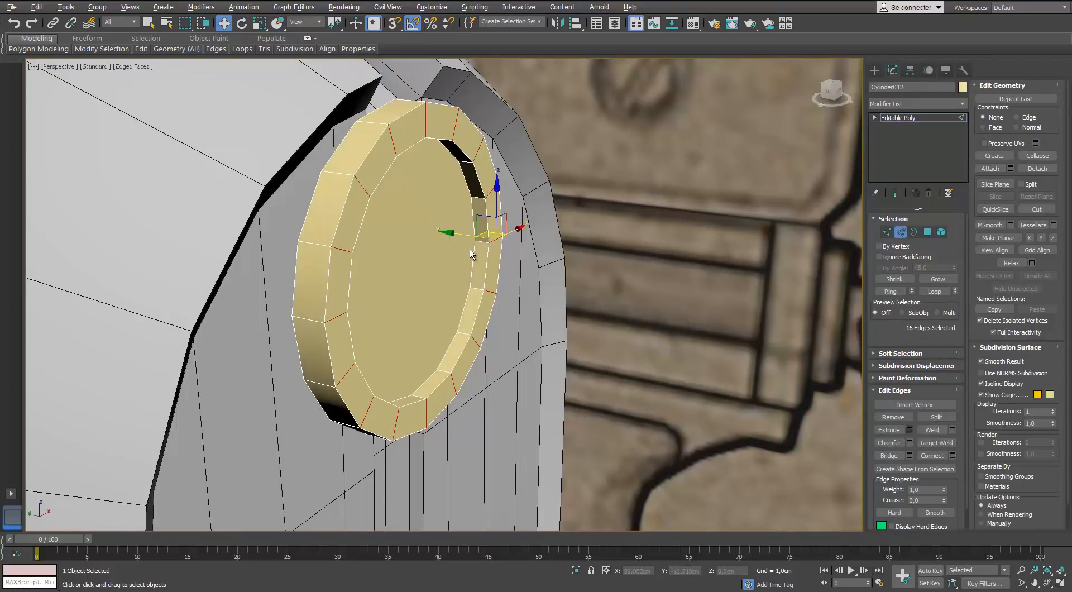
Connect the rim edges on the front ring of the rear barrel disc with two edge loops and finish edge editing.
{"action": "key", "text": "shift+e"}
{"action": "key", "text": "Escape"}
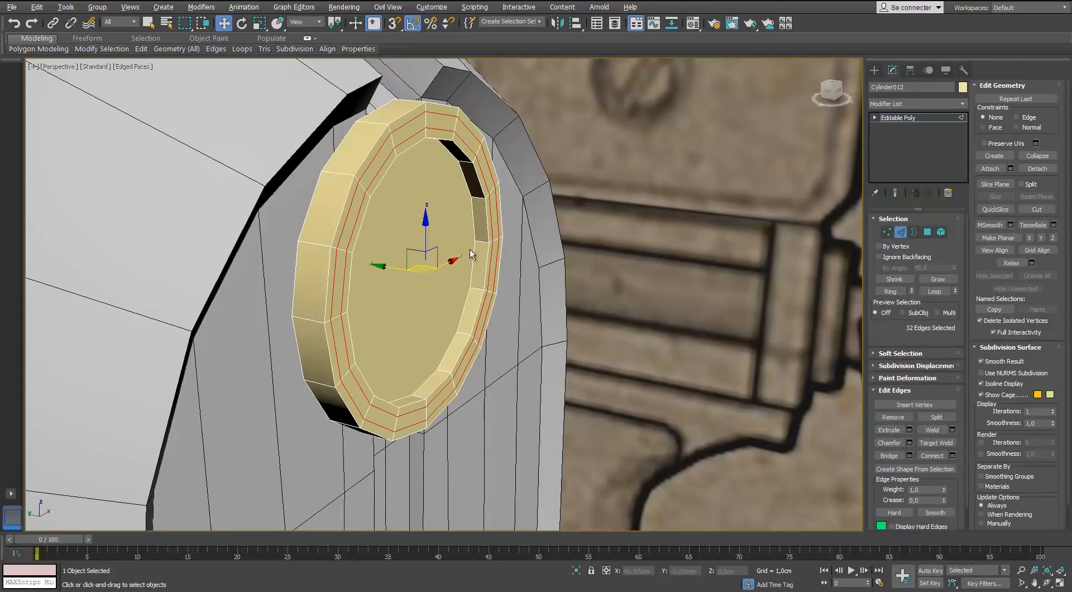
{"action": "scroll", "coordinate": [470, 250], "scroll_direction": "down", "scroll_amount": 8}
{"action": "key", "text": "2"}
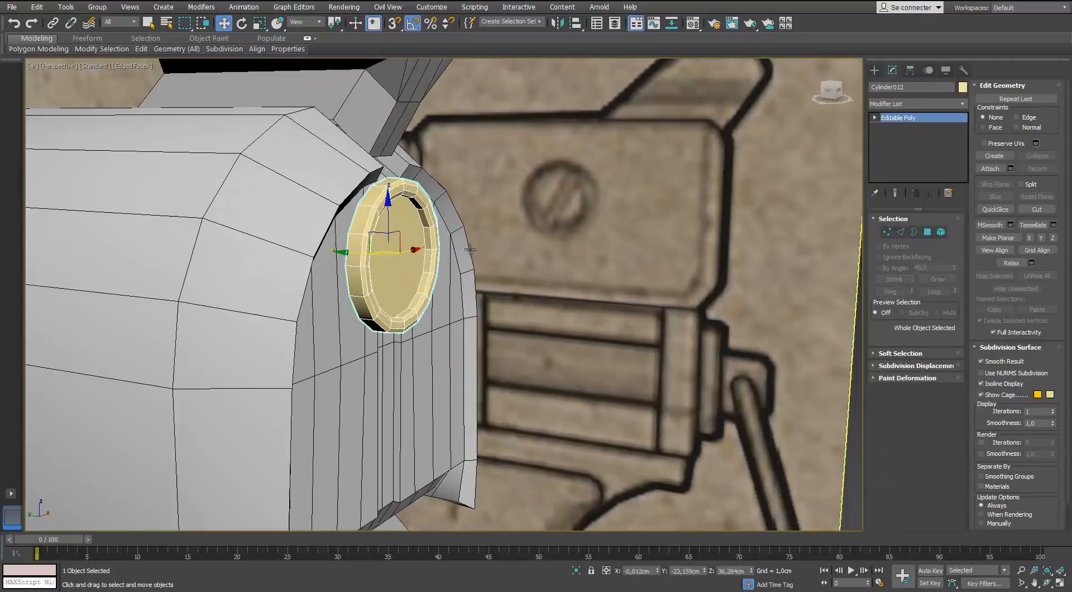
Clone the rear disc as a single instance to the muzzle end of the barrel.
{"action": "middle_click_drag", "start_coordinate": [470, 249], "coordinate": [470, 250], "text": "alt"}
{"action": "left_click_drag", "start_coordinate": [592, 302], "coordinate": [471, 254], "text": "shift"}
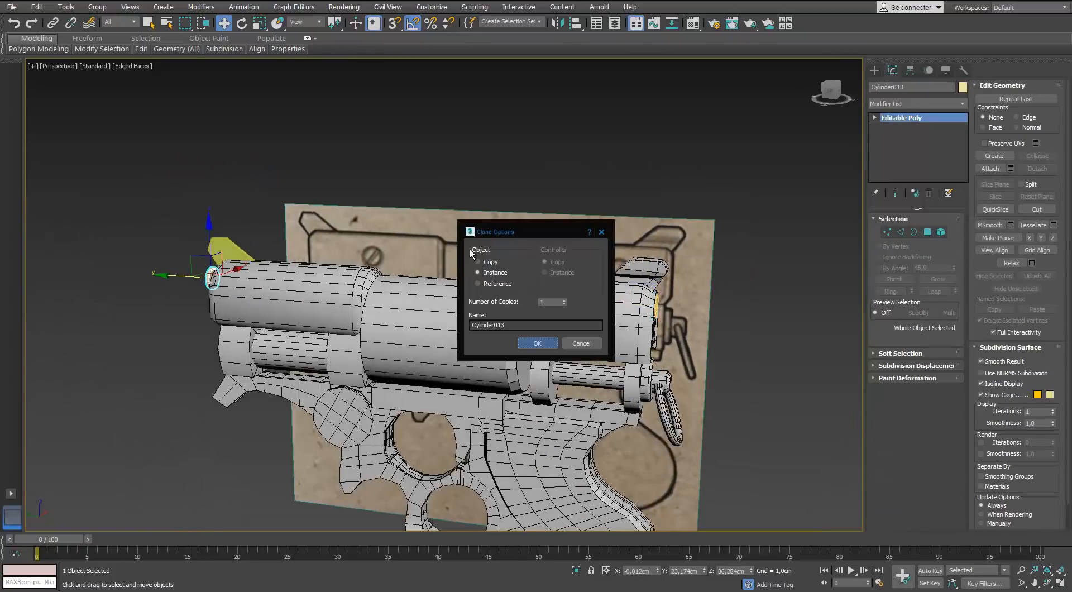
{"action": "left_click", "coordinate": [537, 344]}
Mirror the cloned disc so it faces outward from the muzzle, and raise it to about 36.54 cm in Z.
{"action": "scroll", "coordinate": [470, 250], "scroll_direction": "up", "scroll_amount": 8}
{"action": "middle_click_drag", "start_coordinate": [470, 249], "coordinate": [502, 249], "text": "alt"}
{"action": "left_click", "coordinate": [557, 23]}
{"action": "left_click", "coordinate": [517, 249]}
{"action": "left_click", "coordinate": [507, 382]}
{"action": "scroll", "coordinate": [470, 250], "scroll_direction": "up", "scroll_amount": 3}
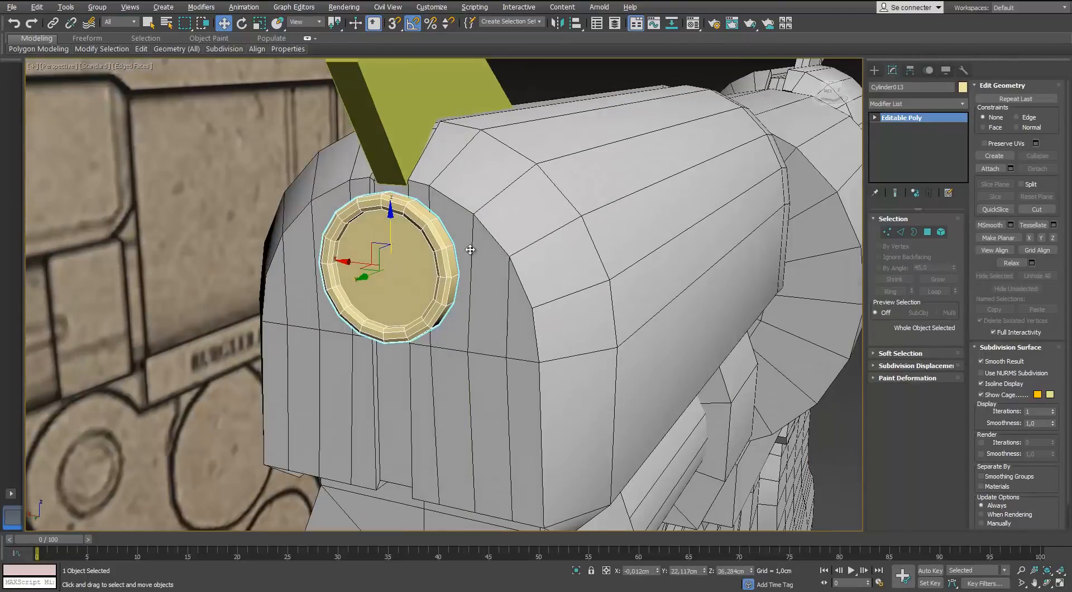
{"action": "left_click_drag", "start_coordinate": [390, 213], "coordinate": [390, 200]}
{"action": "middle_click_drag", "start_coordinate": [470, 249], "coordinate": [391, 249], "text": "alt"}
{"action": "scroll", "coordinate": [470, 249], "scroll_direction": "down", "scroll_amount": 8}
{"action": "scroll", "coordinate": [470, 249], "scroll_direction": "up", "scroll_amount": 8}
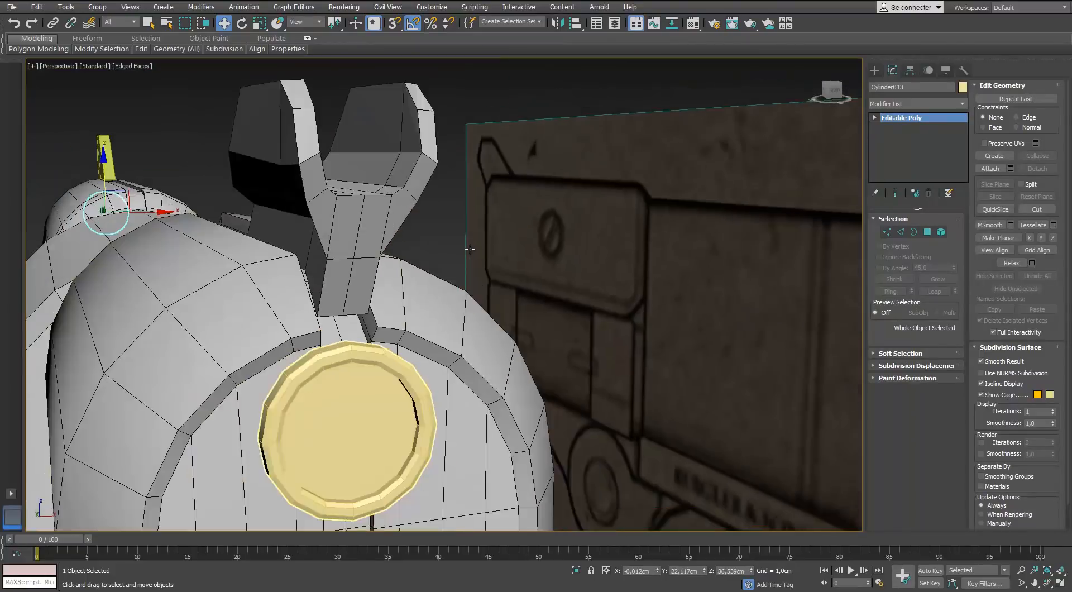
{"action": "left_click", "coordinate": [352, 428]}
{"action": "middle_click_drag", "start_coordinate": [352, 429], "coordinate": [413, 424], "text": "alt"}
{"action": "scroll", "coordinate": [470, 249], "scroll_direction": "down", "scroll_amount": 6}
{"action": "scroll", "coordinate": [470, 250], "scroll_direction": "up", "scroll_amount": 3}
Adjust the lower vertices of the forked rear sight where it meets the barrel, and return to its Symmetry modifier.
{"action": "left_click", "coordinate": [470, 250]}
{"action": "scroll", "coordinate": [470, 249], "scroll_direction": "up", "scroll_amount": 5}
{"action": "middle_click_drag", "start_coordinate": [471, 249], "coordinate": [502, 249], "text": "alt"}
{"action": "left_click", "coordinate": [899, 127]}
{"action": "key", "text": "1"}
{"action": "scroll", "coordinate": [470, 250], "scroll_direction": "up", "scroll_amount": 4}
{"action": "left_click_drag", "start_coordinate": [188, 213], "coordinate": [414, 327]}
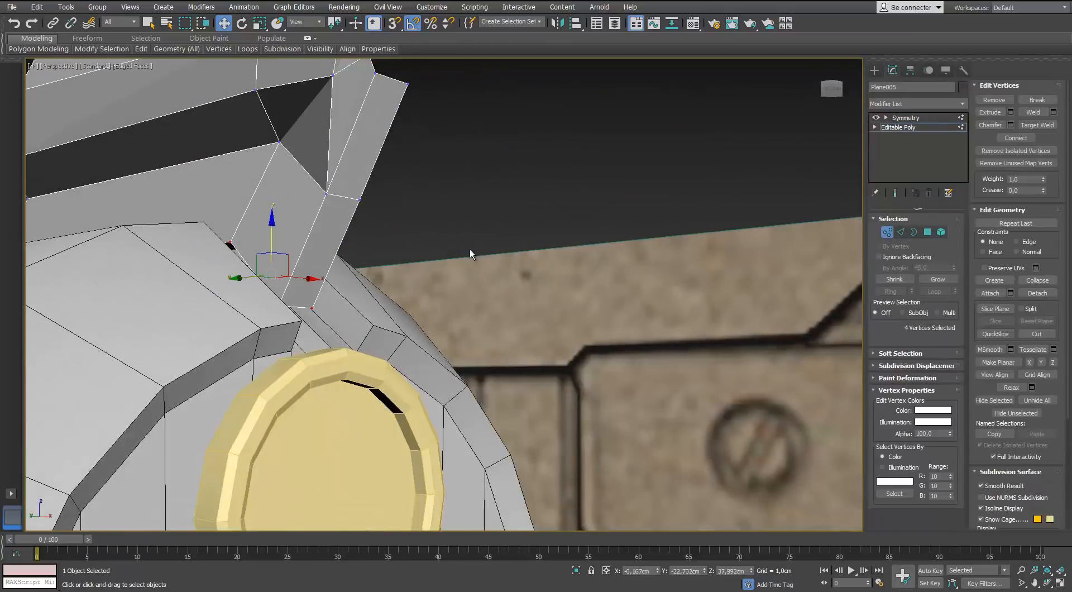
{"action": "middle_click_drag", "start_coordinate": [470, 254], "coordinate": [470, 249], "text": "alt"}
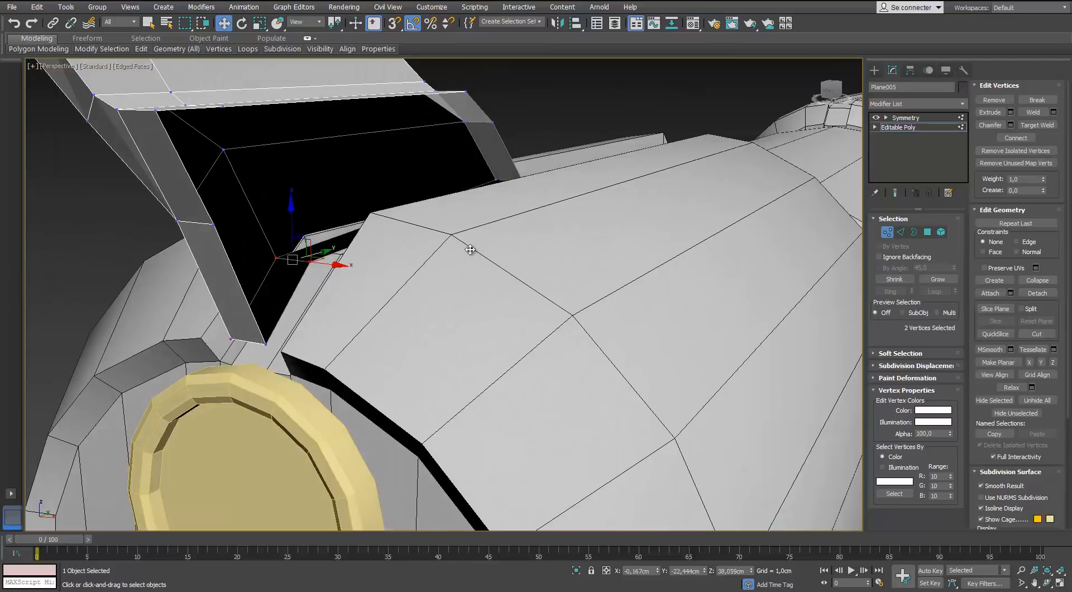
{"action": "middle_click_drag", "start_coordinate": [470, 250], "coordinate": [470, 250], "text": "alt"}
{"action": "left_click", "coordinate": [905, 118]}
Select the two barrel discs and the front sight and assign them the 01 - Default material.
{"action": "scroll", "coordinate": [470, 249], "scroll_direction": "down", "scroll_amount": 8}
{"action": "left_click", "coordinate": [280, 304]}
{"action": "left_click", "coordinate": [102, 159], "text": "ctrl"}
{"action": "left_click", "coordinate": [267, 292], "text": "ctrl"}
{"action": "scroll", "coordinate": [470, 249], "scroll_direction": "up", "scroll_amount": 8}
{"action": "key", "text": "m"}
{"action": "left_click", "coordinate": [587, 416]}
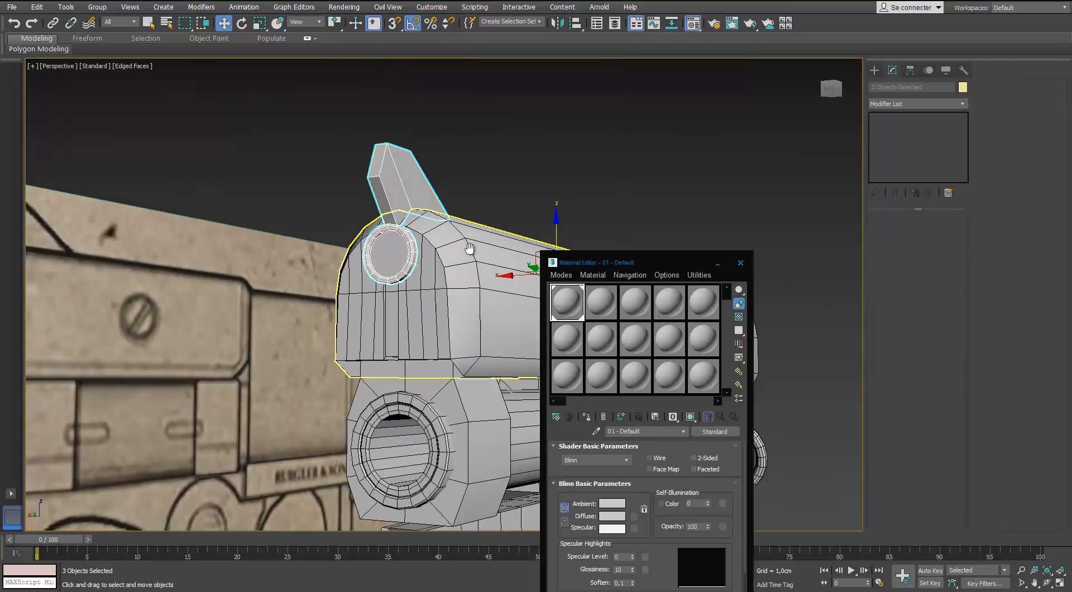
{"action": "key", "text": "m"}
Set the wireframe colour of the selected discs and front sight to black.
{"action": "left_click", "coordinate": [962, 87]}
{"action": "left_click", "coordinate": [748, 291]}
{"action": "left_click", "coordinate": [719, 328]}
Clone the rear barrel disc upward to the level of the rear sight.
{"action": "scroll", "coordinate": [470, 250], "scroll_direction": "down", "scroll_amount": 6}
{"action": "left_click", "coordinate": [471, 253]}
{"action": "mouse_move", "coordinate": [471, 253]}
{"action": "middle_mouse_down", "text": "alt"}
{"action": "mouse_move", "coordinate": [519, 232]}
{"action": "mouse_move", "coordinate": [457, 273]}
{"action": "middle_mouse_up", "text": "alt"}
{"action": "left_click", "coordinate": [523, 261]}
{"action": "scroll", "coordinate": [523, 261], "scroll_direction": "up", "scroll_amount": 8}
{"action": "left_click_drag", "start_coordinate": [490, 346], "coordinate": [490, 181], "text": "shift"}
{"action": "left_click", "coordinate": [538, 342]}
Rotate the cloned disc by -90 degrees about its local Y axis and move it beside the rear sight.
{"action": "middle_click_drag", "start_coordinate": [469, 249], "coordinate": [480, 226], "text": "alt"}
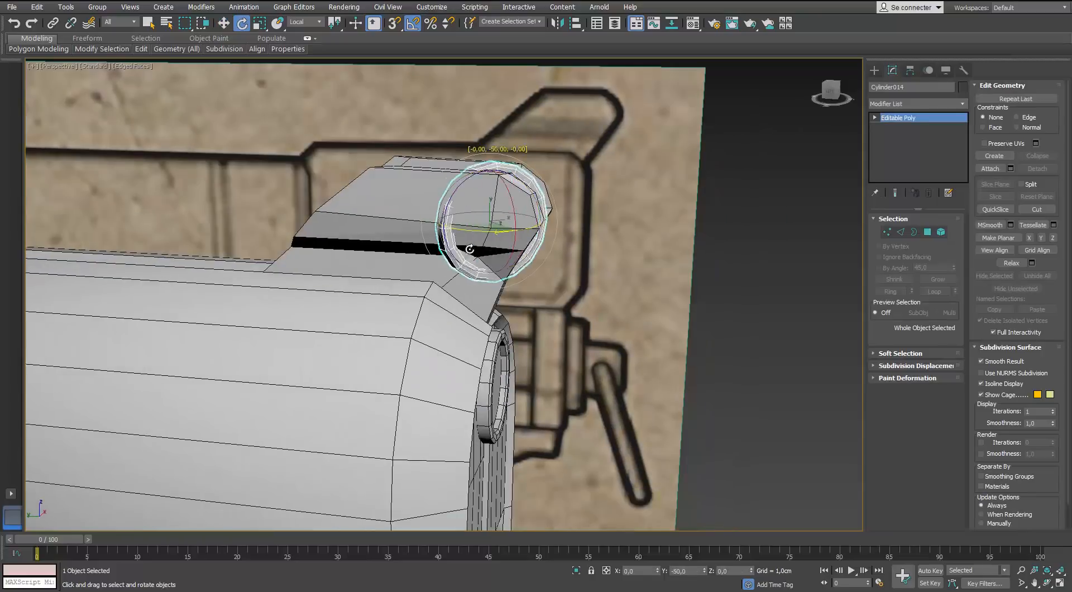
{"action": "left_click_drag", "start_coordinate": [494, 215], "coordinate": [494, 249]}
{"action": "key", "text": "w"}
{"action": "middle_click_drag", "start_coordinate": [470, 249], "coordinate": [432, 290], "text": "alt"}
{"action": "left_click_drag", "start_coordinate": [516, 182], "coordinate": [487, 185]}
Scale down the cloned disc and seat it on the outer side face of the rear sight's prong.
{"action": "scroll", "coordinate": [470, 249], "scroll_direction": "up", "scroll_amount": 4}
{"action": "middle_click_drag", "start_coordinate": [470, 249], "coordinate": [418, 217], "text": "alt"}
{"action": "key", "text": "r"}
{"action": "key", "text": "w"}
{"action": "scroll", "coordinate": [470, 250], "scroll_direction": "up", "scroll_amount": 4}
{"action": "key", "text": "r"}
{"action": "left_click_drag", "start_coordinate": [430, 228], "coordinate": [429, 250]}
{"action": "key", "text": "w"}
{"action": "middle_click_drag", "start_coordinate": [470, 250], "coordinate": [519, 240], "text": "alt"}
{"action": "scroll", "coordinate": [470, 249], "scroll_direction": "down", "scroll_amount": 4}
{"action": "key", "text": "r"}
{"action": "scroll", "coordinate": [470, 249], "scroll_direction": "up", "scroll_amount": 1}
{"action": "key", "text": "w"}
{"action": "left_click_drag", "start_coordinate": [396, 194], "coordinate": [399, 195]}
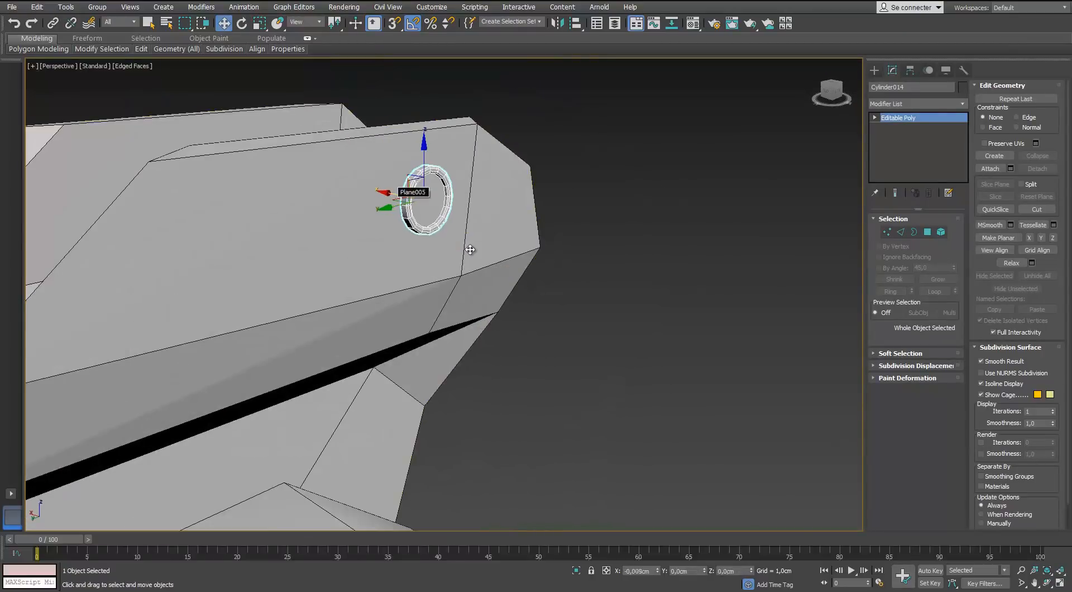
Clone the small sight disc as an instance onto the outer face of the opposite prong.
{"action": "middle_click_drag", "start_coordinate": [470, 250], "coordinate": [470, 249], "text": "alt"}
{"action": "scroll", "coordinate": [470, 250], "scroll_direction": "down", "scroll_amount": 3}
{"action": "left_click_drag", "start_coordinate": [379, 190], "coordinate": [306, 186], "text": "shift"}
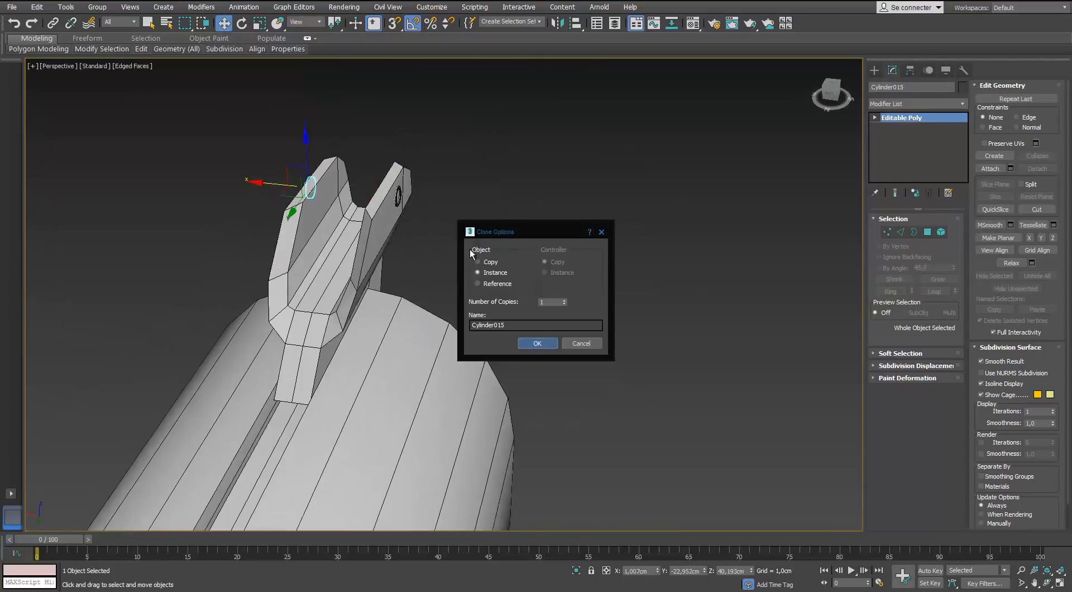
{"action": "key", "text": "Return"}
Zoom in on the grip's lower tip in the Left view and isolate the reference image plane.
{"action": "key", "text": "z"}
{"action": "middle_click_drag", "start_coordinate": [470, 250], "coordinate": [469, 246], "text": "alt"}
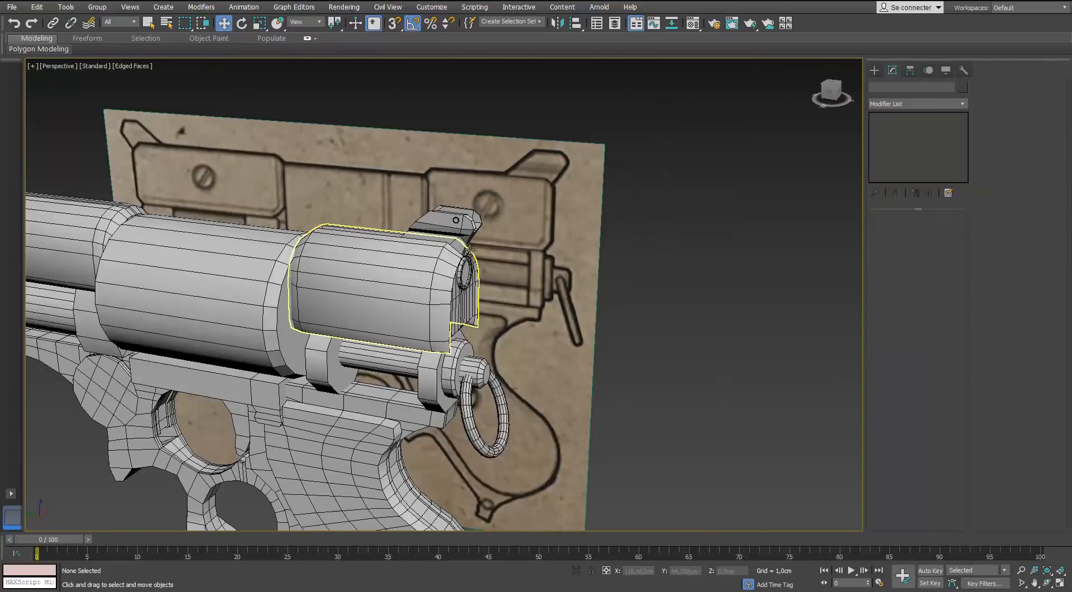
{"action": "scroll", "coordinate": [470, 250], "scroll_direction": "down", "scroll_amount": 3}
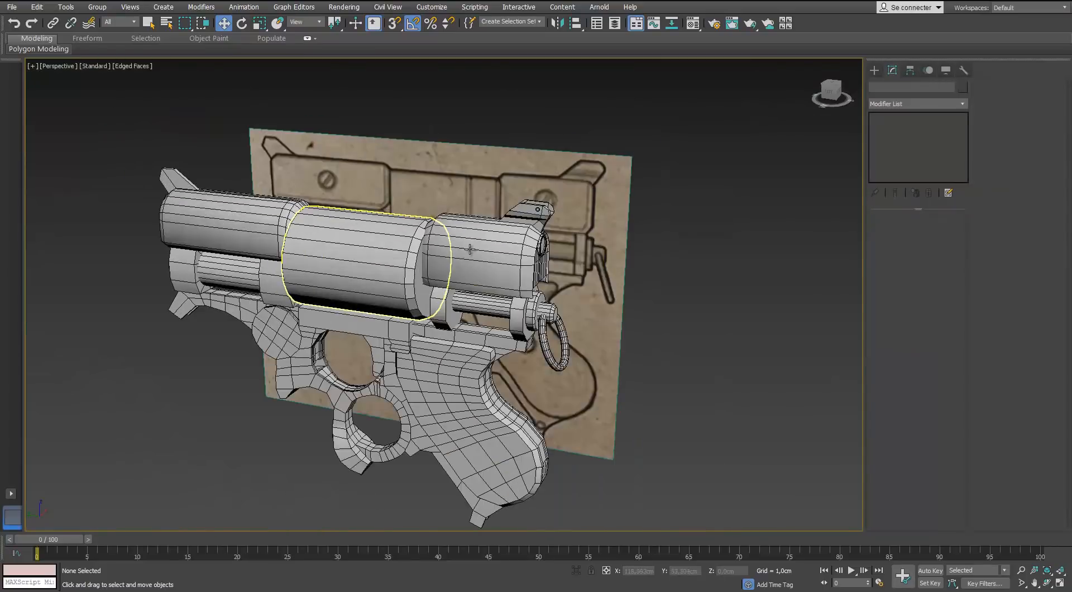
{"action": "middle_click_drag", "start_coordinate": [470, 254], "coordinate": [470, 253], "text": "alt"}
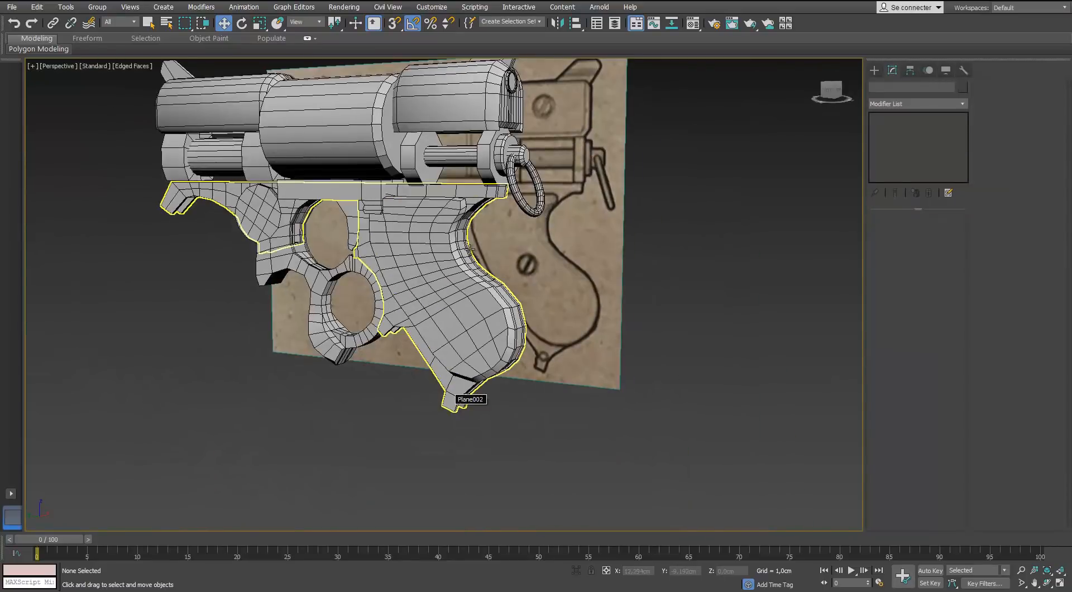
{"action": "key", "text": "l"}
{"action": "scroll", "coordinate": [470, 251], "scroll_direction": "up", "scroll_amount": 6}
{"action": "key", "text": "semicolon"}
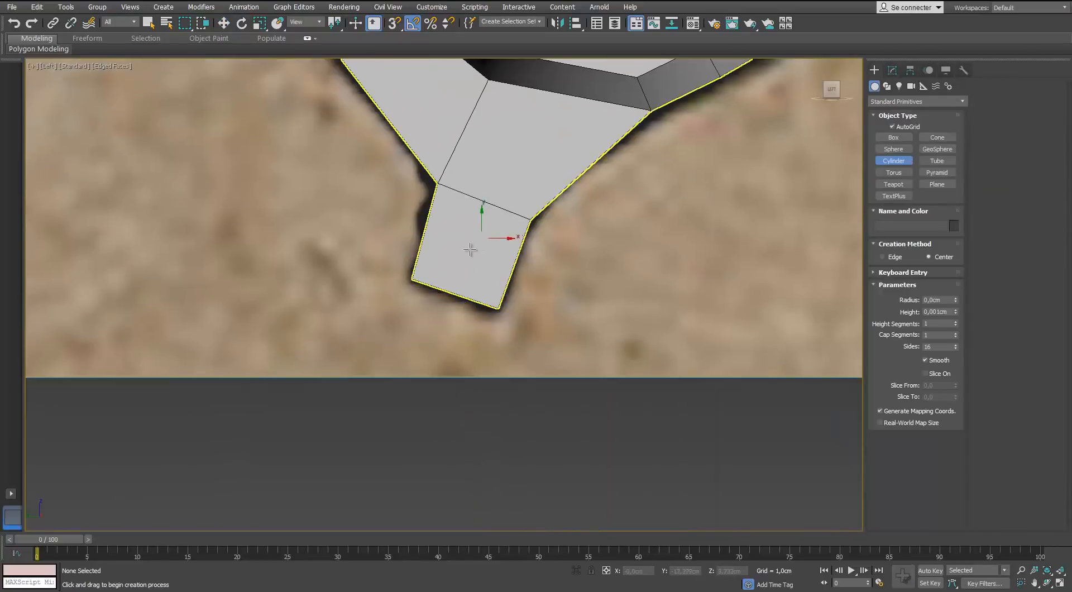
{"action": "key", "text": "w"}
{"action": "left_click", "coordinate": [470, 250]}
{"action": "left_click", "coordinate": [470, 250]}
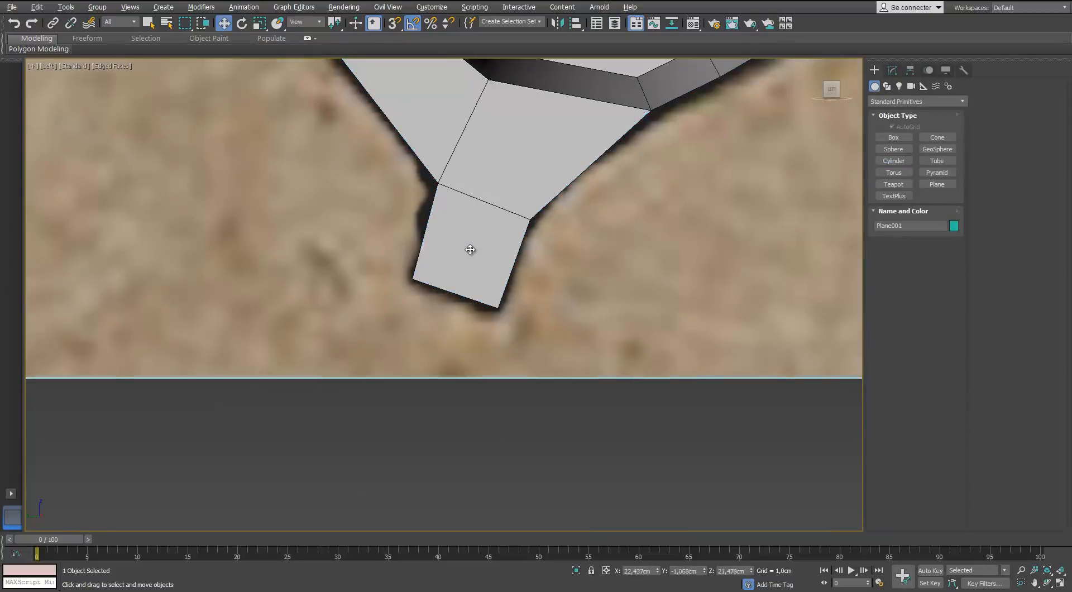
{"action": "key", "text": "alt+q"}
Create a 16-sided cylinder of about 0.548 cm radius over the circle drawn at the grip's tip.
{"action": "scroll", "coordinate": [470, 250], "scroll_direction": "up", "scroll_amount": 4}
{"action": "key", "text": "semicolon"}
{"action": "scroll", "coordinate": [470, 251], "scroll_direction": "up", "scroll_amount": 5}
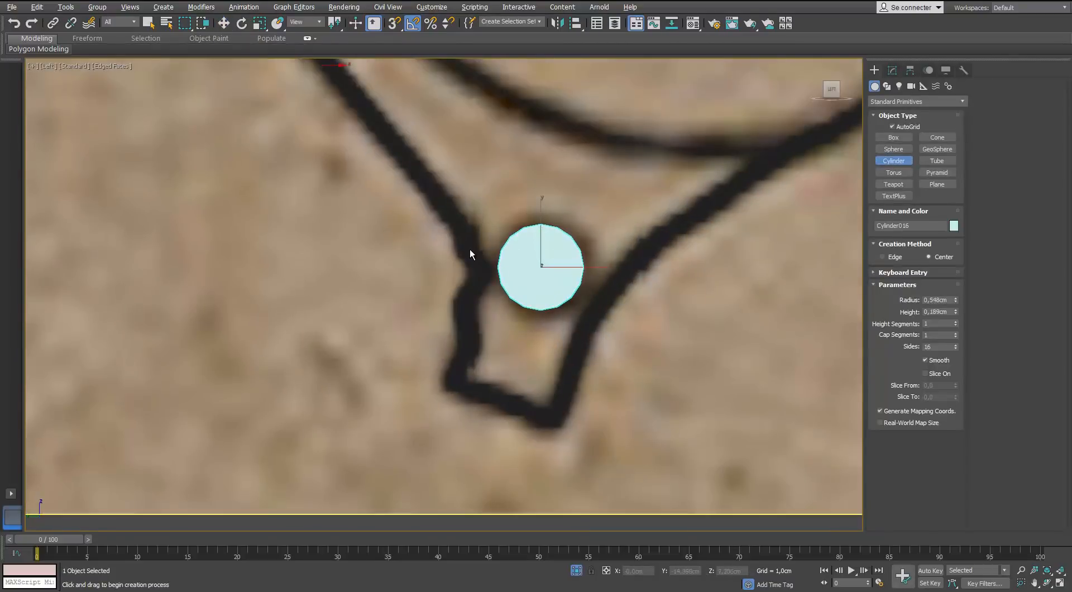
{"action": "key", "text": "w"}
Restore the hidden model, position the cylinder through both prongs of the grip tip and set its height to about 2.835 cm.
{"action": "middle_click_drag", "start_coordinate": [470, 253], "coordinate": [470, 254], "text": "alt"}
{"action": "scroll", "coordinate": [470, 253], "scroll_direction": "down", "scroll_amount": 6}
{"action": "scroll", "coordinate": [470, 254], "scroll_direction": "up", "scroll_amount": 2}
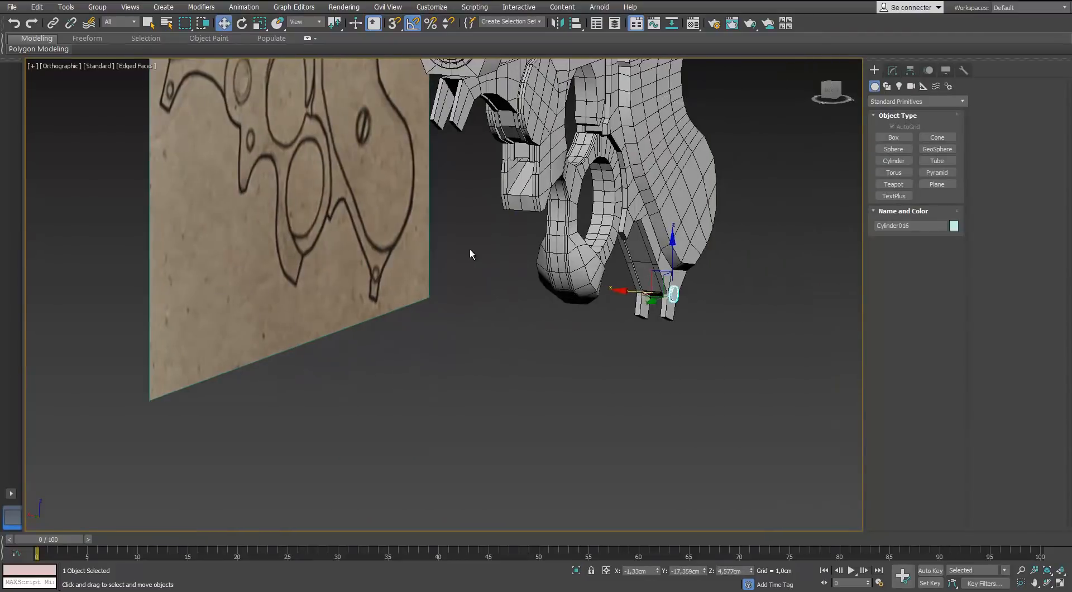
{"action": "scroll", "coordinate": [470, 254], "scroll_direction": "up", "scroll_amount": 5}
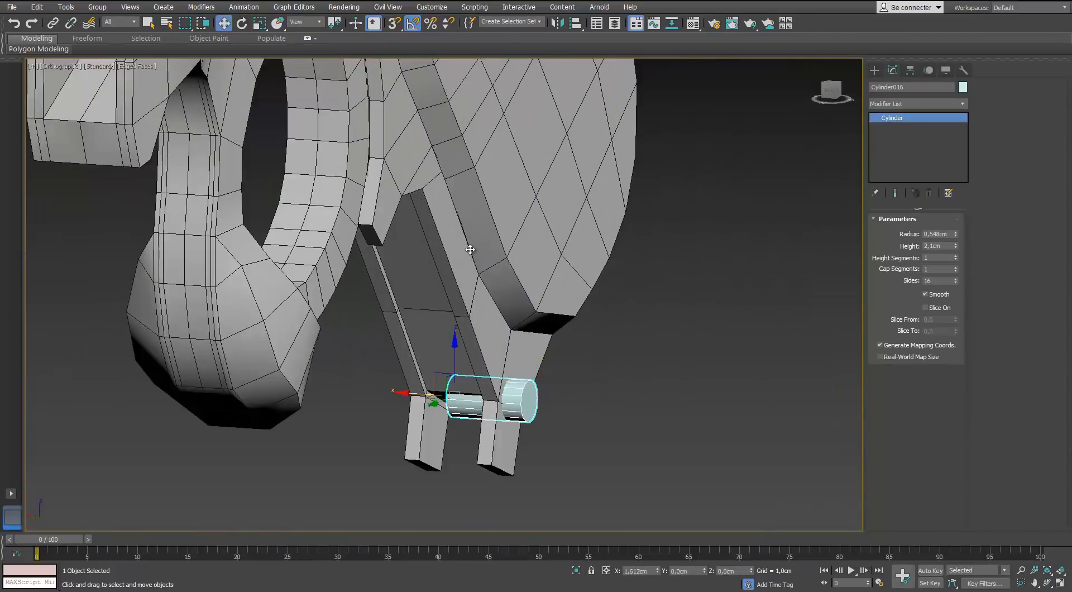
{"action": "middle_click_drag", "start_coordinate": [470, 249], "coordinate": [479, 240], "text": "alt"}
Create a thin cylinder of about 0.467 cm radius and 0.111 cm height on the plate's end above the grip.
{"action": "scroll", "coordinate": [470, 252], "scroll_direction": "up", "scroll_amount": 6}
{"action": "left_click", "coordinate": [893, 161]}
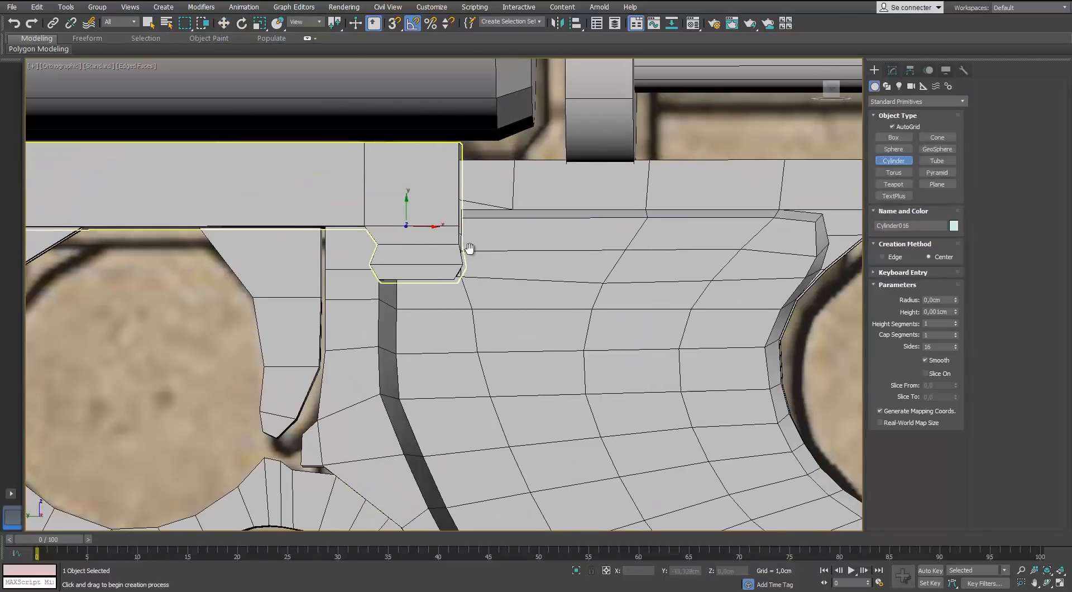
{"action": "middle_click_drag", "start_coordinate": [408, 226], "coordinate": [483, 225]}
{"action": "left_click_drag", "start_coordinate": [497, 235], "coordinate": [511, 239]}
{"action": "left_click", "coordinate": [510, 240]}
{"action": "middle_click_drag", "start_coordinate": [510, 240], "coordinate": [470, 250], "text": "alt"}
{"action": "scroll", "coordinate": [469, 249], "scroll_direction": "up", "scroll_amount": 4}
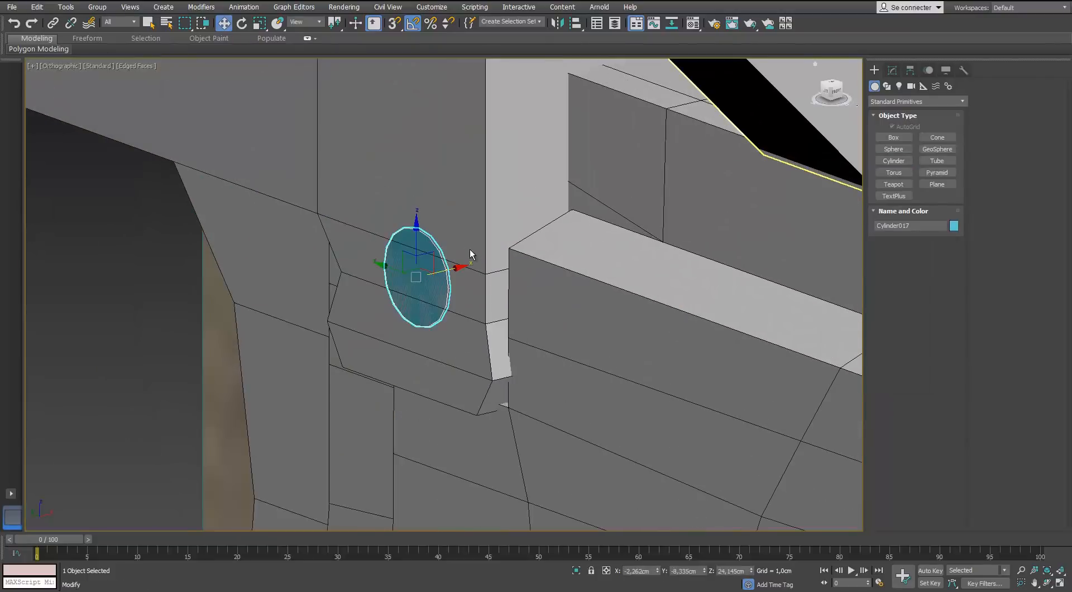
Clone the thin cylinder onto the frame's arm in front of the finger holes and set its height to about 0.225 cm.
{"action": "key", "text": "w"}
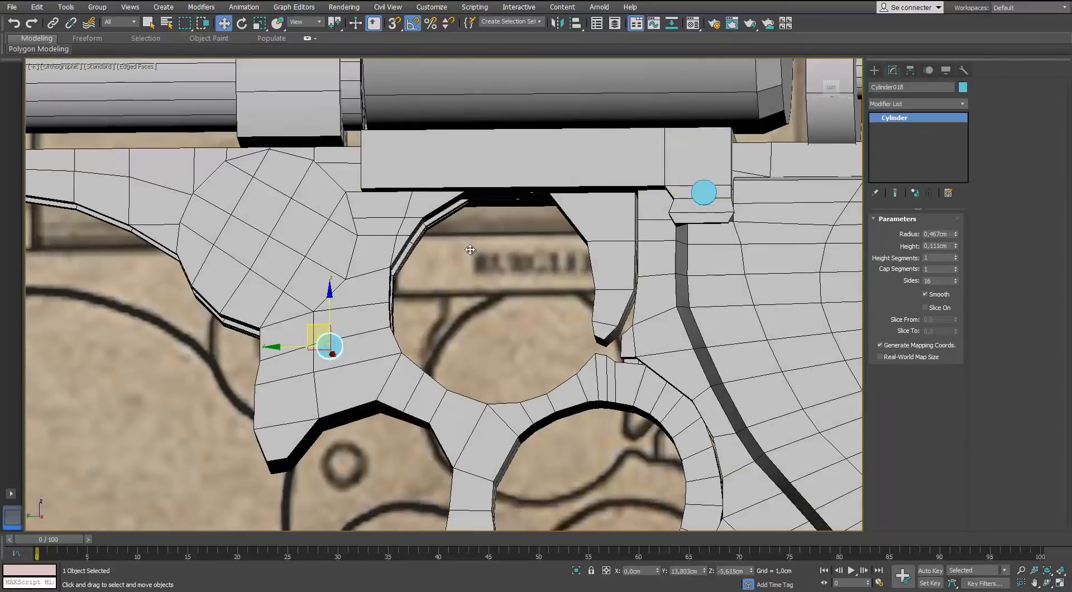
{"action": "key", "text": "Return"}
{"action": "scroll", "coordinate": [471, 250], "scroll_direction": "up", "scroll_amount": 2}
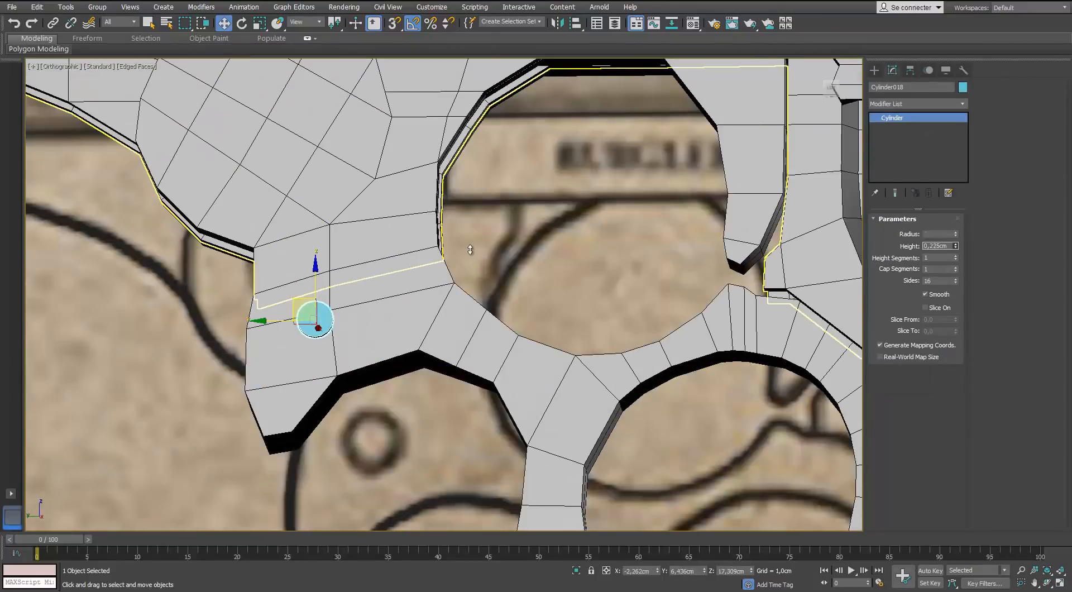
Clone the thin cylinder onto the frame's round boss, enlarging its radius and setting its height to about 0.14 cm.
{"action": "middle_click_drag", "start_coordinate": [470, 249], "coordinate": [470, 250], "text": "alt"}
{"action": "left_click", "coordinate": [472, 252]}
{"action": "key", "text": "p"}
{"action": "scroll", "coordinate": [470, 249], "scroll_direction": "down", "scroll_amount": 3}
{"action": "scroll", "coordinate": [470, 250], "scroll_direction": "up", "scroll_amount": 5}
{"action": "left_click", "coordinate": [469, 249]}
{"action": "scroll", "coordinate": [469, 249], "scroll_direction": "up", "scroll_amount": 4}
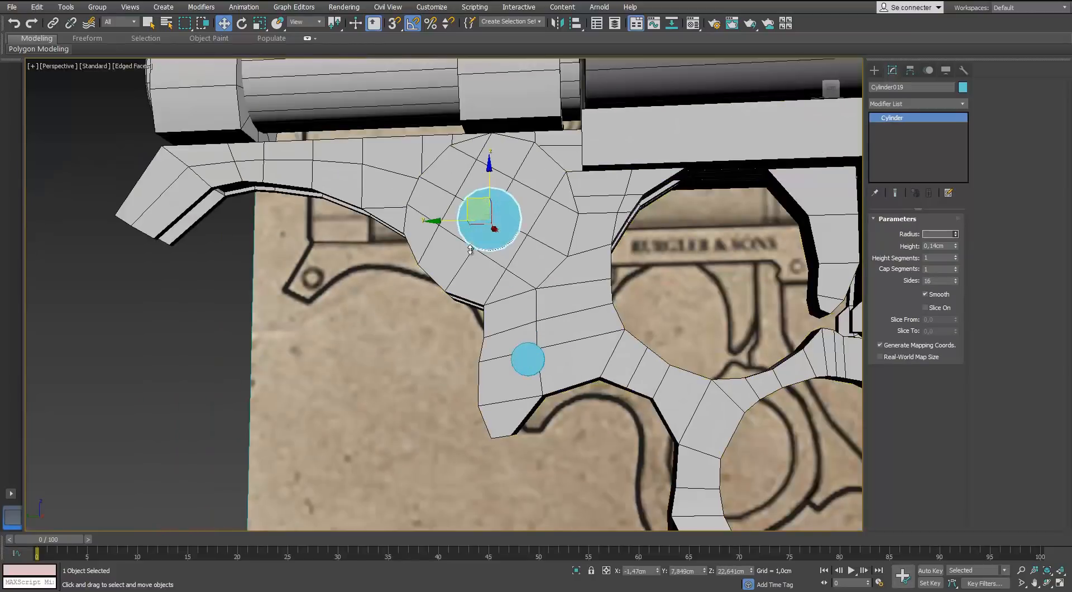
Convert the large boss disc to Editable Poly and shape its front face with a smaller, bevelled inner polygon.
{"action": "scroll", "coordinate": [470, 250], "scroll_direction": "up", "scroll_amount": 5}
{"action": "left_click", "coordinate": [441, 316]}
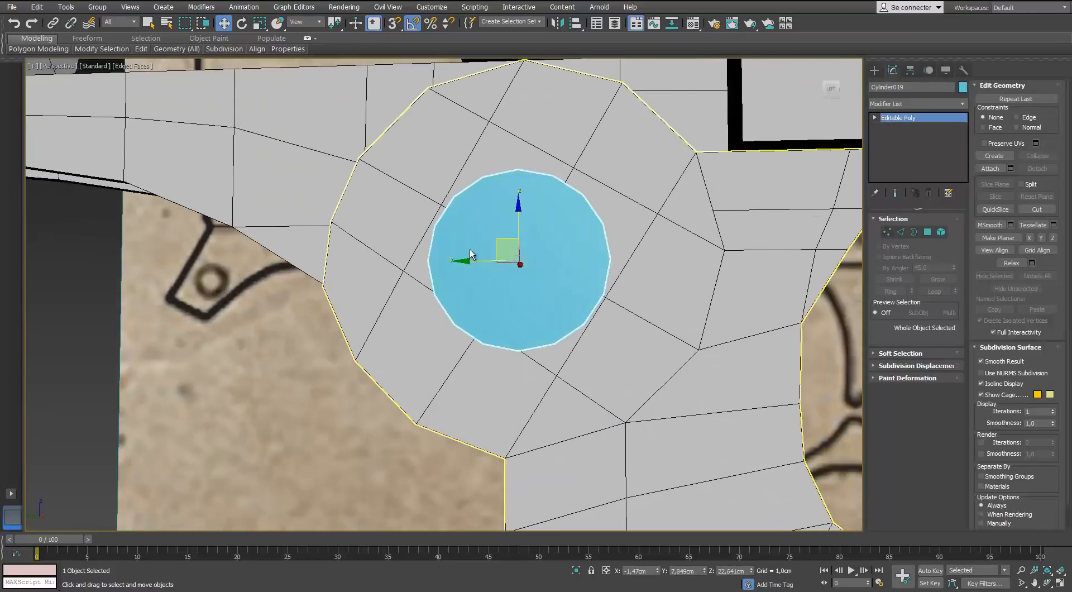
{"action": "key", "text": "4"}
{"action": "left_click", "coordinate": [470, 250]}
{"action": "middle_click_drag", "start_coordinate": [470, 250], "coordinate": [470, 254], "text": "alt"}
{"action": "key", "text": "4"}
{"action": "key", "text": "w"}
{"action": "key", "text": "4"}
{"action": "key", "text": "4"}
{"action": "key", "text": "ctrl+d"}
{"action": "key", "text": "ctrl+z"}
{"action": "key", "text": "r"}
{"action": "scroll", "coordinate": [470, 249], "scroll_direction": "up", "scroll_amount": 3}
{"action": "key", "text": "w"}
Isolate the large disc, recess its central front polygon, and exit polygon editing and isolation.
{"action": "key", "text": "alt+q"}
{"action": "key", "text": "4"}
{"action": "left_click", "coordinate": [470, 250]}
{"action": "key", "text": "shift+e"}
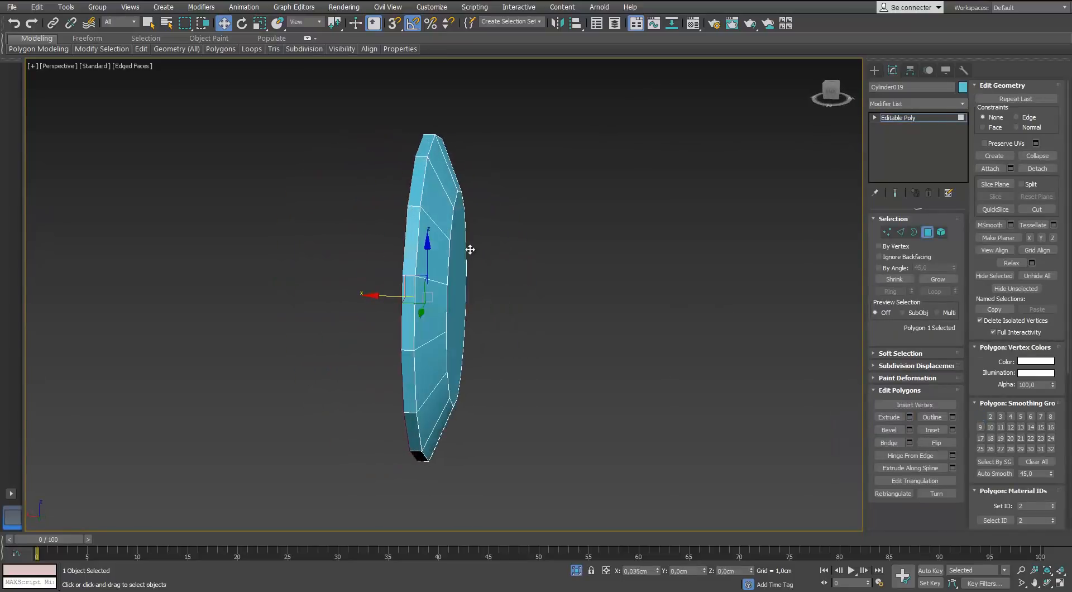
{"action": "key", "text": "4"}
{"action": "key", "text": "alt+q"}
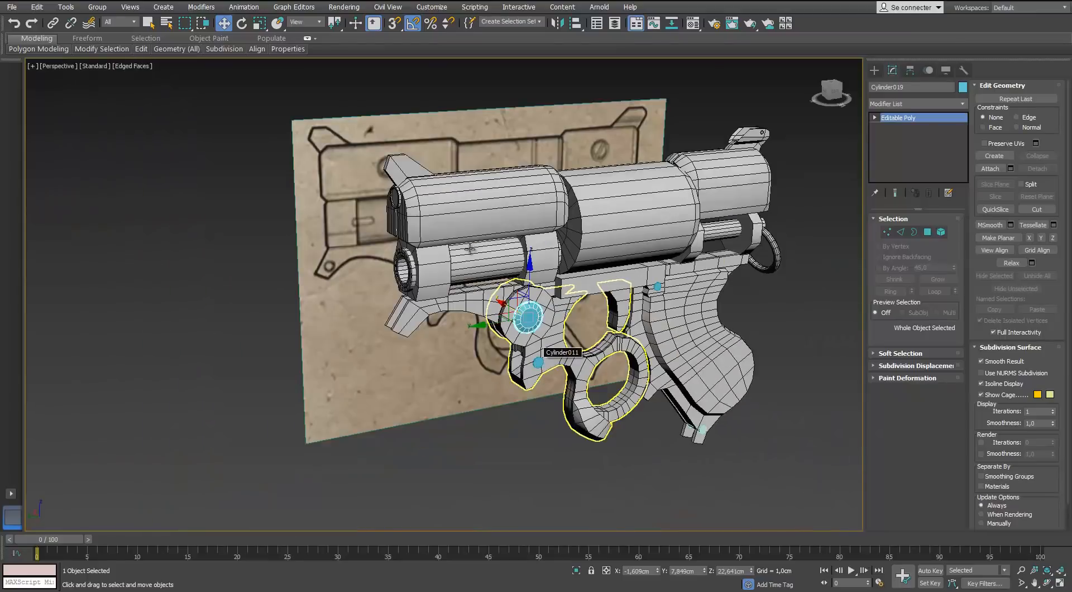
Clone the grip-tip pin through the prongs at the front of the frame and adjust the copy's pivot for scaling.
{"action": "scroll", "coordinate": [703, 430], "scroll_direction": "up", "scroll_amount": 5}
{"action": "left_click", "coordinate": [596, 395]}
{"action": "scroll", "coordinate": [596, 394], "scroll_direction": "down", "scroll_amount": 6}
{"action": "middle_click_drag", "start_coordinate": [595, 394], "coordinate": [542, 374], "text": "alt"}
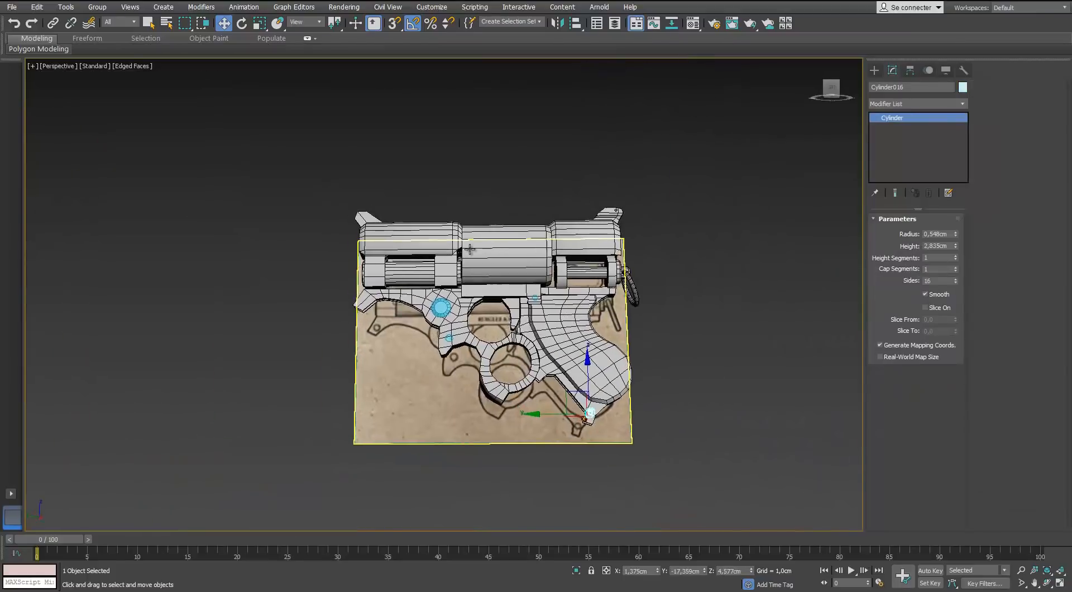
{"action": "key", "text": "ctrl+v"}
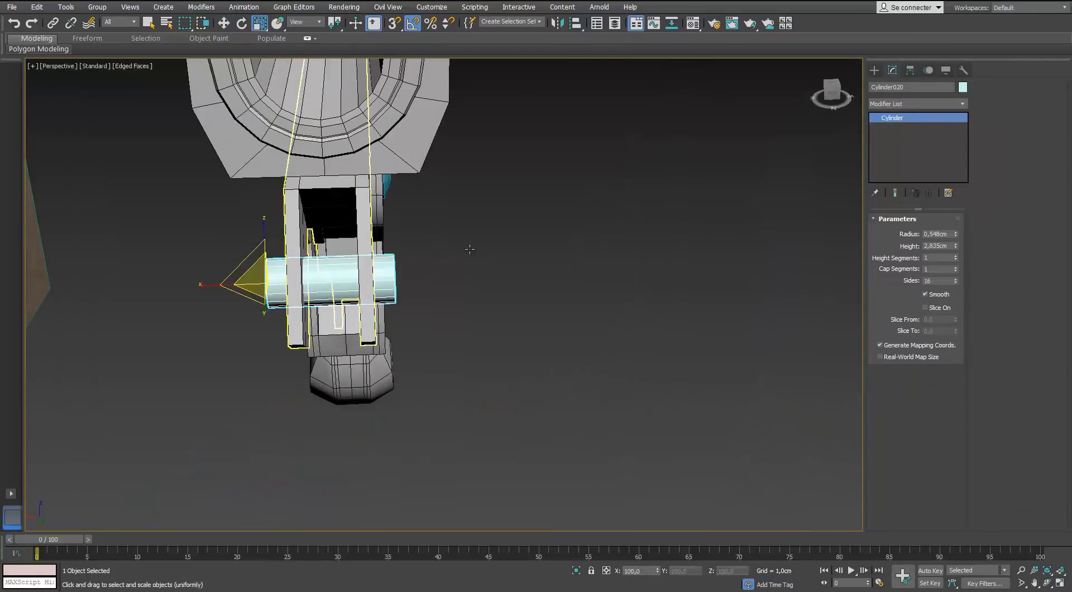
{"action": "key", "text": "Insert"}
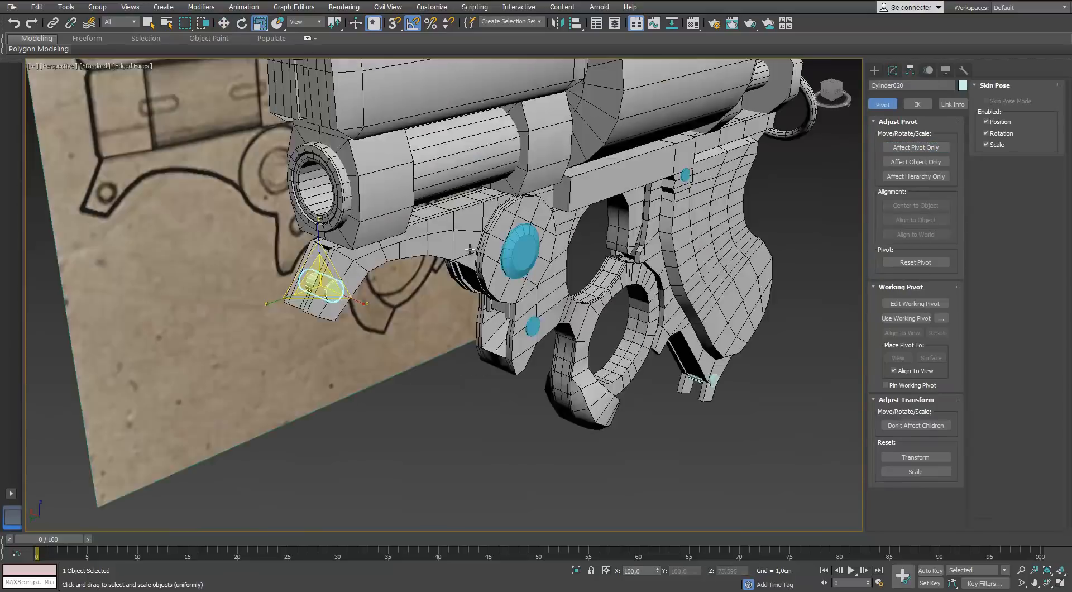
Clone the pin through the frame's arm above the finger ring, centre its pivot and lengthen it past both sides.
{"action": "scroll", "coordinate": [469, 249], "scroll_direction": "down", "scroll_amount": 5}
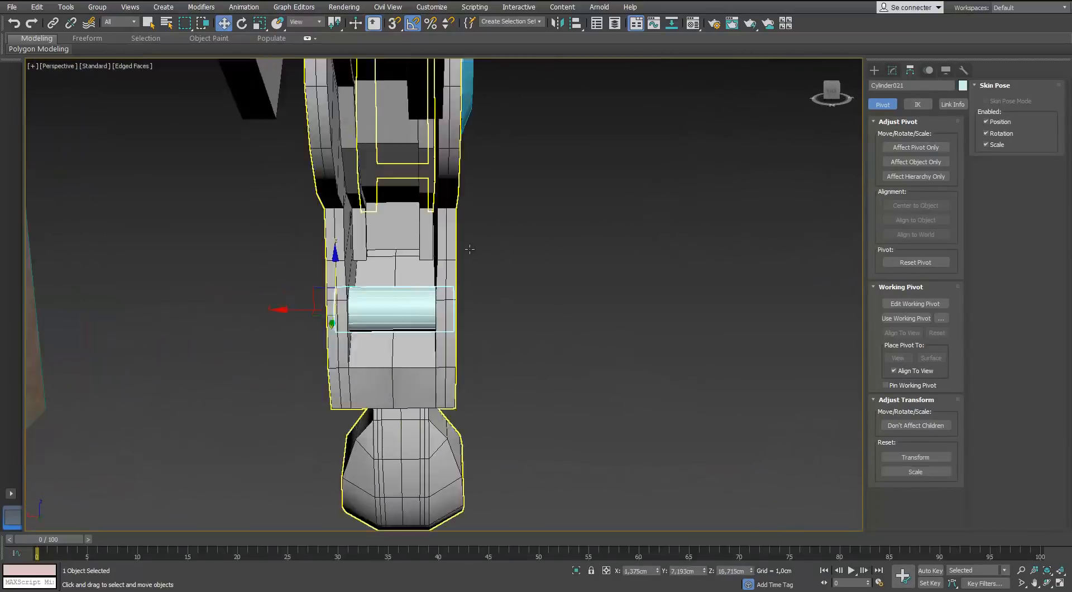
{"action": "key", "text": "r"}
{"action": "left_click", "coordinate": [909, 70]}
{"action": "left_click", "coordinate": [916, 147]}
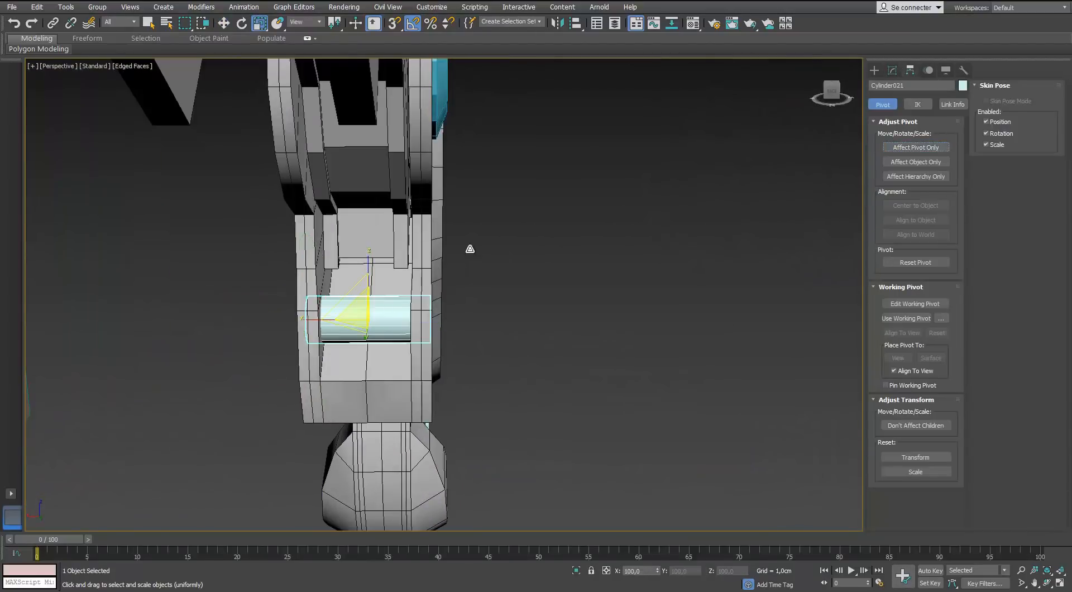
{"action": "middle_click_drag", "start_coordinate": [470, 248], "coordinate": [469, 248], "text": "alt"}
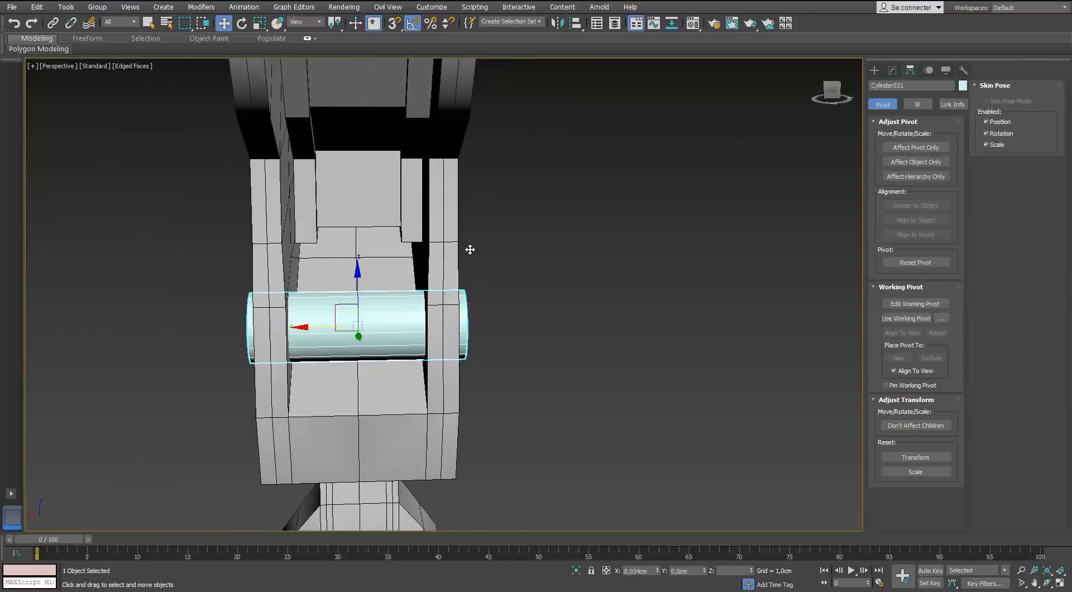
{"action": "middle_click_drag", "start_coordinate": [470, 249], "coordinate": [470, 249], "text": "alt"}
Convert the cloned pin in the frame's arm to Editable Poly.
{"action": "left_click", "coordinate": [892, 70]}
{"action": "right_click", "coordinate": [394, 300]}
{"action": "mouse_move", "coordinate": [417, 417]}
{"action": "left_click", "coordinate": [352, 425]}
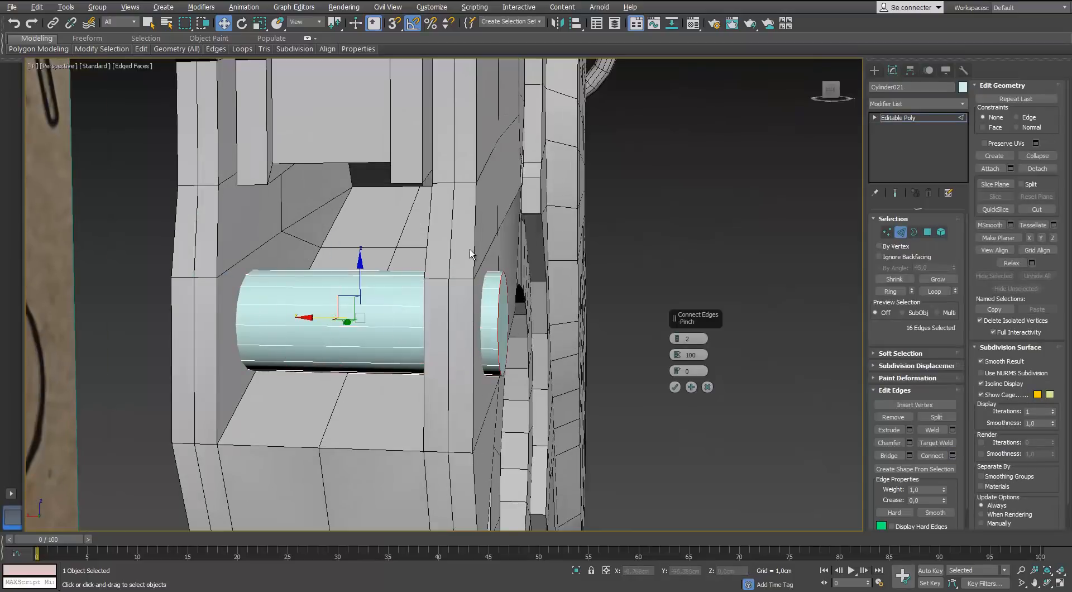
Connect the pin's lengthwise edges with two loops pinched towards its ends, and select the polygon bands at both ends.
{"action": "middle_click_drag", "start_coordinate": [469, 250], "coordinate": [469, 250], "text": "alt"}
{"action": "left_click_drag", "start_coordinate": [677, 355], "coordinate": [677, 349]}
{"action": "middle_click_drag", "start_coordinate": [470, 249], "coordinate": [470, 249], "text": "alt"}
{"action": "key", "text": "alt+r"}
{"action": "left_click", "coordinate": [927, 231], "text": "ctrl"}
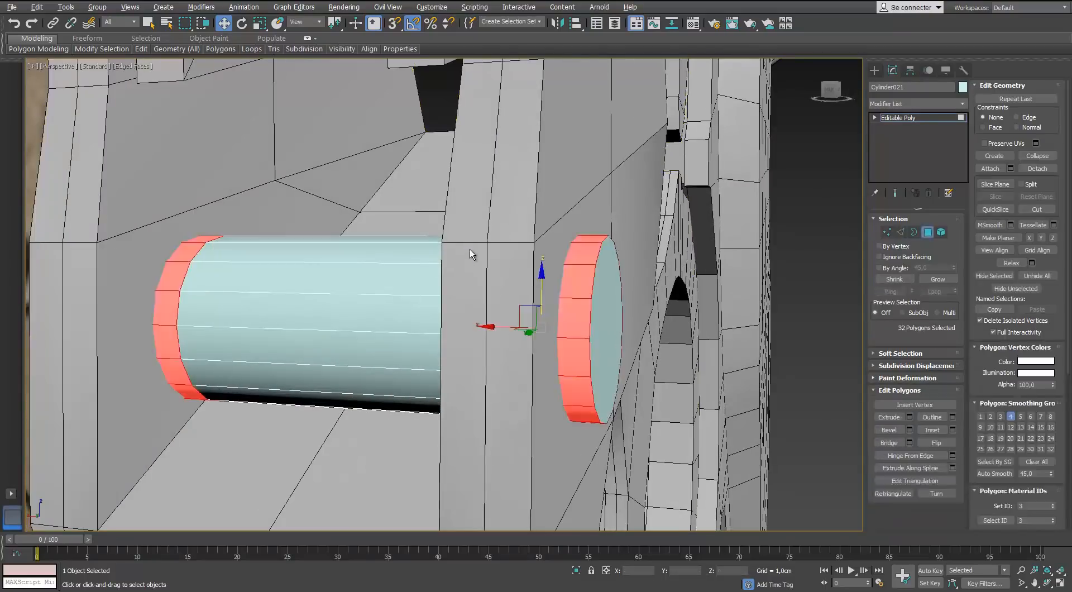
Extrude the selected polygon bands outward to form raised rims at both ends of the pin.
{"action": "left_click", "coordinate": [910, 417]}
{"action": "left_click", "coordinate": [677, 339]}
{"action": "left_click_drag", "start_coordinate": [678, 355], "coordinate": [677, 385]}
{"action": "scroll", "coordinate": [470, 250], "scroll_direction": "down", "scroll_amount": 5}
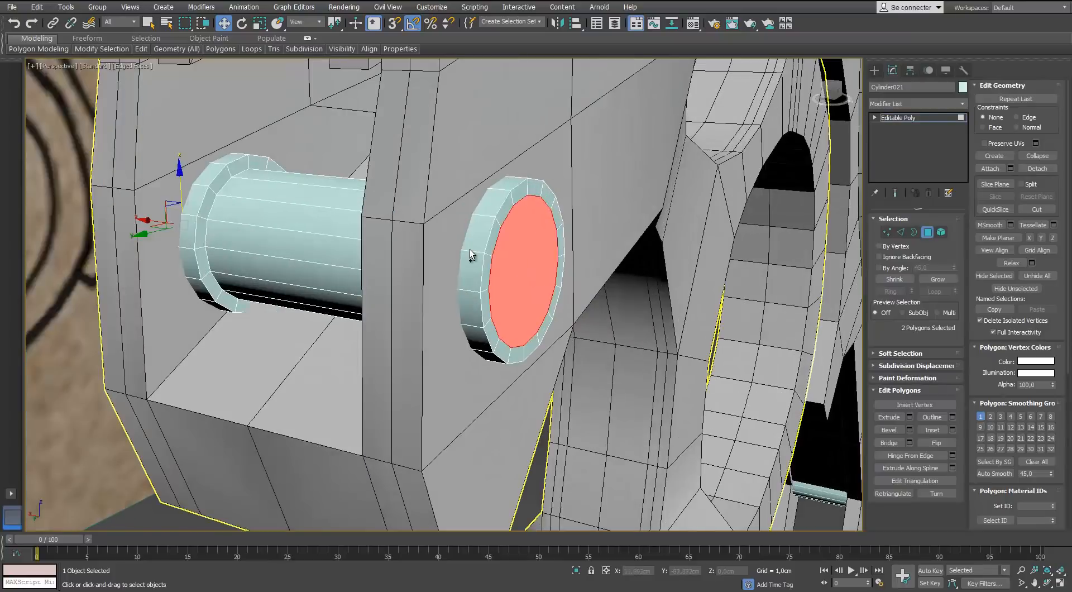
{"action": "key", "text": "1"}
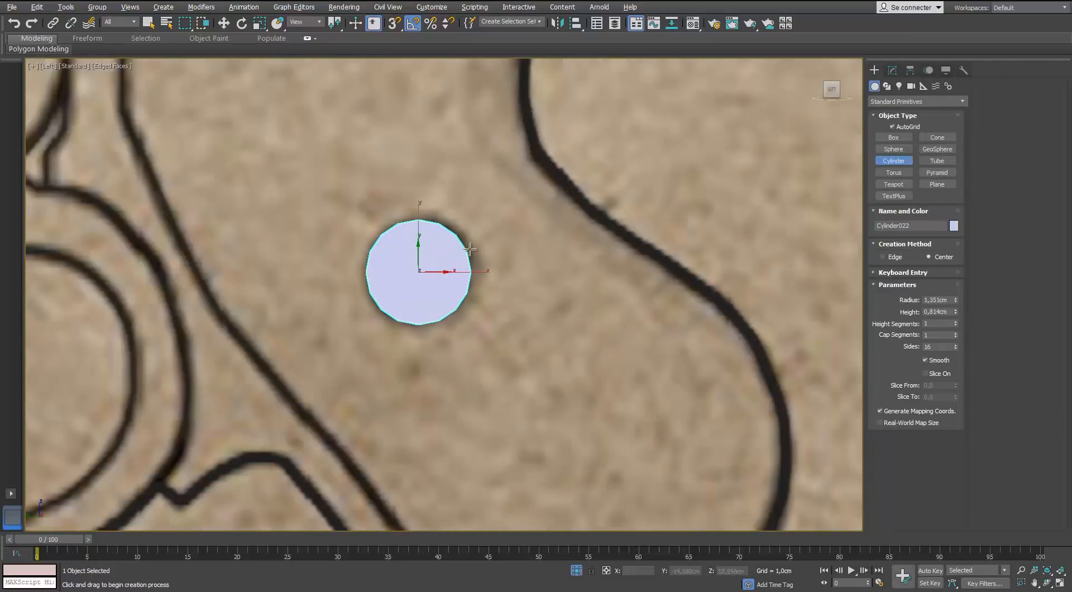
Convert the disc over the grip's screw drawing to Editable Poly, delete its cap and extend its open border into a flared ring.
{"action": "key", "text": "w"}
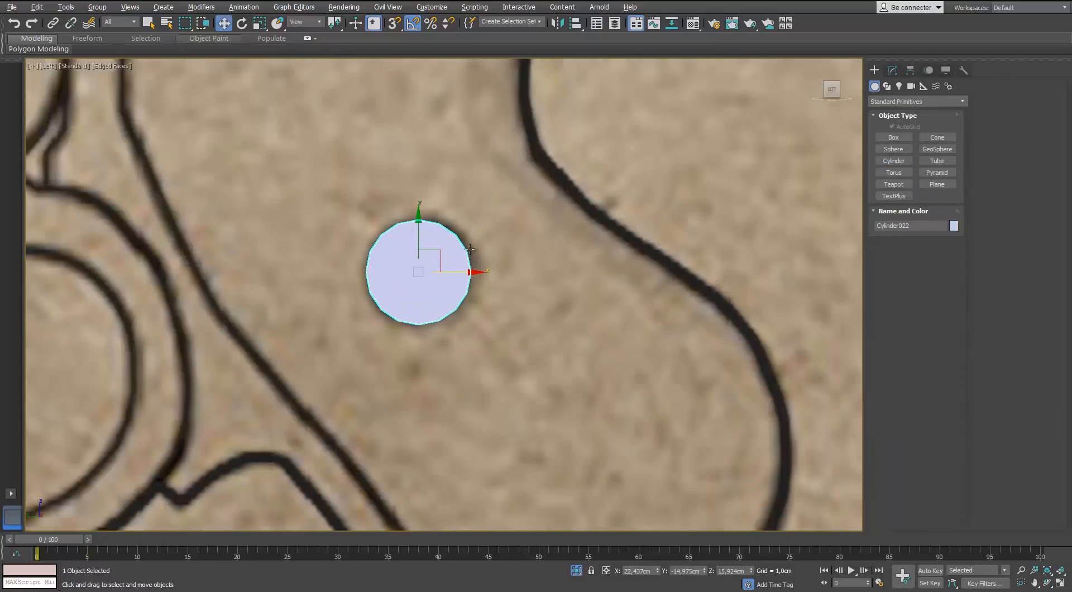
{"action": "right_click", "coordinate": [469, 249]}
{"action": "left_click", "coordinate": [486, 363]}
{"action": "mouse_move", "coordinate": [474, 251]}
{"action": "middle_mouse_down", "text": "alt"}
{"action": "mouse_move", "coordinate": [437, 242]}
{"action": "mouse_move", "coordinate": [470, 254]}
{"action": "middle_mouse_up", "text": "alt"}
{"action": "key", "text": "Delete"}
{"action": "key", "text": "3"}
{"action": "key", "text": "ctrl+a"}
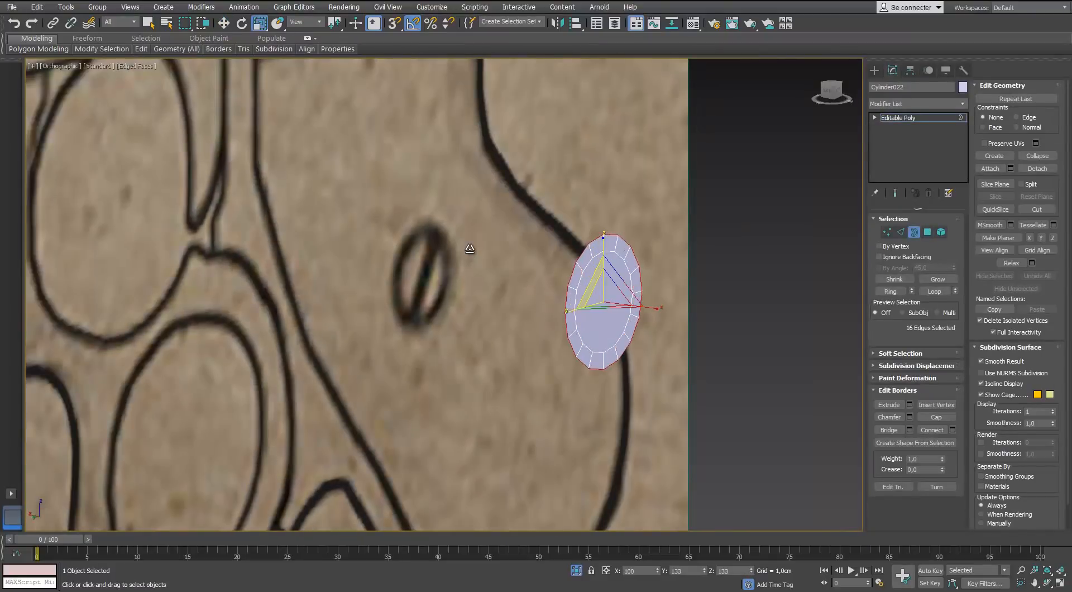
{"action": "key", "text": "l"}
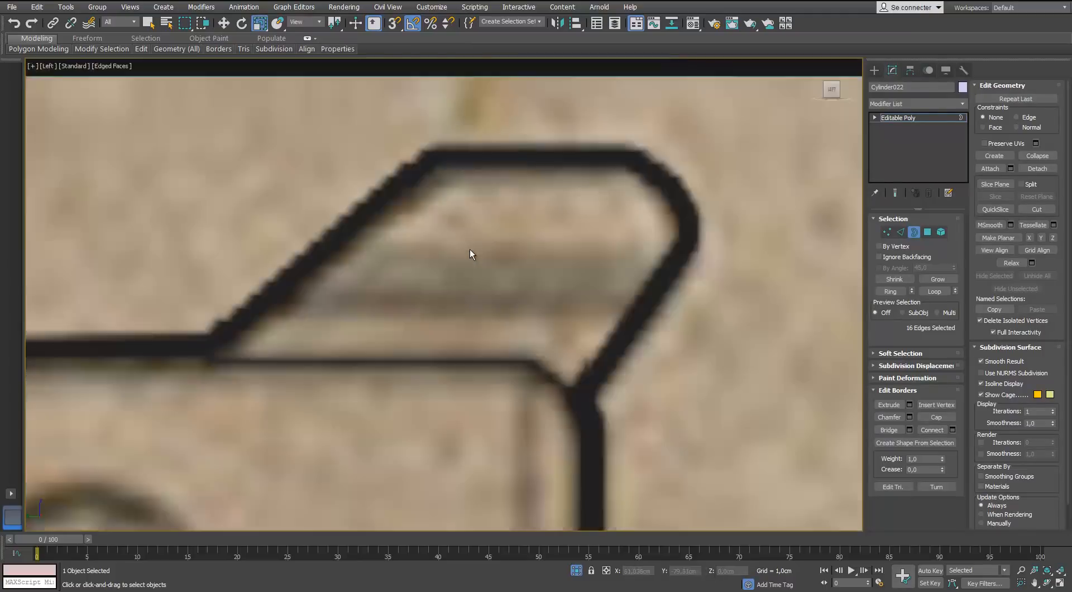
{"action": "scroll", "coordinate": [469, 251], "scroll_direction": "down", "scroll_amount": 8}
{"action": "scroll", "coordinate": [470, 251], "scroll_direction": "up", "scroll_amount": 4}
{"action": "key", "text": "3"}
Create a 16-sided cylinder inside the ring, about 1.316 cm in radius and 0.31 cm high.
{"action": "key", "text": "c"}
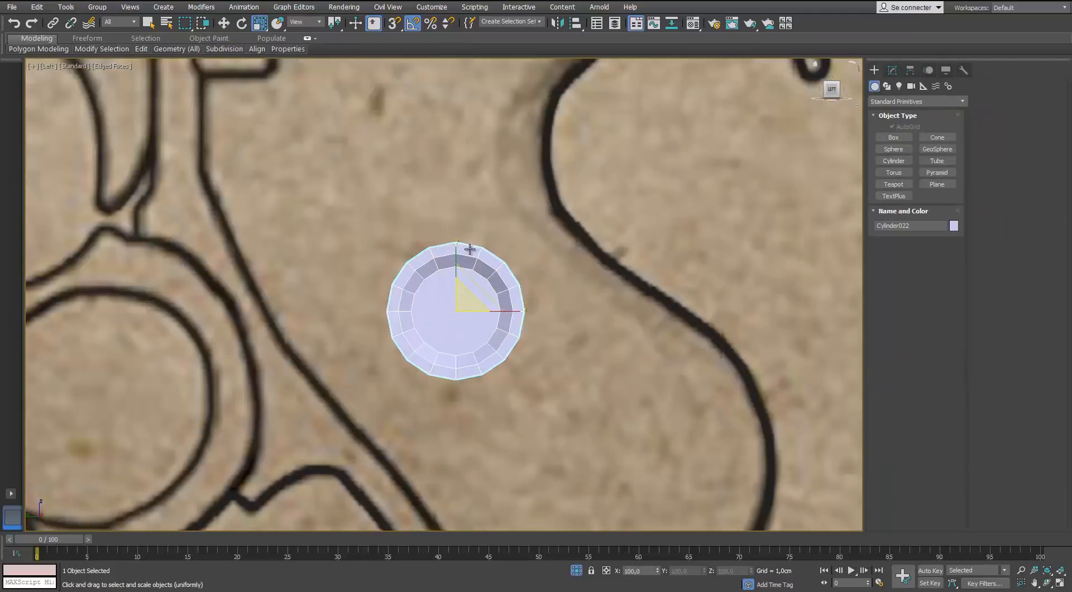
{"action": "scroll", "coordinate": [470, 249], "scroll_direction": "up", "scroll_amount": 6}
{"action": "left_click", "coordinate": [469, 249]}
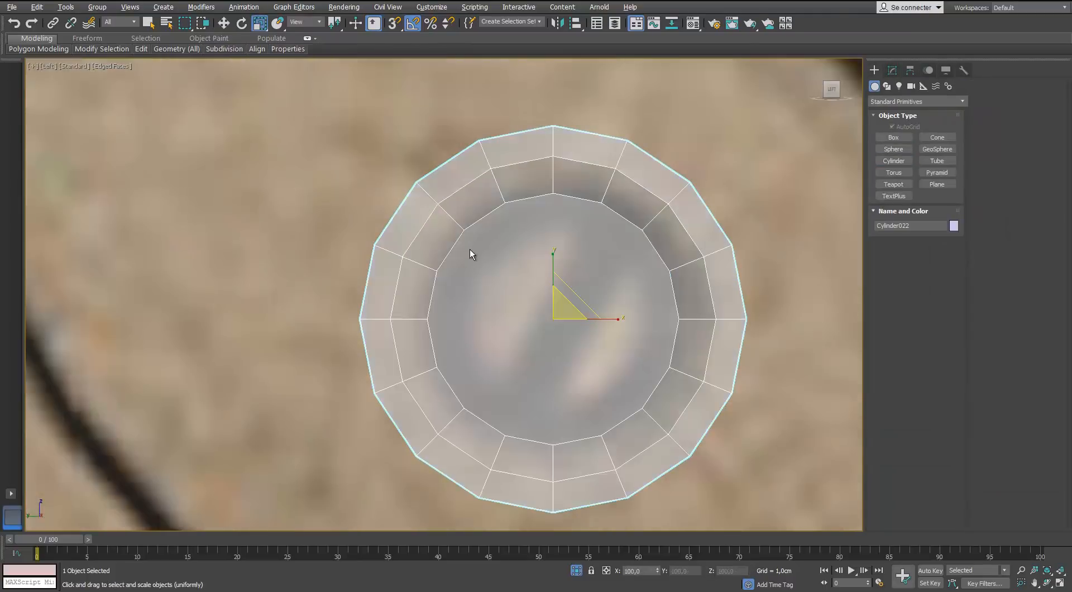
{"action": "left_click", "coordinate": [469, 249]}
{"action": "scroll", "coordinate": [470, 249], "scroll_direction": "down", "scroll_amount": 5}
{"action": "middle_click_drag", "start_coordinate": [470, 249], "coordinate": [471, 250], "text": "alt"}
{"action": "left_click", "coordinate": [470, 250]}
{"action": "key", "text": "w"}
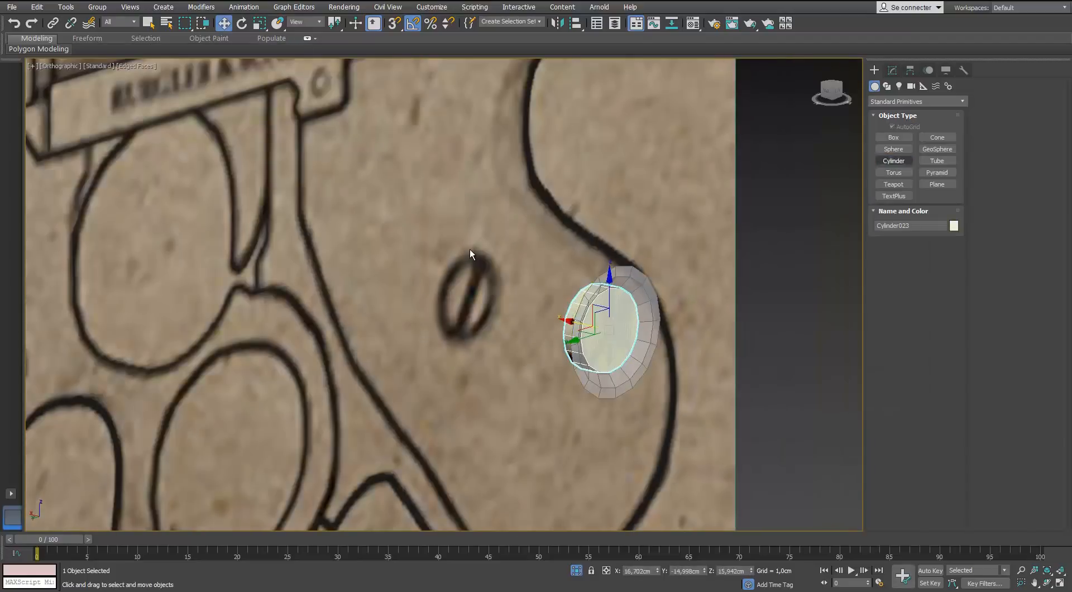
{"action": "key", "text": "z"}
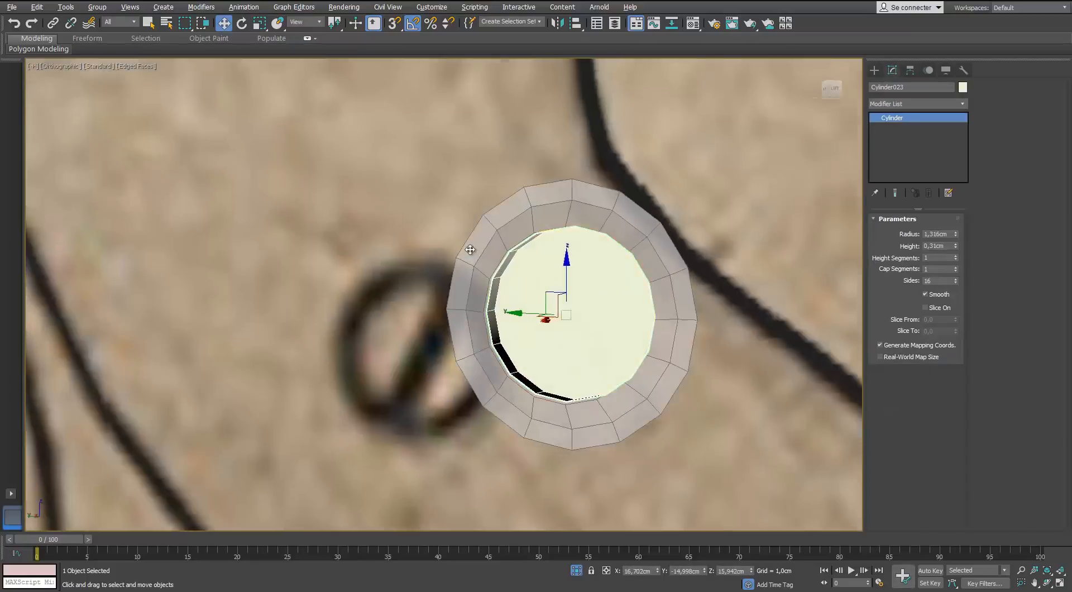
{"action": "middle_click_drag", "start_coordinate": [469, 249], "coordinate": [470, 249], "text": "alt"}
Convert the small cylinder inside the ring to Editable Poly.
{"action": "key", "text": "l"}
{"action": "key", "text": "p"}
{"action": "key", "text": "z"}
{"action": "right_click", "coordinate": [446, 283]}
{"action": "mouse_move", "coordinate": [470, 398]}
{"action": "left_click", "coordinate": [405, 407]}
Divide the cylinder's front face with two parallel slanted edges following the screw slot in the drawing.
{"action": "key", "text": "1"}
{"action": "left_click", "coordinate": [510, 118]}
{"action": "left_click", "coordinate": [692, 23]}
{"action": "left_click", "coordinate": [585, 415]}
{"action": "left_click", "coordinate": [745, 261]}
{"action": "left_click", "coordinate": [558, 169]}
{"action": "left_click", "coordinate": [1016, 137]}
Extrude the two face polygons beside the central strip by about 0.182 cm to form the screw slot.
{"action": "key", "text": "4"}
{"action": "left_click", "coordinate": [491, 334]}
{"action": "left_click", "coordinate": [379, 195], "text": "ctrl"}
{"action": "left_click", "coordinate": [909, 417]}
{"action": "left_click_drag", "start_coordinate": [677, 355], "coordinate": [677, 391]}
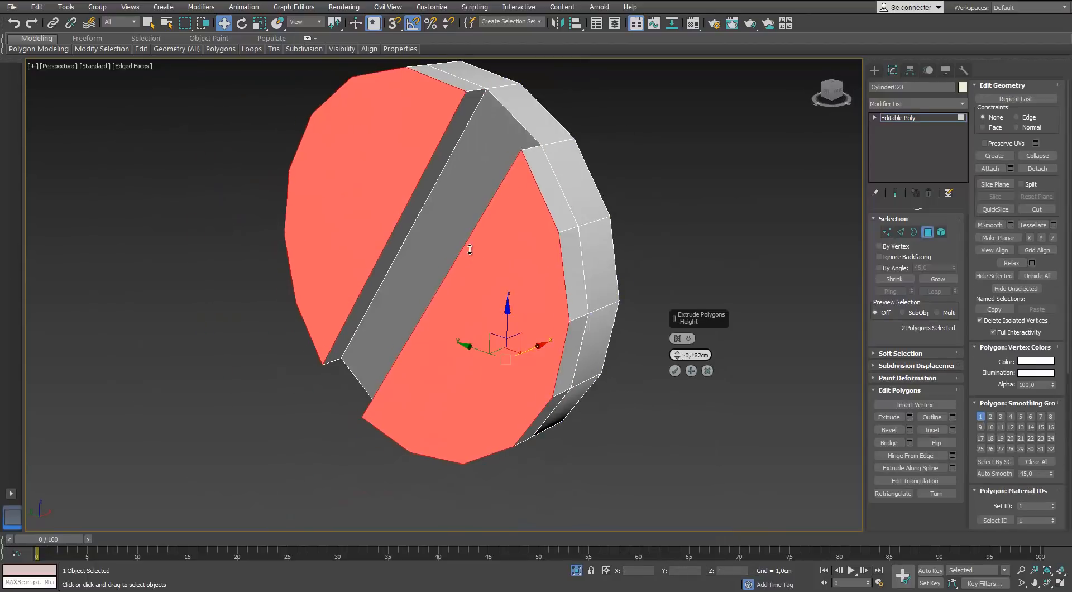
{"action": "scroll", "coordinate": [470, 249], "scroll_direction": "down", "scroll_amount": 3}
{"action": "middle_click_drag", "start_coordinate": [470, 249], "coordinate": [469, 249], "text": "alt"}
{"action": "key", "text": "z"}
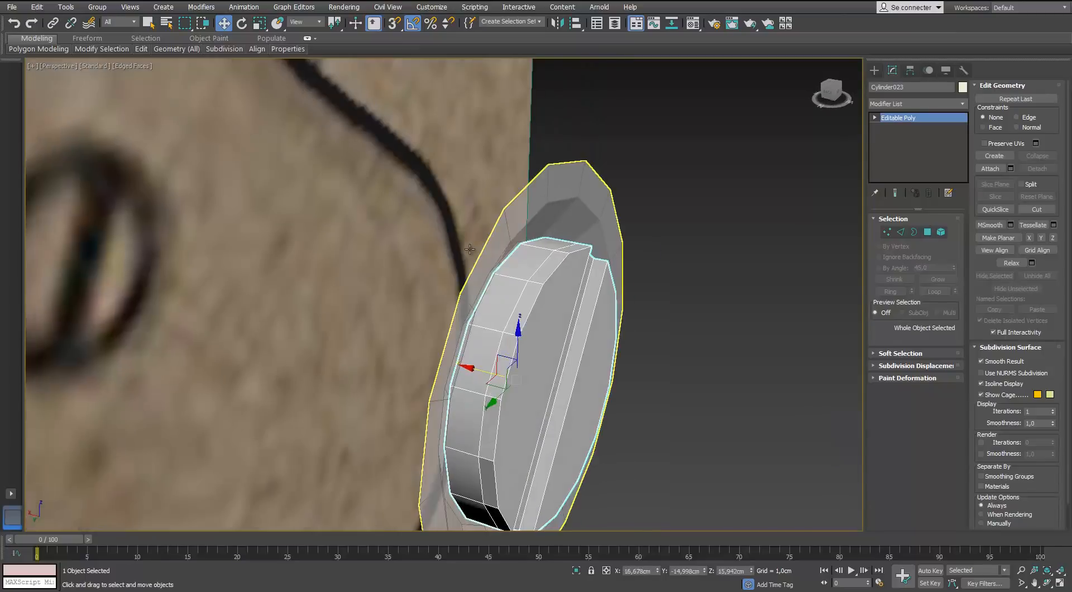
Leave isolation and seat the slotted screw head and its ring on the side of the grip.
{"action": "key", "text": "alt+q"}
{"action": "key", "text": "z"}
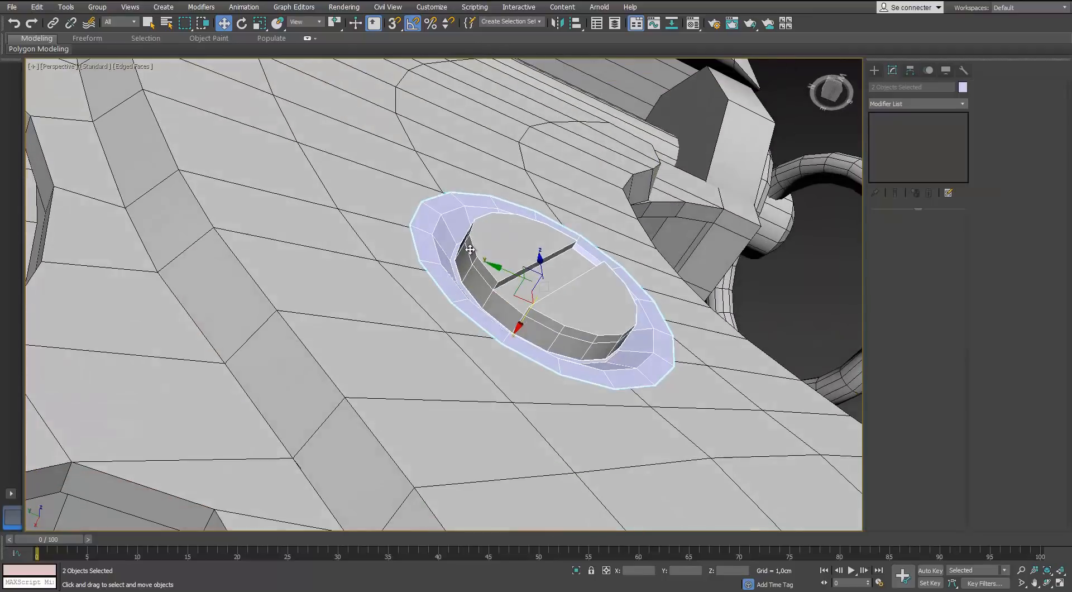
{"action": "left_click", "coordinate": [470, 250]}
{"action": "key", "text": "shift+z"}
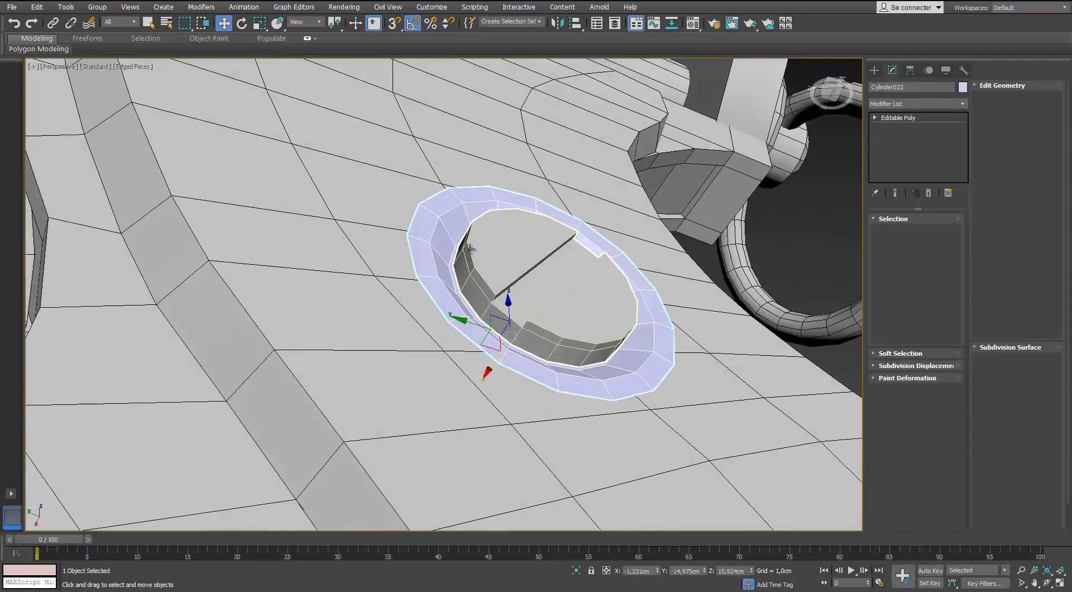
{"action": "middle_click_drag", "start_coordinate": [469, 249], "coordinate": [470, 249], "text": "alt"}
{"action": "scroll", "coordinate": [469, 249], "scroll_direction": "up", "scroll_amount": 4}
Give the grip screw head and its ring the 01 - Default material and a black object colour.
{"action": "left_click", "coordinate": [470, 250]}
{"action": "scroll", "coordinate": [469, 249], "scroll_direction": "down", "scroll_amount": 4}
{"action": "key", "text": "m"}
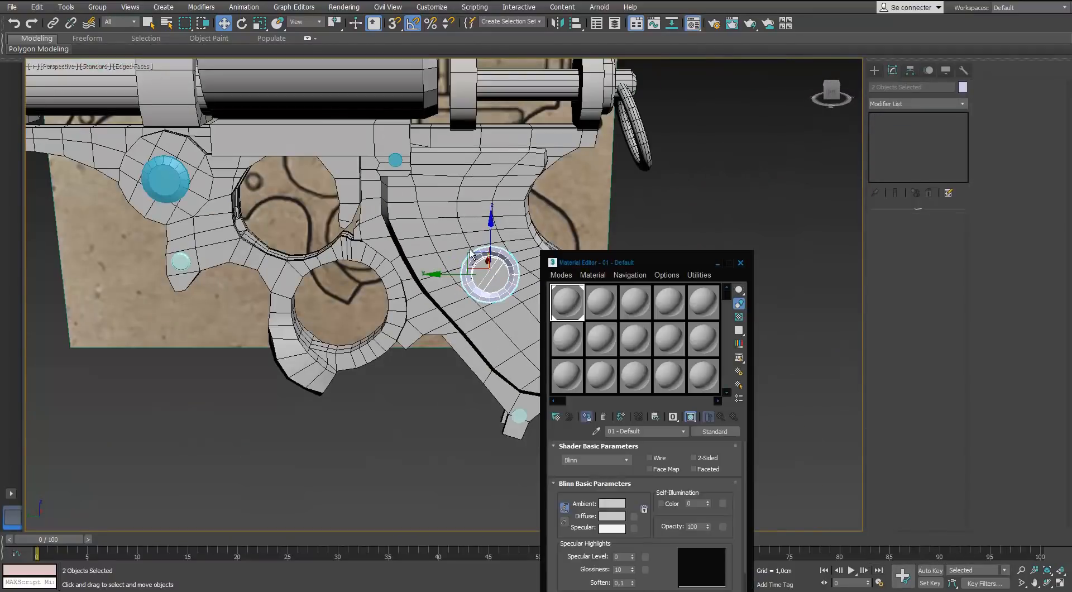
{"action": "left_click", "coordinate": [962, 87]}
{"action": "left_click", "coordinate": [561, 218]}
{"action": "left_click", "coordinate": [718, 327]}
{"action": "key", "text": "m"}
{"action": "left_click", "coordinate": [469, 249]}
{"action": "scroll", "coordinate": [469, 249], "scroll_direction": "down", "scroll_amount": 5}
{"action": "middle_click_drag", "start_coordinate": [470, 250], "coordinate": [470, 249], "text": "alt"}
{"action": "scroll", "coordinate": [470, 250], "scroll_direction": "up", "scroll_amount": 5}
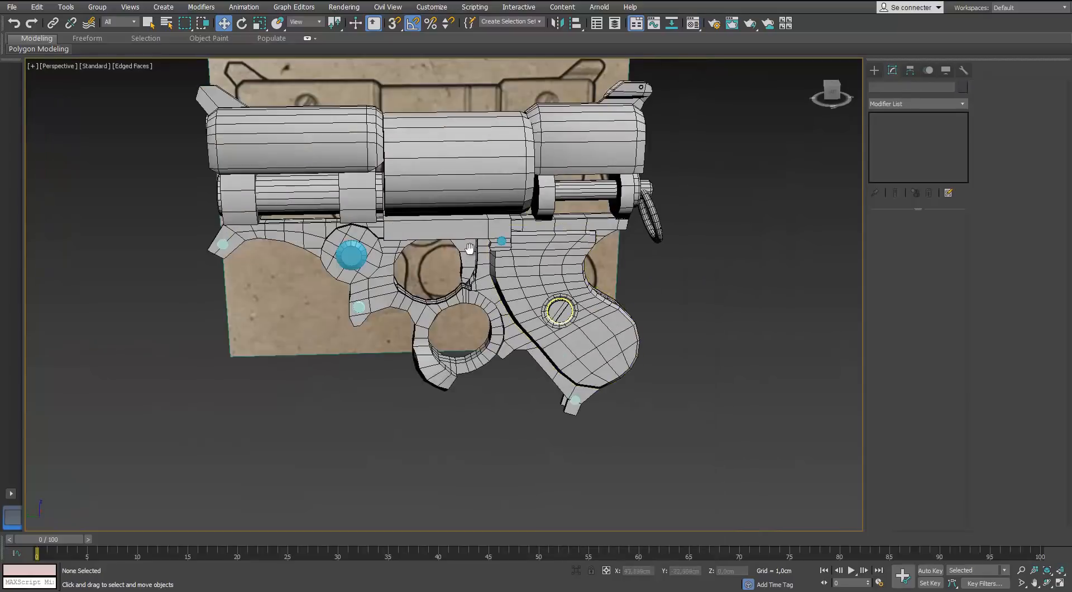
Isolate the grip screw head, its ring and the reference drawing in the left view.
{"action": "left_click", "coordinate": [537, 318]}
{"action": "left_click", "coordinate": [560, 319], "text": "ctrl"}
{"action": "left_click", "coordinate": [357, 257], "text": "ctrl"}
{"action": "key", "text": "alt+q"}
{"action": "key", "text": "l"}
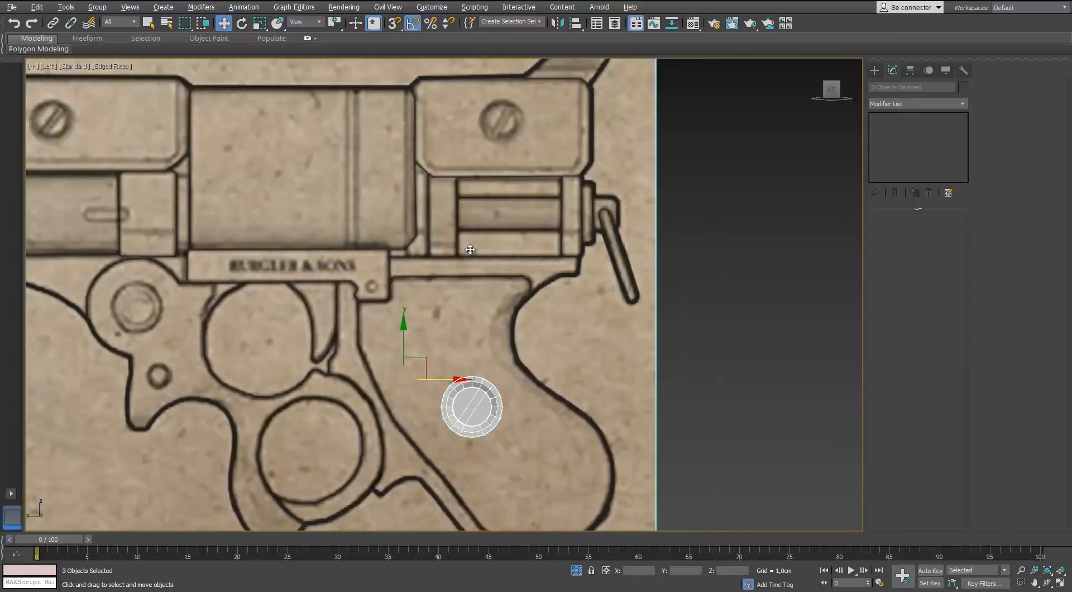
Clone the screw head and ring as a copy and centre it on the drawn screw of the rear barrel housing.
{"action": "left_click_drag", "start_coordinate": [427, 155], "coordinate": [430, 120], "text": "shift"}
{"action": "left_click", "coordinate": [581, 342]}
{"action": "left_click", "coordinate": [470, 249], "text": "alt"}
{"action": "left_click_drag", "start_coordinate": [483, 395], "coordinate": [513, 112], "text": "shift"}
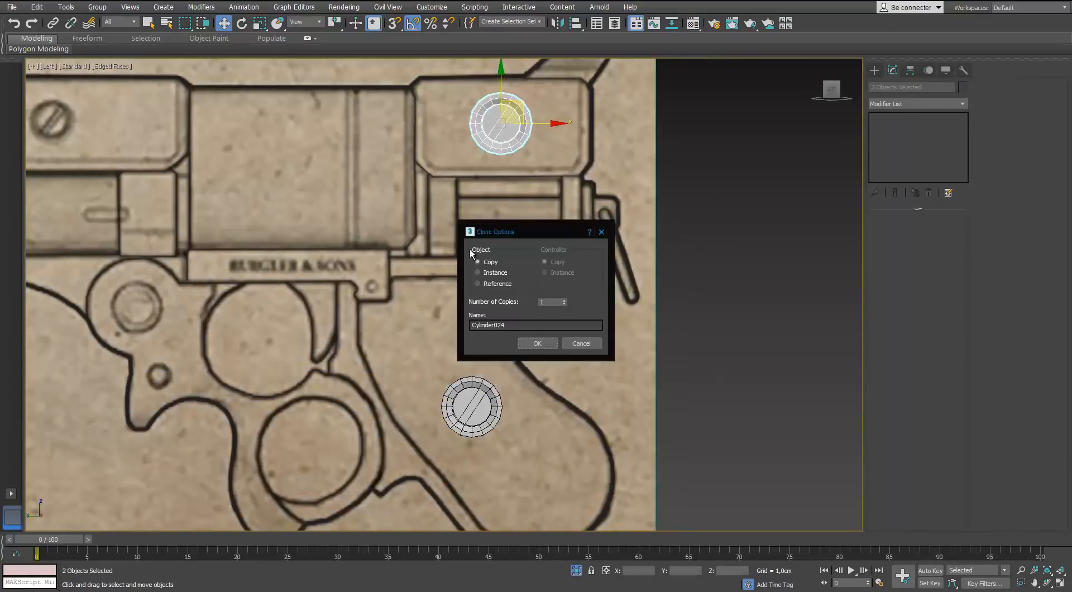
{"action": "left_click", "coordinate": [538, 342]}
{"action": "scroll", "coordinate": [501, 123], "scroll_direction": "up", "scroll_amount": 5}
{"action": "middle_click_drag", "start_coordinate": [501, 124], "coordinate": [533, 196]}
{"action": "left_click_drag", "start_coordinate": [547, 177], "coordinate": [544, 178]}
Clone the rear housing's screw and ring onto the drawn screw of the front barrel housing.
{"action": "scroll", "coordinate": [544, 177], "scroll_direction": "down", "scroll_amount": 5}
{"action": "middle_click_drag", "start_coordinate": [545, 178], "coordinate": [715, 206]}
{"action": "left_click_drag", "start_coordinate": [718, 206], "coordinate": [381, 202], "text": "shift"}
{"action": "left_click", "coordinate": [538, 343]}
{"action": "scroll", "coordinate": [394, 217], "scroll_direction": "up", "scroll_amount": 5}
{"action": "middle_click_drag", "start_coordinate": [395, 218], "coordinate": [470, 249]}
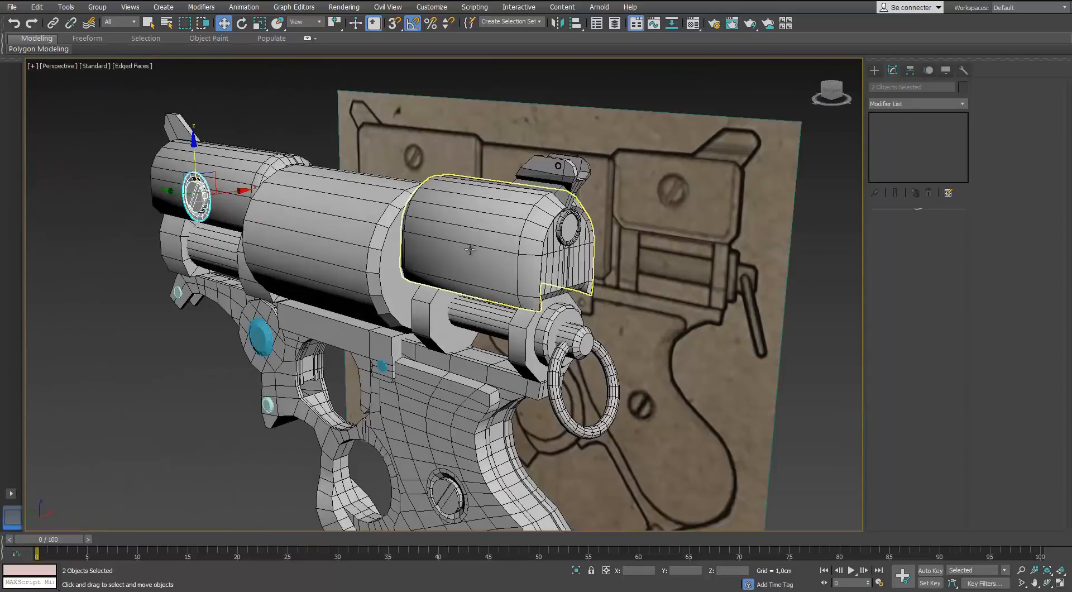
Select the rear housing's screw and ring and move them sideways against the housing surface.
{"action": "key", "text": "F3"}
{"action": "left_click", "coordinate": [469, 248]}
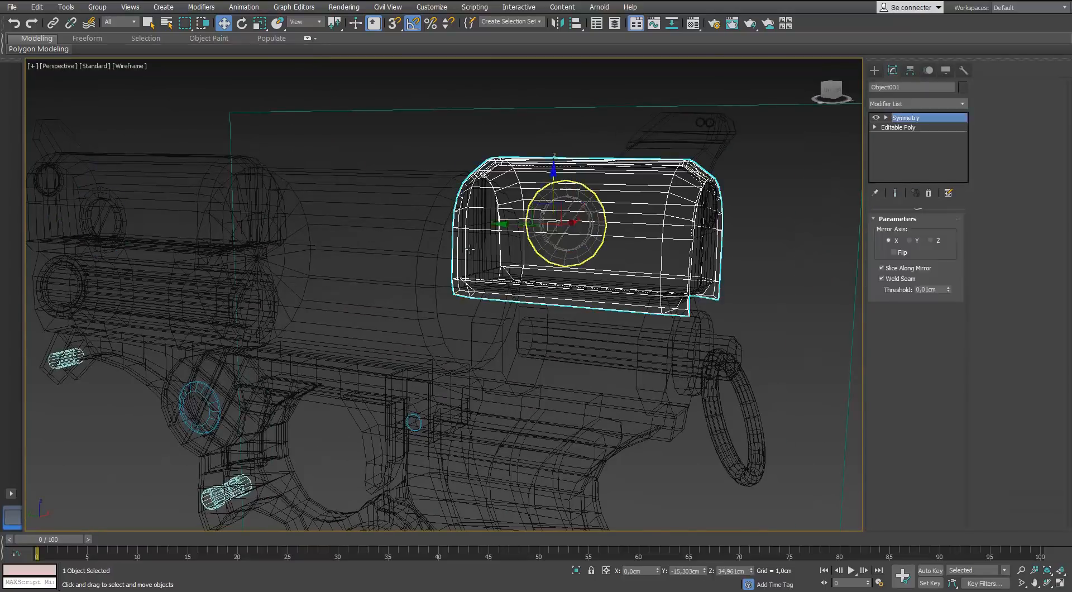
{"action": "key", "text": "ctrl+z"}
{"action": "key", "text": "F3"}
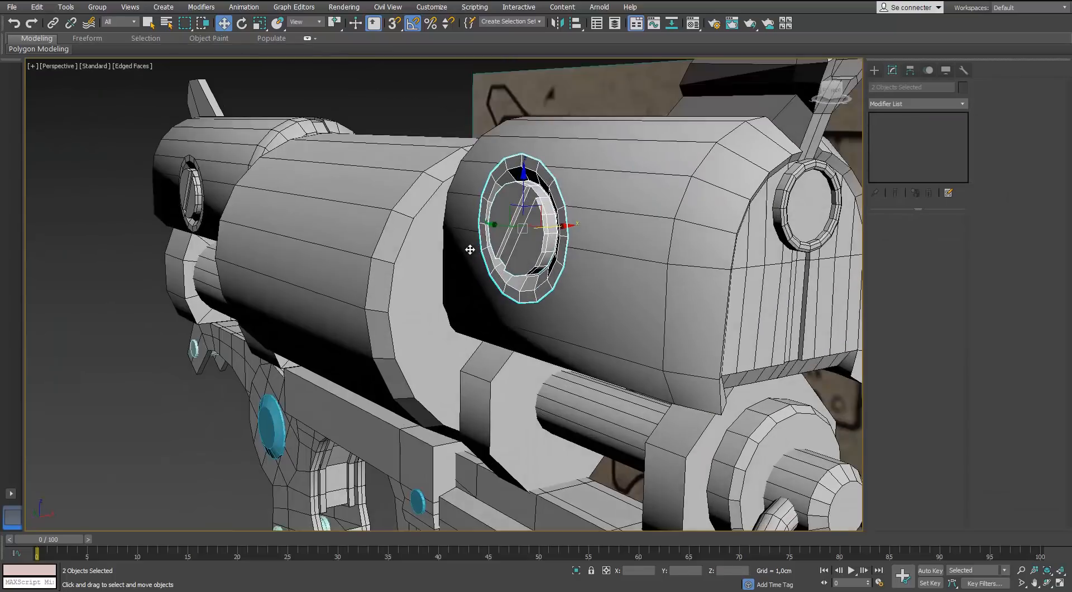
{"action": "middle_click_drag", "start_coordinate": [470, 250], "coordinate": [470, 249], "text": "alt"}
{"action": "left_click_drag", "start_coordinate": [471, 279], "coordinate": [453, 275]}
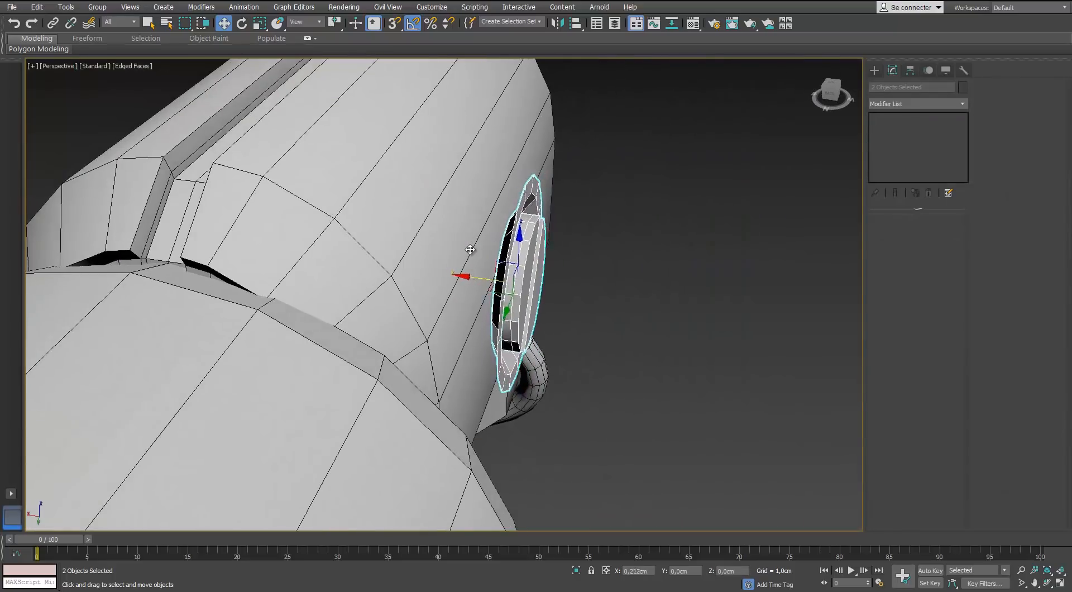
{"action": "middle_click_drag", "start_coordinate": [470, 250], "coordinate": [472, 251], "text": "alt"}
Clone the barrel screw and its ring as an instance beside the front end of the middle barrel cylinder.
{"action": "scroll", "coordinate": [470, 250], "scroll_direction": "down", "scroll_amount": 10}
{"action": "left_click", "coordinate": [470, 250]}
{"action": "scroll", "coordinate": [470, 250], "scroll_direction": "up", "scroll_amount": 6}
{"action": "left_click", "coordinate": [514, 287]}
{"action": "scroll", "coordinate": [470, 250], "scroll_direction": "up", "scroll_amount": 6}
{"action": "left_click", "coordinate": [470, 246], "text": "ctrl"}
{"action": "scroll", "coordinate": [470, 249], "scroll_direction": "down", "scroll_amount": 6}
{"action": "left_click_drag", "start_coordinate": [438, 282], "coordinate": [120, 341], "text": "shift"}
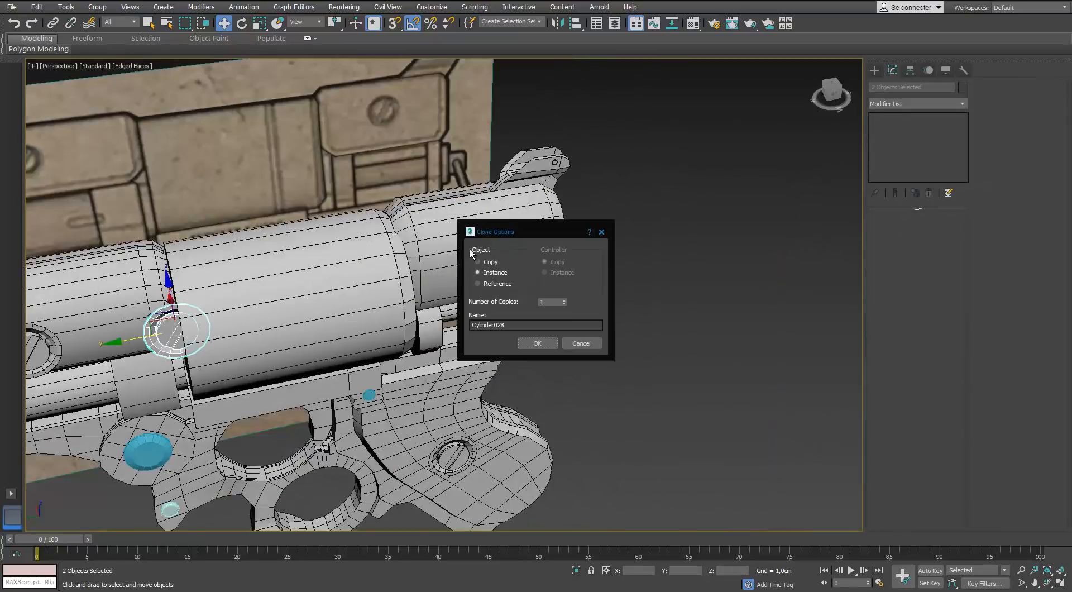
{"action": "key", "text": "Return"}
Isolate the cloned screw with the barrel cylinder, turn it to face the cylinder's end and scale it to about 57%.
{"action": "key", "text": "alt+q"}
{"action": "middle_click_drag", "start_coordinate": [470, 249], "coordinate": [470, 249], "text": "alt"}
{"action": "scroll", "coordinate": [469, 249], "scroll_direction": "up", "scroll_amount": 2}
{"action": "key", "text": "e"}
{"action": "key", "text": "r"}
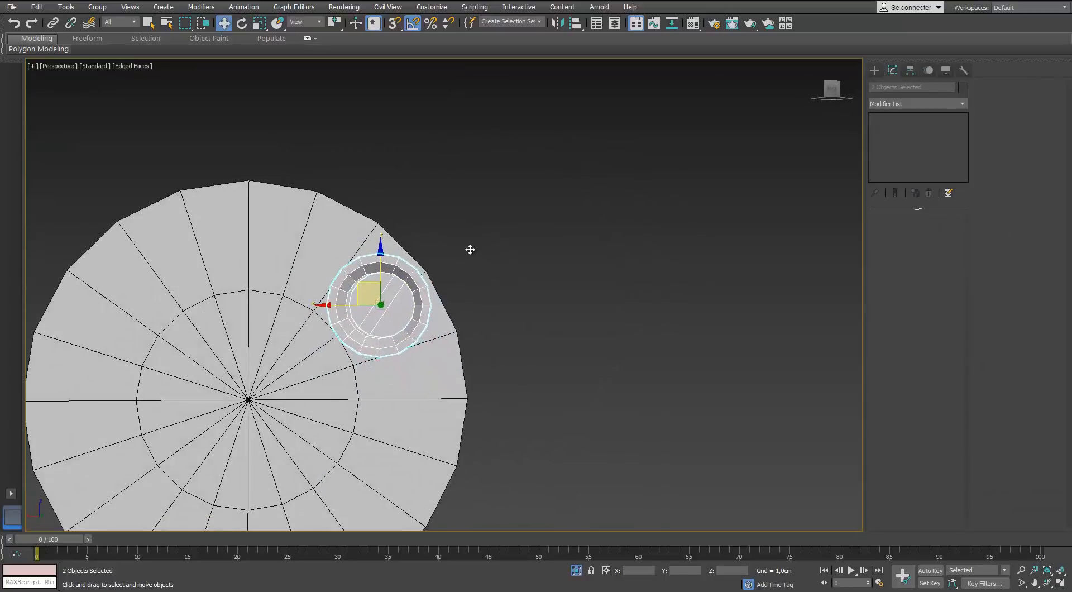
{"action": "left_click_drag", "start_coordinate": [360, 326], "coordinate": [360, 327]}
Delete the slotted head from the screw on the cylinder's end face, keeping only its ring.
{"action": "left_click", "coordinate": [391, 292]}
{"action": "key", "text": "Delete"}
{"action": "scroll", "coordinate": [391, 292], "scroll_direction": "up", "scroll_amount": 5}
{"action": "left_click", "coordinate": [419, 262]}
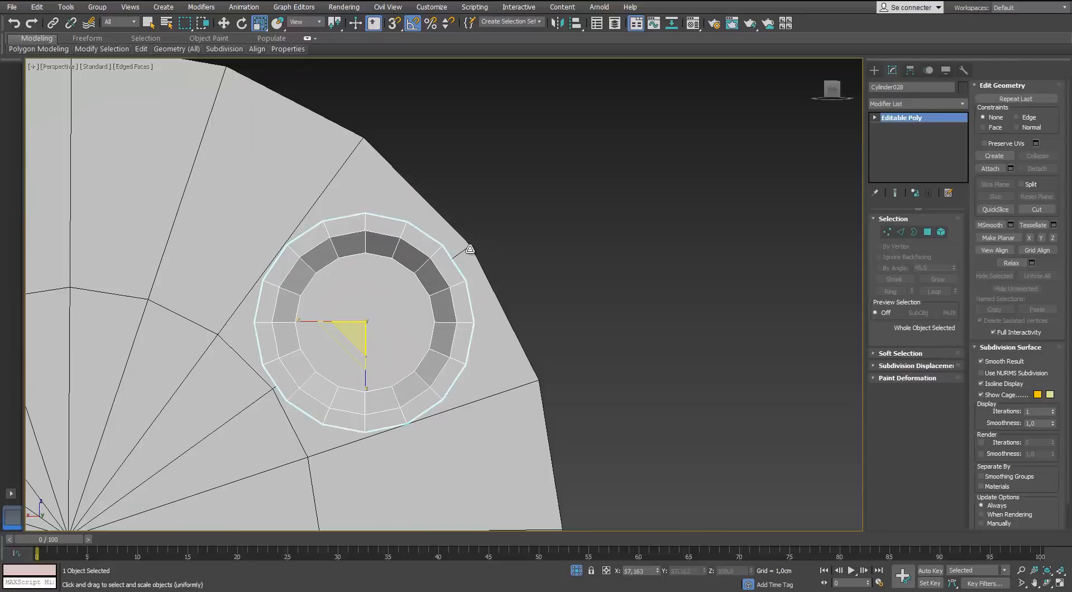
Create a 16-sided cylinder about 0.72 cm in radius inside the ring and convert it to Editable Poly.
{"action": "left_click", "coordinate": [874, 70]}
{"action": "left_click", "coordinate": [894, 161]}
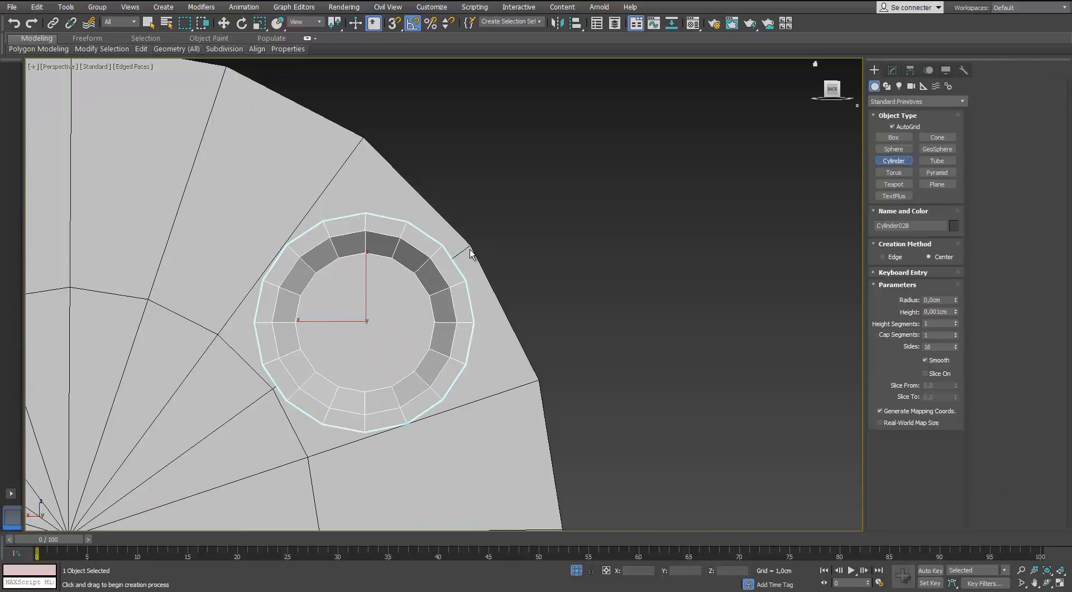
{"action": "middle_click_drag", "start_coordinate": [470, 249], "coordinate": [470, 249], "text": "alt"}
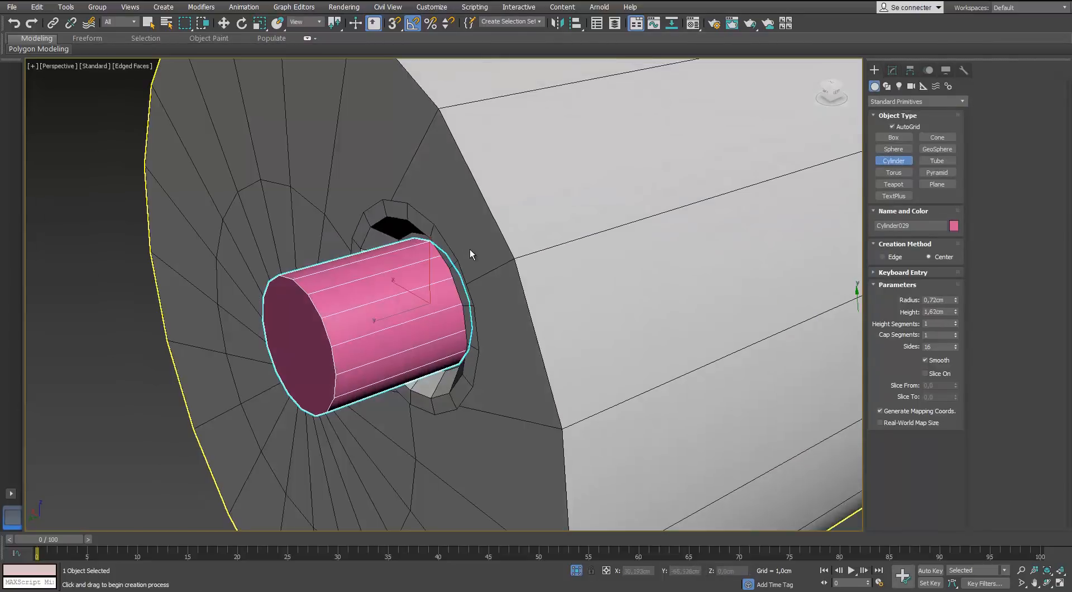
{"action": "scroll", "coordinate": [470, 250], "scroll_direction": "up", "scroll_amount": 2}
{"action": "right_click", "coordinate": [470, 249]}
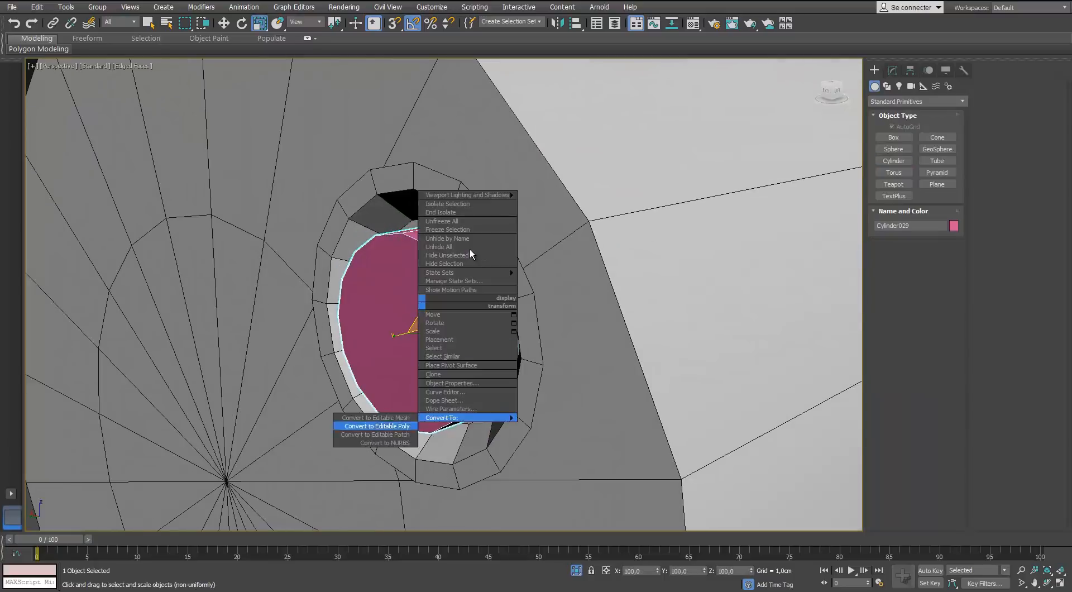
{"action": "left_click", "coordinate": [390, 425]}
Inset the small cylinder's front polygon and pull the inner face outward to bevel its edge.
{"action": "scroll", "coordinate": [470, 249], "scroll_direction": "up", "scroll_amount": 3}
{"action": "left_click", "coordinate": [952, 430]}
{"action": "left_click", "coordinate": [675, 369]}
{"action": "key", "text": "w"}
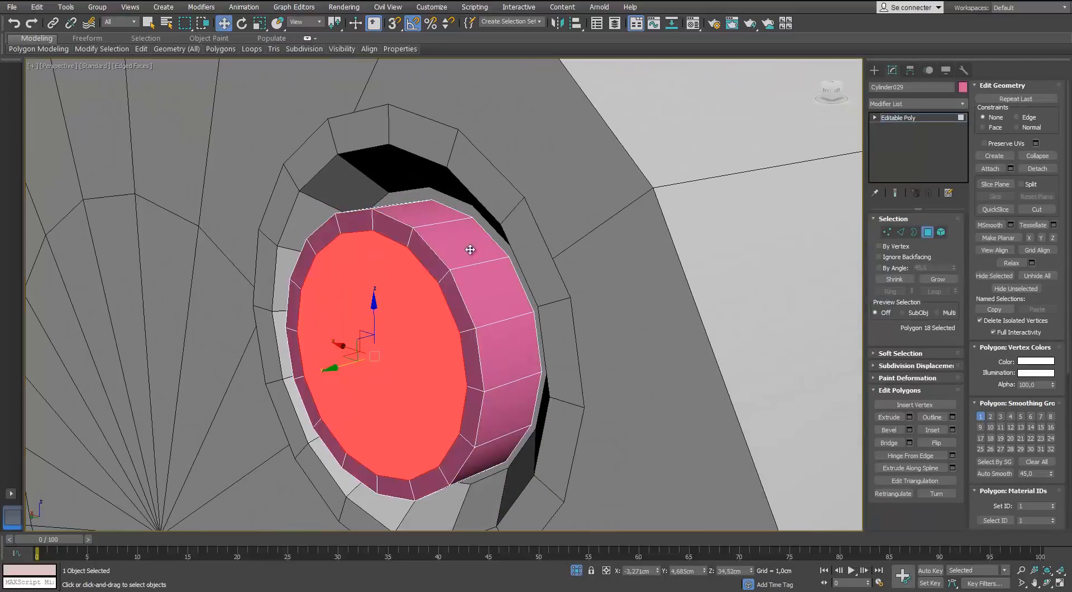
{"action": "left_click_drag", "start_coordinate": [341, 363], "coordinate": [326, 368]}
Try to inset the front face again, flip its normals and collapse it to a point.
{"action": "left_click", "coordinate": [953, 430]}
{"action": "left_click", "coordinate": [675, 369]}
{"action": "right_click", "coordinate": [357, 317]}
{"action": "left_click", "coordinate": [333, 407]}
{"action": "left_click", "coordinate": [953, 430]}
{"action": "left_click", "coordinate": [676, 369]}
{"action": "right_click", "coordinate": [378, 314]}
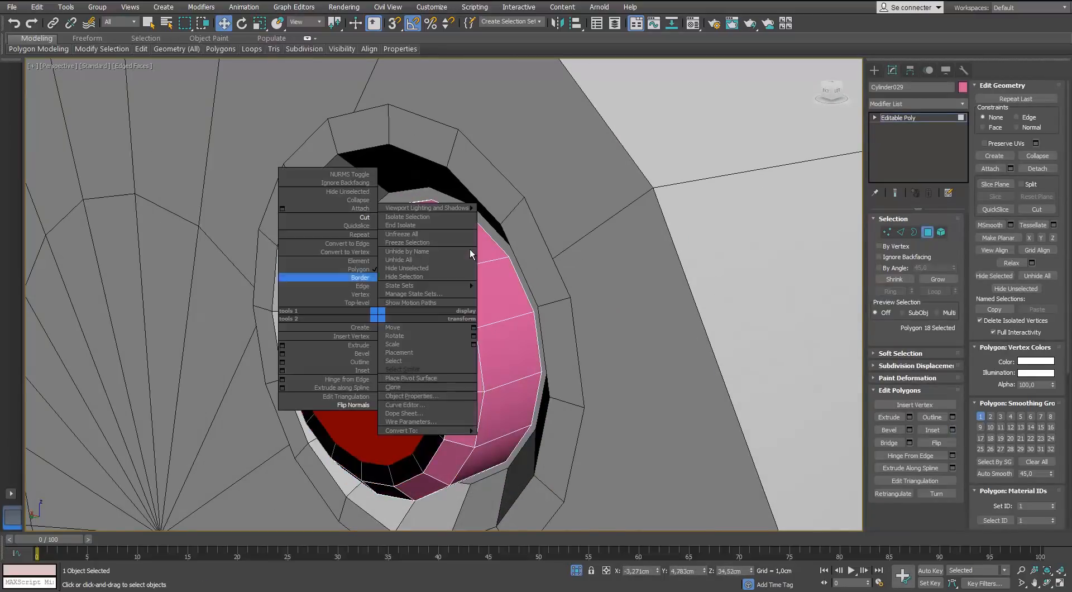
{"action": "left_click", "coordinate": [357, 200]}
{"action": "scroll", "coordinate": [378, 314], "scroll_direction": "down", "scroll_amount": 3}
{"action": "scroll", "coordinate": [378, 334], "scroll_direction": "up", "scroll_amount": 3}
{"action": "mouse_move", "coordinate": [363, 314]}
{"action": "middle_mouse_down", "text": "alt"}
{"action": "mouse_move", "coordinate": [470, 314]}
{"action": "mouse_move", "coordinate": [362, 262]}
{"action": "mouse_move", "coordinate": [313, 324]}
{"action": "mouse_move", "coordinate": [357, 324]}
{"action": "middle_mouse_up", "text": "alt"}
{"action": "key", "text": "4"}
{"action": "left_click", "coordinate": [642, 251]}
Undo the latest edits to the small cylinder's front face.
{"action": "key", "text": "ctrl+z"}
{"action": "key", "text": "ctrl+z"}
{"action": "key", "text": "ctrl+z"}
{"action": "key", "text": "ctrl+z"}
Inset the small cylinder's front face and collapse the inner polygon to a single centre point.
{"action": "key", "text": "4"}
{"action": "left_click", "coordinate": [675, 370]}
{"action": "right_click", "coordinate": [363, 267]}
{"action": "left_click", "coordinate": [344, 155]}
Assign the default grey material to the bevelled cylinder inside the ring.
{"action": "scroll", "coordinate": [346, 279], "scroll_direction": "down", "scroll_amount": 4}
{"action": "scroll", "coordinate": [346, 301], "scroll_direction": "up", "scroll_amount": 3}
{"action": "key", "text": "m"}
{"action": "left_click_drag", "start_coordinate": [567, 302], "coordinate": [470, 254]}
{"action": "key", "text": "m"}
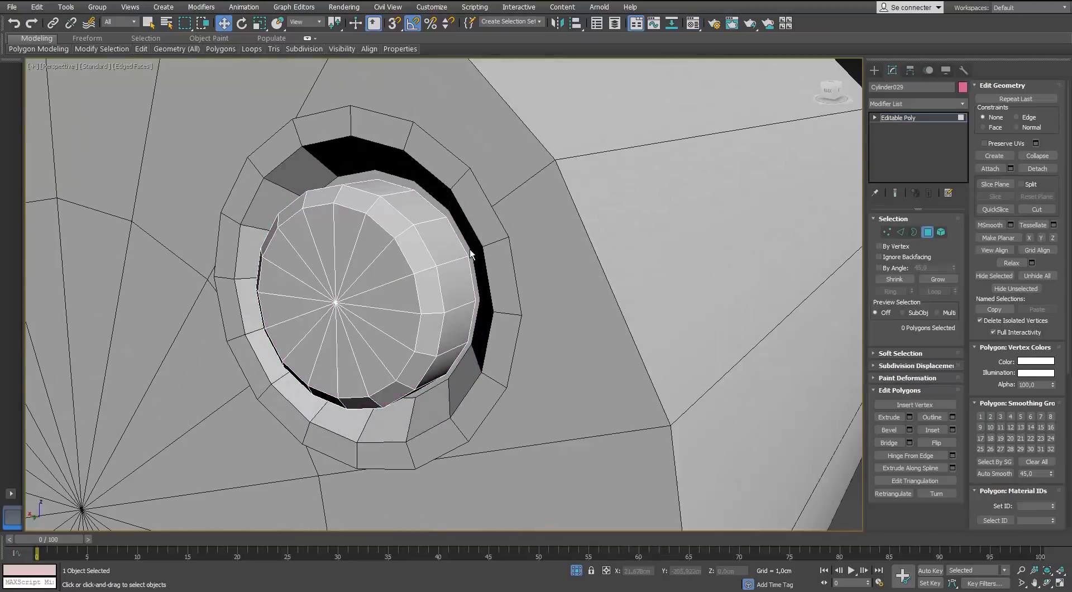
{"action": "key", "text": "4"}
Try to array the ring on the end face as five instances rotated 72° about Z.
{"action": "scroll", "coordinate": [470, 251], "scroll_direction": "up", "scroll_amount": 3}
{"action": "mouse_move", "coordinate": [470, 251]}
{"action": "middle_mouse_down", "text": "alt"}
{"action": "mouse_move", "coordinate": [438, 249]}
{"action": "mouse_move", "coordinate": [485, 254]}
{"action": "middle_mouse_up", "text": "alt"}
{"action": "scroll", "coordinate": [470, 250], "scroll_direction": "down", "scroll_amount": 5}
{"action": "left_click", "coordinate": [470, 249], "text": "ctrl"}
{"action": "scroll", "coordinate": [470, 250], "scroll_direction": "down", "scroll_amount": 3}
{"action": "scroll", "coordinate": [470, 249], "scroll_direction": "up", "scroll_amount": 2}
{"action": "scroll", "coordinate": [470, 250], "scroll_direction": "up", "scroll_amount": 2}
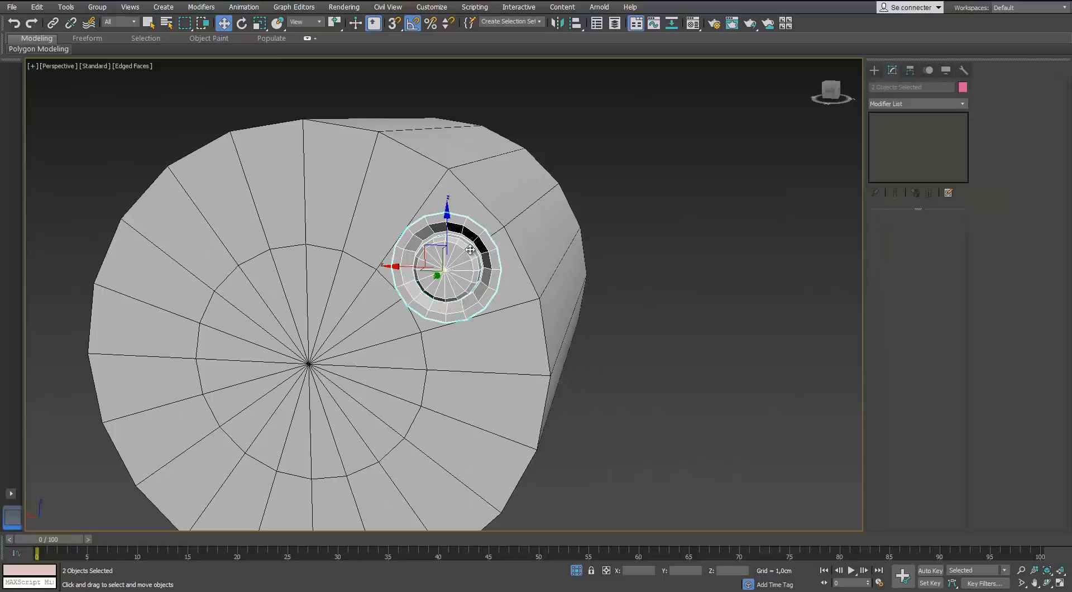
{"action": "left_click", "coordinate": [470, 249]}
{"action": "left_click", "coordinate": [66, 7]}
{"action": "left_click", "coordinate": [84, 192]}
{"action": "left_click_drag", "start_coordinate": [536, 198], "coordinate": [278, 102]}
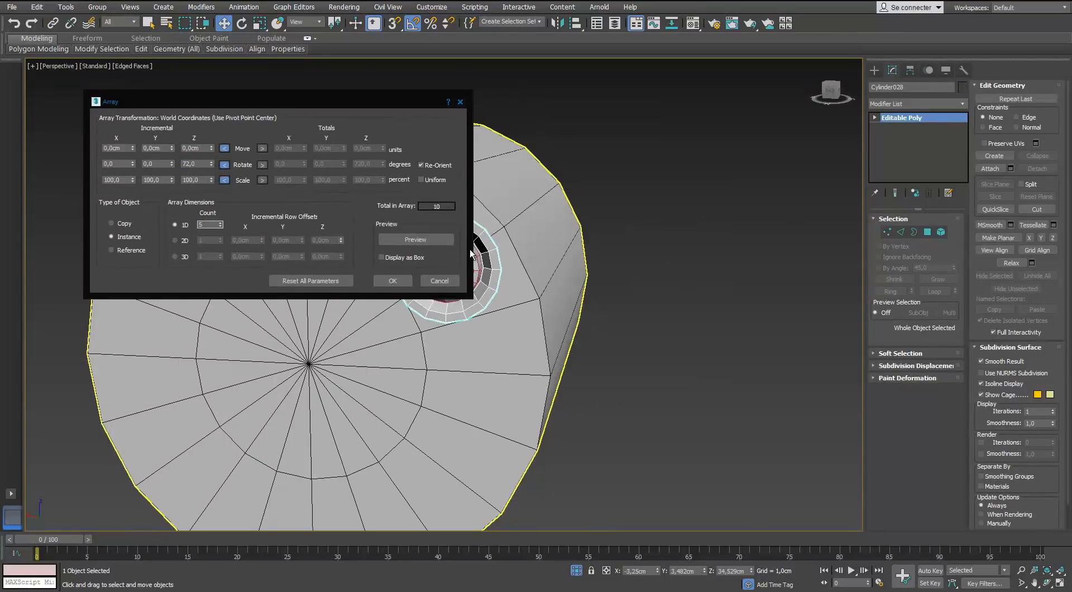
{"action": "key", "text": "Return"}
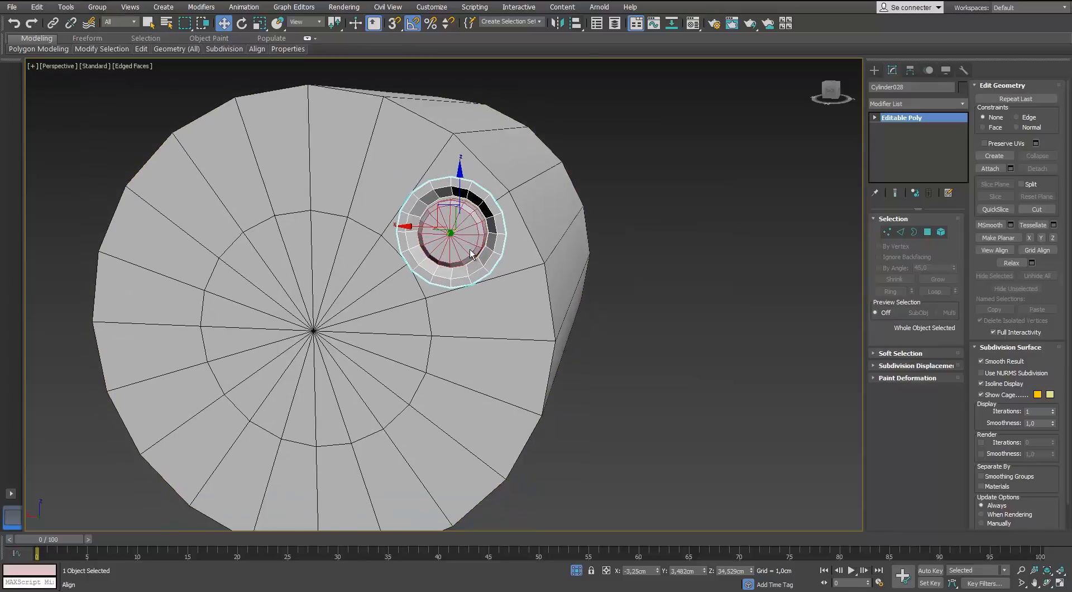
Array the ring on the end face as five instances rotated 72° about Y.
{"action": "key", "text": "Insert"}
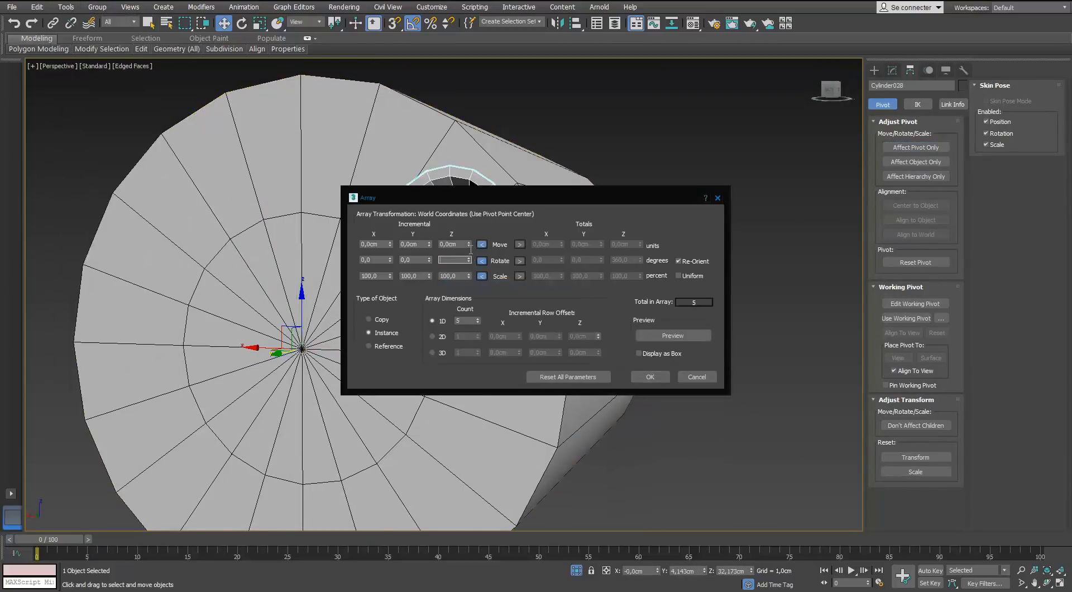
{"action": "key", "text": "shift+Tab"}
{"action": "key", "text": "shift+F10"}
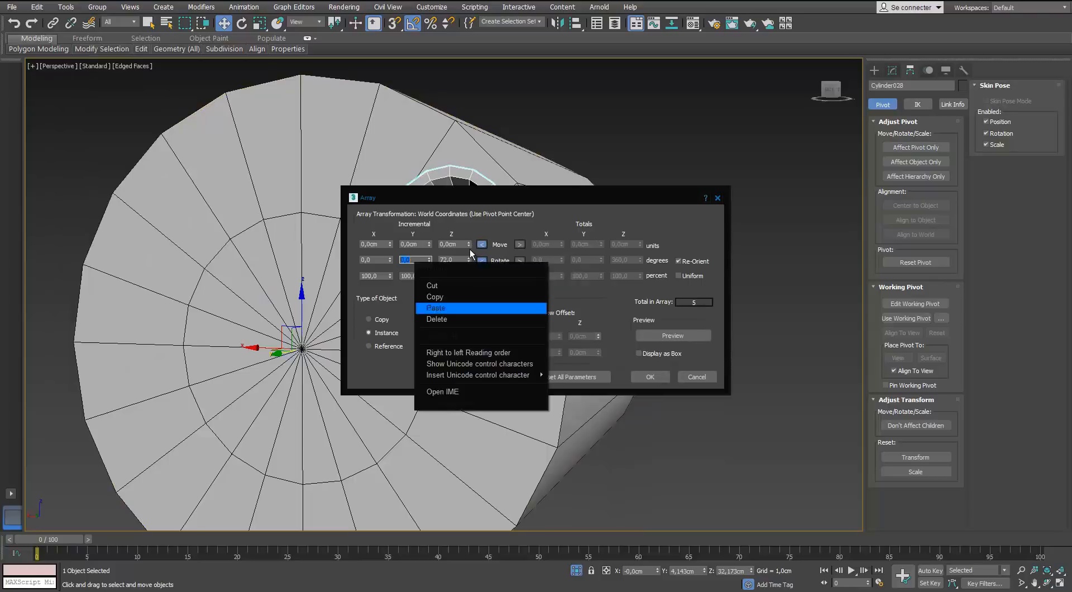
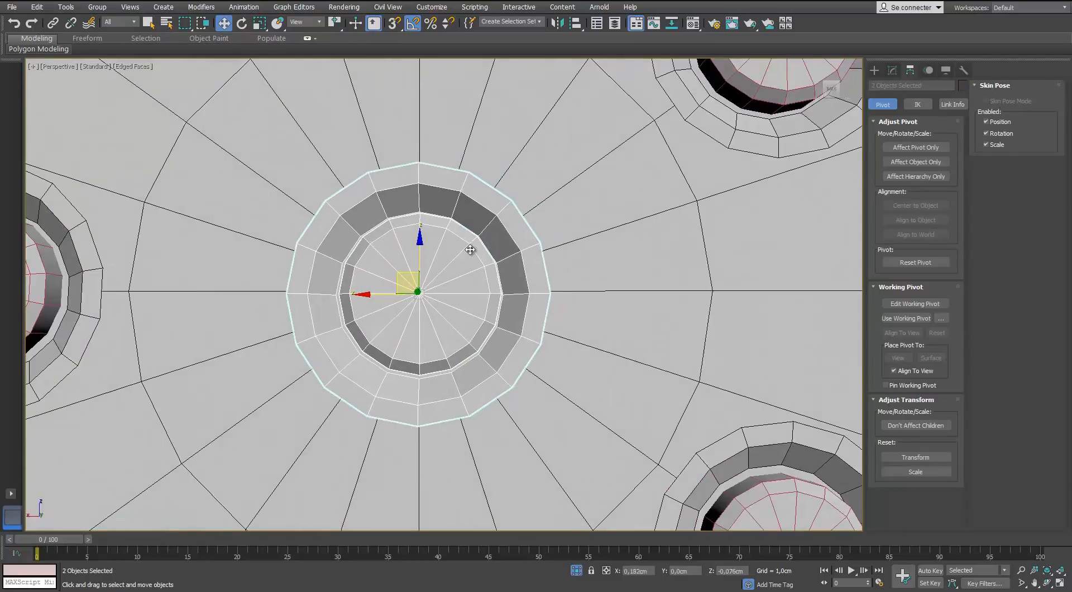
Examine the ring and inner cylinder at the end face's centre in front and perspective wireframe views.
{"action": "key", "text": "f"}
{"action": "key", "text": "z"}
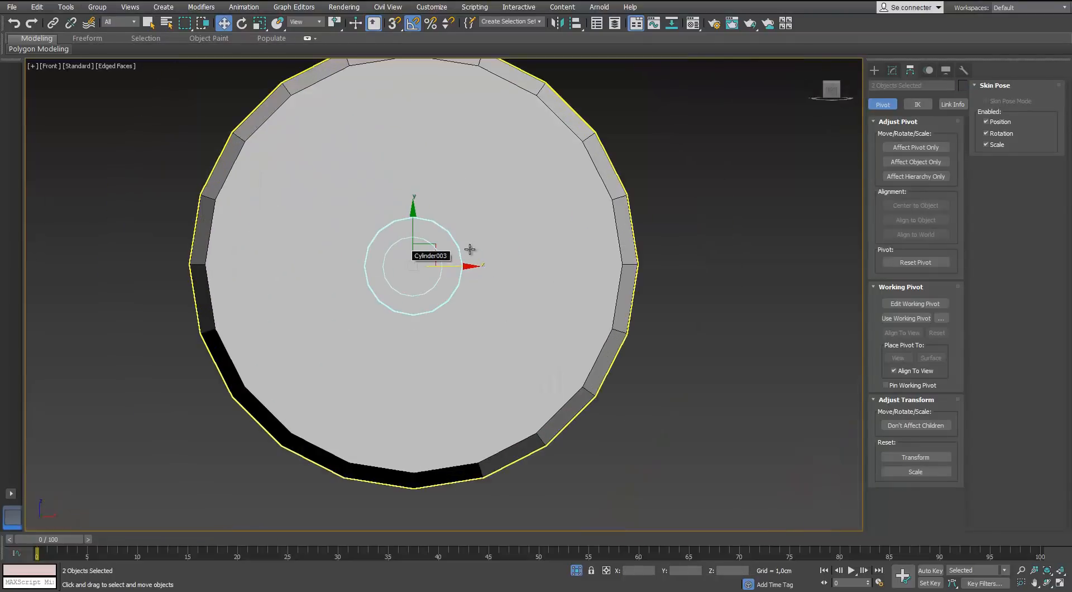
{"action": "key", "text": "F3"}
{"action": "scroll", "coordinate": [470, 249], "scroll_direction": "up", "scroll_amount": 8}
{"action": "scroll", "coordinate": [470, 250], "scroll_direction": "down", "scroll_amount": 4}
{"action": "key", "text": "p"}
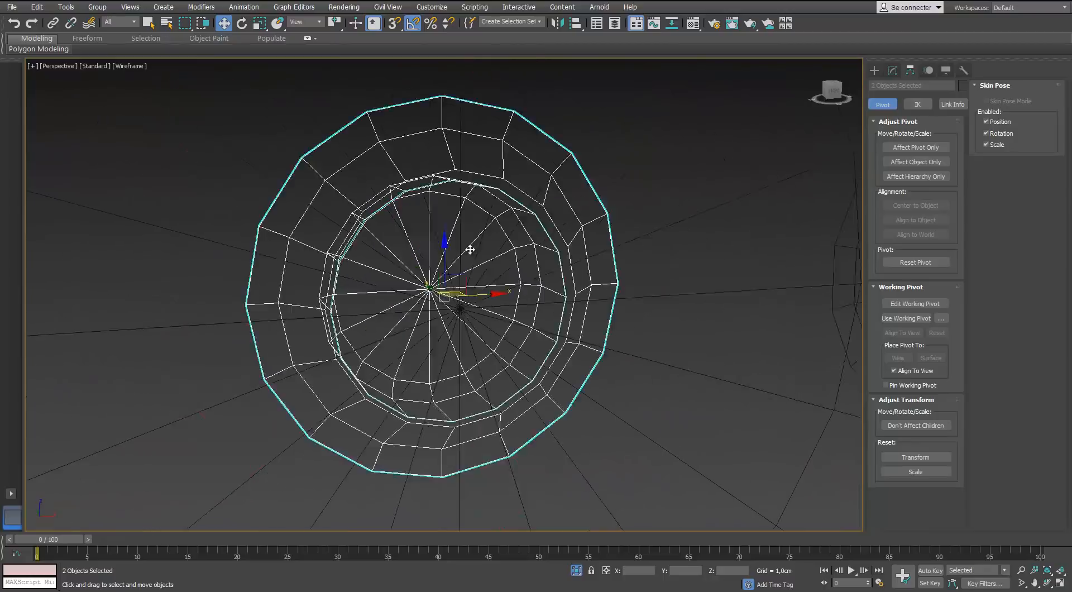
{"action": "scroll", "coordinate": [469, 246], "scroll_direction": "down", "scroll_amount": 5}
{"action": "scroll", "coordinate": [470, 253], "scroll_direction": "down", "scroll_amount": 5}
{"action": "key", "text": "F3"}
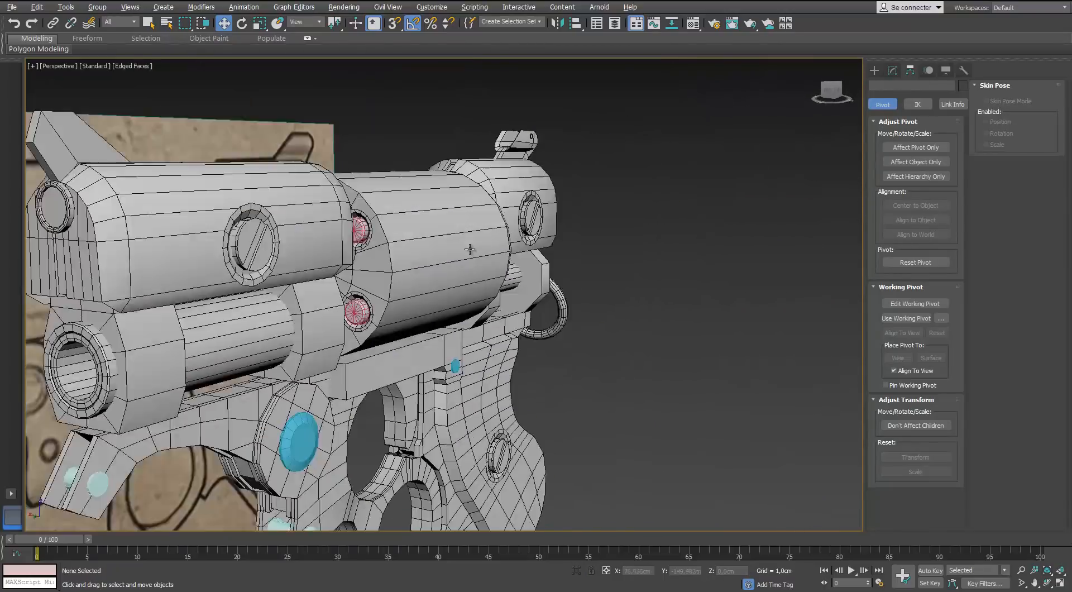
Assign the default grey material to all the pistol parts.
{"action": "scroll", "coordinate": [469, 249], "scroll_direction": "down", "scroll_amount": 3}
{"action": "middle_click_drag", "start_coordinate": [469, 249], "coordinate": [167, 374], "text": "alt"}
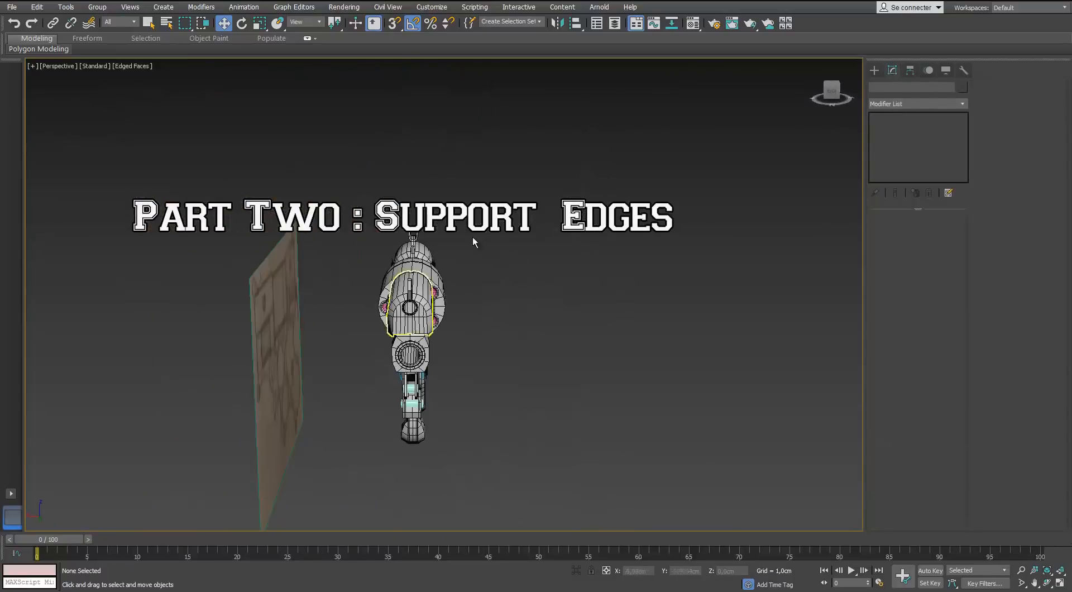
{"action": "middle_click_drag", "start_coordinate": [473, 237], "coordinate": [398, 381], "text": "alt"}
{"action": "scroll", "coordinate": [397, 381], "scroll_direction": "up", "scroll_amount": 2}
{"action": "key", "text": "m"}
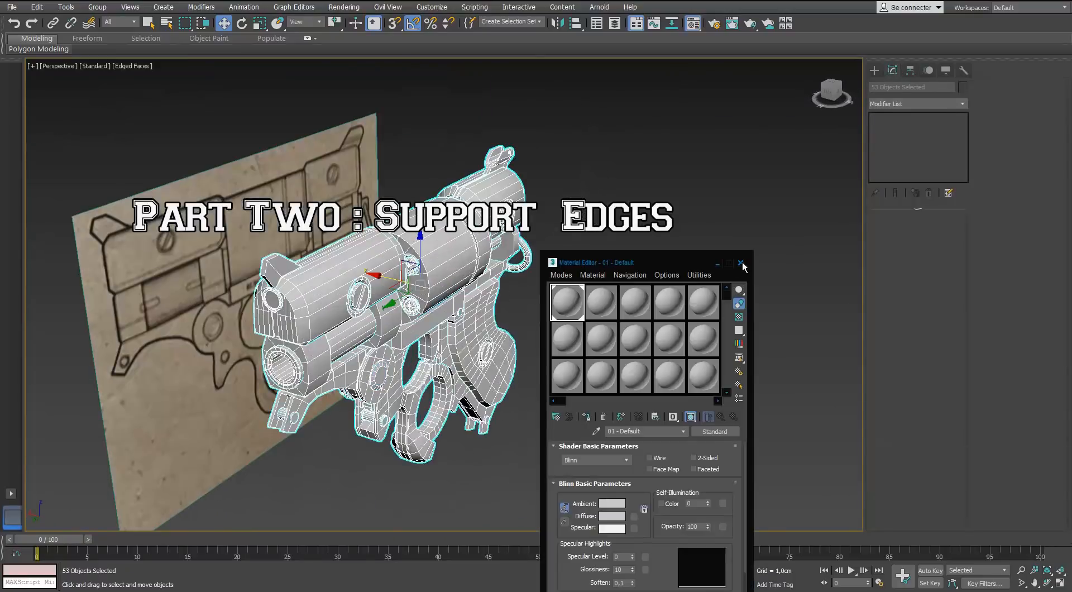
{"action": "left_click", "coordinate": [741, 262]}
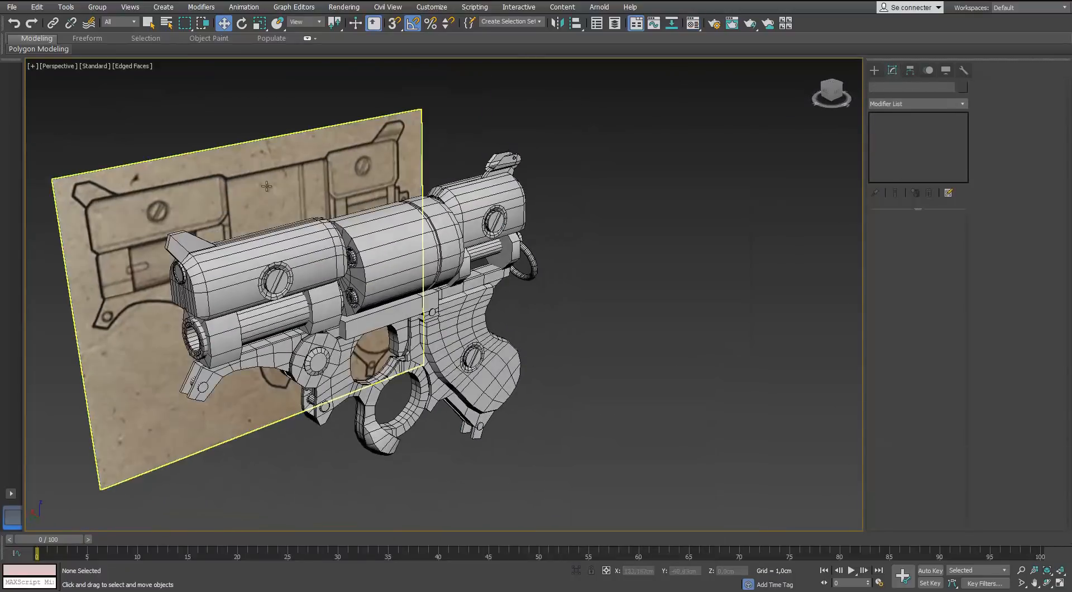
Isolate the front barrel housing and add support edge loops near its ends with Swift Loop.
{"action": "left_click", "coordinate": [140, 279]}
{"action": "middle_click_drag", "start_coordinate": [139, 279], "coordinate": [515, 263], "text": "alt"}
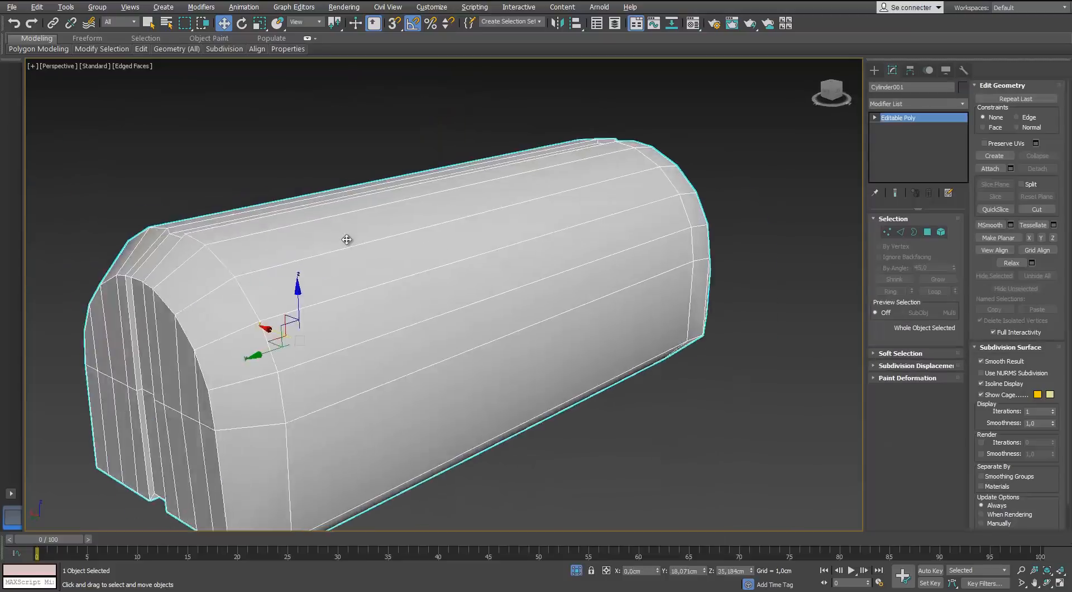
{"action": "scroll", "coordinate": [346, 237], "scroll_direction": "down", "scroll_amount": 3}
{"action": "mouse_move", "coordinate": [143, 52]}
{"action": "left_click", "coordinate": [236, 79]}
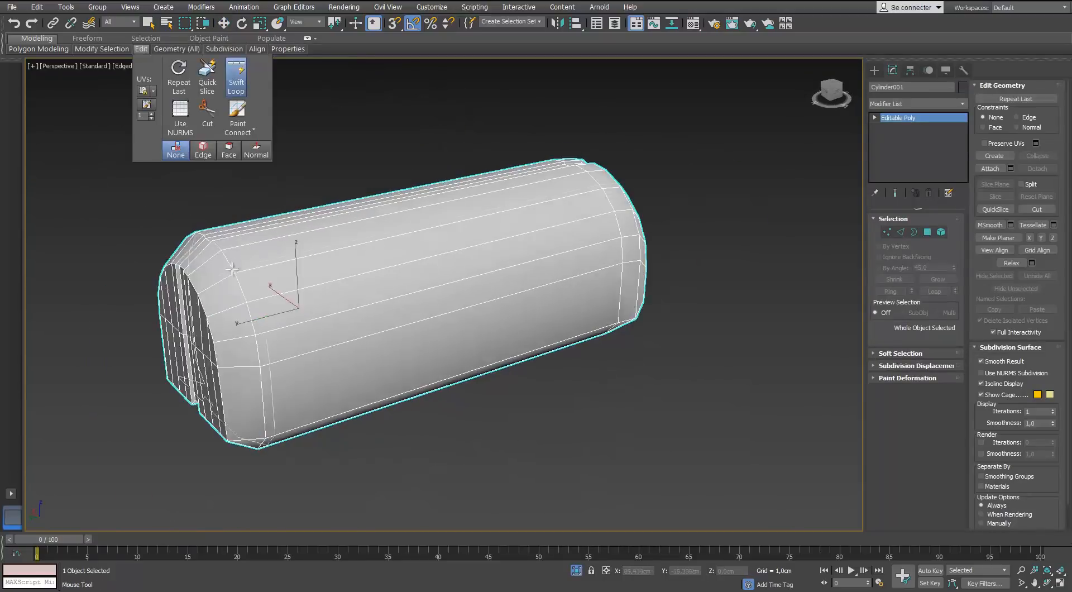
{"action": "scroll", "coordinate": [232, 269], "scroll_direction": "up", "scroll_amount": 4}
{"action": "middle_click_drag", "start_coordinate": [232, 258], "coordinate": [505, 225], "text": "alt"}
{"action": "scroll", "coordinate": [505, 225], "scroll_direction": "up", "scroll_amount": 3}
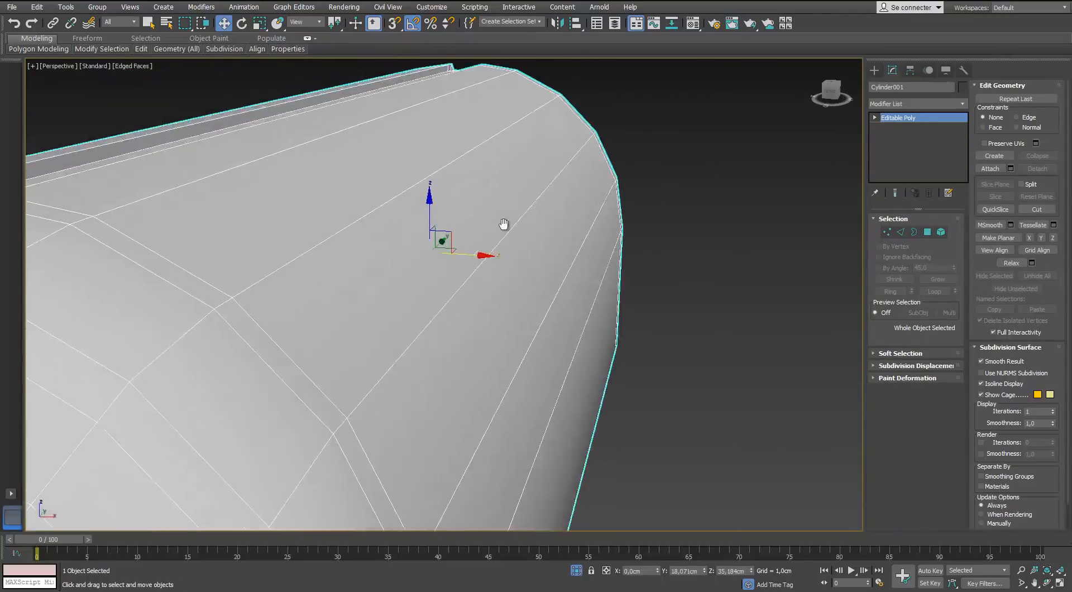
Select the edge rings on the side walls of the housing's slot and connect them with support edges.
{"action": "scroll", "coordinate": [292, 192], "scroll_direction": "up", "scroll_amount": 5}
{"action": "key", "text": "2"}
{"action": "scroll", "coordinate": [456, 179], "scroll_direction": "down", "scroll_amount": 2}
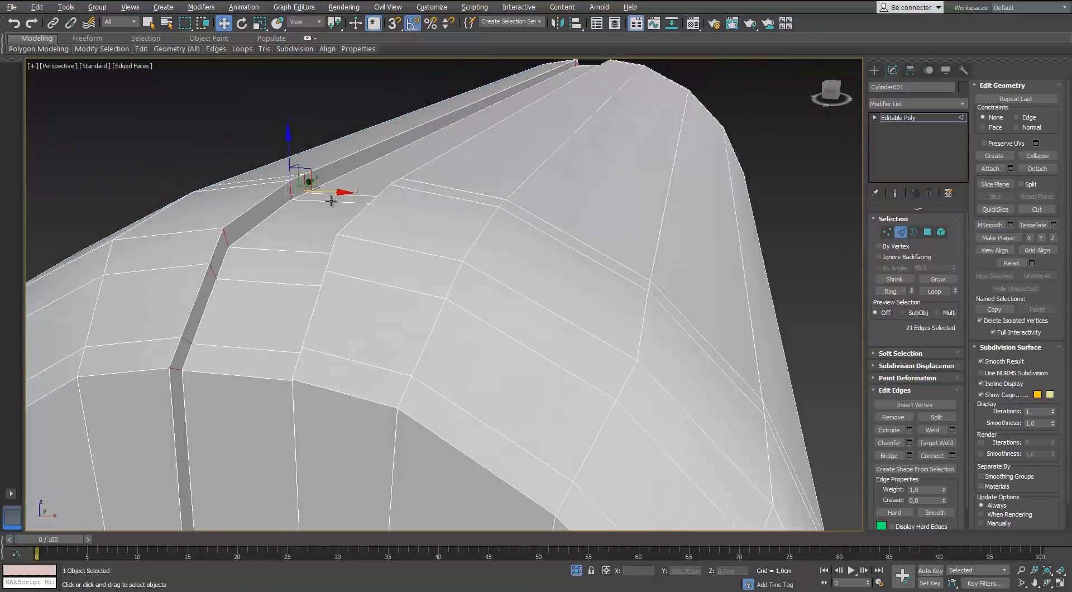
{"action": "middle_click_drag", "start_coordinate": [456, 179], "coordinate": [653, 140], "text": "alt"}
{"action": "scroll", "coordinate": [691, 190], "scroll_direction": "down", "scroll_amount": 4}
{"action": "middle_click_drag", "start_coordinate": [653, 140], "coordinate": [507, 513]}
{"action": "scroll", "coordinate": [508, 514], "scroll_direction": "up", "scroll_amount": 5}
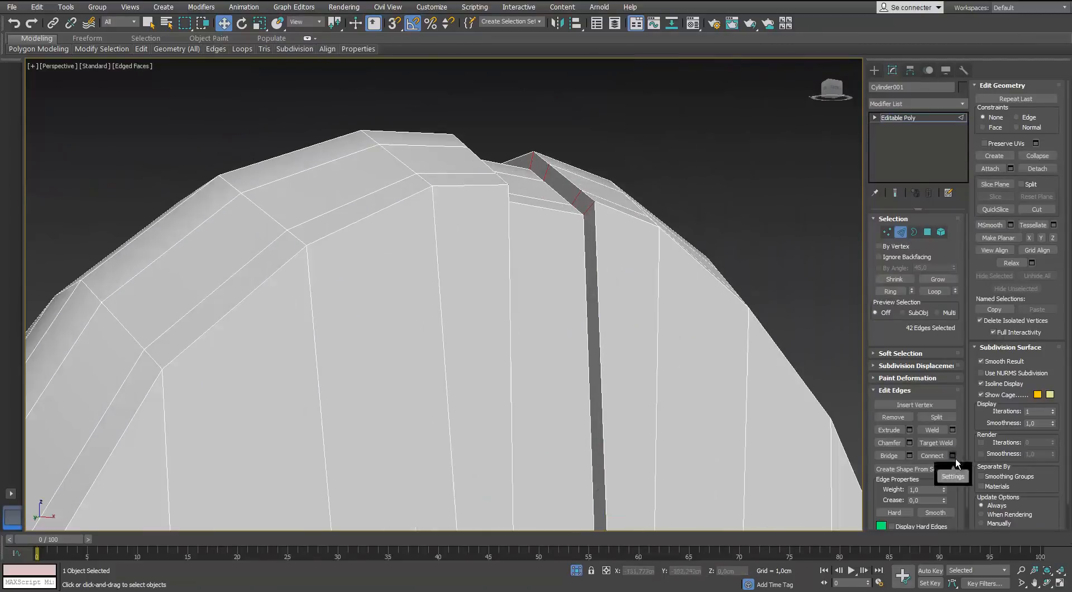
{"action": "left_click", "coordinate": [675, 387]}
{"action": "scroll", "coordinate": [672, 385], "scroll_direction": "down", "scroll_amount": 8}
{"action": "left_click", "coordinate": [672, 385]}
{"action": "middle_click_drag", "start_coordinate": [480, 335], "coordinate": [441, 340], "text": "alt"}
{"action": "scroll", "coordinate": [430, 268], "scroll_direction": "up", "scroll_amount": 5}
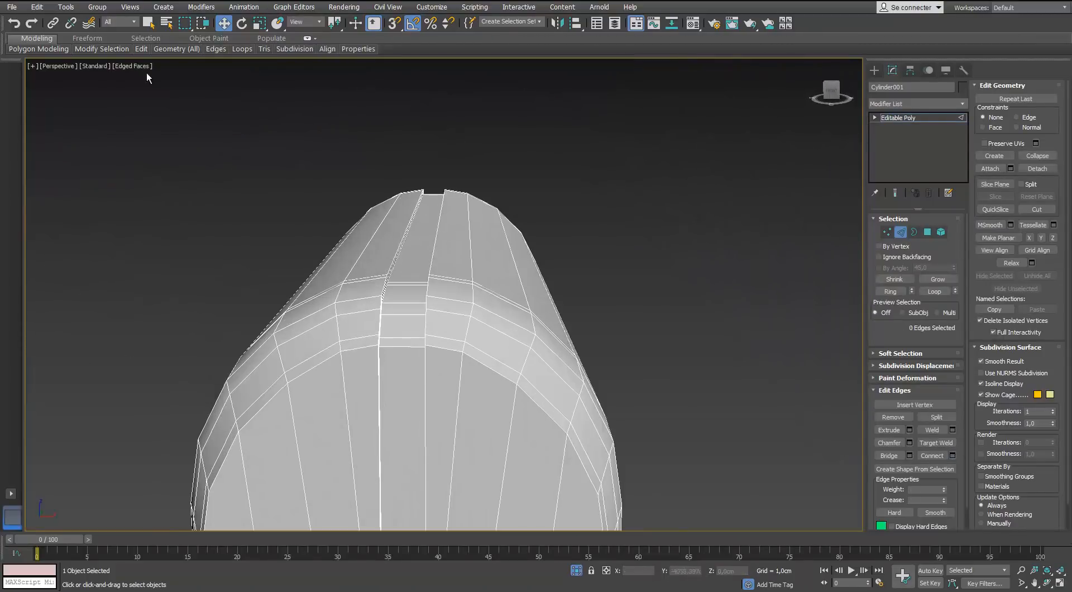
Add further support edge loops around the housing's slot and rounded front end.
{"action": "mouse_move", "coordinate": [141, 49]}
{"action": "left_click", "coordinate": [206, 78]}
{"action": "middle_click_drag", "start_coordinate": [379, 282], "coordinate": [760, 372], "text": "alt"}
{"action": "left_click", "coordinate": [405, 290]}
{"action": "left_click", "coordinate": [430, 256]}
{"action": "scroll", "coordinate": [431, 256], "scroll_direction": "down", "scroll_amount": 5}
{"action": "scroll", "coordinate": [467, 382], "scroll_direction": "up", "scroll_amount": 4}
{"action": "scroll", "coordinate": [503, 348], "scroll_direction": "up", "scroll_amount": 2}
{"action": "left_click", "coordinate": [502, 347]}
{"action": "scroll", "coordinate": [424, 391], "scroll_direction": "up", "scroll_amount": 3}
{"action": "left_click", "coordinate": [548, 354]}
{"action": "scroll", "coordinate": [430, 266], "scroll_direction": "down", "scroll_amount": 4}
{"action": "scroll", "coordinate": [452, 329], "scroll_direction": "down", "scroll_amount": 5}
Apply TurboSmooth to the front barrel housing and bring the rest of the pistol back into view.
{"action": "left_click", "coordinate": [937, 118]}
{"action": "left_click", "coordinate": [964, 106]}
{"action": "type", "text": "tu"}
{"action": "key", "text": "Return"}
{"action": "middle_click_drag", "start_coordinate": [414, 282], "coordinate": [385, 293], "text": "alt"}
{"action": "key", "text": "F4"}
{"action": "scroll", "coordinate": [280, 285], "scroll_direction": "up", "scroll_amount": 4}
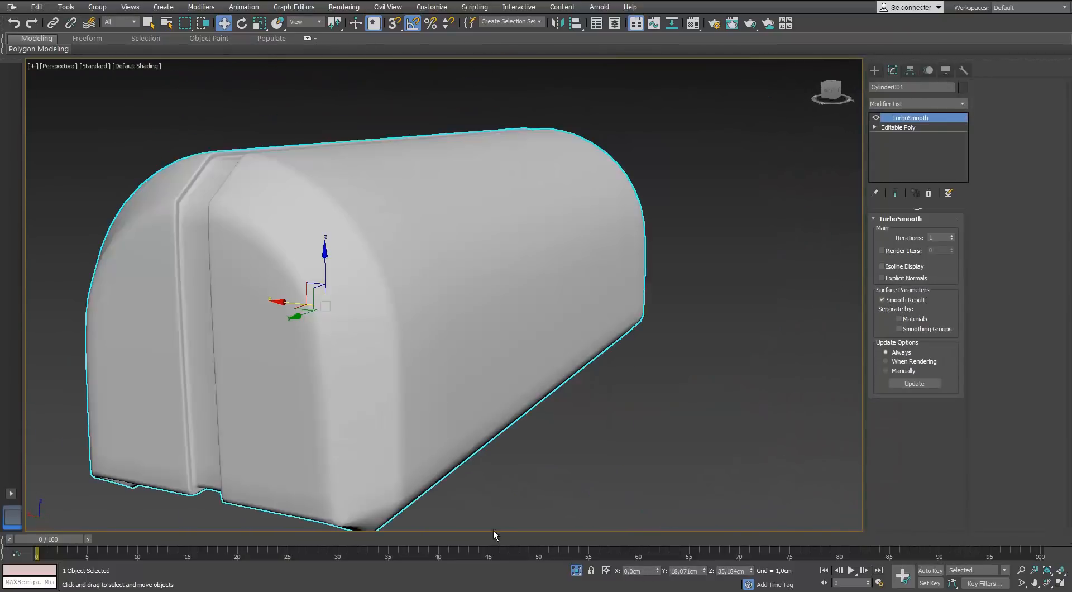
{"action": "left_click", "coordinate": [576, 571]}
{"action": "middle_click_drag", "start_coordinate": [437, 316], "coordinate": [256, 291], "text": "alt"}
Give the 02 - Default material a red diffuse colour, specular level 68 and glossiness 43, and assign it to the front barrel housing.
{"action": "key", "text": "m"}
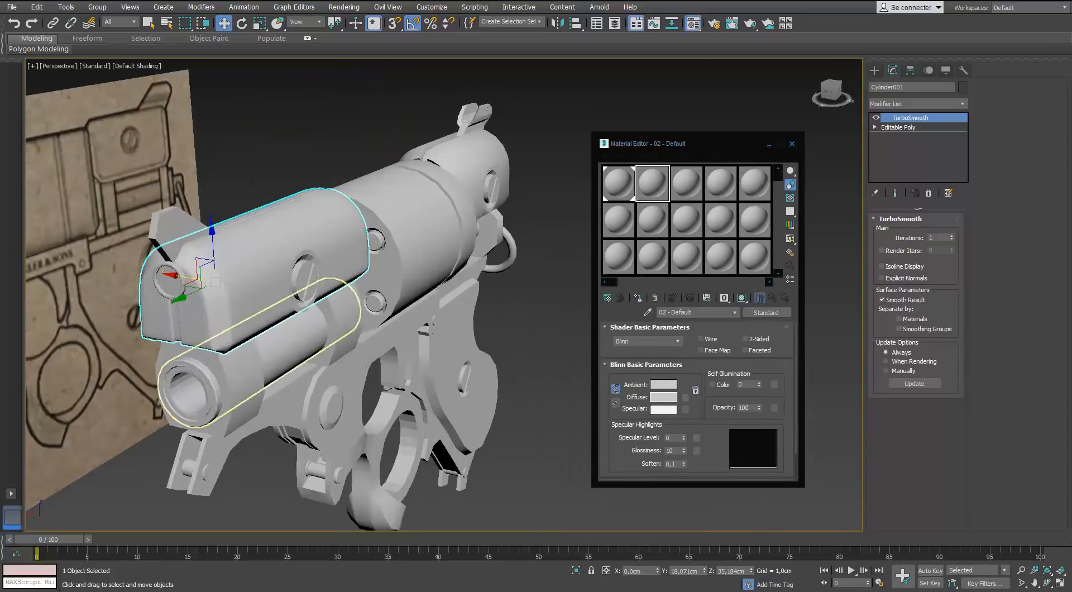
{"action": "left_click", "coordinate": [663, 397]}
{"action": "left_click", "coordinate": [709, 295]}
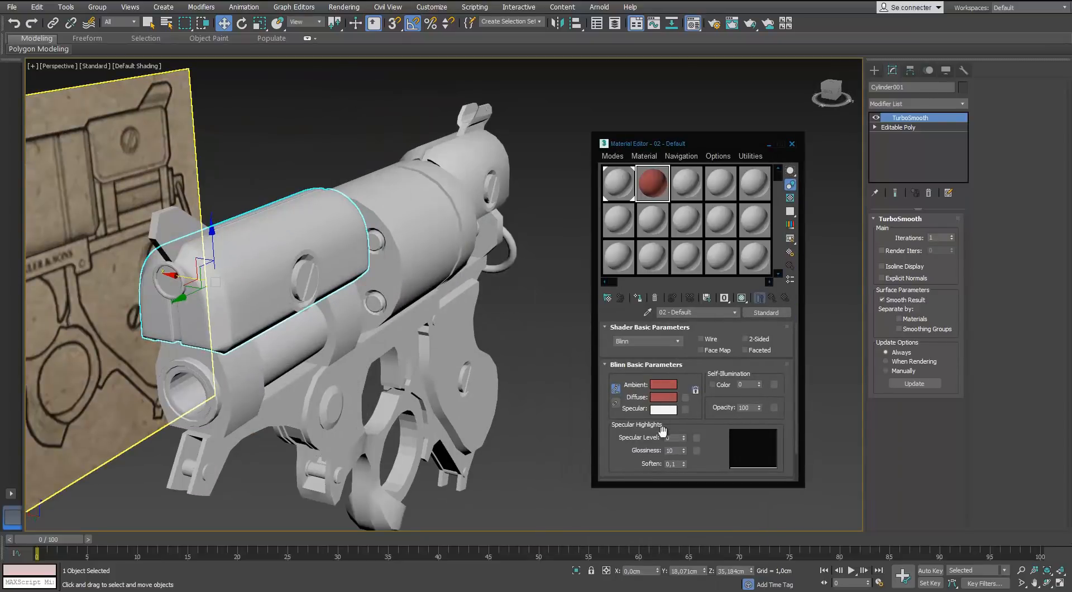
{"action": "left_click", "coordinate": [638, 297]}
{"action": "left_click", "coordinate": [550, 273]}
{"action": "middle_click_drag", "start_coordinate": [347, 262], "coordinate": [424, 284], "text": "alt"}
Adjust the material's diffuse colour to a stronger pure red.
{"action": "left_click", "coordinate": [662, 397]}
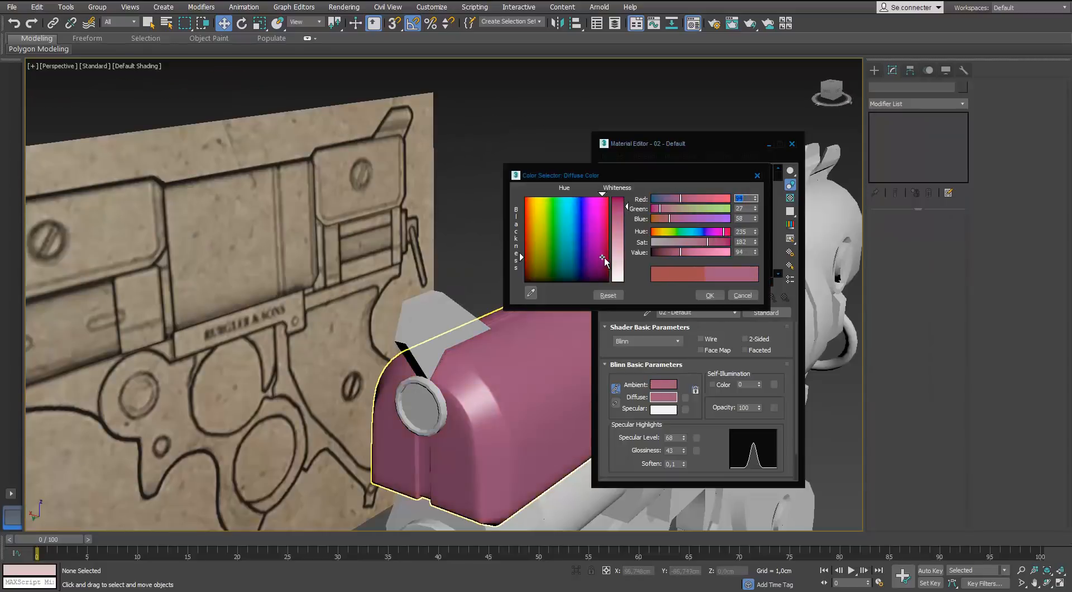
{"action": "left_click_drag", "start_coordinate": [604, 257], "coordinate": [525, 247]}
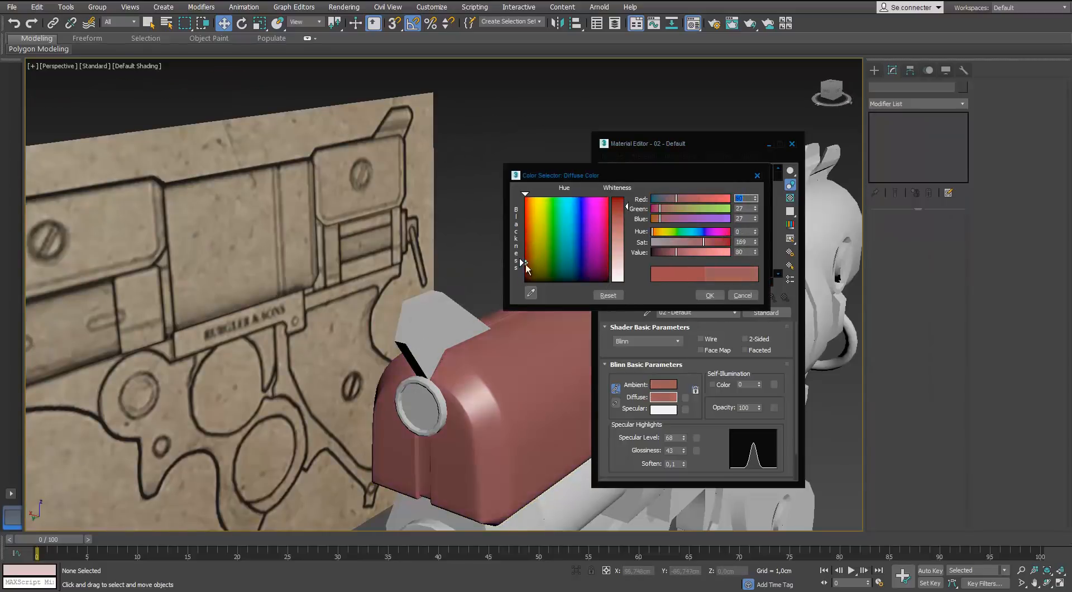
{"action": "left_click_drag", "start_coordinate": [676, 251], "coordinate": [705, 252]}
{"action": "left_click", "coordinate": [709, 295]}
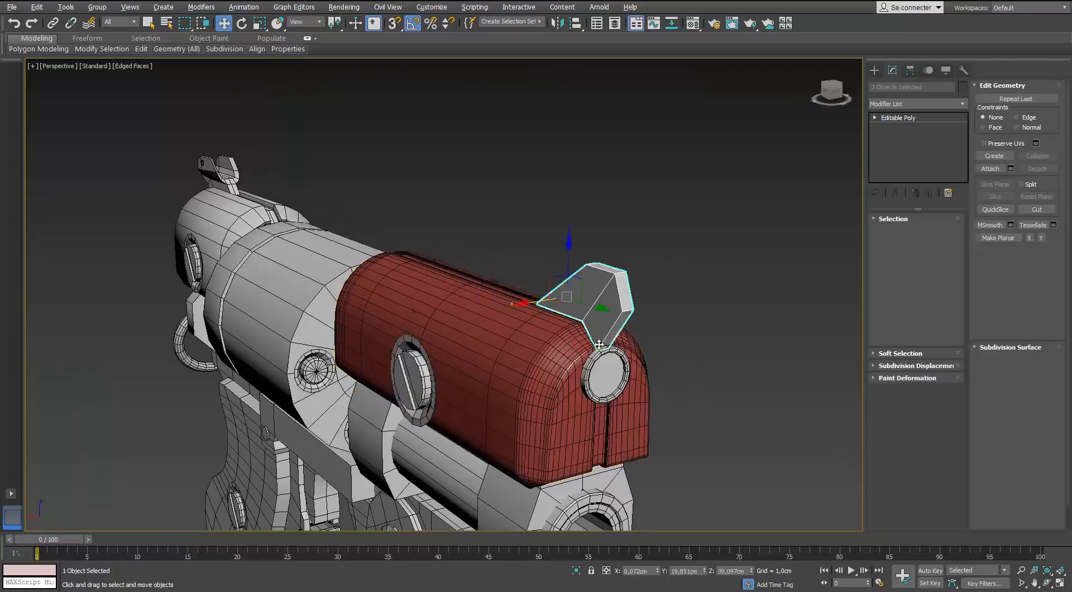
Isolate the front sight and add support edge loops along its edges with Swift Loop.
{"action": "key", "text": "alt+q"}
{"action": "left_click", "coordinate": [236, 79]}
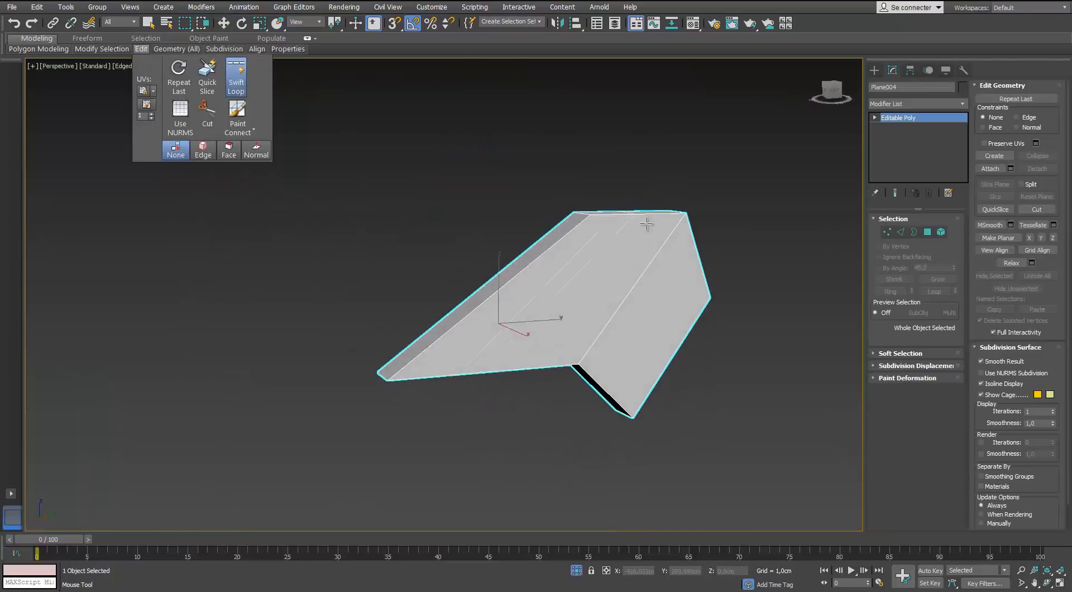
{"action": "middle_click_drag", "start_coordinate": [664, 266], "coordinate": [558, 290], "text": "alt"}
{"action": "right_click", "coordinate": [547, 262]}
Try TurboSmooth on the front sight and undo it.
{"action": "left_click", "coordinate": [962, 105]}
{"action": "key", "text": "t"}
{"action": "key", "text": "t"}
{"action": "key", "text": "t"}
{"action": "key", "text": "Return"}
{"action": "middle_click_drag", "start_coordinate": [636, 324], "coordinate": [577, 350], "text": "alt"}
{"action": "key", "text": "ctrl+z"}
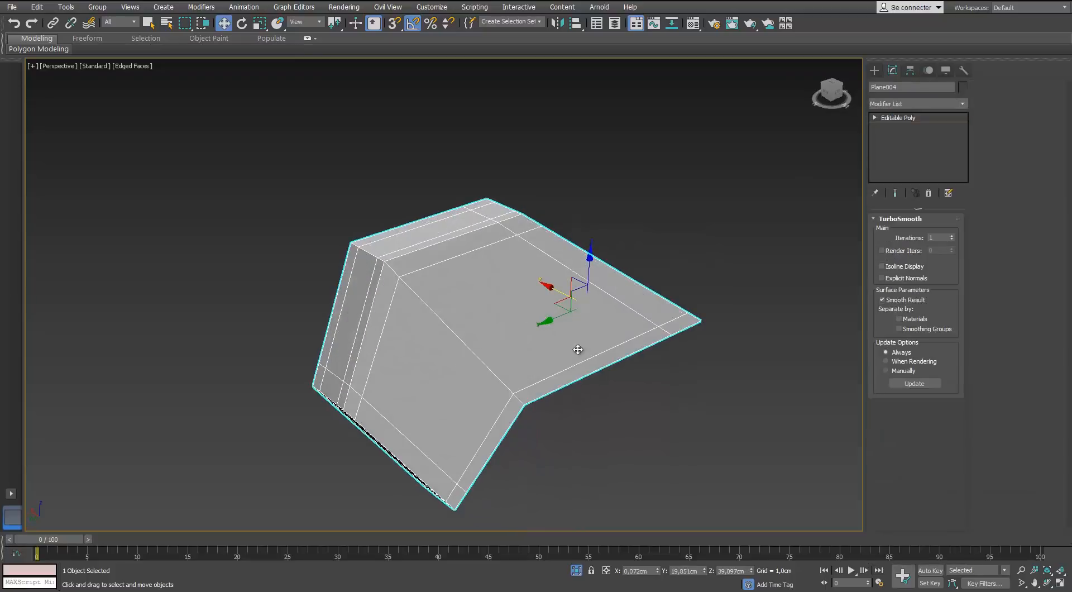
Add the missing support edge loop across the front sight and apply TurboSmooth.
{"action": "key", "text": "2"}
{"action": "key", "text": "2"}
{"action": "left_click", "coordinate": [960, 105]}
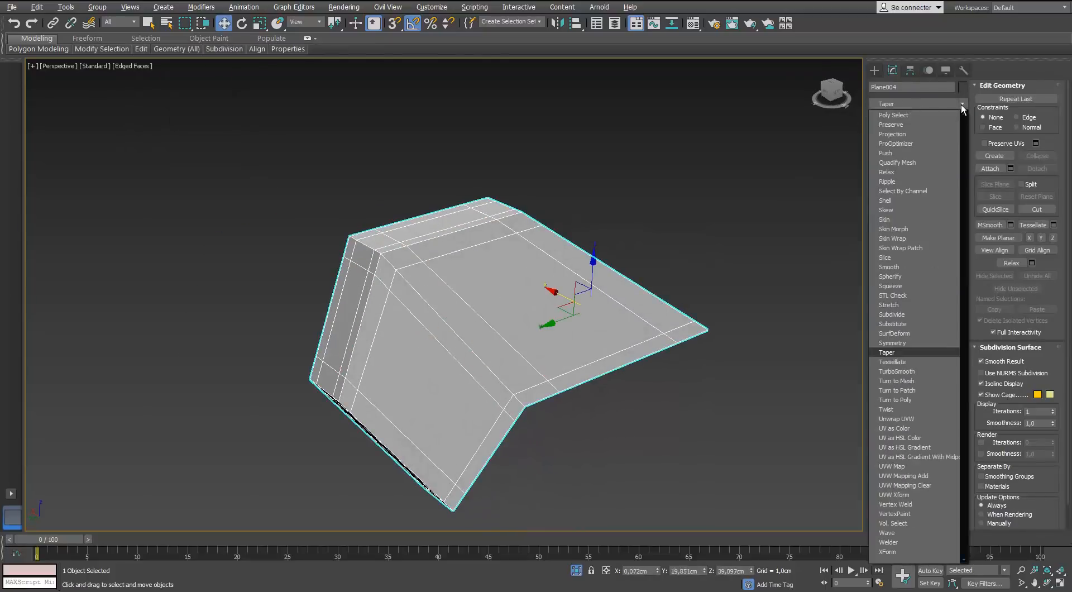
{"action": "key", "text": "t"}
{"action": "key", "text": "t"}
{"action": "key", "text": "t"}
{"action": "key", "text": "Return"}
Isolate the round disc below the front sight, inset its front face 0.222 cm and collapse the inner polygon to a centre point.
{"action": "left_click", "coordinate": [726, 218]}
{"action": "left_click", "coordinate": [467, 340]}
{"action": "middle_click_drag", "start_coordinate": [467, 340], "coordinate": [583, 582], "text": "alt"}
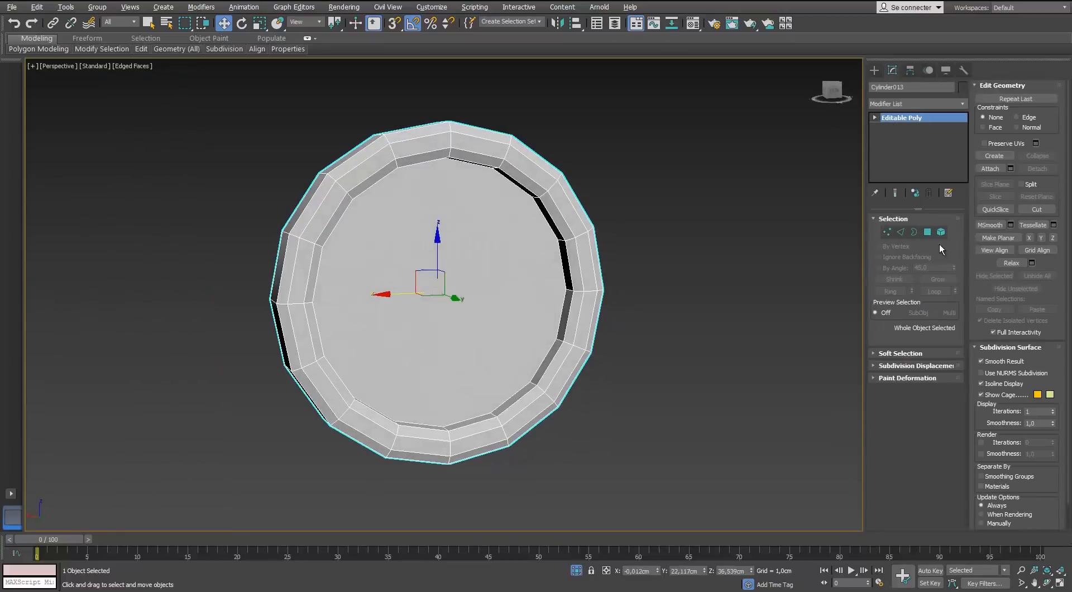
{"action": "key", "text": "4"}
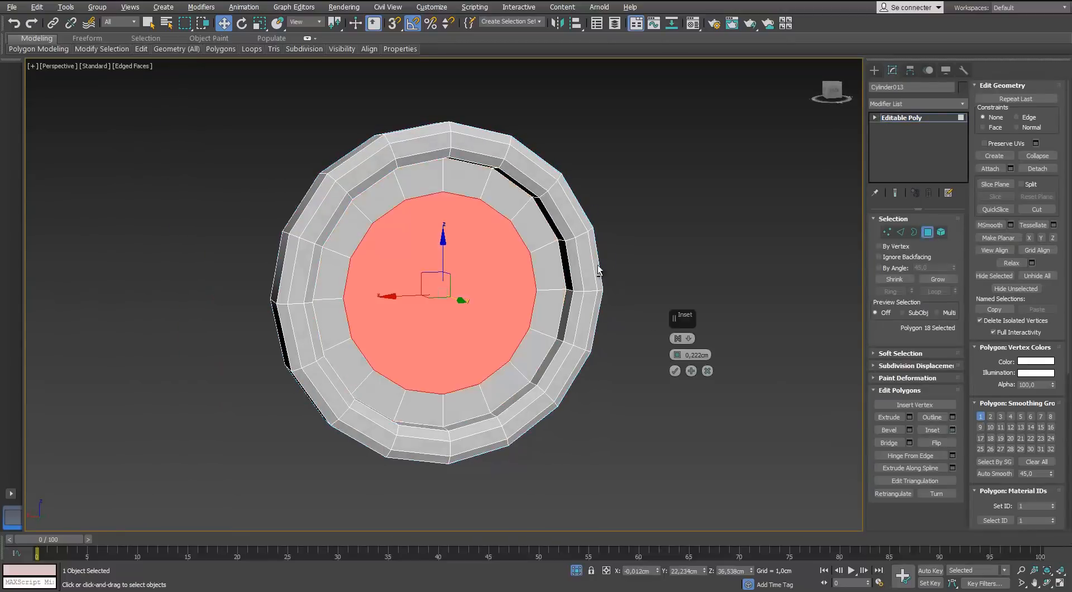
{"action": "left_click", "coordinate": [677, 372]}
{"action": "right_click", "coordinate": [492, 289]}
Delete the disc's selected polygon and smooth the disc using support edge loops and TurboSmooth.
{"action": "left_click", "coordinate": [469, 210]}
{"action": "middle_click_drag", "start_coordinate": [469, 209], "coordinate": [411, 214], "text": "alt"}
{"action": "left_click", "coordinate": [480, 296]}
{"action": "key", "text": "Delete"}
{"action": "left_click", "coordinate": [236, 75]}
{"action": "scroll", "coordinate": [469, 150], "scroll_direction": "up", "scroll_amount": 5}
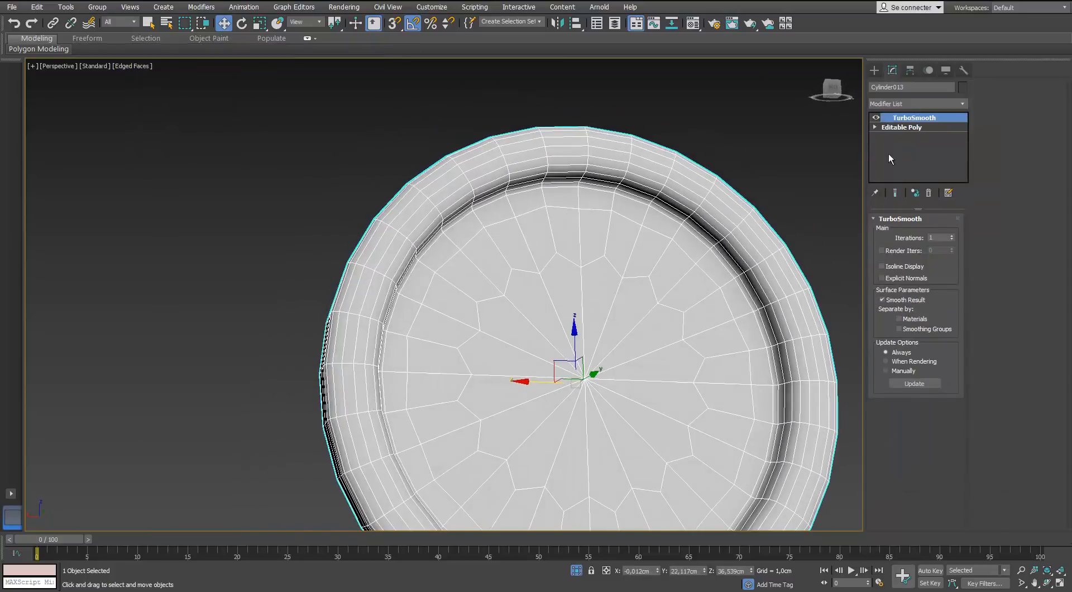
Add another support edge loop to the disc's inner rim in the Editable Poly beneath TurboSmooth.
{"action": "left_click", "coordinate": [901, 126]}
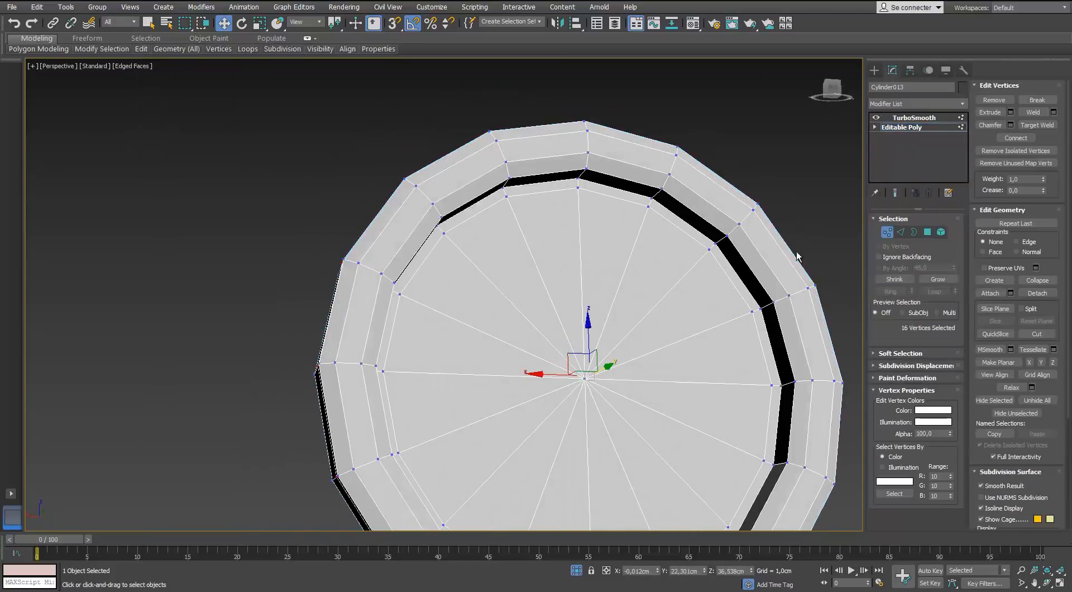
{"action": "left_click", "coordinate": [961, 127]}
{"action": "left_click", "coordinate": [952, 117]}
{"action": "left_click", "coordinate": [938, 127]}
{"action": "middle_click_drag", "start_coordinate": [623, 154], "coordinate": [617, 220], "text": "alt"}
{"action": "mouse_move", "coordinate": [141, 49]}
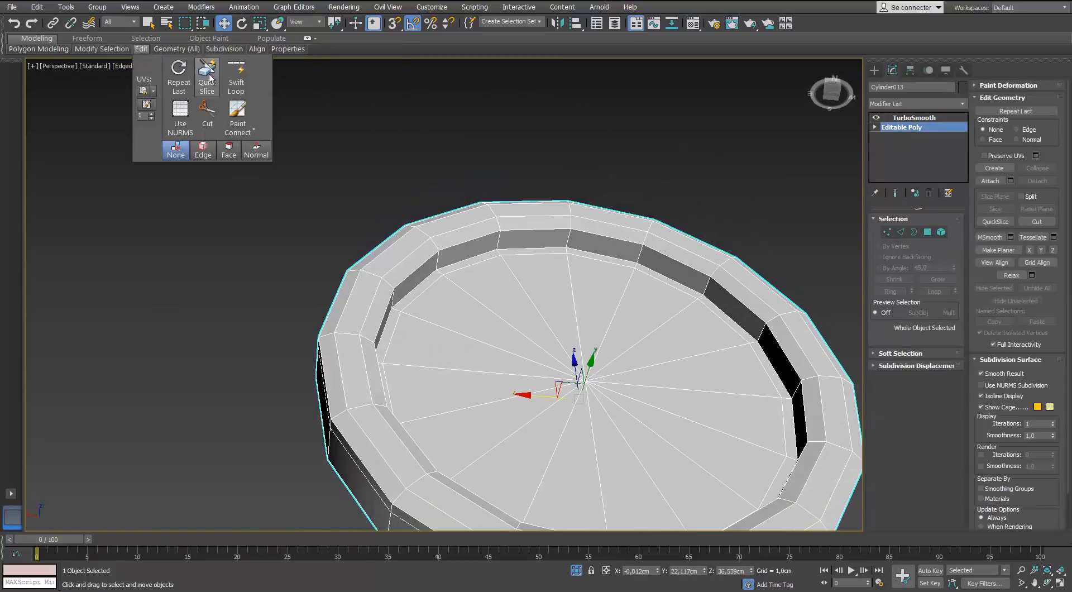
{"action": "left_click", "coordinate": [235, 78]}
{"action": "scroll", "coordinate": [581, 234], "scroll_direction": "up", "scroll_amount": 5}
{"action": "left_click", "coordinate": [568, 231]}
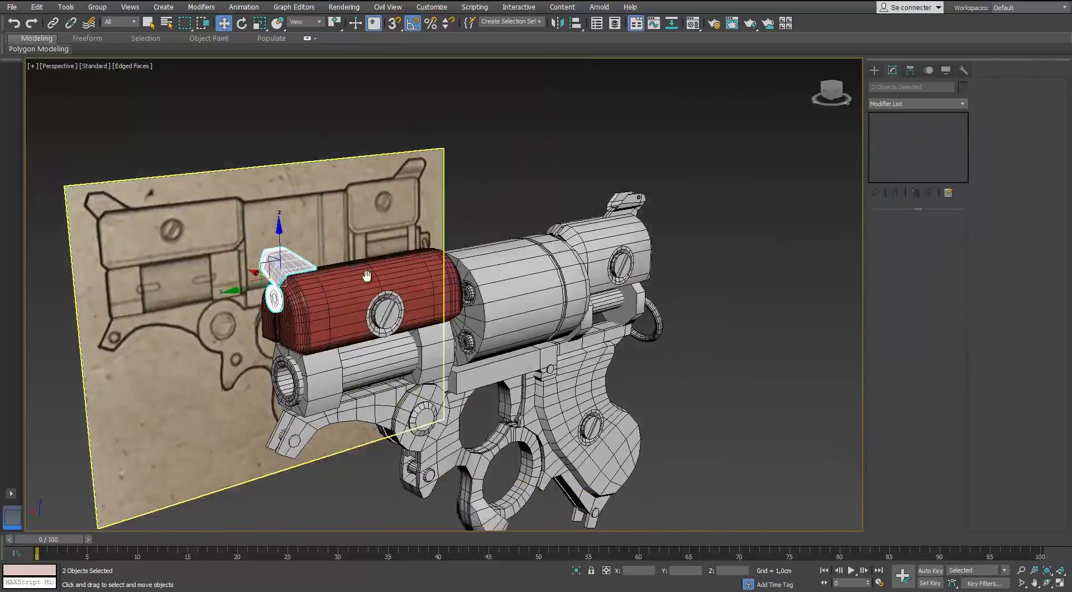
Assign the red material to the front sight and the round disc.
{"action": "scroll", "coordinate": [366, 275], "scroll_direction": "up", "scroll_amount": 2}
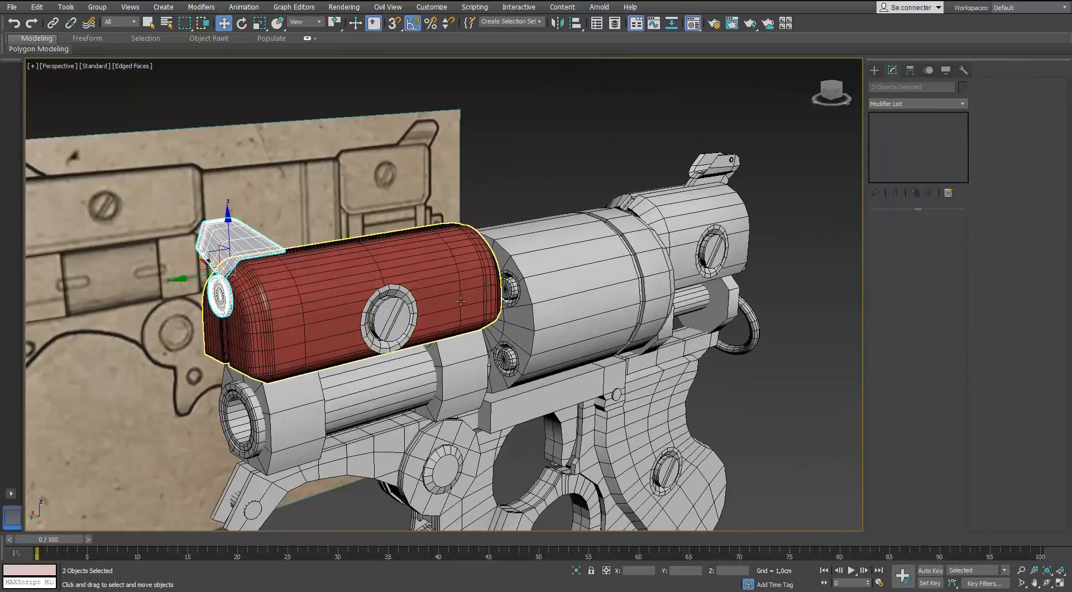
{"action": "key", "text": "m"}
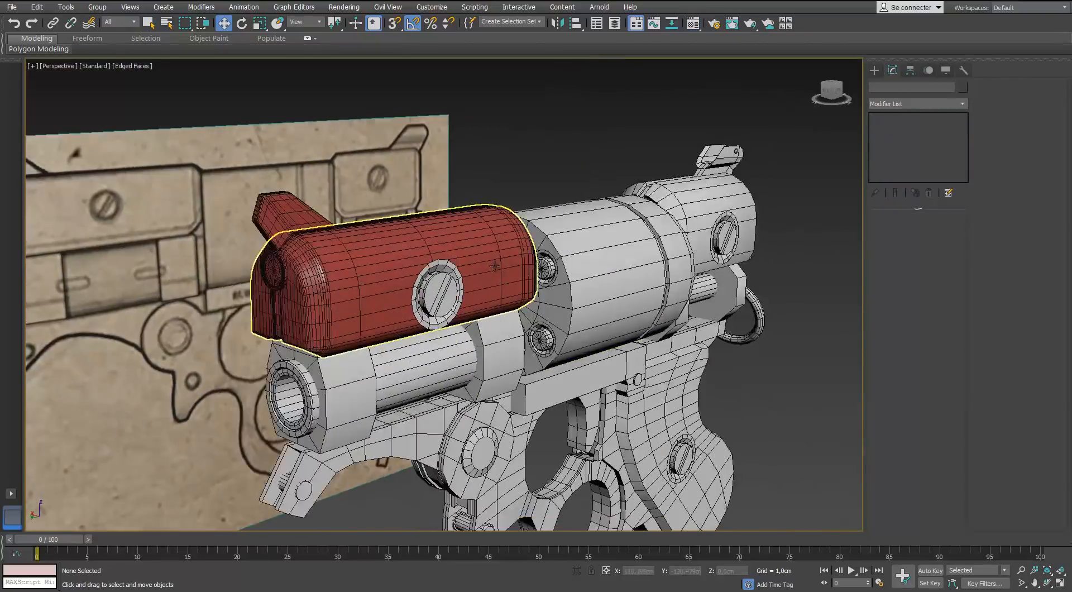
Isolate the round washer around the slotted screw on the red housing and inset its centre polygon 0.1 cm.
{"action": "scroll", "coordinate": [381, 278], "scroll_direction": "up", "scroll_amount": 5}
{"action": "scroll", "coordinate": [380, 278], "scroll_direction": "up", "scroll_amount": 2}
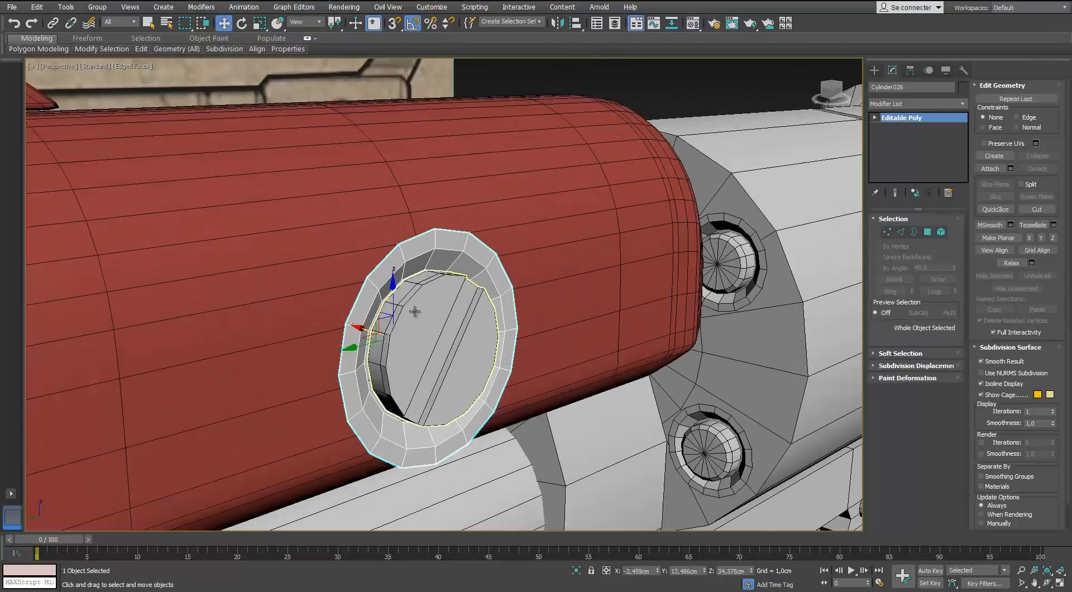
{"action": "left_click", "coordinate": [140, 49]}
{"action": "scroll", "coordinate": [404, 272], "scroll_direction": "up", "scroll_amount": 3}
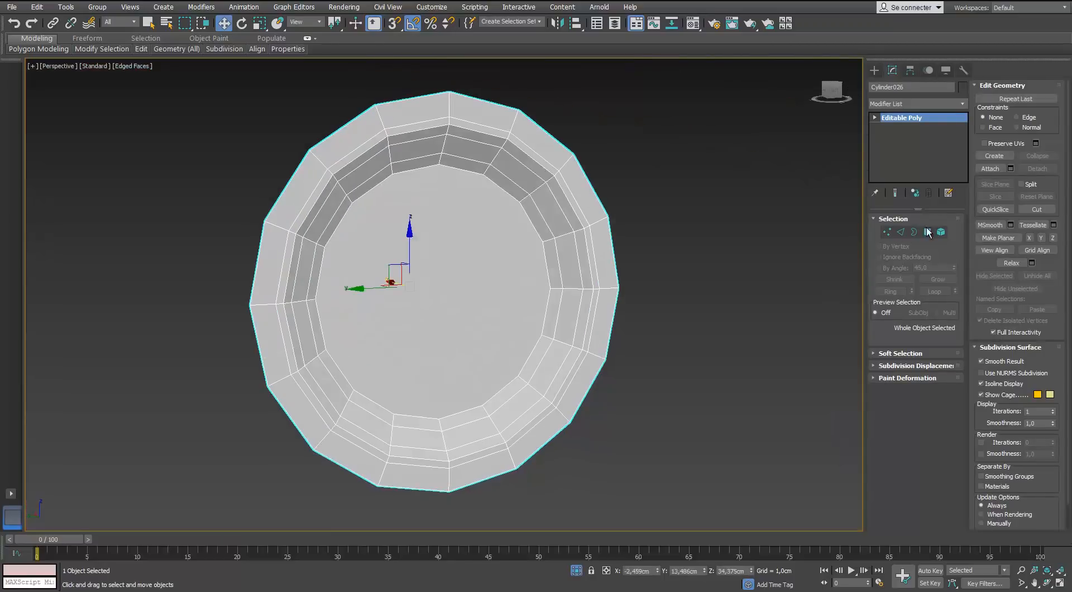
{"action": "key", "text": "4"}
{"action": "left_click", "coordinate": [447, 313]}
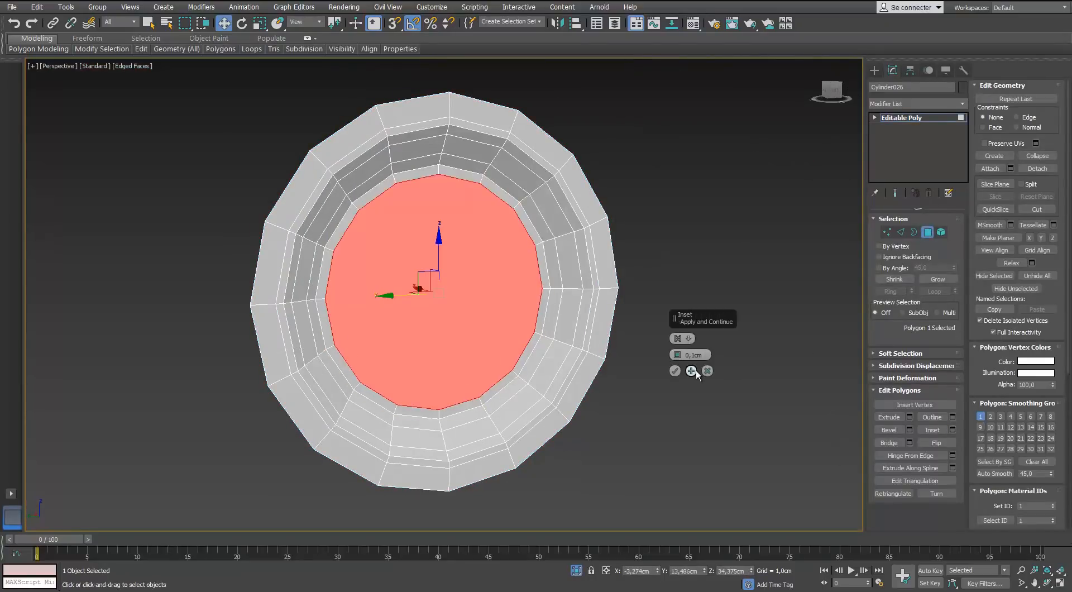
{"action": "left_click", "coordinate": [695, 370]}
{"action": "right_click", "coordinate": [407, 286]}
{"action": "left_click", "coordinate": [389, 172]}
{"action": "right_click", "coordinate": [906, 141]}
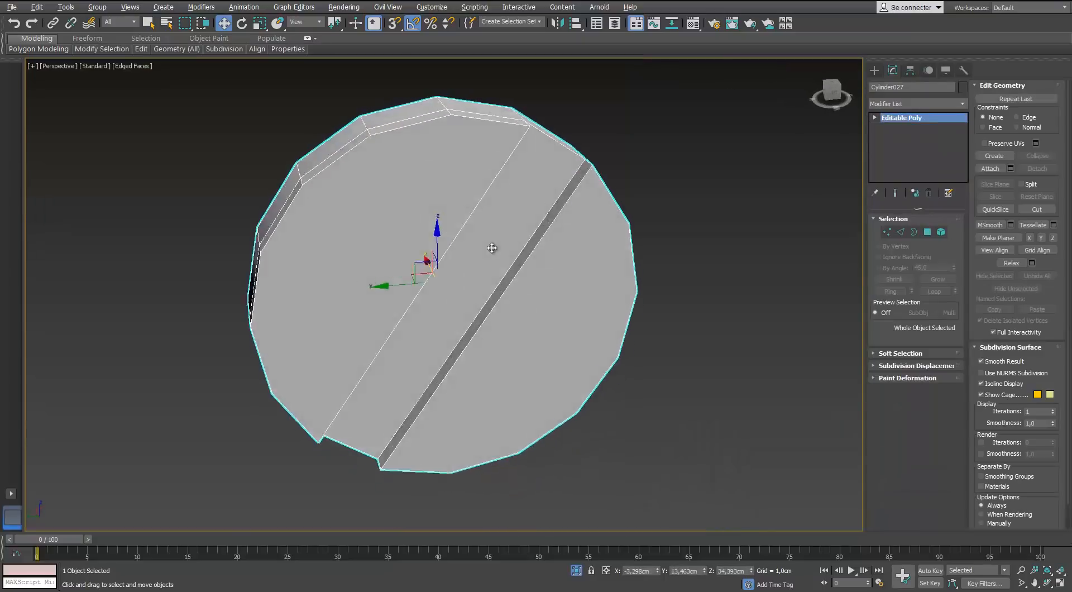
Isolate the slotted screw head and connect the long edges of its slot with four cross segments.
{"action": "right_click", "coordinate": [366, 213]}
{"action": "left_click", "coordinate": [339, 116]}
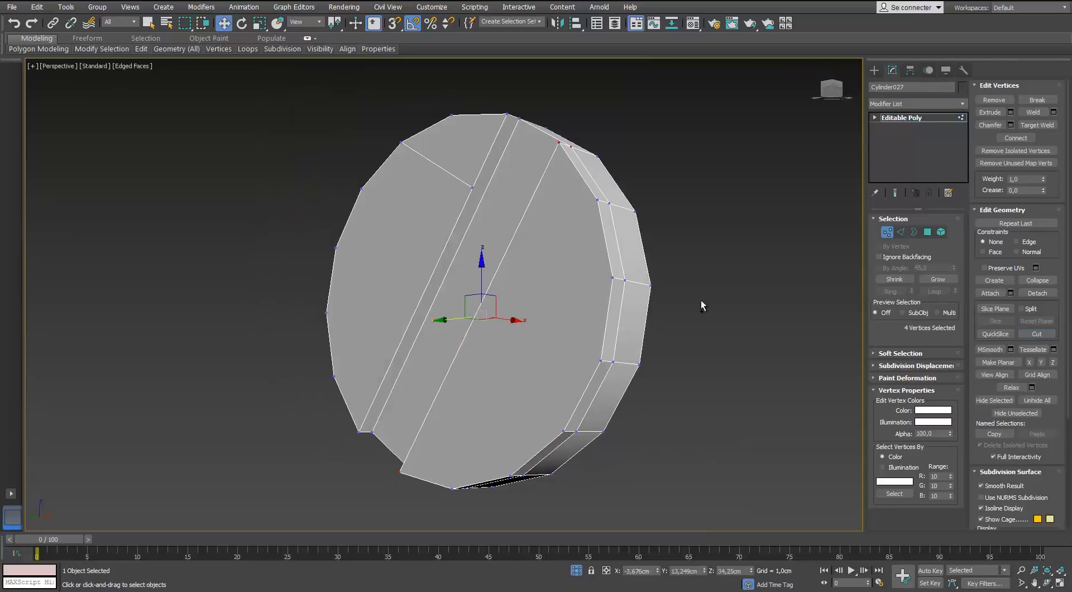
{"action": "key", "text": "2"}
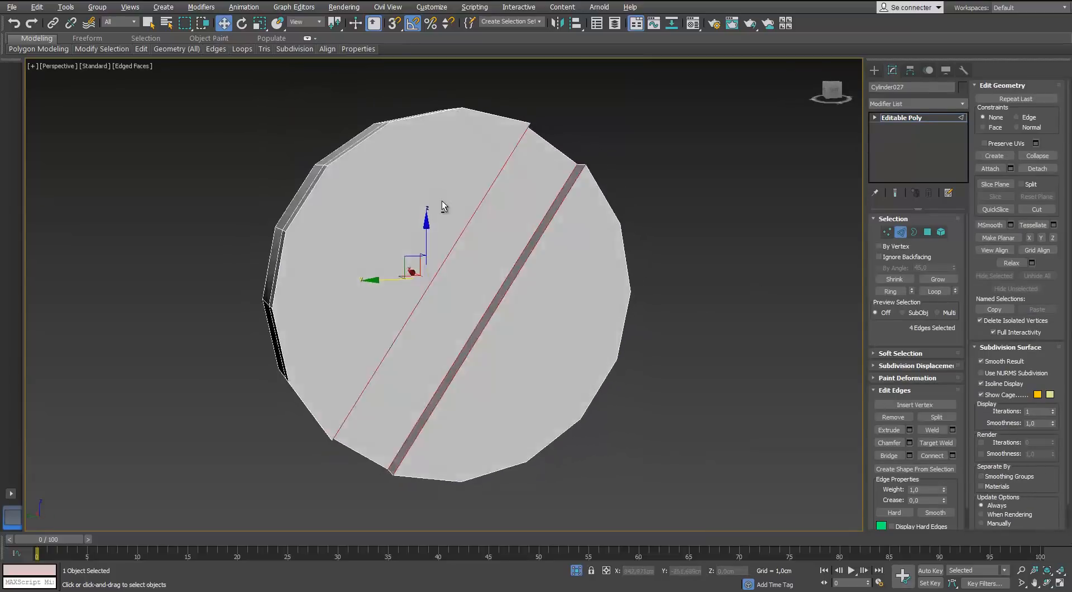
{"action": "middle_click_drag", "start_coordinate": [441, 200], "coordinate": [393, 139], "text": "alt"}
{"action": "left_click", "coordinate": [678, 337]}
{"action": "left_click", "coordinate": [675, 387]}
{"action": "middle_click_drag", "start_coordinate": [717, 385], "coordinate": [720, 346], "text": "alt"}
Connect the new slot vertices to the matching rim vertices on both halves of the screw head's front face.
{"action": "key", "text": "1"}
{"action": "left_click", "coordinate": [550, 227]}
{"action": "middle_click_drag", "start_coordinate": [558, 230], "coordinate": [643, 268], "text": "alt"}
{"action": "left_click", "coordinate": [1013, 139]}
{"action": "middle_click_drag", "start_coordinate": [491, 296], "coordinate": [603, 300], "text": "alt"}
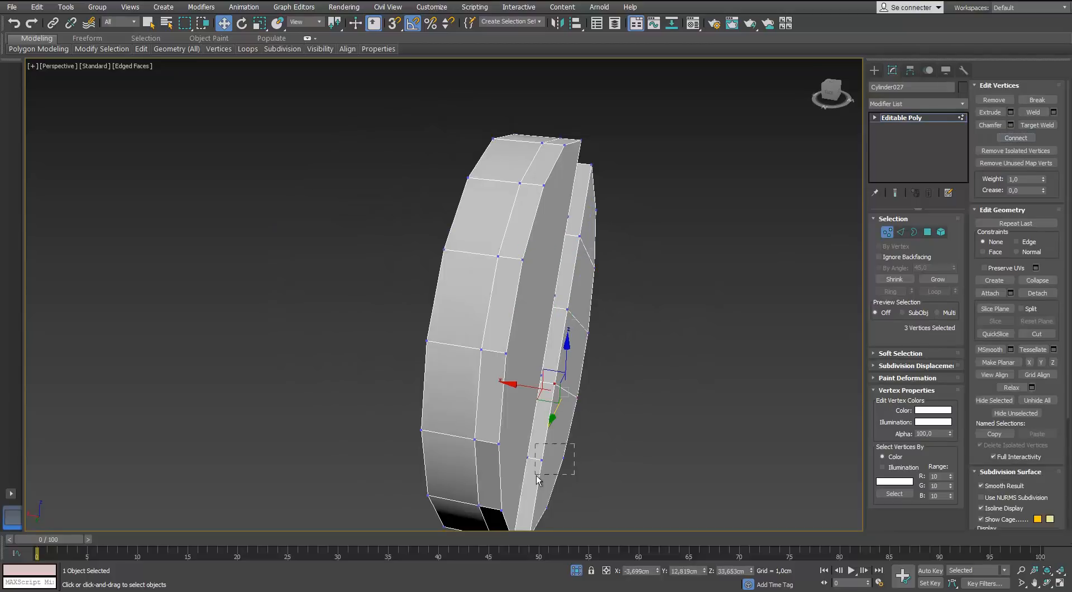
{"action": "left_click_drag", "start_coordinate": [536, 476], "coordinate": [535, 476]}
{"action": "left_click", "coordinate": [1014, 139]}
{"action": "middle_click_drag", "start_coordinate": [631, 335], "coordinate": [447, 318], "text": "alt"}
{"action": "left_click_drag", "start_coordinate": [340, 412], "coordinate": [395, 456]}
{"action": "left_click", "coordinate": [994, 135]}
{"action": "middle_click_drag", "start_coordinate": [425, 257], "coordinate": [391, 335]}
{"action": "left_click_drag", "start_coordinate": [365, 350], "coordinate": [444, 397]}
{"action": "middle_click_drag", "start_coordinate": [391, 266], "coordinate": [349, 246], "text": "alt"}
{"action": "middle_click_drag", "start_coordinate": [484, 272], "coordinate": [614, 290], "text": "alt"}
{"action": "left_click", "coordinate": [1016, 138]}
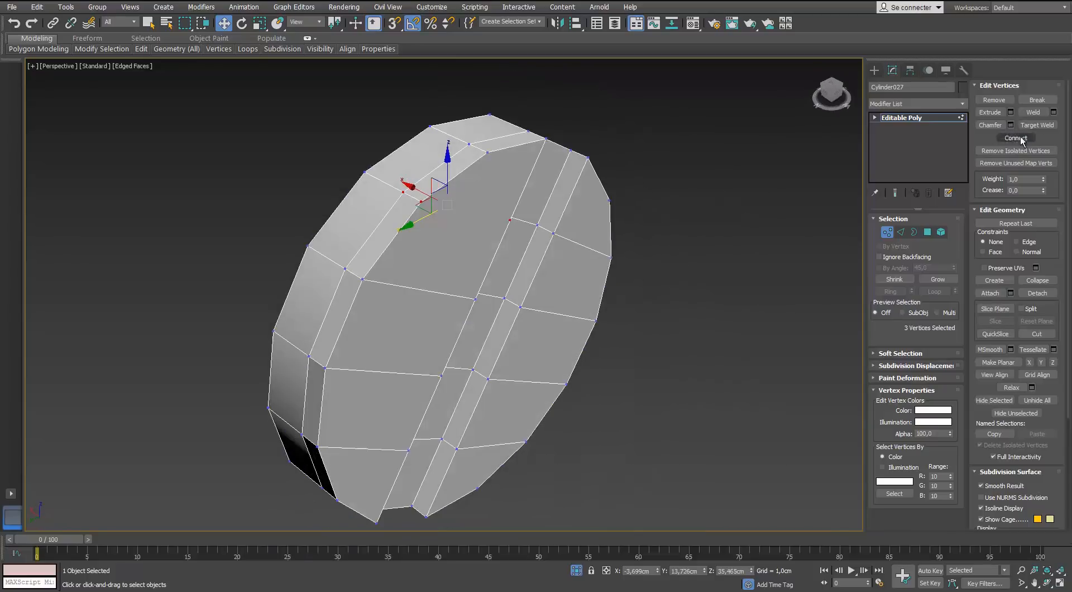
Add TurboSmooth to the slotted screw head and go back down to its Editable Poly level.
{"action": "scroll", "coordinate": [517, 275], "scroll_direction": "down", "scroll_amount": 5}
{"action": "middle_click_drag", "start_coordinate": [517, 276], "coordinate": [547, 329], "text": "alt"}
{"action": "scroll", "coordinate": [547, 330], "scroll_direction": "up", "scroll_amount": 2}
{"action": "left_click", "coordinate": [889, 232]}
{"action": "key", "text": "ctrl+t"}
{"action": "middle_click_drag", "start_coordinate": [586, 282], "coordinate": [639, 270], "text": "alt"}
{"action": "left_click", "coordinate": [901, 128]}
Add support edge loops with SwiftLoop along the screw head's rim and slot, and return to the TurboSmooth level.
{"action": "scroll", "coordinate": [560, 262], "scroll_direction": "up", "scroll_amount": 3}
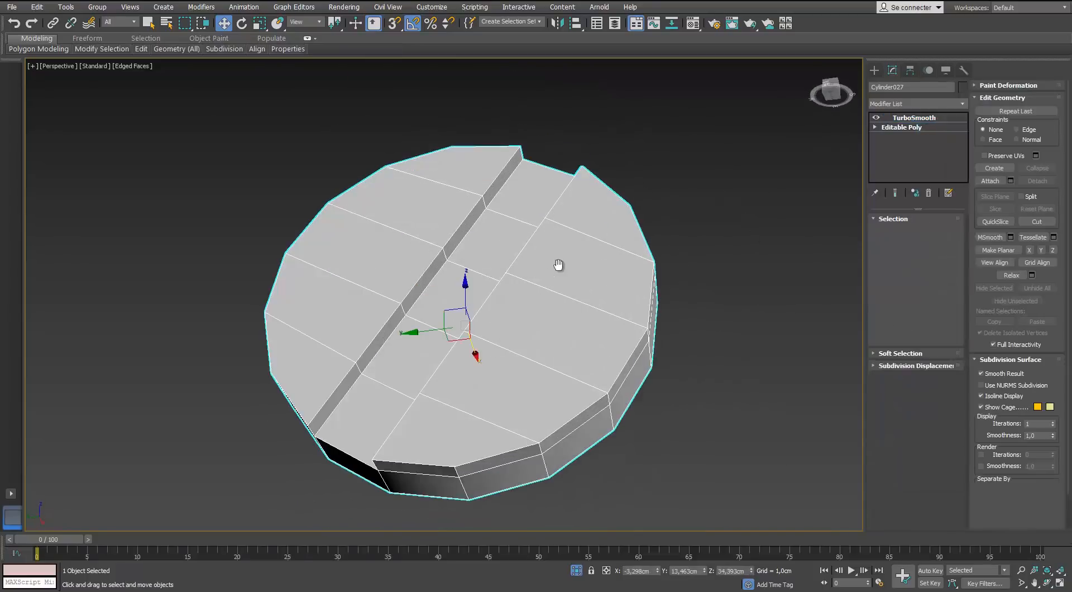
{"action": "mouse_move", "coordinate": [141, 49]}
{"action": "left_click", "coordinate": [235, 78]}
{"action": "middle_click_drag", "start_coordinate": [468, 321], "coordinate": [485, 254], "text": "alt"}
{"action": "scroll", "coordinate": [485, 254], "scroll_direction": "up", "scroll_amount": 2}
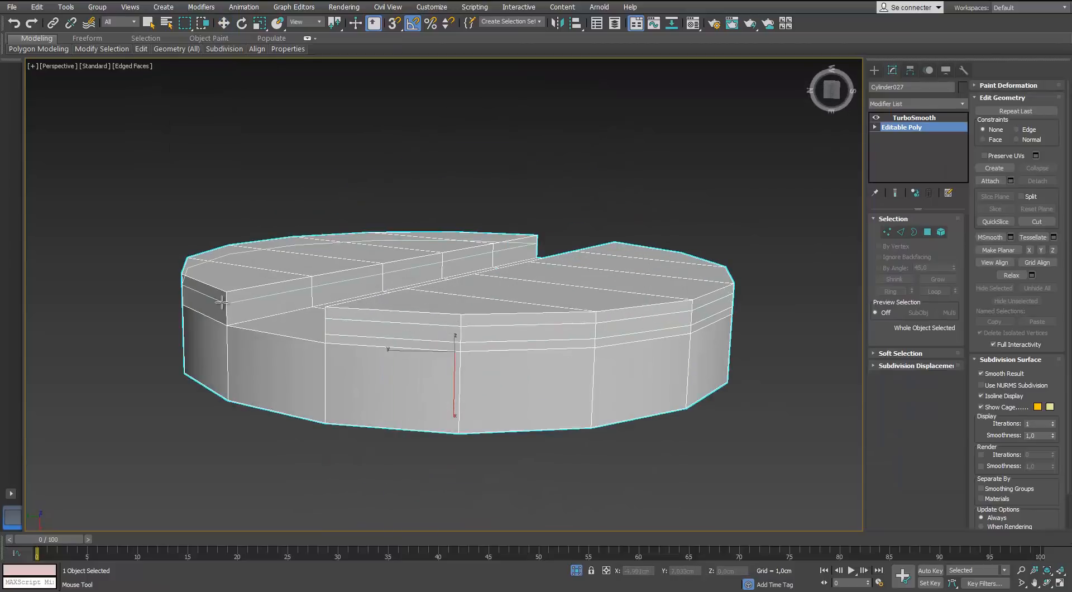
{"action": "middle_click_drag", "start_coordinate": [225, 338], "coordinate": [276, 416], "text": "alt"}
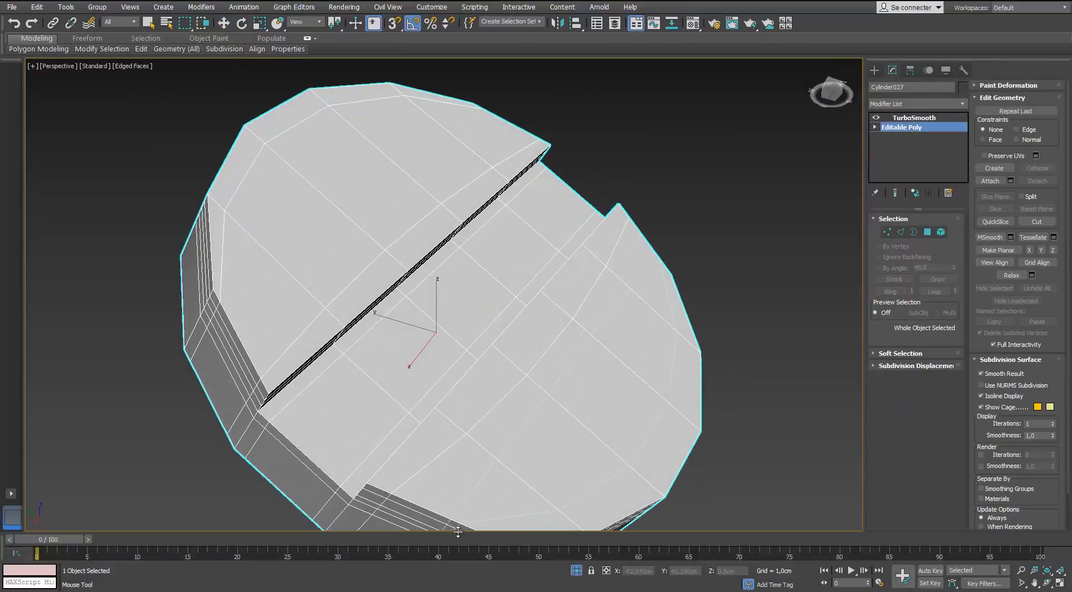
{"action": "middle_click_drag", "start_coordinate": [458, 531], "coordinate": [460, 474], "text": "alt"}
{"action": "left_click", "coordinate": [914, 118]}
{"action": "left_click", "coordinate": [748, 201]}
Examine the smoothed screw head and its washer in place on the pistol without edged faces.
{"action": "scroll", "coordinate": [570, 266], "scroll_direction": "down", "scroll_amount": 3}
{"action": "key", "text": "F4"}
{"action": "middle_click_drag", "start_coordinate": [569, 266], "coordinate": [596, 287], "text": "alt"}
{"action": "scroll", "coordinate": [595, 287], "scroll_direction": "down", "scroll_amount": 4}
{"action": "key", "text": "alt+q"}
{"action": "middle_click_drag", "start_coordinate": [489, 310], "coordinate": [357, 341], "text": "alt"}
{"action": "left_click", "coordinate": [264, 382]}
{"action": "key", "text": "z"}
{"action": "middle_click_drag", "start_coordinate": [264, 382], "coordinate": [347, 317], "text": "alt"}
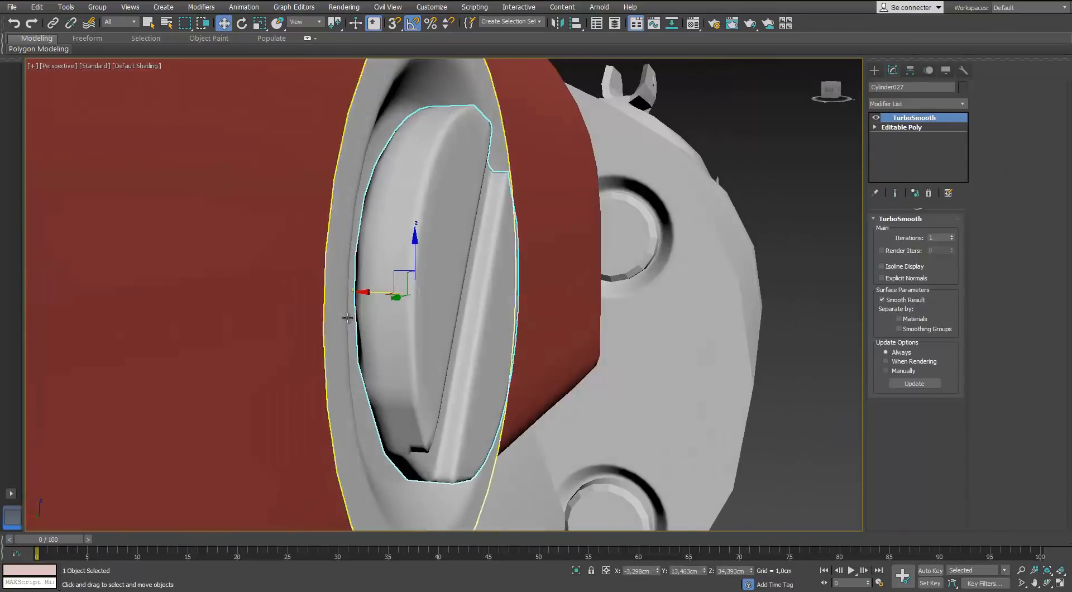
{"action": "key", "text": "ctrl+q"}
{"action": "scroll", "coordinate": [514, 355], "scroll_direction": "up", "scroll_amount": 3}
{"action": "key", "text": "alt+q"}
{"action": "middle_click_drag", "start_coordinate": [500, 322], "coordinate": [577, 297], "text": "alt"}
{"action": "key", "text": "alt+q"}
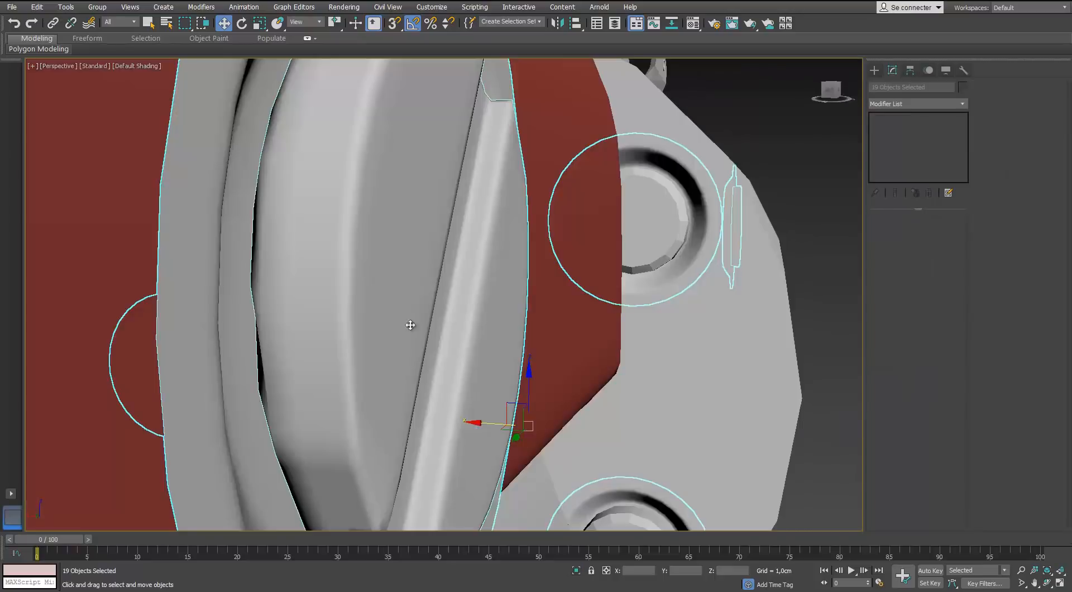
Isolate the slotted screw head, delete its back-face polygons in the Editable Poly and return to TurboSmooth.
{"action": "left_click", "coordinate": [409, 323]}
{"action": "key", "text": "alt+q"}
{"action": "middle_click_drag", "start_coordinate": [409, 323], "coordinate": [520, 321], "text": "alt"}
{"action": "left_click", "coordinate": [901, 127]}
{"action": "left_click", "coordinate": [927, 231]}
{"action": "left_click", "coordinate": [516, 252]}
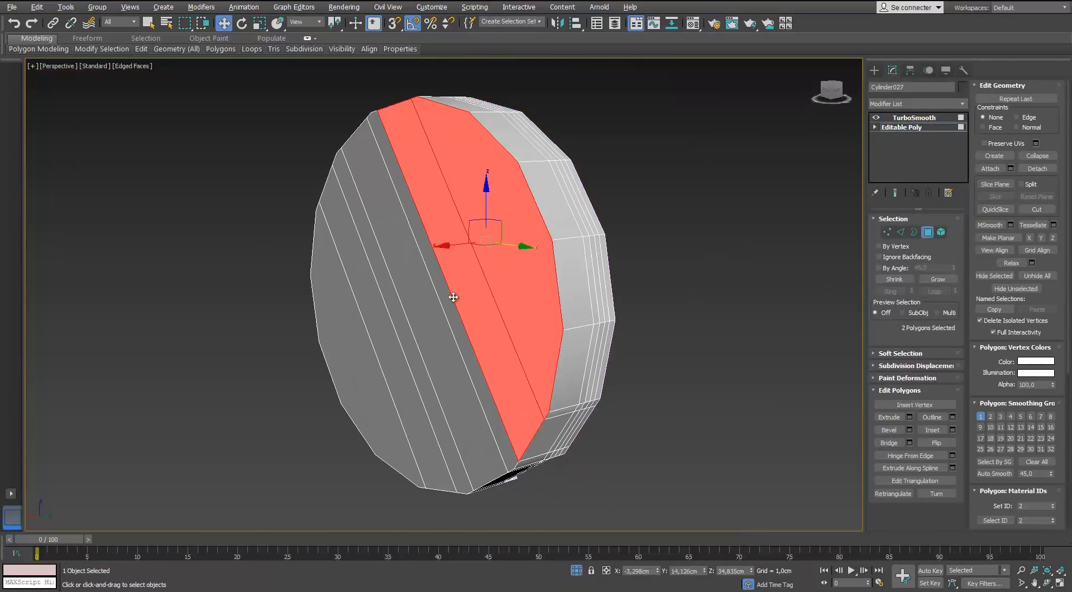
{"action": "key", "text": "ctrl+d"}
{"action": "left_click", "coordinate": [918, 128]}
{"action": "left_click", "coordinate": [914, 117]}
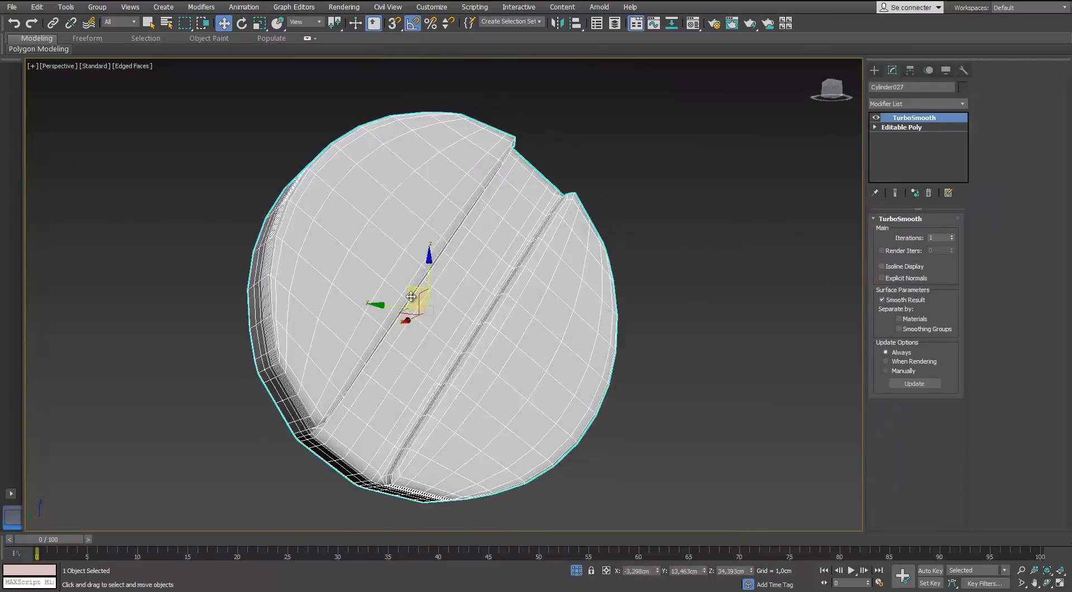
Add a support edge loop near the rim of the screw head's front face beneath TurboSmooth, and exit isolation.
{"action": "key", "text": "2"}
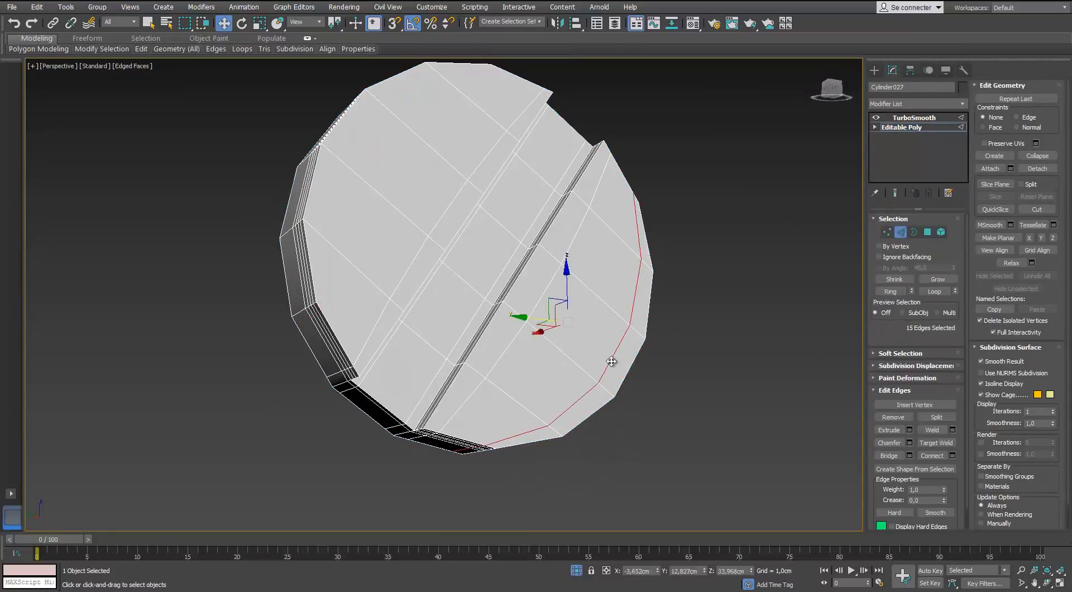
{"action": "left_click", "coordinate": [923, 120]}
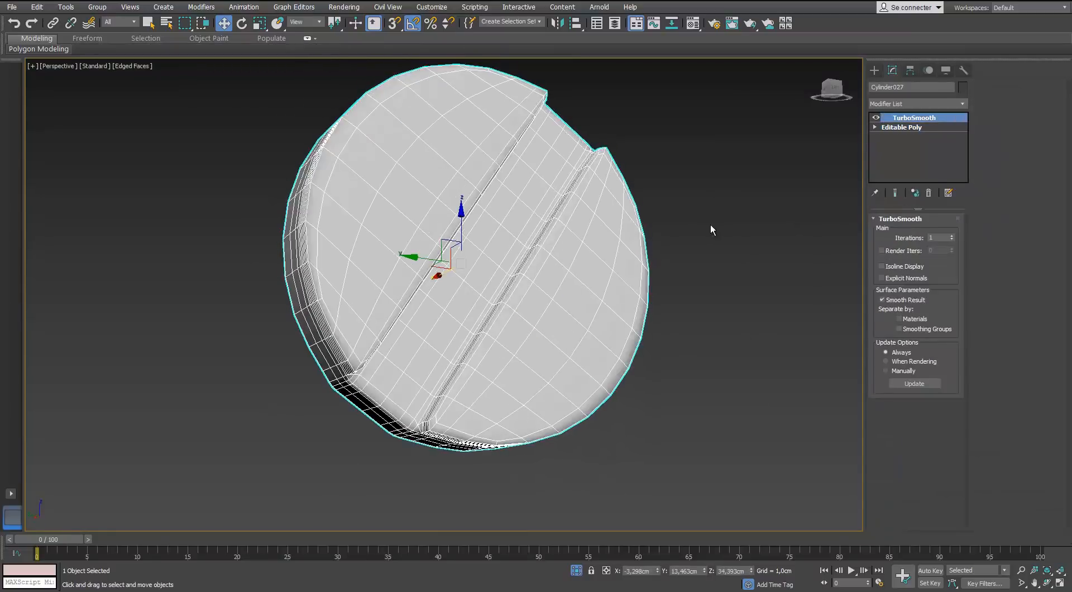
{"action": "key", "text": "alt+q"}
{"action": "key", "text": "F4"}
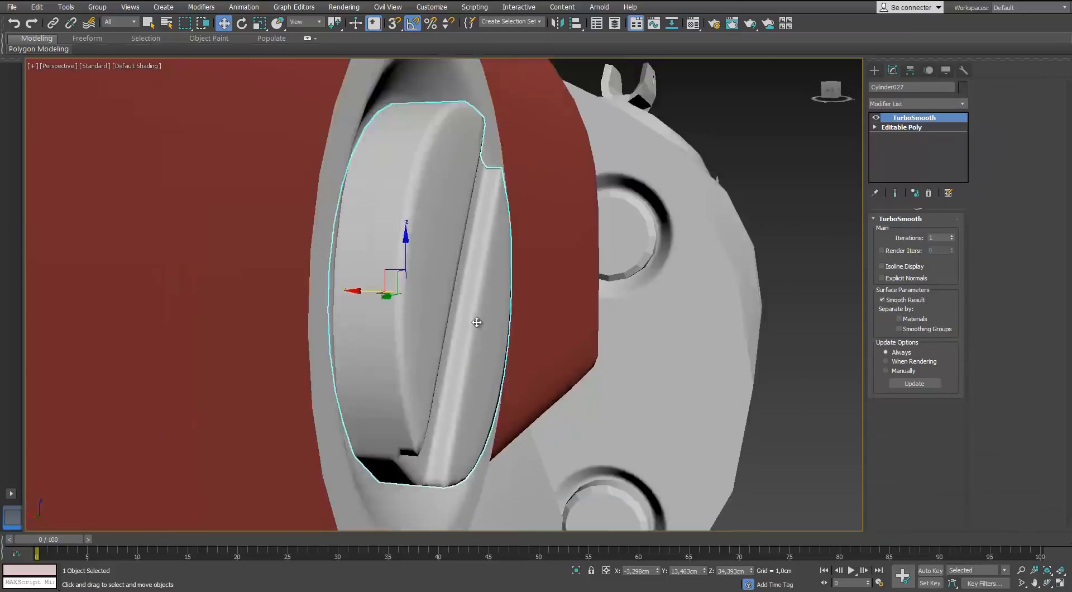
{"action": "scroll", "coordinate": [403, 301], "scroll_direction": "down", "scroll_amount": 3}
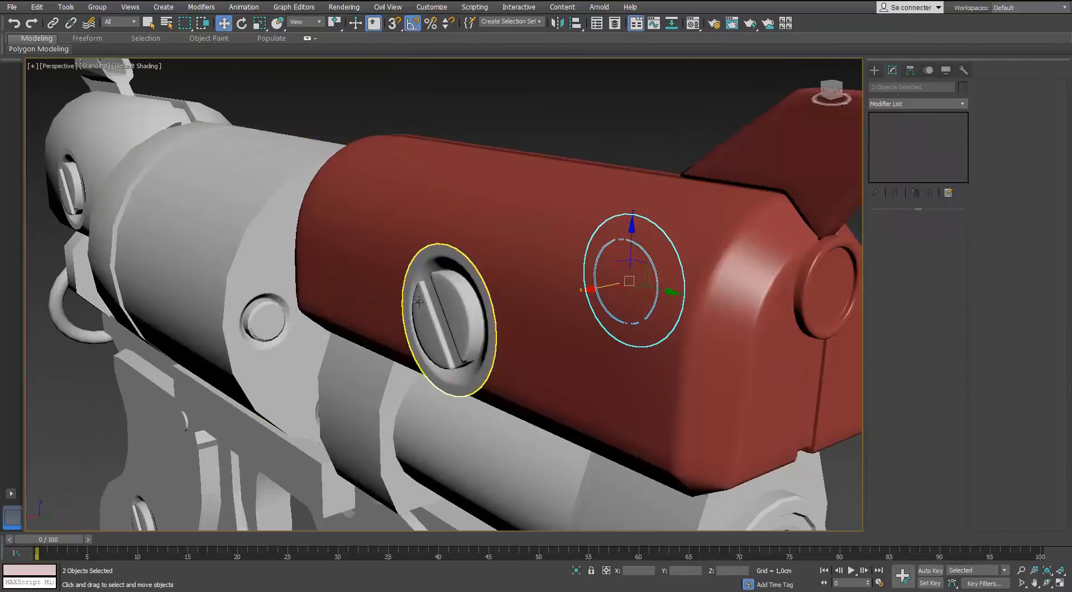
Isolate the small round pin on the cylinder's front face and inset the fan of polygons around its centre vertex.
{"action": "scroll", "coordinate": [335, 268], "scroll_direction": "up", "scroll_amount": 5}
{"action": "left_click", "coordinate": [376, 259]}
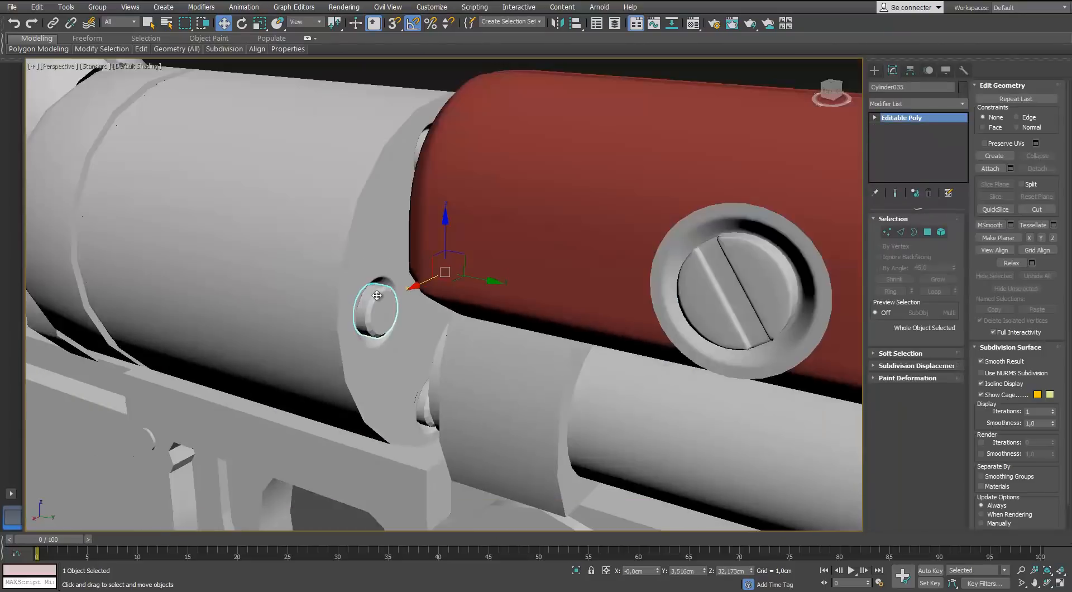
{"action": "key", "text": "alt+q"}
{"action": "scroll", "coordinate": [382, 195], "scroll_direction": "up", "scroll_amount": 3}
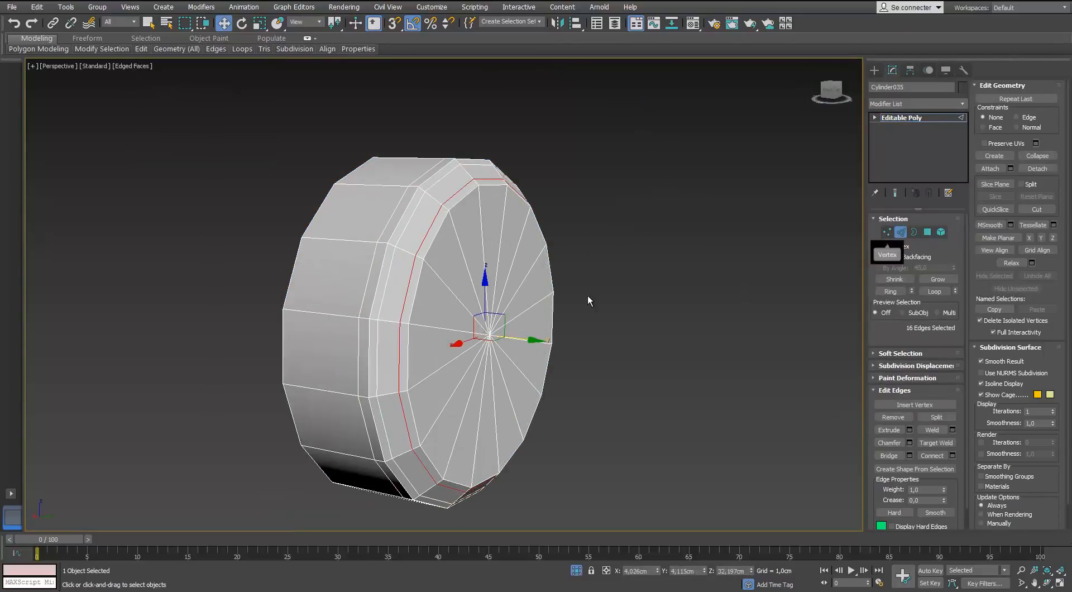
{"action": "key", "text": "1"}
{"action": "left_click", "coordinate": [926, 238], "text": "ctrl"}
{"action": "left_click", "coordinate": [953, 429]}
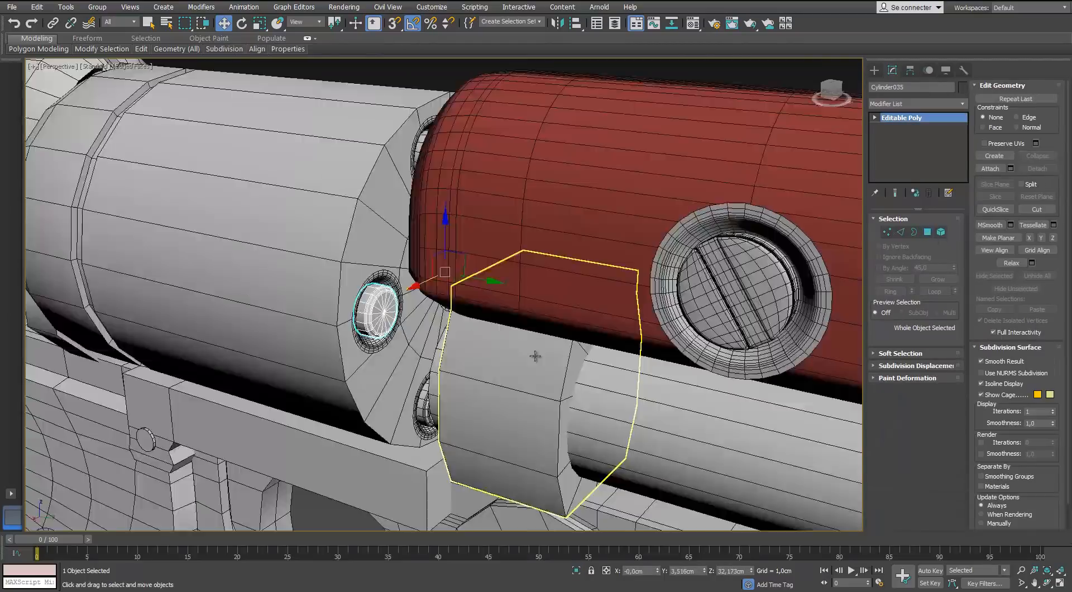
Go to the Editable Poly beneath TurboSmooth on a matching round pin and select its back face.
{"action": "scroll", "coordinate": [546, 322], "scroll_direction": "down", "scroll_amount": 10}
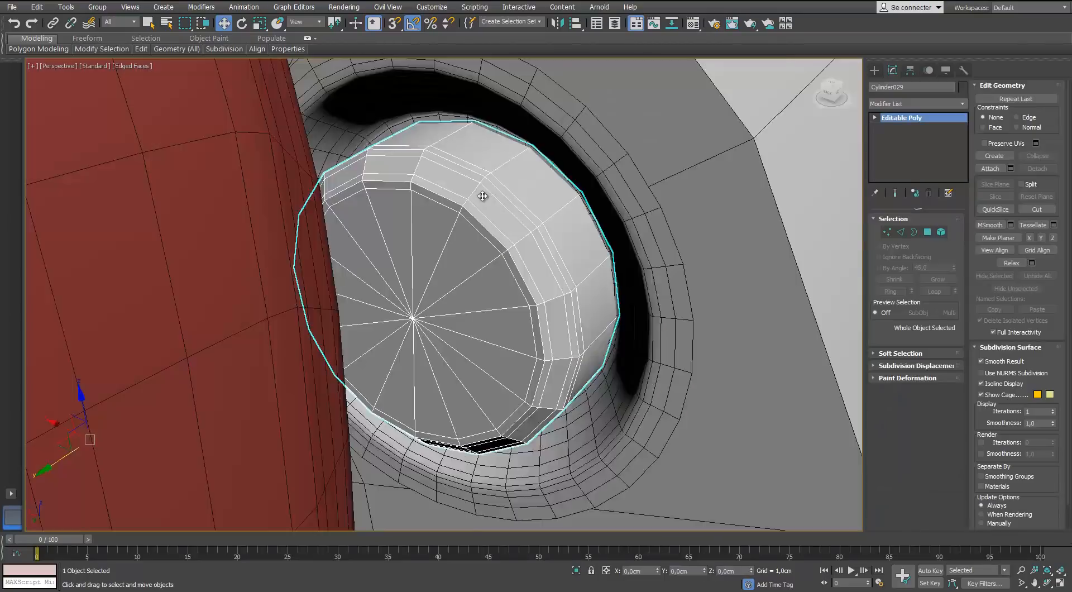
{"action": "scroll", "coordinate": [483, 197], "scroll_direction": "down", "scroll_amount": 3}
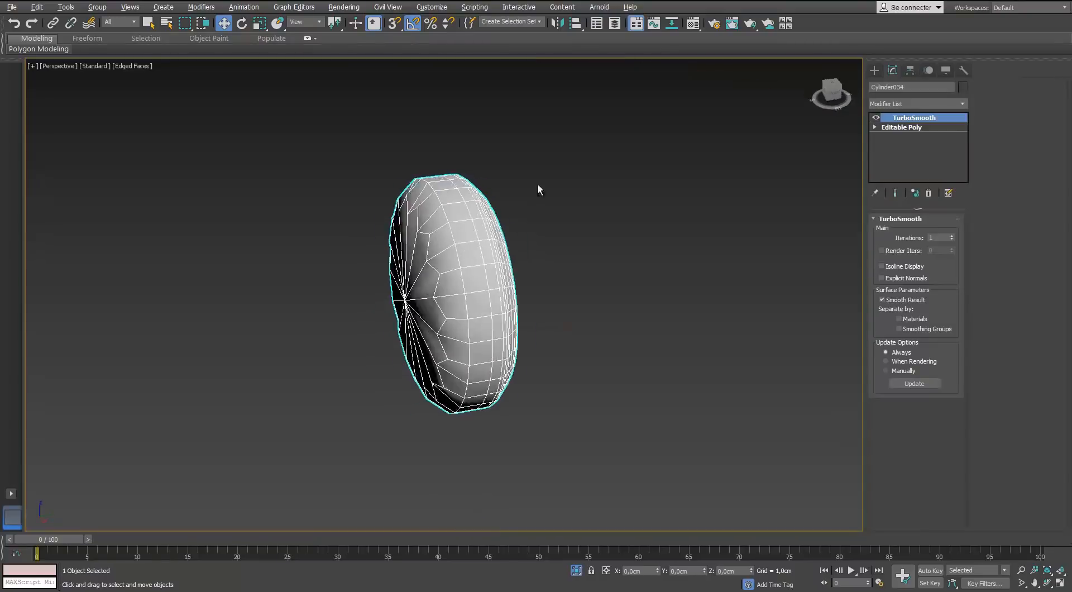
{"action": "left_click", "coordinate": [901, 127]}
{"action": "left_click", "coordinate": [423, 265]}
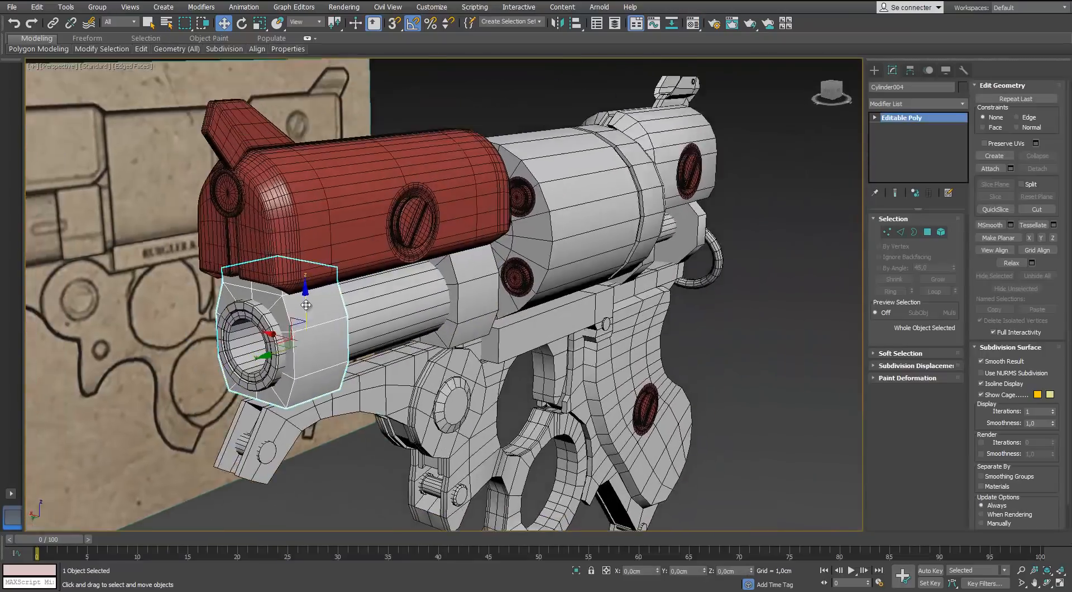
Isolate the faceted muzzle block, add SwiftLoop support edges along its outer edges and corners, and apply TurboSmooth.
{"action": "key", "text": "alt+q"}
{"action": "left_click", "coordinate": [248, 84]}
{"action": "scroll", "coordinate": [405, 231], "scroll_direction": "up", "scroll_amount": 4}
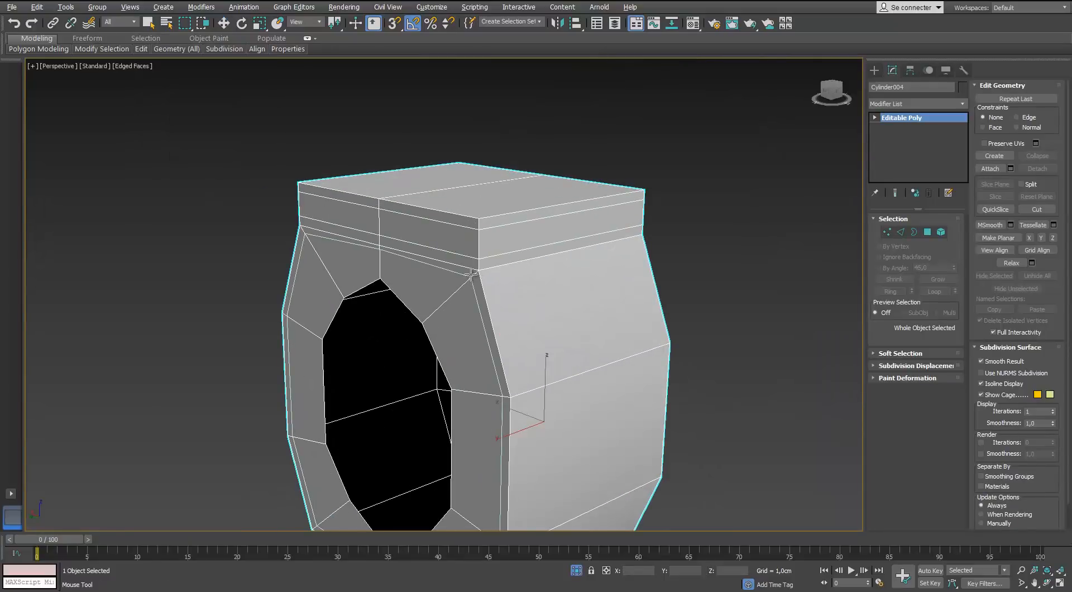
{"action": "middle_click_drag", "start_coordinate": [471, 273], "coordinate": [570, 295], "text": "alt"}
{"action": "middle_click_drag", "start_coordinate": [594, 409], "coordinate": [418, 359], "text": "alt"}
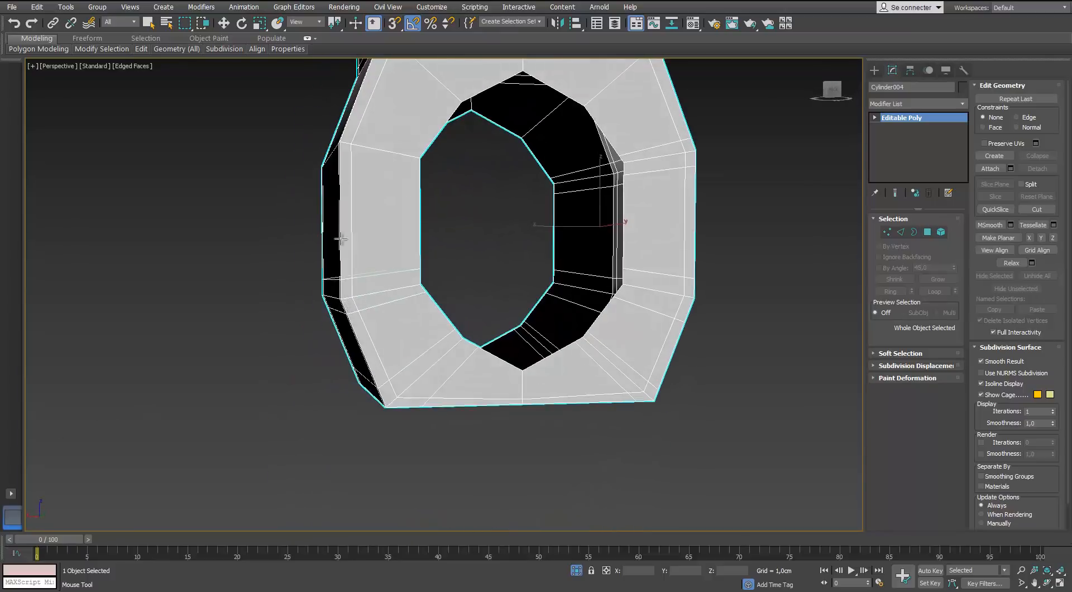
{"action": "middle_click_drag", "start_coordinate": [353, 128], "coordinate": [317, 217], "text": "alt"}
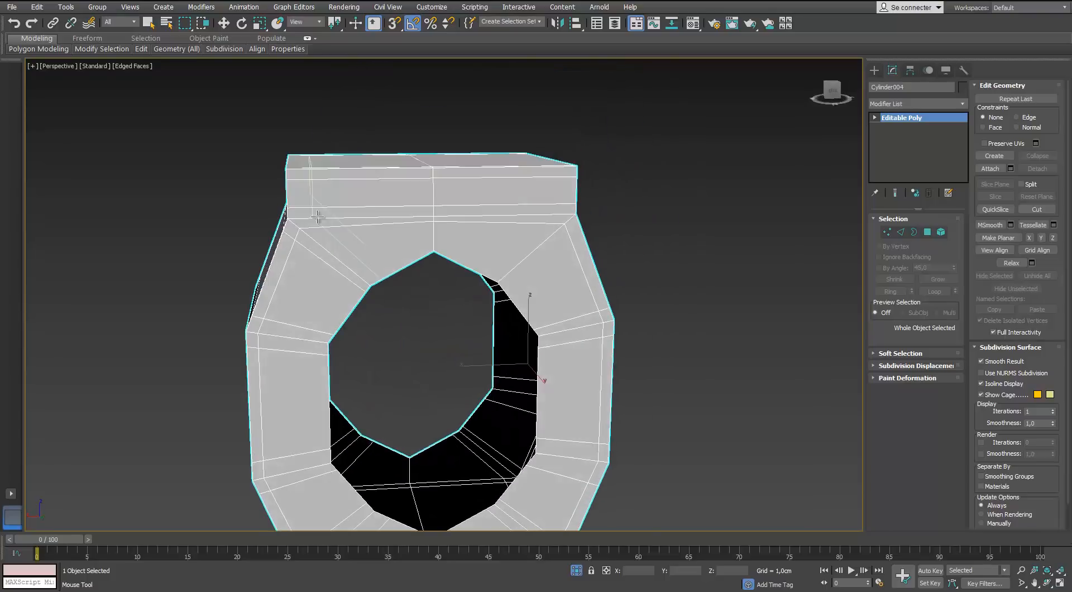
{"action": "middle_click_drag", "start_coordinate": [560, 211], "coordinate": [523, 292], "text": "alt"}
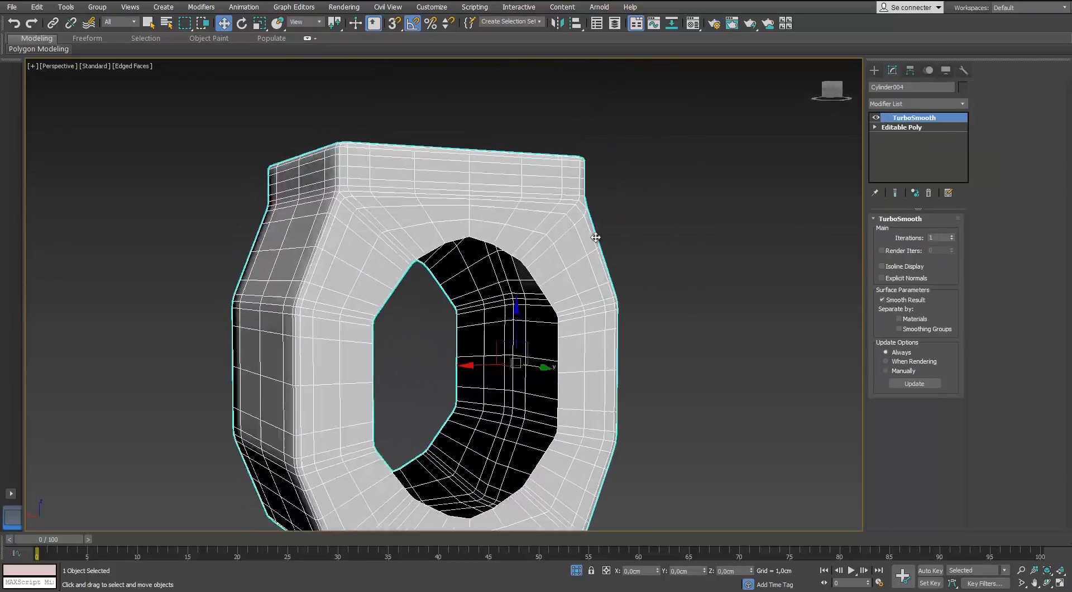
Scale the borders of the muzzle block's through hole down vertically to make it rounder, and return to TurboSmooth.
{"action": "key", "text": "w"}
{"action": "scroll", "coordinate": [524, 291], "scroll_direction": "down", "scroll_amount": 5}
{"action": "left_click", "coordinate": [907, 128]}
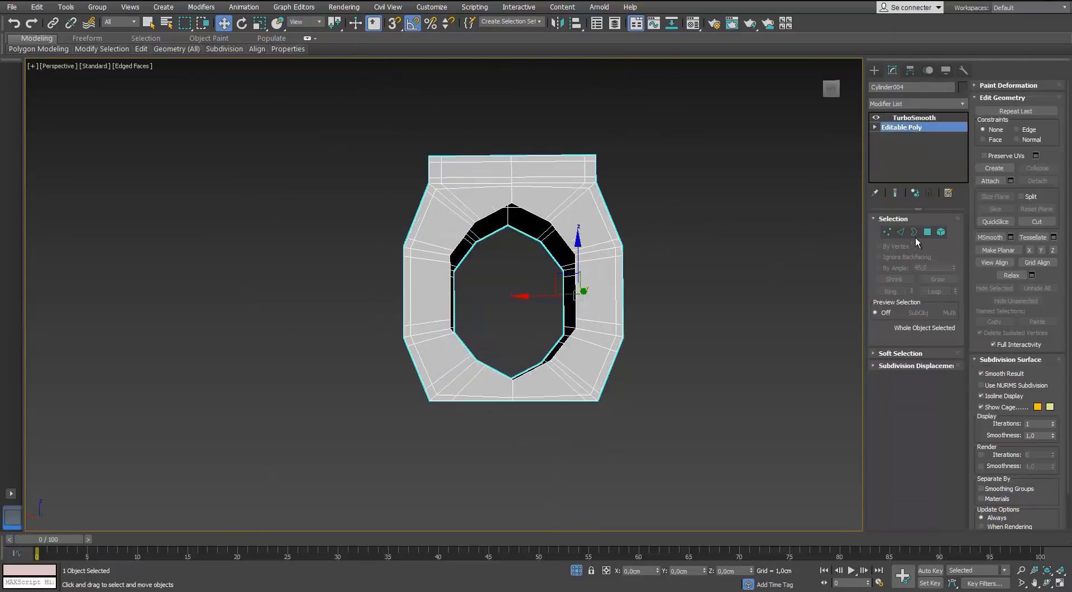
{"action": "left_click", "coordinate": [914, 233]}
{"action": "left_click", "coordinate": [542, 219]}
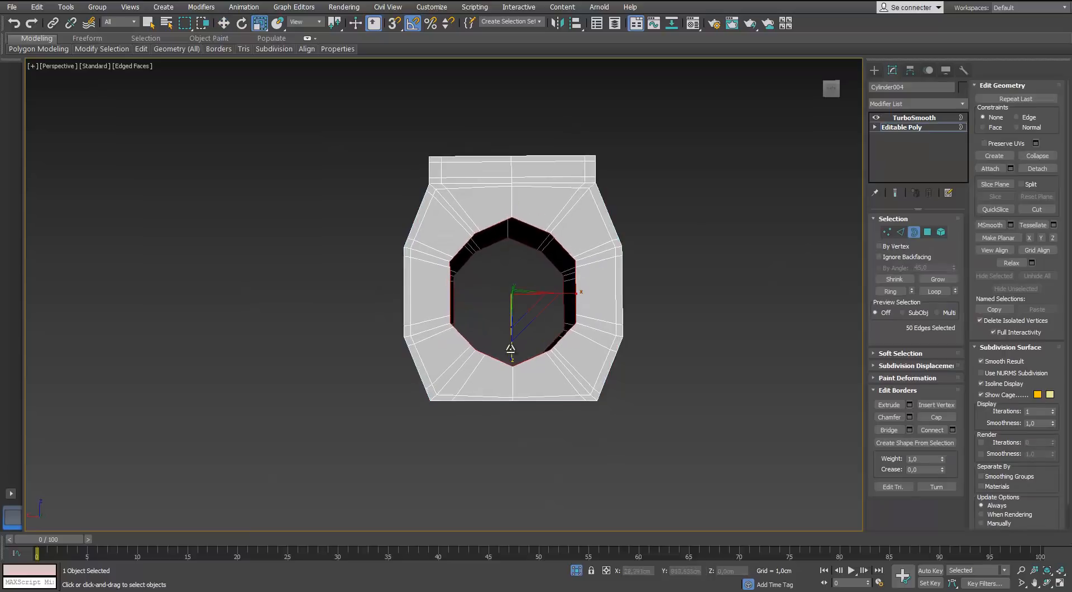
{"action": "left_click", "coordinate": [913, 118]}
Exit isolation and assign the red material to the faceted blocks around the barrel.
{"action": "key", "text": "alt+q"}
{"action": "middle_click_drag", "start_coordinate": [610, 237], "coordinate": [536, 301], "text": "alt"}
{"action": "key", "text": "F4"}
{"action": "key", "text": "m"}
{"action": "left_click", "coordinate": [636, 297]}
{"action": "left_click", "coordinate": [795, 144]}
{"action": "left_click", "coordinate": [826, 340]}
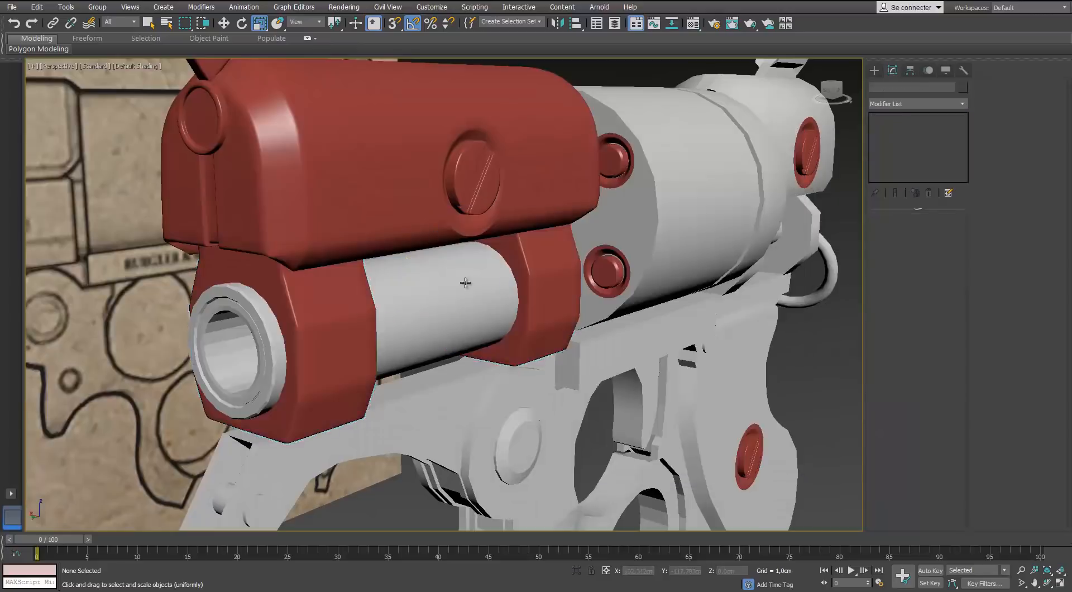
Isolate the barrel tube and add SwiftLoop support edges around its muzzle rims and along its body.
{"action": "middle_click_drag", "start_coordinate": [466, 282], "coordinate": [391, 304], "text": "alt"}
{"action": "left_click", "coordinate": [385, 306]}
{"action": "key", "text": "alt+q"}
{"action": "key", "text": "F4"}
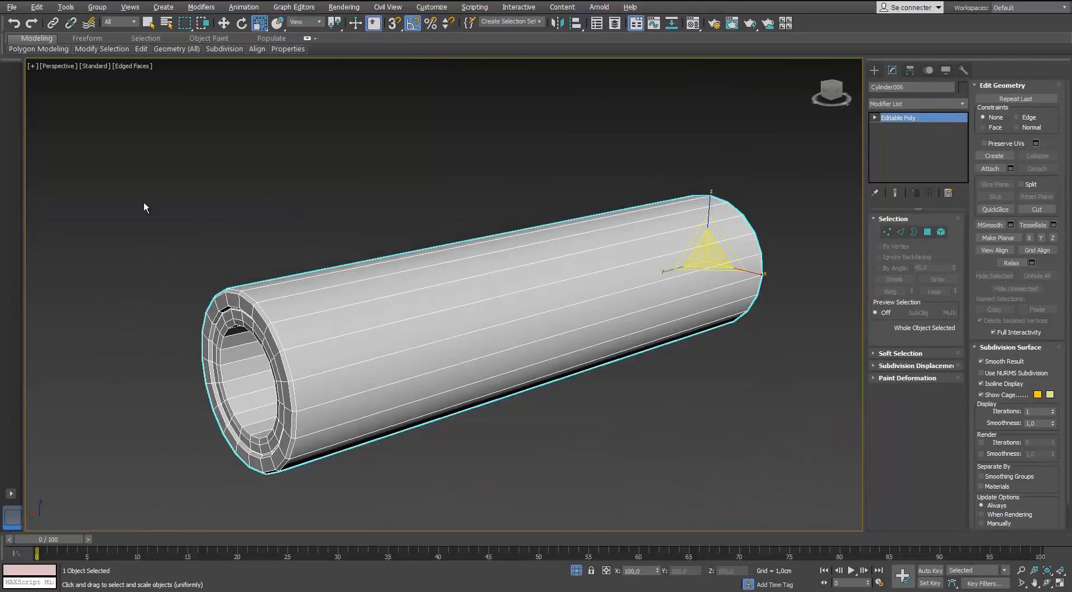
{"action": "left_click", "coordinate": [230, 78]}
{"action": "scroll", "coordinate": [306, 311], "scroll_direction": "up", "scroll_amount": 5}
{"action": "middle_click_drag", "start_coordinate": [307, 311], "coordinate": [386, 229], "text": "alt"}
{"action": "scroll", "coordinate": [328, 201], "scroll_direction": "up", "scroll_amount": 2}
{"action": "middle_click_drag", "start_coordinate": [327, 201], "coordinate": [230, 304], "text": "alt"}
{"action": "scroll", "coordinate": [245, 203], "scroll_direction": "down", "scroll_amount": 3}
{"action": "middle_click_drag", "start_coordinate": [319, 393], "coordinate": [359, 315], "text": "alt"}
{"action": "scroll", "coordinate": [320, 309], "scroll_direction": "down", "scroll_amount": 5}
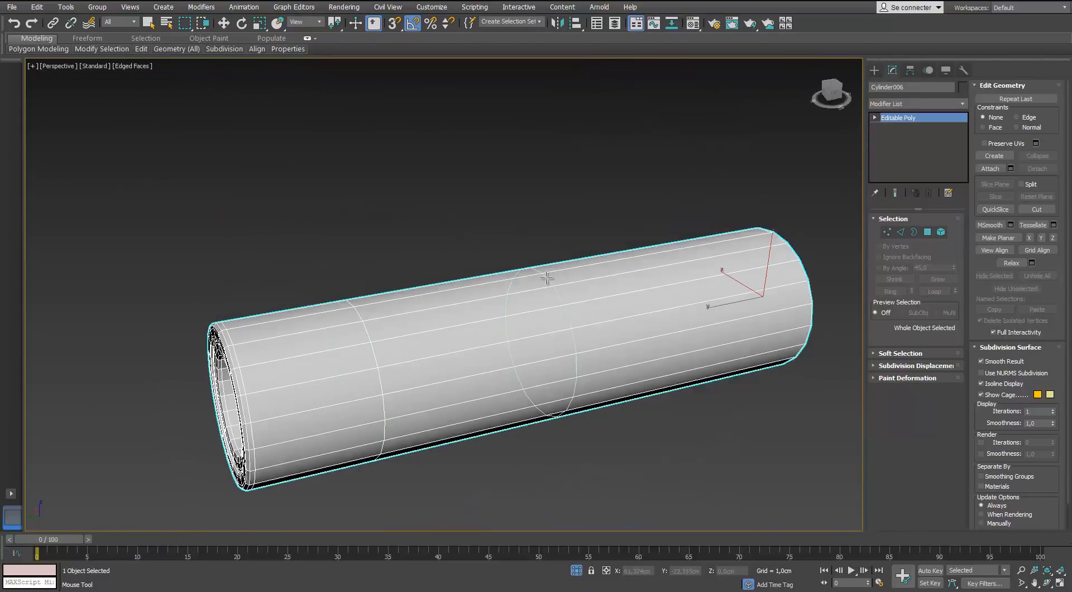
Apply TurboSmooth to the barrel tube.
{"action": "key", "text": "w"}
{"action": "middle_click_drag", "start_coordinate": [690, 246], "coordinate": [552, 248], "text": "alt"}
{"action": "key", "text": "ctrl+t"}
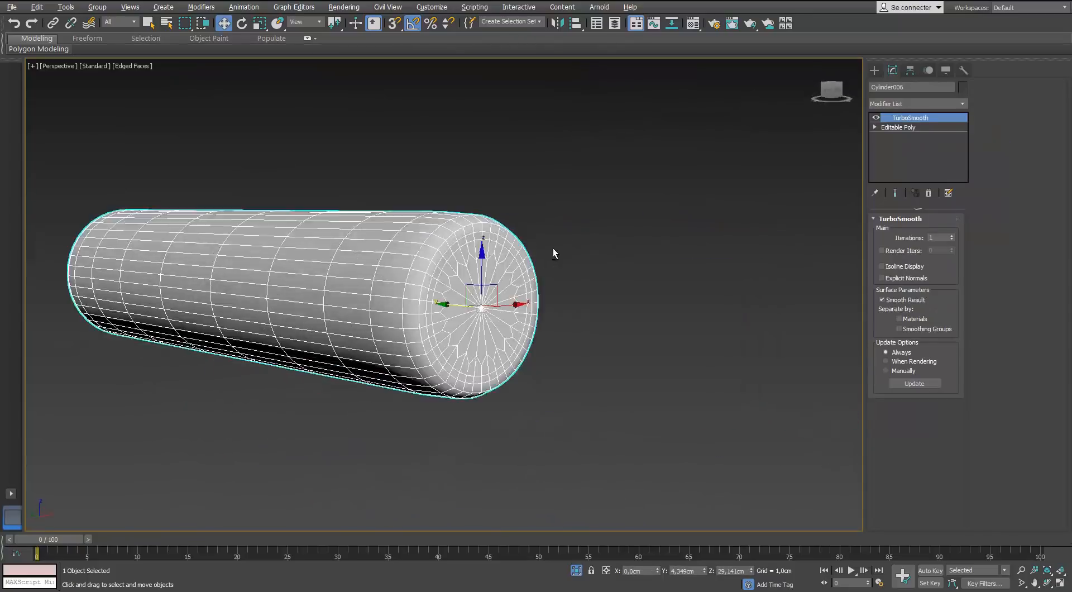
Exit isolation and assign the red material to the smoothed barrel tube.
{"action": "scroll", "coordinate": [662, 262], "scroll_direction": "up", "scroll_amount": 3}
{"action": "scroll", "coordinate": [662, 263], "scroll_direction": "down", "scroll_amount": 5}
{"action": "left_click", "coordinate": [910, 117]}
{"action": "key", "text": "alt+q"}
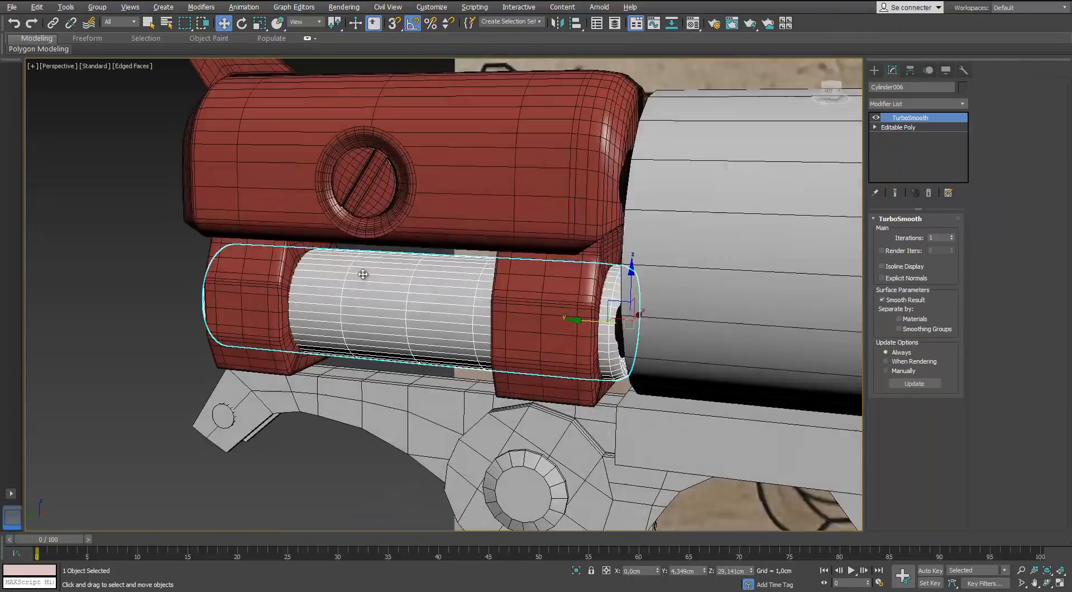
{"action": "key", "text": "m"}
{"action": "left_click", "coordinate": [637, 298]}
{"action": "left_click", "coordinate": [792, 146]}
{"action": "left_click", "coordinate": [786, 169]}
{"action": "scroll", "coordinate": [650, 352], "scroll_direction": "up", "scroll_amount": 3}
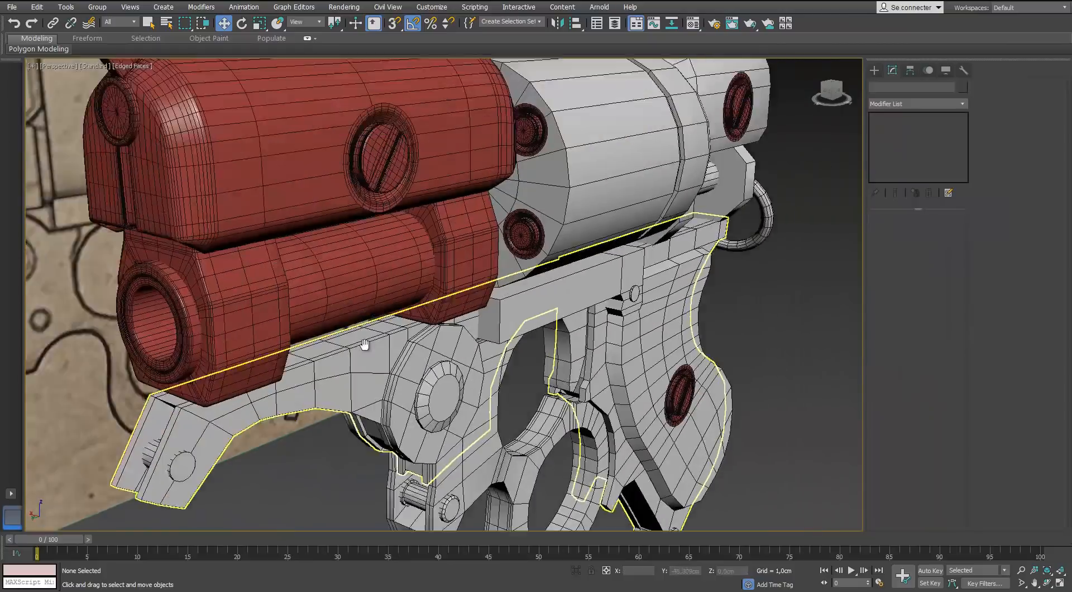
Isolate the large central cylinder and add SwiftLoop support edges around the recessed rim of its end face.
{"action": "left_click", "coordinate": [608, 151]}
{"action": "key", "text": "alt+q"}
{"action": "middle_click_drag", "start_coordinate": [497, 285], "coordinate": [351, 285], "text": "alt"}
{"action": "mouse_move", "coordinate": [141, 48]}
{"action": "left_click", "coordinate": [234, 78]}
{"action": "middle_click_drag", "start_coordinate": [571, 250], "coordinate": [507, 296]}
{"action": "scroll", "coordinate": [500, 242], "scroll_direction": "up", "scroll_amount": 3}
{"action": "left_click", "coordinate": [494, 234]}
{"action": "scroll", "coordinate": [473, 225], "scroll_direction": "up", "scroll_amount": 4}
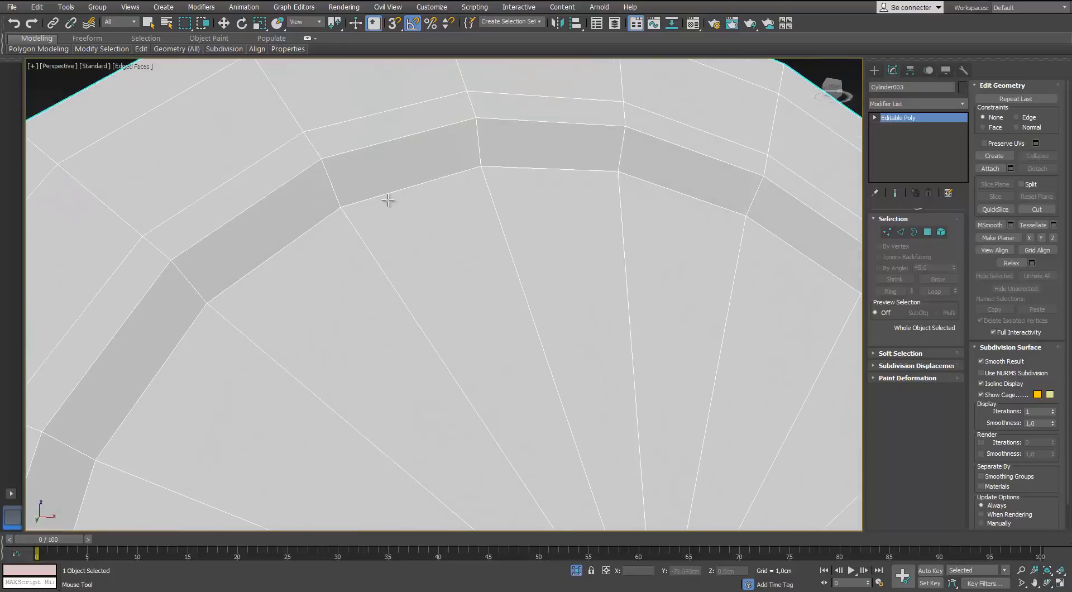
{"action": "scroll", "coordinate": [350, 218], "scroll_direction": "down", "scroll_amount": 5}
{"action": "middle_click_drag", "start_coordinate": [350, 219], "coordinate": [548, 287], "text": "alt"}
{"action": "right_click", "coordinate": [548, 287]}
Select all the polygons of the recessed end cap from its centre vertex and inset them by about 0,111 cm.
{"action": "left_click", "coordinate": [927, 232]}
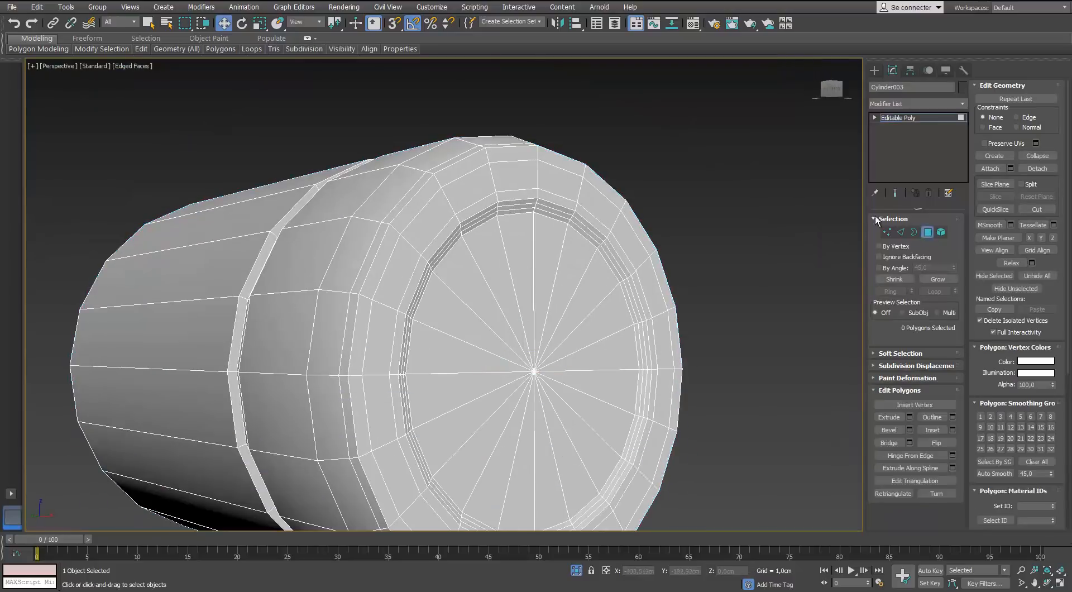
{"action": "left_click", "coordinate": [887, 231]}
{"action": "left_click", "coordinate": [532, 369]}
{"action": "left_click", "coordinate": [927, 232], "text": "ctrl"}
{"action": "scroll", "coordinate": [581, 344], "scroll_direction": "up", "scroll_amount": 3}
{"action": "left_click", "coordinate": [953, 430]}
{"action": "left_click_drag", "start_coordinate": [675, 354], "coordinate": [675, 362]}
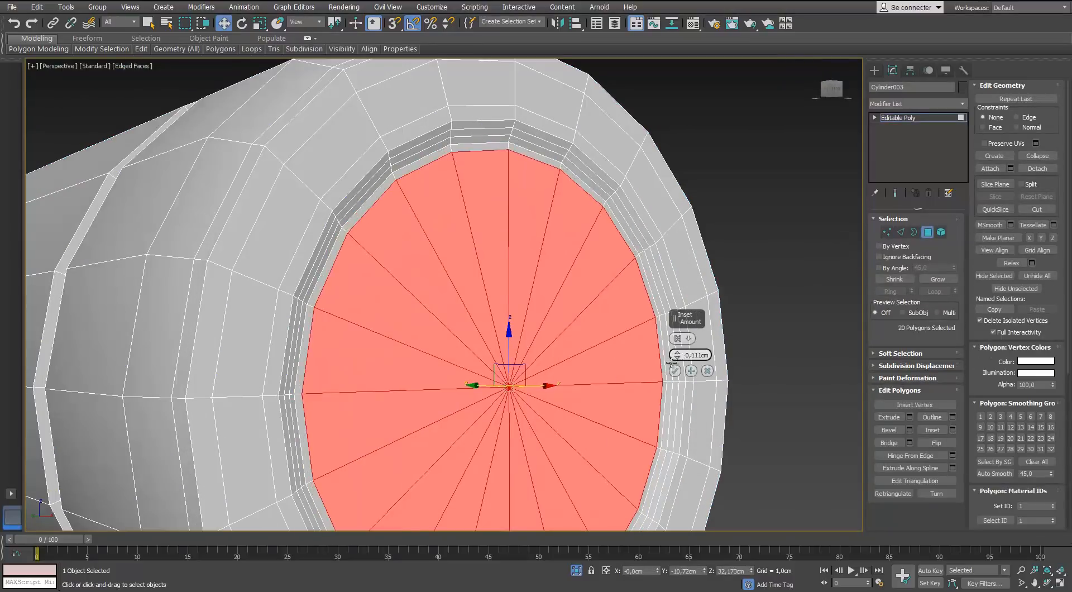
{"action": "left_click", "coordinate": [675, 371]}
{"action": "scroll", "coordinate": [517, 251], "scroll_direction": "down", "scroll_amount": 5}
{"action": "left_click", "coordinate": [927, 232]}
Add SwiftLoop support edges on both sides of the groove around the large cylinder and inside the groove.
{"action": "middle_click_drag", "start_coordinate": [516, 252], "coordinate": [642, 262], "text": "alt"}
{"action": "scroll", "coordinate": [642, 262], "scroll_direction": "up", "scroll_amount": 2}
{"action": "left_click", "coordinate": [236, 76]}
{"action": "middle_click_drag", "start_coordinate": [458, 190], "coordinate": [529, 206], "text": "alt"}
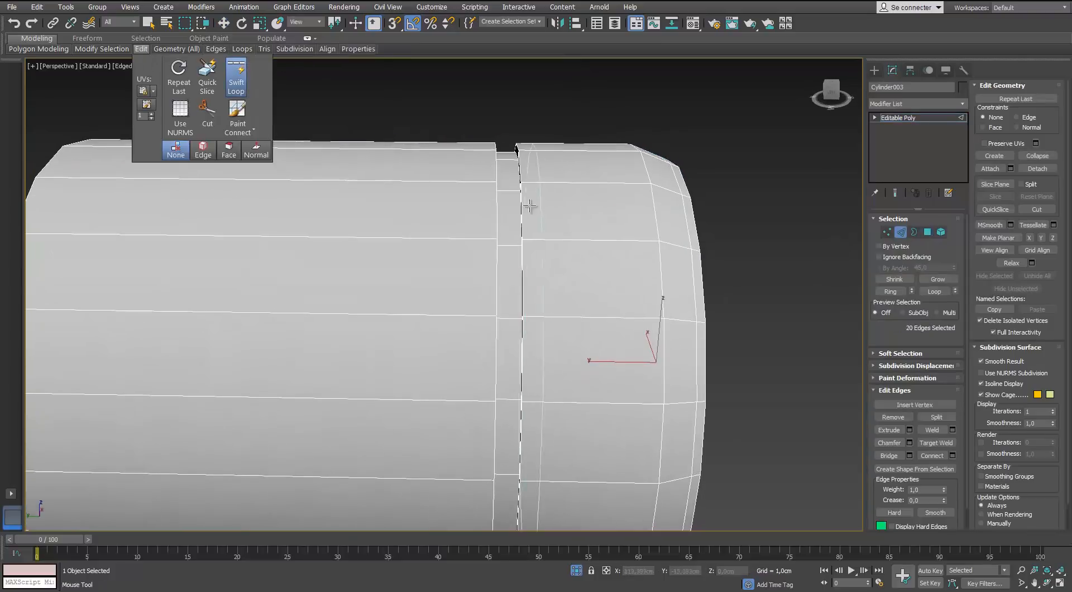
{"action": "left_click", "coordinate": [488, 154]}
{"action": "middle_click_drag", "start_coordinate": [489, 159], "coordinate": [446, 190], "text": "alt"}
{"action": "scroll", "coordinate": [514, 148], "scroll_direction": "up", "scroll_amount": 3}
{"action": "scroll", "coordinate": [514, 149], "scroll_direction": "up", "scroll_amount": 2}
{"action": "left_click", "coordinate": [544, 177]}
{"action": "middle_click_drag", "start_coordinate": [545, 177], "coordinate": [606, 198], "text": "alt"}
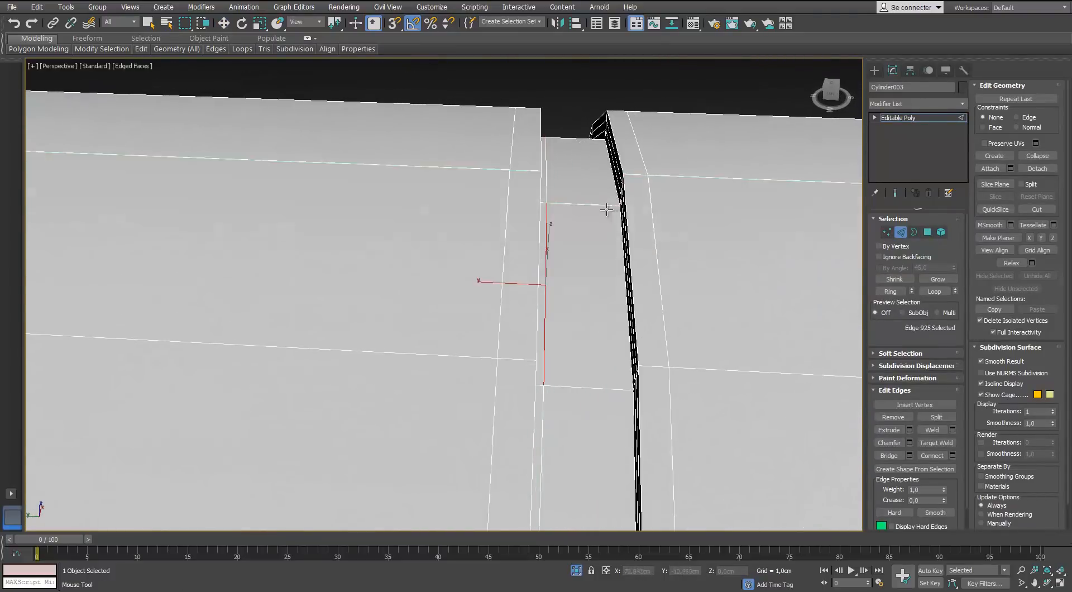
{"action": "left_click", "coordinate": [606, 209]}
{"action": "scroll", "coordinate": [602, 206], "scroll_direction": "down", "scroll_amount": 5}
{"action": "middle_click_drag", "start_coordinate": [481, 179], "coordinate": [344, 229], "text": "alt"}
{"action": "scroll", "coordinate": [345, 229], "scroll_direction": "up", "scroll_amount": 2}
{"action": "left_click", "coordinate": [901, 231]}
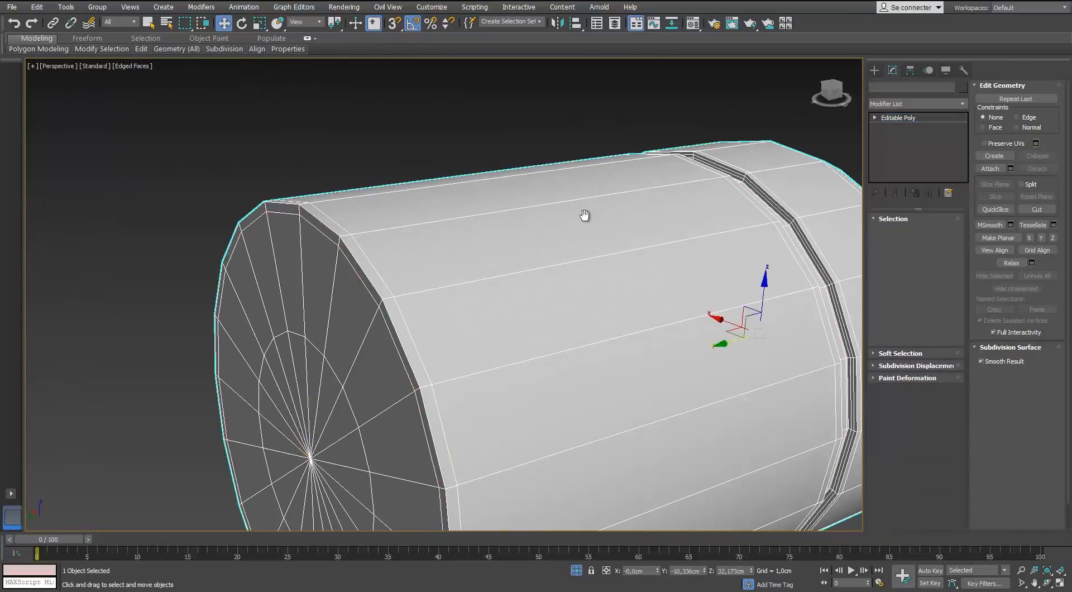
Apply TurboSmooth to the large cylinder, assign the red material and exit isolation.
{"action": "scroll", "coordinate": [584, 216], "scroll_direction": "down", "scroll_amount": 3}
{"action": "key", "text": "ctrl+t"}
{"action": "key", "text": "m"}
{"action": "left_click", "coordinate": [631, 299]}
{"action": "left_click", "coordinate": [796, 140]}
{"action": "left_click", "coordinate": [576, 570]}
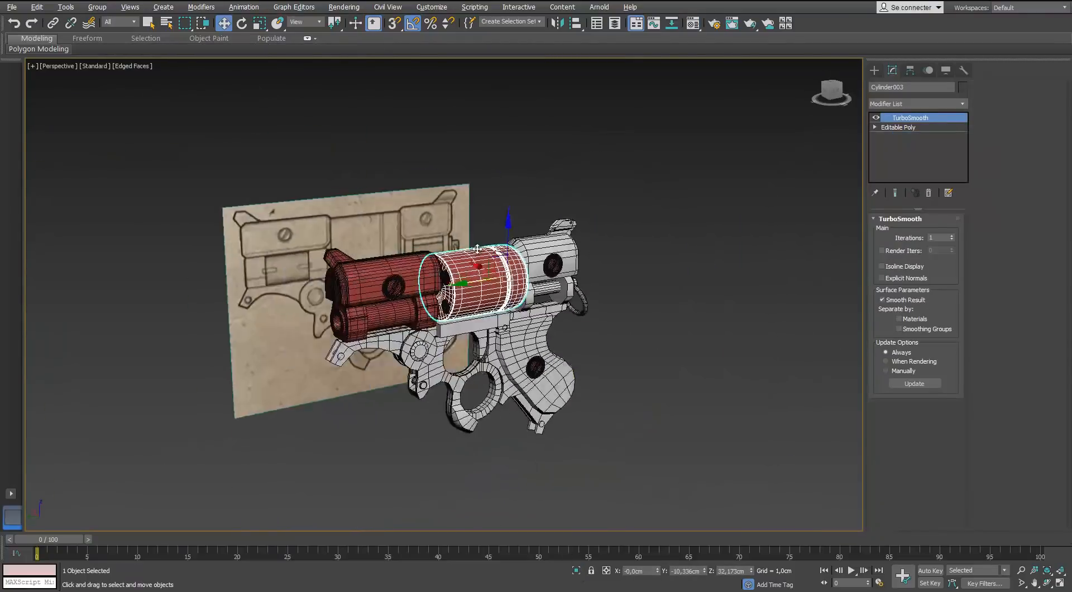
Isolate the curved rear shell and open the edge level of its Editable Poly beneath Symmetry.
{"action": "middle_click_drag", "start_coordinate": [475, 313], "coordinate": [402, 307], "text": "alt"}
{"action": "scroll", "coordinate": [474, 313], "scroll_direction": "up", "scroll_amount": 4}
{"action": "left_click", "coordinate": [467, 407]}
{"action": "scroll", "coordinate": [468, 391], "scroll_direction": "up", "scroll_amount": 3}
{"action": "middle_click_drag", "start_coordinate": [426, 390], "coordinate": [368, 380], "text": "alt"}
{"action": "left_click", "coordinate": [665, 234]}
{"action": "key", "text": "alt+q"}
{"action": "scroll", "coordinate": [666, 234], "scroll_direction": "down", "scroll_amount": 3}
{"action": "middle_click_drag", "start_coordinate": [666, 234], "coordinate": [580, 241], "text": "alt"}
{"action": "left_click", "coordinate": [886, 118]}
{"action": "left_click", "coordinate": [893, 155]}
Add SwiftLoop support edges along the curved shell's rim and its angled lower lip.
{"action": "scroll", "coordinate": [763, 370], "scroll_direction": "up", "scroll_amount": 4}
{"action": "scroll", "coordinate": [651, 244], "scroll_direction": "down", "scroll_amount": 4}
{"action": "middle_click_drag", "start_coordinate": [651, 245], "coordinate": [502, 359], "text": "alt"}
{"action": "scroll", "coordinate": [451, 215], "scroll_direction": "up", "scroll_amount": 3}
{"action": "scroll", "coordinate": [392, 216], "scroll_direction": "down", "scroll_amount": 4}
{"action": "scroll", "coordinate": [503, 359], "scroll_direction": "up", "scroll_amount": 3}
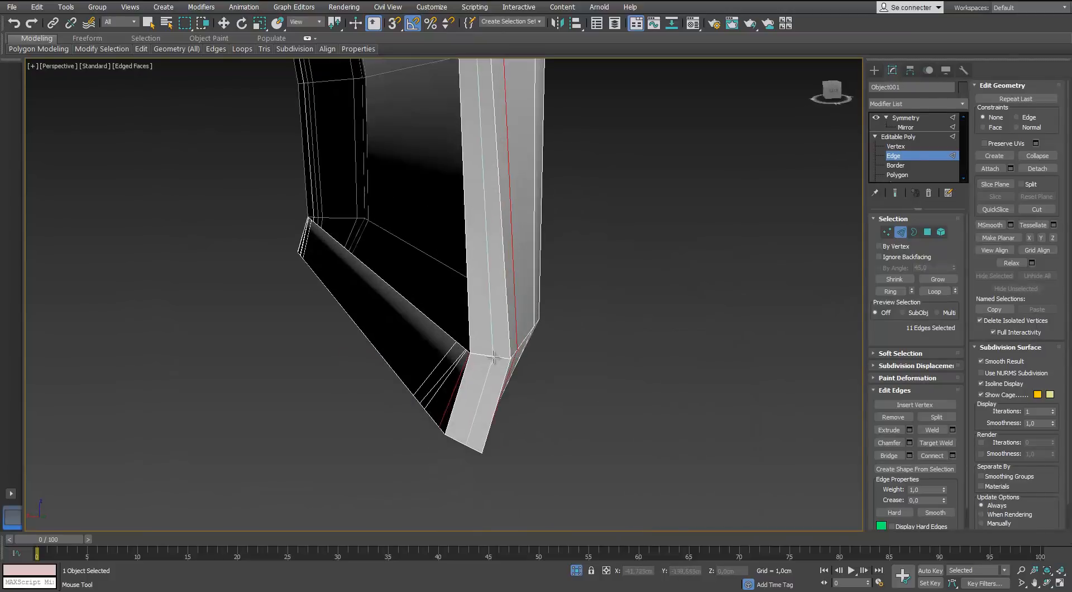
{"action": "double_click", "coordinate": [502, 359], "text": "ctrl"}
{"action": "scroll", "coordinate": [502, 359], "scroll_direction": "down", "scroll_amount": 4}
{"action": "scroll", "coordinate": [337, 210], "scroll_direction": "up", "scroll_amount": 5}
{"action": "middle_click_drag", "start_coordinate": [435, 215], "coordinate": [359, 175], "text": "alt"}
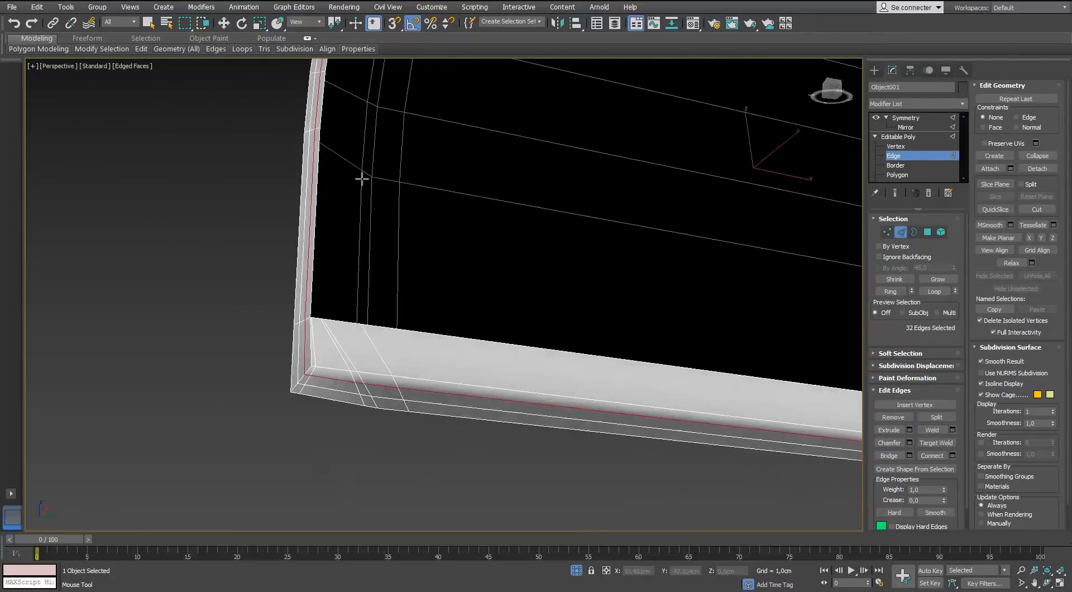
{"action": "scroll", "coordinate": [359, 174], "scroll_direction": "down", "scroll_amount": 5}
Return the curved shell to its Symmetry modifier and add TurboSmooth above it.
{"action": "left_click", "coordinate": [893, 137]}
{"action": "left_click", "coordinate": [876, 136]}
{"action": "left_click", "coordinate": [904, 118]}
{"action": "middle_click_drag", "start_coordinate": [725, 190], "coordinate": [690, 202], "text": "alt"}
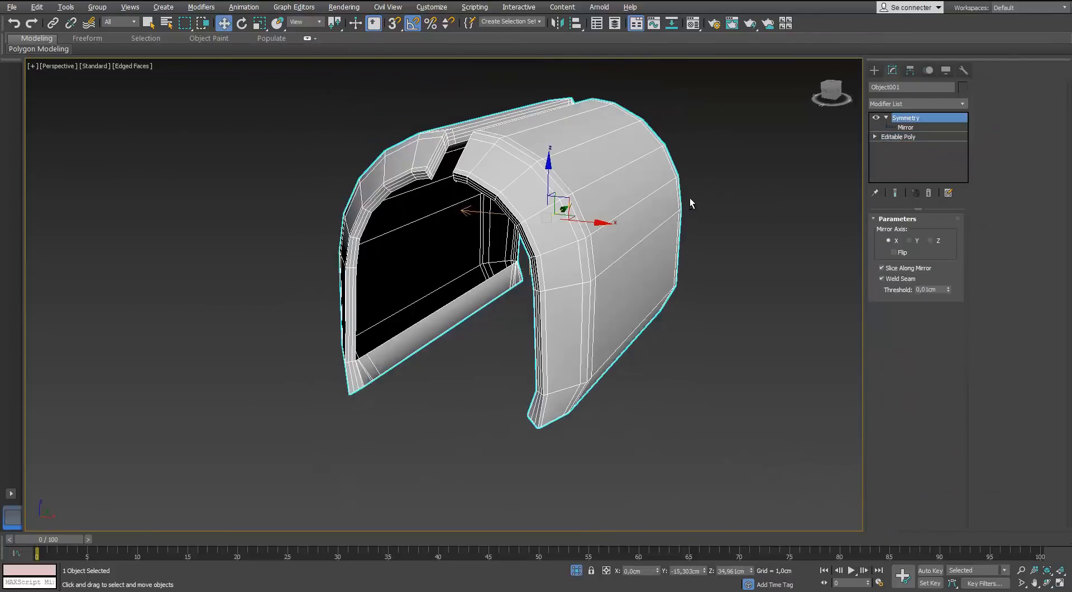
{"action": "right_click", "coordinate": [889, 135]}
{"action": "left_click", "coordinate": [963, 105]}
{"action": "type", "text": "tu"}
{"action": "key", "text": "Return"}
{"action": "middle_click_drag", "start_coordinate": [179, 486], "coordinate": [307, 501], "text": "alt"}
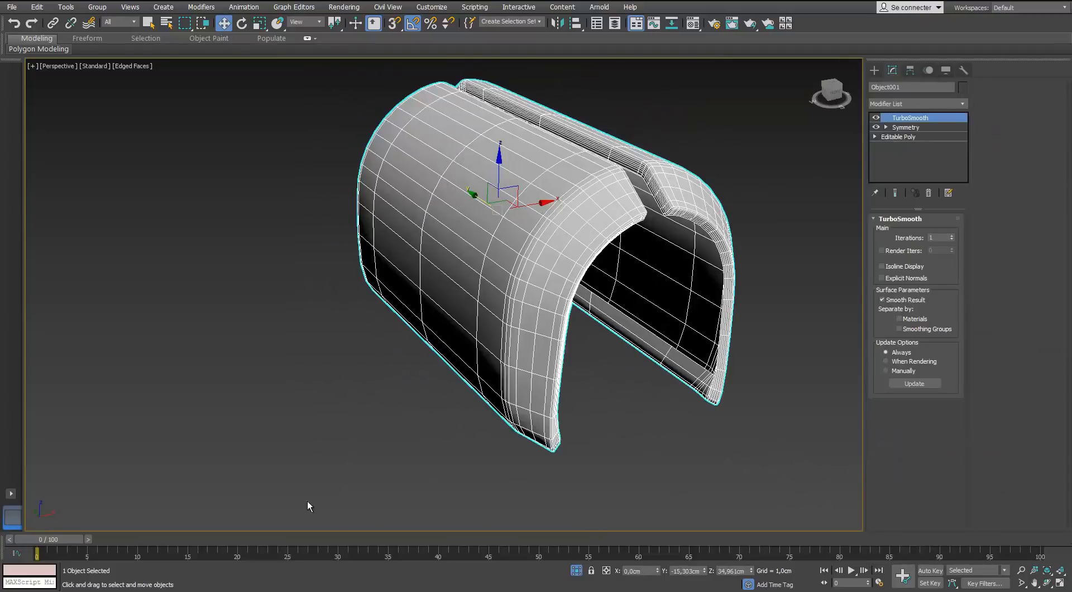
Assign the red material to the smoothed curved shell.
{"action": "key", "text": "m"}
{"action": "left_click_drag", "start_coordinate": [655, 182], "coordinate": [535, 223]}
{"action": "left_click", "coordinate": [791, 143]}
Isolate the inner frame with the arched end plates and check its shape with and without edged faces.
{"action": "left_click", "coordinate": [674, 388]}
{"action": "middle_click_drag", "start_coordinate": [673, 388], "coordinate": [635, 509], "text": "alt"}
{"action": "key", "text": "F4"}
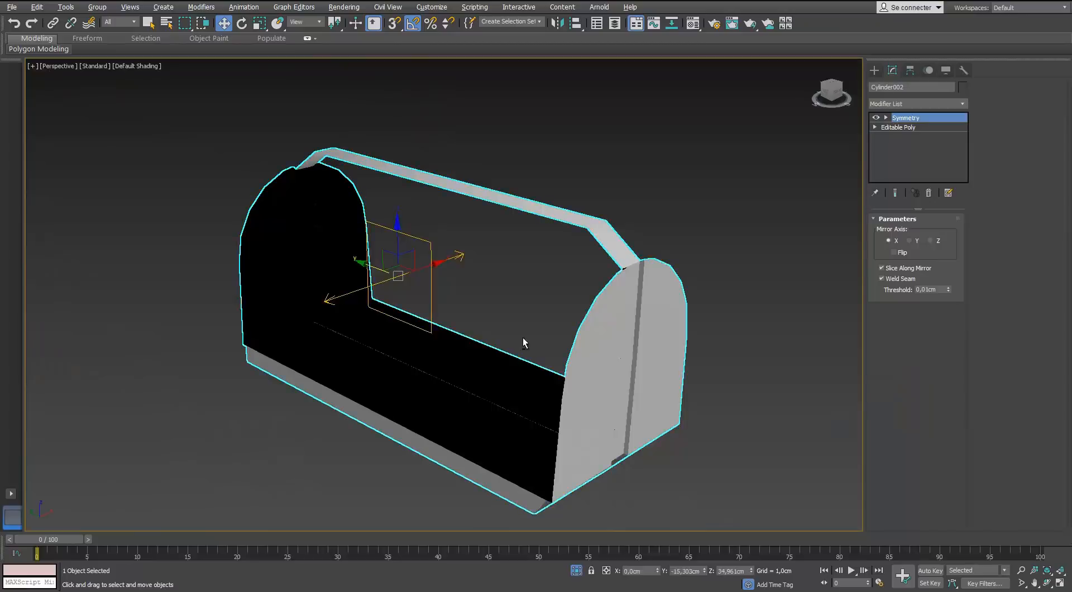
{"action": "key", "text": "F4"}
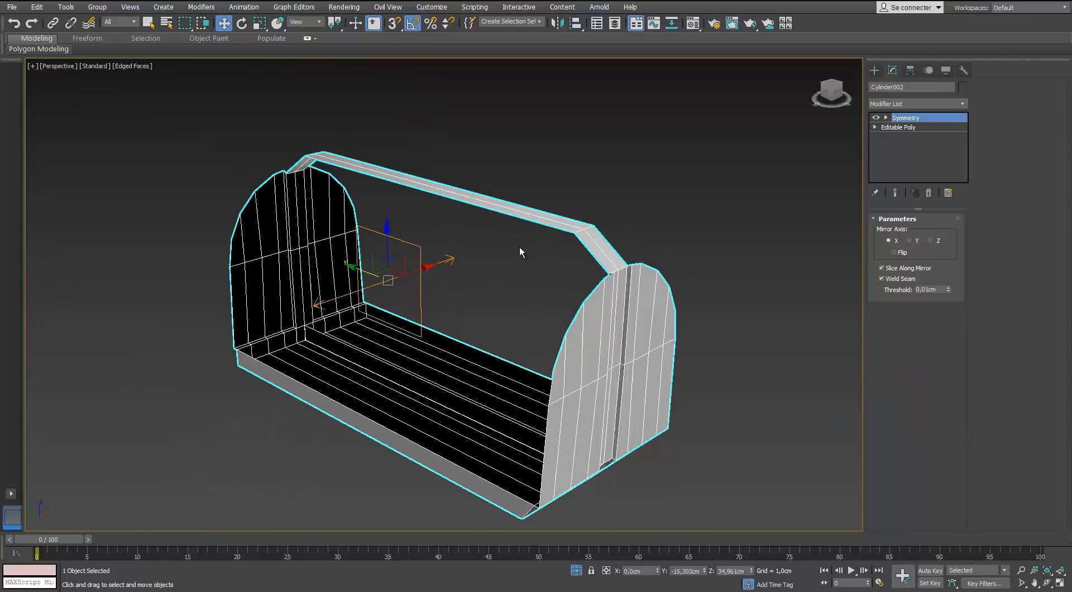
{"action": "scroll", "coordinate": [519, 246], "scroll_direction": "up", "scroll_amount": 5}
{"action": "middle_click_drag", "start_coordinate": [519, 247], "coordinate": [610, 278]}
{"action": "scroll", "coordinate": [611, 278], "scroll_direction": "down", "scroll_amount": 6}
Add SwiftLoop support edges along the curved borders of the inner frame's arched end plates.
{"action": "left_click", "coordinate": [907, 129]}
{"action": "middle_click_drag", "start_coordinate": [553, 249], "coordinate": [469, 265], "text": "alt"}
{"action": "left_click", "coordinate": [898, 232]}
{"action": "mouse_move", "coordinate": [141, 49]}
{"action": "left_click", "coordinate": [236, 78]}
{"action": "middle_click_drag", "start_coordinate": [279, 235], "coordinate": [419, 237], "text": "alt"}
{"action": "middle_click_drag", "start_coordinate": [418, 237], "coordinate": [435, 140]}
{"action": "scroll", "coordinate": [435, 140], "scroll_direction": "up", "scroll_amount": 4}
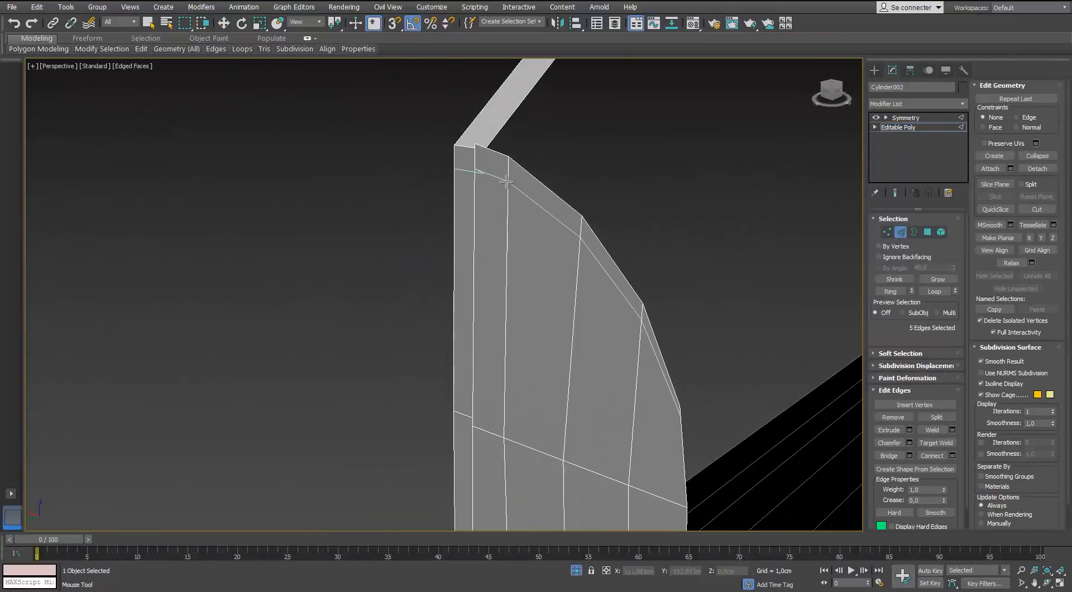
{"action": "left_click", "coordinate": [500, 178]}
{"action": "mouse_move", "coordinate": [501, 178]}
{"action": "middle_mouse_down", "text": "alt"}
{"action": "mouse_move", "coordinate": [581, 193]}
{"action": "mouse_move", "coordinate": [517, 184]}
{"action": "middle_mouse_up", "text": "alt"}
{"action": "scroll", "coordinate": [516, 185], "scroll_direction": "down", "scroll_amount": 2}
{"action": "left_click", "coordinate": [686, 226]}
{"action": "middle_click_drag", "start_coordinate": [686, 226], "coordinate": [357, 262], "text": "alt"}
{"action": "left_click", "coordinate": [334, 218]}
{"action": "left_click", "coordinate": [353, 270]}
Add a SwiftLoop support edge where the arched end plate meets the frame's base.
{"action": "scroll", "coordinate": [357, 263], "scroll_direction": "down", "scroll_amount": 3}
{"action": "middle_click_drag", "start_coordinate": [413, 241], "coordinate": [313, 201], "text": "alt"}
{"action": "scroll", "coordinate": [345, 159], "scroll_direction": "up", "scroll_amount": 3}
{"action": "middle_click_drag", "start_coordinate": [346, 159], "coordinate": [302, 184]}
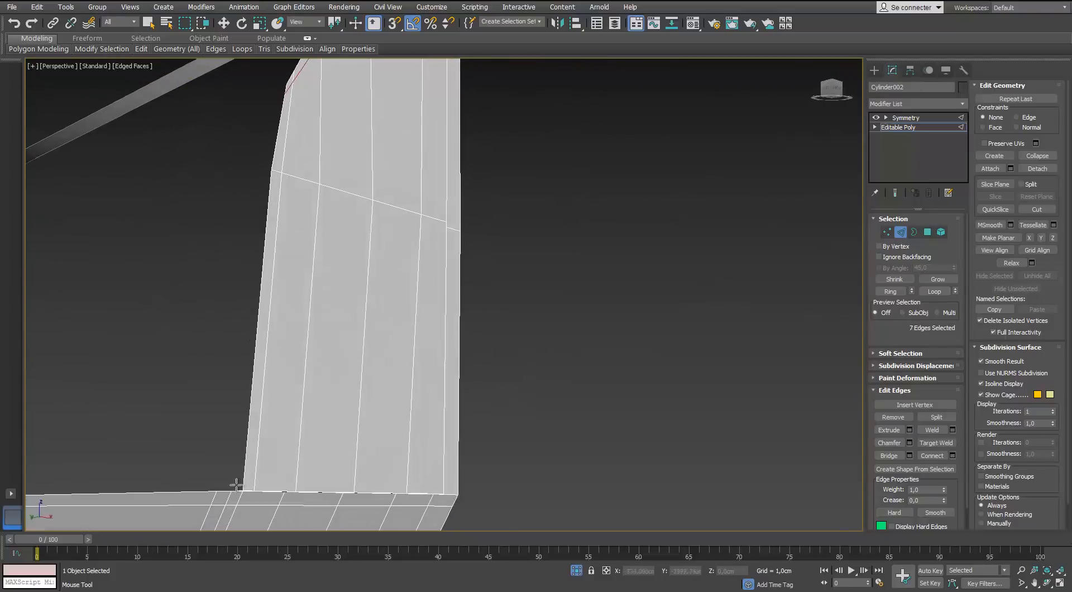
{"action": "left_click", "coordinate": [234, 483]}
{"action": "scroll", "coordinate": [235, 483], "scroll_direction": "down", "scroll_amount": 5}
{"action": "scroll", "coordinate": [341, 403], "scroll_direction": "up", "scroll_amount": 4}
{"action": "middle_click_drag", "start_coordinate": [341, 403], "coordinate": [326, 154], "text": "alt"}
{"action": "scroll", "coordinate": [268, 352], "scroll_direction": "down", "scroll_amount": 4}
Add SwiftLoop support edges across the bends and ends of the frame's top bar.
{"action": "scroll", "coordinate": [326, 151], "scroll_direction": "up", "scroll_amount": 5}
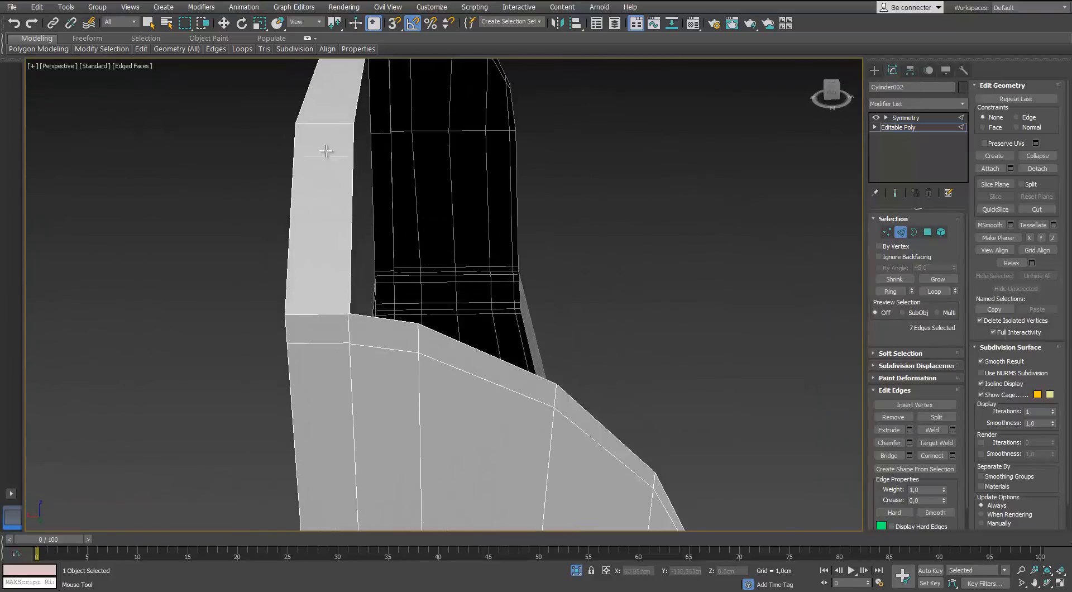
{"action": "left_click", "coordinate": [330, 293]}
{"action": "middle_click_drag", "start_coordinate": [330, 293], "coordinate": [385, 179], "text": "alt"}
{"action": "left_click", "coordinate": [396, 135]}
{"action": "scroll", "coordinate": [402, 134], "scroll_direction": "down", "scroll_amount": 5}
{"action": "scroll", "coordinate": [391, 279], "scroll_direction": "up", "scroll_amount": 5}
{"action": "middle_click_drag", "start_coordinate": [519, 193], "coordinate": [363, 244], "text": "alt"}
{"action": "left_click", "coordinate": [393, 288]}
{"action": "scroll", "coordinate": [516, 399], "scroll_direction": "up", "scroll_amount": 5}
{"action": "left_click", "coordinate": [512, 401]}
{"action": "middle_click_drag", "start_coordinate": [512, 400], "coordinate": [542, 297], "text": "alt"}
{"action": "scroll", "coordinate": [303, 319], "scroll_direction": "down", "scroll_amount": 5}
Leave SwiftLoop, return to the frame's Symmetry modifier and add TurboSmooth above it.
{"action": "key", "text": "w"}
{"action": "left_click", "coordinate": [914, 129]}
{"action": "left_click", "coordinate": [910, 118]}
{"action": "scroll", "coordinate": [586, 294], "scroll_direction": "down", "scroll_amount": 5}
{"action": "left_click", "coordinate": [965, 104]}
{"action": "key", "text": "t"}
{"action": "key", "text": "t"}
{"action": "key", "text": "t"}
{"action": "key", "text": "Return"}
Hide the edged faces and raise the frame's Symmetry weld threshold to about 0,67 cm.
{"action": "key", "text": "F4"}
{"action": "left_click", "coordinate": [898, 137]}
{"action": "left_click", "coordinate": [905, 127]}
{"action": "scroll", "coordinate": [471, 246], "scroll_direction": "up", "scroll_amount": 5}
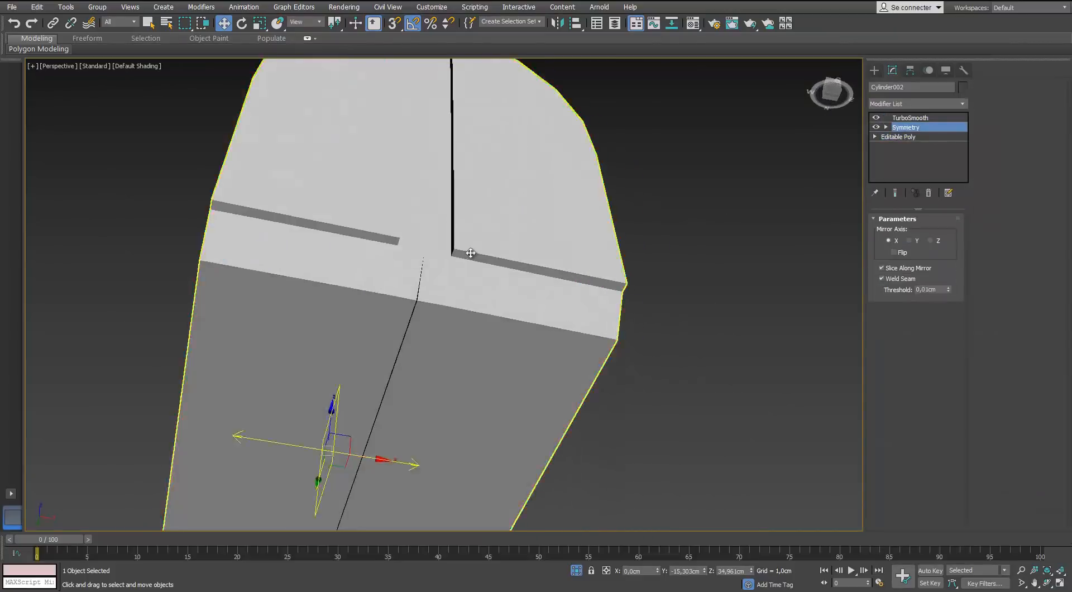
{"action": "left_click_drag", "start_coordinate": [947, 287], "coordinate": [890, 514]}
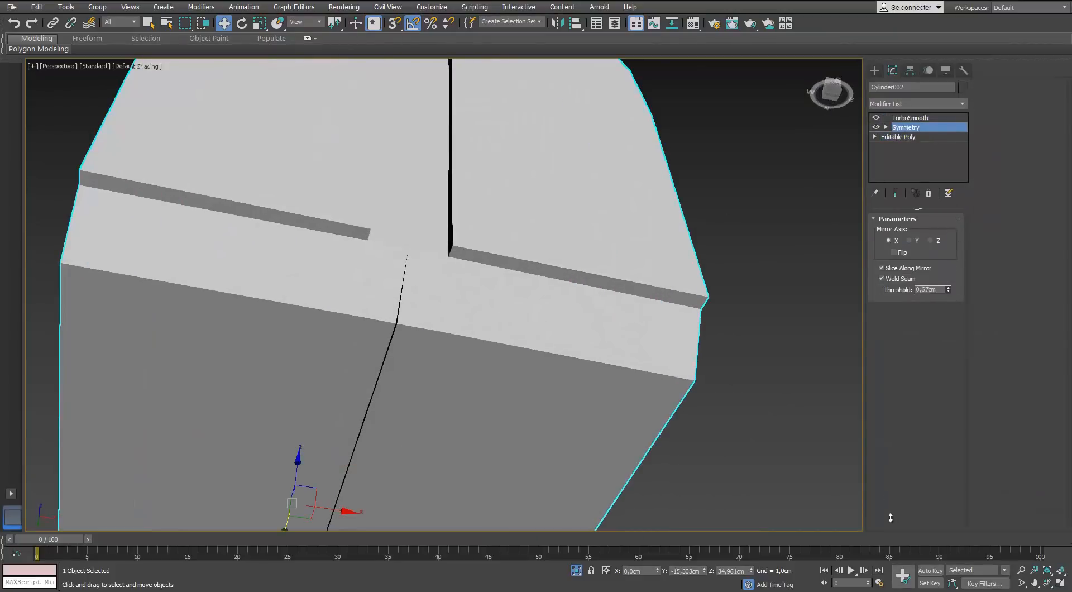
{"action": "middle_click_drag", "start_coordinate": [446, 413], "coordinate": [498, 344]}
{"action": "scroll", "coordinate": [511, 330], "scroll_direction": "down", "scroll_amount": 5}
Delete the strip of polygons on the frame base's inner side at the mirror seam in its Editable Poly.
{"action": "left_click", "coordinate": [898, 137]}
{"action": "scroll", "coordinate": [419, 383], "scroll_direction": "up", "scroll_amount": 4}
{"action": "middle_click_drag", "start_coordinate": [419, 383], "coordinate": [490, 256]}
{"action": "middle_click_drag", "start_coordinate": [490, 256], "coordinate": [502, 301], "text": "alt"}
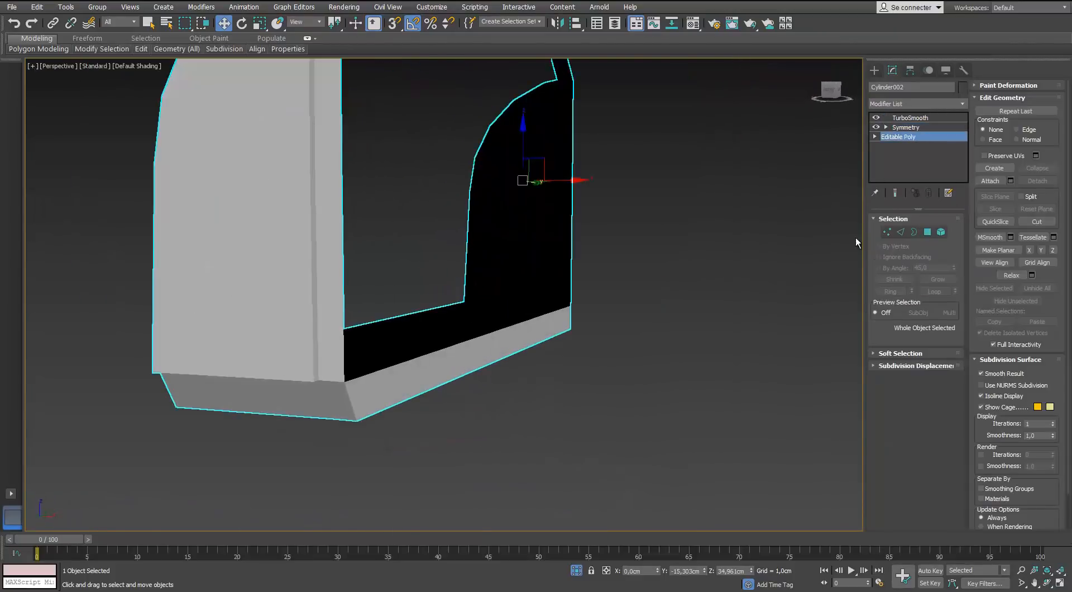
{"action": "left_click", "coordinate": [927, 232]}
{"action": "left_click", "coordinate": [372, 383]}
{"action": "key", "text": "F4"}
{"action": "scroll", "coordinate": [371, 382], "scroll_direction": "up", "scroll_amount": 2}
{"action": "left_click", "coordinate": [362, 421], "text": "ctrl"}
{"action": "middle_click_drag", "start_coordinate": [361, 420], "coordinate": [246, 410], "text": "alt"}
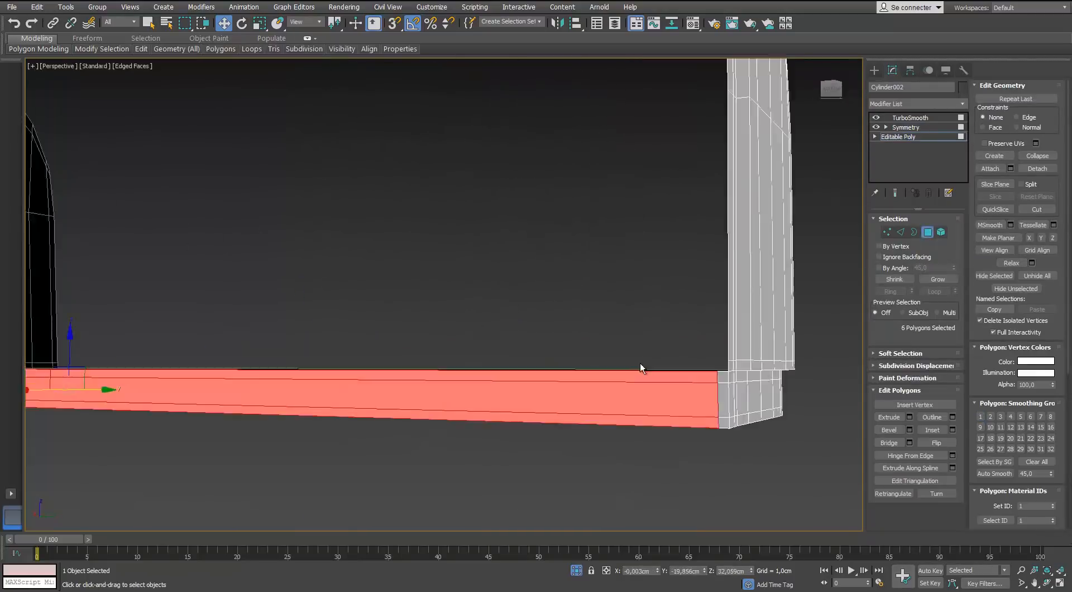
{"action": "scroll", "coordinate": [754, 399], "scroll_direction": "up", "scroll_amount": 4}
{"action": "left_click", "coordinate": [546, 296], "text": "ctrl"}
{"action": "left_click", "coordinate": [547, 374], "text": "ctrl"}
{"action": "left_click", "coordinate": [547, 440], "text": "ctrl"}
{"action": "middle_click_drag", "start_coordinate": [547, 440], "coordinate": [488, 374], "text": "alt"}
{"action": "scroll", "coordinate": [464, 279], "scroll_direction": "up", "scroll_amount": 2}
{"action": "key", "text": "Delete"}
Return to the frame's TurboSmooth level, assign the red material to the frame and exit isolation.
{"action": "left_click", "coordinate": [909, 138]}
{"action": "left_click", "coordinate": [913, 128]}
{"action": "scroll", "coordinate": [670, 168], "scroll_direction": "down", "scroll_amount": 4}
{"action": "left_click", "coordinate": [912, 117]}
{"action": "key", "text": "m"}
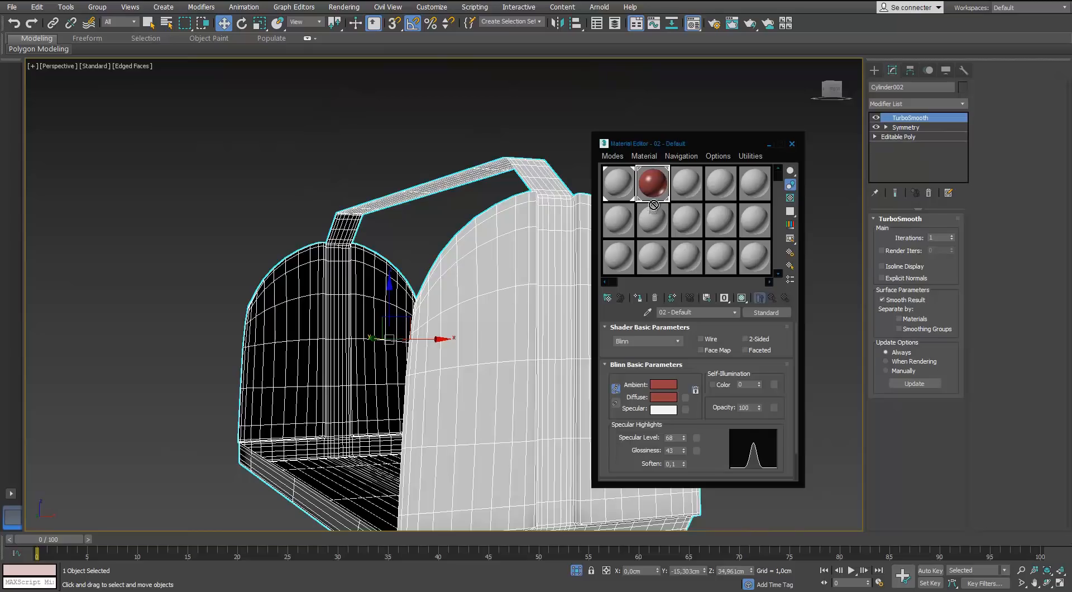
{"action": "left_click", "coordinate": [576, 569]}
{"action": "middle_click_drag", "start_coordinate": [491, 312], "coordinate": [385, 279], "text": "alt"}
{"action": "left_click", "coordinate": [637, 297]}
{"action": "key", "text": "m"}
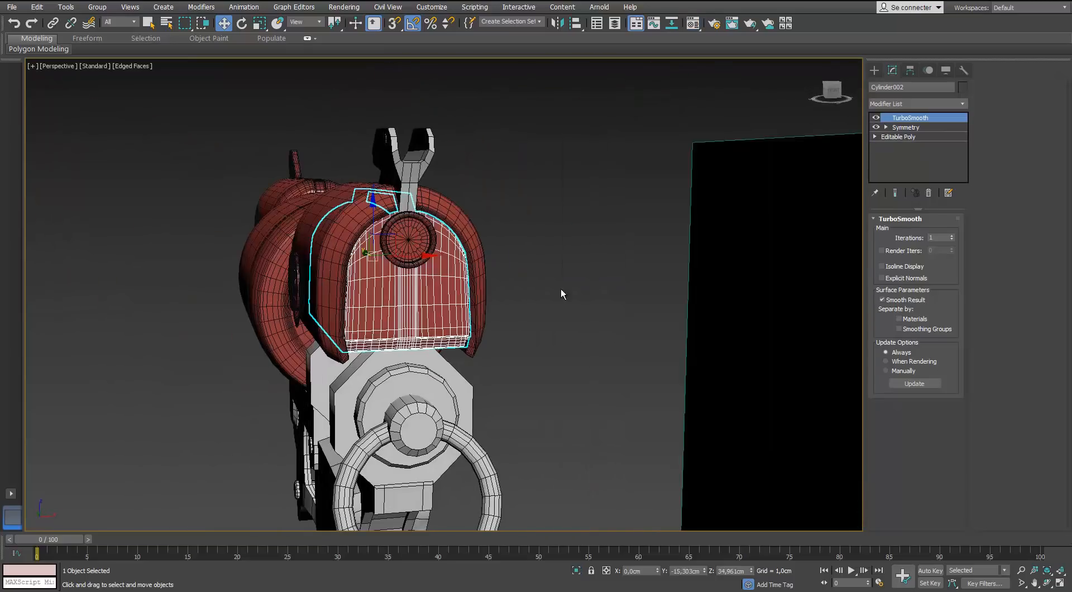
Review the smoothed red parts on the whole pistol with nothing selected and edged faces hidden.
{"action": "left_click", "coordinate": [561, 295]}
{"action": "key", "text": "F4"}
{"action": "scroll", "coordinate": [561, 294], "scroll_direction": "down", "scroll_amount": 4}
{"action": "mouse_move", "coordinate": [561, 294]}
{"action": "middle_mouse_down", "text": "alt"}
{"action": "mouse_move", "coordinate": [620, 318]}
{"action": "mouse_move", "coordinate": [502, 312]}
{"action": "mouse_move", "coordinate": [659, 335]}
{"action": "mouse_move", "coordinate": [473, 372]}
{"action": "middle_mouse_up", "text": "alt"}
{"action": "scroll", "coordinate": [620, 318], "scroll_direction": "up", "scroll_amount": 4}
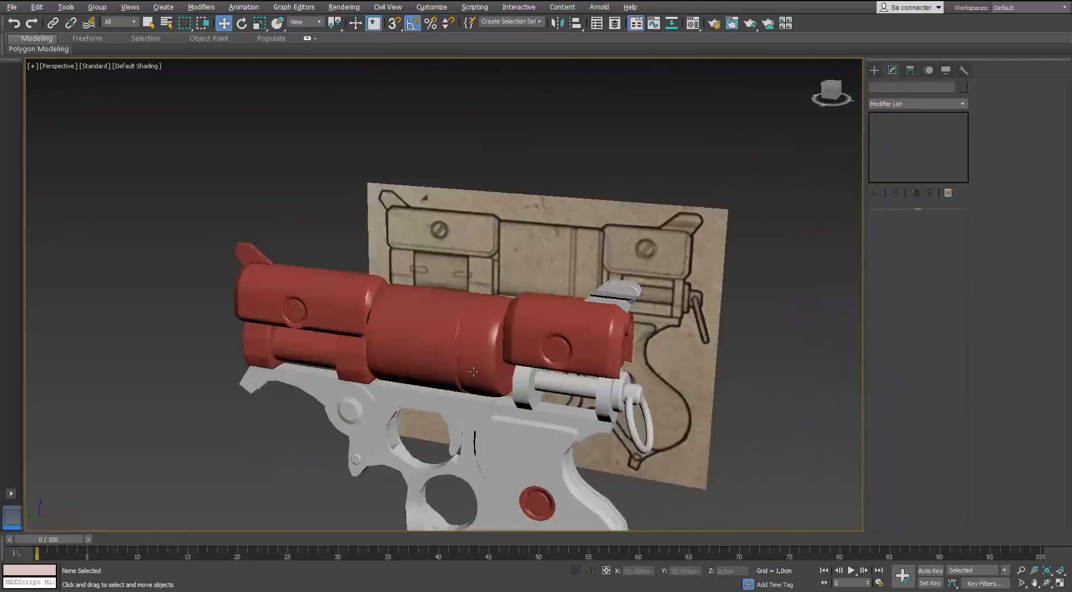
{"action": "key", "text": "F4"}
{"action": "scroll", "coordinate": [473, 371], "scroll_direction": "down", "scroll_amount": 2}
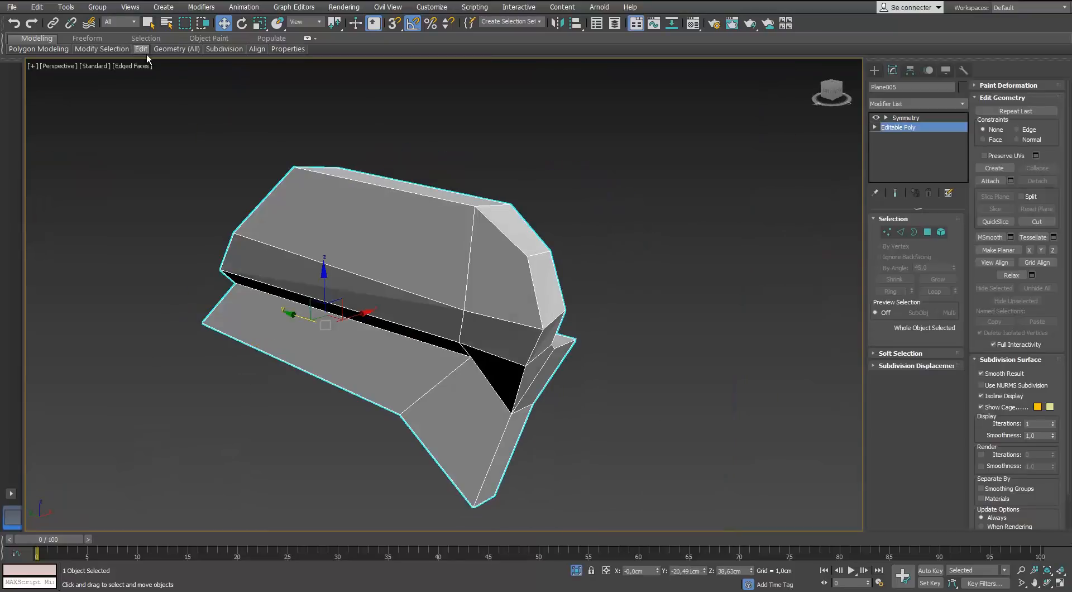
Add SwiftLoop support edges along the rear sight's borders and bends, and switch to vertex editing.
{"action": "mouse_move", "coordinate": [146, 55]}
{"action": "left_click", "coordinate": [236, 78]}
{"action": "middle_click_drag", "start_coordinate": [424, 195], "coordinate": [192, 452], "text": "alt"}
{"action": "left_click", "coordinate": [304, 207]}
{"action": "left_click", "coordinate": [886, 232]}
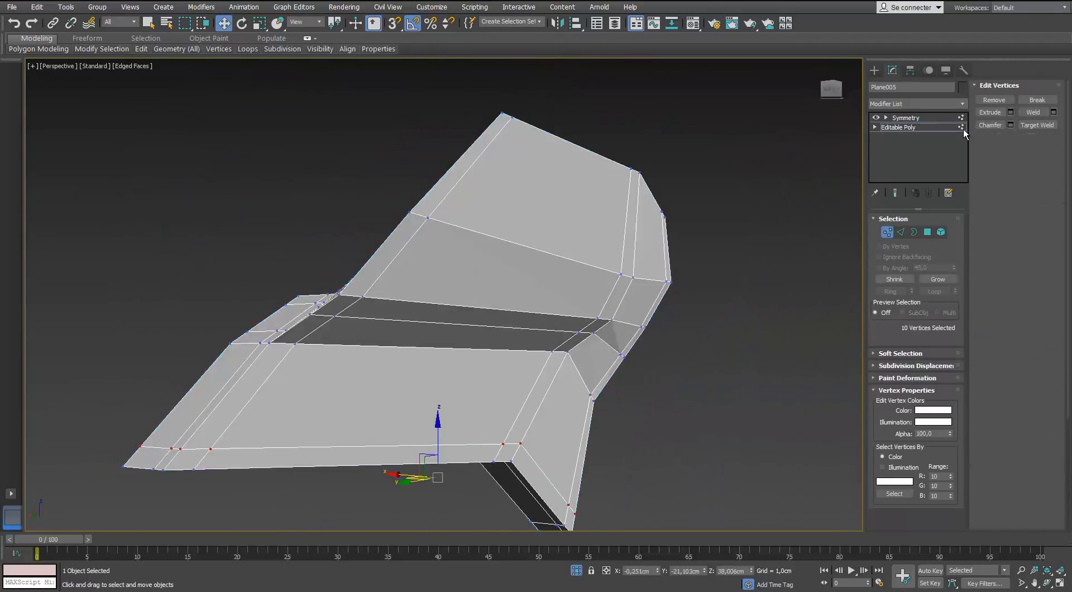
Add TurboSmooth above the rear sight's Symmetry modifier and exit isolation.
{"action": "left_click", "coordinate": [963, 128]}
{"action": "left_click", "coordinate": [962, 117]}
{"action": "left_click", "coordinate": [962, 103]}
{"action": "type", "text": "tu"}
{"action": "key", "text": "Return"}
{"action": "middle_click_drag", "start_coordinate": [433, 311], "coordinate": [659, 262], "text": "alt"}
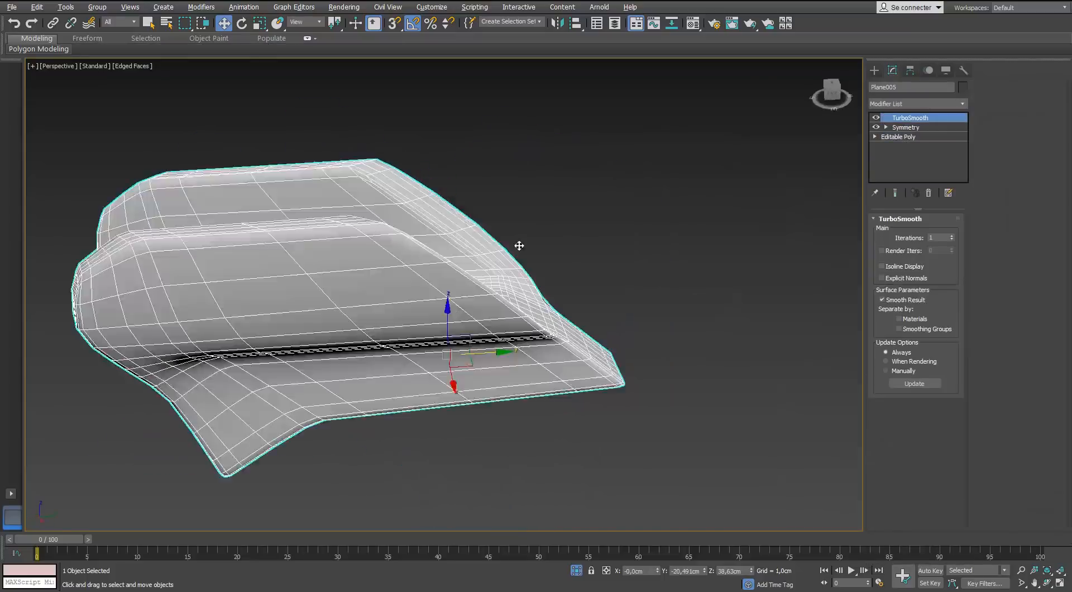
{"action": "scroll", "coordinate": [503, 290], "scroll_direction": "down", "scroll_amount": 5}
{"action": "key", "text": "alt+q"}
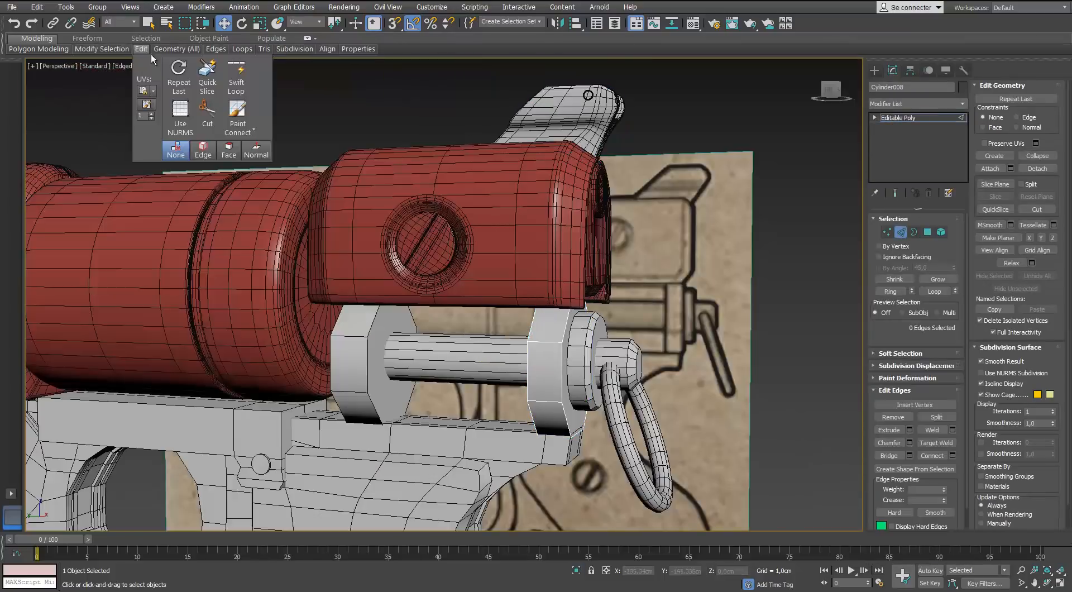
Add SwiftLoop support edges around the rear octagonal collar's rim and inset its two end faces.
{"action": "scroll", "coordinate": [489, 269], "scroll_direction": "up", "scroll_amount": 5}
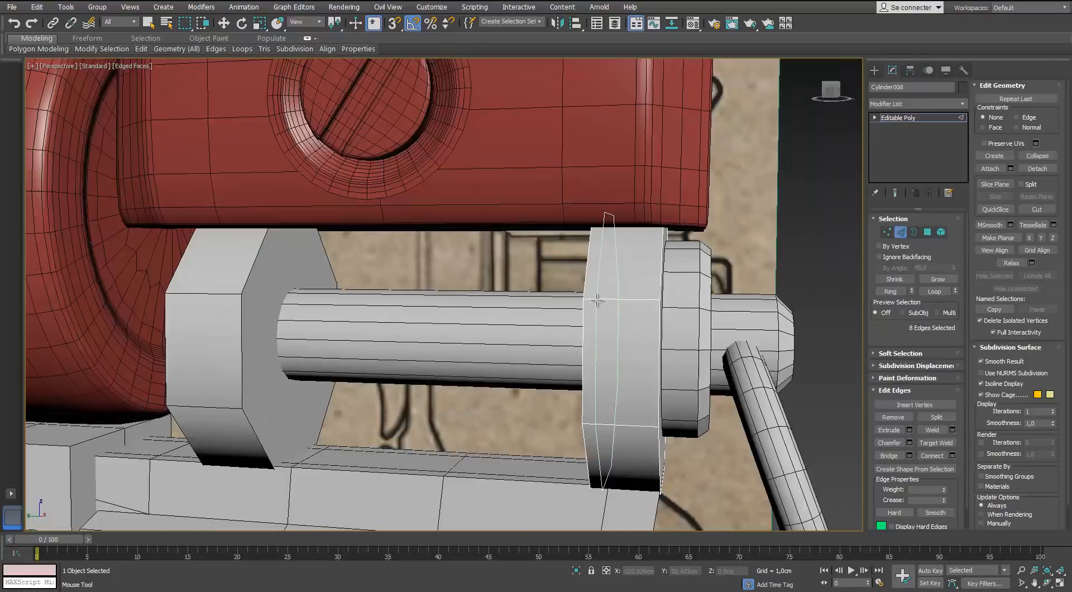
{"action": "middle_click_drag", "start_coordinate": [593, 299], "coordinate": [696, 301], "text": "alt"}
{"action": "key", "text": "w"}
{"action": "key", "text": "4"}
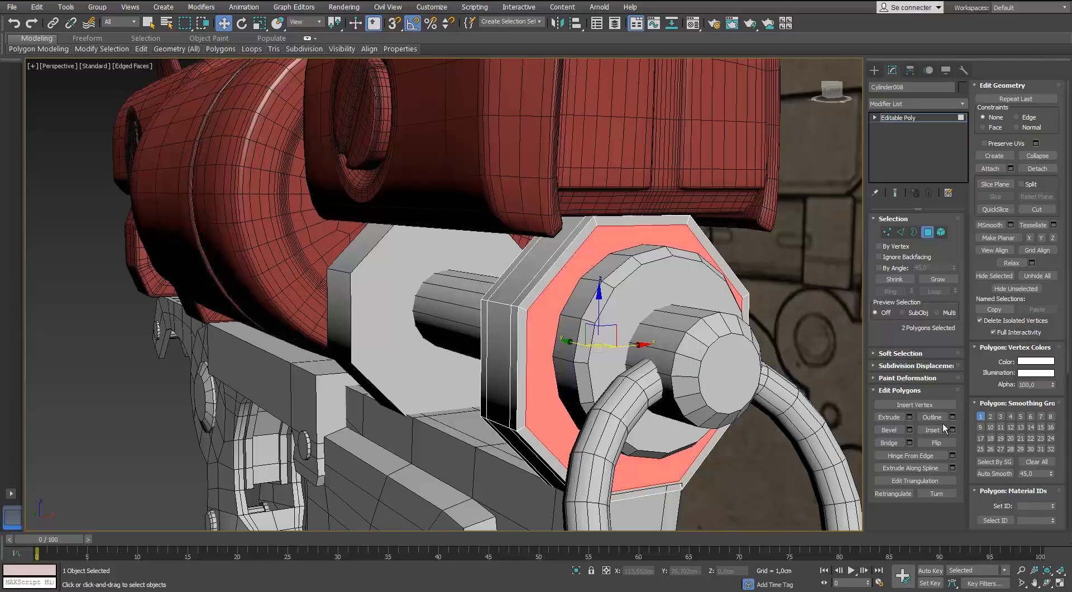
{"action": "right_click", "coordinate": [558, 396]}
{"action": "left_click", "coordinate": [566, 407]}
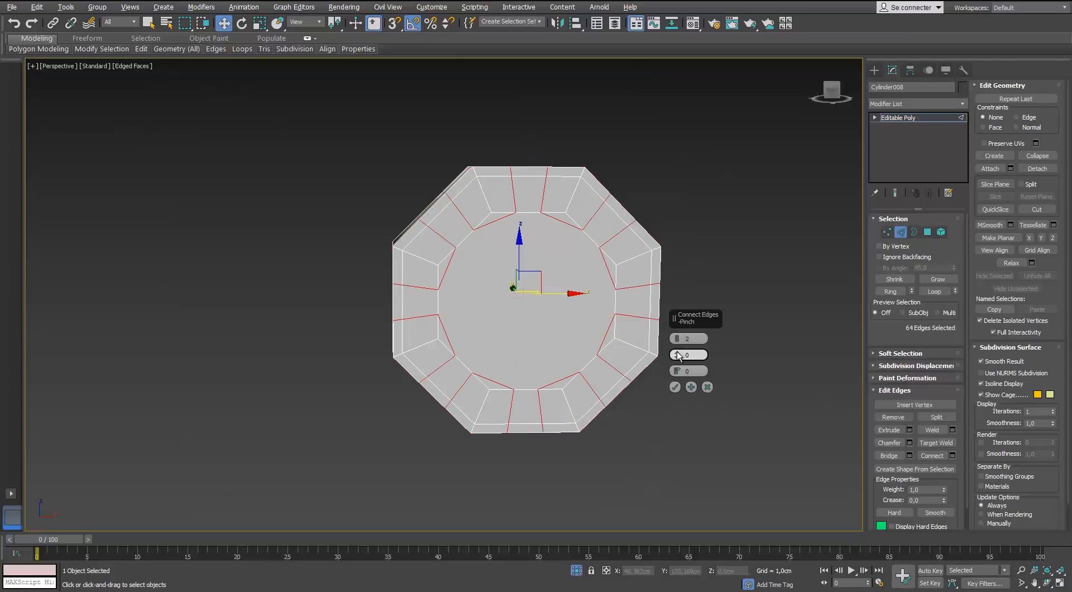
Try connecting the octagonal collar's ring edges with two segments and growing its end-face selection.
{"action": "left_click", "coordinate": [675, 387]}
{"action": "key", "text": "4"}
{"action": "left_click", "coordinate": [539, 313]}
{"action": "scroll", "coordinate": [538, 313], "scroll_direction": "up", "scroll_amount": 4}
{"action": "middle_click_drag", "start_coordinate": [447, 318], "coordinate": [625, 318], "text": "alt"}
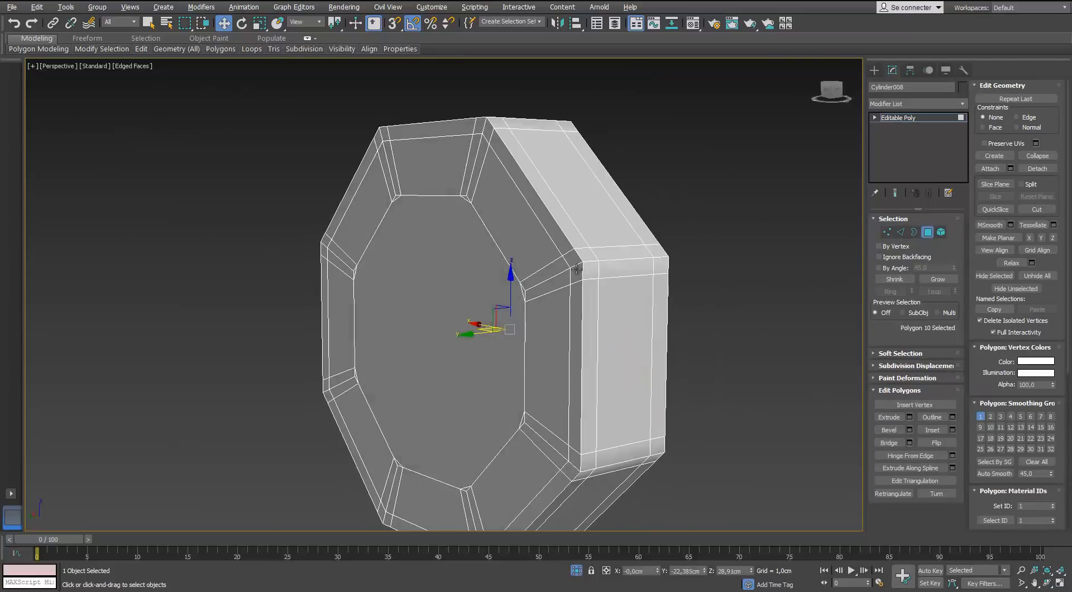
{"action": "left_click", "coordinate": [464, 335], "text": "ctrl"}
{"action": "left_click", "coordinate": [934, 279]}
{"action": "key", "text": "ctrl+z"}
{"action": "key", "text": "ctrl+z"}
{"action": "key", "text": "ctrl+z"}
{"action": "key", "text": "ctrl+z"}
Chamfer all edges crossing the octagonal collar's corners by about 0,1 cm with one segment.
{"action": "left_click", "coordinate": [901, 231]}
{"action": "double_click", "coordinate": [475, 159]}
{"action": "middle_click_drag", "start_coordinate": [475, 162], "coordinate": [558, 165], "text": "alt"}
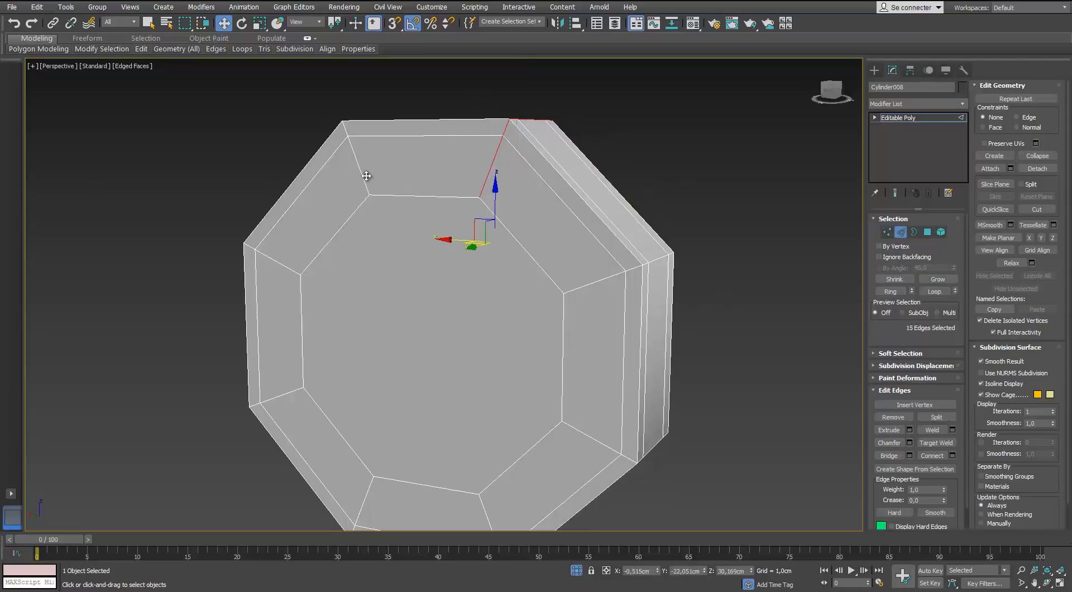
{"action": "left_click", "coordinate": [889, 291]}
{"action": "left_click", "coordinate": [933, 292]}
{"action": "middle_click_drag", "start_coordinate": [572, 278], "coordinate": [575, 235]}
{"action": "left_click", "coordinate": [909, 442]}
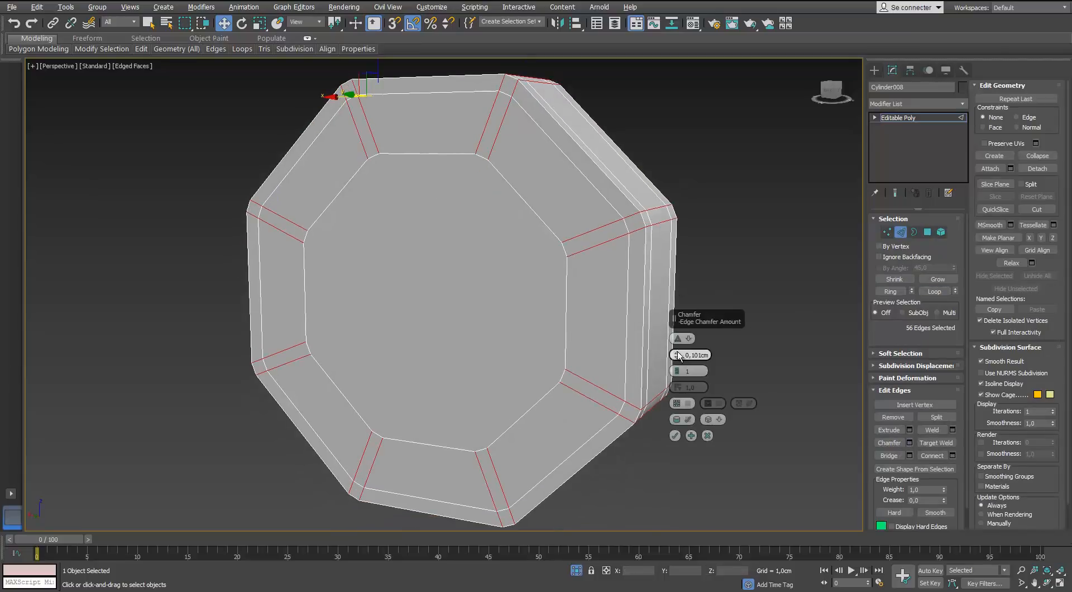
{"action": "right_click", "coordinate": [535, 273]}
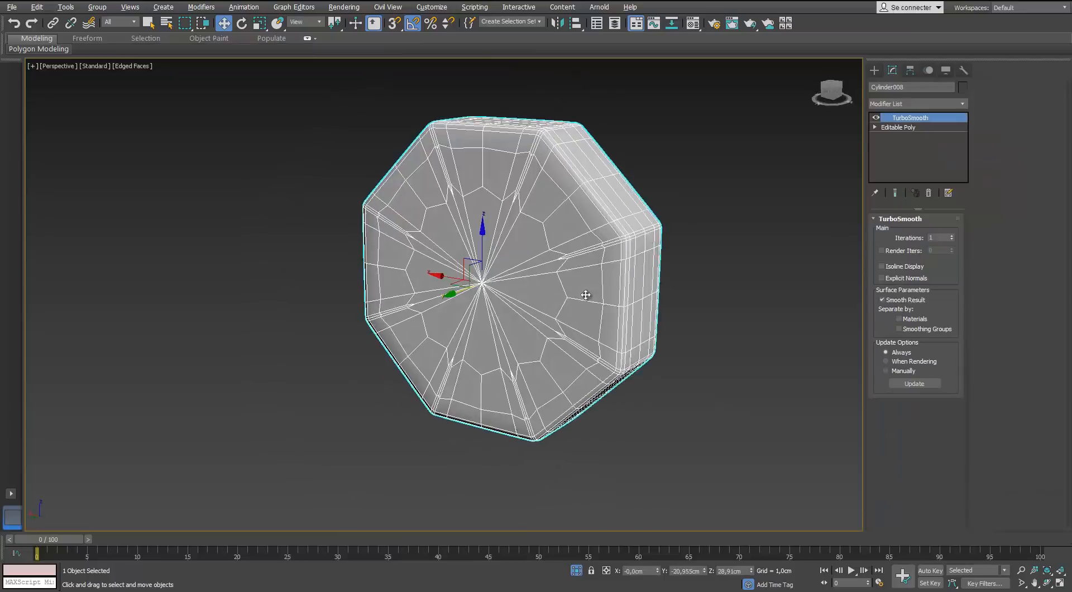
Clone the smoothed collar about 8,8 cm forward to the front collar's place and scale it to 150 % along Y.
{"action": "key", "text": "alt+q"}
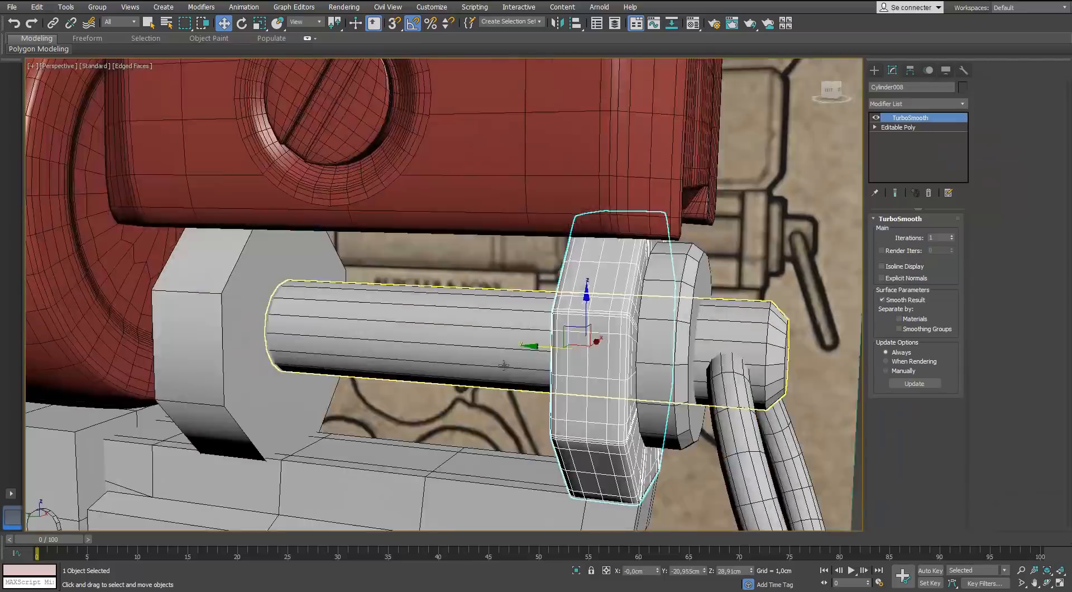
{"action": "middle_click_drag", "start_coordinate": [585, 294], "coordinate": [512, 377], "text": "alt"}
{"action": "scroll", "coordinate": [512, 377], "scroll_direction": "up", "scroll_amount": 2}
{"action": "left_click_drag", "start_coordinate": [297, 350], "coordinate": [253, 350], "text": "shift"}
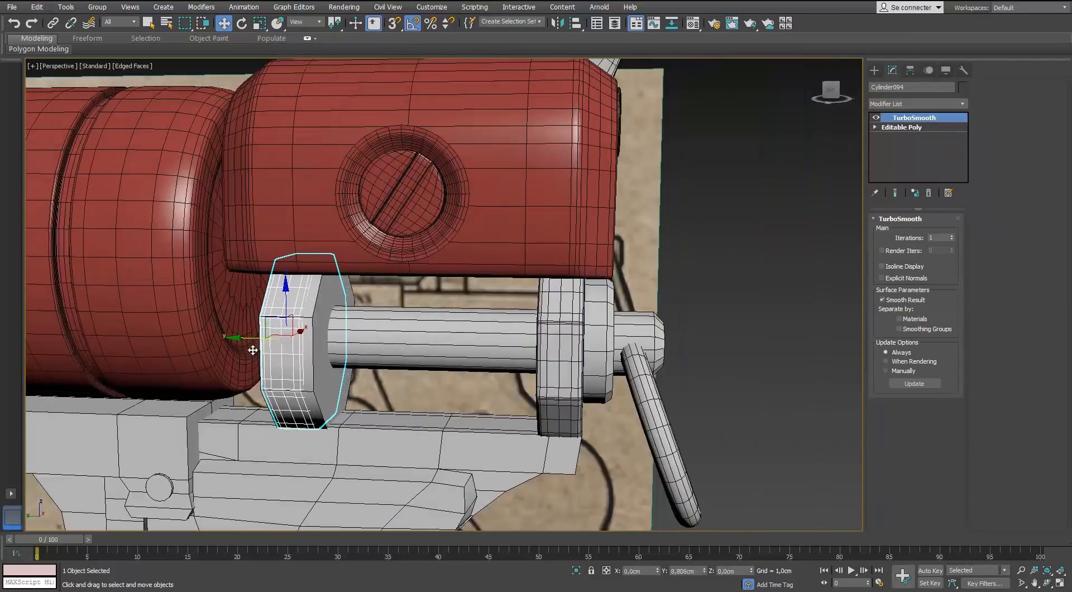
{"action": "scroll", "coordinate": [256, 361], "scroll_direction": "up", "scroll_amount": 2}
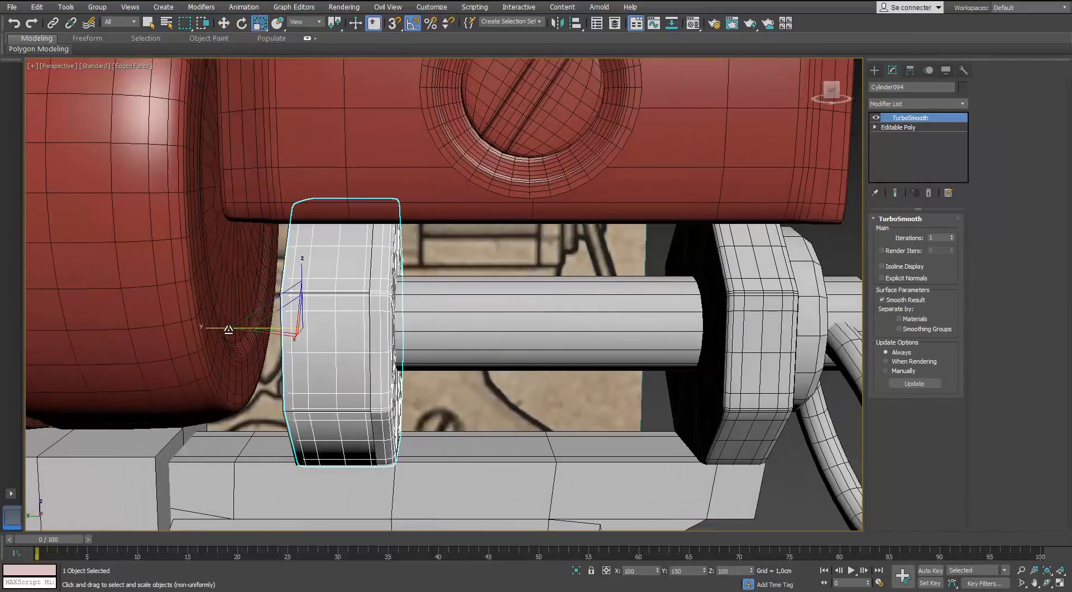
{"action": "left_click", "coordinate": [413, 399]}
Isolate the long rod together with its round disc and pull ring.
{"action": "scroll", "coordinate": [408, 399], "scroll_direction": "down", "scroll_amount": 2}
{"action": "middle_click_drag", "start_coordinate": [413, 391], "coordinate": [385, 399], "text": "alt"}
{"action": "left_click", "coordinate": [491, 326]}
{"action": "middle_click_drag", "start_coordinate": [502, 335], "coordinate": [536, 391], "text": "alt"}
{"action": "left_click", "coordinate": [484, 385], "text": "ctrl"}
{"action": "left_click", "coordinate": [512, 412], "text": "ctrl"}
{"action": "key", "text": "alt+q"}
Add SwiftLoop support edges to the rod's tapered head and its opposite end.
{"action": "left_click", "coordinate": [570, 285]}
{"action": "left_click", "coordinate": [589, 223]}
{"action": "mouse_move", "coordinate": [140, 49]}
{"action": "left_click", "coordinate": [232, 77]}
{"action": "scroll", "coordinate": [591, 232], "scroll_direction": "up", "scroll_amount": 3}
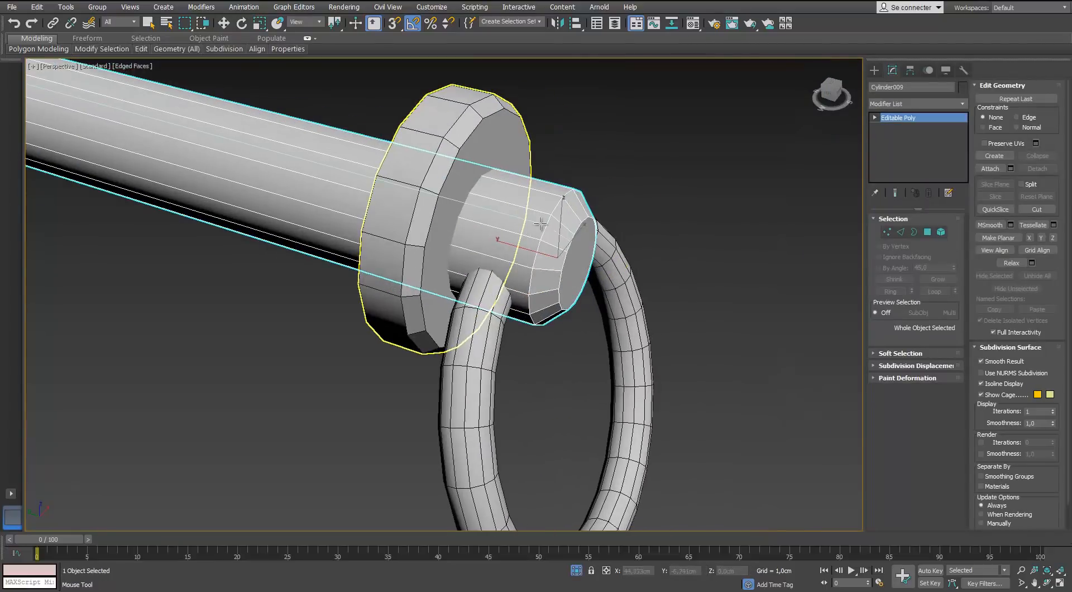
{"action": "scroll", "coordinate": [554, 224], "scroll_direction": "down", "scroll_amount": 4}
{"action": "middle_click_drag", "start_coordinate": [555, 224], "coordinate": [335, 229], "text": "alt"}
{"action": "scroll", "coordinate": [293, 226], "scroll_direction": "up", "scroll_amount": 3}
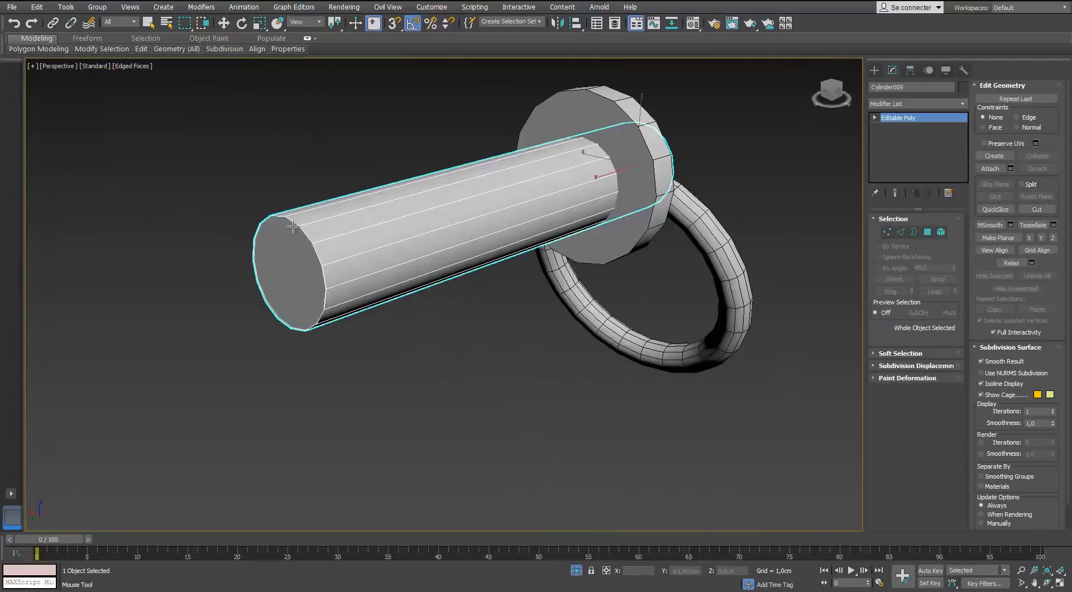
Inset the rod's two end faces repeatedly by 0,1 cm and collapse them to their centres.
{"action": "left_click", "coordinate": [927, 231]}
{"action": "left_click", "coordinate": [291, 274]}
{"action": "middle_click_drag", "start_coordinate": [782, 240], "coordinate": [558, 251], "text": "alt"}
{"action": "left_click", "coordinate": [706, 406], "text": "ctrl"}
{"action": "left_click", "coordinate": [952, 429]}
{"action": "scroll", "coordinate": [692, 368], "scroll_direction": "up", "scroll_amount": 5}
{"action": "left_click", "coordinate": [691, 370]}
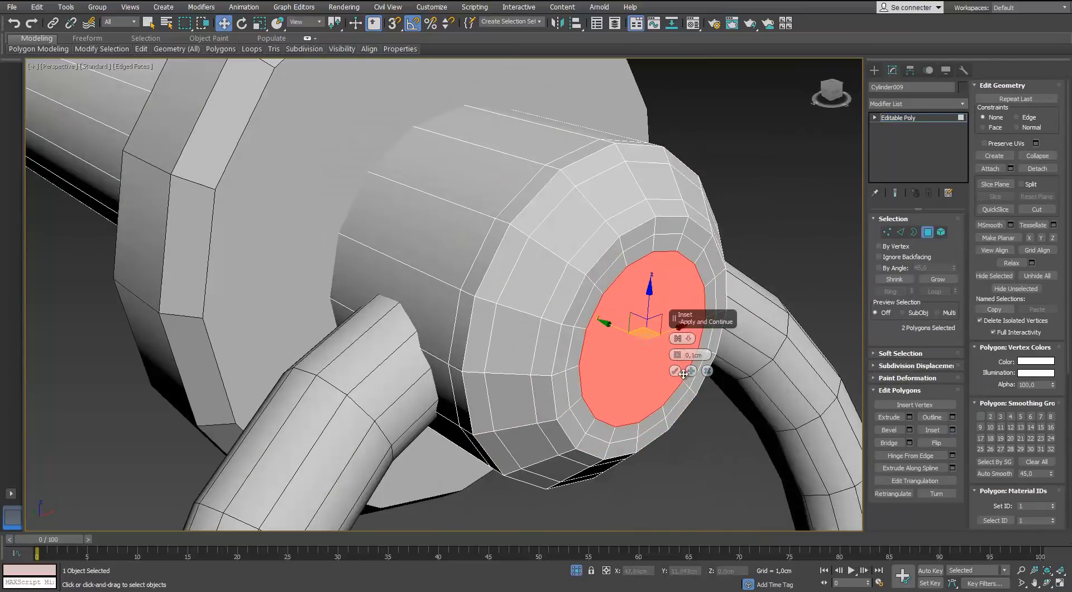
{"action": "left_click", "coordinate": [674, 371]}
{"action": "right_click", "coordinate": [665, 333]}
{"action": "left_click", "coordinate": [640, 238]}
Isolate the round disc, inset both its faces twice by 0,1 cm and add a SwiftLoop support edge around its rim.
{"action": "scroll", "coordinate": [558, 274], "scroll_direction": "down", "scroll_amount": 5}
{"action": "middle_click_drag", "start_coordinate": [378, 313], "coordinate": [435, 290], "text": "alt"}
{"action": "left_click", "coordinate": [927, 231]}
{"action": "left_click", "coordinate": [598, 221]}
{"action": "key", "text": "alt+q"}
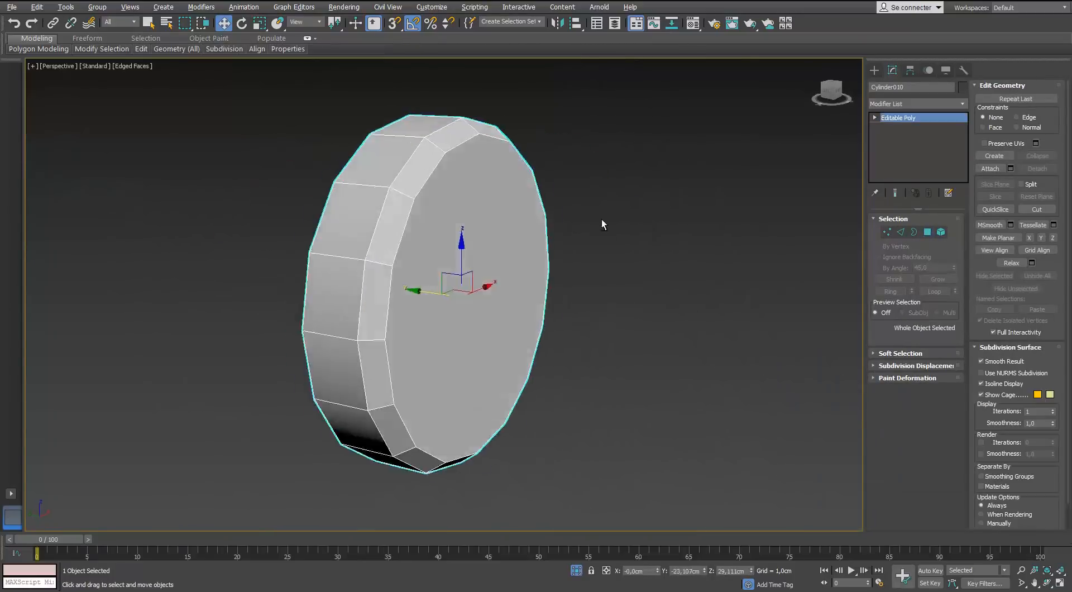
{"action": "left_click", "coordinate": [927, 232]}
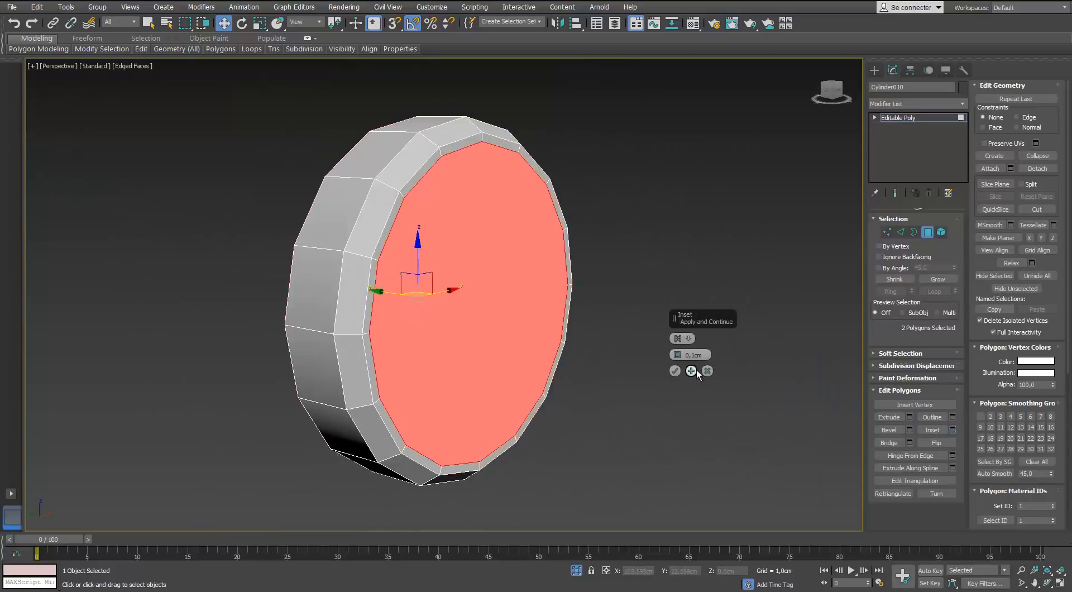
{"action": "left_click", "coordinate": [691, 370]}
{"action": "left_click", "coordinate": [675, 371]}
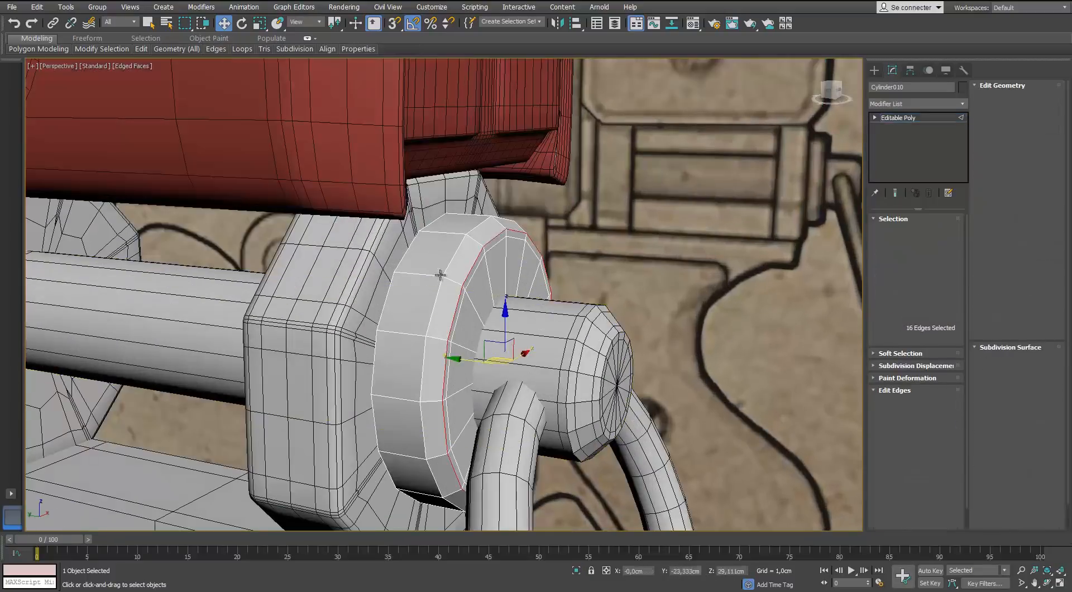
{"action": "left_click", "coordinate": [422, 287]}
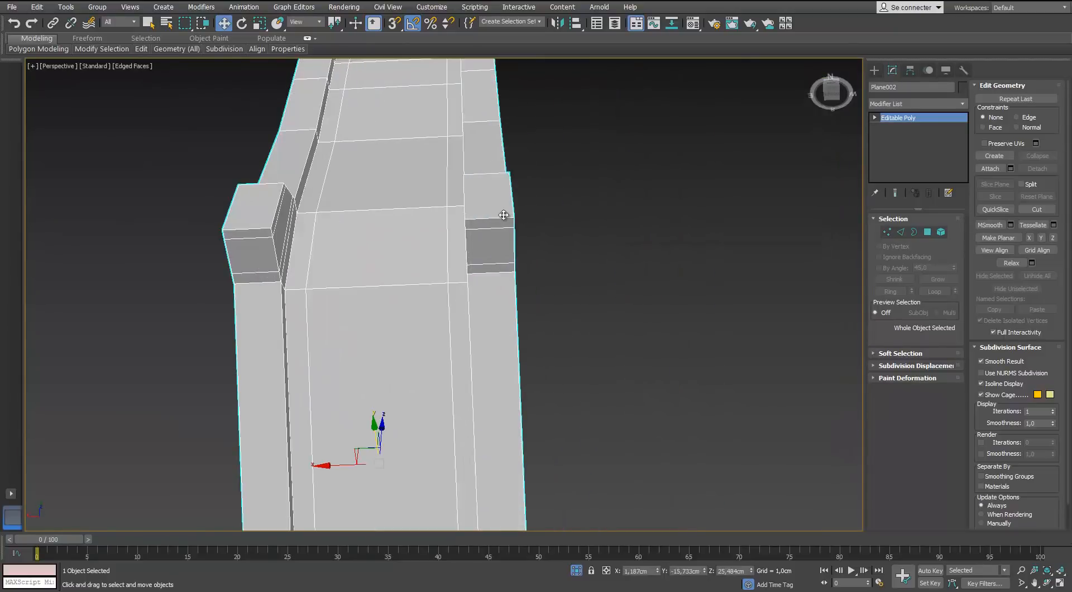
Edit the lower frame body's Editable Poly at edge level.
{"action": "key", "text": "2"}
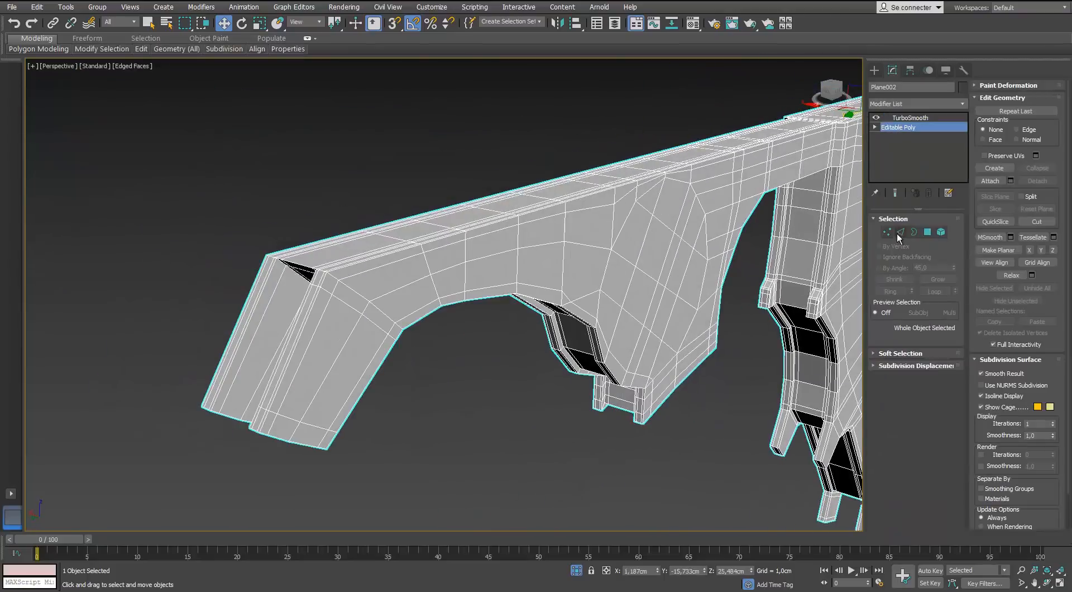
{"action": "left_click", "coordinate": [899, 232]}
{"action": "mouse_move", "coordinate": [141, 49]}
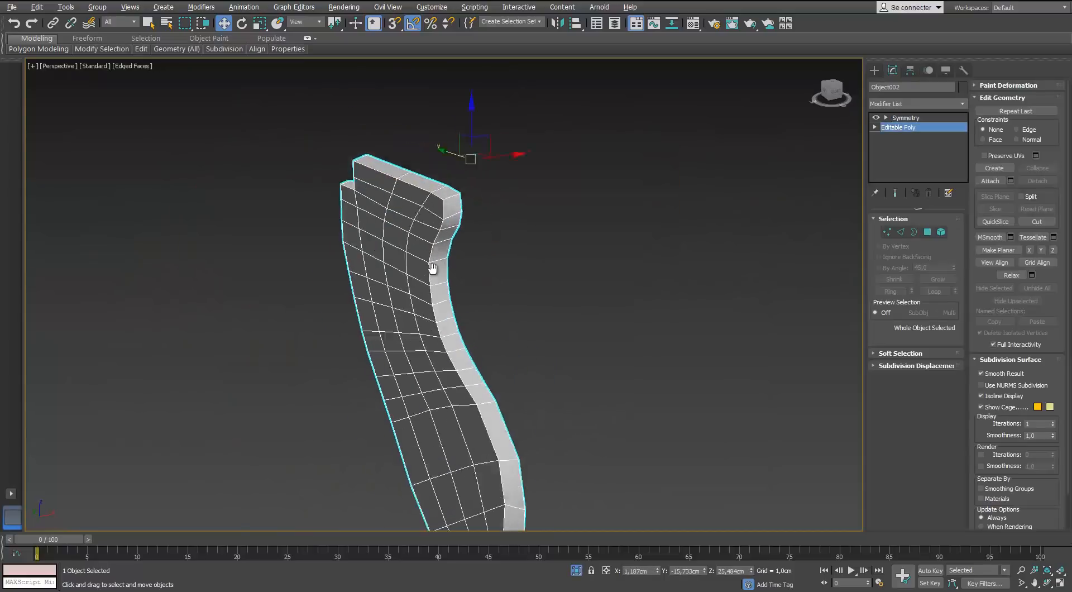
Add SwiftLoop support edges along the grip panel's outline and leave SwiftLoop.
{"action": "middle_click_drag", "start_coordinate": [517, 247], "coordinate": [93, 232], "text": "alt"}
{"action": "scroll", "coordinate": [98, 240], "scroll_direction": "down", "scroll_amount": 3}
{"action": "middle_click_drag", "start_coordinate": [181, 357], "coordinate": [167, 161]}
{"action": "middle_click_drag", "start_coordinate": [132, 81], "coordinate": [170, 221]}
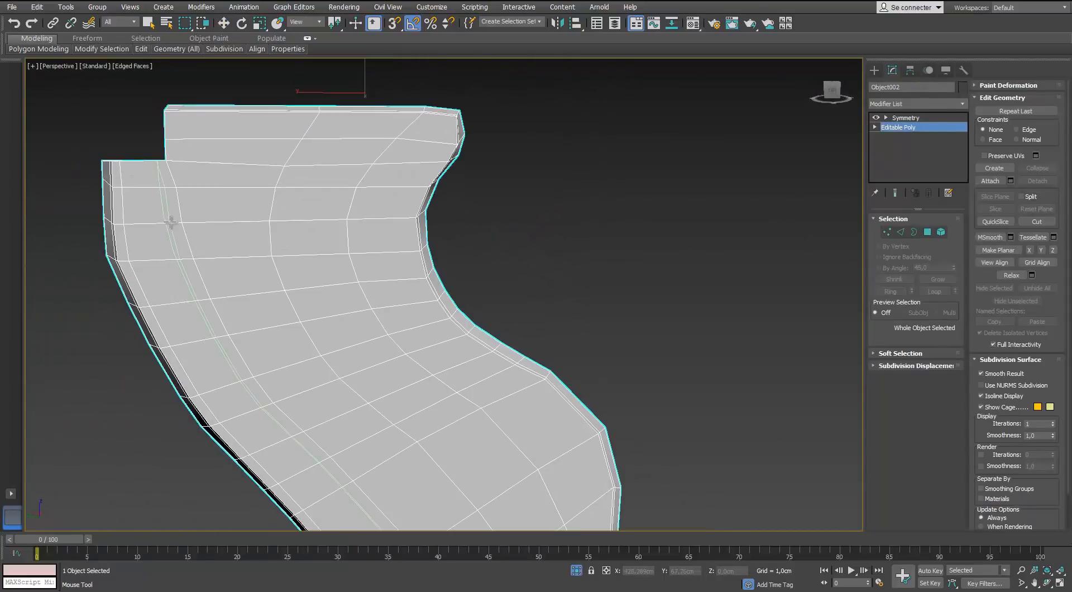
{"action": "right_click", "coordinate": [171, 221]}
{"action": "middle_click_drag", "start_coordinate": [466, 520], "coordinate": [450, 349]}
{"action": "middle_click_drag", "start_coordinate": [441, 173], "coordinate": [471, 296]}
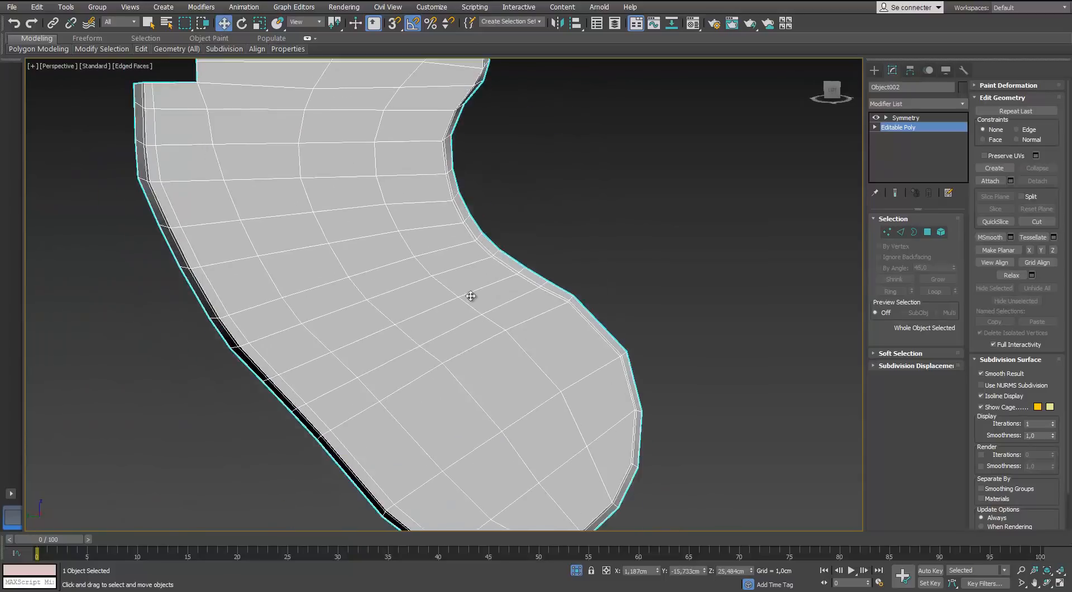
{"action": "scroll", "coordinate": [471, 297], "scroll_direction": "down", "scroll_amount": 3}
{"action": "mouse_move", "coordinate": [410, 357]}
{"action": "middle_mouse_down"}
{"action": "mouse_move", "coordinate": [434, 387]}
{"action": "mouse_move", "coordinate": [414, 354]}
{"action": "middle_mouse_up"}
In the Left view, select the edges crossing the border band along the grip panel's front side.
{"action": "key", "text": "l"}
{"action": "key", "text": "z"}
{"action": "right_click", "coordinate": [301, 250]}
{"action": "left_click", "coordinate": [905, 118]}
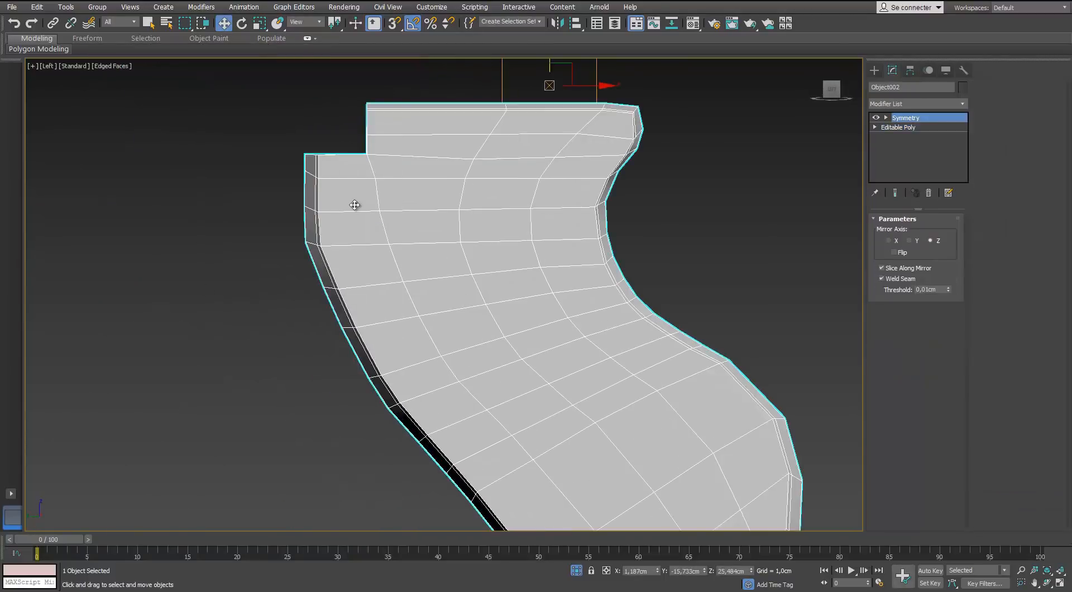
{"action": "right_click", "coordinate": [184, 295]}
{"action": "left_click", "coordinate": [895, 128]}
{"action": "key", "text": "2"}
{"action": "left_click_drag", "start_coordinate": [361, 263], "coordinate": [385, 330], "text": "ctrl"}
{"action": "middle_click_drag", "start_coordinate": [400, 342], "coordinate": [352, 215]}
{"action": "left_click_drag", "start_coordinate": [352, 215], "coordinate": [373, 250], "text": "ctrl"}
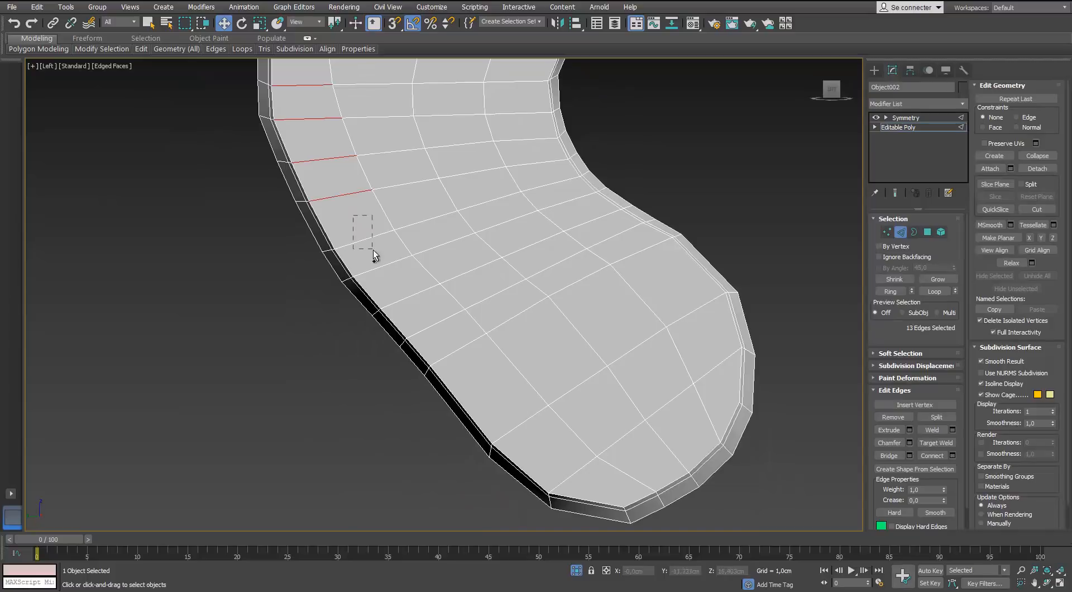
Add the remaining edges crossing the grip panel's border band, around the butt, back side and upper corner, to the selection.
{"action": "left_click_drag", "start_coordinate": [638, 469], "coordinate": [700, 414], "text": "ctrl"}
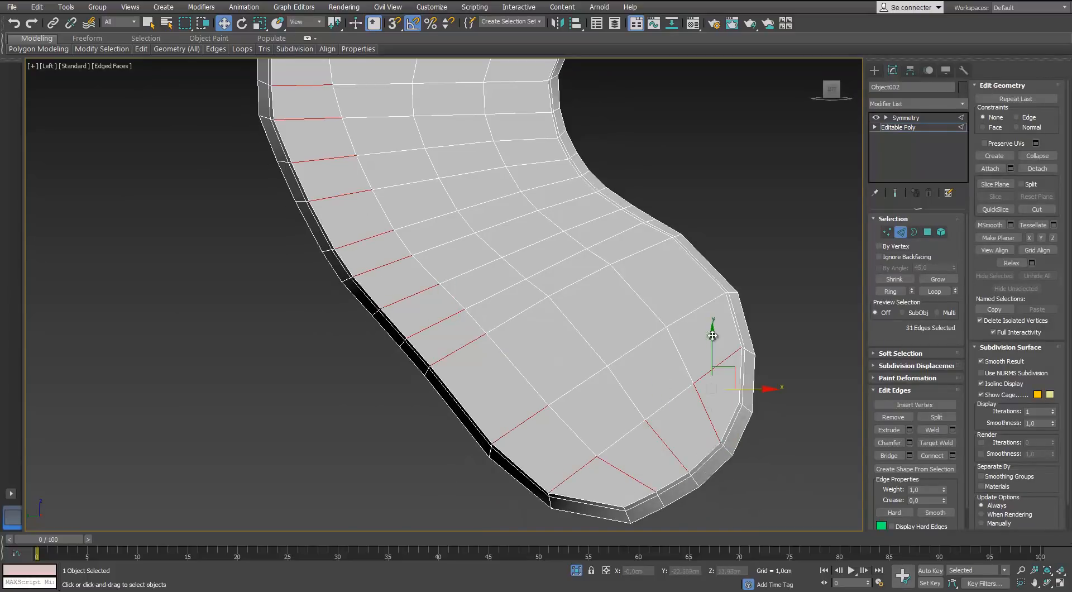
{"action": "left_click_drag", "start_coordinate": [545, 187], "coordinate": [523, 140], "text": "ctrl"}
{"action": "middle_click_drag", "start_coordinate": [522, 140], "coordinate": [531, 306]}
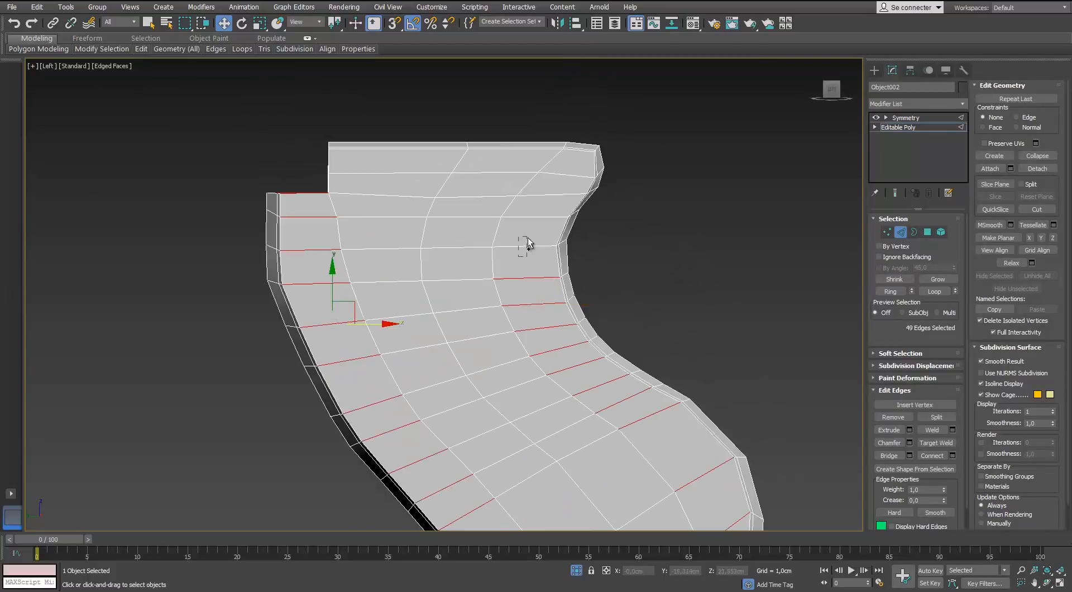
{"action": "left_click_drag", "start_coordinate": [557, 192], "coordinate": [570, 172], "text": "ctrl"}
{"action": "scroll", "coordinate": [569, 180], "scroll_direction": "up", "scroll_amount": 2}
{"action": "left_click_drag", "start_coordinate": [621, 124], "coordinate": [632, 175], "text": "ctrl"}
{"action": "scroll", "coordinate": [631, 175], "scroll_direction": "down", "scroll_amount": 3}
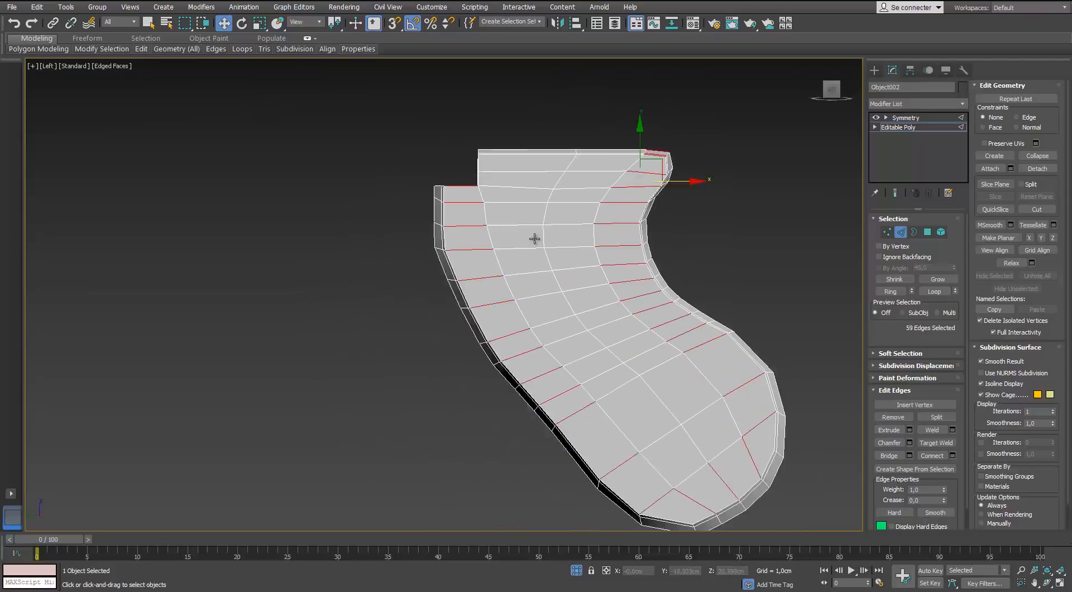
Connect the selected border edges with two pinched segments and remove the inner of the two resulting loops.
{"action": "scroll", "coordinate": [607, 274], "scroll_direction": "up", "scroll_amount": 1}
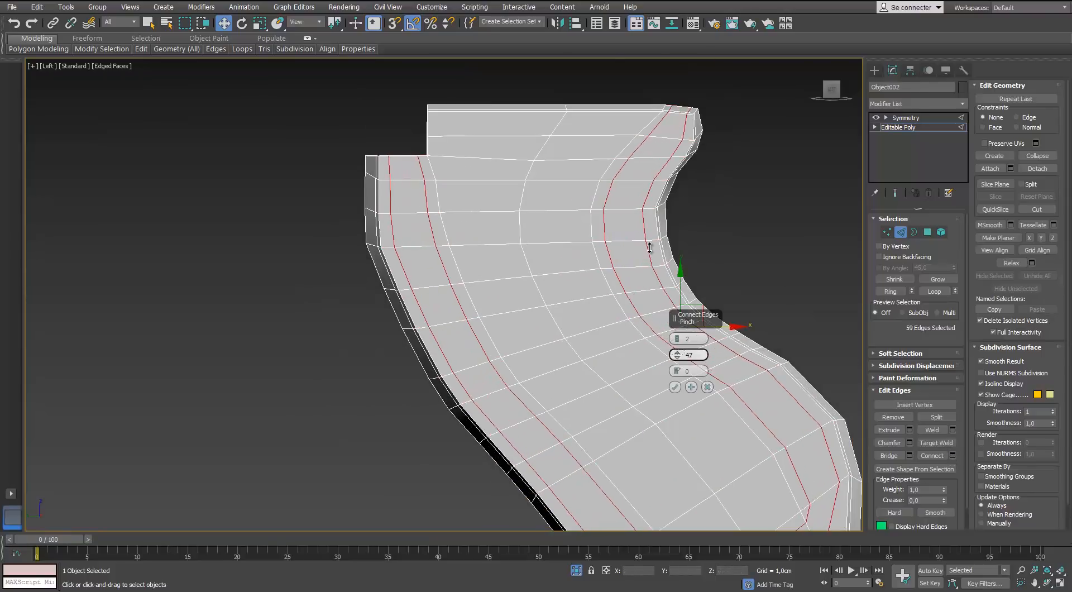
{"action": "middle_click_drag", "start_coordinate": [612, 509], "coordinate": [568, 439]}
{"action": "left_click", "coordinate": [675, 387]}
{"action": "double_click", "coordinate": [544, 402]}
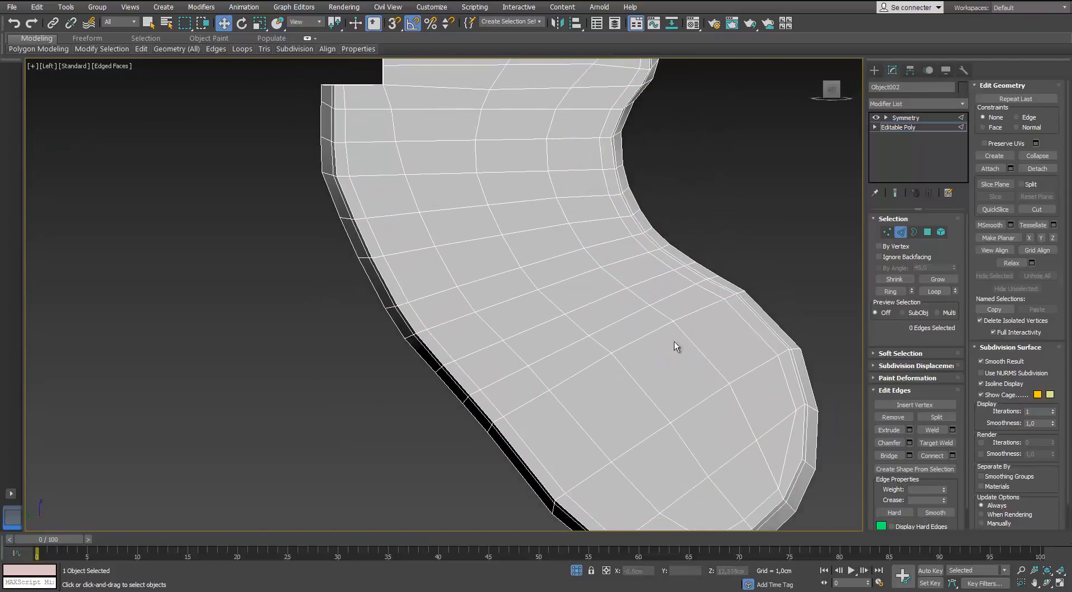
{"action": "left_click", "coordinate": [236, 76]}
{"action": "middle_click_drag", "start_coordinate": [490, 83], "coordinate": [474, 220]}
{"action": "scroll", "coordinate": [474, 220], "scroll_direction": "up", "scroll_amount": 2}
{"action": "scroll", "coordinate": [690, 207], "scroll_direction": "up", "scroll_amount": 2}
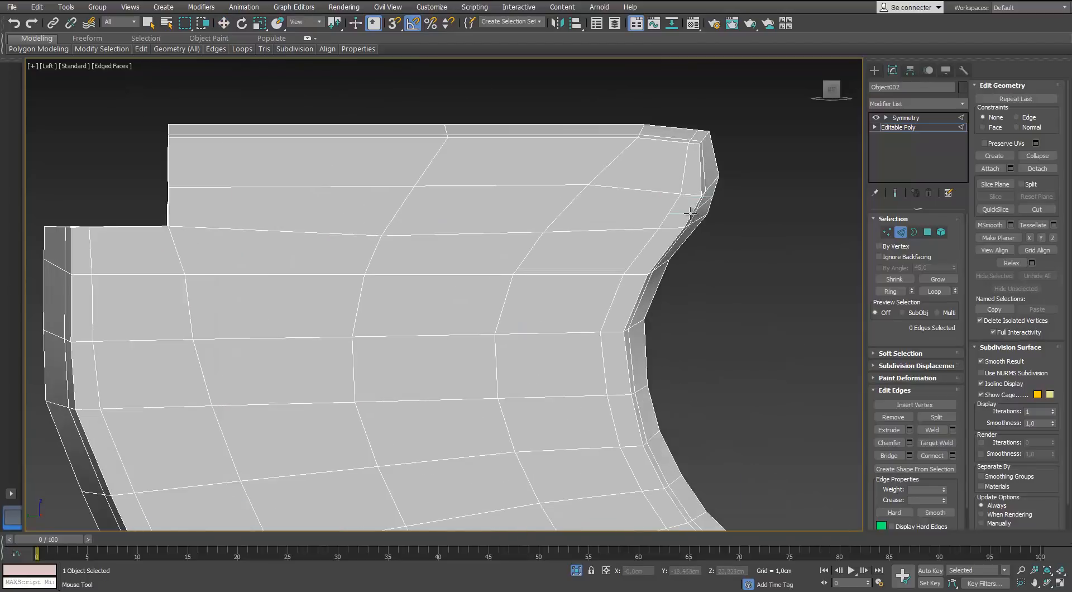
Select the polygons on the grip panel's reverse side and delete them.
{"action": "middle_click_drag", "start_coordinate": [687, 215], "coordinate": [433, 229], "text": "alt"}
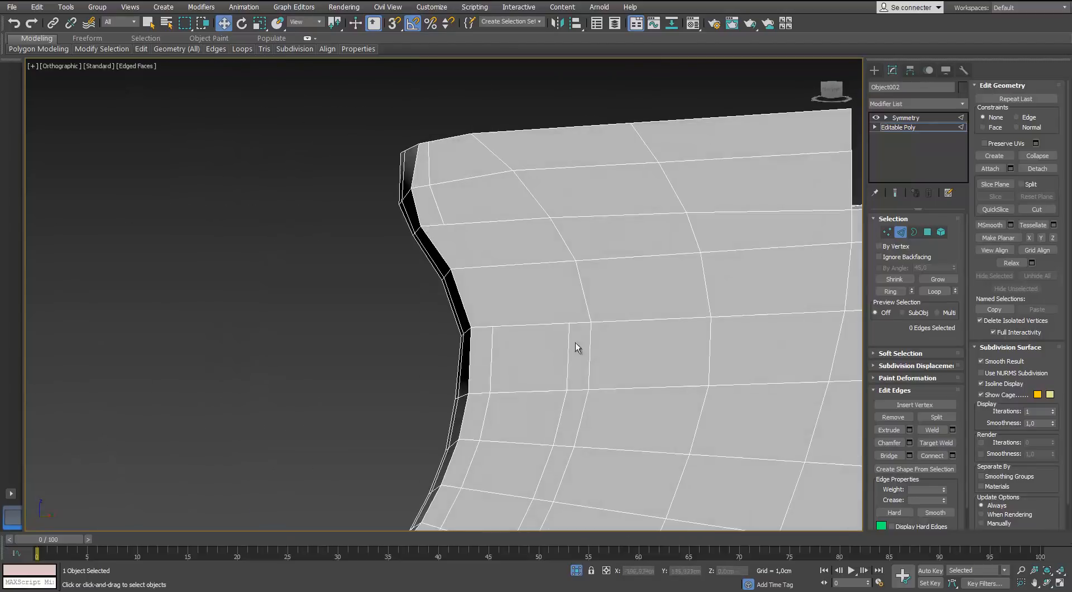
{"action": "middle_click_drag", "start_coordinate": [492, 361], "coordinate": [575, 250], "text": "alt"}
{"action": "key", "text": "4"}
{"action": "left_click", "coordinate": [449, 172], "text": "ctrl"}
{"action": "scroll", "coordinate": [447, 184], "scroll_direction": "down", "scroll_amount": 3}
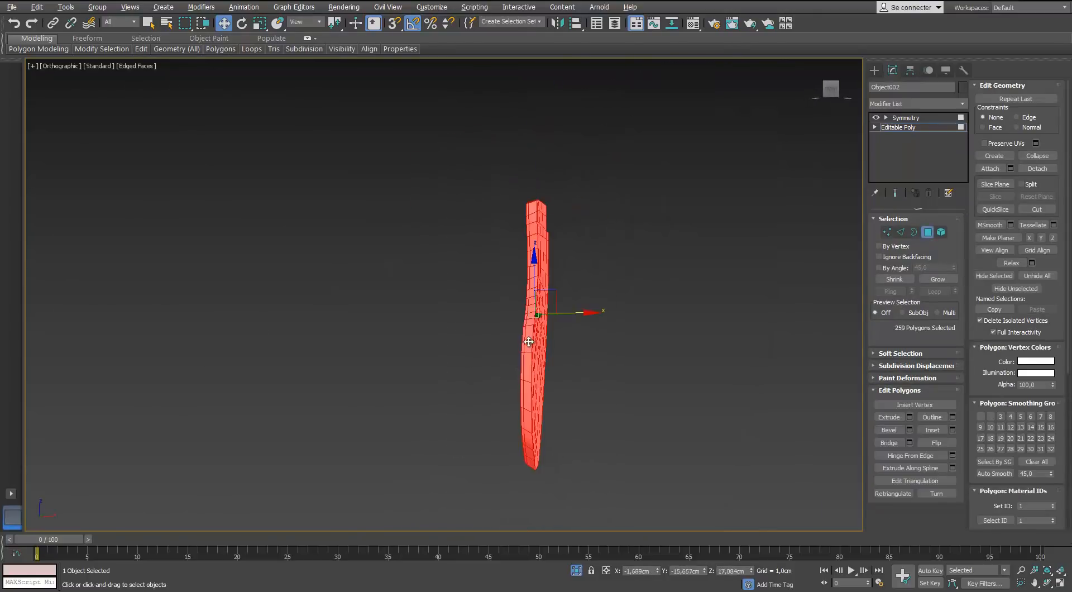
{"action": "left_click_drag", "start_coordinate": [445, 537], "coordinate": [446, 537], "text": "alt"}
{"action": "scroll", "coordinate": [568, 234], "scroll_direction": "up", "scroll_amount": 3}
{"action": "middle_click_drag", "start_coordinate": [636, 223], "coordinate": [565, 274], "text": "alt"}
{"action": "scroll", "coordinate": [462, 199], "scroll_direction": "down", "scroll_amount": 3}
{"action": "key", "text": "Delete"}
Remove the leftover vertices where the inner loop was taken out of the grip panel's face.
{"action": "middle_click_drag", "start_coordinate": [379, 262], "coordinate": [428, 184], "text": "alt"}
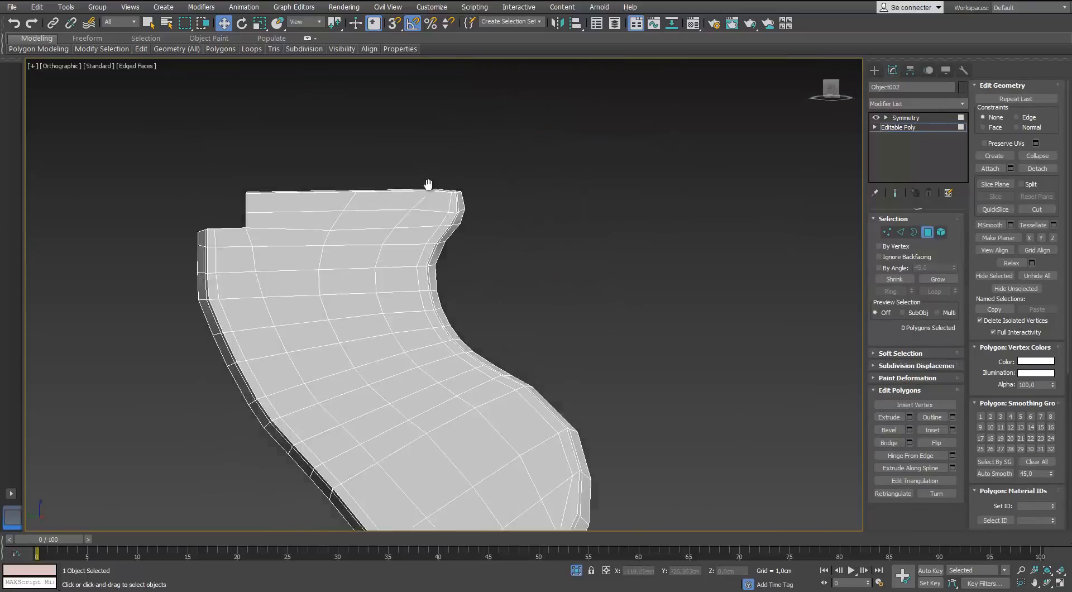
{"action": "scroll", "coordinate": [428, 185], "scroll_direction": "up", "scroll_amount": 4}
{"action": "left_click", "coordinate": [899, 232]}
{"action": "left_click", "coordinate": [488, 266]}
{"action": "middle_click_drag", "start_coordinate": [488, 266], "coordinate": [470, 256], "text": "alt"}
{"action": "left_click", "coordinate": [887, 232]}
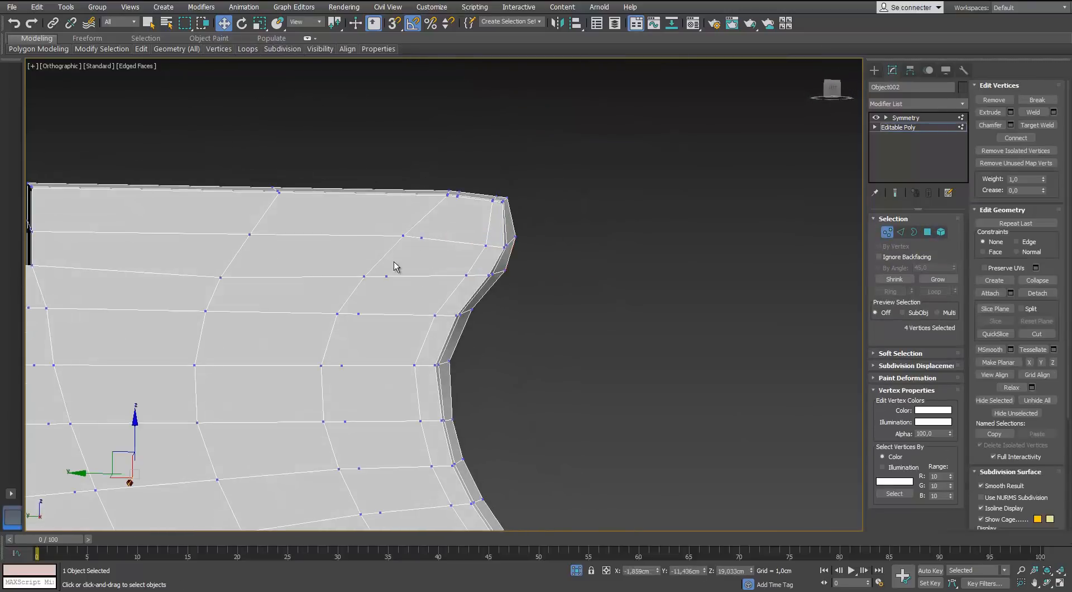
{"action": "middle_click_drag", "start_coordinate": [478, 178], "coordinate": [622, 124]}
{"action": "scroll", "coordinate": [622, 124], "scroll_direction": "down", "scroll_amount": 2}
In the Left view, add two SwiftLoop support loops across the grip panel, just above and below the notch level.
{"action": "key", "text": "l"}
{"action": "key", "text": "2"}
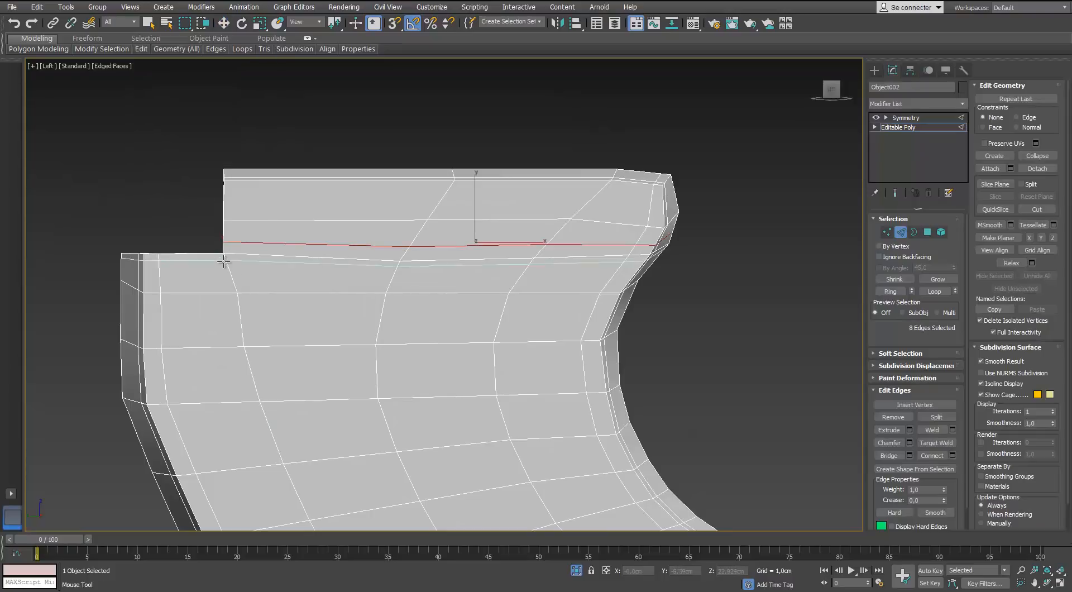
{"action": "mouse_move", "coordinate": [246, 340]}
{"action": "middle_mouse_down", "text": "alt"}
{"action": "mouse_move", "coordinate": [215, 342]}
{"action": "mouse_move", "coordinate": [263, 342]}
{"action": "middle_mouse_up", "text": "alt"}
Cut edges from the notch's inner corner down to the nearest edge crossing on the grip panel's face.
{"action": "right_click", "coordinate": [232, 332]}
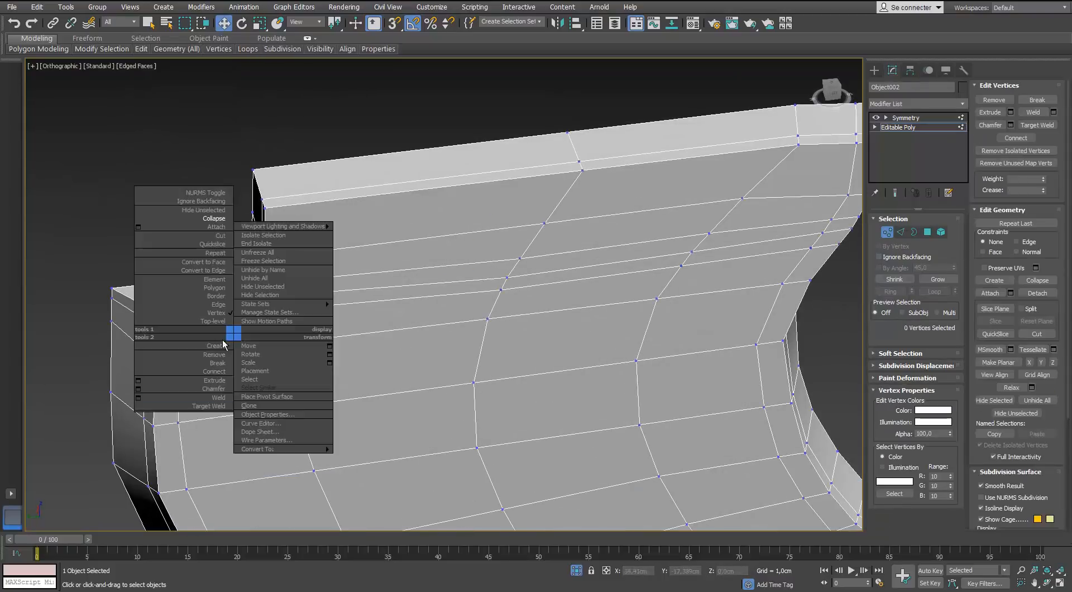
{"action": "left_click", "coordinate": [230, 289]}
{"action": "right_click", "coordinate": [231, 290]}
{"action": "left_click", "coordinate": [211, 188]}
{"action": "left_click", "coordinate": [238, 274]}
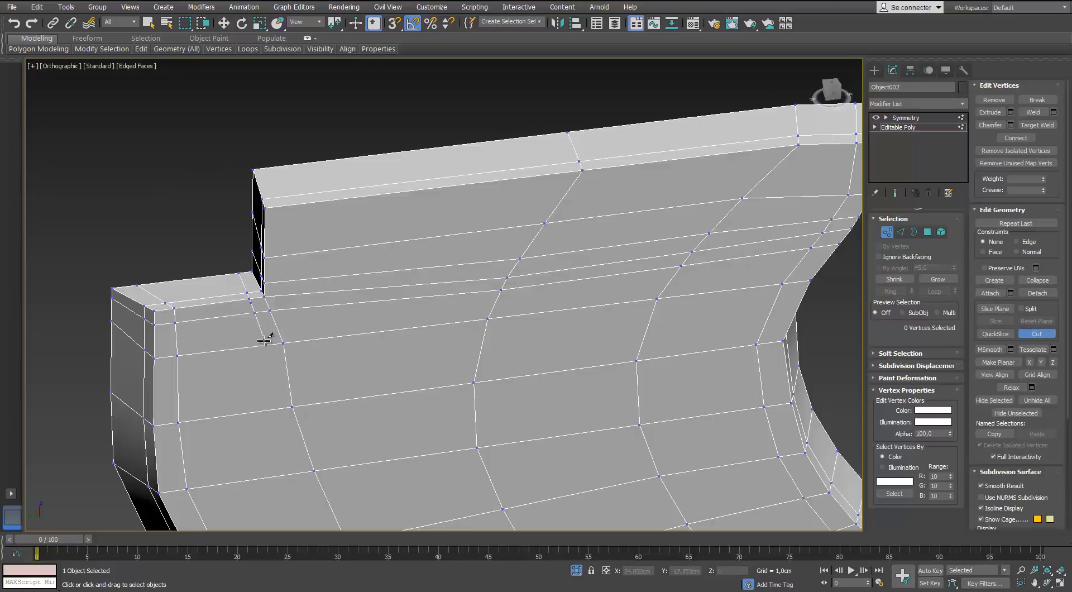
{"action": "middle_click_drag", "start_coordinate": [263, 340], "coordinate": [245, 180], "text": "alt"}
{"action": "scroll", "coordinate": [244, 182], "scroll_direction": "up", "scroll_amount": 2}
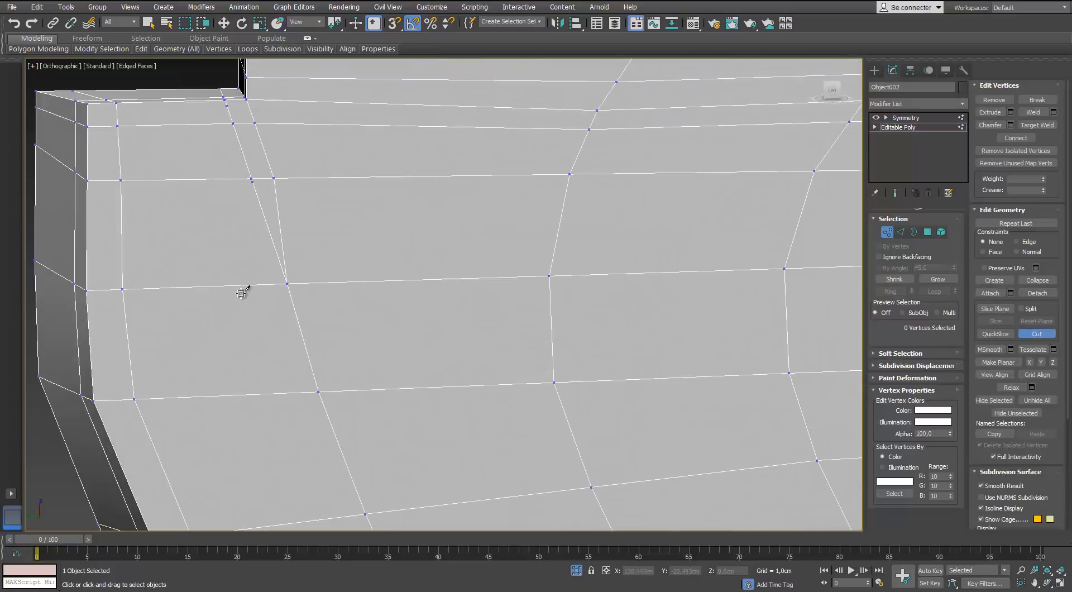
{"action": "scroll", "coordinate": [247, 193], "scroll_direction": "up", "scroll_amount": 2}
{"action": "left_click", "coordinate": [262, 170]}
{"action": "key", "text": "BackSpace"}
{"action": "scroll", "coordinate": [408, 222], "scroll_direction": "down", "scroll_amount": 3}
Test a TurboSmooth modifier above the grip panel's Symmetry and undo it.
{"action": "left_click", "coordinate": [905, 118]}
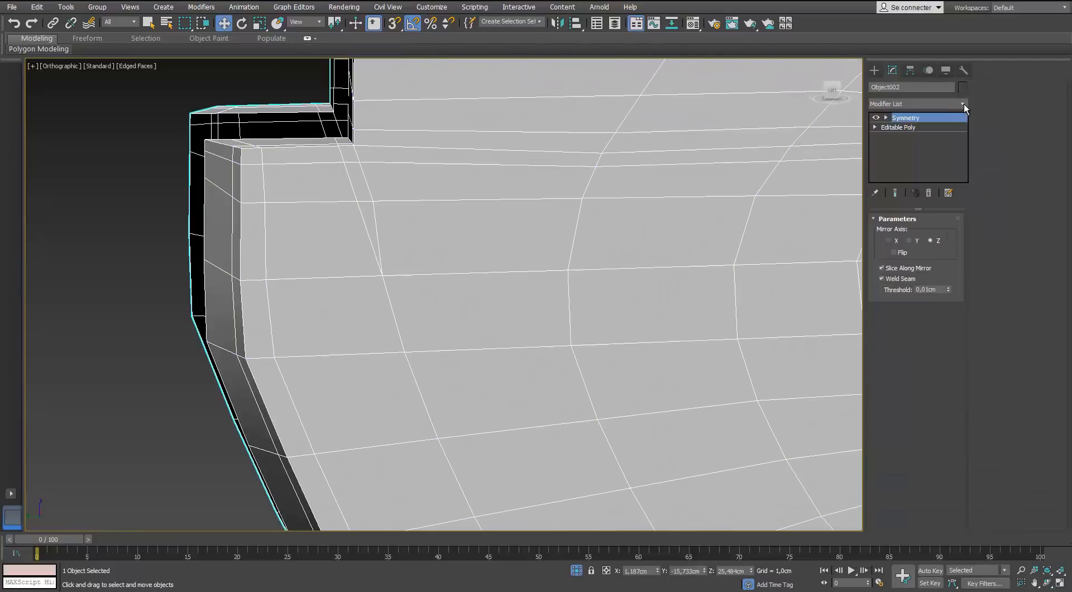
{"action": "left_click", "coordinate": [963, 105]}
{"action": "key", "text": "t"}
{"action": "key", "text": "t"}
{"action": "key", "text": "t"}
{"action": "key", "text": "Return"}
{"action": "scroll", "coordinate": [397, 246], "scroll_direction": "down", "scroll_amount": 3}
{"action": "middle_click_drag", "start_coordinate": [397, 246], "coordinate": [388, 276], "text": "alt"}
{"action": "left_click", "coordinate": [917, 137]}
{"action": "key", "text": "ctrl+z"}
Cut the grip panel's Editable Poly again below the notch to reroute the edges around its corner.
{"action": "scroll", "coordinate": [424, 218], "scroll_direction": "up", "scroll_amount": 3}
{"action": "left_click", "coordinate": [949, 127]}
{"action": "key", "text": "alt+c"}
{"action": "middle_click_drag", "start_coordinate": [408, 373], "coordinate": [391, 121], "text": "alt"}
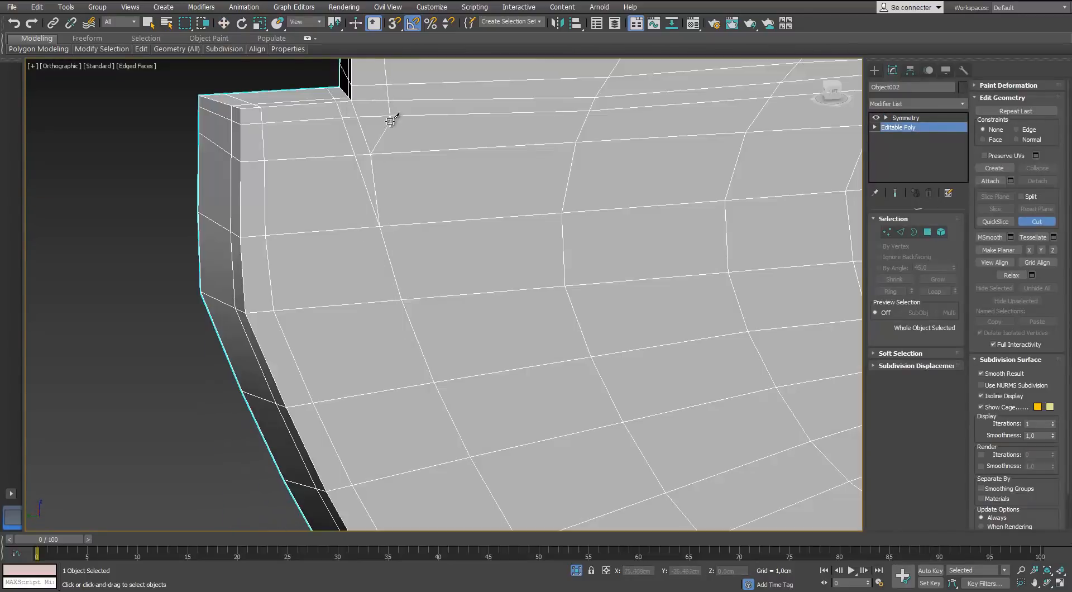
Add TurboSmooth above the grip panel's Symmetry, hide the edge display and end the isolation.
{"action": "left_click", "coordinate": [913, 119]}
{"action": "left_click", "coordinate": [963, 105]}
{"action": "type", "text": "tu"}
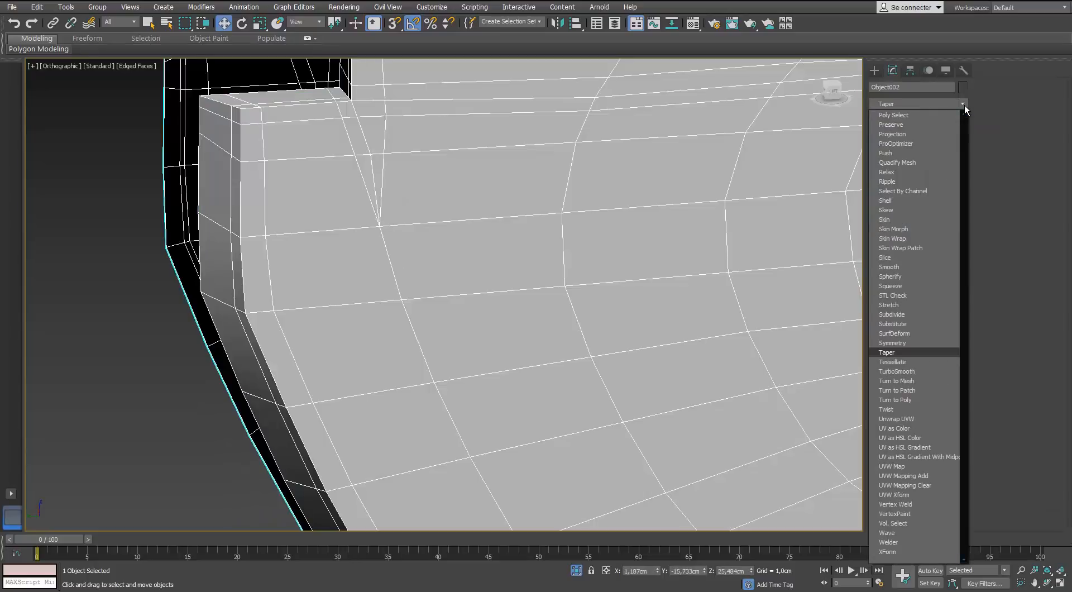
{"action": "key", "text": "Return"}
{"action": "scroll", "coordinate": [572, 252], "scroll_direction": "down", "scroll_amount": 6}
{"action": "key", "text": "F4"}
{"action": "middle_click_drag", "start_coordinate": [571, 253], "coordinate": [793, 261], "text": "alt"}
{"action": "middle_click_drag", "start_coordinate": [904, 257], "coordinate": [971, 260], "text": "alt"}
{"action": "key", "text": "alt+q"}
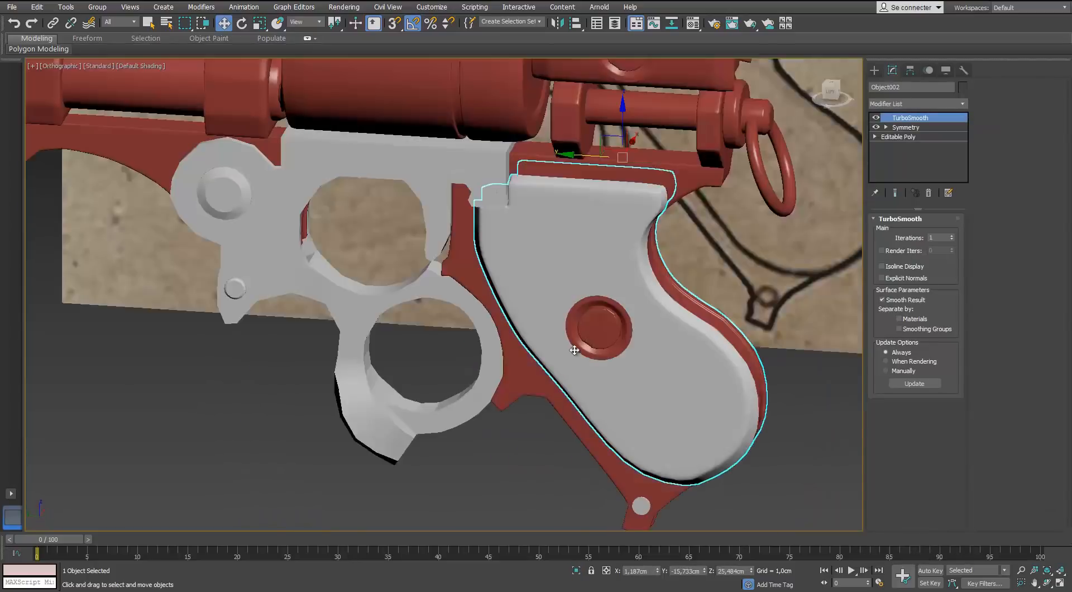
Assign the red material to the finished grip panel in the Material Editor.
{"action": "middle_click_drag", "start_coordinate": [654, 255], "coordinate": [667, 253], "text": "alt"}
{"action": "key", "text": "m"}
{"action": "left_click", "coordinate": [646, 292]}
{"action": "left_click", "coordinate": [797, 146]}
Isolate the trigger guard frame and start SwiftLoop on its Editable Poly beneath the Symmetry.
{"action": "scroll", "coordinate": [279, 385], "scroll_direction": "down", "scroll_amount": 5}
{"action": "middle_click_drag", "start_coordinate": [259, 392], "coordinate": [319, 369], "text": "alt"}
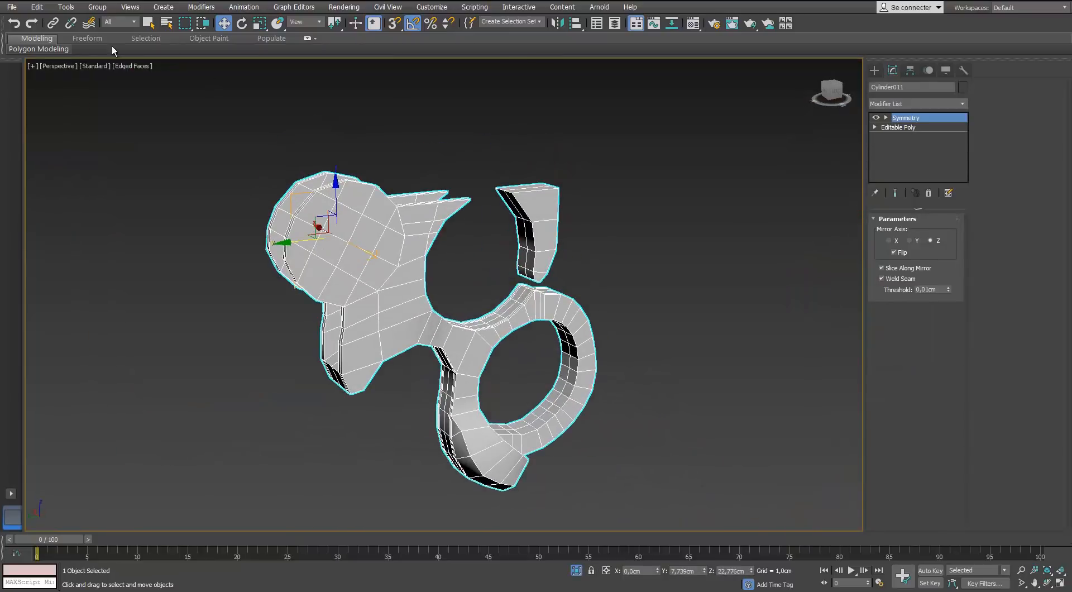
{"action": "scroll", "coordinate": [533, 201], "scroll_direction": "up", "scroll_amount": 8}
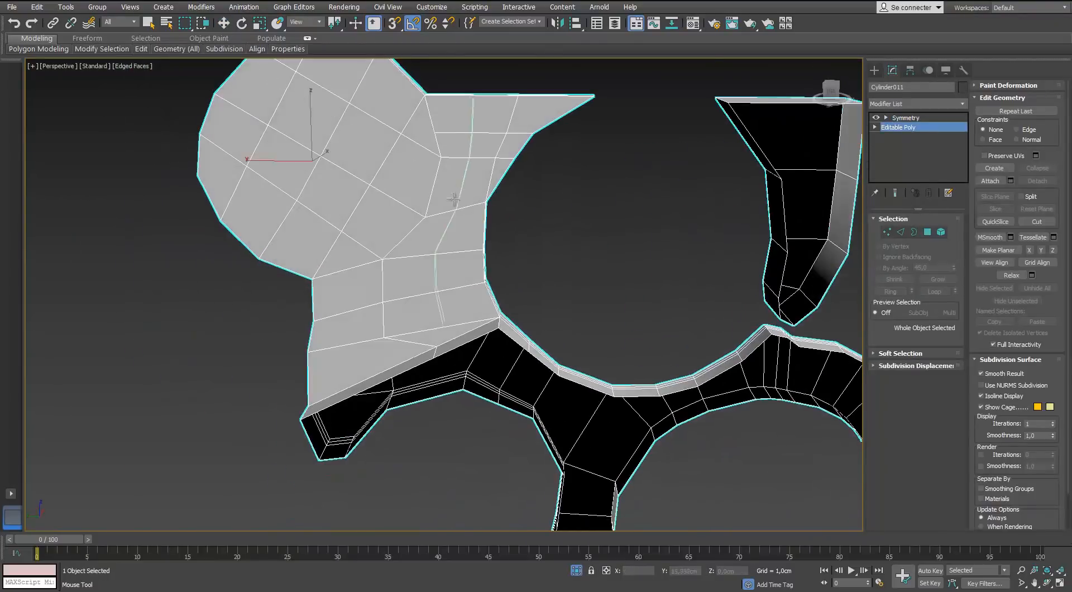
Add SwiftLoop support edges along the trigger guard frame's head, arm and ring.
{"action": "middle_click_drag", "start_coordinate": [533, 201], "coordinate": [564, 204], "text": "alt"}
{"action": "middle_click_drag", "start_coordinate": [563, 204], "coordinate": [570, 112]}
{"action": "middle_click_drag", "start_coordinate": [558, 168], "coordinate": [483, 221], "text": "alt"}
{"action": "scroll", "coordinate": [438, 136], "scroll_direction": "up", "scroll_amount": 6}
{"action": "scroll", "coordinate": [407, 151], "scroll_direction": "down", "scroll_amount": 6}
{"action": "scroll", "coordinate": [342, 215], "scroll_direction": "up", "scroll_amount": 4}
{"action": "middle_click_drag", "start_coordinate": [483, 221], "coordinate": [452, 179], "text": "alt"}
{"action": "middle_click_drag", "start_coordinate": [436, 313], "coordinate": [414, 112], "text": "alt"}
{"action": "scroll", "coordinate": [414, 294], "scroll_direction": "down", "scroll_amount": 6}
{"action": "scroll", "coordinate": [539, 126], "scroll_direction": "up", "scroll_amount": 7}
{"action": "scroll", "coordinate": [414, 112], "scroll_direction": "down", "scroll_amount": 5}
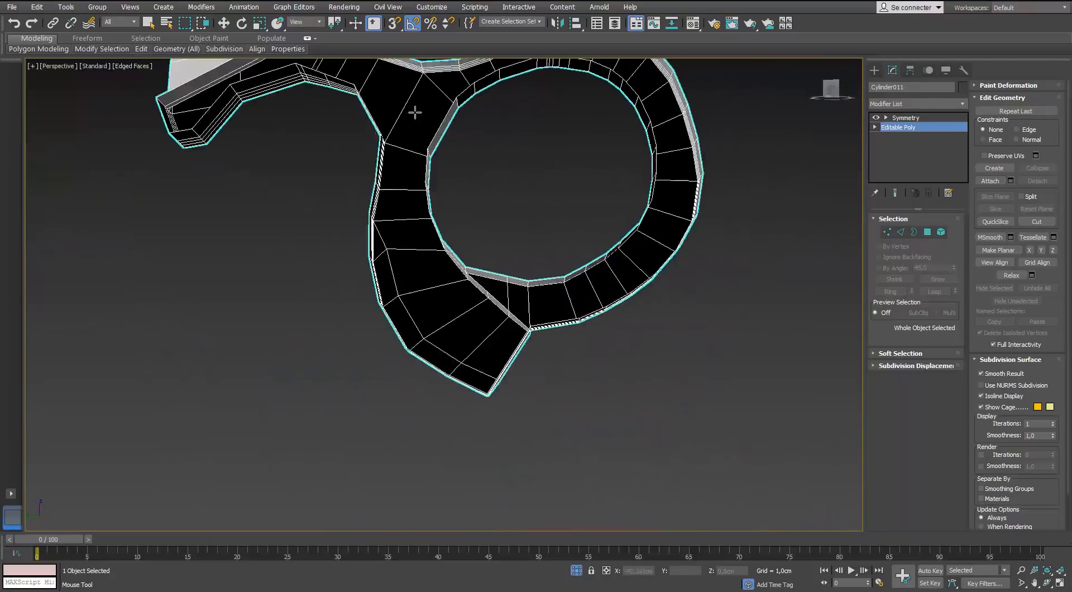
Add SwiftLoop support edges at the junction between the ring and the finger spur and at the spur's tip.
{"action": "scroll", "coordinate": [483, 312], "scroll_direction": "up", "scroll_amount": 6}
{"action": "middle_click_drag", "start_coordinate": [483, 313], "coordinate": [572, 253], "text": "alt"}
{"action": "scroll", "coordinate": [509, 359], "scroll_direction": "down", "scroll_amount": 4}
{"action": "scroll", "coordinate": [491, 380], "scroll_direction": "up", "scroll_amount": 4}
{"action": "scroll", "coordinate": [572, 252], "scroll_direction": "down", "scroll_amount": 4}
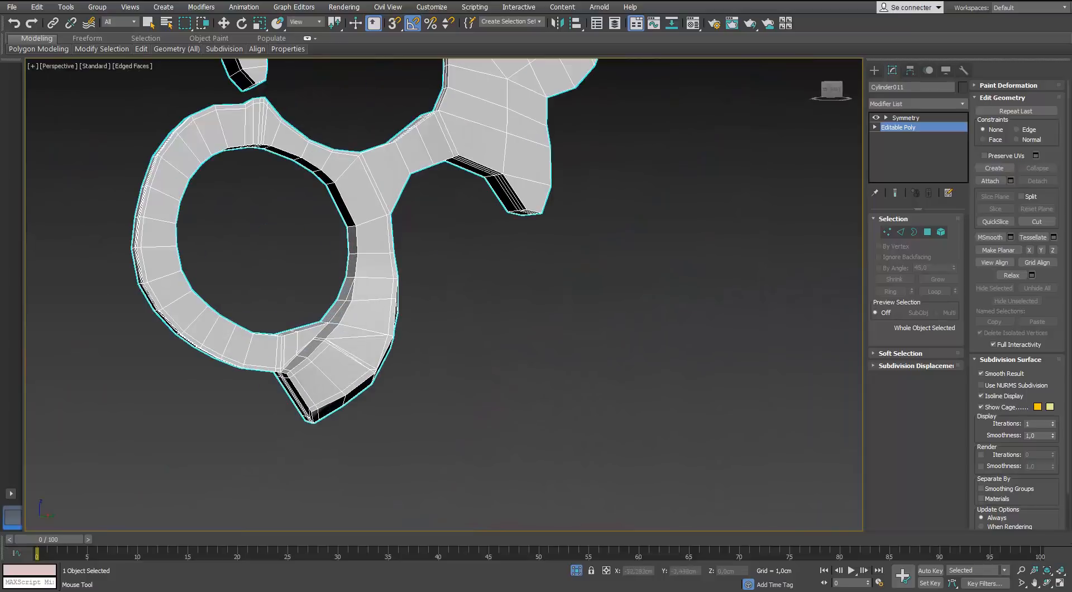
{"action": "scroll", "coordinate": [346, 341], "scroll_direction": "up", "scroll_amount": 6}
{"action": "middle_click_drag", "start_coordinate": [393, 347], "coordinate": [413, 335], "text": "alt"}
Collapse the trigger guard frame with its Symmetry into one Editable Poly and edit it at edge level.
{"action": "left_click", "coordinate": [900, 233]}
{"action": "middle_click_drag", "start_coordinate": [411, 374], "coordinate": [361, 380], "text": "alt"}
{"action": "left_click", "coordinate": [715, 430]}
{"action": "left_click", "coordinate": [900, 232]}
Clean the stray vertex off the diagonal edge crossing the finger spur beside the ring.
{"action": "double_click", "coordinate": [351, 352]}
{"action": "scroll", "coordinate": [390, 343], "scroll_direction": "down", "scroll_amount": 5}
{"action": "left_click", "coordinate": [360, 379]}
{"action": "scroll", "coordinate": [361, 379], "scroll_direction": "up", "scroll_amount": 6}
{"action": "left_click", "coordinate": [288, 339]}
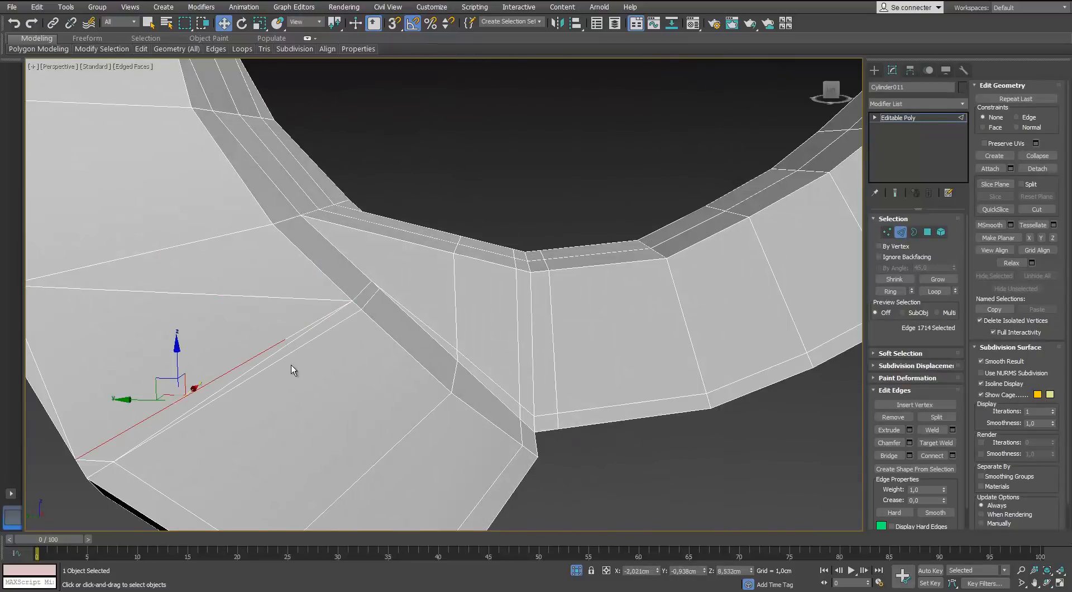
{"action": "scroll", "coordinate": [291, 364], "scroll_direction": "down", "scroll_amount": 3}
{"action": "scroll", "coordinate": [401, 344], "scroll_direction": "up", "scroll_amount": 3}
{"action": "key", "text": "1"}
{"action": "scroll", "coordinate": [401, 343], "scroll_direction": "down", "scroll_amount": 5}
{"action": "scroll", "coordinate": [377, 321], "scroll_direction": "up", "scroll_amount": 6}
{"action": "left_click", "coordinate": [376, 321]}
{"action": "scroll", "coordinate": [377, 321], "scroll_direction": "down", "scroll_amount": 2}
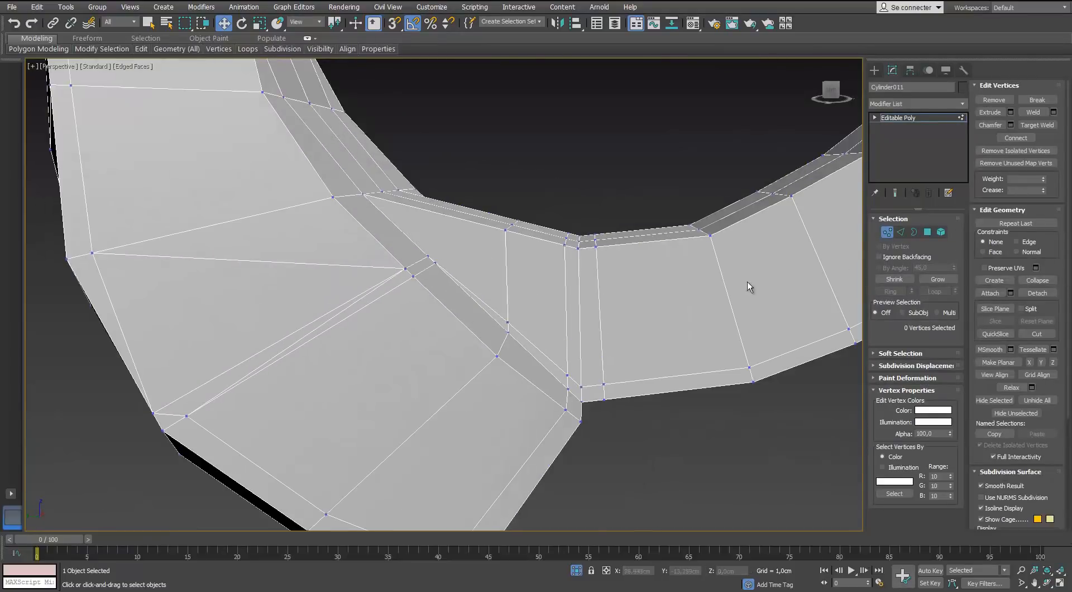
Remove the doubled diagonal edge across the finger spur and the support loop along the ring's outer border.
{"action": "key", "text": "2"}
{"action": "left_click", "coordinate": [342, 305]}
{"action": "scroll", "coordinate": [334, 270], "scroll_direction": "down", "scroll_amount": 4}
{"action": "scroll", "coordinate": [295, 330], "scroll_direction": "up", "scroll_amount": 8}
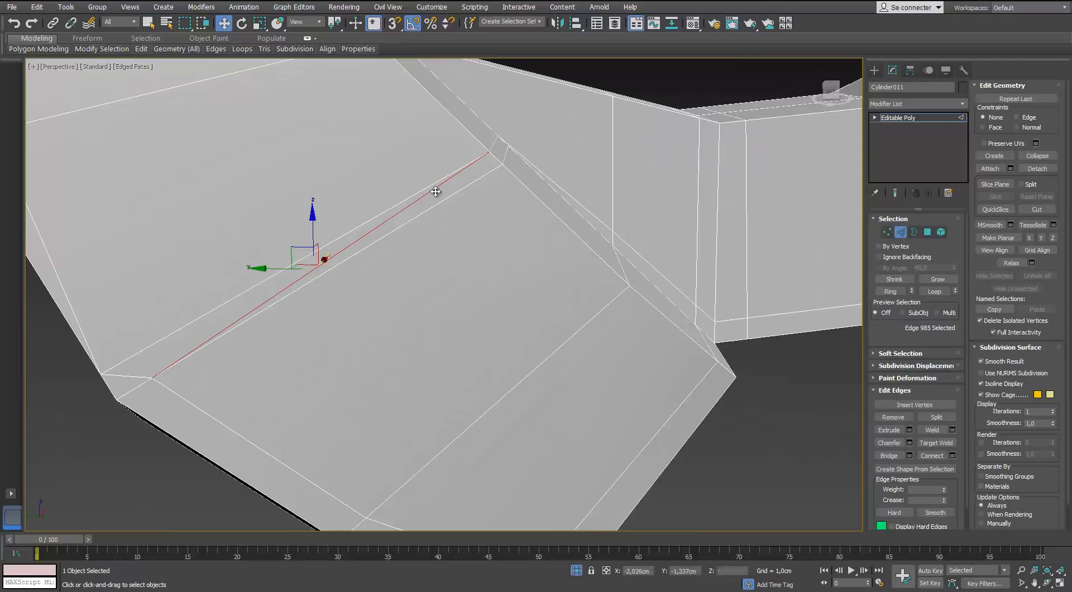
{"action": "key", "text": "BackSpace"}
{"action": "scroll", "coordinate": [390, 257], "scroll_direction": "down", "scroll_amount": 3}
{"action": "scroll", "coordinate": [223, 308], "scroll_direction": "down", "scroll_amount": 5}
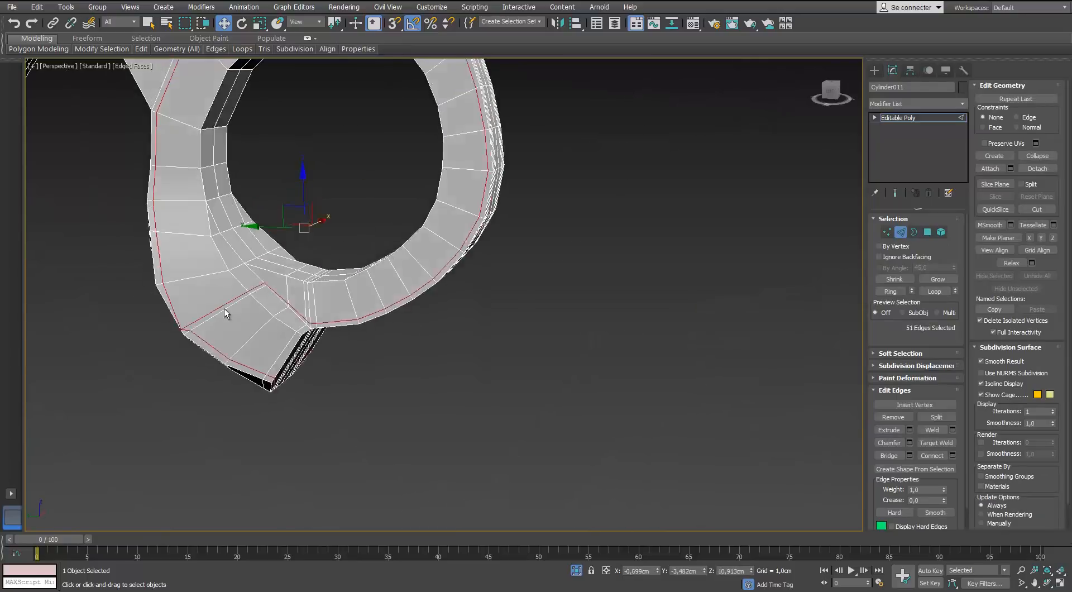
Connect the two vertices beside the ring's inner rim where the spur meets the ring.
{"action": "scroll", "coordinate": [308, 244], "scroll_direction": "up", "scroll_amount": 6}
{"action": "key", "text": "1"}
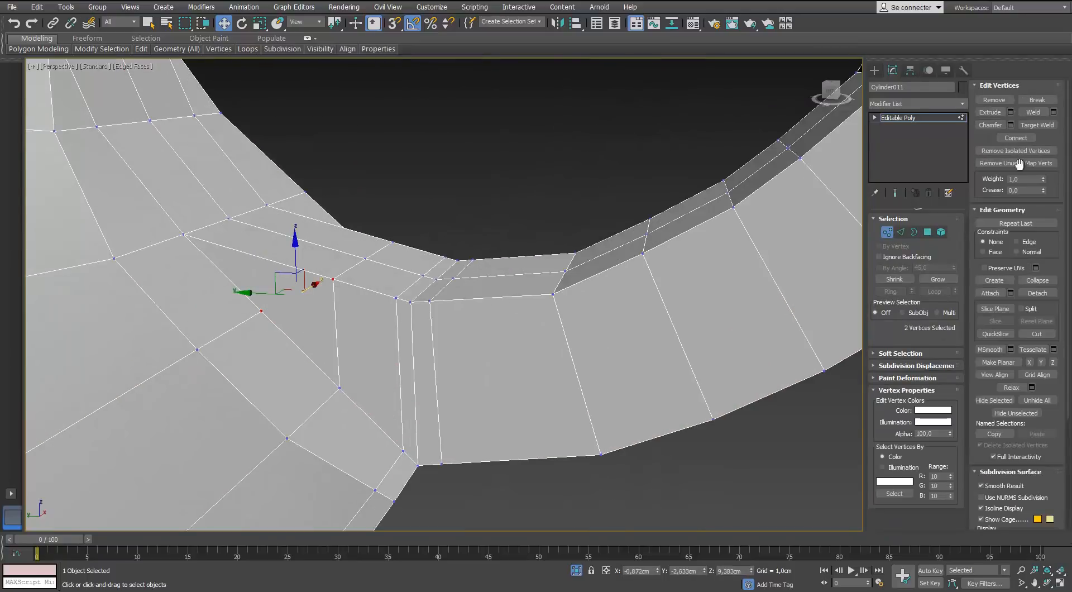
{"action": "scroll", "coordinate": [560, 345], "scroll_direction": "down", "scroll_amount": 6}
{"action": "key", "text": "2"}
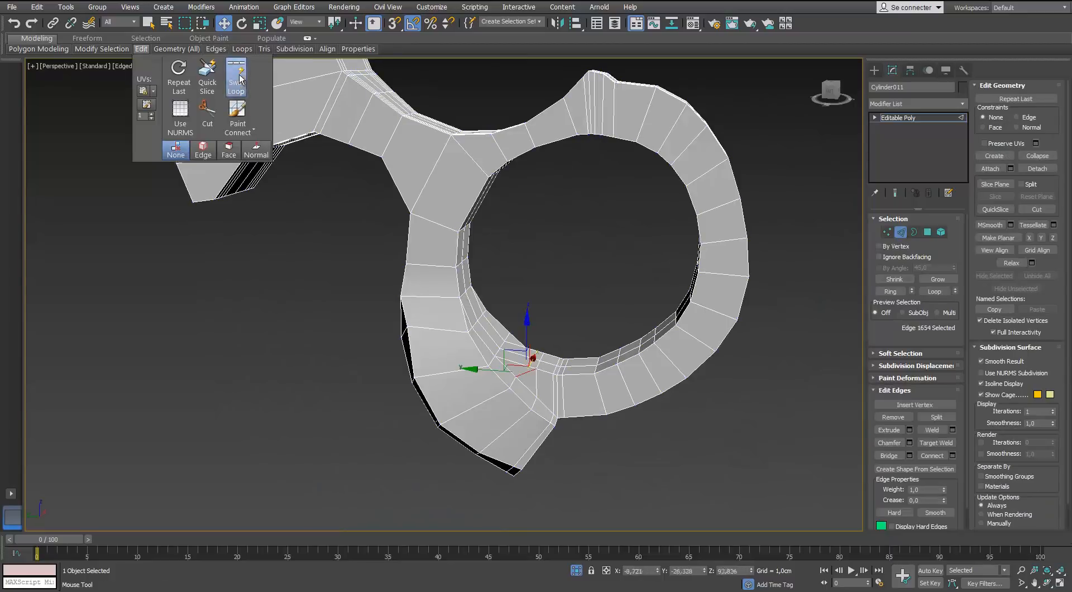
Try a SwiftLoop edge loop along the outer part of the ring's face.
{"action": "left_click", "coordinate": [239, 79]}
{"action": "scroll", "coordinate": [416, 150], "scroll_direction": "up", "scroll_amount": 4}
{"action": "middle_click_drag", "start_coordinate": [415, 151], "coordinate": [444, 133], "text": "alt"}
{"action": "left_click", "coordinate": [372, 281]}
{"action": "scroll", "coordinate": [517, 230], "scroll_direction": "down", "scroll_amount": 3}
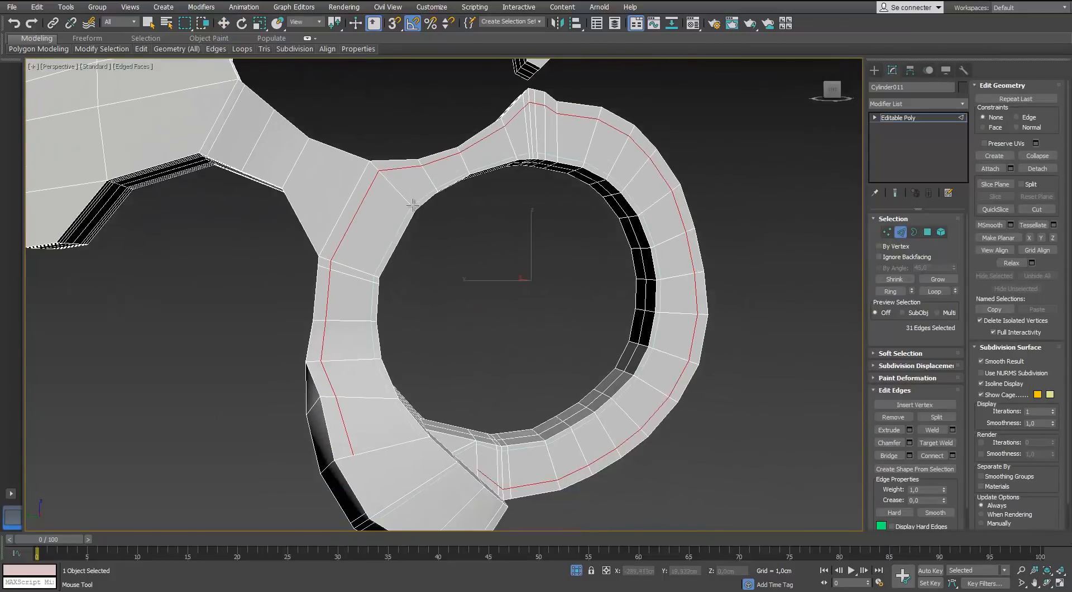
{"action": "middle_click_drag", "start_coordinate": [479, 235], "coordinate": [416, 119]}
{"action": "scroll", "coordinate": [394, 296], "scroll_direction": "up", "scroll_amount": 3}
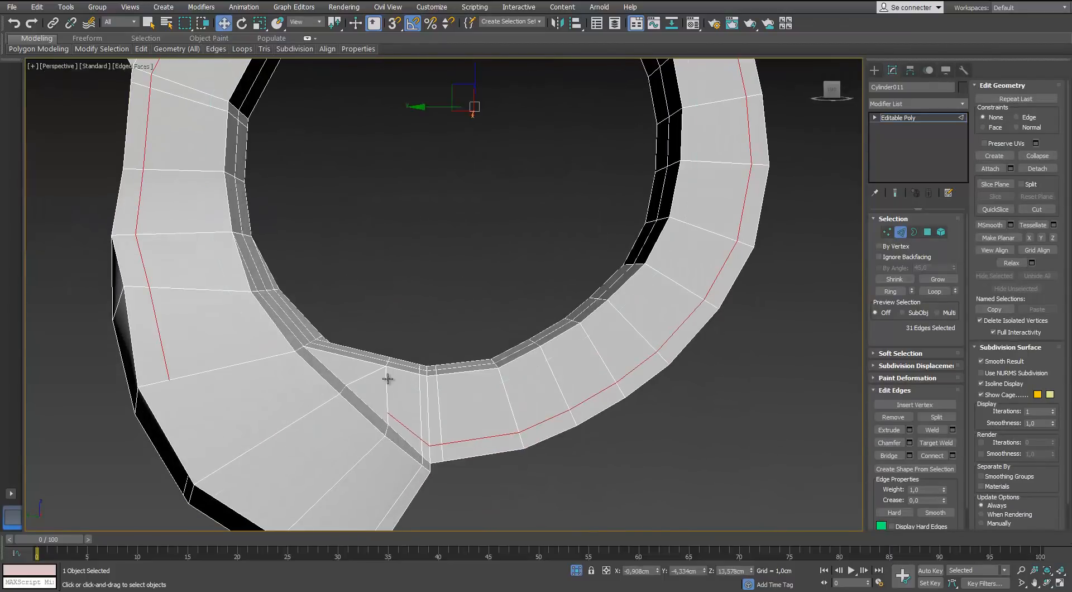
Connect the edges crossing the ring's and spur's face with two segments and a pinch of 68.
{"action": "middle_click_drag", "start_coordinate": [387, 379], "coordinate": [313, 359], "text": "alt"}
{"action": "right_click", "coordinate": [313, 359]}
{"action": "left_click", "coordinate": [231, 407]}
{"action": "middle_click_drag", "start_coordinate": [215, 426], "coordinate": [346, 377], "text": "alt"}
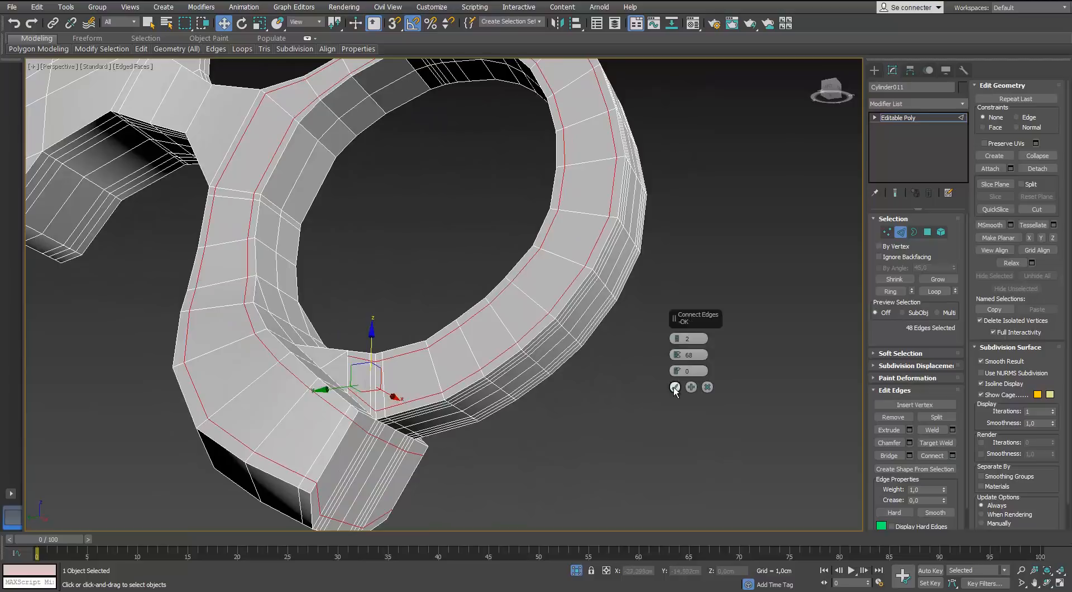
{"action": "left_click", "coordinate": [674, 387]}
Target-weld the doubled vertices at the ring-to-spur junction and select the leftover edge beside it.
{"action": "scroll", "coordinate": [327, 359], "scroll_direction": "up", "scroll_amount": 5}
{"action": "key", "text": "1"}
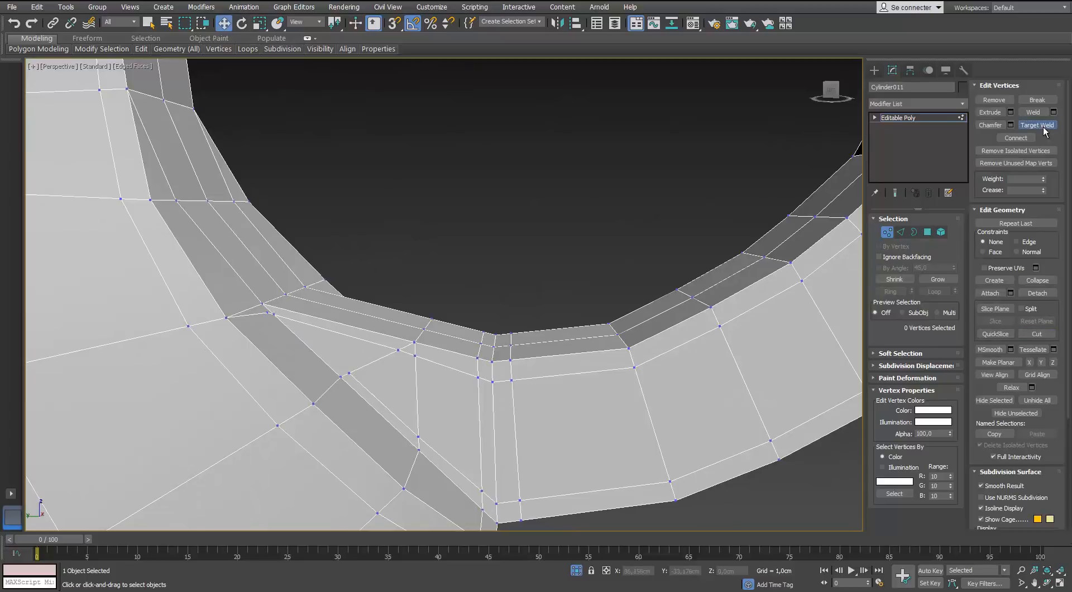
{"action": "scroll", "coordinate": [272, 328], "scroll_direction": "up", "scroll_amount": 3}
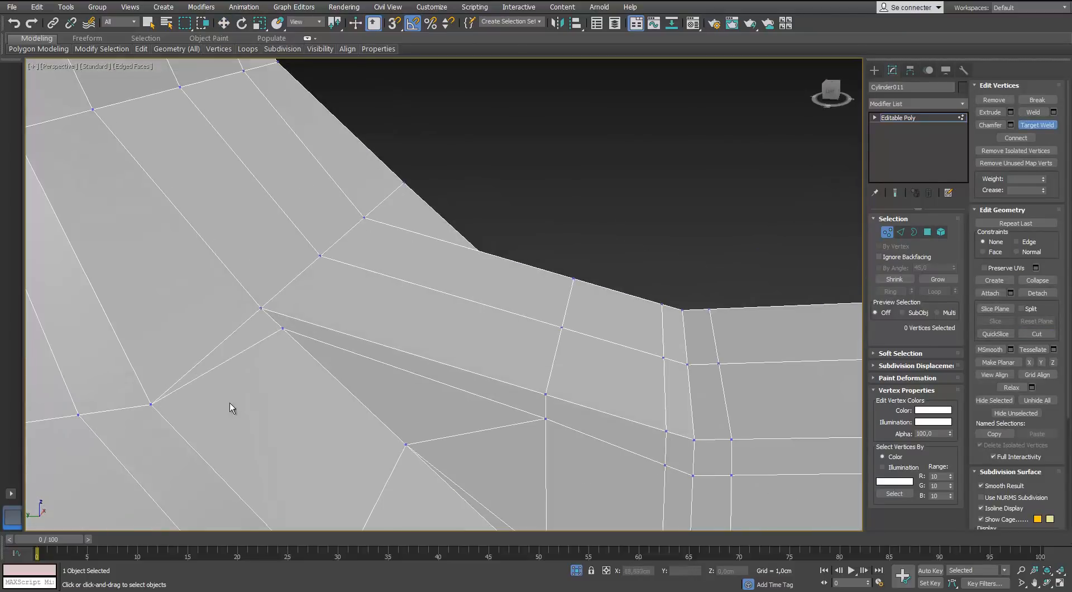
{"action": "scroll", "coordinate": [283, 390], "scroll_direction": "down", "scroll_amount": 3}
{"action": "scroll", "coordinate": [297, 323], "scroll_direction": "up", "scroll_amount": 3}
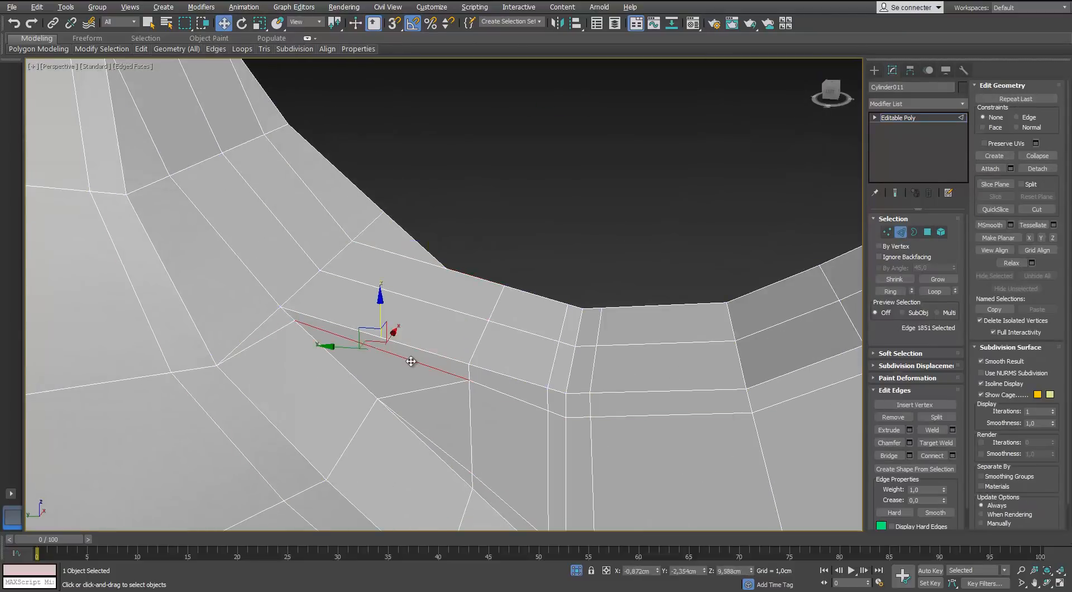
{"action": "scroll", "coordinate": [286, 326], "scroll_direction": "down", "scroll_amount": 3}
{"action": "left_click_drag", "start_coordinate": [410, 228], "coordinate": [435, 341]}
Remove the leftover edges on the spur below the finger ring and view the smoothed result without wireframe.
{"action": "middle_click_drag", "start_coordinate": [434, 340], "coordinate": [452, 349], "text": "alt"}
{"action": "left_click_drag", "start_coordinate": [452, 349], "coordinate": [422, 314], "text": "alt"}
{"action": "scroll", "coordinate": [531, 340], "scroll_direction": "up", "scroll_amount": 2}
{"action": "scroll", "coordinate": [531, 340], "scroll_direction": "down", "scroll_amount": 4}
{"action": "middle_click_drag", "start_coordinate": [531, 340], "coordinate": [575, 338], "text": "alt"}
{"action": "double_click", "coordinate": [575, 338]}
{"action": "left_click", "coordinate": [549, 383]}
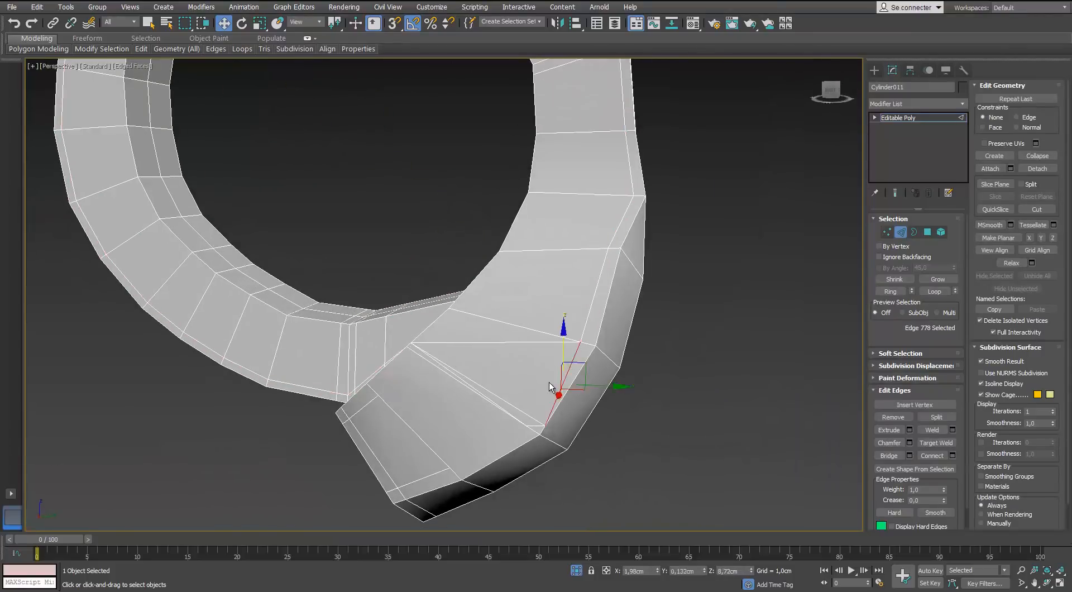
{"action": "scroll", "coordinate": [564, 362], "scroll_direction": "up", "scroll_amount": 2}
{"action": "double_click", "coordinate": [604, 304], "text": "ctrl"}
{"action": "key", "text": "ctrl+BackSpace"}
{"action": "scroll", "coordinate": [604, 304], "scroll_direction": "down", "scroll_amount": 4}
{"action": "middle_click_drag", "start_coordinate": [481, 342], "coordinate": [720, 284], "text": "alt"}
{"action": "scroll", "coordinate": [541, 354], "scroll_direction": "up", "scroll_amount": 2}
{"action": "scroll", "coordinate": [479, 331], "scroll_direction": "up", "scroll_amount": 3}
{"action": "scroll", "coordinate": [480, 332], "scroll_direction": "down", "scroll_amount": 1}
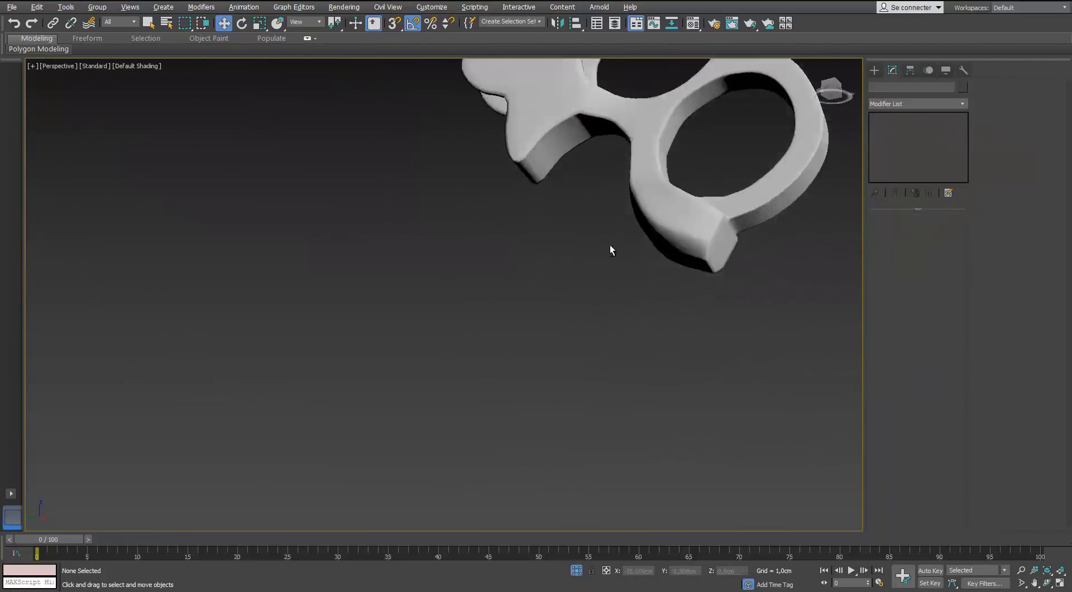
{"action": "scroll", "coordinate": [610, 246], "scroll_direction": "down", "scroll_amount": 3}
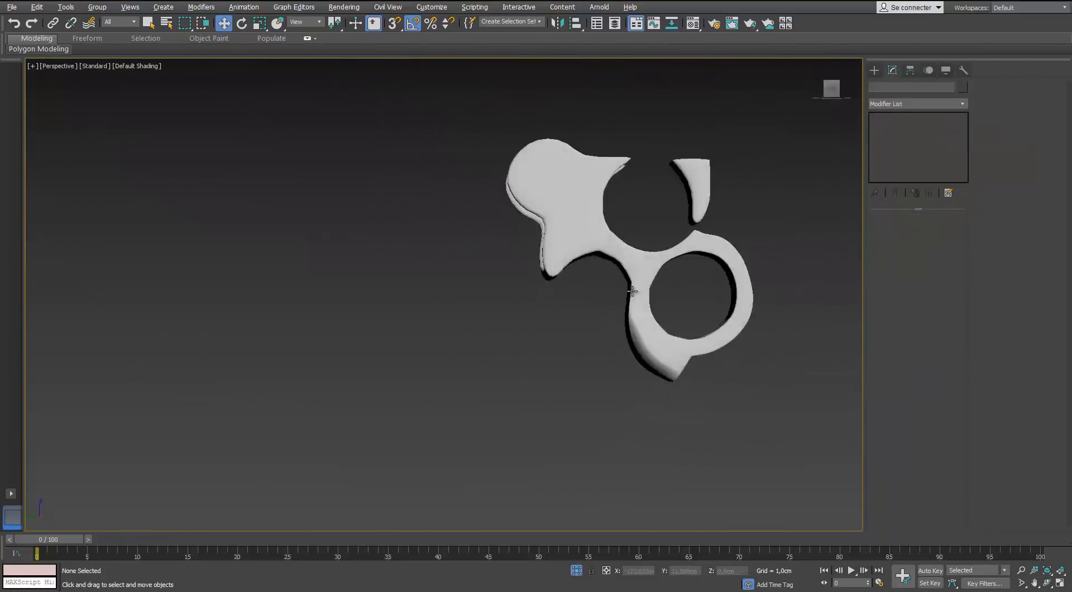
Remove the extra edge loops on the trigger guard frame beside the large trigger opening and check the smoothed shading.
{"action": "left_click", "coordinate": [632, 291]}
{"action": "scroll", "coordinate": [632, 291], "scroll_direction": "up", "scroll_amount": 5}
{"action": "key", "text": "F4"}
{"action": "scroll", "coordinate": [482, 284], "scroll_direction": "up", "scroll_amount": 2}
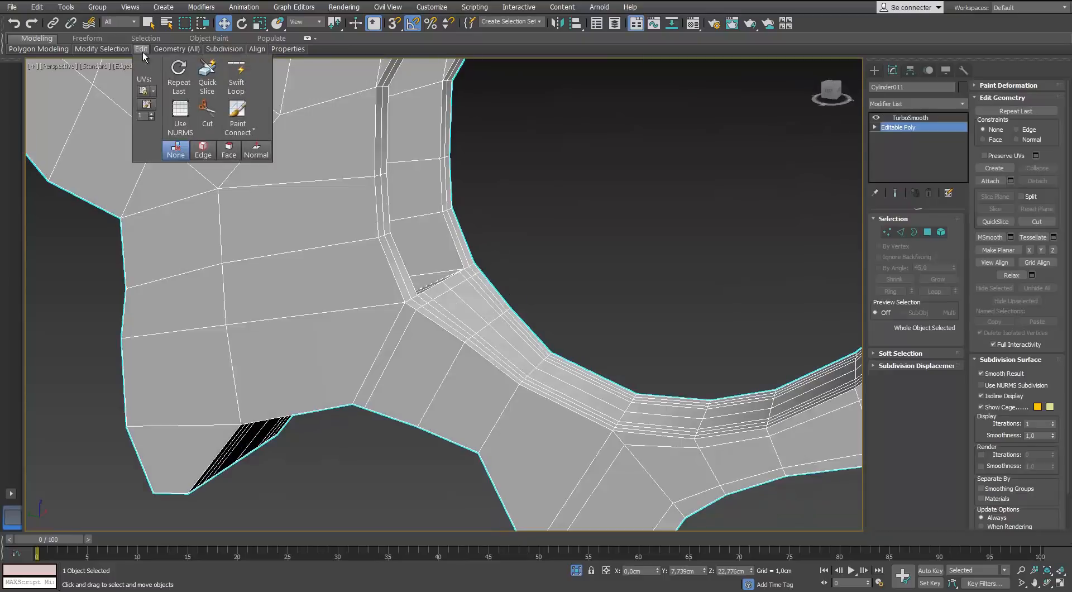
{"action": "scroll", "coordinate": [440, 258], "scroll_direction": "up", "scroll_amount": 2}
{"action": "scroll", "coordinate": [511, 262], "scroll_direction": "down", "scroll_amount": 3}
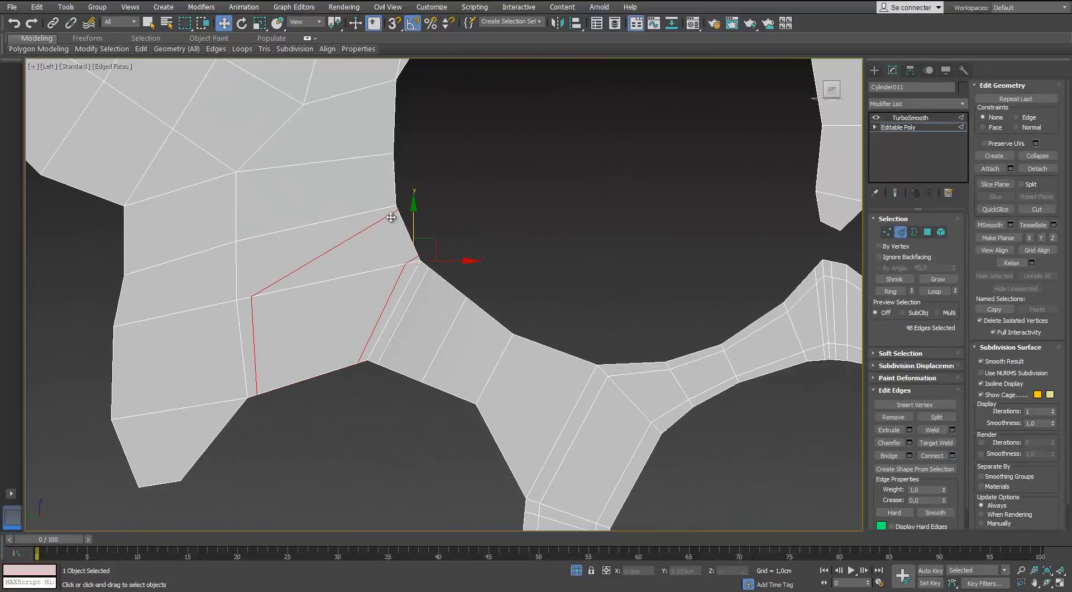
{"action": "middle_click_drag", "start_coordinate": [380, 222], "coordinate": [330, 232], "text": "alt"}
{"action": "key", "text": "ctrl+BackSpace"}
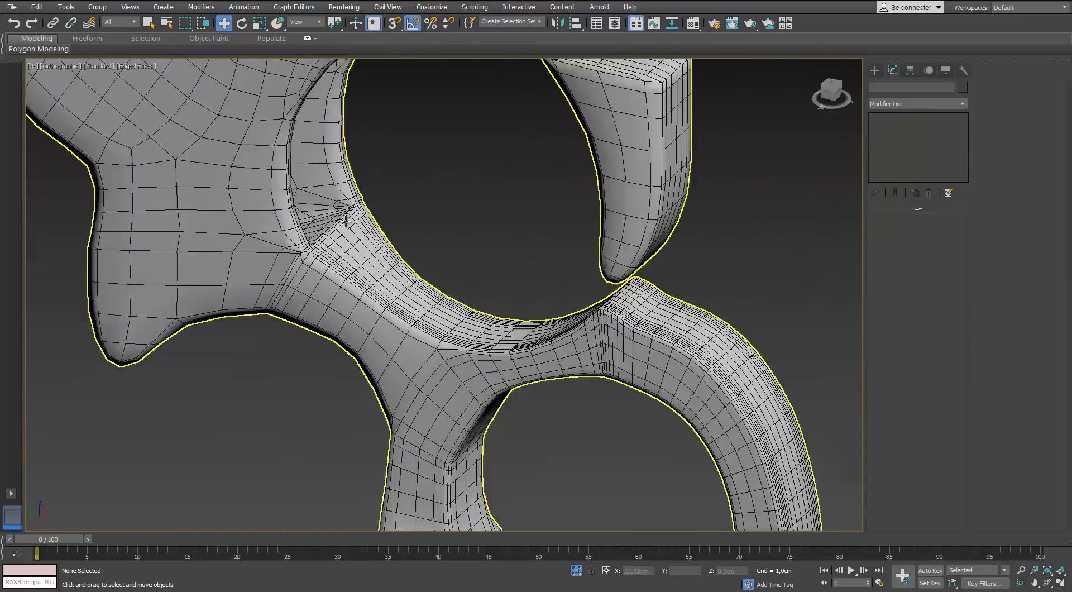
{"action": "key", "text": "F4"}
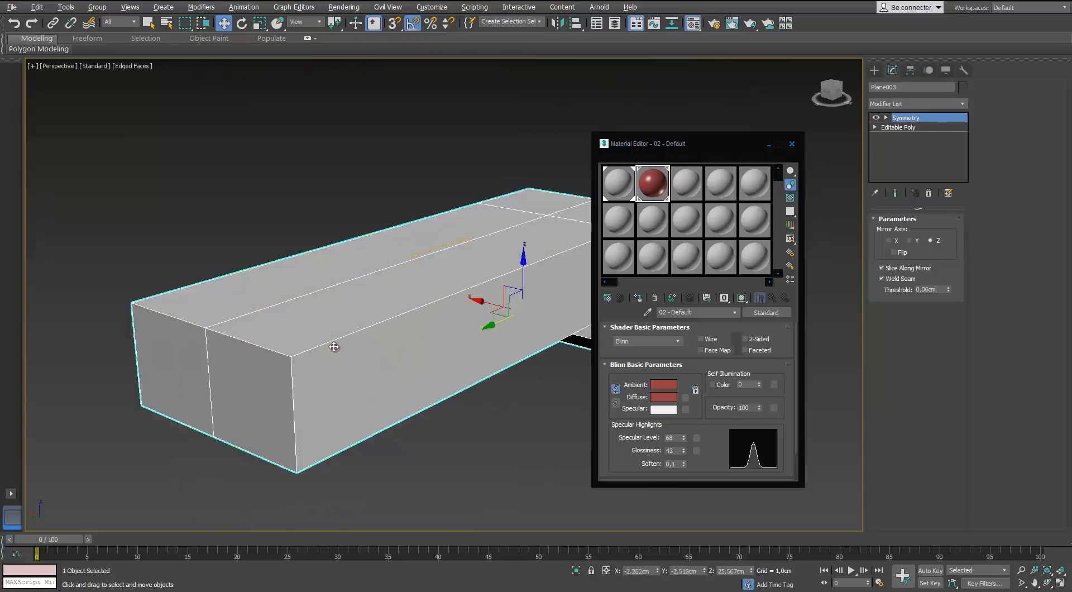
Add SwiftLoop support loops along the long bar and around its ends and lower hook on the base mesh.
{"action": "left_click", "coordinate": [890, 127]}
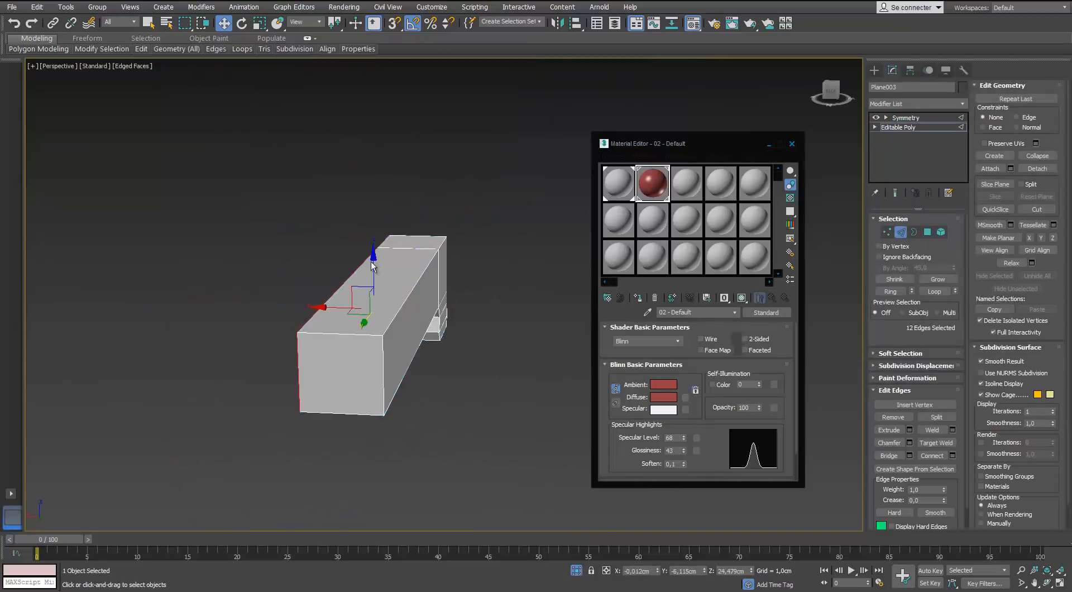
{"action": "mouse_move", "coordinate": [141, 49]}
{"action": "left_click", "coordinate": [234, 78]}
{"action": "middle_click_drag", "start_coordinate": [406, 235], "coordinate": [173, 346]}
{"action": "middle_click_drag", "start_coordinate": [173, 346], "coordinate": [329, 160]}
{"action": "middle_click_drag", "start_coordinate": [342, 241], "coordinate": [195, 245], "text": "alt"}
{"action": "middle_click_drag", "start_coordinate": [542, 193], "coordinate": [412, 196]}
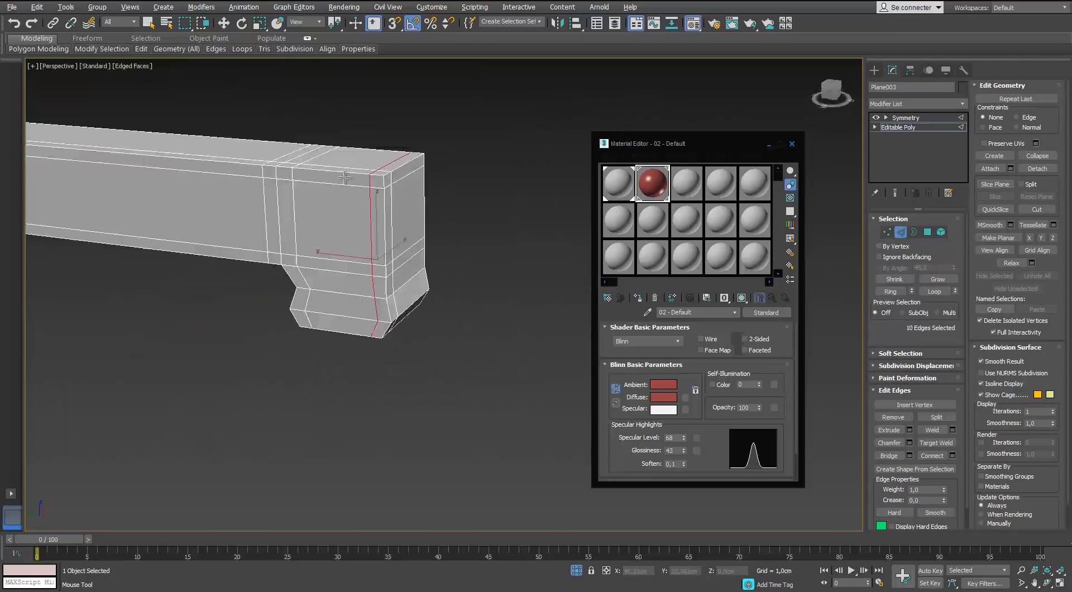
Apply TurboSmooth above the bar's Symmetry, leave isolation and mark the bar with the red material.
{"action": "left_click", "coordinate": [916, 118]}
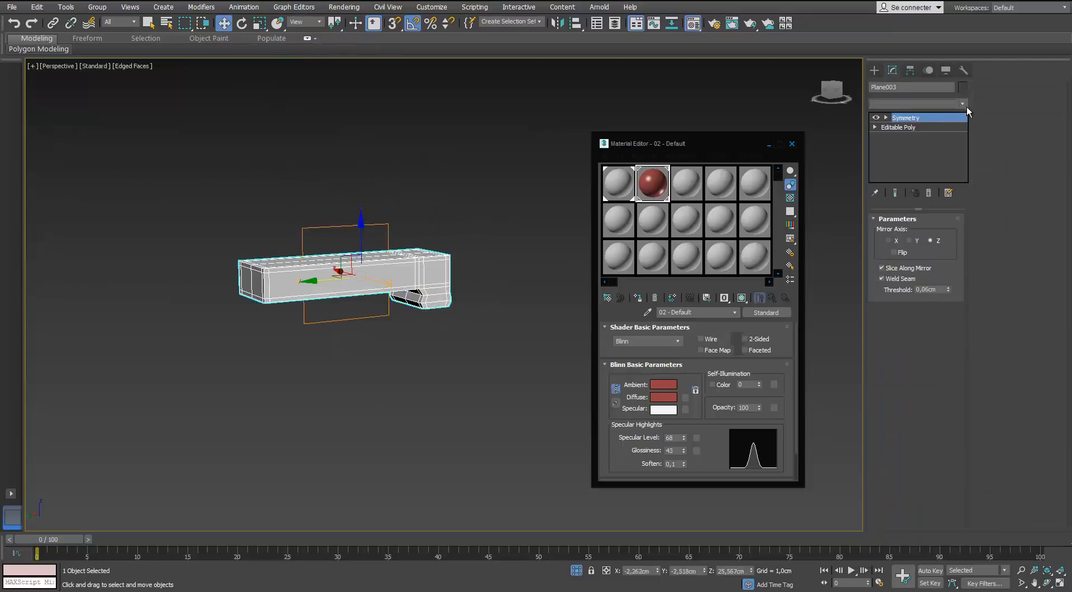
{"action": "left_click", "coordinate": [966, 106]}
{"action": "type", "text": "tu"}
{"action": "key", "text": "Return"}
{"action": "key", "text": "alt+q"}
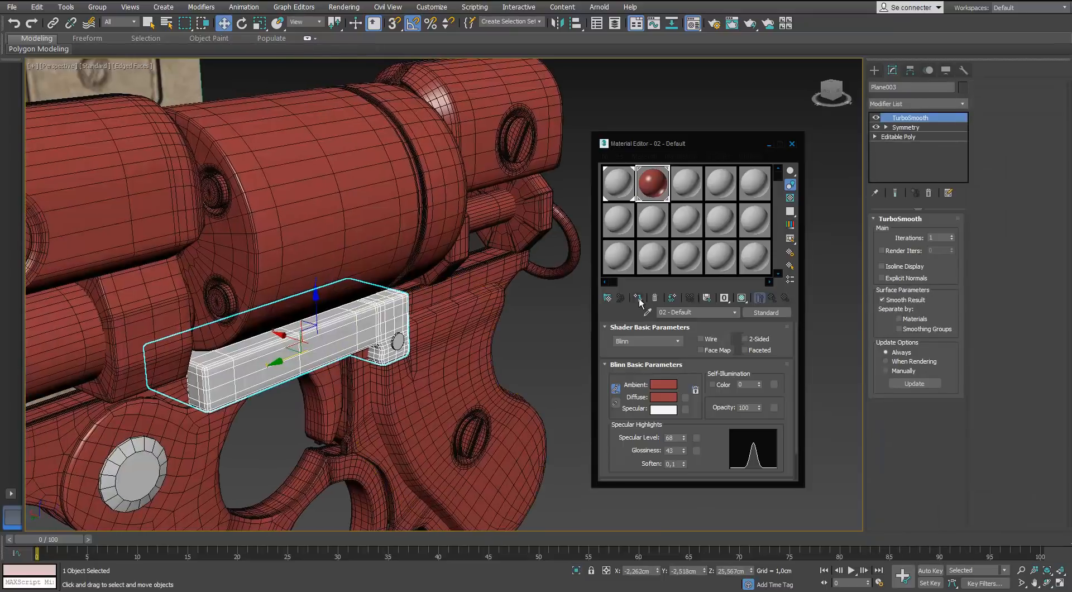
{"action": "scroll", "coordinate": [357, 313], "scroll_direction": "down", "scroll_amount": 5}
{"action": "middle_click_drag", "start_coordinate": [312, 346], "coordinate": [240, 417], "text": "alt"}
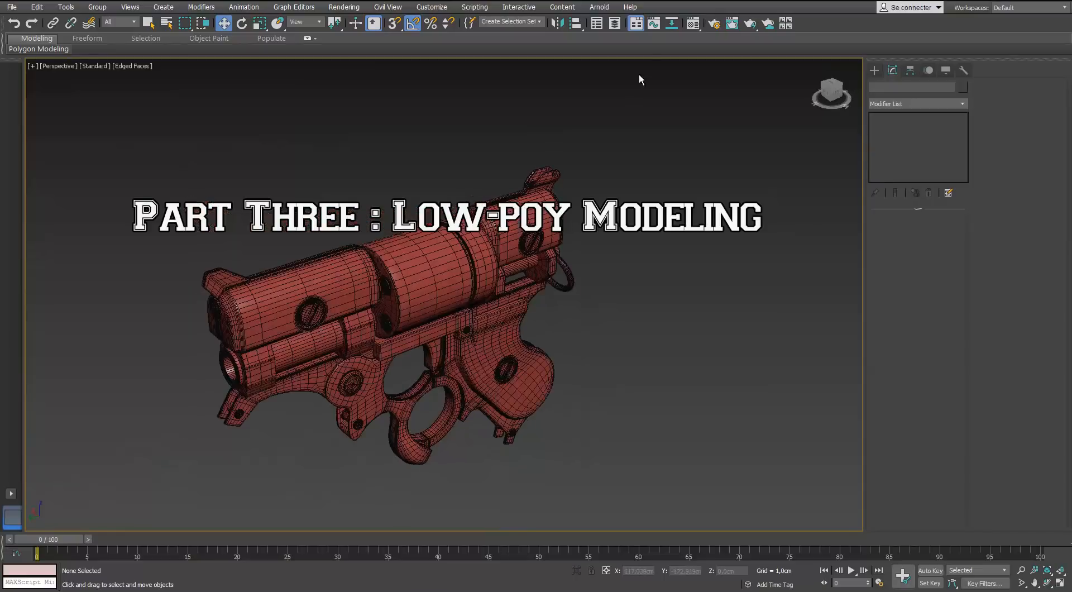
Select and remove the smoothed rims around the side screws on both sides of the low-poly pistol.
{"action": "key", "text": "ctrl+alt+o"}
{"action": "left_click", "coordinate": [828, 84]}
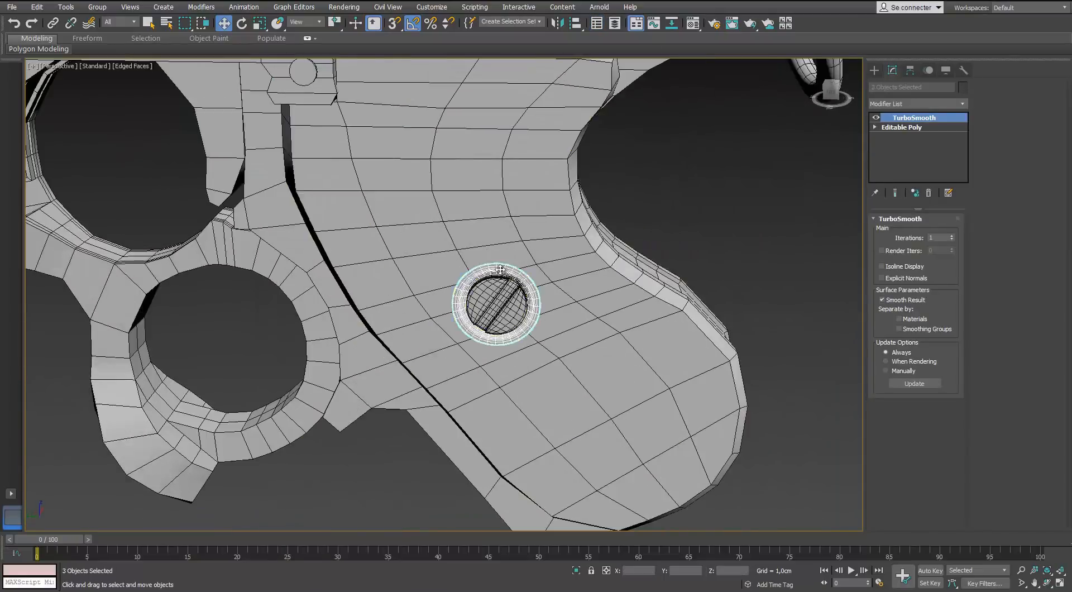
{"action": "scroll", "coordinate": [500, 270], "scroll_direction": "down", "scroll_amount": 6}
{"action": "middle_click_drag", "start_coordinate": [500, 270], "coordinate": [366, 291], "text": "alt"}
{"action": "scroll", "coordinate": [368, 288], "scroll_direction": "up", "scroll_amount": 5}
{"action": "left_click", "coordinate": [491, 190], "text": "ctrl"}
{"action": "scroll", "coordinate": [282, 208], "scroll_direction": "down", "scroll_amount": 6}
{"action": "scroll", "coordinate": [160, 201], "scroll_direction": "up", "scroll_amount": 6}
{"action": "left_click", "coordinate": [391, 222], "text": "ctrl"}
{"action": "scroll", "coordinate": [391, 222], "scroll_direction": "down", "scroll_amount": 6}
{"action": "scroll", "coordinate": [391, 184], "scroll_direction": "up", "scroll_amount": 7}
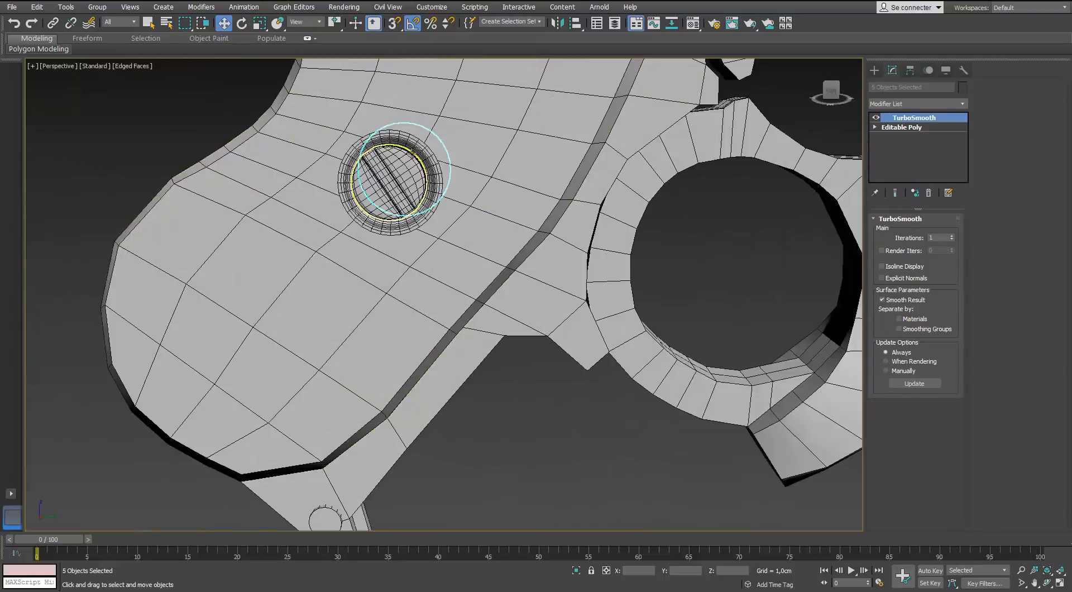
{"action": "left_click", "coordinate": [391, 184], "text": "ctrl"}
Select the small low-poly ring near the rear of the pistol, frame it, and look over the whole model.
{"action": "scroll", "coordinate": [391, 185], "scroll_direction": "down", "scroll_amount": 8}
{"action": "middle_click_drag", "start_coordinate": [390, 184], "coordinate": [319, 212], "text": "alt"}
{"action": "middle_click_drag", "start_coordinate": [424, 235], "coordinate": [415, 321]}
{"action": "left_click", "coordinate": [475, 385]}
{"action": "middle_click_drag", "start_coordinate": [474, 334], "coordinate": [415, 314], "text": "alt"}
{"action": "scroll", "coordinate": [415, 314], "scroll_direction": "down", "scroll_amount": 4}
{"action": "middle_click_drag", "start_coordinate": [240, 348], "coordinate": [586, 352], "text": "alt"}
{"action": "middle_click_drag", "start_coordinate": [614, 167], "coordinate": [653, 312]}
{"action": "scroll", "coordinate": [653, 287], "scroll_direction": "down", "scroll_amount": 4}
{"action": "left_click", "coordinate": [673, 270]}
{"action": "key", "text": "z"}
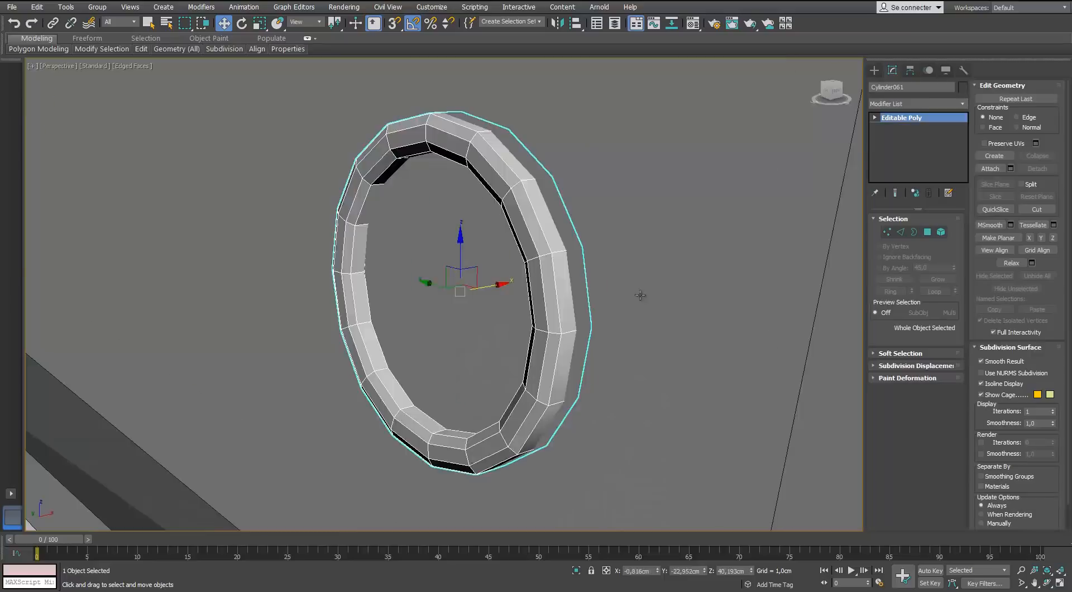
{"action": "scroll", "coordinate": [640, 295], "scroll_direction": "down", "scroll_amount": 5}
{"action": "left_click_drag", "start_coordinate": [618, 291], "coordinate": [612, 289]}
{"action": "scroll", "coordinate": [613, 290], "scroll_direction": "down", "scroll_amount": 6}
{"action": "middle_click_drag", "start_coordinate": [726, 302], "coordinate": [558, 335], "text": "alt"}
{"action": "scroll", "coordinate": [665, 275], "scroll_direction": "up", "scroll_amount": 4}
{"action": "scroll", "coordinate": [666, 273], "scroll_direction": "down", "scroll_amount": 5}
{"action": "scroll", "coordinate": [427, 380], "scroll_direction": "down", "scroll_amount": 4}
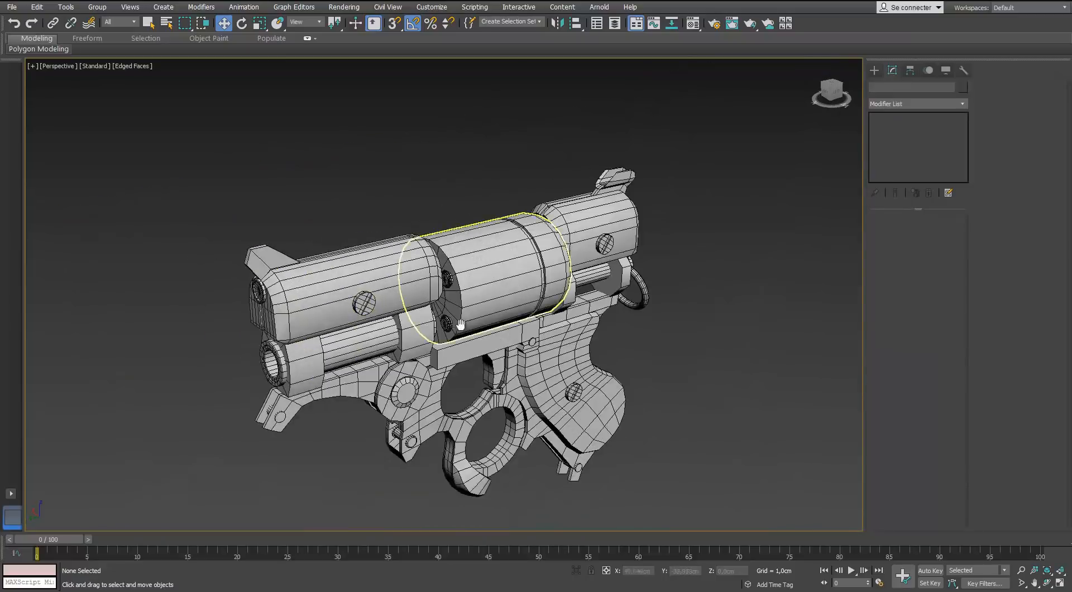
Scale all vertices of a screw in the cylinder's front face to 86% on X and Z.
{"action": "scroll", "coordinate": [377, 305], "scroll_direction": "up", "scroll_amount": 8}
{"action": "left_click", "coordinate": [263, 201]}
{"action": "middle_click_drag", "start_coordinate": [263, 201], "coordinate": [296, 167], "text": "alt"}
{"action": "left_click", "coordinate": [316, 332], "text": "ctrl"}
{"action": "middle_click_drag", "start_coordinate": [290, 279], "coordinate": [424, 251], "text": "alt"}
{"action": "left_click", "coordinate": [227, 235]}
{"action": "scroll", "coordinate": [227, 236], "scroll_direction": "down", "scroll_amount": 6}
{"action": "scroll", "coordinate": [186, 245], "scroll_direction": "up", "scroll_amount": 6}
{"action": "left_click", "coordinate": [193, 246]}
{"action": "middle_click_drag", "start_coordinate": [192, 245], "coordinate": [223, 246], "text": "alt"}
{"action": "scroll", "coordinate": [331, 335], "scroll_direction": "up", "scroll_amount": 3}
{"action": "key", "text": "ctrl+a"}
{"action": "key", "text": "z"}
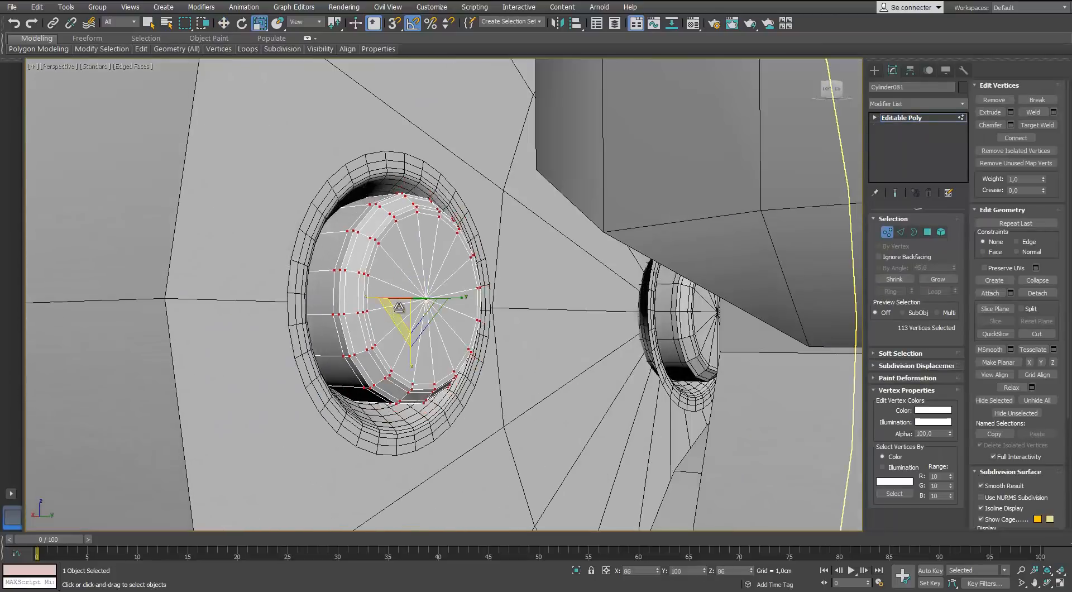
{"action": "key", "text": "w"}
{"action": "middle_click_drag", "start_coordinate": [399, 307], "coordinate": [463, 324], "text": "alt"}
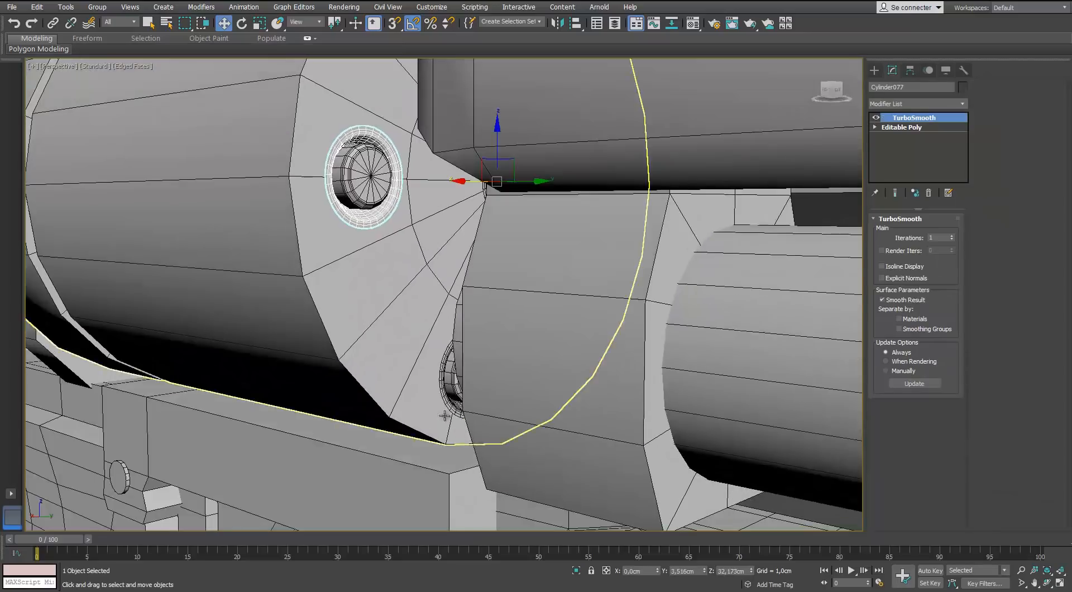
Select and remove the six smoothed rims around the screws on the cylinder's front face.
{"action": "middle_click_drag", "start_coordinate": [391, 290], "coordinate": [243, 262], "text": "alt"}
{"action": "scroll", "coordinate": [441, 291], "scroll_direction": "up", "scroll_amount": 3}
{"action": "left_click", "coordinate": [184, 343], "text": "ctrl"}
{"action": "left_click", "coordinate": [261, 280], "text": "ctrl"}
{"action": "left_click", "coordinate": [177, 133], "text": "ctrl"}
{"action": "scroll", "coordinate": [197, 194], "scroll_direction": "down", "scroll_amount": 3}
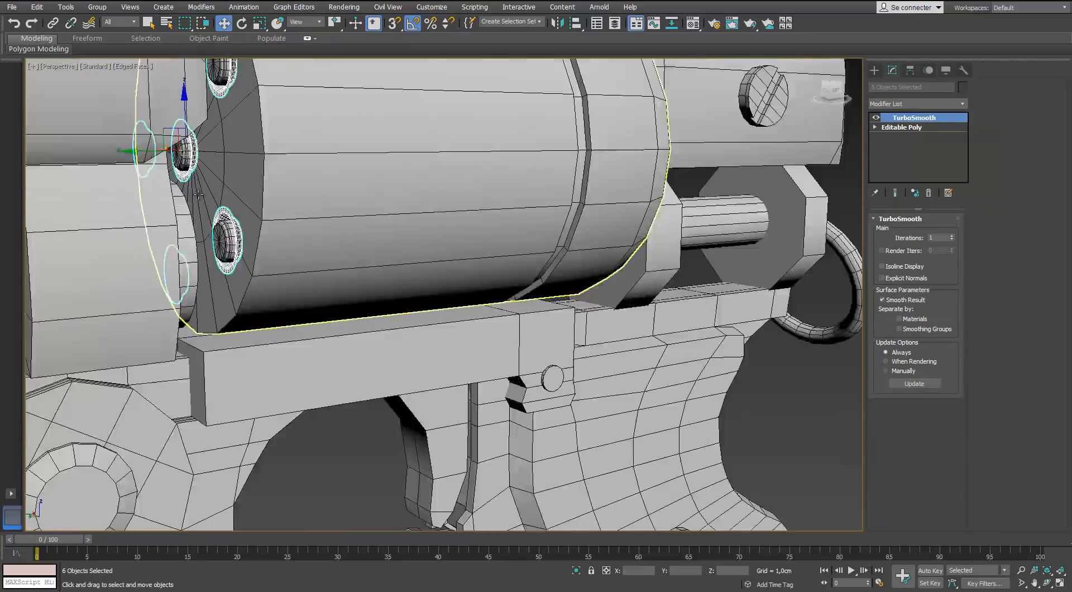
{"action": "middle_click_drag", "start_coordinate": [198, 194], "coordinate": [228, 255], "text": "alt"}
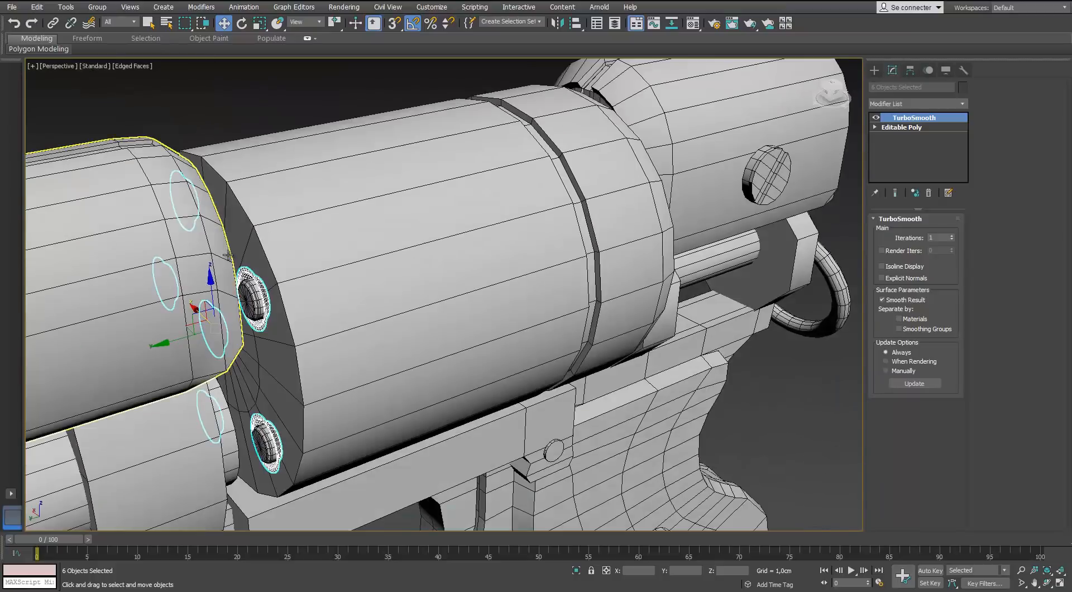
{"action": "key", "text": "ctrl+d"}
Isolate the grooved revolver cylinder and enter its vertex level.
{"action": "scroll", "coordinate": [337, 292], "scroll_direction": "down", "scroll_amount": 8}
{"action": "left_click", "coordinate": [299, 240]}
{"action": "scroll", "coordinate": [335, 248], "scroll_direction": "up", "scroll_amount": 2}
{"action": "middle_click_drag", "start_coordinate": [299, 240], "coordinate": [221, 265], "text": "alt"}
{"action": "left_click", "coordinate": [256, 247]}
{"action": "scroll", "coordinate": [262, 262], "scroll_direction": "down", "scroll_amount": 3}
{"action": "middle_click_drag", "start_coordinate": [385, 240], "coordinate": [286, 289]}
{"action": "left_click", "coordinate": [263, 274]}
{"action": "scroll", "coordinate": [274, 276], "scroll_direction": "up", "scroll_amount": 4}
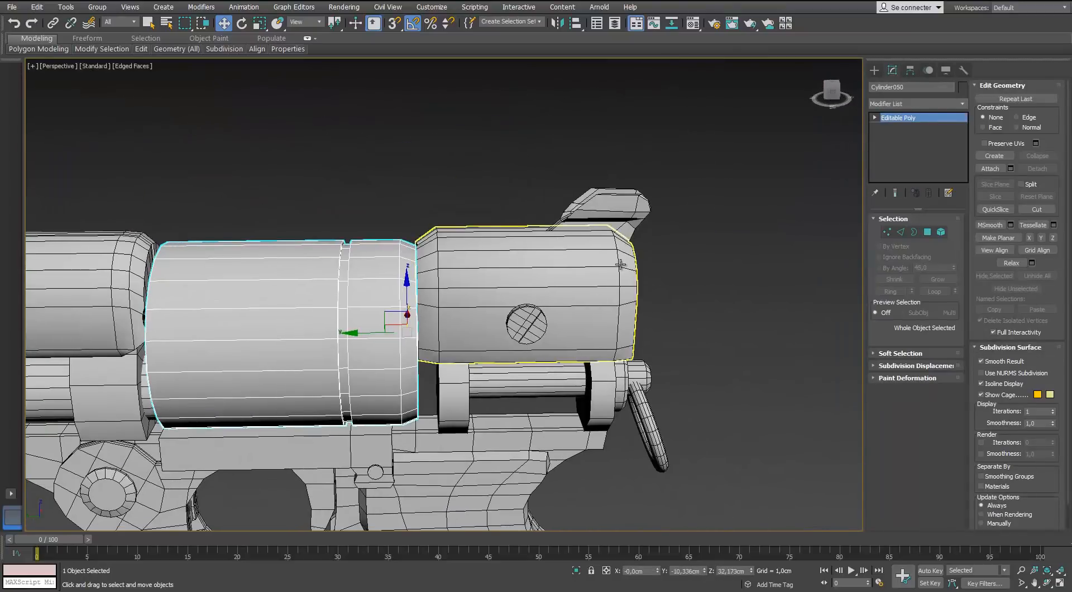
{"action": "middle_click_drag", "start_coordinate": [620, 264], "coordinate": [502, 290], "text": "alt"}
{"action": "key", "text": "alt+q"}
{"action": "key", "text": "1"}
Remove the recessed ring and the centre vertex from the cylinder's rear cap.
{"action": "scroll", "coordinate": [414, 331], "scroll_direction": "up", "scroll_amount": 4}
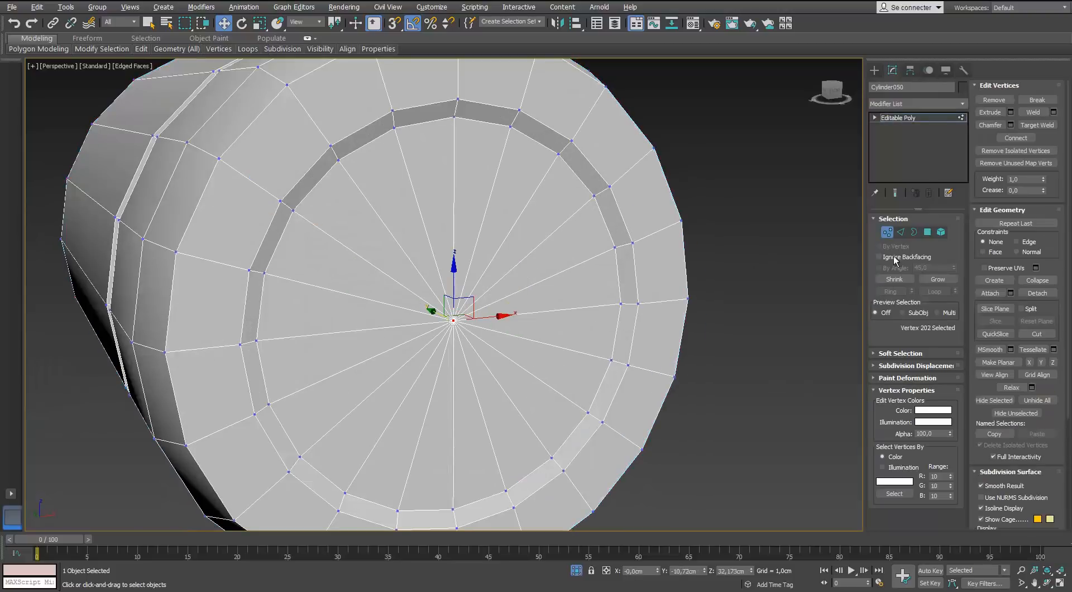
{"action": "left_click", "coordinate": [927, 232]}
{"action": "left_click", "coordinate": [900, 233]}
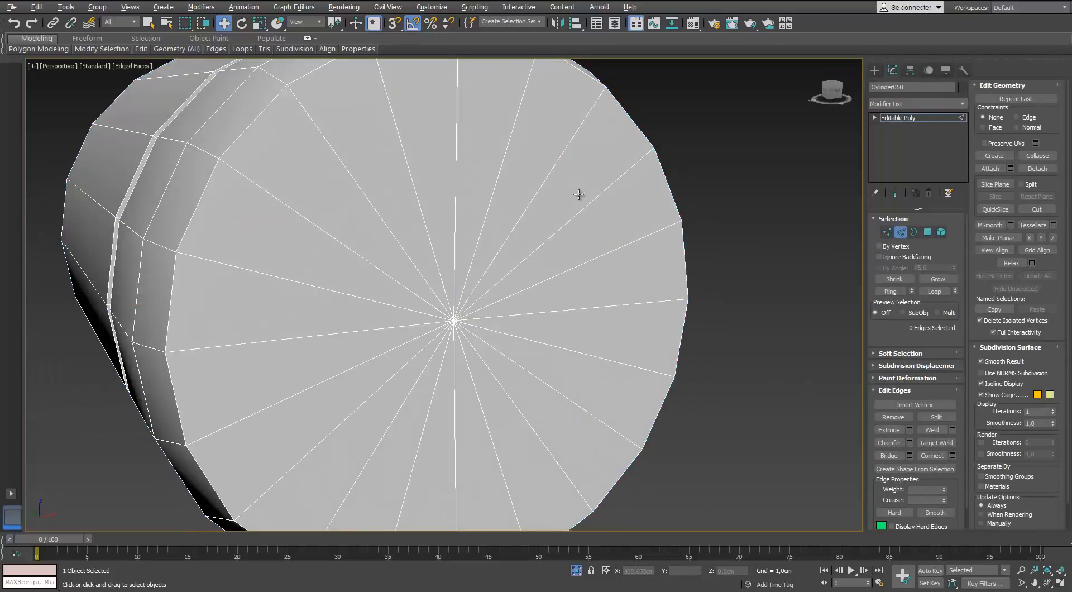
{"action": "middle_click_drag", "start_coordinate": [579, 194], "coordinate": [463, 260], "text": "alt"}
{"action": "key", "text": "1"}
{"action": "scroll", "coordinate": [464, 260], "scroll_direction": "up", "scroll_amount": 4}
{"action": "left_click", "coordinate": [351, 274]}
{"action": "key", "text": "BackSpace"}
Collapse the cylinder's rear cap polygon into a central vertex, then return to the full pistol.
{"action": "scroll", "coordinate": [352, 274], "scroll_direction": "down", "scroll_amount": 4}
{"action": "middle_click_drag", "start_coordinate": [352, 274], "coordinate": [385, 279], "text": "alt"}
{"action": "left_click", "coordinate": [927, 232]}
{"action": "left_click", "coordinate": [316, 282]}
{"action": "key", "text": "ctrl+alt+c"}
{"action": "key", "text": "ctrl+z"}
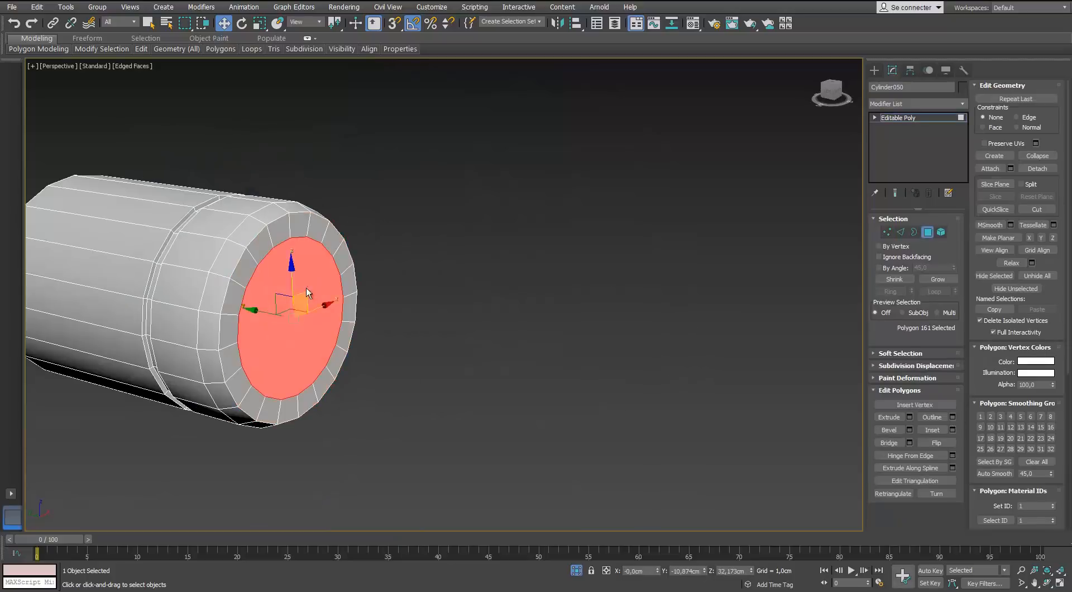
{"action": "key", "text": "ctrl+alt+c"}
{"action": "middle_click_drag", "start_coordinate": [395, 144], "coordinate": [201, 223], "text": "alt"}
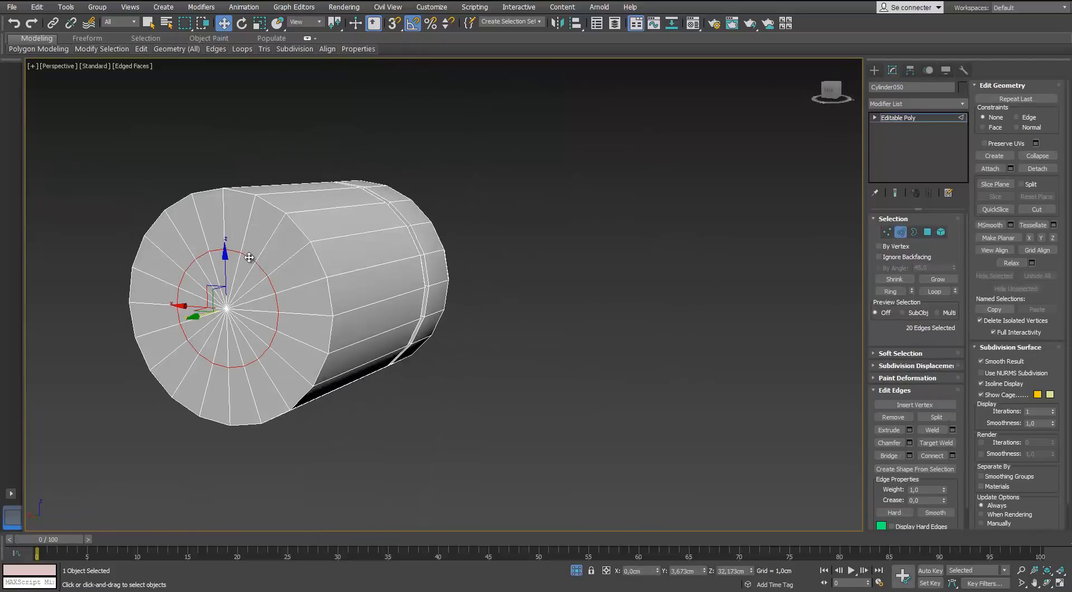
{"action": "left_click", "coordinate": [576, 570]}
Set up the third material with an orange diffuse colour, specular level 51 and glossiness 34, and assign it to the cylinder.
{"action": "key", "text": "m"}
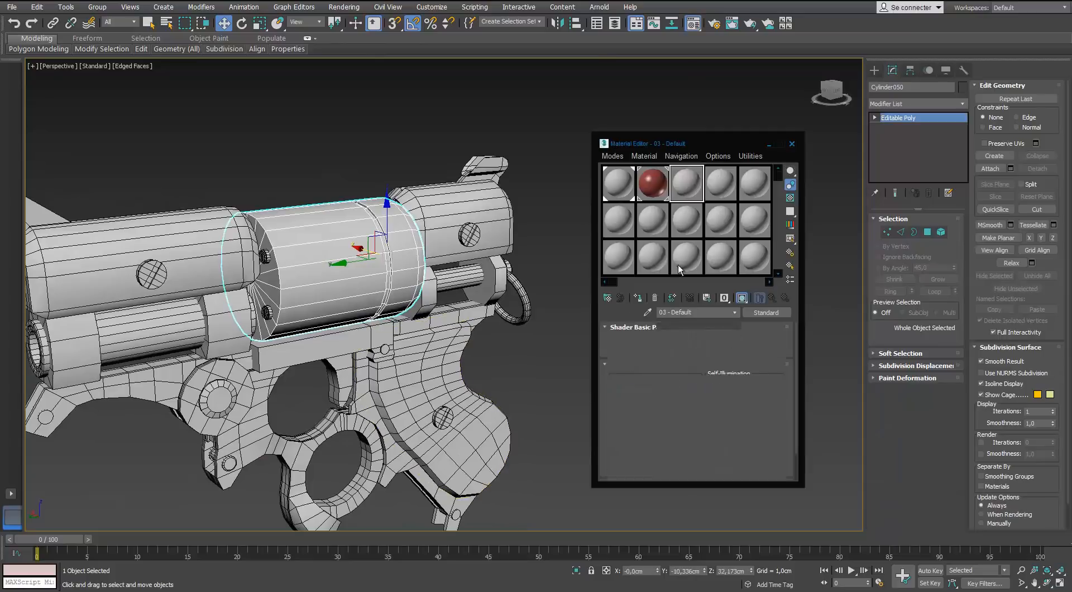
{"action": "left_click", "coordinate": [663, 396]}
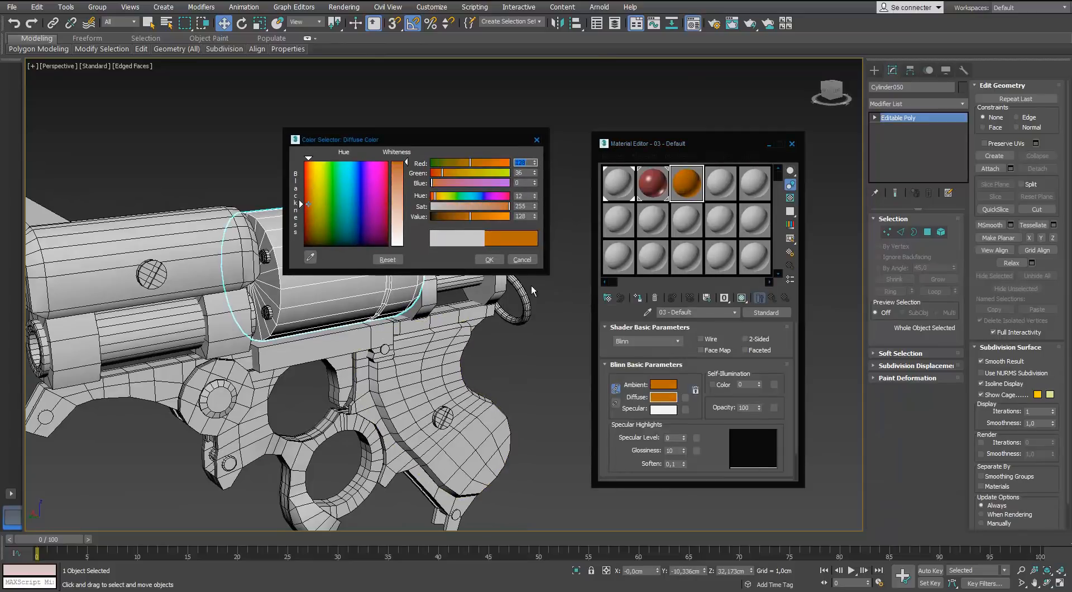
{"action": "left_click", "coordinate": [489, 259]}
{"action": "left_click_drag", "start_coordinate": [684, 437], "coordinate": [682, 425]}
{"action": "left_click", "coordinate": [637, 298]}
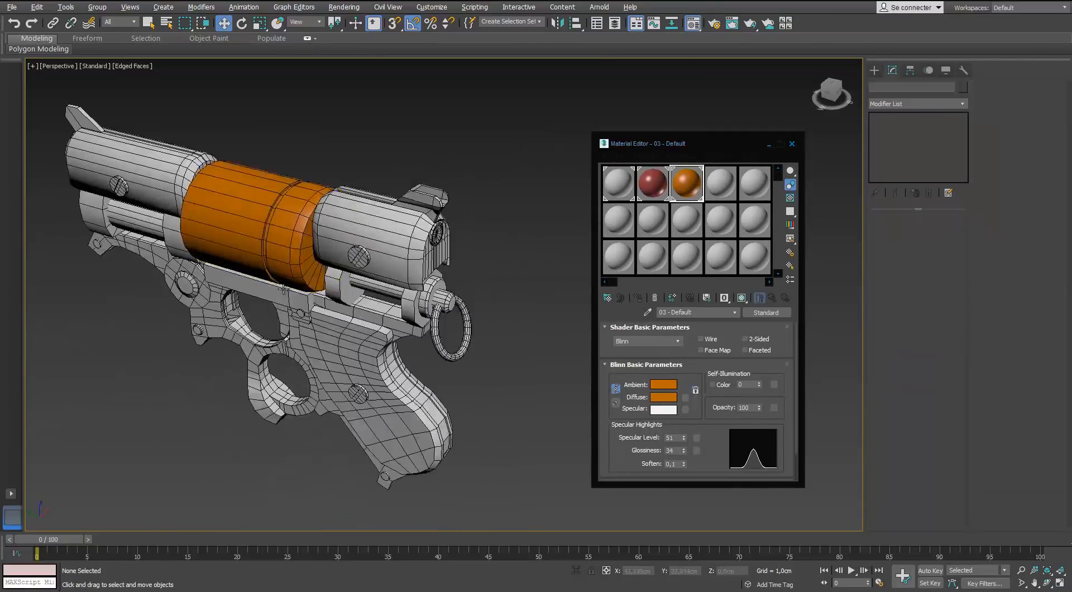
{"action": "middle_click_drag", "start_coordinate": [391, 279], "coordinate": [335, 268], "text": "alt"}
{"action": "left_click", "coordinate": [792, 143]}
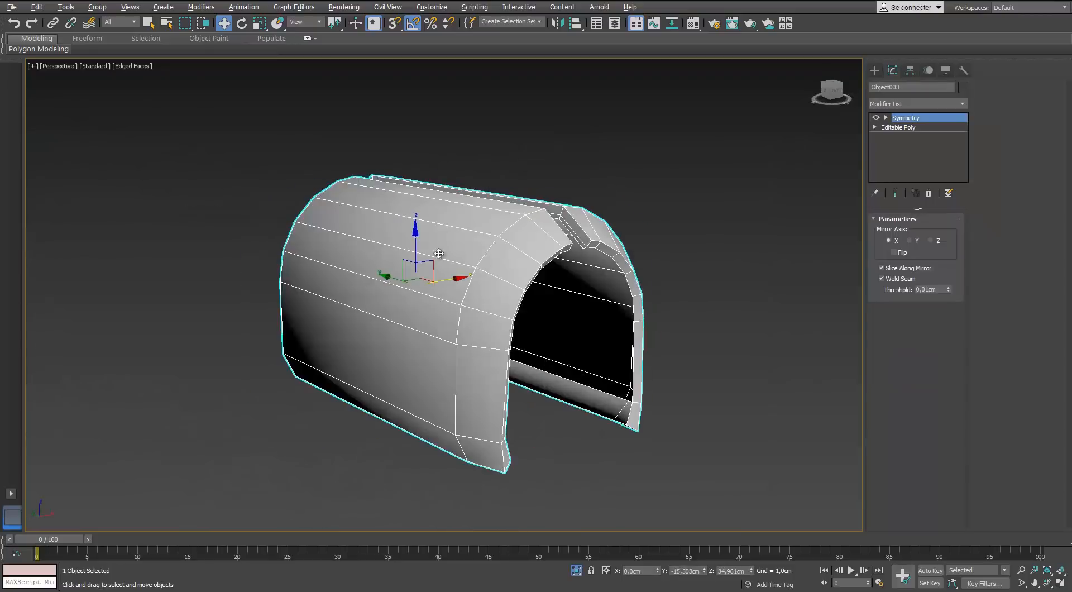
Select an edge on the isolated rear shell's base mesh and check the shell with Symmetry applied.
{"action": "middle_click_drag", "start_coordinate": [439, 254], "coordinate": [301, 316], "text": "alt"}
{"action": "left_click", "coordinate": [898, 127]}
{"action": "left_click", "coordinate": [901, 231]}
{"action": "left_click", "coordinate": [564, 293]}
{"action": "left_click", "coordinate": [913, 128]}
{"action": "left_click", "coordinate": [906, 118]}
Select the edge loop along the notched rim on the rear shell's base mesh.
{"action": "middle_click_drag", "start_coordinate": [550, 150], "coordinate": [383, 177], "text": "alt"}
{"action": "scroll", "coordinate": [368, 179], "scroll_direction": "up", "scroll_amount": 5}
{"action": "middle_click_drag", "start_coordinate": [273, 184], "coordinate": [247, 226]}
{"action": "left_click", "coordinate": [916, 128]}
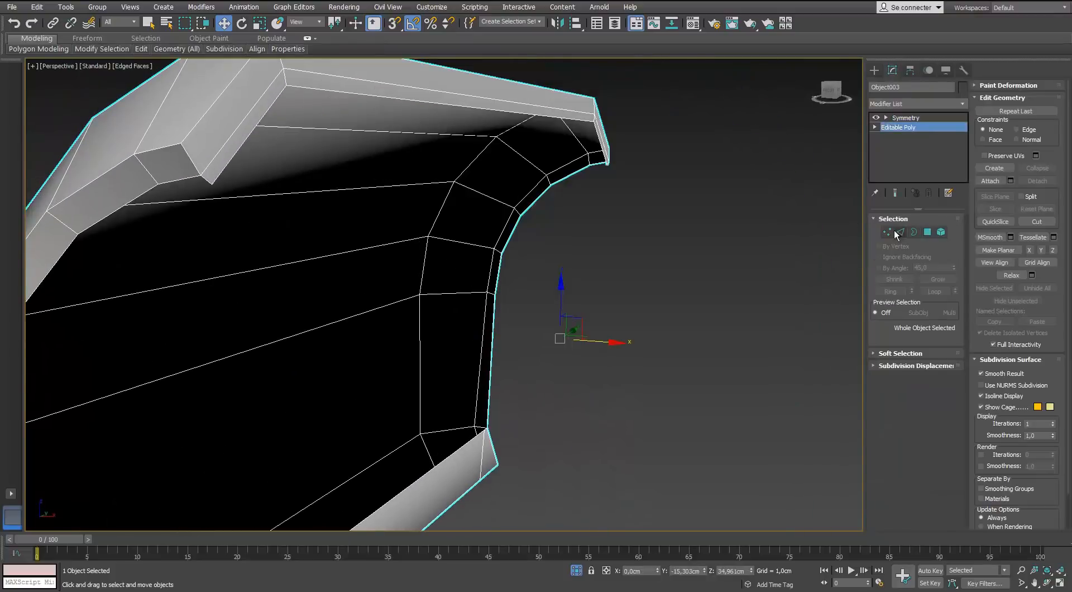
{"action": "left_click", "coordinate": [899, 232]}
{"action": "double_click", "coordinate": [216, 152]}
{"action": "scroll", "coordinate": [239, 158], "scroll_direction": "down", "scroll_amount": 2}
{"action": "scroll", "coordinate": [555, 190], "scroll_direction": "down", "scroll_amount": 4}
{"action": "key", "text": "2"}
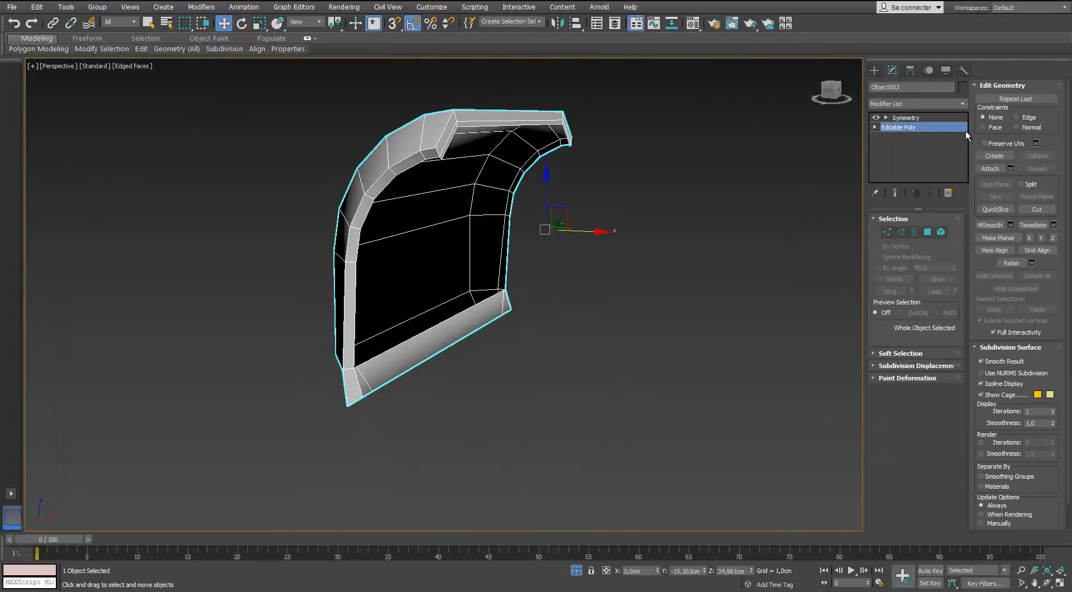
Convert the mirrored rear shell to an Editable Poly and assign it the orange material.
{"action": "left_click", "coordinate": [906, 118]}
{"action": "right_click", "coordinate": [455, 158]}
{"action": "mouse_move", "coordinate": [475, 272]}
{"action": "left_click", "coordinate": [427, 279]}
{"action": "middle_click_drag", "start_coordinate": [427, 279], "coordinate": [488, 282], "text": "alt"}
{"action": "scroll", "coordinate": [496, 285], "scroll_direction": "down", "scroll_amount": 3}
{"action": "key", "text": "m"}
{"action": "left_click", "coordinate": [637, 297]}
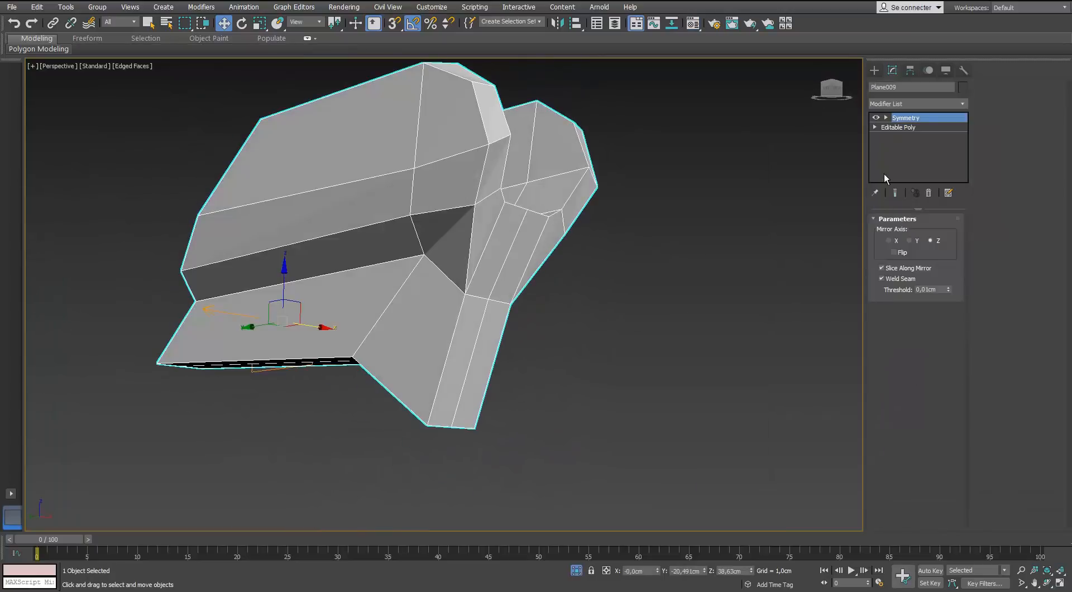
Convert the mirrored fork-shaped rear sight to an Editable Poly and assign it the orange material.
{"action": "left_click", "coordinate": [898, 128]}
{"action": "middle_click_drag", "start_coordinate": [569, 220], "coordinate": [386, 226], "text": "alt"}
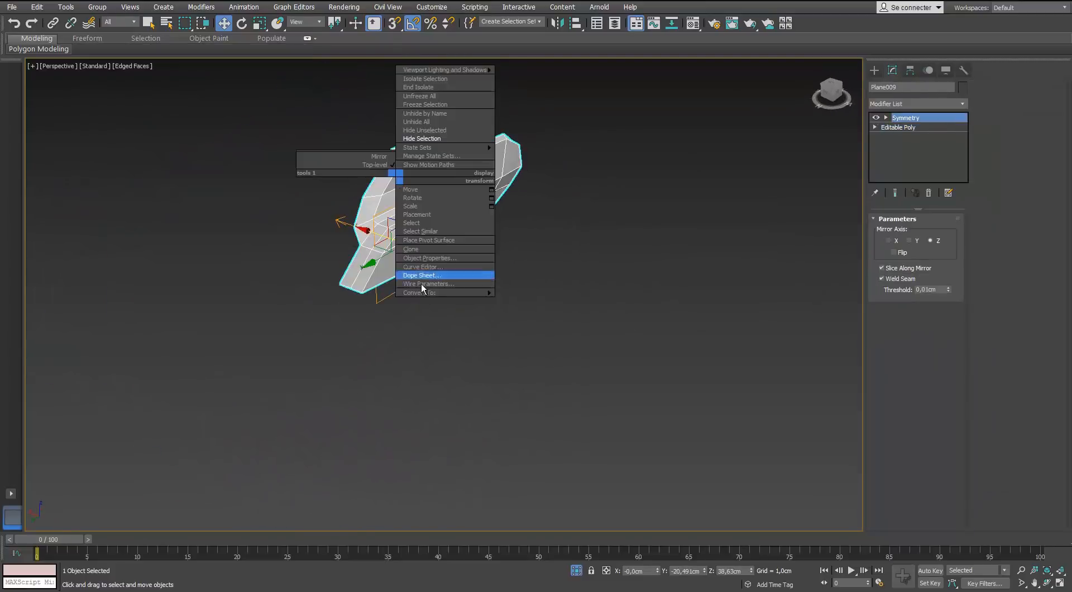
{"action": "left_click", "coordinate": [421, 273]}
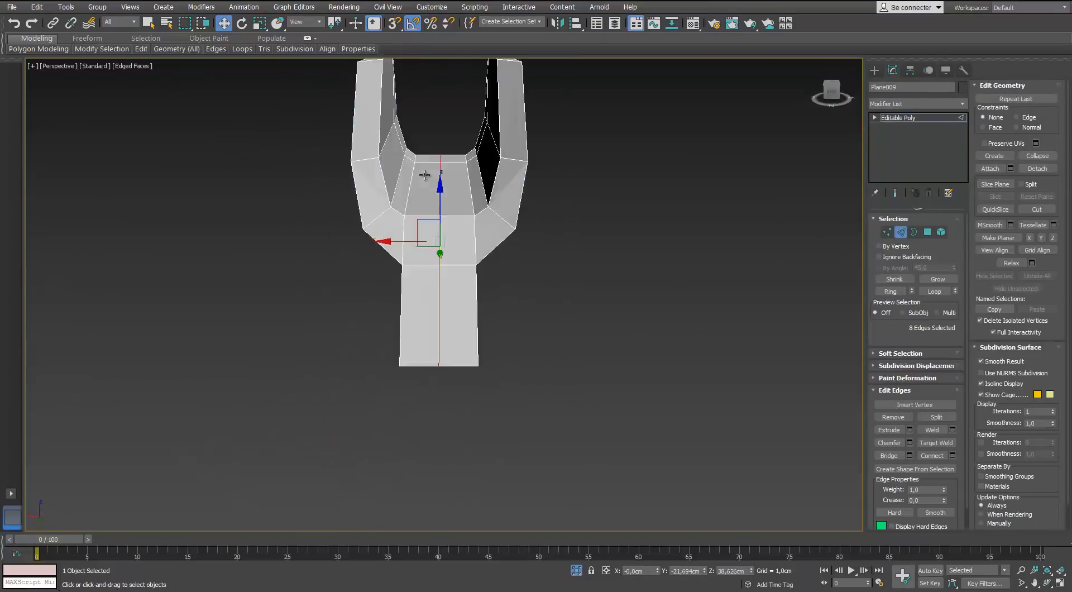
{"action": "key", "text": "m"}
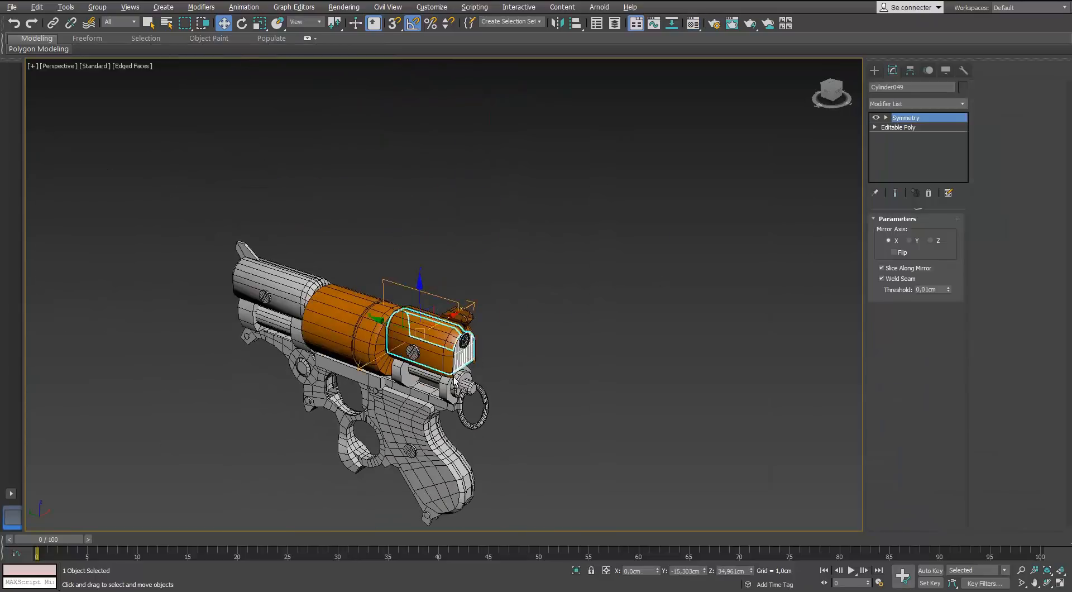
Isolate the rear shell's trim frame and weld the base mesh's end-face vertices into a fan beside the centre strip.
{"action": "key", "text": "alt+q"}
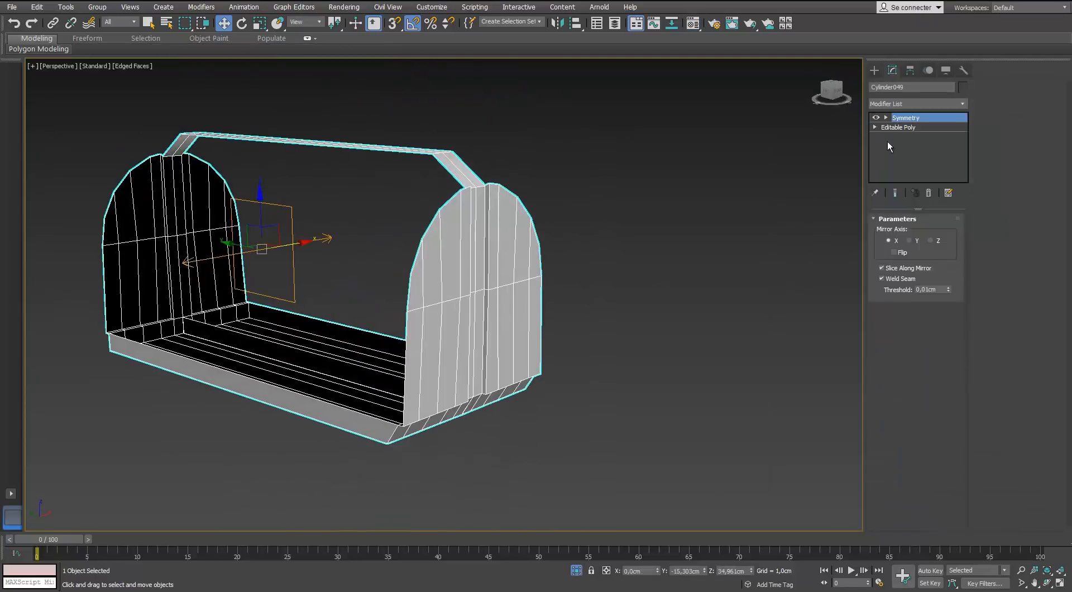
{"action": "left_click", "coordinate": [898, 128]}
{"action": "key", "text": "1"}
{"action": "scroll", "coordinate": [509, 256], "scroll_direction": "up", "scroll_amount": 3}
{"action": "middle_click_drag", "start_coordinate": [509, 256], "coordinate": [447, 268], "text": "alt"}
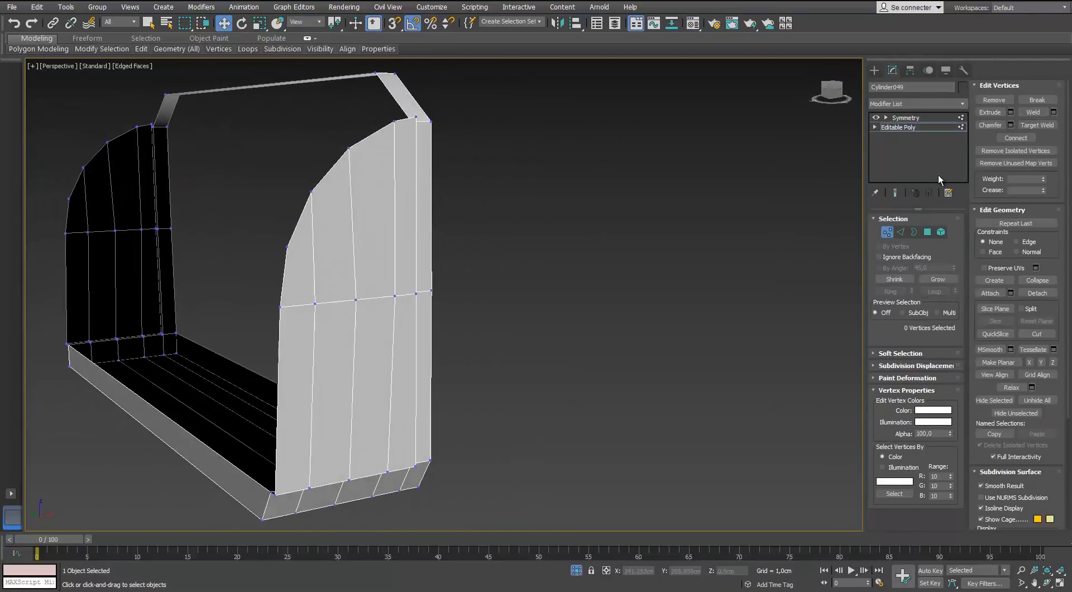
{"action": "middle_click_drag", "start_coordinate": [349, 283], "coordinate": [380, 268]}
{"action": "scroll", "coordinate": [313, 308], "scroll_direction": "up", "scroll_amount": 2}
{"action": "right_click", "coordinate": [441, 267]}
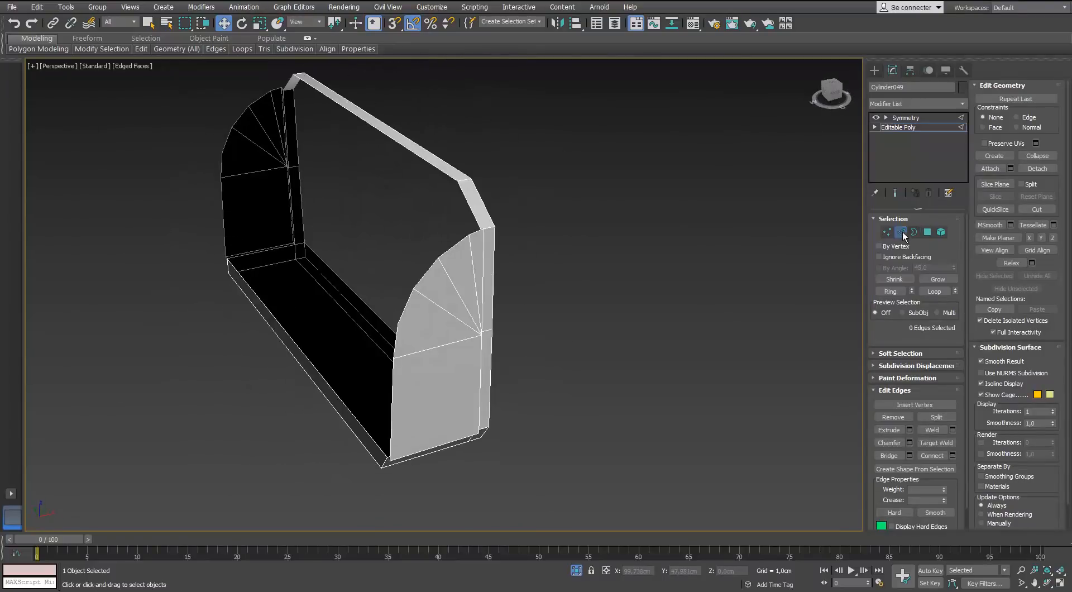
{"action": "left_click", "coordinate": [901, 234]}
Try to convert the mirrored trim frame to an Editable Poly, inspect its centre seam, and undo the conversion.
{"action": "left_click", "coordinate": [905, 118]}
{"action": "scroll", "coordinate": [559, 216], "scroll_direction": "down", "scroll_amount": 3}
{"action": "middle_click_drag", "start_coordinate": [559, 217], "coordinate": [423, 242], "text": "alt"}
{"action": "scroll", "coordinate": [422, 242], "scroll_direction": "up", "scroll_amount": 4}
{"action": "right_click", "coordinate": [422, 242]}
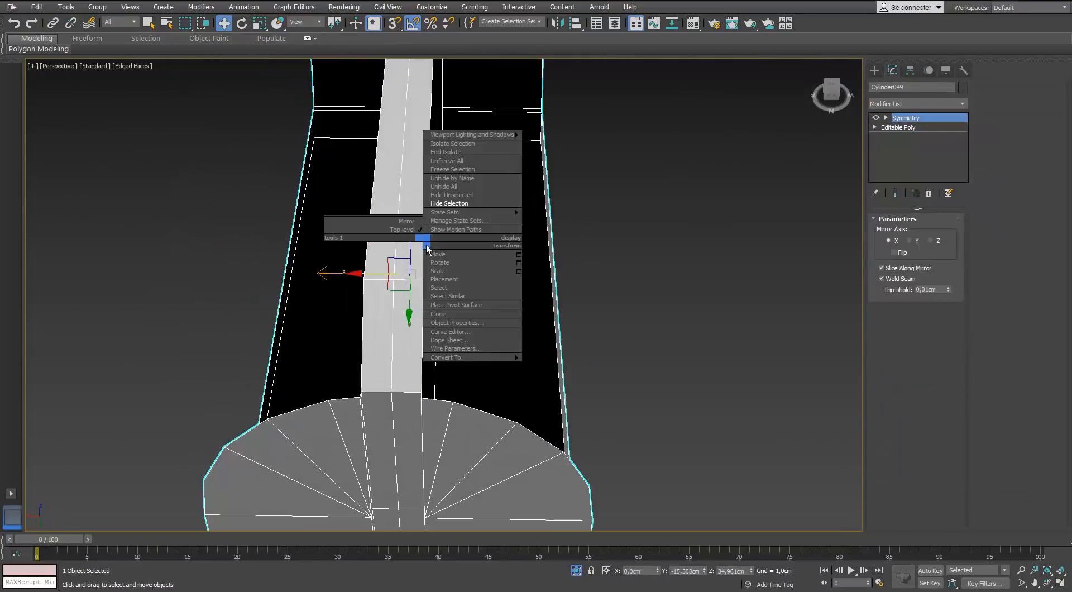
{"action": "left_click", "coordinate": [391, 366]}
{"action": "scroll", "coordinate": [392, 351], "scroll_direction": "down", "scroll_amount": 4}
{"action": "middle_click_drag", "start_coordinate": [392, 351], "coordinate": [501, 276], "text": "alt"}
{"action": "left_click", "coordinate": [514, 347]}
{"action": "scroll", "coordinate": [492, 277], "scroll_direction": "up", "scroll_amount": 4}
{"action": "left_click", "coordinate": [512, 269]}
{"action": "scroll", "coordinate": [494, 273], "scroll_direction": "up", "scroll_amount": 3}
{"action": "key", "text": "ctrl+z"}
{"action": "key", "text": "ctrl+z"}
{"action": "key", "text": "ctrl+z"}
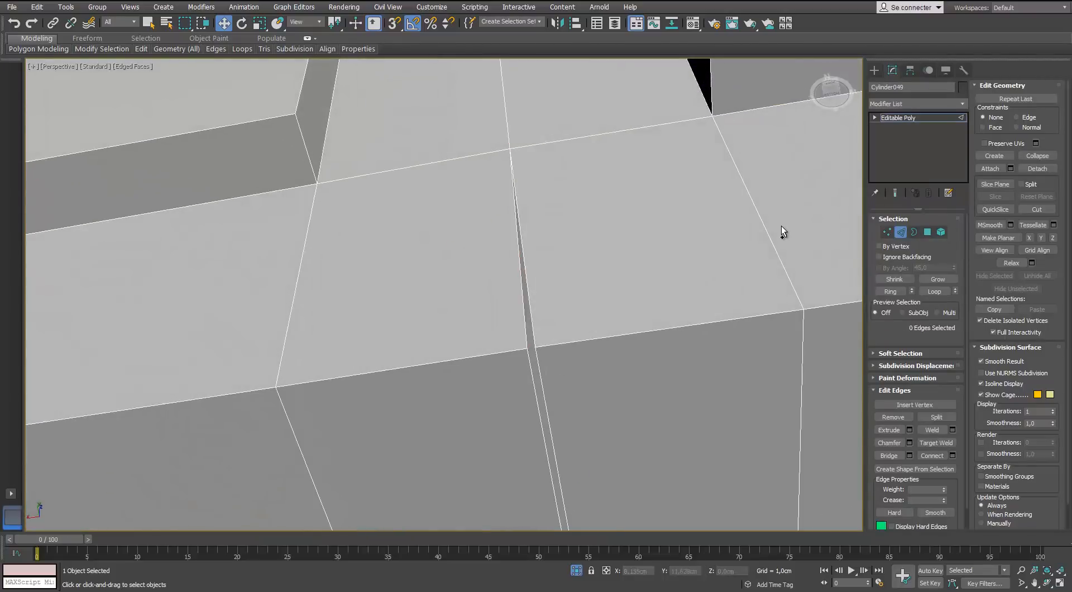
Examine the underside polygon on the trim frame's base mesh and the centre seam with Symmetry applied.
{"action": "left_click", "coordinate": [899, 127]}
{"action": "middle_click_drag", "start_coordinate": [703, 223], "coordinate": [572, 312], "text": "alt"}
{"action": "key", "text": "4"}
{"action": "left_click", "coordinate": [572, 313]}
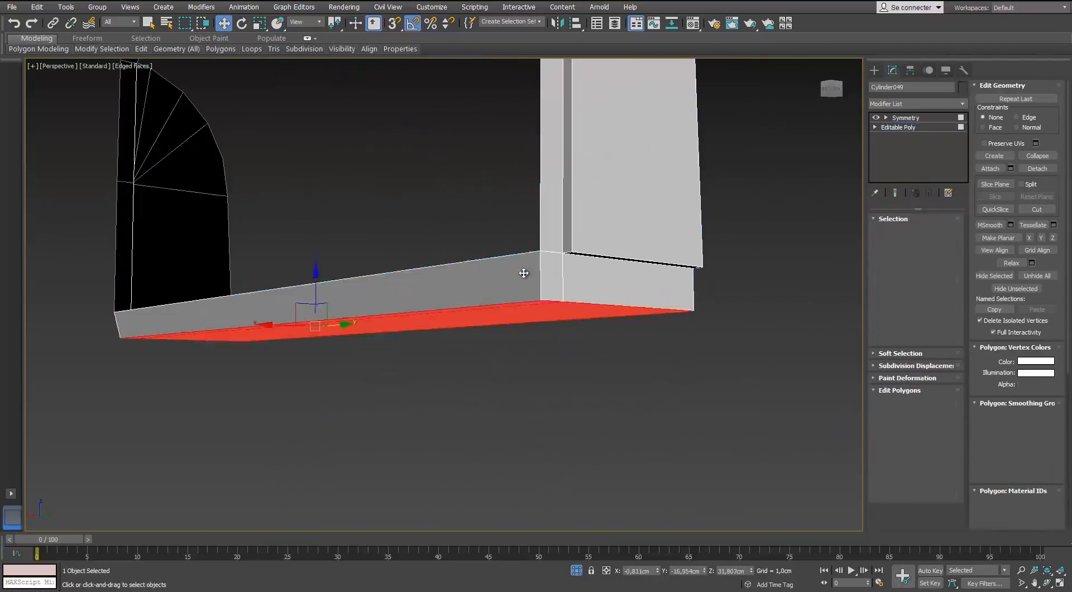
{"action": "middle_click_drag", "start_coordinate": [524, 273], "coordinate": [536, 195], "text": "alt"}
{"action": "key", "text": "Delete"}
{"action": "left_click", "coordinate": [929, 232]}
{"action": "left_click", "coordinate": [905, 118]}
{"action": "scroll", "coordinate": [536, 195], "scroll_direction": "up", "scroll_amount": 4}
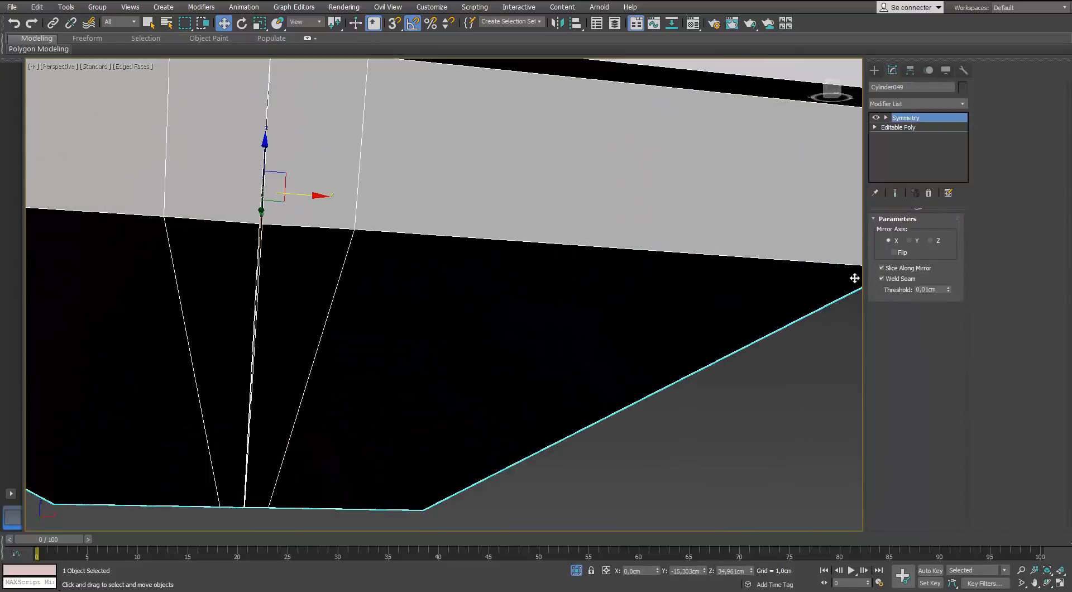
Adjust the Symmetry weld threshold to close the trim frame's centre seam and convert the part to an Editable Poly.
{"action": "left_click", "coordinate": [948, 287]}
{"action": "scroll", "coordinate": [558, 262], "scroll_direction": "down", "scroll_amount": 4}
{"action": "middle_click_drag", "start_coordinate": [558, 262], "coordinate": [309, 248], "text": "alt"}
{"action": "scroll", "coordinate": [309, 249], "scroll_direction": "up", "scroll_amount": 3}
{"action": "right_click", "coordinate": [419, 165]}
{"action": "left_click", "coordinate": [374, 304]}
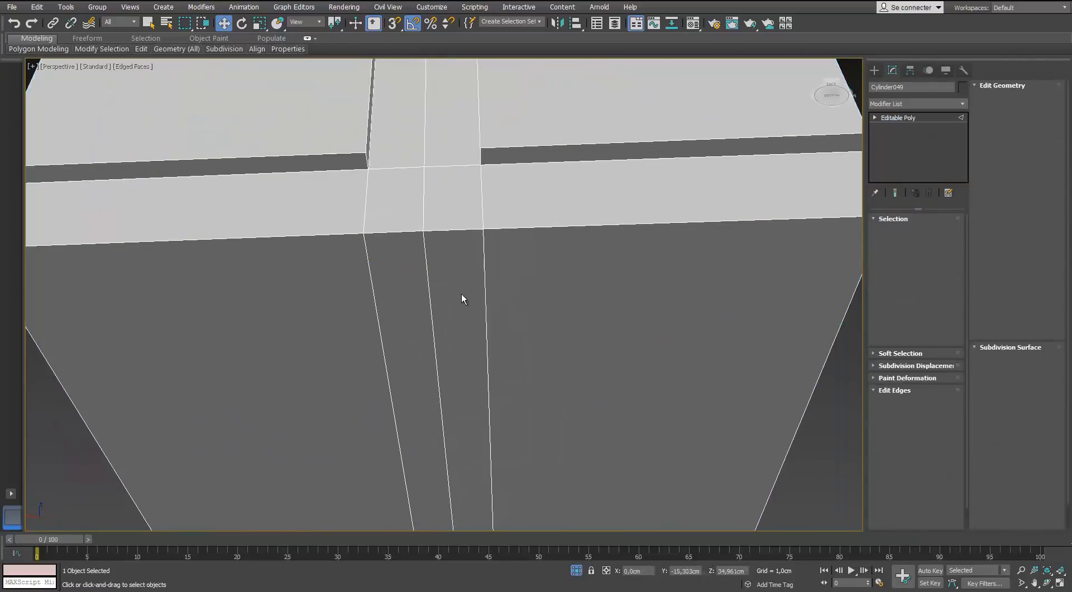
Remove the edge loop running along the trim frame's centre seam.
{"action": "key", "text": "ctrl+BackSpace"}
{"action": "scroll", "coordinate": [424, 281], "scroll_direction": "down", "scroll_amount": 5}
{"action": "middle_click_drag", "start_coordinate": [424, 281], "coordinate": [501, 317], "text": "alt"}
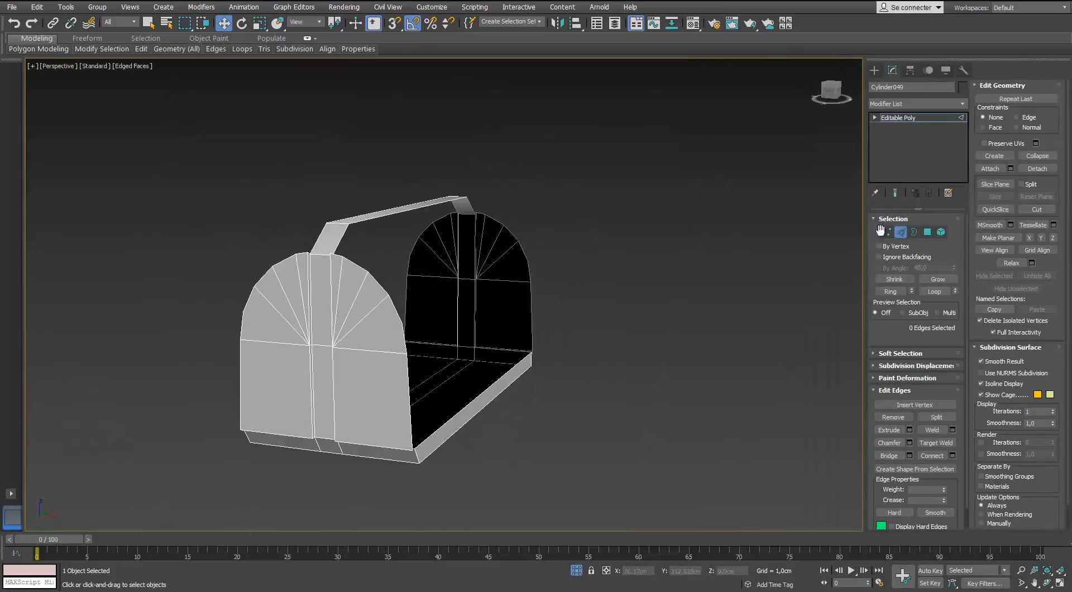
Assign the orange material to the whole trim frame.
{"action": "left_click", "coordinate": [900, 232]}
{"action": "left_click", "coordinate": [962, 104]}
{"action": "left_click", "coordinate": [962, 104]}
{"action": "key", "text": "m"}
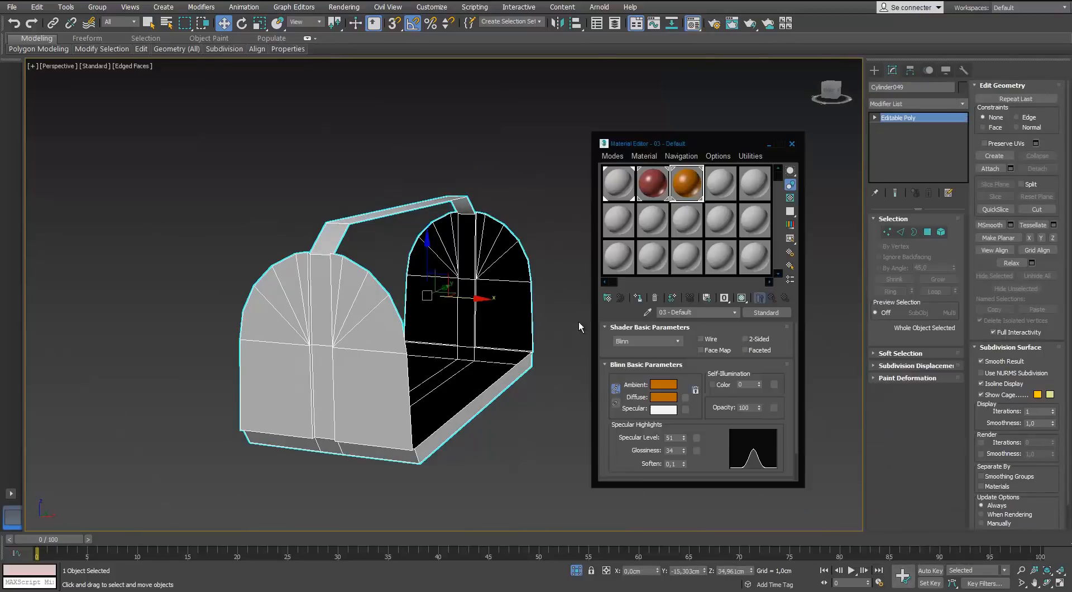
{"action": "scroll", "coordinate": [379, 330], "scroll_direction": "down", "scroll_amount": 4}
Examine the trim frame's fit on the pistol and its isolated mesh at vertex level.
{"action": "scroll", "coordinate": [475, 356], "scroll_direction": "up", "scroll_amount": 6}
{"action": "middle_click_drag", "start_coordinate": [475, 356], "coordinate": [402, 305], "text": "alt"}
{"action": "scroll", "coordinate": [373, 350], "scroll_direction": "down", "scroll_amount": 4}
{"action": "scroll", "coordinate": [400, 311], "scroll_direction": "down", "scroll_amount": 2}
{"action": "left_click", "coordinate": [395, 314]}
{"action": "scroll", "coordinate": [396, 314], "scroll_direction": "up", "scroll_amount": 10}
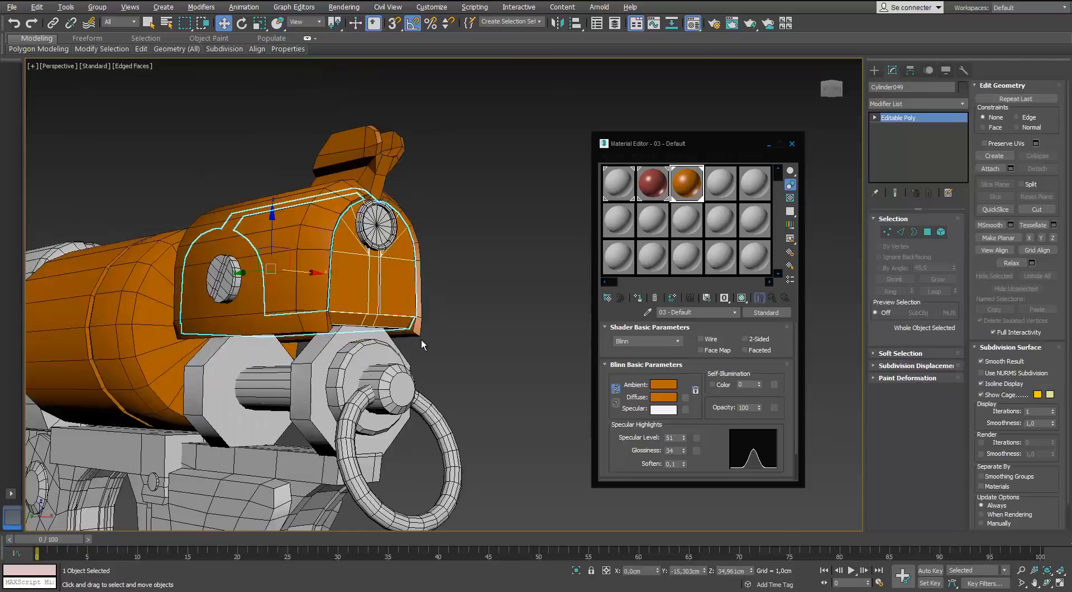
{"action": "key", "text": "1"}
{"action": "scroll", "coordinate": [356, 295], "scroll_direction": "down", "scroll_amount": 6}
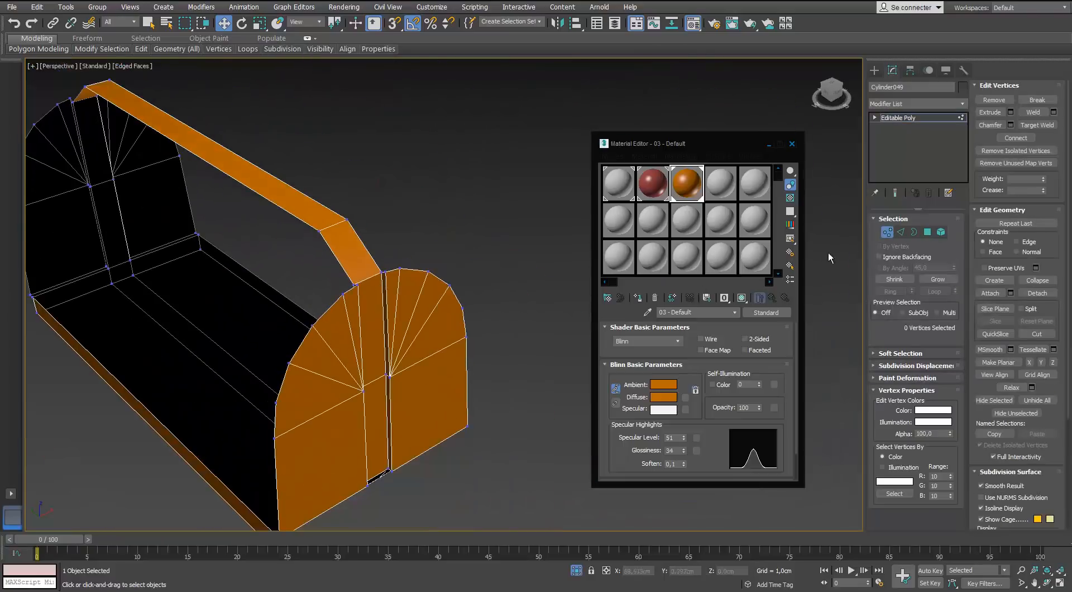
{"action": "key", "text": "z"}
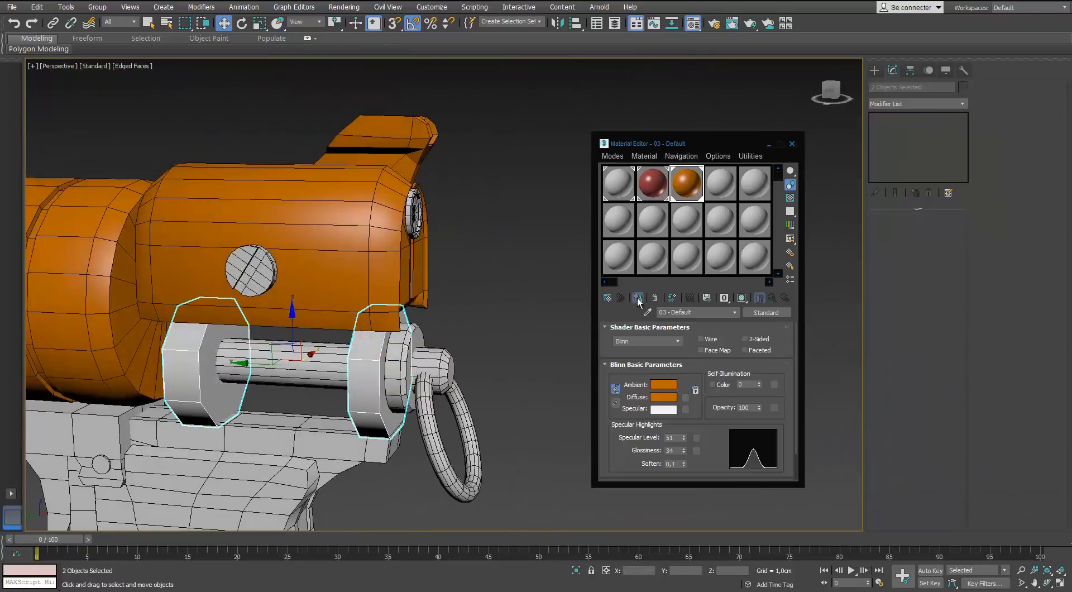
Assign the orange material to the plates, rod, disc, pin and ring beneath the rear shell.
{"action": "left_click", "coordinate": [343, 361]}
{"action": "scroll", "coordinate": [344, 361], "scroll_direction": "up", "scroll_amount": 2}
{"action": "middle_click_drag", "start_coordinate": [343, 361], "coordinate": [318, 349], "text": "alt"}
{"action": "left_click", "coordinate": [637, 298]}
{"action": "middle_click_drag", "start_coordinate": [379, 335], "coordinate": [329, 332], "text": "alt"}
{"action": "left_click", "coordinate": [319, 318]}
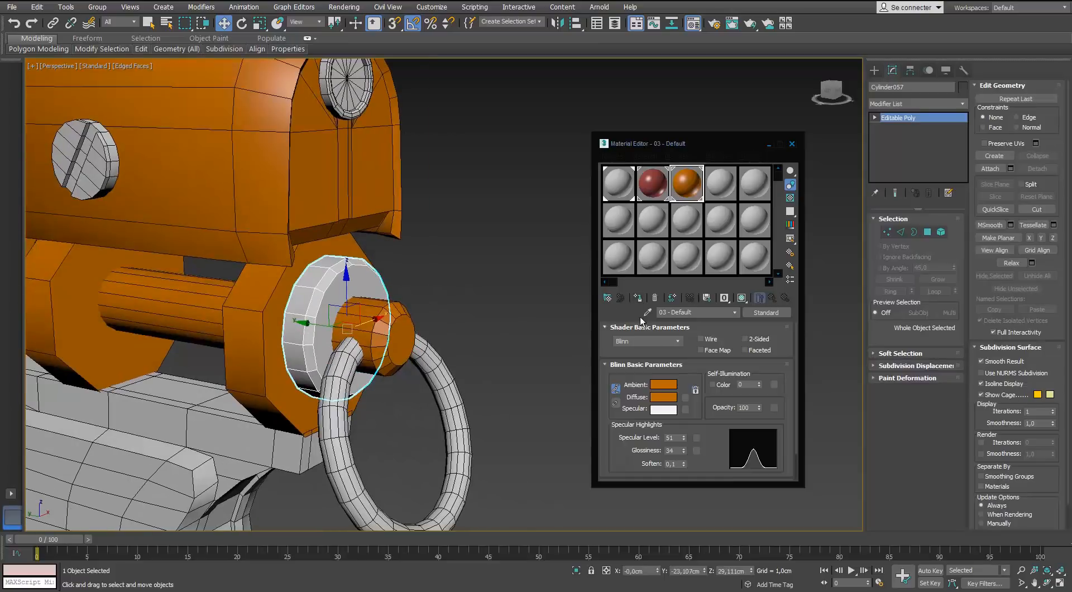
{"action": "left_click", "coordinate": [443, 364]}
{"action": "left_click", "coordinate": [637, 298]}
{"action": "scroll", "coordinate": [484, 367], "scroll_direction": "down", "scroll_amount": 5}
{"action": "left_click", "coordinate": [483, 366]}
Isolate the front shell and select a vertex on its end face.
{"action": "left_click", "coordinate": [215, 357]}
{"action": "middle_click_drag", "start_coordinate": [215, 357], "coordinate": [296, 313], "text": "alt"}
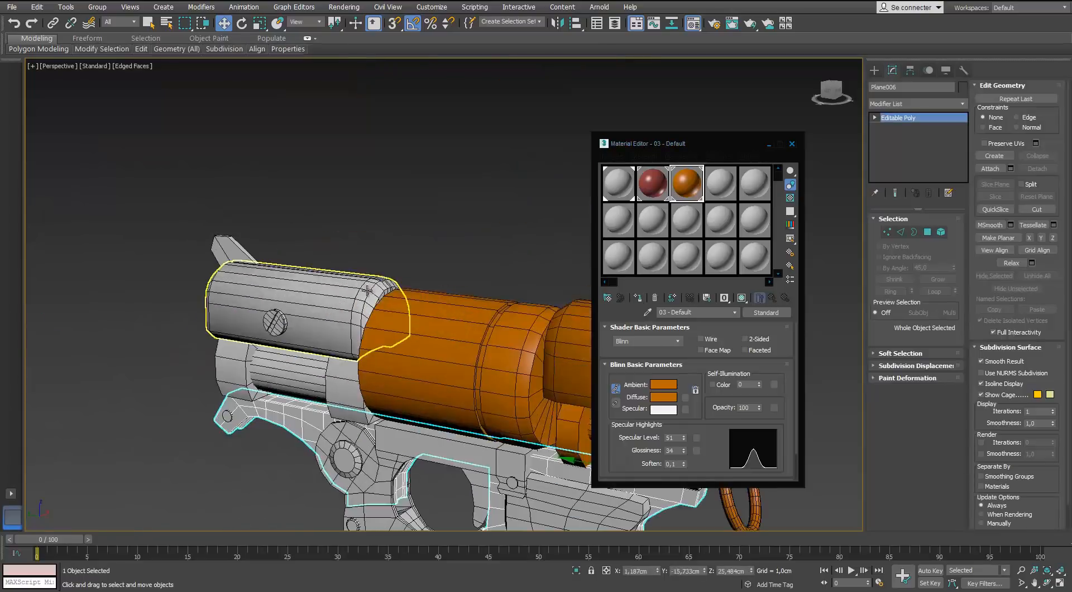
{"action": "left_click", "coordinate": [296, 295]}
{"action": "key", "text": "alt+q"}
{"action": "key", "text": "2"}
{"action": "middle_click_drag", "start_coordinate": [337, 251], "coordinate": [401, 300], "text": "alt"}
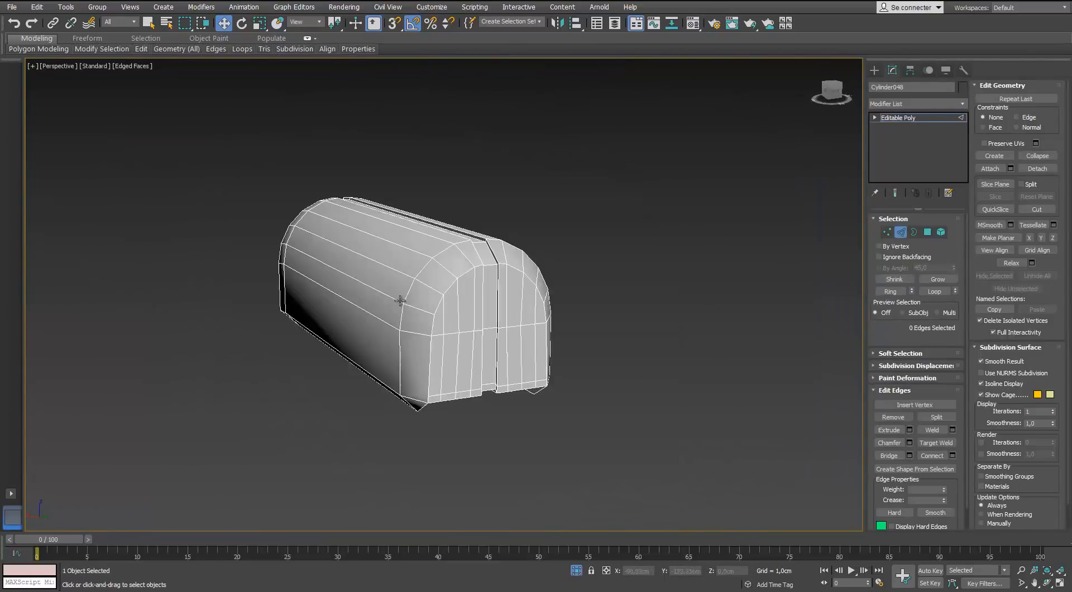
{"action": "left_click", "coordinate": [604, 187]}
{"action": "left_click", "coordinate": [663, 396]}
{"action": "left_click", "coordinate": [489, 259]}
{"action": "middle_click_drag", "start_coordinate": [452, 279], "coordinate": [368, 280], "text": "alt"}
{"action": "scroll", "coordinate": [379, 291], "scroll_direction": "up", "scroll_amount": 4}
{"action": "key", "text": "m"}
{"action": "key", "text": "1"}
{"action": "middle_click_drag", "start_coordinate": [390, 321], "coordinate": [487, 242]}
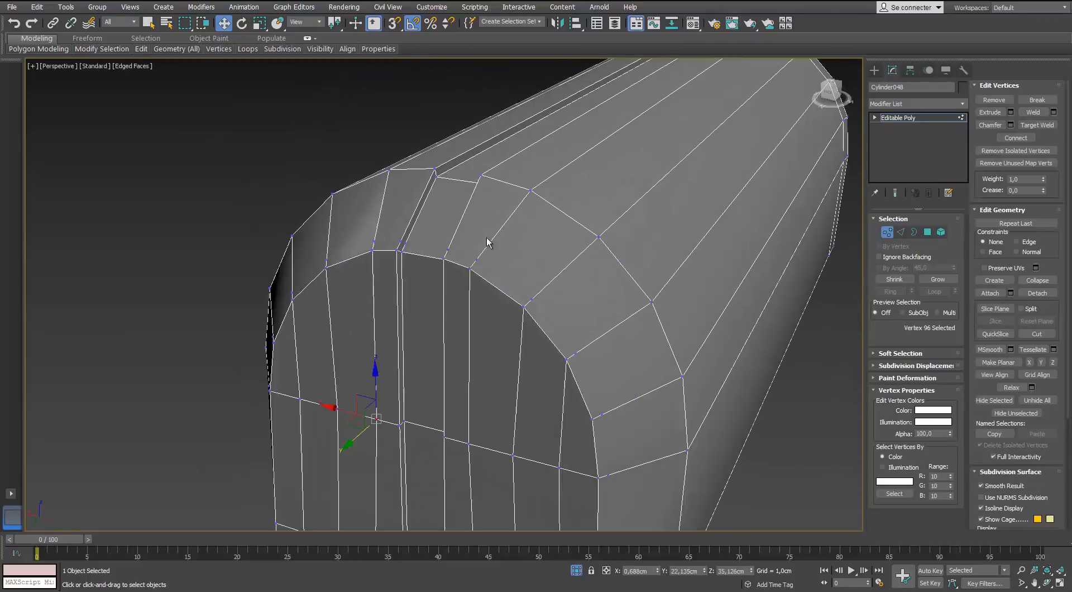
Delete the polygons forming the central groove around the front shell.
{"action": "left_click", "coordinate": [927, 231], "text": "ctrl"}
{"action": "mouse_move", "coordinate": [550, 251]}
{"action": "middle_mouse_down", "text": "alt"}
{"action": "mouse_move", "coordinate": [538, 189]}
{"action": "mouse_move", "coordinate": [544, 245]}
{"action": "middle_mouse_up", "text": "alt"}
{"action": "right_click", "coordinate": [519, 200]}
{"action": "left_click", "coordinate": [494, 92]}
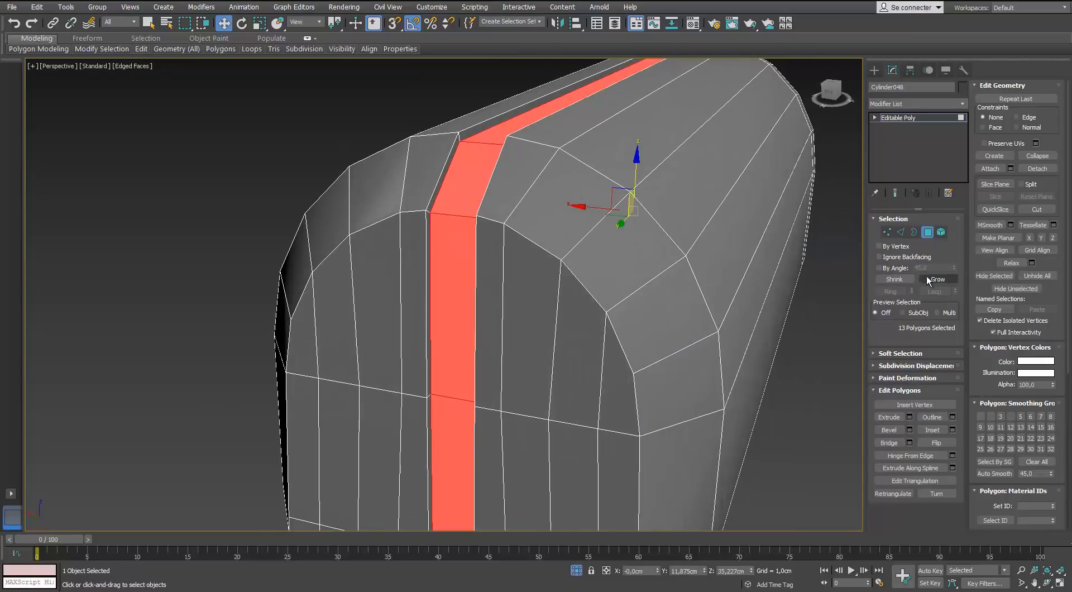
{"action": "key", "text": "Delete"}
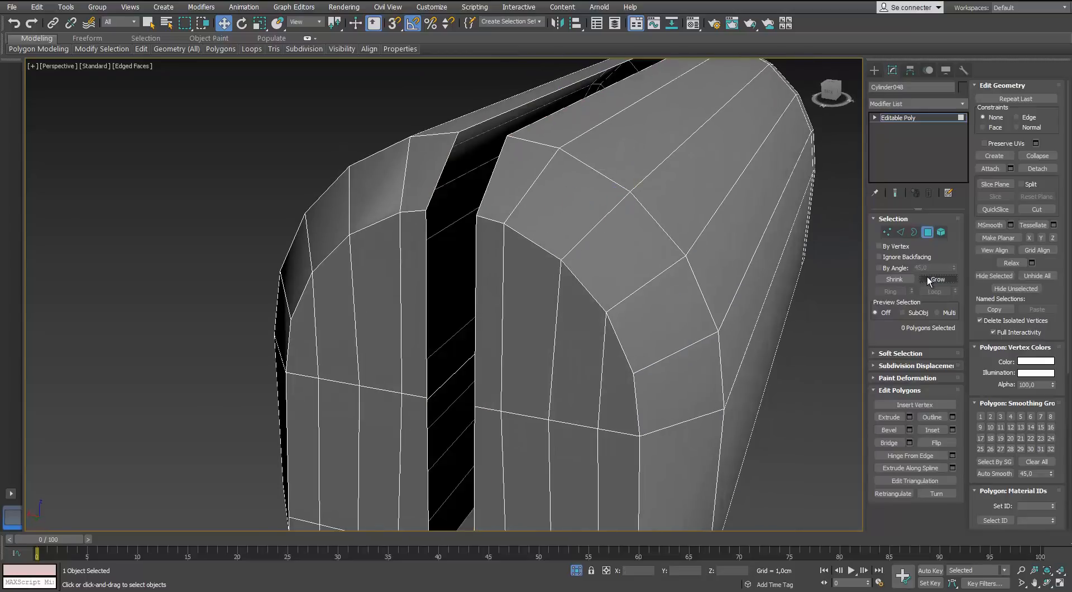
Bridge the open borders left by the deleted groove on the front shell.
{"action": "key", "text": "3"}
{"action": "left_click", "coordinate": [441, 186]}
{"action": "middle_click_drag", "start_coordinate": [441, 185], "coordinate": [561, 205], "text": "alt"}
{"action": "scroll", "coordinate": [561, 206], "scroll_direction": "up", "scroll_amount": 5}
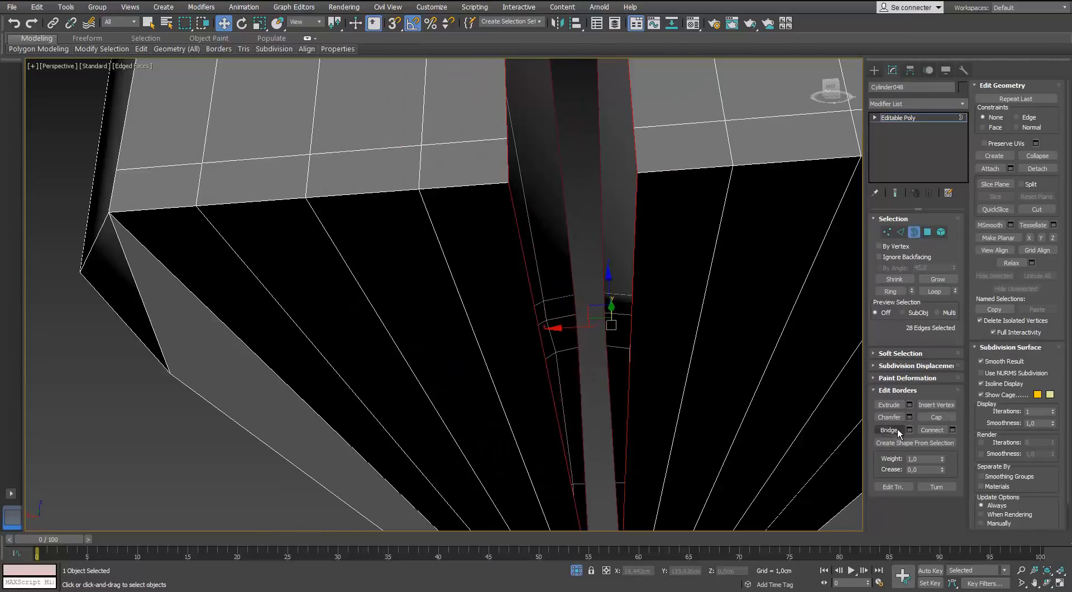
{"action": "left_click", "coordinate": [893, 430]}
{"action": "scroll", "coordinate": [564, 251], "scroll_direction": "down", "scroll_amount": 5}
Remove an unneeded edge on the front shell's end face near the bridged strip.
{"action": "middle_click_drag", "start_coordinate": [564, 251], "coordinate": [519, 313], "text": "alt"}
{"action": "left_click", "coordinate": [900, 231]}
{"action": "left_click", "coordinate": [613, 319]}
{"action": "middle_click_drag", "start_coordinate": [564, 358], "coordinate": [510, 265], "text": "alt"}
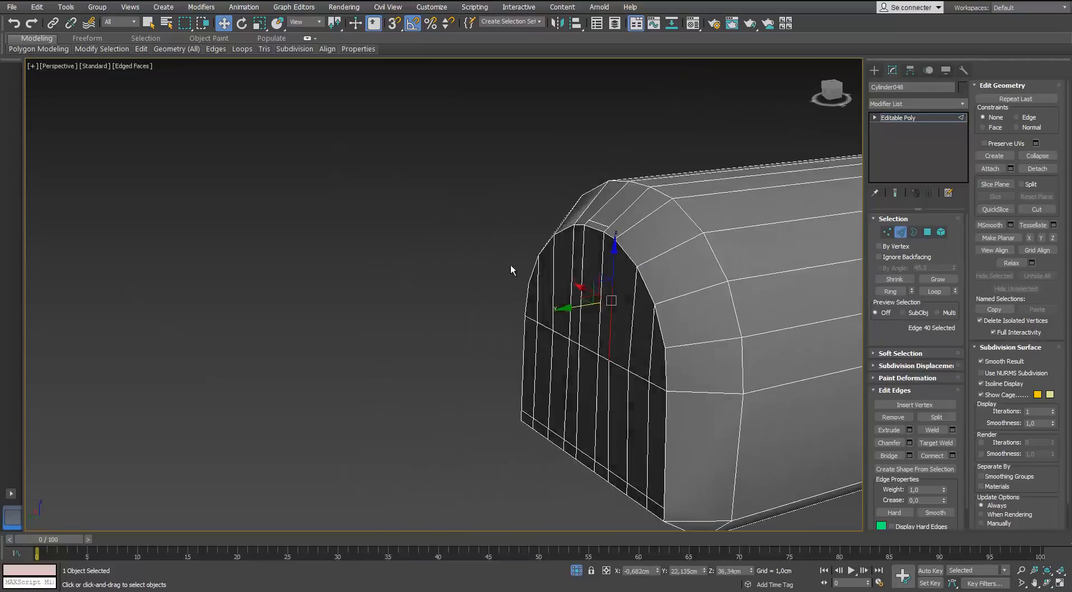
{"action": "scroll", "coordinate": [606, 240], "scroll_direction": "up", "scroll_amount": 4}
{"action": "left_click", "coordinate": [613, 239]}
{"action": "key", "text": "ctrl+BackSpace"}
Connect the cross edges of the bridged strip to add an edge loop along the front shell's centre line.
{"action": "scroll", "coordinate": [609, 230], "scroll_direction": "down", "scroll_amount": 5}
{"action": "middle_click_drag", "start_coordinate": [608, 230], "coordinate": [523, 235], "text": "alt"}
{"action": "left_click", "coordinate": [953, 455]}
{"action": "middle_click_drag", "start_coordinate": [753, 358], "coordinate": [681, 354]}
{"action": "left_click", "coordinate": [677, 385]}
{"action": "scroll", "coordinate": [471, 261], "scroll_direction": "up", "scroll_amount": 3}
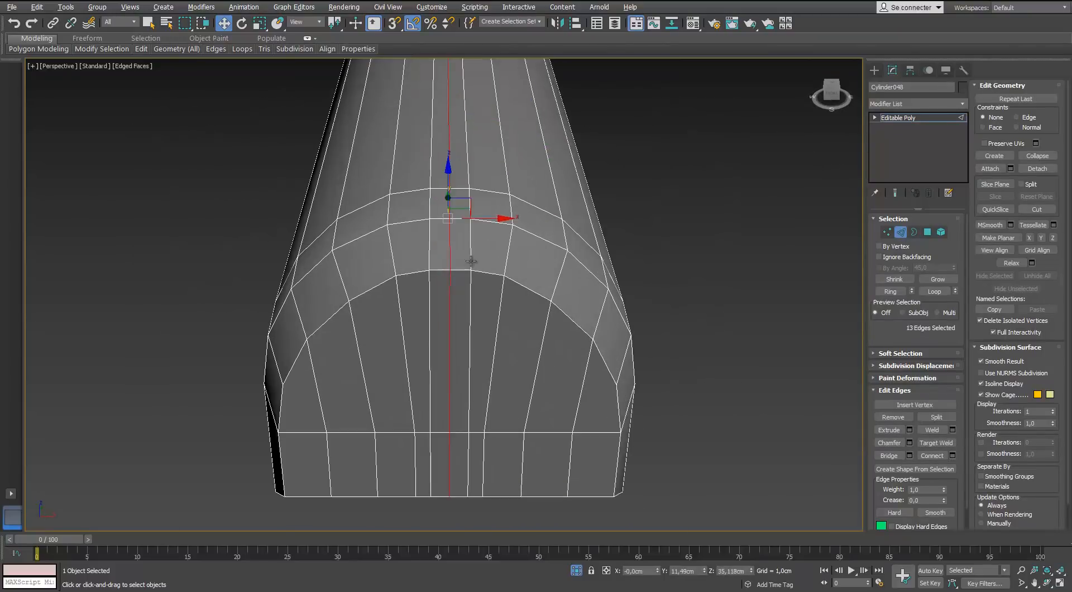
Remove the edge loops on both sides of the front shell's centre line.
{"action": "key", "text": "ctrl+BackSpace"}
{"action": "scroll", "coordinate": [441, 268], "scroll_direction": "down", "scroll_amount": 3}
{"action": "middle_click_drag", "start_coordinate": [443, 270], "coordinate": [303, 287], "text": "alt"}
{"action": "scroll", "coordinate": [263, 215], "scroll_direction": "up", "scroll_amount": 3}
{"action": "double_click", "coordinate": [317, 264]}
{"action": "key", "text": "ctrl+BackSpace"}
{"action": "scroll", "coordinate": [244, 258], "scroll_direction": "down", "scroll_amount": 4}
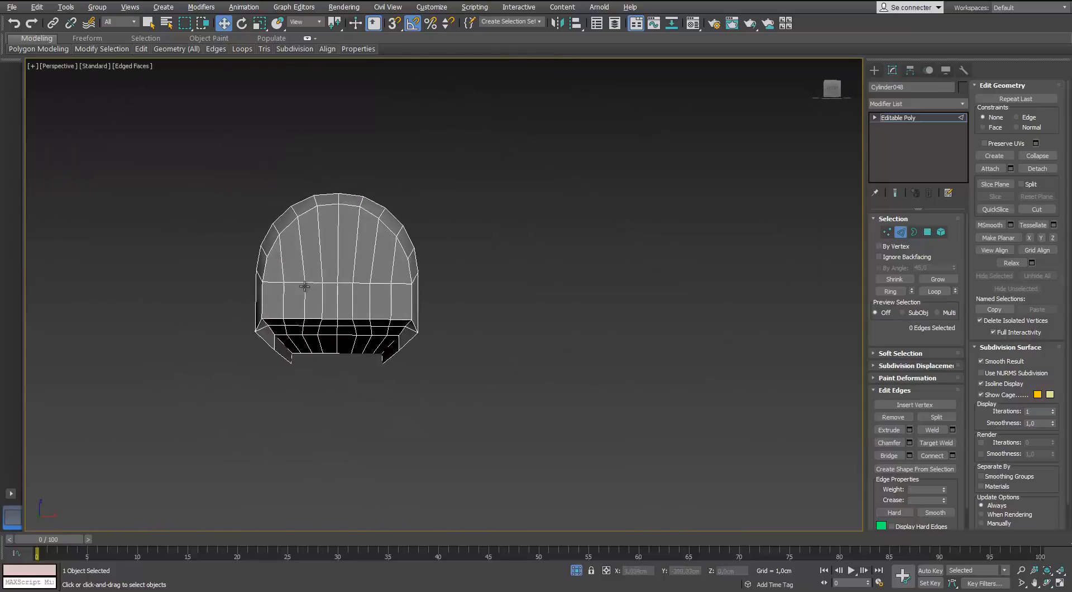
Target-weld the vertices inside one end face of the front shell to its bottom centre vertex, forming a fan.
{"action": "scroll", "coordinate": [304, 287], "scroll_direction": "up", "scroll_amount": 4}
{"action": "left_click", "coordinate": [887, 232]}
{"action": "middle_click_drag", "start_coordinate": [365, 318], "coordinate": [342, 315], "text": "alt"}
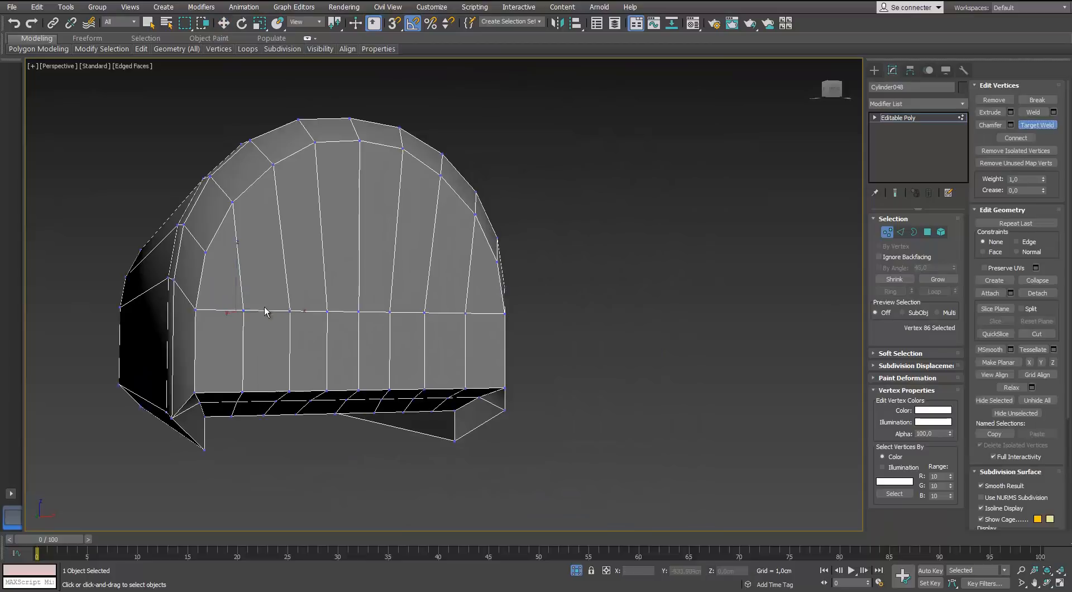
{"action": "middle_click_drag", "start_coordinate": [277, 306], "coordinate": [272, 271], "text": "alt"}
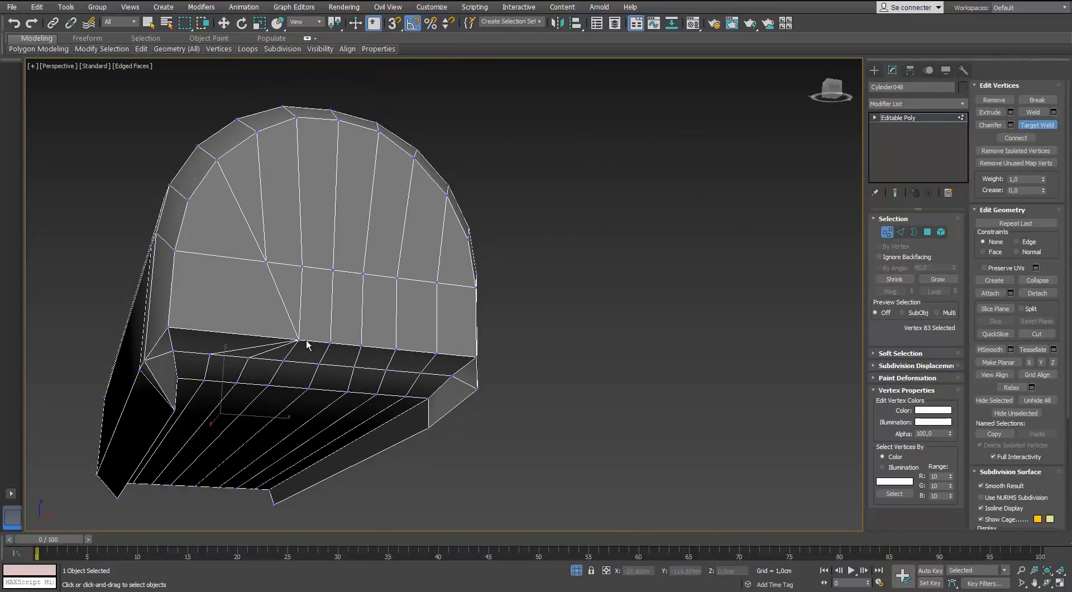
{"action": "middle_click_drag", "start_coordinate": [306, 344], "coordinate": [248, 400], "text": "alt"}
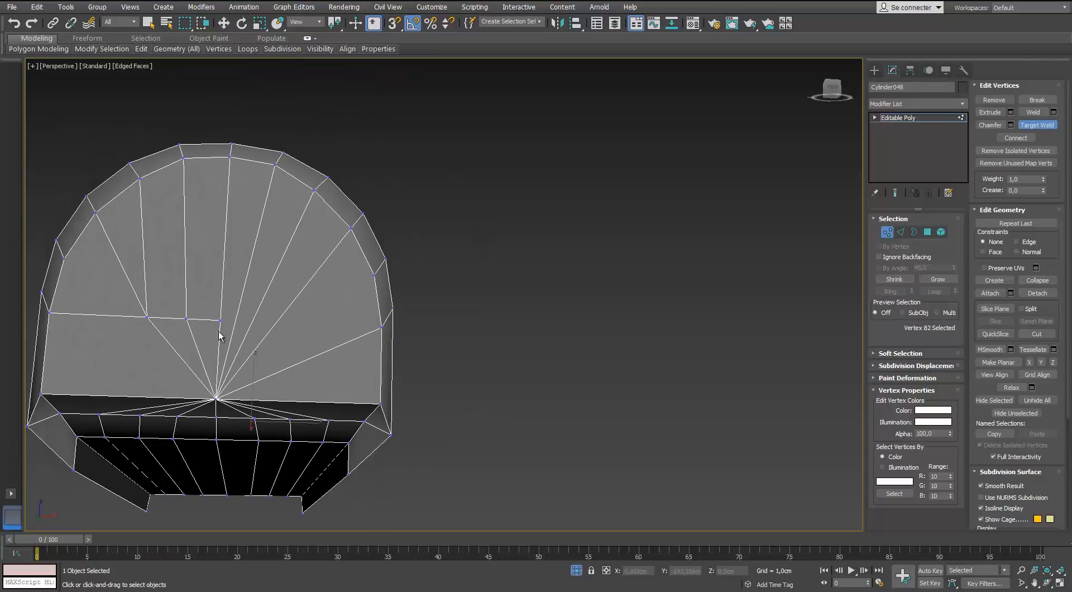
{"action": "middle_click_drag", "start_coordinate": [193, 386], "coordinate": [423, 408], "text": "alt"}
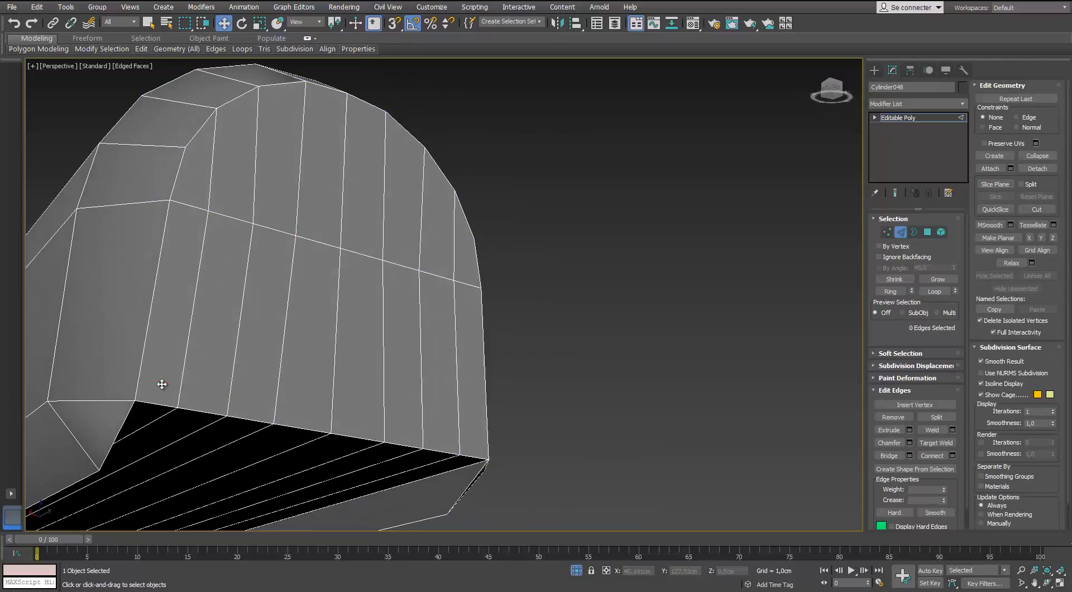
Target-weld the vertices inside the opposite end face of the front shell to its bottom centre vertex.
{"action": "key", "text": "1"}
{"action": "middle_click_drag", "start_coordinate": [447, 366], "coordinate": [628, 386], "text": "alt"}
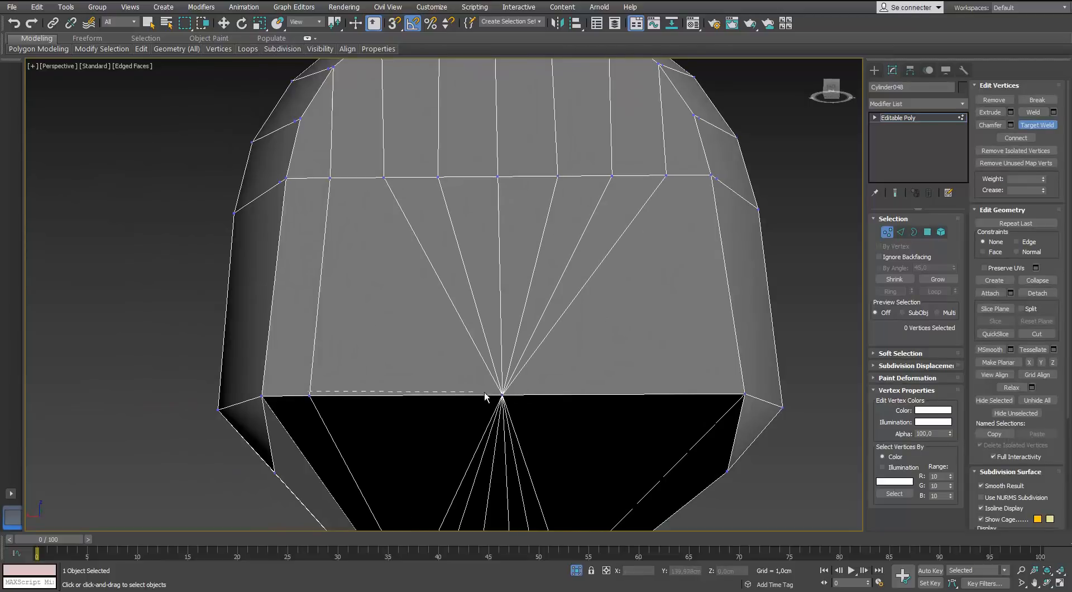
{"action": "middle_click_drag", "start_coordinate": [484, 396], "coordinate": [620, 273], "text": "alt"}
{"action": "scroll", "coordinate": [575, 283], "scroll_direction": "up", "scroll_amount": 2}
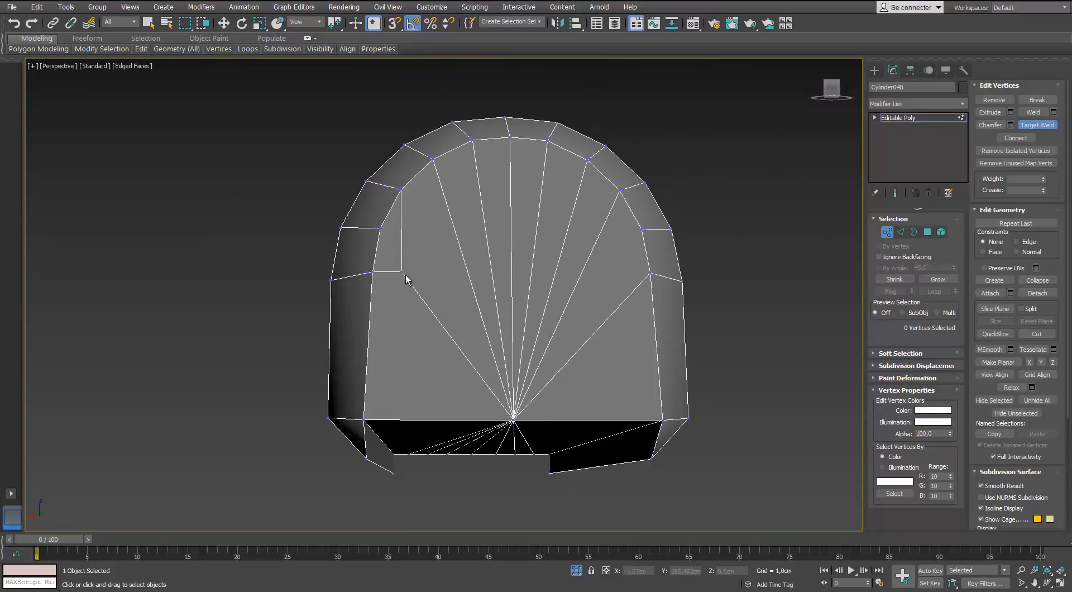
{"action": "middle_click_drag", "start_coordinate": [371, 314], "coordinate": [524, 218], "text": "alt"}
Remove the lengthwise edges across the front shell's underside and assign the shell the orange material.
{"action": "key", "text": "w"}
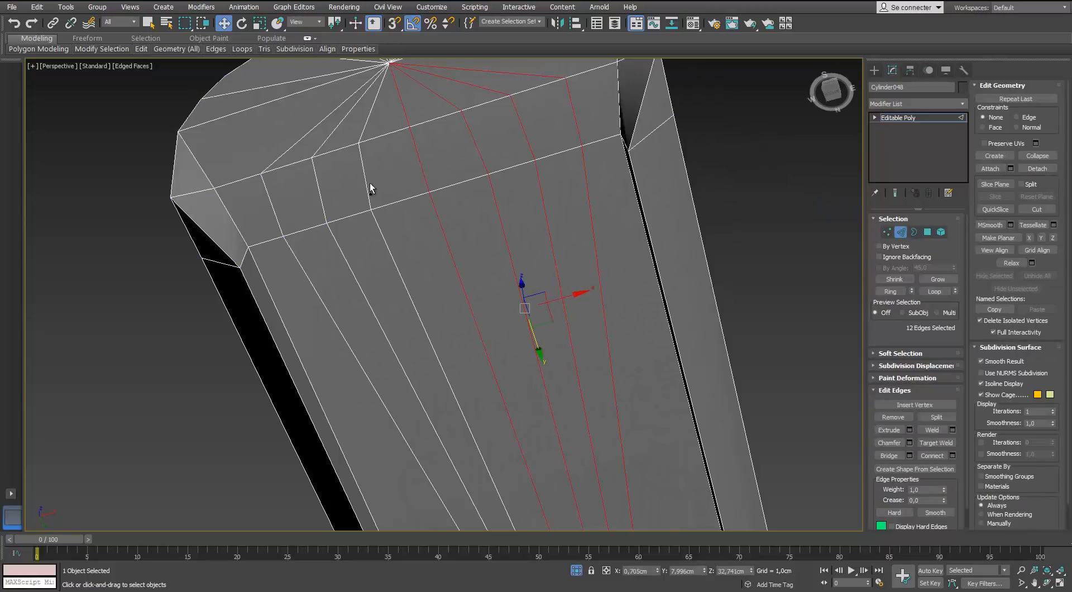
{"action": "middle_click_drag", "start_coordinate": [322, 193], "coordinate": [438, 223], "text": "alt"}
{"action": "left_click", "coordinate": [383, 246]}
{"action": "scroll", "coordinate": [383, 246], "scroll_direction": "down", "scroll_amount": 5}
{"action": "key", "text": "2"}
{"action": "key", "text": "m"}
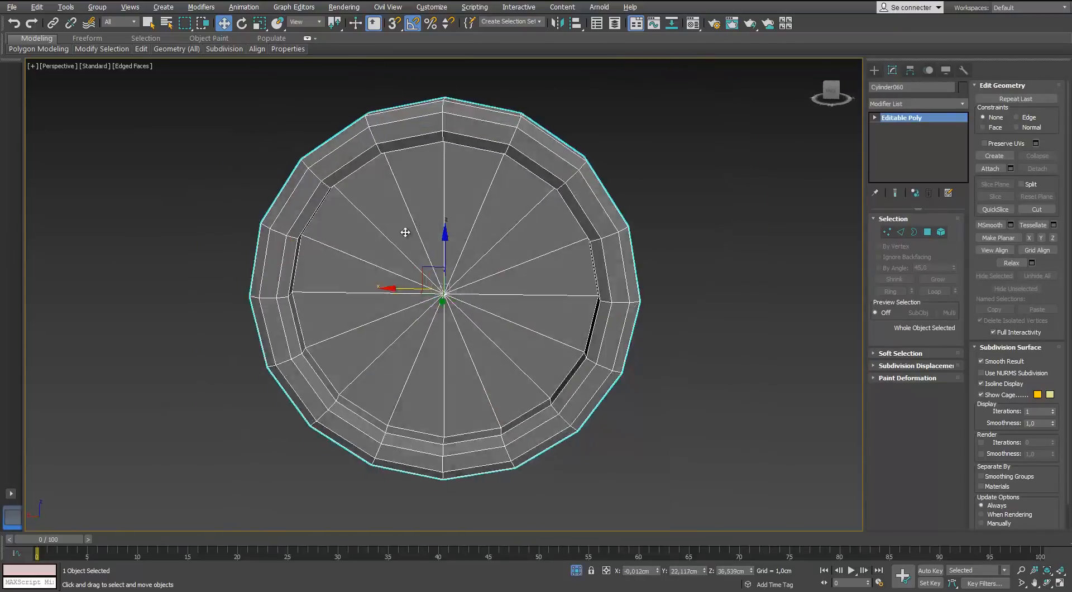
Delete the recessed centre polygons of the round disc on the front shell's end and cap the opening.
{"action": "middle_click_drag", "start_coordinate": [525, 223], "coordinate": [535, 298], "text": "alt"}
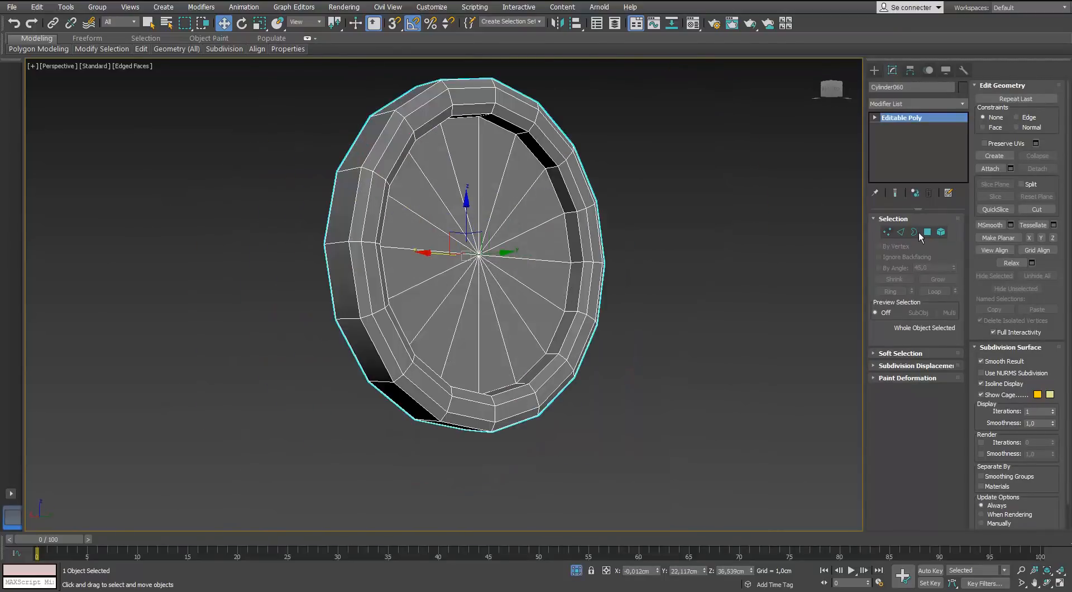
{"action": "key", "text": "1"}
{"action": "key", "text": "4"}
{"action": "left_click", "coordinate": [535, 298]}
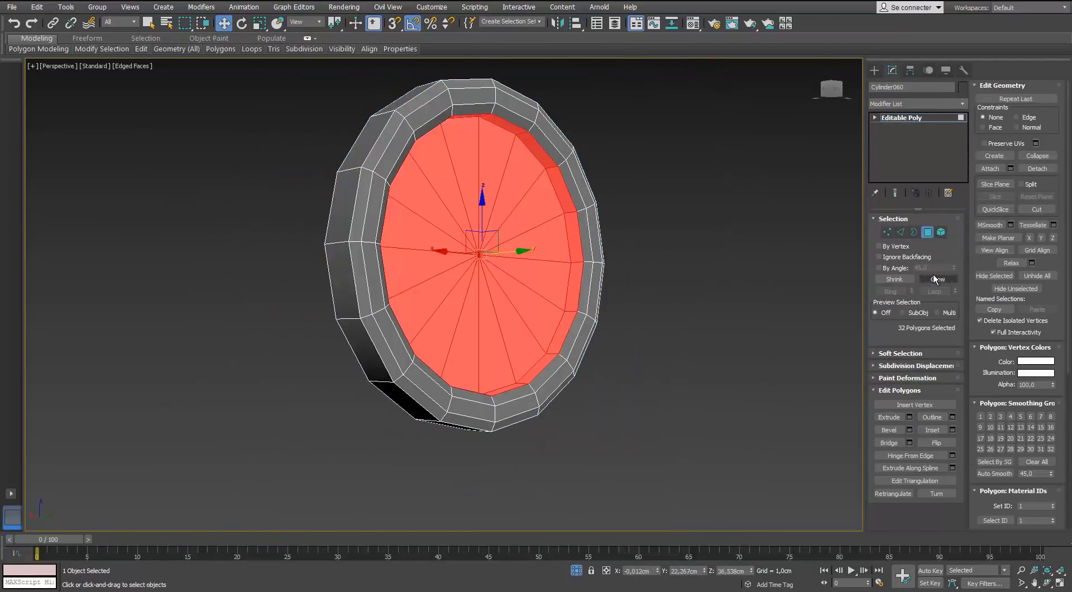
{"action": "key", "text": "Delete"}
{"action": "left_click", "coordinate": [936, 416]}
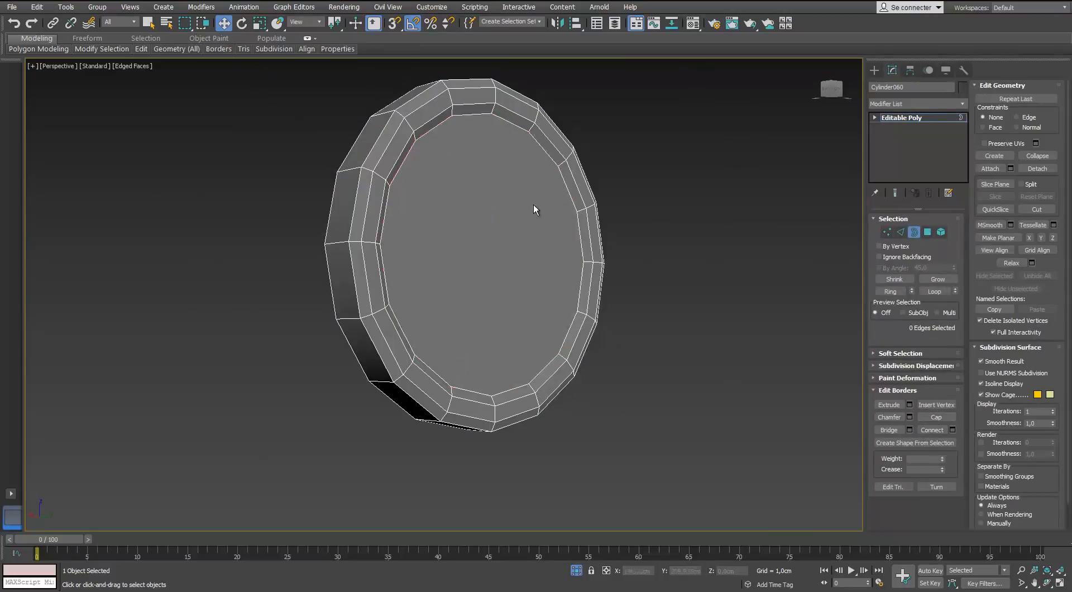
{"action": "middle_click_drag", "start_coordinate": [534, 204], "coordinate": [480, 296], "text": "alt"}
{"action": "key", "text": "alt+q"}
{"action": "scroll", "coordinate": [502, 316], "scroll_direction": "down", "scroll_amount": 4}
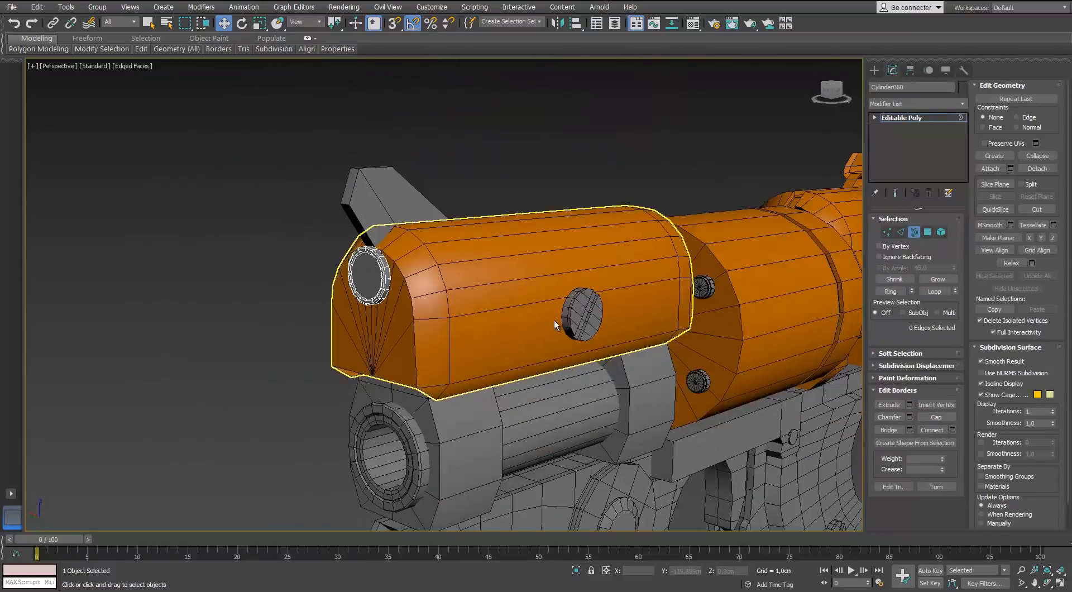
Isolate the slotted screw on the front shell's side and target-weld the inner vertices of both face halves into fans.
{"action": "left_click", "coordinate": [912, 233]}
{"action": "left_click", "coordinate": [582, 314]}
{"action": "key", "text": "alt+q"}
{"action": "mouse_move", "coordinate": [587, 186]}
{"action": "middle_mouse_down", "text": "alt"}
{"action": "mouse_move", "coordinate": [575, 156]}
{"action": "mouse_move", "coordinate": [352, 149]}
{"action": "middle_mouse_up", "text": "alt"}
{"action": "scroll", "coordinate": [543, 225], "scroll_direction": "up", "scroll_amount": 3}
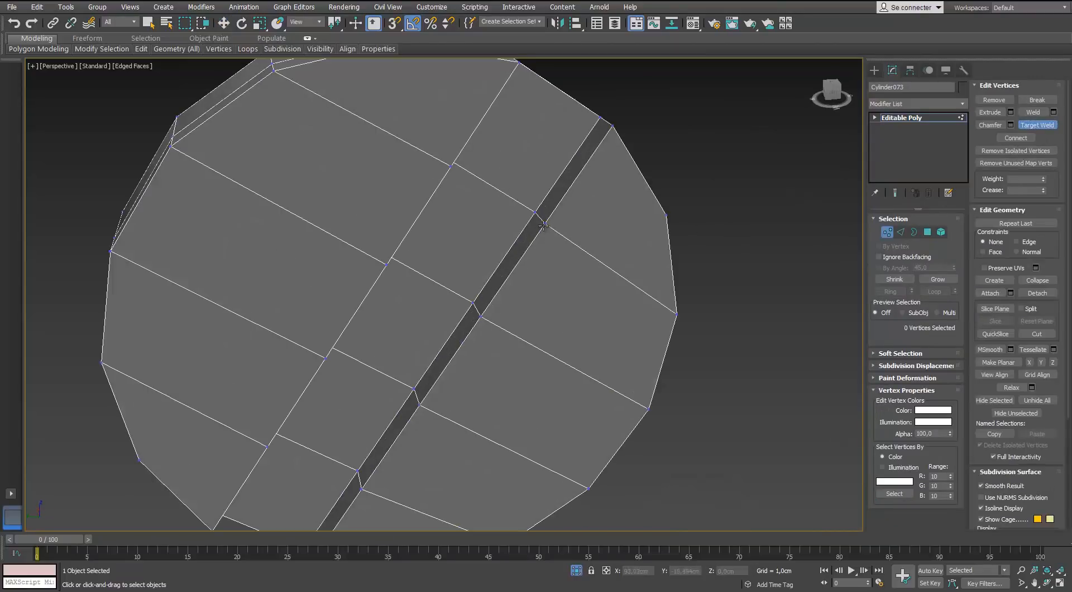
{"action": "scroll", "coordinate": [443, 389], "scroll_direction": "down", "scroll_amount": 2}
{"action": "scroll", "coordinate": [440, 378], "scroll_direction": "down", "scroll_amount": 2}
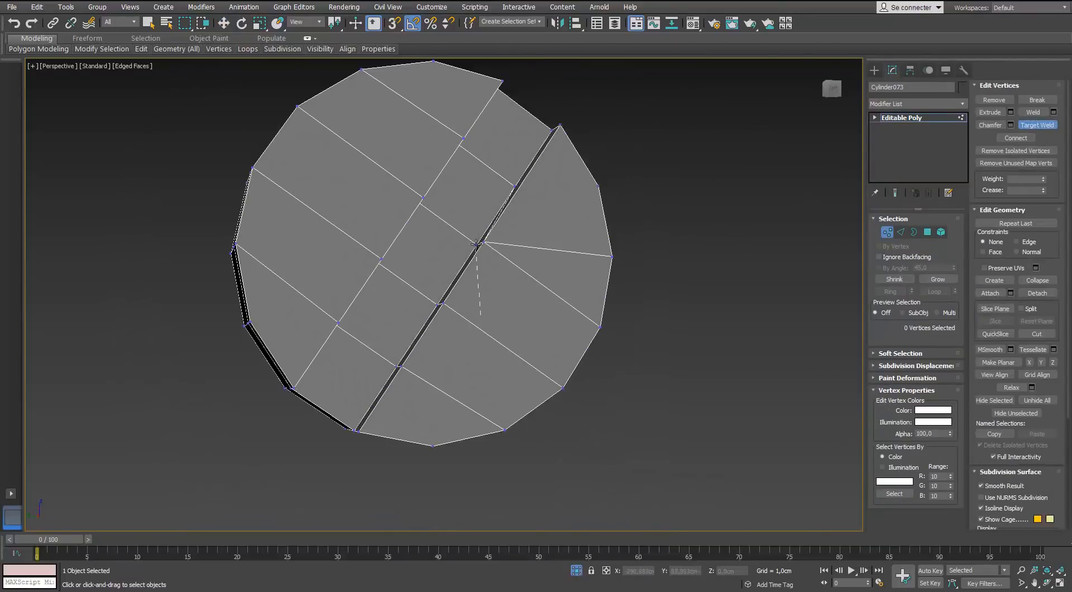
{"action": "middle_click_drag", "start_coordinate": [456, 300], "coordinate": [446, 151], "text": "alt"}
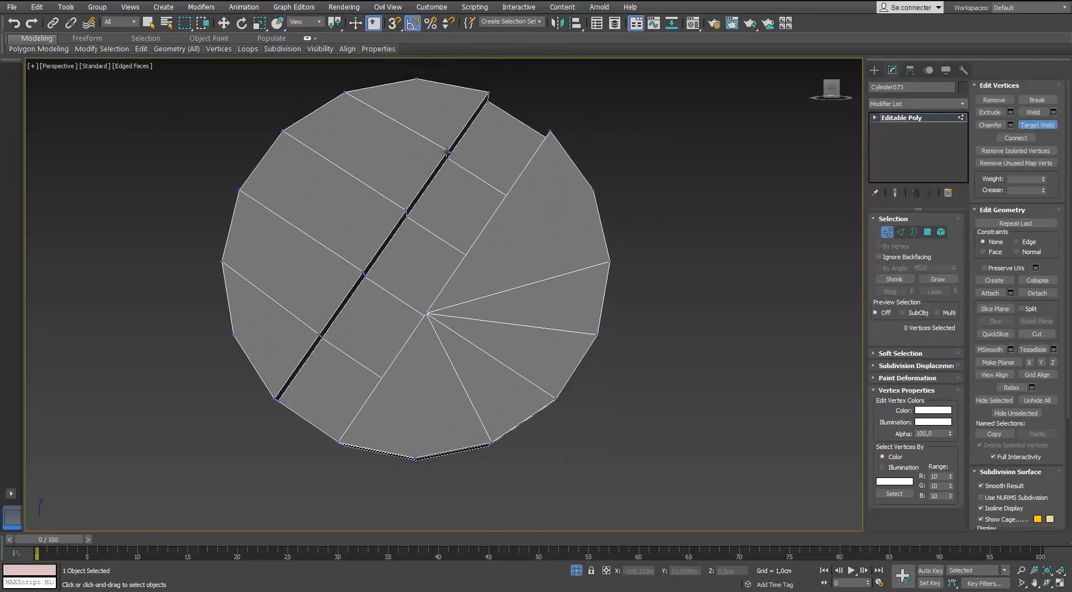
{"action": "middle_click_drag", "start_coordinate": [373, 305], "coordinate": [376, 424], "text": "alt"}
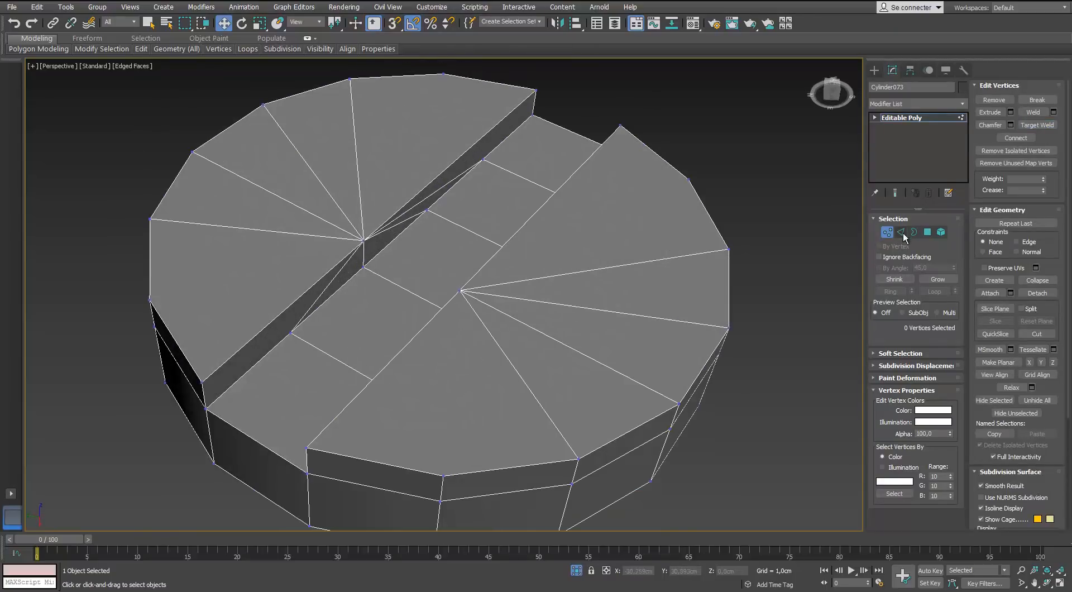
Remove the cross edges on the screw's slot floor and target-weld one side wall's middle vertices onto the face rim.
{"action": "scroll", "coordinate": [422, 201], "scroll_direction": "down", "scroll_amount": 3}
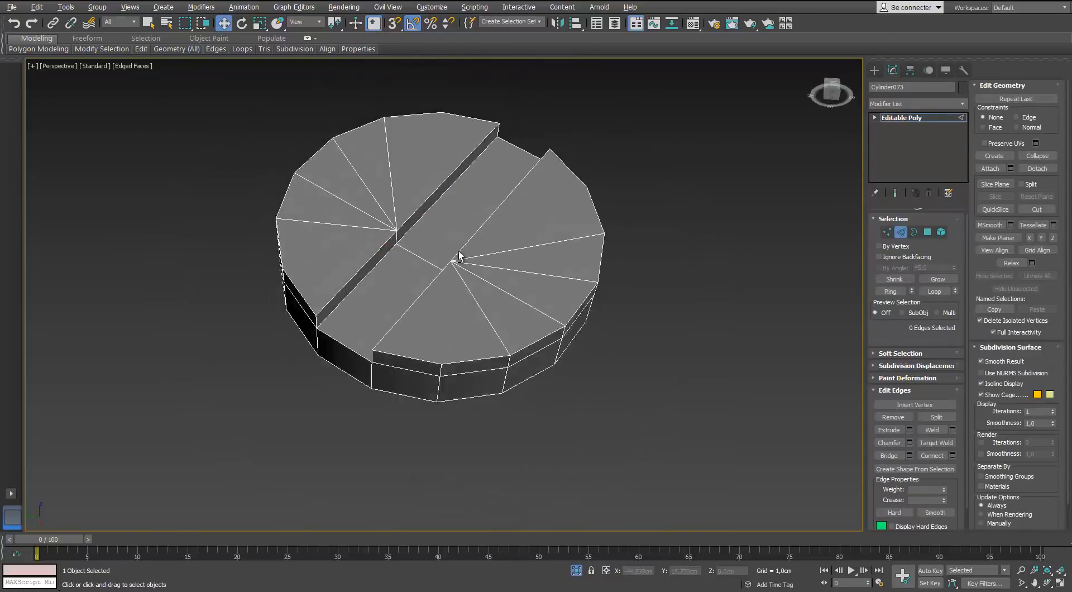
{"action": "middle_click_drag", "start_coordinate": [457, 254], "coordinate": [540, 246], "text": "alt"}
{"action": "key", "text": "1"}
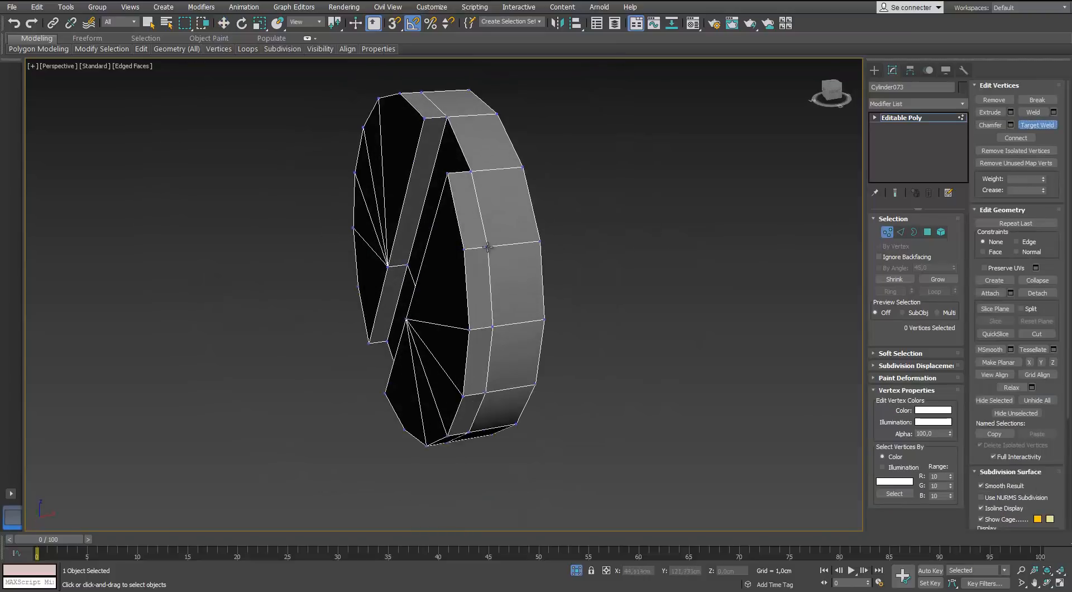
{"action": "left_click", "coordinate": [464, 249]}
{"action": "middle_click_drag", "start_coordinate": [466, 251], "coordinate": [500, 379], "text": "alt"}
{"action": "left_click", "coordinate": [431, 162]}
{"action": "left_click", "coordinate": [417, 172]}
Target-weld the middle vertices of the screw's opposite side wall onto its face rim.
{"action": "middle_click_drag", "start_coordinate": [419, 173], "coordinate": [510, 168], "text": "alt"}
{"action": "scroll", "coordinate": [502, 173], "scroll_direction": "up", "scroll_amount": 5}
{"action": "left_click", "coordinate": [374, 228]}
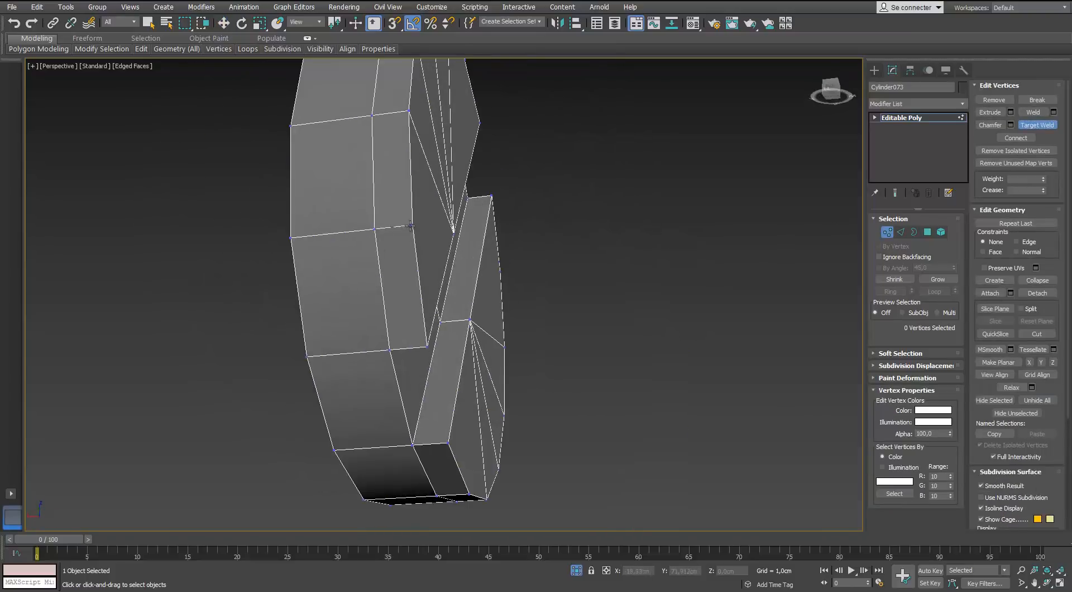
{"action": "middle_click_drag", "start_coordinate": [410, 226], "coordinate": [412, 229], "text": "alt"}
{"action": "middle_click_drag", "start_coordinate": [433, 267], "coordinate": [584, 225], "text": "alt"}
{"action": "key", "text": "2"}
{"action": "middle_click_drag", "start_coordinate": [462, 83], "coordinate": [521, 179]}
{"action": "left_click", "coordinate": [373, 280]}
Exit isolation and assign the orange material to the slotted screws, the round end discs and the front sight.
{"action": "scroll", "coordinate": [423, 363], "scroll_direction": "down", "scroll_amount": 4}
{"action": "key", "text": "m"}
{"action": "left_click", "coordinate": [576, 570]}
{"action": "scroll", "coordinate": [416, 341], "scroll_direction": "down", "scroll_amount": 3}
{"action": "key", "text": "m"}
{"action": "scroll", "coordinate": [521, 180], "scroll_direction": "up", "scroll_amount": 4}
{"action": "scroll", "coordinate": [517, 241], "scroll_direction": "down", "scroll_amount": 6}
{"action": "scroll", "coordinate": [558, 245], "scroll_direction": "up", "scroll_amount": 5}
{"action": "left_click", "coordinate": [571, 237], "text": "ctrl"}
{"action": "middle_click_drag", "start_coordinate": [391, 252], "coordinate": [642, 223], "text": "alt"}
{"action": "left_click", "coordinate": [201, 241], "text": "ctrl"}
{"action": "middle_click_drag", "start_coordinate": [201, 242], "coordinate": [111, 262], "text": "alt"}
{"action": "left_click", "coordinate": [705, 267], "text": "ctrl"}
{"action": "middle_click_drag", "start_coordinate": [368, 246], "coordinate": [519, 238], "text": "alt"}
{"action": "scroll", "coordinate": [450, 273], "scroll_direction": "up", "scroll_amount": 4}
{"action": "left_click", "coordinate": [449, 273], "text": "ctrl"}
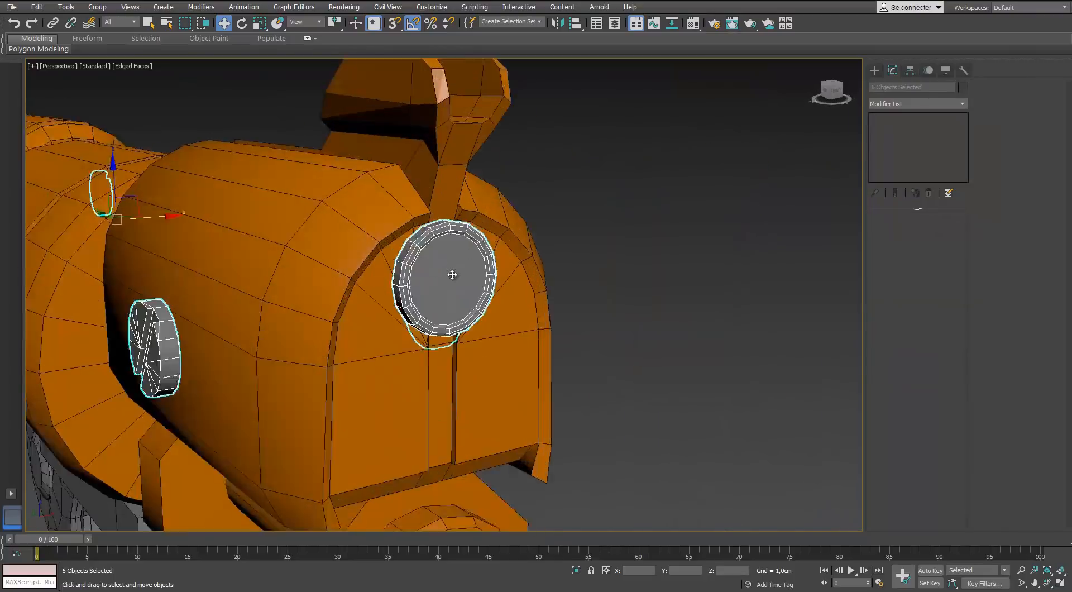
{"action": "scroll", "coordinate": [449, 273], "scroll_direction": "down", "scroll_amount": 5}
{"action": "middle_click_drag", "start_coordinate": [450, 273], "coordinate": [568, 193], "text": "alt"}
{"action": "left_click", "coordinate": [567, 190], "text": "ctrl"}
{"action": "key", "text": "m"}
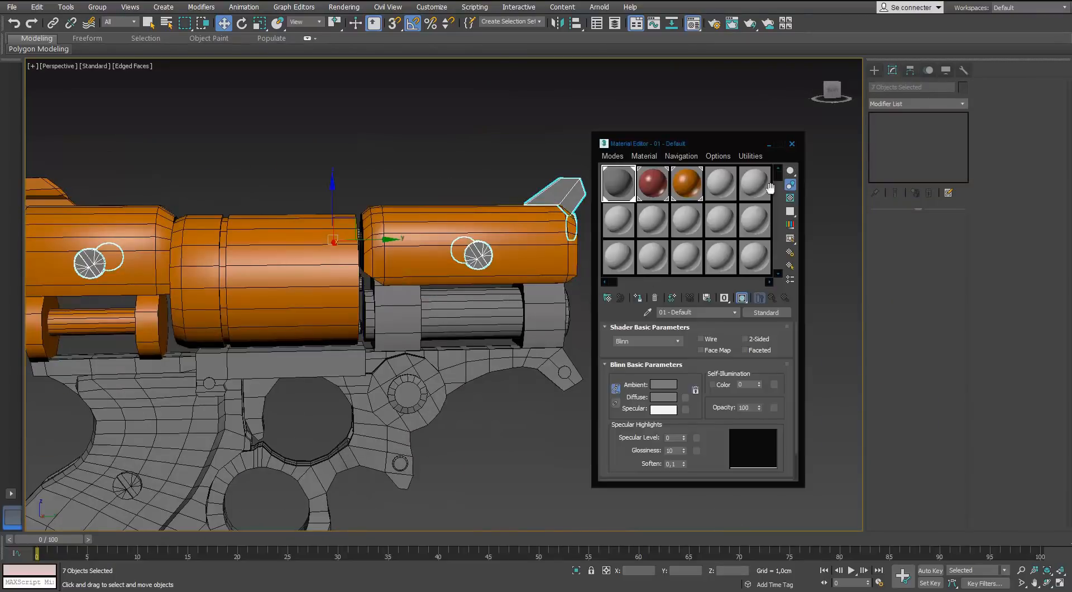
{"action": "left_click", "coordinate": [637, 297]}
{"action": "key", "text": "m"}
{"action": "key", "text": "ctrl+d"}
Isolate one small round bolt on the cylinder's front face and assign it the orange material.
{"action": "middle_click_drag", "start_coordinate": [563, 286], "coordinate": [408, 222], "text": "alt"}
{"action": "scroll", "coordinate": [408, 222], "scroll_direction": "up", "scroll_amount": 5}
{"action": "left_click", "coordinate": [408, 222]}
{"action": "key", "text": "alt+q"}
{"action": "scroll", "coordinate": [614, 233], "scroll_direction": "down", "scroll_amount": 5}
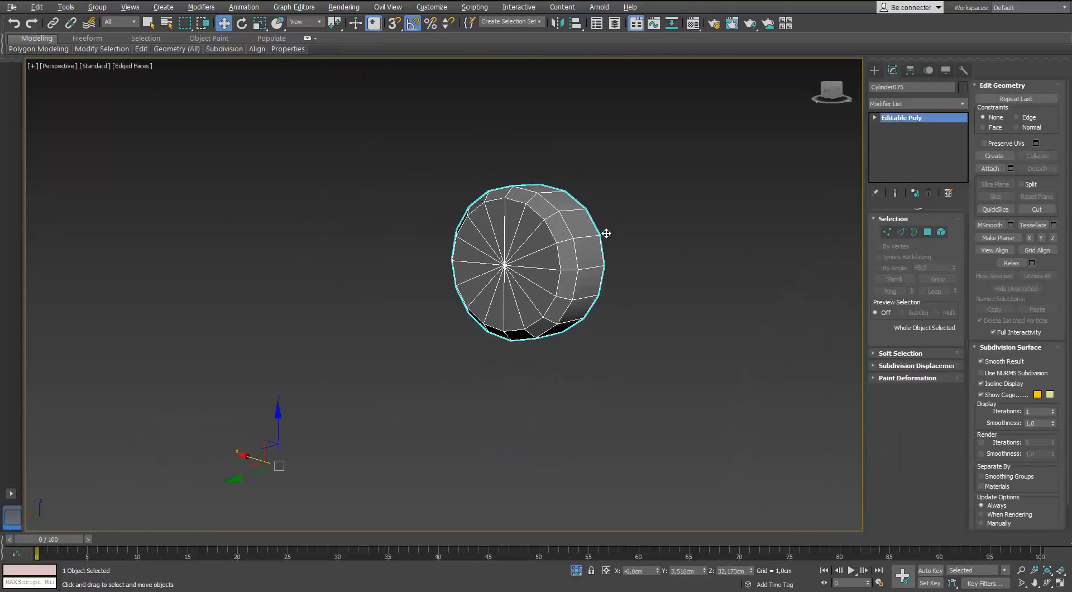
{"action": "key", "text": "m"}
{"action": "left_click", "coordinate": [637, 298]}
{"action": "key", "text": "m"}
{"action": "key", "text": "alt+q"}
Select the remaining small bolts around the cylinder's front face and assign them the orange material.
{"action": "left_click", "coordinate": [421, 360]}
{"action": "middle_click_drag", "start_coordinate": [420, 360], "coordinate": [441, 340], "text": "alt"}
{"action": "left_click", "coordinate": [388, 266], "text": "ctrl"}
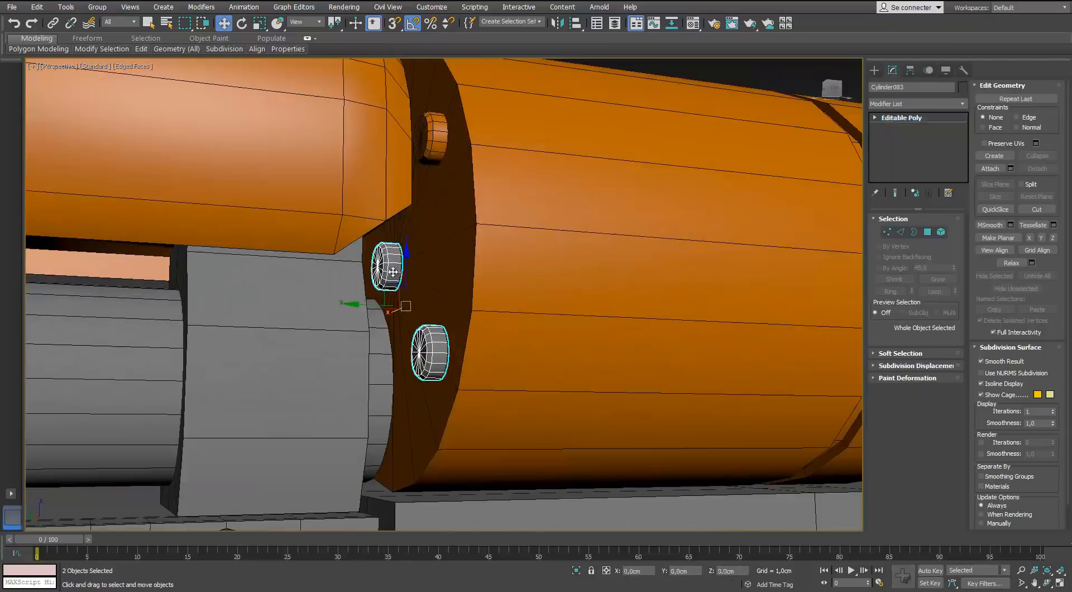
{"action": "middle_click_drag", "start_coordinate": [388, 266], "coordinate": [519, 285], "text": "alt"}
{"action": "left_click", "coordinate": [352, 337], "text": "ctrl"}
{"action": "middle_click_drag", "start_coordinate": [352, 337], "coordinate": [407, 354], "text": "alt"}
{"action": "left_click", "coordinate": [312, 304], "text": "ctrl"}
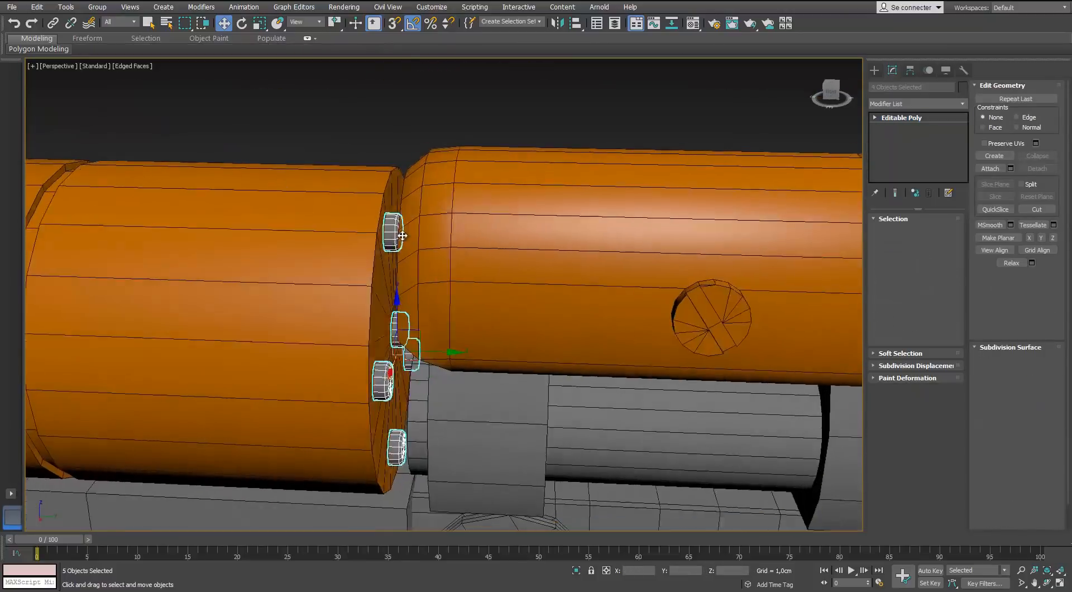
{"action": "left_click", "coordinate": [407, 354], "text": "ctrl"}
{"action": "key", "text": "m"}
{"action": "left_click", "coordinate": [792, 144]}
{"action": "left_click", "coordinate": [726, 111]}
Isolate the front collar around the lower barrel and inspect its vertices for needless detail.
{"action": "scroll", "coordinate": [497, 199], "scroll_direction": "down", "scroll_amount": 6}
{"action": "middle_click_drag", "start_coordinate": [497, 198], "coordinate": [436, 218], "text": "alt"}
{"action": "scroll", "coordinate": [435, 217], "scroll_direction": "up", "scroll_amount": 3}
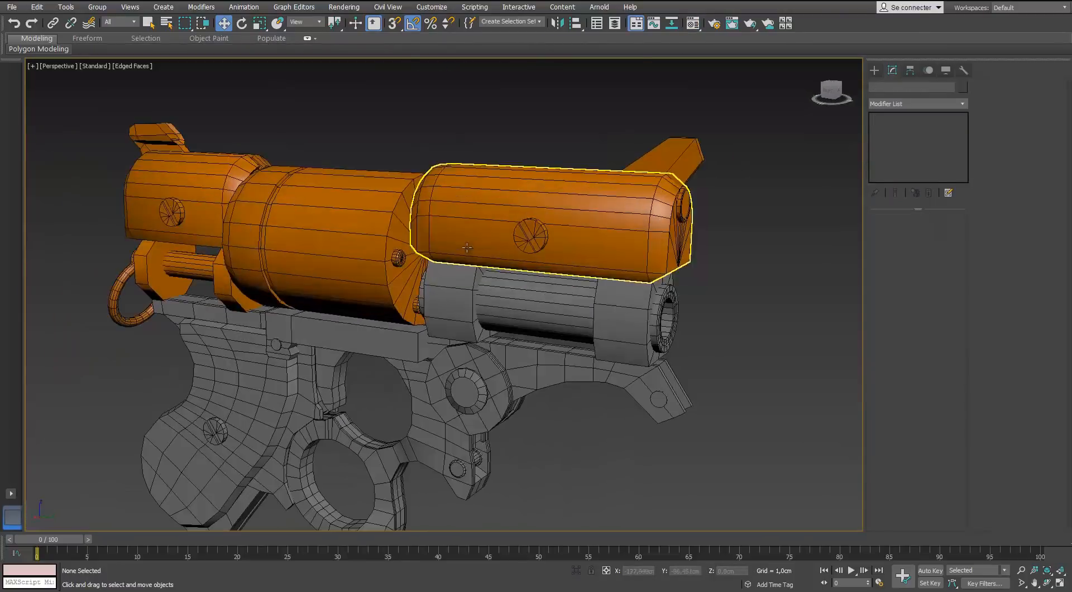
{"action": "scroll", "coordinate": [701, 218], "scroll_direction": "down", "scroll_amount": 3}
{"action": "middle_click_drag", "start_coordinate": [701, 218], "coordinate": [297, 231], "text": "alt"}
{"action": "scroll", "coordinate": [297, 231], "scroll_direction": "up", "scroll_amount": 2}
{"action": "left_click", "coordinate": [297, 231]}
{"action": "key", "text": "alt+q"}
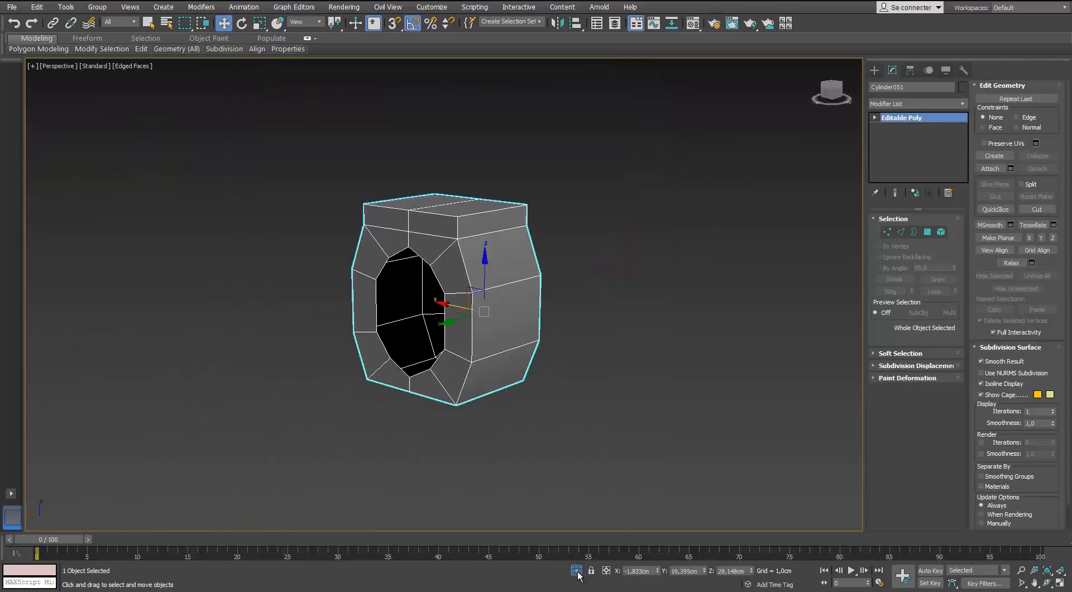
{"action": "left_click", "coordinate": [576, 569]}
{"action": "middle_click_drag", "start_coordinate": [391, 279], "coordinate": [326, 299], "text": "alt"}
{"action": "scroll", "coordinate": [327, 299], "scroll_direction": "down", "scroll_amount": 2}
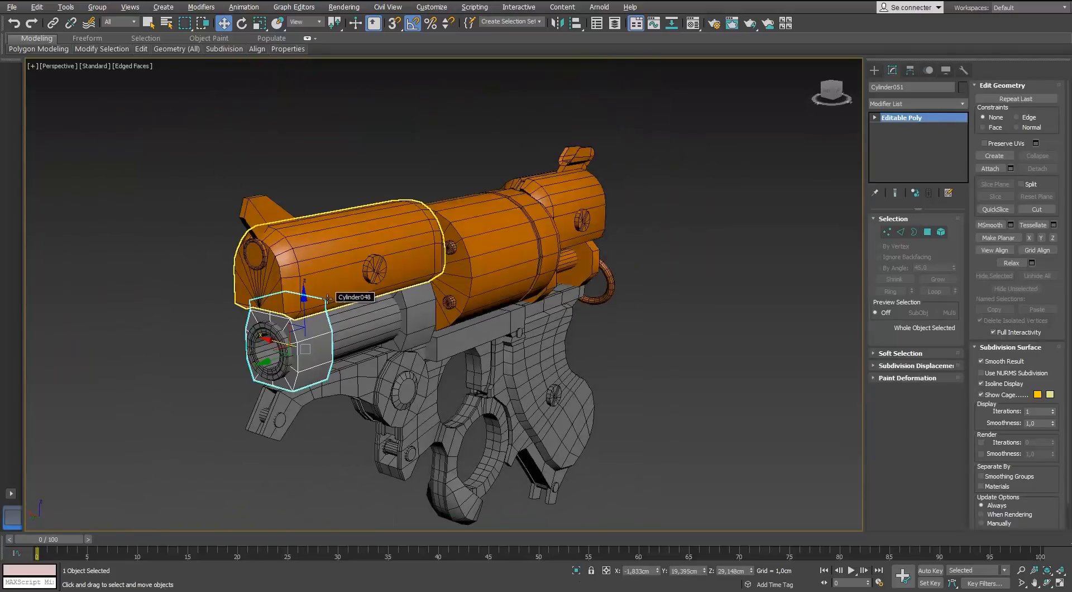
{"action": "key", "text": "alt+q"}
{"action": "key", "text": "1"}
{"action": "scroll", "coordinate": [436, 258], "scroll_direction": "up", "scroll_amount": 3}
{"action": "middle_click_drag", "start_coordinate": [437, 258], "coordinate": [487, 264], "text": "alt"}
{"action": "scroll", "coordinate": [414, 233], "scroll_direction": "down", "scroll_amount": 2}
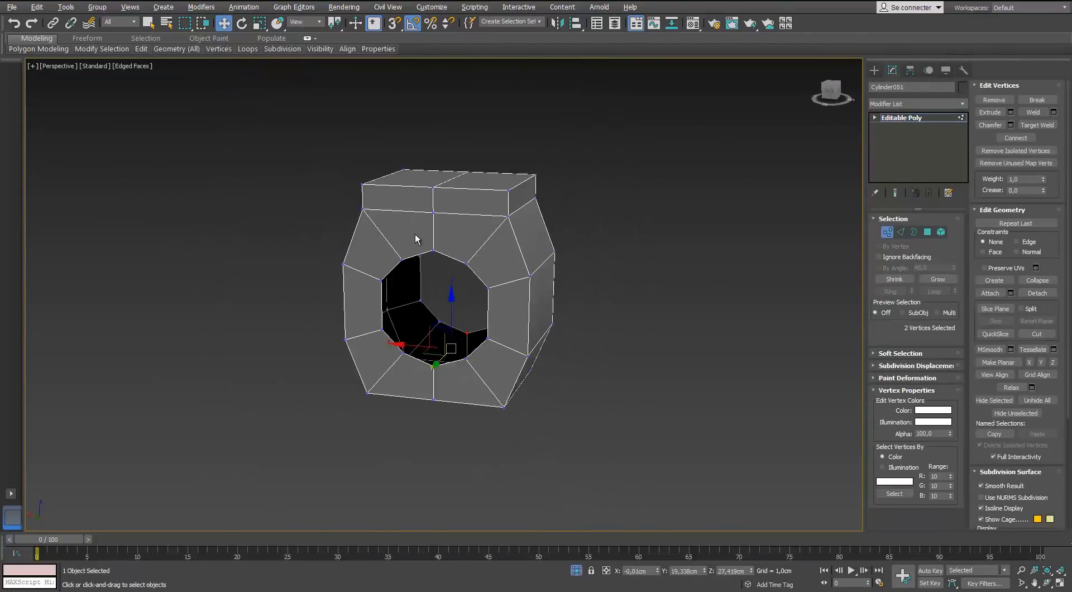
{"action": "scroll", "coordinate": [427, 211], "scroll_direction": "up", "scroll_amount": 2}
{"action": "middle_click_drag", "start_coordinate": [427, 211], "coordinate": [455, 227], "text": "alt"}
{"action": "left_click", "coordinate": [455, 228]}
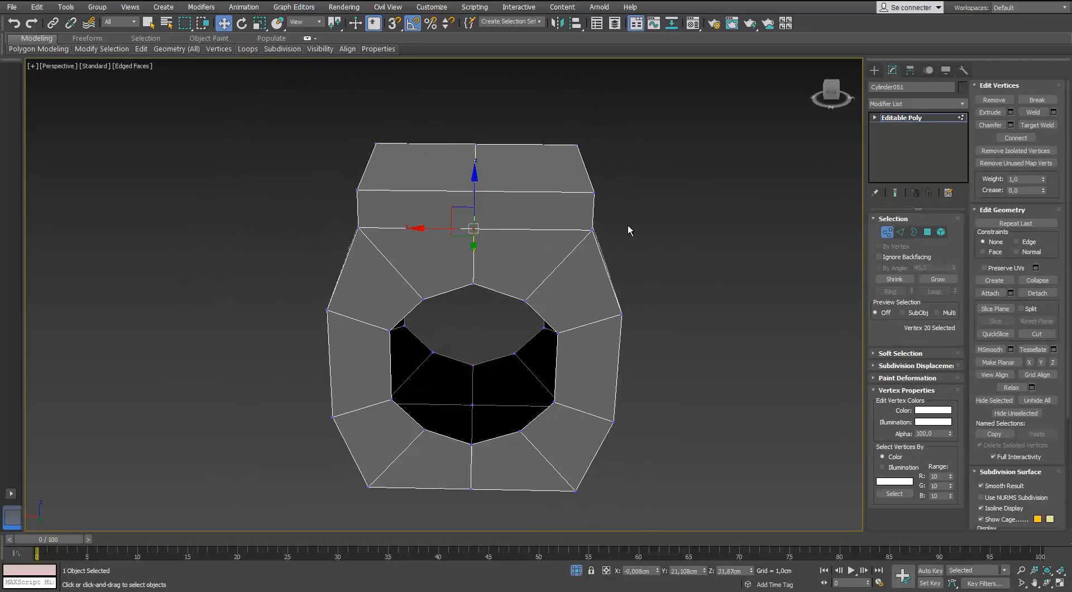
{"action": "scroll", "coordinate": [472, 228], "scroll_direction": "down", "scroll_amount": 3}
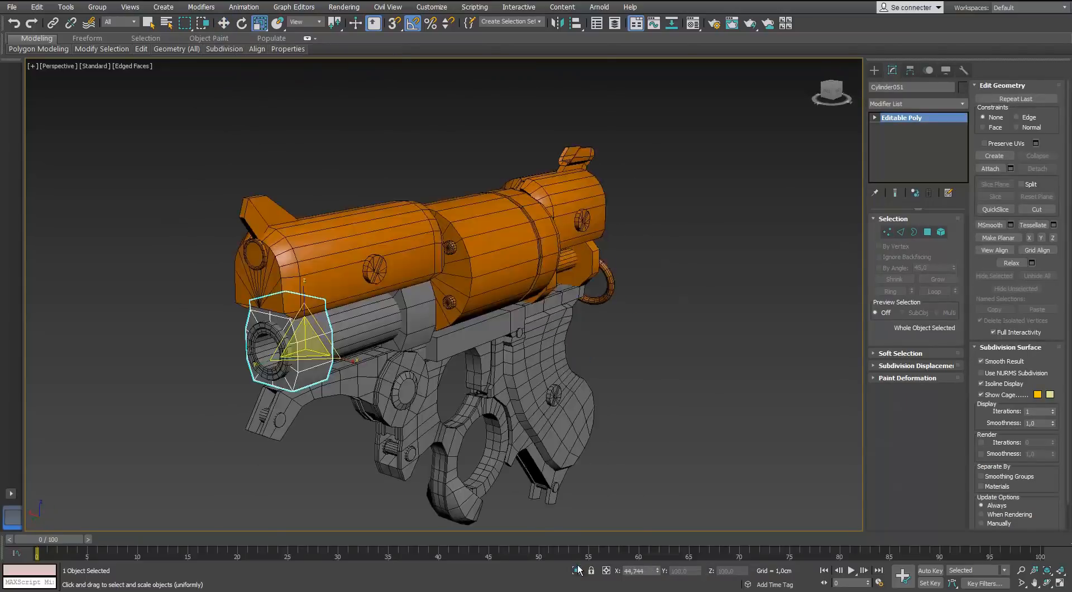
Assign the orange material to both collars around the lower barrel.
{"action": "scroll", "coordinate": [357, 313], "scroll_direction": "up", "scroll_amount": 2}
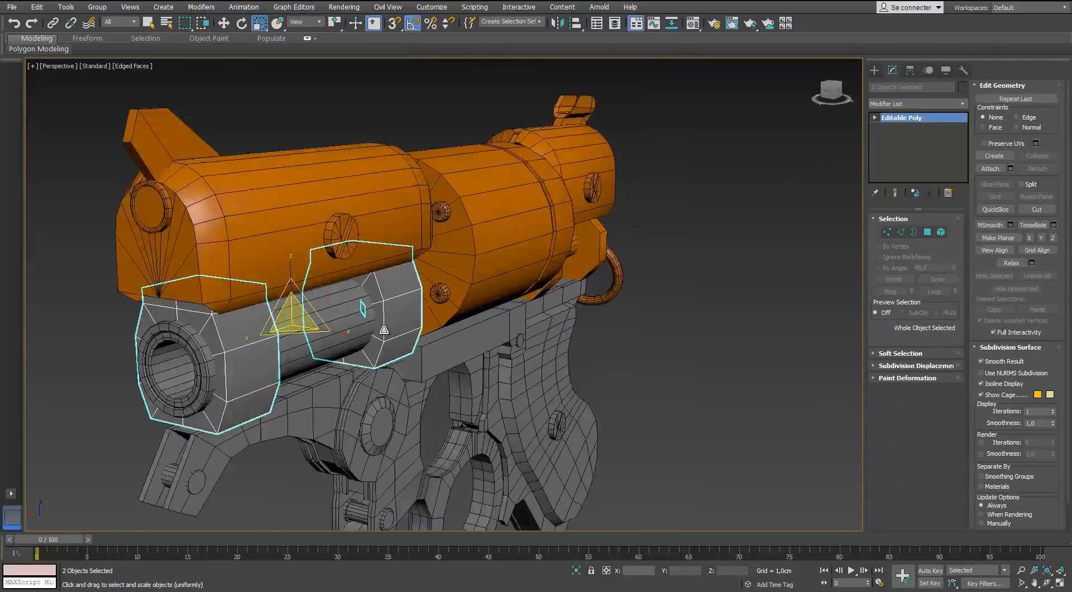
{"action": "key", "text": "m"}
{"action": "key", "text": "m"}
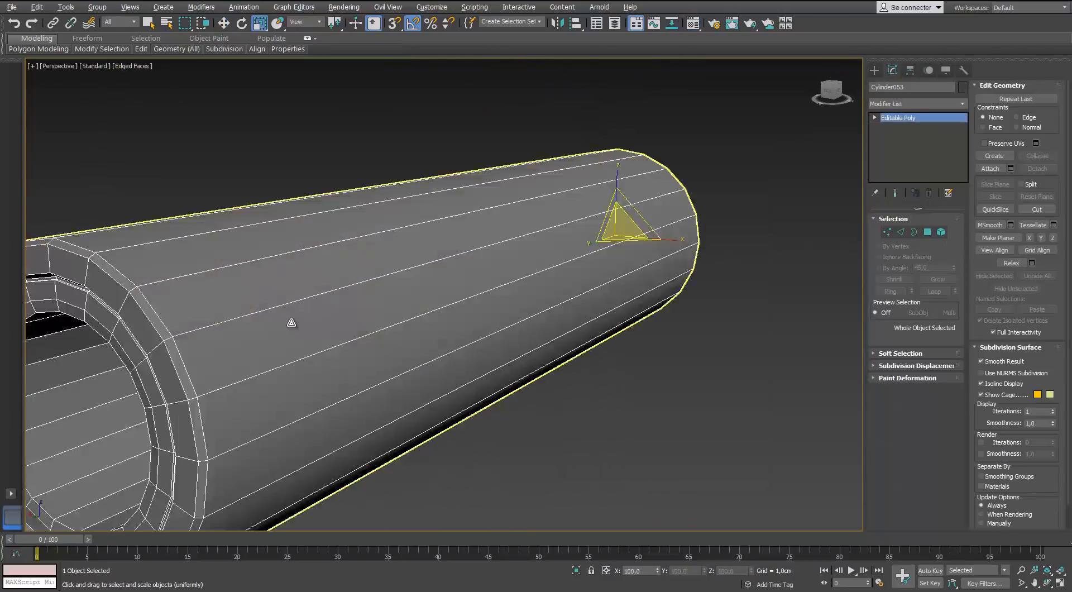
Delete the polygon rings forming the recessed groove inside the lower barrel's muzzle.
{"action": "middle_click_drag", "start_coordinate": [289, 319], "coordinate": [198, 301], "text": "alt"}
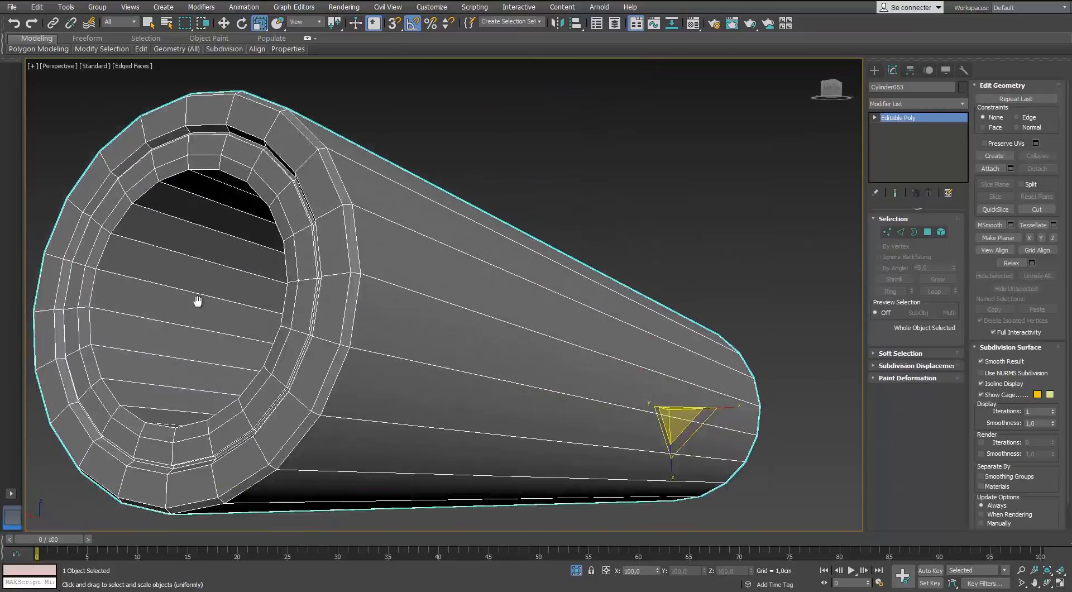
{"action": "scroll", "coordinate": [198, 302], "scroll_direction": "up", "scroll_amount": 4}
{"action": "left_click", "coordinate": [900, 232]}
{"action": "middle_click_drag", "start_coordinate": [277, 218], "coordinate": [357, 363]}
{"action": "scroll", "coordinate": [335, 377], "scroll_direction": "up", "scroll_amount": 2}
{"action": "scroll", "coordinate": [357, 362], "scroll_direction": "up", "scroll_amount": 5}
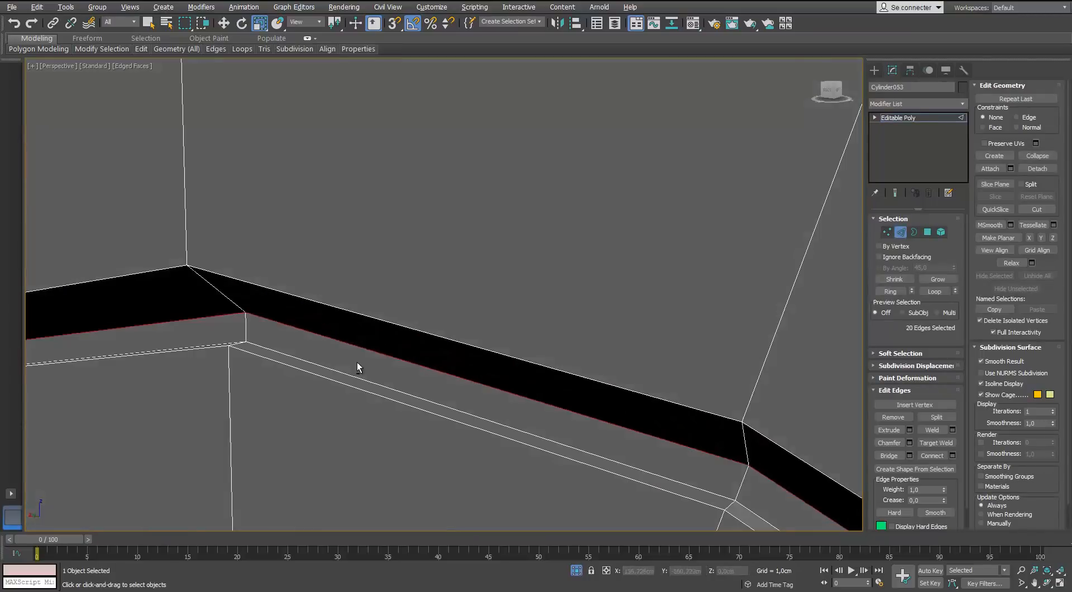
{"action": "left_click", "coordinate": [927, 232], "text": "ctrl"}
{"action": "scroll", "coordinate": [335, 316], "scroll_direction": "down", "scroll_amount": 5}
{"action": "middle_click_drag", "start_coordinate": [335, 316], "coordinate": [251, 290], "text": "alt"}
{"action": "scroll", "coordinate": [397, 222], "scroll_direction": "up", "scroll_amount": 2}
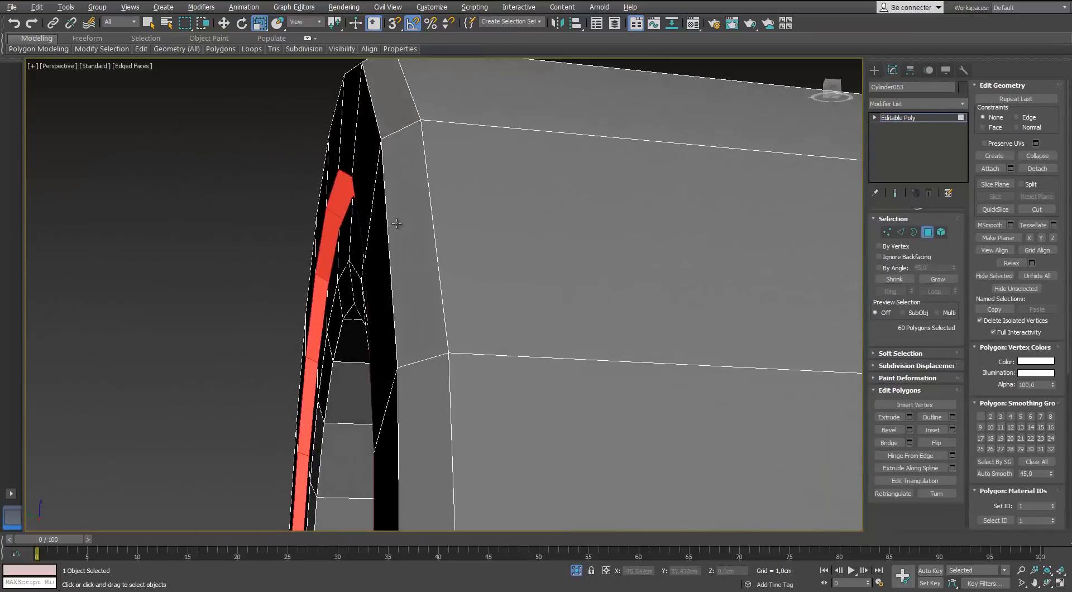
{"action": "middle_click_drag", "start_coordinate": [397, 223], "coordinate": [566, 247], "text": "alt"}
{"action": "key", "text": "Delete"}
Bridge the open borders left around the lower barrel's muzzle to close the gap.
{"action": "left_click", "coordinate": [914, 232]}
{"action": "scroll", "coordinate": [402, 287], "scroll_direction": "down", "scroll_amount": 5}
{"action": "scroll", "coordinate": [397, 227], "scroll_direction": "up", "scroll_amount": 5}
{"action": "mouse_move", "coordinate": [402, 287]}
{"action": "middle_mouse_down", "text": "alt"}
{"action": "mouse_move", "coordinate": [397, 228]}
{"action": "mouse_move", "coordinate": [408, 287]}
{"action": "middle_mouse_up", "text": "alt"}
{"action": "left_click", "coordinate": [893, 429]}
{"action": "scroll", "coordinate": [508, 246], "scroll_direction": "down", "scroll_amount": 5}
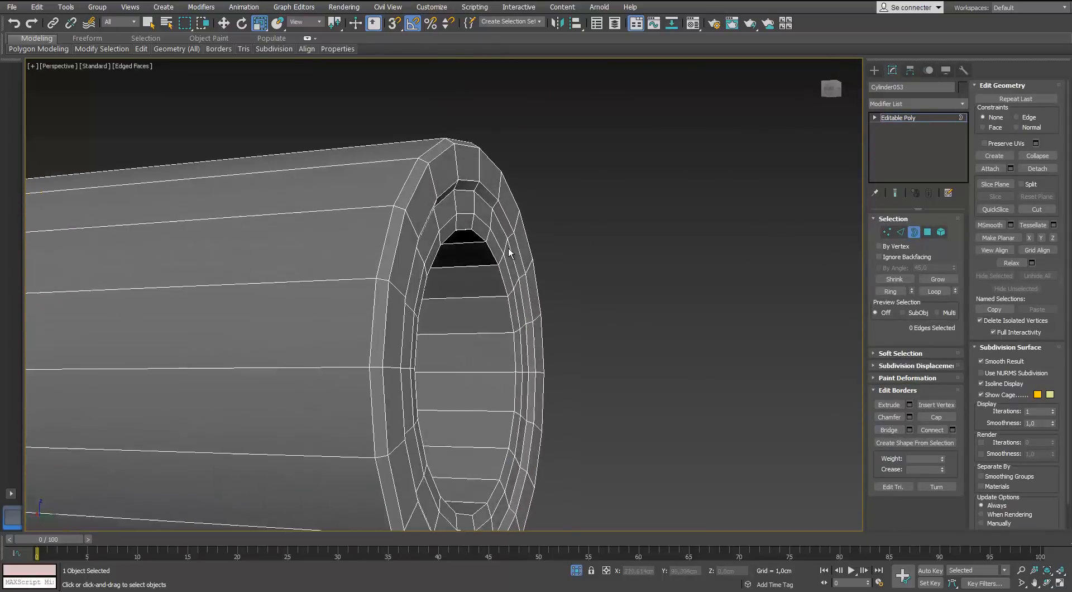
{"action": "scroll", "coordinate": [499, 248], "scroll_direction": "up", "scroll_amount": 4}
{"action": "middle_click_drag", "start_coordinate": [508, 246], "coordinate": [466, 235], "text": "alt"}
{"action": "scroll", "coordinate": [476, 226], "scroll_direction": "down", "scroll_amount": 5}
Exit isolation, assign the orange material to the lower barrel and clear the selection.
{"action": "left_click", "coordinate": [900, 234]}
{"action": "left_click", "coordinate": [576, 570]}
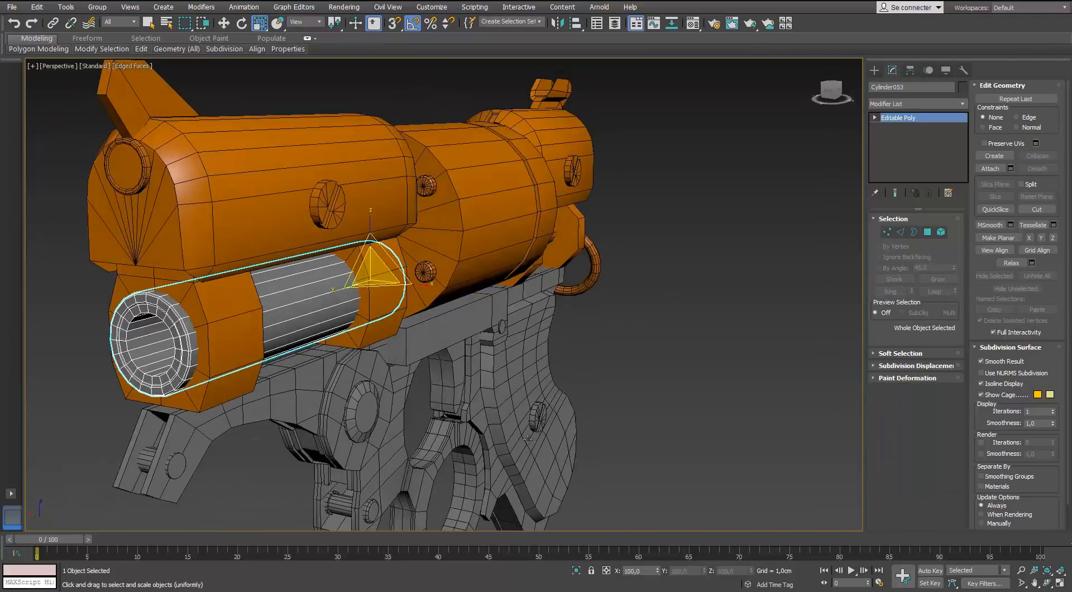
{"action": "key", "text": "m"}
{"action": "left_click", "coordinate": [638, 297]}
{"action": "left_click", "coordinate": [792, 143]}
{"action": "left_click", "coordinate": [720, 240]}
{"action": "scroll", "coordinate": [560, 311], "scroll_direction": "down", "scroll_amount": 5}
Isolate the grip frame and try target-welding the surplus vertices along its narrow border strips.
{"action": "middle_click_drag", "start_coordinate": [560, 311], "coordinate": [497, 315], "text": "alt"}
{"action": "left_click", "coordinate": [527, 337]}
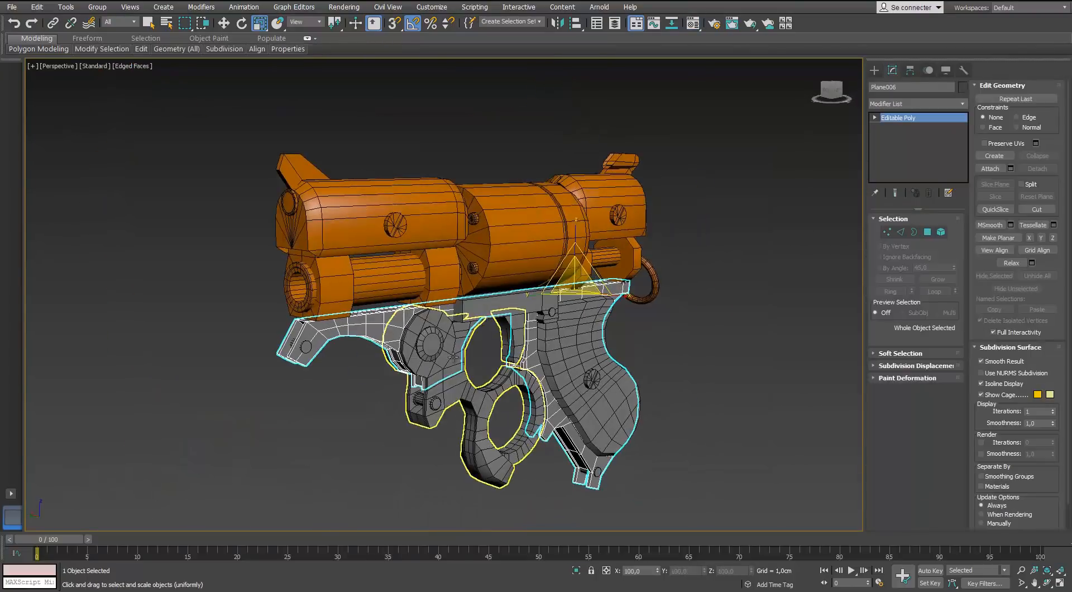
{"action": "key", "text": "alt+q"}
{"action": "left_click", "coordinate": [900, 233]}
{"action": "mouse_move", "coordinate": [558, 245]}
{"action": "middle_mouse_down", "text": "alt"}
{"action": "mouse_move", "coordinate": [519, 223]}
{"action": "mouse_move", "coordinate": [428, 223]}
{"action": "mouse_move", "coordinate": [549, 240]}
{"action": "middle_mouse_up", "text": "alt"}
{"action": "middle_click_drag", "start_coordinate": [268, 240], "coordinate": [469, 223], "text": "alt"}
{"action": "left_click", "coordinate": [886, 232]}
{"action": "middle_click_drag", "start_coordinate": [564, 224], "coordinate": [541, 307], "text": "alt"}
{"action": "left_click", "coordinate": [1036, 125]}
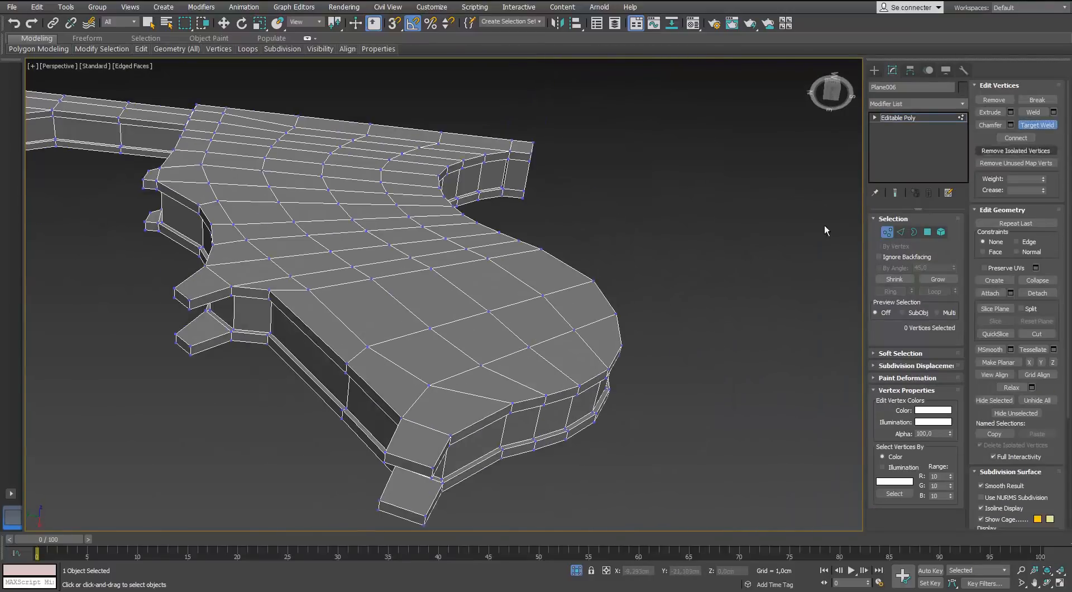
{"action": "left_click", "coordinate": [531, 350]}
{"action": "middle_click_drag", "start_coordinate": [532, 352], "coordinate": [369, 268], "text": "alt"}
{"action": "middle_click_drag", "start_coordinate": [370, 268], "coordinate": [405, 223]}
{"action": "scroll", "coordinate": [364, 357], "scroll_direction": "up", "scroll_amount": 5}
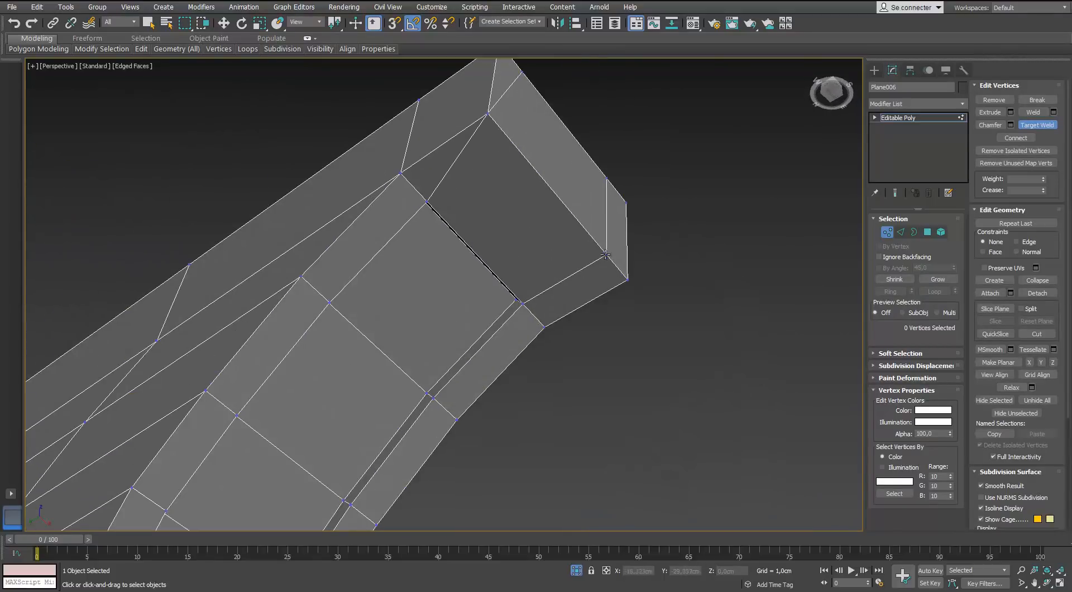
{"action": "scroll", "coordinate": [530, 273], "scroll_direction": "down", "scroll_amount": 5}
{"action": "middle_click_drag", "start_coordinate": [357, 307], "coordinate": [497, 357], "text": "alt"}
{"action": "scroll", "coordinate": [519, 290], "scroll_direction": "up", "scroll_amount": 6}
{"action": "middle_click_drag", "start_coordinate": [611, 127], "coordinate": [617, 261]}
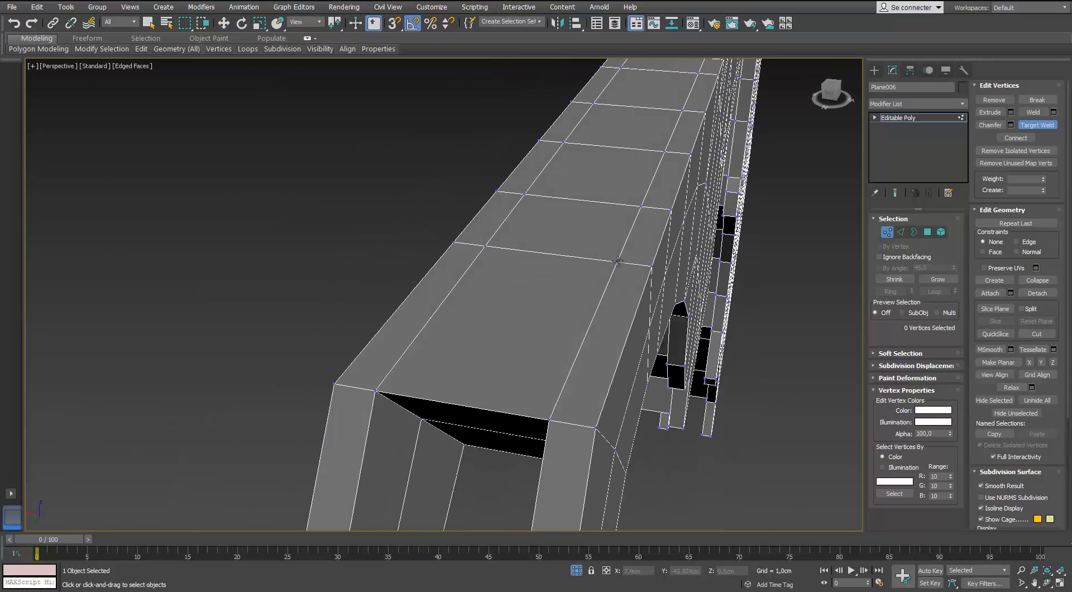
Select the edge ring across the grip frame's narrow border faces and convert it to a polygon selection.
{"action": "double_click", "coordinate": [643, 237]}
{"action": "scroll", "coordinate": [636, 237], "scroll_direction": "down", "scroll_amount": 5}
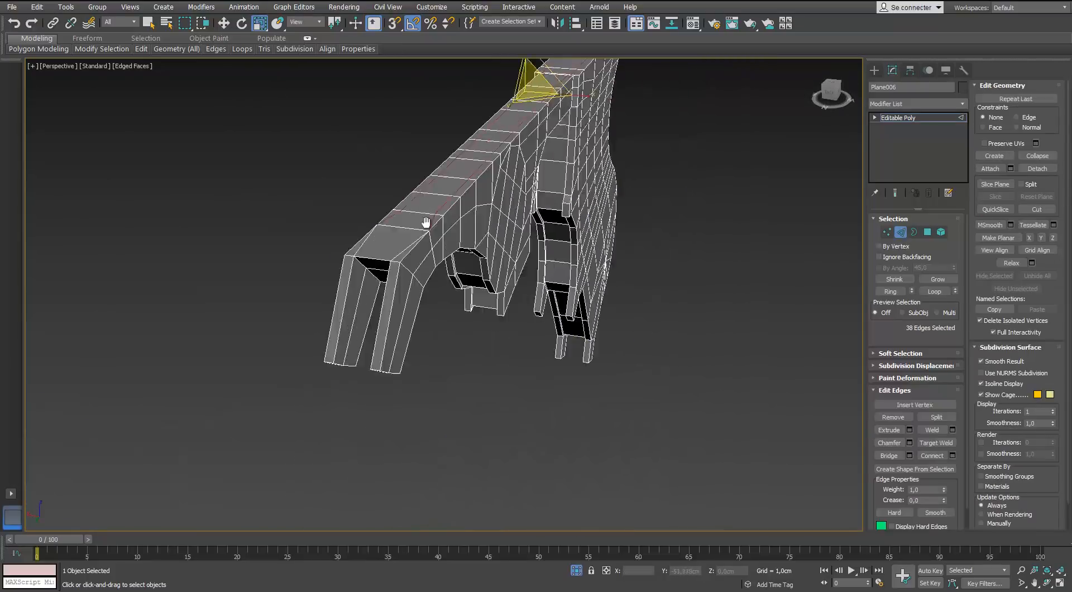
{"action": "middle_click_drag", "start_coordinate": [426, 223], "coordinate": [460, 285], "text": "alt"}
{"action": "scroll", "coordinate": [519, 266], "scroll_direction": "up", "scroll_amount": 4}
{"action": "left_click", "coordinate": [519, 265]}
{"action": "scroll", "coordinate": [519, 266], "scroll_direction": "down", "scroll_amount": 3}
{"action": "scroll", "coordinate": [522, 259], "scroll_direction": "down", "scroll_amount": 4}
{"action": "scroll", "coordinate": [426, 162], "scroll_direction": "up", "scroll_amount": 5}
{"action": "mouse_move", "coordinate": [460, 285]}
{"action": "middle_mouse_down", "text": "alt"}
{"action": "mouse_move", "coordinate": [466, 240]}
{"action": "mouse_move", "coordinate": [442, 263]}
{"action": "mouse_move", "coordinate": [455, 292]}
{"action": "mouse_move", "coordinate": [439, 264]}
{"action": "mouse_move", "coordinate": [475, 257]}
{"action": "middle_mouse_up", "text": "alt"}
{"action": "scroll", "coordinate": [466, 239], "scroll_direction": "up", "scroll_amount": 2}
{"action": "left_click", "coordinate": [472, 288]}
{"action": "key", "text": "alt+r"}
{"action": "scroll", "coordinate": [472, 288], "scroll_direction": "down", "scroll_amount": 5}
{"action": "left_click", "coordinate": [927, 232], "text": "ctrl"}
Deselect the polygons along the frame's straight upper side and at its rear end, checking in a wireframe left view.
{"action": "key", "text": "l"}
{"action": "middle_click_drag", "start_coordinate": [753, 138], "coordinate": [712, 220]}
{"action": "key", "text": "F3"}
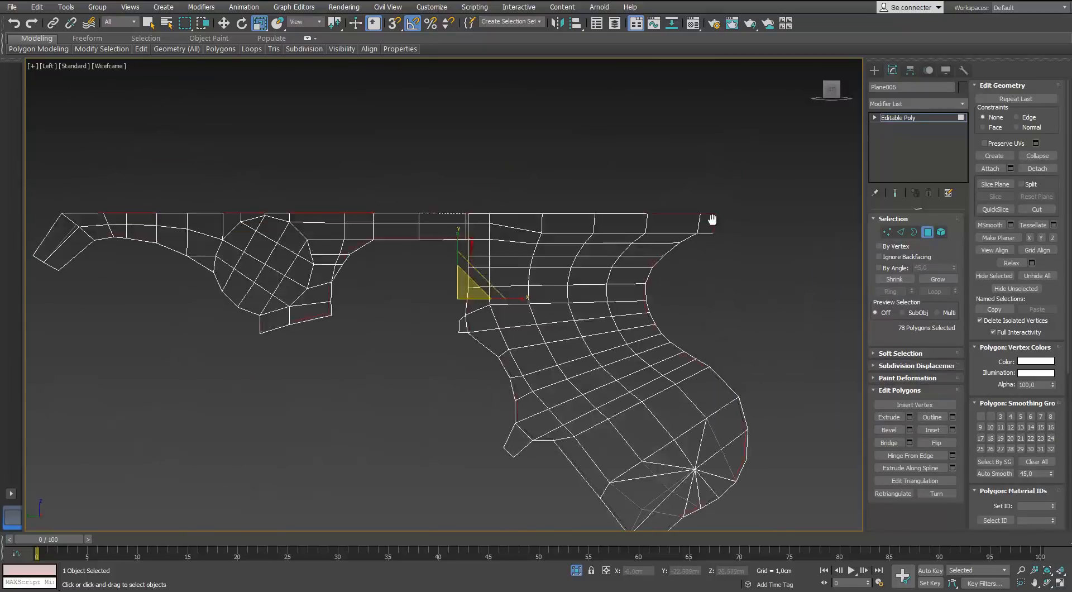
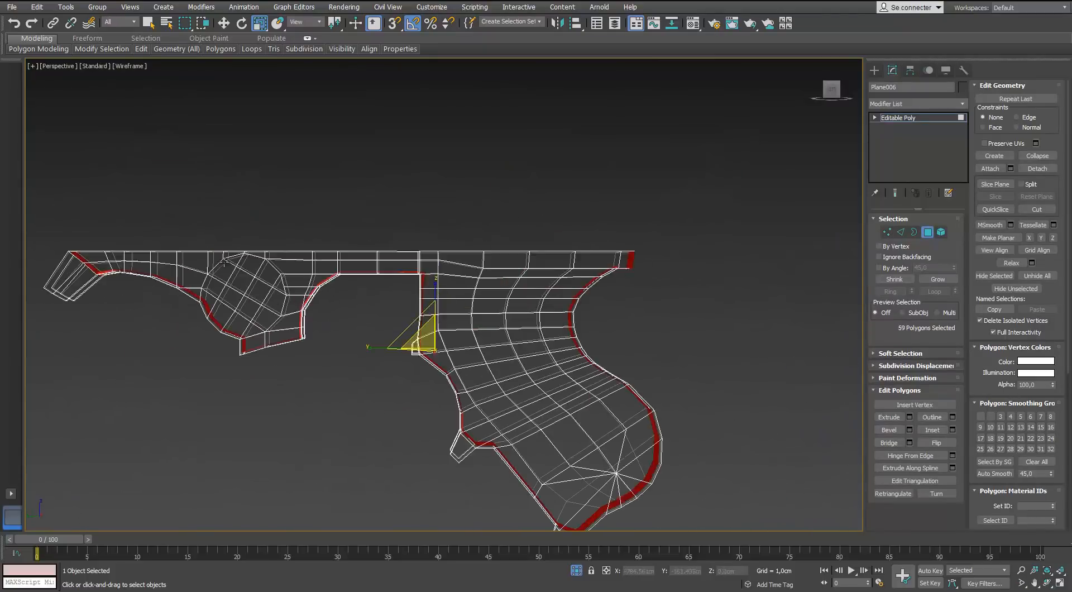
{"action": "key", "text": "F3"}
{"action": "middle_click_drag", "start_coordinate": [455, 313], "coordinate": [334, 304], "text": "alt"}
{"action": "scroll", "coordinate": [426, 292], "scroll_direction": "up", "scroll_amount": 3}
{"action": "middle_click_drag", "start_coordinate": [538, 118], "coordinate": [520, 251]}
{"action": "left_click", "coordinate": [426, 294], "text": "alt"}
{"action": "left_click", "coordinate": [418, 300], "text": "alt"}
{"action": "scroll", "coordinate": [520, 252], "scroll_direction": "up", "scroll_amount": 3}
{"action": "left_click", "coordinate": [495, 286], "text": "alt"}
{"action": "middle_click_drag", "start_coordinate": [496, 286], "coordinate": [478, 151], "text": "alt"}
{"action": "scroll", "coordinate": [478, 151], "scroll_direction": "down", "scroll_amount": 5}
{"action": "scroll", "coordinate": [451, 308], "scroll_direction": "up", "scroll_amount": 3}
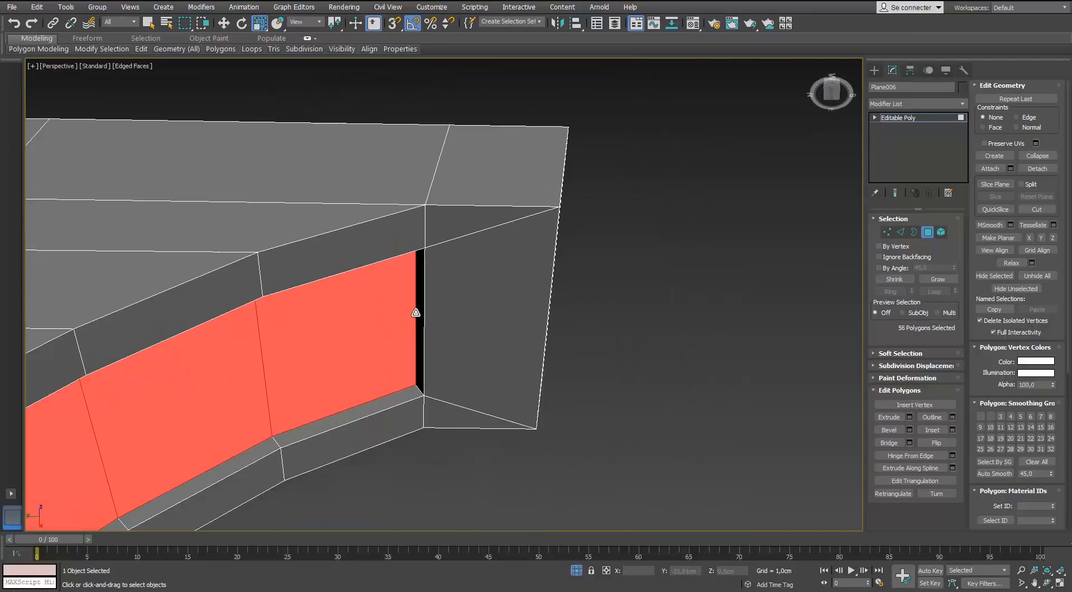
Deselect the surplus polygons at the frame's end sections, keeping only the recessed groove floor selected.
{"action": "scroll", "coordinate": [239, 379], "scroll_direction": "down", "scroll_amount": 3}
{"action": "middle_click_drag", "start_coordinate": [238, 379], "coordinate": [491, 402], "text": "alt"}
{"action": "scroll", "coordinate": [335, 318], "scroll_direction": "down", "scroll_amount": 4}
{"action": "scroll", "coordinate": [180, 227], "scroll_direction": "up", "scroll_amount": 5}
{"action": "scroll", "coordinate": [179, 227], "scroll_direction": "down", "scroll_amount": 5}
{"action": "scroll", "coordinate": [273, 192], "scroll_direction": "up", "scroll_amount": 3}
{"action": "left_click", "coordinate": [602, 305], "text": "alt"}
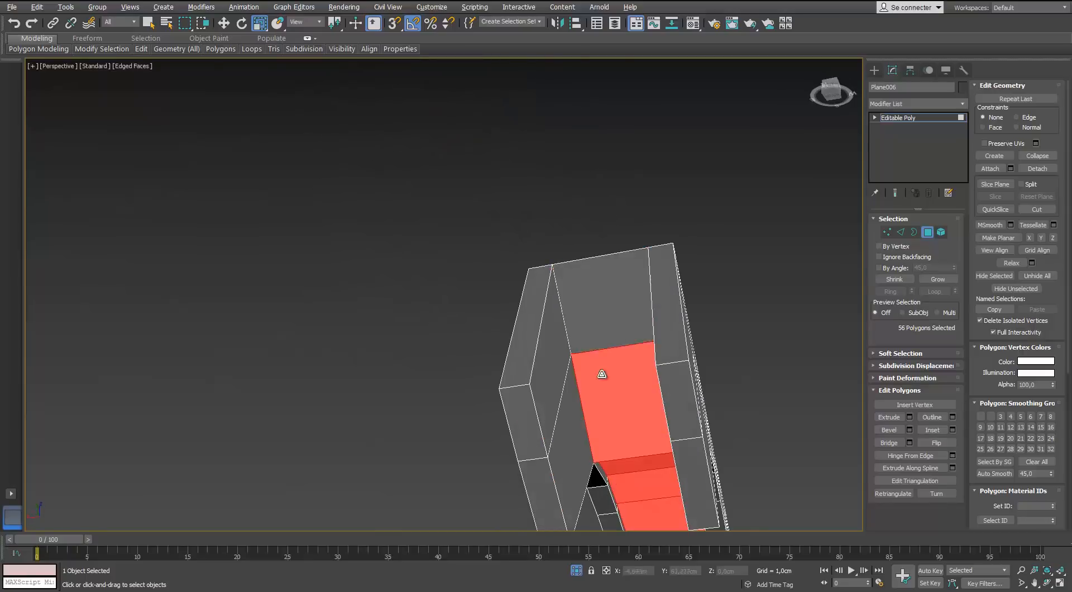
{"action": "left_click", "coordinate": [601, 373], "text": "alt"}
{"action": "middle_click_drag", "start_coordinate": [602, 373], "coordinate": [474, 185]}
{"action": "middle_click_drag", "start_coordinate": [474, 184], "coordinate": [357, 320], "text": "alt"}
{"action": "scroll", "coordinate": [139, 241], "scroll_direction": "up", "scroll_amount": 2}
{"action": "scroll", "coordinate": [141, 239], "scroll_direction": "down", "scroll_amount": 5}
{"action": "scroll", "coordinate": [184, 230], "scroll_direction": "up", "scroll_amount": 5}
{"action": "left_click", "coordinate": [356, 320], "text": "alt"}
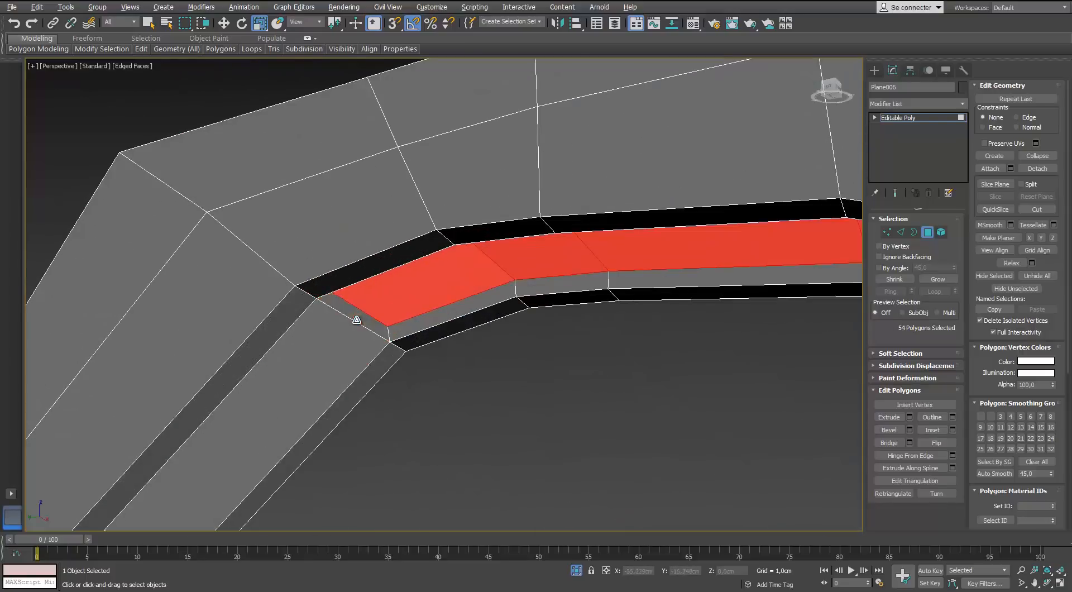
Extend the selection to the groove's side walls and deselect the stray polygons at its ends.
{"action": "scroll", "coordinate": [550, 283], "scroll_direction": "down", "scroll_amount": 5}
{"action": "middle_click_drag", "start_coordinate": [550, 283], "coordinate": [460, 271], "text": "alt"}
{"action": "scroll", "coordinate": [459, 270], "scroll_direction": "up", "scroll_amount": 5}
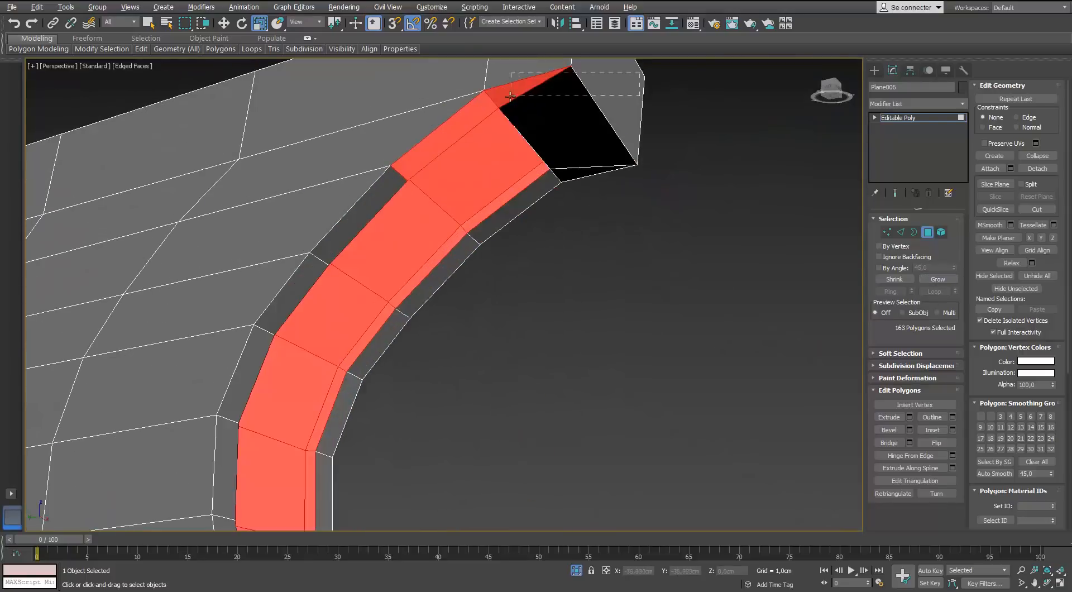
{"action": "left_click_drag", "start_coordinate": [511, 97], "coordinate": [509, 97], "text": "alt"}
{"action": "scroll", "coordinate": [443, 158], "scroll_direction": "down", "scroll_amount": 3}
{"action": "left_click", "coordinate": [442, 158], "text": "alt"}
{"action": "middle_click_drag", "start_coordinate": [442, 158], "coordinate": [520, 223], "text": "alt"}
{"action": "left_click", "coordinate": [517, 285], "text": "ctrl"}
{"action": "scroll", "coordinate": [516, 285], "scroll_direction": "down", "scroll_amount": 5}
{"action": "middle_click_drag", "start_coordinate": [516, 284], "coordinate": [273, 256], "text": "alt"}
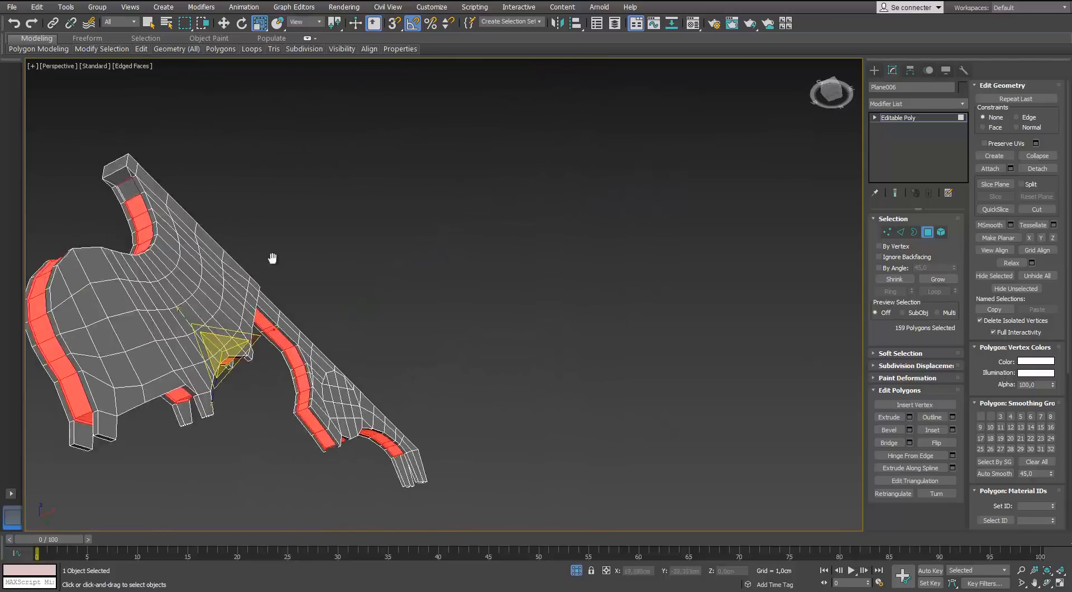
Add the missing groove polygons near the frame's ends and corners to the selection.
{"action": "scroll", "coordinate": [168, 212], "scroll_direction": "up", "scroll_amount": 5}
{"action": "left_click", "coordinate": [187, 218], "text": "ctrl"}
{"action": "middle_click_drag", "start_coordinate": [187, 218], "coordinate": [502, 492], "text": "alt"}
{"action": "scroll", "coordinate": [442, 296], "scroll_direction": "down", "scroll_amount": 5}
{"action": "scroll", "coordinate": [282, 204], "scroll_direction": "up", "scroll_amount": 4}
{"action": "middle_click_drag", "start_coordinate": [282, 203], "coordinate": [337, 182], "text": "alt"}
{"action": "scroll", "coordinate": [493, 249], "scroll_direction": "up", "scroll_amount": 5}
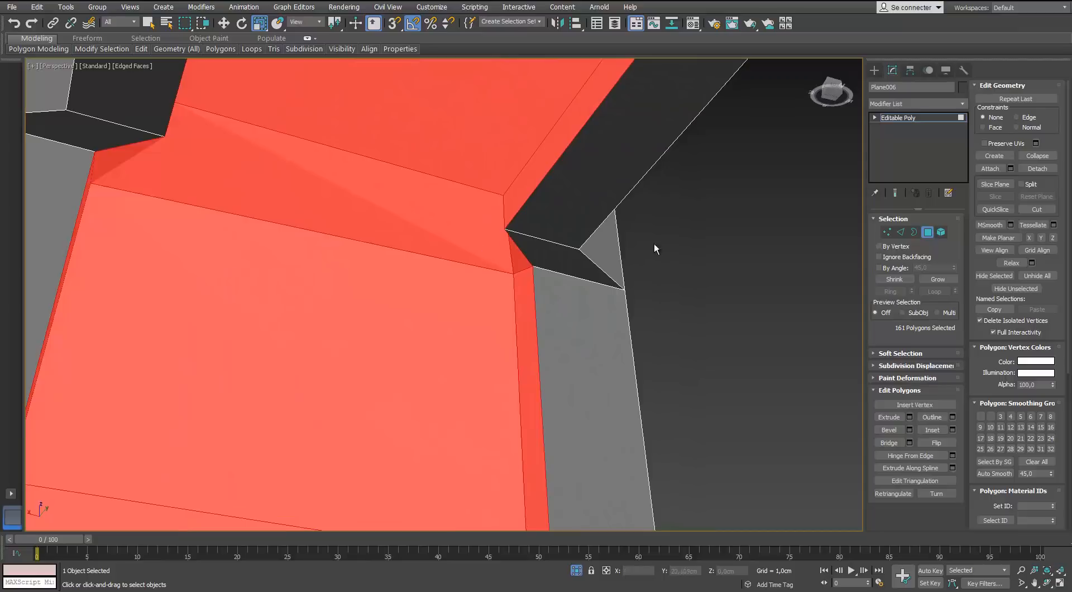
Shift the two vertices at the groove's corner sideways and delete the selected groove polygons.
{"action": "left_click", "coordinate": [886, 232]}
{"action": "left_click", "coordinate": [505, 230]}
{"action": "middle_click_drag", "start_coordinate": [506, 230], "coordinate": [227, 173], "text": "alt"}
{"action": "left_click_drag", "start_coordinate": [273, 230], "coordinate": [265, 230]}
{"action": "scroll", "coordinate": [265, 230], "scroll_direction": "down", "scroll_amount": 5}
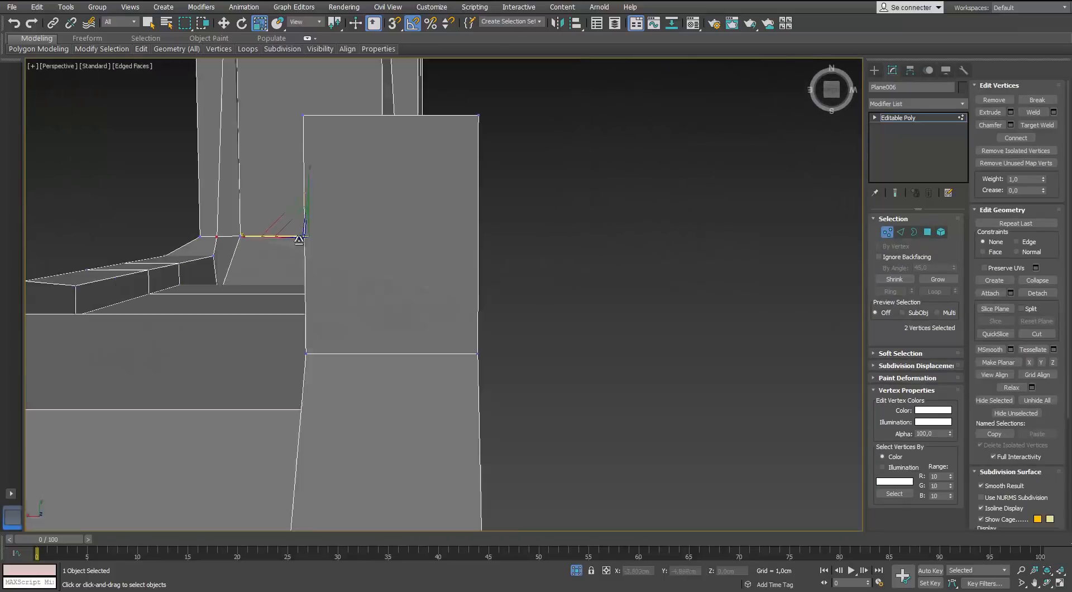
{"action": "middle_click_drag", "start_coordinate": [268, 230], "coordinate": [357, 285], "text": "alt"}
{"action": "left_click", "coordinate": [925, 232]}
{"action": "key", "text": "Delete"}
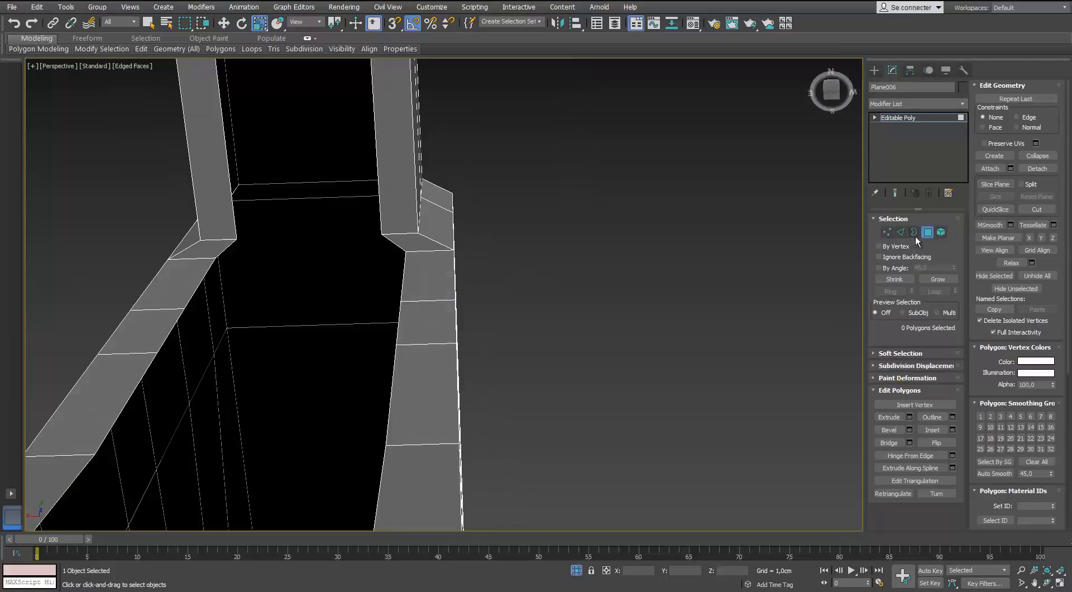
Select all open border edges of the frame, exclude the end edges across the gap, and bridge the two sides.
{"action": "left_click", "coordinate": [914, 232]}
{"action": "key", "text": "ctrl+a"}
{"action": "scroll", "coordinate": [438, 253], "scroll_direction": "down", "scroll_amount": 8}
{"action": "middle_click_drag", "start_coordinate": [438, 254], "coordinate": [548, 293], "text": "alt"}
{"action": "key", "text": "2"}
{"action": "middle_click_drag", "start_coordinate": [550, 167], "coordinate": [333, 362]}
{"action": "scroll", "coordinate": [333, 362], "scroll_direction": "up", "scroll_amount": 8}
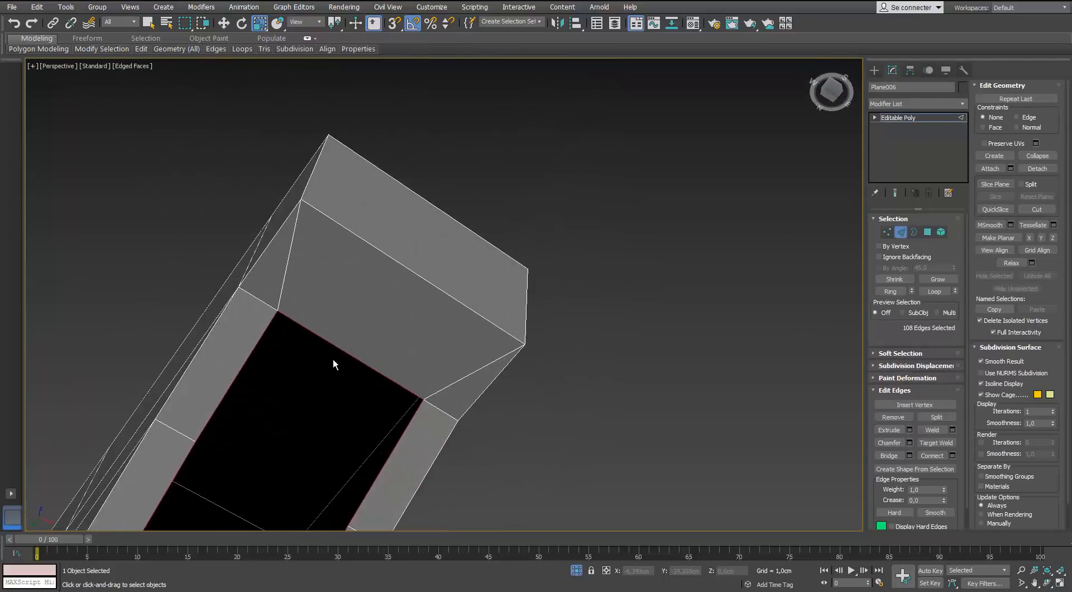
{"action": "left_click", "coordinate": [333, 360], "text": "alt"}
{"action": "scroll", "coordinate": [333, 360], "scroll_direction": "down", "scroll_amount": 8}
{"action": "middle_click_drag", "start_coordinate": [358, 320], "coordinate": [324, 319], "text": "alt"}
{"action": "middle_click_drag", "start_coordinate": [125, 342], "coordinate": [361, 362]}
{"action": "scroll", "coordinate": [361, 361], "scroll_direction": "up", "scroll_amount": 6}
{"action": "left_click", "coordinate": [362, 362], "text": "alt"}
{"action": "left_click", "coordinate": [887, 455]}
{"action": "scroll", "coordinate": [651, 273], "scroll_direction": "down", "scroll_amount": 6}
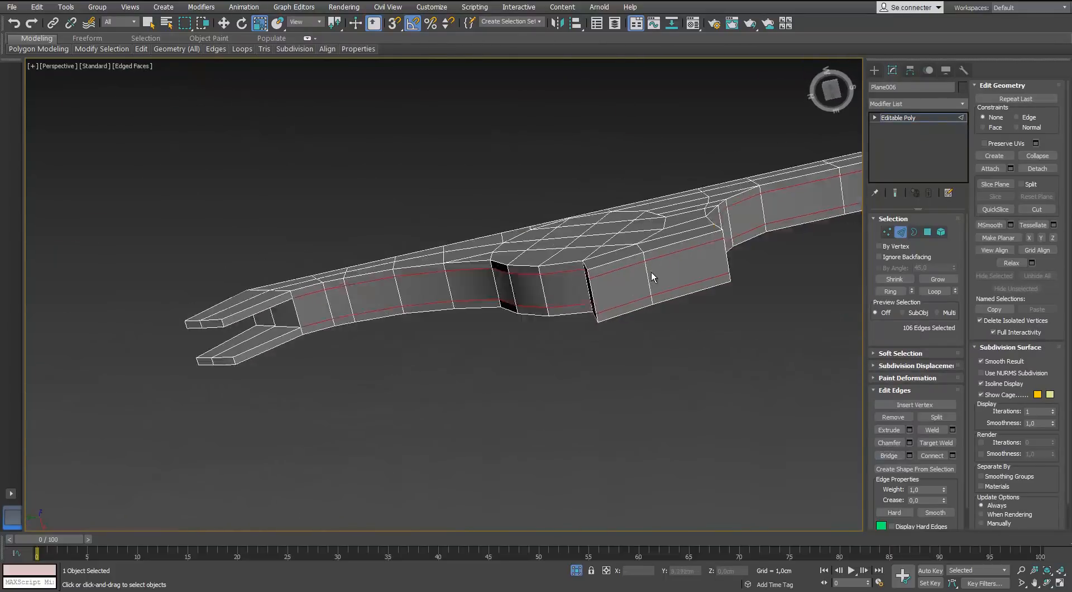
Target-weld the surplus vertices along the frame's newly bridged inner strip.
{"action": "middle_click_drag", "start_coordinate": [651, 274], "coordinate": [522, 297], "text": "alt"}
{"action": "scroll", "coordinate": [665, 258], "scroll_direction": "up", "scroll_amount": 6}
{"action": "key", "text": "1"}
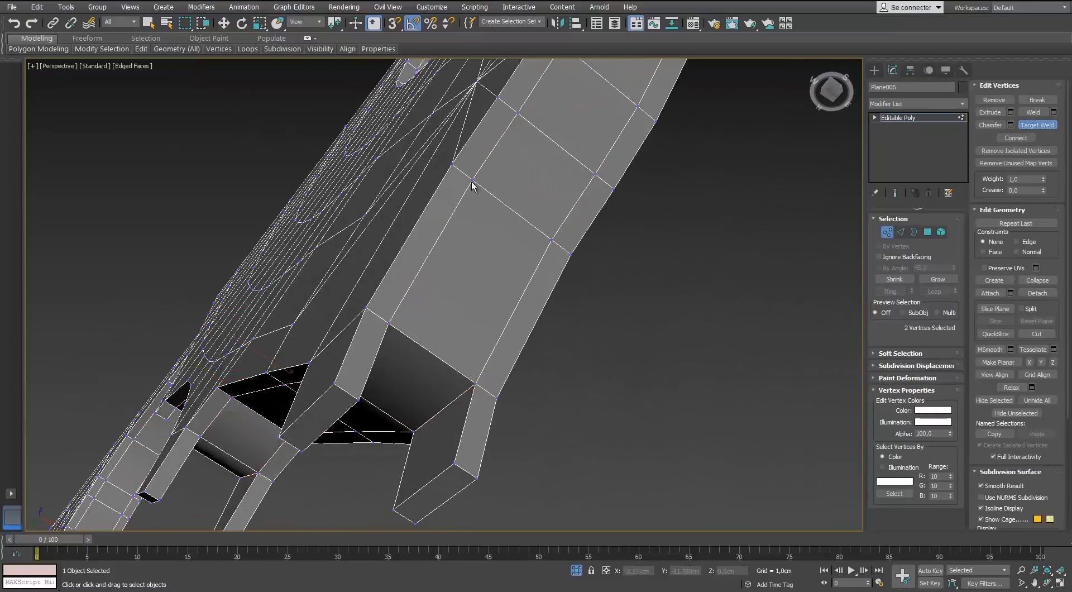
Target-weld the inner vertex of the curved underside strip onto the border vertex beside it.
{"action": "left_click", "coordinate": [551, 240]}
{"action": "left_click", "coordinate": [571, 254]}
{"action": "right_click", "coordinate": [570, 260]}
{"action": "scroll", "coordinate": [566, 266], "scroll_direction": "down", "scroll_amount": 6}
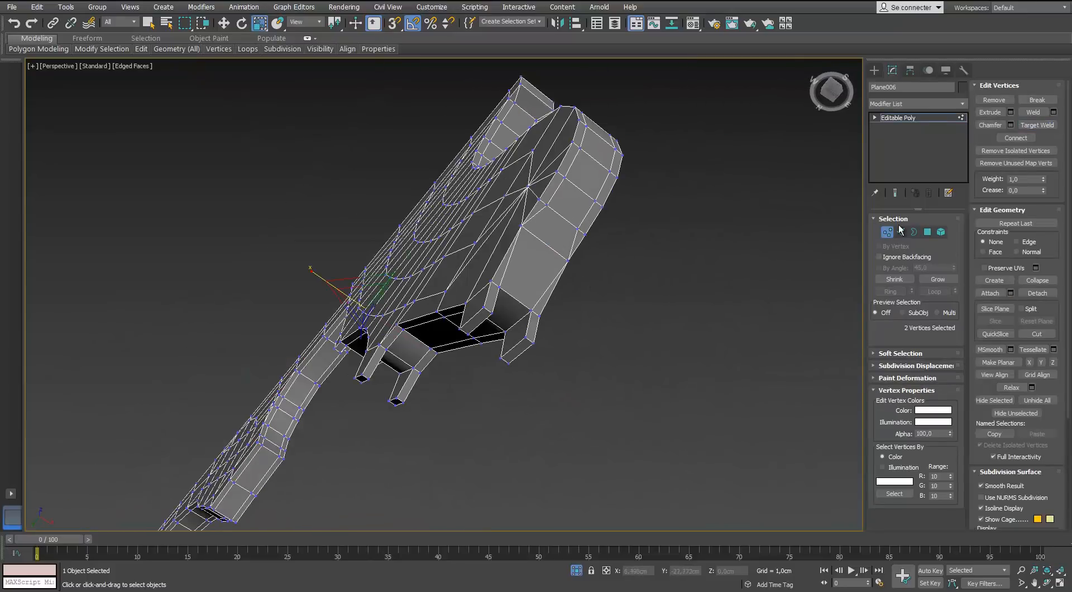
Remove the two lengthwise edge loops from the curved underside strip together with their vertices.
{"action": "double_click", "coordinate": [537, 214], "text": "ctrl"}
{"action": "scroll", "coordinate": [467, 179], "scroll_direction": "up", "scroll_amount": 4}
{"action": "middle_click_drag", "start_coordinate": [537, 214], "coordinate": [514, 179], "text": "alt"}
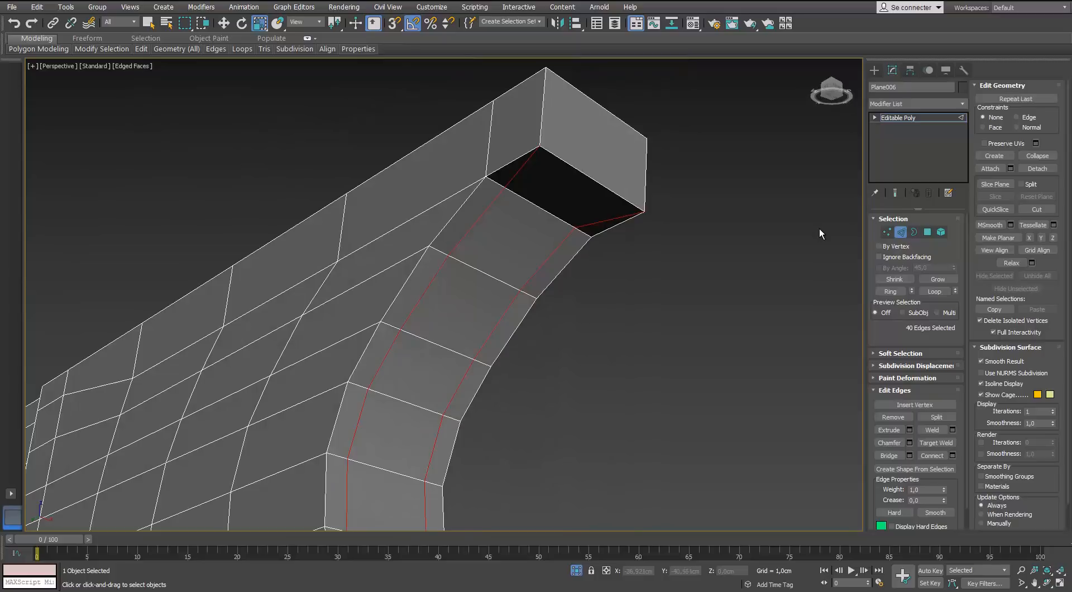
{"action": "key", "text": "ctrl+BackSpace"}
Target-weld the inner vertices along the front strip of the grip onto the neighbouring border vertices.
{"action": "scroll", "coordinate": [818, 232], "scroll_direction": "down", "scroll_amount": 6}
{"action": "middle_click_drag", "start_coordinate": [818, 232], "coordinate": [522, 326], "text": "alt"}
{"action": "scroll", "coordinate": [592, 268], "scroll_direction": "up", "scroll_amount": 5}
{"action": "key", "text": "1"}
{"action": "middle_click_drag", "start_coordinate": [427, 216], "coordinate": [506, 257], "text": "alt"}
{"action": "middle_click_drag", "start_coordinate": [408, 207], "coordinate": [461, 265], "text": "alt"}
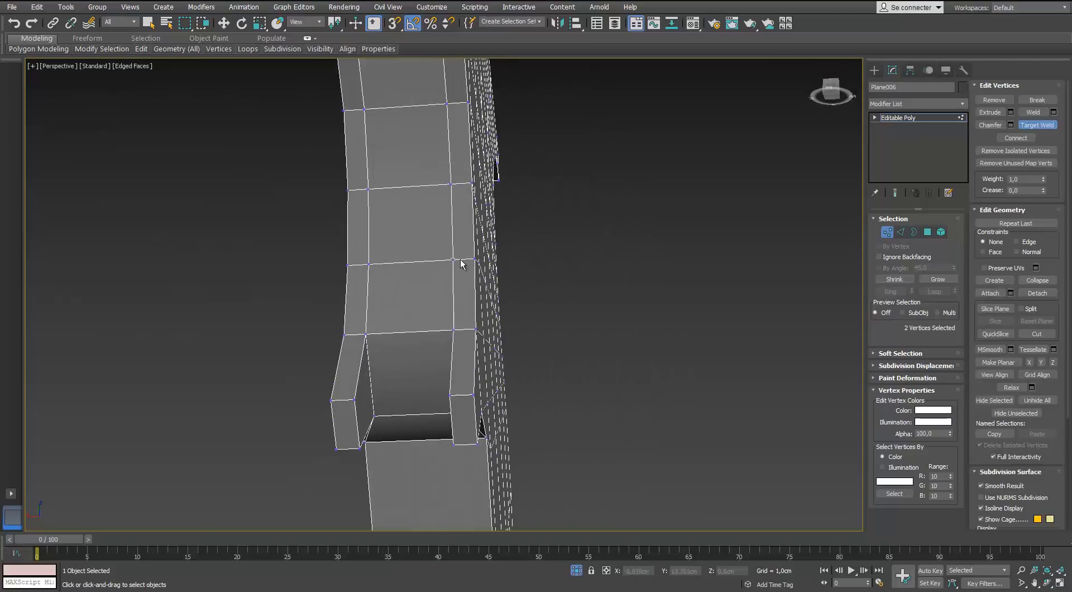
{"action": "middle_click_drag", "start_coordinate": [380, 229], "coordinate": [453, 267], "text": "alt"}
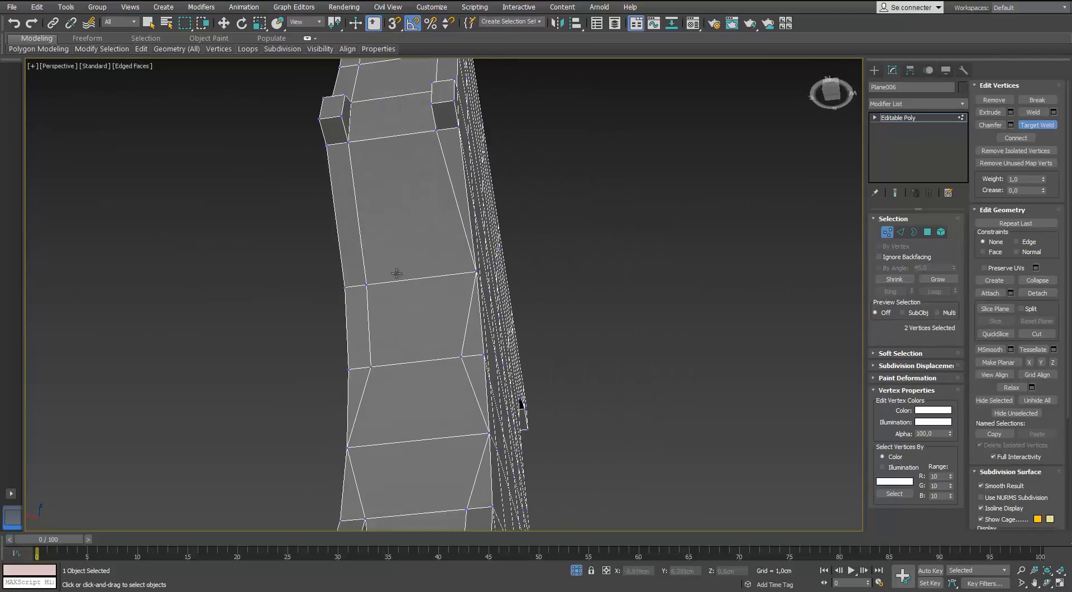
{"action": "middle_click_drag", "start_coordinate": [394, 147], "coordinate": [441, 174], "text": "alt"}
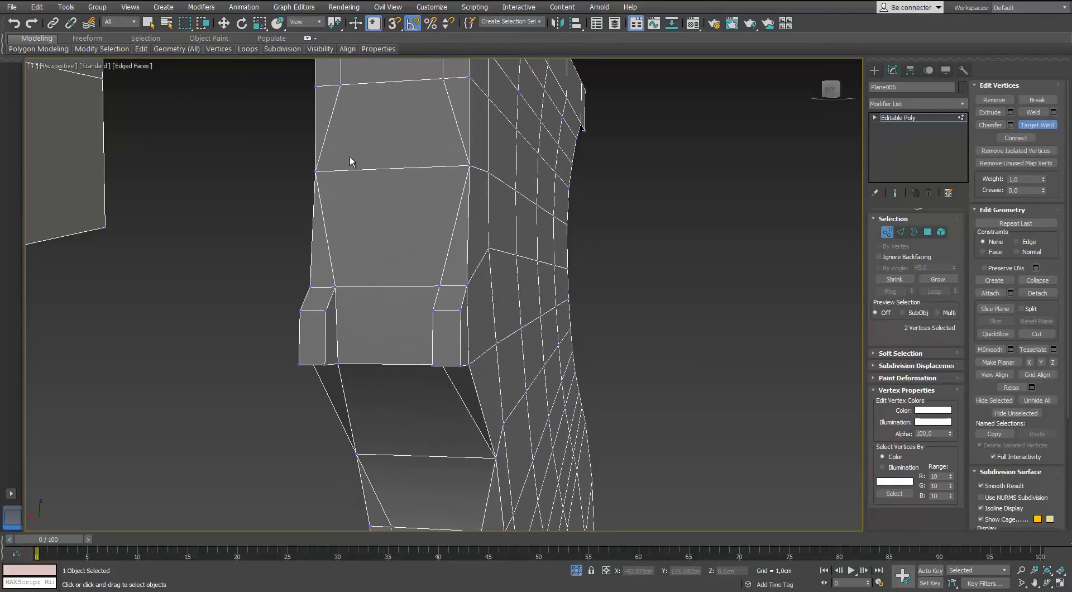
{"action": "scroll", "coordinate": [350, 162], "scroll_direction": "down", "scroll_amount": 3}
{"action": "middle_click_drag", "start_coordinate": [350, 161], "coordinate": [396, 167], "text": "alt"}
{"action": "scroll", "coordinate": [374, 139], "scroll_direction": "down", "scroll_amount": 5}
{"action": "scroll", "coordinate": [490, 195], "scroll_direction": "up", "scroll_amount": 5}
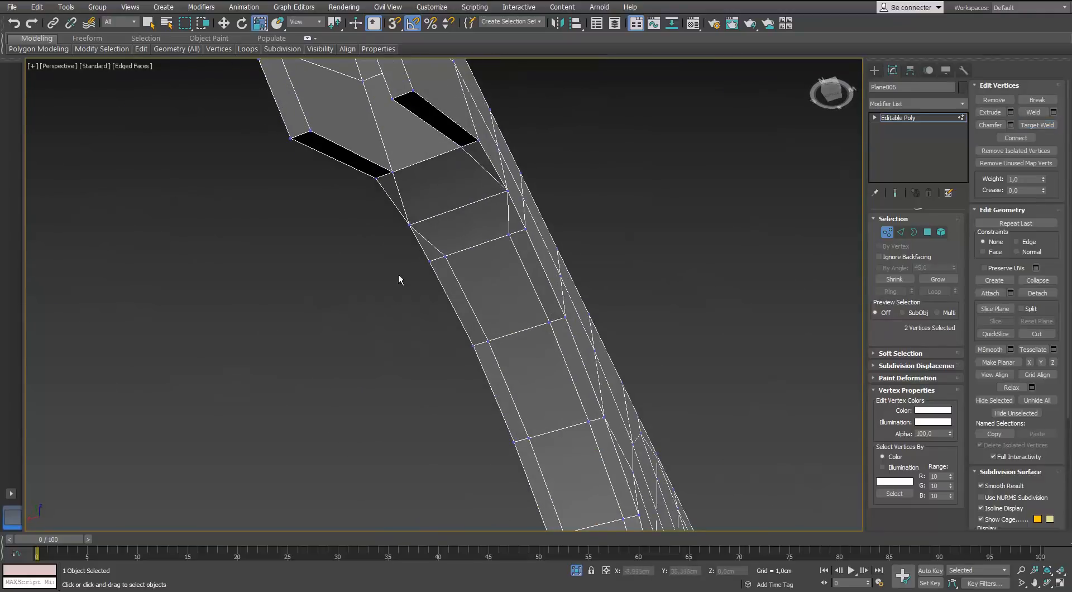
Select and remove the remaining lengthwise edge loops on the frame's narrow underside strips.
{"action": "double_click", "coordinate": [520, 253]}
{"action": "double_click", "coordinate": [462, 290], "text": "ctrl"}
{"action": "scroll", "coordinate": [477, 246], "scroll_direction": "down", "scroll_amount": 5}
{"action": "scroll", "coordinate": [581, 237], "scroll_direction": "up", "scroll_amount": 5}
{"action": "middle_click_drag", "start_coordinate": [476, 246], "coordinate": [584, 261], "text": "alt"}
{"action": "left_click", "coordinate": [584, 261], "text": "ctrl"}
{"action": "scroll", "coordinate": [513, 312], "scroll_direction": "down", "scroll_amount": 5}
{"action": "middle_click_drag", "start_coordinate": [513, 313], "coordinate": [272, 193], "text": "alt"}
{"action": "left_click", "coordinate": [584, 251]}
{"action": "scroll", "coordinate": [564, 285], "scroll_direction": "up", "scroll_amount": 4}
{"action": "left_click", "coordinate": [565, 285]}
{"action": "scroll", "coordinate": [561, 356], "scroll_direction": "down", "scroll_amount": 5}
{"action": "scroll", "coordinate": [270, 220], "scroll_direction": "up", "scroll_amount": 5}
{"action": "scroll", "coordinate": [271, 220], "scroll_direction": "down", "scroll_amount": 5}
Target-weld the leftover inner vertex at the end of the curved underside onto its border vertex.
{"action": "left_click", "coordinate": [1036, 127]}
{"action": "scroll", "coordinate": [273, 193], "scroll_direction": "up", "scroll_amount": 5}
{"action": "left_click", "coordinate": [326, 282]}
{"action": "left_click", "coordinate": [272, 244]}
{"action": "scroll", "coordinate": [313, 232], "scroll_direction": "down", "scroll_amount": 4}
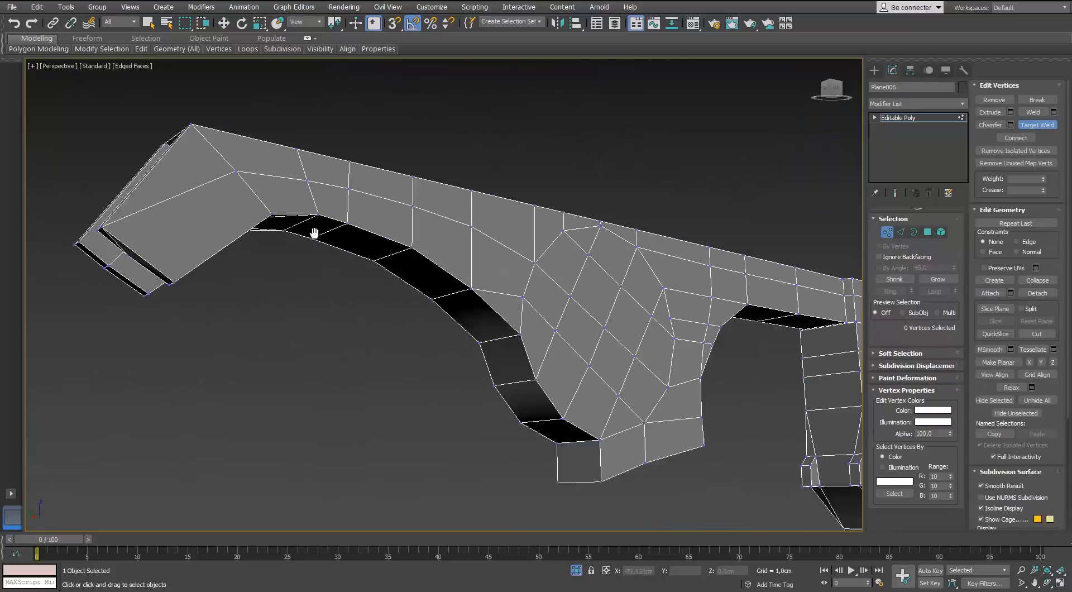
Target-weld the leftover inner vertices around the front prongs onto the adjacent outer corner vertices.
{"action": "middle_click_drag", "start_coordinate": [313, 232], "coordinate": [514, 221], "text": "alt"}
{"action": "left_click", "coordinate": [146, 218]}
{"action": "left_click", "coordinate": [114, 191]}
{"action": "middle_click_drag", "start_coordinate": [114, 191], "coordinate": [539, 240], "text": "alt"}
{"action": "left_click", "coordinate": [746, 349]}
{"action": "left_click", "coordinate": [777, 334]}
{"action": "middle_click_drag", "start_coordinate": [777, 333], "coordinate": [467, 292], "text": "alt"}
{"action": "scroll", "coordinate": [467, 292], "scroll_direction": "up", "scroll_amount": 5}
{"action": "left_click", "coordinate": [449, 243]}
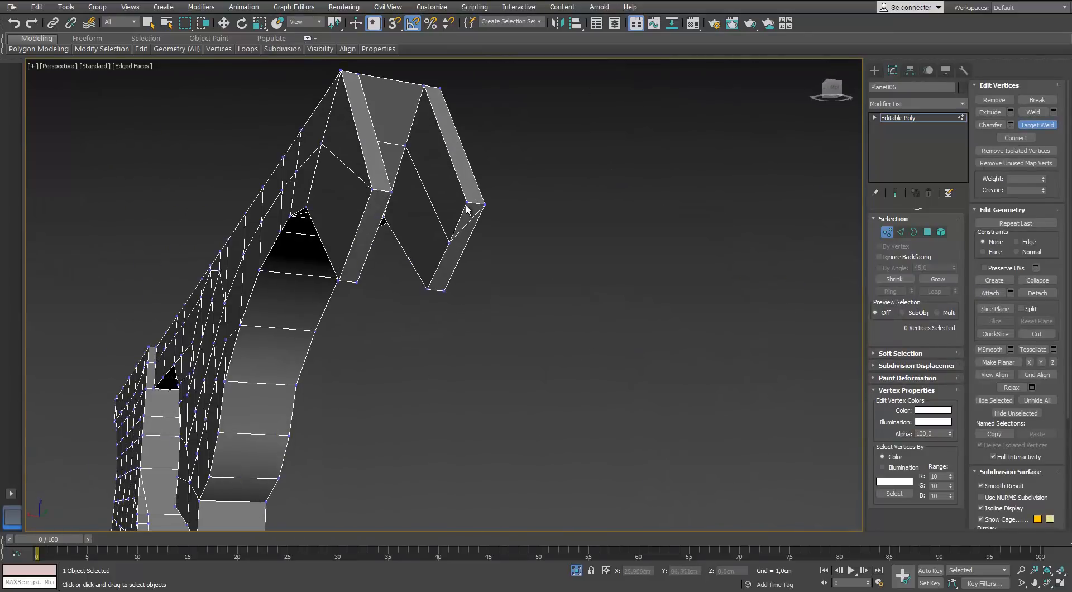
{"action": "middle_click_drag", "start_coordinate": [445, 182], "coordinate": [452, 219], "text": "alt"}
{"action": "scroll", "coordinate": [440, 217], "scroll_direction": "down", "scroll_amount": 2}
Remove the leftover edges inside the front prongs and target-weld the remaining vertex there onto its neighbour.
{"action": "left_click", "coordinate": [392, 177]}
{"action": "double_click", "coordinate": [392, 178]}
{"action": "middle_click_drag", "start_coordinate": [392, 177], "coordinate": [545, 210], "text": "alt"}
{"action": "left_click", "coordinate": [1037, 125]}
{"action": "scroll", "coordinate": [541, 211], "scroll_direction": "up", "scroll_amount": 3}
{"action": "left_click", "coordinate": [474, 198]}
{"action": "left_click", "coordinate": [424, 255]}
{"action": "scroll", "coordinate": [423, 255], "scroll_direction": "down", "scroll_amount": 5}
Remove the edge loop bordering the side face's diagonal grid next to the trigger notch.
{"action": "middle_click_drag", "start_coordinate": [423, 255], "coordinate": [195, 245], "text": "alt"}
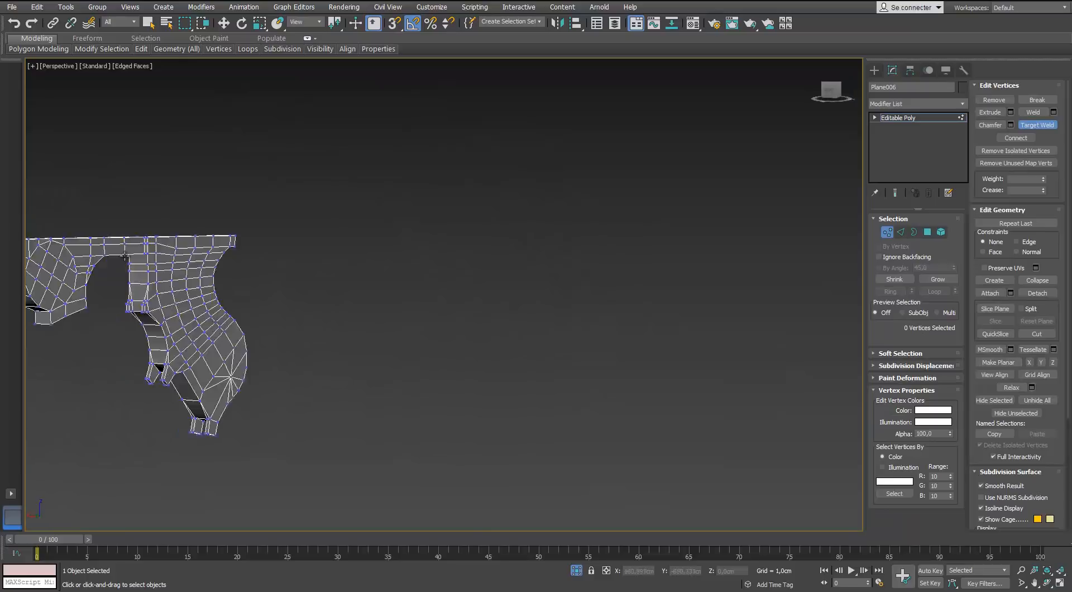
{"action": "scroll", "coordinate": [325, 143], "scroll_direction": "up", "scroll_amount": 5}
{"action": "middle_click_drag", "start_coordinate": [352, 174], "coordinate": [348, 257], "text": "alt"}
{"action": "key", "text": "2"}
{"action": "mouse_move", "coordinate": [390, 262]}
{"action": "middle_mouse_down", "text": "alt"}
{"action": "mouse_move", "coordinate": [441, 264]}
{"action": "mouse_move", "coordinate": [385, 261]}
{"action": "mouse_move", "coordinate": [411, 262]}
{"action": "middle_mouse_up", "text": "alt"}
{"action": "scroll", "coordinate": [457, 287], "scroll_direction": "up", "scroll_amount": 5}
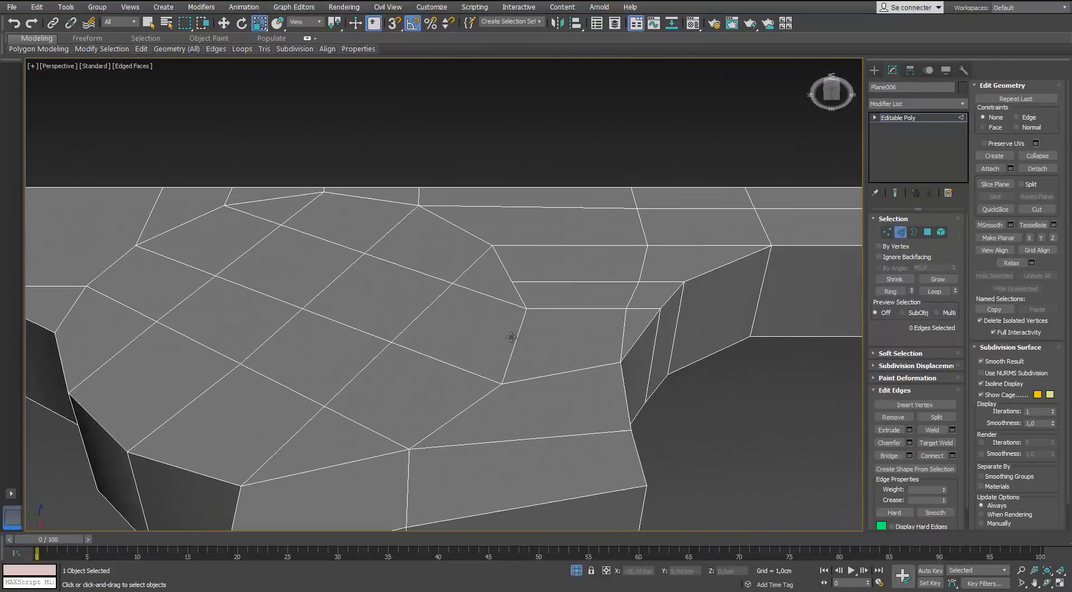
{"action": "double_click", "coordinate": [377, 334]}
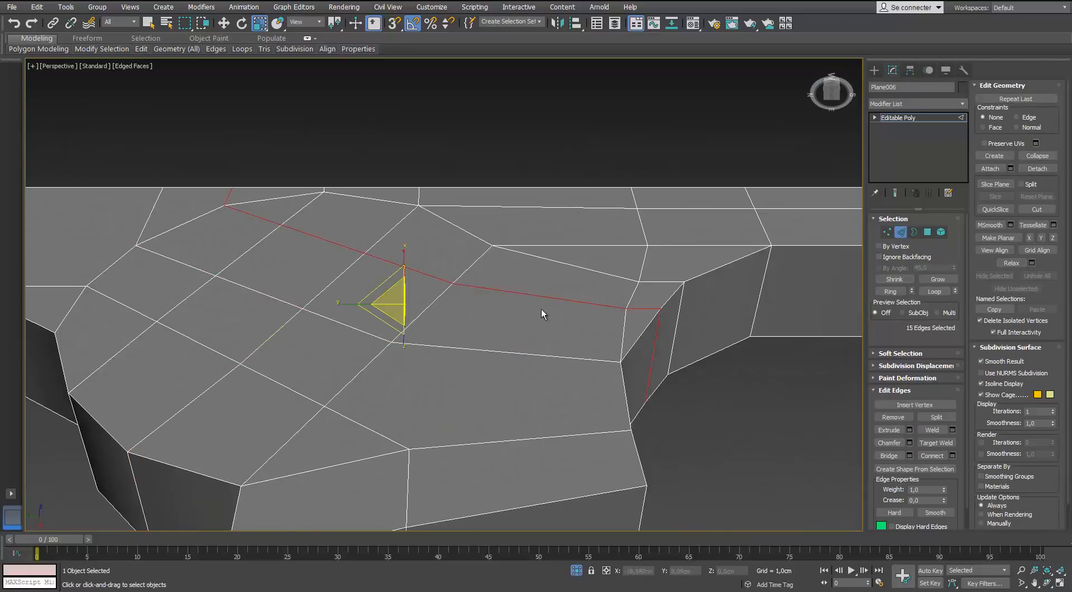
{"action": "middle_click_drag", "start_coordinate": [543, 311], "coordinate": [532, 373], "text": "alt"}
Target-weld the vertices beside the trigger notch inward, collapsing them onto one interior vertex of the diagonal grid.
{"action": "key", "text": "1"}
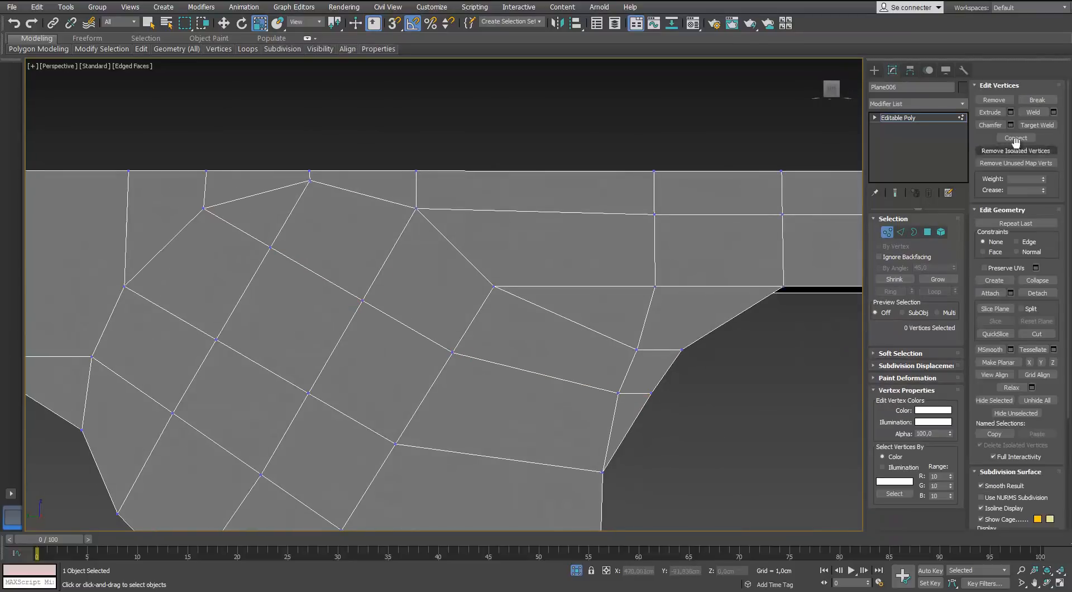
{"action": "middle_click_drag", "start_coordinate": [619, 395], "coordinate": [623, 332]}
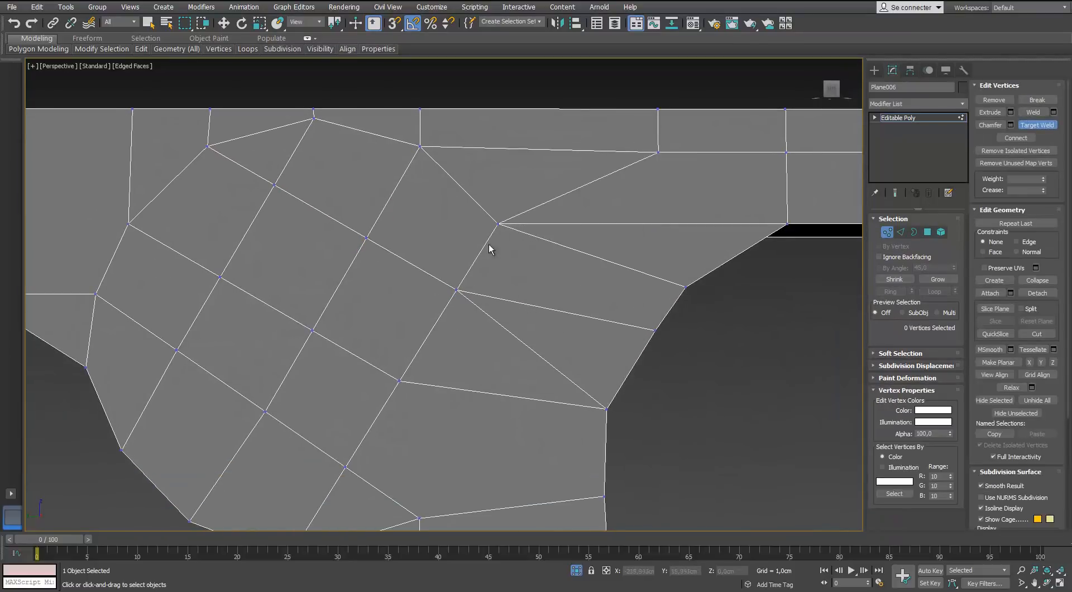
{"action": "scroll", "coordinate": [489, 249], "scroll_direction": "down", "scroll_amount": 3}
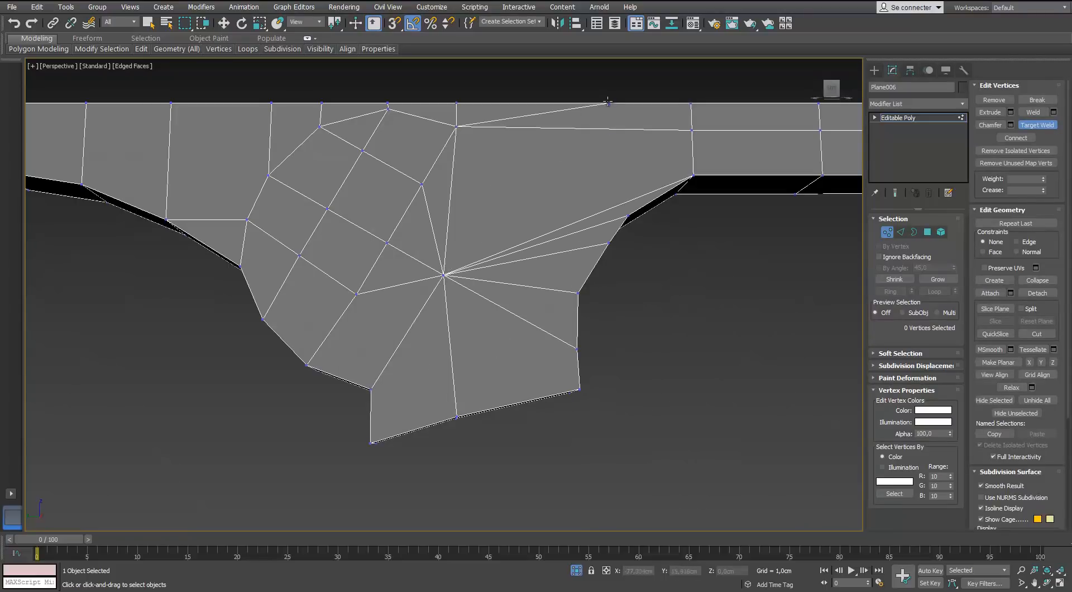
{"action": "left_click", "coordinate": [443, 275]}
{"action": "left_click", "coordinate": [387, 242]}
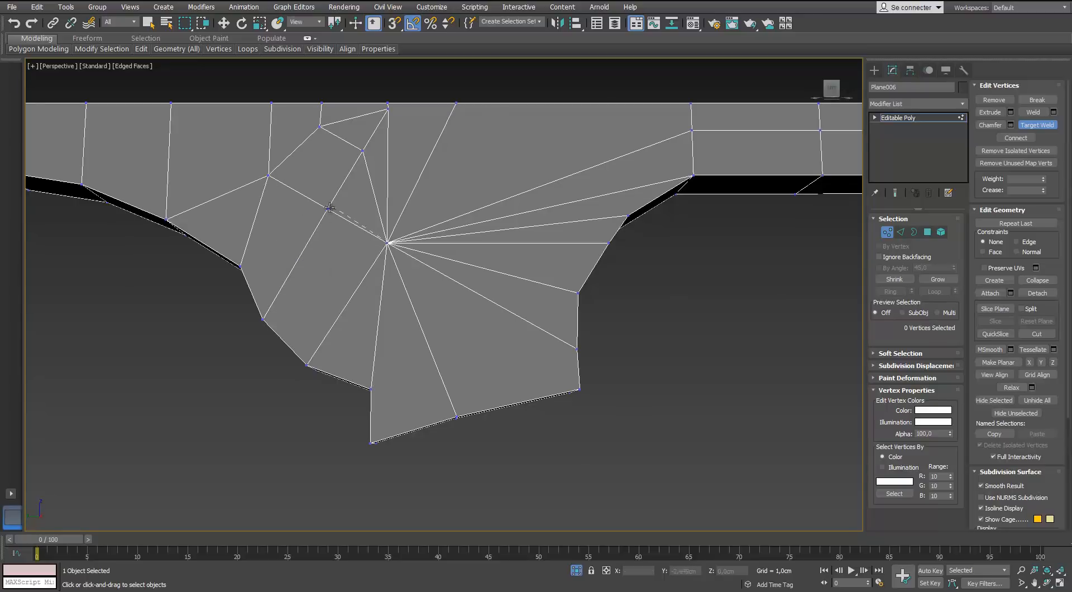
Target-weld the rest of the diagonal grid's interior vertices up onto a single vertex on the upper ridge.
{"action": "left_click", "coordinate": [328, 207]}
{"action": "left_click", "coordinate": [363, 150]}
{"action": "middle_click_drag", "start_coordinate": [389, 111], "coordinate": [350, 209], "text": "alt"}
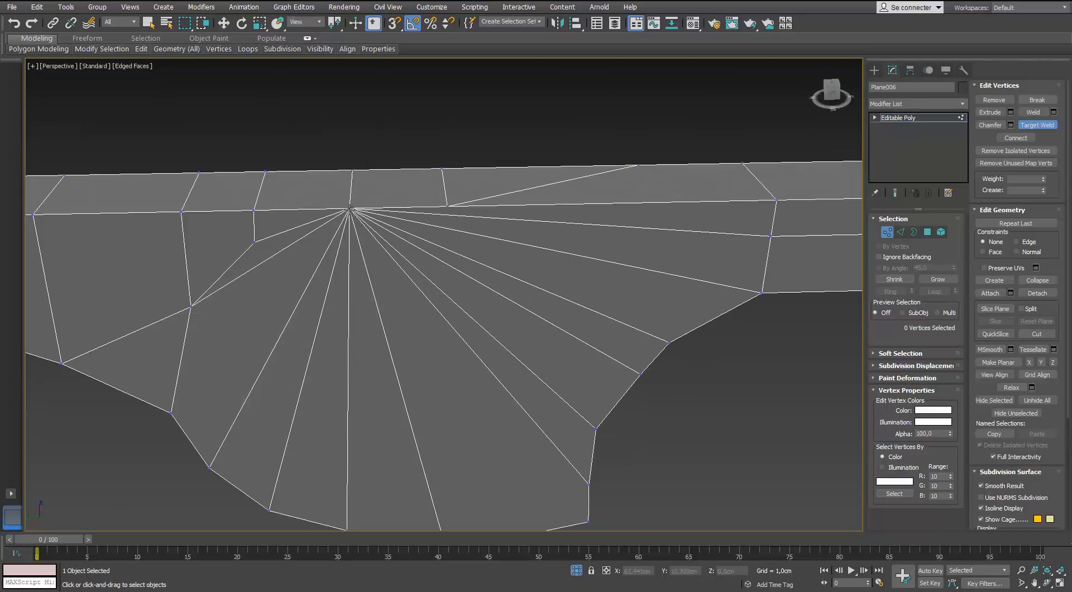
{"action": "middle_click_drag", "start_coordinate": [447, 205], "coordinate": [292, 278], "text": "alt"}
{"action": "middle_click_drag", "start_coordinate": [372, 232], "coordinate": [345, 271], "text": "alt"}
{"action": "scroll", "coordinate": [344, 270], "scroll_direction": "up", "scroll_amount": 3}
Remove the crosswise edge loop around the middle of the narrow bar above the trigger opening.
{"action": "middle_click_drag", "start_coordinate": [770, 290], "coordinate": [548, 270], "text": "alt"}
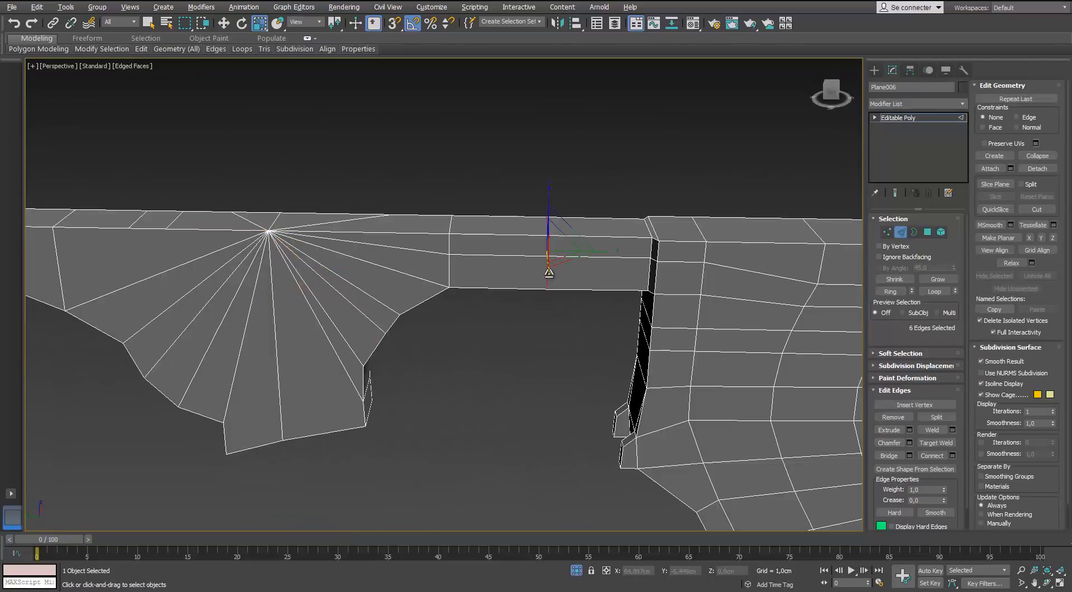
{"action": "scroll", "coordinate": [751, 290], "scroll_direction": "up", "scroll_amount": 2}
{"action": "key", "text": "2"}
{"action": "key", "text": "1"}
Target-weld the spare vertex between the bar and the fan onto the fan's hub on the upper ridge.
{"action": "left_click", "coordinate": [1037, 125]}
{"action": "middle_click_drag", "start_coordinate": [467, 244], "coordinate": [494, 266]}
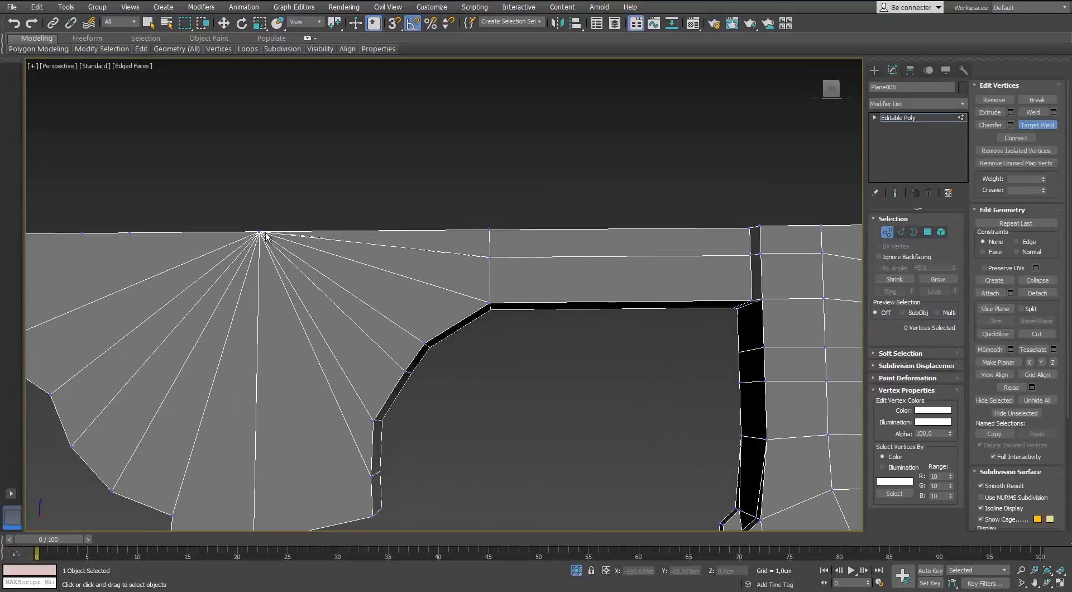
{"action": "left_click", "coordinate": [265, 234]}
Target-weld the redundant vertices along the front section's upper ridge into their neighbouring ridge vertices.
{"action": "middle_click_drag", "start_coordinate": [424, 268], "coordinate": [347, 305], "text": "alt"}
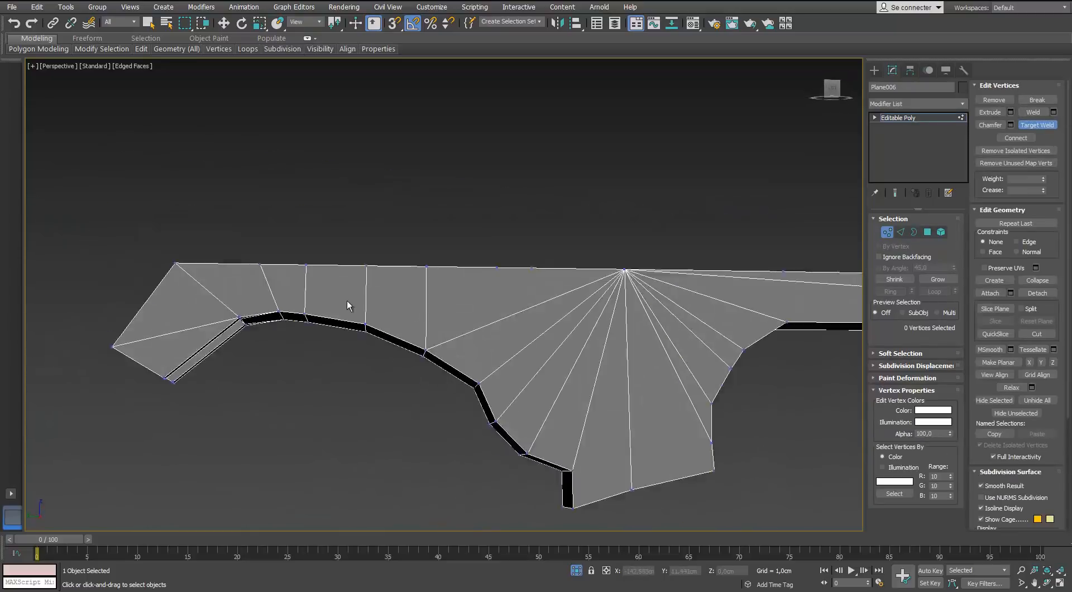
{"action": "scroll", "coordinate": [347, 304], "scroll_direction": "up", "scroll_amount": 2}
{"action": "left_click", "coordinate": [465, 250]}
{"action": "left_click", "coordinate": [758, 256]}
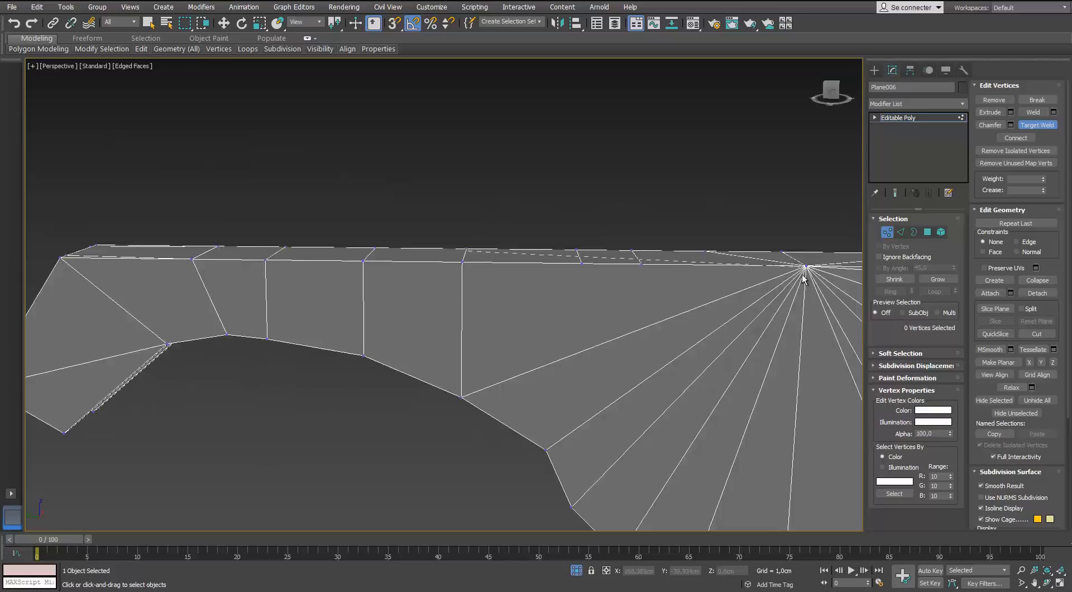
{"action": "middle_click_drag", "start_coordinate": [806, 270], "coordinate": [314, 297], "text": "alt"}
{"action": "right_click", "coordinate": [314, 297]}
{"action": "scroll", "coordinate": [320, 274], "scroll_direction": "up", "scroll_amount": 3}
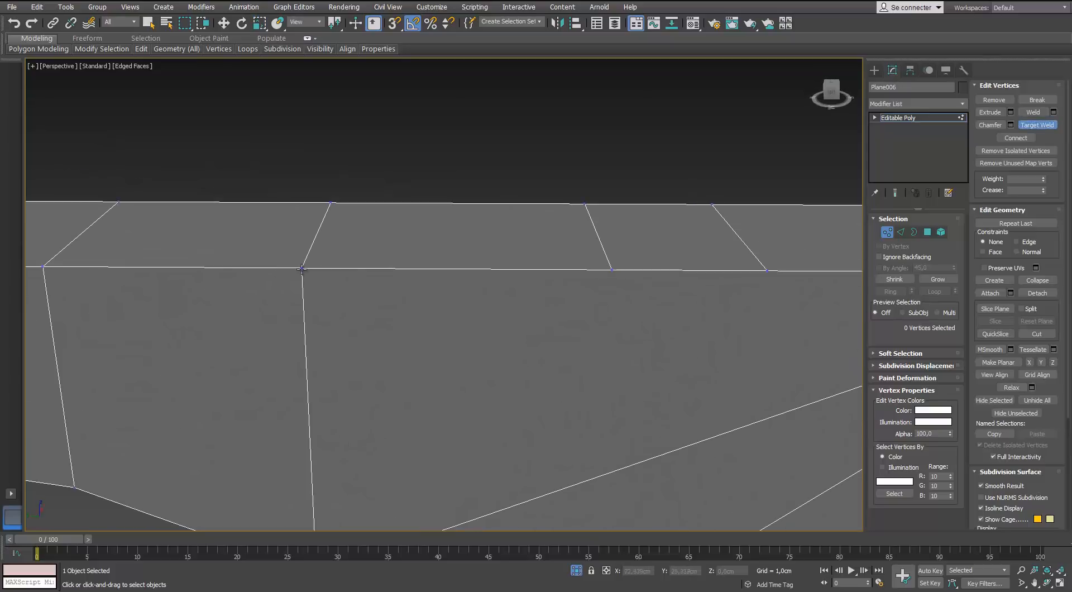
{"action": "left_click", "coordinate": [612, 271]}
{"action": "scroll", "coordinate": [674, 297], "scroll_direction": "down", "scroll_amount": 4}
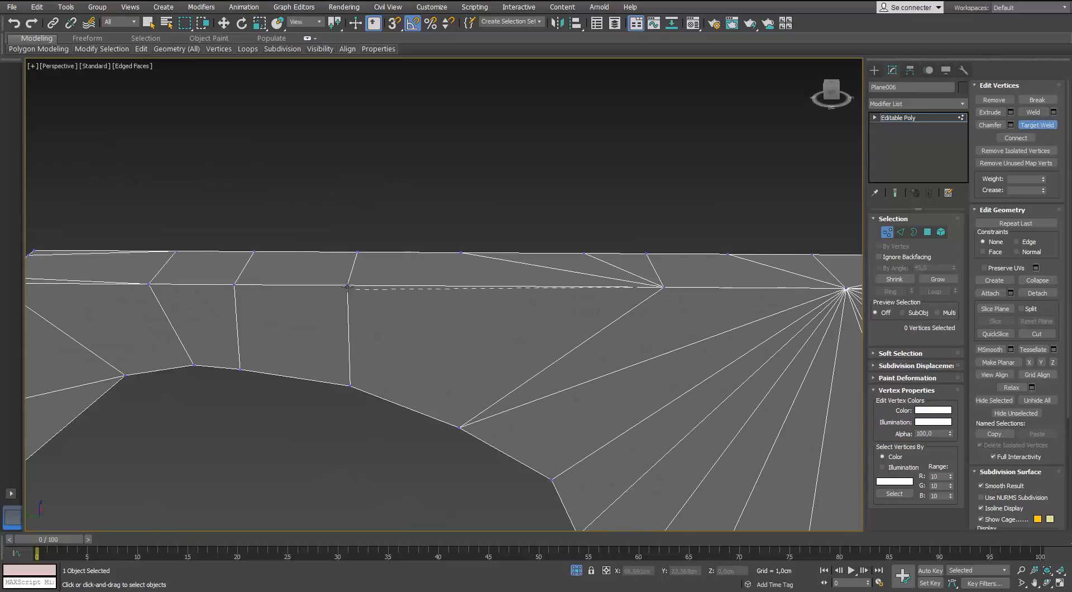
{"action": "scroll", "coordinate": [348, 285], "scroll_direction": "down", "scroll_amount": 3}
Target-weld the upper rear vertices of the grip's side face into one interior hub vertex.
{"action": "middle_click_drag", "start_coordinate": [350, 283], "coordinate": [525, 183], "text": "alt"}
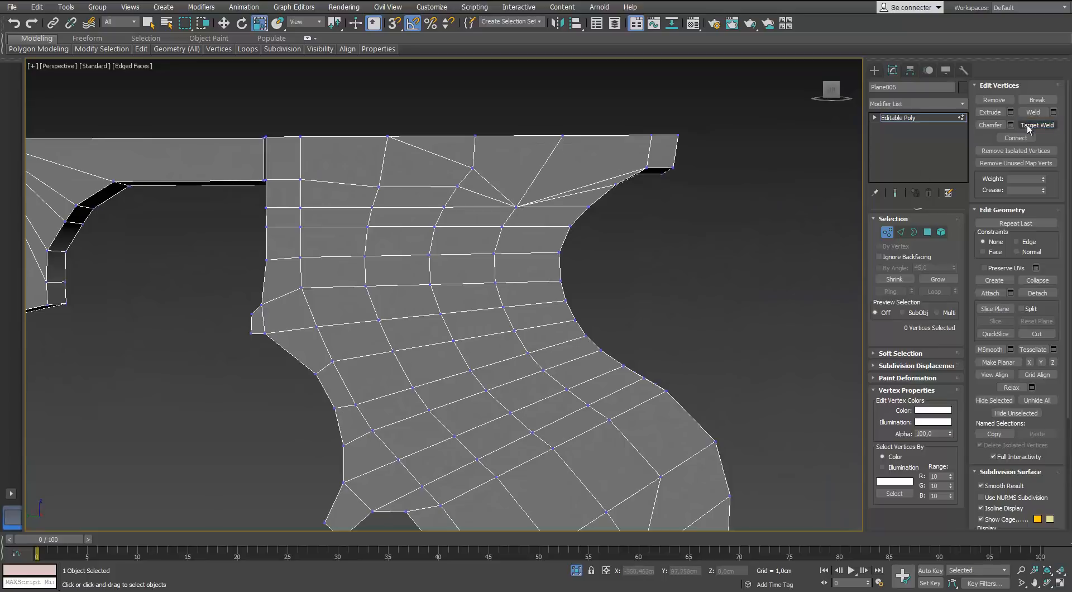
{"action": "middle_click_drag", "start_coordinate": [430, 287], "coordinate": [423, 268]}
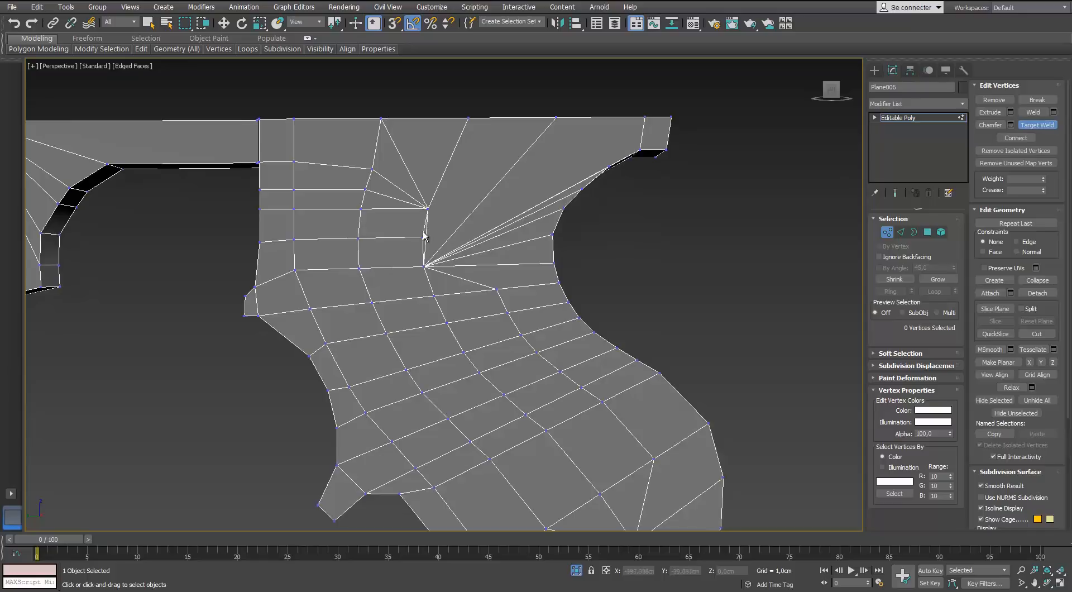
{"action": "left_click", "coordinate": [425, 265]}
{"action": "middle_click_drag", "start_coordinate": [427, 268], "coordinate": [511, 320], "text": "alt"}
Target-weld the upper grip's hub vertex onto the next interior vertex toward the grip's front.
{"action": "key", "text": "2"}
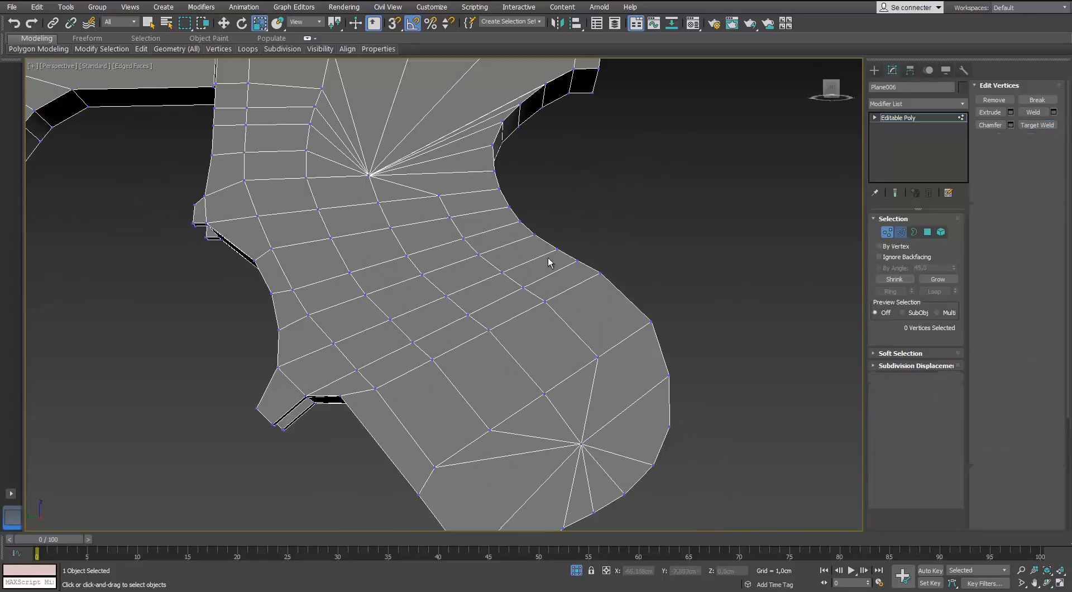
{"action": "middle_click_drag", "start_coordinate": [548, 260], "coordinate": [533, 341], "text": "alt"}
{"action": "key", "text": "1"}
{"action": "left_click", "coordinate": [1033, 125]}
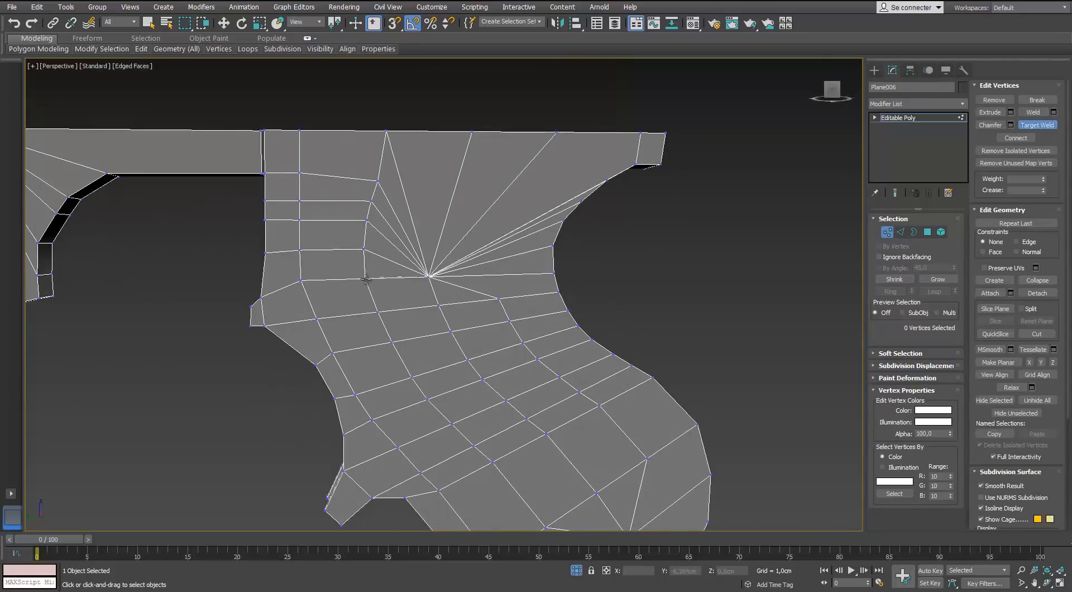
{"action": "left_click", "coordinate": [366, 280]}
{"action": "middle_click_drag", "start_coordinate": [367, 279], "coordinate": [429, 295]}
{"action": "left_click", "coordinate": [395, 296]}
{"action": "left_click", "coordinate": [392, 268]}
Target-weld the stacked vertices of that upper grip column together into a single hub vertex.
{"action": "scroll", "coordinate": [429, 294], "scroll_direction": "up", "scroll_amount": 3}
{"action": "left_click", "coordinate": [407, 282]}
{"action": "left_click", "coordinate": [409, 240]}
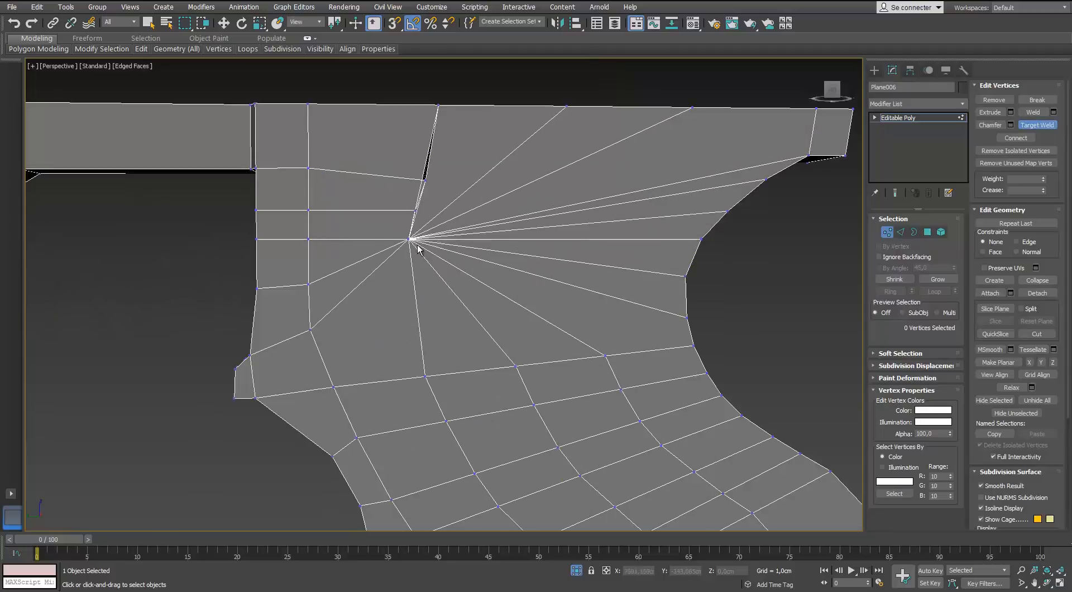
{"action": "left_click", "coordinate": [435, 263]}
{"action": "middle_click_drag", "start_coordinate": [417, 249], "coordinate": [487, 254]}
{"action": "left_click", "coordinate": [330, 222]}
Target-weld the rear vertices of the middle grip grid diagonally inward into a second hub vertex.
{"action": "scroll", "coordinate": [391, 258], "scroll_direction": "down", "scroll_amount": 5}
{"action": "scroll", "coordinate": [416, 292], "scroll_direction": "up", "scroll_amount": 3}
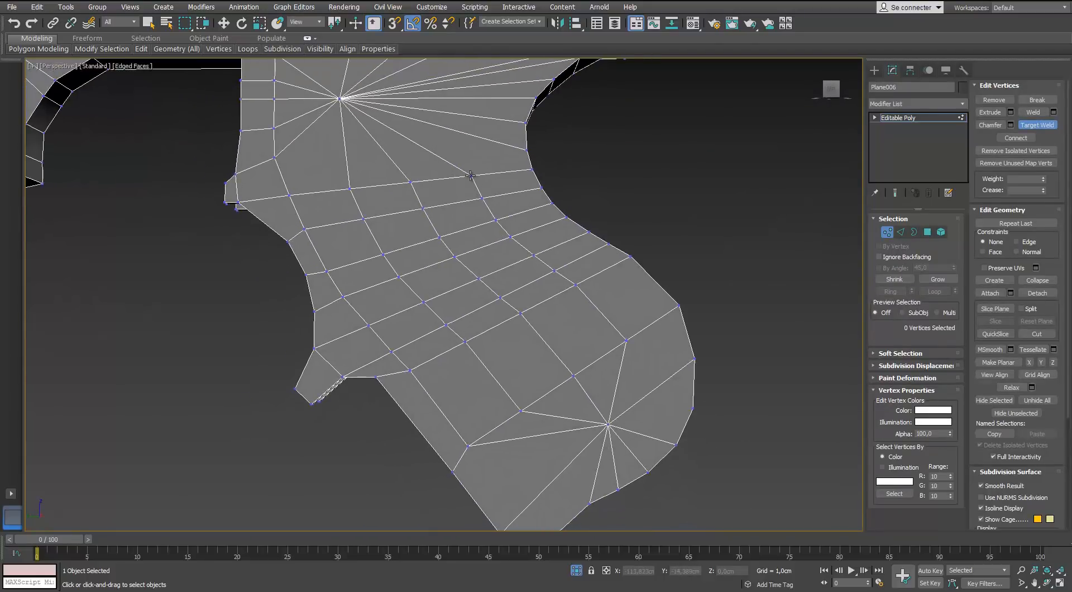
{"action": "middle_click_drag", "start_coordinate": [415, 197], "coordinate": [490, 218], "text": "alt"}
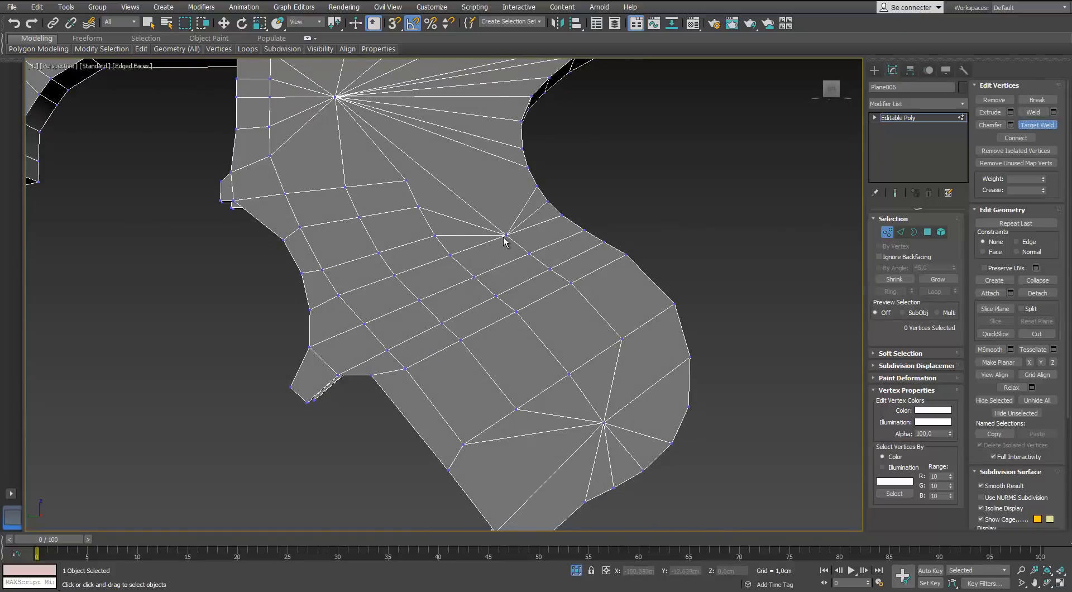
{"action": "left_click", "coordinate": [530, 253]}
{"action": "left_click", "coordinate": [475, 275]}
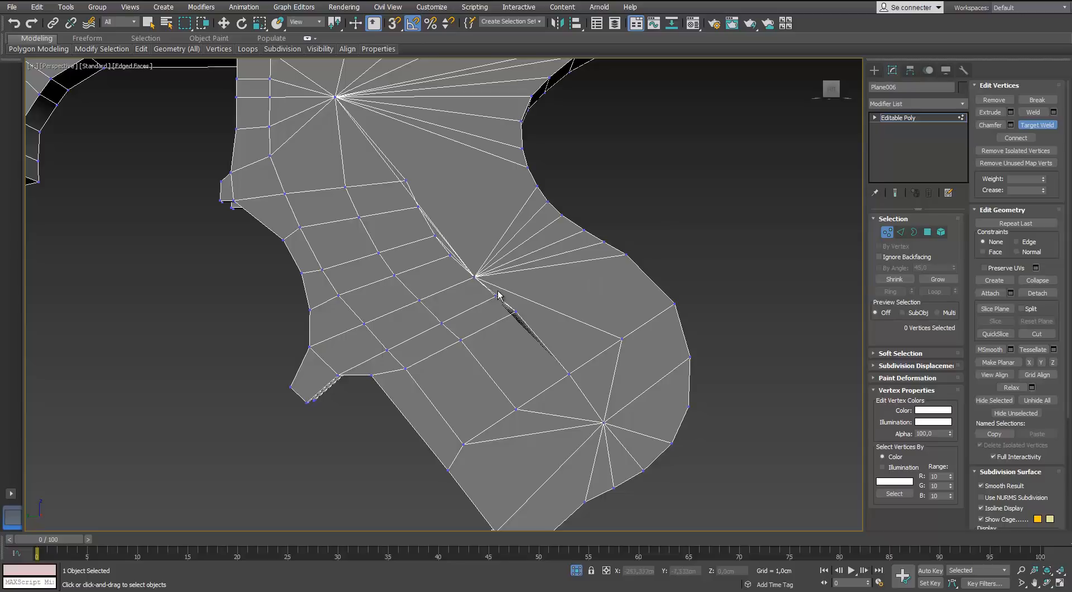
{"action": "middle_click_drag", "start_coordinate": [488, 294], "coordinate": [550, 361], "text": "alt"}
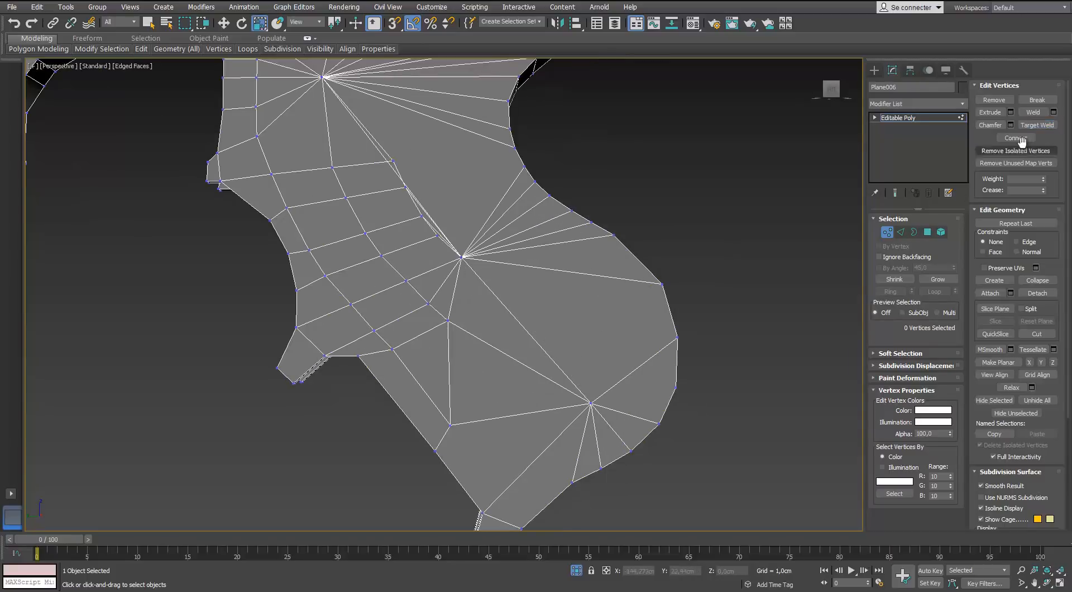
Target-weld the stray vertices between the upper and middle grip hubs onto the adjacent grid column.
{"action": "right_click", "coordinate": [464, 258]}
{"action": "scroll", "coordinate": [464, 259], "scroll_direction": "up", "scroll_amount": 5}
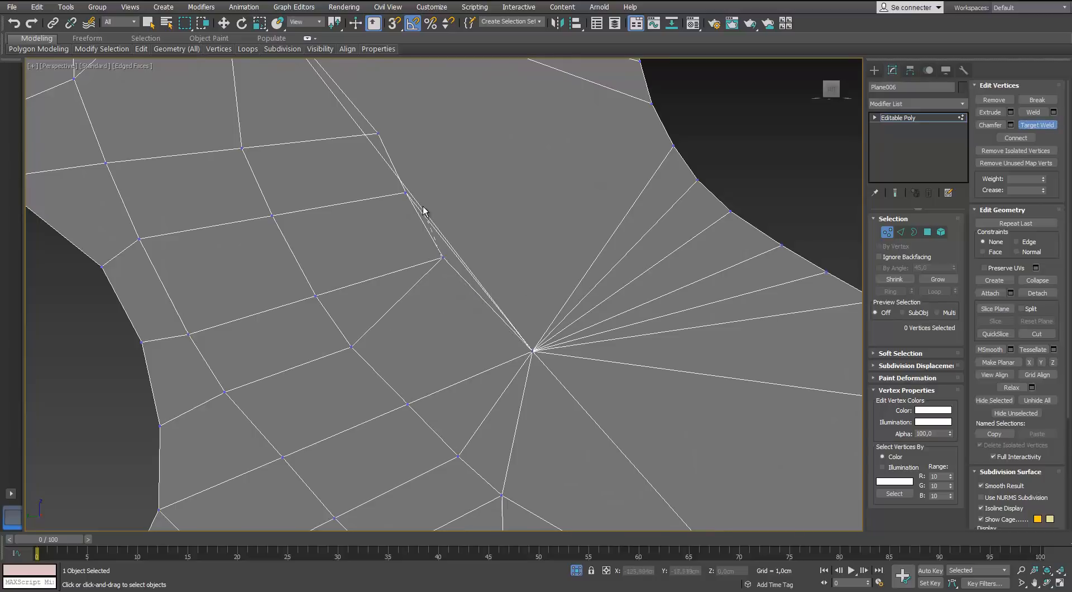
{"action": "left_click", "coordinate": [378, 134]}
{"action": "middle_click_drag", "start_coordinate": [379, 138], "coordinate": [391, 161]}
{"action": "left_click", "coordinate": [391, 157]}
{"action": "left_click", "coordinate": [286, 239]}
Target-weld the interior grid vertex beside the middle grip hub to simplify the lower grip.
{"action": "scroll", "coordinate": [477, 327], "scroll_direction": "down", "scroll_amount": 5}
{"action": "scroll", "coordinate": [437, 246], "scroll_direction": "up", "scroll_amount": 2}
{"action": "middle_click_drag", "start_coordinate": [476, 328], "coordinate": [494, 342]}
{"action": "middle_click_drag", "start_coordinate": [646, 295], "coordinate": [663, 411]}
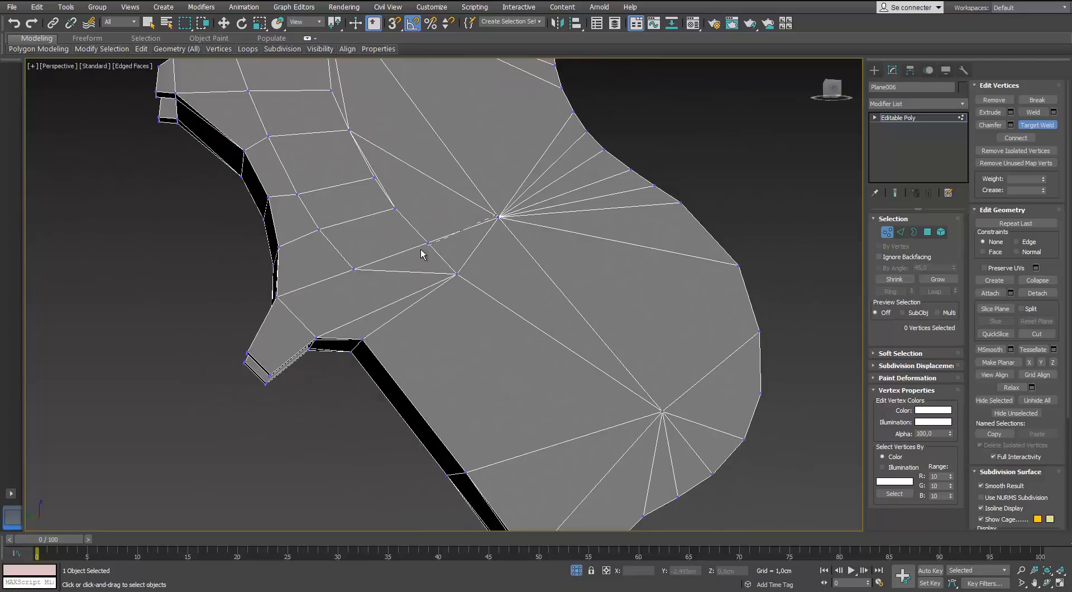
{"action": "left_click", "coordinate": [428, 244]}
{"action": "middle_click_drag", "start_coordinate": [428, 244], "coordinate": [455, 430]}
{"action": "scroll", "coordinate": [402, 271], "scroll_direction": "up", "scroll_amount": 1}
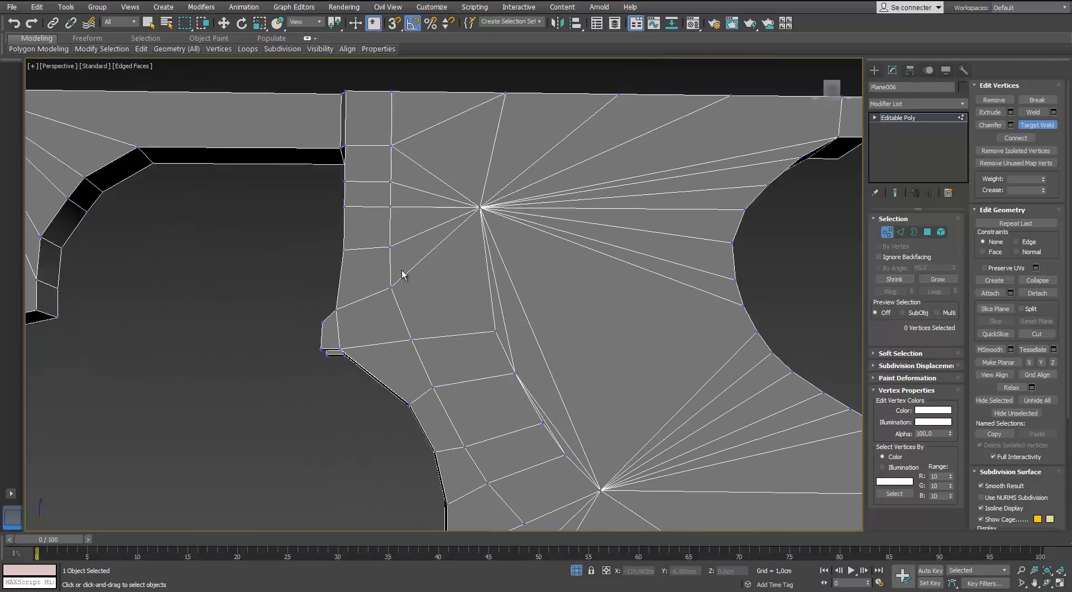
Remove the lengthwise edge loop running down the front of the grip's side face.
{"action": "scroll", "coordinate": [401, 270], "scroll_direction": "down", "scroll_amount": 5}
{"action": "key", "text": "2"}
{"action": "double_click", "coordinate": [447, 281]}
{"action": "middle_click_drag", "start_coordinate": [462, 281], "coordinate": [462, 350]}
{"action": "key", "text": "BackSpace"}
{"action": "scroll", "coordinate": [462, 351], "scroll_direction": "up", "scroll_amount": 5}
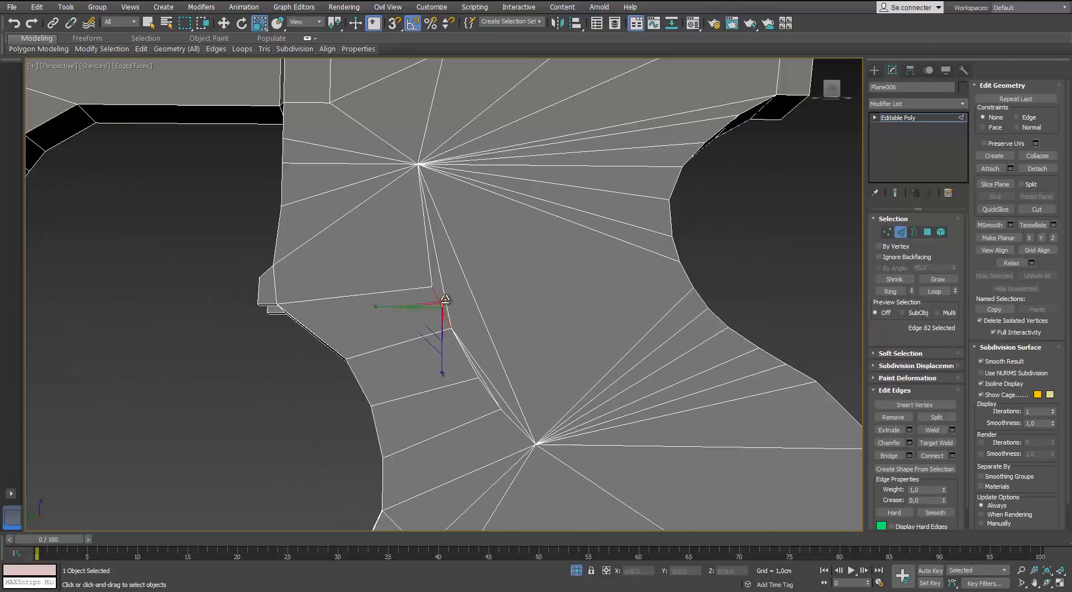
Target-weld the stray vertices along the front of the grip's side face into the middle grip hub.
{"action": "scroll", "coordinate": [445, 300], "scroll_direction": "down", "scroll_amount": 5}
{"action": "left_click", "coordinate": [887, 231]}
{"action": "left_click", "coordinate": [1037, 125]}
{"action": "scroll", "coordinate": [464, 360], "scroll_direction": "up", "scroll_amount": 8}
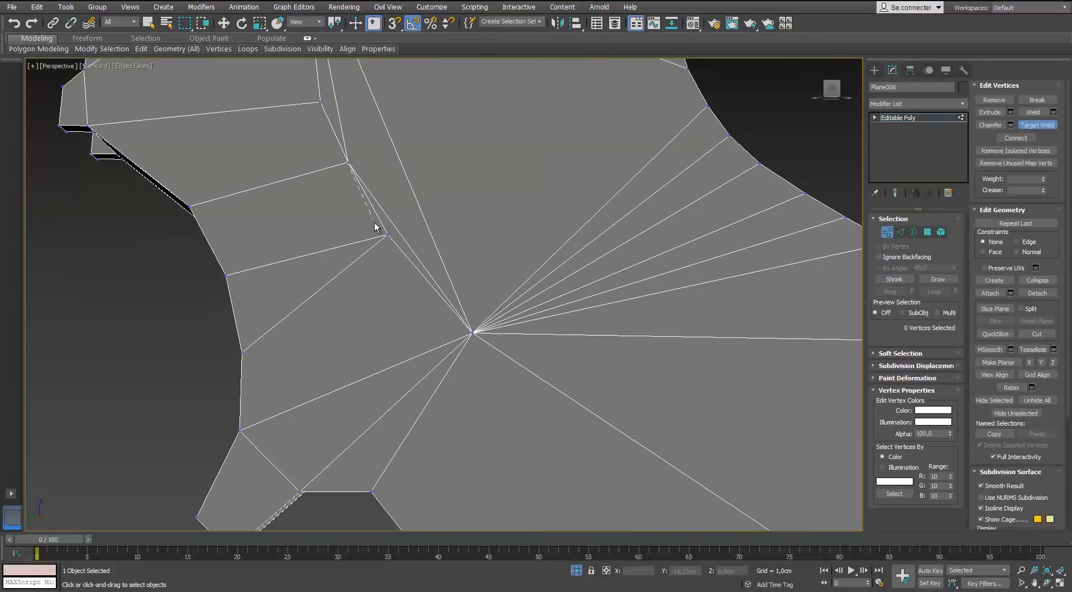
{"action": "left_click", "coordinate": [387, 234]}
{"action": "middle_click_drag", "start_coordinate": [386, 234], "coordinate": [393, 383], "text": "alt"}
{"action": "left_click", "coordinate": [364, 193]}
{"action": "scroll", "coordinate": [364, 193], "scroll_direction": "down", "scroll_amount": 6}
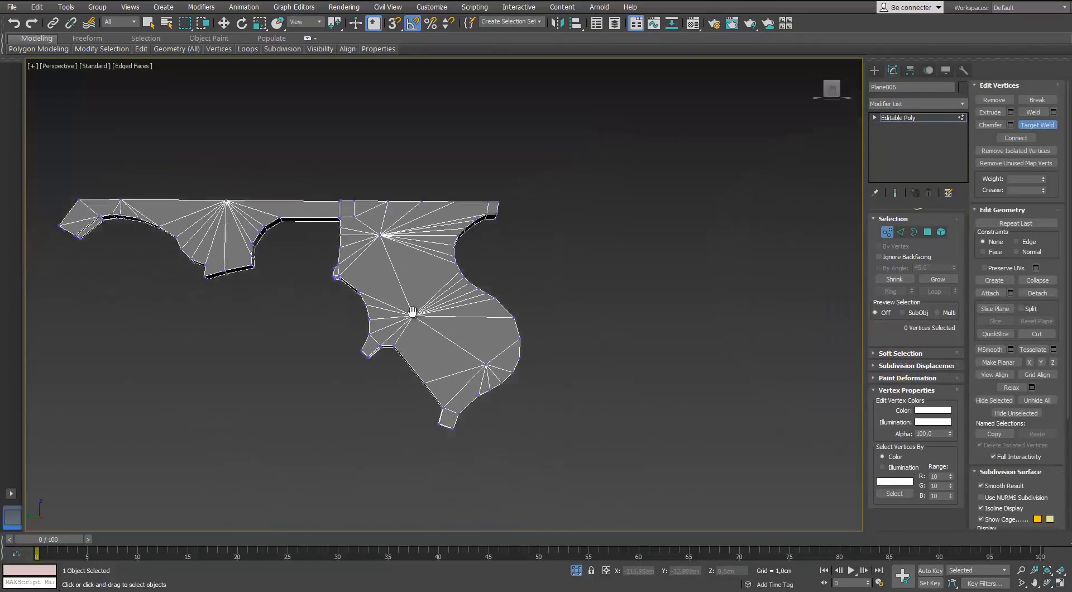
{"action": "scroll", "coordinate": [532, 359], "scroll_direction": "up", "scroll_amount": 6}
{"action": "left_click", "coordinate": [530, 359]}
{"action": "left_click", "coordinate": [368, 252]}
Target-weld the extra front-edge vertex beside the upper grip hub along the frame's front edge.
{"action": "scroll", "coordinate": [368, 251], "scroll_direction": "down", "scroll_amount": 3}
{"action": "middle_click_drag", "start_coordinate": [368, 252], "coordinate": [279, 286], "text": "alt"}
{"action": "scroll", "coordinate": [423, 310], "scroll_direction": "down", "scroll_amount": 3}
{"action": "scroll", "coordinate": [484, 306], "scroll_direction": "up", "scroll_amount": 5}
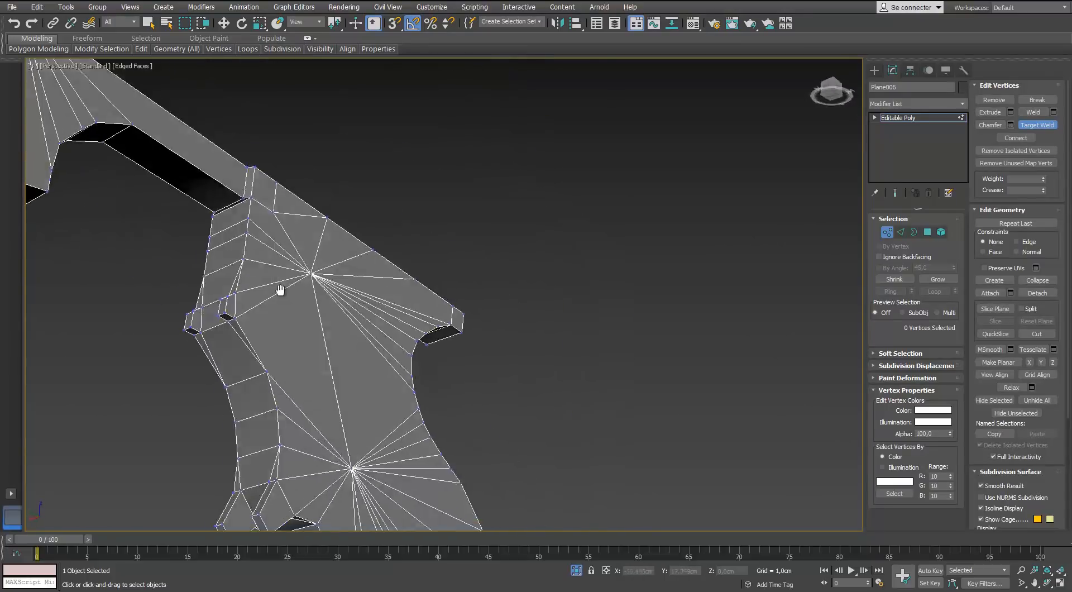
{"action": "scroll", "coordinate": [279, 287], "scroll_direction": "up", "scroll_amount": 5}
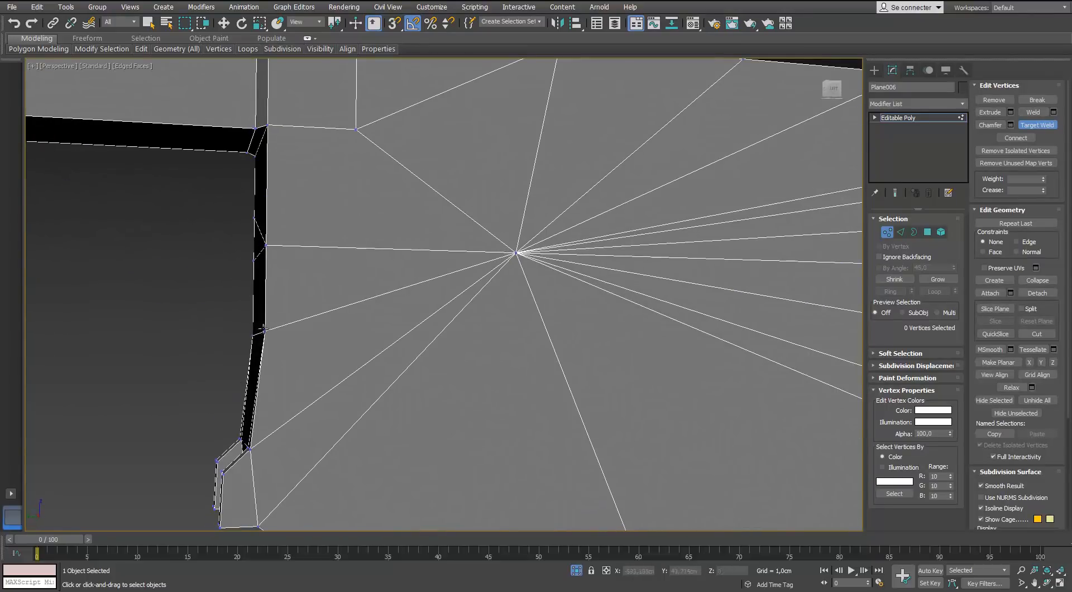
{"action": "left_click", "coordinate": [263, 335]}
{"action": "scroll", "coordinate": [251, 120], "scroll_direction": "down", "scroll_amount": 5}
{"action": "middle_click_drag", "start_coordinate": [266, 123], "coordinate": [289, 239]}
Target-weld the inner corner vertex above the upper grip hub onto the top edge and merge the top-edge vertices into one.
{"action": "left_click", "coordinate": [290, 232]}
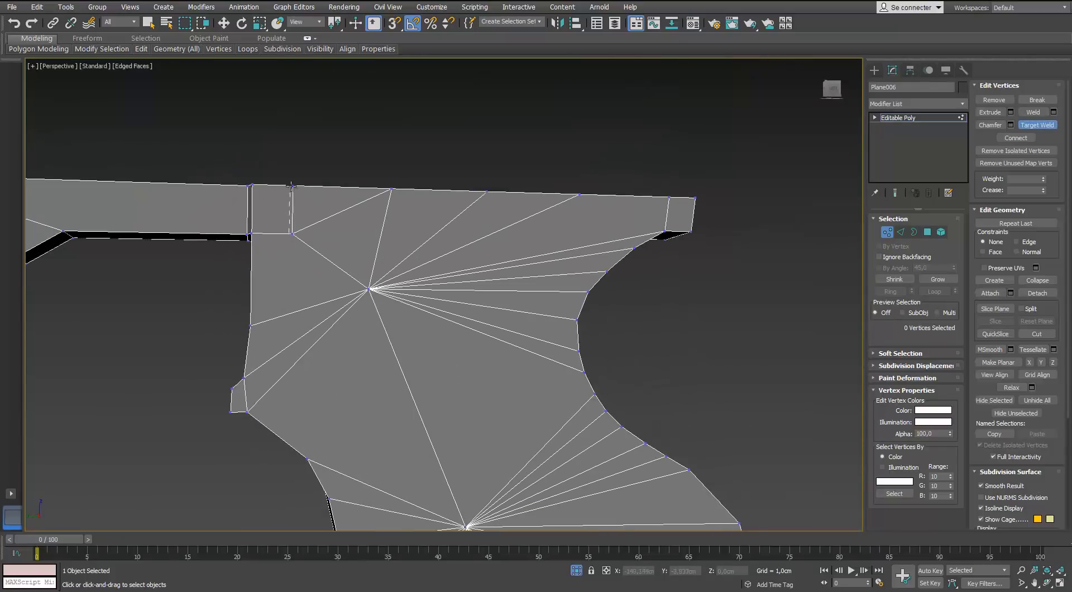
{"action": "left_click", "coordinate": [291, 185]}
{"action": "middle_click_drag", "start_coordinate": [290, 187], "coordinate": [313, 229], "text": "alt"}
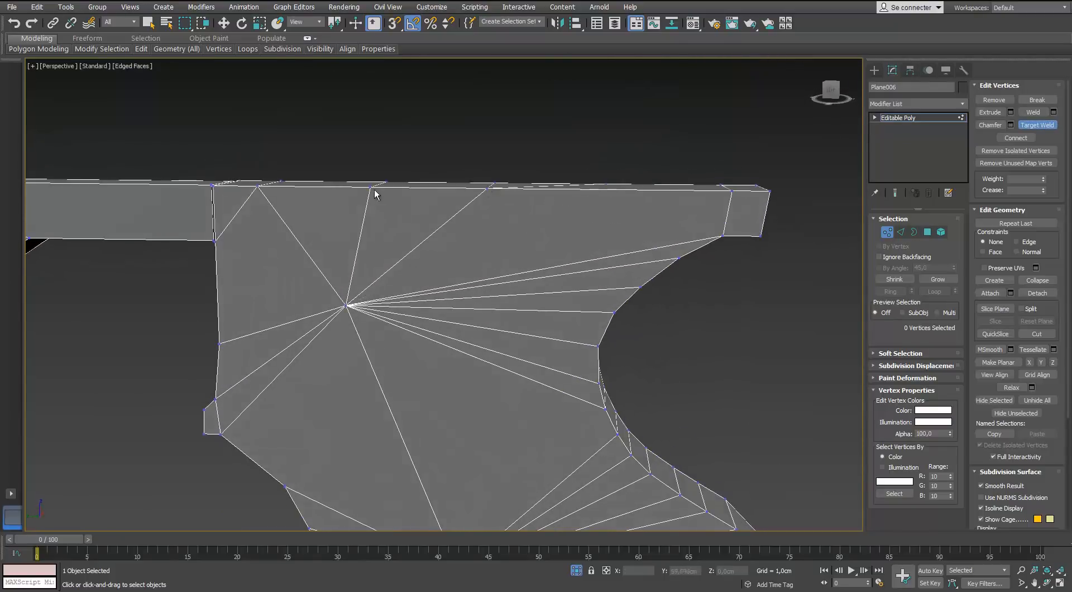
{"action": "scroll", "coordinate": [306, 214], "scroll_direction": "down", "scroll_amount": 8}
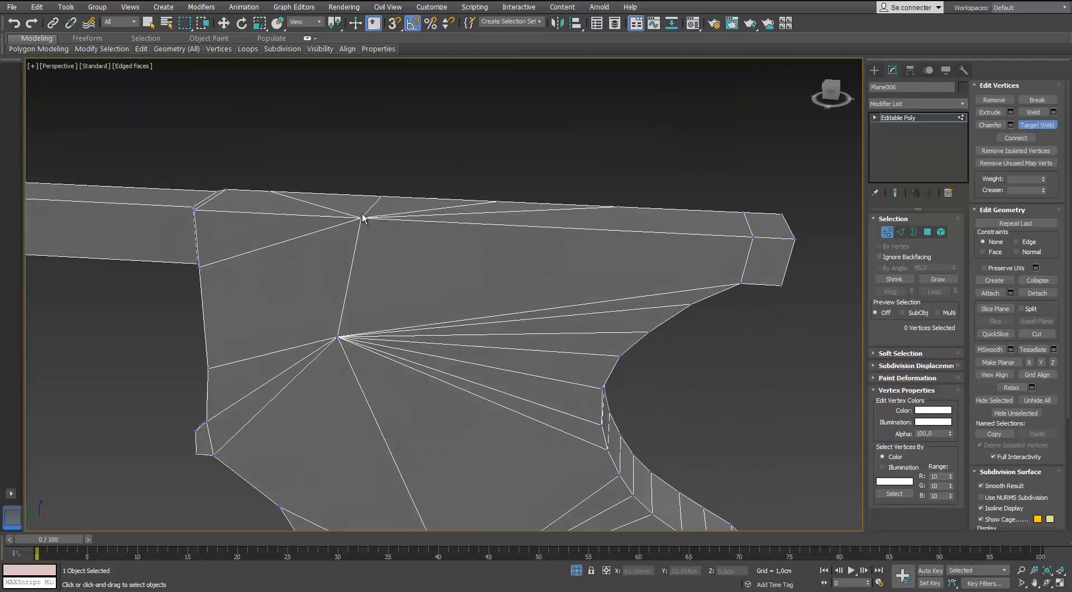
{"action": "middle_click_drag", "start_coordinate": [518, 259], "coordinate": [764, 340], "text": "alt"}
Exit isolation of the frame and assign it the orange material used on the gun's other parts.
{"action": "left_click", "coordinate": [576, 570]}
{"action": "scroll", "coordinate": [479, 361], "scroll_direction": "up", "scroll_amount": 4}
{"action": "middle_click_drag", "start_coordinate": [479, 362], "coordinate": [228, 371], "text": "alt"}
{"action": "key", "text": "m"}
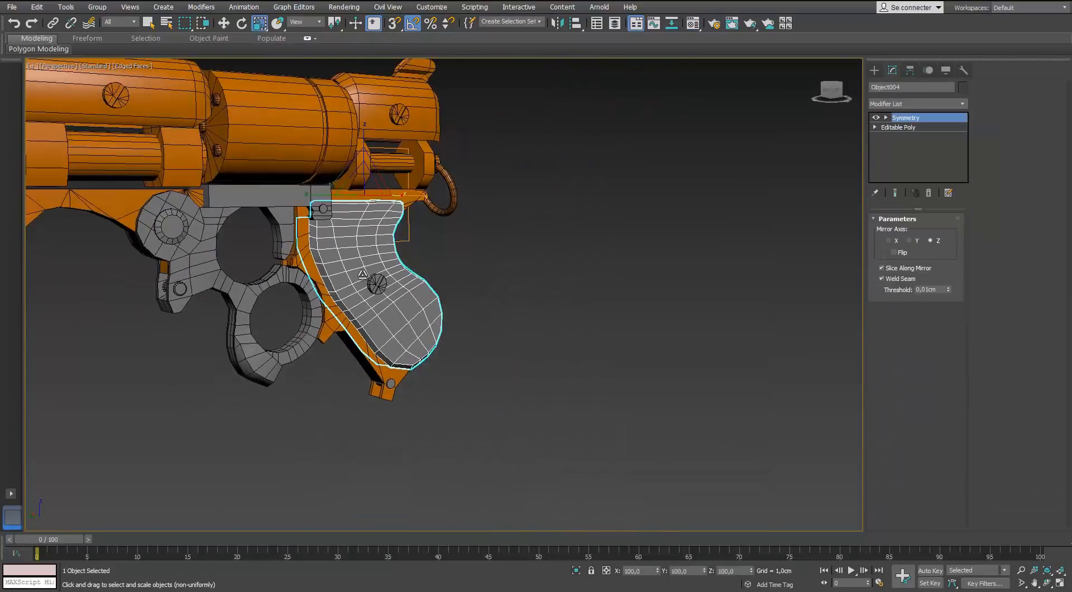
{"action": "middle_click_drag", "start_coordinate": [363, 274], "coordinate": [335, 279], "text": "alt"}
Isolate the grey finger guard and switch to the Editable Poly level beneath its Symmetry modifier.
{"action": "left_click", "coordinate": [223, 250]}
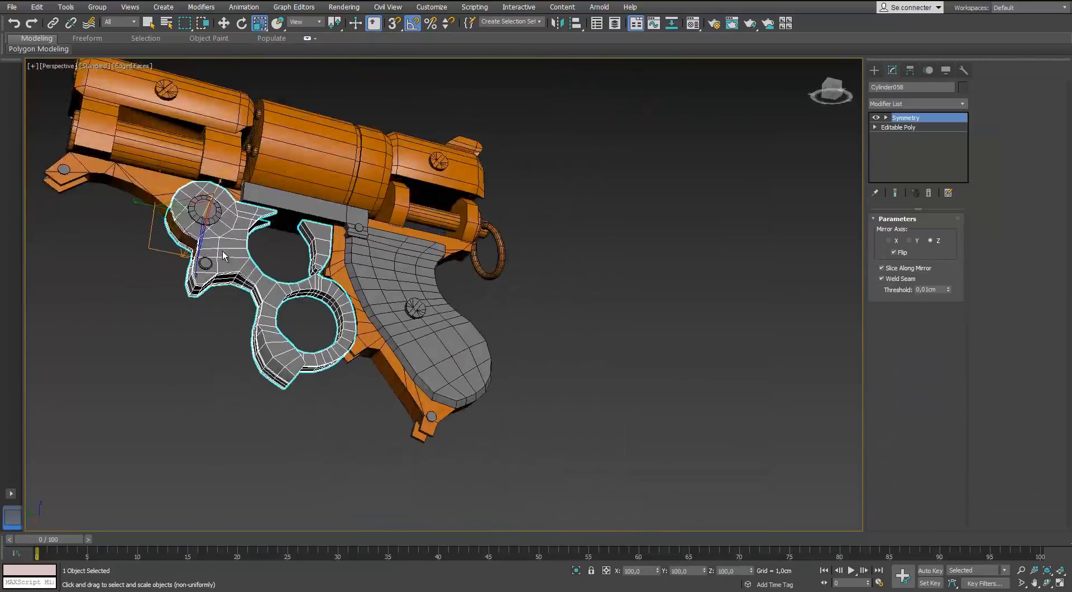
{"action": "key", "text": "alt+q"}
{"action": "middle_click_drag", "start_coordinate": [222, 250], "coordinate": [402, 224], "text": "alt"}
{"action": "scroll", "coordinate": [289, 265], "scroll_direction": "up", "scroll_amount": 3}
{"action": "left_click", "coordinate": [900, 128]}
{"action": "mouse_move", "coordinate": [435, 279]}
{"action": "middle_mouse_down", "text": "alt"}
{"action": "mouse_move", "coordinate": [393, 376]}
{"action": "mouse_move", "coordinate": [447, 313]}
{"action": "mouse_move", "coordinate": [268, 290]}
{"action": "mouse_move", "coordinate": [450, 254]}
{"action": "mouse_move", "coordinate": [402, 213]}
{"action": "mouse_move", "coordinate": [391, 227]}
{"action": "mouse_move", "coordinate": [485, 369]}
{"action": "mouse_move", "coordinate": [246, 237]}
{"action": "mouse_move", "coordinate": [337, 255]}
{"action": "mouse_move", "coordinate": [268, 215]}
{"action": "mouse_move", "coordinate": [305, 298]}
{"action": "mouse_move", "coordinate": [265, 352]}
{"action": "mouse_move", "coordinate": [326, 309]}
{"action": "mouse_move", "coordinate": [424, 267]}
{"action": "middle_mouse_up", "text": "alt"}
Remove a redundant lengthwise edge loop from the finger guard's rim.
{"action": "left_click", "coordinate": [901, 232]}
{"action": "scroll", "coordinate": [450, 254], "scroll_direction": "up", "scroll_amount": 3}
{"action": "scroll", "coordinate": [390, 227], "scroll_direction": "down", "scroll_amount": 3}
{"action": "scroll", "coordinate": [240, 235], "scroll_direction": "up", "scroll_amount": 3}
{"action": "left_click", "coordinate": [887, 232]}
{"action": "left_click", "coordinate": [293, 214]}
{"action": "scroll", "coordinate": [337, 256], "scroll_direction": "down", "scroll_amount": 4}
{"action": "key", "text": "2"}
{"action": "scroll", "coordinate": [268, 215], "scroll_direction": "up", "scroll_amount": 4}
{"action": "double_click", "coordinate": [251, 207]}
{"action": "scroll", "coordinate": [252, 209], "scroll_direction": "down", "scroll_amount": 4}
{"action": "scroll", "coordinate": [268, 339], "scroll_direction": "up", "scroll_amount": 4}
{"action": "scroll", "coordinate": [270, 339], "scroll_direction": "up", "scroll_amount": 3}
{"action": "left_click", "coordinate": [608, 251]}
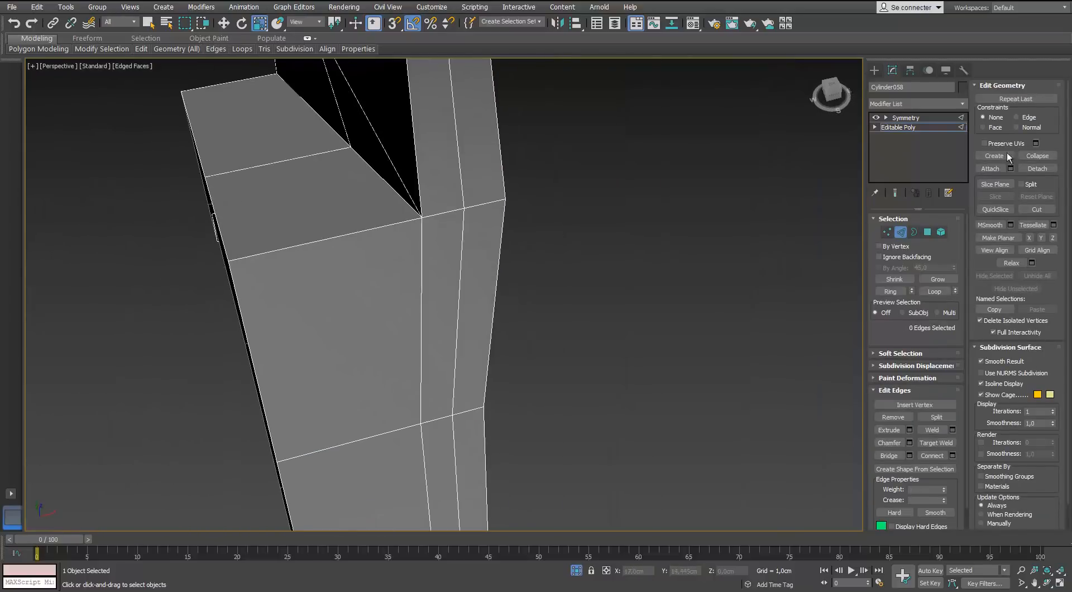
Target-weld the middle rim vertex below the notch onto the adjacent corner and remove the edge loop running down from it.
{"action": "key", "text": "1"}
{"action": "left_click", "coordinate": [452, 415]}
{"action": "scroll", "coordinate": [413, 293], "scroll_direction": "down", "scroll_amount": 2}
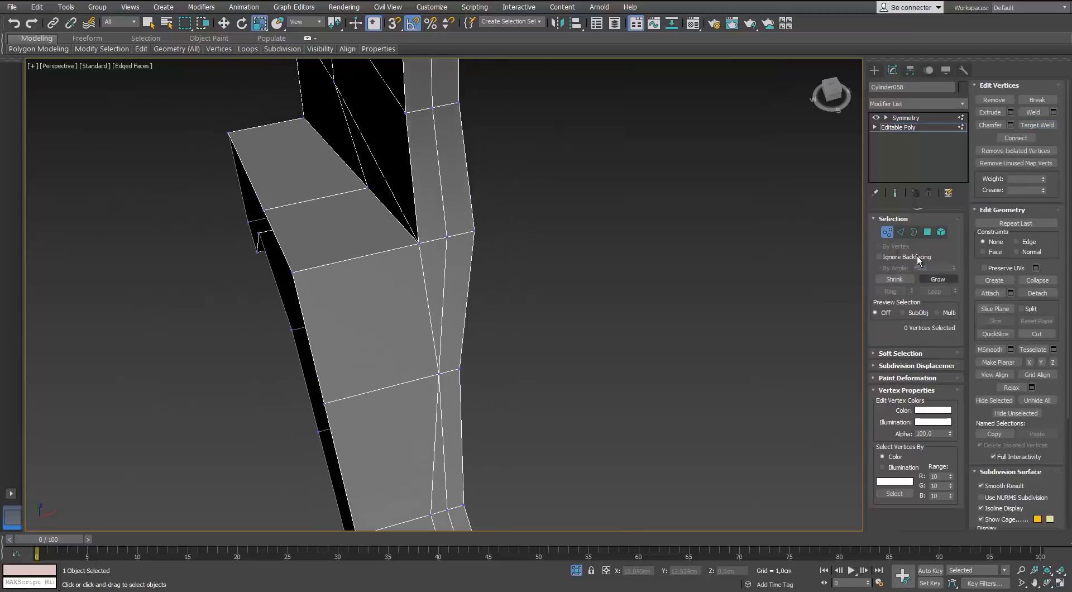
{"action": "left_click", "coordinate": [901, 231]}
{"action": "double_click", "coordinate": [431, 466]}
{"action": "middle_click_drag", "start_coordinate": [460, 363], "coordinate": [503, 312], "text": "alt"}
Target-weld the rim vertices at the notch's inner corner and remove the lengthwise edge loop above it.
{"action": "key", "text": "1"}
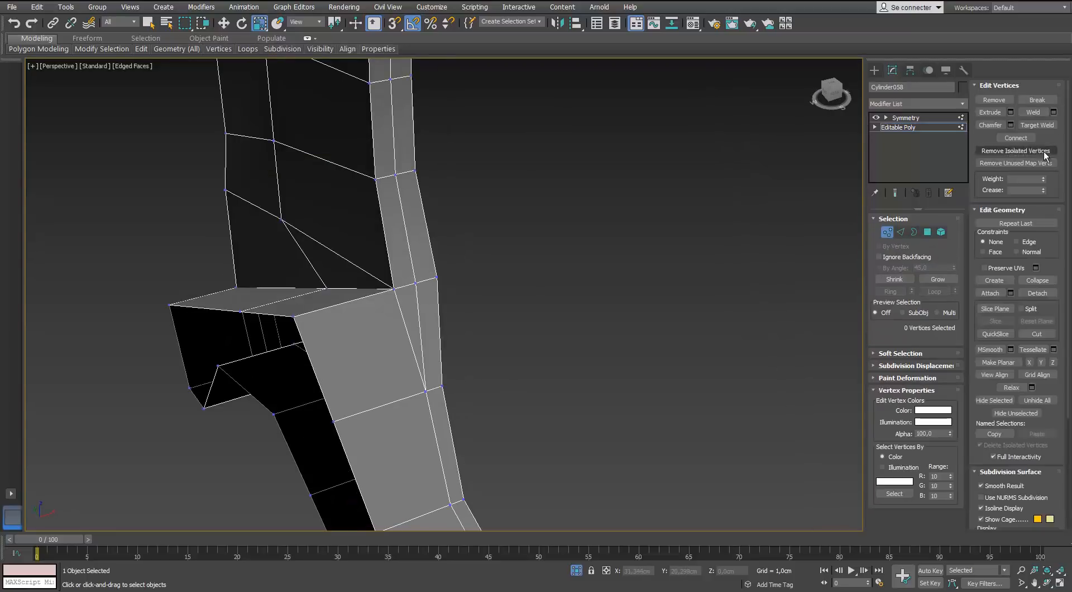
{"action": "left_click", "coordinate": [393, 289]}
{"action": "scroll", "coordinate": [393, 290], "scroll_direction": "down", "scroll_amount": 4}
{"action": "middle_click_drag", "start_coordinate": [392, 290], "coordinate": [407, 350], "text": "alt"}
{"action": "scroll", "coordinate": [407, 346], "scroll_direction": "up", "scroll_amount": 2}
{"action": "left_click", "coordinate": [901, 231]}
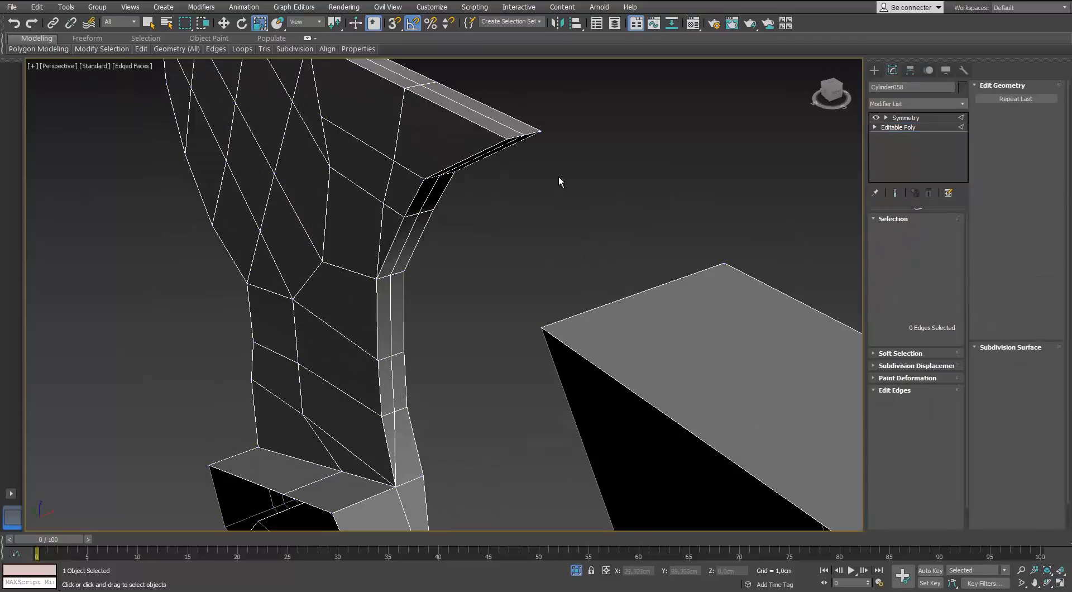
{"action": "double_click", "coordinate": [429, 191]}
Remove the remaining lengthwise edge loops on the other rim sections of the finger guard.
{"action": "scroll", "coordinate": [417, 273], "scroll_direction": "down", "scroll_amount": 4}
{"action": "middle_click_drag", "start_coordinate": [417, 190], "coordinate": [536, 301], "text": "alt"}
{"action": "left_click", "coordinate": [405, 300]}
{"action": "double_click", "coordinate": [473, 390]}
{"action": "scroll", "coordinate": [487, 326], "scroll_direction": "up", "scroll_amount": 3}
Target-weld the closely spaced rim vertices at the guard's protruding corner onto their neighbouring edge vertices.
{"action": "left_click", "coordinate": [887, 231]}
{"action": "scroll", "coordinate": [476, 342], "scroll_direction": "down", "scroll_amount": 4}
{"action": "left_click", "coordinate": [1041, 127]}
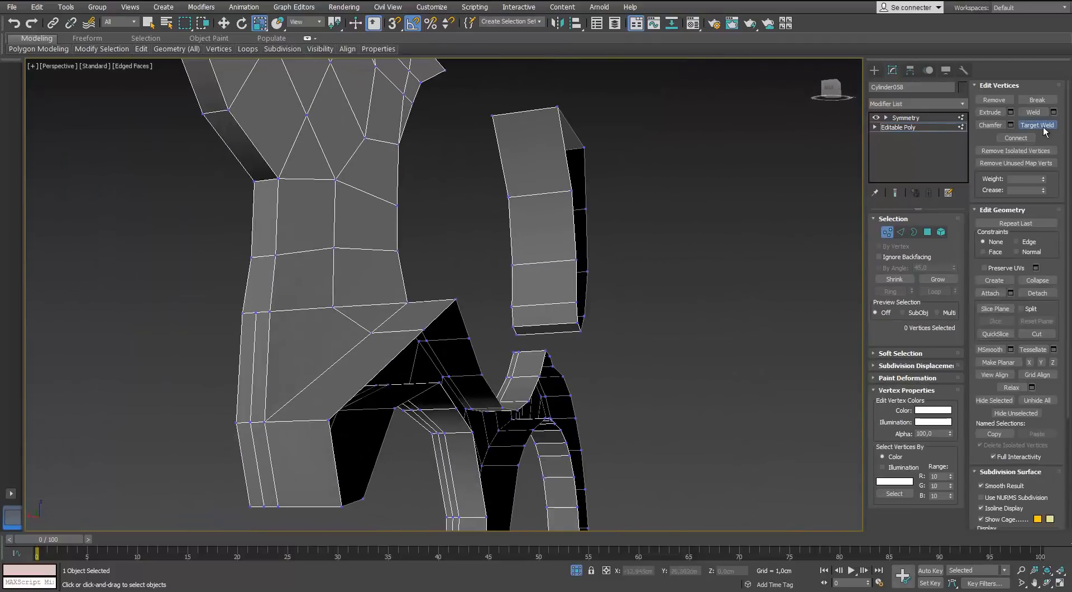
{"action": "middle_click_drag", "start_coordinate": [447, 312], "coordinate": [279, 313], "text": "alt"}
{"action": "scroll", "coordinate": [235, 313], "scroll_direction": "up", "scroll_amount": 3}
{"action": "left_click", "coordinate": [205, 436]}
{"action": "middle_click_drag", "start_coordinate": [205, 436], "coordinate": [313, 385], "text": "alt"}
{"action": "left_click", "coordinate": [355, 295]}
{"action": "left_click", "coordinate": [341, 474]}
{"action": "middle_click_drag", "start_coordinate": [435, 357], "coordinate": [478, 304], "text": "alt"}
Remove the redundant lengthwise edge loop along the rim of the guard's finger ring.
{"action": "left_click", "coordinate": [899, 232]}
{"action": "scroll", "coordinate": [419, 302], "scroll_direction": "down", "scroll_amount": 5}
{"action": "scroll", "coordinate": [492, 363], "scroll_direction": "up", "scroll_amount": 5}
{"action": "key", "text": "ctrl+BackSpace"}
{"action": "scroll", "coordinate": [485, 192], "scroll_direction": "down", "scroll_amount": 5}
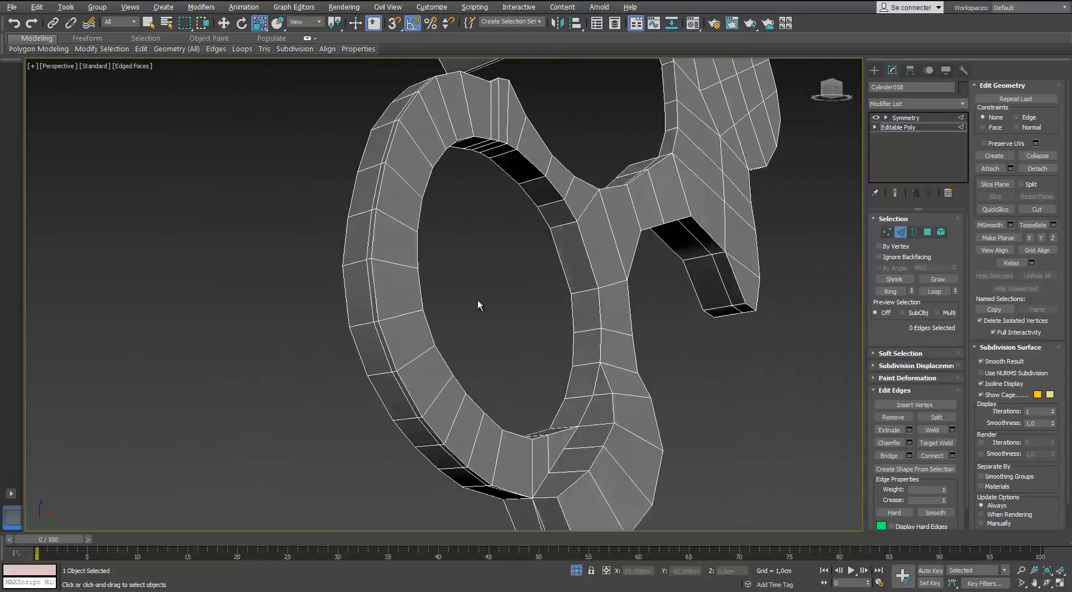
{"action": "scroll", "coordinate": [430, 158], "scroll_direction": "up", "scroll_amount": 4}
{"action": "double_click", "coordinate": [431, 158]}
{"action": "middle_click_drag", "start_coordinate": [430, 158], "coordinate": [429, 319], "text": "alt"}
{"action": "key", "text": "1"}
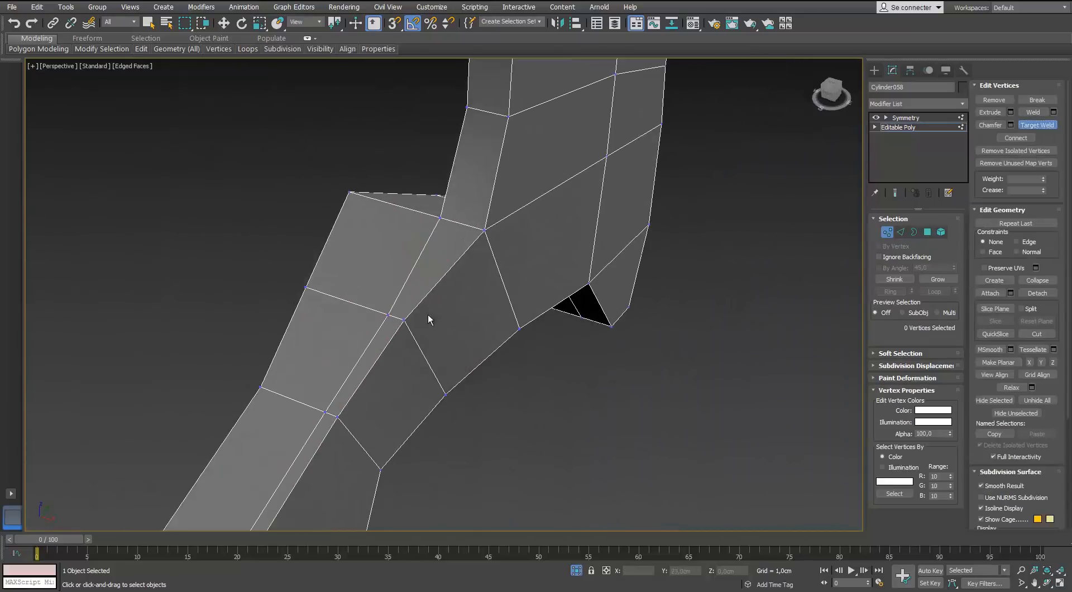
Remove the lengthwise edge loop dividing the guard's rim beneath the round head.
{"action": "middle_click_drag", "start_coordinate": [479, 353], "coordinate": [503, 310], "text": "alt"}
{"action": "key", "text": "2"}
{"action": "middle_click_drag", "start_coordinate": [367, 284], "coordinate": [463, 195], "text": "alt"}
{"action": "key", "text": "1"}
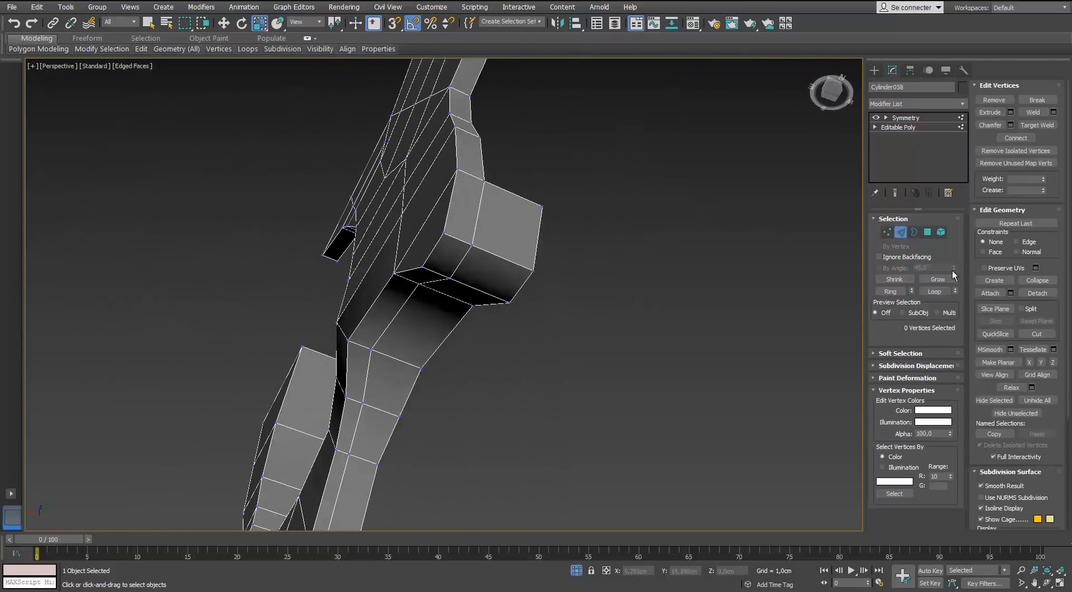
{"action": "key", "text": "2"}
{"action": "middle_click_drag", "start_coordinate": [564, 237], "coordinate": [362, 223], "text": "alt"}
{"action": "left_click", "coordinate": [500, 307]}
{"action": "middle_click_drag", "start_coordinate": [362, 224], "coordinate": [488, 308]}
{"action": "scroll", "coordinate": [371, 215], "scroll_direction": "down", "scroll_amount": 2}
{"action": "scroll", "coordinate": [494, 309], "scroll_direction": "up", "scroll_amount": 3}
{"action": "key", "text": "1"}
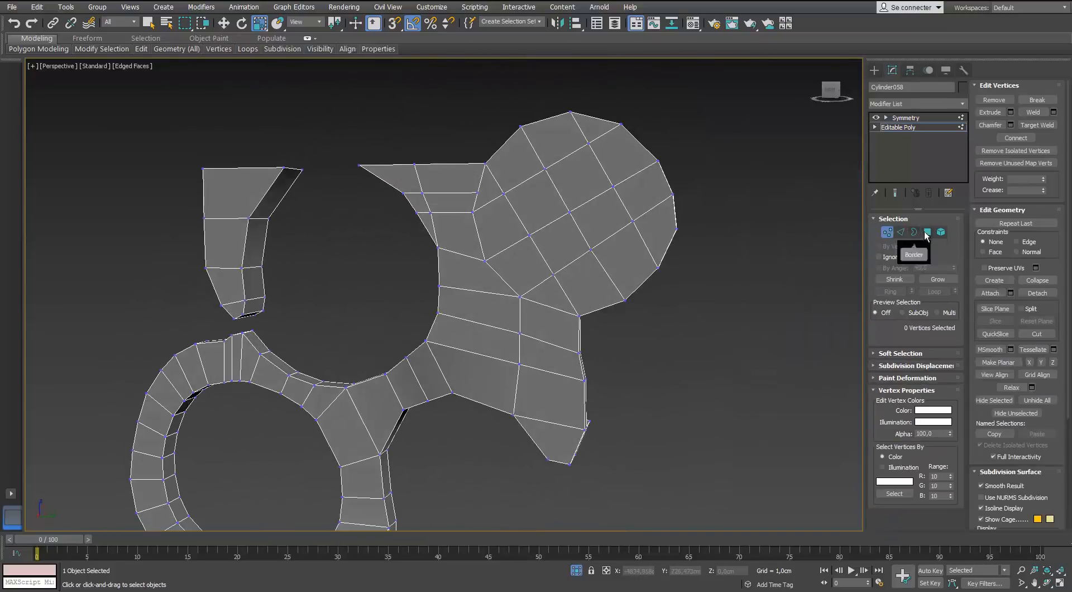
Collapse the interior polygons of the guard's round head into a single central hub vertex.
{"action": "left_click", "coordinate": [927, 232]}
{"action": "left_click_drag", "start_coordinate": [584, 189], "coordinate": [559, 237]}
{"action": "right_click", "coordinate": [560, 237]}
{"action": "left_click", "coordinate": [531, 190]}
{"action": "scroll", "coordinate": [505, 225], "scroll_direction": "up", "scroll_amount": 2}
{"action": "middle_click_drag", "start_coordinate": [587, 197], "coordinate": [497, 193], "text": "alt"}
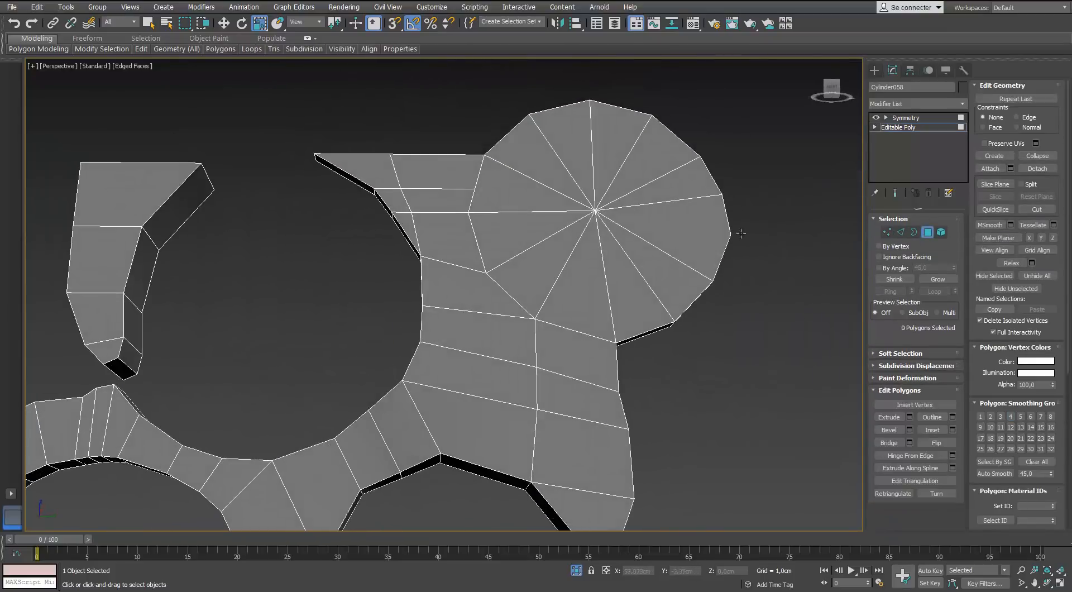
Collapse the four interior polygons on the opposite face of the round head into a central hub vertex.
{"action": "left_click", "coordinate": [890, 233]}
{"action": "middle_click_drag", "start_coordinate": [630, 285], "coordinate": [494, 307], "text": "alt"}
{"action": "right_click", "coordinate": [494, 307]}
{"action": "left_click", "coordinate": [458, 372]}
{"action": "middle_click_drag", "start_coordinate": [457, 372], "coordinate": [366, 371], "text": "alt"}
{"action": "scroll", "coordinate": [534, 357], "scroll_direction": "up", "scroll_amount": 3}
{"action": "key", "text": "4"}
{"action": "left_click", "coordinate": [341, 207]}
{"action": "left_click", "coordinate": [358, 230], "text": "ctrl"}
{"action": "left_click", "coordinate": [335, 266], "text": "ctrl"}
{"action": "left_click", "coordinate": [304, 234], "text": "ctrl"}
{"action": "right_click", "coordinate": [333, 222]}
{"action": "left_click", "coordinate": [285, 122]}
{"action": "middle_click_drag", "start_coordinate": [357, 223], "coordinate": [403, 233], "text": "alt"}
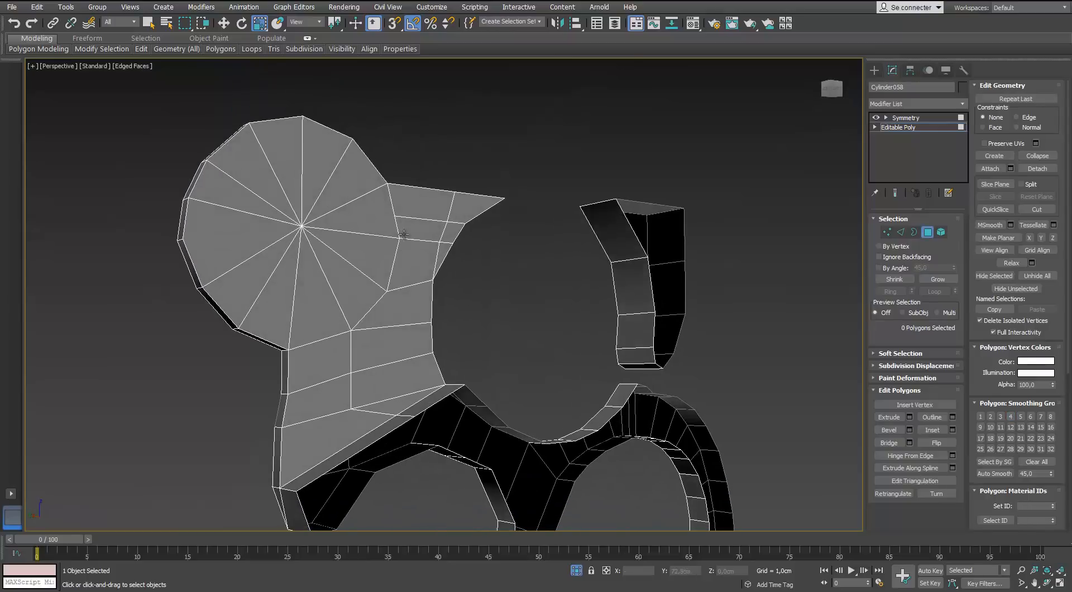
Connect the round head's hub to the unlinked rim vertex and target-weld the neck's interior vertices upward into one hub.
{"action": "key", "text": "1"}
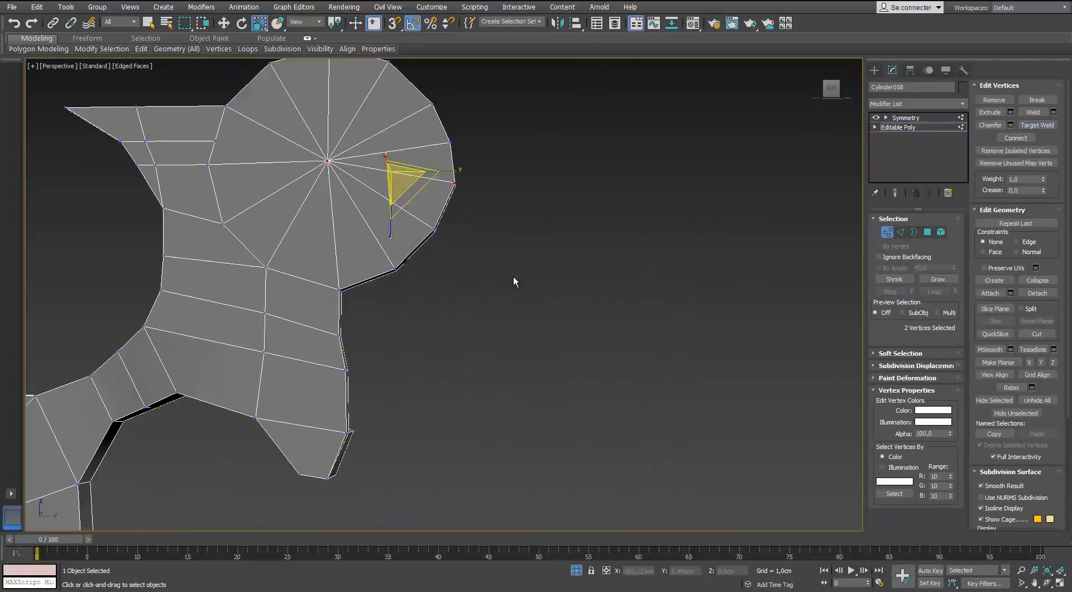
{"action": "middle_click_drag", "start_coordinate": [514, 283], "coordinate": [335, 264], "text": "alt"}
{"action": "scroll", "coordinate": [335, 264], "scroll_direction": "up", "scroll_amount": 3}
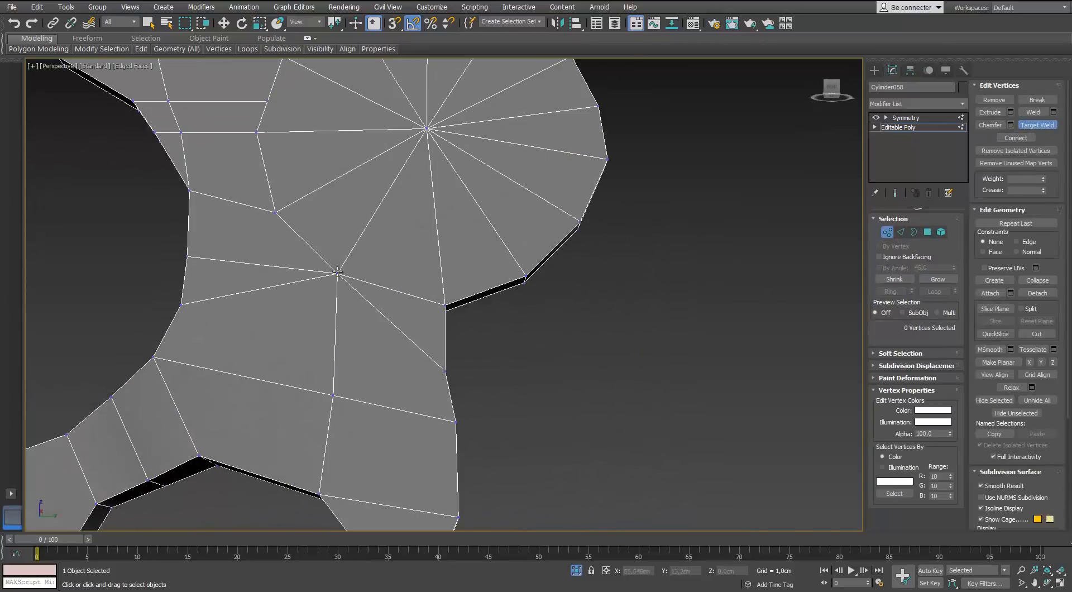
{"action": "left_click", "coordinate": [338, 384]}
{"action": "left_click", "coordinate": [341, 261]}
Cap the triangular hole in the guard's neck and target-weld the interior vertex below it into the neck hub.
{"action": "middle_click_drag", "start_coordinate": [486, 376], "coordinate": [519, 315]}
{"action": "key", "text": "3"}
{"action": "left_click", "coordinate": [418, 256]}
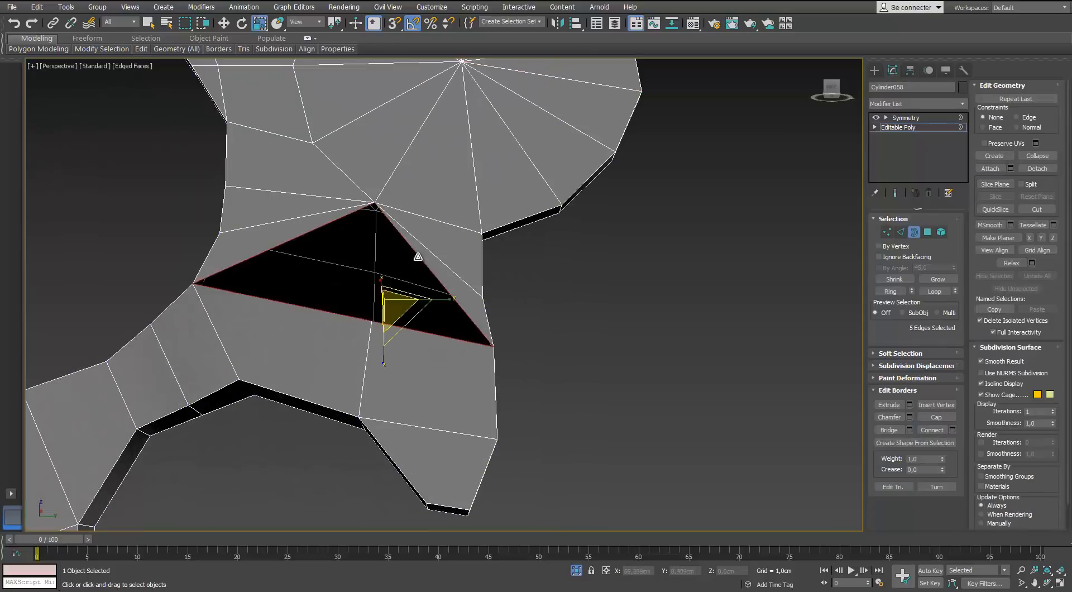
{"action": "left_click", "coordinate": [937, 417]}
{"action": "key", "text": "1"}
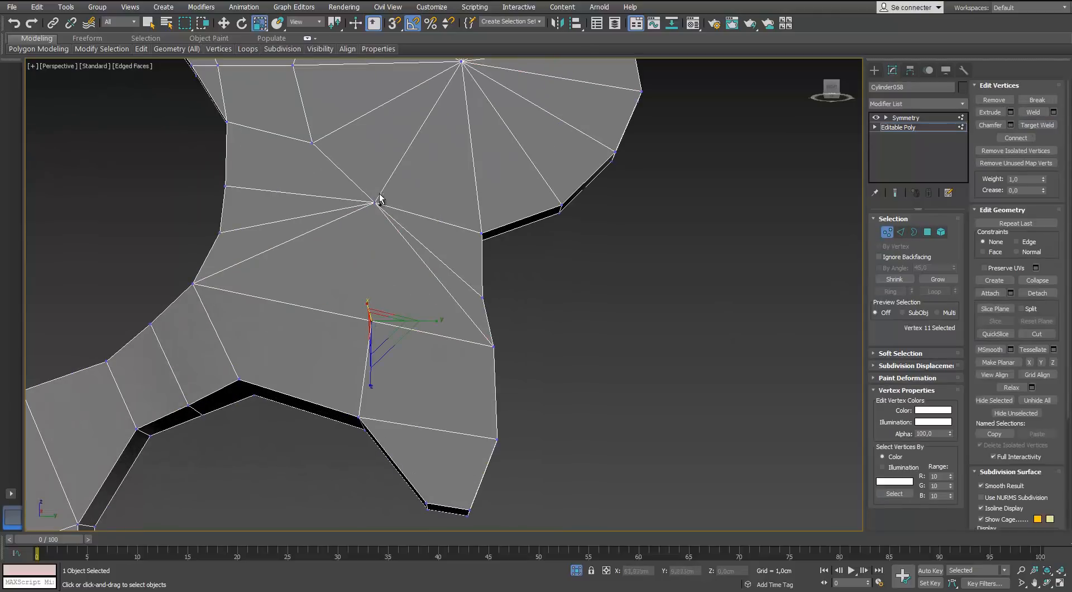
{"action": "mouse_move", "coordinate": [374, 324]}
{"action": "middle_mouse_down", "text": "alt"}
{"action": "mouse_move", "coordinate": [409, 299]}
{"action": "mouse_move", "coordinate": [321, 337]}
{"action": "mouse_move", "coordinate": [390, 322]}
{"action": "middle_mouse_up", "text": "alt"}
Try to target-weld the neck's interior vertices and hub into the round head's central hub.
{"action": "left_click", "coordinate": [497, 160]}
{"action": "scroll", "coordinate": [402, 223], "scroll_direction": "down", "scroll_amount": 3}
{"action": "middle_click_drag", "start_coordinate": [352, 257], "coordinate": [302, 288]}
{"action": "left_click", "coordinate": [308, 233]}
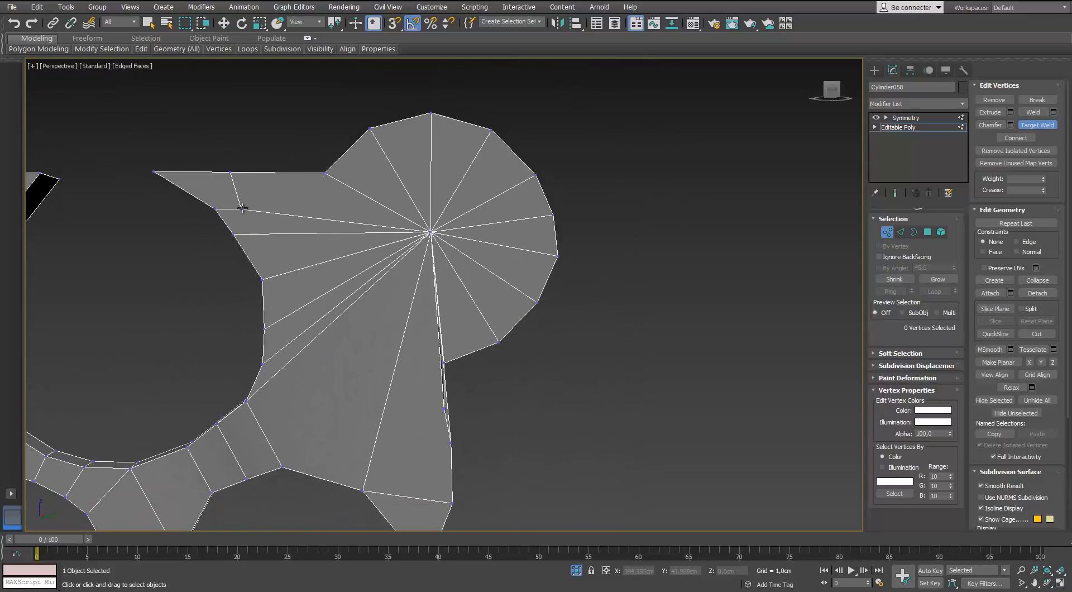
{"action": "middle_click_drag", "start_coordinate": [430, 237], "coordinate": [426, 333], "text": "alt"}
{"action": "scroll", "coordinate": [435, 307], "scroll_direction": "up", "scroll_amount": 3}
{"action": "scroll", "coordinate": [335, 296], "scroll_direction": "down", "scroll_amount": 3}
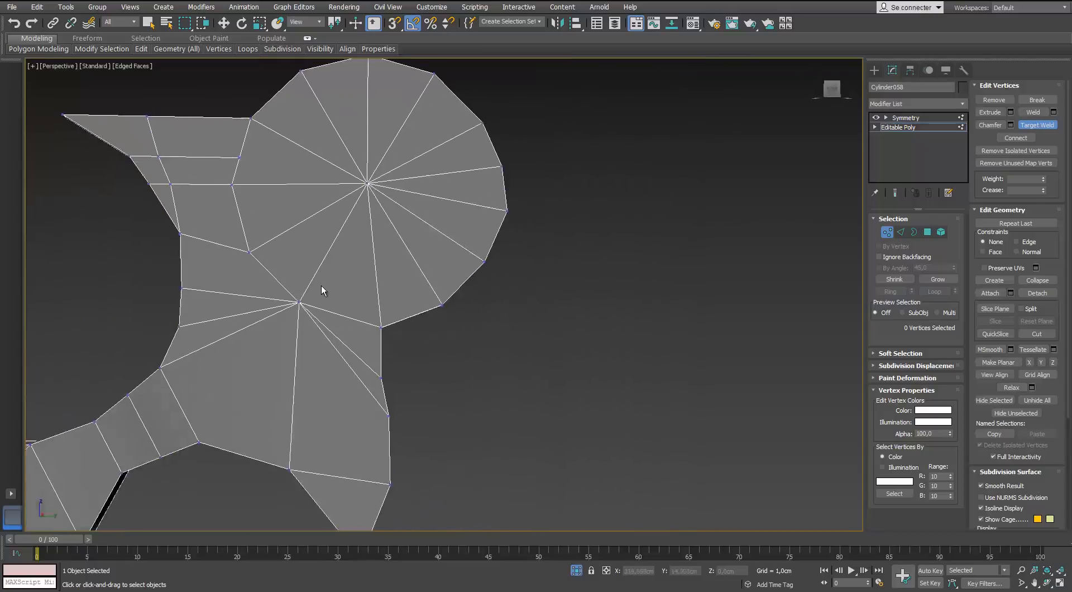
Delete the two polygons between the neck hub and the round head's hub and cap the resulting hole.
{"action": "middle_click_drag", "start_coordinate": [321, 291], "coordinate": [373, 279]}
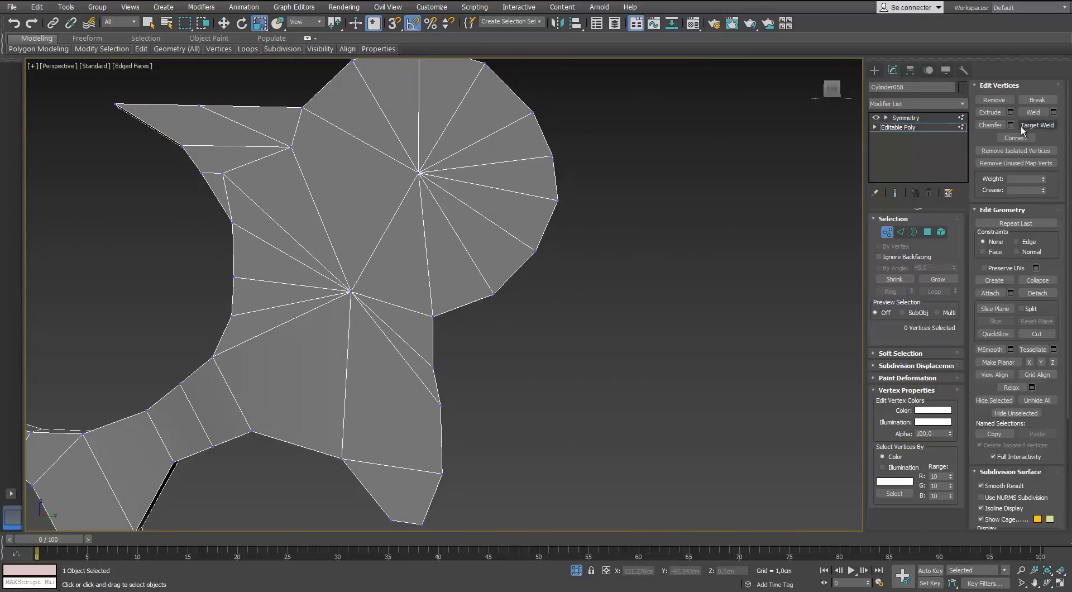
{"action": "left_click", "coordinate": [927, 232]}
{"action": "left_click", "coordinate": [319, 190]}
{"action": "left_click", "coordinate": [293, 200], "text": "ctrl"}
{"action": "key", "text": "Delete"}
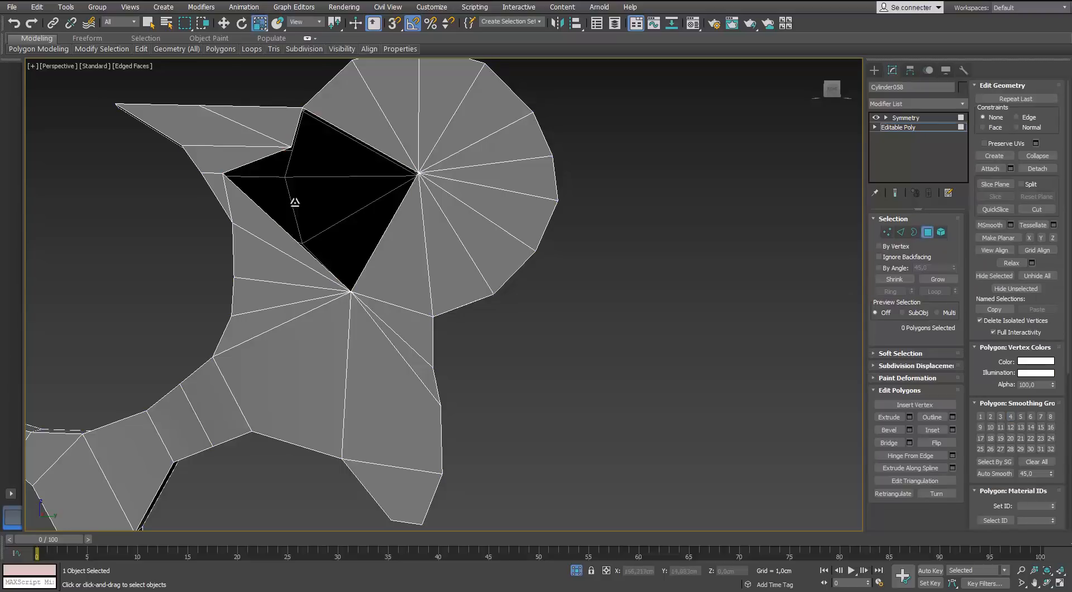
{"action": "left_click", "coordinate": [913, 232]}
{"action": "left_click", "coordinate": [938, 417]}
Fan the front-edge vertices into the round head's hub and move the neck hub vertex toward the large finger opening.
{"action": "key", "text": "1"}
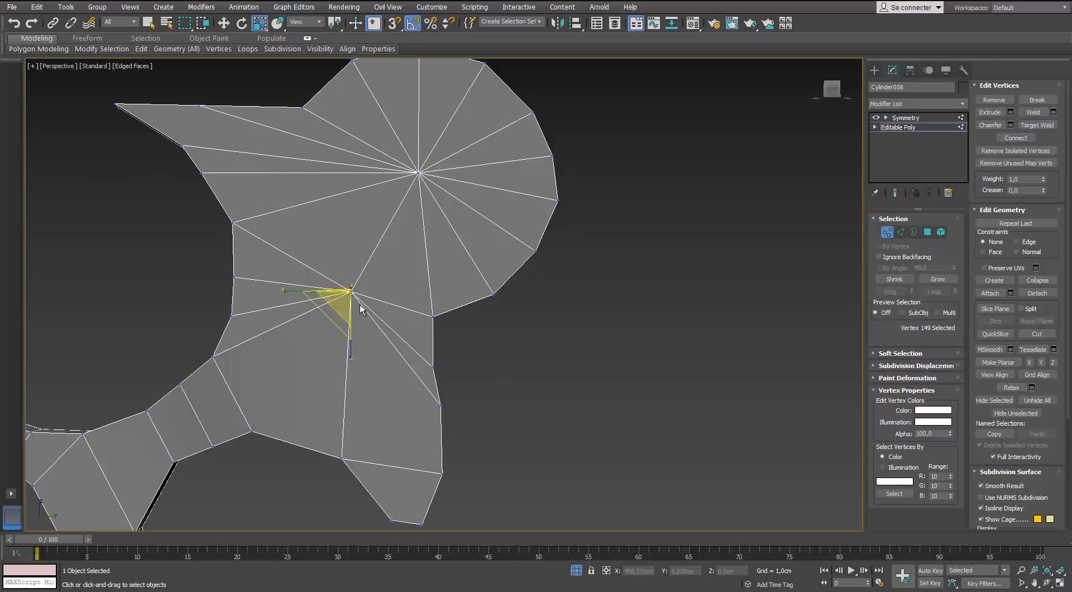
{"action": "key", "text": "w"}
{"action": "left_click_drag", "start_coordinate": [373, 291], "coordinate": [344, 291]}
{"action": "mouse_move", "coordinate": [346, 304]}
{"action": "middle_mouse_down", "text": "alt"}
{"action": "mouse_move", "coordinate": [356, 270]}
{"action": "mouse_move", "coordinate": [354, 322]}
{"action": "middle_mouse_up", "text": "alt"}
{"action": "left_click", "coordinate": [356, 270]}
{"action": "scroll", "coordinate": [385, 268], "scroll_direction": "down", "scroll_amount": 2}
{"action": "scroll", "coordinate": [354, 322], "scroll_direction": "up", "scroll_amount": 3}
{"action": "scroll", "coordinate": [391, 290], "scroll_direction": "down", "scroll_amount": 4}
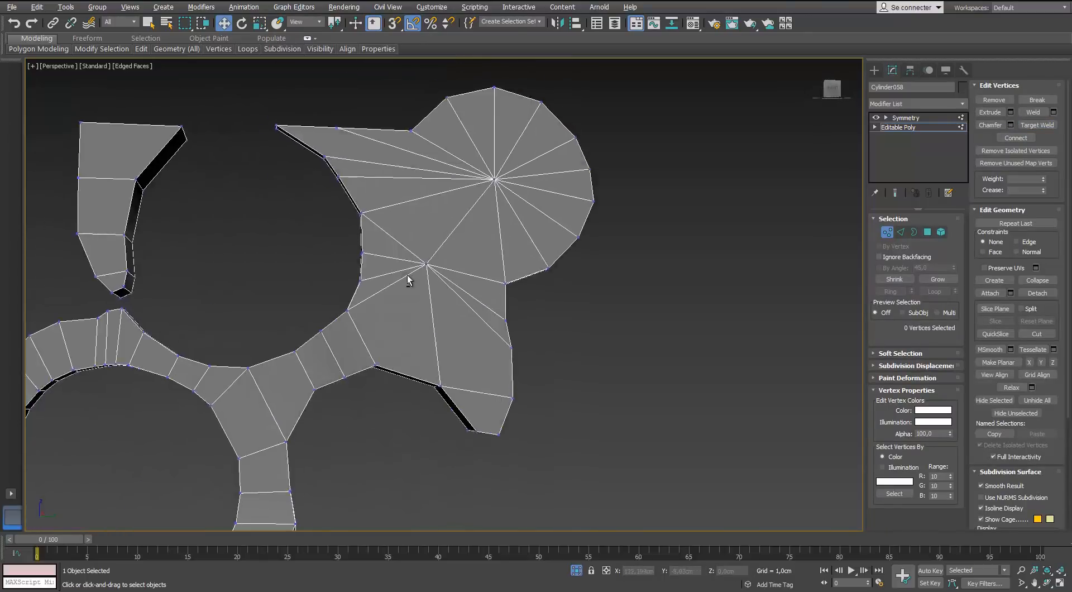
Leave vertex editing on the mirrored finger guard and convert it with its Symmetry modifier to an editable poly.
{"action": "middle_click_drag", "start_coordinate": [407, 274], "coordinate": [490, 430], "text": "alt"}
{"action": "scroll", "coordinate": [395, 292], "scroll_direction": "up", "scroll_amount": 3}
{"action": "middle_click_drag", "start_coordinate": [296, 236], "coordinate": [395, 286], "text": "alt"}
{"action": "left_click", "coordinate": [312, 268]}
{"action": "scroll", "coordinate": [312, 268], "scroll_direction": "down", "scroll_amount": 3}
{"action": "mouse_move", "coordinate": [312, 268]}
{"action": "middle_mouse_down", "text": "alt"}
{"action": "mouse_move", "coordinate": [229, 240]}
{"action": "mouse_move", "coordinate": [431, 287]}
{"action": "mouse_move", "coordinate": [276, 239]}
{"action": "mouse_move", "coordinate": [313, 270]}
{"action": "middle_mouse_up", "text": "alt"}
{"action": "scroll", "coordinate": [313, 271], "scroll_direction": "up", "scroll_amount": 3}
{"action": "key", "text": "1"}
{"action": "scroll", "coordinate": [583, 248], "scroll_direction": "down", "scroll_amount": 4}
{"action": "scroll", "coordinate": [586, 252], "scroll_direction": "up", "scroll_amount": 2}
{"action": "left_click", "coordinate": [905, 118]}
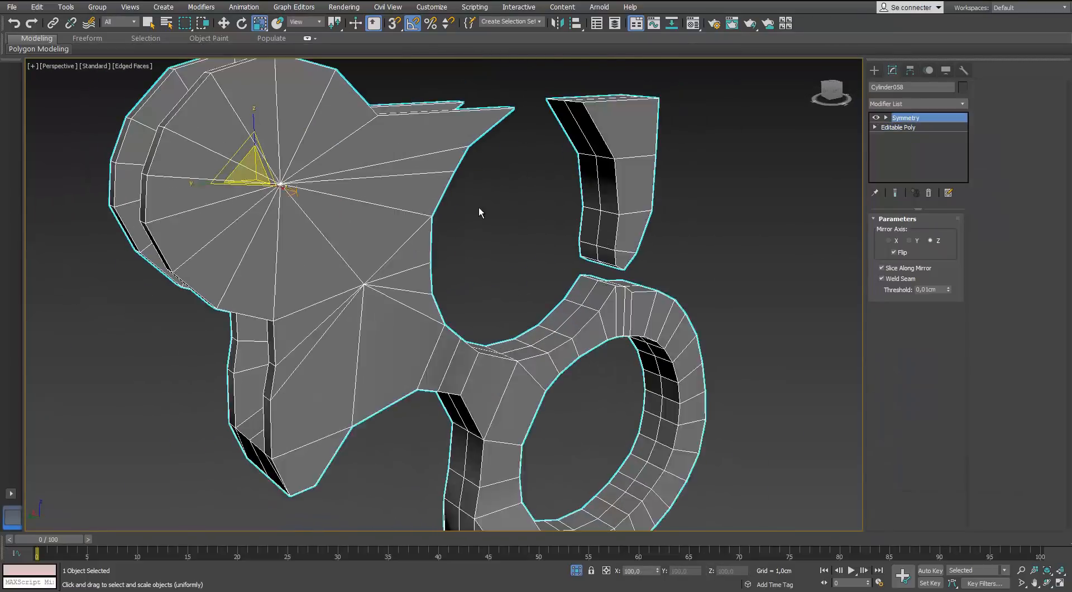
{"action": "middle_click_drag", "start_coordinate": [478, 210], "coordinate": [546, 263], "text": "alt"}
{"action": "right_click", "coordinate": [546, 263]}
{"action": "mouse_move", "coordinate": [576, 380]}
{"action": "left_click", "coordinate": [505, 388]}
Remove the seam edge loop running along the middle of the finger guard's thickness.
{"action": "left_click", "coordinate": [900, 232]}
{"action": "scroll", "coordinate": [466, 347], "scroll_direction": "up", "scroll_amount": 4}
{"action": "middle_click_drag", "start_coordinate": [358, 324], "coordinate": [419, 335], "text": "alt"}
{"action": "left_click", "coordinate": [468, 346]}
{"action": "scroll", "coordinate": [491, 351], "scroll_direction": "down", "scroll_amount": 4}
{"action": "scroll", "coordinate": [447, 335], "scroll_direction": "up", "scroll_amount": 3}
{"action": "middle_click_drag", "start_coordinate": [820, 258], "coordinate": [848, 269], "text": "alt"}
{"action": "double_click", "coordinate": [339, 227]}
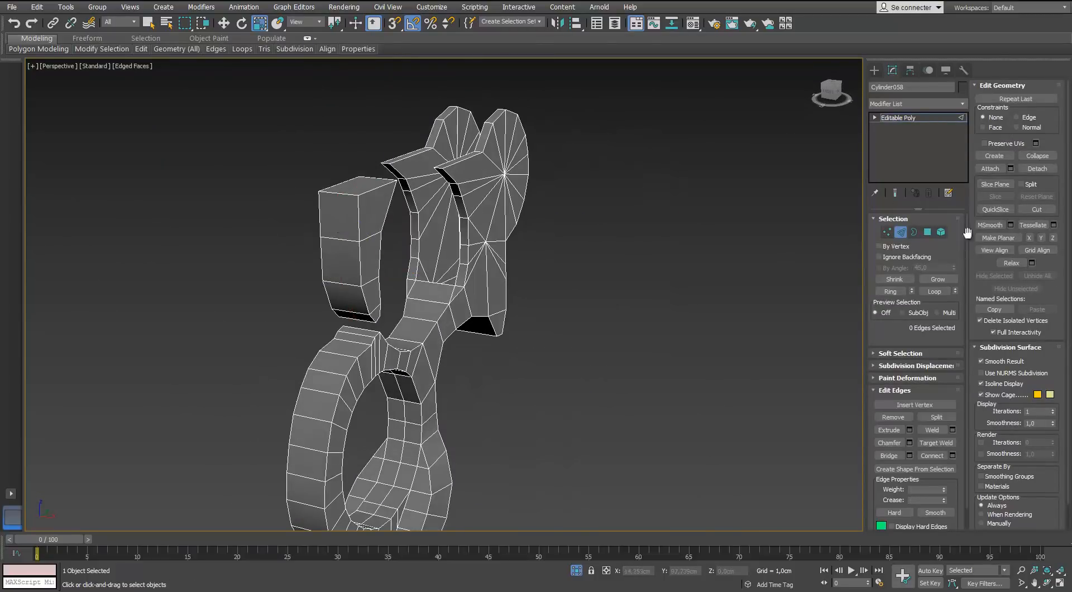
{"action": "left_click", "coordinate": [900, 232]}
Leave isolation and assign the orange 03 - Default material to the finger guard.
{"action": "middle_click_drag", "start_coordinate": [486, 268], "coordinate": [276, 330], "text": "alt"}
{"action": "left_click", "coordinate": [575, 569]}
{"action": "scroll", "coordinate": [446, 279], "scroll_direction": "down", "scroll_amount": 4}
{"action": "left_click", "coordinate": [277, 329]}
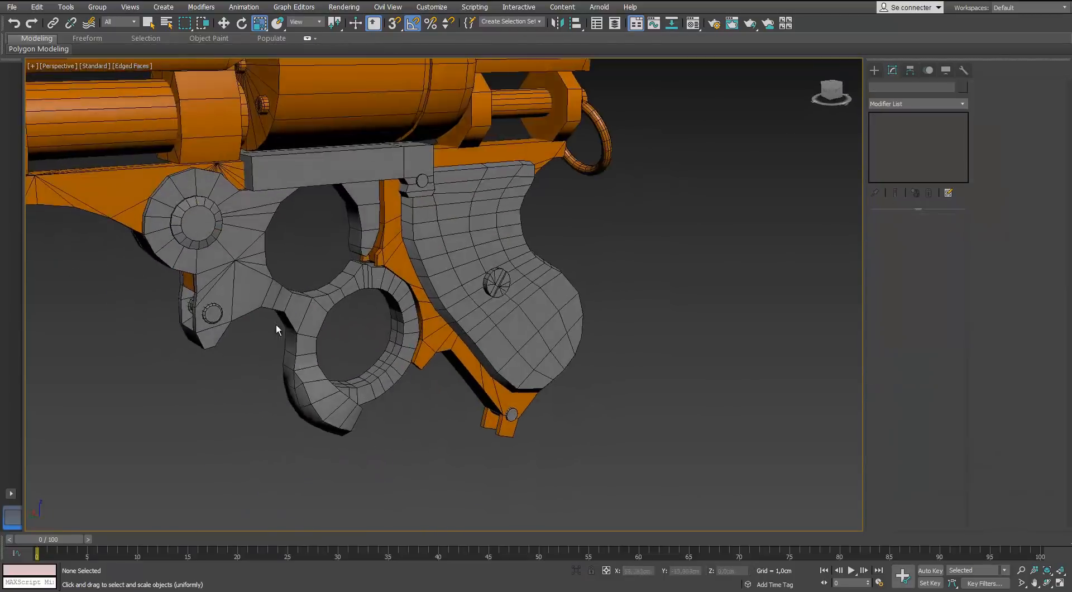
{"action": "left_click", "coordinate": [276, 330]}
{"action": "key", "text": "m"}
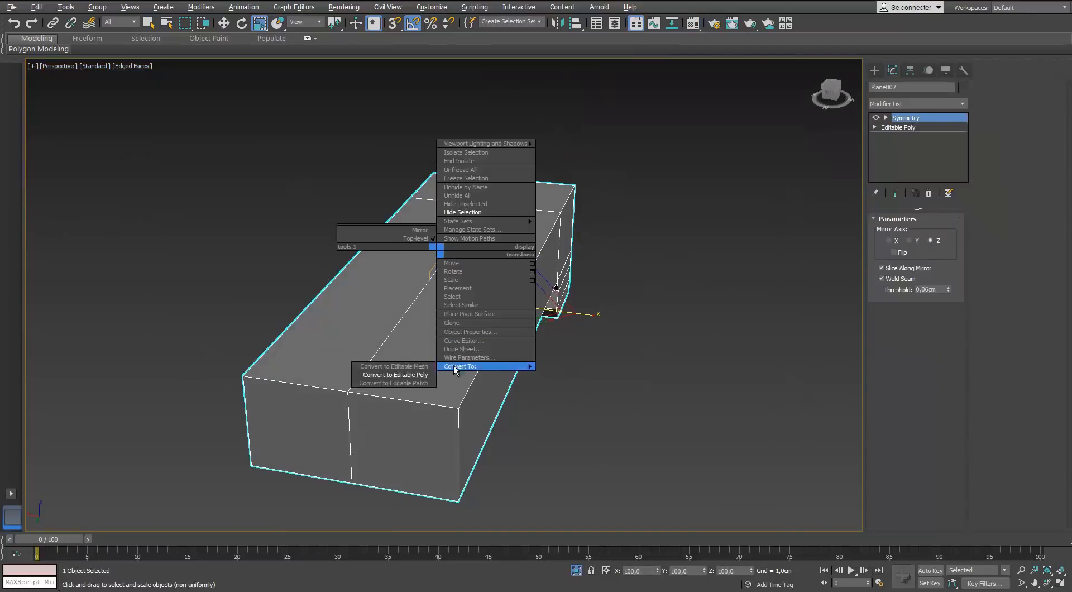
Convert the isolated rectangular bar to an editable poly and give it the orange 03 - Default material.
{"action": "left_click", "coordinate": [454, 364]}
{"action": "key", "text": "2"}
{"action": "key", "text": "m"}
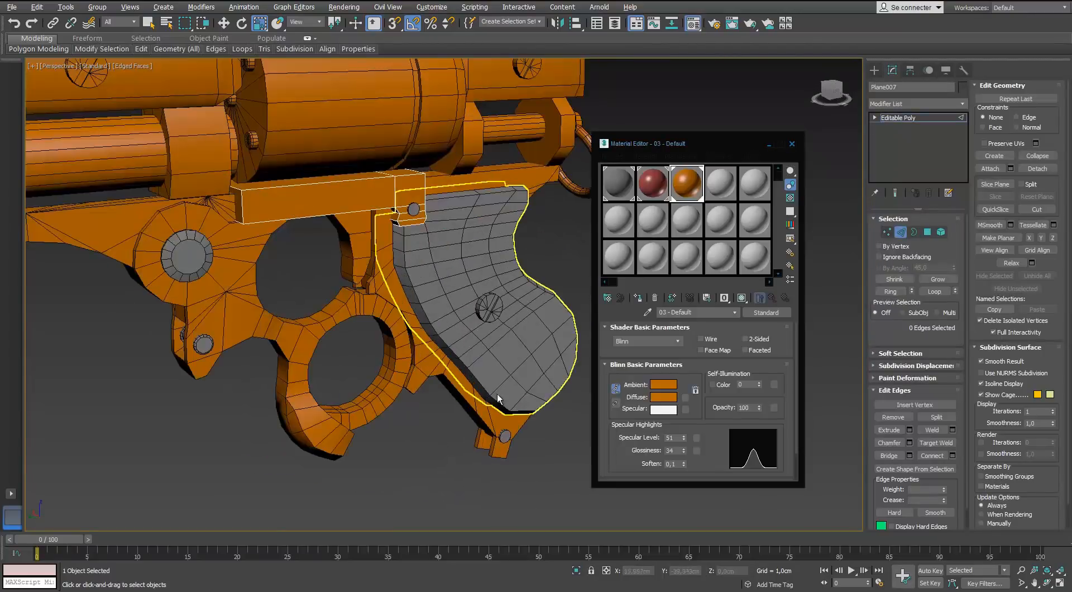
Isolate the grip panel, open its base Editable Poly for editing and close the material editor.
{"action": "left_click", "coordinate": [438, 243]}
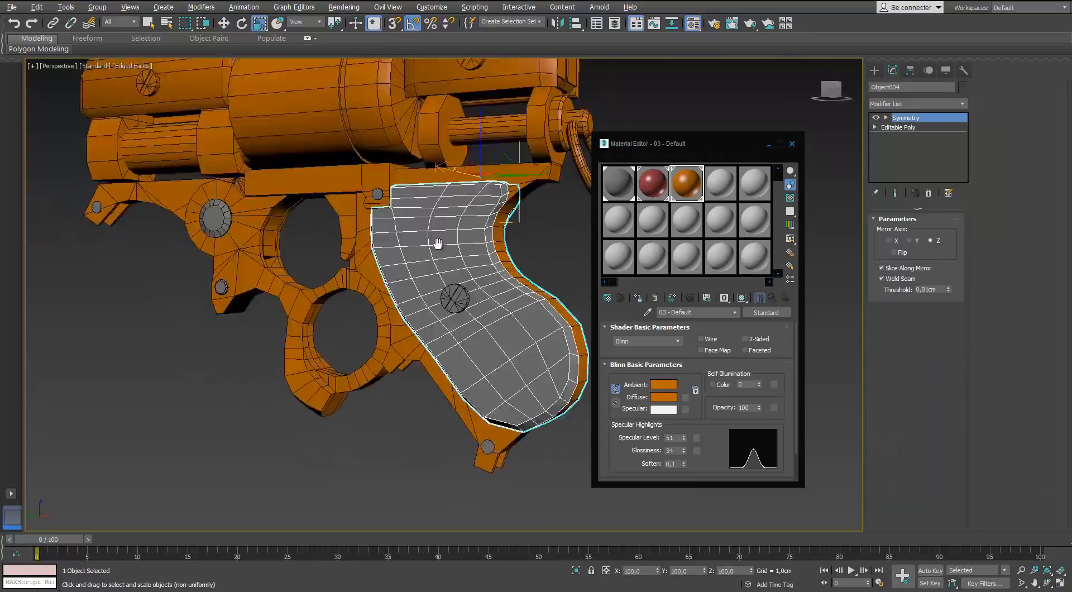
{"action": "scroll", "coordinate": [438, 243], "scroll_direction": "down", "scroll_amount": 3}
{"action": "key", "text": "alt+q"}
{"action": "middle_click_drag", "start_coordinate": [422, 293], "coordinate": [452, 282], "text": "alt"}
{"action": "left_click", "coordinate": [904, 128]}
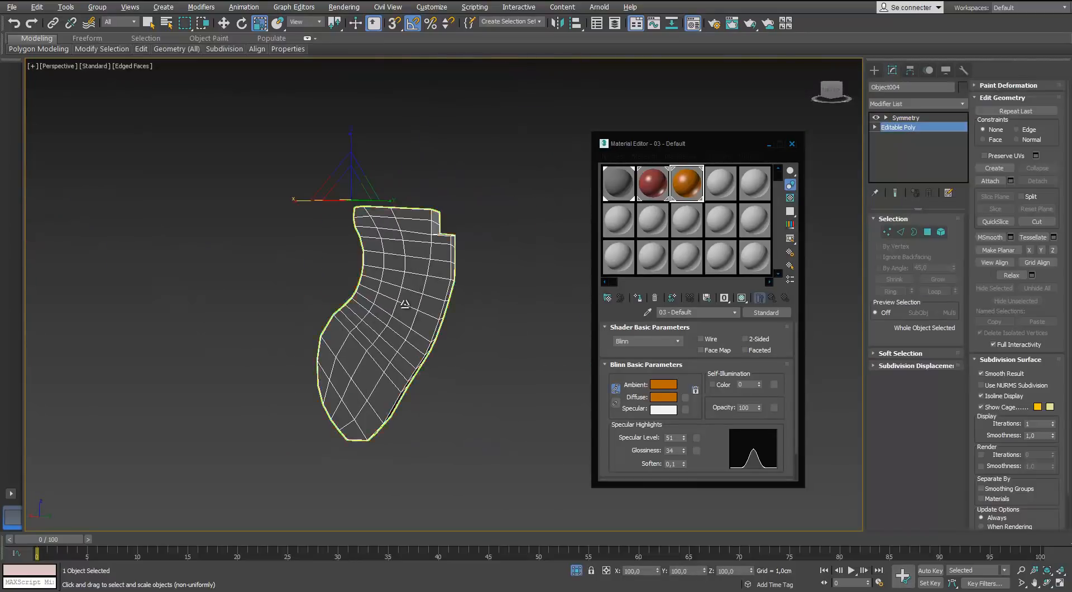
{"action": "key", "text": "4"}
{"action": "middle_click_drag", "start_coordinate": [347, 322], "coordinate": [413, 290], "text": "alt"}
{"action": "left_click", "coordinate": [791, 144]}
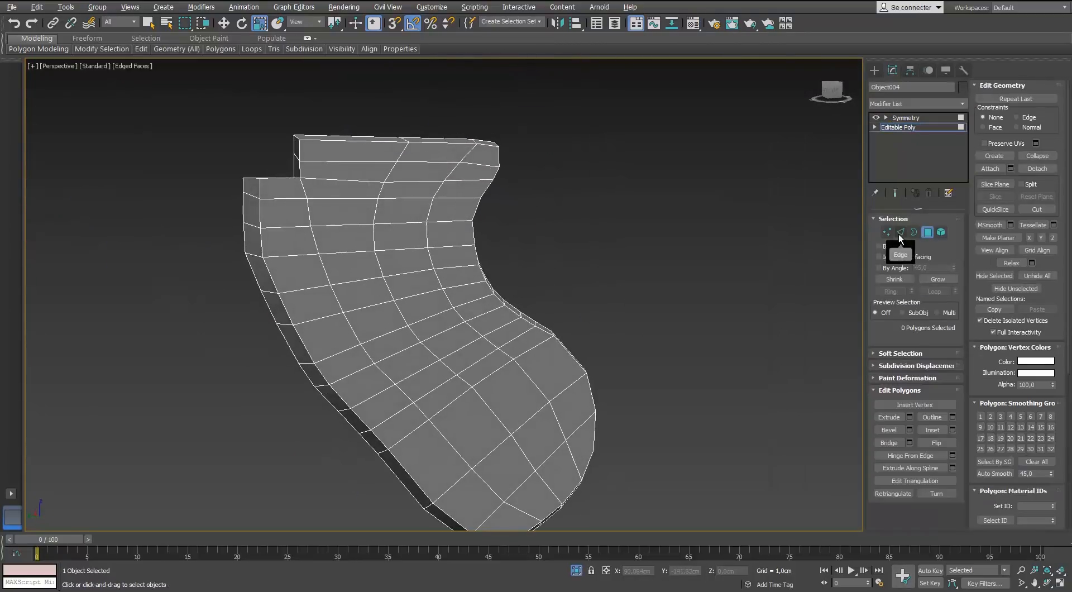
Target-weld the interior vertices at the grip's rounded lower end into a single hub vertex.
{"action": "left_click", "coordinate": [888, 232]}
{"action": "middle_click_drag", "start_coordinate": [651, 357], "coordinate": [879, 265], "text": "alt"}
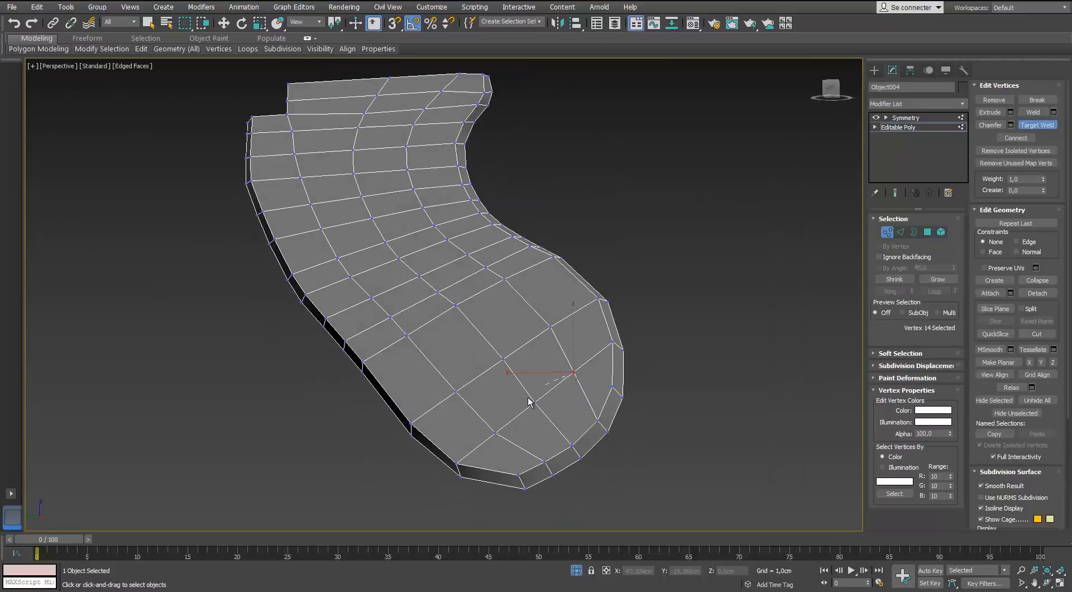
{"action": "middle_click_drag", "start_coordinate": [533, 412], "coordinate": [513, 310], "text": "alt"}
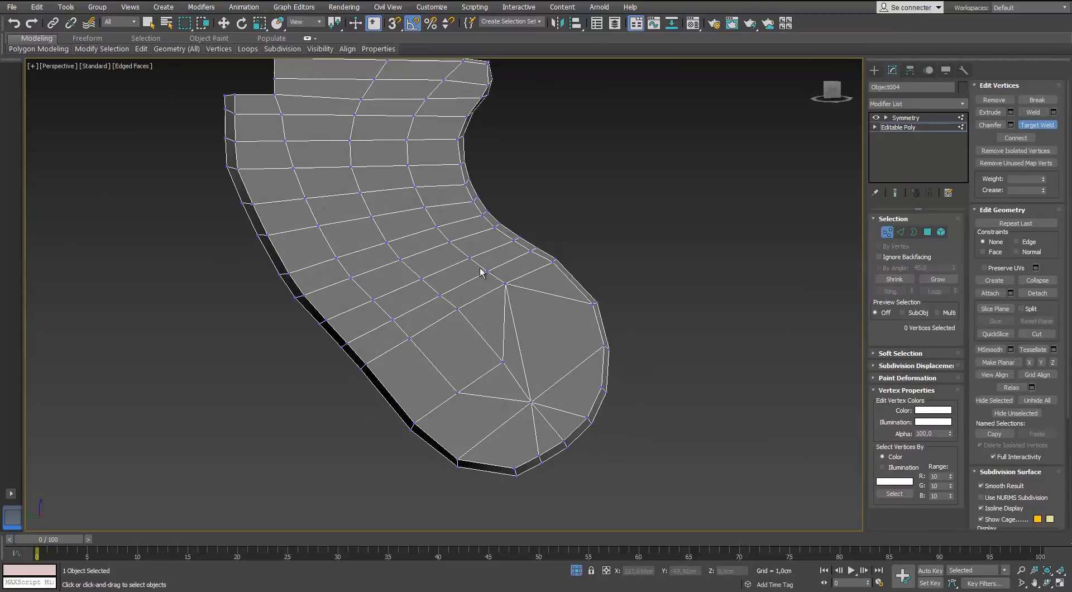
Target-weld the rear columns of interior vertices into one hub at mid-grip and another near the upper neck.
{"action": "left_click", "coordinate": [504, 284]}
{"action": "left_click", "coordinate": [504, 284]}
{"action": "left_click", "coordinate": [458, 308]}
{"action": "middle_click_drag", "start_coordinate": [443, 242], "coordinate": [507, 322]}
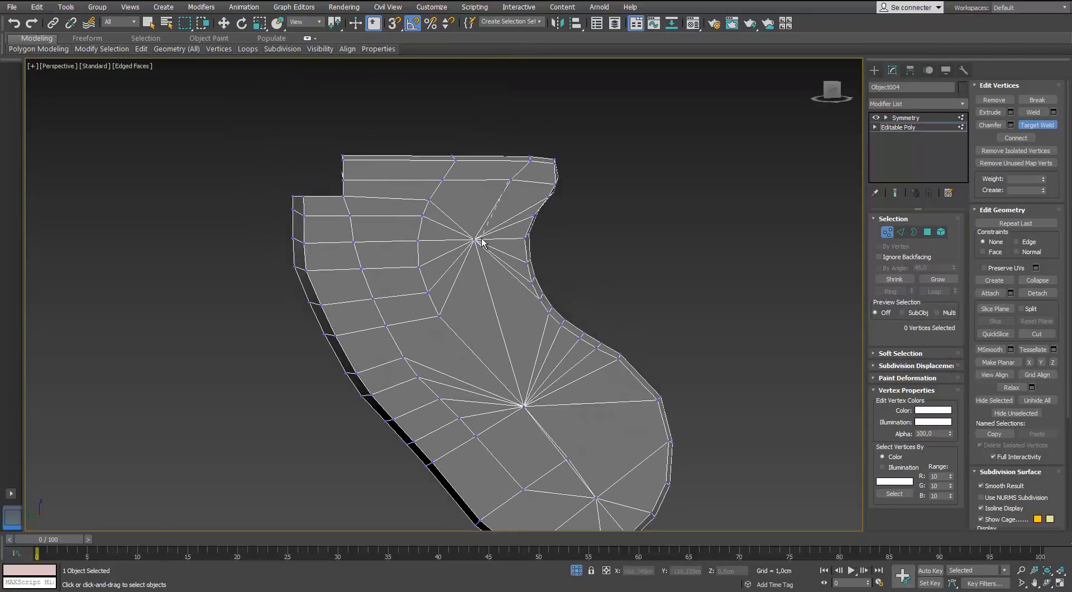
Merge the grip's remaining interior vertices into one upper and one lower hub, and reposition the hubs.
{"action": "middle_click_drag", "start_coordinate": [481, 241], "coordinate": [461, 205], "text": "alt"}
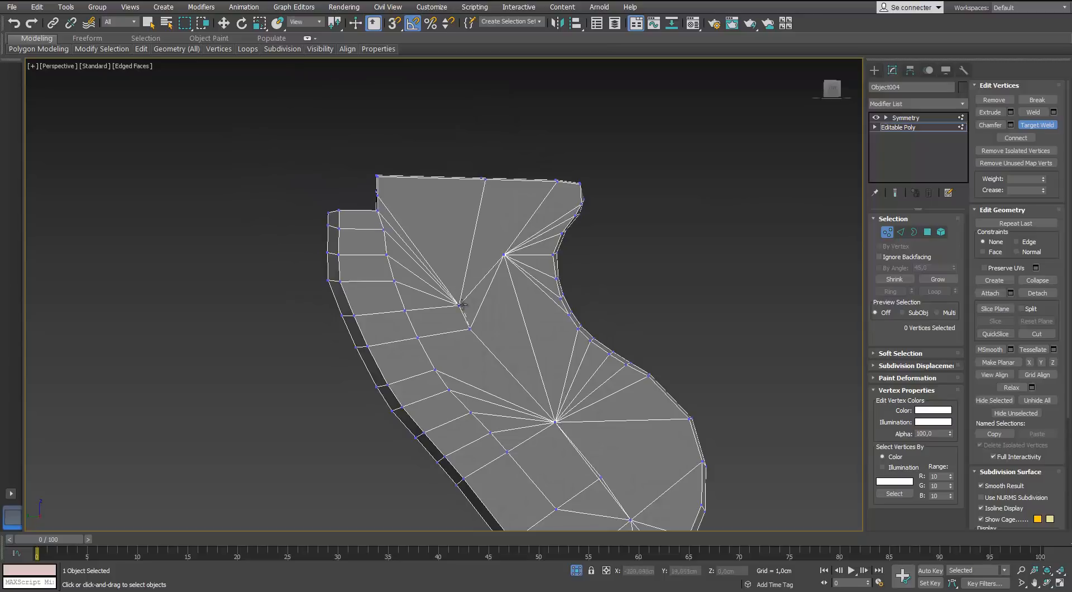
{"action": "middle_click_drag", "start_coordinate": [438, 296], "coordinate": [358, 289]}
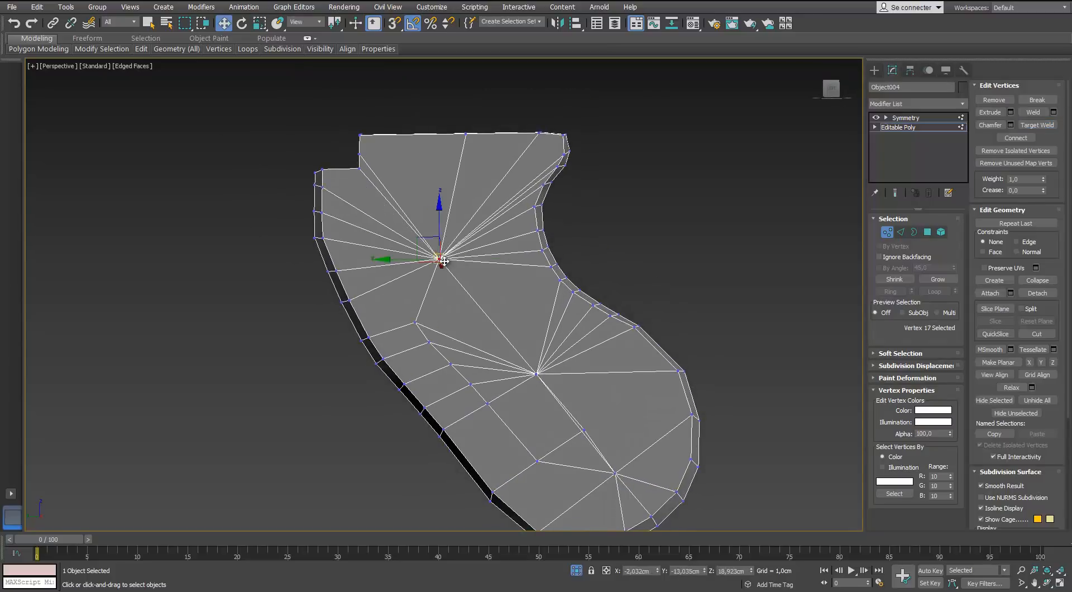
{"action": "left_click_drag", "start_coordinate": [391, 201], "coordinate": [391, 201]}
{"action": "left_click", "coordinate": [477, 338]}
{"action": "middle_click_drag", "start_coordinate": [477, 338], "coordinate": [506, 253]}
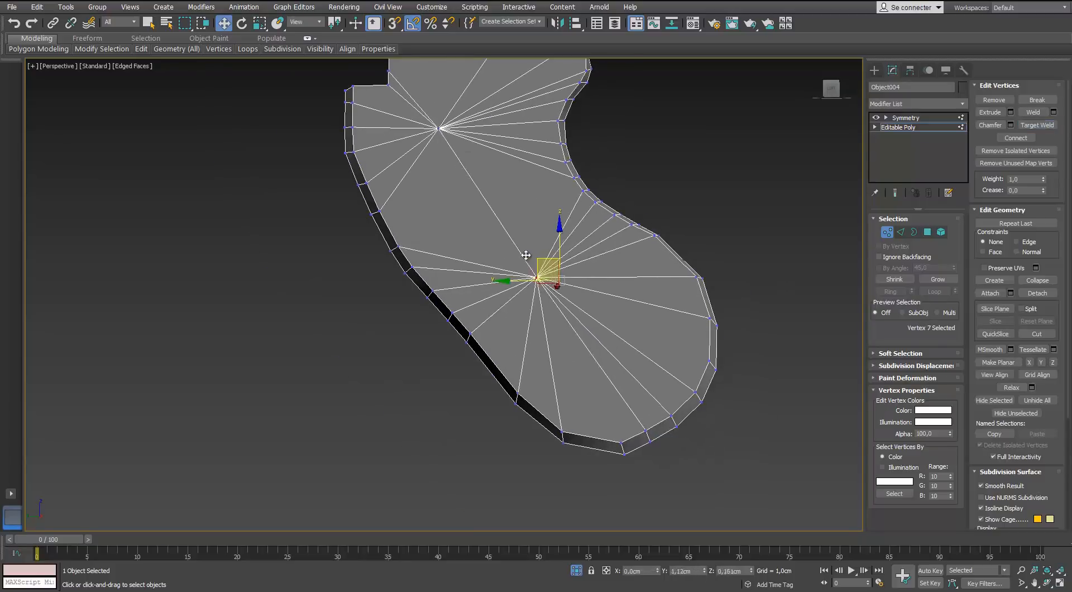
Target-weld the extra vertices in the middle of the grip's top edge into the stepped corner's vertices.
{"action": "left_click", "coordinate": [479, 337]}
{"action": "middle_click_drag", "start_coordinate": [479, 337], "coordinate": [466, 359], "text": "alt"}
{"action": "scroll", "coordinate": [474, 234], "scroll_direction": "up", "scroll_amount": 2}
{"action": "middle_click_drag", "start_coordinate": [461, 95], "coordinate": [486, 273]}
{"action": "left_click_drag", "start_coordinate": [493, 236], "coordinate": [366, 246]}
{"action": "key", "text": "ctrl+z"}
{"action": "middle_click_drag", "start_coordinate": [455, 283], "coordinate": [451, 262], "text": "alt"}
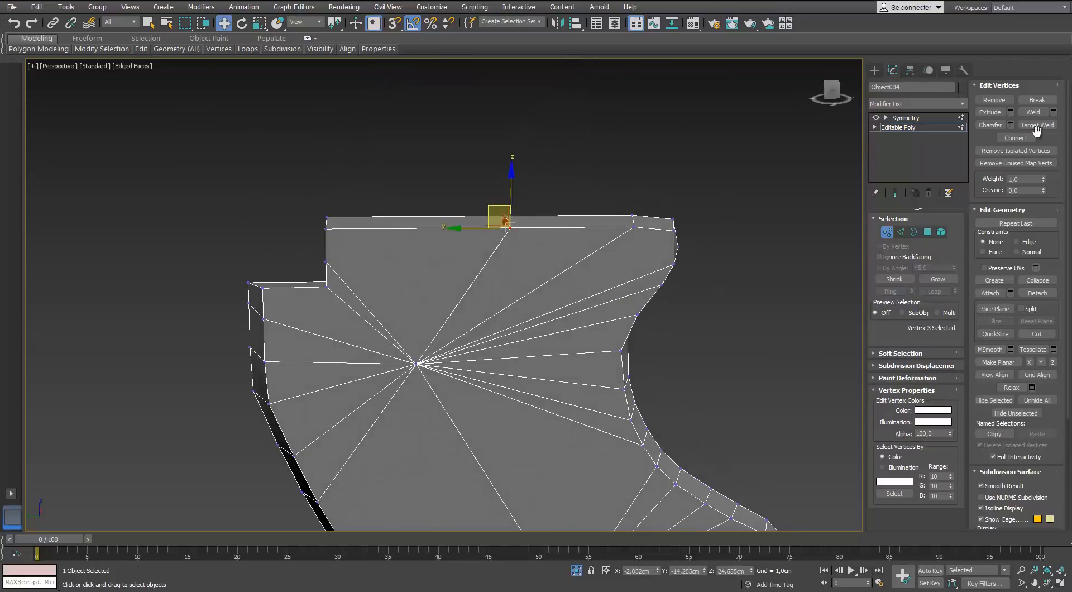
{"action": "left_click", "coordinate": [328, 215]}
{"action": "scroll", "coordinate": [328, 215], "scroll_direction": "down", "scroll_amount": 4}
Return to the grip's Symmetry modifier and convert the mirrored grip to an editable poly.
{"action": "middle_click_drag", "start_coordinate": [357, 263], "coordinate": [402, 342], "text": "alt"}
{"action": "left_click", "coordinate": [910, 127]}
{"action": "left_click", "coordinate": [910, 118]}
{"action": "mouse_move", "coordinate": [614, 274]}
{"action": "middle_mouse_down", "text": "alt"}
{"action": "mouse_move", "coordinate": [543, 270]}
{"action": "mouse_move", "coordinate": [603, 273]}
{"action": "middle_mouse_up", "text": "alt"}
{"action": "right_click", "coordinate": [313, 270]}
{"action": "left_click", "coordinate": [407, 385]}
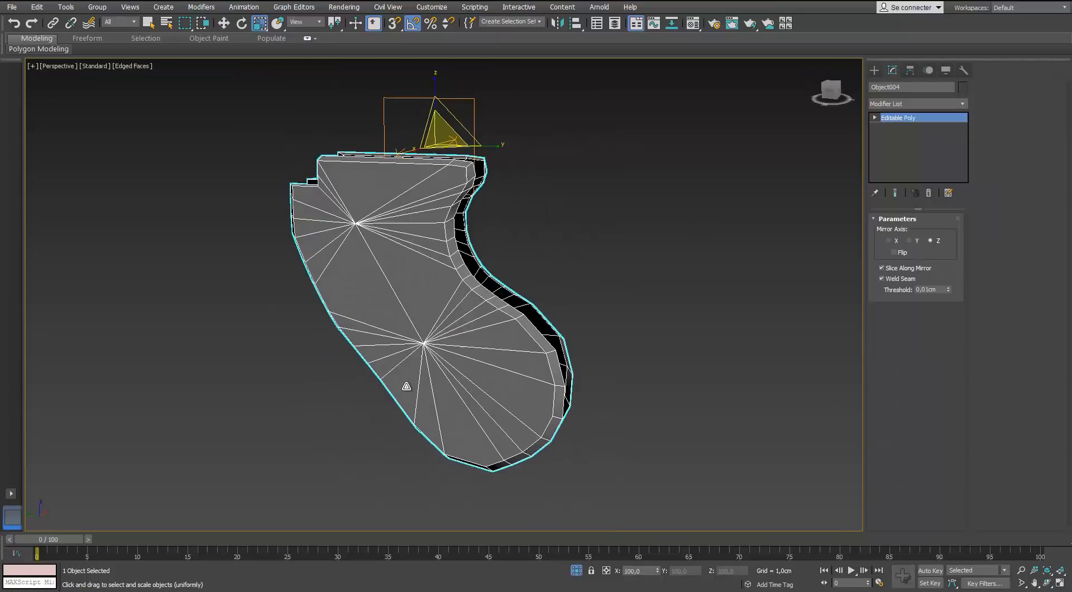
Assign the orange 03 - Default material to the grip and leave isolation.
{"action": "key", "text": "m"}
{"action": "left_click_drag", "start_coordinate": [686, 183], "coordinate": [458, 345]}
{"action": "middle_click_drag", "start_coordinate": [402, 313], "coordinate": [521, 266], "text": "alt"}
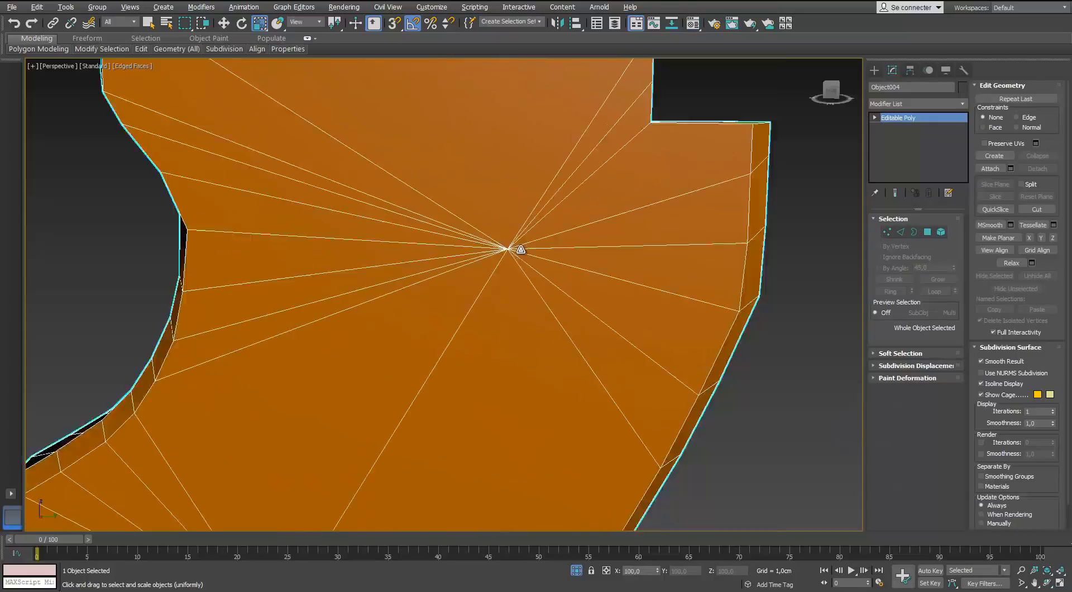
{"action": "key", "text": "alt+q"}
Select the remaining gray pins and screws across the frame and grip, and assign them the orange 03 - Default material.
{"action": "left_click", "coordinate": [487, 360]}
{"action": "left_click", "coordinate": [487, 360]}
{"action": "scroll", "coordinate": [487, 360], "scroll_direction": "up", "scroll_amount": 3}
{"action": "middle_click_drag", "start_coordinate": [487, 313], "coordinate": [502, 291], "text": "alt"}
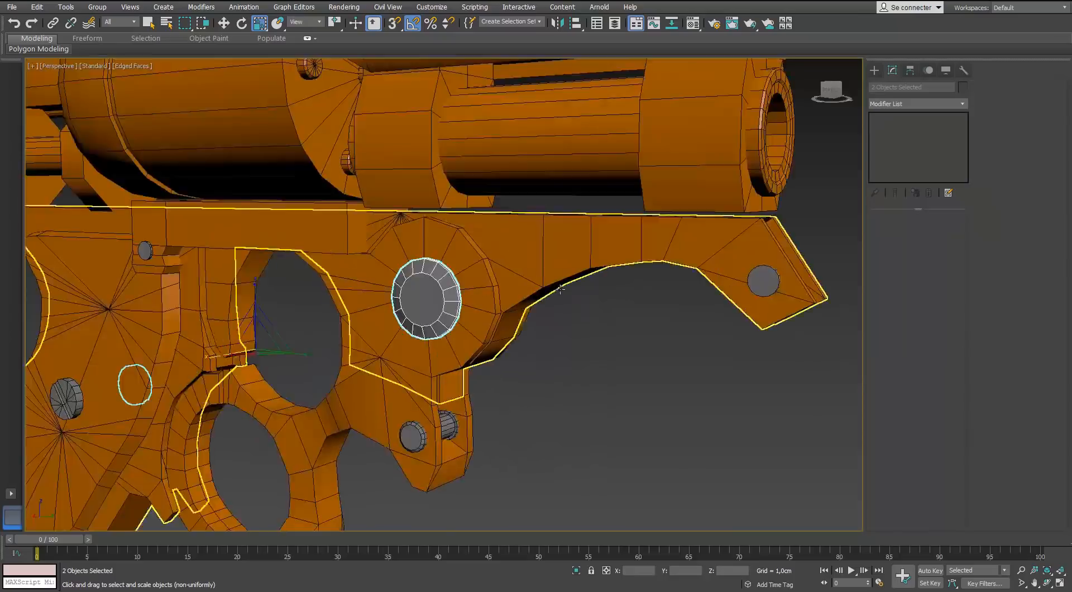
{"action": "middle_click_drag", "start_coordinate": [558, 335], "coordinate": [612, 357], "text": "alt"}
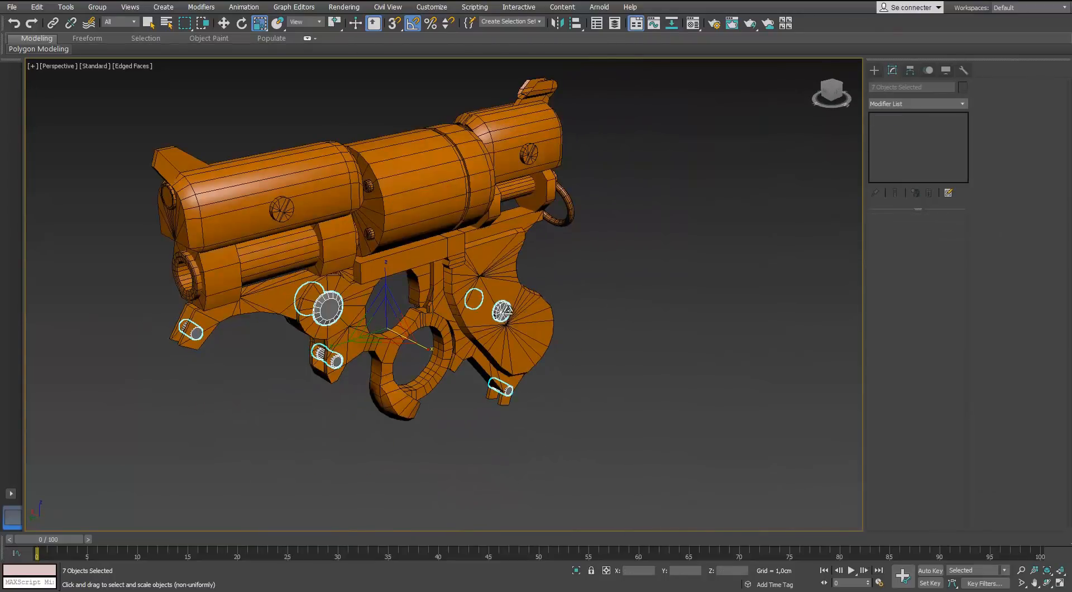
{"action": "key", "text": "m"}
{"action": "left_click", "coordinate": [640, 299]}
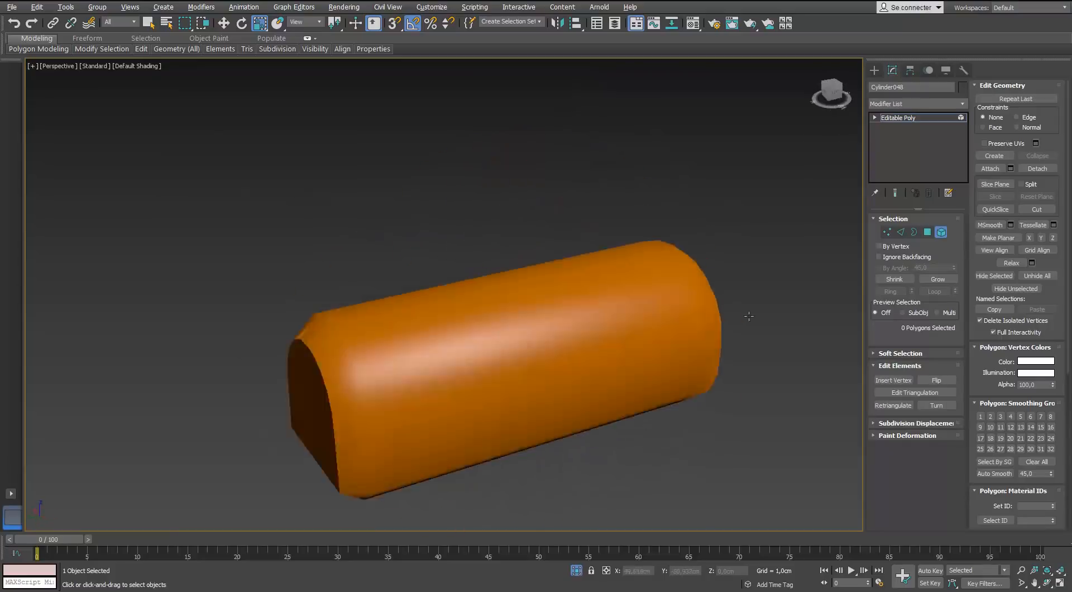
Select polygons on the isolated upper barrel housing to check its smoothing, and give the housing the gray material.
{"action": "middle_click_drag", "start_coordinate": [749, 316], "coordinate": [749, 357], "text": "alt"}
{"action": "left_click", "coordinate": [598, 370]}
{"action": "scroll", "coordinate": [748, 356], "scroll_direction": "up", "scroll_amount": 3}
{"action": "key", "text": "4"}
{"action": "left_click", "coordinate": [725, 326]}
{"action": "left_click", "coordinate": [689, 371]}
{"action": "left_click", "coordinate": [748, 330]}
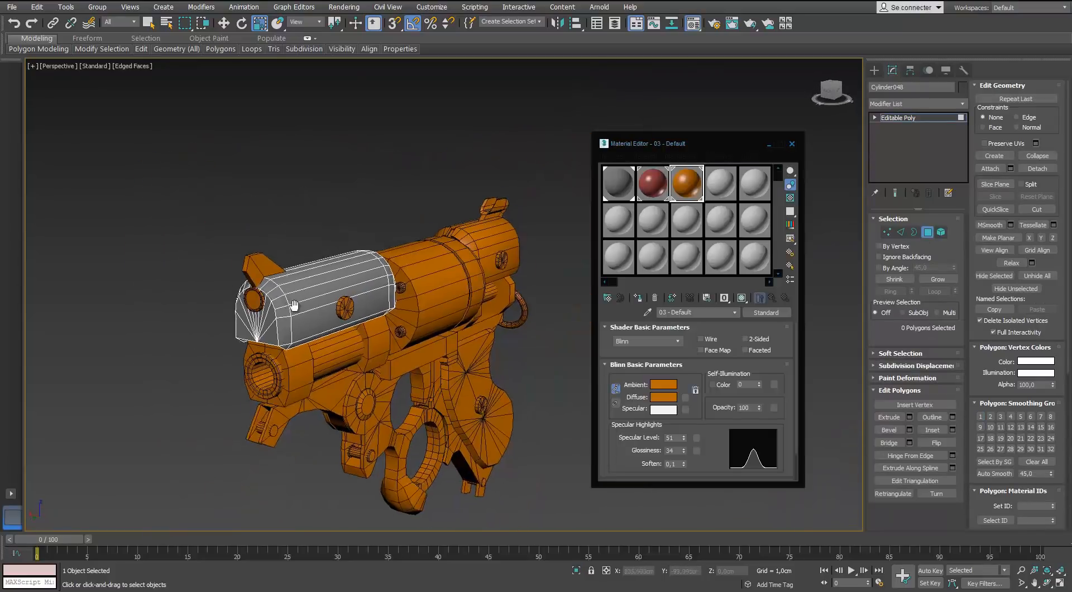
{"action": "middle_click_drag", "start_coordinate": [294, 306], "coordinate": [387, 284], "text": "alt"}
Delete the ring of groove polygons around the central cylinder and bridge the two open borders.
{"action": "left_click", "coordinate": [925, 232]}
{"action": "left_click", "coordinate": [441, 293]}
{"action": "scroll", "coordinate": [399, 292], "scroll_direction": "up", "scroll_amount": 4}
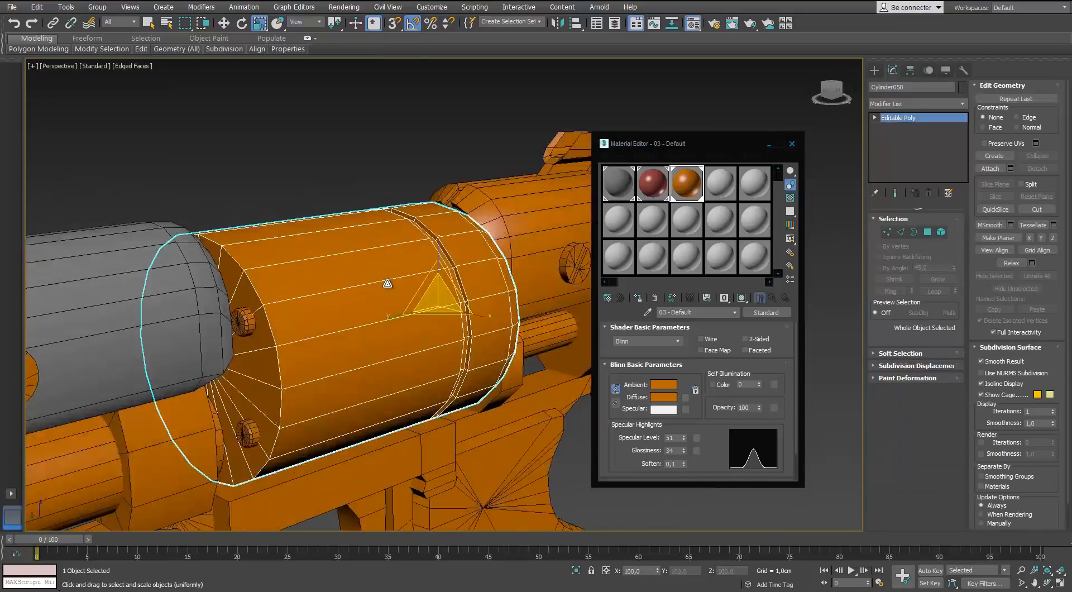
{"action": "key", "text": "2"}
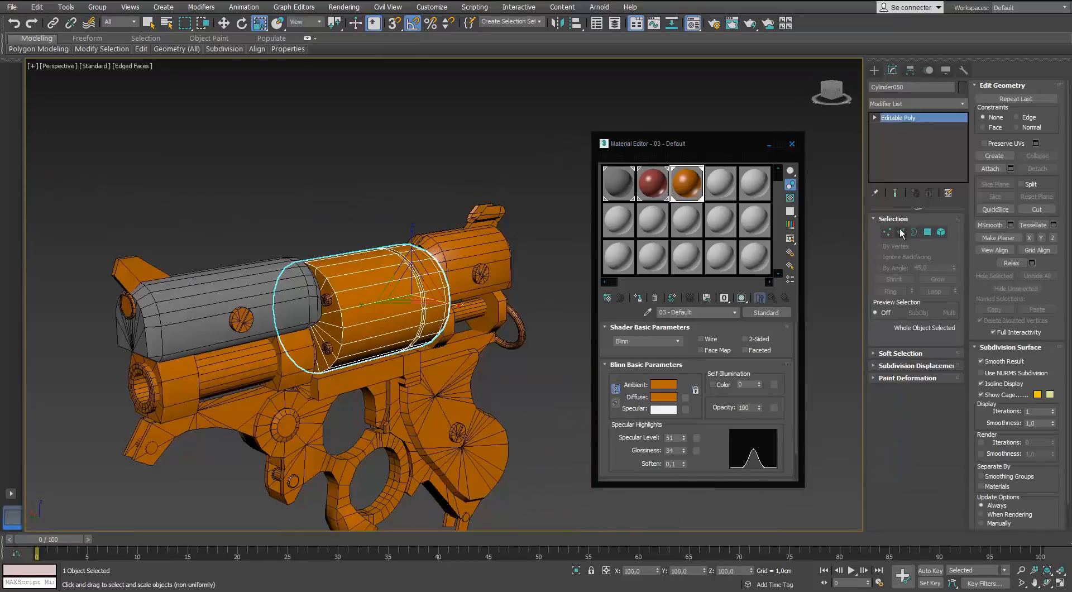
{"action": "scroll", "coordinate": [396, 267], "scroll_direction": "up", "scroll_amount": 4}
{"action": "scroll", "coordinate": [367, 280], "scroll_direction": "down", "scroll_amount": 1}
{"action": "scroll", "coordinate": [367, 279], "scroll_direction": "up", "scroll_amount": 2}
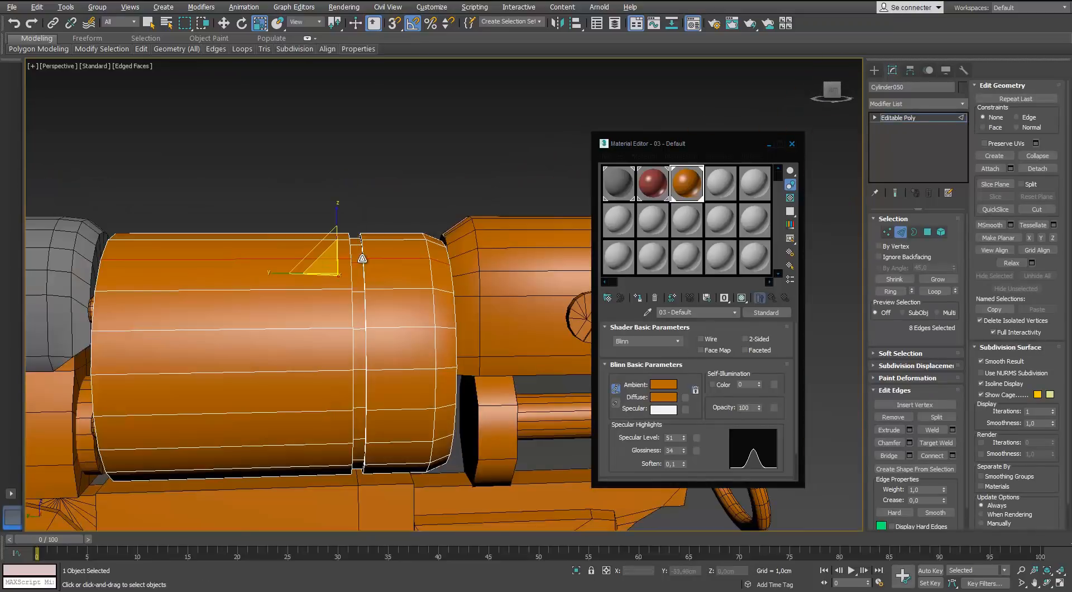
{"action": "double_click", "coordinate": [363, 258]}
{"action": "scroll", "coordinate": [354, 277], "scroll_direction": "up", "scroll_amount": 2}
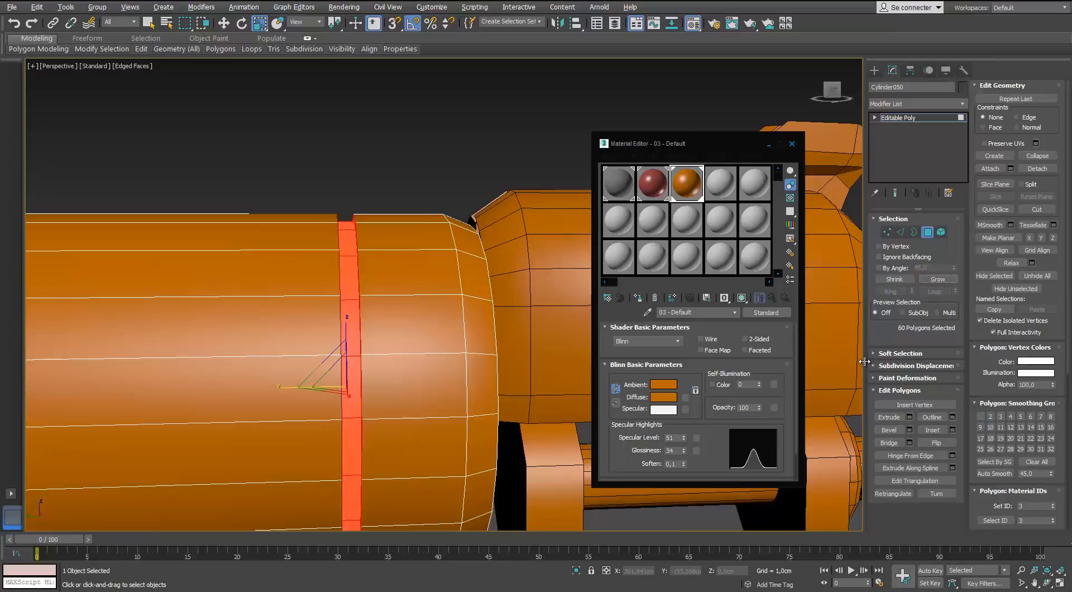
{"action": "left_click", "coordinate": [888, 430]}
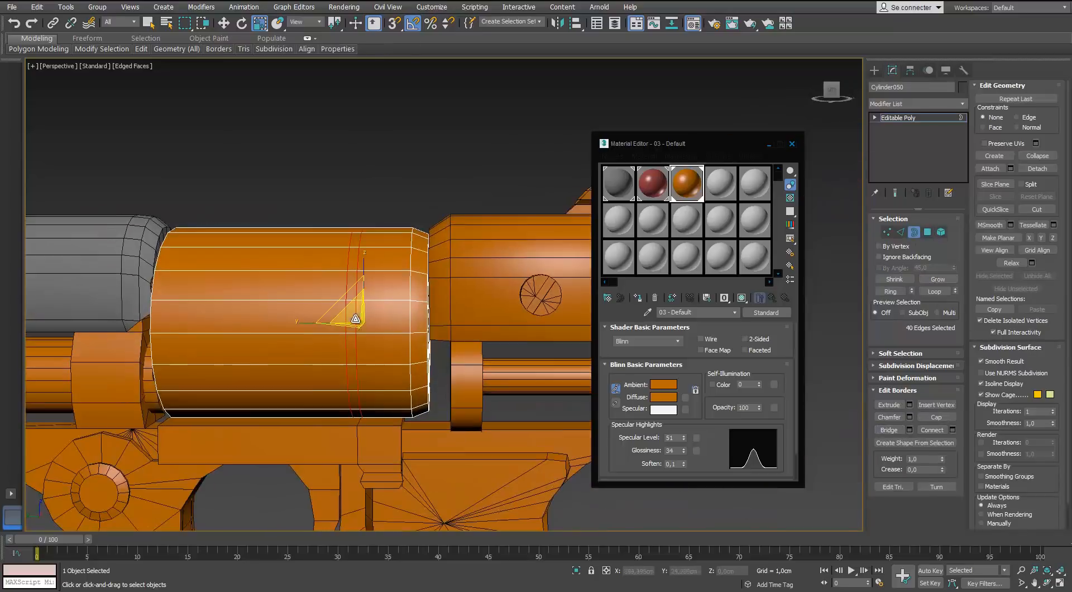
{"action": "left_click", "coordinate": [940, 232]}
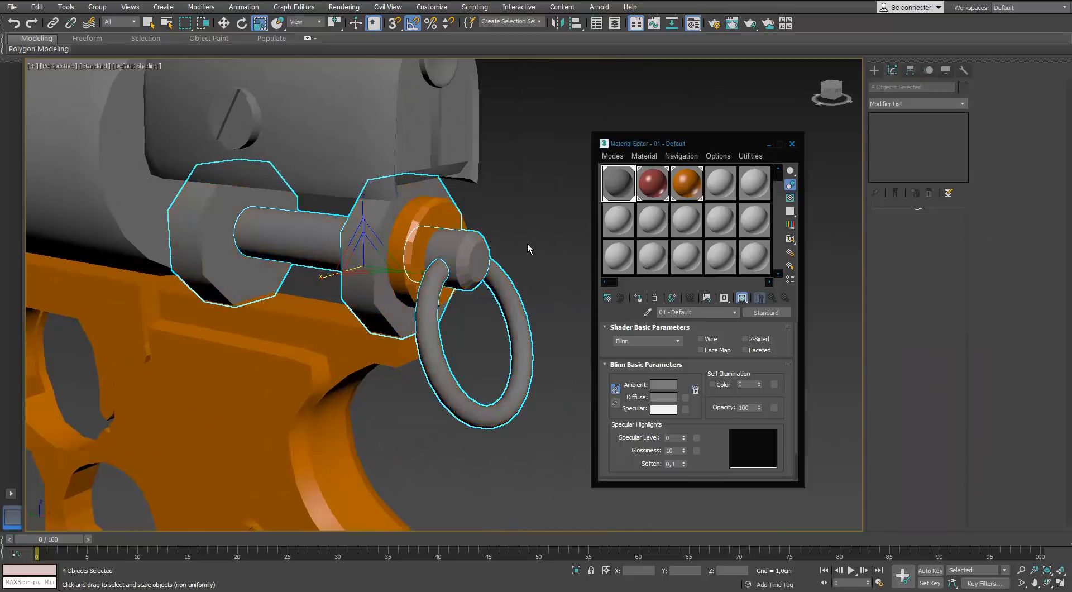
Give the rear ring assembly and the front sight the gray 01 - Default material.
{"action": "left_click", "coordinate": [476, 255]}
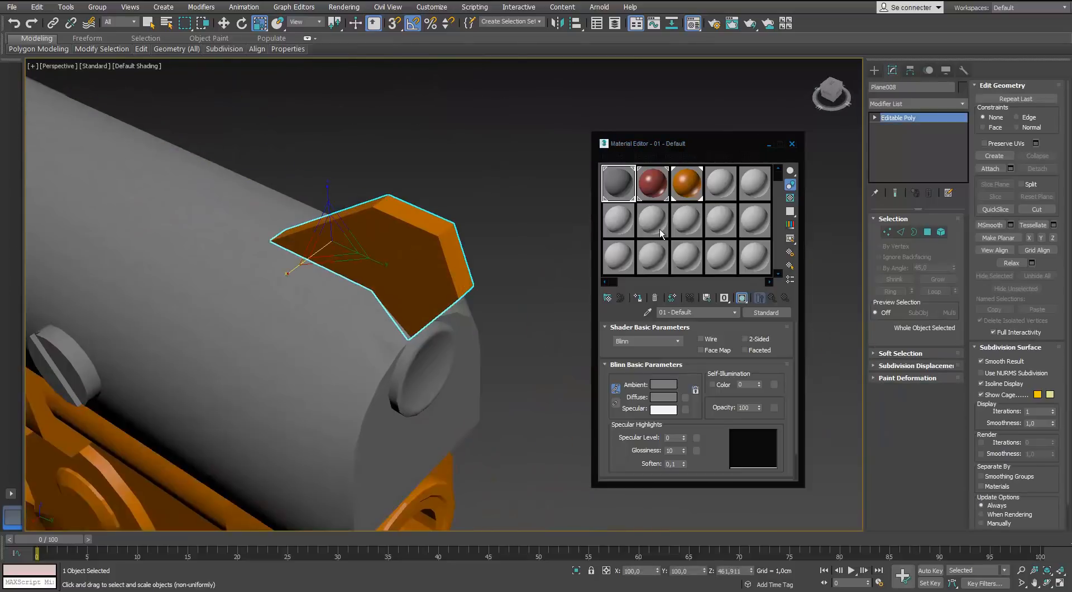
{"action": "left_click", "coordinate": [524, 223]}
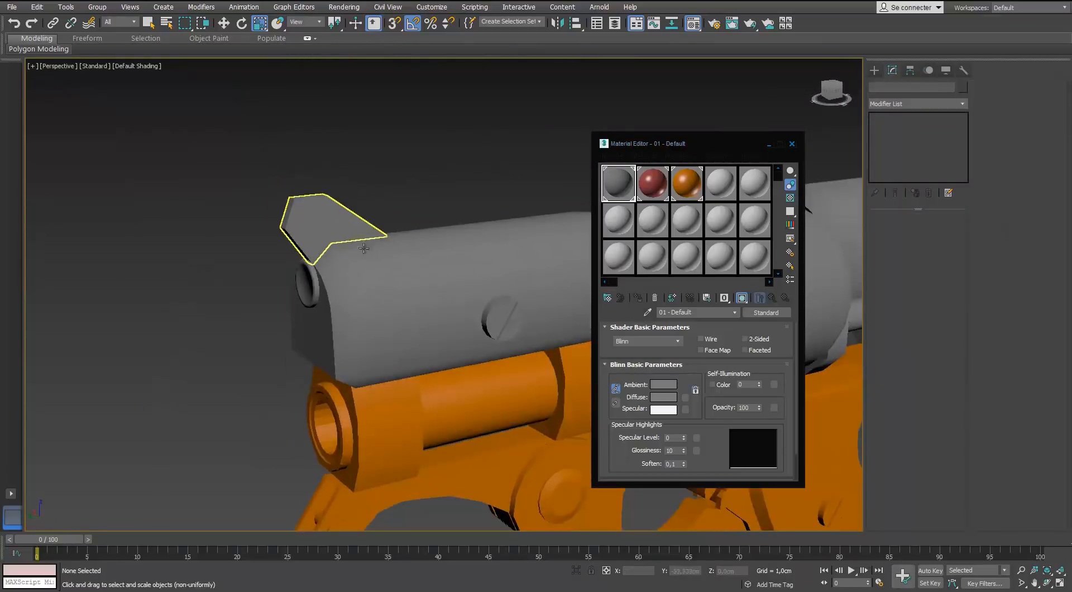
{"action": "left_click", "coordinate": [363, 248]}
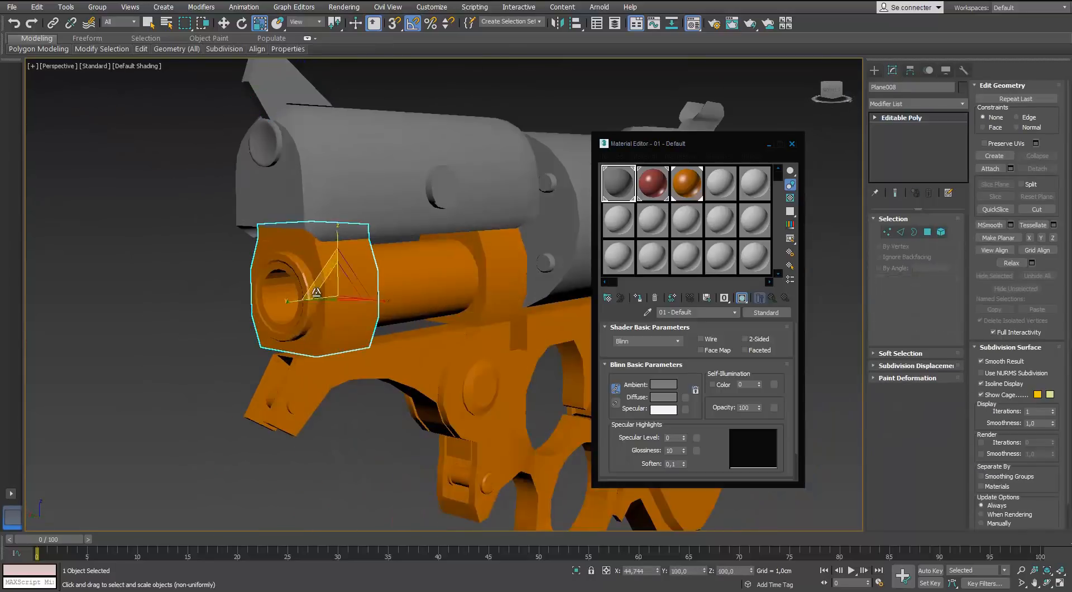
Isolate the faceted muzzle block, clear all smoothing groups on its element and leave isolation.
{"action": "left_click", "coordinate": [576, 570]}
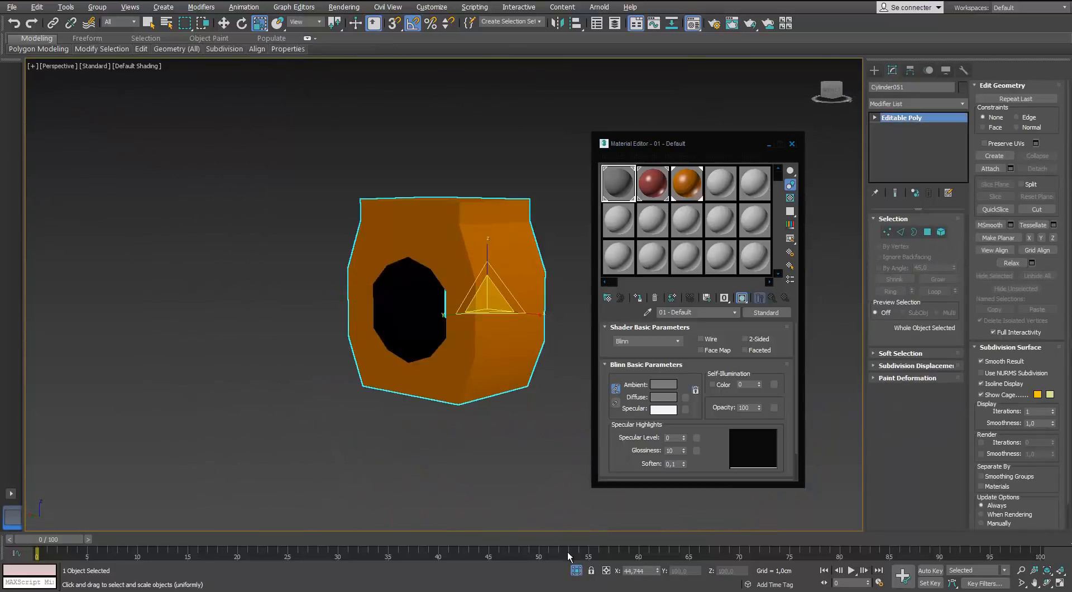
{"action": "left_click", "coordinate": [525, 276]}
{"action": "left_click", "coordinate": [1036, 462]}
{"action": "key", "text": "alt+q"}
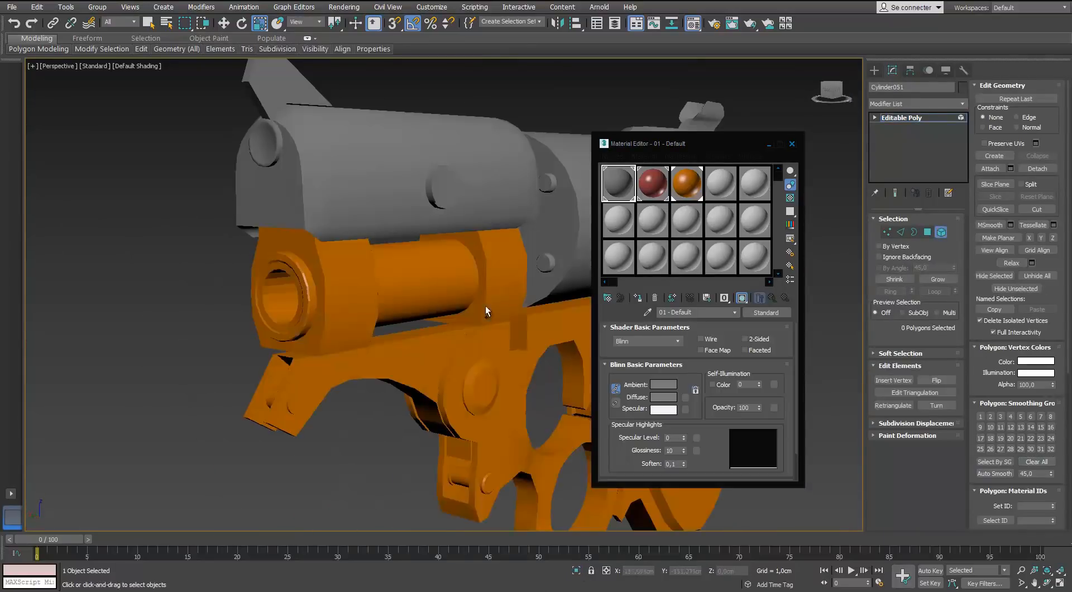
Isolate the lower barrel tube and apply Auto Smooth at 45 to all of its polygons.
{"action": "left_click", "coordinate": [387, 296]}
{"action": "key", "text": "alt+q"}
{"action": "key", "text": "5"}
{"action": "key", "text": "ctrl+a"}
{"action": "left_click", "coordinate": [513, 484]}
{"action": "middle_click_drag", "start_coordinate": [540, 254], "coordinate": [524, 267], "text": "alt"}
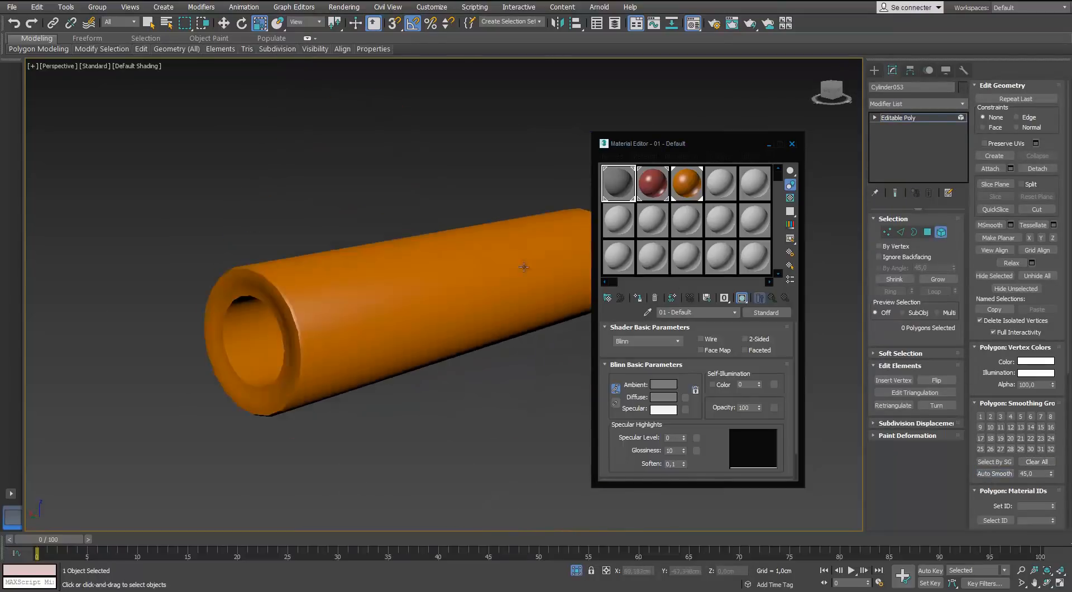
Shrink the material editor and move it aside, and give the isolated grip the gray 01 - Default material.
{"action": "left_click_drag", "start_coordinate": [673, 486], "coordinate": [673, 285]}
{"action": "left_click_drag", "start_coordinate": [684, 143], "coordinate": [738, 75]}
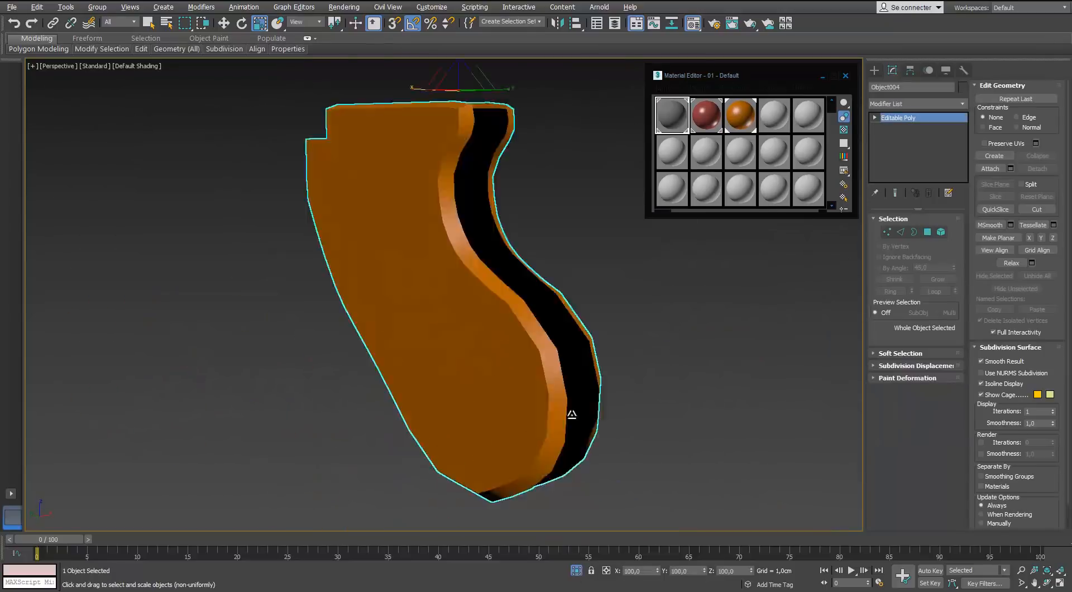
{"action": "key", "text": "5"}
{"action": "middle_click_drag", "start_coordinate": [571, 414], "coordinate": [590, 326], "text": "alt"}
{"action": "left_click", "coordinate": [540, 335]}
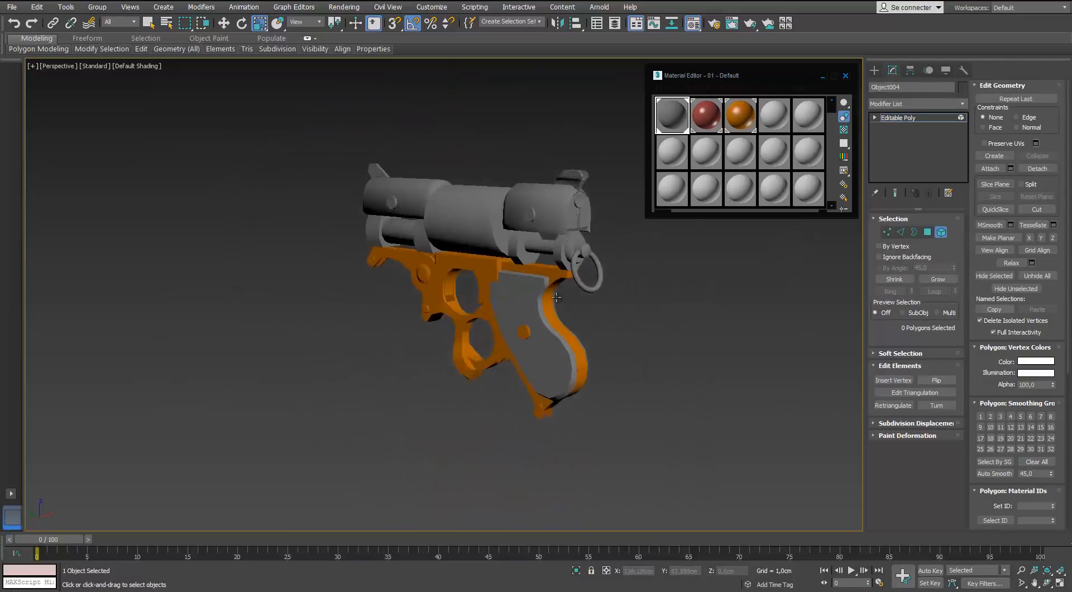
Isolate the stepped rectangular orange block and select all of its geometry.
{"action": "scroll", "coordinate": [614, 339], "scroll_direction": "up", "scroll_amount": 3}
{"action": "left_click", "coordinate": [615, 339]}
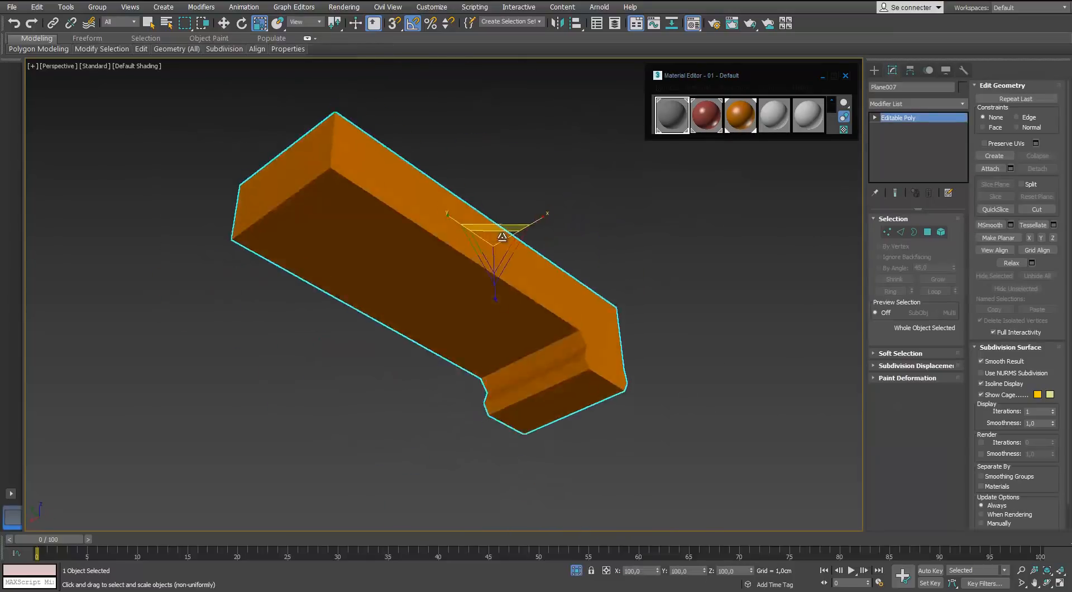
{"action": "key", "text": "ctrl+a"}
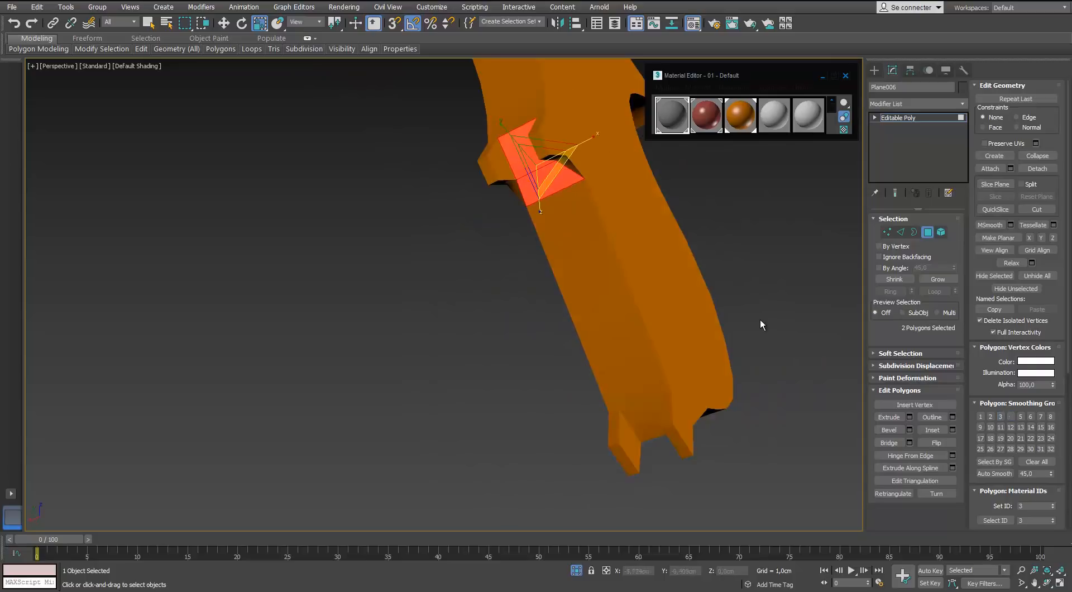
Give the frame the gray 01 - Default material, and leave its isolation and polygon editing.
{"action": "scroll", "coordinate": [530, 333], "scroll_direction": "down", "scroll_amount": 4}
{"action": "middle_click_drag", "start_coordinate": [531, 333], "coordinate": [553, 508], "text": "alt"}
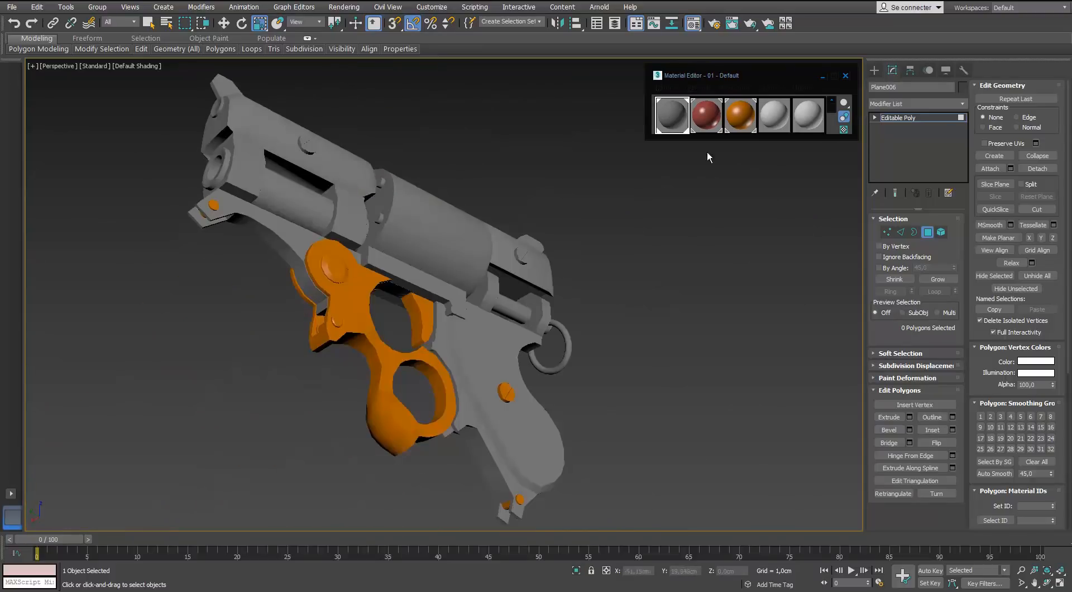
{"action": "middle_click_drag", "start_coordinate": [707, 150], "coordinate": [734, 141], "text": "alt"}
{"action": "mouse_move", "coordinate": [734, 141]}
{"action": "left_mouse_down"}
{"action": "mouse_move", "coordinate": [732, 406]}
{"action": "mouse_move", "coordinate": [734, 142]}
{"action": "left_mouse_up"}
{"action": "middle_click_drag", "start_coordinate": [631, 246], "coordinate": [461, 261], "text": "alt"}
{"action": "left_click", "coordinate": [927, 232]}
Isolate the orange trigger guard part and apply Auto Smooth at 45 to its large ring element.
{"action": "left_click", "coordinate": [407, 321]}
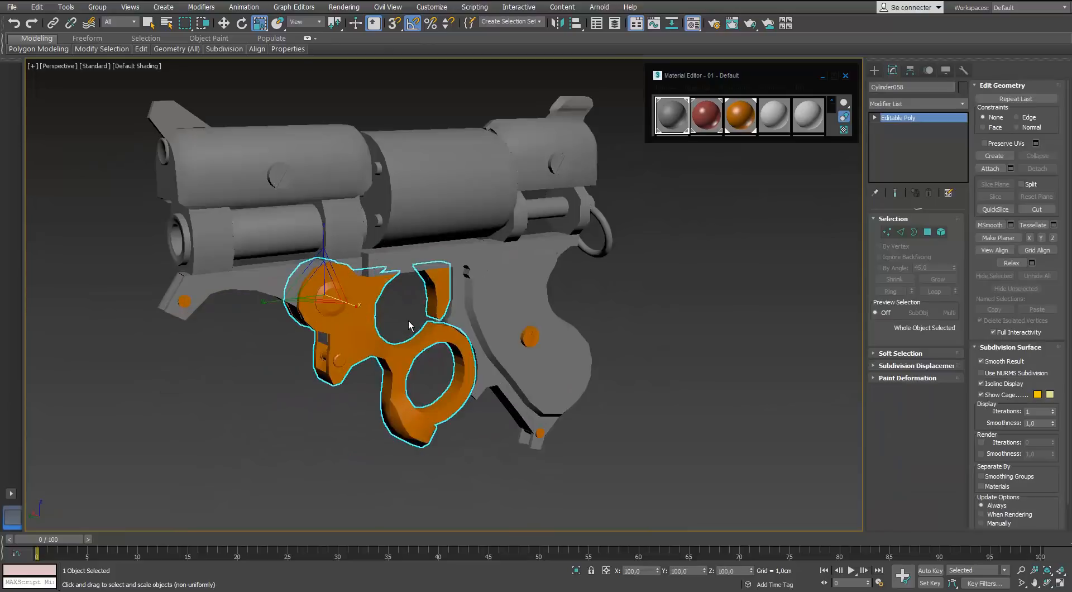
{"action": "key", "text": "alt+q"}
{"action": "left_click", "coordinate": [941, 232]}
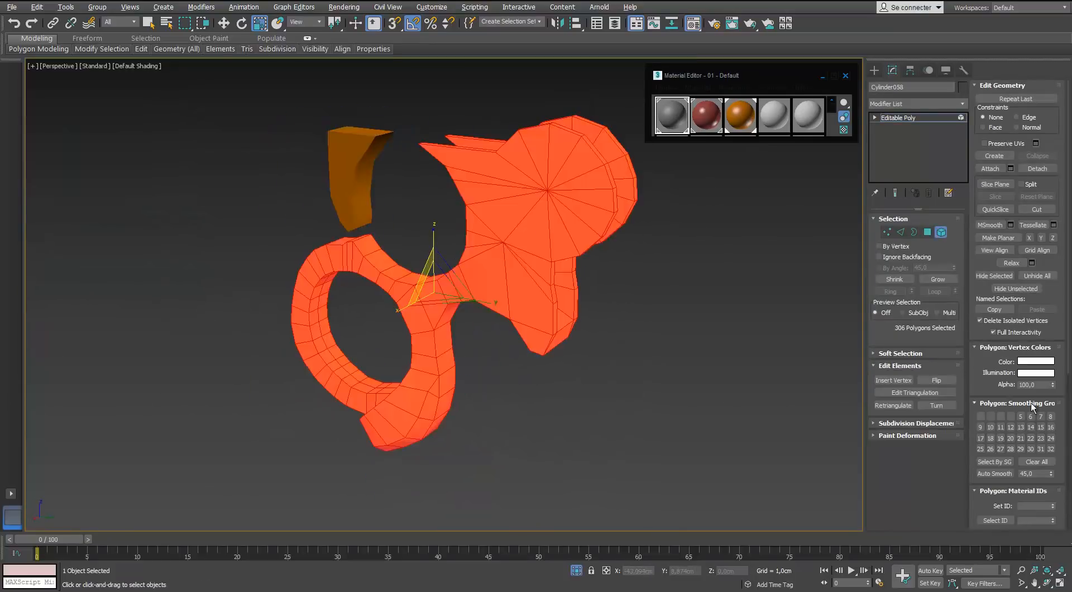
{"action": "left_click", "coordinate": [1004, 474]}
{"action": "left_click", "coordinate": [676, 323]}
Select the adjoining polygons along the trigger guard spur's neck and back, and toggle smoothing group 1 on them.
{"action": "mouse_move", "coordinate": [631, 279]}
{"action": "middle_mouse_down", "text": "alt"}
{"action": "mouse_move", "coordinate": [571, 241]}
{"action": "mouse_move", "coordinate": [520, 253]}
{"action": "mouse_move", "coordinate": [511, 328]}
{"action": "mouse_move", "coordinate": [469, 376]}
{"action": "mouse_move", "coordinate": [494, 373]}
{"action": "mouse_move", "coordinate": [536, 340]}
{"action": "middle_mouse_up", "text": "alt"}
{"action": "left_click", "coordinate": [471, 378]}
{"action": "left_click", "coordinate": [928, 232]}
{"action": "key", "text": "w"}
{"action": "left_click", "coordinate": [446, 364]}
{"action": "left_click", "coordinate": [495, 373]}
{"action": "left_click", "coordinate": [538, 337]}
{"action": "left_click", "coordinate": [471, 350]}
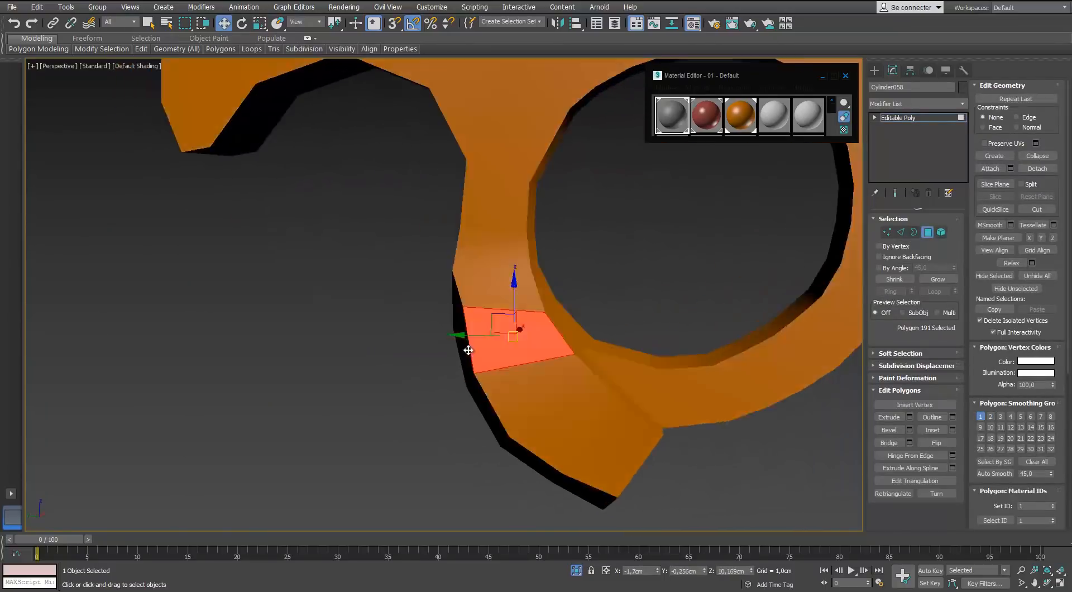
{"action": "middle_click_drag", "start_coordinate": [469, 350], "coordinate": [547, 284], "text": "alt"}
{"action": "left_click", "coordinate": [513, 330], "text": "ctrl"}
{"action": "left_click", "coordinate": [471, 270], "text": "ctrl"}
{"action": "left_click", "coordinate": [450, 340], "text": "ctrl"}
{"action": "left_click", "coordinate": [419, 310], "text": "ctrl"}
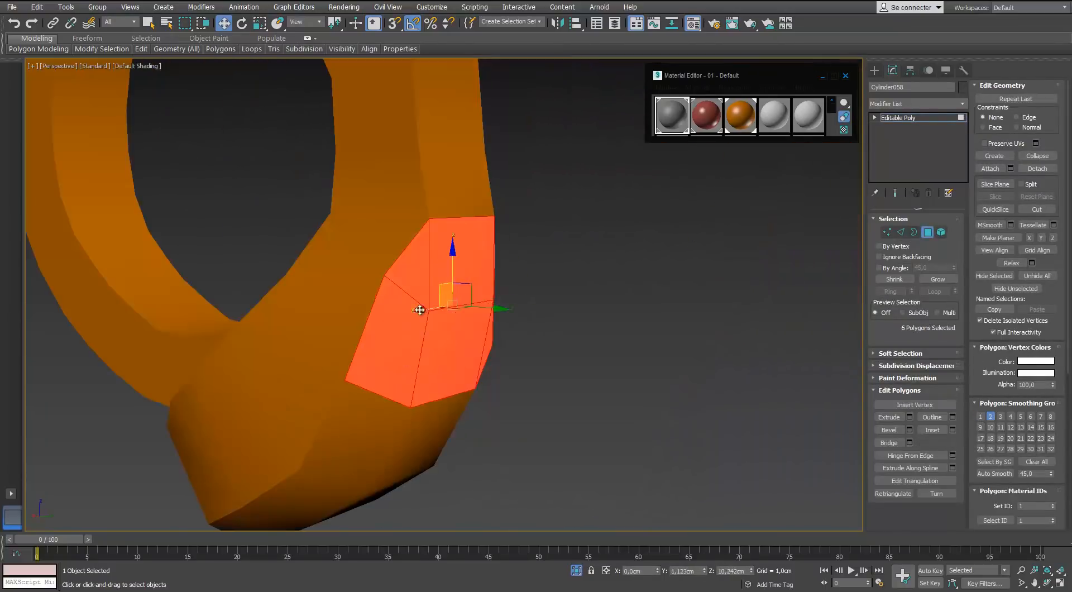
{"action": "middle_click_drag", "start_coordinate": [419, 310], "coordinate": [399, 285], "text": "alt"}
{"action": "scroll", "coordinate": [366, 294], "scroll_direction": "down", "scroll_amount": 3}
{"action": "left_click", "coordinate": [287, 308], "text": "ctrl"}
{"action": "left_click", "coordinate": [377, 291], "text": "ctrl"}
{"action": "left_click", "coordinate": [980, 416]}
{"action": "left_click", "coordinate": [709, 313]}
Toggle smoothing group 2 on the polygons at the spur's neck and assign the rear neck polygon to group 1.
{"action": "middle_click_drag", "start_coordinate": [709, 313], "coordinate": [475, 223], "text": "alt"}
{"action": "left_click", "coordinate": [402, 232]}
{"action": "left_click", "coordinate": [991, 416]}
{"action": "left_click", "coordinate": [670, 324]}
{"action": "middle_click_drag", "start_coordinate": [669, 323], "coordinate": [394, 207], "text": "alt"}
{"action": "left_click", "coordinate": [393, 207]}
{"action": "middle_click_drag", "start_coordinate": [394, 206], "coordinate": [469, 218], "text": "alt"}
{"action": "left_click", "coordinate": [991, 417]}
{"action": "left_click", "coordinate": [980, 417]}
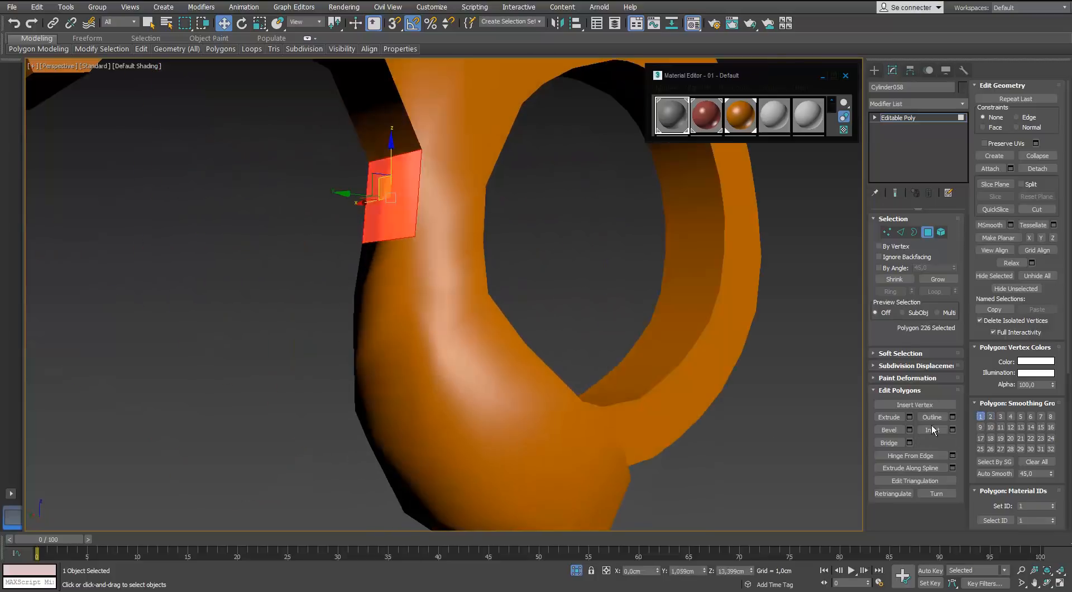
{"action": "left_click", "coordinate": [782, 346]}
Apply Auto Smooth at 45 to the separate trigger element, give the part the gray 01 - Default material and leave isolation.
{"action": "middle_click_drag", "start_coordinate": [781, 346], "coordinate": [929, 236], "text": "alt"}
{"action": "scroll", "coordinate": [648, 299], "scroll_direction": "down", "scroll_amount": 4}
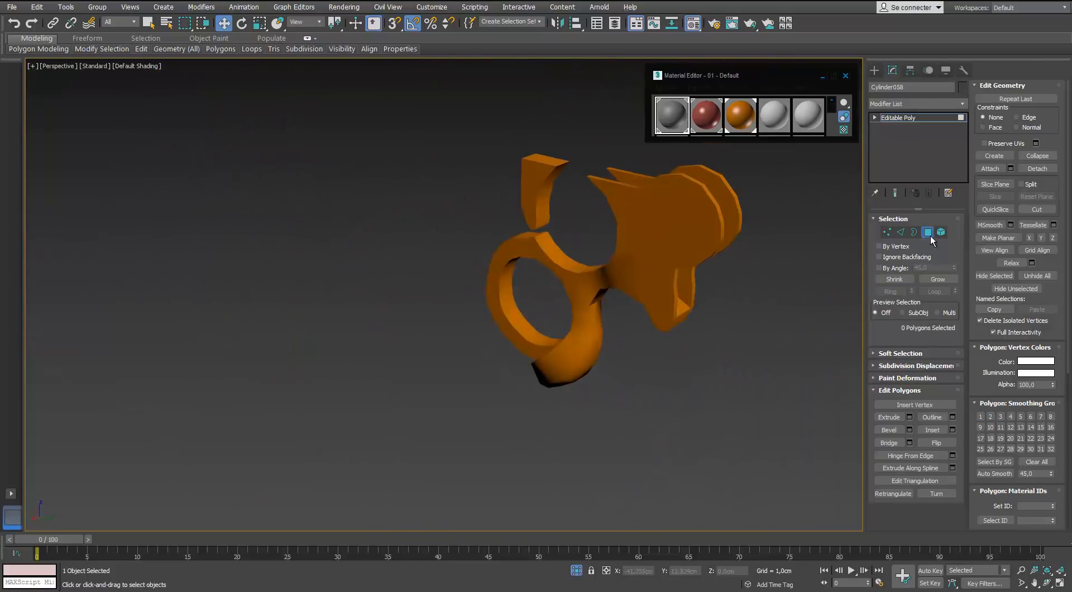
{"action": "left_click", "coordinate": [940, 232]}
{"action": "left_click", "coordinate": [664, 223]}
{"action": "left_click", "coordinate": [536, 192]}
{"action": "left_click", "coordinate": [994, 473]}
{"action": "left_click", "coordinate": [770, 346]}
{"action": "middle_click_drag", "start_coordinate": [659, 279], "coordinate": [627, 288], "text": "alt"}
{"action": "left_click", "coordinate": [578, 569]}
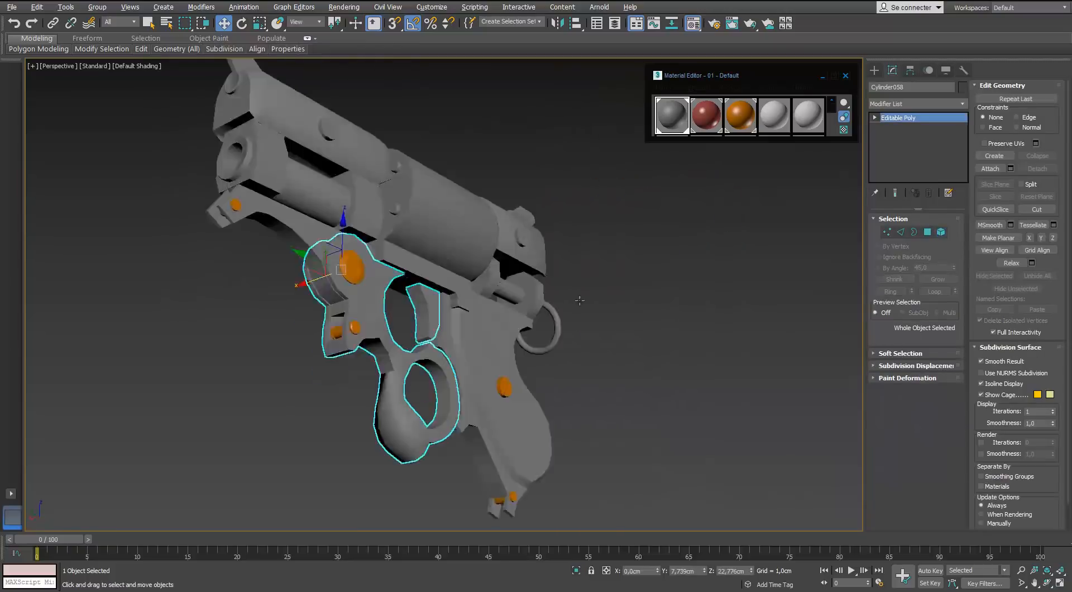
{"action": "middle_click_drag", "start_coordinate": [502, 357], "coordinate": [592, 335], "text": "alt"}
{"action": "left_click", "coordinate": [647, 379]}
Select the round screw on the grip and clear all smoothing groups on its element.
{"action": "middle_click_drag", "start_coordinate": [390, 254], "coordinate": [424, 220], "text": "alt"}
{"action": "left_click", "coordinate": [467, 220]}
{"action": "key", "text": "z"}
{"action": "left_click", "coordinate": [940, 231]}
{"action": "left_click", "coordinate": [450, 254]}
{"action": "scroll", "coordinate": [450, 254], "scroll_direction": "down", "scroll_amount": 7}
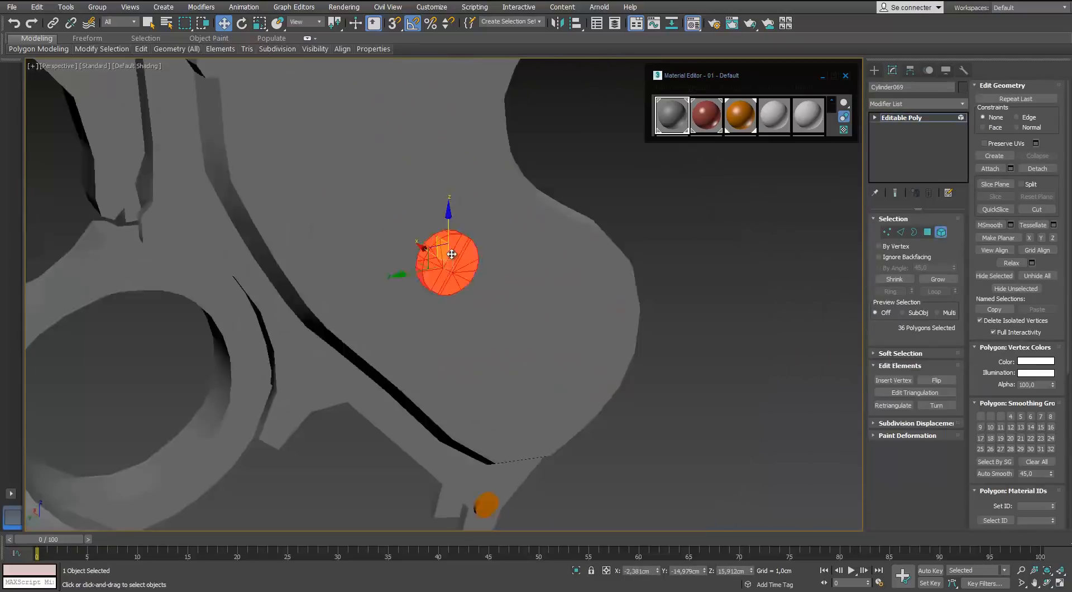
{"action": "middle_click_drag", "start_coordinate": [245, 251], "coordinate": [455, 313], "text": "alt"}
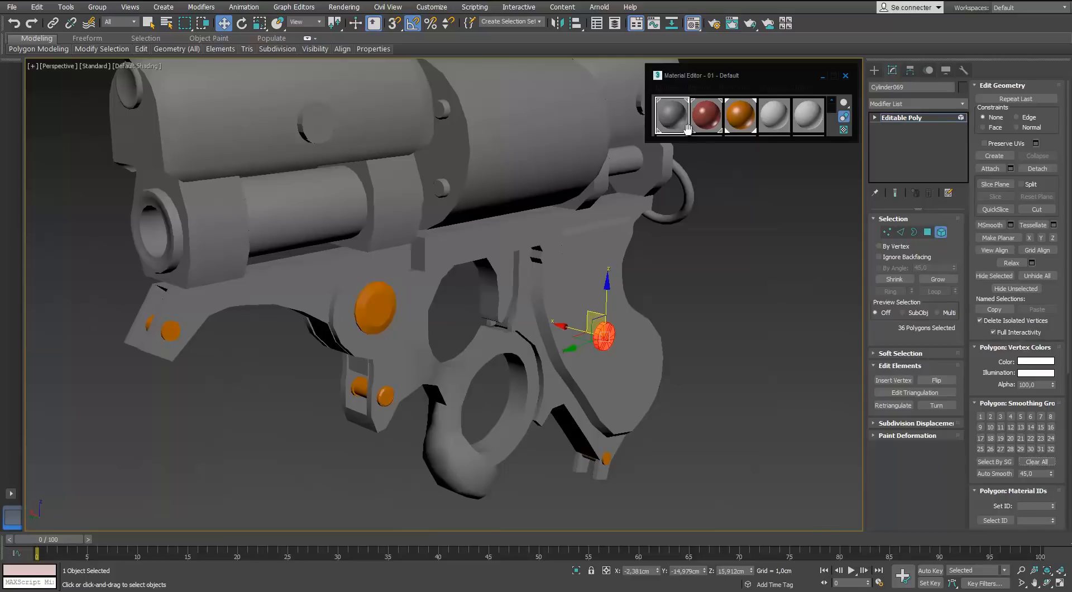
{"action": "left_click", "coordinate": [941, 231]}
{"action": "scroll", "coordinate": [513, 297], "scroll_direction": "up", "scroll_amount": 7}
{"action": "left_click", "coordinate": [522, 265]}
{"action": "left_click", "coordinate": [940, 232]}
{"action": "left_click", "coordinate": [522, 265]}
{"action": "left_click", "coordinate": [1036, 462]}
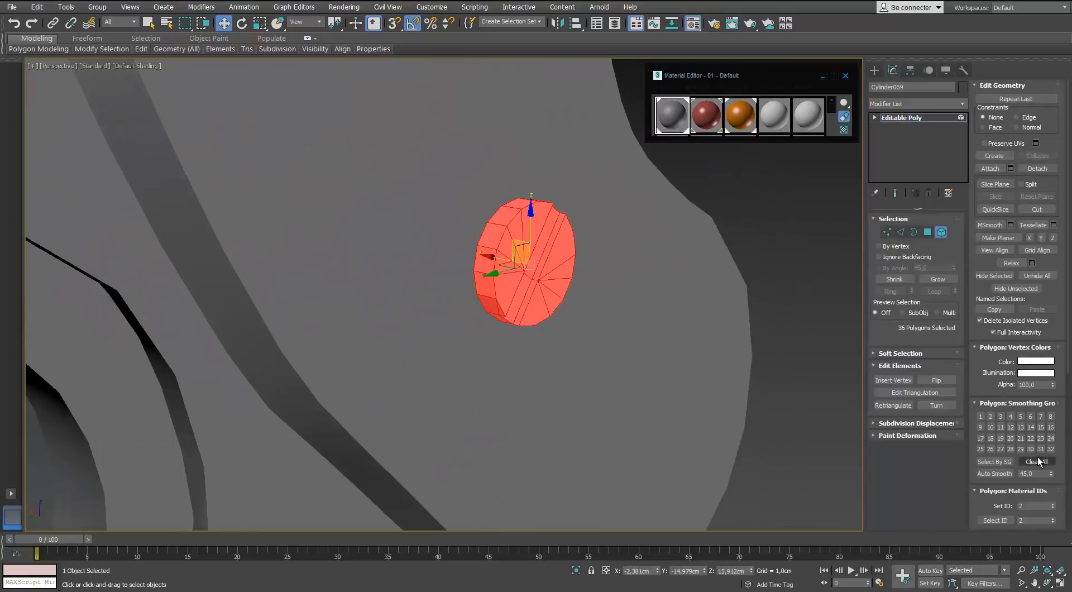
Give the grip screw the gray 01 - Default material.
{"action": "scroll", "coordinate": [765, 329], "scroll_direction": "down", "scroll_amount": 6}
{"action": "left_click", "coordinate": [771, 327]}
{"action": "middle_click_drag", "start_coordinate": [771, 328], "coordinate": [854, 324], "text": "alt"}
{"action": "left_click_drag", "start_coordinate": [675, 115], "coordinate": [749, 316]}
Clear all smoothing groups on the large round pivot pin above the trigger guard.
{"action": "scroll", "coordinate": [748, 316], "scroll_direction": "down", "scroll_amount": 4}
{"action": "middle_click_drag", "start_coordinate": [749, 316], "coordinate": [756, 274]}
{"action": "scroll", "coordinate": [612, 301], "scroll_direction": "up", "scroll_amount": 4}
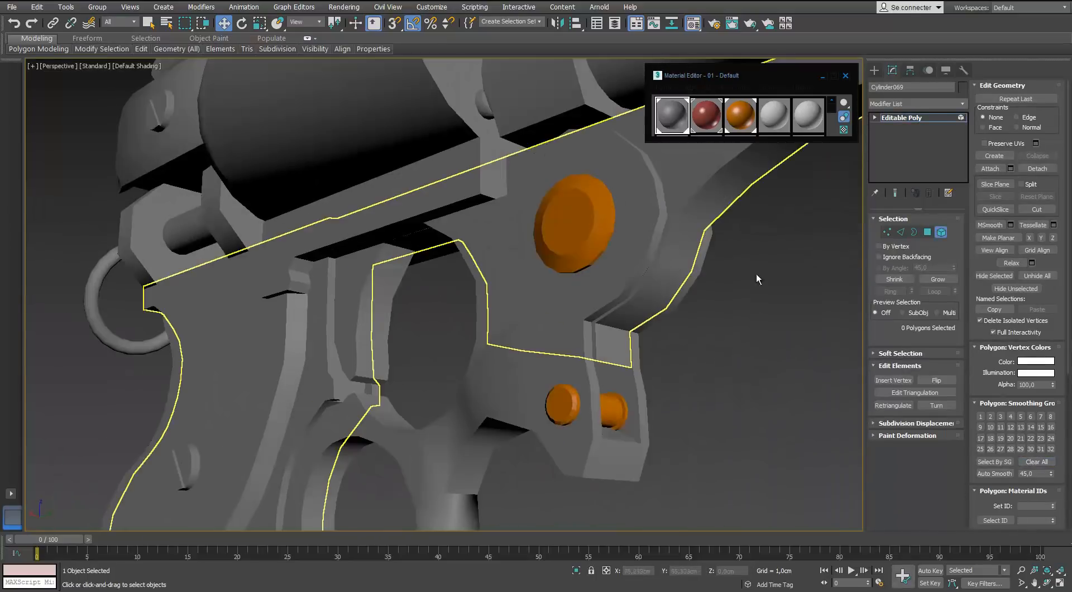
{"action": "left_click", "coordinate": [581, 228]}
{"action": "left_click", "coordinate": [1035, 461]}
{"action": "middle_click_drag", "start_coordinate": [776, 346], "coordinate": [604, 272], "text": "alt"}
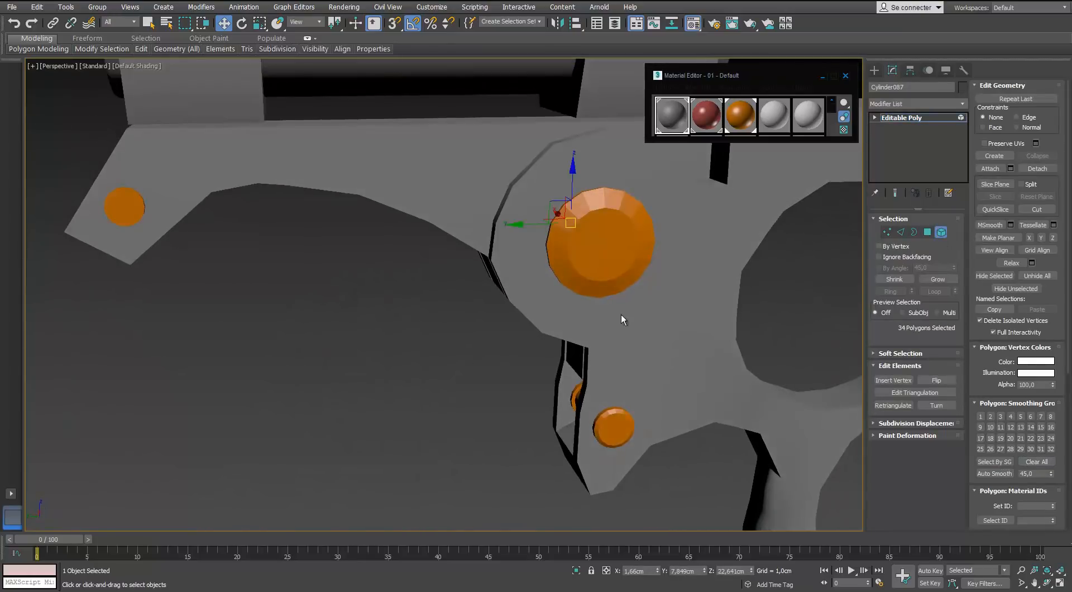
Leave element editing and give the small cross pin below the large pivot the gray 01 - Default material.
{"action": "middle_click_drag", "start_coordinate": [620, 314], "coordinate": [767, 287], "text": "alt"}
{"action": "middle_click_drag", "start_coordinate": [705, 368], "coordinate": [662, 376], "text": "alt"}
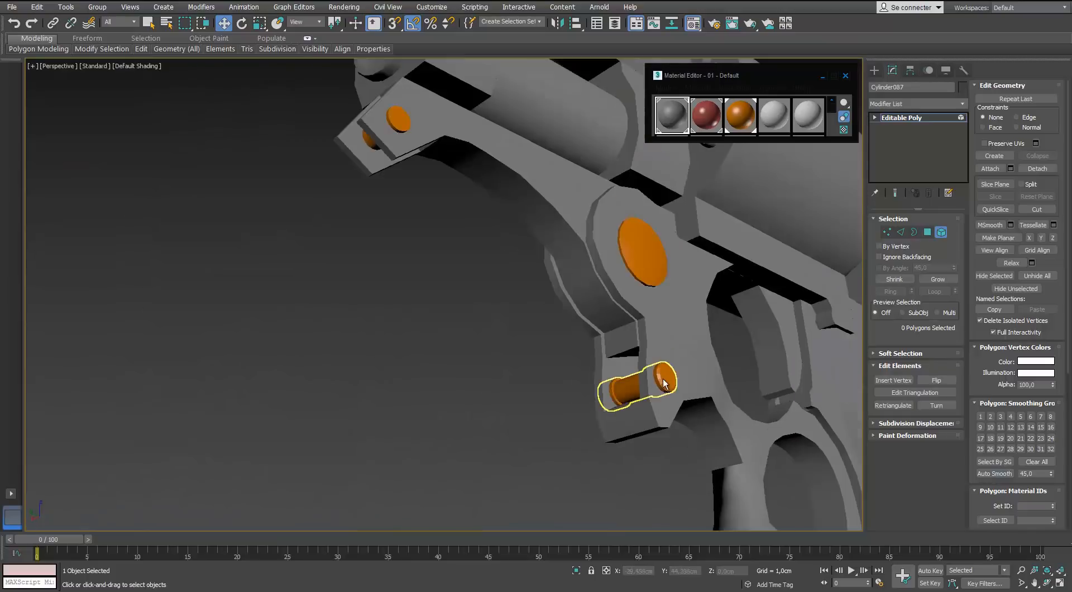
{"action": "key", "text": "5"}
{"action": "left_click", "coordinate": [940, 232]}
{"action": "middle_click_drag", "start_coordinate": [664, 335], "coordinate": [502, 380], "text": "alt"}
{"action": "left_click", "coordinate": [940, 232]}
{"action": "left_click_drag", "start_coordinate": [672, 116], "coordinate": [528, 368]}
Give the pin in the frame's front fork the gray 01 - Default material.
{"action": "middle_click_drag", "start_coordinate": [391, 341], "coordinate": [415, 334], "text": "alt"}
{"action": "left_click", "coordinate": [346, 337]}
{"action": "scroll", "coordinate": [235, 261], "scroll_direction": "up", "scroll_amount": 4}
{"action": "middle_click_drag", "start_coordinate": [234, 260], "coordinate": [411, 285]}
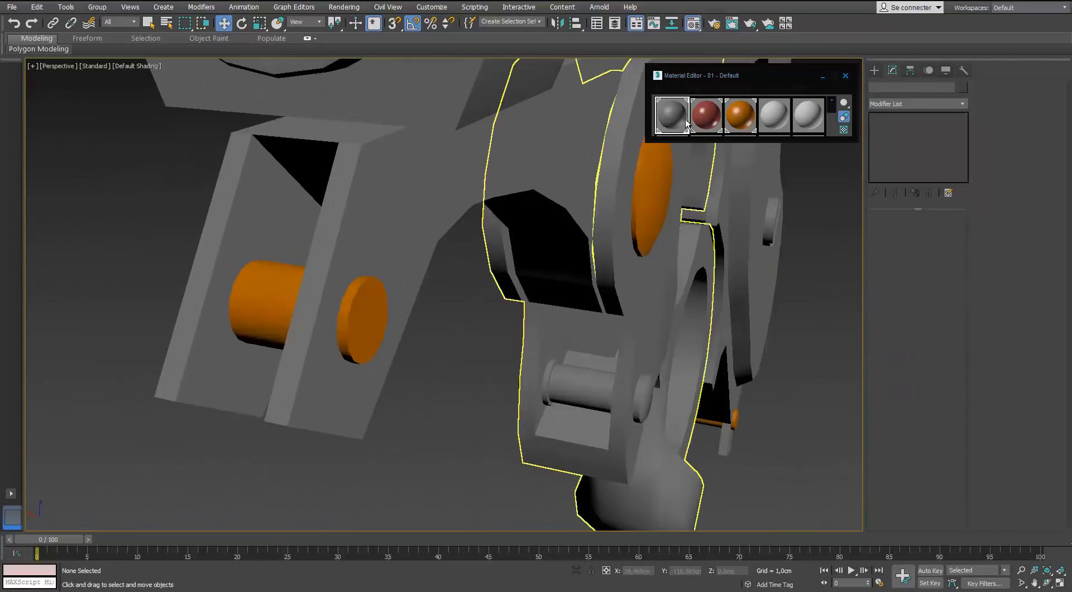
{"action": "left_click_drag", "start_coordinate": [672, 115], "coordinate": [362, 317]}
Give the small pin at the bottom of the grip the gray 01 - Default material.
{"action": "scroll", "coordinate": [352, 290], "scroll_direction": "down", "scroll_amount": 5}
{"action": "scroll", "coordinate": [515, 248], "scroll_direction": "up", "scroll_amount": 6}
{"action": "left_click", "coordinate": [515, 248]}
{"action": "scroll", "coordinate": [515, 248], "scroll_direction": "up", "scroll_amount": 3}
{"action": "left_click_drag", "start_coordinate": [672, 115], "coordinate": [464, 241]}
{"action": "scroll", "coordinate": [525, 249], "scroll_direction": "down", "scroll_amount": 5}
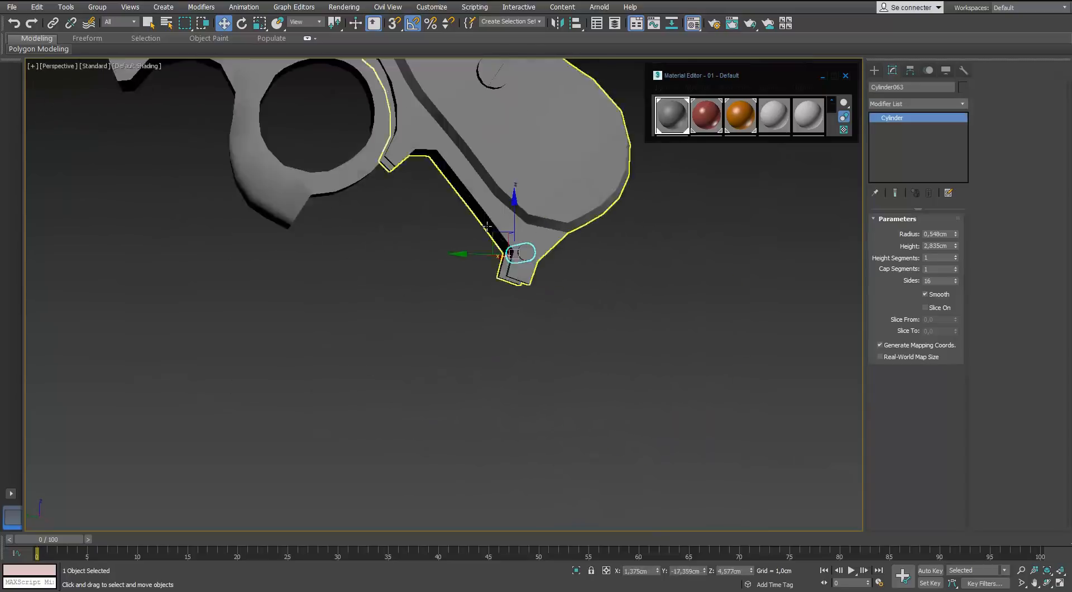
Assign the gray 01 - Default material to the remaining orange pins, including the large pivot.
{"action": "middle_click_drag", "start_coordinate": [525, 252], "coordinate": [631, 413]}
{"action": "middle_click_drag", "start_coordinate": [503, 335], "coordinate": [570, 340], "text": "alt"}
{"action": "left_click_drag", "start_coordinate": [672, 116], "coordinate": [451, 310]}
{"action": "left_click", "coordinate": [391, 374]}
{"action": "scroll", "coordinate": [435, 363], "scroll_direction": "down", "scroll_amount": 4}
{"action": "middle_click_drag", "start_coordinate": [435, 363], "coordinate": [569, 357], "text": "alt"}
{"action": "left_click_drag", "start_coordinate": [672, 120], "coordinate": [521, 283]}
Look over the gun from several sides for parts still in orange, and close the material editor.
{"action": "middle_click_drag", "start_coordinate": [625, 289], "coordinate": [441, 294], "text": "alt"}
{"action": "scroll", "coordinate": [441, 294], "scroll_direction": "up", "scroll_amount": 4}
{"action": "scroll", "coordinate": [441, 294], "scroll_direction": "down", "scroll_amount": 4}
{"action": "middle_click_drag", "start_coordinate": [313, 280], "coordinate": [359, 304], "text": "alt"}
{"action": "middle_click_drag", "start_coordinate": [414, 390], "coordinate": [350, 356], "text": "alt"}
{"action": "scroll", "coordinate": [396, 366], "scroll_direction": "up", "scroll_amount": 4}
{"action": "scroll", "coordinate": [397, 365], "scroll_direction": "down", "scroll_amount": 4}
{"action": "key", "text": "m"}
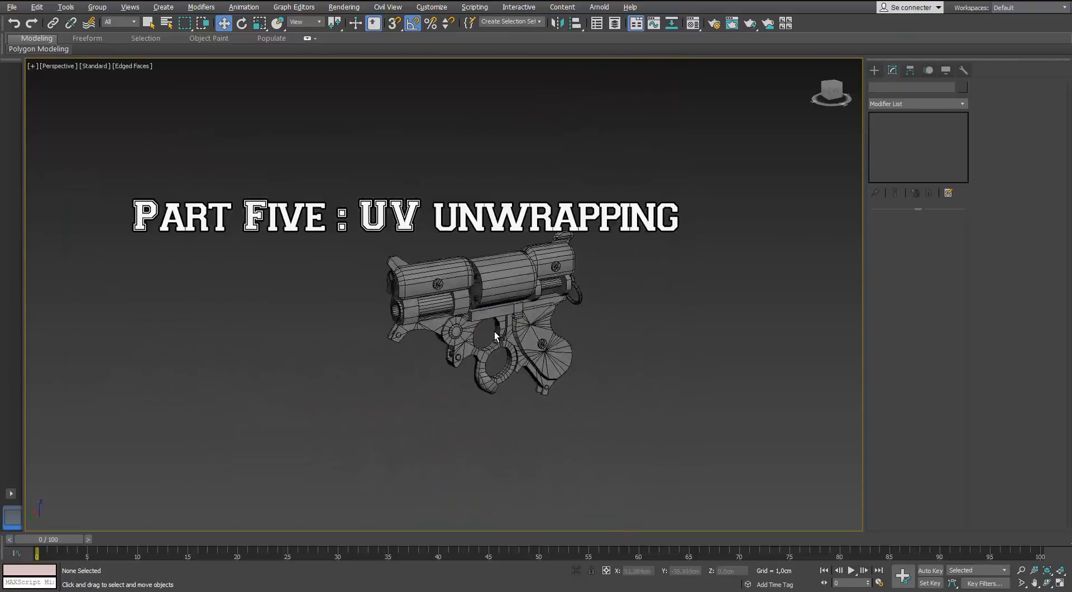
Select the rounded upper barrel housing and add an Unwrap UVW modifier to it.
{"action": "scroll", "coordinate": [391, 268], "scroll_direction": "up", "scroll_amount": 3}
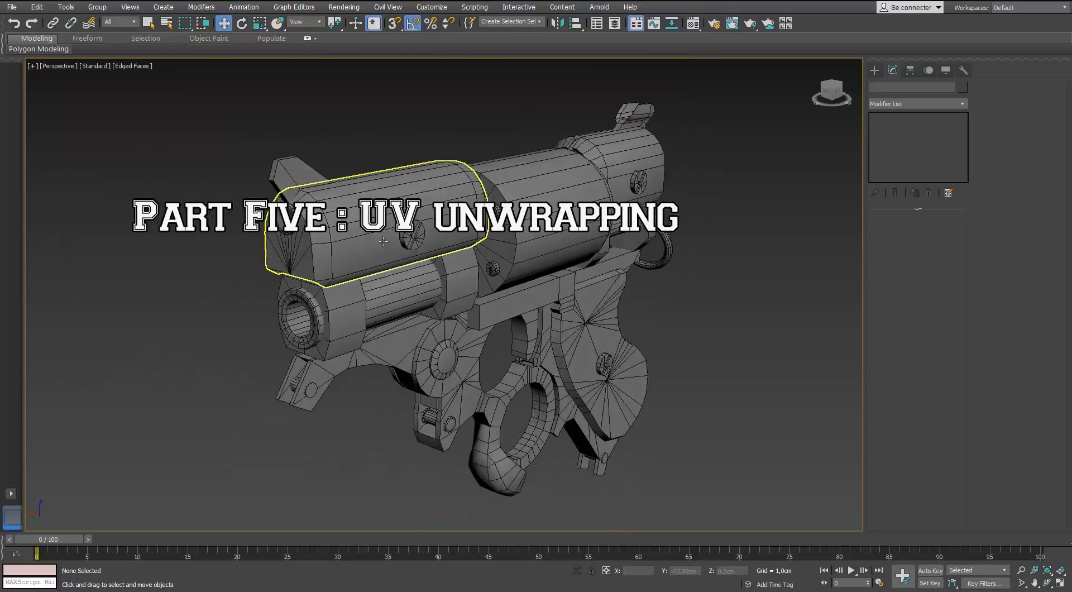
{"action": "left_click", "coordinate": [274, 237]}
{"action": "key", "text": "z"}
{"action": "middle_click_drag", "start_coordinate": [398, 230], "coordinate": [441, 268], "text": "alt"}
{"action": "left_click", "coordinate": [966, 105]}
{"action": "key", "text": "u"}
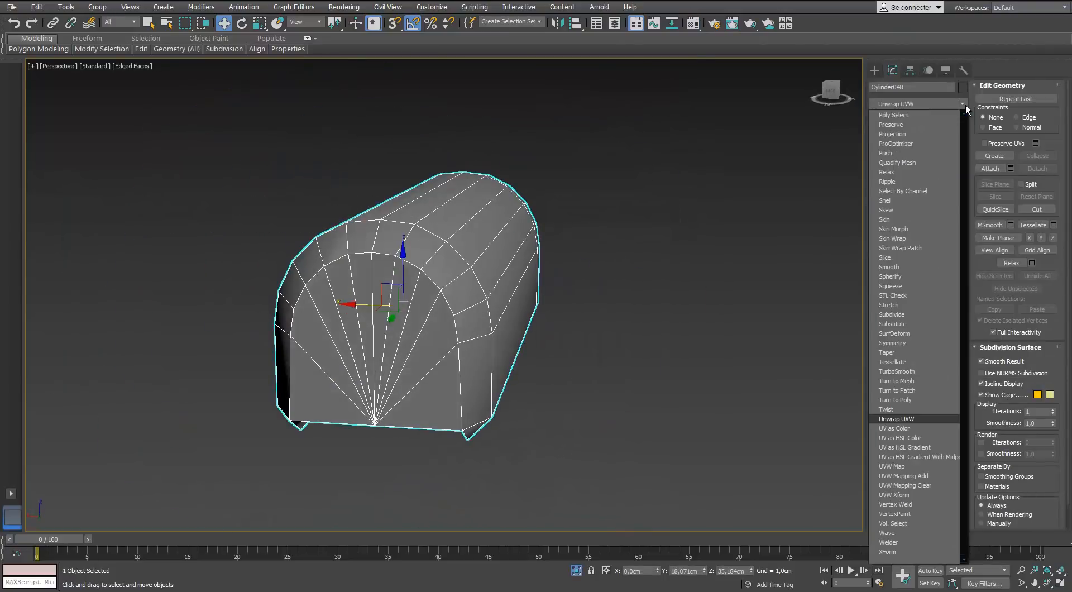
{"action": "key", "text": "Return"}
Hide the map seams in the unwrap and expand a side polygon's selection to the whole housing.
{"action": "key", "text": "3"}
{"action": "scroll", "coordinate": [597, 211], "scroll_direction": "down", "scroll_amount": 5}
{"action": "left_click", "coordinate": [987, 113]}
{"action": "middle_click_drag", "start_coordinate": [592, 206], "coordinate": [547, 209], "text": "alt"}
{"action": "scroll", "coordinate": [547, 208], "scroll_direction": "up", "scroll_amount": 3}
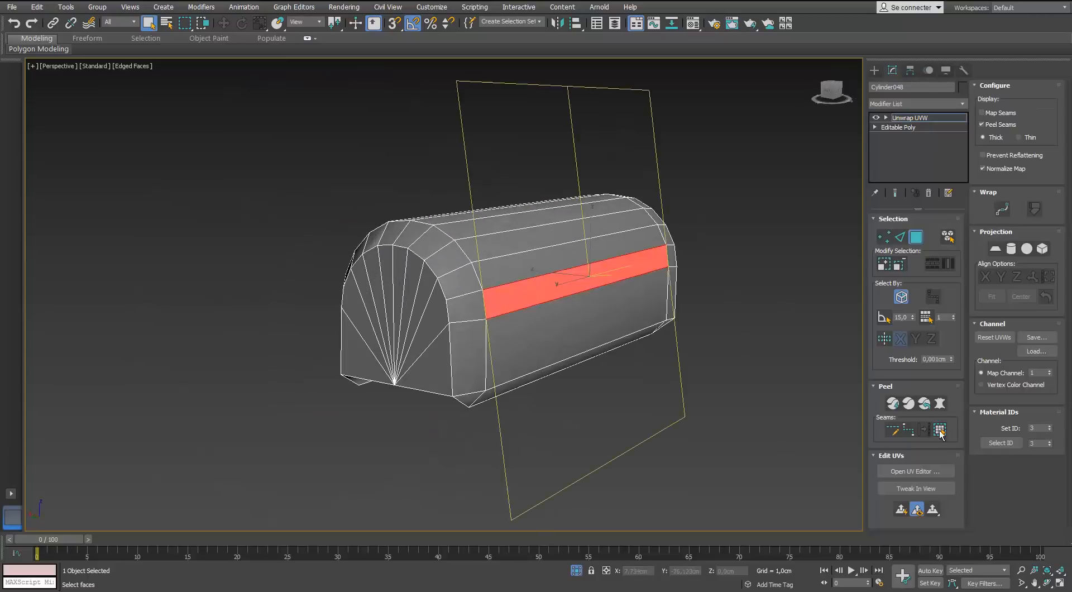
{"action": "left_click", "coordinate": [940, 430]}
Open the housing's UVs in the enlarged UV editor and apply Normal Mapping with the Box Mapping option.
{"action": "left_click", "coordinate": [916, 470]}
{"action": "double_click", "coordinate": [650, 142]}
{"action": "left_click", "coordinate": [111, 7]}
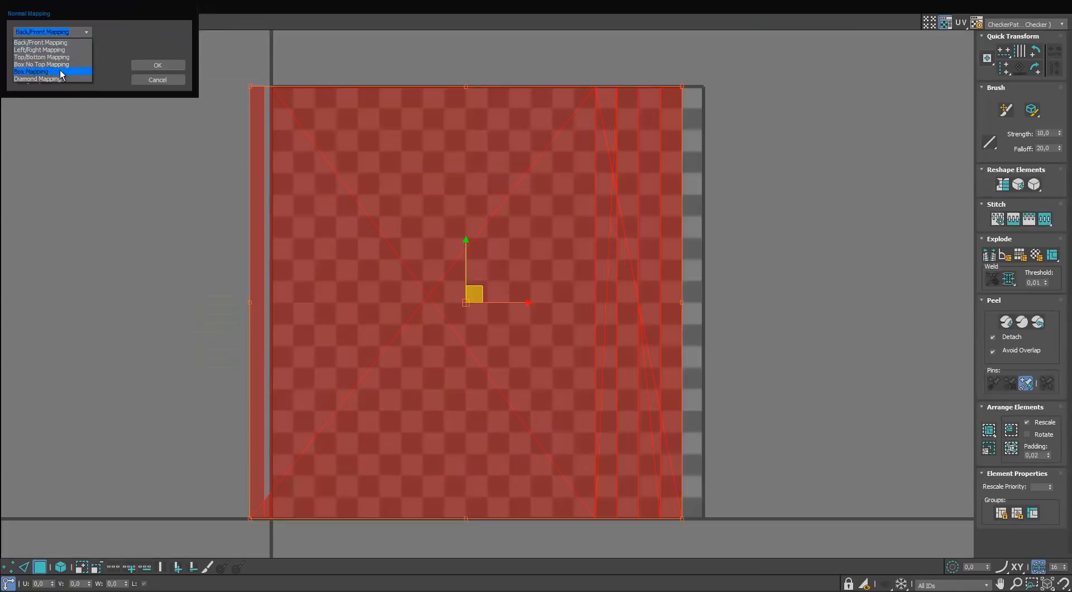
{"action": "left_click", "coordinate": [62, 72]}
{"action": "left_click", "coordinate": [157, 65]}
Pack the housing's UV elements with rescaling and 0,02 padding, and return to the viewport.
{"action": "left_click", "coordinate": [989, 432]}
{"action": "scroll", "coordinate": [657, 273], "scroll_direction": "up", "scroll_amount": 3}
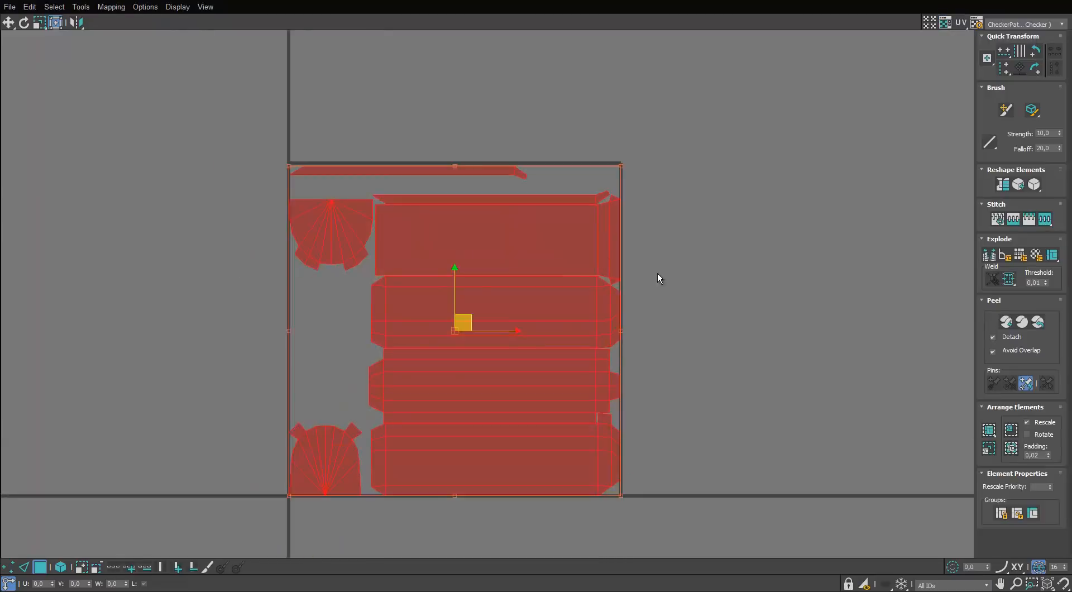
{"action": "scroll", "coordinate": [490, 167], "scroll_direction": "up", "scroll_amount": 3}
{"action": "double_click", "coordinate": [691, 19]}
{"action": "left_click", "coordinate": [881, 403]}
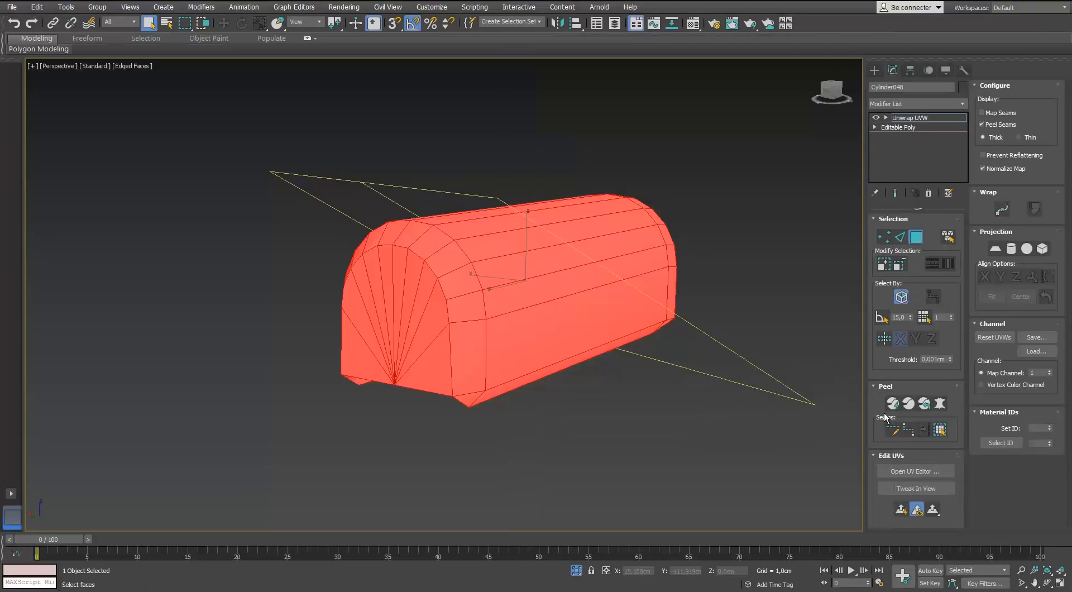
Convert the housing's front and rear rim edge loops and its lower lengthwise edges into peel seams.
{"action": "left_click", "coordinate": [900, 237]}
{"action": "middle_click_drag", "start_coordinate": [491, 318], "coordinate": [391, 301], "text": "alt"}
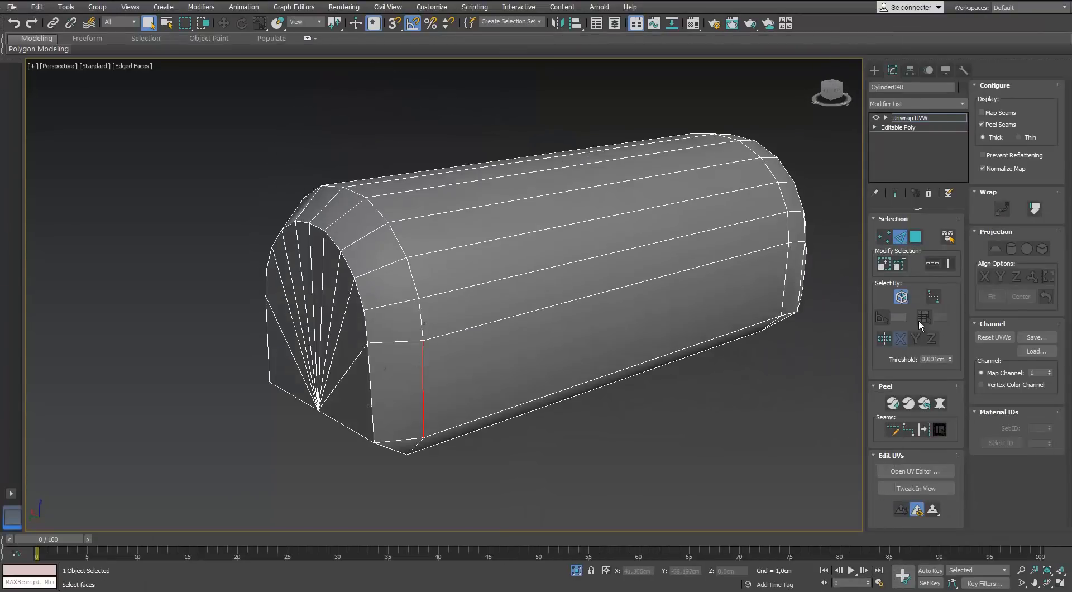
{"action": "left_click", "coordinate": [922, 318]}
{"action": "middle_click_drag", "start_coordinate": [547, 263], "coordinate": [642, 240], "text": "alt"}
{"action": "left_click", "coordinate": [922, 430]}
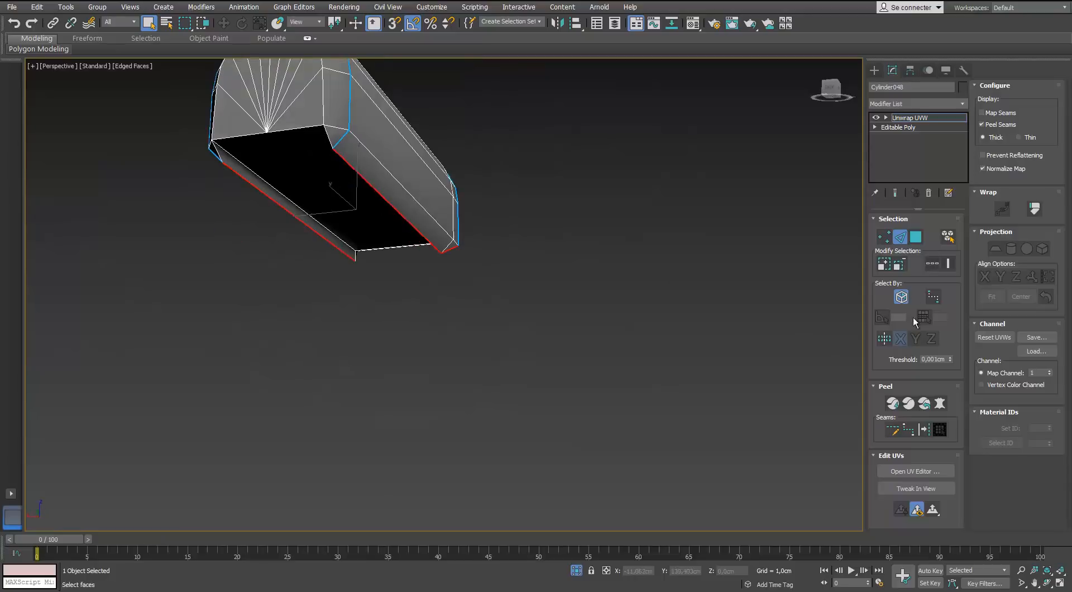
{"action": "middle_click_drag", "start_coordinate": [558, 252], "coordinate": [294, 218], "text": "alt"}
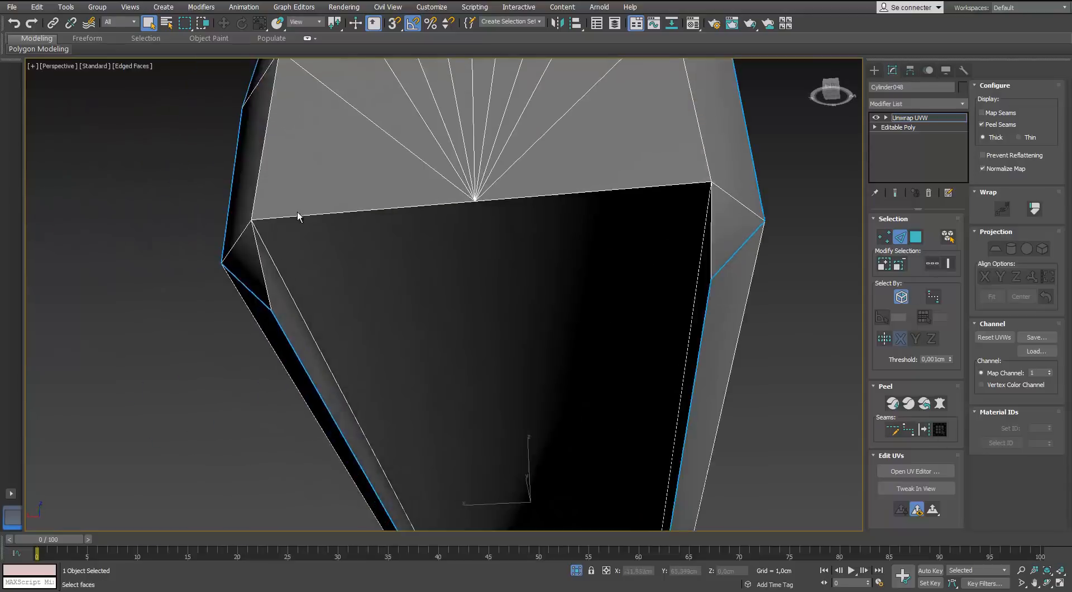
Convert the bottom edges of the housing's two end caps and their short corner edges into peel seams.
{"action": "scroll", "coordinate": [717, 226], "scroll_direction": "up", "scroll_amount": 3}
{"action": "scroll", "coordinate": [716, 226], "scroll_direction": "down", "scroll_amount": 2}
{"action": "middle_click_drag", "start_coordinate": [717, 226], "coordinate": [521, 197]}
{"action": "left_click", "coordinate": [667, 218], "text": "ctrl"}
{"action": "left_click", "coordinate": [733, 236], "text": "ctrl"}
{"action": "middle_click_drag", "start_coordinate": [668, 218], "coordinate": [503, 167], "text": "alt"}
{"action": "left_click", "coordinate": [480, 261]}
{"action": "scroll", "coordinate": [544, 138], "scroll_direction": "up", "scroll_amount": 3}
{"action": "middle_click_drag", "start_coordinate": [544, 139], "coordinate": [536, 232], "text": "alt"}
{"action": "left_click", "coordinate": [637, 233], "text": "ctrl"}
{"action": "left_click", "coordinate": [580, 212], "text": "ctrl"}
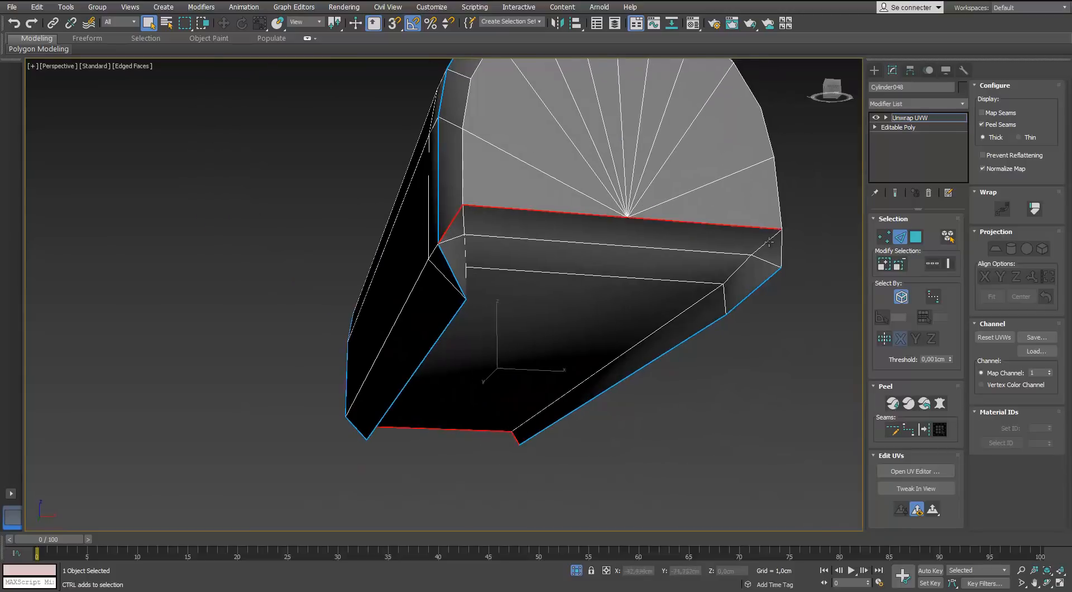
{"action": "left_click", "coordinate": [782, 240], "text": "ctrl"}
{"action": "middle_click_drag", "start_coordinate": [782, 240], "coordinate": [603, 224], "text": "alt"}
{"action": "key", "text": "s"}
{"action": "middle_click_drag", "start_coordinate": [524, 249], "coordinate": [631, 256], "text": "alt"}
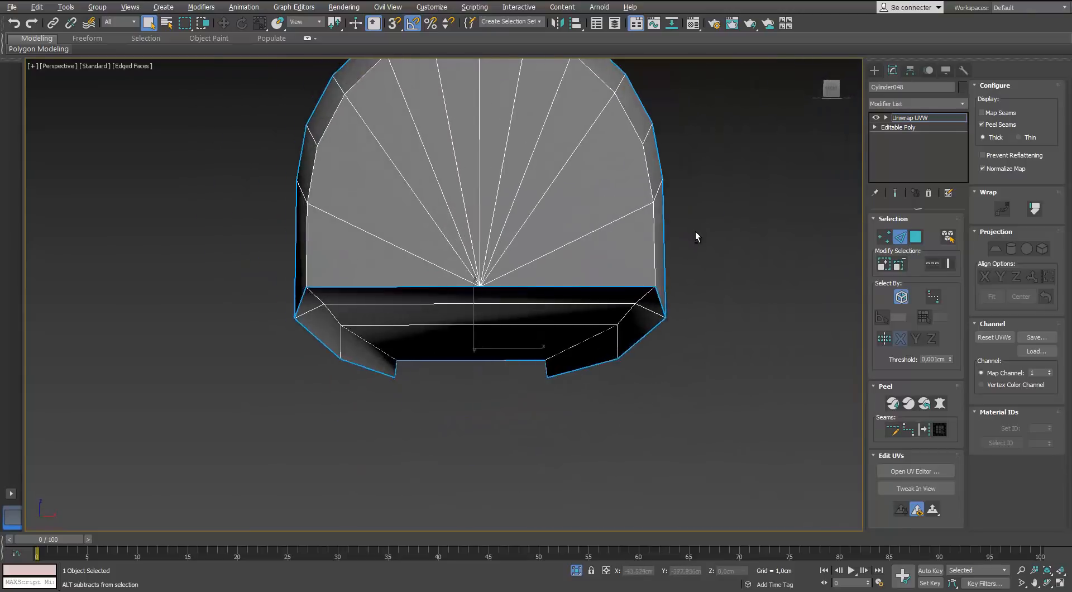
Open the UV editor for the housing, select its curved shell up to the peel seams, and unfold it with Pelt Map.
{"action": "scroll", "coordinate": [695, 231], "scroll_direction": "down", "scroll_amount": 3}
{"action": "middle_click_drag", "start_coordinate": [695, 231], "coordinate": [477, 274], "text": "alt"}
{"action": "scroll", "coordinate": [477, 273], "scroll_direction": "down", "scroll_amount": 3}
{"action": "left_click", "coordinate": [914, 471]}
{"action": "middle_click_drag", "start_coordinate": [620, 330], "coordinate": [468, 316]}
{"action": "left_click_drag", "start_coordinate": [692, 402], "coordinate": [660, 189]}
{"action": "middle_click_drag", "start_coordinate": [642, 335], "coordinate": [590, 301]}
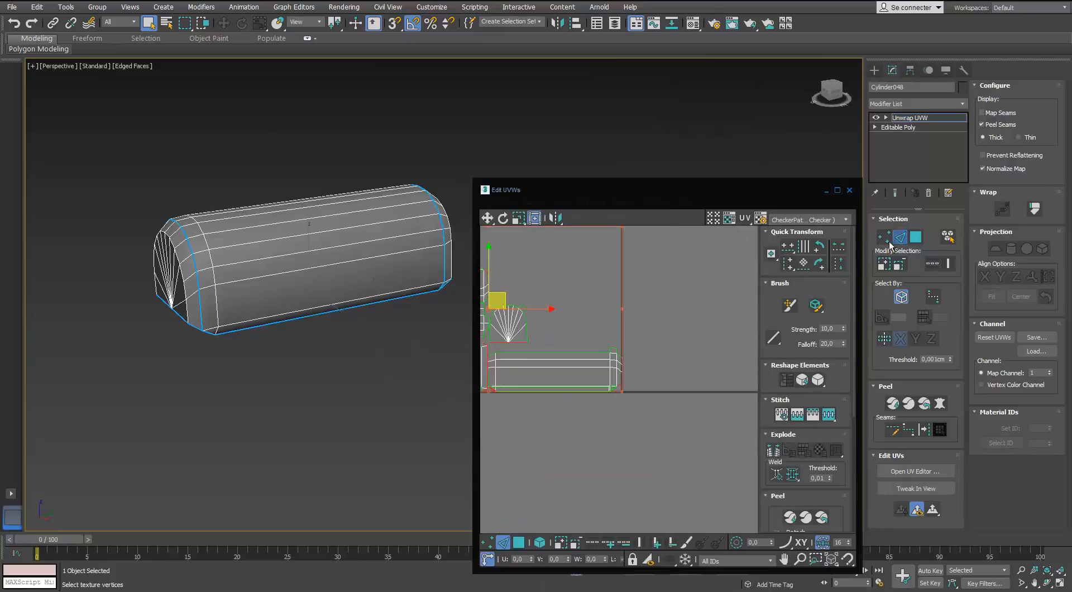
{"action": "left_click", "coordinate": [915, 237]}
{"action": "left_click", "coordinate": [327, 211]}
{"action": "left_click", "coordinate": [940, 428]}
{"action": "left_click_drag", "start_coordinate": [573, 139], "coordinate": [982, 148]}
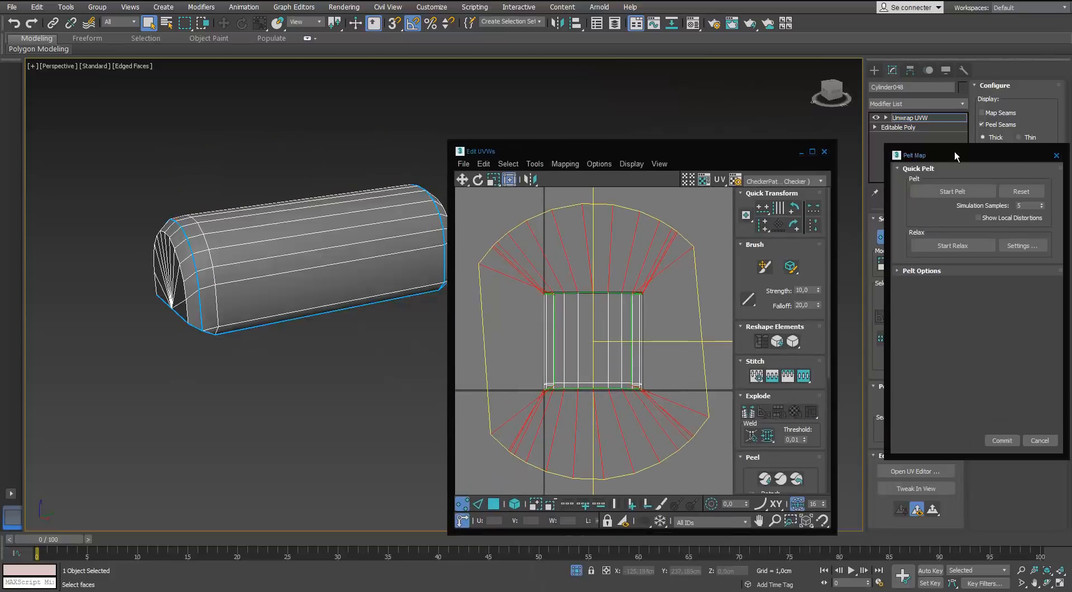
{"action": "left_click", "coordinate": [980, 438]}
{"action": "scroll", "coordinate": [616, 228], "scroll_direction": "up", "scroll_amount": 5}
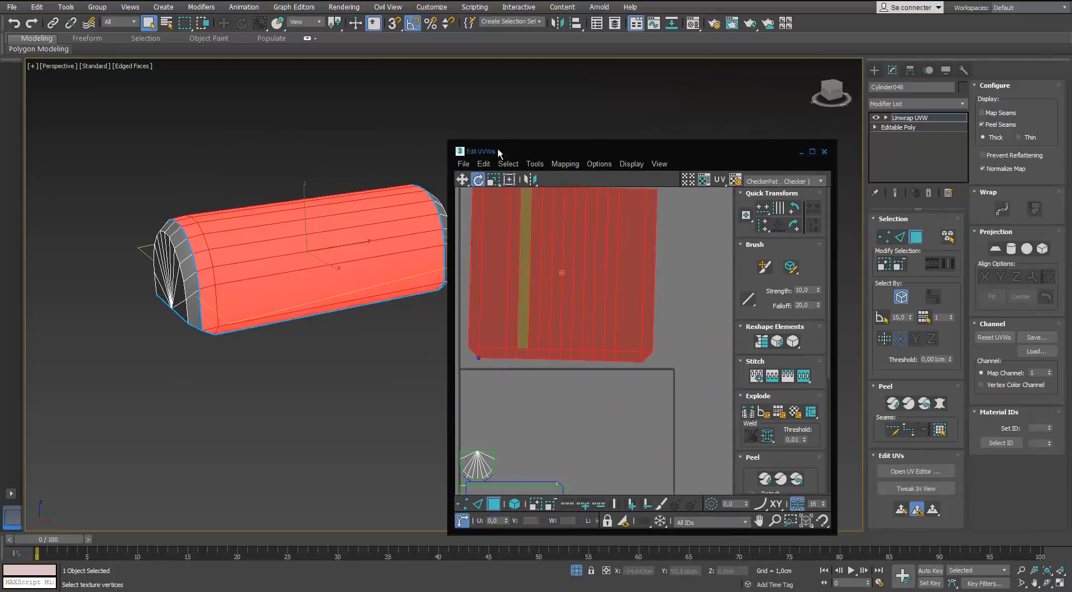
Planar-map the housing's front end cap with Y alignment, and its rear end cap, as separate UV elements.
{"action": "key", "text": "ctrl+i"}
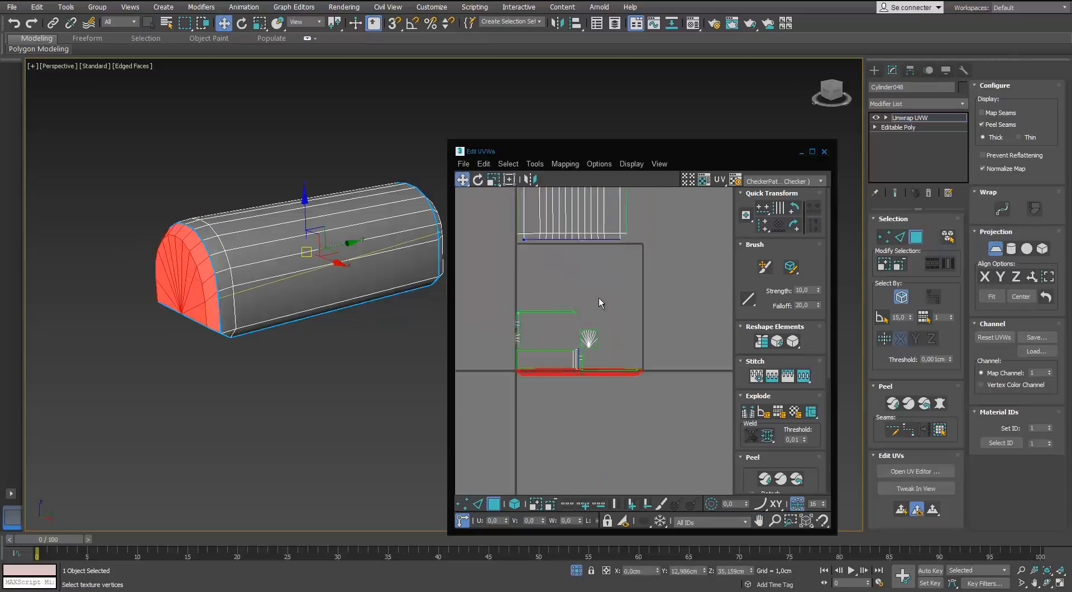
{"action": "scroll", "coordinate": [599, 298], "scroll_direction": "up", "scroll_amount": 2}
{"action": "left_click", "coordinate": [1000, 277]}
{"action": "middle_click_drag", "start_coordinate": [553, 313], "coordinate": [558, 361]}
{"action": "scroll", "coordinate": [597, 352], "scroll_direction": "down", "scroll_amount": 2}
{"action": "left_click", "coordinate": [996, 249]}
{"action": "middle_click_drag", "start_coordinate": [268, 313], "coordinate": [380, 313], "text": "alt"}
{"action": "left_click", "coordinate": [369, 306]}
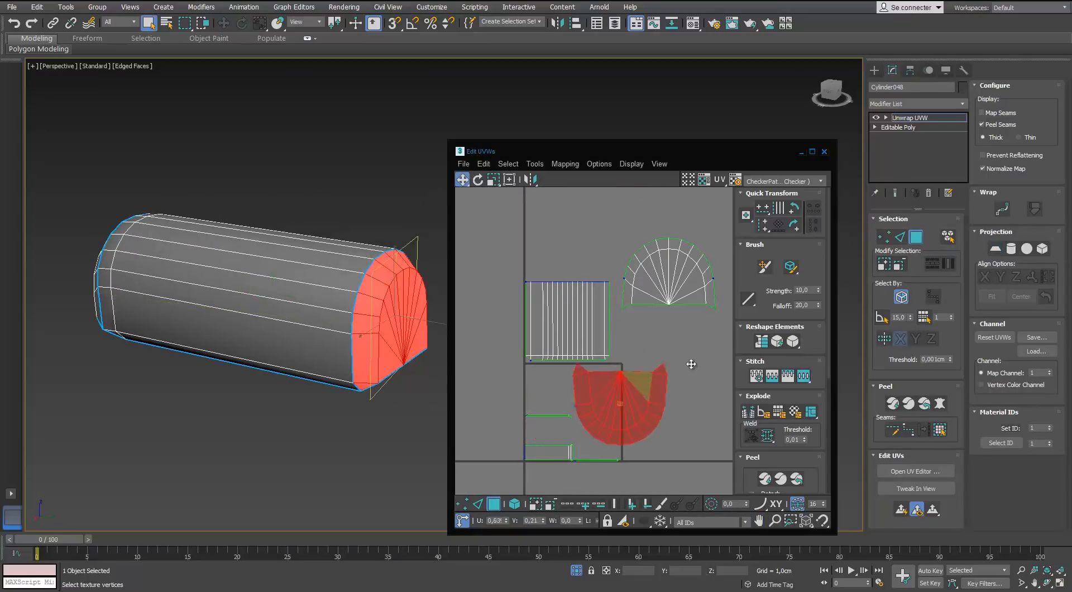
Select the housing's underside up to the seams, planar-map it, and place it beside the end caps' UV elements.
{"action": "left_click", "coordinate": [424, 290]}
{"action": "middle_click_drag", "start_coordinate": [424, 290], "coordinate": [349, 281], "text": "alt"}
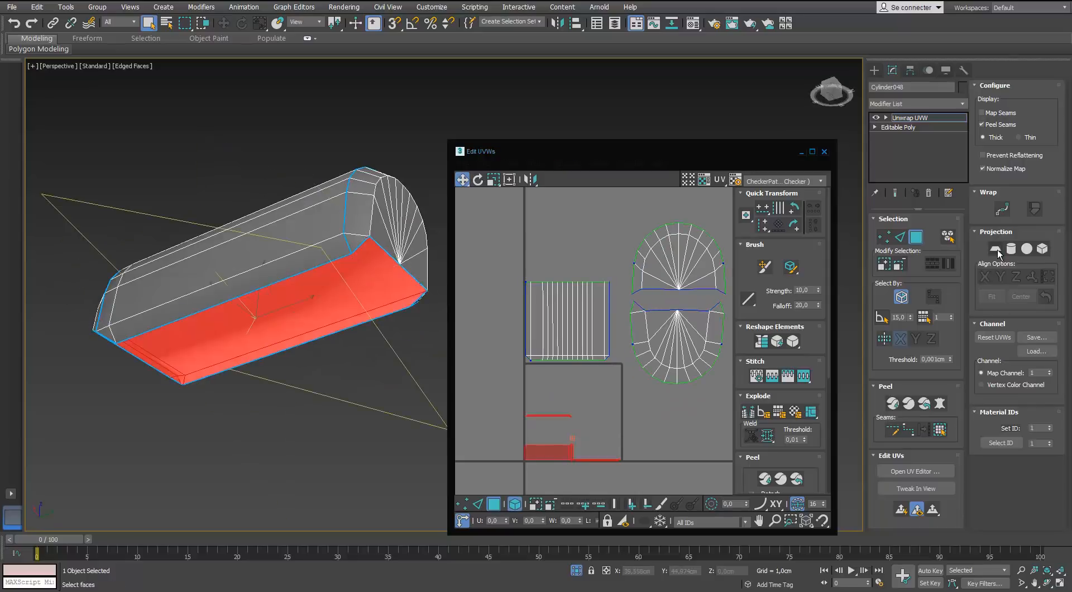
{"action": "mouse_move", "coordinate": [529, 402]}
{"action": "left_mouse_down"}
{"action": "mouse_move", "coordinate": [554, 413]}
{"action": "mouse_move", "coordinate": [531, 414]}
{"action": "left_mouse_up"}
{"action": "middle_click_drag", "start_coordinate": [268, 279], "coordinate": [363, 335], "text": "alt"}
{"action": "middle_click_drag", "start_coordinate": [690, 306], "coordinate": [693, 304]}
Select all of the housing's UV elements and pack them with Rescale enabled.
{"action": "left_click", "coordinate": [695, 305]}
{"action": "left_click_drag", "start_coordinate": [720, 249], "coordinate": [558, 391]}
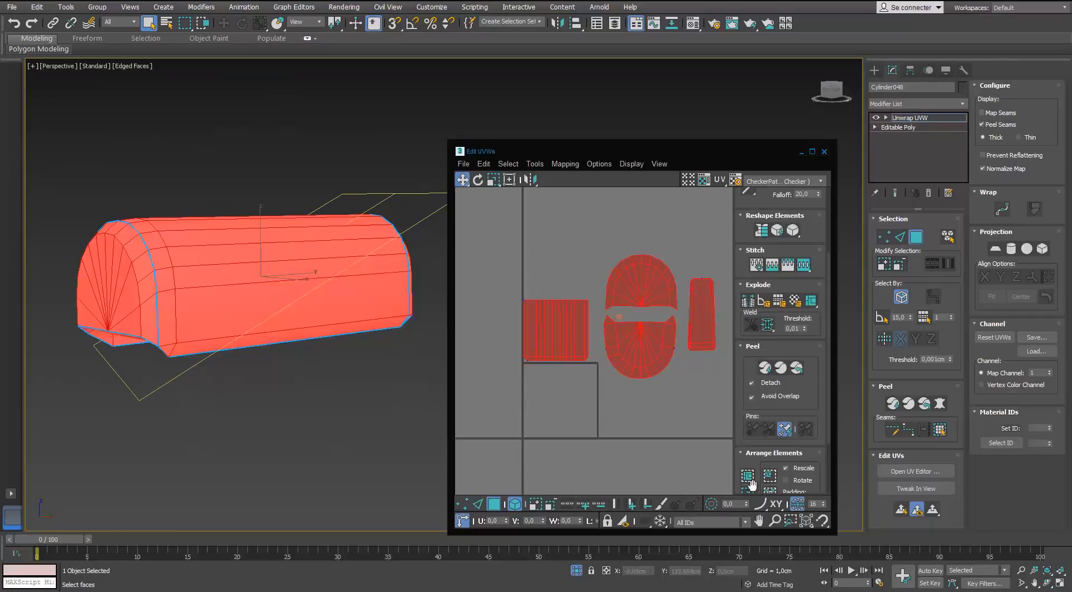
{"action": "left_click", "coordinate": [512, 287]}
{"action": "middle_click_drag", "start_coordinate": [368, 302], "coordinate": [150, 262], "text": "alt"}
{"action": "scroll", "coordinate": [342, 232], "scroll_direction": "up", "scroll_amount": 4}
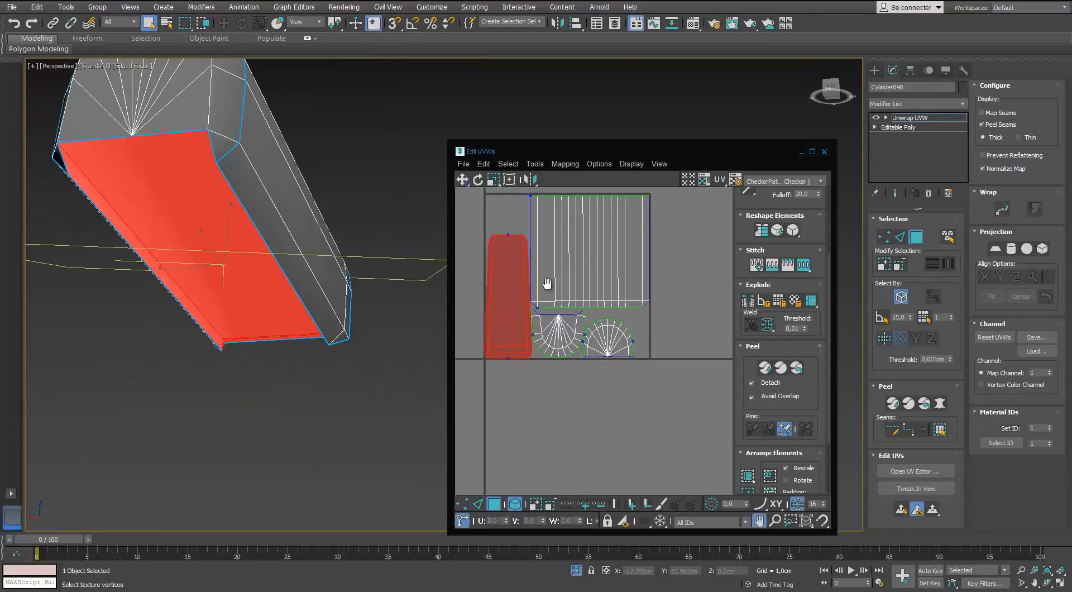
{"action": "middle_click_drag", "start_coordinate": [545, 282], "coordinate": [542, 275]}
Adjust the placement of the housing's UV elements in the enlarged UV editor and scale them all together.
{"action": "double_click", "coordinate": [542, 152]}
{"action": "scroll", "coordinate": [534, 252], "scroll_direction": "up", "scroll_amount": 5}
{"action": "left_click", "coordinate": [571, 431]}
{"action": "middle_click_drag", "start_coordinate": [597, 422], "coordinate": [693, 488]}
{"action": "left_click_drag", "start_coordinate": [423, 420], "coordinate": [418, 314]}
{"action": "scroll", "coordinate": [470, 339], "scroll_direction": "down", "scroll_amount": 5}
{"action": "left_click_drag", "start_coordinate": [709, 190], "coordinate": [466, 448]}
{"action": "key", "text": "r"}
{"action": "left_click_drag", "start_coordinate": [556, 262], "coordinate": [557, 347]}
{"action": "scroll", "coordinate": [728, 218], "scroll_direction": "up", "scroll_amount": 10}
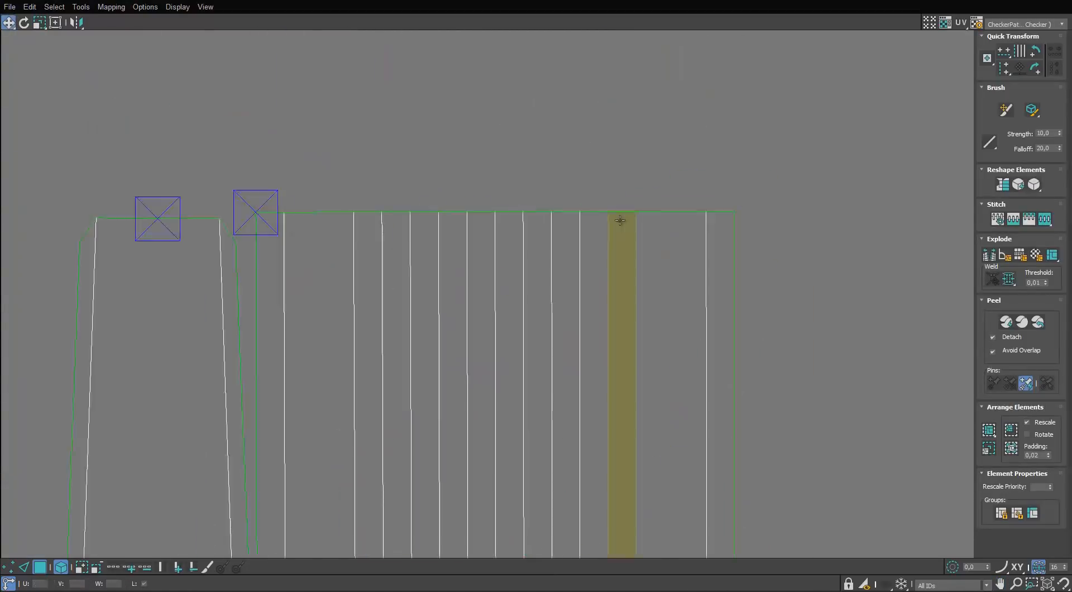
{"action": "middle_click_drag", "start_coordinate": [607, 473], "coordinate": [598, 234]}
{"action": "left_click", "coordinate": [598, 234]}
{"action": "middle_click_drag", "start_coordinate": [470, 369], "coordinate": [529, 283]}
{"action": "scroll", "coordinate": [529, 283], "scroll_direction": "down", "scroll_amount": 1}
{"action": "scroll", "coordinate": [805, 323], "scroll_direction": "down", "scroll_amount": 8}
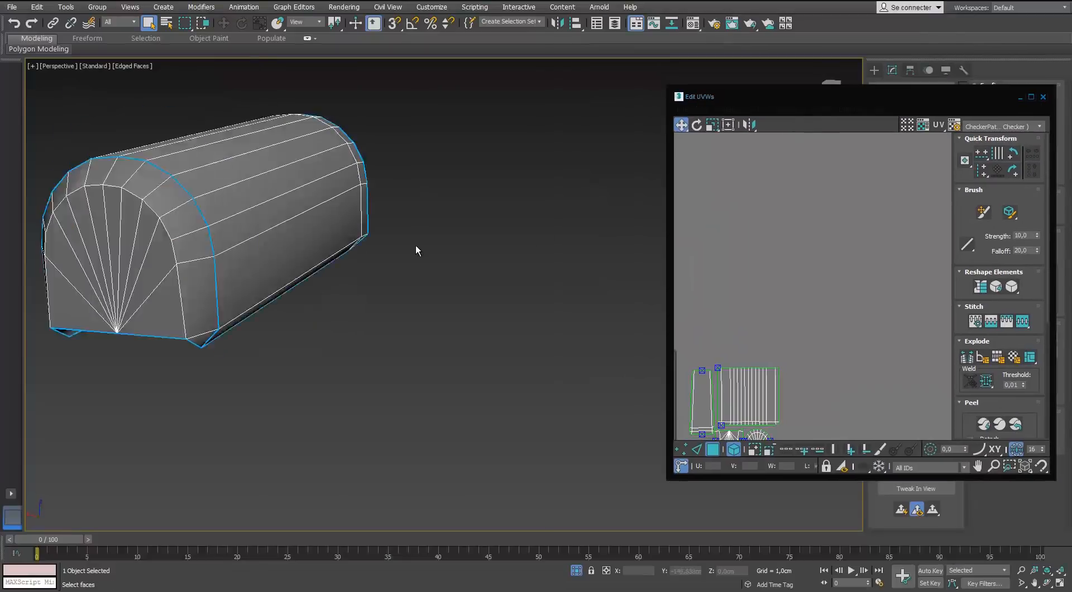
Assign the checker bitmap material to the housing and set its U and V tiling to 70,0.
{"action": "scroll", "coordinate": [415, 244], "scroll_direction": "down", "scroll_amount": 3}
{"action": "left_click_drag", "start_coordinate": [698, 102], "coordinate": [536, 116]}
{"action": "key", "text": "m"}
{"action": "left_click_drag", "start_coordinate": [706, 157], "coordinate": [312, 219]}
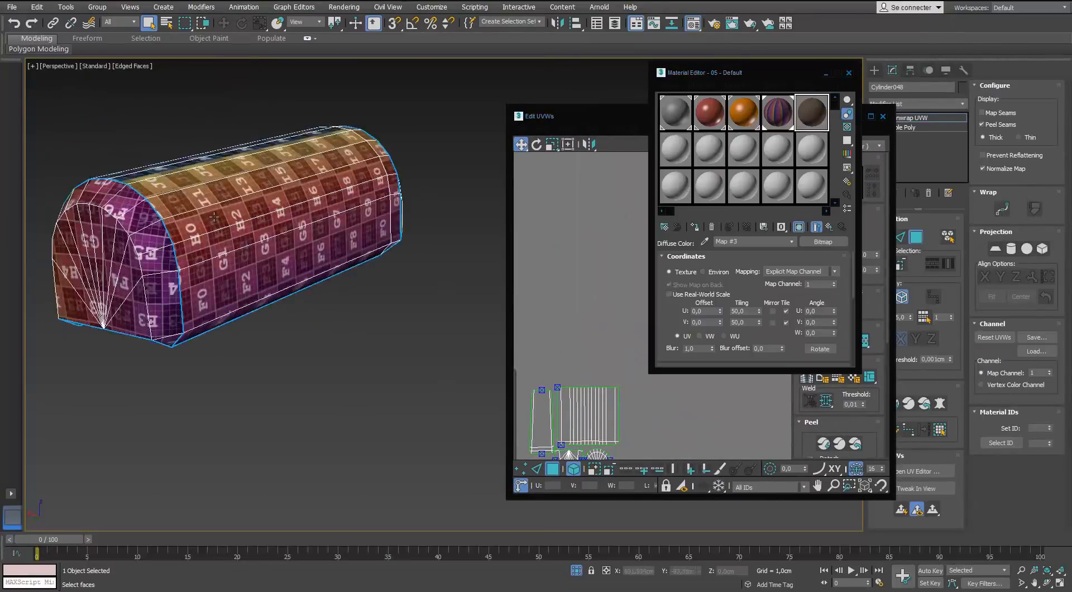
{"action": "scroll", "coordinate": [312, 219], "scroll_direction": "up", "scroll_amount": 8}
{"action": "middle_click_drag", "start_coordinate": [312, 218], "coordinate": [291, 188], "text": "alt"}
{"action": "scroll", "coordinate": [291, 188], "scroll_direction": "down", "scroll_amount": 4}
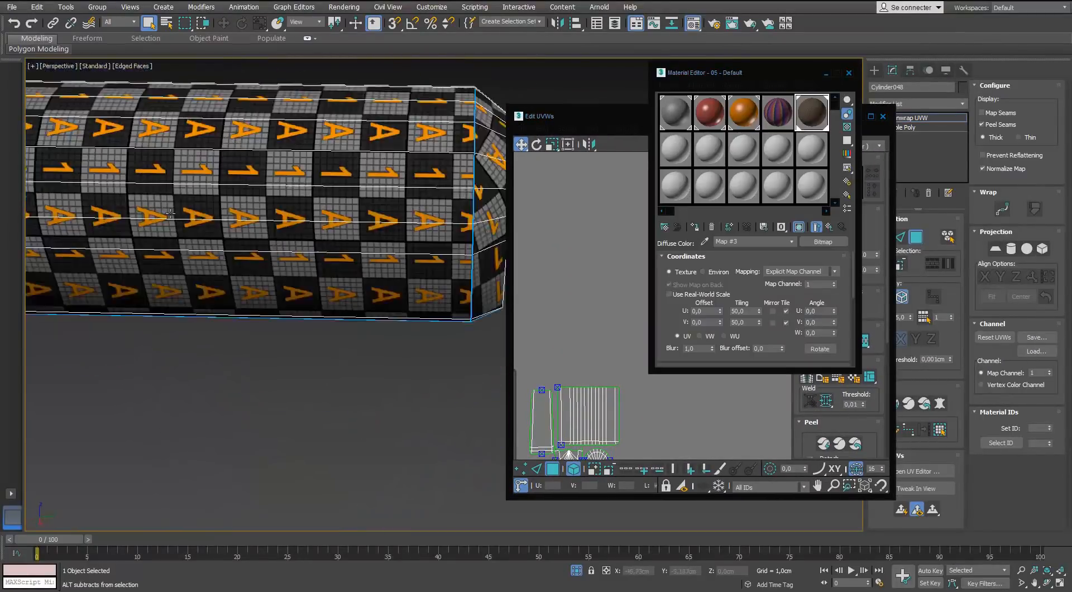
{"action": "middle_click_drag", "start_coordinate": [335, 290], "coordinate": [352, 312], "text": "alt"}
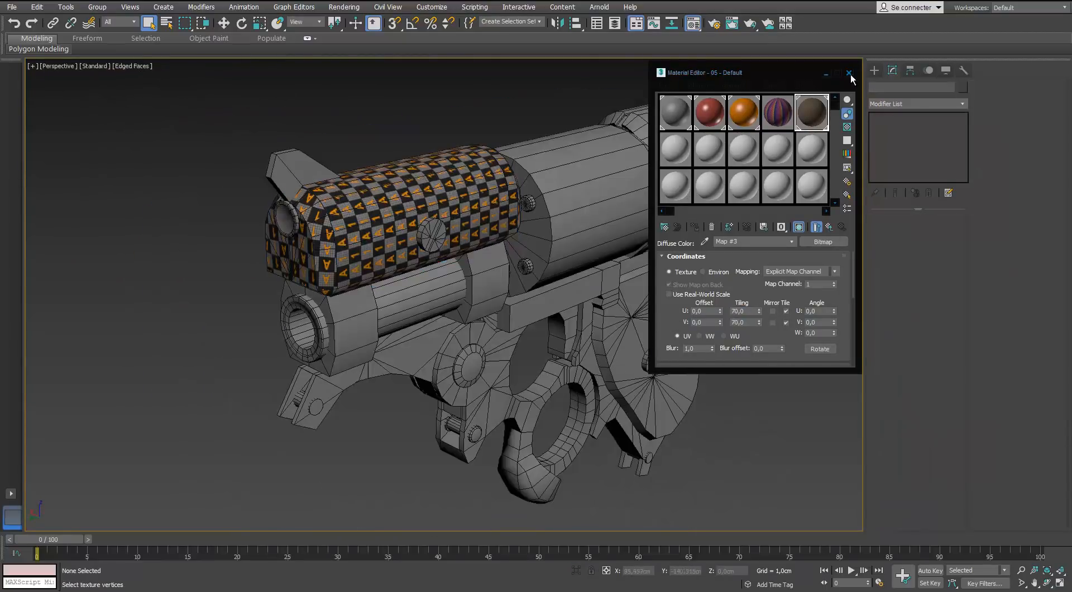
Isolate the large barrel cylinder behind the housing and add an Unwrap UVW modifier to it.
{"action": "left_click", "coordinate": [617, 202]}
{"action": "middle_click_drag", "start_coordinate": [503, 251], "coordinate": [363, 279], "text": "alt"}
{"action": "key", "text": "alt+q"}
{"action": "key", "text": "2"}
{"action": "scroll", "coordinate": [642, 268], "scroll_direction": "down", "scroll_amount": 3}
{"action": "left_click", "coordinate": [965, 104]}
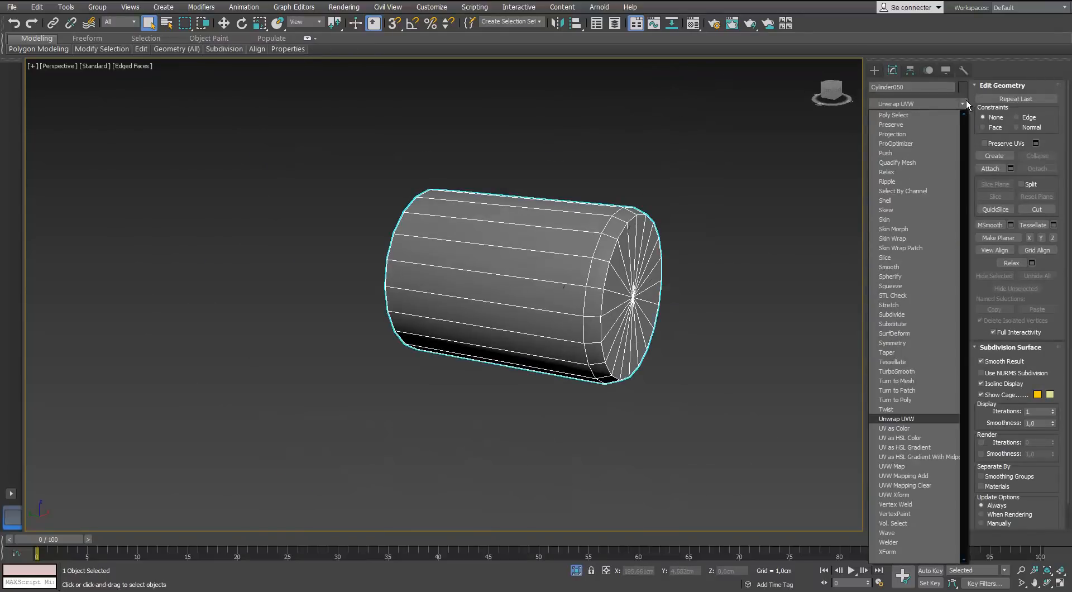
{"action": "left_click", "coordinate": [921, 289]}
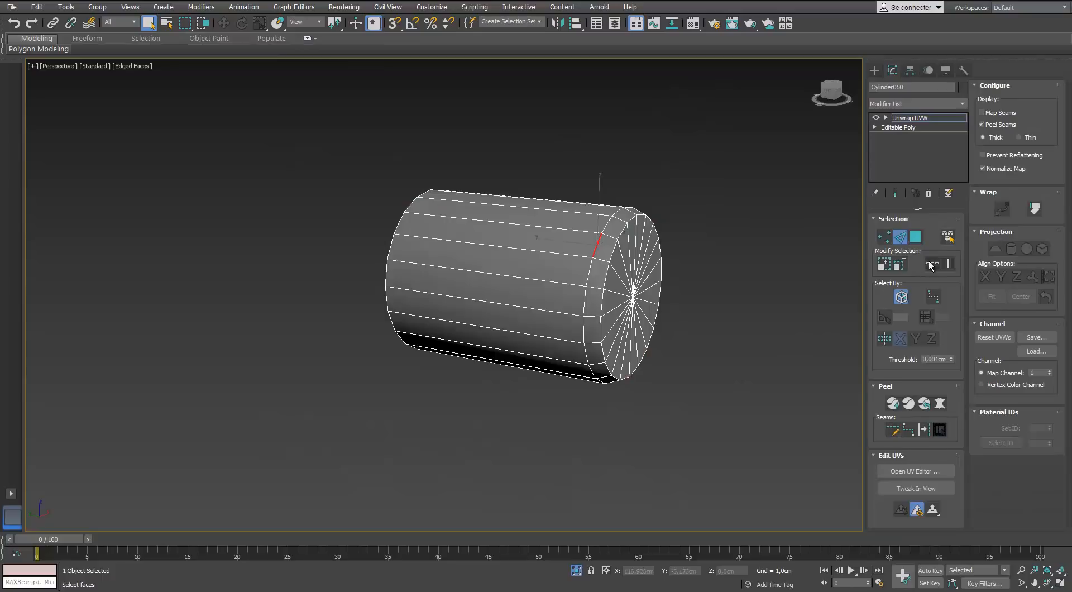
Convert the barrel cylinder's two end rim edge loops and one lower lengthwise edge into peel seams.
{"action": "left_click", "coordinate": [932, 263]}
{"action": "middle_click_drag", "start_coordinate": [558, 335], "coordinate": [799, 385], "text": "alt"}
{"action": "left_click", "coordinate": [610, 375]}
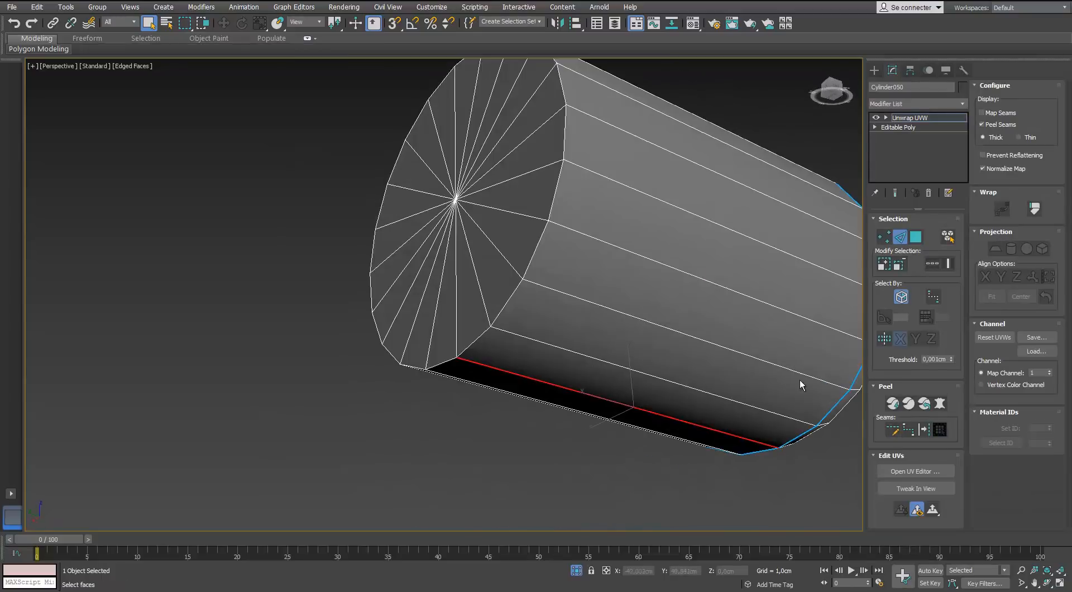
{"action": "double_click", "coordinate": [509, 302]}
{"action": "middle_click_drag", "start_coordinate": [509, 302], "coordinate": [497, 365]}
{"action": "left_click", "coordinate": [924, 430]}
{"action": "middle_click_drag", "start_coordinate": [550, 284], "coordinate": [391, 329], "text": "alt"}
{"action": "scroll", "coordinate": [491, 307], "scroll_direction": "down", "scroll_amount": 4}
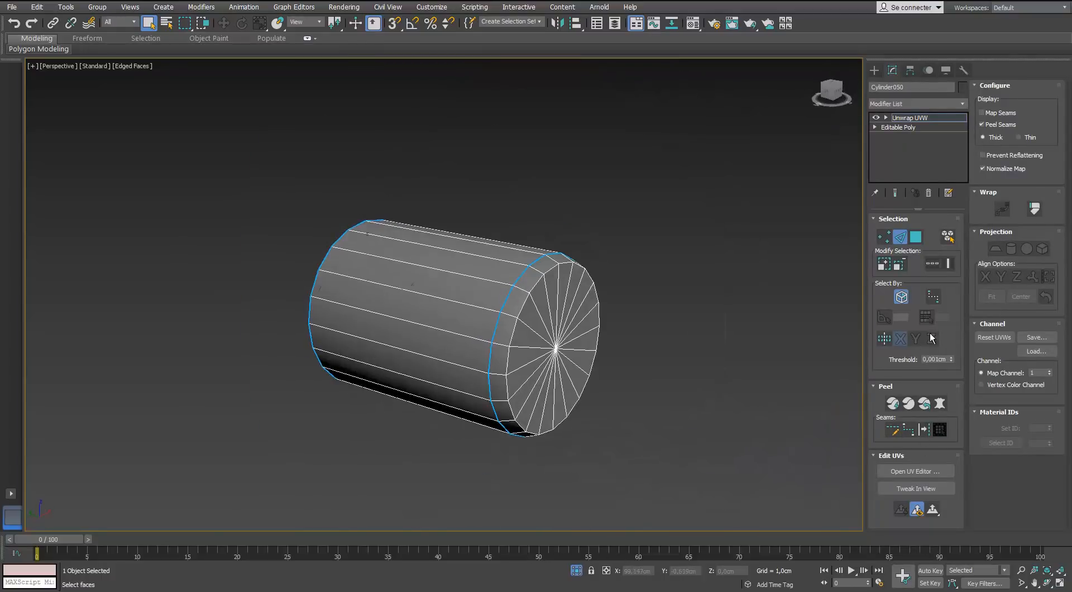
{"action": "middle_click_drag", "start_coordinate": [643, 289], "coordinate": [503, 260]}
Open the UV editor, quick-peel the cylinder's curved side, and rotate the resulting UV strip straight.
{"action": "left_click", "coordinate": [915, 471]}
{"action": "left_click", "coordinate": [304, 249]}
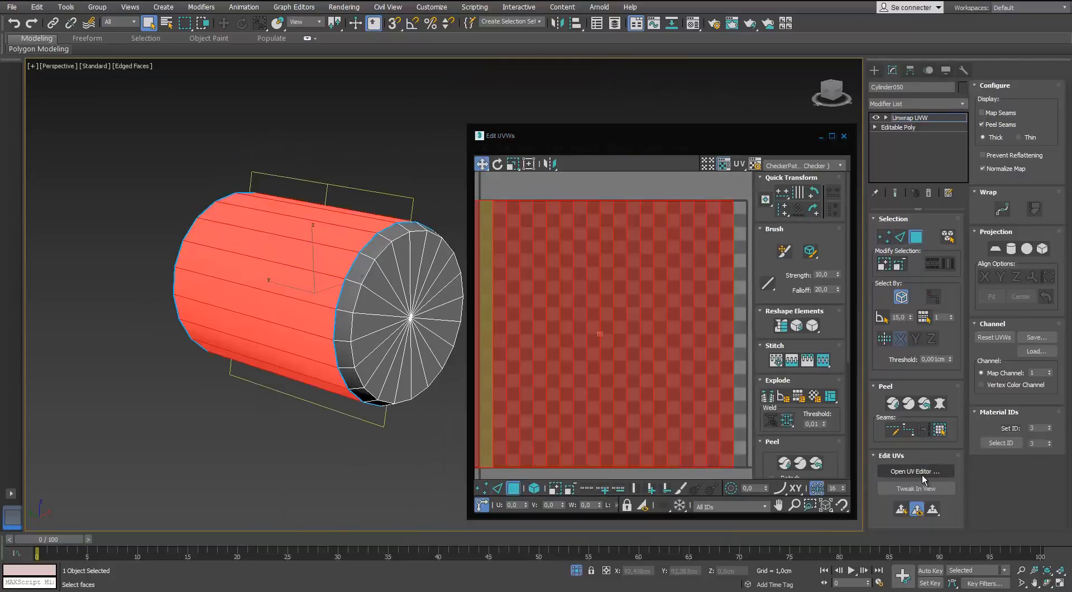
{"action": "left_click", "coordinate": [784, 463]}
{"action": "left_click", "coordinate": [497, 164]}
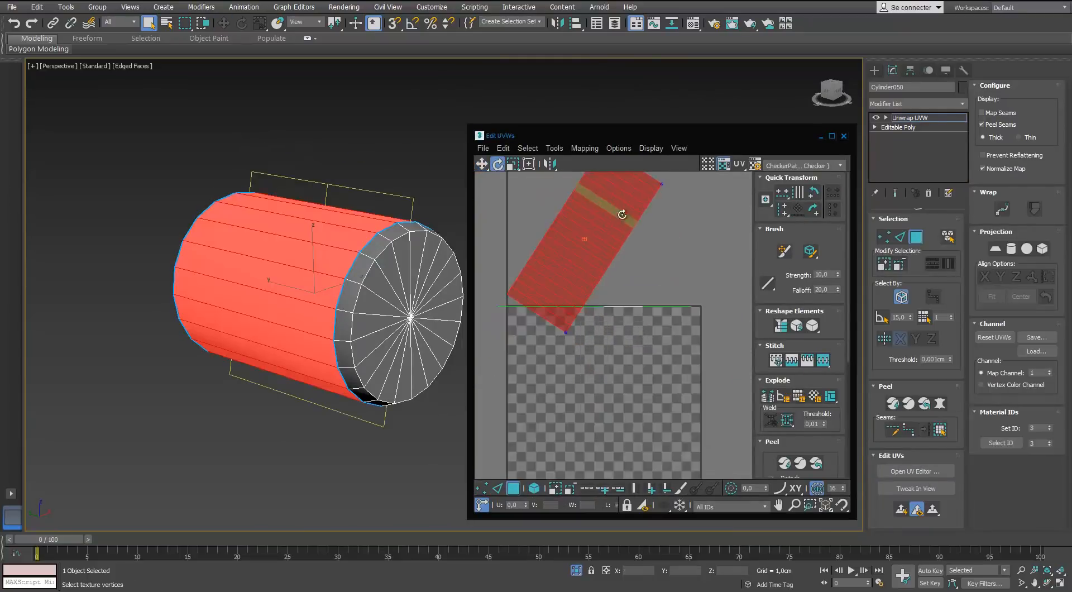
{"action": "left_click_drag", "start_coordinate": [631, 210], "coordinate": [635, 260]}
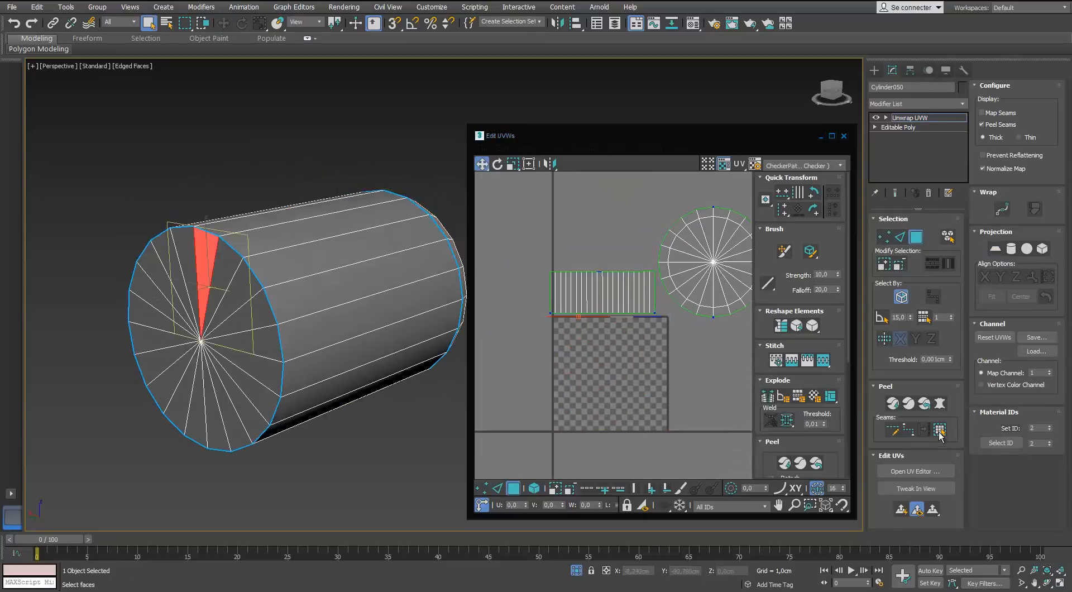
Select the cylinder's flat end cap up to its seam, planar-map it, and place it beside the other cap's UVs.
{"action": "left_click", "coordinate": [940, 429]}
{"action": "left_click", "coordinate": [996, 248]}
{"action": "middle_click_drag", "start_coordinate": [644, 357], "coordinate": [604, 364]}
{"action": "left_click", "coordinate": [611, 365]}
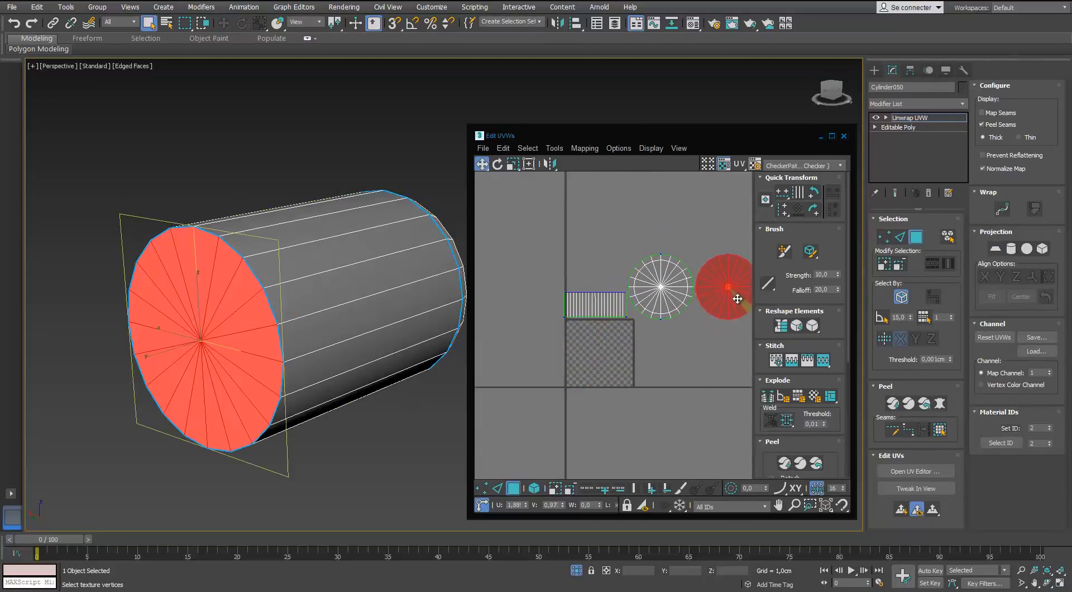
{"action": "left_click_drag", "start_coordinate": [703, 261], "coordinate": [689, 336]}
Rescale the cylinder's three UV elements to matching proportions and group both caps above the side strip outside the UV tile.
{"action": "double_click", "coordinate": [671, 300]}
{"action": "left_click_drag", "start_coordinate": [671, 300], "coordinate": [670, 293]}
{"action": "left_click_drag", "start_coordinate": [587, 272], "coordinate": [587, 268]}
{"action": "left_click", "coordinate": [670, 315]}
{"action": "left_click_drag", "start_coordinate": [653, 262], "coordinate": [621, 299]}
{"action": "scroll", "coordinate": [629, 307], "scroll_direction": "up", "scroll_amount": 2}
{"action": "left_click", "coordinate": [645, 348]}
{"action": "middle_click_drag", "start_coordinate": [391, 335], "coordinate": [290, 333], "text": "alt"}
{"action": "left_click_drag", "start_coordinate": [721, 196], "coordinate": [525, 329]}
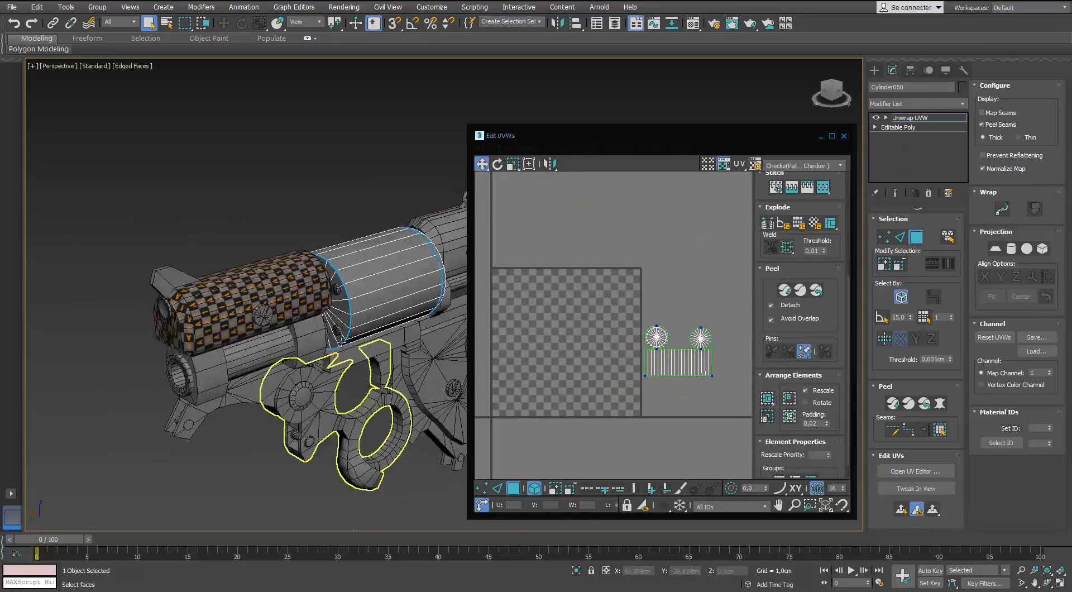
Apply the checker material to the barrel cylinder and scale its UVs to match the housing's checker size.
{"action": "key", "text": "m"}
{"action": "left_click", "coordinate": [723, 342]}
{"action": "left_click_drag", "start_coordinate": [722, 341], "coordinate": [649, 365]}
{"action": "key", "text": "r"}
{"action": "left_click_drag", "start_coordinate": [672, 357], "coordinate": [672, 407]}
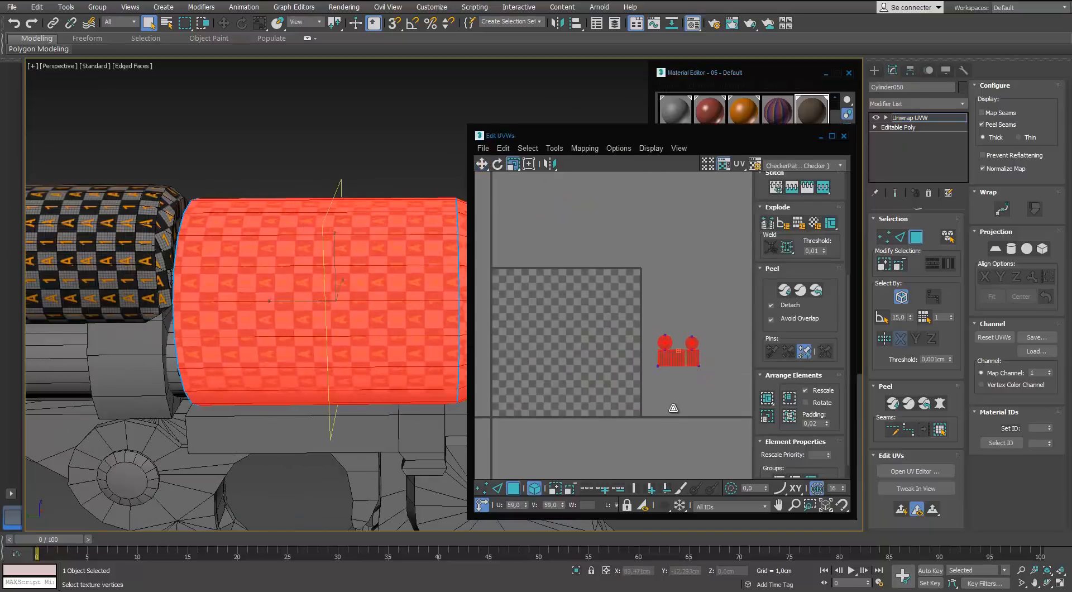
{"action": "middle_click_drag", "start_coordinate": [301, 268], "coordinate": [290, 273], "text": "alt"}
{"action": "left_click_drag", "start_coordinate": [672, 352], "coordinate": [672, 357]}
{"action": "middle_click_drag", "start_coordinate": [301, 268], "coordinate": [261, 173], "text": "alt"}
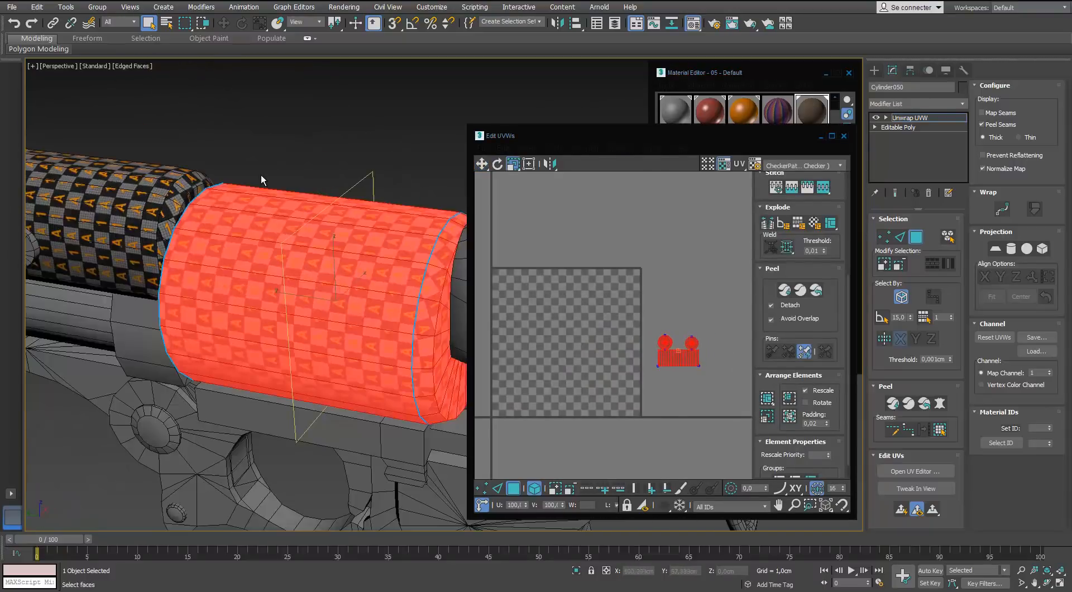
{"action": "left_click", "coordinate": [658, 308]}
{"action": "left_click", "coordinate": [679, 359]}
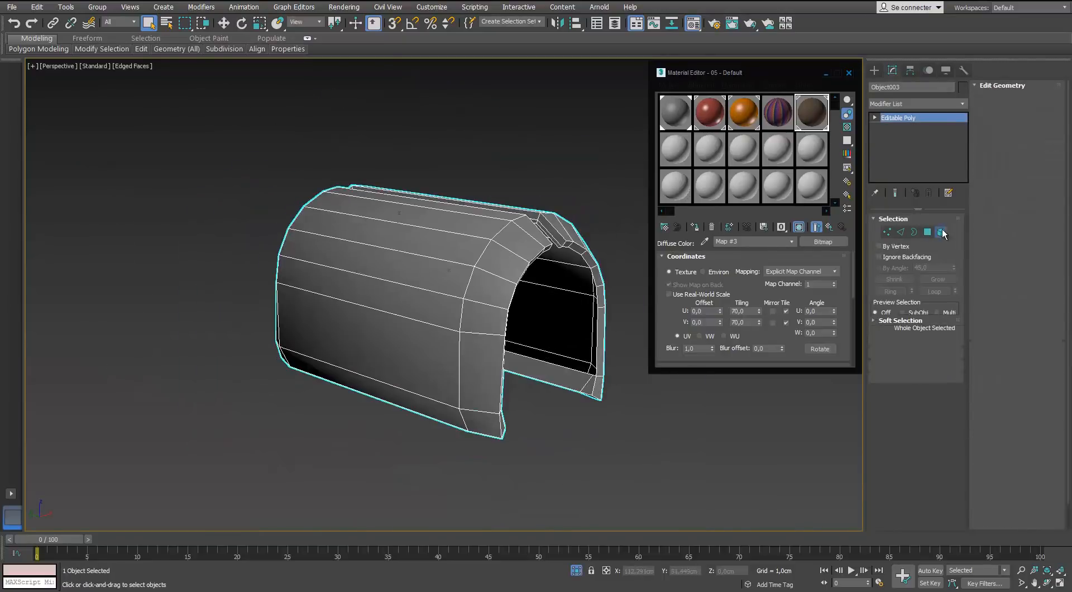
Separate one half of the rear housing cover into its own object.
{"action": "left_click", "coordinate": [965, 104]}
{"action": "left_click", "coordinate": [964, 104]}
{"action": "key", "text": "t"}
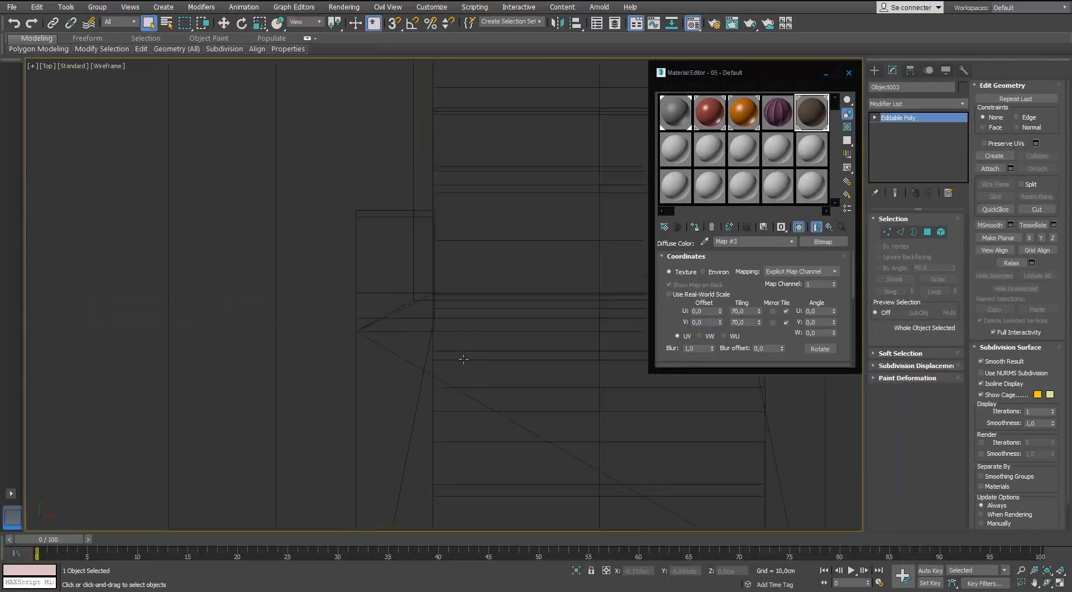
{"action": "key", "text": "z"}
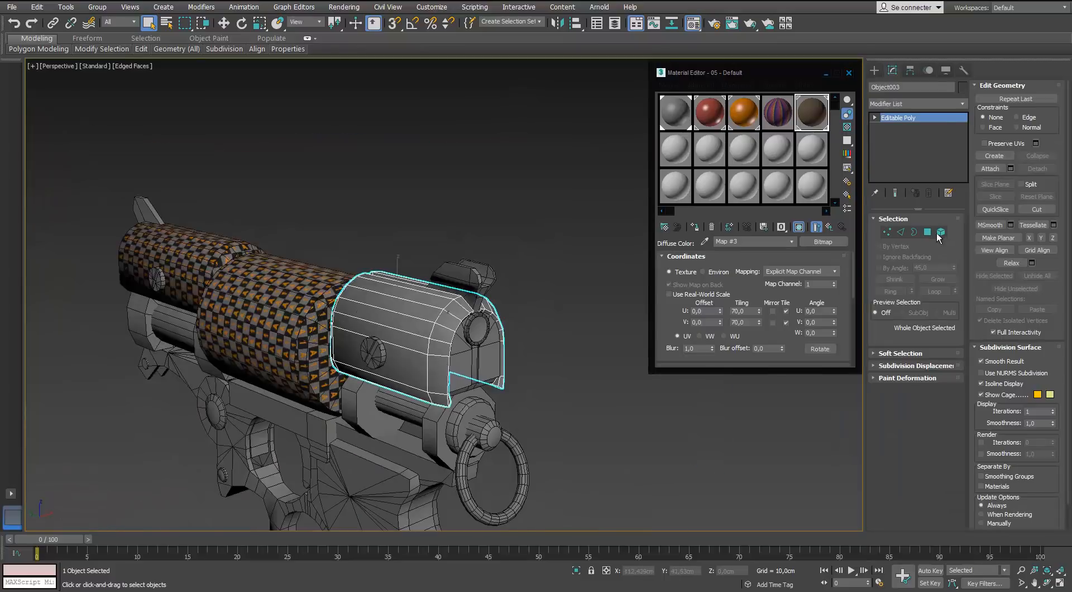
{"action": "key", "text": "5"}
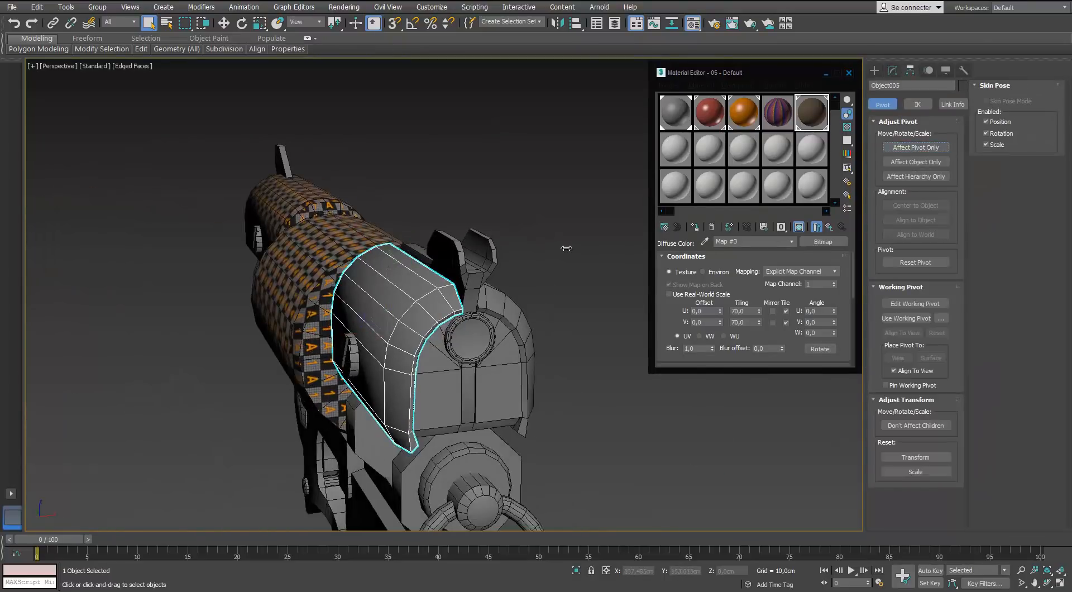
Isolate the separated rear cover half, close the material editor, and add an Unwrap UVW modifier.
{"action": "left_click", "coordinate": [431, 317]}
{"action": "key", "text": "alt+q"}
{"action": "left_click", "coordinate": [848, 73]}
{"action": "left_click", "coordinate": [892, 70]}
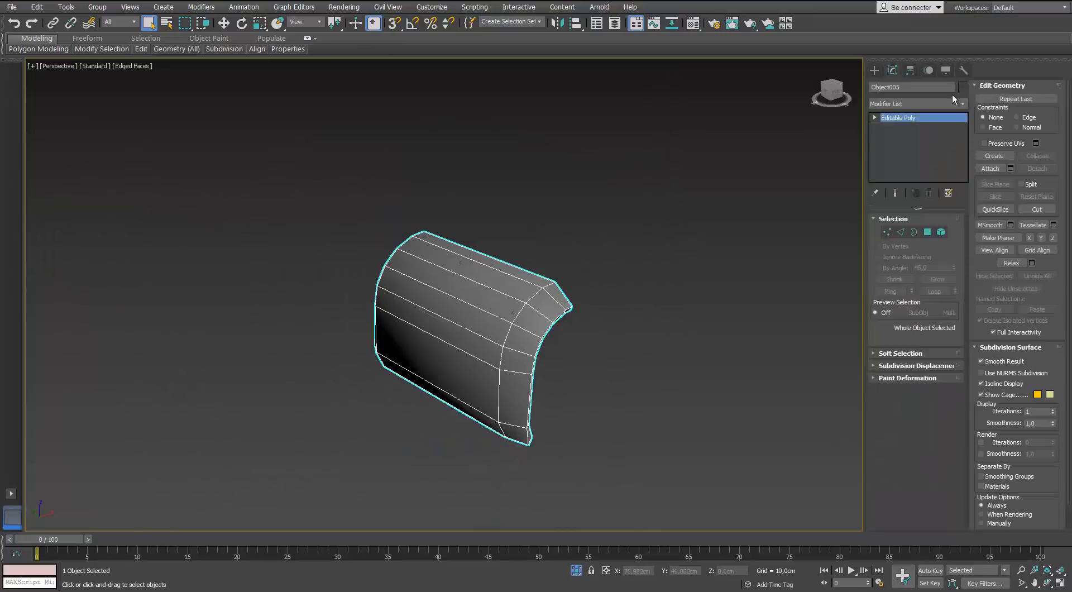
{"action": "left_click", "coordinate": [962, 103]}
{"action": "key", "text": "u"}
{"action": "key", "text": "Return"}
{"action": "middle_click_drag", "start_coordinate": [791, 348], "coordinate": [799, 346], "text": "alt"}
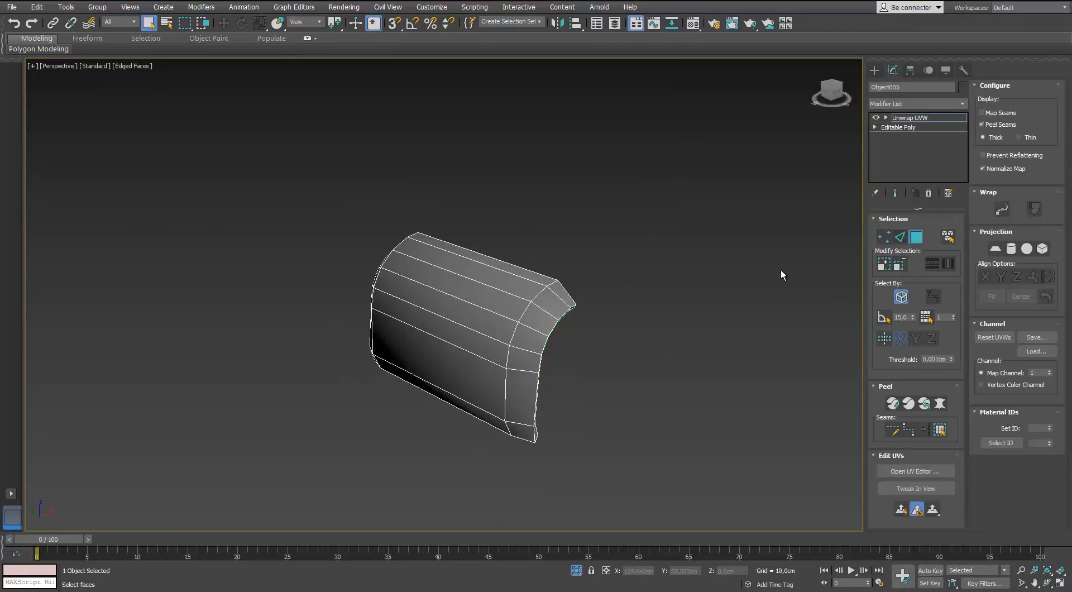
Select all faces of the rear cover half and apply Normal Mapping with the Box Mapping option in the UV editor.
{"action": "left_click", "coordinate": [528, 339]}
{"action": "key", "text": "ctrl+a"}
{"action": "middle_click_drag", "start_coordinate": [584, 321], "coordinate": [249, 326]}
{"action": "scroll", "coordinate": [249, 326], "scroll_direction": "up", "scroll_amount": 3}
{"action": "left_click", "coordinate": [927, 471]}
{"action": "left_click_drag", "start_coordinate": [584, 162], "coordinate": [568, 100]}
{"action": "left_click_drag", "start_coordinate": [169, 13], "coordinate": [333, 127]}
{"action": "left_click", "coordinate": [215, 145]}
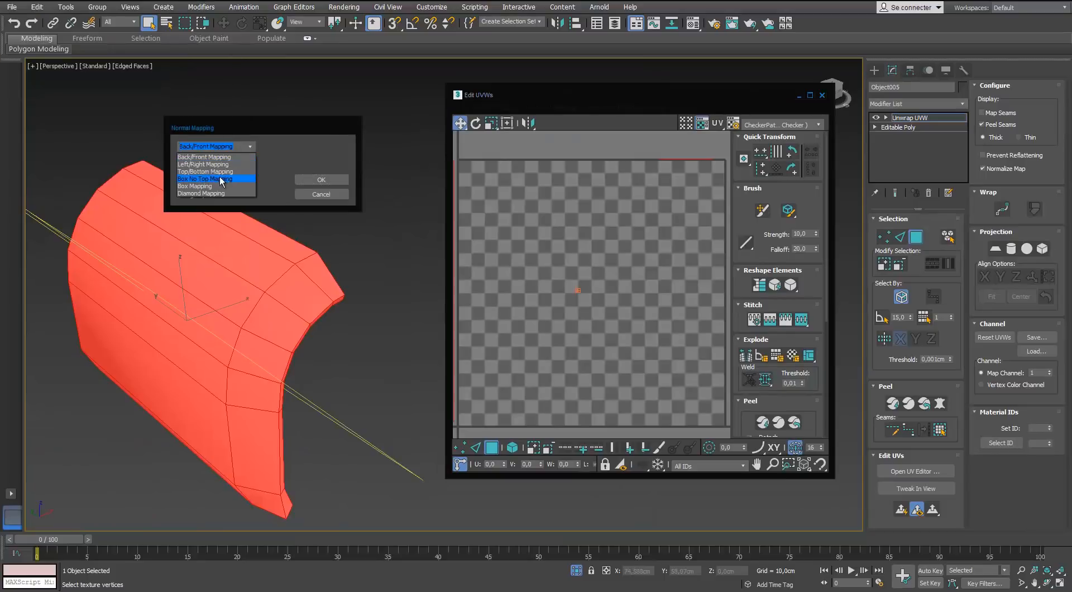
{"action": "left_click", "coordinate": [307, 180]}
Pack the rear cover half's UV elements with rescaling and 0,02 padding.
{"action": "scroll", "coordinate": [588, 297], "scroll_direction": "down", "scroll_amount": 5}
{"action": "middle_click_drag", "start_coordinate": [589, 297], "coordinate": [631, 280]}
{"action": "left_click_drag", "start_coordinate": [735, 417], "coordinate": [733, 294]}
{"action": "left_click", "coordinate": [745, 426]}
{"action": "scroll", "coordinate": [565, 237], "scroll_direction": "up", "scroll_amount": 5}
Examine which faces of the rear cover half its UV elements cover, alone and among the neighbouring gun parts.
{"action": "left_click", "coordinate": [552, 277]}
{"action": "left_click", "coordinate": [512, 447]}
{"action": "scroll", "coordinate": [393, 276], "scroll_direction": "down", "scroll_amount": 4}
{"action": "scroll", "coordinate": [328, 215], "scroll_direction": "up", "scroll_amount": 5}
{"action": "mouse_move", "coordinate": [393, 276]}
{"action": "middle_mouse_down", "text": "alt"}
{"action": "mouse_move", "coordinate": [328, 214]}
{"action": "mouse_move", "coordinate": [407, 284]}
{"action": "middle_mouse_up", "text": "alt"}
{"action": "scroll", "coordinate": [391, 279], "scroll_direction": "down", "scroll_amount": 6}
{"action": "scroll", "coordinate": [262, 341], "scroll_direction": "up", "scroll_amount": 4}
{"action": "middle_click_drag", "start_coordinate": [262, 341], "coordinate": [239, 272], "text": "alt"}
{"action": "key", "text": "alt+q"}
{"action": "scroll", "coordinate": [279, 312], "scroll_direction": "up", "scroll_amount": 4}
{"action": "scroll", "coordinate": [238, 273], "scroll_direction": "down", "scroll_amount": 5}
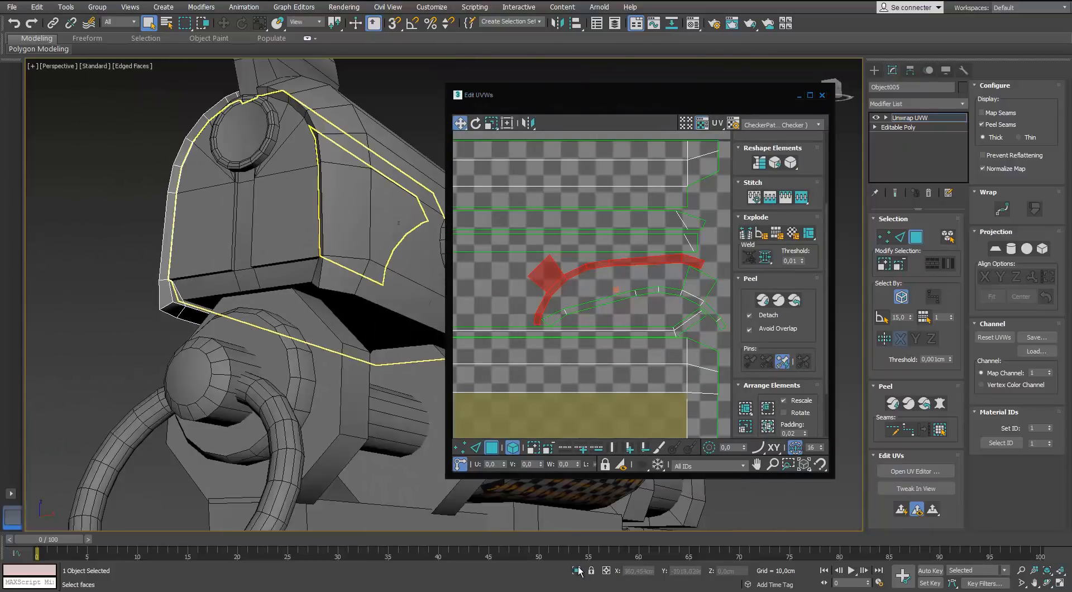
{"action": "scroll", "coordinate": [547, 279], "scroll_direction": "down", "scroll_amount": 5}
{"action": "left_click", "coordinate": [545, 229]}
{"action": "middle_click_drag", "start_coordinate": [206, 240], "coordinate": [335, 267], "text": "alt"}
{"action": "left_click", "coordinate": [510, 201]}
{"action": "scroll", "coordinate": [559, 271], "scroll_direction": "down", "scroll_amount": 3}
{"action": "key", "text": "alt+q"}
{"action": "left_click", "coordinate": [821, 95]}
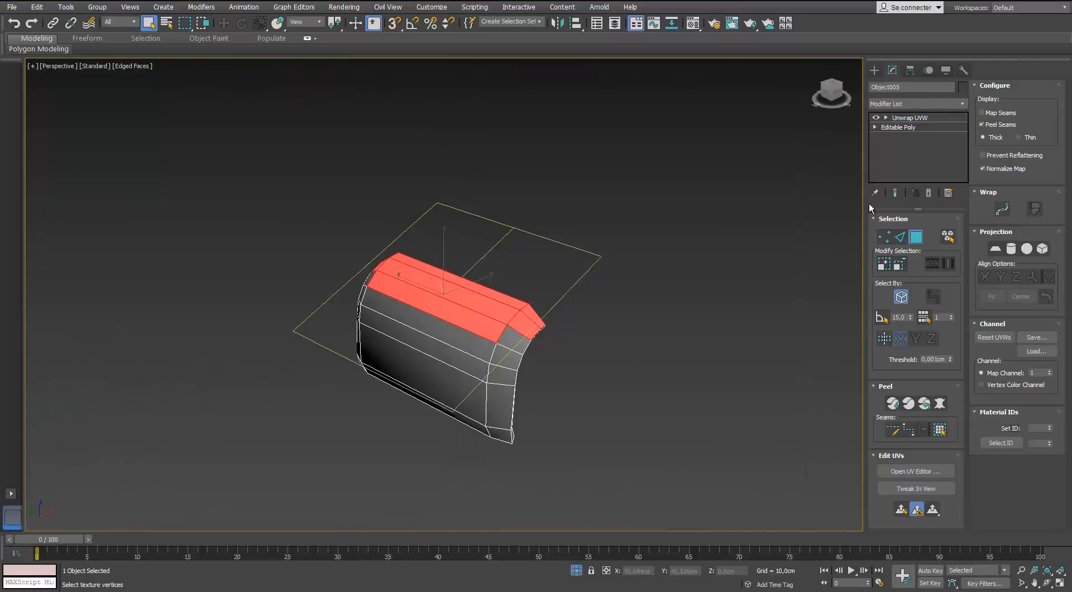
Select an outer border edge loop of the rear cover half and convert it into peel seams.
{"action": "left_click", "coordinate": [900, 237]}
{"action": "scroll", "coordinate": [391, 313], "scroll_direction": "up", "scroll_amount": 4}
{"action": "mouse_move", "coordinate": [391, 312]}
{"action": "middle_mouse_down", "text": "alt"}
{"action": "mouse_move", "coordinate": [284, 318]}
{"action": "mouse_move", "coordinate": [383, 241]}
{"action": "mouse_move", "coordinate": [513, 286]}
{"action": "mouse_move", "coordinate": [492, 252]}
{"action": "mouse_move", "coordinate": [441, 235]}
{"action": "mouse_move", "coordinate": [187, 263]}
{"action": "mouse_move", "coordinate": [234, 257]}
{"action": "middle_mouse_up", "text": "alt"}
{"action": "double_click", "coordinate": [282, 341]}
{"action": "scroll", "coordinate": [487, 246], "scroll_direction": "up", "scroll_amount": 5}
{"action": "left_click", "coordinate": [924, 429]}
Convert further border edges of the rear cover half, around its end and inner side, into peel seams.
{"action": "scroll", "coordinate": [447, 245], "scroll_direction": "down", "scroll_amount": 4}
{"action": "left_click", "coordinate": [238, 256]}
{"action": "left_click", "coordinate": [924, 429]}
{"action": "middle_click_drag", "start_coordinate": [480, 335], "coordinate": [519, 312], "text": "alt"}
{"action": "scroll", "coordinate": [536, 279], "scroll_direction": "up", "scroll_amount": 5}
{"action": "left_click", "coordinate": [536, 369]}
{"action": "left_click", "coordinate": [924, 429]}
{"action": "middle_click_drag", "start_coordinate": [642, 358], "coordinate": [727, 371], "text": "alt"}
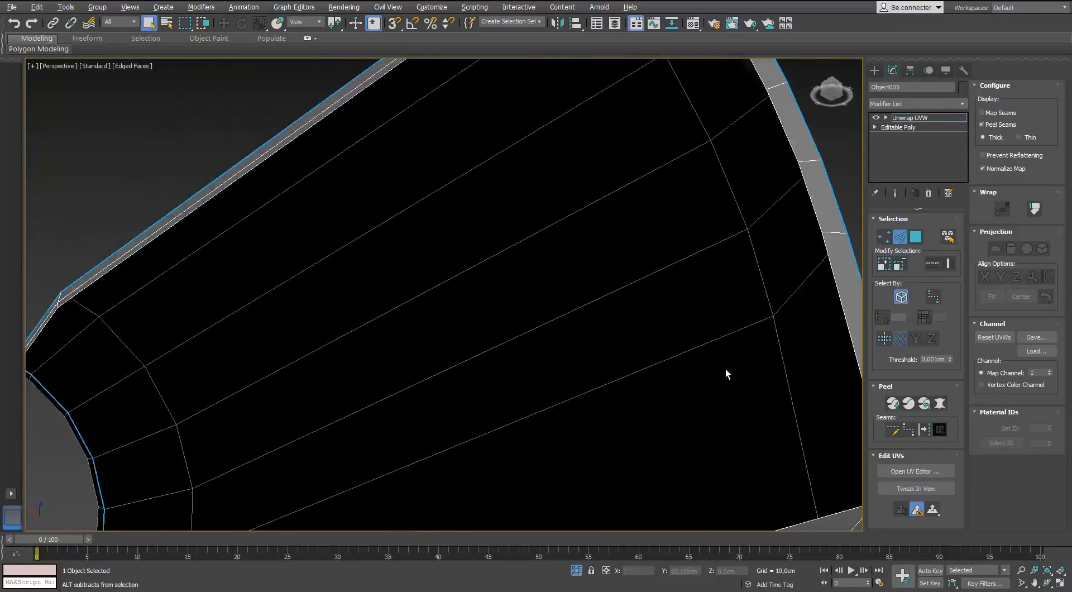
Convert the remaining edges around the lower corner and long side of the rear cover half into peel seams.
{"action": "scroll", "coordinate": [727, 357], "scroll_direction": "down", "scroll_amount": 4}
{"action": "left_click", "coordinate": [734, 331]}
{"action": "scroll", "coordinate": [731, 330], "scroll_direction": "down", "scroll_amount": 2}
{"action": "middle_click_drag", "start_coordinate": [731, 331], "coordinate": [384, 287], "text": "alt"}
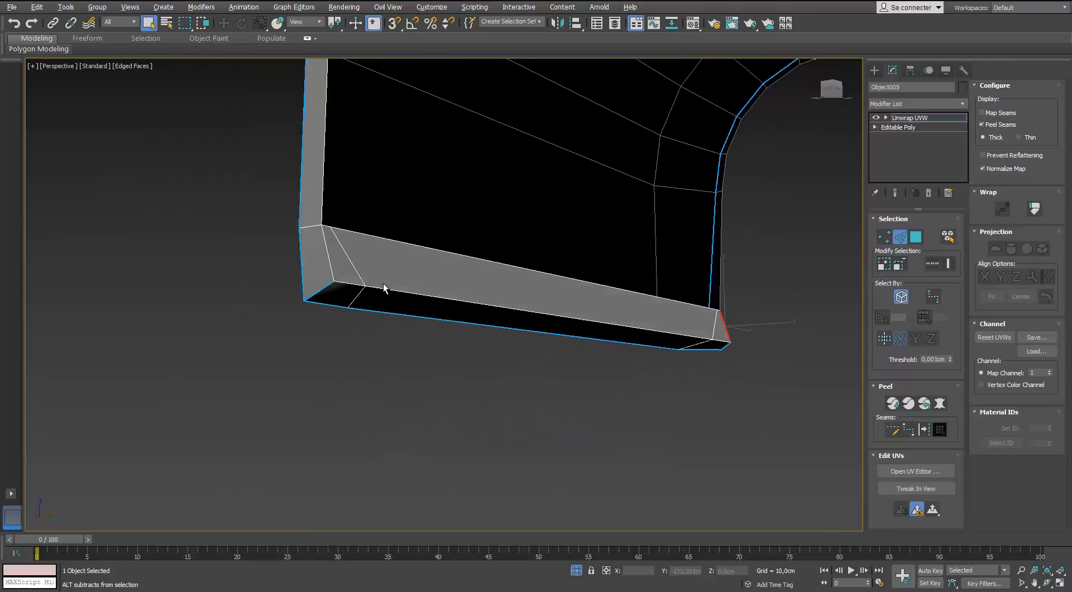
{"action": "left_click", "coordinate": [942, 428]}
{"action": "middle_click_drag", "start_coordinate": [720, 385], "coordinate": [659, 369], "text": "alt"}
{"action": "left_click", "coordinate": [900, 237]}
{"action": "double_click", "coordinate": [614, 320]}
{"action": "left_click", "coordinate": [924, 429]}
{"action": "scroll", "coordinate": [658, 433], "scroll_direction": "down", "scroll_amount": 6}
Select the rear cover half's outer shell up to its seams, peel it in the UV editor and move it out of the UV tile.
{"action": "middle_click_drag", "start_coordinate": [658, 433], "coordinate": [480, 329], "text": "alt"}
{"action": "left_click", "coordinate": [916, 237]}
{"action": "left_click", "coordinate": [250, 260]}
{"action": "left_click", "coordinate": [939, 429]}
{"action": "mouse_move", "coordinate": [391, 346]}
{"action": "middle_mouse_down", "text": "alt"}
{"action": "mouse_move", "coordinate": [347, 335]}
{"action": "mouse_move", "coordinate": [402, 335]}
{"action": "middle_mouse_up", "text": "alt"}
{"action": "left_click", "coordinate": [921, 472]}
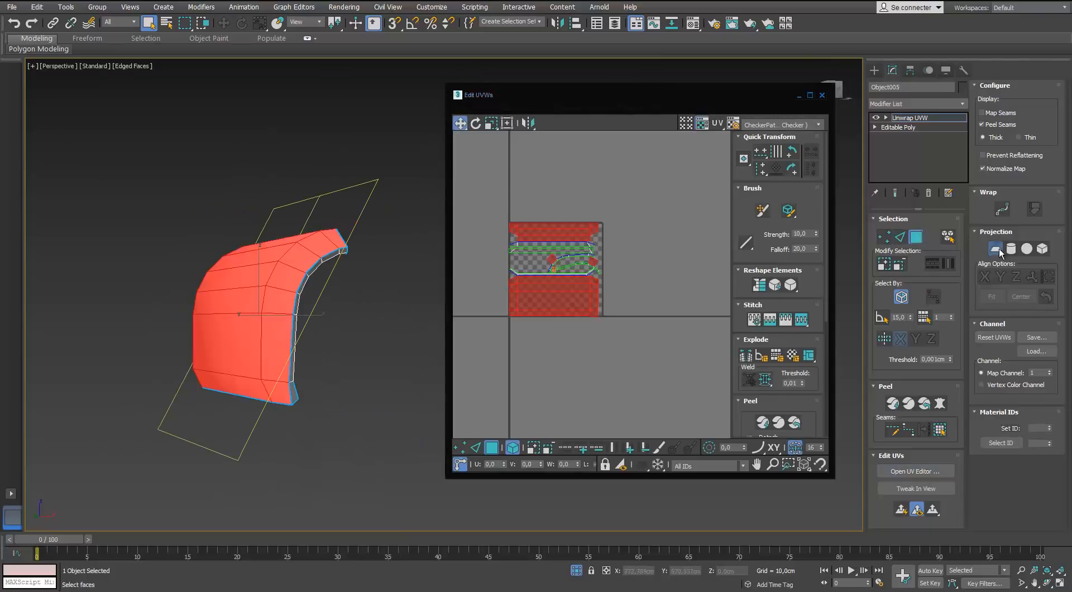
{"action": "left_click_drag", "start_coordinate": [658, 288], "coordinate": [659, 298]}
Select the first curved end rim of the rear cover half up to its seams, peel it and move it below the UV tile.
{"action": "scroll", "coordinate": [329, 255], "scroll_direction": "up", "scroll_amount": 6}
{"action": "left_click", "coordinate": [344, 273]}
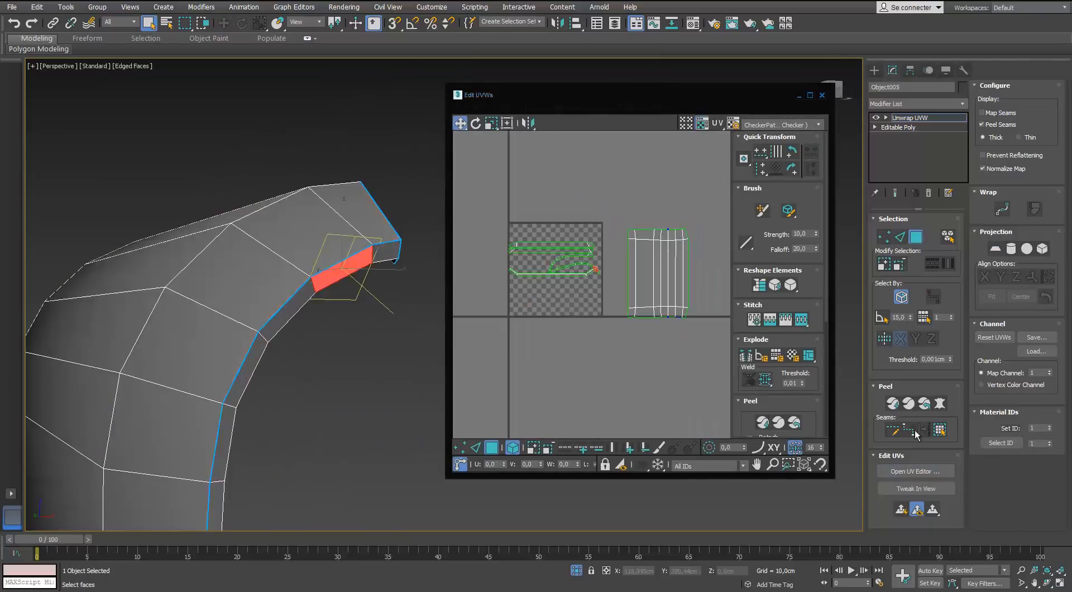
{"action": "left_click", "coordinate": [939, 430]}
{"action": "scroll", "coordinate": [346, 290], "scroll_direction": "down", "scroll_amount": 5}
{"action": "middle_click_drag", "start_coordinate": [346, 312], "coordinate": [279, 302], "text": "alt"}
{"action": "left_click_drag", "start_coordinate": [585, 306], "coordinate": [665, 348]}
Peel the opposite curved end rim and place its strip beneath the first curved strip.
{"action": "scroll", "coordinate": [335, 335], "scroll_direction": "down", "scroll_amount": 4}
{"action": "middle_click_drag", "start_coordinate": [290, 335], "coordinate": [424, 330], "text": "alt"}
{"action": "left_click", "coordinate": [335, 282]}
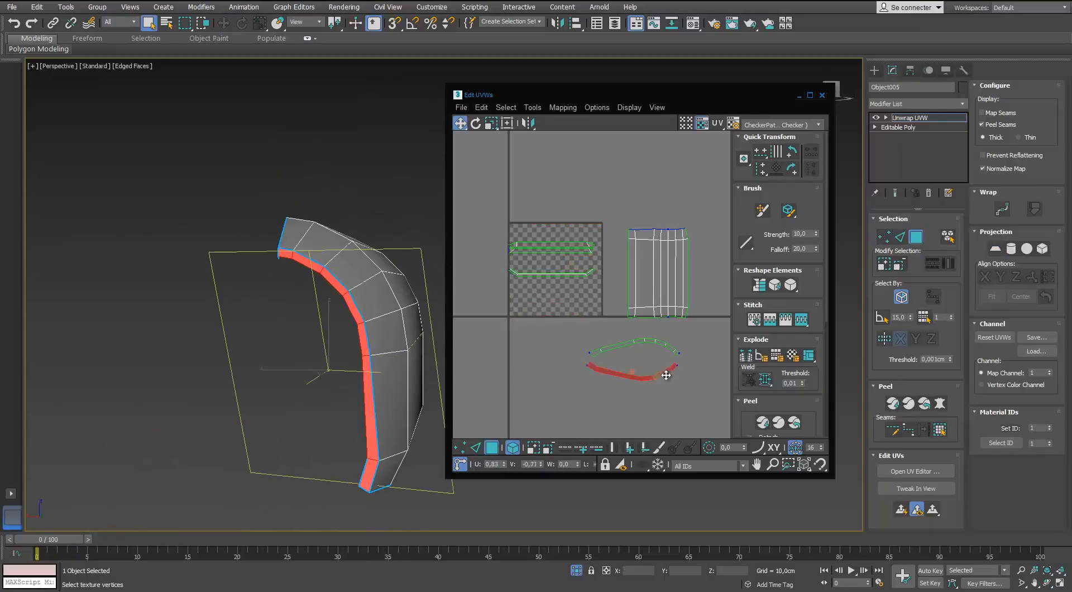
{"action": "left_click_drag", "start_coordinate": [666, 375], "coordinate": [677, 379]}
Peel the long straight edge strips of the rear cover half one by one and move them out of the UV tile.
{"action": "middle_click_drag", "start_coordinate": [346, 380], "coordinate": [290, 335], "text": "alt"}
{"action": "left_click", "coordinate": [286, 448]}
{"action": "left_click_drag", "start_coordinate": [558, 409], "coordinate": [559, 413]}
{"action": "middle_click_drag", "start_coordinate": [335, 368], "coordinate": [346, 413], "text": "alt"}
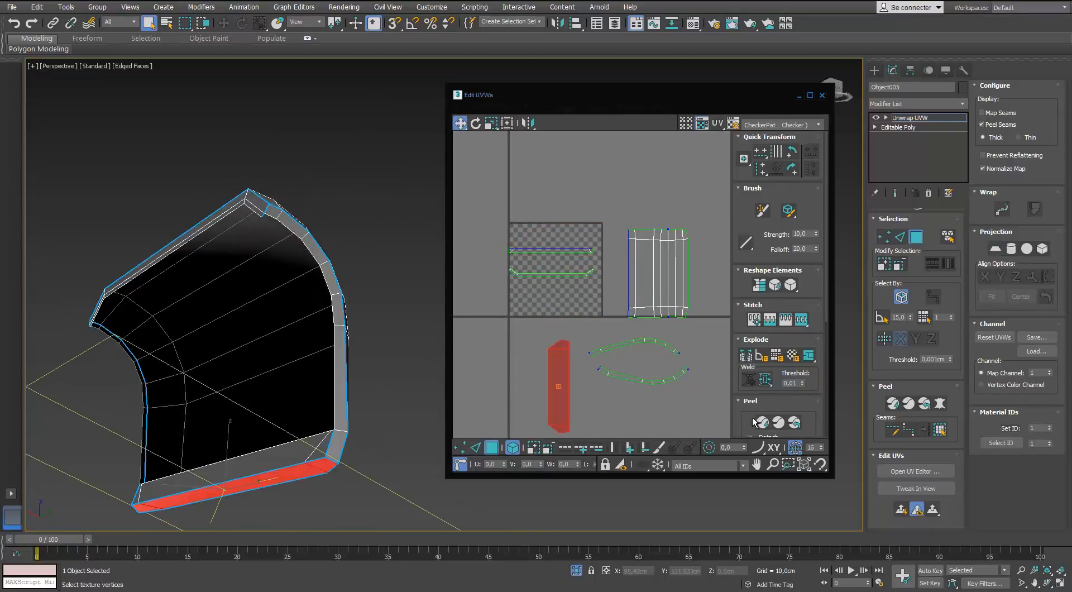
{"action": "left_click_drag", "start_coordinate": [561, 393], "coordinate": [591, 429]}
{"action": "middle_click_drag", "start_coordinate": [257, 385], "coordinate": [268, 430], "text": "alt"}
{"action": "left_click", "coordinate": [235, 475]}
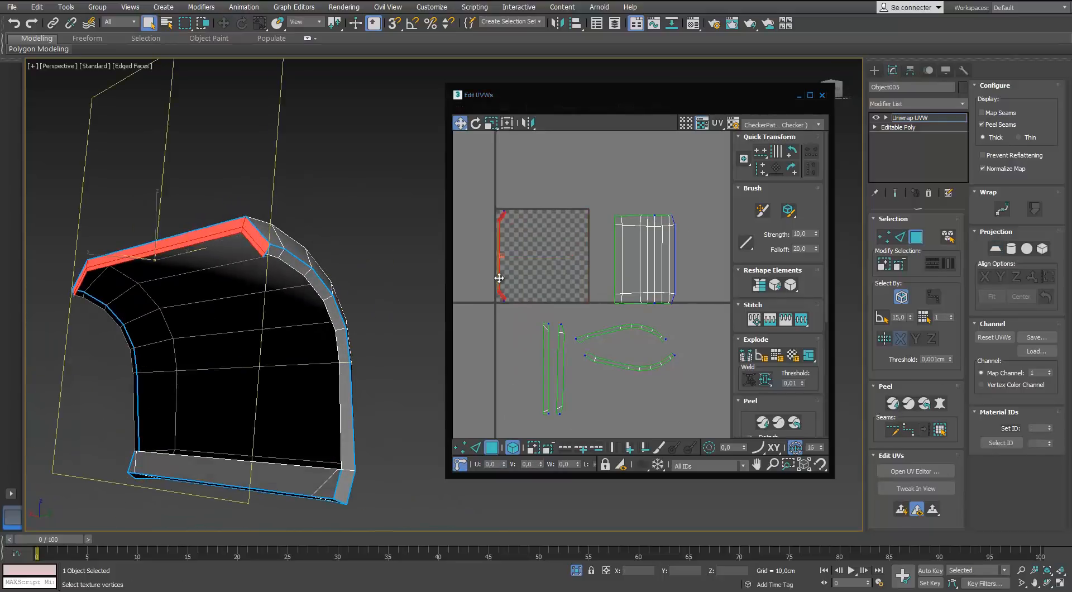
{"action": "middle_click_drag", "start_coordinate": [279, 271], "coordinate": [357, 312], "text": "alt"}
Straighten the outer shell's UV borders by selecting their vertices and aligning them.
{"action": "left_click", "coordinate": [810, 95]}
{"action": "scroll", "coordinate": [632, 243], "scroll_direction": "up", "scroll_amount": 5}
{"action": "key", "text": "1"}
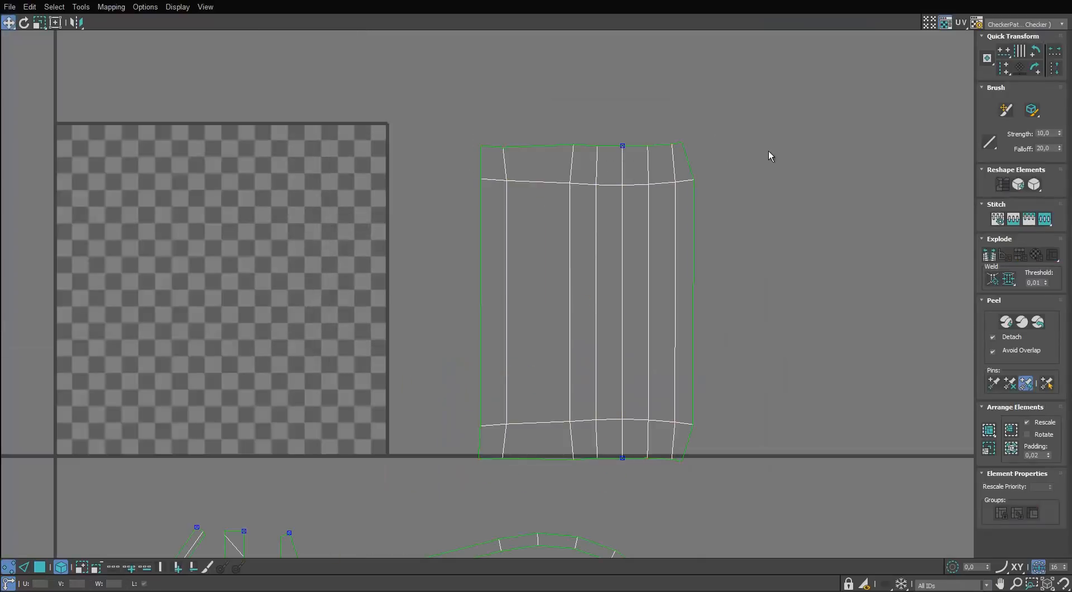
{"action": "left_click", "coordinate": [1004, 52]}
{"action": "middle_click_drag", "start_coordinate": [707, 402], "coordinate": [687, 279]}
{"action": "left_click_drag", "start_coordinate": [687, 311], "coordinate": [434, 373]}
{"action": "left_click", "coordinate": [1003, 51]}
{"action": "scroll", "coordinate": [488, 307], "scroll_direction": "down", "scroll_amount": 2}
{"action": "left_click_drag", "start_coordinate": [421, 77], "coordinate": [480, 329]}
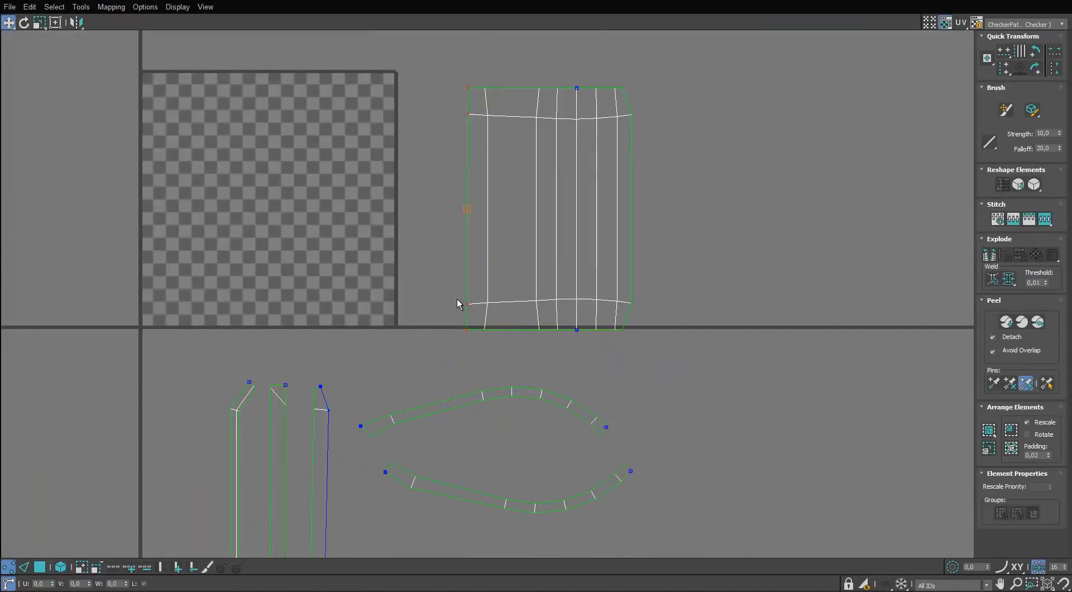
Place the outer shell and the straight edge strips side by side in a compact row.
{"action": "scroll", "coordinate": [469, 299], "scroll_direction": "down", "scroll_amount": 2}
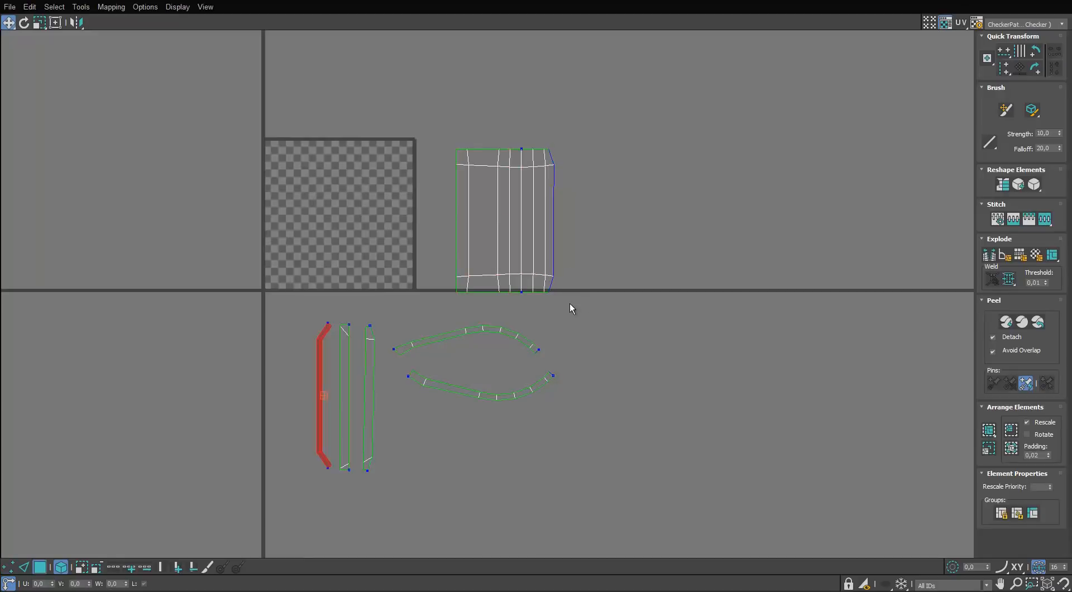
{"action": "left_click_drag", "start_coordinate": [525, 230], "coordinate": [350, 307]}
{"action": "scroll", "coordinate": [350, 307], "scroll_direction": "up", "scroll_amount": 3}
{"action": "scroll", "coordinate": [485, 243], "scroll_direction": "up", "scroll_amount": 2}
{"action": "left_click_drag", "start_coordinate": [593, 245], "coordinate": [438, 255]}
{"action": "scroll", "coordinate": [441, 255], "scroll_direction": "down", "scroll_amount": 1}
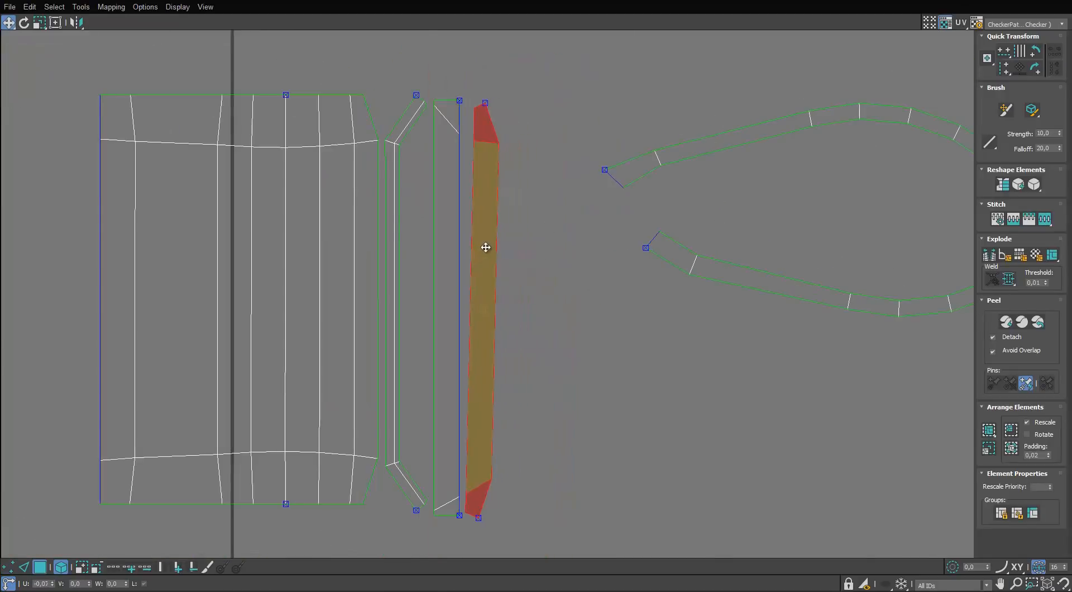
Move the two curved rim strips next to the straight strips, mirroring one so they nest together.
{"action": "scroll", "coordinate": [485, 247], "scroll_direction": "down", "scroll_amount": 3}
{"action": "left_click", "coordinate": [676, 258]}
{"action": "left_click_drag", "start_coordinate": [645, 297], "coordinate": [622, 301]}
{"action": "left_click_drag", "start_coordinate": [684, 261], "coordinate": [607, 287]}
{"action": "scroll", "coordinate": [623, 274], "scroll_direction": "up", "scroll_amount": 2}
{"action": "left_click", "coordinate": [77, 22]}
{"action": "scroll", "coordinate": [454, 270], "scroll_direction": "up", "scroll_amount": 3}
{"action": "left_click_drag", "start_coordinate": [631, 185], "coordinate": [462, 268]}
Scale all UV elements of the rear cover half together to match the neighbouring cylinder's checker scale.
{"action": "scroll", "coordinate": [463, 268], "scroll_direction": "down", "scroll_amount": 4}
{"action": "left_click", "coordinate": [428, 237], "text": "ctrl"}
{"action": "key", "text": "r"}
{"action": "left_click_drag", "start_coordinate": [429, 237], "coordinate": [445, 267]}
{"action": "middle_click_drag", "start_coordinate": [445, 266], "coordinate": [400, 373]}
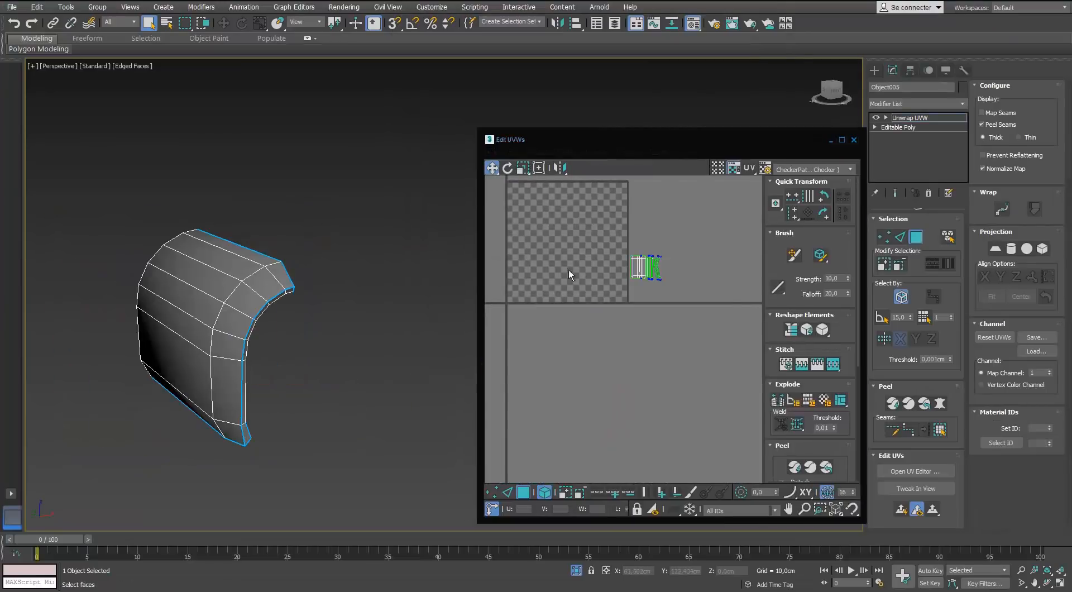
{"action": "key", "text": "m"}
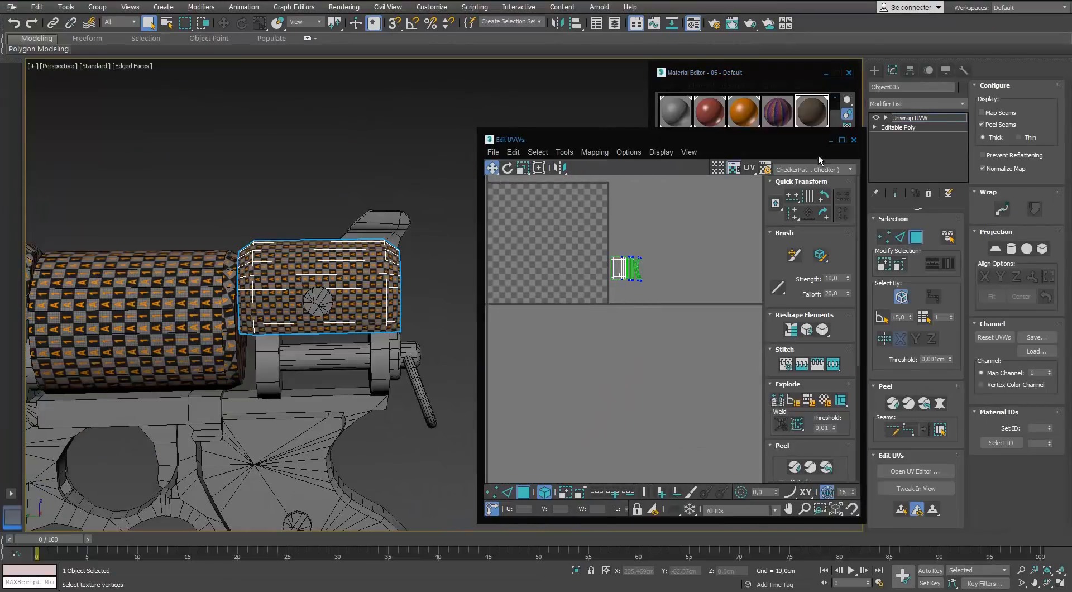
{"action": "left_click_drag", "start_coordinate": [694, 216], "coordinate": [558, 341]}
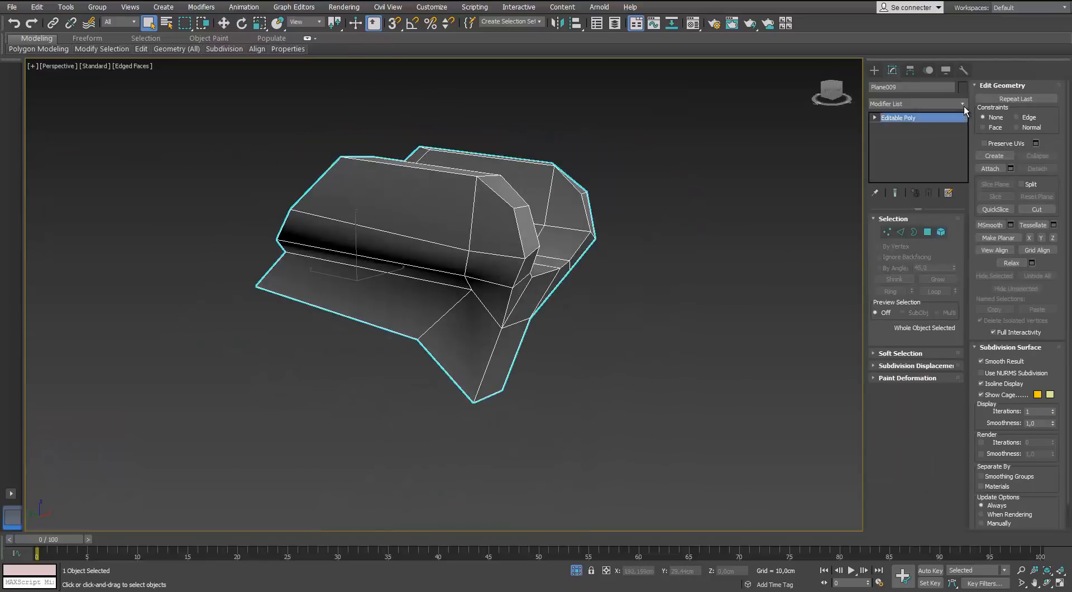
Add an Unwrap UVW modifier to the rear sight, select all its faces and flatten them by smoothing group in the UV editor.
{"action": "left_click", "coordinate": [962, 104]}
{"action": "left_click", "coordinate": [893, 223]}
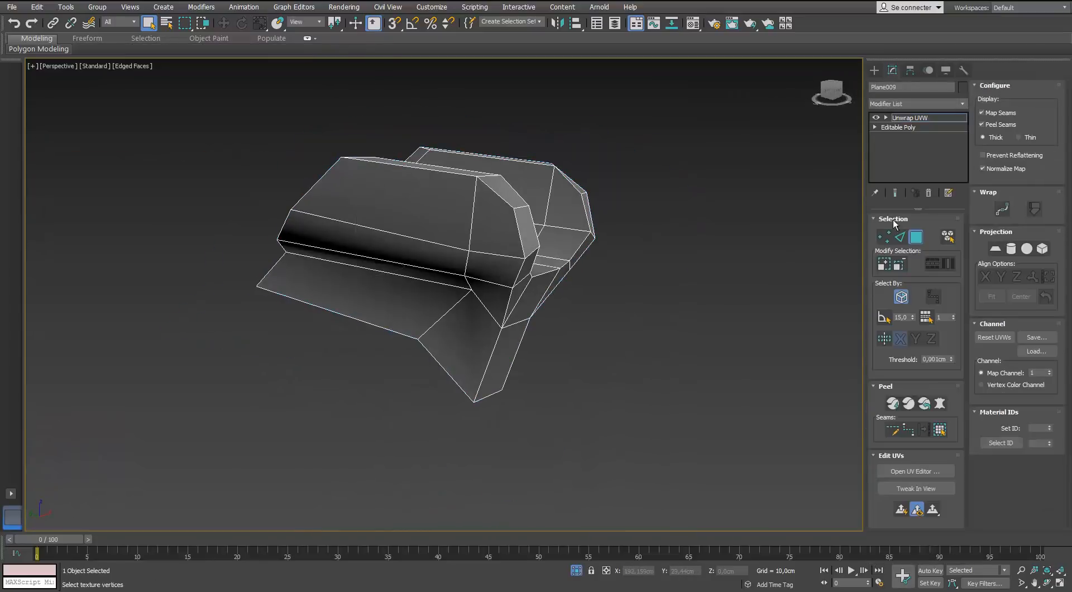
{"action": "left_click", "coordinate": [496, 224]}
{"action": "key", "text": "ctrl+a"}
{"action": "left_click", "coordinate": [905, 471]}
{"action": "middle_click_drag", "start_coordinate": [614, 291], "coordinate": [447, 303]}
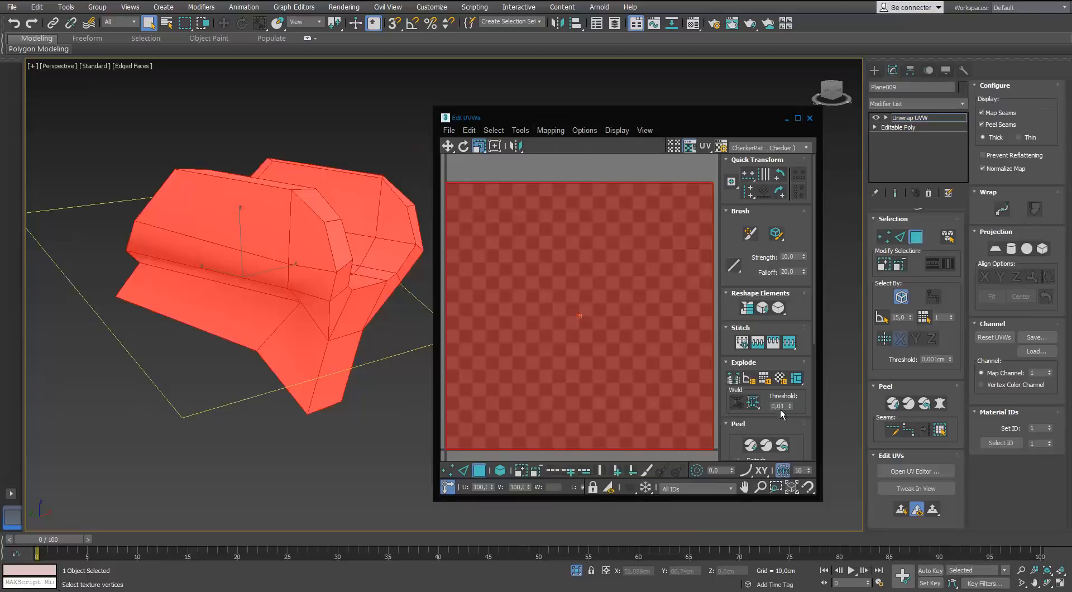
{"action": "scroll", "coordinate": [505, 326], "scroll_direction": "down", "scroll_amount": 1}
{"action": "left_click", "coordinate": [764, 382]}
{"action": "scroll", "coordinate": [606, 315], "scroll_direction": "down", "scroll_amount": 1}
Select the narrow rim faces along both wings of the rear sight together with the connecting faces.
{"action": "double_click", "coordinate": [606, 315]}
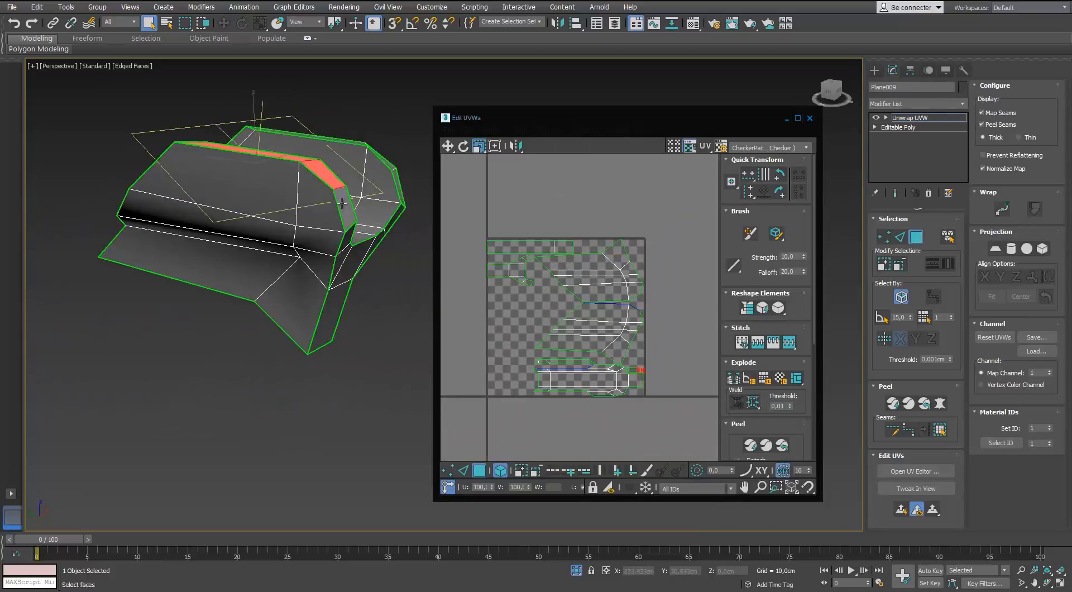
{"action": "scroll", "coordinate": [681, 273], "scroll_direction": "down", "scroll_amount": 1}
{"action": "middle_click_drag", "start_coordinate": [681, 273], "coordinate": [570, 249]}
{"action": "scroll", "coordinate": [235, 252], "scroll_direction": "down", "scroll_amount": 4}
{"action": "middle_click_drag", "start_coordinate": [234, 279], "coordinate": [173, 268], "text": "alt"}
{"action": "left_click", "coordinate": [227, 347], "text": "ctrl"}
{"action": "left_click", "coordinate": [162, 176], "text": "ctrl"}
{"action": "left_click", "coordinate": [191, 224], "text": "ctrl"}
{"action": "middle_click_drag", "start_coordinate": [192, 224], "coordinate": [391, 201], "text": "alt"}
{"action": "scroll", "coordinate": [513, 239], "scroll_direction": "up", "scroll_amount": 3}
{"action": "middle_click_drag", "start_coordinate": [512, 238], "coordinate": [568, 238]}
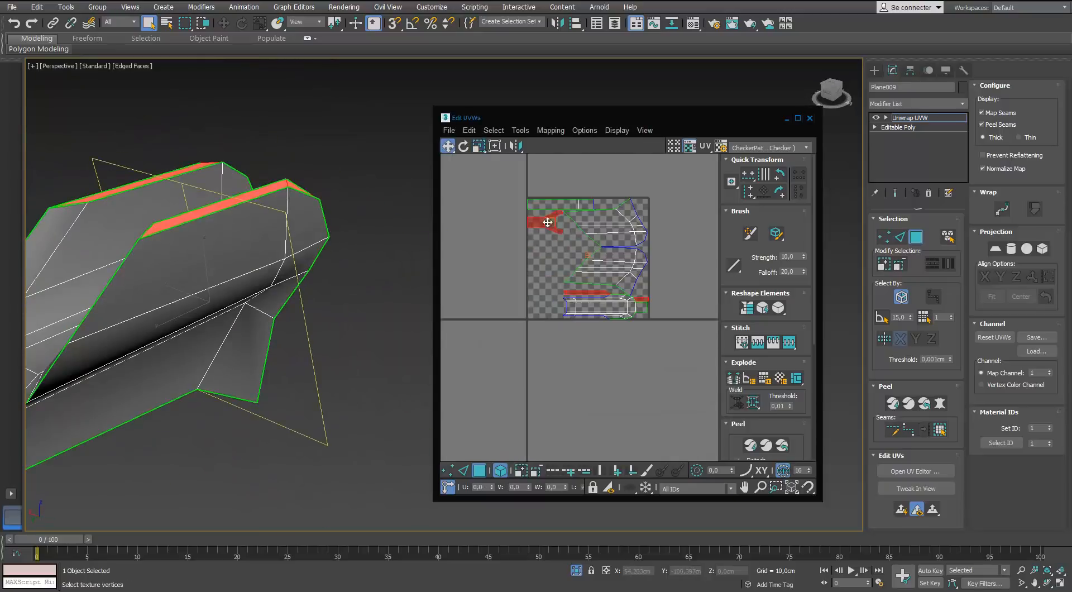
Move the branching rim element below the UV tile and inspect its open edges.
{"action": "left_click_drag", "start_coordinate": [547, 222], "coordinate": [515, 354]}
{"action": "left_click", "coordinate": [463, 470]}
{"action": "scroll", "coordinate": [525, 395], "scroll_direction": "up", "scroll_amount": 3}
{"action": "key", "text": "Escape"}
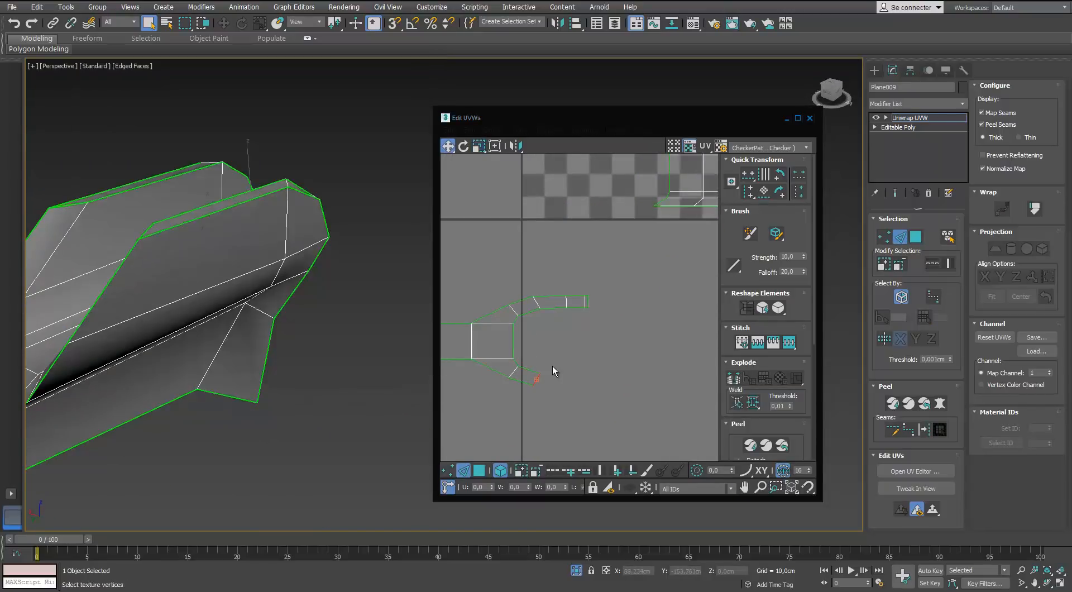
{"action": "scroll", "coordinate": [564, 340], "scroll_direction": "up", "scroll_amount": 6}
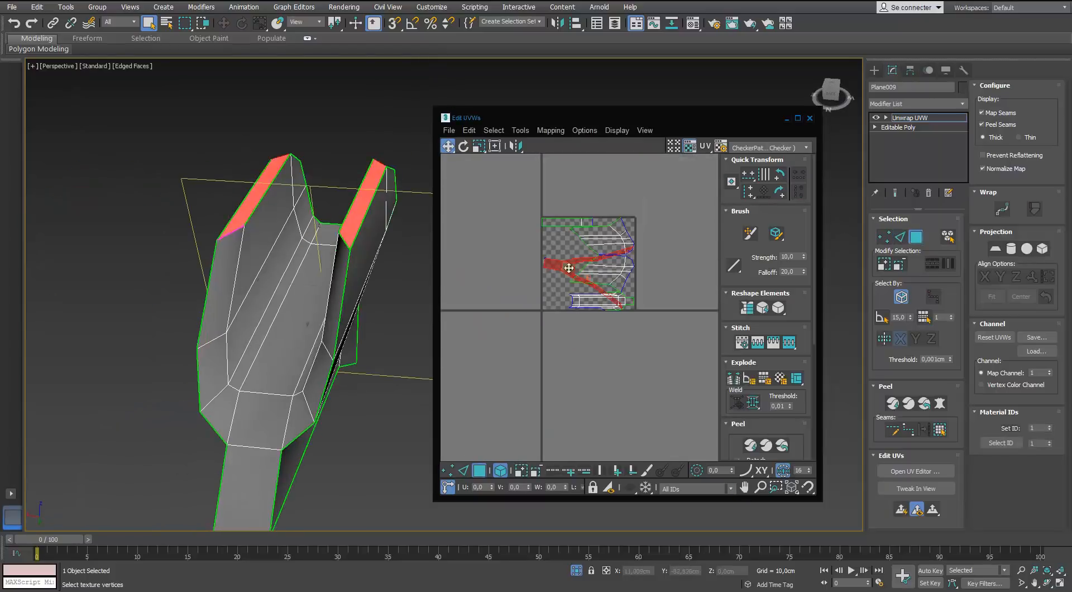
Move the peeled Y-shaped rim element of the rear sight below the UV tile.
{"action": "left_click_drag", "start_coordinate": [569, 267], "coordinate": [560, 355]}
{"action": "scroll", "coordinate": [577, 347], "scroll_direction": "up", "scroll_amount": 3}
{"action": "key", "text": "e"}
Examine which faces of the rear sight each remaining UV element covers.
{"action": "middle_click_drag", "start_coordinate": [291, 239], "coordinate": [369, 290], "text": "alt"}
{"action": "left_click", "coordinate": [524, 350]}
{"action": "middle_click_drag", "start_coordinate": [574, 286], "coordinate": [557, 326]}
{"action": "left_click", "coordinate": [563, 318]}
{"action": "middle_click_drag", "start_coordinate": [370, 294], "coordinate": [335, 234], "text": "alt"}
{"action": "middle_click_drag", "start_coordinate": [596, 318], "coordinate": [582, 347]}
{"action": "left_click", "coordinate": [591, 293]}
{"action": "middle_click_drag", "start_coordinate": [301, 251], "coordinate": [335, 312], "text": "alt"}
{"action": "left_click", "coordinate": [517, 207]}
{"action": "middle_click_drag", "start_coordinate": [296, 363], "coordinate": [283, 306], "text": "alt"}
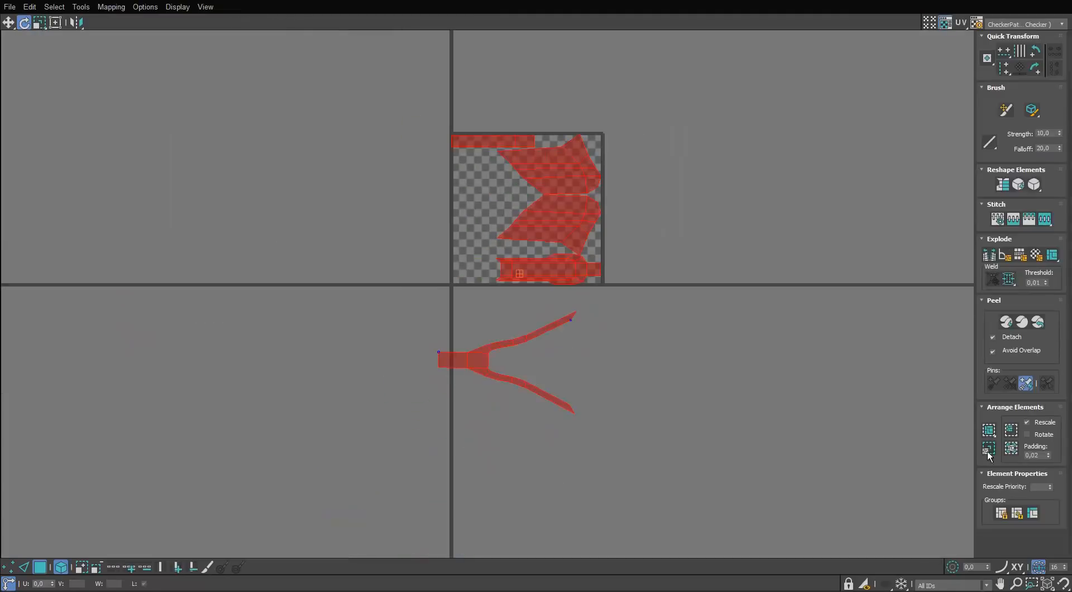
Stack the rear sight's two side panels one above the other and move the Y-shaped rim beside them.
{"action": "scroll", "coordinate": [467, 316], "scroll_direction": "up", "scroll_amount": 3}
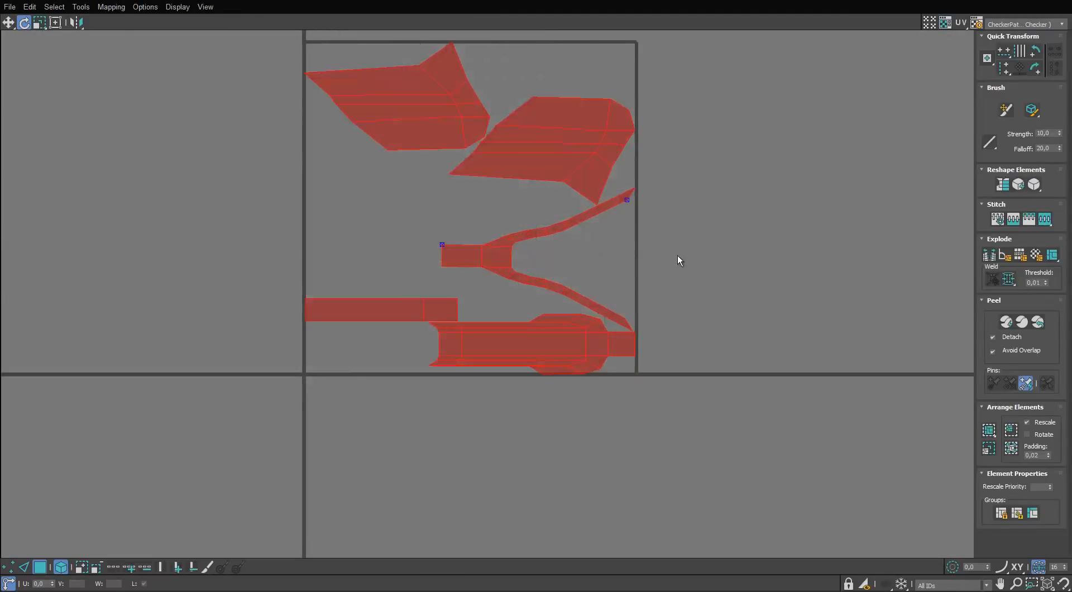
{"action": "left_click", "coordinate": [525, 160]}
{"action": "left_click_drag", "start_coordinate": [525, 161], "coordinate": [376, 216]}
{"action": "middle_click_drag", "start_coordinate": [490, 165], "coordinate": [487, 195]}
{"action": "left_click", "coordinate": [458, 162], "text": "ctrl"}
{"action": "left_click_drag", "start_coordinate": [461, 245], "coordinate": [423, 241]}
{"action": "left_click_drag", "start_coordinate": [490, 286], "coordinate": [482, 148]}
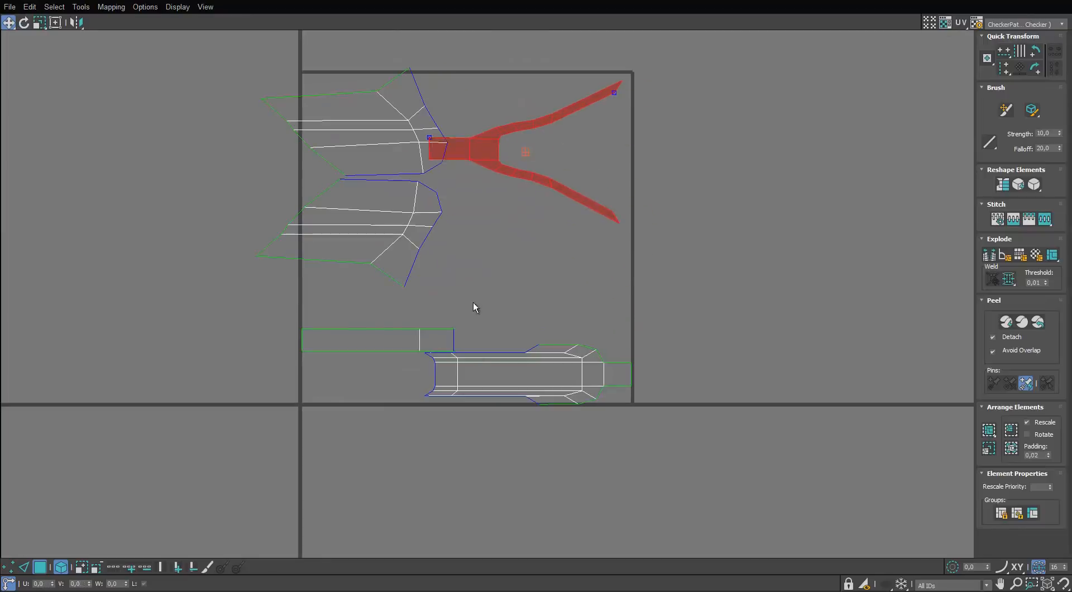
Arrange the straight strip, inner channel and Y-shaped rim around the side panels, and select all elements for scaling.
{"action": "left_click_drag", "start_coordinate": [486, 365], "coordinate": [565, 326]}
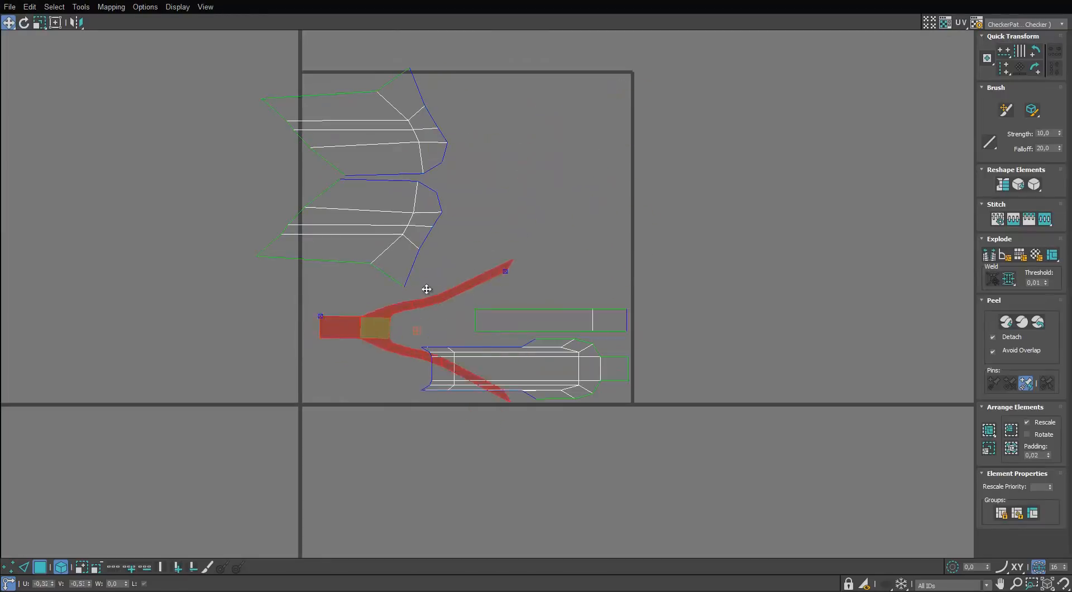
{"action": "left_click_drag", "start_coordinate": [503, 291], "coordinate": [543, 258]}
{"action": "left_click_drag", "start_coordinate": [390, 220], "coordinate": [433, 296]}
{"action": "key", "text": "ctrl+a"}
{"action": "key", "text": "r"}
{"action": "scroll", "coordinate": [643, 383], "scroll_direction": "up", "scroll_amount": 2}
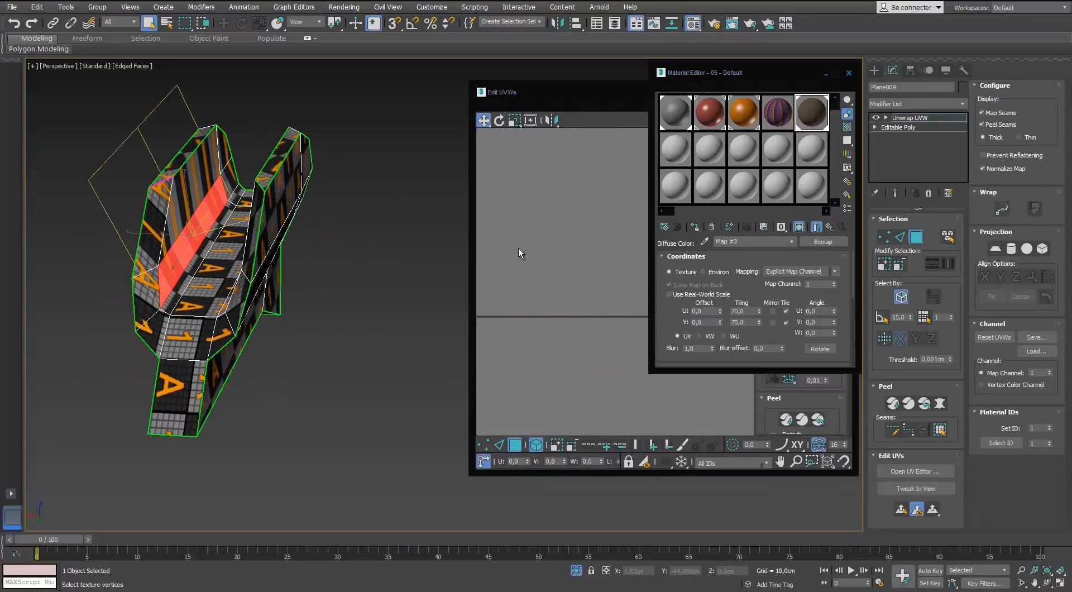
Peel the rear sight's inner channel element to remove its stretching and place it below the other elements.
{"action": "left_click", "coordinate": [518, 253]}
{"action": "key", "text": "ctrl+a"}
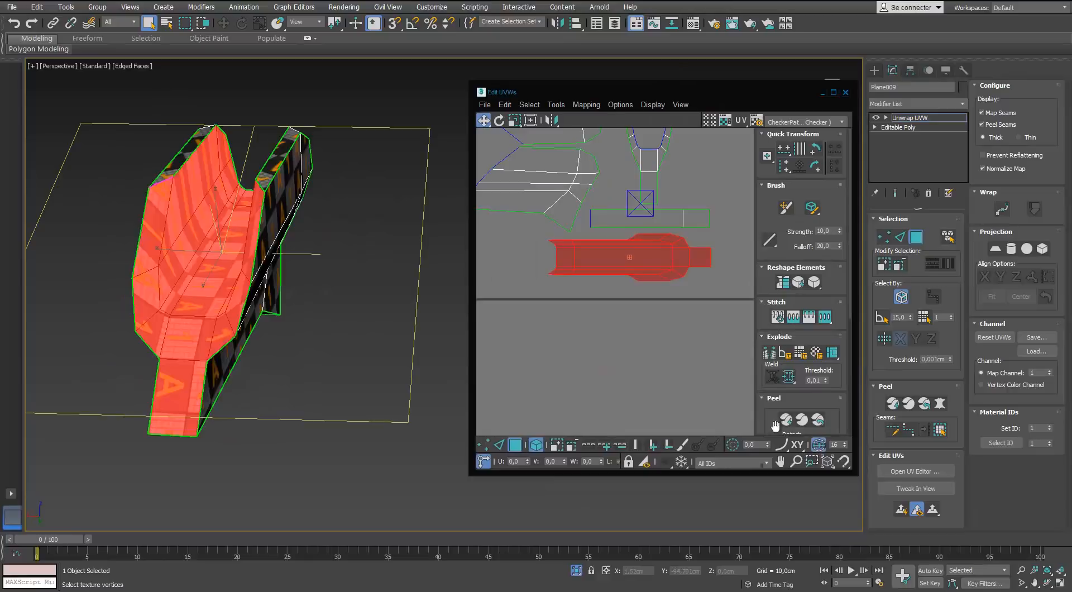
{"action": "scroll", "coordinate": [625, 311], "scroll_direction": "up", "scroll_amount": 1}
{"action": "middle_click_drag", "start_coordinate": [625, 310], "coordinate": [548, 252]}
{"action": "scroll", "coordinate": [548, 252], "scroll_direction": "down", "scroll_amount": 2}
{"action": "key", "text": "r"}
{"action": "left_click_drag", "start_coordinate": [548, 252], "coordinate": [627, 282]}
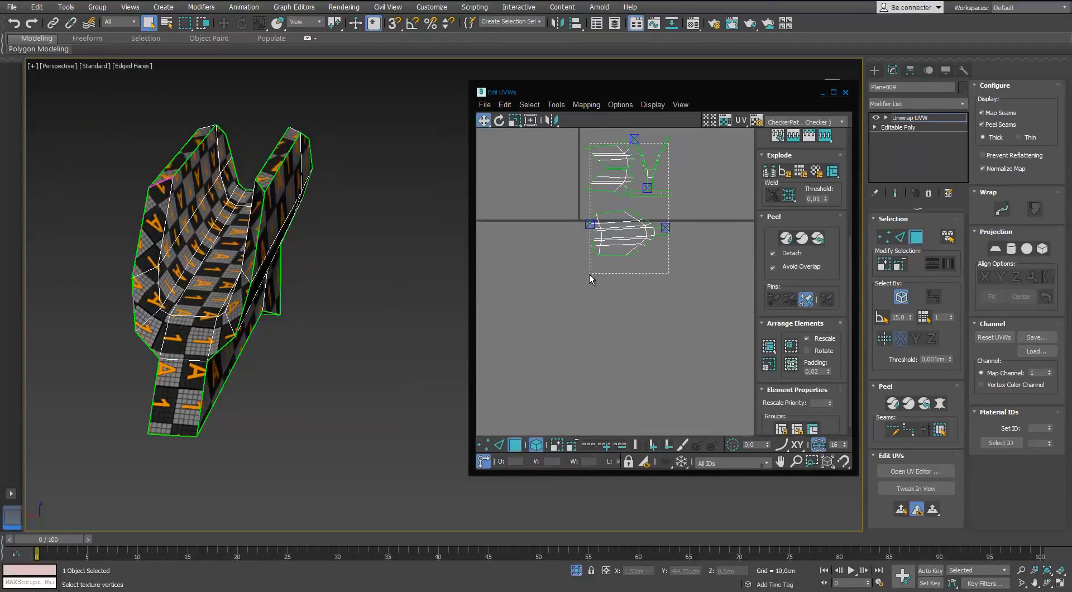
Select all of the rear sight's UV elements and rescale them relative to one another.
{"action": "scroll", "coordinate": [769, 354], "scroll_direction": "down", "scroll_amount": 1}
{"action": "left_click_drag", "start_coordinate": [589, 273], "coordinate": [654, 278]}
{"action": "left_click", "coordinate": [769, 353]}
{"action": "scroll", "coordinate": [625, 240], "scroll_direction": "up", "scroll_amount": 3}
Regroup the rear sight's UV elements, scale them together and compare the checker scale with the rest of the gun.
{"action": "left_click", "coordinate": [692, 313]}
{"action": "left_click_drag", "start_coordinate": [606, 356], "coordinate": [631, 338]}
{"action": "middle_click_drag", "start_coordinate": [335, 301], "coordinate": [346, 268], "text": "alt"}
{"action": "left_click_drag", "start_coordinate": [644, 293], "coordinate": [648, 296]}
{"action": "left_click_drag", "start_coordinate": [717, 204], "coordinate": [575, 357]}
{"action": "key", "text": "r"}
{"action": "left_click_drag", "start_coordinate": [577, 366], "coordinate": [574, 378]}
{"action": "key", "text": "alt+q"}
{"action": "middle_click_drag", "start_coordinate": [335, 391], "coordinate": [240, 346]}
{"action": "left_click", "coordinate": [199, 189]}
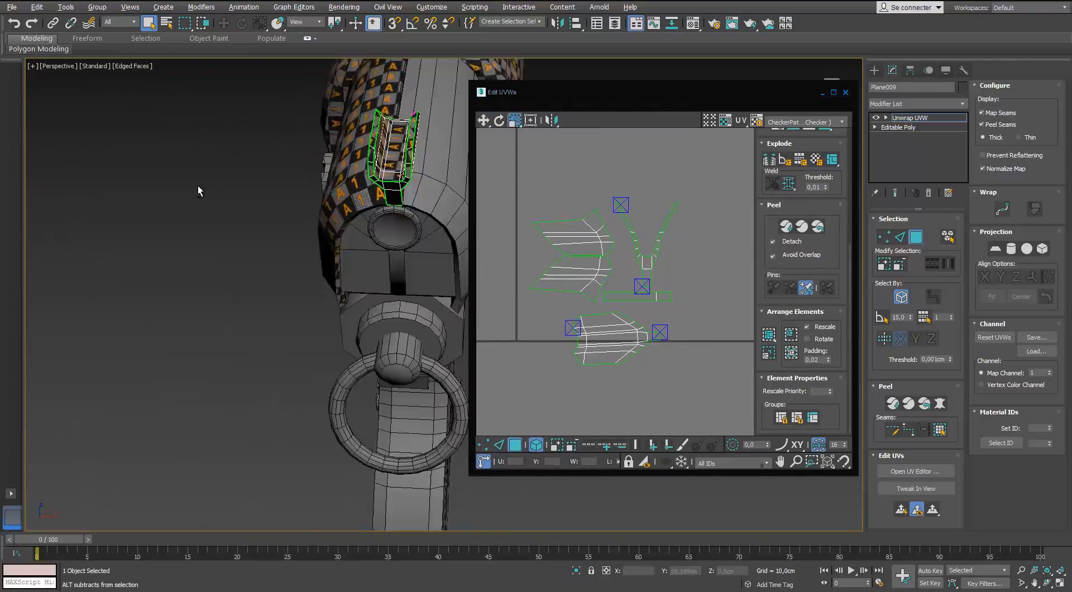
{"action": "scroll", "coordinate": [223, 223], "scroll_direction": "down", "scroll_amount": 2}
Leave the rear sight's unwrap and assign the checker material to the part at the gun's rear.
{"action": "middle_click_drag", "start_coordinate": [224, 223], "coordinate": [296, 416], "text": "alt"}
{"action": "left_click", "coordinate": [897, 127]}
{"action": "left_click", "coordinate": [385, 195]}
{"action": "middle_click_drag", "start_coordinate": [385, 195], "coordinate": [310, 176], "text": "alt"}
{"action": "key", "text": "m"}
{"action": "left_click_drag", "start_coordinate": [797, 118], "coordinate": [391, 190]}
{"action": "scroll", "coordinate": [425, 213], "scroll_direction": "up", "scroll_amount": 2}
{"action": "key", "text": "m"}
{"action": "middle_click_drag", "start_coordinate": [536, 268], "coordinate": [536, 224], "text": "alt"}
Add a Symmetry modifier to the unwrapped rear cover half and shift its mirror plane towards the gun's centre.
{"action": "left_click", "coordinate": [886, 232]}
{"action": "left_click", "coordinate": [886, 233]}
{"action": "middle_click_drag", "start_coordinate": [346, 223], "coordinate": [312, 215], "text": "alt"}
{"action": "scroll", "coordinate": [296, 189], "scroll_direction": "up", "scroll_amount": 2}
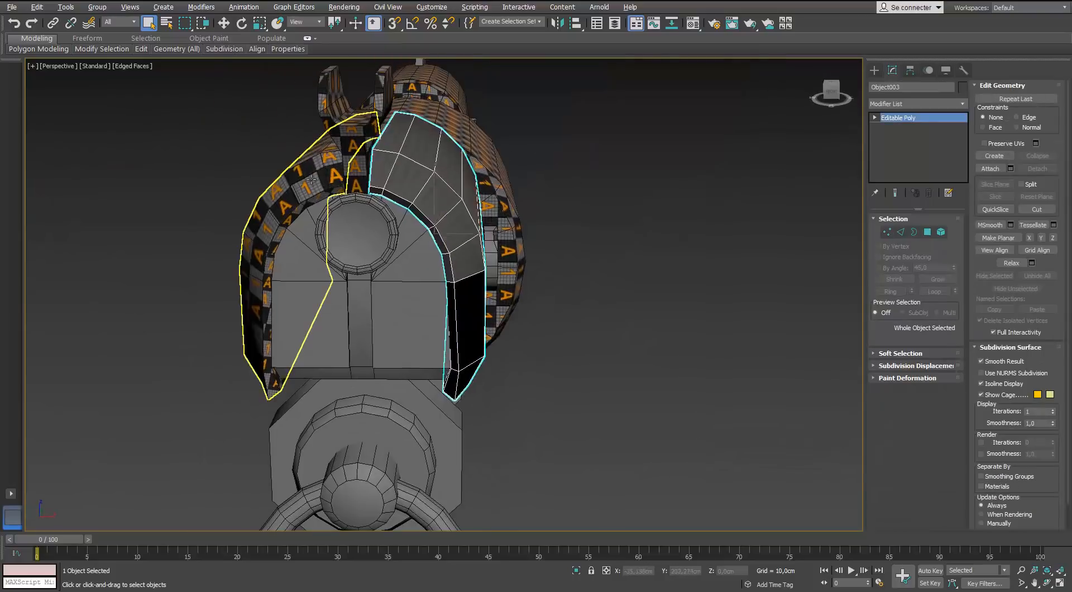
{"action": "left_click", "coordinate": [291, 185]}
{"action": "left_click", "coordinate": [965, 105]}
{"action": "key", "text": "s"}
{"action": "key", "text": "y"}
{"action": "key", "text": "Return"}
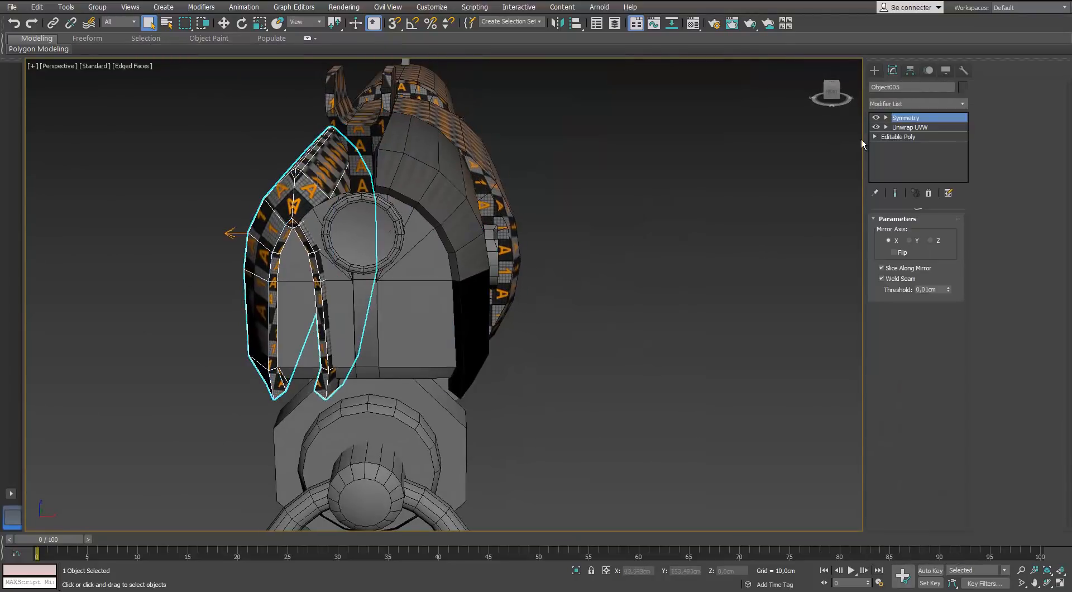
{"action": "left_click_drag", "start_coordinate": [356, 234], "coordinate": [416, 234]}
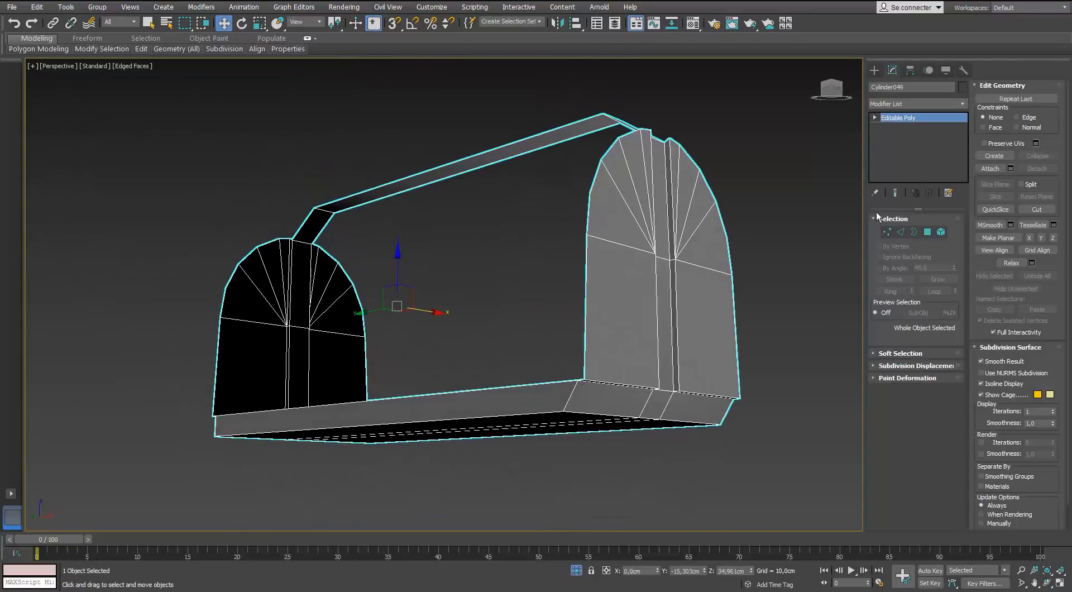
Add an Unwrap UVW modifier to the frame part that sits inside the rear cover.
{"action": "left_click", "coordinate": [915, 103]}
{"action": "key", "text": "Escape"}
{"action": "left_click", "coordinate": [920, 485]}
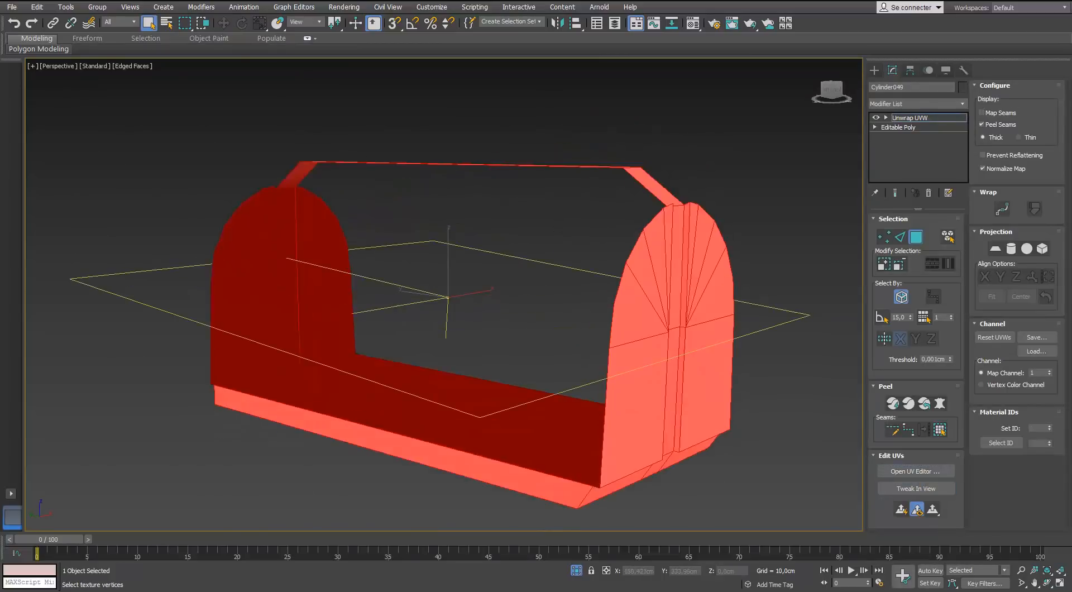
Open the inner frame's UVs in the editor and flatten all its faces with Normal Mapping set to Box Mapping.
{"action": "left_click", "coordinate": [916, 470]}
{"action": "left_click", "coordinate": [437, 138]}
{"action": "left_click", "coordinate": [452, 169]}
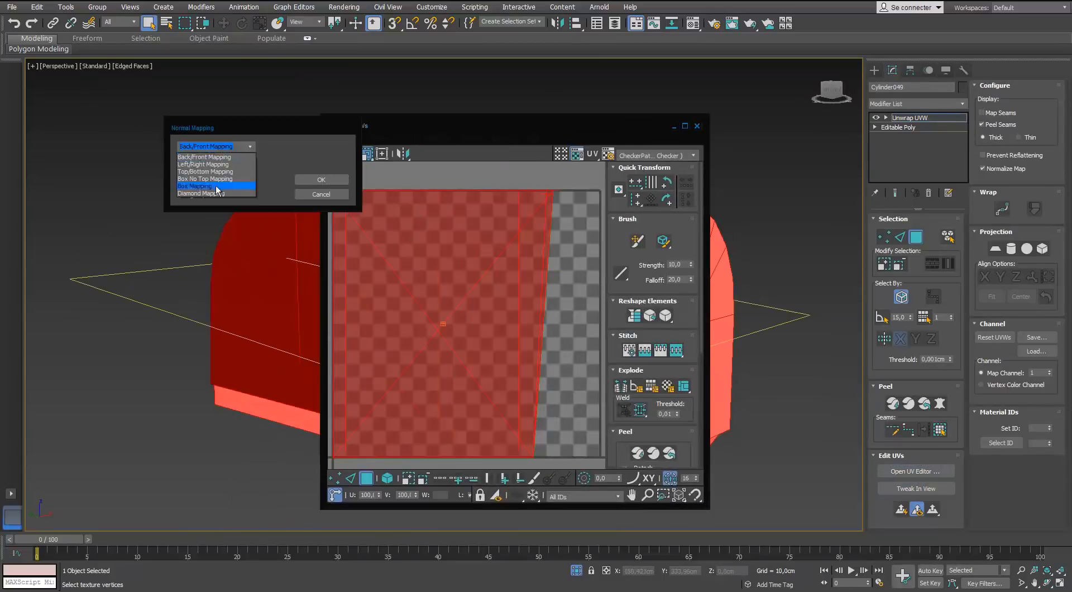
{"action": "left_click", "coordinate": [314, 178]}
{"action": "left_click", "coordinate": [620, 422]}
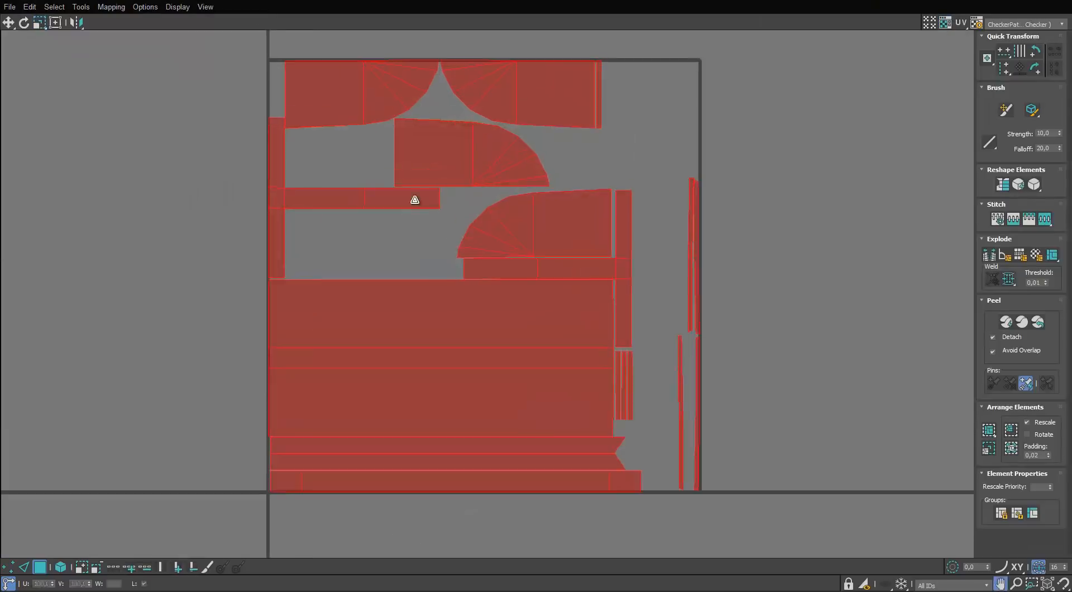
{"action": "left_click", "coordinate": [162, 501]}
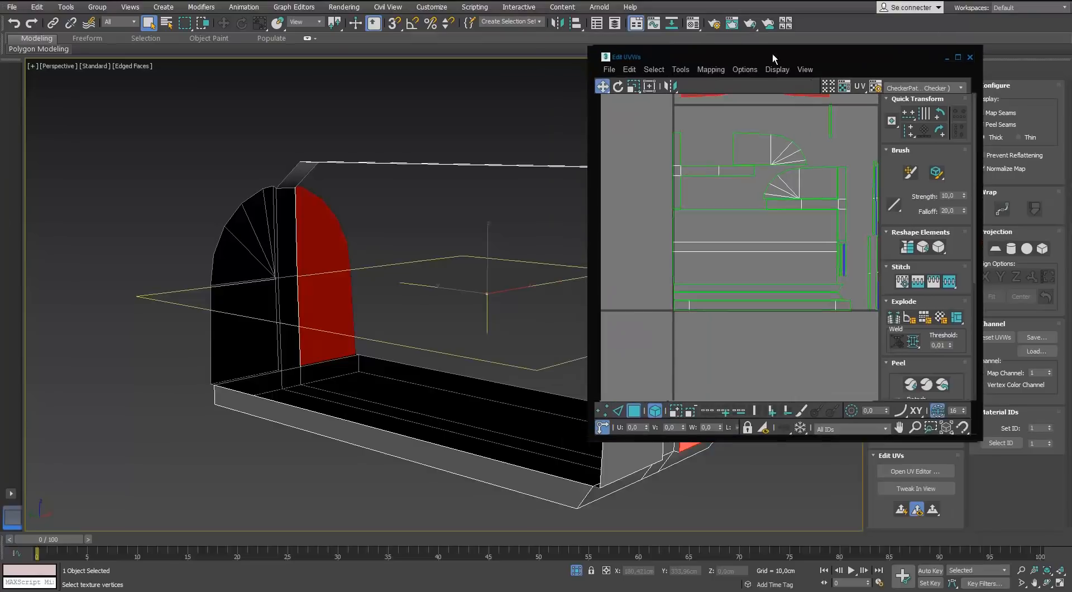
Move the inner frame's arched end-panel elements out above the UV tile and separate the narrow strips belonging to them.
{"action": "scroll", "coordinate": [333, 228], "scroll_direction": "up", "scroll_amount": 5}
{"action": "scroll", "coordinate": [333, 227], "scroll_direction": "down", "scroll_amount": 4}
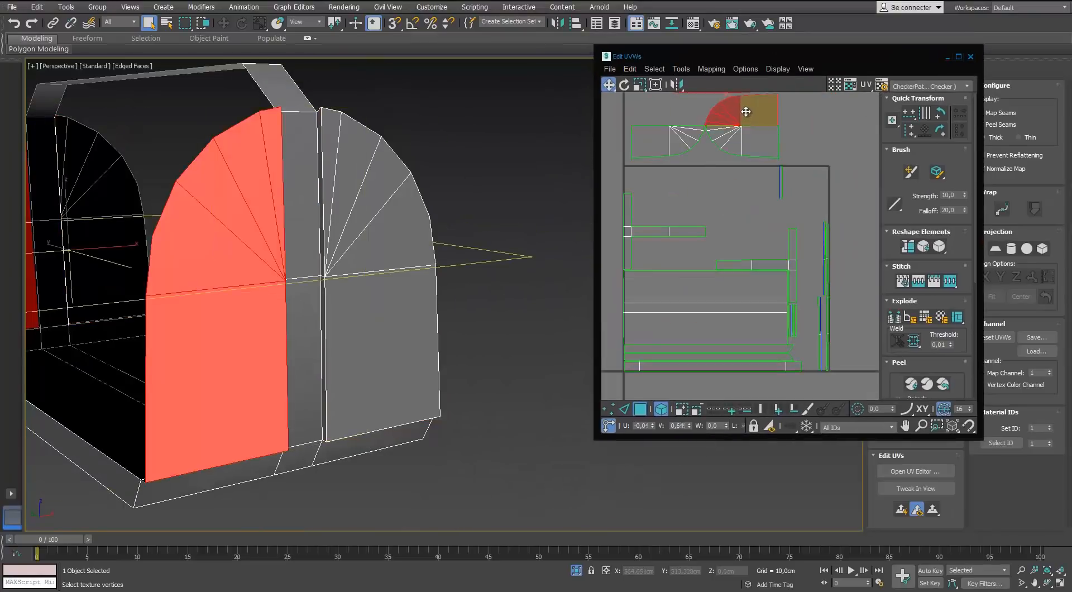
{"action": "left_click_drag", "start_coordinate": [746, 111], "coordinate": [748, 108]}
{"action": "middle_click_drag", "start_coordinate": [747, 108], "coordinate": [783, 227]}
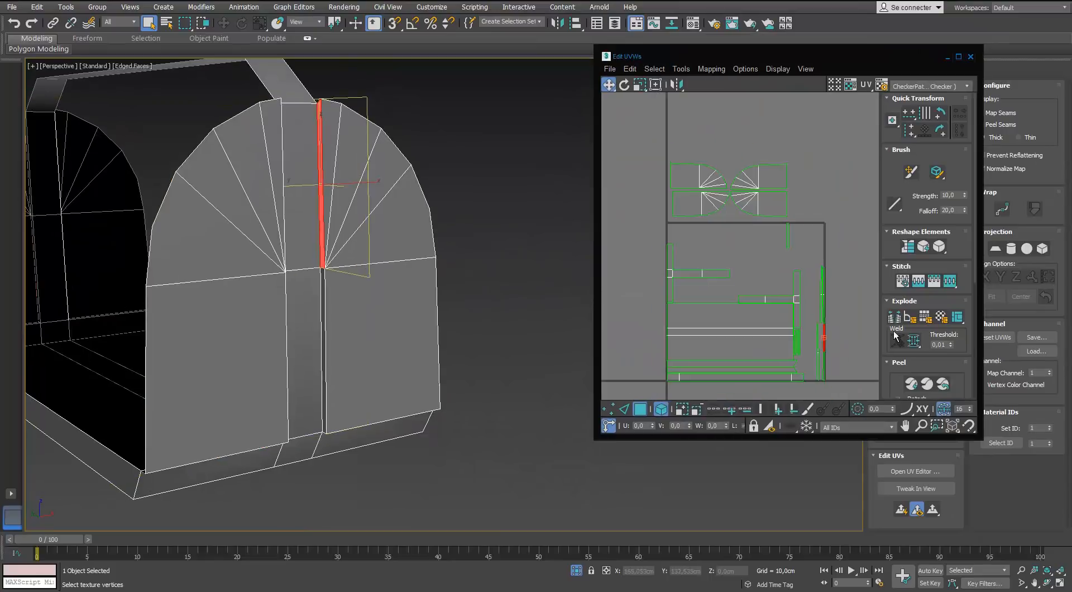
{"action": "left_click_drag", "start_coordinate": [787, 234], "coordinate": [735, 346]}
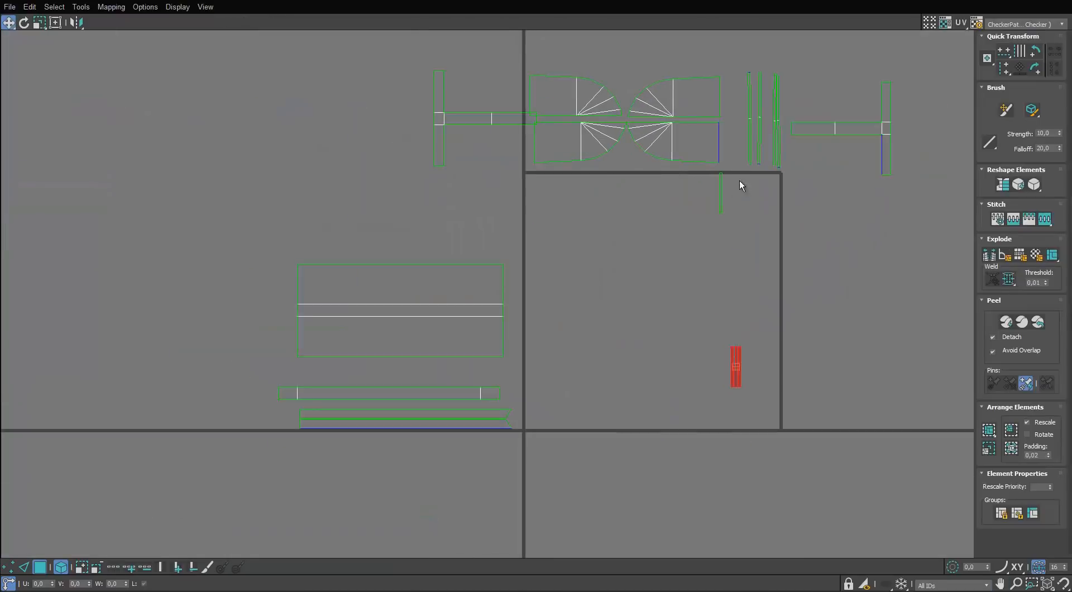
Assemble the arched panel halves and the T-shaped end strips into two complete arch layouts above the UV tile.
{"action": "left_click_drag", "start_coordinate": [695, 62], "coordinate": [578, 139]}
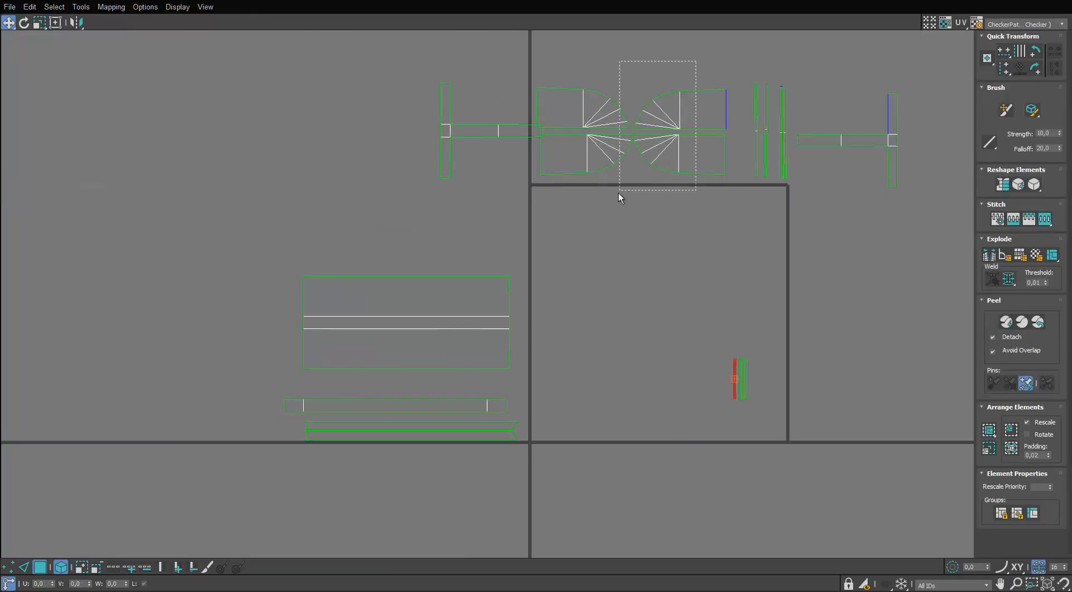
{"action": "scroll", "coordinate": [578, 139], "scroll_direction": "up", "scroll_amount": 3}
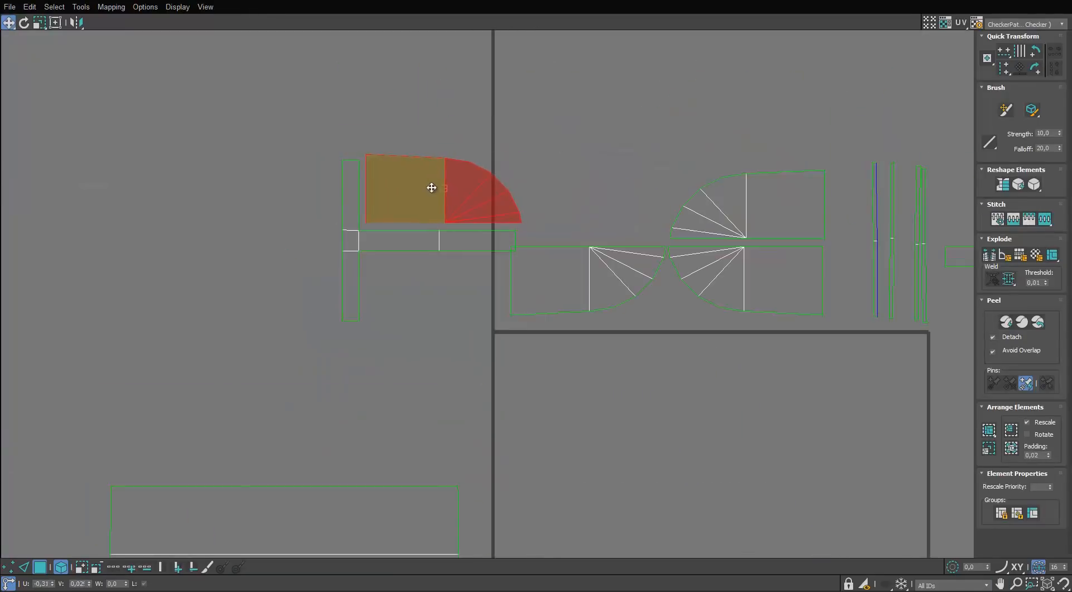
{"action": "scroll", "coordinate": [335, 304], "scroll_direction": "up", "scroll_amount": 2}
{"action": "middle_click_drag", "start_coordinate": [335, 303], "coordinate": [379, 194]}
{"action": "left_click", "coordinate": [380, 195]}
{"action": "scroll", "coordinate": [380, 195], "scroll_direction": "down", "scroll_amount": 5}
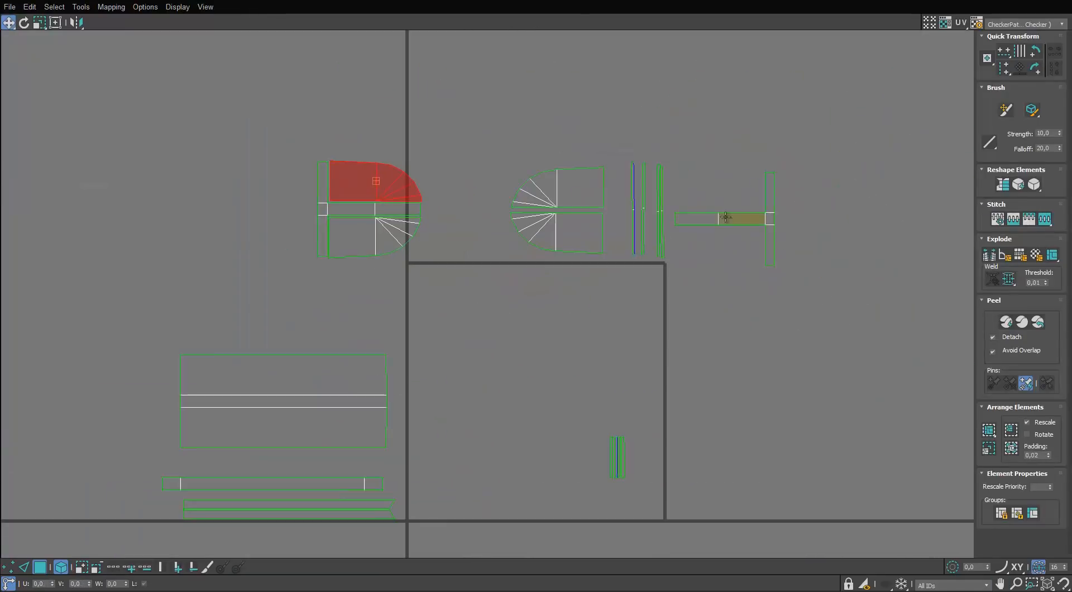
{"action": "scroll", "coordinate": [726, 217], "scroll_direction": "up", "scroll_amount": 5}
{"action": "left_click", "coordinate": [744, 320]}
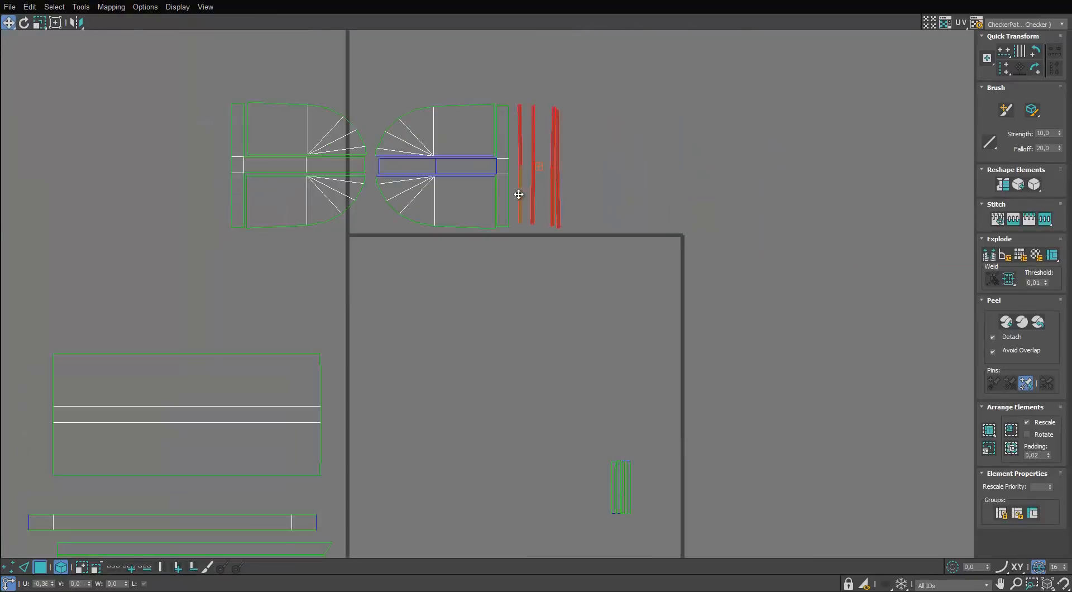
Straighten the long edges of the four thin strips beside the arches so that they run vertically.
{"action": "scroll", "coordinate": [514, 196], "scroll_direction": "up", "scroll_amount": 8}
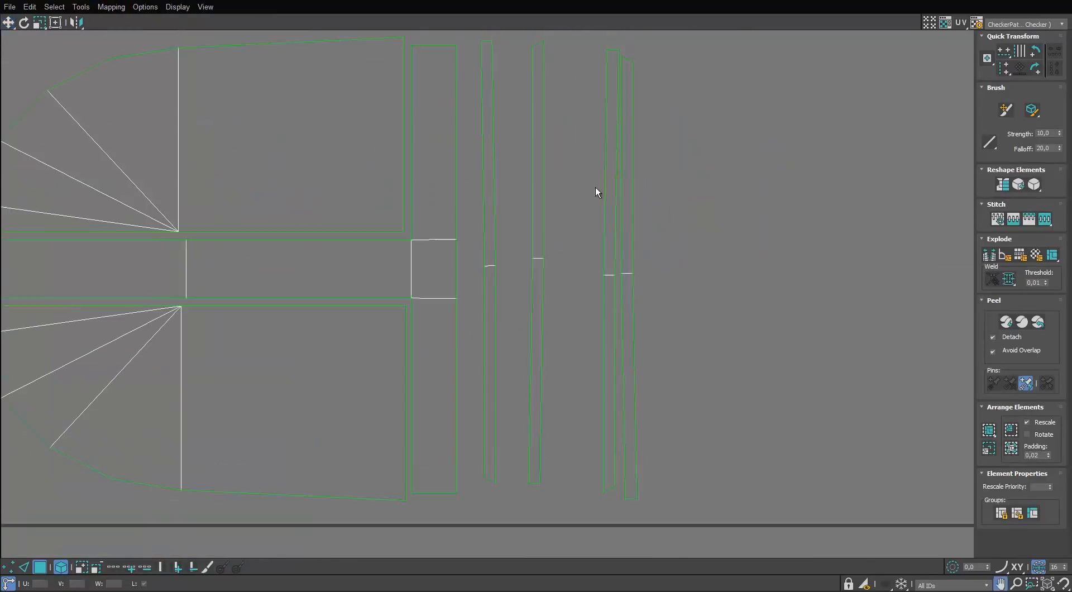
{"action": "key", "text": "2"}
{"action": "left_click", "coordinate": [539, 212]}
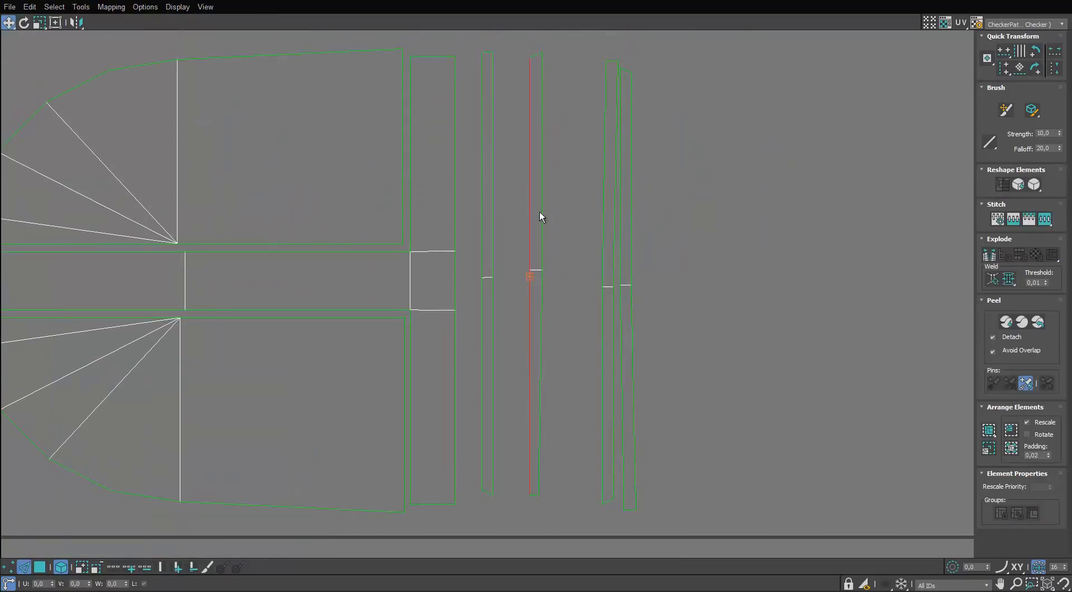
{"action": "left_click", "coordinate": [603, 233]}
{"action": "left_click", "coordinate": [618, 234]}
{"action": "double_click", "coordinate": [629, 240]}
{"action": "left_click", "coordinate": [620, 237]}
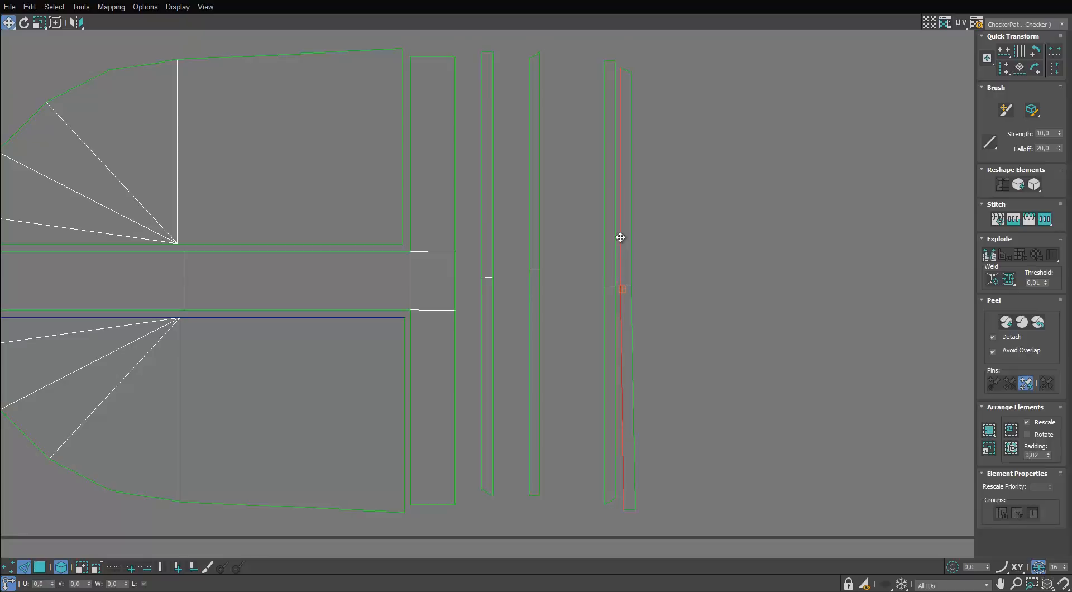
Align the end and middle vertices of the four thin strips horizontally so that the strips match in height.
{"action": "middle_click_drag", "start_coordinate": [536, 74], "coordinate": [561, 143]}
{"action": "key", "text": "1"}
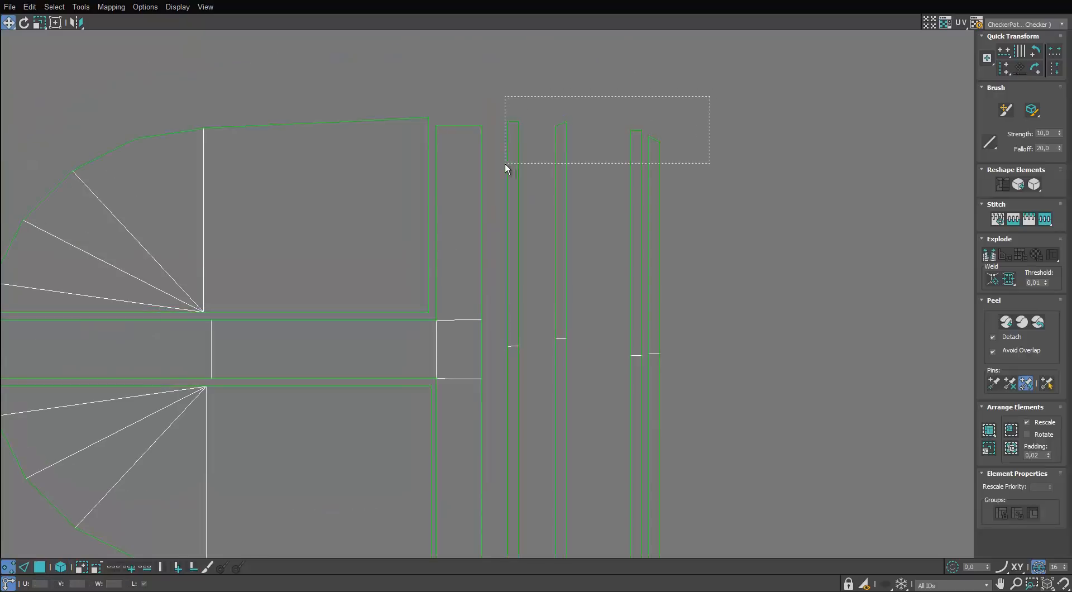
{"action": "left_click_drag", "start_coordinate": [505, 163], "coordinate": [502, 164]}
{"action": "left_click", "coordinate": [1003, 52]}
{"action": "scroll", "coordinate": [655, 65], "scroll_direction": "down", "scroll_amount": 3}
{"action": "left_click_drag", "start_coordinate": [675, 321], "coordinate": [560, 386]}
{"action": "left_click", "coordinate": [1004, 51]}
Line up the four straightened strips side by side, close to the edge of the arched end panel.
{"action": "middle_click_drag", "start_coordinate": [678, 223], "coordinate": [677, 257]}
{"action": "left_click_drag", "start_coordinate": [676, 260], "coordinate": [568, 294]}
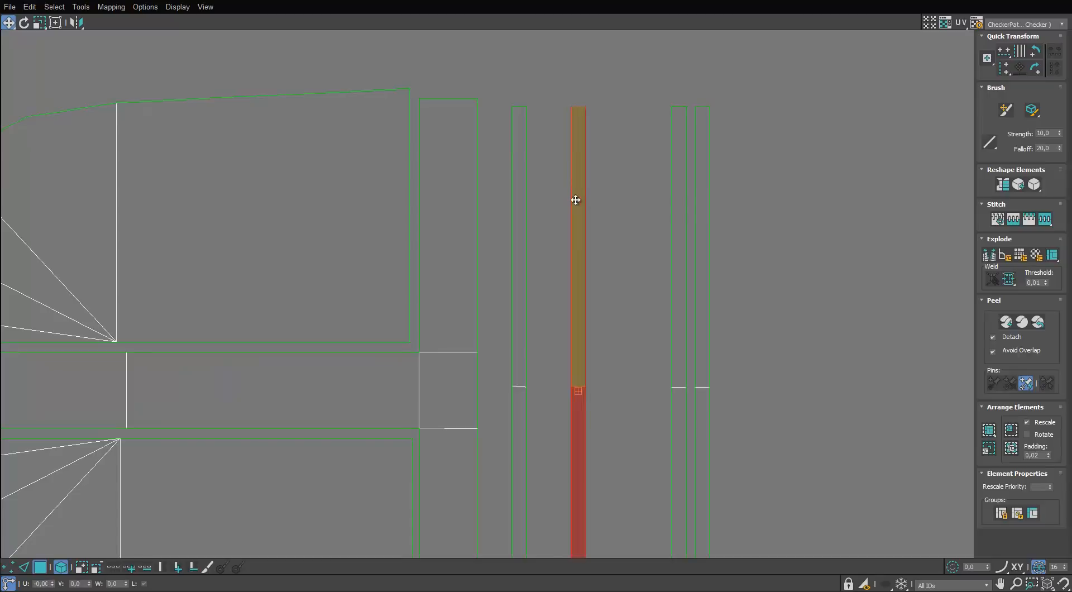
{"action": "left_click_drag", "start_coordinate": [574, 199], "coordinate": [622, 262]}
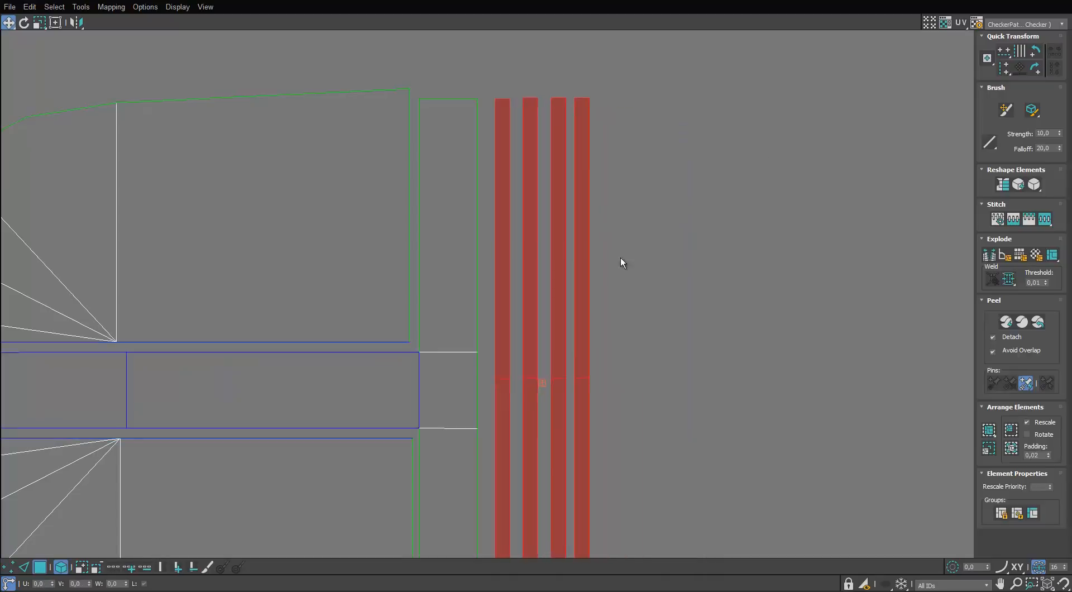
{"action": "left_click", "coordinate": [620, 256]}
Place the large base rectangle directly below the two arches and shift the combined group above the UV tile.
{"action": "scroll", "coordinate": [621, 257], "scroll_direction": "down", "scroll_amount": 8}
{"action": "scroll", "coordinate": [519, 207], "scroll_direction": "up", "scroll_amount": 3}
{"action": "left_click_drag", "start_coordinate": [476, 288], "coordinate": [677, 175]}
{"action": "scroll", "coordinate": [668, 167], "scroll_direction": "down", "scroll_amount": 3}
{"action": "left_click_drag", "start_coordinate": [789, 170], "coordinate": [522, 329]}
{"action": "left_click_drag", "start_coordinate": [649, 255], "coordinate": [702, 179]}
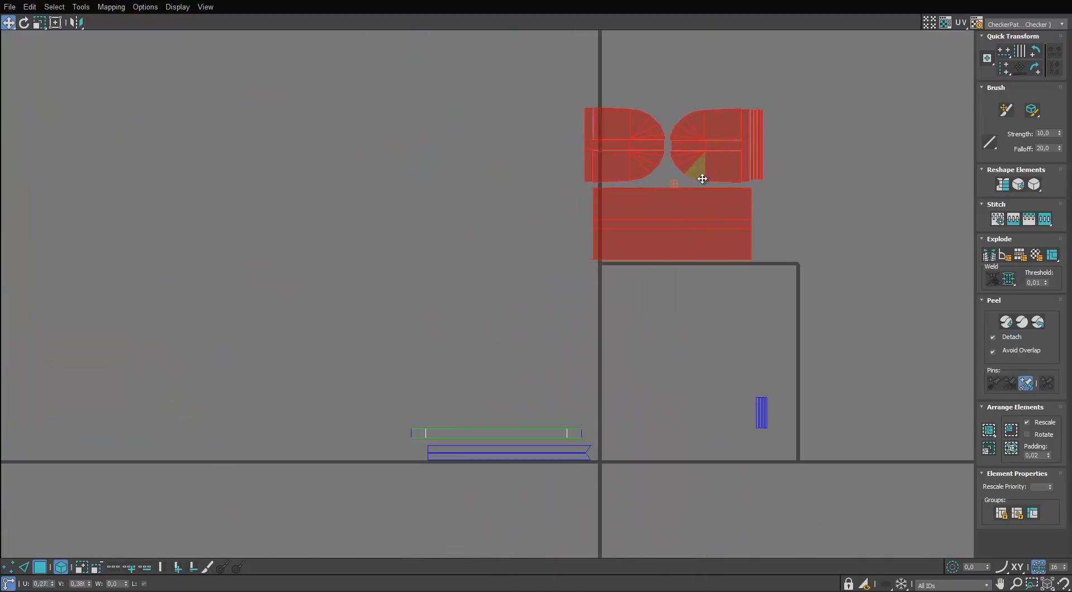
Bring the short strips up from the UV tile and fit them beside the base rectangle, tightening the group's spacing.
{"action": "scroll", "coordinate": [547, 429], "scroll_direction": "up", "scroll_amount": 5}
{"action": "left_click_drag", "start_coordinate": [547, 364], "coordinate": [609, 377]}
{"action": "scroll", "coordinate": [609, 378], "scroll_direction": "down", "scroll_amount": 3}
{"action": "left_click_drag", "start_coordinate": [739, 411], "coordinate": [747, 203]}
{"action": "scroll", "coordinate": [748, 202], "scroll_direction": "up", "scroll_amount": 4}
{"action": "left_click_drag", "start_coordinate": [711, 174], "coordinate": [645, 344]}
{"action": "left_click_drag", "start_coordinate": [645, 342], "coordinate": [625, 338]}
{"action": "left_click_drag", "start_coordinate": [820, 223], "coordinate": [727, 264]}
{"action": "left_click_drag", "start_coordinate": [761, 252], "coordinate": [751, 237]}
Move the remaining long frame strips up to the arch and base group and place them below the base rectangle.
{"action": "scroll", "coordinate": [741, 305], "scroll_direction": "down", "scroll_amount": 6}
{"action": "left_click_drag", "start_coordinate": [564, 444], "coordinate": [527, 494]}
{"action": "left_click_drag", "start_coordinate": [542, 470], "coordinate": [625, 249]}
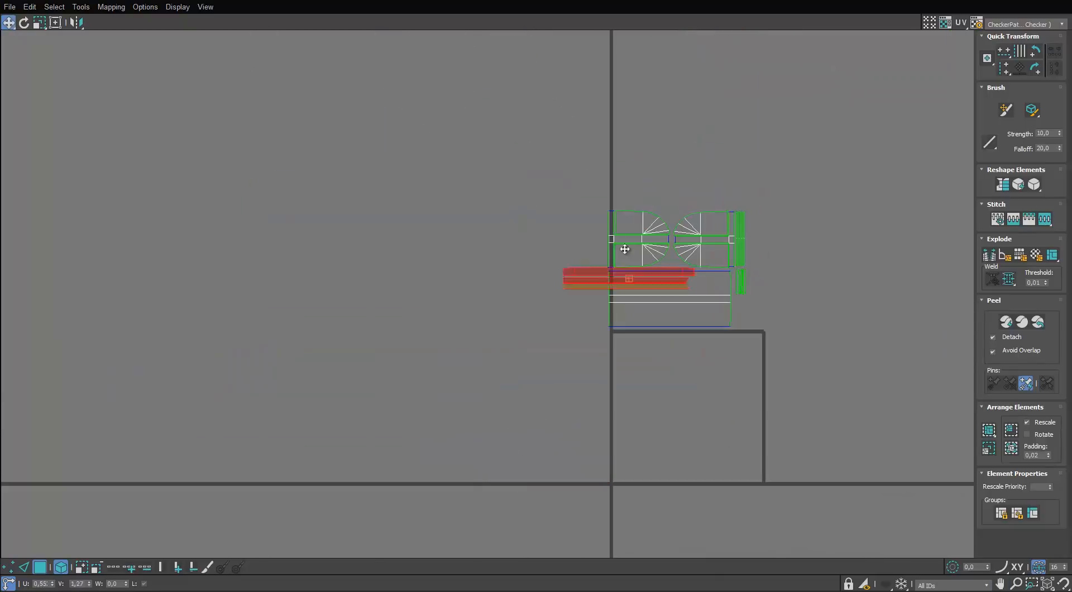
{"action": "left_click_drag", "start_coordinate": [622, 366], "coordinate": [621, 367]}
Scale down the inner frame's complete UV layout and reposition it in the UV space.
{"action": "key", "text": "r"}
{"action": "left_click_drag", "start_coordinate": [690, 251], "coordinate": [689, 309]}
{"action": "middle_click_drag", "start_coordinate": [686, 312], "coordinate": [548, 212]}
{"action": "key", "text": "w"}
{"action": "left_click_drag", "start_coordinate": [543, 153], "coordinate": [781, 423]}
{"action": "scroll", "coordinate": [781, 423], "scroll_direction": "up", "scroll_amount": 3}
{"action": "key", "text": "r"}
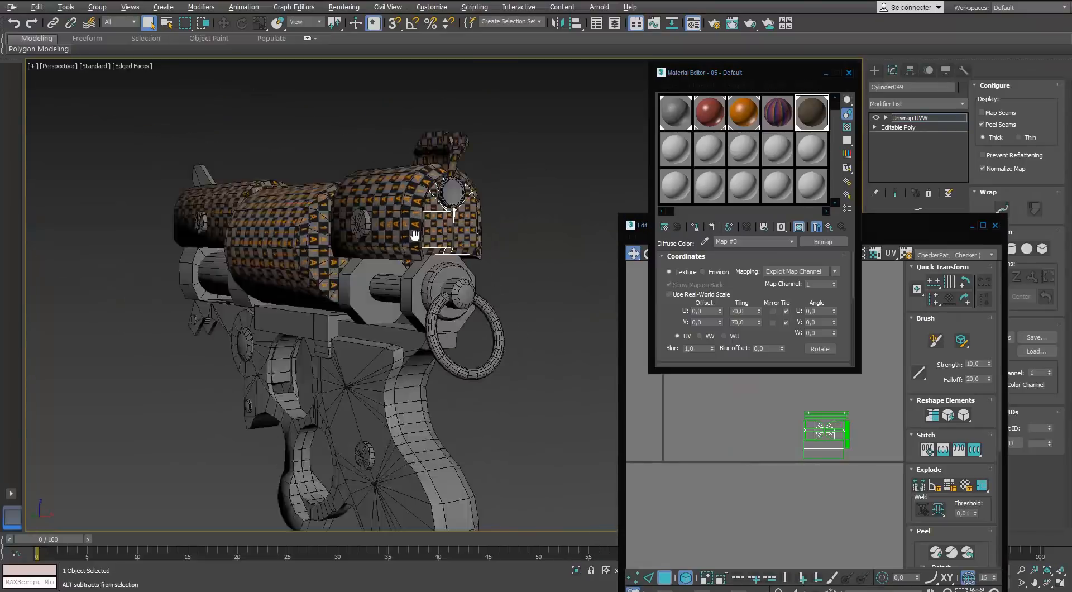
Scale the frame's UVs until its checker squares match the surrounding gun parts, and close the UV editor.
{"action": "scroll", "coordinate": [415, 236], "scroll_direction": "up", "scroll_amount": 4}
{"action": "left_click", "coordinate": [831, 433]}
{"action": "key", "text": "r"}
{"action": "left_click_drag", "start_coordinate": [831, 433], "coordinate": [831, 445]}
{"action": "middle_click_drag", "start_coordinate": [603, 312], "coordinate": [543, 302], "text": "alt"}
{"action": "left_click", "coordinate": [564, 306]}
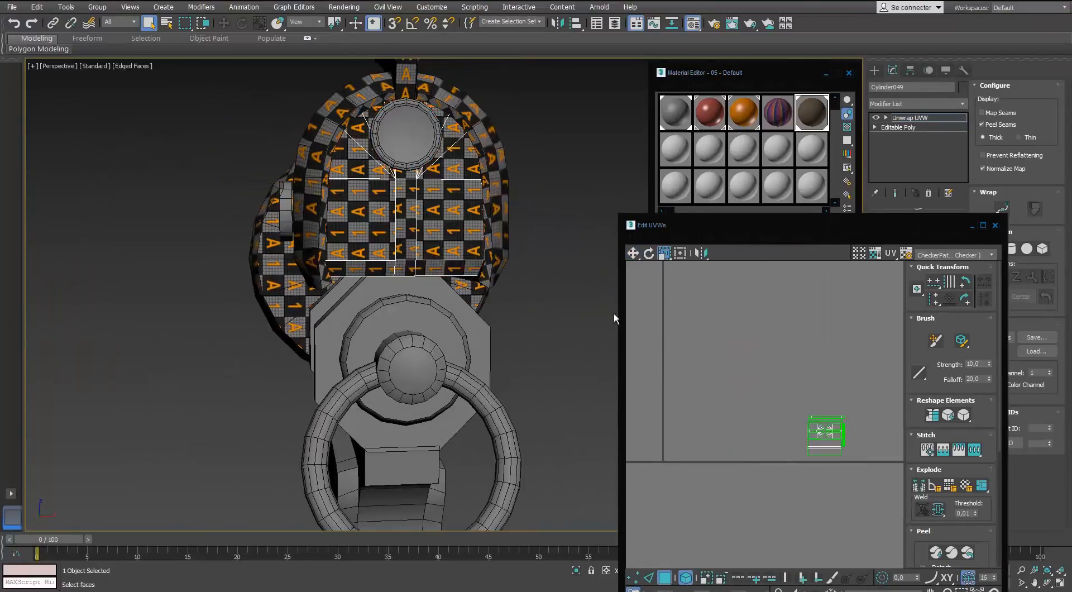
{"action": "left_click", "coordinate": [995, 225]}
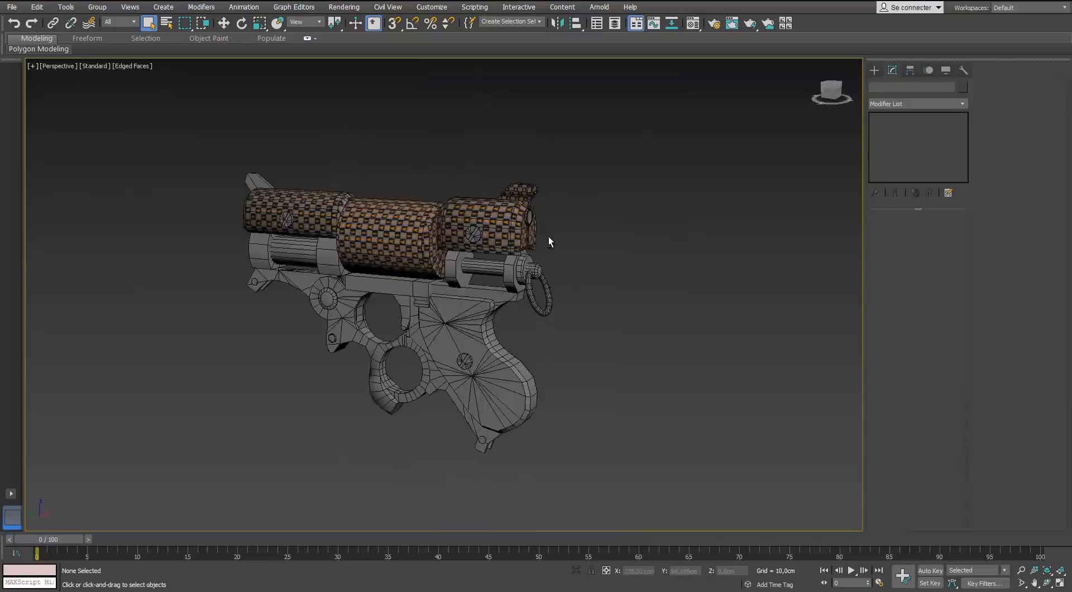
Isolate the round slotted screw head on the rear cover's side and add an Unwrap UVW modifier to it.
{"action": "middle_click_drag", "start_coordinate": [551, 240], "coordinate": [312, 245], "text": "alt"}
{"action": "scroll", "coordinate": [390, 245], "scroll_direction": "up", "scroll_amount": 6}
{"action": "left_click", "coordinate": [424, 243]}
{"action": "scroll", "coordinate": [432, 239], "scroll_direction": "up", "scroll_amount": 3}
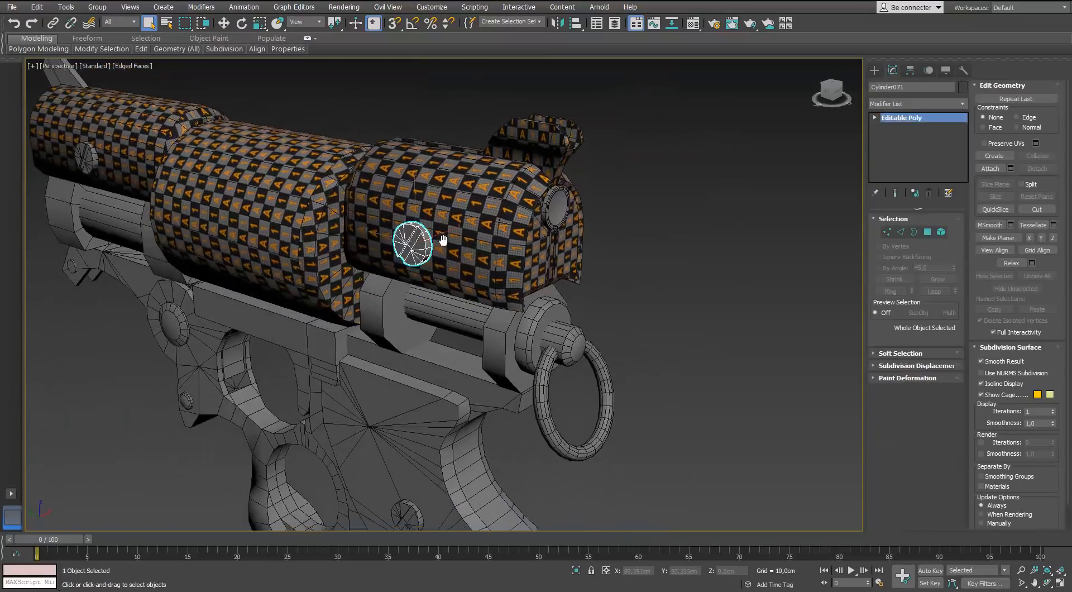
{"action": "key", "text": "alt+q"}
{"action": "middle_click_drag", "start_coordinate": [431, 241], "coordinate": [446, 254], "text": "alt"}
{"action": "left_click", "coordinate": [961, 104]}
{"action": "key", "text": "u"}
{"action": "key", "text": "Return"}
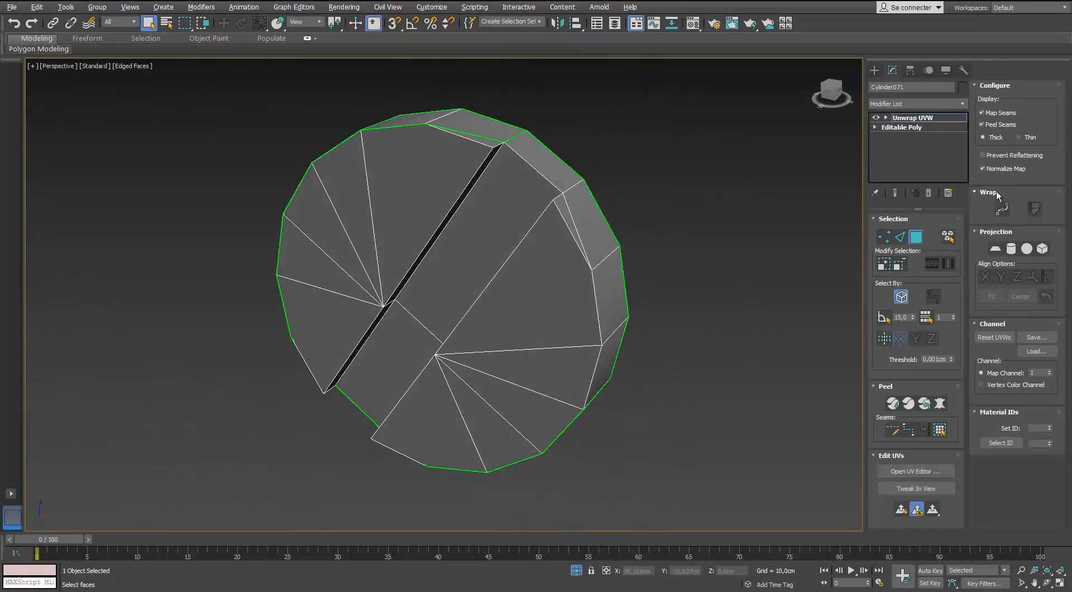
Select all faces of the screw head and flatten them in the UV editor with Normal Mapping.
{"action": "left_click", "coordinate": [461, 275]}
{"action": "key", "text": "ctrl+a"}
{"action": "left_click", "coordinate": [928, 473]}
{"action": "left_click_drag", "start_coordinate": [483, 105], "coordinate": [549, 88]}
{"action": "left_click", "coordinate": [313, 101]}
{"action": "left_click", "coordinate": [322, 124]}
{"action": "left_click", "coordinate": [321, 180]}
Pack the screw head's UV elements and scale them down with the checker background hidden.
{"action": "scroll", "coordinate": [382, 198], "scroll_direction": "down", "scroll_amount": 6}
{"action": "scroll", "coordinate": [492, 263], "scroll_direction": "down", "scroll_amount": 5}
{"action": "left_click", "coordinate": [495, 368]}
{"action": "scroll", "coordinate": [418, 198], "scroll_direction": "up", "scroll_amount": 3}
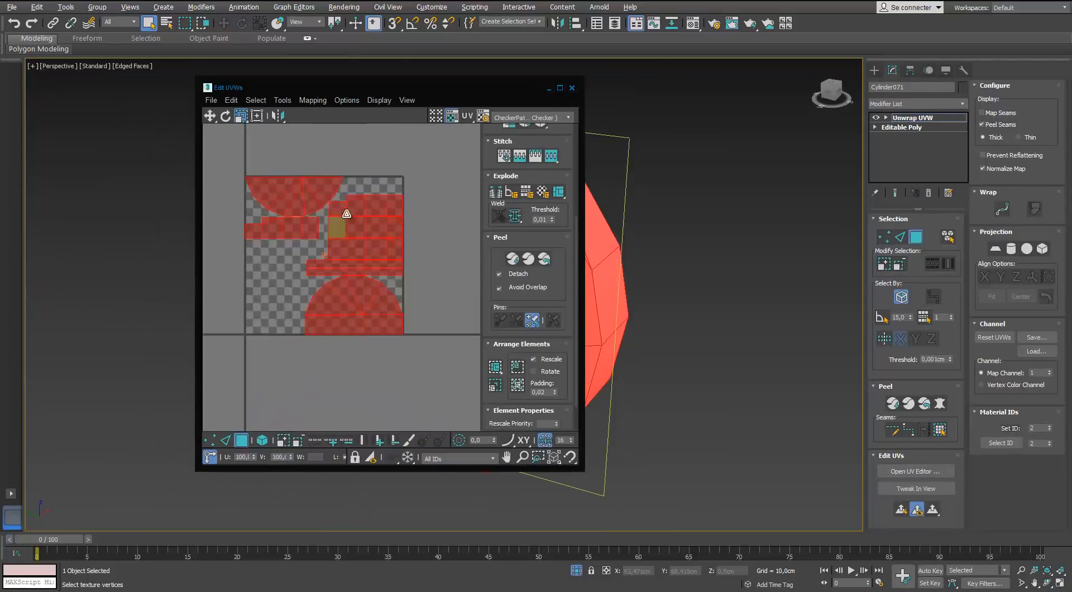
{"action": "left_click", "coordinate": [559, 87]}
{"action": "left_click", "coordinate": [945, 22]}
{"action": "scroll", "coordinate": [575, 192], "scroll_direction": "up", "scroll_amount": 3}
{"action": "left_click_drag", "start_coordinate": [570, 188], "coordinate": [568, 226]}
Stitch the separate pieces of the screw head's rim together along their shared edges into one long strip.
{"action": "key", "text": "2"}
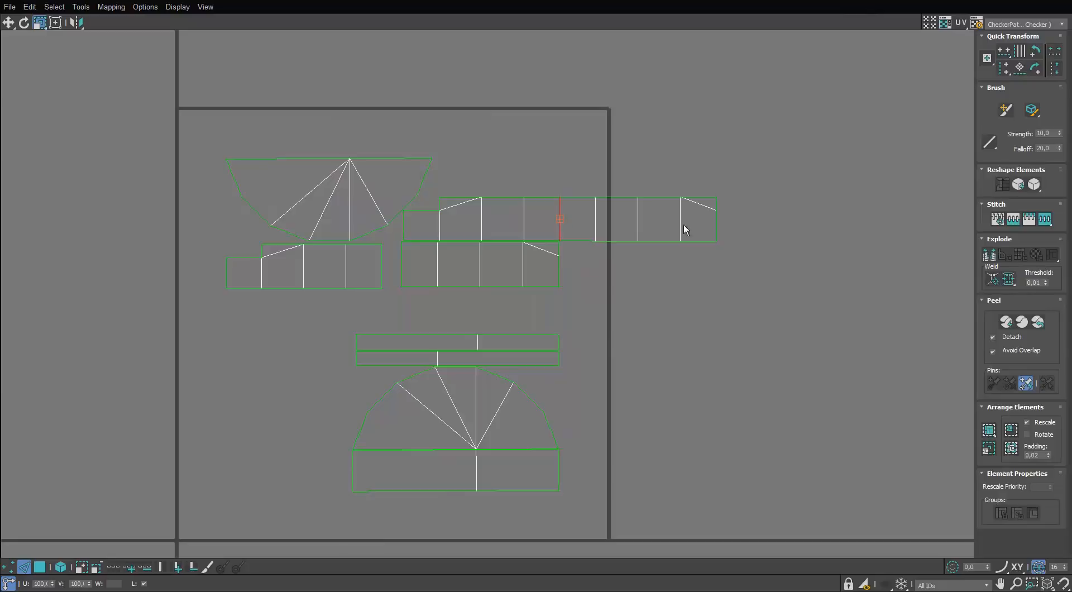
{"action": "left_click", "coordinate": [715, 204]}
{"action": "key", "text": "s"}
{"action": "middle_click_drag", "start_coordinate": [776, 216], "coordinate": [693, 228]}
{"action": "left_click", "coordinate": [163, 241]}
{"action": "key", "text": "s"}
{"action": "scroll", "coordinate": [157, 236], "scroll_direction": "down", "scroll_amount": 4}
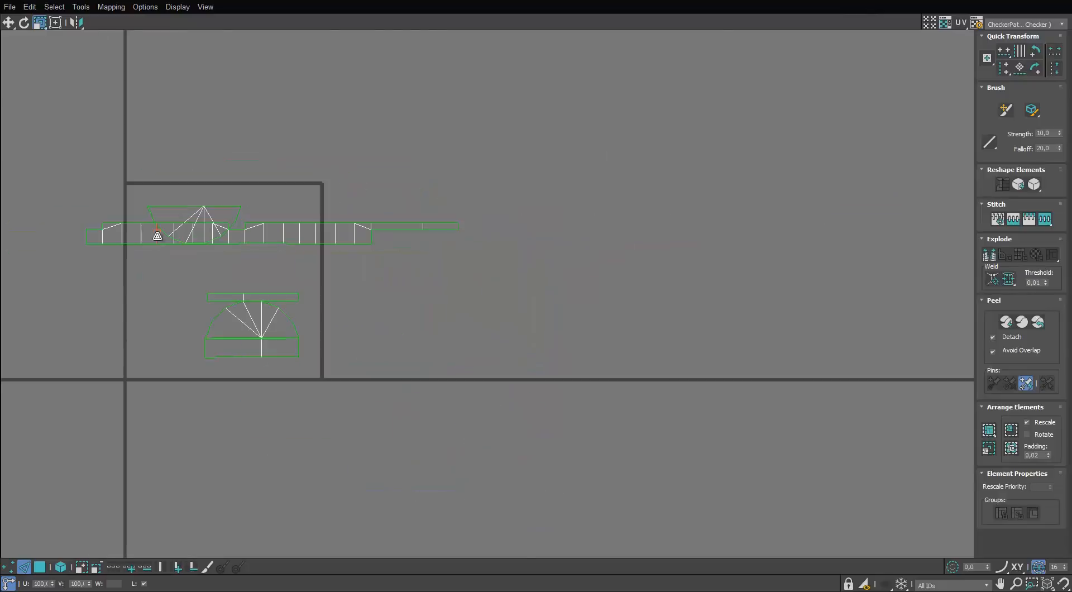
{"action": "key", "text": "s"}
{"action": "middle_click_drag", "start_coordinate": [135, 261], "coordinate": [189, 262]}
{"action": "scroll", "coordinate": [317, 304], "scroll_direction": "up", "scroll_amount": 4}
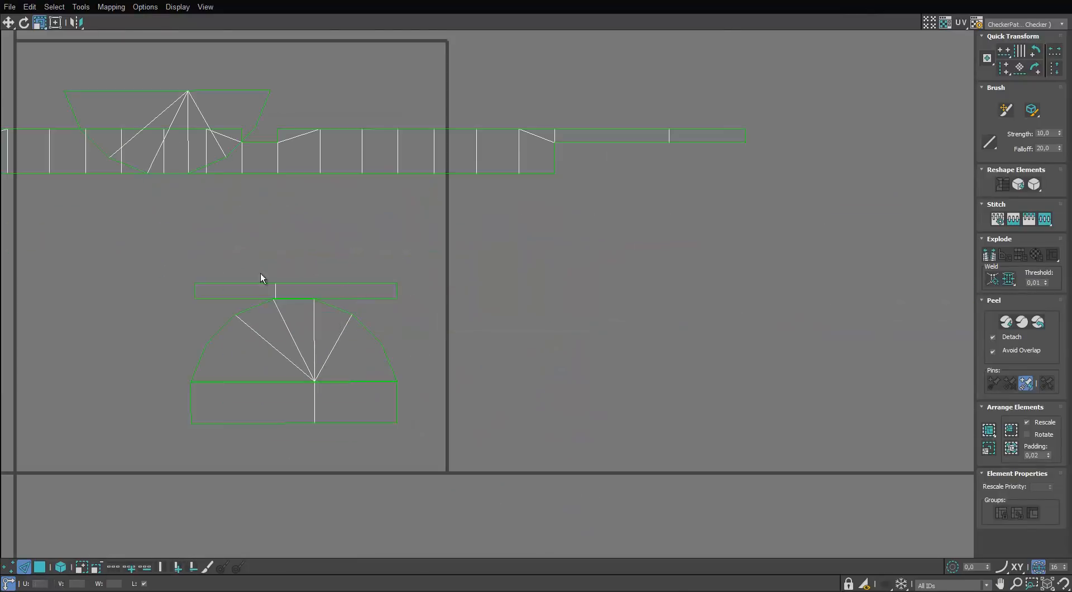
Separate the stitched rim strip and the thin slot-wall strips, checking on the model which slot faces they belong to.
{"action": "left_click", "coordinate": [473, 162]}
{"action": "key", "text": "w"}
{"action": "left_click_drag", "start_coordinate": [473, 162], "coordinate": [806, 193]}
{"action": "left_click_drag", "start_coordinate": [361, 290], "coordinate": [465, 151]}
{"action": "scroll", "coordinate": [528, 165], "scroll_direction": "down", "scroll_amount": 4}
{"action": "double_click", "coordinate": [547, 0]}
{"action": "middle_click_drag", "start_coordinate": [284, 207], "coordinate": [346, 273], "text": "alt"}
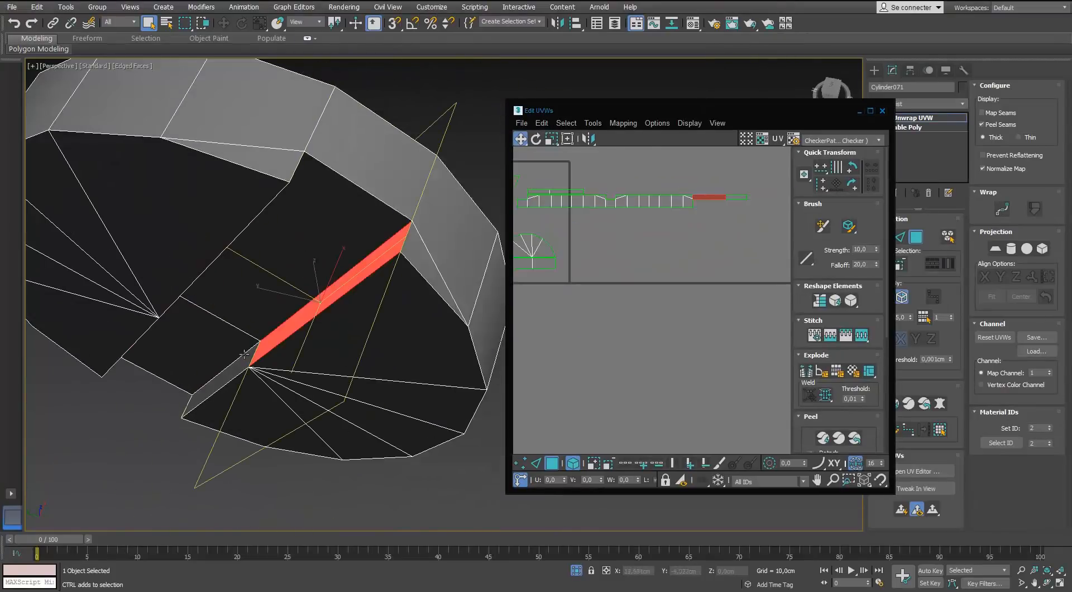
{"action": "scroll", "coordinate": [688, 181], "scroll_direction": "up", "scroll_amount": 3}
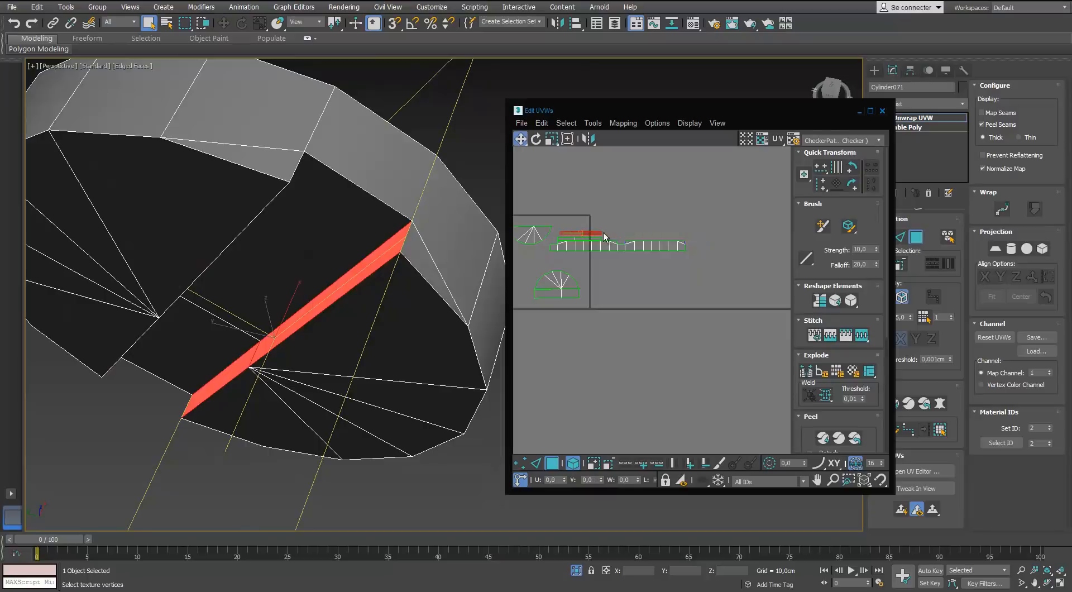
Stack the two slot-wall strips one above the other, just over the end of the long rim strip.
{"action": "left_click", "coordinate": [870, 111]}
{"action": "middle_click_drag", "start_coordinate": [469, 229], "coordinate": [605, 235]}
{"action": "scroll", "coordinate": [517, 210], "scroll_direction": "up", "scroll_amount": 5}
{"action": "scroll", "coordinate": [675, 195], "scroll_direction": "down", "scroll_amount": 3}
{"action": "left_click", "coordinate": [646, 189], "text": "ctrl"}
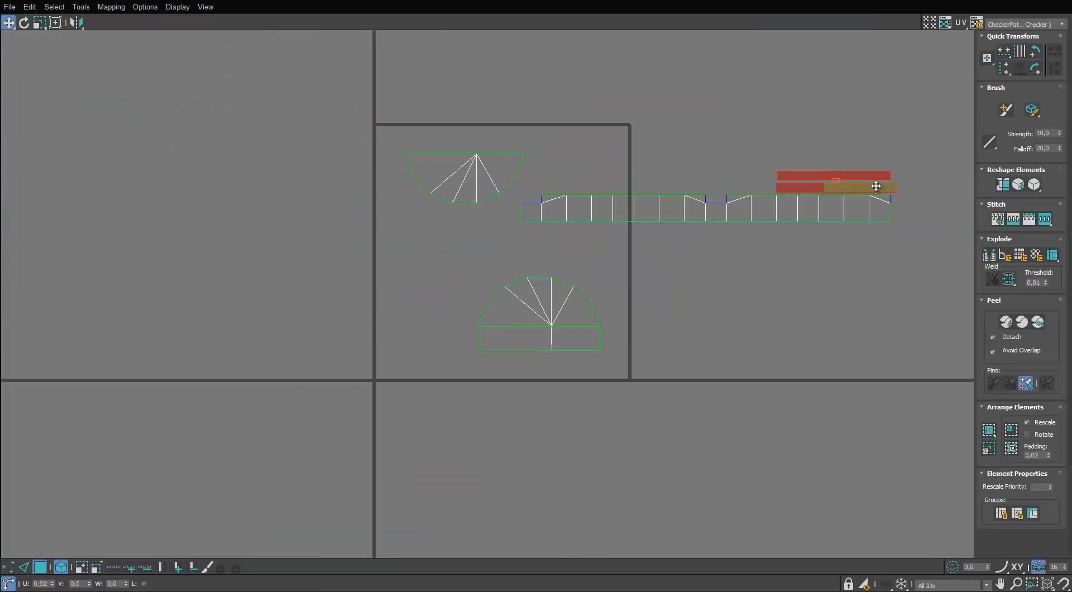
{"action": "scroll", "coordinate": [876, 186], "scroll_direction": "up", "scroll_amount": 2}
{"action": "left_click_drag", "start_coordinate": [876, 186], "coordinate": [863, 179]}
Arrange the screw head's two half-discs around the slot-floor strip as a circle and place it above the rim strip.
{"action": "scroll", "coordinate": [423, 187], "scroll_direction": "down", "scroll_amount": 2}
{"action": "left_click_drag", "start_coordinate": [311, 178], "coordinate": [432, 254]}
{"action": "left_click_drag", "start_coordinate": [358, 335], "coordinate": [363, 353]}
{"action": "scroll", "coordinate": [362, 334], "scroll_direction": "up", "scroll_amount": 1}
{"action": "left_click_drag", "start_coordinate": [380, 307], "coordinate": [440, 314]}
{"action": "left_click_drag", "start_coordinate": [438, 246], "coordinate": [437, 380]}
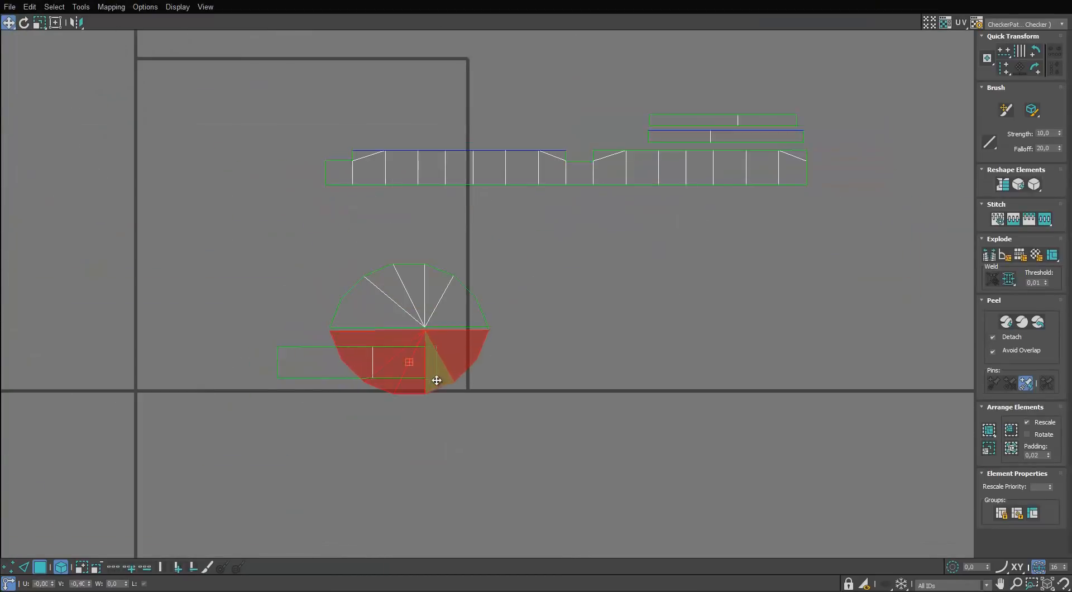
{"action": "left_click_drag", "start_coordinate": [408, 326], "coordinate": [403, 326]}
{"action": "left_click_drag", "start_coordinate": [463, 296], "coordinate": [403, 401]}
{"action": "left_click_drag", "start_coordinate": [403, 401], "coordinate": [460, 143]}
{"action": "middle_click_drag", "start_coordinate": [459, 134], "coordinate": [456, 224]}
{"action": "left_click_drag", "start_coordinate": [447, 207], "coordinate": [433, 171]}
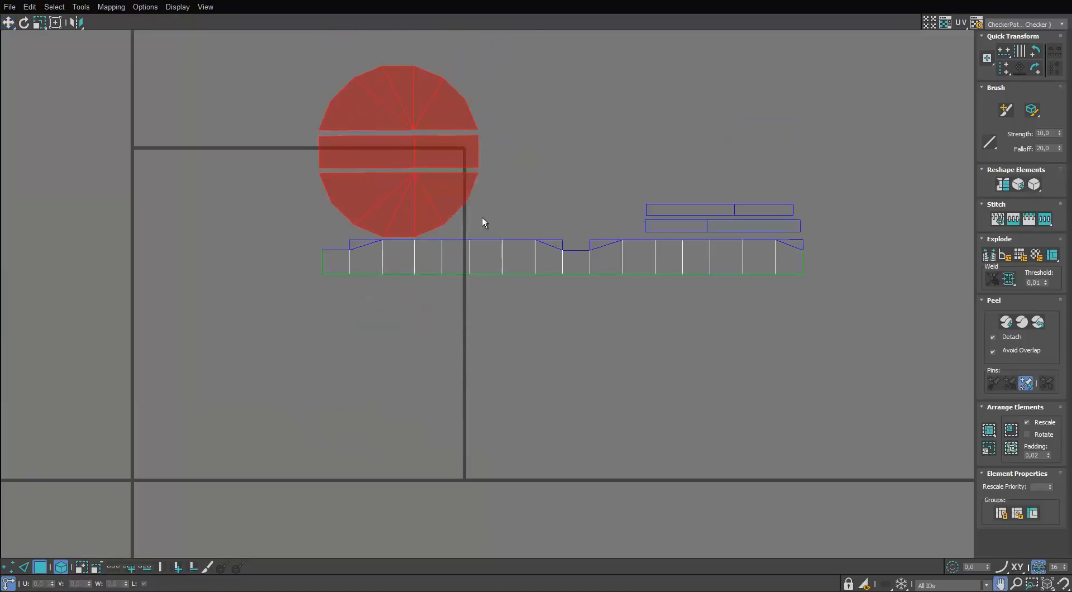
Select all of the screw head's UV elements, scale them down together and move them just above the UV tile.
{"action": "left_click_drag", "start_coordinate": [687, 129], "coordinate": [454, 335]}
{"action": "left_click", "coordinate": [460, 344]}
{"action": "key", "text": "ctrl+a"}
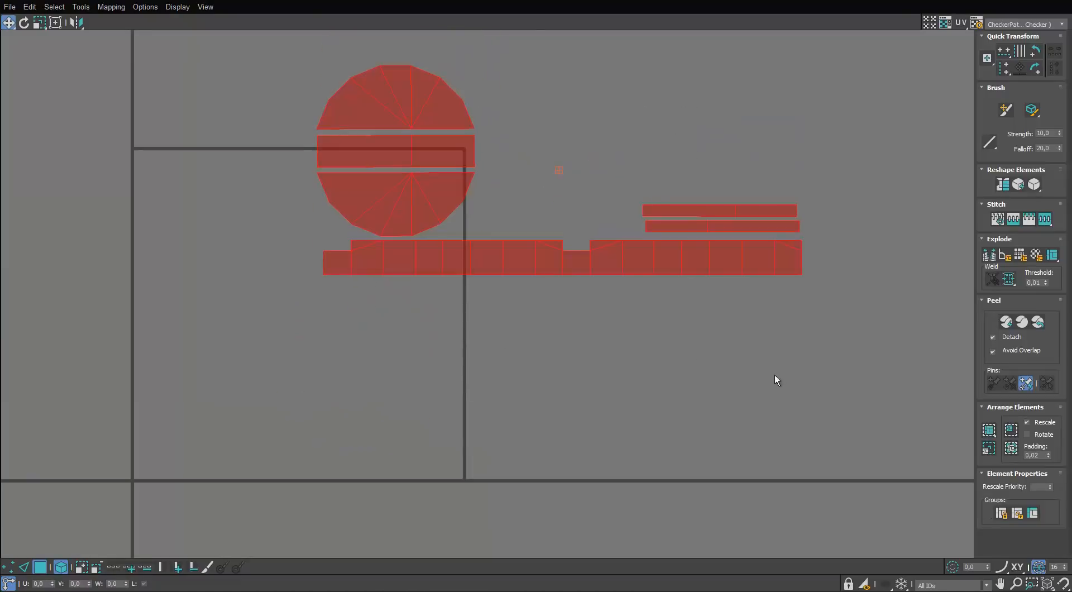
{"action": "left_click_drag", "start_coordinate": [430, 200], "coordinate": [441, 312]}
{"action": "key", "text": "w"}
{"action": "left_click_drag", "start_coordinate": [510, 176], "coordinate": [181, 184]}
{"action": "scroll", "coordinate": [159, 130], "scroll_direction": "up", "scroll_amount": 2}
{"action": "key", "text": "r"}
{"action": "key", "text": "w"}
{"action": "left_click_drag", "start_coordinate": [213, 110], "coordinate": [137, 141]}
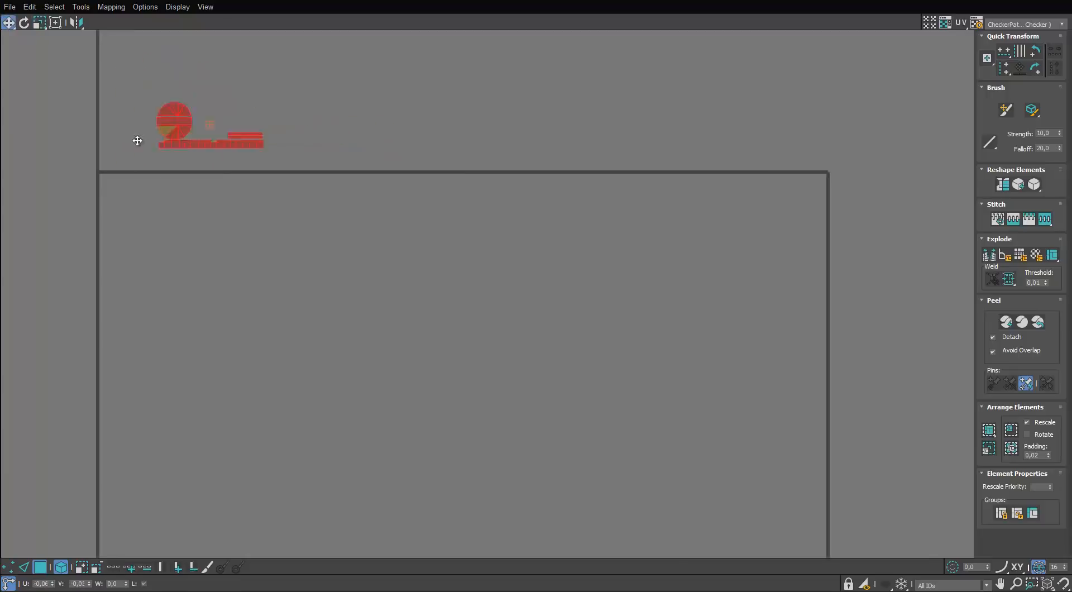
{"action": "left_click", "coordinate": [119, 157]}
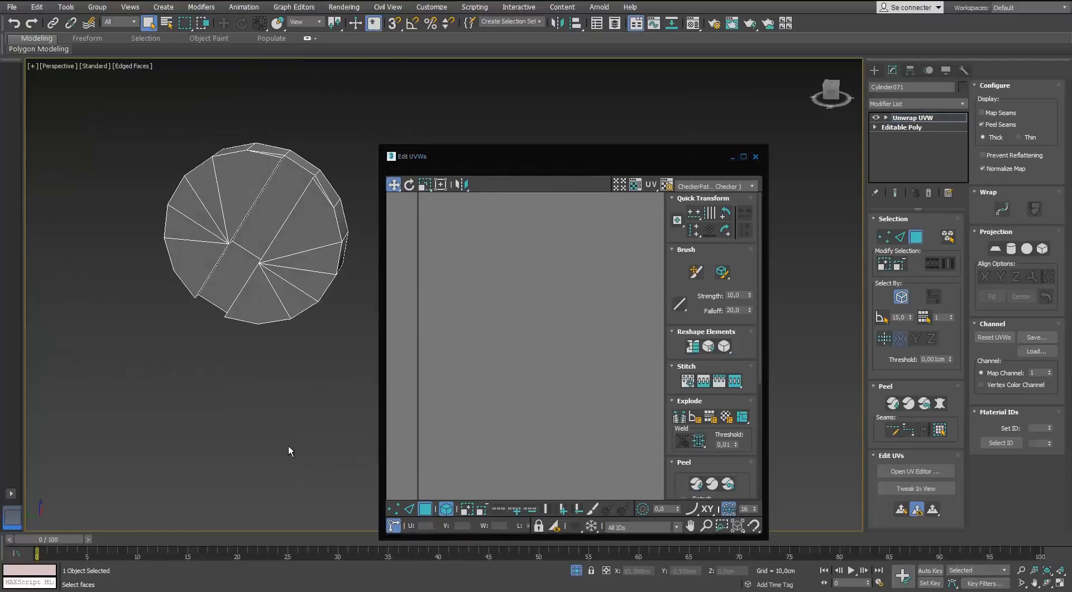
Assign the checker material to the screw head, show the whole gun again and close the UV editor.
{"action": "key", "text": "m"}
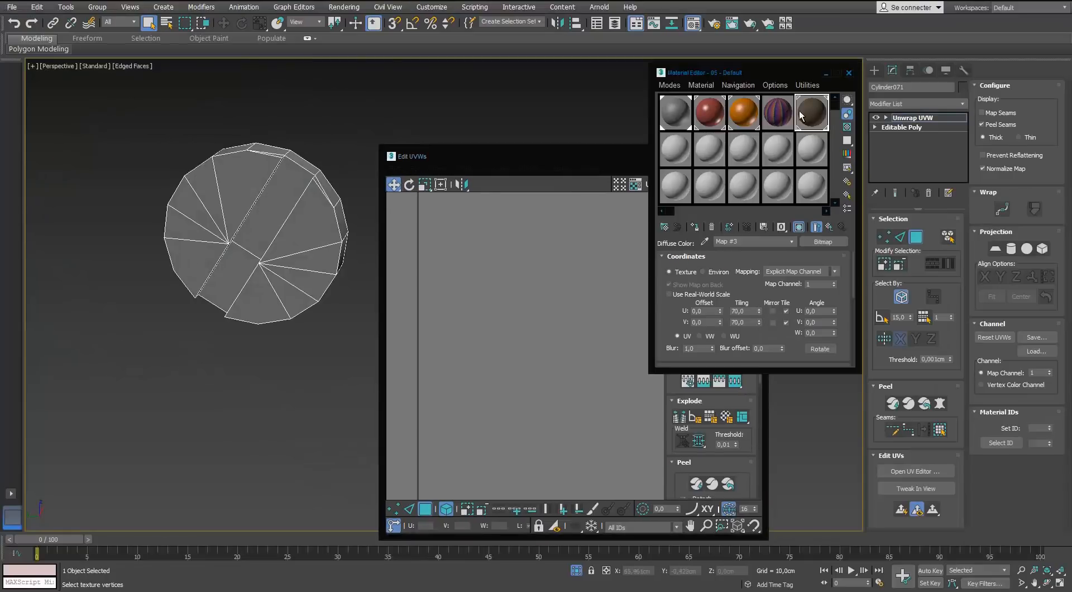
{"action": "left_click", "coordinate": [576, 570]}
{"action": "middle_click_drag", "start_coordinate": [195, 279], "coordinate": [251, 268], "text": "alt"}
{"action": "scroll", "coordinate": [220, 234], "scroll_direction": "up", "scroll_amount": 5}
{"action": "left_click", "coordinate": [848, 72]}
{"action": "left_click", "coordinate": [912, 118]}
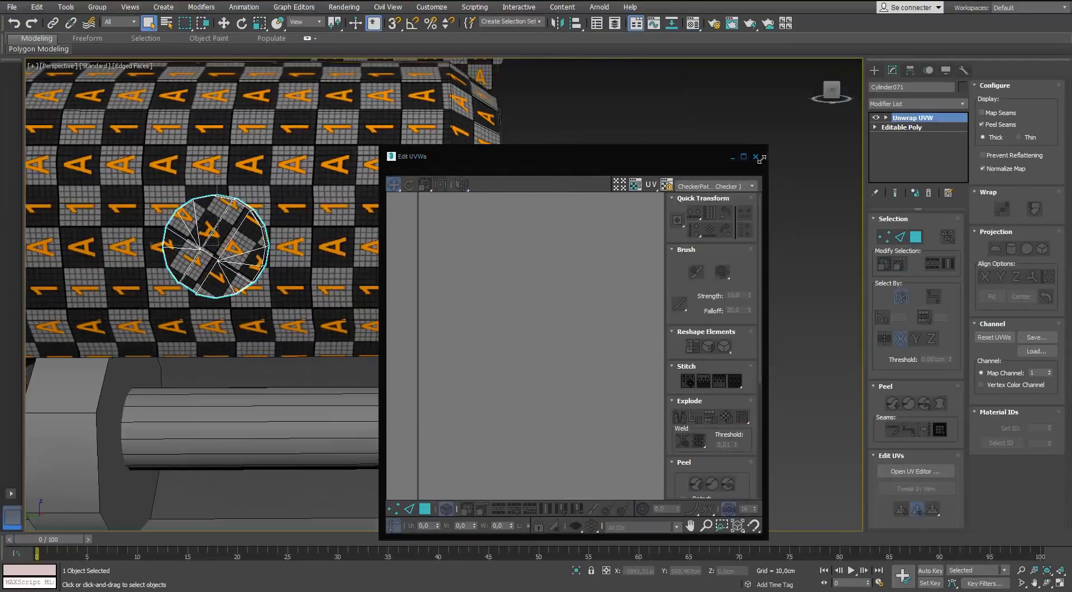
{"action": "left_click", "coordinate": [755, 156]}
Select the four remaining matching screw heads on the barrel casings and grip, and assign them the checker material.
{"action": "left_click", "coordinate": [676, 196]}
{"action": "scroll", "coordinate": [502, 268], "scroll_direction": "down", "scroll_amount": 5}
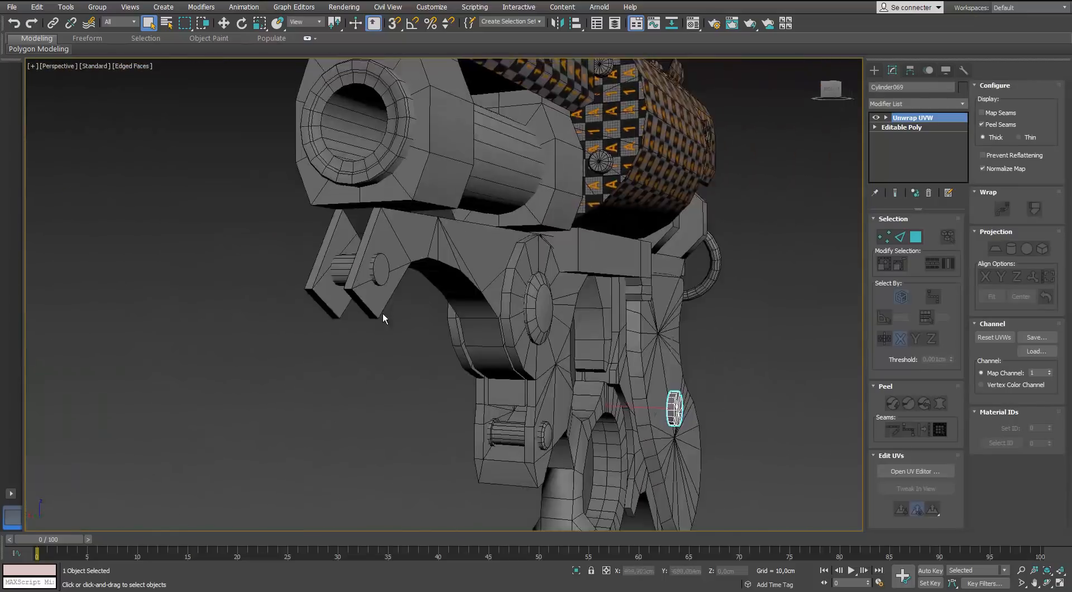
{"action": "middle_click_drag", "start_coordinate": [383, 311], "coordinate": [311, 268], "text": "alt"}
{"action": "left_click", "coordinate": [215, 313], "text": "ctrl"}
{"action": "middle_click_drag", "start_coordinate": [216, 313], "coordinate": [204, 478]}
{"action": "left_click", "coordinate": [179, 220], "text": "ctrl"}
{"action": "middle_click_drag", "start_coordinate": [581, 190], "coordinate": [510, 189], "text": "alt"}
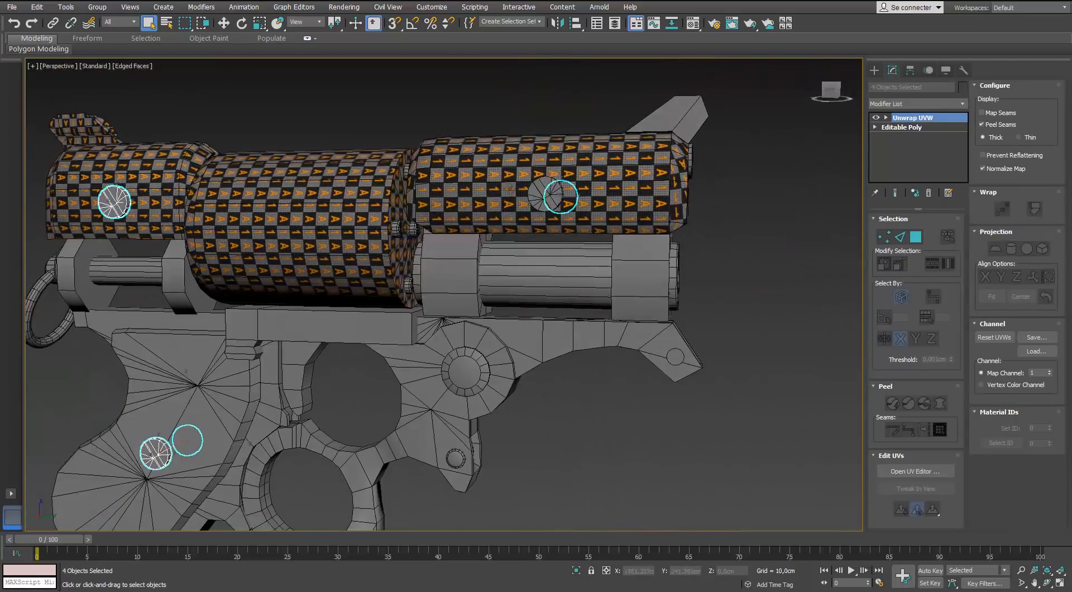
{"action": "key", "text": "m"}
{"action": "left_click", "coordinate": [695, 227]}
{"action": "left_click", "coordinate": [609, 106]}
{"action": "left_click", "coordinate": [847, 73]}
Isolate the front sight and add an Unwrap UVW modifier to it.
{"action": "middle_click_drag", "start_coordinate": [697, 189], "coordinate": [732, 240], "text": "alt"}
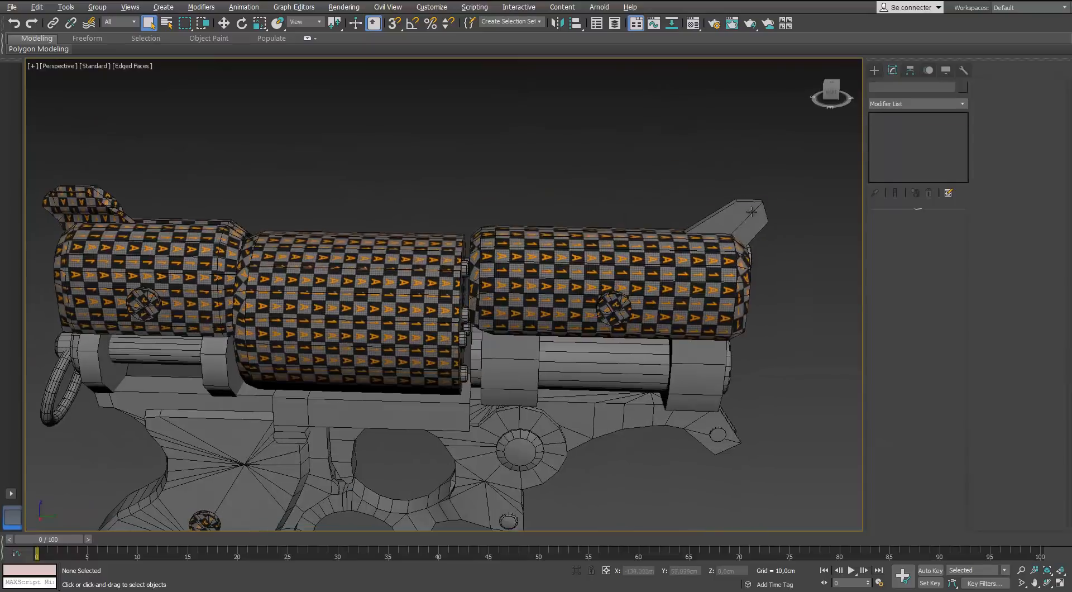
{"action": "left_click", "coordinate": [756, 217]}
{"action": "key", "text": "alt+q"}
{"action": "scroll", "coordinate": [626, 252], "scroll_direction": "down", "scroll_amount": 3}
{"action": "key", "text": "4"}
{"action": "key", "text": "ctrl+a"}
{"action": "key", "text": "6"}
{"action": "left_click", "coordinate": [916, 104]}
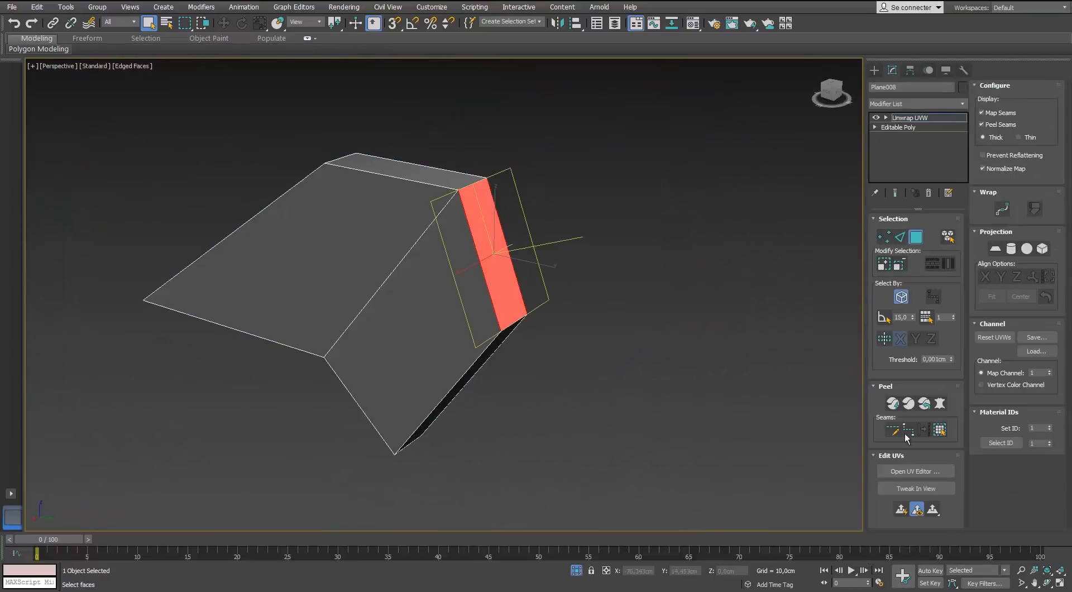
Unwrap all of the front sight's faces with Normal Mapping and enlarge the UV editor to full screen.
{"action": "key", "text": "ctrl+a"}
{"action": "middle_click_drag", "start_coordinate": [404, 364], "coordinate": [391, 346], "text": "alt"}
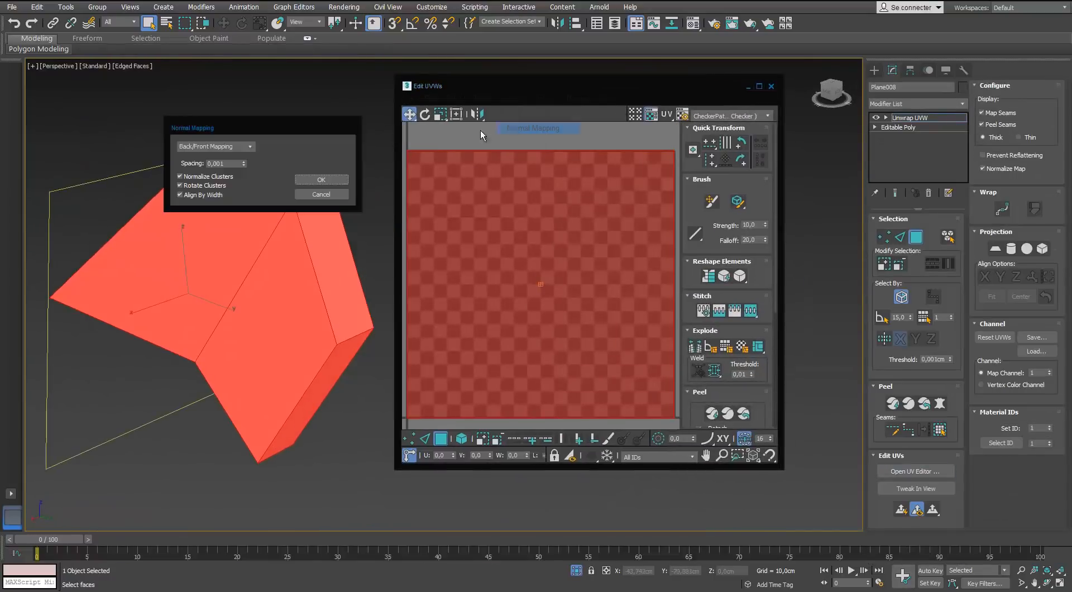
{"action": "left_click", "coordinate": [310, 183]}
{"action": "scroll", "coordinate": [568, 305], "scroll_direction": "down", "scroll_amount": 5}
{"action": "left_click", "coordinate": [759, 86]}
Move the front sight's UVs beside the tile and rotate its two side-face elements into a mirrored stack.
{"action": "key", "text": "r"}
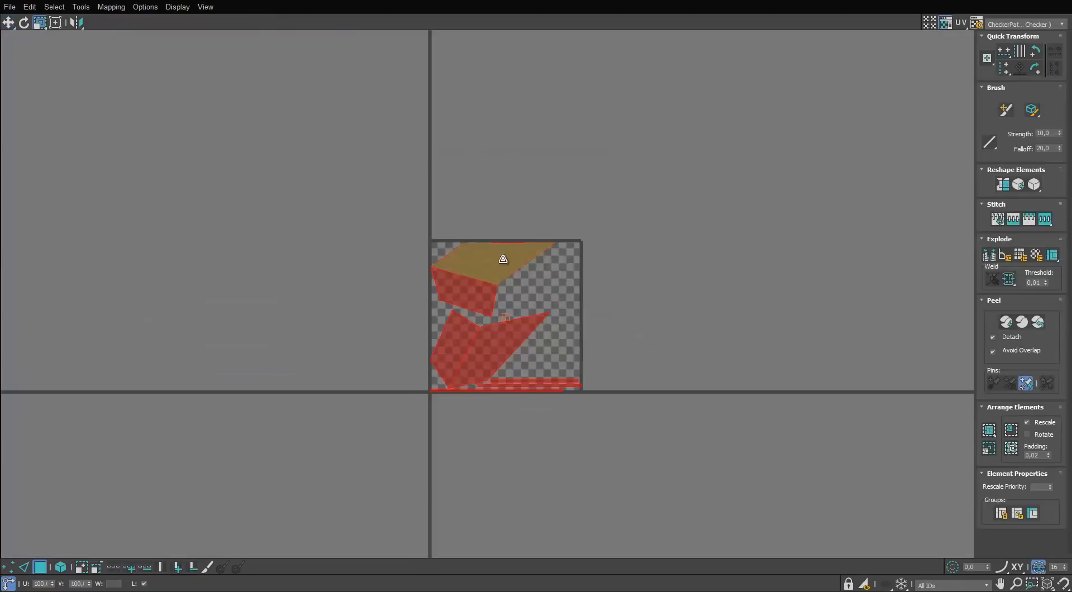
{"action": "scroll", "coordinate": [598, 304], "scroll_direction": "up", "scroll_amount": 5}
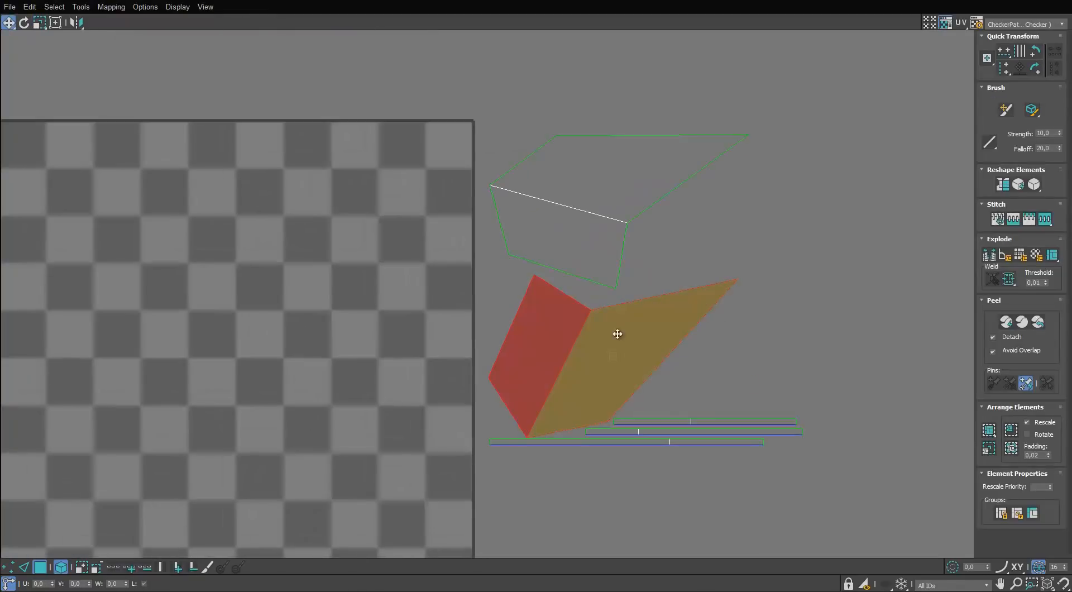
{"action": "left_click_drag", "start_coordinate": [618, 186], "coordinate": [619, 177]}
{"action": "key", "text": "w"}
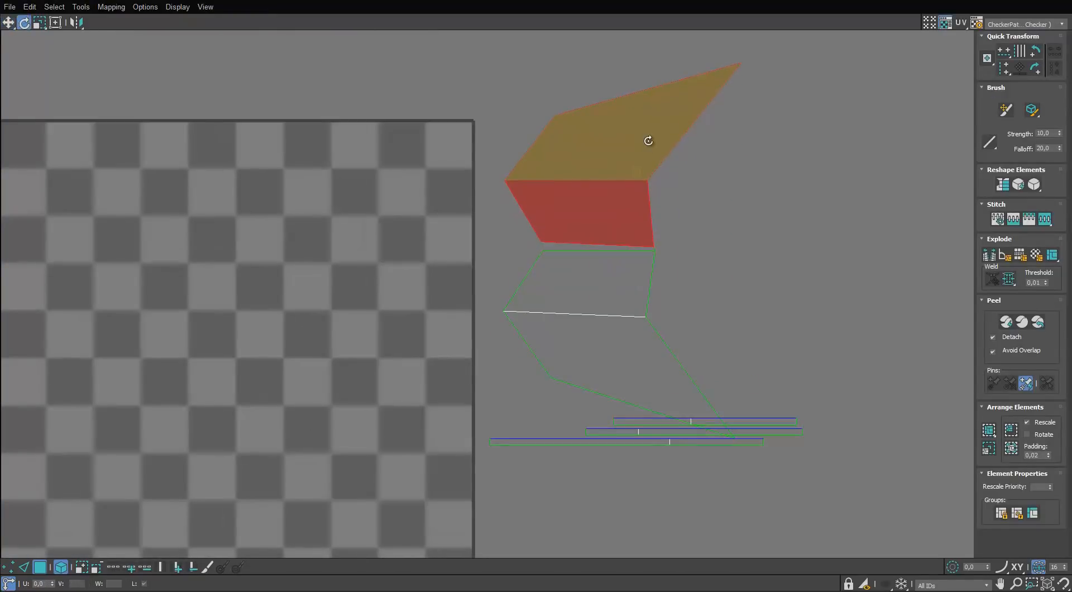
{"action": "left_click_drag", "start_coordinate": [645, 143], "coordinate": [645, 141]}
{"action": "key", "text": "w"}
Move the front sight's three thin strips below the side faces and align them at one end.
{"action": "left_click_drag", "start_coordinate": [798, 400], "coordinate": [746, 451]}
{"action": "left_click_drag", "start_coordinate": [737, 441], "coordinate": [715, 482]}
{"action": "scroll", "coordinate": [709, 479], "scroll_direction": "up", "scroll_amount": 3}
{"action": "middle_click_drag", "start_coordinate": [709, 479], "coordinate": [683, 370]}
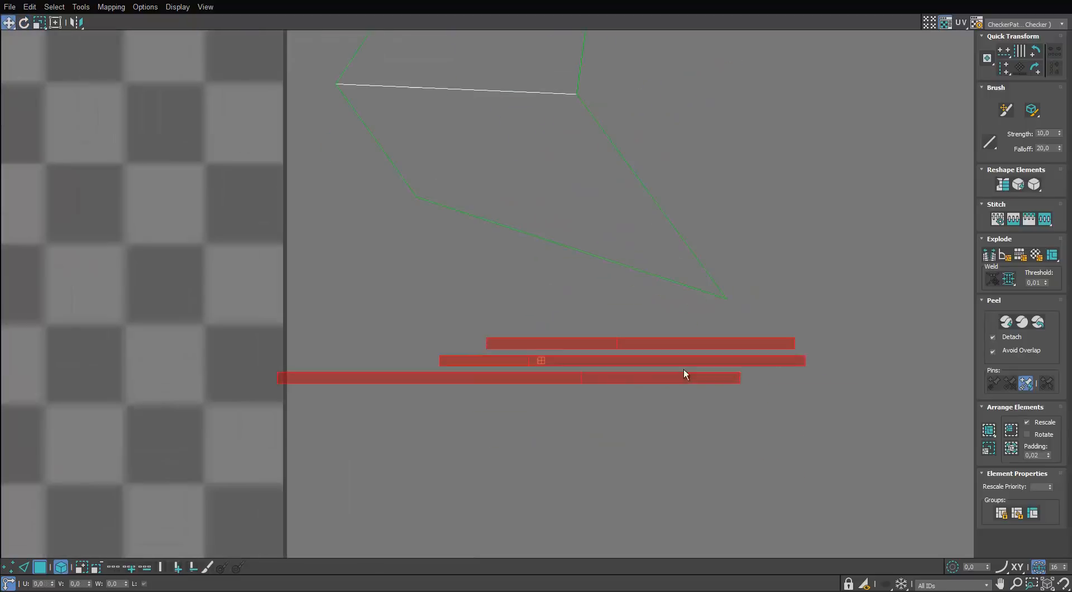
{"action": "scroll", "coordinate": [776, 380], "scroll_direction": "up", "scroll_amount": 3}
{"action": "left_click_drag", "start_coordinate": [777, 380], "coordinate": [786, 380]}
{"action": "left_click_drag", "start_coordinate": [796, 299], "coordinate": [817, 299]}
{"action": "left_click_drag", "start_coordinate": [830, 347], "coordinate": [832, 346]}
{"action": "left_click_drag", "start_coordinate": [830, 306], "coordinate": [833, 306]}
{"action": "left_click_drag", "start_coordinate": [831, 342], "coordinate": [833, 342]}
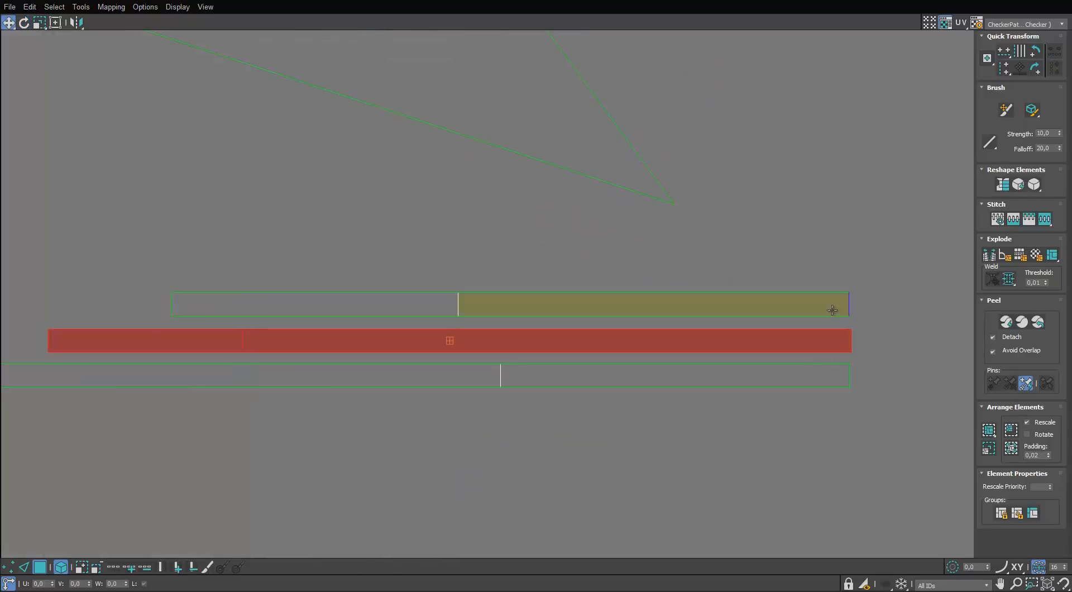
Move all of the front sight's UV elements together to just above the UV tile.
{"action": "left_click_drag", "start_coordinate": [826, 269], "coordinate": [693, 432]}
{"action": "scroll", "coordinate": [694, 432], "scroll_direction": "down", "scroll_amount": 4}
{"action": "scroll", "coordinate": [663, 407], "scroll_direction": "down", "scroll_amount": 4}
{"action": "left_click_drag", "start_coordinate": [595, 346], "coordinate": [248, 203]}
{"action": "scroll", "coordinate": [248, 203], "scroll_direction": "up", "scroll_amount": 6}
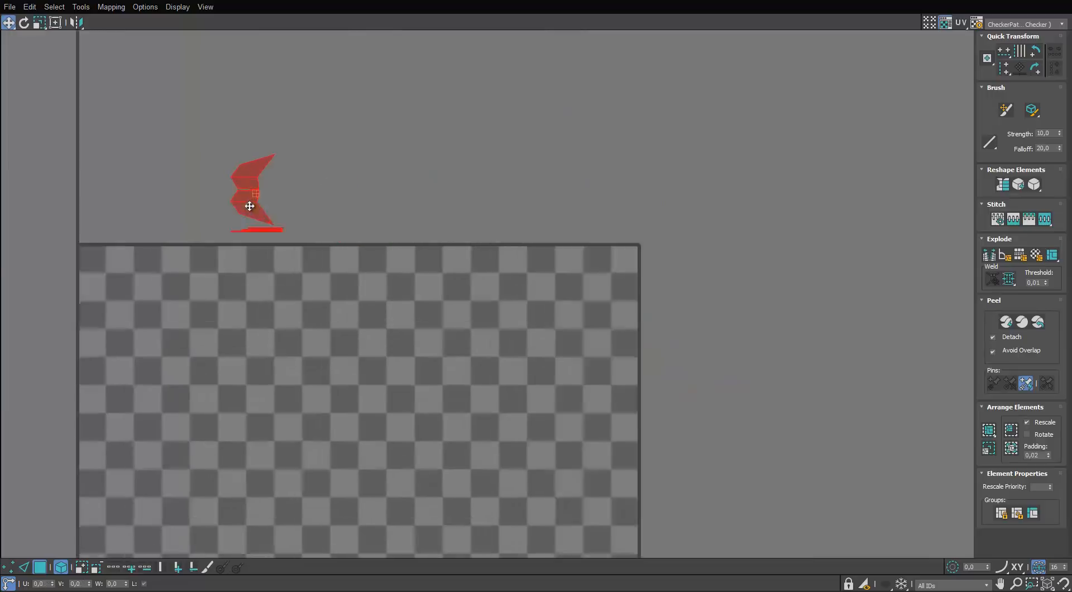
Restore the smaller UV editor, rotate the front sight's UVs a quarter turn and scale them to match the barrel's checkers.
{"action": "left_click_drag", "start_coordinate": [525, 0], "coordinate": [482, 116]}
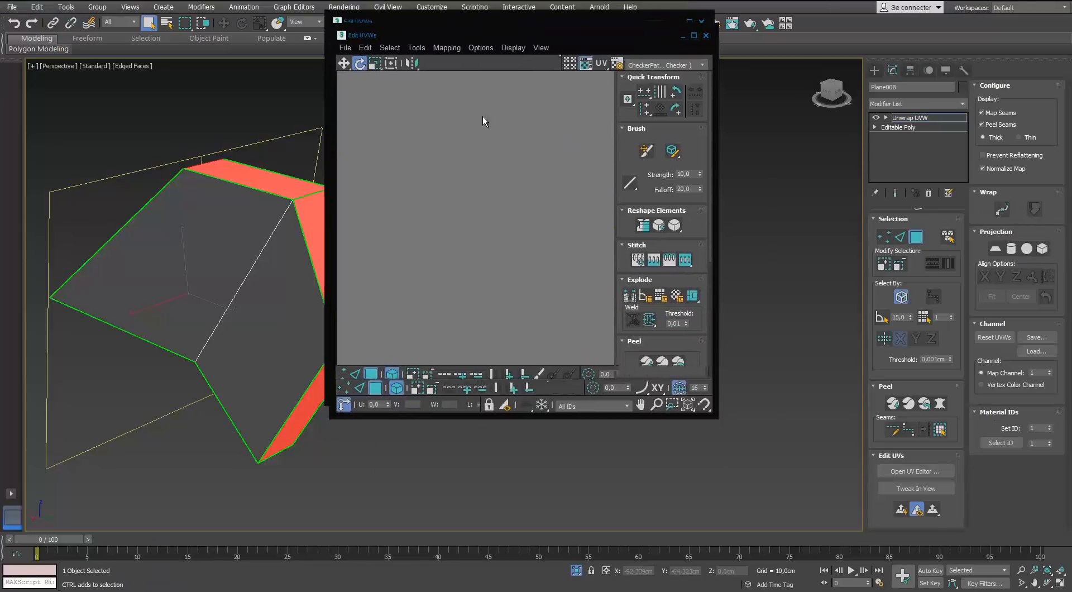
{"action": "double_click", "coordinate": [483, 116]}
{"action": "left_click_drag", "start_coordinate": [355, 306], "coordinate": [355, 373]}
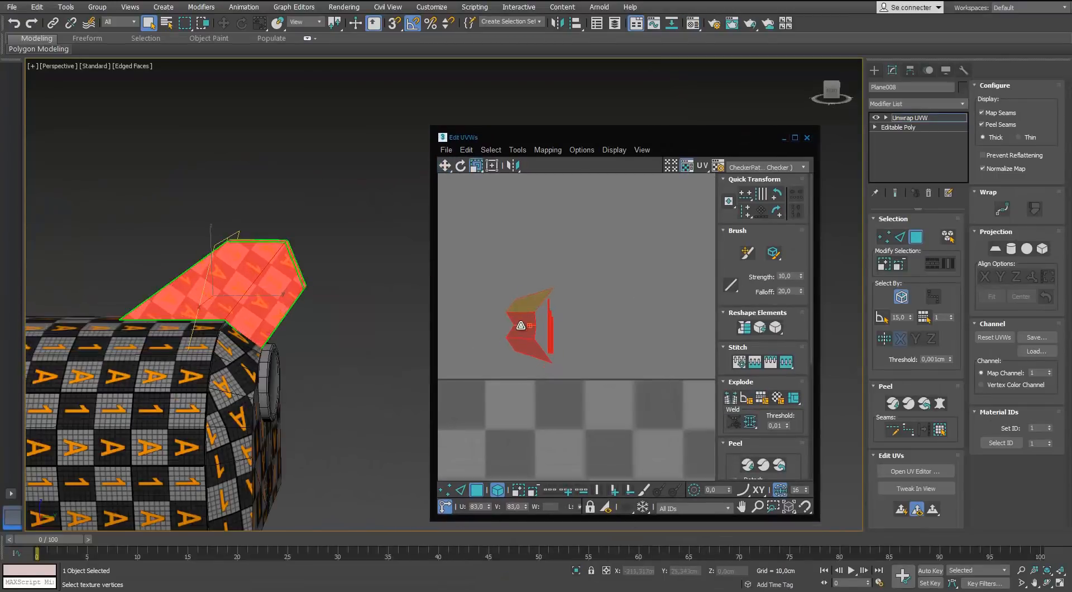
{"action": "left_click_drag", "start_coordinate": [520, 325], "coordinate": [523, 333]}
Check which faces the thin strips belong to and join the front sight's two outer rim strips into one long strip.
{"action": "left_click", "coordinate": [476, 330]}
{"action": "mouse_move", "coordinate": [380, 318]}
{"action": "middle_mouse_down", "text": "alt"}
{"action": "mouse_move", "coordinate": [341, 358]}
{"action": "mouse_move", "coordinate": [349, 324]}
{"action": "mouse_move", "coordinate": [385, 315]}
{"action": "middle_mouse_up", "text": "alt"}
{"action": "scroll", "coordinate": [348, 324], "scroll_direction": "up", "scroll_amount": 3}
{"action": "scroll", "coordinate": [552, 333], "scroll_direction": "up", "scroll_amount": 5}
{"action": "left_click", "coordinate": [531, 305]}
{"action": "middle_click_drag", "start_coordinate": [346, 254], "coordinate": [327, 268], "text": "alt"}
{"action": "left_click", "coordinate": [538, 314]}
{"action": "scroll", "coordinate": [335, 268], "scroll_direction": "down", "scroll_amount": 3}
{"action": "left_click", "coordinate": [548, 304]}
{"action": "scroll", "coordinate": [548, 250], "scroll_direction": "up", "scroll_amount": 2}
{"action": "middle_click_drag", "start_coordinate": [548, 250], "coordinate": [554, 269]}
{"action": "middle_click_drag", "start_coordinate": [296, 265], "coordinate": [335, 269], "text": "alt"}
{"action": "scroll", "coordinate": [335, 269], "scroll_direction": "up", "scroll_amount": 2}
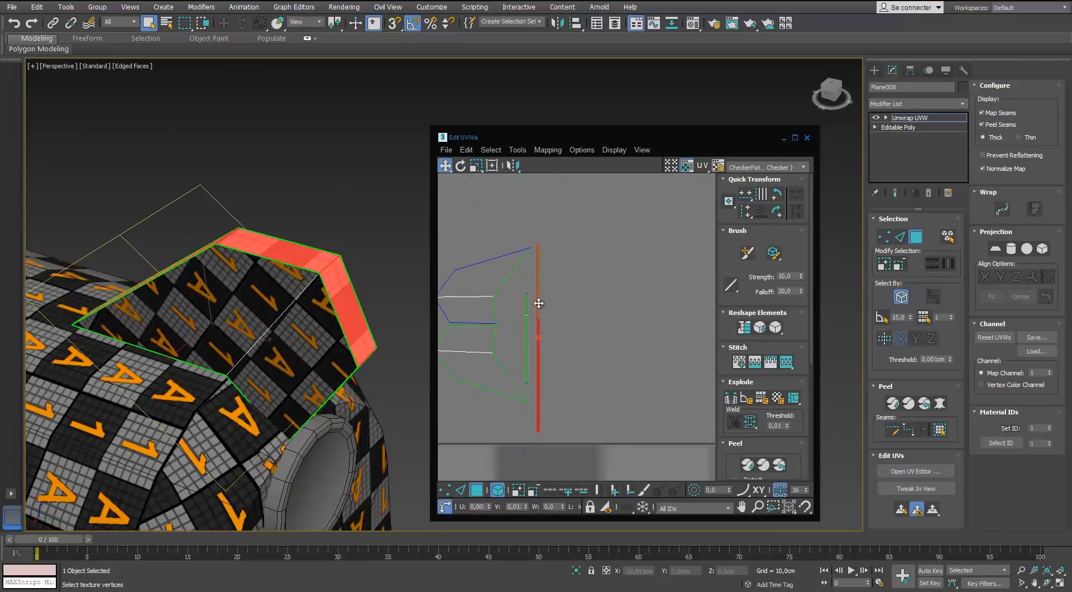
Widen the front sight's two strips to about 400 percent horizontally so their checkers match the side faces.
{"action": "left_click", "coordinate": [394, 279]}
{"action": "middle_click_drag", "start_coordinate": [391, 279], "coordinate": [398, 254], "text": "alt"}
{"action": "mouse_move", "coordinate": [545, 281]}
{"action": "middle_mouse_down"}
{"action": "mouse_move", "coordinate": [558, 252]}
{"action": "mouse_move", "coordinate": [561, 277]}
{"action": "middle_mouse_up"}
{"action": "key", "text": "ctrl+a"}
{"action": "middle_click_drag", "start_coordinate": [396, 279], "coordinate": [368, 296], "text": "alt"}
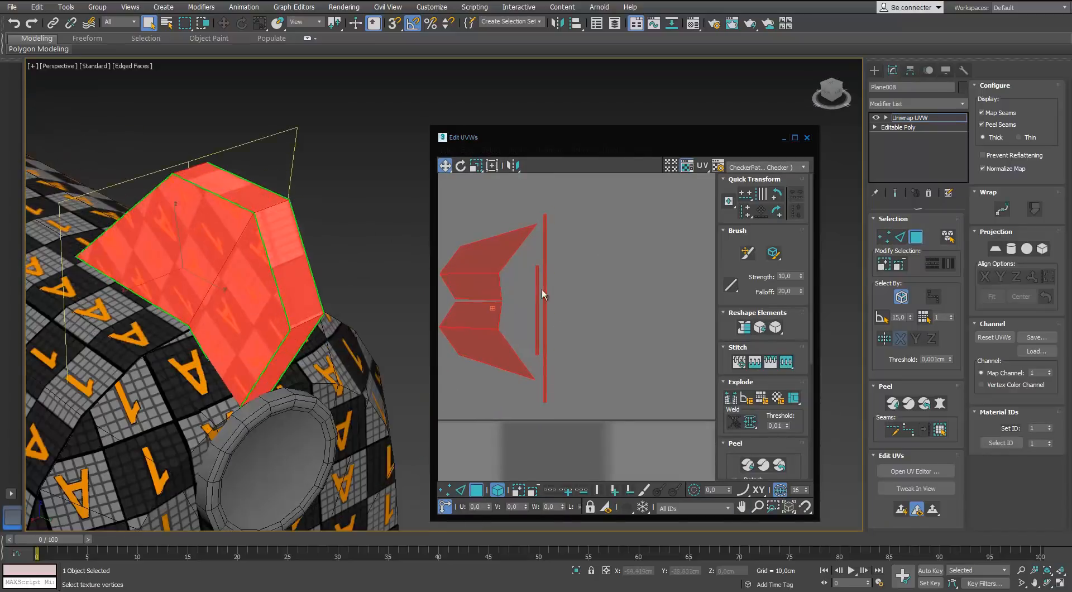
{"action": "left_click", "coordinate": [544, 289]}
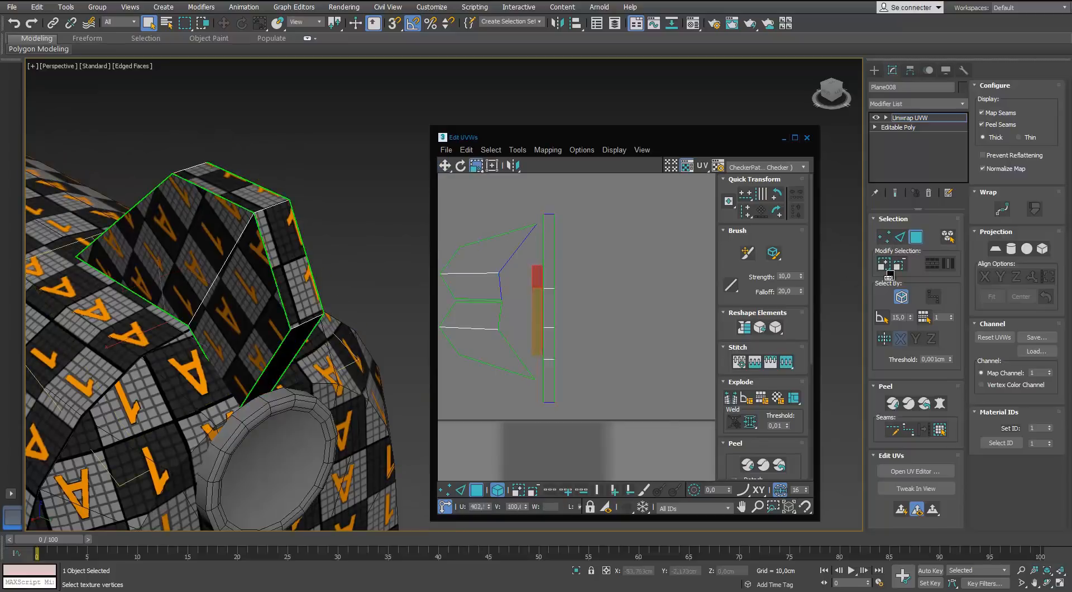
{"action": "left_click_drag", "start_coordinate": [889, 276], "coordinate": [891, 276]}
{"action": "middle_click_drag", "start_coordinate": [385, 285], "coordinate": [368, 229], "text": "alt"}
{"action": "left_click", "coordinate": [592, 274]}
{"action": "scroll", "coordinate": [251, 246], "scroll_direction": "down", "scroll_amount": 3}
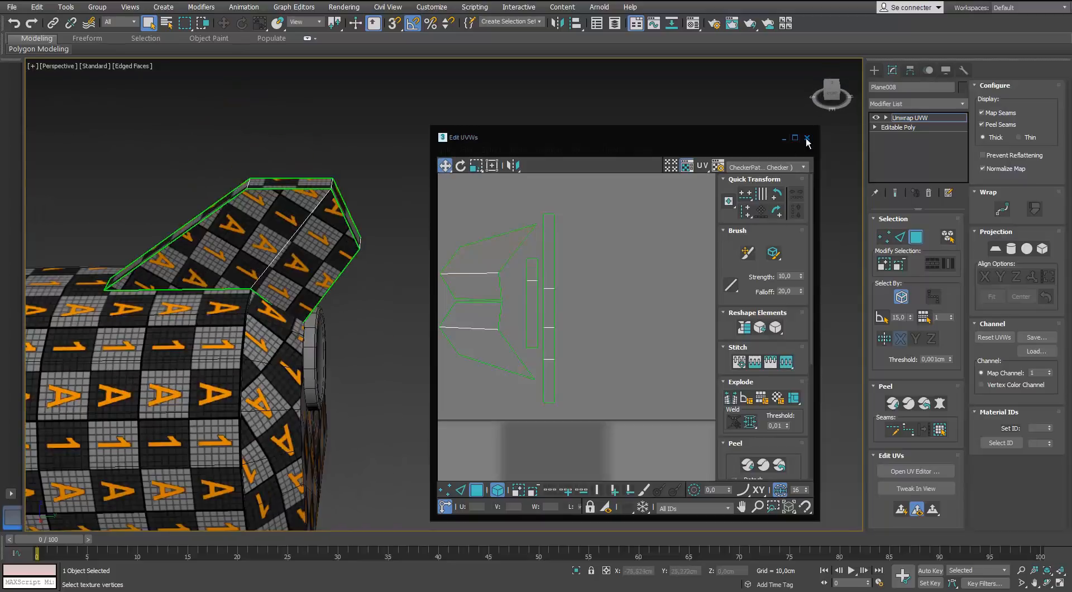
Close the UV editor, isolate the round cap on the front of the barrel casing and add an Unwrap UVW modifier.
{"action": "left_click", "coordinate": [806, 138]}
{"action": "left_click", "coordinate": [520, 287]}
{"action": "middle_click_drag", "start_coordinate": [558, 279], "coordinate": [521, 287], "text": "alt"}
{"action": "scroll", "coordinate": [520, 287], "scroll_direction": "down", "scroll_amount": 3}
{"action": "left_click", "coordinate": [433, 338]}
{"action": "key", "text": "alt+q"}
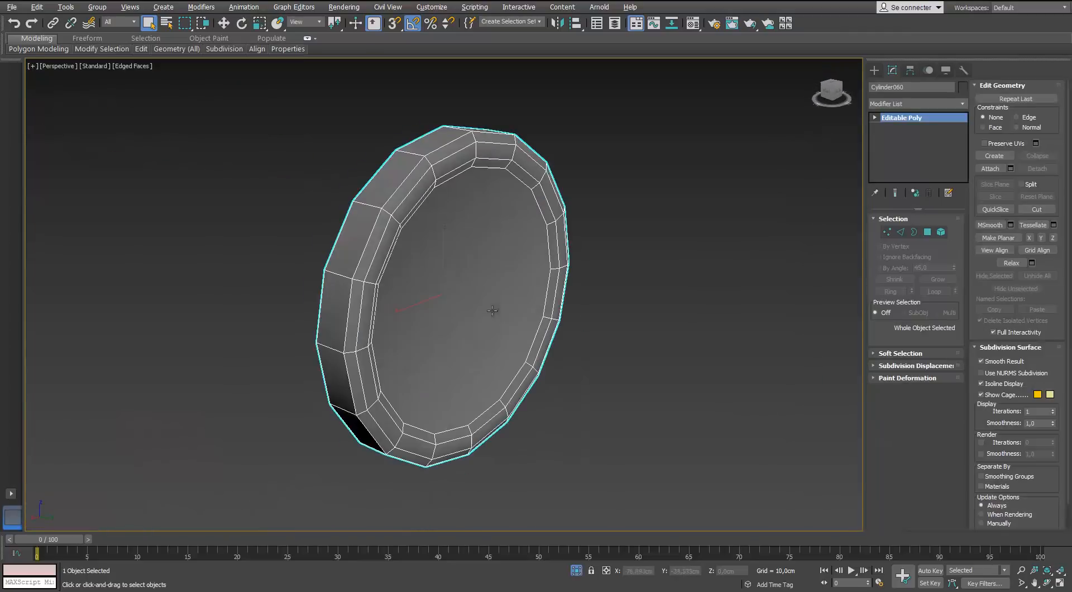
{"action": "left_click", "coordinate": [964, 105]}
{"action": "key", "text": "u"}
{"action": "key", "text": "Return"}
{"action": "left_click", "coordinate": [918, 238]}
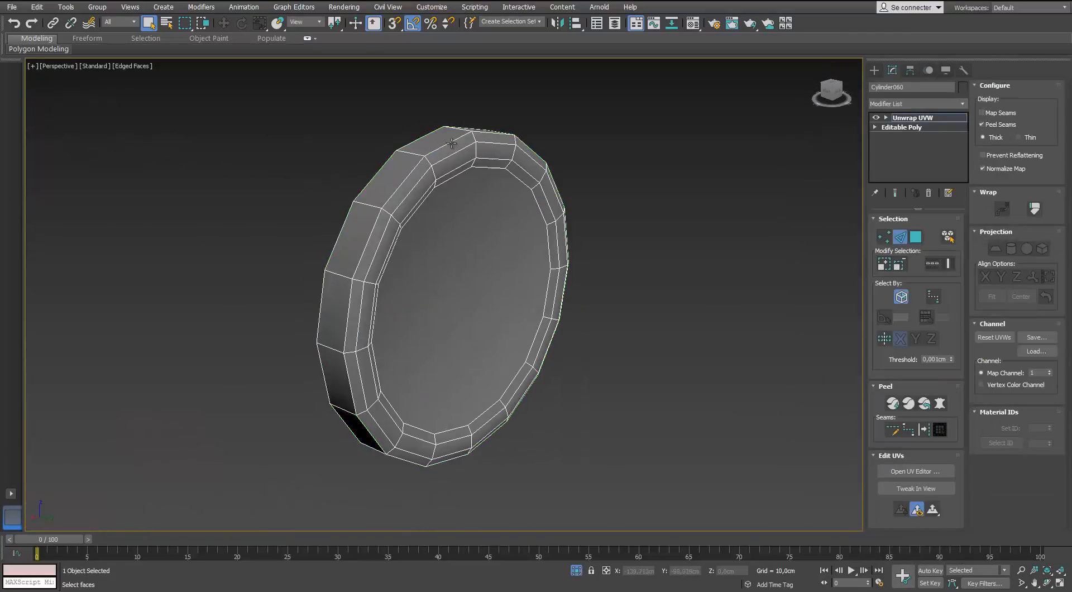
Select all of the round cap's faces and apply a planar map aligned to the Y axis.
{"action": "middle_click_drag", "start_coordinate": [451, 143], "coordinate": [483, 234], "text": "alt"}
{"action": "left_click", "coordinate": [914, 238]}
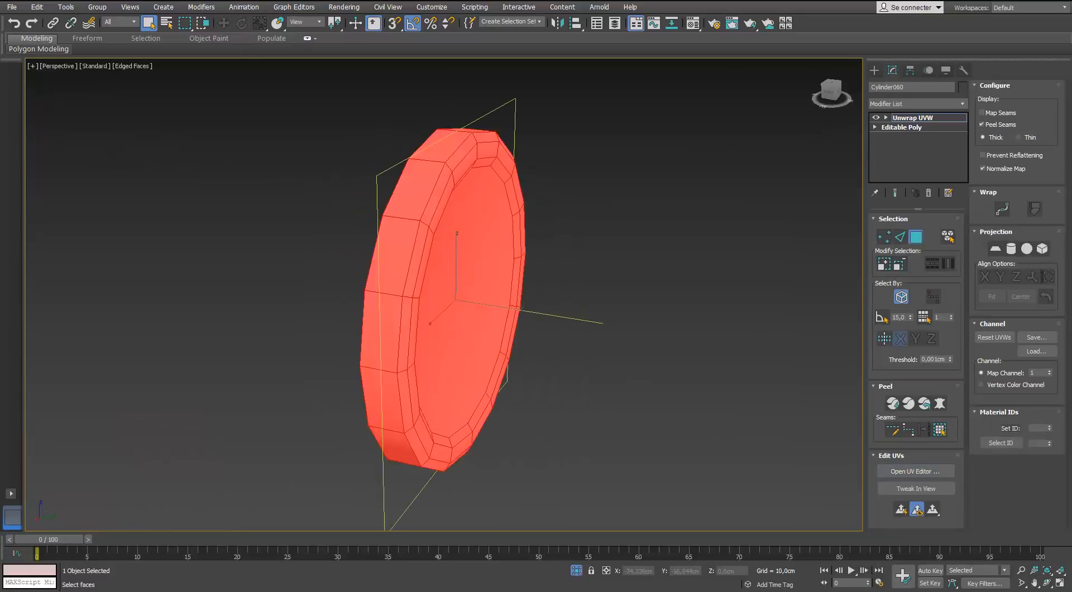
{"action": "left_click", "coordinate": [914, 471]}
{"action": "middle_click_drag", "start_coordinate": [804, 218], "coordinate": [581, 217]}
{"action": "left_click_drag", "start_coordinate": [564, 141], "coordinate": [686, 86]}
{"action": "left_click", "coordinate": [995, 249]}
{"action": "left_click", "coordinate": [1000, 277]}
{"action": "scroll", "coordinate": [631, 266], "scroll_direction": "down", "scroll_amount": 3}
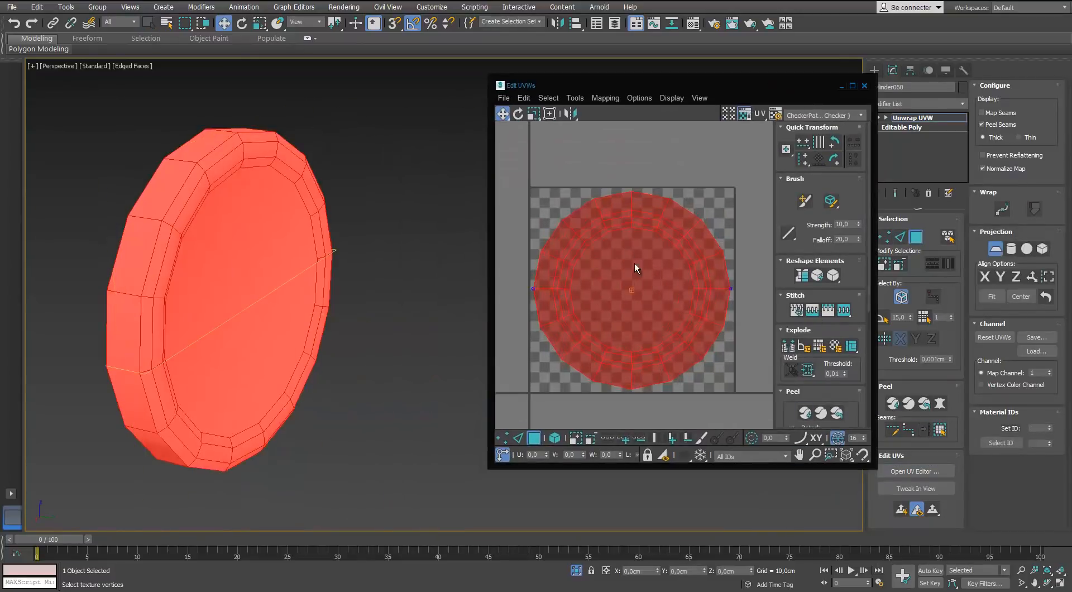
Scale the round cap's UV disc down and move it just above the UV tile.
{"action": "key", "text": "r"}
{"action": "left_click", "coordinate": [534, 439]}
{"action": "left_click", "coordinate": [534, 439]}
{"action": "left_click_drag", "start_coordinate": [628, 280], "coordinate": [627, 387]}
{"action": "middle_click_drag", "start_coordinate": [631, 289], "coordinate": [645, 337]}
{"action": "key", "text": "w"}
{"action": "left_click_drag", "start_coordinate": [646, 337], "coordinate": [646, 227]}
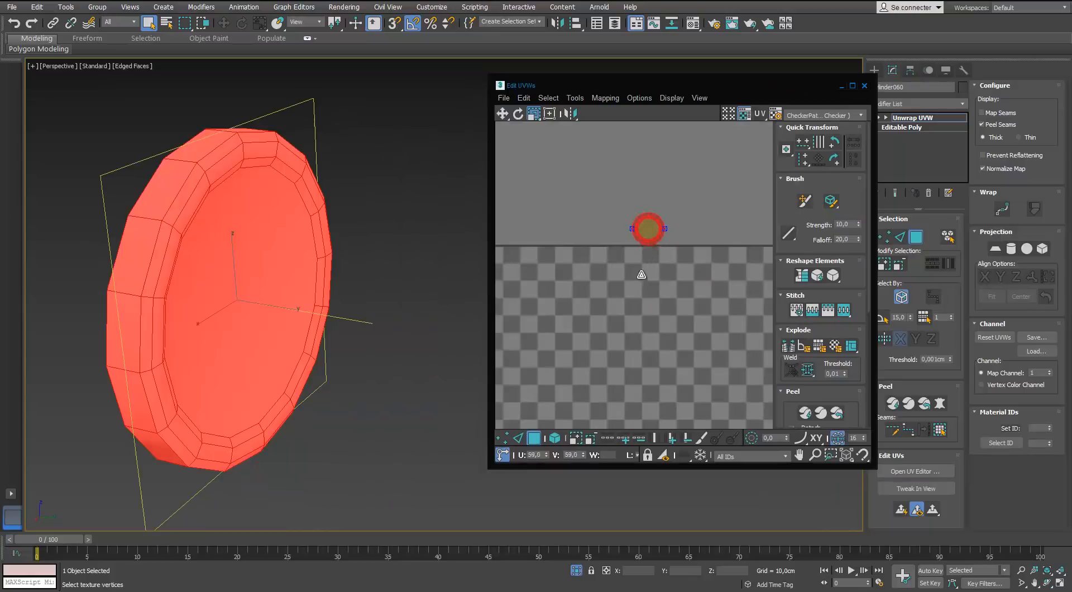
Assign the checker material to the round cap and bring the rest of the gun back into view.
{"action": "left_click", "coordinate": [370, 282]}
{"action": "scroll", "coordinate": [371, 282], "scroll_direction": "down", "scroll_amount": 3}
{"action": "left_click_drag", "start_coordinate": [804, 112], "coordinate": [321, 284]}
{"action": "scroll", "coordinate": [321, 285], "scroll_direction": "up", "scroll_amount": 5}
{"action": "middle_click_drag", "start_coordinate": [321, 285], "coordinate": [341, 258], "text": "alt"}
{"action": "scroll", "coordinate": [408, 205], "scroll_direction": "down", "scroll_amount": 5}
{"action": "left_click", "coordinate": [576, 570]}
{"action": "middle_click_drag", "start_coordinate": [385, 335], "coordinate": [430, 312], "text": "alt"}
{"action": "left_click", "coordinate": [849, 73]}
Fine-tune the round cap's UV scale to match the barrel's checkers and close the UV editor.
{"action": "left_click_drag", "start_coordinate": [686, 208], "coordinate": [677, 241]}
{"action": "scroll", "coordinate": [639, 232], "scroll_direction": "up", "scroll_amount": 4}
{"action": "key", "text": "r"}
{"action": "middle_click_drag", "start_coordinate": [401, 229], "coordinate": [313, 235], "text": "alt"}
{"action": "left_click_drag", "start_coordinate": [676, 233], "coordinate": [676, 225]}
{"action": "scroll", "coordinate": [385, 252], "scroll_direction": "down", "scroll_amount": 5}
{"action": "middle_click_drag", "start_coordinate": [386, 252], "coordinate": [441, 279], "text": "alt"}
{"action": "left_click", "coordinate": [864, 85]}
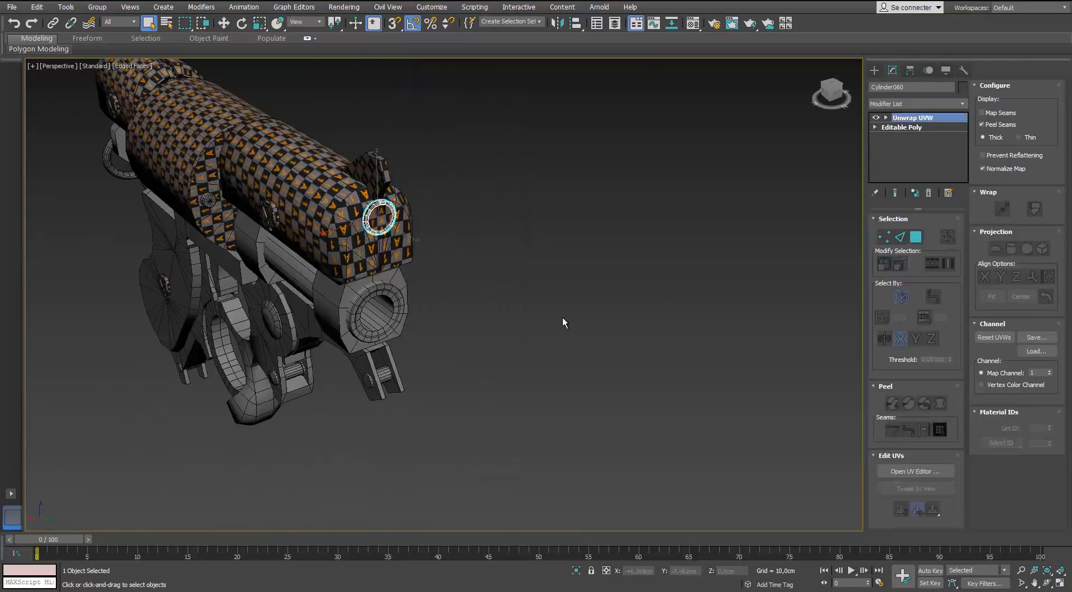
Assign the checker material to the matching round cap on the rear cover.
{"action": "left_click", "coordinate": [561, 317]}
{"action": "middle_click_drag", "start_coordinate": [561, 317], "coordinate": [357, 285], "text": "alt"}
{"action": "left_click", "coordinate": [639, 265]}
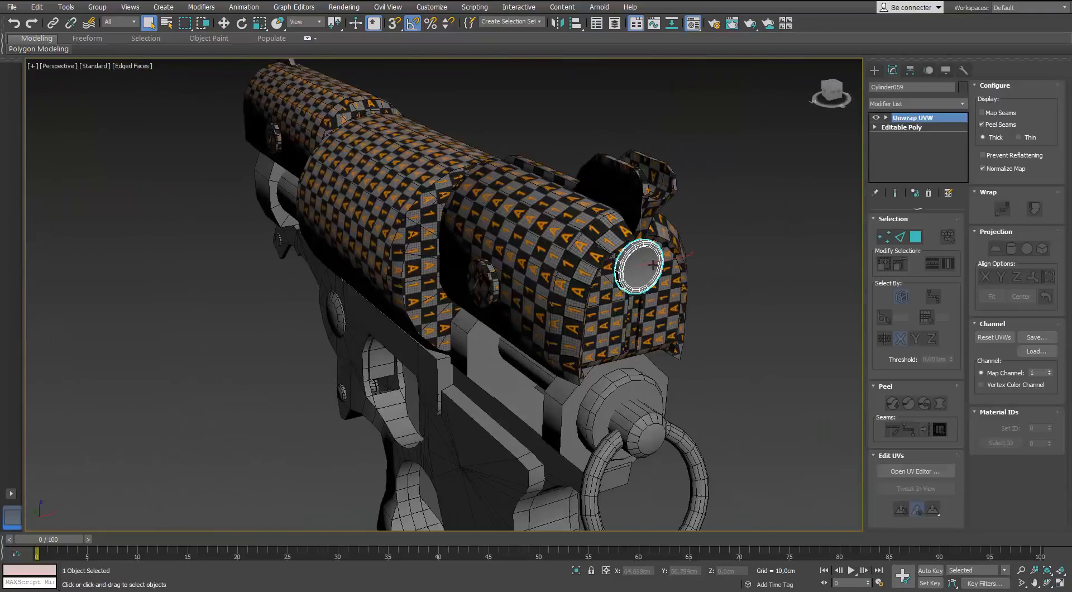
{"action": "key", "text": "m"}
{"action": "left_click", "coordinate": [694, 227]}
{"action": "left_click", "coordinate": [849, 72]}
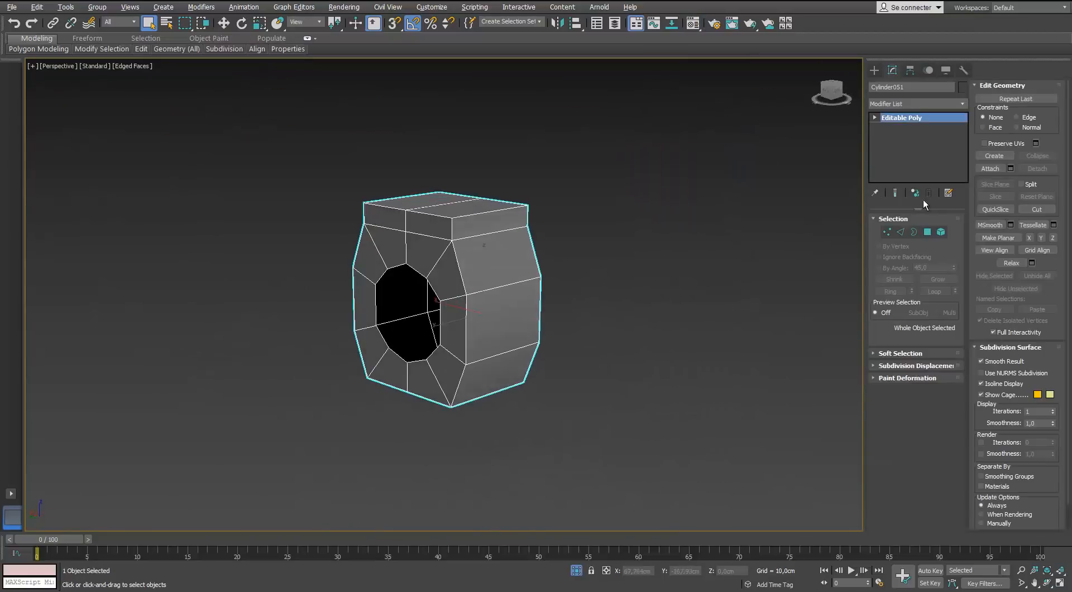
Add an Unwrap UVW modifier to the isolated hollow block and select all its faces.
{"action": "left_click", "coordinate": [917, 103]}
{"action": "left_click", "coordinate": [889, 312]}
{"action": "left_click", "coordinate": [921, 239]}
{"action": "key", "text": "ctrl+a"}
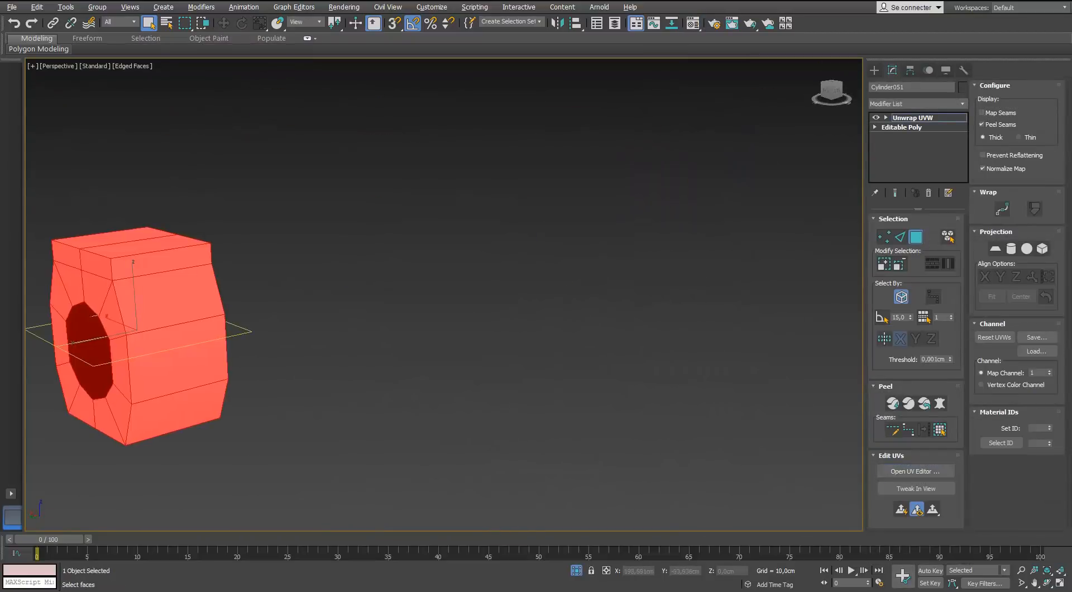
Open the hollow block's UVs in the editor and unwrap them with Normal Mapping.
{"action": "left_click", "coordinate": [916, 471]}
{"action": "left_click", "coordinate": [447, 127]}
{"action": "left_click", "coordinate": [480, 160]}
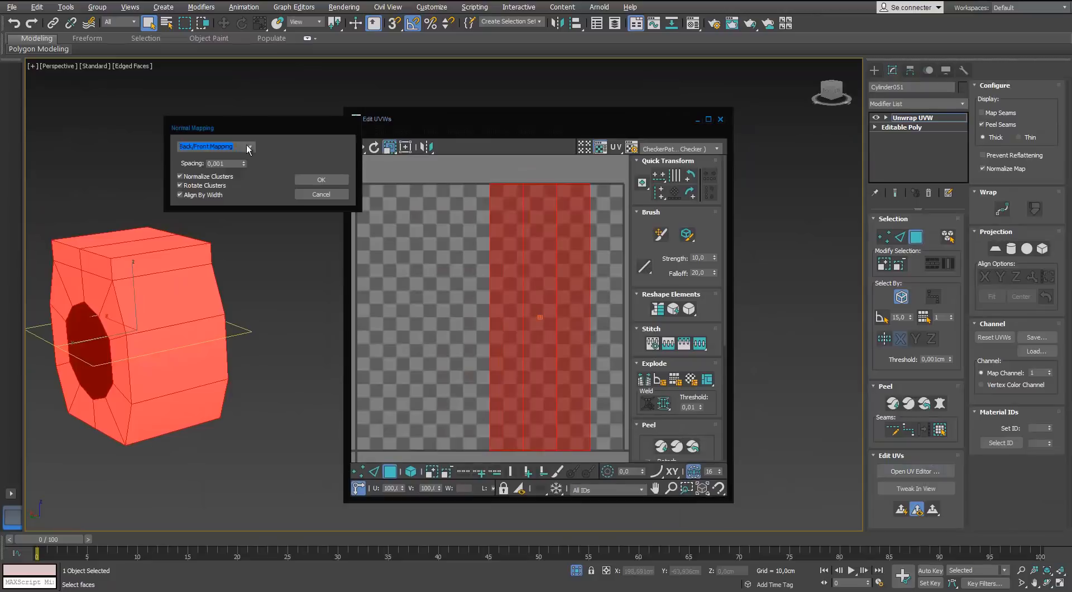
{"action": "left_click", "coordinate": [321, 180]}
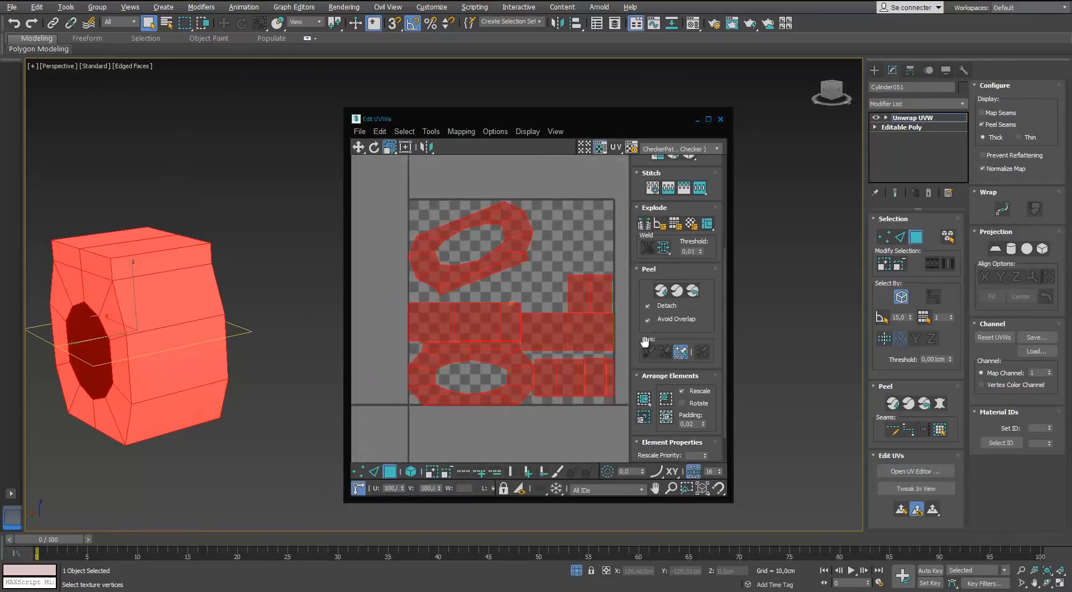
Relax the hollow block's UVs by polygon angles with 287 iterations and an amount of 0.1.
{"action": "middle_click_drag", "start_coordinate": [209, 298], "coordinate": [232, 273], "text": "alt"}
{"action": "left_click", "coordinate": [431, 132]}
{"action": "left_click", "coordinate": [444, 316]}
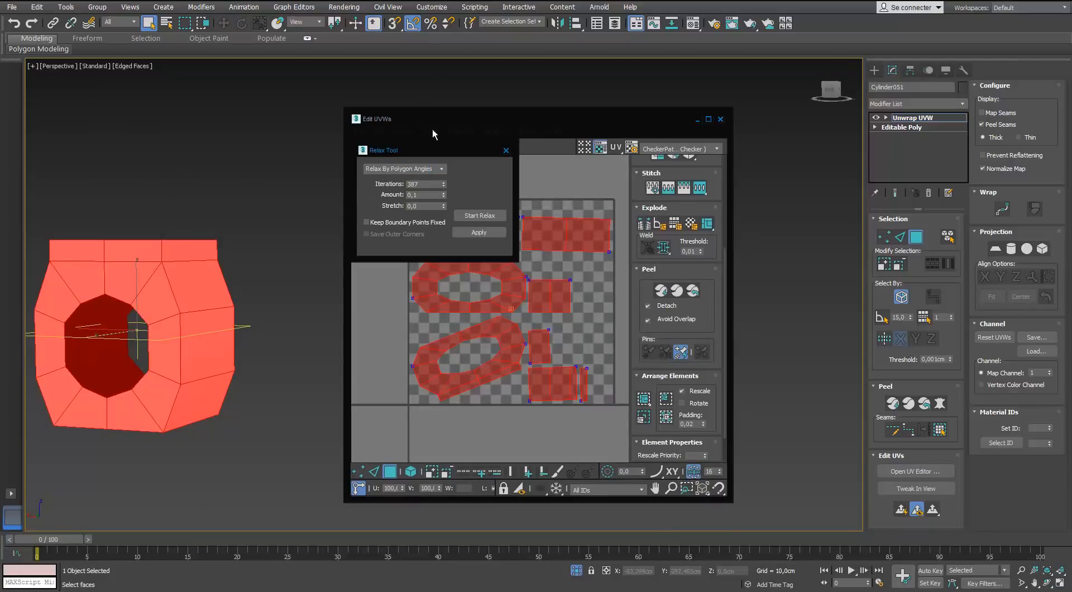
{"action": "left_click", "coordinate": [506, 152]}
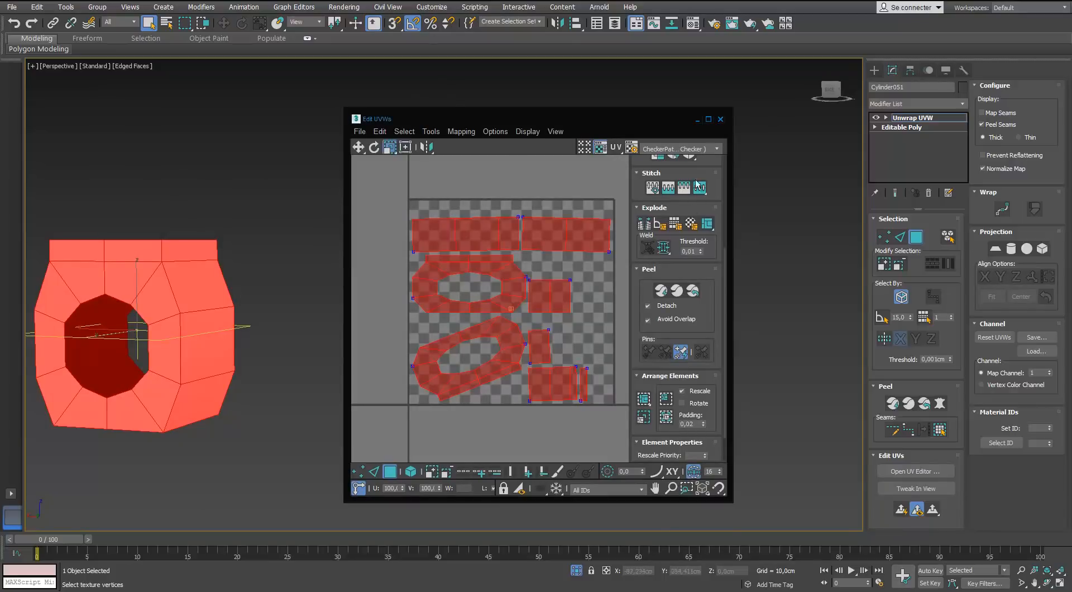
Enlarge the UV editor to full screen, rotate the block's longest strip straight and move it above the other elements.
{"action": "left_click", "coordinate": [708, 119]}
{"action": "key", "text": "ctrl+d"}
{"action": "key", "text": "e"}
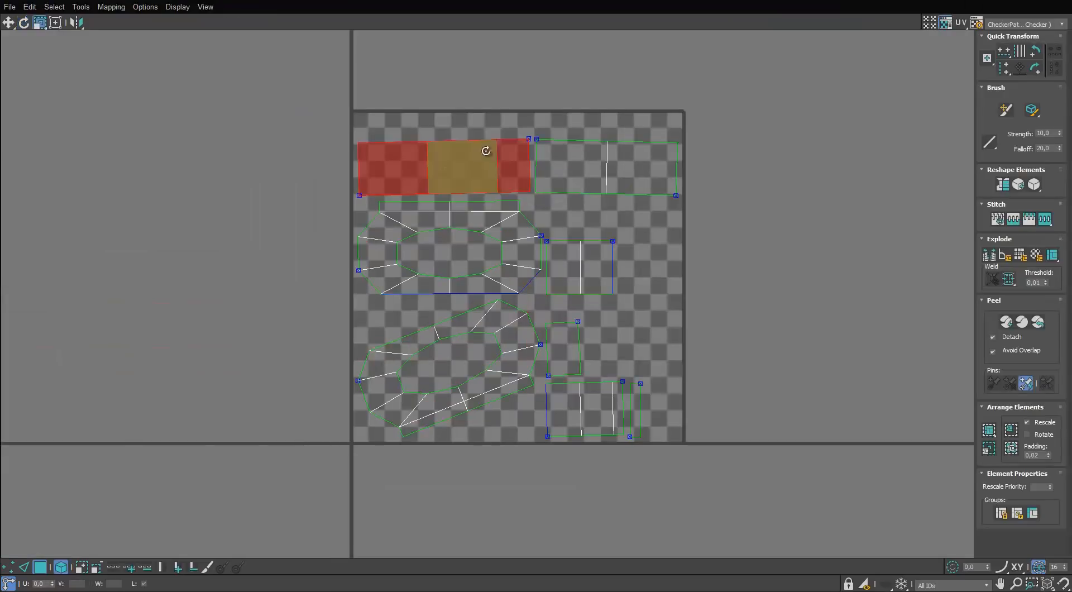
{"action": "scroll", "coordinate": [486, 151], "scroll_direction": "up", "scroll_amount": 5}
{"action": "key", "text": "w"}
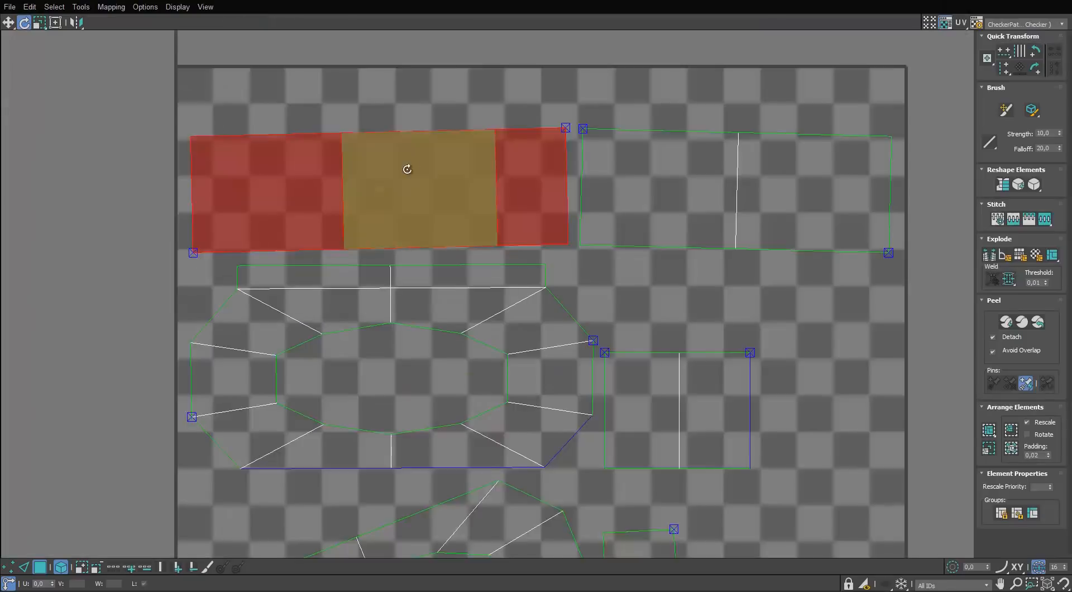
{"action": "left_click_drag", "start_coordinate": [407, 167], "coordinate": [368, 86]}
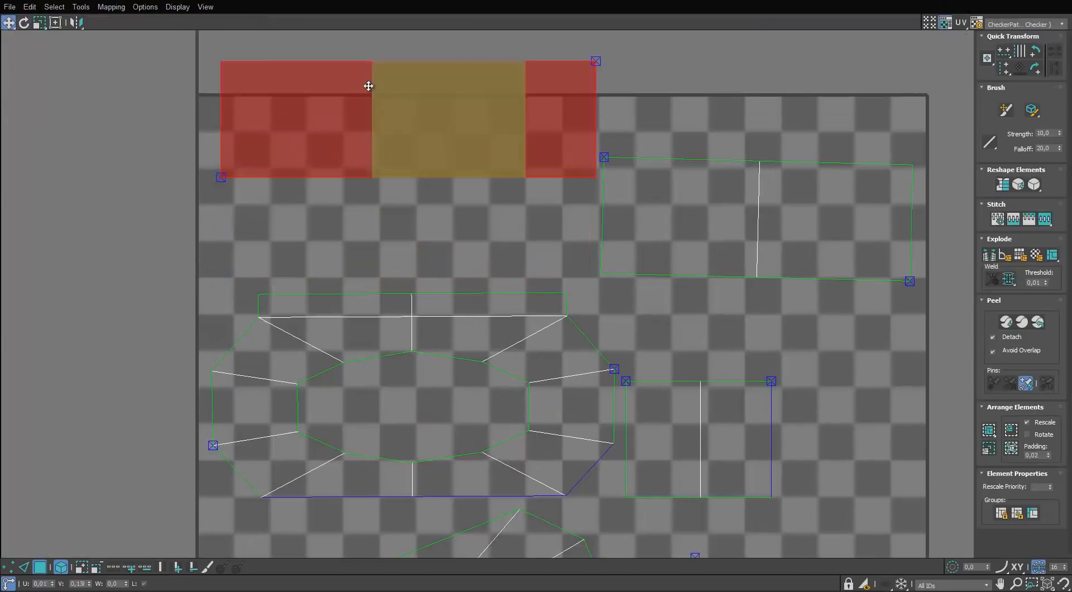
Place the two long strips side by side above the UV tile and rotate the second one straight.
{"action": "middle_click_drag", "start_coordinate": [368, 86], "coordinate": [397, 299]}
{"action": "left_click_drag", "start_coordinate": [397, 300], "coordinate": [377, 212]}
{"action": "left_click_drag", "start_coordinate": [834, 424], "coordinate": [820, 249]}
{"action": "middle_click_drag", "start_coordinate": [821, 249], "coordinate": [661, 259]}
{"action": "scroll", "coordinate": [661, 259], "scroll_direction": "up", "scroll_amount": 1}
{"action": "key", "text": "e"}
{"action": "left_click_drag", "start_coordinate": [777, 233], "coordinate": [778, 231]}
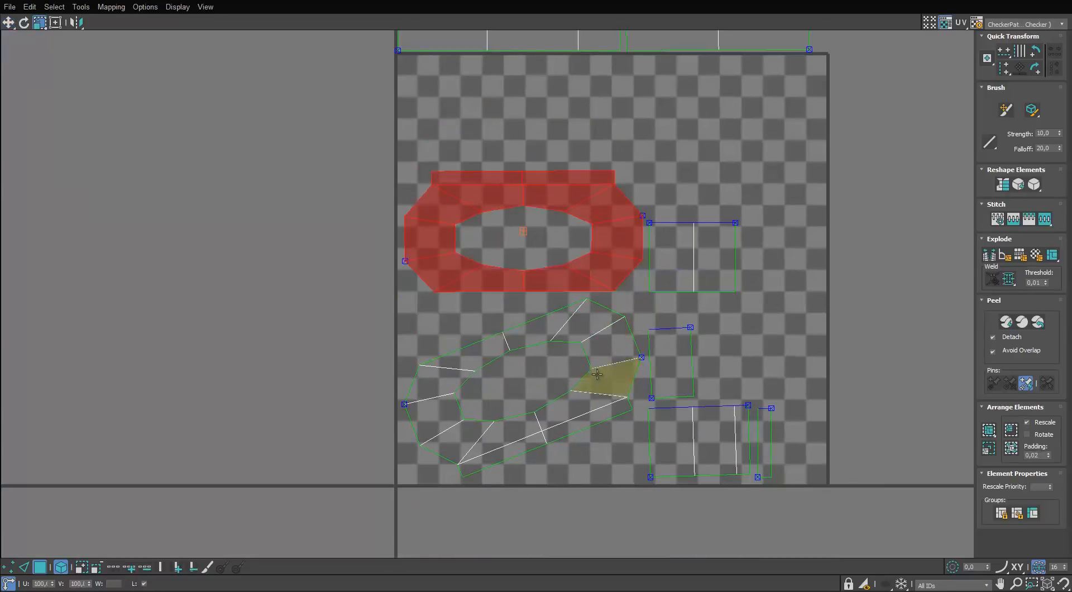
Rotate the second ring straight, move it beside the UV tile, and stretch both ring elements vertically to correct their proportions.
{"action": "left_click_drag", "start_coordinate": [629, 201], "coordinate": [466, 217]}
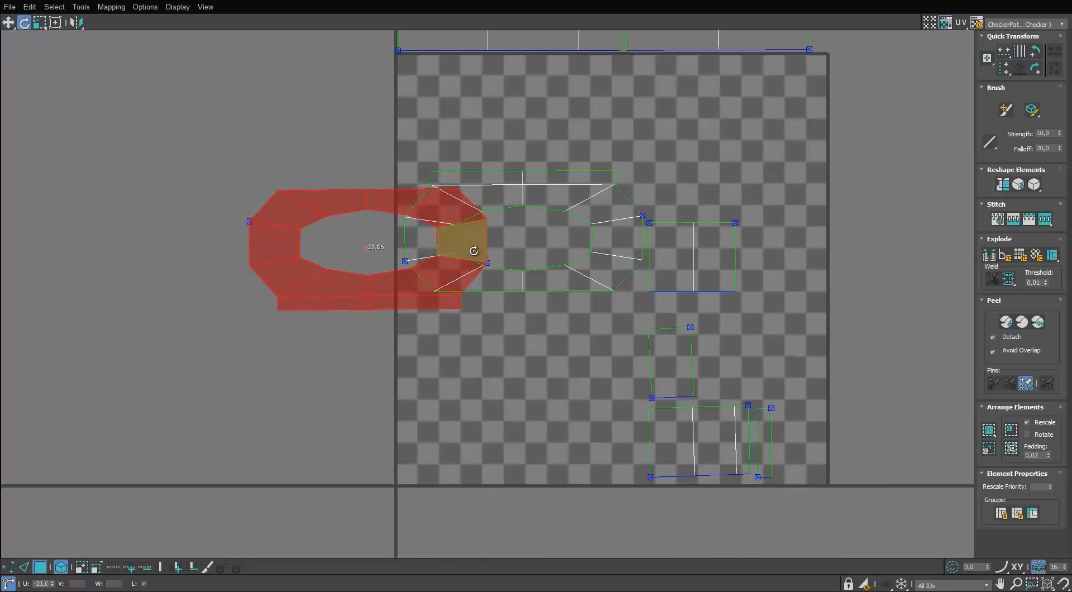
{"action": "key", "text": "w"}
{"action": "left_click_drag", "start_coordinate": [468, 267], "coordinate": [378, 251]}
{"action": "left_click", "coordinate": [443, 271], "text": "ctrl"}
{"action": "key", "text": "r"}
{"action": "left_click_drag", "start_coordinate": [442, 273], "coordinate": [436, 231]}
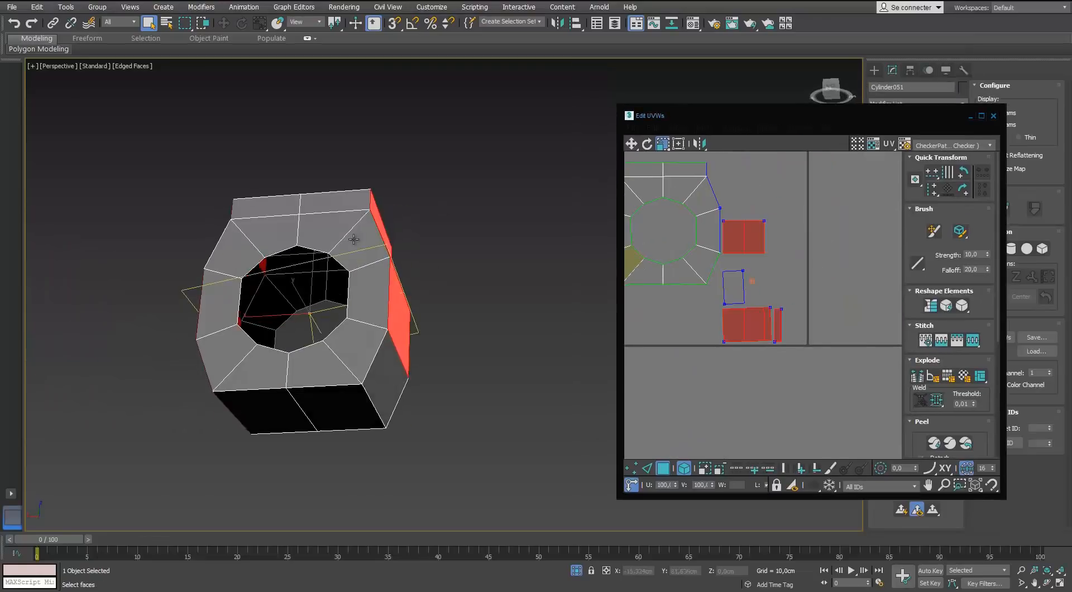
Break the end face off the block's bottom strip and stitch it to the adjoining side strip.
{"action": "middle_click_drag", "start_coordinate": [424, 329], "coordinate": [563, 347], "text": "alt"}
{"action": "left_click", "coordinate": [758, 323]}
{"action": "scroll", "coordinate": [782, 354], "scroll_direction": "down", "scroll_amount": 3}
{"action": "left_click", "coordinate": [719, 219]}
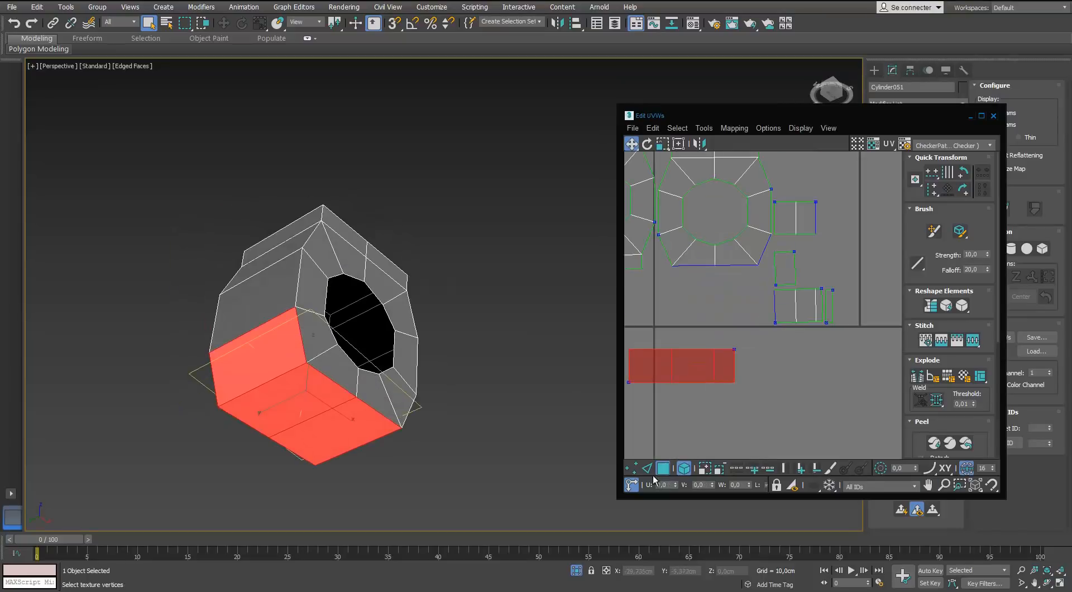
{"action": "left_click", "coordinate": [721, 384]}
{"action": "right_click", "coordinate": [721, 383]}
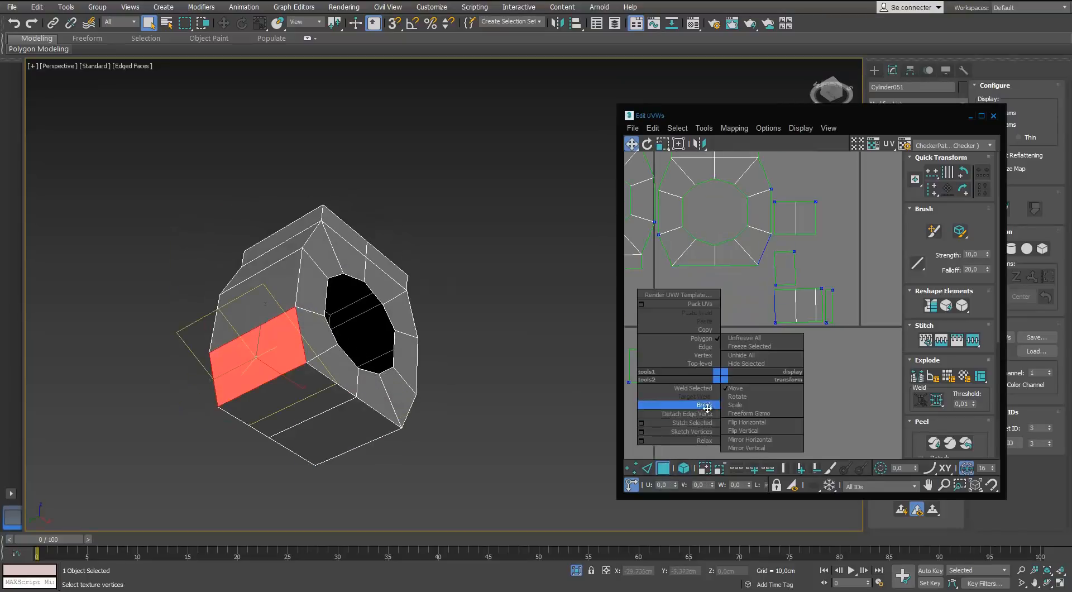
{"action": "left_click", "coordinate": [763, 377]}
{"action": "left_click", "coordinate": [763, 376]}
{"action": "key", "text": "s"}
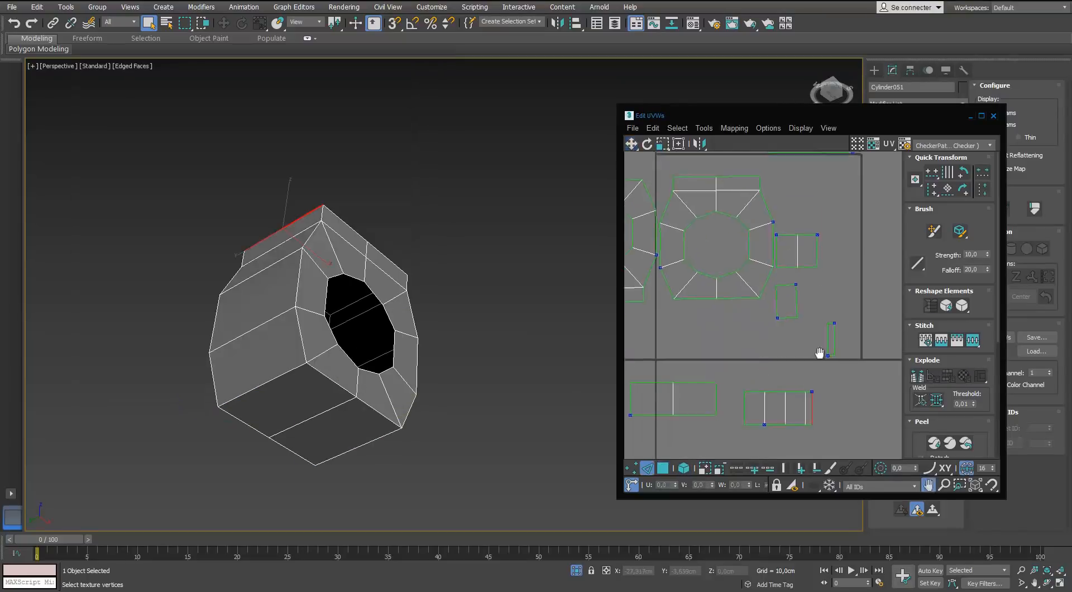
Stitch the block's remaining small side faces together into a second side strip by matching their shared edges.
{"action": "left_click", "coordinate": [832, 288]}
{"action": "middle_click_drag", "start_coordinate": [550, 357], "coordinate": [480, 349], "text": "alt"}
{"action": "left_click", "coordinate": [792, 289]}
{"action": "middle_click_drag", "start_coordinate": [527, 376], "coordinate": [487, 398], "text": "alt"}
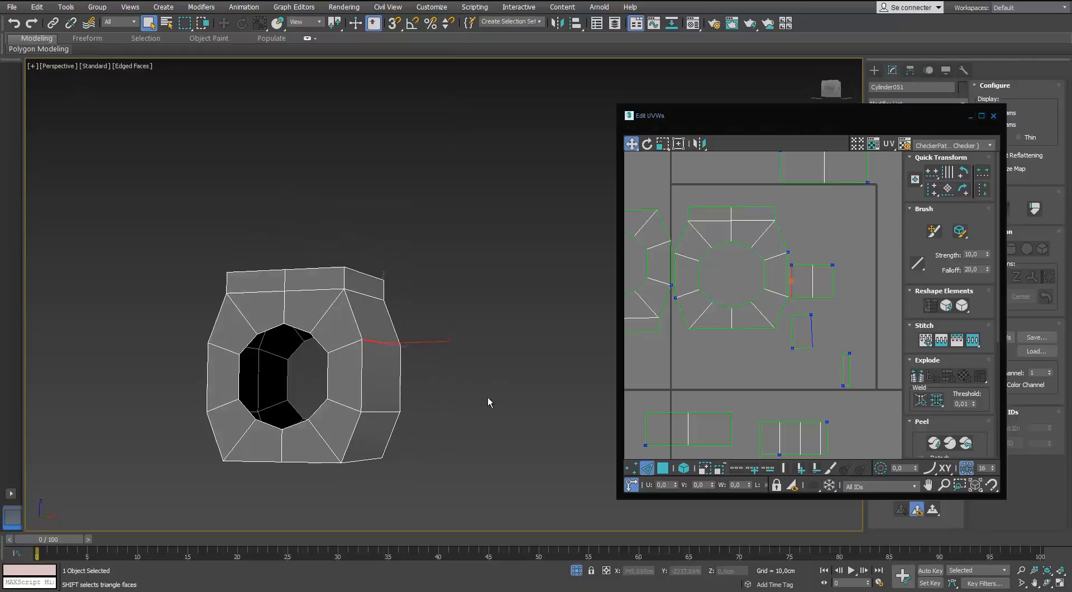
{"action": "left_click", "coordinate": [843, 368]}
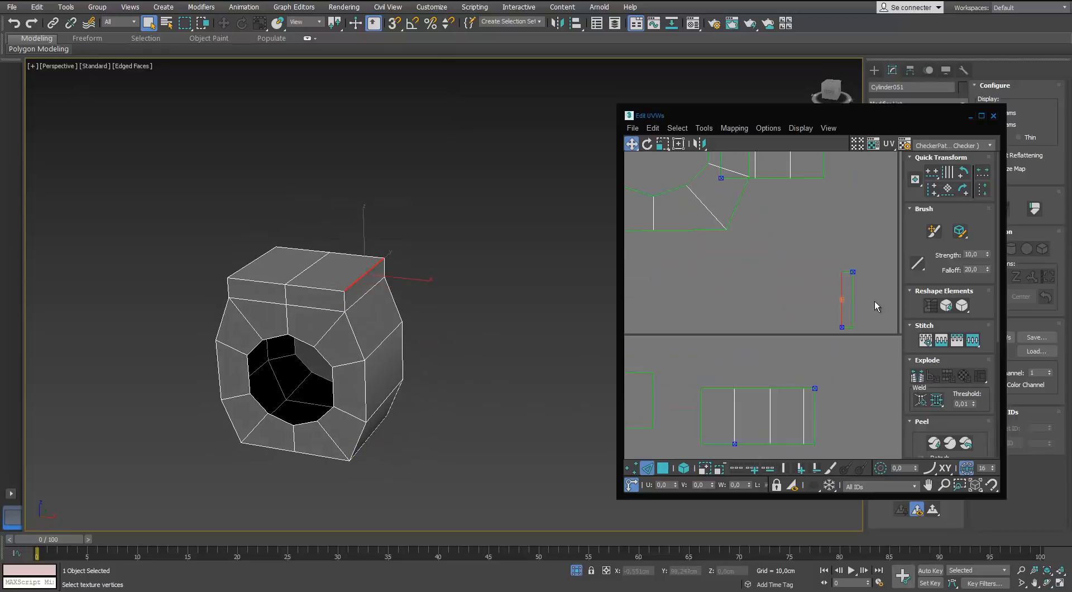
Enlarge the UV editor, stack the block's four side strips on each other and move the stack beside the two rings.
{"action": "left_click", "coordinate": [982, 117]}
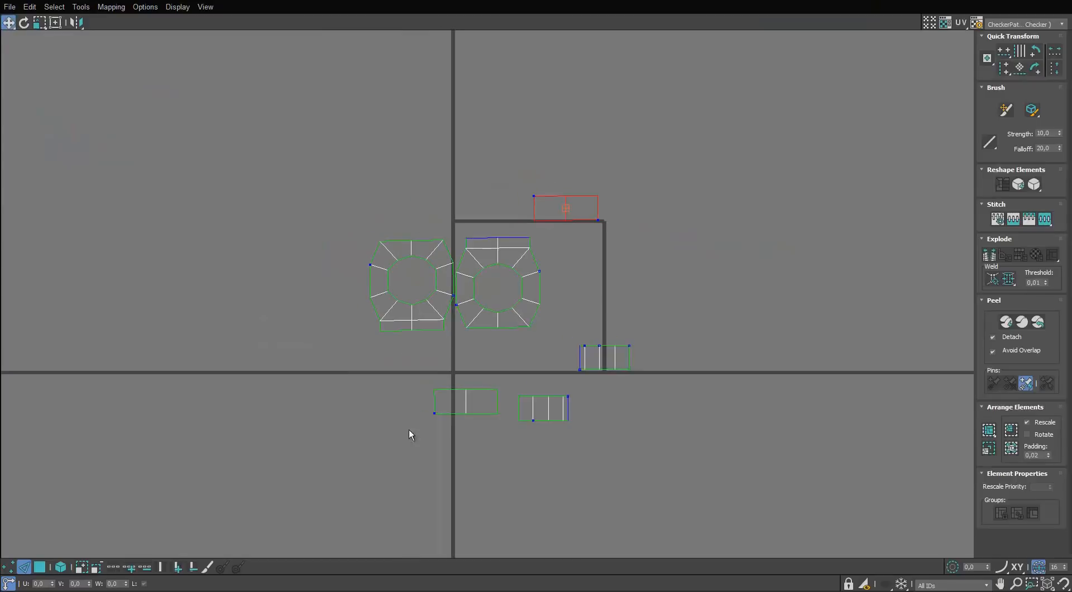
{"action": "left_click", "coordinate": [41, 566]}
{"action": "scroll", "coordinate": [301, 514], "scroll_direction": "up", "scroll_amount": 1}
{"action": "left_click", "coordinate": [663, 123]}
{"action": "left_click", "coordinate": [60, 567]}
{"action": "left_click_drag", "start_coordinate": [663, 121], "coordinate": [634, 342]}
{"action": "scroll", "coordinate": [635, 343], "scroll_direction": "up", "scroll_amount": 3}
{"action": "middle_click_drag", "start_coordinate": [634, 343], "coordinate": [647, 263]}
{"action": "scroll", "coordinate": [647, 263], "scroll_direction": "up", "scroll_amount": 2}
{"action": "left_click_drag", "start_coordinate": [645, 244], "coordinate": [773, 407]}
{"action": "left_click", "coordinate": [837, 196], "text": "ctrl"}
{"action": "left_click_drag", "start_coordinate": [631, 360], "coordinate": [802, 238]}
{"action": "left_click_drag", "start_coordinate": [398, 310], "coordinate": [857, 518]}
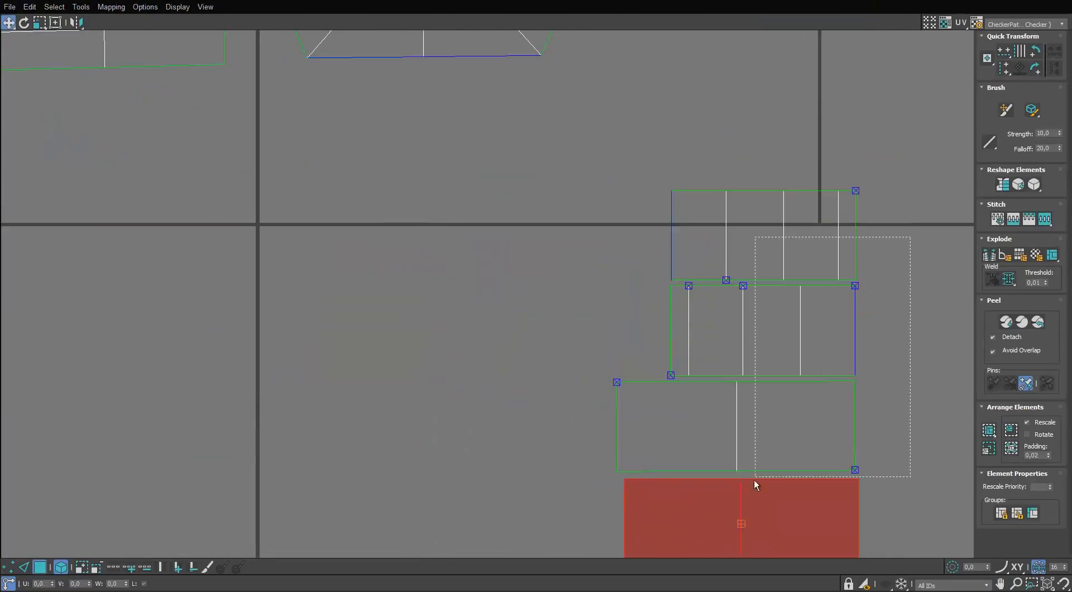
{"action": "left_click_drag", "start_coordinate": [755, 480], "coordinate": [753, 479], "text": "ctrl"}
{"action": "scroll", "coordinate": [753, 479], "scroll_direction": "down", "scroll_amount": 5}
{"action": "left_click_drag", "start_coordinate": [763, 387], "coordinate": [439, 228]}
Scale all of the block's UVs down uniformly and apply the checker material to the block.
{"action": "key", "text": "ctrl+a"}
{"action": "key", "text": "r"}
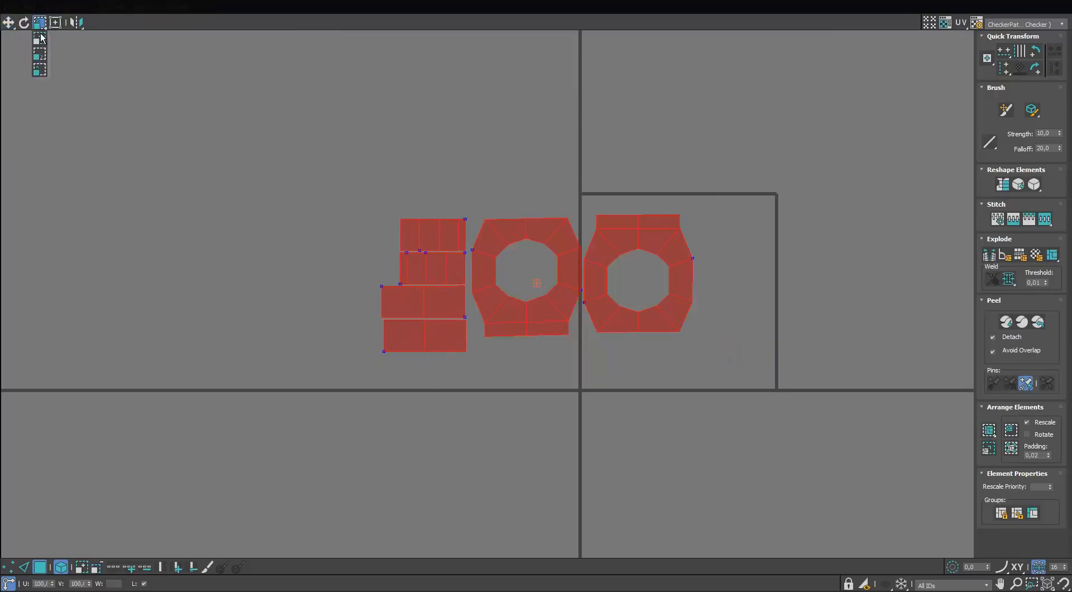
{"action": "left_click", "coordinate": [41, 38]}
{"action": "left_click_drag", "start_coordinate": [491, 335], "coordinate": [434, 349]}
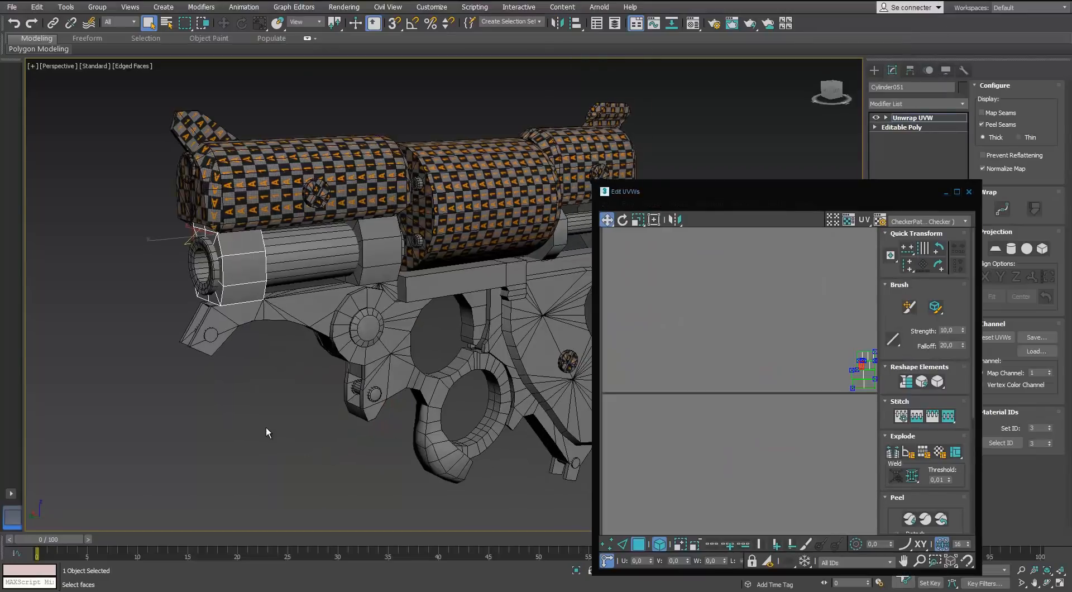
{"action": "key", "text": "m"}
{"action": "left_click_drag", "start_coordinate": [811, 112], "coordinate": [225, 275]}
{"action": "scroll", "coordinate": [229, 279], "scroll_direction": "up", "scroll_amount": 4}
{"action": "middle_click_drag", "start_coordinate": [252, 280], "coordinate": [196, 268], "text": "alt"}
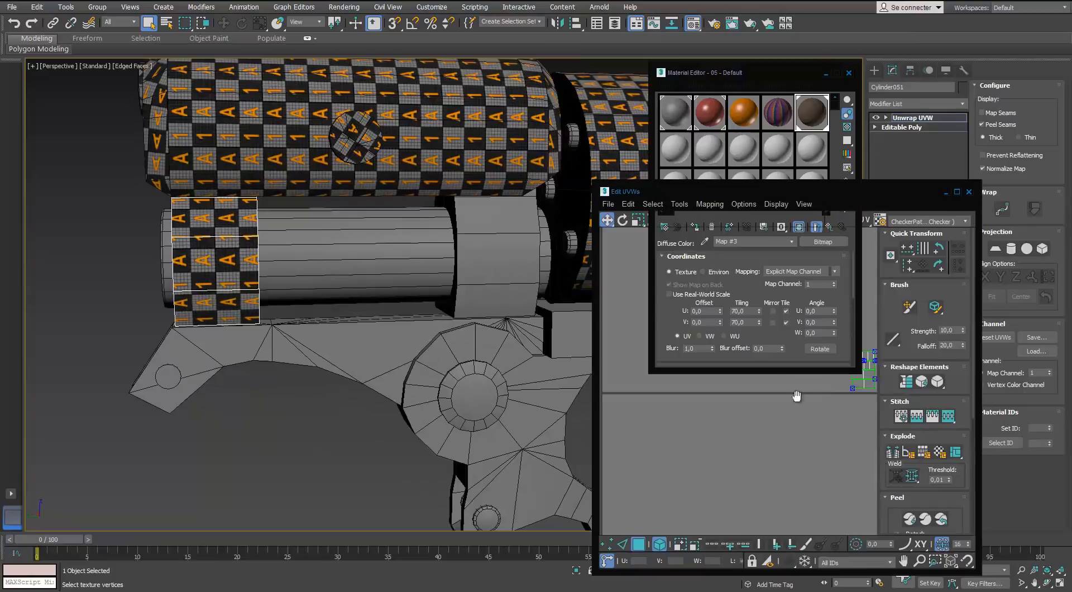
Scale the block's complete UV layout until its checker squares match those on the neighbouring gun parts.
{"action": "middle_click_drag", "start_coordinate": [797, 395], "coordinate": [660, 402]}
{"action": "key", "text": "ctrl+a"}
{"action": "key", "text": "r"}
{"action": "left_click_drag", "start_coordinate": [755, 386], "coordinate": [754, 376]}
{"action": "scroll", "coordinate": [292, 323], "scroll_direction": "down", "scroll_amount": 4}
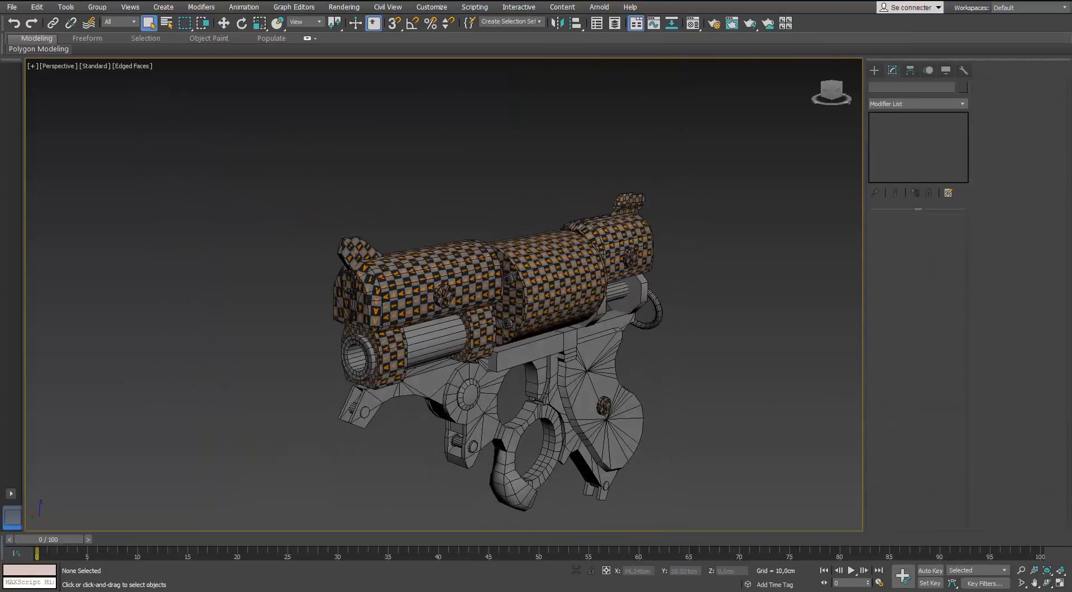
Isolate the tube under the barrel, add an Unwrap UVW modifier and enable edge selection.
{"action": "left_click", "coordinate": [346, 360]}
{"action": "key", "text": "alt+q"}
{"action": "scroll", "coordinate": [441, 317], "scroll_direction": "up", "scroll_amount": 2}
{"action": "left_click", "coordinate": [962, 104]}
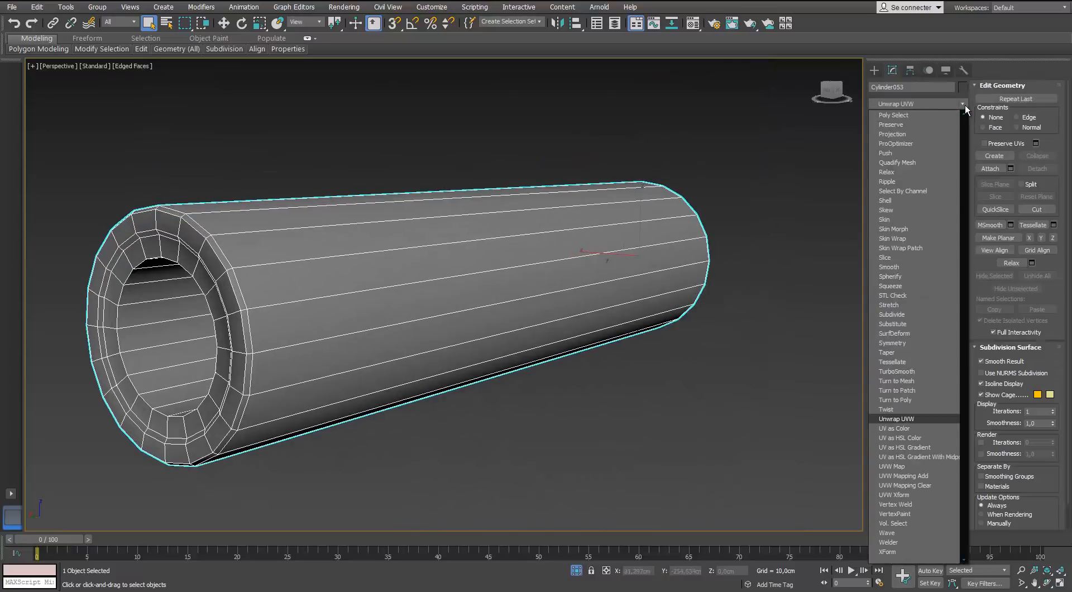
{"action": "left_click", "coordinate": [932, 343]}
{"action": "left_click", "coordinate": [899, 237]}
Select lengthwise edges along the tube's inner and outer walls plus the front edge loop and convert them to seams.
{"action": "middle_click_drag", "start_coordinate": [234, 349], "coordinate": [358, 366], "text": "alt"}
{"action": "scroll", "coordinate": [385, 424], "scroll_direction": "up", "scroll_amount": 3}
{"action": "left_click", "coordinate": [404, 477]}
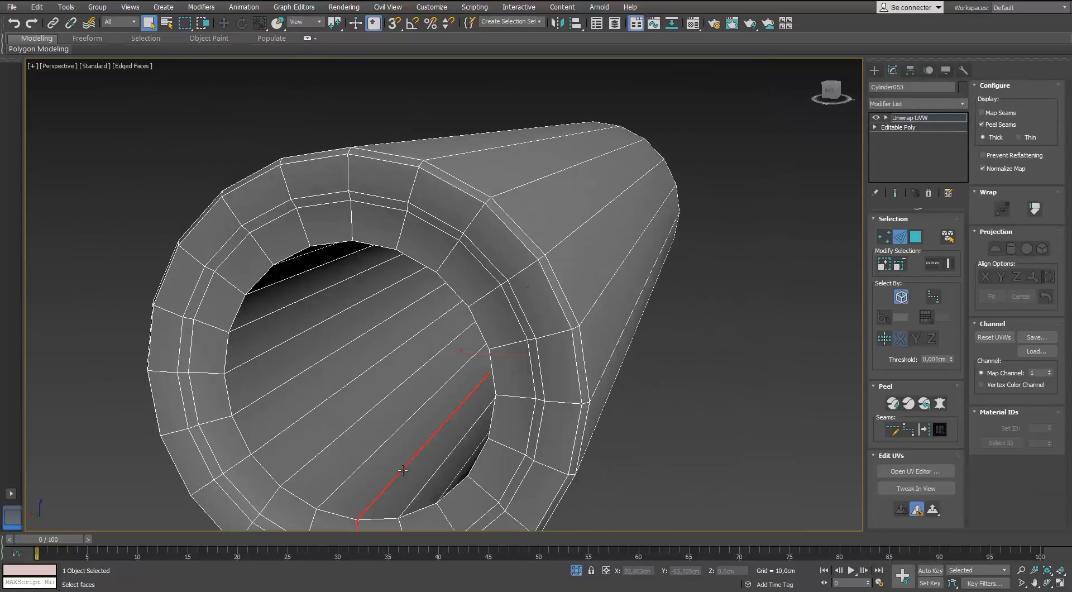
{"action": "scroll", "coordinate": [404, 478], "scroll_direction": "down", "scroll_amount": 3}
{"action": "left_click", "coordinate": [393, 445], "text": "ctrl"}
{"action": "middle_click_drag", "start_coordinate": [463, 319], "coordinate": [383, 189], "text": "alt"}
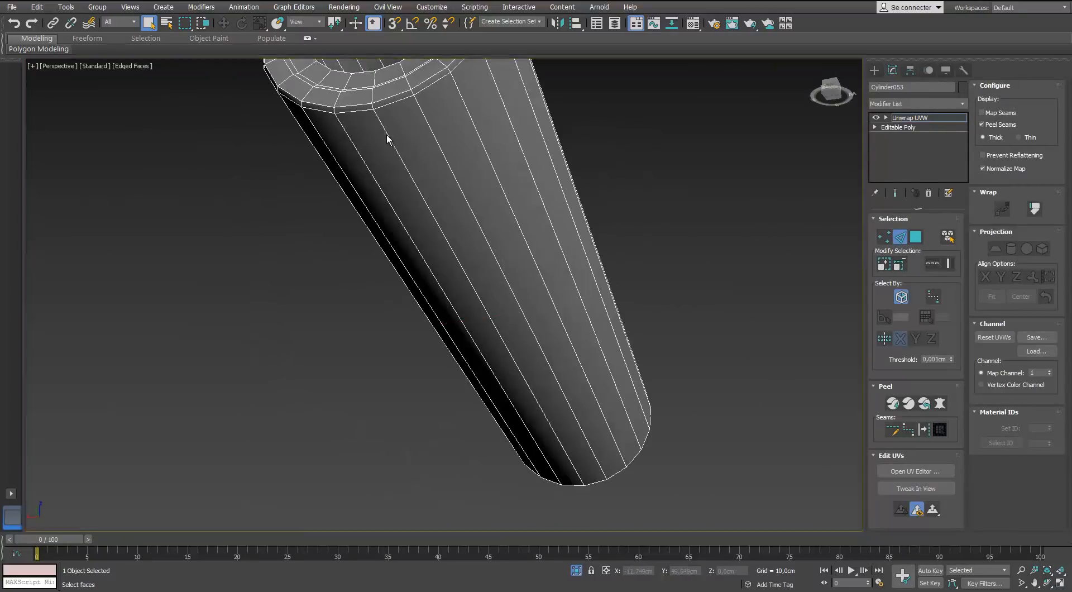
{"action": "middle_click_drag", "start_coordinate": [386, 140], "coordinate": [513, 305], "text": "alt"}
{"action": "left_click", "coordinate": [524, 325], "text": "ctrl"}
{"action": "scroll", "coordinate": [477, 259], "scroll_direction": "down", "scroll_amount": 3}
{"action": "key", "text": "shift+e"}
{"action": "double_click", "coordinate": [539, 159]}
{"action": "scroll", "coordinate": [540, 159], "scroll_direction": "up", "scroll_amount": 2}
{"action": "middle_click_drag", "start_coordinate": [539, 159], "coordinate": [489, 174], "text": "alt"}
{"action": "left_click", "coordinate": [925, 430]}
Mark the tube's rear outer edge loop as a seam and collapse the rear cap's inner faces to a central point.
{"action": "scroll", "coordinate": [411, 211], "scroll_direction": "down", "scroll_amount": 5}
{"action": "scroll", "coordinate": [531, 203], "scroll_direction": "up", "scroll_amount": 5}
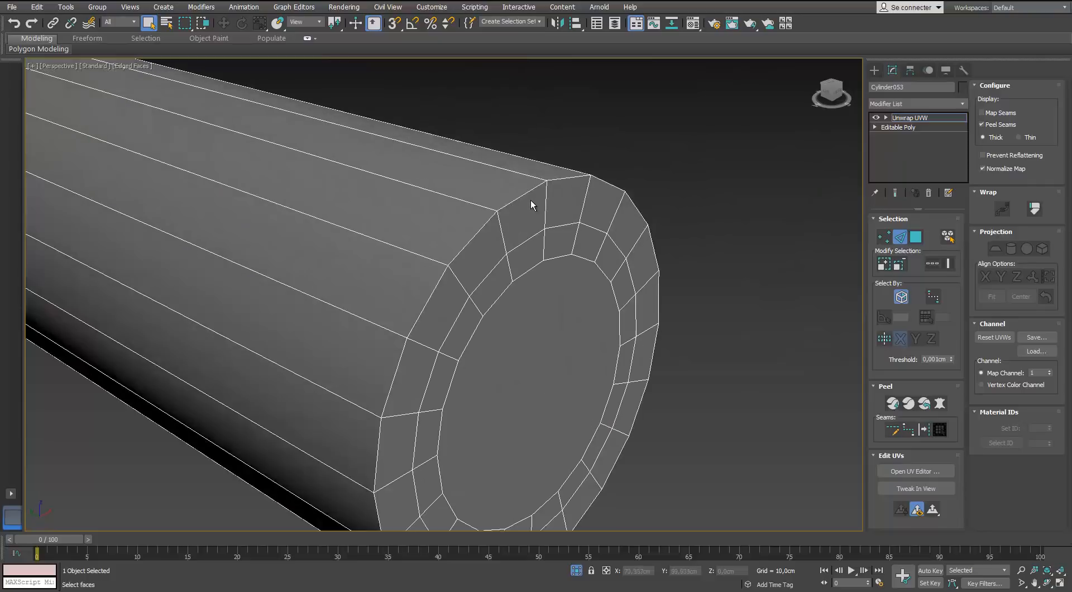
{"action": "middle_click_drag", "start_coordinate": [531, 203], "coordinate": [495, 226], "text": "alt"}
{"action": "scroll", "coordinate": [496, 226], "scroll_direction": "down", "scroll_amount": 5}
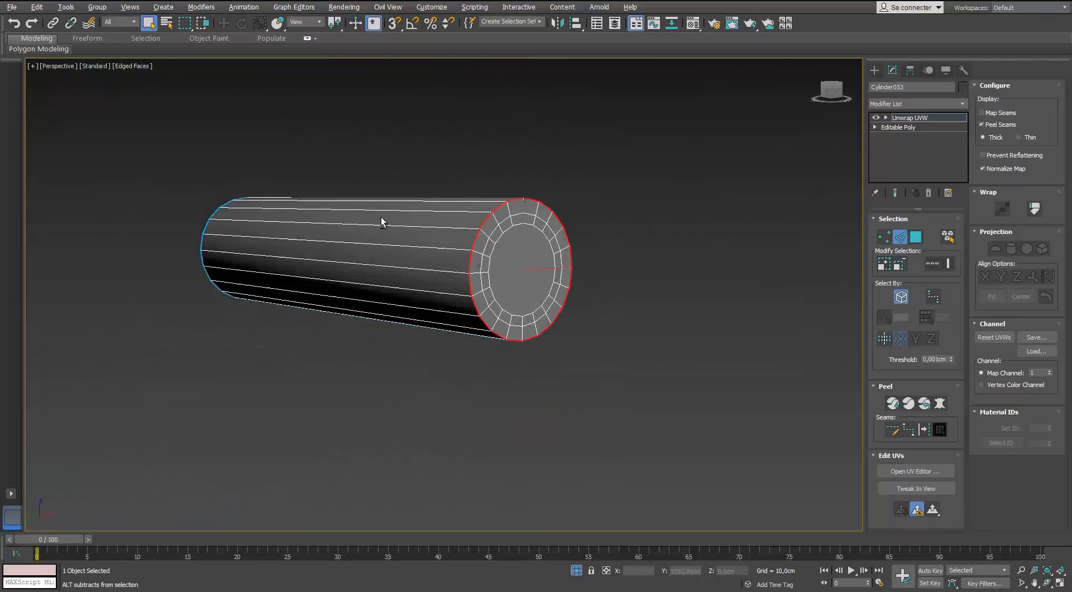
{"action": "right_click", "coordinate": [460, 220]}
{"action": "left_click", "coordinate": [446, 346]}
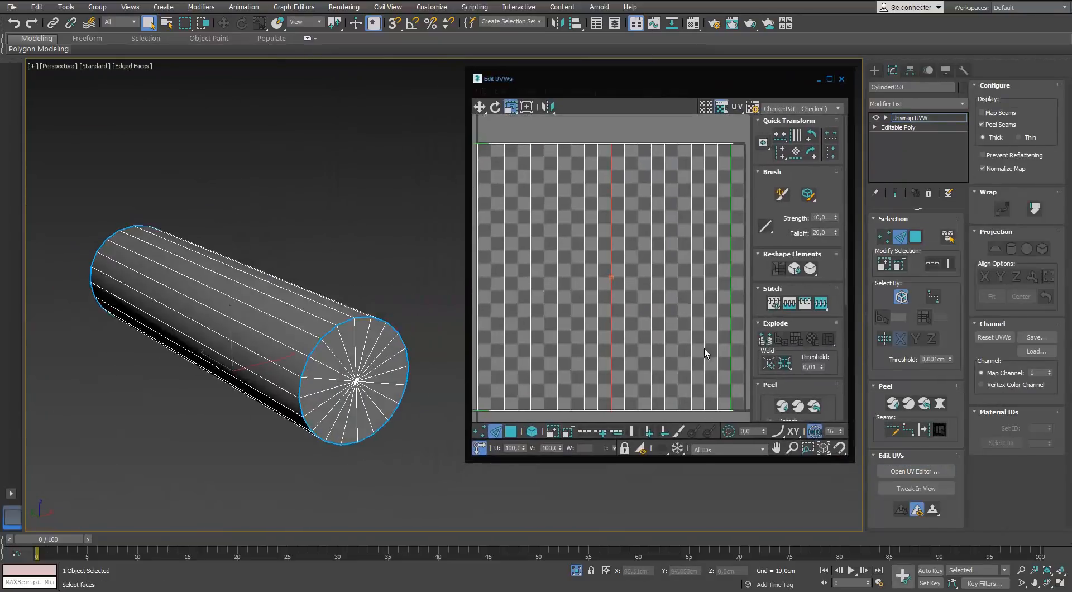
Unwrap the tube's outer wall with a pelt map and flatten the rear cap and front ring as separate UV elements.
{"action": "left_click", "coordinate": [705, 348]}
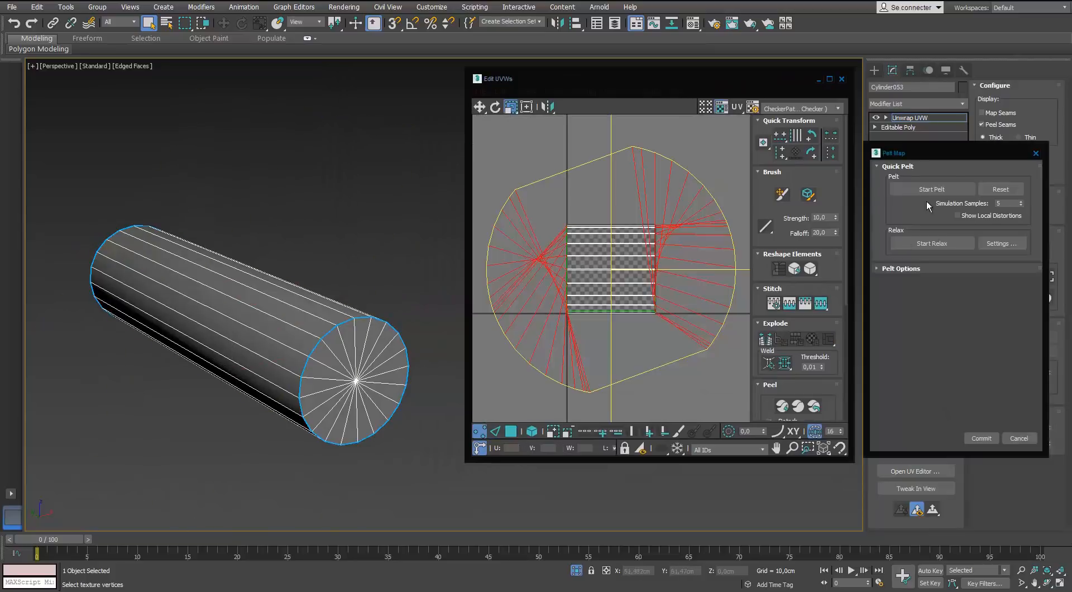
{"action": "left_click_drag", "start_coordinate": [621, 268], "coordinate": [509, 198]}
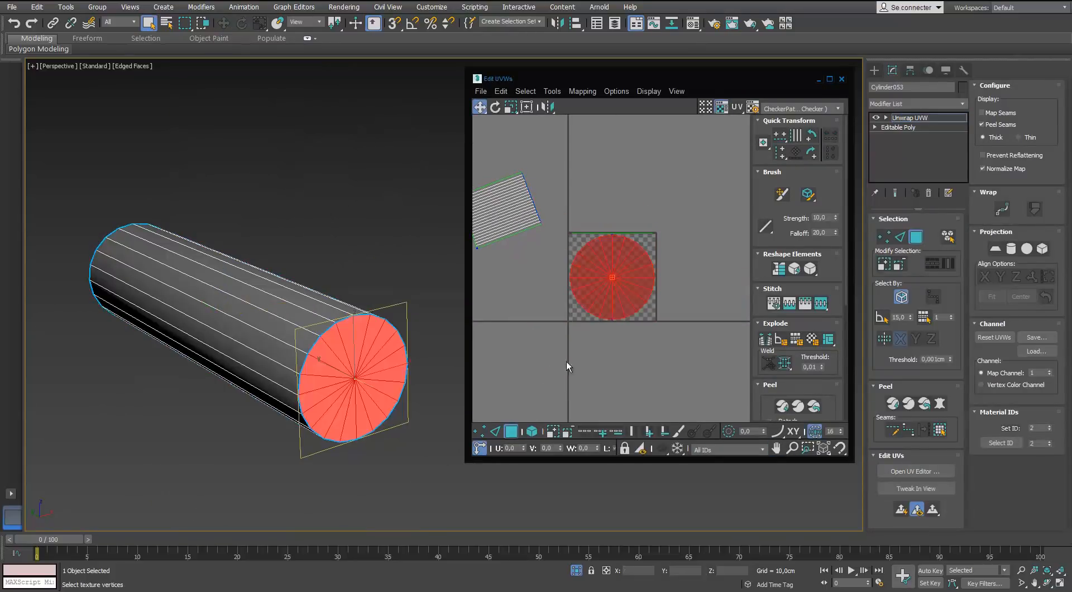
{"action": "middle_click_drag", "start_coordinate": [429, 353], "coordinate": [304, 373], "text": "alt"}
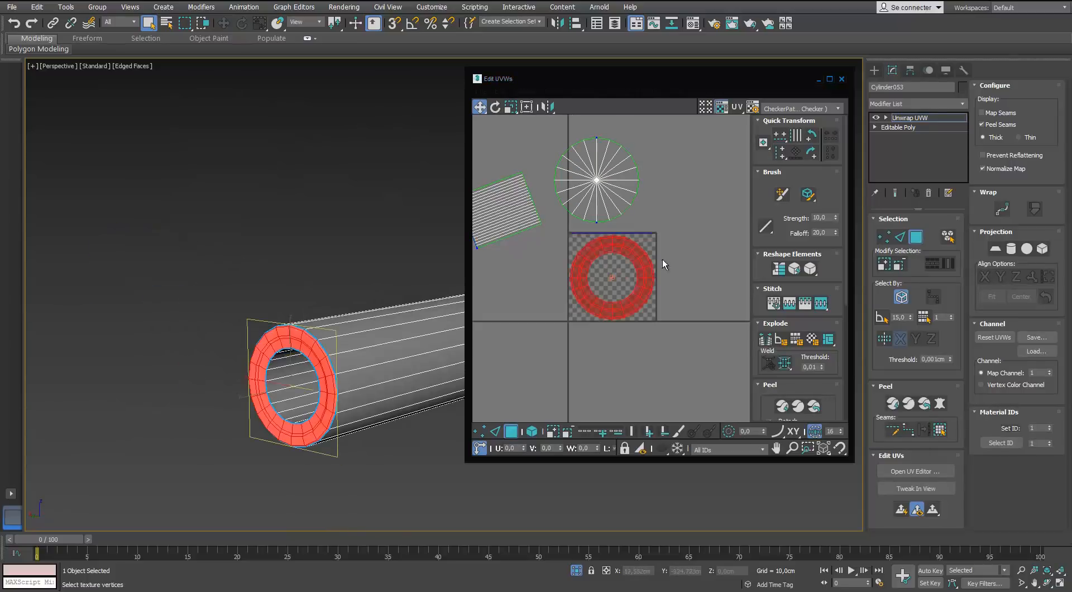
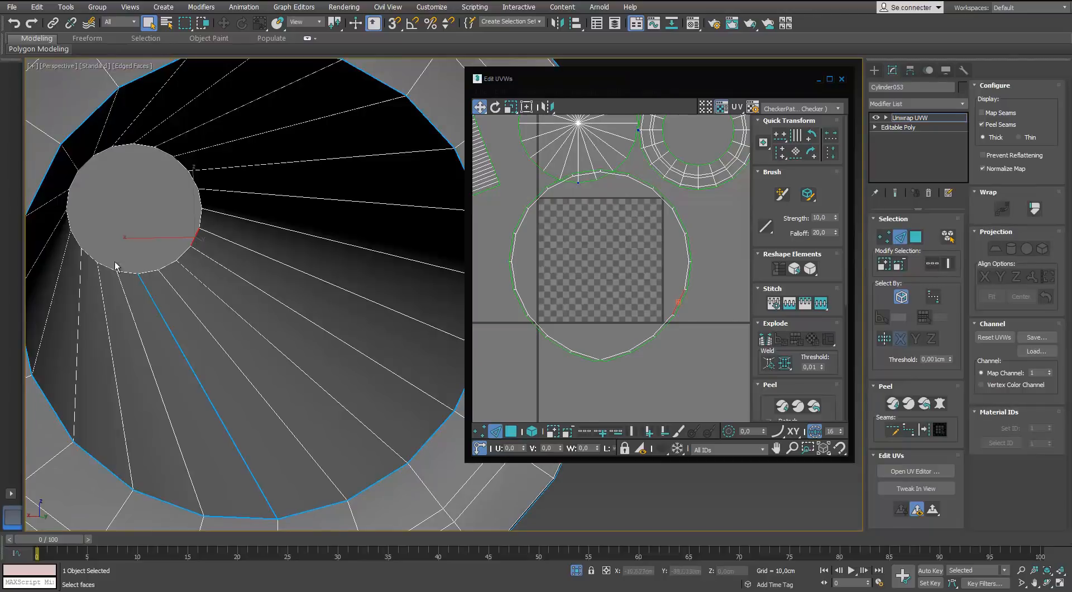
Unwrap the tube's inner wall into a flat strip and move it next to the UV tile.
{"action": "middle_click_drag", "start_coordinate": [114, 262], "coordinate": [213, 274], "text": "alt"}
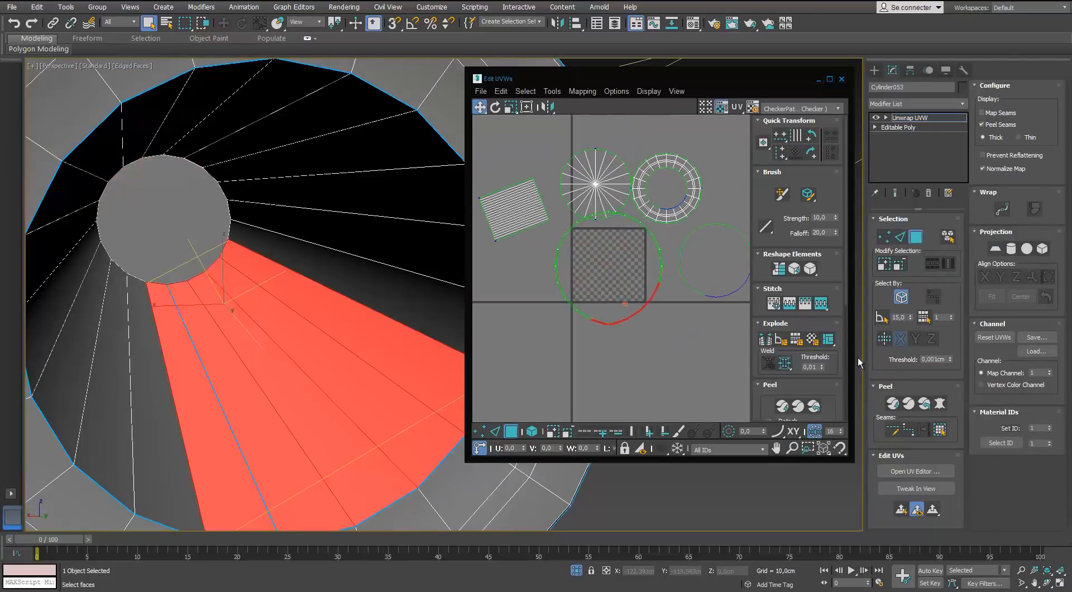
{"action": "left_click", "coordinate": [531, 431]}
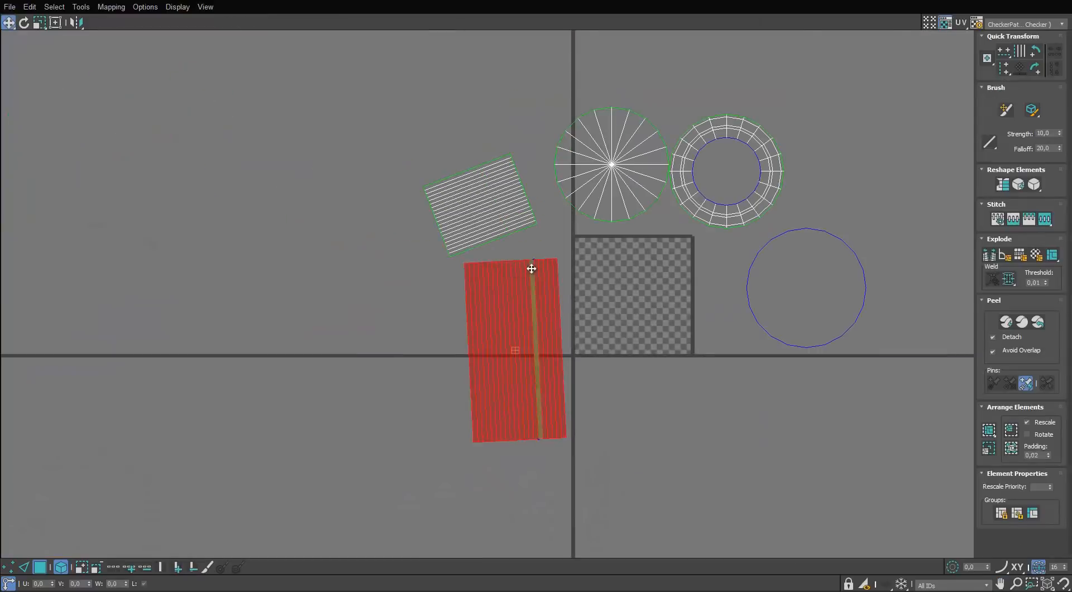
{"action": "scroll", "coordinate": [558, 266], "scroll_direction": "up", "scroll_amount": 5}
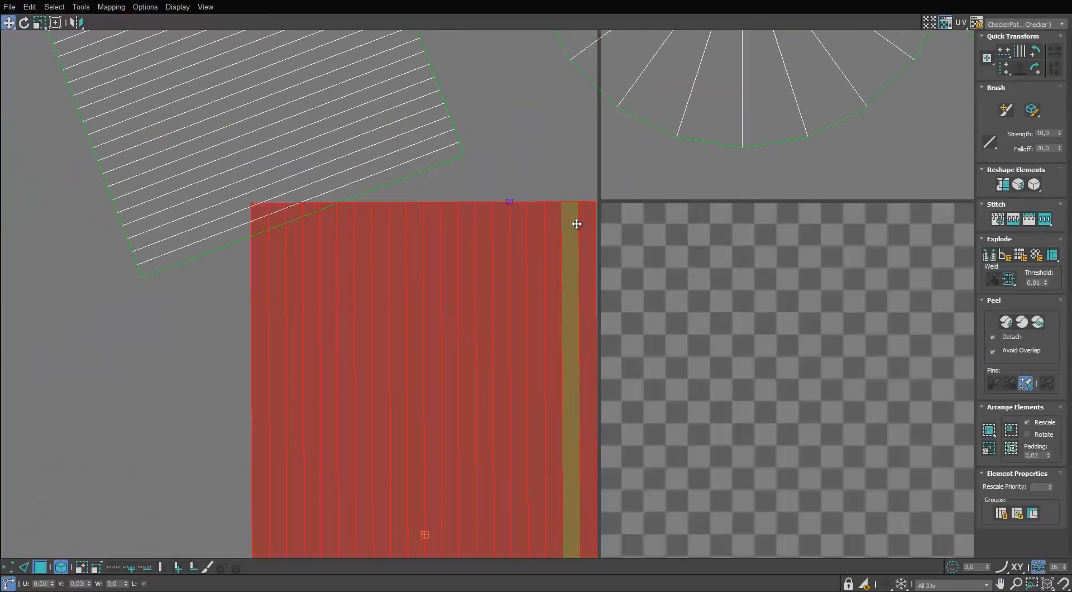
{"action": "scroll", "coordinate": [586, 212], "scroll_direction": "down", "scroll_amount": 6}
Rotate the outer wall's UV strip straight, set it beside the inner wall's strip and group the round elements around them.
{"action": "scroll", "coordinate": [519, 180], "scroll_direction": "up", "scroll_amount": 5}
{"action": "key", "text": "e"}
{"action": "left_click_drag", "start_coordinate": [548, 159], "coordinate": [539, 195]}
{"action": "scroll", "coordinate": [523, 179], "scroll_direction": "up", "scroll_amount": 3}
{"action": "scroll", "coordinate": [575, 195], "scroll_direction": "up", "scroll_amount": 4}
{"action": "scroll", "coordinate": [540, 193], "scroll_direction": "down", "scroll_amount": 3}
{"action": "scroll", "coordinate": [539, 201], "scroll_direction": "down", "scroll_amount": 6}
{"action": "left_click", "coordinate": [526, 307]}
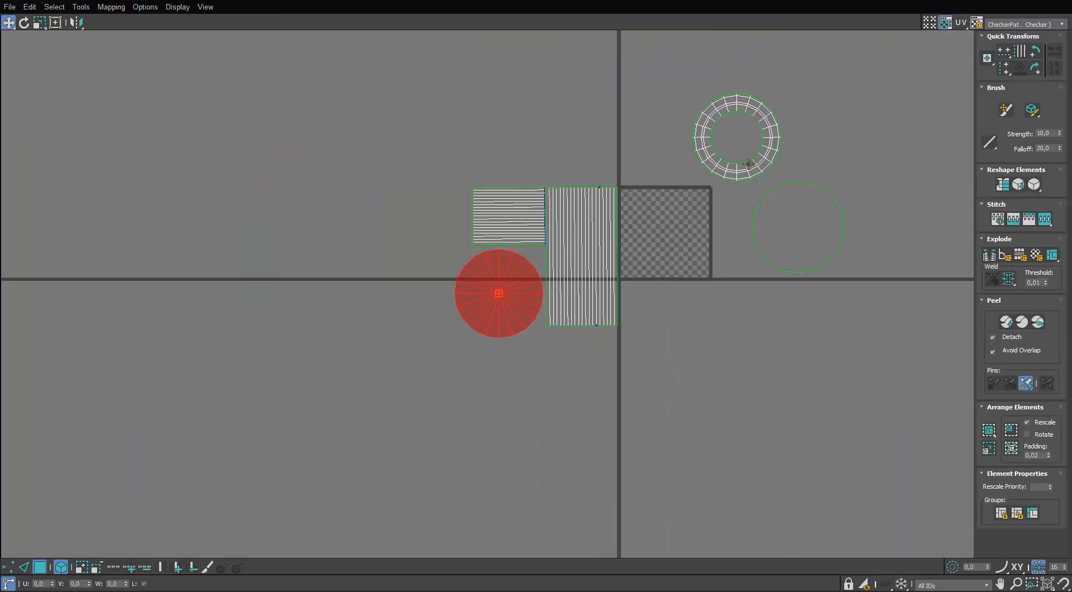
{"action": "left_click_drag", "start_coordinate": [748, 164], "coordinate": [530, 167]}
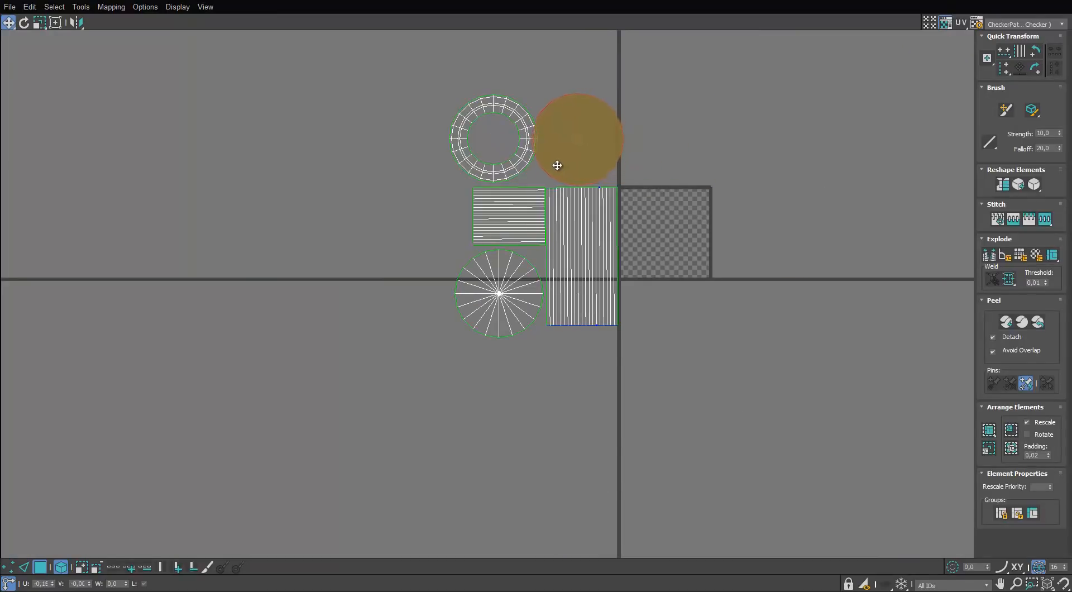
Select all of the tube's UV elements, scale them down together and move them close to the UV tile.
{"action": "left_click_drag", "start_coordinate": [623, 67], "coordinate": [481, 285]}
{"action": "key", "text": "r"}
{"action": "left_click_drag", "start_coordinate": [567, 203], "coordinate": [567, 279]}
{"action": "key", "text": "w"}
{"action": "left_click_drag", "start_coordinate": [536, 222], "coordinate": [602, 224]}
{"action": "scroll", "coordinate": [605, 223], "scroll_direction": "up", "scroll_amount": 6}
{"action": "key", "text": "r"}
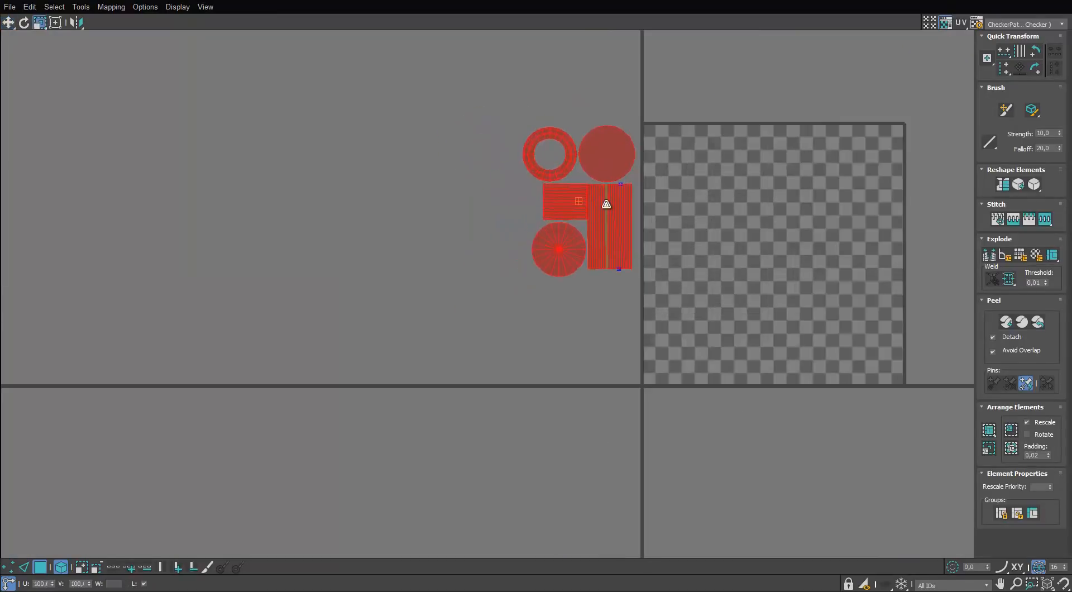
{"action": "left_click_drag", "start_coordinate": [666, 0], "coordinate": [776, 152]}
Apply the checker material to the tube and end its isolation to show the whole gun.
{"action": "left_click", "coordinate": [426, 306]}
{"action": "key", "text": "m"}
{"action": "left_click_drag", "start_coordinate": [810, 121], "coordinate": [538, 178]}
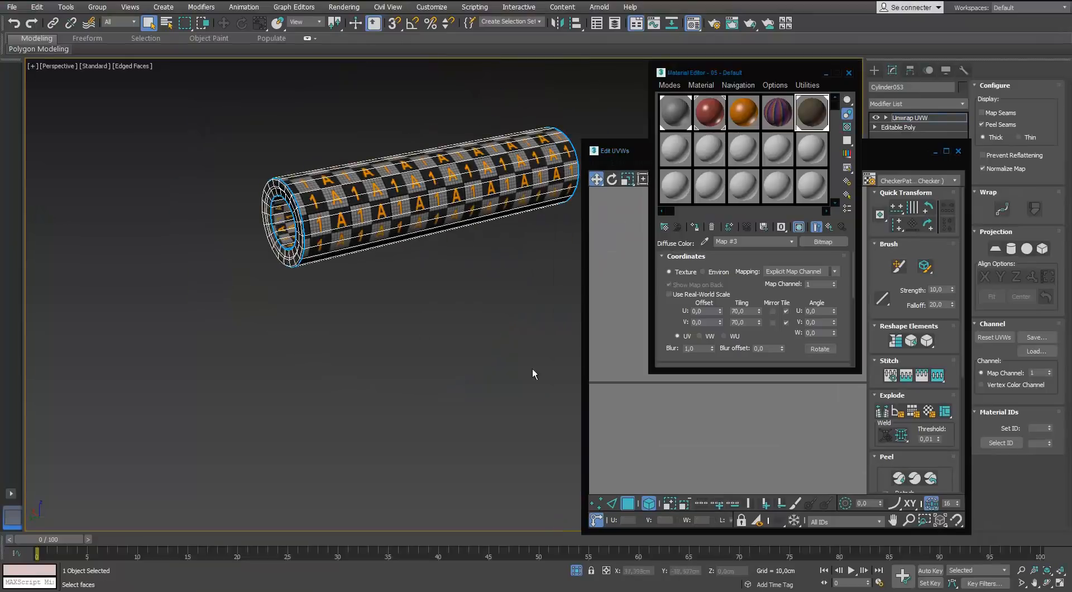
{"action": "left_click", "coordinate": [576, 569]}
{"action": "key", "text": "z"}
{"action": "middle_click_drag", "start_coordinate": [424, 334], "coordinate": [475, 335], "text": "alt"}
Select all of the tube's UV elements and rescale them to consistent relative sizes.
{"action": "left_click", "coordinate": [725, 410]}
{"action": "middle_click_drag", "start_coordinate": [703, 226], "coordinate": [695, 362]}
{"action": "scroll", "coordinate": [695, 362], "scroll_direction": "up", "scroll_amount": 2}
{"action": "key", "text": "ctrl+a"}
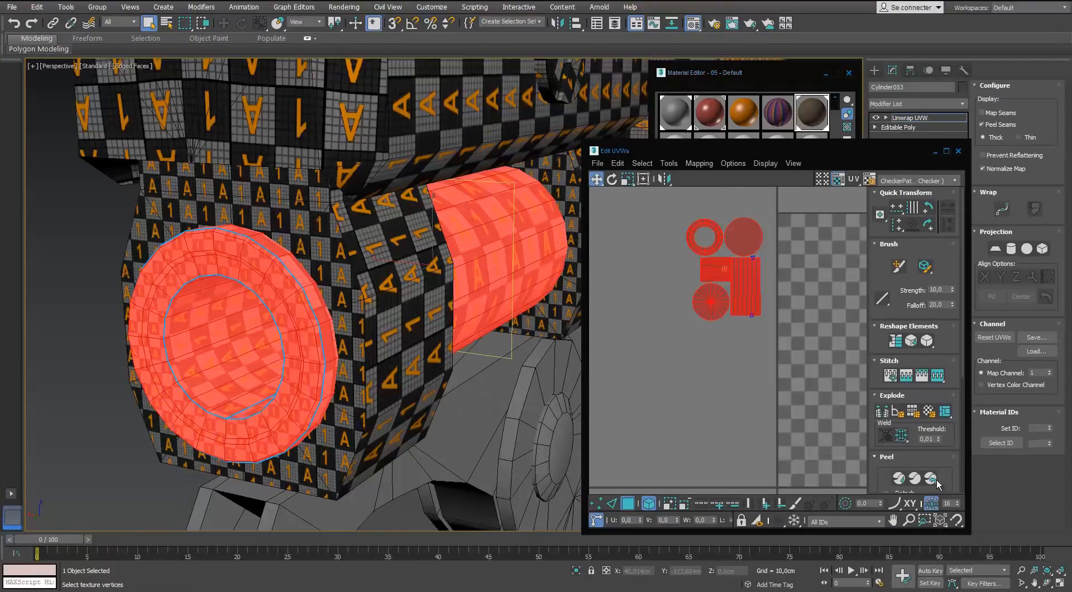
{"action": "scroll", "coordinate": [936, 480], "scroll_direction": "down", "scroll_amount": 4}
{"action": "left_click", "coordinate": [882, 464]}
Rearrange the tube's rescaled UVs, placing one wall strip above the other and the three round elements alongside.
{"action": "left_click", "coordinate": [691, 272]}
{"action": "left_click", "coordinate": [744, 332], "text": "ctrl"}
{"action": "left_click_drag", "start_coordinate": [744, 332], "coordinate": [744, 430]}
{"action": "left_click_drag", "start_coordinate": [753, 204], "coordinate": [611, 306]}
{"action": "left_click_drag", "start_coordinate": [729, 353], "coordinate": [728, 245]}
{"action": "mouse_move", "coordinate": [765, 373]}
{"action": "left_mouse_down"}
{"action": "mouse_move", "coordinate": [720, 361]}
{"action": "mouse_move", "coordinate": [761, 359]}
{"action": "left_mouse_up"}
{"action": "scroll", "coordinate": [697, 329], "scroll_direction": "down", "scroll_amount": 2}
{"action": "left_click_drag", "start_coordinate": [614, 246], "coordinate": [651, 364]}
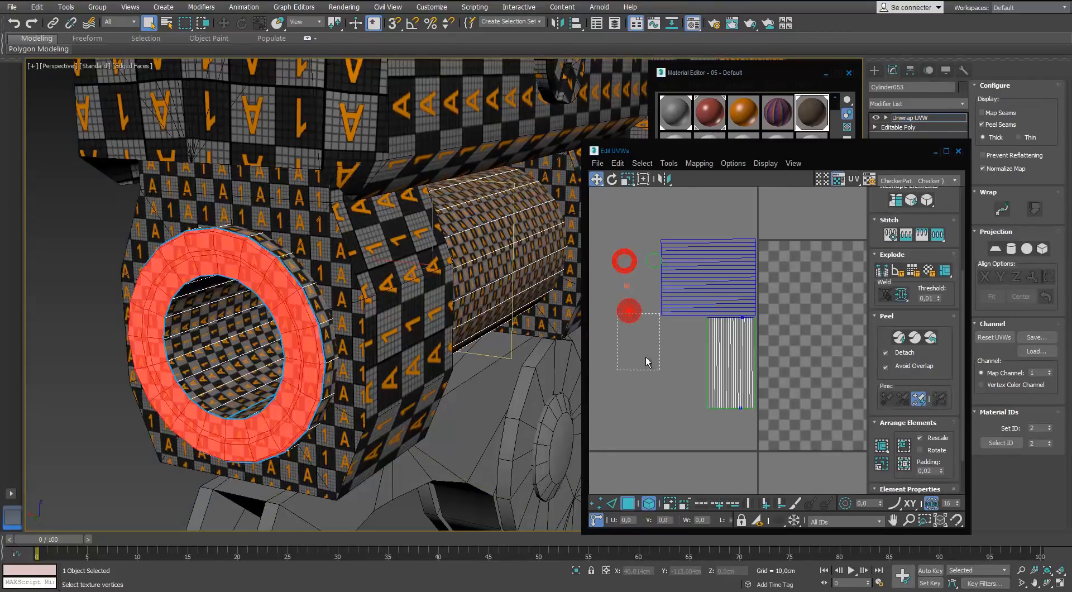
{"action": "left_click_drag", "start_coordinate": [631, 310], "coordinate": [687, 329]}
{"action": "left_click_drag", "start_coordinate": [630, 268], "coordinate": [687, 388]}
{"action": "left_click_drag", "start_coordinate": [654, 326], "coordinate": [692, 395]}
Scale down the tube's complete UV layout to bring its checker size in line with the adjoining block.
{"action": "middle_click_drag", "start_coordinate": [430, 290], "coordinate": [366, 284], "text": "alt"}
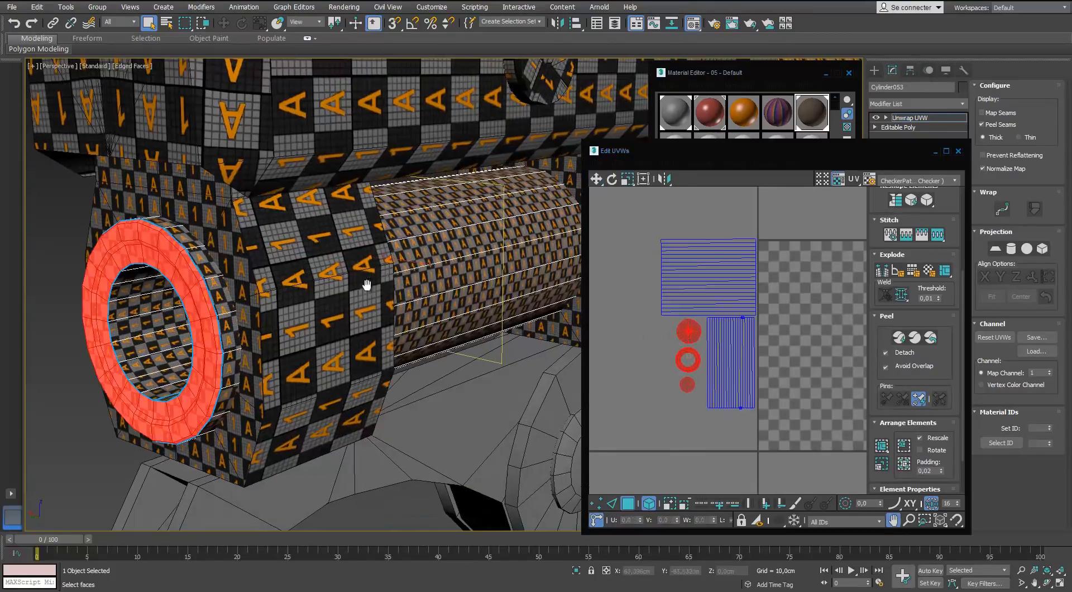
{"action": "middle_click_drag", "start_coordinate": [724, 287], "coordinate": [714, 321]}
{"action": "key", "text": "ctrl+a"}
{"action": "key", "text": "r"}
{"action": "left_click_drag", "start_coordinate": [713, 321], "coordinate": [698, 394]}
{"action": "middle_click_drag", "start_coordinate": [441, 279], "coordinate": [357, 274], "text": "alt"}
{"action": "left_click_drag", "start_coordinate": [705, 342], "coordinate": [704, 358]}
{"action": "middle_click_drag", "start_coordinate": [441, 251], "coordinate": [419, 245], "text": "alt"}
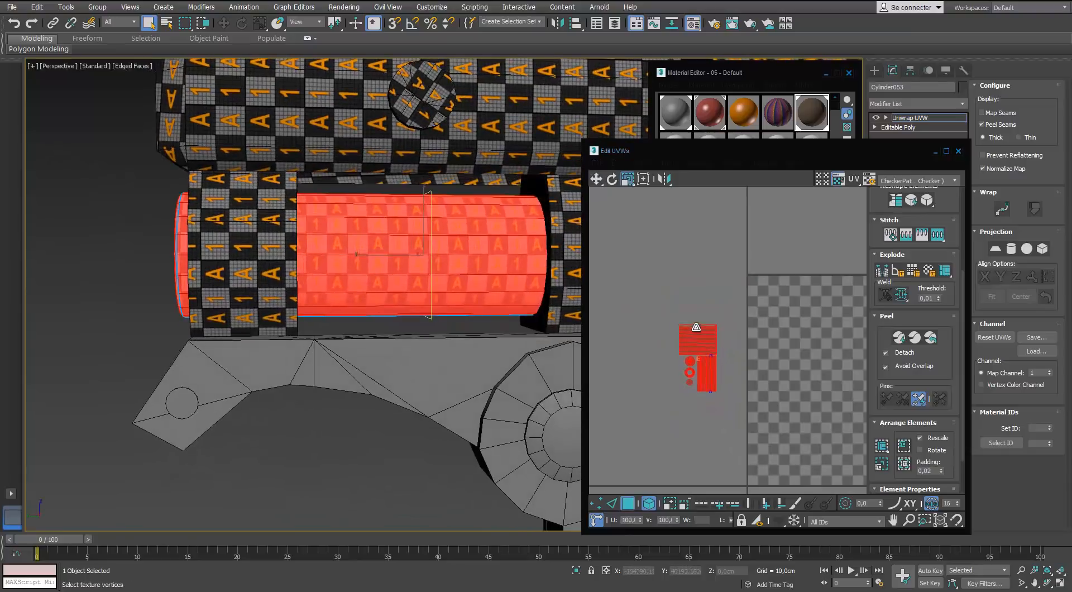
Fine-tune the scale of the tube's UV layout to match the checker size of the neighbouring block.
{"action": "left_click_drag", "start_coordinate": [697, 328], "coordinate": [696, 335]}
{"action": "scroll", "coordinate": [441, 222], "scroll_direction": "down", "scroll_amount": 5}
{"action": "scroll", "coordinate": [440, 222], "scroll_direction": "up", "scroll_amount": 3}
{"action": "scroll", "coordinate": [695, 333], "scroll_direction": "up", "scroll_amount": 2}
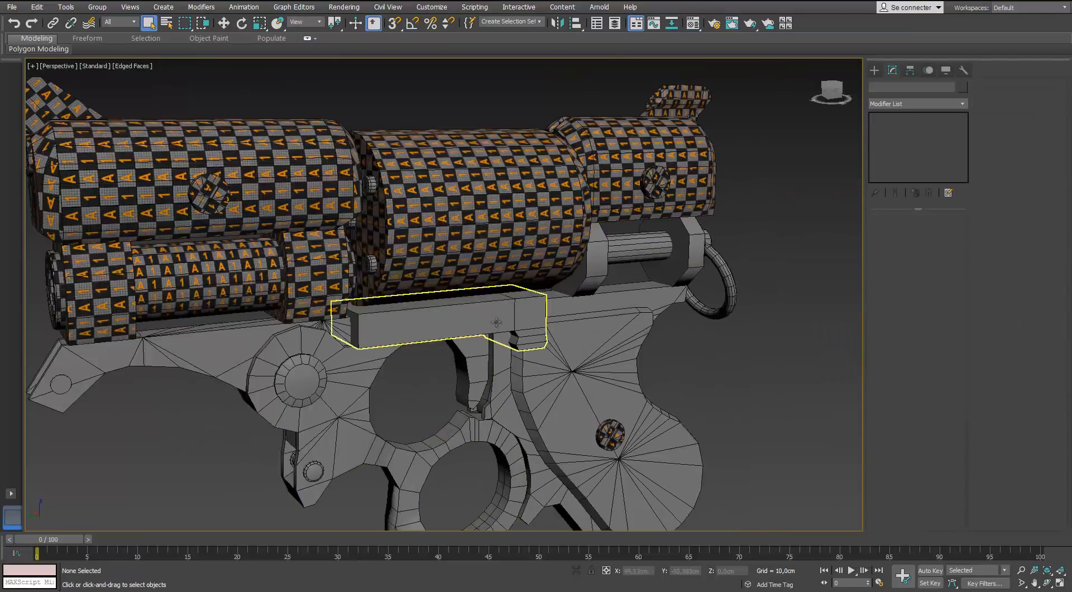
Isolate the rectangular block beneath the central barrel, add an Unwrap UVW modifier, select all its faces and bring up the UV editor.
{"action": "key", "text": "alt+q"}
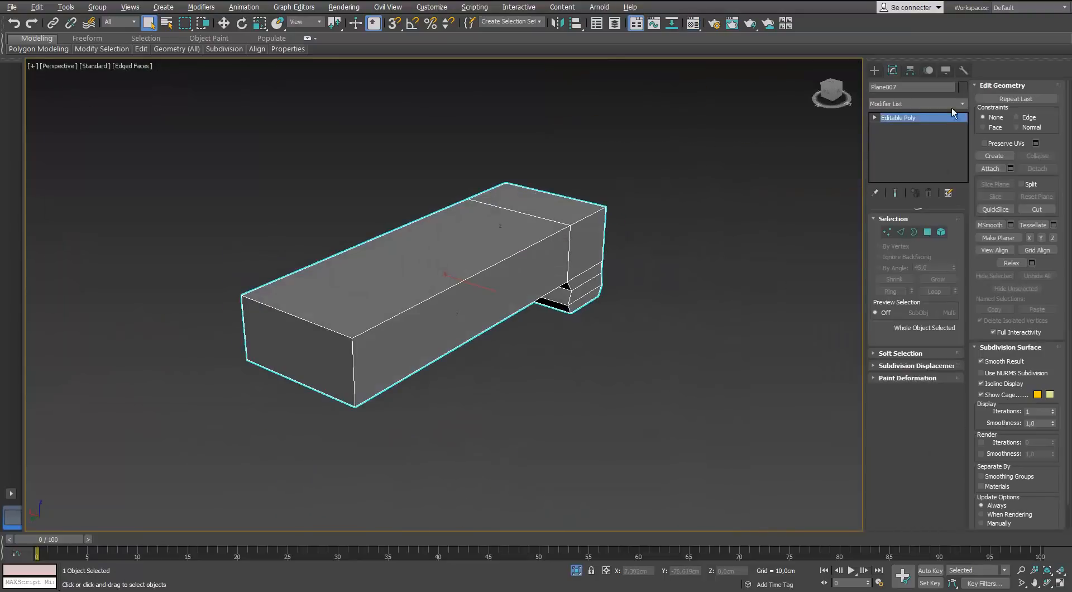
{"action": "left_click", "coordinate": [962, 105]}
{"action": "key", "text": "u"}
{"action": "key", "text": "Return"}
{"action": "left_click", "coordinate": [540, 251]}
{"action": "key", "text": "ctrl+a"}
{"action": "left_click", "coordinate": [915, 471]}
{"action": "middle_click_drag", "start_coordinate": [675, 461], "coordinate": [430, 490]}
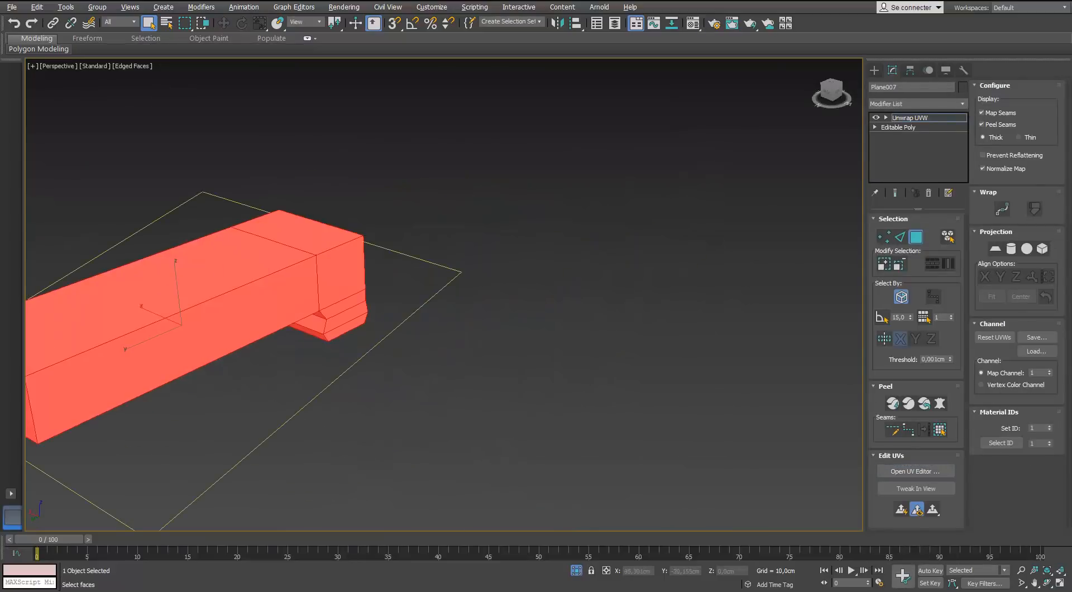
Apply normal mapping to the whole block and pack the resulting UV elements.
{"action": "left_click", "coordinate": [517, 163]}
{"action": "left_click", "coordinate": [212, 187]}
{"action": "left_click", "coordinate": [321, 179]}
{"action": "scroll", "coordinate": [596, 320], "scroll_direction": "down", "scroll_amount": 3}
{"action": "left_click_drag", "start_coordinate": [701, 384], "coordinate": [701, 191]}
{"action": "left_click", "coordinate": [709, 364]}
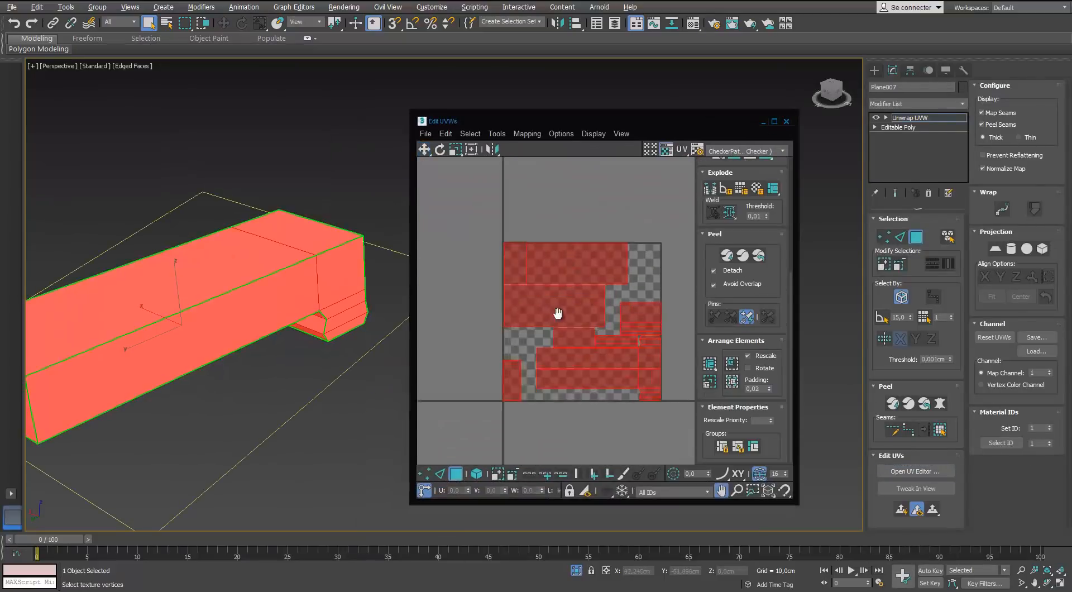
Hide the editor's checker background and move the block's two large strips above the UV tile, with the small ridged piece beside them.
{"action": "middle_click_drag", "start_coordinate": [557, 314], "coordinate": [597, 290]}
{"action": "left_click", "coordinate": [666, 149]}
{"action": "left_click", "coordinate": [775, 121]}
{"action": "left_click", "coordinate": [693, 357]}
{"action": "double_click", "coordinate": [512, 193]}
{"action": "left_click_drag", "start_coordinate": [512, 194], "coordinate": [511, 126]}
{"action": "left_click_drag", "start_coordinate": [500, 251], "coordinate": [499, 60]}
{"action": "left_click_drag", "start_coordinate": [676, 290], "coordinate": [669, 290]}
{"action": "middle_click_drag", "start_coordinate": [669, 290], "coordinate": [674, 369]}
{"action": "left_click_drag", "start_coordinate": [673, 368], "coordinate": [688, 217]}
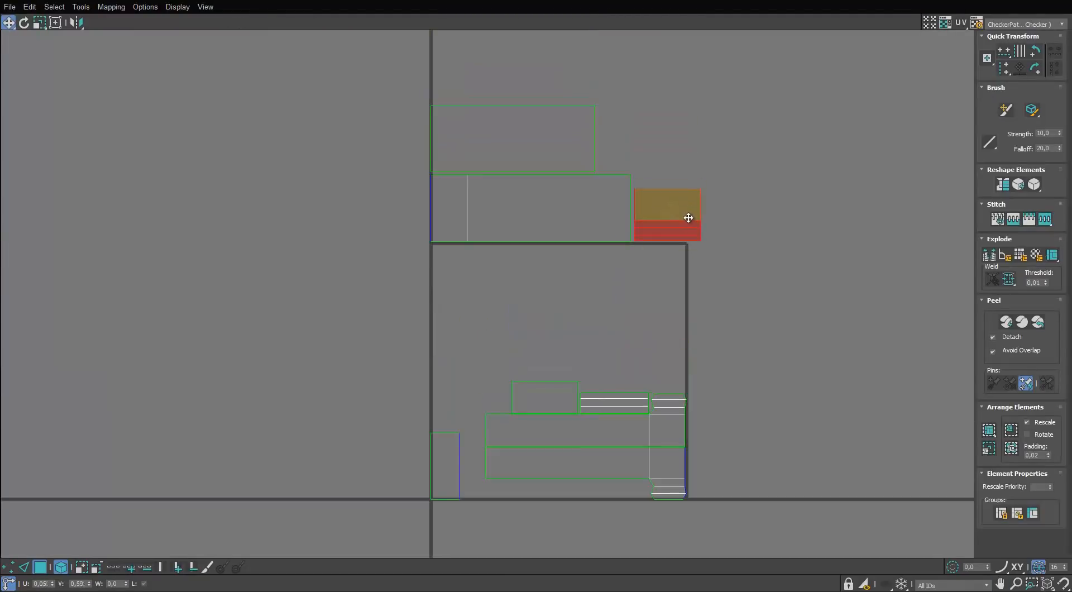
Move the two notched side strips above the large ones, separate them, and place the remaining small pieces alongside.
{"action": "left_click_drag", "start_coordinate": [599, 447], "coordinate": [547, 118]}
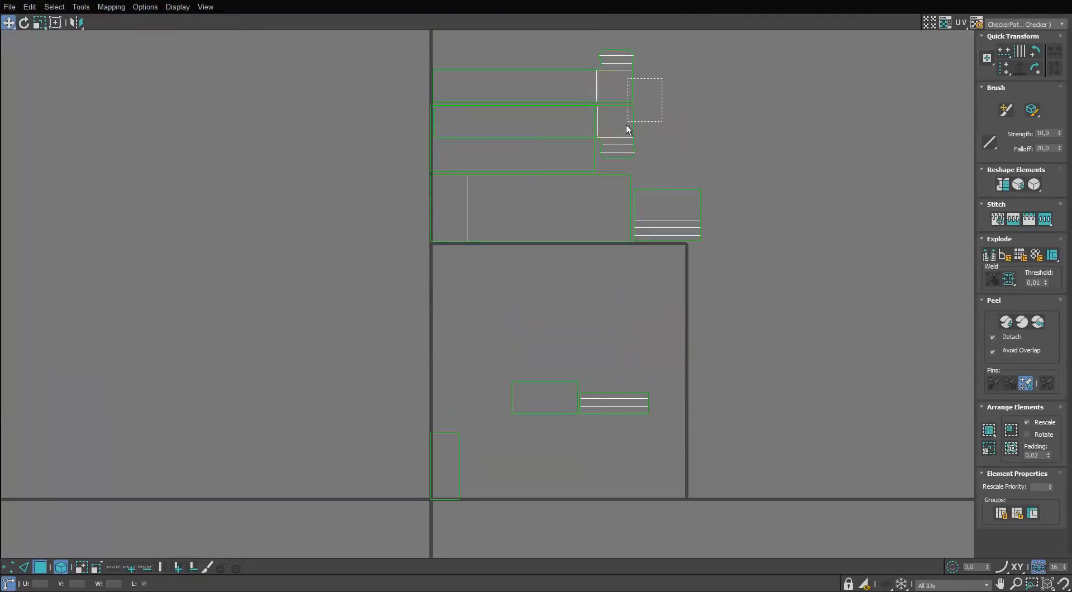
{"action": "left_click_drag", "start_coordinate": [626, 125], "coordinate": [624, 126]}
{"action": "left_click_drag", "start_coordinate": [624, 126], "coordinate": [622, 88]}
{"action": "left_click_drag", "start_coordinate": [564, 405], "coordinate": [680, 175]}
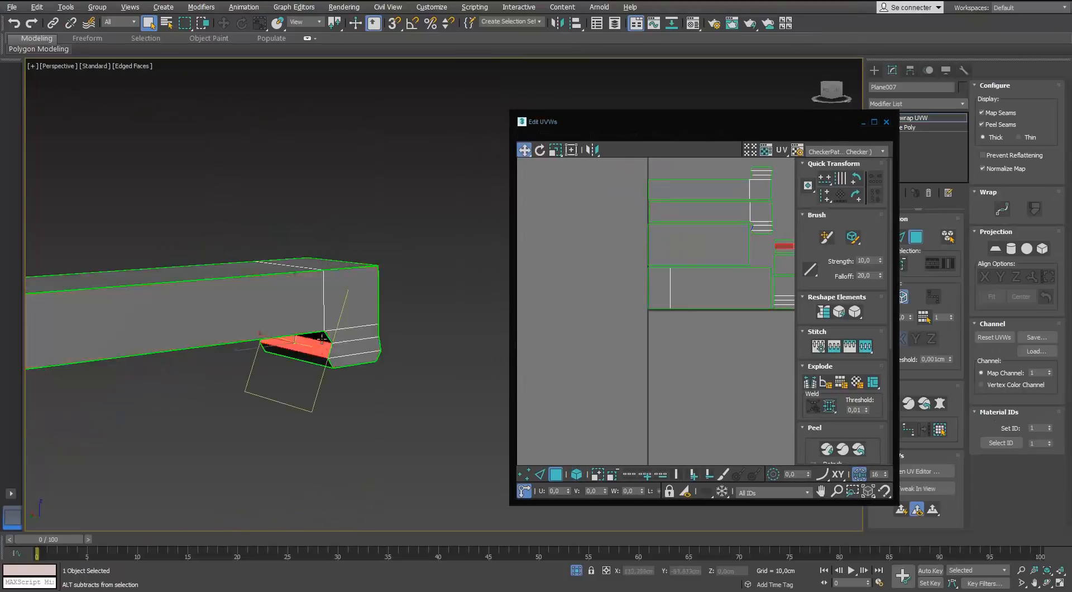
Stitch the ridged inner face of the block's lip onto the end of its underside strip.
{"action": "left_click_drag", "start_coordinate": [667, 272], "coordinate": [661, 385]}
{"action": "scroll", "coordinate": [680, 392], "scroll_direction": "up", "scroll_amount": 2}
{"action": "key", "text": "2"}
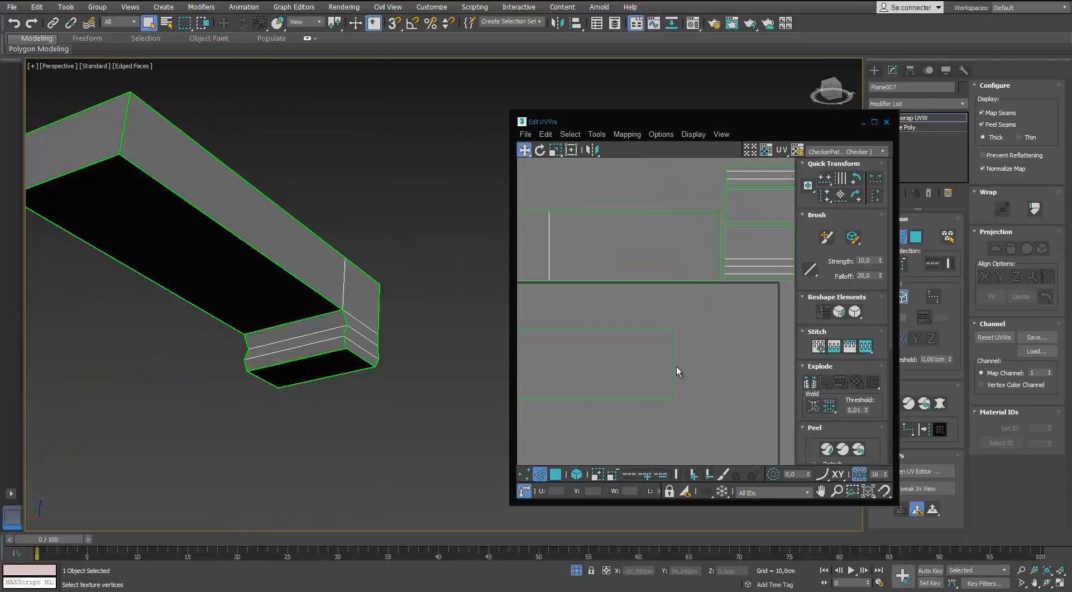
{"action": "middle_click_drag", "start_coordinate": [357, 334], "coordinate": [380, 329], "text": "alt"}
{"action": "left_click", "coordinate": [738, 296]}
{"action": "left_click", "coordinate": [774, 268]}
{"action": "left_click", "coordinate": [740, 268]}
{"action": "left_click", "coordinate": [644, 362]}
Tidy the block's UV layout, spacing the strips apart, stacking small pieces alongside and setting the end rectangle next to the stitched strip.
{"action": "left_click", "coordinate": [874, 122]}
{"action": "middle_click_drag", "start_coordinate": [553, 251], "coordinate": [639, 327]}
{"action": "left_click_drag", "start_coordinate": [626, 317], "coordinate": [626, 266]}
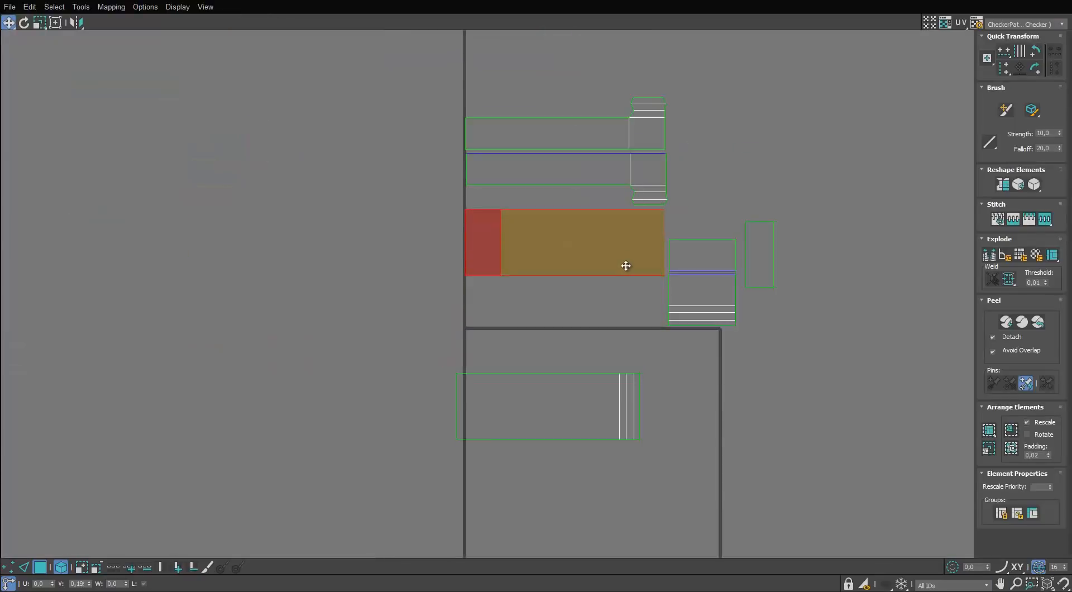
{"action": "left_click_drag", "start_coordinate": [597, 321], "coordinate": [600, 321]}
{"action": "middle_click_drag", "start_coordinate": [600, 320], "coordinate": [584, 399]}
{"action": "left_click_drag", "start_coordinate": [704, 304], "coordinate": [671, 385]}
{"action": "left_click_drag", "start_coordinate": [671, 387], "coordinate": [679, 292]}
{"action": "key", "text": "e"}
{"action": "scroll", "coordinate": [707, 360], "scroll_direction": "up", "scroll_amount": 3}
{"action": "left_click_drag", "start_coordinate": [707, 361], "coordinate": [717, 385]}
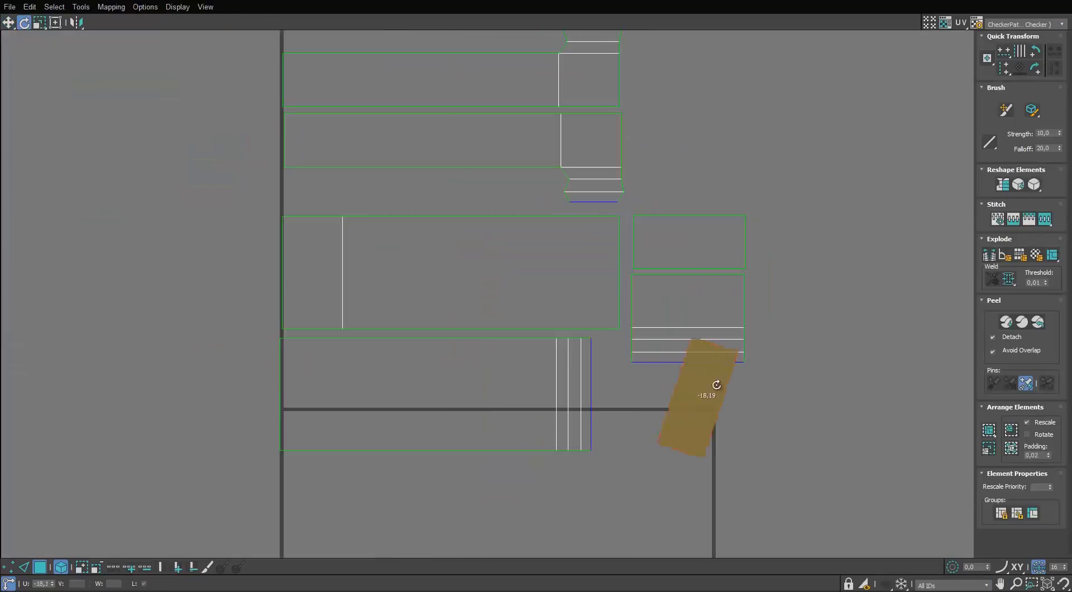
{"action": "left_click_drag", "start_coordinate": [636, 387], "coordinate": [663, 379]}
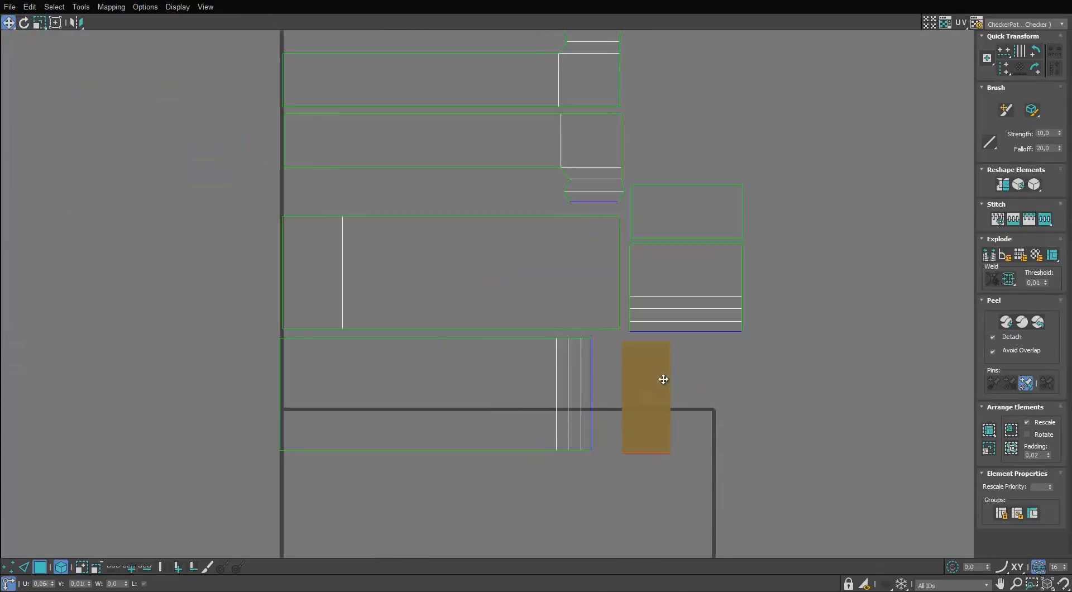
Scale down the block's complete UV layout and move it outside the UV tile, beside its left edge.
{"action": "scroll", "coordinate": [683, 357], "scroll_direction": "down", "scroll_amount": 3}
{"action": "key", "text": "ctrl+a"}
{"action": "key", "text": "r"}
{"action": "left_click_drag", "start_coordinate": [587, 334], "coordinate": [590, 424]}
{"action": "key", "text": "w"}
{"action": "left_click_drag", "start_coordinate": [605, 312], "coordinate": [428, 441]}
{"action": "middle_click_drag", "start_coordinate": [441, 435], "coordinate": [515, 251]}
{"action": "left_click_drag", "start_coordinate": [494, 271], "coordinate": [498, 366]}
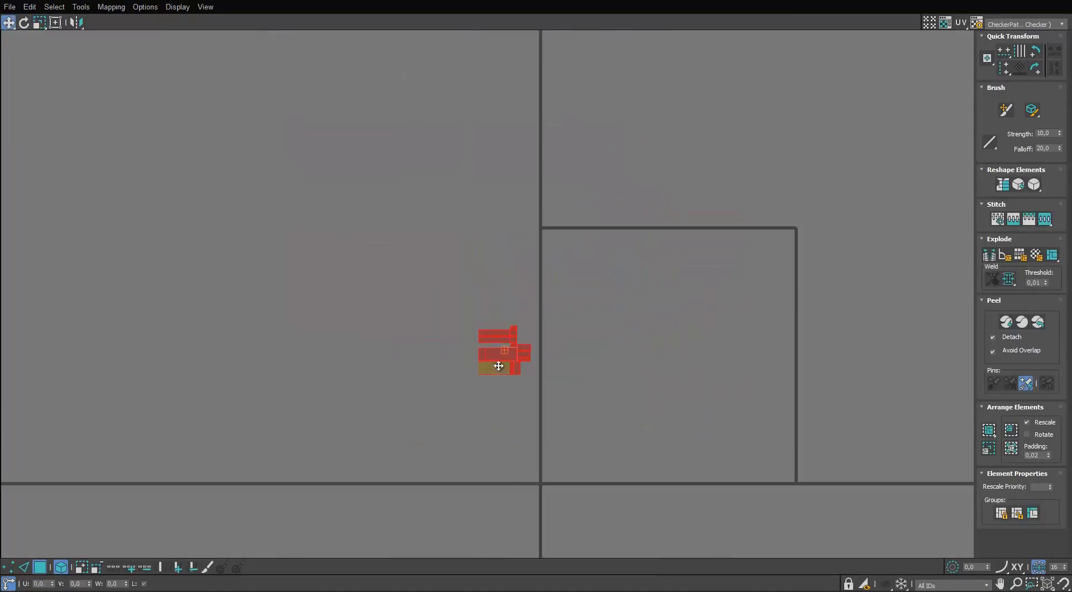
Apply the checker material to the block and end its isolation to compare it with the surrounding parts.
{"action": "left_click", "coordinate": [1049, 1]}
{"action": "left_click", "coordinate": [387, 368]}
{"action": "key", "text": "m"}
{"action": "left_click_drag", "start_coordinate": [810, 114], "coordinate": [332, 287]}
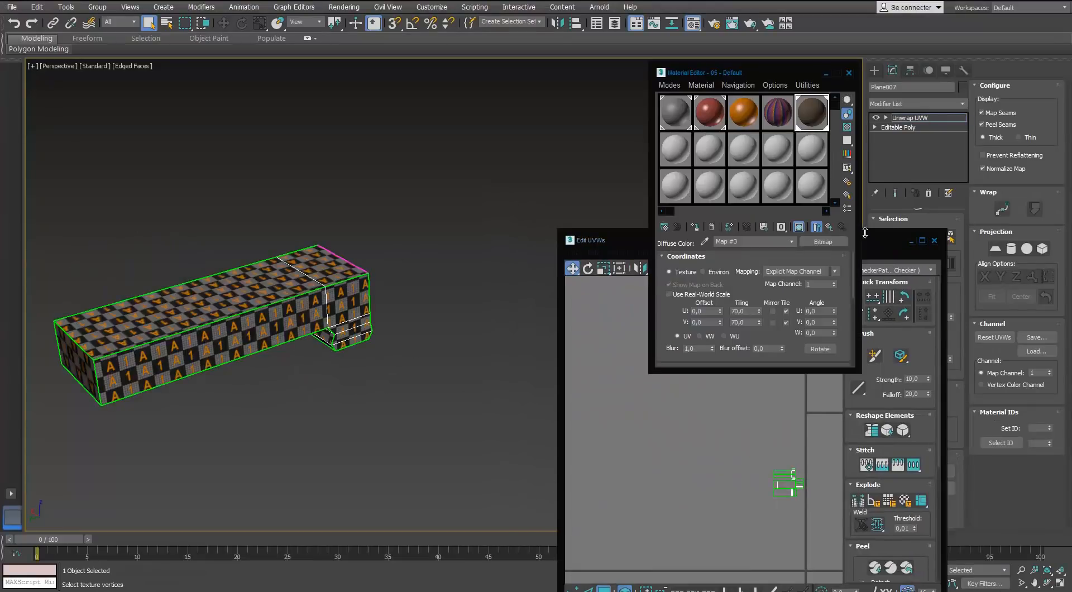
{"action": "left_click", "coordinate": [934, 239]}
{"action": "left_click", "coordinate": [576, 570]}
{"action": "left_click", "coordinate": [894, 471]}
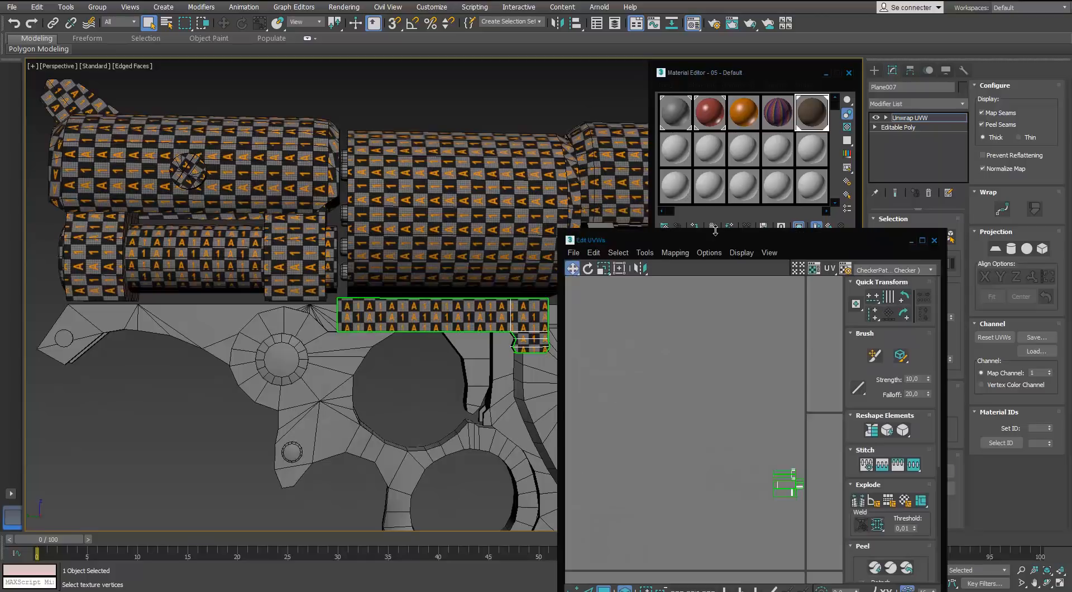
{"action": "left_click", "coordinate": [933, 240]}
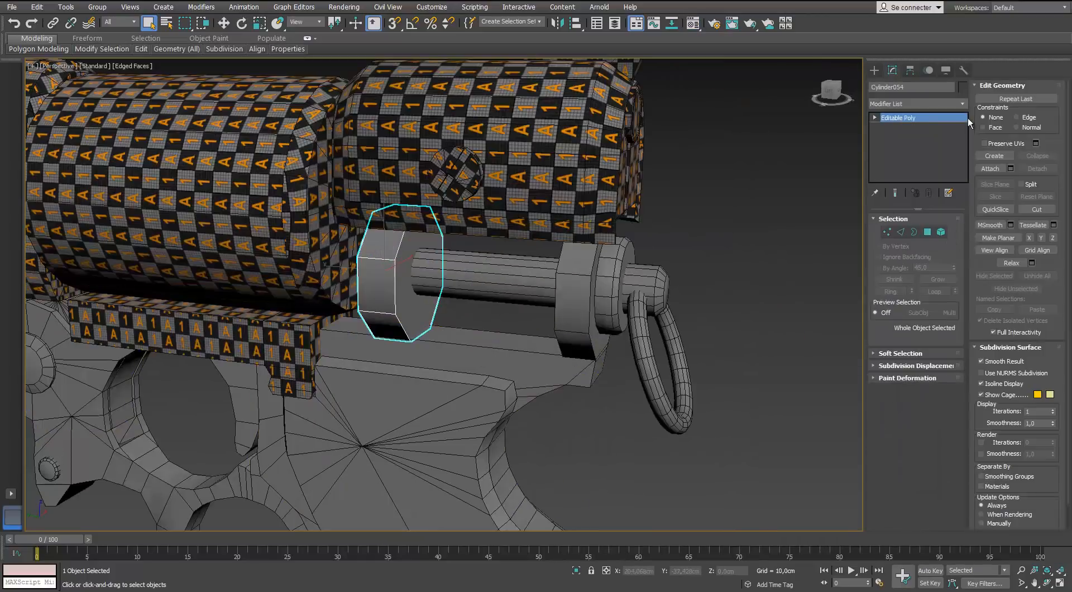
Add an Unwrap UVW modifier to the octagonal collar at the front of the pin and apply normal mapping to it.
{"action": "left_click", "coordinate": [964, 105]}
{"action": "key", "text": "u"}
{"action": "key", "text": "Return"}
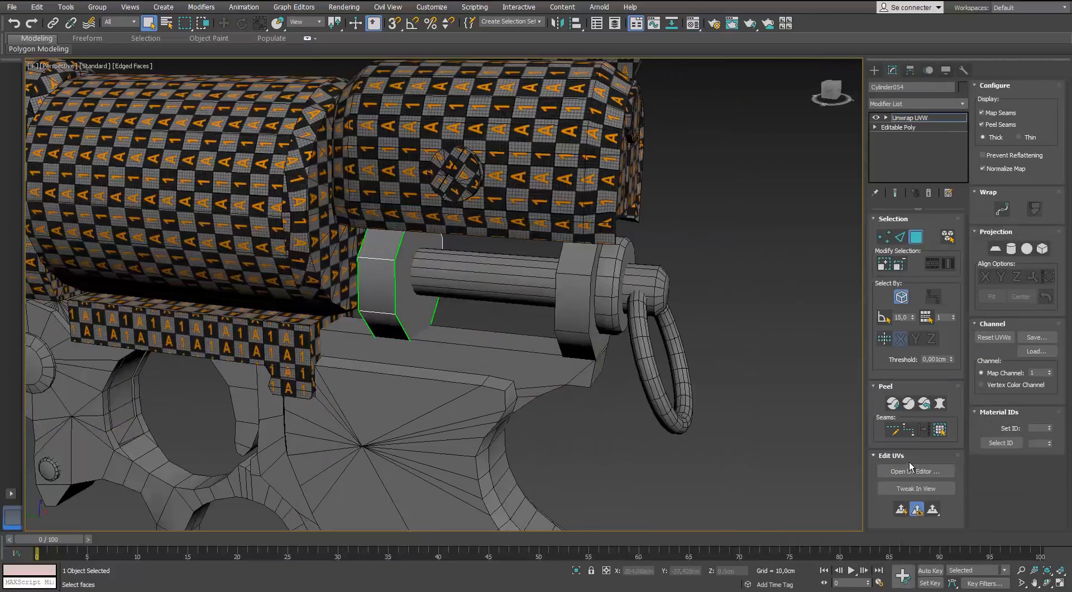
{"action": "left_click", "coordinate": [910, 469]}
{"action": "middle_click_drag", "start_coordinate": [603, 212], "coordinate": [511, 221]}
{"action": "left_click", "coordinate": [518, 489]}
{"action": "left_click", "coordinate": [564, 149]}
{"action": "left_click", "coordinate": [581, 174]}
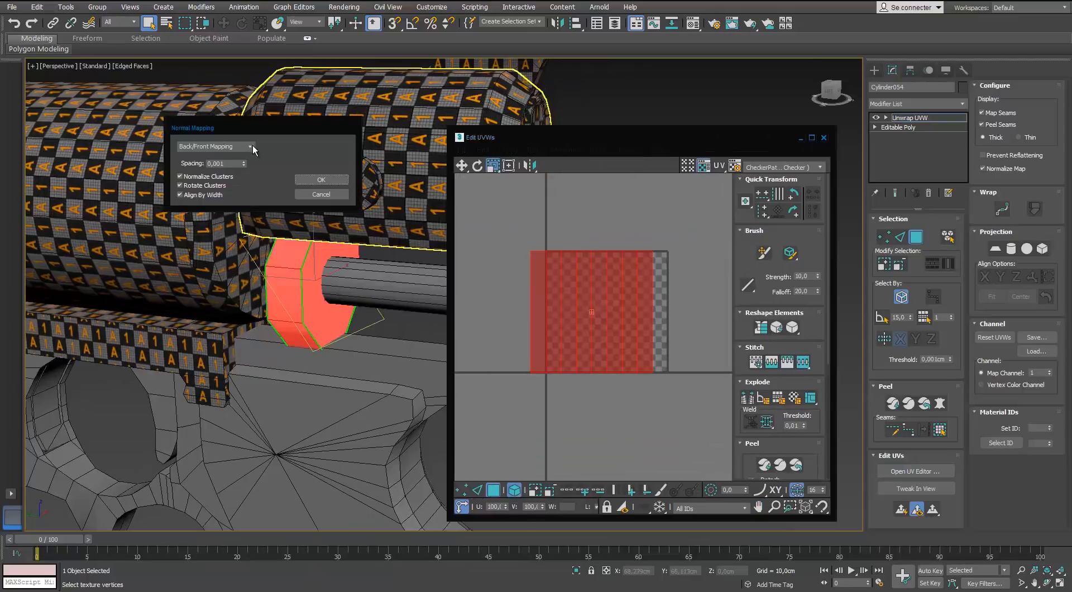
{"action": "left_click", "coordinate": [317, 180]}
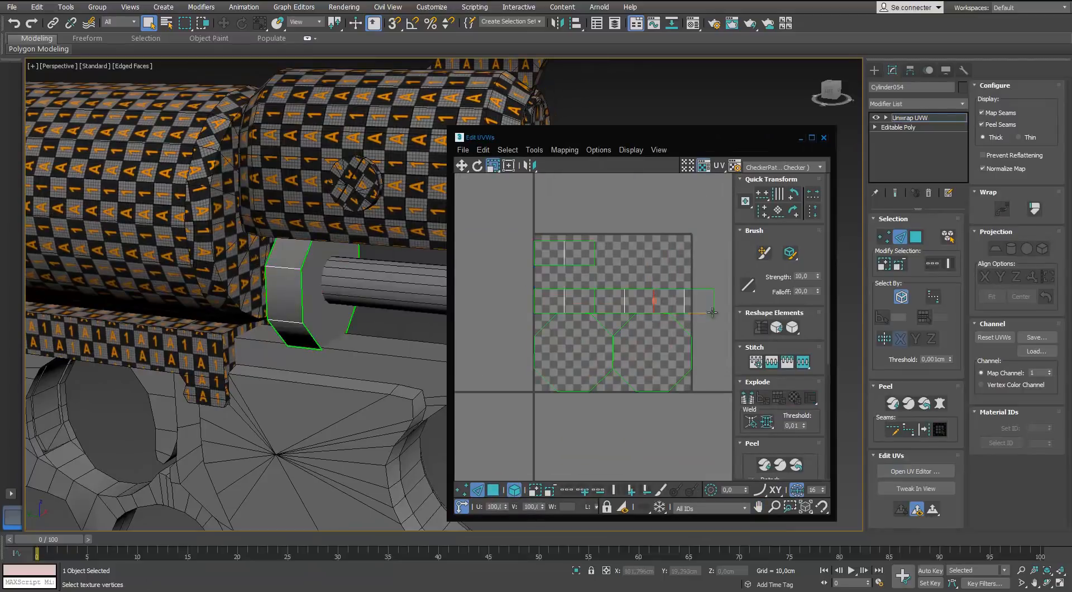
Stitch the octagonal collar's side faces into one continuous UV strip.
{"action": "key", "text": "ctrl+s"}
{"action": "key", "text": "w"}
{"action": "middle_click_drag", "start_coordinate": [712, 309], "coordinate": [635, 298]}
{"action": "scroll", "coordinate": [635, 298], "scroll_direction": "down", "scroll_amount": 1}
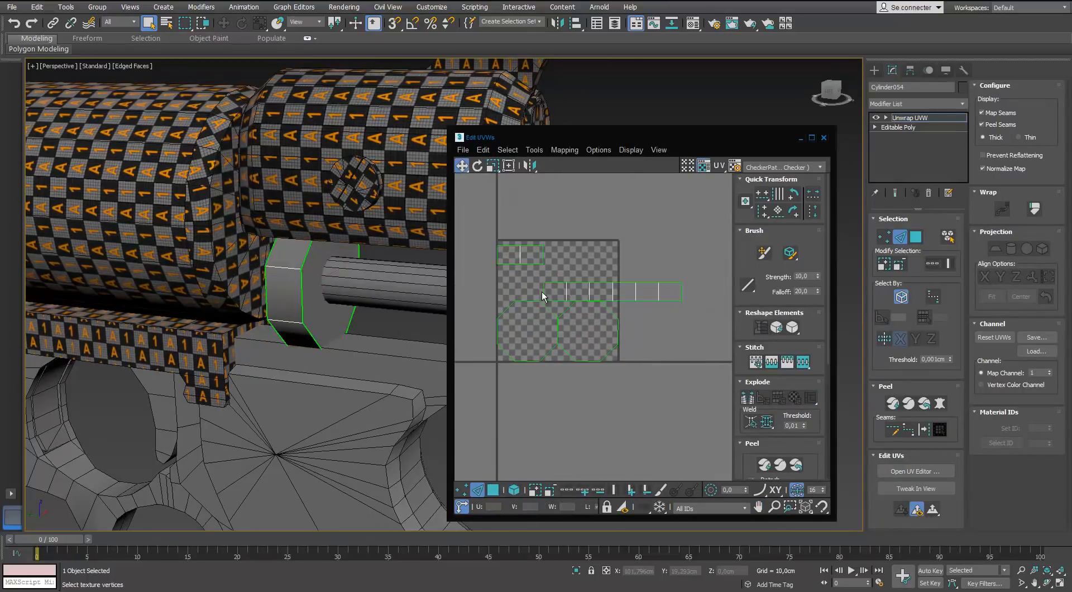
{"action": "left_click", "coordinate": [543, 291]}
{"action": "middle_click_drag", "start_coordinate": [410, 288], "coordinate": [268, 262], "text": "alt"}
{"action": "left_click", "coordinate": [682, 291]}
{"action": "scroll", "coordinate": [672, 325], "scroll_direction": "down", "scroll_amount": 2}
{"action": "key", "text": "3"}
{"action": "scroll", "coordinate": [638, 379], "scroll_direction": "up", "scroll_amount": 2}
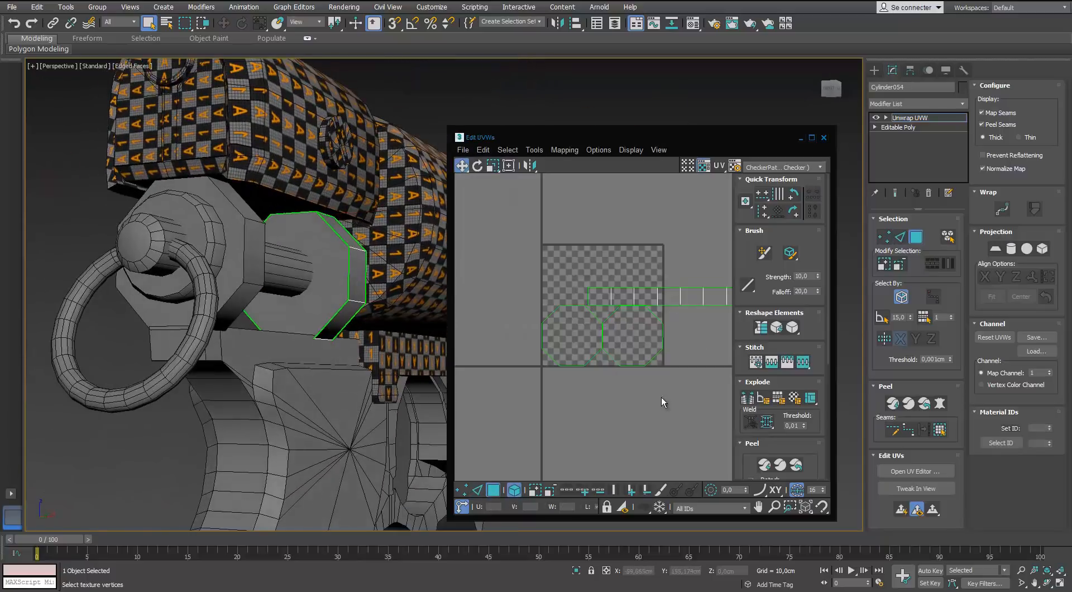
Arrange the collar's two octagonal cap elements side by side directly above the side strip.
{"action": "left_click_drag", "start_coordinate": [661, 397], "coordinate": [571, 357]}
{"action": "left_click_drag", "start_coordinate": [571, 357], "coordinate": [618, 276]}
{"action": "scroll", "coordinate": [617, 277], "scroll_direction": "up", "scroll_amount": 5}
{"action": "scroll", "coordinate": [619, 279], "scroll_direction": "down", "scroll_amount": 3}
{"action": "middle_click_drag", "start_coordinate": [670, 263], "coordinate": [569, 318]}
{"action": "left_click_drag", "start_coordinate": [663, 291], "coordinate": [645, 307]}
{"action": "left_click_drag", "start_coordinate": [688, 280], "coordinate": [550, 366]}
Scale down the collar's complete UV layout and keep it outside the UV tile.
{"action": "key", "text": "r"}
{"action": "left_click_drag", "start_coordinate": [614, 301], "coordinate": [614, 382]}
{"action": "left_click", "coordinate": [703, 166]}
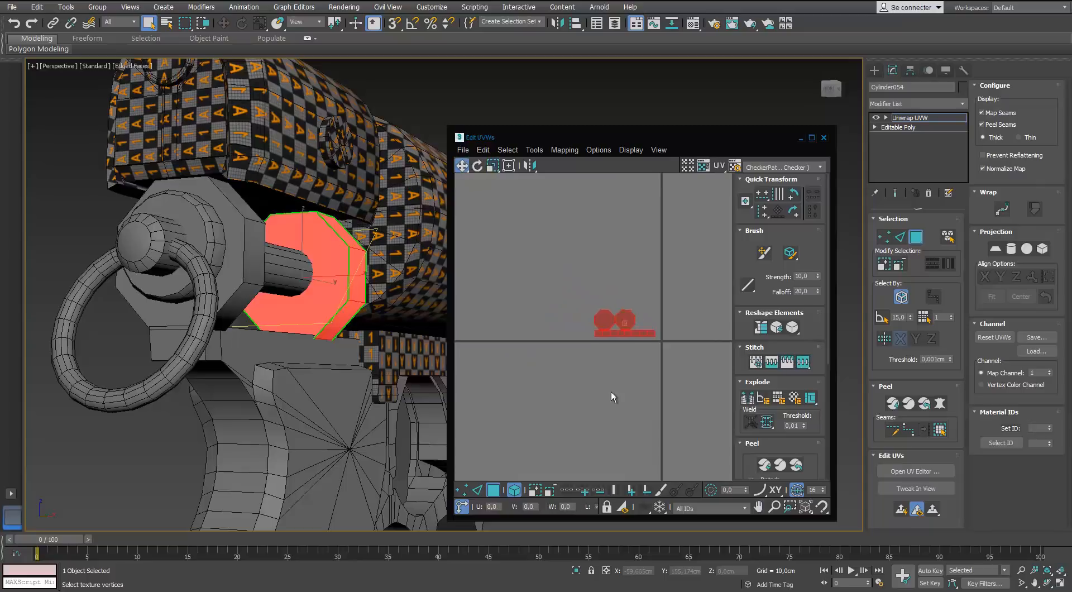
{"action": "left_click", "coordinate": [613, 397]}
Apply the checker material to the front collar and scale its UVs further to match the adjoining barrel's checker size.
{"action": "middle_click_drag", "start_coordinate": [335, 354], "coordinate": [288, 375], "text": "alt"}
{"action": "scroll", "coordinate": [287, 375], "scroll_direction": "down", "scroll_amount": 4}
{"action": "left_click", "coordinate": [693, 23]}
{"action": "left_click_drag", "start_coordinate": [812, 110], "coordinate": [312, 296]}
{"action": "left_click_drag", "start_coordinate": [679, 288], "coordinate": [575, 363]}
{"action": "key", "text": "r"}
{"action": "left_click_drag", "start_coordinate": [621, 322], "coordinate": [620, 349]}
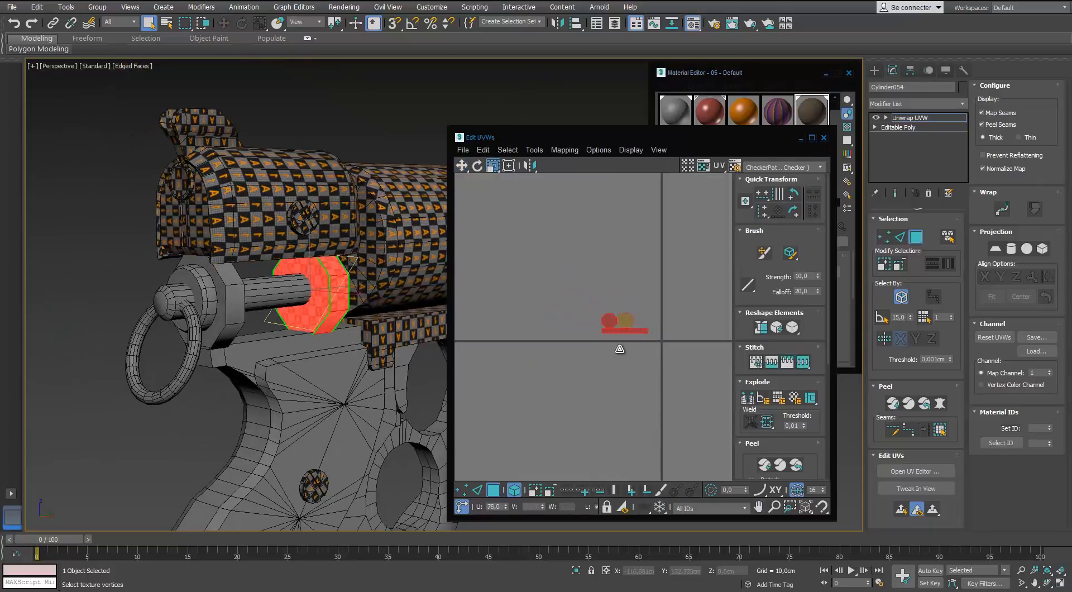
{"action": "middle_click_drag", "start_coordinate": [391, 343], "coordinate": [335, 338], "text": "alt"}
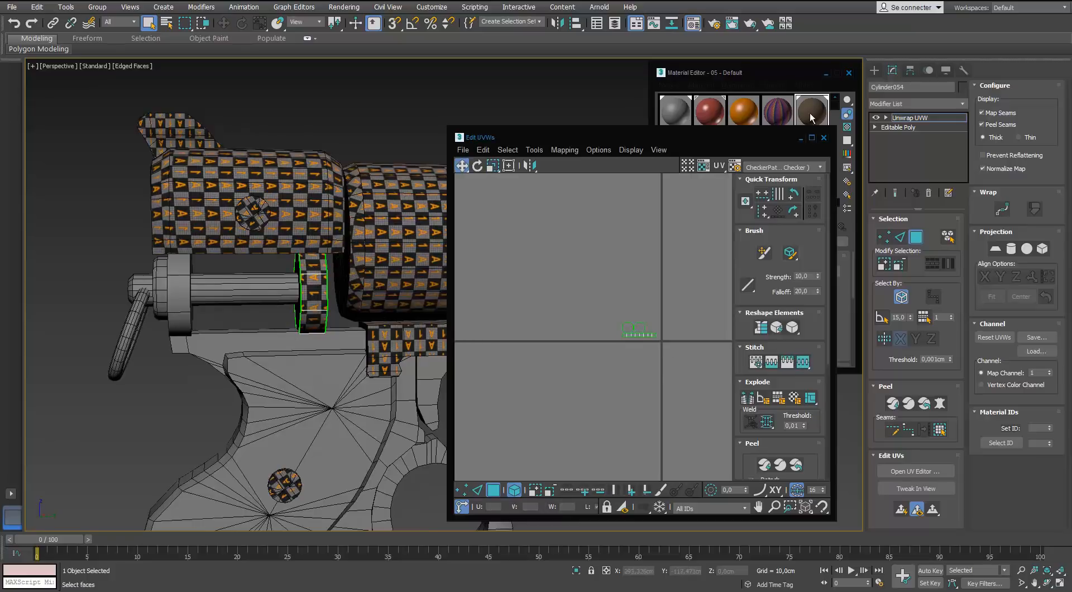
Apply the checker material to the second octagonal collar near the ring and add an Unwrap UVW modifier to it.
{"action": "left_click_drag", "start_coordinate": [811, 116], "coordinate": [179, 292]}
{"action": "middle_click_drag", "start_coordinate": [193, 293], "coordinate": [240, 299], "text": "alt"}
{"action": "scroll", "coordinate": [184, 279], "scroll_direction": "up", "scroll_amount": 3}
{"action": "left_click", "coordinate": [915, 237]}
{"action": "left_click", "coordinate": [179, 284]}
{"action": "left_click", "coordinate": [961, 105]}
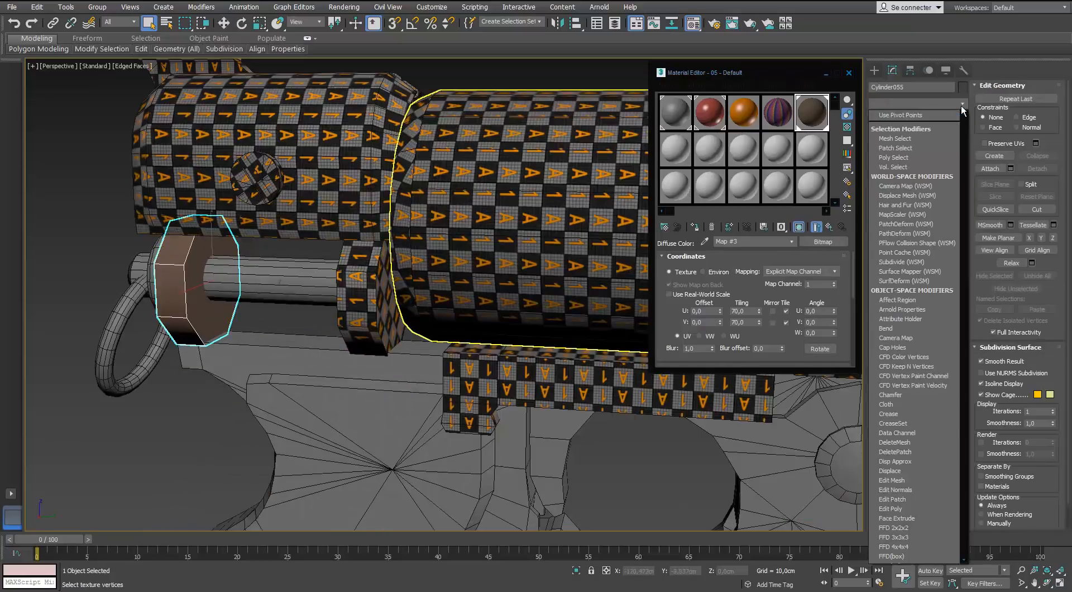
{"action": "key", "text": "u"}
{"action": "key", "text": "Return"}
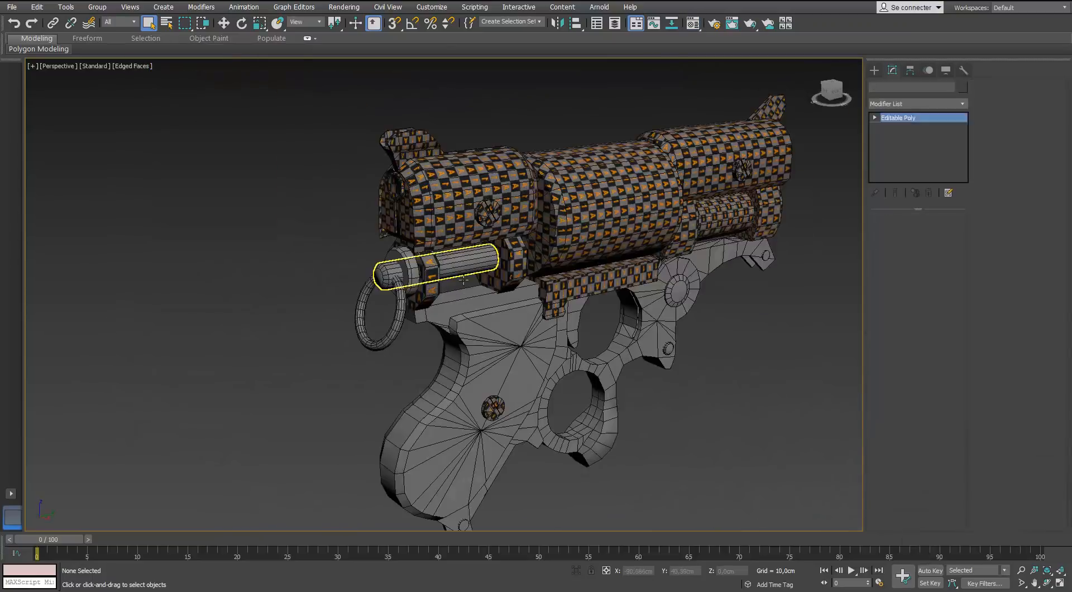
Isolate the long cylindrical pin passing through the collars and add an Unwrap UVW modifier for face editing.
{"action": "left_click", "coordinate": [464, 279]}
{"action": "key", "text": "alt+q"}
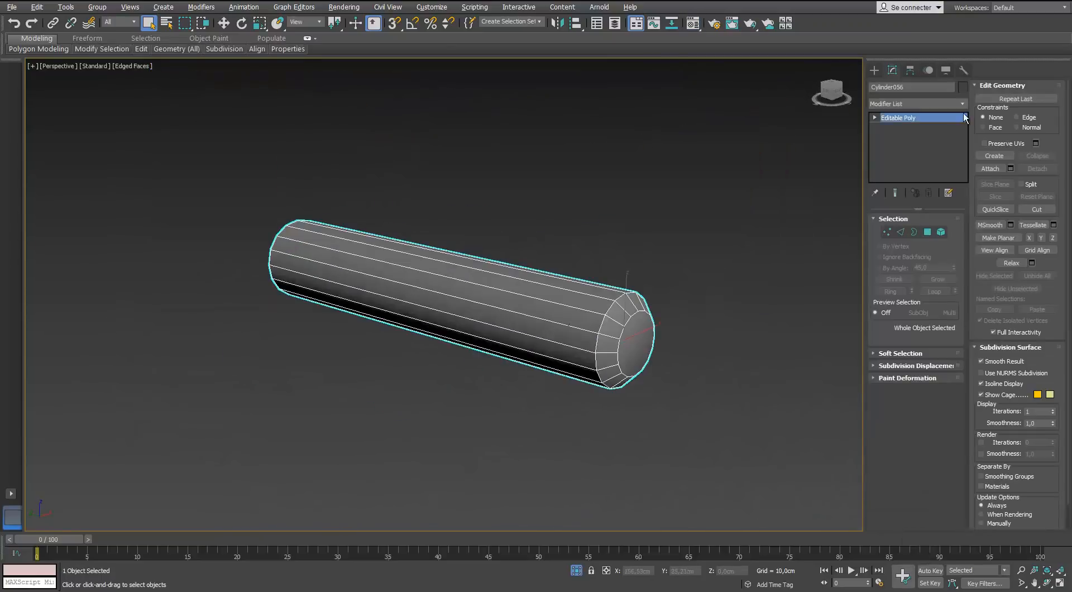
{"action": "left_click", "coordinate": [963, 105]}
{"action": "key", "text": "u"}
{"action": "key", "text": "Return"}
{"action": "left_click", "coordinate": [915, 236]}
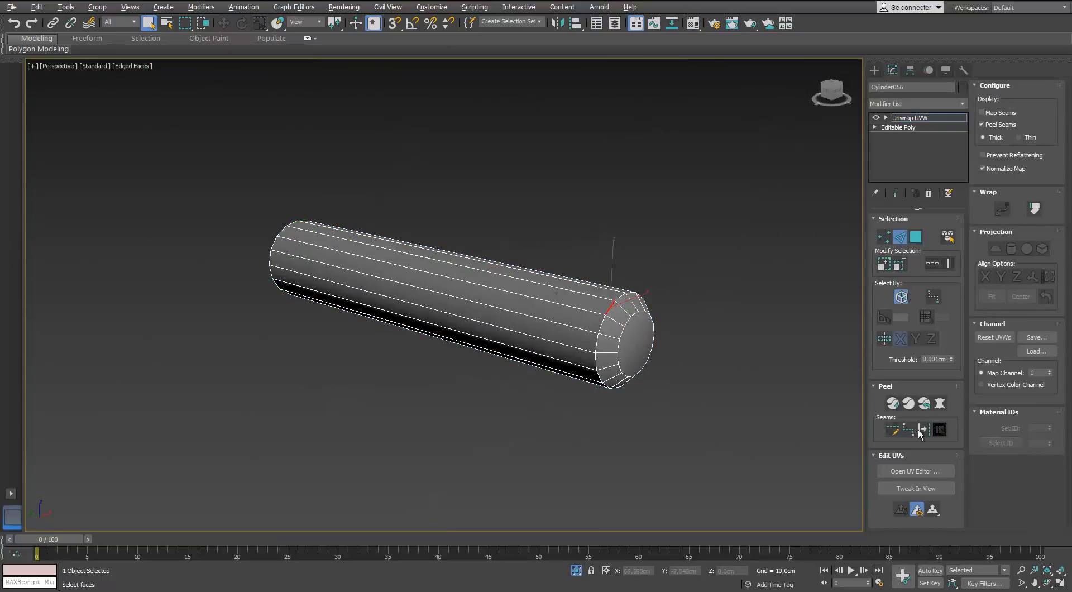
Planar-map the pin's flat end cap as a separate element and bring up the UV editor.
{"action": "middle_click_drag", "start_coordinate": [635, 406], "coordinate": [366, 419], "text": "alt"}
{"action": "scroll", "coordinate": [367, 419], "scroll_direction": "up", "scroll_amount": 3}
{"action": "left_click", "coordinate": [916, 236]}
{"action": "left_click", "coordinate": [340, 414]}
{"action": "left_click", "coordinate": [995, 248]}
{"action": "scroll", "coordinate": [455, 416], "scroll_direction": "down", "scroll_amount": 3}
{"action": "left_click", "coordinate": [915, 471]}
{"action": "middle_click_drag", "start_coordinate": [610, 359], "coordinate": [415, 302]}
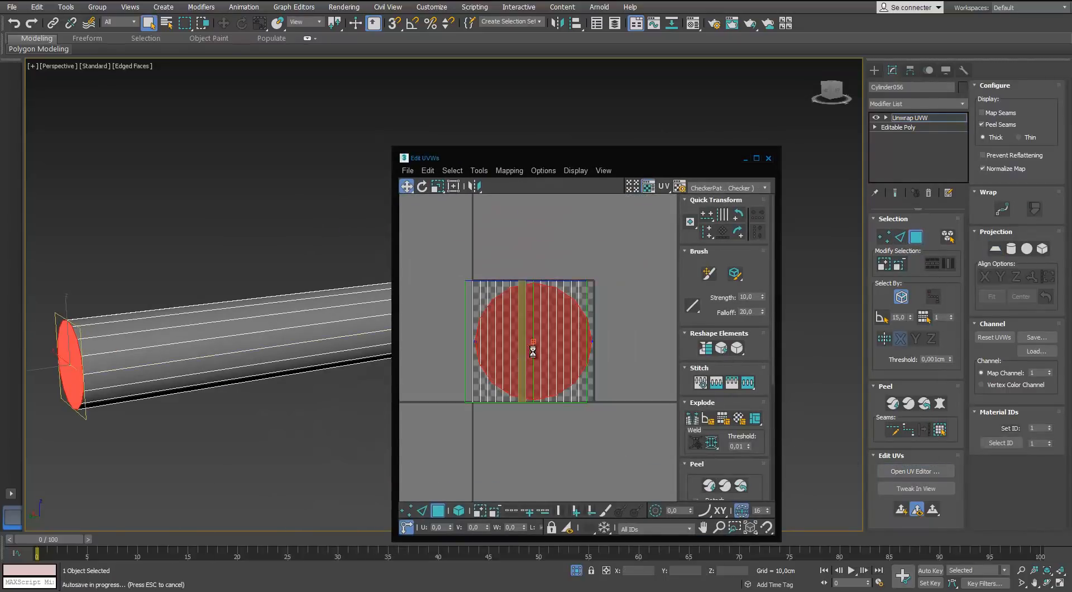
Unfold the pin's remaining faces without the flat cap, and scale down its complete set of UV elements.
{"action": "scroll", "coordinate": [541, 348], "scroll_direction": "down", "scroll_amount": 2}
{"action": "key", "text": "ctrl+a"}
{"action": "middle_click_drag", "start_coordinate": [193, 342], "coordinate": [252, 349], "text": "alt"}
{"action": "left_click", "coordinate": [52, 376], "text": "alt"}
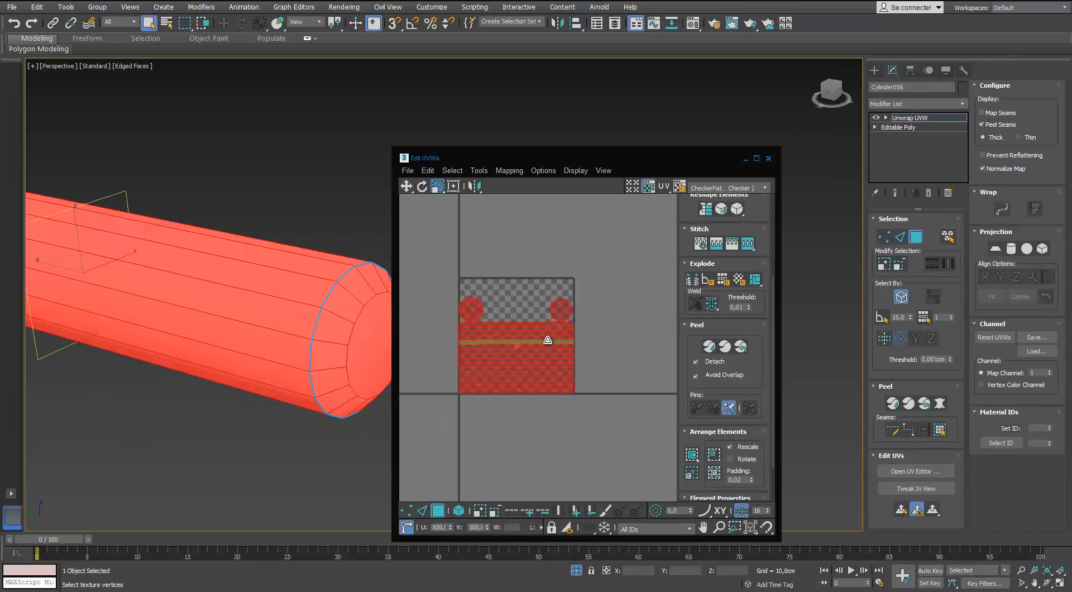
{"action": "scroll", "coordinate": [556, 326], "scroll_direction": "down", "scroll_amount": 2}
{"action": "scroll", "coordinate": [541, 363], "scroll_direction": "up", "scroll_amount": 3}
Straighten the two uneven end borders of the pin's rectangular wall strip in the enlarged UV editor.
{"action": "left_click", "coordinate": [620, 307]}
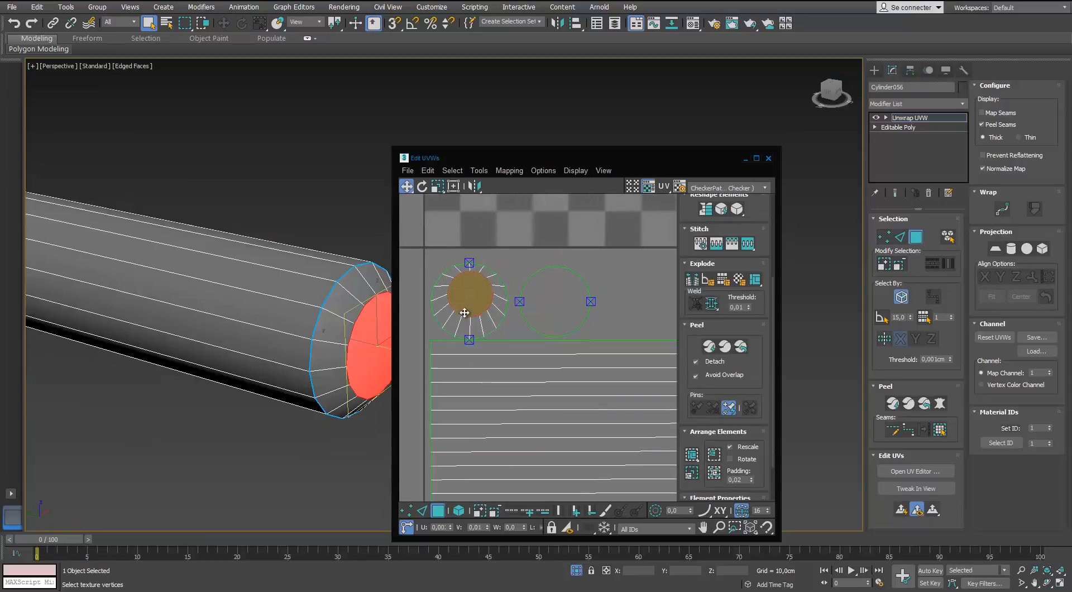
{"action": "left_click", "coordinate": [475, 320]}
{"action": "left_click", "coordinate": [507, 326]}
{"action": "left_click", "coordinate": [559, 347]}
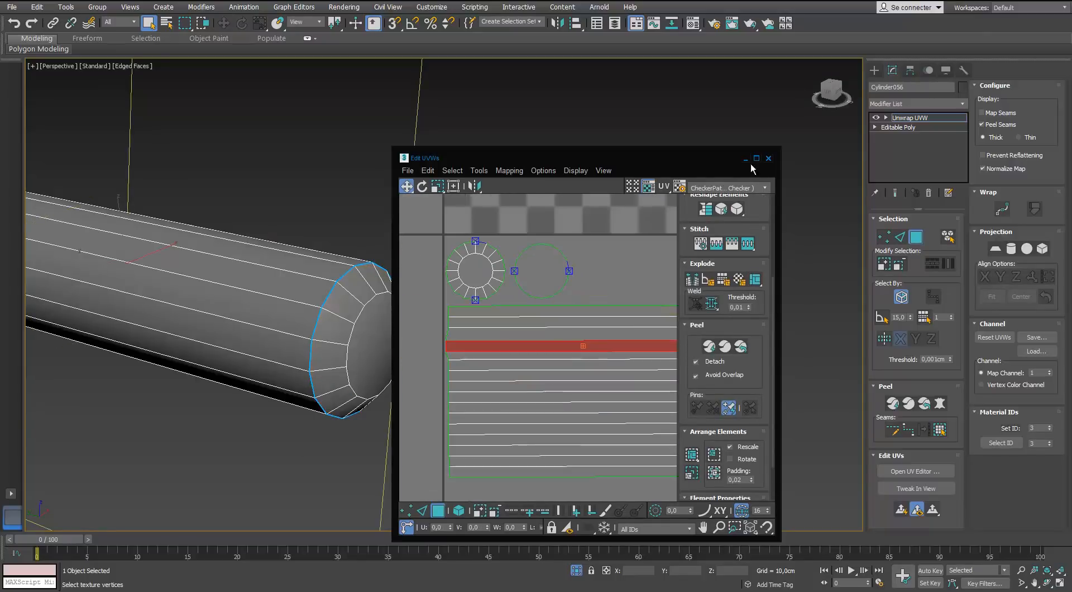
{"action": "double_click", "coordinate": [594, 159]}
{"action": "left_click", "coordinate": [384, 353]}
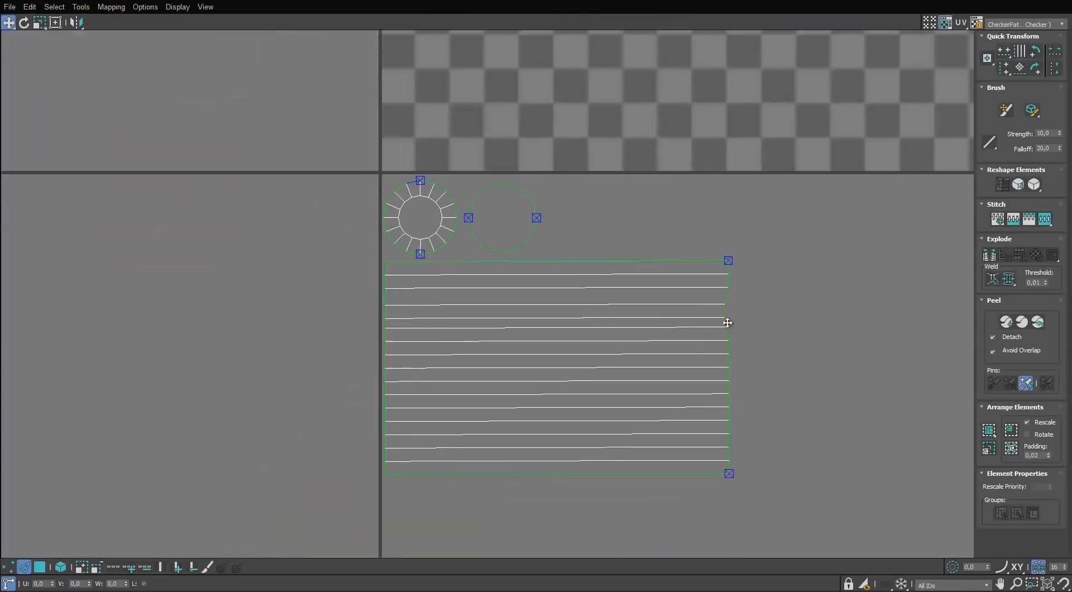
{"action": "scroll", "coordinate": [714, 290], "scroll_direction": "up", "scroll_amount": 3}
{"action": "left_click", "coordinate": [639, 282]}
{"action": "scroll", "coordinate": [698, 223], "scroll_direction": "down", "scroll_amount": 3}
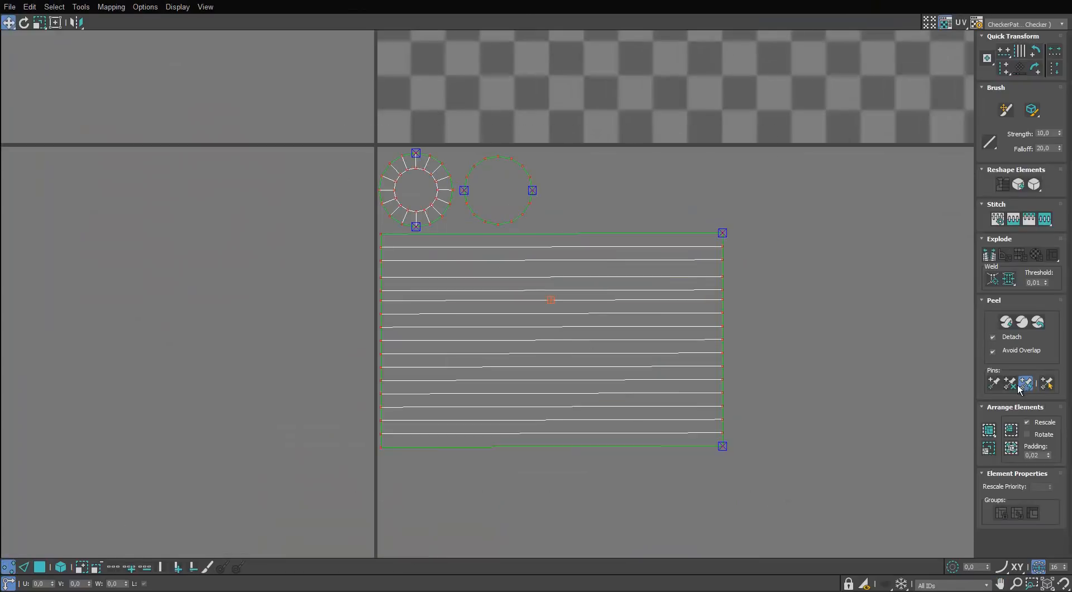
Clear the pins from the pin's UV vertices and select its complete UV layout.
{"action": "left_click", "coordinate": [782, 319]}
{"action": "scroll", "coordinate": [657, 322], "scroll_direction": "down", "scroll_amount": 4}
{"action": "left_click_drag", "start_coordinate": [802, 186], "coordinate": [499, 427]}
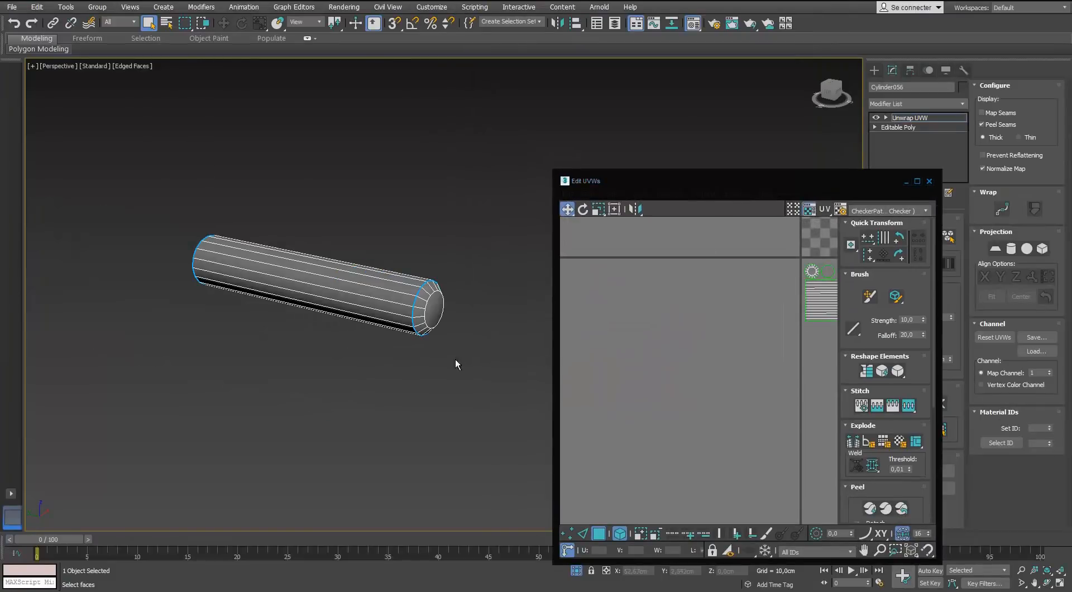
Apply the checker material to the pin cylinder and place its scaled-down UV shells below the texture tile.
{"action": "key", "text": "m"}
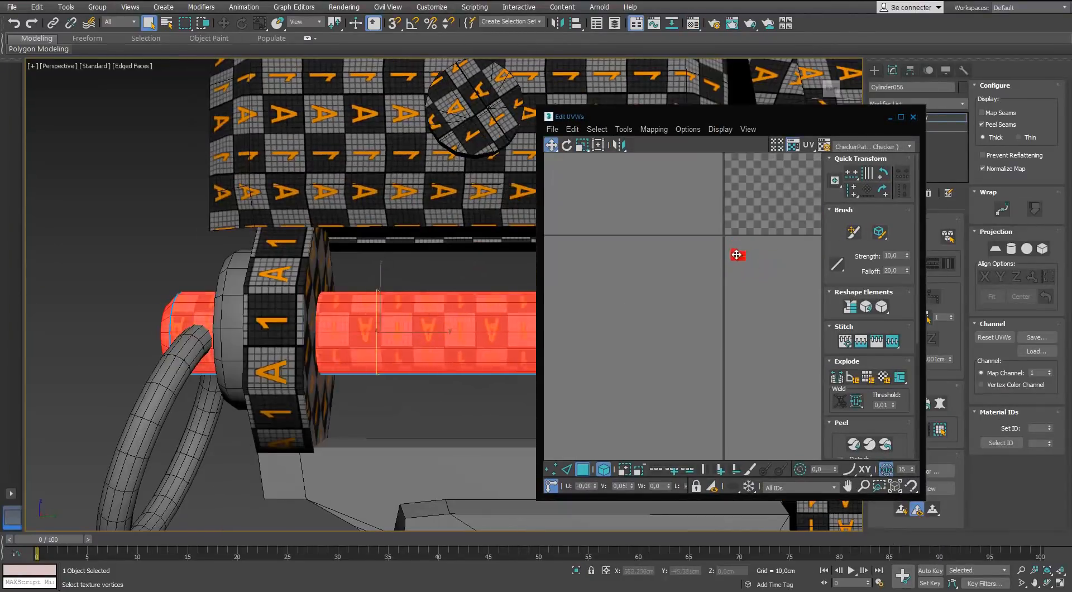
{"action": "left_click", "coordinate": [623, 286]}
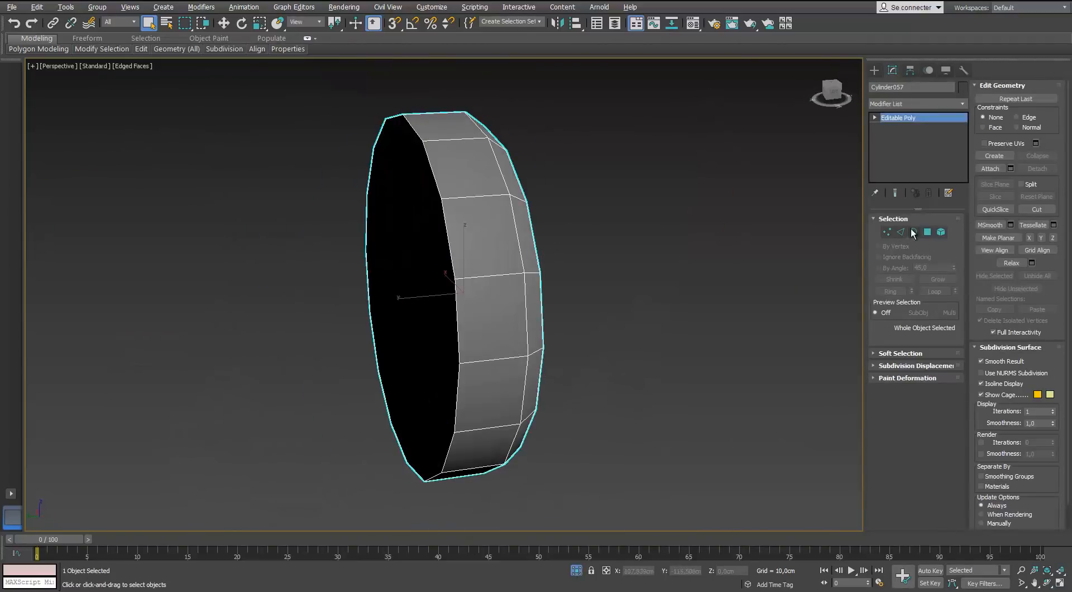
Split the isolated disc's front cap polygon into triangles meeting at a central vertex.
{"action": "key", "text": "4"}
{"action": "middle_click_drag", "start_coordinate": [440, 254], "coordinate": [414, 300], "text": "alt"}
{"action": "left_click", "coordinate": [414, 300]}
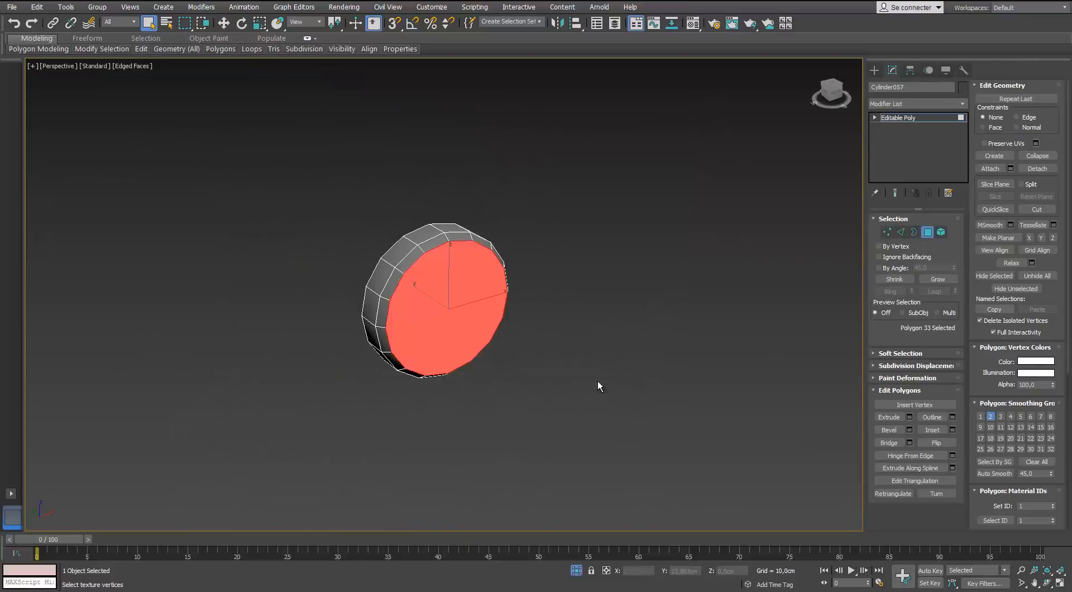
{"action": "scroll", "coordinate": [598, 380], "scroll_direction": "up", "scroll_amount": 3}
{"action": "right_click", "coordinate": [350, 227]}
{"action": "left_click", "coordinate": [929, 233]}
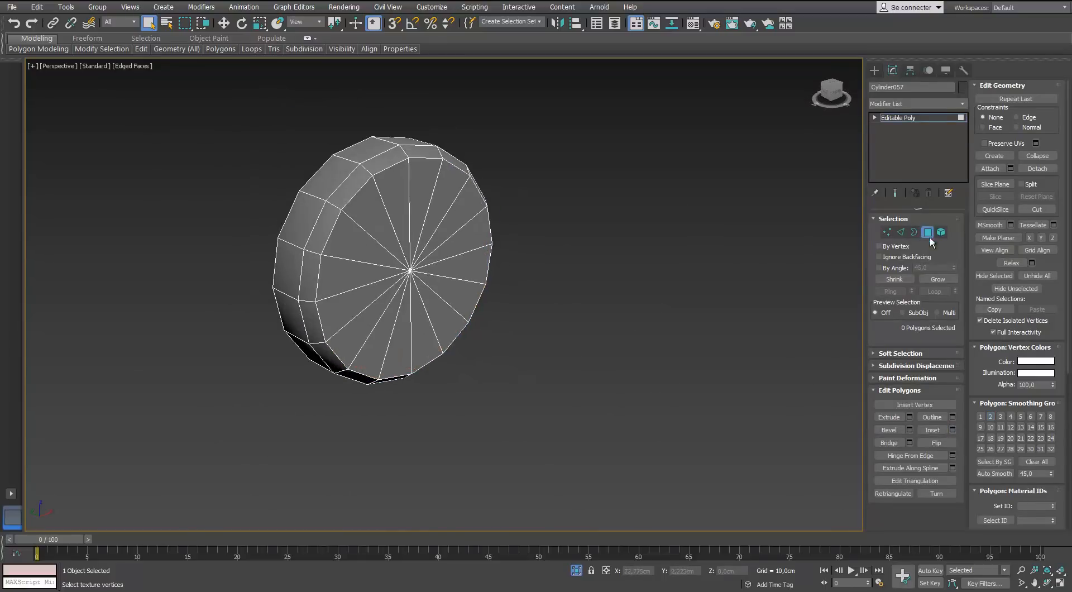
Add an Unwrap UVW modifier to the disc, switch to edge selection and turn off the map seam display.
{"action": "left_click", "coordinate": [962, 104]}
{"action": "left_click", "coordinate": [946, 147]}
{"action": "key", "text": "2"}
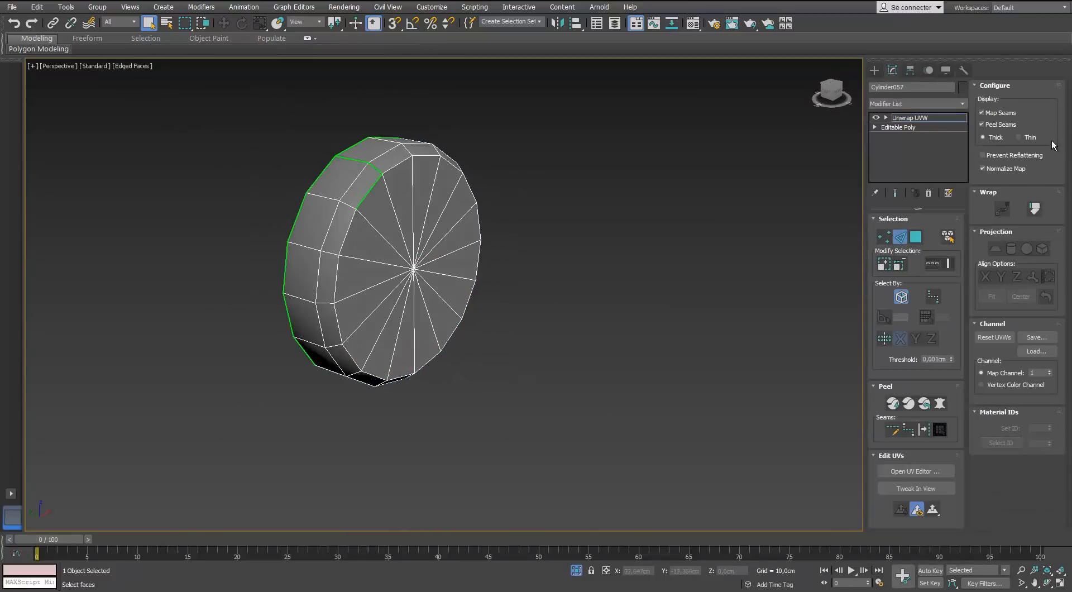
{"action": "left_click", "coordinate": [982, 113]}
Mark the edge loop around the disc's bevelled rim as a peel seam and open the UV editor.
{"action": "middle_click_drag", "start_coordinate": [464, 313], "coordinate": [459, 457], "text": "alt"}
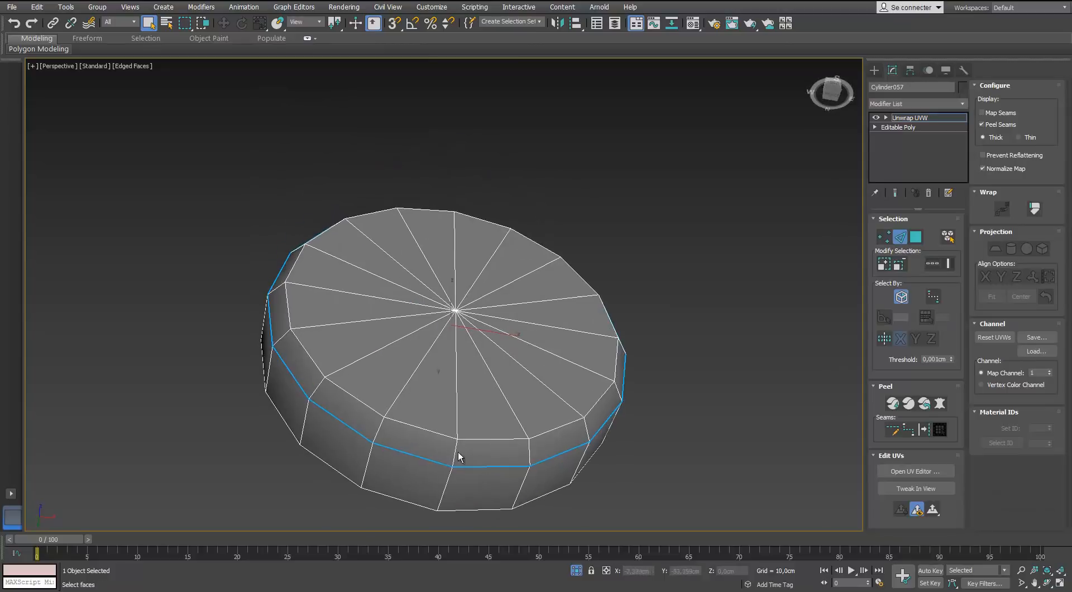
{"action": "left_click", "coordinate": [927, 425]}
{"action": "middle_click_drag", "start_coordinate": [682, 437], "coordinate": [656, 433], "text": "alt"}
{"action": "middle_click_drag", "start_coordinate": [538, 383], "coordinate": [503, 312], "text": "alt"}
{"action": "left_click", "coordinate": [915, 471]}
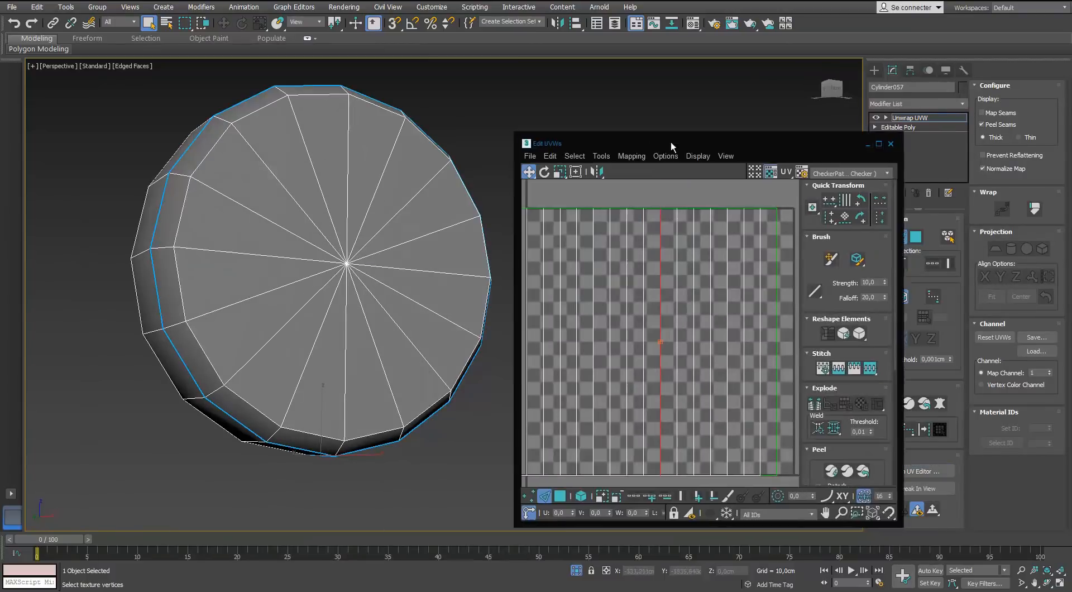
{"action": "left_click_drag", "start_coordinate": [671, 140], "coordinate": [614, 149]}
Peel the disc's cap and side band into separate UV shells, expanding the face selection to the seams.
{"action": "key", "text": "3"}
{"action": "left_click", "coordinate": [394, 251]}
{"action": "left_click", "coordinate": [939, 429]}
{"action": "left_click", "coordinate": [772, 481]}
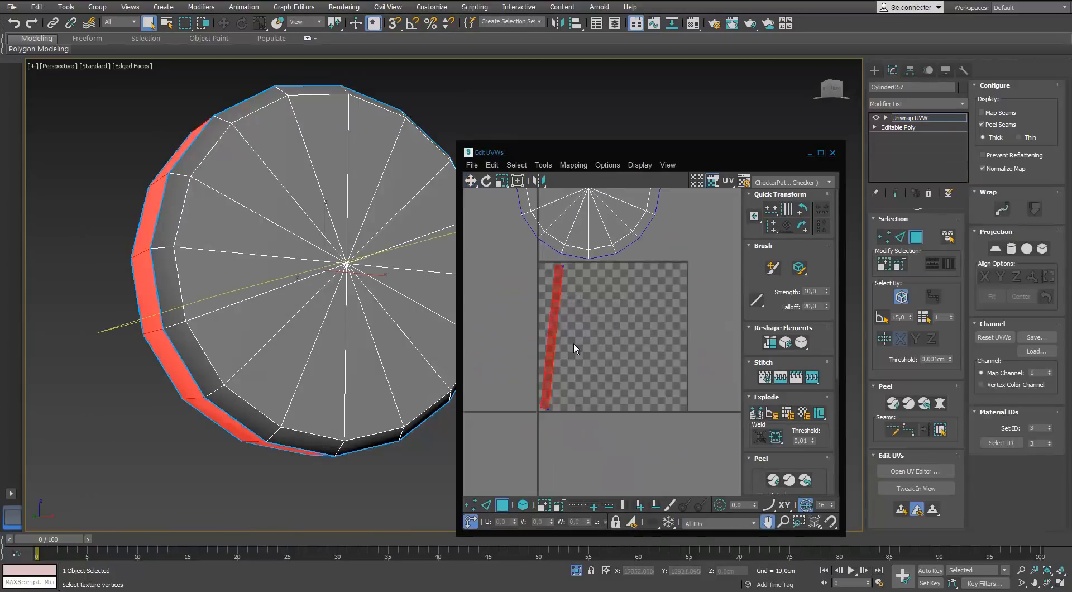
Rotate the side band's UV strip upright and place it beside the disc's circular shell.
{"action": "middle_click_drag", "start_coordinate": [575, 348], "coordinate": [597, 502]}
{"action": "left_click_drag", "start_coordinate": [673, 436], "coordinate": [468, 337]}
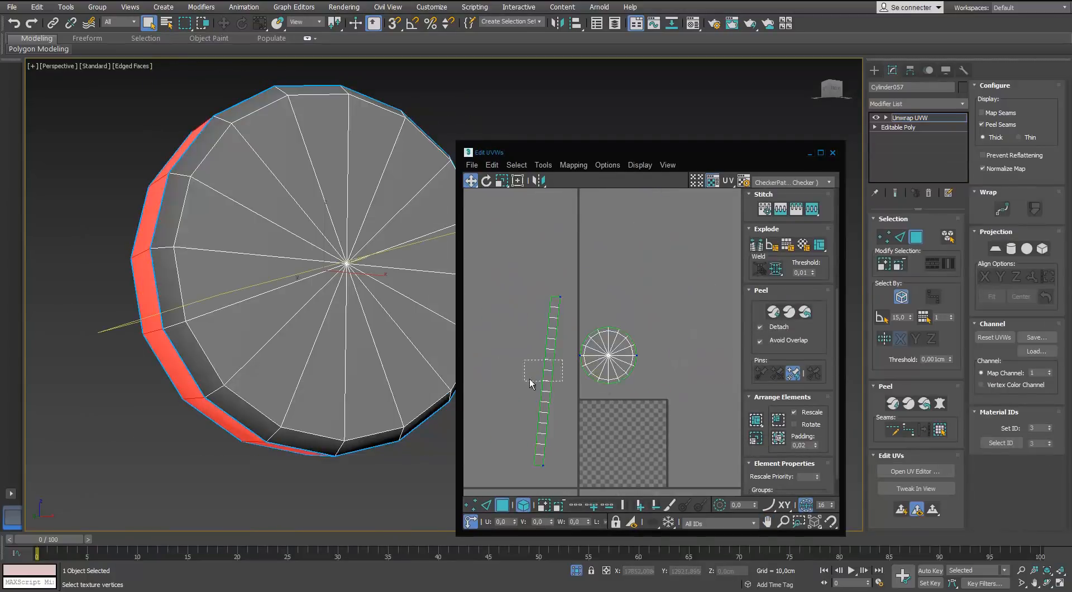
{"action": "left_click_drag", "start_coordinate": [531, 371], "coordinate": [530, 307]}
{"action": "key", "text": "w"}
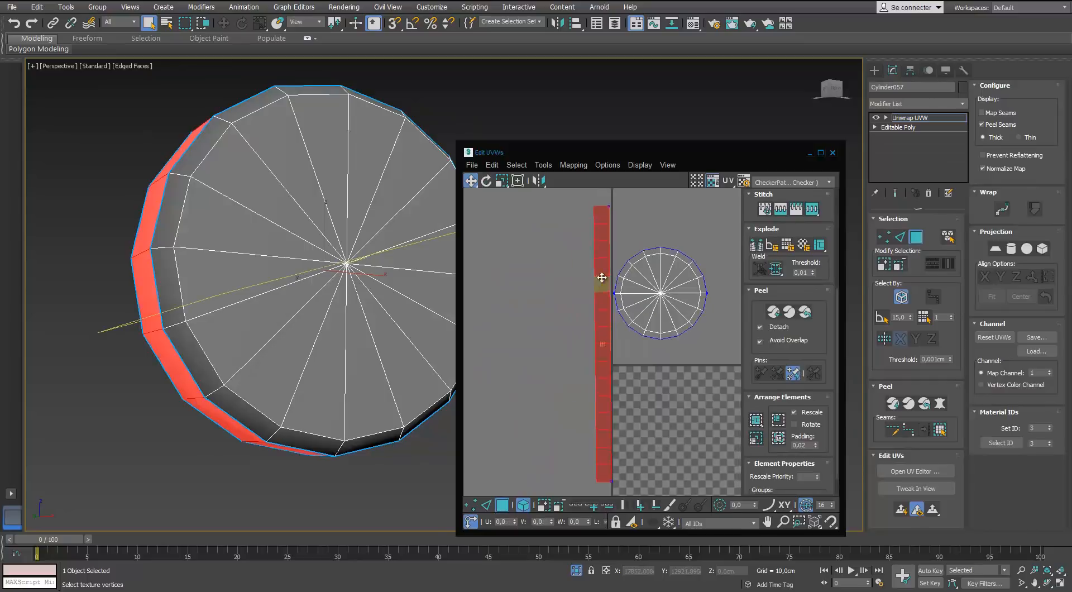
{"action": "scroll", "coordinate": [604, 311], "scroll_direction": "up", "scroll_amount": 3}
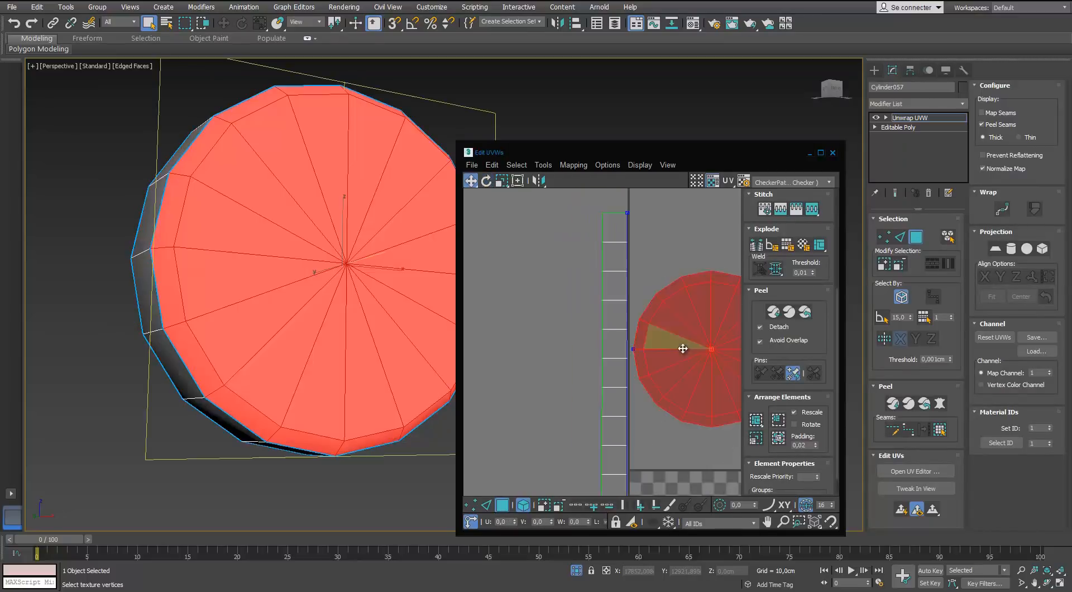
Rotate both disc shells 90 degrees with angle snap on and place them below the texture tile.
{"action": "left_click_drag", "start_coordinate": [697, 244], "coordinate": [642, 346]}
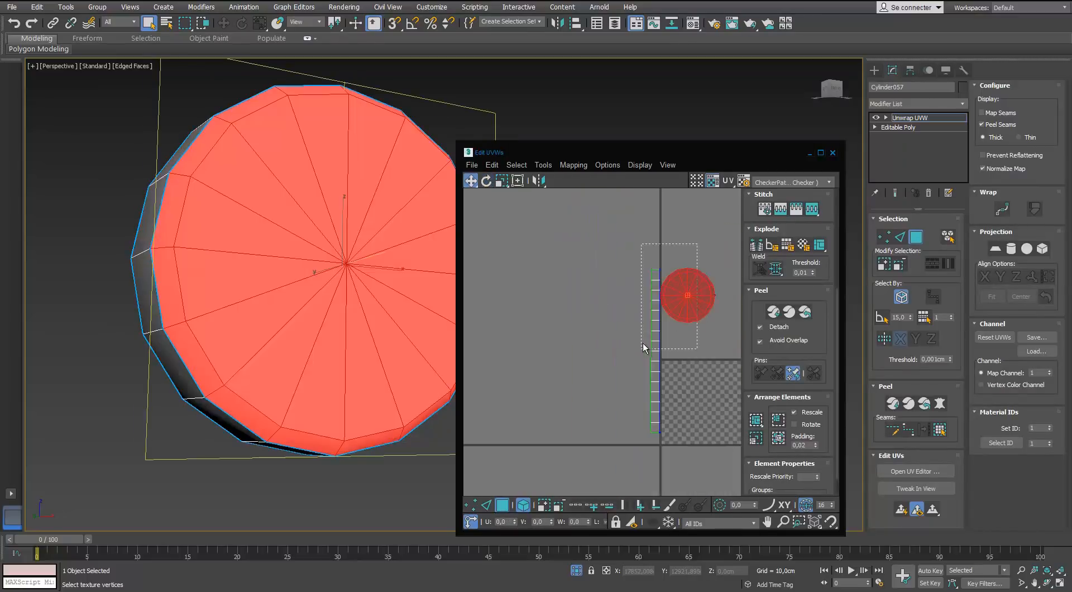
{"action": "key", "text": "e"}
{"action": "key", "text": "a"}
{"action": "scroll", "coordinate": [662, 385], "scroll_direction": "up", "scroll_amount": 3}
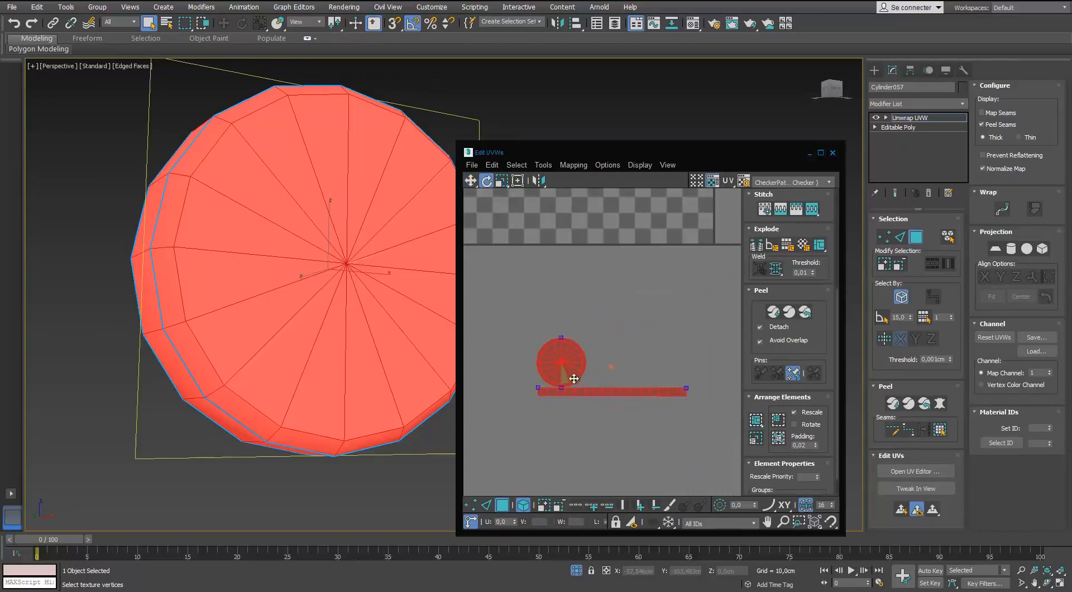
{"action": "left_click_drag", "start_coordinate": [606, 285], "coordinate": [607, 278]}
{"action": "left_click", "coordinate": [553, 346]}
Apply the checker material to the disc and leave isolation mode.
{"action": "middle_click_drag", "start_coordinate": [312, 386], "coordinate": [362, 394], "text": "alt"}
{"action": "scroll", "coordinate": [361, 394], "scroll_direction": "down", "scroll_amount": 4}
{"action": "key", "text": "m"}
{"action": "left_click_drag", "start_coordinate": [811, 110], "coordinate": [369, 242]}
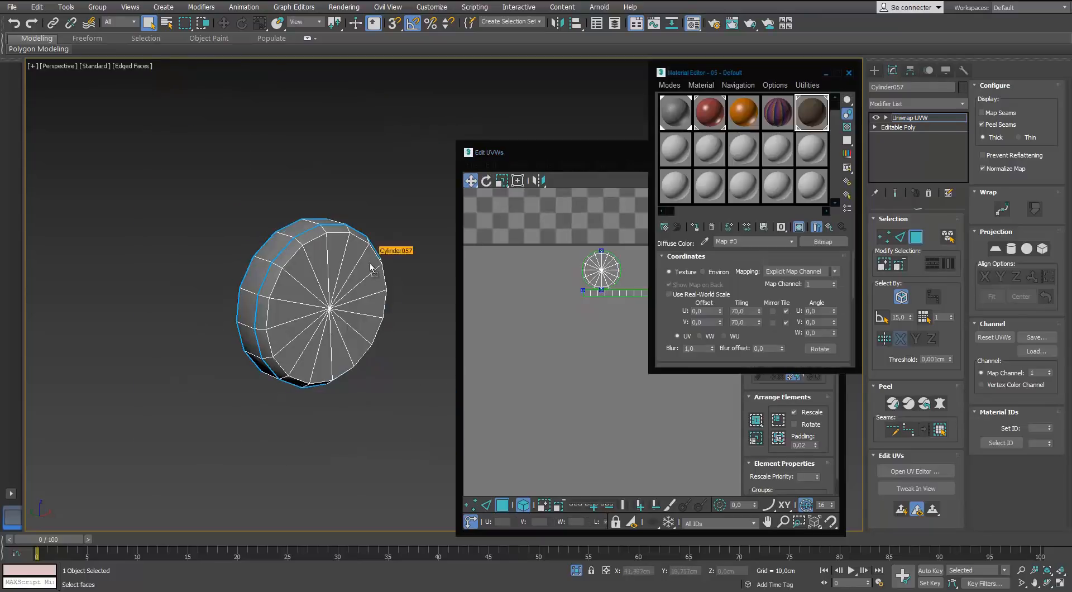
{"action": "key", "text": "m"}
{"action": "left_click", "coordinate": [577, 570]}
Scale the disc's UV shells down to match the checker size of the neighbouring parts, and close the UV editor.
{"action": "left_click_drag", "start_coordinate": [604, 314], "coordinate": [604, 339]}
{"action": "middle_click_drag", "start_coordinate": [391, 340], "coordinate": [346, 334], "text": "alt"}
{"action": "key", "text": "w"}
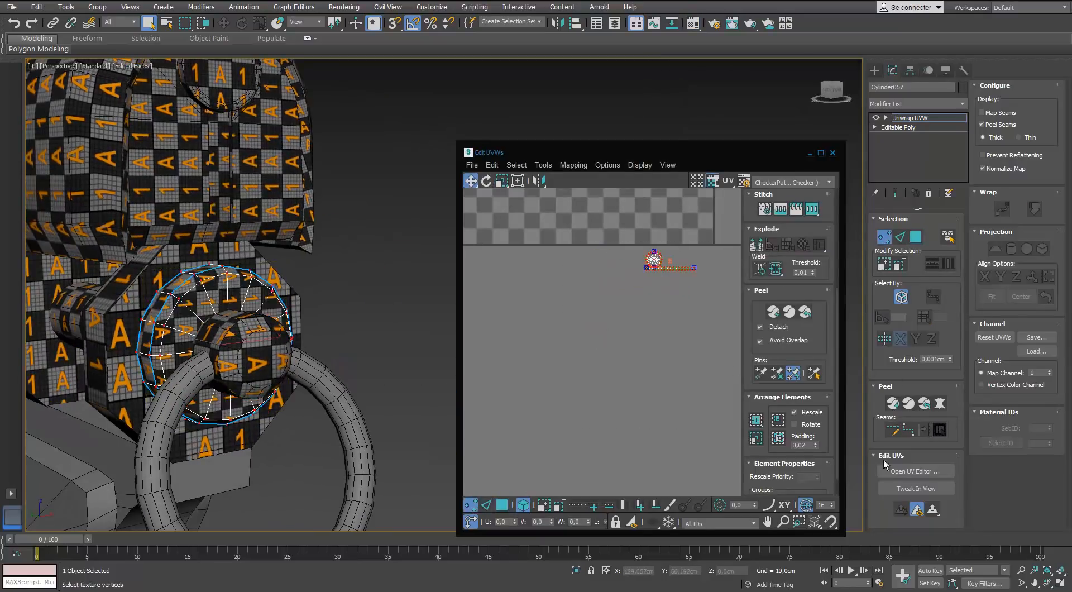
{"action": "left_click", "coordinate": [832, 152]}
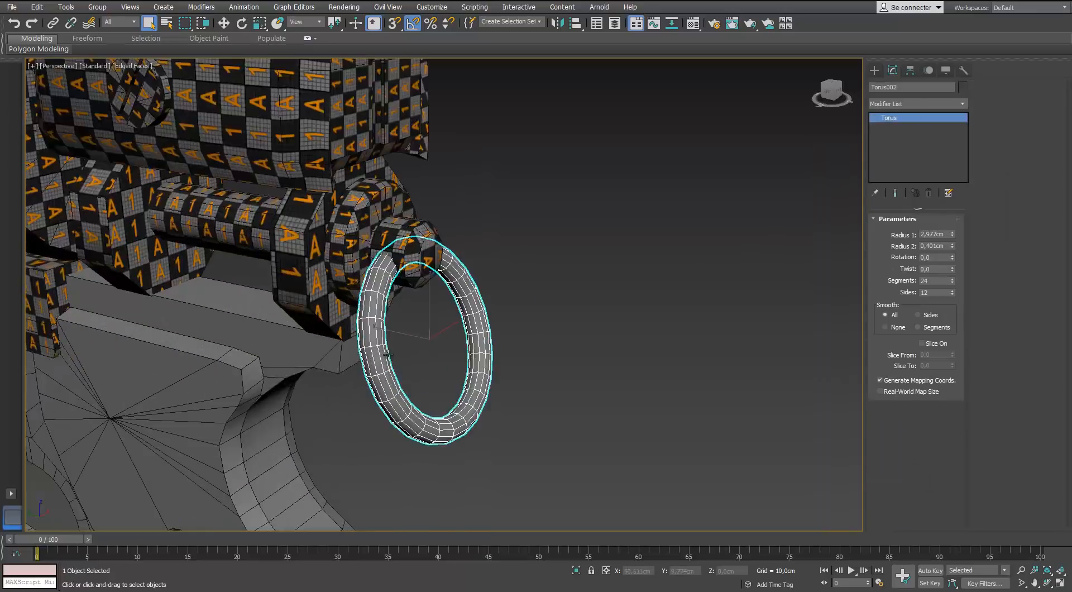
Isolate the torus ring and convert it to an Editable Poly.
{"action": "key", "text": "alt+q"}
{"action": "right_click", "coordinate": [405, 219]}
{"action": "mouse_move", "coordinate": [438, 332]}
{"action": "left_click", "coordinate": [531, 341]}
{"action": "middle_click_drag", "start_coordinate": [497, 318], "coordinate": [410, 232], "text": "alt"}
{"action": "scroll", "coordinate": [411, 231], "scroll_direction": "up", "scroll_amount": 4}
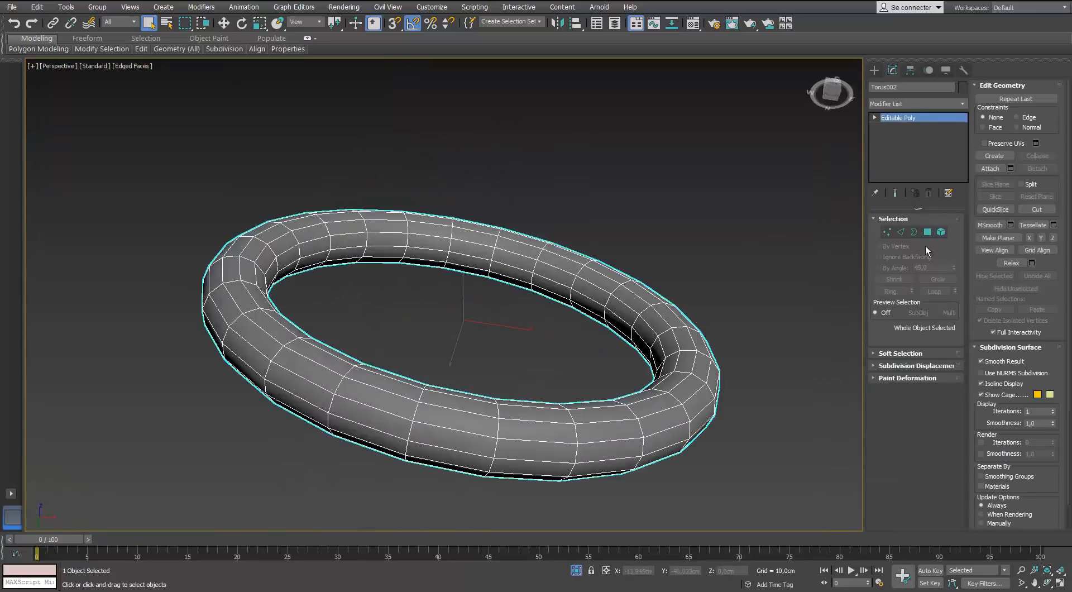
{"action": "left_click", "coordinate": [900, 231]}
{"action": "left_click", "coordinate": [519, 269]}
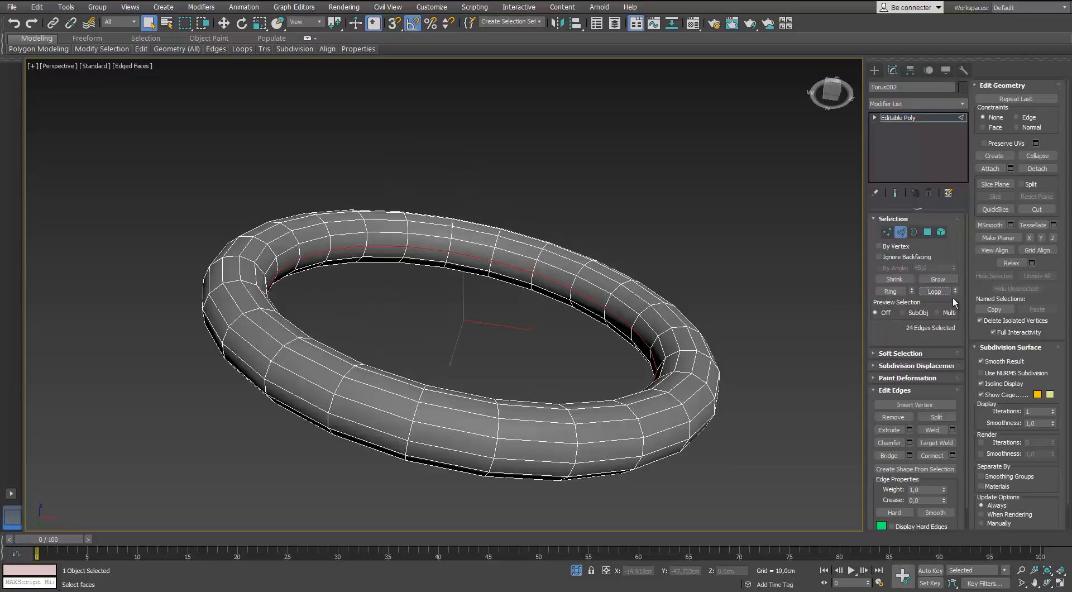
{"action": "left_click", "coordinate": [901, 233]}
Add an Unwrap UVW modifier to the ring, switch to edge selection and turn off the map seam display.
{"action": "left_click", "coordinate": [961, 103]}
{"action": "key", "text": "u"}
{"action": "key", "text": "Return"}
{"action": "left_click", "coordinate": [900, 237]}
{"action": "left_click", "coordinate": [981, 112]}
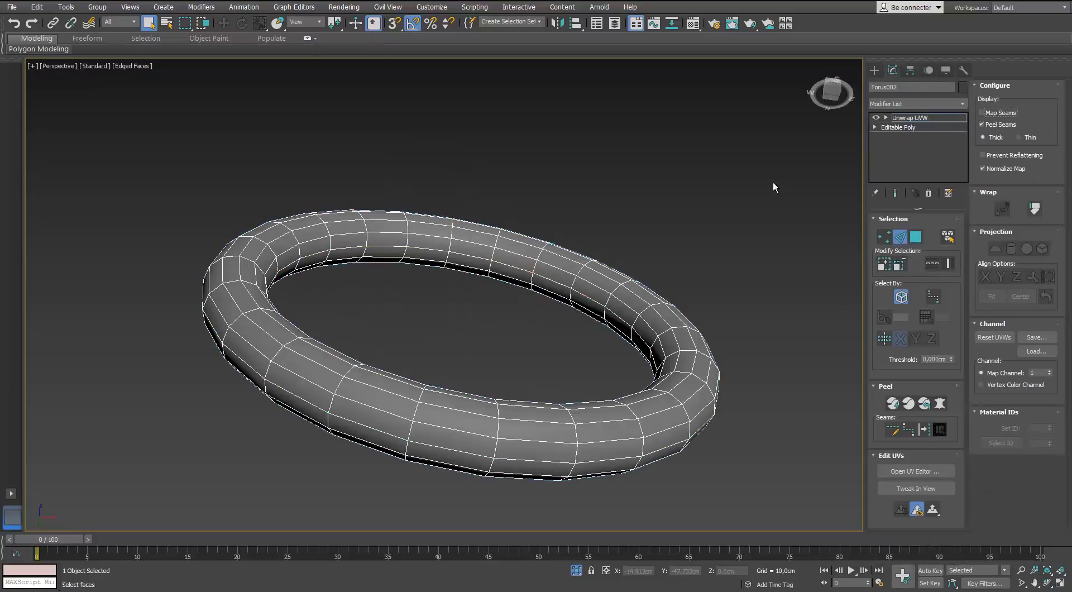
Mark the edge loops around the ring's inner and outer circumference as peel seams.
{"action": "double_click", "coordinate": [464, 252]}
{"action": "mouse_move", "coordinate": [464, 251]}
{"action": "middle_mouse_down", "text": "alt"}
{"action": "mouse_move", "coordinate": [463, 271]}
{"action": "mouse_move", "coordinate": [472, 240]}
{"action": "middle_mouse_up", "text": "alt"}
{"action": "left_click", "coordinate": [908, 429]}
{"action": "middle_click_drag", "start_coordinate": [665, 363], "coordinate": [663, 338], "text": "alt"}
{"action": "double_click", "coordinate": [662, 339]}
{"action": "left_click", "coordinate": [908, 429]}
{"action": "middle_click_drag", "start_coordinate": [662, 257], "coordinate": [663, 340], "text": "alt"}
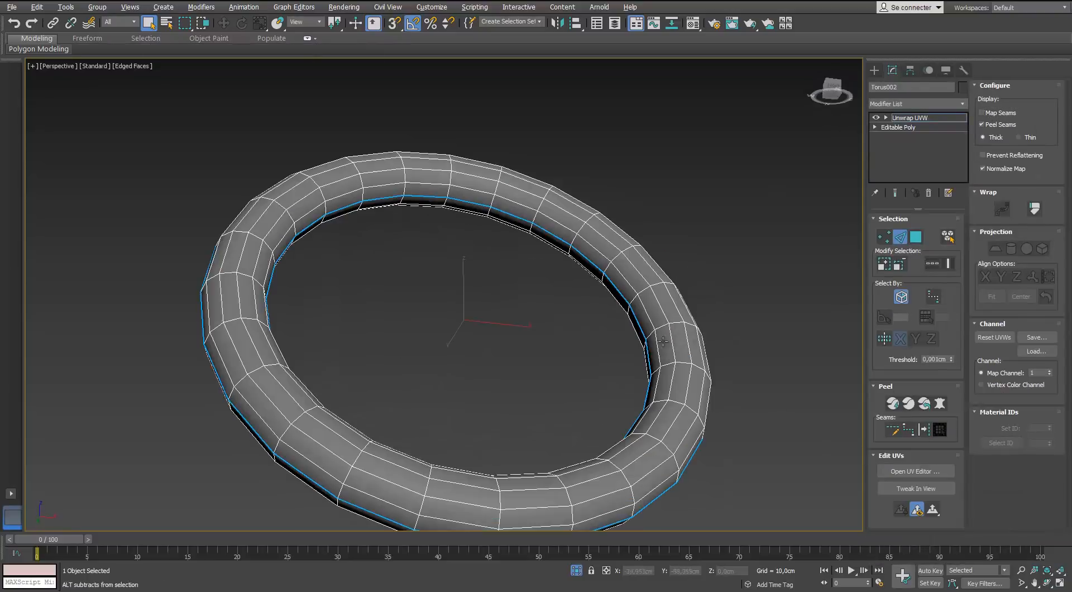
Open the UV editor, planar-map one half of the ring up to the seams and move its shell beside the texture tile.
{"action": "left_click", "coordinate": [915, 471]}
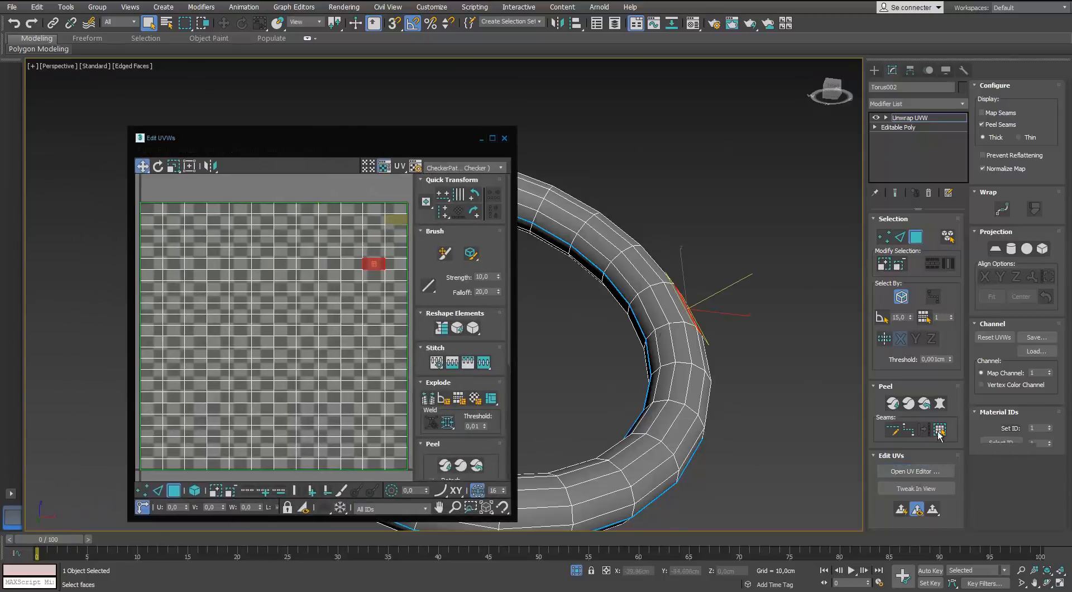
{"action": "left_click", "coordinate": [940, 429]}
{"action": "left_click", "coordinate": [995, 248]}
{"action": "scroll", "coordinate": [328, 257], "scroll_direction": "down", "scroll_amount": 5}
{"action": "double_click", "coordinate": [340, 297]}
{"action": "left_click_drag", "start_coordinate": [341, 298], "coordinate": [243, 296]}
Planar-map the ring's other half as a flat annular shell and move it below the first one.
{"action": "left_click", "coordinate": [288, 295]}
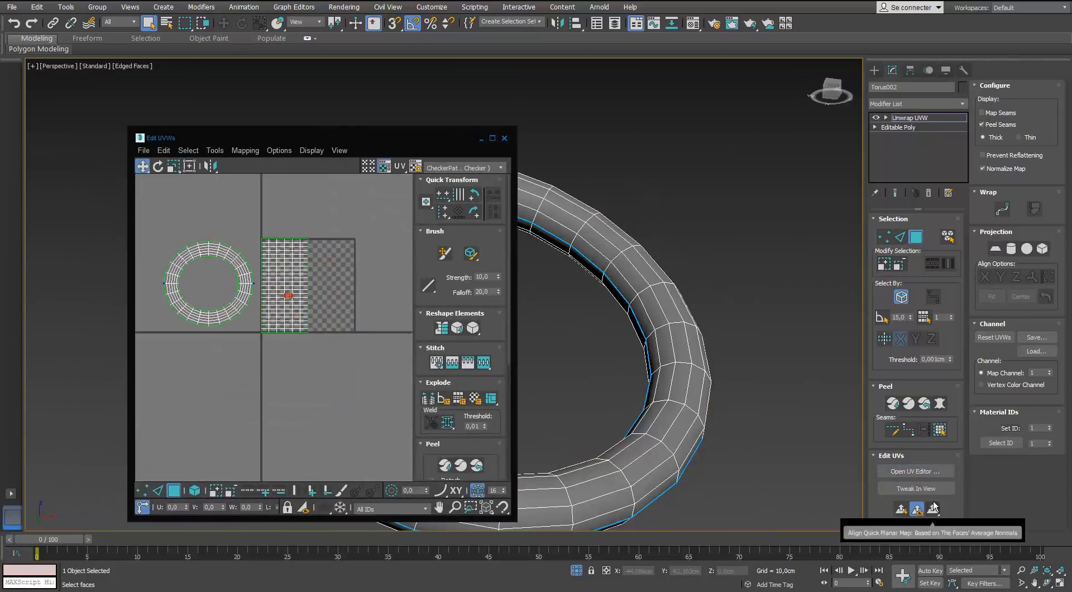
{"action": "middle_click_drag", "start_coordinate": [609, 374], "coordinate": [821, 444], "text": "alt"}
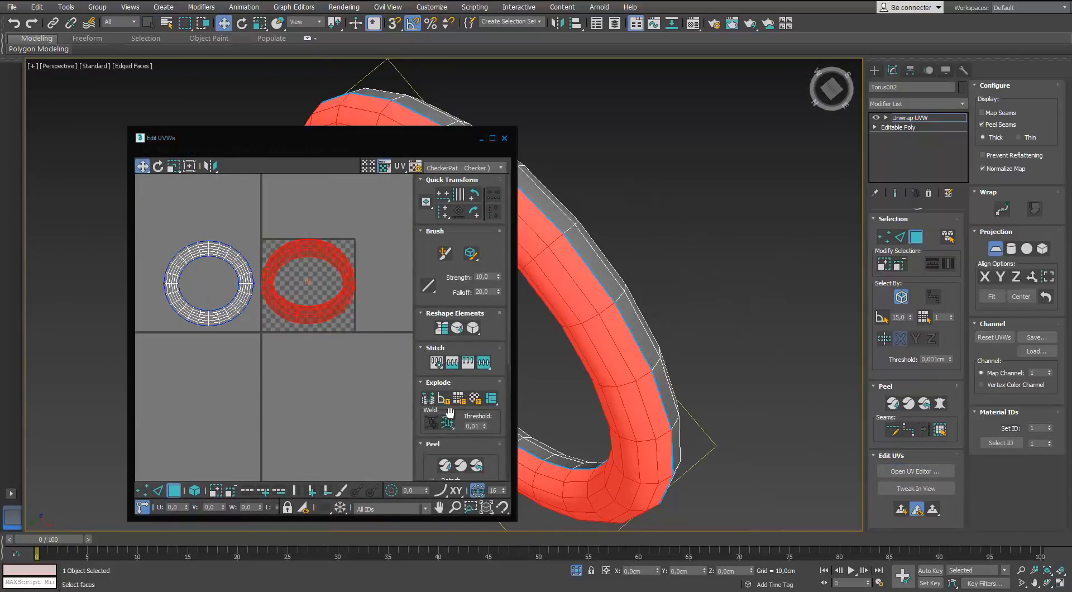
{"action": "left_click_drag", "start_coordinate": [215, 399], "coordinate": [213, 406]}
{"action": "scroll", "coordinate": [268, 305], "scroll_direction": "up", "scroll_amount": 2}
{"action": "middle_click_drag", "start_coordinate": [268, 306], "coordinate": [327, 292]}
Line up the two ring shells vertically in the enlarged UV editor and stretch both until they are round.
{"action": "left_click", "coordinate": [493, 138]}
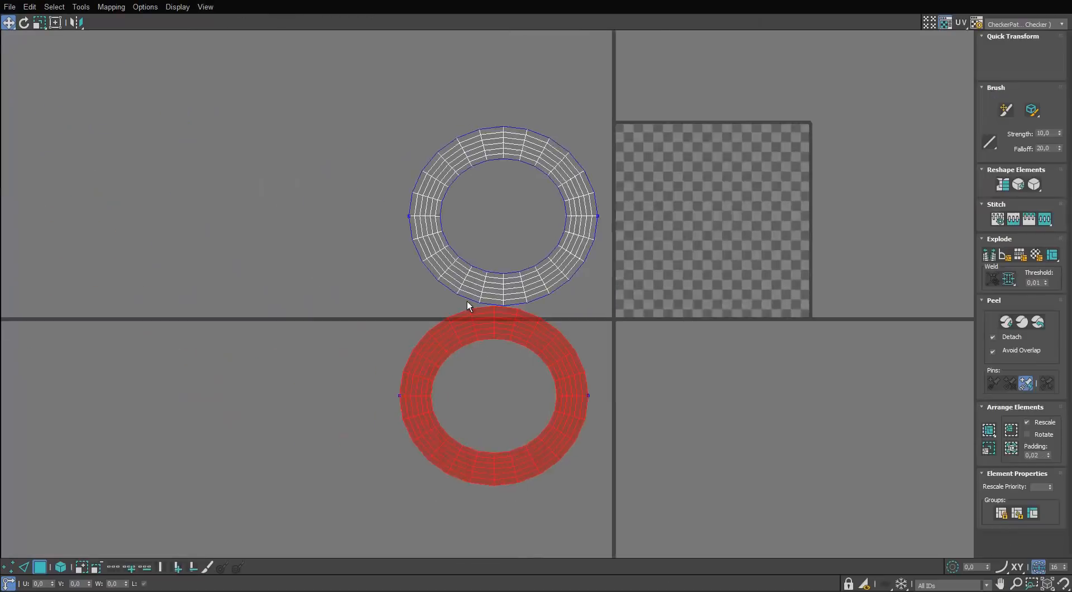
{"action": "scroll", "coordinate": [481, 318], "scroll_direction": "up", "scroll_amount": 2}
{"action": "left_click_drag", "start_coordinate": [484, 323], "coordinate": [491, 332]}
{"action": "left_click_drag", "start_coordinate": [540, 192], "coordinate": [481, 379]}
{"action": "left_click", "coordinate": [60, 566]}
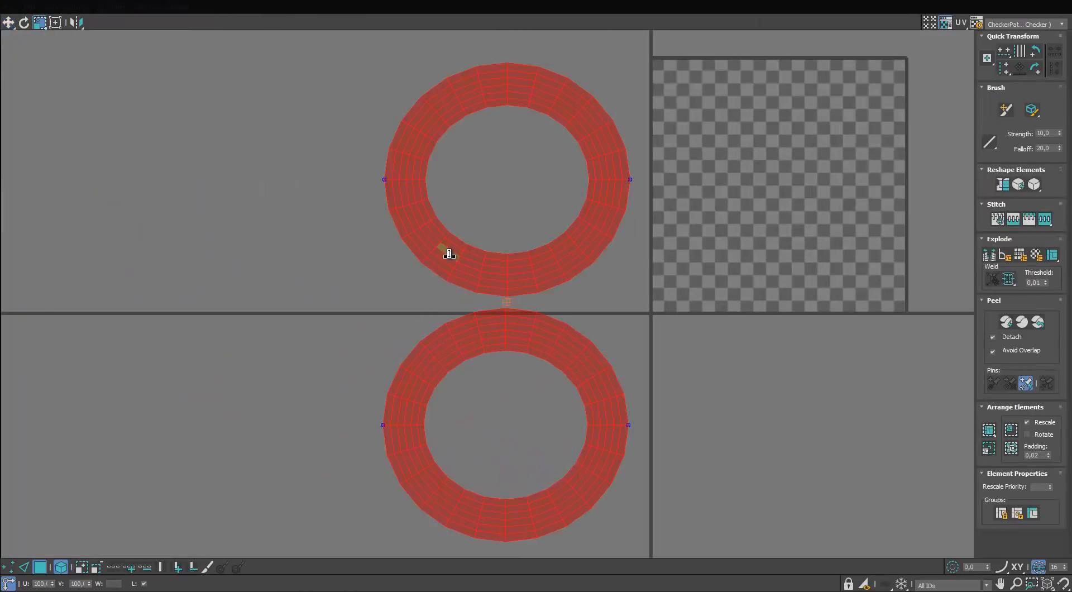
{"action": "scroll", "coordinate": [469, 261], "scroll_direction": "down", "scroll_amount": 4}
{"action": "scroll", "coordinate": [550, 235], "scroll_direction": "up", "scroll_amount": 2}
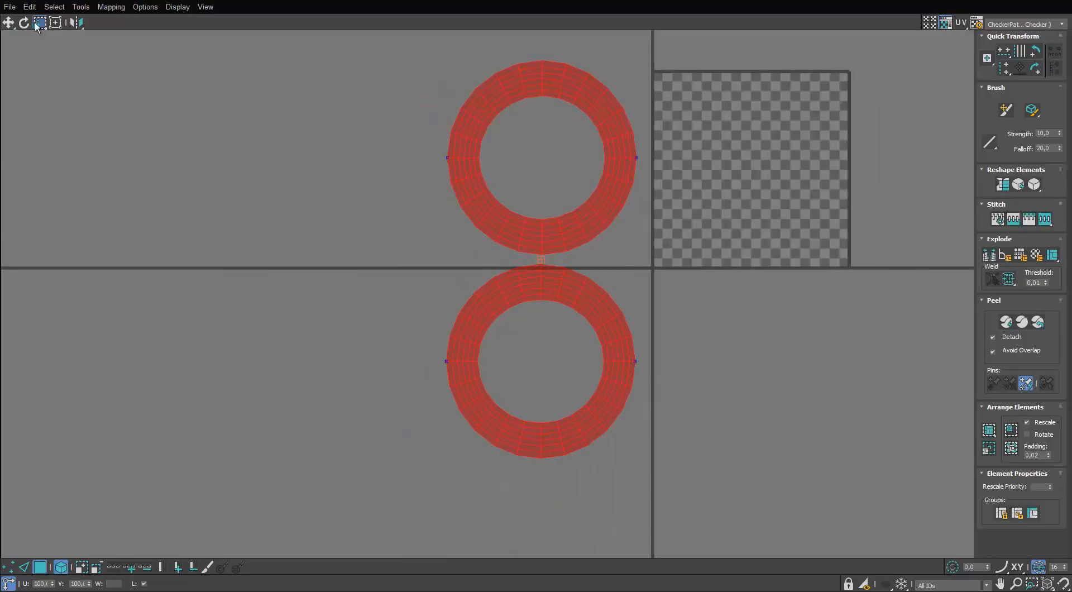
{"action": "scroll", "coordinate": [566, 244], "scroll_direction": "down", "scroll_amount": 4}
Move both ring shells below the texture tile and apply the checker material to the ring, leaving isolation mode.
{"action": "left_click_drag", "start_coordinate": [454, 275], "coordinate": [737, 313]}
{"action": "scroll", "coordinate": [736, 314], "scroll_direction": "up", "scroll_amount": 1}
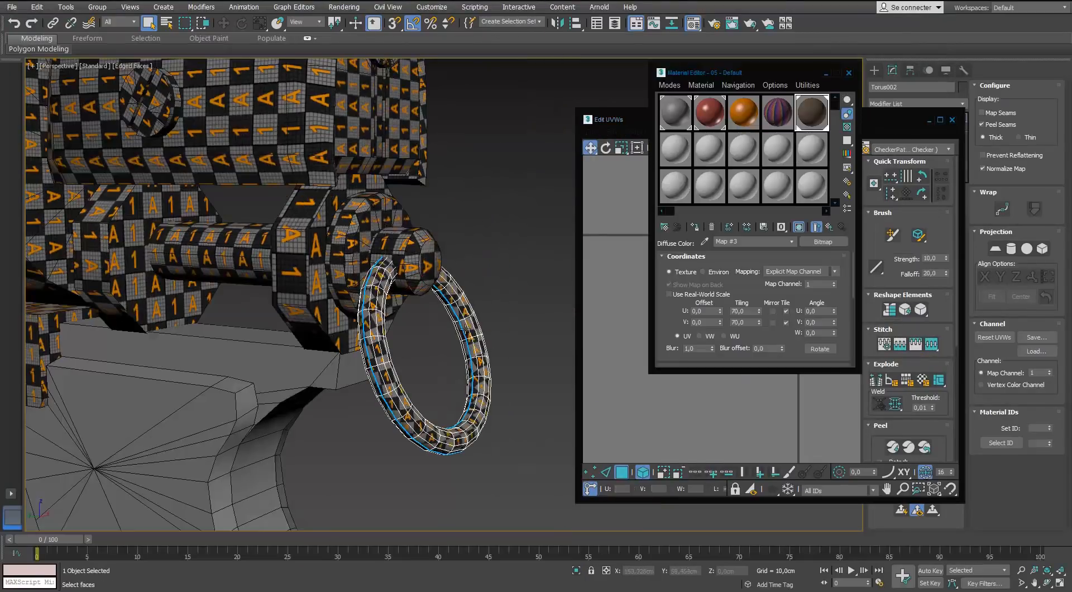
{"action": "left_click", "coordinate": [849, 73]}
Select both ring shells and scale them down towards the checker size of the neighbouring parts.
{"action": "scroll", "coordinate": [720, 313], "scroll_direction": "down", "scroll_amount": 4}
{"action": "left_click_drag", "start_coordinate": [745, 299], "coordinate": [688, 390]}
{"action": "scroll", "coordinate": [701, 341], "scroll_direction": "up", "scroll_amount": 4}
{"action": "key", "text": "r"}
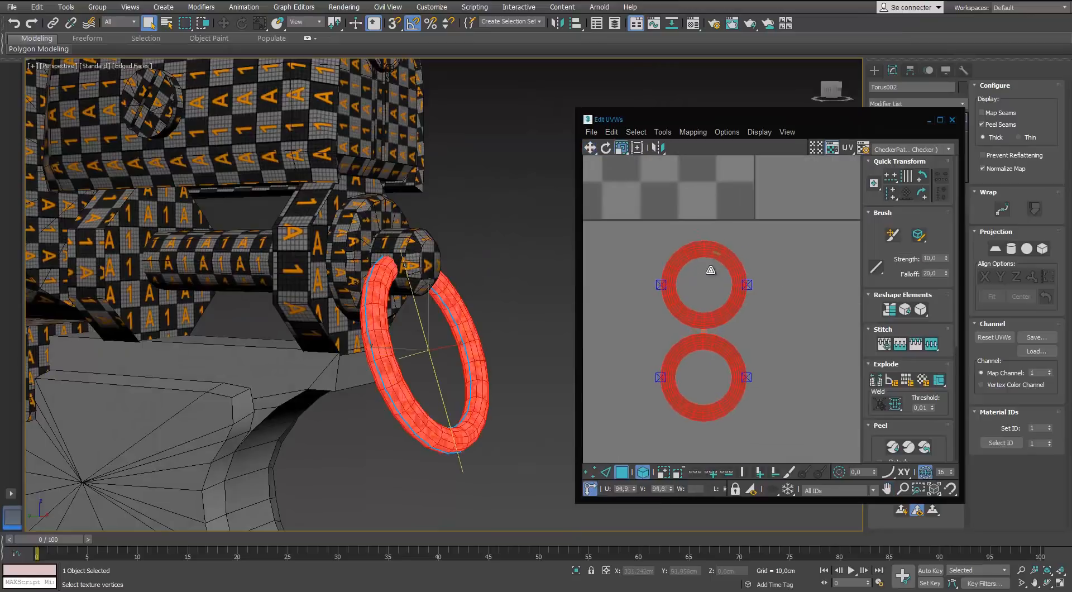
{"action": "left_click_drag", "start_coordinate": [709, 269], "coordinate": [708, 287]}
Scale the ring's UV shells down further to match the surrounding checkers and shift both closer to the tile's corner.
{"action": "middle_click_drag", "start_coordinate": [491, 326], "coordinate": [403, 320], "text": "alt"}
{"action": "scroll", "coordinate": [402, 323], "scroll_direction": "up", "scroll_amount": 3}
{"action": "left_click_drag", "start_coordinate": [699, 272], "coordinate": [696, 301]}
{"action": "middle_click_drag", "start_coordinate": [363, 319], "coordinate": [416, 310], "text": "alt"}
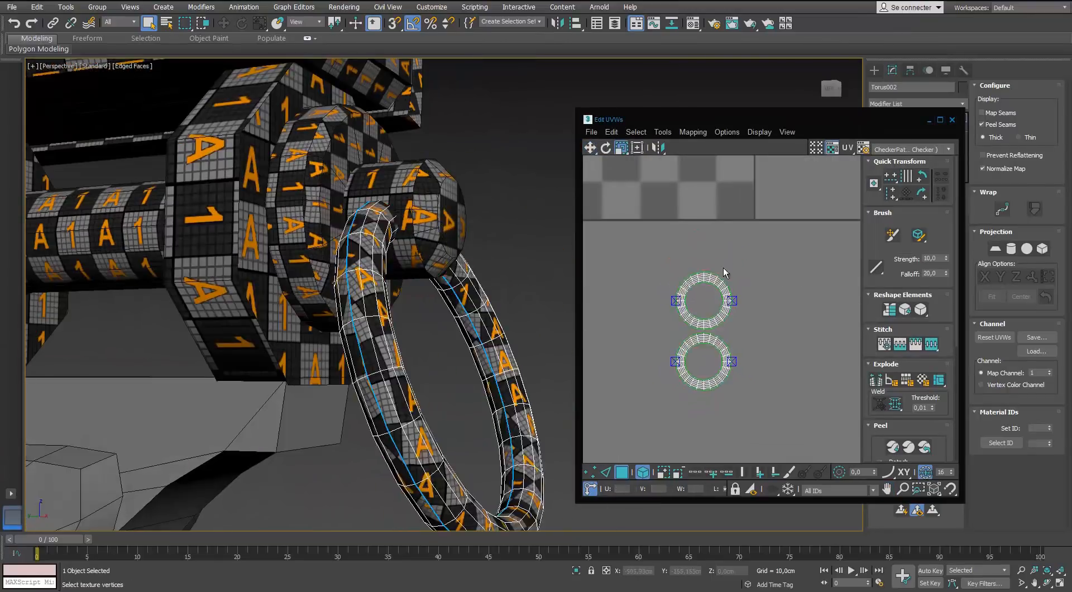
{"action": "left_click_drag", "start_coordinate": [725, 267], "coordinate": [692, 365]}
{"action": "key", "text": "w"}
{"action": "left_click_drag", "start_coordinate": [708, 318], "coordinate": [731, 290]}
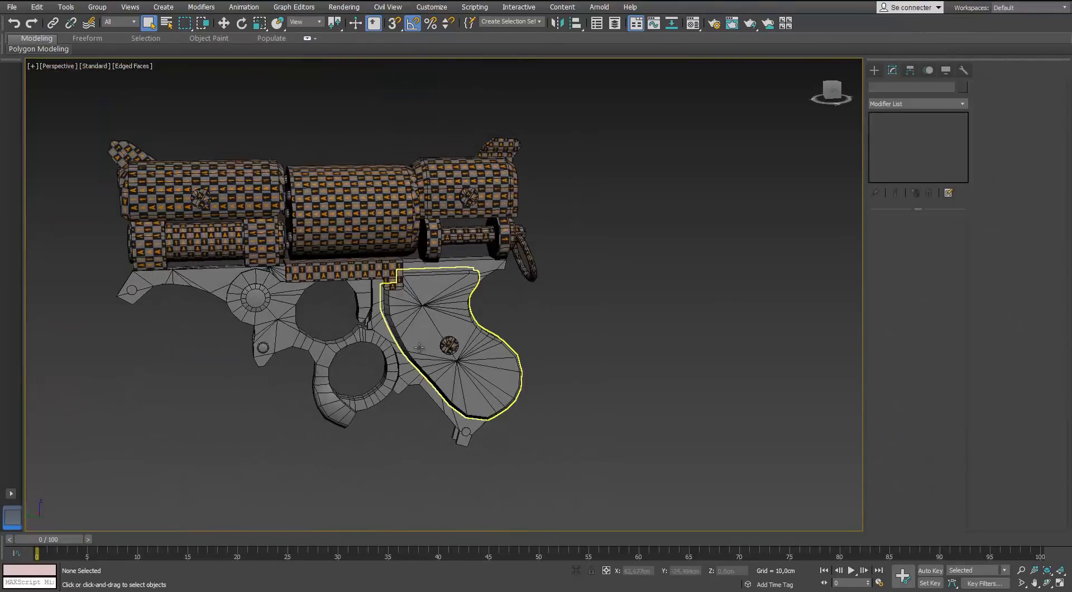
Isolate the revolver's grip and detach its near-side panel element as a separate object.
{"action": "key", "text": "z"}
{"action": "middle_click_drag", "start_coordinate": [456, 322], "coordinate": [505, 346], "text": "alt"}
{"action": "key", "text": "5"}
{"action": "left_click", "coordinate": [417, 250]}
{"action": "middle_click_drag", "start_coordinate": [416, 250], "coordinate": [403, 285], "text": "alt"}
{"action": "left_click", "coordinate": [985, 86]}
{"action": "left_click", "coordinate": [985, 85]}
{"action": "left_click", "coordinate": [1033, 169]}
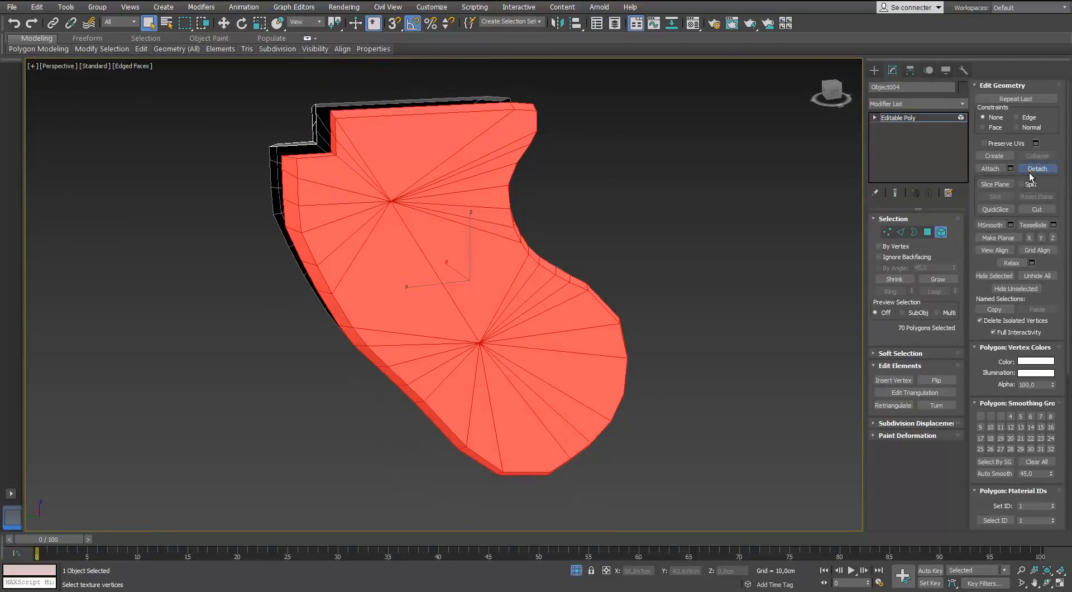
{"action": "key", "text": "Return"}
{"action": "left_click", "coordinate": [940, 232]}
{"action": "left_click", "coordinate": [687, 218]}
Add an Unwrap UVW modifier to the detached grip panel and turn off the map seam display.
{"action": "middle_click_drag", "start_coordinate": [416, 182], "coordinate": [387, 236], "text": "alt"}
{"action": "left_click", "coordinate": [457, 196]}
{"action": "left_click", "coordinate": [962, 104]}
{"action": "key", "text": "u"}
{"action": "key", "text": "Return"}
{"action": "left_click", "coordinate": [980, 114]}
Select the edges at the grip panel's notch and corners and convert them to peel seams.
{"action": "scroll", "coordinate": [339, 137], "scroll_direction": "up", "scroll_amount": 4}
{"action": "left_click", "coordinate": [412, 204]}
{"action": "scroll", "coordinate": [426, 226], "scroll_direction": "down", "scroll_amount": 2}
{"action": "scroll", "coordinate": [399, 230], "scroll_direction": "up", "scroll_amount": 2}
{"action": "left_click", "coordinate": [337, 242], "text": "ctrl"}
{"action": "scroll", "coordinate": [367, 274], "scroll_direction": "down", "scroll_amount": 5}
{"action": "middle_click_drag", "start_coordinate": [474, 279], "coordinate": [592, 260], "text": "alt"}
{"action": "scroll", "coordinate": [525, 257], "scroll_direction": "up", "scroll_amount": 5}
{"action": "left_click", "coordinate": [538, 245], "text": "ctrl"}
{"action": "scroll", "coordinate": [543, 363], "scroll_direction": "down", "scroll_amount": 3}
{"action": "middle_click_drag", "start_coordinate": [591, 304], "coordinate": [506, 295], "text": "alt"}
{"action": "left_click", "coordinate": [923, 431]}
{"action": "scroll", "coordinate": [475, 324], "scroll_direction": "down", "scroll_amount": 5}
Select the grip panel's faces, open the UV editor, planar-map them and flatten them with Quick Peel.
{"action": "left_click", "coordinate": [915, 237]}
{"action": "left_click", "coordinate": [491, 374]}
{"action": "left_click", "coordinate": [923, 468]}
{"action": "middle_click_drag", "start_coordinate": [742, 301], "coordinate": [525, 295]}
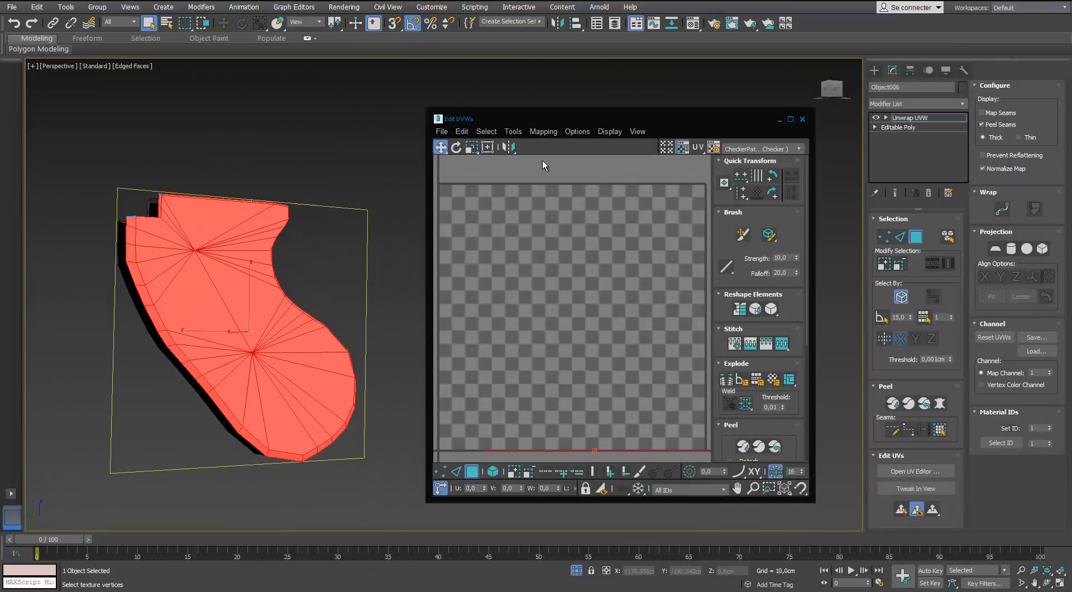
{"action": "left_click", "coordinate": [995, 249]}
{"action": "scroll", "coordinate": [599, 299], "scroll_direction": "down", "scroll_amount": 3}
{"action": "left_click", "coordinate": [742, 446]}
{"action": "scroll", "coordinate": [560, 295], "scroll_direction": "up", "scroll_amount": 5}
{"action": "middle_click_drag", "start_coordinate": [545, 223], "coordinate": [545, 299]}
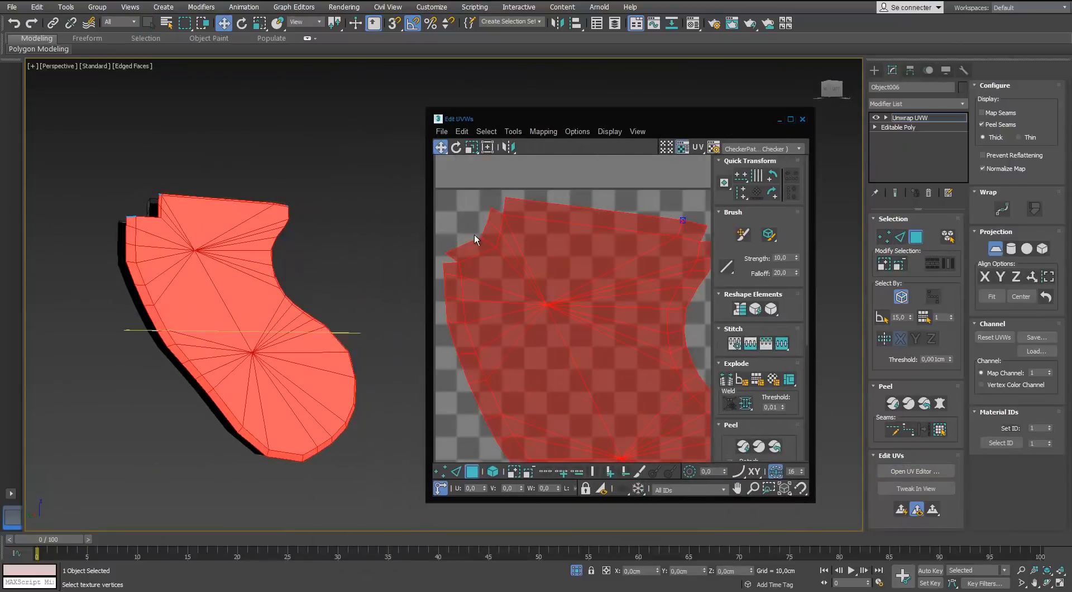
Move the grip panel's UV shell off the texture tile and scale it down below the tile.
{"action": "scroll", "coordinate": [550, 258], "scroll_direction": "down", "scroll_amount": 3}
{"action": "key", "text": "3"}
{"action": "scroll", "coordinate": [568, 312], "scroll_direction": "down", "scroll_amount": 2}
{"action": "key", "text": "3"}
{"action": "scroll", "coordinate": [582, 327], "scroll_direction": "down", "scroll_amount": 4}
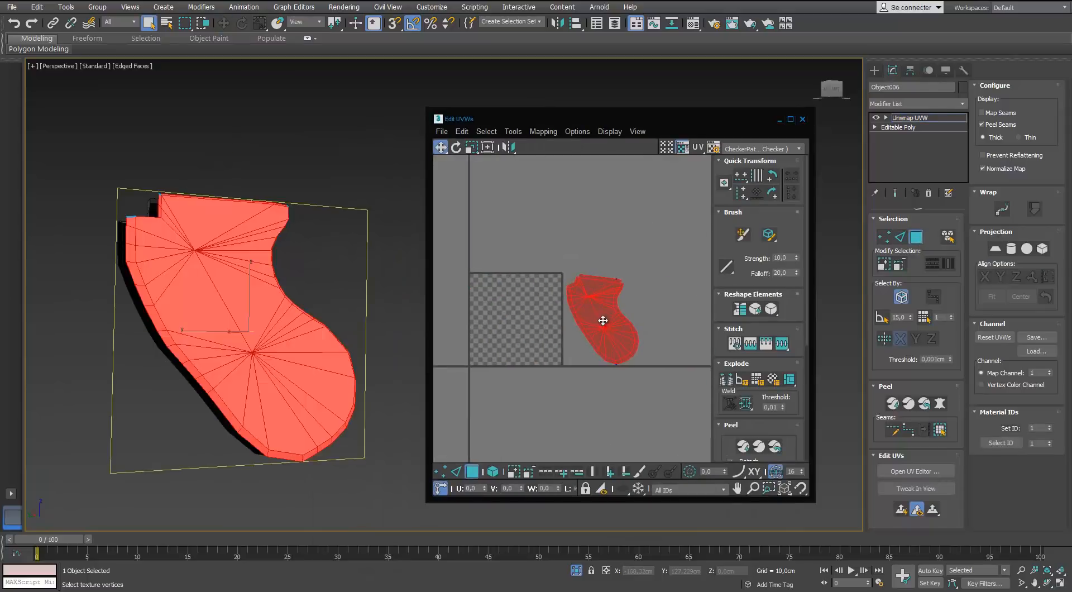
{"action": "middle_click_drag", "start_coordinate": [120, 234], "coordinate": [157, 251], "text": "alt"}
{"action": "middle_click_drag", "start_coordinate": [601, 307], "coordinate": [599, 320]}
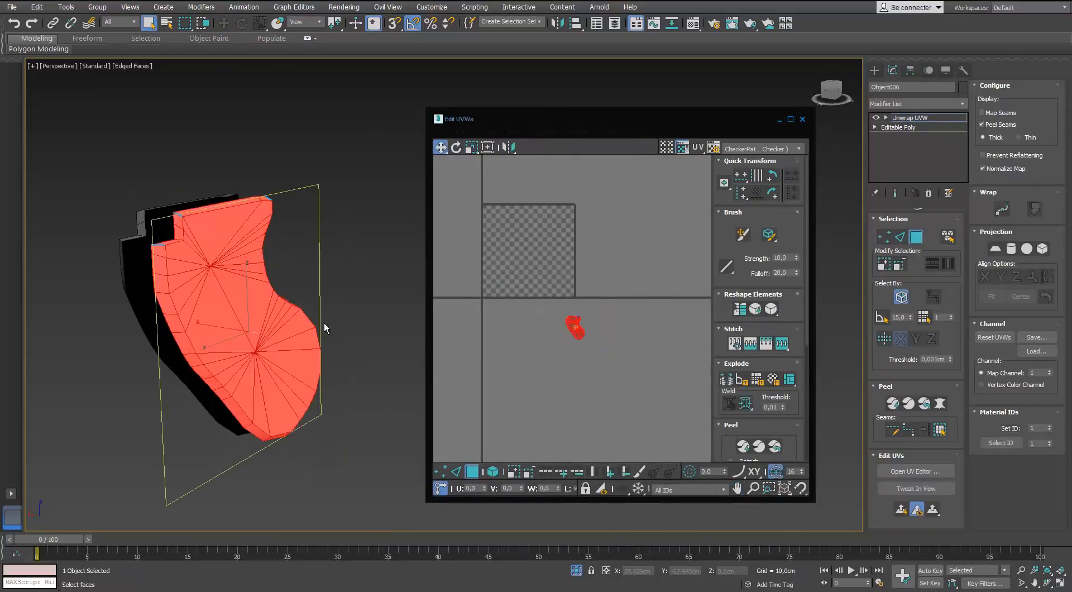
Close the UV editor, copy the grip panel's Unwrap UVW modifier and paste it onto the opposite grip panel.
{"action": "key", "text": "3"}
{"action": "middle_click_drag", "start_coordinate": [325, 323], "coordinate": [424, 321], "text": "alt"}
{"action": "left_click", "coordinate": [802, 119]}
{"action": "middle_click_drag", "start_coordinate": [359, 305], "coordinate": [402, 307], "text": "alt"}
{"action": "right_click", "coordinate": [916, 116]}
{"action": "left_click", "coordinate": [936, 150]}
{"action": "left_click", "coordinate": [223, 313]}
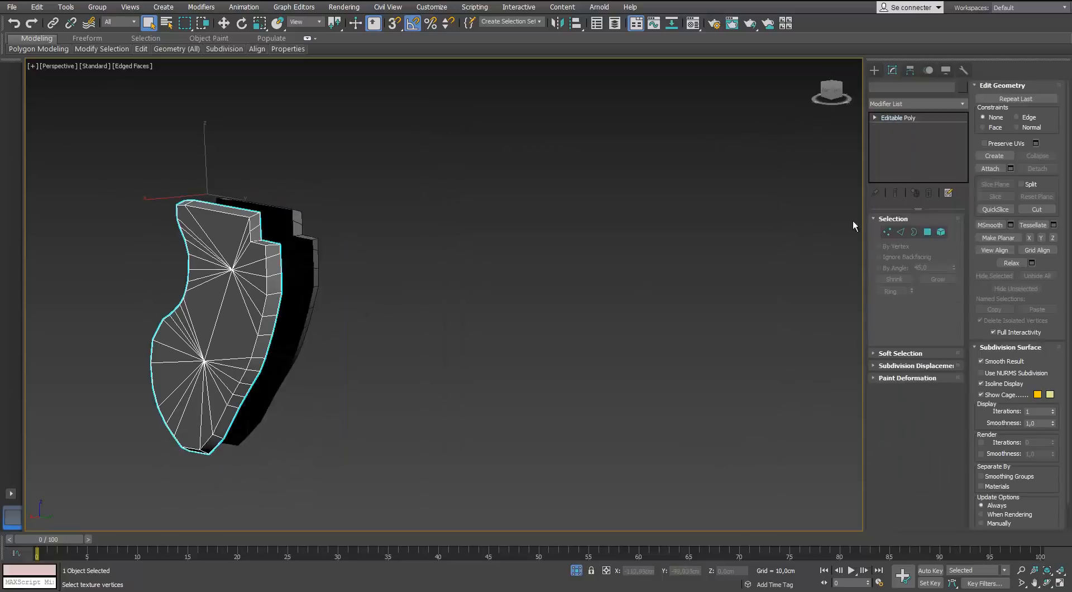
{"action": "right_click", "coordinate": [888, 118]}
{"action": "left_click", "coordinate": [902, 159]}
Select the short edges at the opposite panel's notch and corners and convert them to peel seams.
{"action": "left_click", "coordinate": [244, 273]}
{"action": "left_click", "coordinate": [940, 430]}
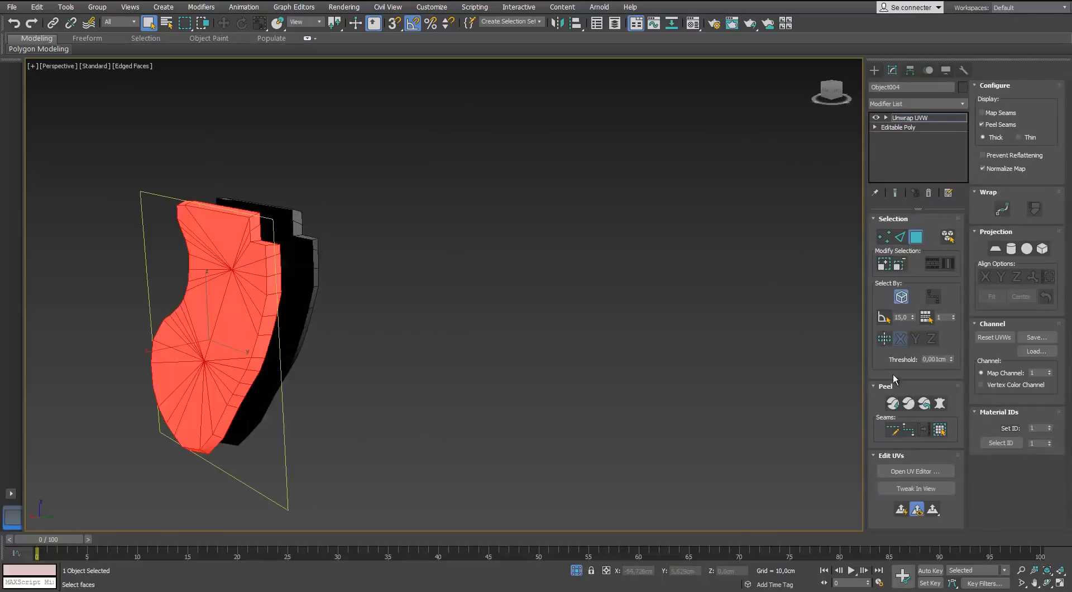
{"action": "left_click", "coordinate": [900, 237]}
{"action": "left_click", "coordinate": [259, 188]}
{"action": "left_click", "coordinate": [304, 248], "text": "ctrl"}
{"action": "scroll", "coordinate": [192, 208], "scroll_direction": "down", "scroll_amount": 4}
{"action": "middle_click_drag", "start_coordinate": [192, 209], "coordinate": [268, 223], "text": "alt"}
{"action": "left_click", "coordinate": [271, 239], "text": "ctrl"}
{"action": "scroll", "coordinate": [271, 239], "scroll_direction": "down", "scroll_amount": 5}
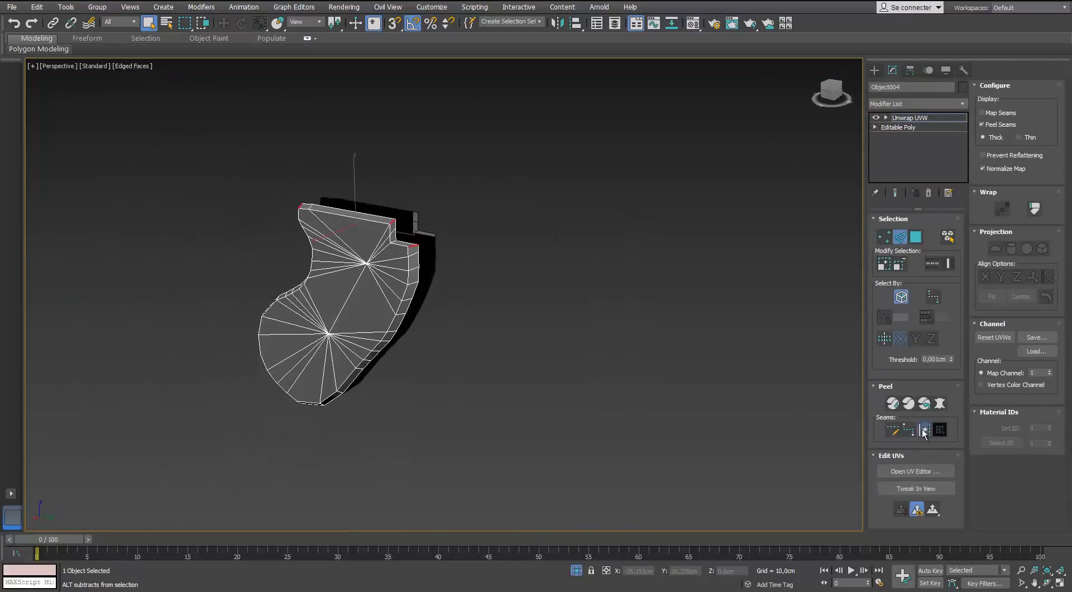
Select all the opposite panel's faces up to the seams and flatten them with Quick Peel.
{"action": "left_click", "coordinate": [916, 471]}
{"action": "left_click", "coordinate": [804, 118]}
{"action": "key", "text": "3"}
{"action": "left_click", "coordinate": [390, 246]}
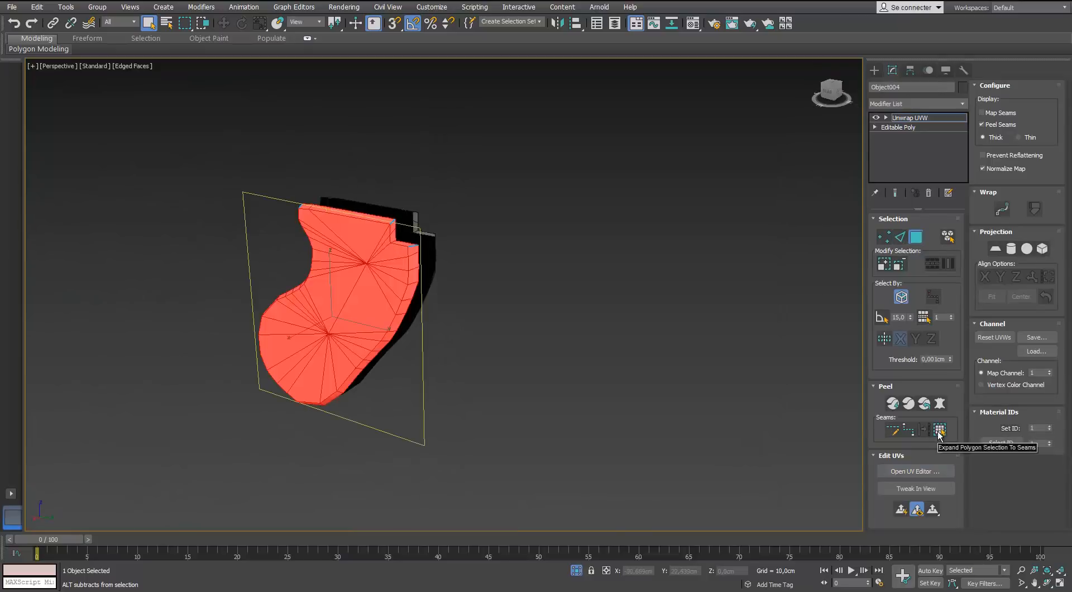
{"action": "left_click", "coordinate": [893, 403]}
{"action": "middle_click_drag", "start_coordinate": [546, 289], "coordinate": [590, 248]}
{"action": "middle_click_drag", "start_coordinate": [391, 270], "coordinate": [332, 270], "text": "alt"}
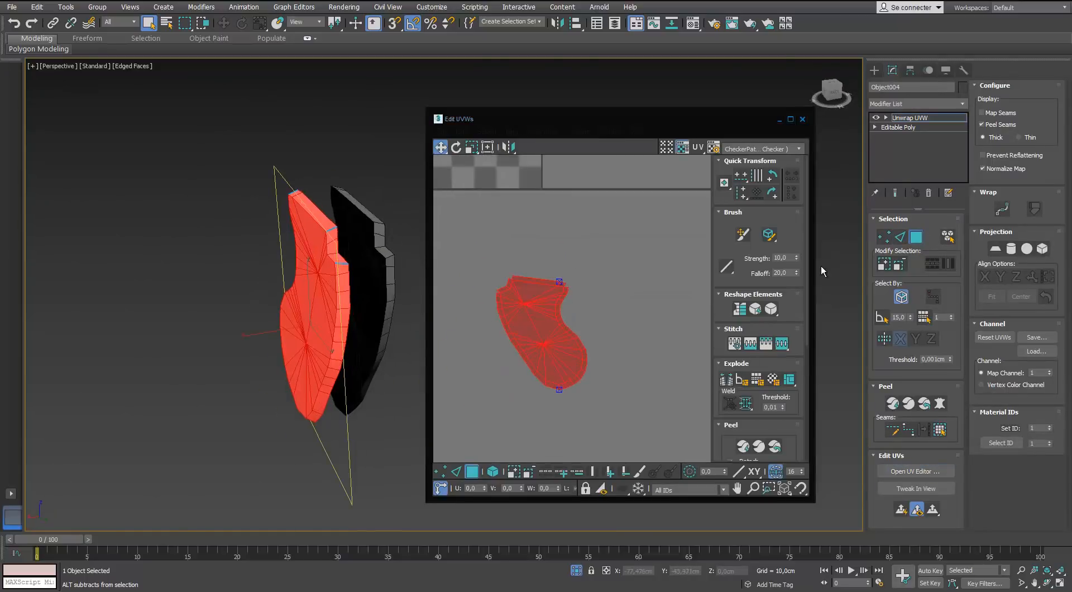
Examine the faces of the peeled grip panel shell in the UV editor.
{"action": "left_click", "coordinate": [821, 271]}
{"action": "left_click", "coordinate": [471, 471]}
{"action": "scroll", "coordinate": [520, 349], "scroll_direction": "up", "scroll_amount": 5}
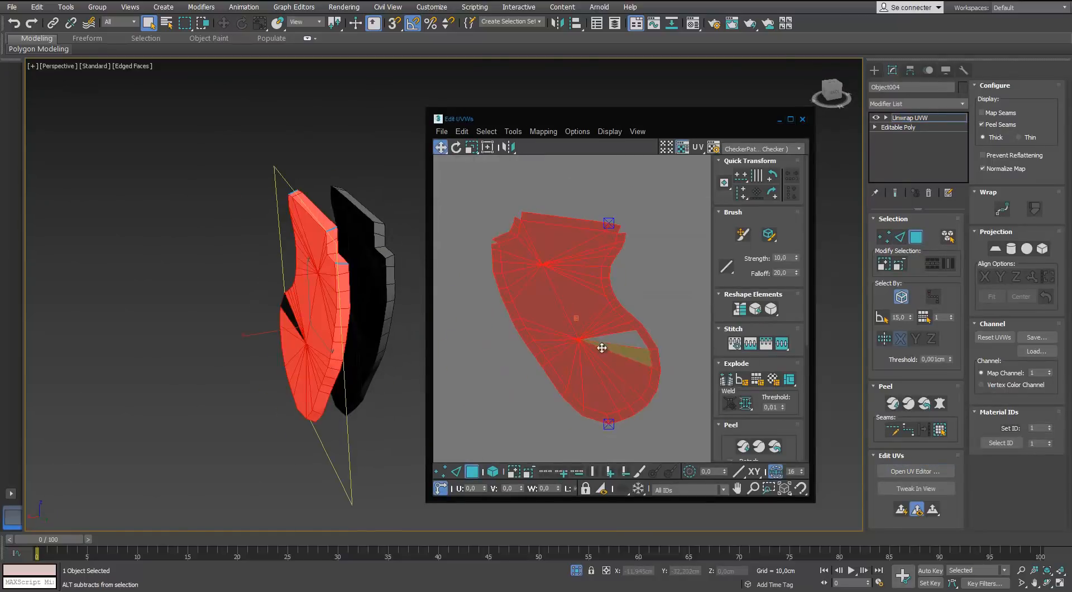
{"action": "left_click", "coordinate": [524, 420]}
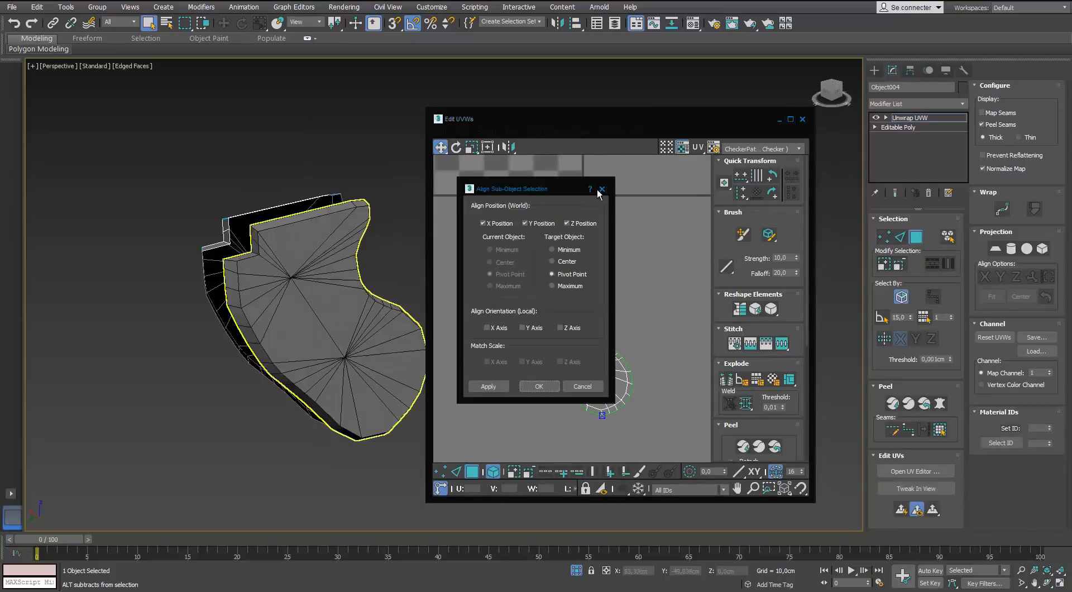
Leave isolation mode and assign the checker material to the grip panels.
{"action": "middle_click_drag", "start_coordinate": [378, 226], "coordinate": [399, 228], "text": "alt"}
{"action": "left_click", "coordinate": [576, 570]}
{"action": "scroll", "coordinate": [320, 341], "scroll_direction": "down", "scroll_amount": 3}
{"action": "middle_click_drag", "start_coordinate": [301, 334], "coordinate": [457, 375], "text": "alt"}
{"action": "left_click", "coordinate": [388, 427]}
{"action": "left_click", "coordinate": [494, 359]}
{"action": "left_click", "coordinate": [424, 390]}
{"action": "middle_click_drag", "start_coordinate": [517, 360], "coordinate": [428, 368], "text": "alt"}
{"action": "key", "text": "m"}
{"action": "left_click", "coordinate": [695, 227]}
{"action": "left_click", "coordinate": [515, 468]}
{"action": "left_click", "coordinate": [428, 368]}
Open the UV editor for the opposite grip panel and select its whole shell on the texture tile.
{"action": "left_click", "coordinate": [906, 471]}
{"action": "middle_click_drag", "start_coordinate": [575, 441], "coordinate": [503, 286]}
{"action": "key", "text": "3"}
{"action": "left_click", "coordinate": [577, 352]}
{"action": "middle_click_drag", "start_coordinate": [391, 357], "coordinate": [296, 346]}
{"action": "scroll", "coordinate": [296, 346], "scroll_direction": "up", "scroll_amount": 4}
{"action": "left_click", "coordinate": [757, 379]}
{"action": "middle_click_drag", "start_coordinate": [570, 296], "coordinate": [573, 332]}
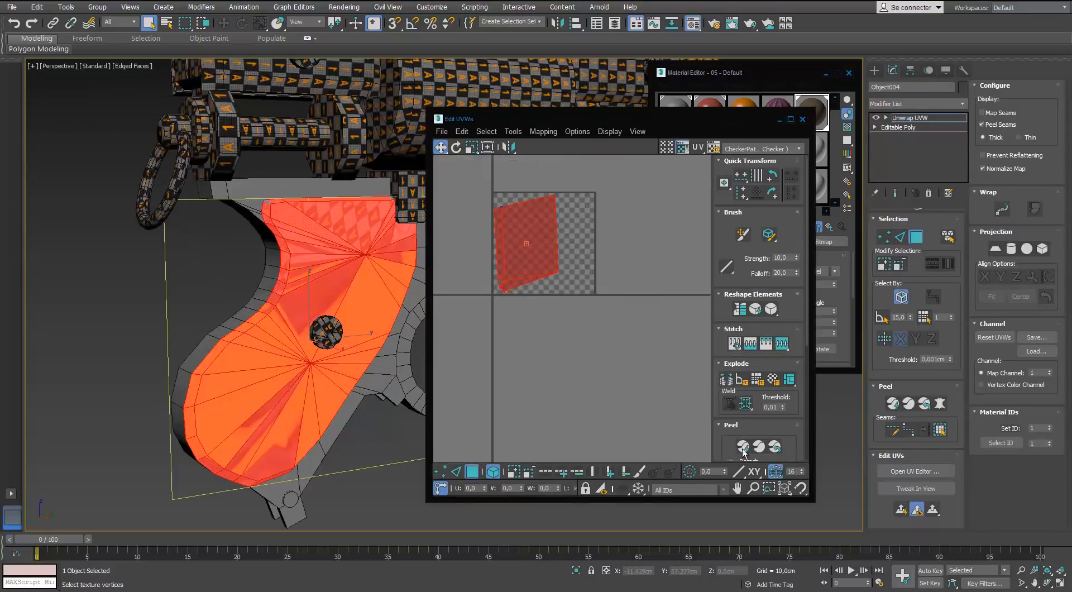
Isolate the grip panel and flatten its shell with Quick Peel.
{"action": "key", "text": "alt+q"}
{"action": "middle_click_drag", "start_coordinate": [385, 285], "coordinate": [212, 257]}
{"action": "scroll", "coordinate": [239, 277], "scroll_direction": "down", "scroll_amount": 4}
{"action": "scroll", "coordinate": [227, 256], "scroll_direction": "up", "scroll_amount": 3}
{"action": "left_click_drag", "start_coordinate": [792, 405], "coordinate": [793, 394]}
{"action": "left_click", "coordinate": [939, 404]}
{"action": "left_click", "coordinate": [927, 190]}
{"action": "left_click", "coordinate": [981, 438]}
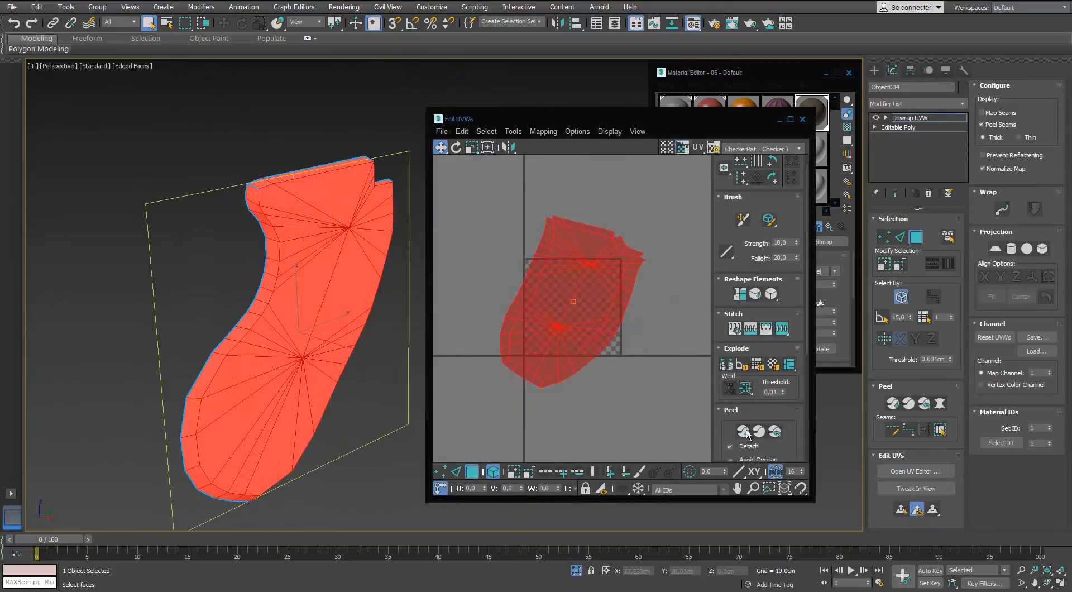
Move the grip panel's shell off the texture tile and scale it down below the tile.
{"action": "middle_click_drag", "start_coordinate": [357, 335], "coordinate": [279, 321], "text": "alt"}
{"action": "left_click", "coordinate": [901, 509]}
{"action": "left_click", "coordinate": [599, 323]}
{"action": "left_click_drag", "start_coordinate": [590, 296], "coordinate": [576, 338]}
{"action": "left_click_drag", "start_coordinate": [608, 443], "coordinate": [610, 475]}
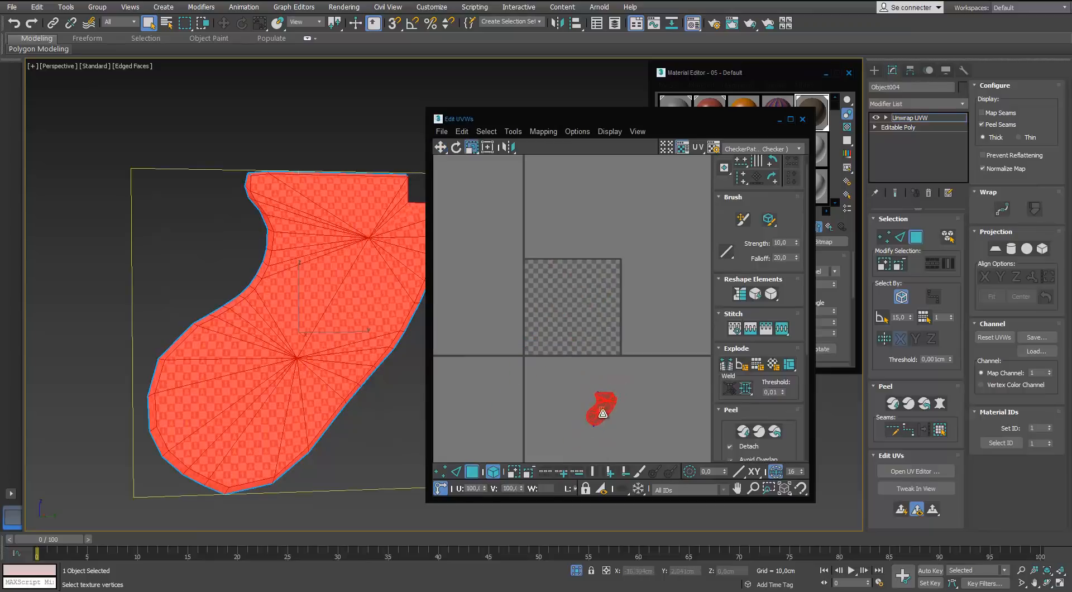
Exit isolation and scale the shell further until its checker density matches the neighbouring parts.
{"action": "left_click_drag", "start_coordinate": [602, 412], "coordinate": [603, 444]}
{"action": "left_click", "coordinate": [577, 571]}
{"action": "middle_click_drag", "start_coordinate": [302, 340], "coordinate": [318, 343], "text": "alt"}
{"action": "left_click_drag", "start_coordinate": [600, 412], "coordinate": [601, 441]}
{"action": "middle_click_drag", "start_coordinate": [305, 343], "coordinate": [279, 343], "text": "alt"}
{"action": "left_click_drag", "start_coordinate": [600, 409], "coordinate": [583, 433]}
{"action": "middle_click_drag", "start_coordinate": [151, 344], "coordinate": [332, 342], "text": "alt"}
Select the first grip panel's UV shell and scale it down to the same checker density.
{"action": "key", "text": "3"}
{"action": "left_click", "coordinate": [273, 362]}
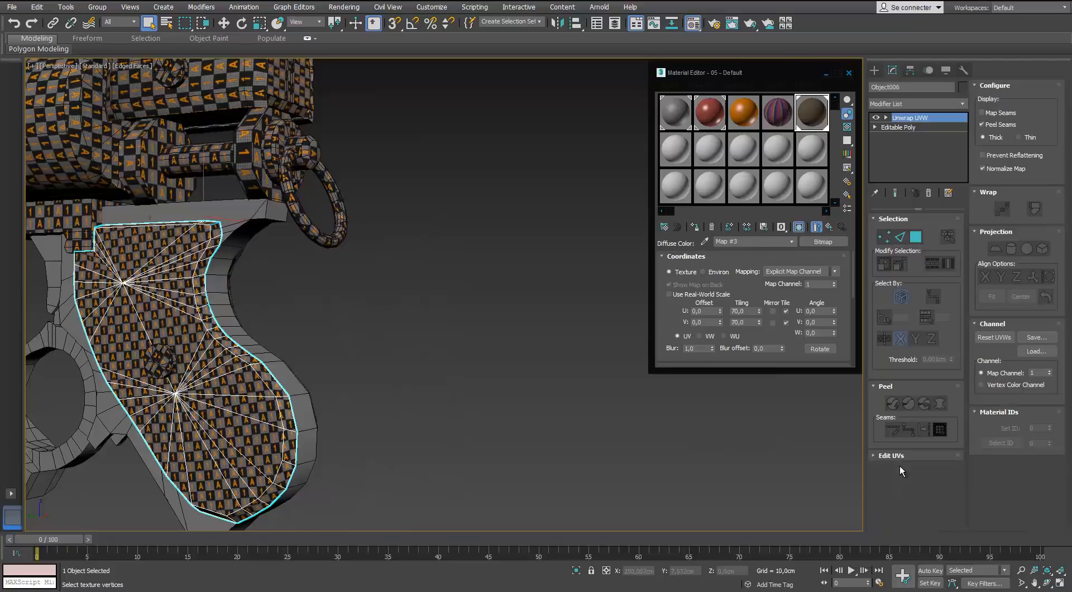
{"action": "key", "text": "3"}
{"action": "key", "text": "ctrl+a"}
{"action": "scroll", "coordinate": [581, 325], "scroll_direction": "up", "scroll_amount": 6}
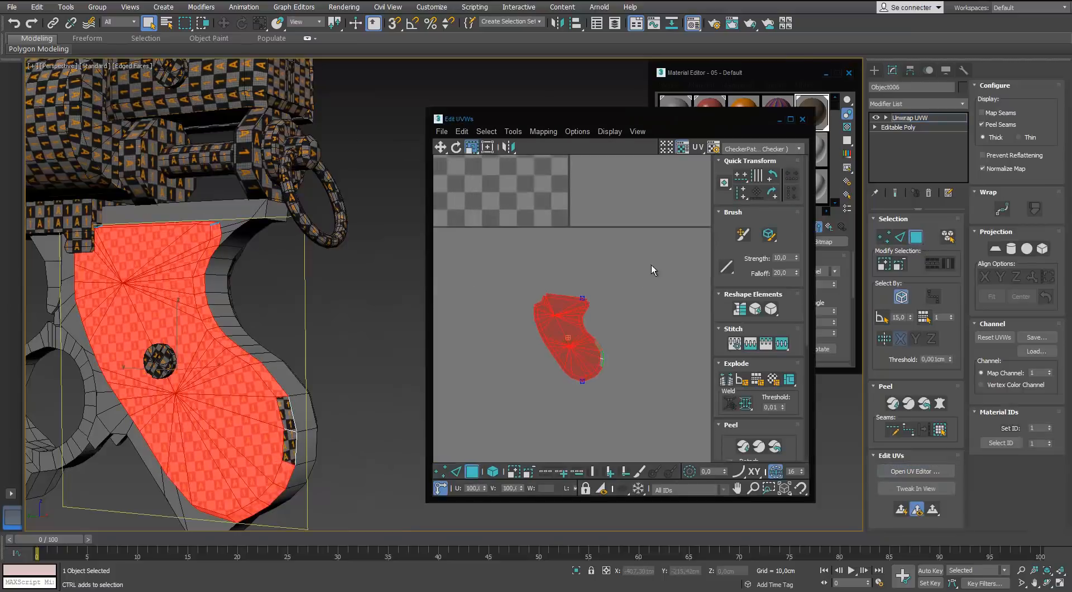
{"action": "left_click_drag", "start_coordinate": [560, 360], "coordinate": [558, 386]}
{"action": "middle_click_drag", "start_coordinate": [357, 352], "coordinate": [447, 345], "text": "alt"}
{"action": "left_click_drag", "start_coordinate": [551, 333], "coordinate": [551, 346]}
{"action": "key", "text": "3"}
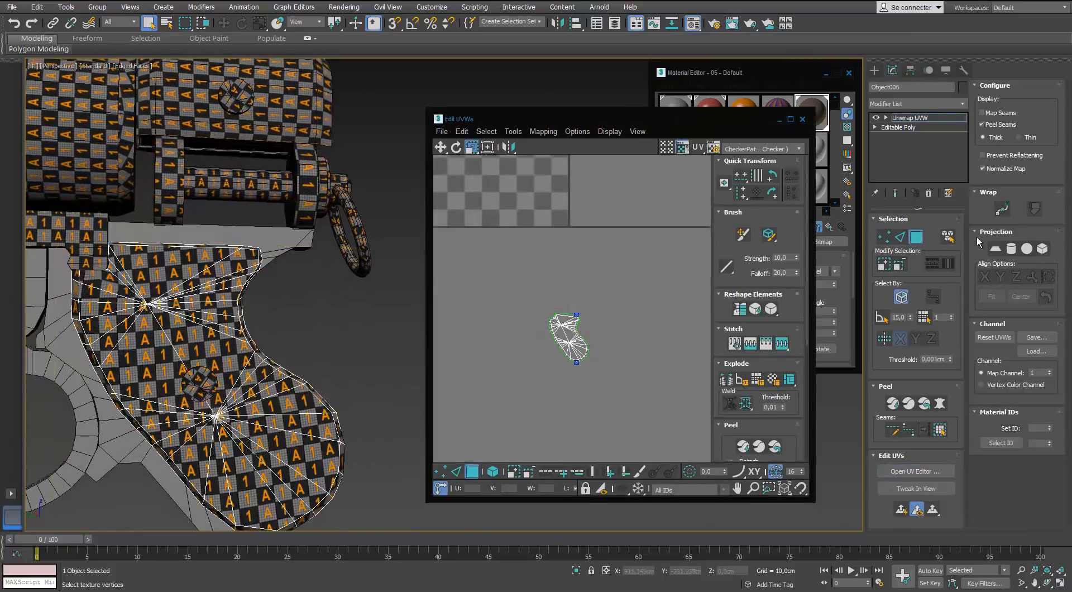
Close the UV editor and Material Editor, select the revolver's frame and isolate it.
{"action": "left_click", "coordinate": [803, 119]}
{"action": "left_click", "coordinate": [849, 72]}
{"action": "scroll", "coordinate": [467, 204], "scroll_direction": "down", "scroll_amount": 6}
{"action": "middle_click_drag", "start_coordinate": [467, 204], "coordinate": [391, 201], "text": "alt"}
{"action": "left_click", "coordinate": [900, 240]}
{"action": "left_click", "coordinate": [899, 240]}
{"action": "left_click", "coordinate": [309, 248]}
{"action": "middle_click_drag", "start_coordinate": [335, 240], "coordinate": [560, 232], "text": "alt"}
{"action": "scroll", "coordinate": [427, 191], "scroll_direction": "up", "scroll_amount": 3}
{"action": "left_click", "coordinate": [460, 202]}
{"action": "key", "text": "alt+q"}
{"action": "key", "text": "2"}
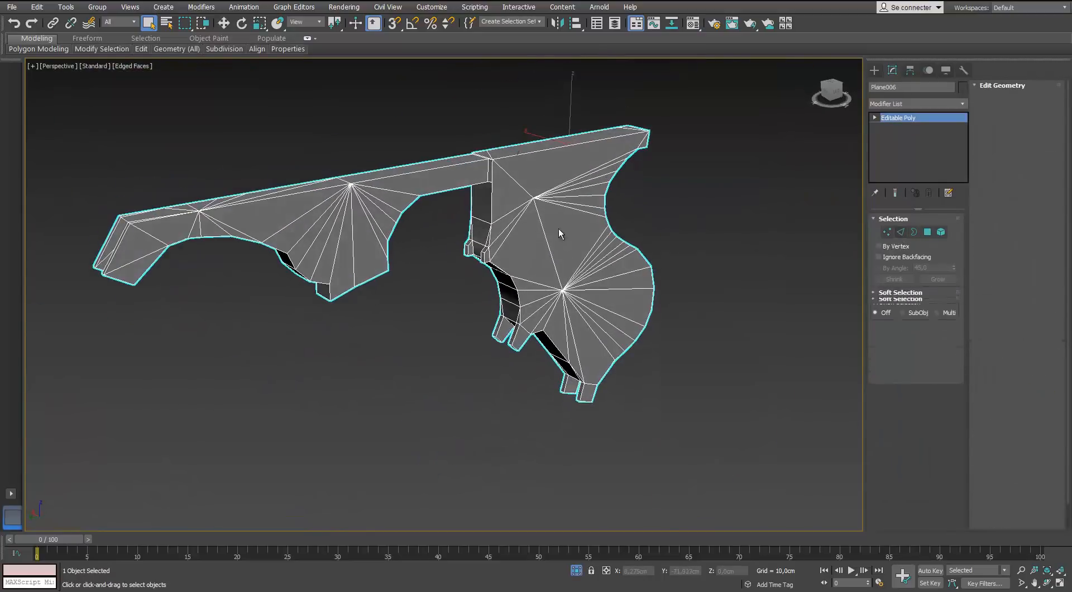
{"action": "scroll", "coordinate": [495, 161], "scroll_direction": "up", "scroll_amount": 4}
{"action": "left_click", "coordinate": [495, 162]}
{"action": "middle_click_drag", "start_coordinate": [495, 161], "coordinate": [716, 141], "text": "alt"}
{"action": "scroll", "coordinate": [716, 140], "scroll_direction": "down", "scroll_amount": 3}
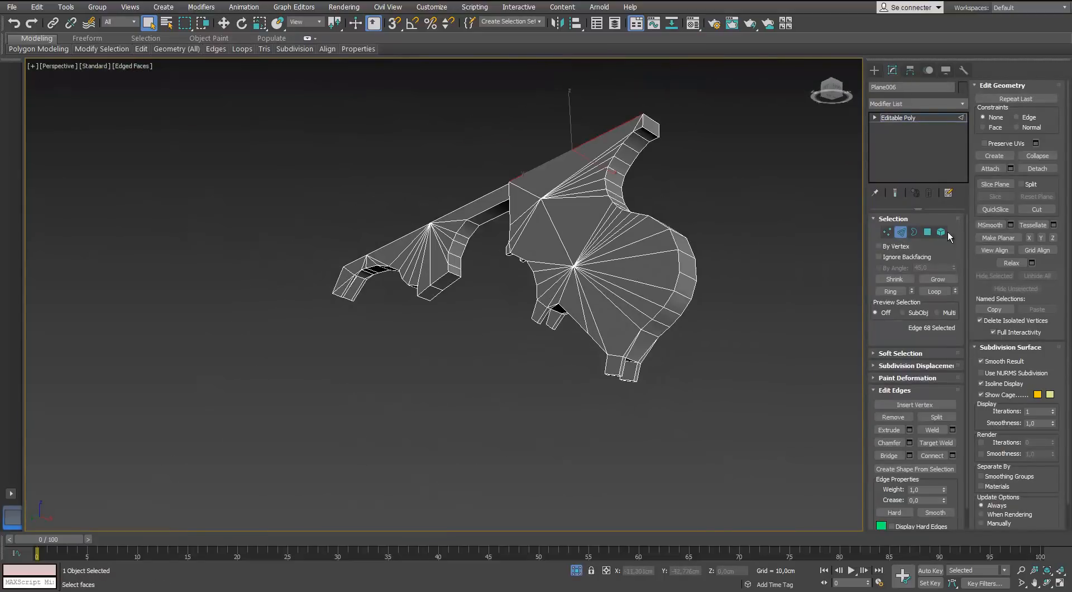
{"action": "left_click", "coordinate": [942, 232]}
{"action": "left_click", "coordinate": [910, 118]}
Add an Unwrap UVW modifier to the frame and turn off the map seam display.
{"action": "left_click", "coordinate": [961, 104]}
{"action": "key", "text": "u"}
{"action": "key", "text": "Return"}
{"action": "key", "text": "3"}
{"action": "left_click", "coordinate": [982, 113]}
{"action": "middle_click_drag", "start_coordinate": [693, 190], "coordinate": [636, 296], "text": "alt"}
{"action": "left_click", "coordinate": [631, 297]}
Open the UV editor, select all the frame's faces and apply Flatten Mapping.
{"action": "left_click", "coordinate": [914, 471]}
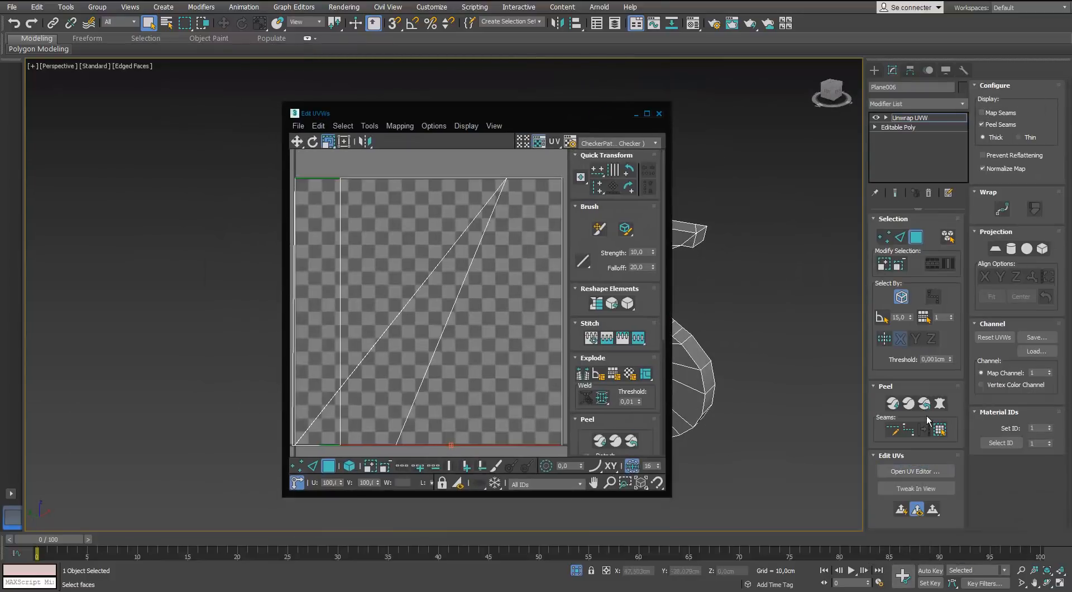
{"action": "key", "text": "ctrl+a"}
{"action": "left_click", "coordinate": [400, 125]}
{"action": "left_click", "coordinate": [403, 155]}
{"action": "left_click", "coordinate": [247, 148]}
{"action": "left_click", "coordinate": [302, 182]}
{"action": "scroll", "coordinate": [502, 262], "scroll_direction": "down", "scroll_amount": 3}
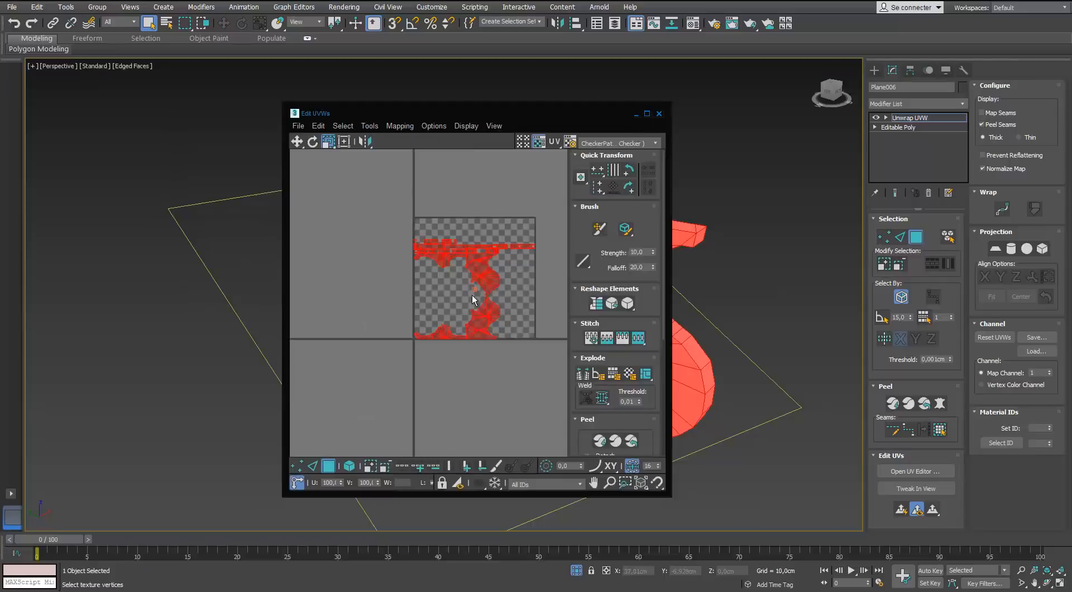
Examine the frame's flattened shells in the enlarged UV editor, restore the window size and close the editor.
{"action": "left_click", "coordinate": [647, 113]}
{"action": "left_click", "coordinate": [989, 429]}
{"action": "scroll", "coordinate": [603, 419], "scroll_direction": "down", "scroll_amount": 1}
{"action": "scroll", "coordinate": [648, 251], "scroll_direction": "up", "scroll_amount": 1}
{"action": "key", "text": "ctrl+z"}
{"action": "left_click_drag", "start_coordinate": [961, 1], "coordinate": [731, 132]}
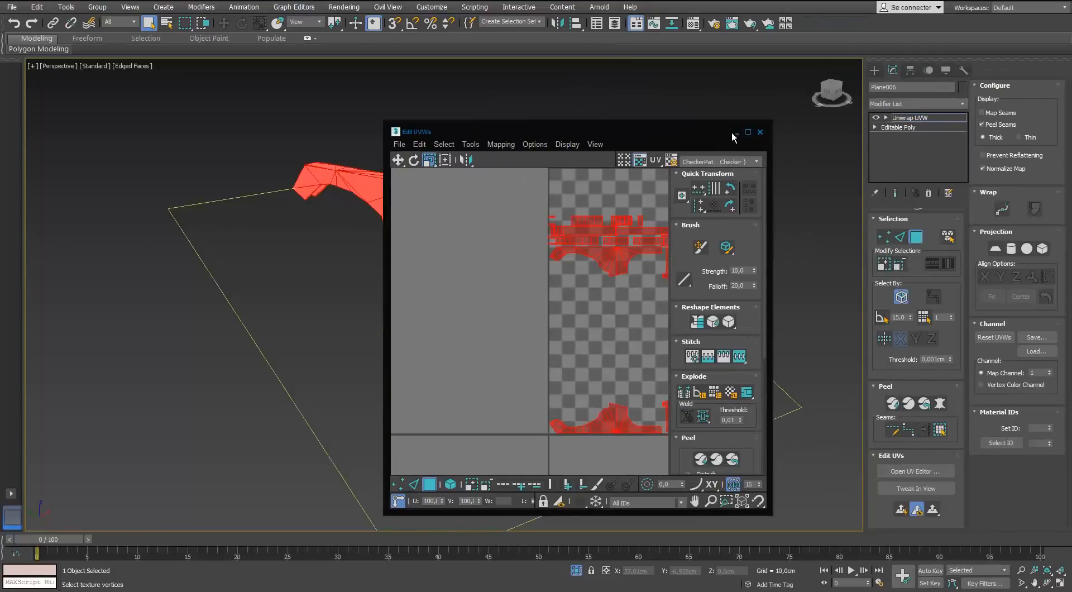
{"action": "left_click", "coordinate": [760, 131]}
Select the edges along the upper outline of one side of the frame.
{"action": "middle_click_drag", "start_coordinate": [670, 212], "coordinate": [603, 224], "text": "alt"}
{"action": "key", "text": "2"}
{"action": "middle_click_drag", "start_coordinate": [430, 206], "coordinate": [494, 230], "text": "alt"}
{"action": "left_click", "coordinate": [478, 194]}
{"action": "scroll", "coordinate": [494, 230], "scroll_direction": "up", "scroll_amount": 6}
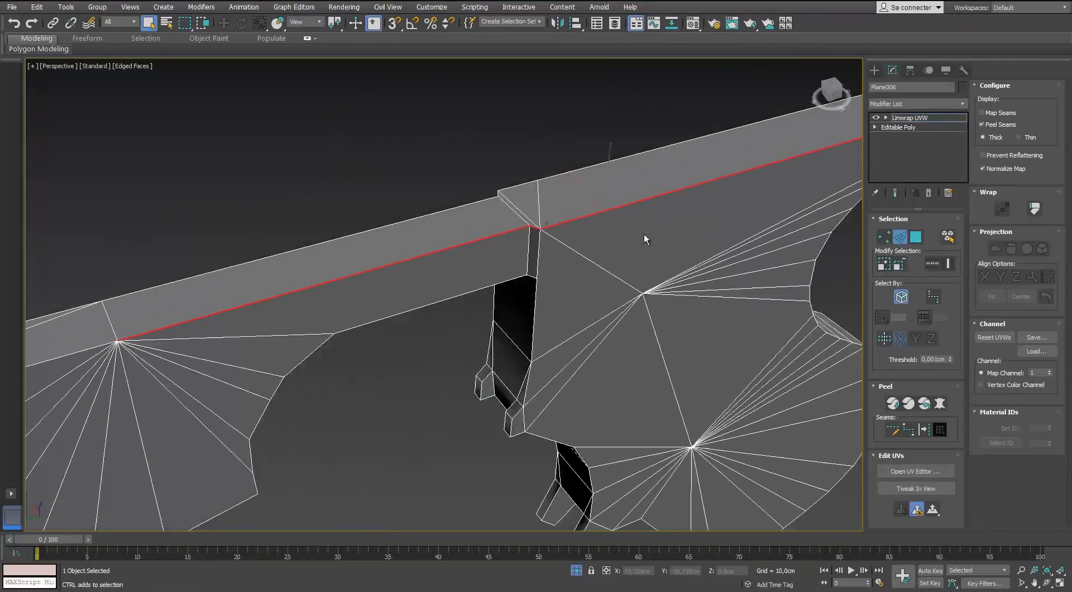
{"action": "scroll", "coordinate": [495, 195], "scroll_direction": "down", "scroll_amount": 5}
{"action": "left_click", "coordinate": [626, 206], "text": "ctrl"}
Add the edges along the grip's rear curve and around its bottom prong to the selection.
{"action": "middle_click_drag", "start_coordinate": [627, 224], "coordinate": [581, 268], "text": "alt"}
{"action": "left_click", "coordinate": [581, 268], "text": "ctrl"}
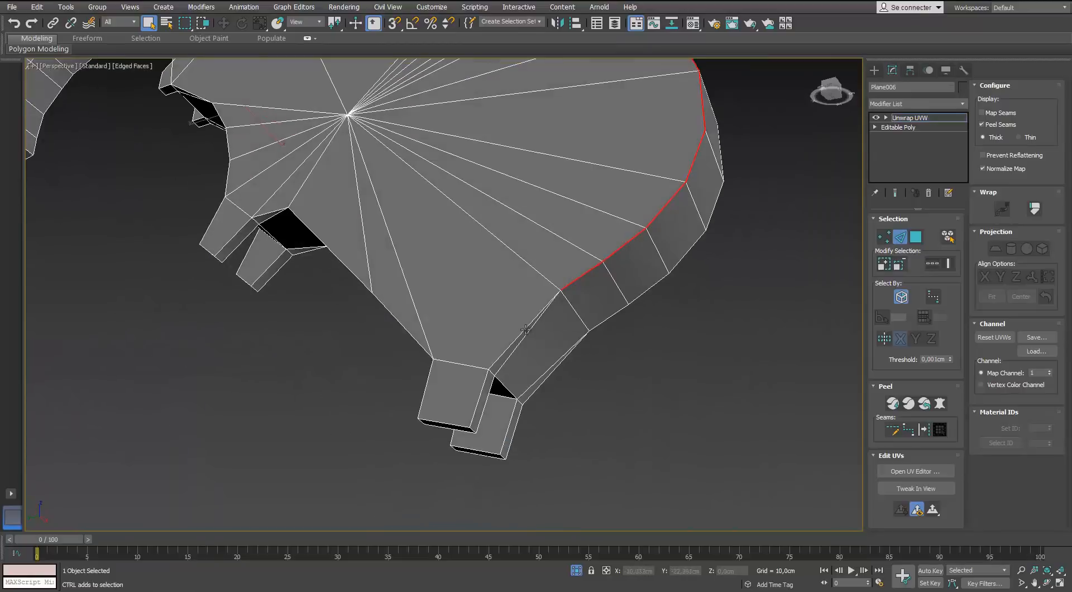
{"action": "middle_click_drag", "start_coordinate": [529, 333], "coordinate": [487, 343], "text": "alt"}
{"action": "left_click", "coordinate": [487, 343], "text": "ctrl"}
{"action": "middle_click_drag", "start_coordinate": [468, 386], "coordinate": [401, 469], "text": "alt"}
{"action": "left_click", "coordinate": [400, 469], "text": "ctrl"}
Add the edges around the middle prong and the start of the grip's front curve to the selection.
{"action": "scroll", "coordinate": [350, 300], "scroll_direction": "up", "scroll_amount": 4}
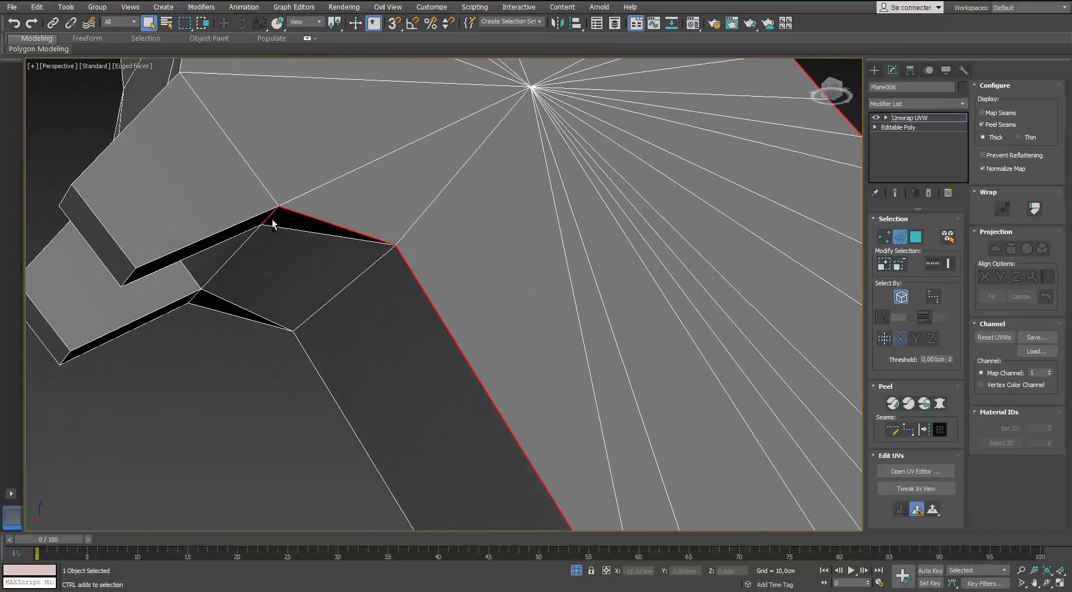
{"action": "left_click", "coordinate": [223, 230], "text": "ctrl"}
{"action": "left_click", "coordinate": [107, 230], "text": "ctrl"}
{"action": "middle_click_drag", "start_coordinate": [132, 232], "coordinate": [168, 246], "text": "alt"}
{"action": "left_click", "coordinate": [183, 196], "text": "ctrl"}
{"action": "left_click", "coordinate": [214, 111], "text": "ctrl"}
{"action": "middle_click_drag", "start_coordinate": [214, 114], "coordinate": [295, 313]}
{"action": "left_click", "coordinate": [282, 224], "text": "ctrl"}
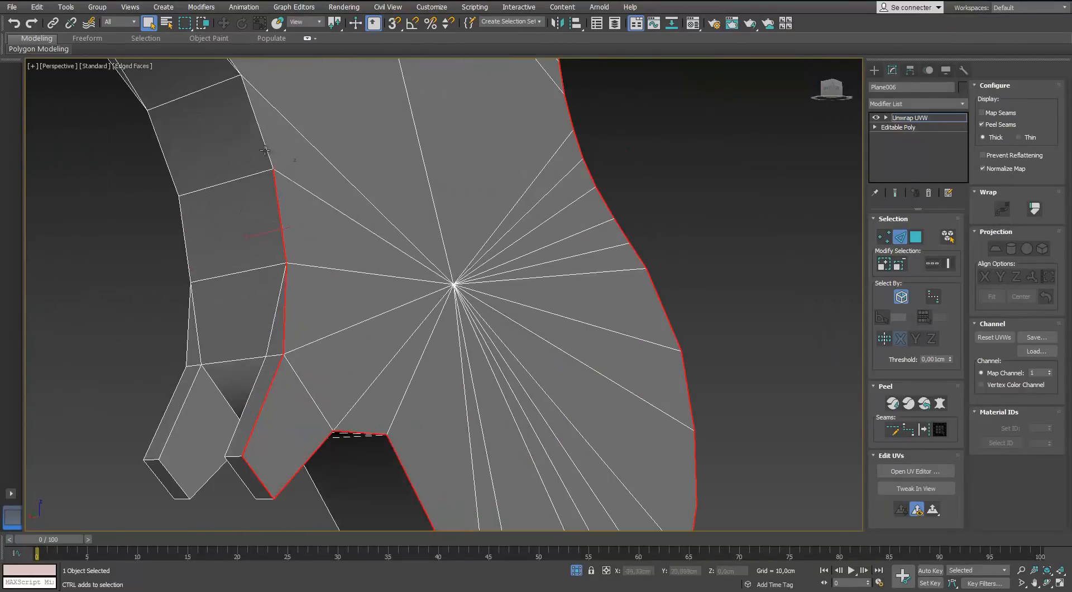
Extend the edge selection up the grip's front outline and around the small upper prong.
{"action": "left_click", "coordinate": [264, 150], "text": "ctrl"}
{"action": "middle_click_drag", "start_coordinate": [265, 150], "coordinate": [424, 390]}
{"action": "left_click", "coordinate": [307, 223], "text": "ctrl"}
{"action": "middle_click_drag", "start_coordinate": [234, 162], "coordinate": [311, 290]}
{"action": "left_click", "coordinate": [290, 217], "text": "ctrl"}
{"action": "left_click", "coordinate": [315, 161], "text": "ctrl"}
{"action": "left_click", "coordinate": [338, 106], "text": "ctrl"}
Add the frame's vertical front edge and the edges along the underside of the top bar to the selection.
{"action": "scroll", "coordinate": [357, 168], "scroll_direction": "down", "scroll_amount": 4}
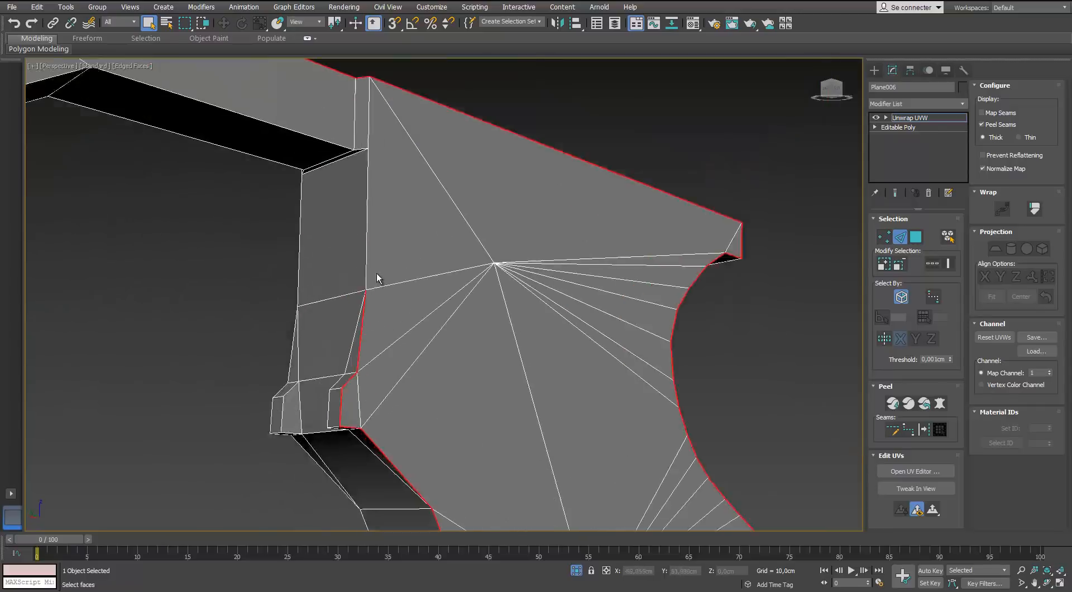
{"action": "left_click", "coordinate": [366, 258], "text": "ctrl"}
{"action": "scroll", "coordinate": [414, 249], "scroll_direction": "up", "scroll_amount": 4}
{"action": "middle_click_drag", "start_coordinate": [355, 148], "coordinate": [428, 287]}
{"action": "left_click", "coordinate": [428, 288], "text": "ctrl"}
{"action": "left_click", "coordinate": [357, 288], "text": "ctrl"}
{"action": "scroll", "coordinate": [358, 301], "scroll_direction": "down", "scroll_amount": 5}
Add the edges around the underside block beneath the frame's top bar to the selection.
{"action": "middle_click_drag", "start_coordinate": [586, 404], "coordinate": [535, 258], "text": "alt"}
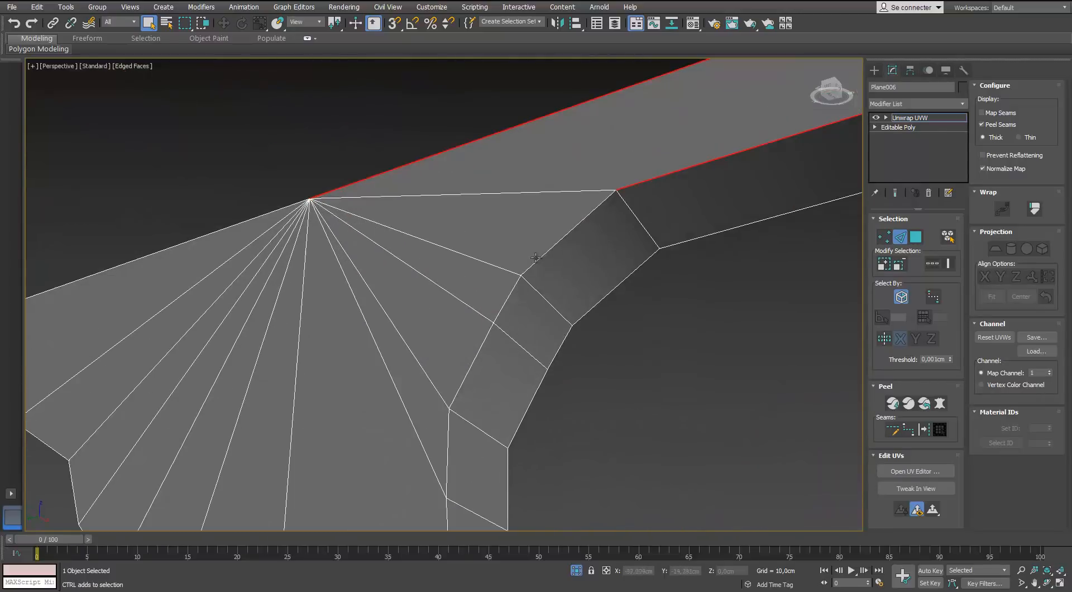
{"action": "middle_click_drag", "start_coordinate": [514, 334], "coordinate": [524, 268]}
{"action": "scroll", "coordinate": [502, 335], "scroll_direction": "down", "scroll_amount": 3}
{"action": "left_click", "coordinate": [470, 425], "text": "ctrl"}
{"action": "middle_click_drag", "start_coordinate": [470, 424], "coordinate": [391, 441], "text": "alt"}
{"action": "left_click", "coordinate": [507, 382], "text": "ctrl"}
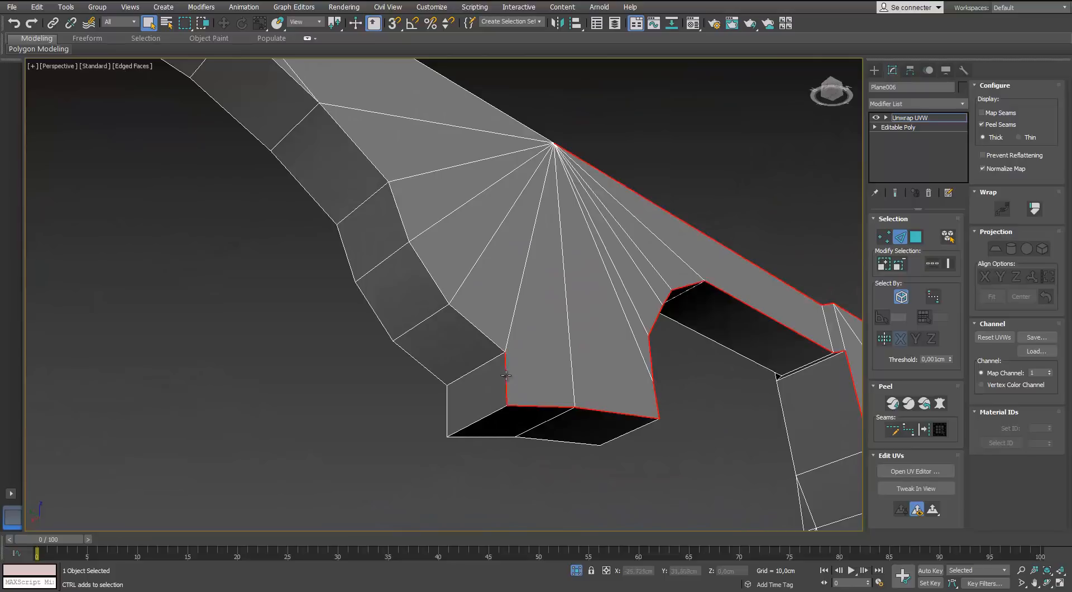
Extend the edge selection along the front curve of the frame's underside up to the front tip.
{"action": "left_click", "coordinate": [356, 147], "text": "ctrl"}
{"action": "middle_click_drag", "start_coordinate": [335, 131], "coordinate": [427, 352]}
{"action": "left_click", "coordinate": [256, 227], "text": "ctrl"}
{"action": "middle_click_drag", "start_coordinate": [257, 227], "coordinate": [340, 62], "text": "alt"}
{"action": "left_click", "coordinate": [273, 359], "text": "ctrl"}
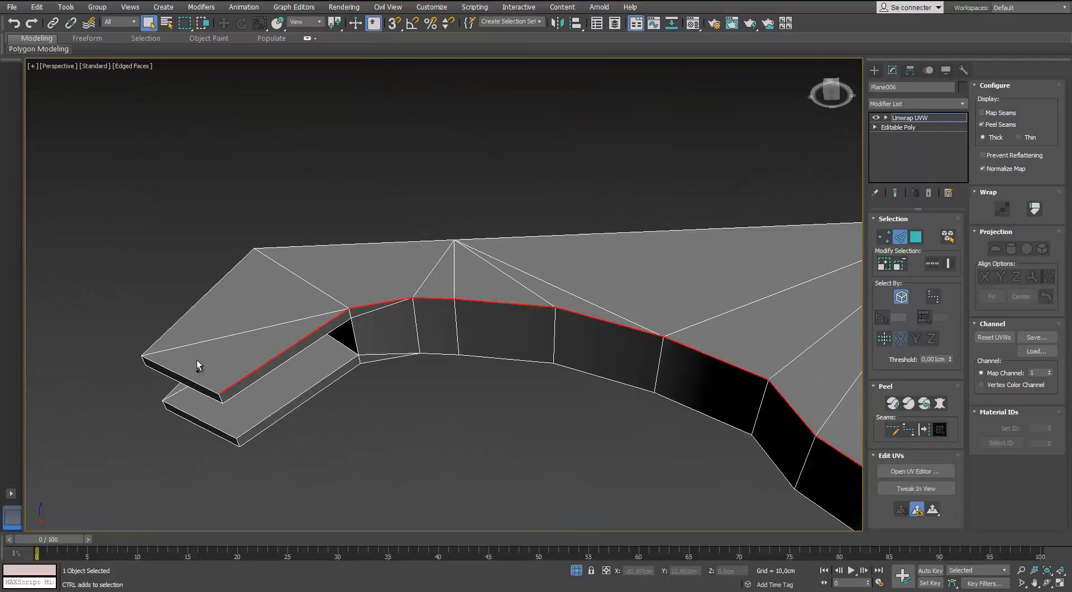
Complete the side's outline selection around the front tip and along the top edge, and convert it to peel seams.
{"action": "left_click", "coordinate": [193, 381], "text": "ctrl"}
{"action": "scroll", "coordinate": [193, 374], "scroll_direction": "down", "scroll_amount": 3}
{"action": "middle_click_drag", "start_coordinate": [240, 279], "coordinate": [357, 385], "text": "alt"}
{"action": "left_click", "coordinate": [180, 458], "text": "ctrl"}
{"action": "left_click", "coordinate": [257, 390], "text": "ctrl"}
{"action": "left_click", "coordinate": [427, 308], "text": "ctrl"}
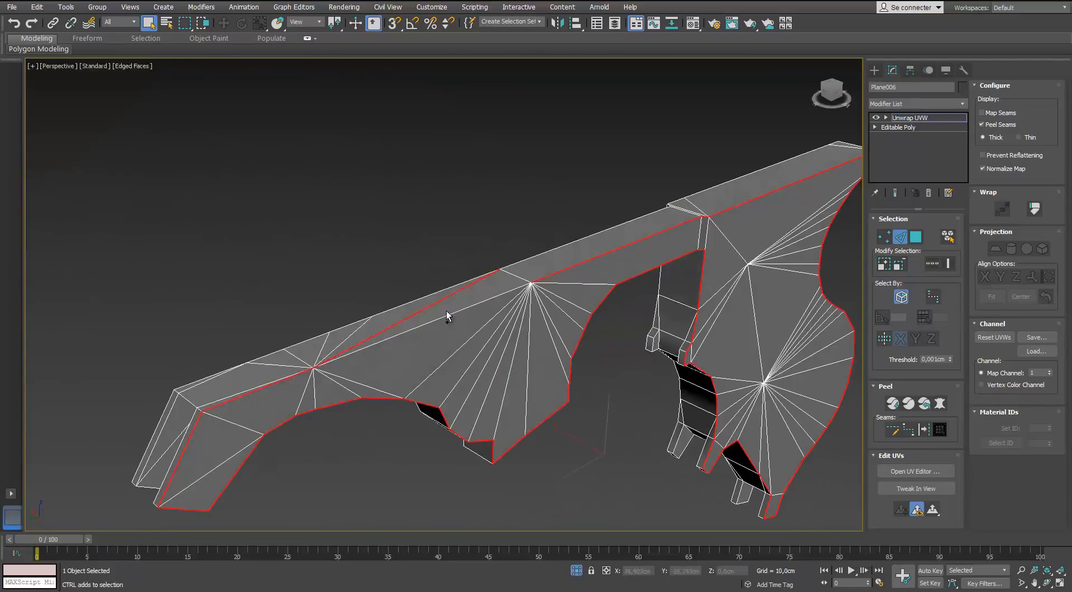
{"action": "left_click", "coordinate": [345, 357], "text": "ctrl"}
{"action": "scroll", "coordinate": [358, 346], "scroll_direction": "down", "scroll_amount": 4}
{"action": "middle_click_drag", "start_coordinate": [357, 346], "coordinate": [318, 251], "text": "alt"}
{"action": "scroll", "coordinate": [446, 312], "scroll_direction": "up", "scroll_amount": 2}
{"action": "left_click", "coordinate": [924, 429]}
Select the edges bordering the rear end face of the top bar and convert them to peel seams.
{"action": "middle_click_drag", "start_coordinate": [681, 234], "coordinate": [446, 223], "text": "alt"}
{"action": "left_click", "coordinate": [536, 214]}
{"action": "scroll", "coordinate": [528, 217], "scroll_direction": "up", "scroll_amount": 4}
{"action": "middle_click_drag", "start_coordinate": [529, 218], "coordinate": [525, 190], "text": "alt"}
{"action": "left_click", "coordinate": [545, 212], "text": "ctrl"}
{"action": "left_click", "coordinate": [511, 244], "text": "ctrl"}
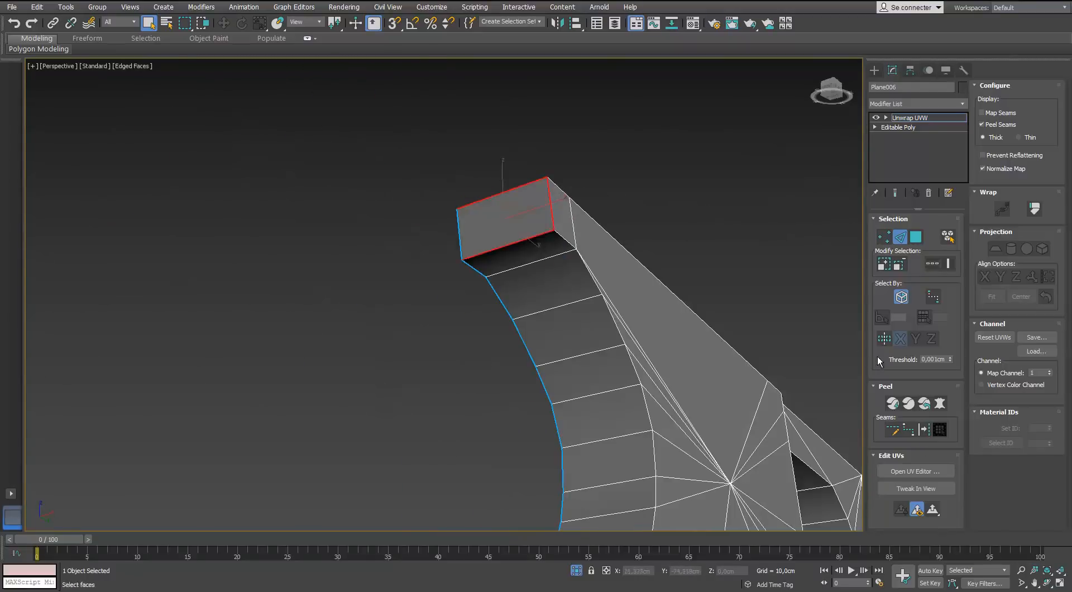
{"action": "left_click", "coordinate": [924, 430]}
Select the opposite side's edges under the bar's rear end and along the grip's rear curve.
{"action": "mouse_move", "coordinate": [430, 329]}
{"action": "middle_mouse_down", "text": "alt"}
{"action": "mouse_move", "coordinate": [507, 326]}
{"action": "mouse_move", "coordinate": [441, 335]}
{"action": "middle_mouse_up", "text": "alt"}
{"action": "double_click", "coordinate": [618, 349]}
{"action": "scroll", "coordinate": [574, 267], "scroll_direction": "up", "scroll_amount": 4}
{"action": "middle_click_drag", "start_coordinate": [559, 290], "coordinate": [520, 195], "text": "alt"}
{"action": "left_click", "coordinate": [517, 453], "text": "ctrl"}
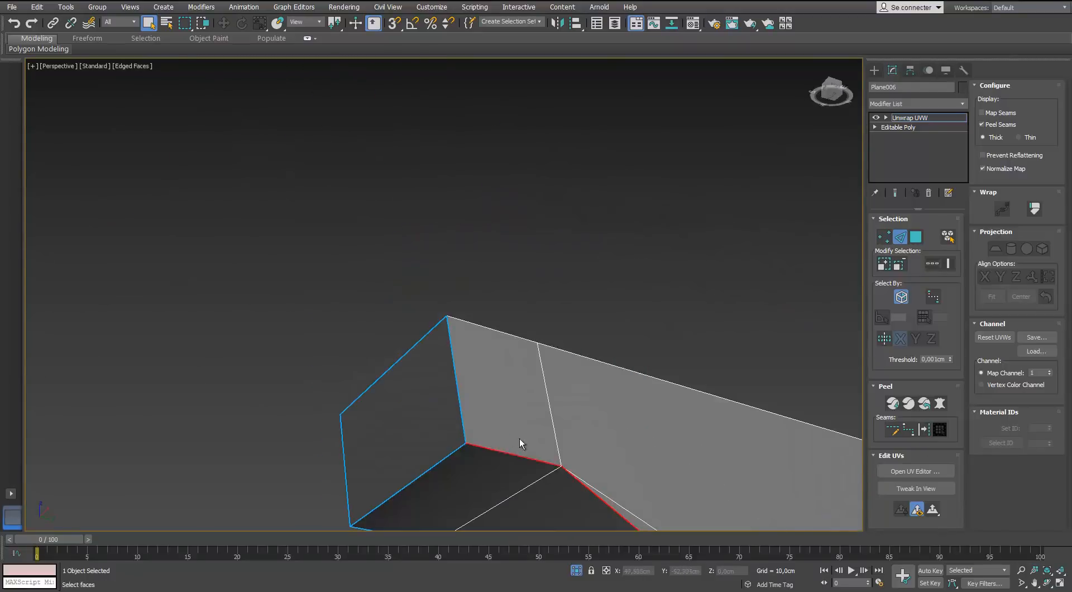
Add the opposite side's edges around the grip's bottom prong to the selection.
{"action": "scroll", "coordinate": [519, 443], "scroll_direction": "down", "scroll_amount": 5}
{"action": "middle_click_drag", "start_coordinate": [519, 443], "coordinate": [530, 252]}
{"action": "scroll", "coordinate": [530, 357], "scroll_direction": "up", "scroll_amount": 3}
{"action": "middle_click_drag", "start_coordinate": [497, 357], "coordinate": [480, 240]}
{"action": "left_click", "coordinate": [486, 278], "text": "ctrl"}
{"action": "left_click", "coordinate": [521, 309], "text": "ctrl"}
{"action": "middle_click_drag", "start_coordinate": [564, 302], "coordinate": [514, 279], "text": "alt"}
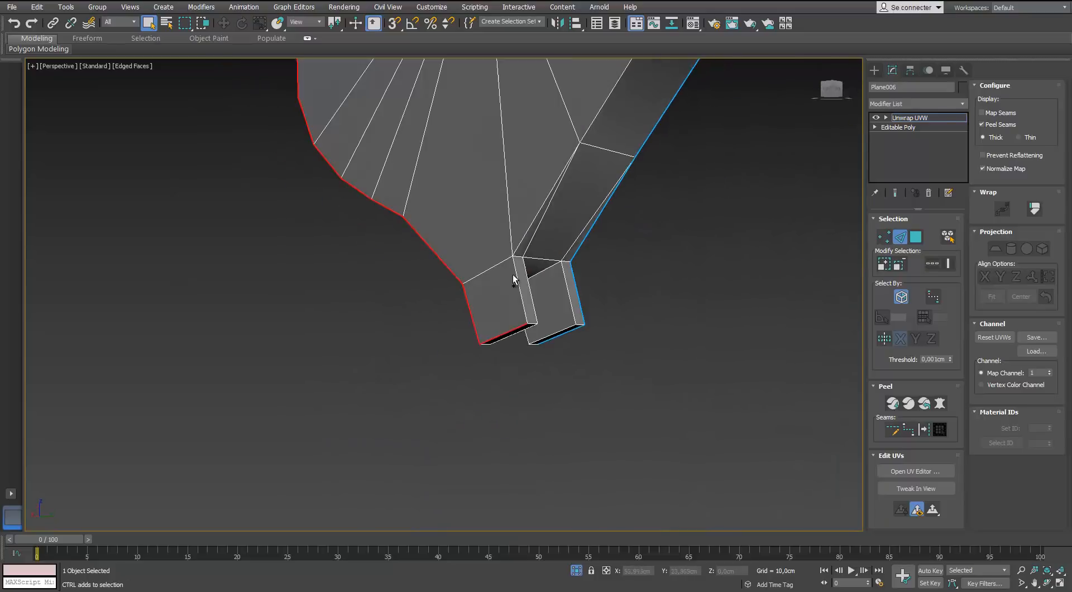
Extend the opposite side's edge selection up the grip's lower front and around the middle prong.
{"action": "left_click", "coordinate": [592, 124], "text": "ctrl"}
{"action": "middle_click_drag", "start_coordinate": [591, 124], "coordinate": [597, 223], "text": "alt"}
{"action": "left_click", "coordinate": [653, 252], "text": "ctrl"}
{"action": "left_click", "coordinate": [564, 150], "text": "ctrl"}
{"action": "middle_click_drag", "start_coordinate": [564, 140], "coordinate": [554, 231]}
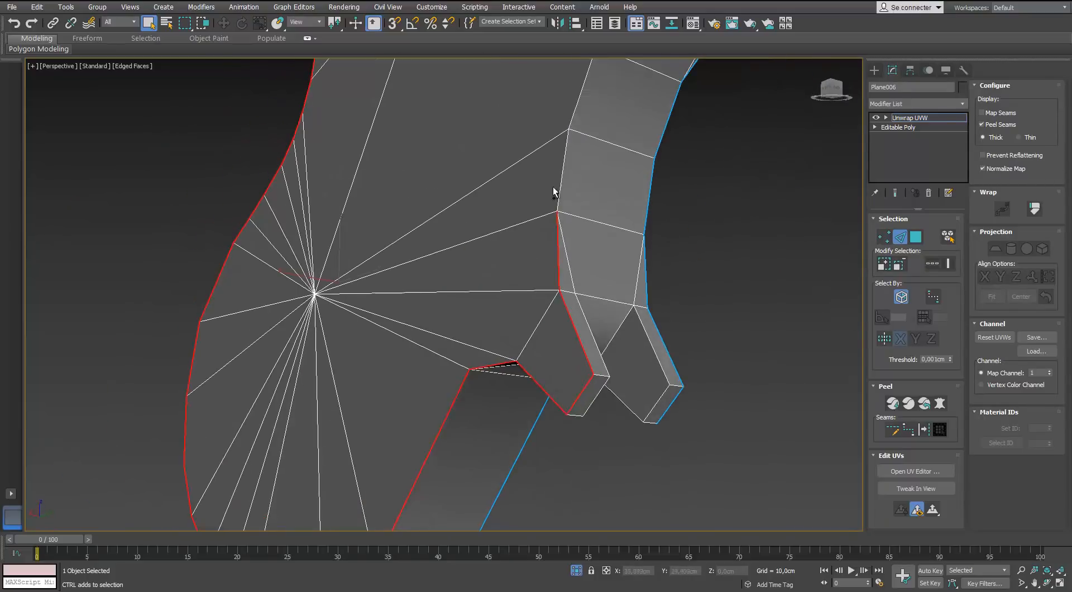
Add the opposite side's front outline and upper prong edges to the selection, and convert them to peel seams.
{"action": "left_click", "coordinate": [575, 118], "text": "ctrl"}
{"action": "middle_click_drag", "start_coordinate": [578, 111], "coordinate": [580, 318], "text": "alt"}
{"action": "scroll", "coordinate": [643, 178], "scroll_direction": "up", "scroll_amount": 4}
{"action": "left_click", "coordinate": [469, 246], "text": "ctrl"}
{"action": "left_click", "coordinate": [544, 430], "text": "ctrl"}
{"action": "middle_click_drag", "start_coordinate": [543, 144], "coordinate": [591, 227], "text": "alt"}
{"action": "left_click", "coordinate": [530, 156], "text": "ctrl"}
{"action": "scroll", "coordinate": [538, 160], "scroll_direction": "down", "scroll_amount": 6}
{"action": "scroll", "coordinate": [541, 160], "scroll_direction": "up", "scroll_amount": 8}
{"action": "left_click", "coordinate": [924, 431]}
Trace point-to-point seams along the opposite side's remaining outline, around the underside block and the front curve.
{"action": "left_click", "coordinate": [908, 429]}
{"action": "left_click", "coordinate": [423, 151]}
{"action": "left_click", "coordinate": [569, 407]}
{"action": "middle_click_drag", "start_coordinate": [569, 391], "coordinate": [440, 318], "text": "alt"}
{"action": "left_click", "coordinate": [462, 302]}
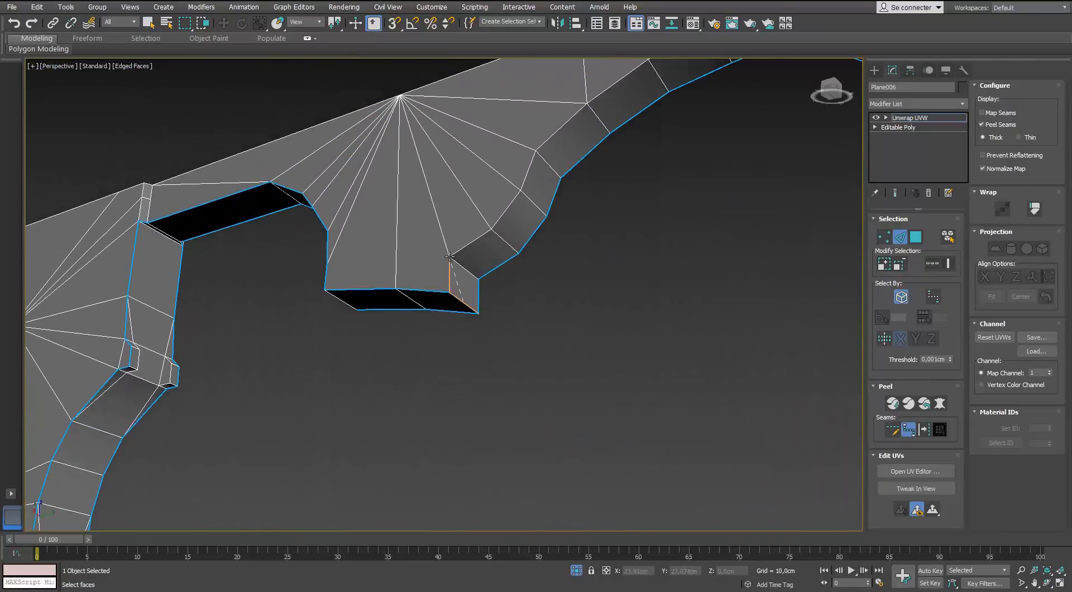
{"action": "left_click", "coordinate": [450, 257]}
{"action": "middle_click_drag", "start_coordinate": [450, 257], "coordinate": [363, 324]}
{"action": "left_click", "coordinate": [683, 91]}
{"action": "middle_click_drag", "start_coordinate": [648, 246], "coordinate": [525, 56], "text": "alt"}
{"action": "left_click", "coordinate": [651, 286]}
Finish the opposite side's point-to-point seam around the front tip and along the top edge.
{"action": "scroll", "coordinate": [642, 285], "scroll_direction": "down", "scroll_amount": 4}
{"action": "middle_click_drag", "start_coordinate": [524, 173], "coordinate": [478, 245]}
{"action": "middle_click_drag", "start_coordinate": [477, 246], "coordinate": [586, 184]}
{"action": "middle_click_drag", "start_coordinate": [395, 285], "coordinate": [574, 333]}
{"action": "scroll", "coordinate": [397, 302], "scroll_direction": "up", "scroll_amount": 3}
{"action": "middle_click_drag", "start_coordinate": [106, 208], "coordinate": [491, 264]}
{"action": "left_click", "coordinate": [491, 264]}
{"action": "middle_click_drag", "start_coordinate": [335, 246], "coordinate": [463, 263], "text": "alt"}
{"action": "scroll", "coordinate": [464, 264], "scroll_direction": "down", "scroll_amount": 3}
{"action": "middle_click_drag", "start_coordinate": [302, 375], "coordinate": [351, 339]}
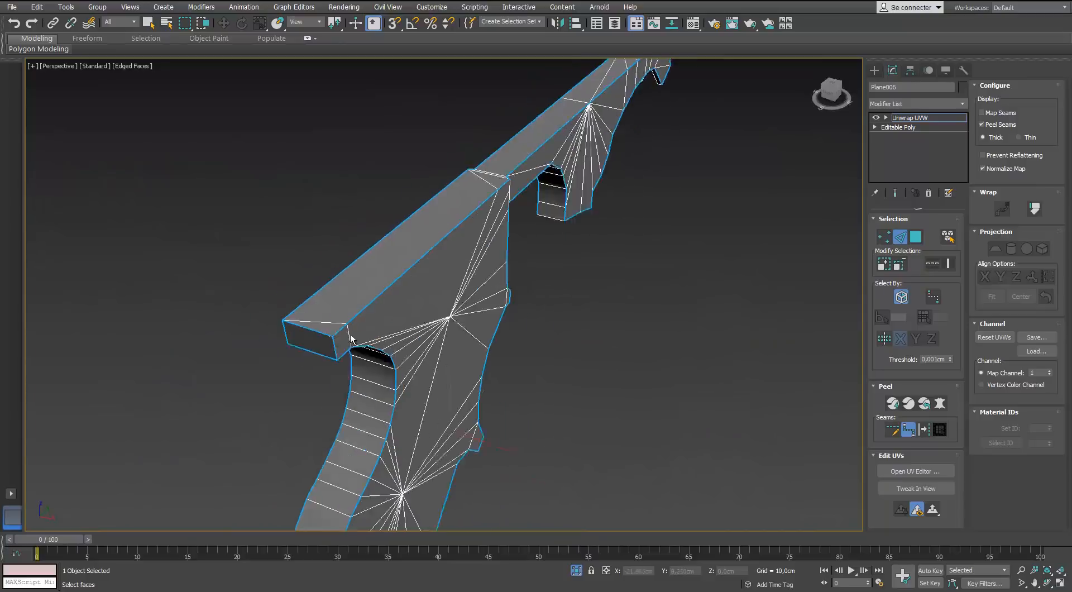
Open the UV editor for the seamed frame.
{"action": "scroll", "coordinate": [358, 335], "scroll_direction": "down", "scroll_amount": 4}
{"action": "middle_click_drag", "start_coordinate": [531, 313], "coordinate": [469, 234], "text": "alt"}
{"action": "scroll", "coordinate": [458, 290], "scroll_direction": "up", "scroll_amount": 4}
{"action": "middle_click_drag", "start_coordinate": [525, 335], "coordinate": [466, 274], "text": "alt"}
{"action": "mouse_move", "coordinate": [465, 258]}
{"action": "middle_mouse_down", "text": "alt"}
{"action": "mouse_move", "coordinate": [572, 246]}
{"action": "mouse_move", "coordinate": [854, 412]}
{"action": "mouse_move", "coordinate": [535, 317]}
{"action": "mouse_move", "coordinate": [469, 261]}
{"action": "middle_mouse_up", "text": "alt"}
{"action": "left_click", "coordinate": [915, 471]}
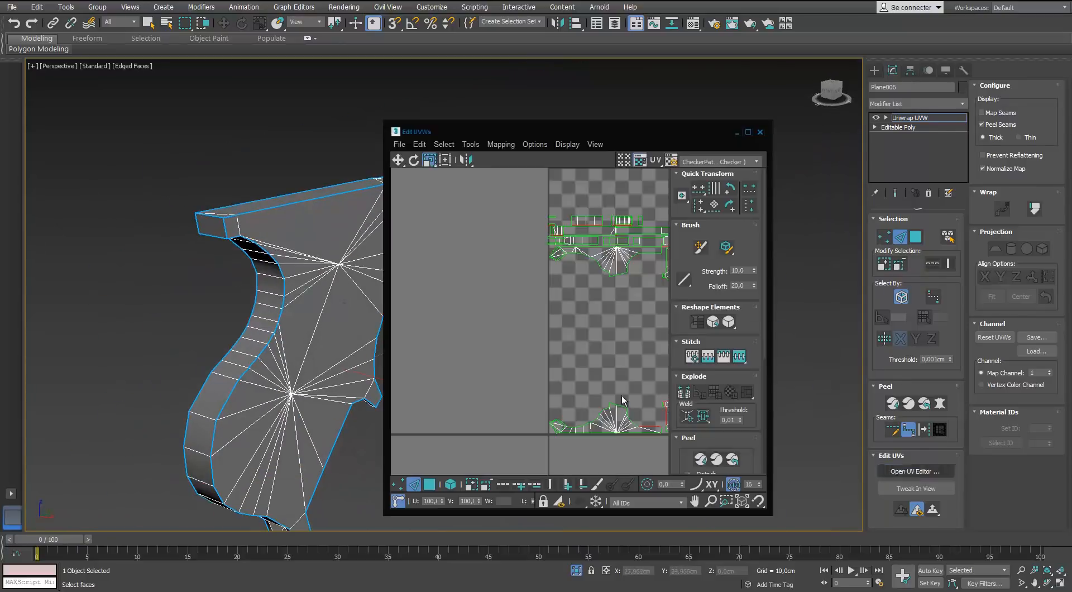
Select the faces of the frame's flat side out to their seams and peel them into a shell.
{"action": "scroll", "coordinate": [135, 225], "scroll_direction": "down", "scroll_amount": 3}
{"action": "left_click", "coordinate": [916, 236]}
{"action": "left_click", "coordinate": [267, 292]}
{"action": "left_click", "coordinate": [939, 429]}
{"action": "scroll", "coordinate": [480, 447], "scroll_direction": "down", "scroll_amount": 3}
{"action": "middle_click_drag", "start_coordinate": [141, 272], "coordinate": [34, 302]}
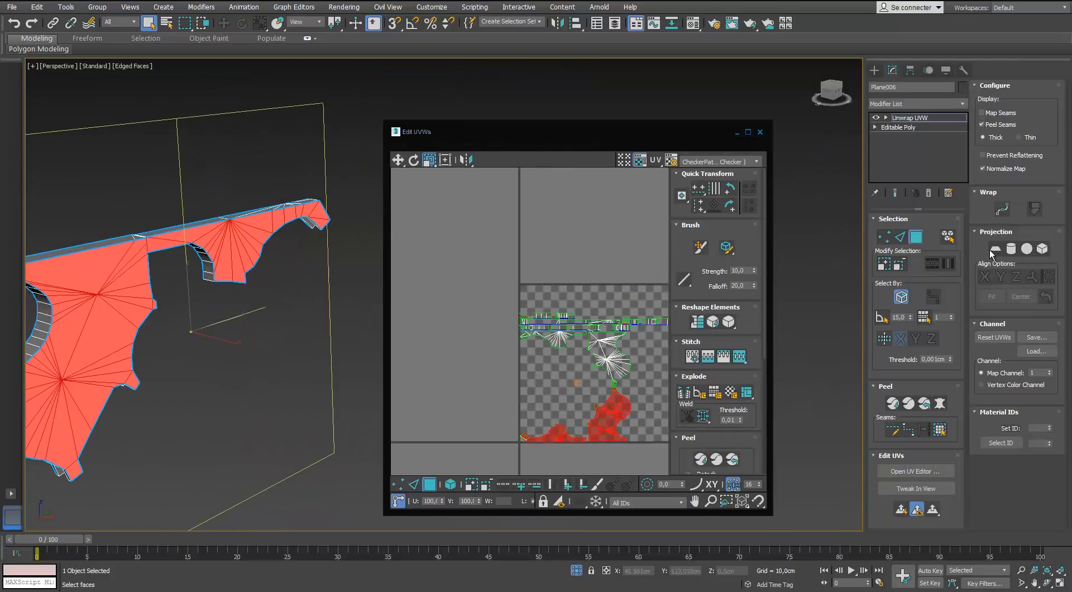
{"action": "left_click", "coordinate": [701, 459]}
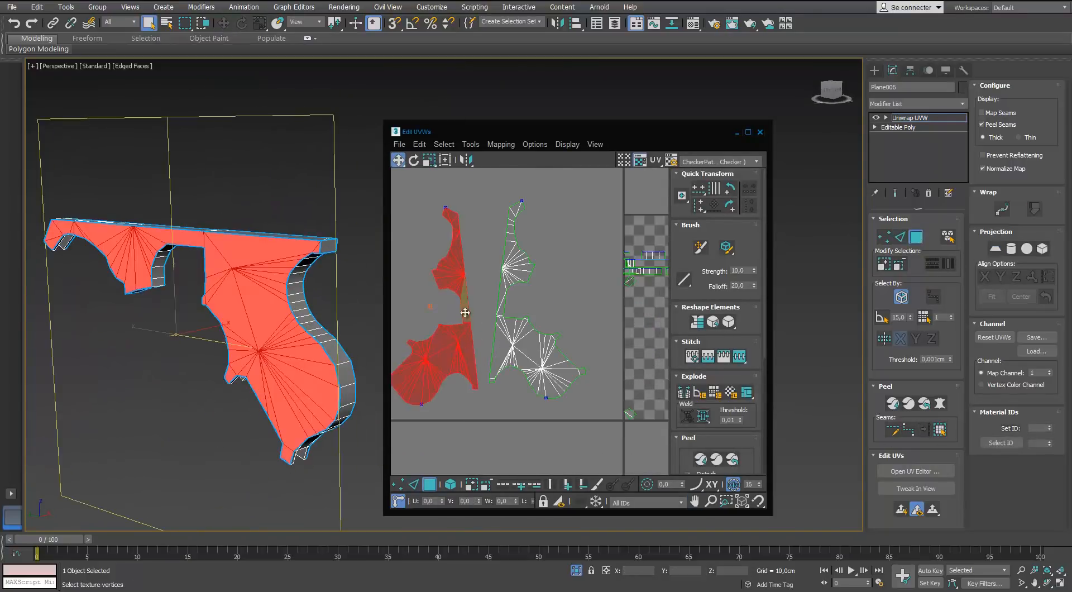
Turn on element selection and arrange the two peeled side shells upright as a mirrored pair beside the texture tile.
{"action": "left_click", "coordinate": [502, 347]}
{"action": "scroll", "coordinate": [512, 403], "scroll_direction": "down", "scroll_amount": 2}
{"action": "left_click", "coordinate": [450, 484]}
{"action": "left_click", "coordinate": [519, 362]}
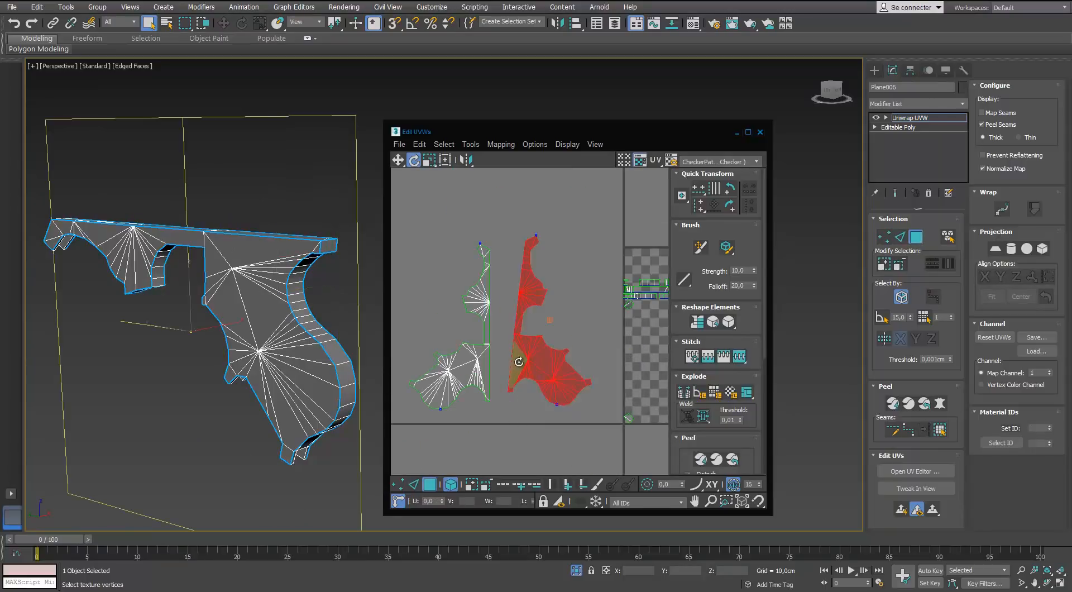
{"action": "scroll", "coordinate": [505, 381], "scroll_direction": "up", "scroll_amount": 2}
{"action": "left_click", "coordinate": [470, 389], "text": "ctrl"}
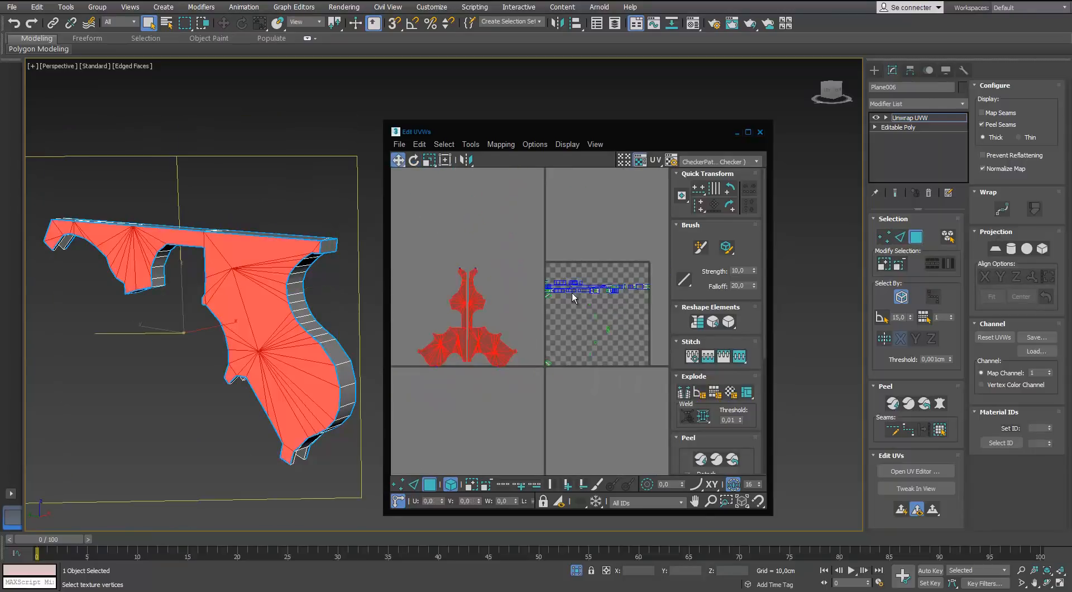
Select the edge running across the inside of the frame's front tip.
{"action": "left_click", "coordinate": [572, 293]}
{"action": "middle_click_drag", "start_coordinate": [279, 346], "coordinate": [173, 330], "text": "alt"}
{"action": "scroll", "coordinate": [212, 301], "scroll_direction": "up", "scroll_amount": 4}
{"action": "left_click", "coordinate": [900, 238]}
{"action": "left_click", "coordinate": [286, 307]}
{"action": "middle_click_drag", "start_coordinate": [313, 318], "coordinate": [196, 376], "text": "alt"}
{"action": "scroll", "coordinate": [196, 376], "scroll_direction": "down", "scroll_amount": 3}
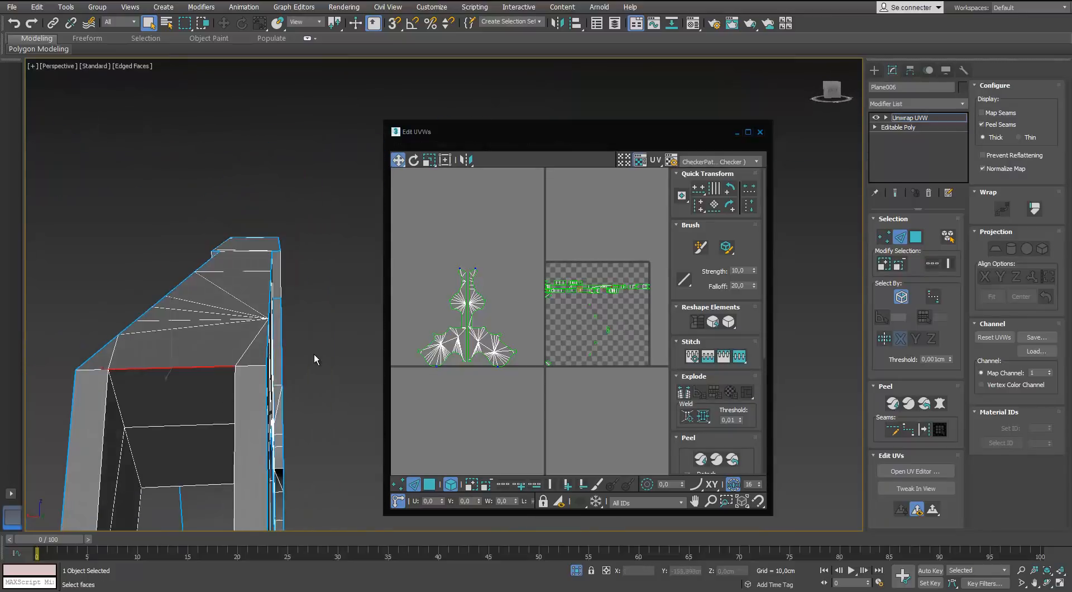
Select the rim faces of the front tip and front curve, and apply Unfold Mapping to them.
{"action": "middle_click_drag", "start_coordinate": [311, 359], "coordinate": [368, 190], "text": "alt"}
{"action": "left_click", "coordinate": [470, 144]}
{"action": "mouse_move", "coordinate": [500, 144]}
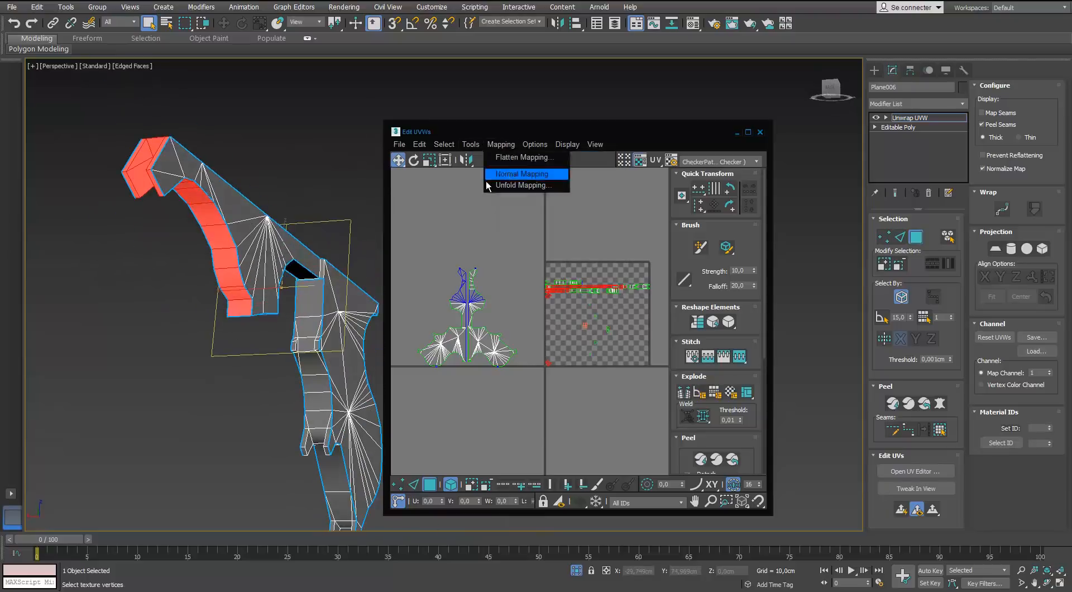
{"action": "left_click", "coordinate": [491, 185]}
{"action": "key", "text": "Return"}
Maximize the UV editor and select all the shells of the frame's rim.
{"action": "middle_click_drag", "start_coordinate": [592, 326], "coordinate": [580, 290]}
{"action": "scroll", "coordinate": [604, 269], "scroll_direction": "up", "scroll_amount": 5}
{"action": "left_click", "coordinate": [748, 132]}
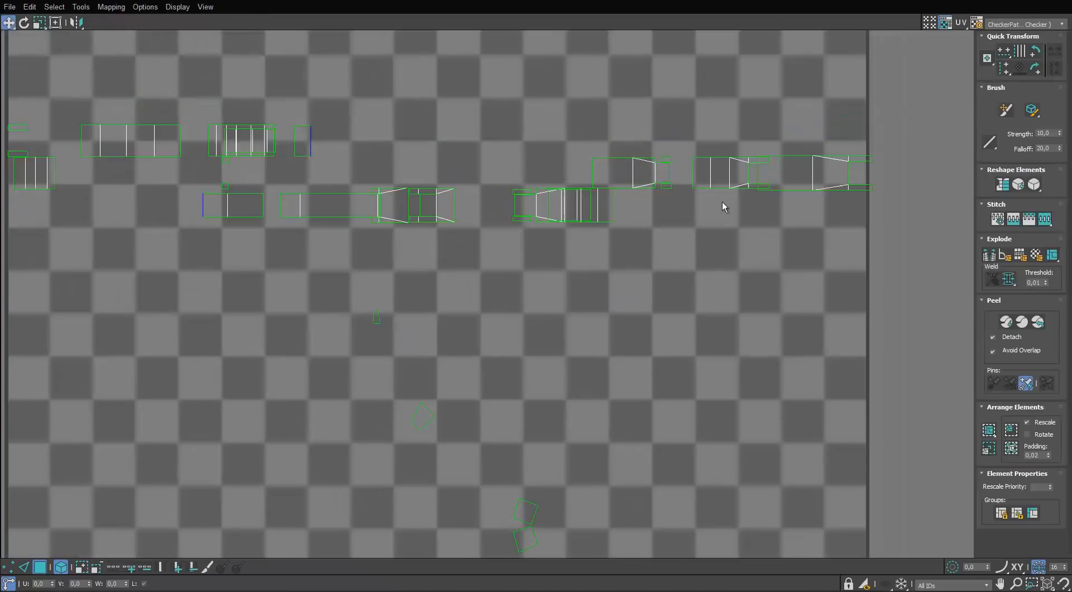
{"action": "scroll", "coordinate": [856, 138], "scroll_direction": "down", "scroll_amount": 5}
{"action": "left_click_drag", "start_coordinate": [909, 94], "coordinate": [786, 293]}
{"action": "scroll", "coordinate": [830, 205], "scroll_direction": "up", "scroll_amount": 5}
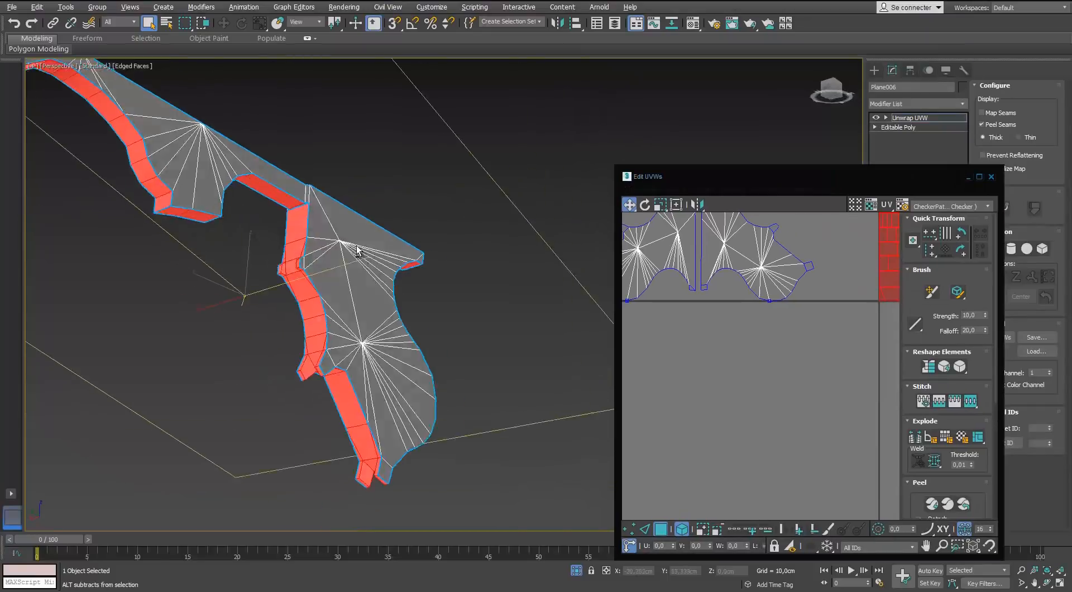
Select the rim faces on the frame's vertical front below the top bar and expand the selection to the seams.
{"action": "scroll", "coordinate": [272, 218], "scroll_direction": "up", "scroll_amount": 4}
{"action": "middle_click_drag", "start_coordinate": [260, 229], "coordinate": [313, 223], "text": "alt"}
{"action": "scroll", "coordinate": [313, 224], "scroll_direction": "down", "scroll_amount": 5}
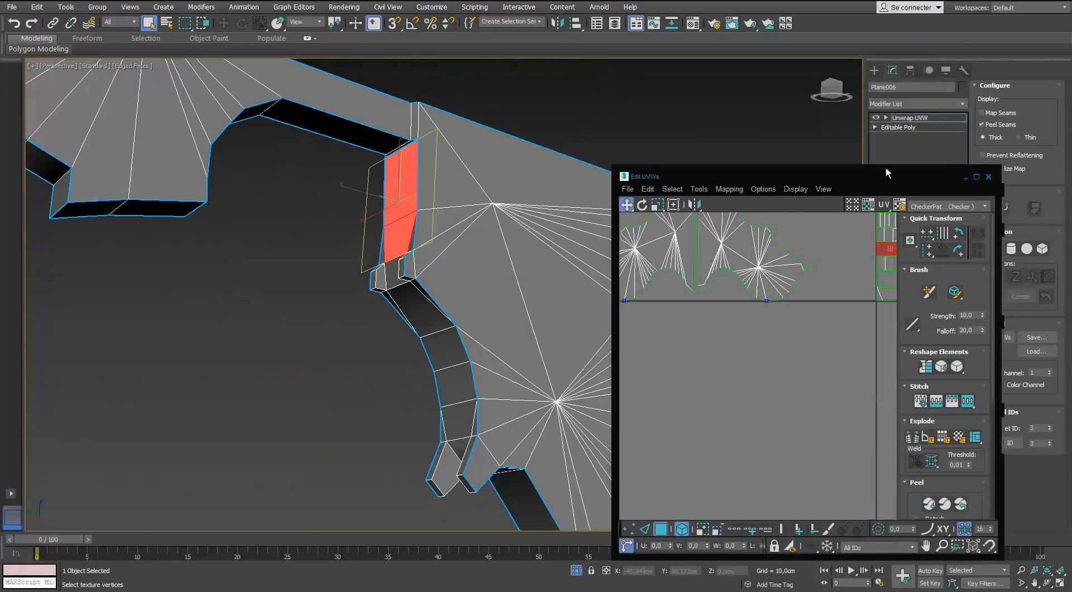
{"action": "left_click_drag", "start_coordinate": [886, 173], "coordinate": [806, 145]}
{"action": "left_click", "coordinate": [939, 429]}
{"action": "scroll", "coordinate": [439, 210], "scroll_direction": "up", "scroll_amount": 4}
{"action": "middle_click_drag", "start_coordinate": [423, 239], "coordinate": [391, 290], "text": "alt"}
{"action": "scroll", "coordinate": [782, 291], "scroll_direction": "down", "scroll_amount": 3}
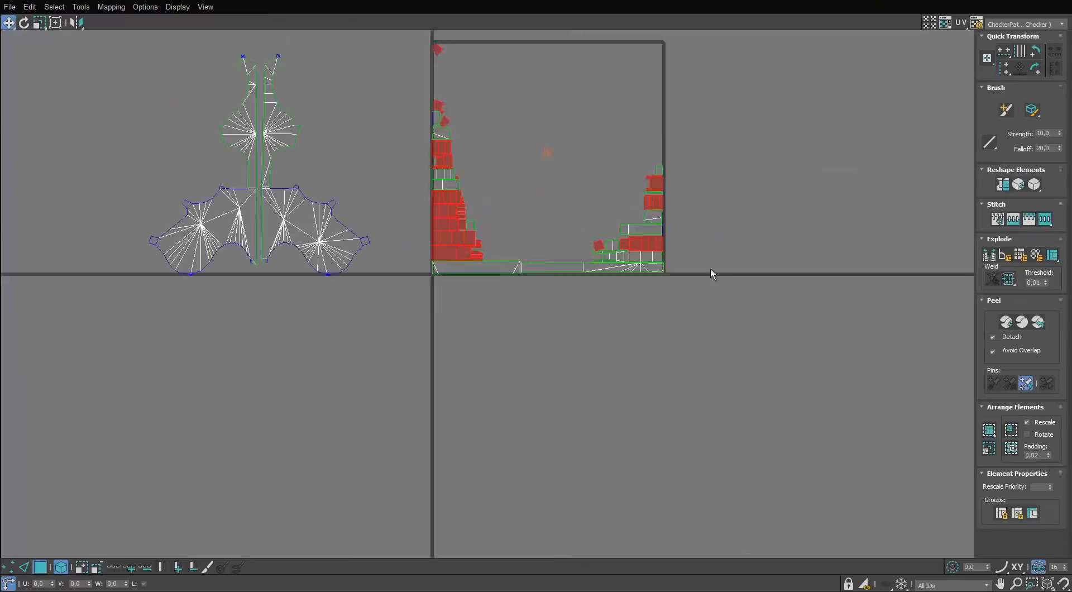
Select the border edge of a rim shell and stitch the adjoining rim pieces onto it as one continuous strip.
{"action": "scroll", "coordinate": [607, 141], "scroll_direction": "up", "scroll_amount": 5}
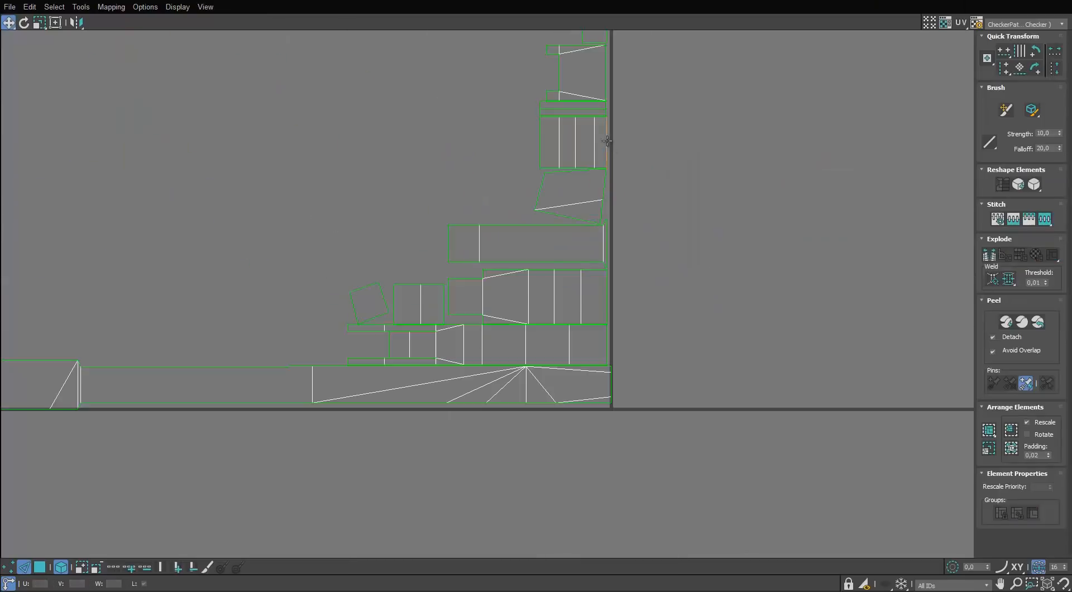
{"action": "left_click_drag", "start_coordinate": [652, 206], "coordinate": [651, 208]}
{"action": "key", "text": "5"}
{"action": "middle_click_drag", "start_coordinate": [786, 203], "coordinate": [704, 221]}
{"action": "key", "text": "s"}
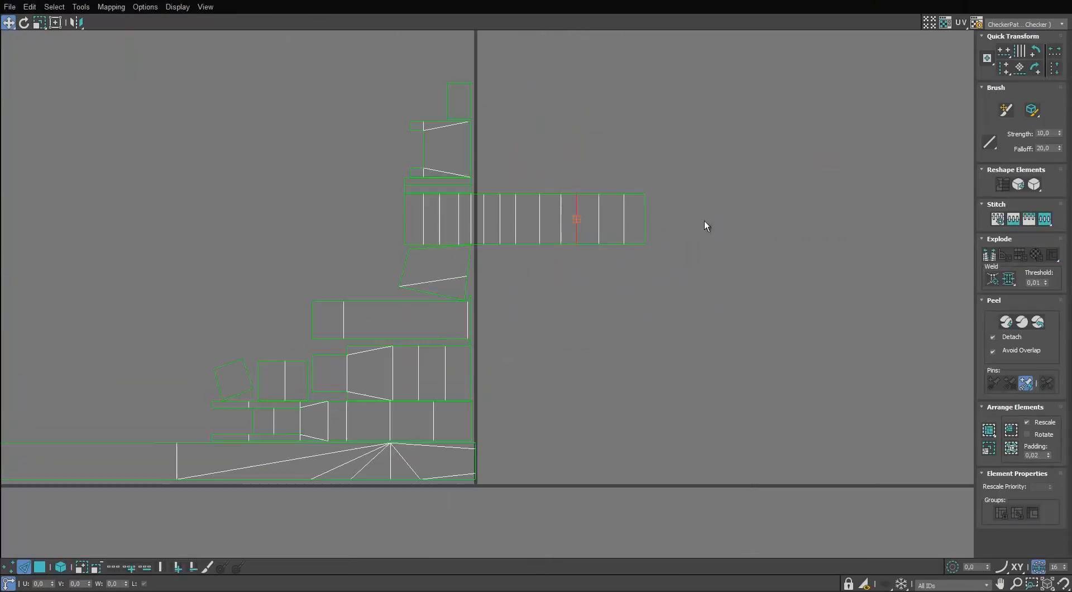
{"action": "key", "text": "s"}
{"action": "scroll", "coordinate": [734, 262], "scroll_direction": "down", "scroll_amount": 4}
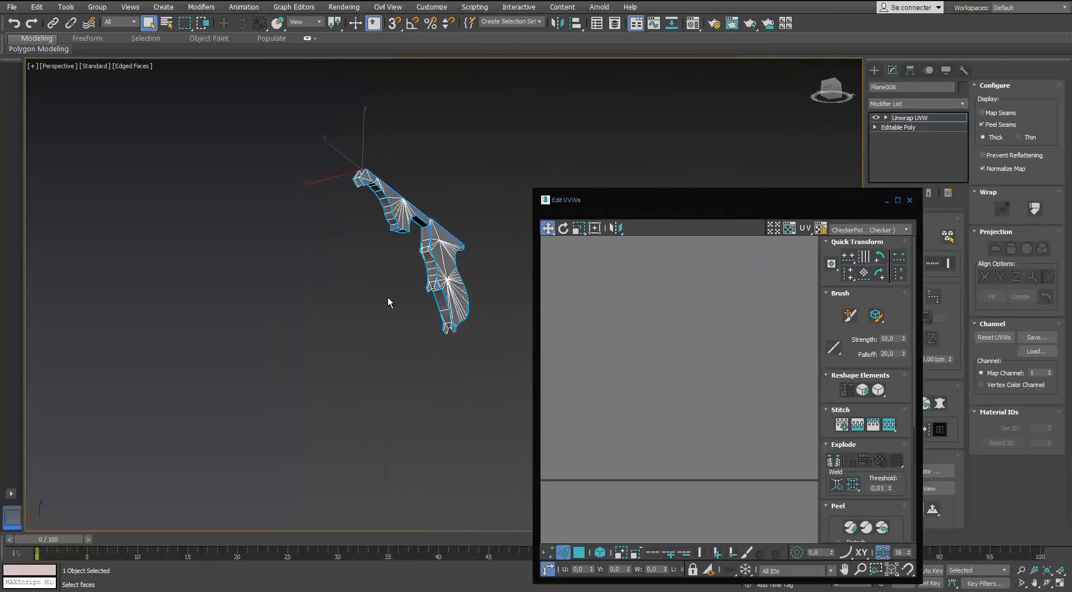
Select the small end faces of the frame's upper and middle prong pairs.
{"action": "scroll", "coordinate": [387, 301], "scroll_direction": "up", "scroll_amount": 5}
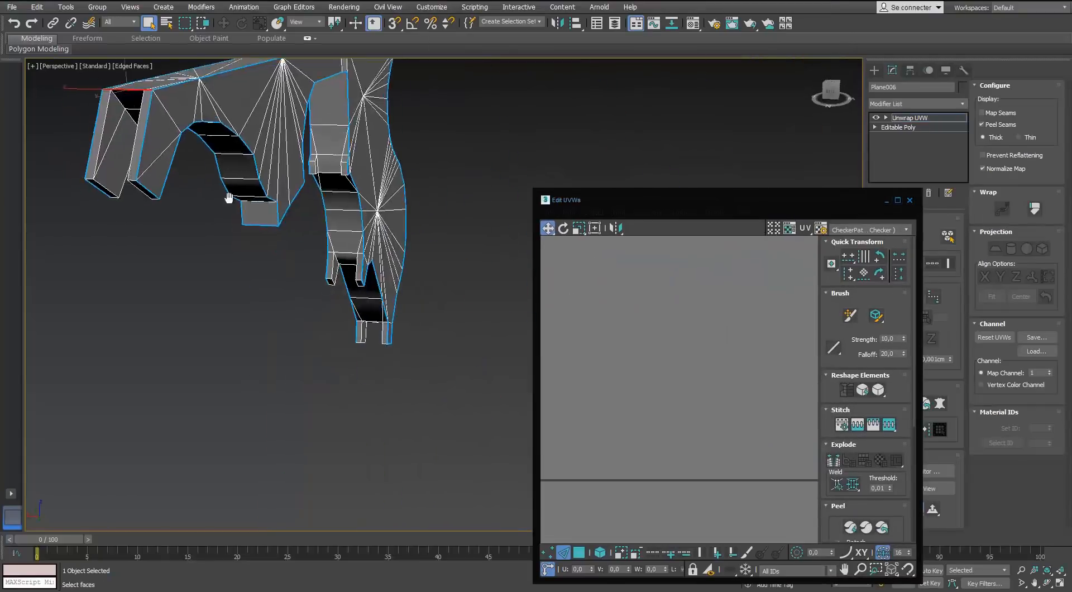
{"action": "middle_click_drag", "start_coordinate": [230, 197], "coordinate": [241, 274]}
{"action": "scroll", "coordinate": [193, 302], "scroll_direction": "up", "scroll_amount": 5}
{"action": "middle_click_drag", "start_coordinate": [193, 303], "coordinate": [232, 275]}
{"action": "scroll", "coordinate": [232, 275], "scroll_direction": "down", "scroll_amount": 2}
{"action": "left_click_drag", "start_coordinate": [782, 200], "coordinate": [696, 181]}
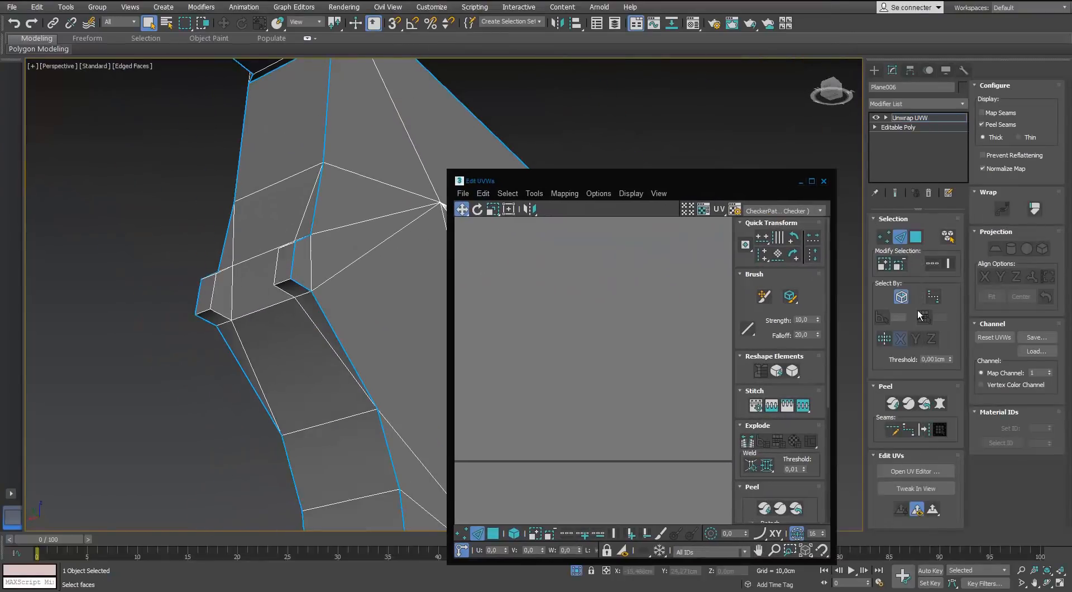
{"action": "left_click", "coordinate": [211, 296]}
{"action": "middle_click_drag", "start_coordinate": [212, 296], "coordinate": [216, 283], "text": "alt"}
{"action": "left_click", "coordinate": [310, 295], "text": "ctrl"}
{"action": "middle_click_drag", "start_coordinate": [309, 296], "coordinate": [280, 323]}
{"action": "left_click", "coordinate": [265, 244], "text": "ctrl"}
{"action": "left_click", "coordinate": [398, 244], "text": "ctrl"}
Add the end faces of the bottom prongs and front tip, and move the selected shells below the texture tile.
{"action": "scroll", "coordinate": [354, 324], "scroll_direction": "down", "scroll_amount": 4}
{"action": "middle_click_drag", "start_coordinate": [354, 323], "coordinate": [385, 279], "text": "alt"}
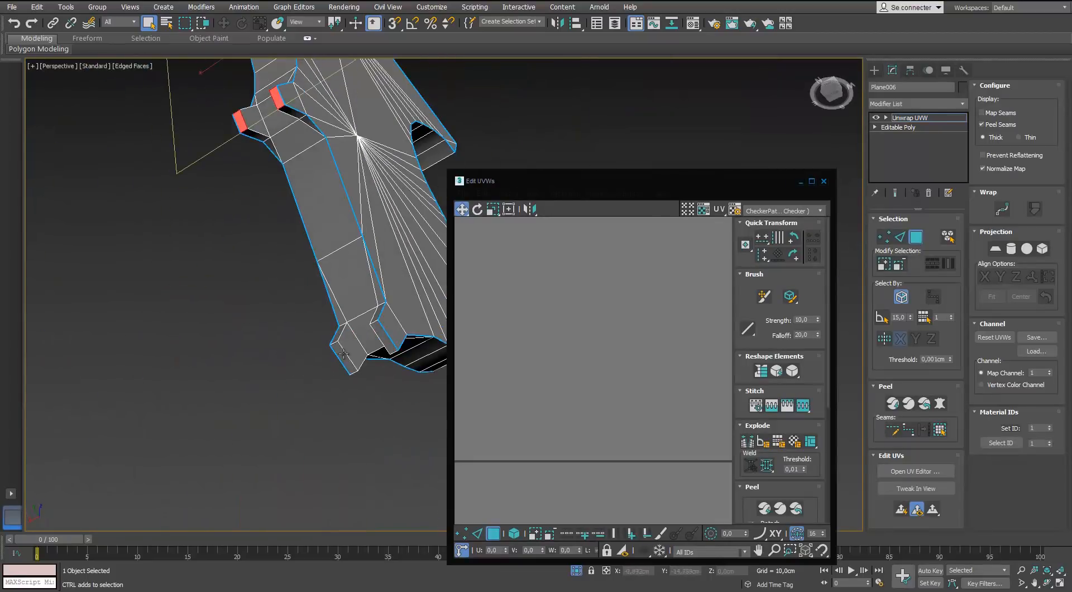
{"action": "left_click", "coordinate": [397, 338], "text": "ctrl"}
{"action": "scroll", "coordinate": [334, 333], "scroll_direction": "down", "scroll_amount": 4}
{"action": "middle_click_drag", "start_coordinate": [334, 333], "coordinate": [301, 202], "text": "alt"}
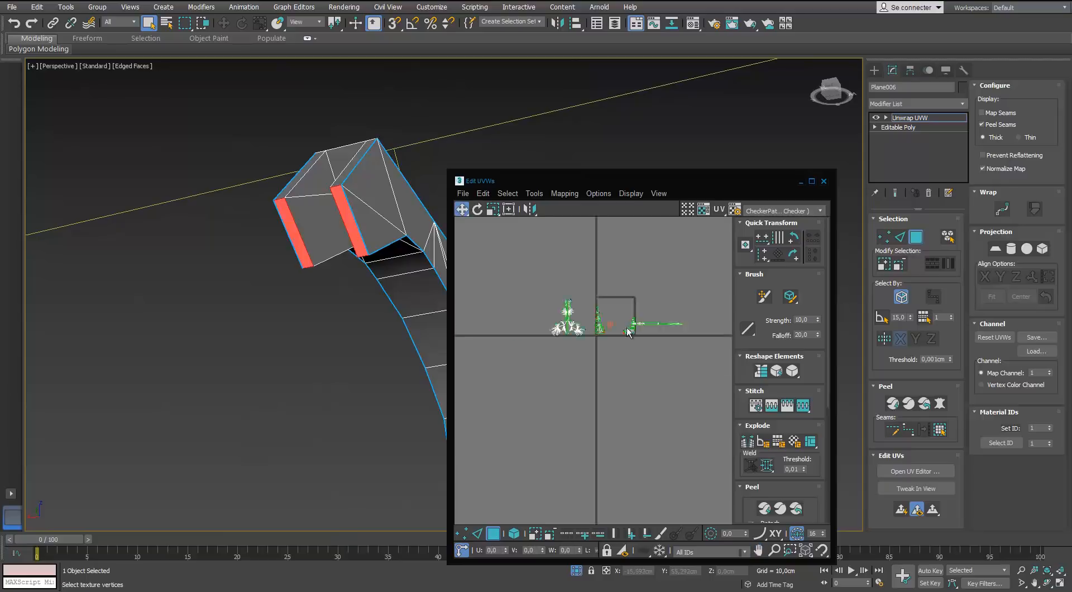
{"action": "middle_click_drag", "start_coordinate": [385, 274], "coordinate": [319, 250]}
{"action": "scroll", "coordinate": [644, 311], "scroll_direction": "up", "scroll_amount": 2}
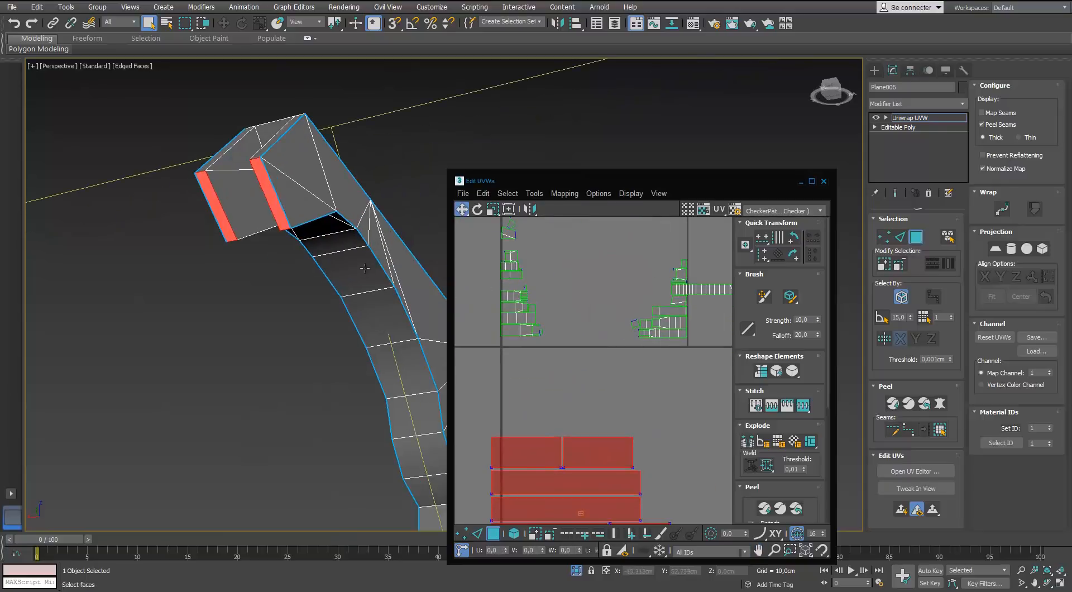
Select the inner side faces of the frame's top prong pair.
{"action": "scroll", "coordinate": [263, 186], "scroll_direction": "up", "scroll_amount": 2}
{"action": "left_click", "coordinate": [263, 186]}
{"action": "middle_click_drag", "start_coordinate": [263, 187], "coordinate": [332, 209], "text": "alt"}
{"action": "left_click", "coordinate": [337, 212], "text": "ctrl"}
{"action": "scroll", "coordinate": [329, 174], "scroll_direction": "down", "scroll_amount": 6}
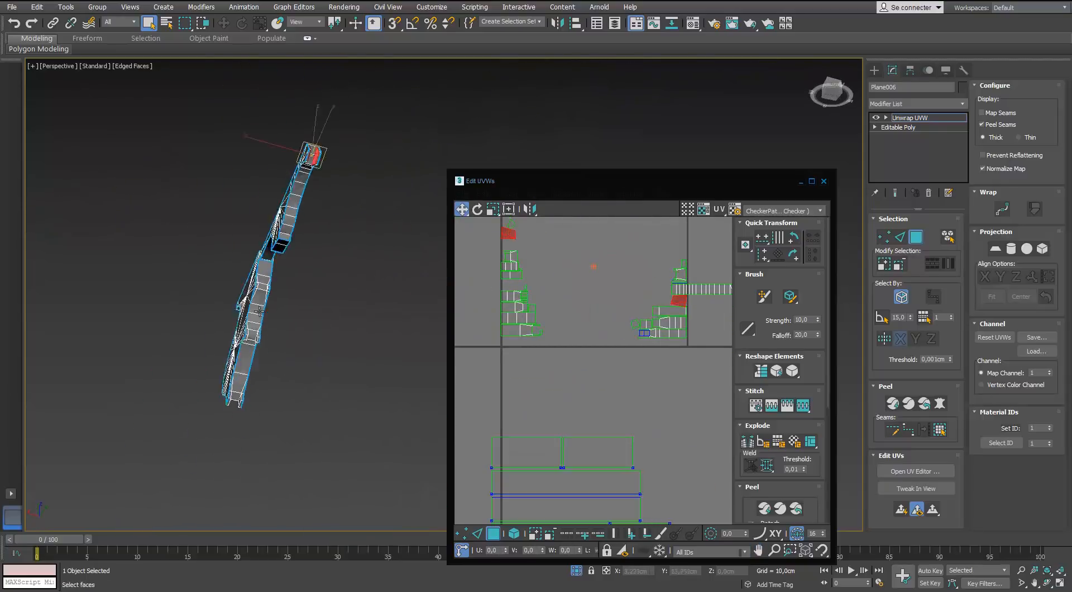
Add the inner side faces of the frame's middle prongs to the face selection.
{"action": "scroll", "coordinate": [296, 246], "scroll_direction": "up", "scroll_amount": 6}
{"action": "middle_click_drag", "start_coordinate": [184, 296], "coordinate": [255, 332]}
{"action": "left_click", "coordinate": [384, 328], "text": "ctrl"}
{"action": "scroll", "coordinate": [374, 328], "scroll_direction": "down", "scroll_amount": 4}
{"action": "scroll", "coordinate": [153, 304], "scroll_direction": "up", "scroll_amount": 5}
{"action": "left_click", "coordinate": [144, 304], "text": "ctrl"}
{"action": "scroll", "coordinate": [147, 304], "scroll_direction": "down", "scroll_amount": 5}
{"action": "scroll", "coordinate": [95, 249], "scroll_direction": "up", "scroll_amount": 5}
{"action": "middle_click_drag", "start_coordinate": [95, 248], "coordinate": [359, 268]}
{"action": "scroll", "coordinate": [351, 273], "scroll_direction": "down", "scroll_amount": 2}
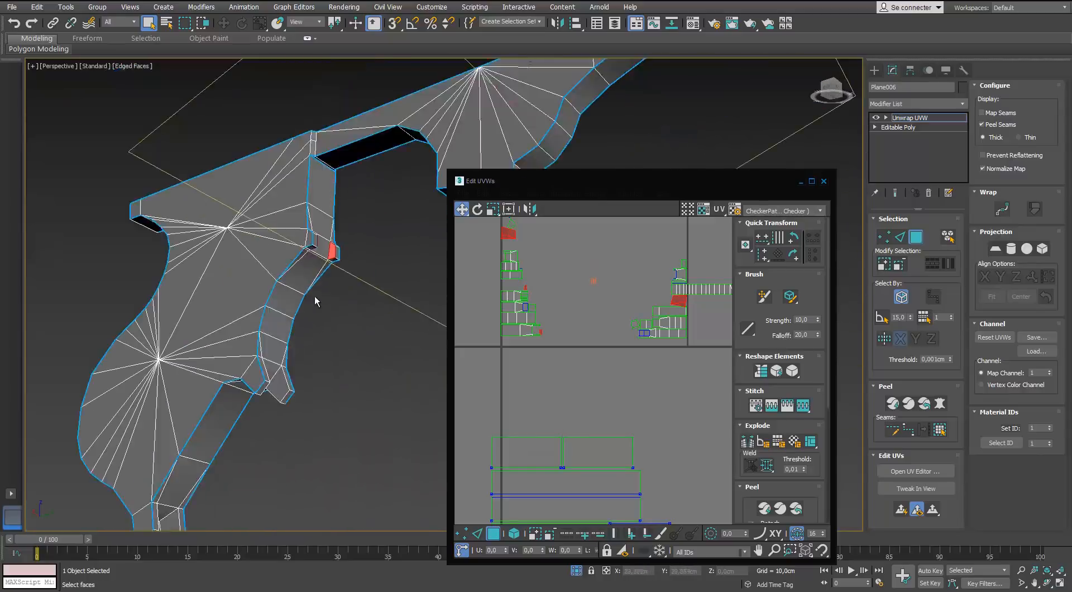
Add the inner faces of the frame's lower and bottom prongs to the selection.
{"action": "left_click", "coordinate": [268, 371], "text": "ctrl"}
{"action": "scroll", "coordinate": [273, 357], "scroll_direction": "down", "scroll_amount": 3}
{"action": "middle_click_drag", "start_coordinate": [279, 335], "coordinate": [259, 349], "text": "alt"}
{"action": "scroll", "coordinate": [299, 174], "scroll_direction": "up", "scroll_amount": 4}
{"action": "left_click", "coordinate": [298, 175], "text": "ctrl"}
{"action": "scroll", "coordinate": [299, 174], "scroll_direction": "down", "scroll_amount": 5}
{"action": "scroll", "coordinate": [258, 349], "scroll_direction": "up", "scroll_amount": 5}
{"action": "left_click", "coordinate": [259, 347], "text": "ctrl"}
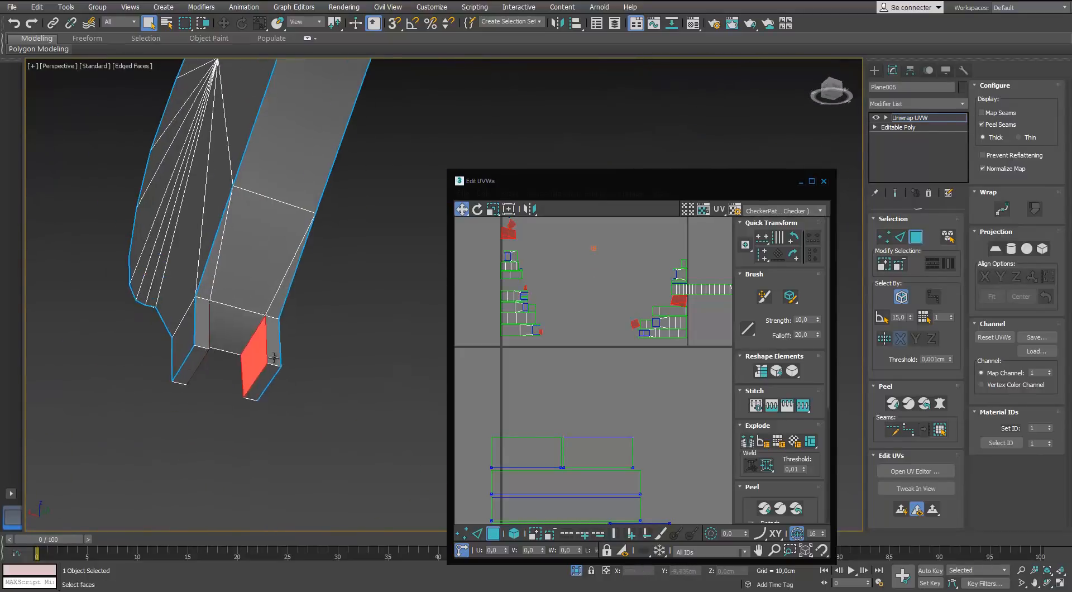
Enlarge the UV editor and select the long rim strip shell beside the texture tile.
{"action": "left_click", "coordinate": [812, 181]}
{"action": "scroll", "coordinate": [689, 212], "scroll_direction": "up", "scroll_amount": 2}
{"action": "middle_click_drag", "start_coordinate": [687, 209], "coordinate": [650, 291]}
{"action": "scroll", "coordinate": [648, 291], "scroll_direction": "up", "scroll_amount": 5}
{"action": "left_click", "coordinate": [649, 291]}
{"action": "key", "text": "2"}
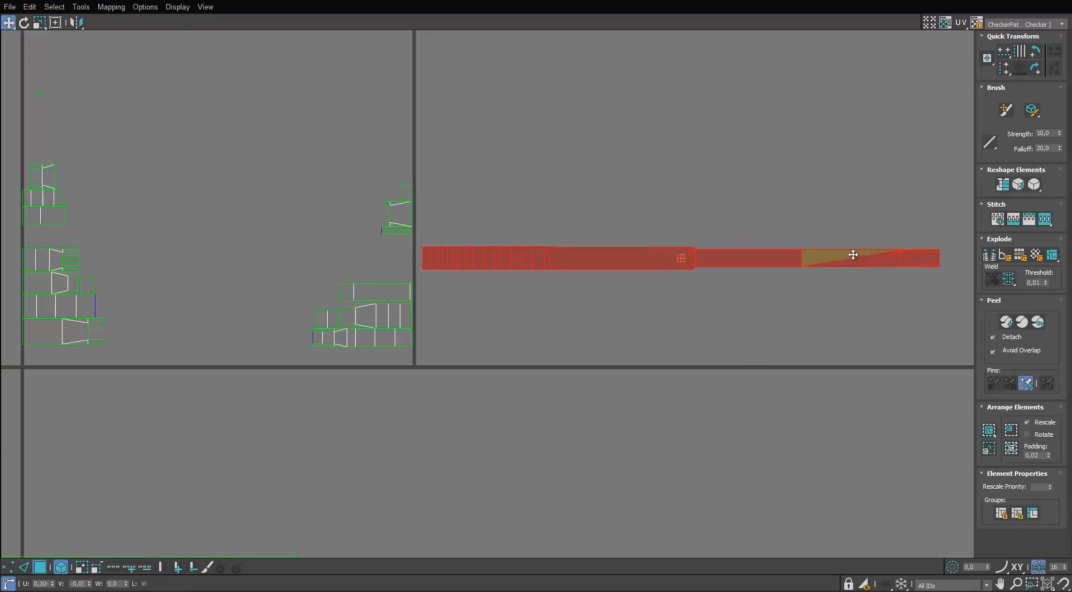
Shrink the UV editor, select the rim shell of the frame's rear curve and locate it in the UV layout.
{"action": "left_click_drag", "start_coordinate": [692, 1], "coordinate": [807, 197]}
{"action": "scroll", "coordinate": [280, 251], "scroll_direction": "down", "scroll_amount": 5}
{"action": "middle_click_drag", "start_coordinate": [279, 252], "coordinate": [447, 193], "text": "alt"}
{"action": "scroll", "coordinate": [361, 198], "scroll_direction": "up", "scroll_amount": 3}
{"action": "middle_click_drag", "start_coordinate": [335, 193], "coordinate": [453, 150]}
{"action": "scroll", "coordinate": [453, 151], "scroll_direction": "down", "scroll_amount": 4}
{"action": "left_click", "coordinate": [252, 303]}
{"action": "middle_click_drag", "start_coordinate": [650, 312], "coordinate": [703, 291]}
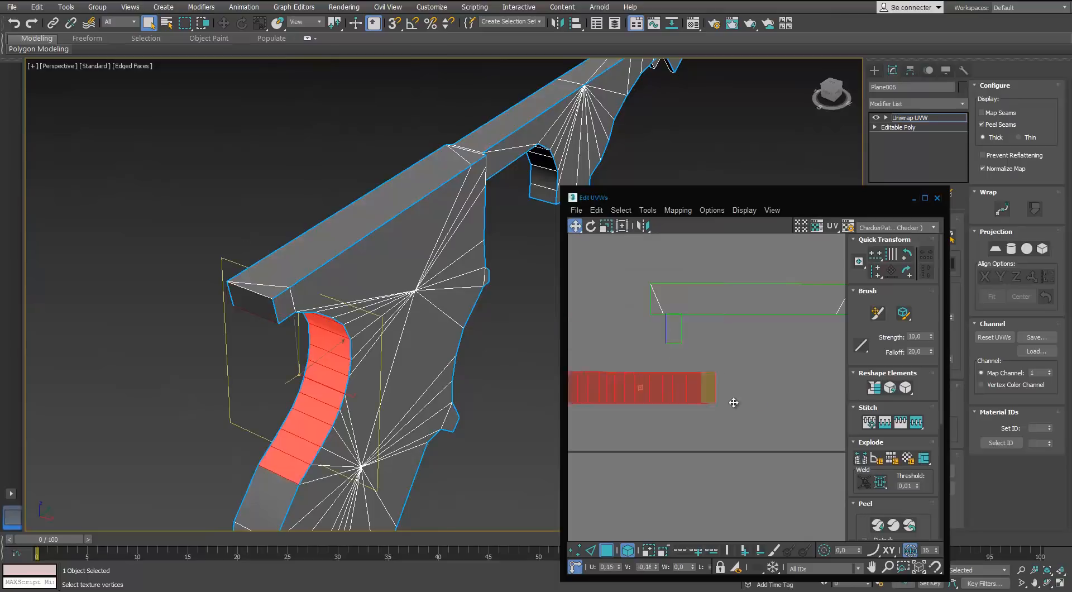
{"action": "scroll", "coordinate": [515, 352], "scroll_direction": "down", "scroll_amount": 7}
{"action": "middle_click_drag", "start_coordinate": [632, 390], "coordinate": [666, 310]}
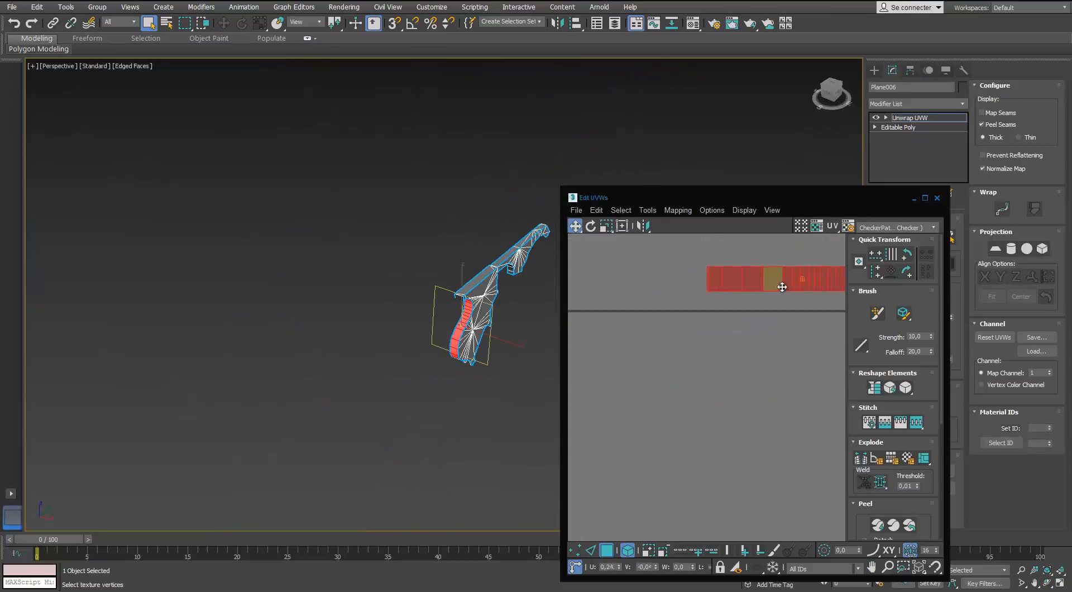
Select the rim shell's end edge at the frame's bottom prong.
{"action": "scroll", "coordinate": [414, 316], "scroll_direction": "up", "scroll_amount": 4}
{"action": "middle_click_drag", "start_coordinate": [433, 340], "coordinate": [385, 312], "text": "alt"}
{"action": "scroll", "coordinate": [414, 316], "scroll_direction": "up", "scroll_amount": 3}
{"action": "left_click", "coordinate": [383, 393]}
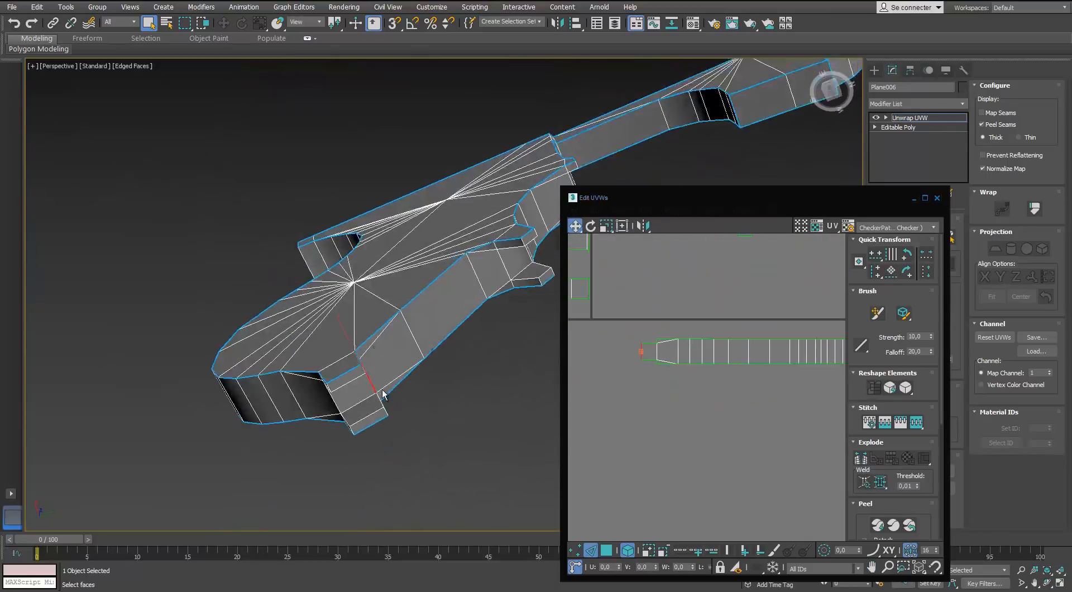
{"action": "middle_click_drag", "start_coordinate": [383, 394], "coordinate": [374, 369], "text": "alt"}
{"action": "middle_click_drag", "start_coordinate": [622, 367], "coordinate": [722, 391]}
{"action": "middle_click_drag", "start_coordinate": [446, 385], "coordinate": [388, 433]}
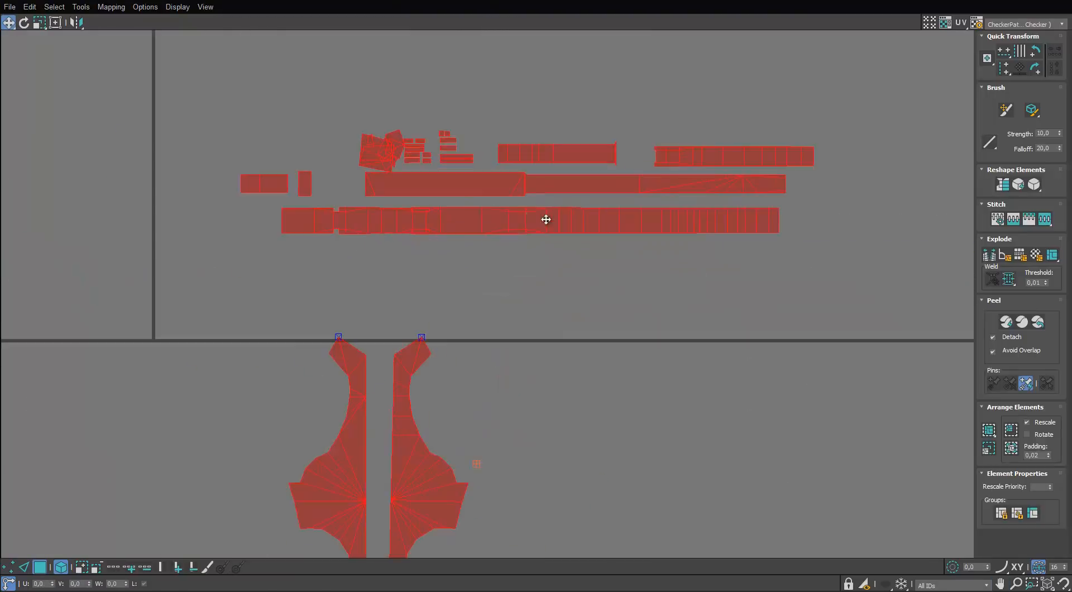
Reopen the UV editor for the frame and select all of its UV shells.
{"action": "left_click", "coordinate": [377, 203]}
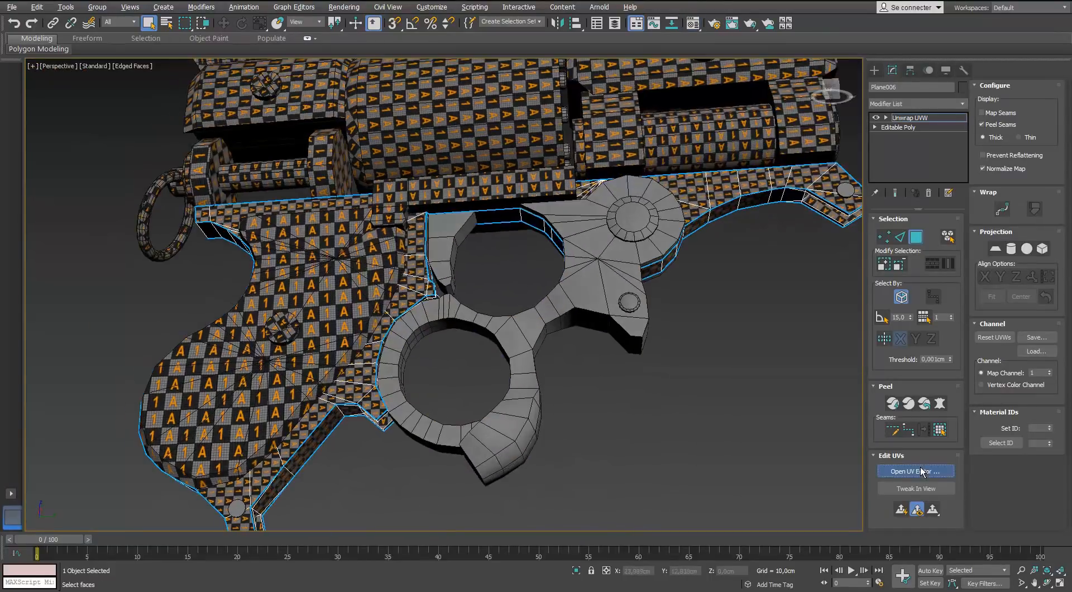
{"action": "left_click", "coordinate": [915, 470]}
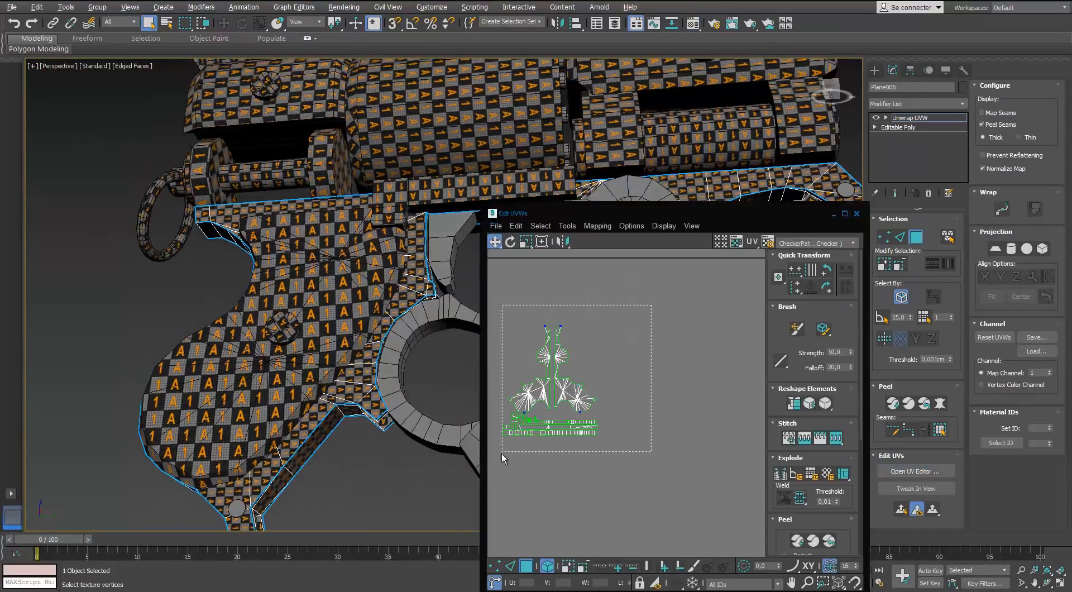
{"action": "key", "text": "ctrl+a"}
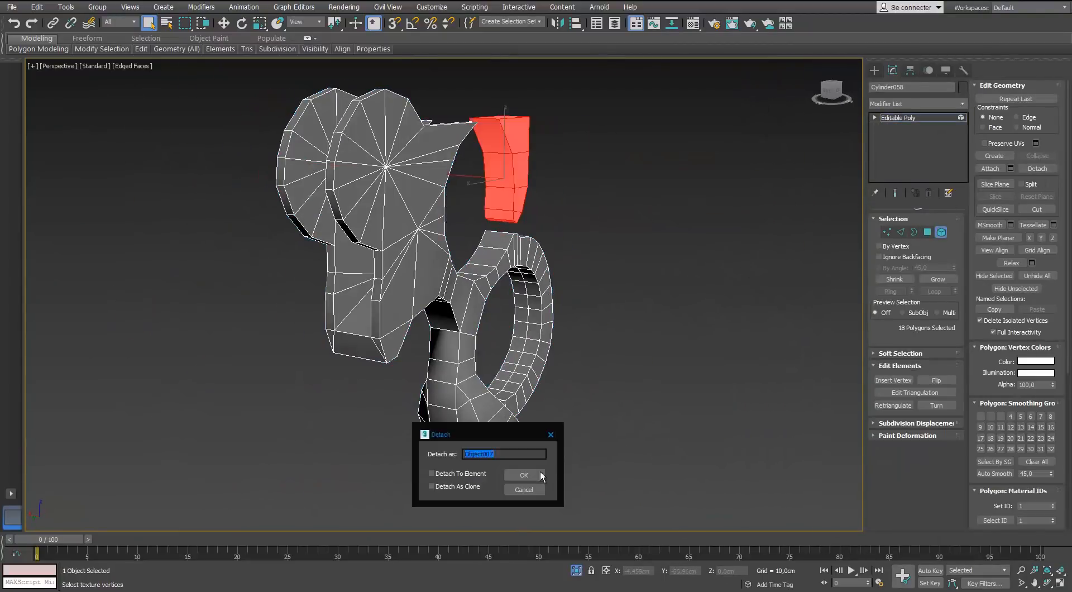
Detach the selected curved blade as a separate object and apply an Unwrap UVW modifier to the remaining ring lever.
{"action": "left_click", "coordinate": [539, 475]}
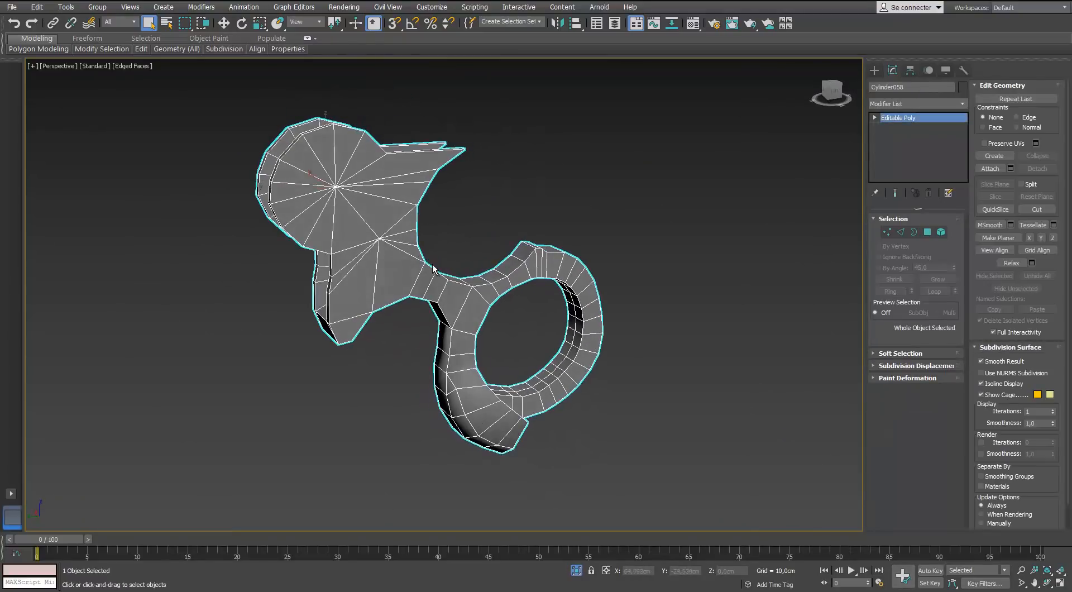
{"action": "middle_click_drag", "start_coordinate": [432, 270], "coordinate": [443, 268], "text": "alt"}
{"action": "left_click", "coordinate": [963, 104]}
{"action": "key", "text": "u"}
{"action": "key", "text": "Return"}
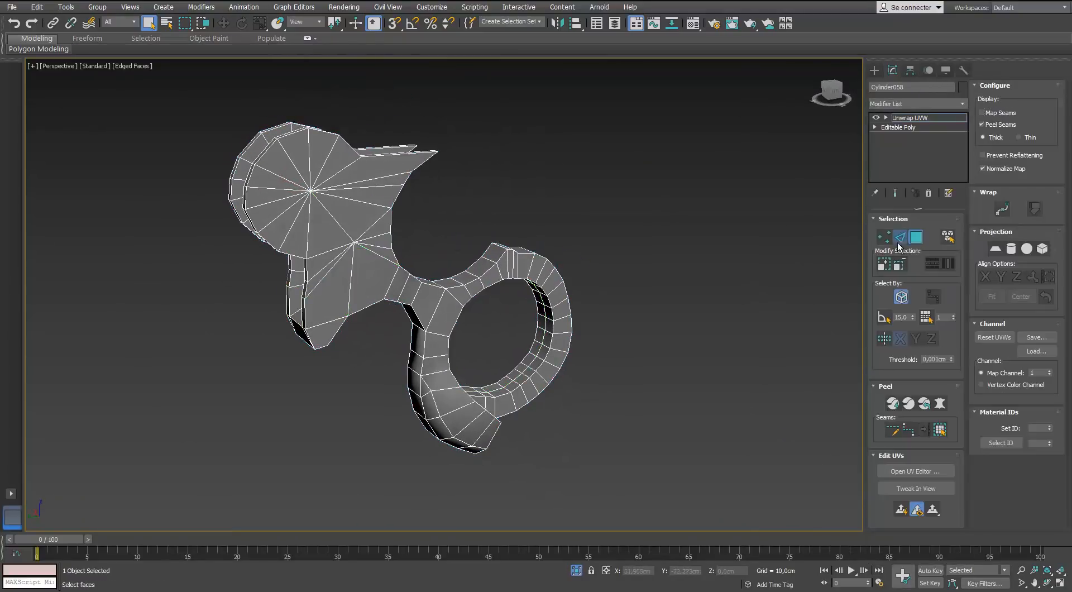
Select the outer profile edges along both sides of the ring lever, around its round head and pointed tips.
{"action": "left_click", "coordinate": [900, 236]}
{"action": "scroll", "coordinate": [318, 270], "scroll_direction": "up", "scroll_amount": 6}
{"action": "scroll", "coordinate": [291, 223], "scroll_direction": "down", "scroll_amount": 8}
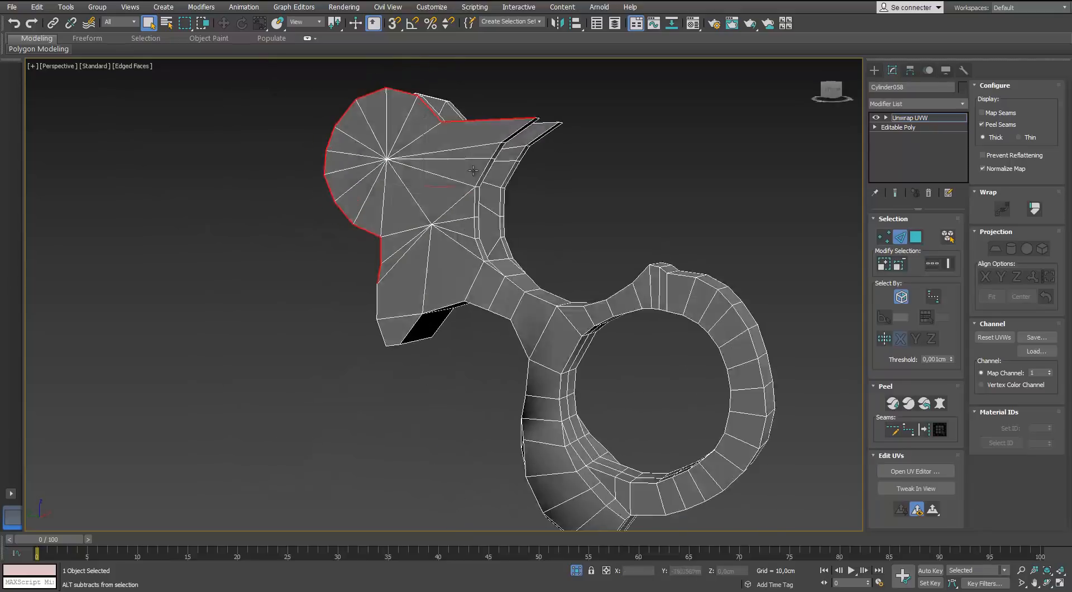
{"action": "scroll", "coordinate": [458, 215], "scroll_direction": "up", "scroll_amount": 3}
{"action": "middle_click_drag", "start_coordinate": [455, 146], "coordinate": [444, 241], "text": "alt"}
{"action": "middle_click_drag", "start_coordinate": [364, 202], "coordinate": [409, 246], "text": "alt"}
{"action": "scroll", "coordinate": [359, 258], "scroll_direction": "down", "scroll_amount": 3}
{"action": "scroll", "coordinate": [439, 260], "scroll_direction": "up", "scroll_amount": 4}
{"action": "scroll", "coordinate": [459, 179], "scroll_direction": "down", "scroll_amount": 3}
{"action": "middle_click_drag", "start_coordinate": [459, 179], "coordinate": [446, 274]}
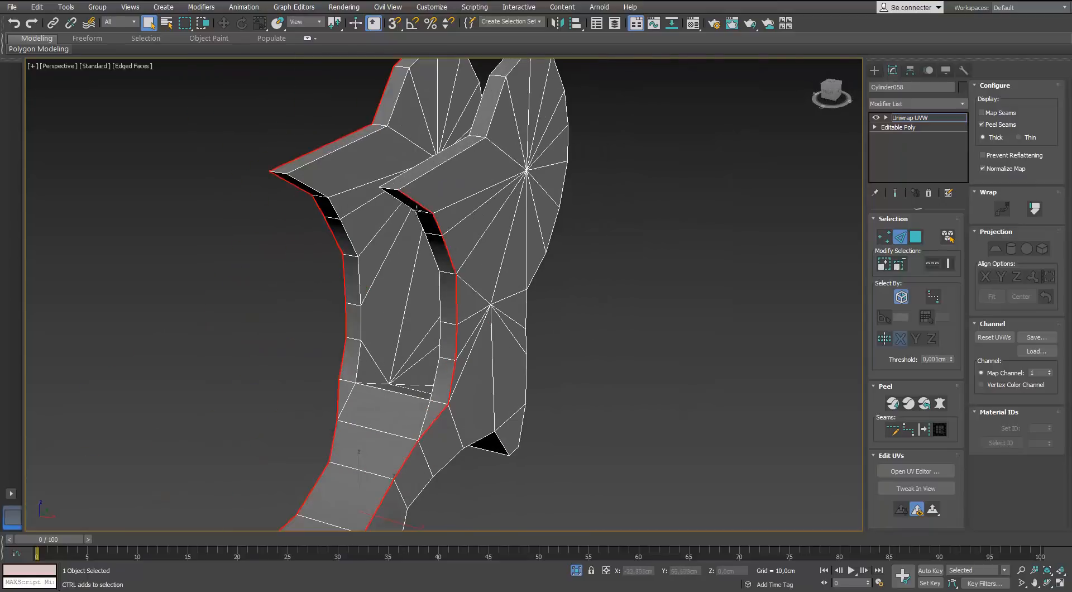
Inspect the lever's underside and convert the selected profile edges to seams.
{"action": "middle_click_drag", "start_coordinate": [470, 146], "coordinate": [413, 134], "text": "alt"}
{"action": "scroll", "coordinate": [500, 219], "scroll_direction": "up", "scroll_amount": 3}
{"action": "scroll", "coordinate": [500, 218], "scroll_direction": "up", "scroll_amount": 2}
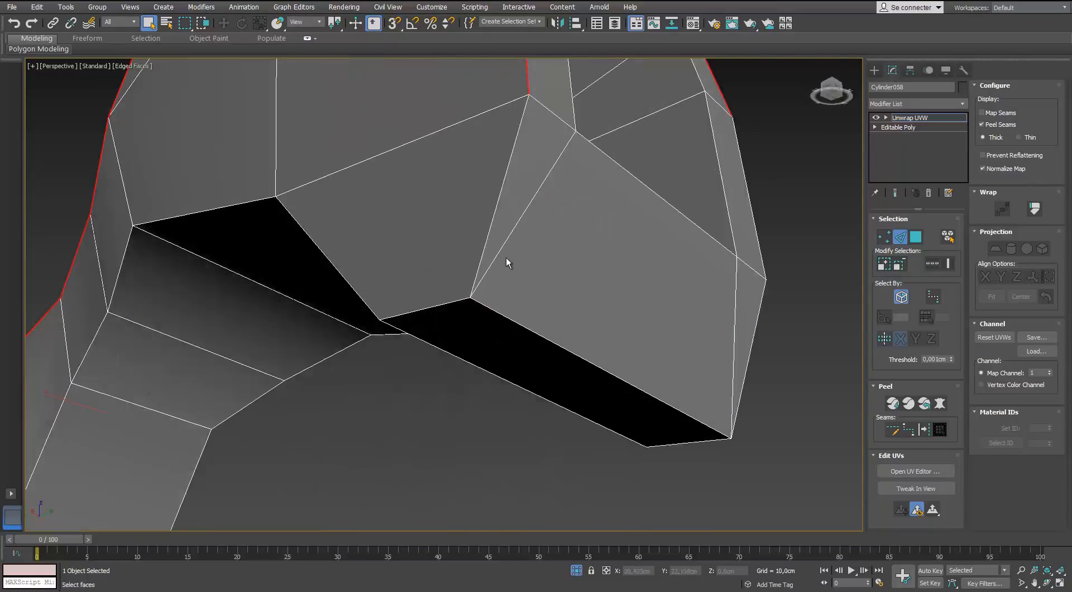
{"action": "middle_click_drag", "start_coordinate": [507, 258], "coordinate": [279, 360], "text": "alt"}
{"action": "scroll", "coordinate": [352, 297], "scroll_direction": "down", "scroll_amount": 3}
{"action": "left_click", "coordinate": [924, 429]}
Select the edge loops around the finger ring and its inner rim, and convert them to seams.
{"action": "double_click", "coordinate": [360, 279]}
{"action": "scroll", "coordinate": [359, 296], "scroll_direction": "up", "scroll_amount": 3}
{"action": "scroll", "coordinate": [374, 272], "scroll_direction": "down", "scroll_amount": 3}
{"action": "scroll", "coordinate": [305, 316], "scroll_direction": "up", "scroll_amount": 3}
{"action": "left_click", "coordinate": [366, 240], "text": "alt"}
{"action": "double_click", "coordinate": [374, 242], "text": "ctrl"}
{"action": "scroll", "coordinate": [324, 301], "scroll_direction": "up", "scroll_amount": 3}
{"action": "double_click", "coordinate": [307, 315], "text": "ctrl"}
{"action": "scroll", "coordinate": [325, 282], "scroll_direction": "down", "scroll_amount": 3}
{"action": "scroll", "coordinate": [349, 279], "scroll_direction": "up", "scroll_amount": 3}
{"action": "double_click", "coordinate": [265, 354], "text": "ctrl"}
{"action": "left_click", "coordinate": [924, 429]}
Expand a face selection from the lever's side to the seams and examine it for missing seams.
{"action": "scroll", "coordinate": [280, 228], "scroll_direction": "down", "scroll_amount": 3}
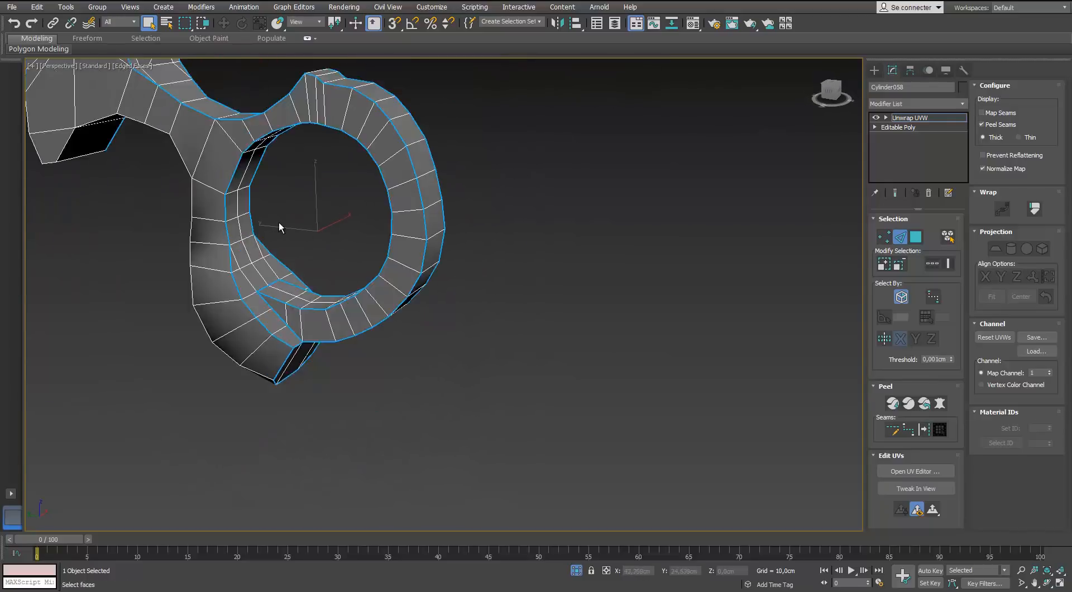
{"action": "middle_click_drag", "start_coordinate": [279, 226], "coordinate": [390, 335], "text": "alt"}
{"action": "middle_click_drag", "start_coordinate": [391, 335], "coordinate": [466, 246], "text": "alt"}
{"action": "left_click", "coordinate": [915, 237]}
{"action": "left_click", "coordinate": [474, 240]}
{"action": "left_click", "coordinate": [939, 429]}
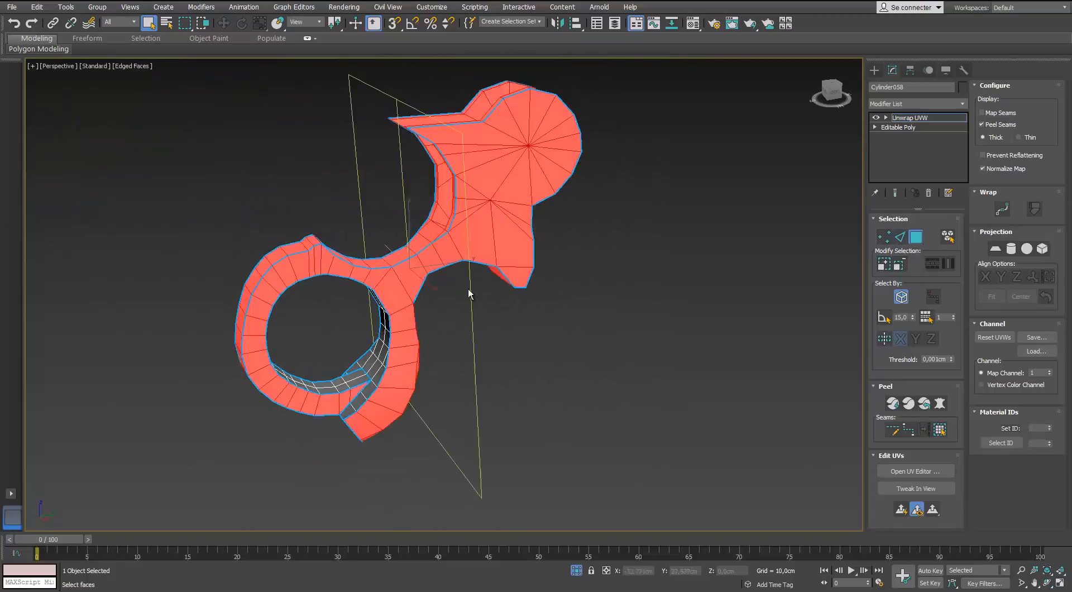
{"action": "middle_click_drag", "start_coordinate": [469, 294], "coordinate": [474, 209]}
{"action": "middle_click_drag", "start_coordinate": [475, 210], "coordinate": [446, 262], "text": "alt"}
{"action": "key", "text": "2"}
{"action": "middle_click_drag", "start_coordinate": [446, 263], "coordinate": [668, 256], "text": "alt"}
{"action": "key", "text": "4"}
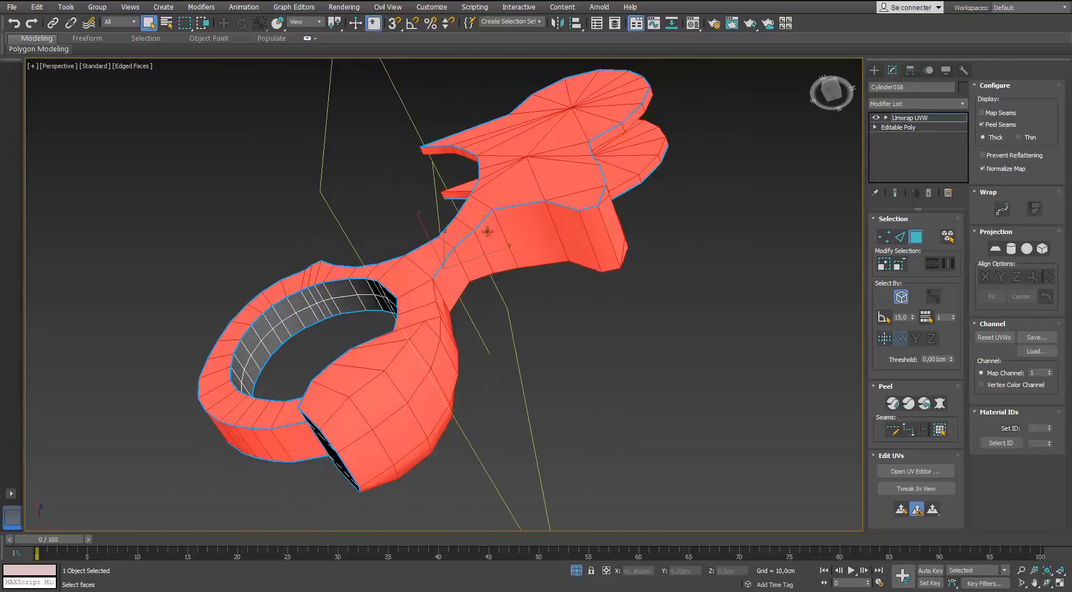
Select the edges separating the ring's flat side from the curved tail and convert them to seams.
{"action": "middle_click_drag", "start_coordinate": [487, 231], "coordinate": [431, 292], "text": "alt"}
{"action": "key", "text": "2"}
{"action": "scroll", "coordinate": [431, 291], "scroll_direction": "up", "scroll_amount": 1}
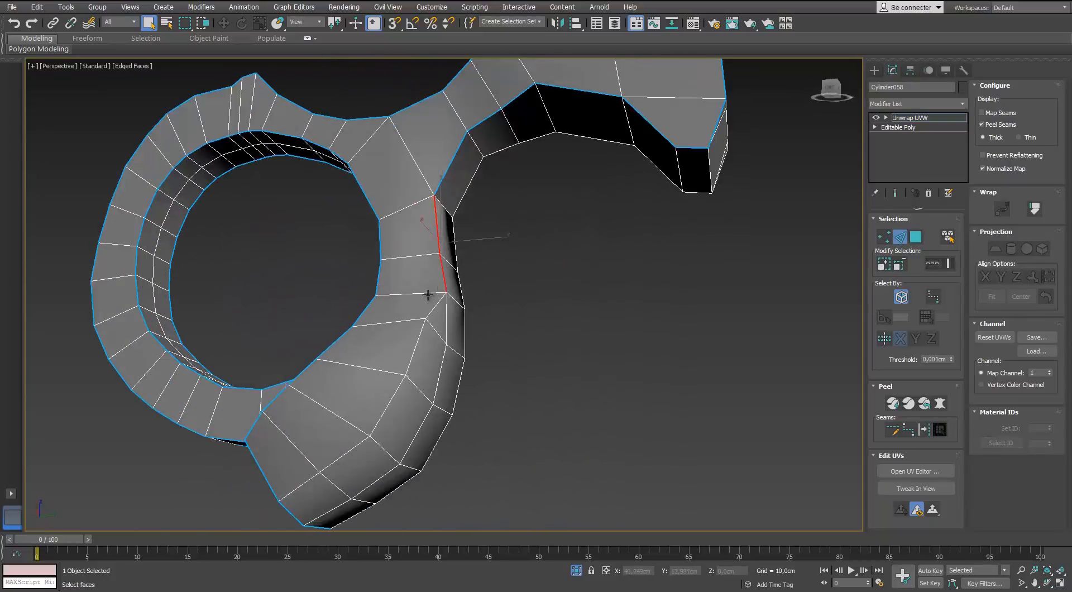
{"action": "scroll", "coordinate": [430, 290], "scroll_direction": "down", "scroll_amount": 2}
{"action": "scroll", "coordinate": [427, 262], "scroll_direction": "up", "scroll_amount": 1}
{"action": "key", "text": "ctrl+z"}
{"action": "left_click", "coordinate": [924, 429]}
Check the new seams by expanding a face selection to them and picking a face on the lever's narrow neck.
{"action": "middle_click_drag", "start_coordinate": [502, 254], "coordinate": [564, 268], "text": "alt"}
{"action": "scroll", "coordinate": [391, 262], "scroll_direction": "down", "scroll_amount": 2}
{"action": "key", "text": "3"}
{"action": "scroll", "coordinate": [518, 324], "scroll_direction": "up", "scroll_amount": 1}
{"action": "key", "text": "2"}
{"action": "left_click", "coordinate": [916, 238]}
{"action": "middle_click_drag", "start_coordinate": [490, 287], "coordinate": [519, 251], "text": "alt"}
{"action": "scroll", "coordinate": [399, 273], "scroll_direction": "up", "scroll_amount": 2}
{"action": "middle_click_drag", "start_coordinate": [519, 252], "coordinate": [463, 246]}
{"action": "scroll", "coordinate": [446, 340], "scroll_direction": "down", "scroll_amount": 2}
{"action": "left_click", "coordinate": [427, 339]}
{"action": "left_click", "coordinate": [939, 429]}
{"action": "left_click", "coordinate": [414, 223]}
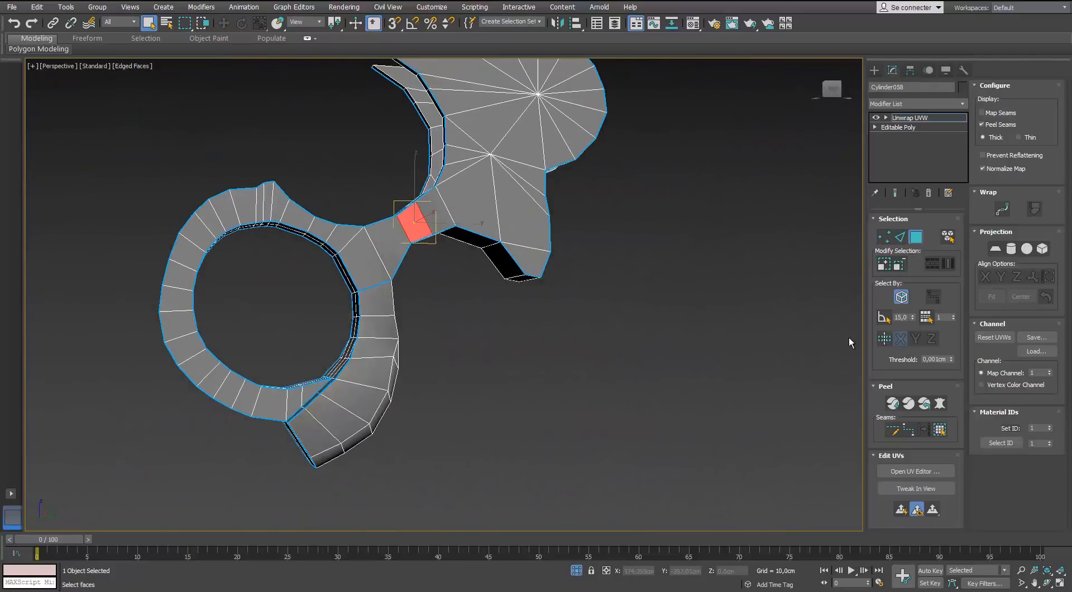
Select the lever's whole flat side up to the seams and open the UV editor beside the model.
{"action": "left_click", "coordinate": [899, 237]}
{"action": "scroll", "coordinate": [492, 335], "scroll_direction": "up", "scroll_amount": 2}
{"action": "middle_click_drag", "start_coordinate": [494, 352], "coordinate": [479, 314], "text": "alt"}
{"action": "scroll", "coordinate": [465, 301], "scroll_direction": "down", "scroll_amount": 5}
{"action": "middle_click_drag", "start_coordinate": [466, 301], "coordinate": [499, 268], "text": "alt"}
{"action": "key", "text": "3"}
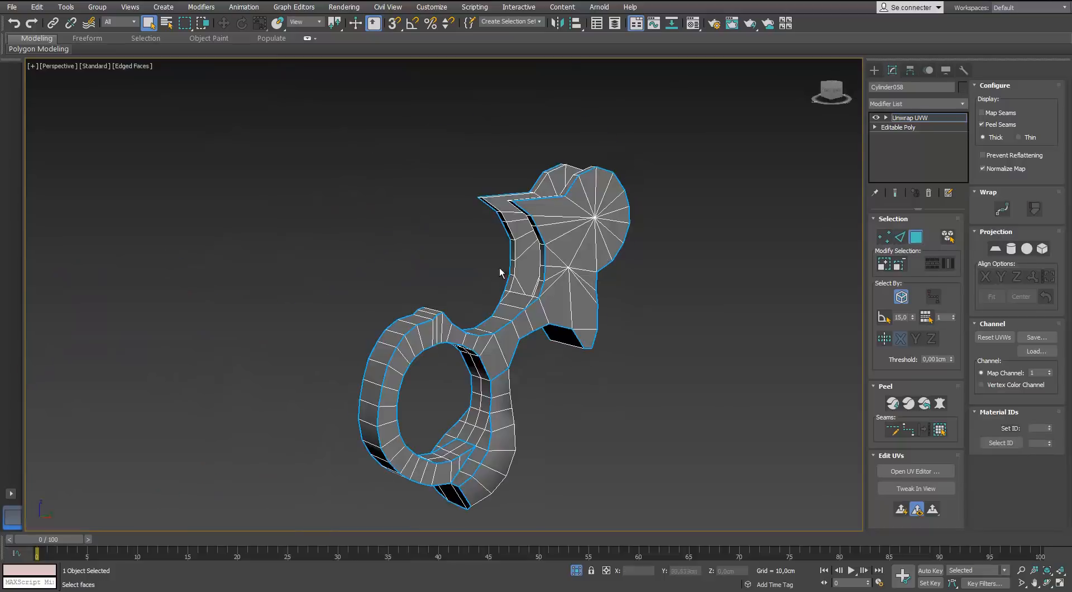
{"action": "left_click", "coordinate": [591, 307]}
{"action": "left_click", "coordinate": [939, 429]}
{"action": "left_click", "coordinate": [915, 471]}
{"action": "middle_click_drag", "start_coordinate": [577, 296], "coordinate": [285, 290]}
{"action": "left_click_drag", "start_coordinate": [510, 223], "coordinate": [753, 131]}
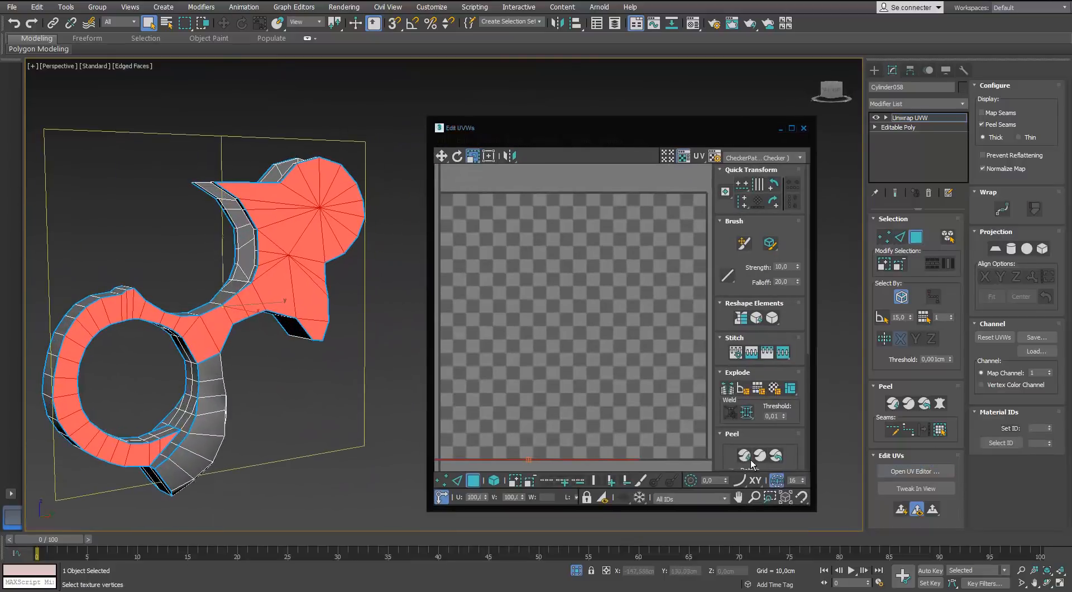
Try to unfold the flat side's main shell with Quick Peel and a planar projection.
{"action": "middle_click_drag", "start_coordinate": [411, 307], "coordinate": [424, 290], "text": "alt"}
{"action": "left_click", "coordinate": [595, 234]}
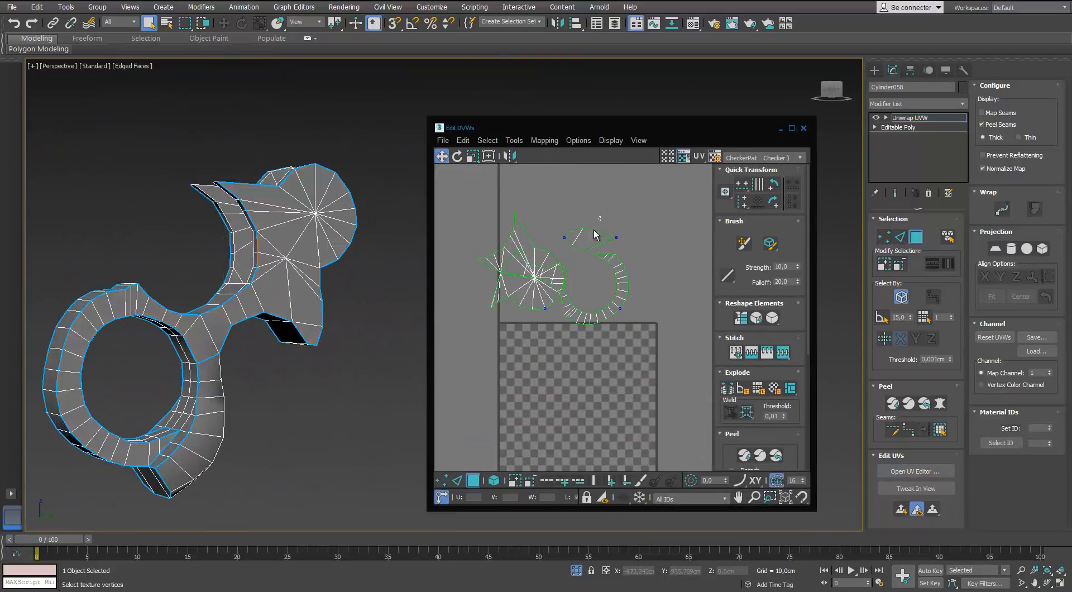
{"action": "scroll", "coordinate": [577, 245], "scroll_direction": "up", "scroll_amount": 2}
{"action": "double_click", "coordinate": [616, 322]}
{"action": "left_click_drag", "start_coordinate": [616, 322], "coordinate": [626, 321]}
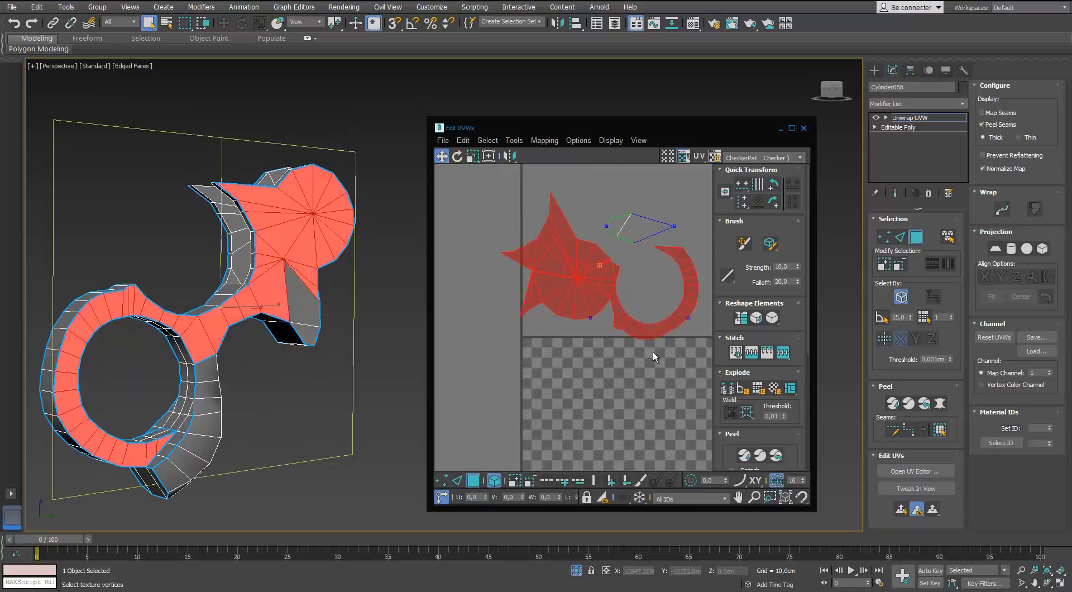
{"action": "left_click", "coordinate": [744, 456]}
{"action": "left_click", "coordinate": [994, 249]}
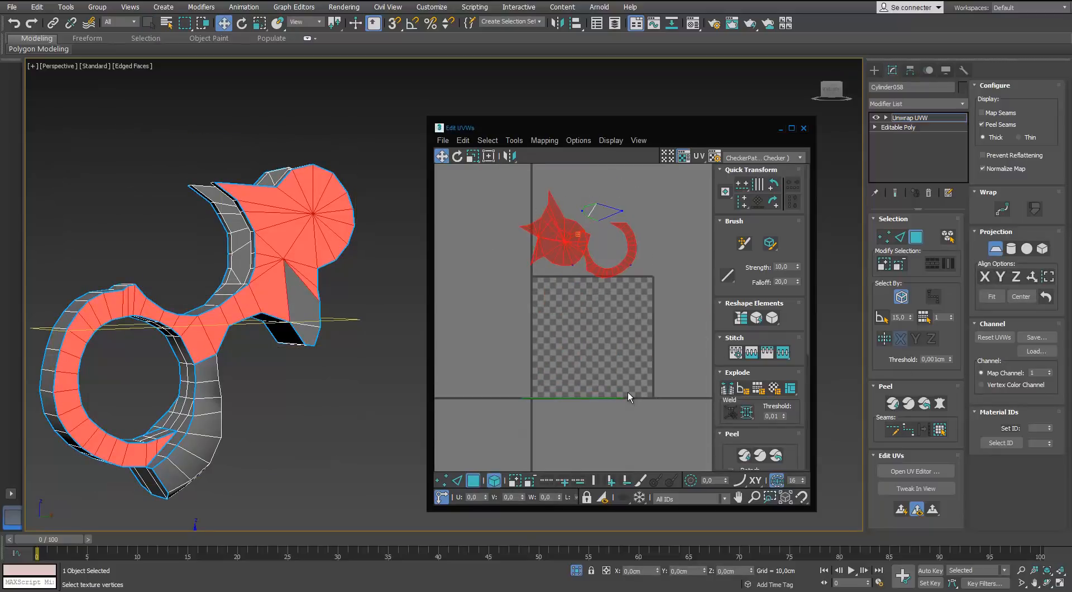
Select the side's main shell together with its separate triangular piece and flatten both with a planar projection.
{"action": "left_click", "coordinate": [596, 212]}
{"action": "left_click", "coordinate": [586, 239]}
{"action": "left_click", "coordinate": [596, 212], "text": "ctrl"}
{"action": "left_click", "coordinate": [995, 249]}
{"action": "scroll", "coordinate": [586, 315], "scroll_direction": "up", "scroll_amount": 2}
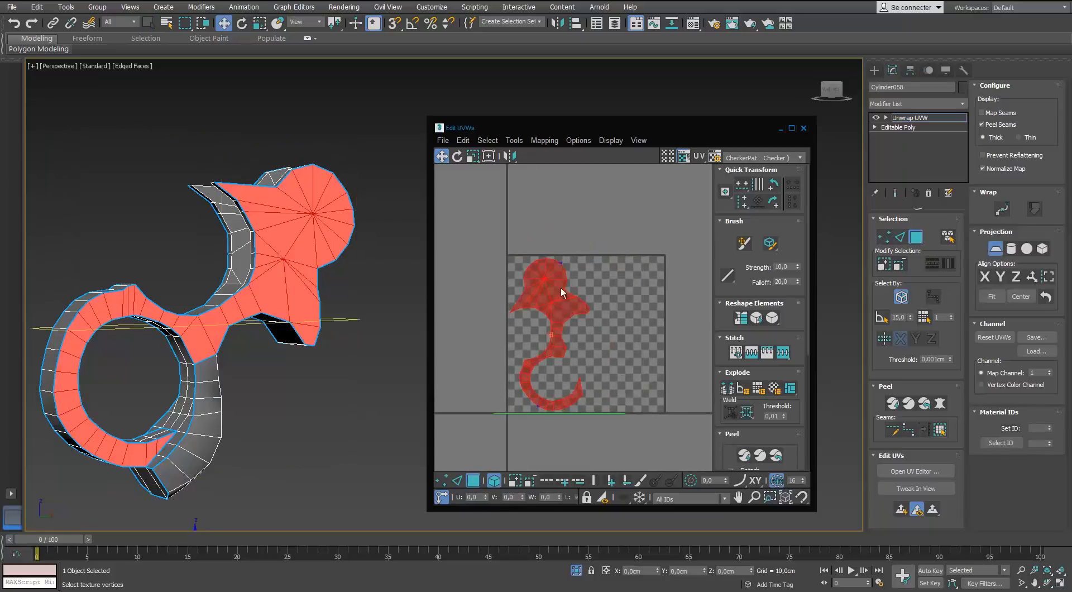
Move the flattened side shell above the texture tile.
{"action": "key", "text": "2"}
{"action": "left_click", "coordinate": [474, 479]}
{"action": "left_click", "coordinate": [563, 312]}
{"action": "key", "text": "w"}
{"action": "left_click_drag", "start_coordinate": [563, 312], "coordinate": [557, 157]}
Select a face on the lever's opposite flat side and expand the selection to the seams.
{"action": "middle_click_drag", "start_coordinate": [268, 304], "coordinate": [446, 306], "text": "alt"}
{"action": "left_click", "coordinate": [317, 303]}
{"action": "middle_click_drag", "start_coordinate": [587, 329], "coordinate": [584, 316]}
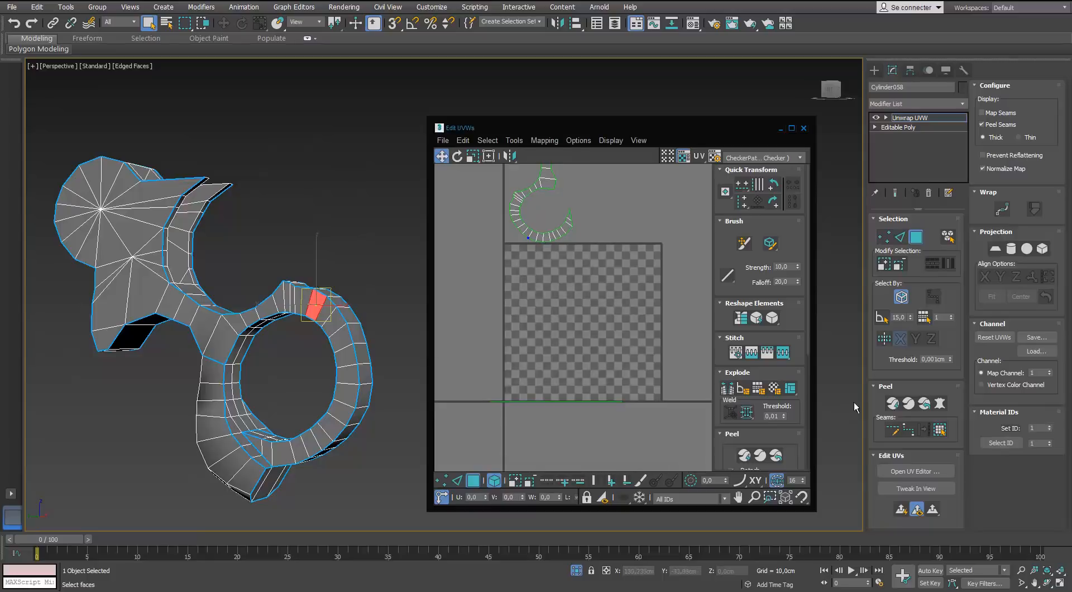
{"action": "left_click", "coordinate": [915, 236]}
{"action": "left_click", "coordinate": [804, 128]}
{"action": "left_click", "coordinate": [940, 429]}
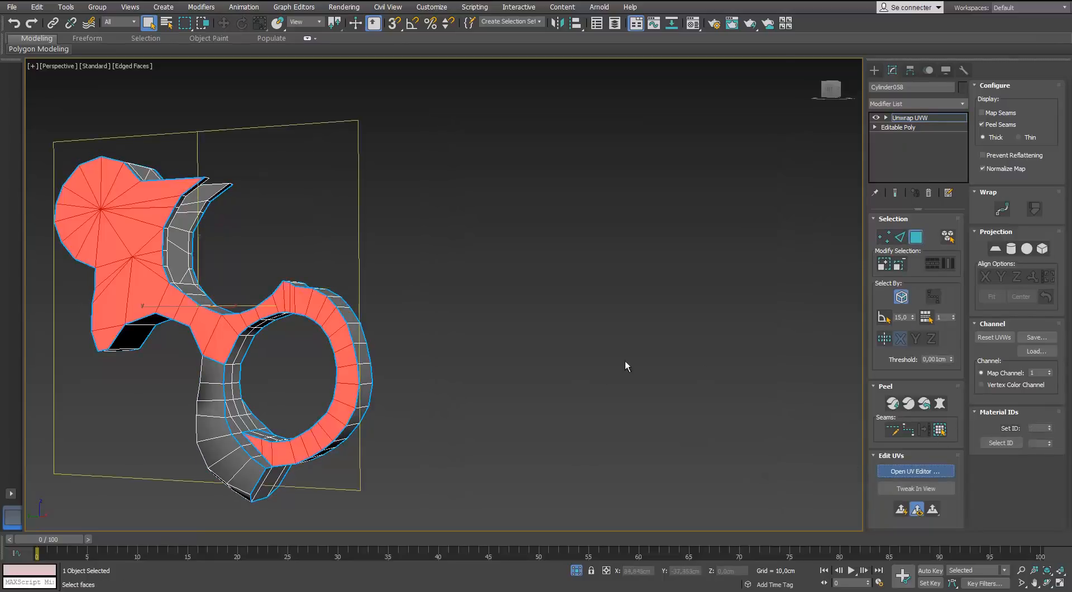
Flatten the opposite side with a planar projection and place its shell beside the first side shell.
{"action": "left_click", "coordinate": [915, 471]}
{"action": "middle_click_drag", "start_coordinate": [654, 377], "coordinate": [656, 402]}
{"action": "left_click", "coordinate": [995, 249]}
{"action": "left_click", "coordinate": [654, 385]}
{"action": "left_click_drag", "start_coordinate": [594, 341], "coordinate": [639, 252]}
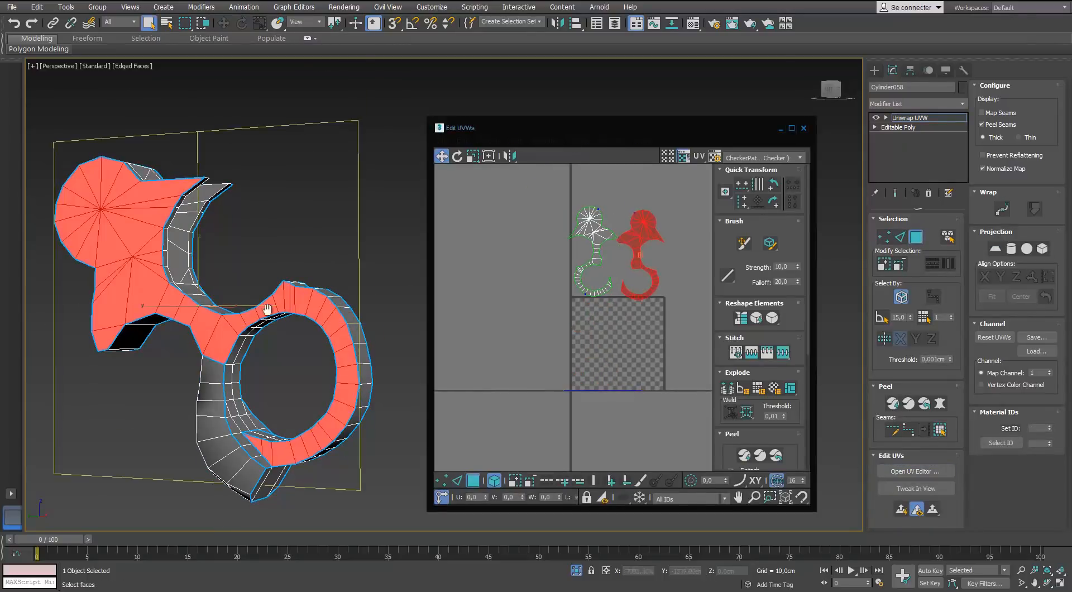
Select the lever's curved tail up to its seams and unfold it with a pelt map.
{"action": "left_click", "coordinate": [217, 337]}
{"action": "middle_click_drag", "start_coordinate": [268, 306], "coordinate": [483, 336], "text": "alt"}
{"action": "left_click", "coordinate": [940, 429]}
{"action": "left_click", "coordinate": [939, 404]}
{"action": "left_click", "coordinate": [932, 187]}
{"action": "left_click", "coordinate": [980, 438]}
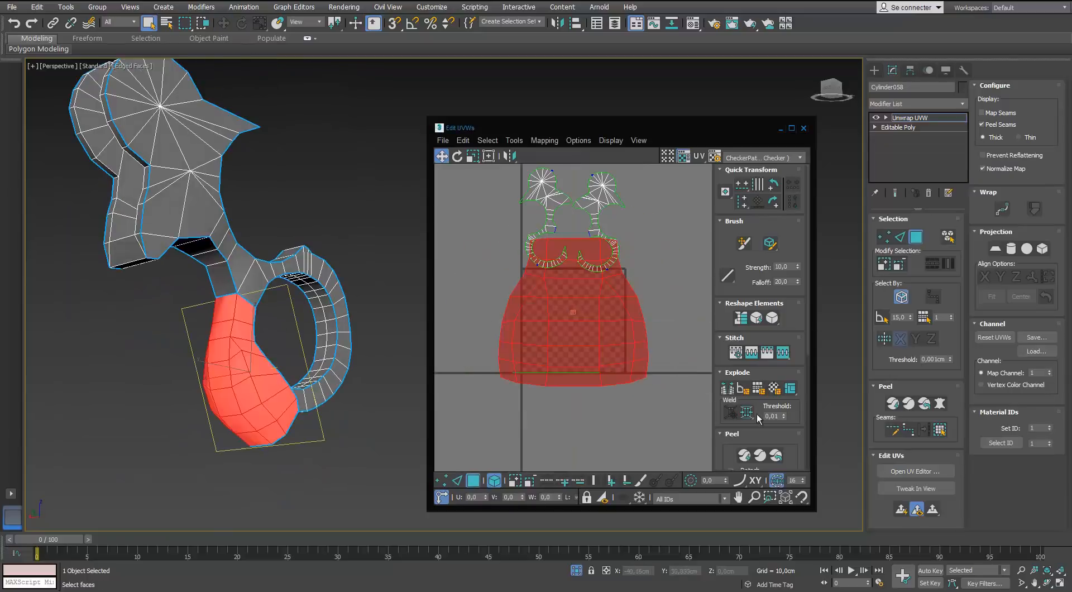
Place the tail's shell beside the side shells, and unfold the finger ring's inner strip up to its seams with a pelt map.
{"action": "left_click_drag", "start_coordinate": [589, 304], "coordinate": [690, 202]}
{"action": "middle_click_drag", "start_coordinate": [313, 319], "coordinate": [558, 335], "text": "alt"}
{"action": "left_click", "coordinate": [255, 334]}
{"action": "left_click", "coordinate": [940, 429]}
{"action": "scroll", "coordinate": [223, 329], "scroll_direction": "up", "scroll_amount": 3}
{"action": "mouse_move", "coordinate": [224, 329]}
{"action": "middle_mouse_down", "text": "alt"}
{"action": "mouse_move", "coordinate": [196, 359]}
{"action": "mouse_move", "coordinate": [215, 313]}
{"action": "middle_mouse_up", "text": "alt"}
{"action": "left_click", "coordinate": [939, 403]}
{"action": "left_click", "coordinate": [932, 187]}
{"action": "left_click", "coordinate": [980, 438]}
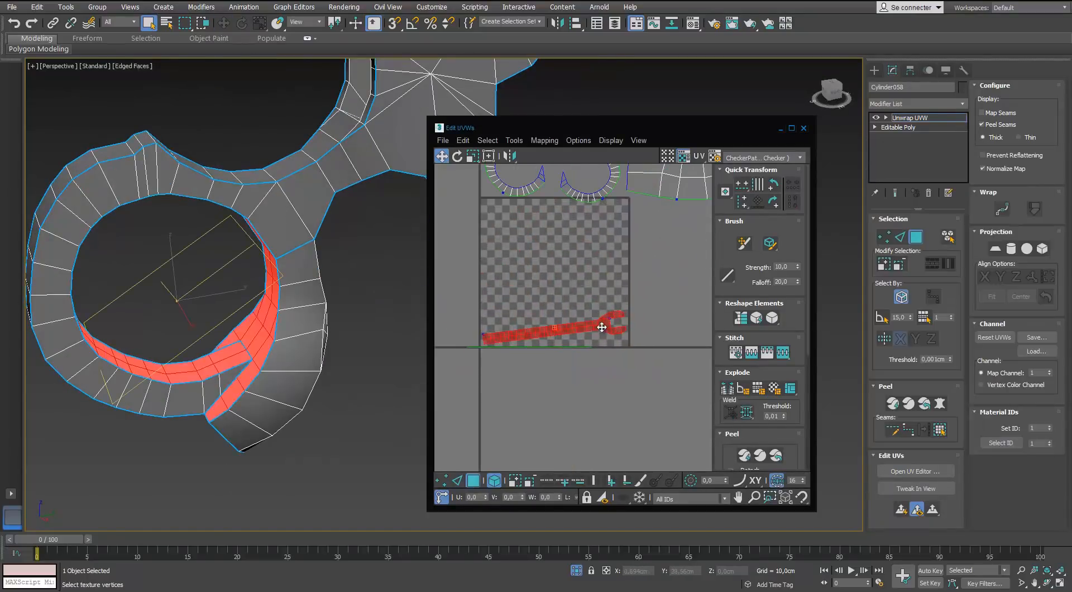
Move the ring's inner strip shell above the two side shells, clear of the texture tile.
{"action": "left_click", "coordinate": [441, 157]}
{"action": "scroll", "coordinate": [604, 357], "scroll_direction": "down", "scroll_amount": 3}
{"action": "middle_click_drag", "start_coordinate": [603, 361], "coordinate": [596, 416]}
{"action": "left_click_drag", "start_coordinate": [597, 413], "coordinate": [601, 220]}
Test the seam boundaries on the ring side and fork with expanded face selections, and close the seam at the inner prongs' base.
{"action": "middle_click_drag", "start_coordinate": [134, 379], "coordinate": [173, 391], "text": "alt"}
{"action": "left_click", "coordinate": [168, 402]}
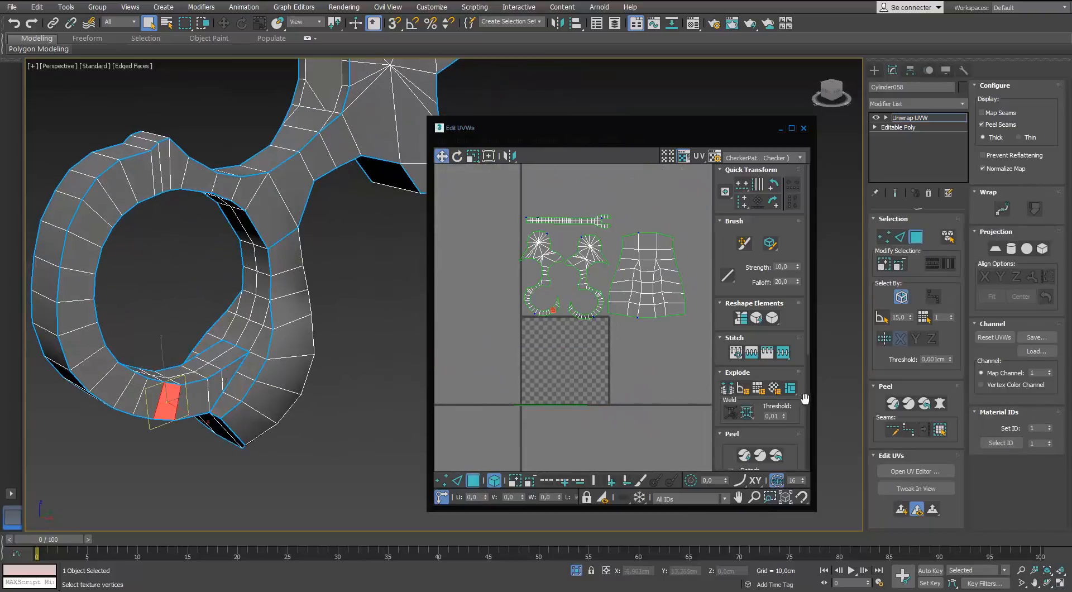
{"action": "left_click", "coordinate": [940, 430]}
{"action": "middle_click_drag", "start_coordinate": [195, 234], "coordinate": [285, 224], "text": "alt"}
{"action": "left_click", "coordinate": [282, 190]}
{"action": "left_click", "coordinate": [940, 429]}
{"action": "middle_click_drag", "start_coordinate": [285, 223], "coordinate": [351, 248]}
{"action": "left_click", "coordinate": [894, 239]}
{"action": "middle_click_drag", "start_coordinate": [172, 407], "coordinate": [149, 371], "text": "alt"}
{"action": "key", "text": "z"}
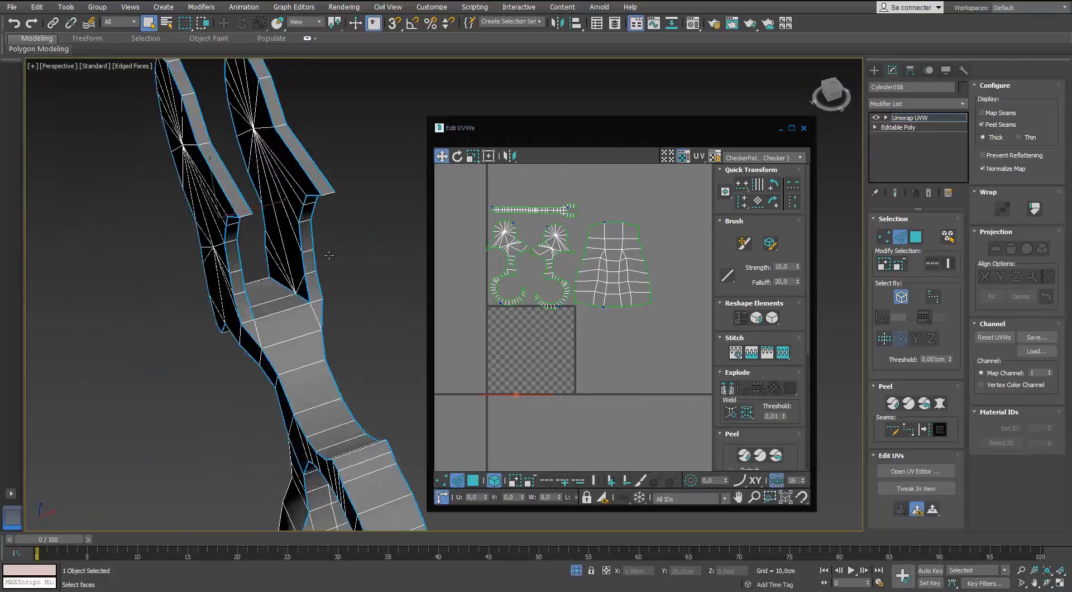
Flatten the inner faces of the fork's two prongs and place their shells beside the tail's shell.
{"action": "left_click", "coordinate": [996, 248]}
{"action": "middle_click_drag", "start_coordinate": [678, 329], "coordinate": [689, 385]}
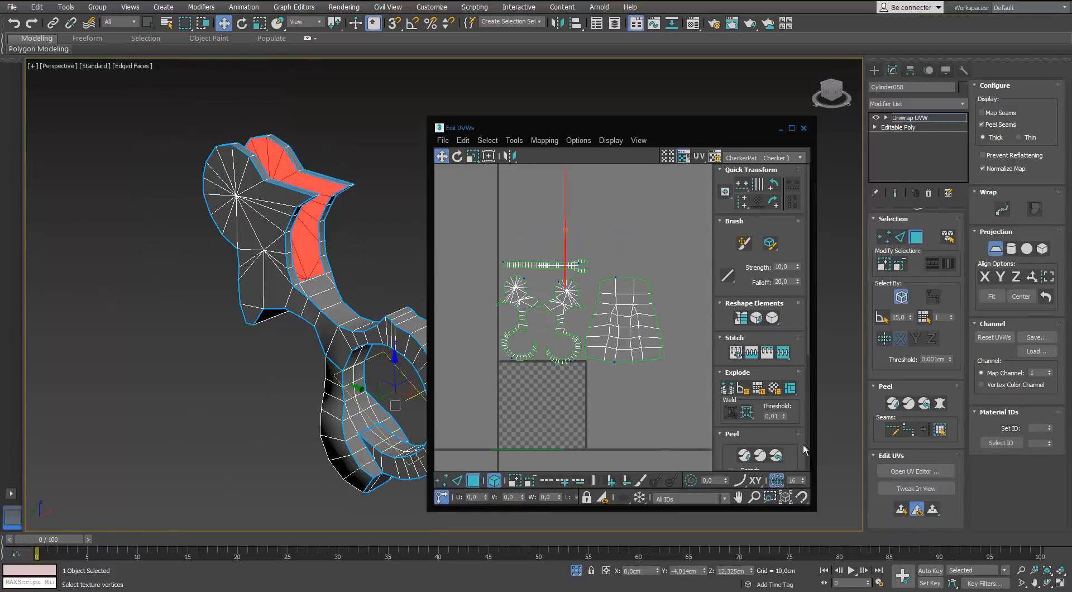
{"action": "left_click", "coordinate": [893, 403]}
{"action": "key", "text": "z"}
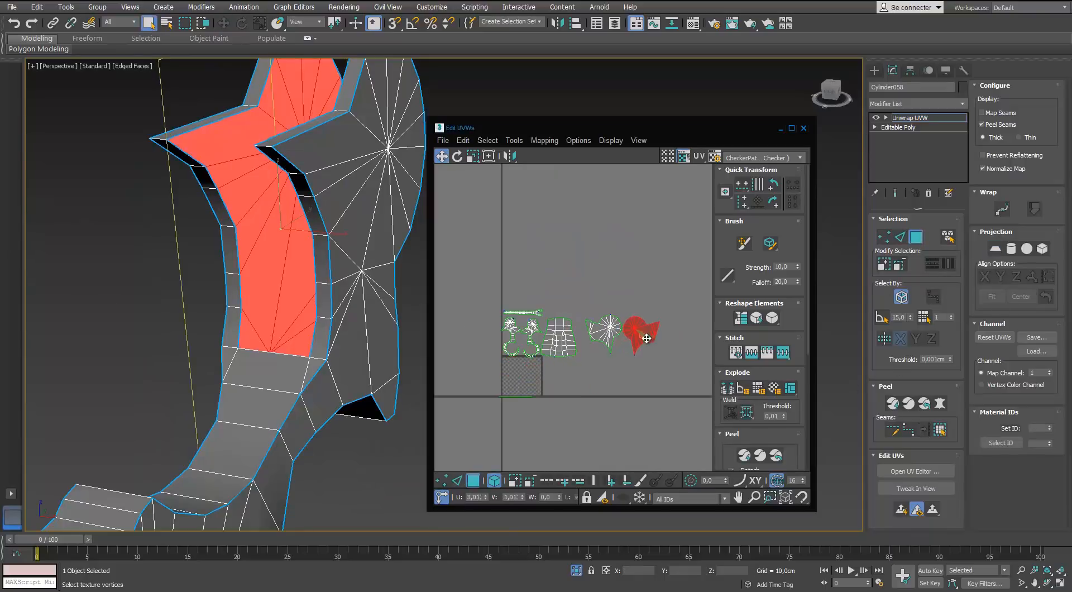
Select the lever's connected narrow rim faces up to the seams and unfold them as one shell with Quick Peel.
{"action": "scroll", "coordinate": [313, 268], "scroll_direction": "down", "scroll_amount": 2}
{"action": "middle_click_drag", "start_coordinate": [312, 268], "coordinate": [318, 285], "text": "alt"}
{"action": "left_click", "coordinate": [316, 286]}
{"action": "left_click", "coordinate": [940, 430]}
{"action": "mouse_move", "coordinate": [849, 425]}
{"action": "middle_mouse_down", "text": "alt"}
{"action": "mouse_move", "coordinate": [834, 457]}
{"action": "mouse_move", "coordinate": [868, 431]}
{"action": "middle_mouse_up", "text": "alt"}
{"action": "left_click", "coordinate": [760, 456]}
{"action": "left_click", "coordinate": [981, 439]}
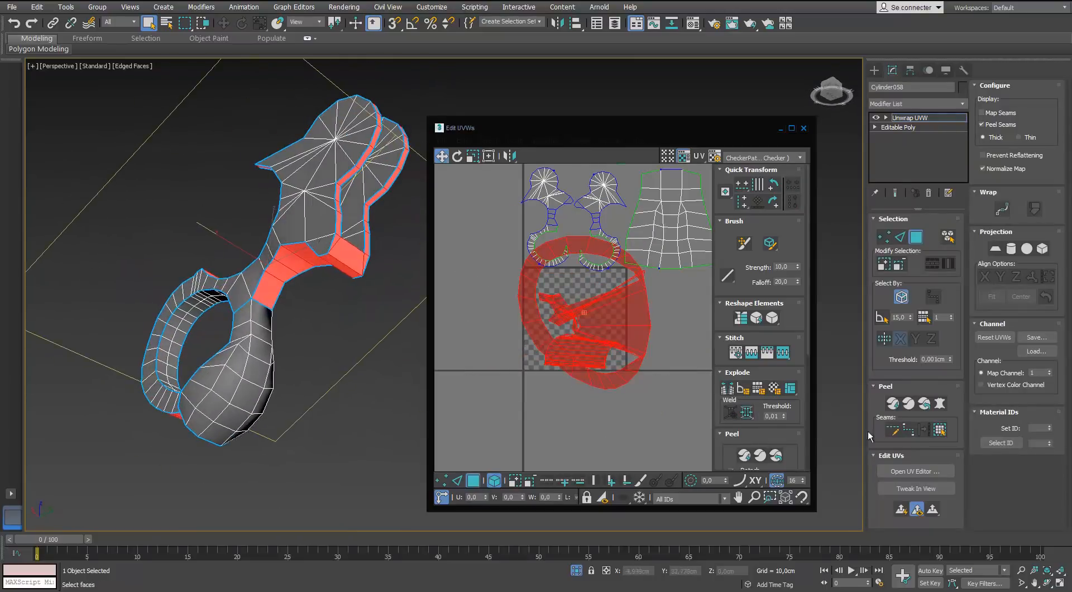
{"action": "left_click", "coordinate": [744, 456]}
Move the rim shell beside the texture tile, examine its overlap at the fork, and try to fix it with Relax.
{"action": "left_click", "coordinate": [790, 129]}
{"action": "scroll", "coordinate": [430, 206], "scroll_direction": "up", "scroll_amount": 6}
{"action": "left_click_drag", "start_coordinate": [417, 201], "coordinate": [524, 318]}
{"action": "scroll", "coordinate": [524, 319], "scroll_direction": "down", "scroll_amount": 5}
{"action": "left_click_drag", "start_coordinate": [517, 316], "coordinate": [303, 248]}
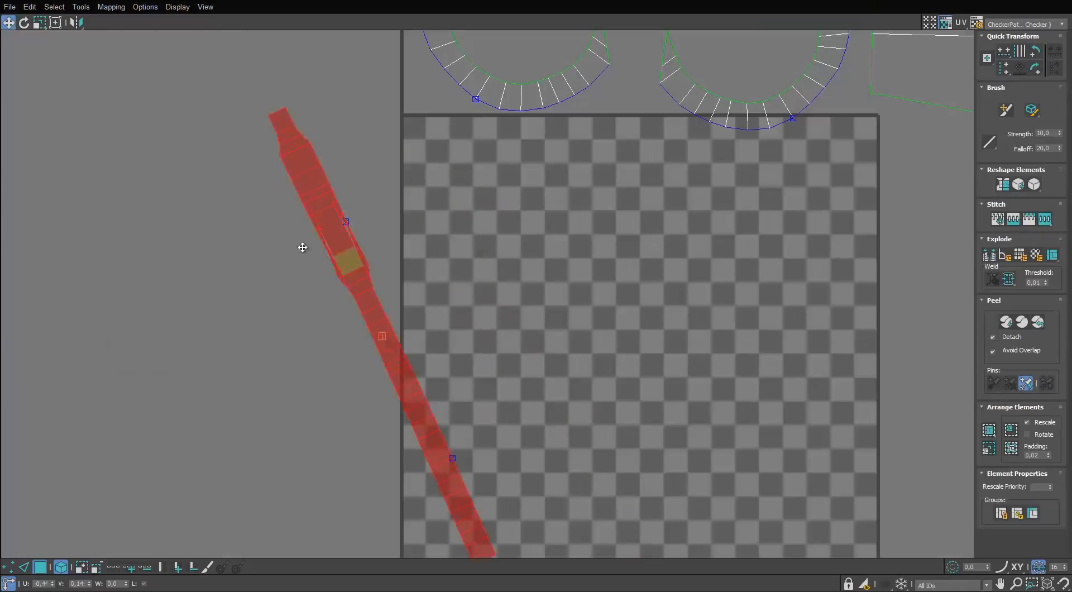
{"action": "scroll", "coordinate": [302, 247], "scroll_direction": "up", "scroll_amount": 6}
{"action": "scroll", "coordinate": [507, 278], "scroll_direction": "down", "scroll_amount": 3}
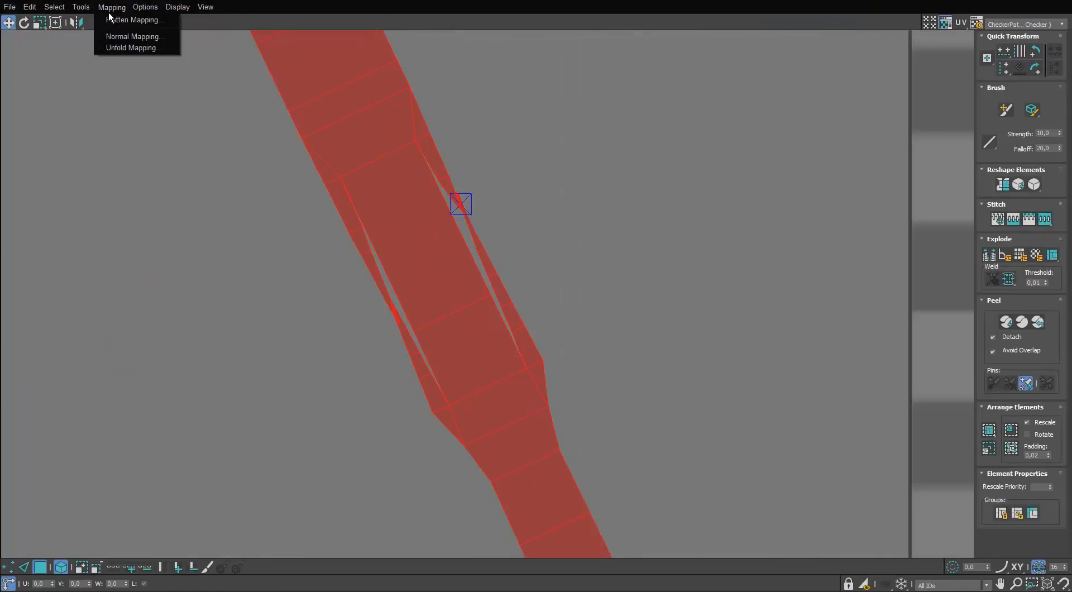
{"action": "left_click", "coordinate": [133, 36]}
{"action": "left_click", "coordinate": [313, 191]}
{"action": "left_click", "coordinate": [81, 7]}
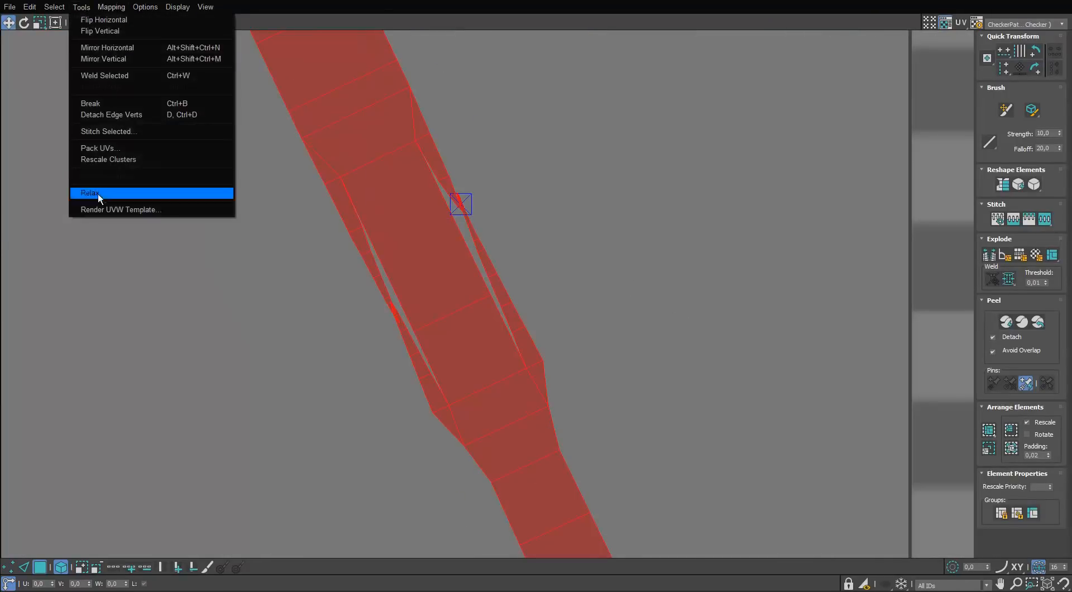
{"action": "left_click", "coordinate": [99, 194]}
{"action": "left_click", "coordinate": [479, 216]}
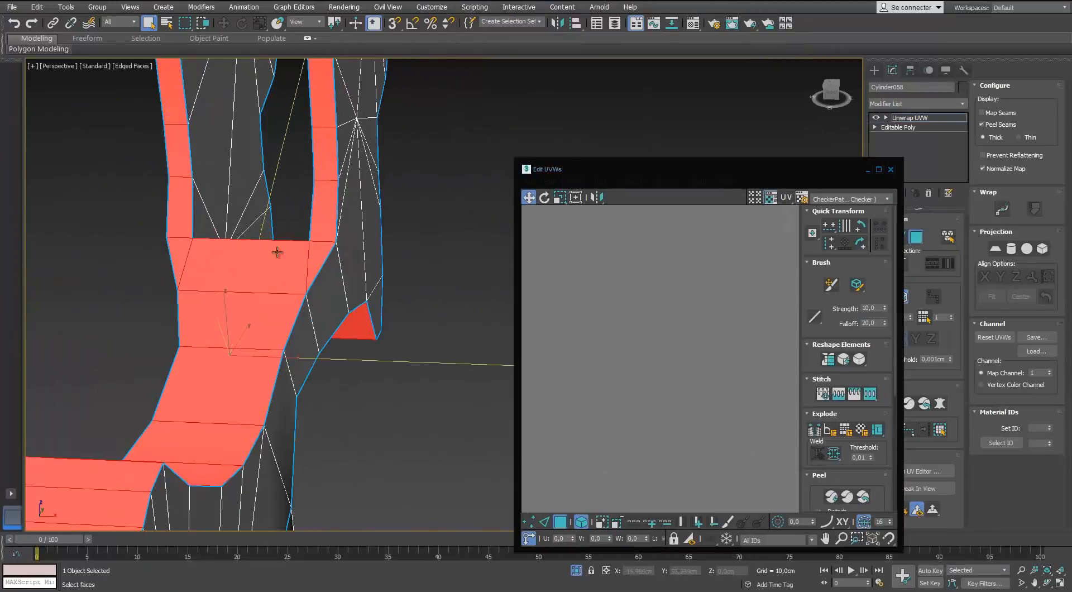
Add peel seams across the narrow rim strips where both prongs meet the bridge of the fork.
{"action": "middle_click_drag", "start_coordinate": [277, 252], "coordinate": [821, 175], "text": "alt"}
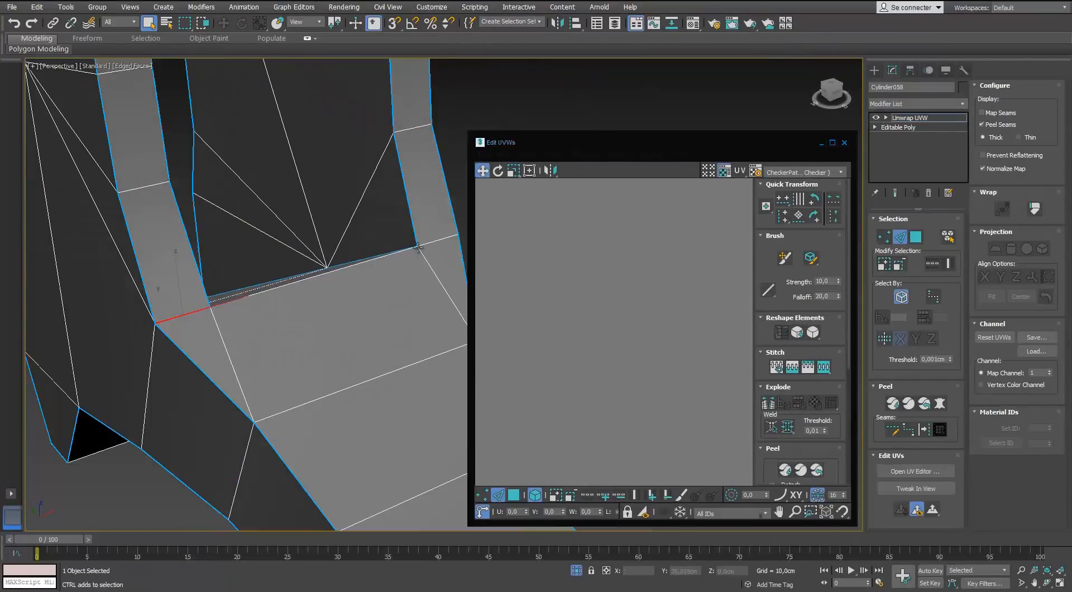
{"action": "middle_click_drag", "start_coordinate": [417, 247], "coordinate": [204, 277], "text": "alt"}
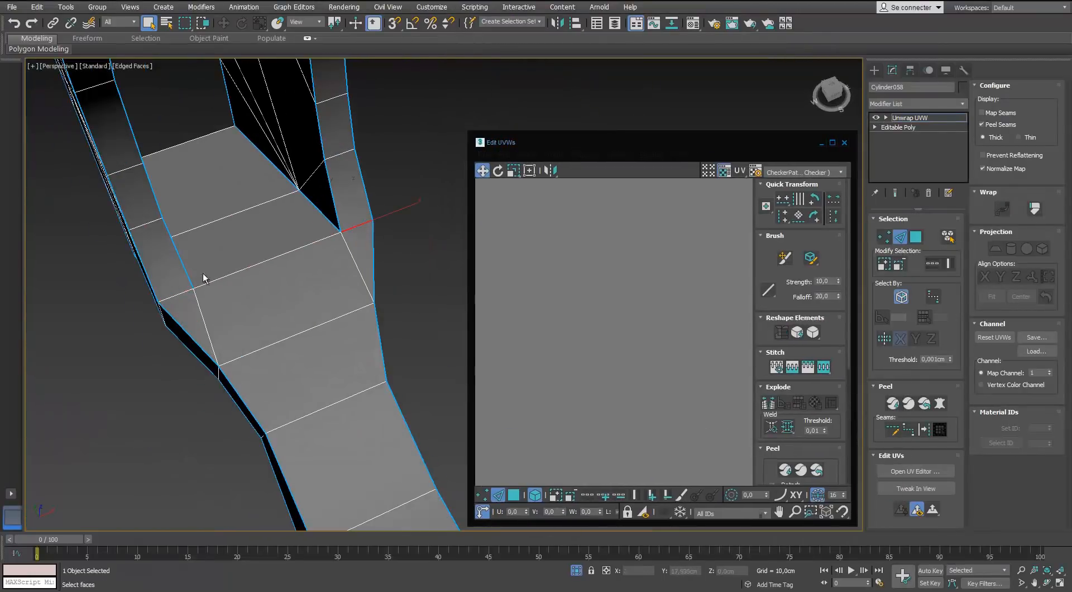
{"action": "middle_click_drag", "start_coordinate": [212, 328], "coordinate": [277, 314], "text": "alt"}
{"action": "left_click", "coordinate": [924, 429]}
{"action": "scroll", "coordinate": [309, 273], "scroll_direction": "down", "scroll_amount": 5}
{"action": "middle_click_drag", "start_coordinate": [279, 278], "coordinate": [313, 260], "text": "alt"}
{"action": "scroll", "coordinate": [334, 263], "scroll_direction": "up", "scroll_amount": 5}
{"action": "left_click", "coordinate": [240, 254]}
{"action": "mouse_move", "coordinate": [240, 254]}
{"action": "middle_mouse_down", "text": "alt"}
{"action": "mouse_move", "coordinate": [232, 273]}
{"action": "mouse_move", "coordinate": [240, 268]}
{"action": "middle_mouse_up", "text": "alt"}
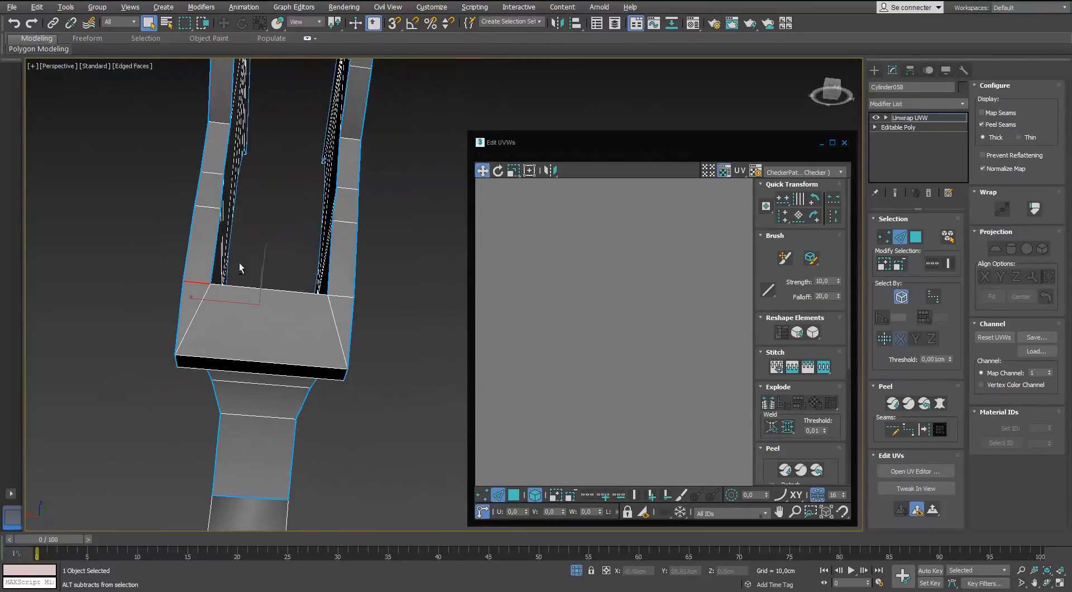
{"action": "key", "text": "z"}
Unfold the wide bridge-and-ring rim strip up to its seams with a pelt map, relax it and move it below the texture tile.
{"action": "left_click", "coordinate": [939, 429]}
{"action": "middle_click_drag", "start_coordinate": [349, 335], "coordinate": [224, 299]}
{"action": "left_click", "coordinate": [939, 403]}
{"action": "left_click", "coordinate": [931, 188]}
{"action": "left_click", "coordinate": [980, 438]}
{"action": "left_click", "coordinate": [796, 332]}
{"action": "scroll", "coordinate": [562, 270], "scroll_direction": "up", "scroll_amount": 5}
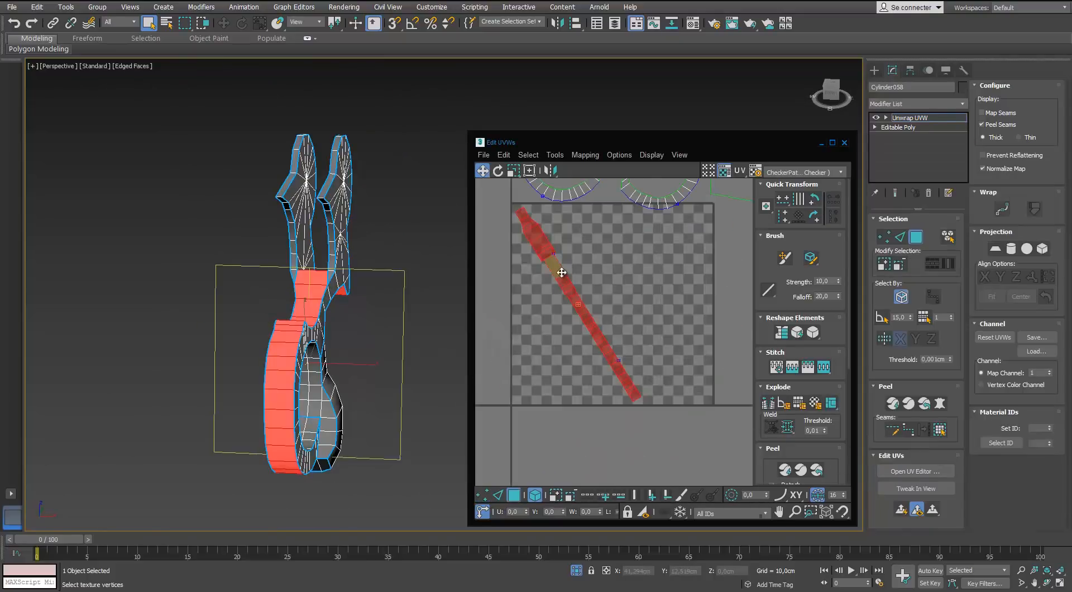
{"action": "scroll", "coordinate": [562, 271], "scroll_direction": "down", "scroll_amount": 3}
{"action": "left_click_drag", "start_coordinate": [568, 291], "coordinate": [582, 407]}
Expand the first prong's narrow rim selection to its seams and unfold it with a pelt map.
{"action": "left_click", "coordinate": [939, 429]}
{"action": "left_click", "coordinate": [939, 403]}
{"action": "left_click", "coordinate": [935, 188]}
{"action": "left_click", "coordinate": [980, 437]}
Select the other prong's narrow rim strip up to its seams and unfold it with a pelt map.
{"action": "middle_click_drag", "start_coordinate": [357, 304], "coordinate": [251, 335], "text": "alt"}
{"action": "left_click", "coordinate": [303, 238]}
{"action": "left_click", "coordinate": [939, 429]}
{"action": "middle_click_drag", "start_coordinate": [313, 358], "coordinate": [346, 346], "text": "alt"}
{"action": "left_click", "coordinate": [940, 403]}
{"action": "left_click", "coordinate": [932, 189]}
{"action": "left_click", "coordinate": [981, 437]}
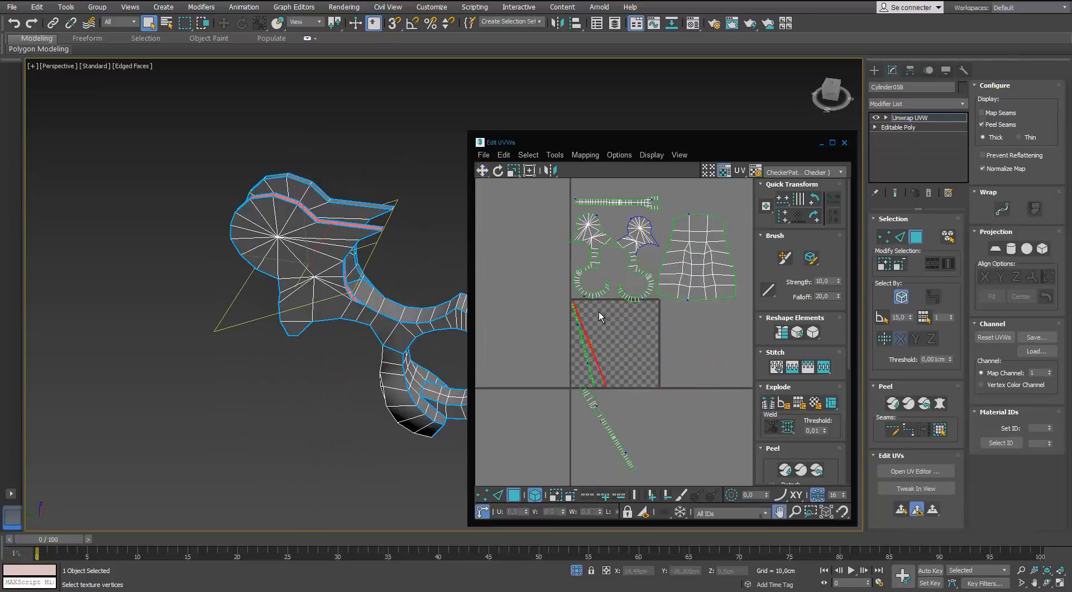
Enlarge the UV editor, bring the three rim strip shells to the texture tile's right side, and rotate the wide one horizontal.
{"action": "left_click", "coordinate": [832, 143]}
{"action": "scroll", "coordinate": [519, 324], "scroll_direction": "up", "scroll_amount": 6}
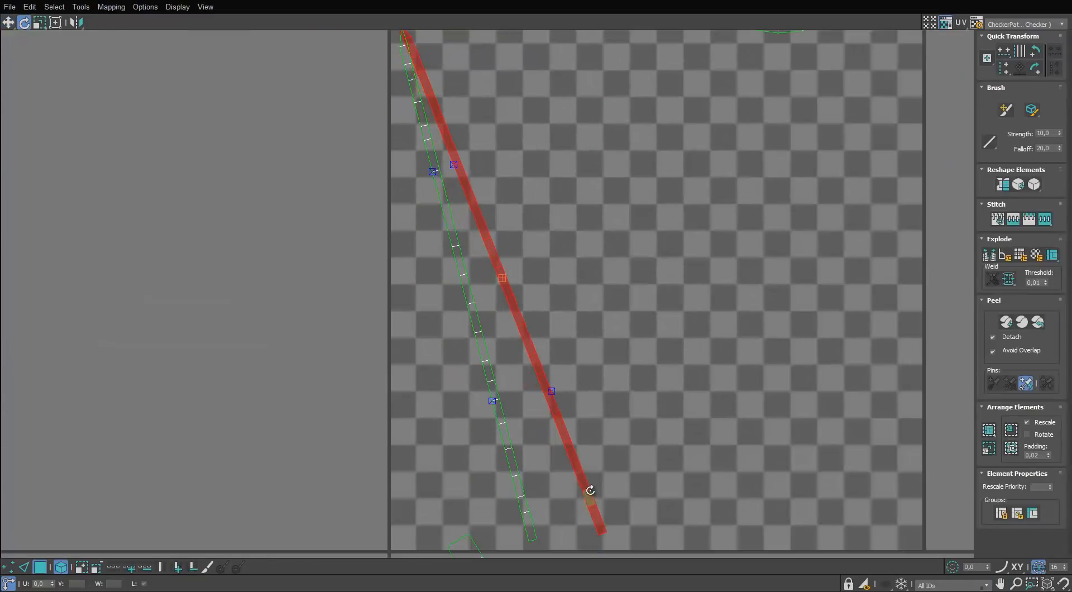
{"action": "key", "text": "w"}
{"action": "scroll", "coordinate": [564, 449], "scroll_direction": "down", "scroll_amount": 4}
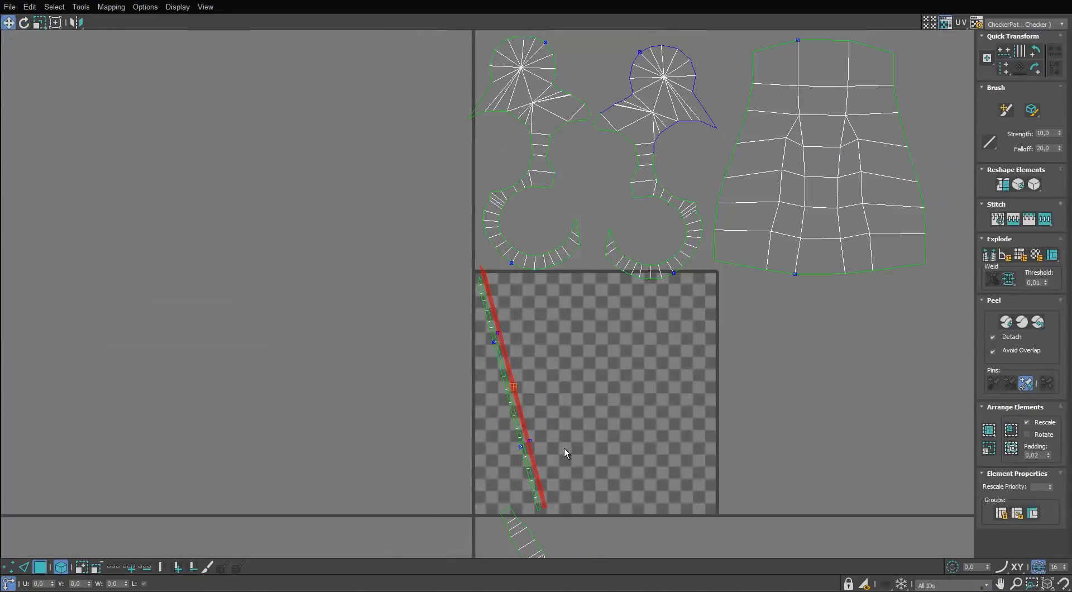
{"action": "middle_click_drag", "start_coordinate": [693, 462], "coordinate": [662, 359]}
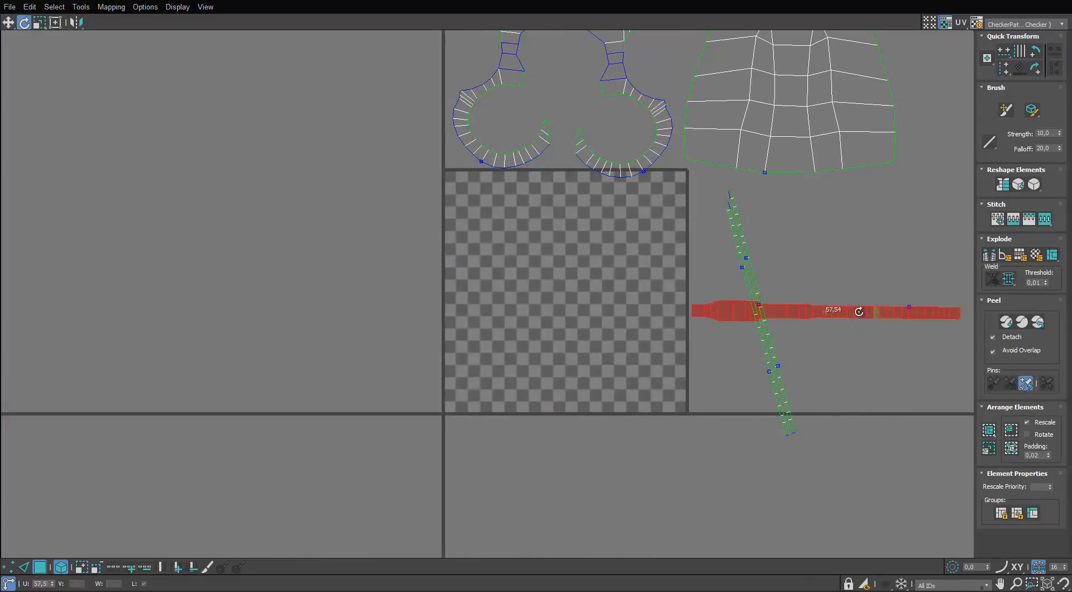
{"action": "scroll", "coordinate": [853, 454], "scroll_direction": "up", "scroll_amount": 3}
{"action": "left_click_drag", "start_coordinate": [659, 351], "coordinate": [655, 366]}
Rotate the two narrow rim strip shells to horizontal and place them just above the wide strip.
{"action": "left_click", "coordinate": [692, 227]}
{"action": "key", "text": "e"}
{"action": "left_click_drag", "start_coordinate": [692, 227], "coordinate": [649, 302]}
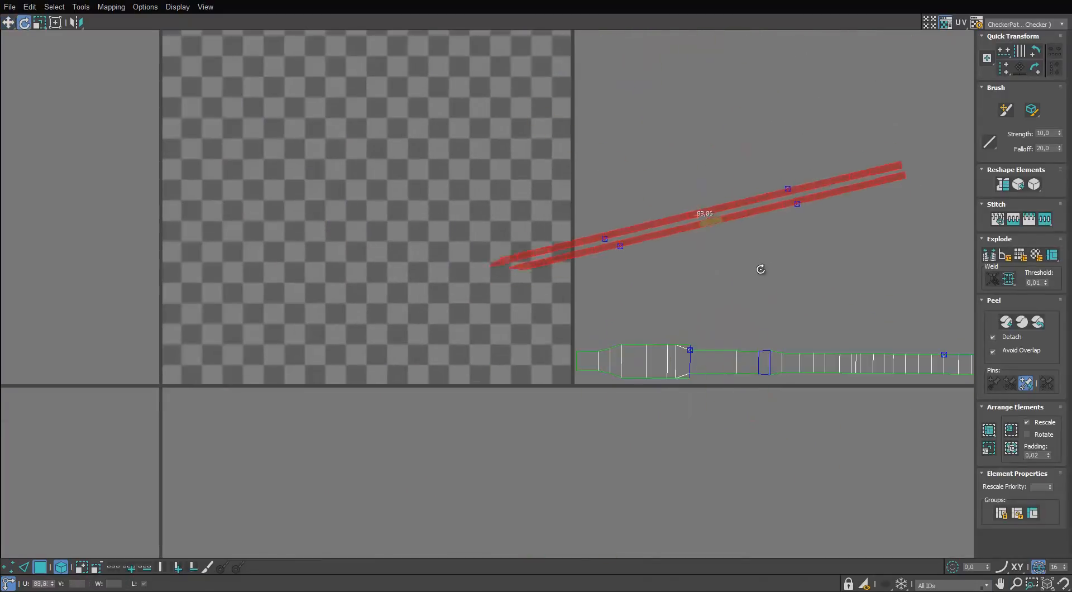
{"action": "left_click", "coordinate": [951, 365]}
{"action": "middle_click_drag", "start_coordinate": [951, 365], "coordinate": [780, 351]}
{"action": "key", "text": "w"}
{"action": "left_click_drag", "start_coordinate": [840, 310], "coordinate": [840, 322]}
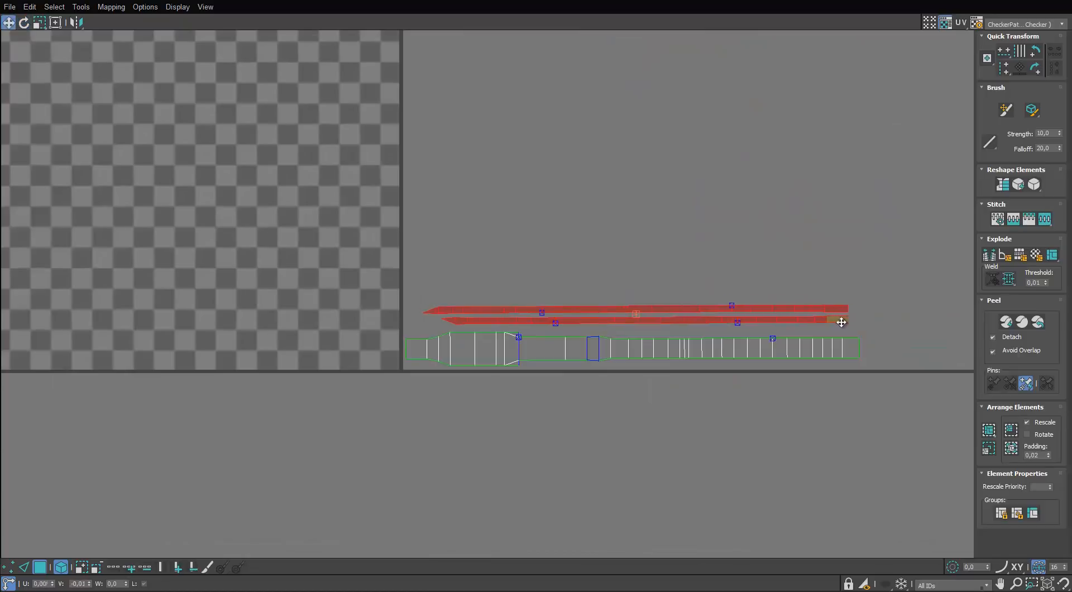
Straighten the long border edges of the rim strip shells horizontally.
{"action": "scroll", "coordinate": [850, 321], "scroll_direction": "up", "scroll_amount": 5}
{"action": "key", "text": "ctrl+d"}
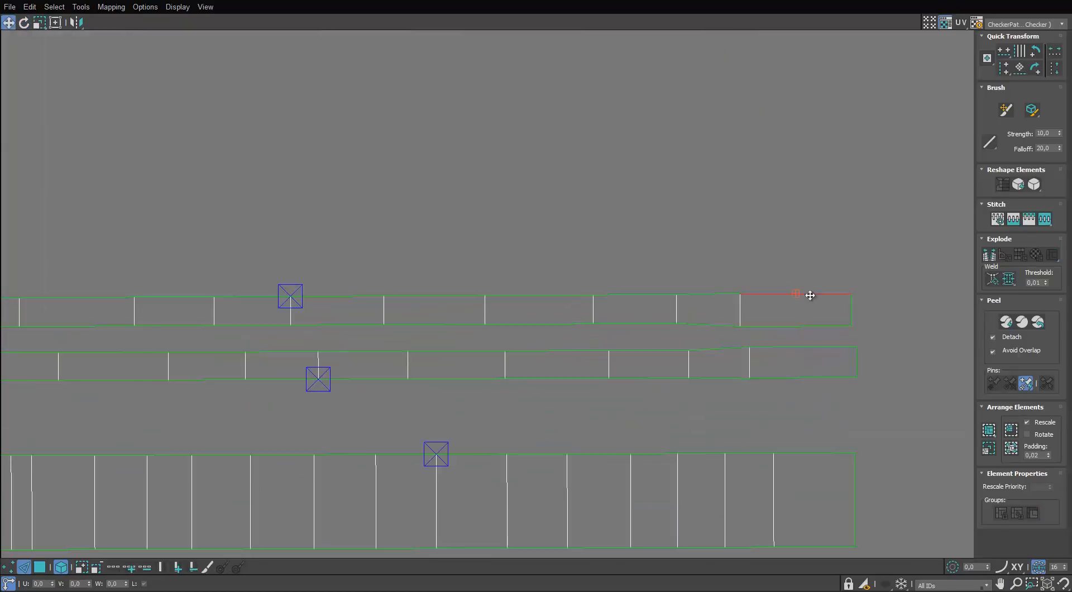
{"action": "left_click_drag", "start_coordinate": [719, 297], "coordinate": [720, 321]}
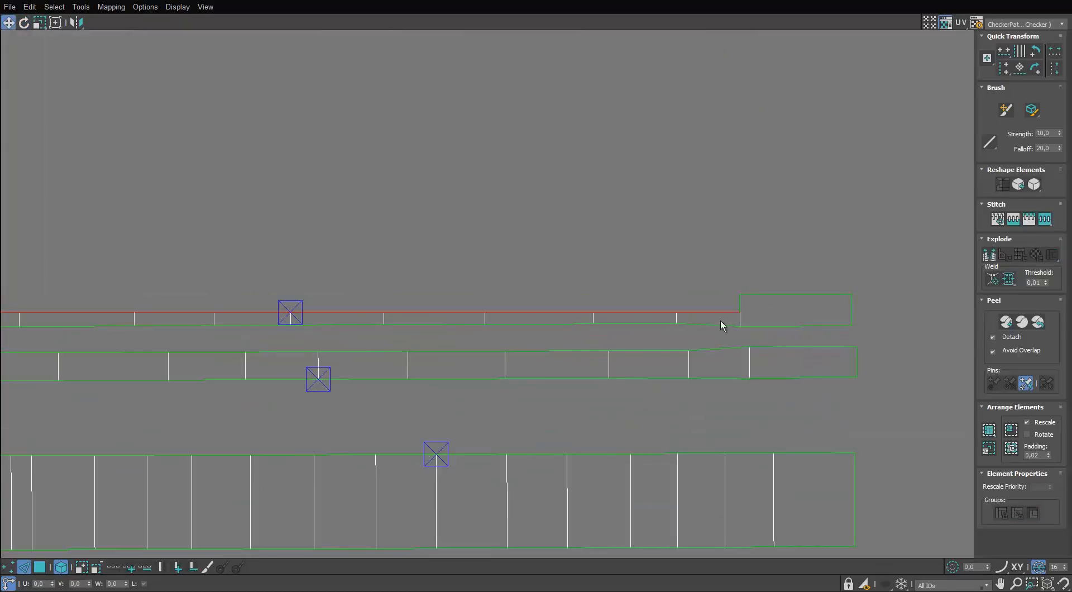
{"action": "key", "text": "ctrl+d"}
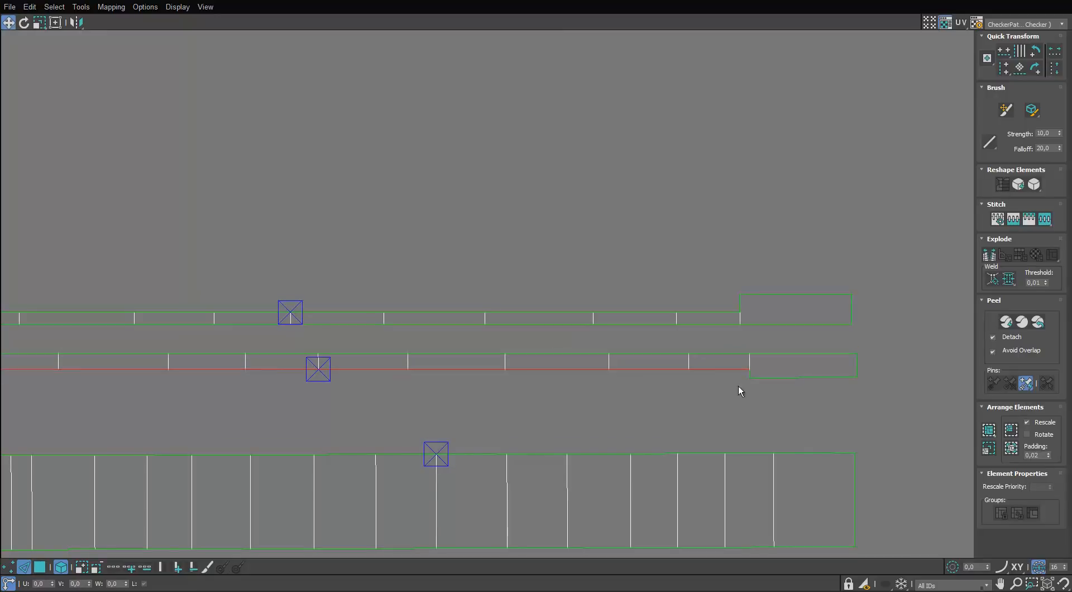
{"action": "scroll", "coordinate": [719, 452], "scroll_direction": "down", "scroll_amount": 10}
{"action": "scroll", "coordinate": [488, 333], "scroll_direction": "down", "scroll_amount": 3}
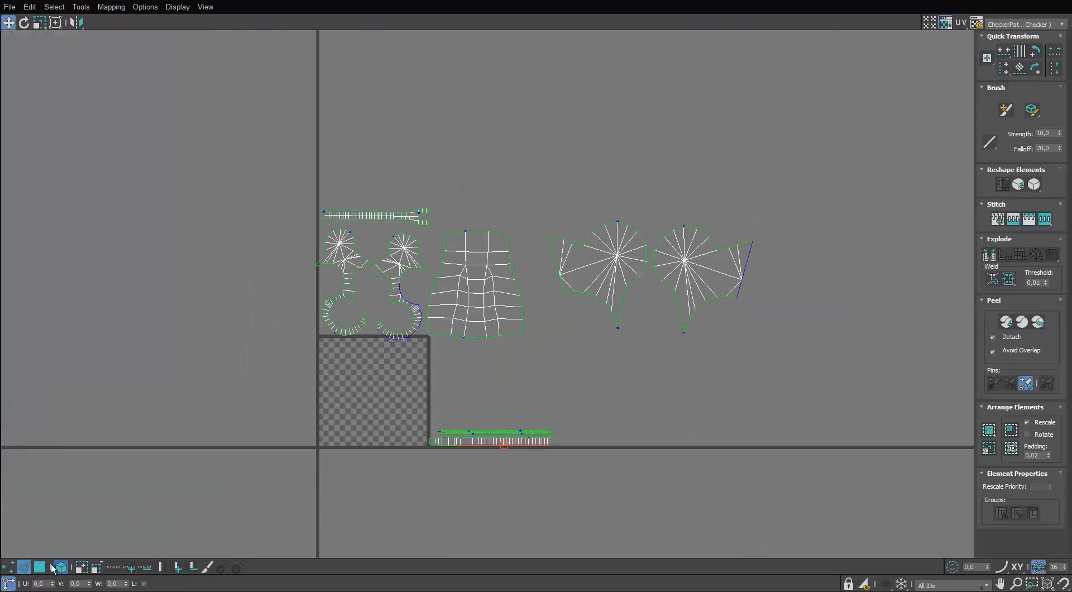
Rescale all shells to a matching size and gather the side, tail and inner-prong shells above the rim strips.
{"action": "left_click", "coordinate": [40, 567]}
{"action": "key", "text": "ctrl+a"}
{"action": "left_click", "coordinate": [989, 447]}
{"action": "scroll", "coordinate": [729, 371], "scroll_direction": "up", "scroll_amount": 2}
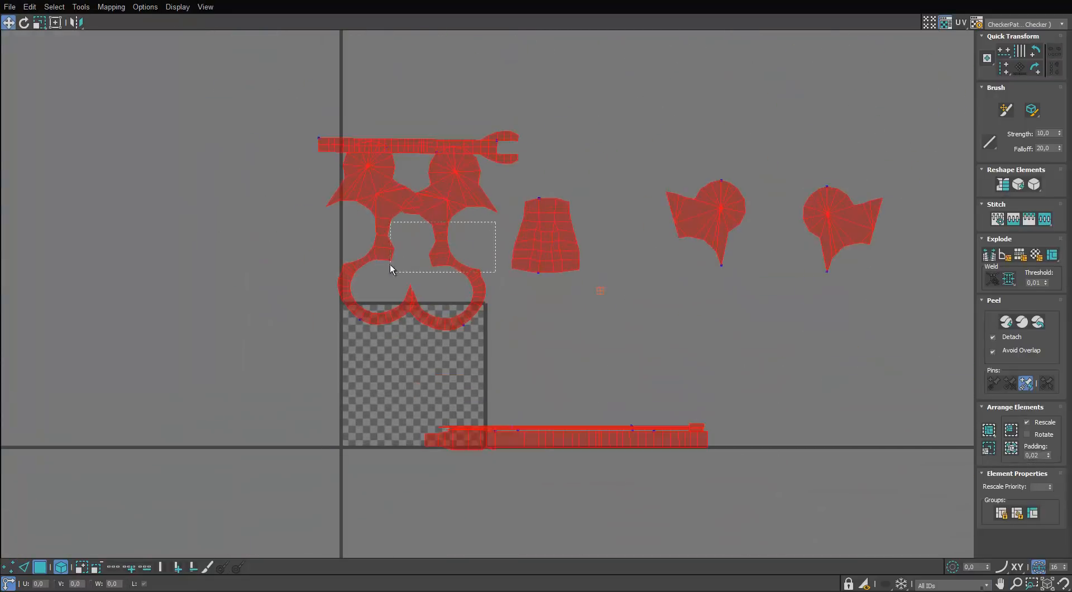
{"action": "left_click", "coordinate": [466, 335]}
{"action": "left_click", "coordinate": [614, 379]}
{"action": "left_click_drag", "start_coordinate": [708, 224], "coordinate": [631, 293]}
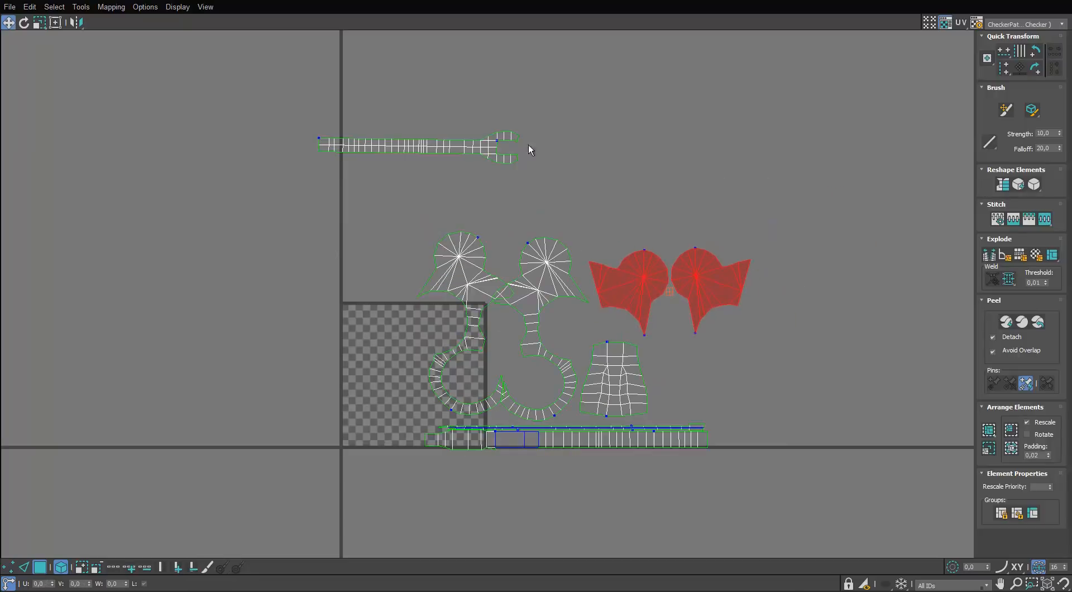
Place the ring's inner strip shell below the rim strips and tighten the spacing between the remaining shells.
{"action": "left_click_drag", "start_coordinate": [472, 146], "coordinate": [621, 471]}
{"action": "scroll", "coordinate": [581, 492], "scroll_direction": "up", "scroll_amount": 4}
{"action": "left_click", "coordinate": [592, 444]}
{"action": "scroll", "coordinate": [670, 385], "scroll_direction": "down", "scroll_amount": 2}
{"action": "key", "text": "r"}
{"action": "left_click", "coordinate": [747, 349]}
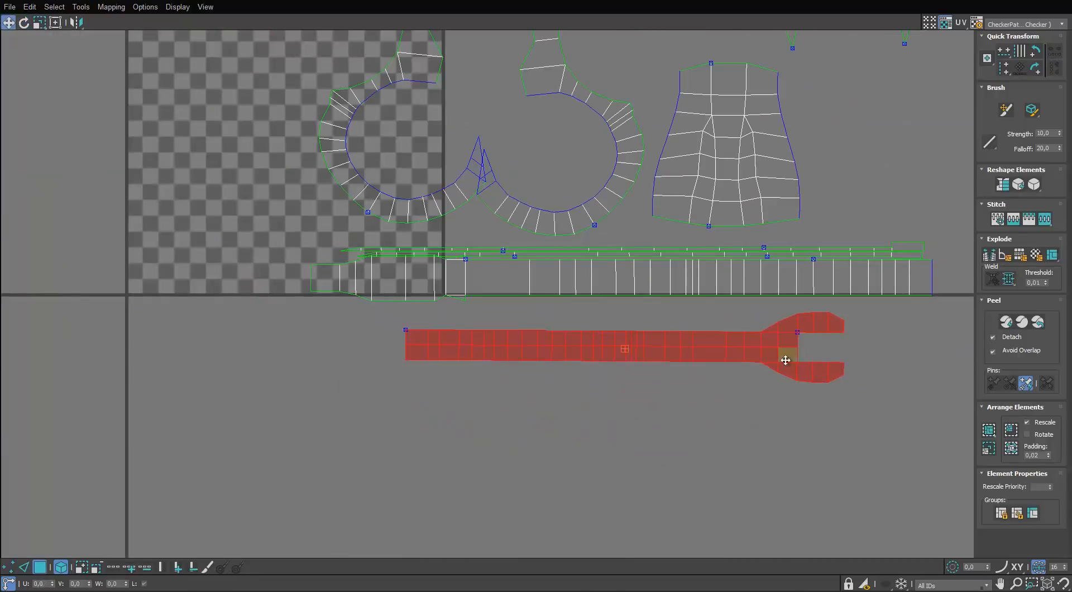
{"action": "scroll", "coordinate": [667, 357], "scroll_direction": "down", "scroll_amount": 3}
{"action": "left_click_drag", "start_coordinate": [873, 112], "coordinate": [575, 364]}
{"action": "left_click_drag", "start_coordinate": [844, 99], "coordinate": [597, 295]}
{"action": "left_click_drag", "start_coordinate": [599, 295], "coordinate": [625, 291]}
Select all the lever's shells, scale the layout down to about 30% and reposition it.
{"action": "left_click", "coordinate": [776, 229]}
{"action": "key", "text": "ctrl+a"}
{"action": "key", "text": "r"}
{"action": "left_click_drag", "start_coordinate": [691, 270], "coordinate": [700, 337]}
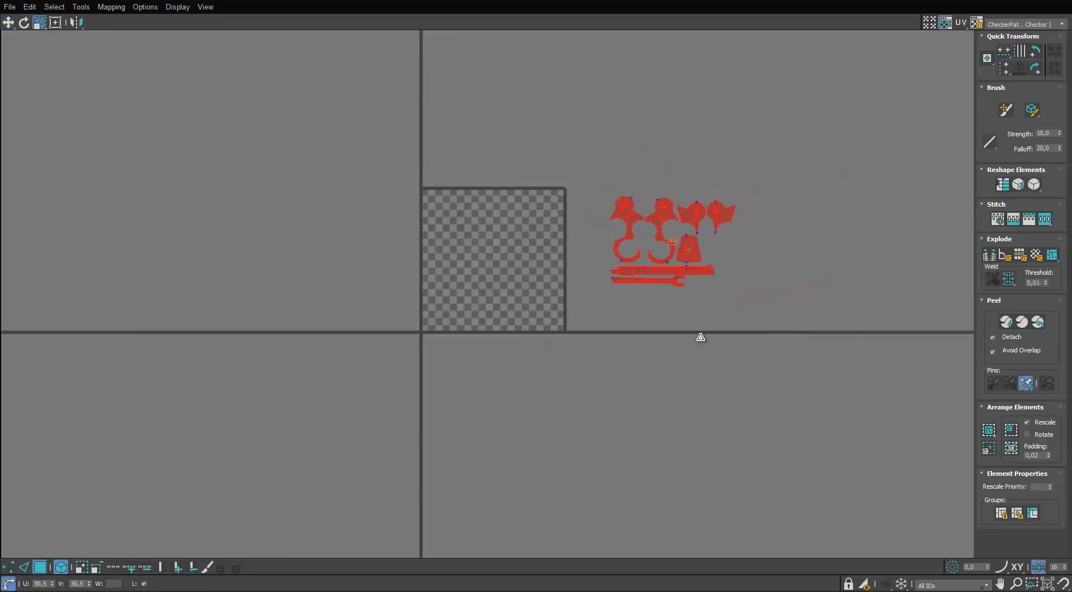
{"action": "middle_click_drag", "start_coordinate": [502, 413], "coordinate": [543, 328]}
{"action": "left_click_drag", "start_coordinate": [594, 280], "coordinate": [443, 395]}
{"action": "scroll", "coordinate": [492, 338], "scroll_direction": "up", "scroll_amount": 3}
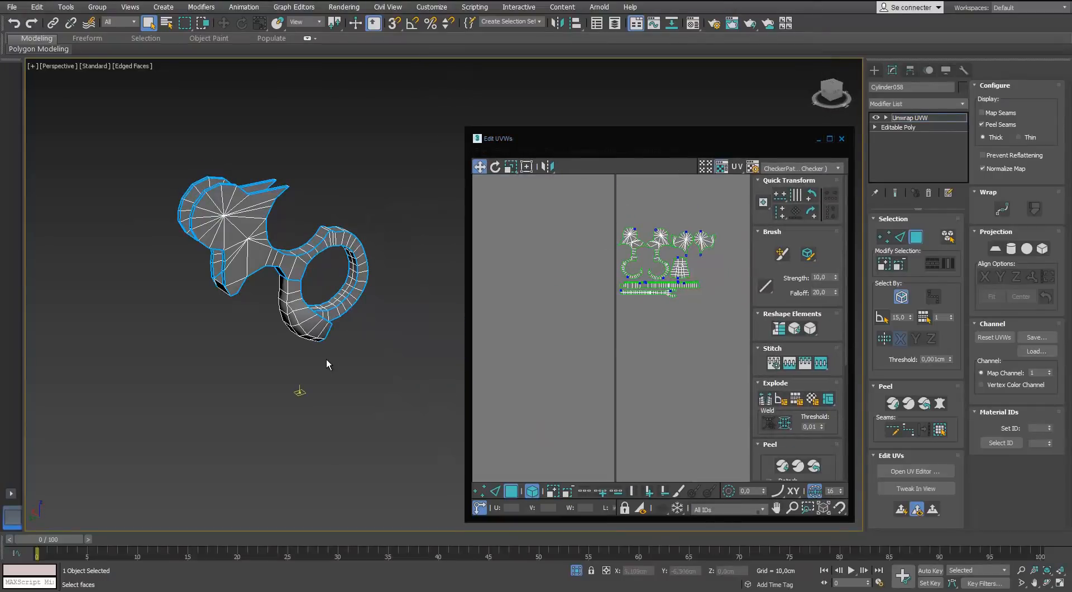
Apply the checker material to the lever and leave isolation to show the whole revolver.
{"action": "key", "text": "m"}
{"action": "left_click_drag", "start_coordinate": [806, 115], "coordinate": [252, 258]}
{"action": "scroll", "coordinate": [253, 259], "scroll_direction": "up", "scroll_amount": 5}
{"action": "key", "text": "alt+q"}
{"action": "middle_click_drag", "start_coordinate": [252, 259], "coordinate": [81, 324], "text": "alt"}
{"action": "left_click", "coordinate": [849, 73]}
Scale all the lever's shells to match the checker density of the neighbouring parts, and close the UV editor.
{"action": "left_click_drag", "start_coordinate": [723, 209], "coordinate": [589, 324]}
{"action": "scroll", "coordinate": [644, 223], "scroll_direction": "up", "scroll_amount": 3}
{"action": "key", "text": "r"}
{"action": "left_click_drag", "start_coordinate": [624, 261], "coordinate": [607, 326]}
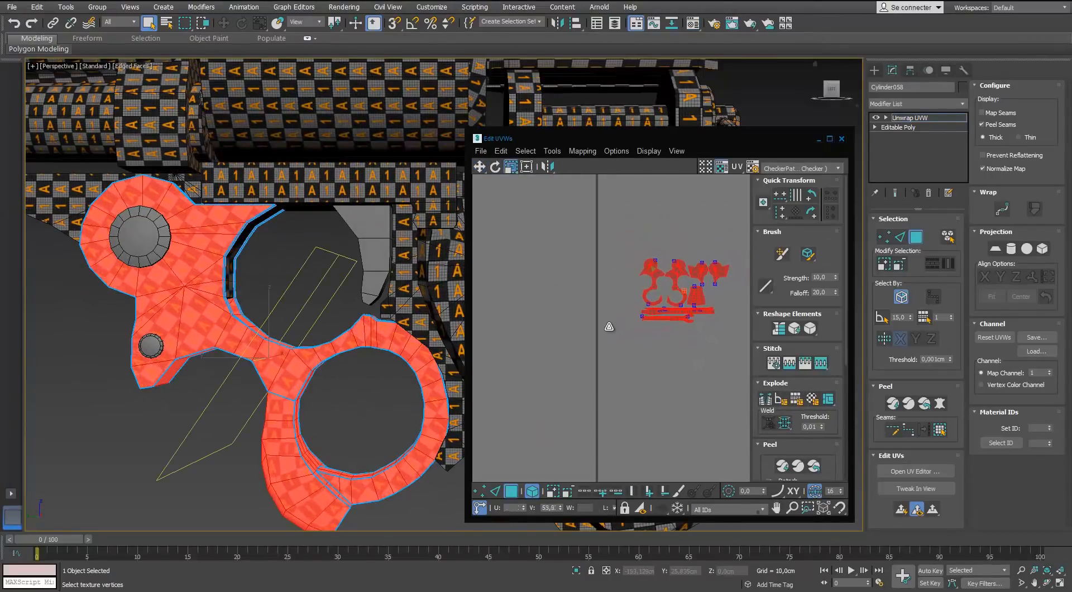
{"action": "middle_click_drag", "start_coordinate": [385, 279], "coordinate": [399, 279], "text": "alt"}
{"action": "left_click_drag", "start_coordinate": [658, 284], "coordinate": [658, 272]}
{"action": "middle_click_drag", "start_coordinate": [335, 285], "coordinate": [283, 289], "text": "alt"}
{"action": "left_click", "coordinate": [282, 290]}
{"action": "left_click", "coordinate": [841, 138]}
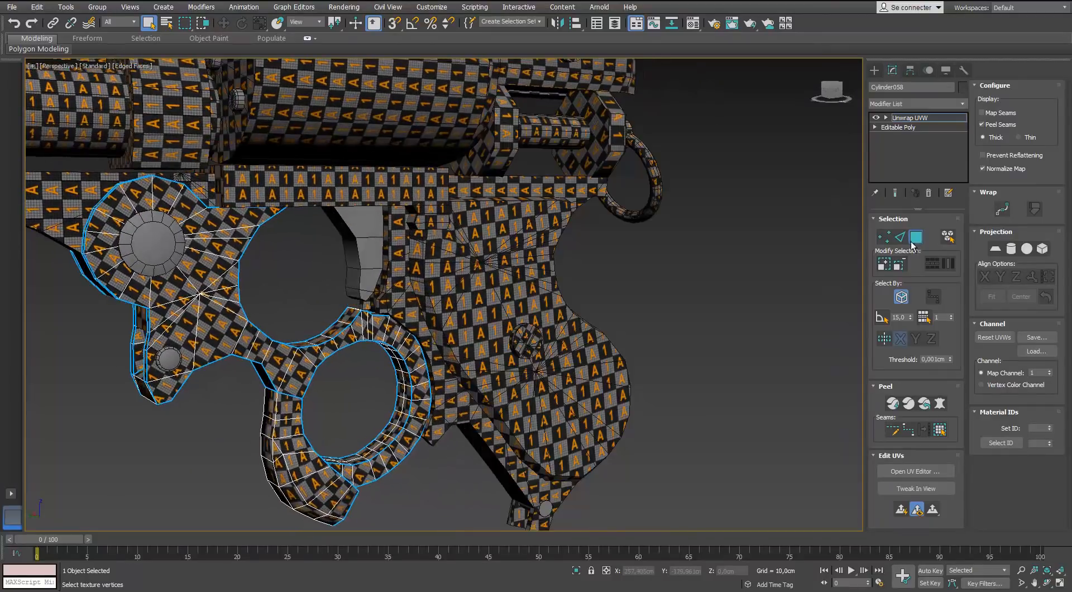
{"action": "left_click", "coordinate": [915, 237]}
{"action": "left_click", "coordinate": [726, 335]}
Isolate the trigger and add an Unwrap UVW modifier to it.
{"action": "scroll", "coordinate": [612, 253], "scroll_direction": "down", "scroll_amount": 5}
{"action": "middle_click_drag", "start_coordinate": [447, 268], "coordinate": [480, 313], "text": "alt"}
{"action": "scroll", "coordinate": [410, 261], "scroll_direction": "up", "scroll_amount": 4}
{"action": "left_click", "coordinate": [410, 261]}
{"action": "key", "text": "alt+q"}
{"action": "left_click", "coordinate": [962, 105]}
{"action": "key", "text": "u"}
{"action": "key", "text": "Return"}
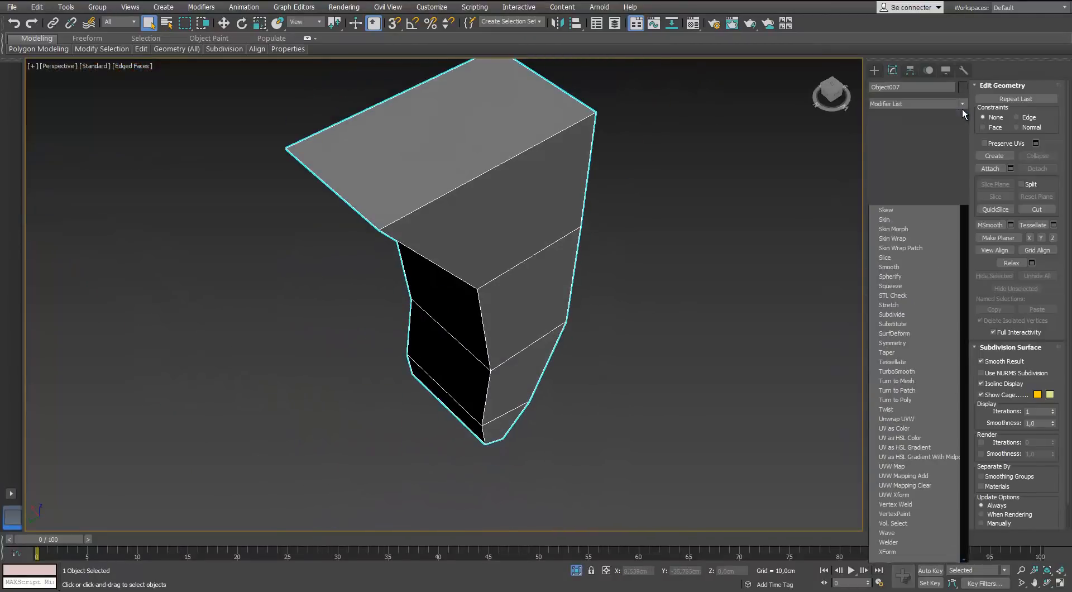
Select all the trigger's faces, open them in the UV editor and apply Normal Mapping.
{"action": "scroll", "coordinate": [550, 223], "scroll_direction": "down", "scroll_amount": 5}
{"action": "middle_click_drag", "start_coordinate": [546, 255], "coordinate": [569, 246], "text": "alt"}
{"action": "scroll", "coordinate": [570, 246], "scroll_direction": "up", "scroll_amount": 3}
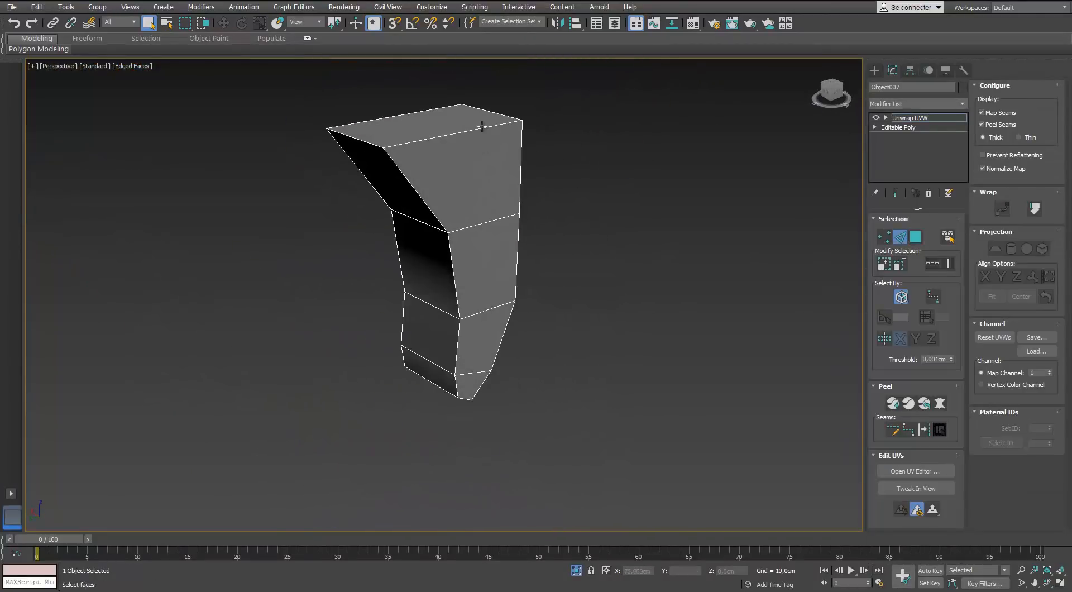
{"action": "key", "text": "ctrl+a"}
{"action": "left_click", "coordinate": [915, 471]}
{"action": "left_click", "coordinate": [571, 109]}
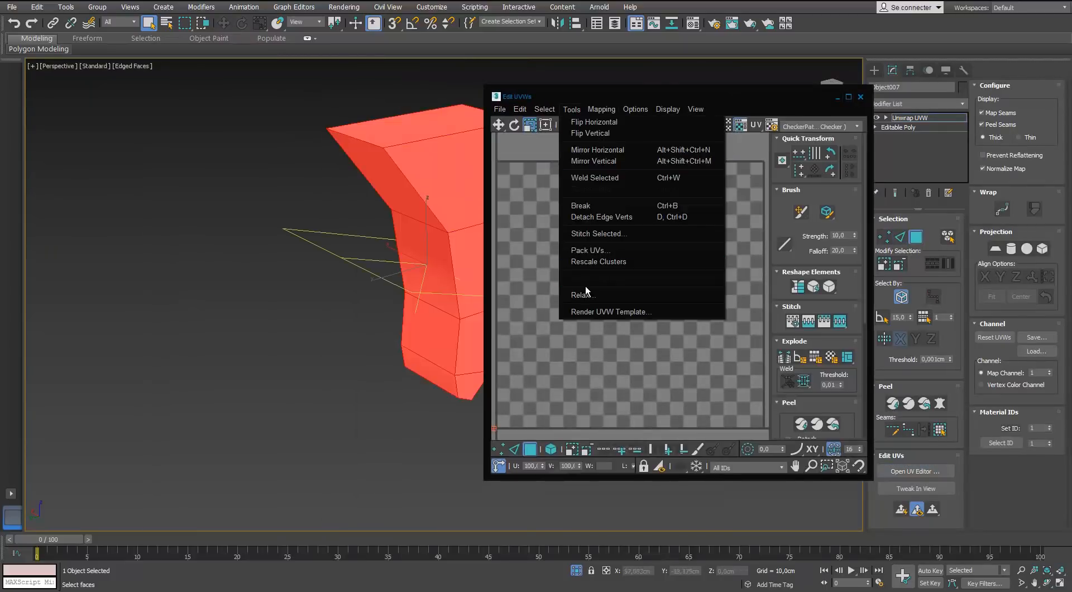
{"action": "mouse_move", "coordinate": [602, 109]}
{"action": "left_click", "coordinate": [603, 139]}
{"action": "left_click", "coordinate": [246, 158]}
{"action": "left_click", "coordinate": [321, 179]}
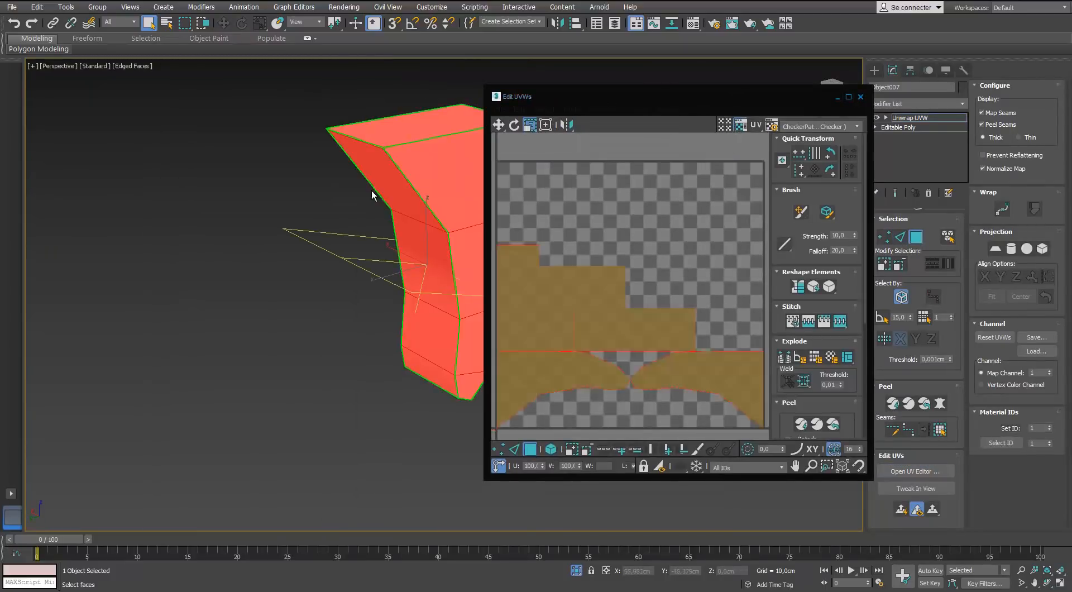
Scale down all the trigger's UV shells together so they fit well inside the UV tile.
{"action": "left_click_drag", "start_coordinate": [631, 191], "coordinate": [634, 295]}
{"action": "left_click", "coordinate": [636, 305]}
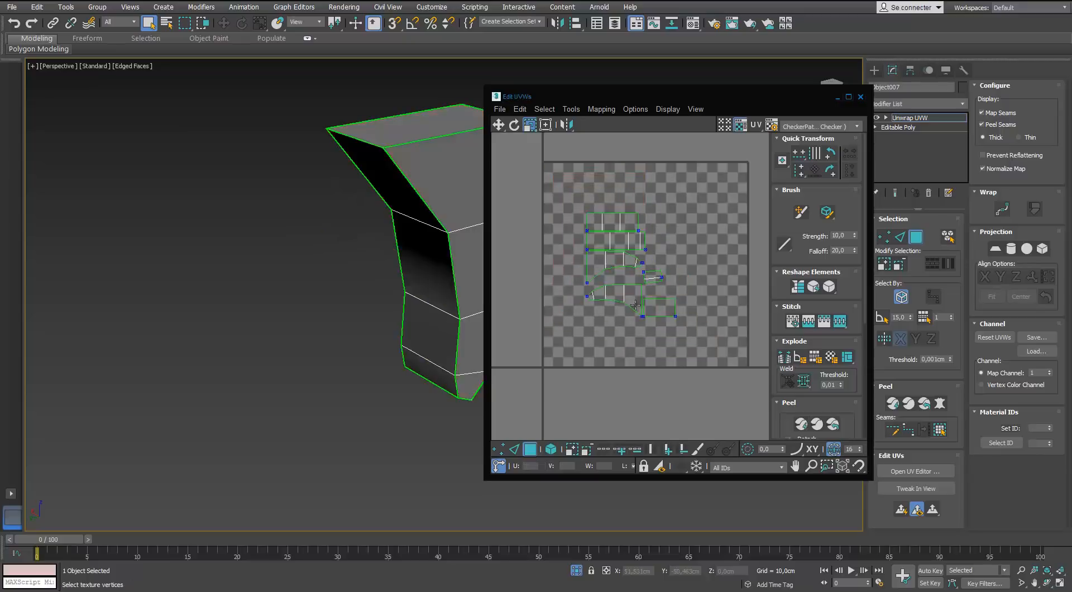
{"action": "key", "text": "ctrl+z"}
{"action": "key", "text": "ctrl+z"}
{"action": "left_click", "coordinate": [551, 449]}
{"action": "key", "text": "ctrl+z"}
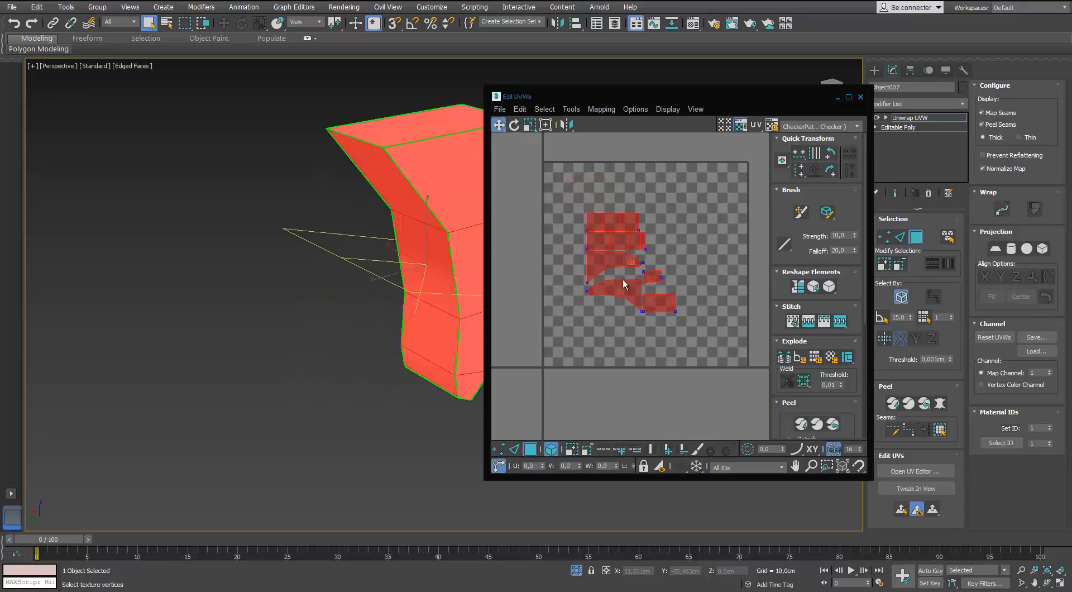
Move the trigger's shells below the UV tile, and close the UV editor.
{"action": "scroll", "coordinate": [633, 284], "scroll_direction": "down", "scroll_amount": 2}
{"action": "key", "text": "w"}
{"action": "left_click_drag", "start_coordinate": [631, 272], "coordinate": [592, 404]}
{"action": "middle_click_drag", "start_coordinate": [593, 404], "coordinate": [616, 293]}
{"action": "left_click", "coordinate": [664, 274]}
{"action": "left_click", "coordinate": [861, 97]}
{"action": "left_click", "coordinate": [633, 273]}
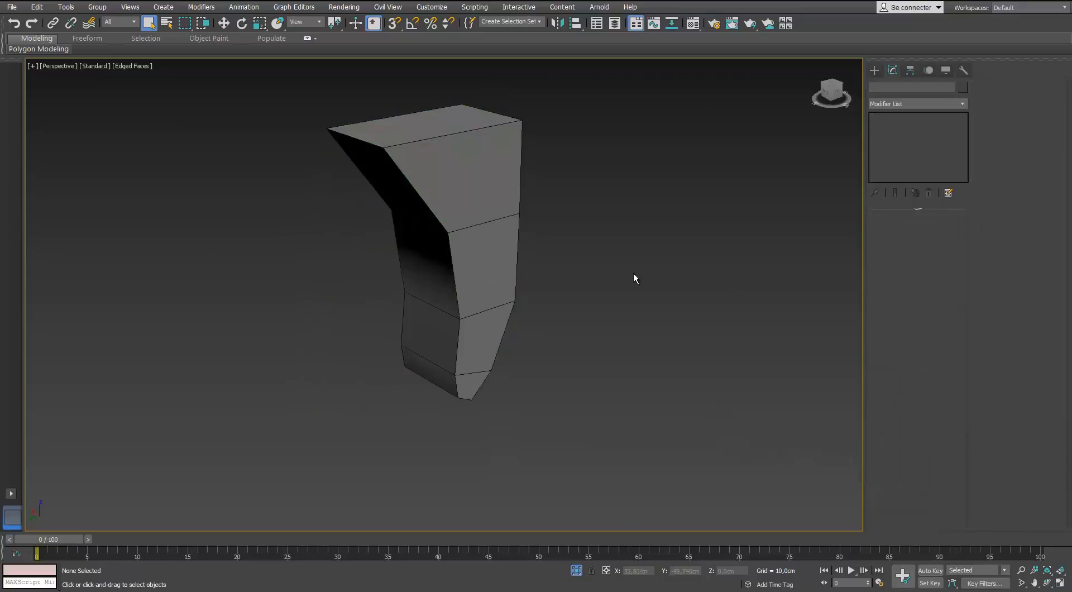
Apply the checker material to the trigger and leave isolation to show the whole revolver.
{"action": "key", "text": "m"}
{"action": "left_click_drag", "start_coordinate": [804, 118], "coordinate": [486, 224]}
{"action": "middle_click_drag", "start_coordinate": [486, 224], "coordinate": [617, 208], "text": "alt"}
{"action": "left_click", "coordinate": [576, 570]}
{"action": "scroll", "coordinate": [420, 290], "scroll_direction": "up", "scroll_amount": 3}
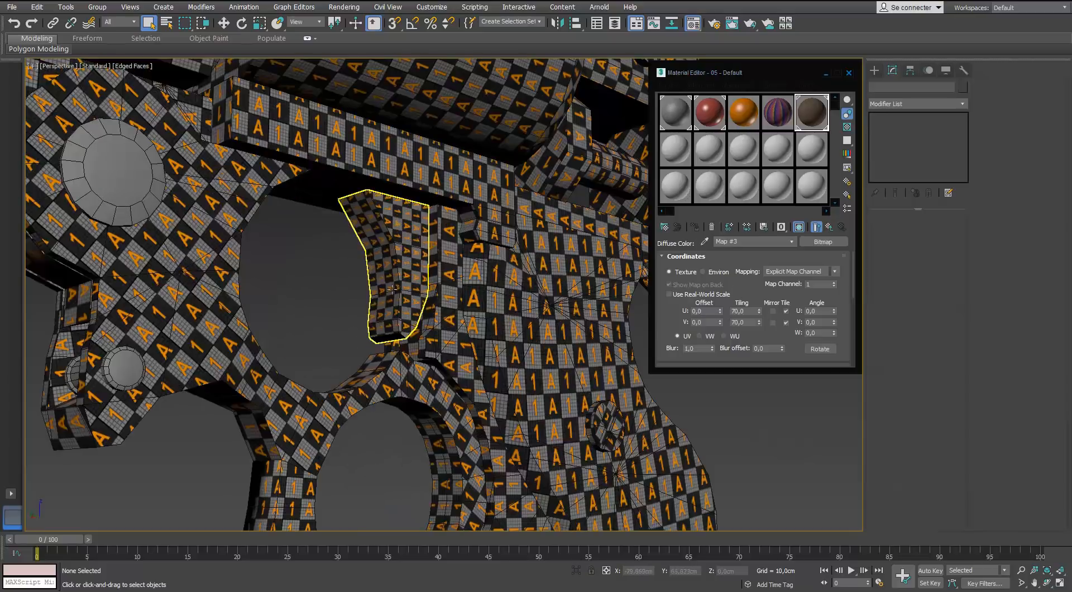
Scale the trigger's shells to match the neighbouring checker density, and close the UV and material editors.
{"action": "left_click", "coordinate": [404, 288]}
{"action": "left_click", "coordinate": [915, 471]}
{"action": "left_click_drag", "start_coordinate": [614, 315], "coordinate": [614, 325]}
{"action": "middle_click_drag", "start_coordinate": [413, 262], "coordinate": [357, 277], "text": "alt"}
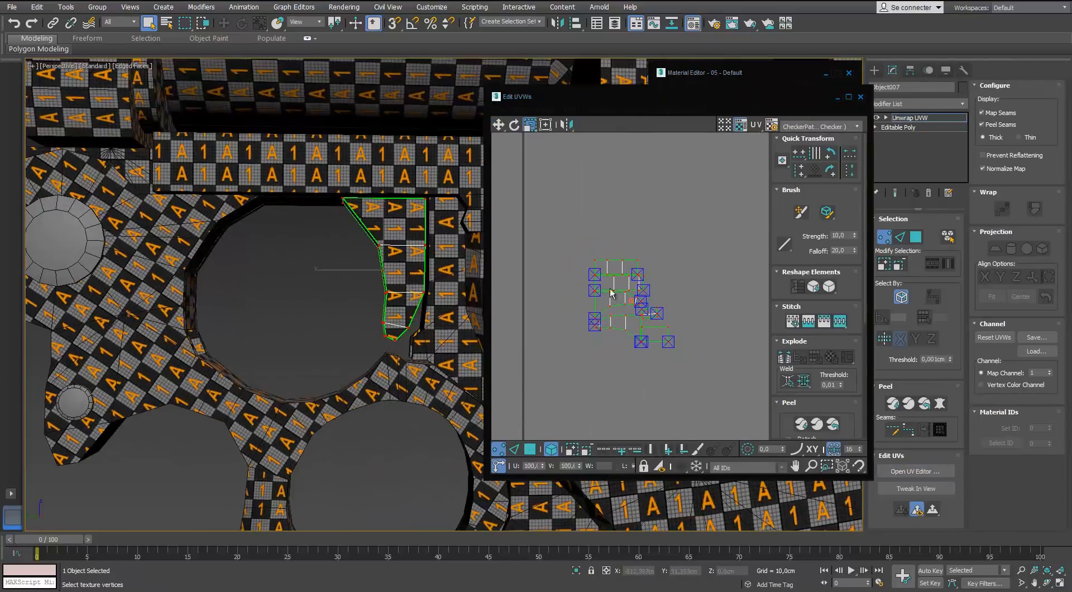
{"action": "scroll", "coordinate": [778, 389], "scroll_direction": "down", "scroll_amount": 3}
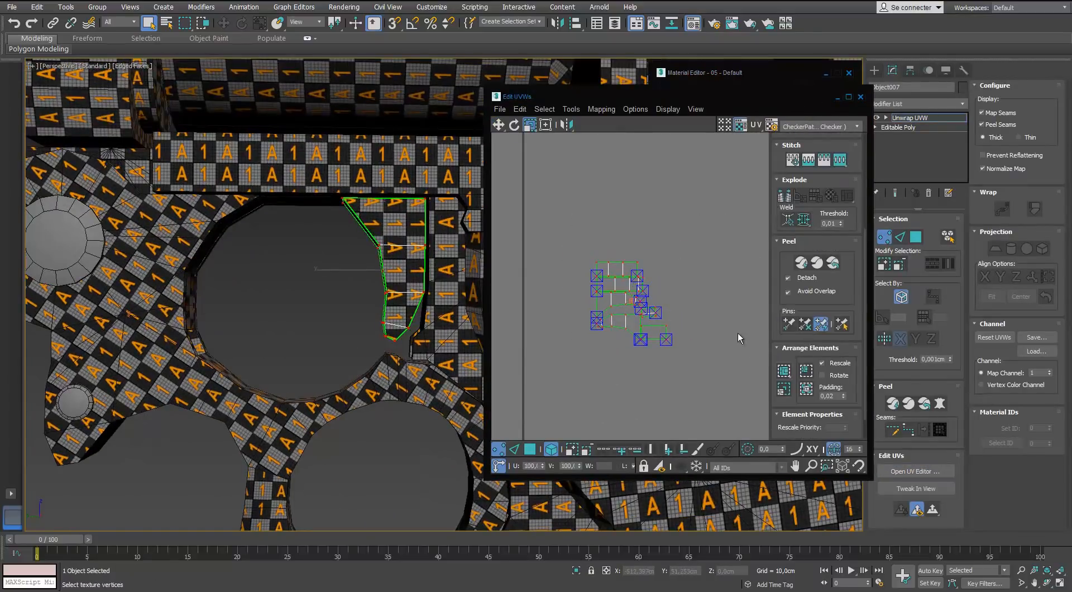
{"action": "left_click", "coordinate": [860, 97]}
{"action": "left_click", "coordinate": [849, 75]}
{"action": "left_click", "coordinate": [779, 262]}
{"action": "scroll", "coordinate": [670, 251], "scroll_direction": "down", "scroll_amount": 5}
{"action": "middle_click_drag", "start_coordinate": [620, 246], "coordinate": [524, 214], "text": "alt"}
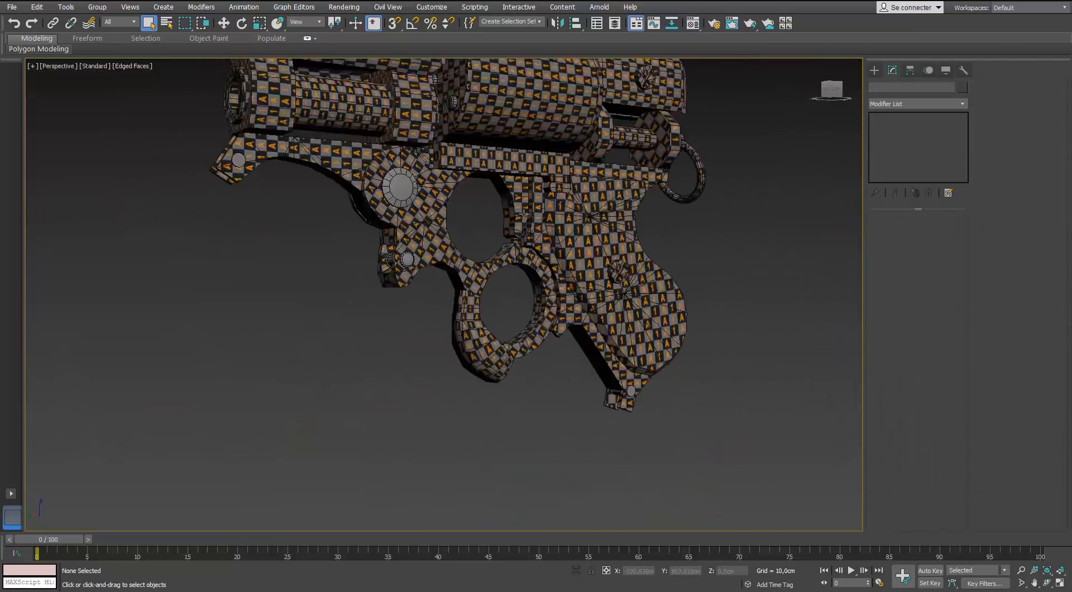
Isolate the large round disc above the finger-ring lever and delete its back cap face.
{"action": "scroll", "coordinate": [524, 214], "scroll_direction": "up", "scroll_amount": 3}
{"action": "left_click", "coordinate": [327, 172]}
{"action": "scroll", "coordinate": [394, 257], "scroll_direction": "down", "scroll_amount": 5}
{"action": "key", "text": "alt+q"}
{"action": "middle_click_drag", "start_coordinate": [393, 257], "coordinate": [358, 239], "text": "alt"}
{"action": "key", "text": "4"}
{"action": "left_click", "coordinate": [510, 248]}
{"action": "key", "text": "Delete"}
Add an Unwrap UVW modifier to the disc and open all its faces in the UV editor.
{"action": "scroll", "coordinate": [464, 243], "scroll_direction": "down", "scroll_amount": 5}
{"action": "left_click", "coordinate": [928, 232]}
{"action": "left_click", "coordinate": [965, 105]}
{"action": "key", "text": "u"}
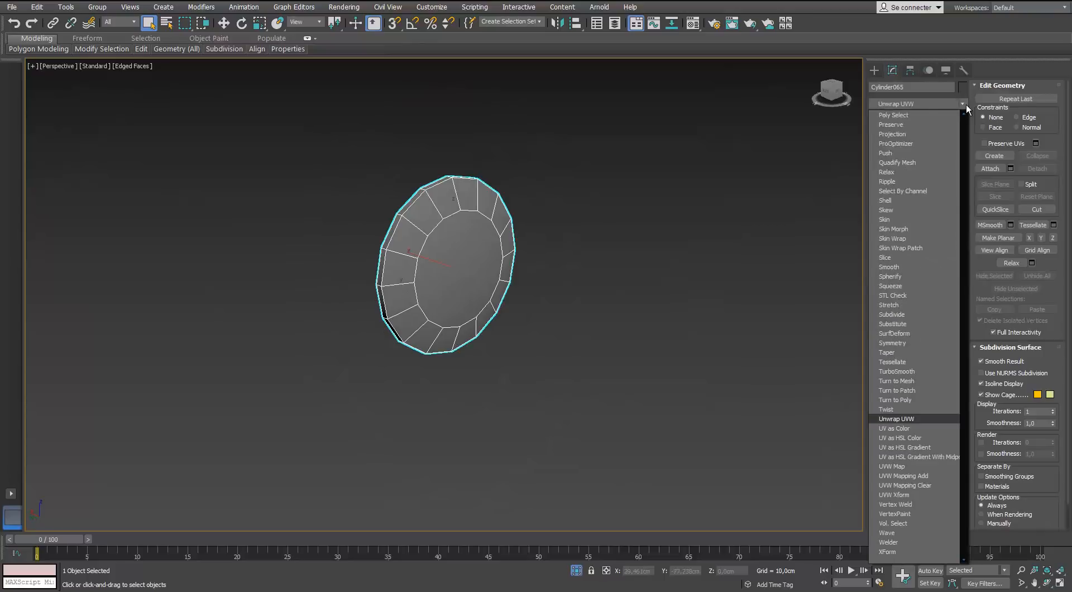
{"action": "key", "text": "Return"}
{"action": "key", "text": "3"}
{"action": "left_click", "coordinate": [436, 257]}
{"action": "key", "text": "ctrl+a"}
{"action": "left_click", "coordinate": [915, 471]}
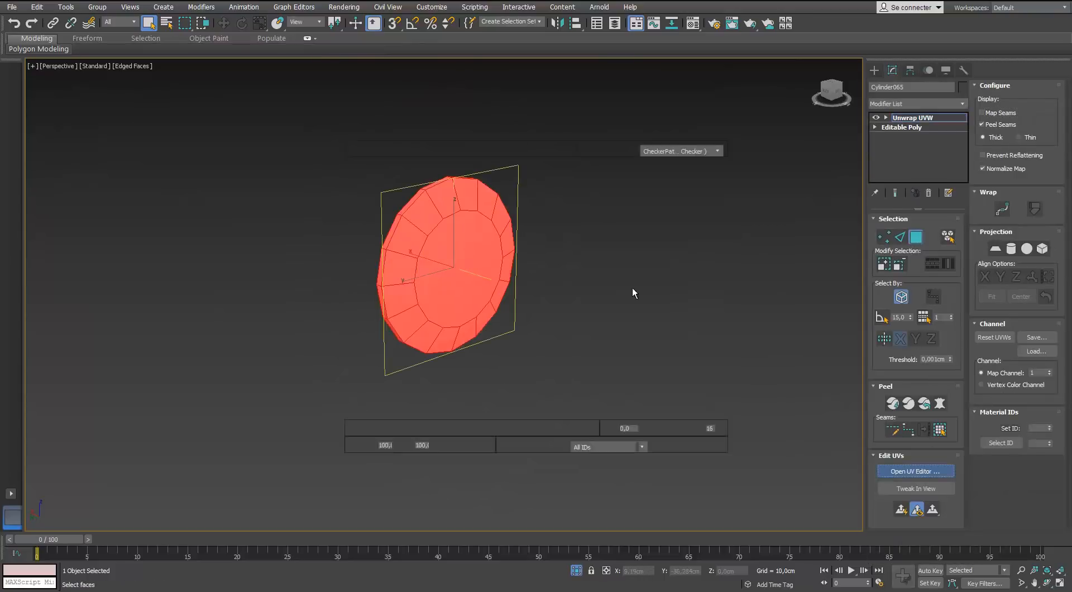
Planar-map all the disc's faces, aligned to the Z axis.
{"action": "middle_click_drag", "start_coordinate": [634, 292], "coordinate": [361, 332]}
{"action": "left_click_drag", "start_coordinate": [597, 156], "coordinate": [740, 113]}
{"action": "left_click", "coordinate": [530, 128]}
{"action": "left_click", "coordinate": [385, 267]}
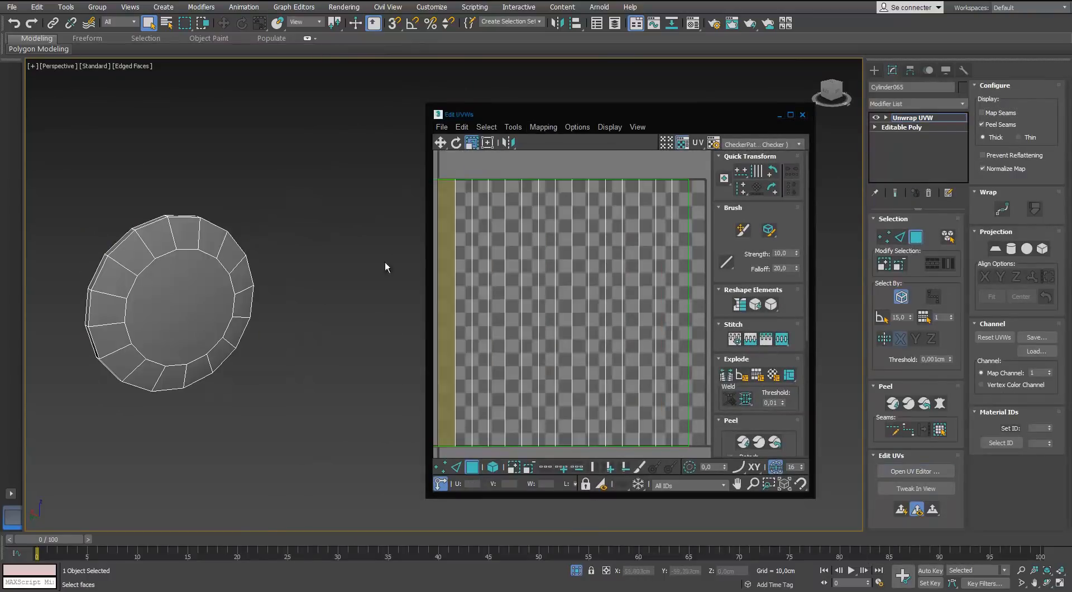
{"action": "left_click", "coordinate": [940, 429]}
{"action": "left_click", "coordinate": [995, 249]}
{"action": "left_click", "coordinate": [1016, 277]}
{"action": "scroll", "coordinate": [540, 315], "scroll_direction": "down", "scroll_amount": 5}
Scale down the disc's shell and move it outside the UV tile.
{"action": "left_click", "coordinate": [472, 467]}
{"action": "left_click", "coordinate": [472, 466]}
{"action": "left_click_drag", "start_coordinate": [554, 315], "coordinate": [555, 340]}
{"action": "middle_click_drag", "start_coordinate": [555, 317], "coordinate": [558, 298]}
{"action": "key", "text": "w"}
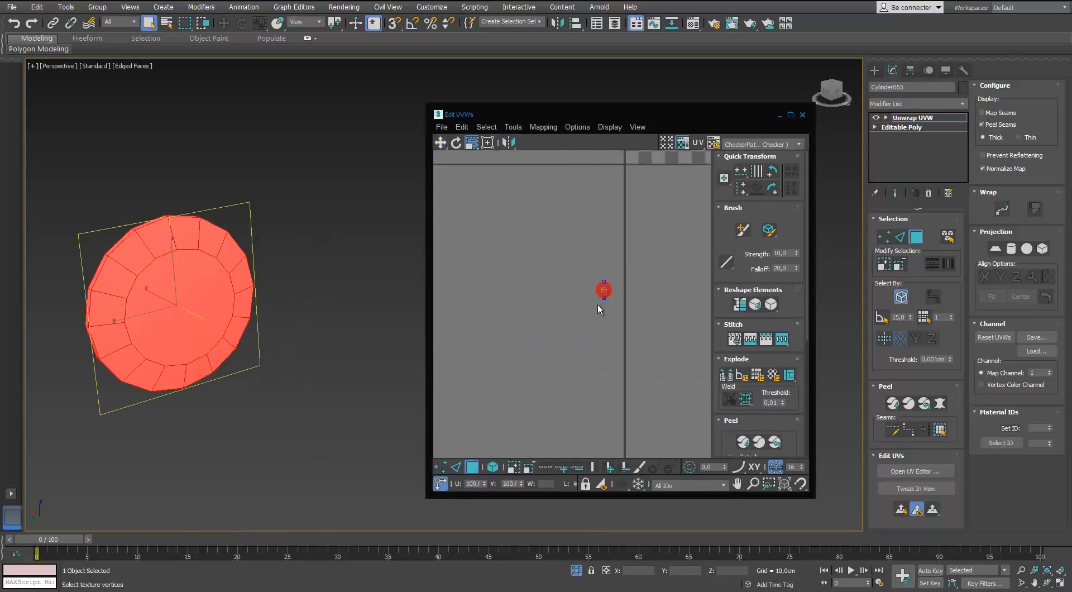
{"action": "middle_click_drag", "start_coordinate": [651, 292], "coordinate": [632, 289]}
{"action": "left_click", "coordinate": [614, 313]}
Apply the checker material to the disc and scale its shell to adjust the checker density.
{"action": "key", "text": "m"}
{"action": "left_click", "coordinate": [692, 226]}
{"action": "left_click", "coordinate": [558, 314]}
{"action": "key", "text": "r"}
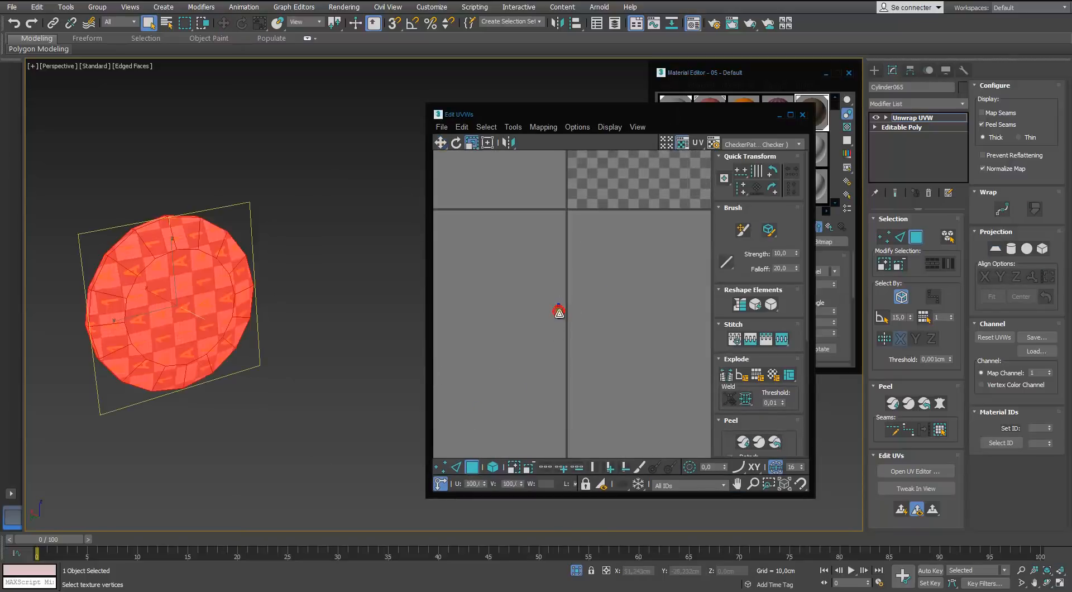
{"action": "left_click_drag", "start_coordinate": [558, 311], "coordinate": [558, 323]}
Leave isolation to compare the disc with the other parts, and close the UV and material editors.
{"action": "left_click", "coordinate": [576, 570]}
{"action": "scroll", "coordinate": [385, 212], "scroll_direction": "up", "scroll_amount": 5}
{"action": "scroll", "coordinate": [310, 279], "scroll_direction": "down", "scroll_amount": 5}
{"action": "middle_click_drag", "start_coordinate": [346, 268], "coordinate": [223, 313]}
{"action": "left_click", "coordinate": [802, 115]}
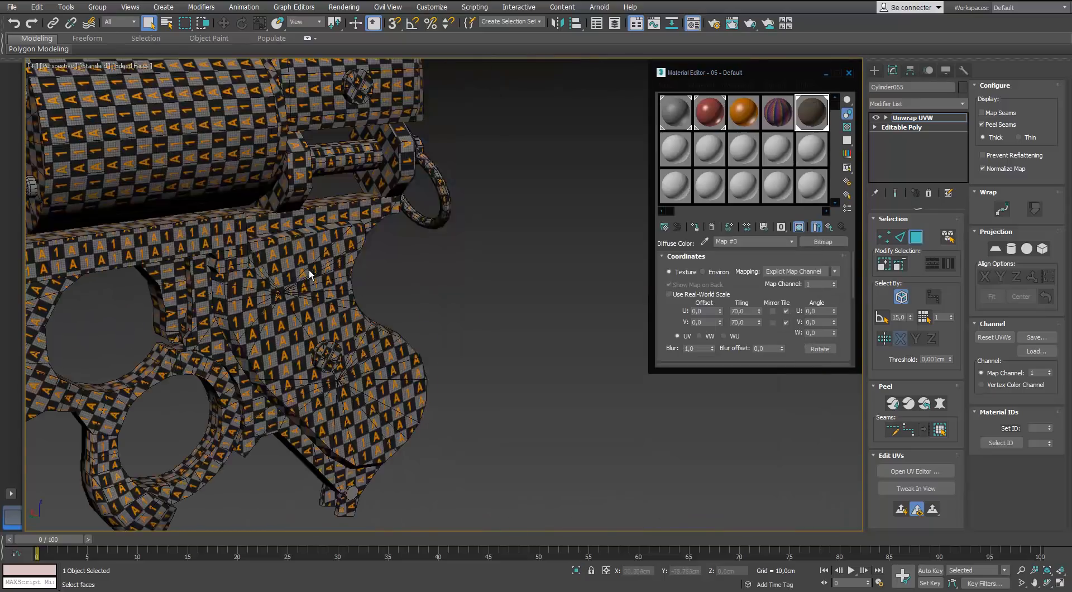
{"action": "scroll", "coordinate": [390, 223], "scroll_direction": "down", "scroll_amount": 4}
{"action": "left_click", "coordinate": [912, 118]}
{"action": "left_click", "coordinate": [848, 73]}
Leave face selection on the disc and deselect it.
{"action": "left_click", "coordinate": [903, 118]}
{"action": "middle_click_drag", "start_coordinate": [223, 357], "coordinate": [280, 371], "text": "alt"}
{"action": "scroll", "coordinate": [285, 282], "scroll_direction": "up", "scroll_amount": 6}
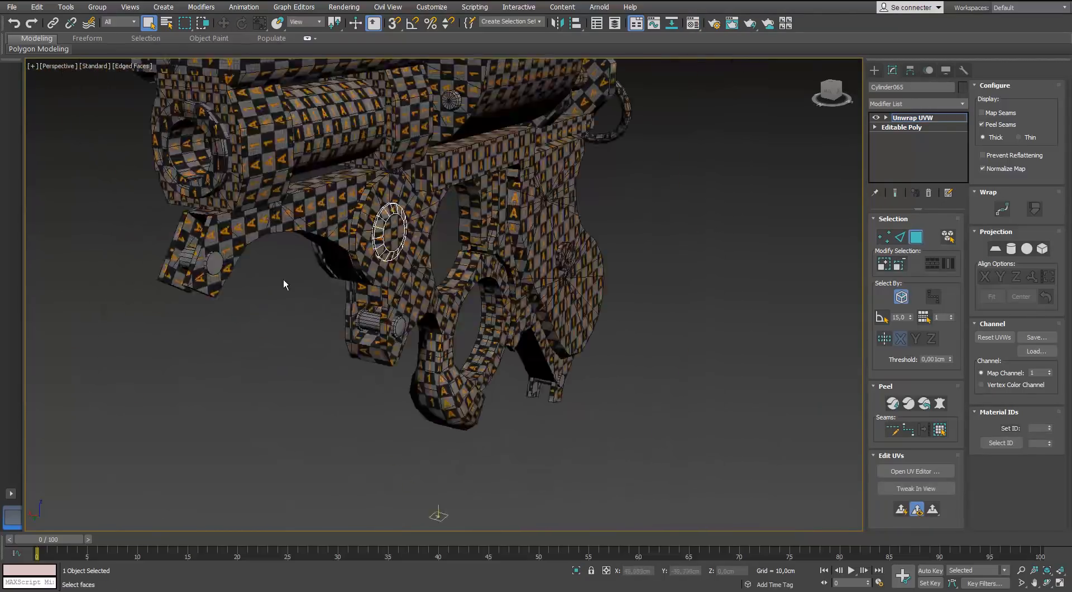
{"action": "left_click", "coordinate": [916, 237]}
{"action": "left_click", "coordinate": [731, 335]}
Isolate the pin with two thick end collars and add an Unwrap UVW modifier to it.
{"action": "scroll", "coordinate": [595, 306], "scroll_direction": "down", "scroll_amount": 4}
{"action": "middle_click_drag", "start_coordinate": [595, 306], "coordinate": [637, 218], "text": "alt"}
{"action": "scroll", "coordinate": [413, 330], "scroll_direction": "up", "scroll_amount": 3}
{"action": "left_click", "coordinate": [413, 331]}
{"action": "key", "text": "alt+q"}
{"action": "left_click", "coordinate": [962, 105]}
{"action": "key", "text": "u"}
{"action": "key", "text": "Return"}
Hide the pin's map seams and convert the inner edge loops of both collars to peel seams.
{"action": "left_click", "coordinate": [836, 66]}
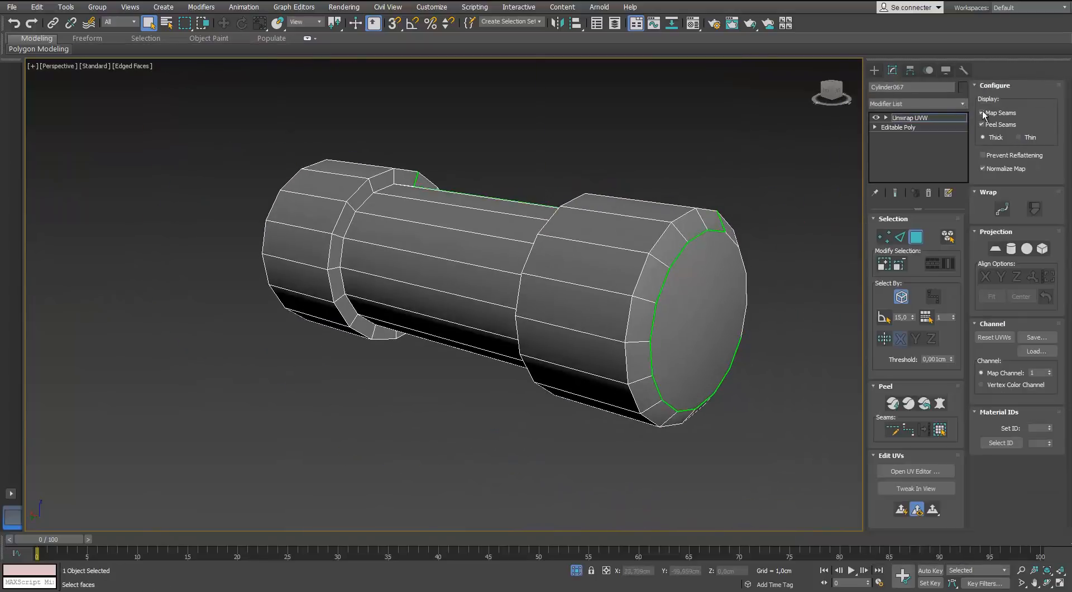
{"action": "left_click", "coordinate": [900, 241]}
{"action": "middle_click_drag", "start_coordinate": [559, 274], "coordinate": [619, 262], "text": "alt"}
{"action": "double_click", "coordinate": [608, 268]}
{"action": "left_click", "coordinate": [924, 430]}
{"action": "middle_click_drag", "start_coordinate": [514, 263], "coordinate": [464, 266], "text": "alt"}
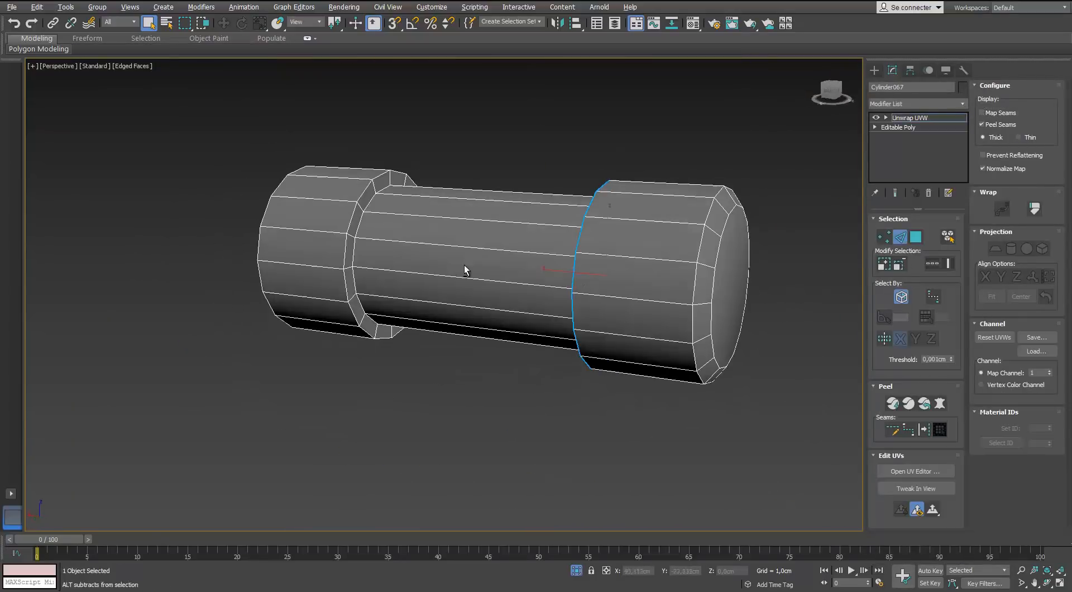
{"action": "left_click", "coordinate": [929, 429]}
Convert the outer edge loop where the collar meets its bevelled end cap to peel seams.
{"action": "middle_click_drag", "start_coordinate": [758, 297], "coordinate": [352, 308], "text": "alt"}
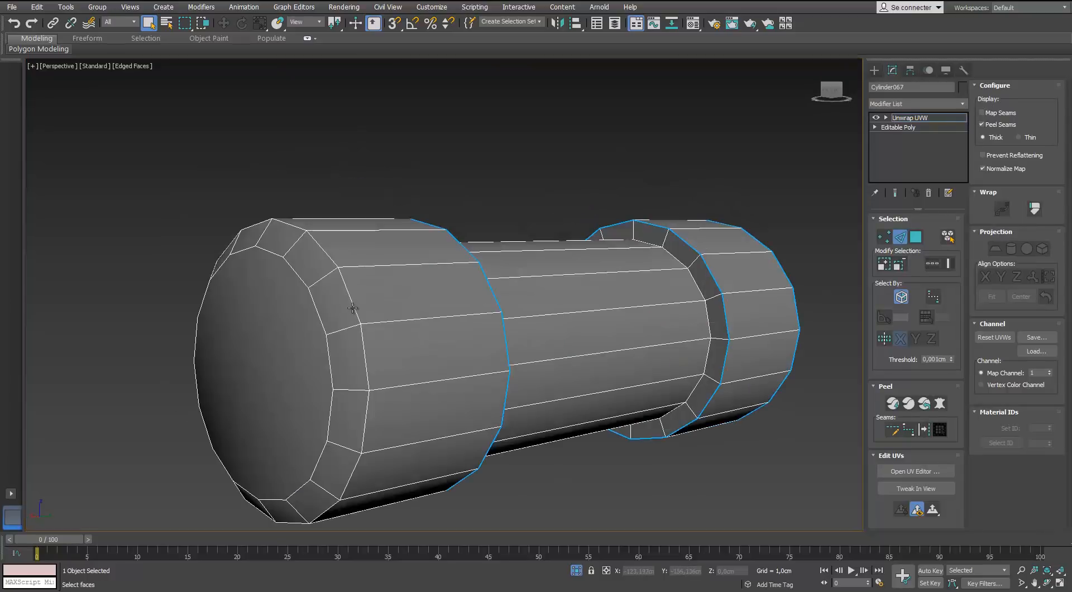
{"action": "double_click", "coordinate": [352, 307]}
{"action": "left_click", "coordinate": [924, 429]}
Select a lengthwise line of edges across the shaft and both collars to split them open with a seam.
{"action": "middle_click_drag", "start_coordinate": [698, 263], "coordinate": [447, 195], "text": "alt"}
{"action": "left_click", "coordinate": [425, 226]}
{"action": "left_click", "coordinate": [440, 230], "text": "ctrl"}
{"action": "middle_click_drag", "start_coordinate": [440, 233], "coordinate": [669, 268], "text": "alt"}
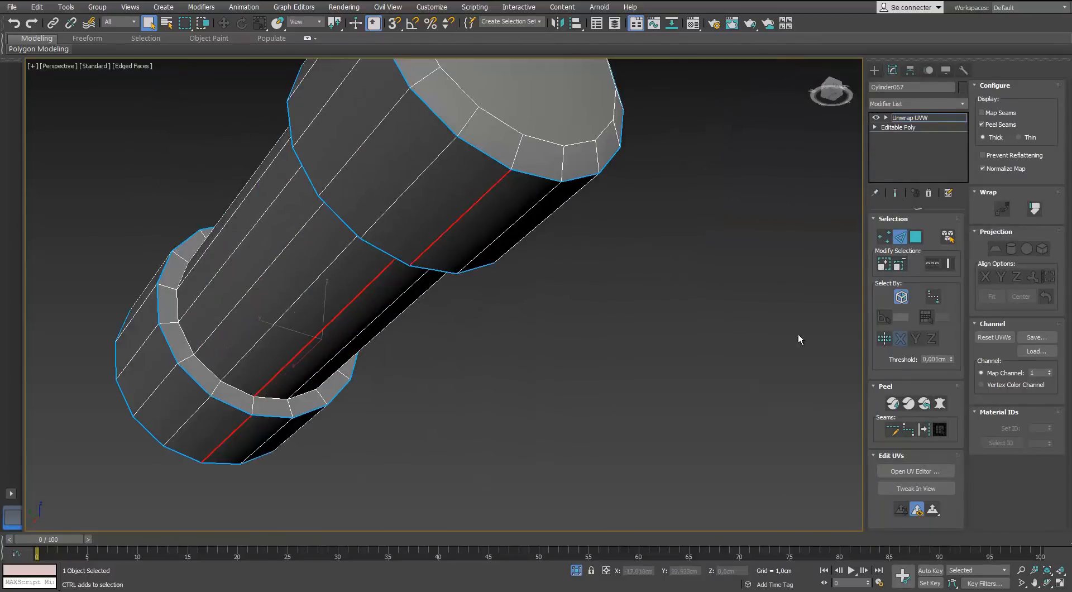
{"action": "middle_click_drag", "start_coordinate": [799, 338], "coordinate": [901, 333], "text": "alt"}
Open the pin in the UV editor, planar-map one end cap along X and move its shell above the tile.
{"action": "left_click", "coordinate": [916, 471]}
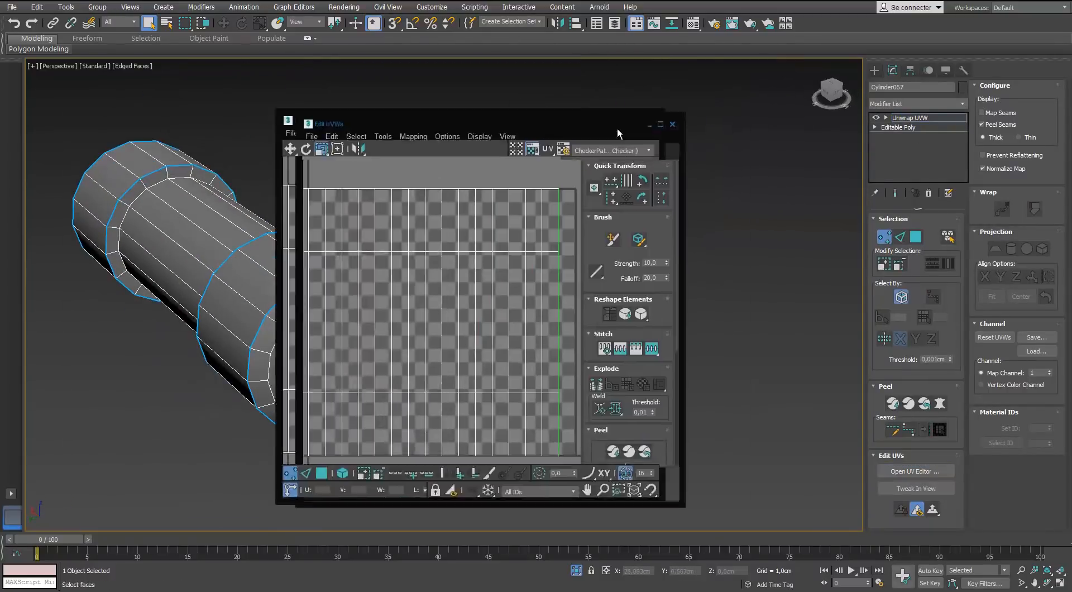
{"action": "left_click", "coordinate": [464, 467]}
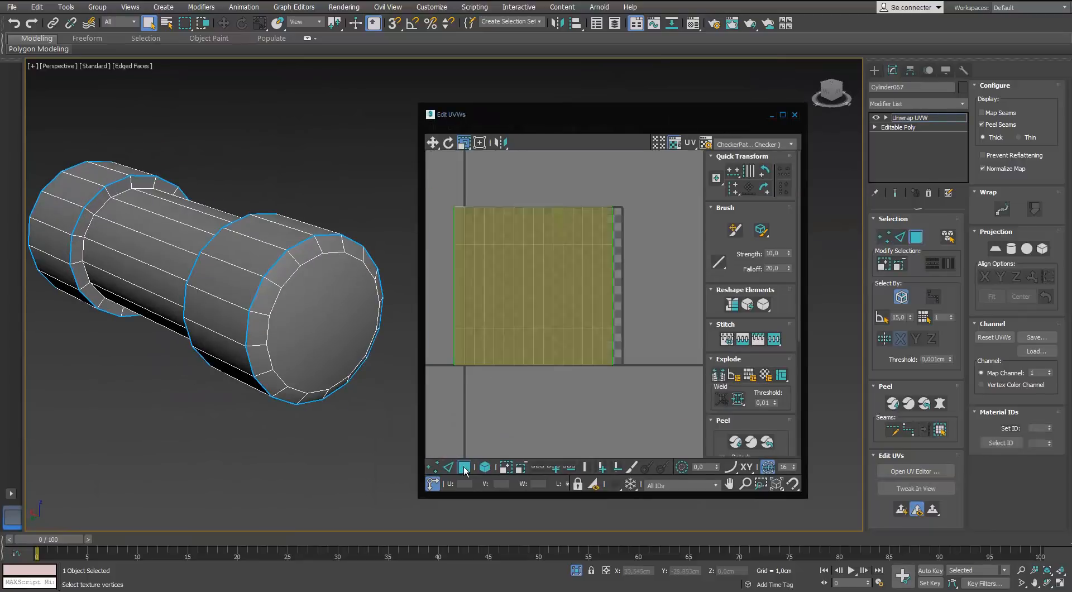
{"action": "left_click", "coordinate": [994, 249]}
{"action": "middle_click_drag", "start_coordinate": [402, 329], "coordinate": [263, 229], "text": "alt"}
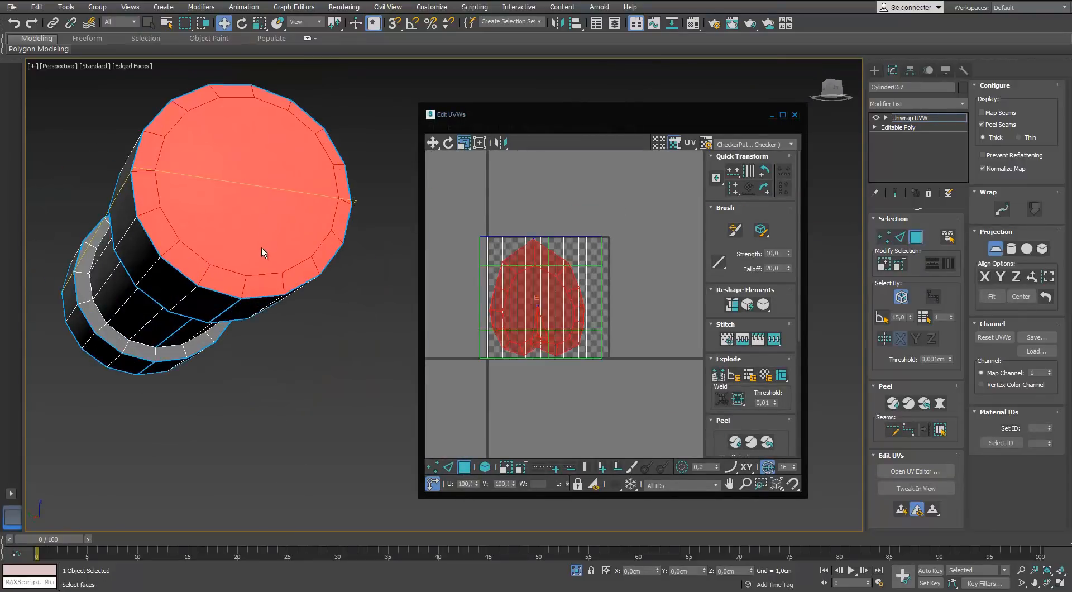
{"action": "left_click", "coordinate": [985, 277]}
{"action": "scroll", "coordinate": [471, 326], "scroll_direction": "up", "scroll_amount": 2}
{"action": "scroll", "coordinate": [598, 378], "scroll_direction": "down", "scroll_amount": 2}
{"action": "left_click", "coordinate": [598, 378]}
{"action": "left_click", "coordinate": [605, 304]}
{"action": "left_click_drag", "start_coordinate": [605, 304], "coordinate": [565, 175]}
Planar-map the pin's opposite end cap along X and place its shell beside the first cap.
{"action": "middle_click_drag", "start_coordinate": [123, 156], "coordinate": [290, 223], "text": "alt"}
{"action": "scroll", "coordinate": [223, 223], "scroll_direction": "down", "scroll_amount": 3}
{"action": "left_click", "coordinate": [180, 255]}
{"action": "left_click", "coordinate": [984, 276]}
{"action": "left_click", "coordinate": [658, 324]}
{"action": "left_click_drag", "start_coordinate": [586, 300], "coordinate": [665, 175]}
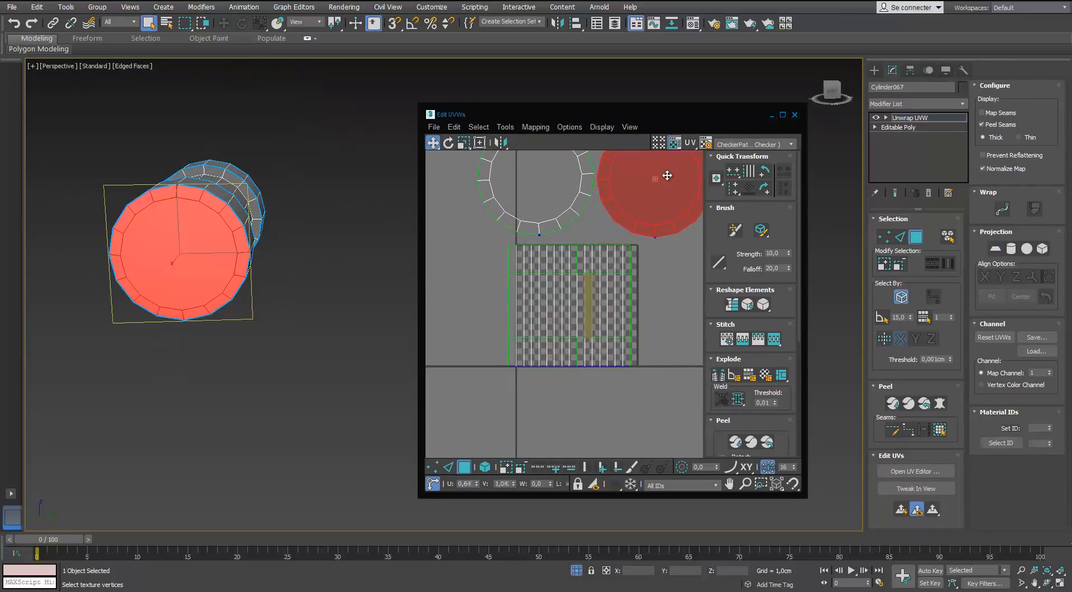
Unwrap one end collar into a strip with Quick Peel and move the shell below the UV tile.
{"action": "middle_click_drag", "start_coordinate": [335, 279], "coordinate": [240, 293], "text": "alt"}
{"action": "left_click", "coordinate": [246, 221]}
{"action": "left_click", "coordinate": [940, 430]}
{"action": "left_click", "coordinate": [939, 403]}
{"action": "left_click", "coordinate": [913, 193]}
{"action": "left_click", "coordinate": [913, 193]}
{"action": "left_click", "coordinate": [981, 438]}
{"action": "left_click", "coordinate": [892, 403]}
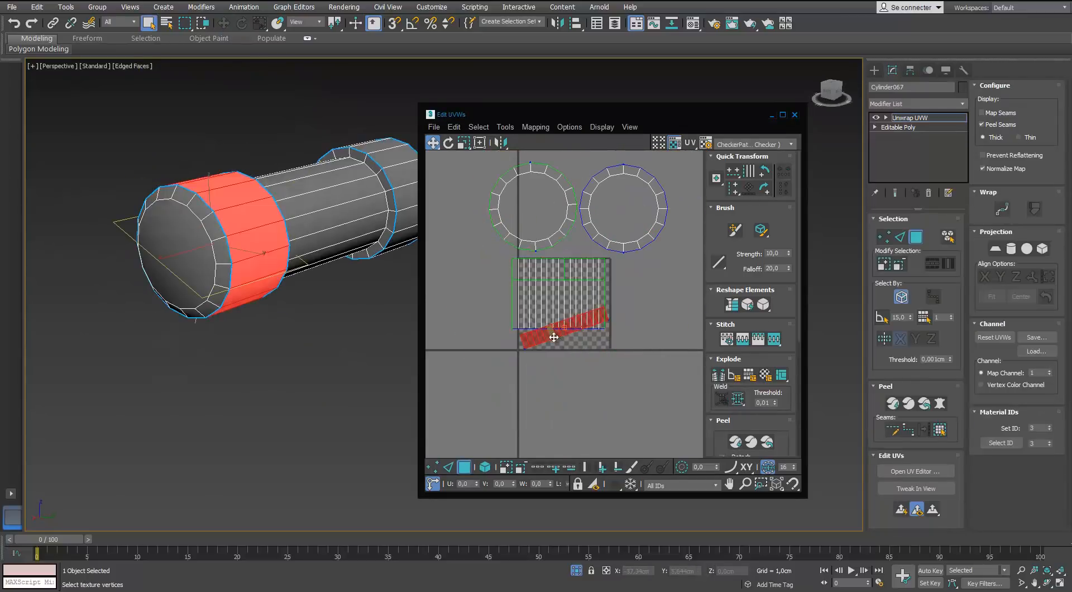
{"action": "left_click_drag", "start_coordinate": [553, 336], "coordinate": [565, 405]}
Try to peel the pin's shaft together with the collars' inner ring faces.
{"action": "middle_click_drag", "start_coordinate": [312, 279], "coordinate": [251, 248], "text": "alt"}
{"action": "left_click", "coordinate": [307, 236]}
{"action": "left_click", "coordinate": [939, 430]}
{"action": "left_click", "coordinate": [940, 403]}
{"action": "left_click", "coordinate": [916, 192]}
{"action": "left_click", "coordinate": [982, 438]}
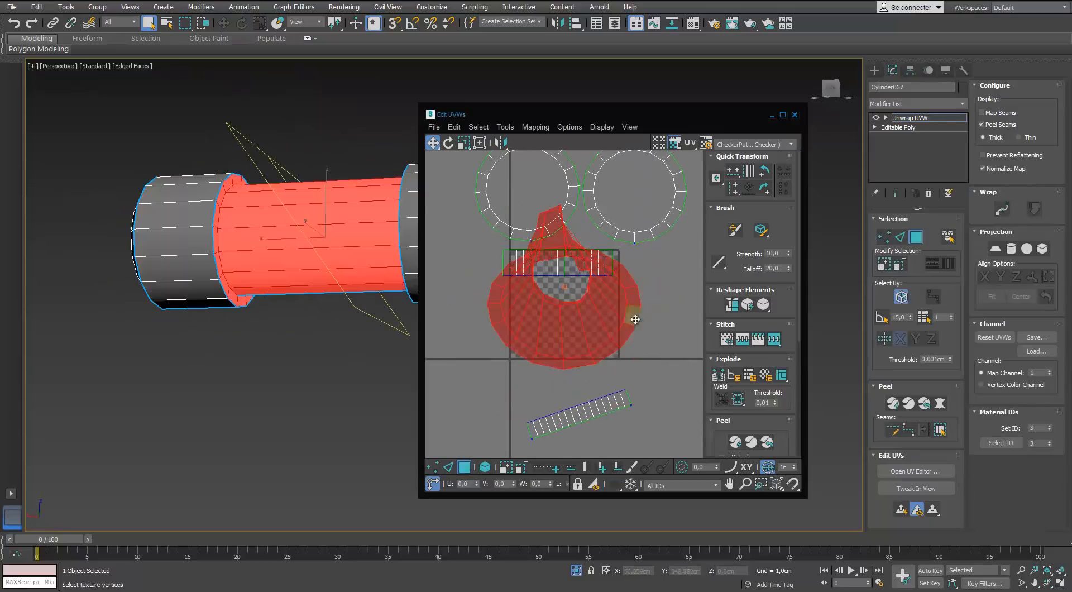
{"action": "left_click", "coordinate": [893, 403]}
Convert the edge loop where the shaft meets the collar's inner ring to peel seams.
{"action": "middle_click_drag", "start_coordinate": [317, 275], "coordinate": [366, 302], "text": "alt"}
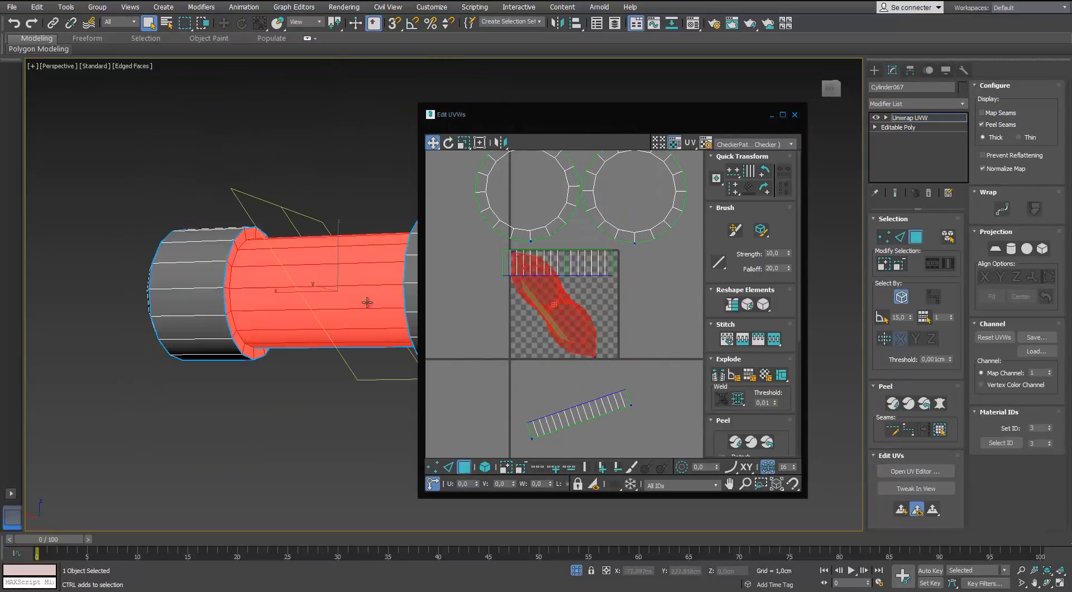
{"action": "left_click", "coordinate": [900, 237]}
{"action": "middle_click_drag", "start_coordinate": [241, 273], "coordinate": [307, 276], "text": "alt"}
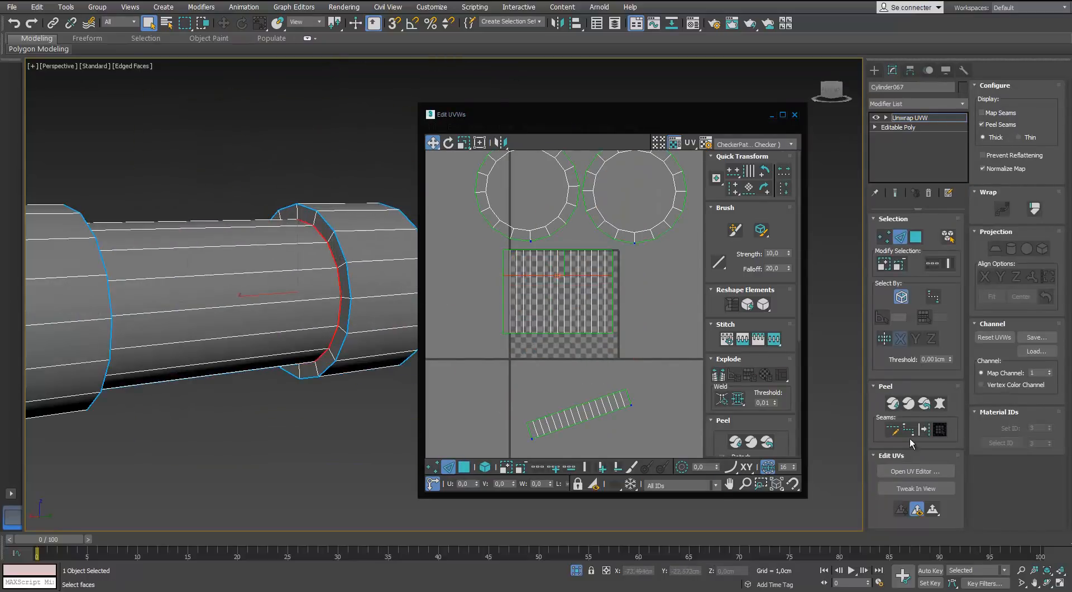
{"action": "left_click", "coordinate": [924, 430]}
Select the collar's inner ring faces up to their seams and unwrap them with planar mapping.
{"action": "left_click", "coordinate": [916, 237]}
{"action": "left_click", "coordinate": [345, 281]}
{"action": "left_click", "coordinate": [940, 430]}
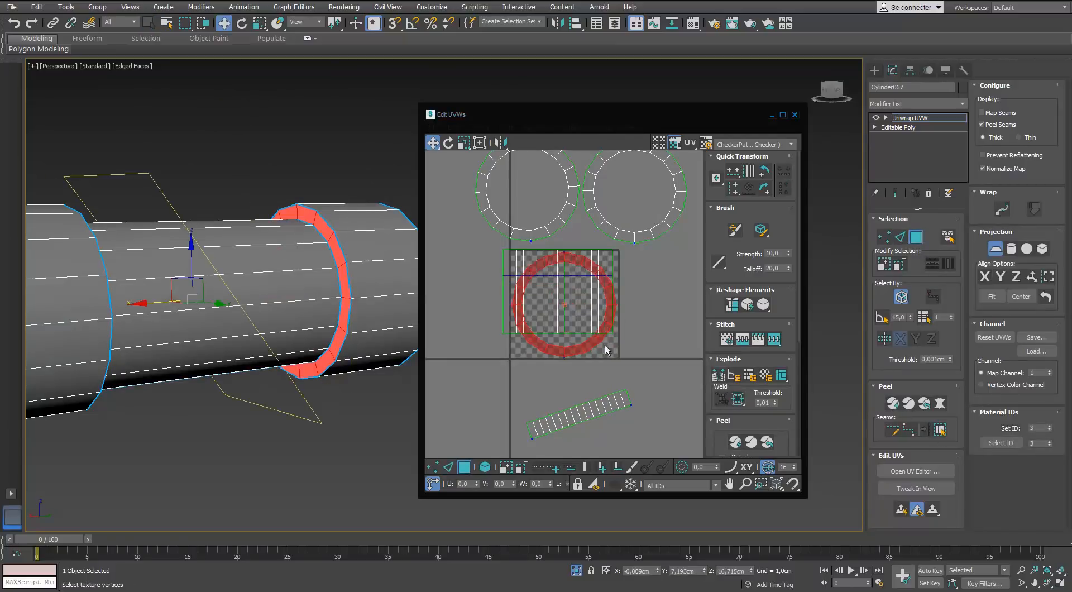
{"action": "left_click", "coordinate": [908, 403]}
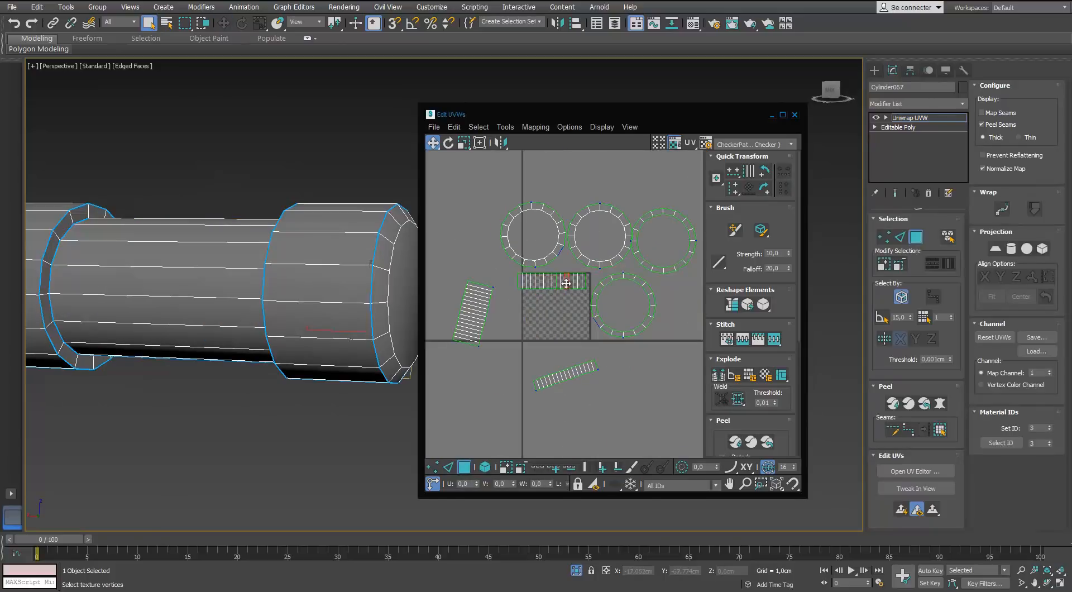
Move the remaining collar's shell off the UV tile and maximize the UV editor.
{"action": "left_click", "coordinate": [453, 257]}
{"action": "left_click_drag", "start_coordinate": [453, 257], "coordinate": [448, 250]}
{"action": "scroll", "coordinate": [448, 249], "scroll_direction": "down", "scroll_amount": 3}
{"action": "left_click", "coordinate": [783, 115]}
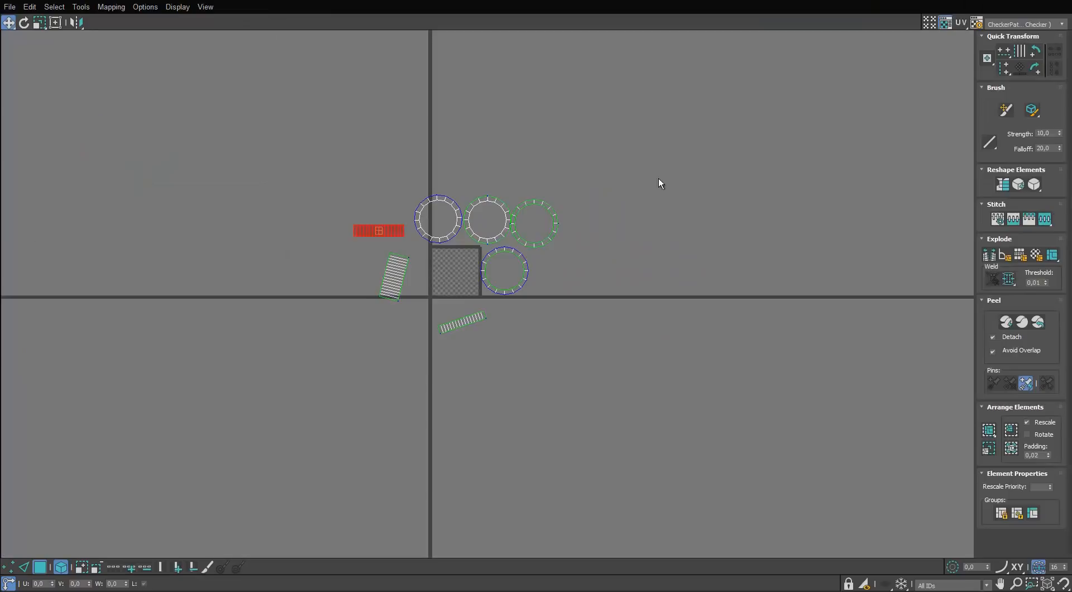
Pack all the pin's shells into the UV tile with rescaling, and hide the checker background.
{"action": "left_click", "coordinate": [989, 438]}
{"action": "scroll", "coordinate": [454, 273], "scroll_direction": "up", "scroll_amount": 6}
{"action": "left_click", "coordinate": [797, 56]}
{"action": "left_click", "coordinate": [945, 23]}
Rotate the long slanted collar strip toward vertical.
{"action": "left_click", "coordinate": [410, 157]}
{"action": "key", "text": "e"}
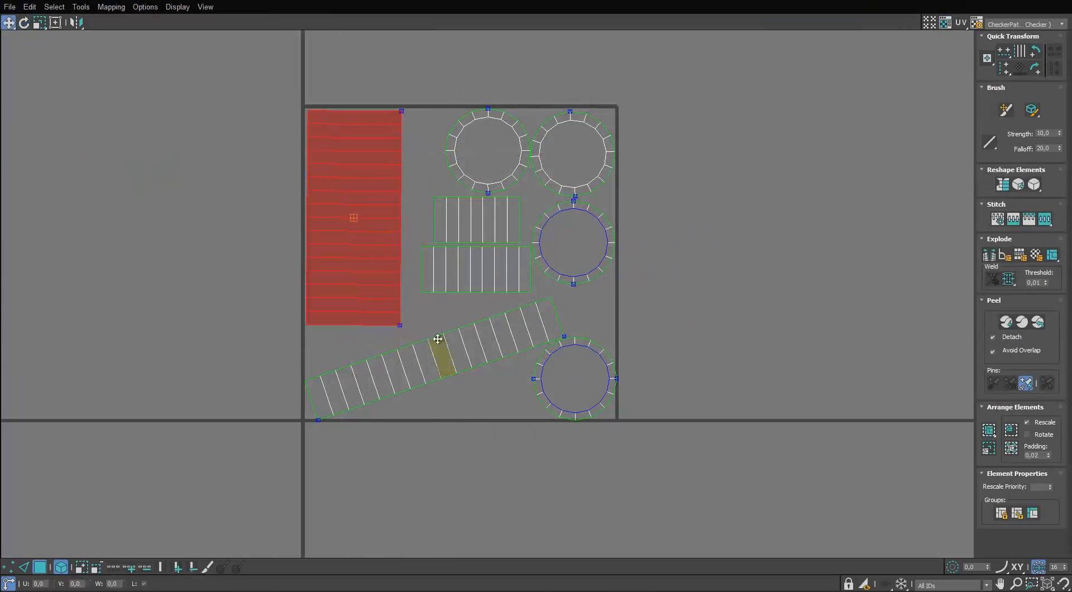
{"action": "left_click", "coordinate": [438, 339]}
{"action": "key", "text": "e"}
{"action": "left_click_drag", "start_coordinate": [503, 336], "coordinate": [434, 325]}
Move the collar strip outside the UV tile beside the large shaft shell and straighten it vertically.
{"action": "key", "text": "w"}
{"action": "left_click_drag", "start_coordinate": [427, 279], "coordinate": [281, 170]}
{"action": "scroll", "coordinate": [281, 170], "scroll_direction": "up", "scroll_amount": 4}
{"action": "key", "text": "e"}
{"action": "left_click_drag", "start_coordinate": [299, 113], "coordinate": [296, 112]}
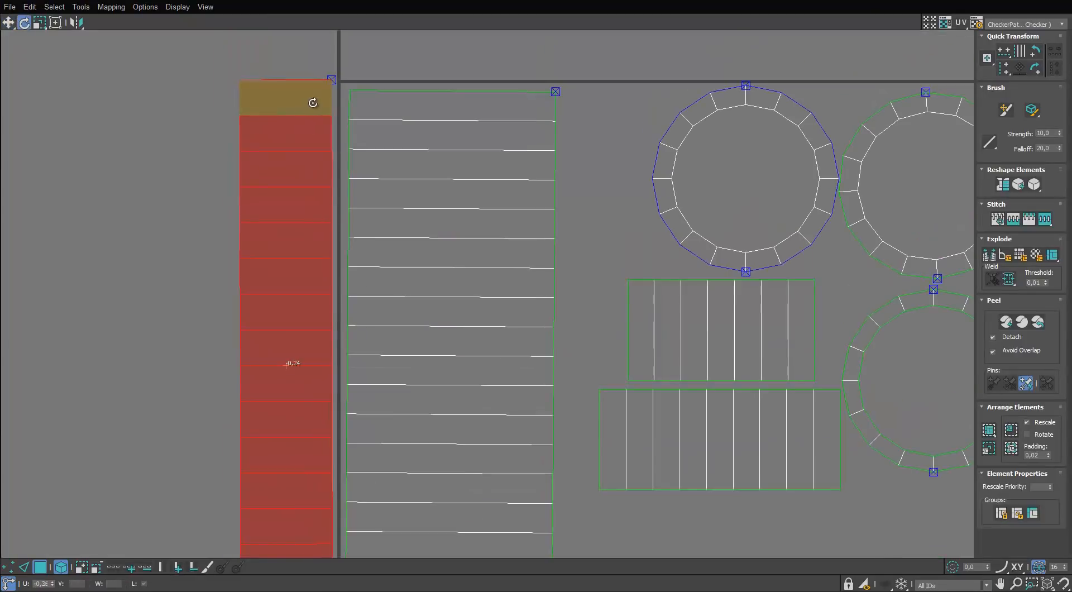
Straighten the large shaft shell vertically and move it outside the UV tile beside the collar strip.
{"action": "left_click", "coordinate": [412, 115]}
{"action": "left_click_drag", "start_coordinate": [411, 115], "coordinate": [417, 125]}
{"action": "key", "text": "w"}
{"action": "left_click_drag", "start_coordinate": [417, 126], "coordinate": [413, 112]}
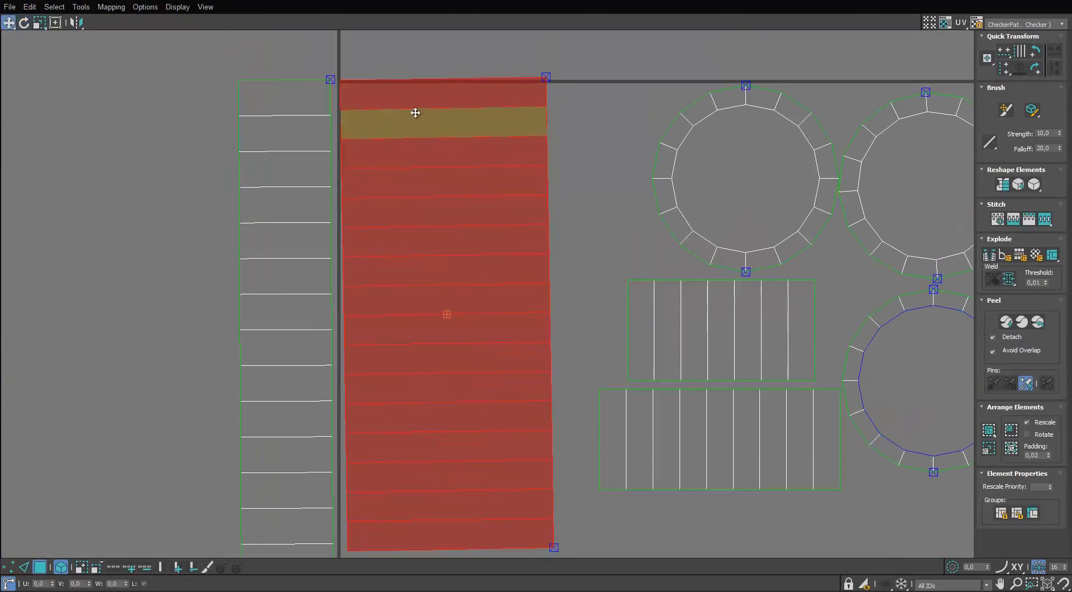
{"action": "middle_click_drag", "start_coordinate": [423, 123], "coordinate": [426, 105]}
{"action": "key", "text": "e"}
{"action": "left_click_drag", "start_coordinate": [425, 105], "coordinate": [467, 89]}
{"action": "key", "text": "w"}
{"action": "left_click_drag", "start_coordinate": [422, 160], "coordinate": [102, 163]}
{"action": "scroll", "coordinate": [443, 164], "scroll_direction": "down", "scroll_amount": 4}
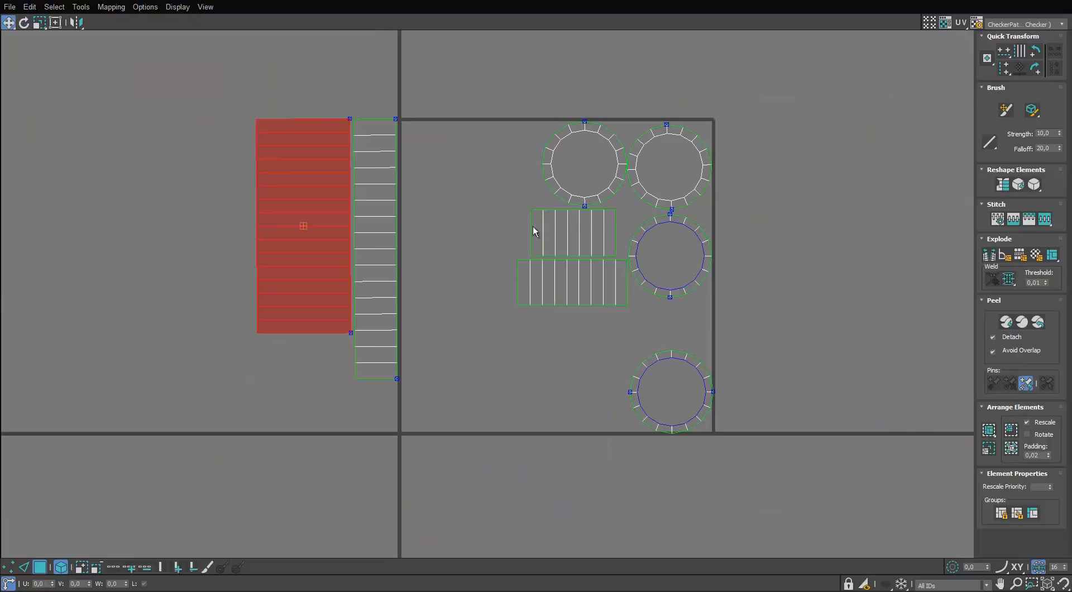
Move the two short striped shells above the shaft shell, and shift the ring shells out of the UV tile.
{"action": "left_click", "coordinate": [536, 229]}
{"action": "left_click", "coordinate": [570, 270], "text": "ctrl"}
{"action": "left_click_drag", "start_coordinate": [570, 271], "coordinate": [337, 84]}
{"action": "middle_click_drag", "start_coordinate": [356, 84], "coordinate": [371, 165]}
{"action": "scroll", "coordinate": [524, 184], "scroll_direction": "down", "scroll_amount": 3}
{"action": "left_click", "coordinate": [613, 234]}
{"action": "left_click", "coordinate": [571, 241], "text": "ctrl"}
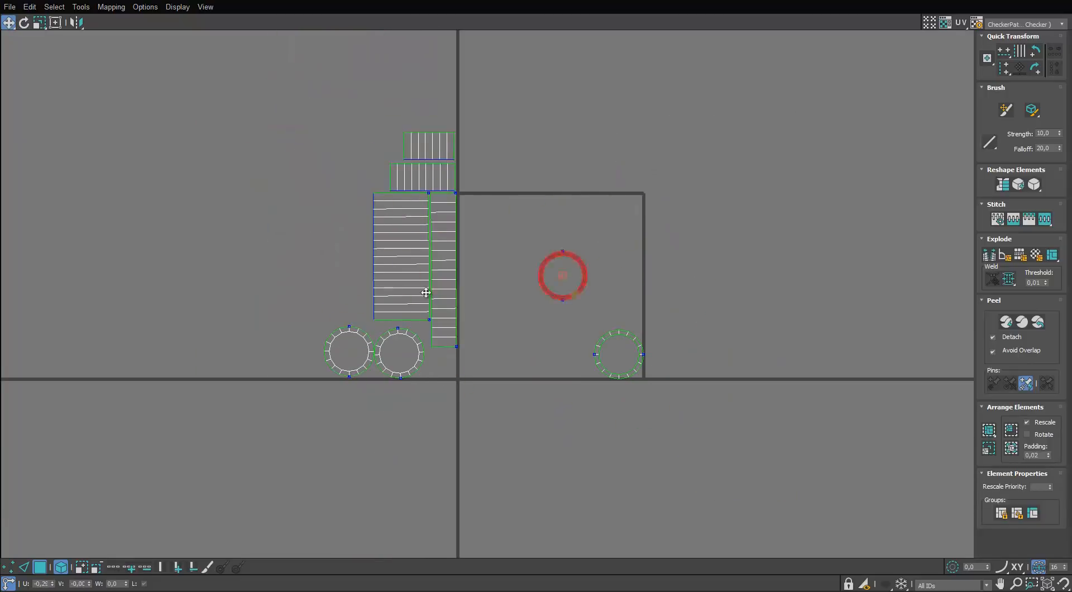
Scale the pin's grouped shells down and place them outside the UV tile near its upper corner.
{"action": "scroll", "coordinate": [387, 263], "scroll_direction": "up", "scroll_amount": 2}
{"action": "key", "text": "w"}
{"action": "left_click_drag", "start_coordinate": [389, 256], "coordinate": [484, 160]}
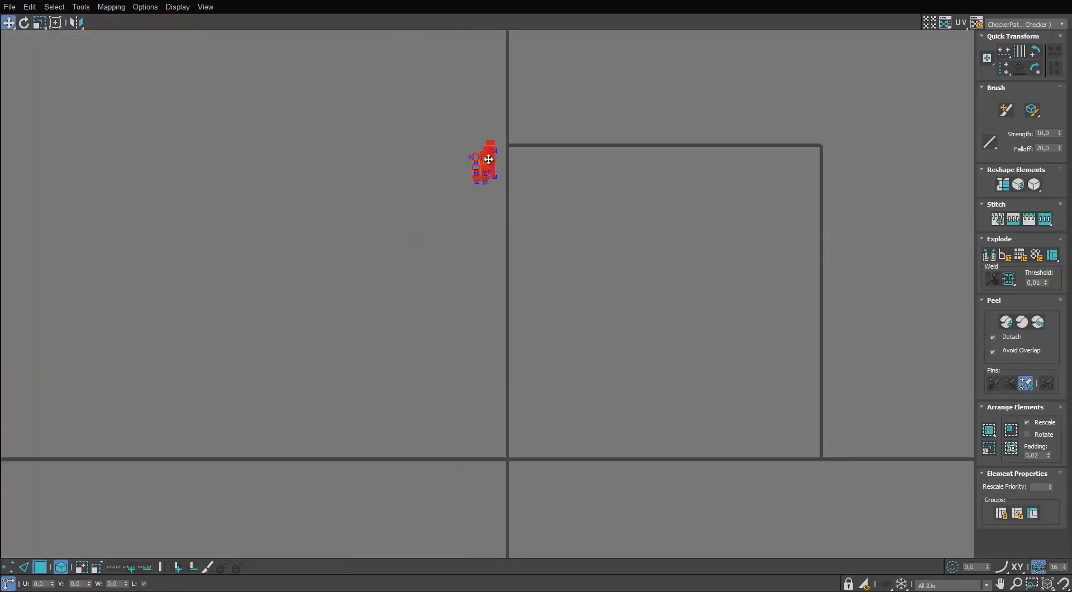
{"action": "scroll", "coordinate": [466, 100], "scroll_direction": "up", "scroll_amount": 4}
{"action": "left_click_drag", "start_coordinate": [397, 249], "coordinate": [387, 336]}
{"action": "scroll", "coordinate": [404, 251], "scroll_direction": "up", "scroll_amount": 6}
{"action": "scroll", "coordinate": [431, 247], "scroll_direction": "down", "scroll_amount": 2}
Assign the checker material to the pin and exit isolation to compare its checker size with the surrounding parts.
{"action": "key", "text": "1"}
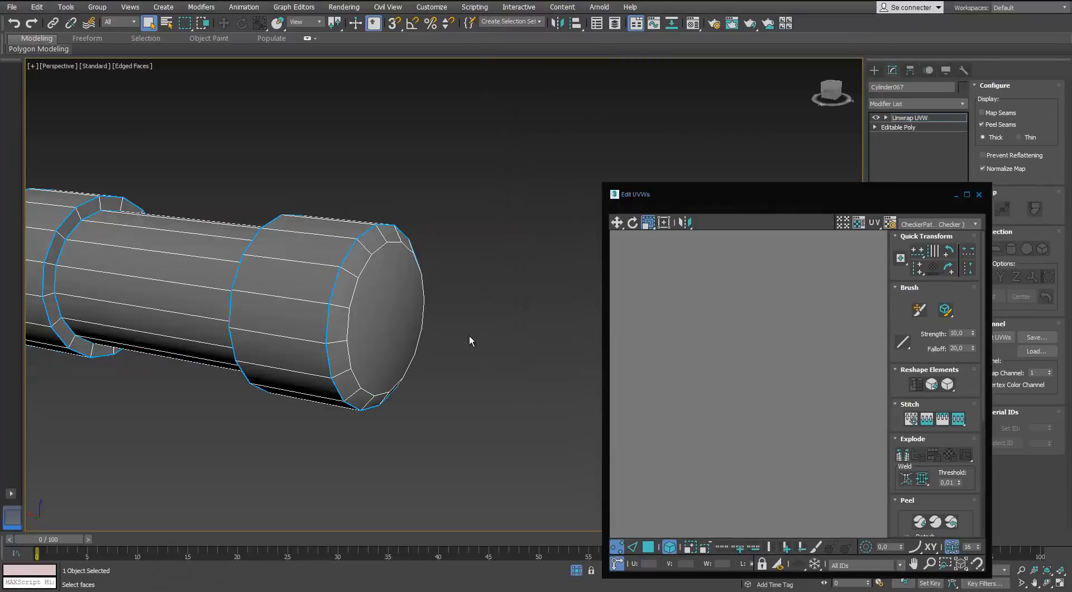
{"action": "key", "text": "m"}
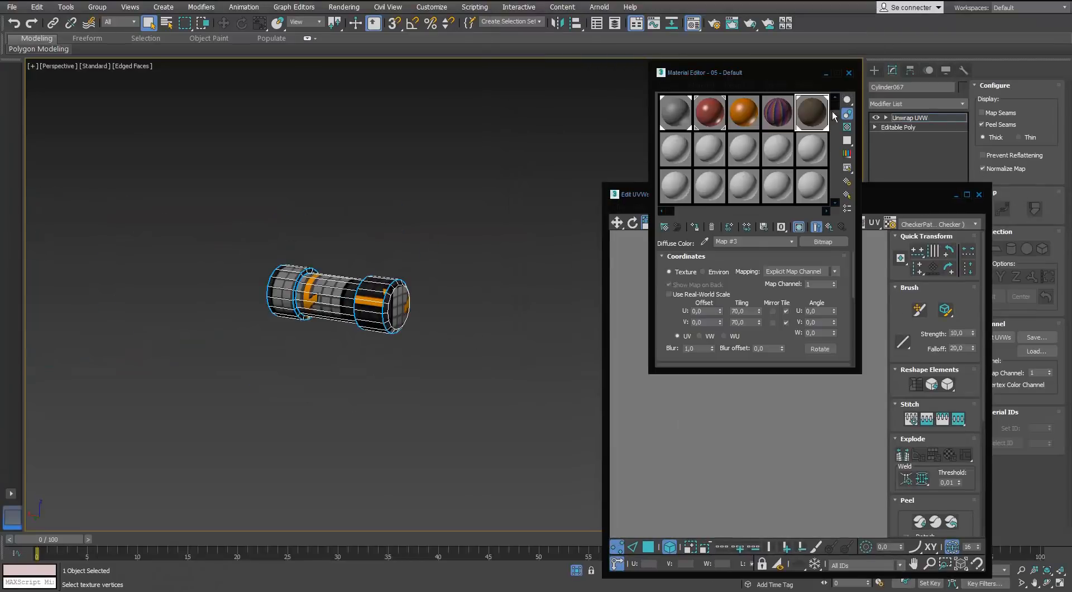
{"action": "key", "text": "m"}
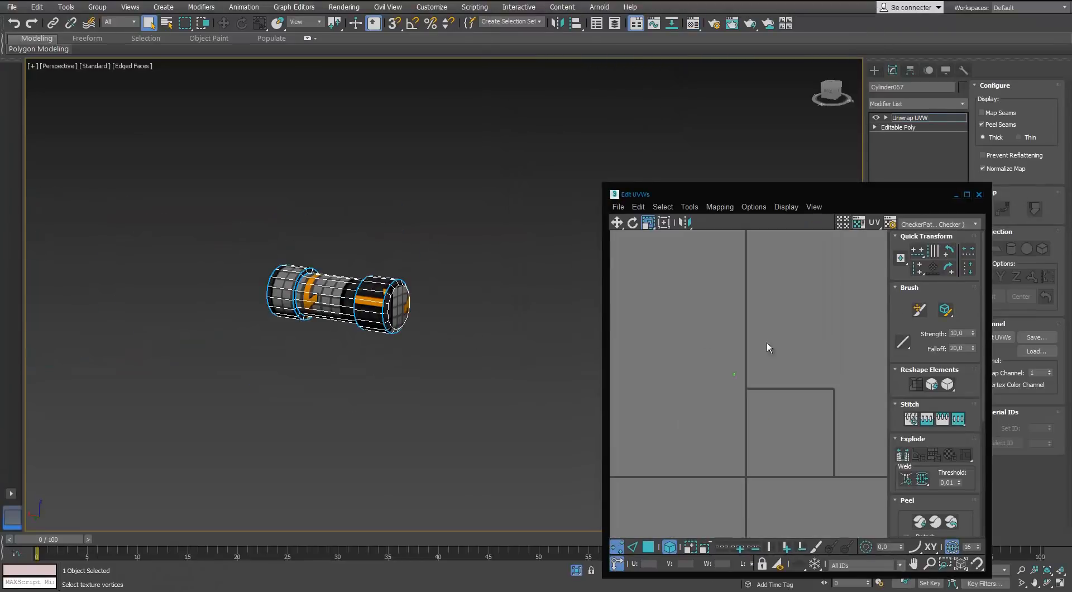
{"action": "left_click_drag", "start_coordinate": [846, 196], "coordinate": [847, 142]}
{"action": "key", "text": "alt+q"}
{"action": "scroll", "coordinate": [452, 376], "scroll_direction": "down", "scroll_amount": 3}
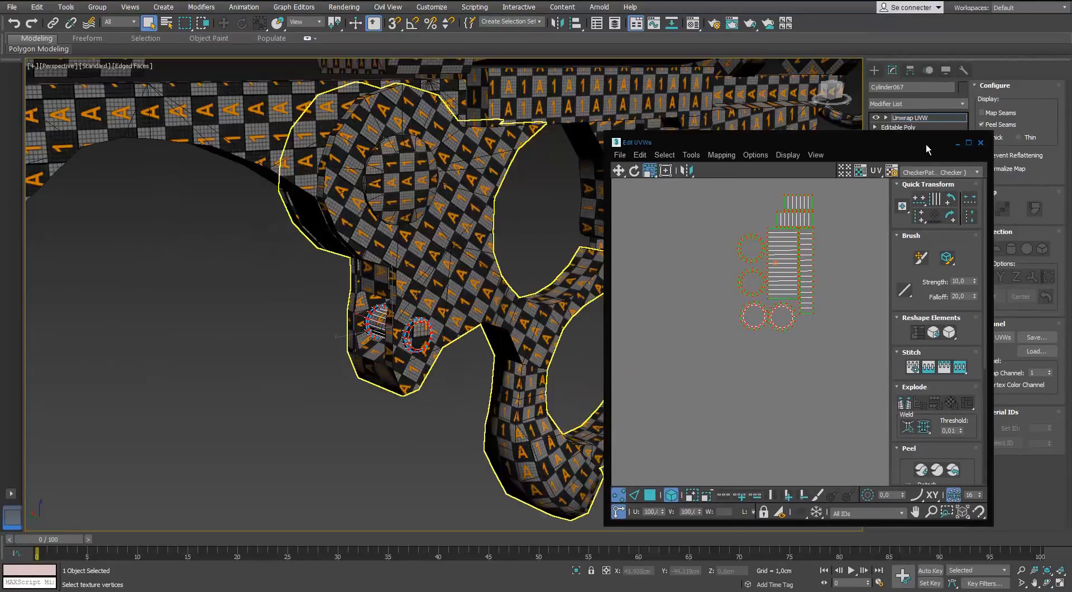
Close the UV editor and isolate the small bevelled disc beside the revolver's cylinder, with its bevel edge loop selected.
{"action": "left_click", "coordinate": [980, 142]}
{"action": "left_click", "coordinate": [883, 238]}
{"action": "left_click", "coordinate": [313, 425]}
{"action": "middle_click_drag", "start_coordinate": [358, 385], "coordinate": [396, 362], "text": "alt"}
{"action": "scroll", "coordinate": [397, 362], "scroll_direction": "down", "scroll_amount": 3}
{"action": "left_click", "coordinate": [510, 192]}
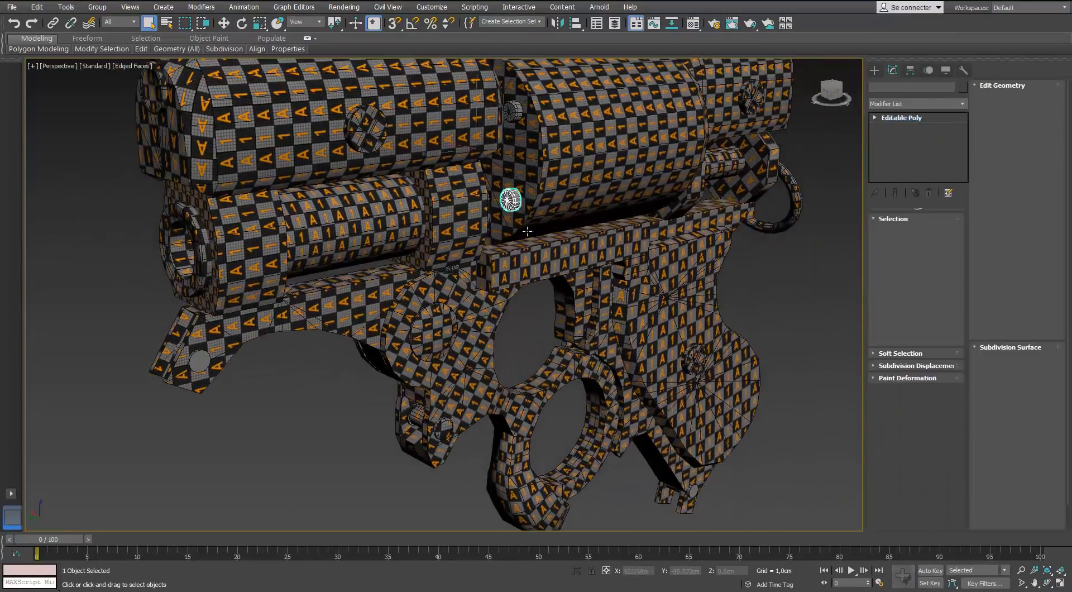
{"action": "key", "text": "alt+q"}
{"action": "key", "text": "4"}
{"action": "middle_click_drag", "start_coordinate": [485, 257], "coordinate": [598, 249], "text": "alt"}
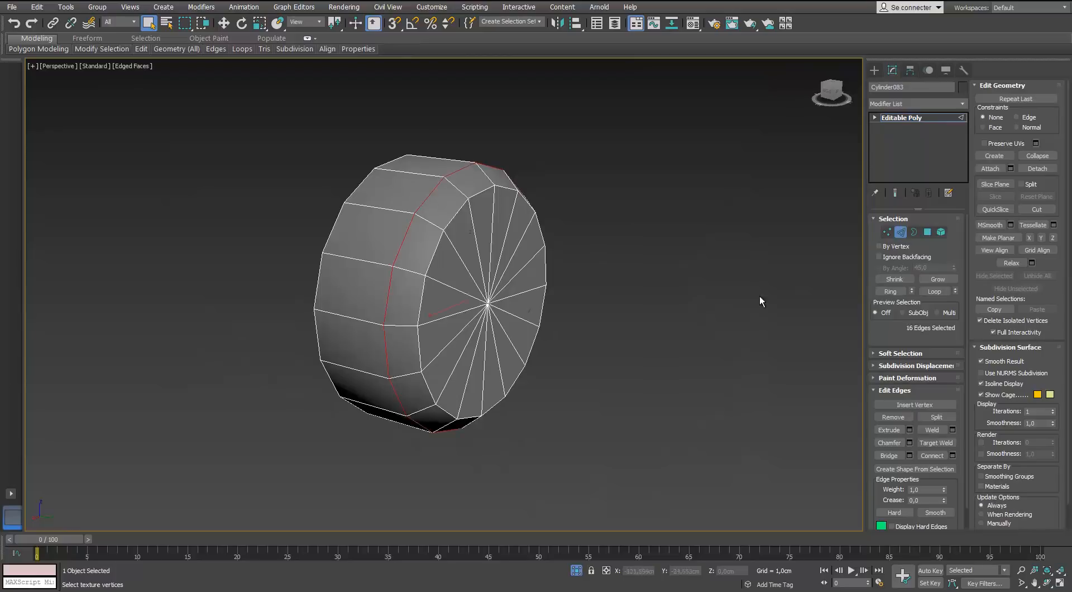
Apply an Unwrap UVW modifier to the isolated disc and open its UV editor beside the part.
{"action": "left_click", "coordinate": [965, 103]}
{"action": "type", "text": "unw"}
{"action": "key", "text": "Return"}
{"action": "key", "text": "2"}
{"action": "left_click", "coordinate": [981, 112]}
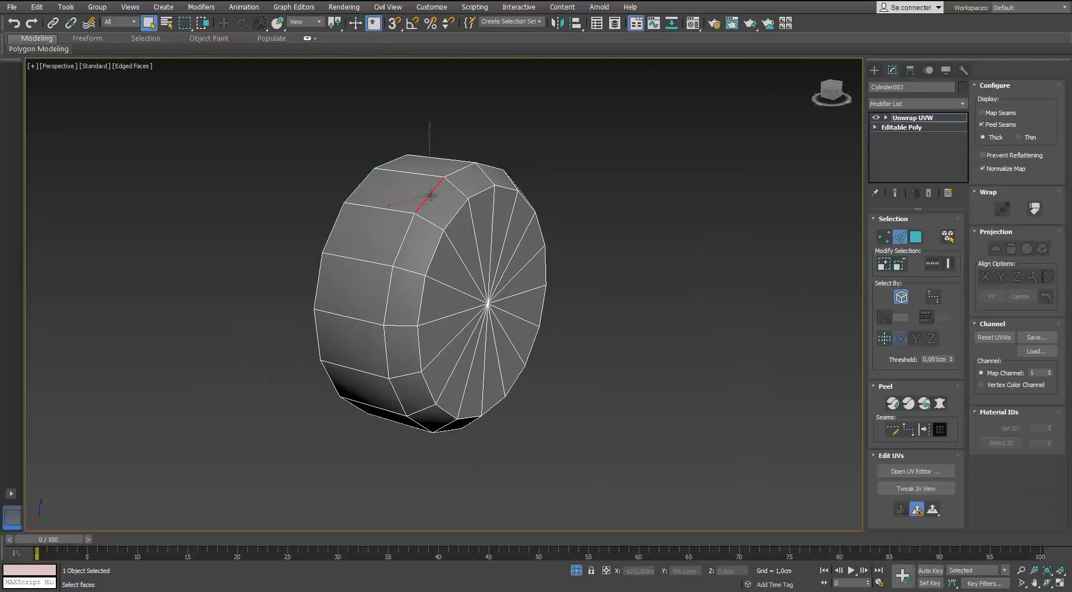
{"action": "left_click", "coordinate": [932, 509]}
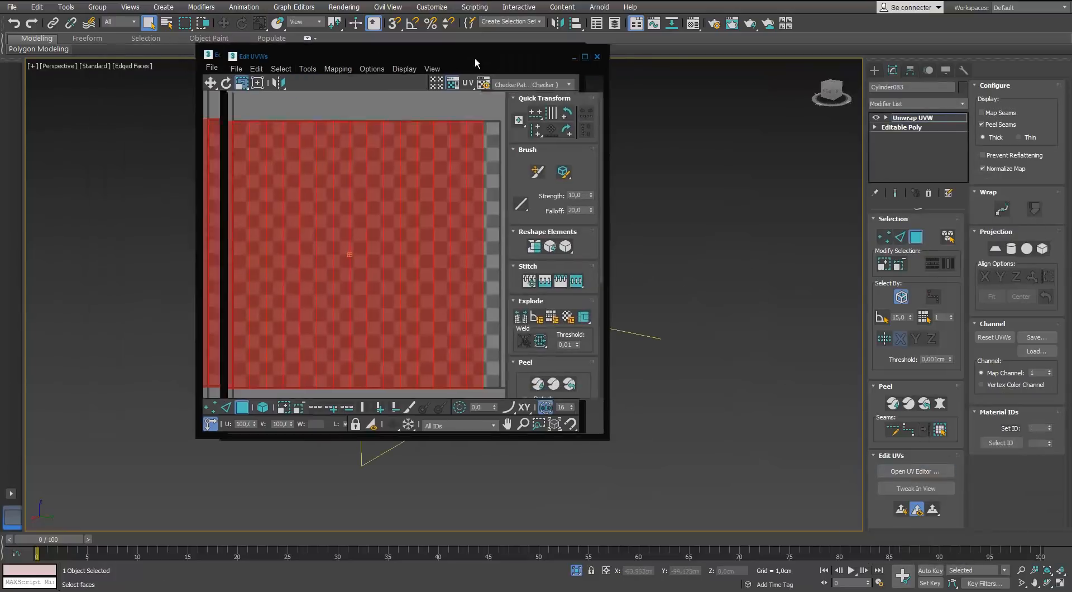
{"action": "left_click", "coordinate": [363, 73]}
{"action": "left_click", "coordinate": [385, 86]}
{"action": "left_click", "coordinate": [313, 177]}
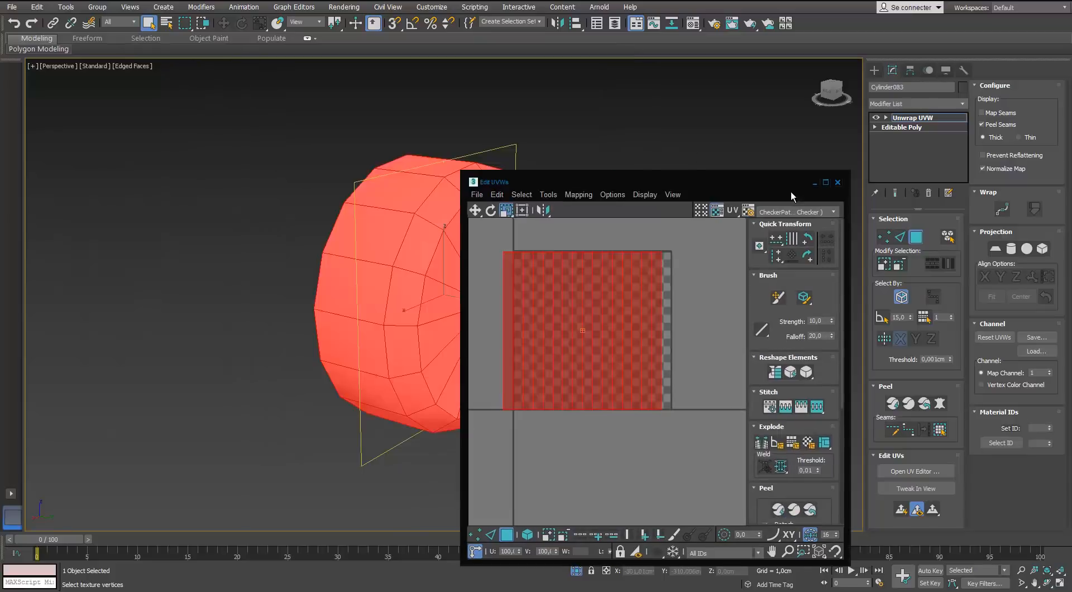
Turn the disc's rim loop and one edge across its side band into seams, and peel the band.
{"action": "key", "text": "2"}
{"action": "double_click", "coordinate": [282, 313]}
{"action": "middle_click_drag", "start_coordinate": [385, 312], "coordinate": [345, 395]}
{"action": "left_click", "coordinate": [923, 429]}
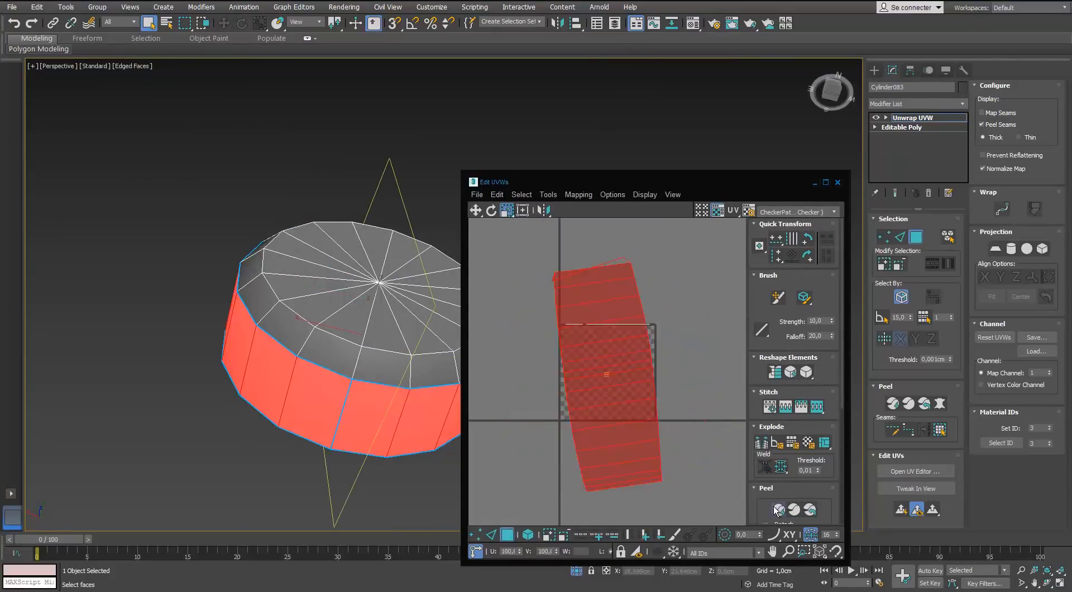
{"action": "left_click", "coordinate": [608, 363]}
Planar-map the disc's cap and move its round shell outside the UV tile beside the side strip.
{"action": "left_click", "coordinate": [996, 249]}
{"action": "scroll", "coordinate": [603, 347], "scroll_direction": "up", "scroll_amount": 2}
{"action": "left_click_drag", "start_coordinate": [603, 348], "coordinate": [491, 354]}
{"action": "scroll", "coordinate": [510, 354], "scroll_direction": "down", "scroll_amount": 3}
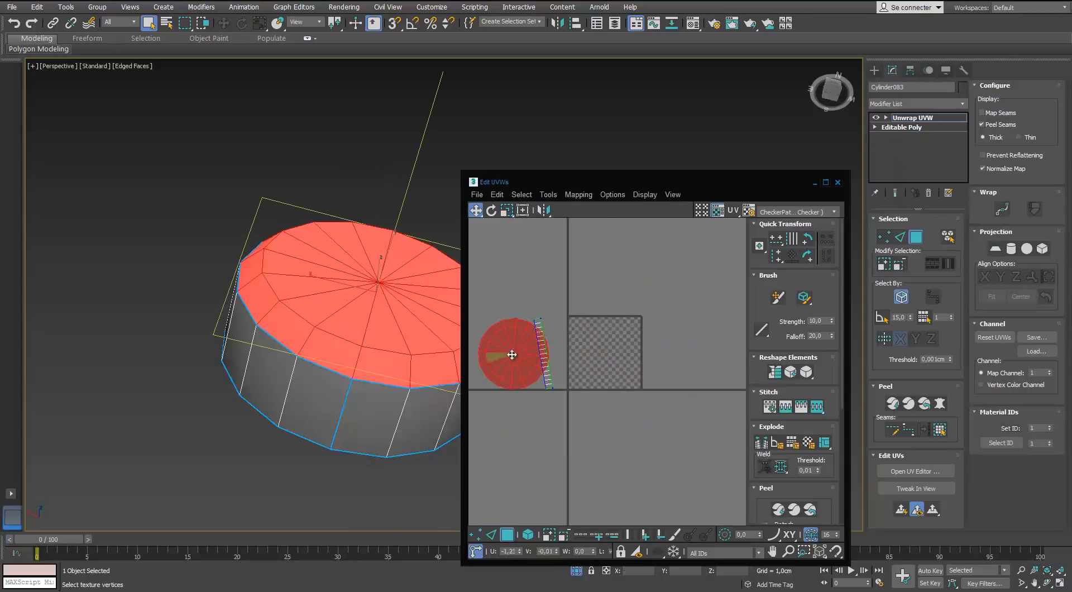
Straighten the disc's side strip vertically outside the UV tile and bring the round cap shell next to it.
{"action": "left_click", "coordinate": [528, 534]}
{"action": "left_click_drag", "start_coordinate": [558, 305], "coordinate": [474, 399]}
{"action": "scroll", "coordinate": [616, 358], "scroll_direction": "up", "scroll_amount": 3}
{"action": "key", "text": "e"}
{"action": "left_click", "coordinate": [632, 342]}
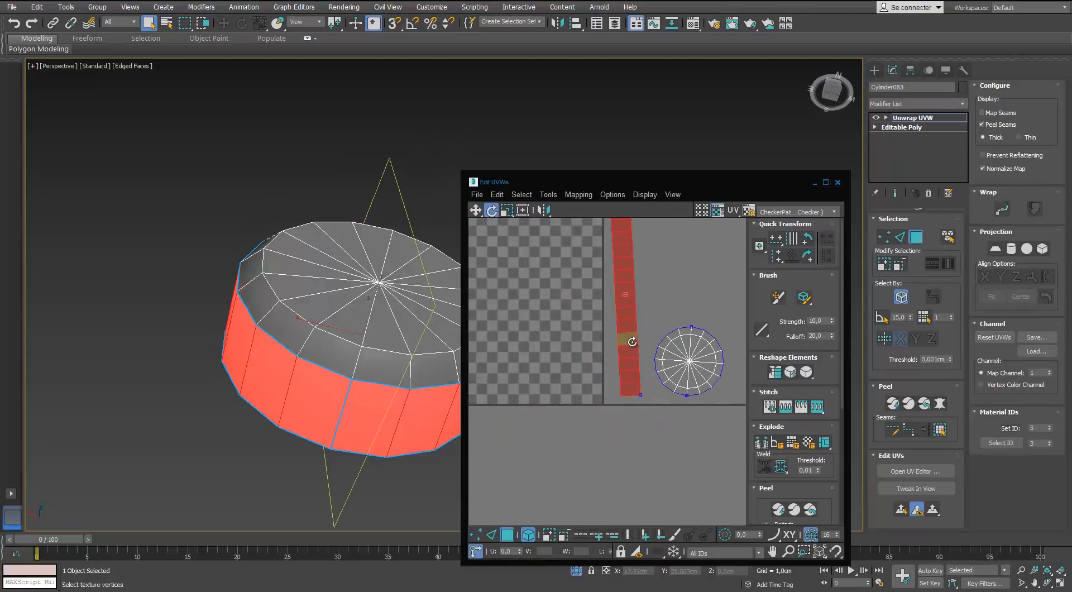
{"action": "middle_click_drag", "start_coordinate": [618, 366], "coordinate": [595, 400]}
{"action": "left_click_drag", "start_coordinate": [663, 411], "coordinate": [635, 422]}
Scale the disc's strip and cap shells down together and move them just outside the UV tile.
{"action": "left_click", "coordinate": [595, 399], "text": "ctrl"}
{"action": "scroll", "coordinate": [596, 398], "scroll_direction": "down", "scroll_amount": 3}
{"action": "left_click_drag", "start_coordinate": [601, 363], "coordinate": [588, 443]}
{"action": "scroll", "coordinate": [602, 413], "scroll_direction": "up", "scroll_amount": 3}
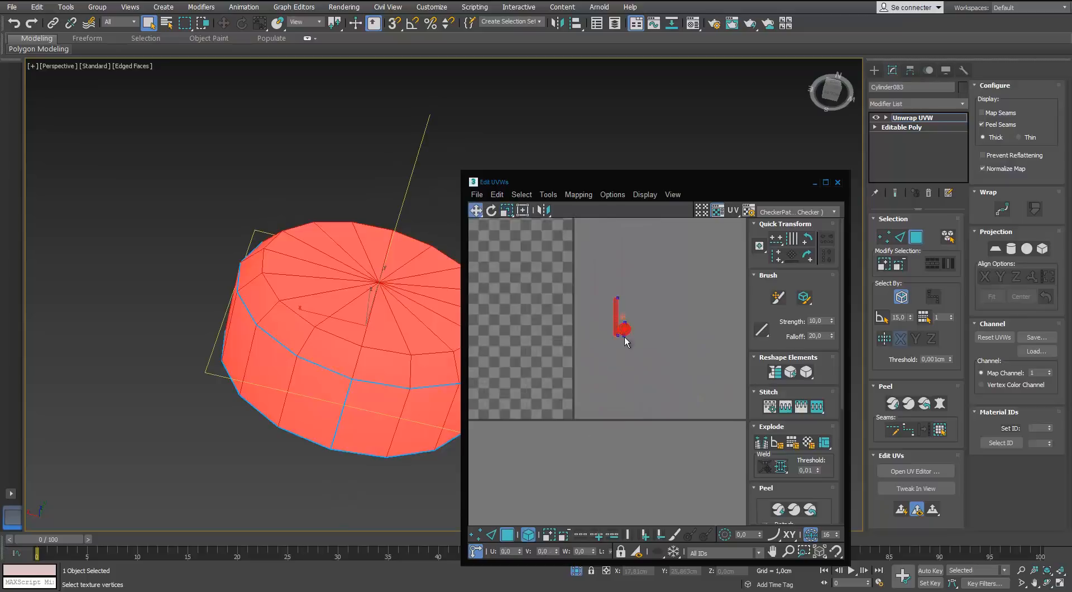
{"action": "left_click_drag", "start_coordinate": [627, 338], "coordinate": [528, 268]}
{"action": "middle_click_drag", "start_coordinate": [505, 247], "coordinate": [634, 394]}
{"action": "left_click_drag", "start_coordinate": [634, 393], "coordinate": [505, 252]}
{"action": "scroll", "coordinate": [506, 251], "scroll_direction": "up", "scroll_amount": 3}
{"action": "middle_click_drag", "start_coordinate": [505, 252], "coordinate": [552, 298]}
{"action": "left_click", "coordinate": [587, 284]}
Assign the checker bitmap material to the disc and bring the rest of the revolver back into view.
{"action": "key", "text": "m"}
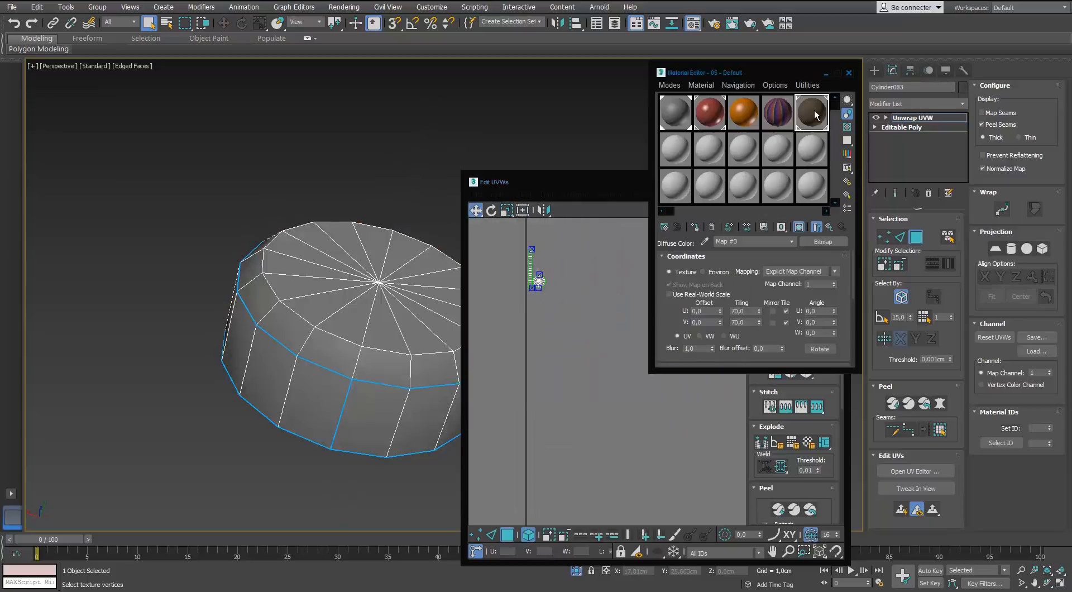
{"action": "left_click_drag", "start_coordinate": [812, 112], "coordinate": [386, 318]}
{"action": "scroll", "coordinate": [380, 335], "scroll_direction": "down", "scroll_amount": 4}
{"action": "left_click", "coordinate": [577, 570]}
Scale the disc's UV shells so its checker pattern matches the size on the surrounding parts.
{"action": "left_click_drag", "start_coordinate": [558, 262], "coordinate": [525, 293]}
{"action": "key", "text": "r"}
{"action": "left_click_drag", "start_coordinate": [534, 280], "coordinate": [526, 312]}
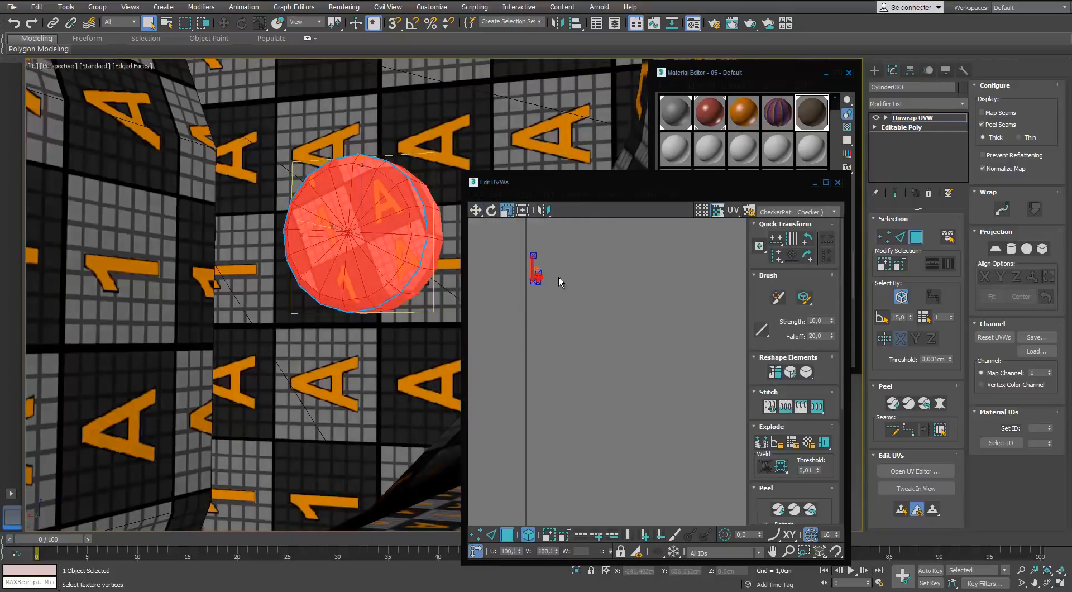
{"action": "scroll", "coordinate": [764, 509], "scroll_direction": "down", "scroll_amount": 5}
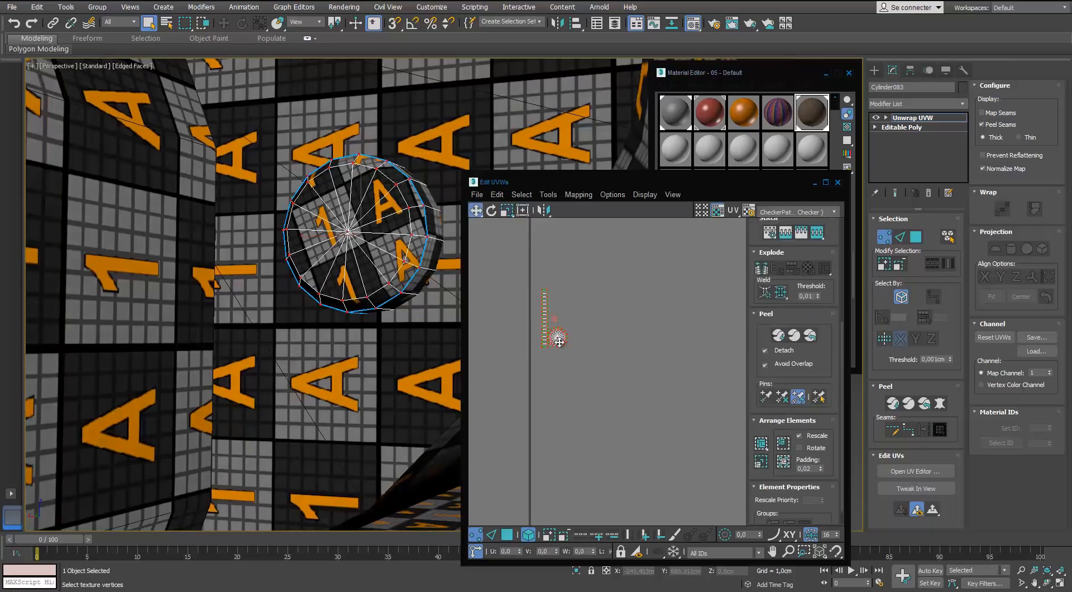
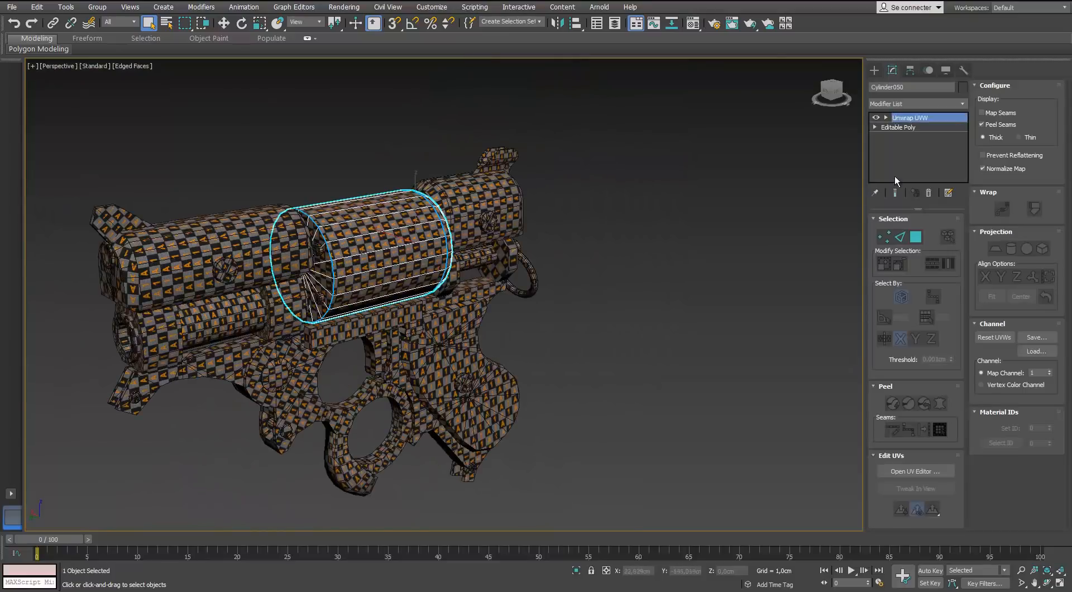
Convert the revolver's large cylinder to Editable Poly and attach all the other model objects to it.
{"action": "right_click", "coordinate": [371, 306]}
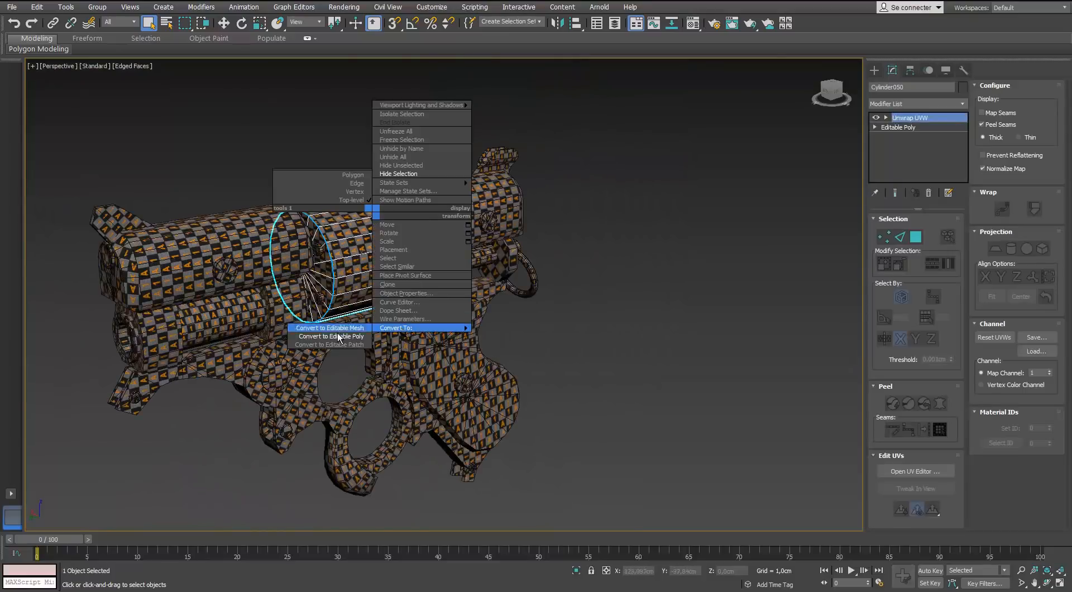
{"action": "left_click", "coordinate": [1009, 168]}
{"action": "key", "text": "ctrl+a"}
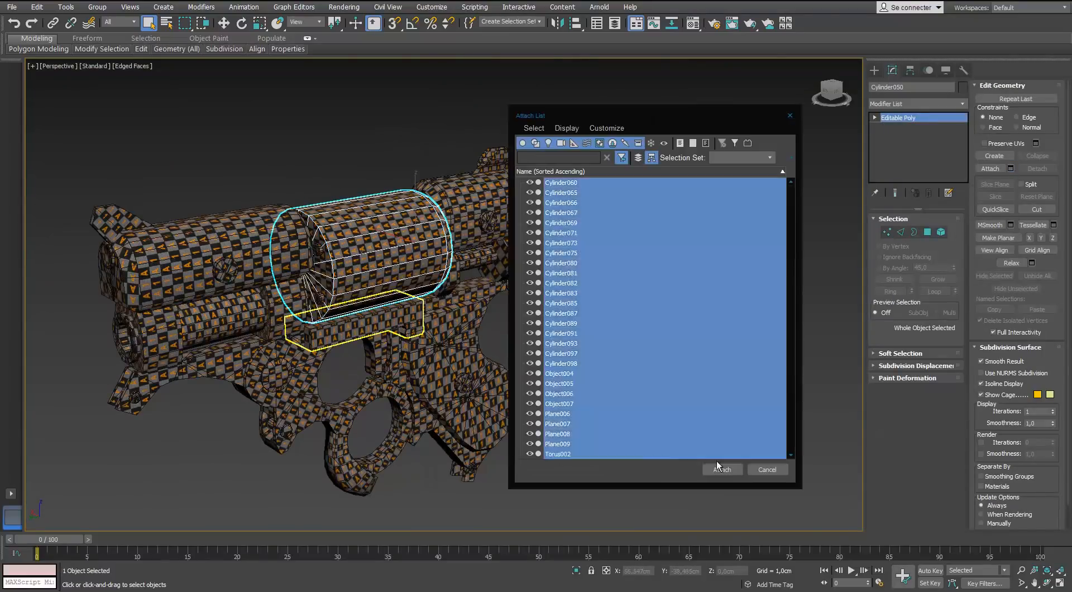
{"action": "left_click", "coordinate": [716, 467]}
{"action": "left_click", "coordinate": [587, 285]}
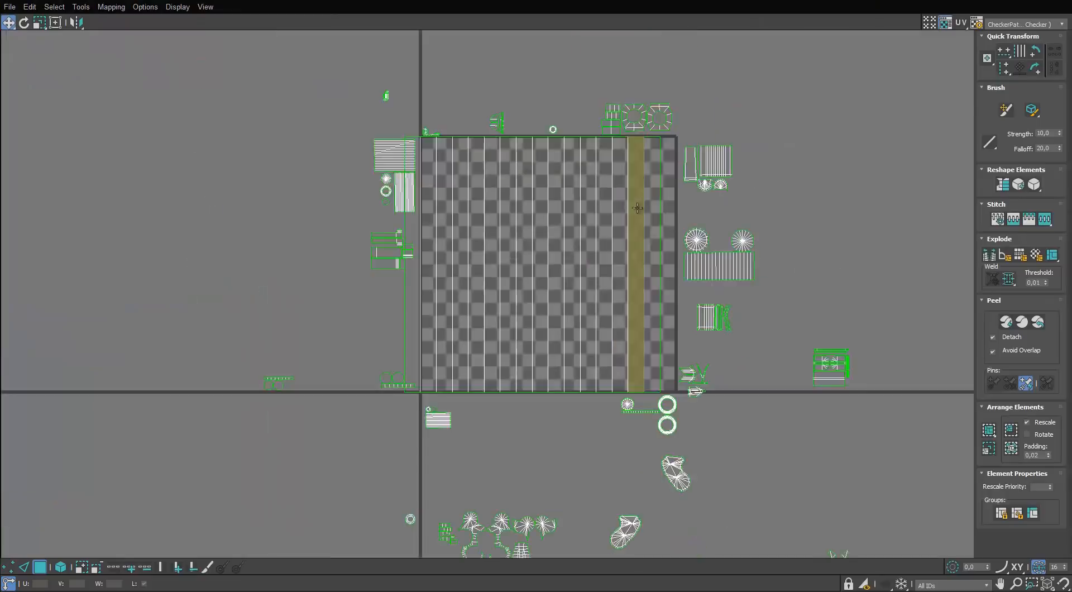
Select the pin shell covering the UV tile as a whole element, and collapse the merged model to Editable Poly.
{"action": "left_click", "coordinate": [58, 567]}
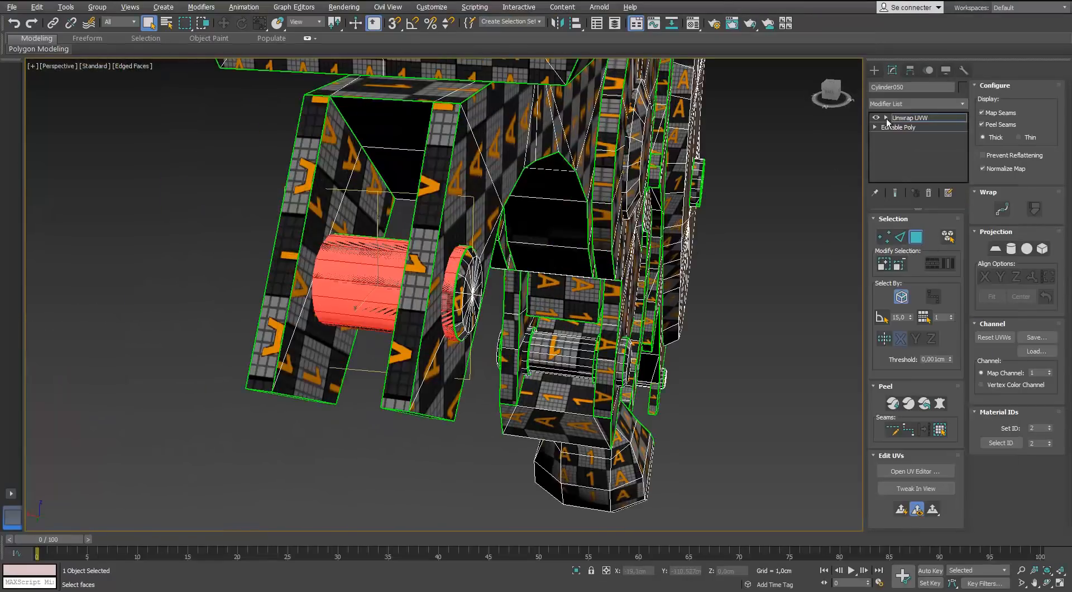
{"action": "right_click", "coordinate": [321, 285]}
{"action": "left_click", "coordinate": [349, 408]}
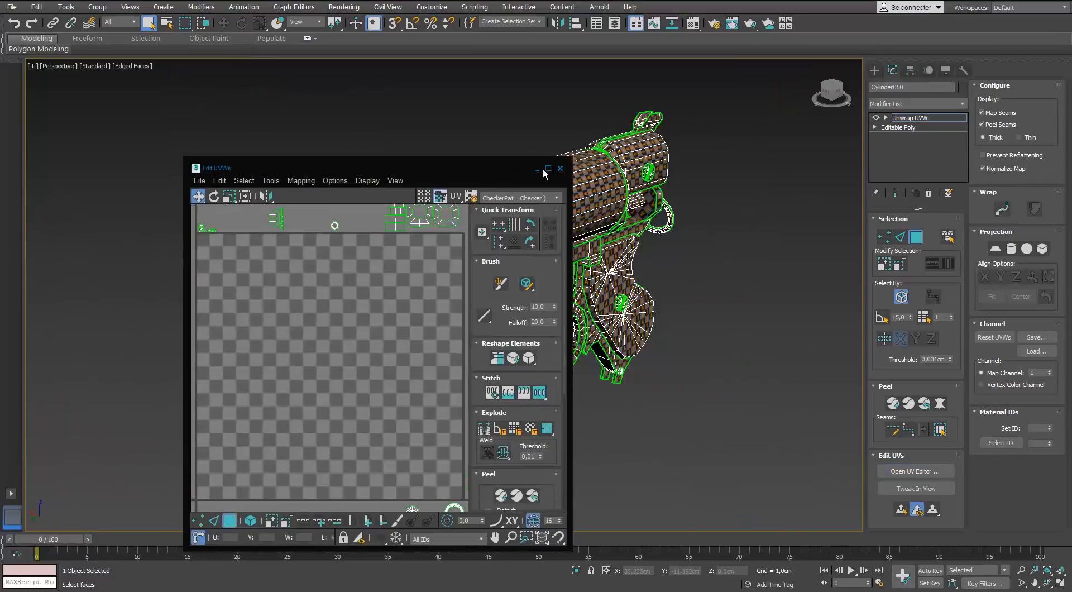
Maximize the UV editor and gather the stray small shell groups just above the UV tile.
{"action": "left_click", "coordinate": [539, 167]}
{"action": "scroll", "coordinate": [506, 277], "scroll_direction": "up", "scroll_amount": 5}
{"action": "scroll", "coordinate": [741, 399], "scroll_direction": "down", "scroll_amount": 3}
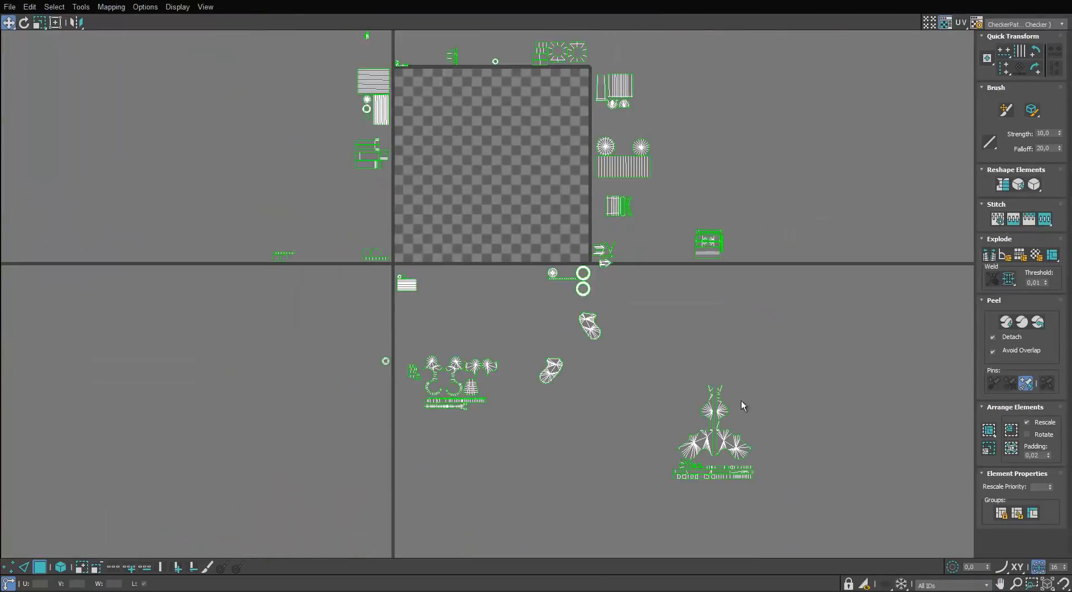
{"action": "scroll", "coordinate": [737, 184], "scroll_direction": "up", "scroll_amount": 3}
{"action": "left_click_drag", "start_coordinate": [761, 169], "coordinate": [697, 225]}
{"action": "middle_click_drag", "start_coordinate": [429, 251], "coordinate": [547, 187]}
{"action": "left_click_drag", "start_coordinate": [547, 186], "coordinate": [463, 296]}
{"action": "left_click_drag", "start_coordinate": [505, 268], "coordinate": [487, 267]}
{"action": "middle_click_drag", "start_coordinate": [519, 84], "coordinate": [444, 265]}
{"action": "left_click_drag", "start_coordinate": [515, 156], "coordinate": [403, 231]}
{"action": "scroll", "coordinate": [568, 416], "scroll_direction": "up", "scroll_amount": 3}
{"action": "left_click_drag", "start_coordinate": [532, 293], "coordinate": [435, 292]}
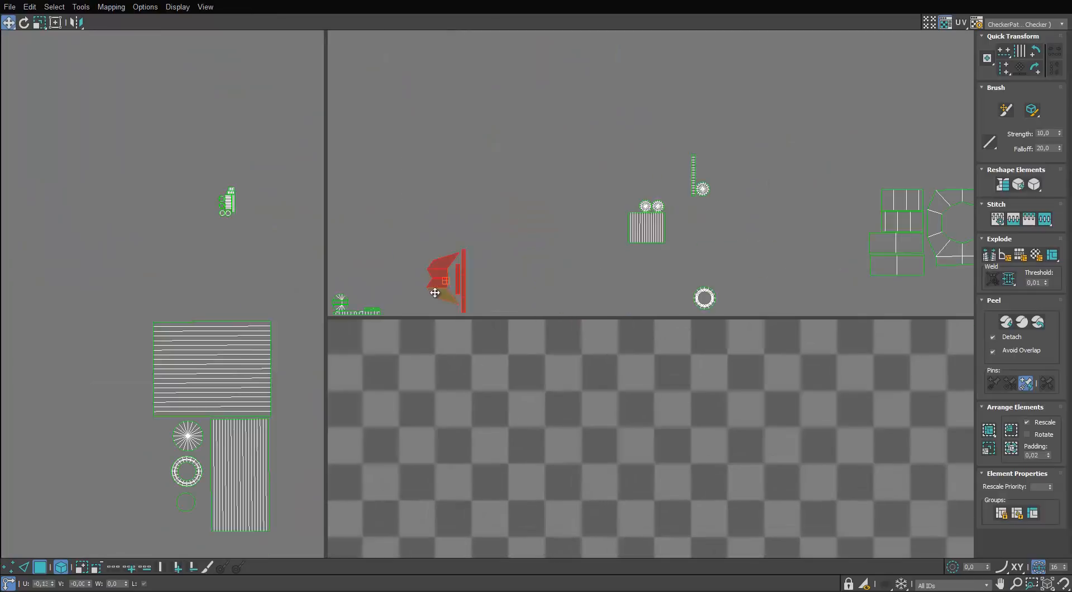
Move the group of curved and fan-shaped shells left of the UV tile, and the small ring shell below it.
{"action": "scroll", "coordinate": [607, 236], "scroll_direction": "down", "scroll_amount": 5}
{"action": "middle_click_drag", "start_coordinate": [607, 237], "coordinate": [639, 255]}
{"action": "left_click_drag", "start_coordinate": [642, 420], "coordinate": [509, 540]}
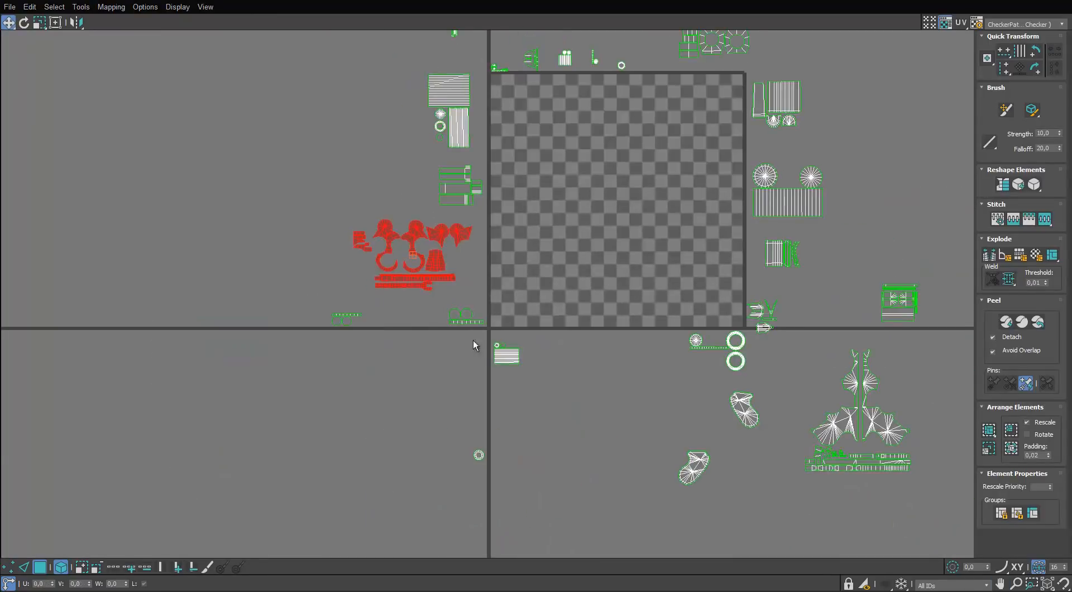
{"action": "left_click_drag", "start_coordinate": [485, 447], "coordinate": [591, 335]}
{"action": "middle_click_drag", "start_coordinate": [631, 391], "coordinate": [593, 364]}
Place the two boot-shaped shells side by side below the UV tile.
{"action": "left_click_drag", "start_coordinate": [647, 445], "coordinate": [664, 392]}
{"action": "scroll", "coordinate": [664, 392], "scroll_direction": "up", "scroll_amount": 5}
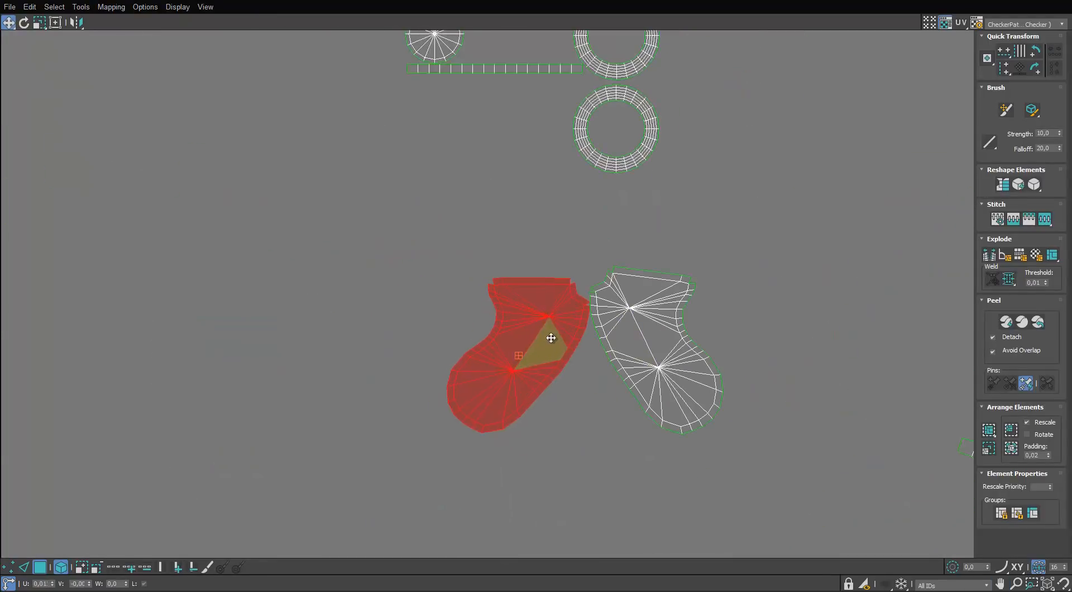
{"action": "left_click_drag", "start_coordinate": [550, 337], "coordinate": [546, 325]}
{"action": "left_click", "coordinate": [658, 331]}
{"action": "scroll", "coordinate": [722, 313], "scroll_direction": "down", "scroll_amount": 6}
{"action": "middle_click_drag", "start_coordinate": [607, 287], "coordinate": [580, 216]}
{"action": "middle_click_drag", "start_coordinate": [553, 138], "coordinate": [481, 164]}
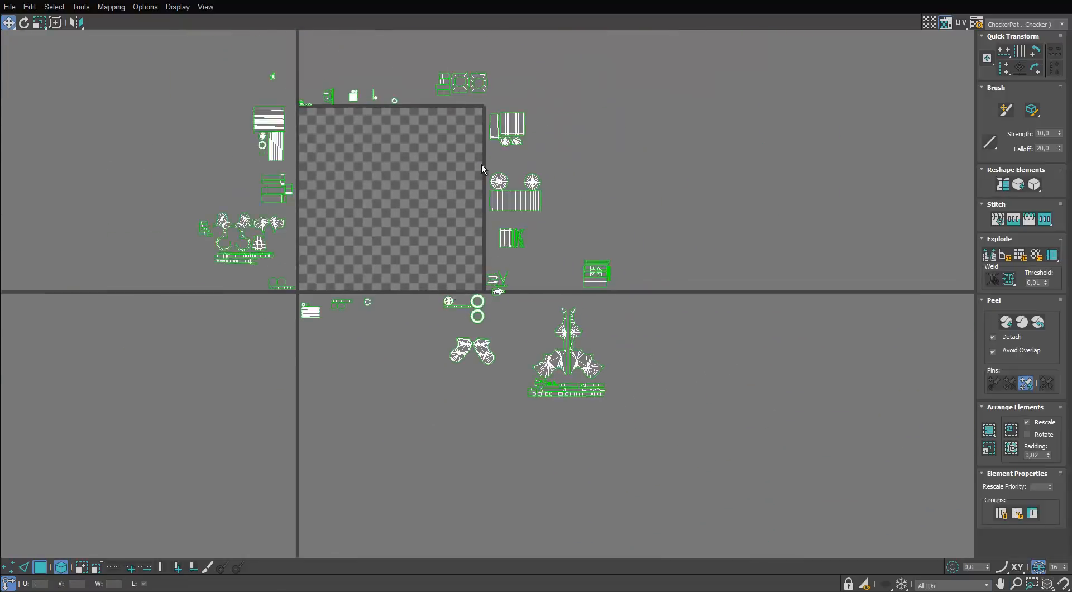
Separate the stacked octagonal ring and strip shells above the UV tile by moving one set upward.
{"action": "left_click", "coordinate": [494, 177]}
{"action": "scroll", "coordinate": [464, 90], "scroll_direction": "up", "scroll_amount": 5}
{"action": "middle_click_drag", "start_coordinate": [476, 94], "coordinate": [565, 186]}
{"action": "left_click", "coordinate": [565, 186]}
{"action": "scroll", "coordinate": [558, 167], "scroll_direction": "up", "scroll_amount": 2}
{"action": "left_click", "coordinate": [626, 240], "text": "ctrl"}
{"action": "left_click_drag", "start_coordinate": [509, 213], "coordinate": [519, 103]}
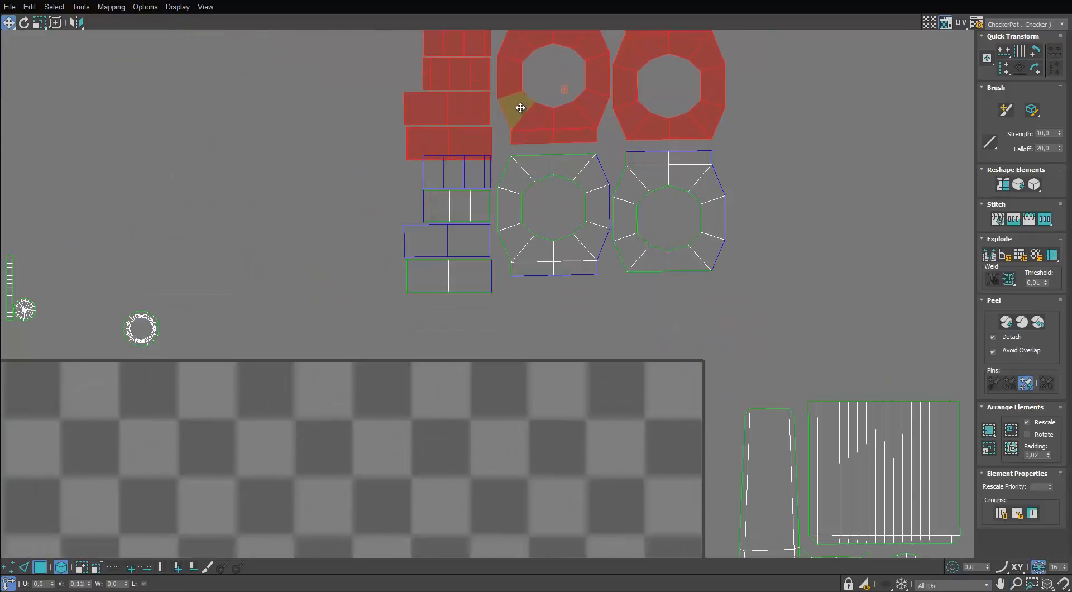
Check the shells below the UV tile for overlapping copies, and move the stacked small ring below its twin.
{"action": "scroll", "coordinate": [519, 103], "scroll_direction": "down", "scroll_amount": 4}
{"action": "scroll", "coordinate": [675, 313], "scroll_direction": "up", "scroll_amount": 2}
{"action": "middle_click_drag", "start_coordinate": [704, 367], "coordinate": [779, 260]}
{"action": "left_click", "coordinate": [779, 259]}
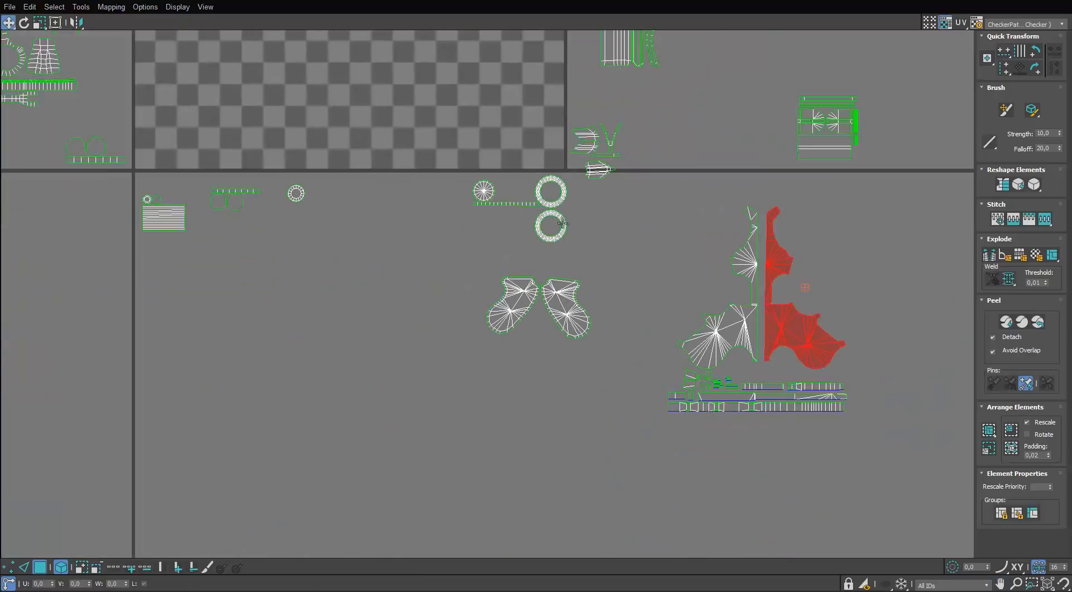
{"action": "scroll", "coordinate": [617, 162], "scroll_direction": "up", "scroll_amount": 4}
{"action": "left_click_drag", "start_coordinate": [569, 185], "coordinate": [619, 333]}
{"action": "left_click", "coordinate": [502, 185]}
{"action": "scroll", "coordinate": [503, 185], "scroll_direction": "down", "scroll_amount": 3}
{"action": "scroll", "coordinate": [487, 210], "scroll_direction": "up", "scroll_amount": 5}
{"action": "left_click", "coordinate": [619, 222]}
{"action": "left_click", "coordinate": [634, 234]}
{"action": "left_click", "coordinate": [351, 209]}
{"action": "scroll", "coordinate": [351, 237], "scroll_direction": "down", "scroll_amount": 4}
{"action": "middle_click_drag", "start_coordinate": [351, 237], "coordinate": [569, 192]}
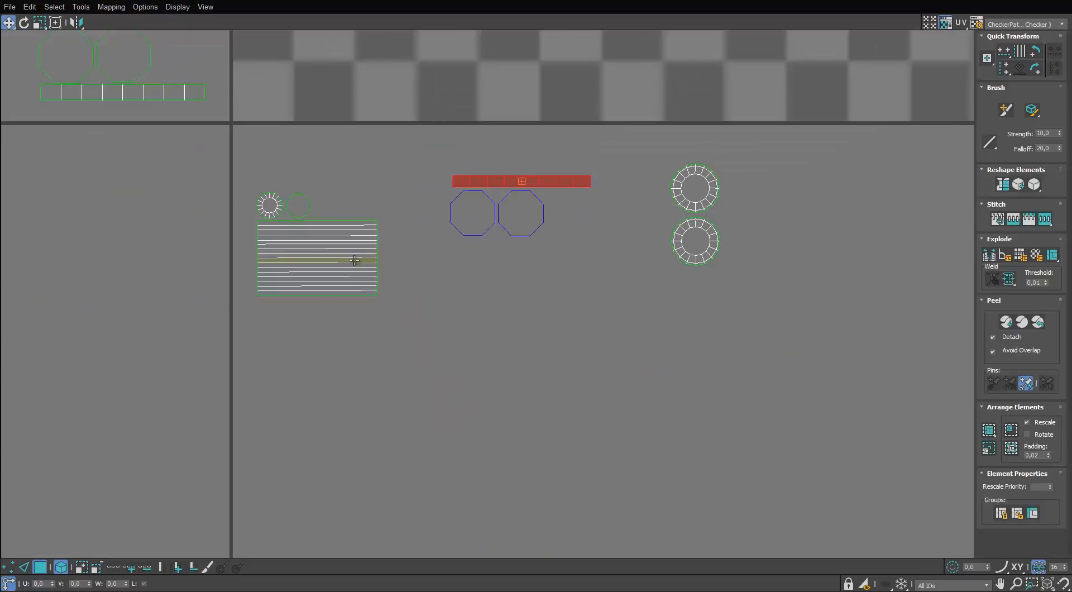
Separate the stacked disc and strip shells near the UV tile's upper-left corner by moving one set straight up.
{"action": "scroll", "coordinate": [354, 260], "scroll_direction": "down", "scroll_amount": 3}
{"action": "middle_click_drag", "start_coordinate": [354, 261], "coordinate": [661, 356]}
{"action": "left_click", "coordinate": [524, 171]}
{"action": "middle_click_drag", "start_coordinate": [524, 171], "coordinate": [605, 461]}
{"action": "left_click", "coordinate": [585, 357]}
{"action": "scroll", "coordinate": [655, 145], "scroll_direction": "up", "scroll_amount": 5}
{"action": "left_click", "coordinate": [463, 302]}
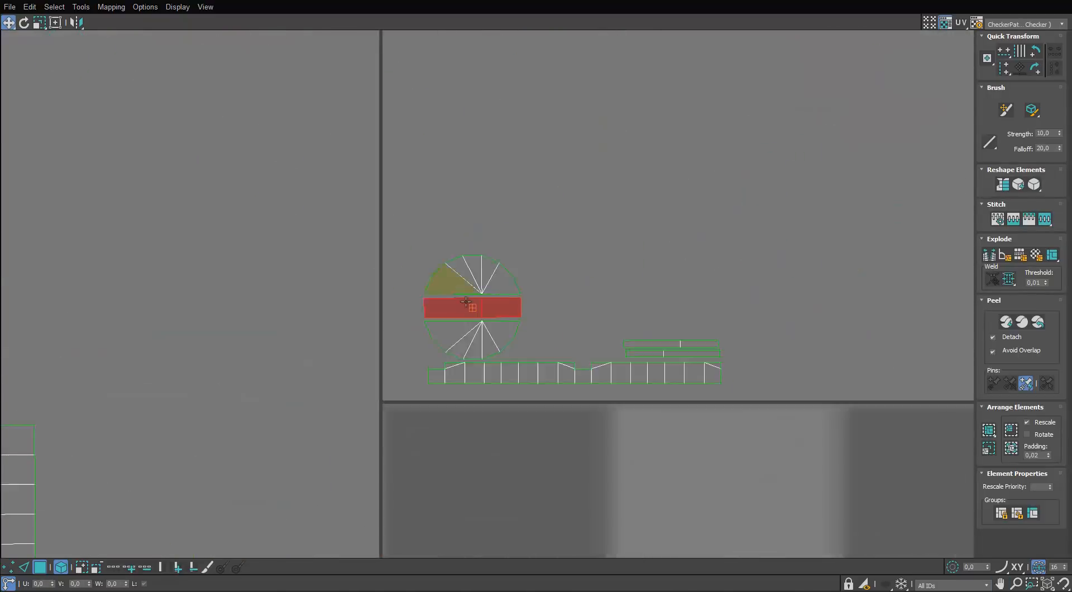
{"action": "scroll", "coordinate": [463, 299], "scroll_direction": "up", "scroll_amount": 2}
{"action": "left_click", "coordinate": [759, 418], "text": "ctrl"}
{"action": "left_click", "coordinate": [782, 389], "text": "ctrl"}
{"action": "left_click_drag", "start_coordinate": [648, 397], "coordinate": [648, 207]}
{"action": "left_click", "coordinate": [702, 397]}
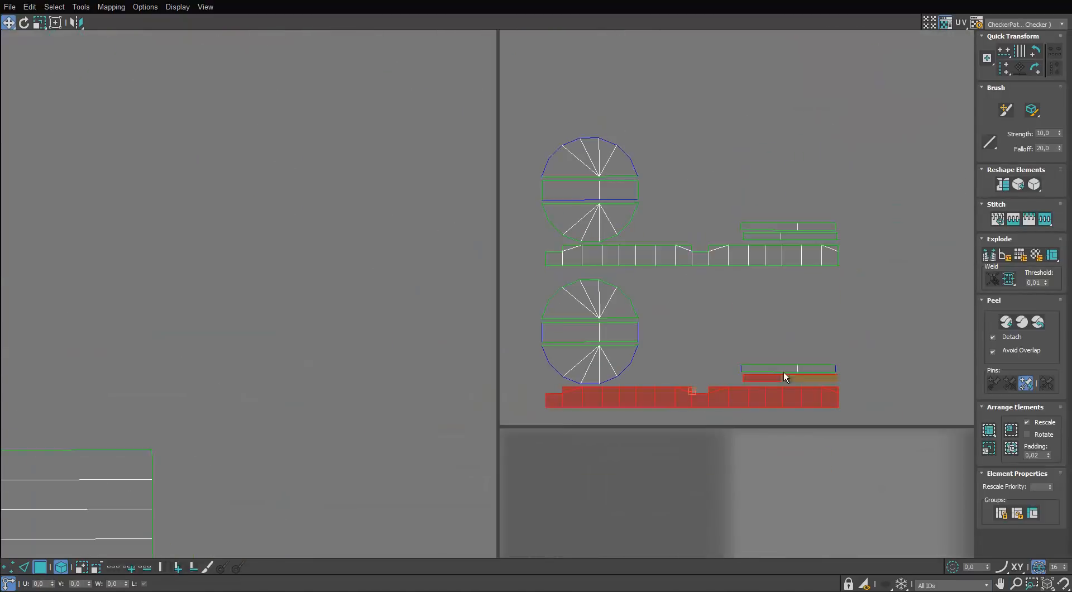
{"action": "left_click_drag", "start_coordinate": [599, 310], "coordinate": [599, 36]}
Pull further overlapping disc and long-strip copies off the bottom stack and line them up in the column above it.
{"action": "left_click_drag", "start_coordinate": [715, 400], "coordinate": [715, 459]}
{"action": "key", "text": "ctrl+z"}
{"action": "left_click", "coordinate": [620, 366], "text": "ctrl"}
{"action": "left_click", "coordinate": [621, 332], "text": "ctrl"}
{"action": "left_click", "coordinate": [624, 308], "text": "ctrl"}
{"action": "scroll", "coordinate": [631, 304], "scroll_direction": "down", "scroll_amount": 4}
{"action": "middle_click_drag", "start_coordinate": [634, 303], "coordinate": [610, 412]}
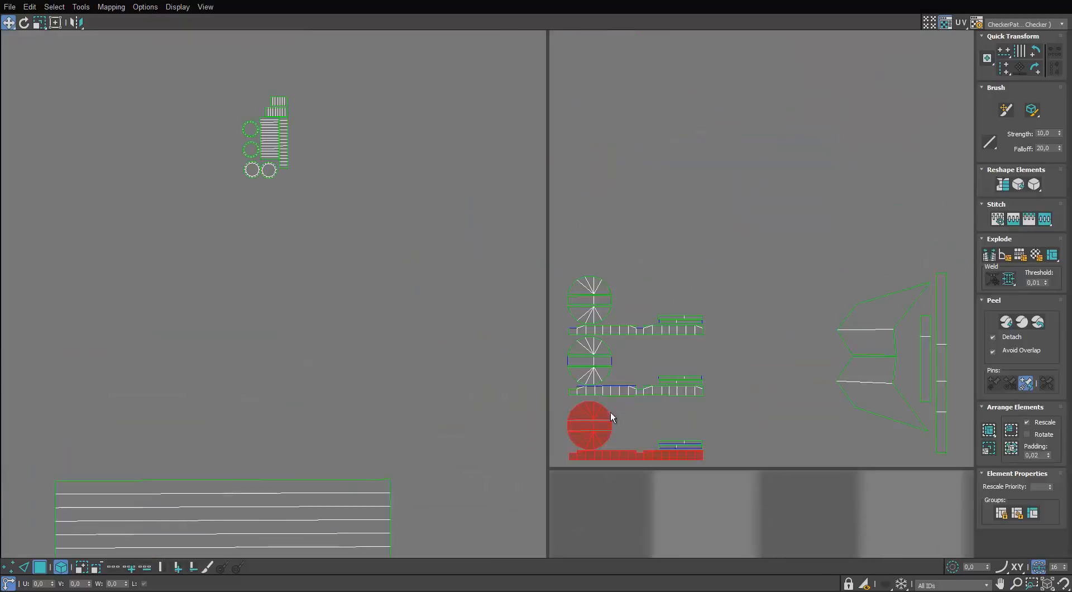
{"action": "left_click", "coordinate": [597, 459]}
{"action": "scroll", "coordinate": [597, 424], "scroll_direction": "up", "scroll_amount": 4}
{"action": "left_click", "coordinate": [595, 413], "text": "ctrl"}
{"action": "left_click", "coordinate": [593, 390], "text": "ctrl"}
{"action": "left_click", "coordinate": [593, 369], "text": "ctrl"}
{"action": "scroll", "coordinate": [594, 368], "scroll_direction": "down", "scroll_amount": 4}
{"action": "middle_click_drag", "start_coordinate": [594, 369], "coordinate": [596, 437]}
{"action": "left_click_drag", "start_coordinate": [596, 437], "coordinate": [599, 210]}
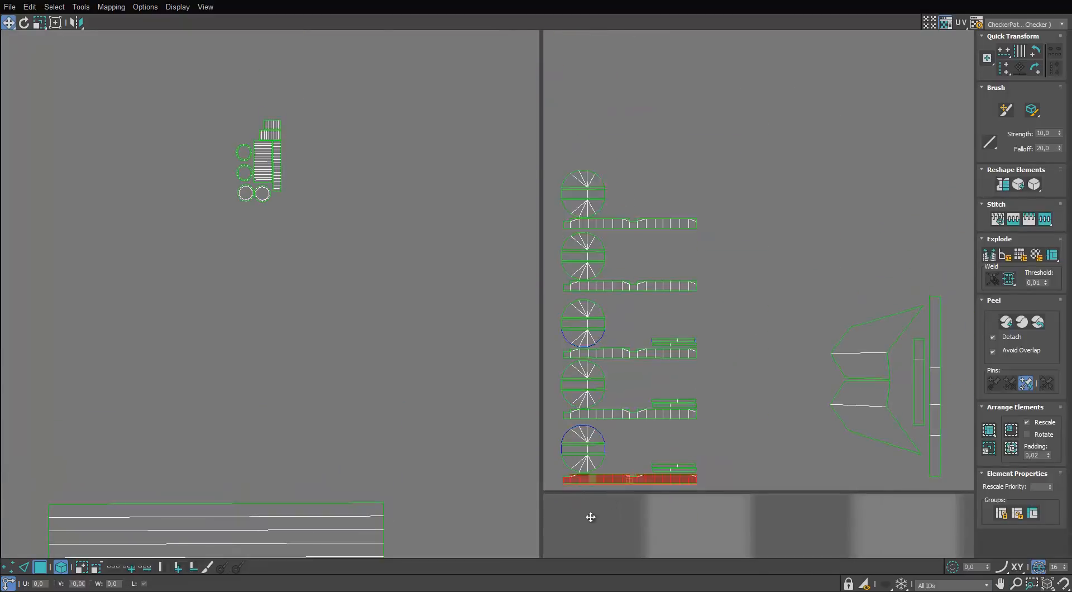
Select the disc pieces, long strip and short strips of the bottom set, and move the extra copy to the column's upper end.
{"action": "scroll", "coordinate": [590, 517], "scroll_direction": "up", "scroll_amount": 2}
{"action": "left_click", "coordinate": [764, 468], "text": "ctrl"}
{"action": "scroll", "coordinate": [647, 472], "scroll_direction": "up", "scroll_amount": 2}
{"action": "left_click", "coordinate": [614, 455]}
{"action": "left_click", "coordinate": [614, 422], "text": "ctrl"}
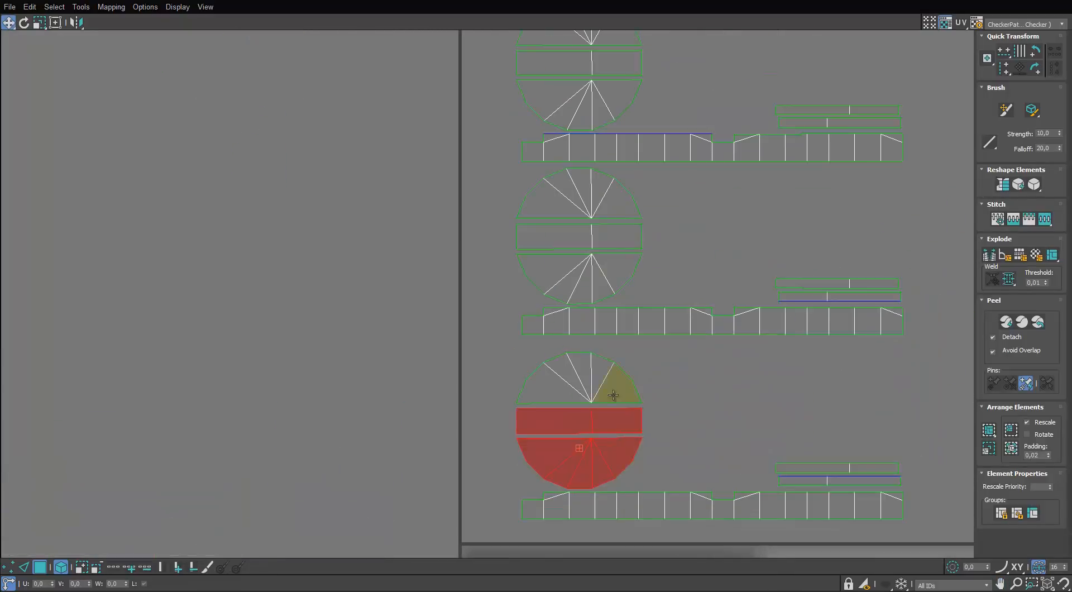
{"action": "left_click", "coordinate": [614, 392], "text": "ctrl"}
{"action": "left_click", "coordinate": [612, 503], "text": "ctrl"}
{"action": "scroll", "coordinate": [611, 476], "scroll_direction": "down", "scroll_amount": 3}
{"action": "left_click", "coordinate": [731, 479], "text": "ctrl"}
{"action": "left_click", "coordinate": [728, 470], "text": "ctrl"}
Take the disc pieces out of the lower sets and line them up in a horizontal row extending left of the strips.
{"action": "left_click", "coordinate": [679, 526]}
{"action": "scroll", "coordinate": [679, 526], "scroll_direction": "up", "scroll_amount": 3}
{"action": "middle_click_drag", "start_coordinate": [657, 452], "coordinate": [741, 408]}
{"action": "left_click", "coordinate": [691, 401]}
{"action": "left_click", "coordinate": [691, 427], "text": "ctrl"}
{"action": "left_click", "coordinate": [692, 450], "text": "ctrl"}
{"action": "left_click_drag", "start_coordinate": [692, 450], "coordinate": [612, 344]}
{"action": "left_click_drag", "start_coordinate": [536, 328], "coordinate": [539, 343]}
{"action": "scroll", "coordinate": [743, 82], "scroll_direction": "down", "scroll_amount": 3}
{"action": "middle_click_drag", "start_coordinate": [742, 83], "coordinate": [696, 259]}
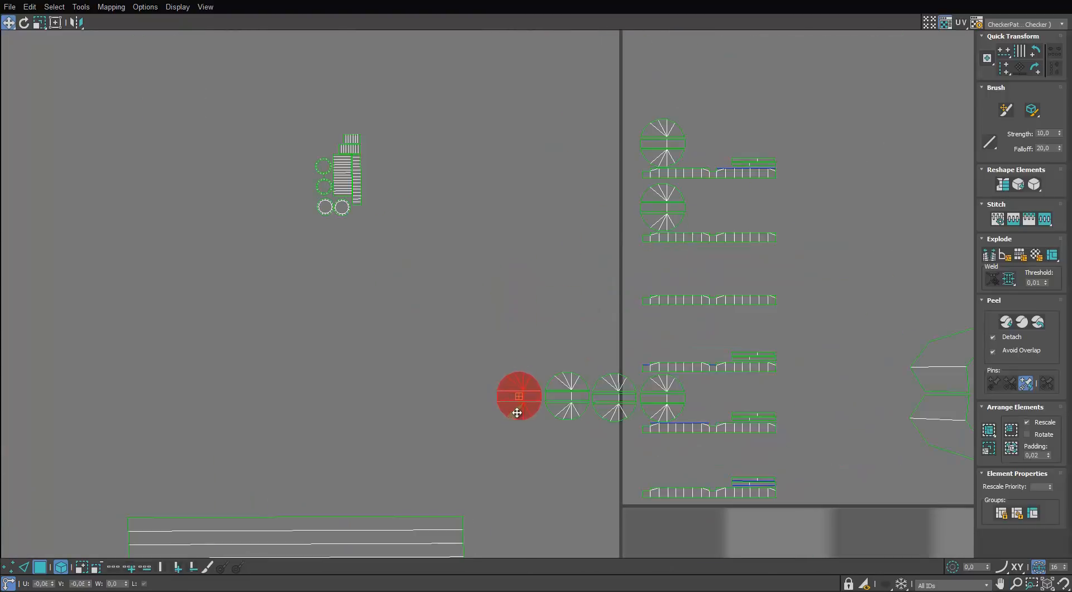
Extend the row with the disc shells of the two uppermost sets.
{"action": "left_click_drag", "start_coordinate": [409, 375], "coordinate": [421, 425]}
{"action": "middle_click_drag", "start_coordinate": [650, 392], "coordinate": [578, 251]}
{"action": "scroll", "coordinate": [578, 251], "scroll_direction": "up", "scroll_amount": 3}
{"action": "key", "text": "ctrl+z"}
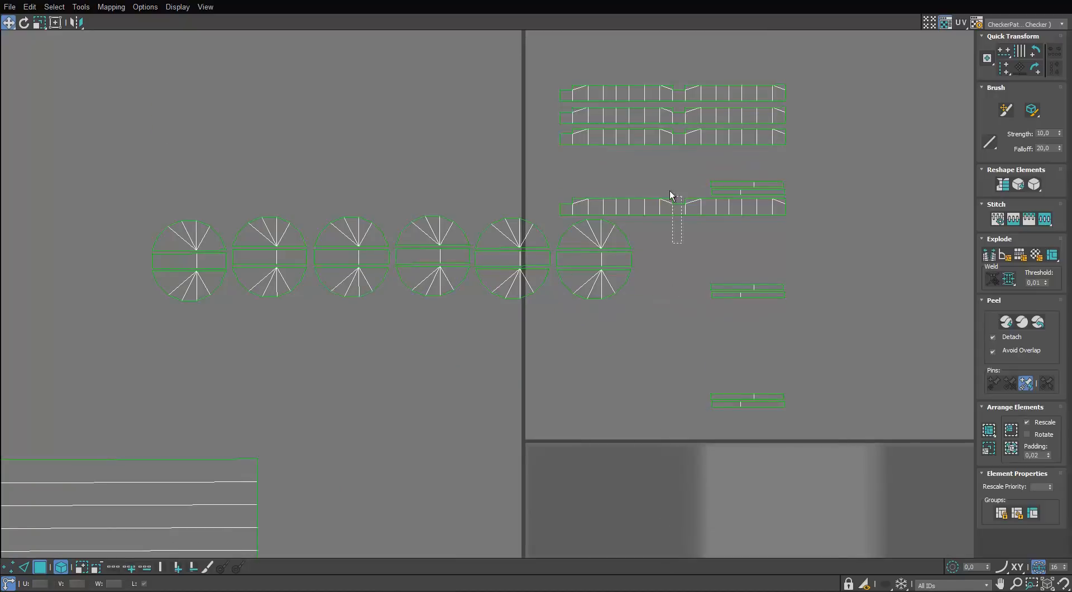
Stack the six long toothed strip shells closely in one column above the UV tile.
{"action": "left_click_drag", "start_coordinate": [669, 193], "coordinate": [669, 192]}
{"action": "scroll", "coordinate": [693, 185], "scroll_direction": "down", "scroll_amount": 3}
{"action": "left_click_drag", "start_coordinate": [652, 208], "coordinate": [651, 283]}
{"action": "scroll", "coordinate": [692, 212], "scroll_direction": "up", "scroll_amount": 3}
{"action": "scroll", "coordinate": [651, 284], "scroll_direction": "down", "scroll_amount": 1}
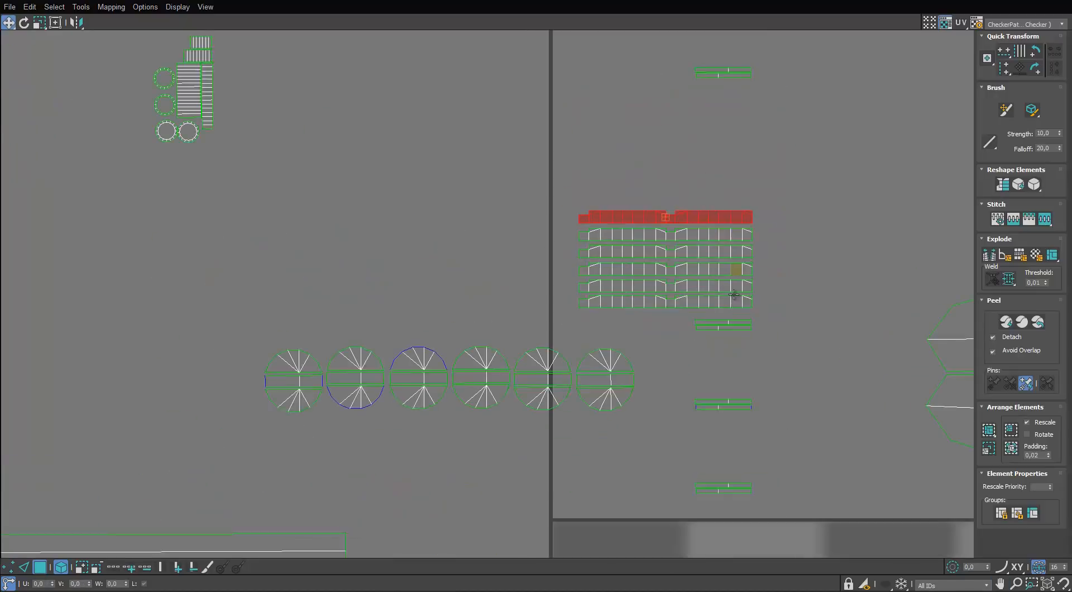
Gather the scattered pairs of short strip shells into a column beneath the long strips.
{"action": "middle_click_drag", "start_coordinate": [734, 295], "coordinate": [728, 264]}
{"action": "left_click", "coordinate": [728, 45]}
{"action": "middle_click_drag", "start_coordinate": [749, 385], "coordinate": [746, 379]}
{"action": "scroll", "coordinate": [746, 379], "scroll_direction": "up", "scroll_amount": 2}
{"action": "left_click_drag", "start_coordinate": [706, 353], "coordinate": [704, 328]}
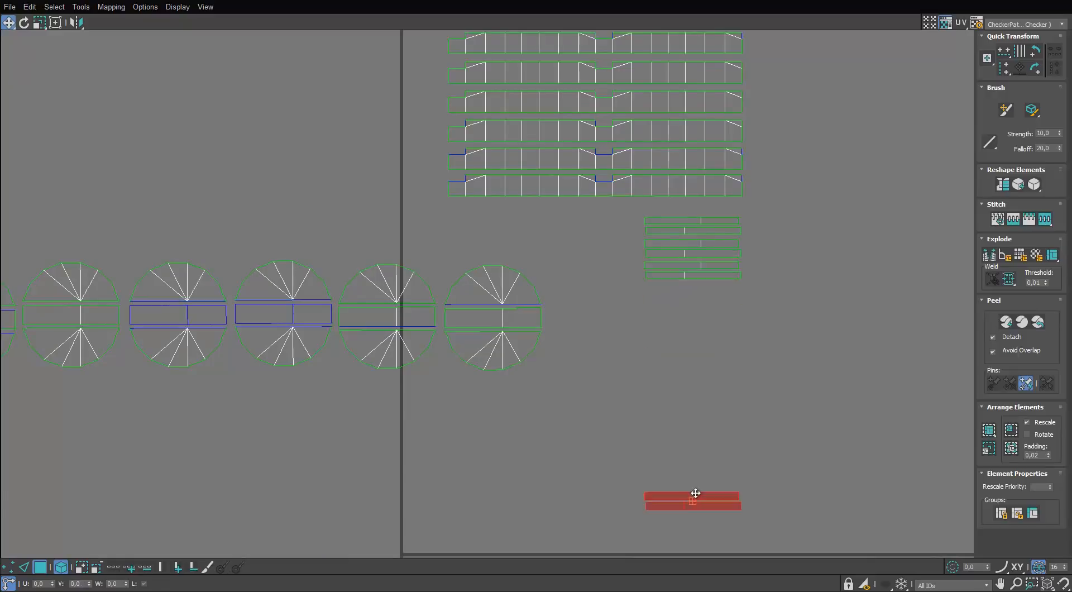
{"action": "left_click_drag", "start_coordinate": [695, 493], "coordinate": [695, 289]}
{"action": "scroll", "coordinate": [727, 275], "scroll_direction": "up", "scroll_amount": 5}
Pull the overlapping short strip pairs apart so every pair has its own place in the column.
{"action": "left_click_drag", "start_coordinate": [732, 345], "coordinate": [732, 332]}
{"action": "scroll", "coordinate": [733, 328], "scroll_direction": "down", "scroll_amount": 3}
{"action": "scroll", "coordinate": [721, 370], "scroll_direction": "up", "scroll_amount": 2}
{"action": "left_click", "coordinate": [722, 313]}
{"action": "left_click", "coordinate": [738, 287], "text": "ctrl"}
{"action": "left_click_drag", "start_coordinate": [738, 287], "coordinate": [749, 341]}
{"action": "left_click", "coordinate": [738, 314]}
{"action": "left_click", "coordinate": [749, 286]}
{"action": "left_click", "coordinate": [749, 313], "text": "ctrl"}
{"action": "left_click", "coordinate": [751, 313]}
{"action": "key", "text": "ctrl+z"}
{"action": "scroll", "coordinate": [771, 281], "scroll_direction": "down", "scroll_amount": 5}
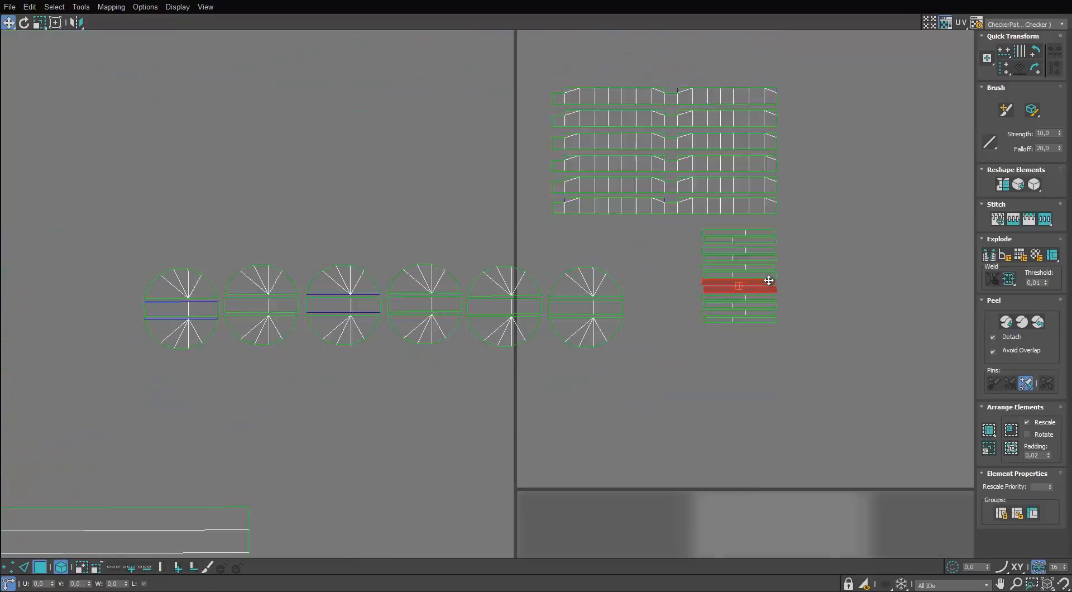
{"action": "scroll", "coordinate": [769, 280], "scroll_direction": "down", "scroll_amount": 2}
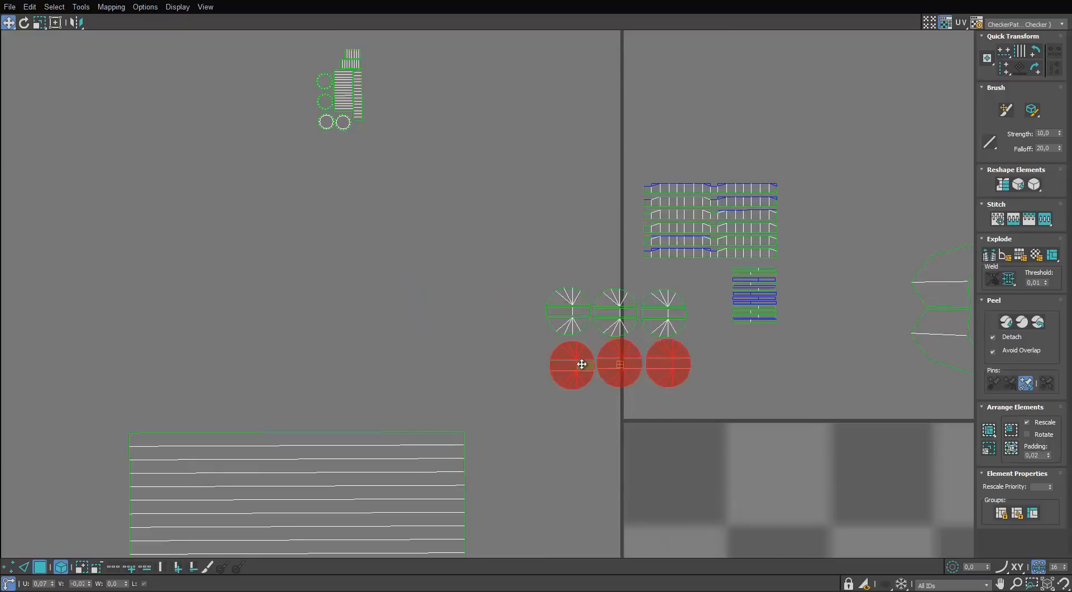
Arrange the six disc shells in two rows of three above the long strips.
{"action": "left_click_drag", "start_coordinate": [571, 312], "coordinate": [568, 309]}
{"action": "left_click_drag", "start_coordinate": [578, 302], "coordinate": [679, 92]}
{"action": "scroll", "coordinate": [747, 266], "scroll_direction": "up", "scroll_amount": 3}
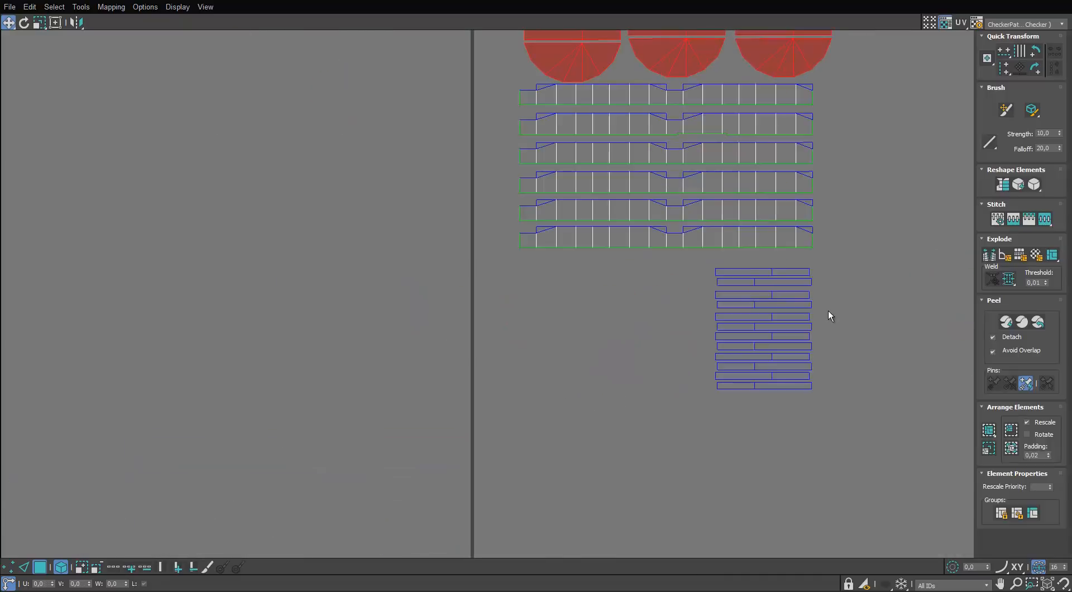
{"action": "left_click_drag", "start_coordinate": [828, 316], "coordinate": [794, 397]}
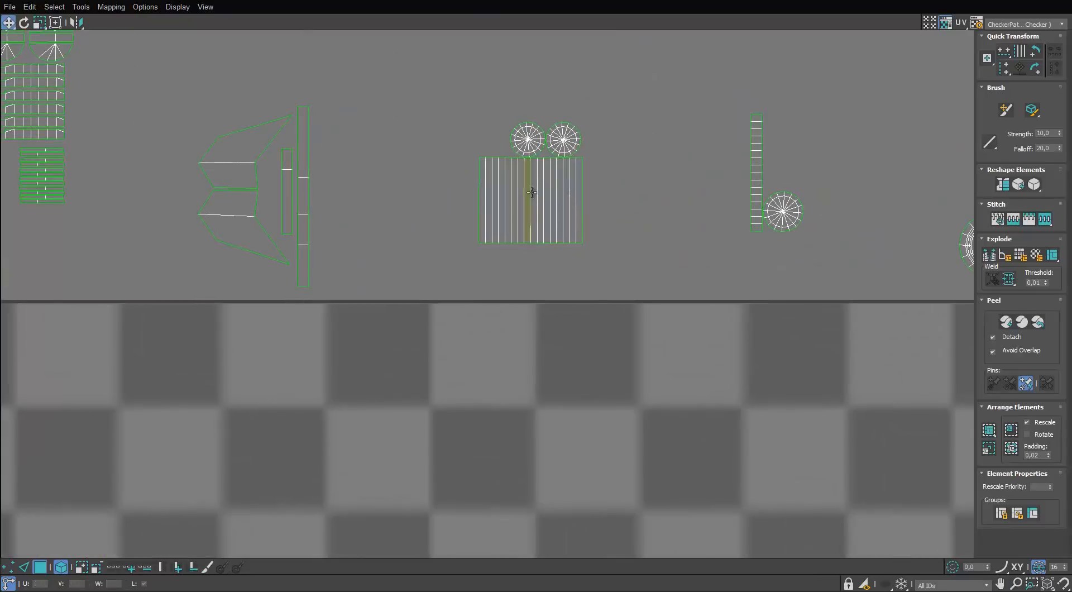
Separate the stacked striped rectangles above the tile into two, and lay their overlapping discs in a row beneath them.
{"action": "left_click", "coordinate": [532, 192]}
{"action": "middle_click_drag", "start_coordinate": [531, 192], "coordinate": [528, 264]}
{"action": "left_click_drag", "start_coordinate": [593, 195], "coordinate": [536, 219]}
{"action": "left_click_drag", "start_coordinate": [563, 263], "coordinate": [564, 171]}
{"action": "left_click_drag", "start_coordinate": [547, 150], "coordinate": [546, 241]}
{"action": "left_click", "coordinate": [558, 337]}
{"action": "left_click_drag", "start_coordinate": [516, 341], "coordinate": [473, 341], "text": "ctrl"}
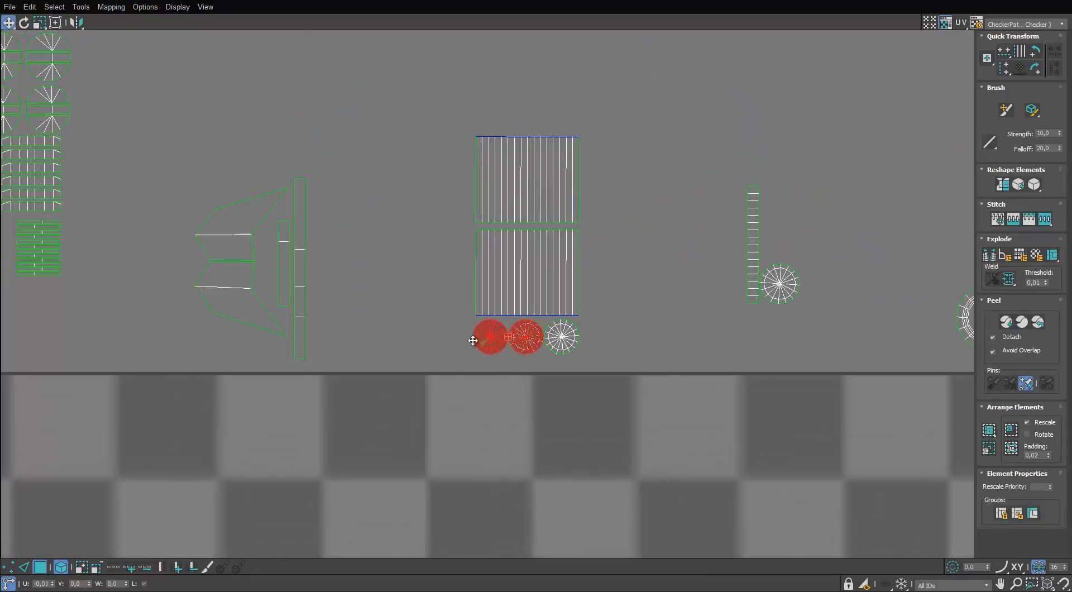
{"action": "scroll", "coordinate": [713, 258], "scroll_direction": "up", "scroll_amount": 3}
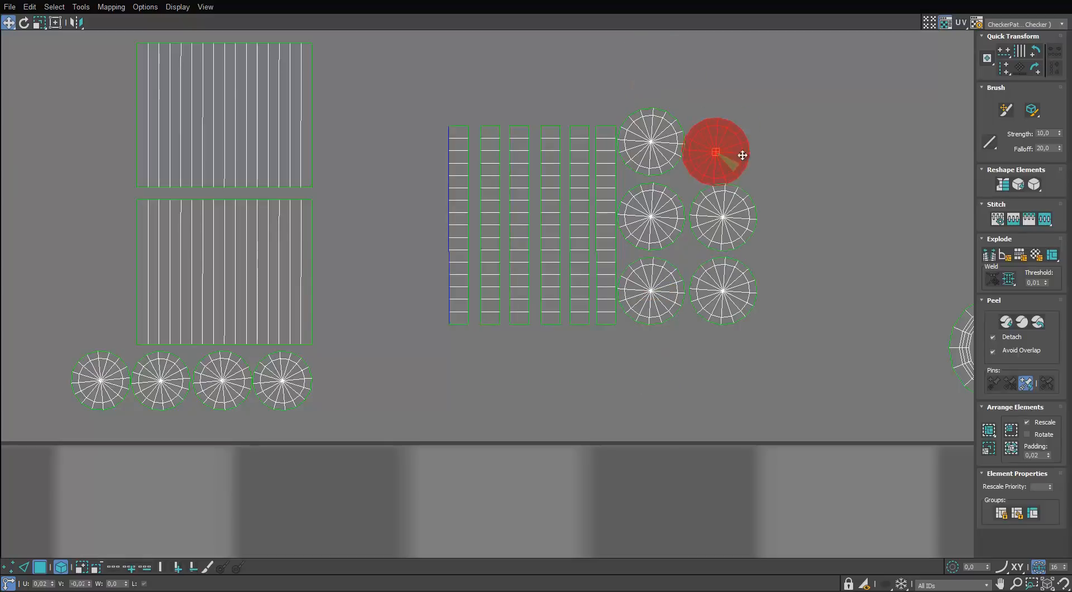
Align the last disc beside the six vertical strips, and separate the two overlapping ring shells next to them vertically.
{"action": "left_click_drag", "start_coordinate": [743, 155], "coordinate": [757, 139]}
{"action": "left_click", "coordinate": [810, 167]}
{"action": "middle_click_drag", "start_coordinate": [915, 246], "coordinate": [568, 175]}
{"action": "left_click_drag", "start_coordinate": [647, 234], "coordinate": [661, 144]}
{"action": "key", "text": "ctrl+z"}
{"action": "left_click_drag", "start_coordinate": [684, 243], "coordinate": [684, 132], "text": "shift"}
{"action": "left_click", "coordinate": [685, 251]}
{"action": "scroll", "coordinate": [685, 252], "scroll_direction": "down", "scroll_amount": 4}
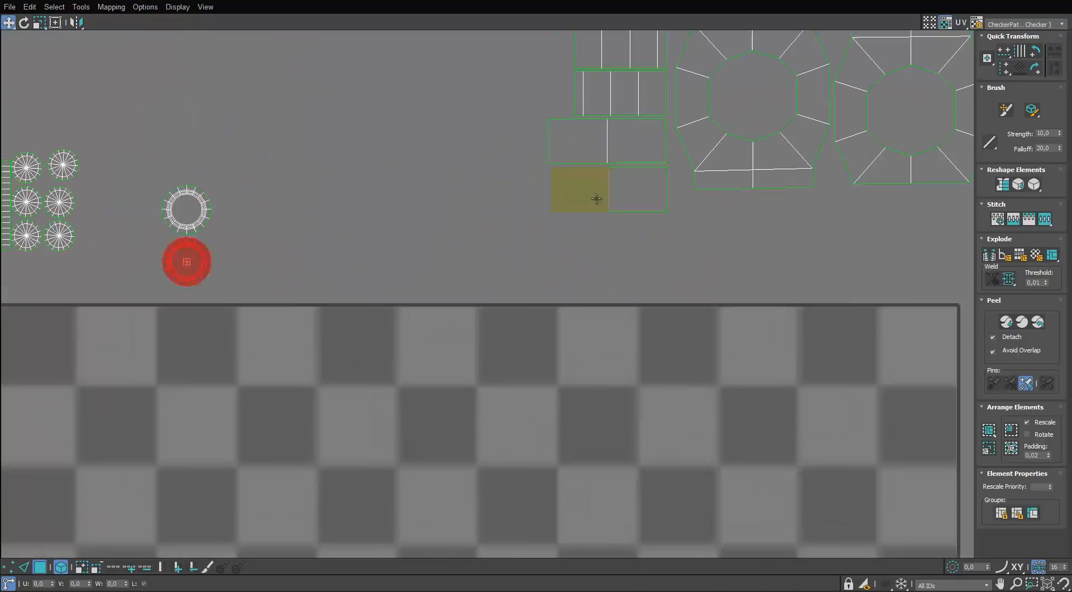
Hide the checker background and move the large mirrored frame shells with their strips into the UV tile's lower-left corner.
{"action": "scroll", "coordinate": [596, 199], "scroll_direction": "down", "scroll_amount": 8}
{"action": "middle_click_drag", "start_coordinate": [562, 326], "coordinate": [601, 136]}
{"action": "left_click_drag", "start_coordinate": [877, 294], "coordinate": [775, 430]}
{"action": "middle_click_drag", "start_coordinate": [808, 366], "coordinate": [806, 432]}
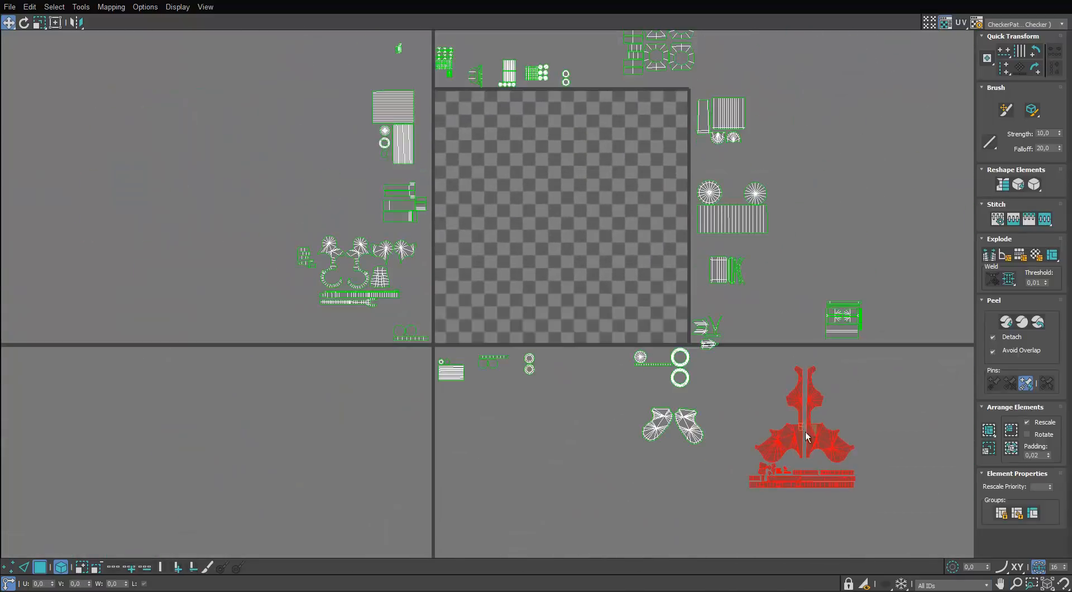
{"action": "left_click", "coordinate": [945, 23]}
{"action": "scroll", "coordinate": [466, 274], "scroll_direction": "up", "scroll_amount": 4}
{"action": "left_click_drag", "start_coordinate": [525, 307], "coordinate": [470, 328]}
{"action": "scroll", "coordinate": [470, 328], "scroll_direction": "down", "scroll_amount": 4}
Place the wide striped shell with its two discs, the large striped rectangles and the octagonal rings in the tile's remaining corners.
{"action": "middle_click_drag", "start_coordinate": [671, 272], "coordinate": [661, 333]}
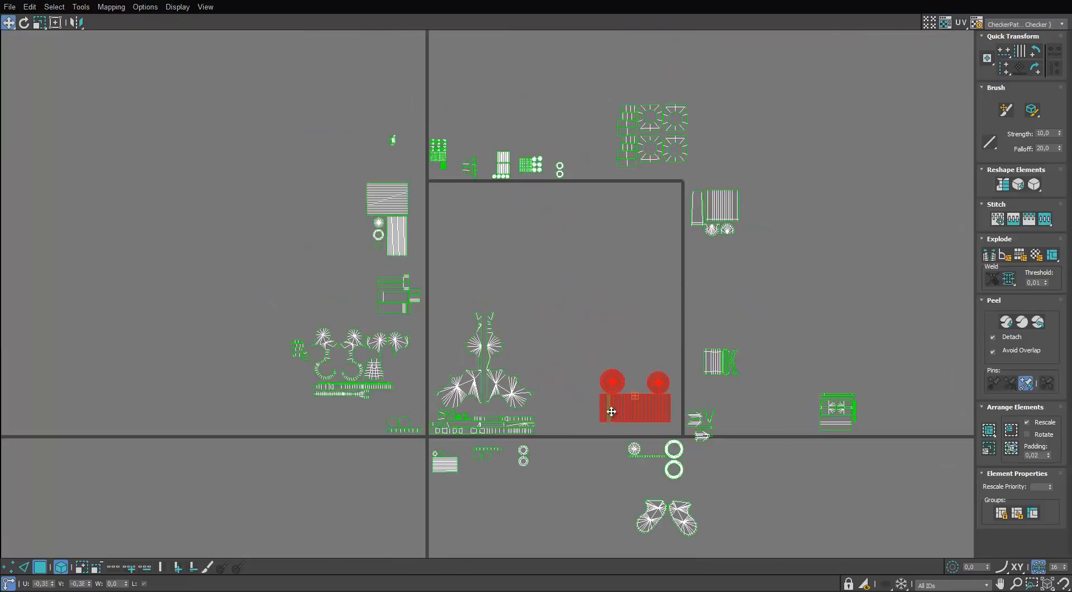
{"action": "scroll", "coordinate": [453, 218], "scroll_direction": "up", "scroll_amount": 4}
{"action": "left_click_drag", "start_coordinate": [396, 213], "coordinate": [291, 374]}
{"action": "scroll", "coordinate": [524, 266], "scroll_direction": "down", "scroll_amount": 4}
Move the group of curved and fan-shaped shells into the tile, directly beneath the octagonal rings.
{"action": "left_click_drag", "start_coordinate": [326, 355], "coordinate": [759, 232]}
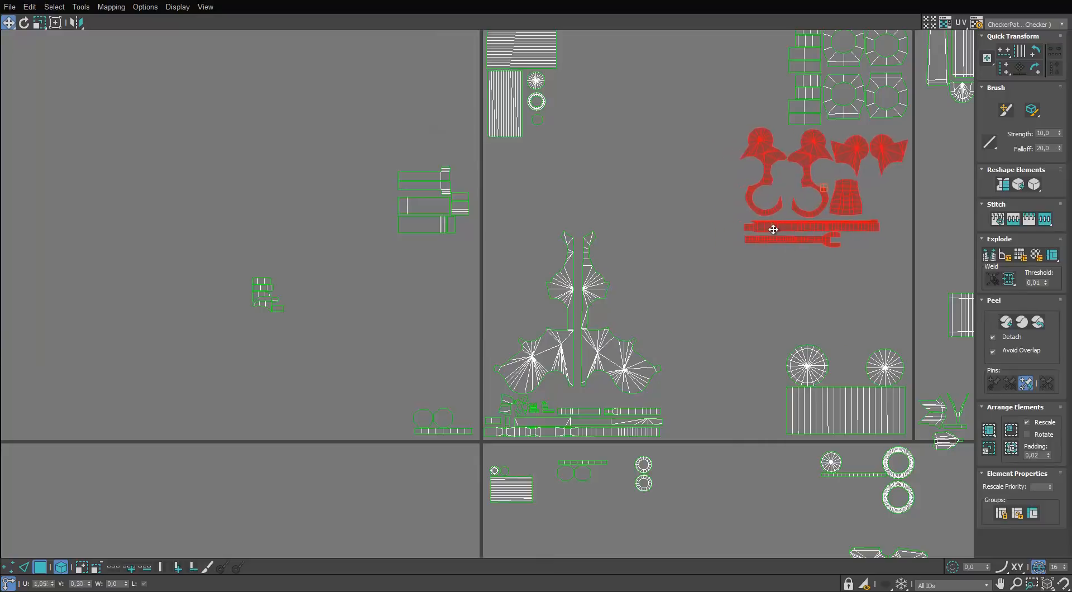
{"action": "scroll", "coordinate": [772, 230], "scroll_direction": "down", "scroll_amount": 2}
{"action": "left_click_drag", "start_coordinate": [734, 196], "coordinate": [734, 175]}
Place the trapezoid group beside the octagonal rings, and the boot-shaped shells between the frame shells and the wide striped shell.
{"action": "middle_click_drag", "start_coordinate": [823, 445], "coordinate": [698, 261]}
{"action": "left_click_drag", "start_coordinate": [767, 365], "coordinate": [685, 414]}
{"action": "left_click_drag", "start_coordinate": [697, 395], "coordinate": [575, 263]}
{"action": "scroll", "coordinate": [583, 270], "scroll_direction": "up", "scroll_amount": 4}
{"action": "key", "text": "e"}
{"action": "left_click_drag", "start_coordinate": [668, 255], "coordinate": [664, 255]}
{"action": "scroll", "coordinate": [670, 258], "scroll_direction": "down", "scroll_amount": 3}
Try to fit the panel shell group from outside the tile above the wide striped shell's discs.
{"action": "middle_click_drag", "start_coordinate": [910, 209], "coordinate": [692, 283]}
{"action": "left_click", "coordinate": [692, 283]}
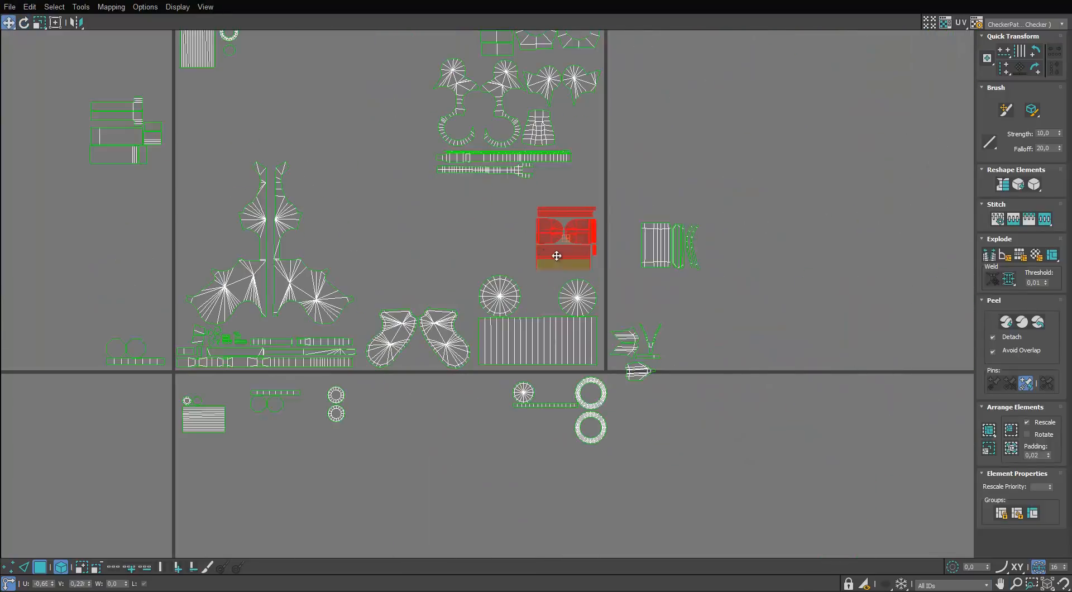
{"action": "left_click_drag", "start_coordinate": [557, 256], "coordinate": [558, 236]}
{"action": "scroll", "coordinate": [557, 236], "scroll_direction": "down", "scroll_amount": 2}
{"action": "middle_click_drag", "start_coordinate": [557, 236], "coordinate": [612, 410]}
{"action": "scroll", "coordinate": [423, 260], "scroll_direction": "up", "scroll_amount": 2}
Try to fit the small striped rectangles and the strips with discs inside the tile, along its upper edge.
{"action": "scroll", "coordinate": [482, 201], "scroll_direction": "up", "scroll_amount": 2}
{"action": "left_click", "coordinate": [510, 202]}
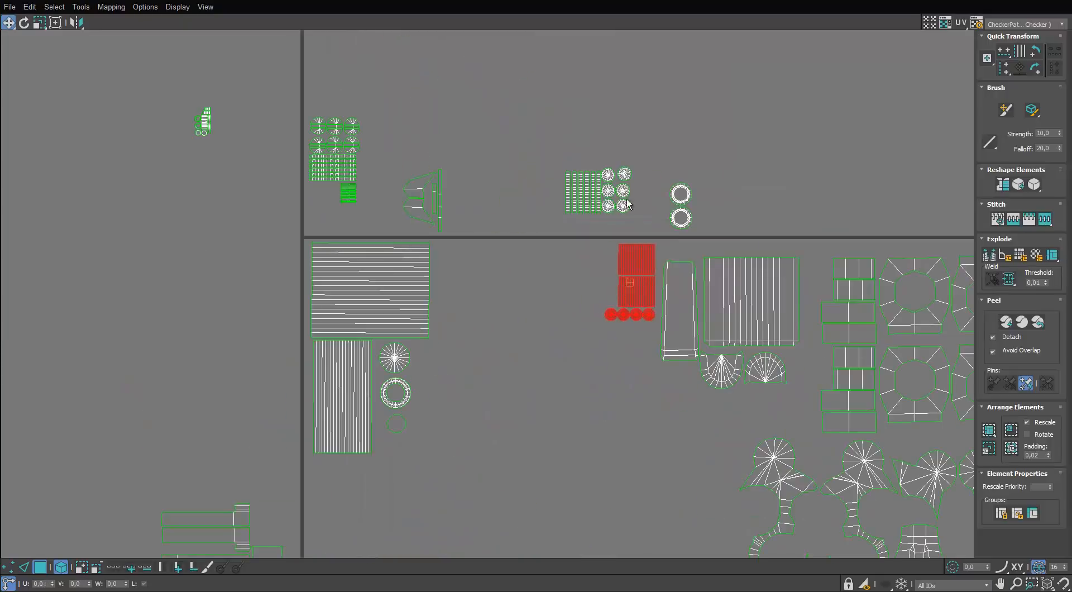
{"action": "left_click_drag", "start_coordinate": [564, 268], "coordinate": [545, 287]}
{"action": "scroll", "coordinate": [462, 187], "scroll_direction": "up", "scroll_amount": 2}
{"action": "scroll", "coordinate": [538, 358], "scroll_direction": "down", "scroll_amount": 5}
{"action": "left_click", "coordinate": [524, 142]}
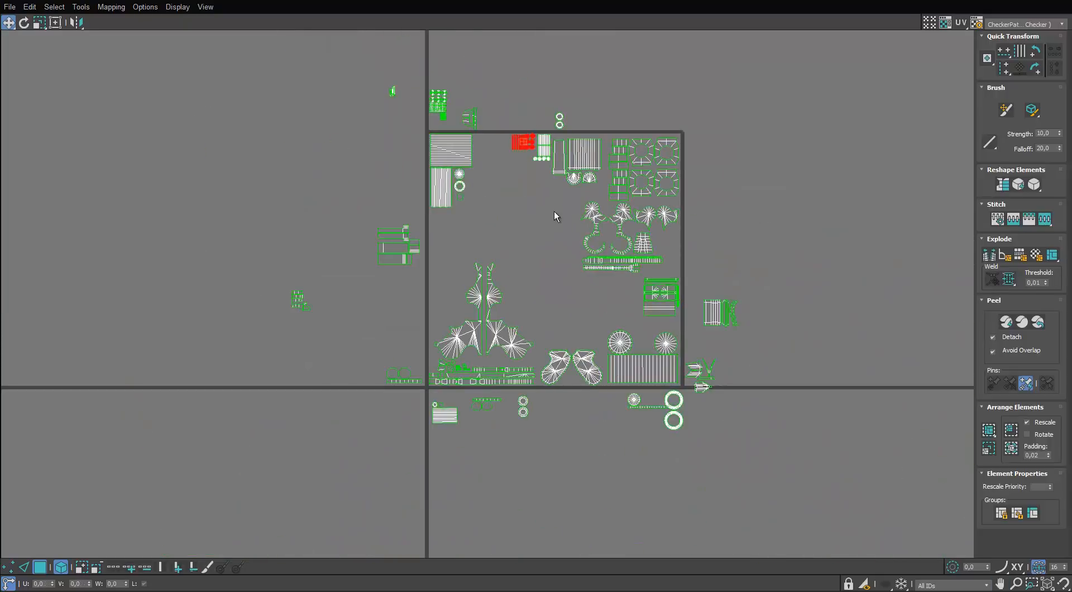
Return the panel shells and the small strip and disc groups to their places outside the tile.
{"action": "left_click_drag", "start_coordinate": [661, 296], "coordinate": [838, 362]}
{"action": "scroll", "coordinate": [677, 351], "scroll_direction": "up", "scroll_amount": 3}
{"action": "left_click", "coordinate": [691, 337]}
{"action": "left_click_drag", "start_coordinate": [691, 337], "coordinate": [758, 337]}
Move the small shell groups below, above and at the lower-left edge of the tile farther away from it.
{"action": "scroll", "coordinate": [659, 307], "scroll_direction": "down", "scroll_amount": 2}
{"action": "left_click_drag", "start_coordinate": [617, 349], "coordinate": [625, 375]}
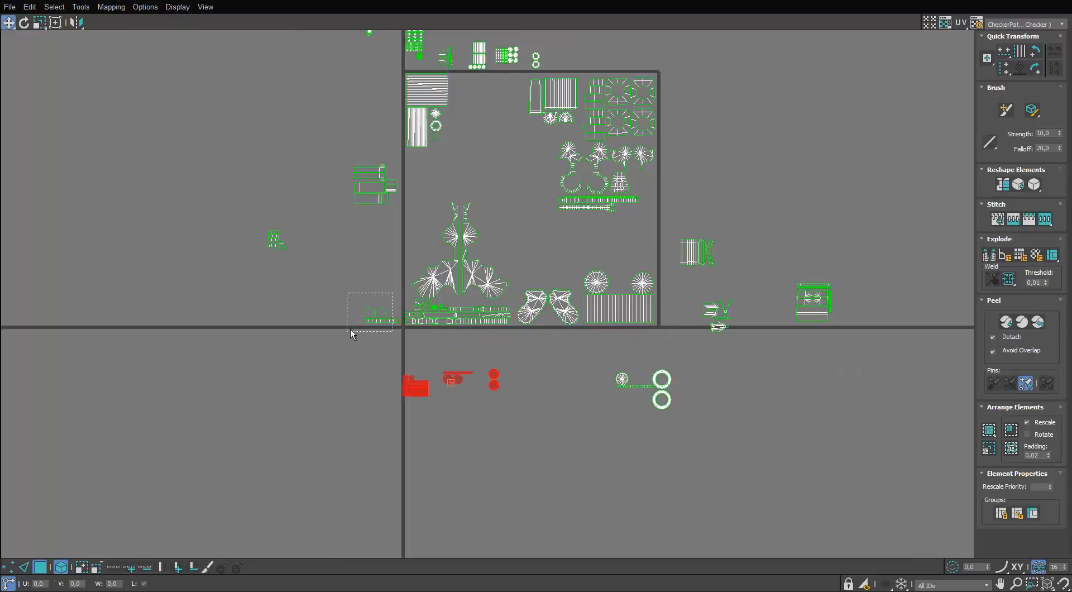
{"action": "left_click_drag", "start_coordinate": [362, 189], "coordinate": [339, 185]}
{"action": "middle_click_drag", "start_coordinate": [339, 185], "coordinate": [309, 298]}
{"action": "left_click_drag", "start_coordinate": [524, 131], "coordinate": [330, 176]}
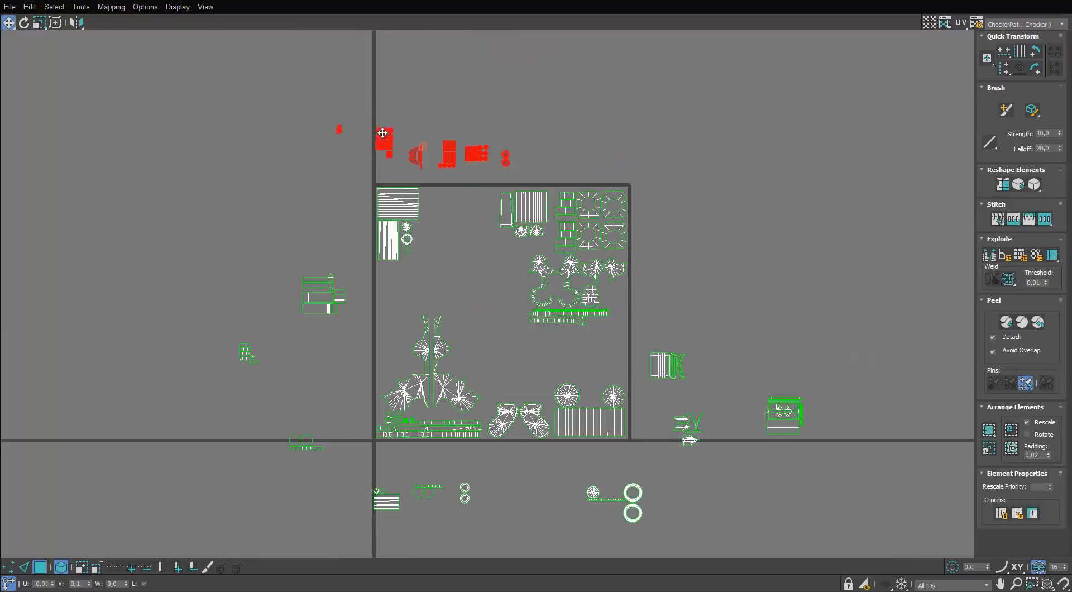
{"action": "left_click_drag", "start_coordinate": [638, 165], "coordinate": [385, 448]}
Select all shells and scale them up uniformly to about 120%.
{"action": "key", "text": "r"}
{"action": "middle_click_drag", "start_coordinate": [330, 454], "coordinate": [411, 304]}
{"action": "key", "text": "ctrl+a"}
{"action": "left_click_drag", "start_coordinate": [397, 161], "coordinate": [396, 147]}
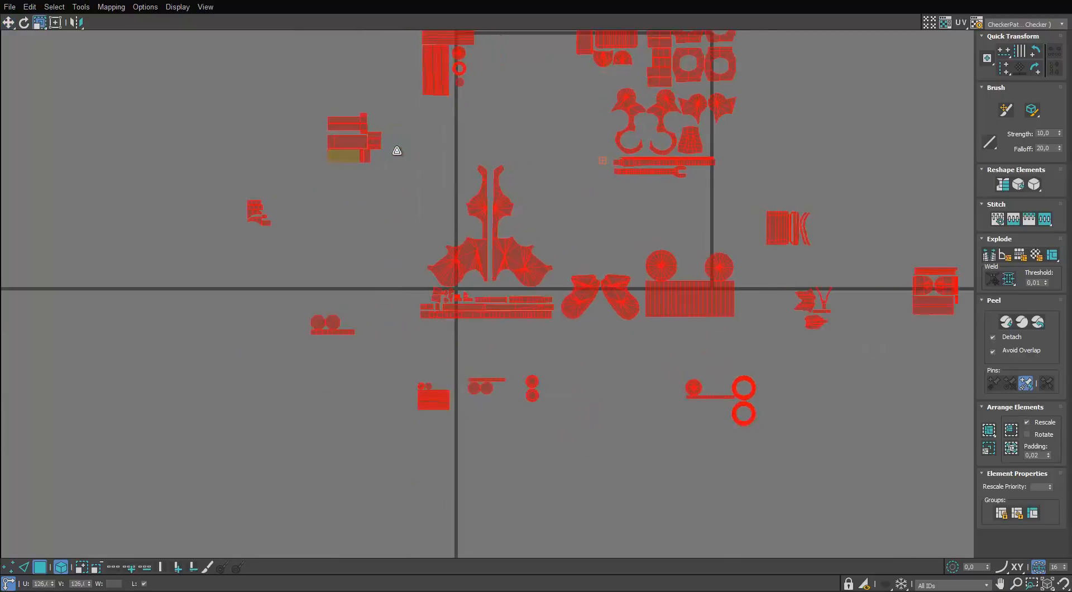
Try to move the enlarged shell groups back within the borders of the UV tile.
{"action": "scroll", "coordinate": [628, 227], "scroll_direction": "down", "scroll_amount": 2}
{"action": "middle_click_drag", "start_coordinate": [628, 227], "coordinate": [656, 322]}
{"action": "left_click_drag", "start_coordinate": [749, 136], "coordinate": [605, 298]}
{"action": "scroll", "coordinate": [660, 278], "scroll_direction": "up", "scroll_amount": 2}
{"action": "key", "text": "w"}
{"action": "left_click_drag", "start_coordinate": [632, 103], "coordinate": [596, 141]}
{"action": "left_click_drag", "start_coordinate": [460, 101], "coordinate": [403, 137]}
{"action": "left_click_drag", "start_coordinate": [787, 78], "coordinate": [564, 346]}
{"action": "left_click_drag", "start_coordinate": [692, 273], "coordinate": [728, 234]}
{"action": "scroll", "coordinate": [679, 322], "scroll_direction": "down", "scroll_amount": 3}
Scale all shells down together to about 97%.
{"action": "left_click_drag", "start_coordinate": [872, 126], "coordinate": [420, 518]}
{"action": "scroll", "coordinate": [514, 375], "scroll_direction": "up", "scroll_amount": 2}
{"action": "left_click_drag", "start_coordinate": [597, 324], "coordinate": [595, 330]}
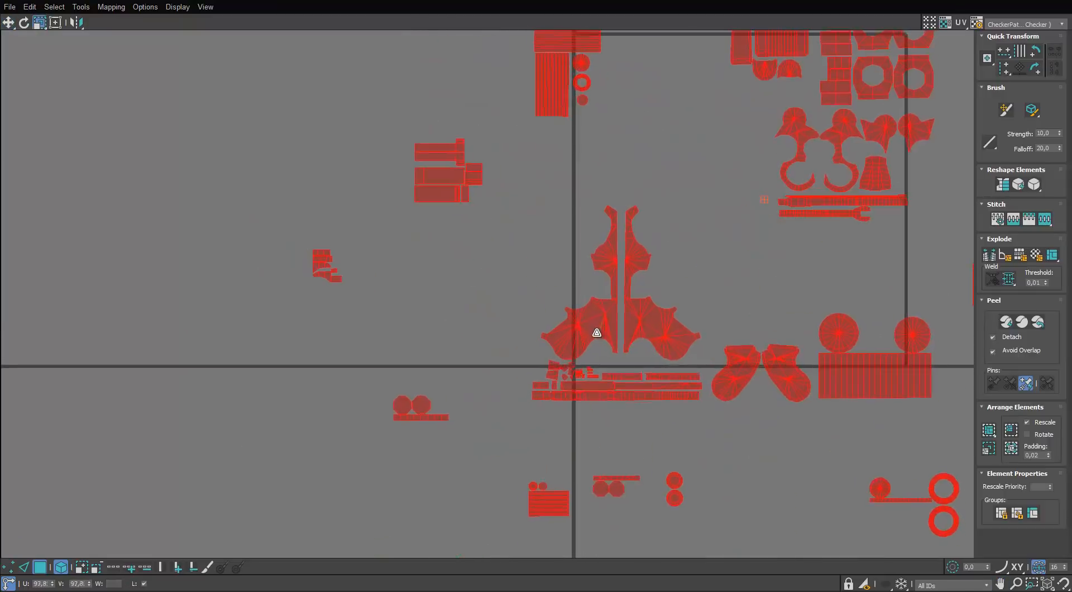
Move the large striped rectangle with its circles, the frame shells and the small strips inside the tile's lower border.
{"action": "scroll", "coordinate": [608, 363], "scroll_direction": "down", "scroll_amount": 1}
{"action": "left_click_drag", "start_coordinate": [831, 93], "coordinate": [650, 310]}
{"action": "left_click_drag", "start_coordinate": [696, 162], "coordinate": [675, 185]}
{"action": "left_click_drag", "start_coordinate": [605, 120], "coordinate": [497, 226]}
{"action": "left_click_drag", "start_coordinate": [634, 270], "coordinate": [491, 440]}
{"action": "left_click_drag", "start_coordinate": [606, 385], "coordinate": [623, 357]}
{"action": "scroll", "coordinate": [654, 402], "scroll_direction": "up", "scroll_amount": 3}
{"action": "left_click_drag", "start_coordinate": [582, 405], "coordinate": [610, 404]}
Move the two curved grip shells below the tile and mirror one so both lean the same way.
{"action": "middle_click_drag", "start_coordinate": [793, 357], "coordinate": [619, 322]}
{"action": "left_click_drag", "start_coordinate": [826, 291], "coordinate": [688, 410]}
{"action": "left_click_drag", "start_coordinate": [692, 414], "coordinate": [643, 360]}
{"action": "left_click_drag", "start_coordinate": [606, 368], "coordinate": [456, 399]}
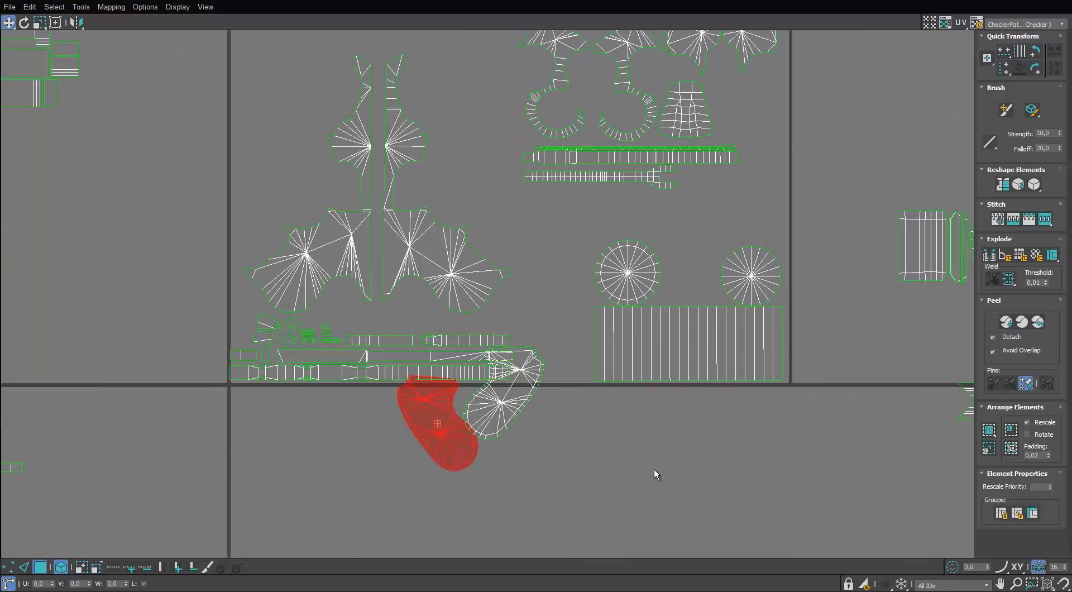
{"action": "key", "text": "ctrl+z"}
{"action": "scroll", "coordinate": [609, 475], "scroll_direction": "down", "scroll_amount": 2}
{"action": "left_click_drag", "start_coordinate": [613, 481], "coordinate": [497, 461]}
{"action": "left_click_drag", "start_coordinate": [516, 455], "coordinate": [498, 507]}
{"action": "middle_click_drag", "start_coordinate": [506, 509], "coordinate": [507, 453]}
{"action": "scroll", "coordinate": [508, 454], "scroll_direction": "up", "scroll_amount": 2}
{"action": "left_click", "coordinate": [508, 454]}
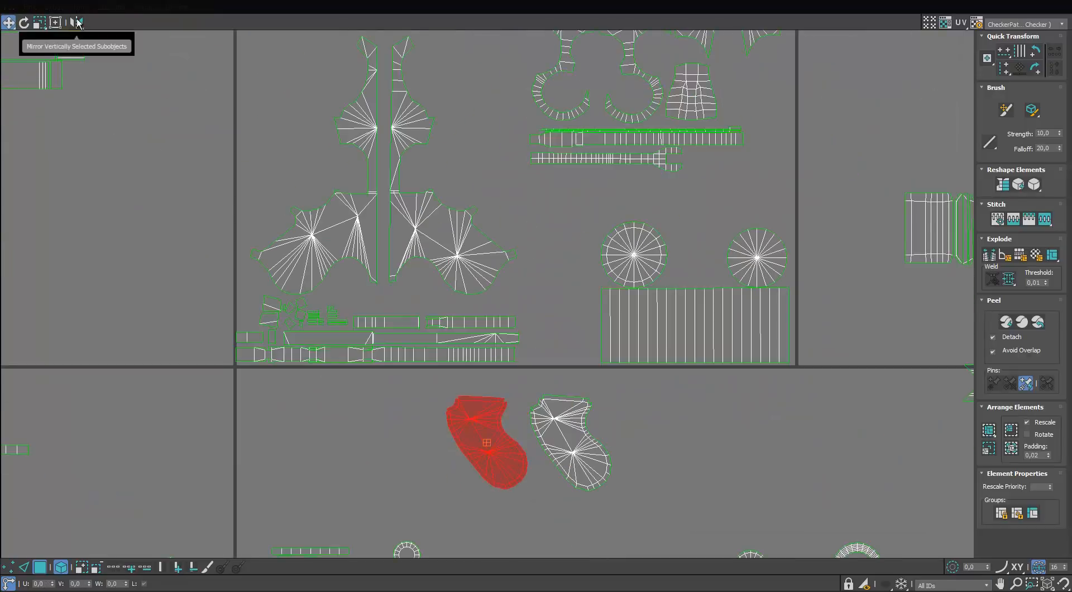
Mirror one grip shell vertically and stack both inside the tile between the frame shells and the large striped rectangle.
{"action": "left_click_drag", "start_coordinate": [574, 451], "coordinate": [500, 549]}
{"action": "middle_click_drag", "start_coordinate": [528, 439], "coordinate": [547, 364]}
{"action": "left_click_drag", "start_coordinate": [547, 364], "coordinate": [502, 460]}
{"action": "left_click_drag", "start_coordinate": [502, 460], "coordinate": [568, 242]}
{"action": "middle_click_drag", "start_coordinate": [569, 242], "coordinate": [575, 283]}
Move the two large frame shells and the cluster of tiny shells toward the tile's lower-left corner.
{"action": "left_click_drag", "start_coordinate": [479, 189], "coordinate": [367, 199]}
{"action": "left_click_drag", "start_coordinate": [367, 200], "coordinate": [356, 200]}
{"action": "scroll", "coordinate": [329, 259], "scroll_direction": "up", "scroll_amount": 2}
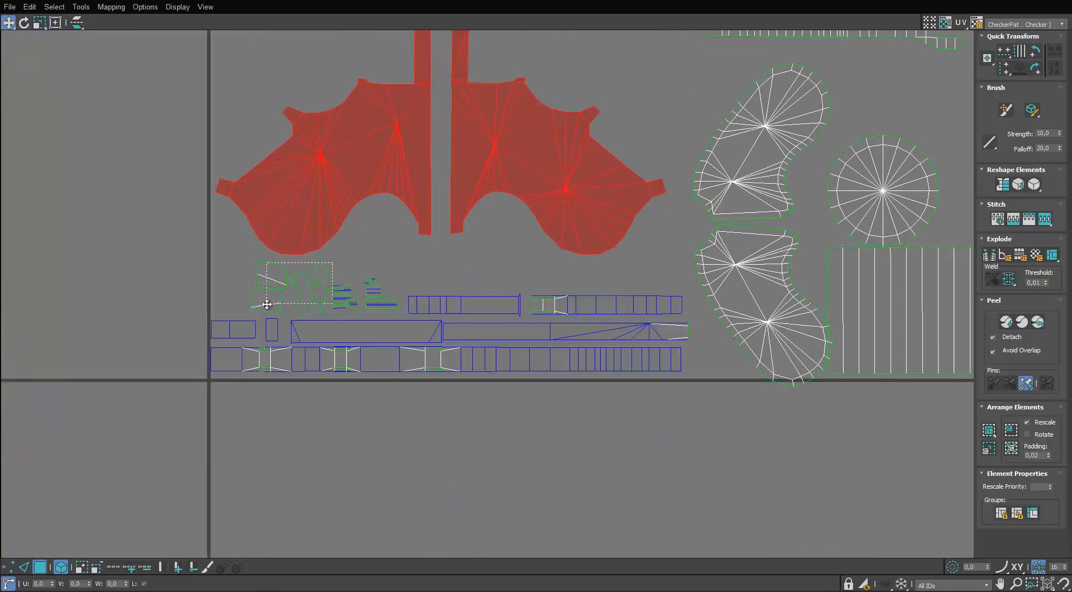
{"action": "left_click", "coordinate": [351, 277]}
{"action": "left_click_drag", "start_coordinate": [237, 301], "coordinate": [233, 302]}
{"action": "left_click_drag", "start_coordinate": [415, 195], "coordinate": [397, 209]}
{"action": "key", "text": "ctrl+z"}
{"action": "left_click", "coordinate": [464, 181], "text": "ctrl"}
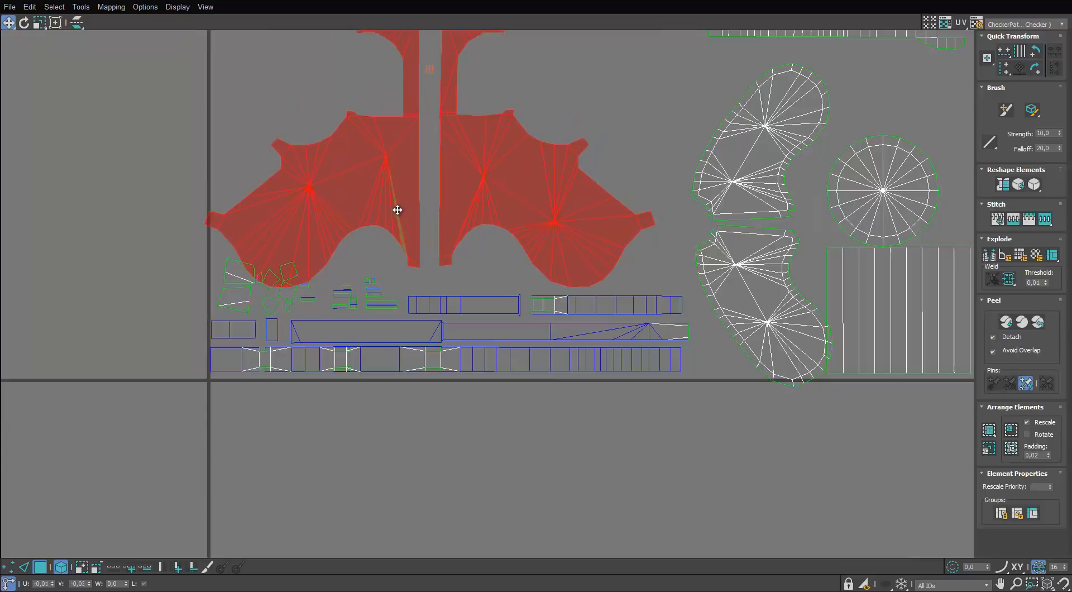
Distribute the tiny shells into the gaps beneath the curved edges of the frame shells.
{"action": "left_click", "coordinate": [342, 304]}
{"action": "left_click", "coordinate": [300, 305]}
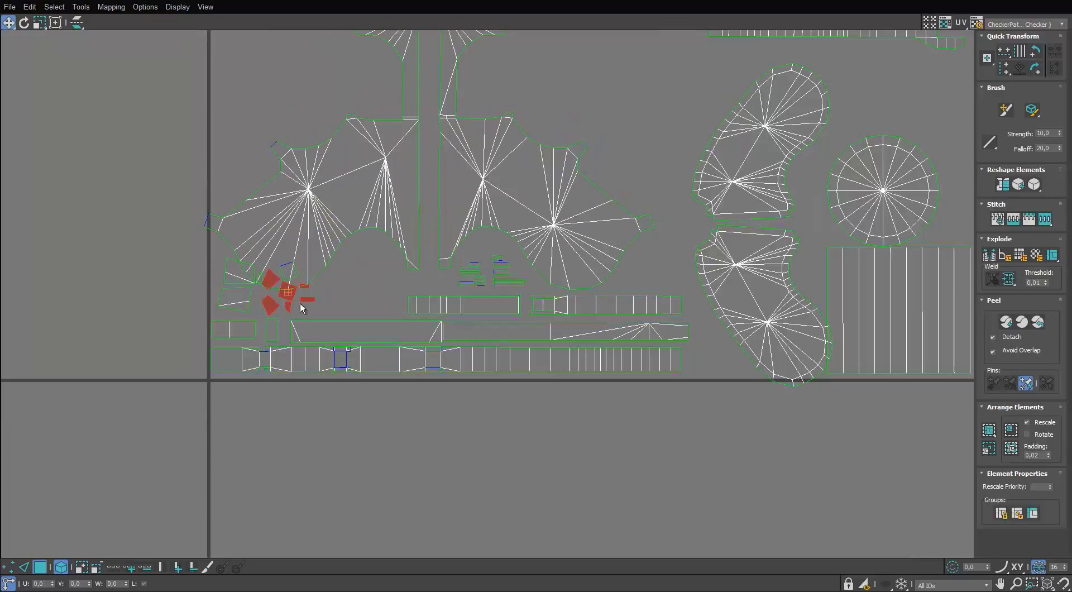
{"action": "left_click_drag", "start_coordinate": [358, 283], "coordinate": [253, 275]}
{"action": "scroll", "coordinate": [225, 275], "scroll_direction": "up", "scroll_amount": 2}
{"action": "key", "text": "e"}
{"action": "left_click_drag", "start_coordinate": [226, 275], "coordinate": [227, 265]}
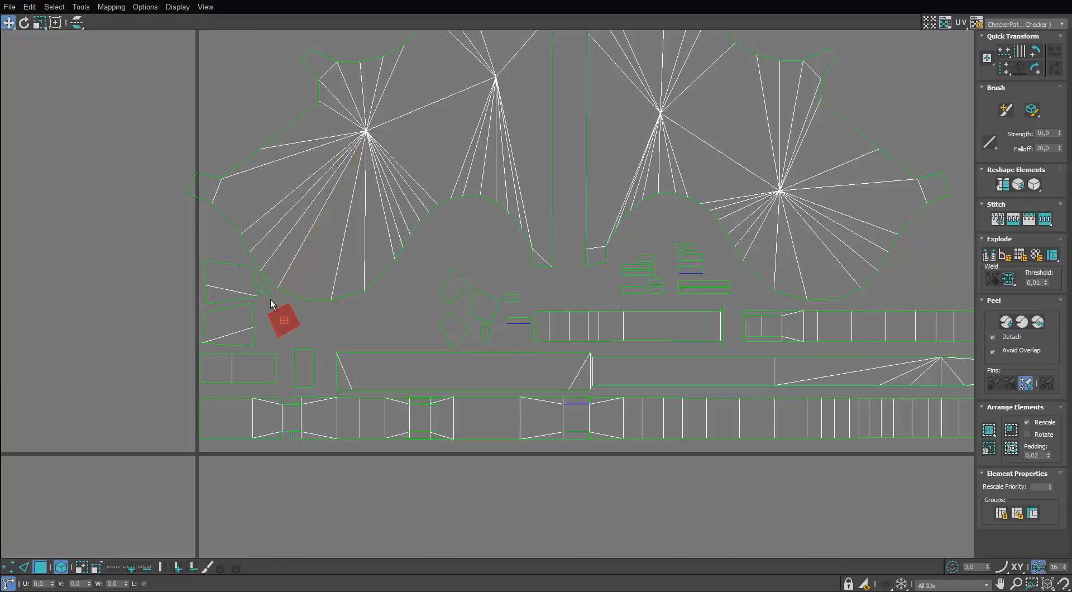
Move the striped rectangle with its curved strips from outside the tile into the gap above the lower-right circle.
{"action": "scroll", "coordinate": [279, 304], "scroll_direction": "down", "scroll_amount": 5}
{"action": "middle_click_drag", "start_coordinate": [395, 293], "coordinate": [525, 536]}
{"action": "scroll", "coordinate": [500, 224], "scroll_direction": "down", "scroll_amount": 1}
{"action": "left_click_drag", "start_coordinate": [500, 144], "coordinate": [365, 324]}
{"action": "left_click_drag", "start_coordinate": [413, 192], "coordinate": [465, 241]}
{"action": "left_click", "coordinate": [375, 337]}
{"action": "middle_click_drag", "start_coordinate": [915, 514], "coordinate": [672, 359]}
{"action": "scroll", "coordinate": [498, 222], "scroll_direction": "up", "scroll_amount": 2}
{"action": "left_click", "coordinate": [644, 287]}
{"action": "left_click_drag", "start_coordinate": [656, 357], "coordinate": [390, 301]}
{"action": "scroll", "coordinate": [391, 300], "scroll_direction": "down", "scroll_amount": 3}
{"action": "middle_click_drag", "start_coordinate": [362, 438], "coordinate": [535, 317]}
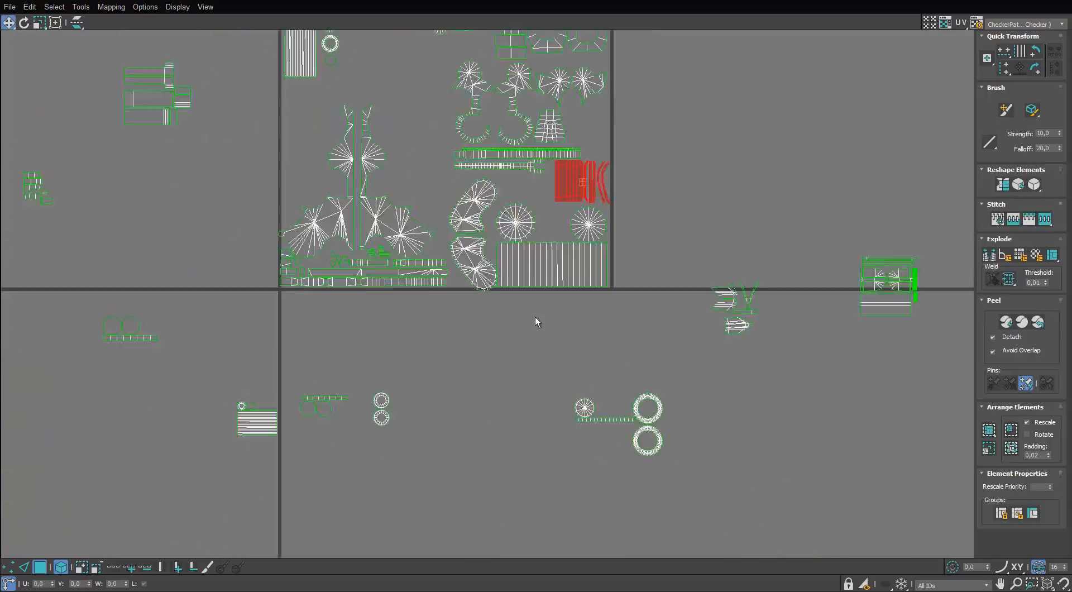
Move the group with the fan-shaped shells and thin strips into the tile beside the upper-left striped rectangle.
{"action": "middle_click_drag", "start_coordinate": [446, 223], "coordinate": [557, 500]}
{"action": "middle_click_drag", "start_coordinate": [480, 475], "coordinate": [491, 268]}
{"action": "left_click", "coordinate": [863, 292]}
{"action": "left_click_drag", "start_coordinate": [864, 292], "coordinate": [467, 65]}
{"action": "middle_click_drag", "start_coordinate": [468, 65], "coordinate": [491, 176]}
{"action": "scroll", "coordinate": [497, 178], "scroll_direction": "up", "scroll_amount": 3}
{"action": "scroll", "coordinate": [515, 163], "scroll_direction": "up", "scroll_amount": 3}
{"action": "left_click_drag", "start_coordinate": [511, 161], "coordinate": [507, 146]}
{"action": "middle_click_drag", "start_coordinate": [505, 134], "coordinate": [528, 276]}
{"action": "scroll", "coordinate": [837, 184], "scroll_direction": "down", "scroll_amount": 2}
{"action": "middle_click_drag", "start_coordinate": [893, 176], "coordinate": [677, 197]}
{"action": "left_click_drag", "start_coordinate": [676, 197], "coordinate": [502, 390]}
{"action": "left_click_drag", "start_coordinate": [515, 371], "coordinate": [531, 368]}
{"action": "left_click", "coordinate": [478, 329]}
{"action": "middle_click_drag", "start_coordinate": [445, 282], "coordinate": [451, 292]}
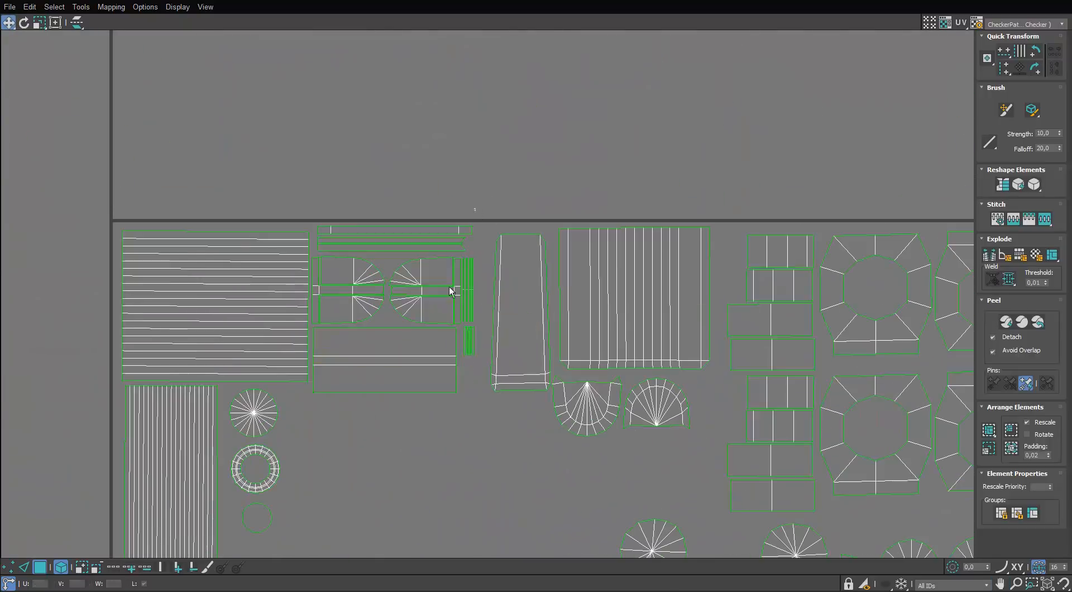
Move the group of plain rectangular shells from outside the tile to the space below the fan-and-strip group.
{"action": "middle_click_drag", "start_coordinate": [366, 445], "coordinate": [465, 208]}
{"action": "scroll", "coordinate": [465, 208], "scroll_direction": "down", "scroll_amount": 4}
{"action": "scroll", "coordinate": [263, 248], "scroll_direction": "up", "scroll_amount": 2}
{"action": "left_click_drag", "start_coordinate": [234, 287], "coordinate": [620, 211]}
{"action": "scroll", "coordinate": [581, 216], "scroll_direction": "down", "scroll_amount": 3}
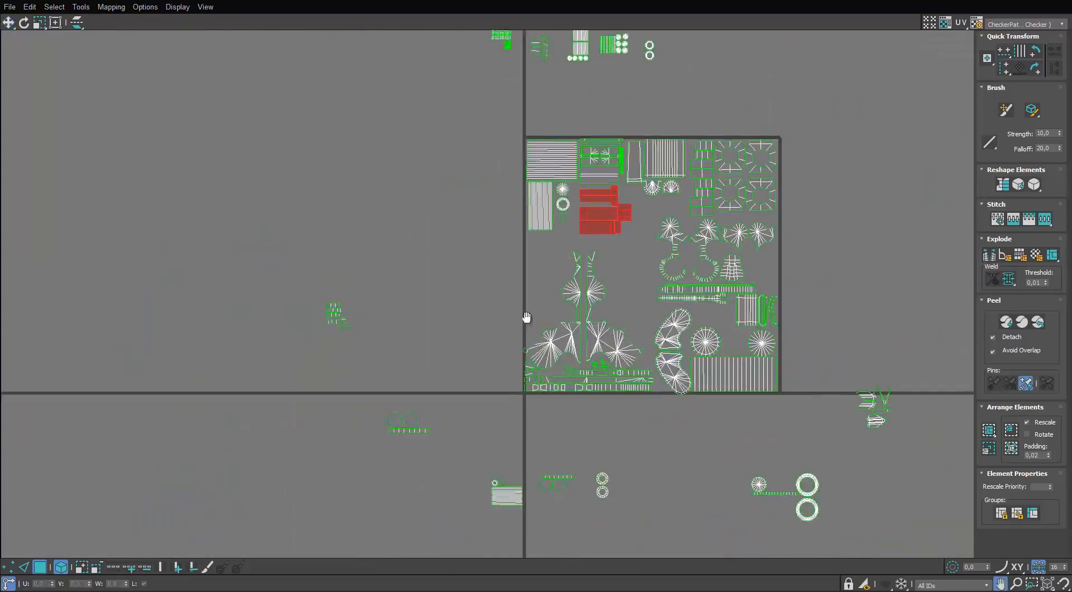
Move the forked shell group into the middle of the tile, beneath the plain rectangular shells.
{"action": "middle_click_drag", "start_coordinate": [526, 317], "coordinate": [333, 255]}
{"action": "scroll", "coordinate": [677, 354], "scroll_direction": "up", "scroll_amount": 1}
{"action": "left_click_drag", "start_coordinate": [677, 354], "coordinate": [379, 157]}
{"action": "scroll", "coordinate": [379, 157], "scroll_direction": "up", "scroll_amount": 3}
{"action": "left_click_drag", "start_coordinate": [310, 137], "coordinate": [312, 133]}
{"action": "scroll", "coordinate": [313, 133], "scroll_direction": "down", "scroll_amount": 3}
{"action": "middle_click_drag", "start_coordinate": [313, 133], "coordinate": [492, 204]}
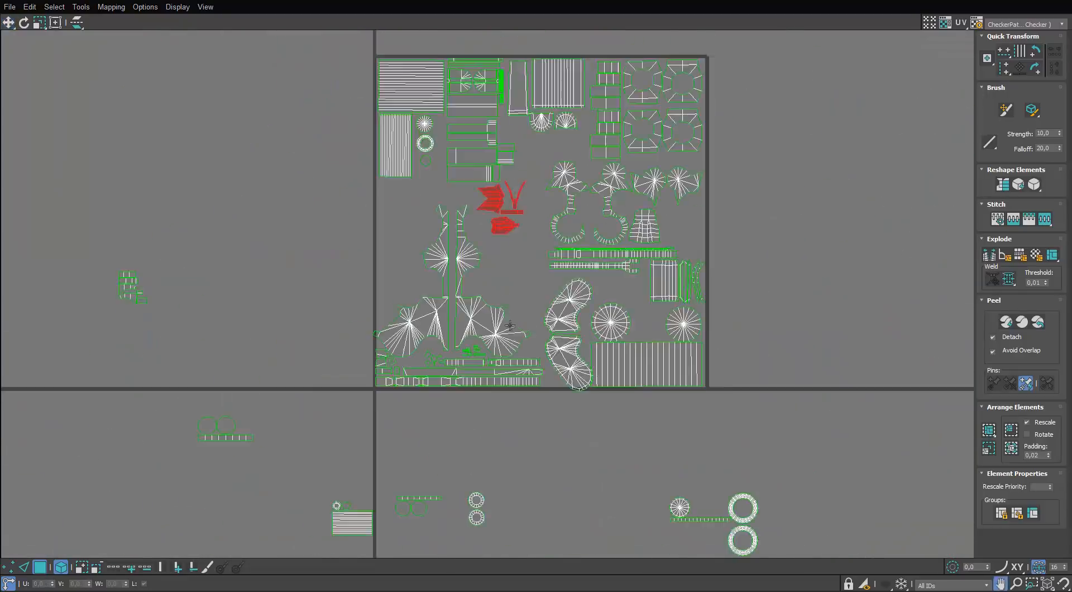
Place the small striped rectangle and the six-circle group one below the other along the tile's left edge.
{"action": "left_click_drag", "start_coordinate": [357, 468], "coordinate": [422, 525]}
{"action": "left_click_drag", "start_coordinate": [394, 480], "coordinate": [452, 84]}
{"action": "scroll", "coordinate": [418, 240], "scroll_direction": "up", "scroll_amount": 2}
{"action": "scroll", "coordinate": [429, 251], "scroll_direction": "down", "scroll_amount": 3}
{"action": "middle_click_drag", "start_coordinate": [430, 251], "coordinate": [393, 416]}
{"action": "left_click_drag", "start_coordinate": [519, 129], "coordinate": [396, 414]}
{"action": "scroll", "coordinate": [390, 449], "scroll_direction": "up", "scroll_amount": 6}
{"action": "scroll", "coordinate": [395, 414], "scroll_direction": "down", "scroll_amount": 7}
{"action": "middle_click_drag", "start_coordinate": [350, 231], "coordinate": [388, 305]}
Move the striped block with its row of small circles into the tile's right edge beside the tapered grid shell.
{"action": "left_click_drag", "start_coordinate": [483, 249], "coordinate": [550, 424]}
{"action": "middle_click_drag", "start_coordinate": [550, 424], "coordinate": [486, 211]}
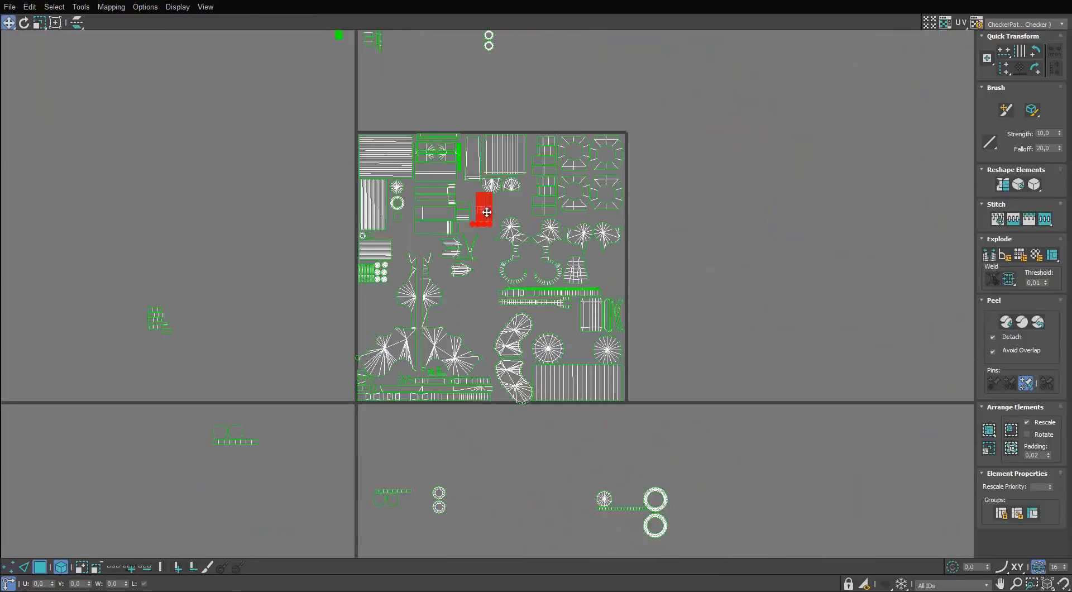
{"action": "scroll", "coordinate": [614, 269], "scroll_direction": "up", "scroll_amount": 5}
{"action": "left_click_drag", "start_coordinate": [485, 210], "coordinate": [614, 250]}
{"action": "scroll", "coordinate": [614, 250], "scroll_direction": "down", "scroll_amount": 5}
Arrange the two large rings, circle and long strip in the tile's middle, with the strip rotated vertical beside the circle.
{"action": "middle_click_drag", "start_coordinate": [614, 251], "coordinate": [624, 160]}
{"action": "left_click_drag", "start_coordinate": [711, 364], "coordinate": [646, 433]}
{"action": "scroll", "coordinate": [481, 212], "scroll_direction": "up", "scroll_amount": 5}
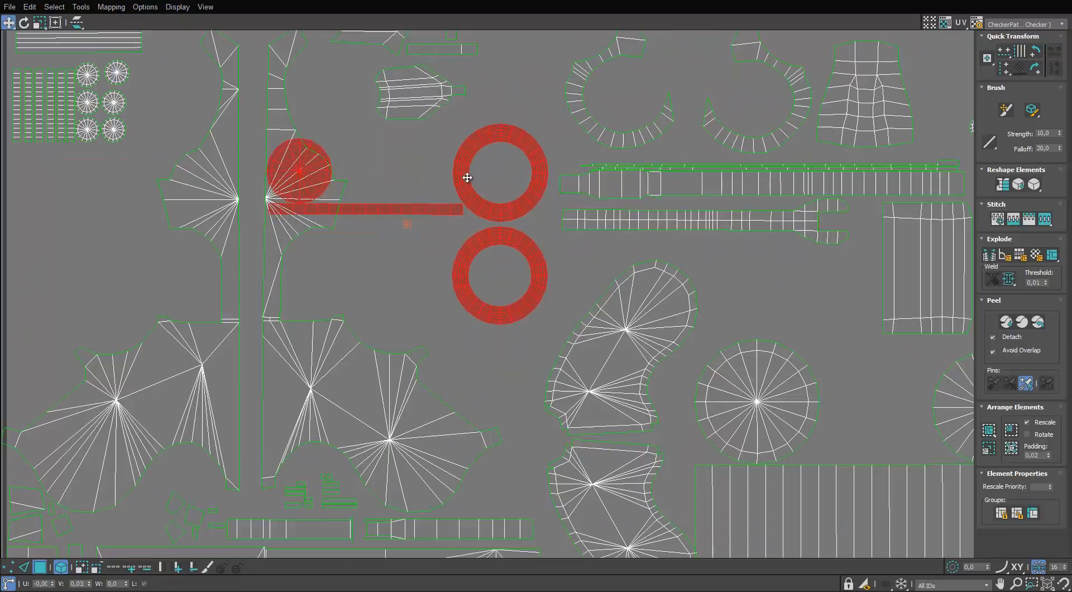
{"action": "left_click", "coordinate": [393, 275]}
{"action": "left_click_drag", "start_coordinate": [393, 274], "coordinate": [312, 178]}
{"action": "left_click", "coordinate": [334, 190], "text": "alt"}
{"action": "left_click_drag", "start_coordinate": [327, 160], "coordinate": [379, 236]}
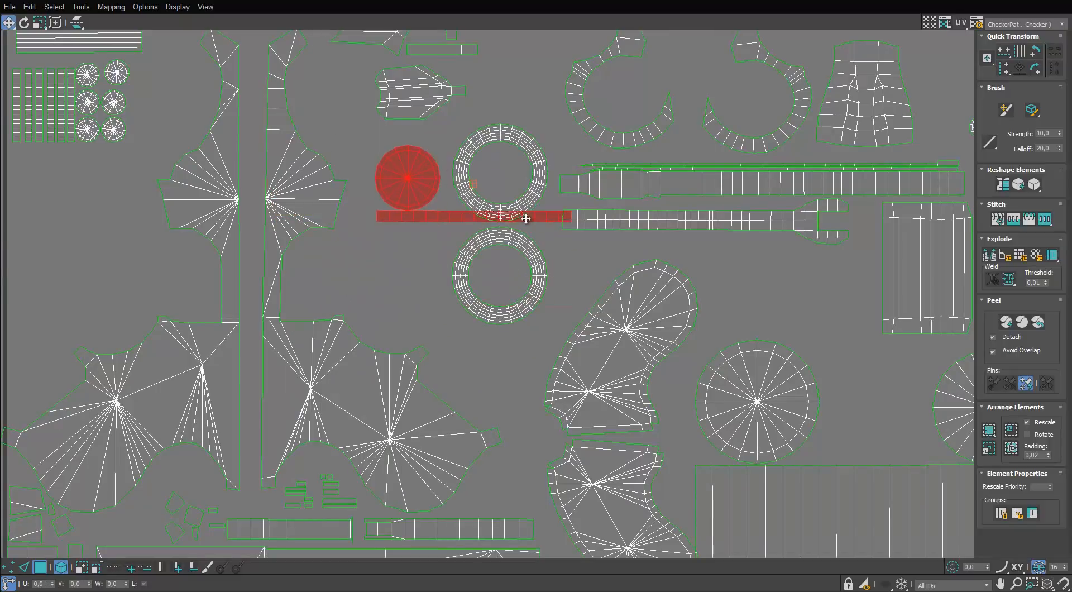
{"action": "left_click_drag", "start_coordinate": [408, 308], "coordinate": [438, 248]}
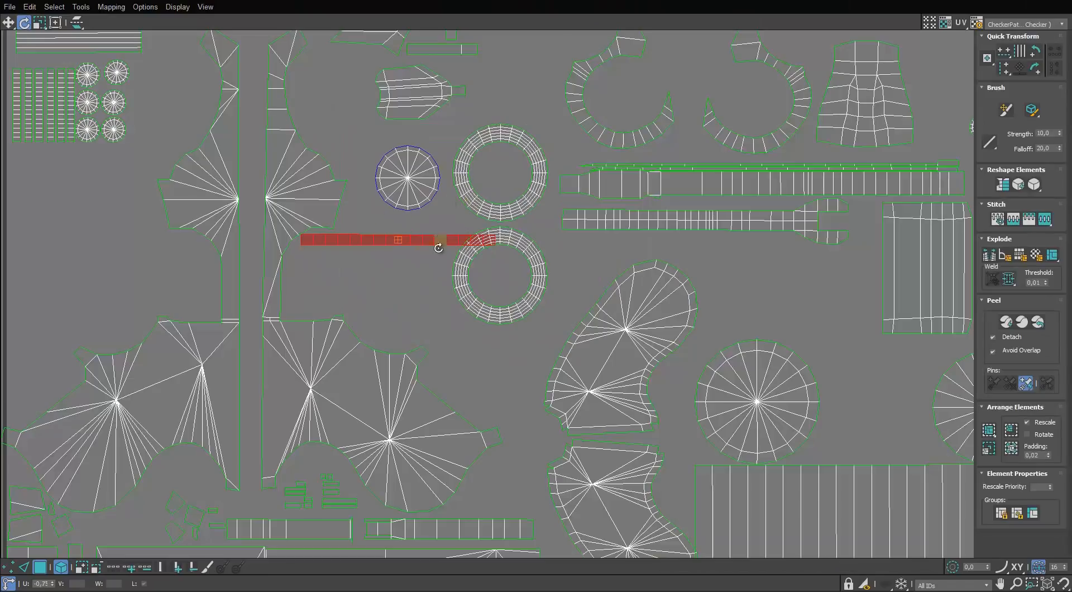
{"action": "left_click_drag", "start_coordinate": [381, 300], "coordinate": [351, 294]}
Move one pair of octagons with its strip to the tile's left edge above the frame shells.
{"action": "scroll", "coordinate": [438, 234], "scroll_direction": "down", "scroll_amount": 9}
{"action": "scroll", "coordinate": [418, 253], "scroll_direction": "up", "scroll_amount": 4}
{"action": "left_click_drag", "start_coordinate": [465, 383], "coordinate": [379, 414]}
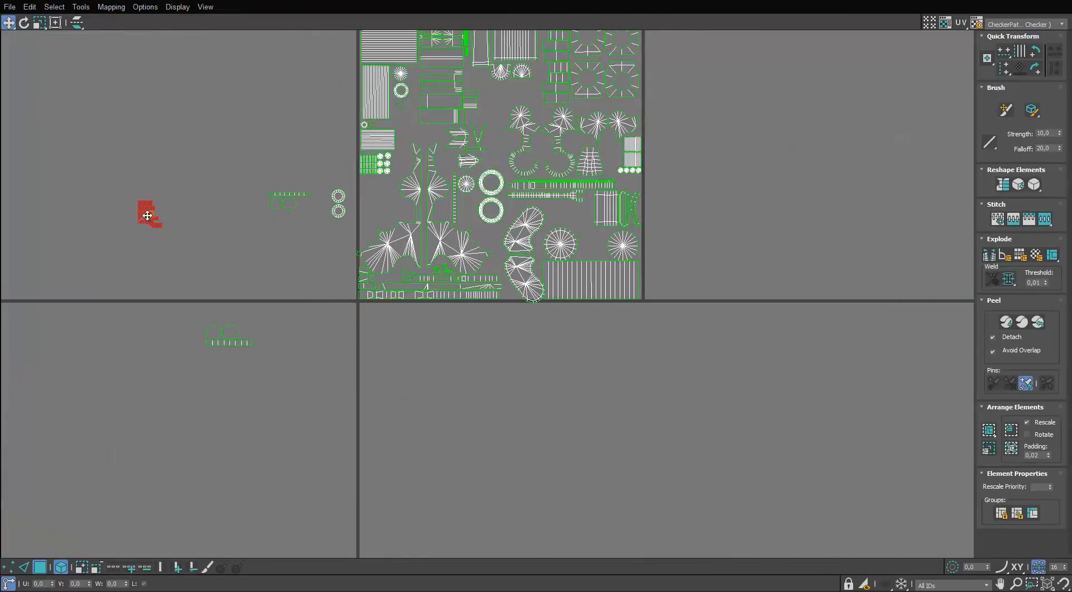
{"action": "left_click_drag", "start_coordinate": [228, 335], "coordinate": [288, 275]}
{"action": "scroll", "coordinate": [323, 258], "scroll_direction": "up", "scroll_amount": 4}
{"action": "left_click_drag", "start_coordinate": [249, 295], "coordinate": [460, 139]}
{"action": "scroll", "coordinate": [470, 223], "scroll_direction": "down", "scroll_amount": 4}
{"action": "middle_click_drag", "start_coordinate": [621, 172], "coordinate": [637, 406]}
Move the group of small fans and dense strips from above the tile into the space under the tapered shell.
{"action": "left_click_drag", "start_coordinate": [442, 91], "coordinate": [427, 129]}
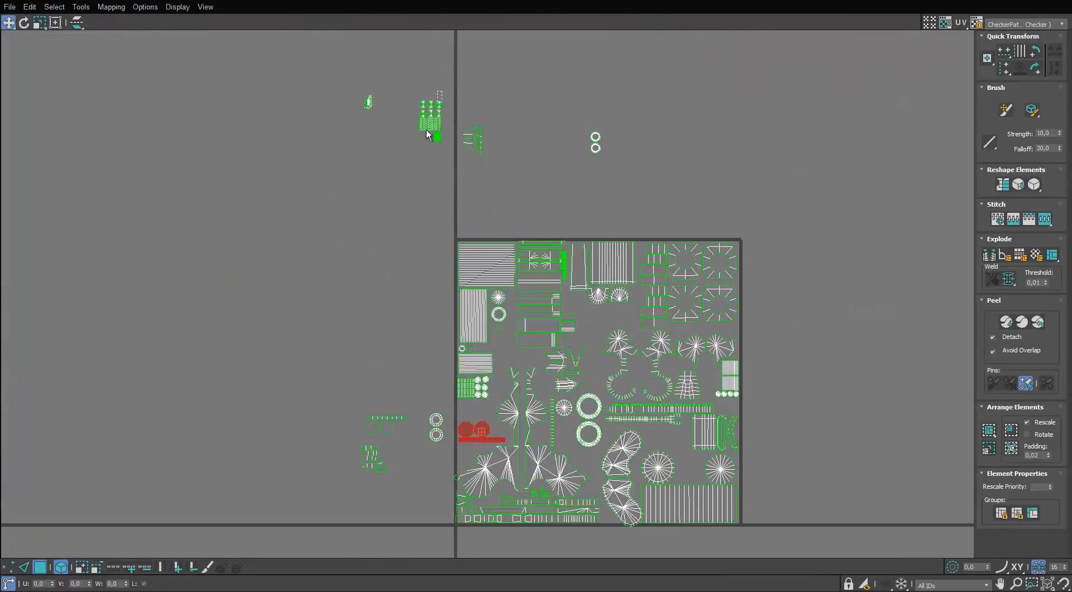
{"action": "left_click_drag", "start_coordinate": [457, 94], "coordinate": [416, 137]}
{"action": "scroll", "coordinate": [586, 326], "scroll_direction": "up", "scroll_amount": 4}
{"action": "left_click_drag", "start_coordinate": [431, 128], "coordinate": [600, 348]}
{"action": "scroll", "coordinate": [601, 348], "scroll_direction": "down", "scroll_amount": 5}
{"action": "middle_click_drag", "start_coordinate": [601, 347], "coordinate": [601, 250]}
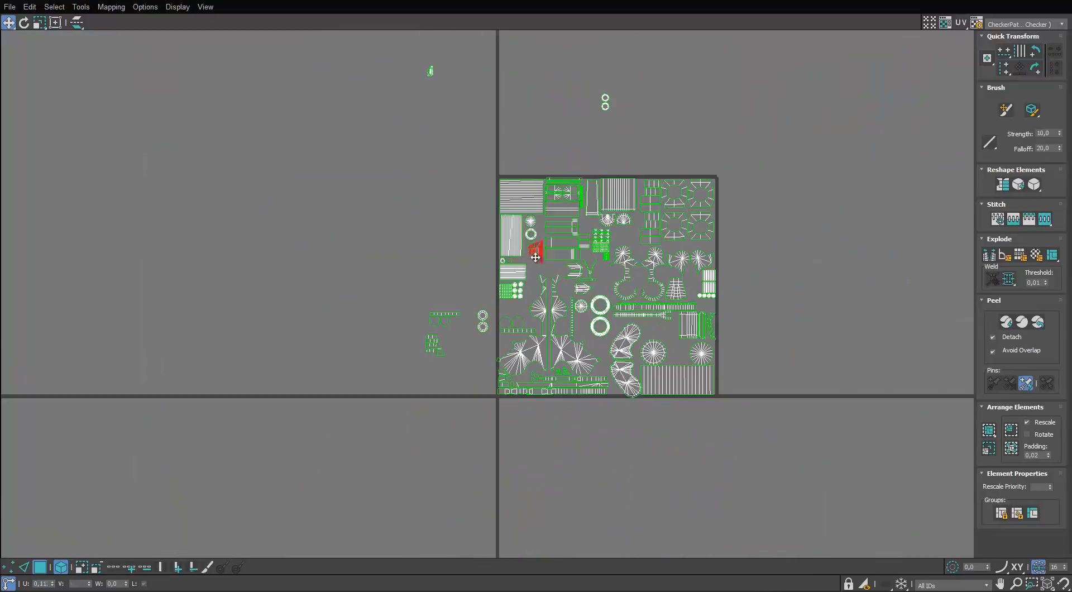
Fit the small angled group beside the upper-left striped shells and the two smallest rings between the lower-right circles.
{"action": "scroll", "coordinate": [535, 261], "scroll_direction": "up", "scroll_amount": 4}
{"action": "left_click_drag", "start_coordinate": [535, 261], "coordinate": [540, 237]}
{"action": "scroll", "coordinate": [541, 237], "scroll_direction": "down", "scroll_amount": 4}
{"action": "left_click_drag", "start_coordinate": [621, 68], "coordinate": [604, 91]}
{"action": "scroll", "coordinate": [696, 269], "scroll_direction": "up", "scroll_amount": 4}
{"action": "left_click_drag", "start_coordinate": [696, 270], "coordinate": [673, 387]}
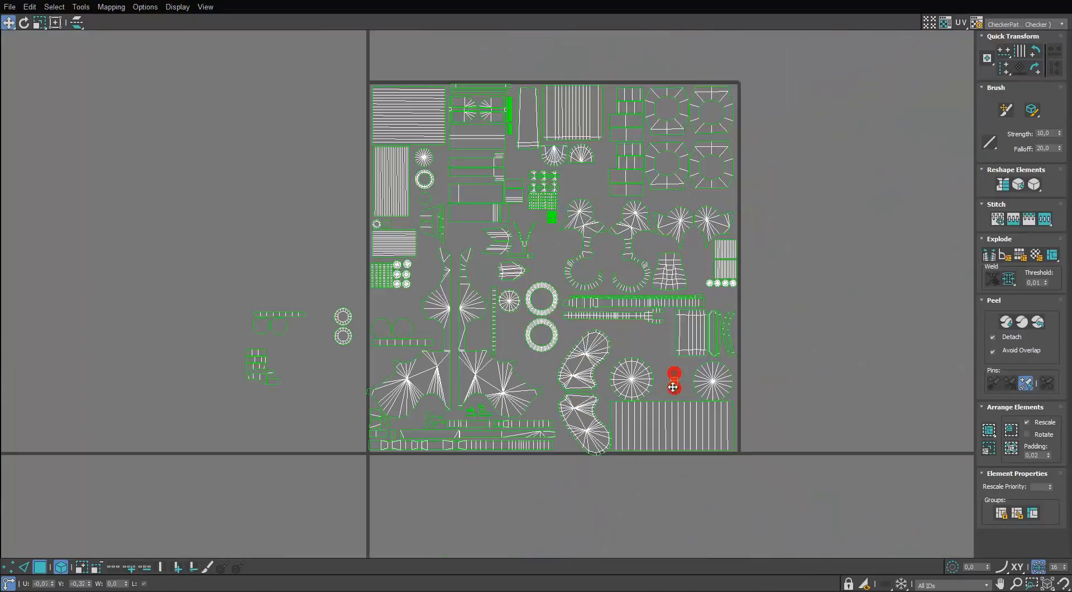
Move the remaining pair of rings above the lower-right circle and rotate them to lie side by side.
{"action": "left_click_drag", "start_coordinate": [345, 333], "coordinate": [645, 349]}
{"action": "scroll", "coordinate": [645, 348], "scroll_direction": "up", "scroll_amount": 2}
{"action": "key", "text": "e"}
{"action": "left_click_drag", "start_coordinate": [645, 349], "coordinate": [656, 345]}
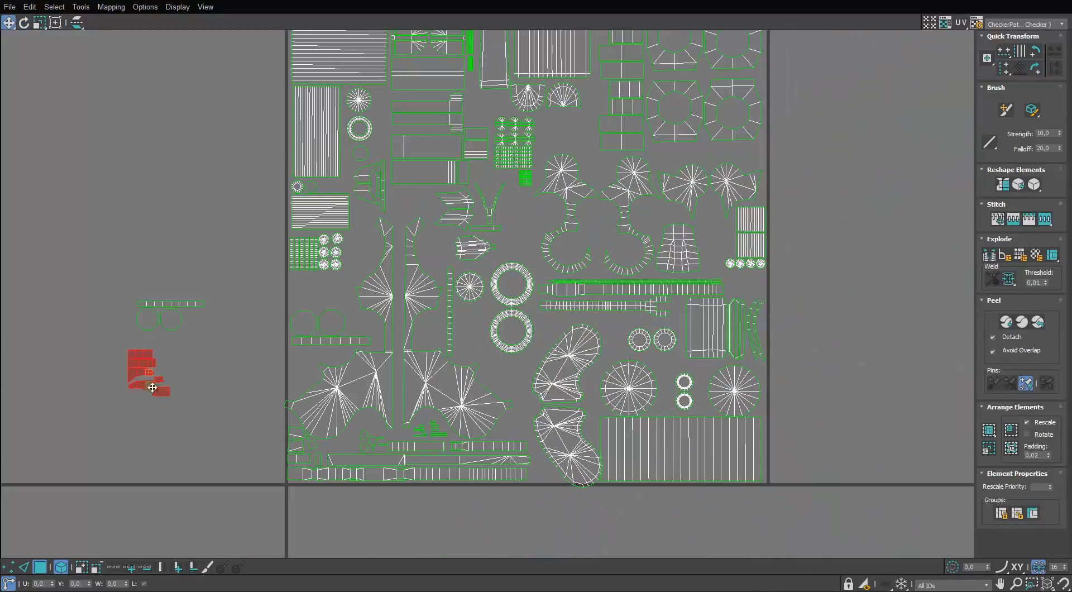
Move the stepped group of small rectangular shells into the free space beside the forked shell.
{"action": "left_click_drag", "start_coordinate": [387, 295], "coordinate": [189, 264]}
{"action": "scroll", "coordinate": [479, 217], "scroll_direction": "up", "scroll_amount": 2}
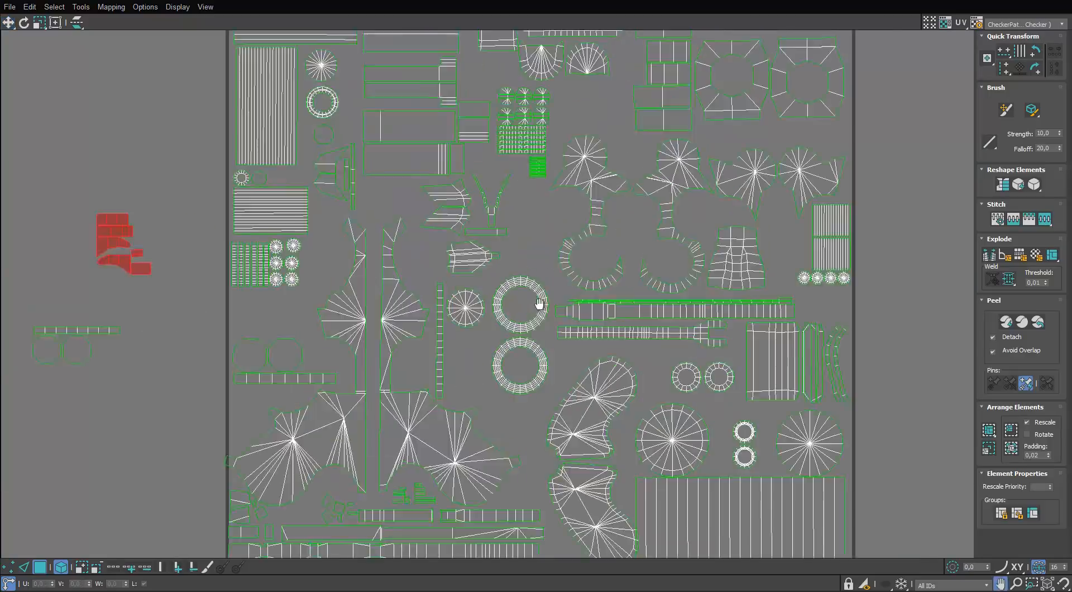
{"action": "left_click_drag", "start_coordinate": [461, 296], "coordinate": [499, 139]}
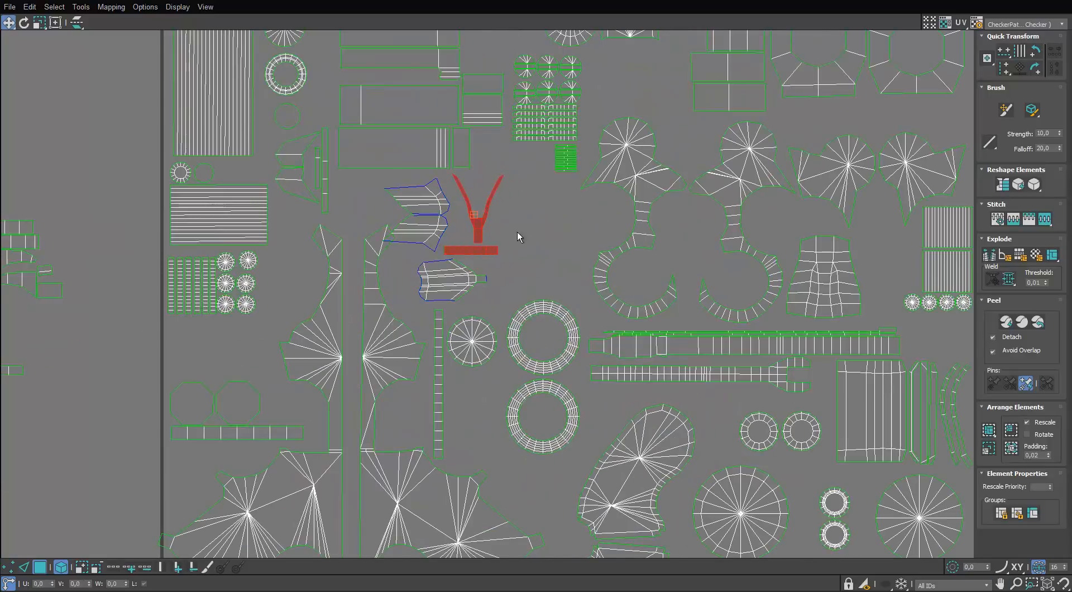
{"action": "scroll", "coordinate": [424, 207], "scroll_direction": "down", "scroll_amount": 3}
{"action": "key", "text": "ctrl+z"}
{"action": "key", "text": "ctrl+z"}
{"action": "scroll", "coordinate": [195, 338], "scroll_direction": "up", "scroll_amount": 1}
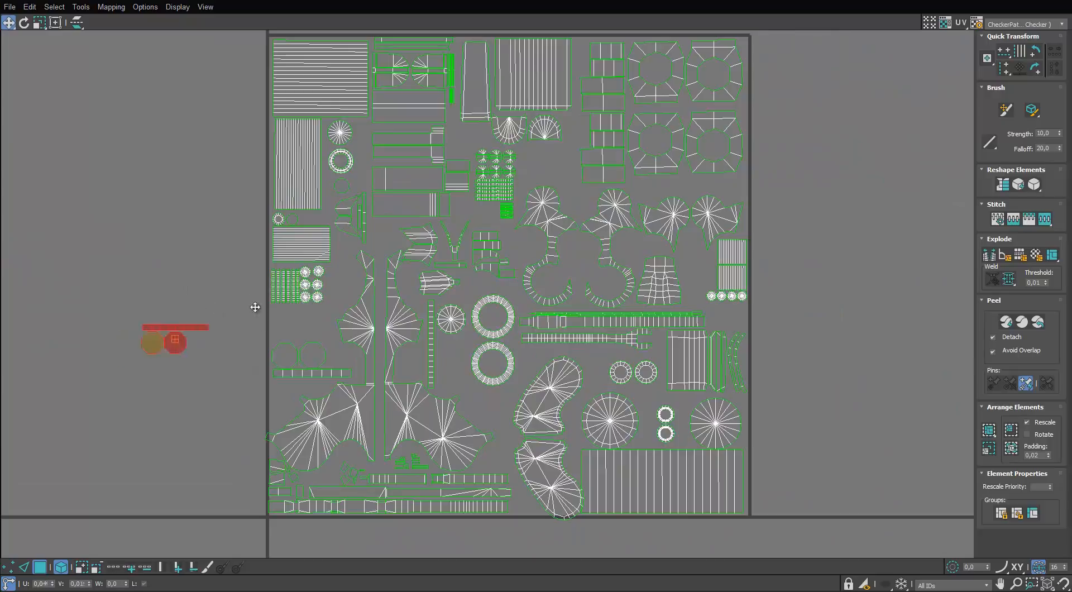
Place the last narrow strip and its two octagons below the six-circle group near the tile's left edge.
{"action": "key", "text": "ctrl+z"}
{"action": "scroll", "coordinate": [517, 168], "scroll_direction": "up", "scroll_amount": 4}
{"action": "left_click", "coordinate": [413, 209]}
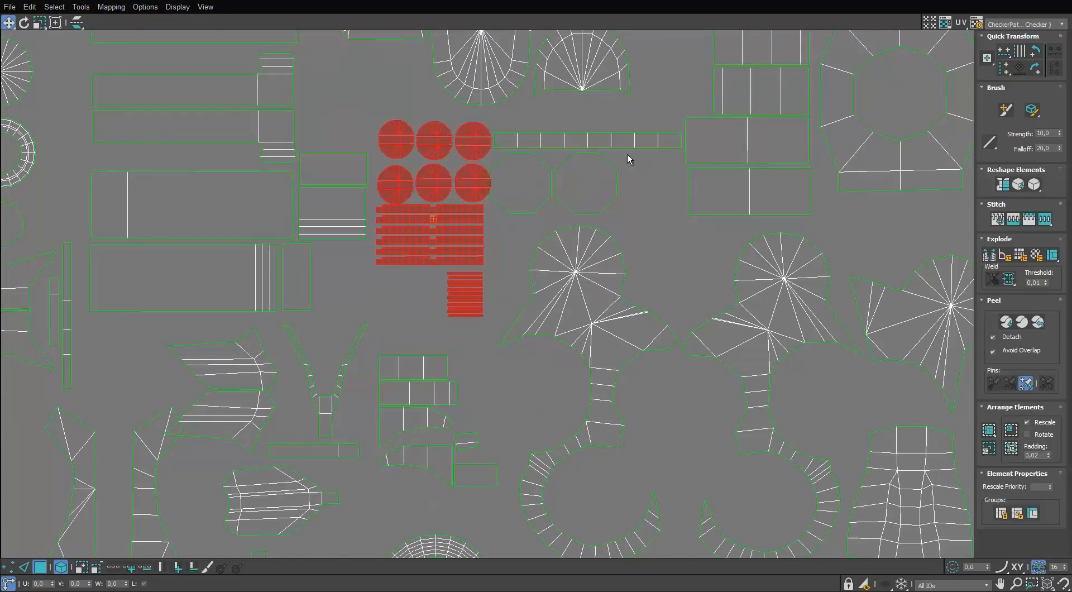
{"action": "scroll", "coordinate": [627, 159], "scroll_direction": "down", "scroll_amount": 2}
{"action": "left_click", "coordinate": [603, 177]}
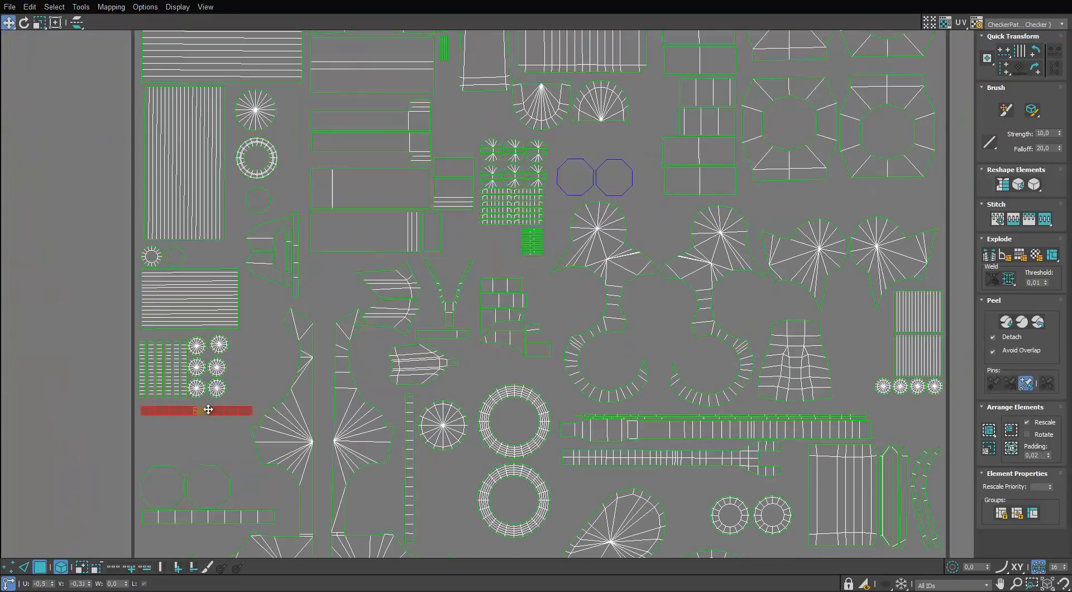
{"action": "middle_click_drag", "start_coordinate": [500, 217], "coordinate": [502, 297]}
{"action": "left_click", "coordinate": [553, 195]}
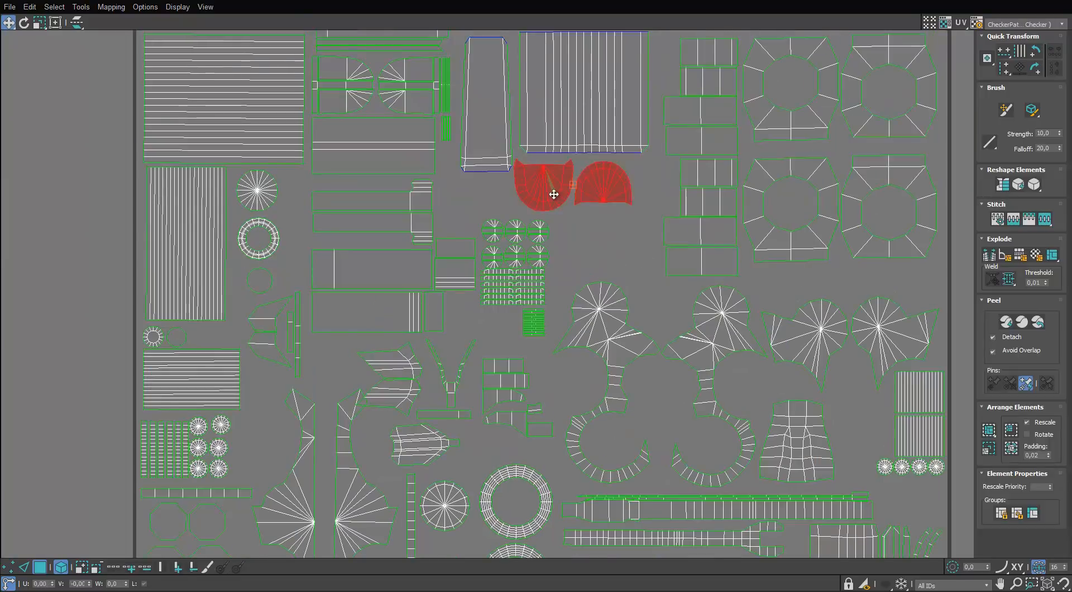
Rotate the last small shell group outside the tile by a quarter turn and move it into the gap below the half-dome shells.
{"action": "scroll", "coordinate": [565, 266], "scroll_direction": "down", "scroll_amount": 5}
{"action": "left_click", "coordinate": [438, 189]}
{"action": "scroll", "coordinate": [636, 301], "scroll_direction": "up", "scroll_amount": 10}
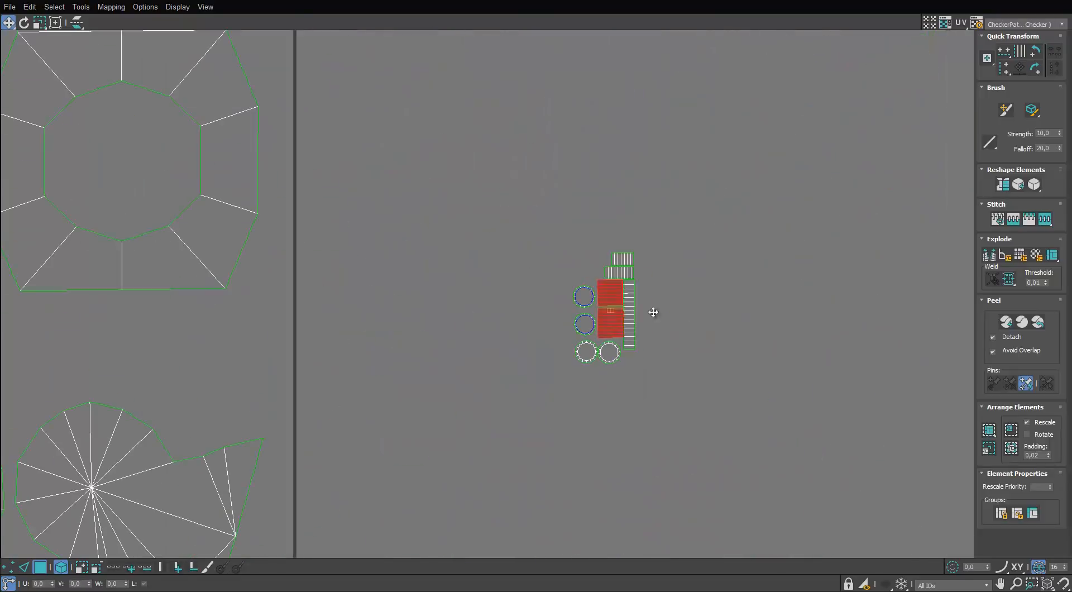
{"action": "scroll", "coordinate": [595, 347], "scroll_direction": "down", "scroll_amount": 5}
{"action": "left_click_drag", "start_coordinate": [581, 364], "coordinate": [652, 280]}
{"action": "scroll", "coordinate": [631, 307], "scroll_direction": "down", "scroll_amount": 1}
{"action": "middle_click_drag", "start_coordinate": [617, 317], "coordinate": [669, 304]}
{"action": "left_click_drag", "start_coordinate": [670, 304], "coordinate": [215, 286]}
{"action": "scroll", "coordinate": [216, 286], "scroll_direction": "up", "scroll_amount": 2}
{"action": "key", "text": "r"}
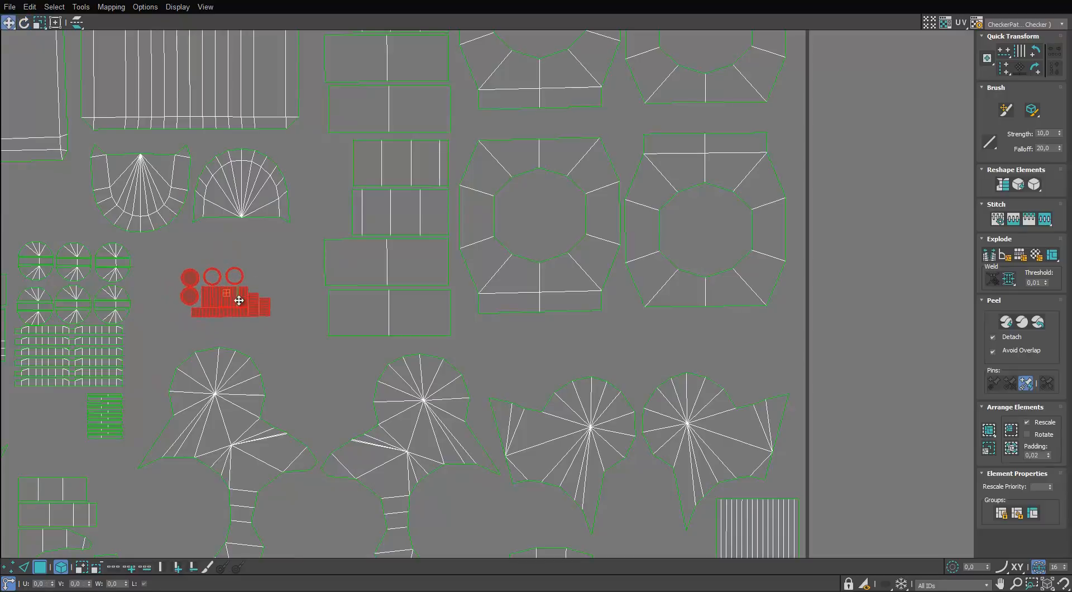
Inspect the checker pattern on the model, from the lanyard ring to the end faces of the trigger guard.
{"action": "scroll", "coordinate": [239, 300], "scroll_direction": "down", "scroll_amount": 8}
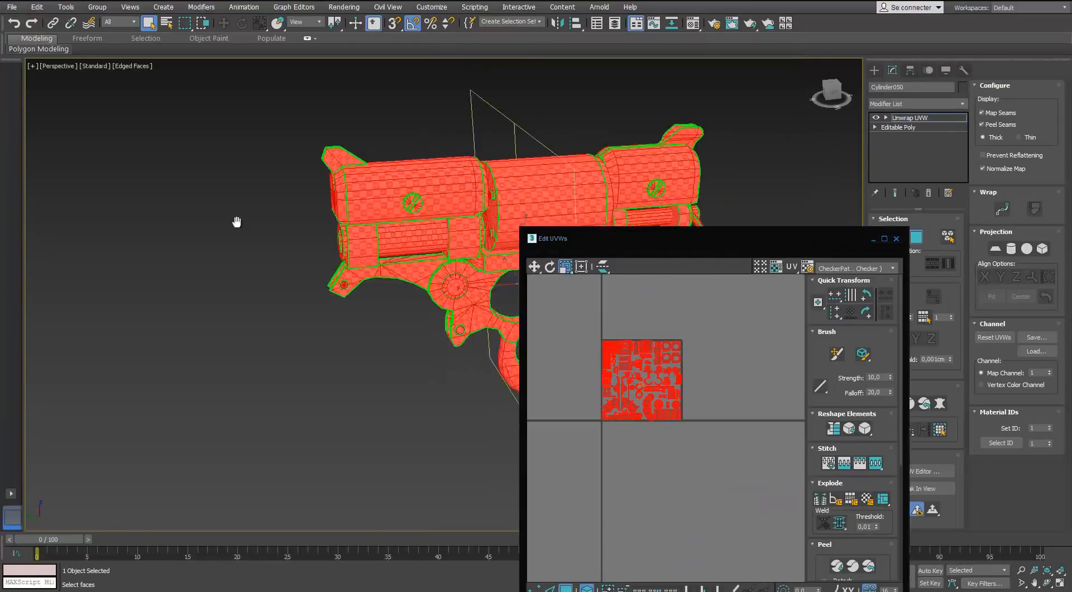
{"action": "scroll", "coordinate": [234, 220], "scroll_direction": "up", "scroll_amount": 5}
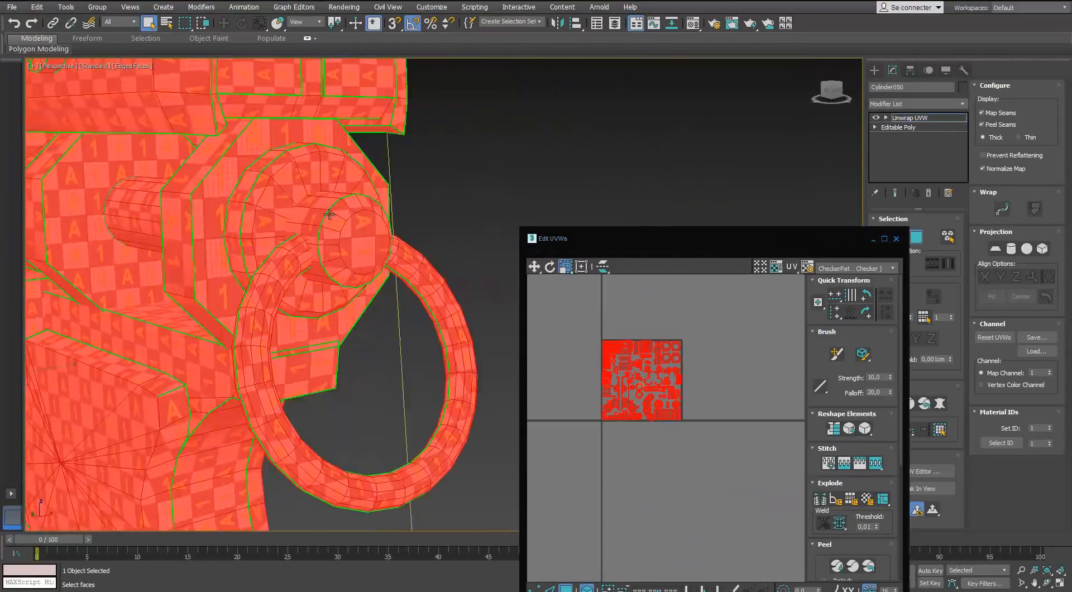
{"action": "scroll", "coordinate": [329, 214], "scroll_direction": "down", "scroll_amount": 5}
{"action": "middle_click_drag", "start_coordinate": [329, 214], "coordinate": [335, 145], "text": "alt"}
{"action": "scroll", "coordinate": [358, 223], "scroll_direction": "up", "scroll_amount": 2}
{"action": "left_click", "coordinate": [269, 385]}
{"action": "scroll", "coordinate": [270, 385], "scroll_direction": "up", "scroll_amount": 4}
{"action": "middle_click_drag", "start_coordinate": [596, 438], "coordinate": [537, 327]}
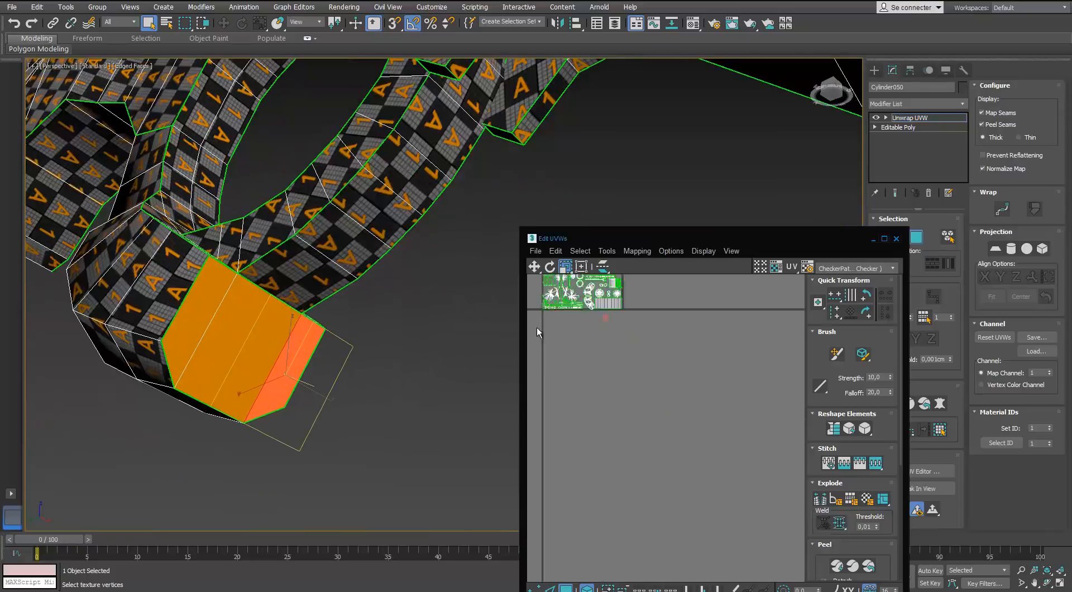
{"action": "scroll", "coordinate": [537, 328], "scroll_direction": "up", "scroll_amount": 3}
Close the UV editor and view the complete revolver with its checker texture.
{"action": "left_click", "coordinate": [896, 238]}
{"action": "scroll", "coordinate": [301, 350], "scroll_direction": "down", "scroll_amount": 6}
{"action": "middle_click_drag", "start_coordinate": [301, 313], "coordinate": [311, 371], "text": "alt"}
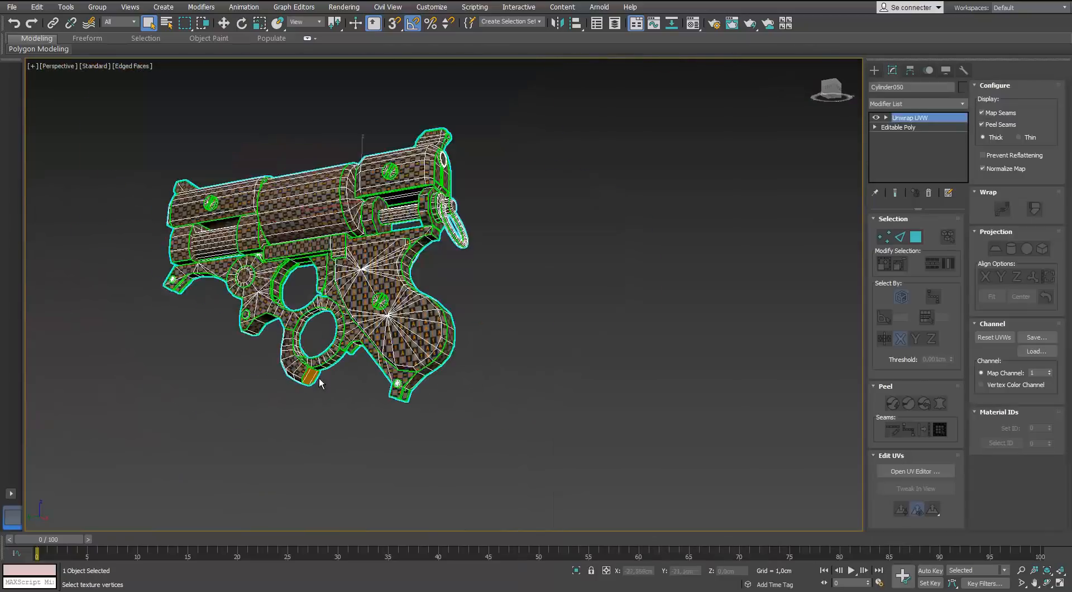
Select the end faces of the trigger guard's lower spur and planar-project them for the UV editor.
{"action": "key", "text": "3"}
{"action": "scroll", "coordinate": [311, 370], "scroll_direction": "up", "scroll_amount": 3}
{"action": "left_click", "coordinate": [311, 371]}
{"action": "scroll", "coordinate": [335, 391], "scroll_direction": "up", "scroll_amount": 4}
{"action": "scroll", "coordinate": [504, 299], "scroll_direction": "down", "scroll_amount": 6}
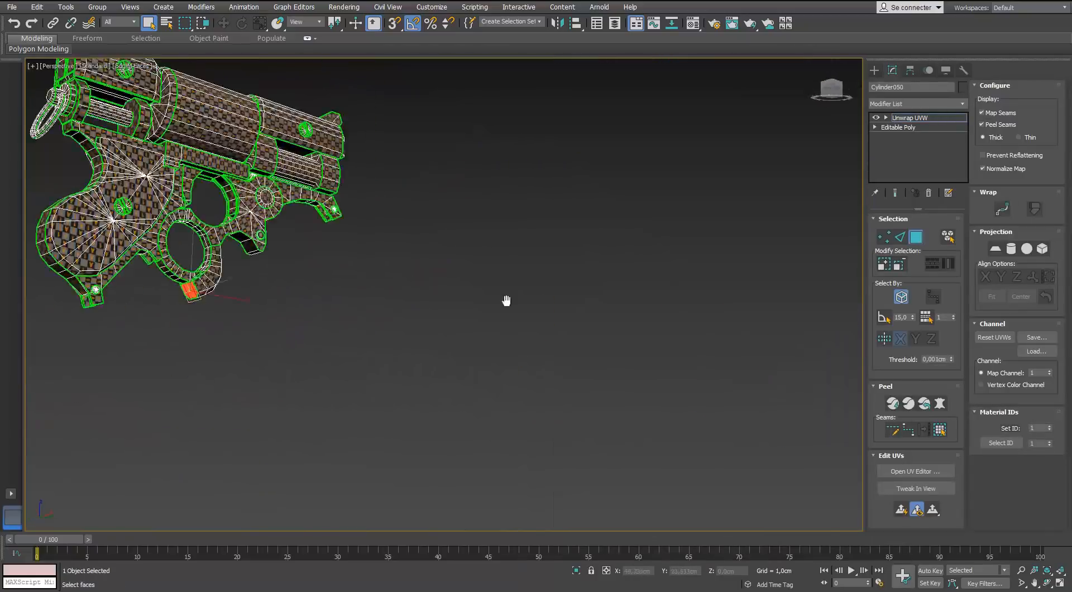
{"action": "left_click", "coordinate": [915, 471]}
{"action": "scroll", "coordinate": [611, 275], "scroll_direction": "up", "scroll_amount": 6}
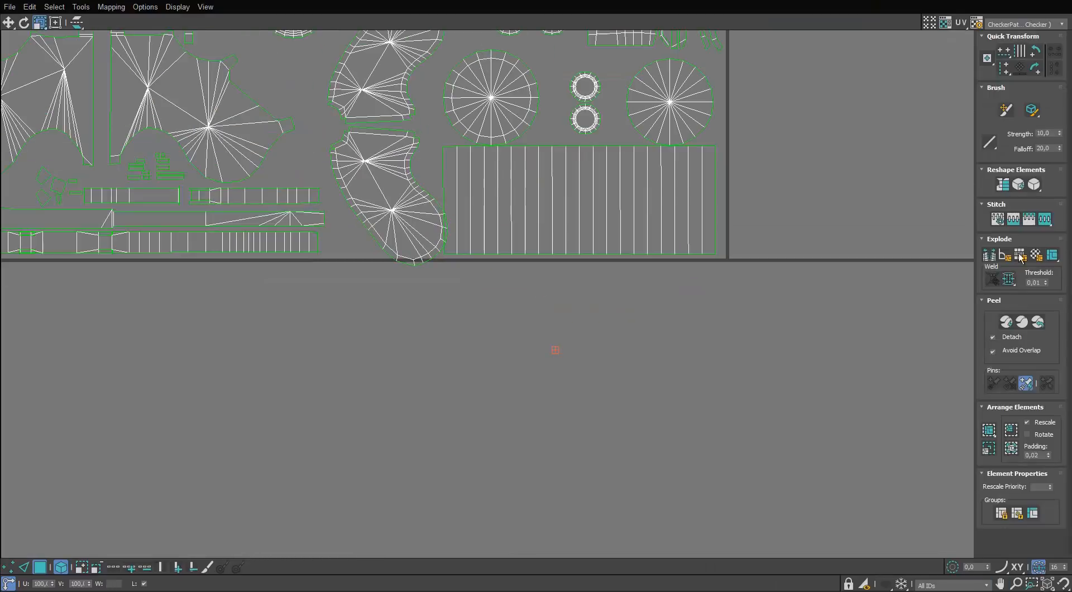
{"action": "scroll", "coordinate": [545, 337], "scroll_direction": "down", "scroll_amount": 6}
{"action": "scroll", "coordinate": [536, 335], "scroll_direction": "up", "scroll_amount": 3}
{"action": "left_click_drag", "start_coordinate": [550, 2], "coordinate": [581, 64]}
{"action": "middle_click_drag", "start_coordinate": [505, 159], "coordinate": [567, 301]}
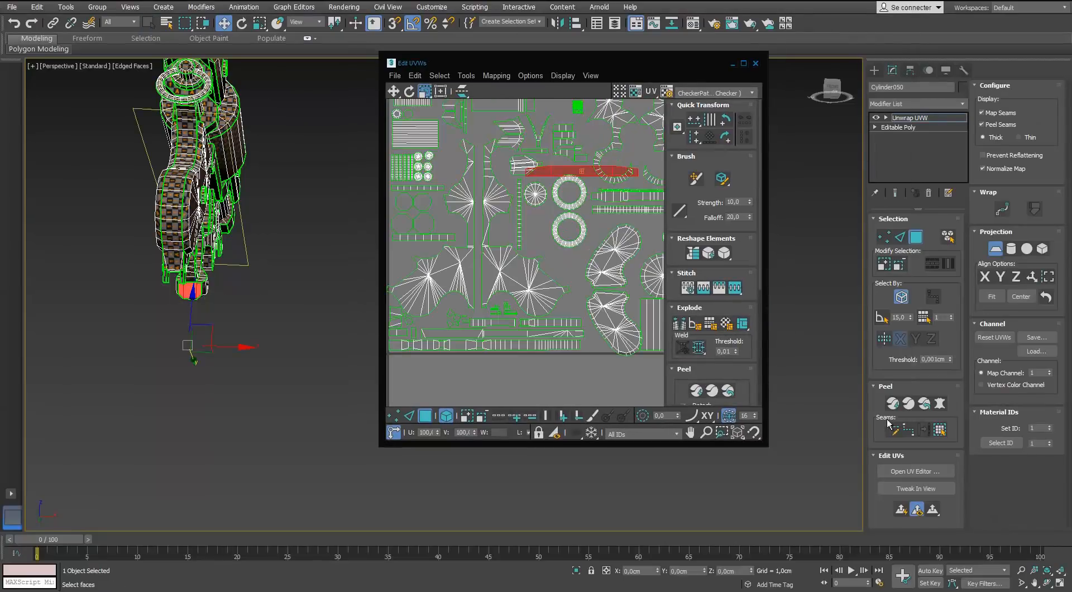
Peel the selected spur faces into their own shell, scale it down and place it beside the trapezoidal grid shell.
{"action": "left_click", "coordinate": [893, 403]}
{"action": "scroll", "coordinate": [561, 254], "scroll_direction": "down", "scroll_amount": 5}
{"action": "left_click", "coordinate": [409, 415]}
{"action": "key", "text": "3"}
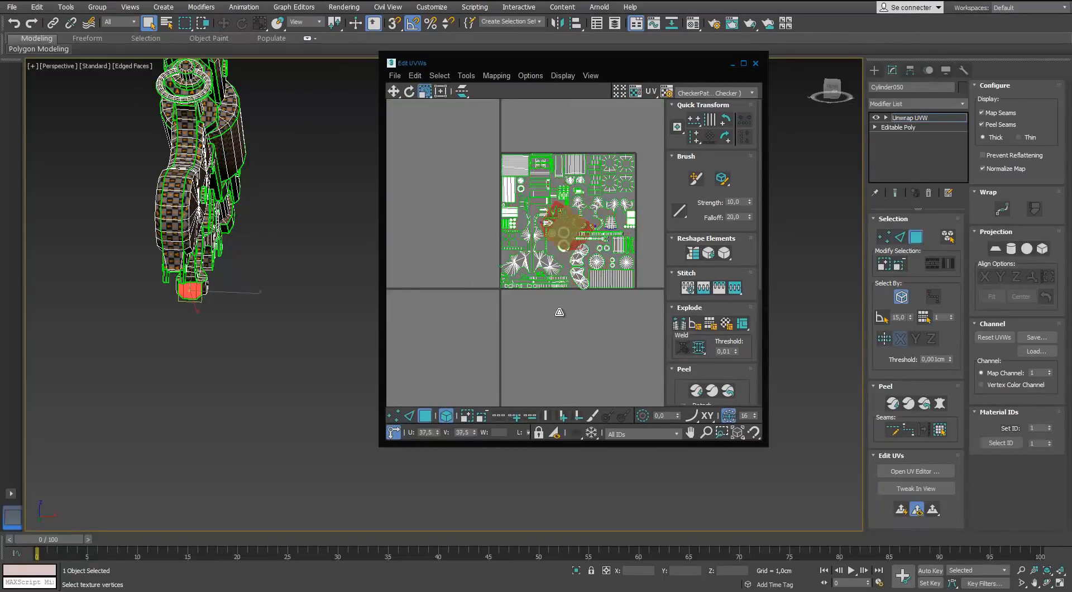
{"action": "left_click", "coordinate": [743, 63]}
{"action": "scroll", "coordinate": [648, 285], "scroll_direction": "up", "scroll_amount": 5}
{"action": "scroll", "coordinate": [648, 285], "scroll_direction": "up", "scroll_amount": 3}
{"action": "key", "text": "r"}
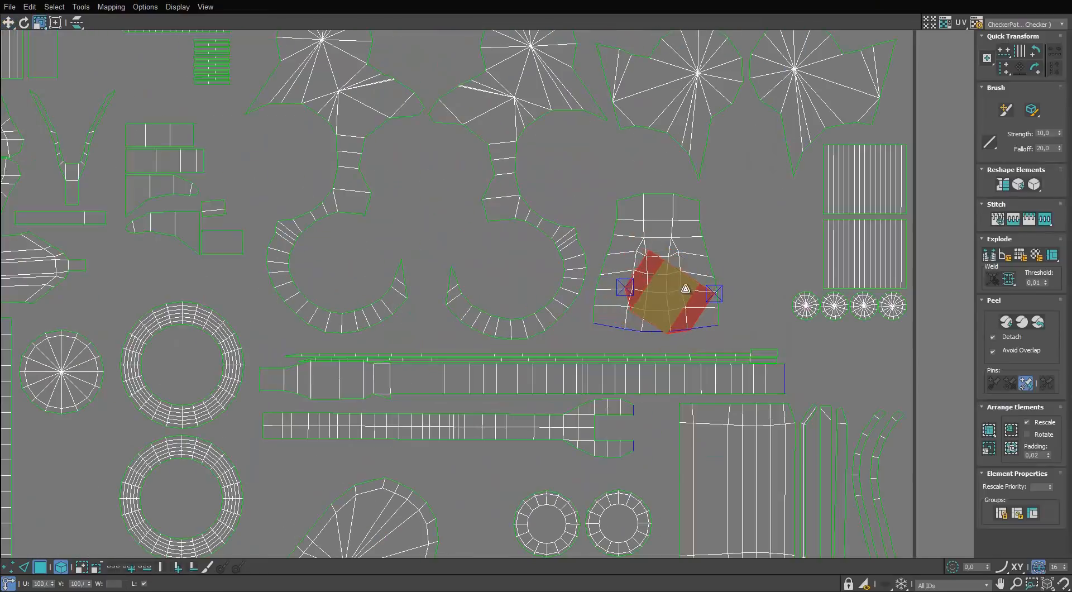
{"action": "double_click", "coordinate": [728, 1]}
{"action": "scroll", "coordinate": [258, 249], "scroll_direction": "up", "scroll_amount": 4}
{"action": "left_click", "coordinate": [610, 320]}
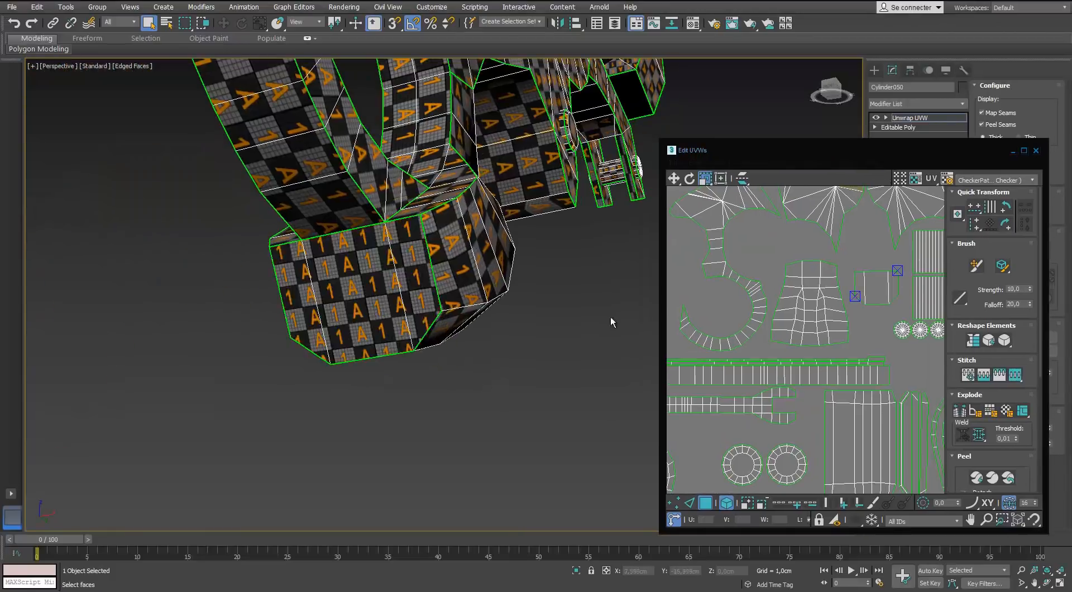
Review the spur's checker pattern and the full UV layout, and close the UV editor to view the whole revolver.
{"action": "scroll", "coordinate": [610, 319], "scroll_direction": "down", "scroll_amount": 5}
{"action": "middle_click_drag", "start_coordinate": [411, 166], "coordinate": [687, 154], "text": "alt"}
{"action": "left_click", "coordinate": [1023, 150]}
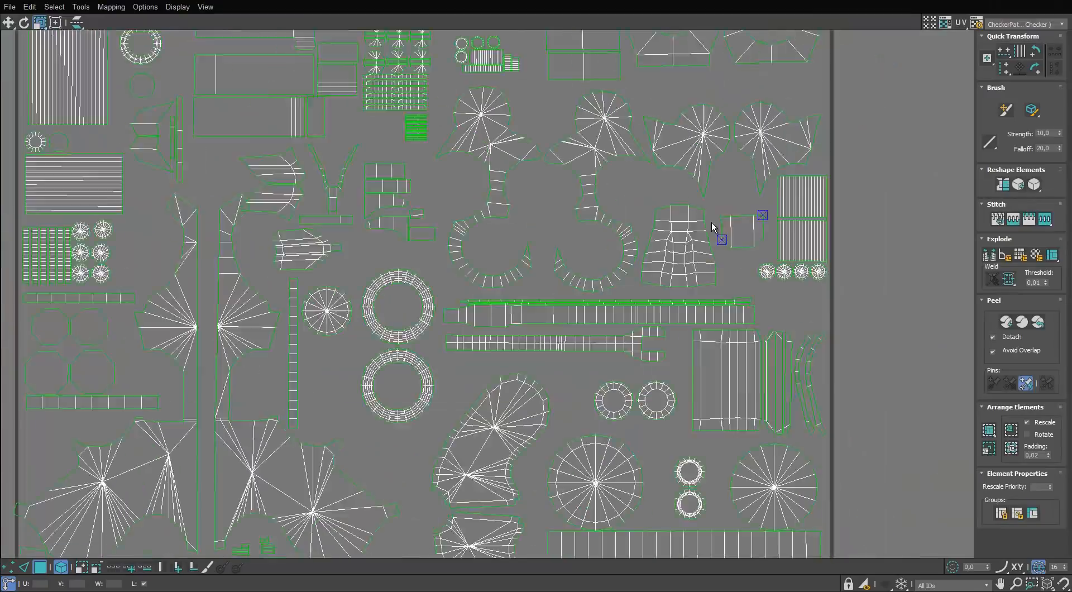
{"action": "scroll", "coordinate": [720, 234], "scroll_direction": "down", "scroll_amount": 8}
{"action": "left_click", "coordinate": [1061, 2]}
{"action": "left_click", "coordinate": [611, 202]}
{"action": "middle_click_drag", "start_coordinate": [611, 203], "coordinate": [310, 363], "text": "alt"}
{"action": "scroll", "coordinate": [558, 305], "scroll_direction": "down", "scroll_amount": 3}
{"action": "middle_click_drag", "start_coordinate": [416, 269], "coordinate": [440, 260], "text": "alt"}
Open the Scene Explorer and show the Revolver_HP layer together with the low-poly revolver.
{"action": "left_click", "coordinate": [597, 23]}
{"action": "left_click", "coordinate": [663, 146]}
{"action": "scroll", "coordinate": [453, 204], "scroll_direction": "up", "scroll_amount": 5}
{"action": "middle_click_drag", "start_coordinate": [453, 204], "coordinate": [536, 215], "text": "alt"}
Examine the unsmoothed base mesh of the high-poly ring around the slotted screw on the revolver's side.
{"action": "left_click", "coordinate": [223, 249]}
{"action": "scroll", "coordinate": [223, 248], "scroll_direction": "up", "scroll_amount": 5}
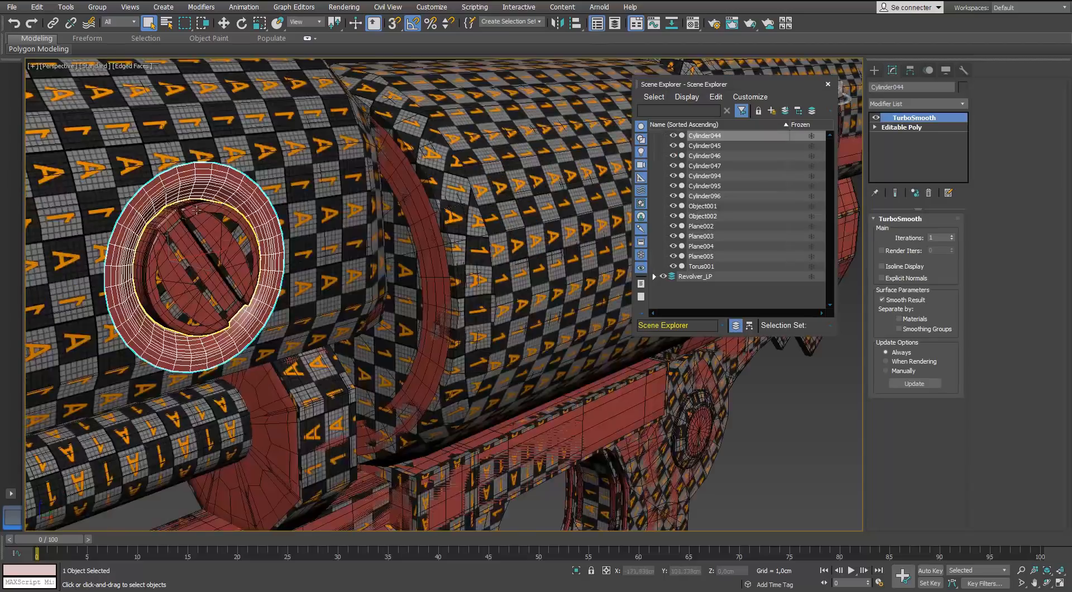
{"action": "middle_click_drag", "start_coordinate": [223, 248], "coordinate": [189, 285], "text": "alt"}
{"action": "left_click", "coordinate": [215, 285]}
{"action": "left_click", "coordinate": [901, 127]}
{"action": "left_click", "coordinate": [887, 232]}
{"action": "key", "text": "1"}
{"action": "left_click", "coordinate": [111, 290]}
{"action": "key", "text": "r"}
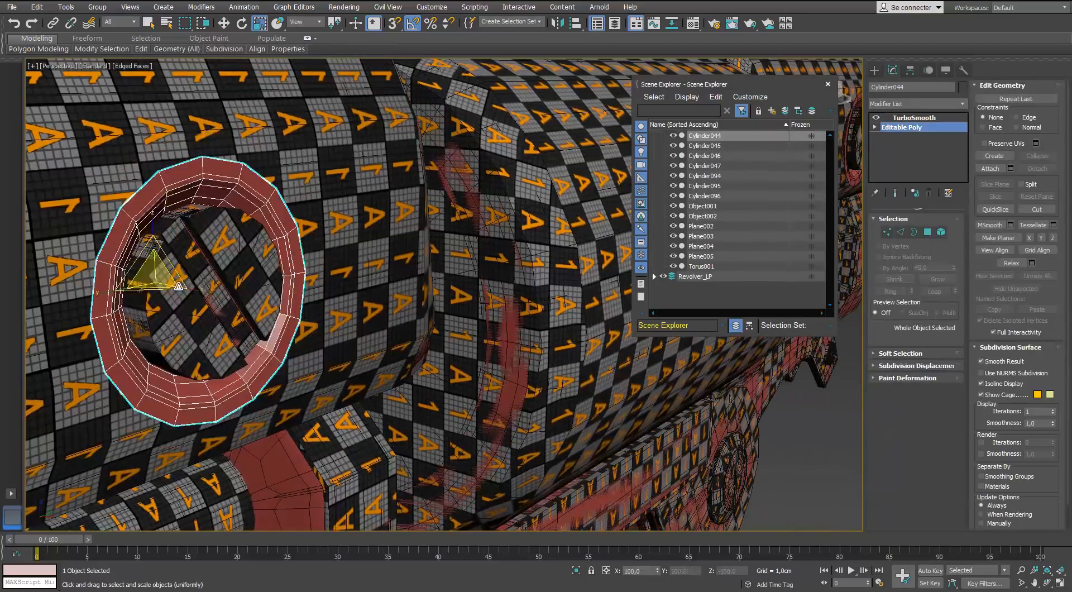
Examine the overlapping meshes around the screw at the lower end, and return the ring to its TurboSmooth level before deselecting it.
{"action": "scroll", "coordinate": [179, 288], "scroll_direction": "down", "scroll_amount": 6}
{"action": "middle_click_drag", "start_coordinate": [246, 304], "coordinate": [274, 424], "text": "alt"}
{"action": "middle_click_drag", "start_coordinate": [274, 424], "coordinate": [423, 181]}
{"action": "scroll", "coordinate": [384, 307], "scroll_direction": "up", "scroll_amount": 6}
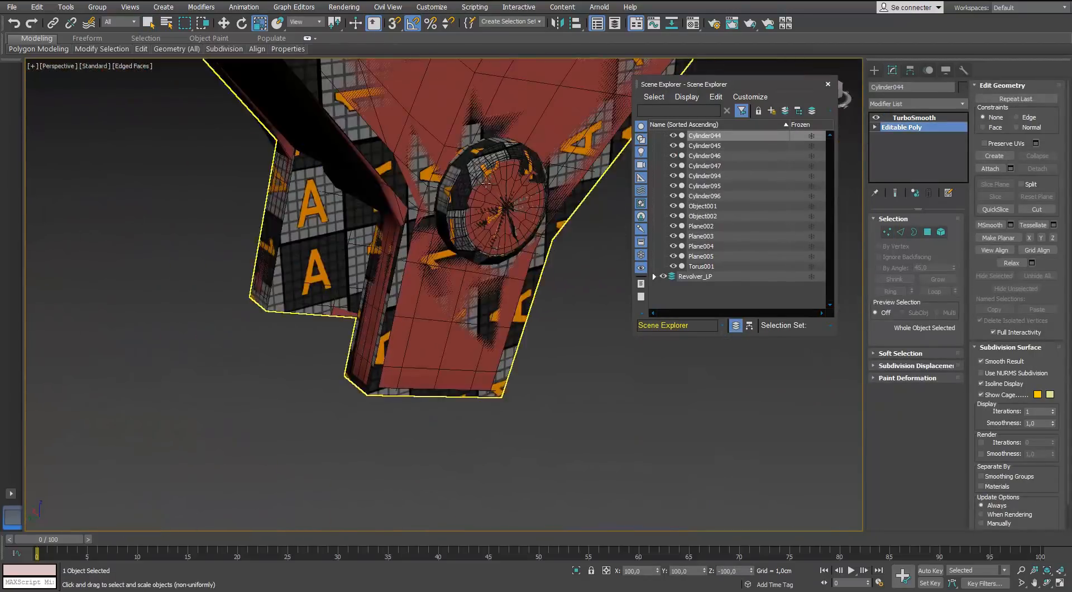
{"action": "key", "text": "1"}
{"action": "left_click", "coordinate": [921, 117]}
{"action": "left_click", "coordinate": [611, 332]}
Open the Rename Objects tool and enter the suffix _HP.
{"action": "scroll", "coordinate": [357, 246], "scroll_direction": "down", "scroll_amount": 6}
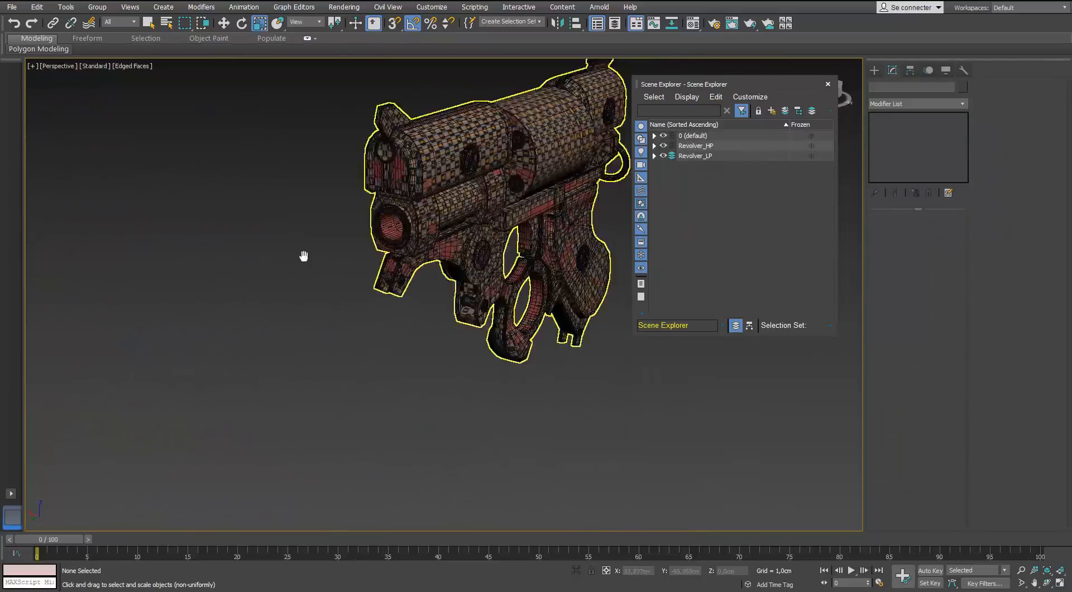
{"action": "middle_click_drag", "start_coordinate": [304, 253], "coordinate": [268, 301], "text": "alt"}
{"action": "left_click", "coordinate": [66, 8]}
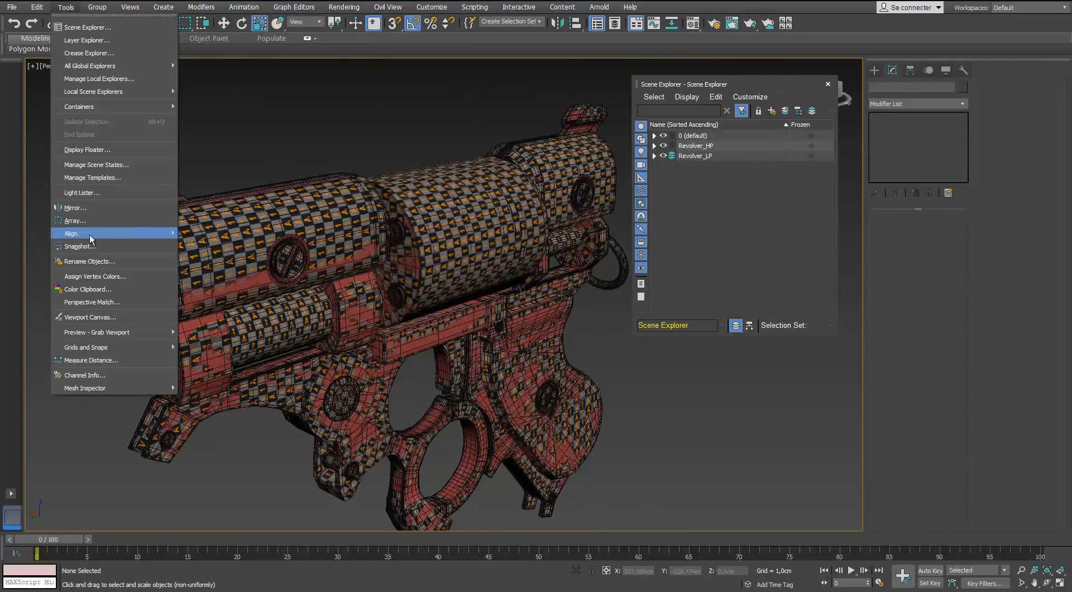
{"action": "left_click", "coordinate": [90, 262]}
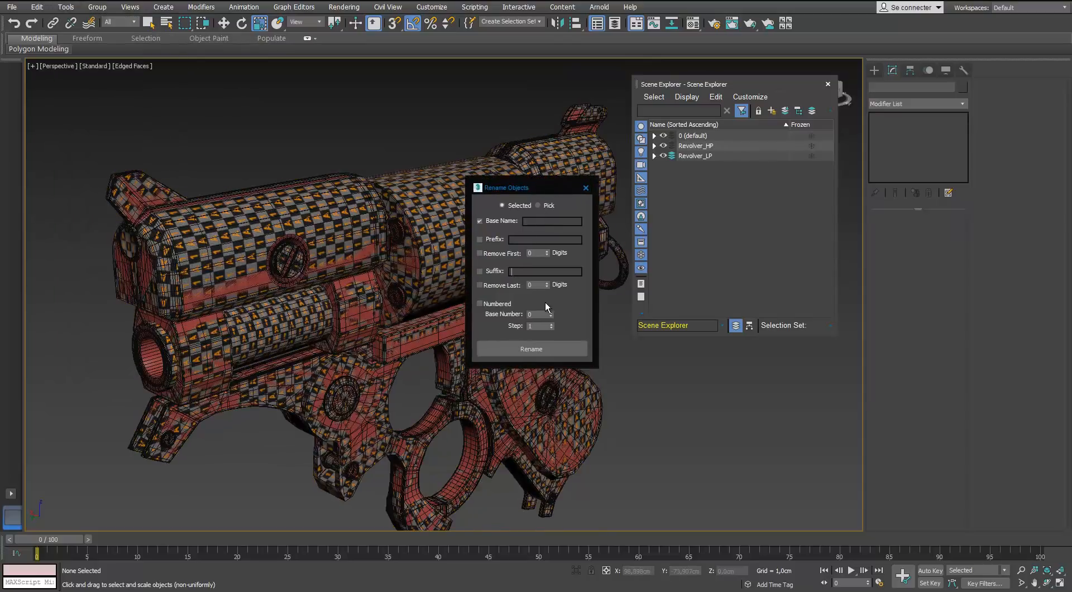
{"action": "type", "text": "_HP"}
{"action": "scroll", "coordinate": [290, 261], "scroll_direction": "down", "scroll_amount": 2}
{"action": "left_click", "coordinate": [289, 261]}
{"action": "middle_click_drag", "start_coordinate": [249, 173], "coordinate": [298, 263], "text": "alt"}
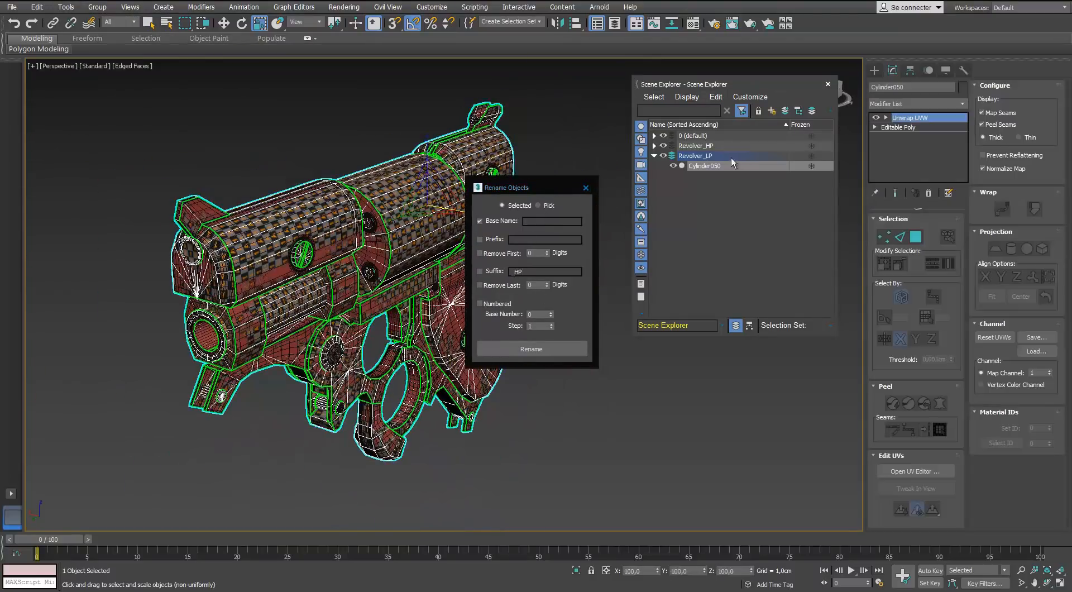
Expand the Revolver_HP layer and select the high-poly housing above the barrel.
{"action": "left_click", "coordinate": [686, 146]}
{"action": "double_click", "coordinate": [686, 147]}
{"action": "key", "text": "w"}
{"action": "left_click", "coordinate": [251, 266]}
{"action": "scroll", "coordinate": [251, 265], "scroll_direction": "up", "scroll_amount": 5}
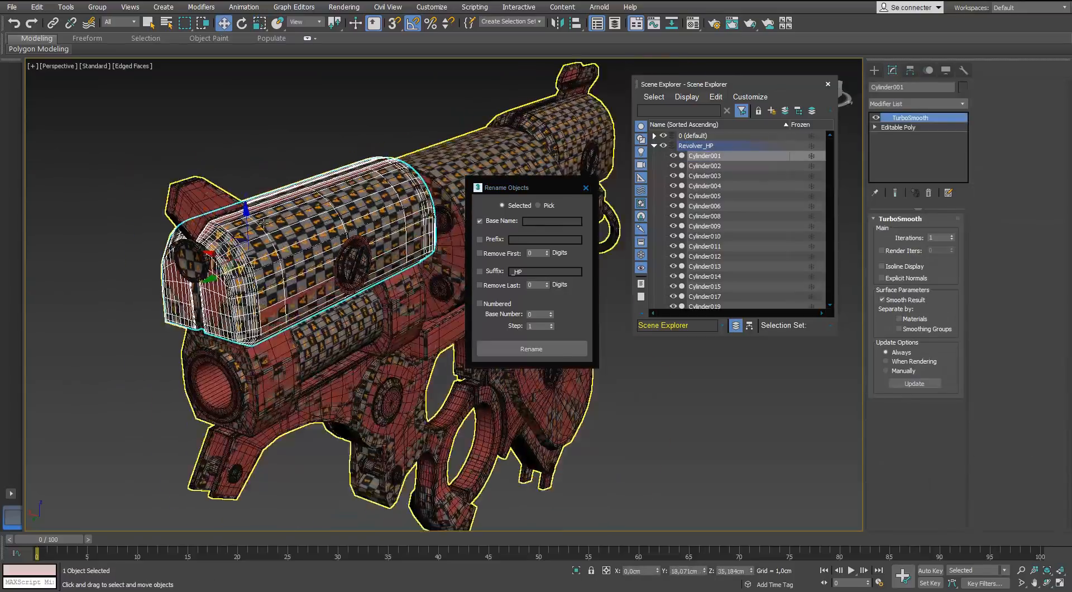
{"action": "scroll", "coordinate": [262, 222], "scroll_direction": "down", "scroll_amount": 3}
{"action": "middle_click_drag", "start_coordinate": [263, 222], "coordinate": [193, 233], "text": "alt"}
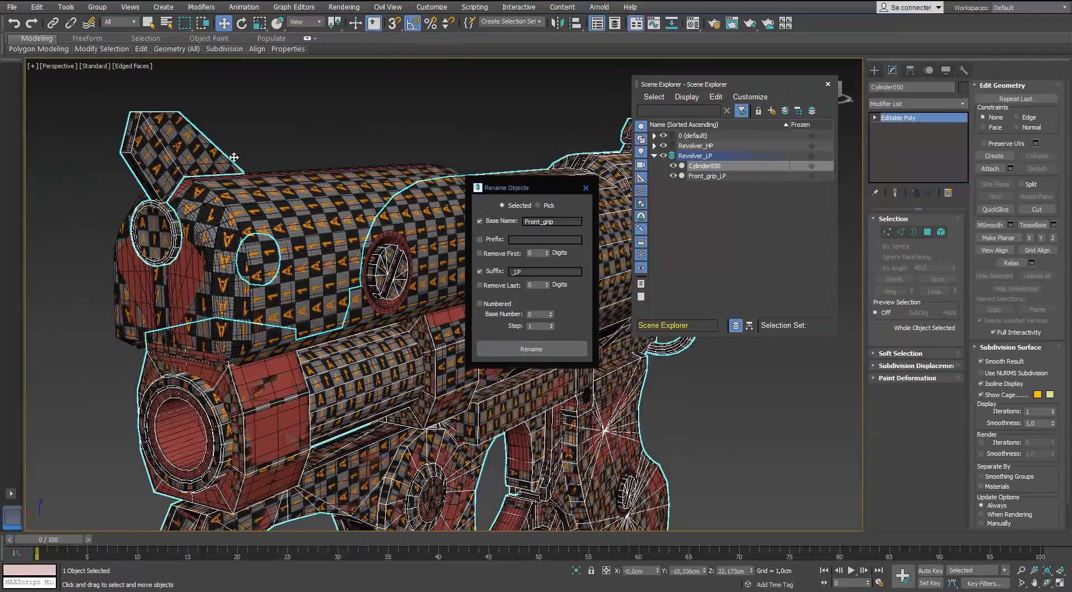
Detach the low-poly front sight and rename it Front_Sight_LP, and name the matching high-poly sight Front_Sight with the suffix _HP.
{"action": "left_click", "coordinate": [1037, 168]}
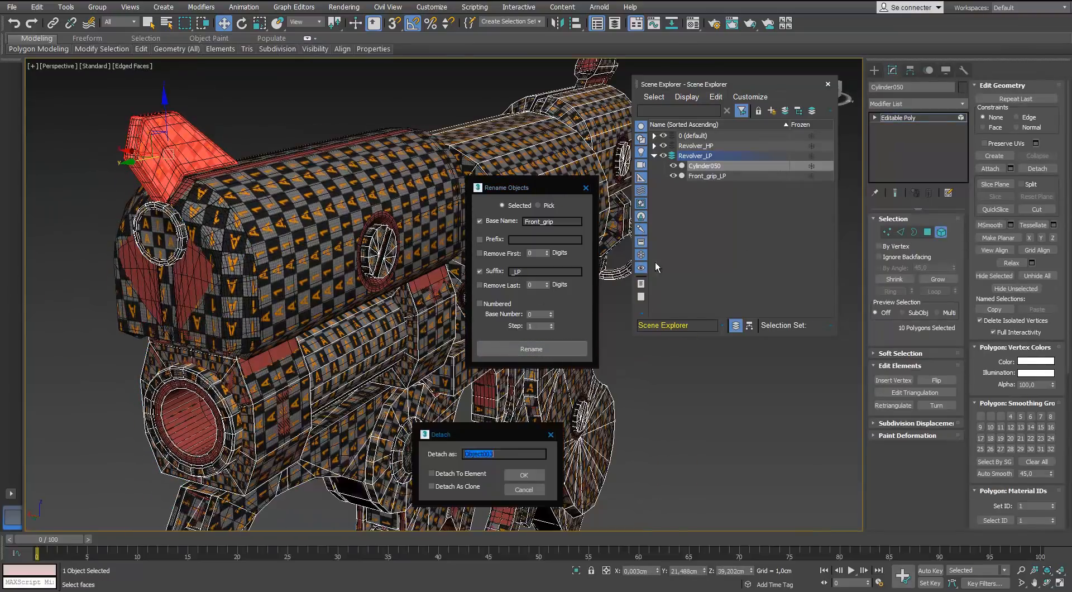
{"action": "left_click", "coordinate": [522, 491]}
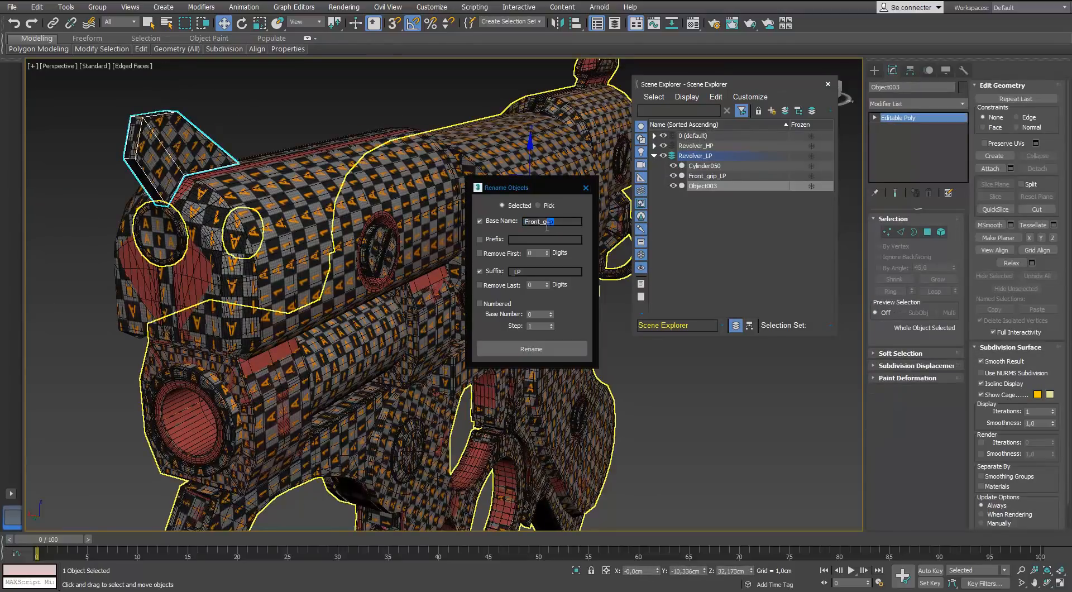
{"action": "type", "text": "Sight"}
{"action": "left_click", "coordinate": [545, 349]}
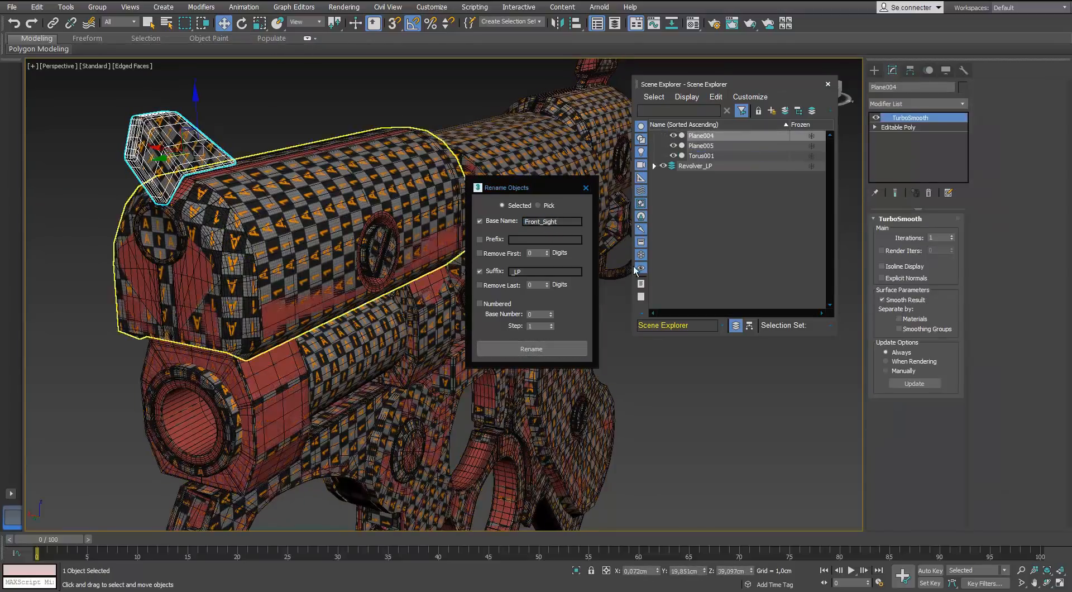
{"action": "type", "text": "HP"}
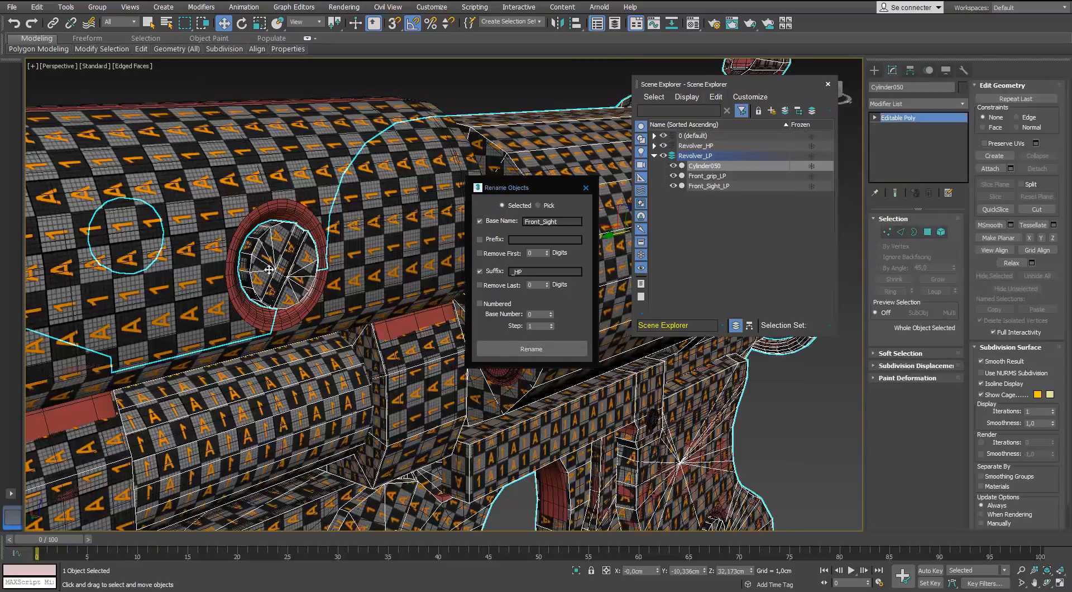
Rename the high-poly slotted screws on both sides of the revolver with the base name Screw and suffix _HP.
{"action": "left_click", "coordinate": [260, 263]}
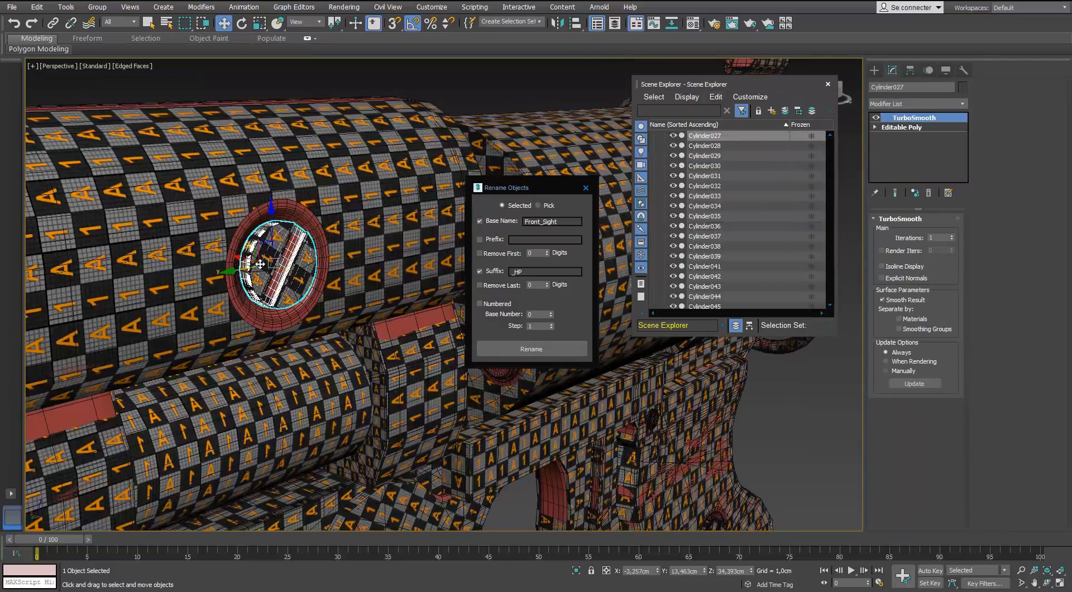
{"action": "type", "text": "Screw"}
{"action": "left_click", "coordinate": [531, 348]}
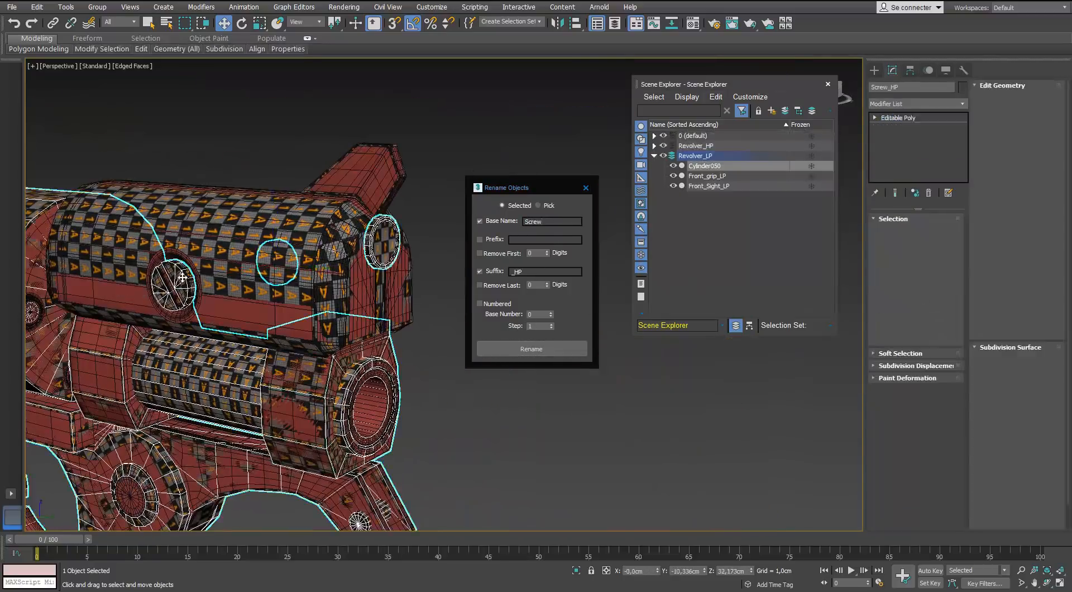
{"action": "left_click", "coordinate": [182, 278]}
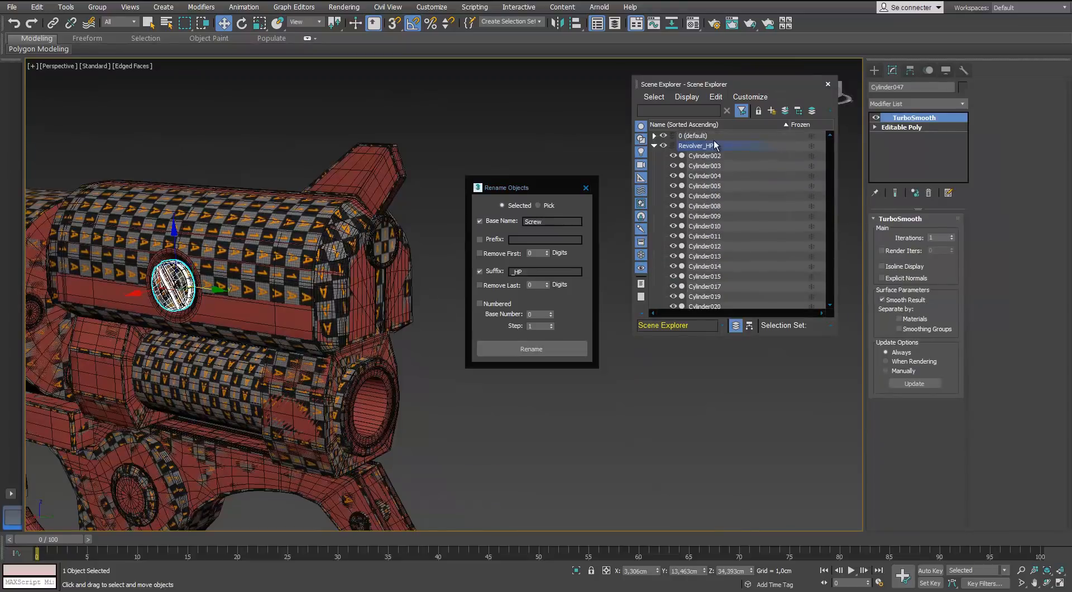
{"action": "left_click", "coordinate": [655, 146]}
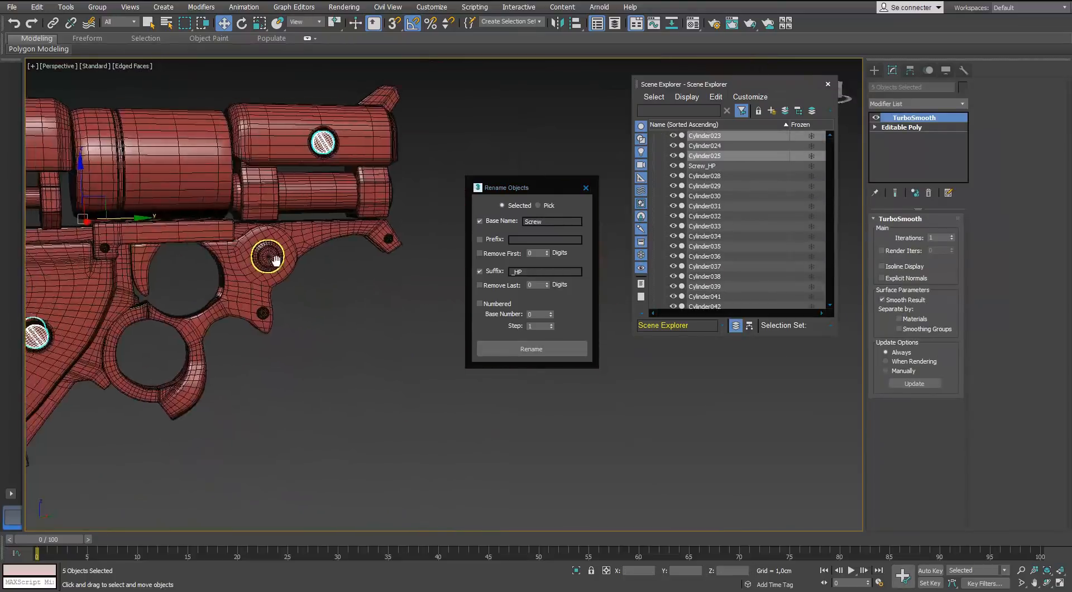
{"action": "left_click", "coordinate": [525, 348]}
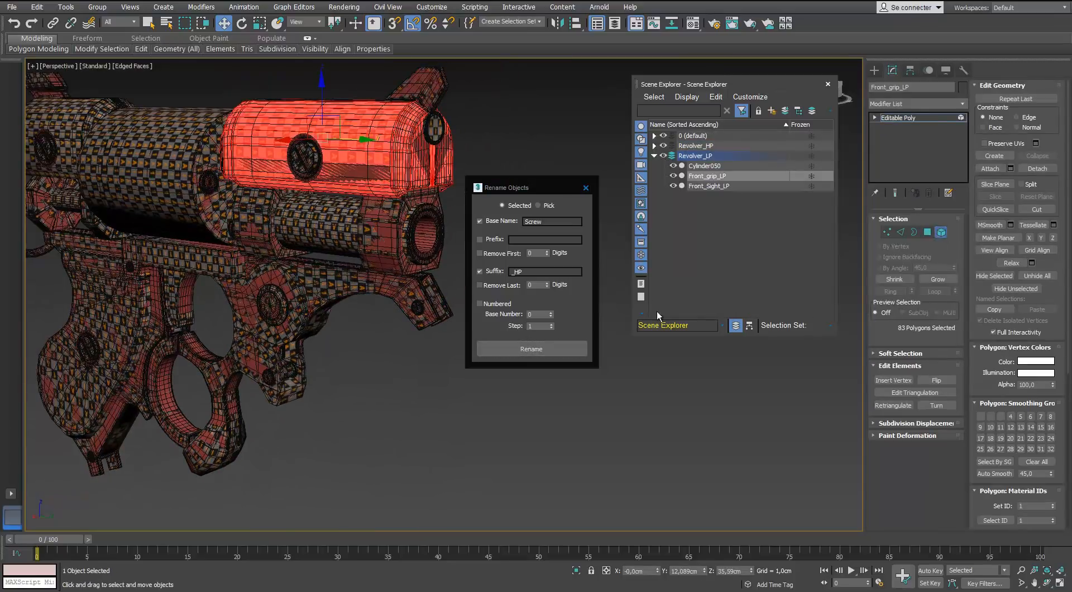
Leave element editing on the low-poly front grip and name the detached low-poly screws Screw with the suffix _LP.
{"action": "left_click", "coordinate": [940, 232]}
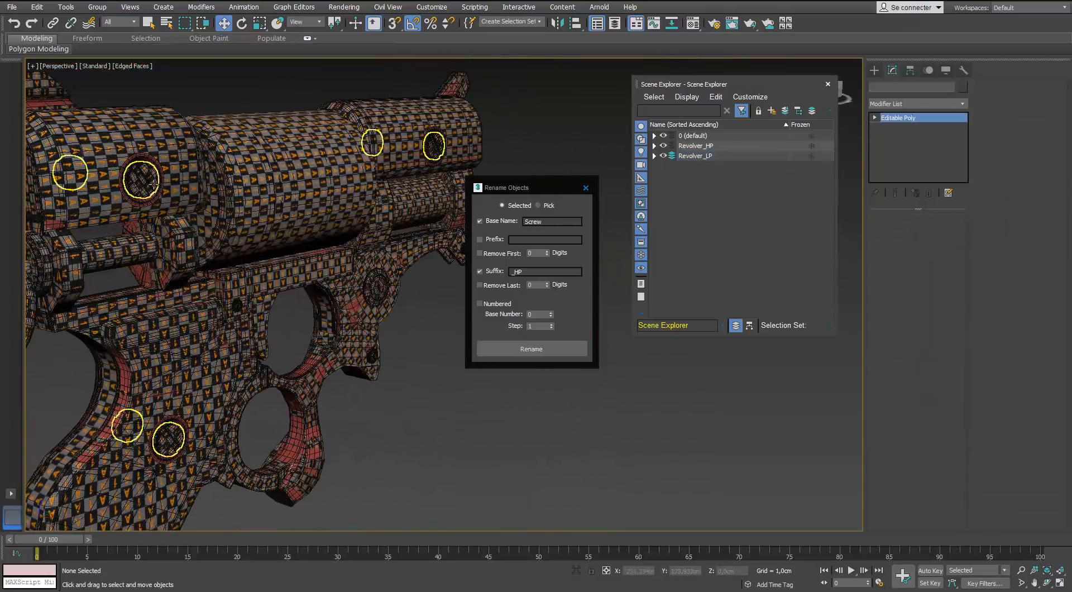
{"action": "left_click_drag", "start_coordinate": [522, 273], "coordinate": [518, 274]}
{"action": "type", "text": "LP"}
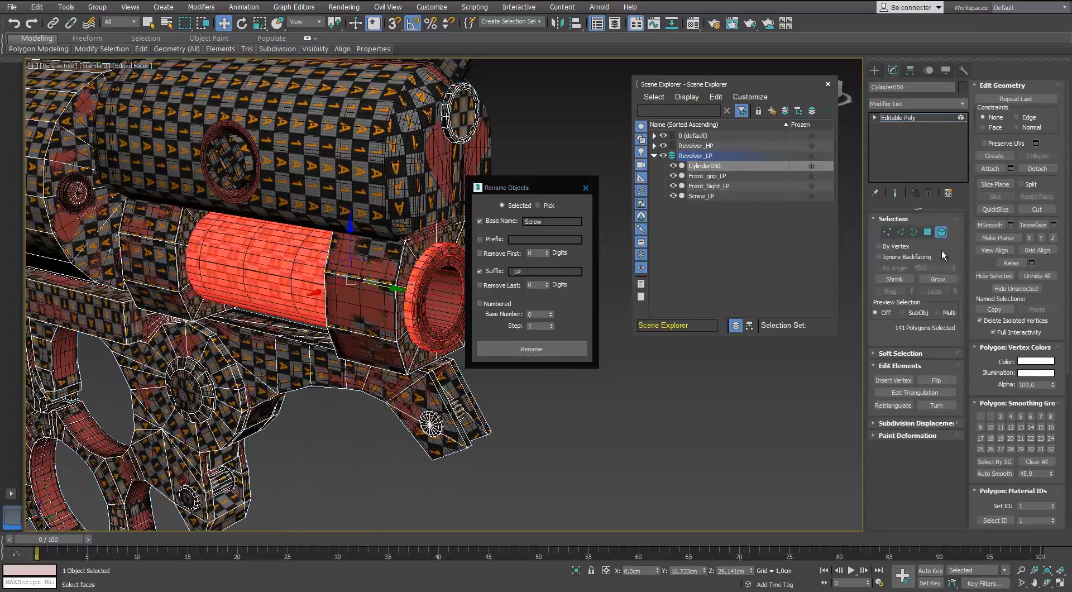
Detach the selected barrel elements from the low-poly mesh and rename them Barrel_LP.
{"action": "key", "text": "Return"}
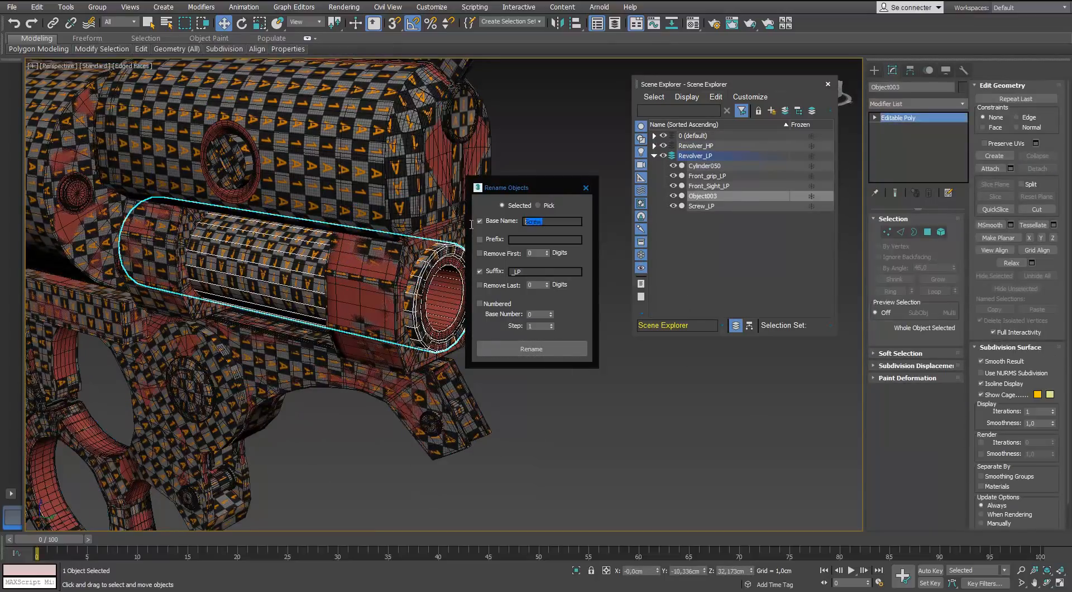
{"action": "type", "text": "el"}
{"action": "left_click", "coordinate": [545, 347]}
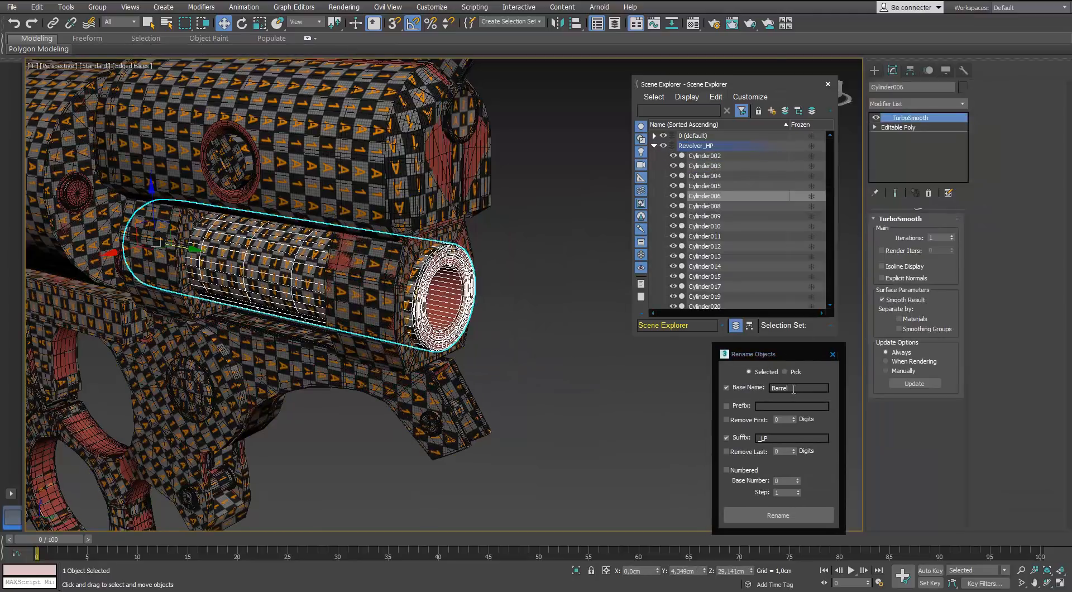
Arrange the Rename Objects and Scene Explorer windows clear of the model, and rename the high-poly barrel Barrel_HP.
{"action": "left_click_drag", "start_coordinate": [771, 77], "coordinate": [601, 261]}
{"action": "left_click_drag", "start_coordinate": [772, 350], "coordinate": [782, 78]}
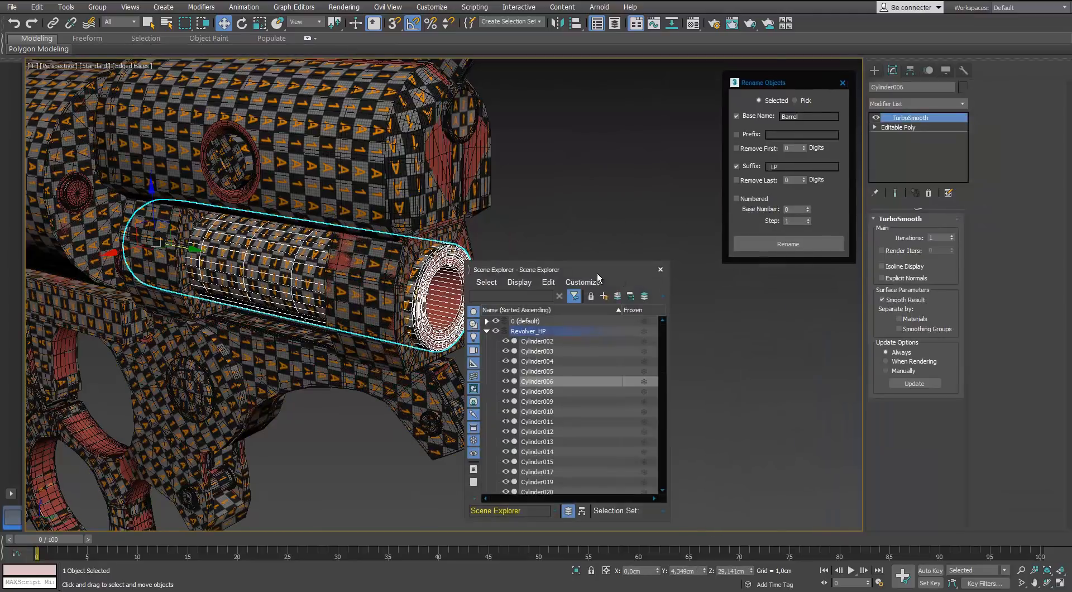
{"action": "left_click_drag", "start_coordinate": [598, 271], "coordinate": [782, 284]}
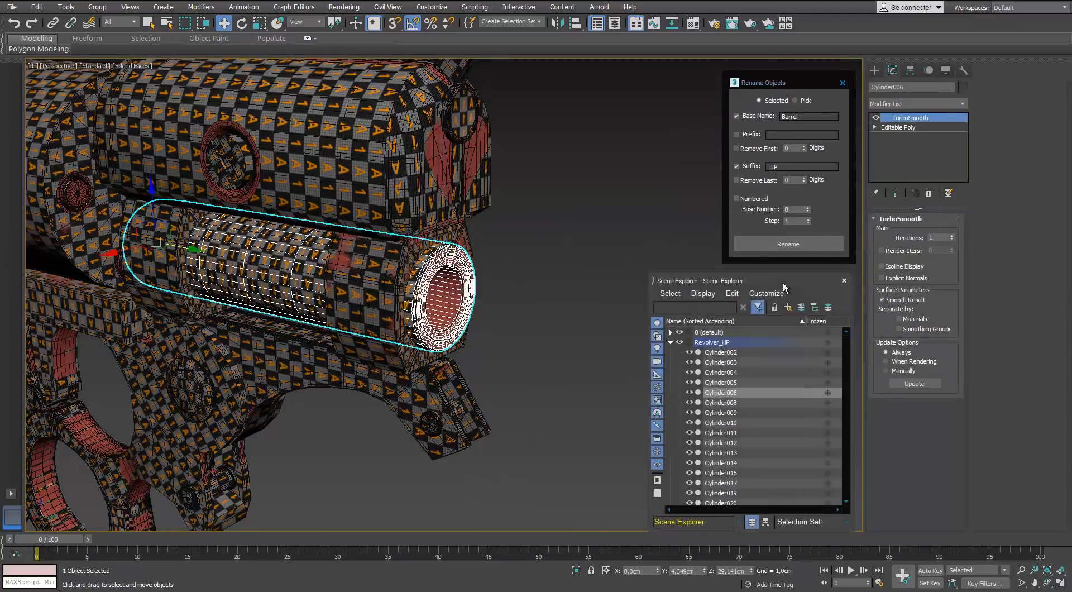
{"action": "left_click", "coordinate": [787, 244]}
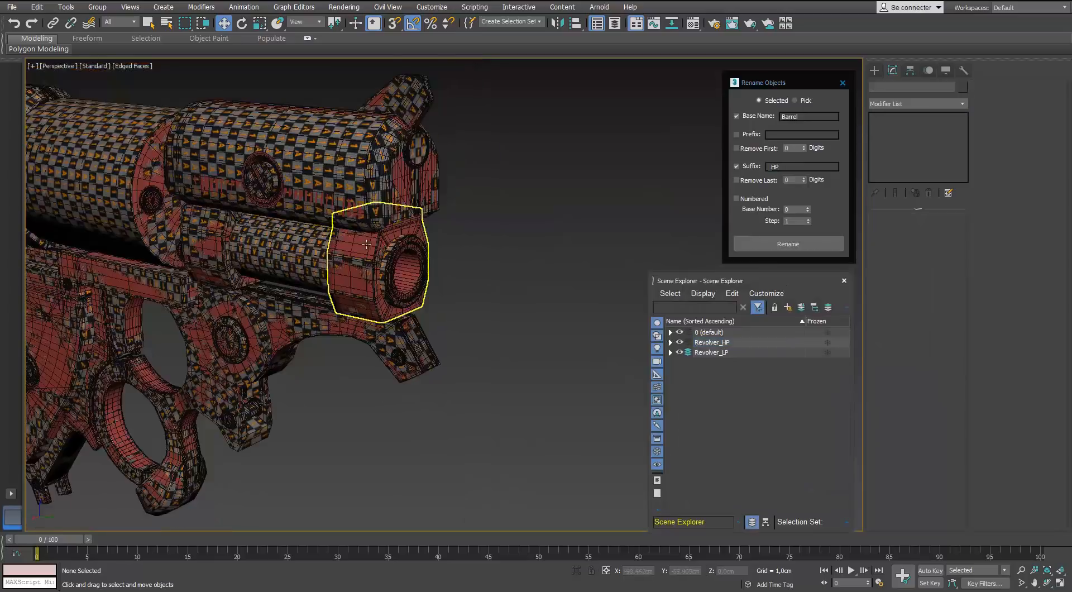
Name the high-poly barrel supports Barrel-support_HP, and detach the matching low-poly supports as Barrel-support_LP.
{"action": "left_click", "coordinate": [386, 244]}
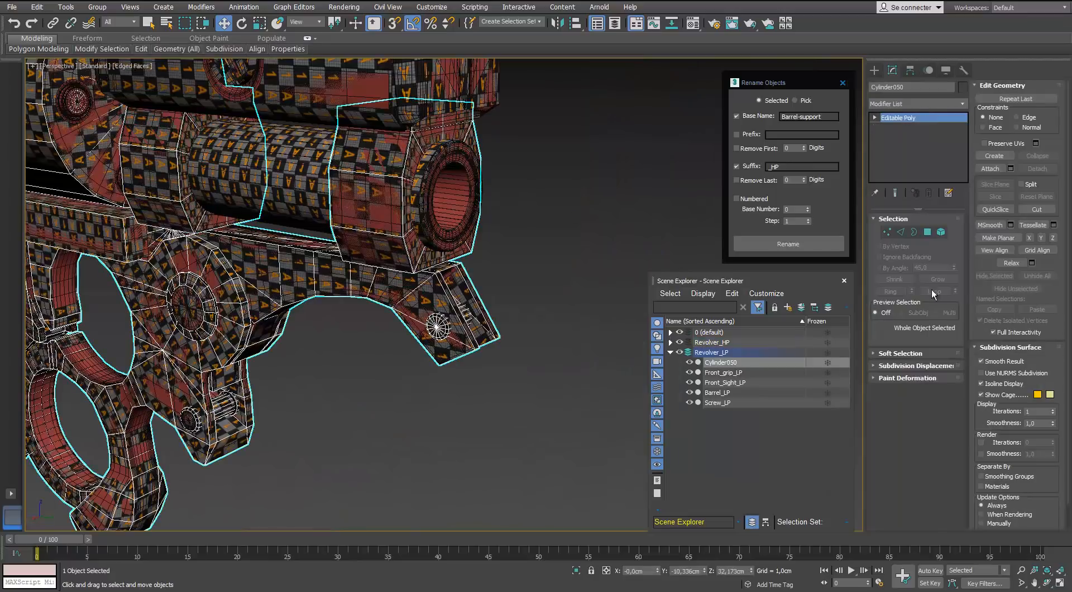
{"action": "key", "text": "5"}
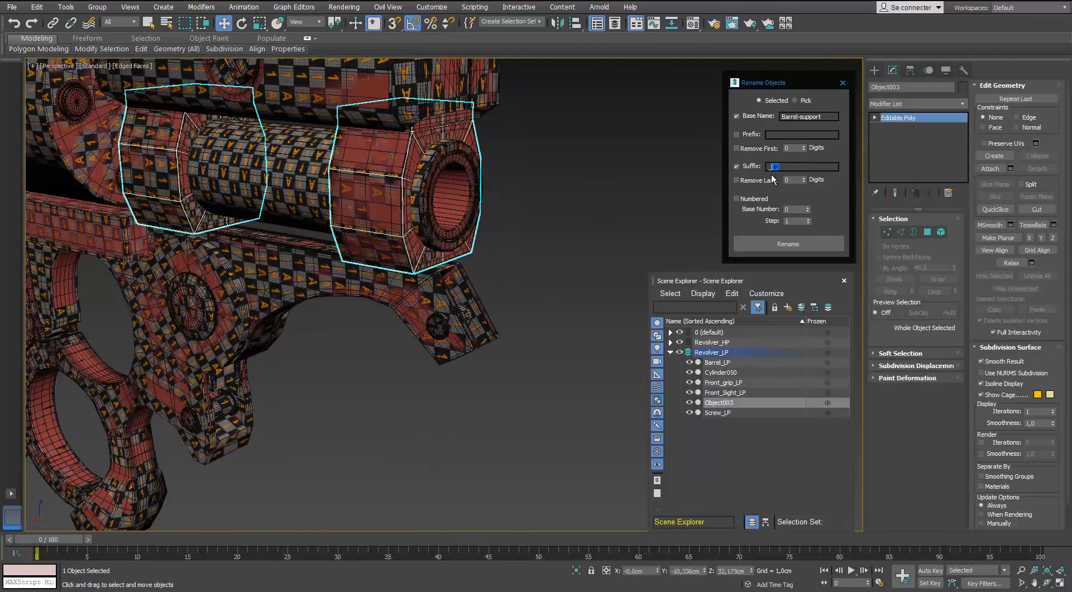
{"action": "left_click", "coordinate": [788, 244]}
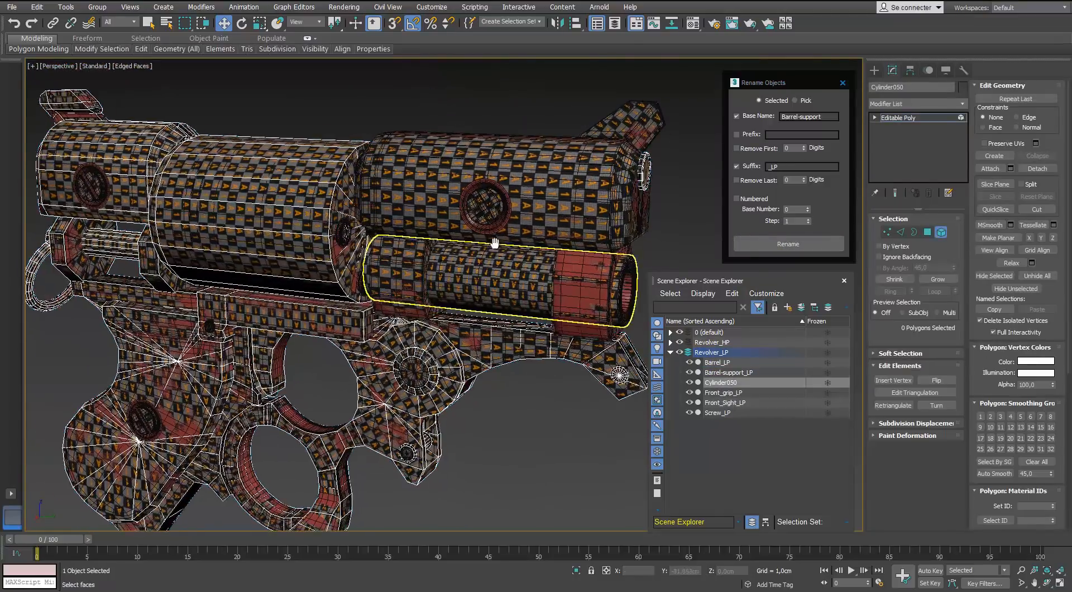
Detach the main frame from the low-poly mesh as Body_LP, and name the matching high-poly frame Body_HP.
{"action": "left_click", "coordinate": [505, 322]}
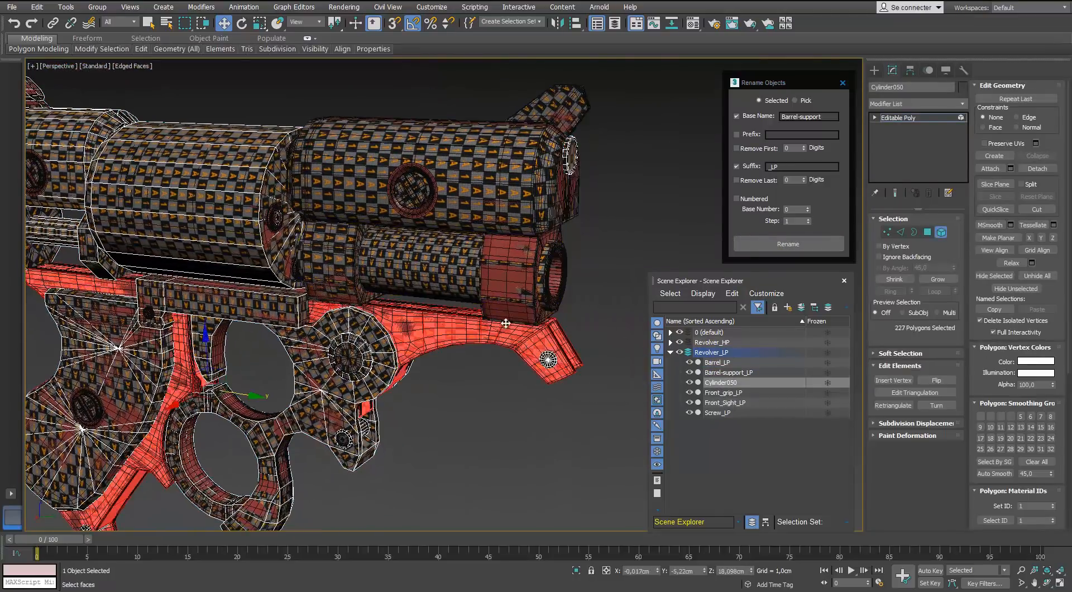
{"action": "key", "text": "Return"}
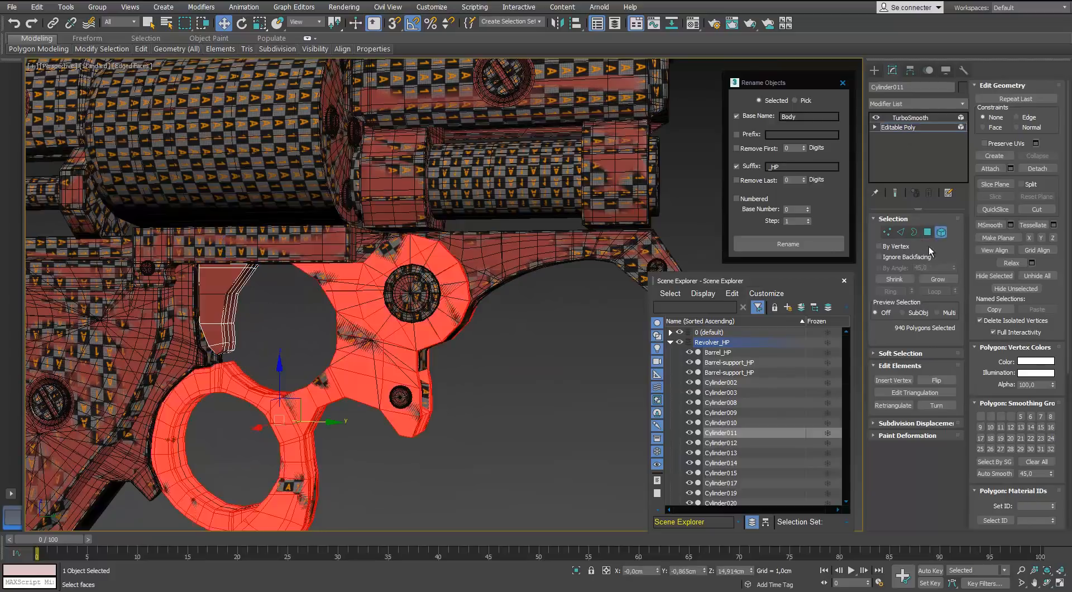
Name the high-poly trigger guard piece Trigger_HP, and detach the matching low-poly elements as Trigger_Lp.
{"action": "left_click", "coordinate": [910, 118]}
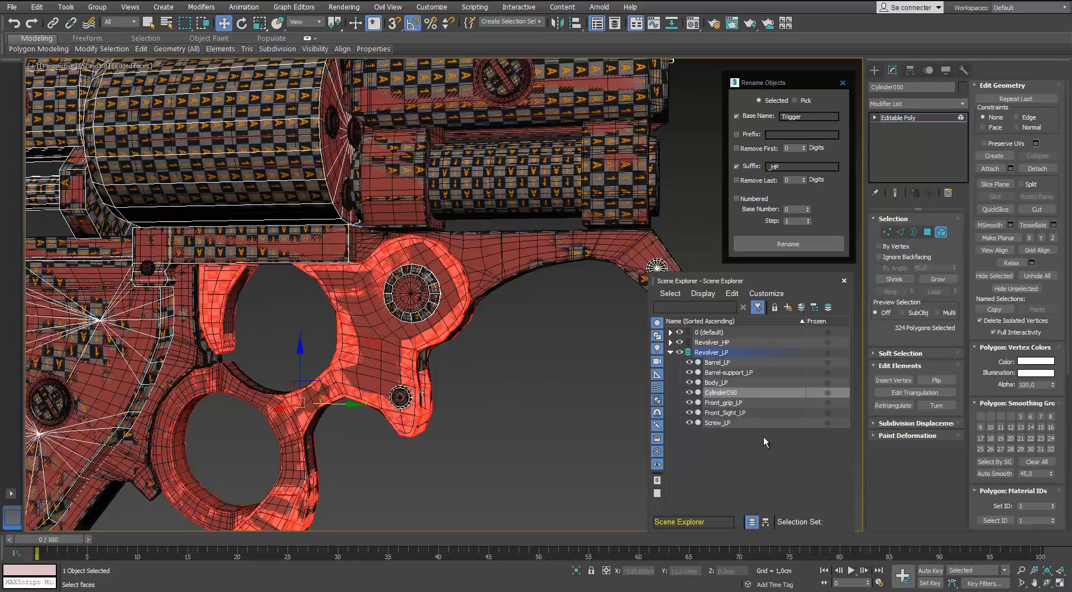
{"action": "left_click", "coordinate": [524, 475]}
{"action": "left_click", "coordinate": [940, 232]}
{"action": "left_click", "coordinate": [383, 369]}
{"action": "left_click", "coordinate": [382, 379]}
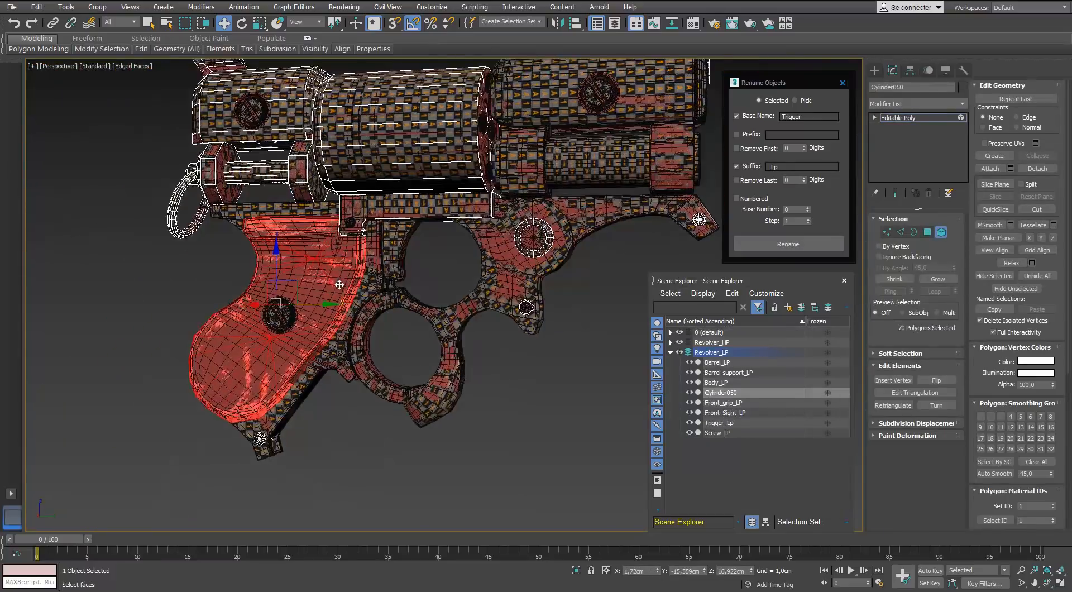
Set the base name for renaming the selected grip panel to Grip-plate.
{"action": "scroll", "coordinate": [339, 285], "scroll_direction": "up", "scroll_amount": 3}
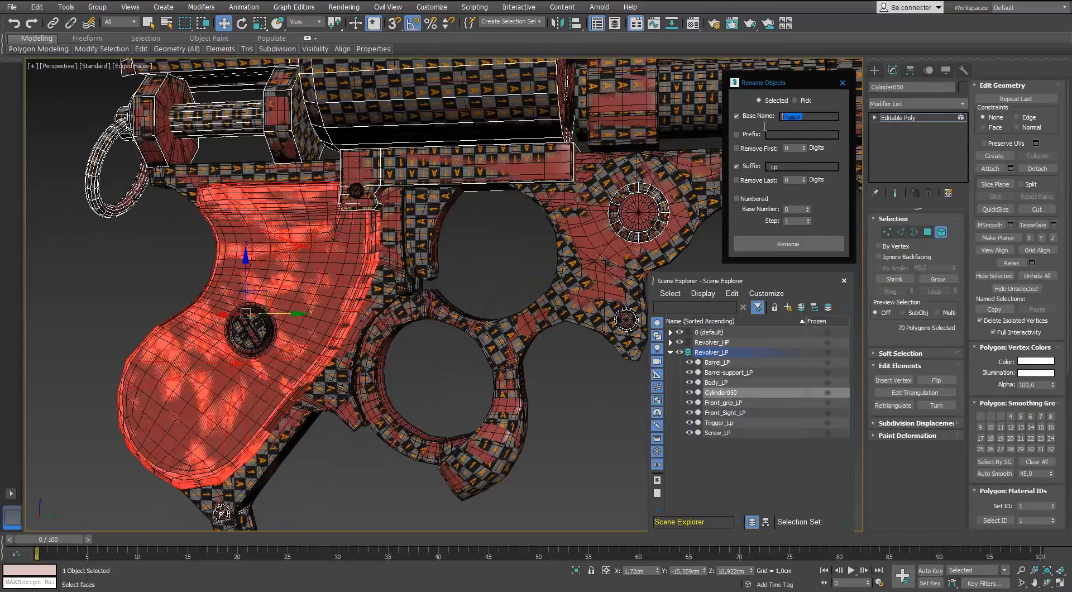
{"action": "type", "text": "Gripp-plate"}
{"action": "left_click", "coordinate": [794, 117]}
{"action": "key", "text": "BackSpace"}
{"action": "left_click", "coordinate": [534, 476]}
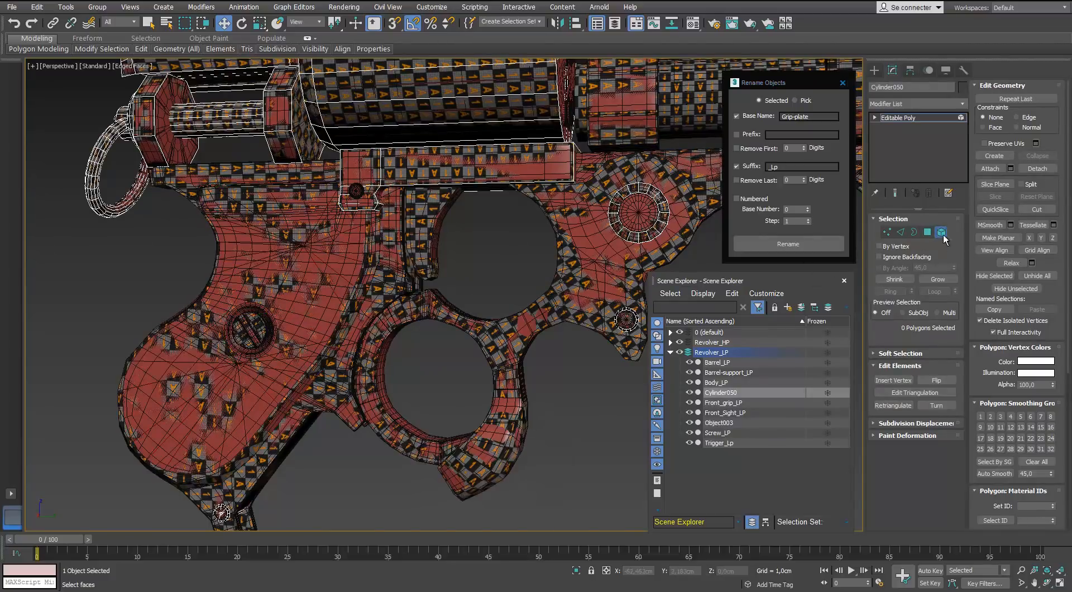
{"action": "left_click", "coordinate": [941, 231]}
{"action": "left_click", "coordinate": [331, 311]}
{"action": "left_click", "coordinate": [331, 310]}
{"action": "mouse_move", "coordinate": [330, 311]}
{"action": "middle_mouse_down", "text": "alt"}
{"action": "mouse_move", "coordinate": [386, 295]}
{"action": "mouse_move", "coordinate": [334, 307]}
{"action": "middle_mouse_up", "text": "alt"}
{"action": "key", "text": "ctrl+z"}
{"action": "key", "text": "ctrl+z"}
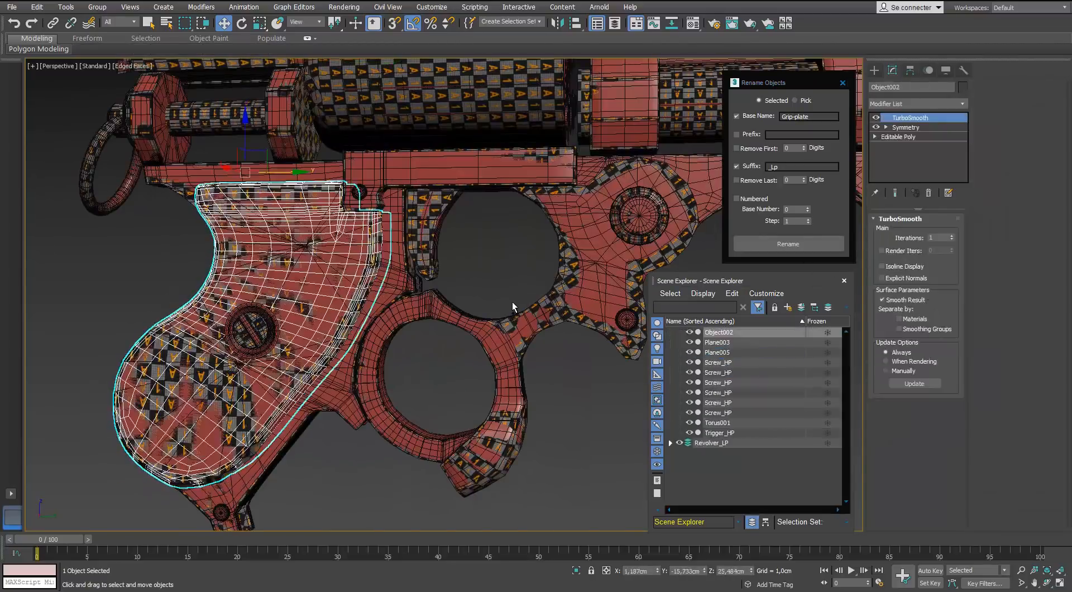
{"action": "left_click", "coordinate": [941, 232]}
{"action": "left_click", "coordinate": [329, 335]}
{"action": "key", "text": "ctrl+z"}
{"action": "key", "text": "ctrl+z"}
{"action": "key", "text": "ctrl+z"}
{"action": "key", "text": "ctrl+z"}
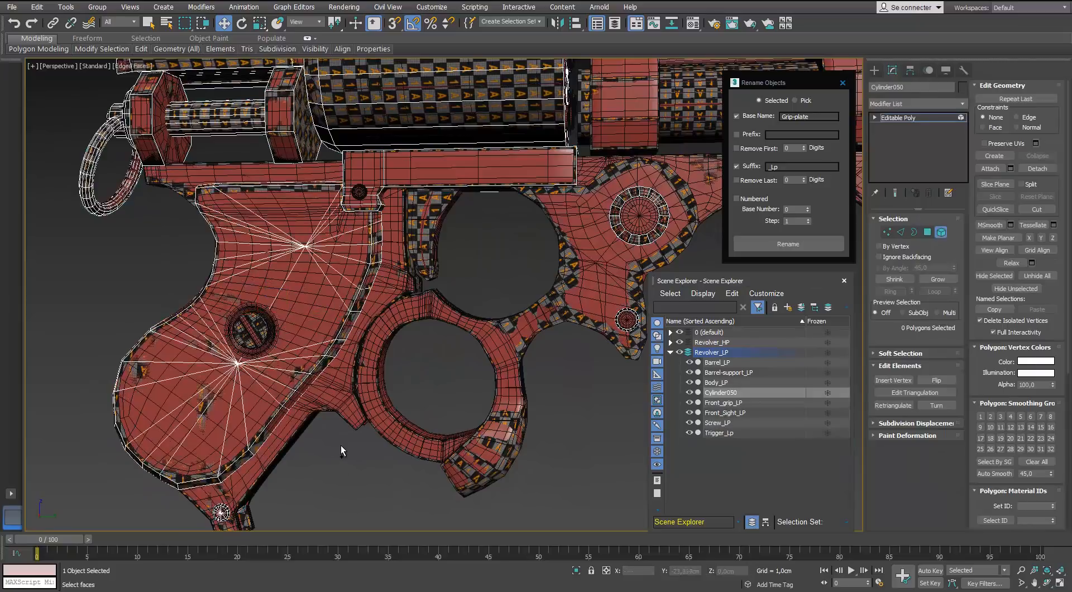
Select the grip plates on both sides of the handle and detach them from the low-poly mesh as one object.
{"action": "left_click", "coordinate": [336, 347]}
{"action": "middle_click_drag", "start_coordinate": [240, 339], "coordinate": [323, 323], "text": "alt"}
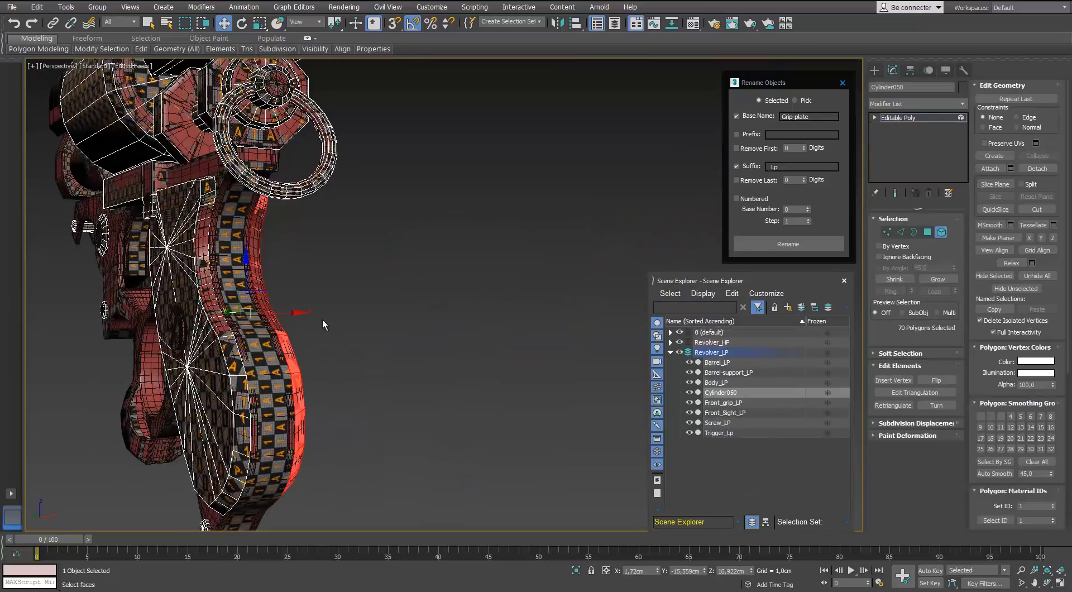
{"action": "left_click", "coordinate": [209, 326], "text": "ctrl"}
{"action": "left_click", "coordinate": [1037, 169]}
{"action": "left_click", "coordinate": [534, 476]}
{"action": "left_click", "coordinate": [941, 232]}
{"action": "left_click", "coordinate": [206, 326]}
{"action": "left_click", "coordinate": [206, 327]}
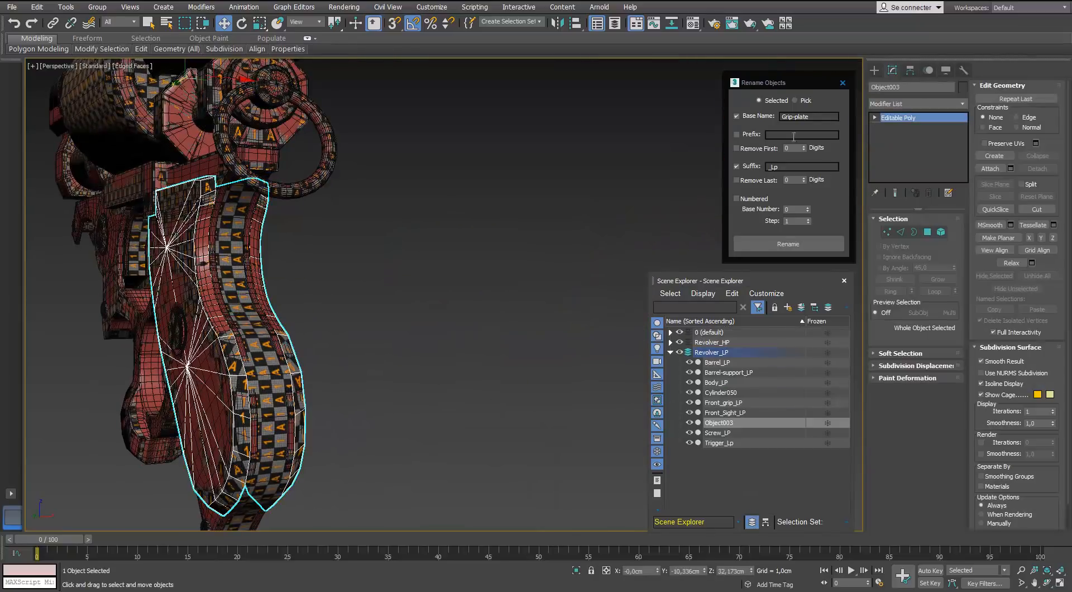
Name the detached low-poly grip plates Grip-plate_Lp and the matching high-poly plates Grip-plate_HP.
{"action": "key", "text": "ctrl+z"}
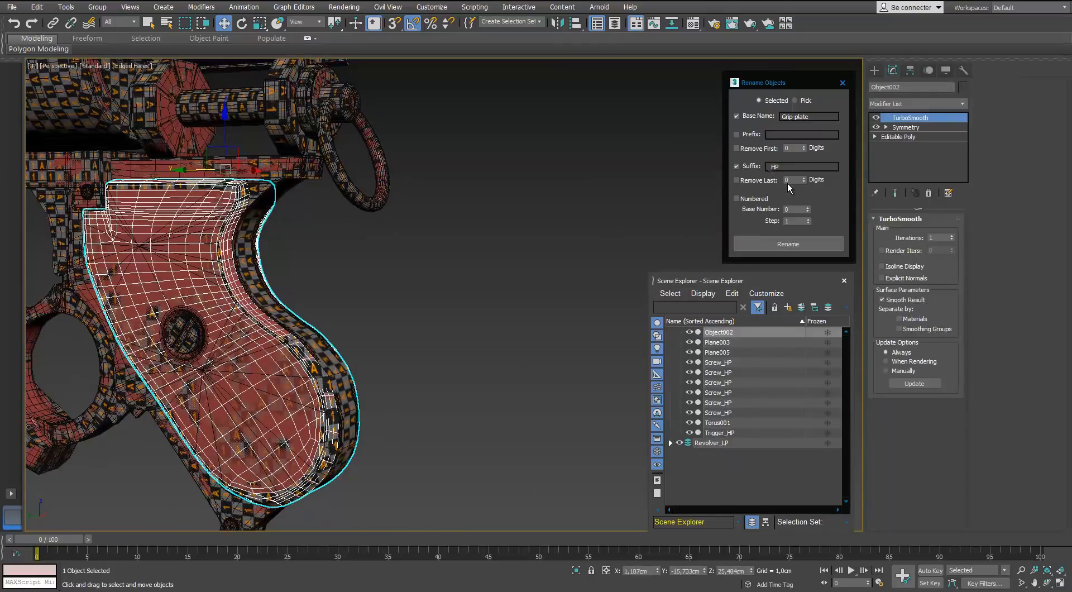
{"action": "left_click", "coordinate": [366, 251]}
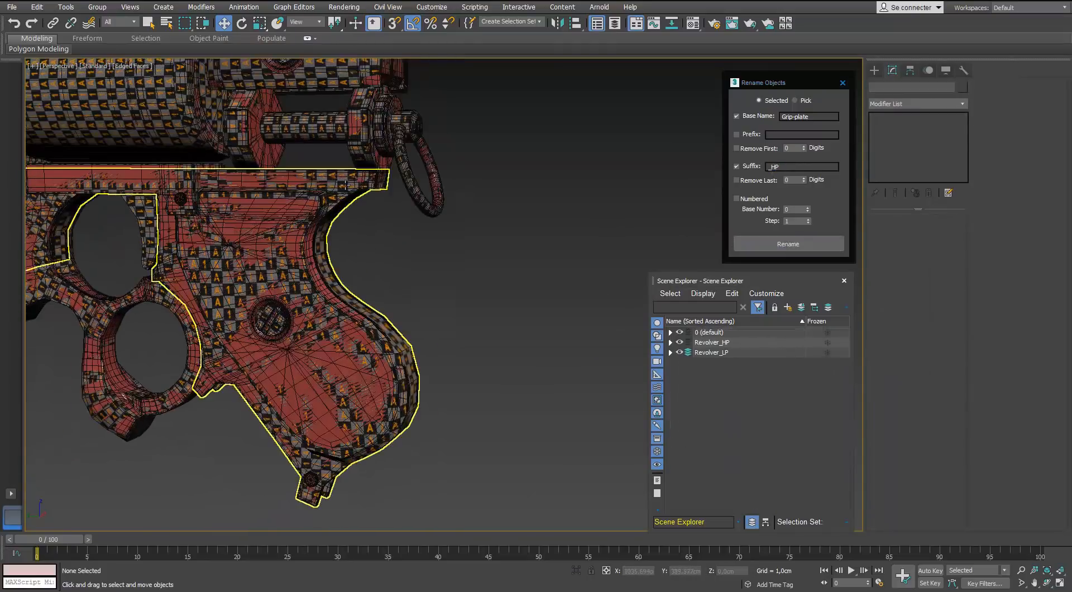
{"action": "left_click", "coordinate": [345, 184]}
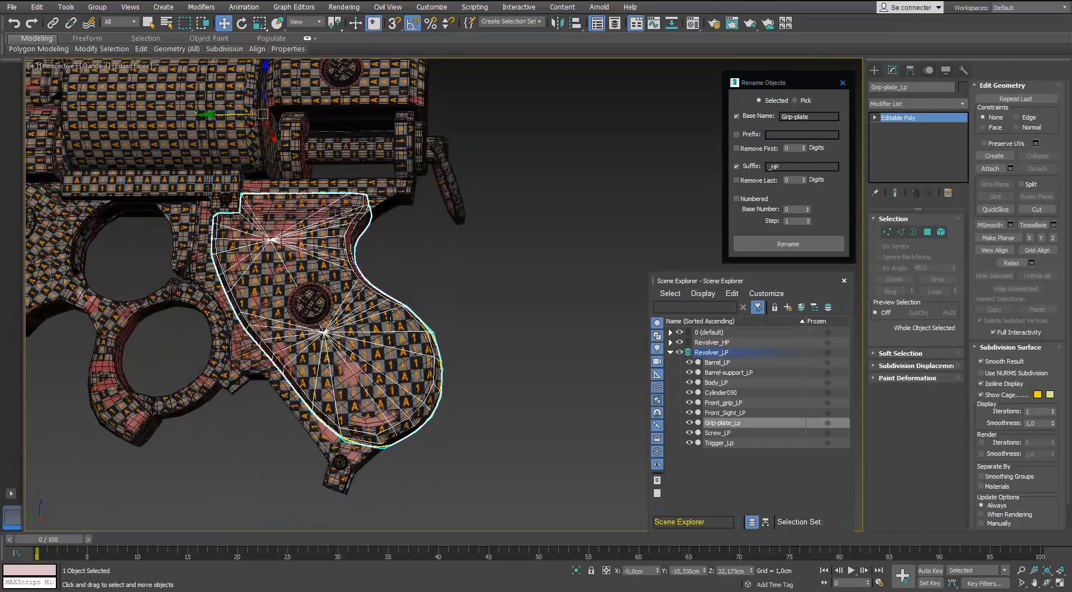
Rename the high-poly revolver cylinder Cylinder_HP.
{"action": "middle_click_drag", "start_coordinate": [410, 201], "coordinate": [477, 199], "text": "alt"}
{"action": "scroll", "coordinate": [471, 225], "scroll_direction": "down", "scroll_amount": 3}
{"action": "left_click", "coordinate": [418, 149]}
{"action": "scroll", "coordinate": [418, 149], "scroll_direction": "up", "scroll_amount": 3}
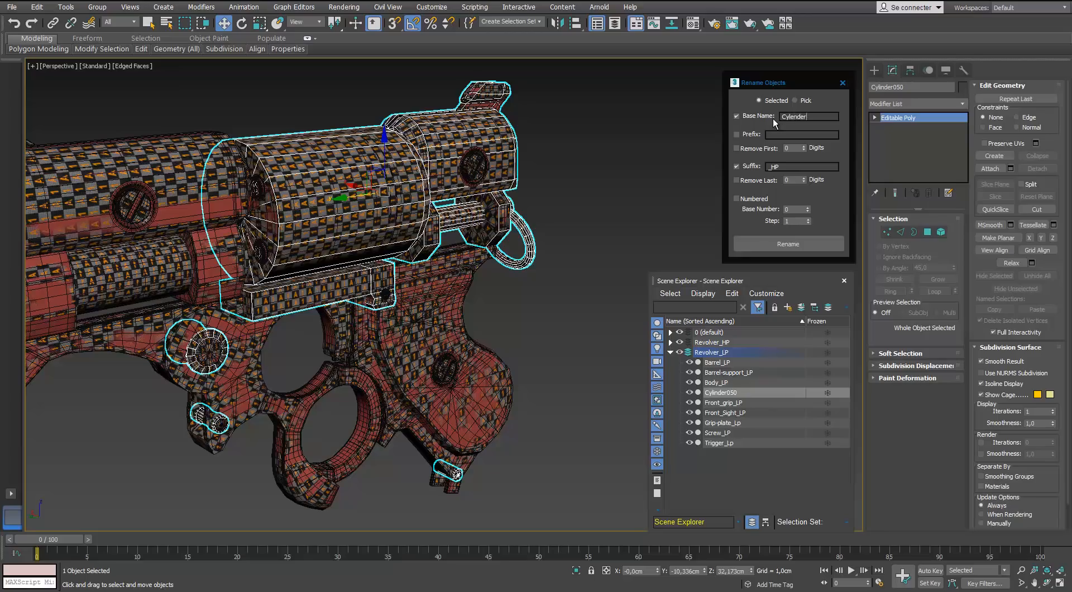
{"action": "left_click", "coordinate": [407, 210]}
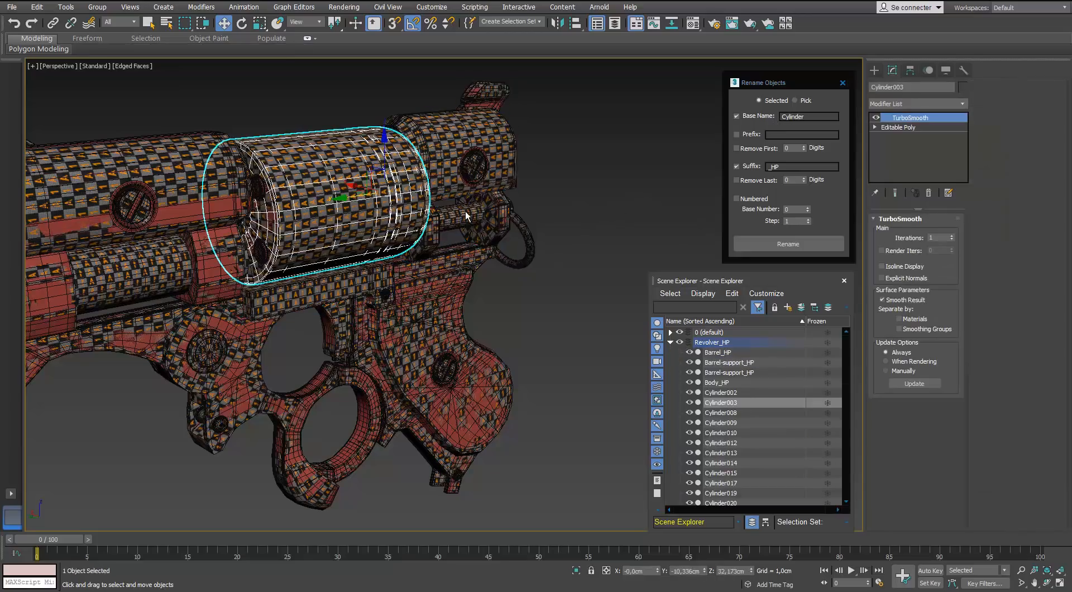
{"action": "left_click", "coordinate": [790, 245]}
Select the six small round pieces around the high-poly cylinder's front face and rename them Cylinder_HP.
{"action": "left_click", "coordinate": [603, 218]}
{"action": "scroll", "coordinate": [256, 186], "scroll_direction": "up", "scroll_amount": 7}
{"action": "left_click", "coordinate": [251, 190]}
{"action": "middle_click_drag", "start_coordinate": [257, 418], "coordinate": [252, 240]}
{"action": "left_click", "coordinate": [261, 328], "text": "ctrl"}
{"action": "left_click", "coordinate": [424, 481], "text": "ctrl"}
{"action": "key", "text": "ctrl+z"}
{"action": "middle_click_drag", "start_coordinate": [391, 335], "coordinate": [536, 196], "text": "alt"}
{"action": "left_click", "coordinate": [226, 131], "text": "ctrl"}
{"action": "left_click", "coordinate": [251, 258], "text": "ctrl"}
{"action": "scroll", "coordinate": [252, 257], "scroll_direction": "down", "scroll_amount": 5}
{"action": "left_click", "coordinate": [143, 180], "text": "ctrl"}
{"action": "left_click", "coordinate": [371, 183], "text": "ctrl"}
{"action": "scroll", "coordinate": [372, 184], "scroll_direction": "down", "scroll_amount": 4}
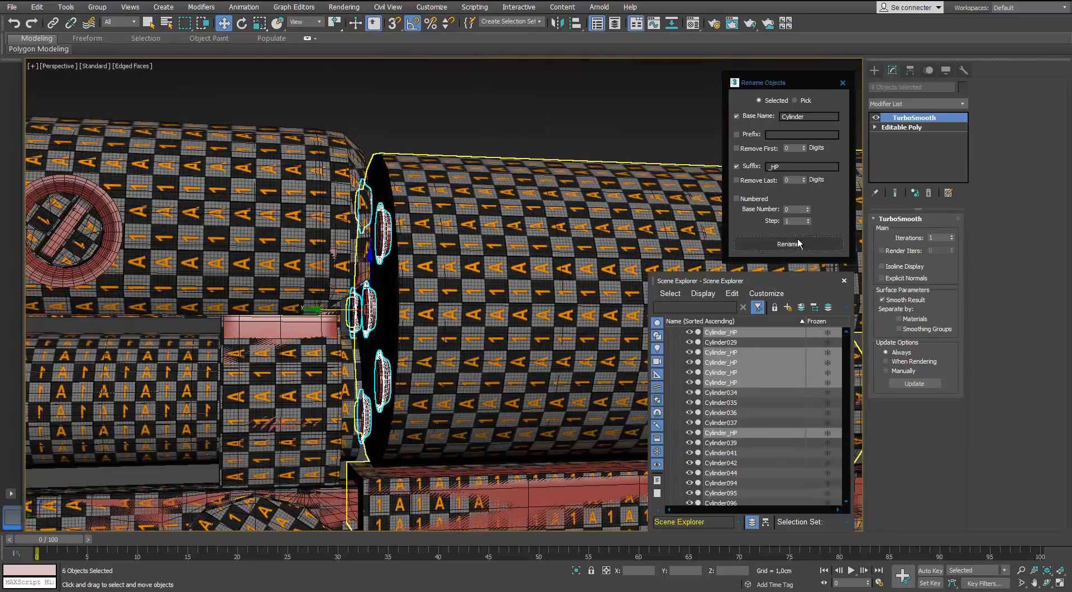
Detach the main cylinder element from the remaining low-poly mesh.
{"action": "left_click", "coordinate": [559, 109]}
{"action": "left_click", "coordinate": [383, 229]}
{"action": "scroll", "coordinate": [383, 229], "scroll_direction": "down", "scroll_amount": 8}
{"action": "scroll", "coordinate": [390, 251], "scroll_direction": "up", "scroll_amount": 4}
{"action": "left_click", "coordinate": [450, 230]}
{"action": "left_click", "coordinate": [449, 230]}
{"action": "key", "text": "5"}
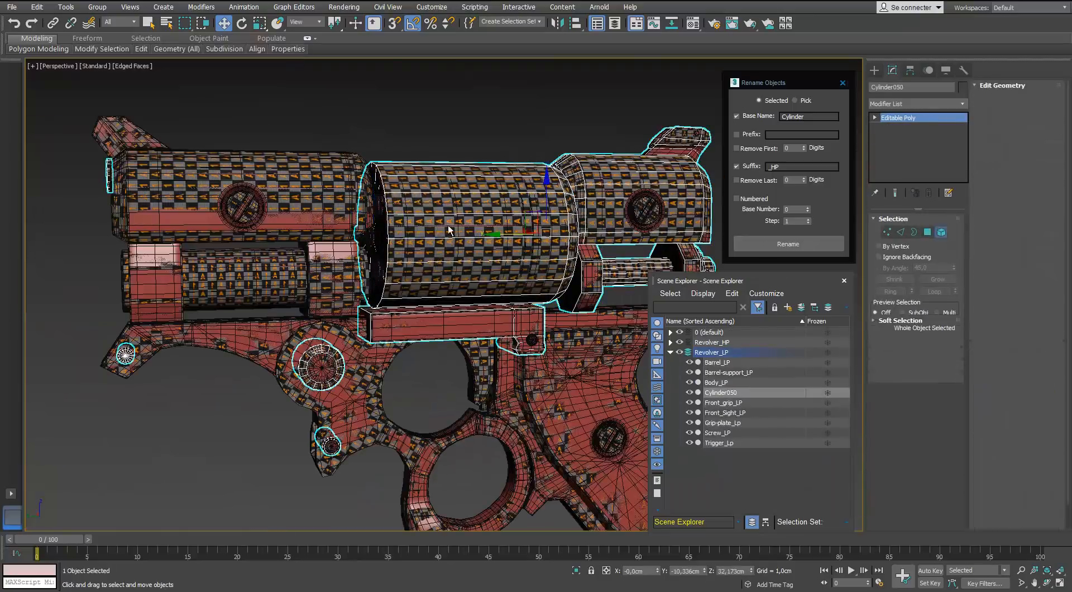
{"action": "left_click", "coordinate": [449, 230]}
{"action": "left_click", "coordinate": [1037, 169]}
{"action": "left_click", "coordinate": [525, 474]}
{"action": "left_click", "coordinate": [941, 232]}
Rename the detached low-poly cylinder with the base name Cylinder and the suffix _LP.
{"action": "left_click", "coordinate": [461, 180]}
{"action": "scroll", "coordinate": [461, 179], "scroll_direction": "up", "scroll_amount": 5}
{"action": "scroll", "coordinate": [558, 190], "scroll_direction": "down", "scroll_amount": 3}
{"action": "left_click", "coordinate": [780, 169]}
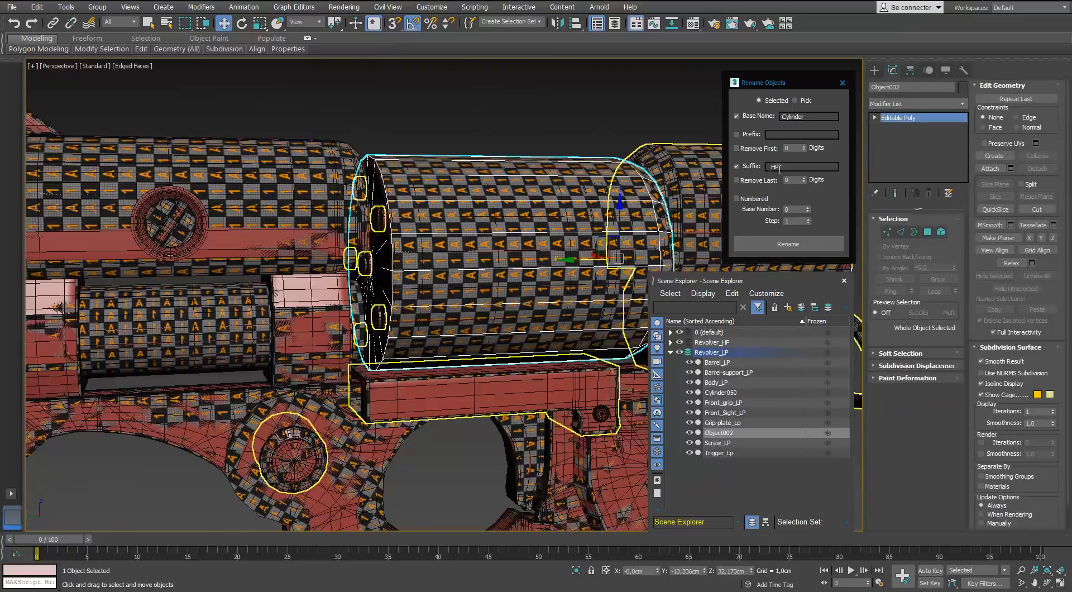
{"action": "key", "text": "BackSpace"}
{"action": "key", "text": "BackSpace"}
{"action": "type", "text": "L"}
{"action": "left_click", "coordinate": [502, 107]}
Pick out a high-poly round piece at the cylinder's front face and set the renaming base name to Cylinder-rod.
{"action": "scroll", "coordinate": [362, 217], "scroll_direction": "up", "scroll_amount": 3}
{"action": "left_click", "coordinate": [373, 224]}
{"action": "scroll", "coordinate": [373, 224], "scroll_direction": "down", "scroll_amount": 3}
{"action": "middle_click_drag", "start_coordinate": [363, 220], "coordinate": [394, 238], "text": "alt"}
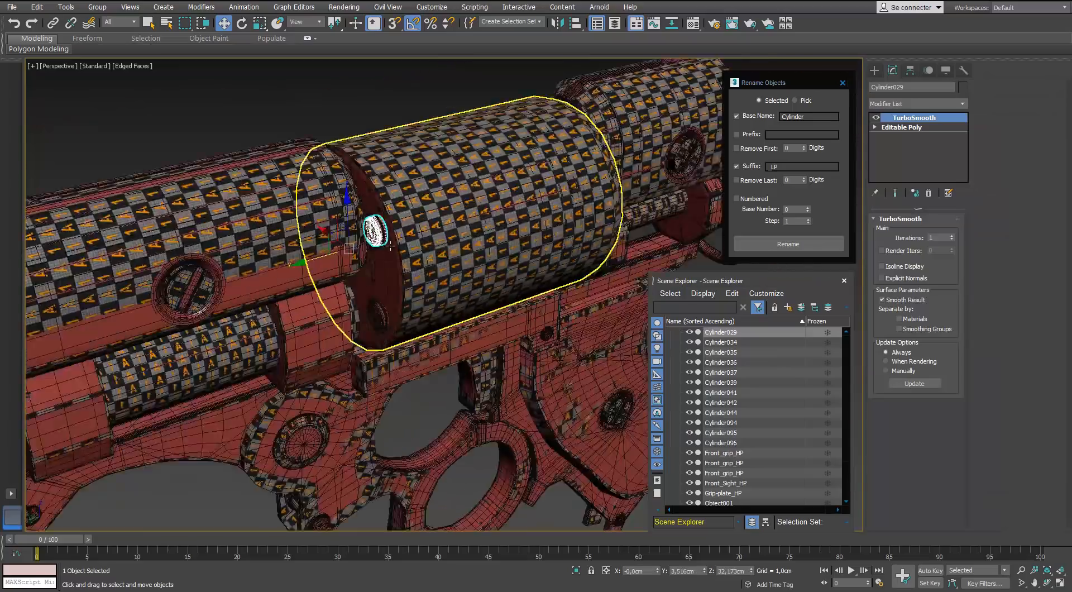
{"action": "scroll", "coordinate": [392, 238], "scroll_direction": "up", "scroll_amount": 3}
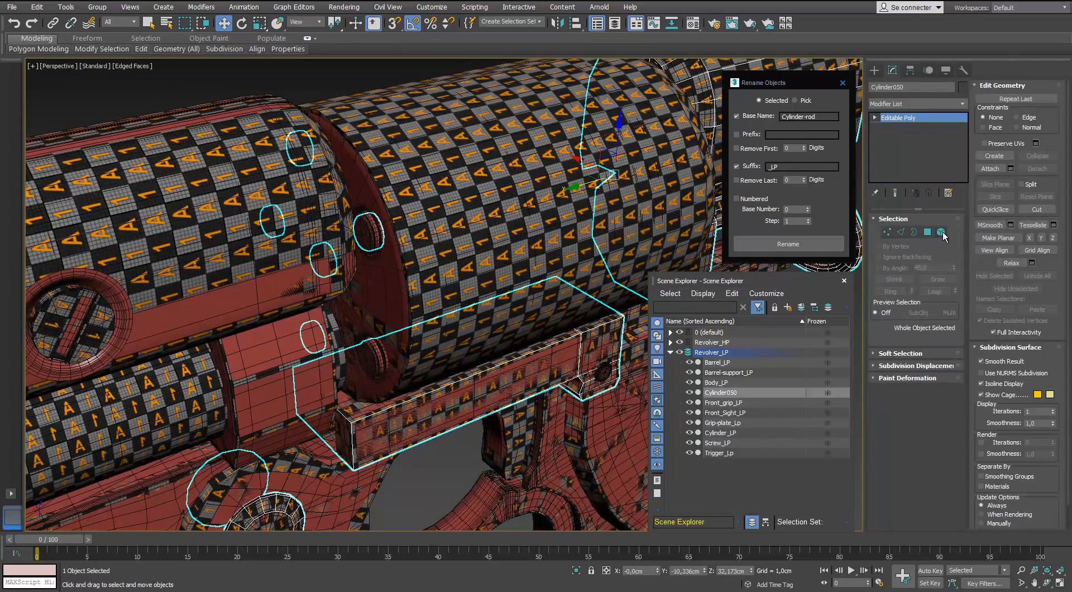
Isolate the remaining low-poly mesh in element editing to work on its small cylinder rod elements.
{"action": "left_click", "coordinate": [943, 234]}
{"action": "left_click", "coordinate": [438, 413]}
{"action": "middle_click_drag", "start_coordinate": [438, 413], "coordinate": [370, 261], "text": "alt"}
{"action": "left_click", "coordinate": [411, 399]}
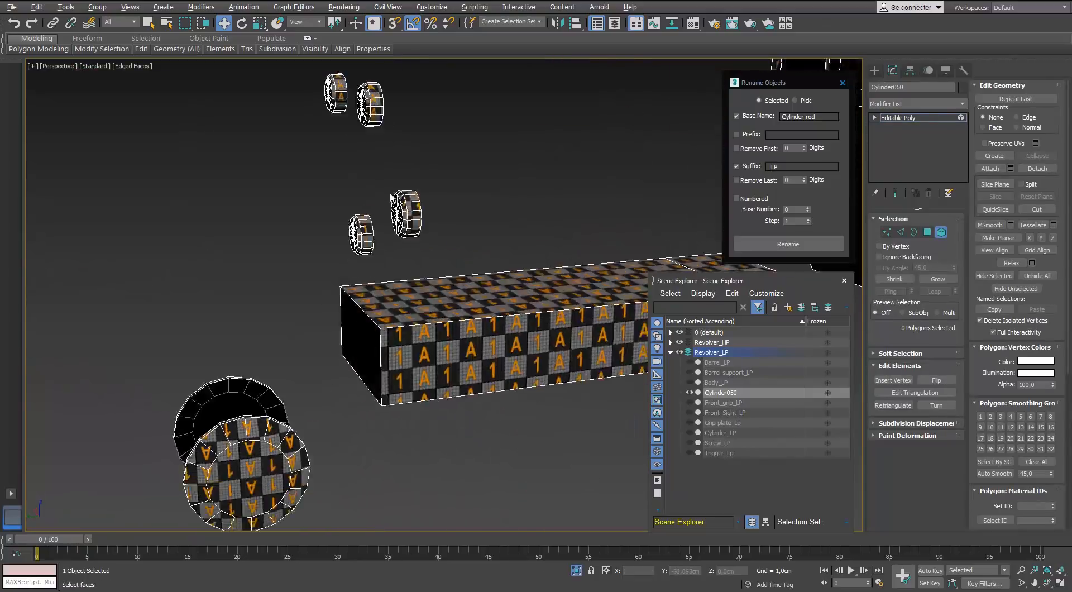
{"action": "scroll", "coordinate": [419, 148], "scroll_direction": "down", "scroll_amount": 5}
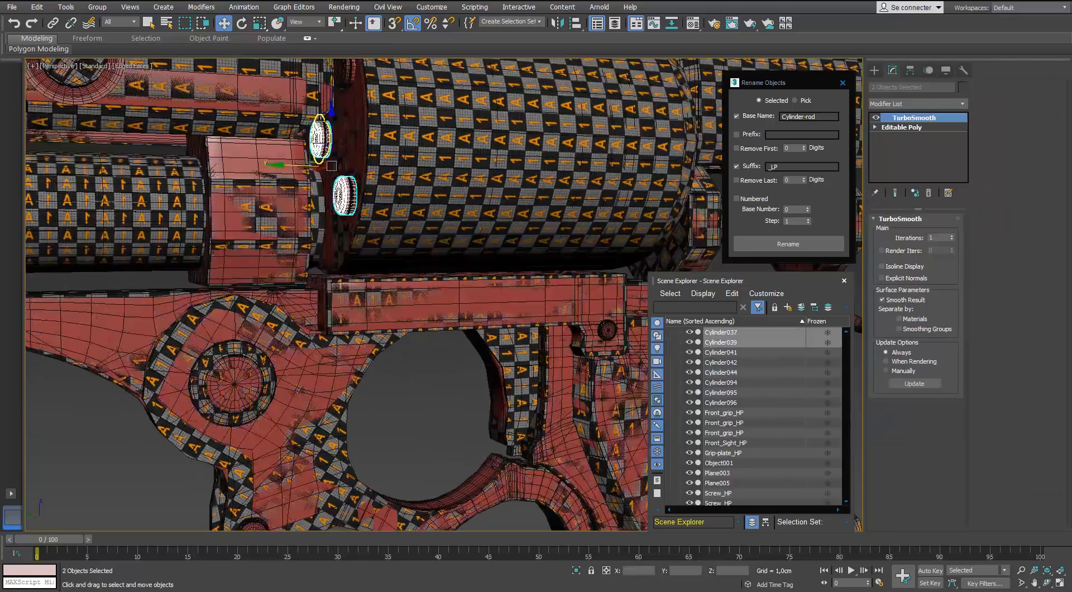
Select the six high-poly cylinder rods around the cylinder's front face for renaming.
{"action": "scroll", "coordinate": [367, 230], "scroll_direction": "up", "scroll_amount": 8}
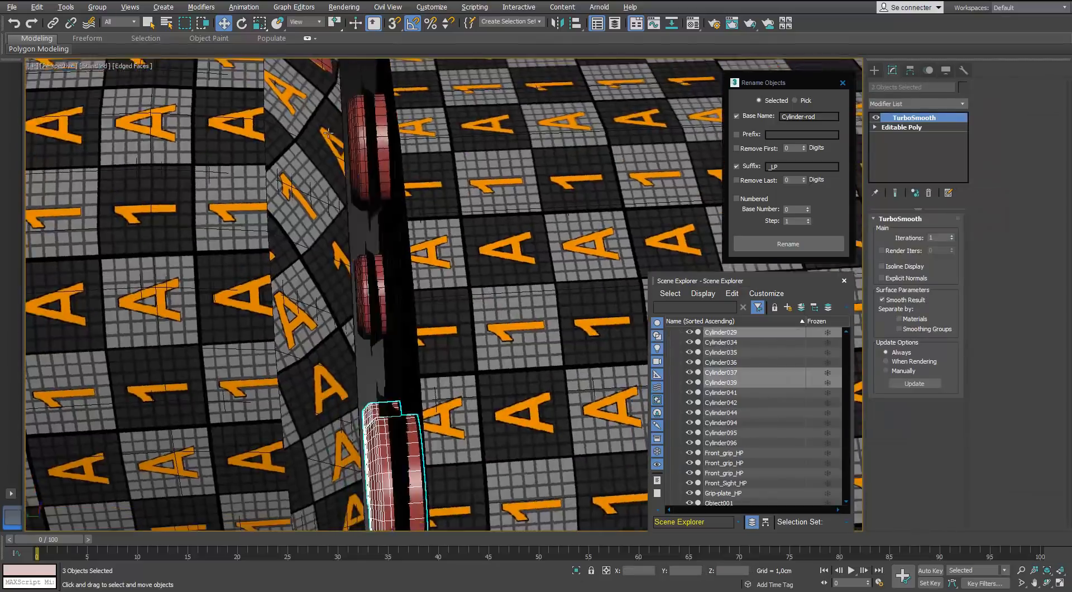
{"action": "left_click", "coordinate": [356, 288], "text": "ctrl"}
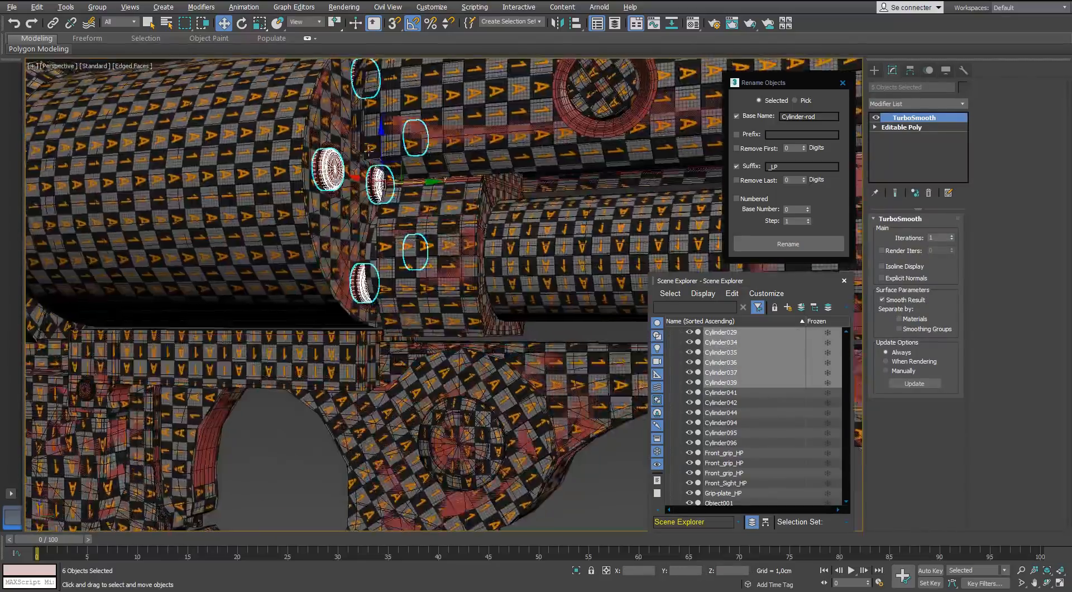
Inspect one of the small high-poly discs between the barrel and the cylinder, including its vertices, up close.
{"action": "left_click", "coordinate": [414, 193], "text": "ctrl"}
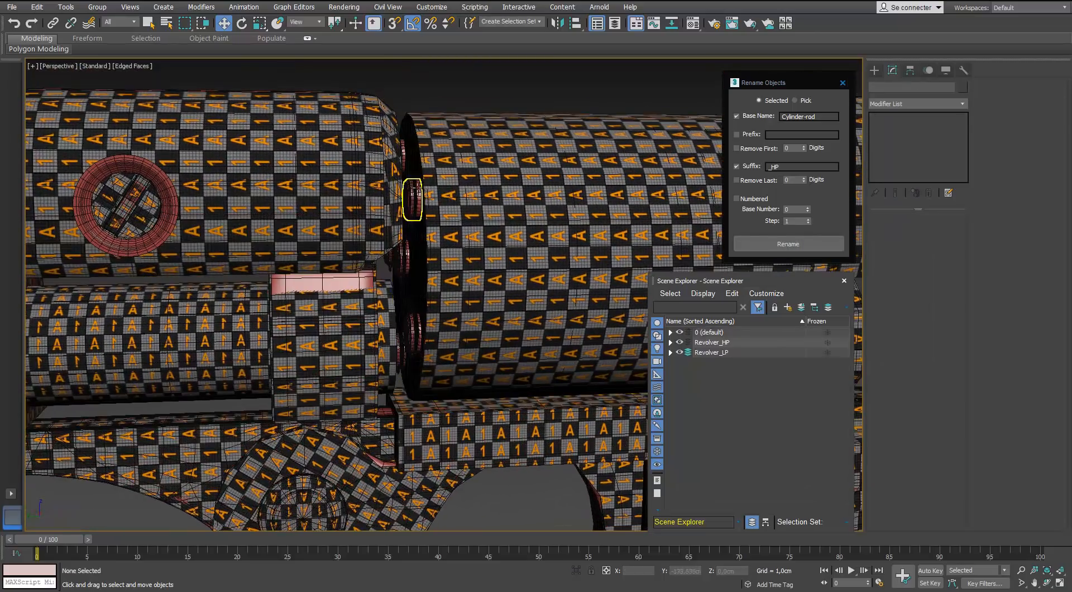
{"action": "left_click", "coordinate": [412, 200]}
{"action": "scroll", "coordinate": [412, 200], "scroll_direction": "up", "scroll_amount": 5}
{"action": "key", "text": "1"}
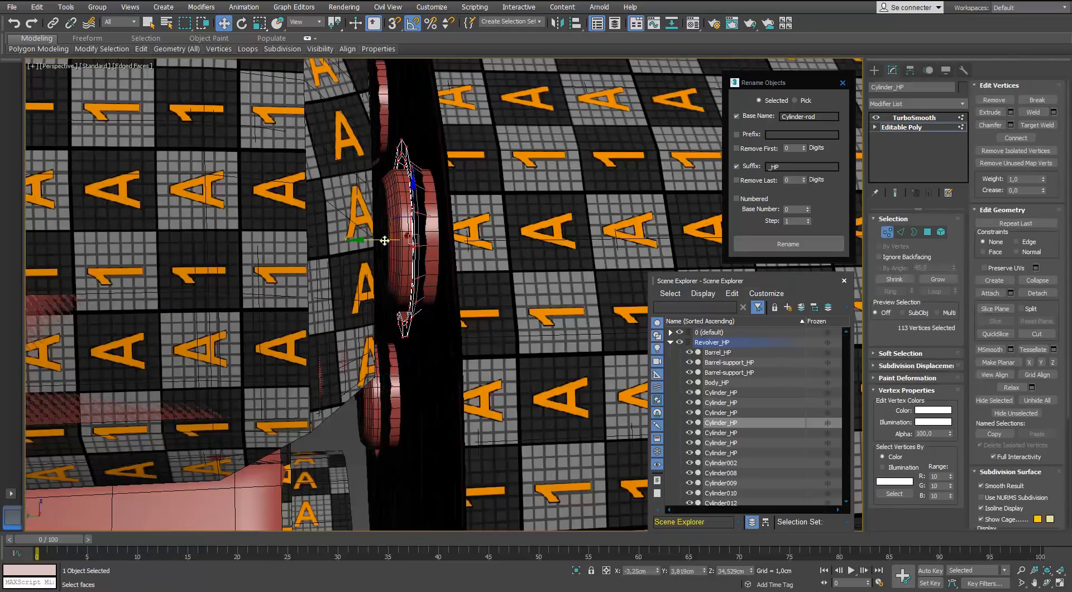
{"action": "middle_click_drag", "start_coordinate": [380, 239], "coordinate": [438, 260], "text": "alt"}
{"action": "scroll", "coordinate": [431, 214], "scroll_direction": "down", "scroll_amount": 5}
{"action": "scroll", "coordinate": [431, 214], "scroll_direction": "up", "scroll_amount": 5}
{"action": "key", "text": "w"}
{"action": "scroll", "coordinate": [370, 210], "scroll_direction": "down", "scroll_amount": 4}
{"action": "scroll", "coordinate": [312, 223], "scroll_direction": "down", "scroll_amount": 3}
{"action": "scroll", "coordinate": [432, 215], "scroll_direction": "up", "scroll_amount": 4}
{"action": "key", "text": "1"}
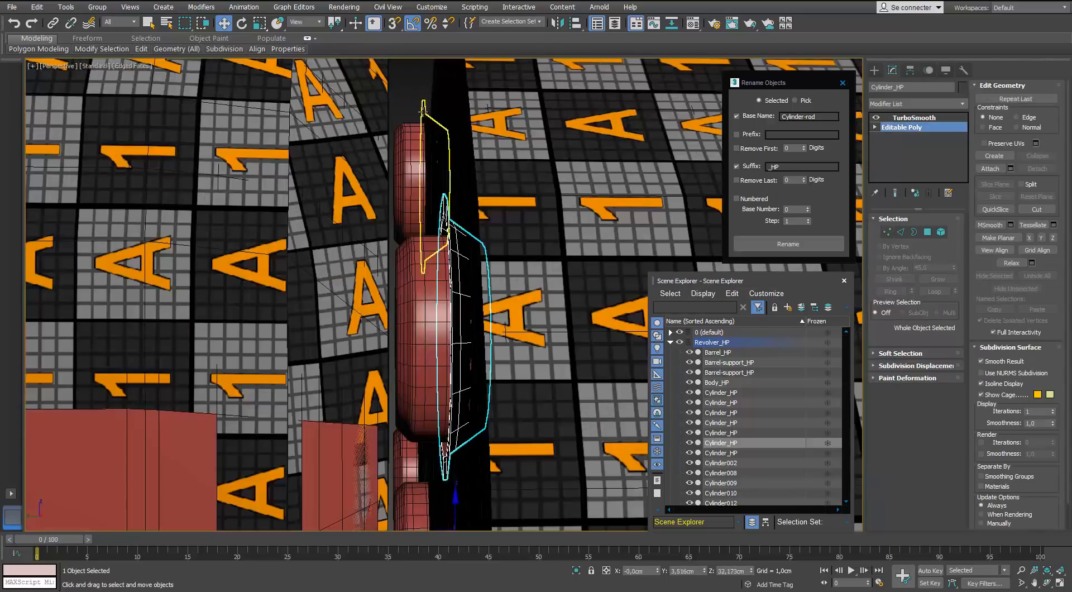
Check the neighbouring discs around the cylinder's face by adding them to the selection, and clear the selection.
{"action": "left_click", "coordinate": [429, 112], "text": "ctrl"}
{"action": "middle_click_drag", "start_coordinate": [430, 111], "coordinate": [419, 167]}
{"action": "left_click", "coordinate": [420, 104], "text": "ctrl"}
{"action": "scroll", "coordinate": [416, 101], "scroll_direction": "down", "scroll_amount": 3}
{"action": "left_click", "coordinate": [411, 95], "text": "ctrl"}
{"action": "left_click", "coordinate": [411, 211], "text": "ctrl"}
{"action": "middle_click_drag", "start_coordinate": [411, 211], "coordinate": [486, 184], "text": "alt"}
{"action": "scroll", "coordinate": [407, 216], "scroll_direction": "up", "scroll_amount": 3}
{"action": "scroll", "coordinate": [464, 330], "scroll_direction": "down", "scroll_amount": 5}
{"action": "left_click", "coordinate": [494, 84]}
{"action": "scroll", "coordinate": [497, 177], "scroll_direction": "down", "scroll_amount": 8}
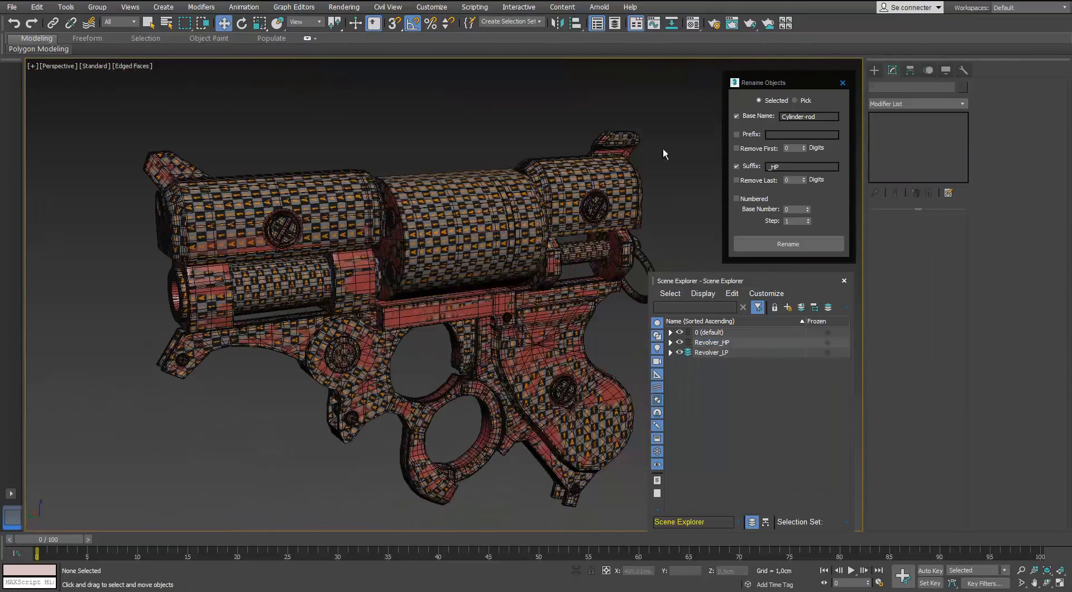
Rename the high-poly stock shell with the base name Stock and the suffix _HP.
{"action": "left_click", "coordinate": [639, 183]}
{"action": "key", "text": "BackSpace"}
{"action": "key", "text": "BackSpace"}
{"action": "key", "text": "BackSpace"}
{"action": "key", "text": "BackSpace"}
{"action": "key", "text": "BackSpace"}
{"action": "key", "text": "BackSpace"}
{"action": "key", "text": "BackSpace"}
{"action": "key", "text": "BackSpace"}
{"action": "key", "text": "BackSpace"}
{"action": "key", "text": "BackSpace"}
{"action": "key", "text": "BackSpace"}
{"action": "key", "text": "BackSpace"}
{"action": "type", "text": "Stock"}
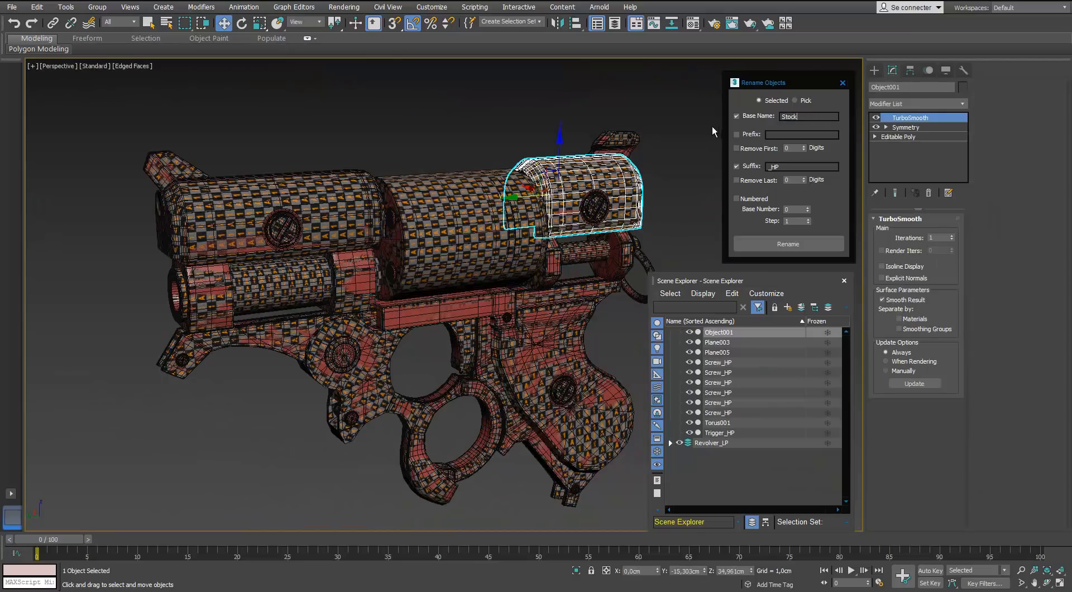
{"action": "left_click", "coordinate": [788, 244]}
Select the round pieces in the side of the stock and apply the Stock name with the _HP suffix.
{"action": "key", "text": "z"}
{"action": "left_click", "coordinate": [629, 241]}
{"action": "scroll", "coordinate": [629, 240], "scroll_direction": "down", "scroll_amount": 5}
{"action": "middle_click_drag", "start_coordinate": [562, 245], "coordinate": [312, 234], "text": "alt"}
{"action": "scroll", "coordinate": [312, 235], "scroll_direction": "up", "scroll_amount": 3}
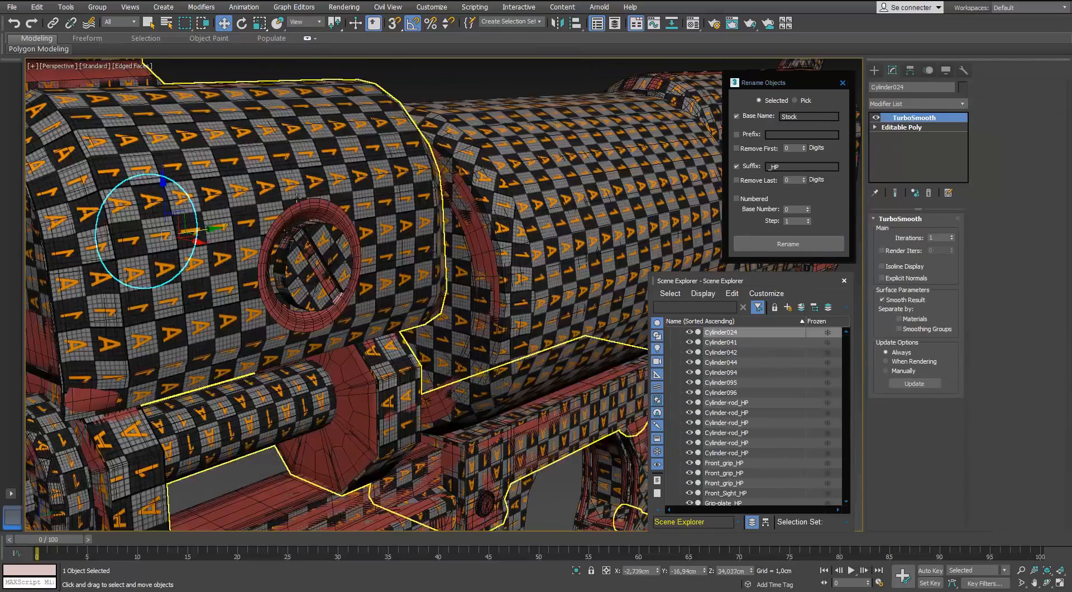
{"action": "left_click", "coordinate": [310, 205], "text": "ctrl"}
{"action": "left_click", "coordinate": [785, 250]}
Detach the stock shell element from the combined low-poly mesh and rename it as Stock_LP.
{"action": "left_click", "coordinate": [424, 111]}
{"action": "scroll", "coordinate": [420, 211], "scroll_direction": "up", "scroll_amount": 4}
{"action": "left_click", "coordinate": [420, 211]}
{"action": "left_click", "coordinate": [338, 223]}
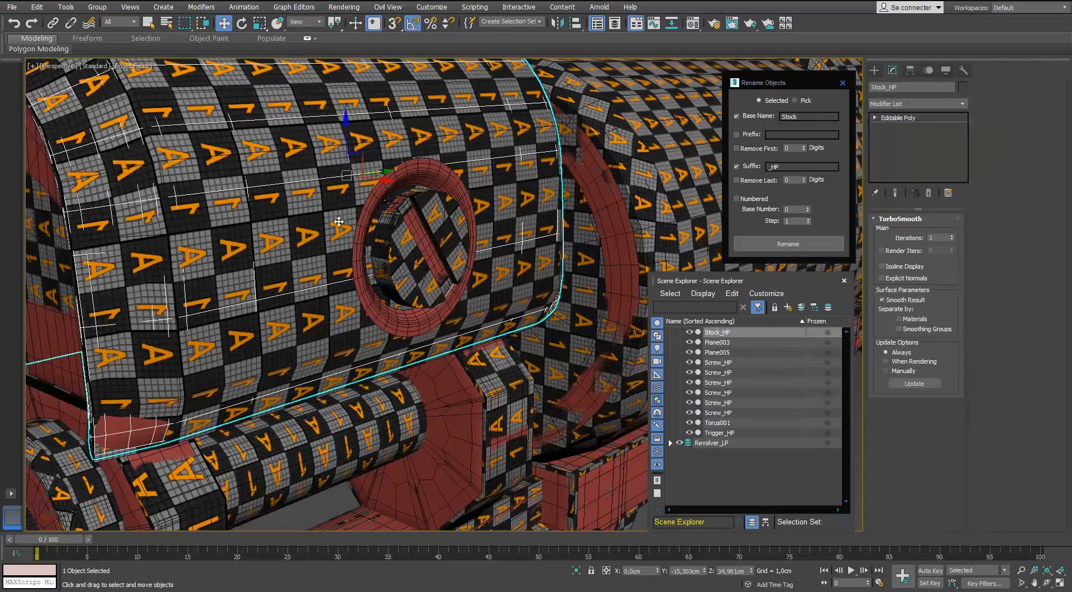
{"action": "left_click", "coordinate": [357, 210]}
{"action": "key", "text": "5"}
{"action": "left_click", "coordinate": [358, 210]}
{"action": "scroll", "coordinate": [357, 209], "scroll_direction": "down", "scroll_amount": 5}
{"action": "middle_click_drag", "start_coordinate": [357, 209], "coordinate": [391, 212], "text": "alt"}
{"action": "scroll", "coordinate": [391, 212], "scroll_direction": "up", "scroll_amount": 3}
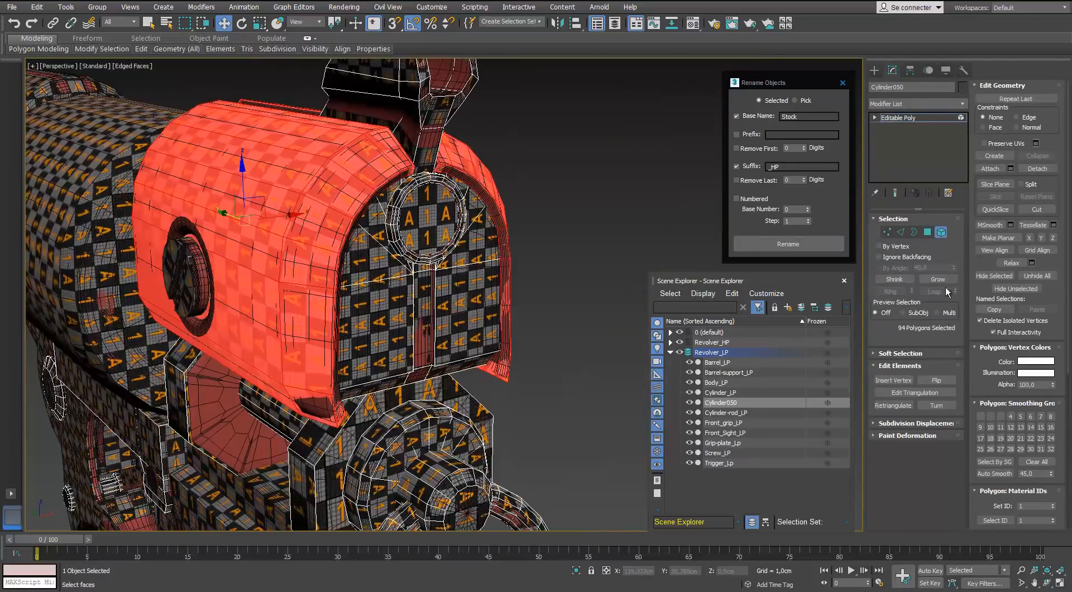
{"action": "left_click", "coordinate": [1036, 168]}
{"action": "left_click", "coordinate": [524, 475]}
{"action": "key", "text": "5"}
{"action": "left_click", "coordinate": [625, 252]}
{"action": "left_click", "coordinate": [357, 207]}
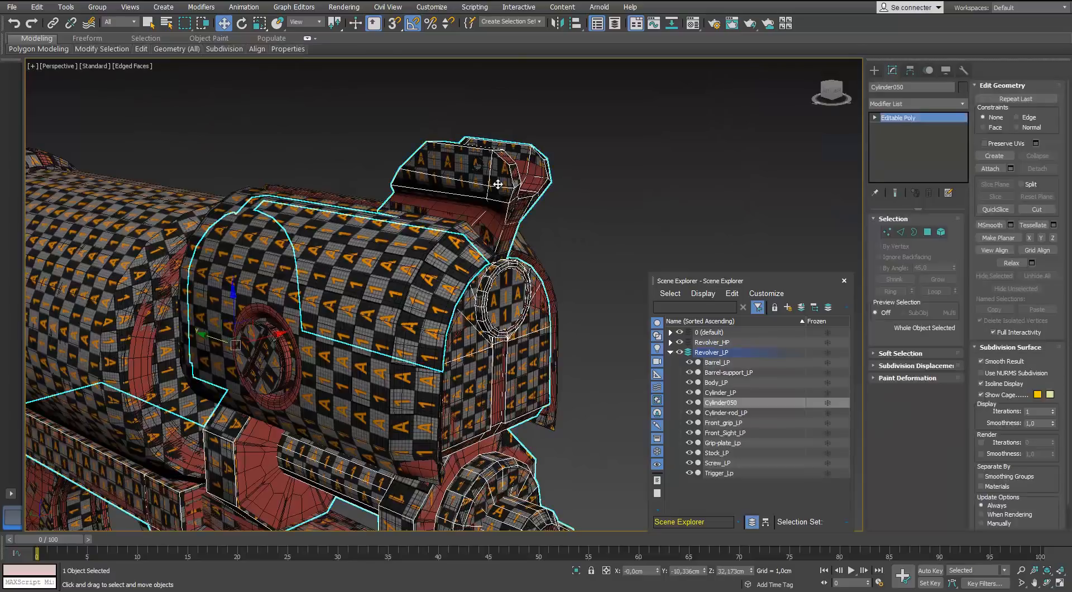
Detach the rear sight element from the combined low-poly mesh and rename it as Rear-sight_LP.
{"action": "key", "text": "5"}
{"action": "left_click", "coordinate": [522, 208]}
{"action": "left_click", "coordinate": [1037, 168]}
{"action": "left_click", "coordinate": [524, 474]}
{"action": "key", "text": "5"}
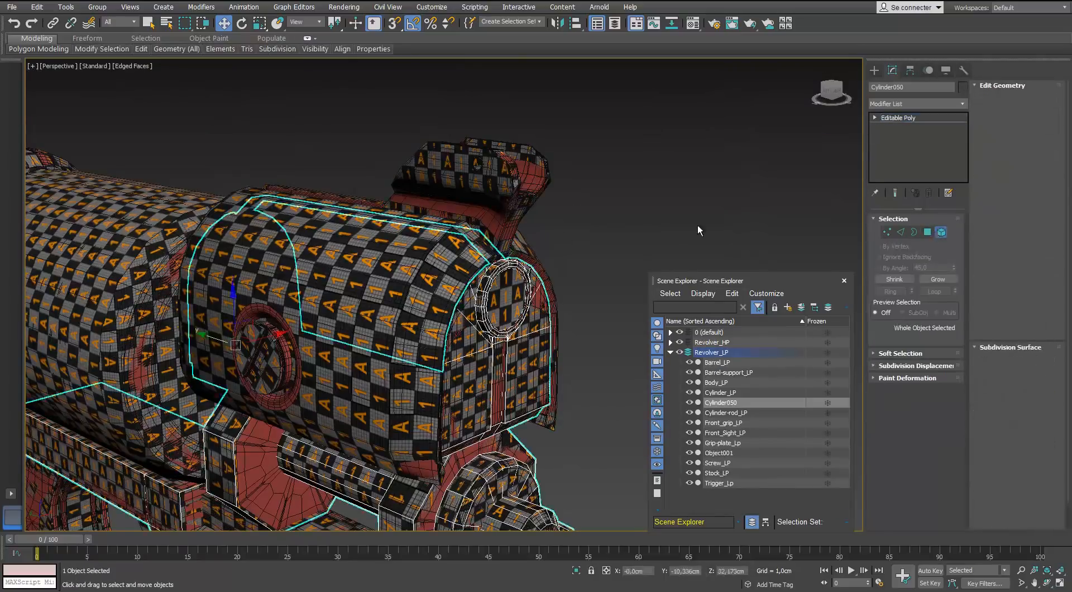
{"action": "left_click", "coordinate": [474, 179]}
{"action": "left_click", "coordinate": [66, 7]}
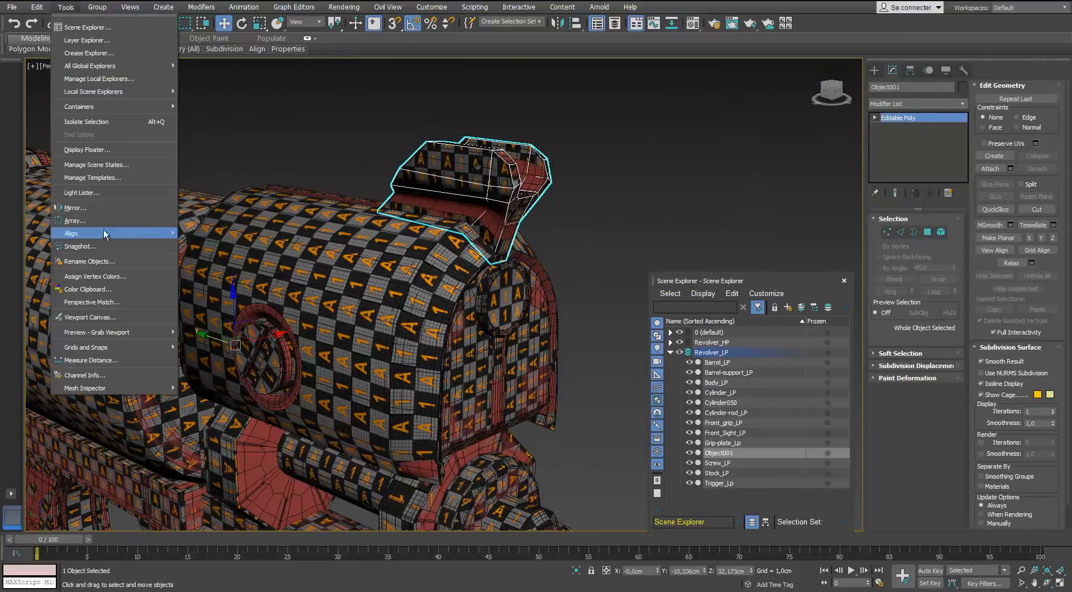
{"action": "left_click", "coordinate": [90, 230]}
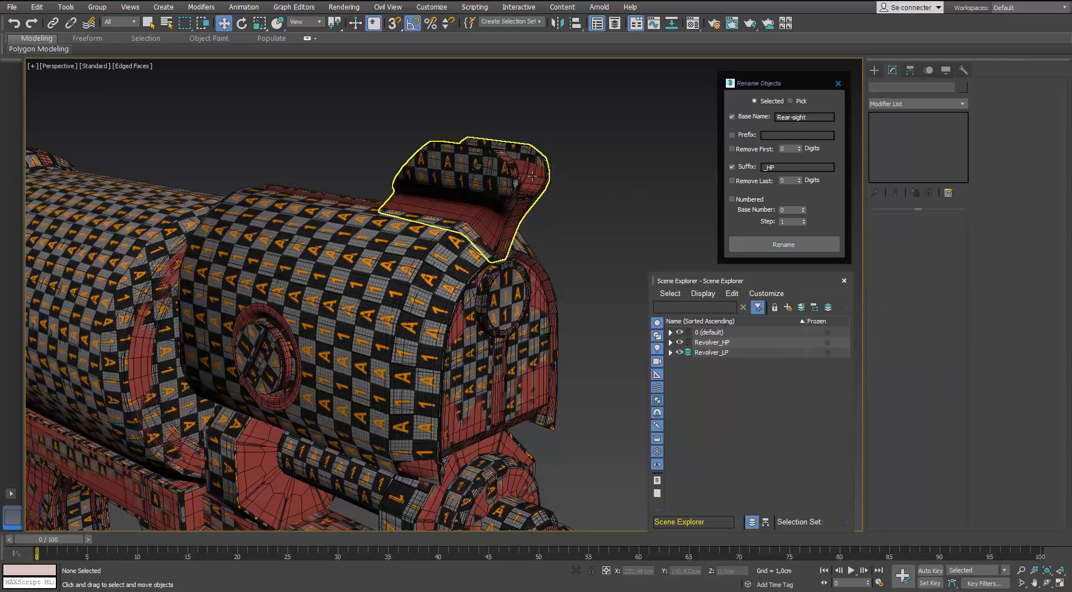
{"action": "scroll", "coordinate": [474, 223], "scroll_direction": "down", "scroll_amount": 3}
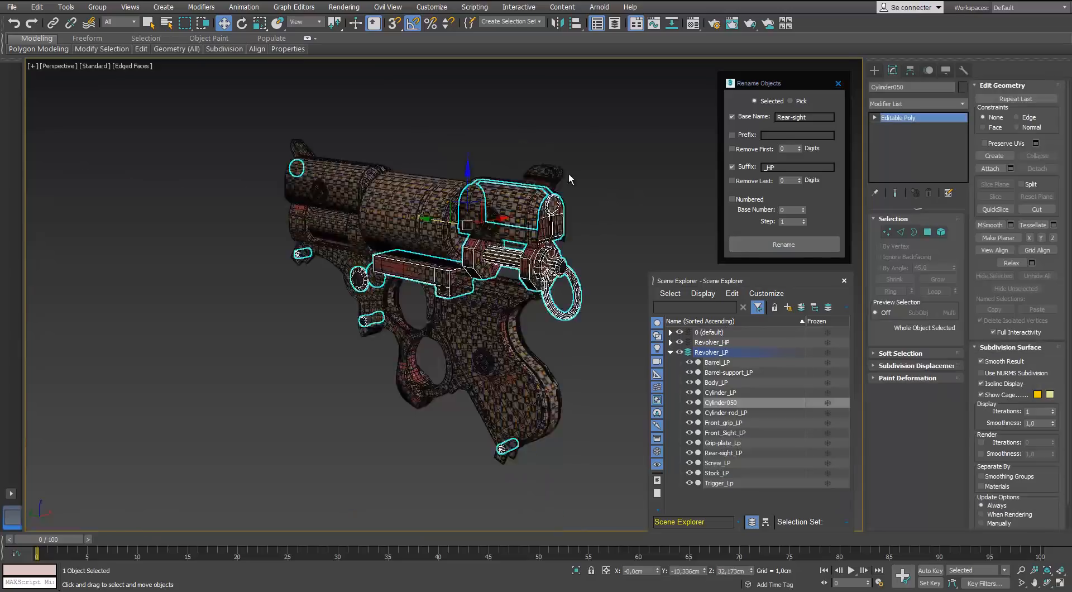
Rename the two high-poly octagonal supports on the rod behind the cylinder as Cylinder_HP.
{"action": "scroll", "coordinate": [569, 178], "scroll_direction": "up", "scroll_amount": 5}
{"action": "middle_click_drag", "start_coordinate": [570, 179], "coordinate": [418, 180]}
{"action": "middle_click_drag", "start_coordinate": [419, 180], "coordinate": [325, 171], "text": "alt"}
{"action": "middle_click_drag", "start_coordinate": [193, 213], "coordinate": [330, 221], "text": "alt"}
{"action": "scroll", "coordinate": [333, 196], "scroll_direction": "up", "scroll_amount": 3}
{"action": "left_click", "coordinate": [313, 232]}
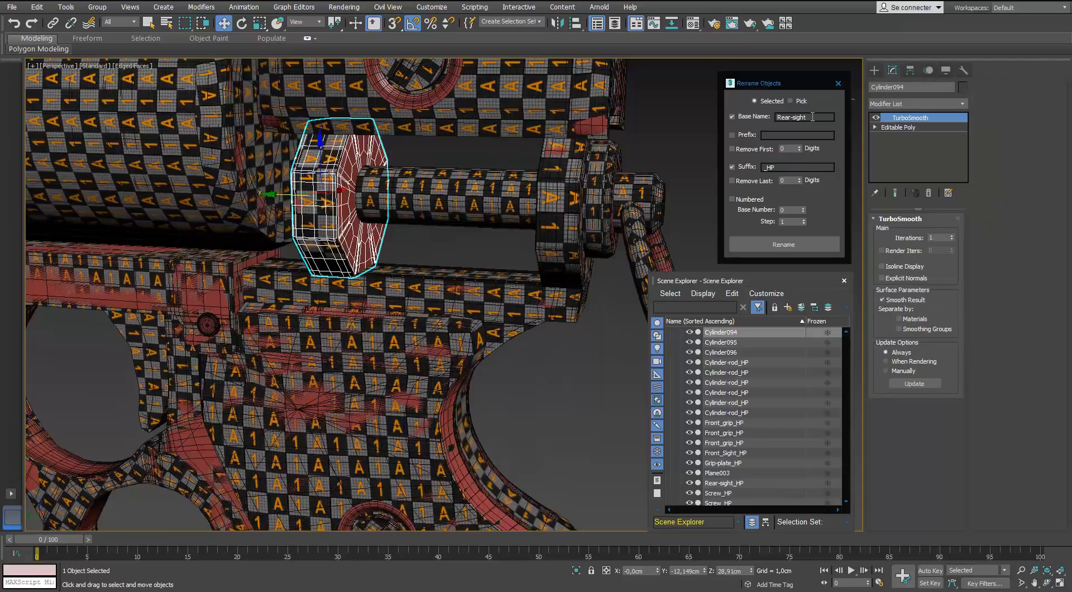
{"action": "type", "text": "Cylinder"}
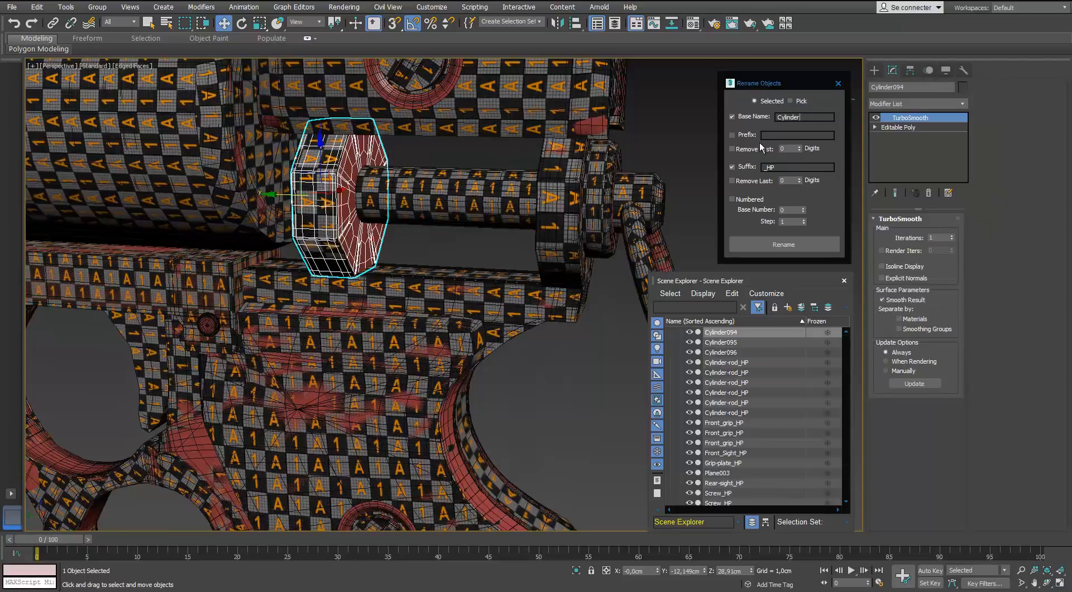
{"action": "left_click", "coordinate": [559, 163], "text": "ctrl"}
Detach the two octagonal rod supports from the combined low-poly mesh as one object and rename it as Cylinder_LP.
{"action": "left_click", "coordinate": [463, 221]}
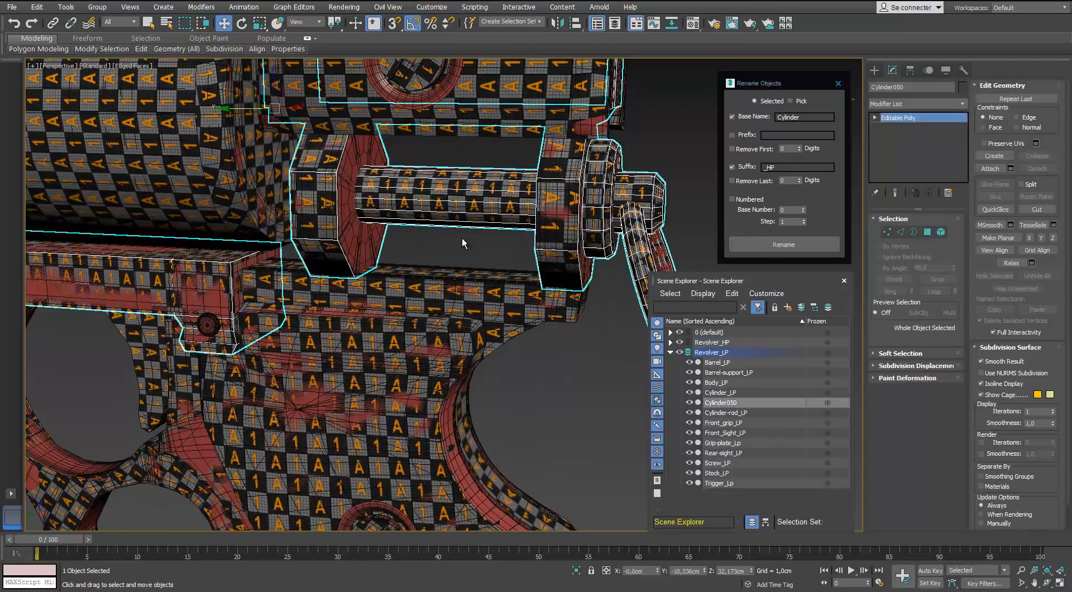
{"action": "left_click", "coordinate": [542, 188]}
{"action": "left_click", "coordinate": [941, 232]}
{"action": "left_click", "coordinate": [558, 189]}
{"action": "left_click", "coordinate": [313, 196], "text": "ctrl"}
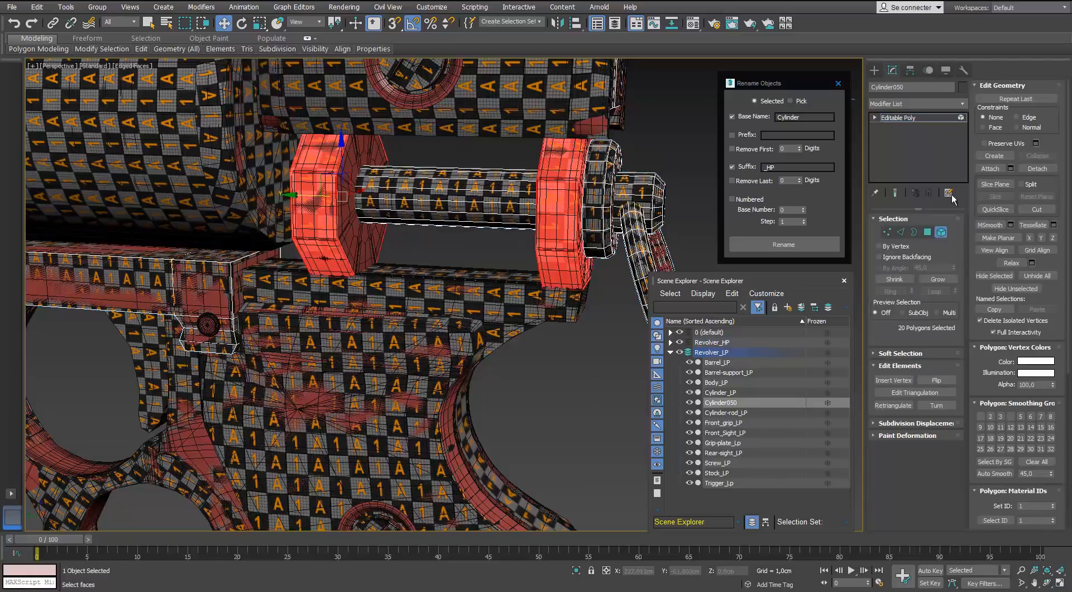
{"action": "left_click", "coordinate": [1036, 168]}
{"action": "left_click", "coordinate": [525, 473]}
{"action": "left_click", "coordinate": [941, 233]}
{"action": "left_click", "coordinate": [560, 206]}
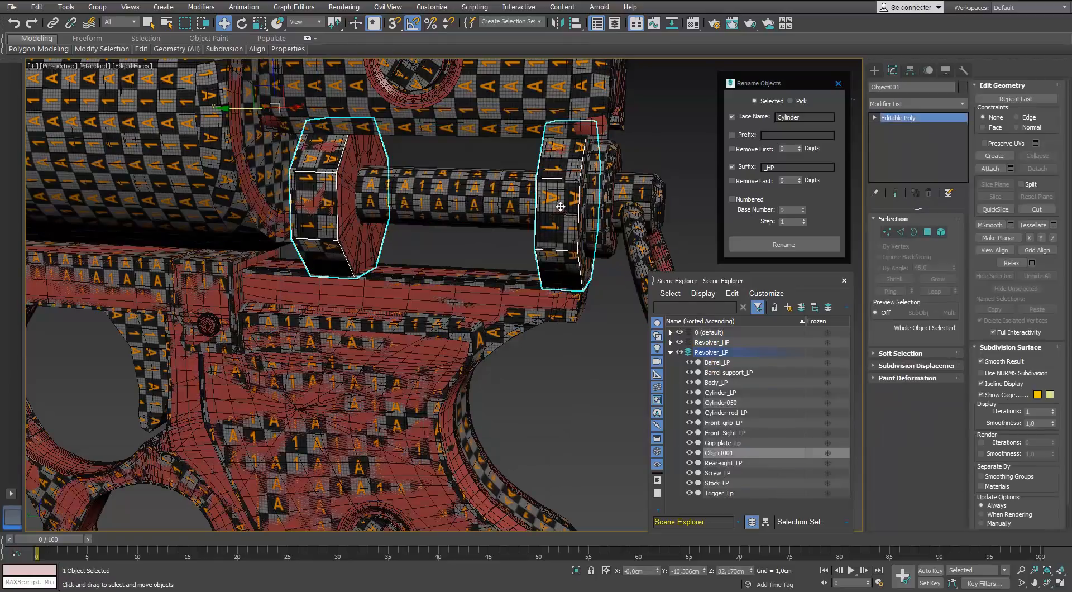
{"action": "left_click", "coordinate": [783, 245]}
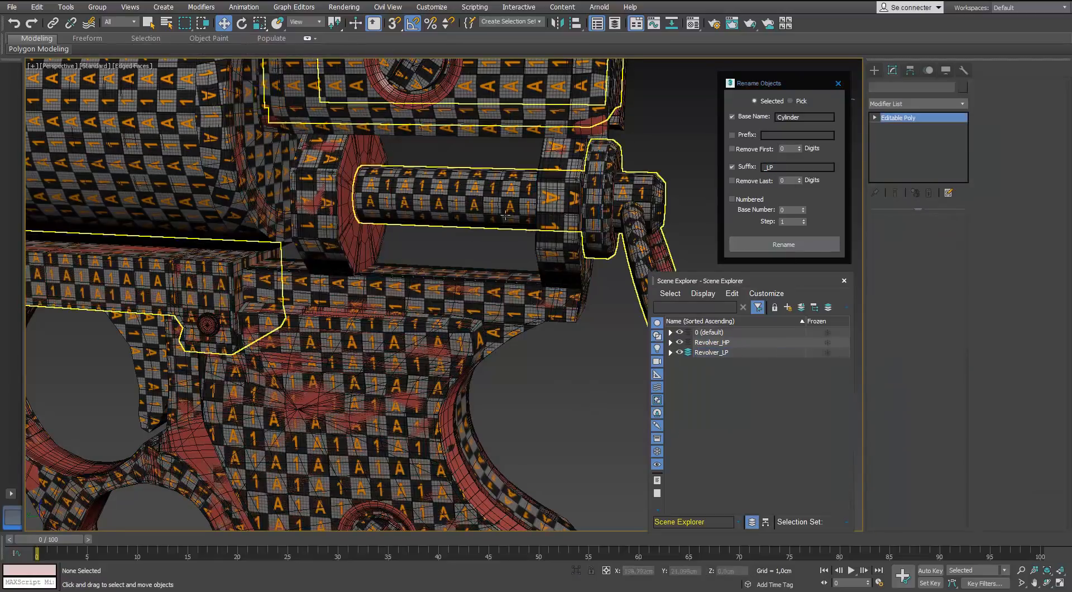
Detach the rear rod from the combined low-poly mesh as Back-rod_LP and rename its high-poly counterpart as Back-rod_HP.
{"action": "left_click", "coordinate": [505, 207]}
{"action": "key", "text": "5"}
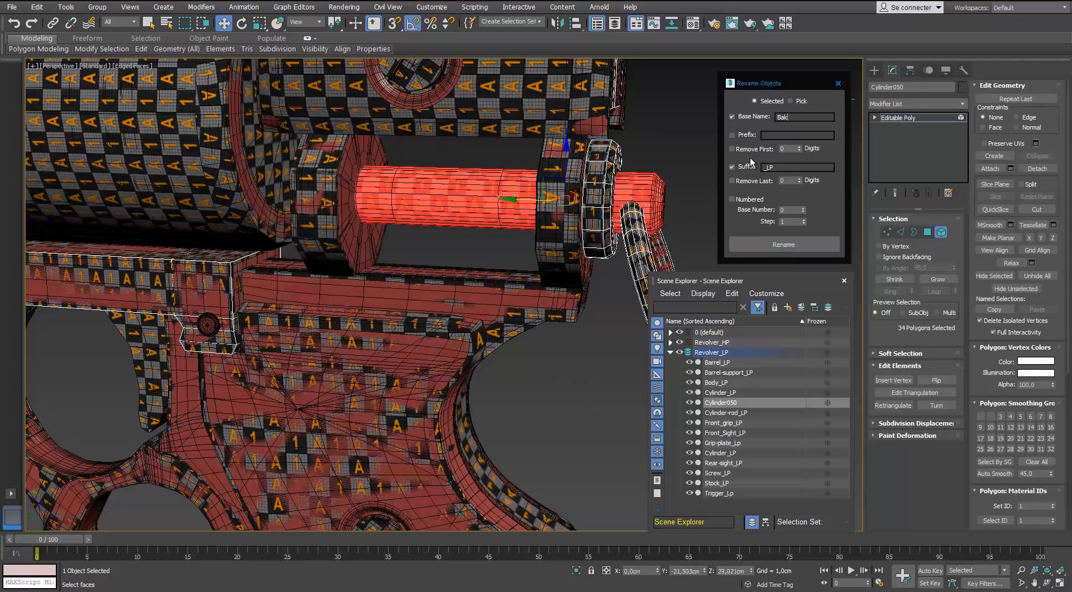
{"action": "left_click", "coordinate": [1037, 168]}
{"action": "key", "text": "Return"}
{"action": "left_click", "coordinate": [942, 232]}
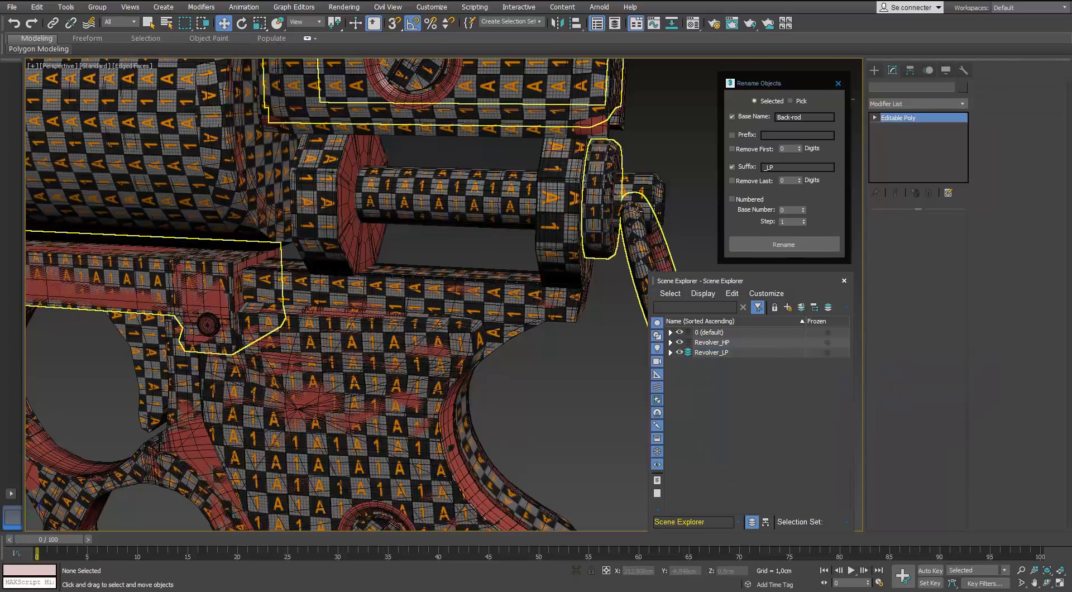
{"action": "left_click", "coordinate": [783, 245]}
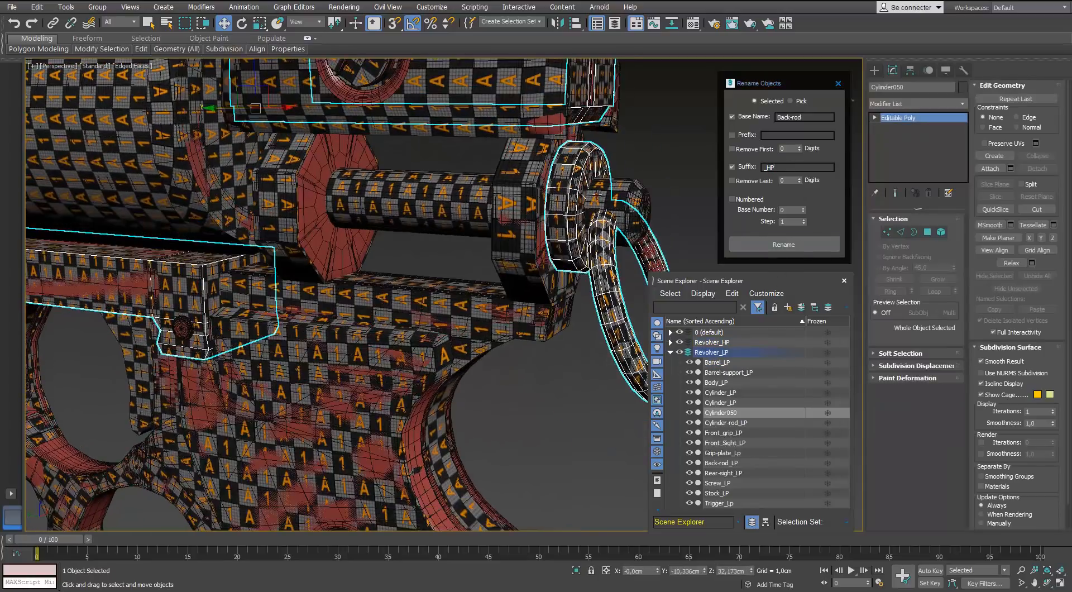
Rename the high-poly round plate behind the rear rod support as Cylinder-plate_HP.
{"action": "left_click", "coordinate": [606, 161]}
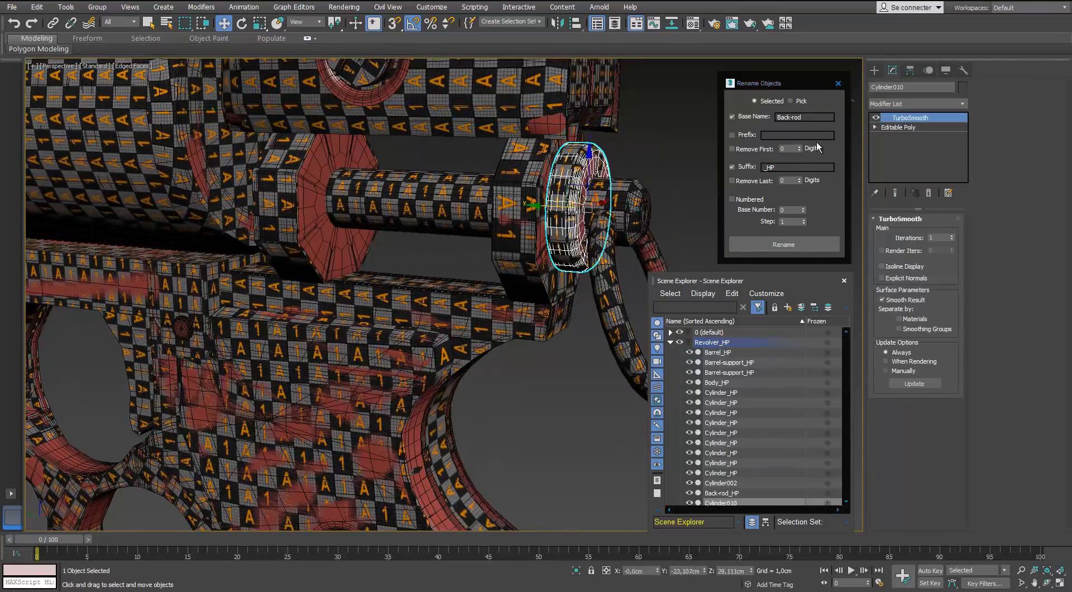
{"action": "double_click", "coordinate": [790, 117]}
{"action": "type", "text": "Cylinder-plate"}
{"action": "left_click", "coordinate": [784, 245]}
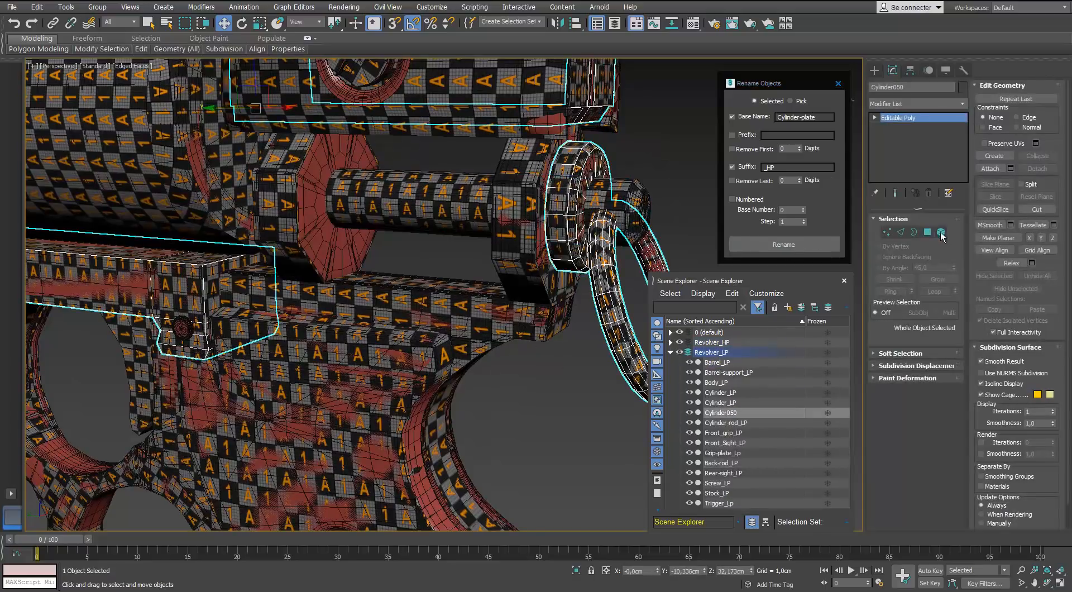
Detach the round plate element from the combined low-poly mesh and rename it as Cylinder-plate_LP.
{"action": "left_click", "coordinate": [941, 233]}
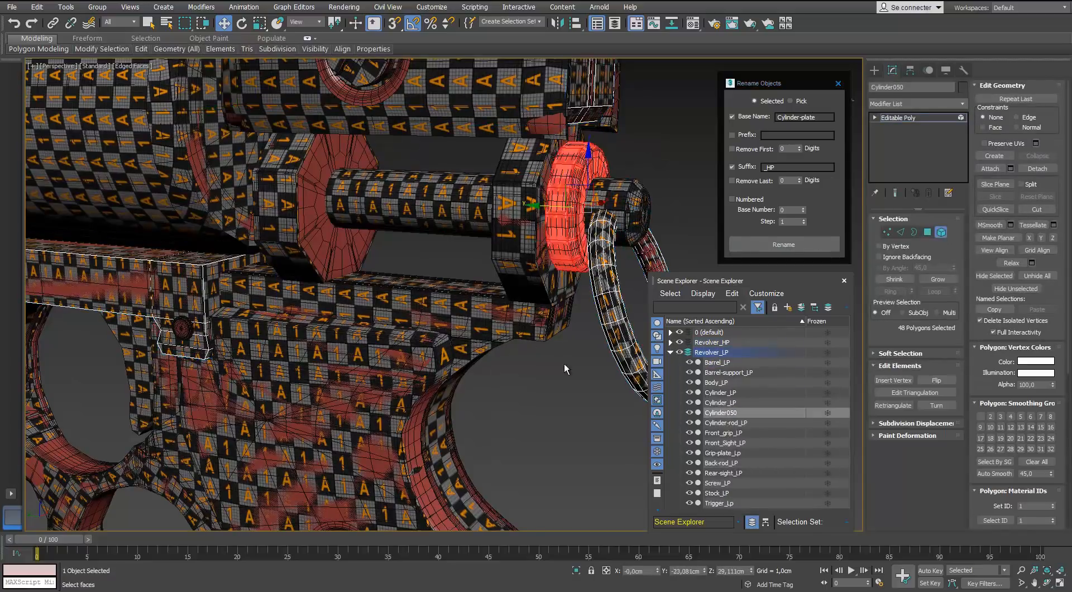
{"action": "key", "text": "Return"}
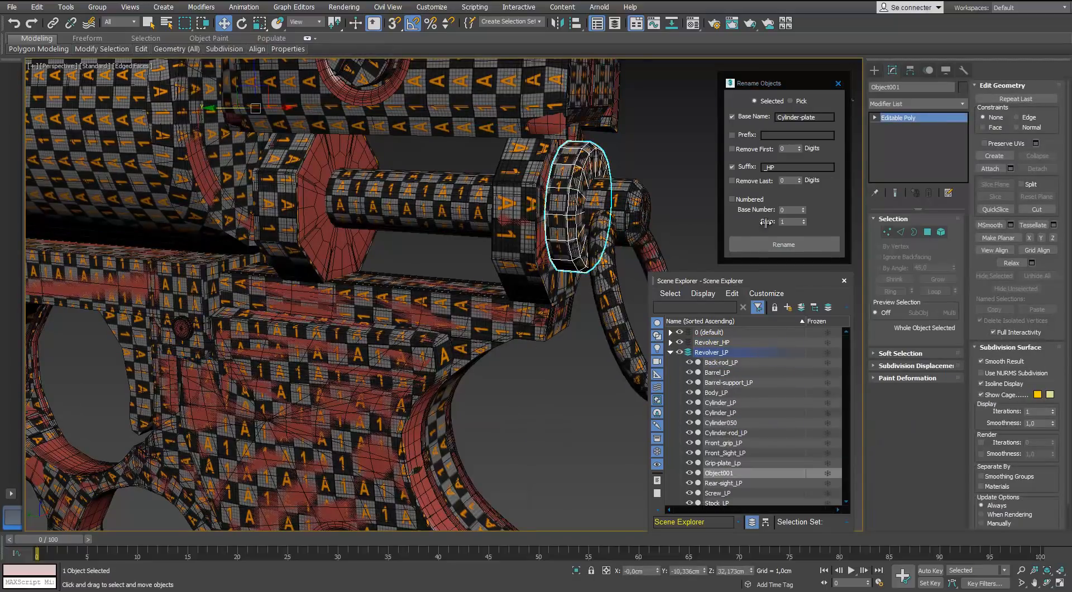
{"action": "type", "text": "_LP"}
{"action": "left_click", "coordinate": [783, 244]}
Set the renaming base name to Rod-ring and select the ring element of the combined low-poly mesh.
{"action": "left_click", "coordinate": [624, 291]}
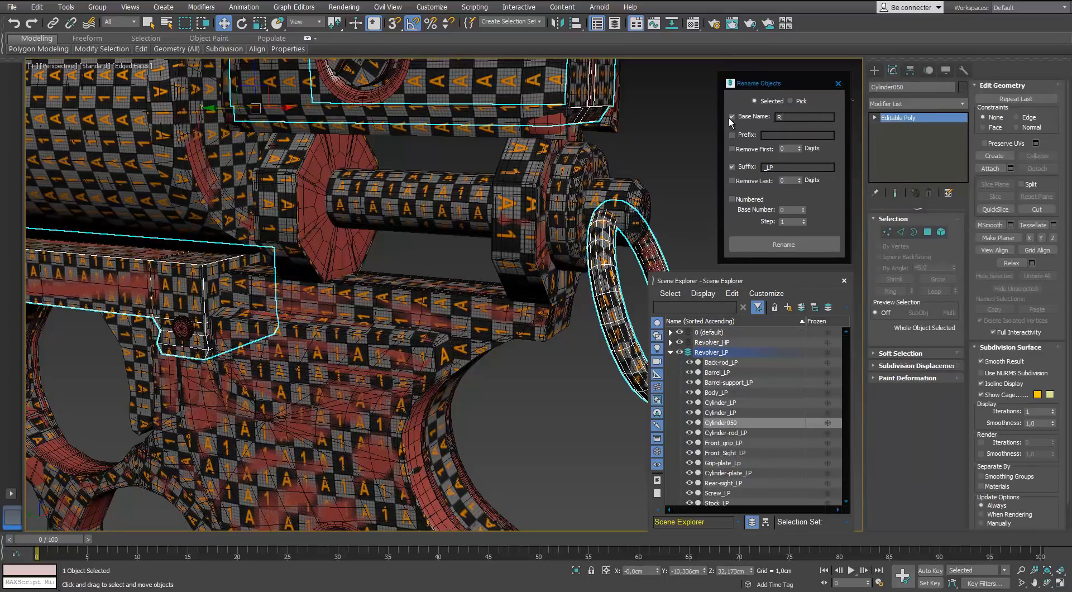
{"action": "type", "text": "Rod-ring"}
{"action": "key", "text": "Tab"}
{"action": "left_click", "coordinate": [941, 232]}
{"action": "left_click", "coordinate": [603, 293]}
Try moving the low-poly ring element away from the end of the rod.
{"action": "scroll", "coordinate": [603, 293], "scroll_direction": "down", "scroll_amount": 5}
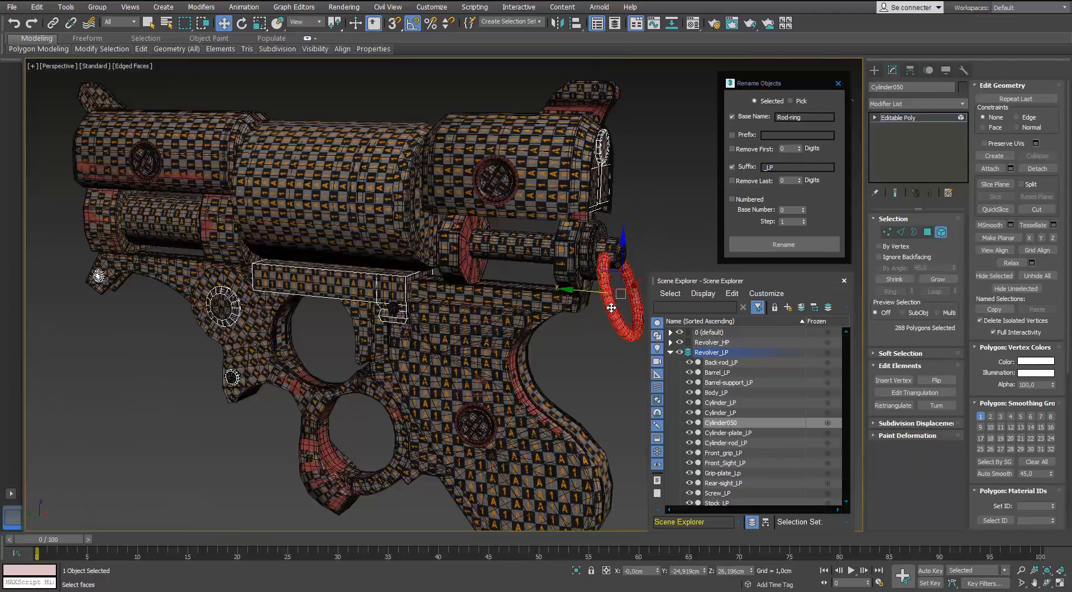
{"action": "middle_click_drag", "start_coordinate": [611, 307], "coordinate": [458, 271]}
{"action": "scroll", "coordinate": [457, 268], "scroll_direction": "up", "scroll_amount": 5}
{"action": "scroll", "coordinate": [457, 268], "scroll_direction": "down", "scroll_amount": 3}
{"action": "left_click_drag", "start_coordinate": [457, 268], "coordinate": [500, 306], "text": "shift"}
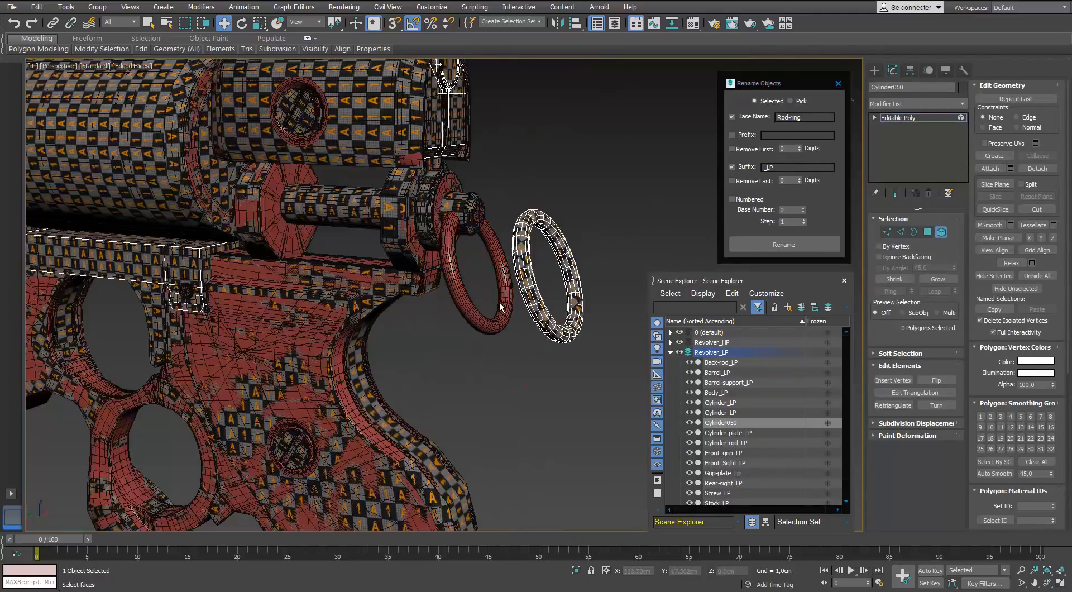
{"action": "left_click", "coordinate": [458, 296]}
{"action": "scroll", "coordinate": [456, 296], "scroll_direction": "down", "scroll_amount": 3}
{"action": "left_click", "coordinate": [941, 232]}
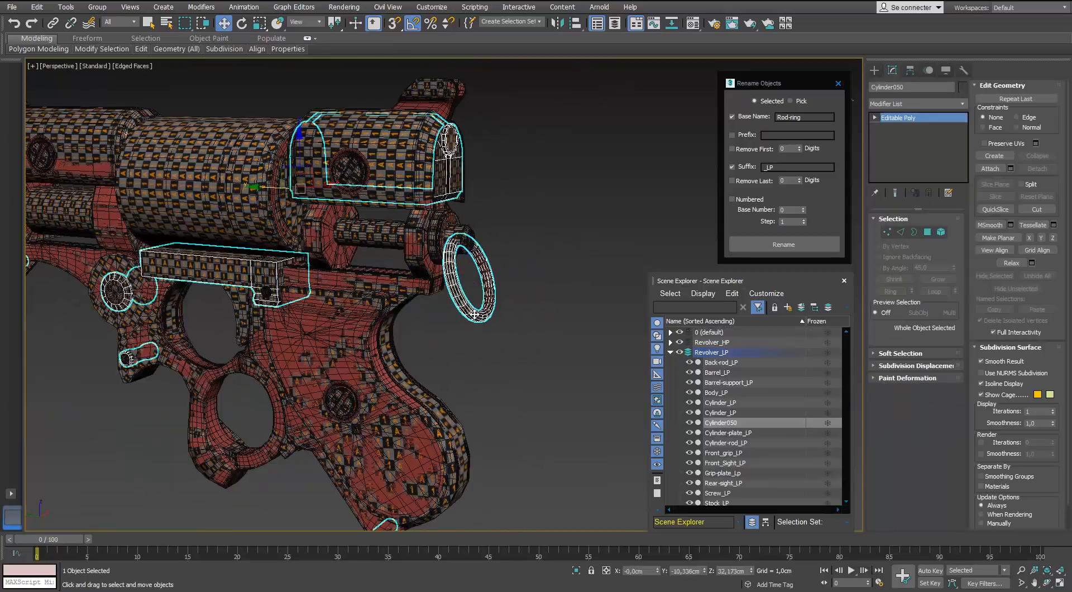
Detach the ring element from the combined low-poly mesh and rename it as Rod-ring_LP.
{"action": "left_click", "coordinate": [940, 232]}
{"action": "left_click", "coordinate": [1037, 169]}
{"action": "left_click", "coordinate": [525, 478]}
{"action": "left_click", "coordinate": [940, 233]}
{"action": "left_click", "coordinate": [472, 305]}
{"action": "left_click", "coordinate": [468, 306]}
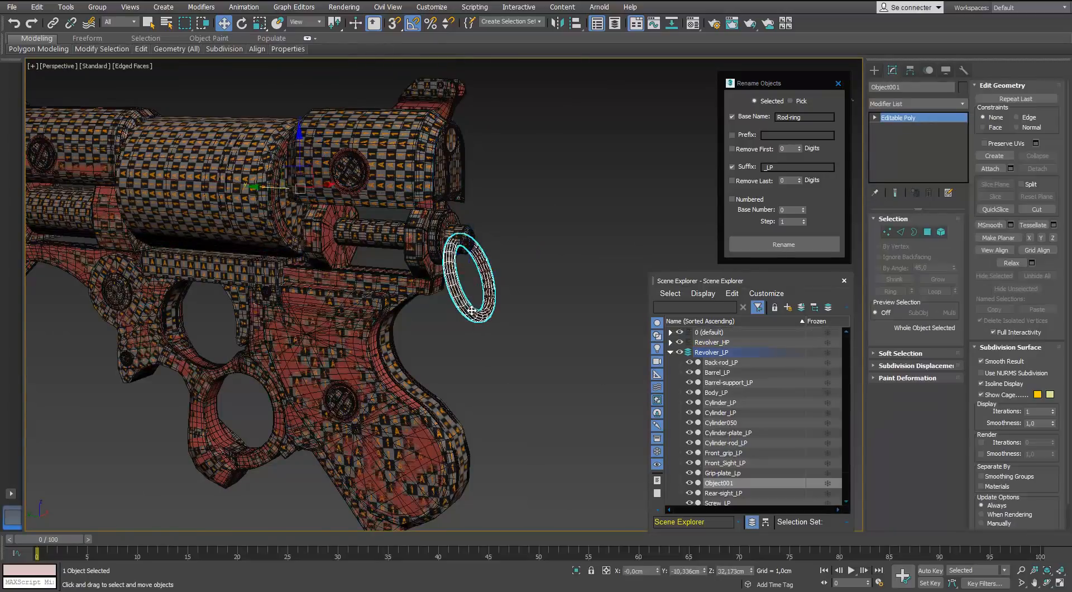
{"action": "scroll", "coordinate": [467, 304], "scroll_direction": "up", "scroll_amount": 5}
{"action": "left_click", "coordinate": [769, 239]}
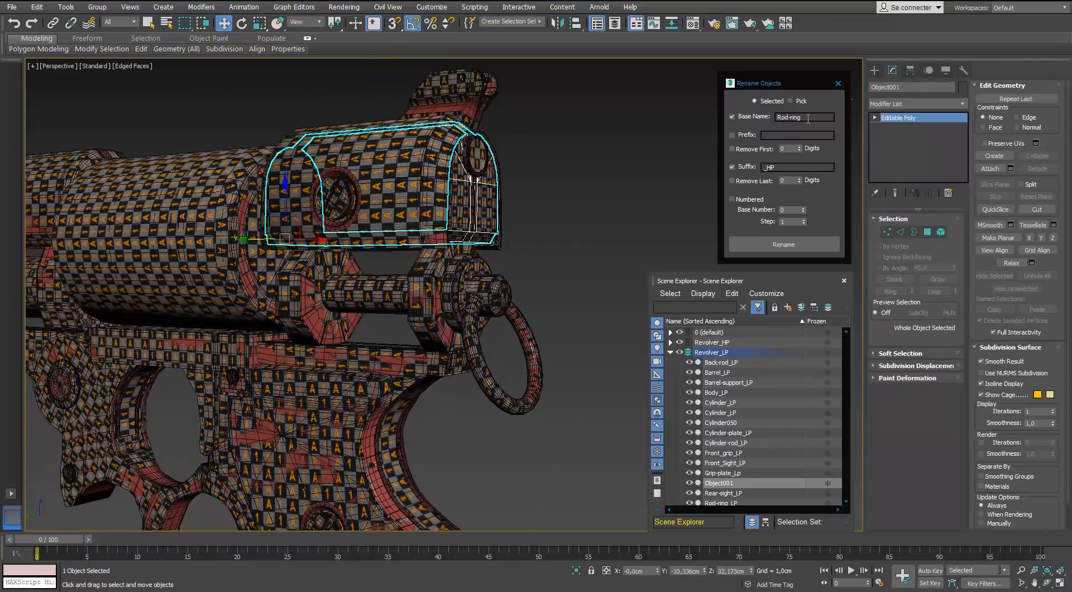
Rename the detached low-poly metal part of the stock as Stock-metal_LP.
{"action": "key", "text": "BackSpace"}
{"action": "key", "text": "BackSpace"}
{"action": "key", "text": "BackSpace"}
{"action": "key", "text": "BackSpace"}
{"action": "key", "text": "BackSpace"}
{"action": "key", "text": "BackSpace"}
{"action": "key", "text": "BackSpace"}
{"action": "key", "text": "BackSpace"}
{"action": "type", "text": "Stock-metal"}
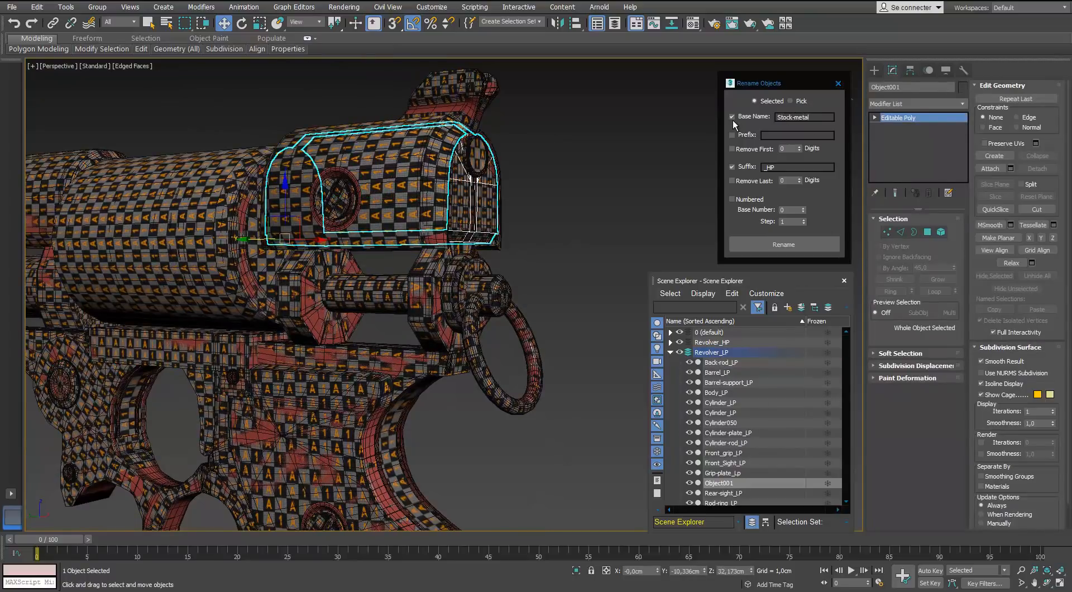
{"action": "key", "text": "Tab"}
{"action": "type", "text": "_LP"}
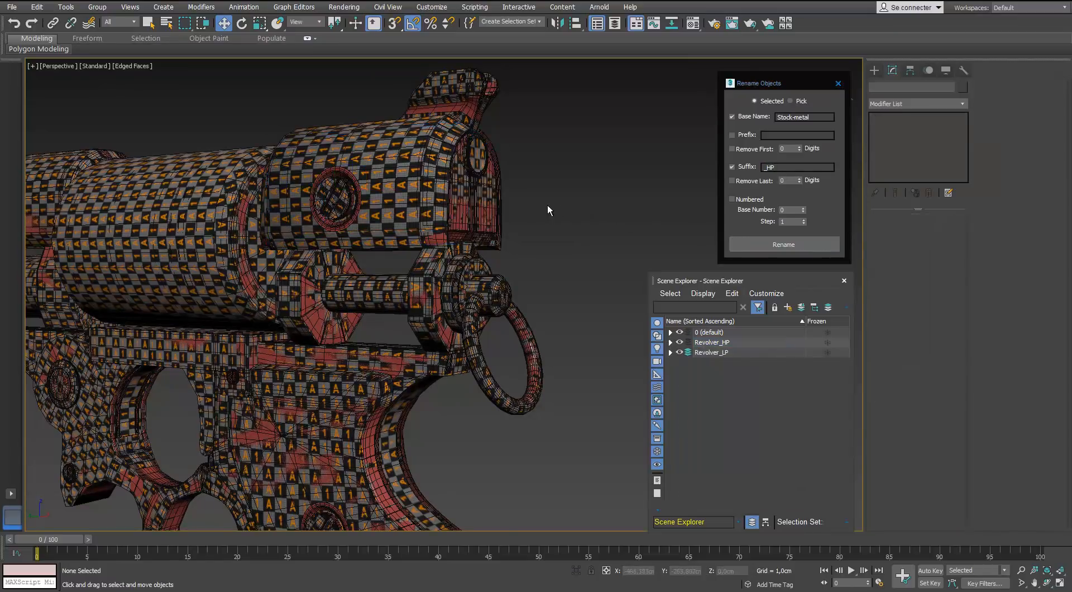
{"action": "middle_click_drag", "start_coordinate": [547, 203], "coordinate": [523, 226], "text": "alt"}
{"action": "scroll", "coordinate": [405, 206], "scroll_direction": "down", "scroll_amount": 3}
{"action": "scroll", "coordinate": [441, 212], "scroll_direction": "up", "scroll_amount": 3}
{"action": "scroll", "coordinate": [502, 212], "scroll_direction": "down", "scroll_amount": 3}
{"action": "scroll", "coordinate": [523, 226], "scroll_direction": "down", "scroll_amount": 2}
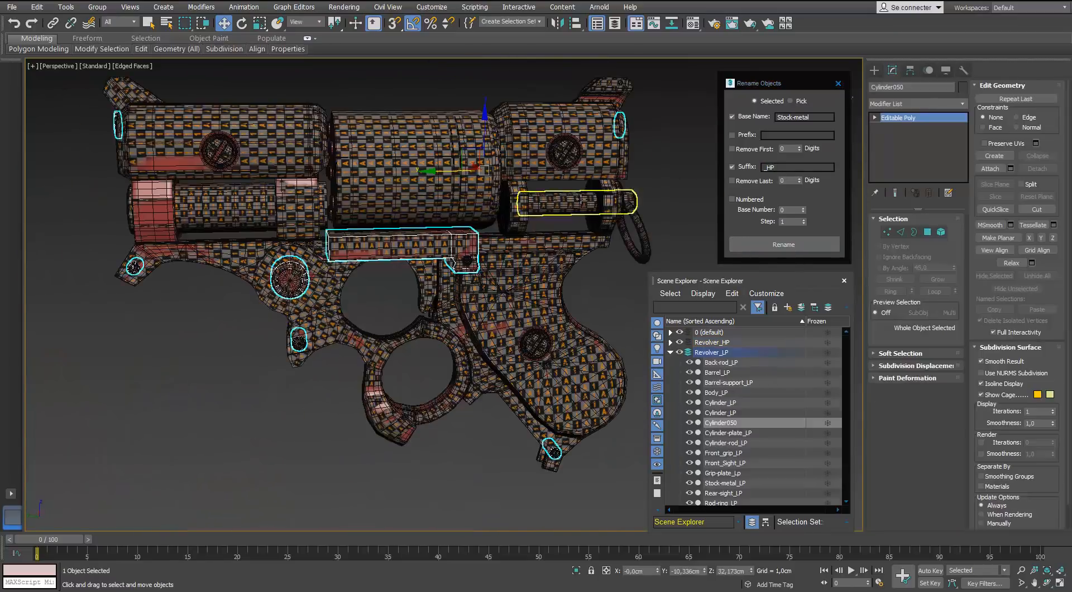
Detach the regulator element from the combined low-poly mesh and rename it as Regulator_LP.
{"action": "left_click", "coordinate": [397, 245]}
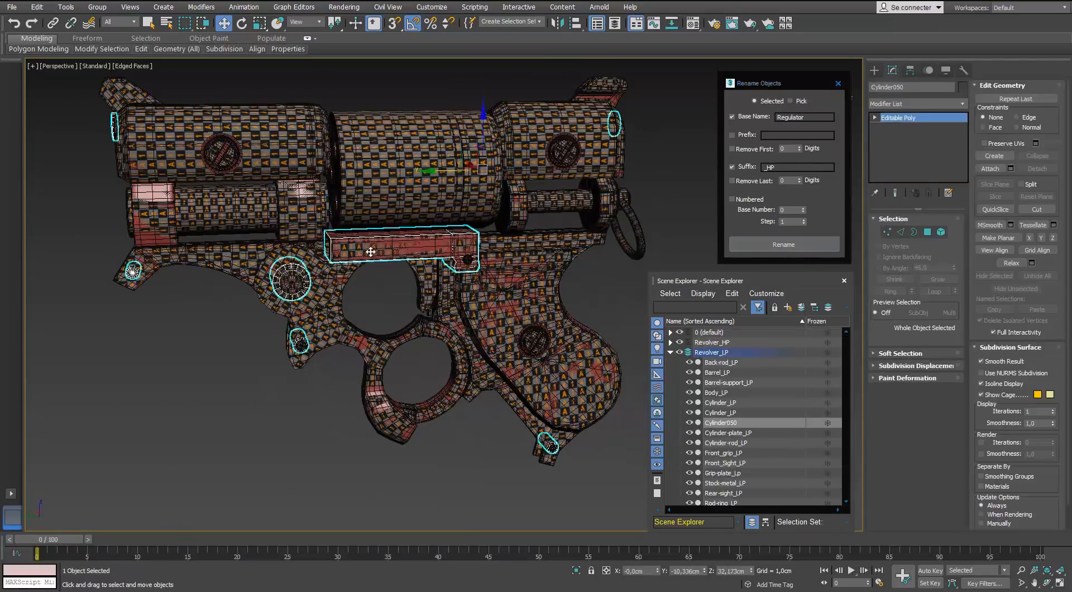
{"action": "key", "text": "5"}
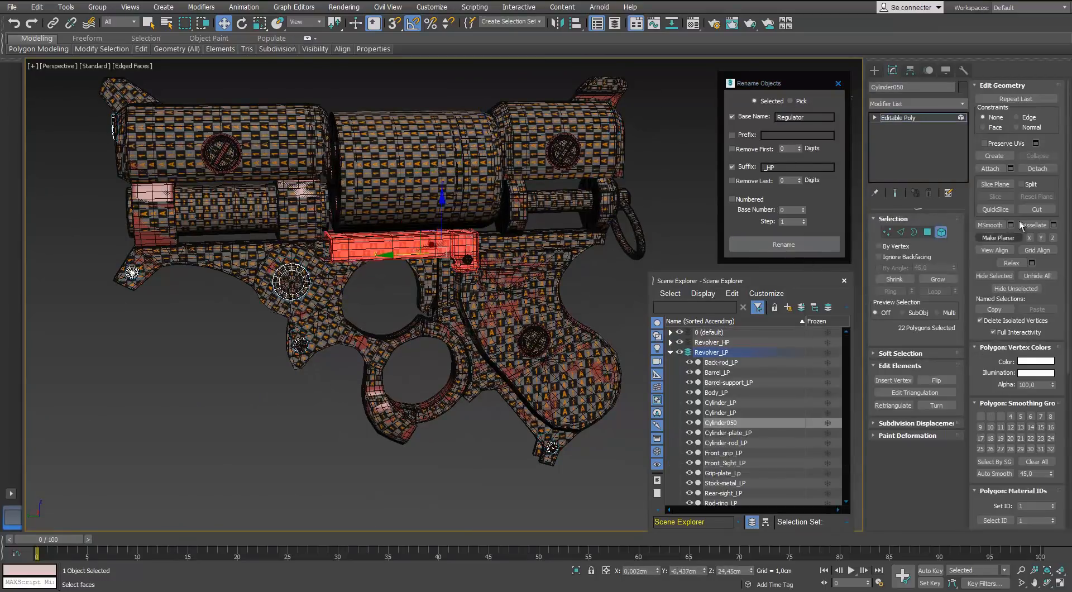
{"action": "key", "text": "Return"}
{"action": "key", "text": "5"}
{"action": "left_click", "coordinate": [466, 247]}
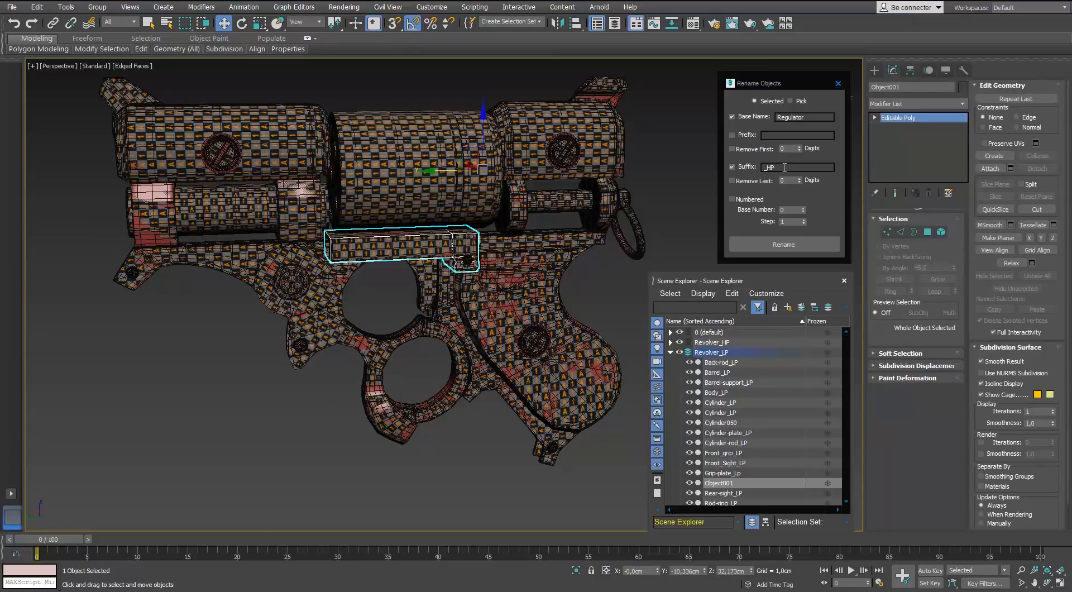
{"action": "left_click", "coordinate": [779, 243]}
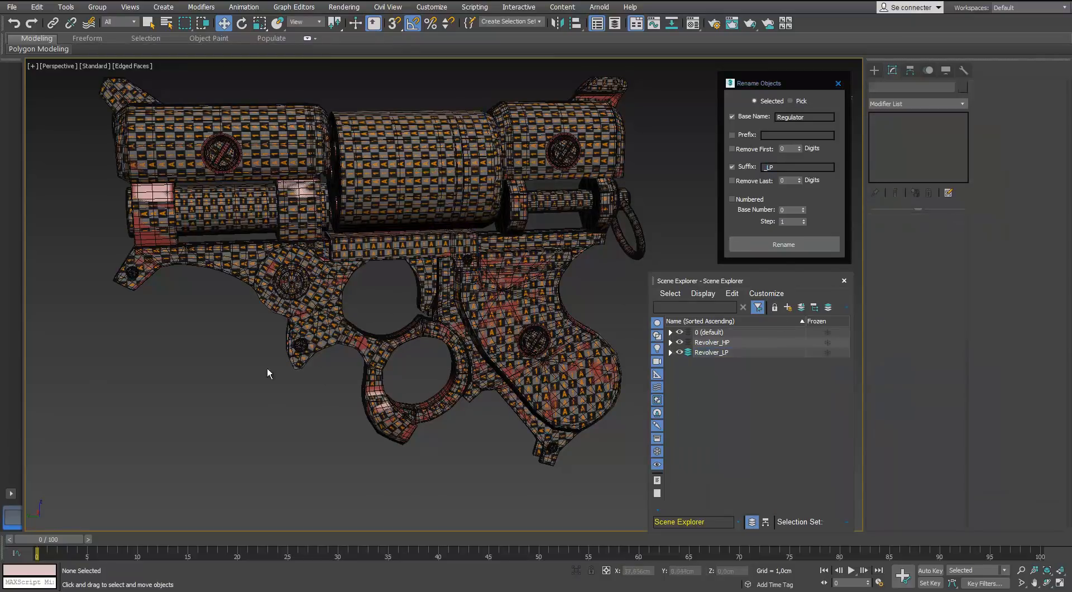
Rename the high-poly round plates above the trigger guard on both sides of the body as Trigger-plate_HP.
{"action": "middle_click_drag", "start_coordinate": [269, 373], "coordinate": [259, 318], "text": "alt"}
{"action": "left_click", "coordinate": [300, 287]}
{"action": "middle_click_drag", "start_coordinate": [301, 288], "coordinate": [795, 190], "text": "alt"}
{"action": "scroll", "coordinate": [307, 312], "scroll_direction": "up", "scroll_amount": 5}
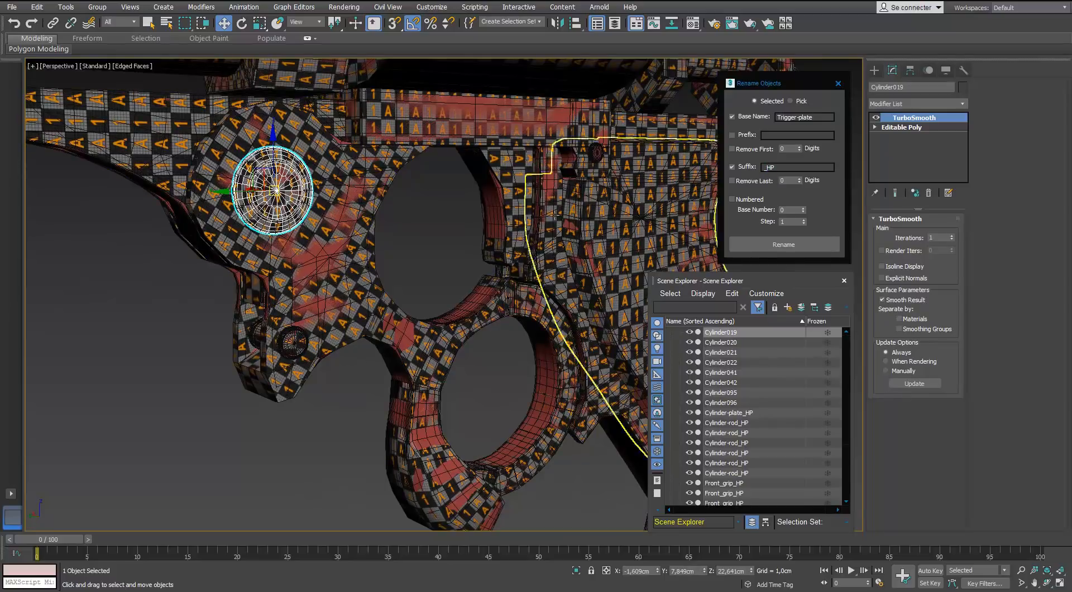
{"action": "left_click", "coordinate": [246, 186], "text": "ctrl"}
{"action": "middle_click_drag", "start_coordinate": [555, 215], "coordinate": [513, 195], "text": "alt"}
{"action": "left_click", "coordinate": [793, 244]}
Detach the matching round plate elements from the combined low-poly mesh and rename them as Trigger-plate_LP.
{"action": "left_click", "coordinate": [531, 246]}
{"action": "left_click", "coordinate": [229, 183]}
{"action": "left_click", "coordinate": [940, 232]}
{"action": "left_click", "coordinate": [229, 183]}
{"action": "left_click", "coordinate": [287, 160], "text": "ctrl"}
{"action": "left_click", "coordinate": [1037, 169]}
{"action": "left_click", "coordinate": [517, 474]}
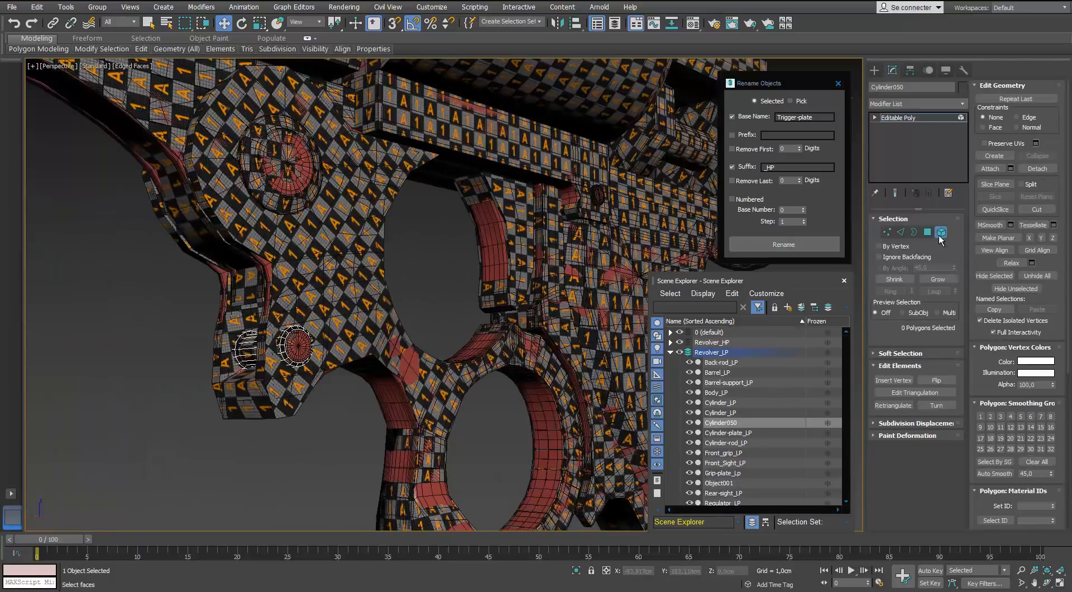
{"action": "left_click", "coordinate": [941, 232]}
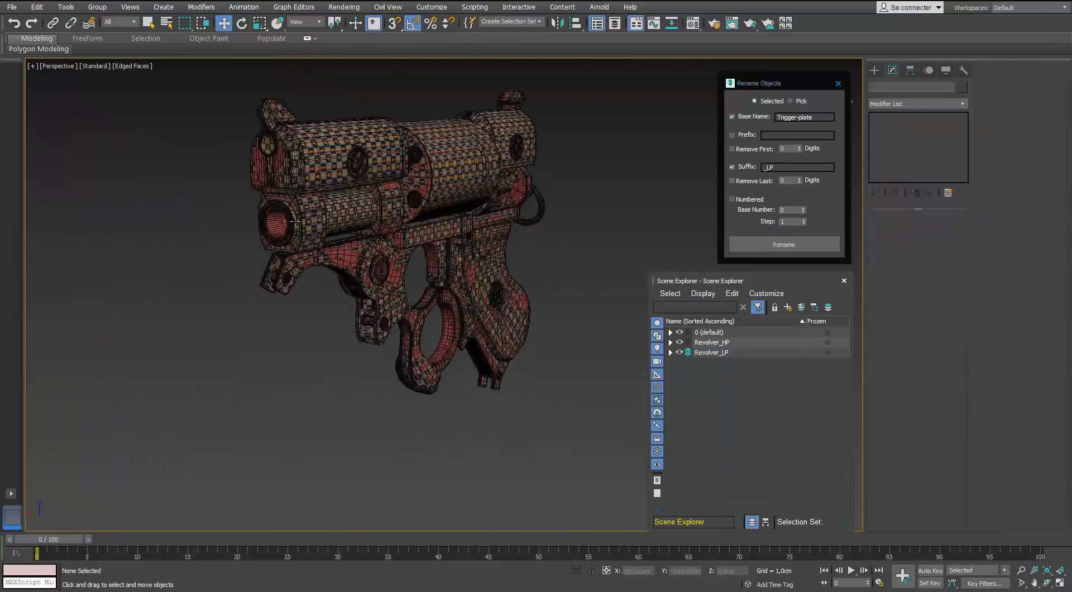
Rename the three high-poly rods in the body's lower brackets as Support-rod_HP.
{"action": "scroll", "coordinate": [319, 306], "scroll_direction": "up", "scroll_amount": 4}
{"action": "middle_click_drag", "start_coordinate": [319, 306], "coordinate": [386, 304], "text": "alt"}
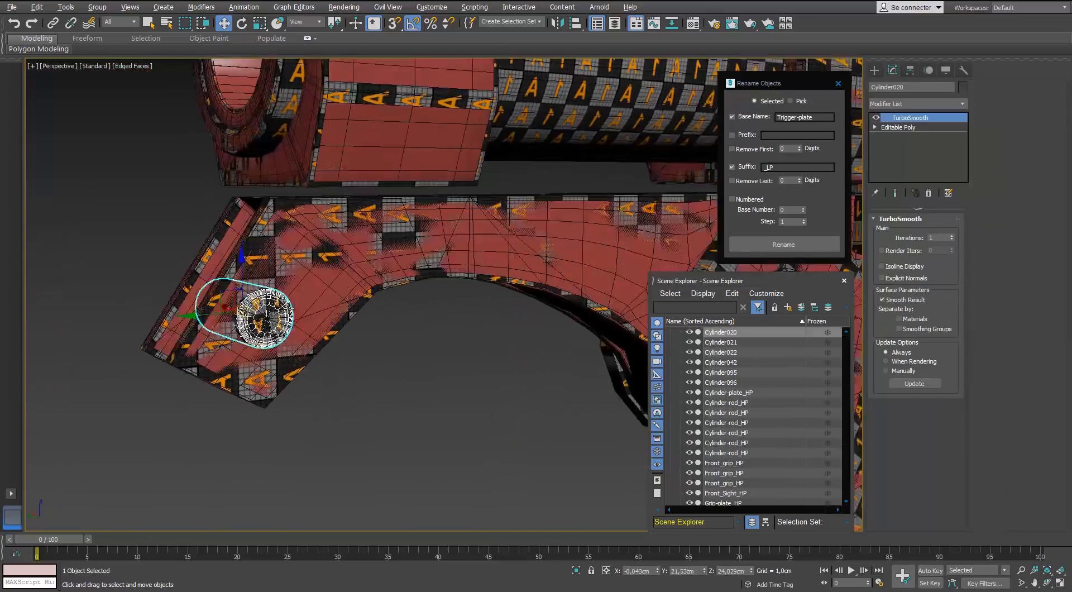
{"action": "middle_click_drag", "start_coordinate": [626, 324], "coordinate": [335, 251]}
{"action": "left_click", "coordinate": [391, 296], "text": "ctrl"}
{"action": "scroll", "coordinate": [165, 207], "scroll_direction": "up", "scroll_amount": 3}
{"action": "middle_click_drag", "start_coordinate": [165, 206], "coordinate": [313, 178], "text": "alt"}
{"action": "left_click", "coordinate": [341, 168], "text": "ctrl"}
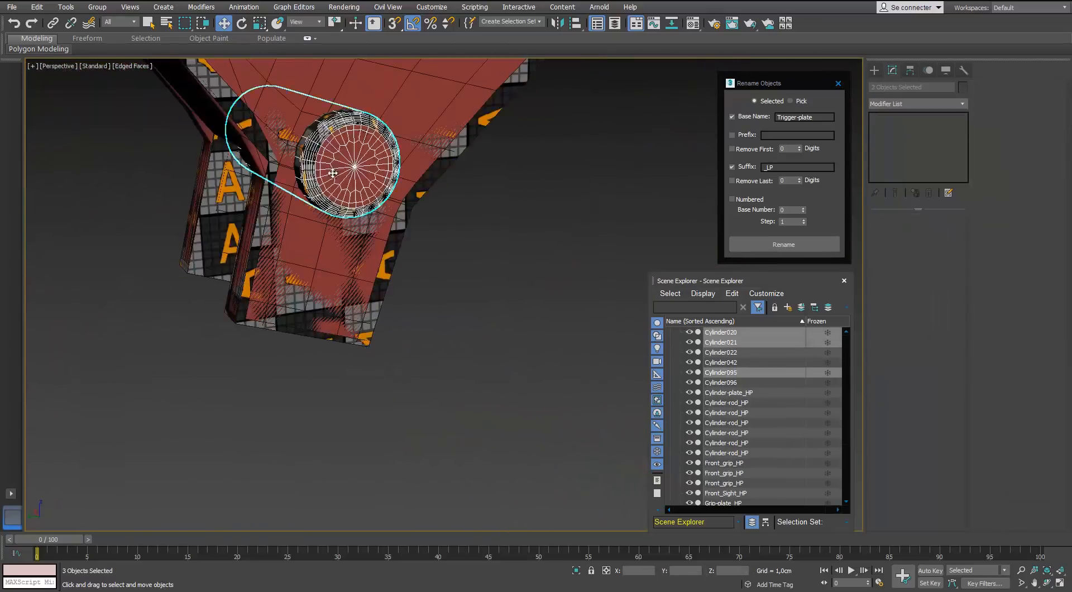
{"action": "scroll", "coordinate": [326, 179], "scroll_direction": "down", "scroll_amount": 5}
{"action": "left_click_drag", "start_coordinate": [821, 117], "coordinate": [725, 142]}
{"action": "type", "text": "Support-rod"}
{"action": "middle_click_drag", "start_coordinate": [381, 167], "coordinate": [398, 193]}
{"action": "middle_click_drag", "start_coordinate": [112, 167], "coordinate": [194, 216], "text": "alt"}
{"action": "scroll", "coordinate": [194, 215], "scroll_direction": "up", "scroll_amount": 3}
{"action": "type", "text": "HP"}
{"action": "left_click", "coordinate": [783, 244]}
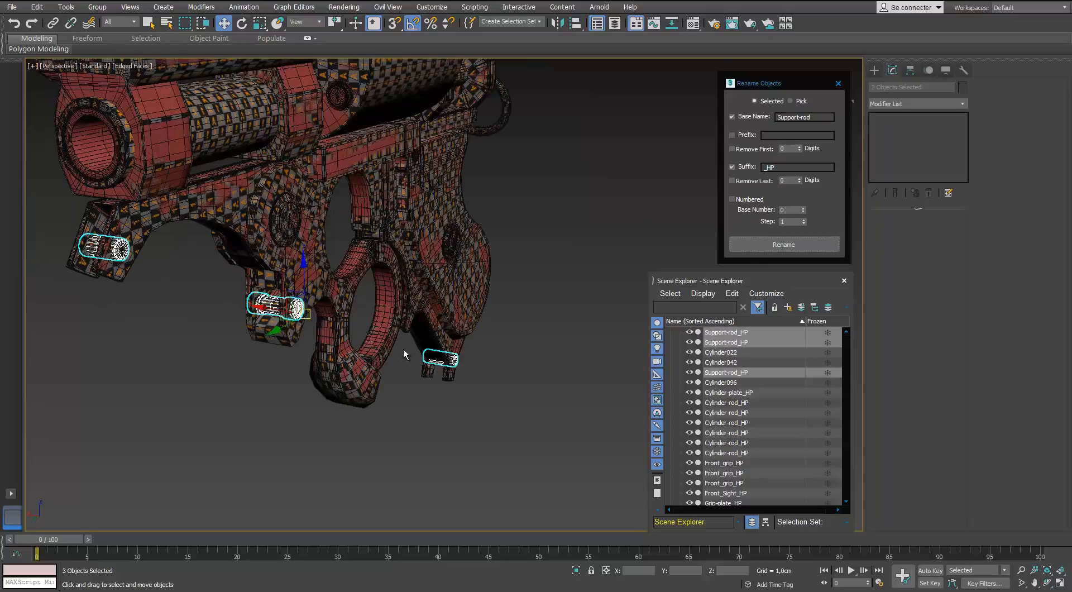
Detach the three support rod elements from the combined low-poly mesh.
{"action": "left_click", "coordinate": [404, 353]}
{"action": "left_click", "coordinate": [103, 246]}
{"action": "left_click", "coordinate": [63, 243]}
{"action": "left_click", "coordinate": [112, 245]}
{"action": "left_click", "coordinate": [940, 231]}
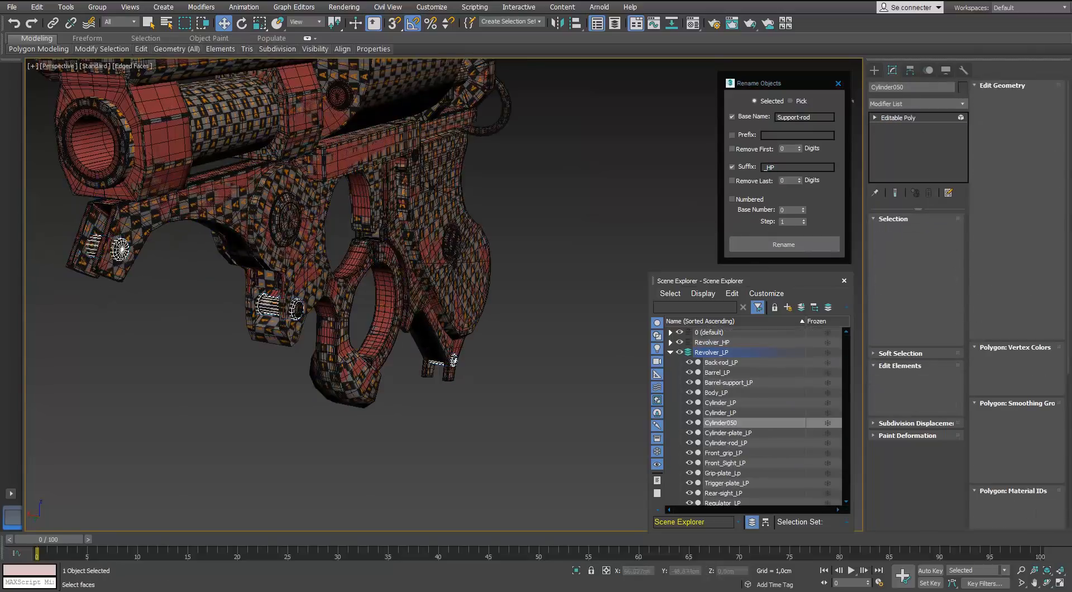
{"action": "middle_click_drag", "start_coordinate": [450, 359], "coordinate": [480, 340], "text": "alt"}
{"action": "scroll", "coordinate": [480, 341], "scroll_direction": "down", "scroll_amount": 5}
{"action": "scroll", "coordinate": [480, 341], "scroll_direction": "up", "scroll_amount": 6}
{"action": "left_click", "coordinate": [333, 288]}
{"action": "left_click", "coordinate": [517, 475]}
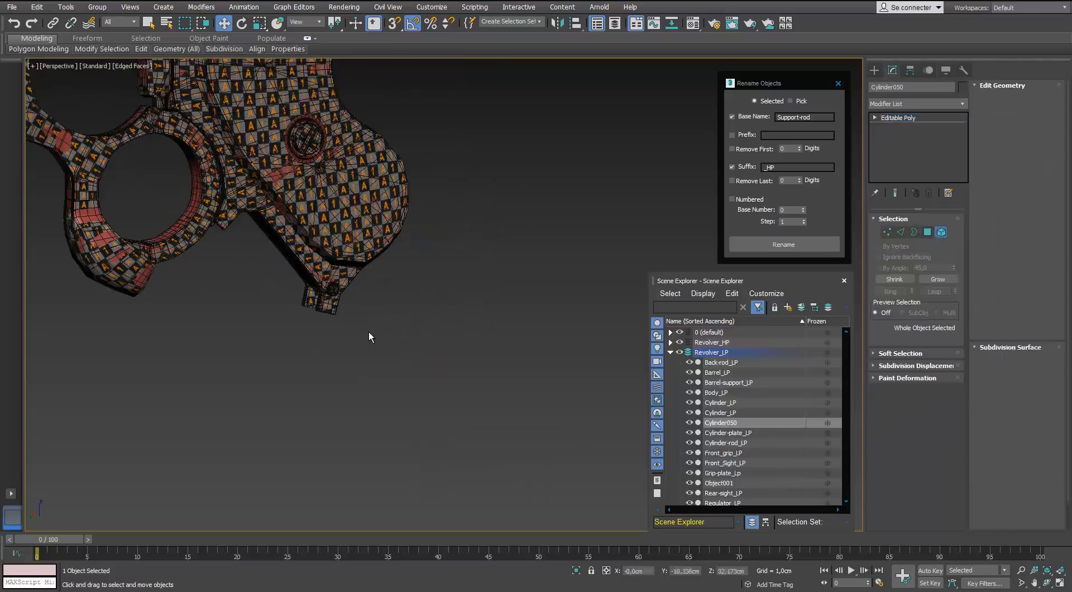
Rename the detached low-poly support rods as Support-rod_LP.
{"action": "left_click", "coordinate": [323, 292]}
{"action": "scroll", "coordinate": [315, 290], "scroll_direction": "up", "scroll_amount": 5}
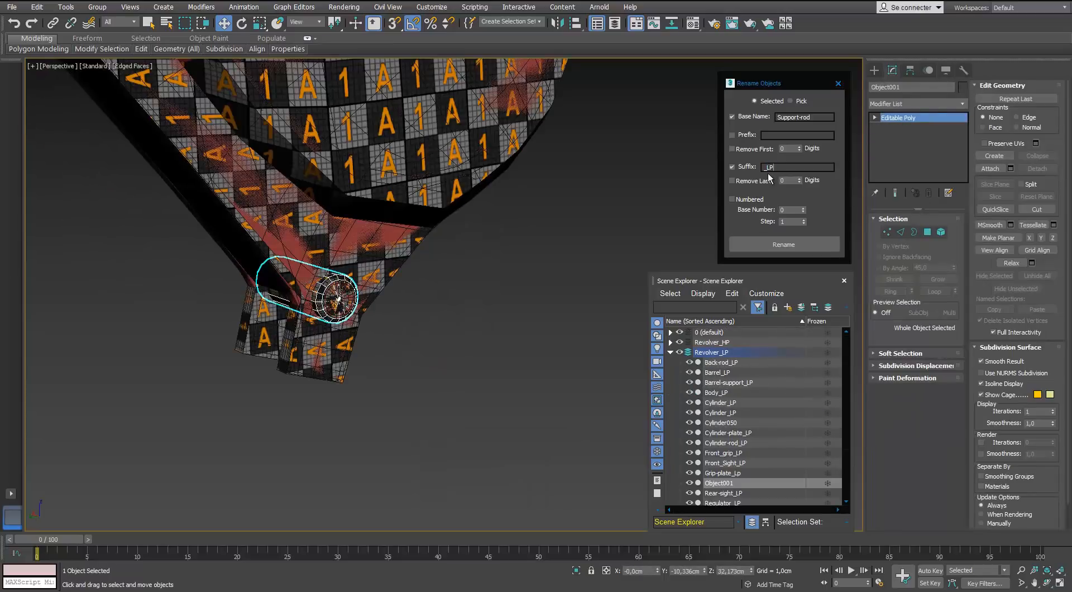
{"action": "left_click", "coordinate": [784, 244]}
{"action": "left_click", "coordinate": [525, 302]}
Detach the round end pieces at the front and back of the revolver from the combined low-poly mesh.
{"action": "scroll", "coordinate": [357, 280], "scroll_direction": "down", "scroll_amount": 10}
{"action": "middle_click_drag", "start_coordinate": [356, 279], "coordinate": [352, 220], "text": "alt"}
{"action": "scroll", "coordinate": [357, 167], "scroll_direction": "up", "scroll_amount": 3}
{"action": "left_click", "coordinate": [358, 132]}
{"action": "middle_click_drag", "start_coordinate": [478, 249], "coordinate": [296, 210], "text": "alt"}
{"action": "scroll", "coordinate": [296, 210], "scroll_direction": "down", "scroll_amount": 2}
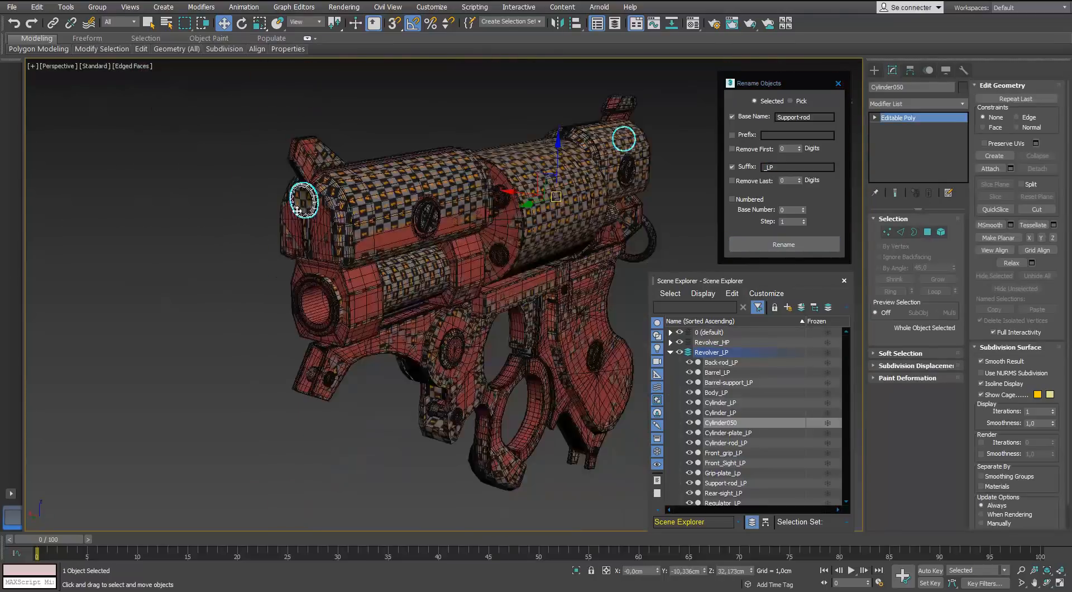
{"action": "scroll", "coordinate": [297, 210], "scroll_direction": "up", "scroll_amount": 4}
{"action": "key", "text": "5"}
{"action": "left_click", "coordinate": [307, 195]}
{"action": "scroll", "coordinate": [307, 196], "scroll_direction": "down", "scroll_amount": 4}
{"action": "middle_click_drag", "start_coordinate": [419, 176], "coordinate": [251, 167], "text": "alt"}
{"action": "left_click", "coordinate": [419, 196], "text": "ctrl"}
{"action": "scroll", "coordinate": [223, 206], "scroll_direction": "up", "scroll_amount": 3}
{"action": "middle_click_drag", "start_coordinate": [140, 192], "coordinate": [632, 213], "text": "alt"}
{"action": "scroll", "coordinate": [223, 204], "scroll_direction": "down", "scroll_amount": 3}
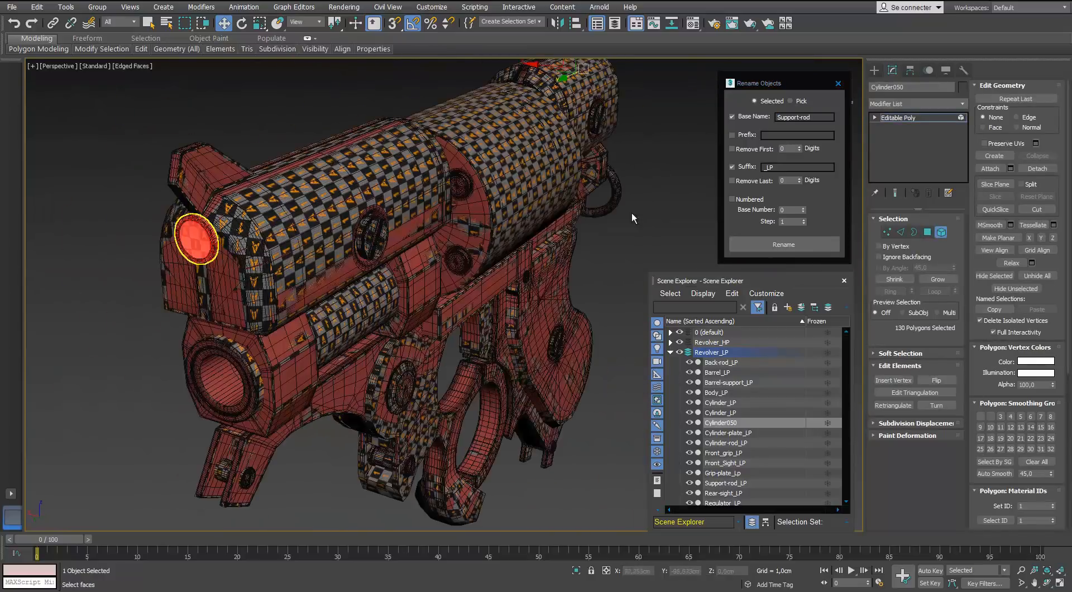
{"action": "left_click", "coordinate": [524, 475]}
Rename the detached low-poly front and back end pieces as Front-back Piece_LP.
{"action": "key", "text": "5"}
{"action": "left_click", "coordinate": [197, 239]}
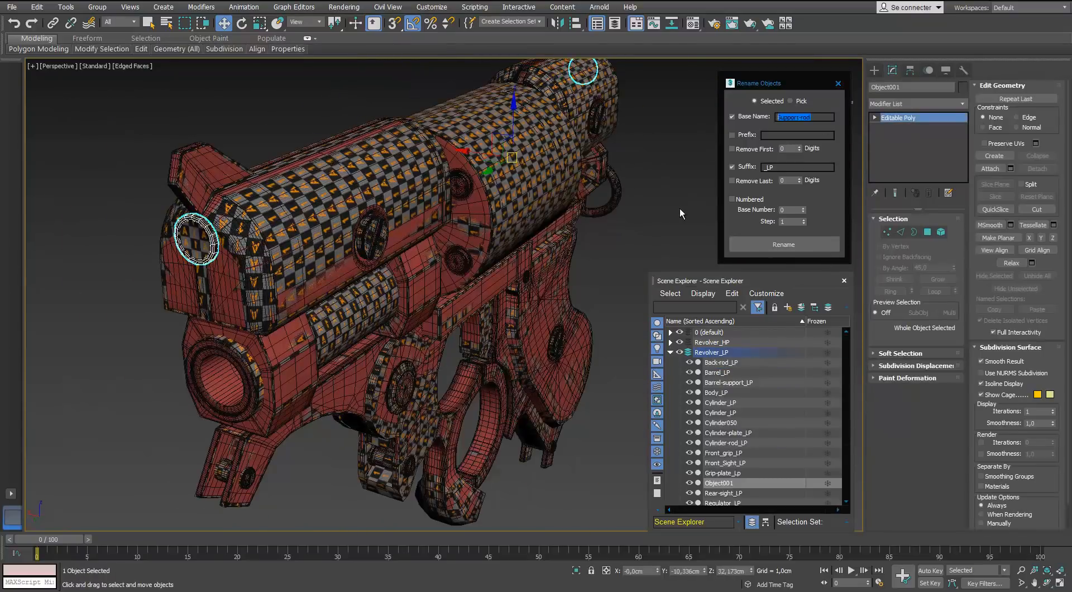
{"action": "type", "text": "Front-back Piece"}
{"action": "left_click", "coordinate": [776, 244]}
Rename the two high-poly round end pieces at the front and back as Front-back Piece_HP.
{"action": "left_click", "coordinate": [196, 239]}
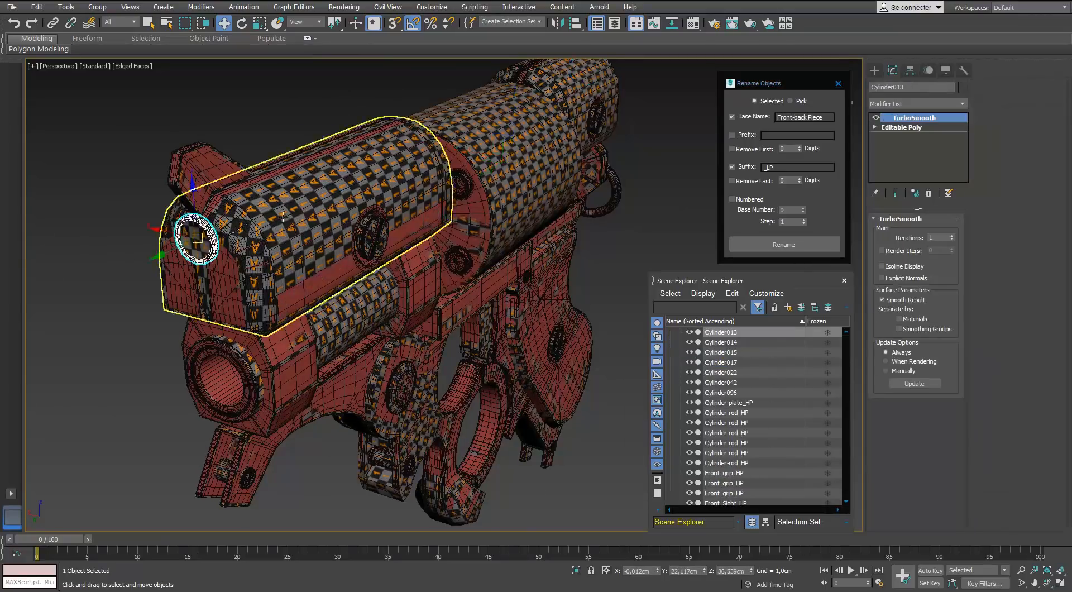
{"action": "middle_click_drag", "start_coordinate": [491, 286], "coordinate": [297, 173], "text": "alt"}
{"action": "left_click", "coordinate": [443, 305]}
{"action": "scroll", "coordinate": [443, 304], "scroll_direction": "up", "scroll_amount": 5}
{"action": "left_click", "coordinate": [462, 250]}
{"action": "scroll", "coordinate": [443, 305], "scroll_direction": "down", "scroll_amount": 4}
{"action": "double_click", "coordinate": [765, 167]}
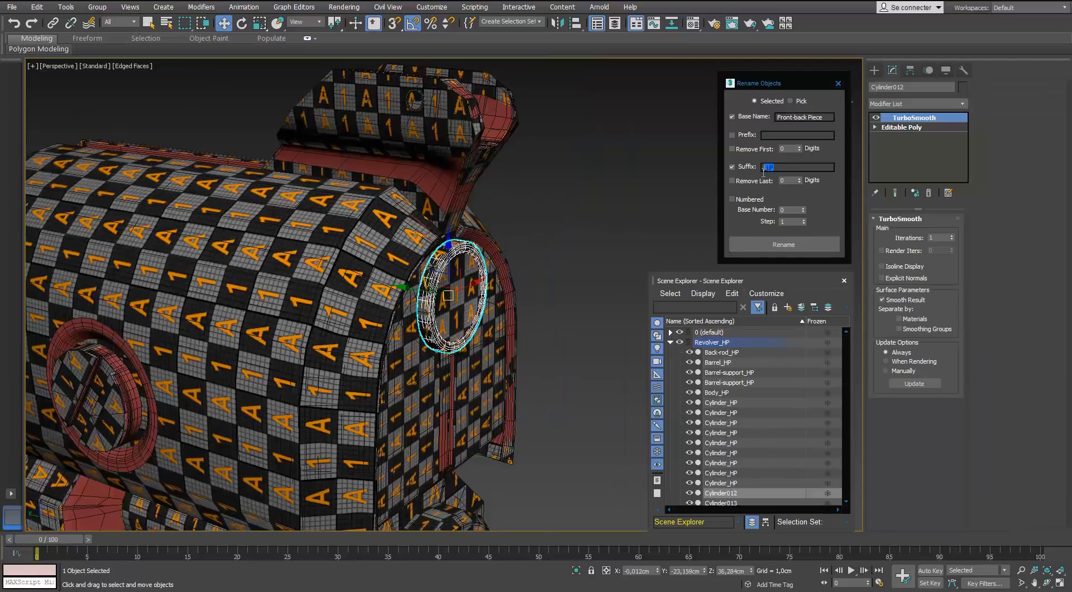
{"action": "scroll", "coordinate": [435, 212], "scroll_direction": "down", "scroll_amount": 5}
{"action": "middle_click_drag", "start_coordinate": [240, 223], "coordinate": [385, 243], "text": "alt"}
{"action": "scroll", "coordinate": [380, 243], "scroll_direction": "up", "scroll_amount": 3}
{"action": "left_click", "coordinate": [170, 283]}
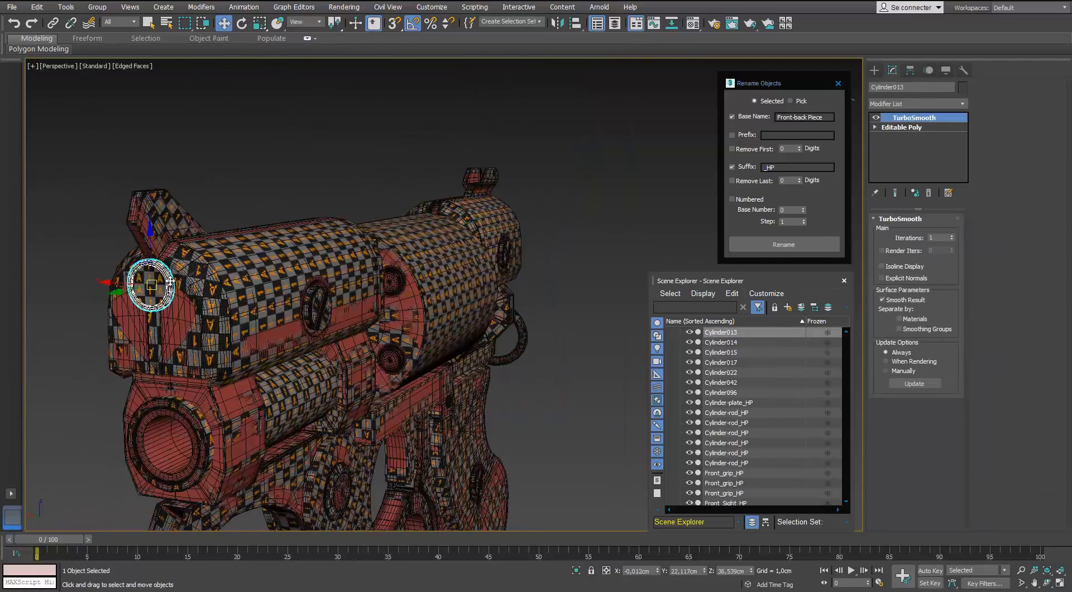
{"action": "left_click", "coordinate": [766, 244]}
Select the remaining numbered cylinder objects from the scene's object list and locate them on the revolver.
{"action": "left_click", "coordinate": [166, 24]}
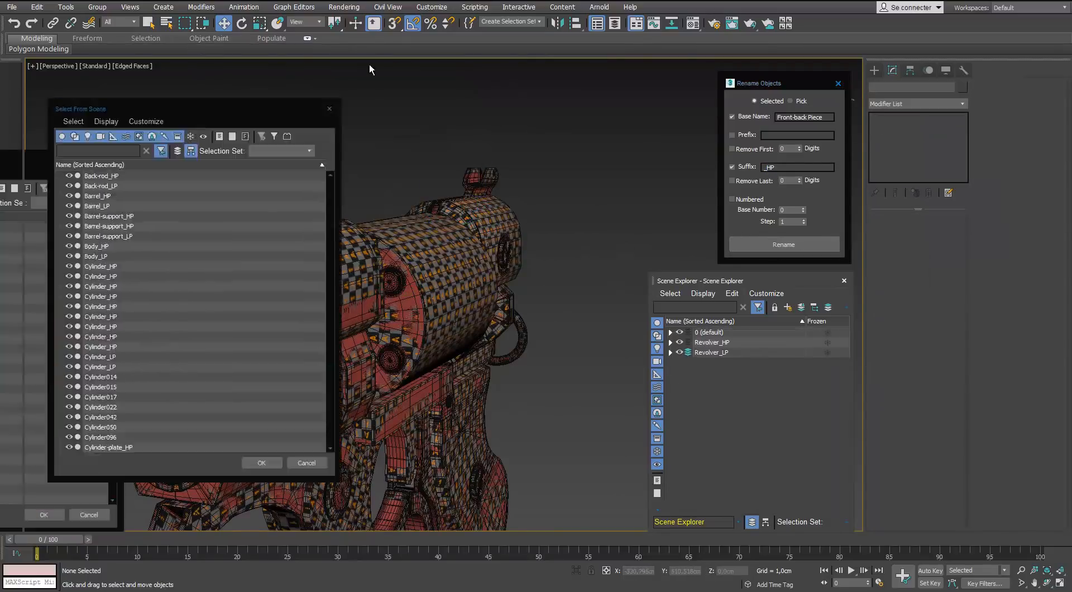
{"action": "left_click", "coordinate": [270, 323], "text": "shift"}
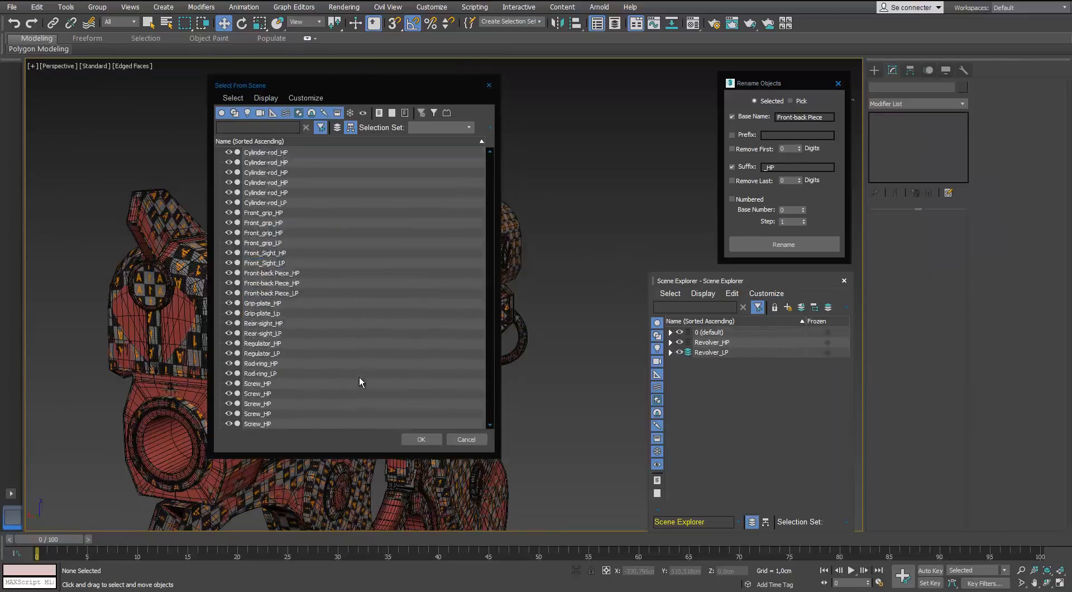
{"action": "left_click", "coordinate": [407, 439]}
{"action": "key", "text": "z"}
{"action": "middle_click_drag", "start_coordinate": [305, 302], "coordinate": [402, 279], "text": "alt"}
{"action": "scroll", "coordinate": [335, 298], "scroll_direction": "up", "scroll_amount": 3}
Copy the regulator's object name and rename the small round parts Cylinder017 and Cylinder096 as Regulator_HP.
{"action": "left_click", "coordinate": [627, 241]}
{"action": "middle_click_drag", "start_coordinate": [446, 233], "coordinate": [413, 223], "text": "alt"}
{"action": "left_click", "coordinate": [469, 237]}
{"action": "left_click", "coordinate": [345, 177]}
{"action": "double_click", "coordinate": [892, 88]}
{"action": "right_click", "coordinate": [892, 88]}
{"action": "left_click", "coordinate": [911, 125]}
{"action": "left_click", "coordinate": [385, 217]}
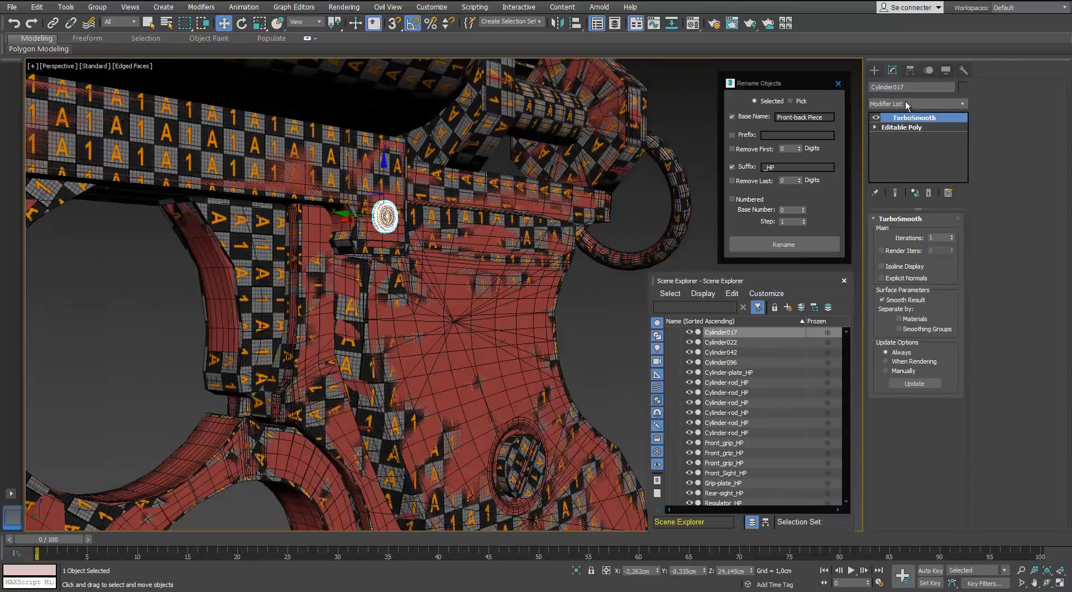
{"action": "left_click", "coordinate": [639, 185]}
{"action": "middle_click_drag", "start_coordinate": [640, 185], "coordinate": [346, 205], "text": "alt"}
{"action": "left_click", "coordinate": [419, 210]}
{"action": "left_click", "coordinate": [631, 246]}
{"action": "middle_click_drag", "start_coordinate": [631, 246], "coordinate": [432, 226], "text": "alt"}
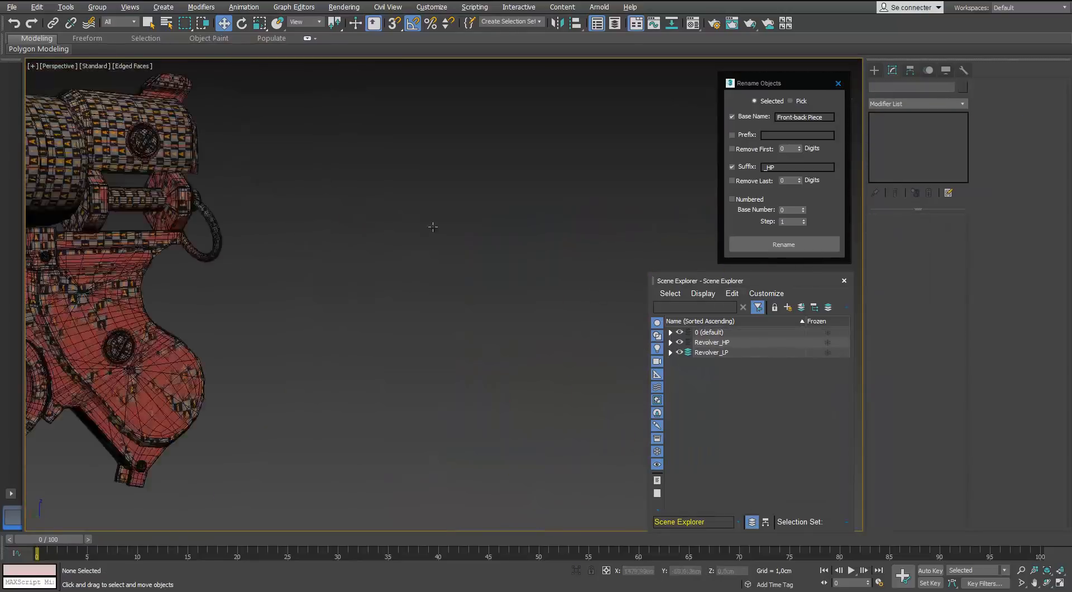
Copy the high-poly grip plate's name and rename the ring around the grip screw, Cylinder022, as Grip-plate_HP.
{"action": "middle_click_drag", "start_coordinate": [116, 357], "coordinate": [394, 358]}
{"action": "scroll", "coordinate": [393, 357], "scroll_direction": "up", "scroll_amount": 6}
{"action": "left_click", "coordinate": [497, 347]}
{"action": "double_click", "coordinate": [888, 88]}
{"action": "right_click", "coordinate": [880, 88]}
{"action": "left_click", "coordinate": [899, 124]}
{"action": "left_click", "coordinate": [477, 290]}
{"action": "double_click", "coordinate": [888, 88]}
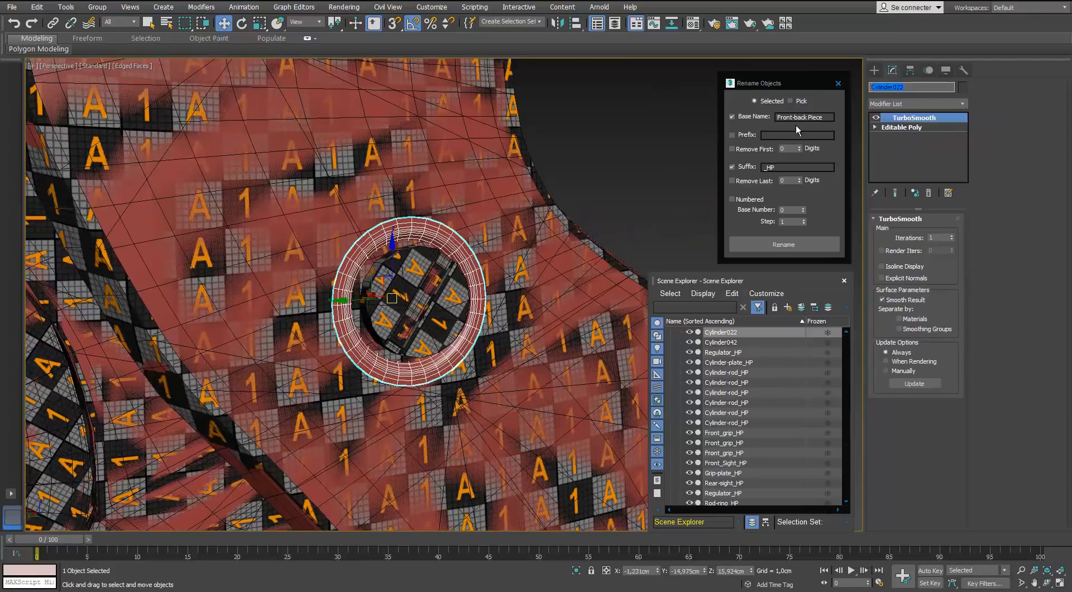
{"action": "key", "text": "ctrl+v"}
Rename the matching ring on the opposite side of the grip as Grip-plate_HP.
{"action": "scroll", "coordinate": [455, 246], "scroll_direction": "down", "scroll_amount": 6}
{"action": "middle_click_drag", "start_coordinate": [592, 245], "coordinate": [346, 245], "text": "alt"}
{"action": "scroll", "coordinate": [483, 265], "scroll_direction": "up", "scroll_amount": 4}
{"action": "left_click", "coordinate": [530, 285]}
{"action": "double_click", "coordinate": [887, 87]}
{"action": "key", "text": "ctrl+v"}
{"action": "key", "text": "Return"}
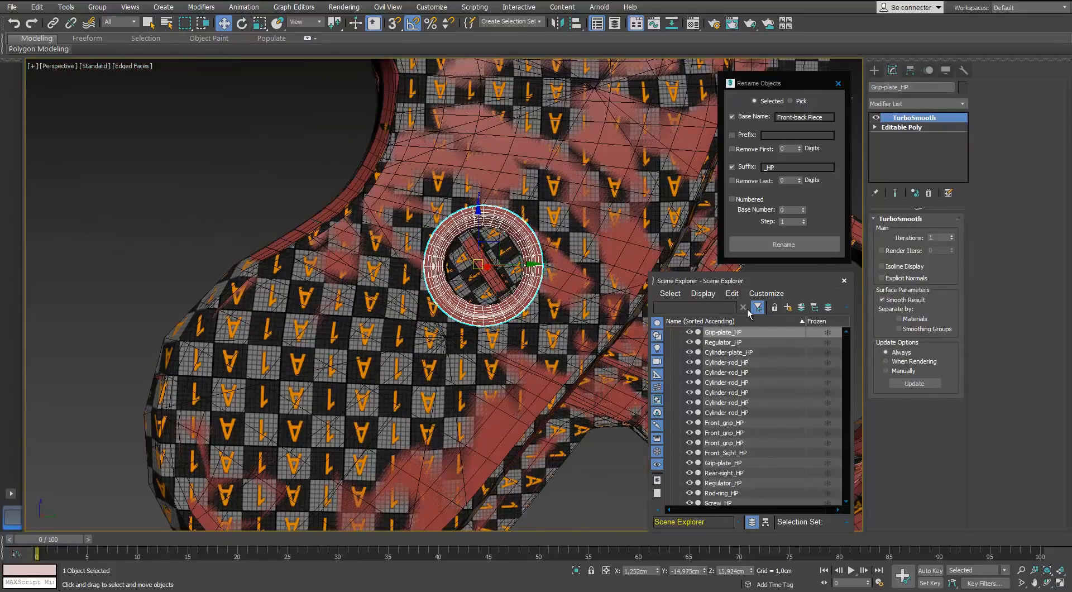
Select Cylinder014, Cylinder015 and Cylinder050 from the scene's object list and locate them at the rear sight.
{"action": "left_click", "coordinate": [253, 190]}
{"action": "key", "text": "h"}
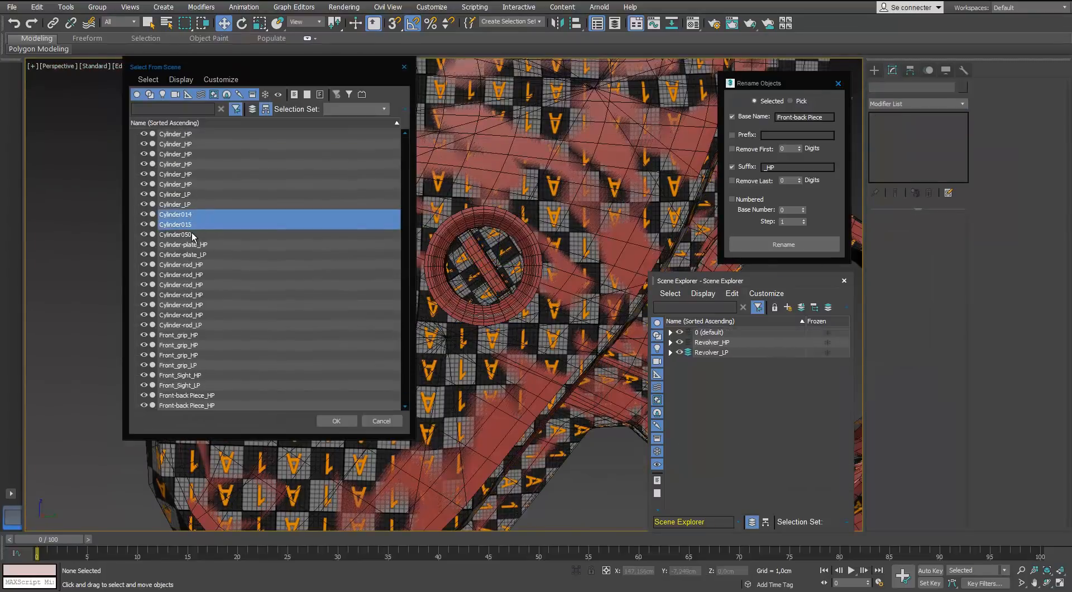
{"action": "left_click", "coordinate": [192, 237], "text": "ctrl"}
{"action": "scroll", "coordinate": [191, 237], "scroll_direction": "down", "scroll_amount": 15}
{"action": "left_click", "coordinate": [346, 422]}
{"action": "scroll", "coordinate": [335, 268], "scroll_direction": "down", "scroll_amount": 6}
{"action": "middle_click_drag", "start_coordinate": [223, 153], "coordinate": [357, 140], "text": "alt"}
{"action": "middle_click_drag", "start_coordinate": [357, 139], "coordinate": [507, 228]}
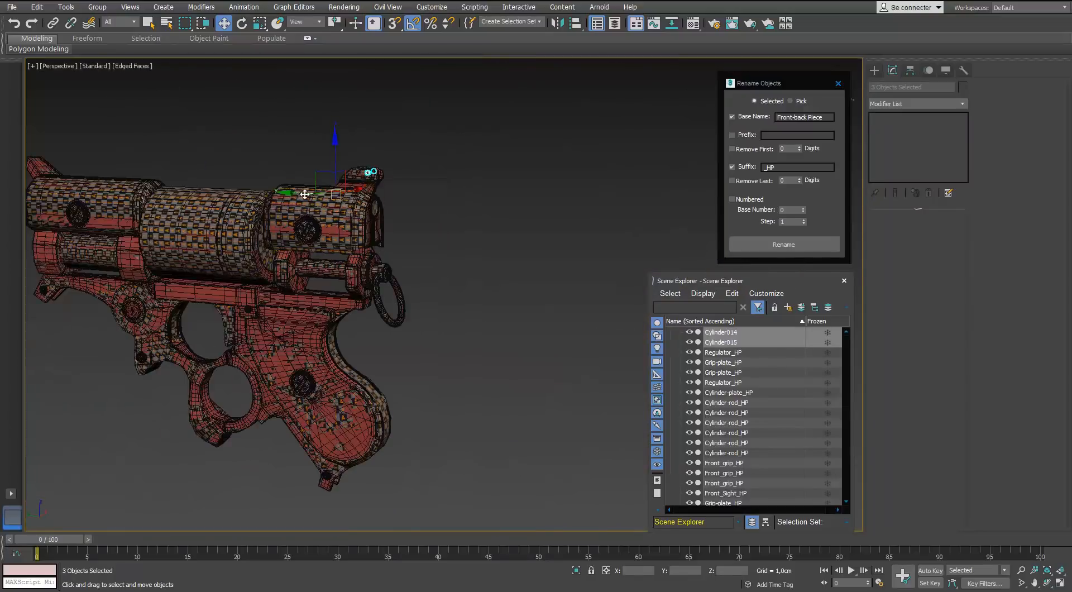
{"action": "scroll", "coordinate": [495, 192], "scroll_direction": "down", "scroll_amount": 5}
{"action": "middle_click_drag", "start_coordinate": [304, 195], "coordinate": [279, 262]}
{"action": "scroll", "coordinate": [495, 192], "scroll_direction": "up", "scroll_amount": 3}
{"action": "scroll", "coordinate": [443, 205], "scroll_direction": "up", "scroll_amount": 8}
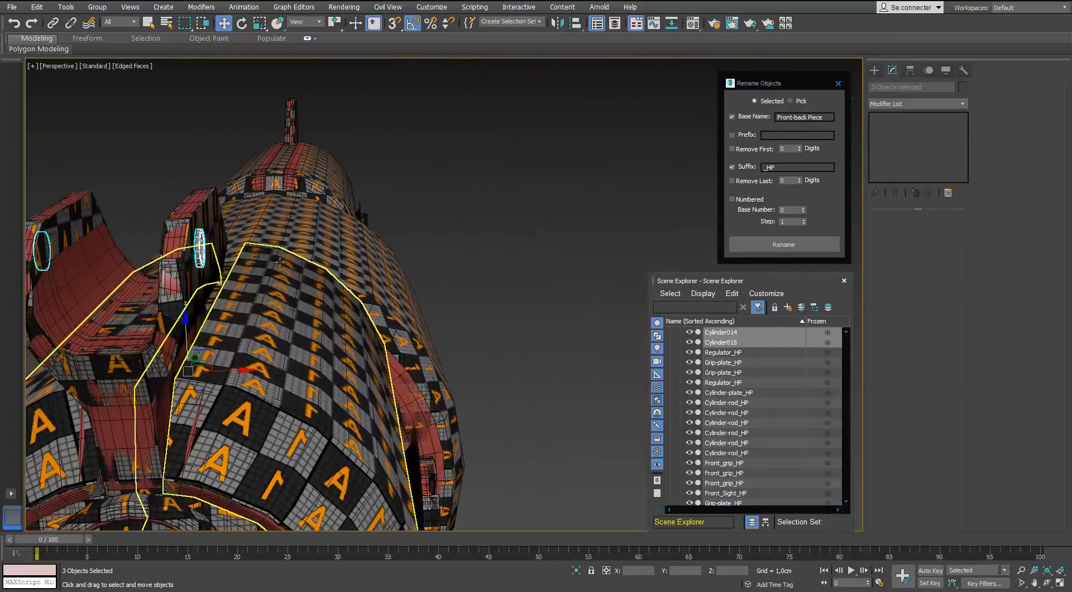
Try moving the small round parts Cylinder014 and Cylinder015 away from the rear sight.
{"action": "left_click_drag", "start_coordinate": [388, 359], "coordinate": [578, 356]}
{"action": "left_click", "coordinate": [555, 256]}
{"action": "left_click_drag", "start_coordinate": [407, 242], "coordinate": [372, 241]}
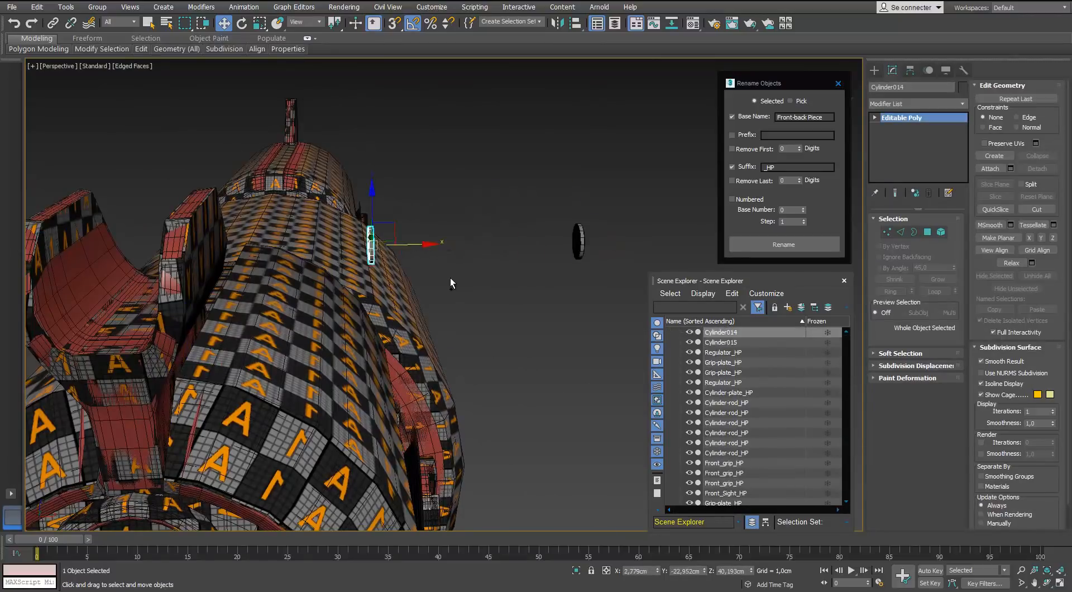
{"action": "key", "text": "ctrl+z"}
{"action": "middle_click_drag", "start_coordinate": [450, 277], "coordinate": [485, 265], "text": "alt"}
{"action": "left_click_drag", "start_coordinate": [614, 194], "coordinate": [390, 262]}
{"action": "left_click", "coordinate": [845, 331]}
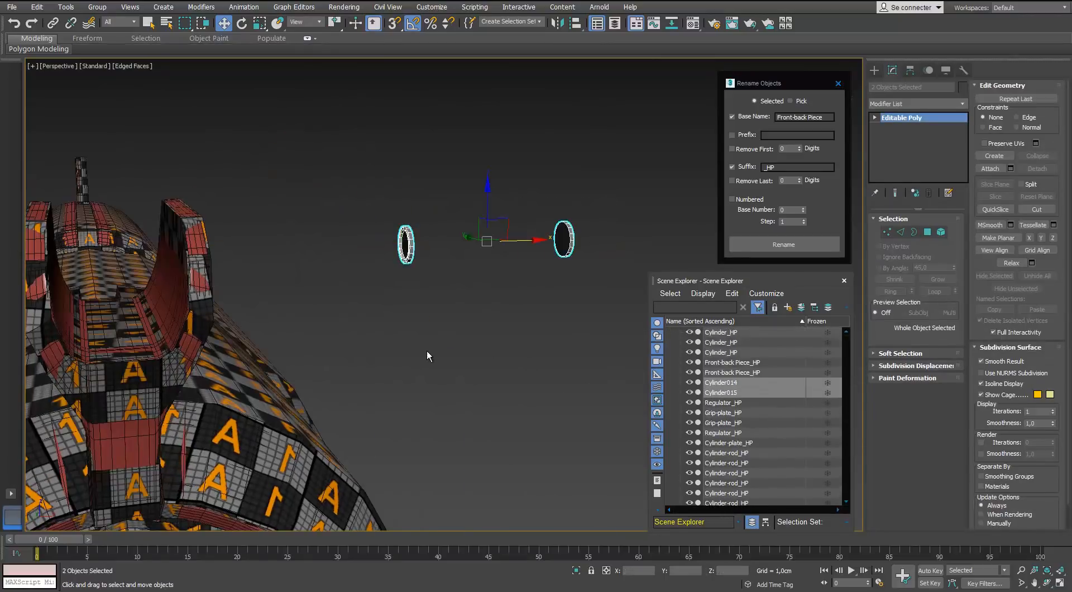
{"action": "key", "text": "ctrl+z"}
{"action": "key", "text": "ctrl+z"}
{"action": "key", "text": "ctrl+z"}
{"action": "key", "text": "ctrl+z"}
Rename the two small high-poly round parts on the rear sight as Rear-sight_HP.
{"action": "middle_click_drag", "start_coordinate": [422, 349], "coordinate": [472, 185], "text": "alt"}
{"action": "left_click", "coordinate": [390, 268]}
{"action": "left_click", "coordinate": [895, 88]}
{"action": "left_click", "coordinate": [514, 263]}
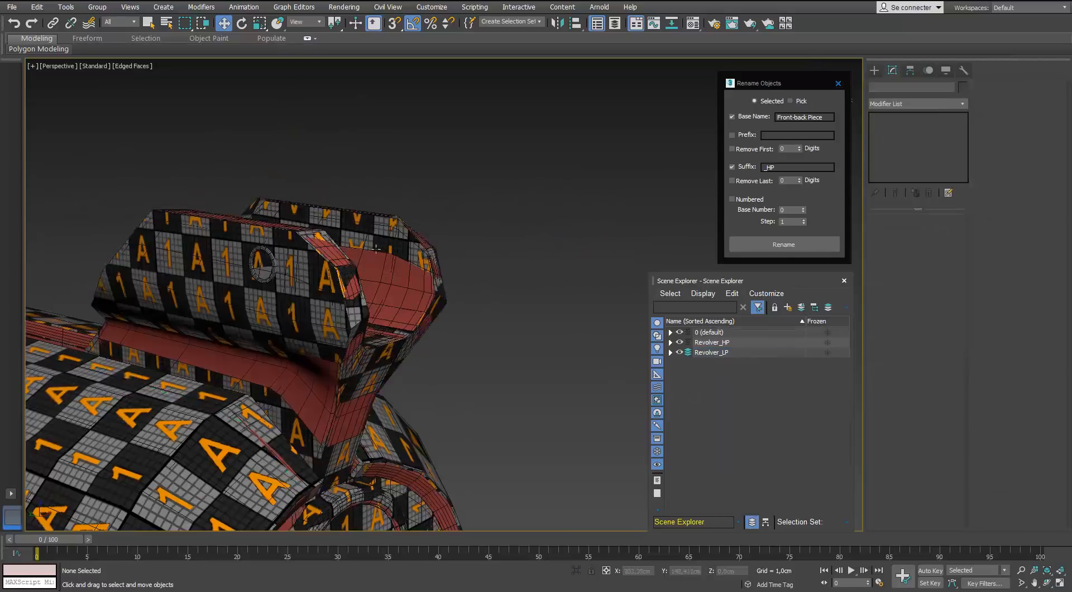
{"action": "left_click", "coordinate": [399, 268]}
{"action": "left_click", "coordinate": [399, 268]}
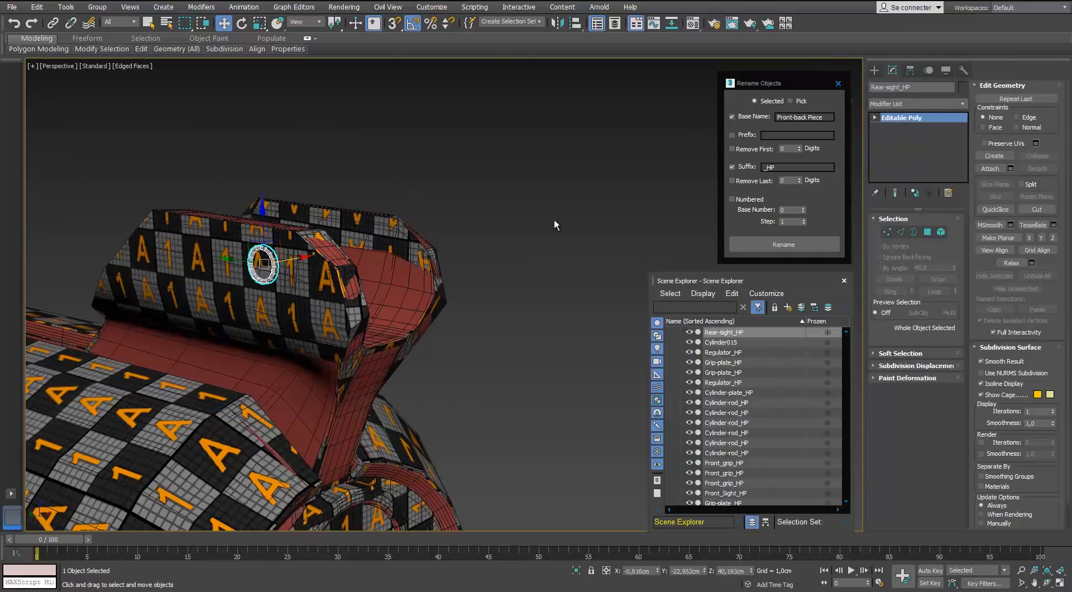
{"action": "left_click", "coordinate": [341, 280]}
{"action": "middle_click_drag", "start_coordinate": [554, 225], "coordinate": [480, 301], "text": "alt"}
{"action": "left_click", "coordinate": [179, 310]}
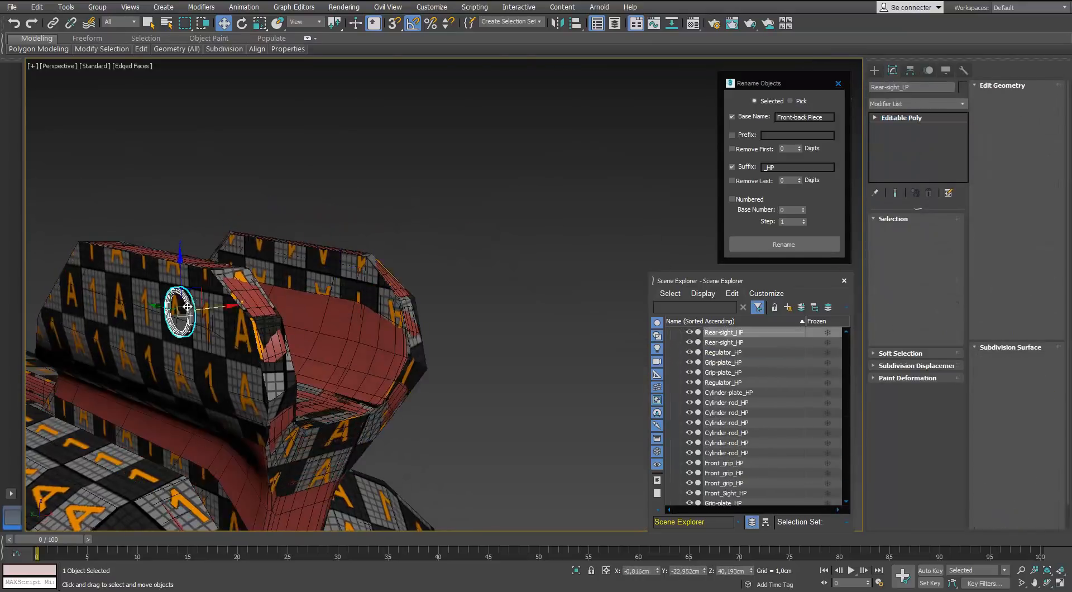
{"action": "scroll", "coordinate": [190, 335], "scroll_direction": "down", "scroll_amount": 4}
{"action": "middle_click_drag", "start_coordinate": [268, 447], "coordinate": [296, 269]}
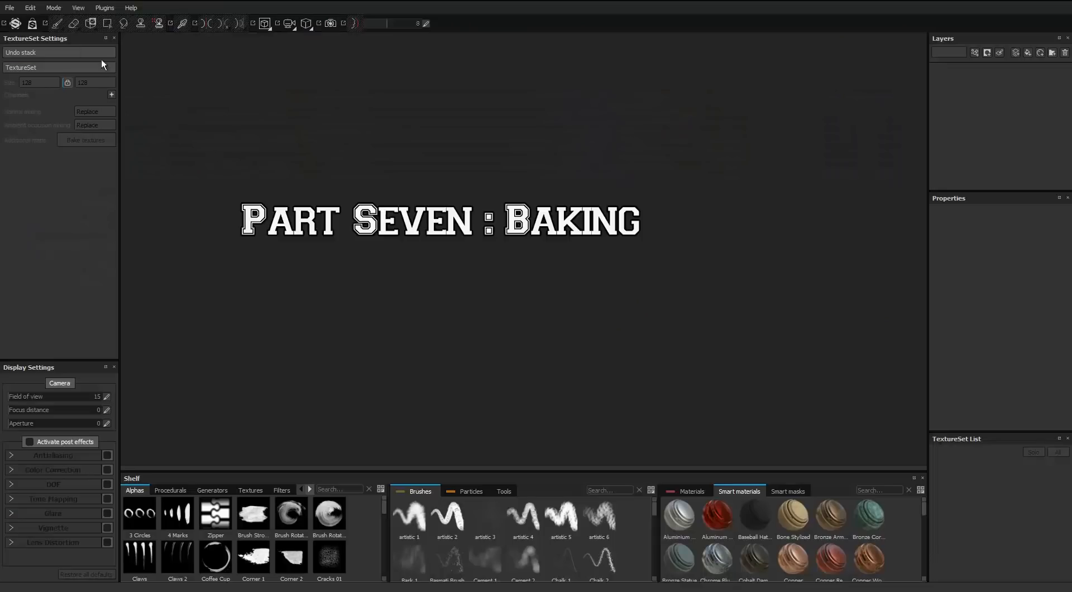
Create a pbr-metal-rough-HQ project with DirectX normals from the low-poly revolver mesh and add an Ambient occlusion channel.
{"action": "left_click", "coordinate": [9, 7]}
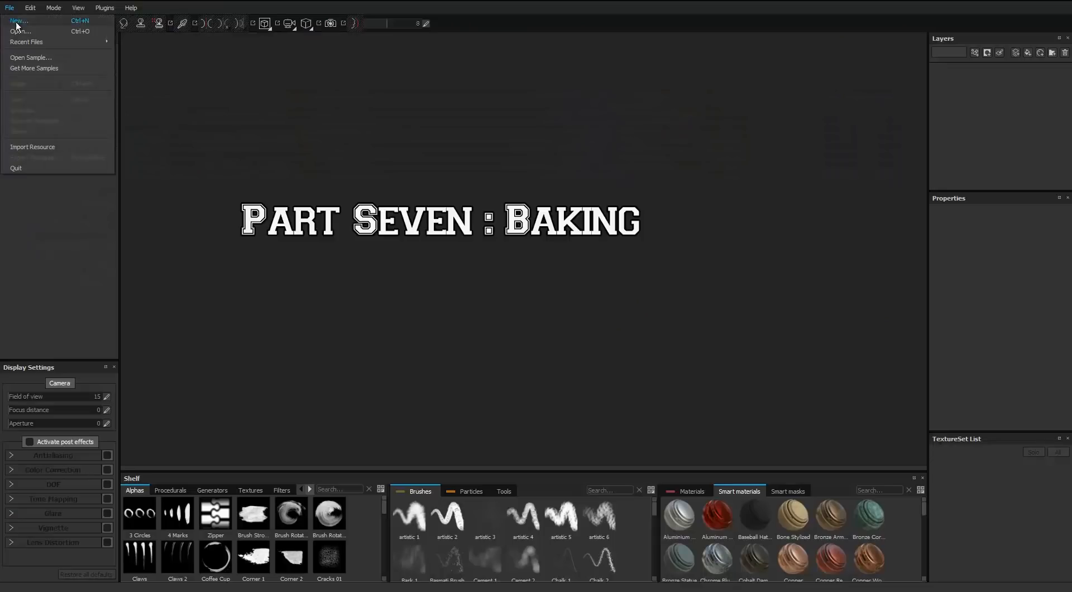
{"action": "left_click", "coordinate": [20, 25]}
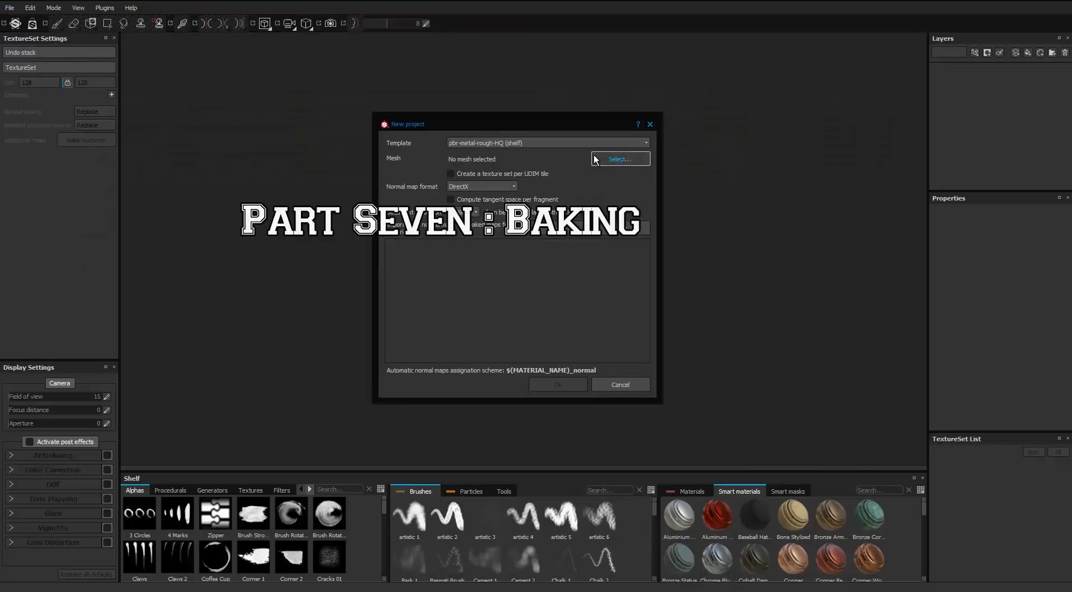
{"action": "left_click", "coordinate": [545, 385]}
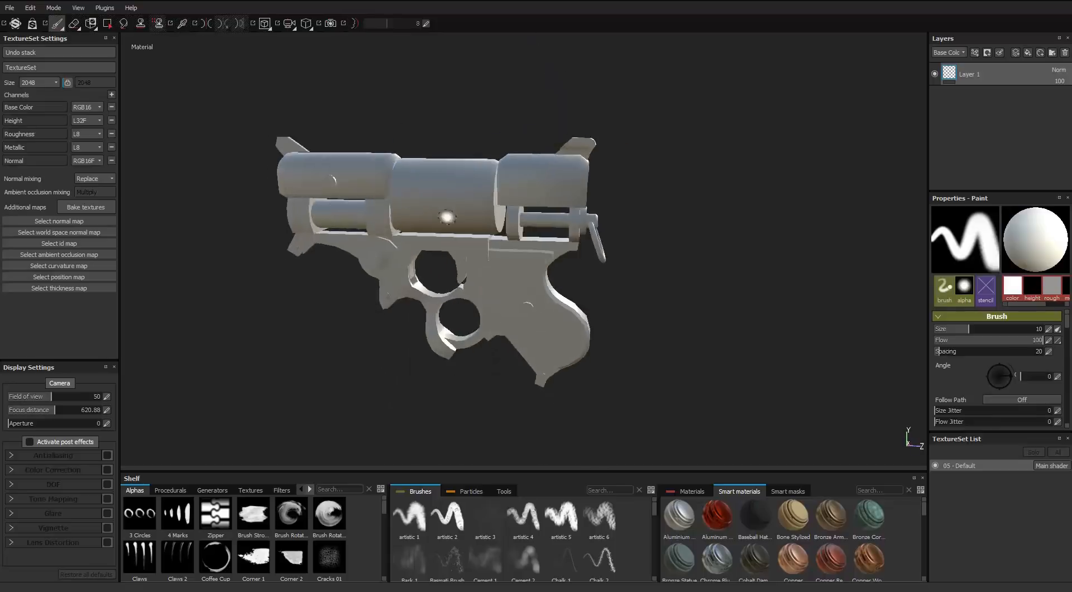
{"action": "mouse_move", "coordinate": [446, 217]}
{"action": "left_mouse_down", "text": "alt"}
{"action": "mouse_move", "coordinate": [437, 223]}
{"action": "mouse_move", "coordinate": [524, 227]}
{"action": "mouse_move", "coordinate": [609, 211]}
{"action": "mouse_move", "coordinate": [458, 223]}
{"action": "left_mouse_up", "text": "alt"}
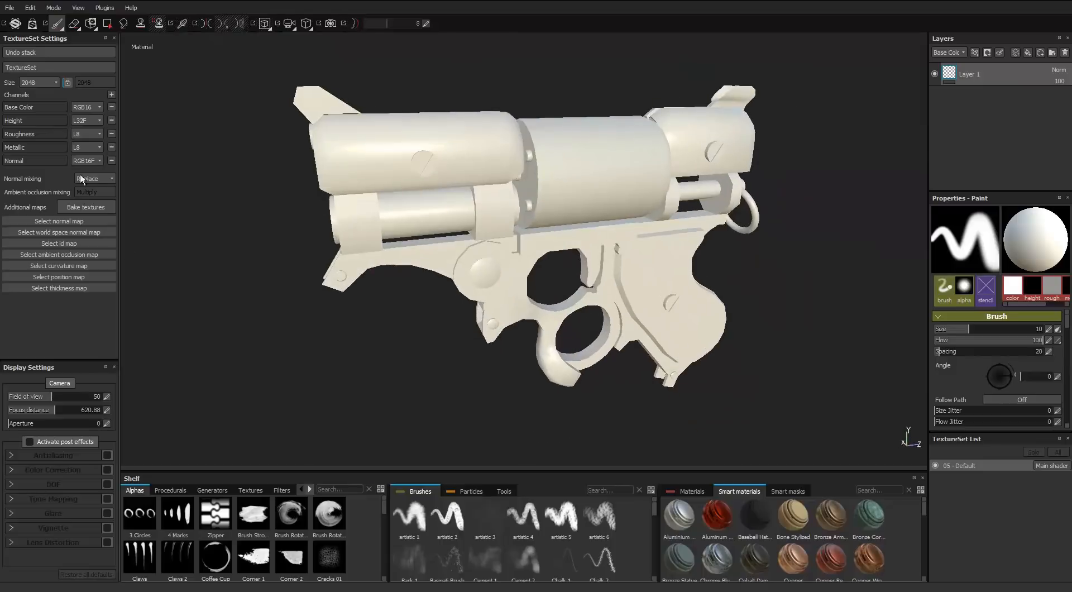
{"action": "left_click", "coordinate": [112, 95]}
{"action": "left_click", "coordinate": [116, 104]}
Bake only the normal map from the high-poly mesh, matching By Mesh Name with the suffixes _HP and _LP.
{"action": "left_click", "coordinate": [99, 218]}
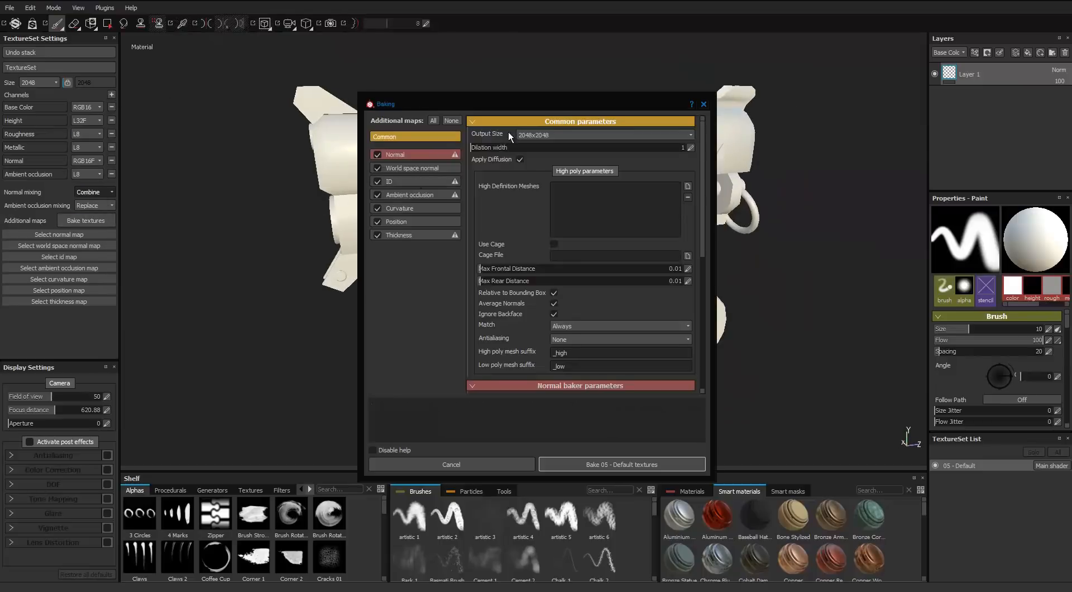
{"action": "left_click", "coordinate": [647, 141]}
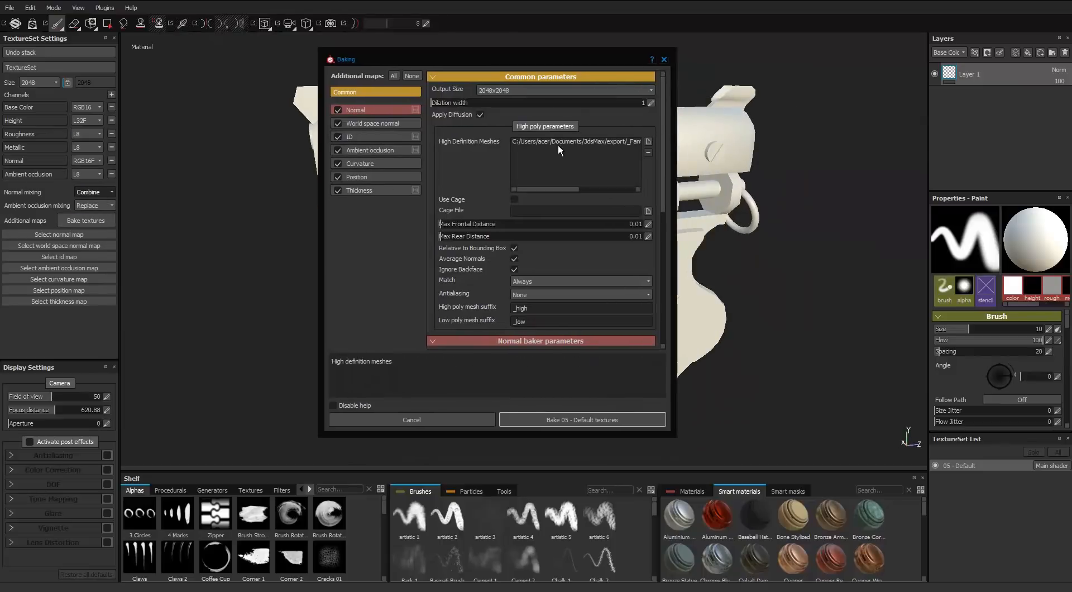
{"action": "left_click", "coordinate": [558, 281]}
{"action": "left_click", "coordinate": [544, 292]}
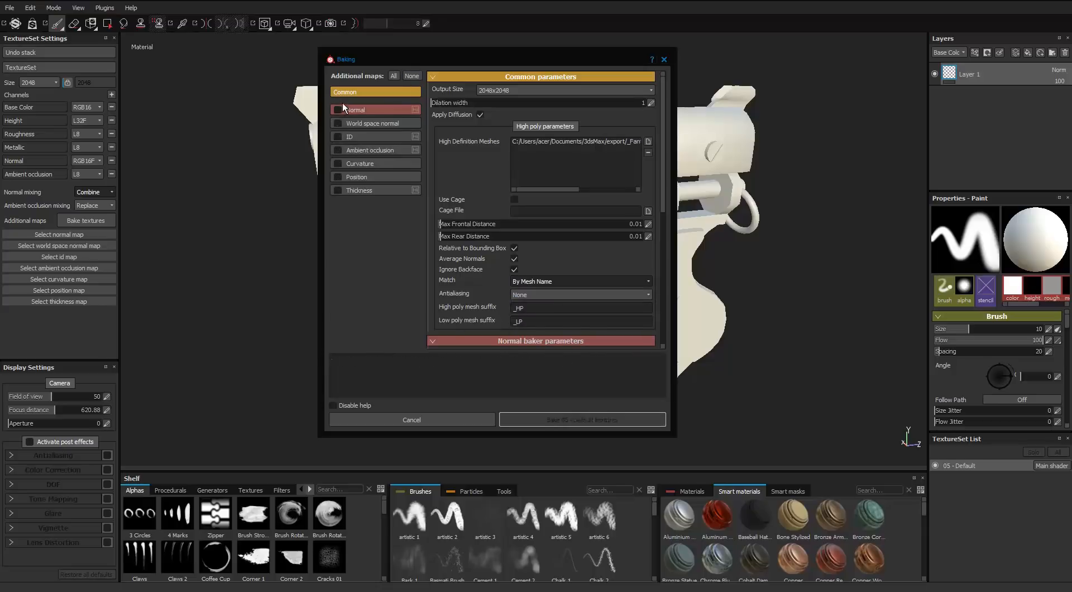
{"action": "left_click", "coordinate": [555, 419]}
{"action": "left_click_drag", "start_coordinate": [554, 424], "coordinate": [642, 273], "text": "alt"}
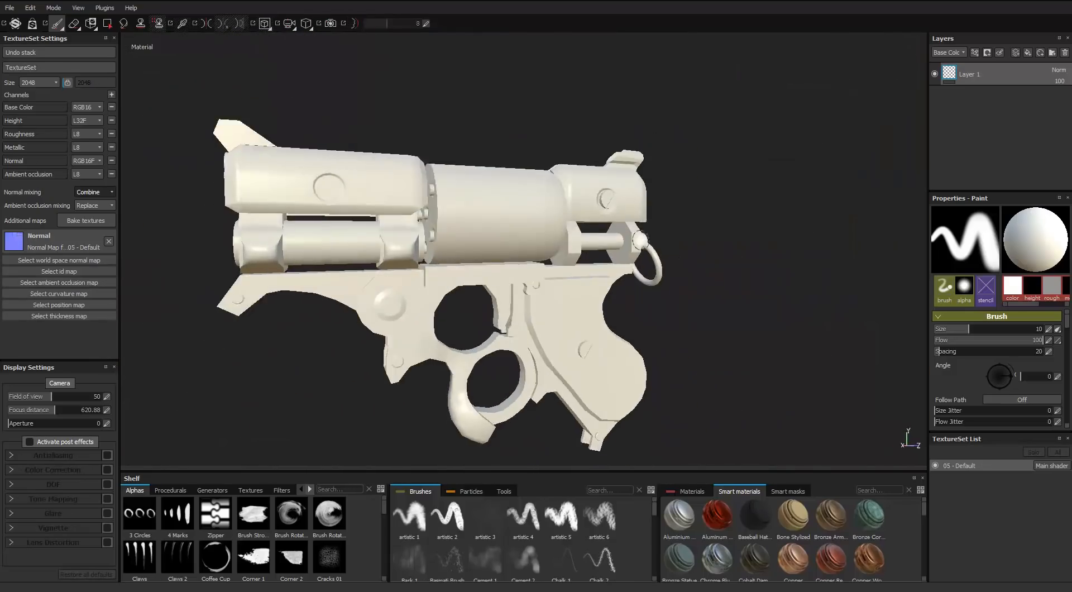
{"action": "left_click_drag", "start_coordinate": [579, 344], "coordinate": [629, 319], "text": "alt"}
{"action": "right_click_drag", "start_coordinate": [629, 319], "coordinate": [555, 311], "text": "alt"}
{"action": "left_click_drag", "start_coordinate": [555, 311], "coordinate": [553, 251], "text": "alt"}
{"action": "right_click_drag", "start_coordinate": [553, 251], "coordinate": [503, 167], "text": "alt"}
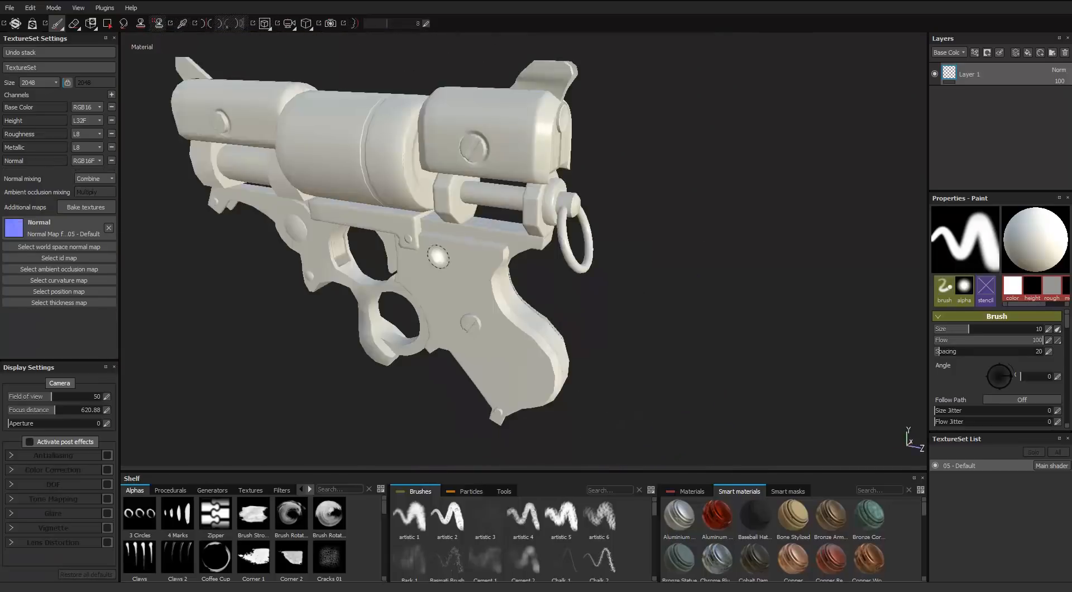
Bake the Normal, World space normal, ID, Ambient occlusion, Curvature, Position and Thickness maps for the revolver.
{"action": "left_click", "coordinate": [85, 207]}
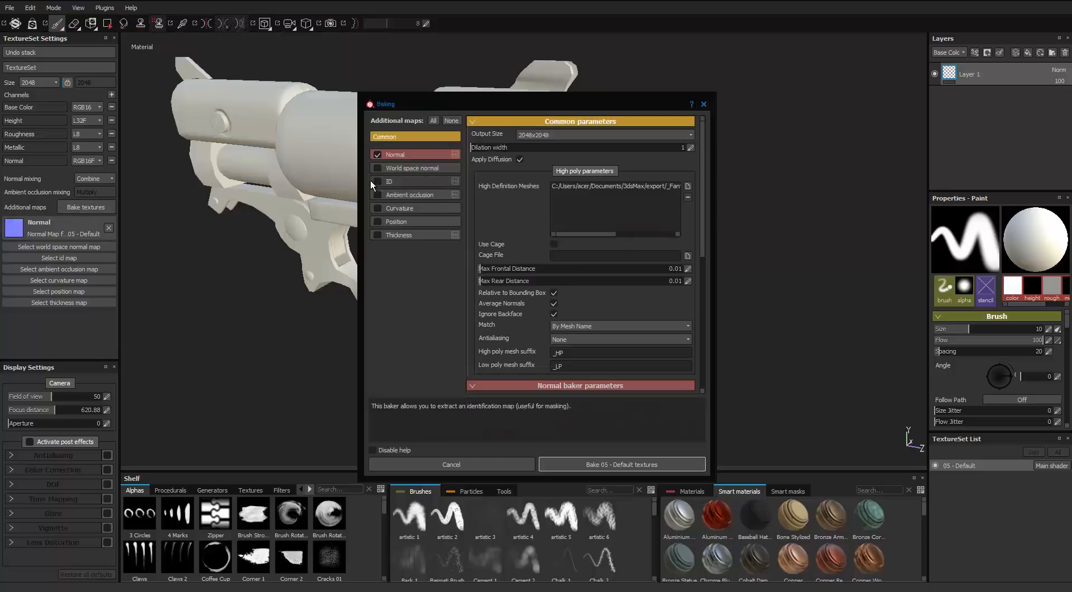
{"action": "left_click", "coordinate": [394, 168]}
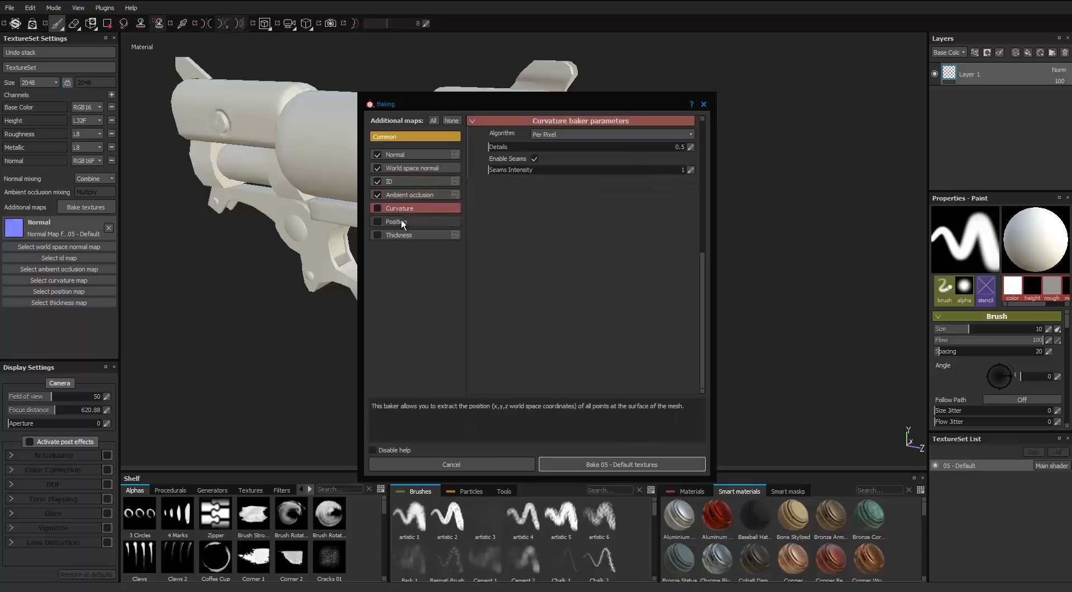
{"action": "left_click", "coordinate": [377, 235]}
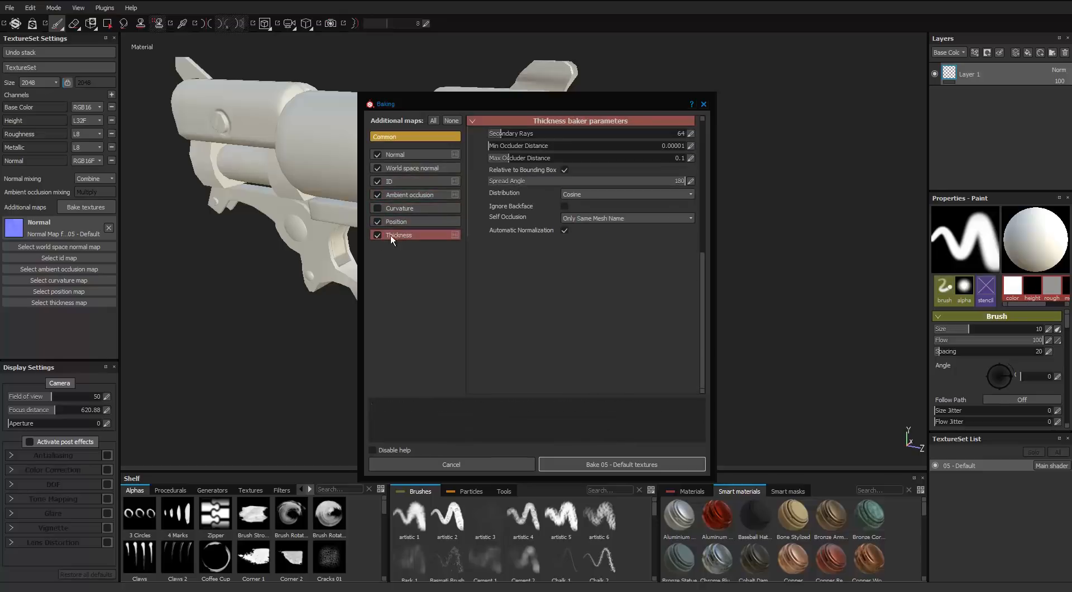
{"action": "left_click", "coordinate": [400, 208]}
{"action": "left_click", "coordinate": [410, 194]}
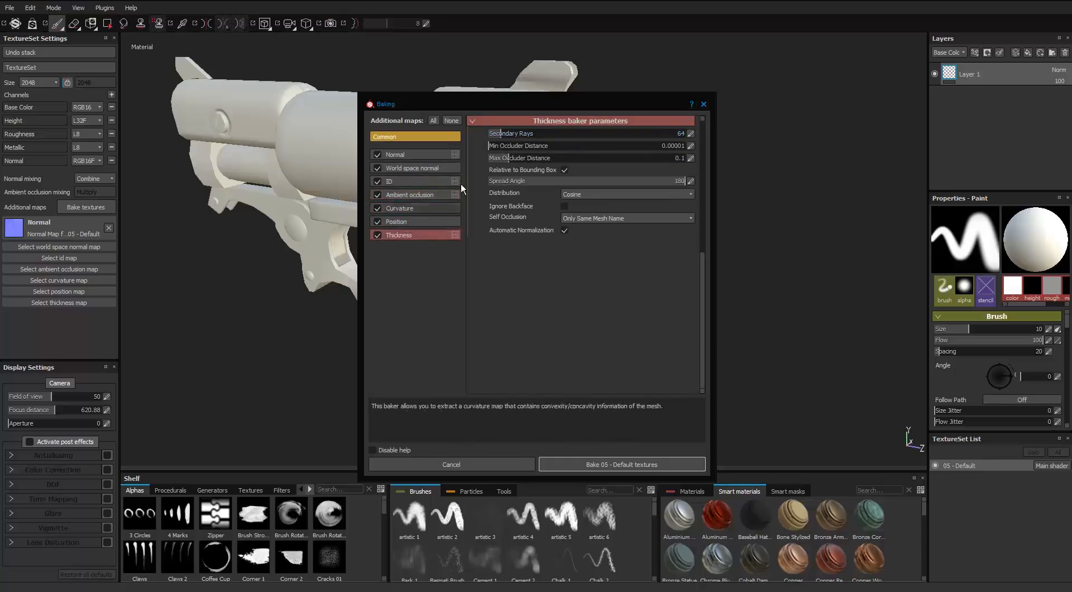
{"action": "left_click", "coordinate": [621, 465]}
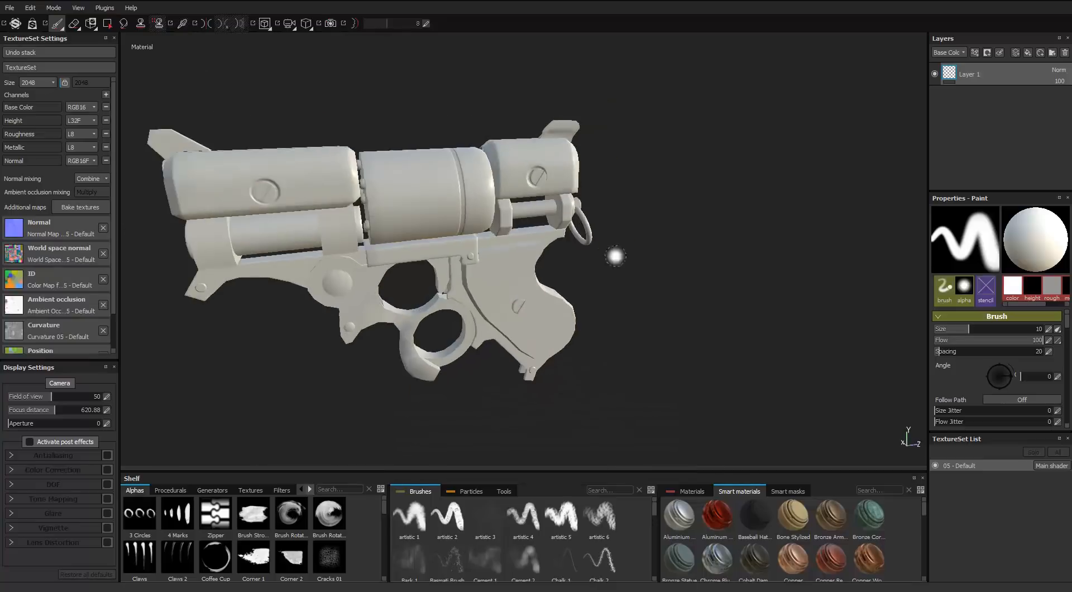
{"action": "left_click_drag", "start_coordinate": [615, 254], "coordinate": [793, 248], "text": "alt"}
{"action": "left_click_drag", "start_coordinate": [574, 246], "coordinate": [558, 218], "text": "alt"}
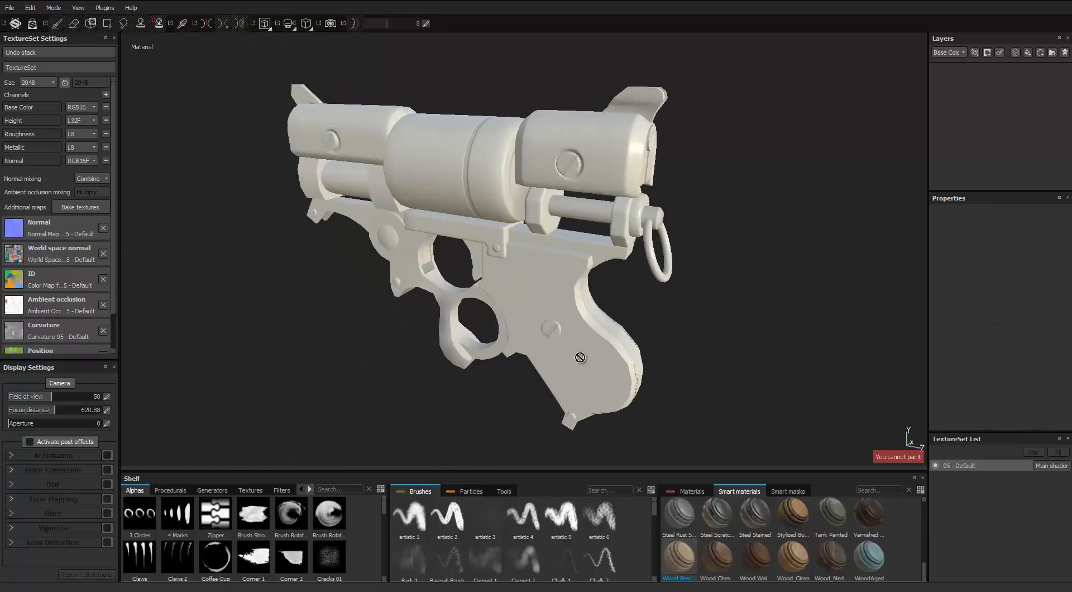
Apply the Wood american cherry material to the revolver as a new fill layer.
{"action": "left_click", "coordinate": [686, 491]}
{"action": "left_click_drag", "start_coordinate": [716, 557], "coordinate": [963, 98]}
{"action": "left_click_drag", "start_coordinate": [605, 291], "coordinate": [641, 241], "text": "alt"}
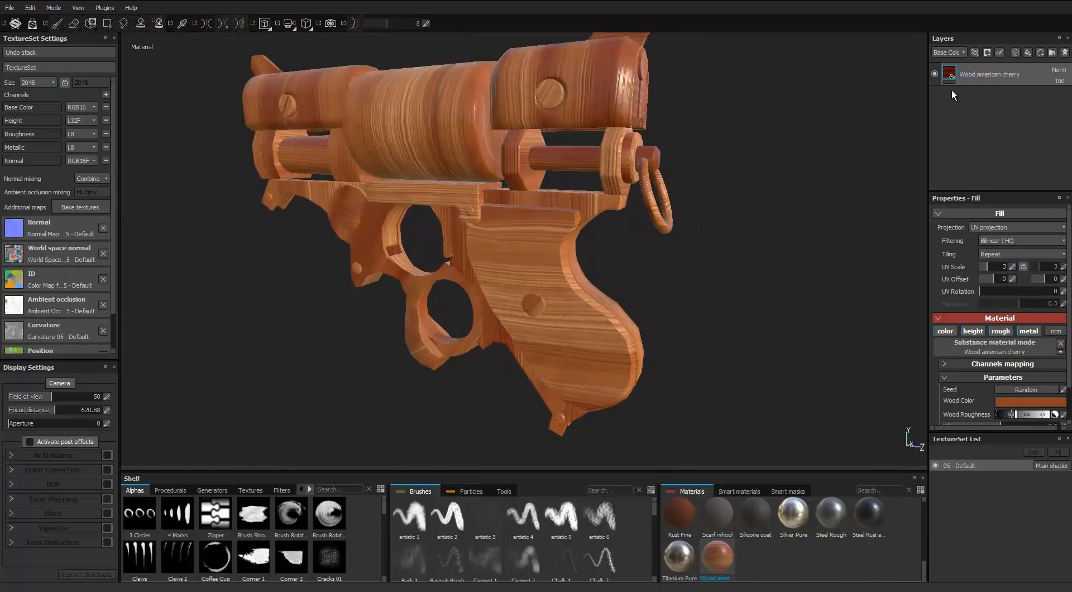
Put the cherry wood layer in a new folder named Wood and add a black mask to the folder.
{"action": "left_click", "coordinate": [1052, 53]}
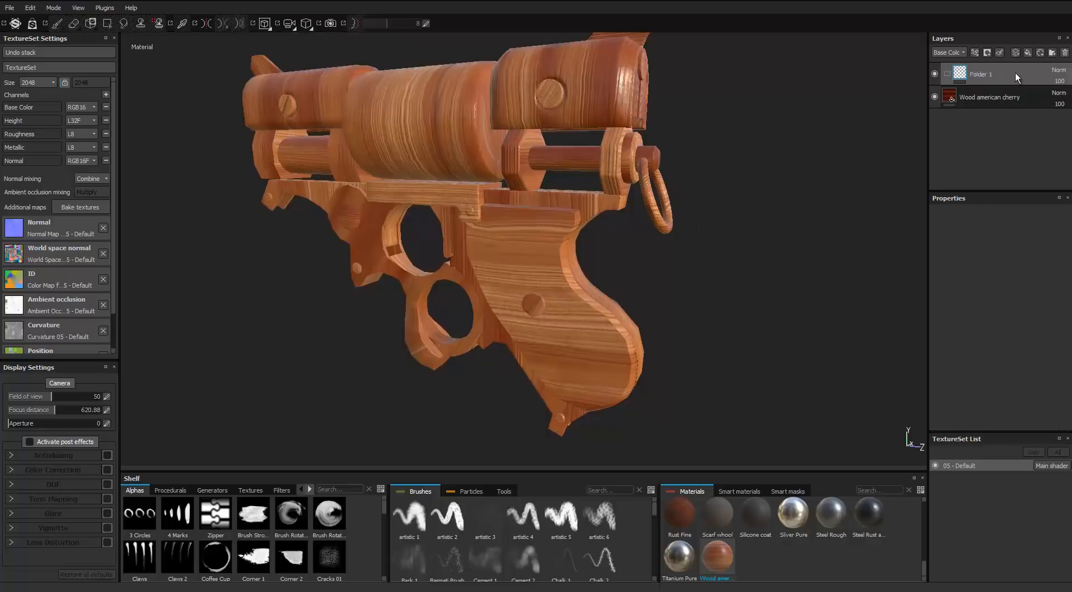
{"action": "type", "text": "Wood"}
{"action": "key", "text": "Return"}
{"action": "left_click_drag", "start_coordinate": [987, 98], "coordinate": [977, 75]}
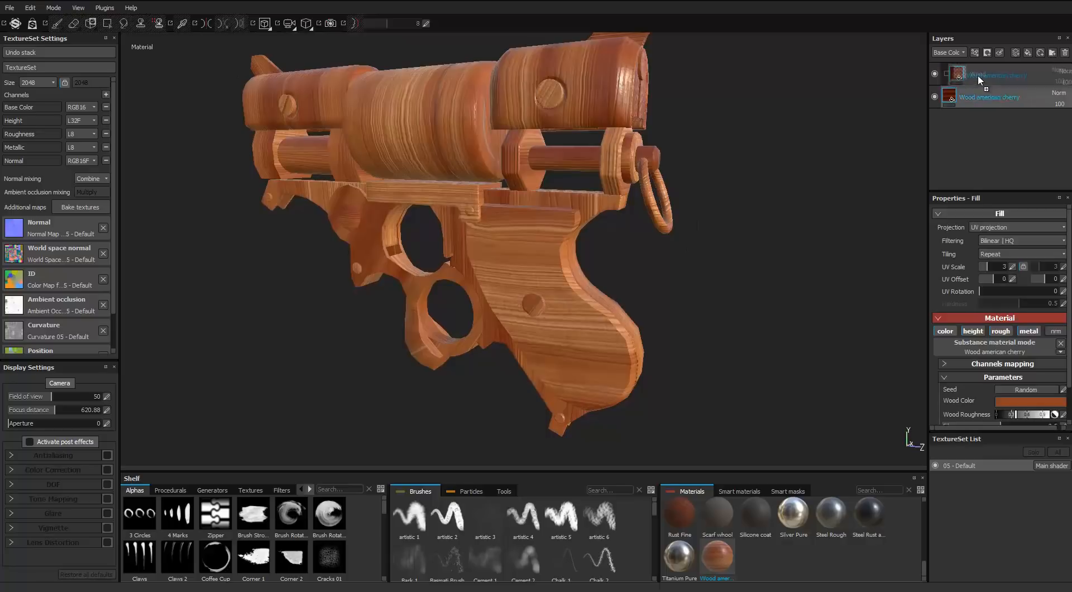
{"action": "right_click", "coordinate": [943, 75]}
{"action": "left_click", "coordinate": [965, 90]}
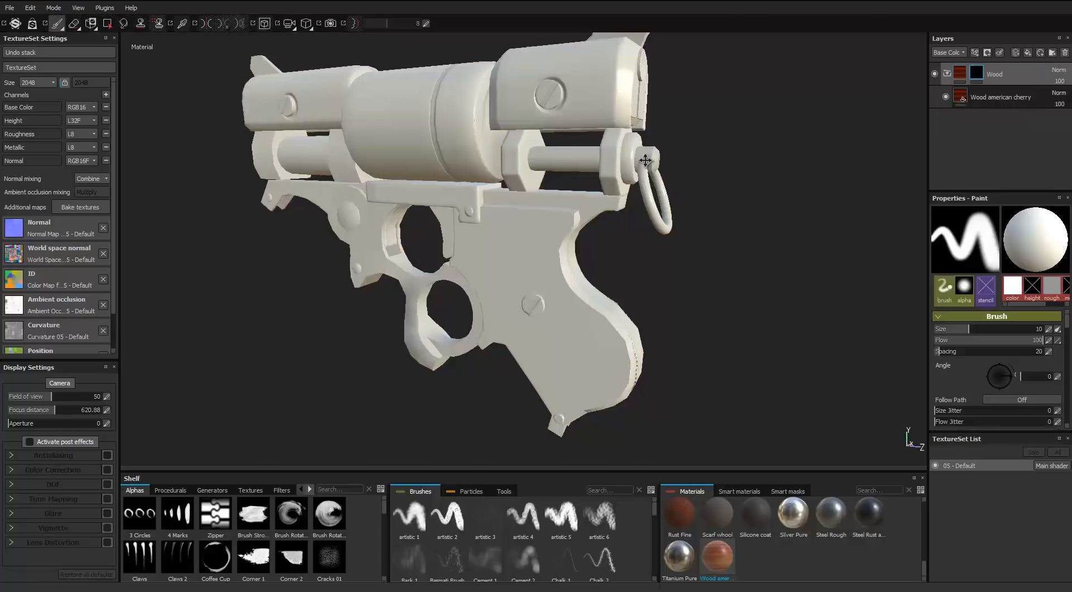
Reveal the wood on the revolver's grip plates by filling them in the Wood folder's mask with Polygon Fill.
{"action": "key", "text": "4"}
{"action": "scroll", "coordinate": [585, 262], "scroll_direction": "up", "scroll_amount": 3}
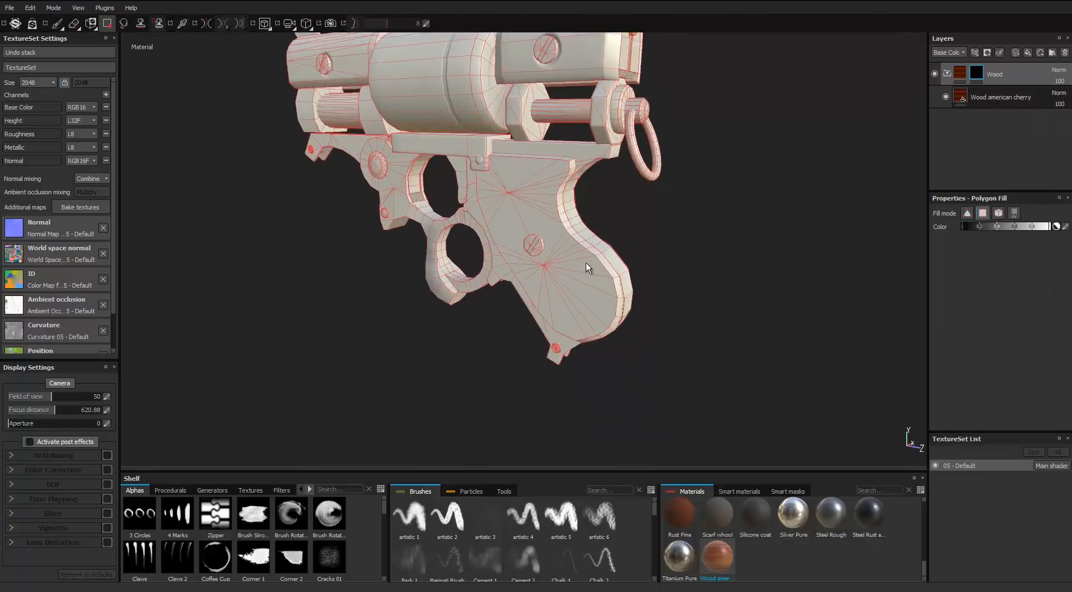
{"action": "left_click", "coordinate": [513, 256]}
{"action": "left_click_drag", "start_coordinate": [512, 257], "coordinate": [440, 220], "text": "alt"}
Fill only the outer faces of the rear cover below the rear sight in the wood mask, leaving out its flat back.
{"action": "left_click", "coordinate": [494, 202]}
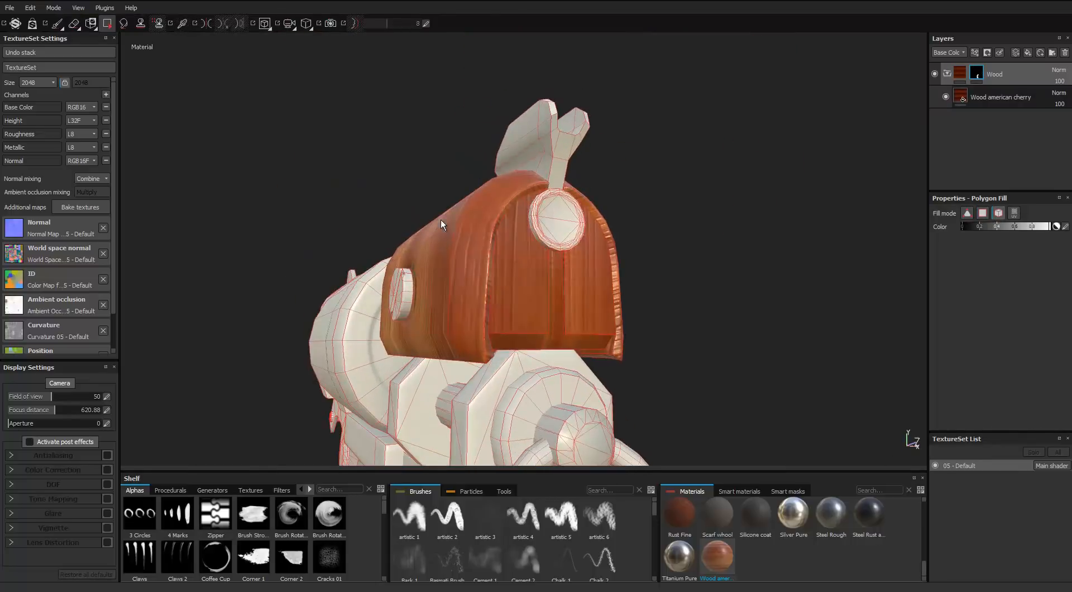
{"action": "key", "text": "ctrl+z"}
{"action": "left_click", "coordinate": [476, 271]}
{"action": "left_click_drag", "start_coordinate": [476, 272], "coordinate": [483, 296], "text": "alt"}
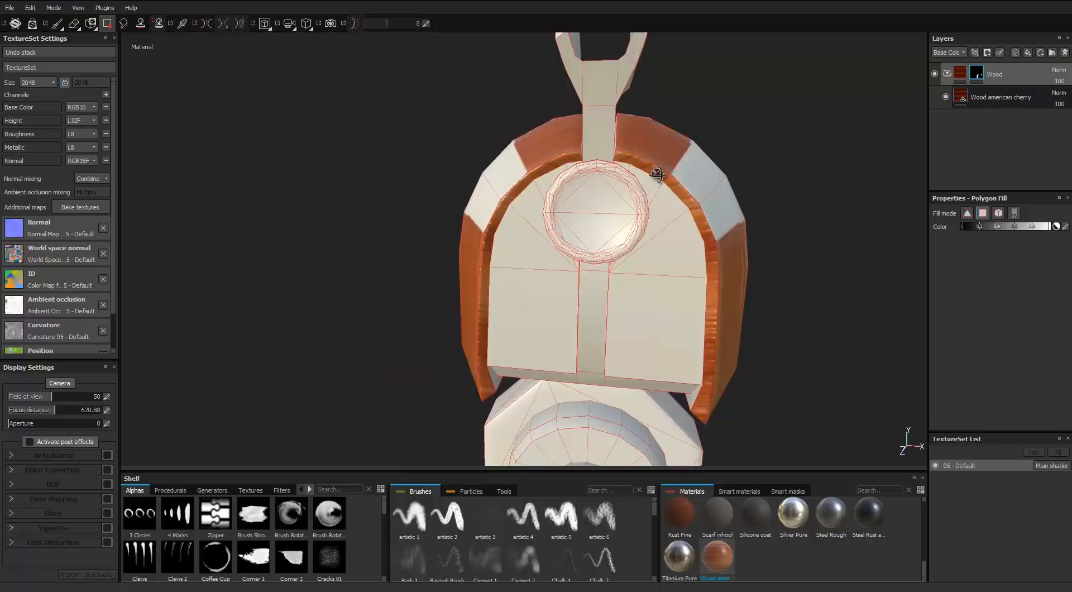
Fill the rear cover's remaining shell faces and curved rim strips in the wood mask, using the UV layout and the model.
{"action": "left_click_drag", "start_coordinate": [657, 174], "coordinate": [547, 352], "text": "alt"}
{"action": "key", "text": "F3"}
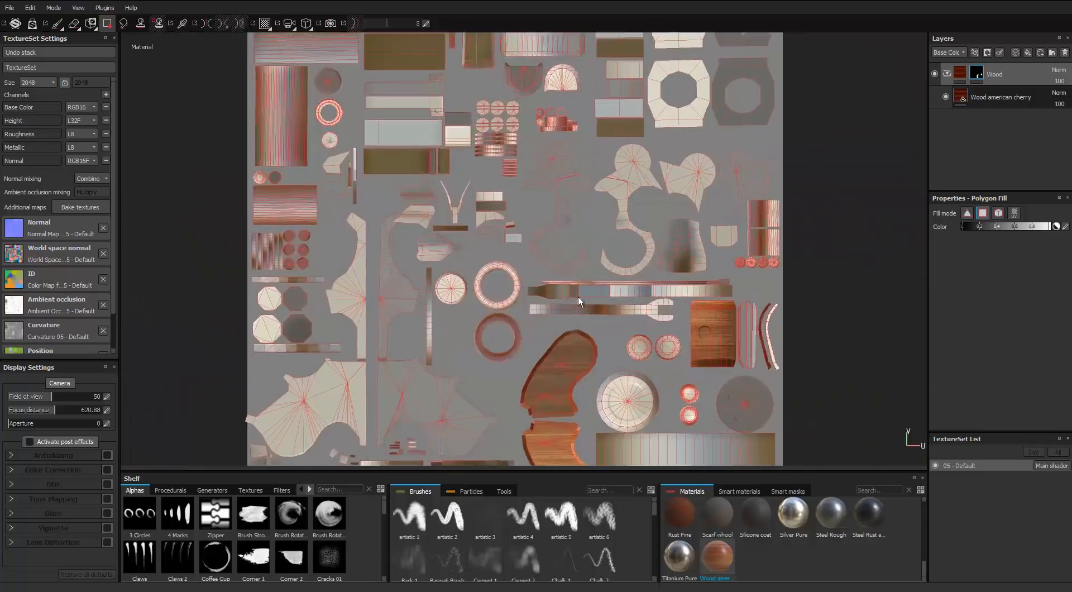
{"action": "scroll", "coordinate": [578, 296], "scroll_direction": "up", "scroll_amount": 5}
{"action": "scroll", "coordinate": [667, 284], "scroll_direction": "down", "scroll_amount": 2}
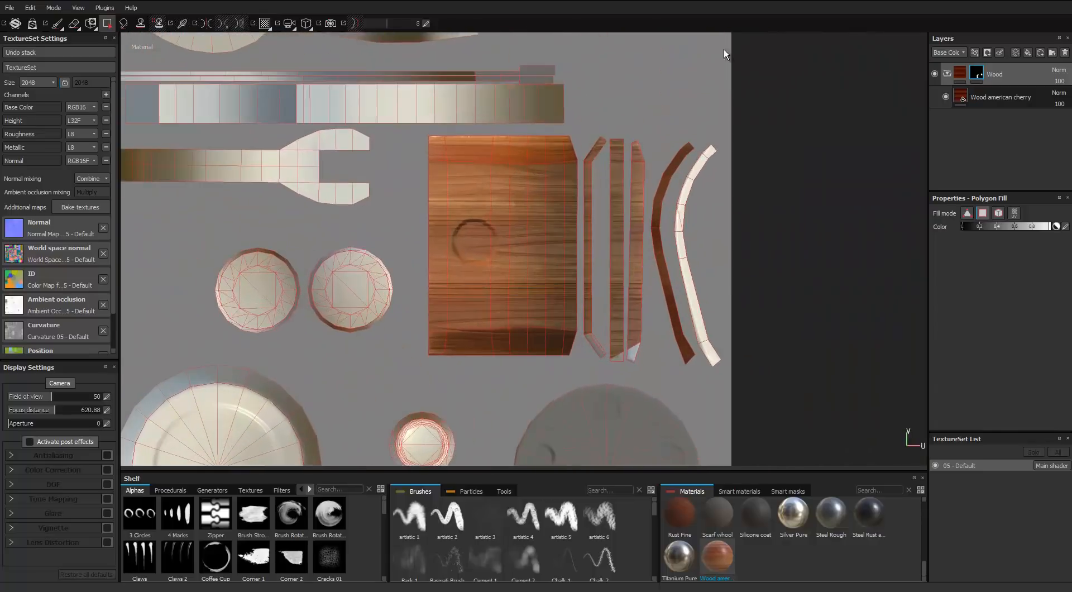
{"action": "middle_click_drag", "start_coordinate": [528, 142], "coordinate": [566, 159]}
{"action": "key", "text": "F2"}
{"action": "left_click_drag", "start_coordinate": [681, 134], "coordinate": [701, 196], "text": "alt"}
{"action": "key", "text": "F3"}
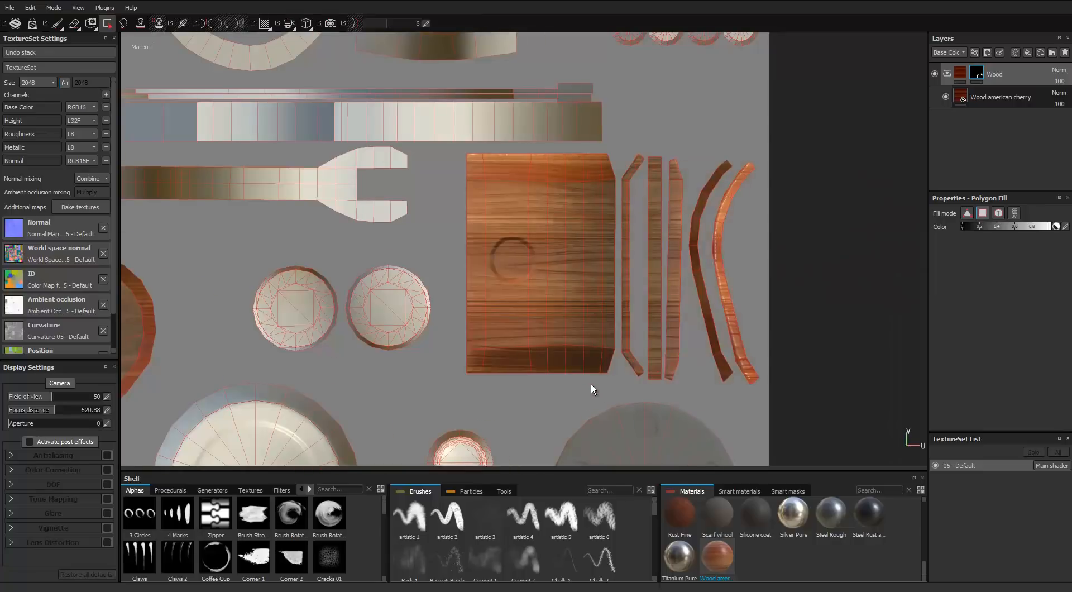
{"action": "scroll", "coordinate": [590, 384], "scroll_direction": "down", "scroll_amount": 5}
{"action": "scroll", "coordinate": [586, 309], "scroll_direction": "up", "scroll_amount": 4}
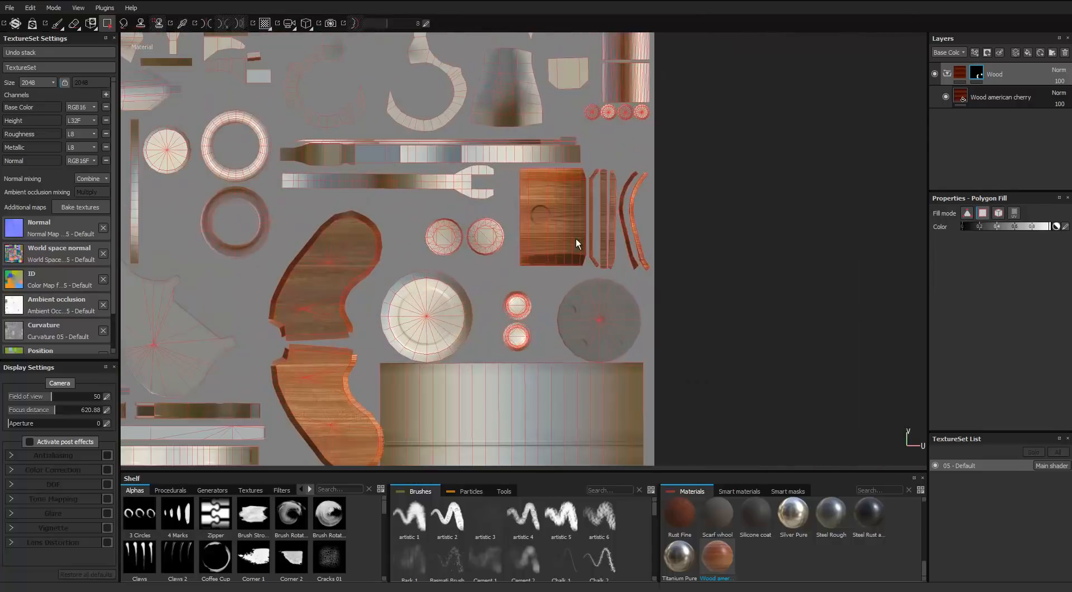
{"action": "key", "text": "F2"}
{"action": "left_click_drag", "start_coordinate": [571, 239], "coordinate": [687, 279], "text": "alt"}
{"action": "scroll", "coordinate": [489, 246], "scroll_direction": "up", "scroll_amount": 2}
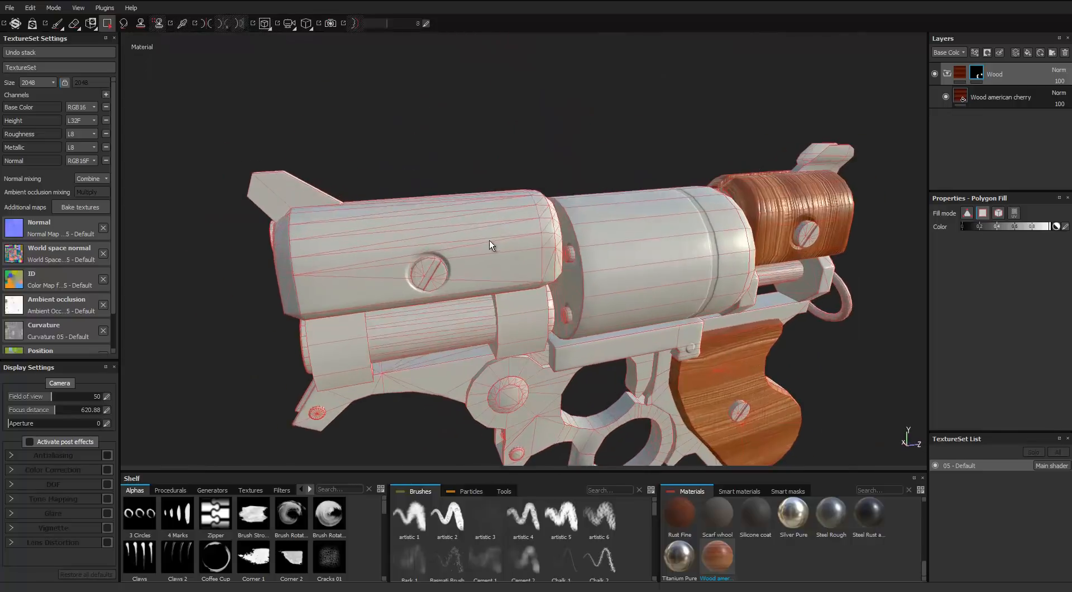
Reveal the wood on the entire front barrel cover by filling it in the mask with the mesh fill mode.
{"action": "left_click", "coordinate": [479, 237]}
{"action": "left_click_drag", "start_coordinate": [489, 241], "coordinate": [536, 285], "text": "alt"}
{"action": "left_click", "coordinate": [998, 213]}
{"action": "left_click", "coordinate": [479, 231]}
{"action": "key", "text": "ctrl+z"}
{"action": "left_click", "coordinate": [560, 199]}
Set the eraser to size 2.04 and erase a spot at the upper end of the front cover's UV centre line.
{"action": "key", "text": "F3"}
{"action": "scroll", "coordinate": [503, 320], "scroll_direction": "down", "scroll_amount": 6}
{"action": "scroll", "coordinate": [433, 203], "scroll_direction": "up", "scroll_amount": 4}
{"action": "scroll", "coordinate": [432, 202], "scroll_direction": "up", "scroll_amount": 8}
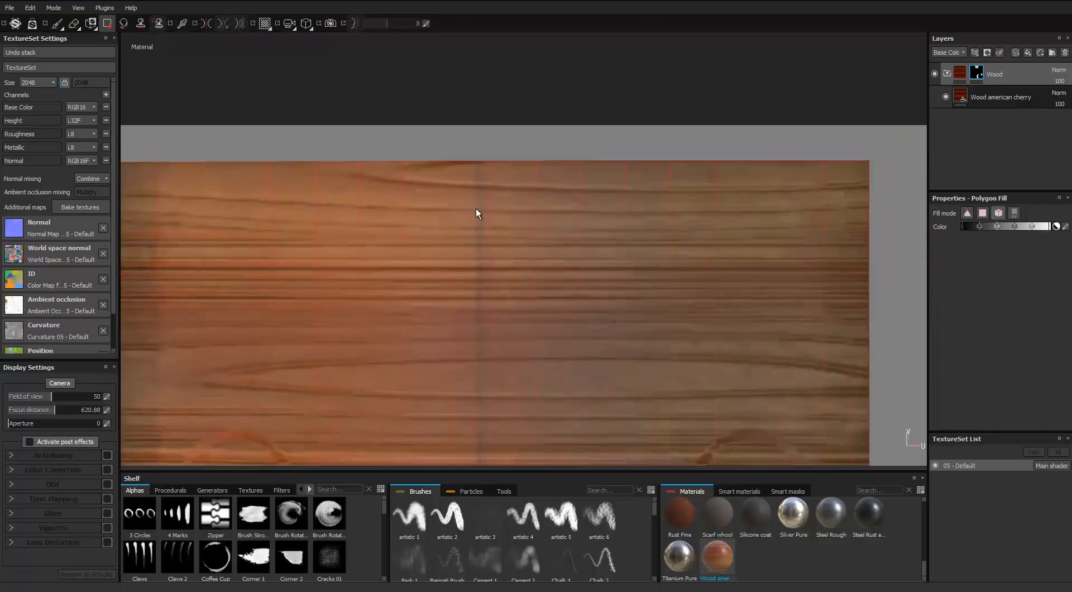
{"action": "scroll", "coordinate": [478, 212], "scroll_direction": "down", "scroll_amount": 2}
{"action": "key", "text": "2"}
{"action": "right_click", "coordinate": [502, 193]}
{"action": "left_click_drag", "start_coordinate": [961, 333], "coordinate": [950, 330]}
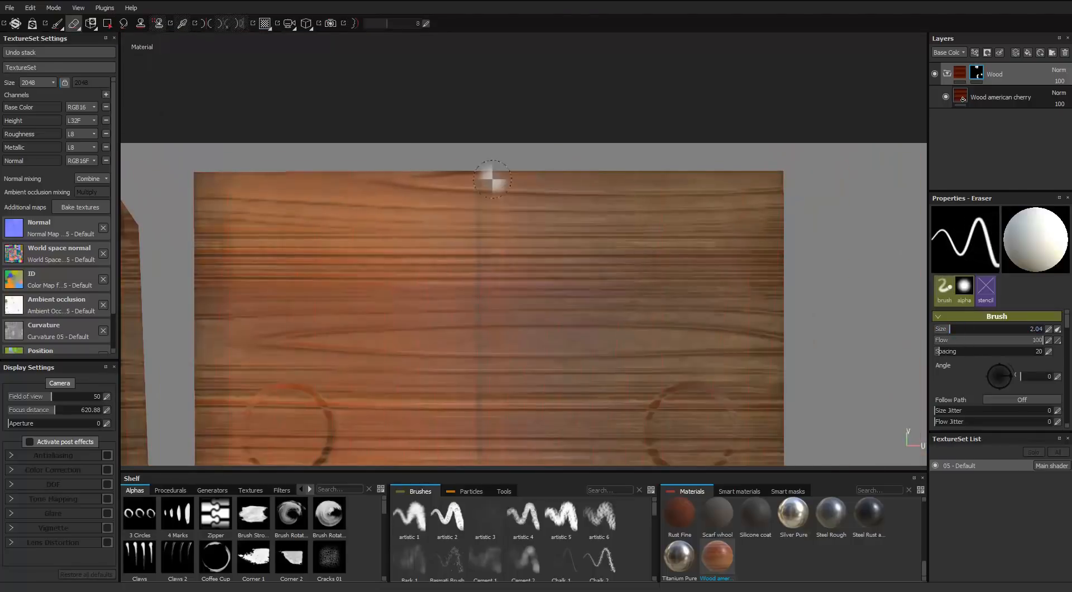
{"action": "scroll", "coordinate": [493, 179], "scroll_direction": "up", "scroll_amount": 3}
{"action": "left_click", "coordinate": [484, 174]}
Erase two adjacent straight lines from the wood mask along the full centre line of the front cover's UV island.
{"action": "scroll", "coordinate": [491, 299], "scroll_direction": "down", "scroll_amount": 4}
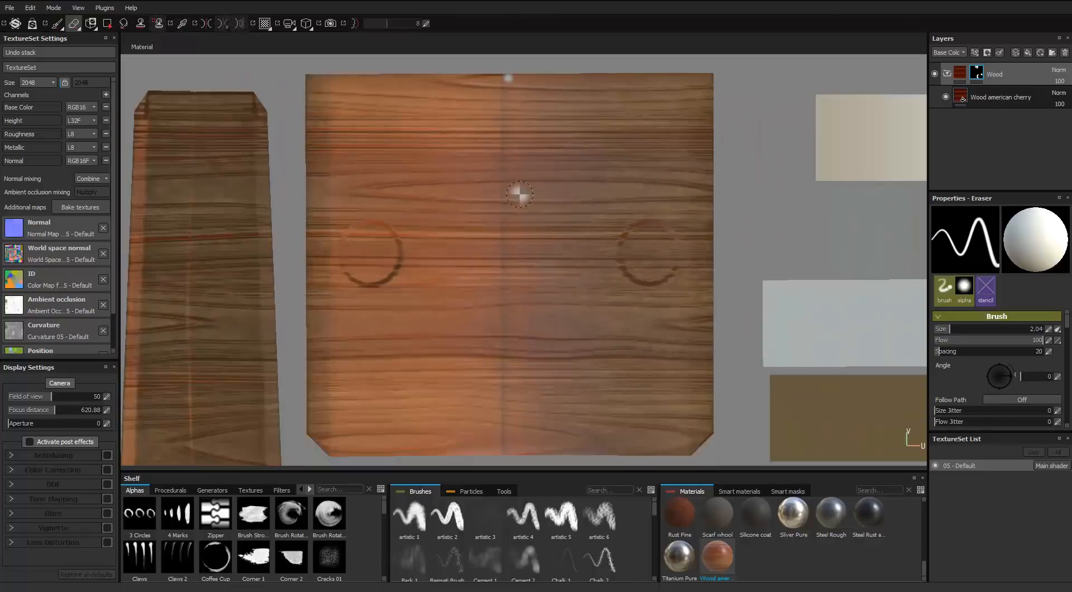
{"action": "key", "text": "Tab"}
{"action": "left_click", "coordinate": [536, 48]}
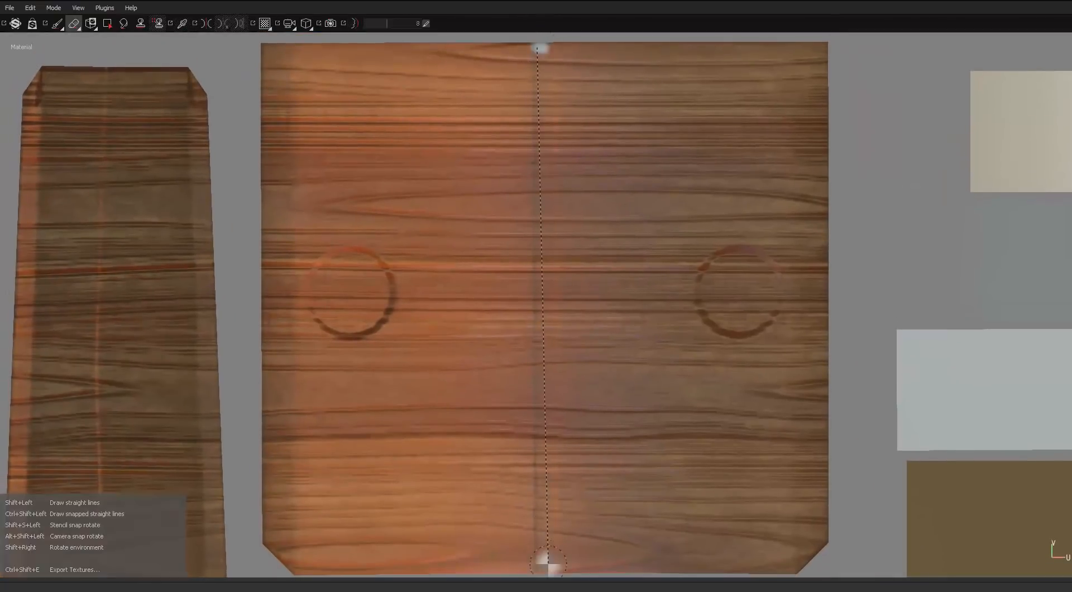
{"action": "left_click", "coordinate": [540, 565], "text": "shift"}
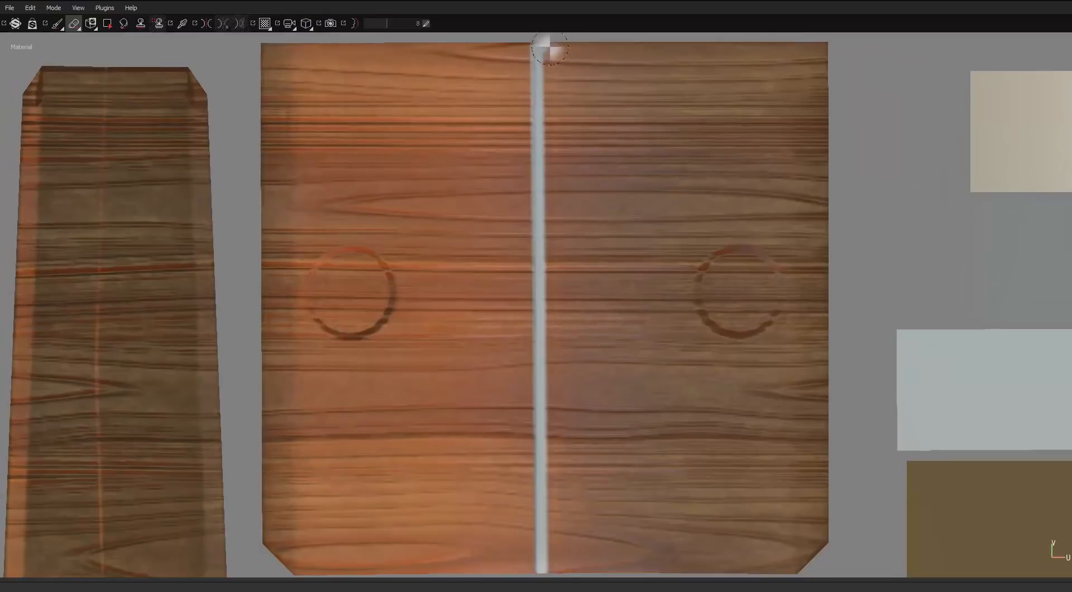
{"action": "left_click", "coordinate": [550, 48]}
{"action": "left_click", "coordinate": [551, 565], "text": "shift"}
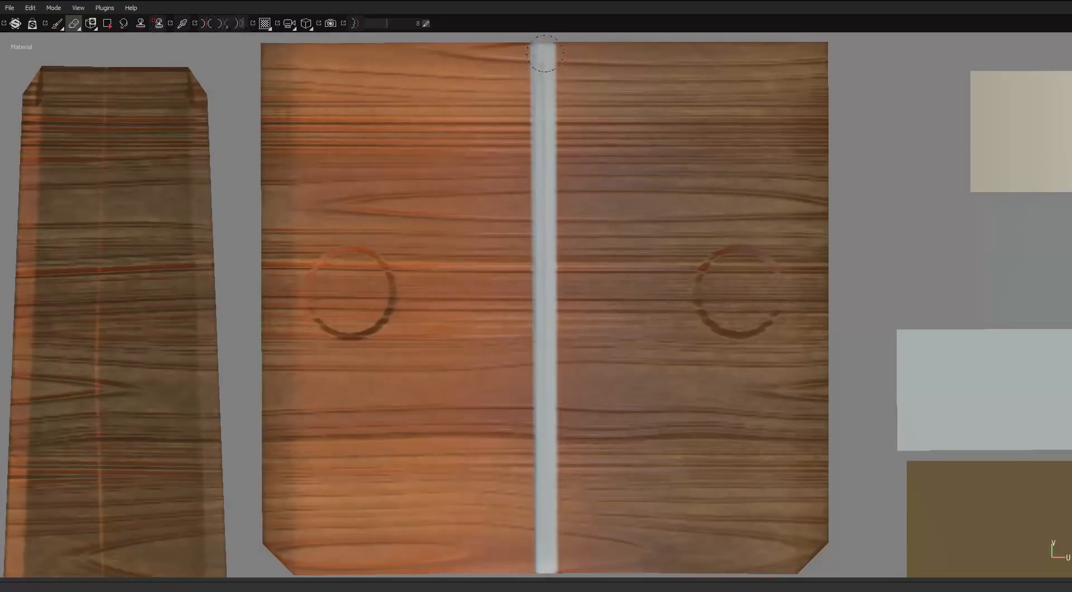
Erase another straight line over the lower part of the front cover's centre strip and return to the model.
{"action": "middle_click_drag", "start_coordinate": [544, 239], "coordinate": [537, 71], "text": "alt"}
{"action": "scroll", "coordinate": [537, 73], "scroll_direction": "up", "scroll_amount": 3}
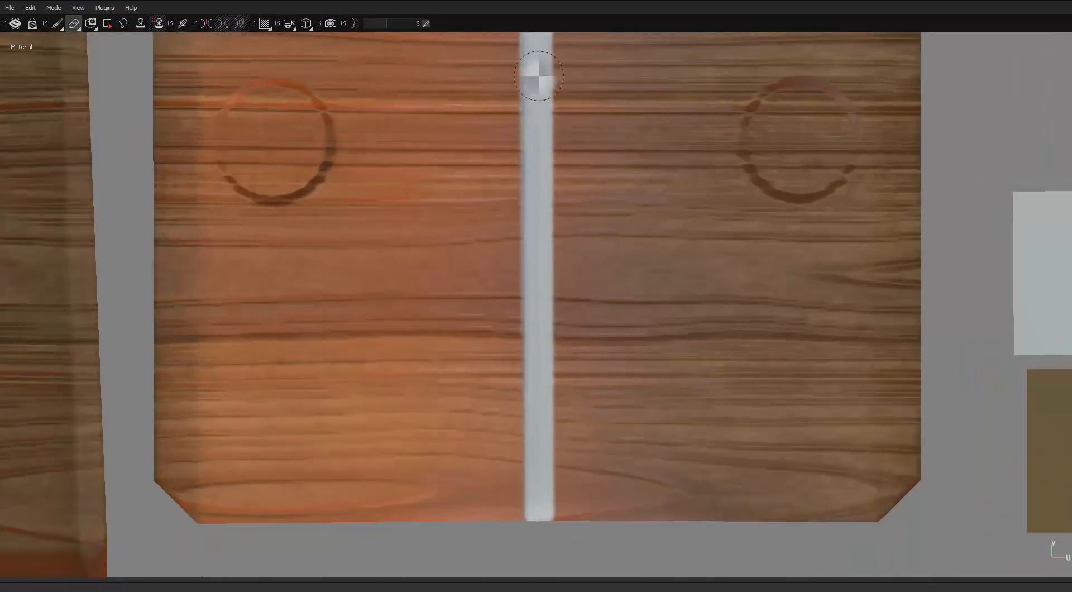
{"action": "left_click", "coordinate": [538, 77]}
{"action": "left_click", "coordinate": [540, 518], "text": "shift"}
{"action": "scroll", "coordinate": [537, 502], "scroll_direction": "down", "scroll_amount": 5}
{"action": "key", "text": "F2"}
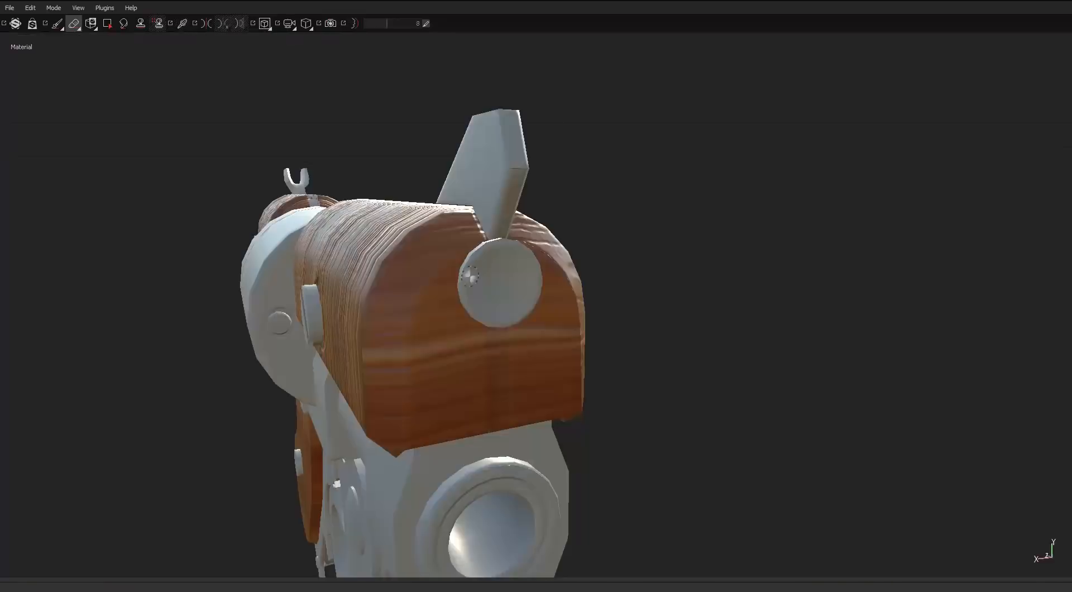
Erase two adjacent straight lines from the wood mask down the full centre of the lighter, dome-shaped end-cap UV island.
{"action": "left_click_drag", "start_coordinate": [469, 276], "coordinate": [650, 241], "text": "alt"}
{"action": "left_click_drag", "start_coordinate": [401, 267], "coordinate": [406, 228], "text": "alt"}
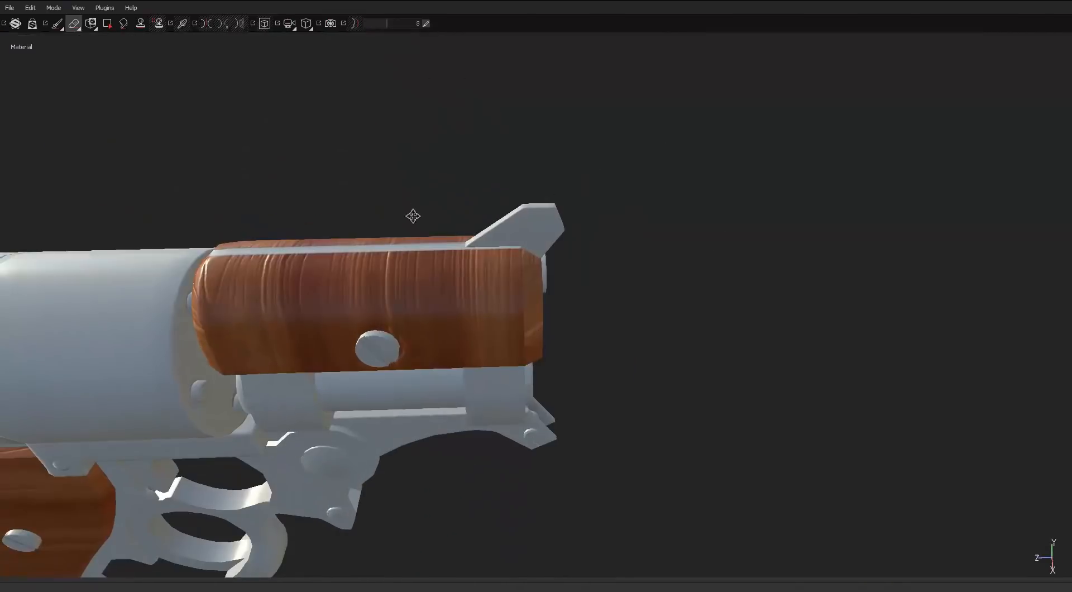
{"action": "key", "text": "F1"}
{"action": "scroll", "coordinate": [672, 215], "scroll_direction": "down", "scroll_amount": 4}
{"action": "key", "text": "F2"}
{"action": "key", "text": "F3"}
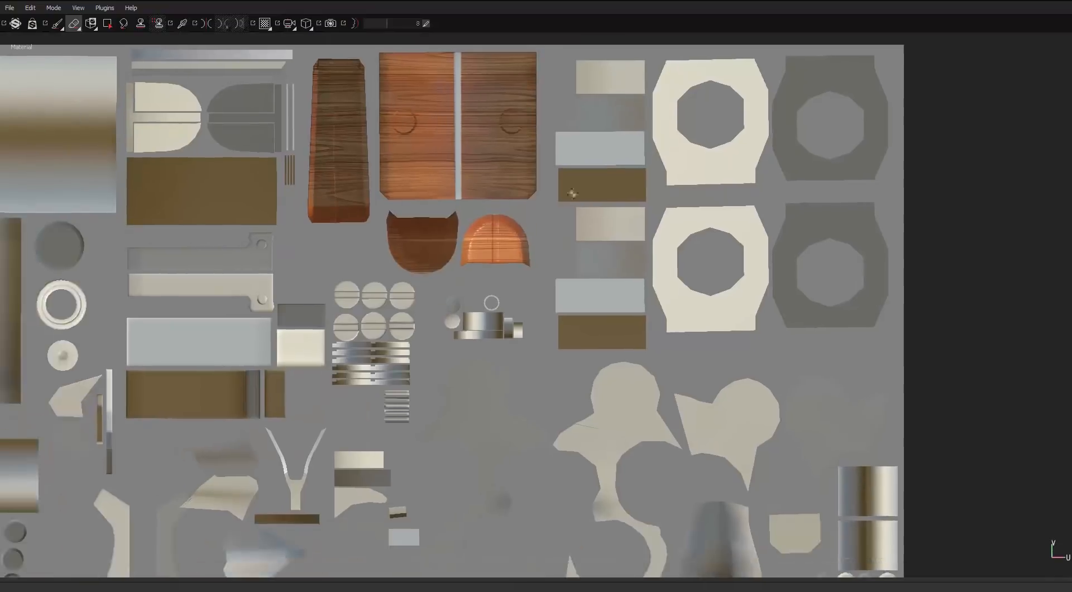
{"action": "scroll", "coordinate": [728, 183], "scroll_direction": "up", "scroll_amount": 5}
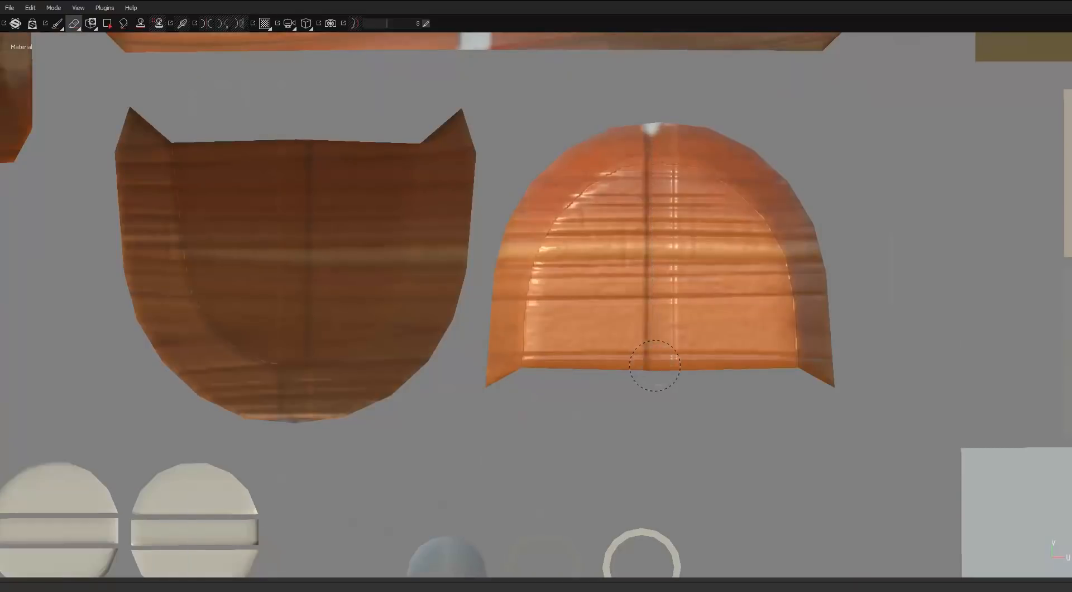
{"action": "left_click", "coordinate": [654, 368], "text": "shift"}
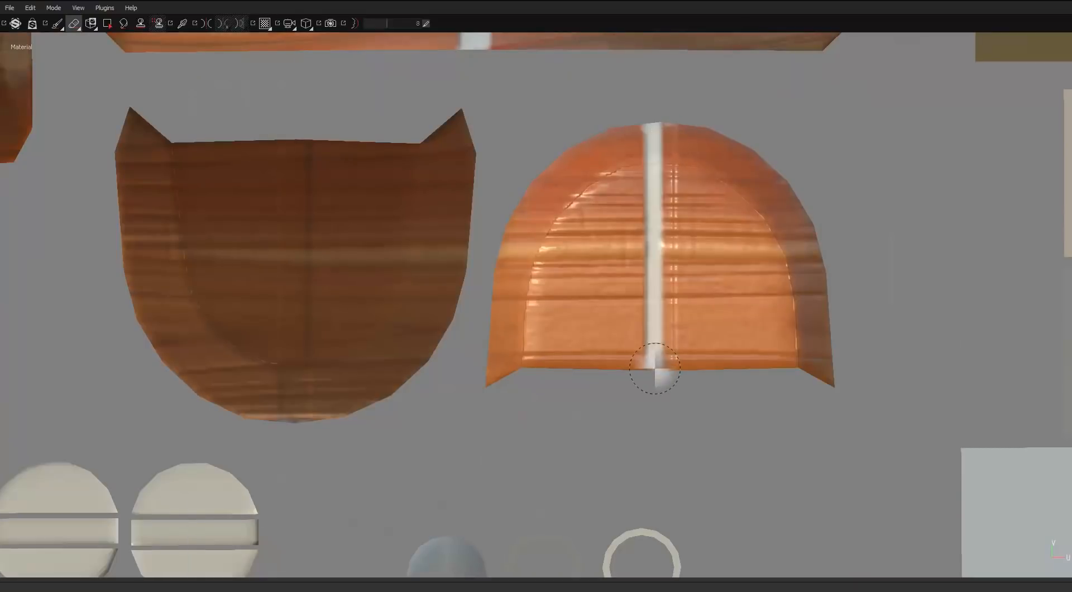
{"action": "left_click", "coordinate": [666, 127]}
{"action": "left_click", "coordinate": [668, 371], "text": "shift"}
Erase two adjacent straight lines from the wood mask down the centre of the darker end-cap UV island with pointed corners.
{"action": "middle_click_drag", "start_coordinate": [384, 135], "coordinate": [577, 136], "text": "alt"}
{"action": "scroll", "coordinate": [513, 143], "scroll_direction": "up", "scroll_amount": 2}
{"action": "left_click", "coordinate": [479, 146]}
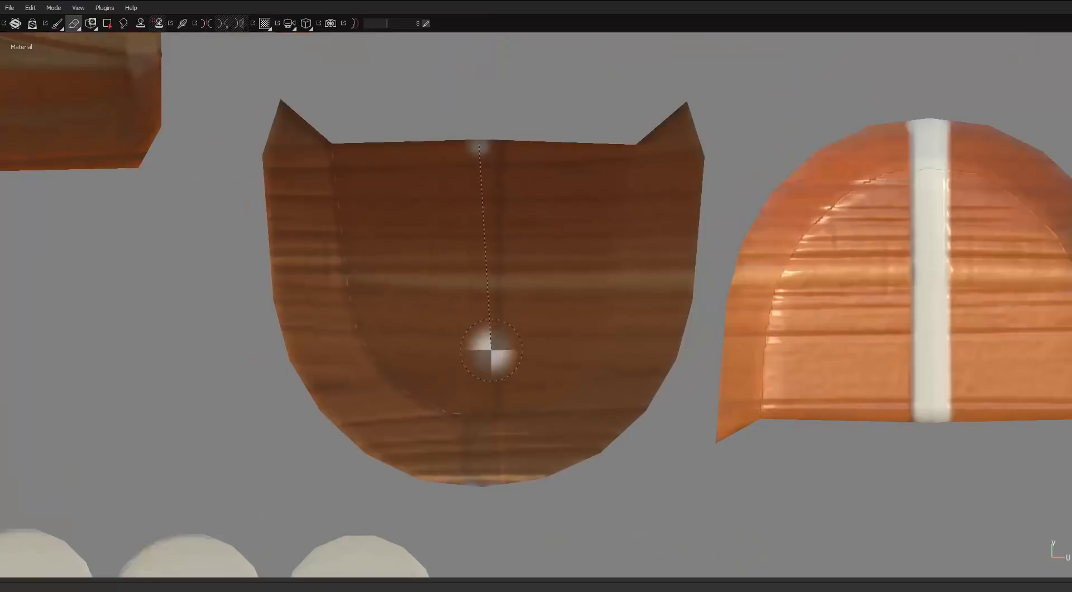
{"action": "left_click", "coordinate": [479, 484], "text": "shift"}
{"action": "left_click", "coordinate": [494, 140]}
{"action": "left_click", "coordinate": [490, 485], "text": "shift"}
{"action": "scroll", "coordinate": [426, 162], "scroll_direction": "down", "scroll_amount": 2}
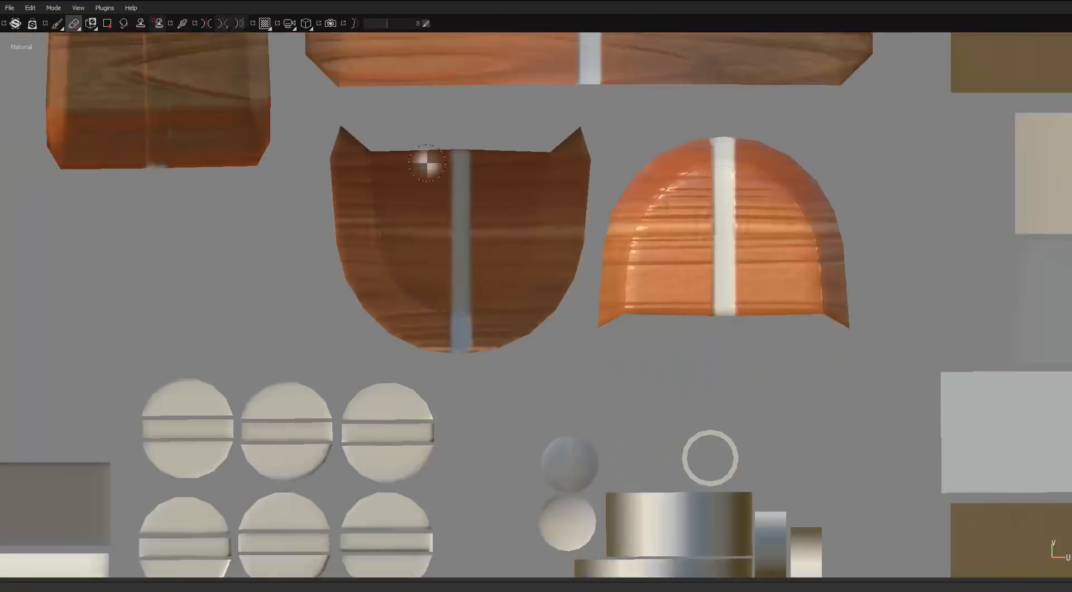
Erase straight lines from the wood mask along the full centre line of the long, tapered wood UV island.
{"action": "scroll", "coordinate": [426, 162], "scroll_direction": "down", "scroll_amount": 2}
{"action": "middle_click_drag", "start_coordinate": [426, 163], "coordinate": [451, 286], "text": "alt"}
{"action": "scroll", "coordinate": [435, 369], "scroll_direction": "up", "scroll_amount": 2}
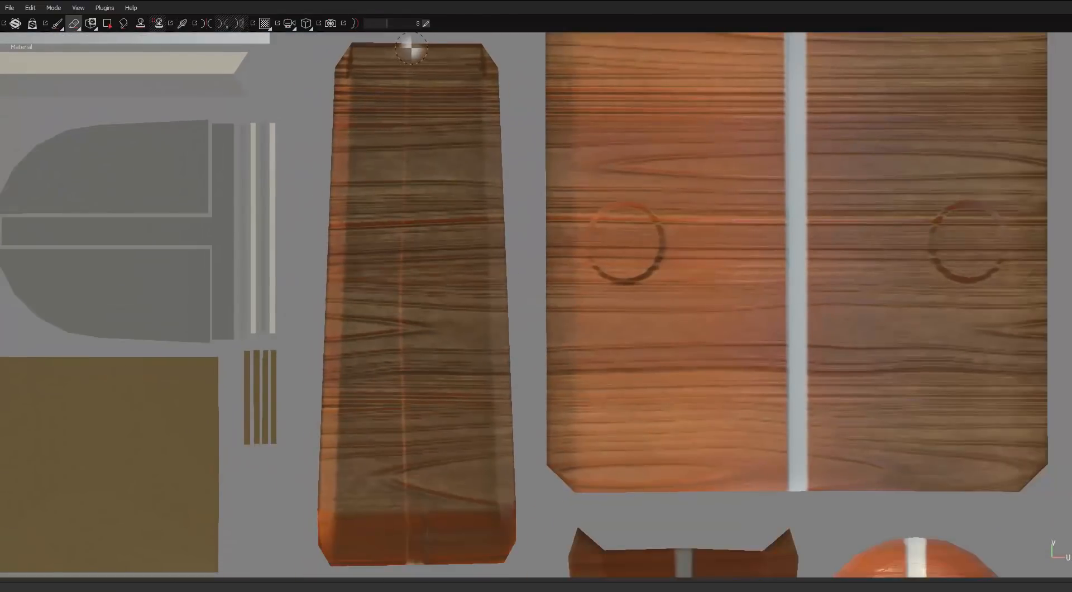
{"action": "left_click", "coordinate": [410, 557], "text": "shift"}
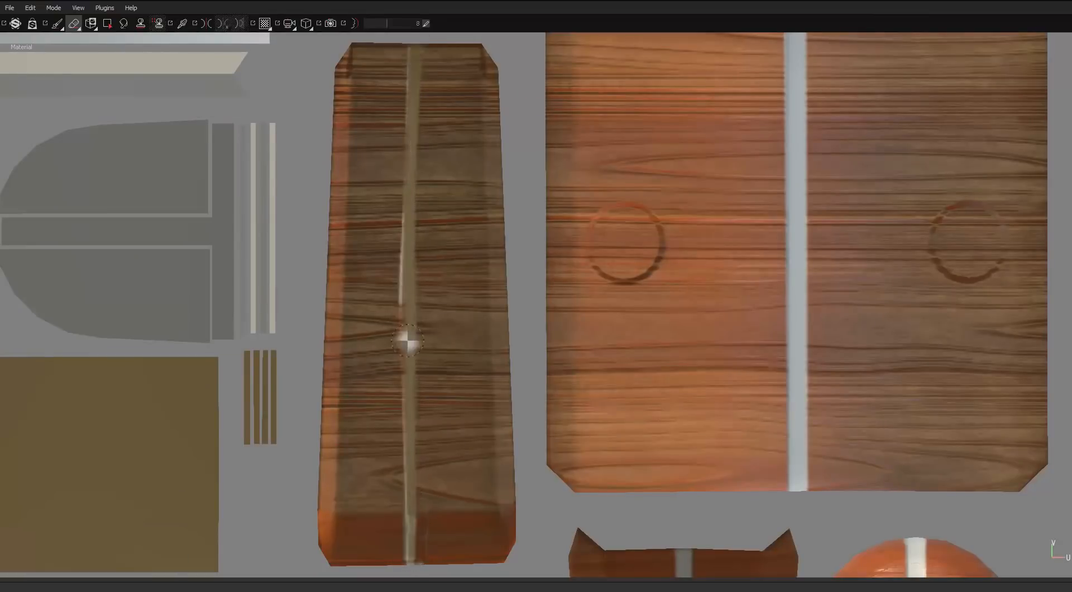
{"action": "middle_click_drag", "start_coordinate": [405, 373], "coordinate": [412, 211], "text": "alt"}
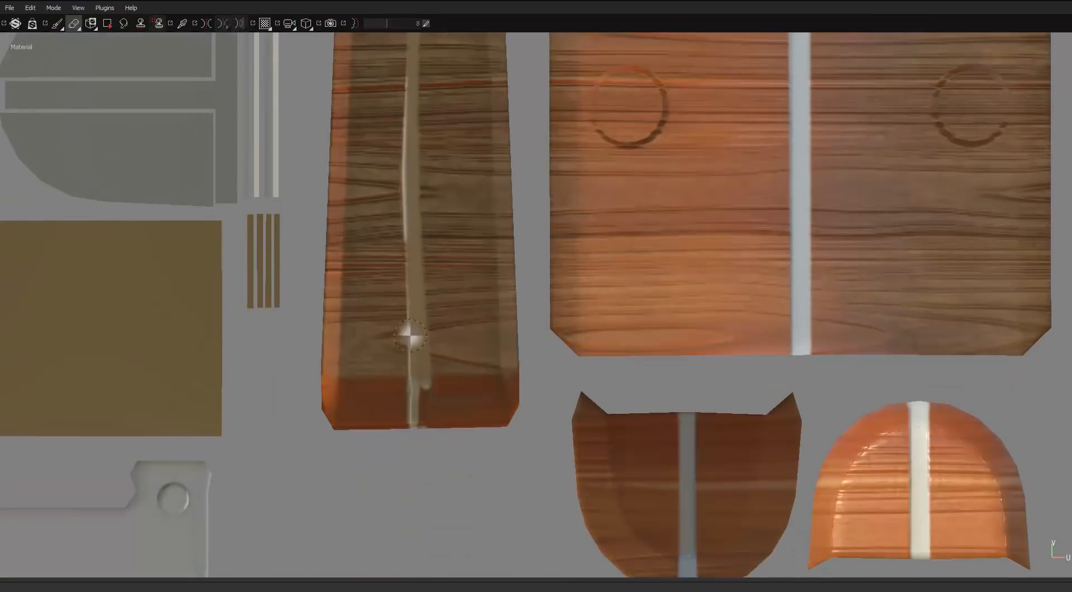
{"action": "scroll", "coordinate": [417, 431], "scroll_direction": "up", "scroll_amount": 3}
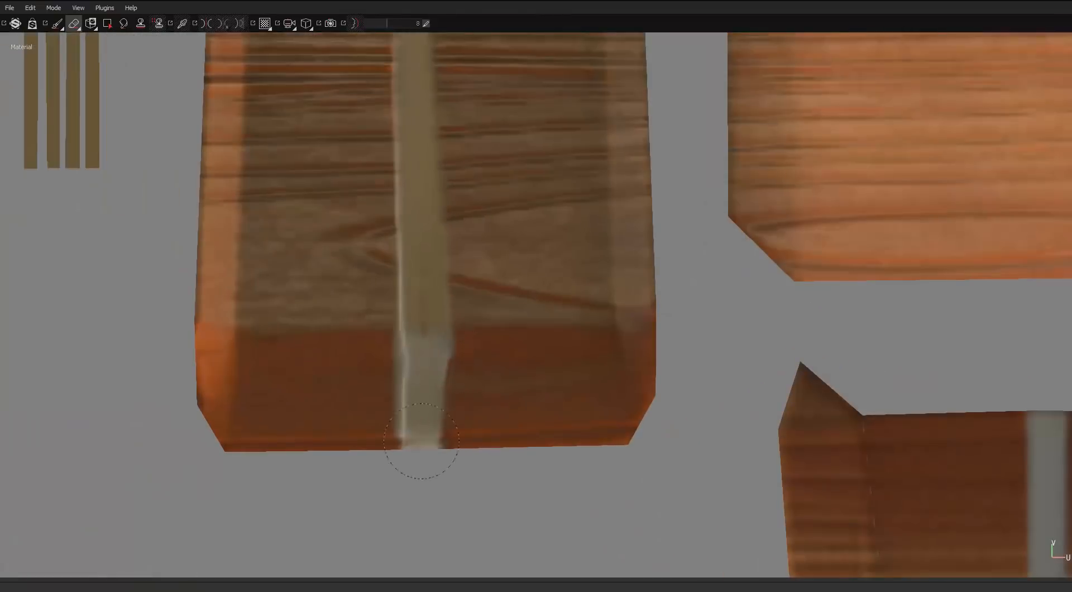
{"action": "scroll", "coordinate": [442, 242], "scroll_direction": "down", "scroll_amount": 6}
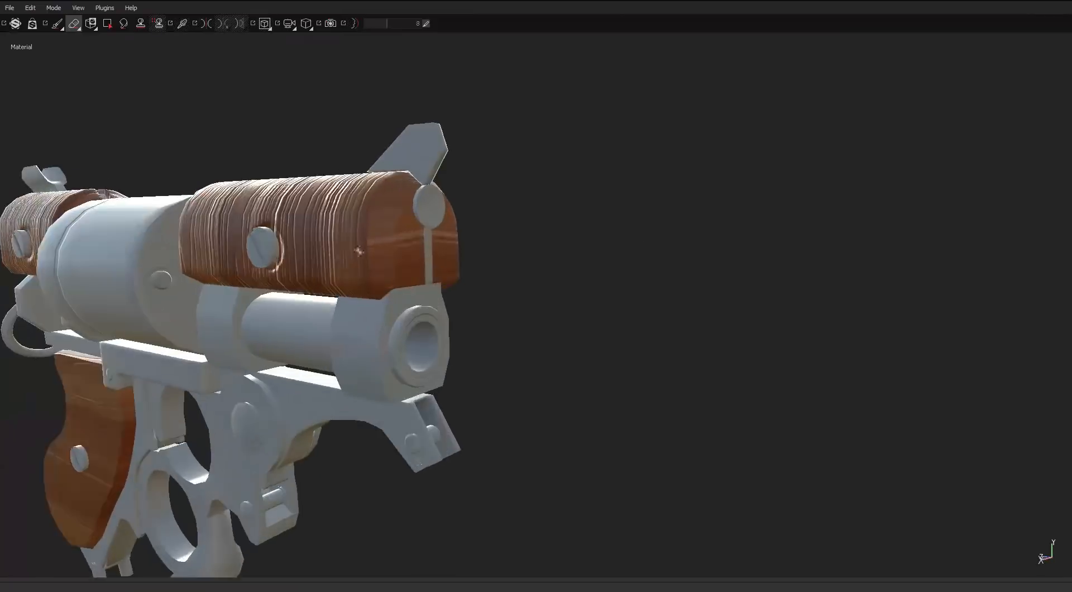
Return to the full model view and create a new folder named Wood_Grip above the Wood folder.
{"action": "left_click_drag", "start_coordinate": [558, 254], "coordinate": [403, 219]}
{"action": "middle_click_drag", "start_coordinate": [403, 219], "coordinate": [551, 245], "text": "alt"}
{"action": "scroll", "coordinate": [551, 246], "scroll_direction": "down", "scroll_amount": 1}
{"action": "left_click_drag", "start_coordinate": [551, 245], "coordinate": [455, 202], "text": "alt"}
{"action": "key", "text": "Tab"}
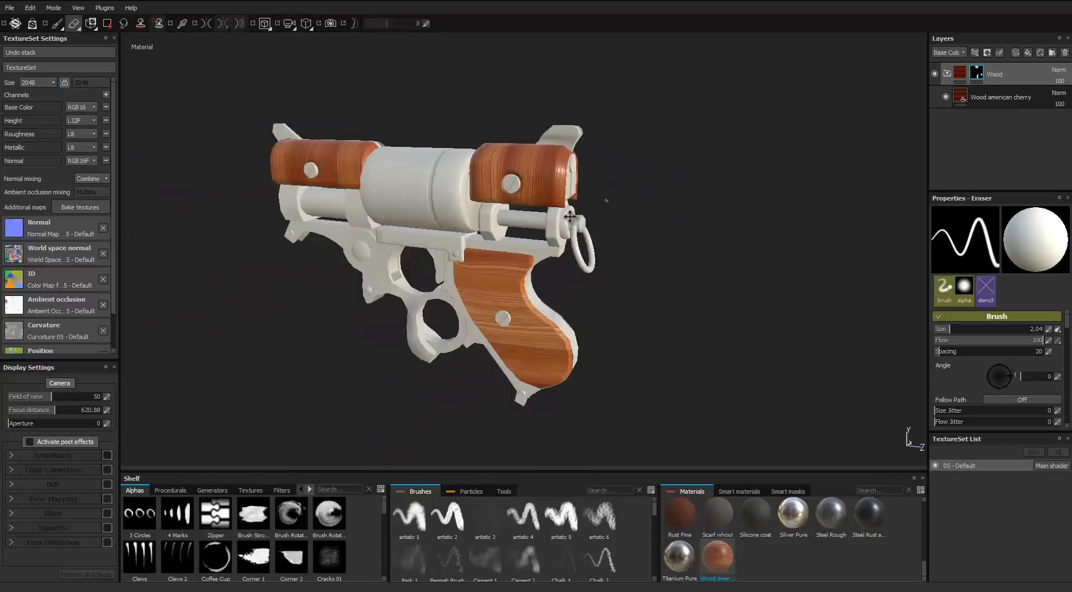
{"action": "left_click", "coordinate": [1050, 52]}
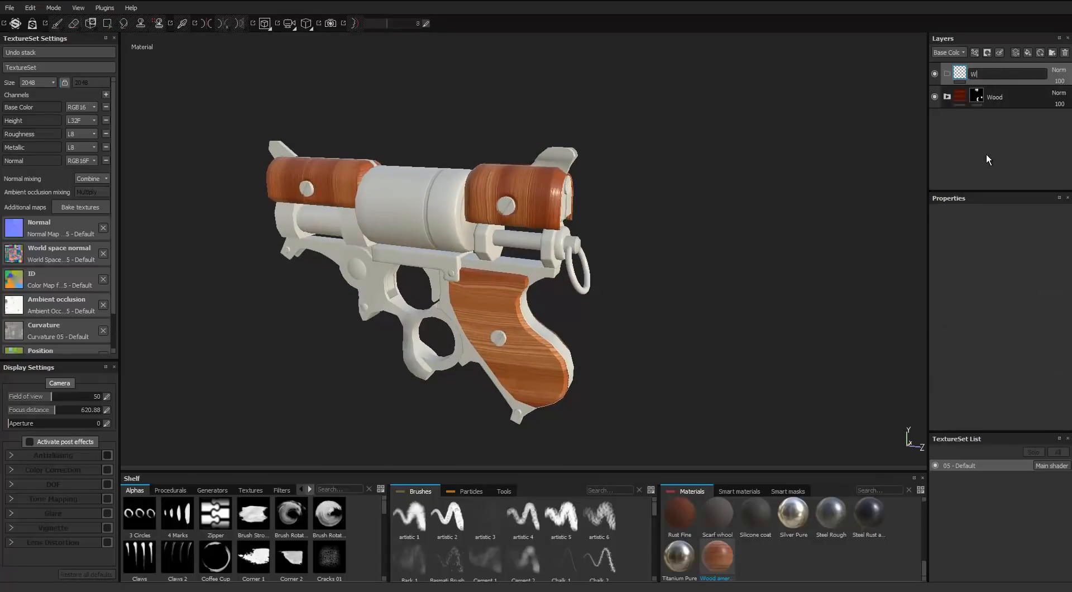
{"action": "type", "text": "Wood_Grip"}
{"action": "key", "text": "Return"}
Remove both grip panels from the Wood folder's mask with black polygon fill.
{"action": "left_click", "coordinate": [986, 98]}
{"action": "key", "text": "4"}
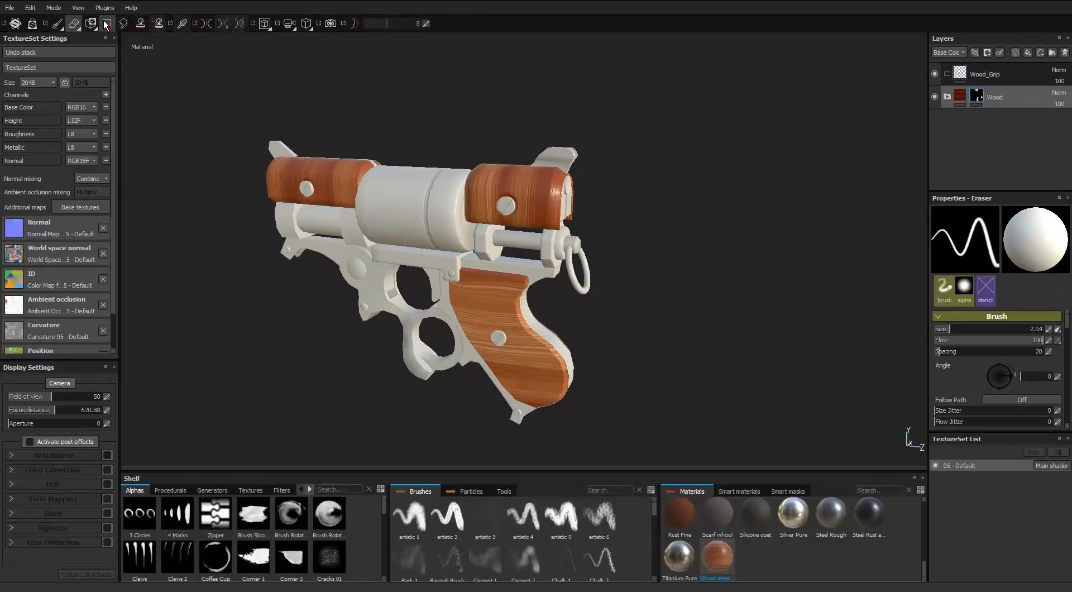
{"action": "left_click", "coordinate": [522, 352]}
{"action": "right_click_drag", "start_coordinate": [522, 352], "coordinate": [703, 267], "text": "alt"}
{"action": "left_click_drag", "start_coordinate": [704, 268], "coordinate": [404, 256], "text": "alt"}
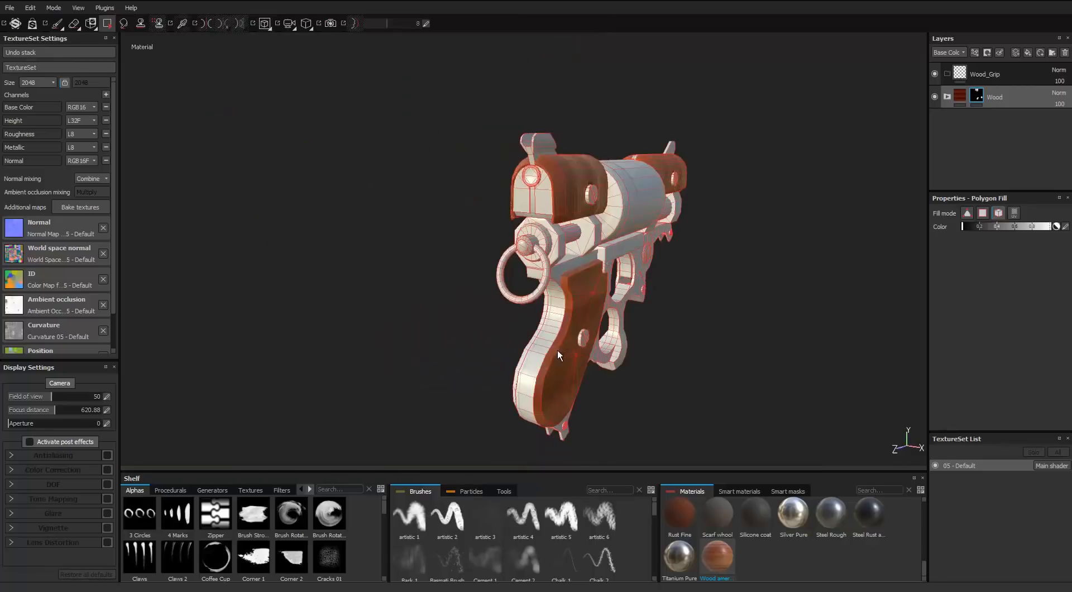
{"action": "left_click", "coordinate": [557, 350]}
{"action": "left_click_drag", "start_coordinate": [557, 350], "coordinate": [786, 291], "text": "alt"}
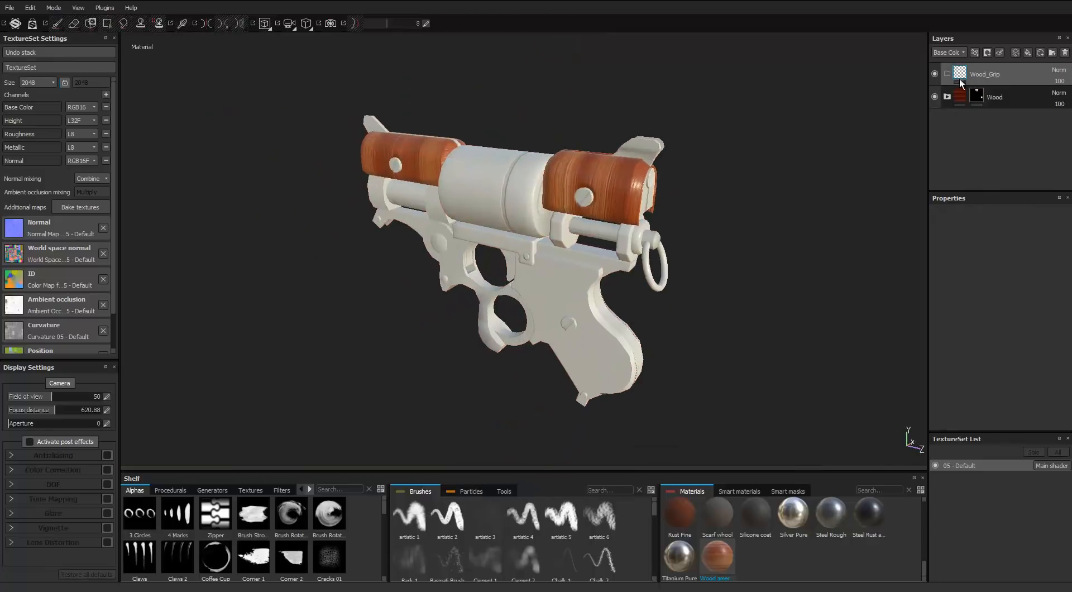
Add a black mask to Wood_Grip that reveals one grip panel, and put a Wood american cherry layer in the folder.
{"action": "right_click", "coordinate": [976, 76]}
{"action": "left_click", "coordinate": [999, 91]}
{"action": "scroll", "coordinate": [591, 336], "scroll_direction": "up", "scroll_amount": 2}
{"action": "left_click", "coordinate": [590, 336]}
{"action": "scroll", "coordinate": [590, 336], "scroll_direction": "up", "scroll_amount": 2}
{"action": "left_click_drag", "start_coordinate": [973, 226], "coordinate": [939, 239]}
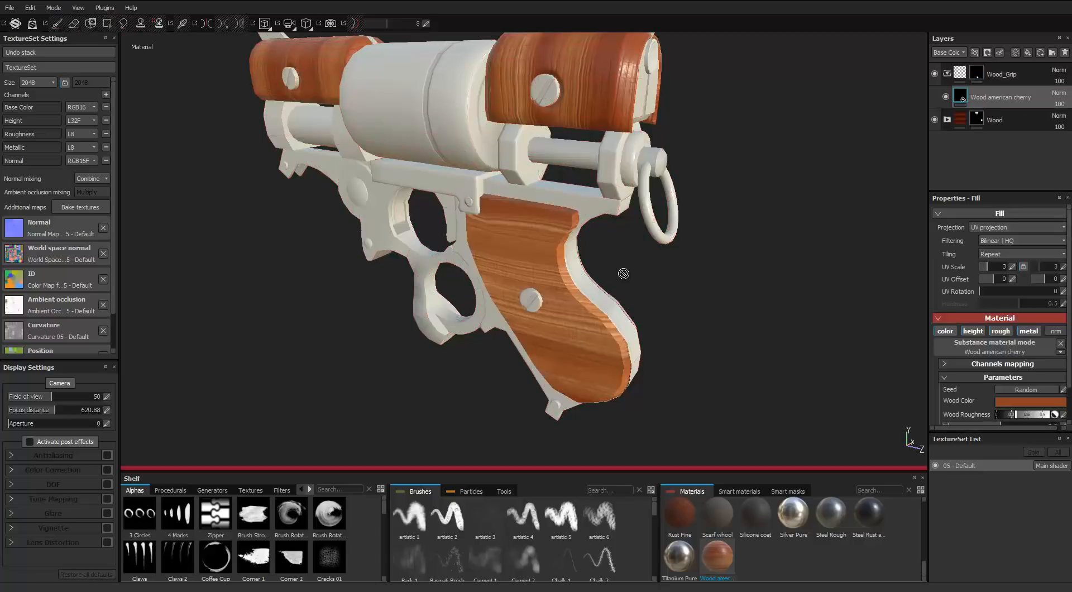
Reveal the wood on the opposite grip panel by filling it in the Wood_Grip mask.
{"action": "left_click_drag", "start_coordinate": [624, 272], "coordinate": [436, 279], "text": "alt"}
{"action": "left_click", "coordinate": [976, 73]}
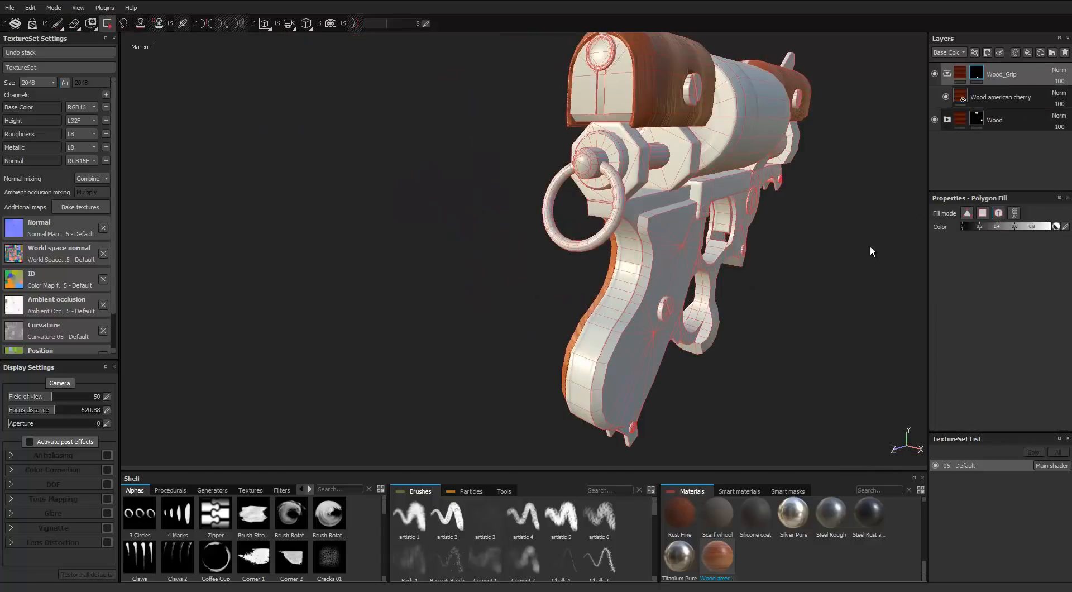
{"action": "left_click", "coordinate": [648, 307]}
{"action": "left_click_drag", "start_coordinate": [793, 307], "coordinate": [577, 363], "text": "alt"}
{"action": "middle_click_drag", "start_coordinate": [577, 363], "coordinate": [553, 485], "text": "alt"}
{"action": "scroll", "coordinate": [553, 447], "scroll_direction": "up", "scroll_amount": 2}
Change the UV rotation of the Wood folder's Wood american cherry layer so the grain runs lengthwise along the barrel covers.
{"action": "left_click", "coordinate": [947, 74]}
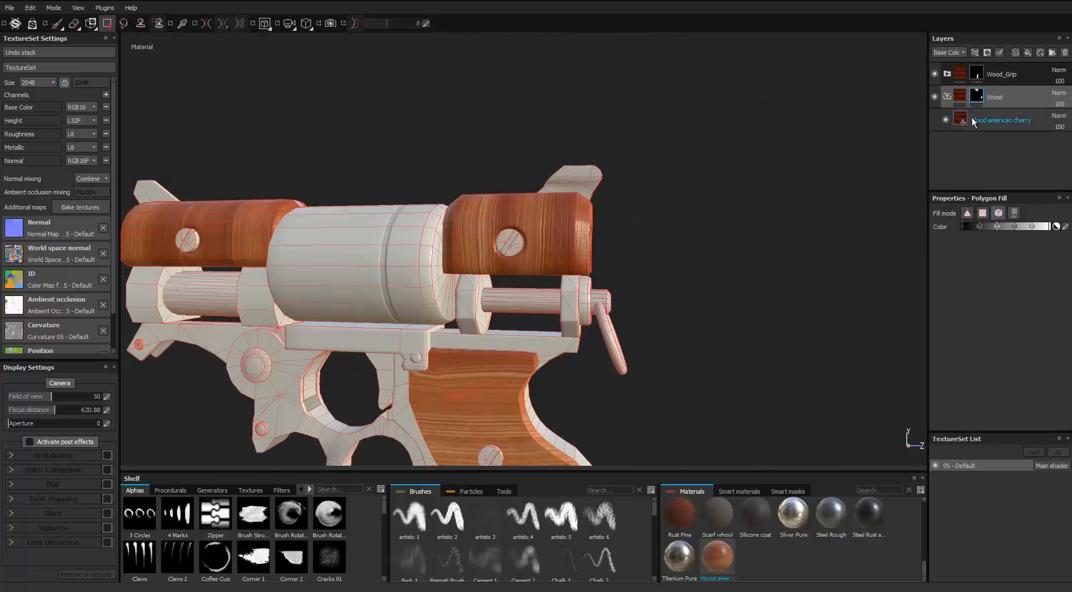
{"action": "left_click", "coordinate": [973, 121]}
{"action": "scroll", "coordinate": [970, 312], "scroll_direction": "down", "scroll_amount": 3}
{"action": "left_click_drag", "start_coordinate": [994, 255], "coordinate": [1040, 256]}
{"action": "key", "text": "Return"}
{"action": "left_click_drag", "start_coordinate": [614, 268], "coordinate": [183, 23], "text": "alt"}
{"action": "scroll", "coordinate": [73, 248], "scroll_direction": "down", "scroll_amount": 1}
{"action": "right_click_drag", "start_coordinate": [183, 23], "coordinate": [837, 92], "text": "alt"}
Set the UV scale of the Wood_Grip folder's Wood american cherry layer to 2 and its first UV offset to -0.55.
{"action": "left_click", "coordinate": [947, 97]}
{"action": "left_click", "coordinate": [947, 73]}
{"action": "left_click", "coordinate": [961, 96]}
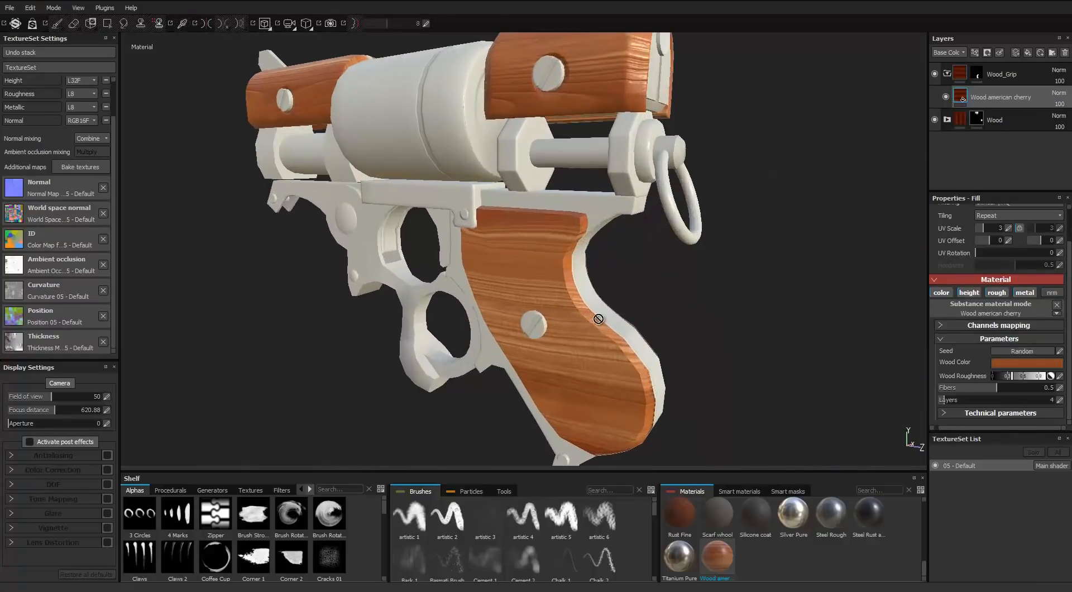
{"action": "left_click_drag", "start_coordinate": [985, 228], "coordinate": [980, 229]}
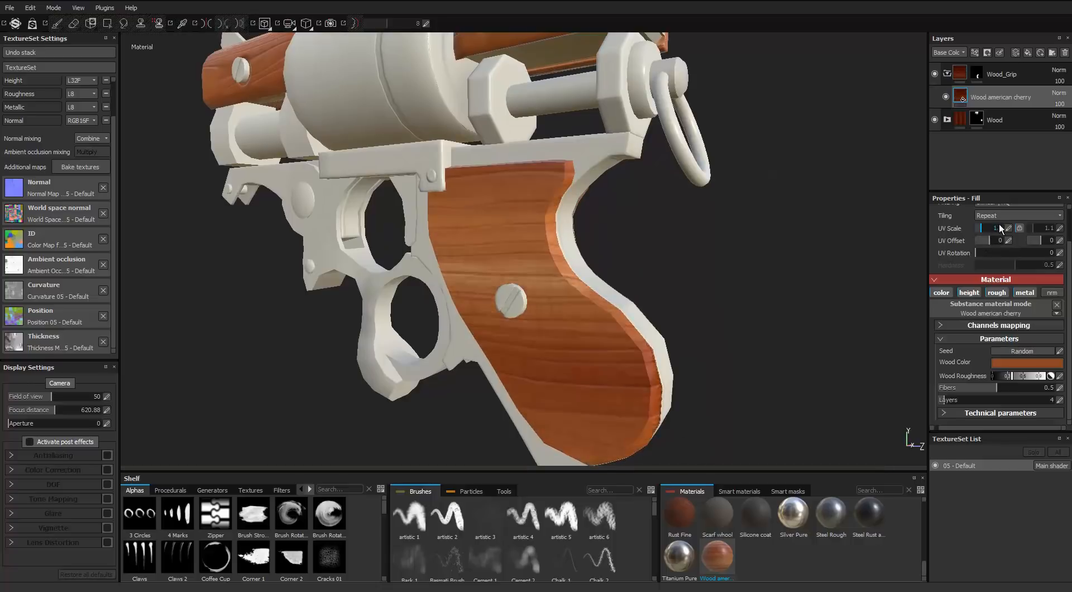
{"action": "key", "text": "Return"}
{"action": "scroll", "coordinate": [564, 296], "scroll_direction": "down", "scroll_amount": 2}
{"action": "left_click_drag", "start_coordinate": [558, 299], "coordinate": [595, 292], "text": "alt"}
{"action": "scroll", "coordinate": [595, 293], "scroll_direction": "up", "scroll_amount": 2}
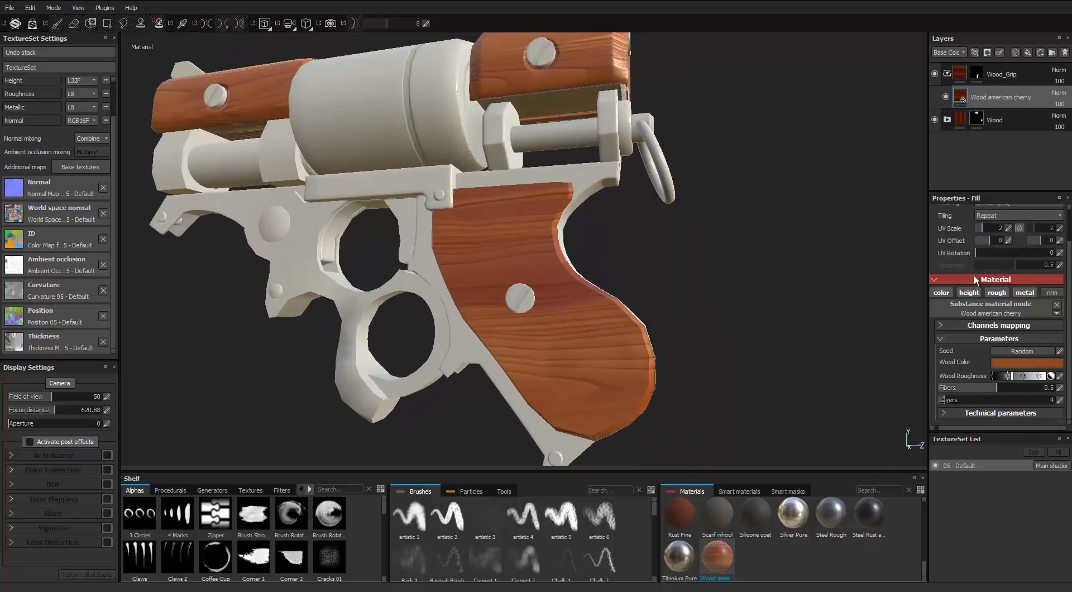
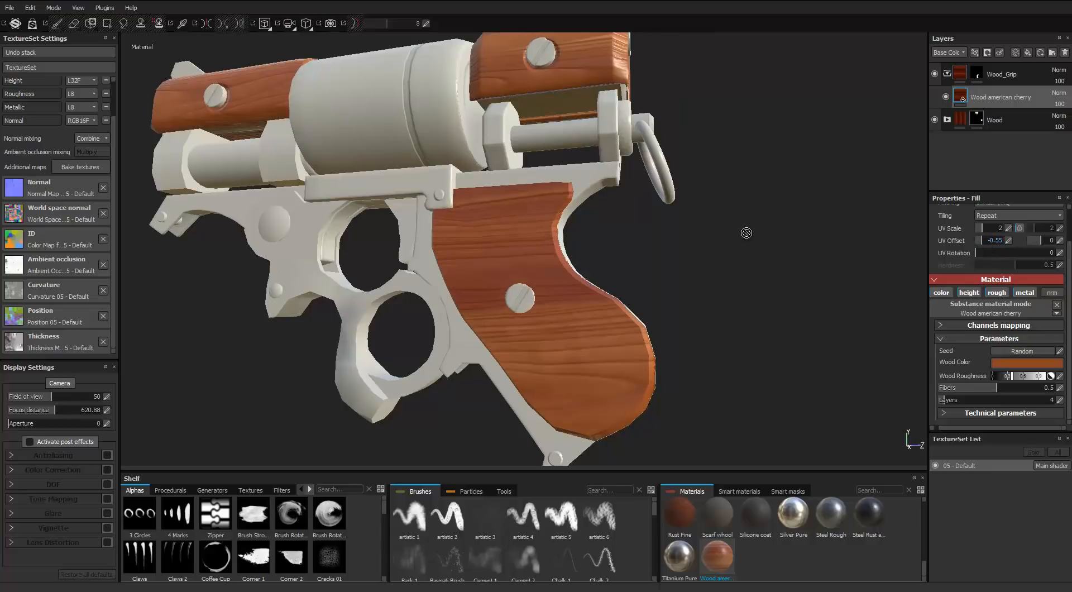
{"action": "scroll", "coordinate": [746, 233], "scroll_direction": "down", "scroll_amount": 3}
{"action": "left_click_drag", "start_coordinate": [747, 233], "coordinate": [720, 240], "text": "alt"}
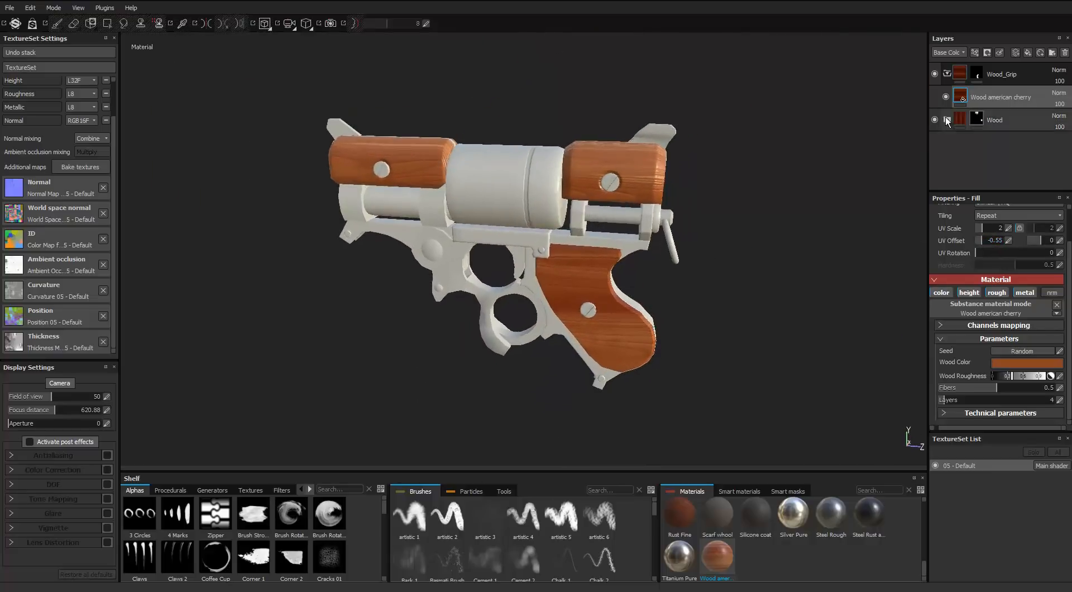
Create a folder named Bronze above the two wood folders and add a black mask to it.
{"action": "left_click", "coordinate": [946, 74]}
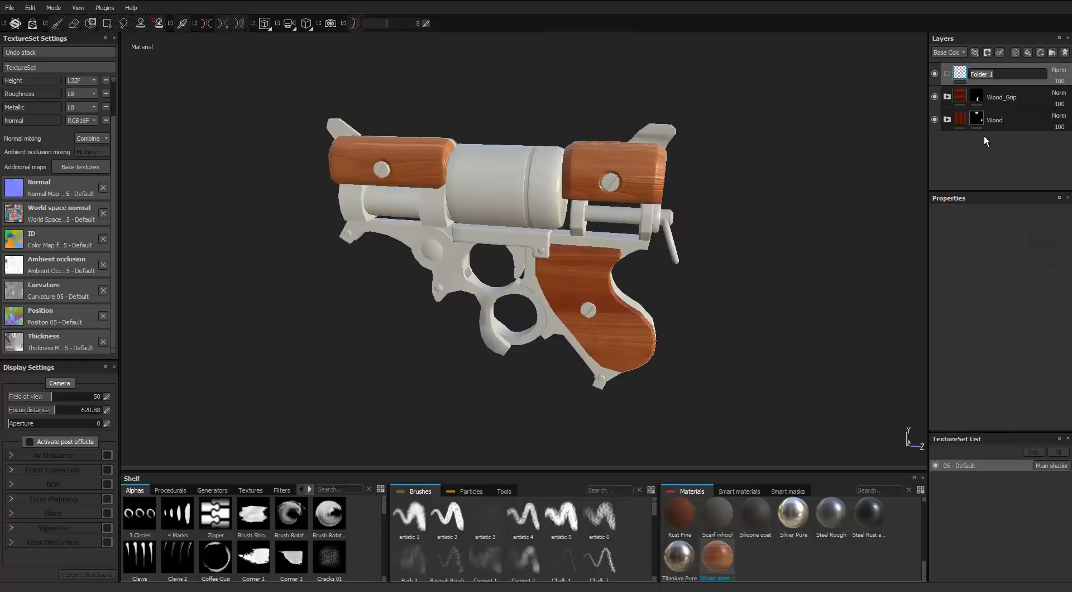
{"action": "type", "text": "Cuppe"}
{"action": "key", "text": "ctrl+a"}
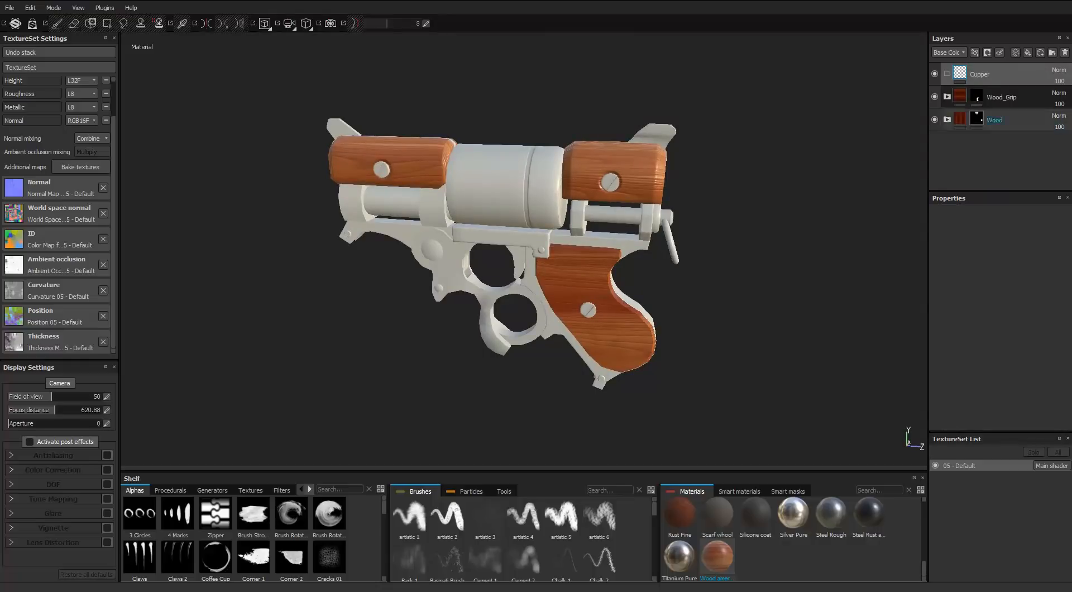
{"action": "type", "text": "Bronze"}
{"action": "key", "text": "Return"}
{"action": "right_click", "coordinate": [961, 75]}
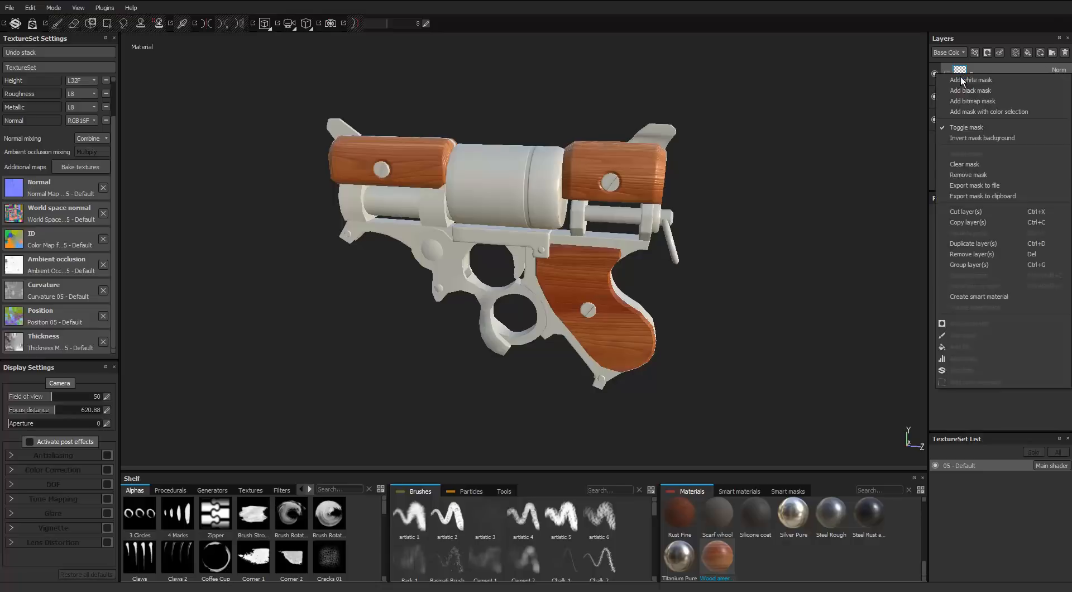
{"action": "left_click", "coordinate": [963, 92]}
Fill the trigger guard piece in the new folder's mask and rename the folder Gold.
{"action": "scroll", "coordinate": [490, 245], "scroll_direction": "up", "scroll_amount": 3}
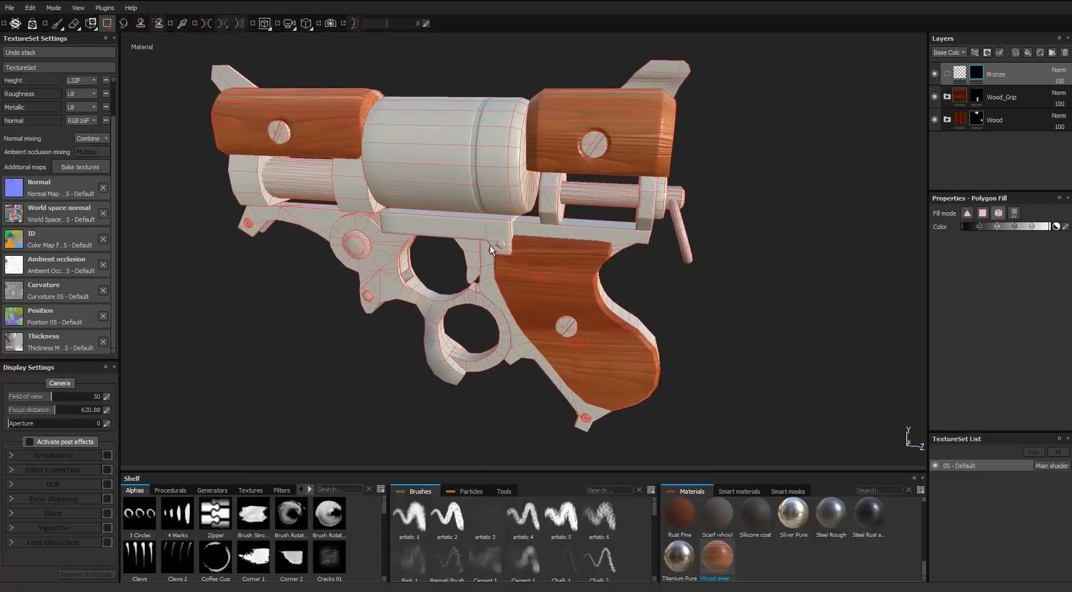
{"action": "scroll", "coordinate": [427, 326], "scroll_direction": "up", "scroll_amount": 2}
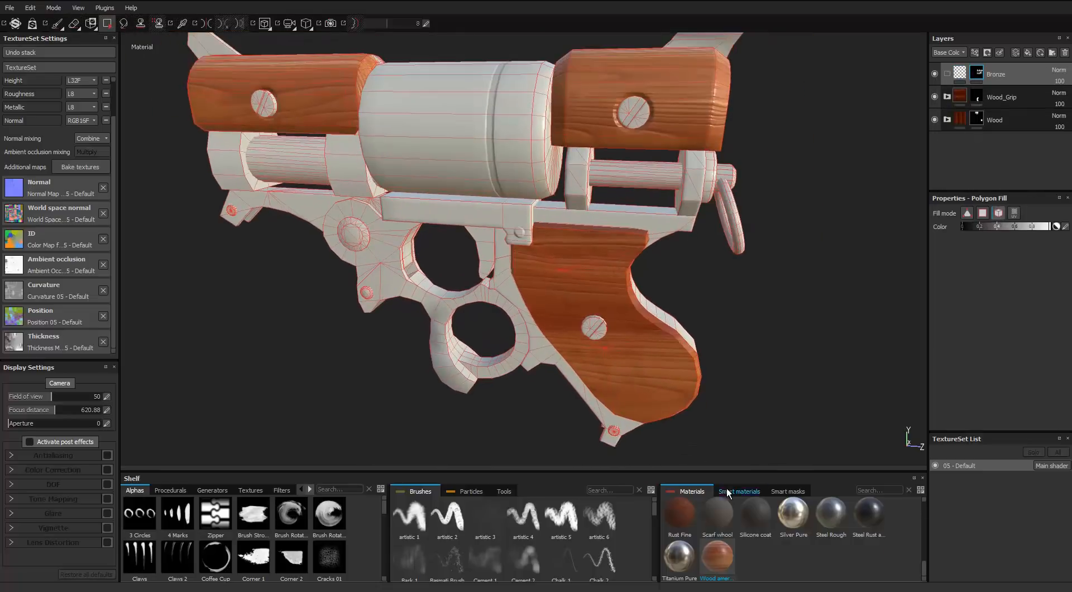
{"action": "left_click", "coordinate": [728, 493]}
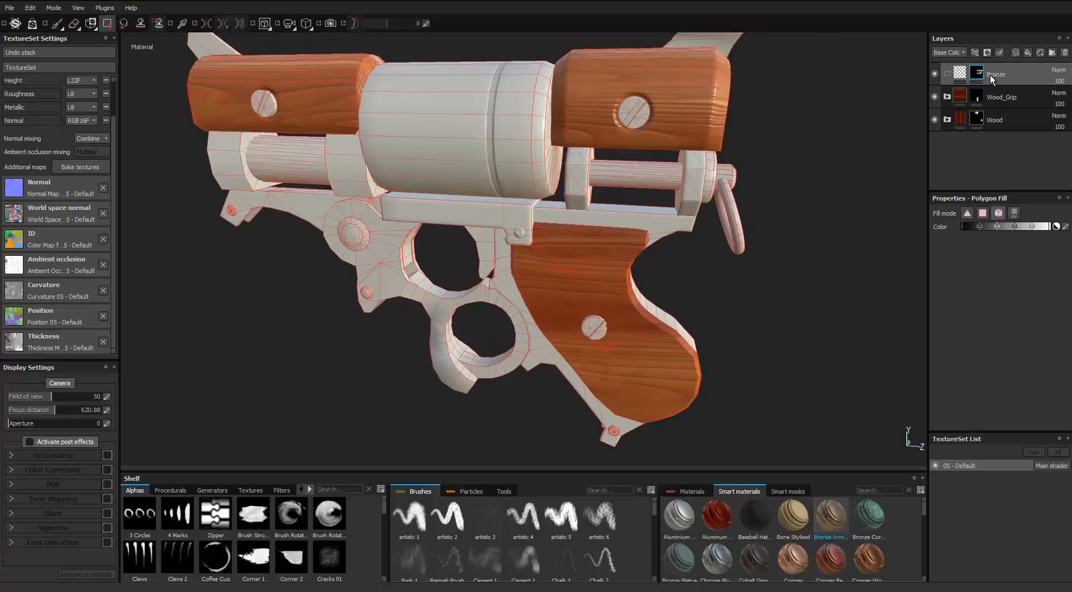
{"action": "left_click_drag", "start_coordinate": [992, 80], "coordinate": [992, 79]}
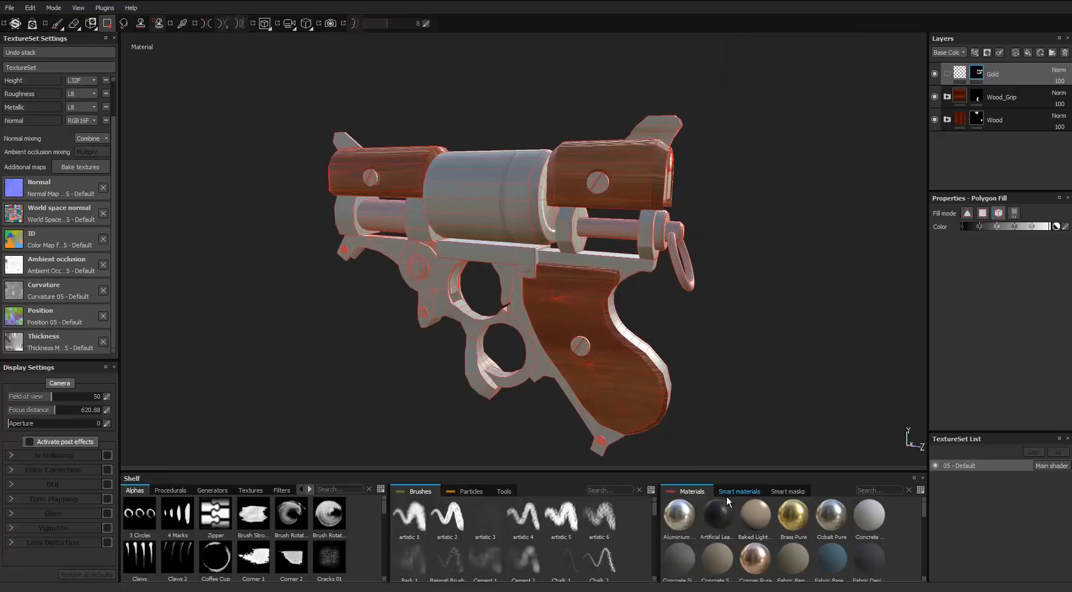
Widen the materials shelf and add the Gold Pure material inside the Gold folder.
{"action": "left_click", "coordinate": [728, 493]}
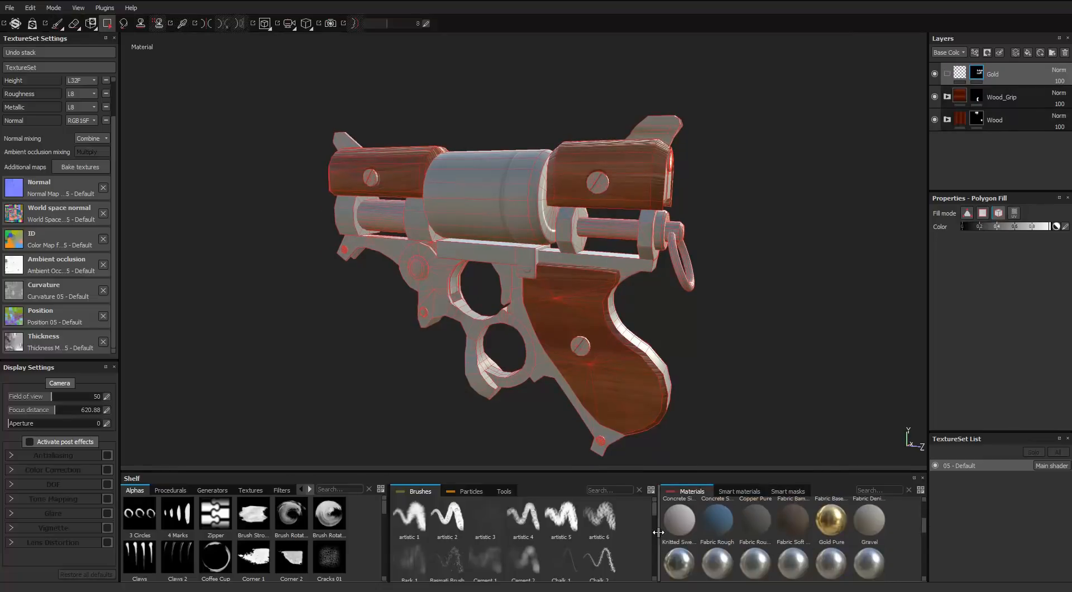
{"action": "left_click_drag", "start_coordinate": [658, 532], "coordinate": [125, 532]}
{"action": "left_click_drag", "start_coordinate": [754, 517], "coordinate": [808, 444]}
{"action": "left_click", "coordinate": [979, 89]}
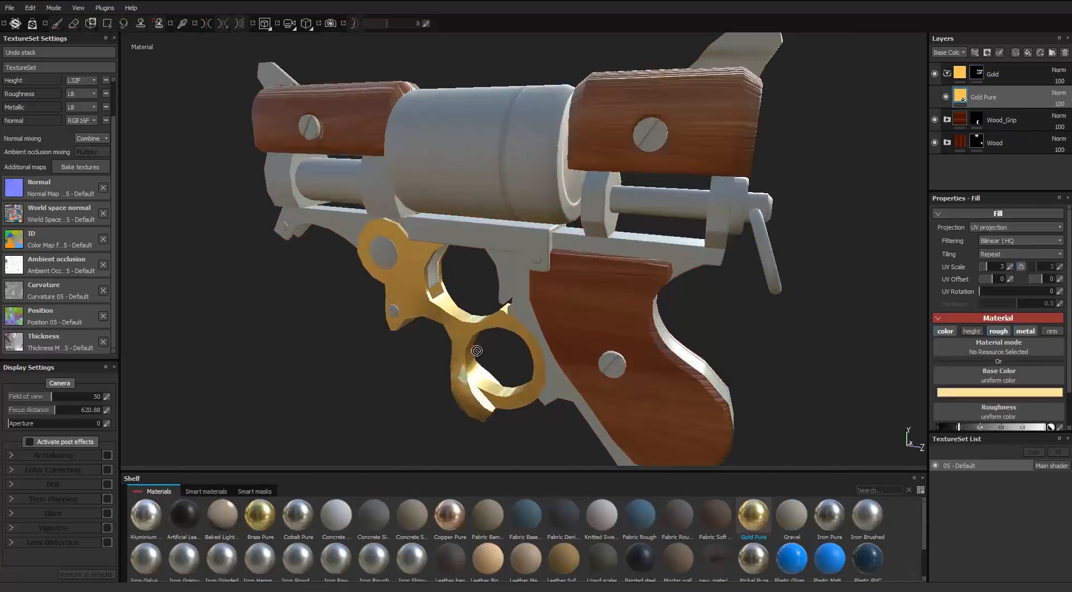
Examine the gold trigger guard against the rest of the revolver and select the Gold folder's mask for editing.
{"action": "left_click_drag", "start_coordinate": [519, 290], "coordinate": [240, 306], "text": "alt"}
{"action": "key", "text": "Tab"}
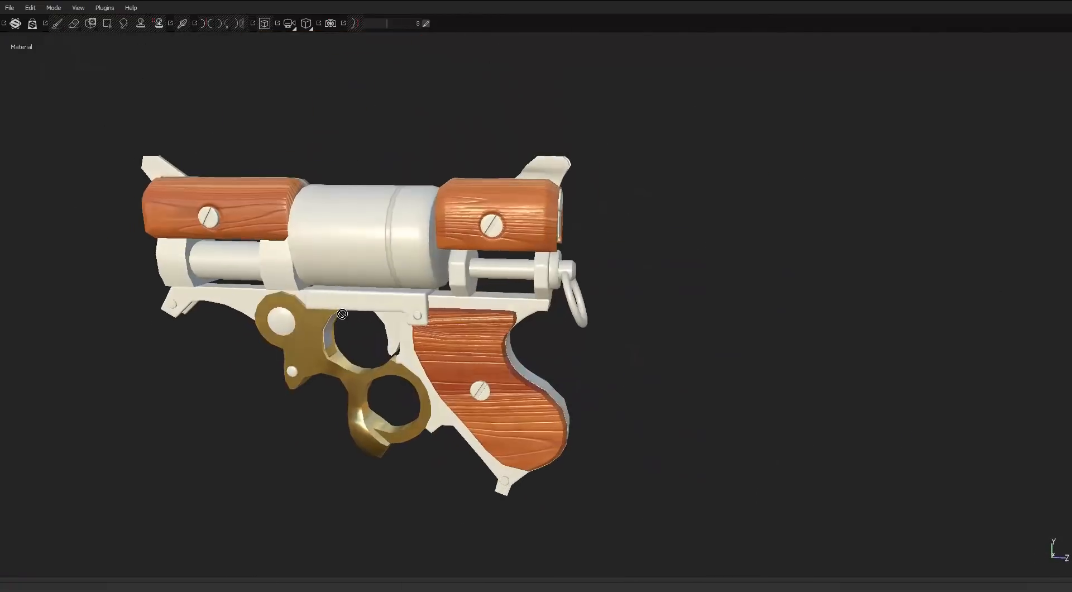
{"action": "scroll", "coordinate": [357, 313], "scroll_direction": "up", "scroll_amount": 1}
{"action": "key", "text": "Tab"}
{"action": "middle_click_drag", "start_coordinate": [358, 313], "coordinate": [438, 319], "text": "alt"}
{"action": "left_click_drag", "start_coordinate": [550, 284], "coordinate": [527, 288], "text": "alt"}
{"action": "left_click", "coordinate": [976, 72]}
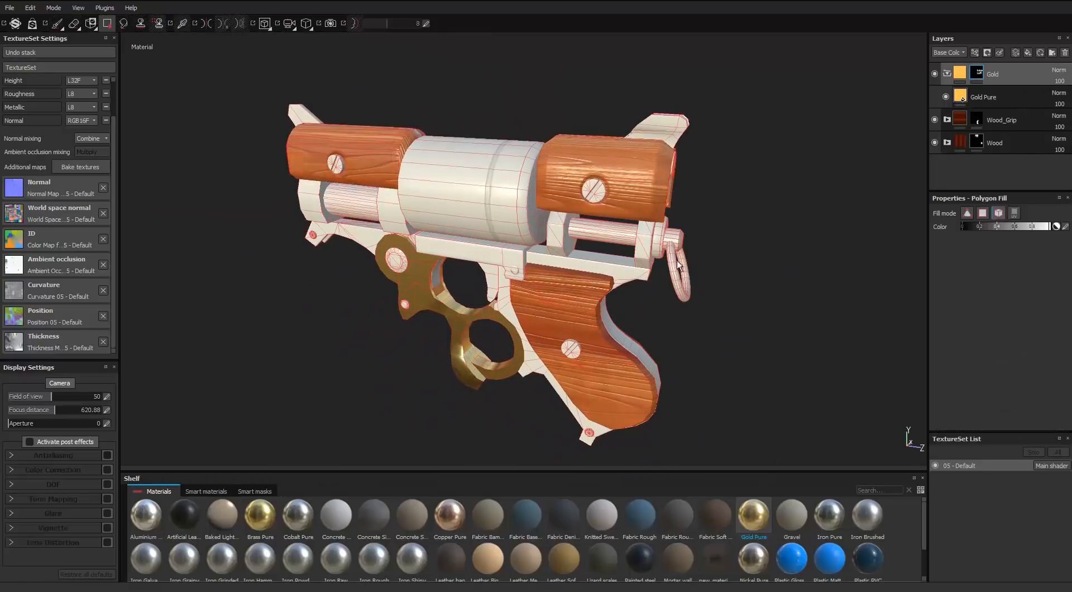
Fill the rear ring, the small frame pins and the cartridge ends in front of the cylinder in the Gold folder's mask.
{"action": "left_click_drag", "start_coordinate": [677, 260], "coordinate": [536, 324], "text": "alt"}
{"action": "middle_click_drag", "start_coordinate": [536, 324], "coordinate": [495, 223], "text": "alt"}
{"action": "right_click_drag", "start_coordinate": [495, 223], "coordinate": [491, 280], "text": "alt"}
{"action": "left_click", "coordinate": [479, 289]}
{"action": "right_click_drag", "start_coordinate": [514, 239], "coordinate": [469, 223], "text": "alt"}
{"action": "left_click_drag", "start_coordinate": [469, 223], "coordinate": [407, 217], "text": "alt"}
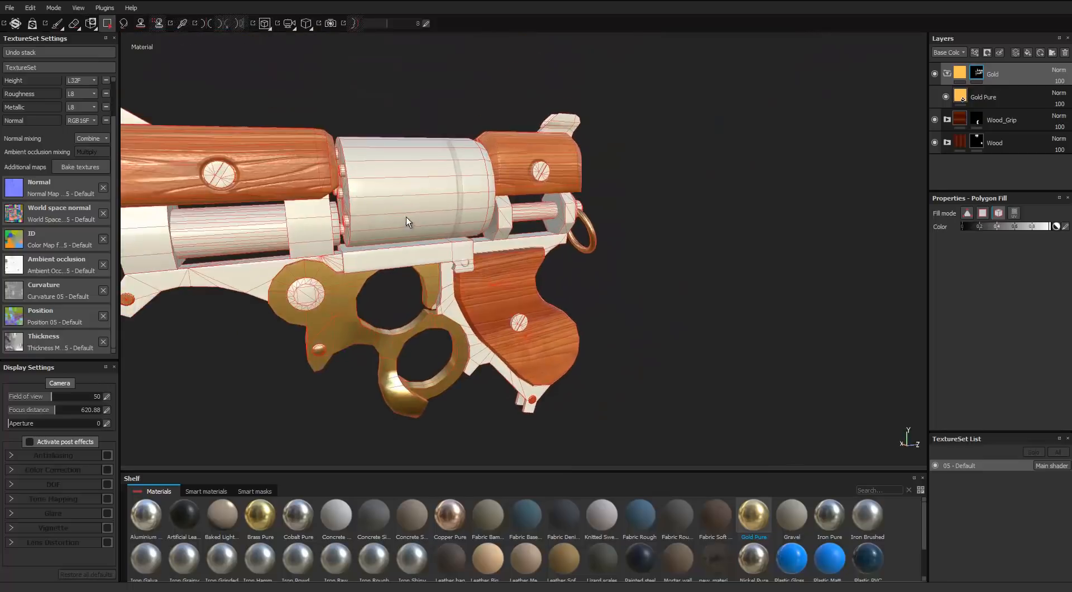
{"action": "right_click_drag", "start_coordinate": [406, 216], "coordinate": [395, 138], "text": "alt"}
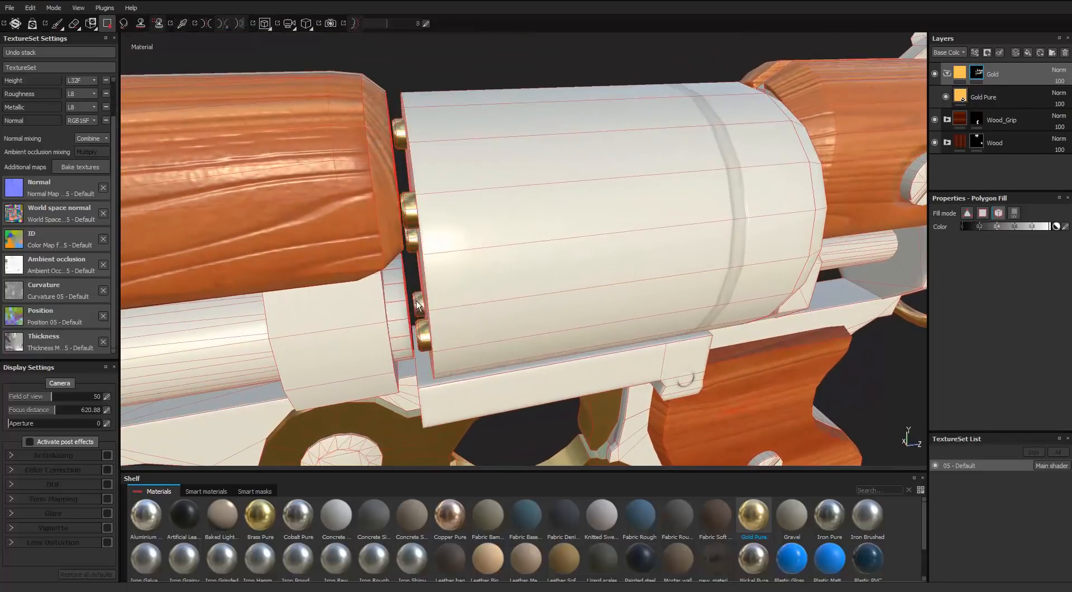
Examine the front and rear sights and the back end of the revolver for further parts needing gold.
{"action": "right_click_drag", "start_coordinate": [418, 304], "coordinate": [531, 249], "text": "alt"}
{"action": "left_click_drag", "start_coordinate": [530, 249], "coordinate": [253, 213], "text": "alt"}
{"action": "middle_click_drag", "start_coordinate": [253, 212], "coordinate": [255, 245], "text": "alt"}
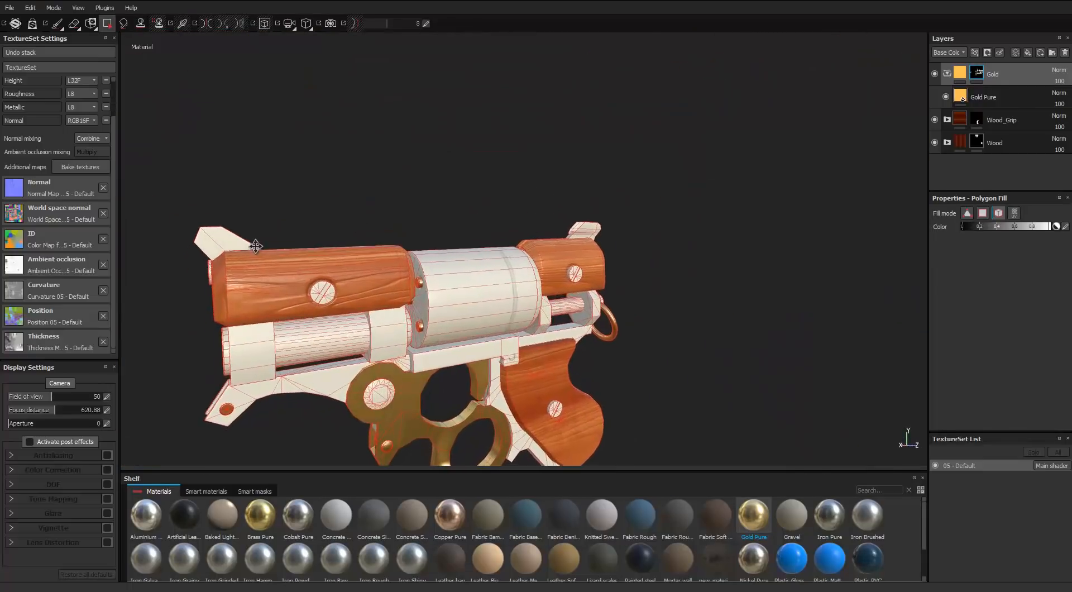
{"action": "left_click_drag", "start_coordinate": [256, 246], "coordinate": [257, 221], "text": "alt"}
{"action": "right_click_drag", "start_coordinate": [257, 221], "coordinate": [346, 264], "text": "alt"}
{"action": "left_click_drag", "start_coordinate": [346, 265], "coordinate": [477, 245], "text": "alt"}
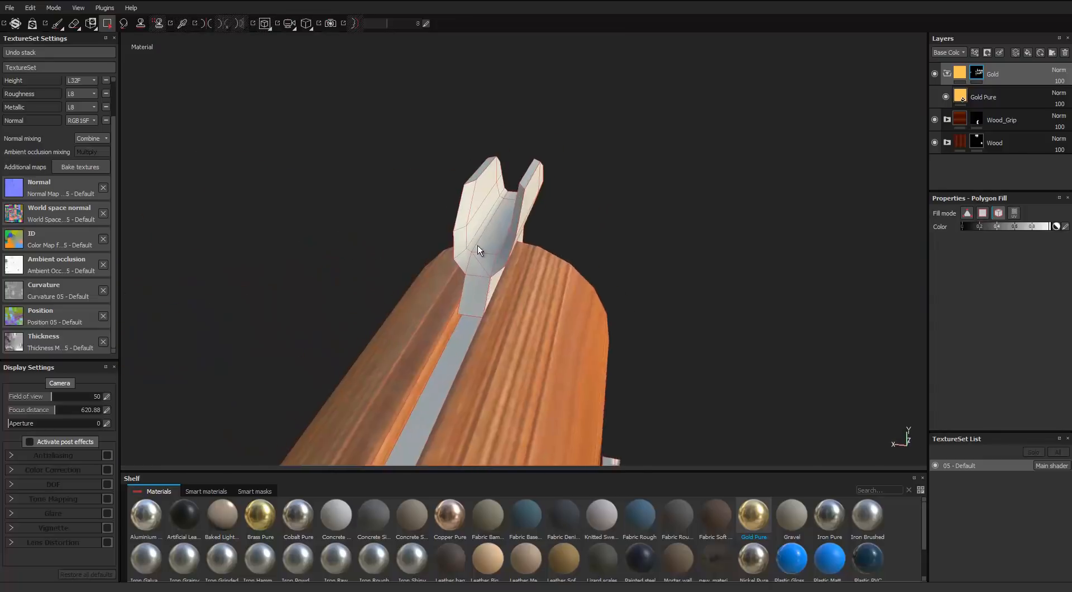
{"action": "right_click_drag", "start_coordinate": [477, 246], "coordinate": [506, 276], "text": "alt"}
{"action": "mouse_move", "coordinate": [515, 254]}
{"action": "left_mouse_down", "text": "alt"}
{"action": "mouse_move", "coordinate": [558, 195]}
{"action": "mouse_move", "coordinate": [383, 172]}
{"action": "mouse_move", "coordinate": [454, 206]}
{"action": "mouse_move", "coordinate": [484, 160]}
{"action": "mouse_move", "coordinate": [587, 179]}
{"action": "mouse_move", "coordinate": [511, 221]}
{"action": "mouse_move", "coordinate": [692, 189]}
{"action": "mouse_move", "coordinate": [361, 179]}
{"action": "mouse_move", "coordinate": [614, 184]}
{"action": "mouse_move", "coordinate": [876, 148]}
{"action": "mouse_move", "coordinate": [589, 309]}
{"action": "left_mouse_up", "text": "alt"}
Paint the centre strip of the rear end plate gold in the UV layout, using a brush size of 2.04.
{"action": "key", "text": "1"}
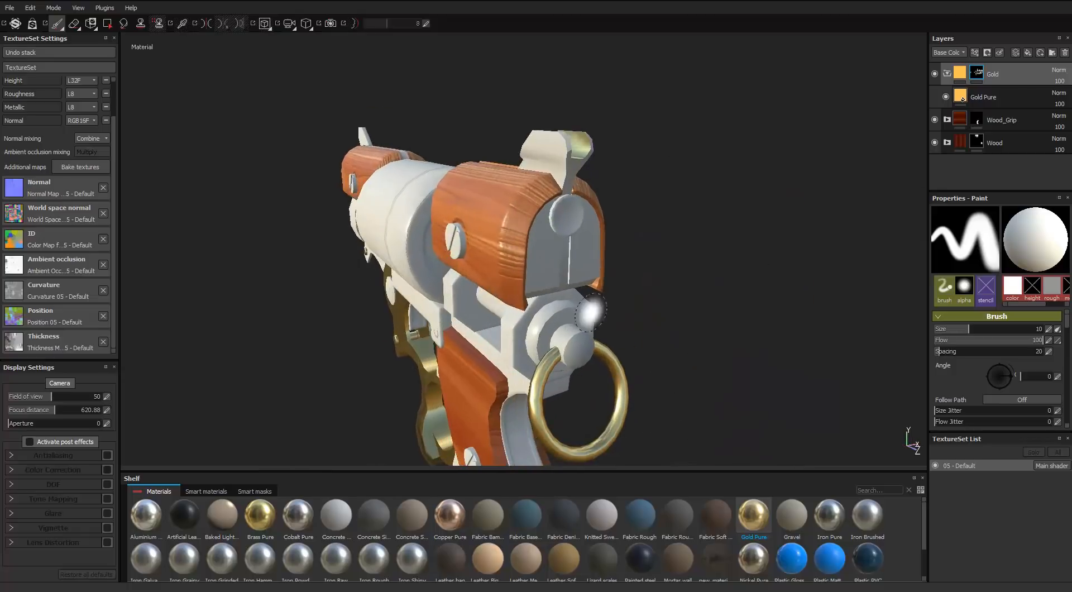
{"action": "key", "text": "F2"}
{"action": "scroll", "coordinate": [379, 177], "scroll_direction": "up", "scroll_amount": 5}
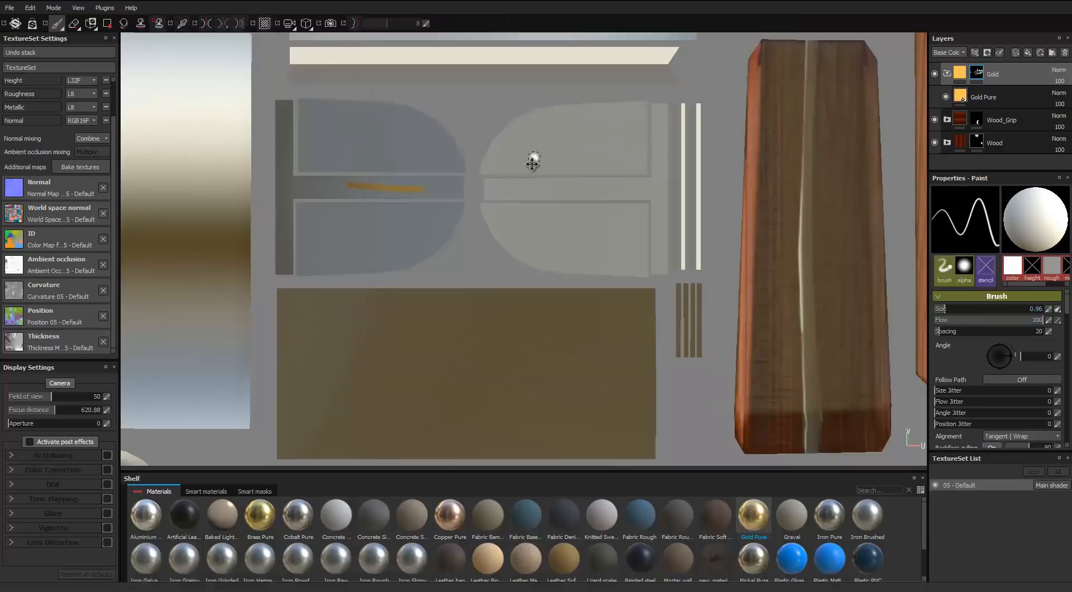
{"action": "key", "text": "F2"}
{"action": "mouse_move", "coordinate": [531, 160]}
{"action": "left_mouse_down", "text": "alt"}
{"action": "mouse_move", "coordinate": [584, 184]}
{"action": "mouse_move", "coordinate": [591, 218]}
{"action": "left_mouse_up", "text": "alt"}
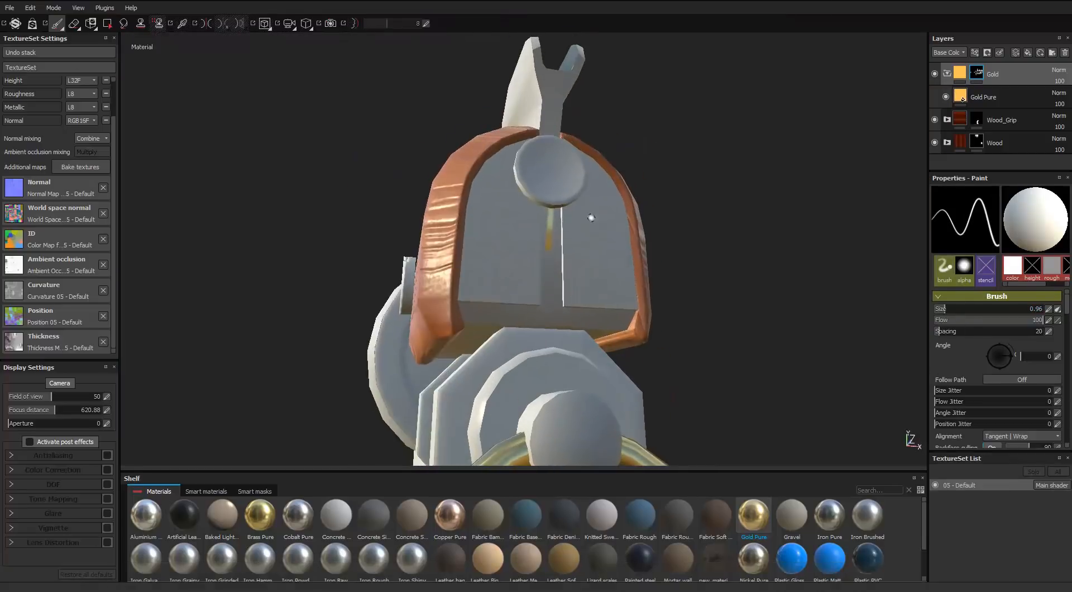
{"action": "key", "text": "F2"}
{"action": "scroll", "coordinate": [390, 211], "scroll_direction": "up", "scroll_amount": 4}
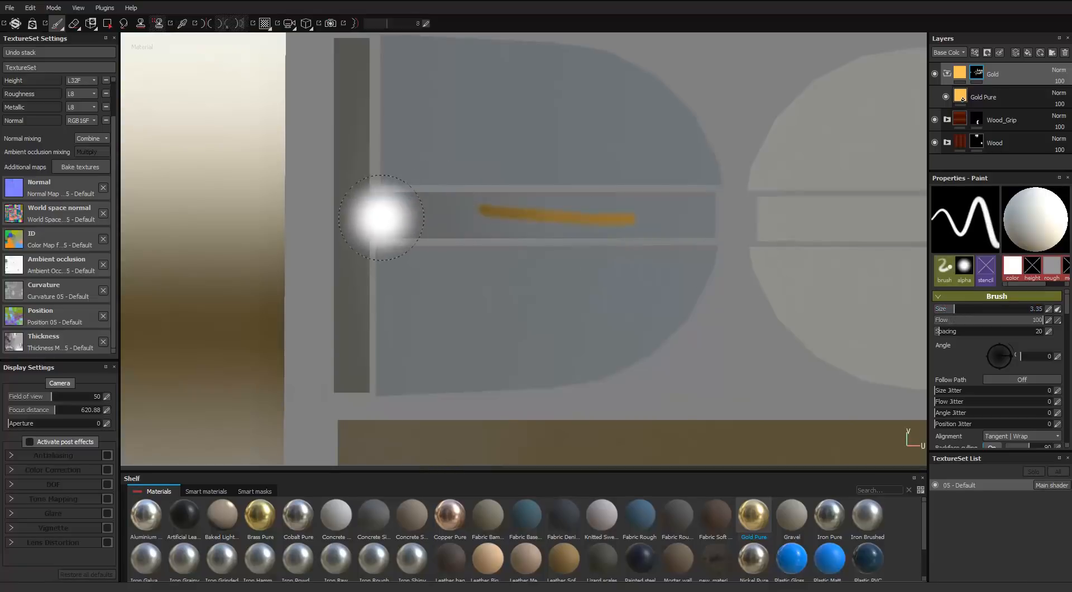
{"action": "mouse_move", "coordinate": [381, 218]}
{"action": "left_mouse_down"}
{"action": "mouse_move", "coordinate": [694, 213]}
{"action": "mouse_move", "coordinate": [766, 235]}
{"action": "left_mouse_up"}
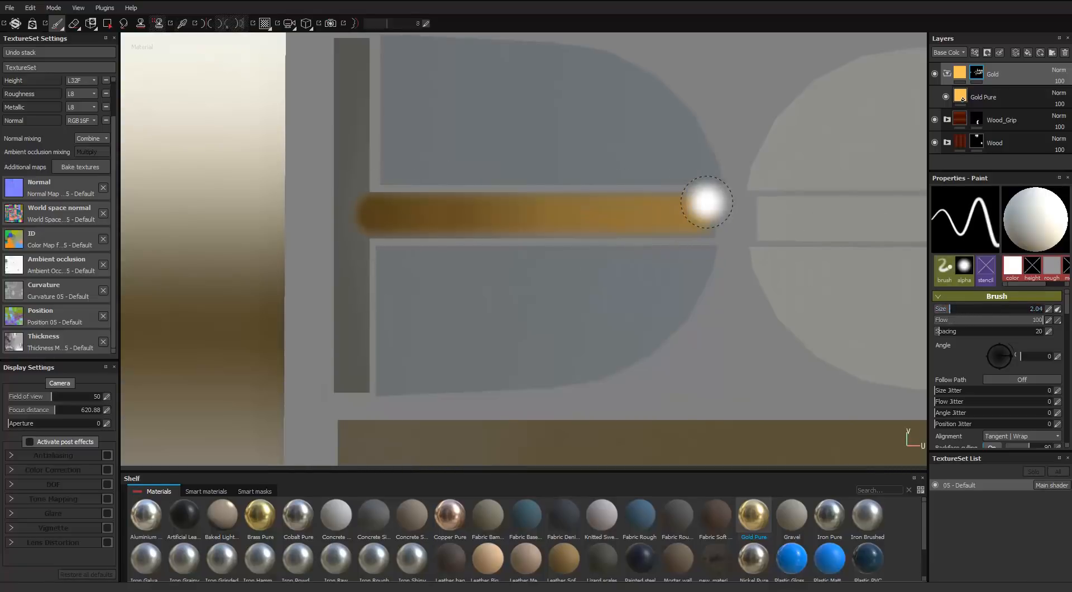
{"action": "left_click", "coordinate": [707, 202]}
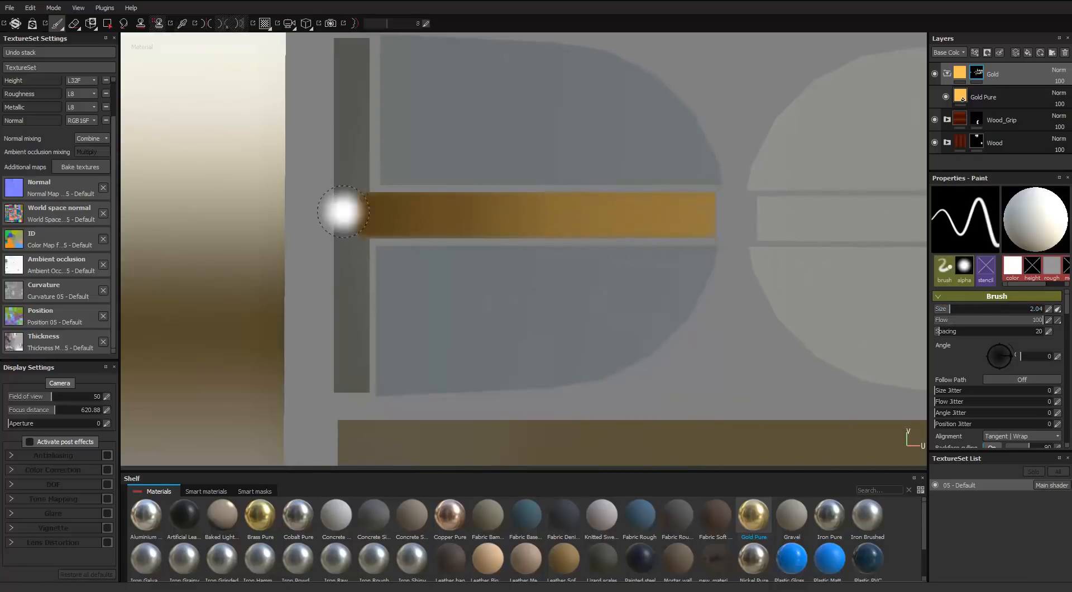
Cover the narrow perpendicular strip at the end of the gold centre band with two parallel straight strokes.
{"action": "key", "text": "Tab"}
{"action": "left_click", "coordinate": [436, 63]}
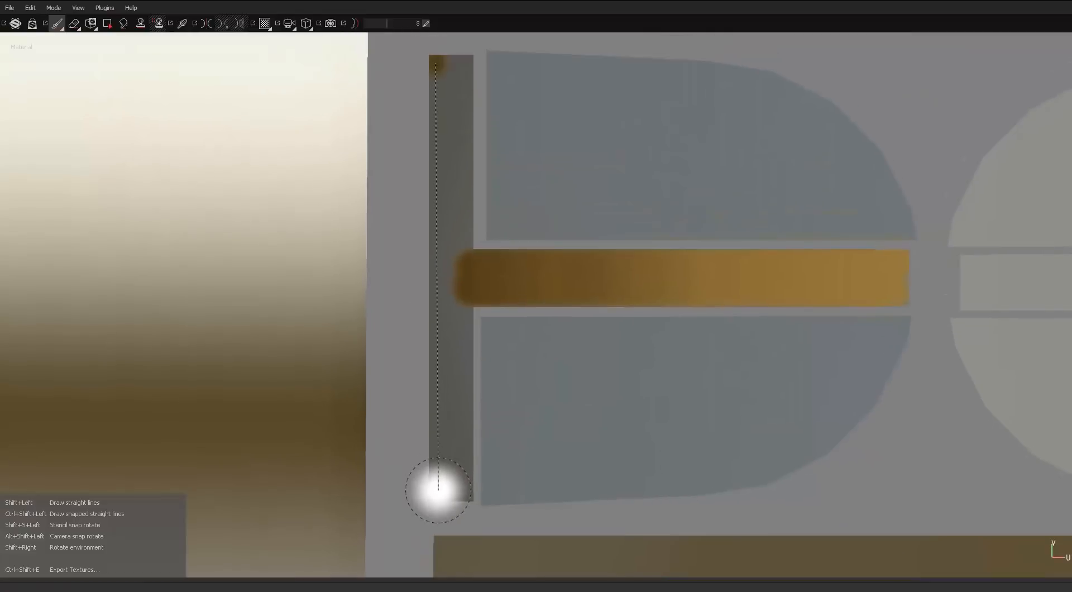
{"action": "left_click", "coordinate": [439, 490], "text": "shift"}
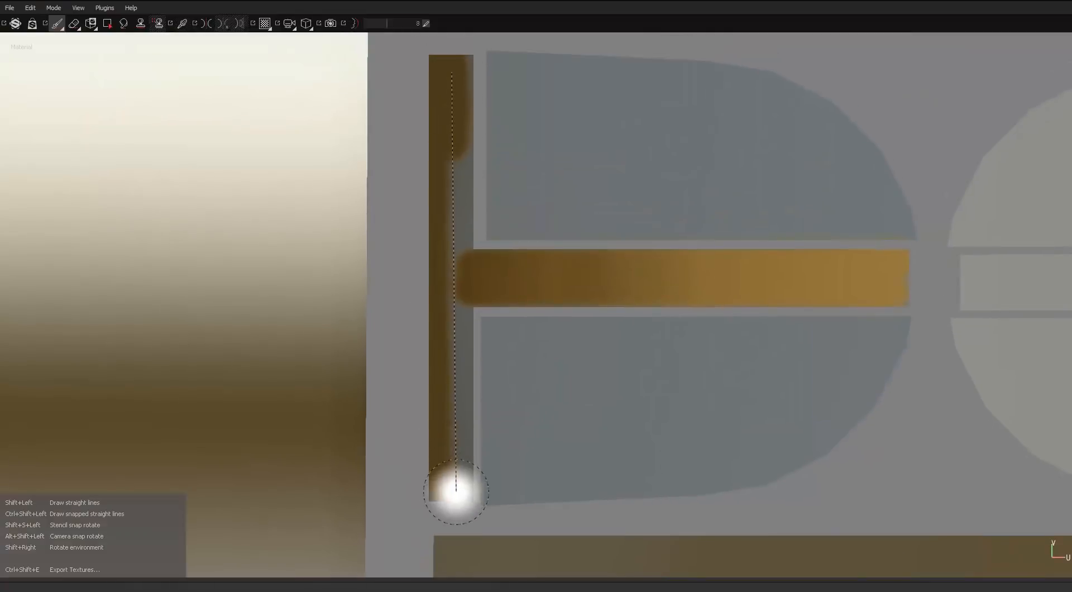
{"action": "left_click", "coordinate": [455, 491], "text": "shift"}
{"action": "scroll", "coordinate": [533, 345], "scroll_direction": "down", "scroll_amount": 3}
{"action": "middle_click_drag", "start_coordinate": [822, 318], "coordinate": [361, 316], "text": "alt"}
{"action": "scroll", "coordinate": [361, 316], "scroll_direction": "up", "scroll_amount": 3}
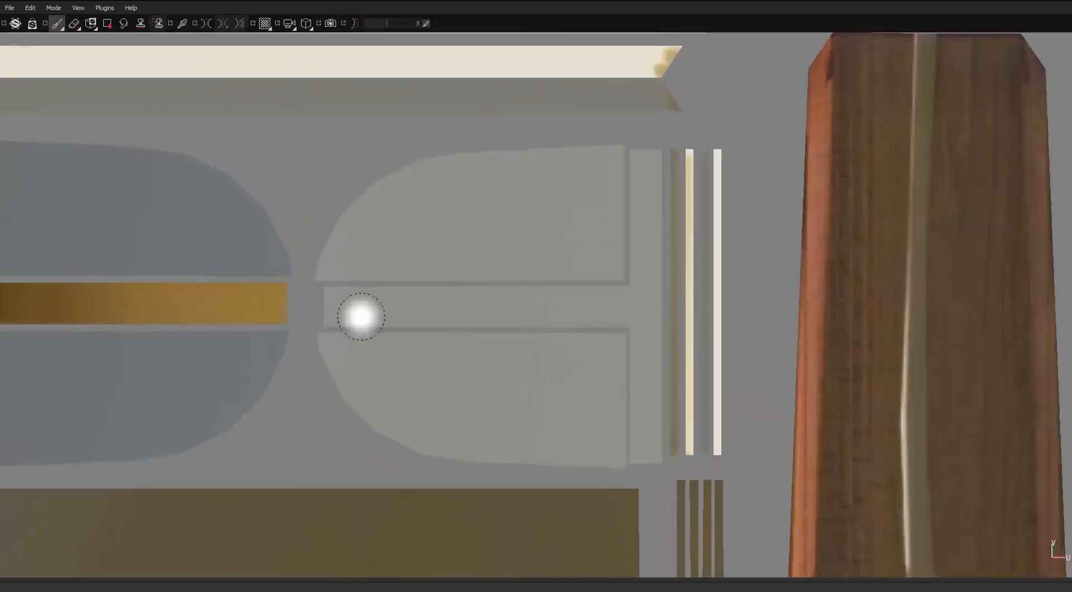
{"action": "left_click", "coordinate": [271, 264]}
{"action": "left_click", "coordinate": [753, 257], "text": "shift"}
{"action": "key", "text": "ctrl+z"}
{"action": "key", "text": "ctrl+z"}
{"action": "key", "text": "ctrl+z"}
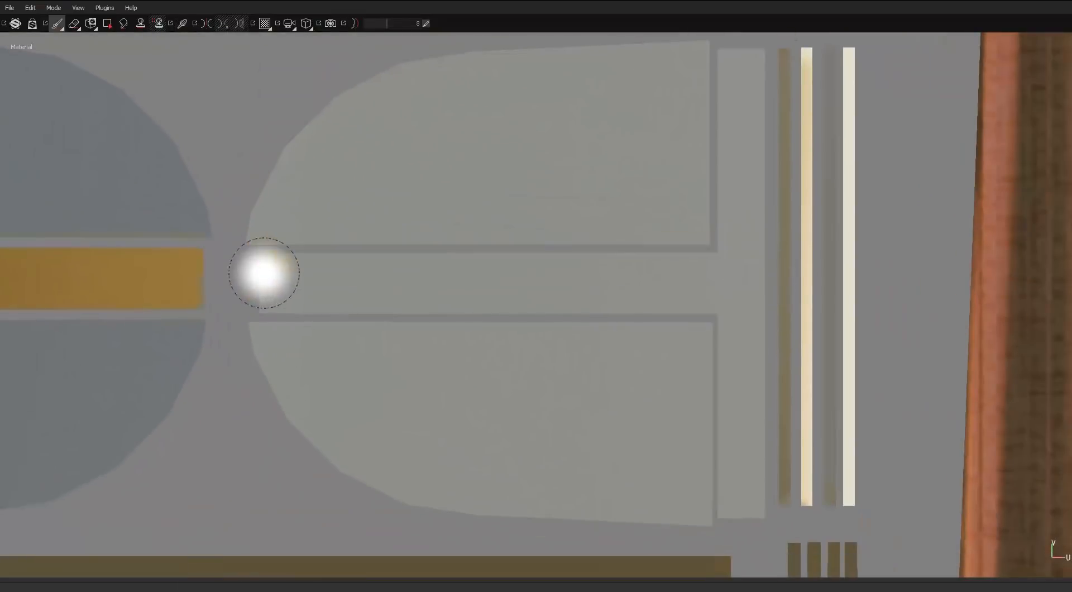
Paint the centre strip of the opposite end plate's UV island gold with two parallel straight strokes.
{"action": "left_click", "coordinate": [713, 271], "text": "shift"}
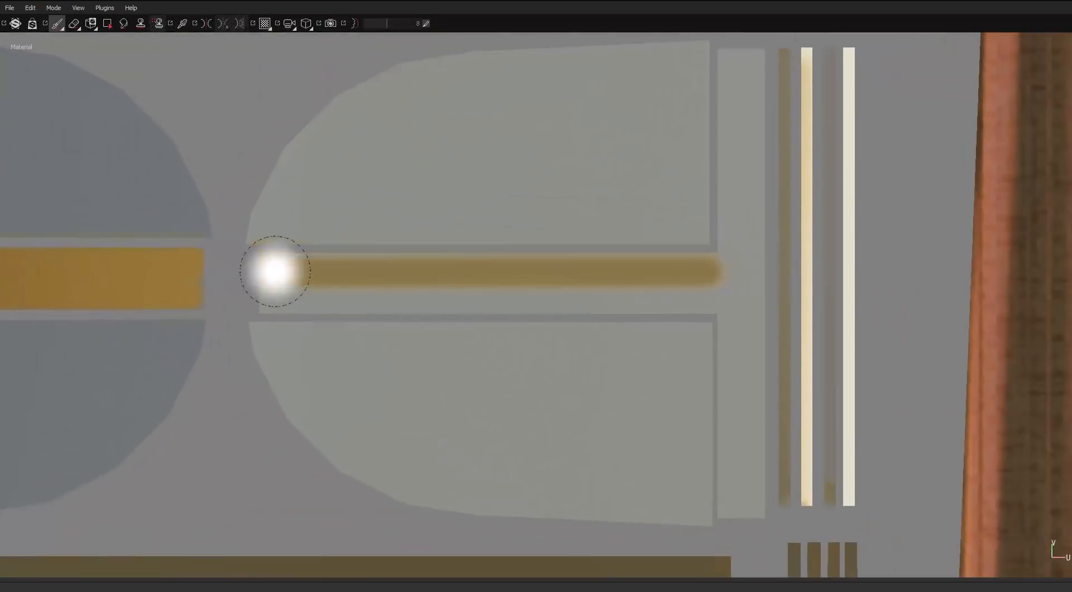
{"action": "left_click", "coordinate": [270, 297]}
{"action": "left_click", "coordinate": [712, 296], "text": "shift"}
{"action": "scroll", "coordinate": [664, 66], "scroll_direction": "down", "scroll_amount": 1}
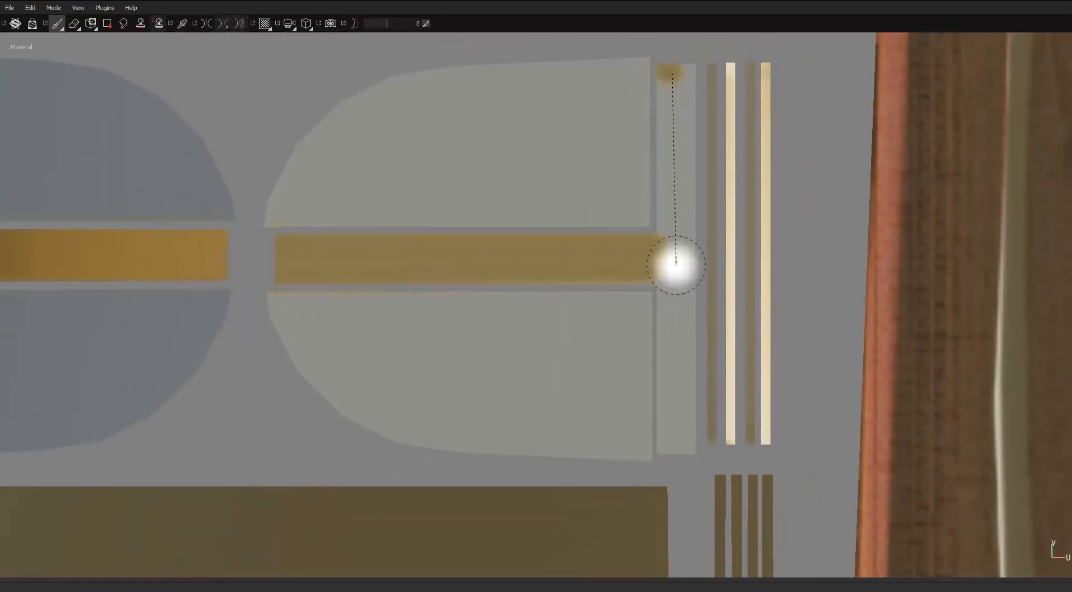
Paint the perpendicular strip that closes the opposite end plate's centre band gold.
{"action": "left_click", "coordinate": [672, 446], "text": "shift"}
{"action": "scroll", "coordinate": [675, 92], "scroll_direction": "up", "scroll_amount": 1}
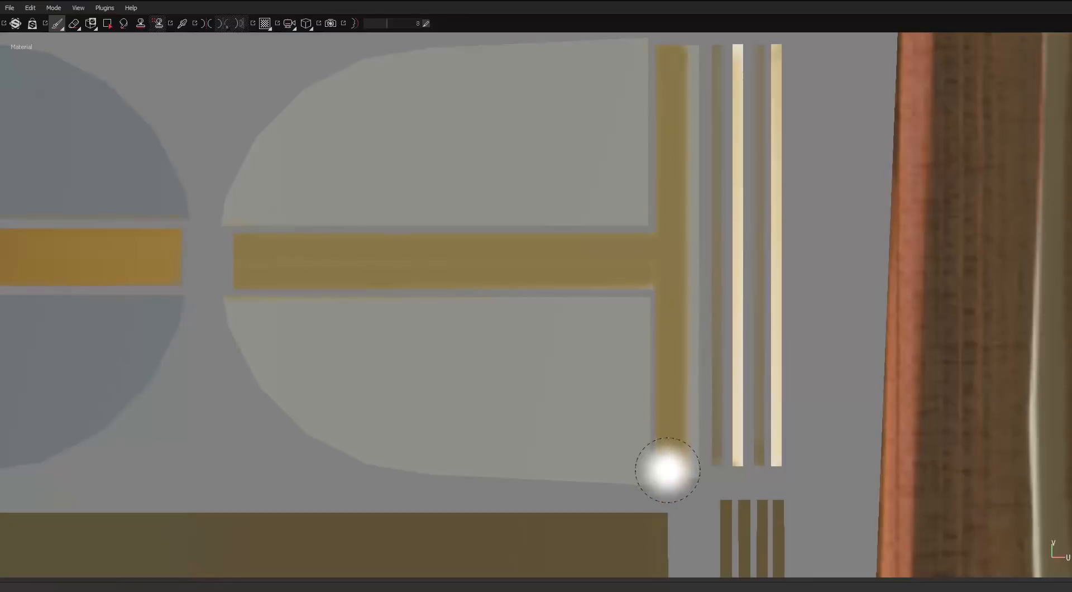
{"action": "scroll", "coordinate": [648, 254], "scroll_direction": "up", "scroll_amount": 3}
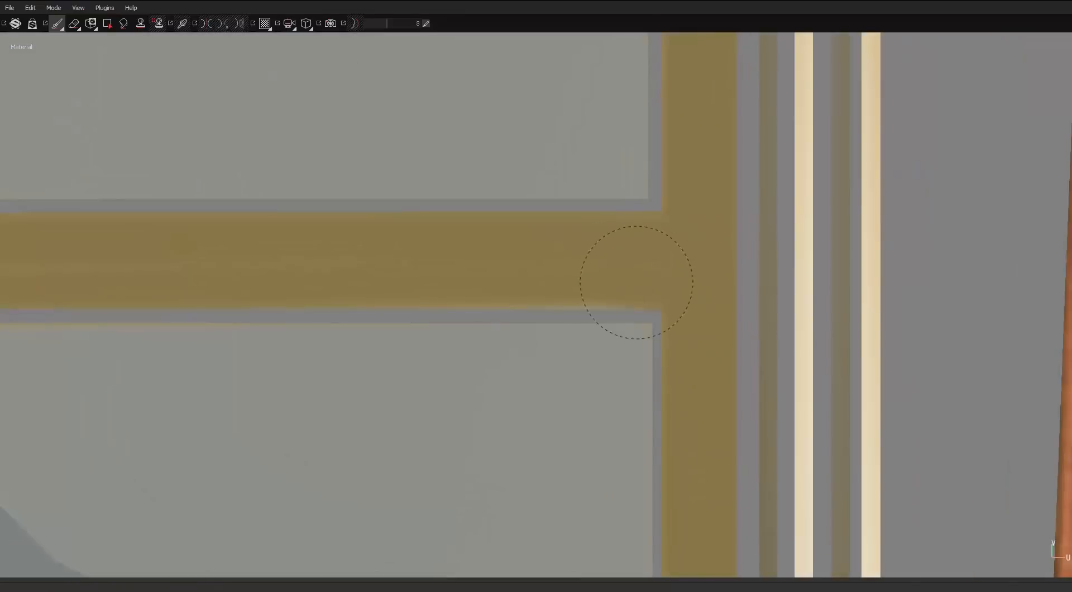
{"action": "scroll", "coordinate": [371, 277], "scroll_direction": "down", "scroll_amount": 3}
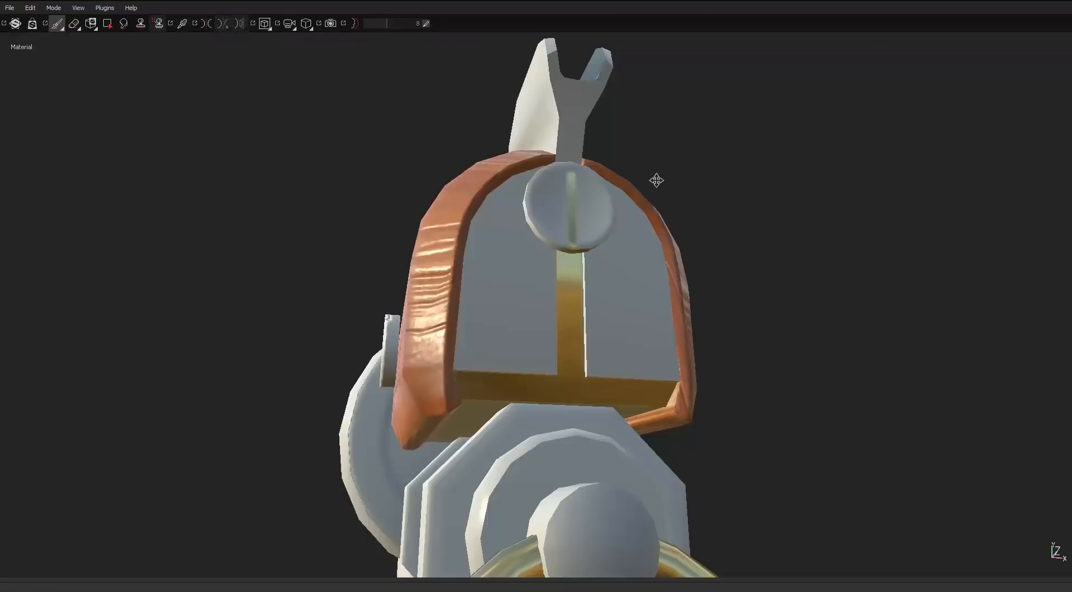
Erase the gold that spilled onto the round cap at the back of the revolver.
{"action": "left_click_drag", "start_coordinate": [658, 175], "coordinate": [584, 241]}
{"action": "scroll", "coordinate": [632, 278], "scroll_direction": "up", "scroll_amount": 2}
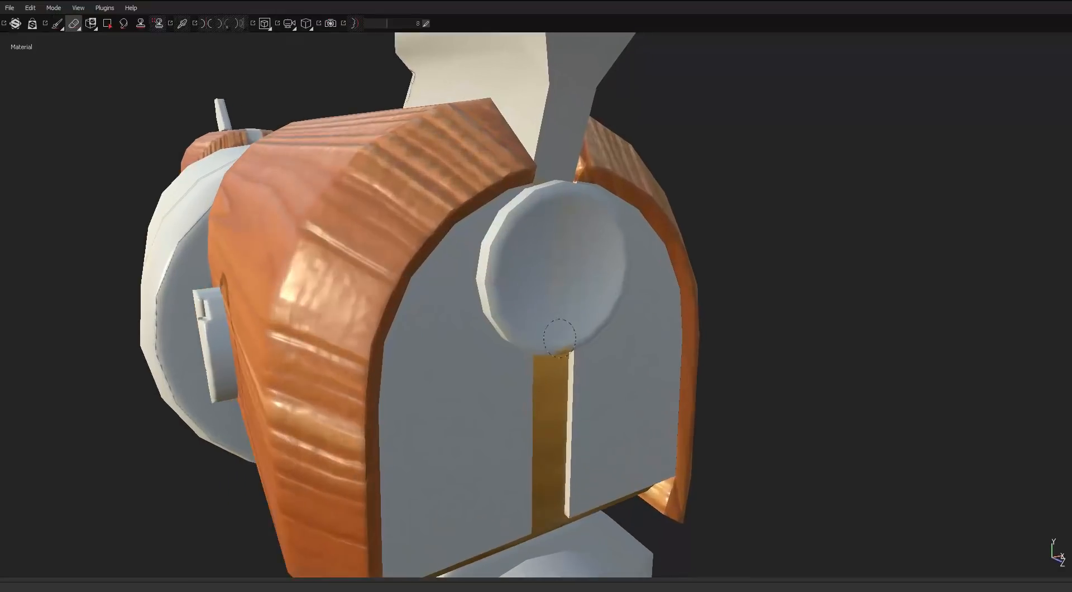
{"action": "left_click_drag", "start_coordinate": [430, 212], "coordinate": [464, 255]}
Paint the centre strip of the U-shaped wooden end piece gold in the UV layout with straight brush strokes.
{"action": "key", "text": "shift+Tab"}
{"action": "scroll", "coordinate": [462, 215], "scroll_direction": "down", "scroll_amount": 3}
{"action": "scroll", "coordinate": [629, 168], "scroll_direction": "up", "scroll_amount": 5}
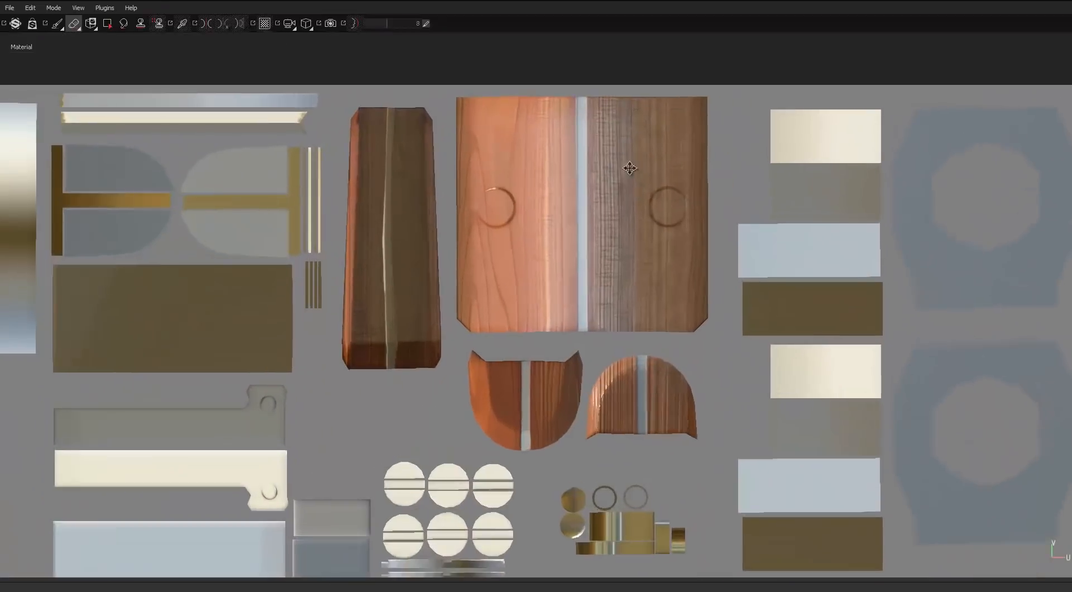
{"action": "scroll", "coordinate": [523, 129], "scroll_direction": "up", "scroll_amount": 2}
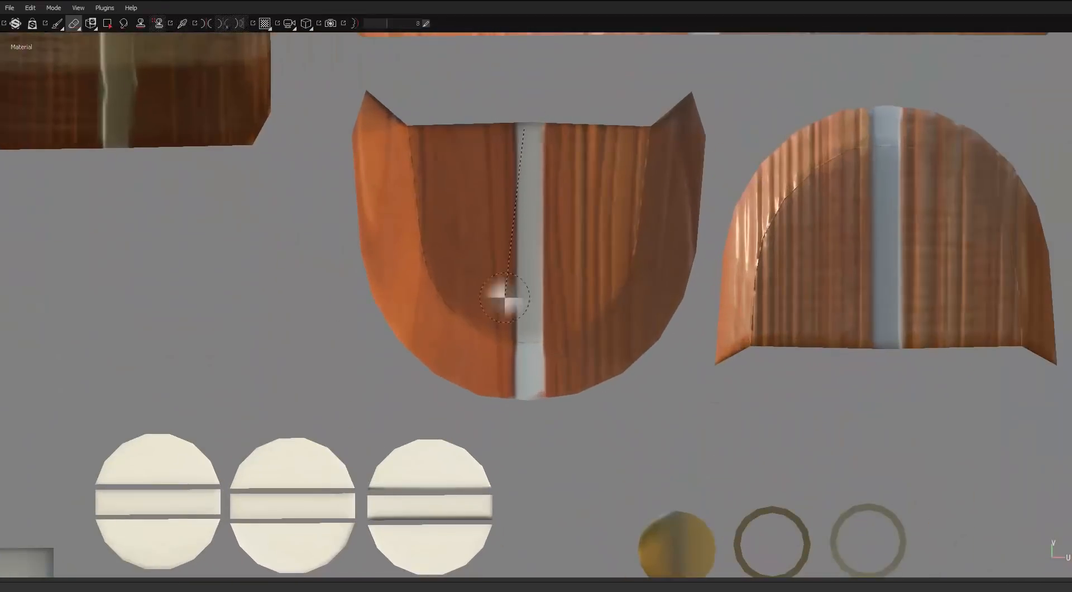
{"action": "key", "text": "Tab"}
{"action": "key", "text": "4"}
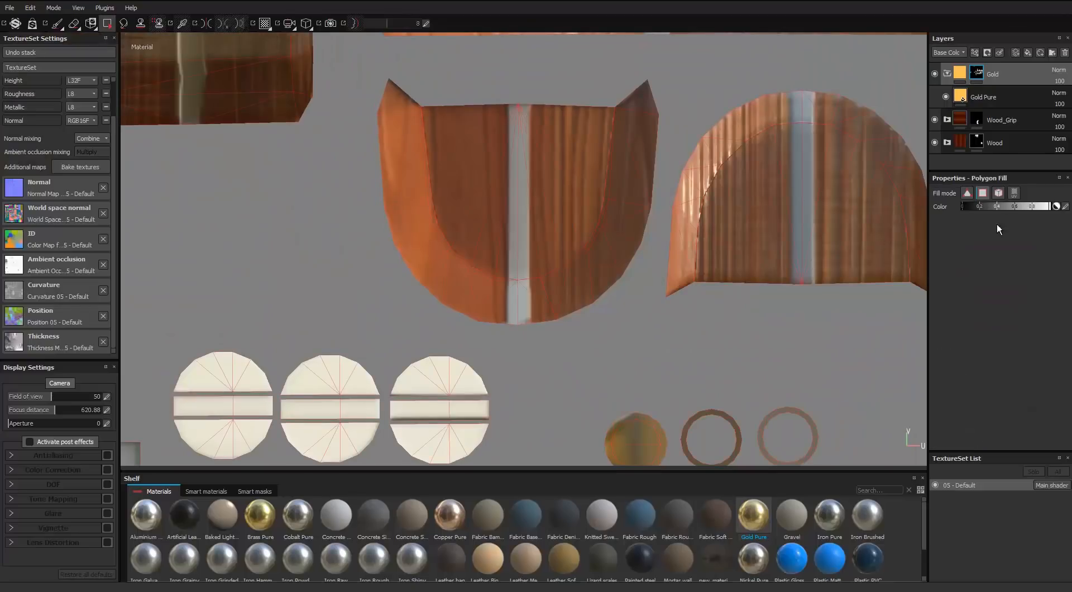
{"action": "key", "text": "2"}
{"action": "scroll", "coordinate": [475, 112], "scroll_direction": "up", "scroll_amount": 3}
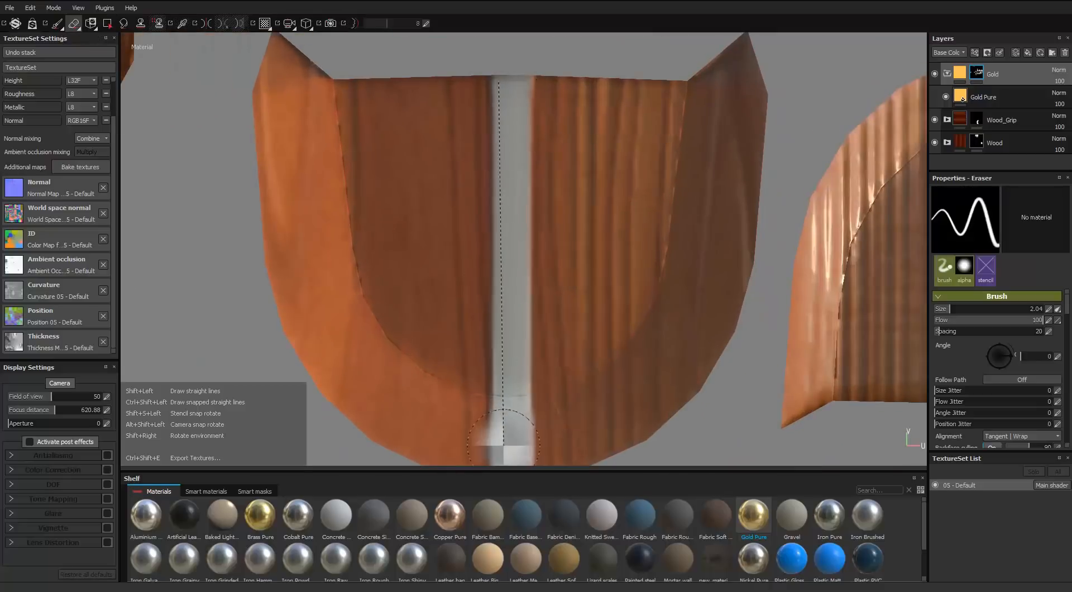
{"action": "right_click_drag", "start_coordinate": [406, 110], "coordinate": [393, 110], "text": "alt"}
{"action": "left_click", "coordinate": [488, 86]}
{"action": "left_click", "coordinate": [490, 445], "text": "shift"}
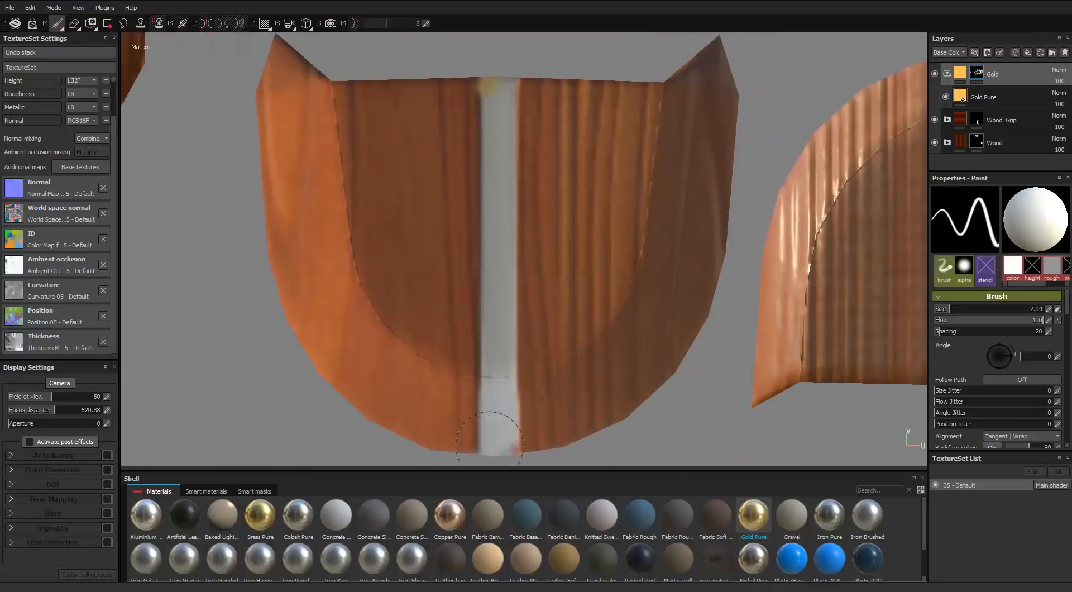
{"action": "left_click", "coordinate": [508, 95]}
{"action": "left_click", "coordinate": [507, 445], "text": "shift"}
Paint the centre strip of the neighbouring dome-shaped wooden end piece gold with straight strokes.
{"action": "right_click_drag", "start_coordinate": [486, 223], "coordinate": [435, 223], "text": "alt"}
{"action": "middle_click_drag", "start_coordinate": [725, 179], "coordinate": [514, 202], "text": "alt"}
{"action": "key", "text": "Tab"}
{"action": "right_click_drag", "start_coordinate": [546, 218], "coordinate": [586, 221], "text": "alt"}
{"action": "left_click", "coordinate": [538, 160]}
{"action": "left_click", "coordinate": [539, 453], "text": "shift"}
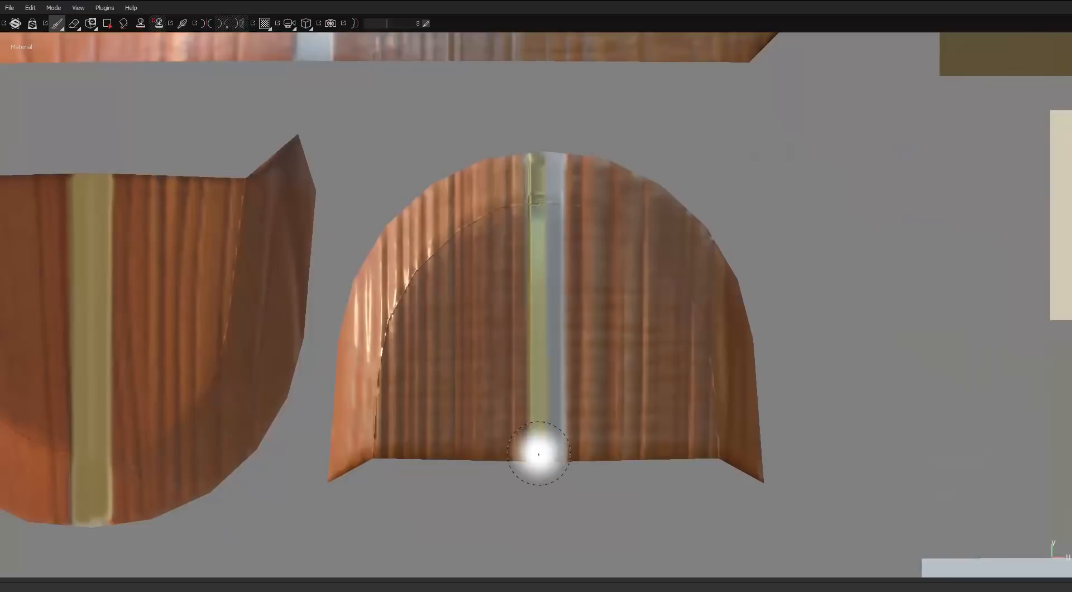
{"action": "left_click", "coordinate": [549, 451], "text": "shift"}
Paint the long centre strip of the large wooden barrel cover in the Gold mask.
{"action": "right_click_drag", "start_coordinate": [474, 256], "coordinate": [394, 256], "text": "alt"}
{"action": "middle_click_drag", "start_coordinate": [416, 184], "coordinate": [441, 435], "text": "alt"}
{"action": "right_click_drag", "start_coordinate": [438, 244], "coordinate": [466, 244], "text": "alt"}
{"action": "left_click", "coordinate": [483, 99]}
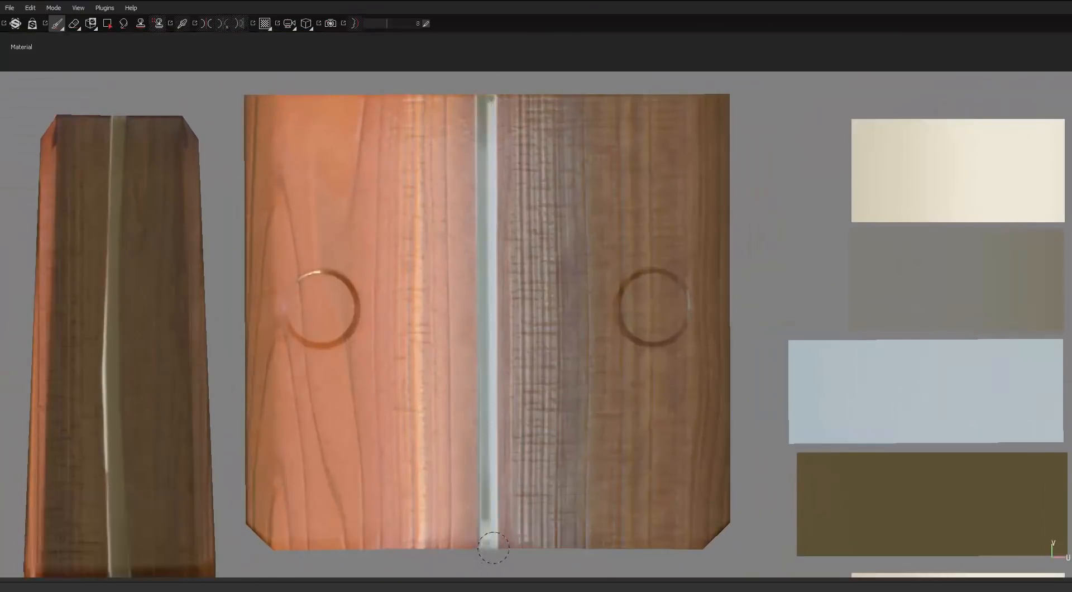
{"action": "right_click_drag", "start_coordinate": [493, 548], "coordinate": [391, 547], "text": "alt"}
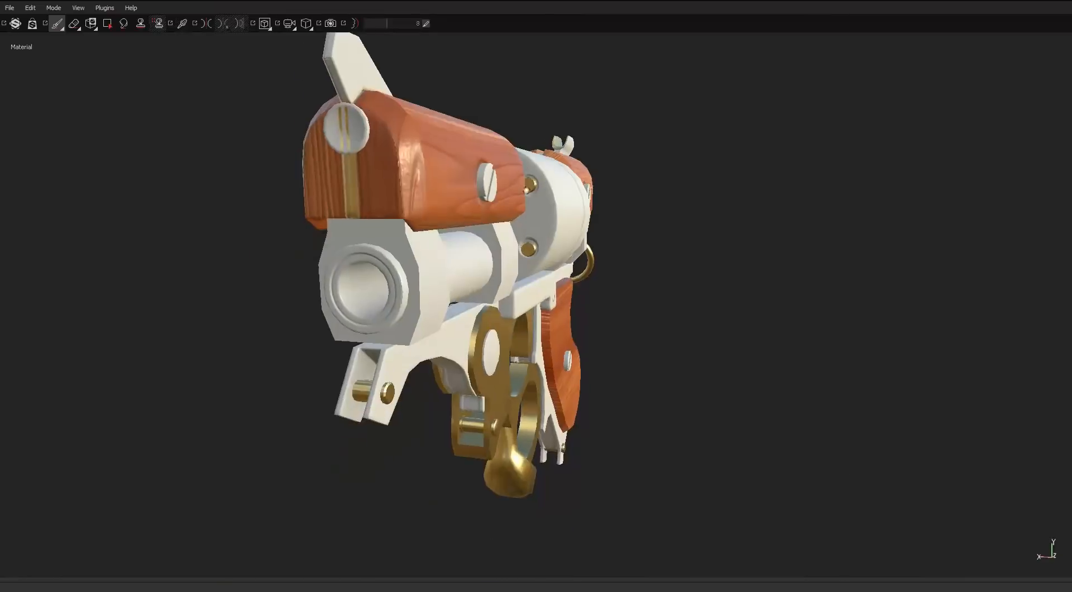
Erase the gold stripes from the round cap below the front sight.
{"action": "right_click_drag", "start_coordinate": [391, 335], "coordinate": [502, 335], "text": "alt"}
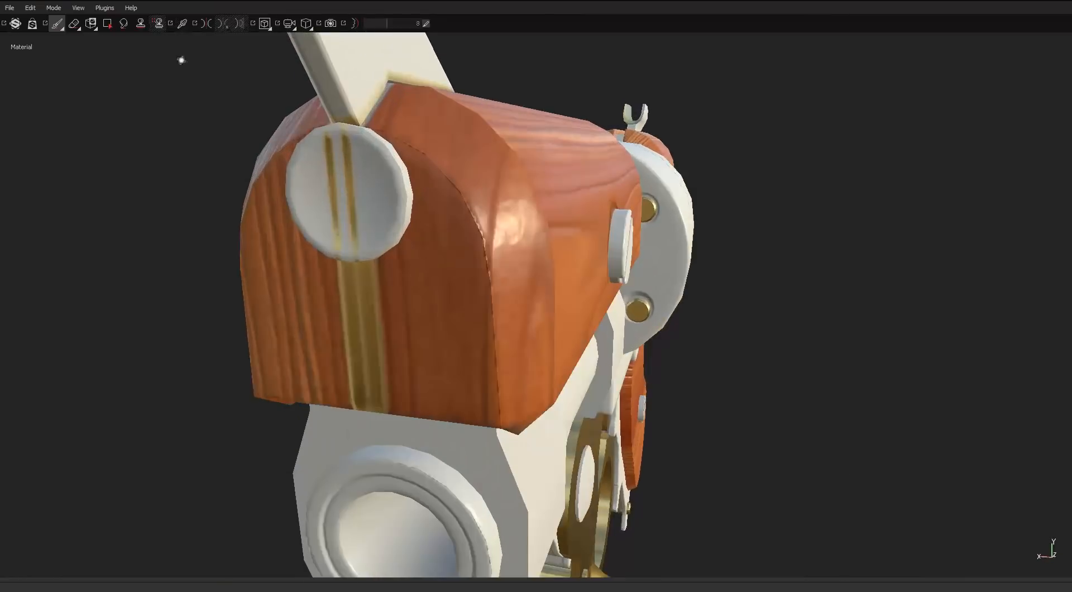
{"action": "left_click", "coordinate": [74, 23]}
{"action": "left_click_drag", "start_coordinate": [346, 167], "coordinate": [392, 174], "text": "alt"}
{"action": "left_click_drag", "start_coordinate": [317, 152], "coordinate": [337, 160], "text": "alt"}
{"action": "right_click_drag", "start_coordinate": [337, 161], "coordinate": [355, 24], "text": "alt"}
{"action": "left_click_drag", "start_coordinate": [346, 162], "coordinate": [301, 162], "text": "alt"}
{"action": "right_click_drag", "start_coordinate": [313, 165], "coordinate": [357, 154], "text": "alt"}
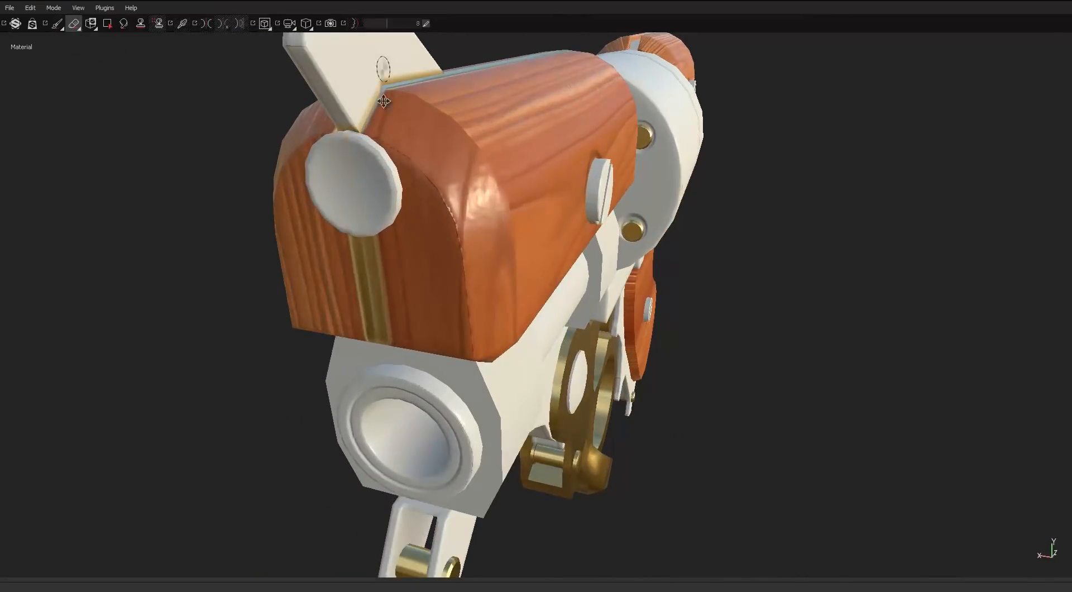
Erase the stray gold paint along the base of the front sight.
{"action": "middle_click_drag", "start_coordinate": [384, 101], "coordinate": [384, 184], "text": "alt"}
{"action": "left_click_drag", "start_coordinate": [384, 185], "coordinate": [329, 223], "text": "alt"}
{"action": "left_click_drag", "start_coordinate": [459, 176], "coordinate": [364, 243], "text": "alt"}
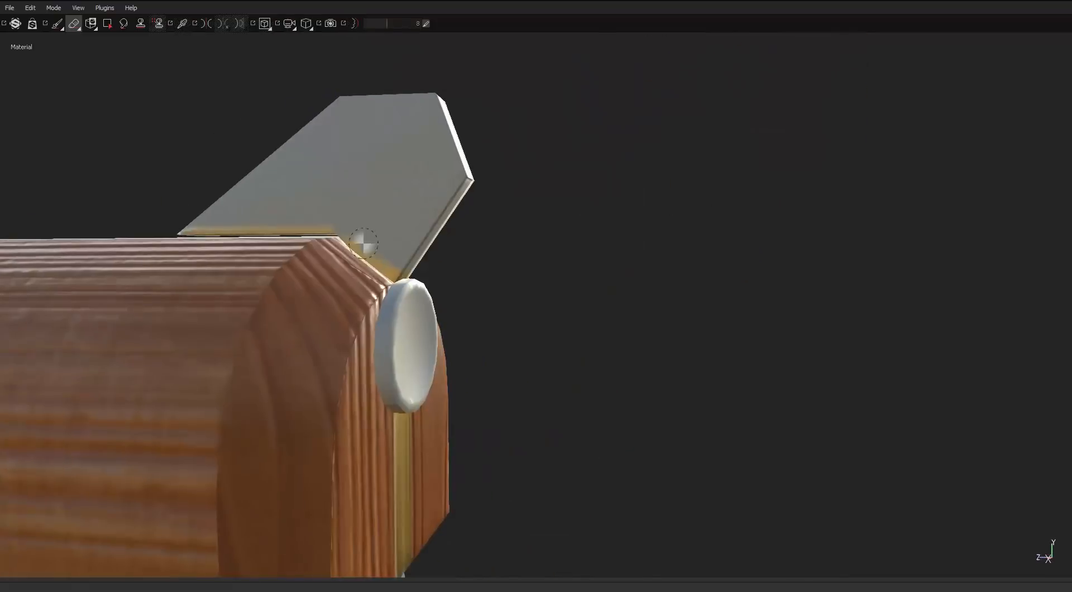
{"action": "left_click_drag", "start_coordinate": [257, 227], "coordinate": [206, 224]}
{"action": "right_click_drag", "start_coordinate": [207, 224], "coordinate": [163, 196], "text": "alt"}
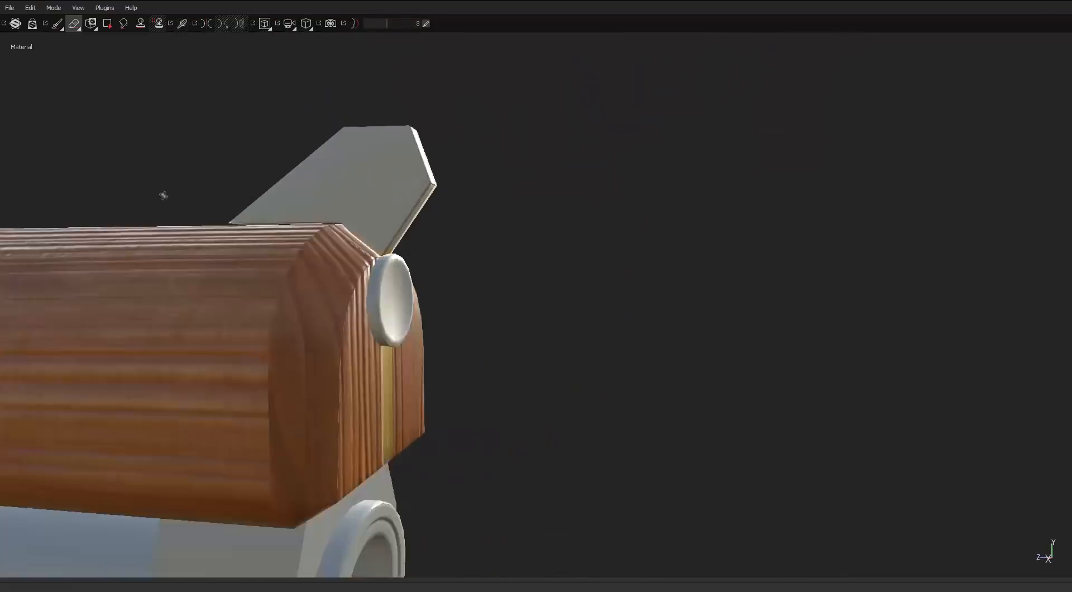
Paint the round pin at the end of the side plate above the grip gold.
{"action": "left_click_drag", "start_coordinate": [163, 196], "coordinate": [54, 250], "text": "alt"}
{"action": "right_click_drag", "start_coordinate": [469, 262], "coordinate": [407, 271], "text": "alt"}
{"action": "mouse_move", "coordinate": [466, 229]}
{"action": "left_mouse_down", "text": "alt"}
{"action": "mouse_move", "coordinate": [395, 254]}
{"action": "mouse_move", "coordinate": [335, 243]}
{"action": "left_mouse_up", "text": "alt"}
{"action": "middle_click_drag", "start_coordinate": [494, 312], "coordinate": [447, 245], "text": "alt"}
{"action": "right_click_drag", "start_coordinate": [335, 242], "coordinate": [437, 219], "text": "alt"}
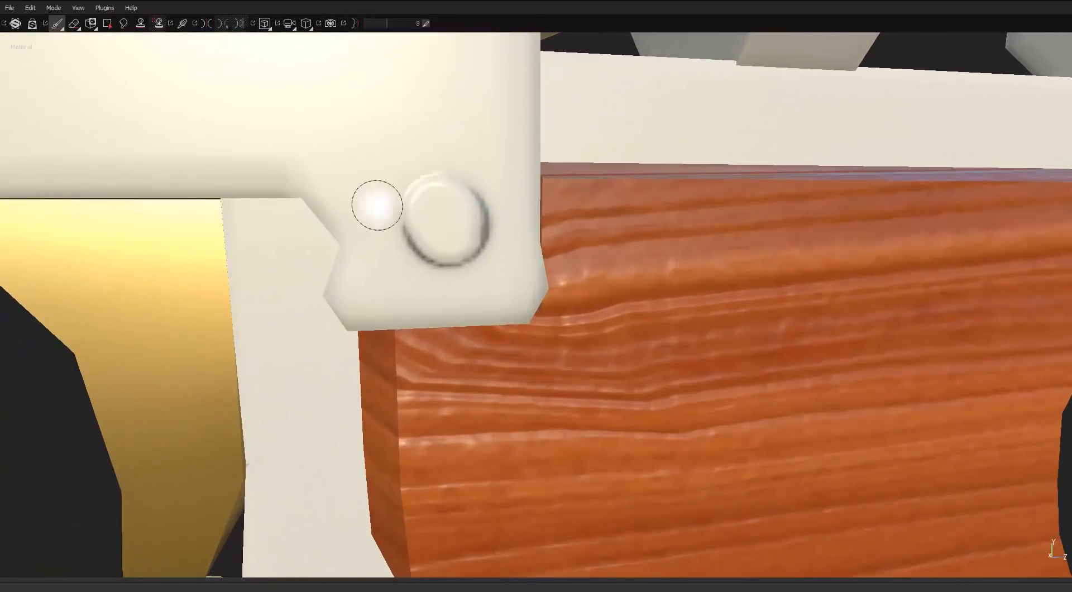
{"action": "left_click_drag", "start_coordinate": [376, 205], "coordinate": [450, 213], "text": "alt"}
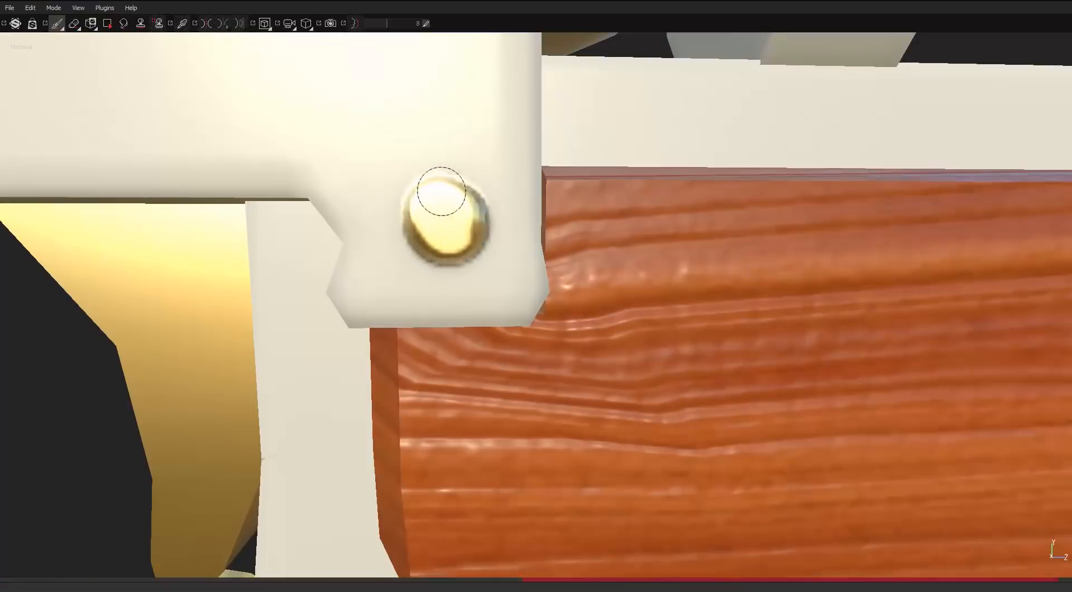
Paint the matching round pin at the end of the opposite side plate gold.
{"action": "right_click_drag", "start_coordinate": [351, 240], "coordinate": [218, 254], "text": "alt"}
{"action": "left_click_drag", "start_coordinate": [564, 223], "coordinate": [358, 237], "text": "alt"}
{"action": "right_click_drag", "start_coordinate": [357, 237], "coordinate": [424, 234], "text": "alt"}
{"action": "middle_click_drag", "start_coordinate": [375, 246], "coordinate": [452, 273], "text": "alt"}
{"action": "mouse_move", "coordinate": [380, 245]}
{"action": "right_mouse_down", "text": "alt"}
{"action": "mouse_move", "coordinate": [420, 253]}
{"action": "mouse_move", "coordinate": [423, 231]}
{"action": "right_mouse_up", "text": "alt"}
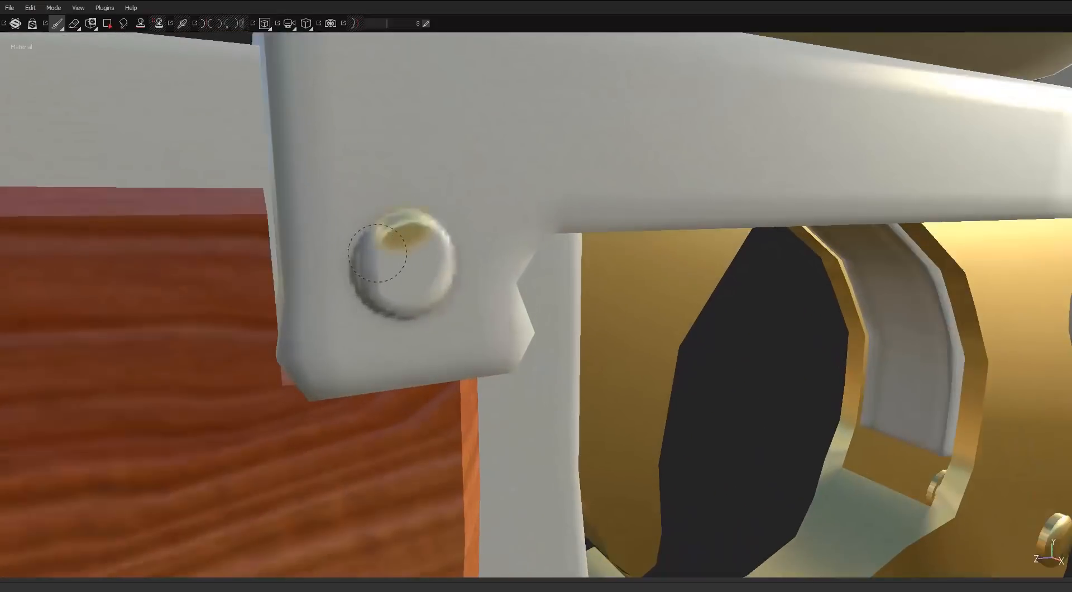
{"action": "left_click_drag", "start_coordinate": [392, 294], "coordinate": [412, 296]}
{"action": "left_click_drag", "start_coordinate": [412, 287], "coordinate": [329, 261], "text": "alt"}
{"action": "left_click_drag", "start_coordinate": [410, 230], "coordinate": [432, 238]}
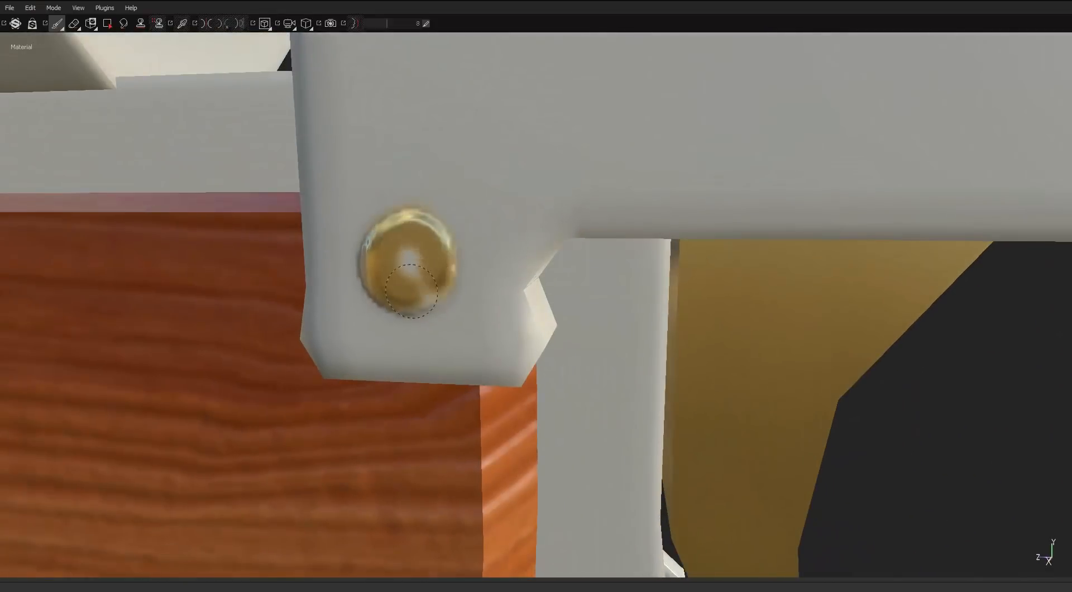
{"action": "left_click", "coordinate": [412, 260]}
{"action": "right_click_drag", "start_coordinate": [412, 260], "coordinate": [206, 262], "text": "alt"}
Add a folder named "Gun Metal" above the Gold folder and give it a black mask.
{"action": "left_click_drag", "start_coordinate": [558, 263], "coordinate": [866, 269], "text": "alt"}
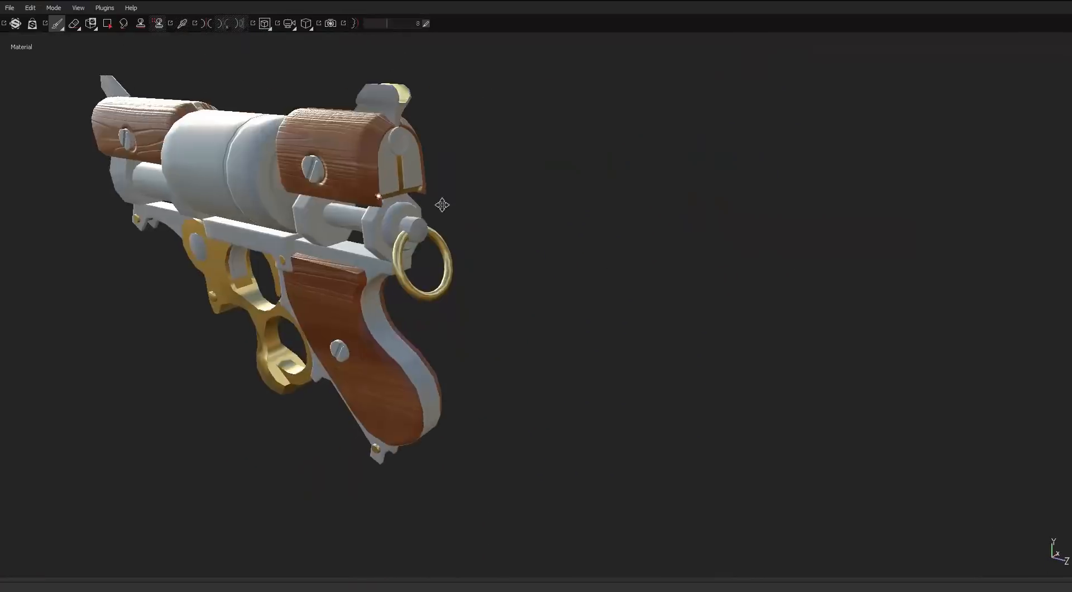
{"action": "middle_click_drag", "start_coordinate": [441, 206], "coordinate": [607, 202], "text": "alt"}
{"action": "key", "text": "Tab"}
{"action": "left_click", "coordinate": [1052, 53]}
{"action": "middle_click_drag", "start_coordinate": [454, 127], "coordinate": [449, 158], "text": "alt"}
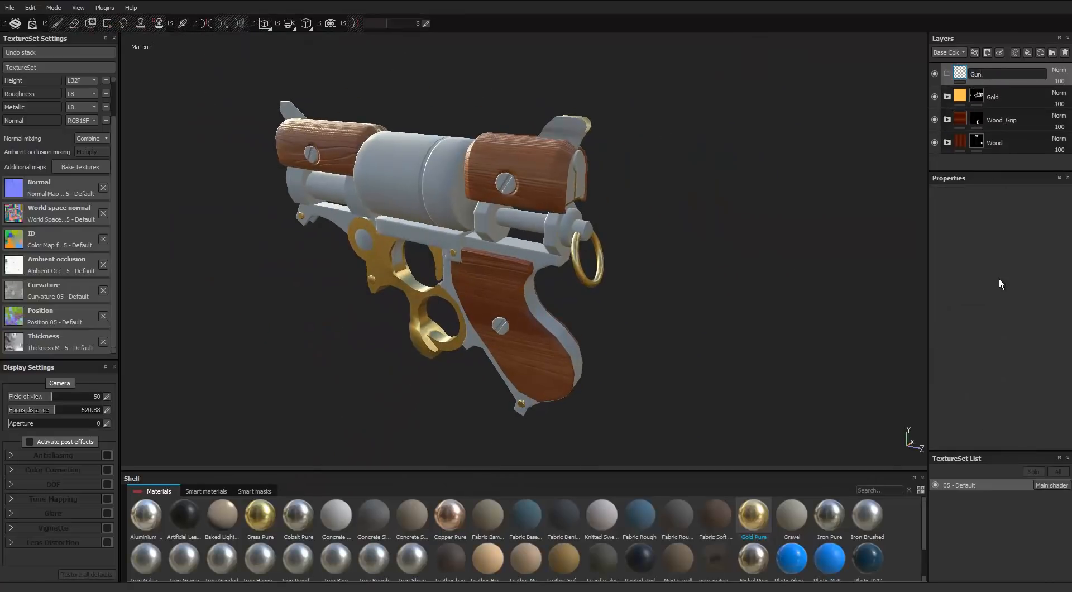
{"action": "type", "text": "Gun Metal"}
{"action": "key", "text": "Return"}
{"action": "right_click", "coordinate": [981, 72]}
{"action": "left_click", "coordinate": [999, 90]}
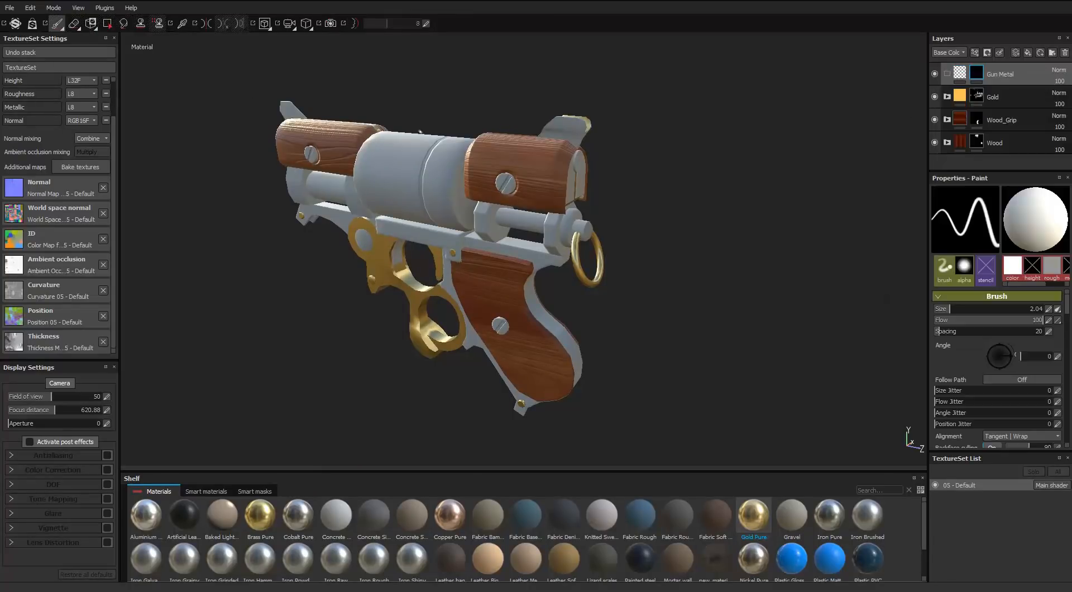
Fill the whole front sight mesh white in the Gun Metal mask with Polygon Fill.
{"action": "left_click", "coordinate": [105, 27]}
{"action": "right_click_drag", "start_coordinate": [553, 132], "coordinate": [592, 114], "text": "alt"}
{"action": "left_click_drag", "start_coordinate": [591, 113], "coordinate": [545, 123], "text": "alt"}
{"action": "right_click_drag", "start_coordinate": [545, 123], "coordinate": [569, 124], "text": "alt"}
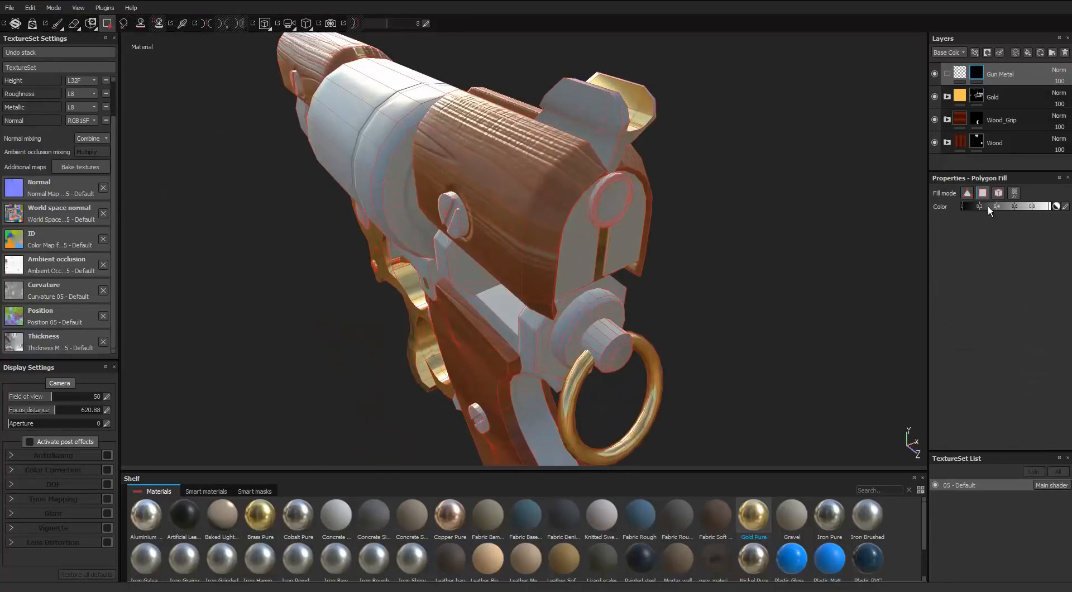
{"action": "left_click_drag", "start_coordinate": [616, 129], "coordinate": [611, 118], "text": "alt"}
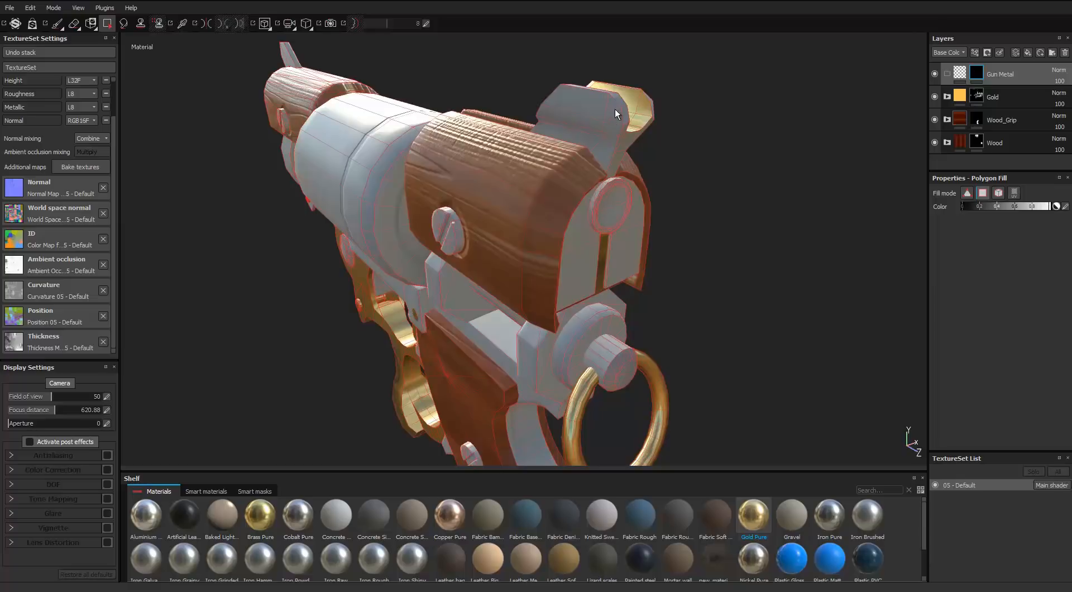
{"action": "left_click_drag", "start_coordinate": [643, 192], "coordinate": [880, 258], "text": "alt"}
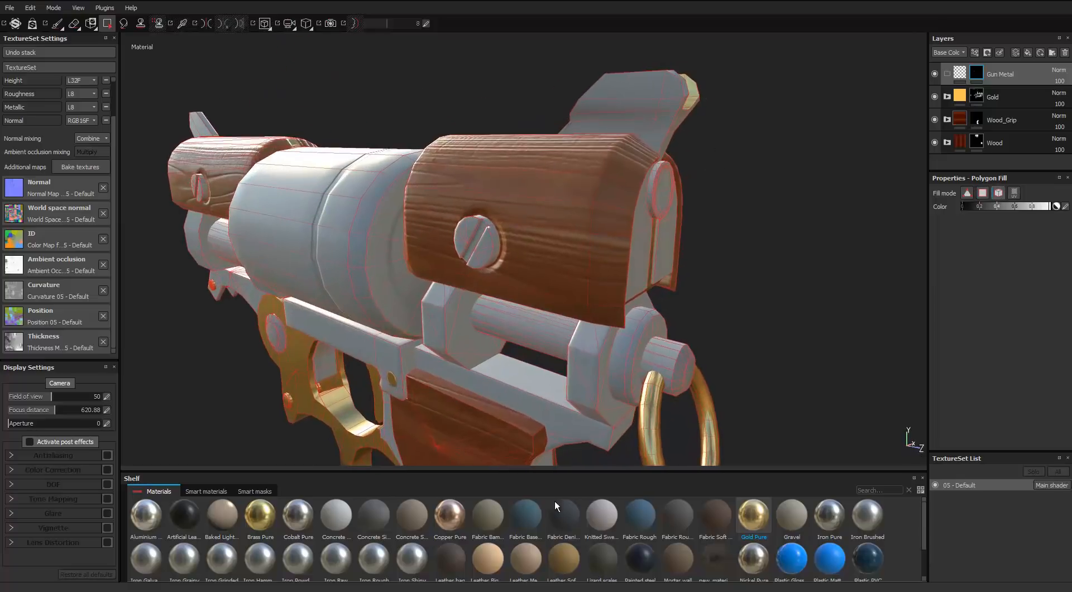
Place the Steel Rust and Wear material inside the Gun Metal folder.
{"action": "scroll", "coordinate": [555, 501], "scroll_direction": "down", "scroll_amount": 3}
{"action": "mouse_move", "coordinate": [414, 559]}
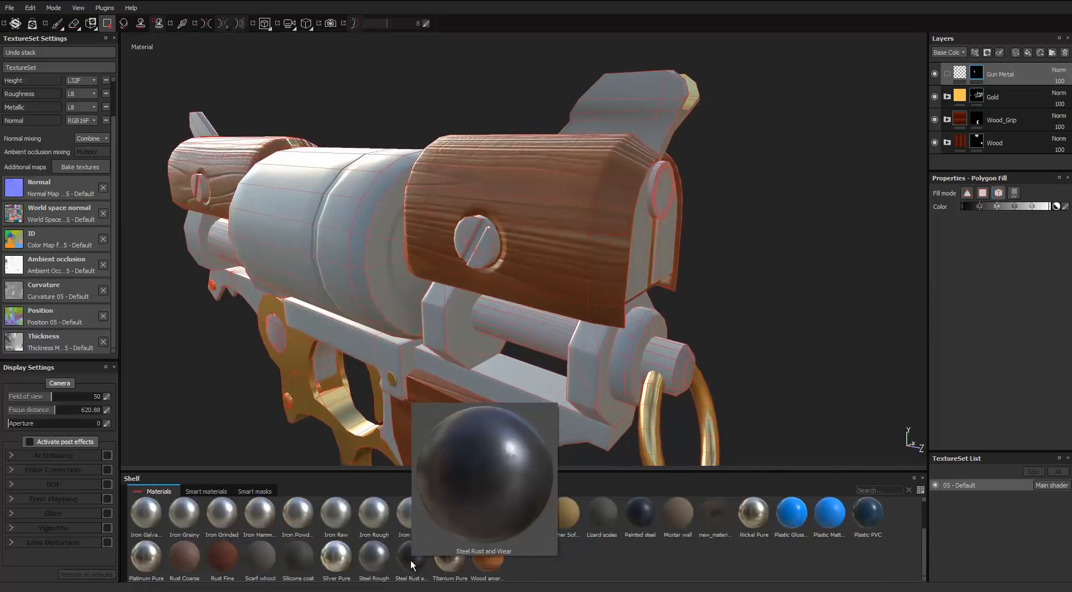
{"action": "left_click_drag", "start_coordinate": [411, 561], "coordinate": [981, 78]}
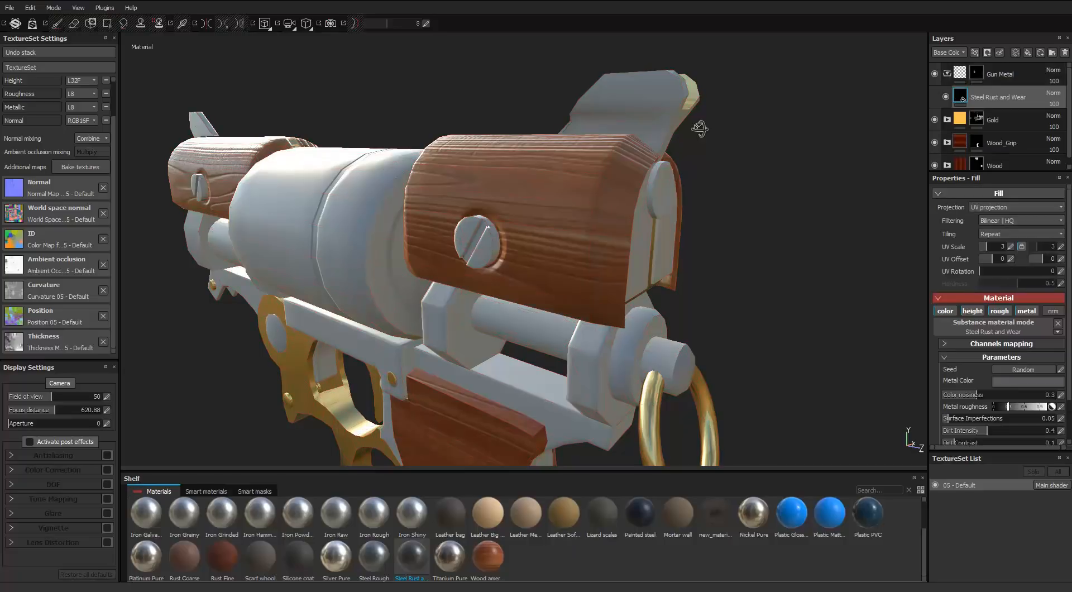
{"action": "left_click_drag", "start_coordinate": [699, 128], "coordinate": [793, 82], "text": "alt"}
{"action": "right_click_drag", "start_coordinate": [794, 83], "coordinate": [773, 153], "text": "alt"}
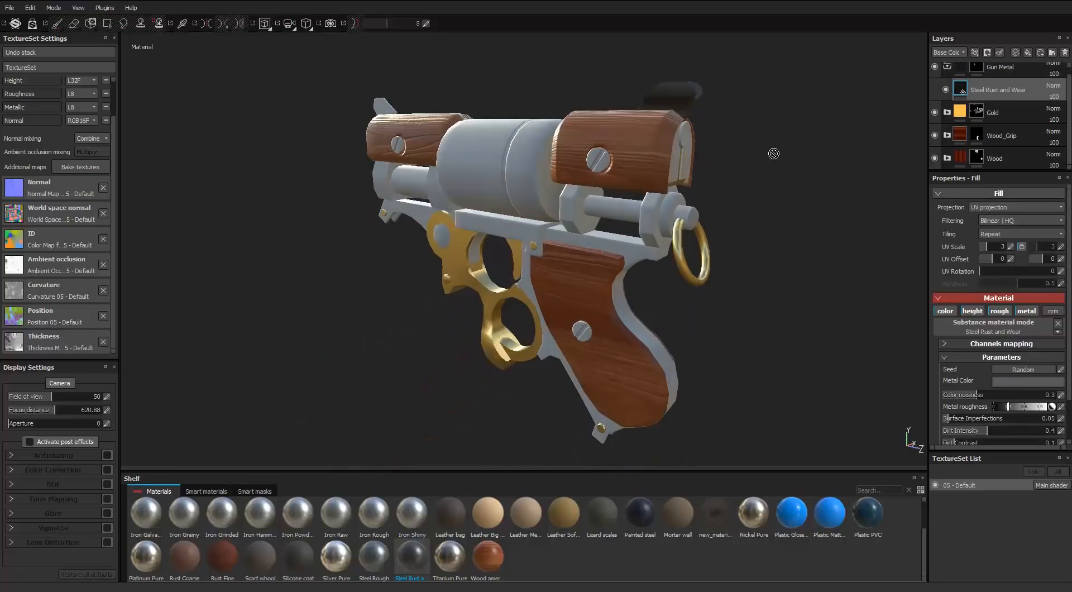
Fill the revolver's cylinder in the Gun Metal mask with Polygon Fill.
{"action": "left_click", "coordinate": [992, 82]}
{"action": "left_click", "coordinate": [488, 179]}
{"action": "mouse_move", "coordinate": [385, 178]}
{"action": "left_mouse_down", "text": "alt"}
{"action": "mouse_move", "coordinate": [457, 170]}
{"action": "mouse_move", "coordinate": [318, 200]}
{"action": "mouse_move", "coordinate": [318, 110]}
{"action": "mouse_move", "coordinate": [385, 120]}
{"action": "left_mouse_up", "text": "alt"}
{"action": "left_click", "coordinate": [56, 24]}
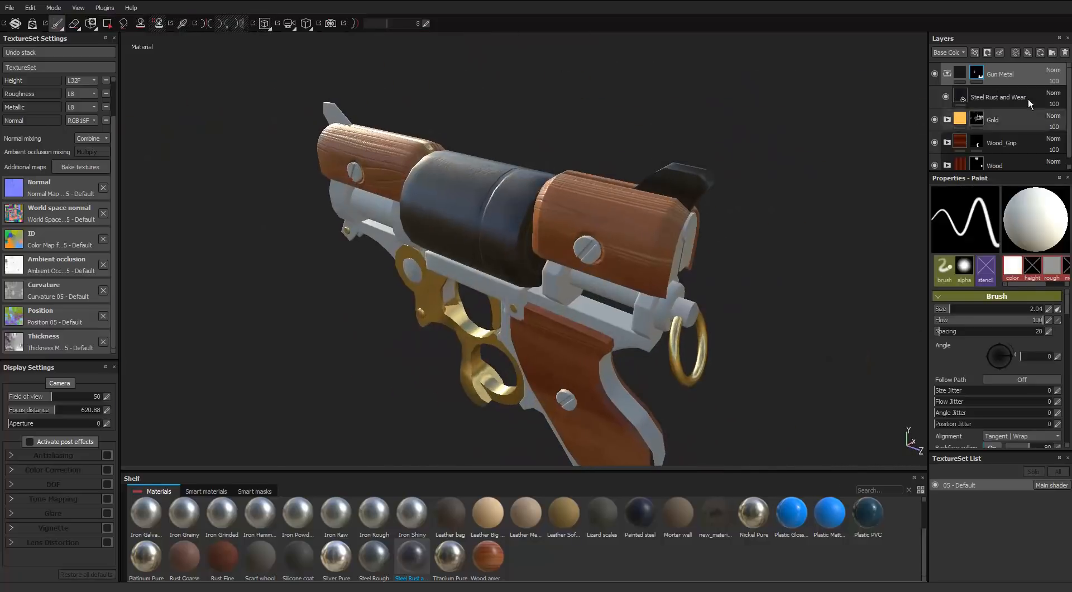
Replace the Steel Rust and Wear layer in the Gun Metal folder with the Steel Gun Mat smart material.
{"action": "left_click", "coordinate": [1029, 100]}
{"action": "left_click", "coordinate": [1065, 53]}
{"action": "left_click", "coordinate": [206, 491]}
{"action": "scroll", "coordinate": [370, 541], "scroll_direction": "down", "scroll_amount": 5}
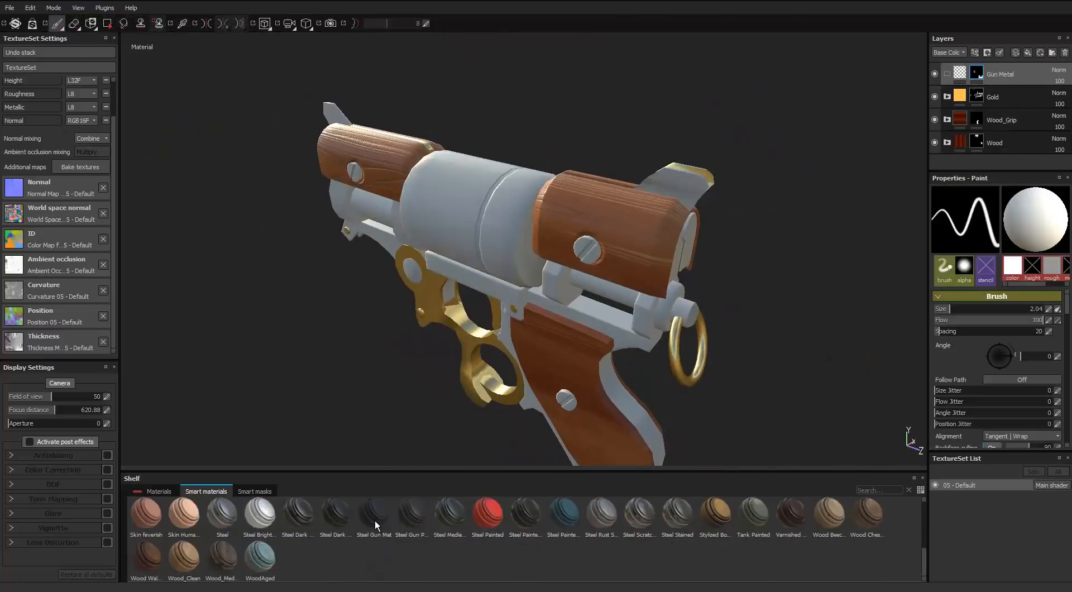
{"action": "left_click_drag", "start_coordinate": [1006, 76], "coordinate": [1000, 78]}
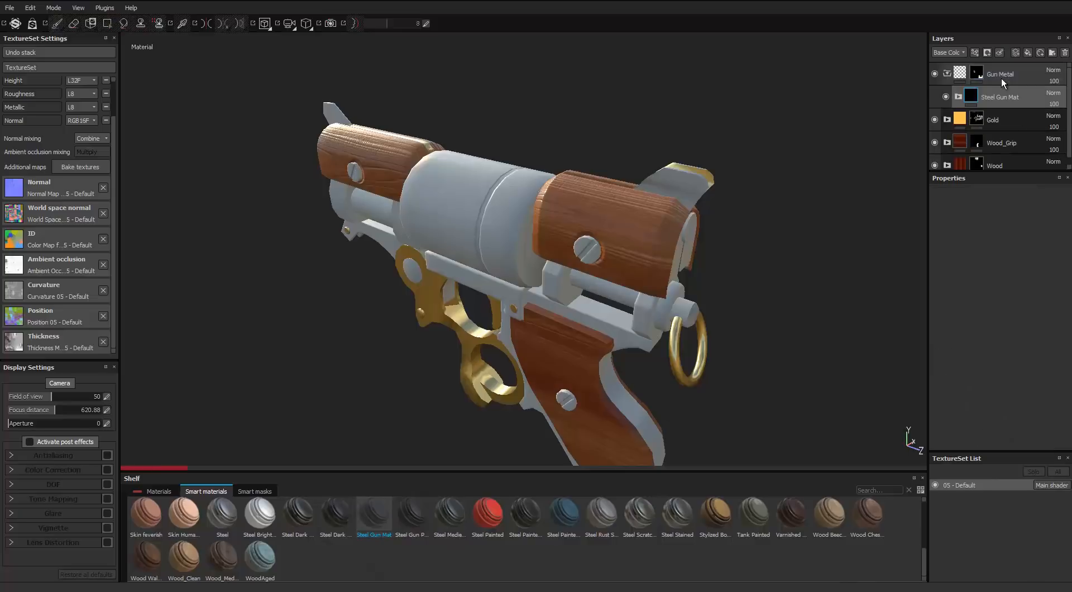
{"action": "scroll", "coordinate": [677, 138], "scroll_direction": "up", "scroll_amount": 4}
{"action": "left_click", "coordinate": [995, 76]}
{"action": "left_click_drag", "start_coordinate": [793, 118], "coordinate": [720, 126], "text": "alt"}
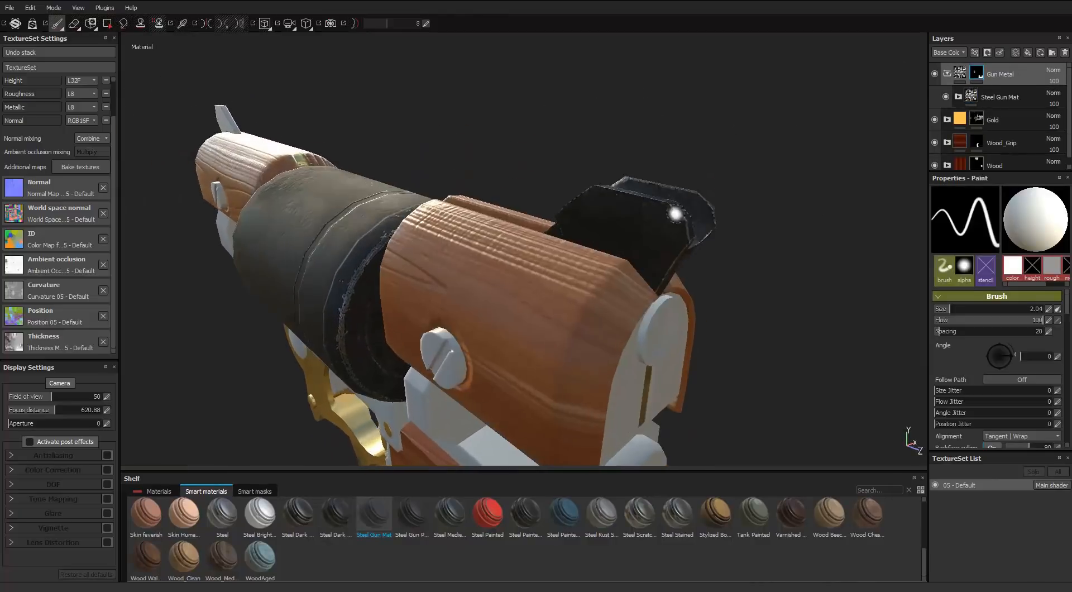
Clear the front sight mesh from the Gun Metal mask with a black Polygon Fill.
{"action": "key", "text": "4"}
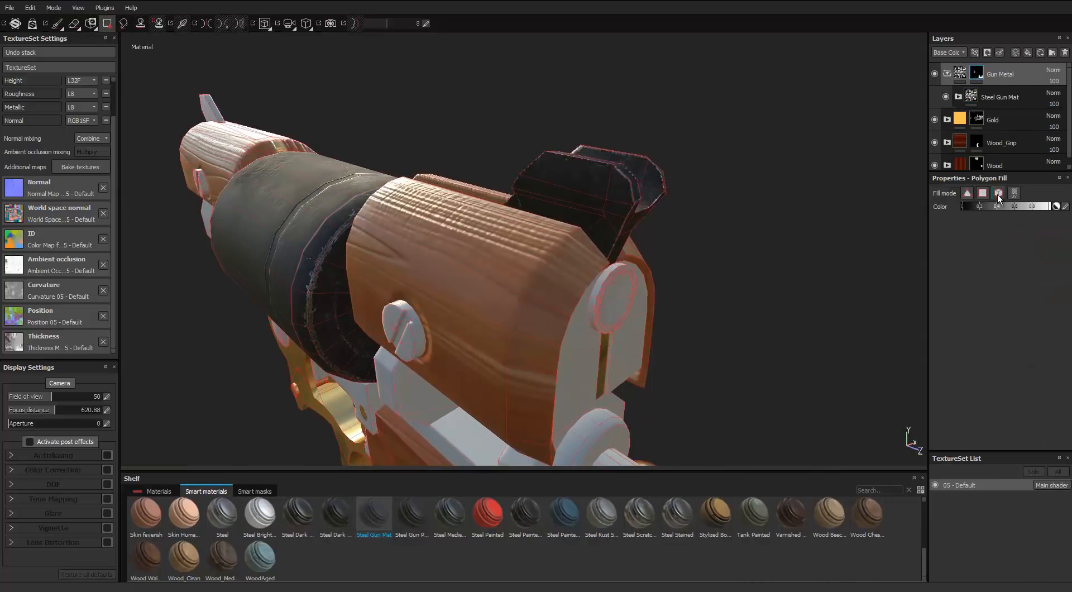
{"action": "key", "text": "ctrl+z"}
{"action": "left_click_drag", "start_coordinate": [641, 189], "coordinate": [605, 218], "text": "alt"}
Fill the outer side faces of the front sight white in the Gun Metal mask using the UV layout.
{"action": "key", "text": "F3"}
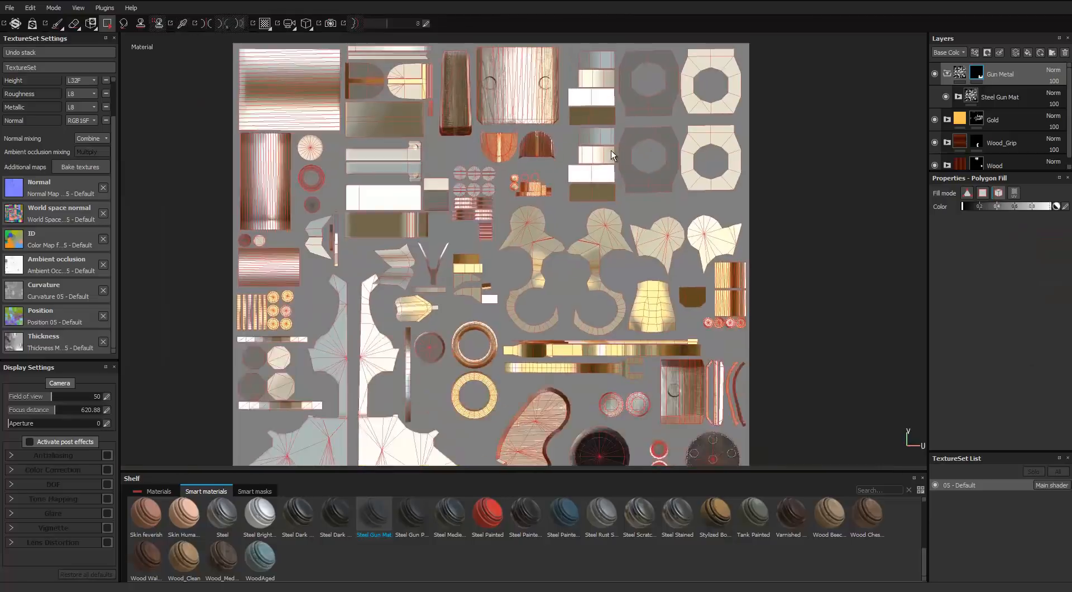
{"action": "scroll", "coordinate": [614, 315], "scroll_direction": "up", "scroll_amount": 2}
{"action": "middle_click_drag", "start_coordinate": [614, 315], "coordinate": [673, 181], "text": "alt"}
{"action": "scroll", "coordinate": [412, 129], "scroll_direction": "up", "scroll_amount": 8}
{"action": "scroll", "coordinate": [366, 162], "scroll_direction": "down", "scroll_amount": 6}
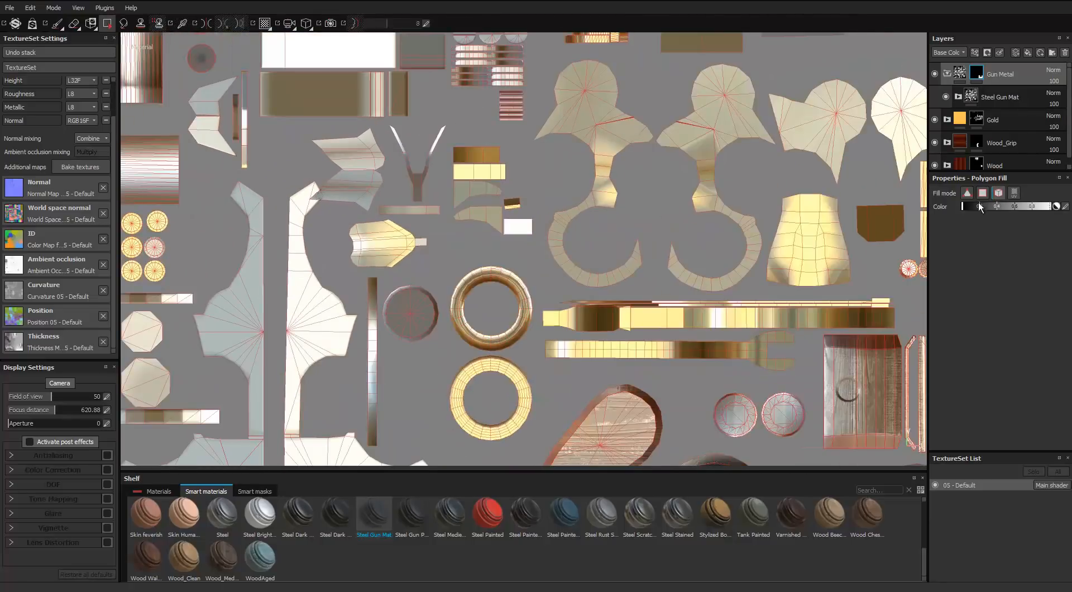
{"action": "scroll", "coordinate": [373, 193], "scroll_direction": "up", "scroll_amount": 2}
{"action": "scroll", "coordinate": [377, 160], "scroll_direction": "up", "scroll_amount": 2}
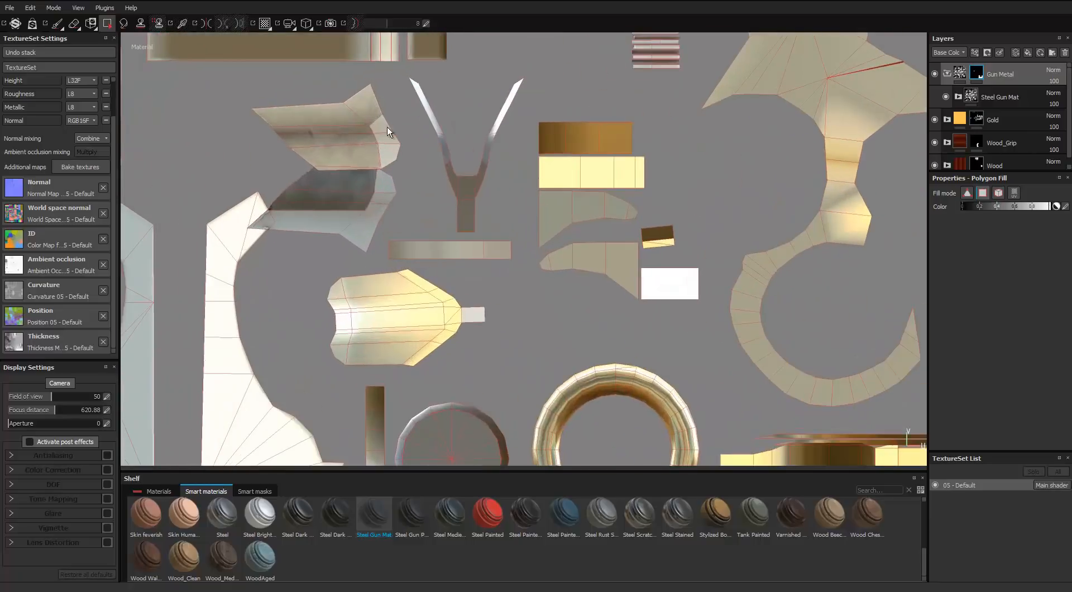
{"action": "left_click", "coordinate": [362, 213]}
{"action": "scroll", "coordinate": [406, 193], "scroll_direction": "down", "scroll_amount": 4}
{"action": "key", "text": "F2"}
{"action": "left_click_drag", "start_coordinate": [467, 190], "coordinate": [522, 206], "text": "alt"}
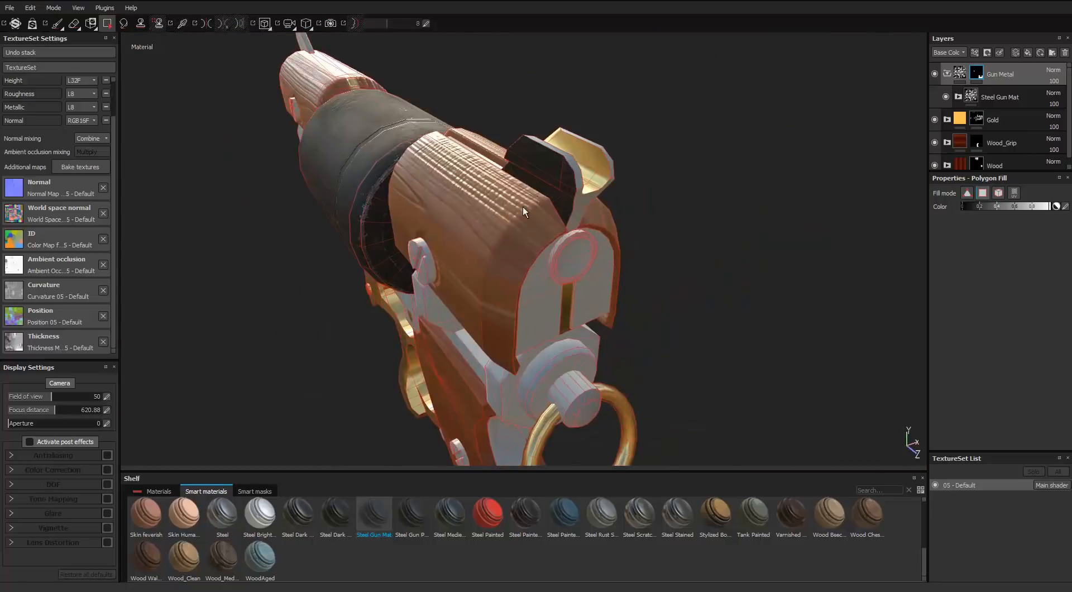
Fill the front sight's V-shaped UV island and the narrow strip below it in the Gun Metal mask.
{"action": "key", "text": "F3"}
{"action": "scroll", "coordinate": [439, 191], "scroll_direction": "up", "scroll_amount": 3}
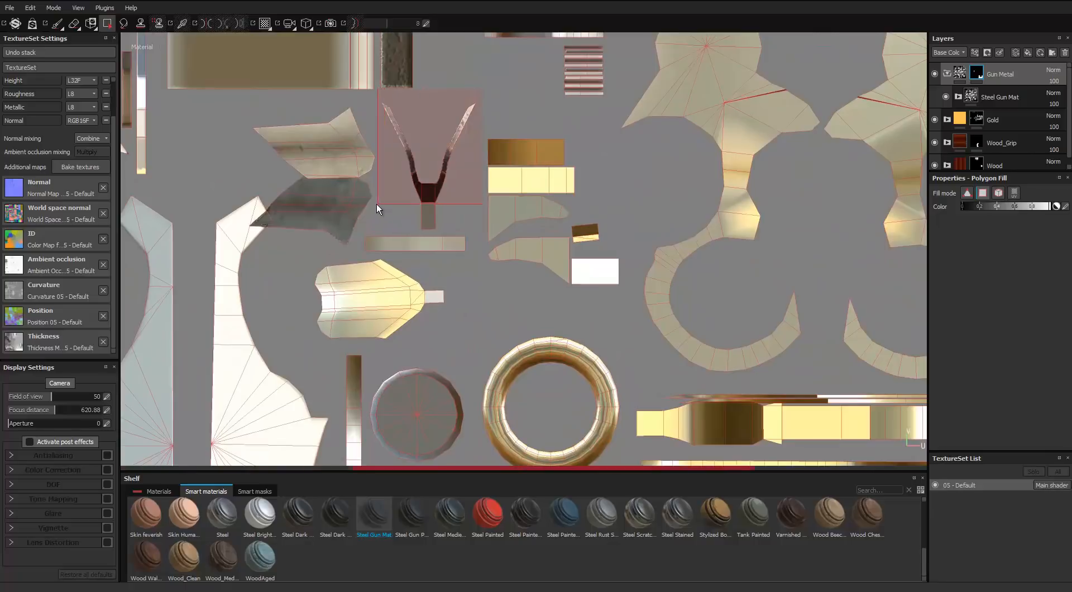
{"action": "left_click_drag", "start_coordinate": [388, 247], "coordinate": [457, 248]}
{"action": "key", "text": "F2"}
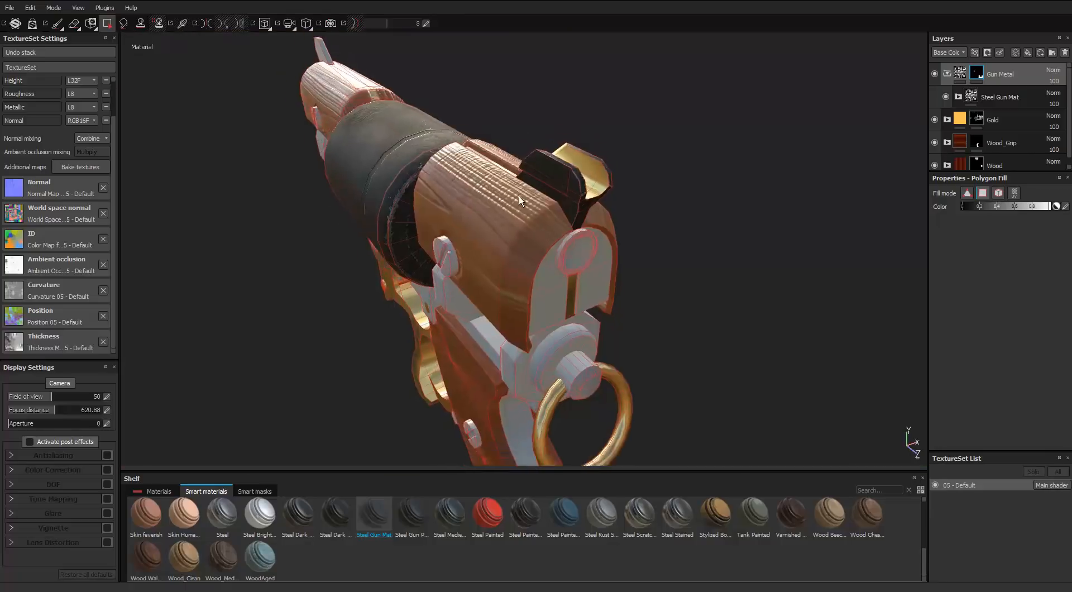
Clear the gold from the front sight's inner channel and fill that channel in the Gun Metal mask instead.
{"action": "scroll", "coordinate": [518, 196], "scroll_direction": "up", "scroll_amount": 3}
{"action": "left_click_drag", "start_coordinate": [518, 196], "coordinate": [441, 212], "text": "alt"}
{"action": "scroll", "coordinate": [550, 169], "scroll_direction": "down", "scroll_amount": 3}
{"action": "scroll", "coordinate": [551, 168], "scroll_direction": "up", "scroll_amount": 3}
{"action": "left_click_drag", "start_coordinate": [550, 168], "coordinate": [626, 123], "text": "alt"}
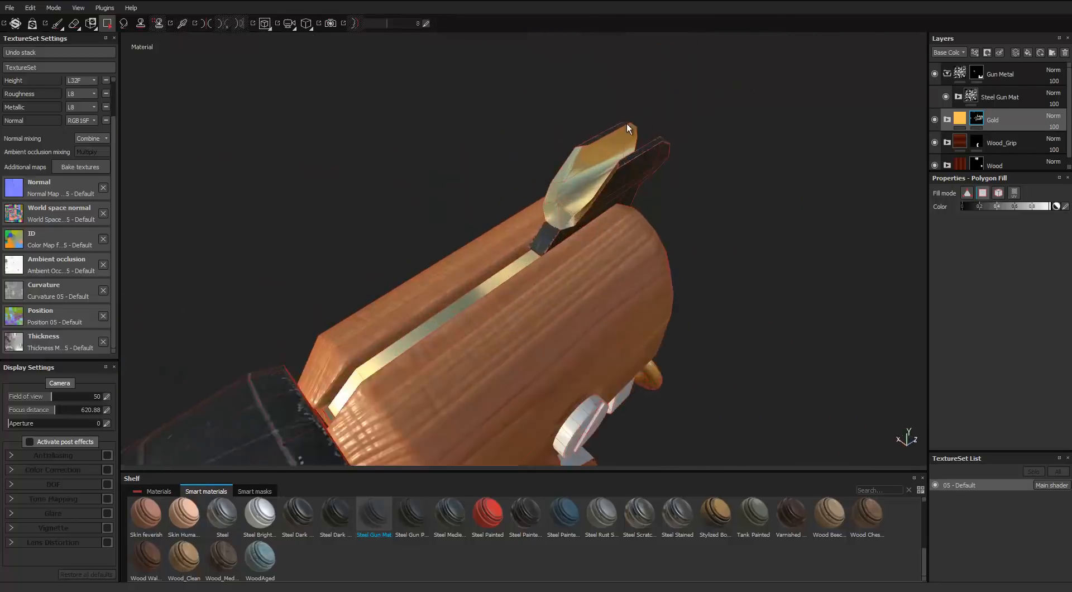
{"action": "right_click_drag", "start_coordinate": [627, 123], "coordinate": [870, 158], "text": "alt"}
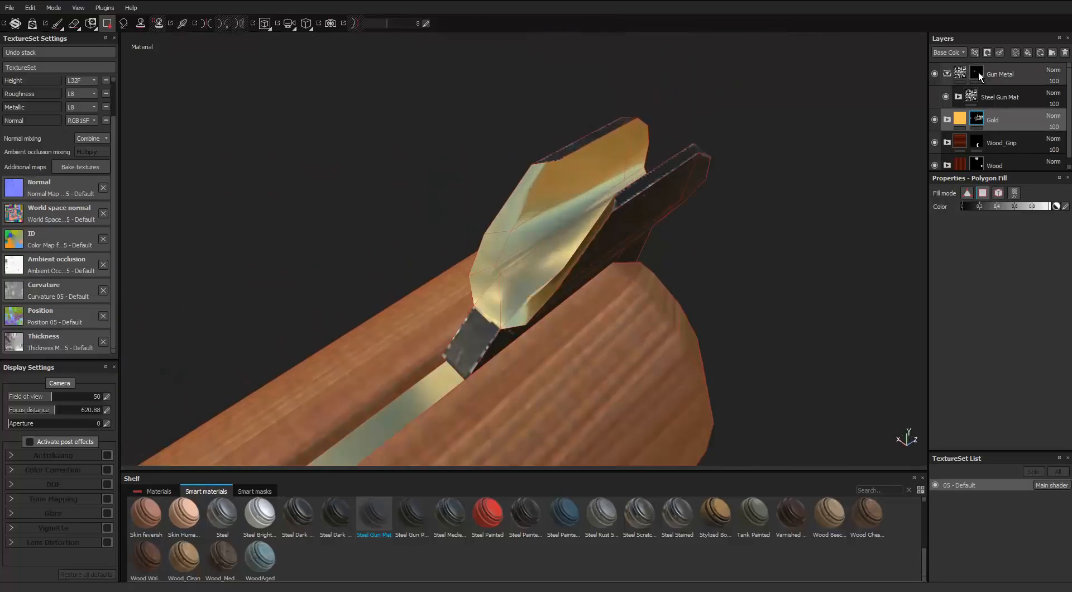
{"action": "left_click_drag", "start_coordinate": [646, 180], "coordinate": [678, 246], "text": "alt"}
{"action": "left_click", "coordinate": [977, 118]}
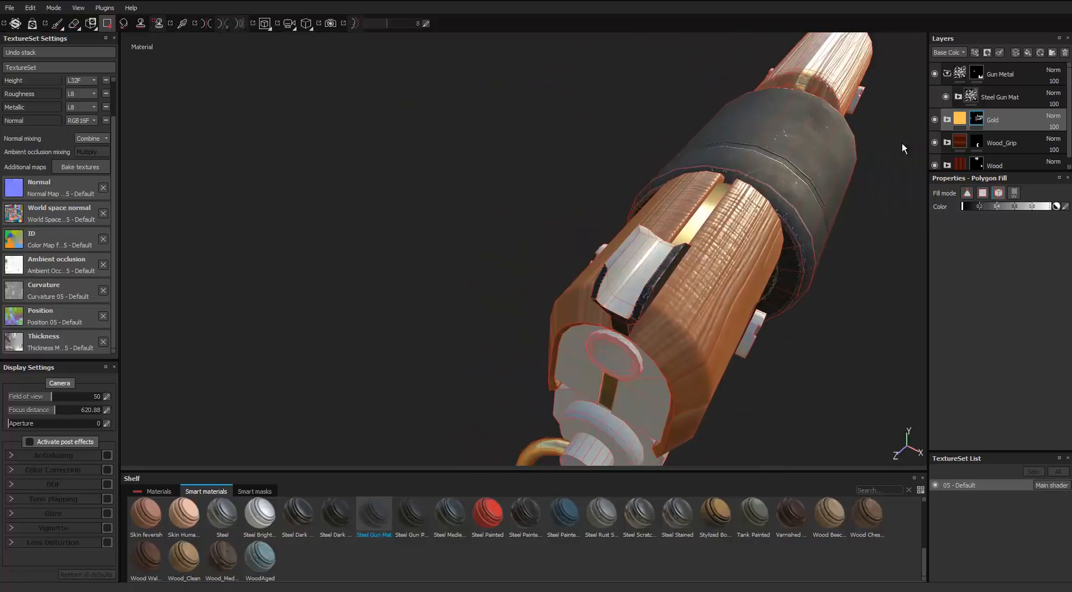
{"action": "left_click_drag", "start_coordinate": [1007, 206], "coordinate": [1051, 207]}
{"action": "left_click", "coordinate": [636, 274]}
Fill the rod near the ring, its hexagonal collars and the gun's frame in the Gun Metal mask.
{"action": "left_click_drag", "start_coordinate": [692, 246], "coordinate": [826, 224], "text": "alt"}
{"action": "right_click_drag", "start_coordinate": [715, 225], "coordinate": [604, 270], "text": "alt"}
{"action": "middle_click_drag", "start_coordinate": [603, 270], "coordinate": [765, 148], "text": "alt"}
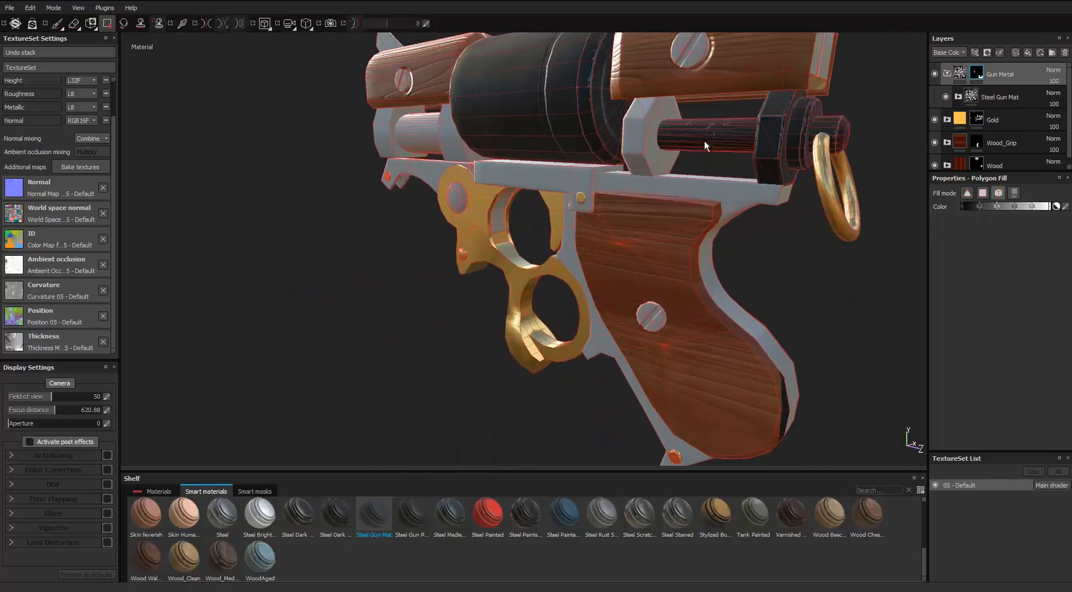
{"action": "right_click_drag", "start_coordinate": [654, 208], "coordinate": [603, 211], "text": "alt"}
{"action": "mouse_move", "coordinate": [602, 210]}
{"action": "left_mouse_down", "text": "alt"}
{"action": "mouse_move", "coordinate": [643, 213]}
{"action": "mouse_move", "coordinate": [601, 209]}
{"action": "left_mouse_up", "text": "alt"}
{"action": "left_click", "coordinate": [57, 24]}
{"action": "mouse_move", "coordinate": [693, 189]}
{"action": "left_mouse_down", "text": "alt"}
{"action": "mouse_move", "coordinate": [453, 171]}
{"action": "mouse_move", "coordinate": [480, 153]}
{"action": "left_mouse_up", "text": "alt"}
{"action": "right_click_drag", "start_coordinate": [480, 154], "coordinate": [526, 110], "text": "alt"}
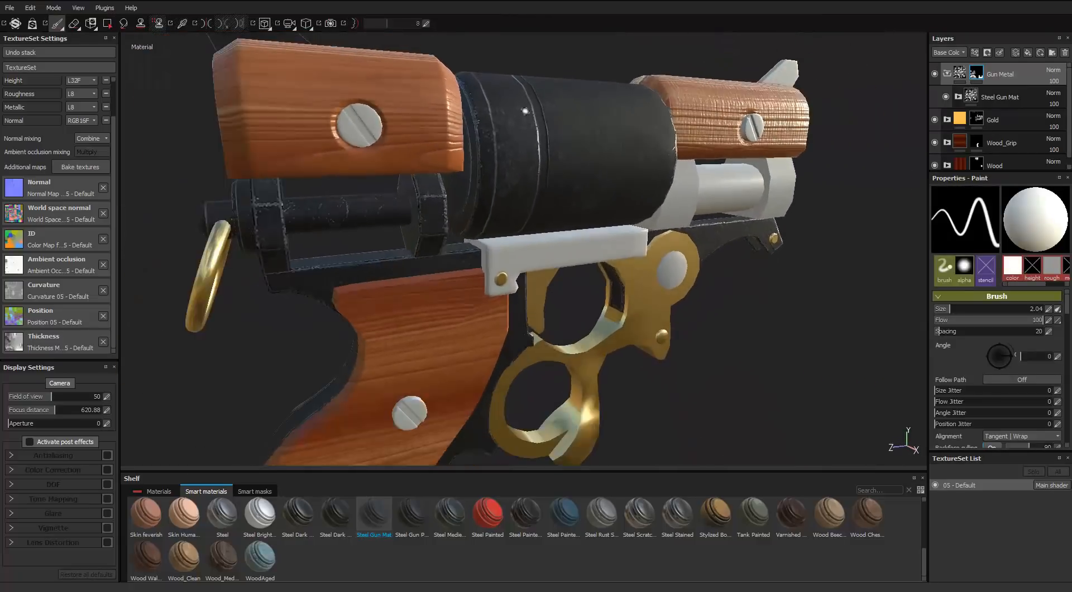
{"action": "left_click_drag", "start_coordinate": [527, 110], "coordinate": [486, 145], "text": "alt"}
Replace Steel Gun Mat in the Gun Metal folder with the Steel Gun Painted smart material.
{"action": "left_click", "coordinate": [414, 524]}
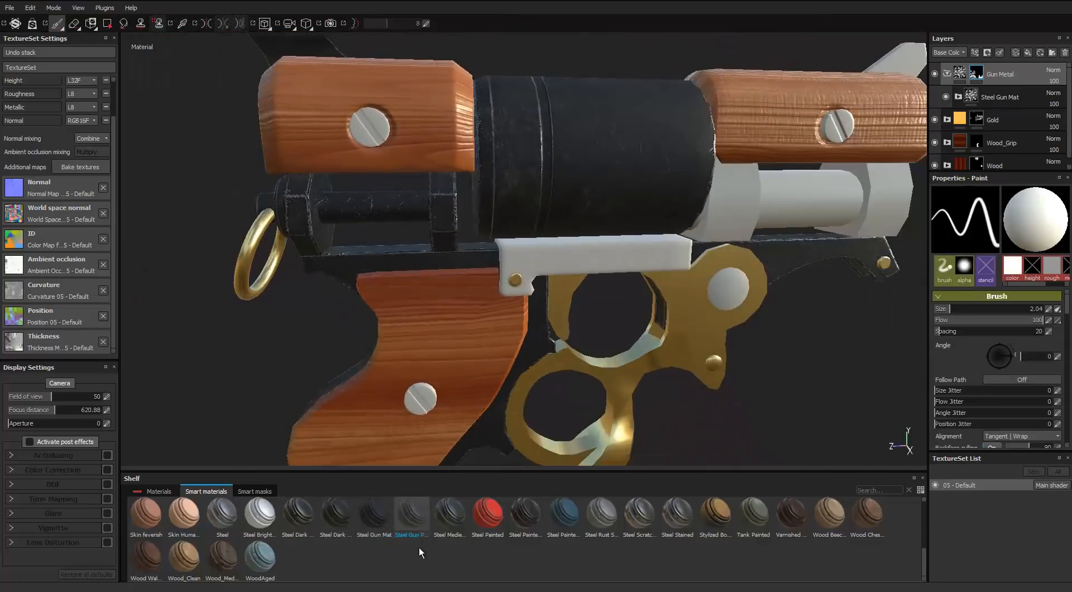
{"action": "left_click", "coordinate": [989, 97]}
{"action": "key", "text": "Delete"}
{"action": "left_click_drag", "start_coordinate": [999, 77], "coordinate": [999, 77]}
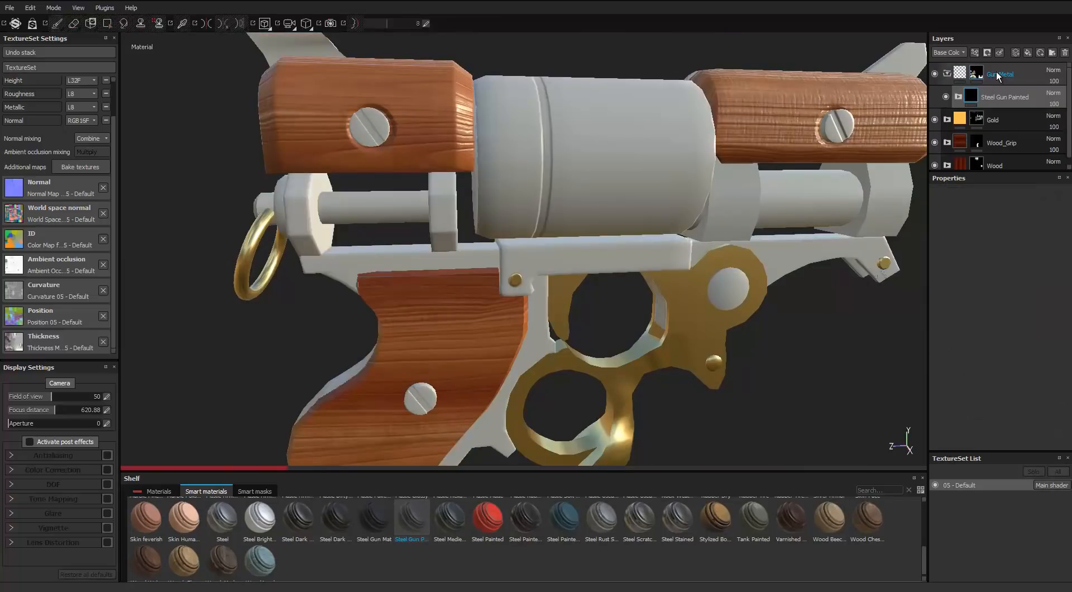
{"action": "right_click_drag", "start_coordinate": [819, 138], "coordinate": [659, 162], "text": "alt"}
{"action": "mouse_move", "coordinate": [380, 184]}
{"action": "left_mouse_down", "text": "alt"}
{"action": "mouse_move", "coordinate": [621, 194]}
{"action": "mouse_move", "coordinate": [483, 103]}
{"action": "mouse_move", "coordinate": [531, 133]}
{"action": "left_mouse_up", "text": "alt"}
{"action": "right_click_drag", "start_coordinate": [871, 148], "coordinate": [758, 153], "text": "alt"}
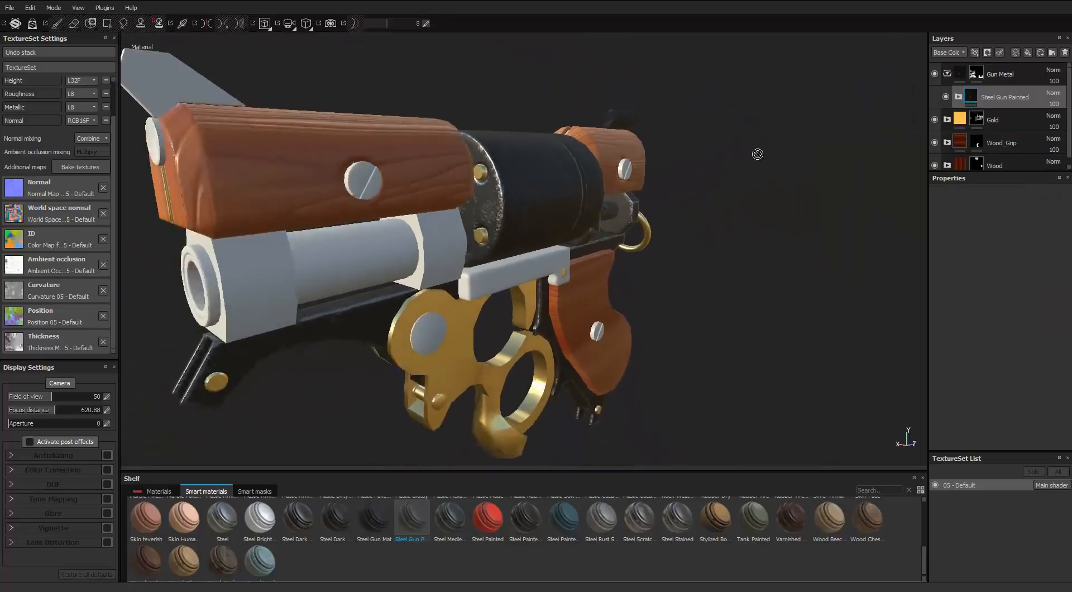
{"action": "left_click_drag", "start_coordinate": [758, 154], "coordinate": [877, 148], "text": "alt"}
{"action": "left_click", "coordinate": [977, 119]}
{"action": "key", "text": "4"}
{"action": "scroll", "coordinate": [598, 175], "scroll_direction": "up", "scroll_amount": 5}
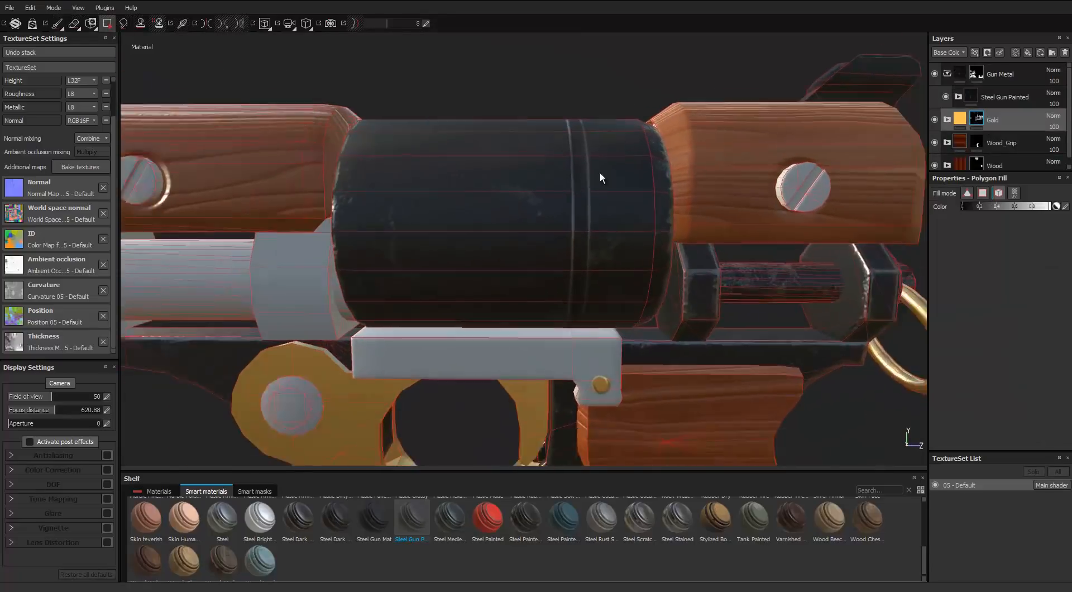
{"action": "left_click_drag", "start_coordinate": [653, 193], "coordinate": [610, 198], "text": "alt"}
{"action": "left_click", "coordinate": [57, 24]}
{"action": "right_click_drag", "start_coordinate": [595, 126], "coordinate": [809, 132], "text": "alt"}
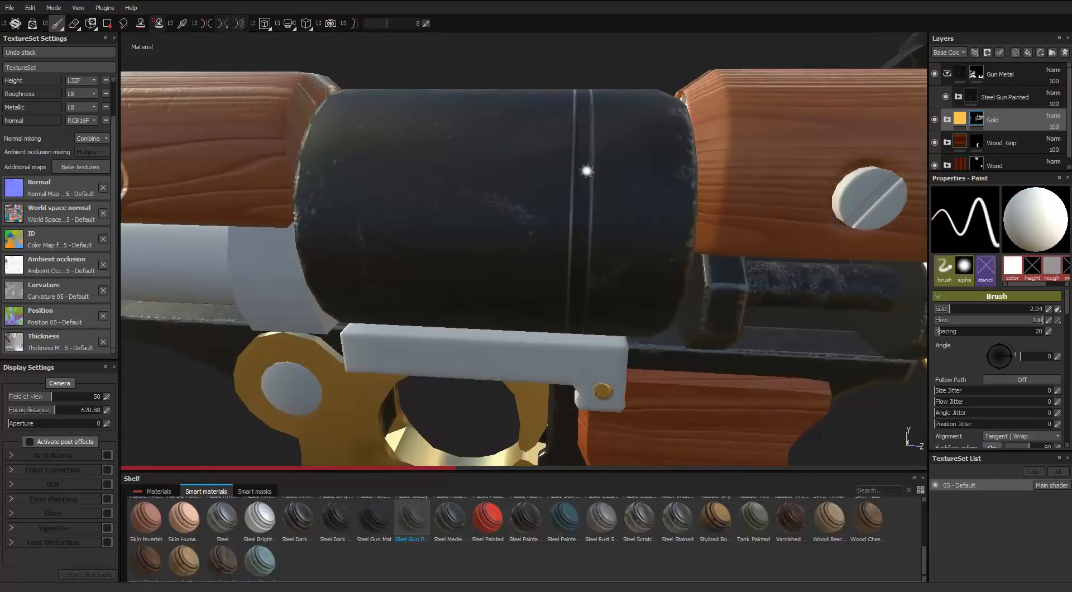
Erase the gun metal from the Gun Metal mask in straight lines along the narrow grooved band on the cylinder's UV island.
{"action": "left_click", "coordinate": [74, 25]}
{"action": "scroll", "coordinate": [569, 157], "scroll_direction": "up", "scroll_amount": 3}
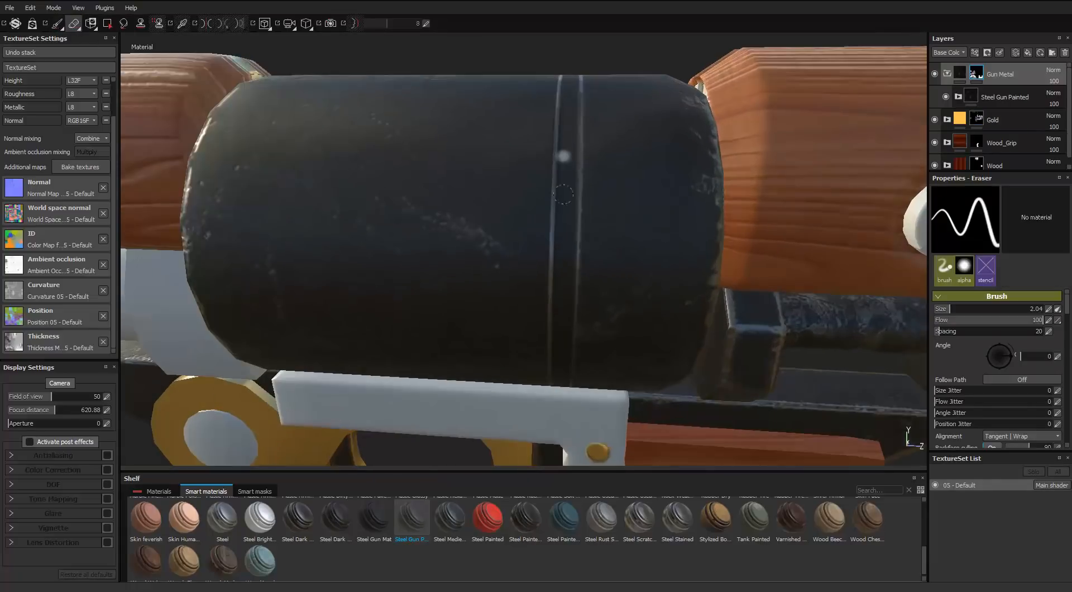
{"action": "key", "text": "F3"}
{"action": "scroll", "coordinate": [590, 157], "scroll_direction": "down", "scroll_amount": 5}
{"action": "scroll", "coordinate": [622, 303], "scroll_direction": "up", "scroll_amount": 5}
{"action": "key", "text": "Tab"}
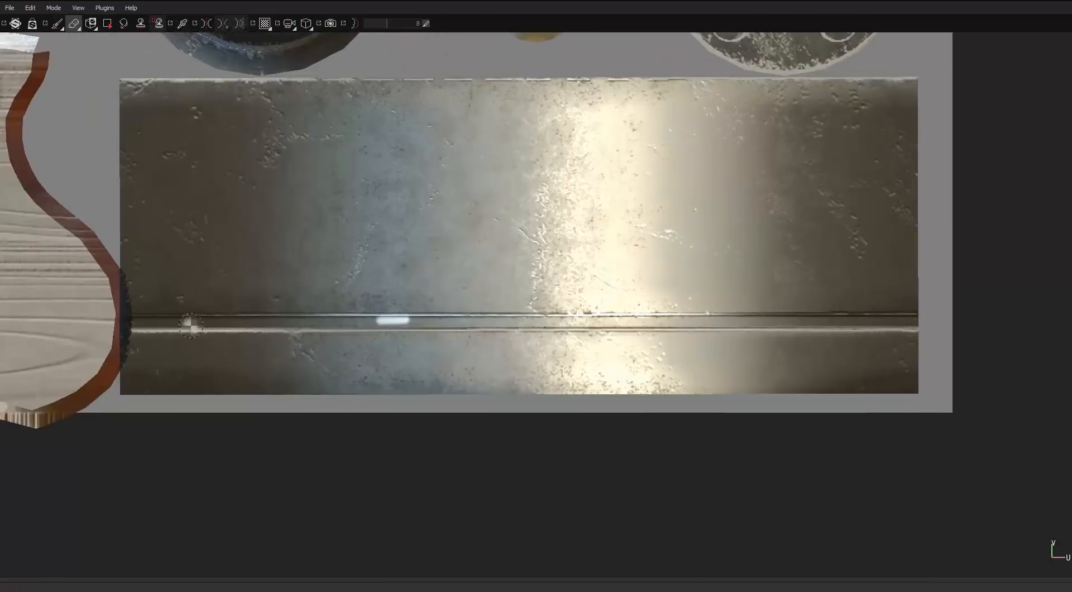
{"action": "scroll", "coordinate": [186, 321], "scroll_direction": "down", "scroll_amount": 3}
{"action": "scroll", "coordinate": [173, 320], "scroll_direction": "up", "scroll_amount": 2}
{"action": "scroll", "coordinate": [173, 320], "scroll_direction": "down", "scroll_amount": 1}
{"action": "scroll", "coordinate": [208, 311], "scroll_direction": "up", "scroll_amount": 3}
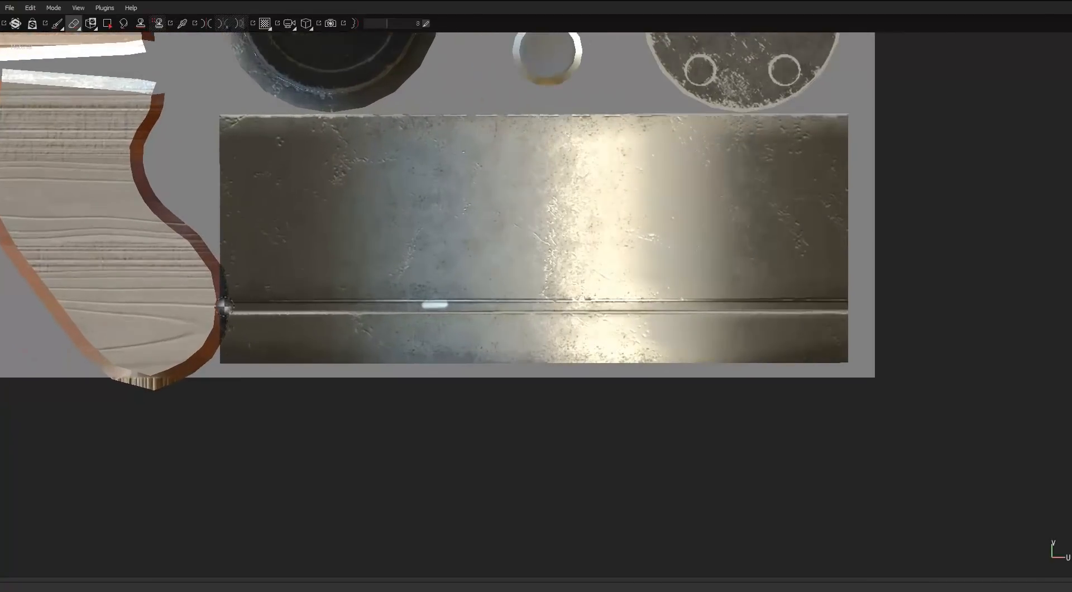
{"action": "left_click", "coordinate": [845, 303], "text": "shift"}
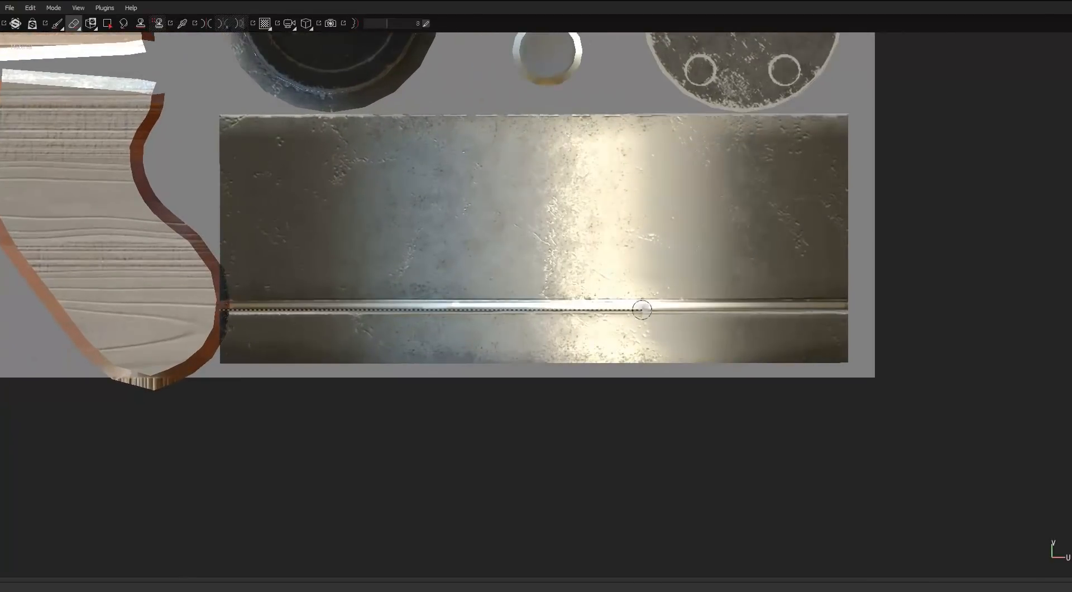
{"action": "left_click", "coordinate": [843, 309], "text": "shift"}
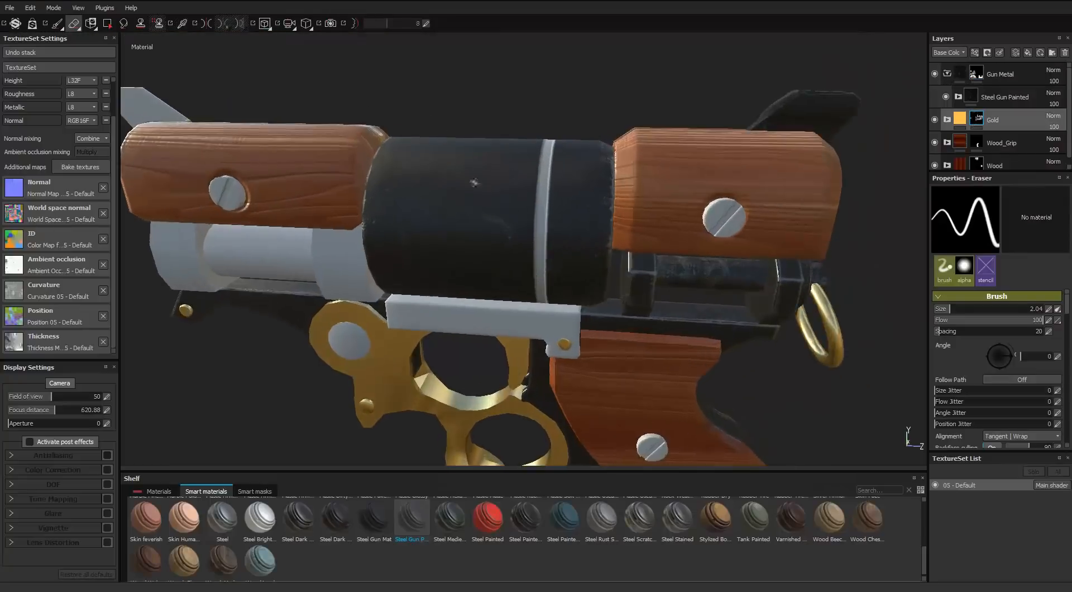
Paint a straight line along the cylinder's grooved band in the Gold mask.
{"action": "scroll", "coordinate": [553, 175], "scroll_direction": "up", "scroll_amount": 5}
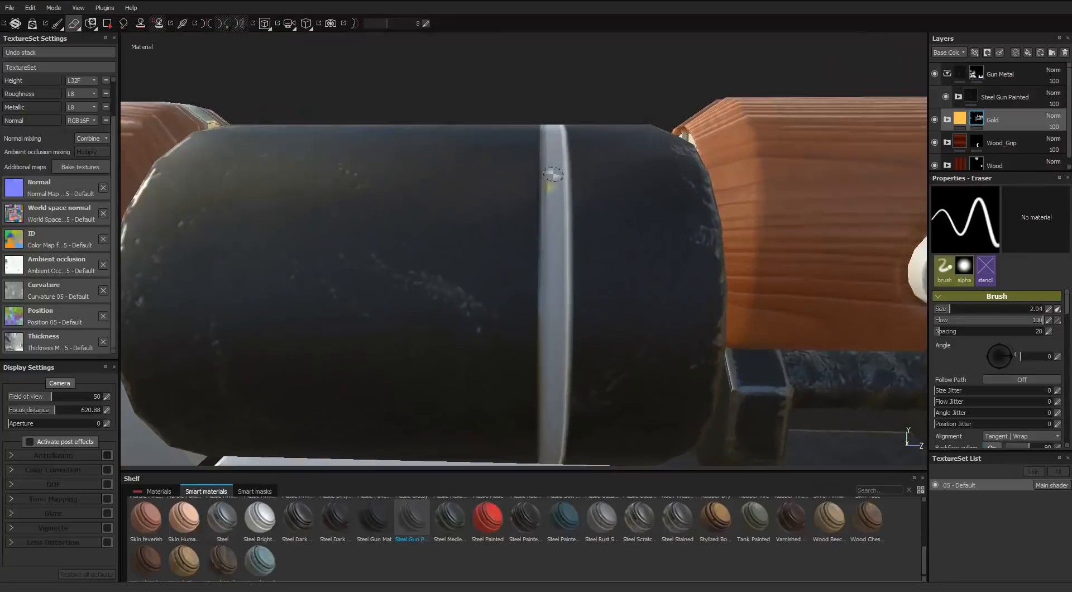
{"action": "left_click", "coordinate": [57, 23]}
{"action": "key", "text": "F3"}
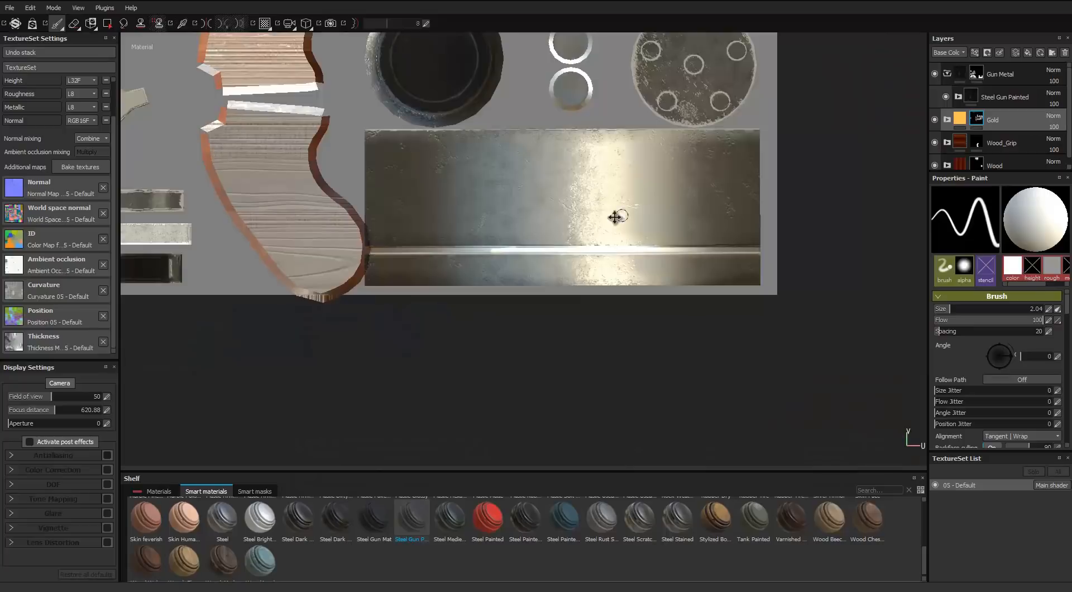
{"action": "scroll", "coordinate": [615, 220], "scroll_direction": "up", "scroll_amount": 5}
{"action": "key", "text": "Tab"}
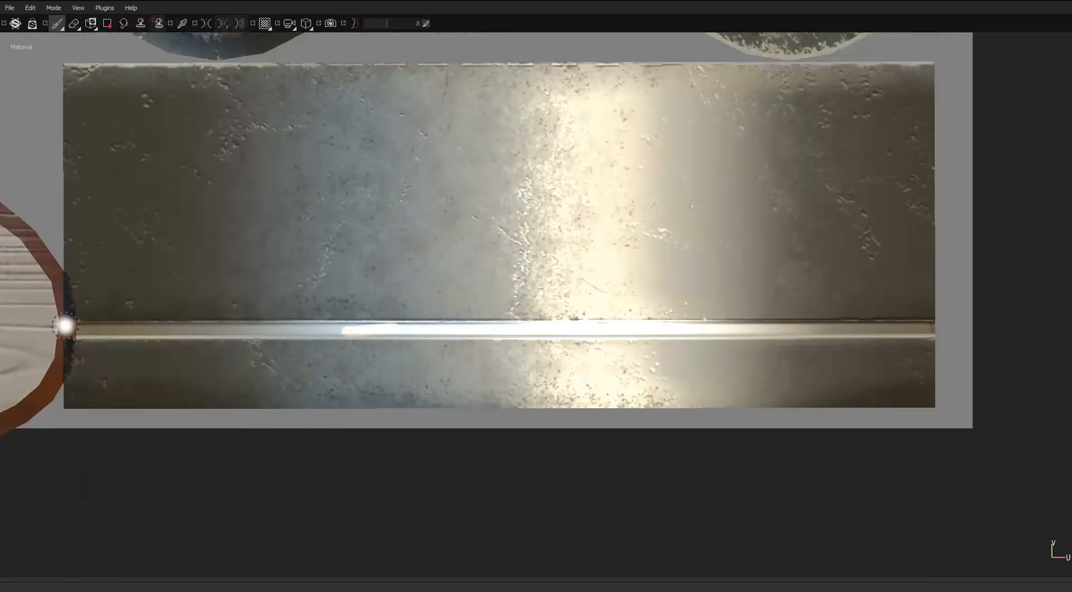
{"action": "left_click", "coordinate": [931, 324], "text": "shift"}
{"action": "scroll", "coordinate": [251, 337], "scroll_direction": "down", "scroll_amount": 2}
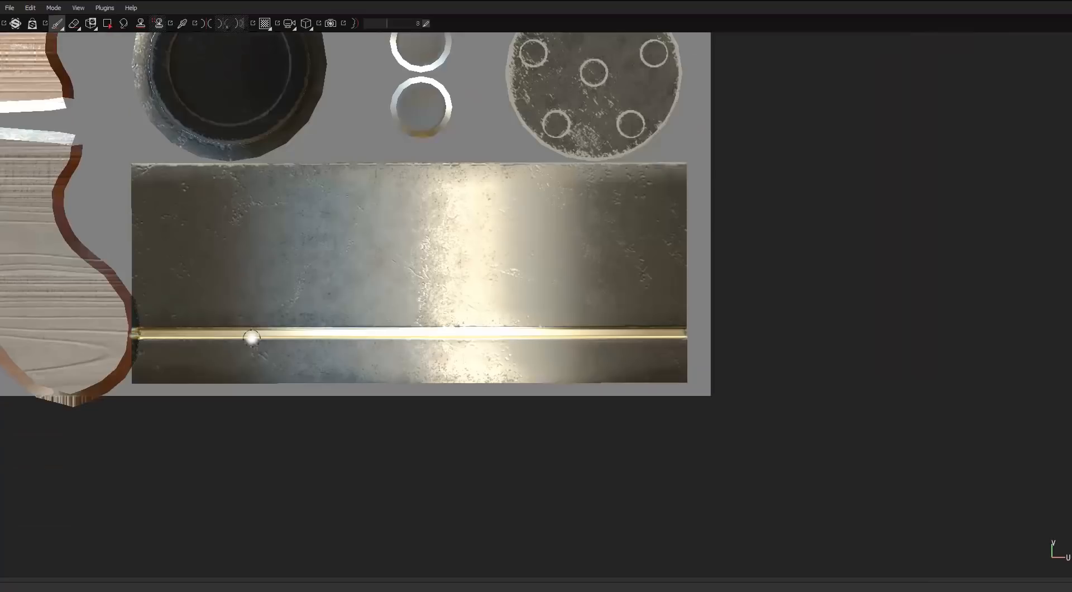
{"action": "scroll", "coordinate": [251, 337], "scroll_direction": "down", "scroll_amount": 2}
{"action": "key", "text": "F2"}
{"action": "key", "text": "f"}
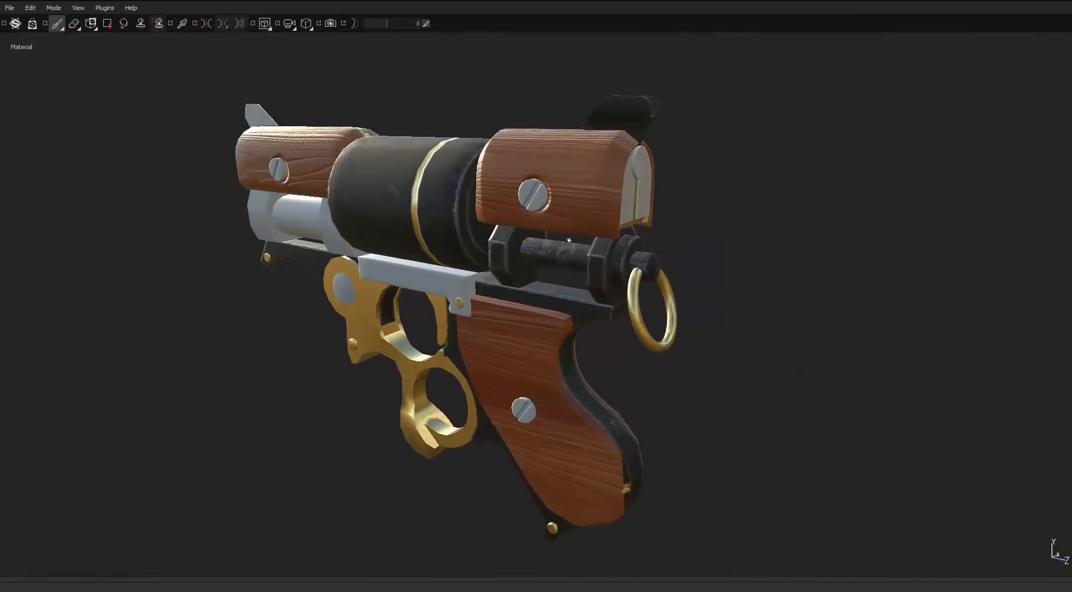
Fill the remaining bare parts, including the barrel, sight, side rail and screw heads, in the Gun Metal mask.
{"action": "key", "text": "Tab"}
{"action": "key", "text": "4"}
{"action": "scroll", "coordinate": [613, 212], "scroll_direction": "up", "scroll_amount": 3}
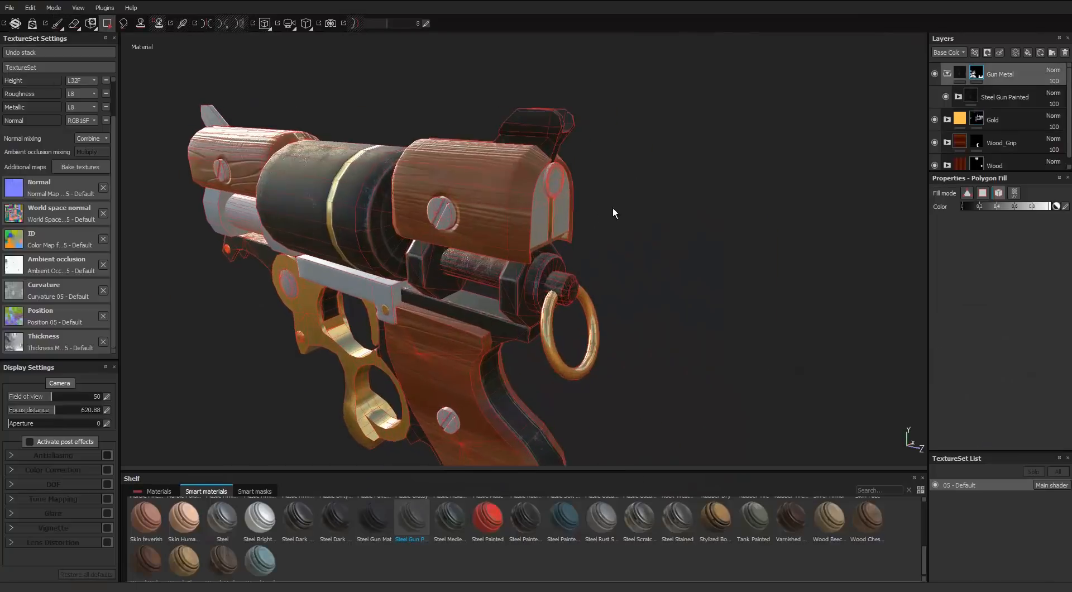
{"action": "left_click_drag", "start_coordinate": [613, 212], "coordinate": [383, 216], "text": "alt"}
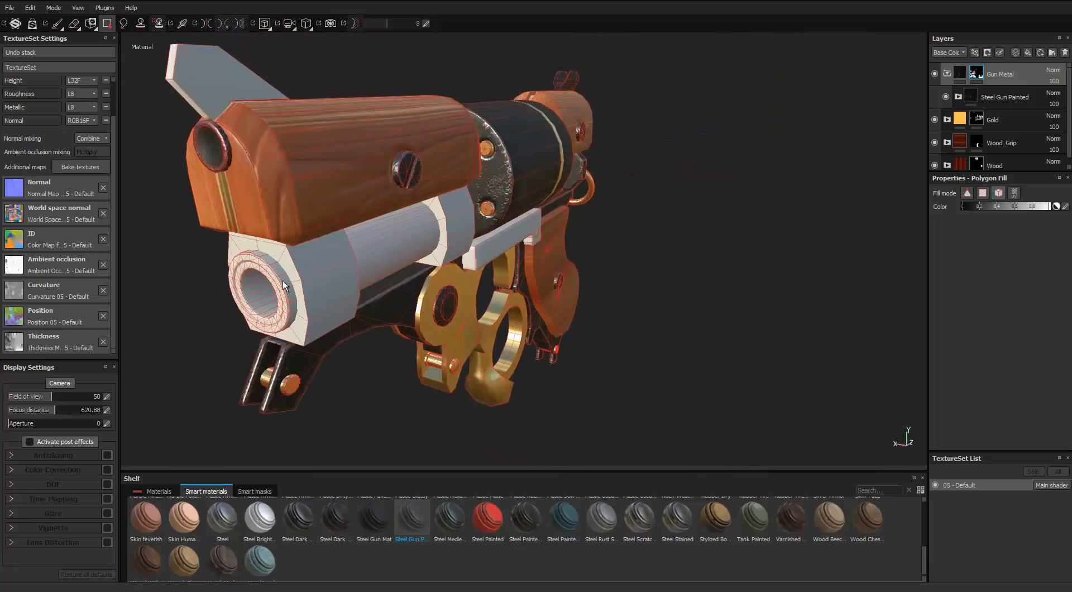
{"action": "left_click_drag", "start_coordinate": [283, 285], "coordinate": [39, 210], "text": "alt"}
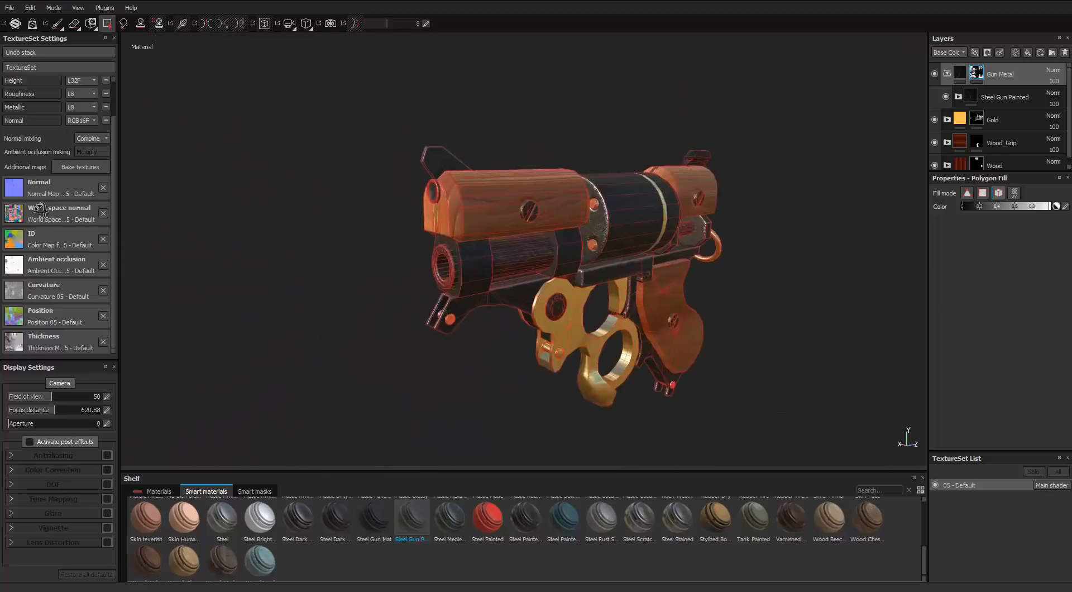
{"action": "left_click", "coordinate": [999, 119]}
{"action": "left_click_drag", "start_coordinate": [875, 166], "coordinate": [438, 231], "text": "alt"}
{"action": "right_click_drag", "start_coordinate": [437, 231], "coordinate": [339, 243], "text": "alt"}
{"action": "mouse_move", "coordinate": [339, 243]}
{"action": "left_mouse_down", "text": "alt"}
{"action": "mouse_move", "coordinate": [139, 85]}
{"action": "mouse_move", "coordinate": [746, 210]}
{"action": "mouse_move", "coordinate": [610, 268]}
{"action": "mouse_move", "coordinate": [1069, 166]}
{"action": "left_mouse_up", "text": "alt"}
{"action": "key", "text": "1"}
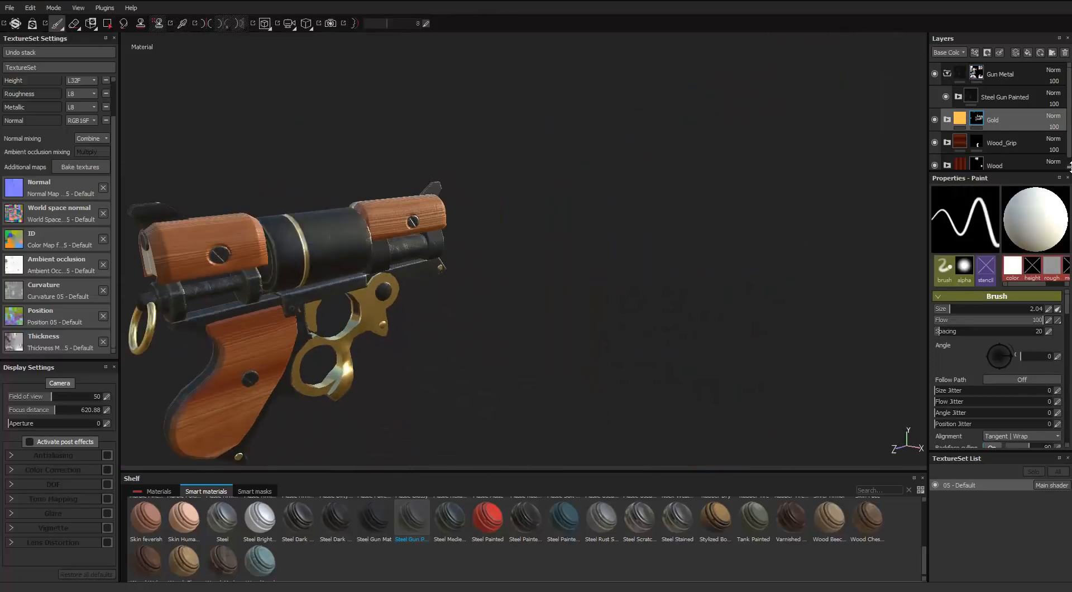
Set Color 01 of the Base Metal layer inside Steel Gun Painted to a grey value of 0.441.
{"action": "left_click", "coordinate": [1004, 96]}
{"action": "mouse_move", "coordinate": [313, 167]}
{"action": "left_mouse_down", "text": "alt"}
{"action": "mouse_move", "coordinate": [340, 279]}
{"action": "mouse_move", "coordinate": [296, 318]}
{"action": "mouse_move", "coordinate": [28, 252]}
{"action": "mouse_move", "coordinate": [781, 263]}
{"action": "left_mouse_up", "text": "alt"}
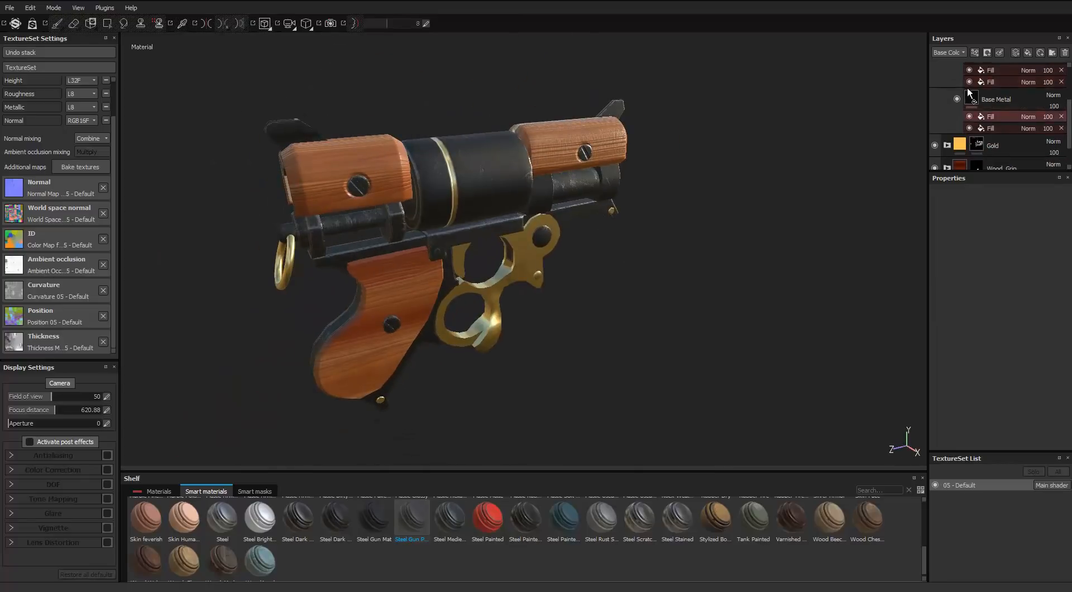
{"action": "left_click", "coordinate": [970, 94]}
{"action": "scroll", "coordinate": [1008, 313], "scroll_direction": "down", "scroll_amount": 2}
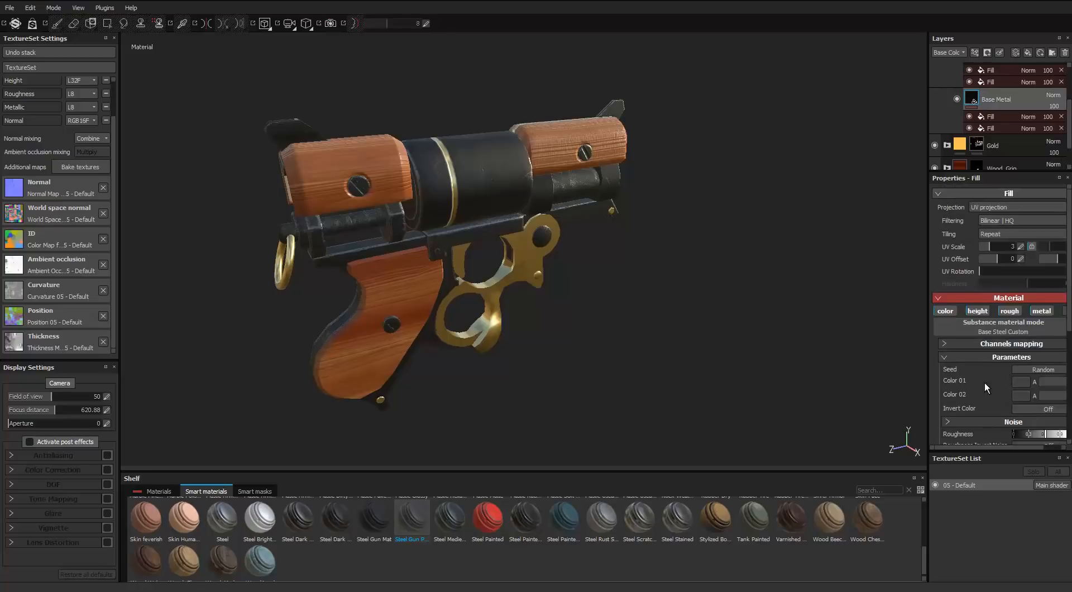
{"action": "left_click", "coordinate": [1020, 347]}
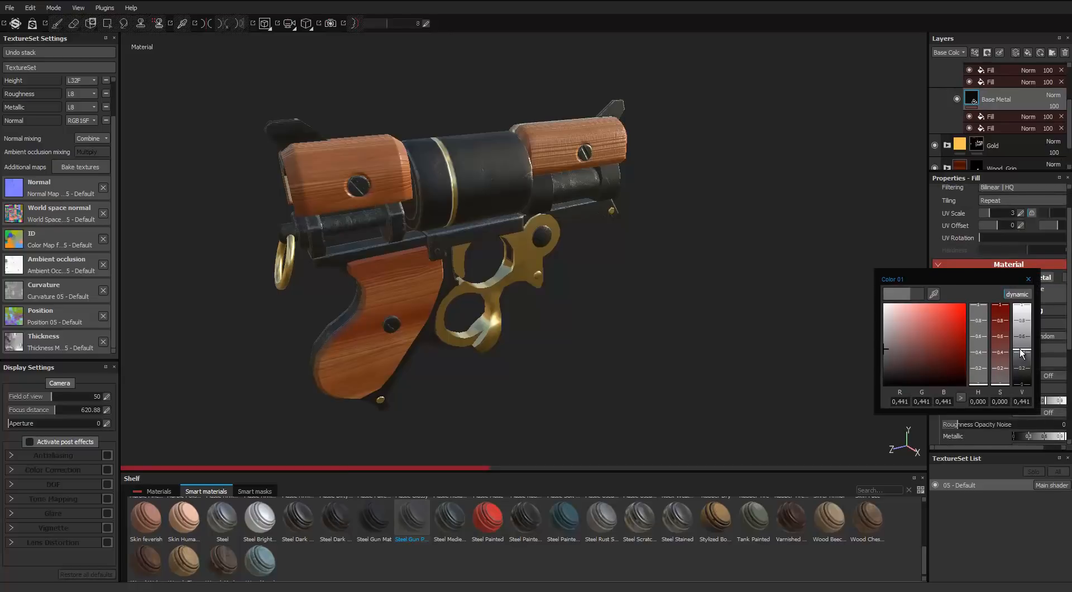
{"action": "left_click_drag", "start_coordinate": [776, 290], "coordinate": [776, 312], "text": "alt"}
{"action": "left_click", "coordinate": [1028, 279]}
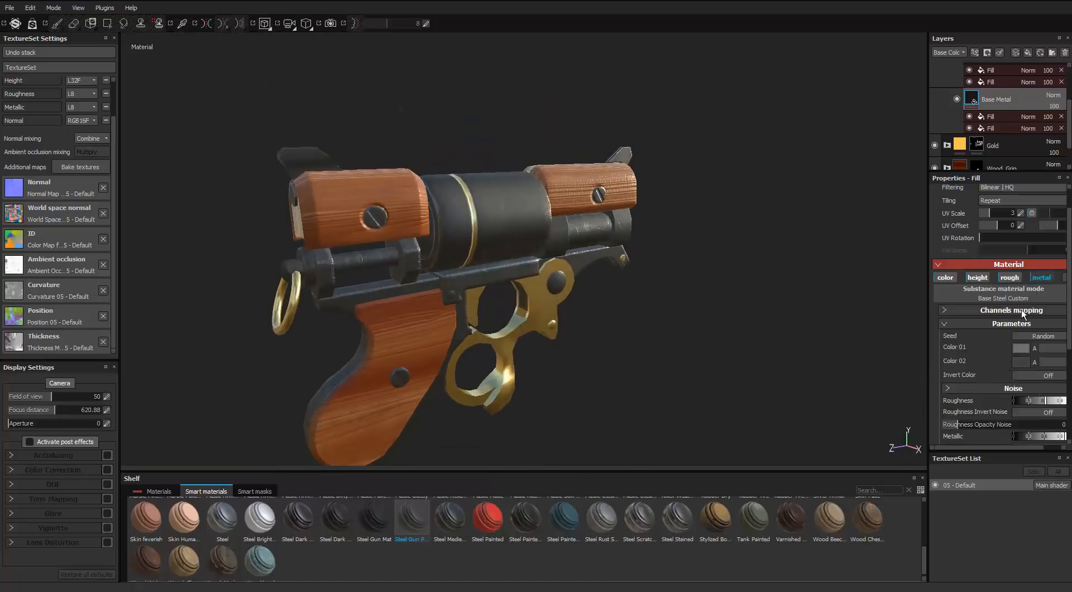
Review the Base Metal layer's remaining material parameters, including its Custom Grunge settings.
{"action": "scroll", "coordinate": [1011, 357], "scroll_direction": "down", "scroll_amount": 3}
{"action": "scroll", "coordinate": [1009, 366], "scroll_direction": "down", "scroll_amount": 2}
{"action": "left_click_drag", "start_coordinate": [1029, 450], "coordinate": [1028, 464]}
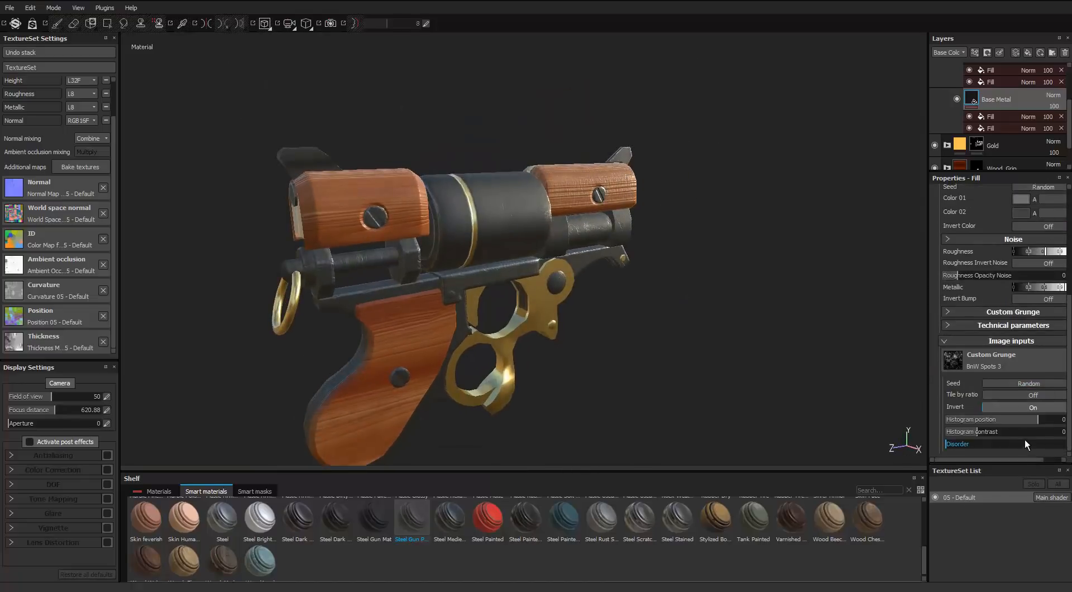
{"action": "left_click", "coordinate": [957, 326]}
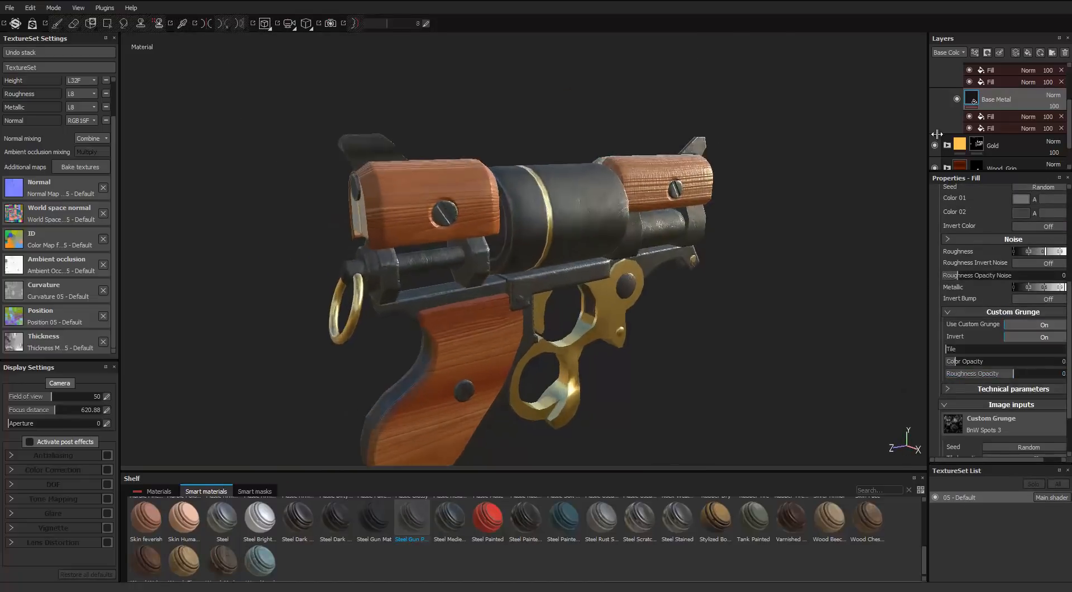
Fill the rounded end-plate UV islands beside the gold strips and the adjacent thin strips in the Gun Metal mask.
{"action": "left_click", "coordinate": [976, 73]}
{"action": "key", "text": "4"}
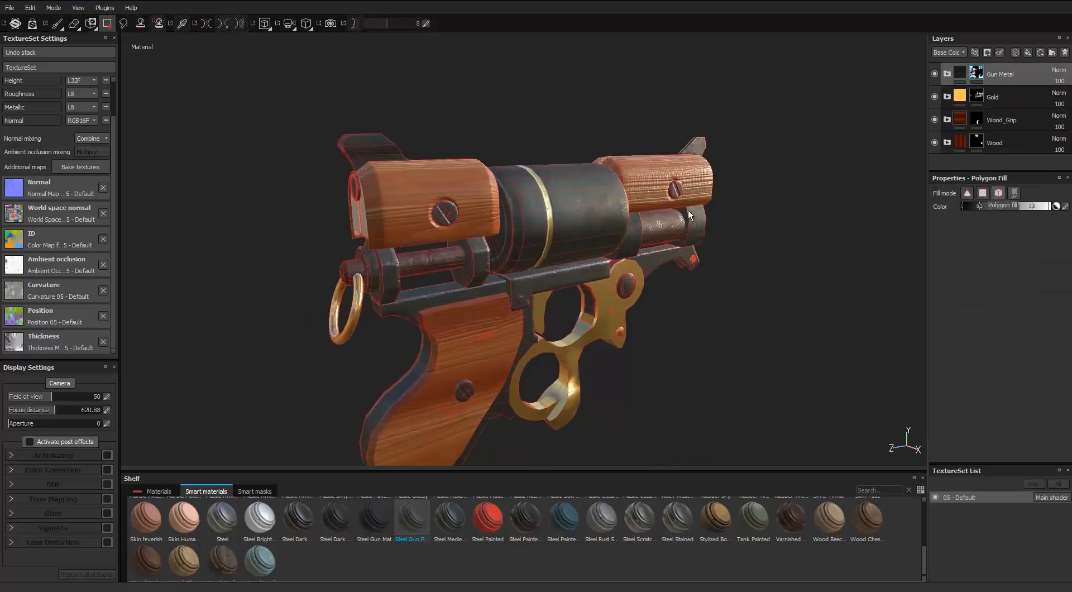
{"action": "left_click_drag", "start_coordinate": [688, 209], "coordinate": [962, 198], "text": "alt"}
{"action": "scroll", "coordinate": [355, 221], "scroll_direction": "up", "scroll_amount": 3}
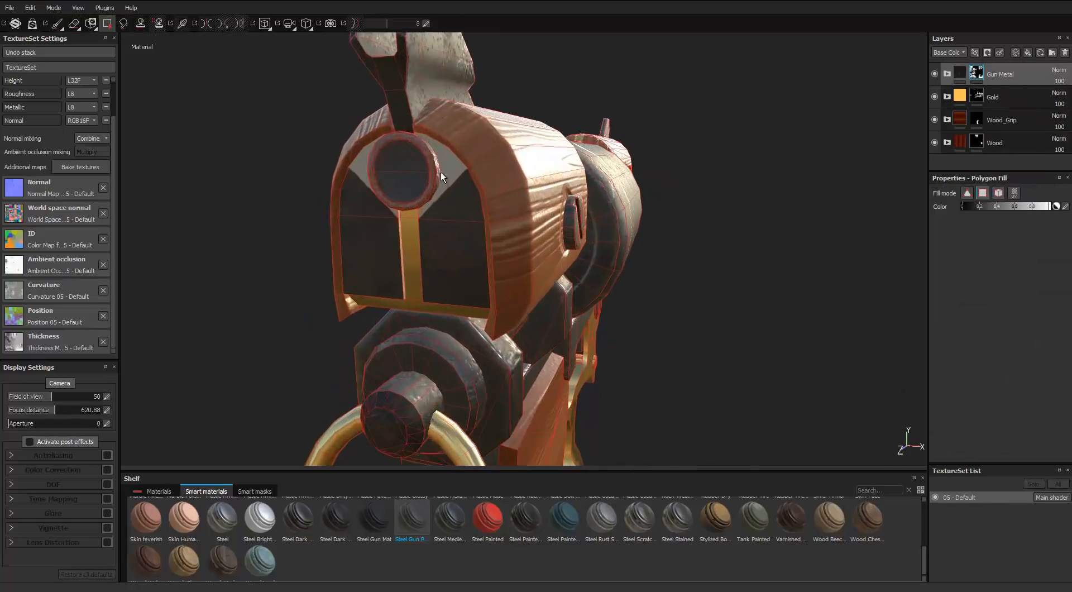
{"action": "key", "text": "F3"}
{"action": "scroll", "coordinate": [478, 200], "scroll_direction": "down", "scroll_amount": 5}
{"action": "middle_click_drag", "start_coordinate": [478, 199], "coordinate": [551, 296], "text": "alt"}
{"action": "scroll", "coordinate": [480, 234], "scroll_direction": "up", "scroll_amount": 8}
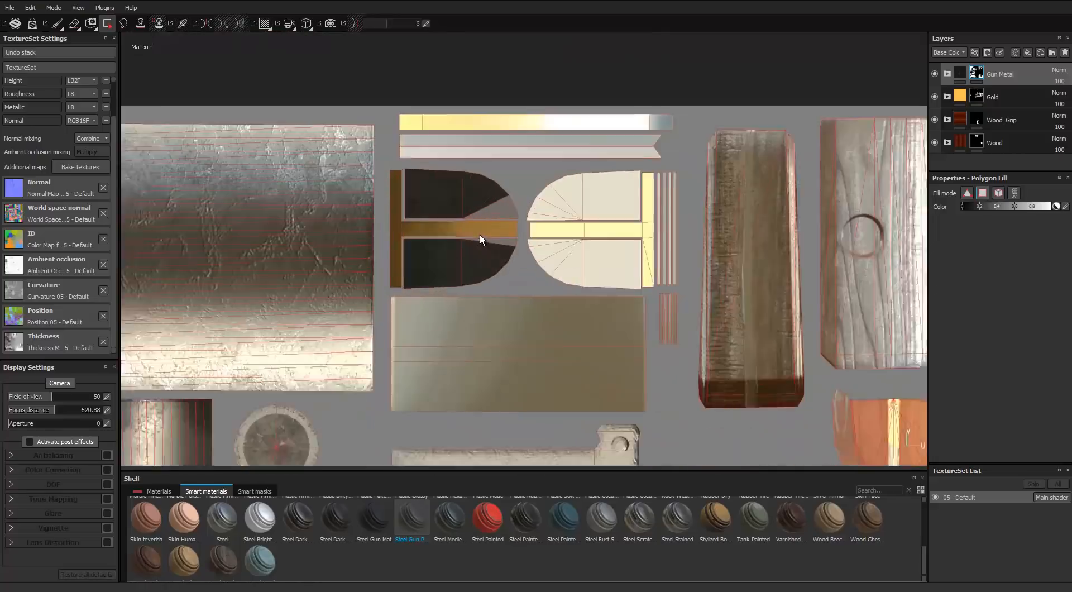
{"action": "left_click_drag", "start_coordinate": [542, 172], "coordinate": [717, 198]}
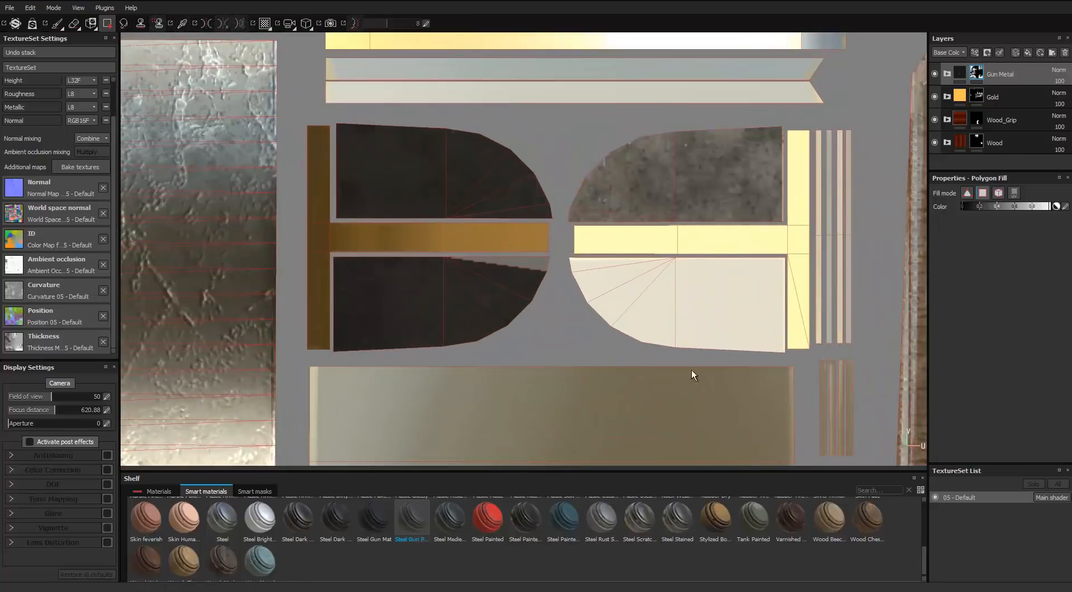
{"action": "left_click_drag", "start_coordinate": [561, 256], "coordinate": [712, 344]}
{"action": "scroll", "coordinate": [713, 344], "scroll_direction": "down", "scroll_amount": 2}
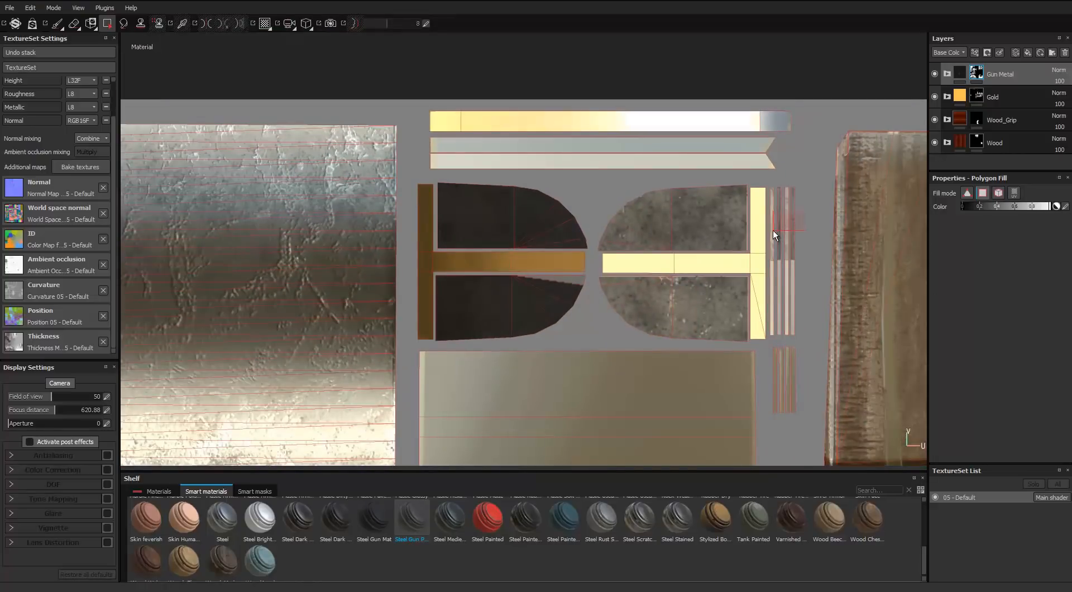
{"action": "left_click_drag", "start_coordinate": [772, 230], "coordinate": [771, 309]}
Inspect the revolver's grip, frame and cylinder from several angles with the polygon wireframe turned off.
{"action": "key", "text": "F2"}
{"action": "left_click_drag", "start_coordinate": [792, 254], "coordinate": [556, 235], "text": "alt"}
{"action": "scroll", "coordinate": [406, 213], "scroll_direction": "down", "scroll_amount": 4}
{"action": "scroll", "coordinate": [544, 273], "scroll_direction": "up", "scroll_amount": 2}
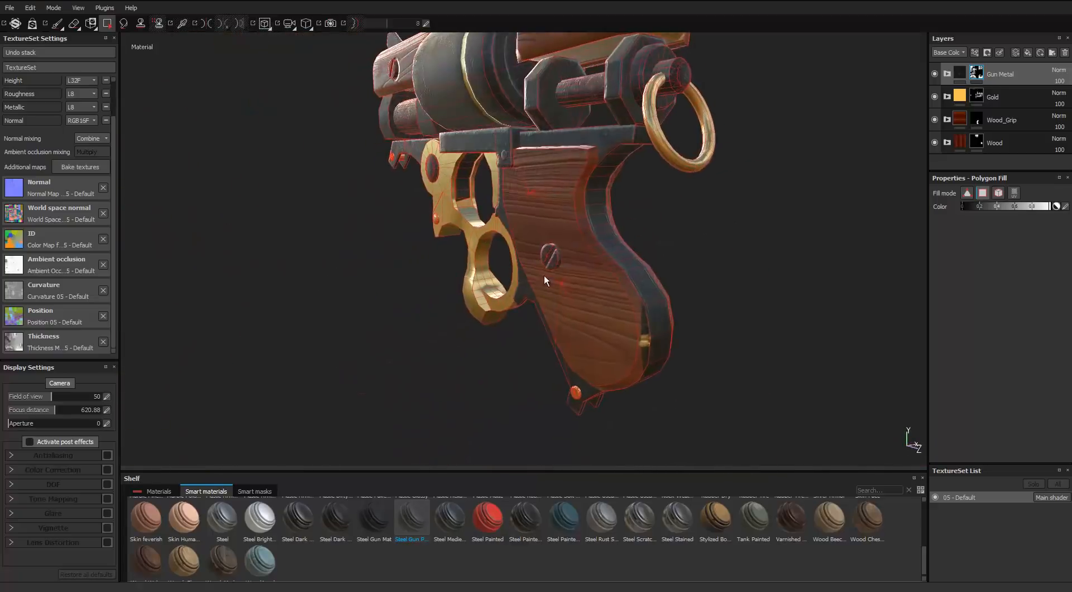
{"action": "mouse_move", "coordinate": [544, 274]}
{"action": "left_mouse_down", "text": "alt"}
{"action": "mouse_move", "coordinate": [561, 246]}
{"action": "mouse_move", "coordinate": [545, 268]}
{"action": "mouse_move", "coordinate": [391, 245]}
{"action": "left_mouse_up", "text": "alt"}
{"action": "left_click", "coordinate": [57, 24]}
{"action": "mouse_move", "coordinate": [502, 235]}
{"action": "left_mouse_down", "text": "alt"}
{"action": "mouse_move", "coordinate": [435, 268]}
{"action": "mouse_move", "coordinate": [642, 195]}
{"action": "left_mouse_up", "text": "alt"}
{"action": "scroll", "coordinate": [674, 183], "scroll_direction": "up", "scroll_amount": 5}
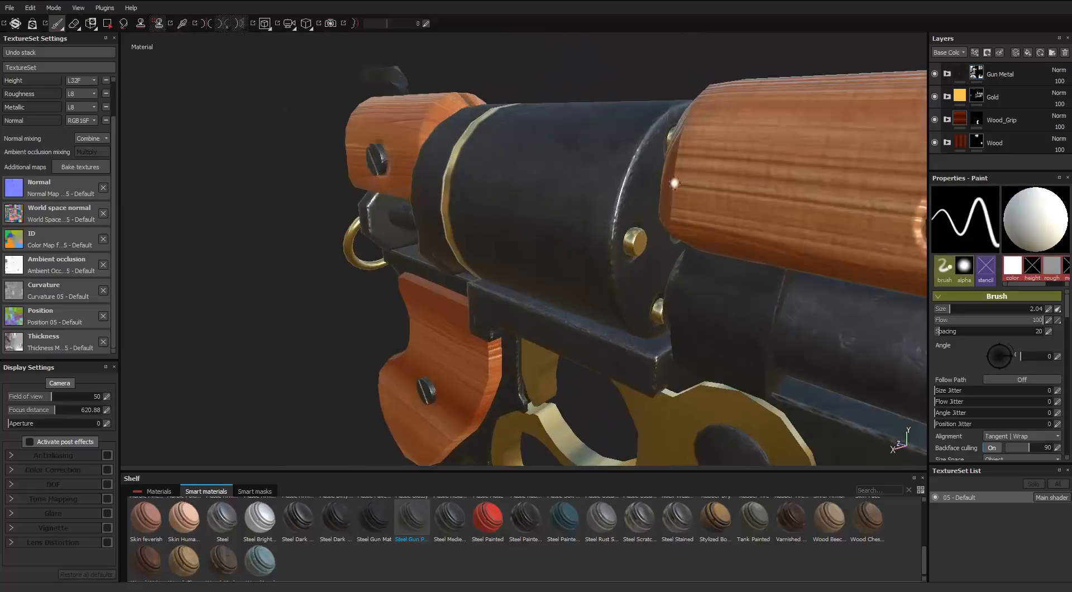
Set the Scratches layer's MG Metal Edge Wear generator to Wear Level 0.74 and Curvature Weight 0.95.
{"action": "left_click", "coordinate": [957, 96]}
{"action": "scroll", "coordinate": [987, 118], "scroll_direction": "down", "scroll_amount": 1}
{"action": "left_click", "coordinate": [1008, 116]}
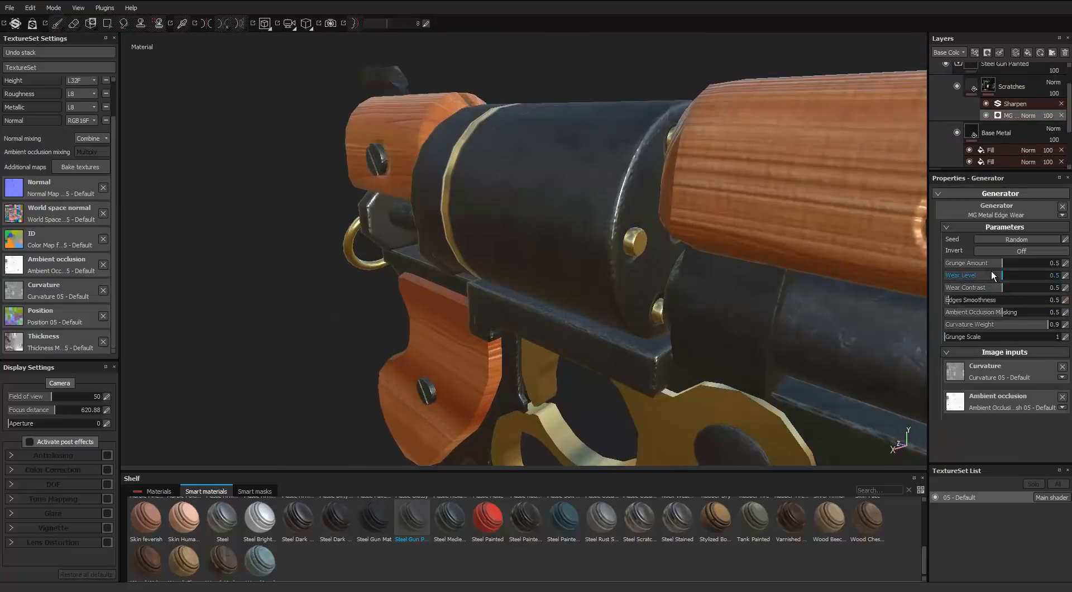
{"action": "scroll", "coordinate": [740, 282], "scroll_direction": "down", "scroll_amount": 1}
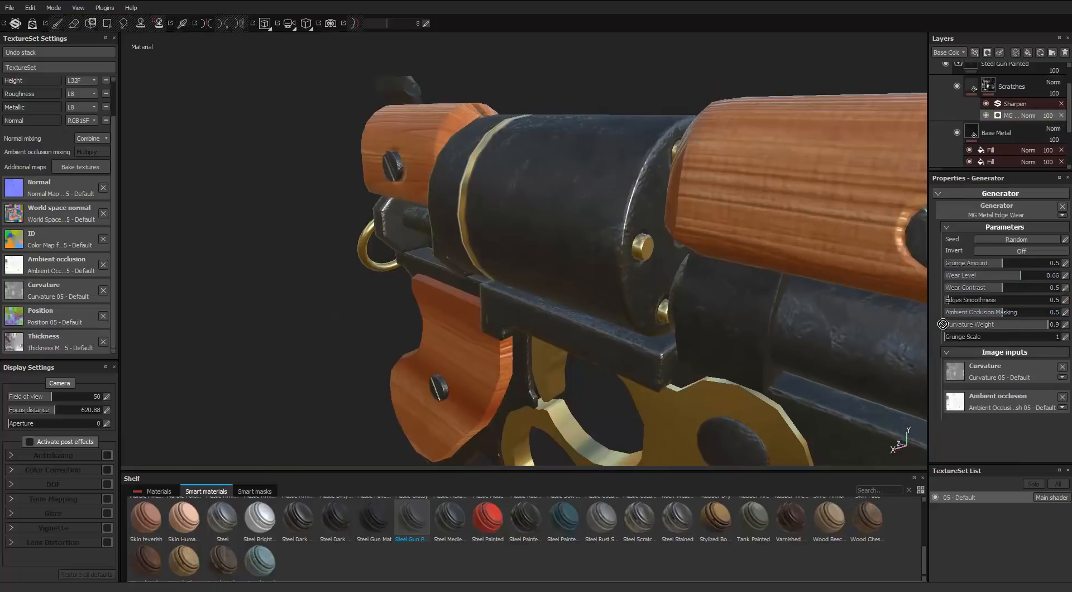
{"action": "left_click_drag", "start_coordinate": [623, 222], "coordinate": [145, 230], "text": "alt"}
{"action": "left_click", "coordinate": [1029, 277]}
{"action": "scroll", "coordinate": [726, 268], "scroll_direction": "down", "scroll_amount": 3}
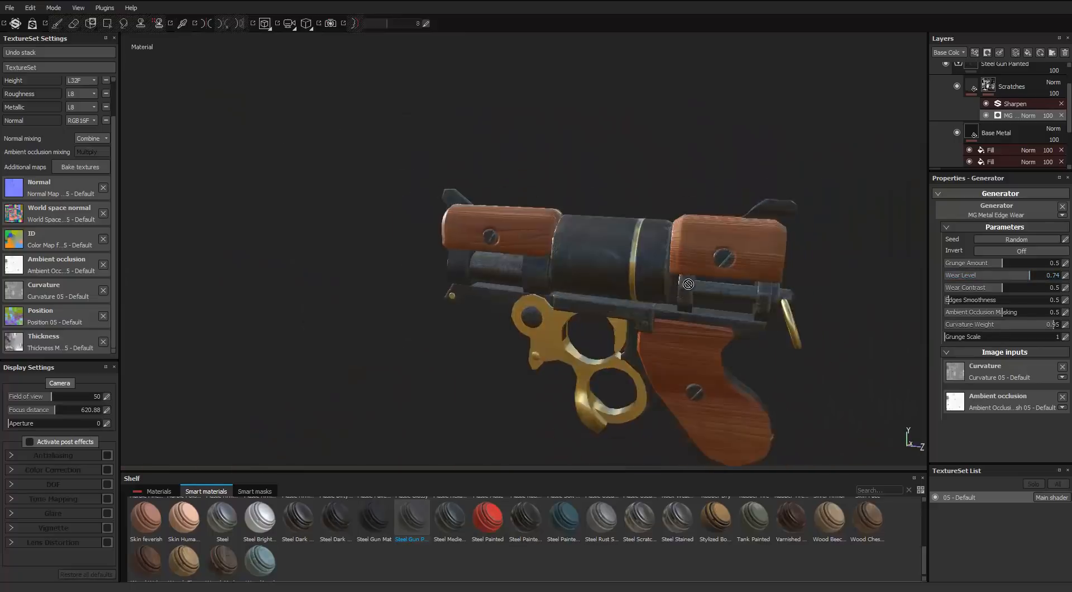
Set the Scratches edge wear generator to Wear Level 0.59 and Wear Contrast 0.35.
{"action": "scroll", "coordinate": [725, 268], "scroll_direction": "up", "scroll_amount": 3}
{"action": "left_click_drag", "start_coordinate": [725, 268], "coordinate": [915, 245], "text": "alt"}
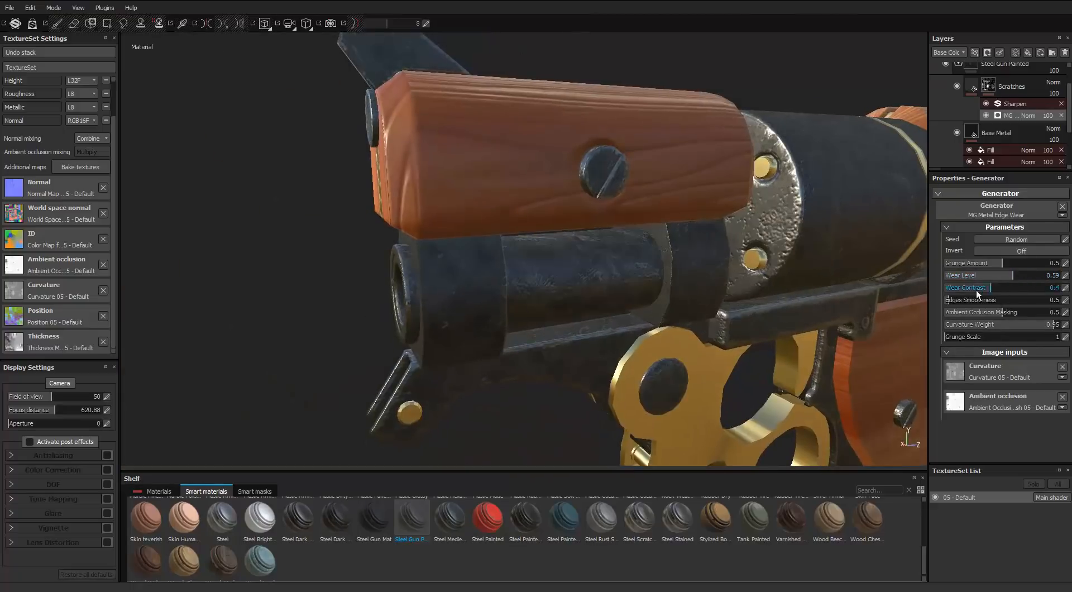
{"action": "left_click_drag", "start_coordinate": [966, 287], "coordinate": [985, 288]}
{"action": "scroll", "coordinate": [826, 240], "scroll_direction": "down", "scroll_amount": 3}
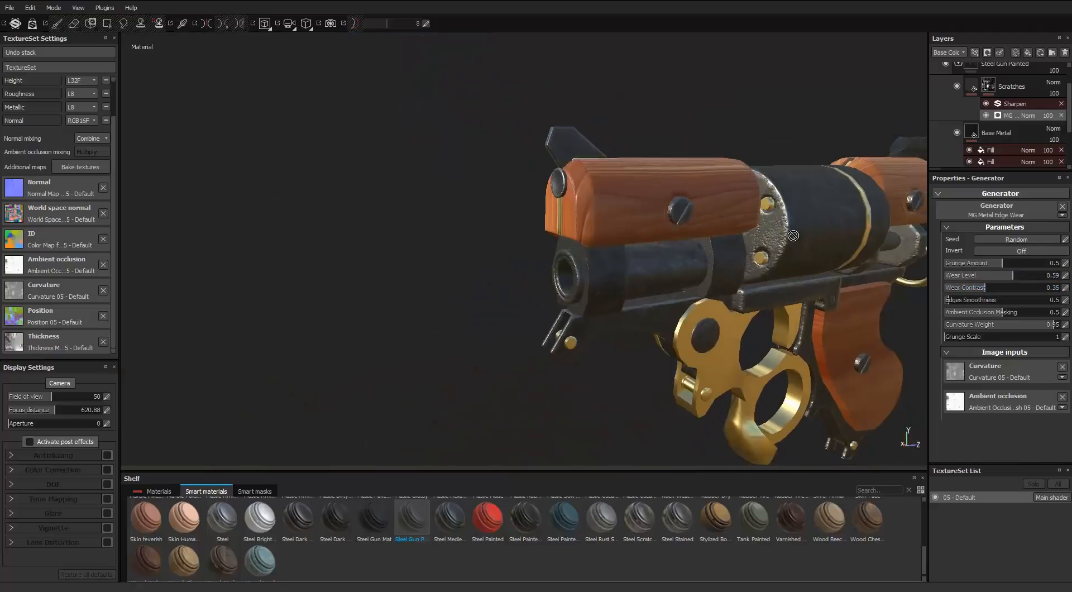
{"action": "left_click_drag", "start_coordinate": [798, 257], "coordinate": [676, 248], "text": "alt"}
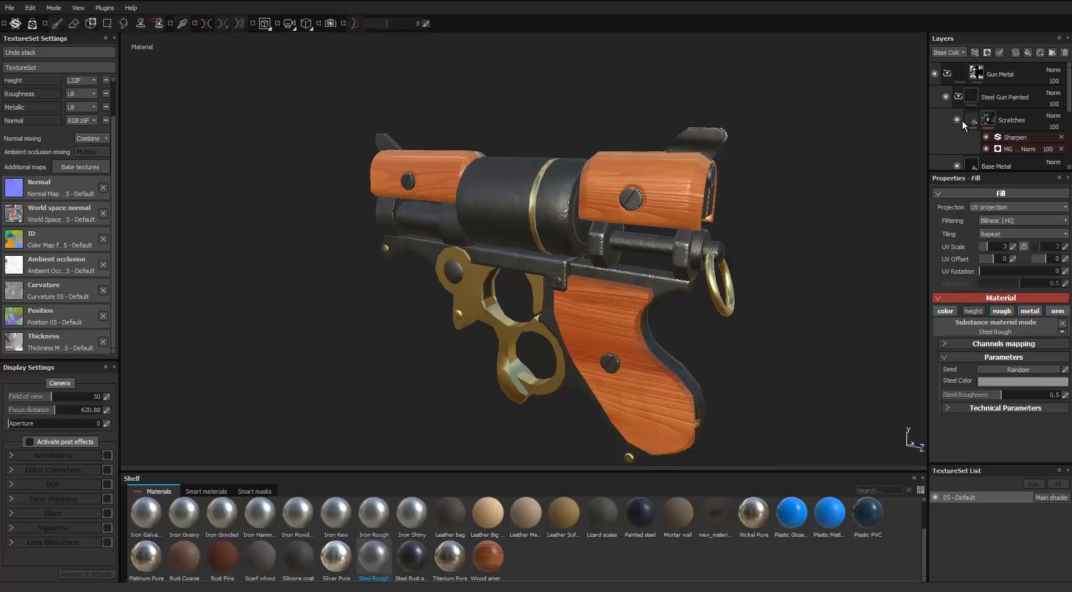
Place a Steel Rough layer below Scratches and mask it with an MG Metal Edge Wear generator at Wear Level 0.75.
{"action": "left_click_drag", "start_coordinate": [1000, 93], "coordinate": [997, 144]}
{"action": "right_click", "coordinate": [1000, 136]}
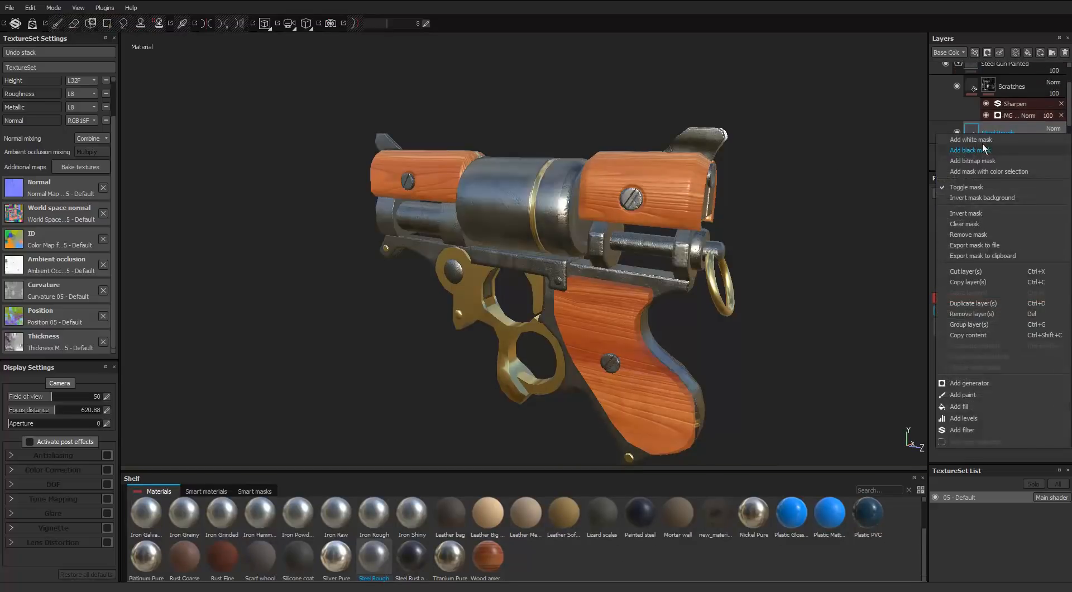
{"action": "left_click", "coordinate": [915, 278]}
{"action": "left_click", "coordinate": [1017, 264]}
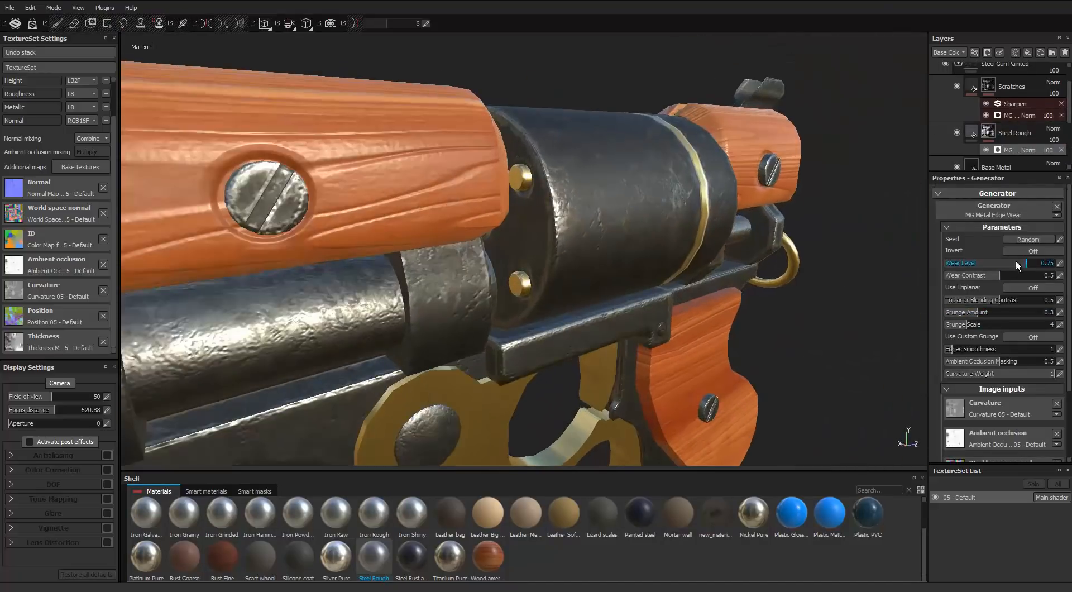
Raise the Steel Rough edge wear generator's Wear Level to 0.81 and check the wear across the whole revolver.
{"action": "scroll", "coordinate": [744, 271], "scroll_direction": "down", "scroll_amount": 5}
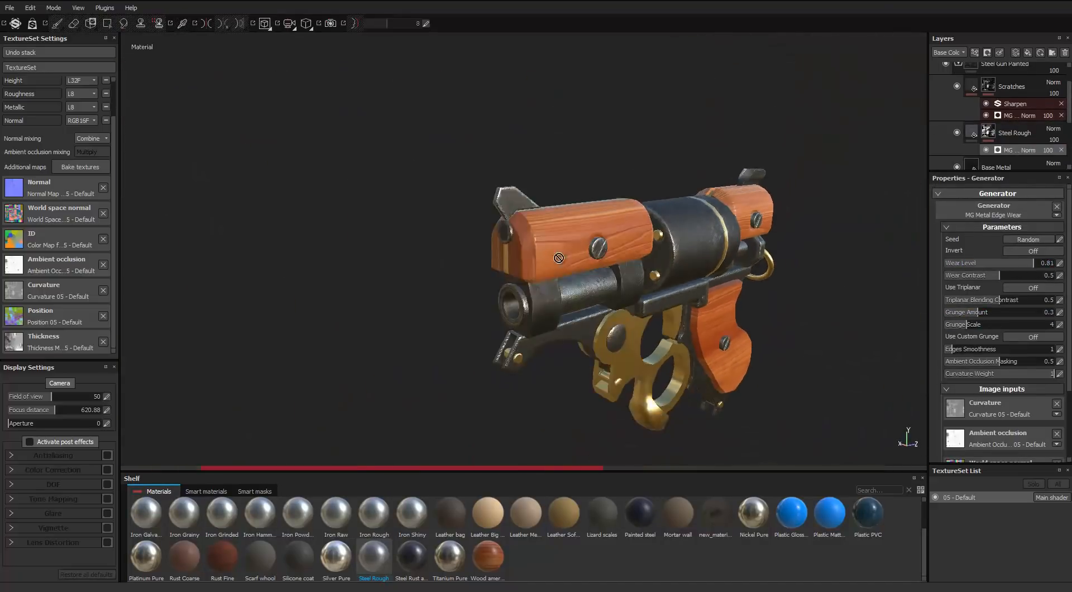
{"action": "left_click_drag", "start_coordinate": [744, 271], "coordinate": [658, 192], "text": "alt"}
{"action": "scroll", "coordinate": [618, 189], "scroll_direction": "up", "scroll_amount": 5}
{"action": "scroll", "coordinate": [618, 188], "scroll_direction": "down", "scroll_amount": 5}
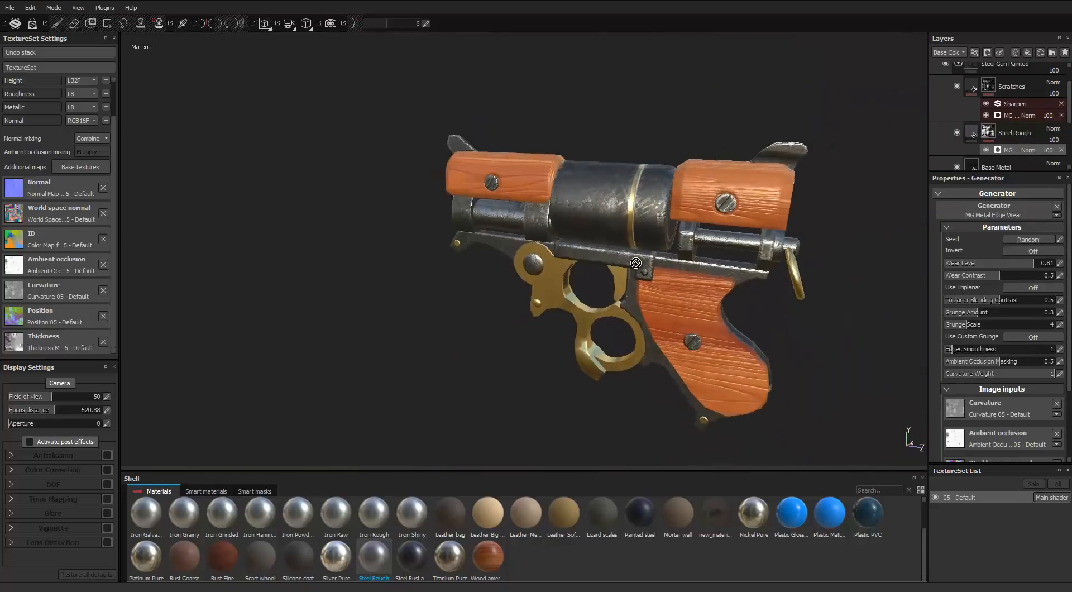
Set the Wood Color of the Wood_Grip folder's Wood american cherry layer to brown, RGB 0.406, 0.194, 0.094.
{"action": "scroll", "coordinate": [659, 193], "scroll_direction": "up", "scroll_amount": 1}
{"action": "left_click", "coordinate": [961, 147]}
{"action": "scroll", "coordinate": [962, 156], "scroll_direction": "down", "scroll_amount": 1}
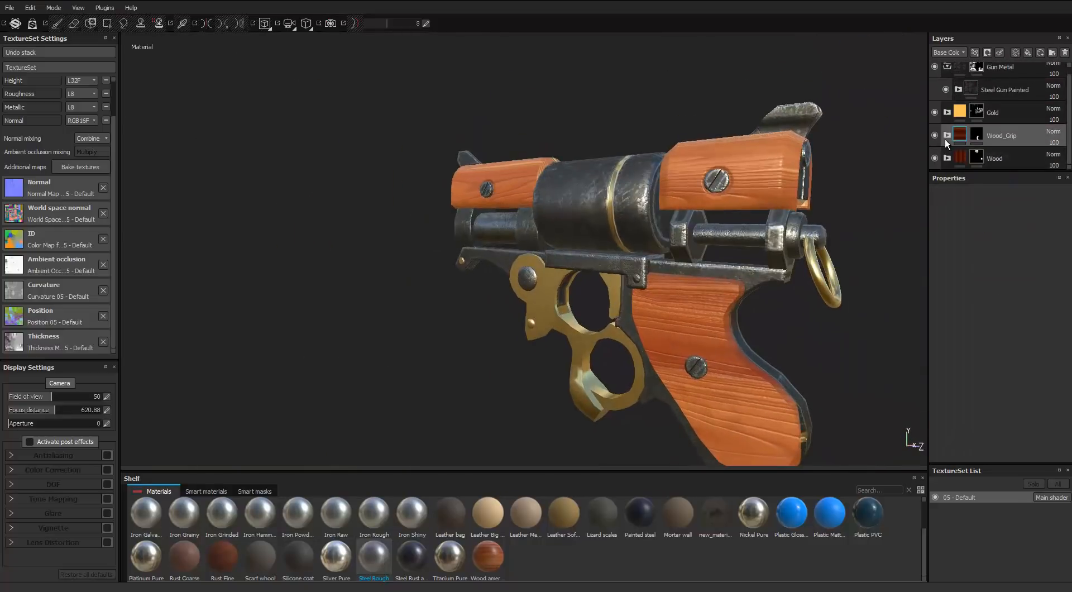
{"action": "left_click", "coordinate": [946, 137]}
{"action": "scroll", "coordinate": [961, 154], "scroll_direction": "down", "scroll_amount": 1}
{"action": "left_click", "coordinate": [963, 140]}
{"action": "left_click", "coordinate": [1032, 381]}
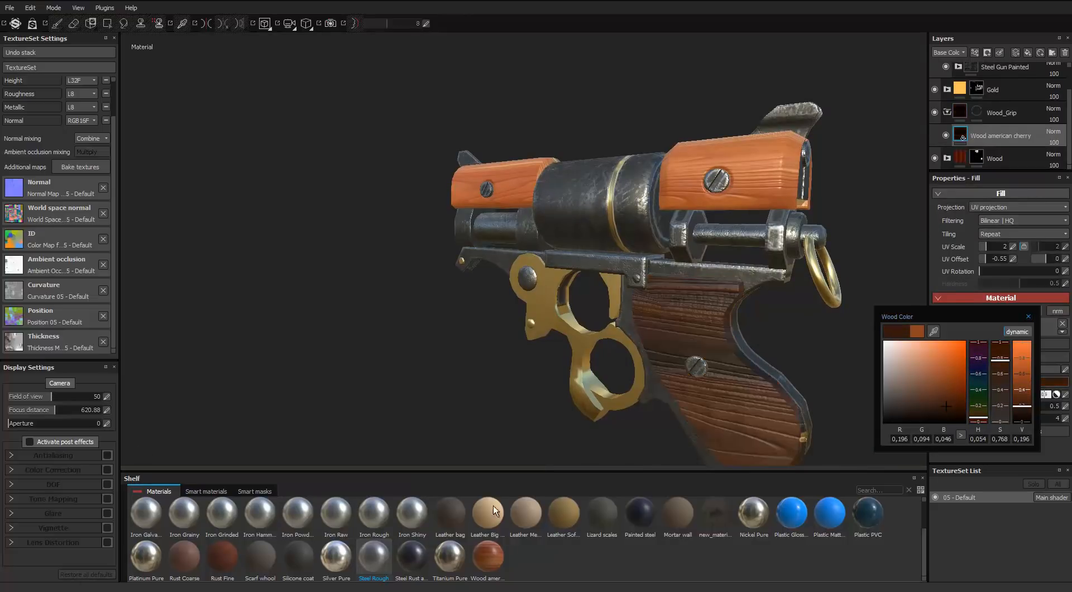
{"action": "left_click_drag", "start_coordinate": [822, 369], "coordinate": [798, 353], "text": "alt"}
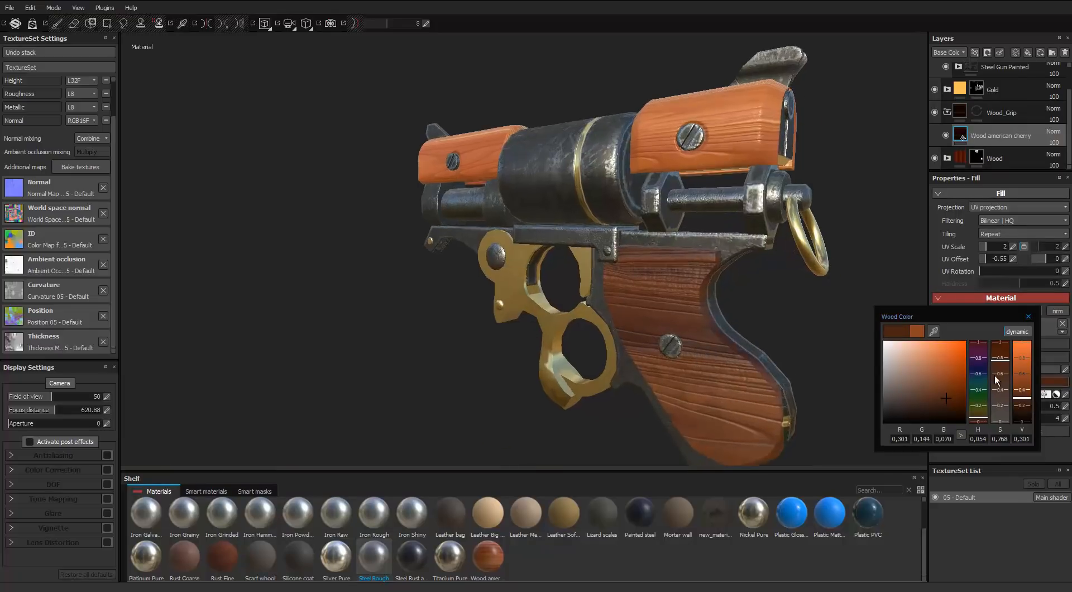
{"action": "mouse_move", "coordinate": [745, 366]}
{"action": "right_mouse_down", "text": "alt"}
{"action": "mouse_move", "coordinate": [715, 379]}
{"action": "mouse_move", "coordinate": [740, 371]}
{"action": "right_mouse_up", "text": "alt"}
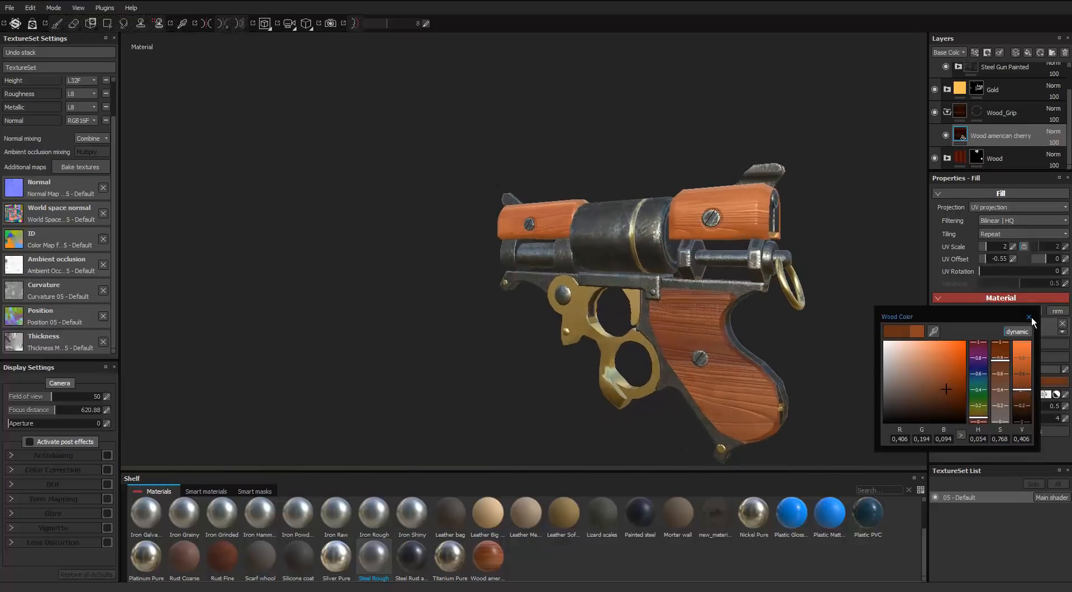
{"action": "left_click", "coordinate": [1029, 316]}
Match the Wood folder's Wood american cherry colour to the grip's brown, RGB 0.406, 0.194, 0.094.
{"action": "left_click", "coordinate": [949, 116]}
{"action": "left_click", "coordinate": [960, 136]}
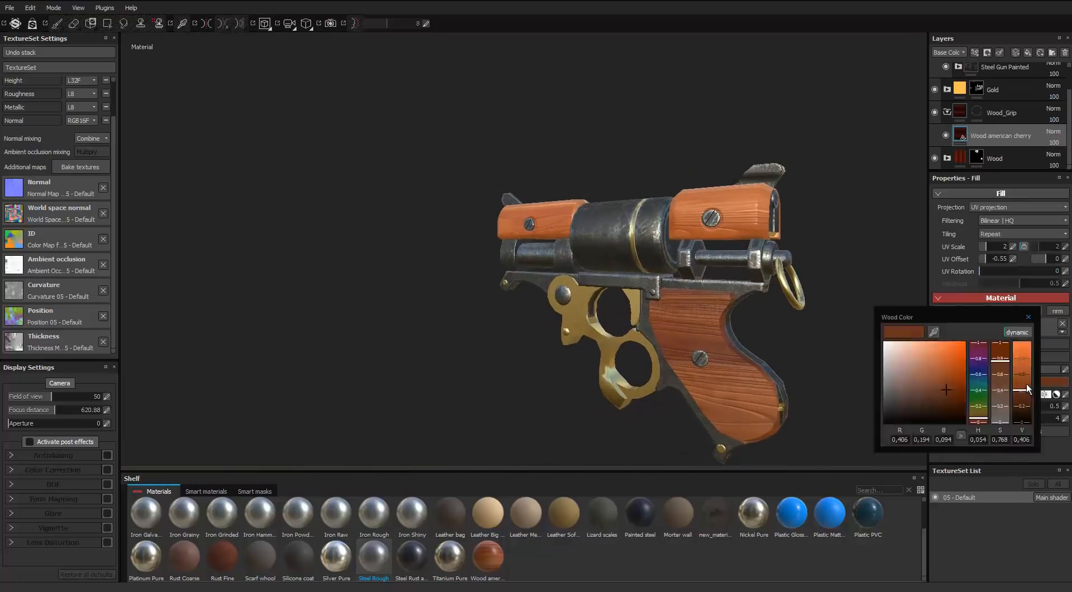
{"action": "left_click", "coordinate": [966, 155]}
{"action": "left_click_drag", "start_coordinate": [880, 275], "coordinate": [861, 279], "text": "alt"}
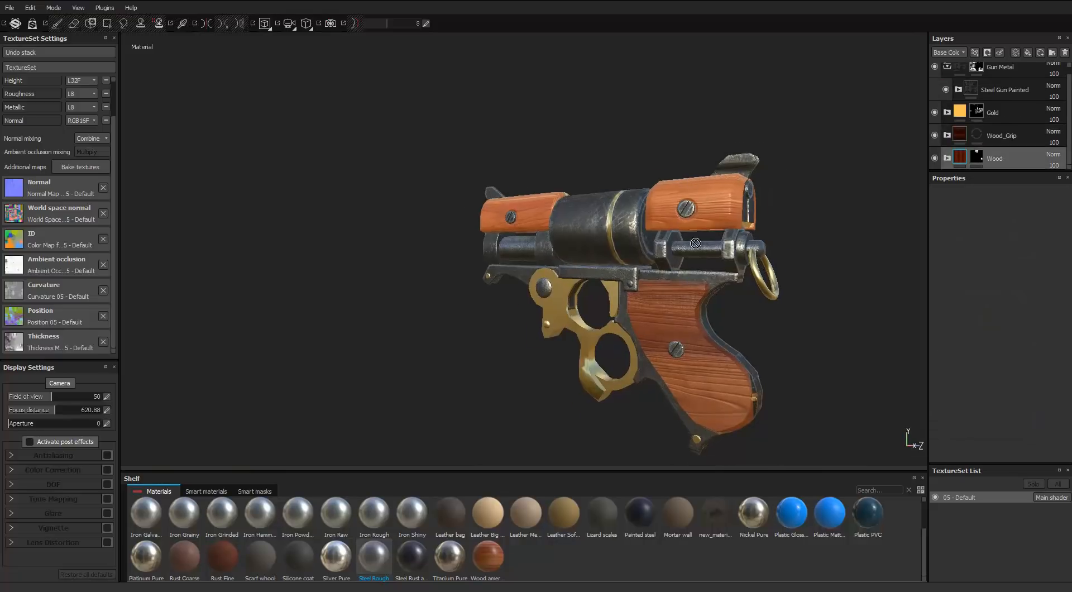
{"action": "left_click", "coordinate": [947, 158]}
{"action": "scroll", "coordinate": [966, 158], "scroll_direction": "down", "scroll_amount": 1}
{"action": "left_click", "coordinate": [968, 159]}
{"action": "left_click", "coordinate": [1032, 381]}
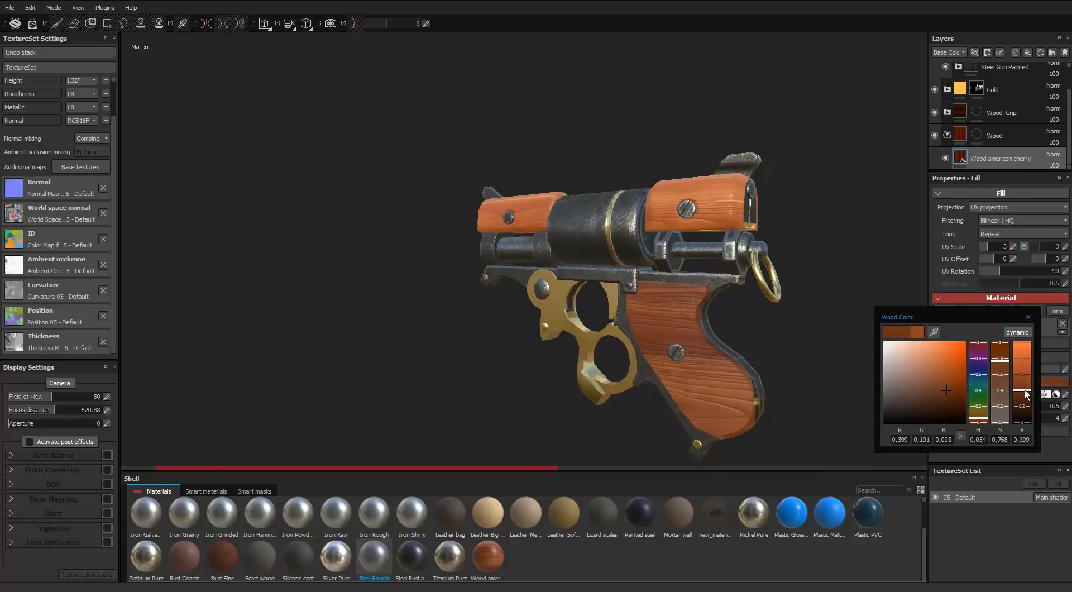
{"action": "left_click_drag", "start_coordinate": [1025, 390], "coordinate": [1025, 389]}
{"action": "left_click_drag", "start_coordinate": [732, 308], "coordinate": [720, 335], "text": "alt"}
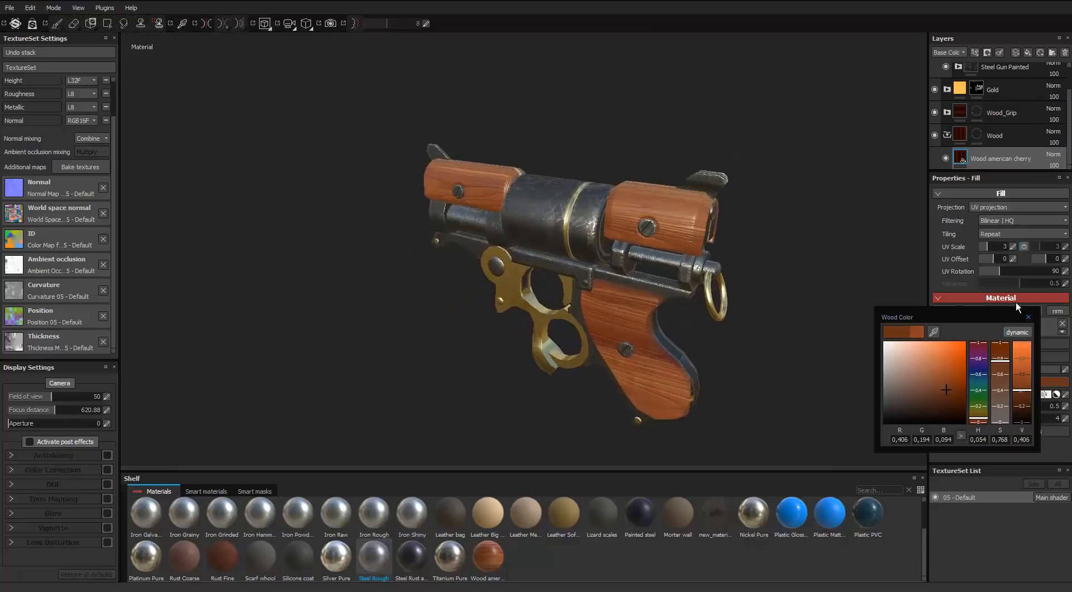
Add the Bronze Armor smart material to the Gold folder above Gold Pure.
{"action": "scroll", "coordinate": [949, 112], "scroll_direction": "up", "scroll_amount": 1}
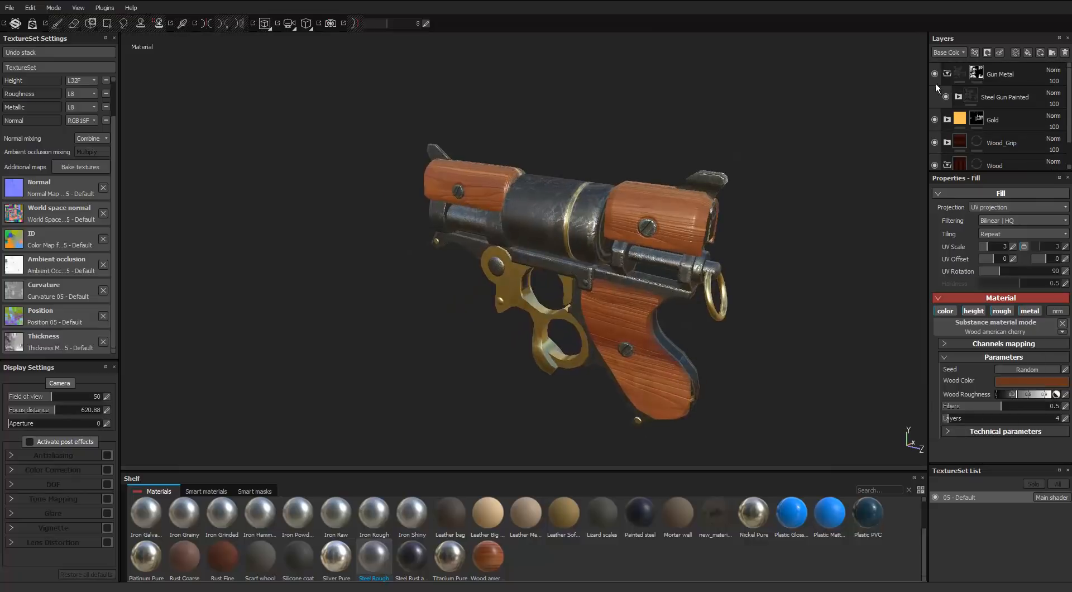
{"action": "left_click", "coordinate": [225, 490]}
{"action": "scroll", "coordinate": [859, 542], "scroll_direction": "up", "scroll_amount": 2}
{"action": "left_click", "coordinate": [159, 491]}
{"action": "scroll", "coordinate": [611, 539], "scroll_direction": "up", "scroll_amount": 2}
{"action": "scroll", "coordinate": [611, 540], "scroll_direction": "down", "scroll_amount": 2}
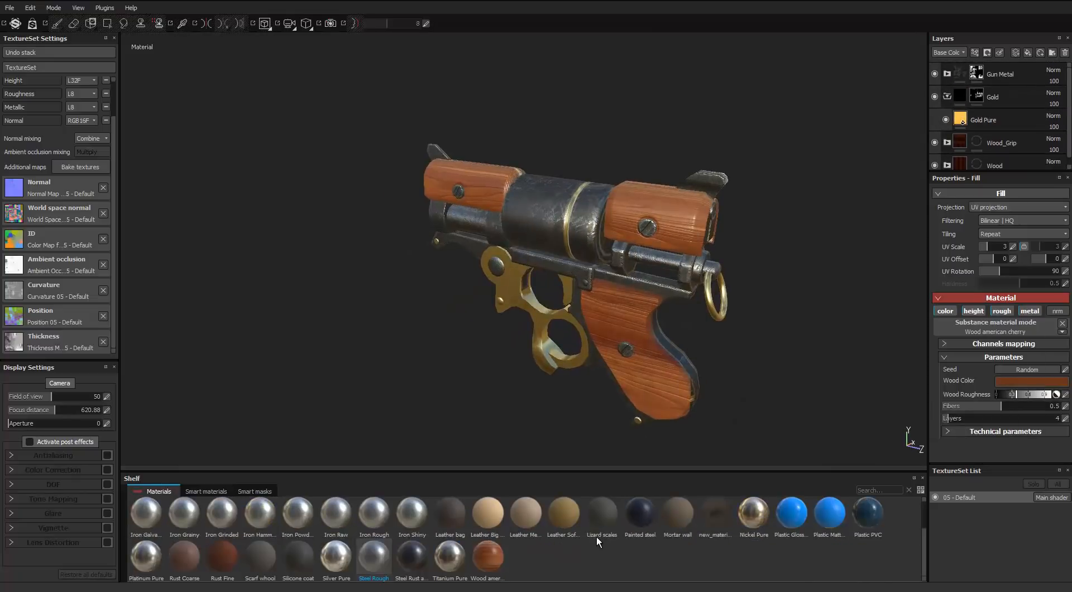
{"action": "left_click", "coordinate": [206, 491]}
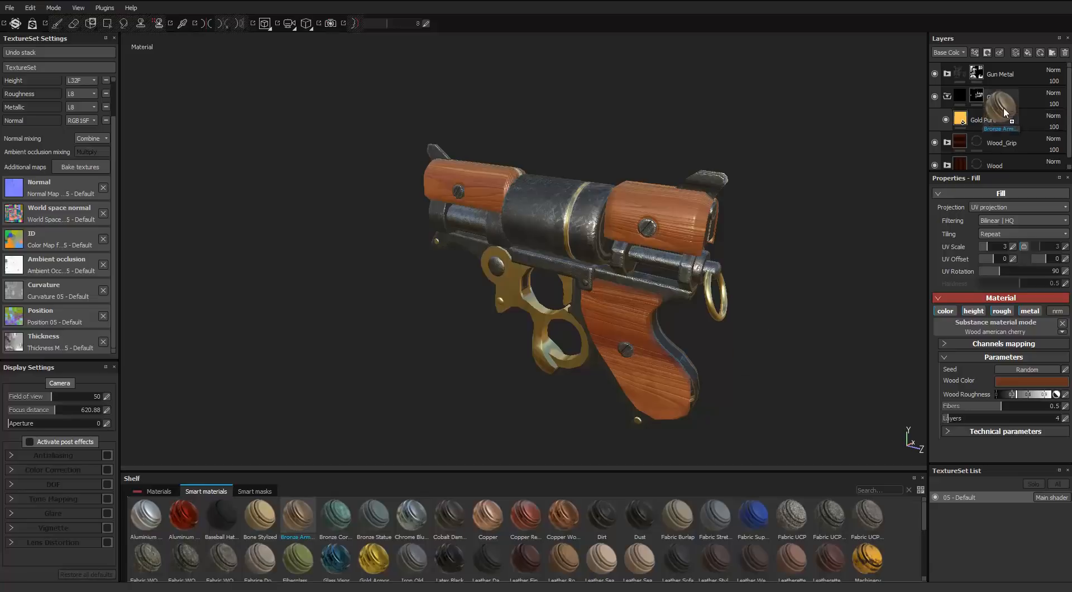
{"action": "left_click_drag", "start_coordinate": [1002, 112], "coordinate": [1002, 115]}
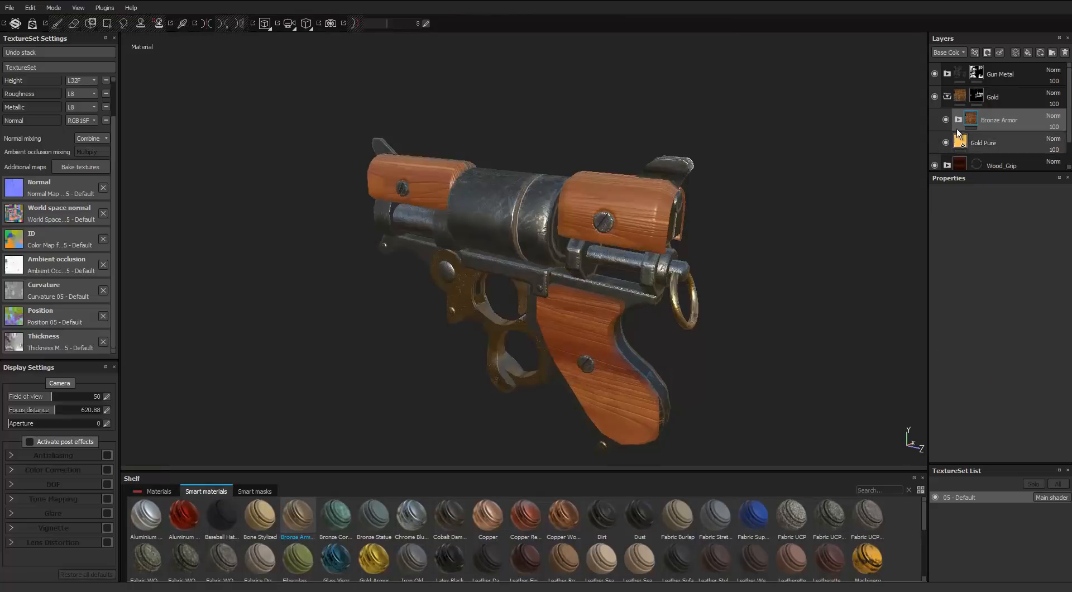
Give Bronze Armor a black mask with an MG Metal Edge Wear generator and check it on the trigger guard.
{"action": "right_click", "coordinate": [972, 119]}
{"action": "left_click", "coordinate": [971, 137]}
{"action": "right_click", "coordinate": [987, 119]}
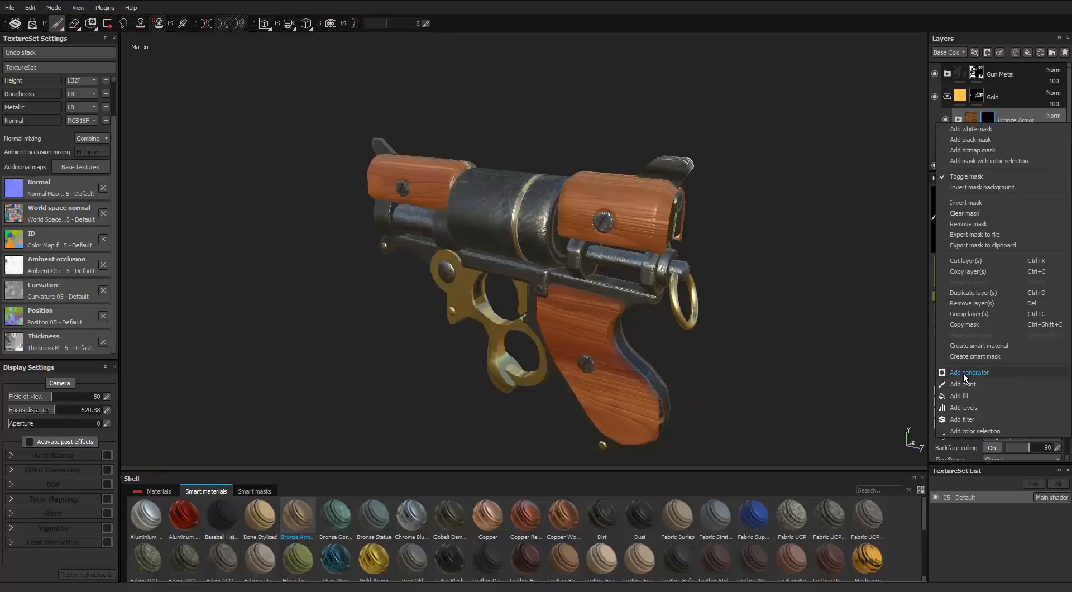
{"action": "left_click", "coordinate": [960, 370]}
{"action": "right_click_drag", "start_coordinate": [410, 291], "coordinate": [558, 213], "text": "alt"}
{"action": "left_click_drag", "start_coordinate": [557, 213], "coordinate": [764, 187], "text": "alt"}
{"action": "right_click_drag", "start_coordinate": [765, 187], "coordinate": [575, 190], "text": "alt"}
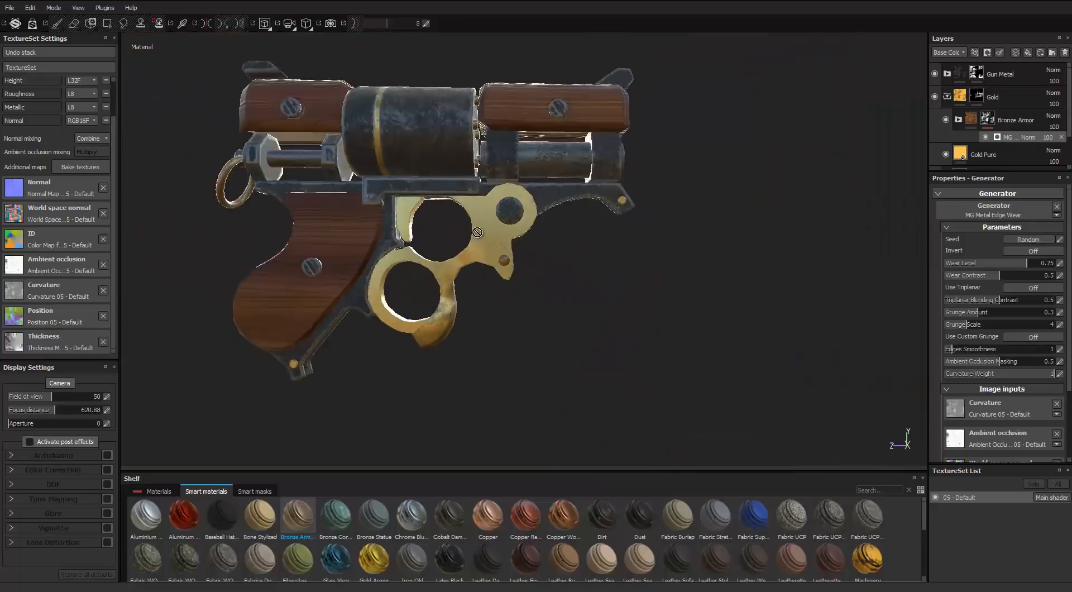
{"action": "left_click_drag", "start_coordinate": [575, 189], "coordinate": [702, 163], "text": "alt"}
Hide the Gold Pure layer and check the trigger guard with only the masked Bronze Armor.
{"action": "scroll", "coordinate": [947, 127], "scroll_direction": "down", "scroll_amount": 1}
{"action": "left_click_drag", "start_coordinate": [534, 207], "coordinate": [531, 279], "text": "alt"}
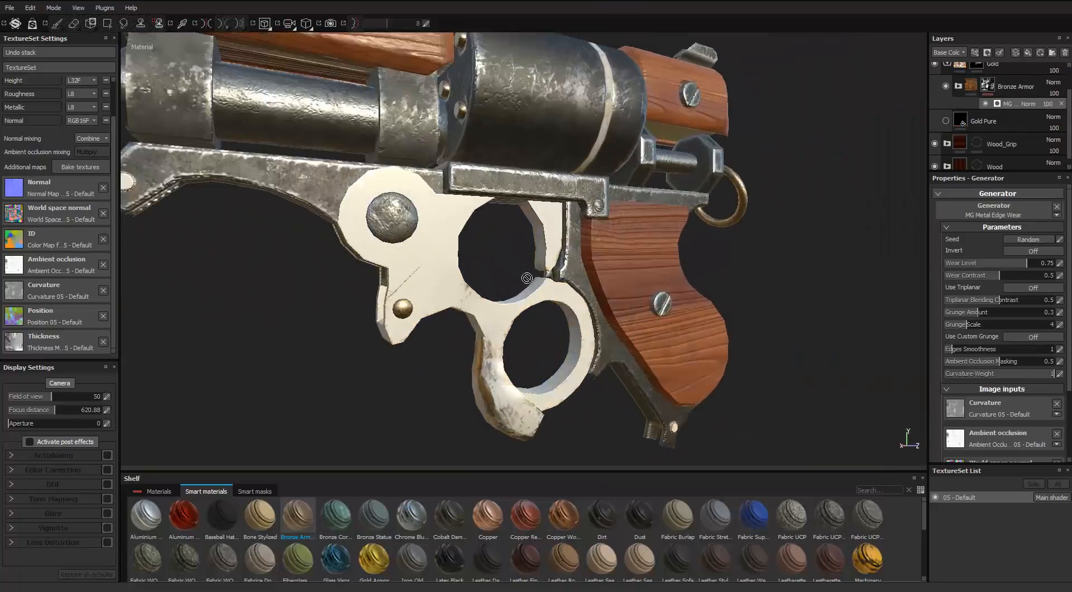
{"action": "right_click_drag", "start_coordinate": [531, 280], "coordinate": [446, 290], "text": "alt"}
{"action": "left_click_drag", "start_coordinate": [446, 290], "coordinate": [480, 279], "text": "alt+shift"}
Remove the edge wear generator and the mask from Bronze Armor.
{"action": "left_click", "coordinate": [1061, 105]}
{"action": "right_click", "coordinate": [989, 88]}
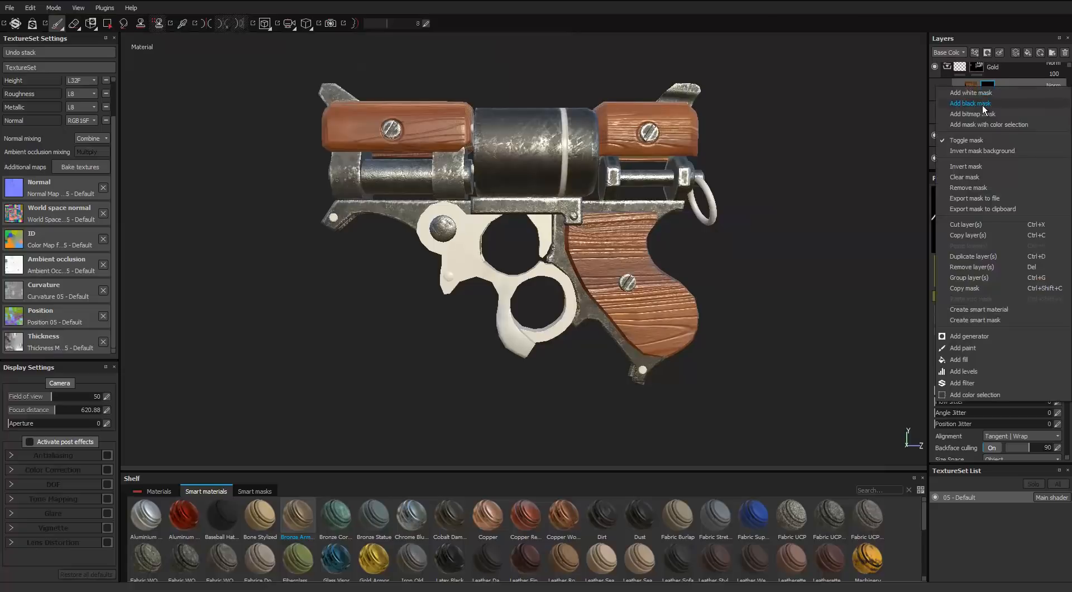
{"action": "left_click", "coordinate": [980, 104]}
{"action": "right_click_drag", "start_coordinate": [871, 138], "coordinate": [881, 136], "text": "alt"}
{"action": "right_click", "coordinate": [988, 91]}
{"action": "left_click", "coordinate": [972, 192]}
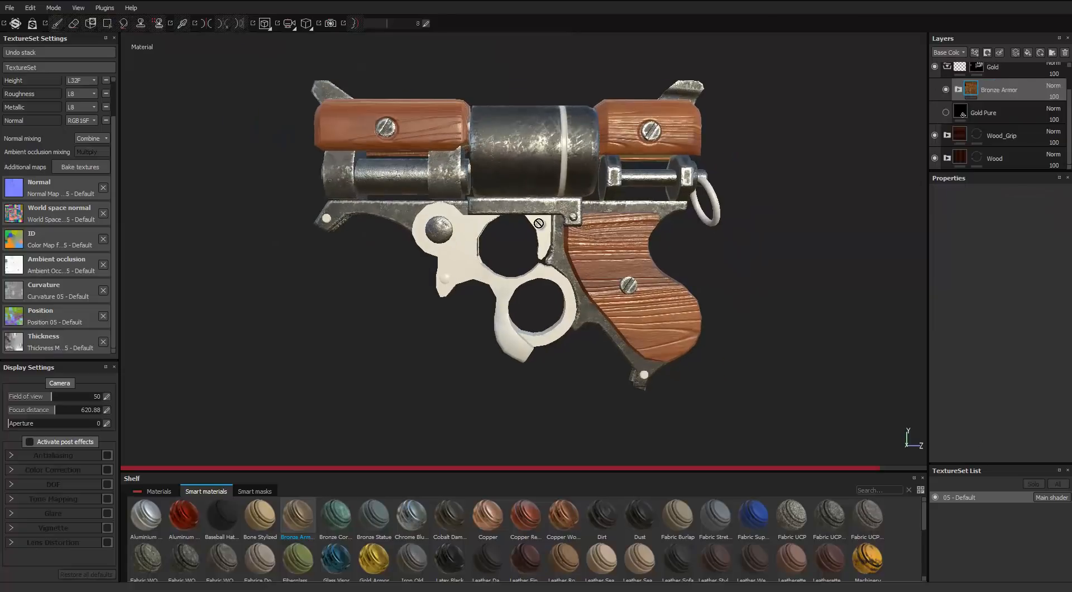
Place a Steel Rough material layer above Bronze Armor in the Gold folder.
{"action": "left_click_drag", "start_coordinate": [664, 223], "coordinate": [875, 239], "text": "alt"}
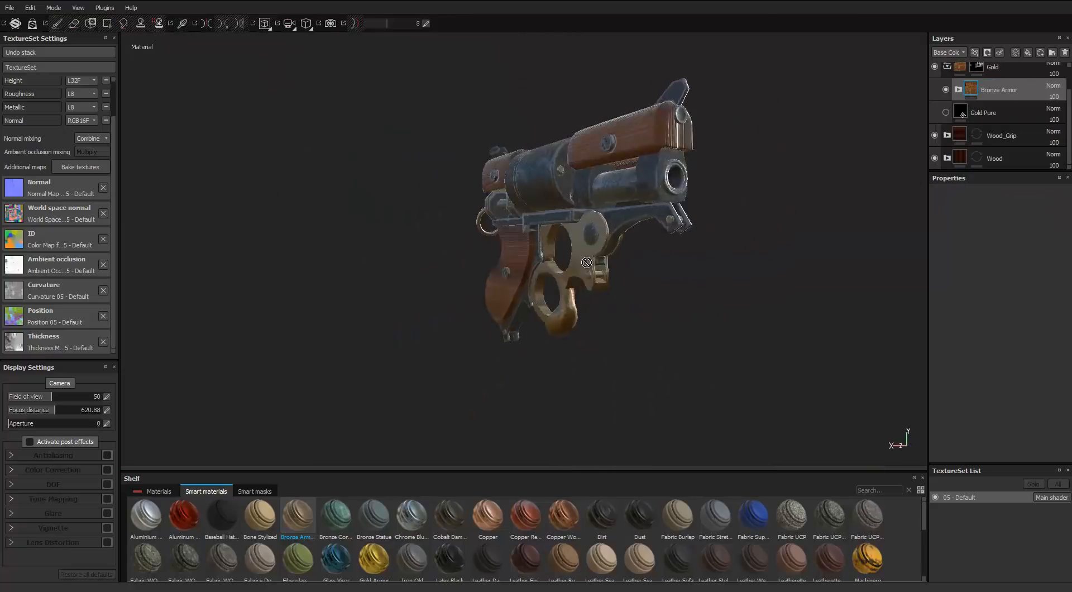
{"action": "right_click_drag", "start_coordinate": [726, 234], "coordinate": [793, 240], "text": "alt"}
{"action": "left_click_drag", "start_coordinate": [793, 240], "coordinate": [826, 212], "text": "alt"}
{"action": "right_click_drag", "start_coordinate": [670, 223], "coordinate": [603, 229], "text": "alt"}
{"action": "left_click_drag", "start_coordinate": [603, 228], "coordinate": [340, 246], "text": "alt"}
{"action": "left_click", "coordinate": [158, 492]}
{"action": "scroll", "coordinate": [357, 552], "scroll_direction": "down", "scroll_amount": 5}
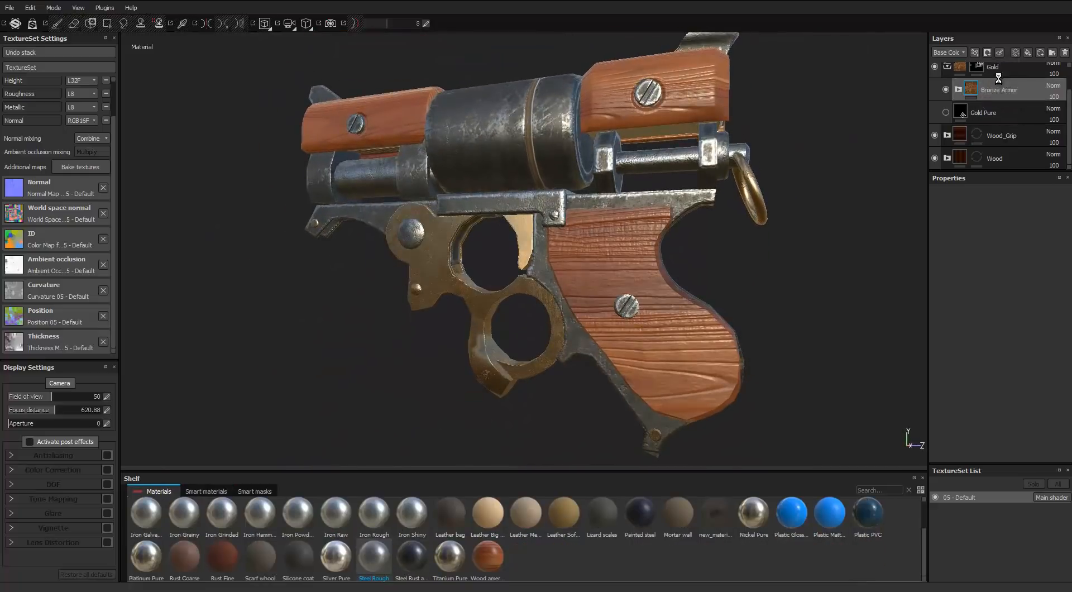
{"action": "left_click_drag", "start_coordinate": [997, 79], "coordinate": [997, 79]}
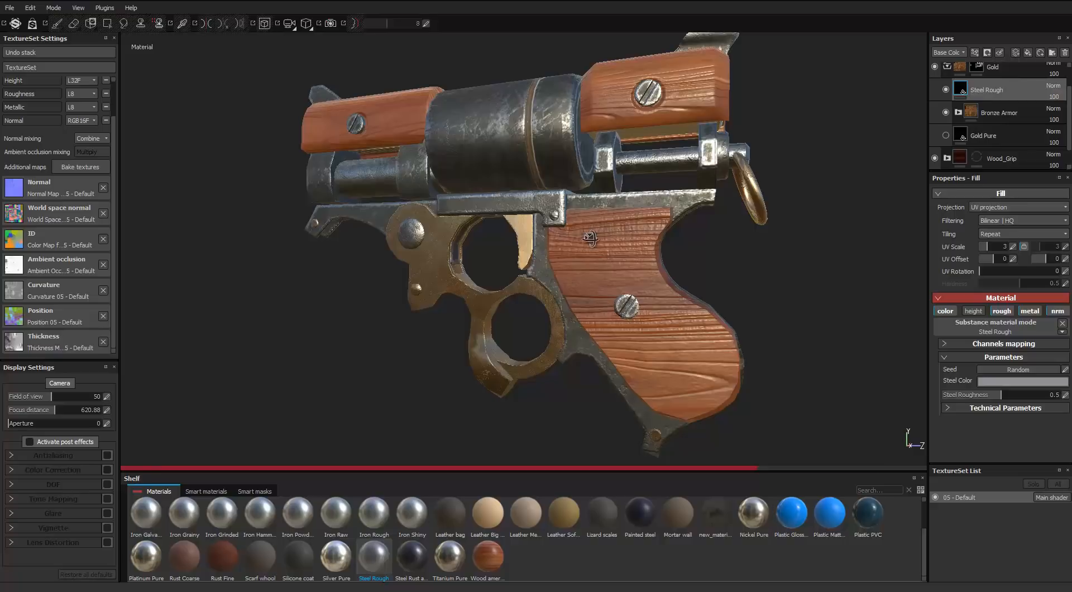
{"action": "left_click_drag", "start_coordinate": [590, 238], "coordinate": [670, 240], "text": "alt"}
Mask the Gold folder's Steel Rough layer in black and add an MG Metal Edge Wear generator to the mask.
{"action": "right_click", "coordinate": [960, 88]}
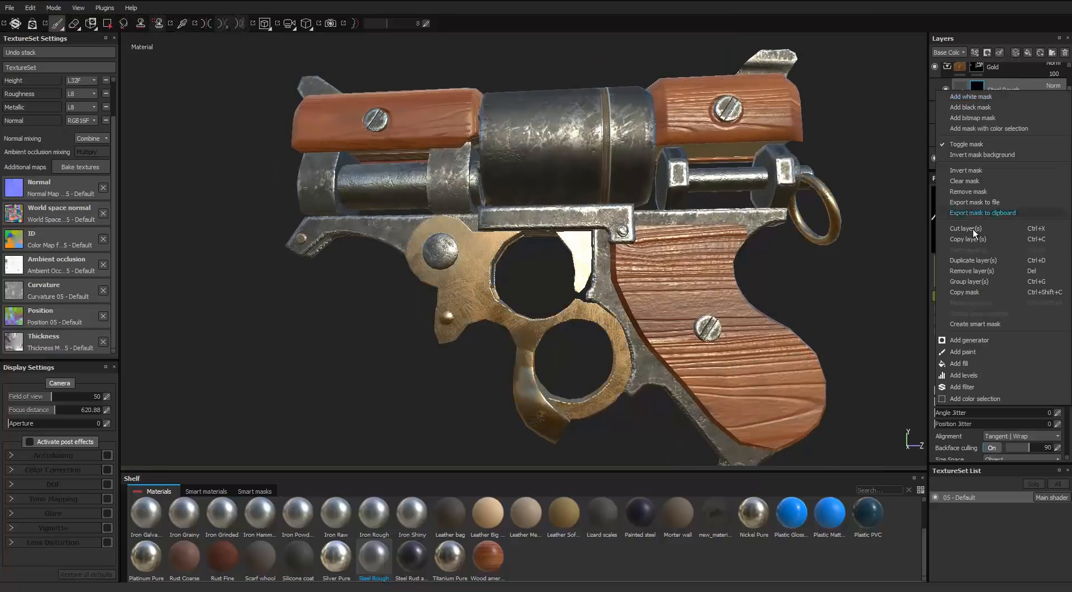
{"action": "left_click", "coordinate": [969, 342]}
{"action": "left_click", "coordinate": [1019, 259]}
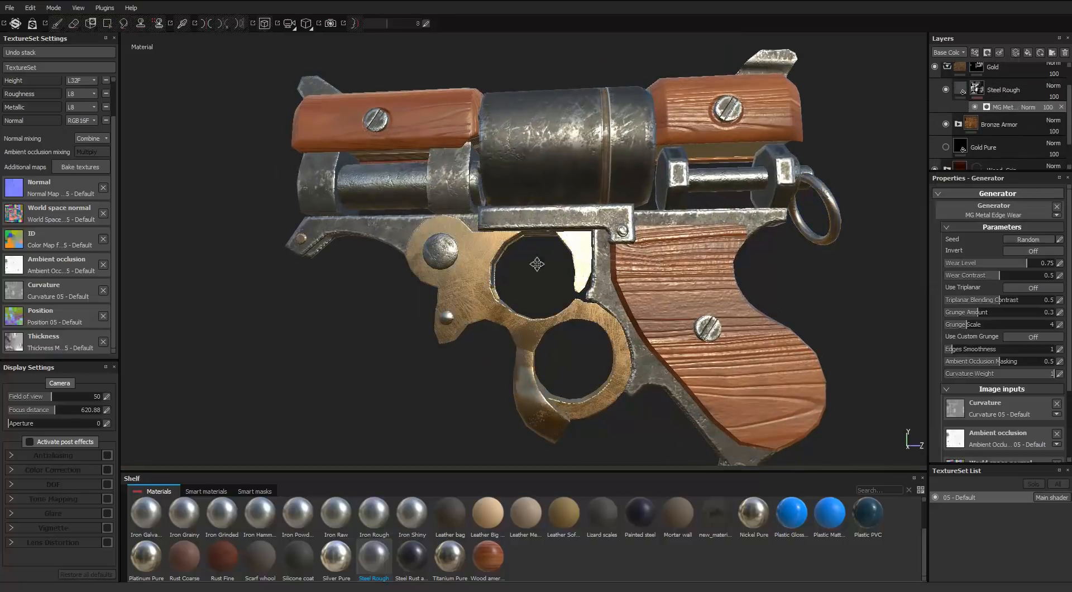
Try a Wear Level of 0.89 on the Gold folder's Steel Rough generator and check the trigger guard edges.
{"action": "scroll", "coordinate": [555, 275], "scroll_direction": "up", "scroll_amount": 3}
{"action": "left_click_drag", "start_coordinate": [555, 276], "coordinate": [637, 257], "text": "alt"}
{"action": "scroll", "coordinate": [562, 315], "scroll_direction": "down", "scroll_amount": 5}
{"action": "scroll", "coordinate": [633, 254], "scroll_direction": "up", "scroll_amount": 2}
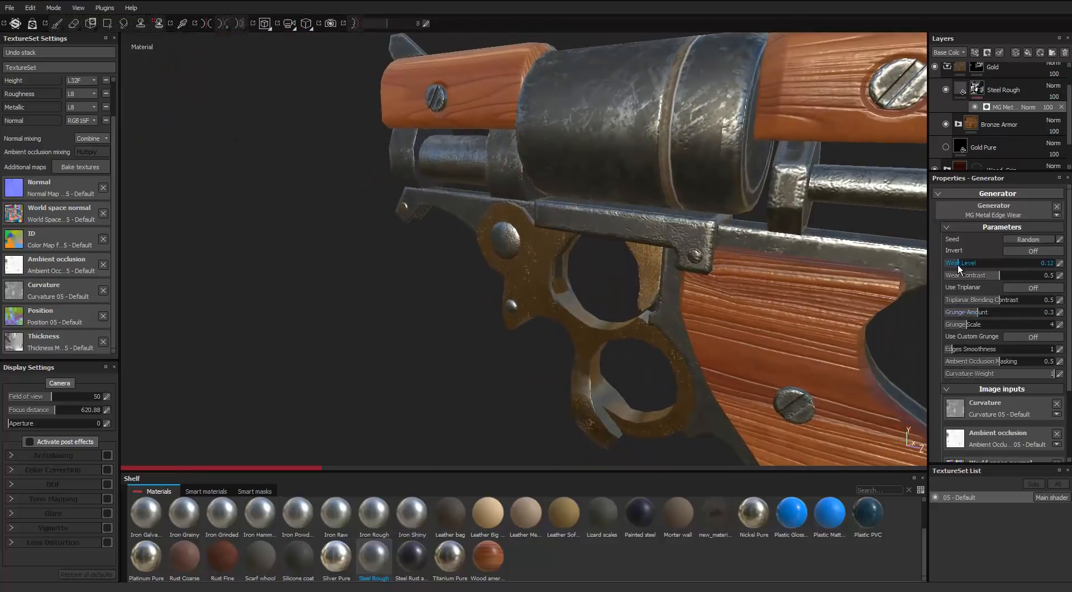
{"action": "left_click_drag", "start_coordinate": [960, 265], "coordinate": [1034, 264]}
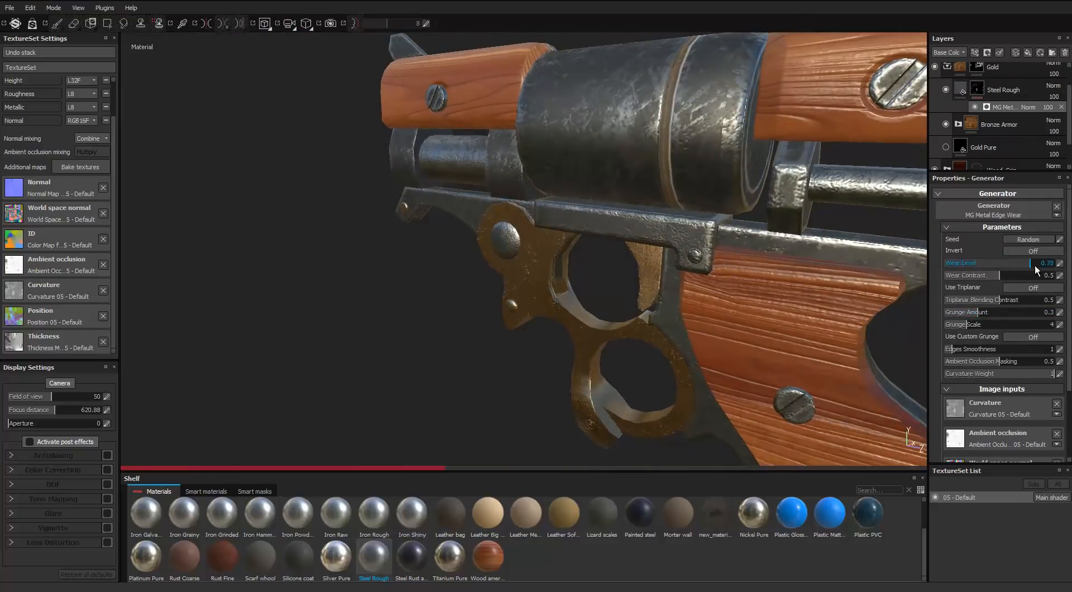
{"action": "scroll", "coordinate": [633, 246], "scroll_direction": "up", "scroll_amount": 3}
{"action": "left_click_drag", "start_coordinate": [633, 245], "coordinate": [658, 283], "text": "alt"}
{"action": "right_click_drag", "start_coordinate": [658, 283], "coordinate": [677, 284], "text": "shift"}
{"action": "scroll", "coordinate": [678, 285], "scroll_direction": "down", "scroll_amount": 4}
{"action": "left_click_drag", "start_coordinate": [677, 284], "coordinate": [803, 256], "text": "alt"}
{"action": "scroll", "coordinate": [803, 256], "scroll_direction": "up", "scroll_amount": 4}
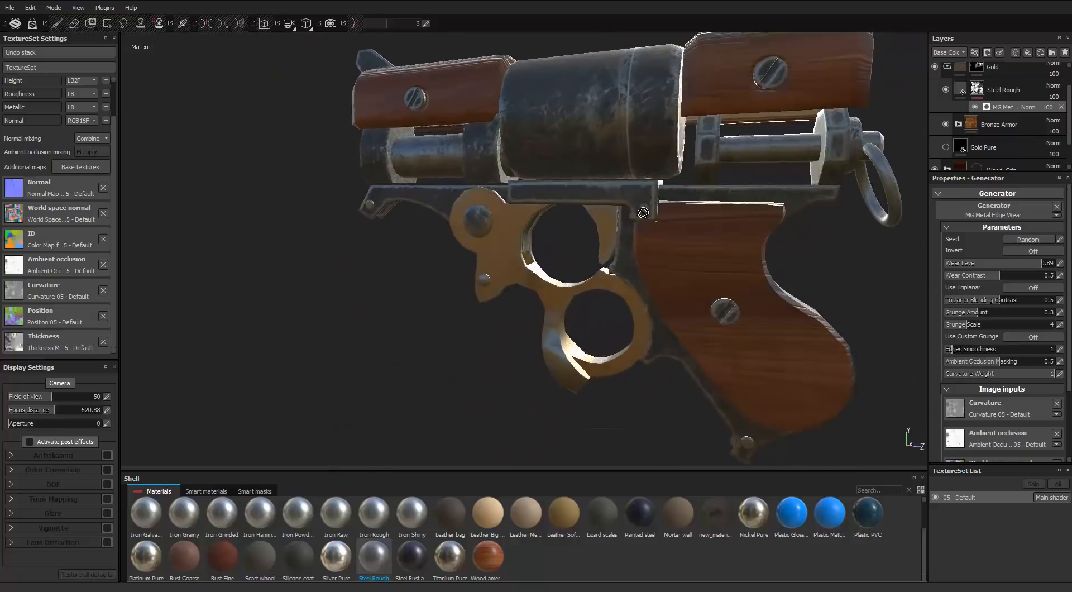
Darken the Steel Color of the Gold folder's Steel Rough layer to a deeper grey.
{"action": "left_click", "coordinate": [960, 92]}
{"action": "left_click", "coordinate": [1010, 381]}
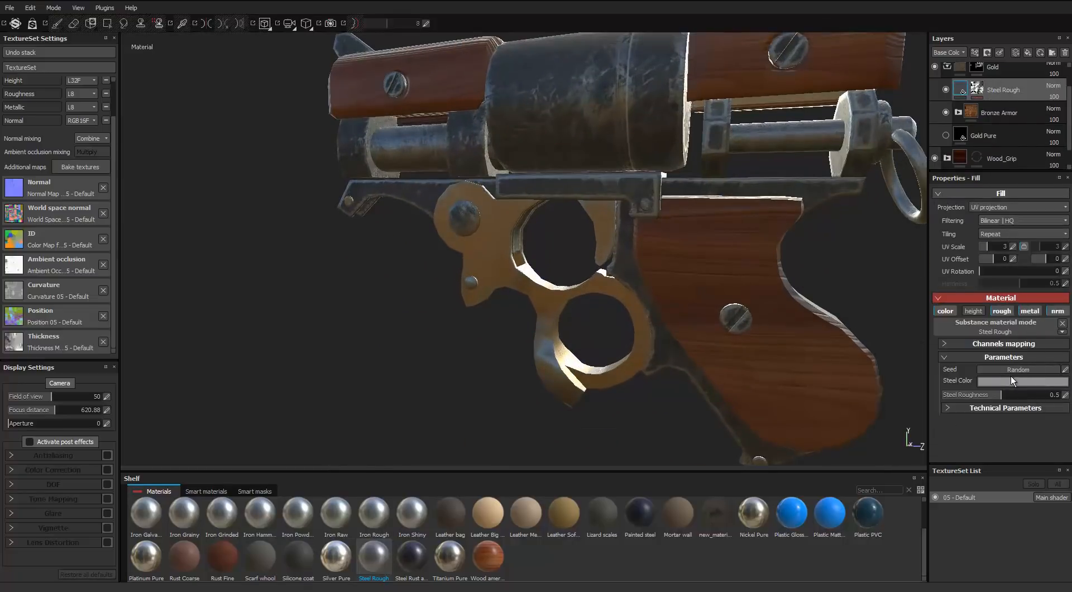
{"action": "left_click", "coordinate": [1009, 381]}
{"action": "left_click_drag", "start_coordinate": [656, 344], "coordinate": [426, 352], "text": "alt"}
{"action": "right_click_drag", "start_coordinate": [426, 352], "coordinate": [386, 357], "text": "shift"}
{"action": "left_click_drag", "start_coordinate": [385, 357], "coordinate": [463, 360], "text": "alt"}
{"action": "left_click", "coordinate": [1029, 313]}
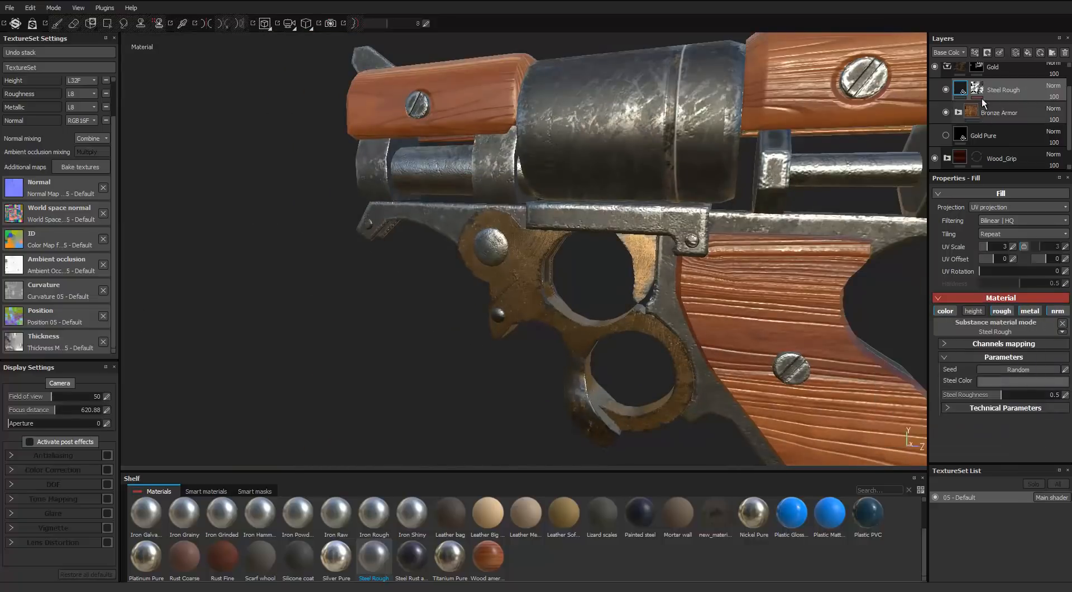
Set the Wear Level of the Gold folder's Steel Rough edge wear generator to 0.79.
{"action": "left_click", "coordinate": [980, 98]}
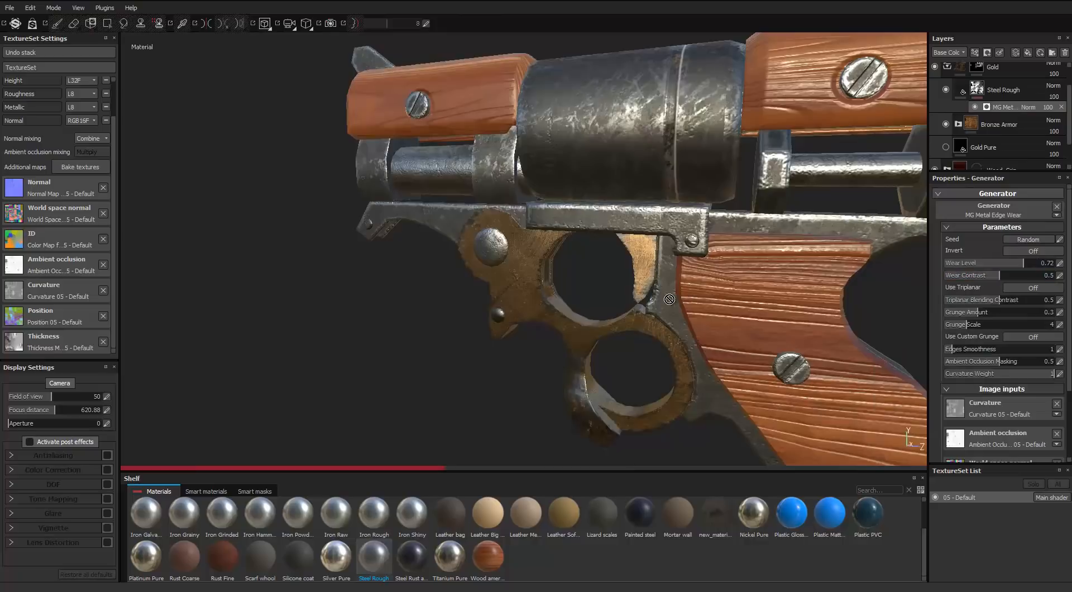
{"action": "scroll", "coordinate": [544, 332], "scroll_direction": "up", "scroll_amount": 2}
{"action": "left_click_drag", "start_coordinate": [544, 332], "coordinate": [477, 370], "text": "alt"}
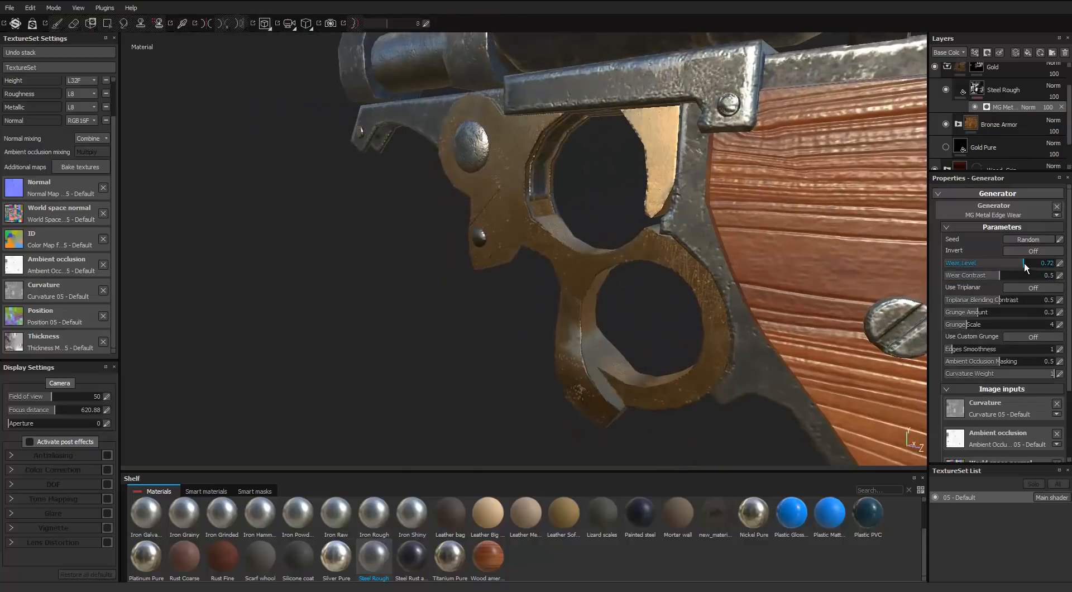
{"action": "left_click_drag", "start_coordinate": [1026, 264], "coordinate": [1029, 266]}
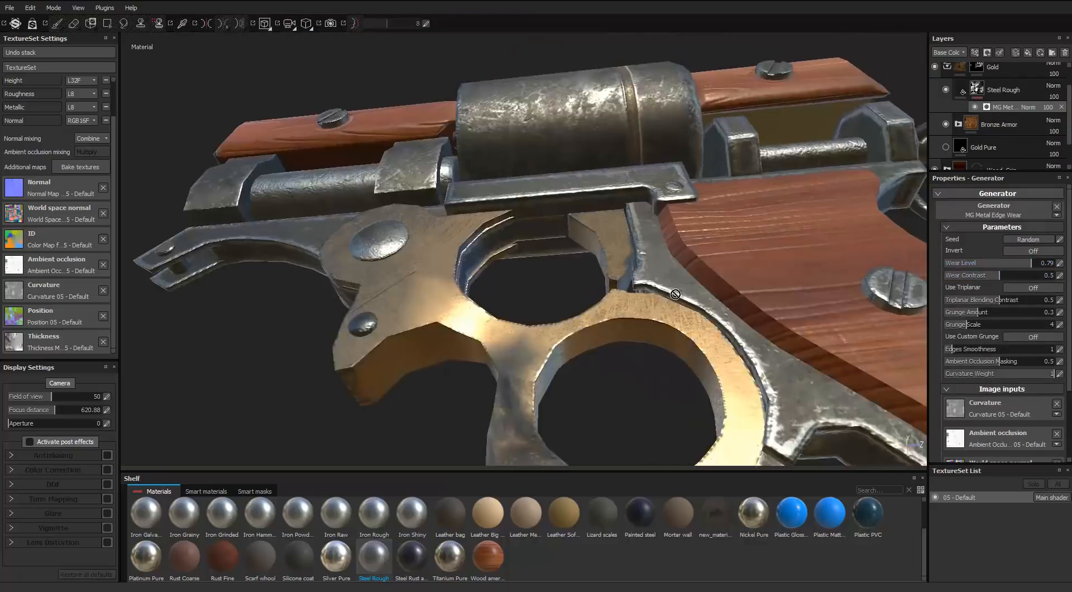
{"action": "left_click_drag", "start_coordinate": [675, 294], "coordinate": [514, 229], "text": "alt"}
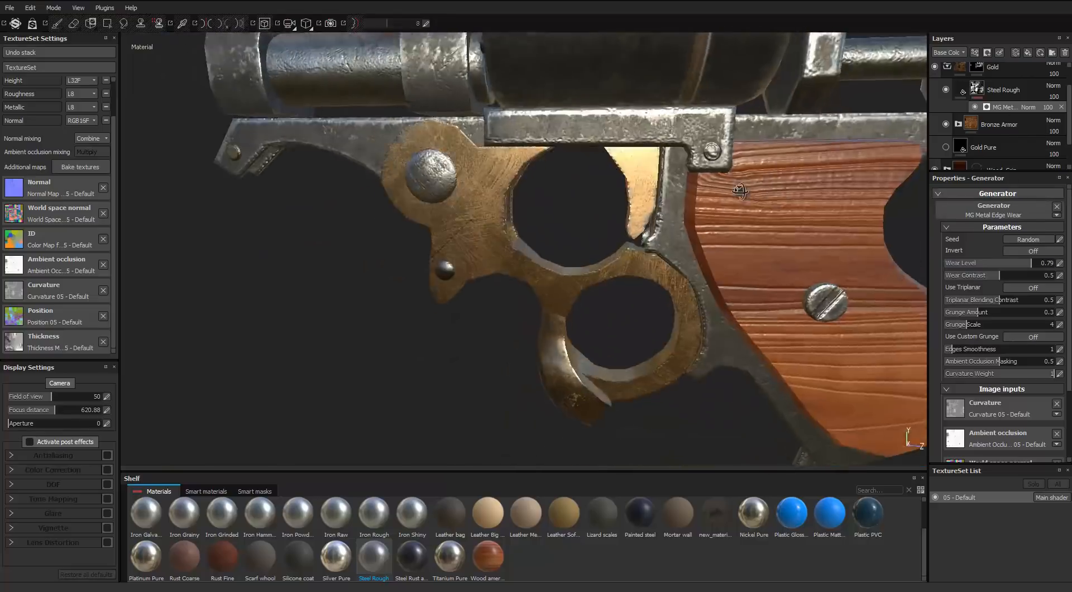
Try the Dirt smart material in the Wood_Grip folder above the Wood american cherry layer.
{"action": "left_click_drag", "start_coordinate": [536, 240], "coordinate": [585, 279], "text": "alt"}
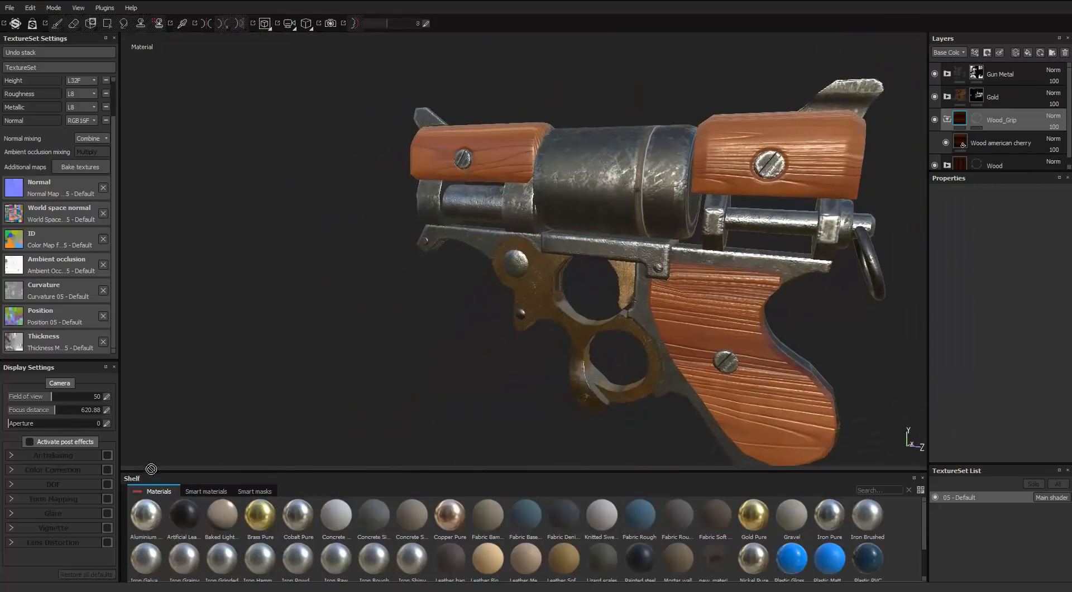
{"action": "left_click", "coordinate": [206, 491]}
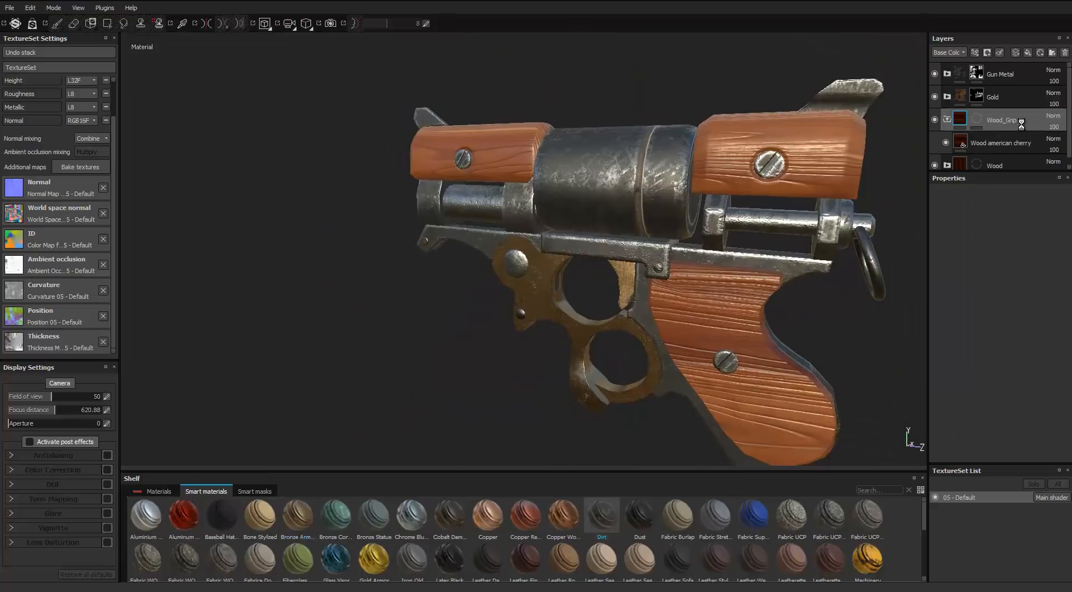
{"action": "double_click", "coordinate": [986, 140]}
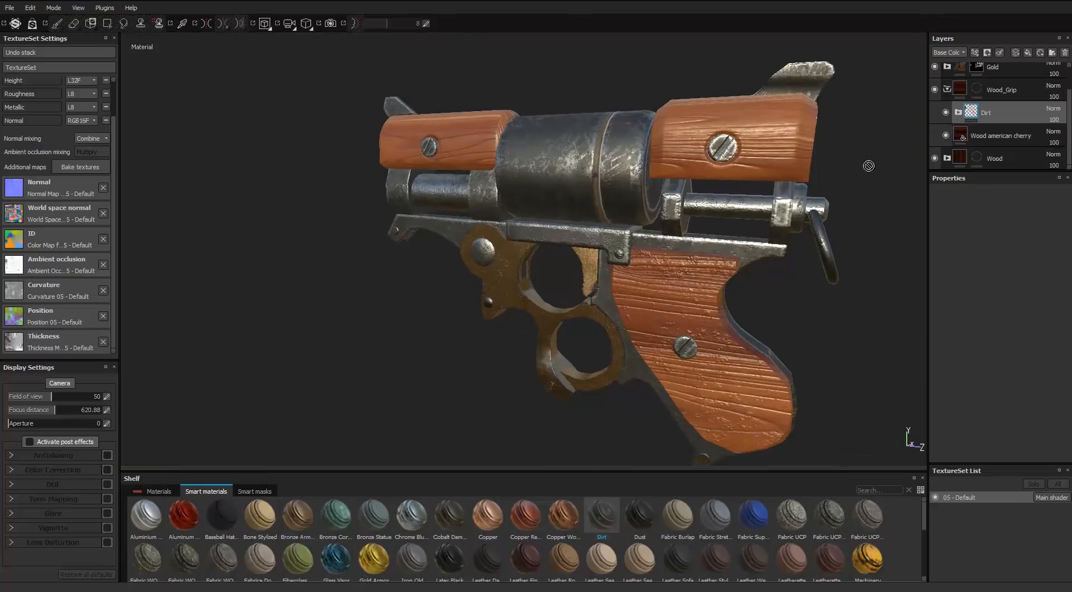
{"action": "left_click_drag", "start_coordinate": [806, 214], "coordinate": [776, 192], "text": "alt"}
{"action": "middle_click_drag", "start_coordinate": [776, 192], "coordinate": [665, 78], "text": "alt"}
{"action": "left_click_drag", "start_coordinate": [664, 224], "coordinate": [575, 178], "text": "alt"}
Try a texture brightness of about -0.52 in the MG Mask Editor generator on the Wood_Grip folder's Dirt Base mask.
{"action": "left_click", "coordinate": [972, 136]}
{"action": "scroll", "coordinate": [982, 419], "scroll_direction": "down", "scroll_amount": 4}
{"action": "scroll", "coordinate": [984, 403], "scroll_direction": "up", "scroll_amount": 3}
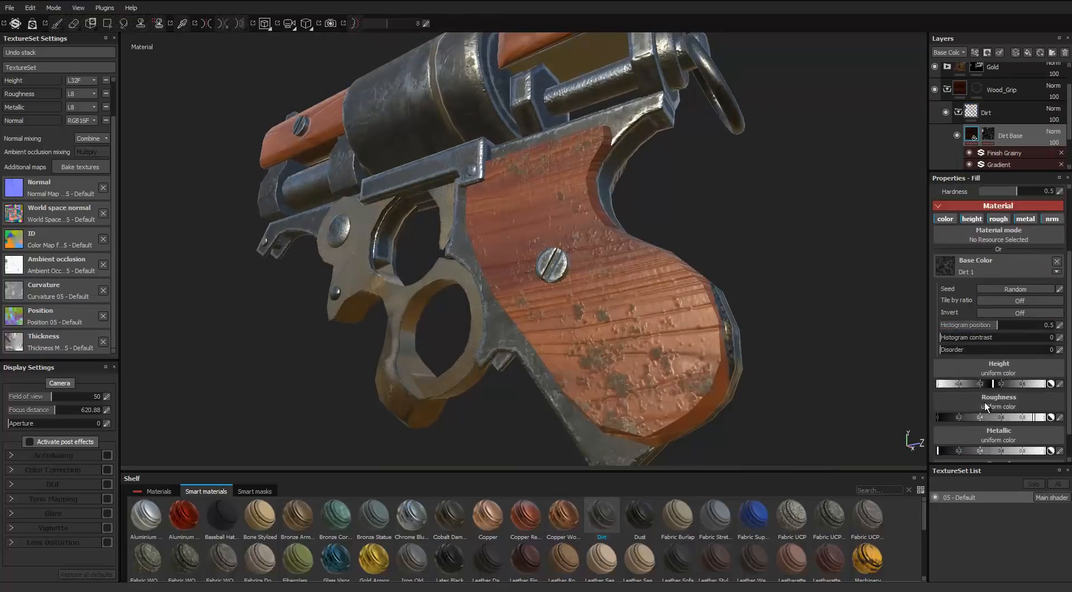
{"action": "left_click", "coordinate": [989, 138]}
{"action": "scroll", "coordinate": [973, 385], "scroll_direction": "down", "scroll_amount": 3}
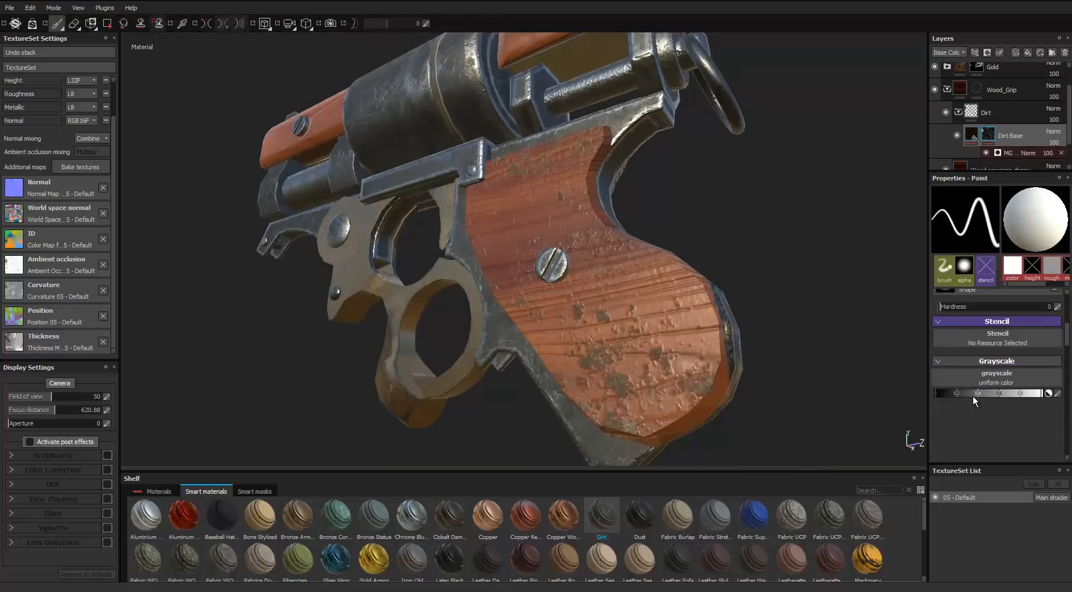
{"action": "scroll", "coordinate": [1040, 394], "scroll_direction": "up", "scroll_amount": 3}
{"action": "left_click", "coordinate": [1009, 152]}
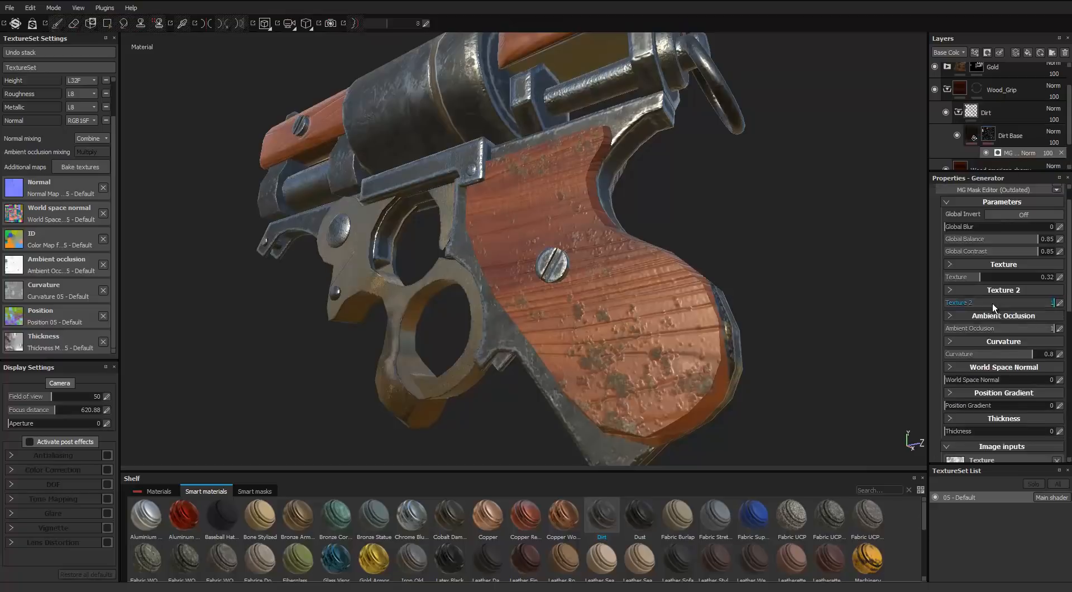
{"action": "scroll", "coordinate": [1000, 329], "scroll_direction": "down", "scroll_amount": 5}
{"action": "scroll", "coordinate": [1000, 331], "scroll_direction": "up", "scroll_amount": 6}
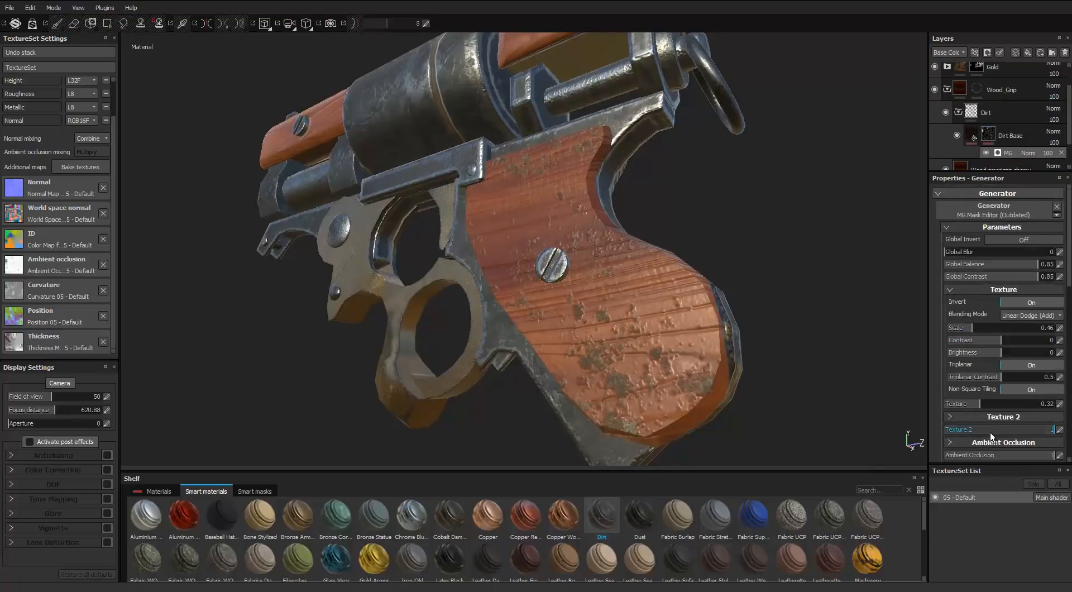
{"action": "left_click_drag", "start_coordinate": [976, 352], "coordinate": [919, 377]}
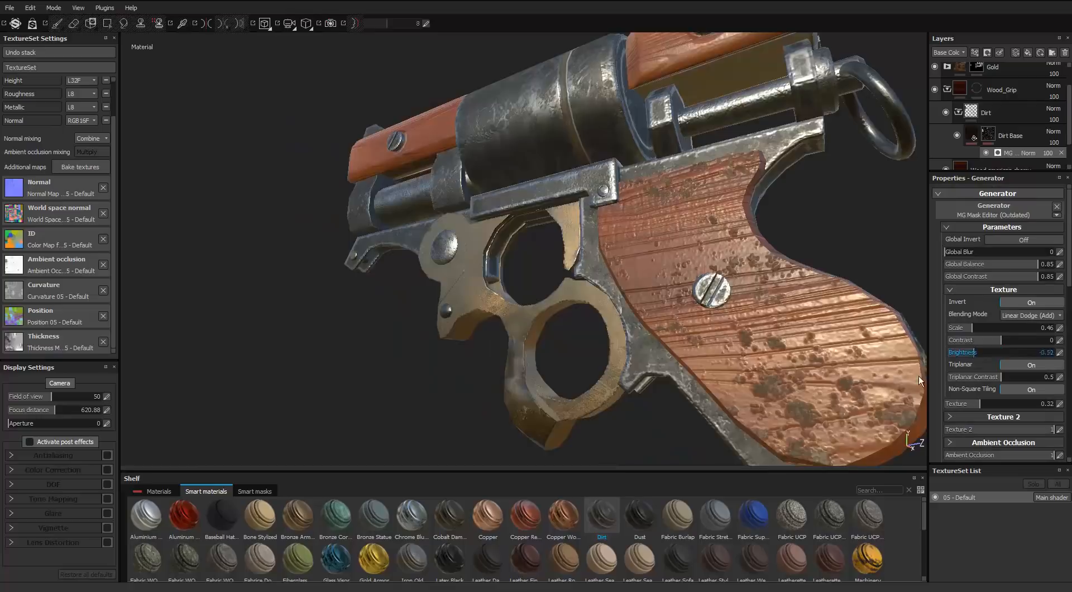
{"action": "left_click_drag", "start_coordinate": [832, 306], "coordinate": [778, 291], "text": "alt"}
{"action": "left_click_drag", "start_coordinate": [774, 294], "coordinate": [838, 276], "text": "alt"}
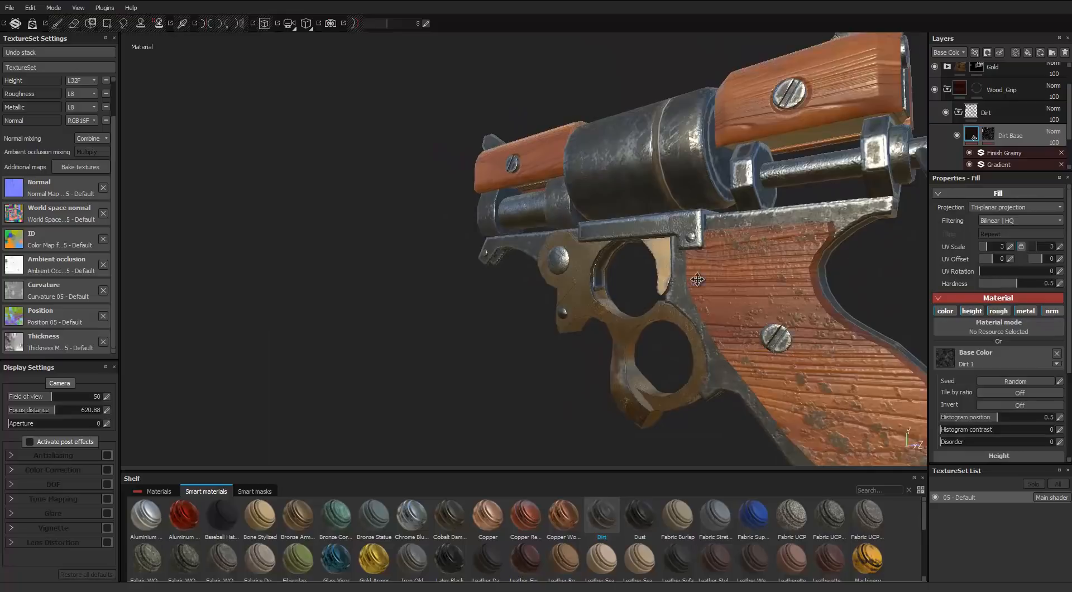
Delete the Dirt smart material group from the Wood_Grip folder.
{"action": "left_click_drag", "start_coordinate": [698, 274], "coordinate": [690, 263], "text": "alt"}
{"action": "left_click", "coordinate": [1065, 55]}
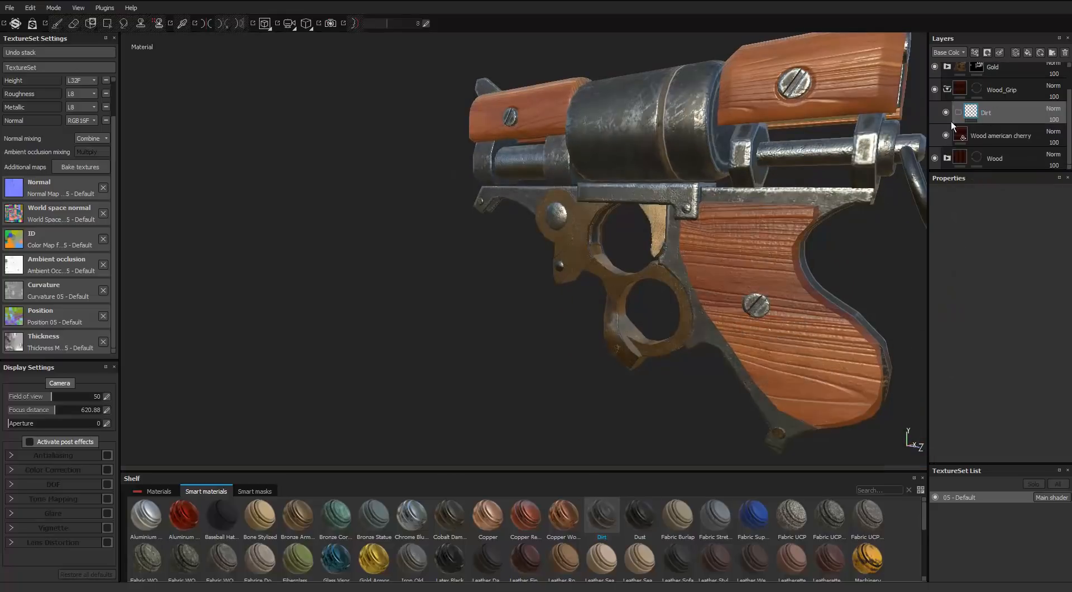
{"action": "left_click", "coordinate": [1065, 53]}
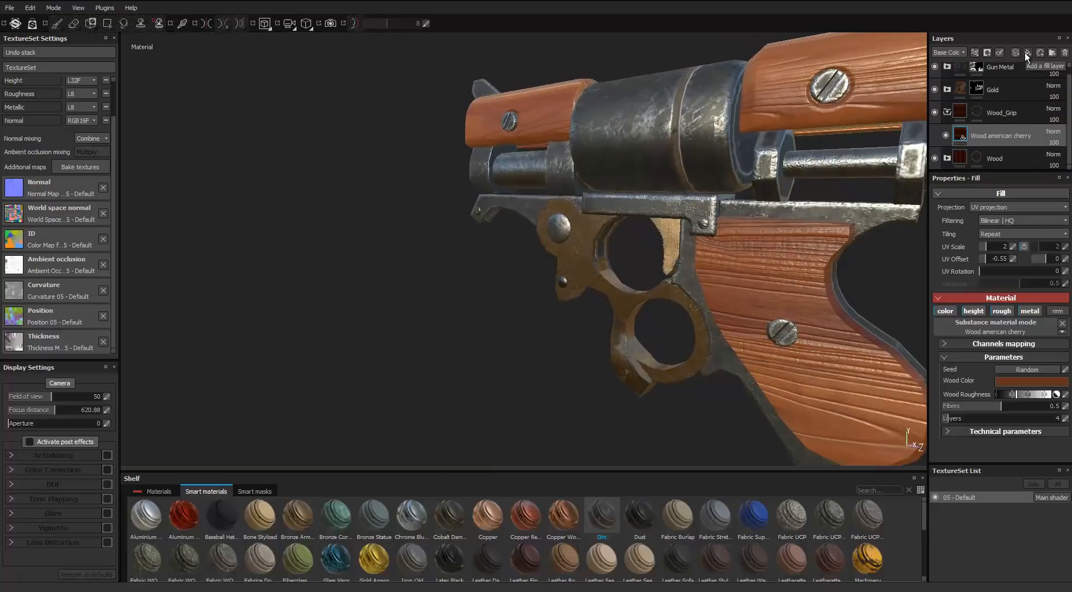
Add a fill layer above Wood american cherry in the Wood_Grip folder and give it a fill effect.
{"action": "left_click", "coordinate": [1026, 54]}
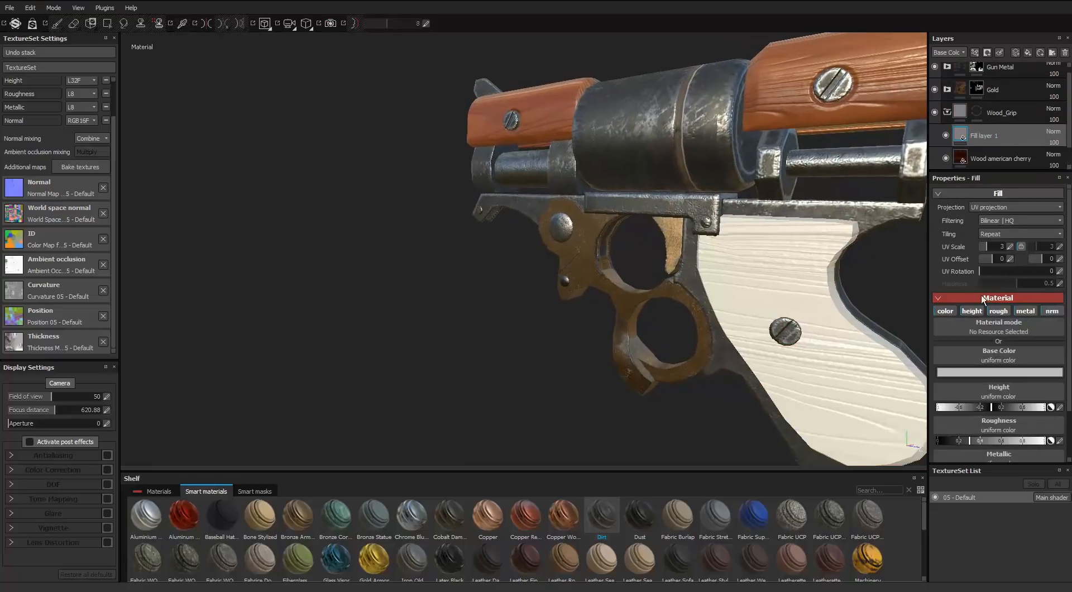
{"action": "left_click", "coordinate": [994, 375]}
{"action": "left_click", "coordinate": [1022, 314]}
{"action": "right_click", "coordinate": [982, 132]}
{"action": "left_click", "coordinate": [970, 405]}
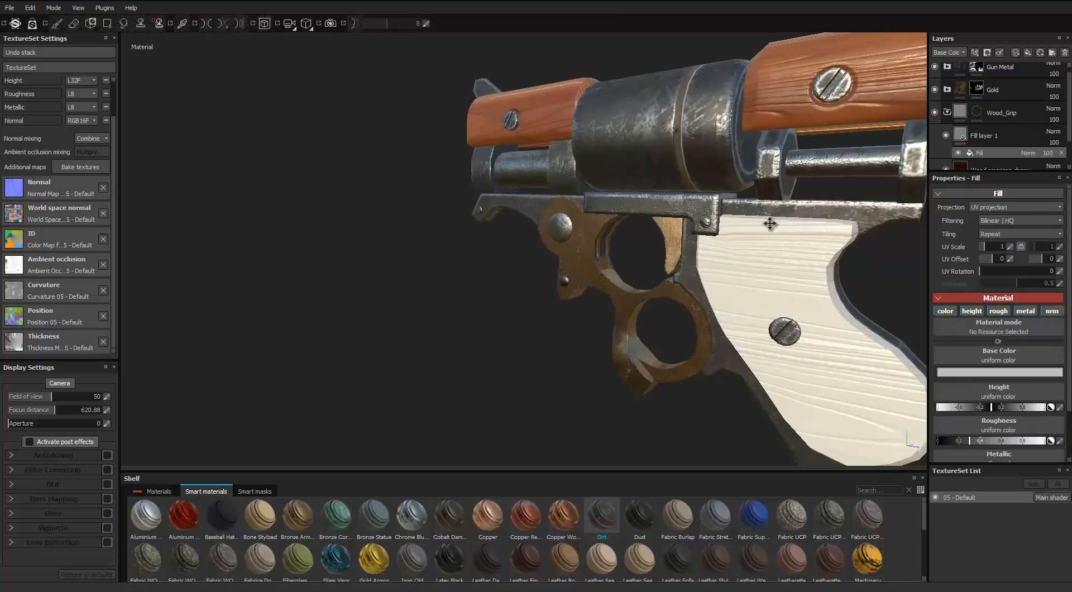
Bring back the hidden shelf sections and search the procedurals for "dirt".
{"action": "left_click_drag", "start_coordinate": [771, 223], "coordinate": [748, 196], "text": "alt"}
{"action": "left_click_drag", "start_coordinate": [125, 506], "coordinate": [576, 509]}
{"action": "left_click_drag", "start_coordinate": [125, 509], "coordinate": [413, 510]}
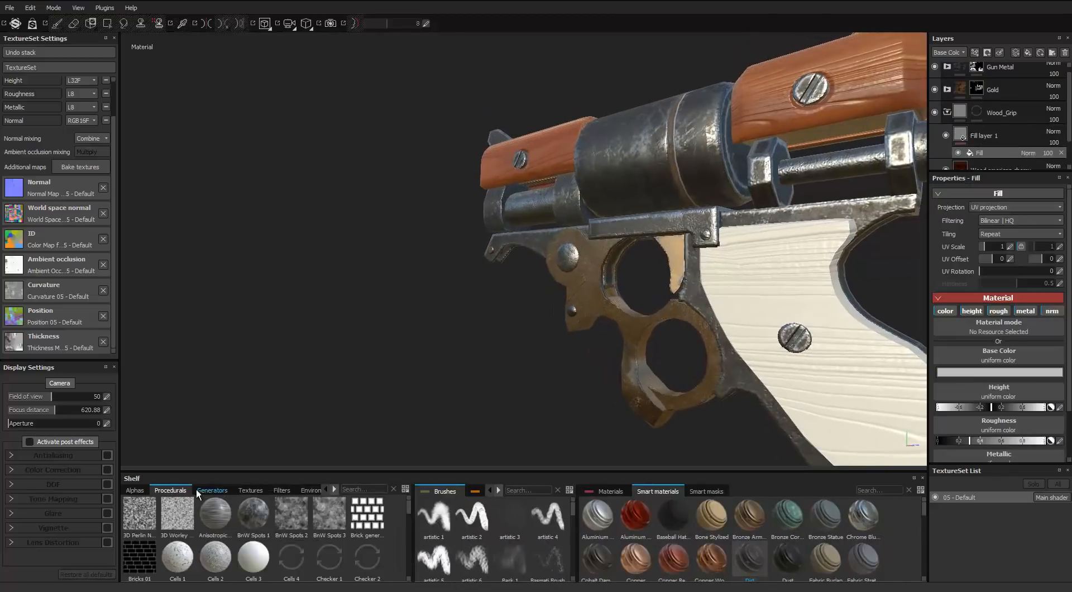
{"action": "left_click", "coordinate": [350, 490]}
{"action": "type", "text": "dirt"}
{"action": "left_click", "coordinate": [170, 491]}
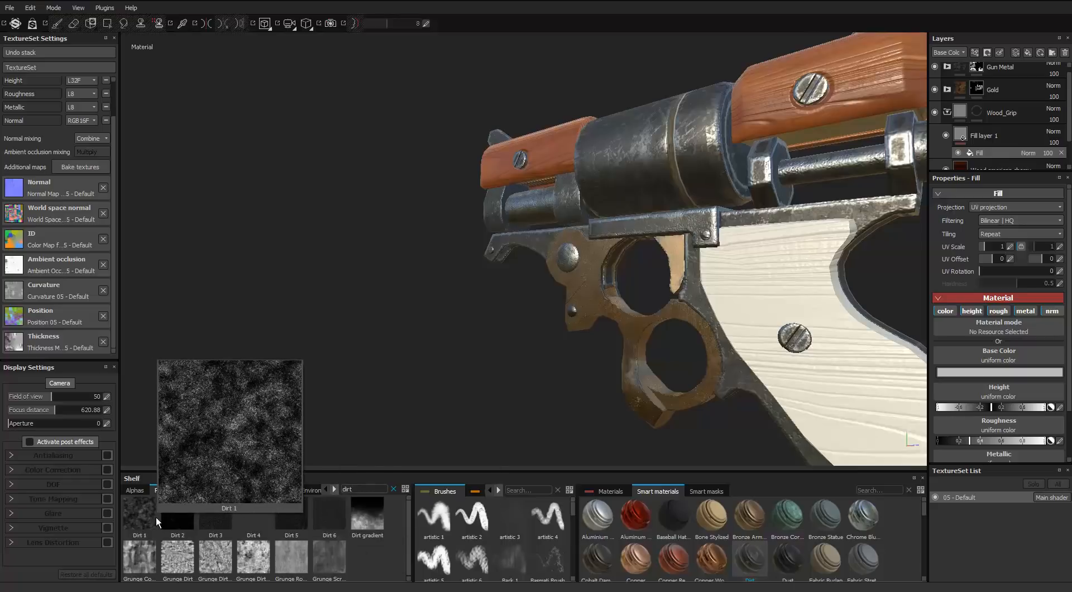
Mask Fill layer 1 in black and add a fill to the mask that uses the Dirt 1 procedural.
{"action": "left_click_drag", "start_coordinate": [155, 515], "coordinate": [582, 494]}
{"action": "right_click", "coordinate": [962, 141]}
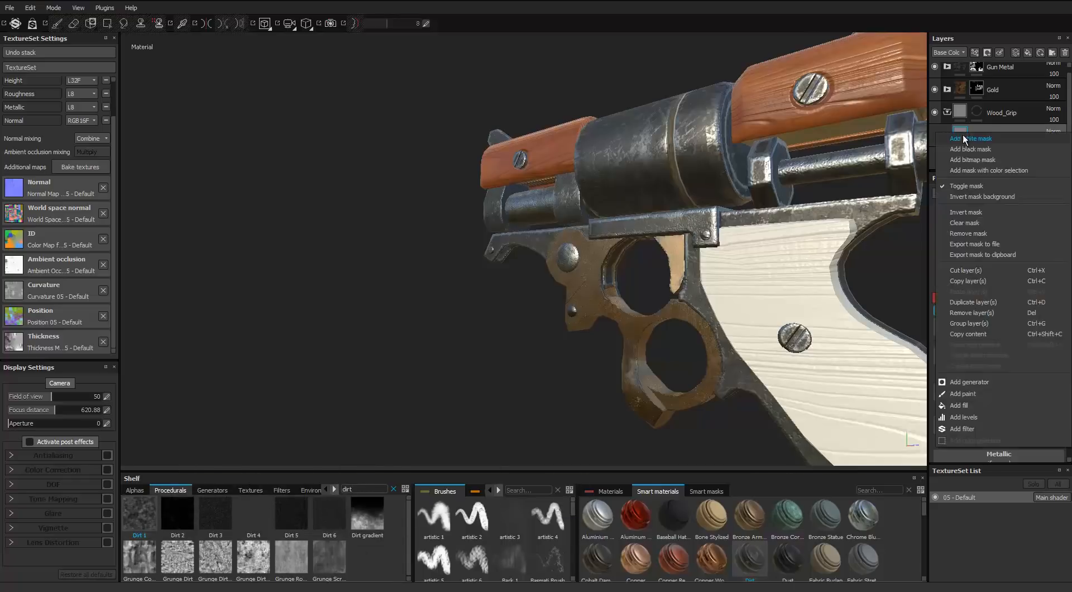
{"action": "left_click", "coordinate": [970, 155]}
{"action": "right_click", "coordinate": [976, 134]}
{"action": "left_click", "coordinate": [957, 411]}
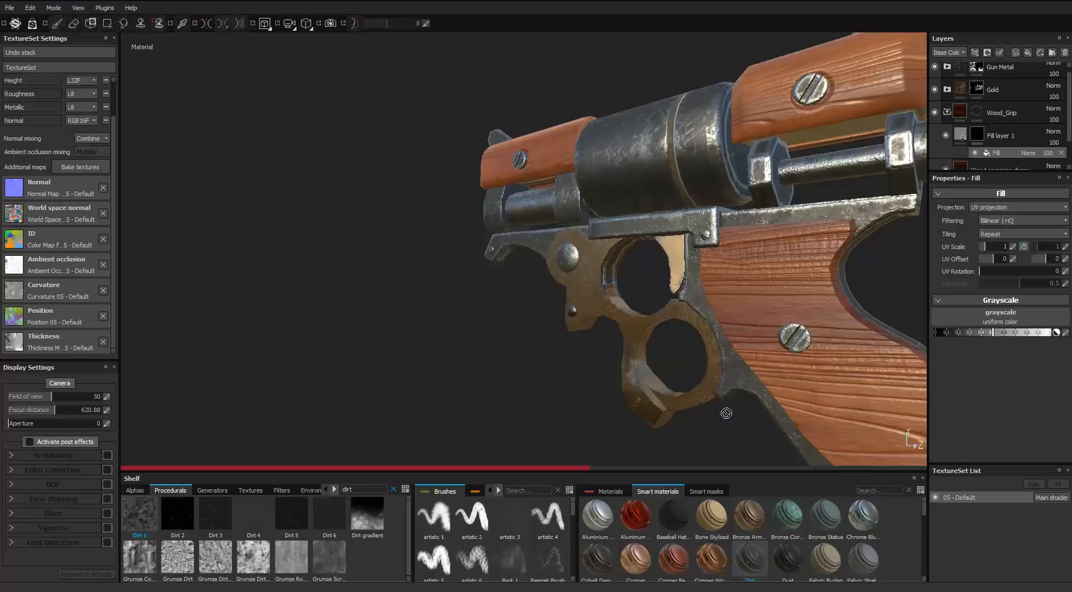
{"action": "left_click_drag", "start_coordinate": [1009, 322], "coordinate": [1008, 320]}
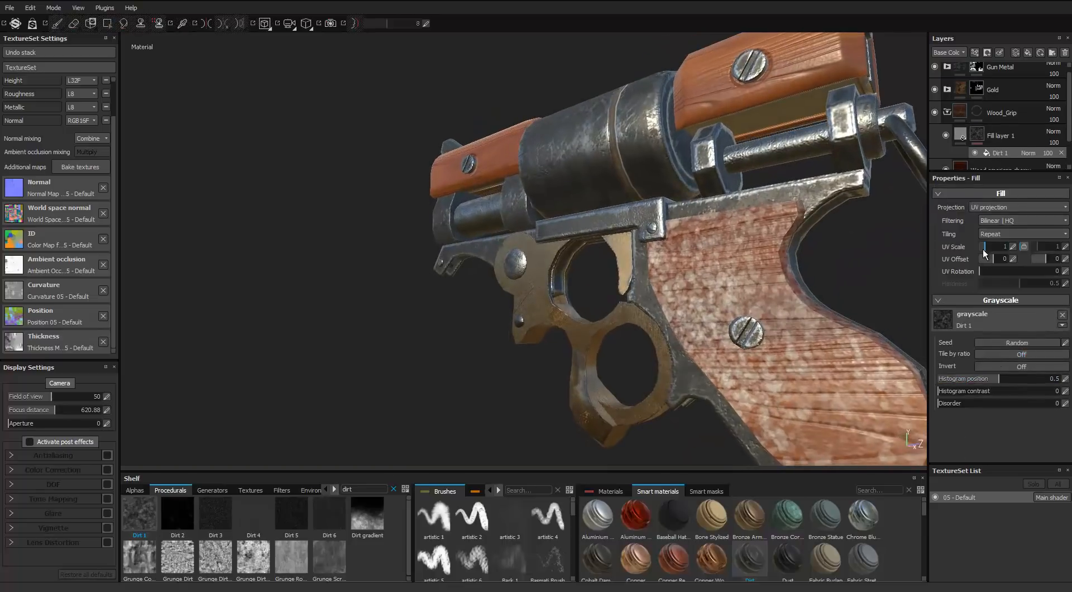
Set the Dirt 1 mask fill's histogram position to 0.35 and its first UV offset to 0.24.
{"action": "left_click", "coordinate": [964, 380]}
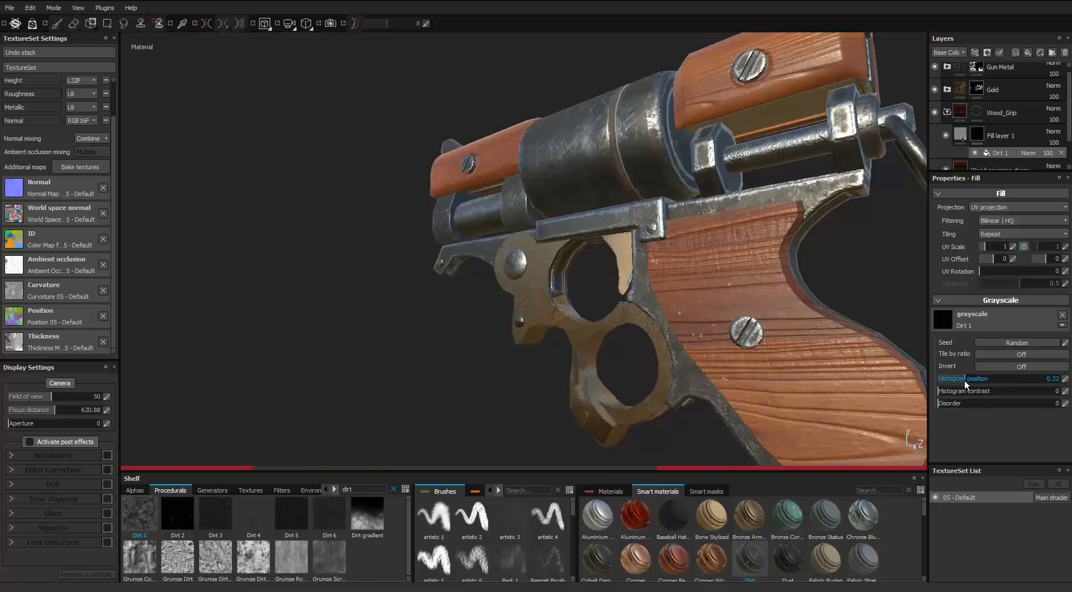
{"action": "left_click_drag", "start_coordinate": [963, 380], "coordinate": [978, 383]}
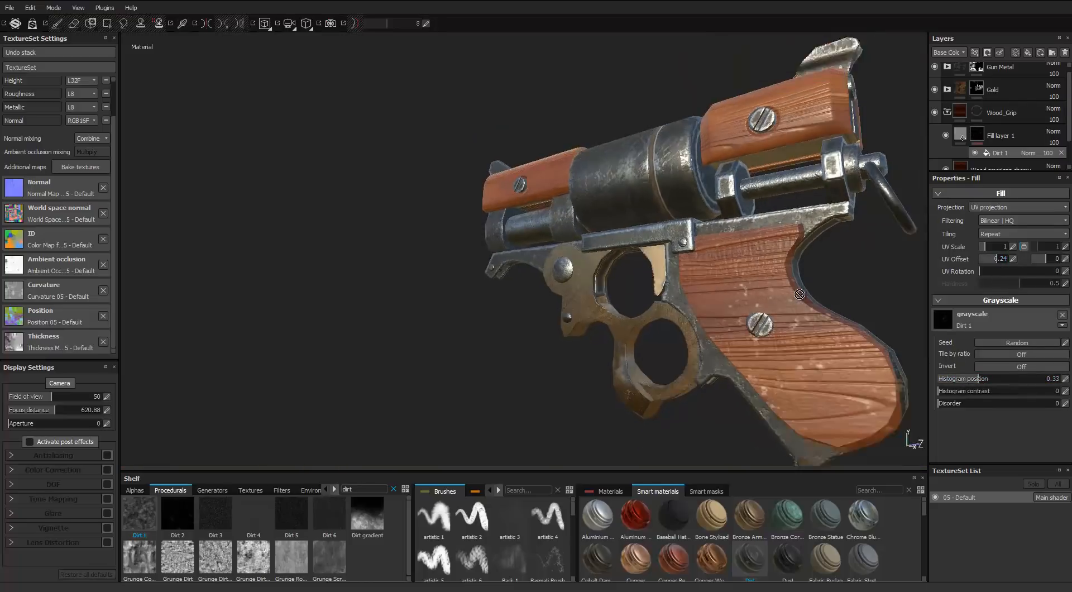
{"action": "left_click_drag", "start_coordinate": [978, 381], "coordinate": [983, 383]}
{"action": "left_click_drag", "start_coordinate": [893, 346], "coordinate": [841, 315], "text": "alt"}
Set the base color of Fill layer 1 to a dark reddish brown, RGB 0.046, 0.015, 0.010.
{"action": "left_click", "coordinate": [960, 135]}
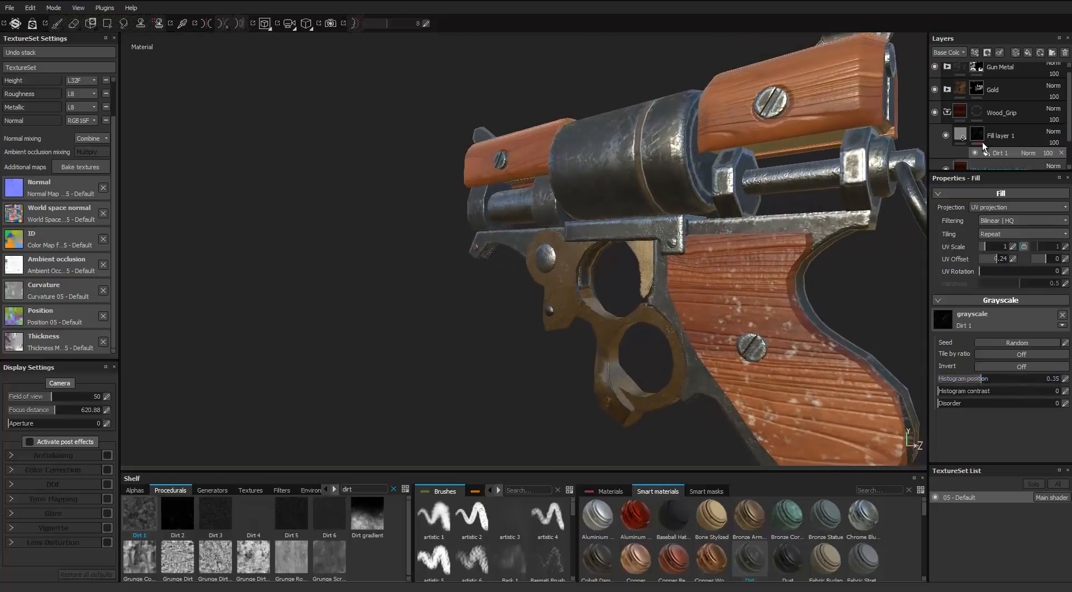
{"action": "left_click", "coordinate": [999, 373]}
{"action": "left_click", "coordinate": [924, 383]}
{"action": "left_click_drag", "start_coordinate": [978, 411], "coordinate": [1021, 392]}
{"action": "middle_click_drag", "start_coordinate": [728, 356], "coordinate": [719, 283], "text": "alt"}
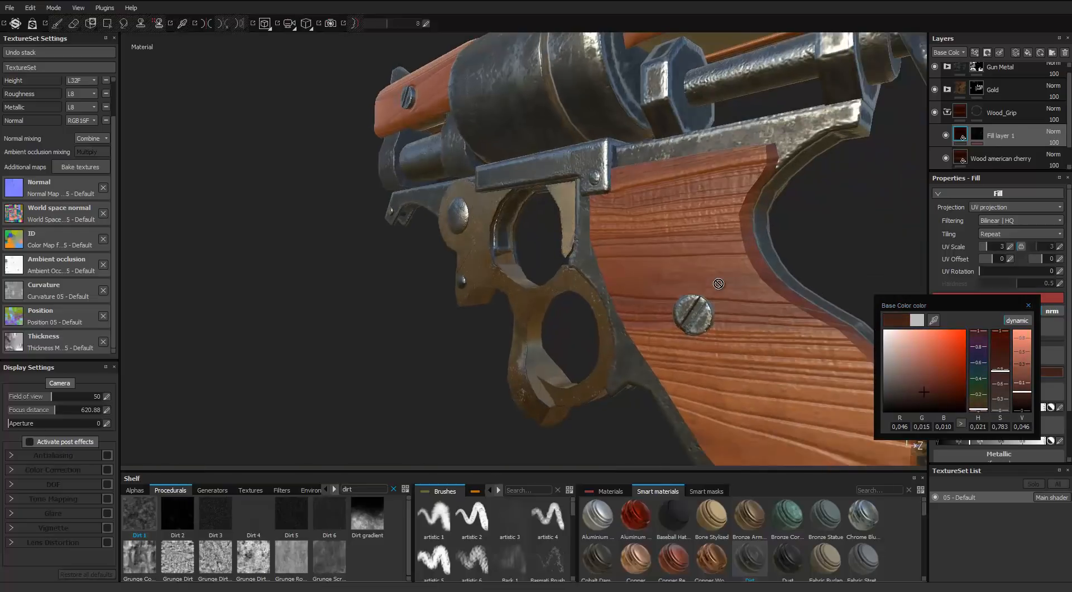
{"action": "left_click_drag", "start_coordinate": [719, 283], "coordinate": [695, 271], "text": "alt"}
{"action": "left_click", "coordinate": [1029, 306]}
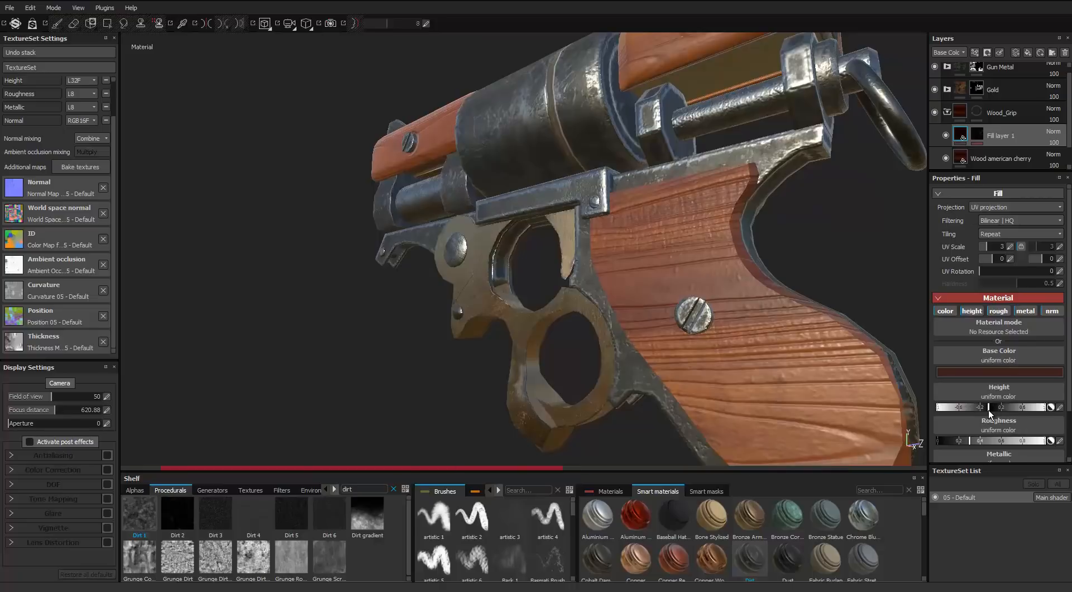
Raise the height of Fill layer 1 slightly after trying a lower value, checking the relief of the specks on the grip.
{"action": "right_click_drag", "start_coordinate": [773, 374], "coordinate": [669, 358], "text": "alt"}
{"action": "left_click_drag", "start_coordinate": [720, 312], "coordinate": [681, 369], "text": "alt"}
{"action": "right_click_drag", "start_coordinate": [698, 313], "coordinate": [804, 313], "text": "alt"}
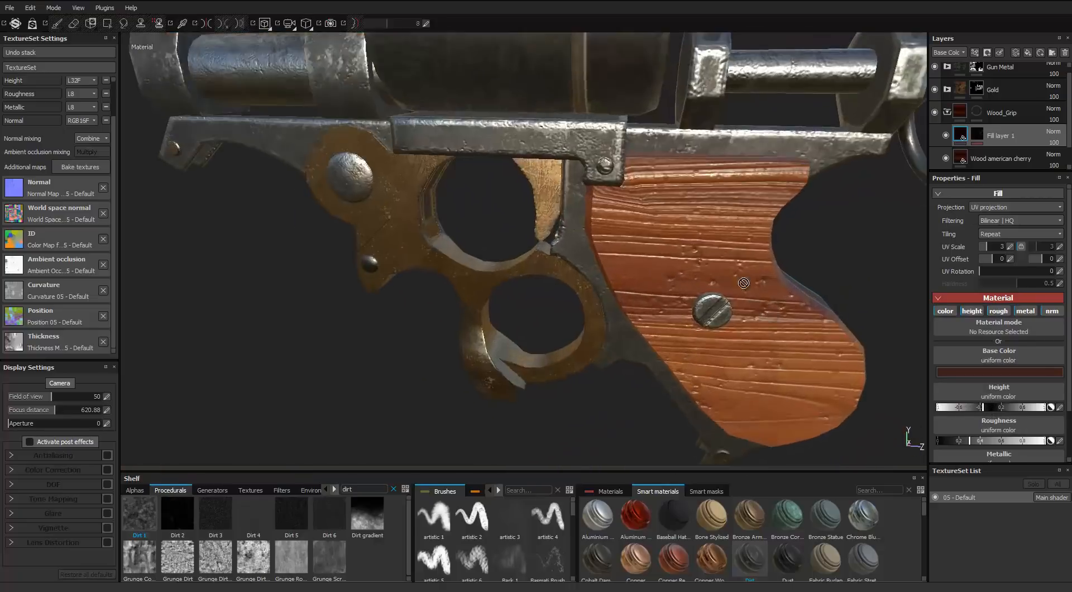
{"action": "right_click_drag", "start_coordinate": [742, 284], "coordinate": [637, 285], "text": "alt"}
{"action": "left_click_drag", "start_coordinate": [698, 301], "coordinate": [720, 268], "text": "alt"}
{"action": "right_click_drag", "start_coordinate": [707, 262], "coordinate": [812, 269], "text": "alt"}
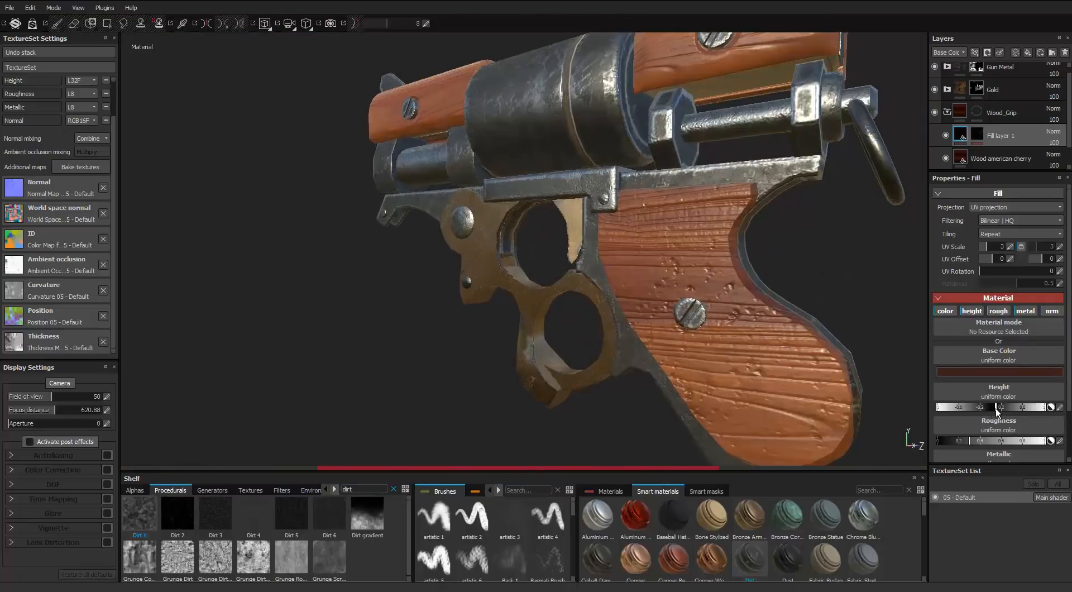
{"action": "left_click_drag", "start_coordinate": [771, 280], "coordinate": [781, 312], "text": "alt"}
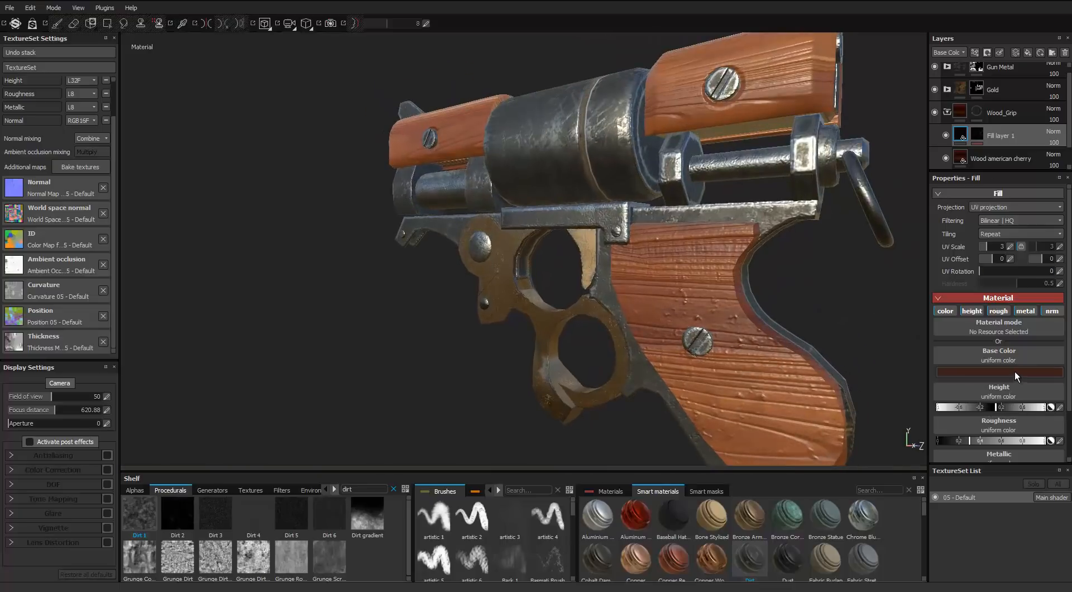
Try a pale pink base color, RGB 0.838, 0.679, 0.657, on Fill layer 1.
{"action": "left_click", "coordinate": [949, 371]}
{"action": "left_click", "coordinate": [891, 335]}
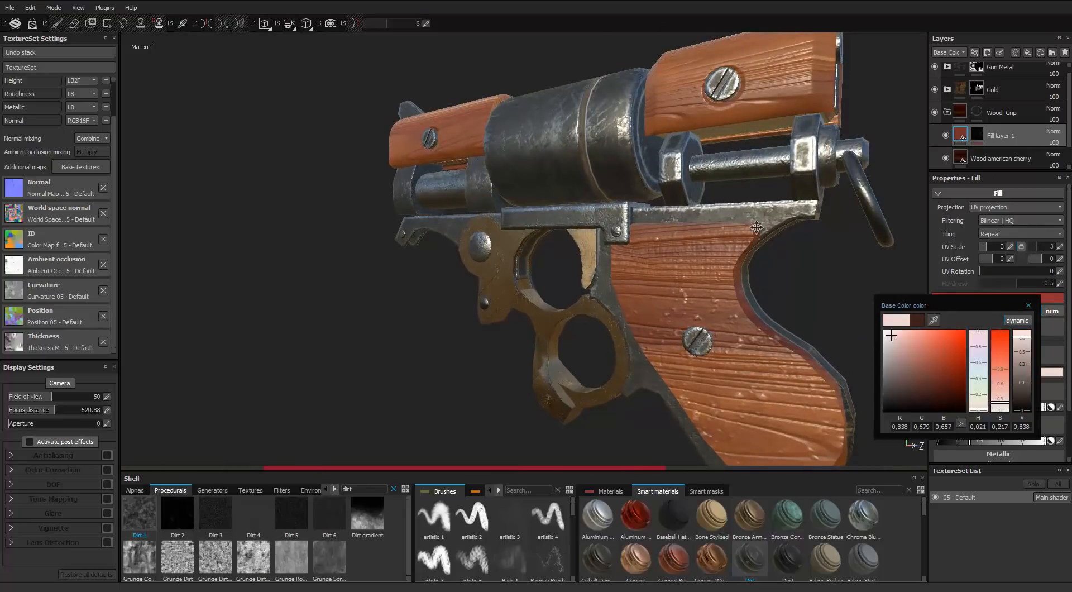
{"action": "middle_click_drag", "start_coordinate": [757, 227], "coordinate": [767, 161], "text": "alt"}
{"action": "left_click_drag", "start_coordinate": [767, 162], "coordinate": [804, 167], "text": "alt"}
Set the base color of Fill layer 1 to a muted brown, RGB 0.096, 0.042, 0.034.
{"action": "left_click", "coordinate": [998, 350]}
{"action": "left_click", "coordinate": [914, 366]}
{"action": "left_click", "coordinate": [1021, 384]}
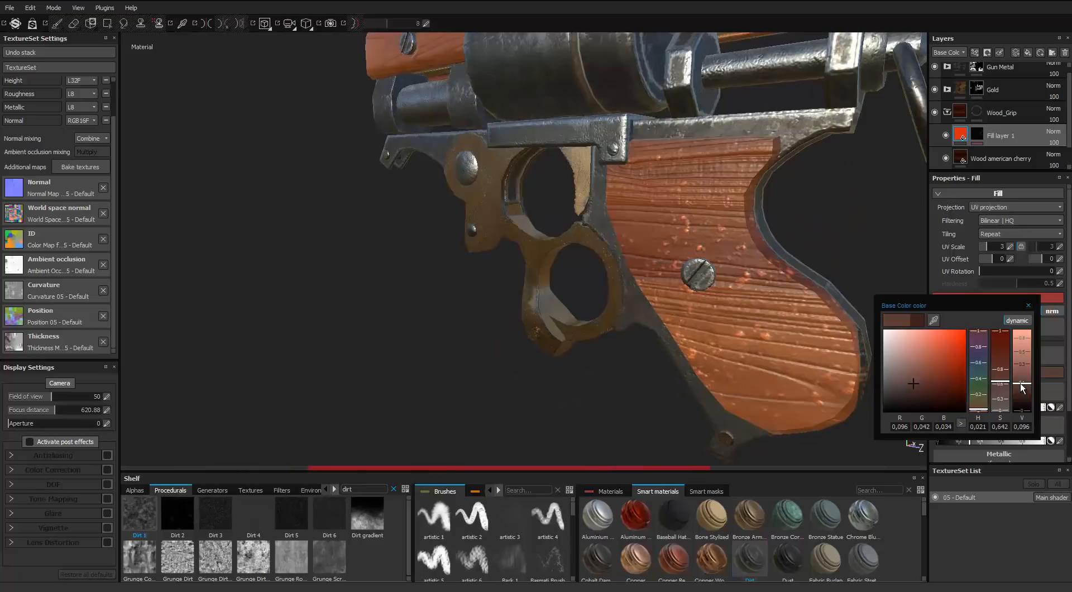
{"action": "scroll", "coordinate": [692, 273], "scroll_direction": "down", "scroll_amount": 3}
{"action": "middle_click_drag", "start_coordinate": [692, 268], "coordinate": [642, 307], "text": "alt"}
{"action": "mouse_move", "coordinate": [642, 307]}
{"action": "left_mouse_down", "text": "alt"}
{"action": "mouse_move", "coordinate": [692, 307]}
{"action": "mouse_move", "coordinate": [647, 304]}
{"action": "left_mouse_up", "text": "alt"}
{"action": "left_click", "coordinate": [1028, 305]}
{"action": "mouse_move", "coordinate": [963, 140]}
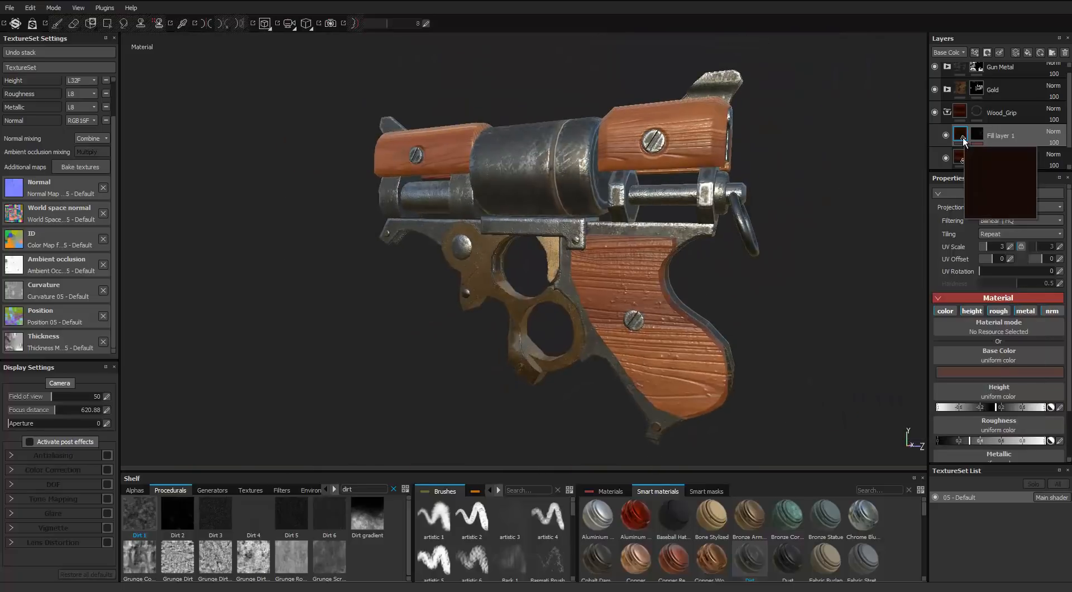
Collapse the Wood_Grip folder and add the Dirt smart material to the Wood folder above its Wood american cherry layer.
{"action": "left_click_drag", "start_coordinate": [726, 252], "coordinate": [642, 335], "text": "alt"}
{"action": "left_click", "coordinate": [947, 112]}
{"action": "left_click", "coordinate": [994, 143]}
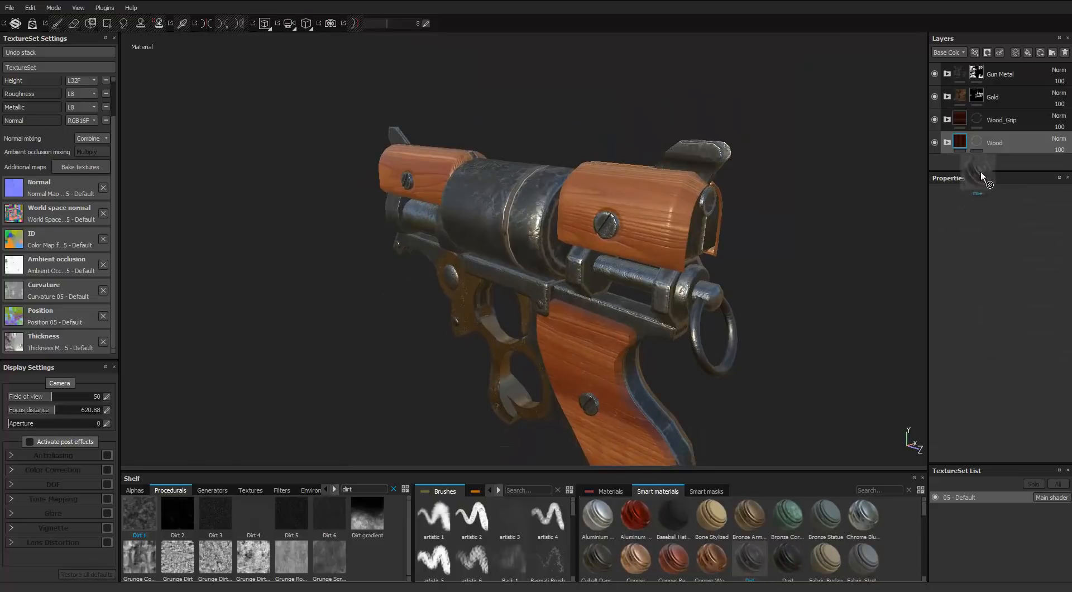
{"action": "left_click_drag", "start_coordinate": [981, 175], "coordinate": [980, 168]}
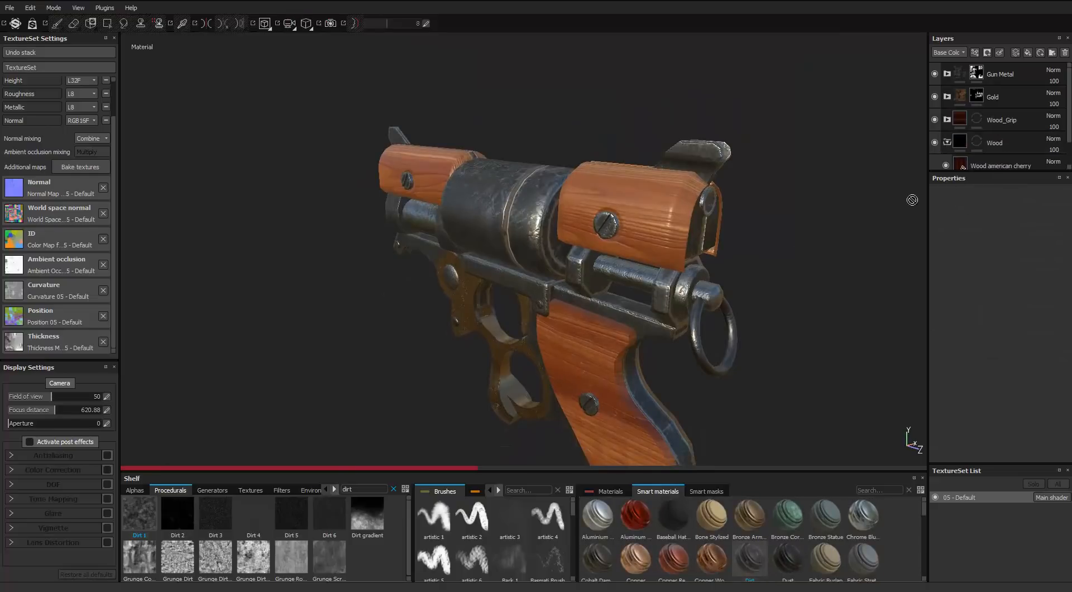
{"action": "middle_click_drag", "start_coordinate": [684, 198], "coordinate": [642, 251], "text": "alt"}
{"action": "scroll", "coordinate": [642, 251], "scroll_direction": "up", "scroll_amount": 3}
{"action": "mouse_move", "coordinate": [642, 251]}
{"action": "left_mouse_down", "text": "alt"}
{"action": "mouse_move", "coordinate": [704, 252]}
{"action": "mouse_move", "coordinate": [648, 254]}
{"action": "left_mouse_up", "text": "alt"}
Set the first UV offset of the Dirt Base layer in the Wood folder to 0.24 and check the upper wood parts.
{"action": "scroll", "coordinate": [1019, 128], "scroll_direction": "down", "scroll_amount": 2}
{"action": "left_click_drag", "start_coordinate": [974, 158], "coordinate": [977, 134]}
{"action": "left_click_drag", "start_coordinate": [703, 208], "coordinate": [684, 226], "text": "alt"}
{"action": "scroll", "coordinate": [684, 226], "scroll_direction": "up", "scroll_amount": 2}
{"action": "left_click", "coordinate": [976, 159]}
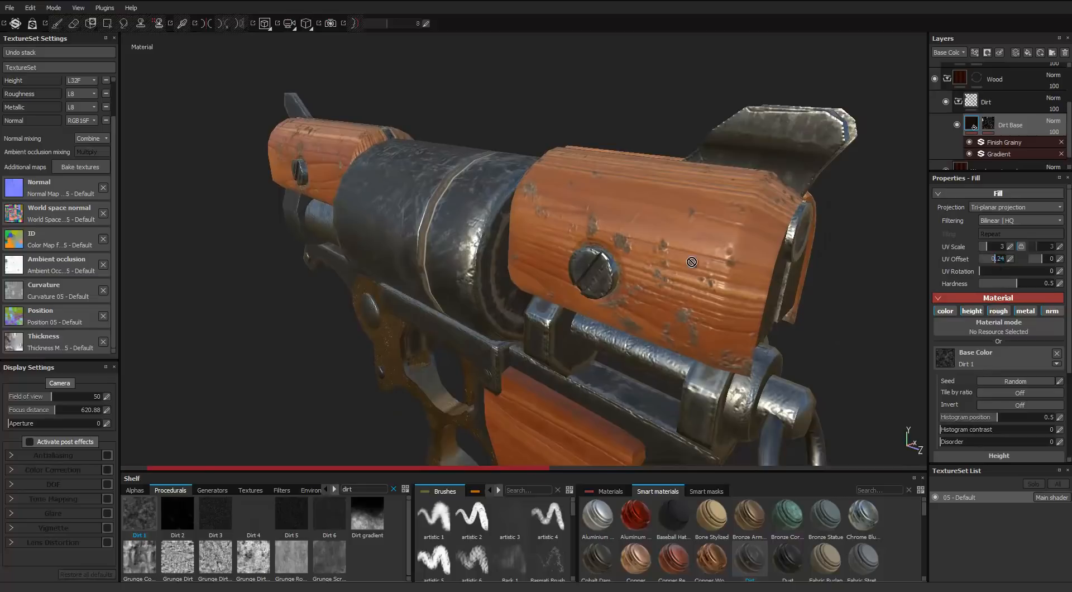
{"action": "scroll", "coordinate": [690, 261], "scroll_direction": "down", "scroll_amount": 1}
{"action": "scroll", "coordinate": [691, 261], "scroll_direction": "down", "scroll_amount": 2}
{"action": "left_click_drag", "start_coordinate": [691, 262], "coordinate": [720, 268], "text": "alt"}
{"action": "scroll", "coordinate": [720, 268], "scroll_direction": "up", "scroll_amount": 1}
{"action": "scroll", "coordinate": [985, 163], "scroll_direction": "up", "scroll_amount": 3}
Add the Dirt smart material above the Gun Metal folder and open the MG Mask Editor generator on its Dirt Base mask.
{"action": "left_click_drag", "start_coordinate": [992, 164], "coordinate": [986, 67]}
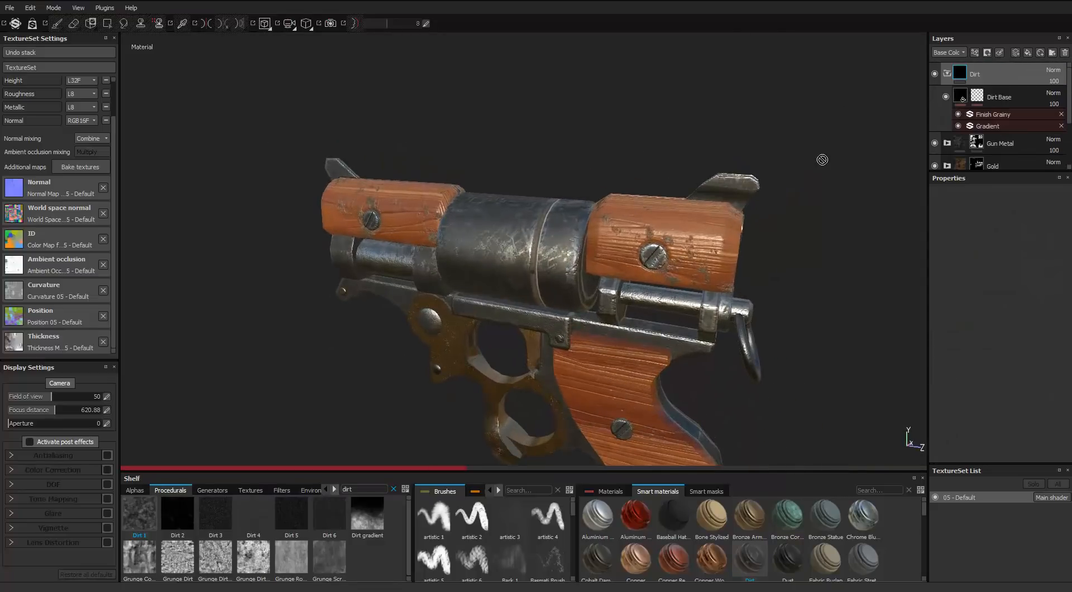
{"action": "scroll", "coordinate": [822, 159], "scroll_direction": "up", "scroll_amount": 2}
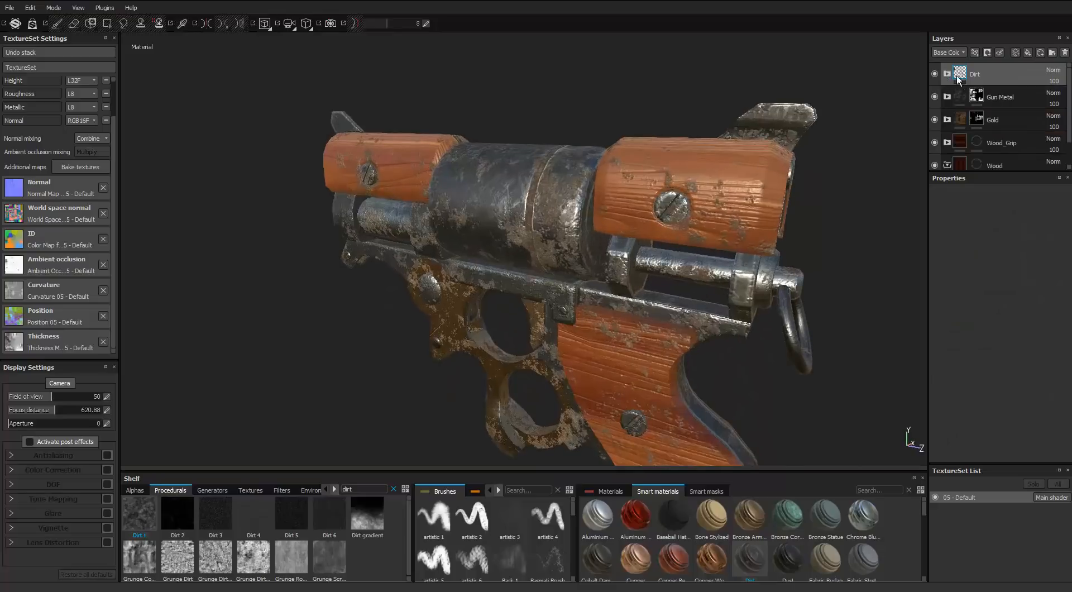
{"action": "left_click", "coordinate": [976, 98]}
{"action": "left_click", "coordinate": [989, 113]}
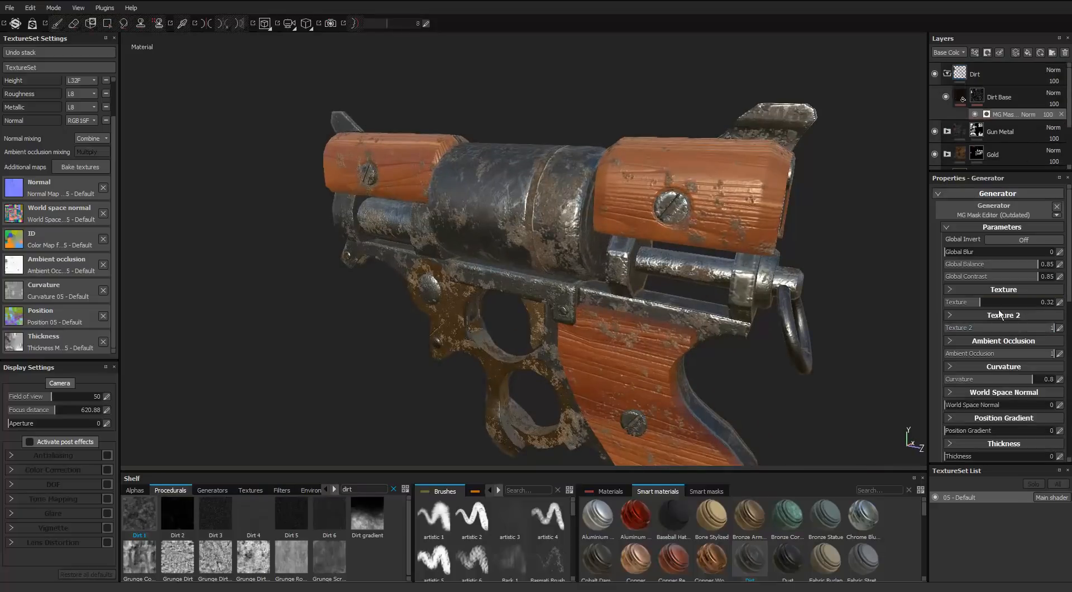
Set the texture scale of the Dirt Base mask generator above the Gun Metal folder to 0.3.
{"action": "left_click", "coordinate": [950, 290]}
{"action": "left_click", "coordinate": [962, 327]}
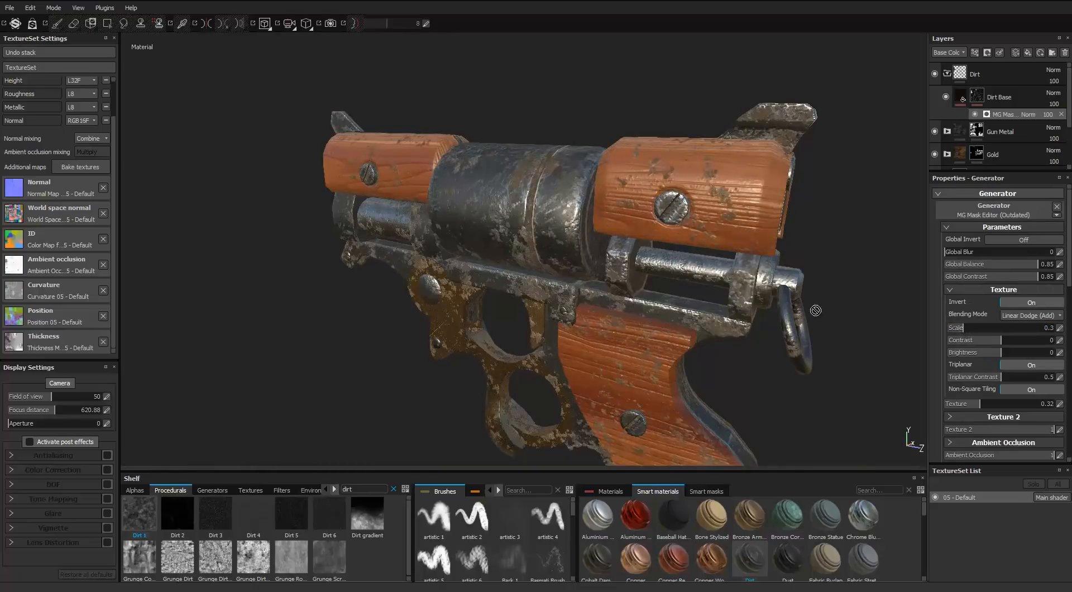
{"action": "scroll", "coordinate": [816, 310], "scroll_direction": "down", "scroll_amount": 3}
{"action": "middle_click_drag", "start_coordinate": [816, 309], "coordinate": [753, 271], "text": "alt"}
Undo the texture scale change and the addition of the Dirt smart material above the Gun Metal folder.
{"action": "key", "text": "ctrl+z"}
{"action": "key", "text": "ctrl+z"}
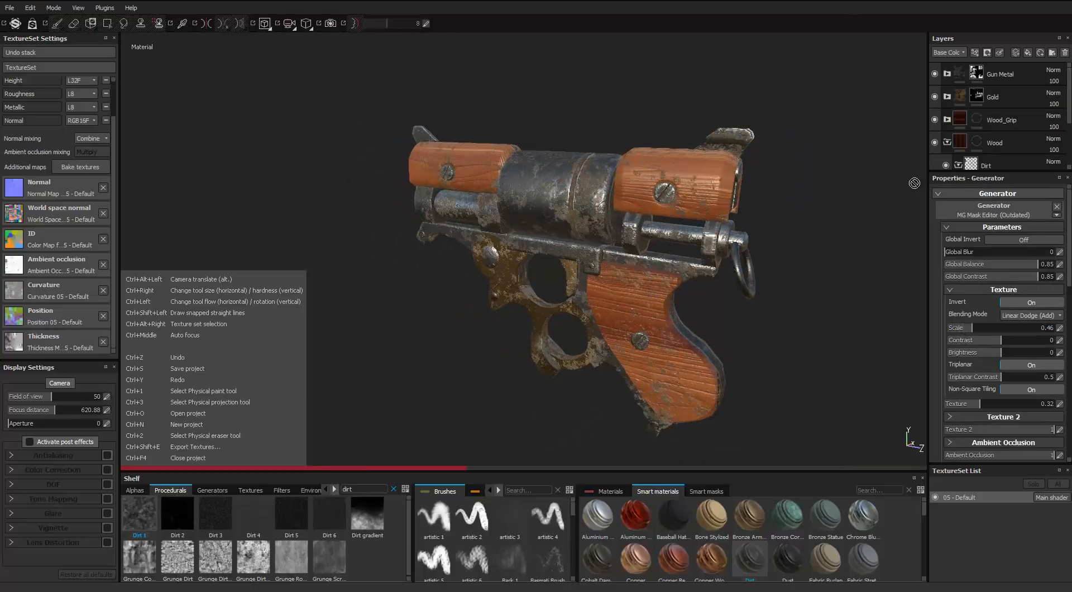
{"action": "scroll", "coordinate": [789, 205], "scroll_direction": "up", "scroll_amount": 3}
{"action": "left_click_drag", "start_coordinate": [789, 204], "coordinate": [803, 215], "text": "alt"}
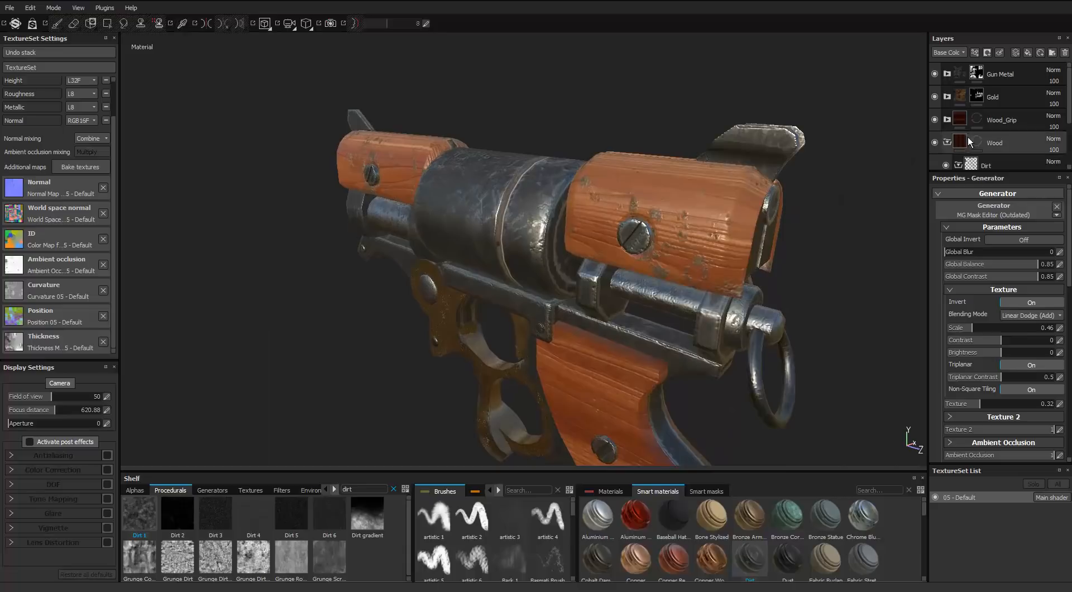
Turn off the color channel of the Dirt Base layer in the Wood folder and check the upper wood parts.
{"action": "scroll", "coordinate": [966, 134], "scroll_direction": "down", "scroll_amount": 2}
{"action": "left_click", "coordinate": [971, 121]}
{"action": "scroll", "coordinate": [967, 356], "scroll_direction": "down", "scroll_amount": 4}
{"action": "scroll", "coordinate": [964, 351], "scroll_direction": "up", "scroll_amount": 2}
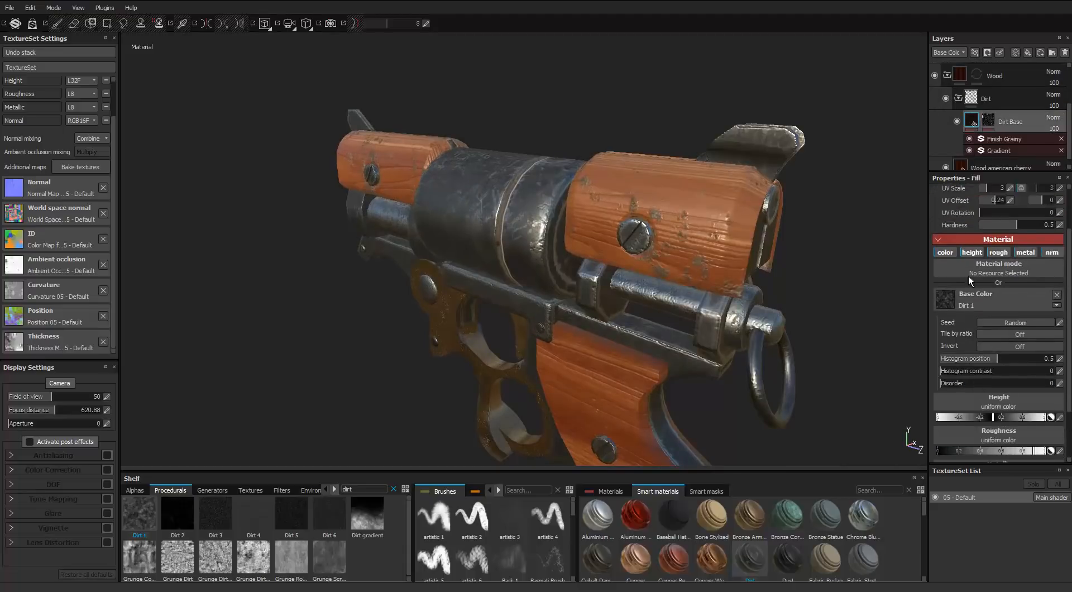
{"action": "left_click", "coordinate": [946, 252]}
{"action": "scroll", "coordinate": [729, 217], "scroll_direction": "up", "scroll_amount": 2}
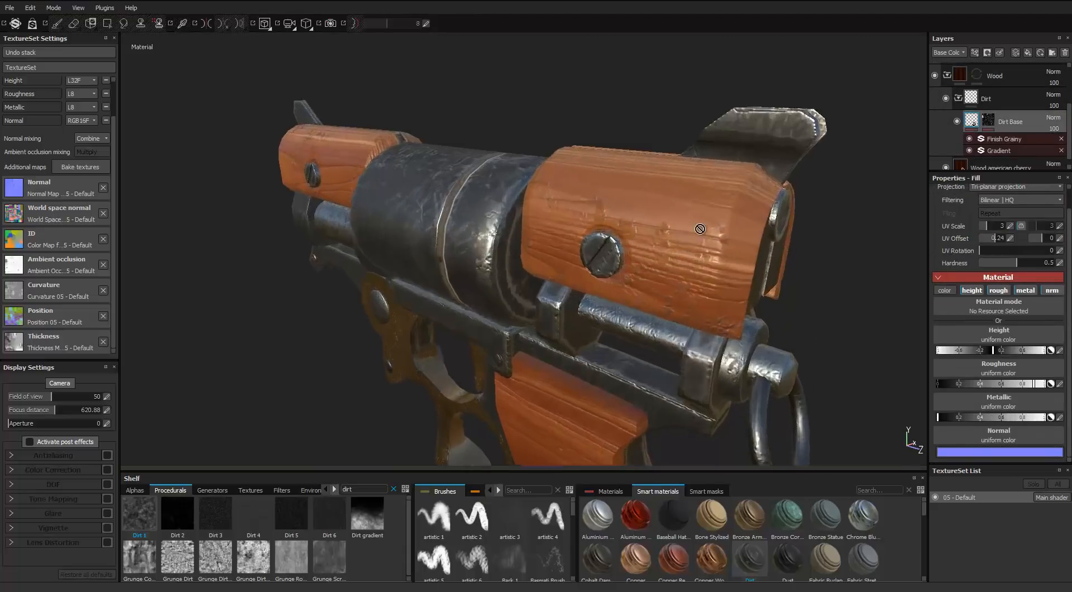
{"action": "left_click_drag", "start_coordinate": [729, 218], "coordinate": [692, 222], "text": "alt"}
{"action": "scroll", "coordinate": [692, 222], "scroll_direction": "down", "scroll_amount": 3}
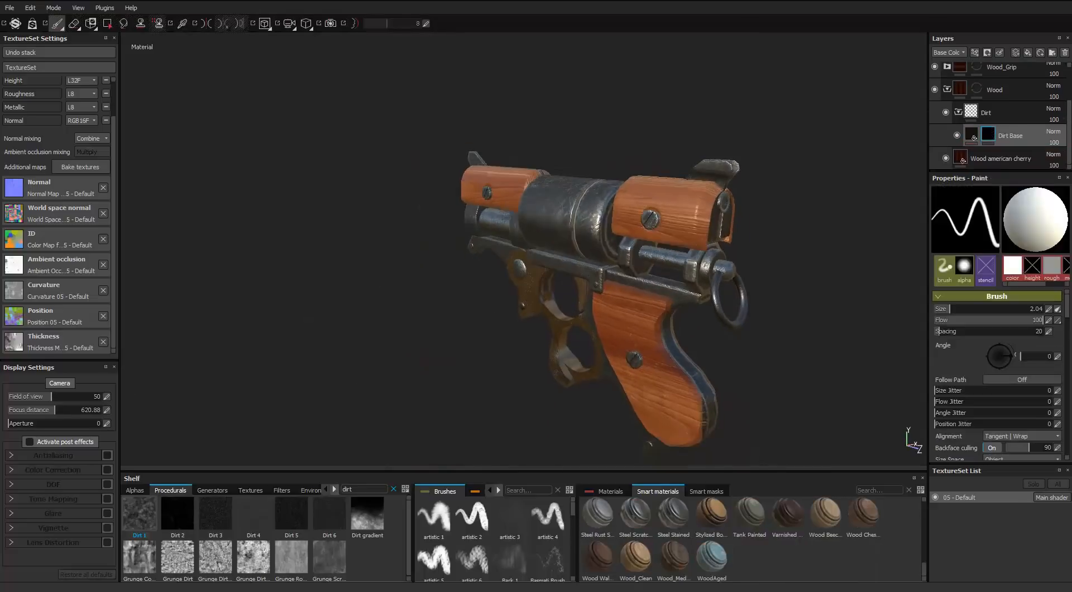
Add a fill with the Dirt 1 procedural to the Dirt Base mask in the Wood folder.
{"action": "right_click", "coordinate": [988, 135]}
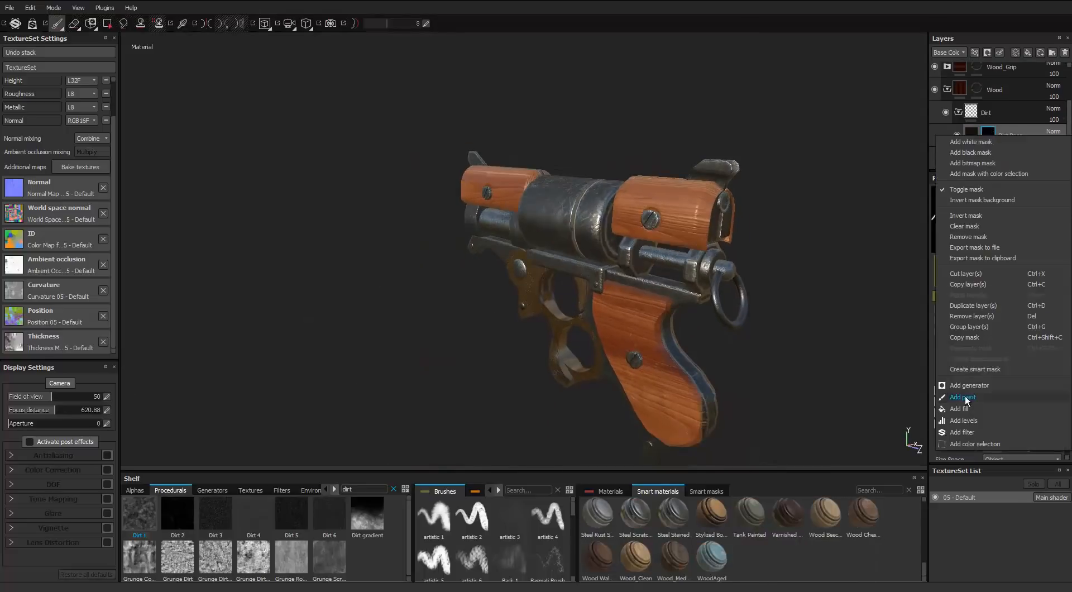
{"action": "left_click", "coordinate": [965, 409]}
{"action": "left_click_drag", "start_coordinate": [139, 514], "coordinate": [1011, 321]}
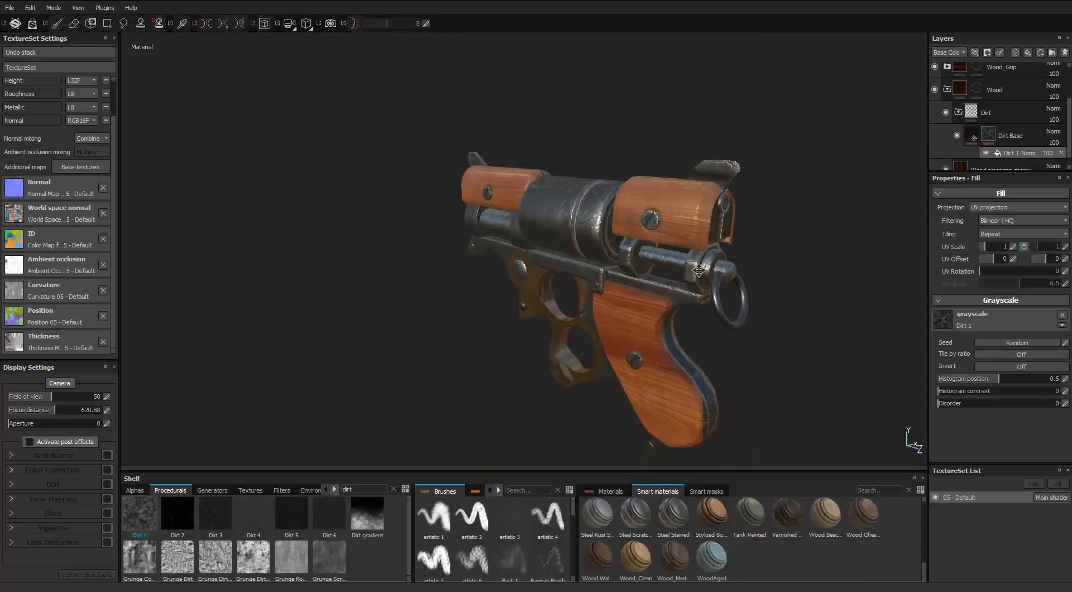
{"action": "scroll", "coordinate": [718, 229], "scroll_direction": "up", "scroll_amount": 3}
{"action": "left_click_drag", "start_coordinate": [718, 229], "coordinate": [569, 279], "text": "alt"}
{"action": "scroll", "coordinate": [637, 252], "scroll_direction": "down", "scroll_amount": 3}
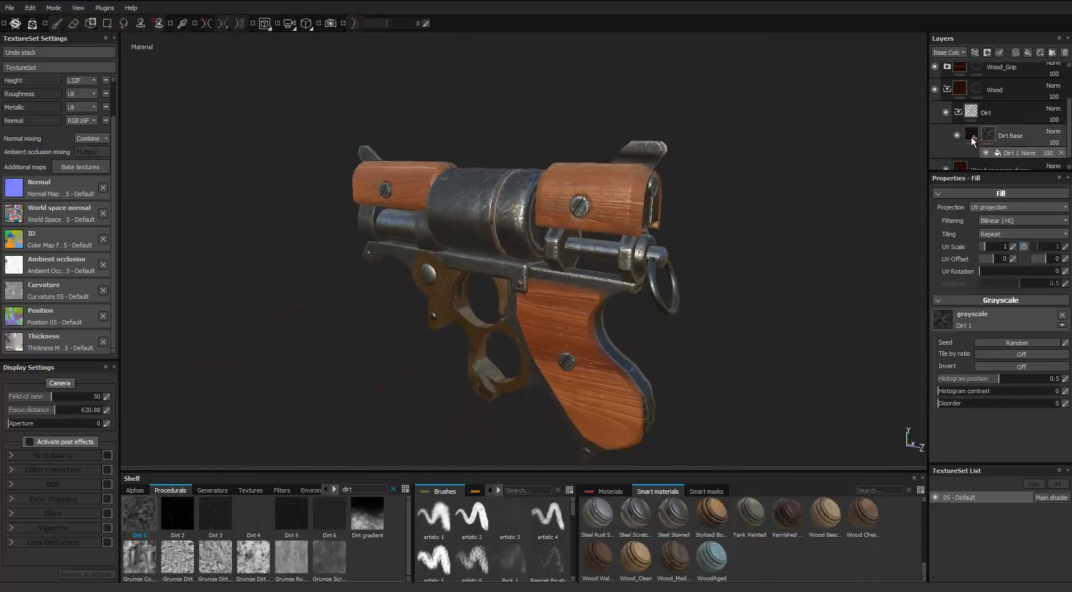
Copy the Dirt Base layer from the Wood folder and paste it above the Wood_Grip folder.
{"action": "right_click", "coordinate": [970, 136]}
{"action": "left_click", "coordinate": [967, 339]}
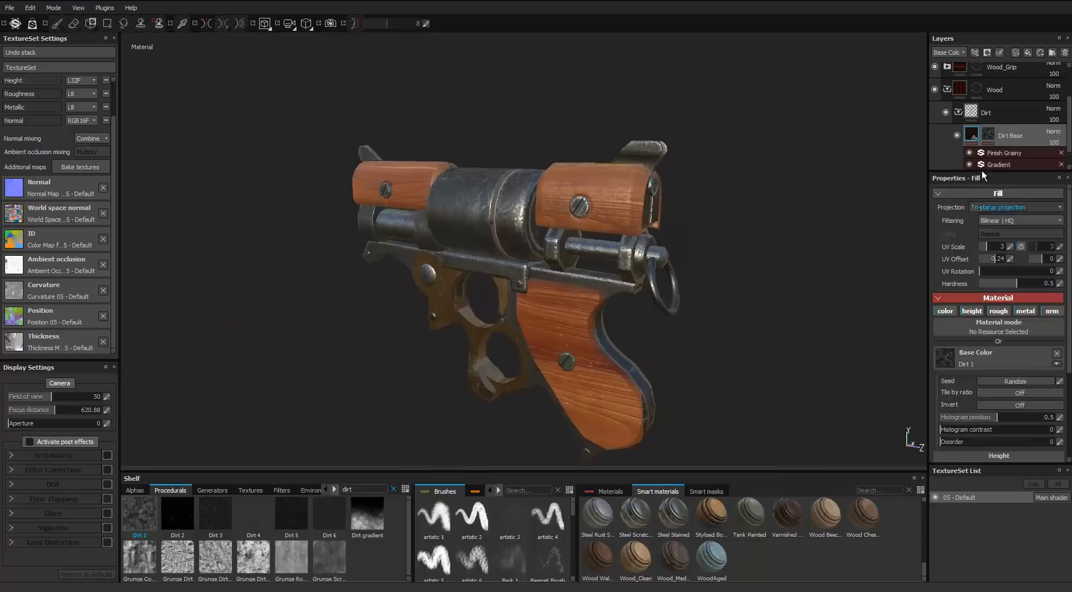
{"action": "scroll", "coordinate": [971, 111], "scroll_direction": "up", "scroll_amount": 2}
{"action": "right_click", "coordinate": [955, 123]}
{"action": "left_click", "coordinate": [970, 281]}
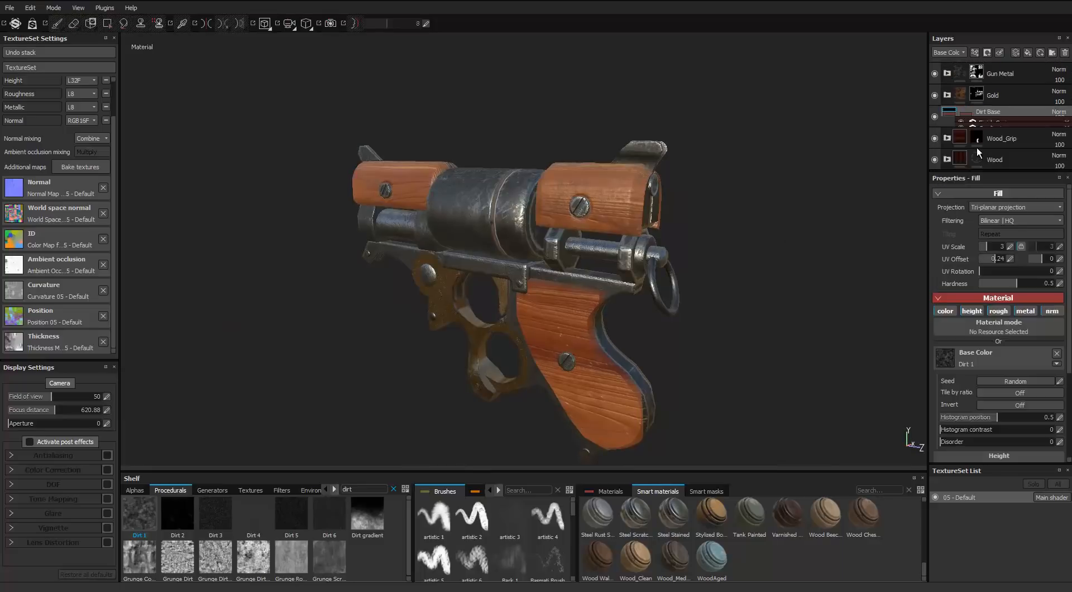
{"action": "scroll", "coordinate": [679, 323], "scroll_direction": "up", "scroll_amount": 3}
{"action": "left_click_drag", "start_coordinate": [679, 323], "coordinate": [731, 223], "text": "alt"}
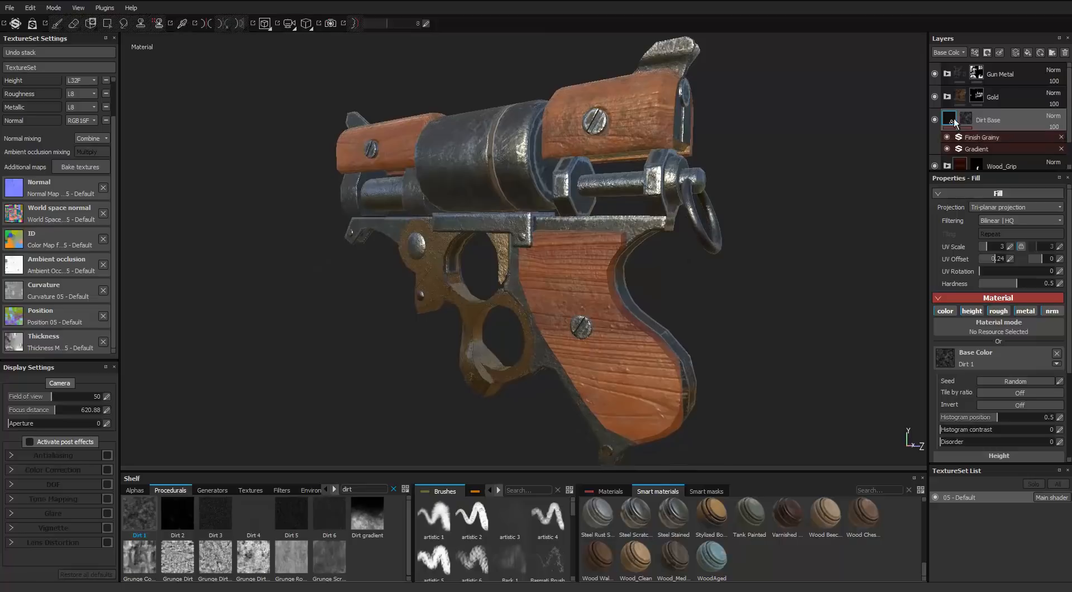
Move the pasted Dirt Base layer into the Wood_Grip folder, above Fill layer 1.
{"action": "scroll", "coordinate": [953, 118], "scroll_direction": "down", "scroll_amount": 1}
{"action": "left_click_drag", "start_coordinate": [968, 138], "coordinate": [969, 139]}
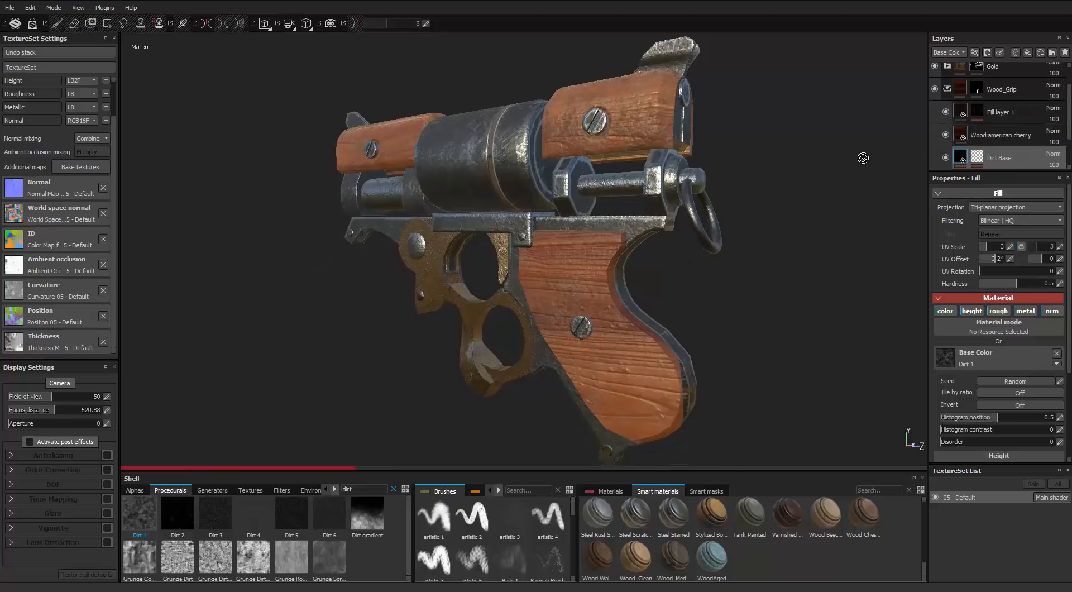
{"action": "left_click_drag", "start_coordinate": [795, 166], "coordinate": [826, 190], "text": "alt"}
{"action": "scroll", "coordinate": [1003, 149], "scroll_direction": "up", "scroll_amount": 1}
{"action": "scroll", "coordinate": [1002, 148], "scroll_direction": "down", "scroll_amount": 1}
{"action": "left_click_drag", "start_coordinate": [1003, 158], "coordinate": [993, 100]}
{"action": "left_click_drag", "start_coordinate": [719, 166], "coordinate": [725, 196], "text": "alt"}
Delete Fill layer 1 from the Wood_Grip folder.
{"action": "left_click", "coordinate": [1005, 157]}
{"action": "left_click", "coordinate": [1065, 56]}
{"action": "left_click_drag", "start_coordinate": [679, 273], "coordinate": [717, 258], "text": "alt"}
Set the wood color of the Wood folder's Wood american cherry layer to RGB 0.406, 0.242, 0.165 and collapse the folder.
{"action": "scroll", "coordinate": [717, 258], "scroll_direction": "down", "scroll_amount": 2}
{"action": "scroll", "coordinate": [946, 150], "scroll_direction": "down", "scroll_amount": 2}
{"action": "left_click", "coordinate": [947, 158]}
{"action": "left_click", "coordinate": [946, 113]}
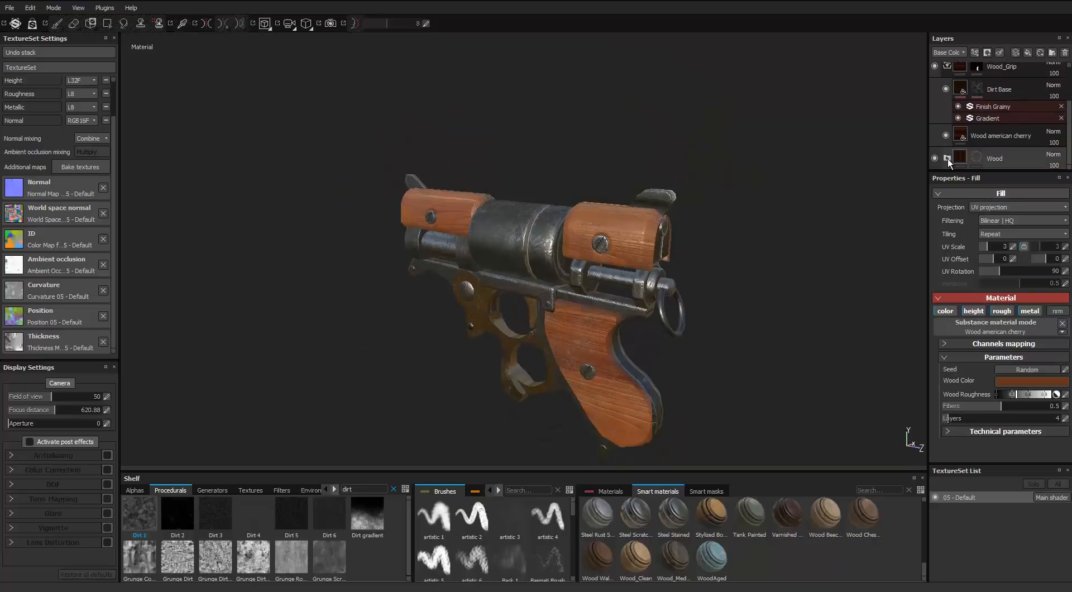
{"action": "left_click", "coordinate": [947, 158]}
{"action": "left_click", "coordinate": [958, 157]}
{"action": "left_click", "coordinate": [1023, 380]}
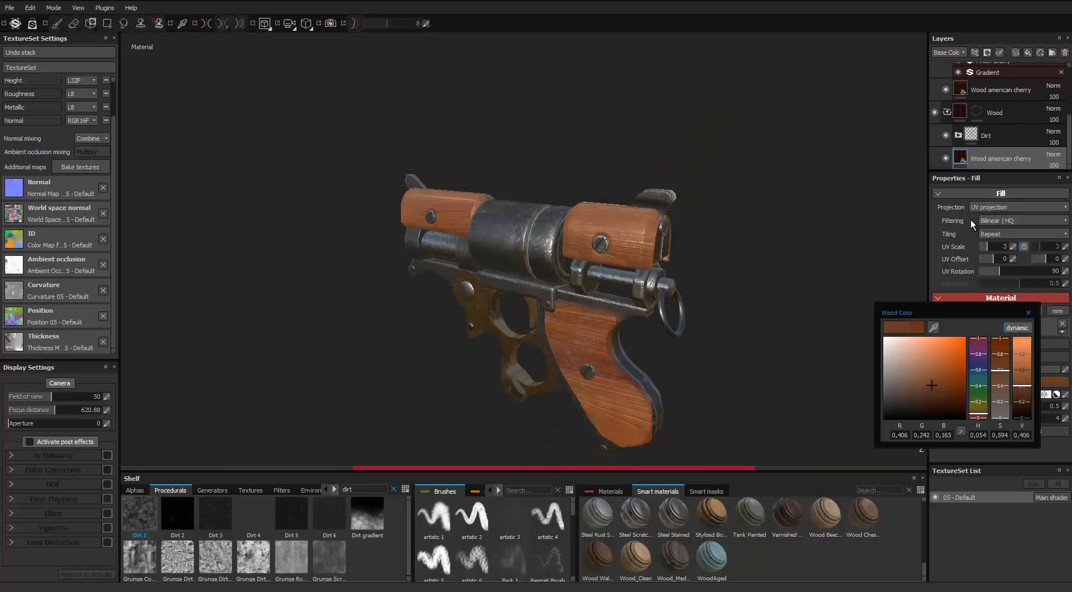
{"action": "left_click", "coordinate": [946, 113]}
Set the Wood_Grip folder's Wood american cherry wood color to RGB 0.406, 0.236, 0.156 and collapse the folder.
{"action": "left_click", "coordinate": [962, 136]}
{"action": "left_click", "coordinate": [1024, 382]}
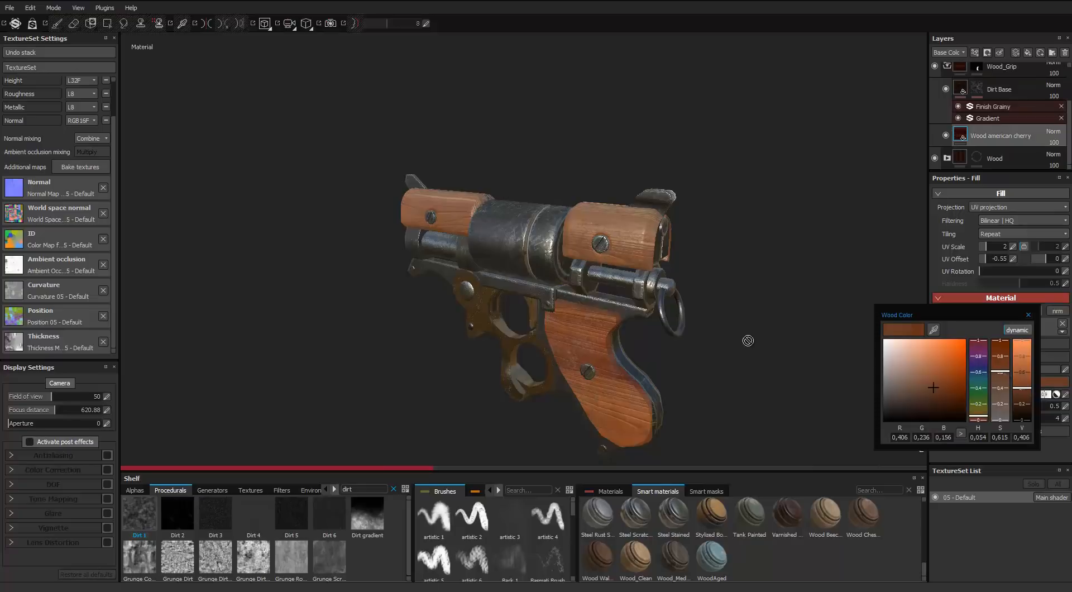
{"action": "mouse_move", "coordinate": [748, 339]}
{"action": "left_mouse_down", "text": "alt"}
{"action": "mouse_move", "coordinate": [789, 296]}
{"action": "mouse_move", "coordinate": [738, 342]}
{"action": "left_mouse_up", "text": "alt"}
{"action": "left_click", "coordinate": [1028, 315]}
{"action": "left_click_drag", "start_coordinate": [782, 313], "coordinate": [765, 313], "text": "alt"}
{"action": "middle_click_drag", "start_coordinate": [765, 313], "coordinate": [767, 254], "text": "alt"}
{"action": "scroll", "coordinate": [982, 118], "scroll_direction": "up", "scroll_amount": 2}
{"action": "left_click", "coordinate": [947, 120]}
Choose mesh fill mode for Polygon Fill on the Gold mask and select the Gun Metal mask as its target.
{"action": "left_click", "coordinate": [976, 96]}
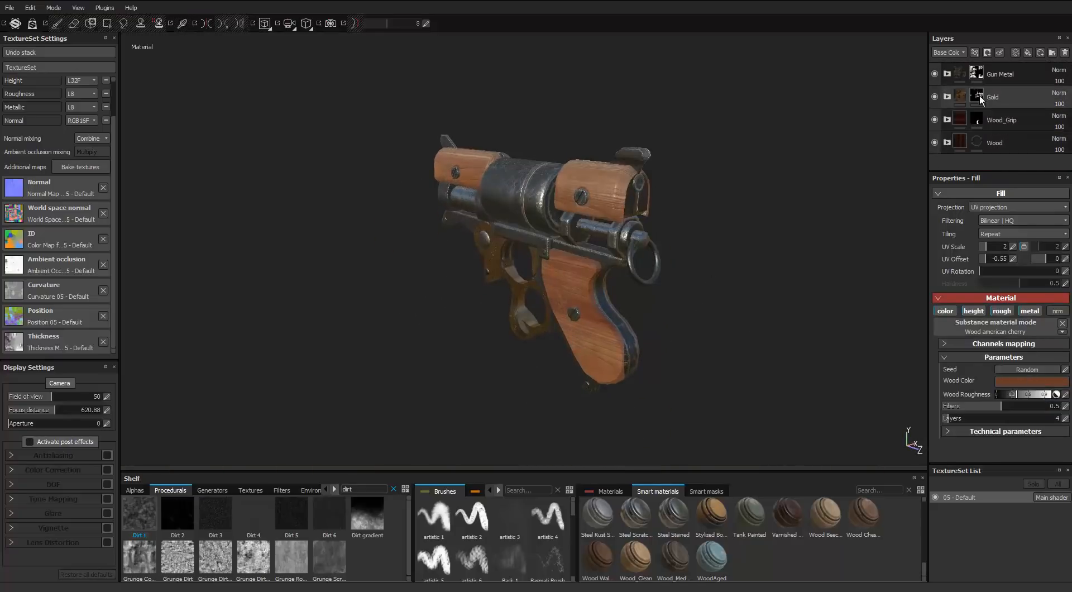
{"action": "key", "text": "4"}
{"action": "left_click", "coordinate": [998, 193]}
{"action": "scroll", "coordinate": [672, 299], "scroll_direction": "up", "scroll_amount": 2}
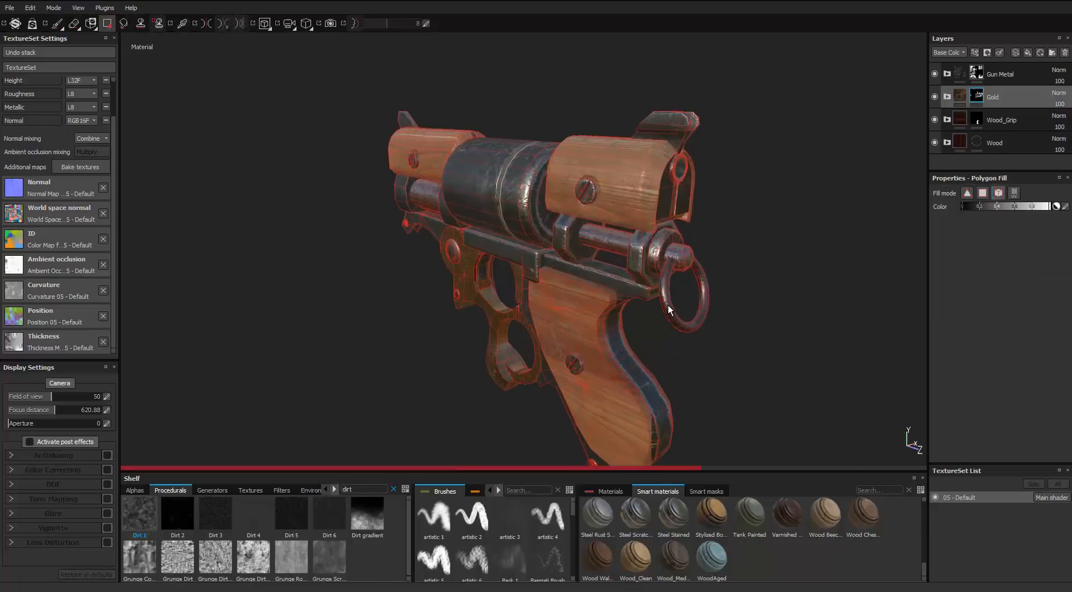
{"action": "left_click", "coordinate": [976, 73]}
{"action": "scroll", "coordinate": [678, 319], "scroll_direction": "up", "scroll_amount": 1}
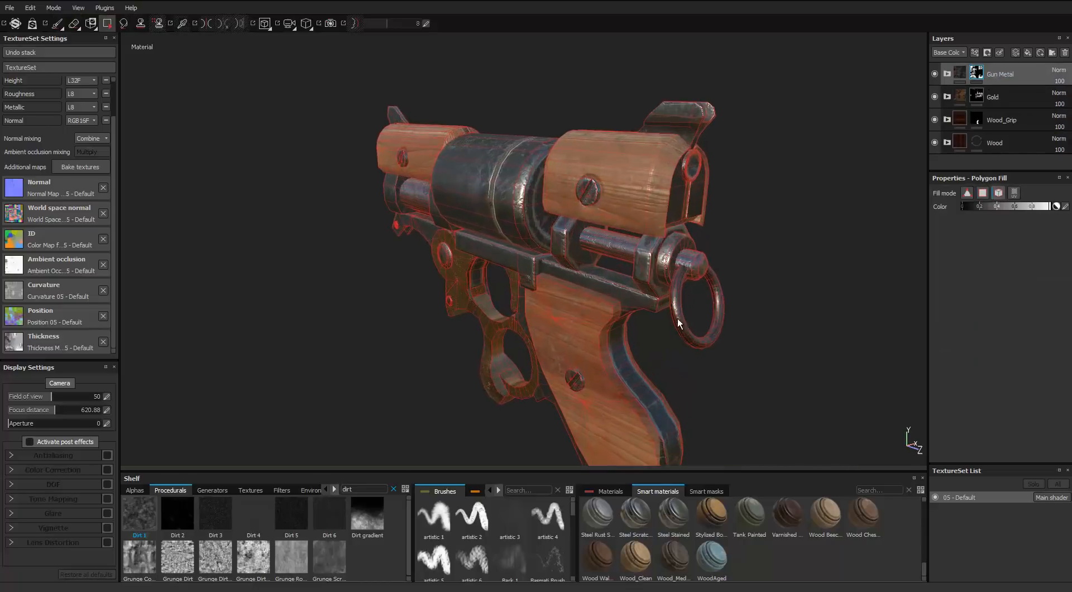
{"action": "scroll", "coordinate": [688, 346], "scroll_direction": "up", "scroll_amount": 2}
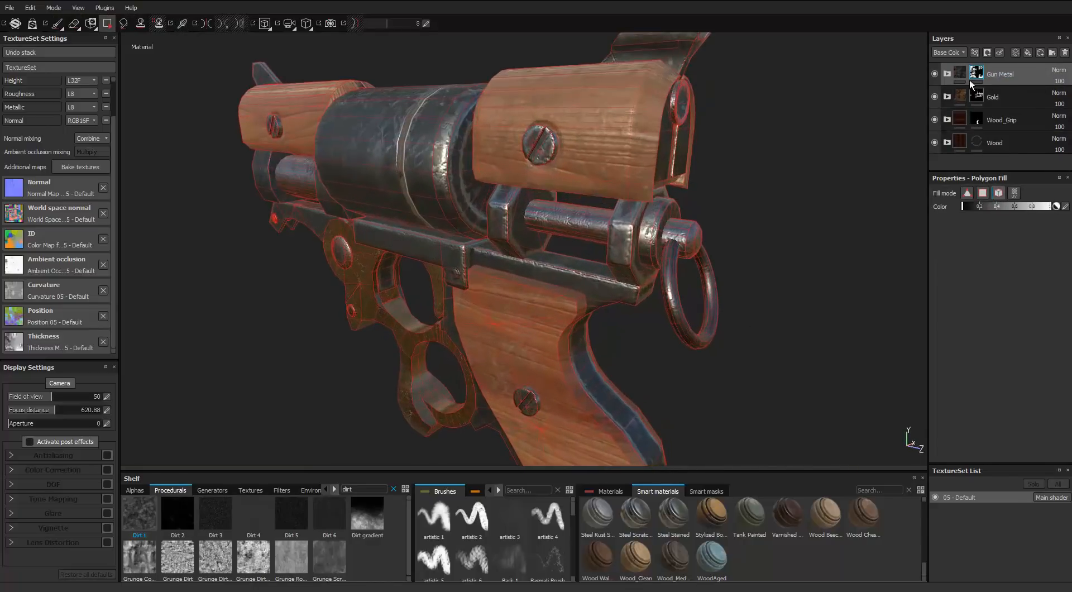
{"action": "scroll", "coordinate": [694, 336], "scroll_direction": "up", "scroll_amount": 1}
{"action": "scroll", "coordinate": [670, 213], "scroll_direction": "down", "scroll_amount": 2}
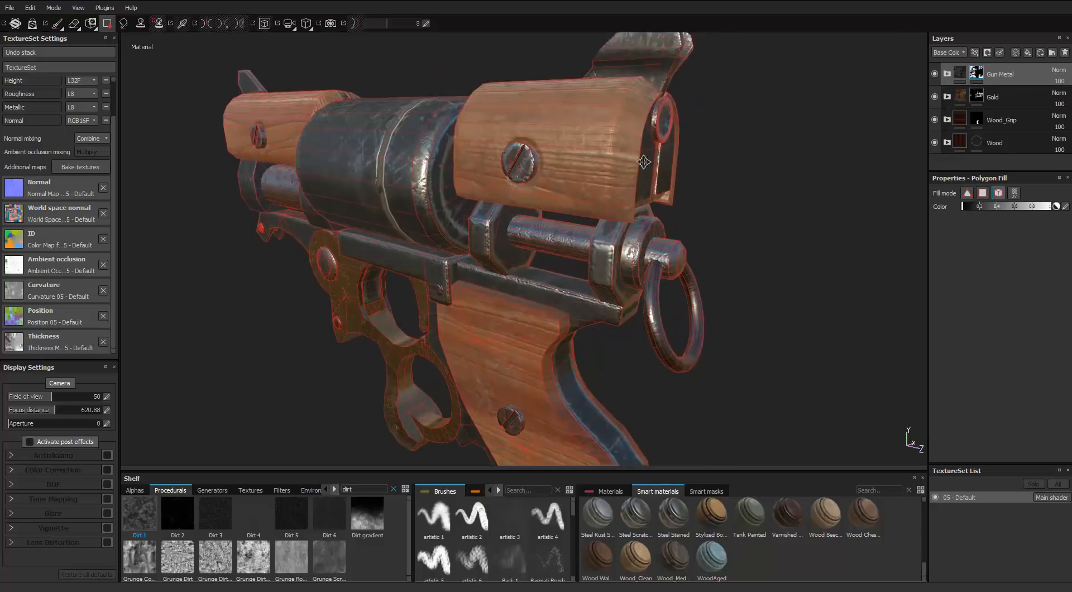
{"action": "mouse_move", "coordinate": [675, 195]}
{"action": "left_mouse_down", "text": "alt"}
{"action": "mouse_move", "coordinate": [637, 179]}
{"action": "mouse_move", "coordinate": [670, 182]}
{"action": "left_mouse_up", "text": "alt"}
Expand Steel Gun Painted in the Gun Metal folder and target its Steel Rough mask with Polygon Fill.
{"action": "left_click", "coordinate": [947, 74]}
{"action": "left_click", "coordinate": [996, 99]}
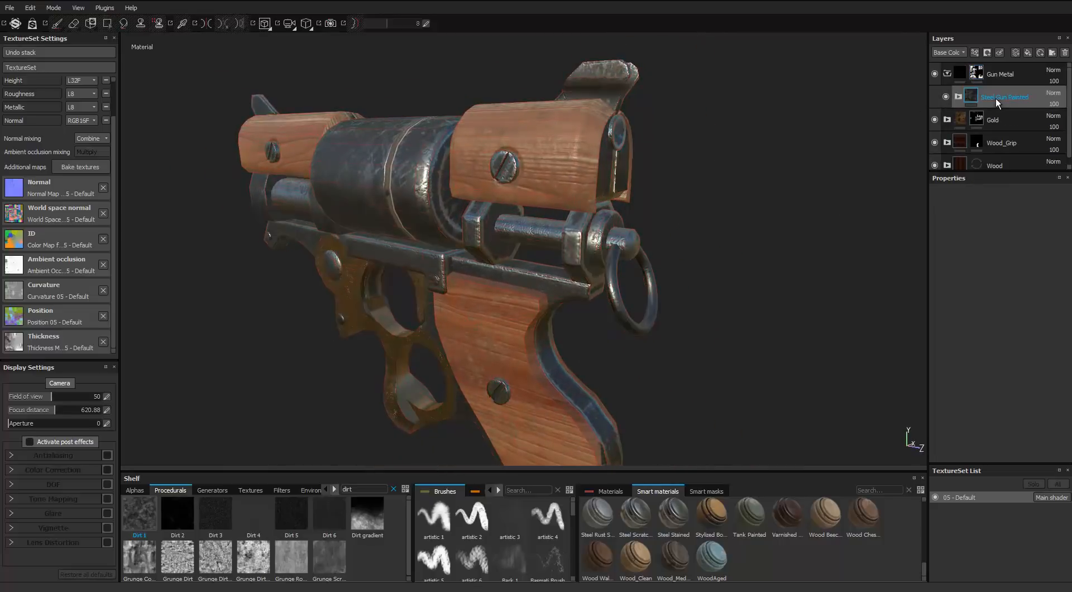
{"action": "left_click", "coordinate": [958, 97]}
{"action": "key", "text": "4"}
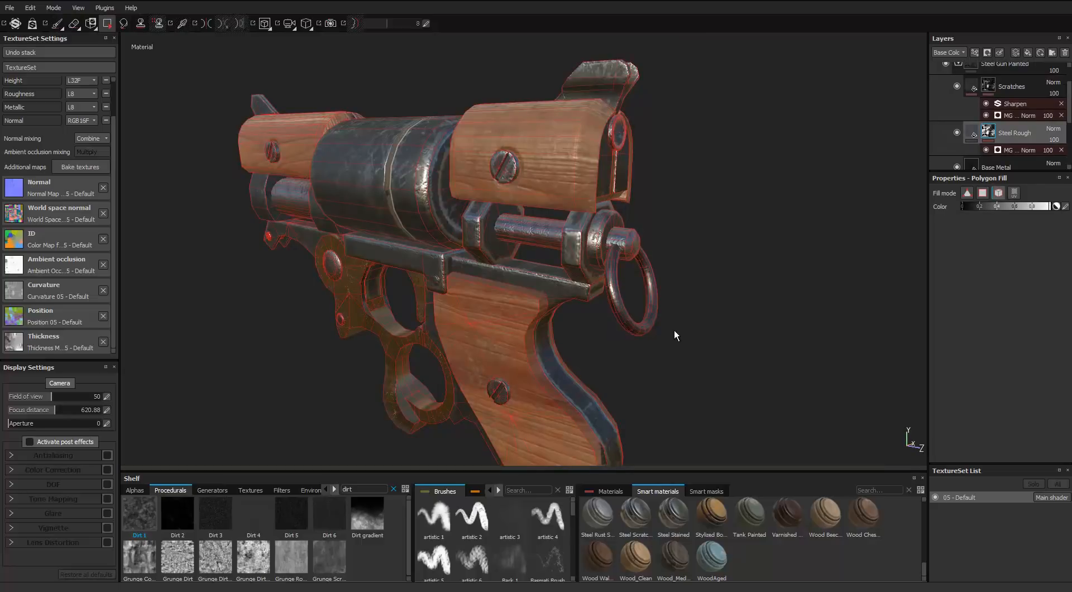
{"action": "scroll", "coordinate": [663, 325], "scroll_direction": "up", "scroll_amount": 4}
{"action": "scroll", "coordinate": [624, 297], "scroll_direction": "down", "scroll_amount": 4}
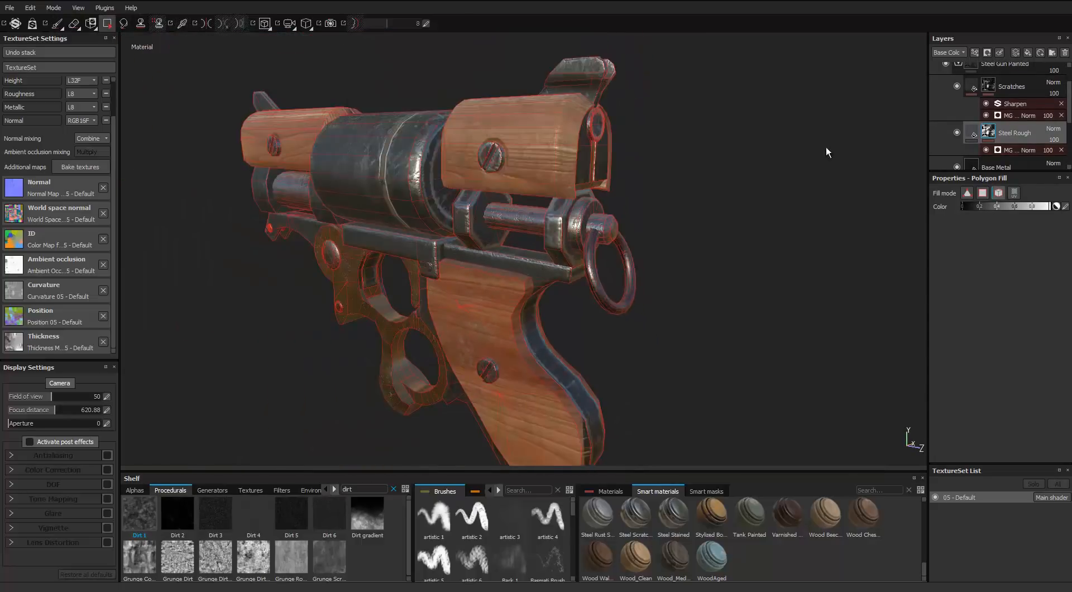
Place a copy of the Steel Rough layer above Bronze Armor in the Gold folder and target its mask with Polygon Fill.
{"action": "key", "text": "2"}
{"action": "scroll", "coordinate": [643, 331], "scroll_direction": "up", "scroll_amount": 5}
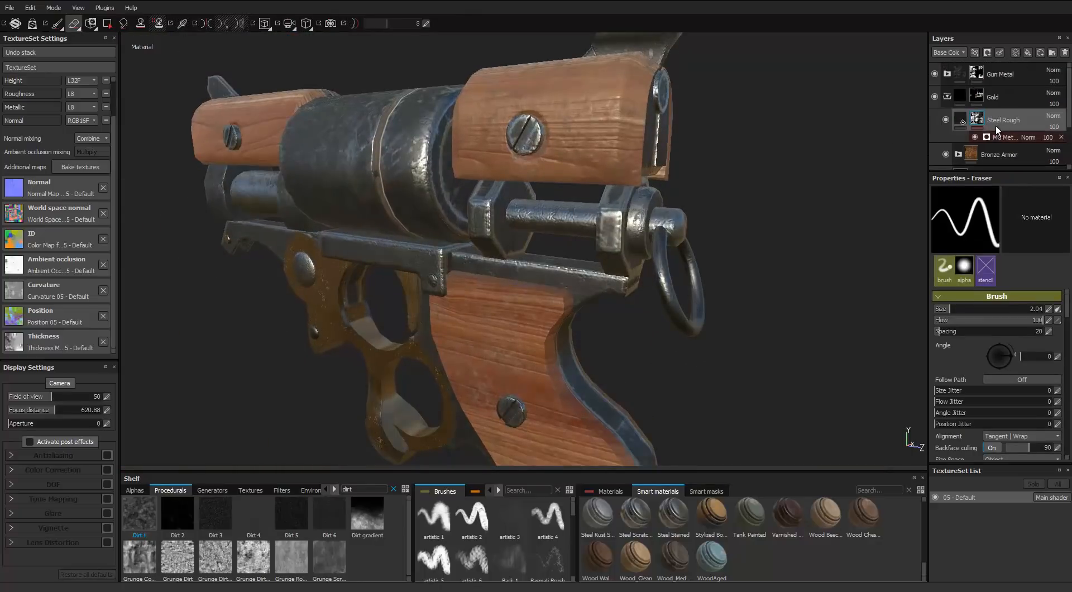
{"action": "left_click", "coordinate": [979, 130]}
{"action": "left_click", "coordinate": [978, 127]}
{"action": "key", "text": "4"}
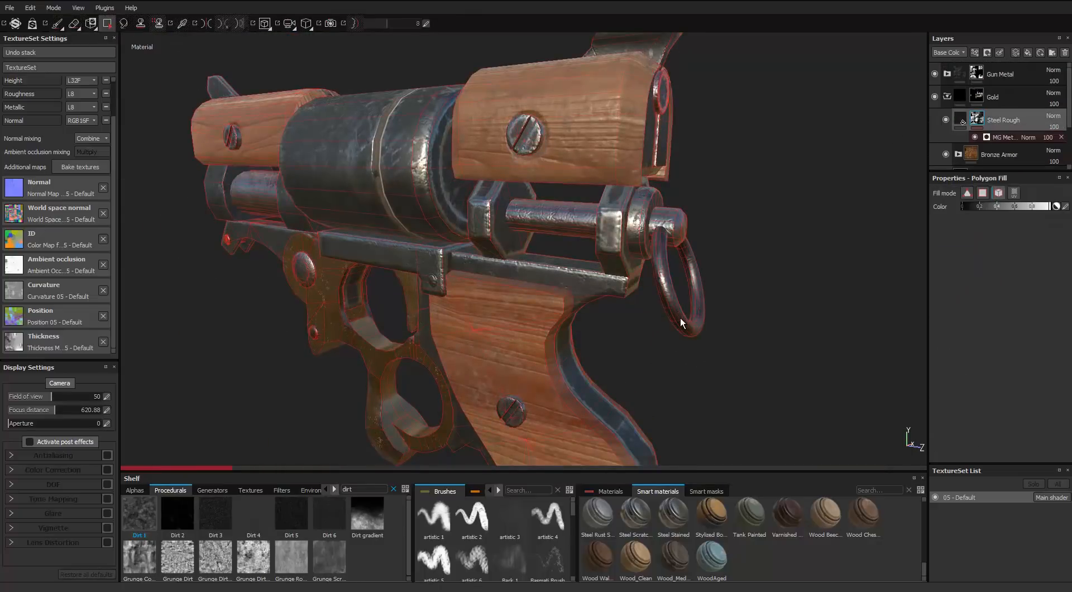